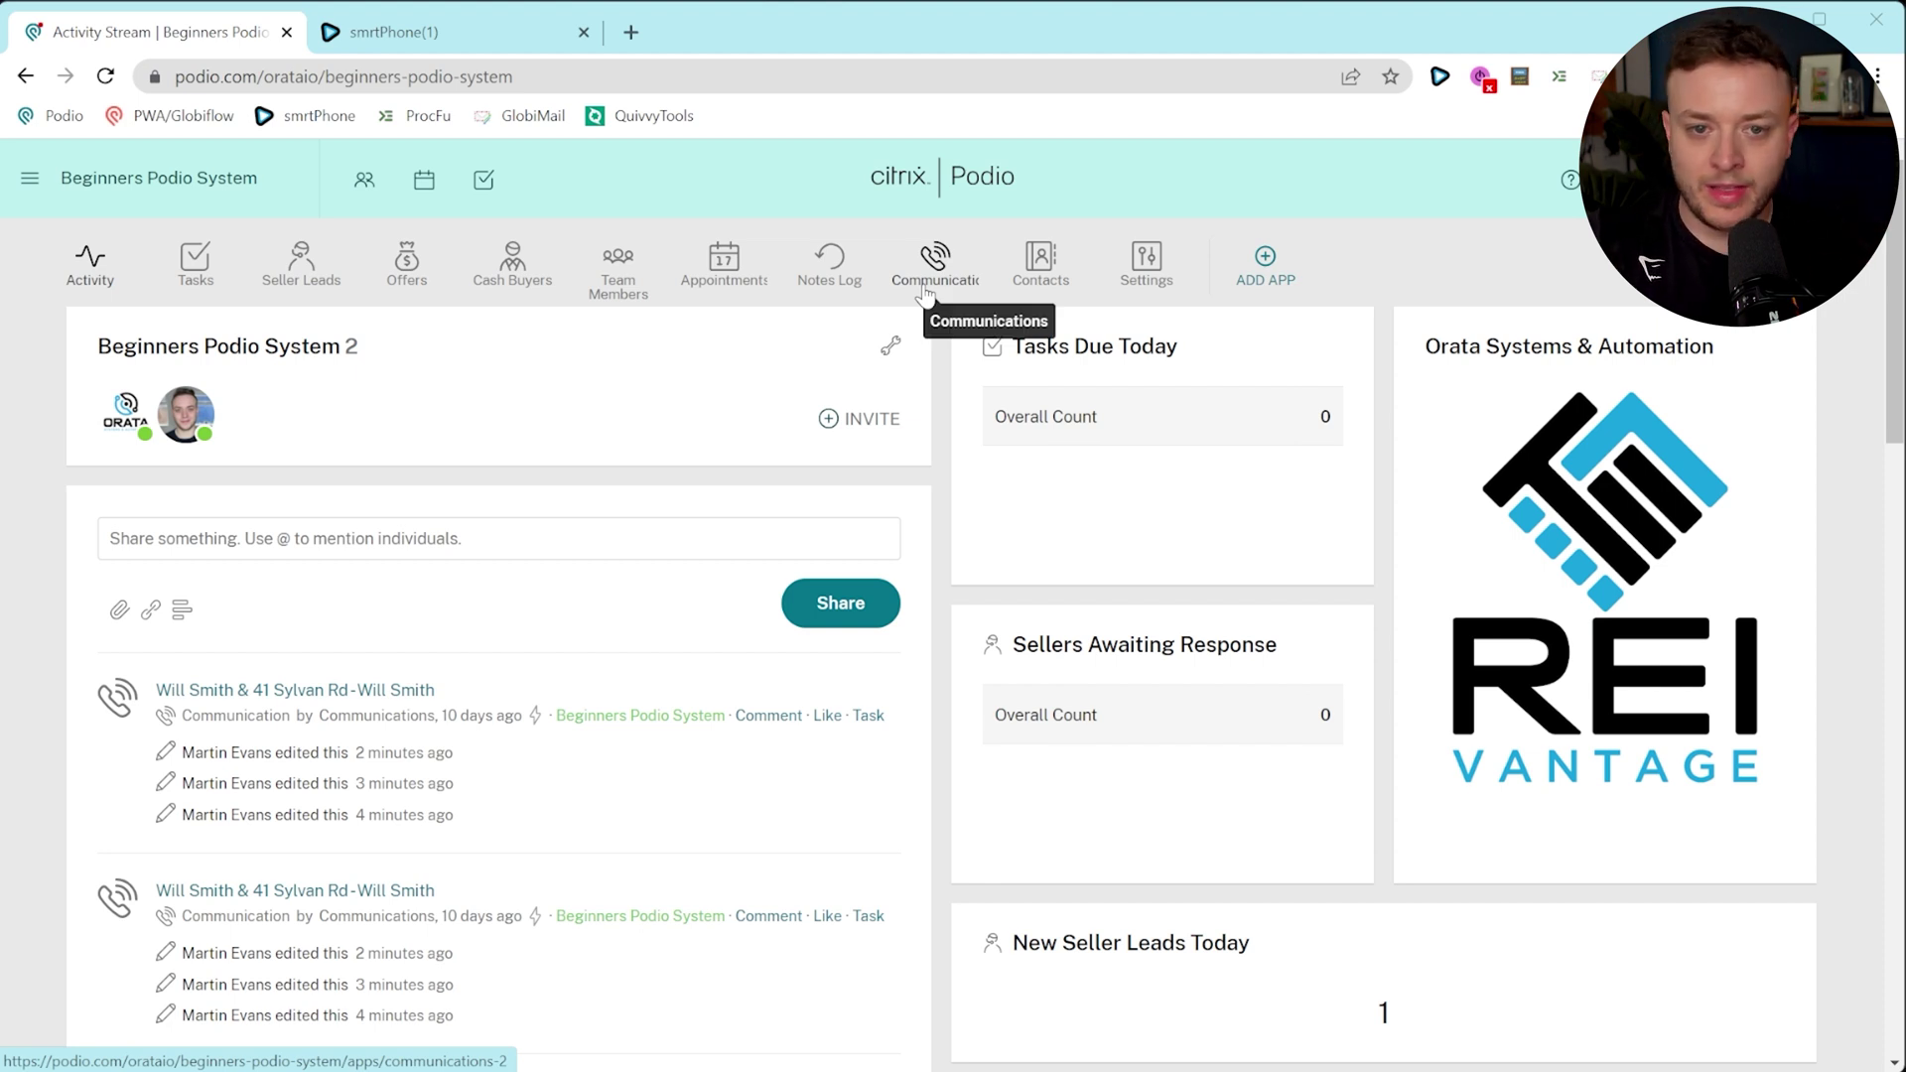
pyautogui.click(639, 379)
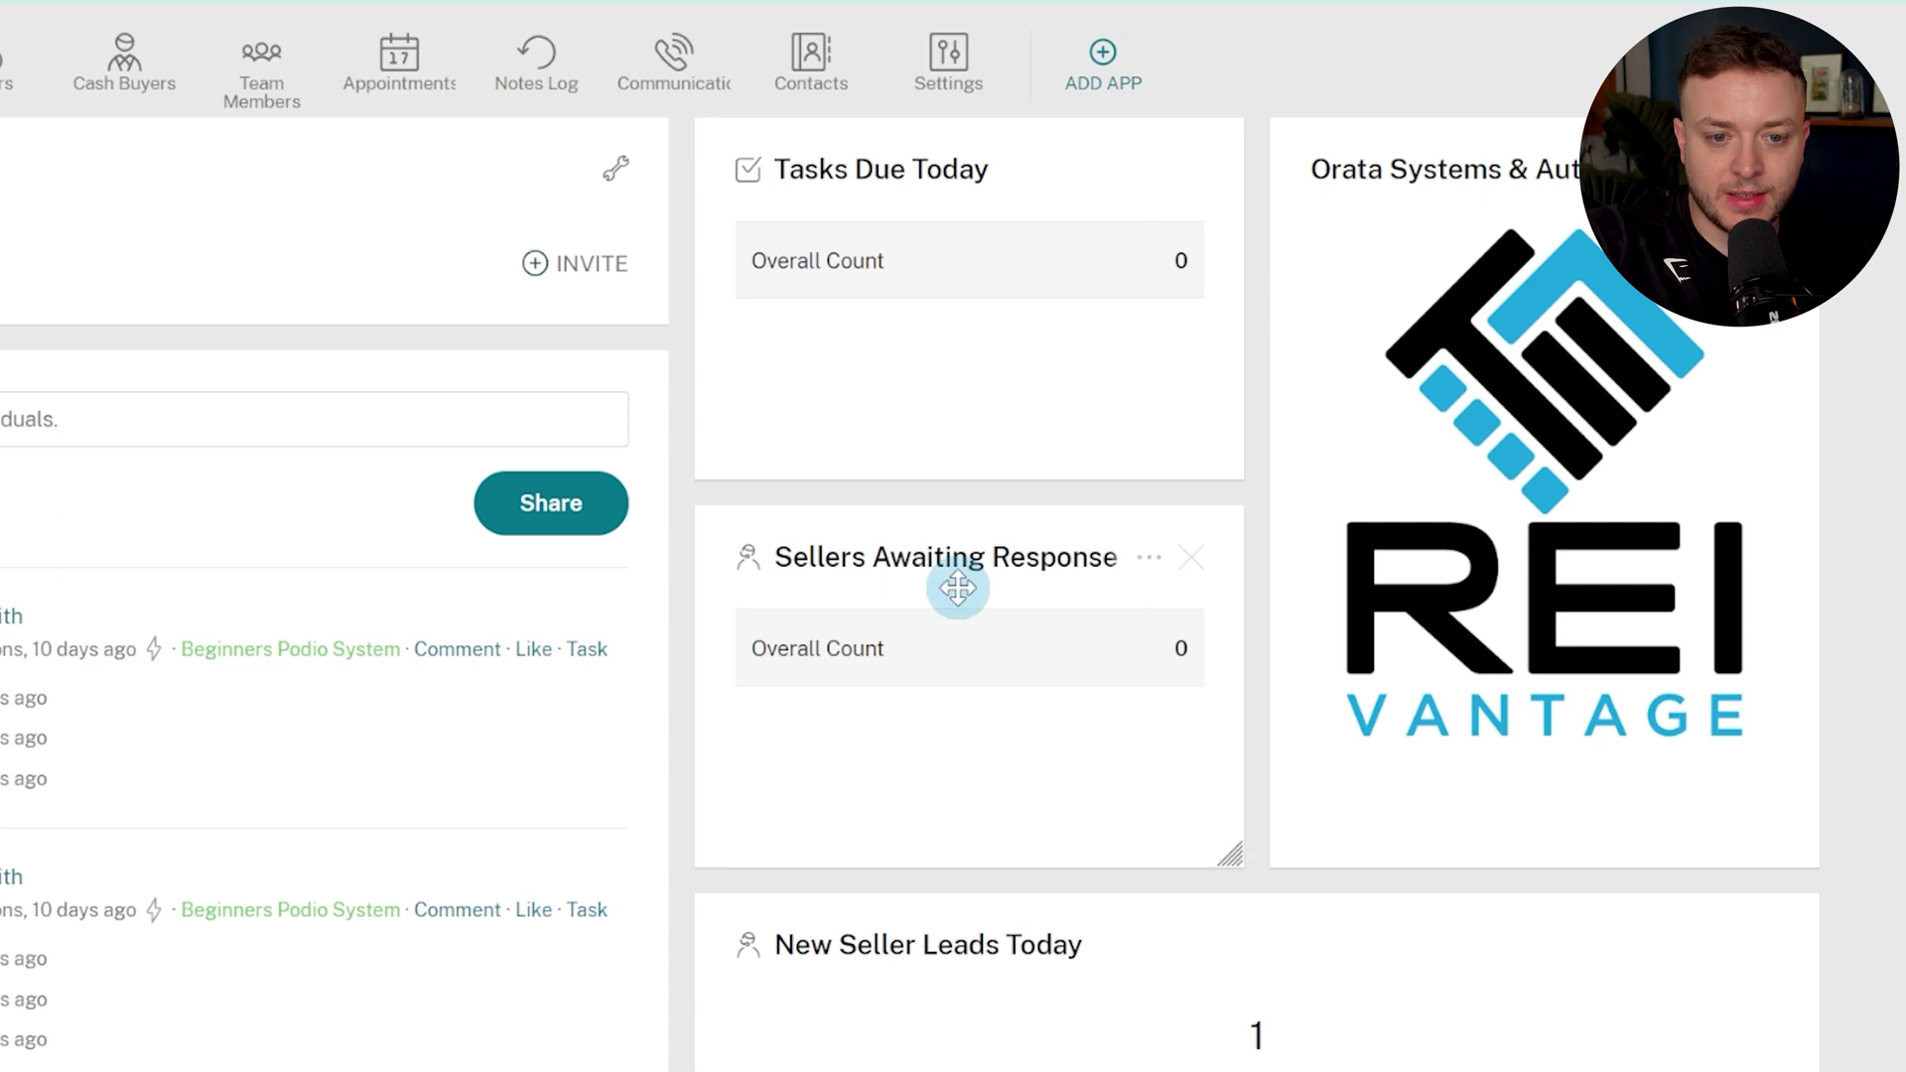
pyautogui.scroll(-1, 957, 587)
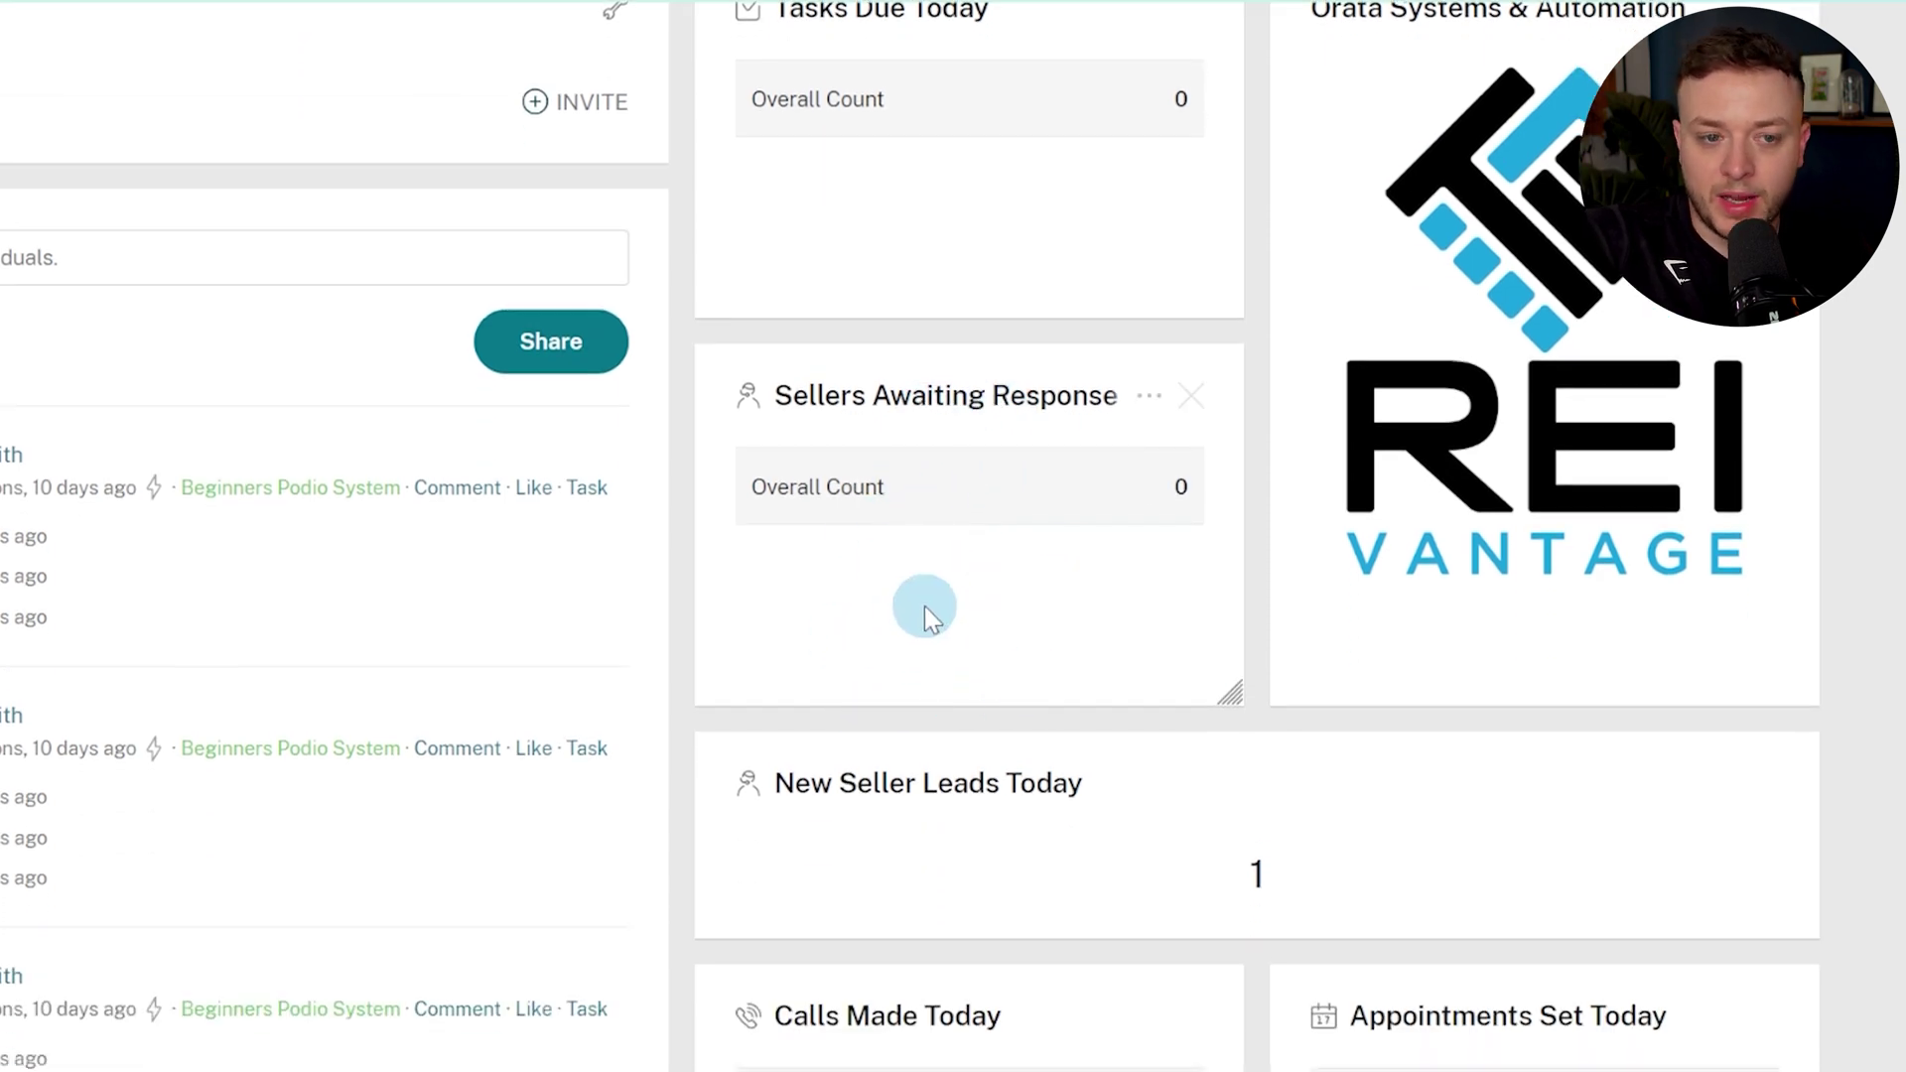
pyautogui.scroll(1, 985, 624)
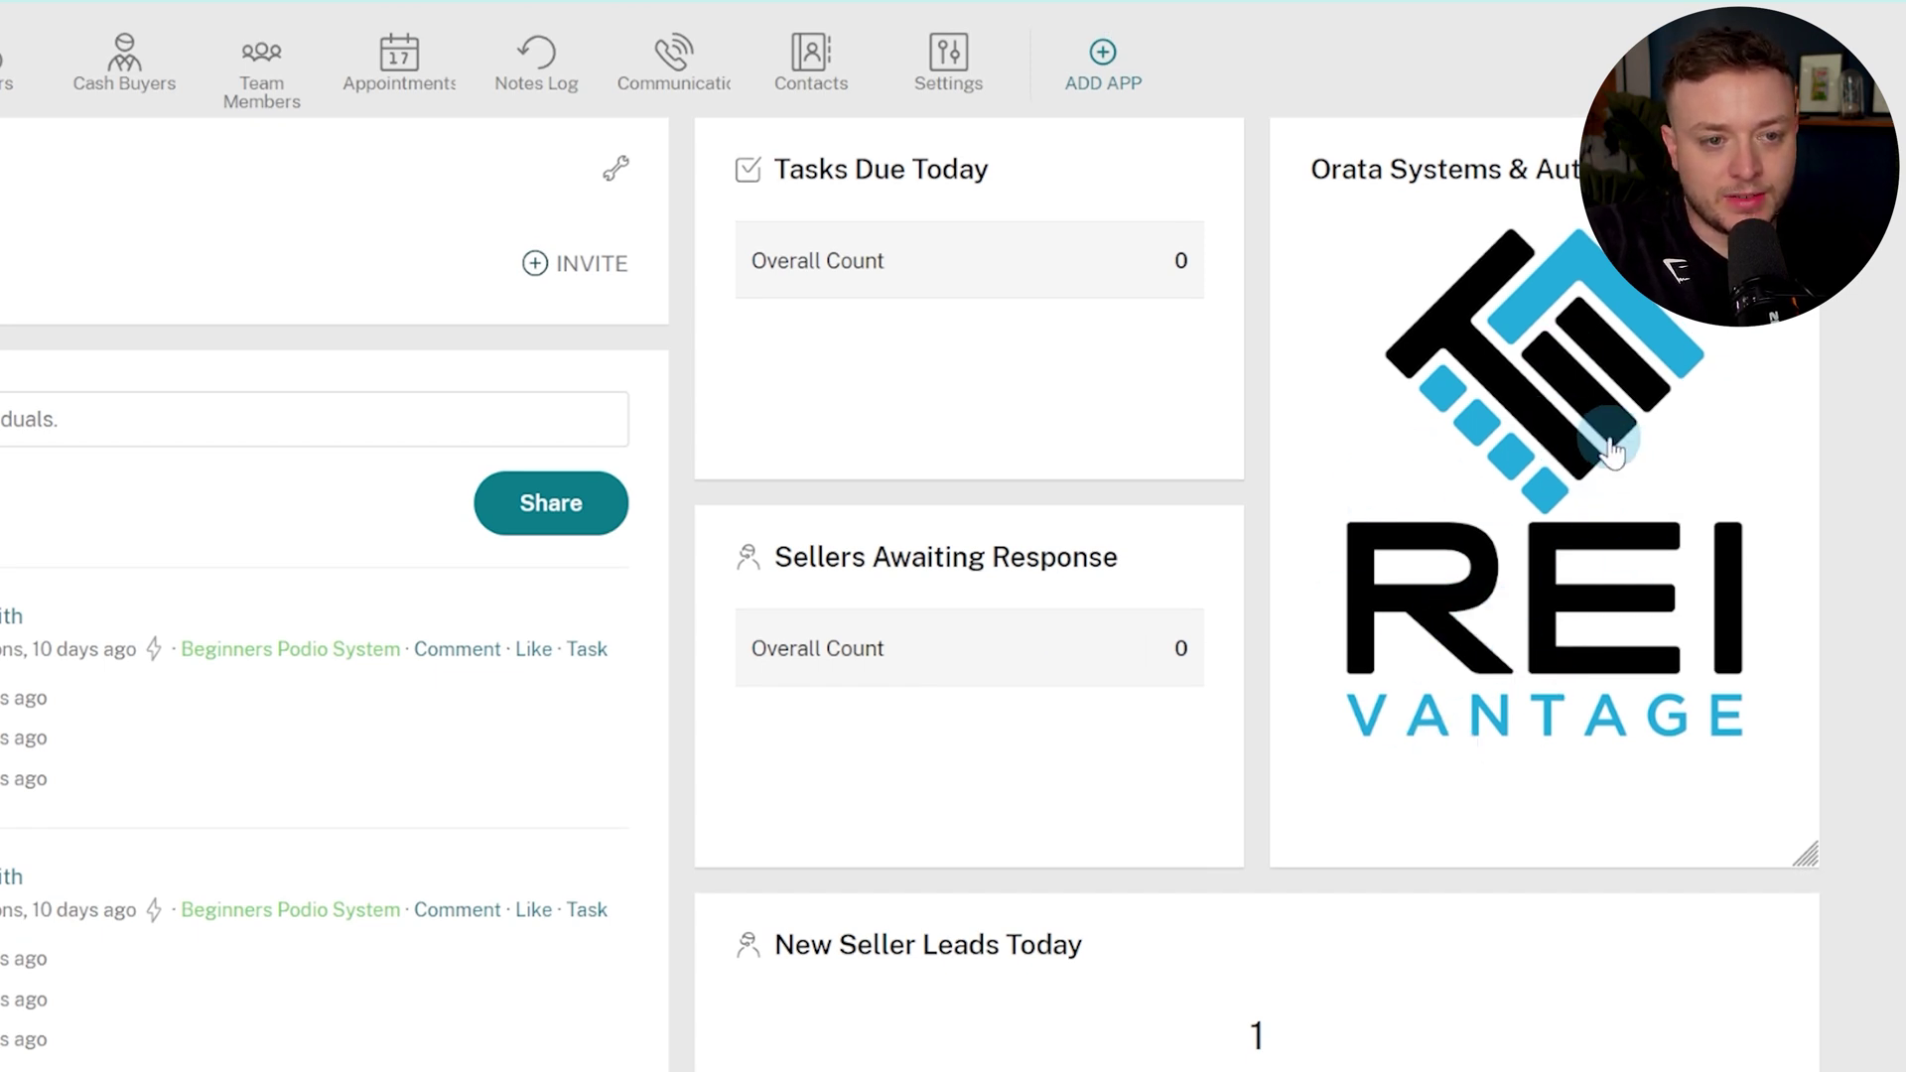
pyautogui.scroll(-5, 1549, 491)
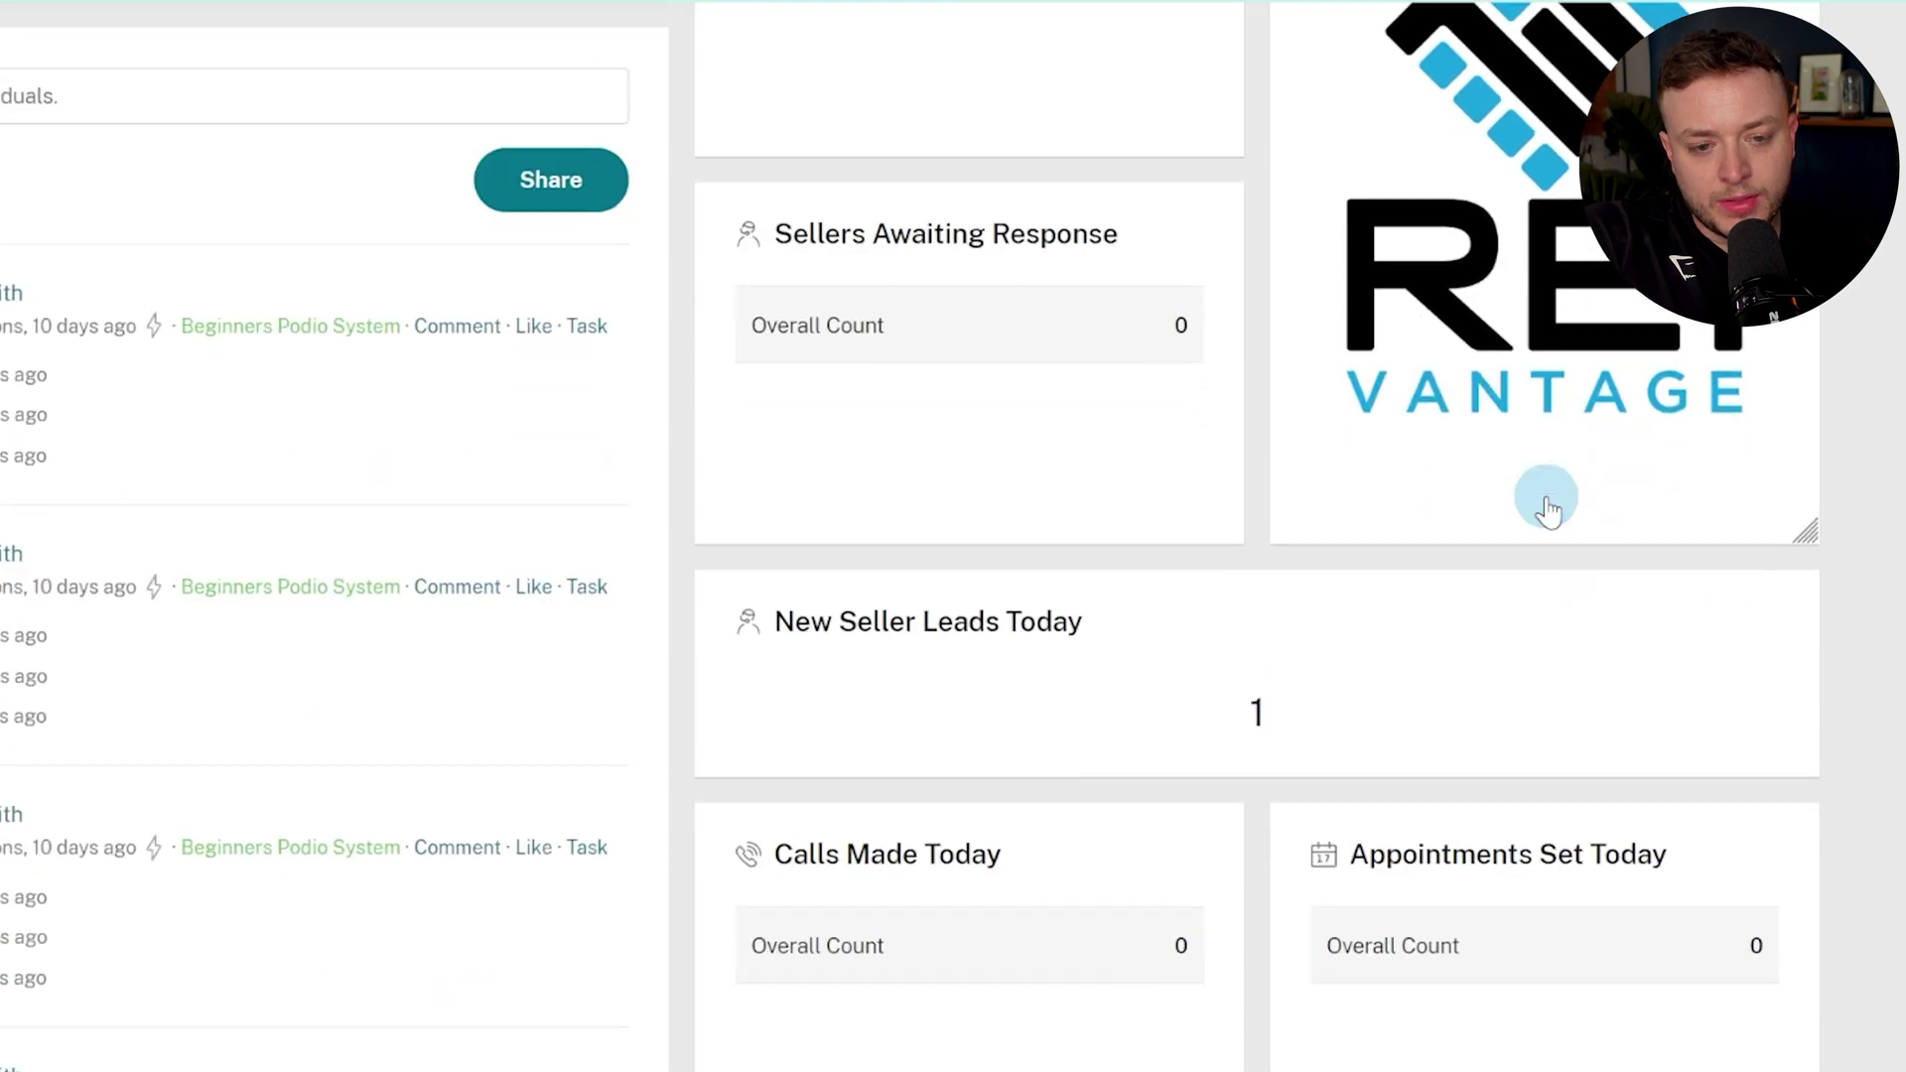
pyautogui.scroll(-2, 1251, 581)
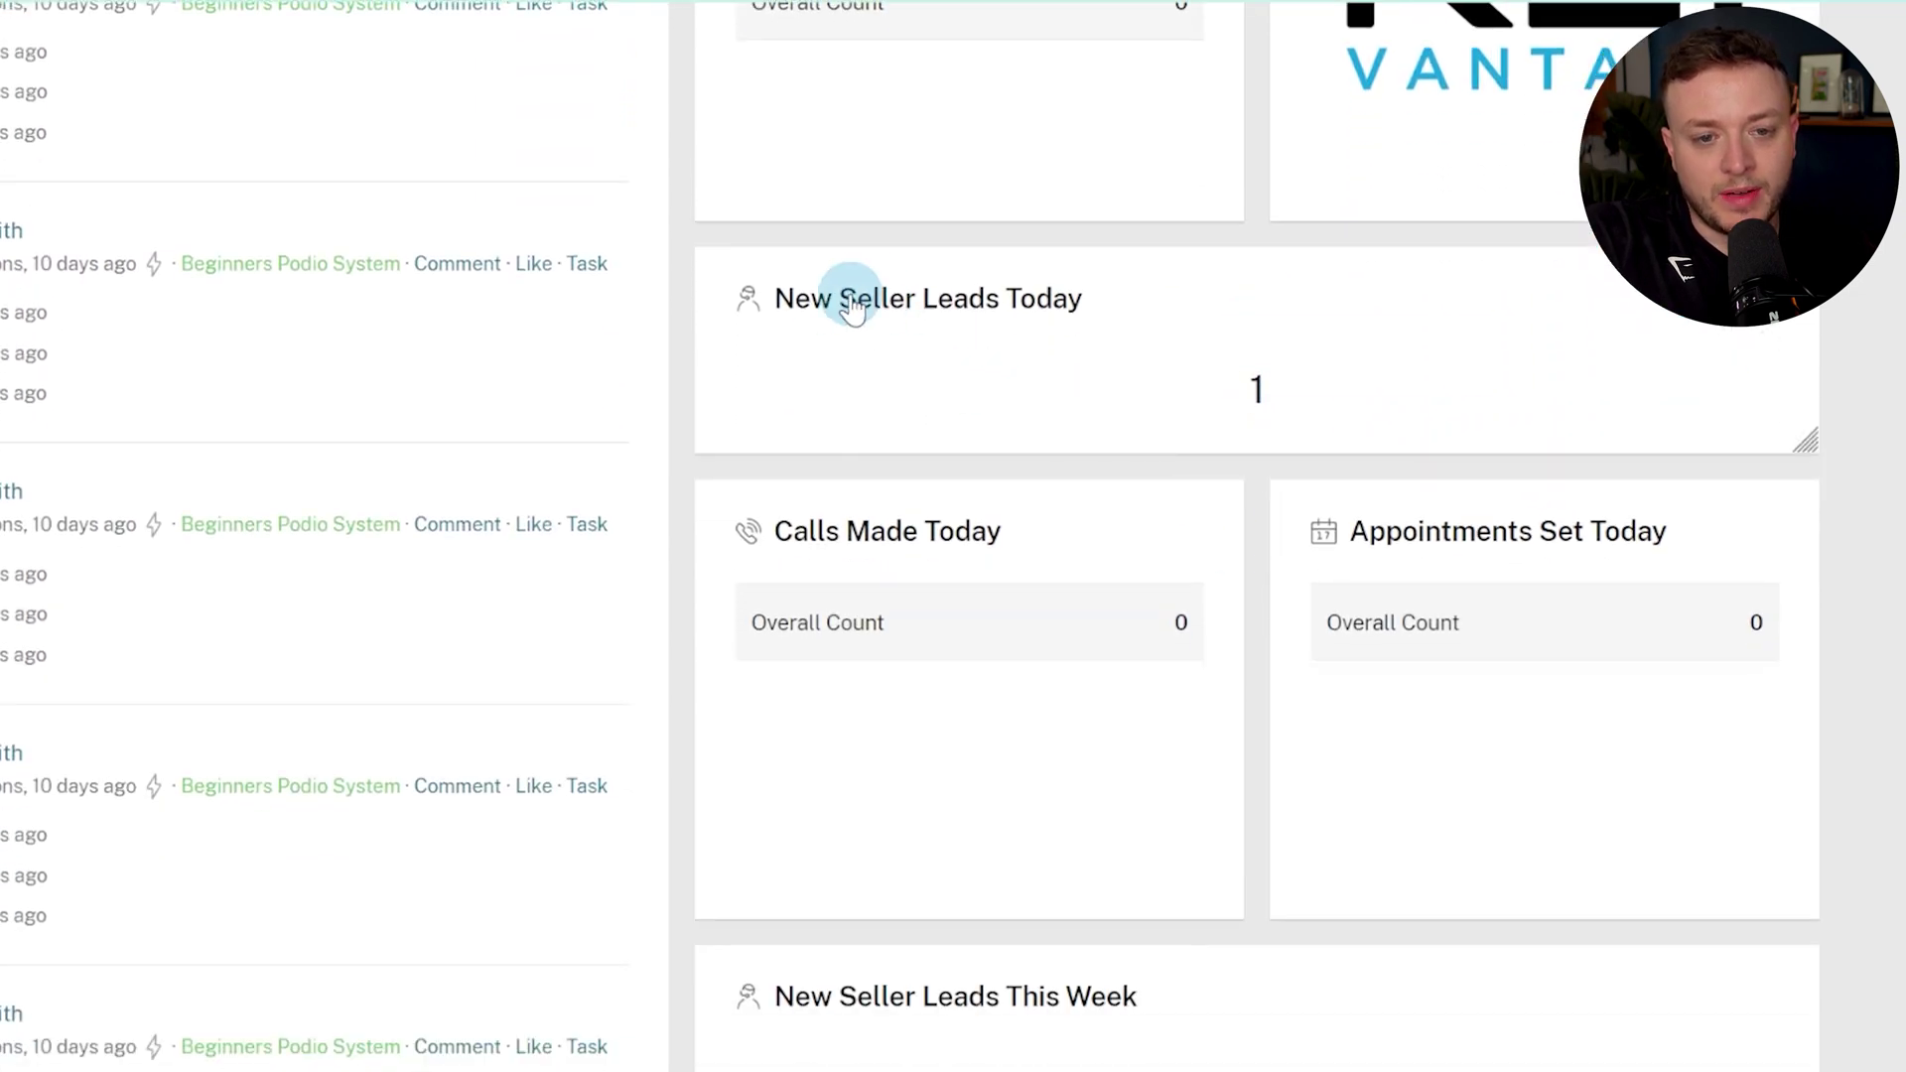
pyautogui.scroll(-3, 1107, 334)
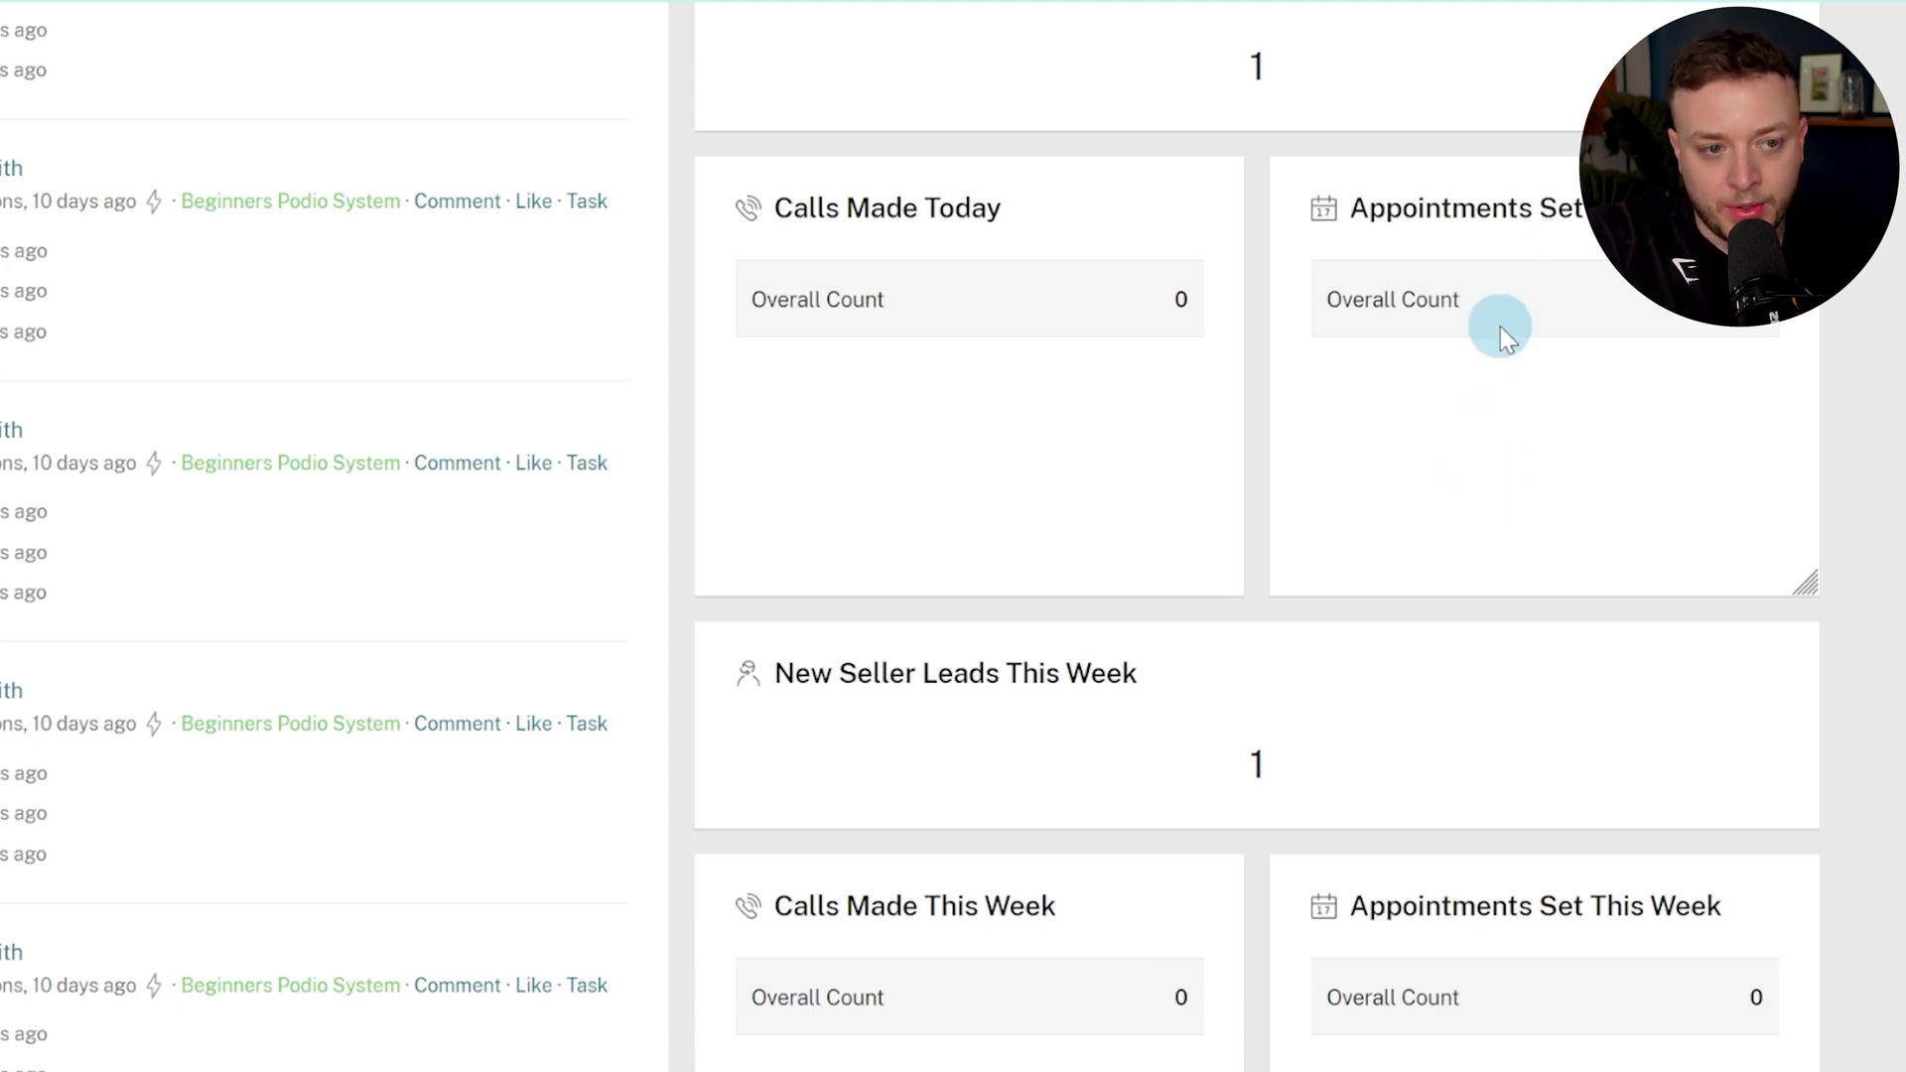
pyautogui.scroll(-5, 1499, 325)
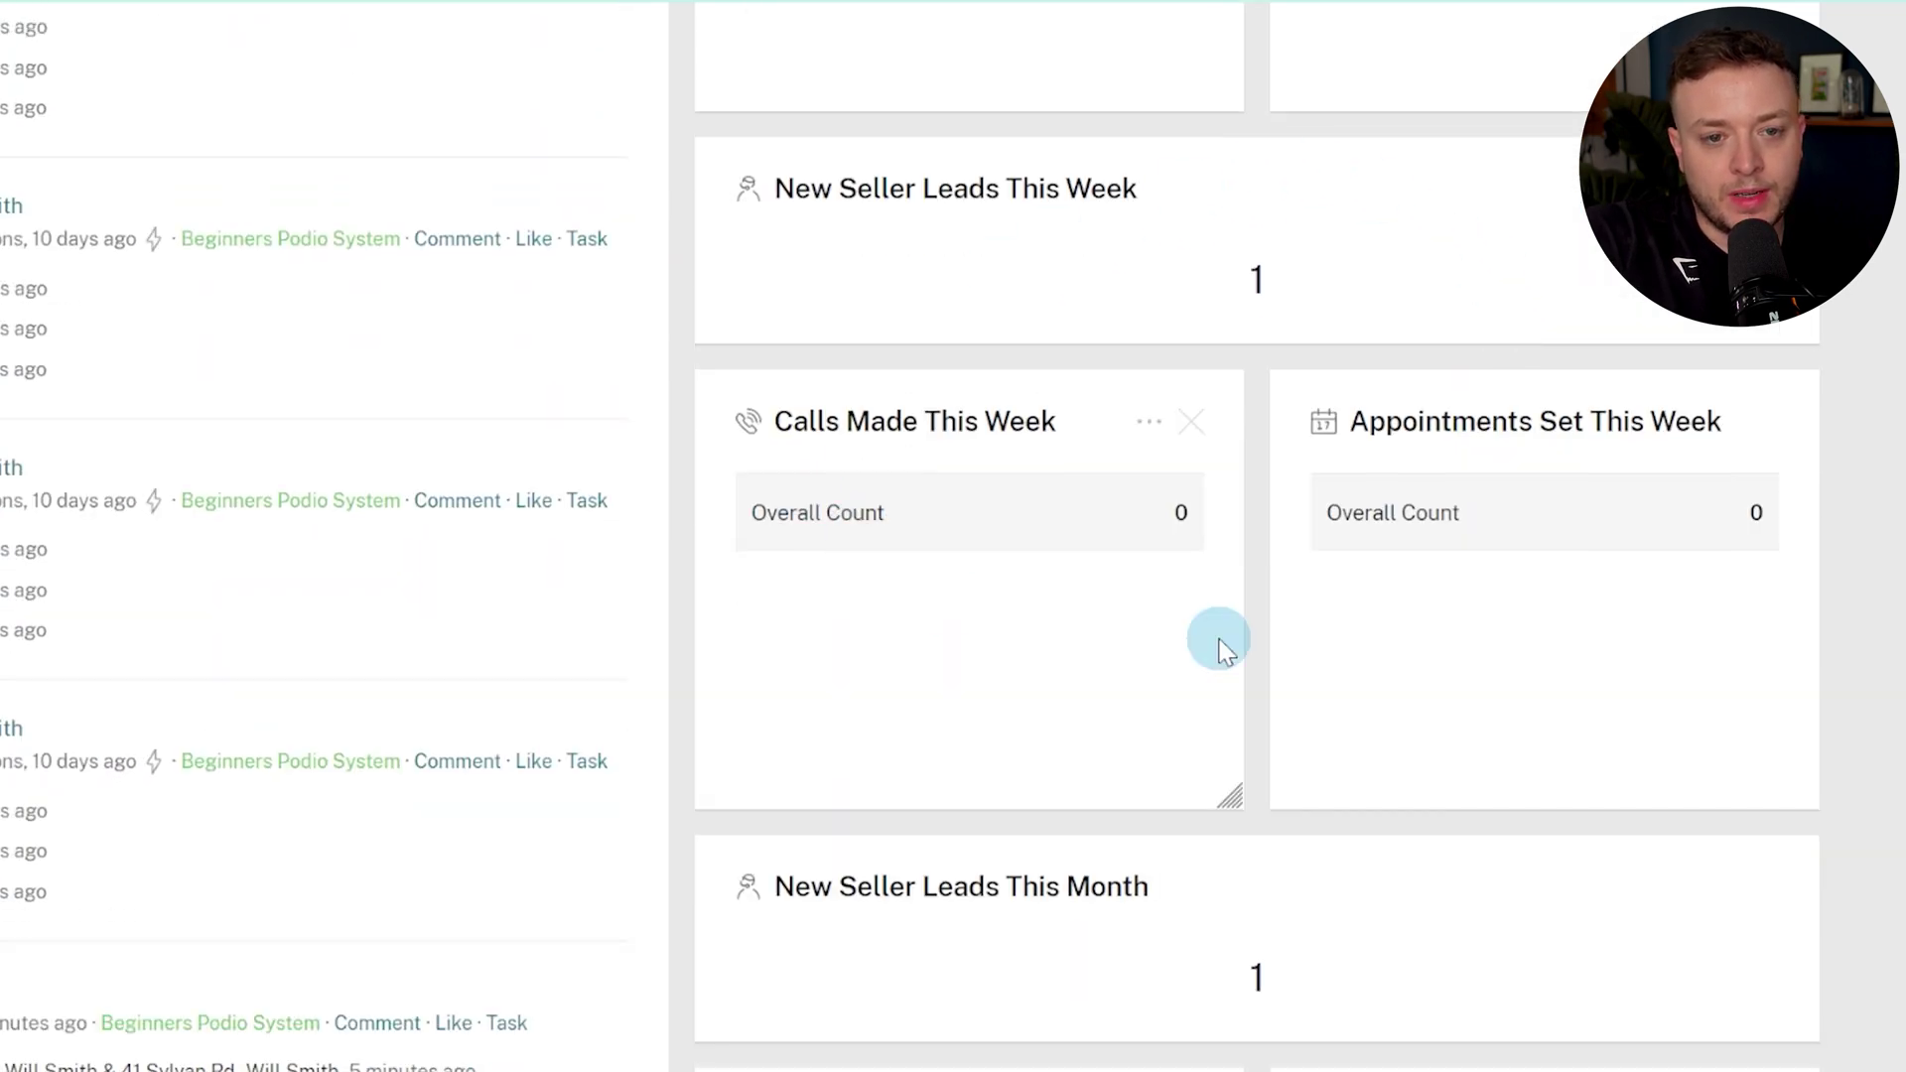
pyautogui.scroll(-5, 1549, 605)
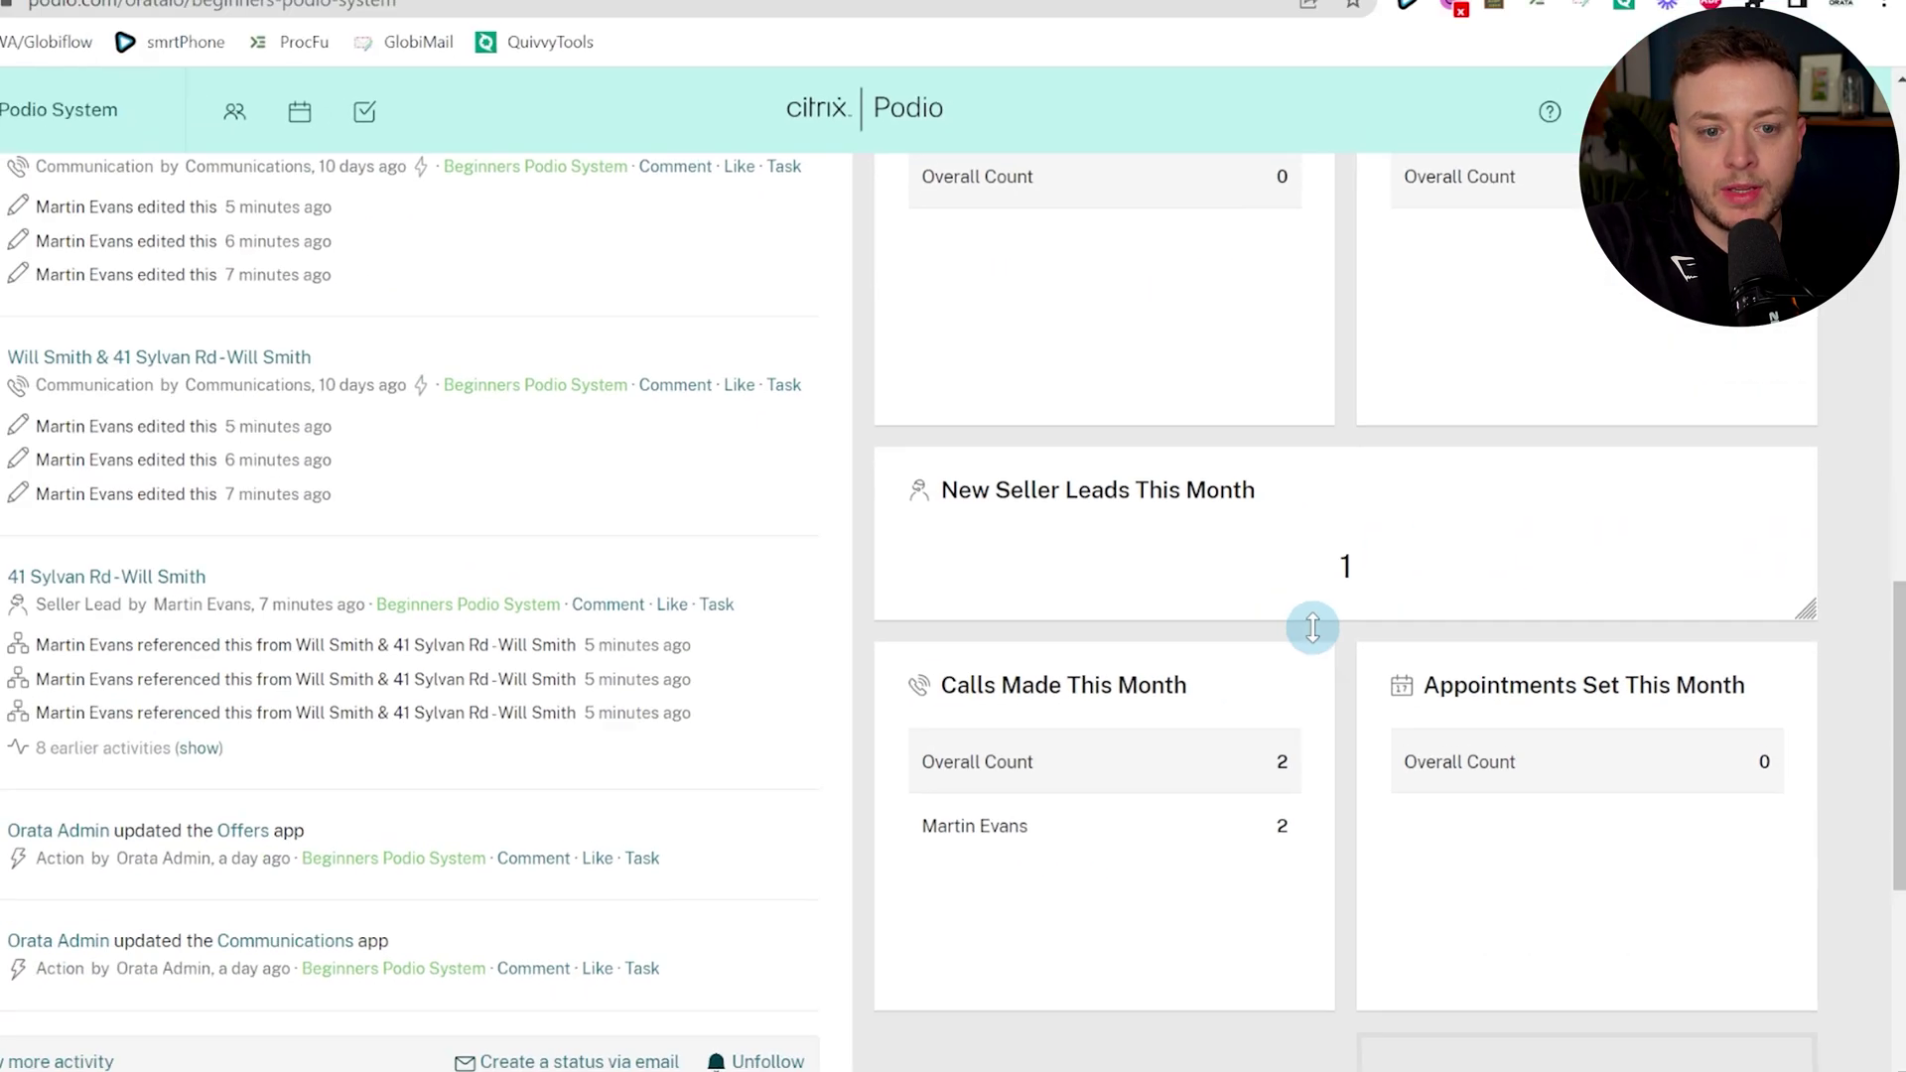
pyautogui.scroll(10, 1203, 608)
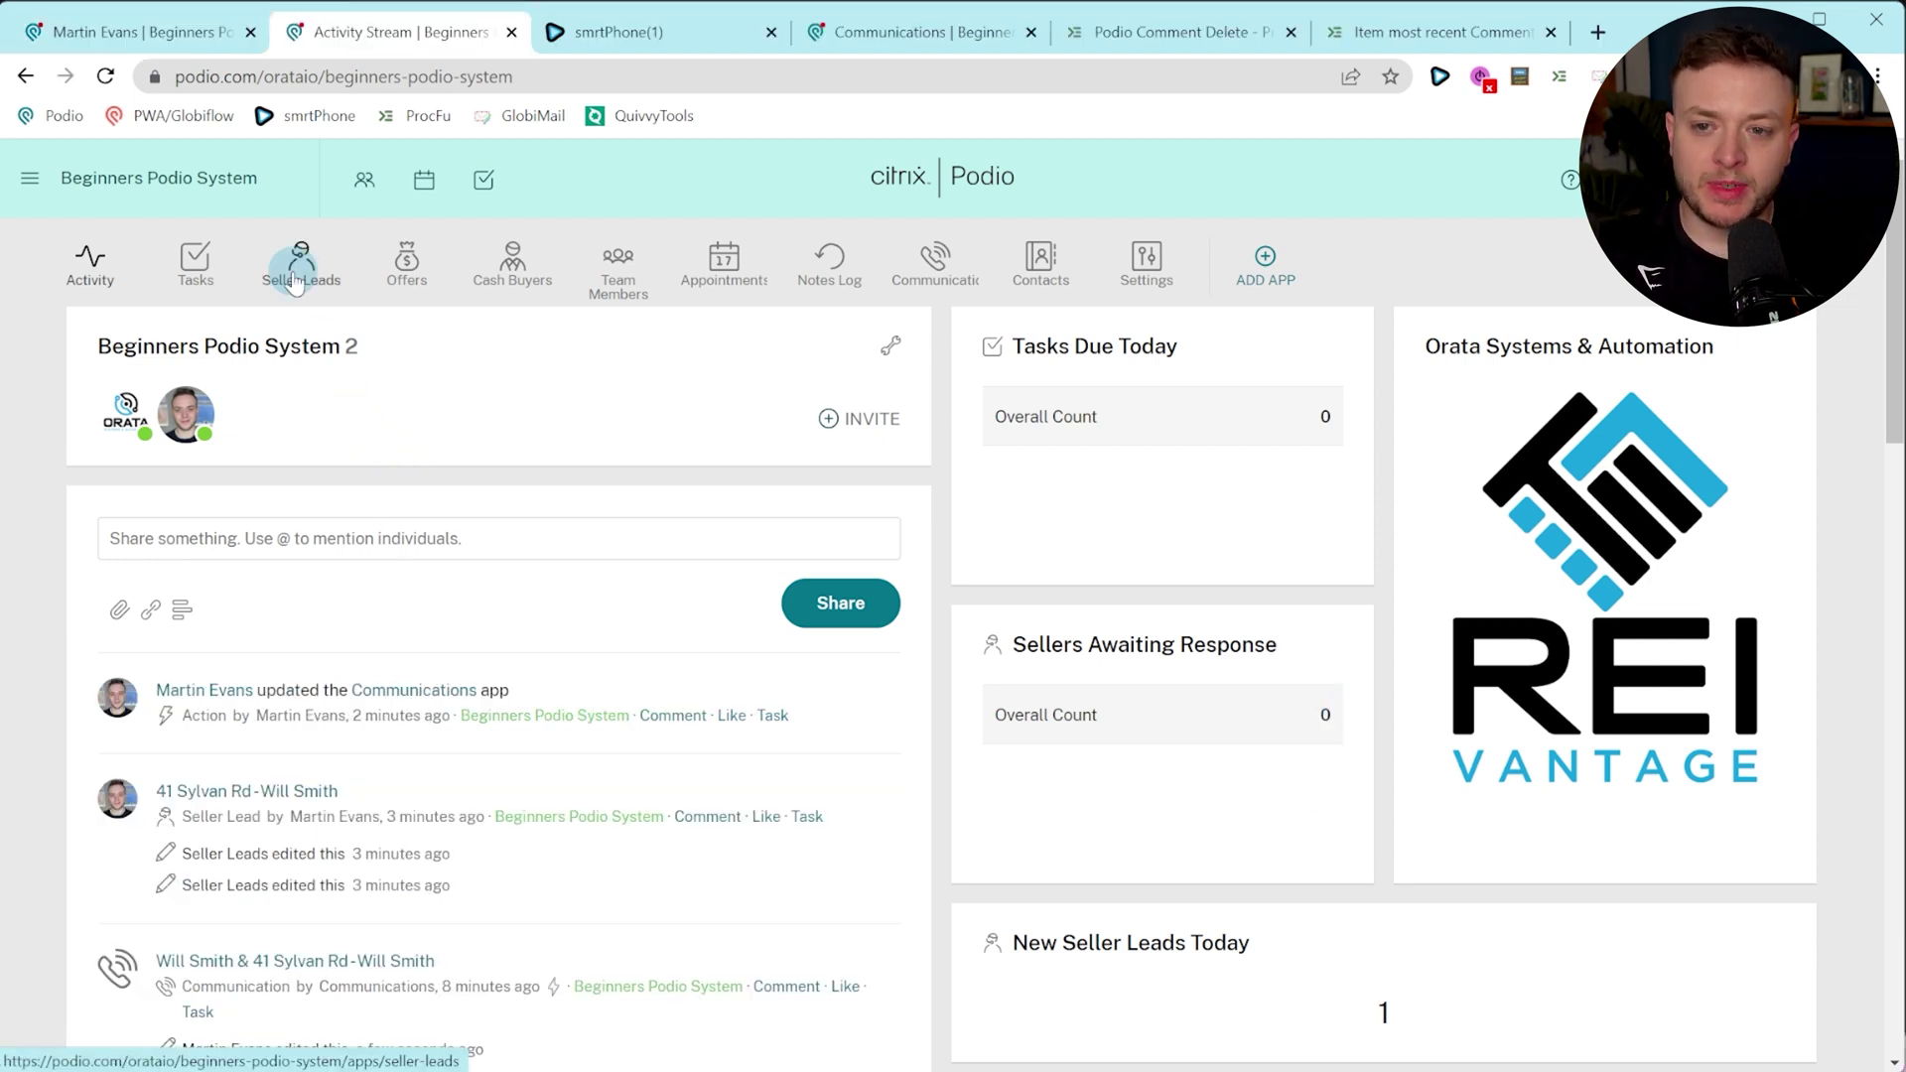
pyautogui.click(298, 276)
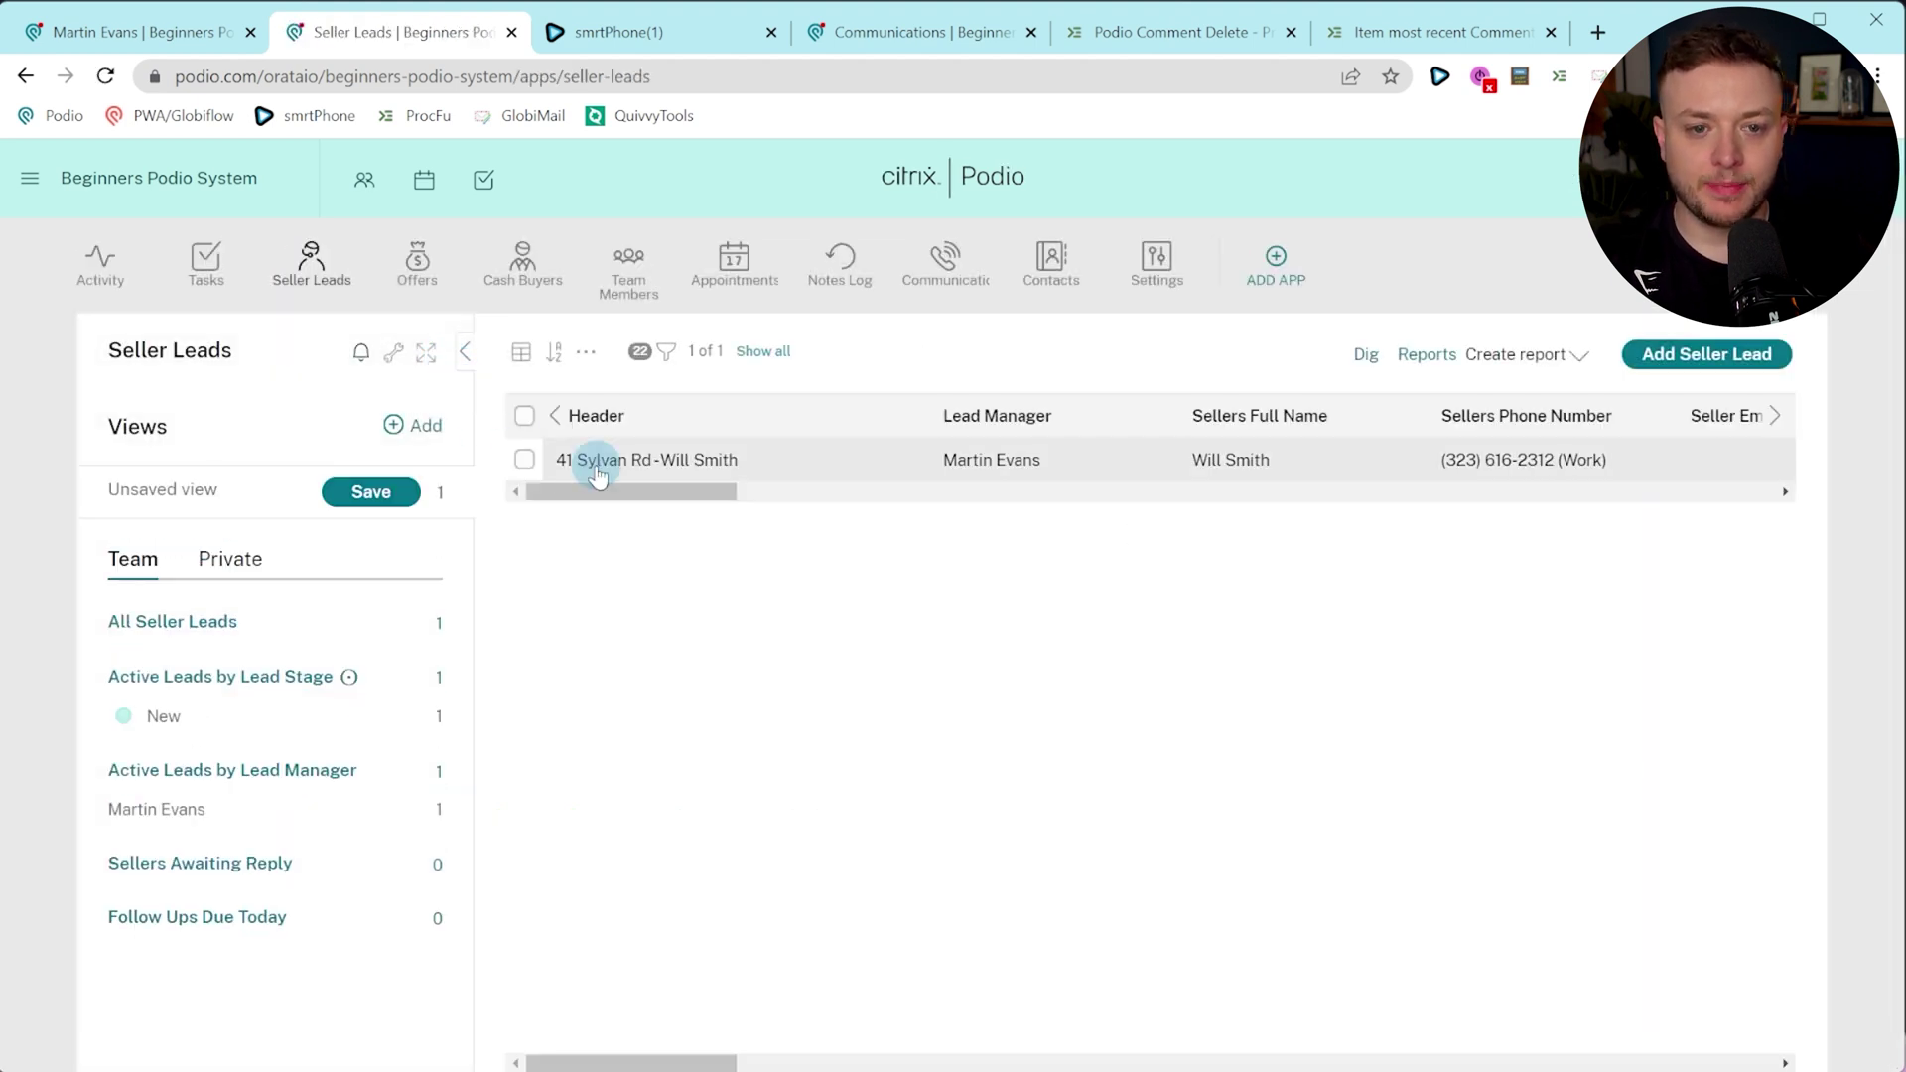
pyautogui.click(702, 462)
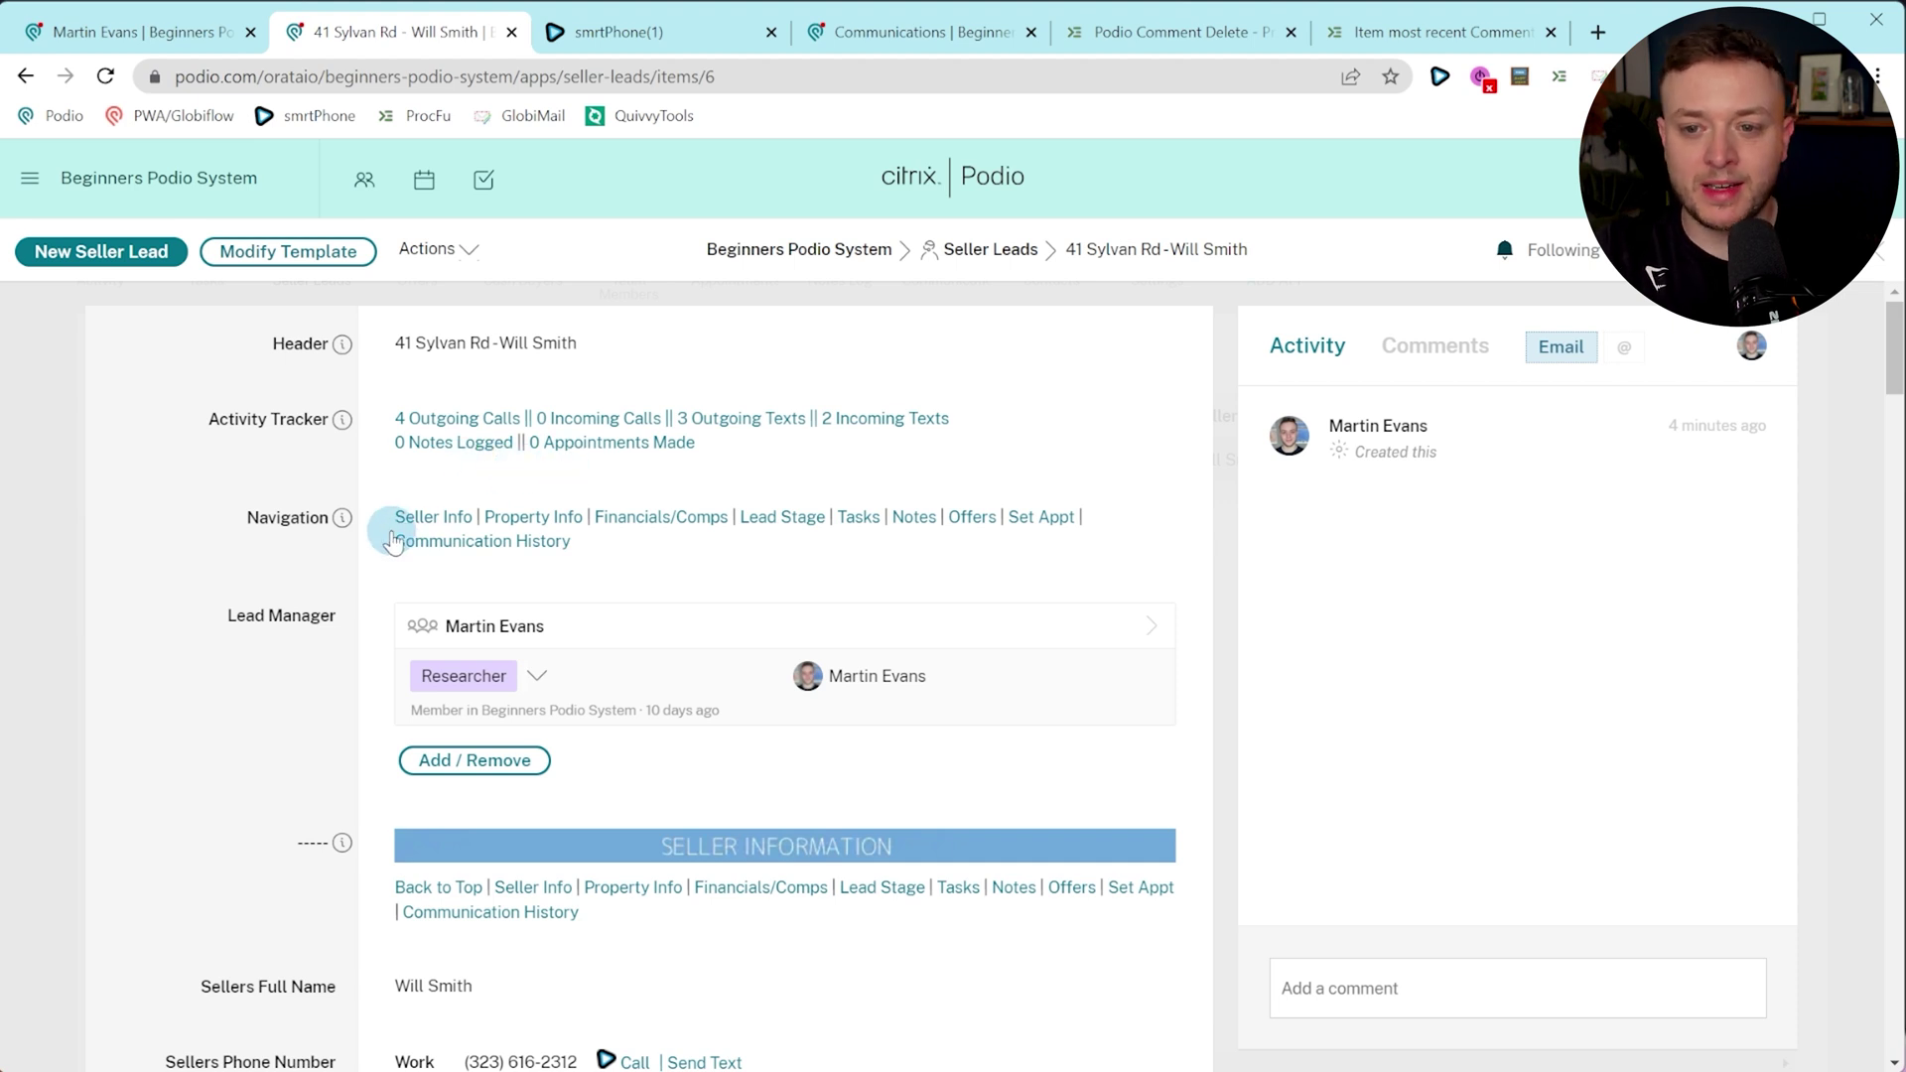
pyautogui.click(431, 516)
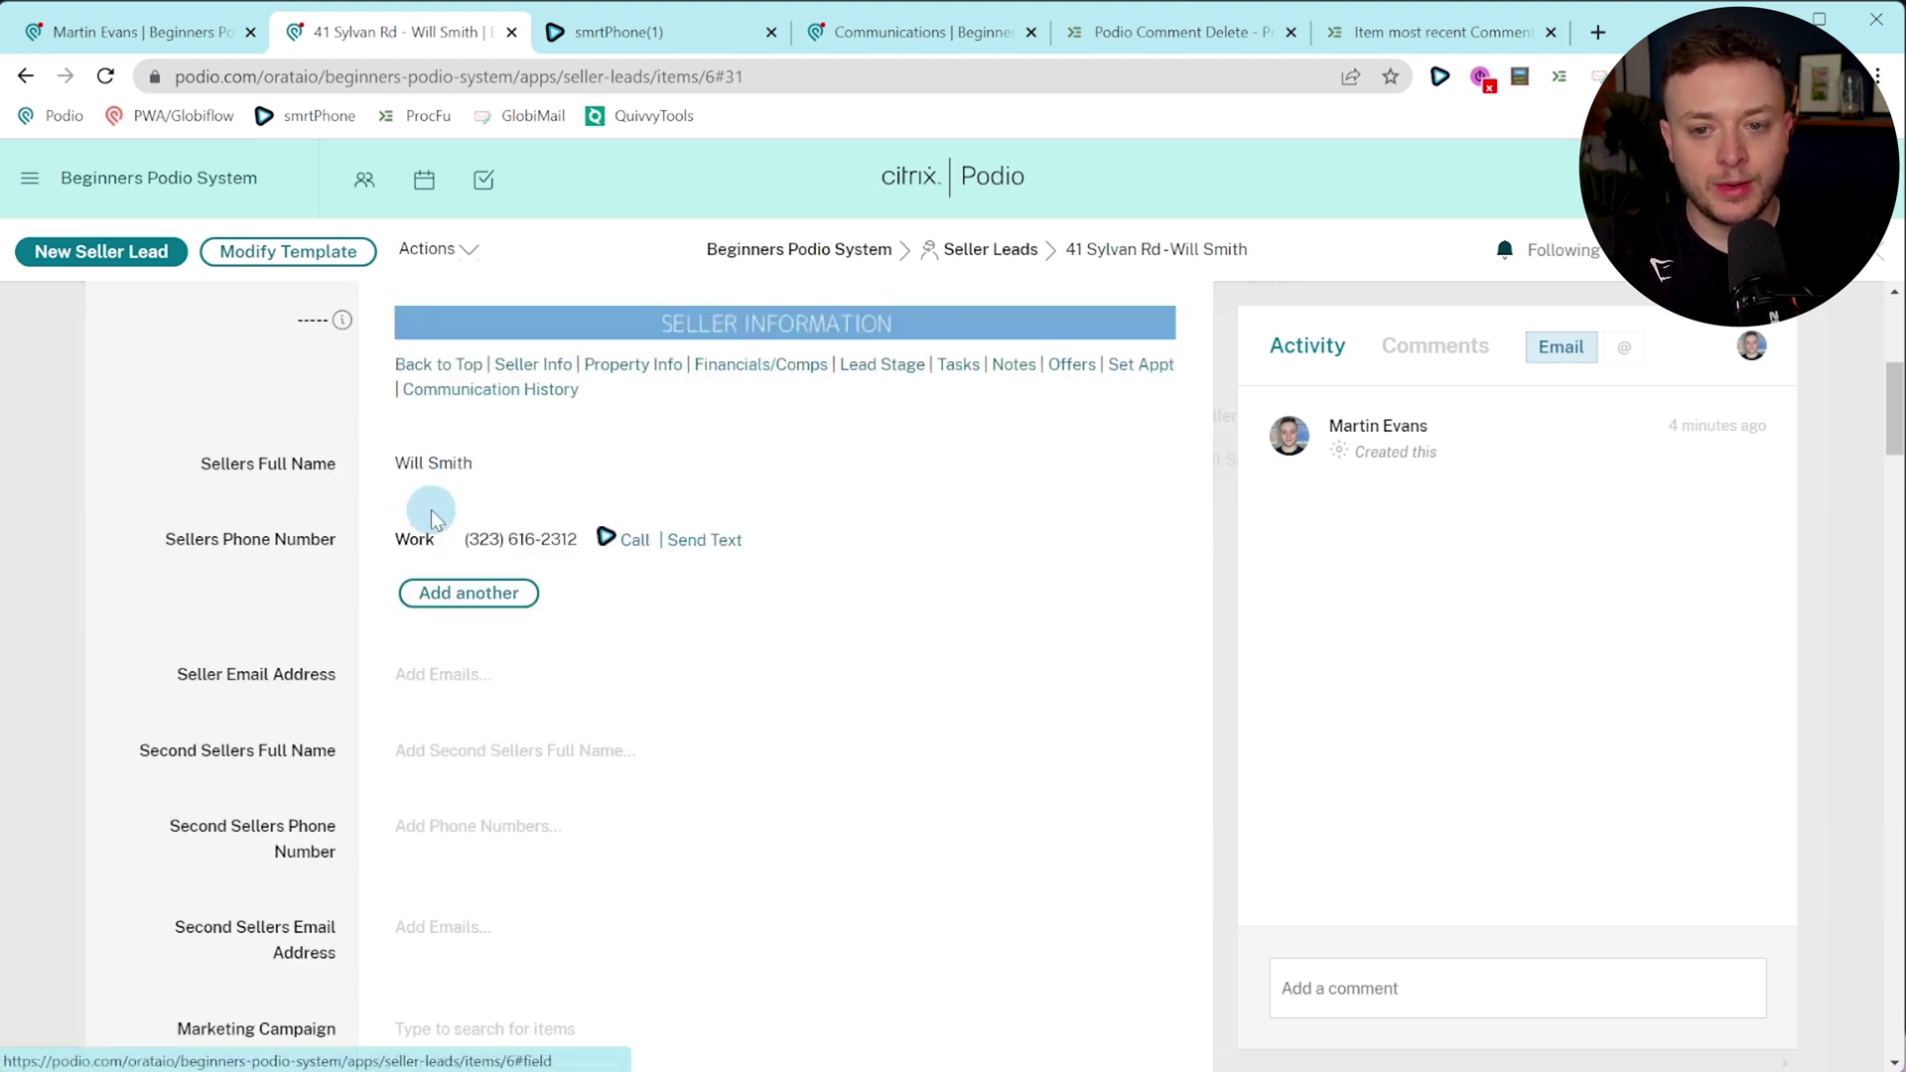
pyautogui.click(724, 364)
pyautogui.click(998, 369)
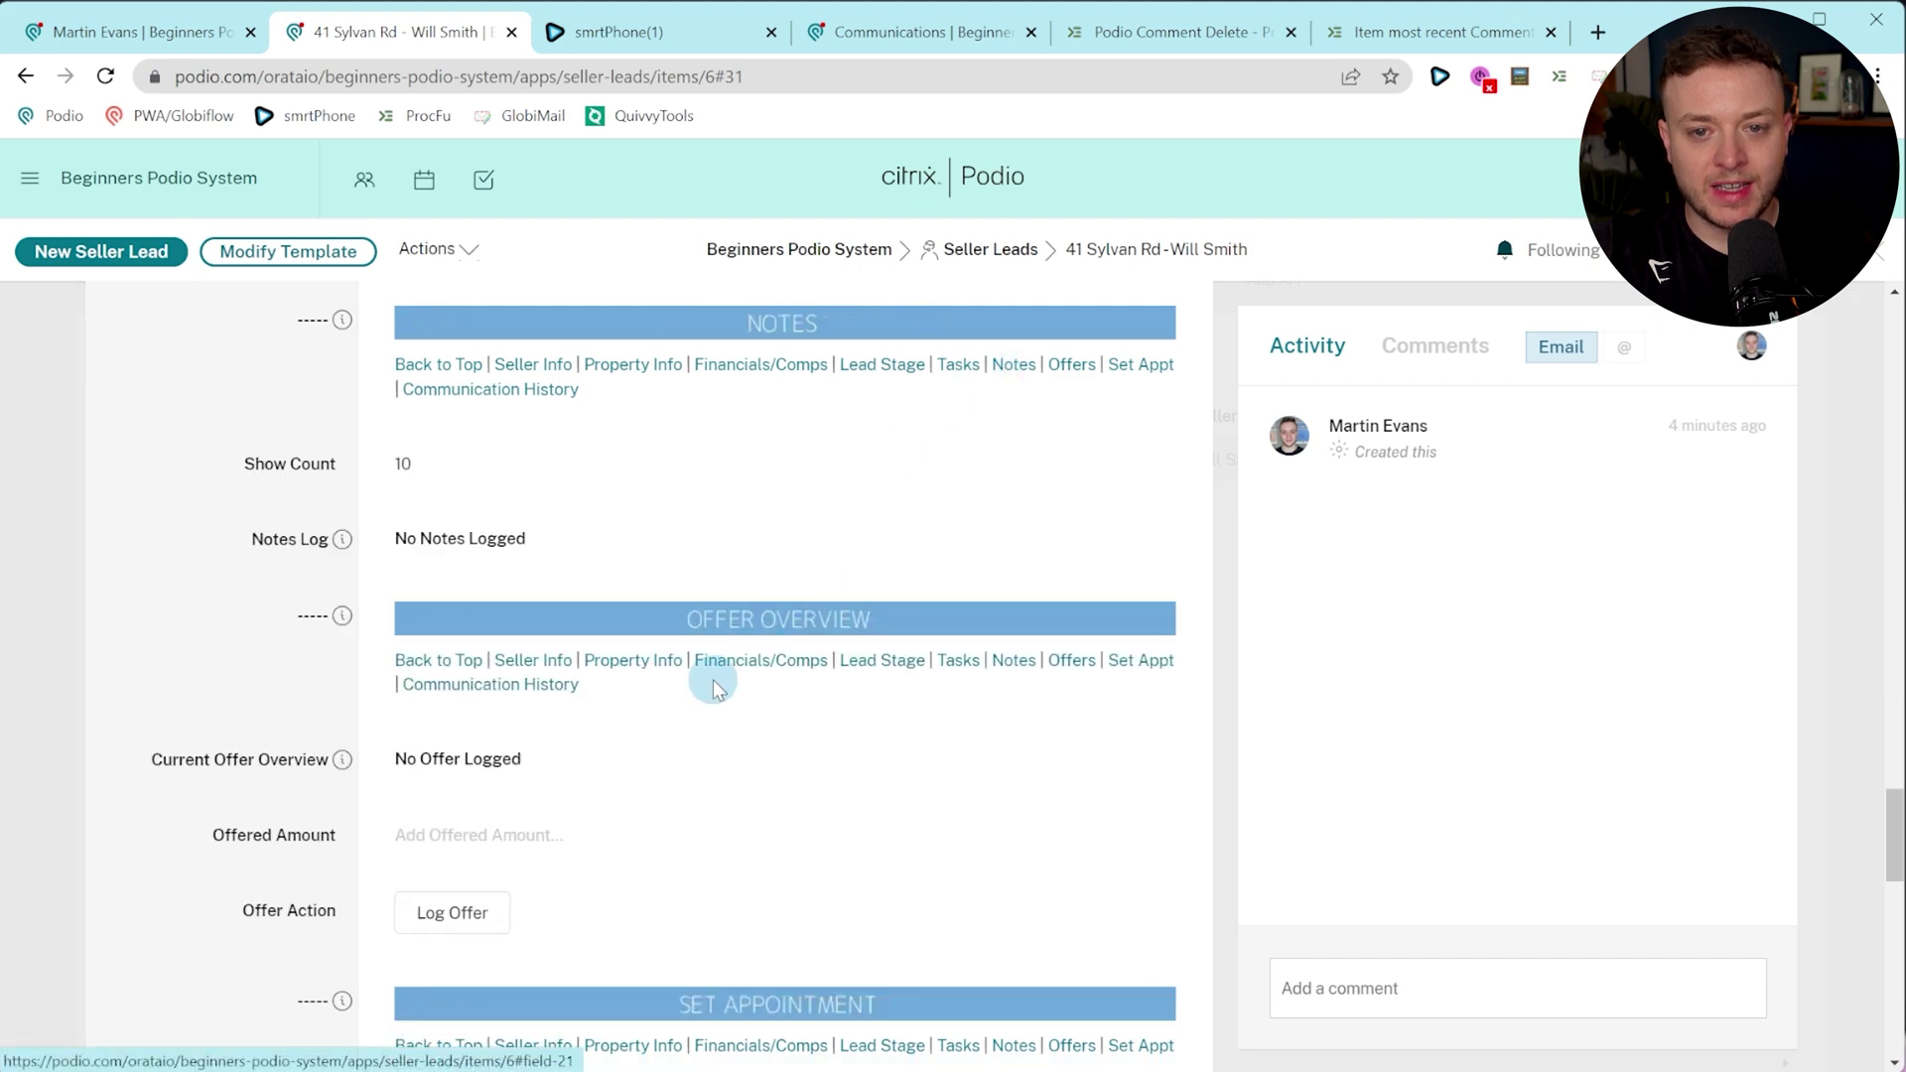
pyautogui.click(474, 367)
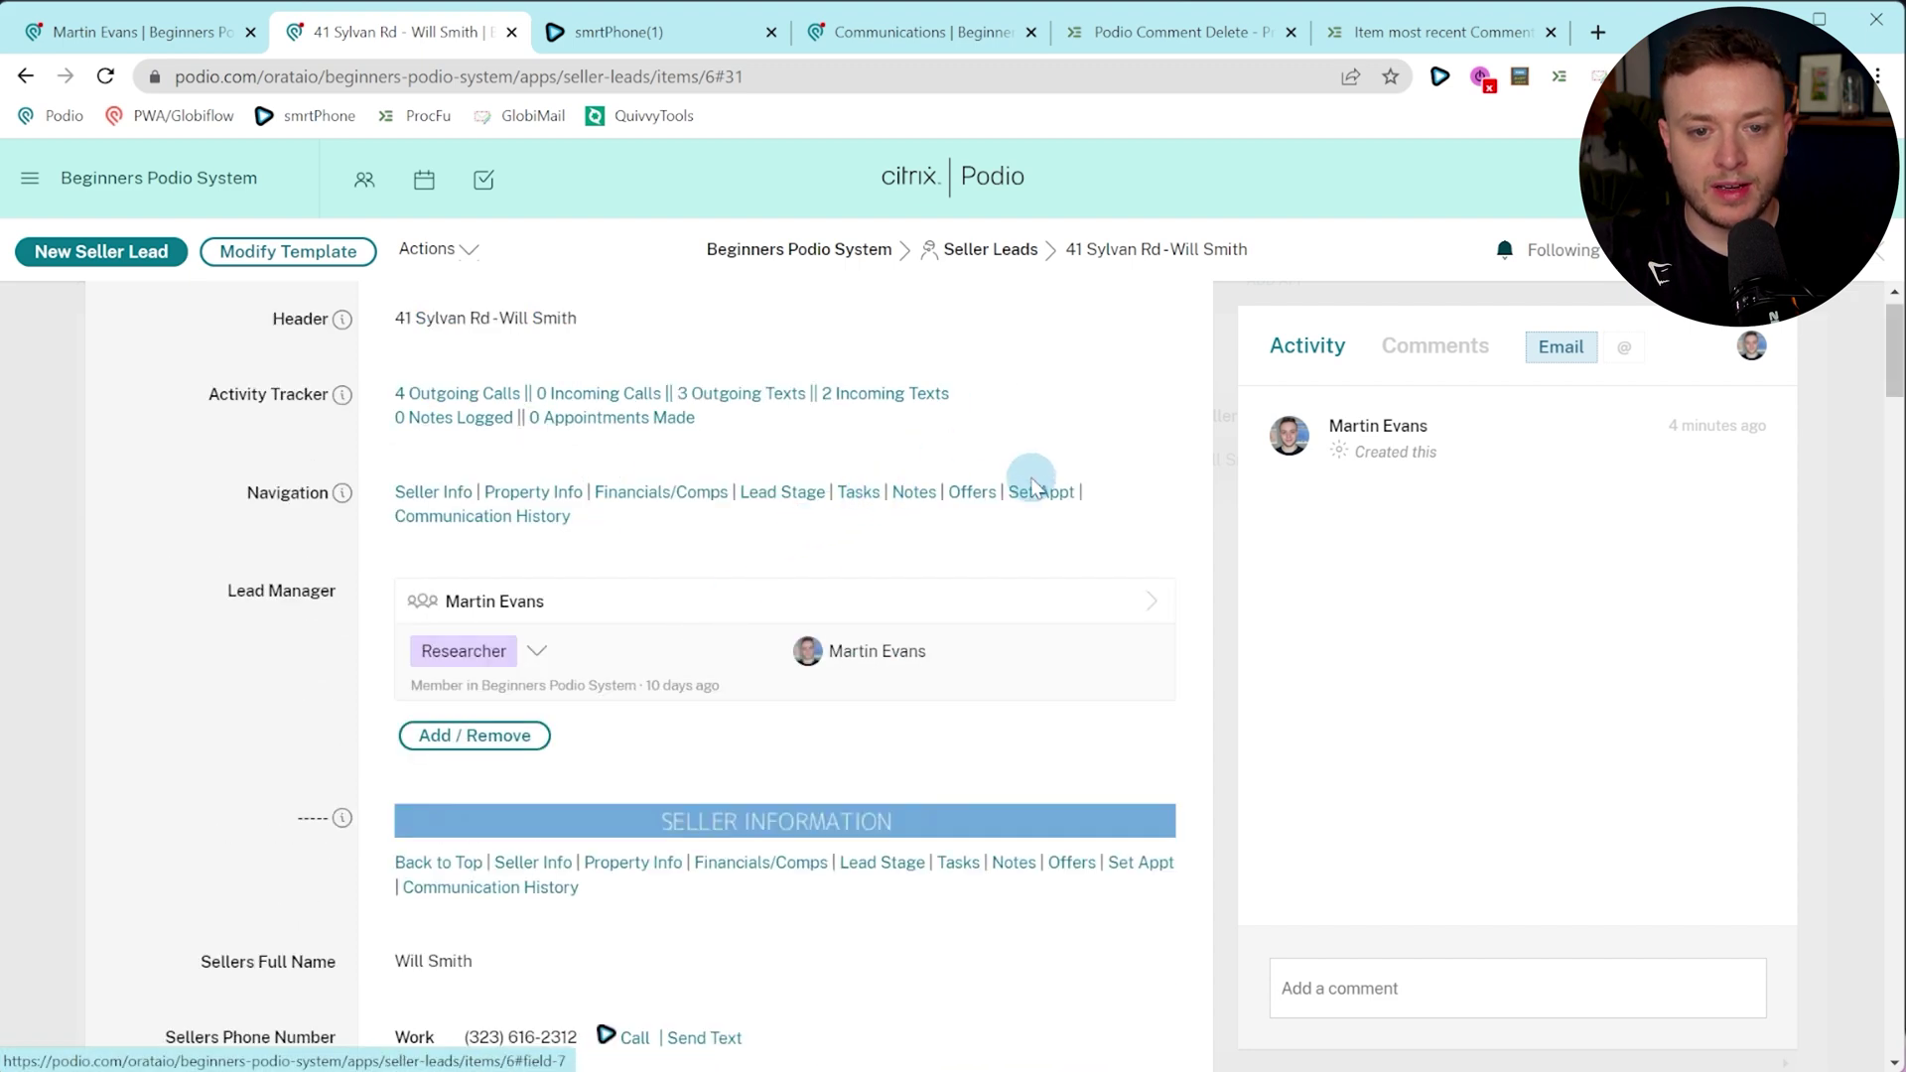
pyautogui.scroll(-2, 586, 448)
pyautogui.scroll(-4, 413, 583)
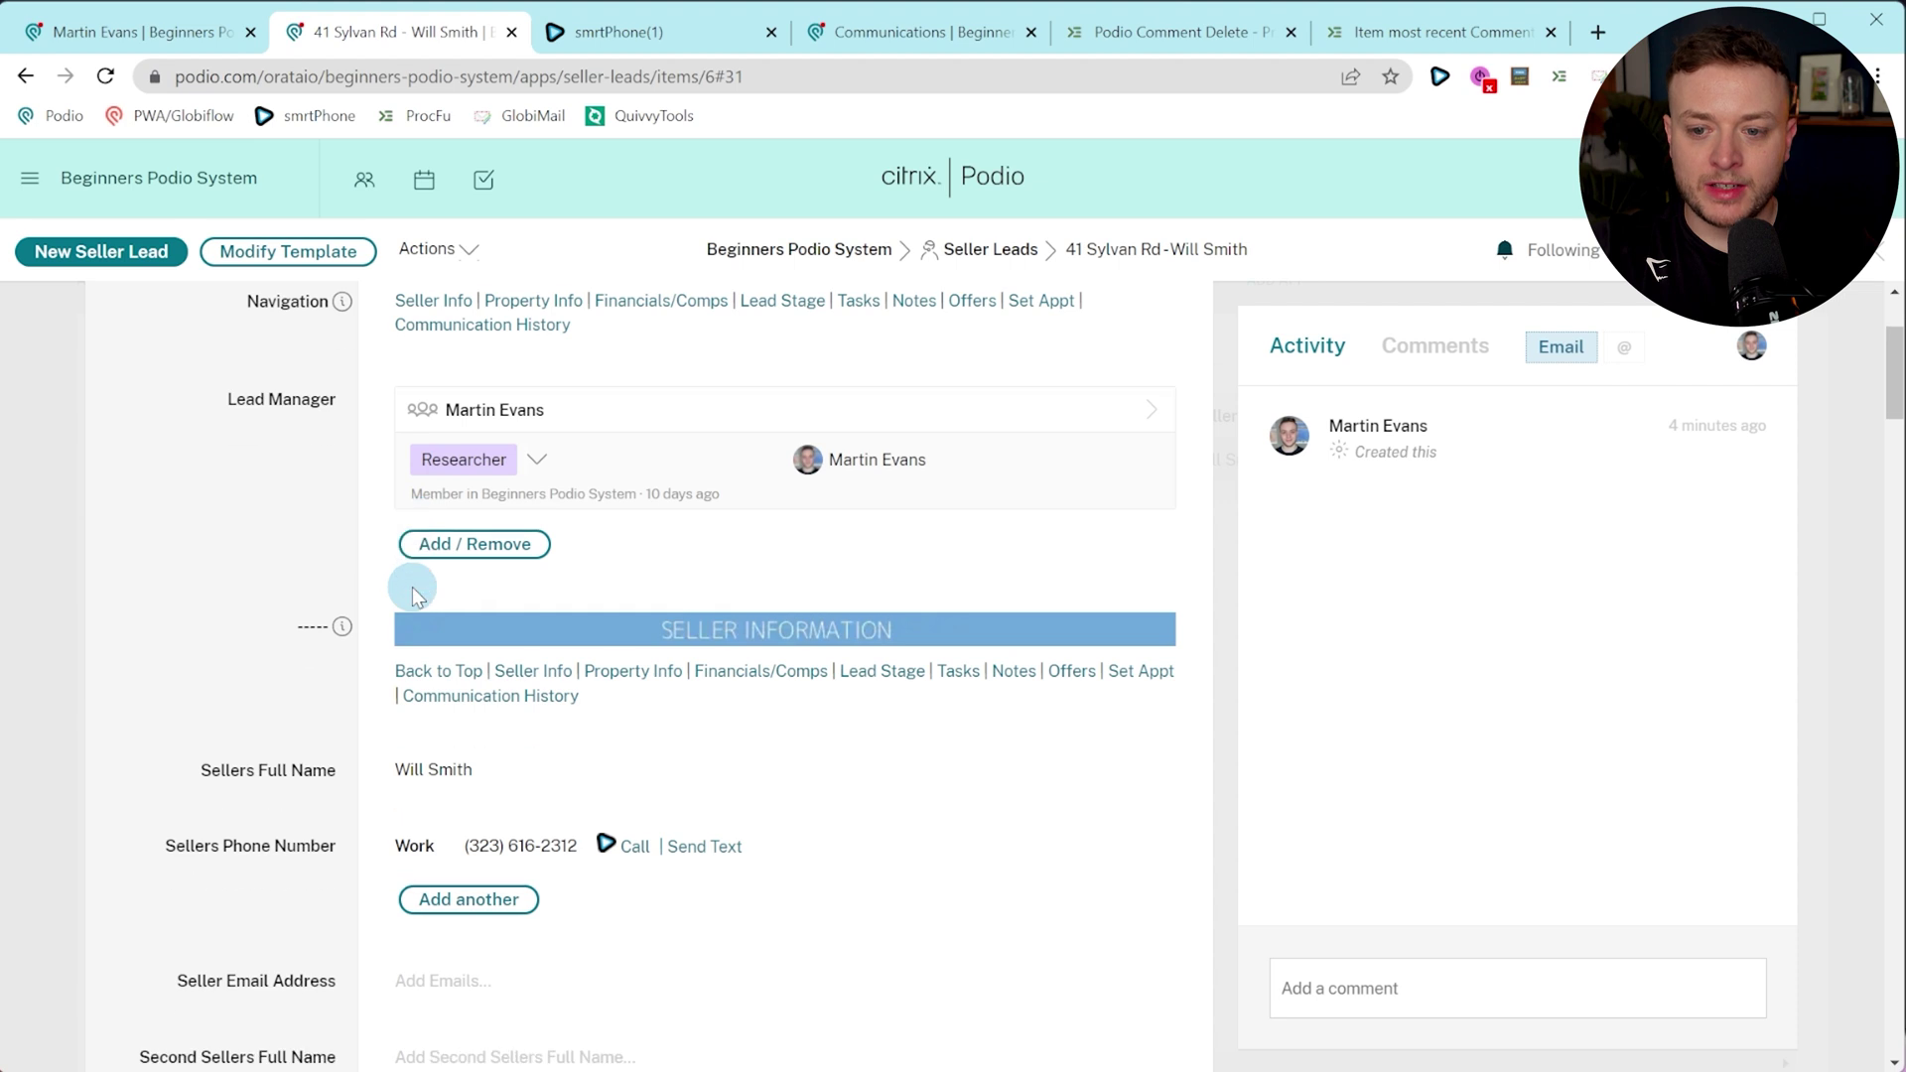
pyautogui.scroll(-2, 366, 658)
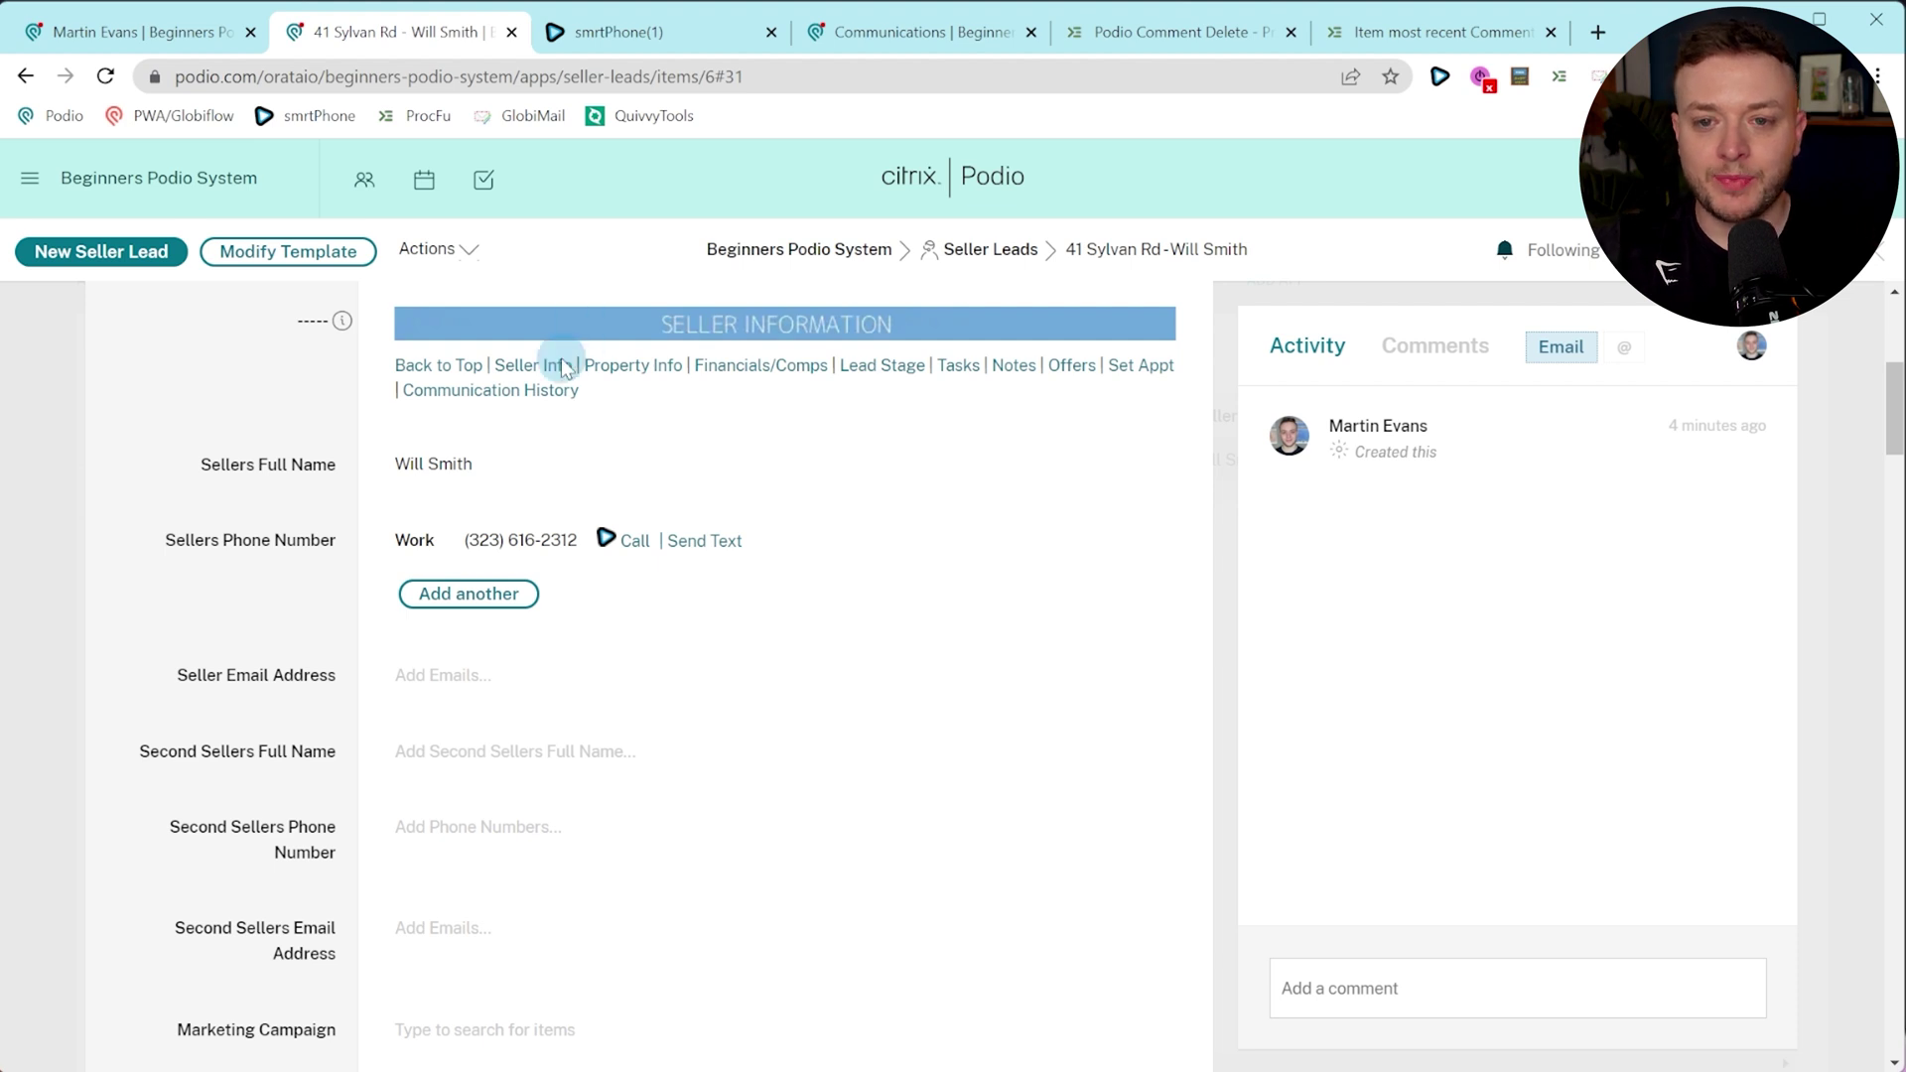
pyautogui.click(607, 367)
pyautogui.scroll(-3, 357, 745)
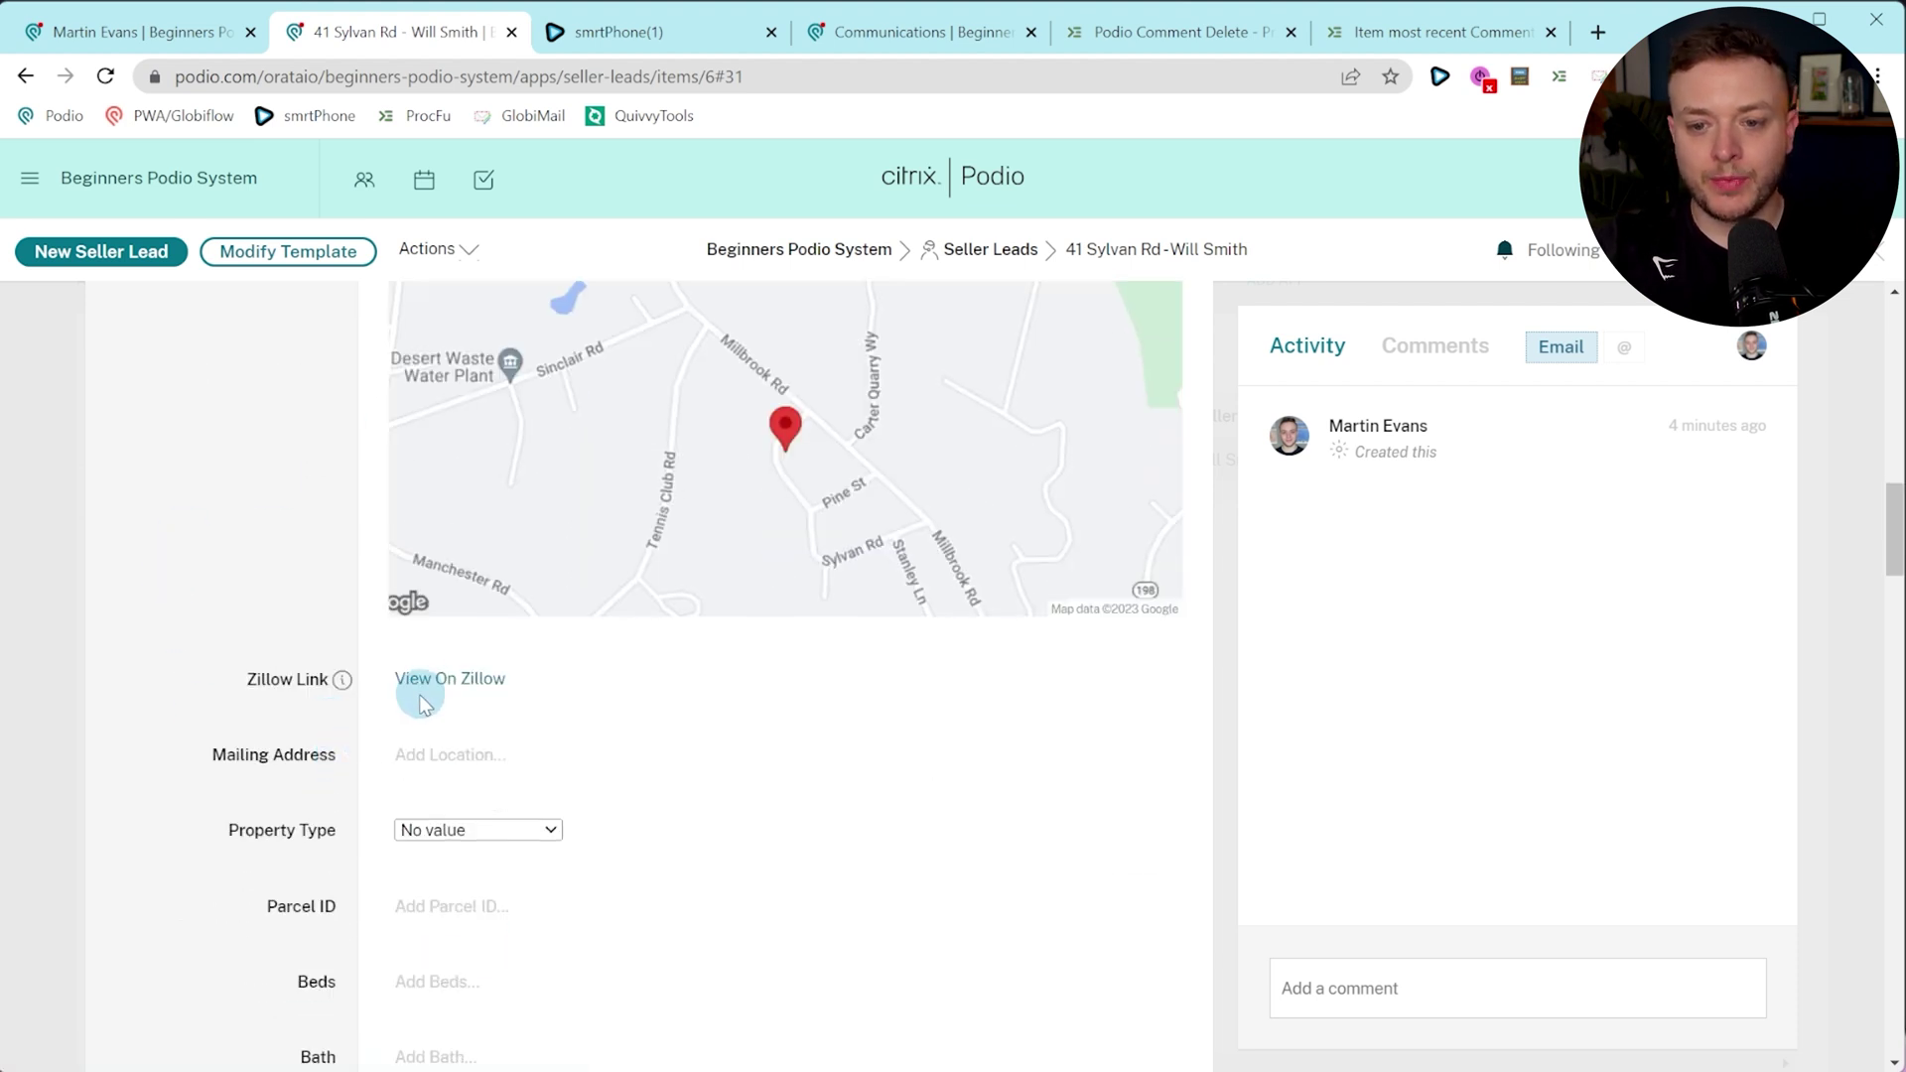
pyautogui.middleClick(450, 675)
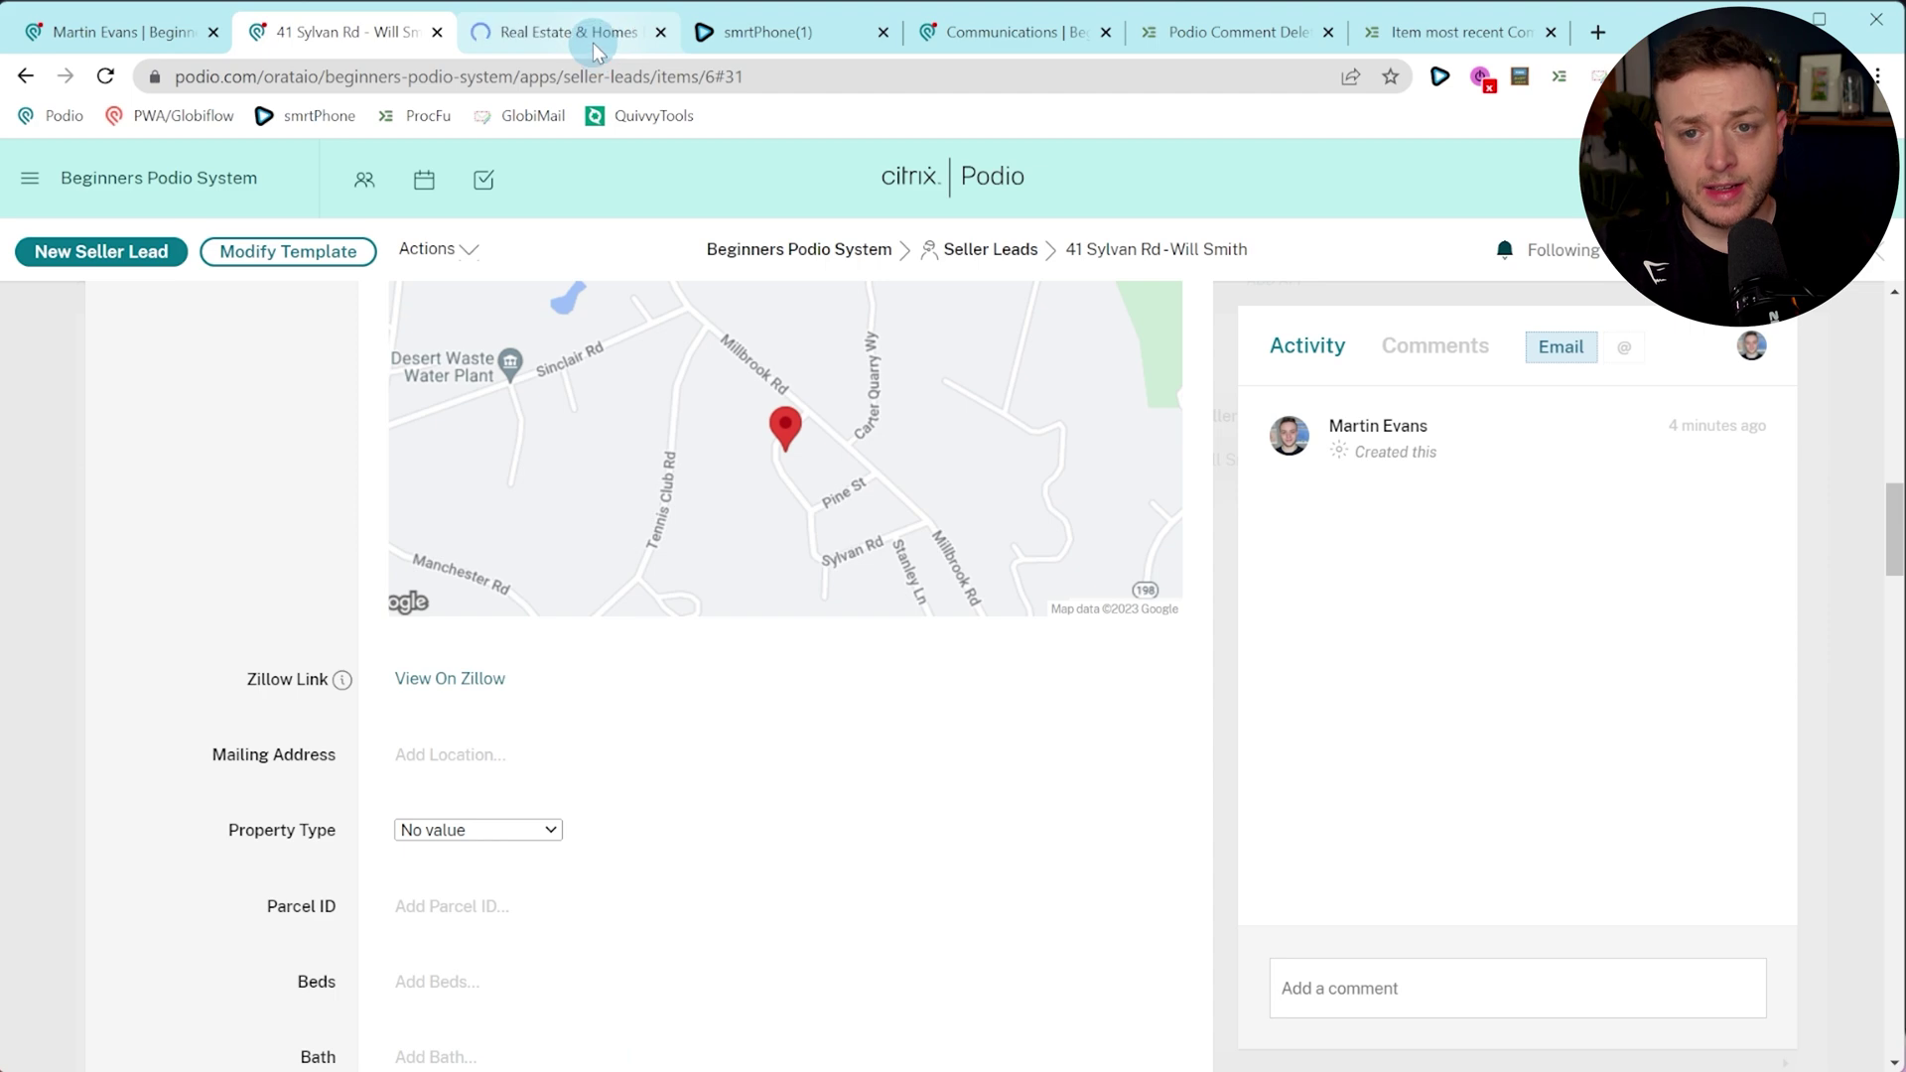
pyautogui.click(594, 32)
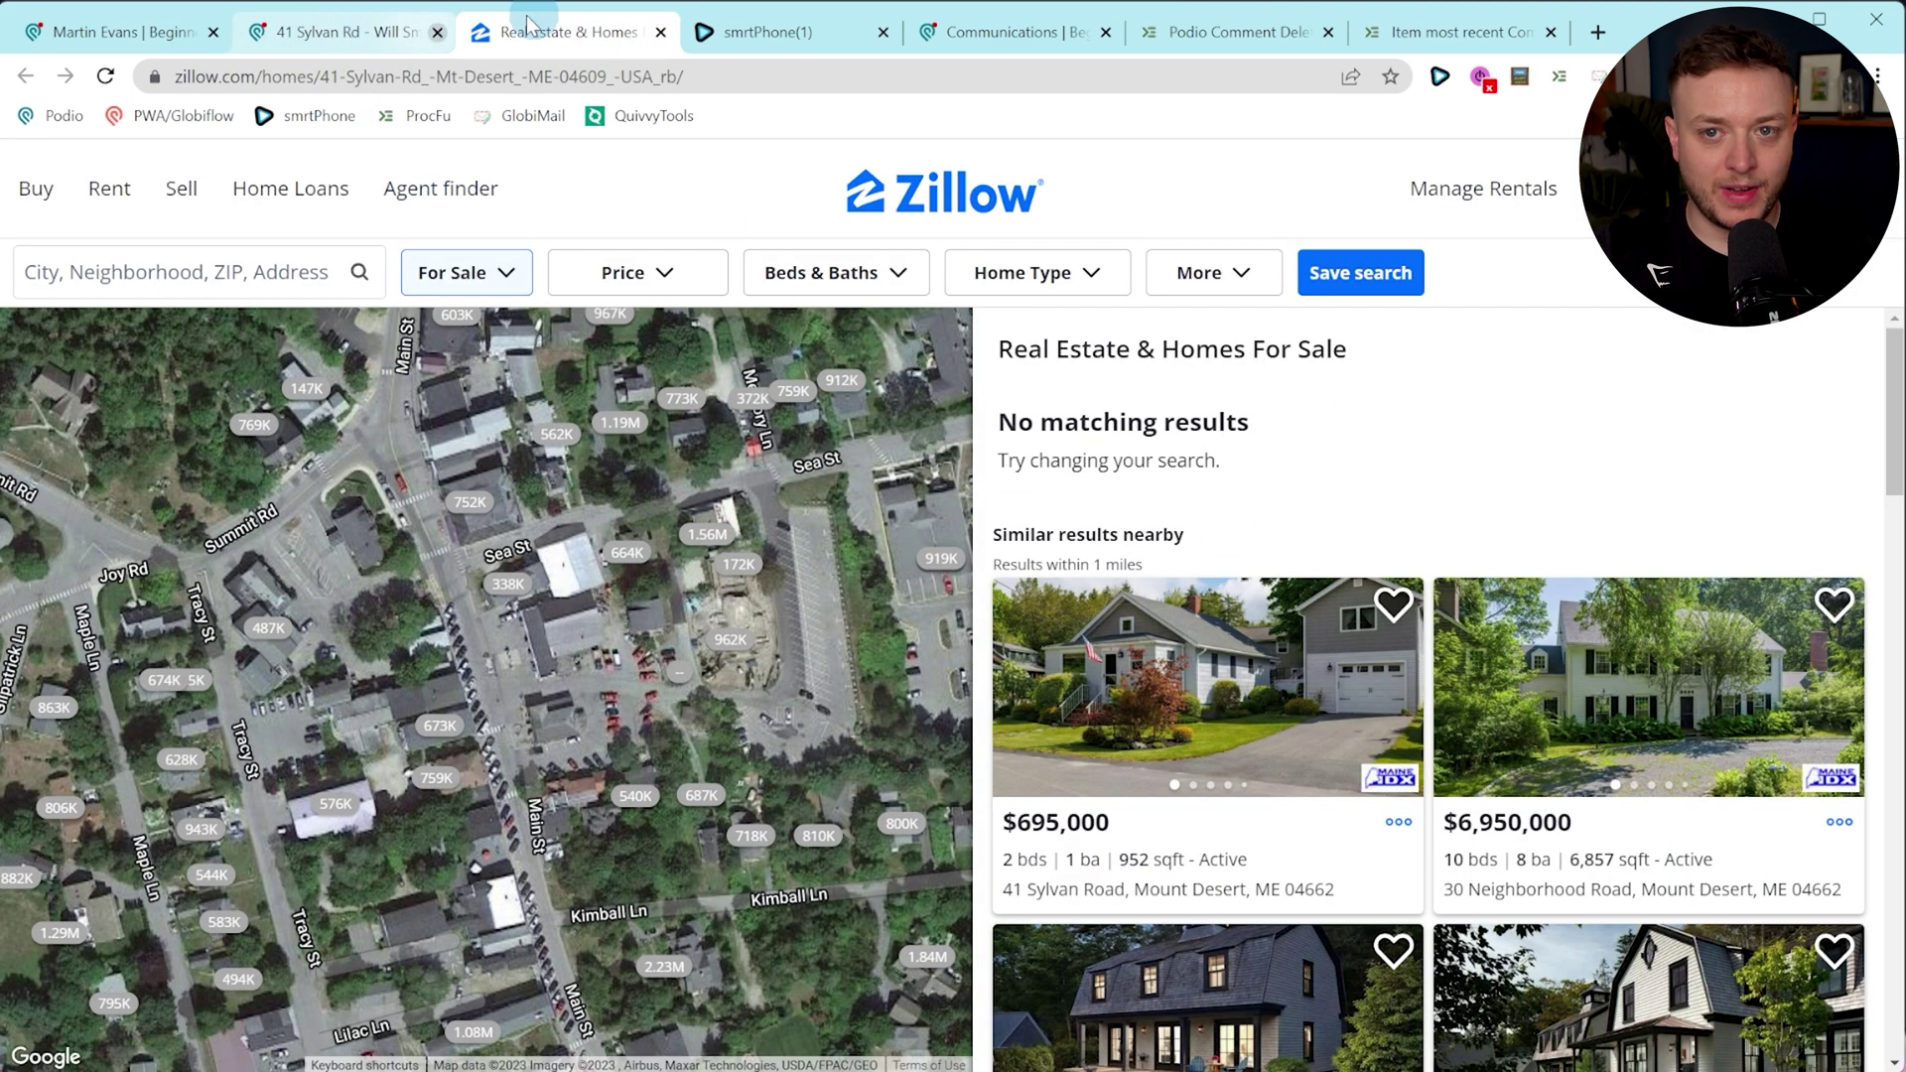
pyautogui.click(661, 32)
# Set the lead's Property Type to Multi-Family 5+.
pyautogui.scroll(-4, 339, 633)
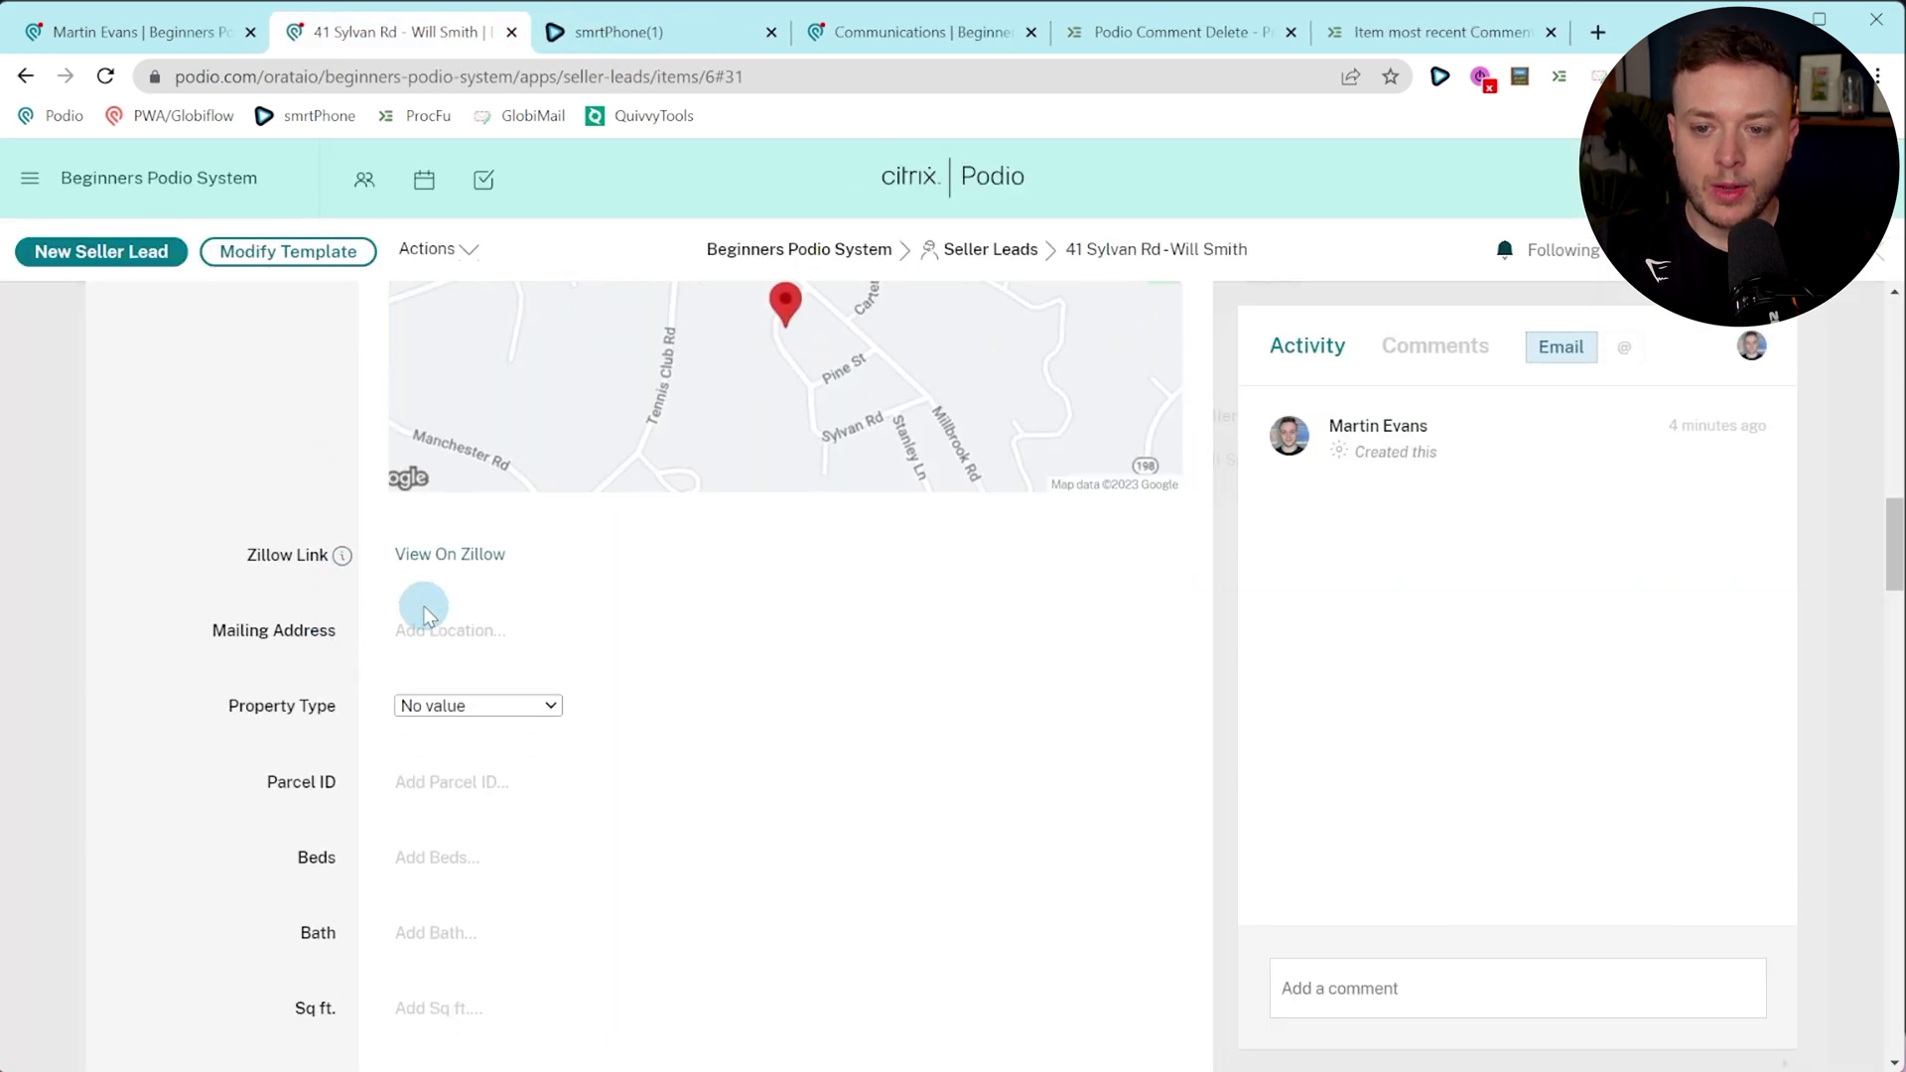
pyautogui.click(477, 458)
pyautogui.click(446, 561)
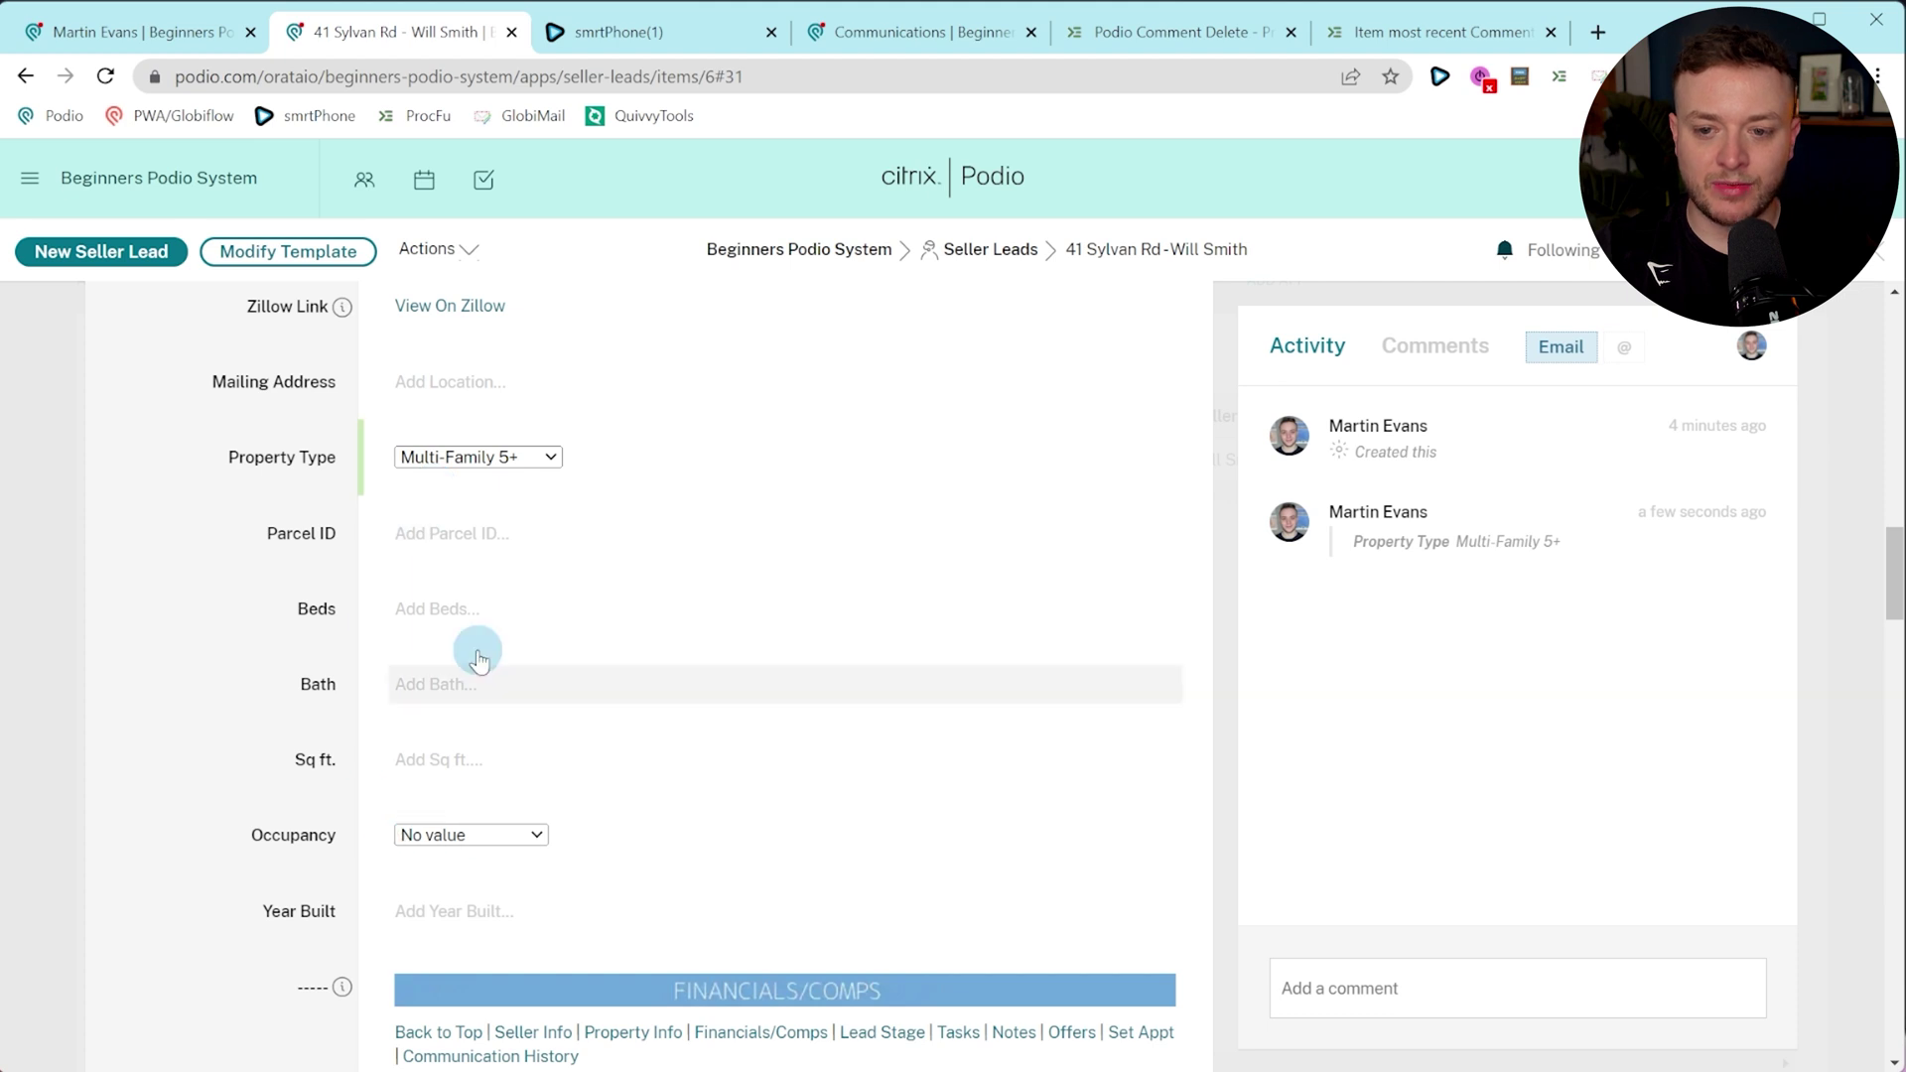
# Enter ARV $67,000 and Est Repair Costs $4,567 so the MAO figures recalculate.
pyautogui.scroll(-5, 468, 659)
pyautogui.scroll(-1, 736, 574)
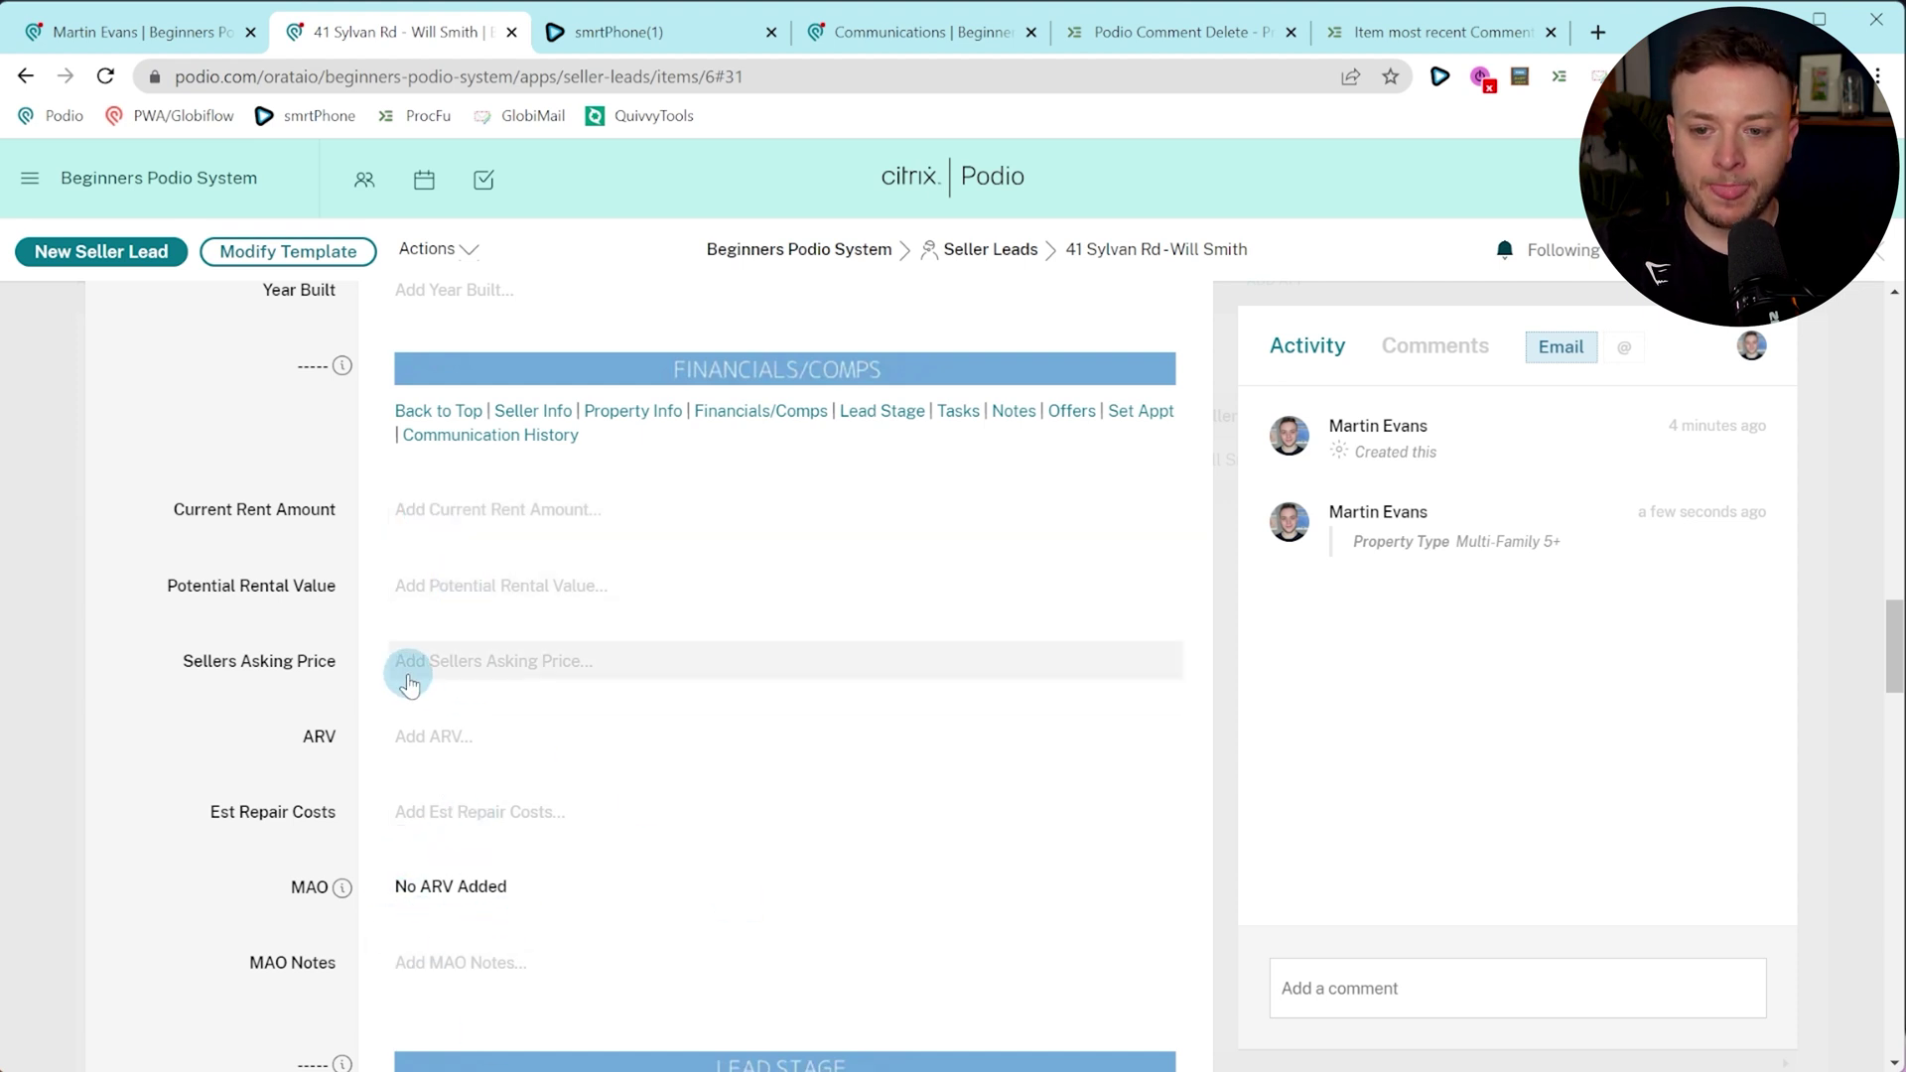
pyautogui.click(429, 736)
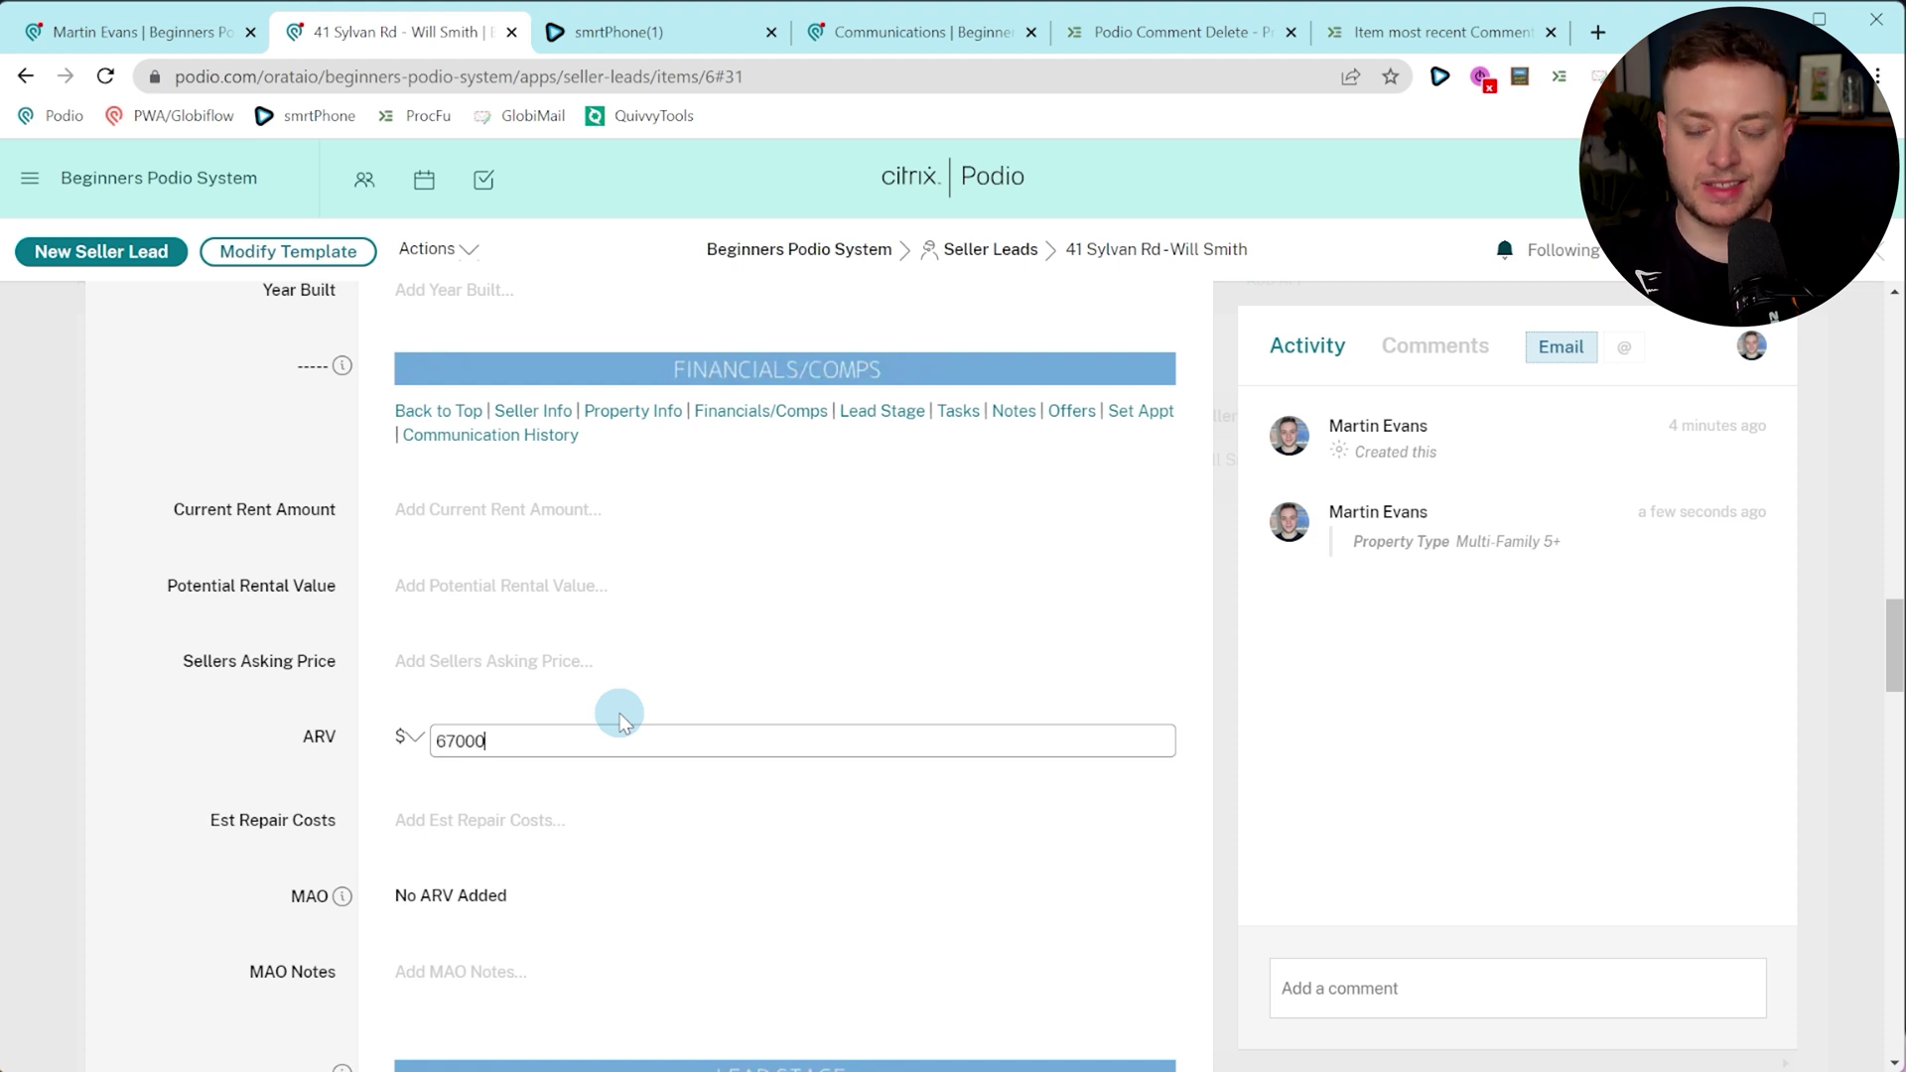
pyautogui.click(307, 679)
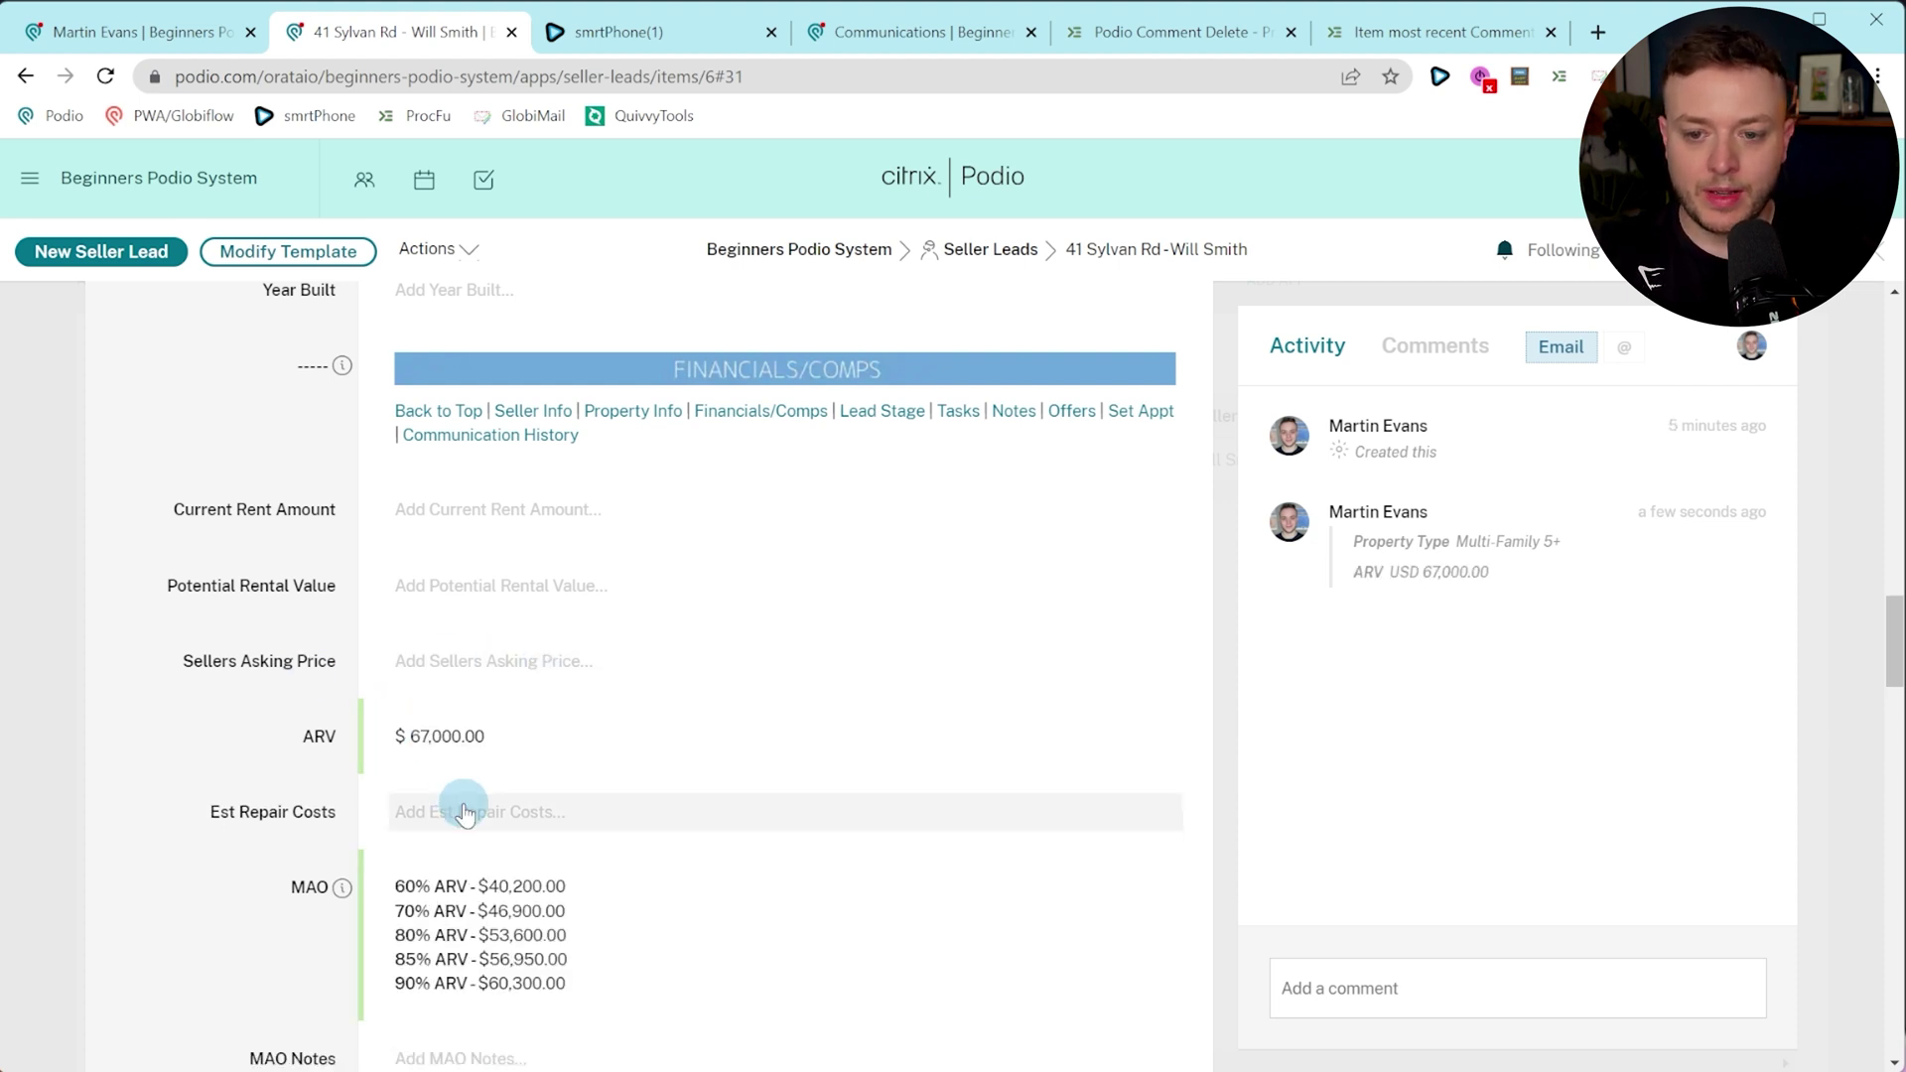
pyautogui.scroll(-1, 426, 746)
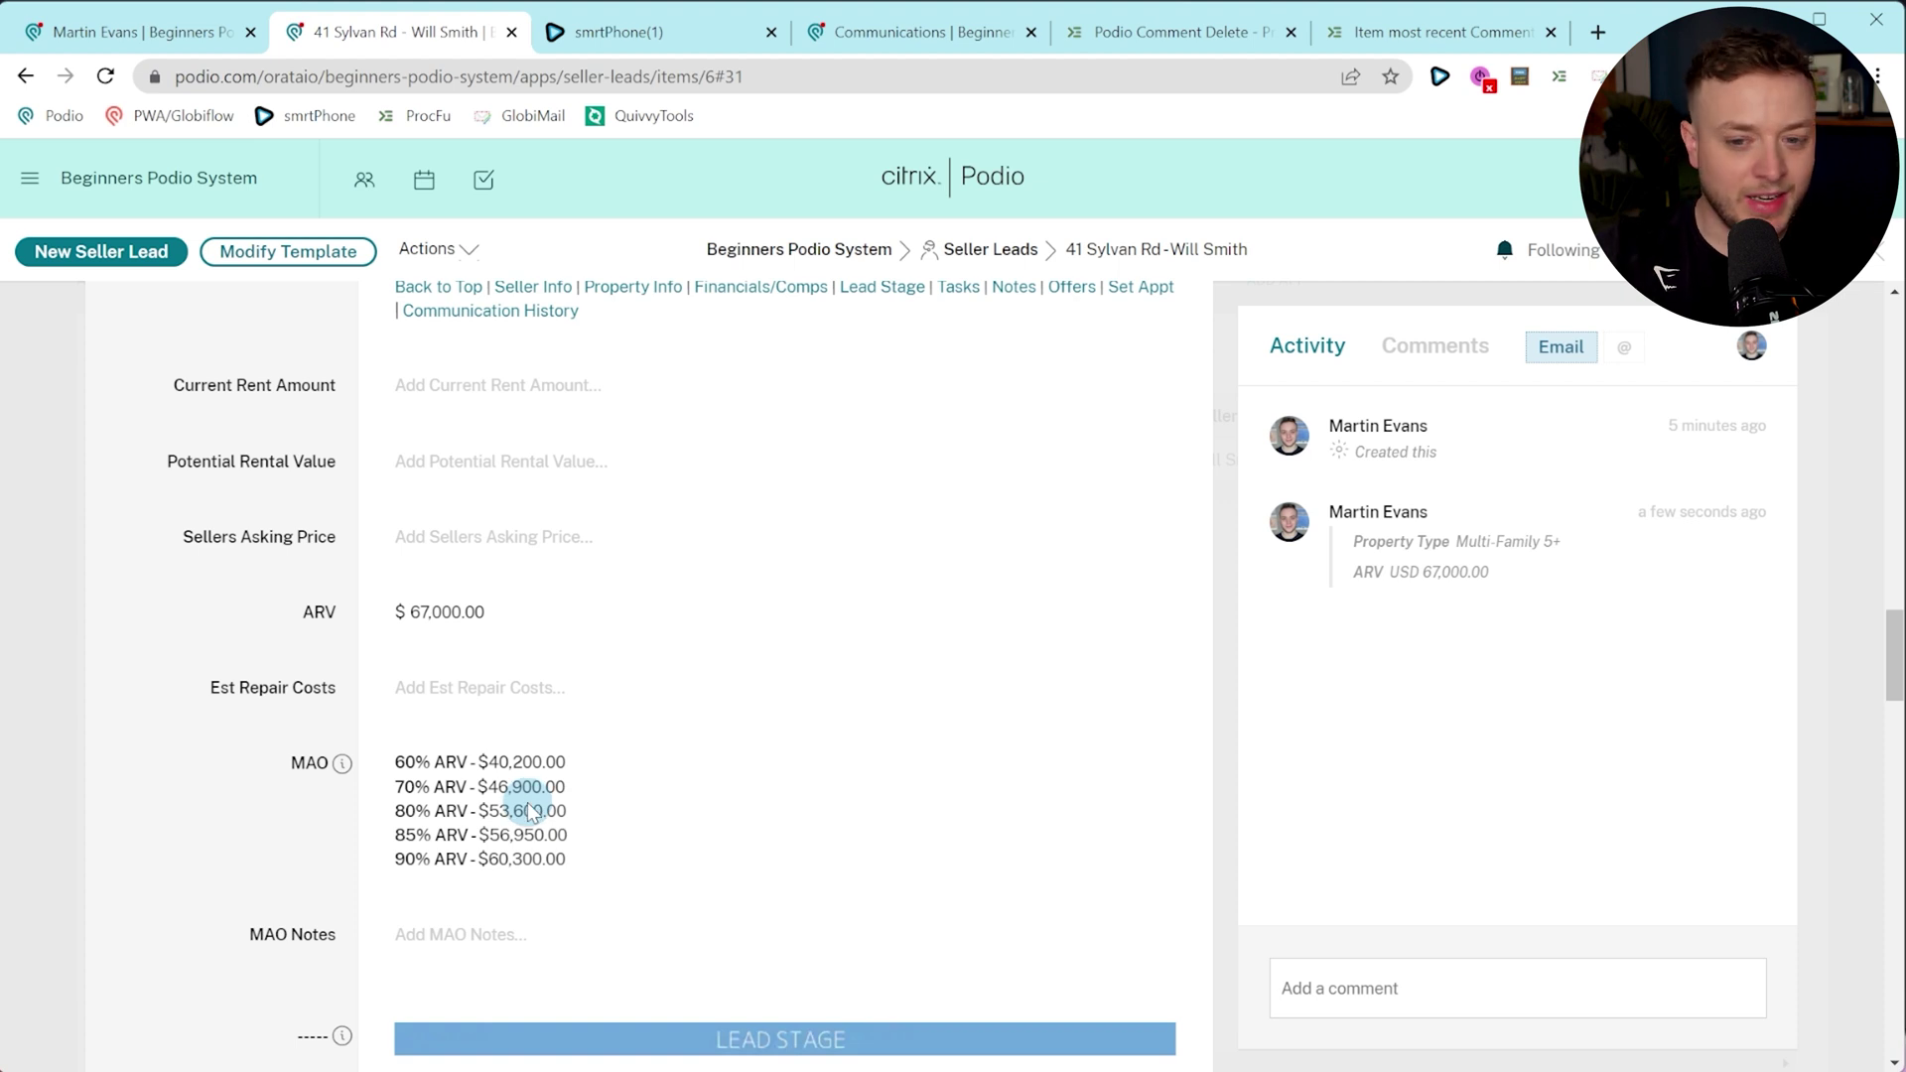
pyautogui.click(486, 692)
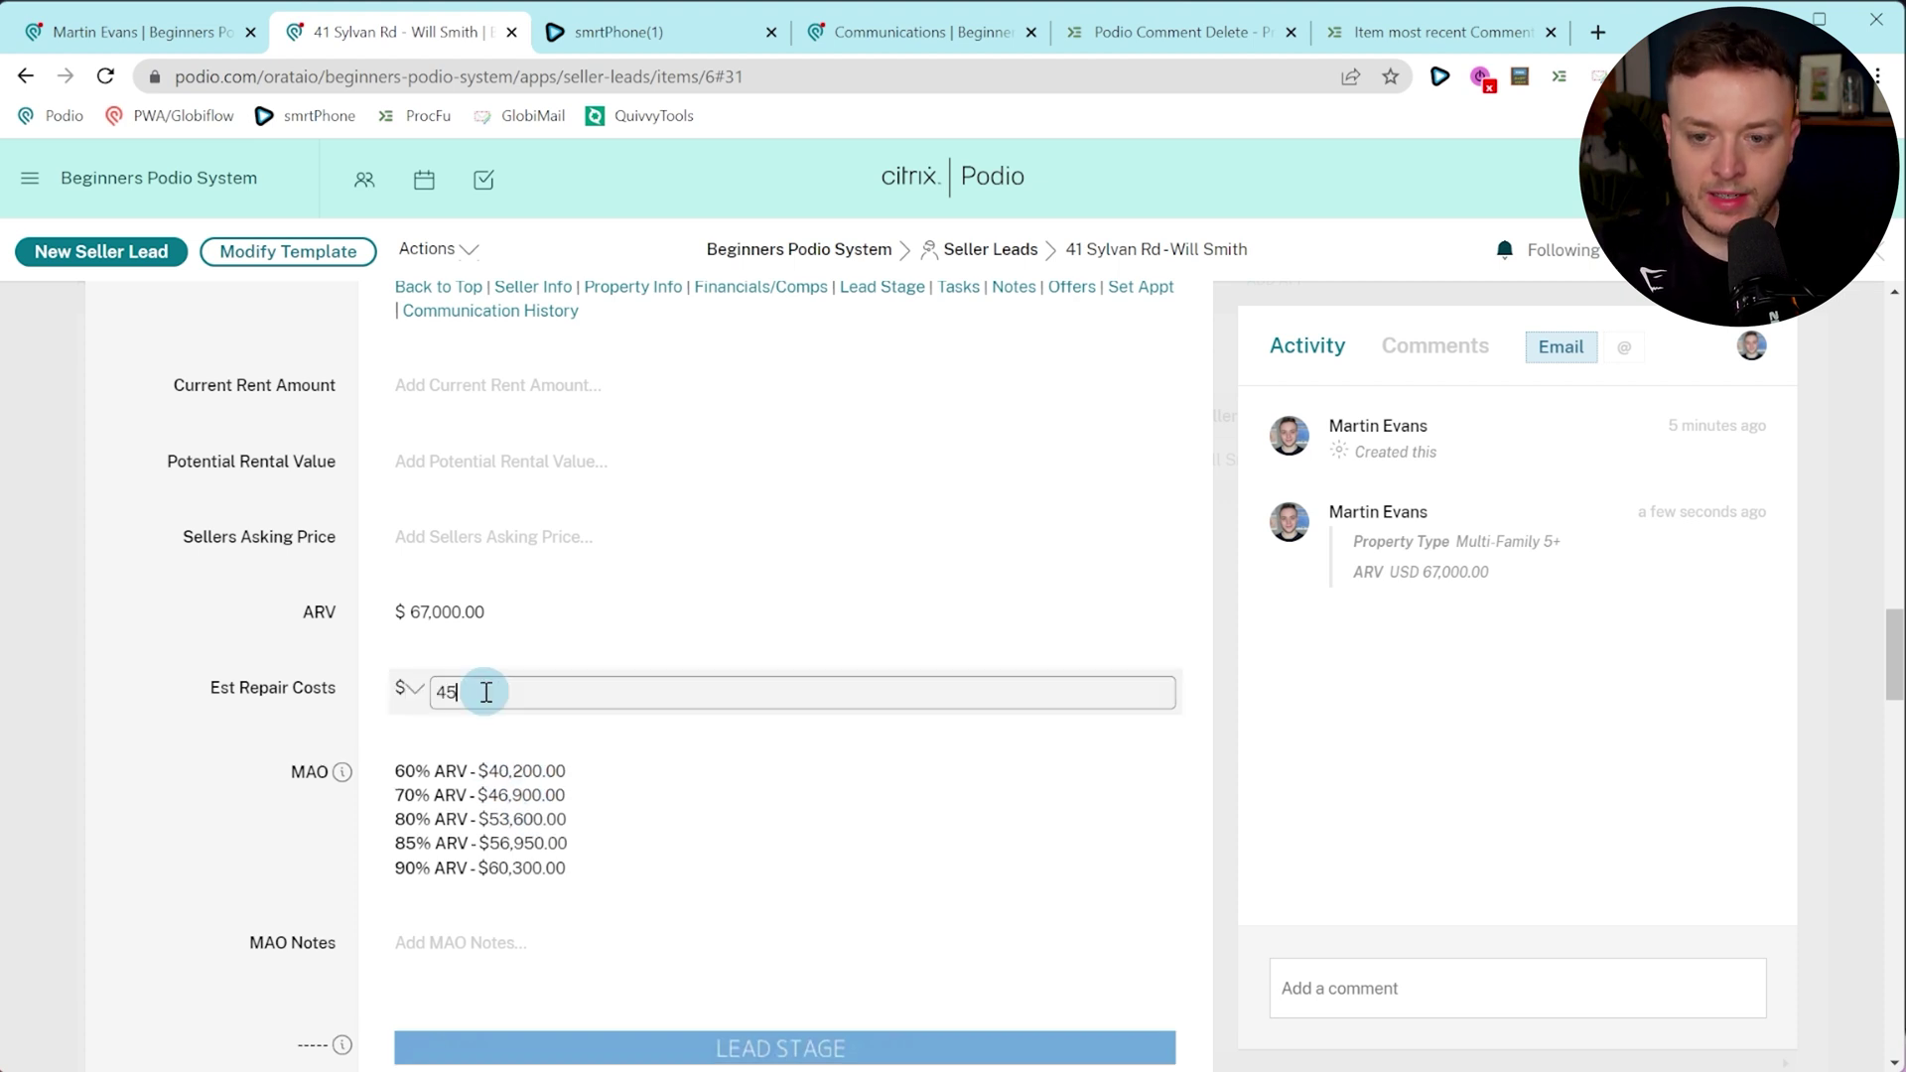
pyautogui.write('4567')
pyautogui.click(337, 697)
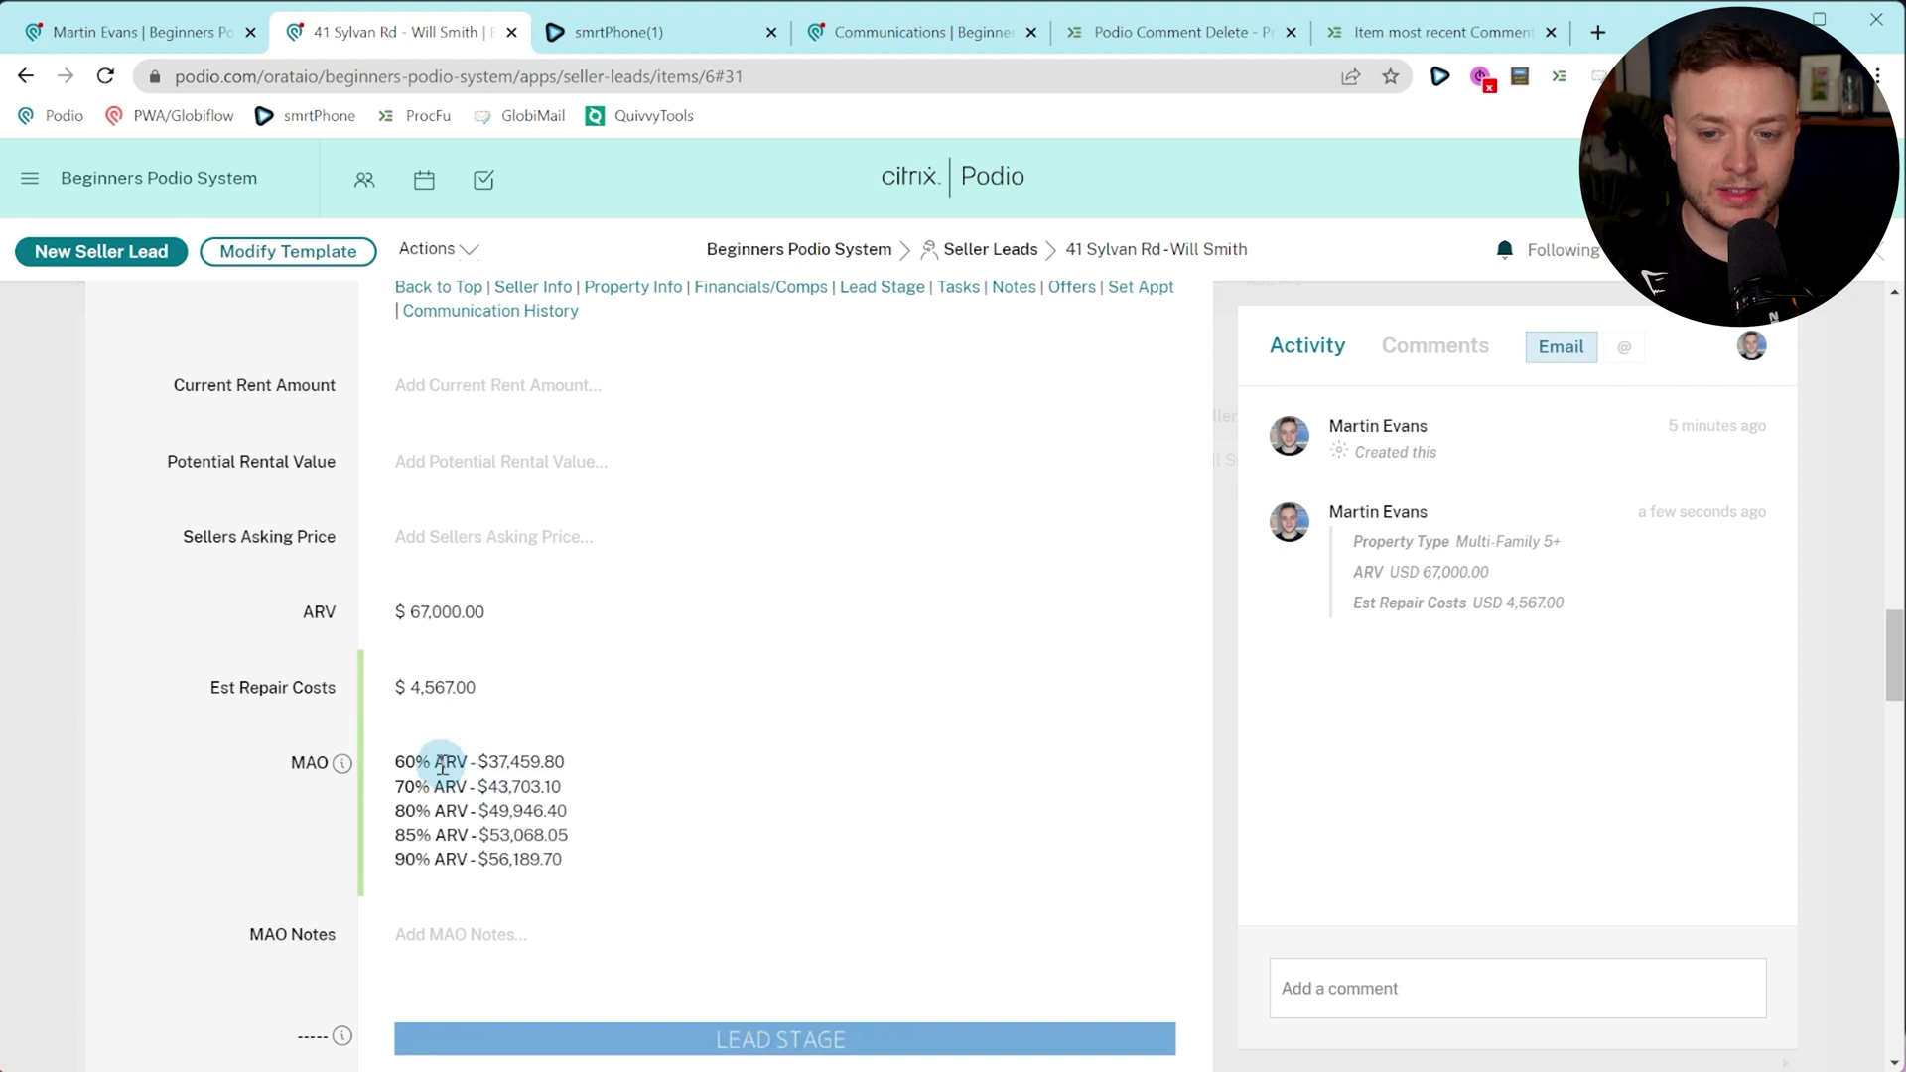
pyautogui.scroll(-7, 291, 742)
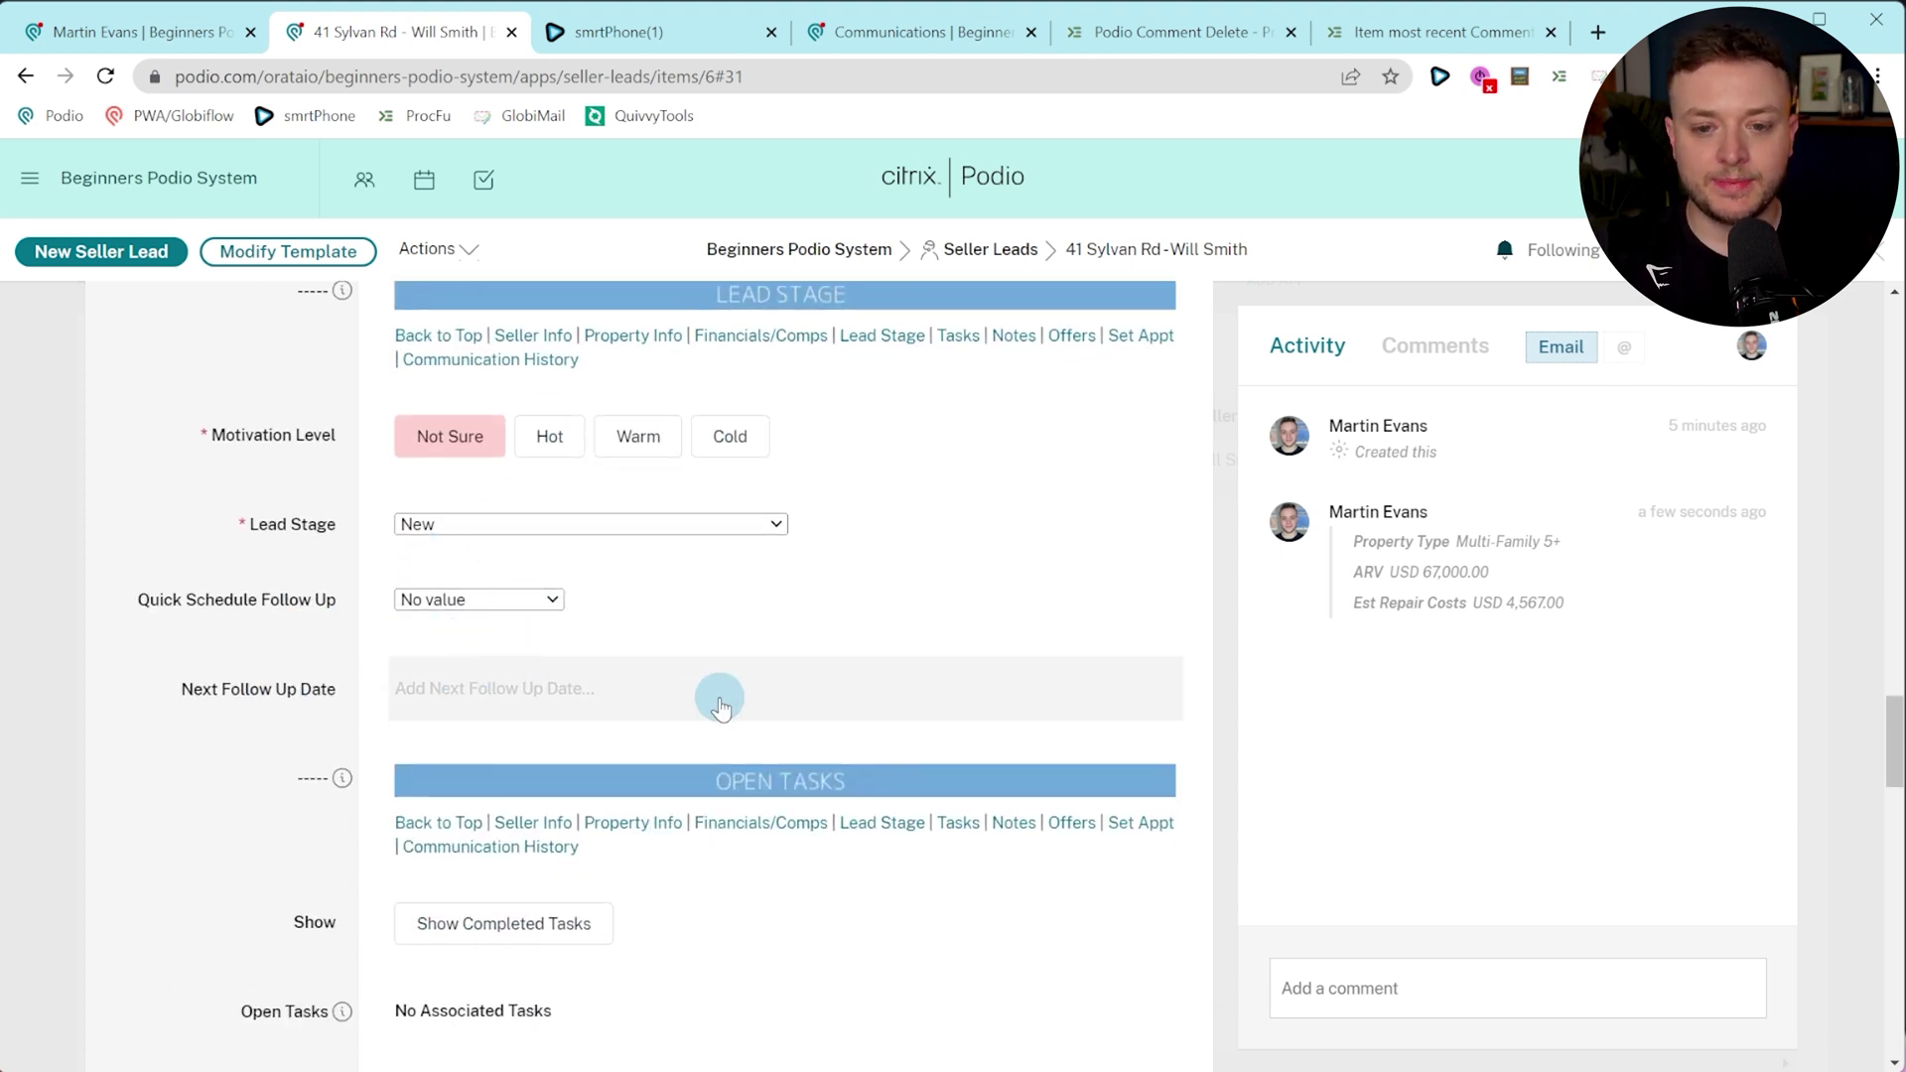
pyautogui.click(441, 524)
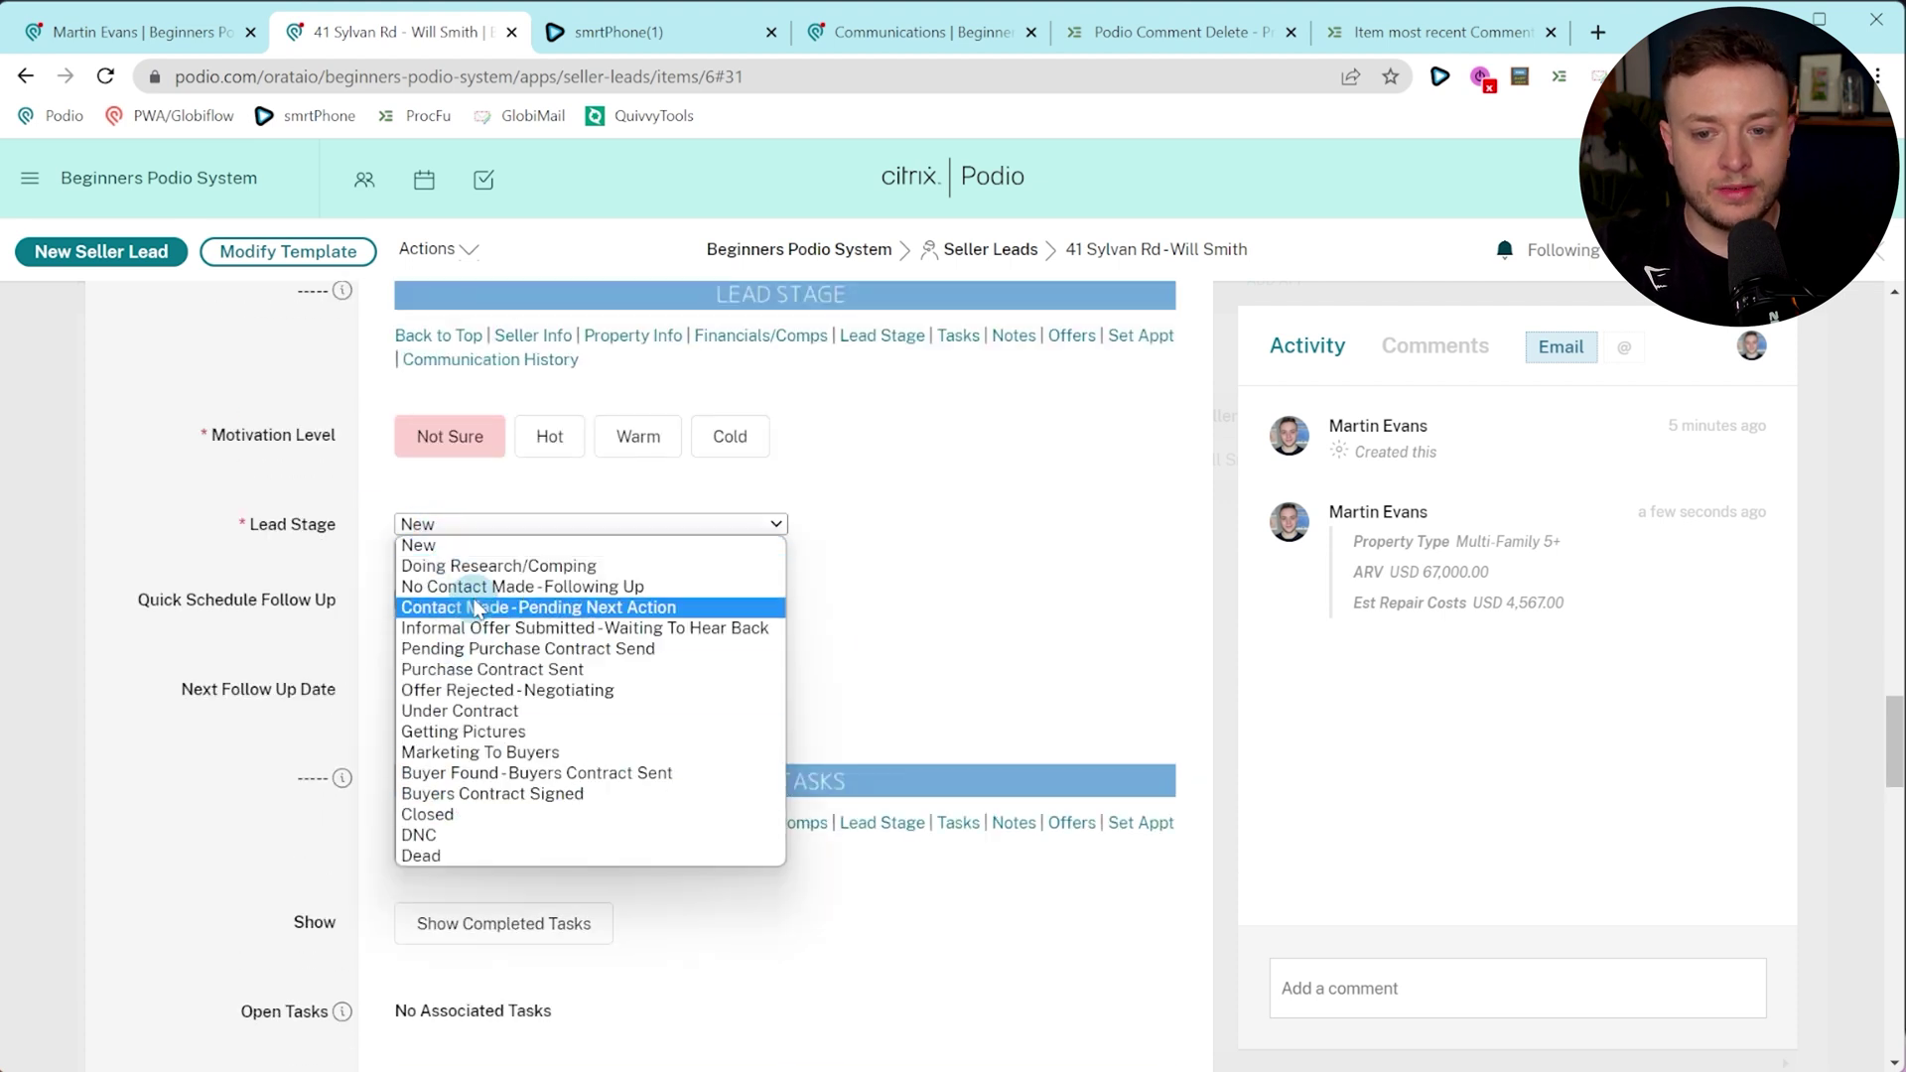
pyautogui.click(347, 668)
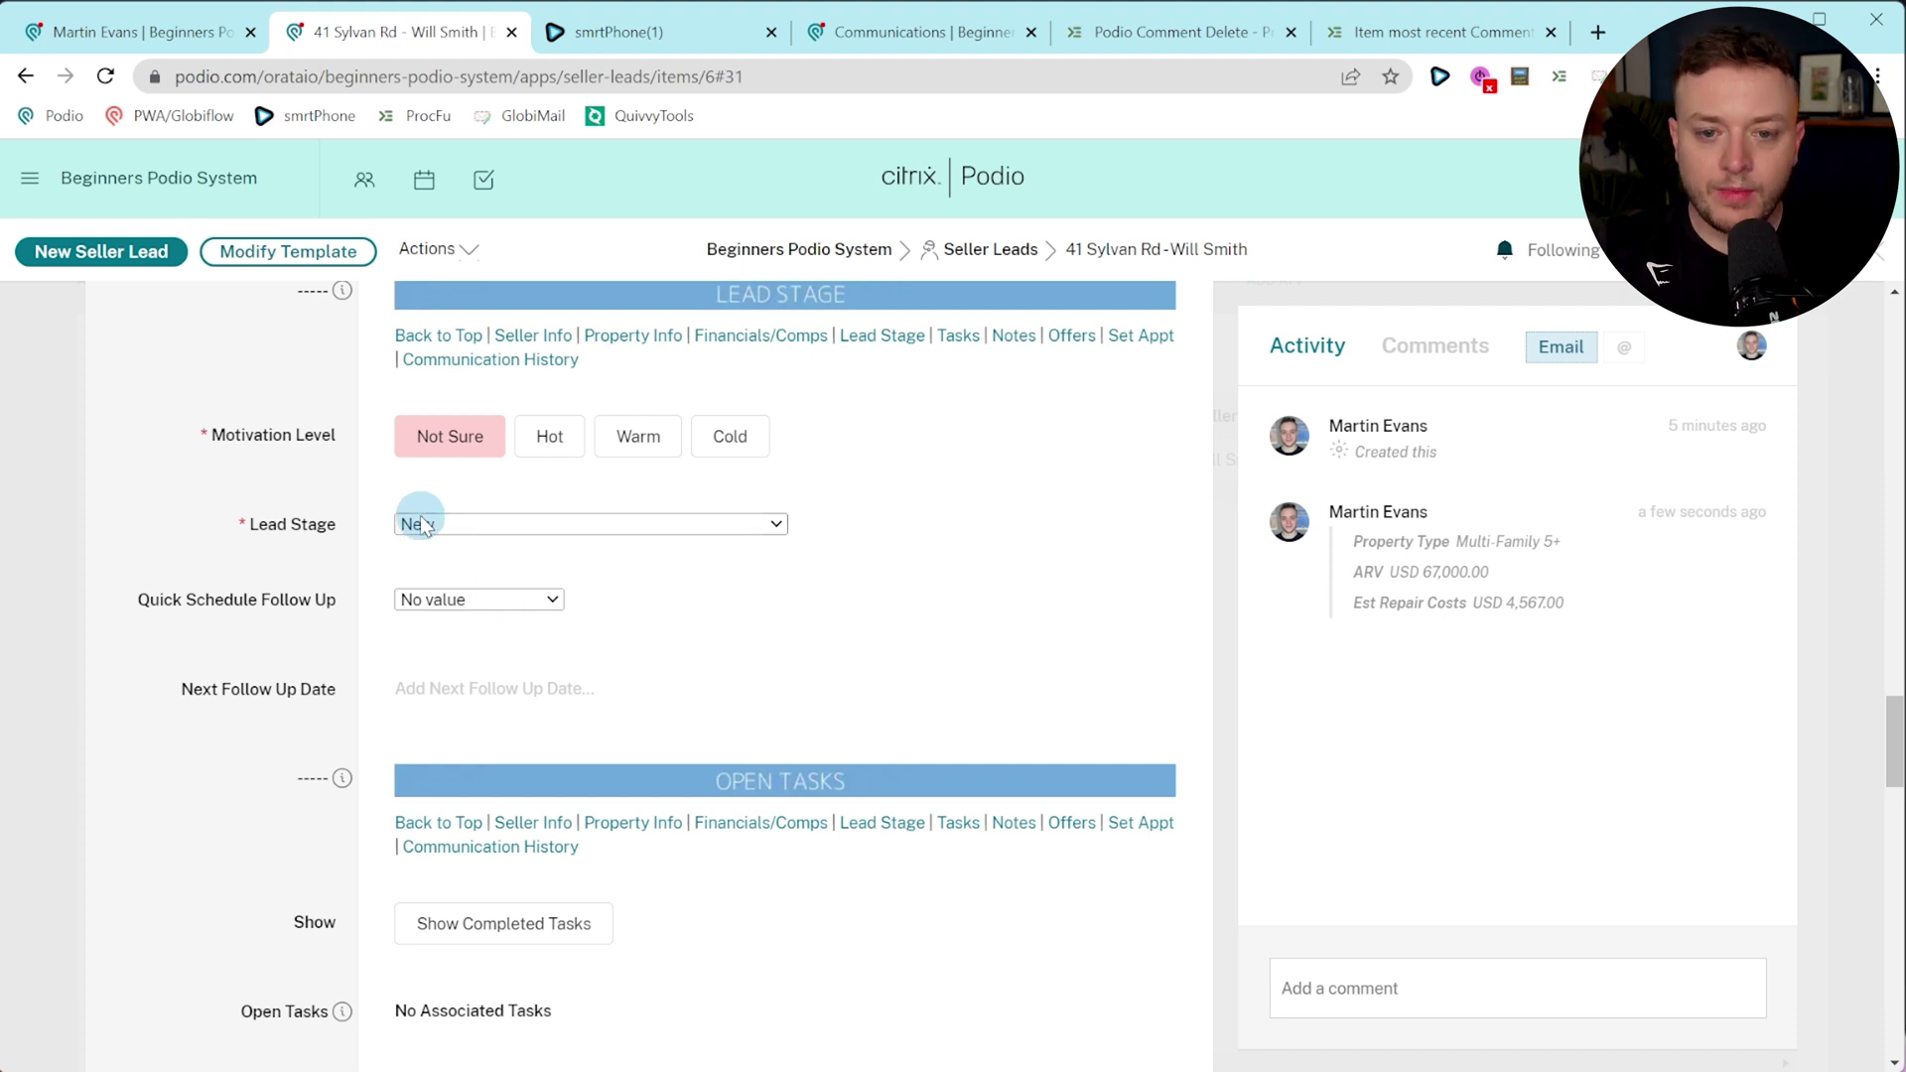
pyautogui.scroll(-1, 421, 523)
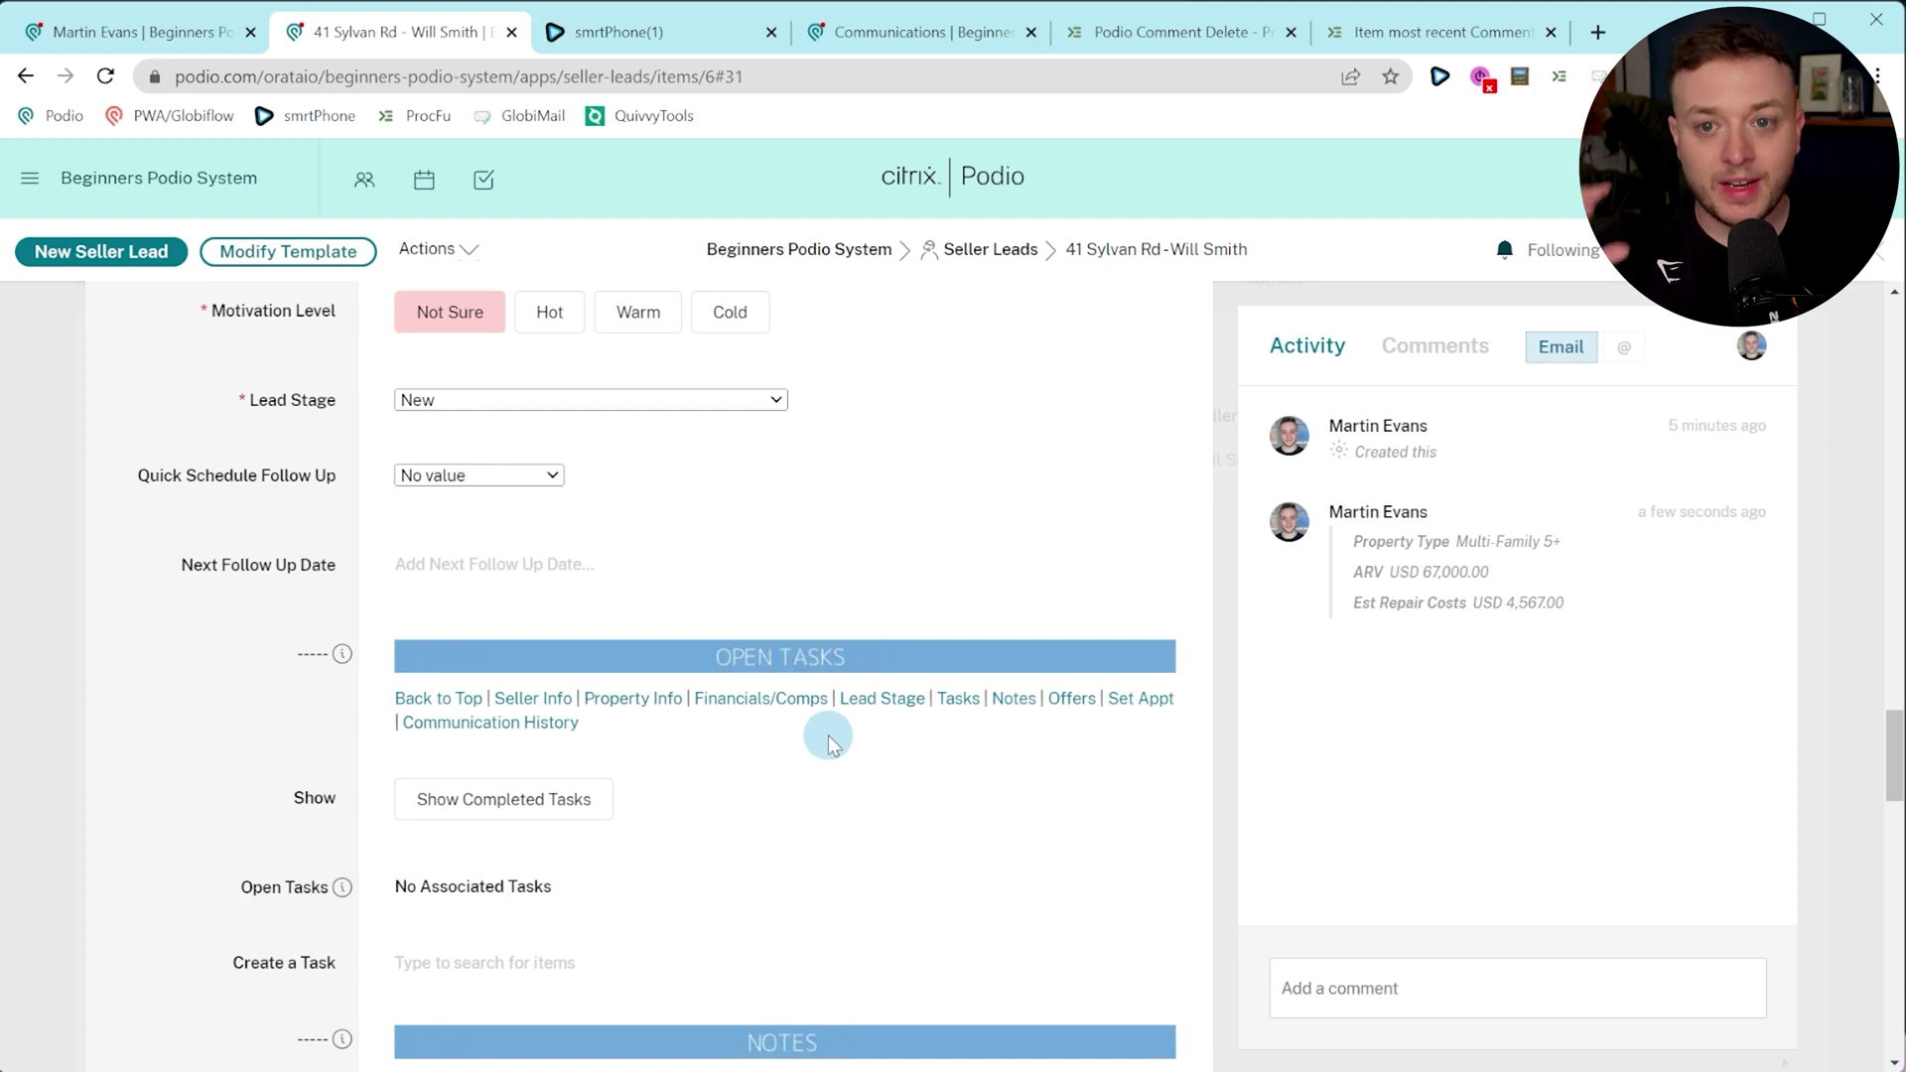
pyautogui.scroll(-2, 824, 754)
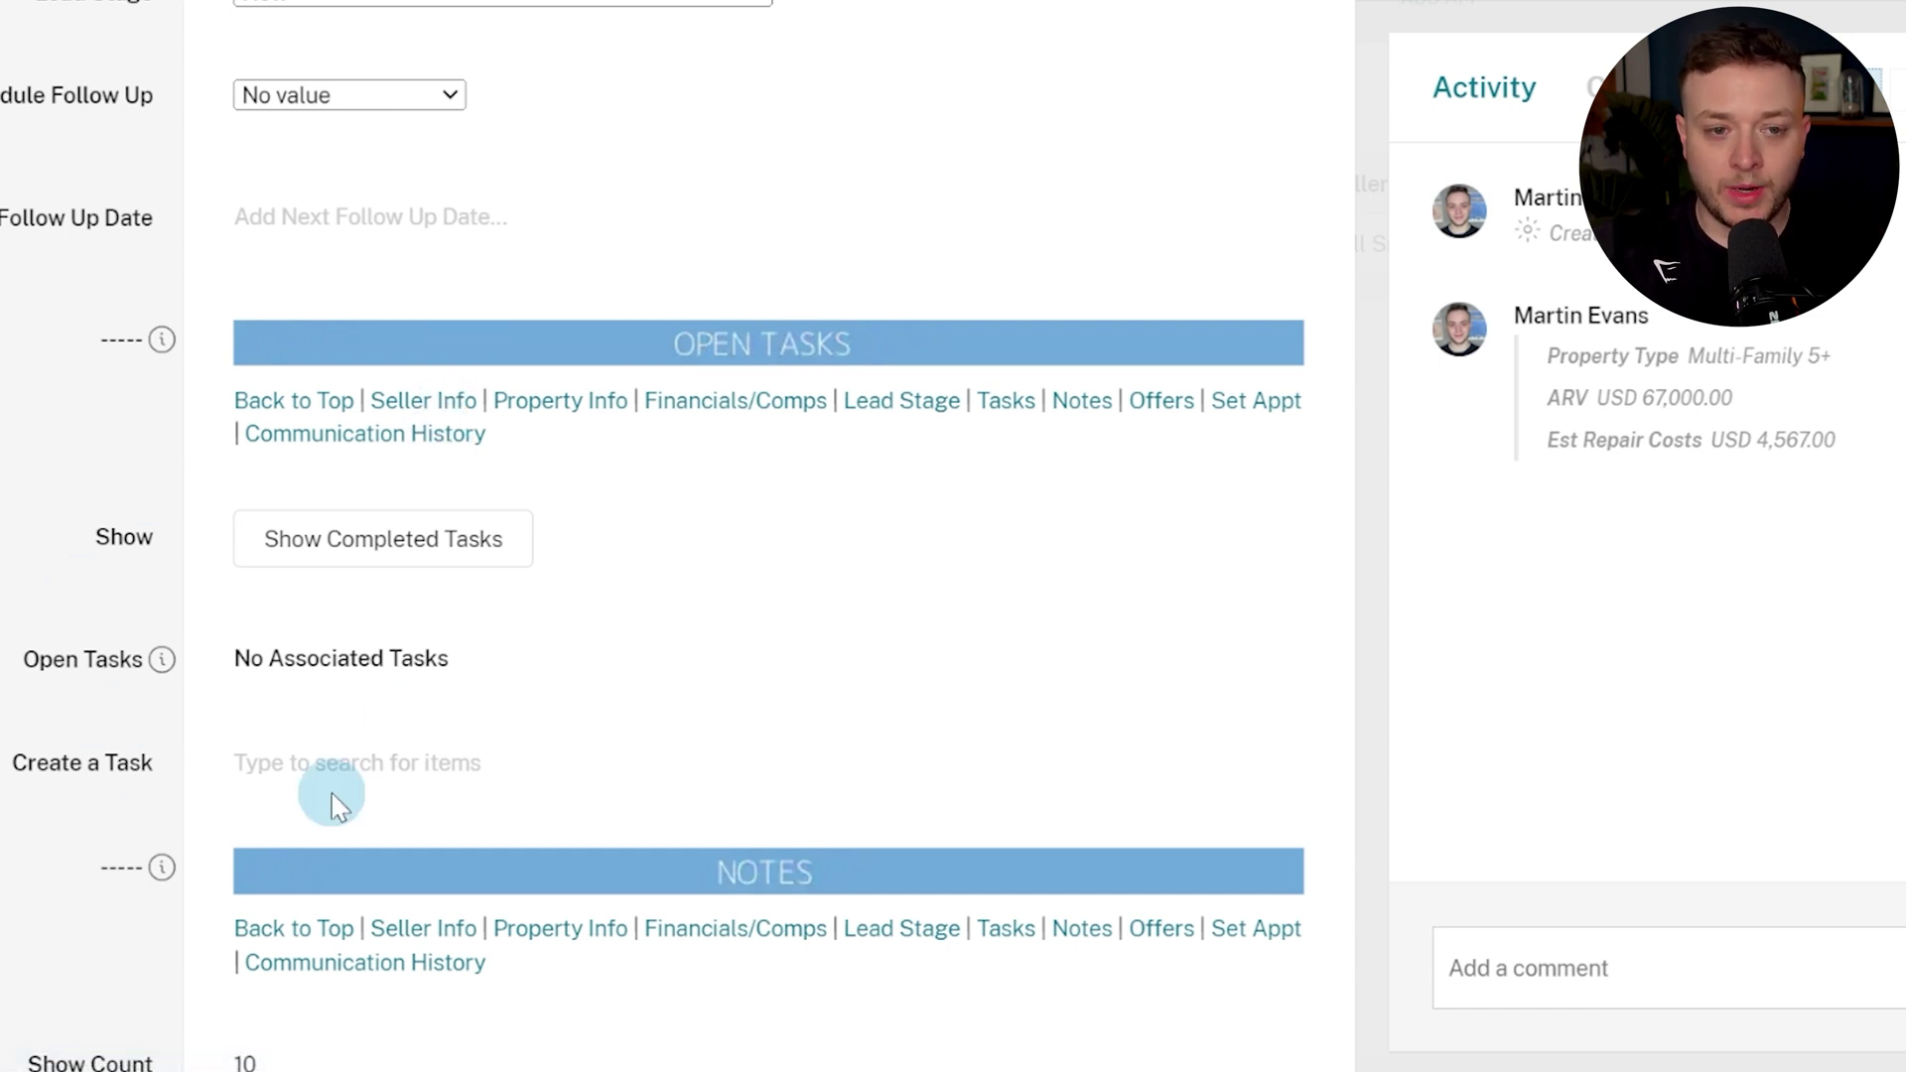
# Apply a 3 Week Follow Up and set Next Follow Up Date to Thu 15 June 2023.
pyautogui.click(262, 92)
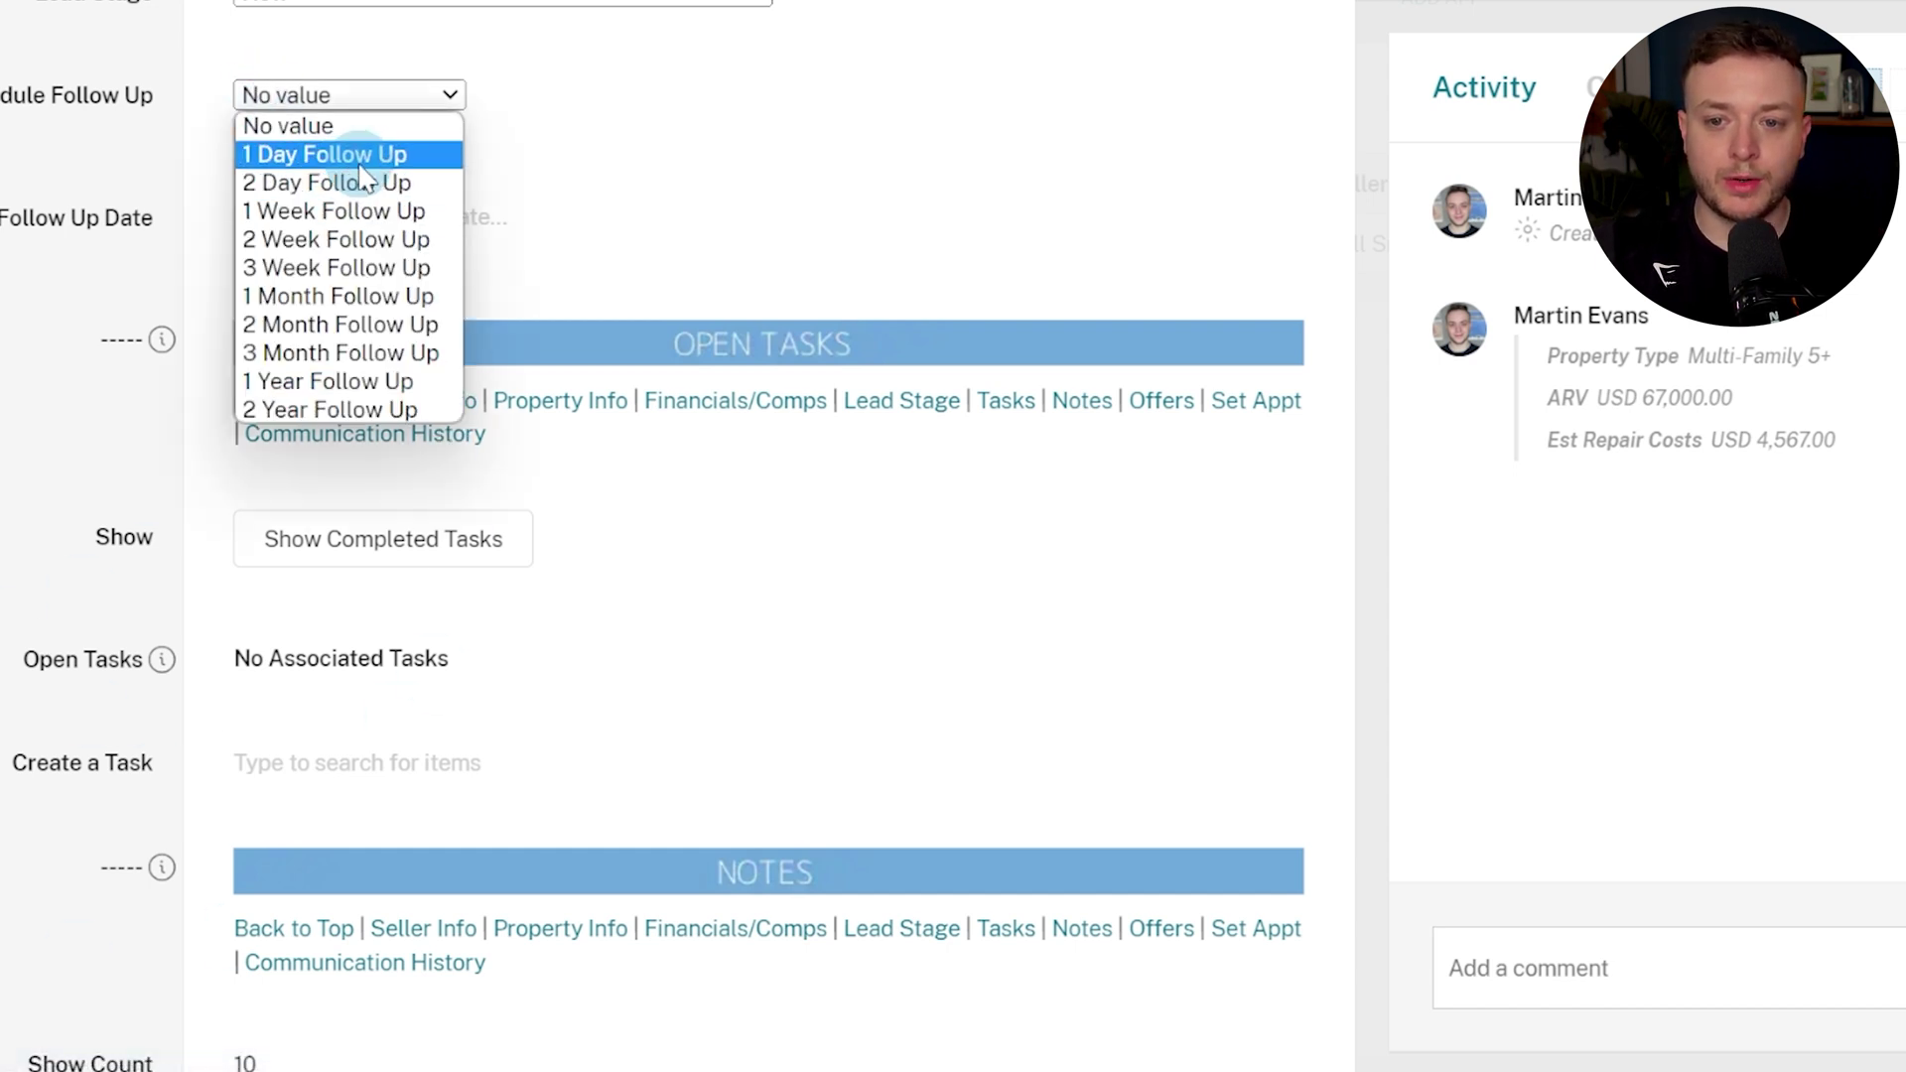
pyautogui.click(350, 264)
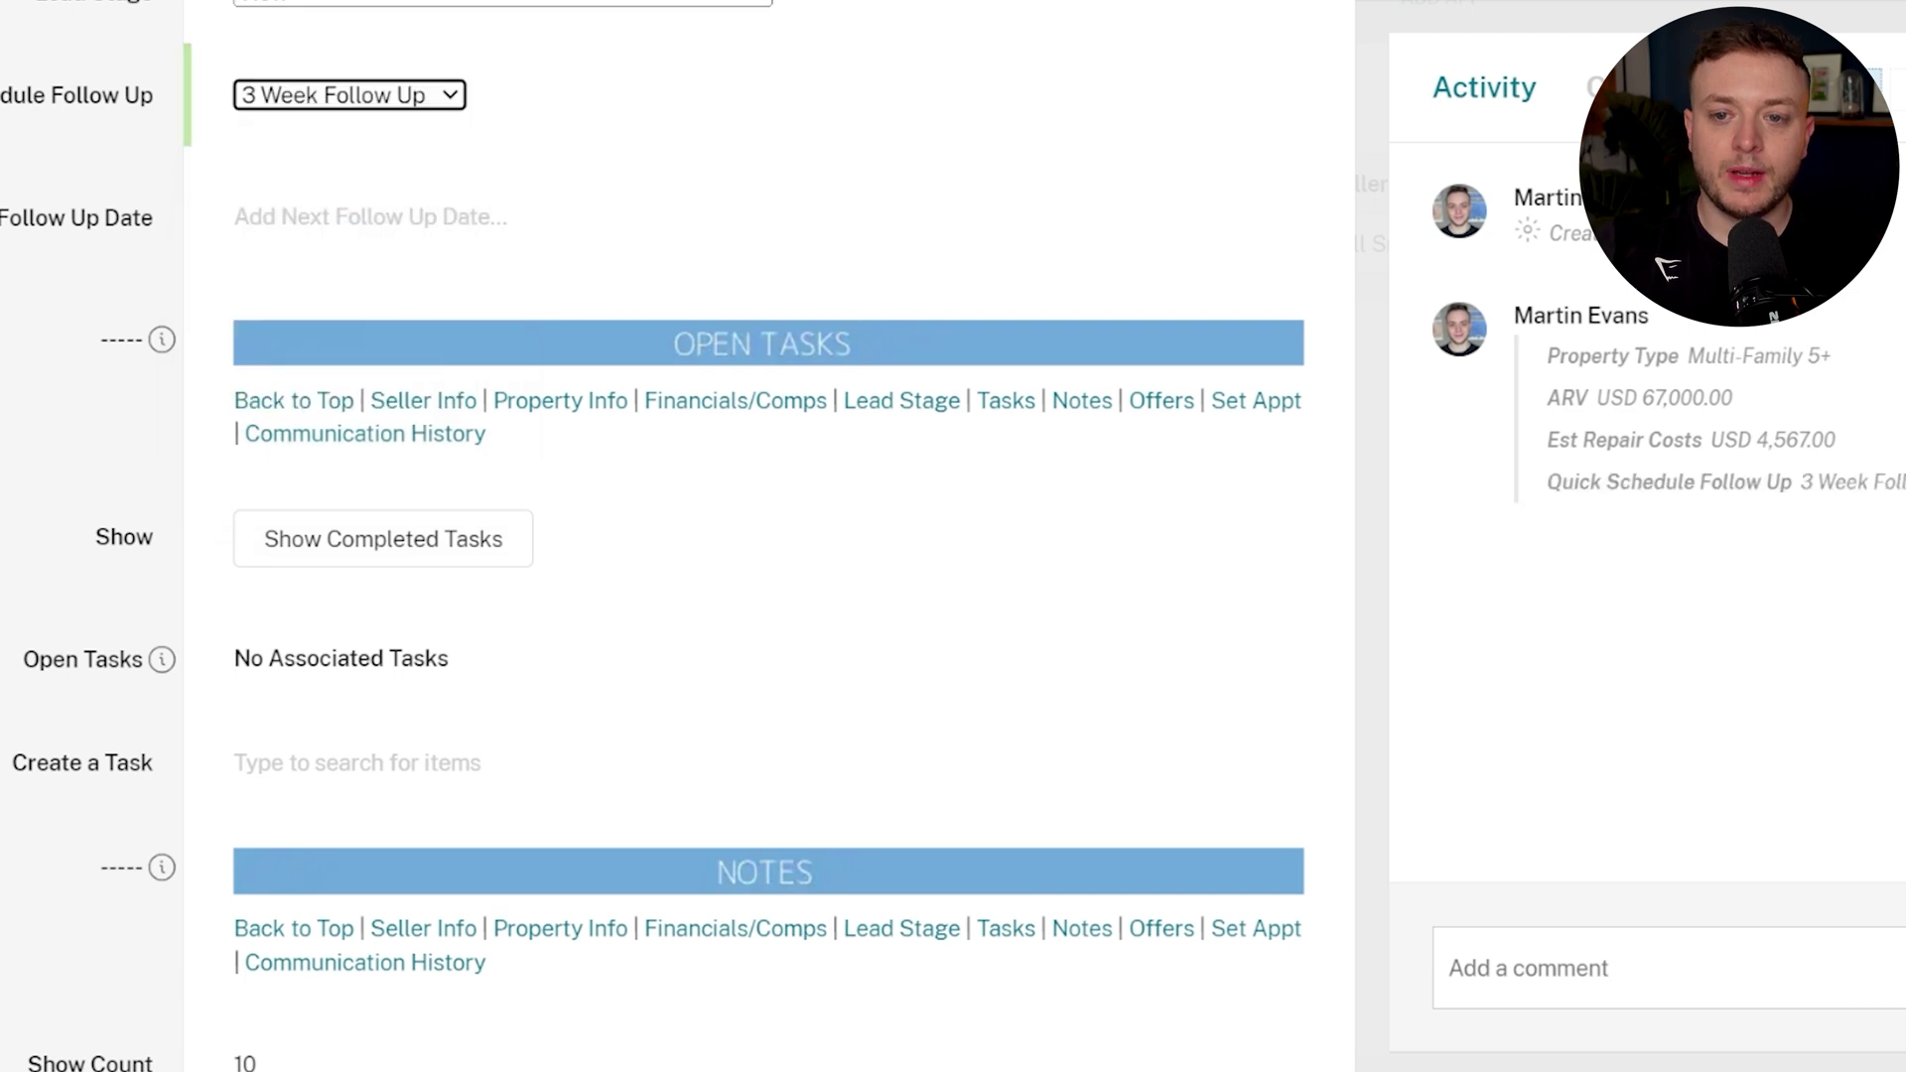
pyautogui.scroll(-2, 46, 367)
pyautogui.scroll(2, 43, 374)
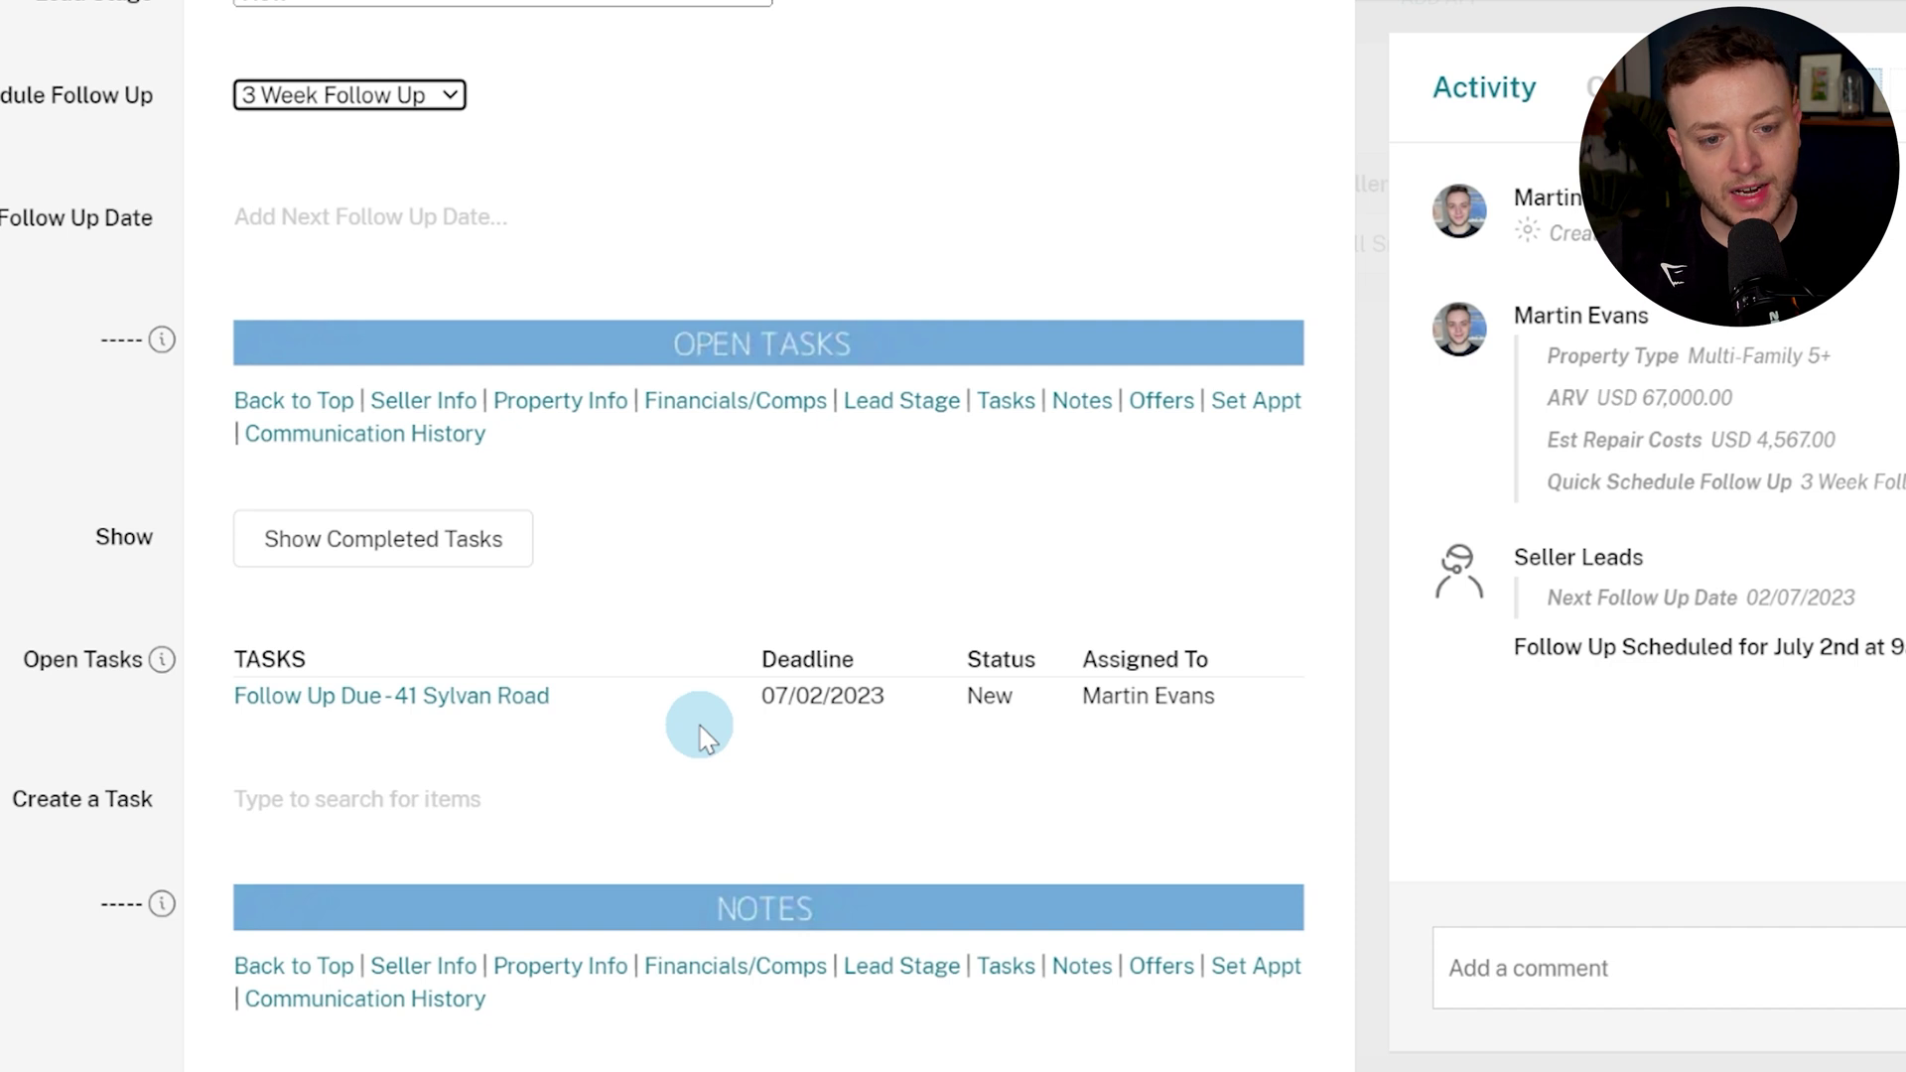
pyautogui.click(381, 226)
pyautogui.click(448, 494)
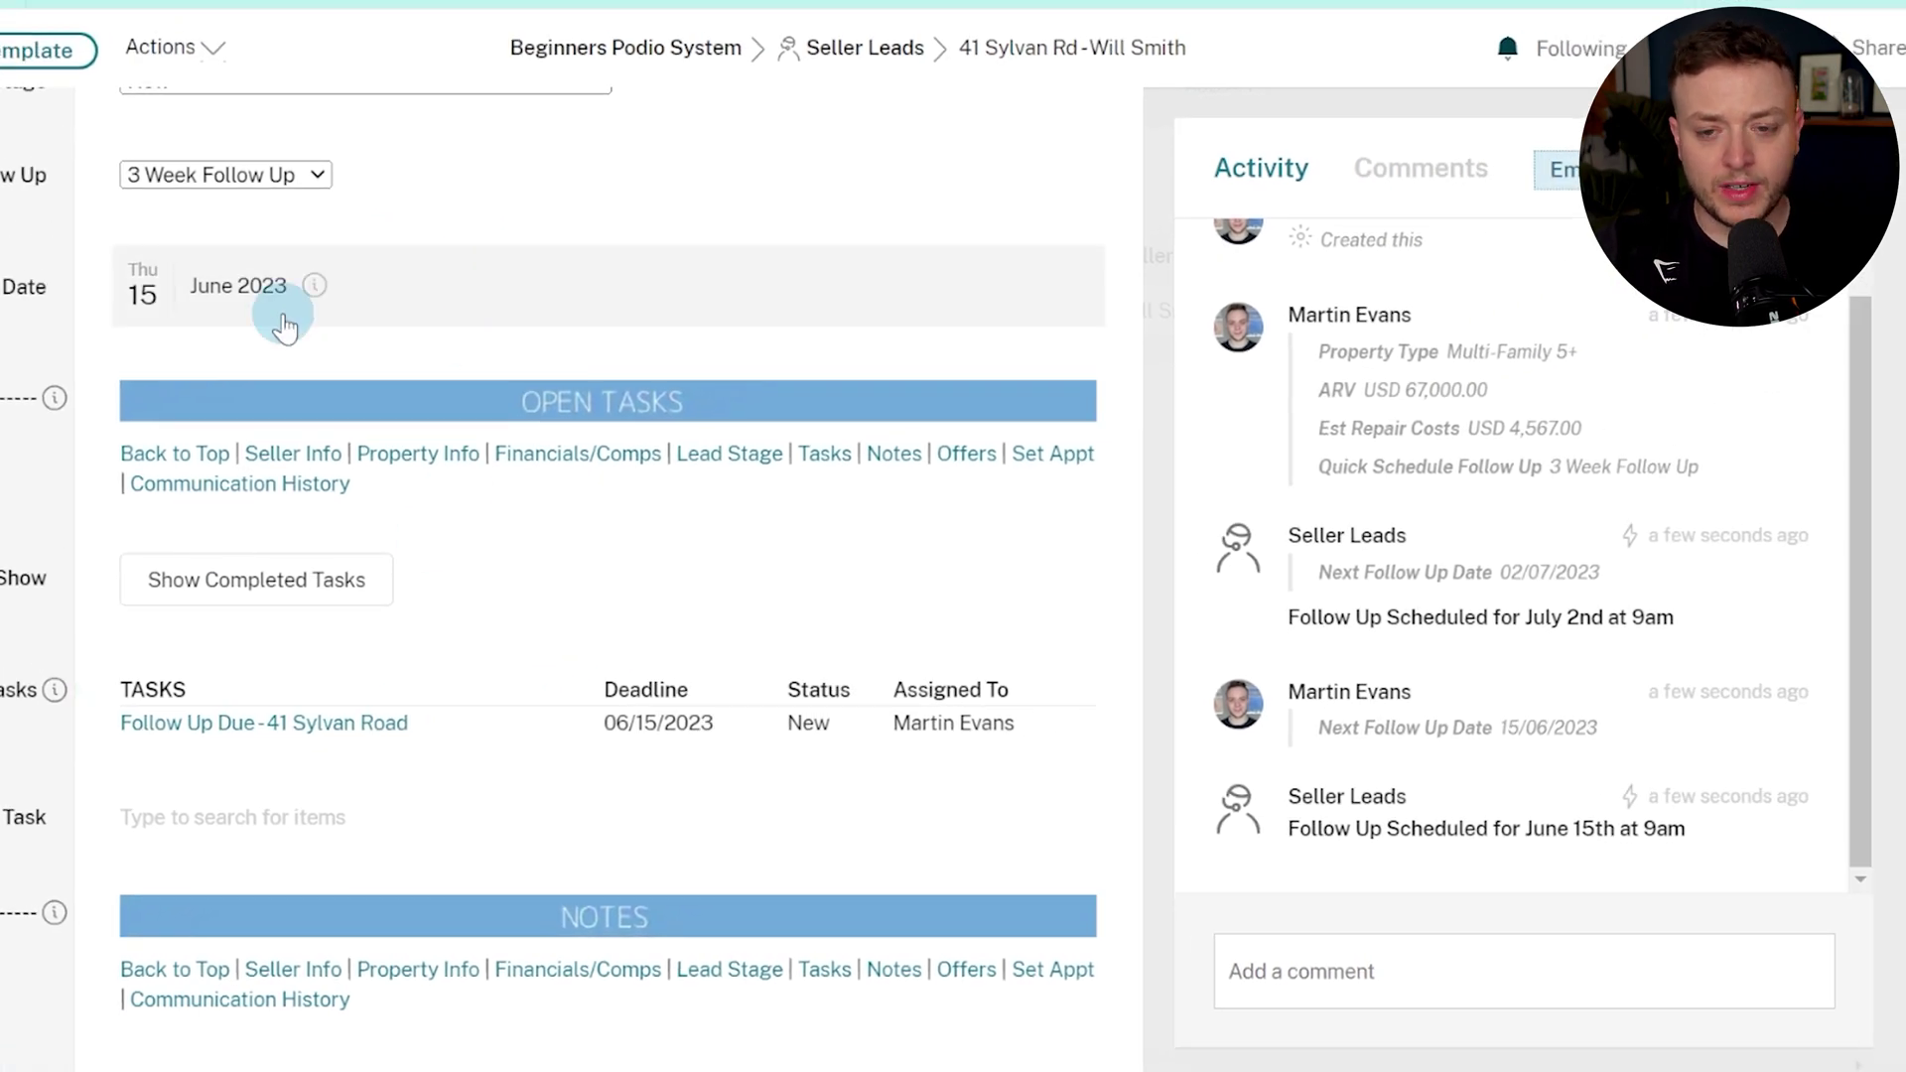
pyautogui.click(1381, 983)
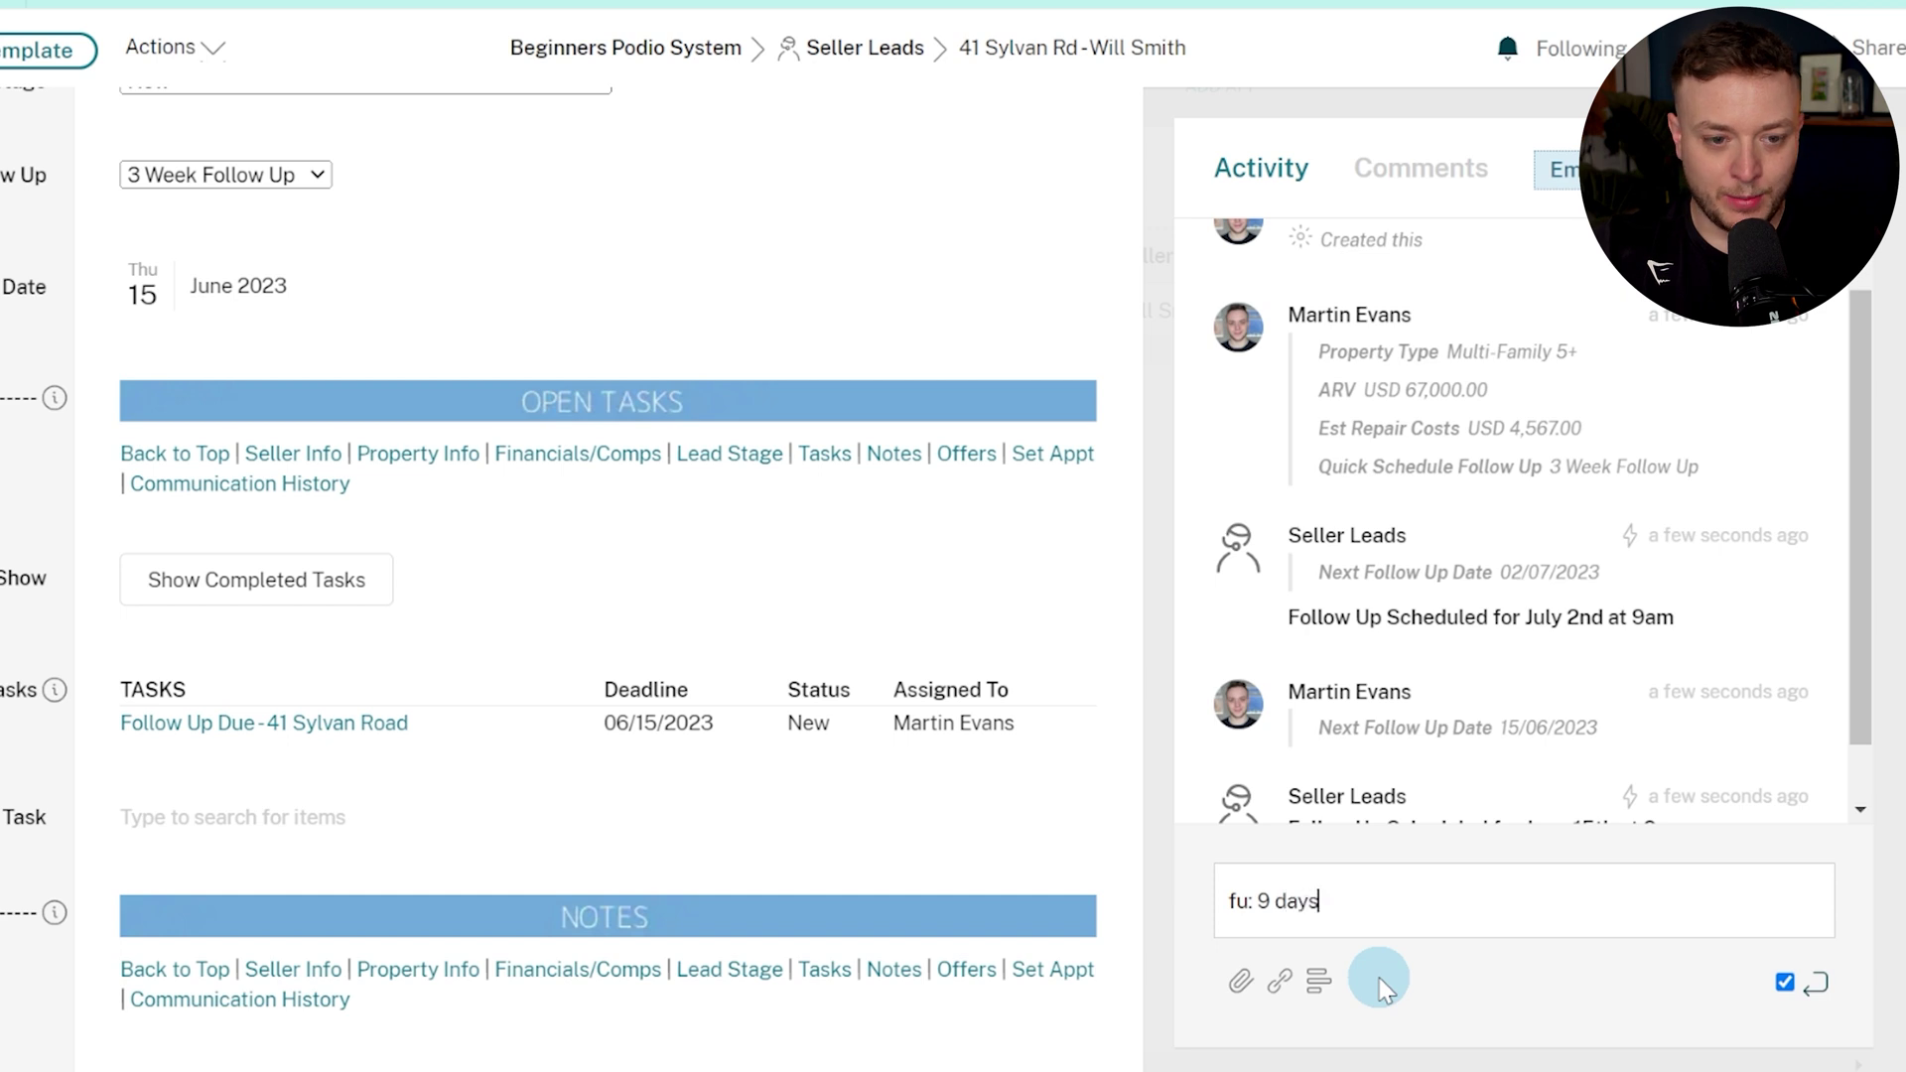
# Post the 'fu: 9 days' comment, then check the follow-up task in the Tasks app.
pyautogui.press('Return')
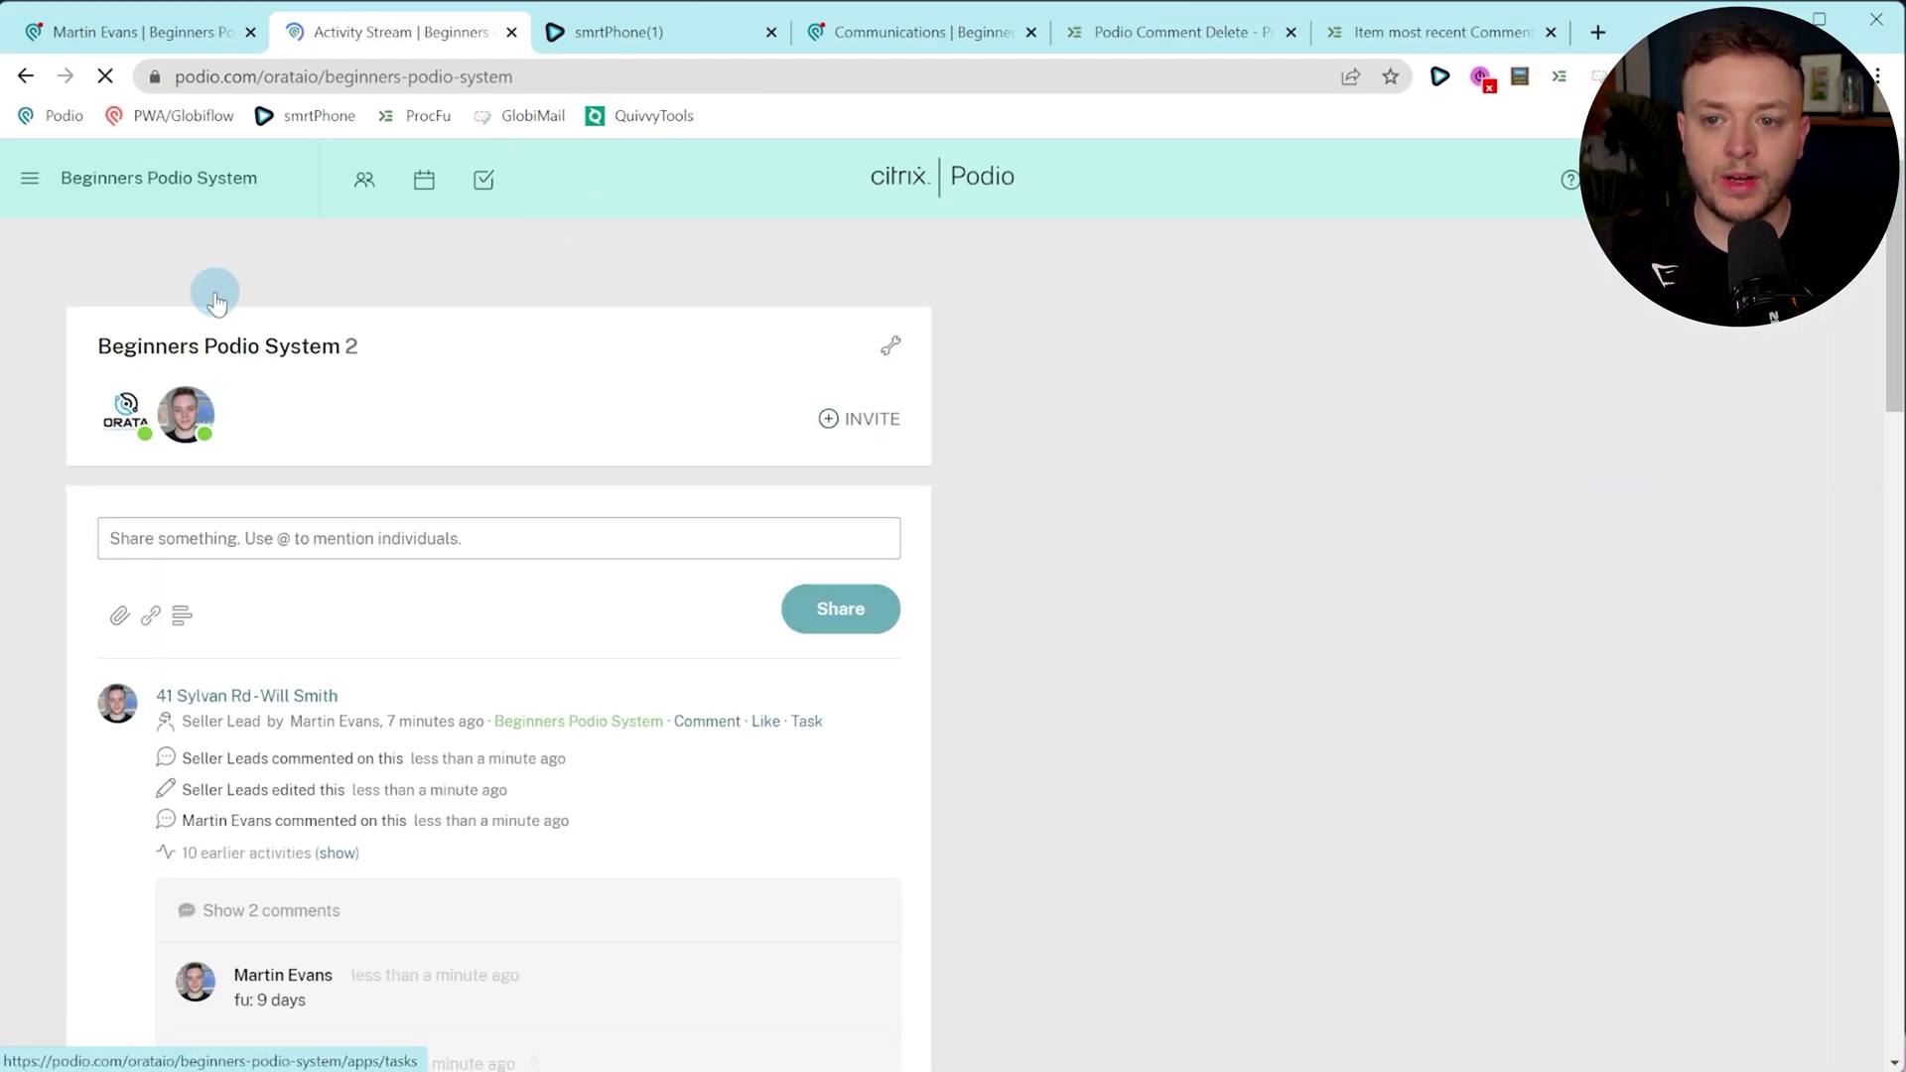
pyautogui.click(202, 267)
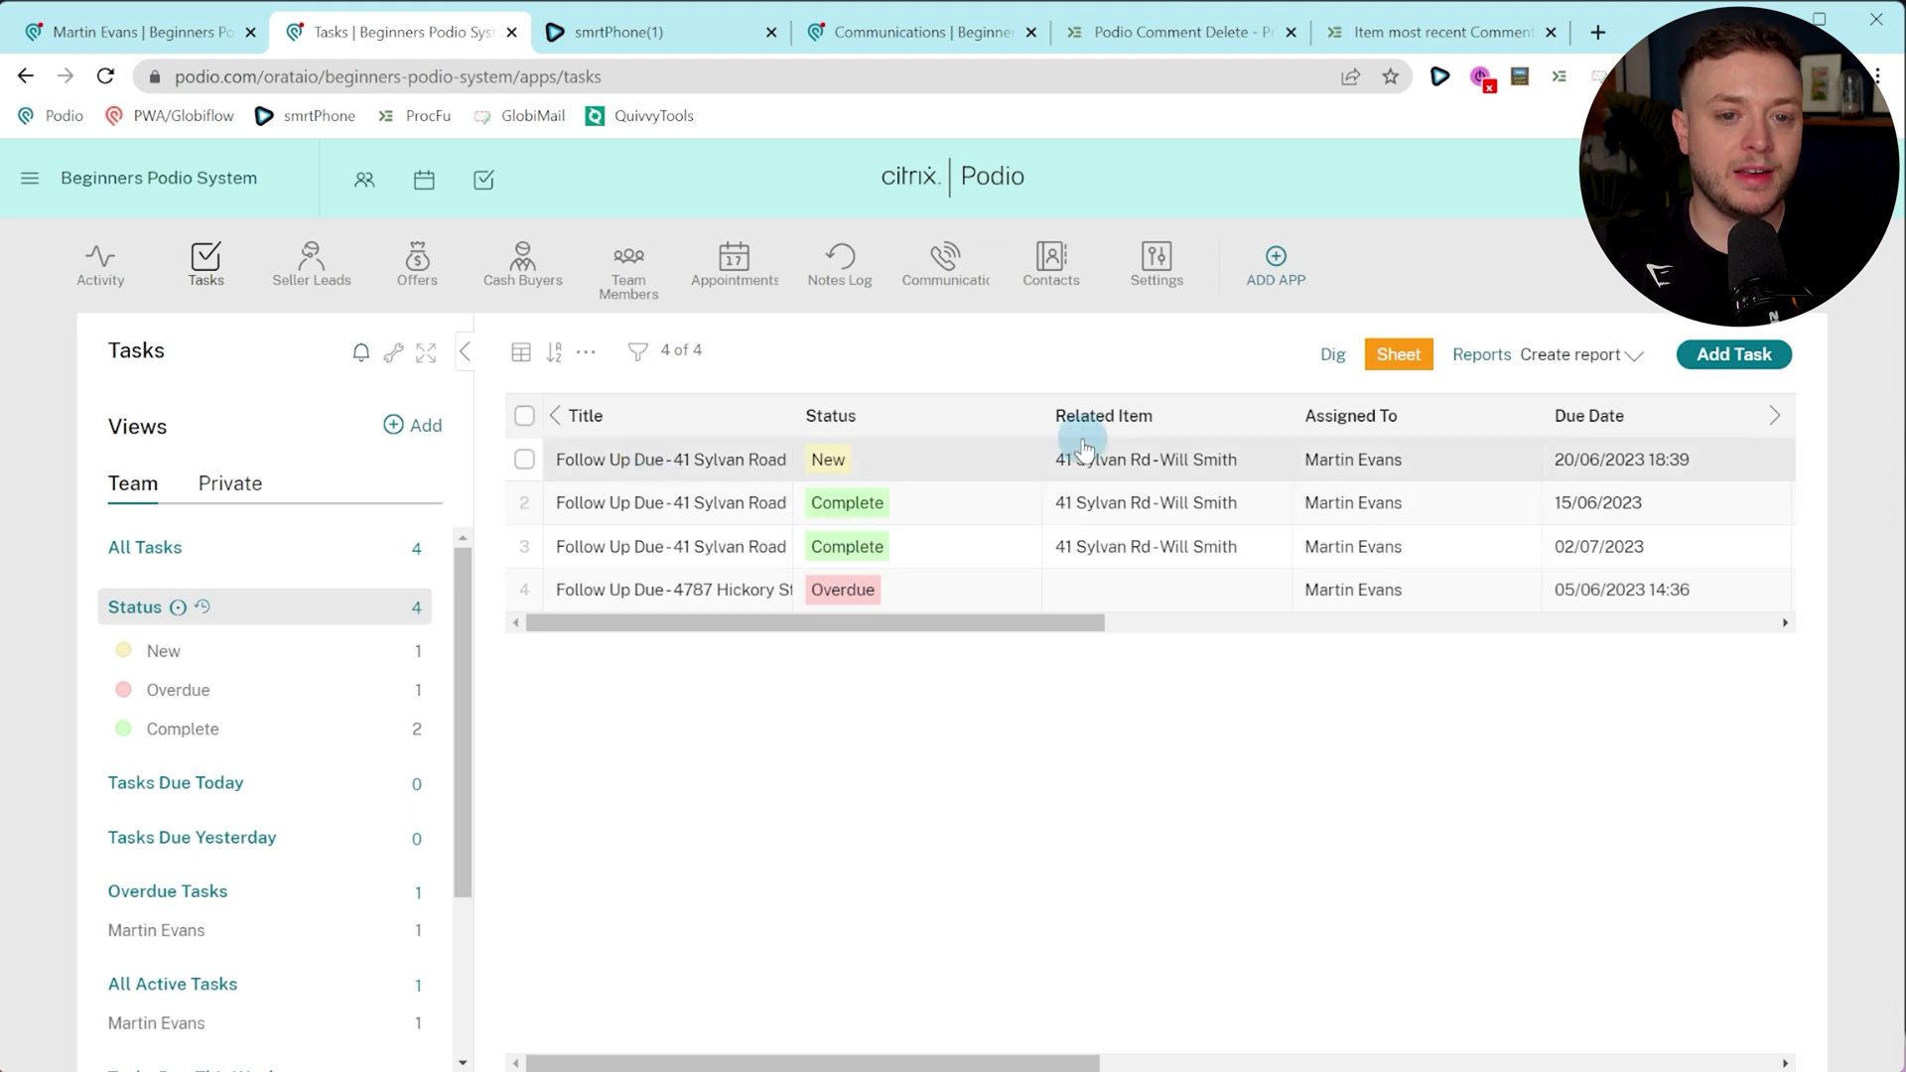
pyautogui.click(597, 458)
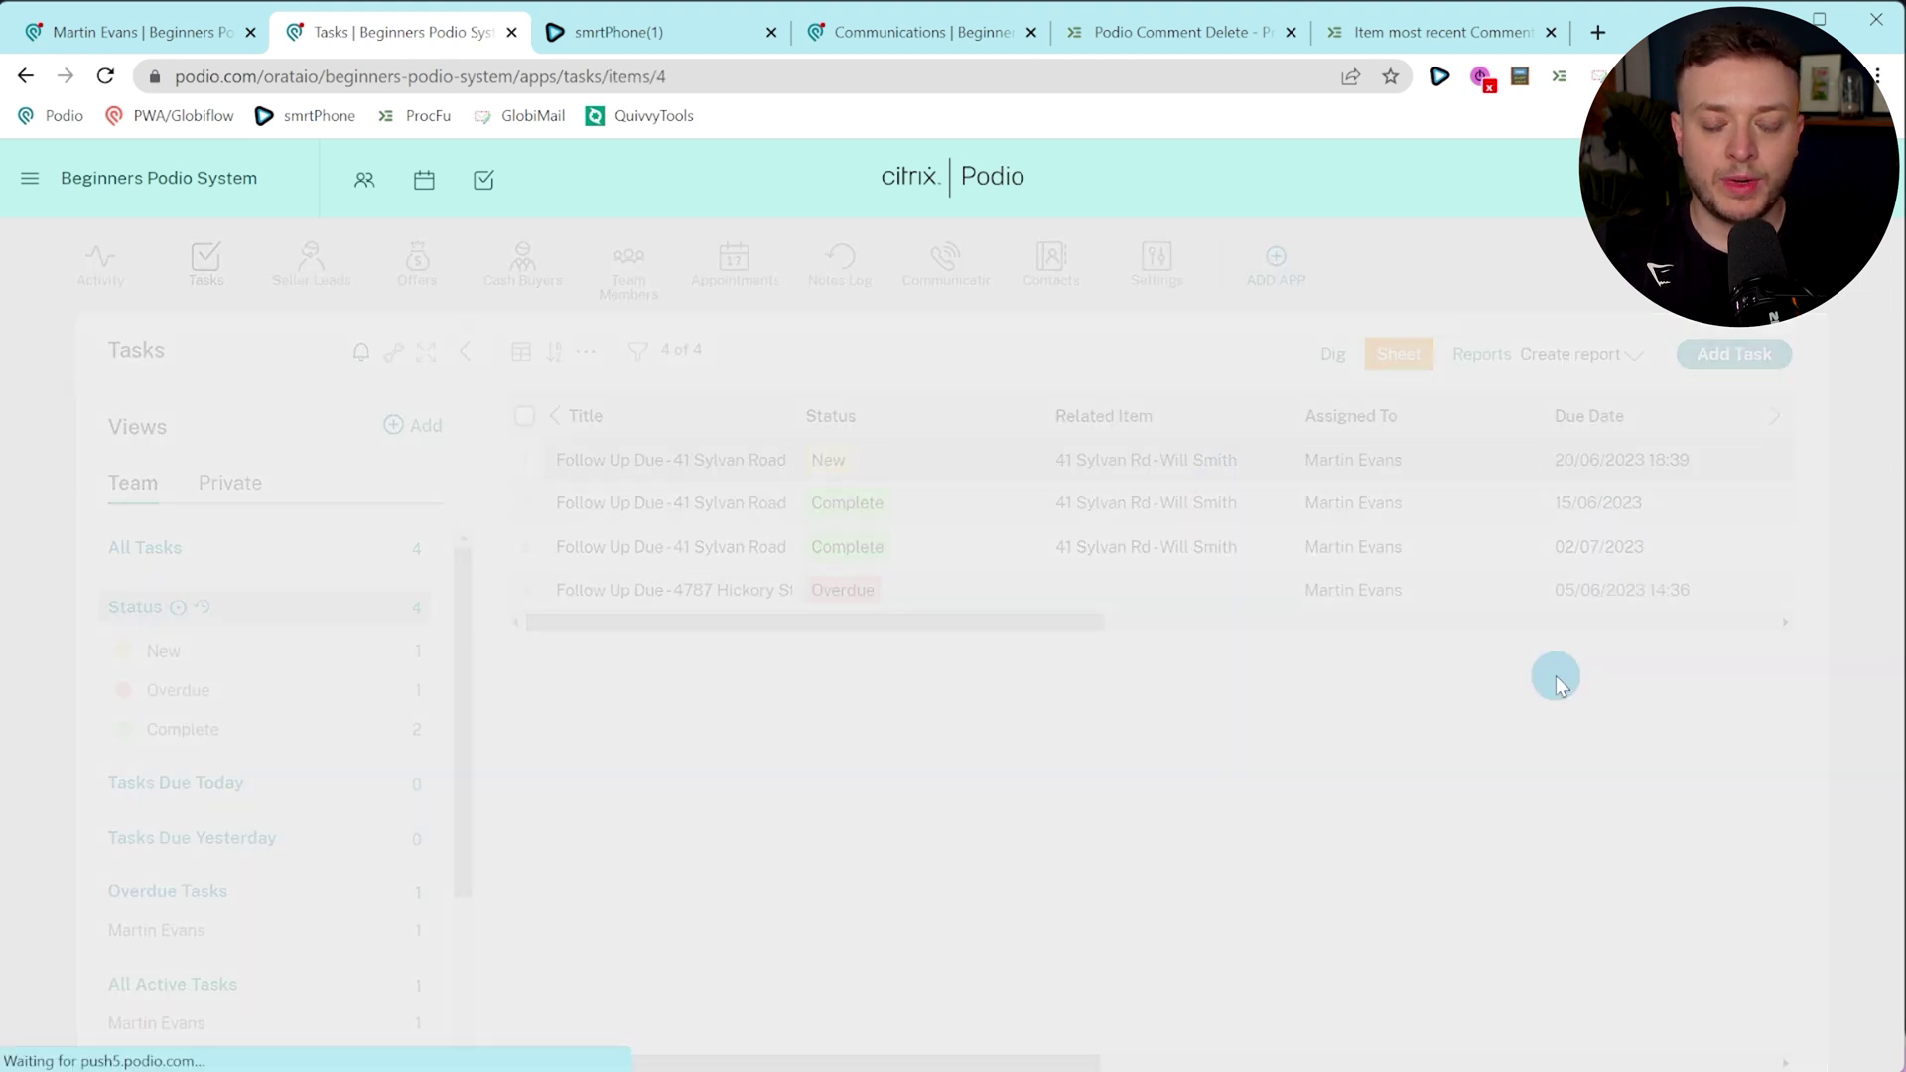
pyautogui.scroll(-1, 286, 663)
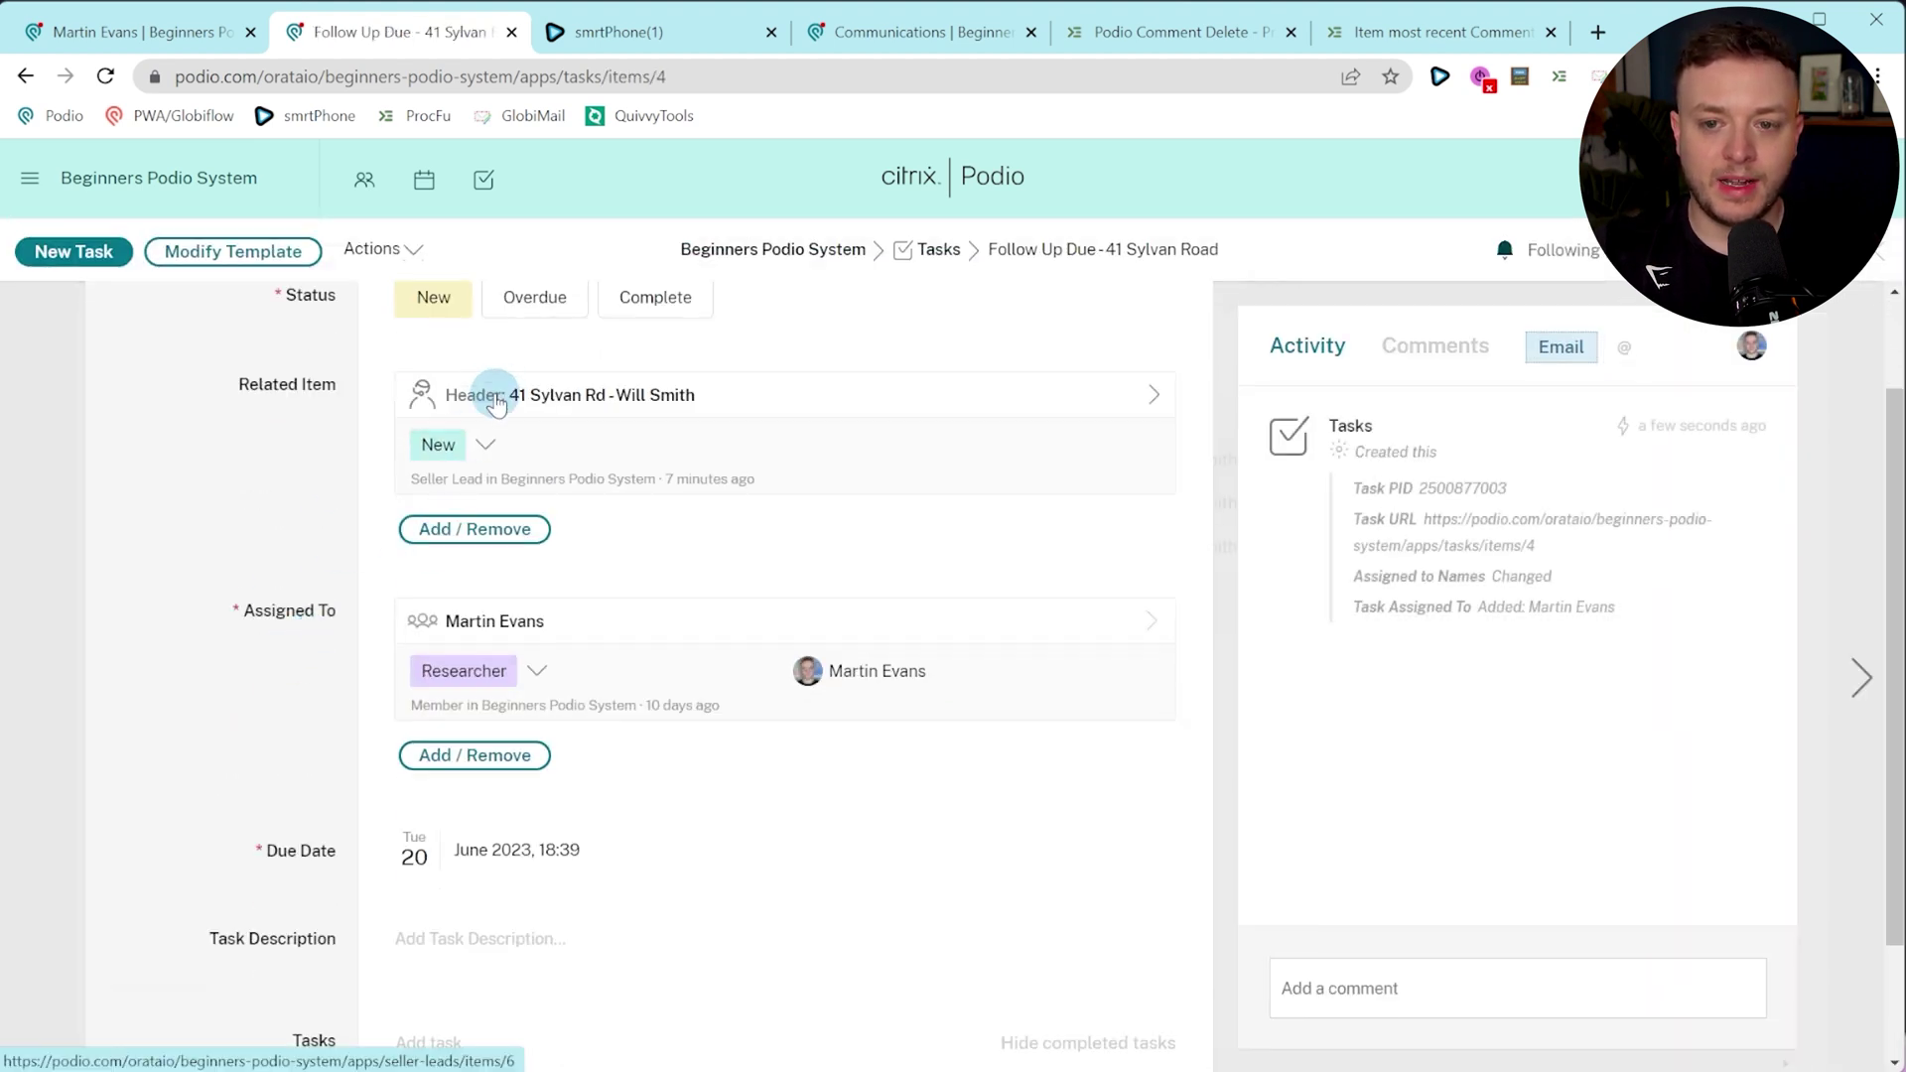
pyautogui.click(496, 391)
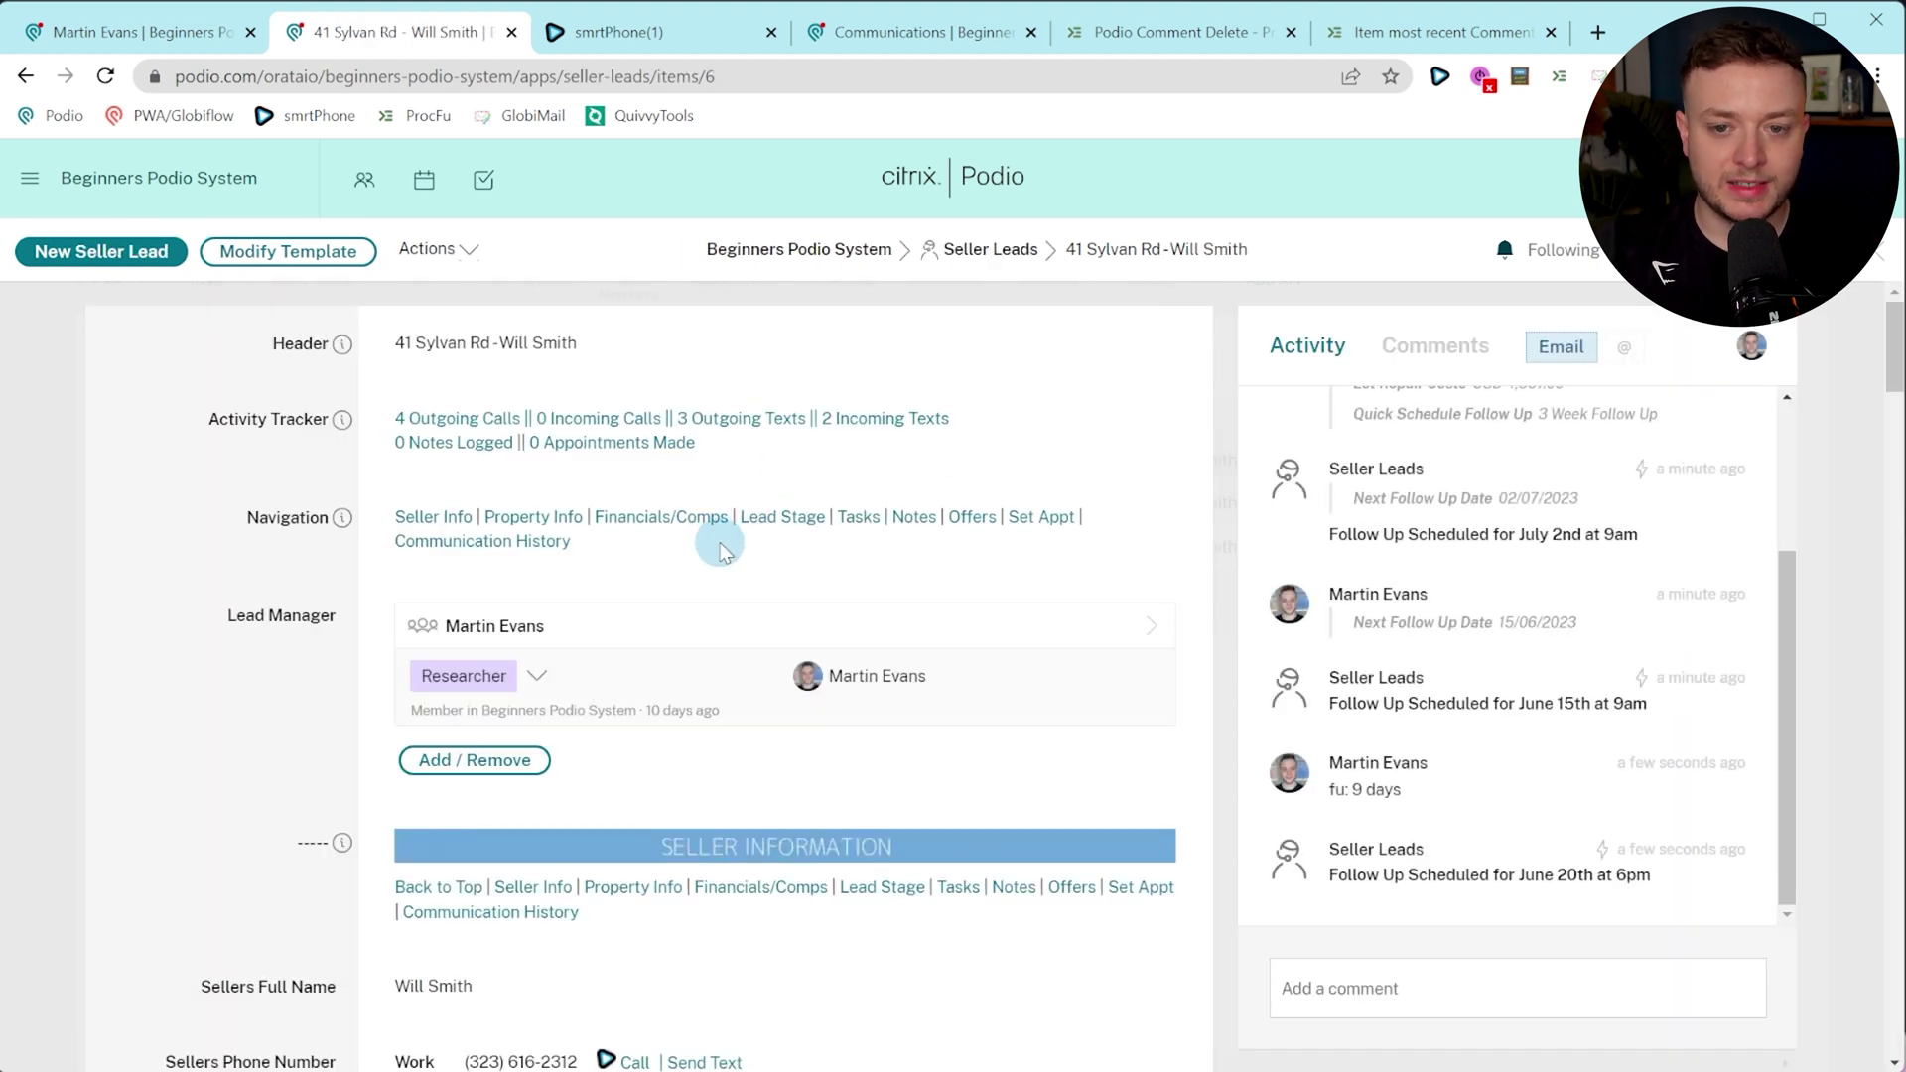
pyautogui.click(914, 517)
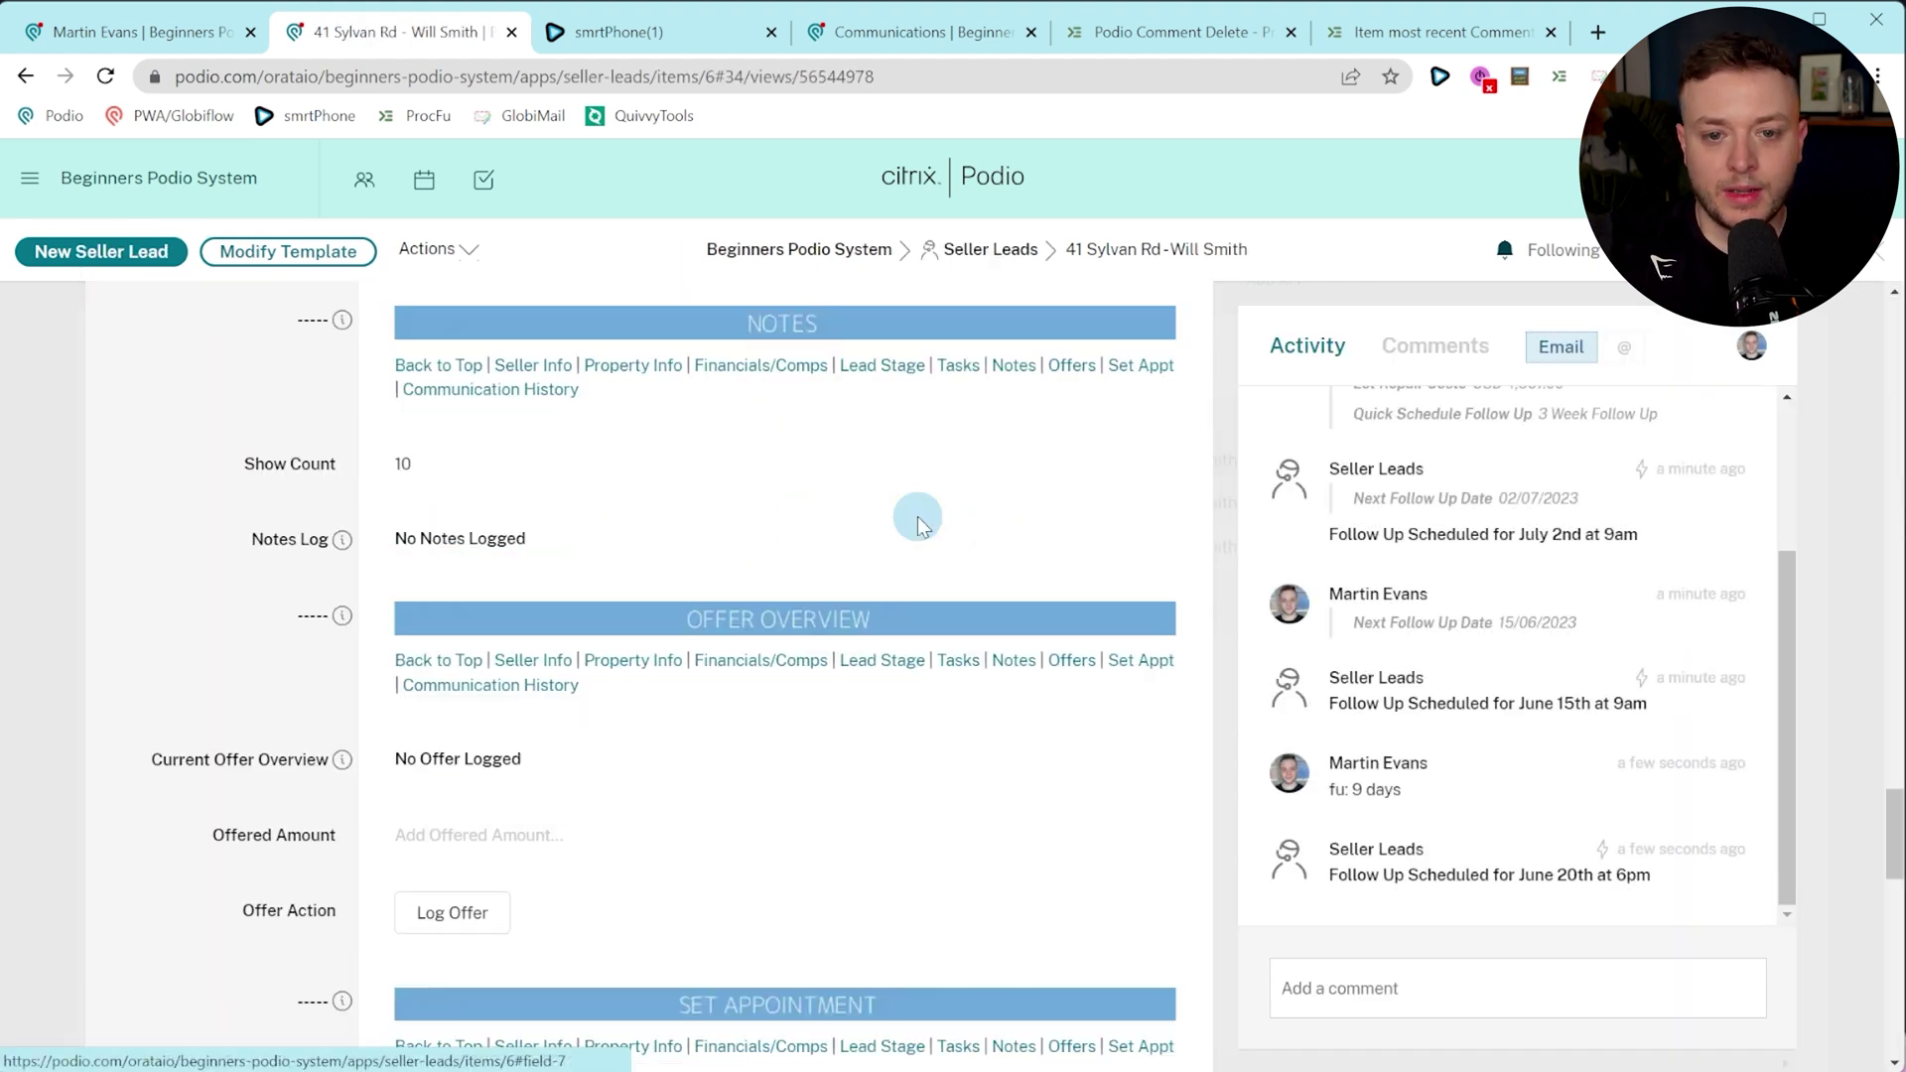
pyautogui.scroll(1, 824, 595)
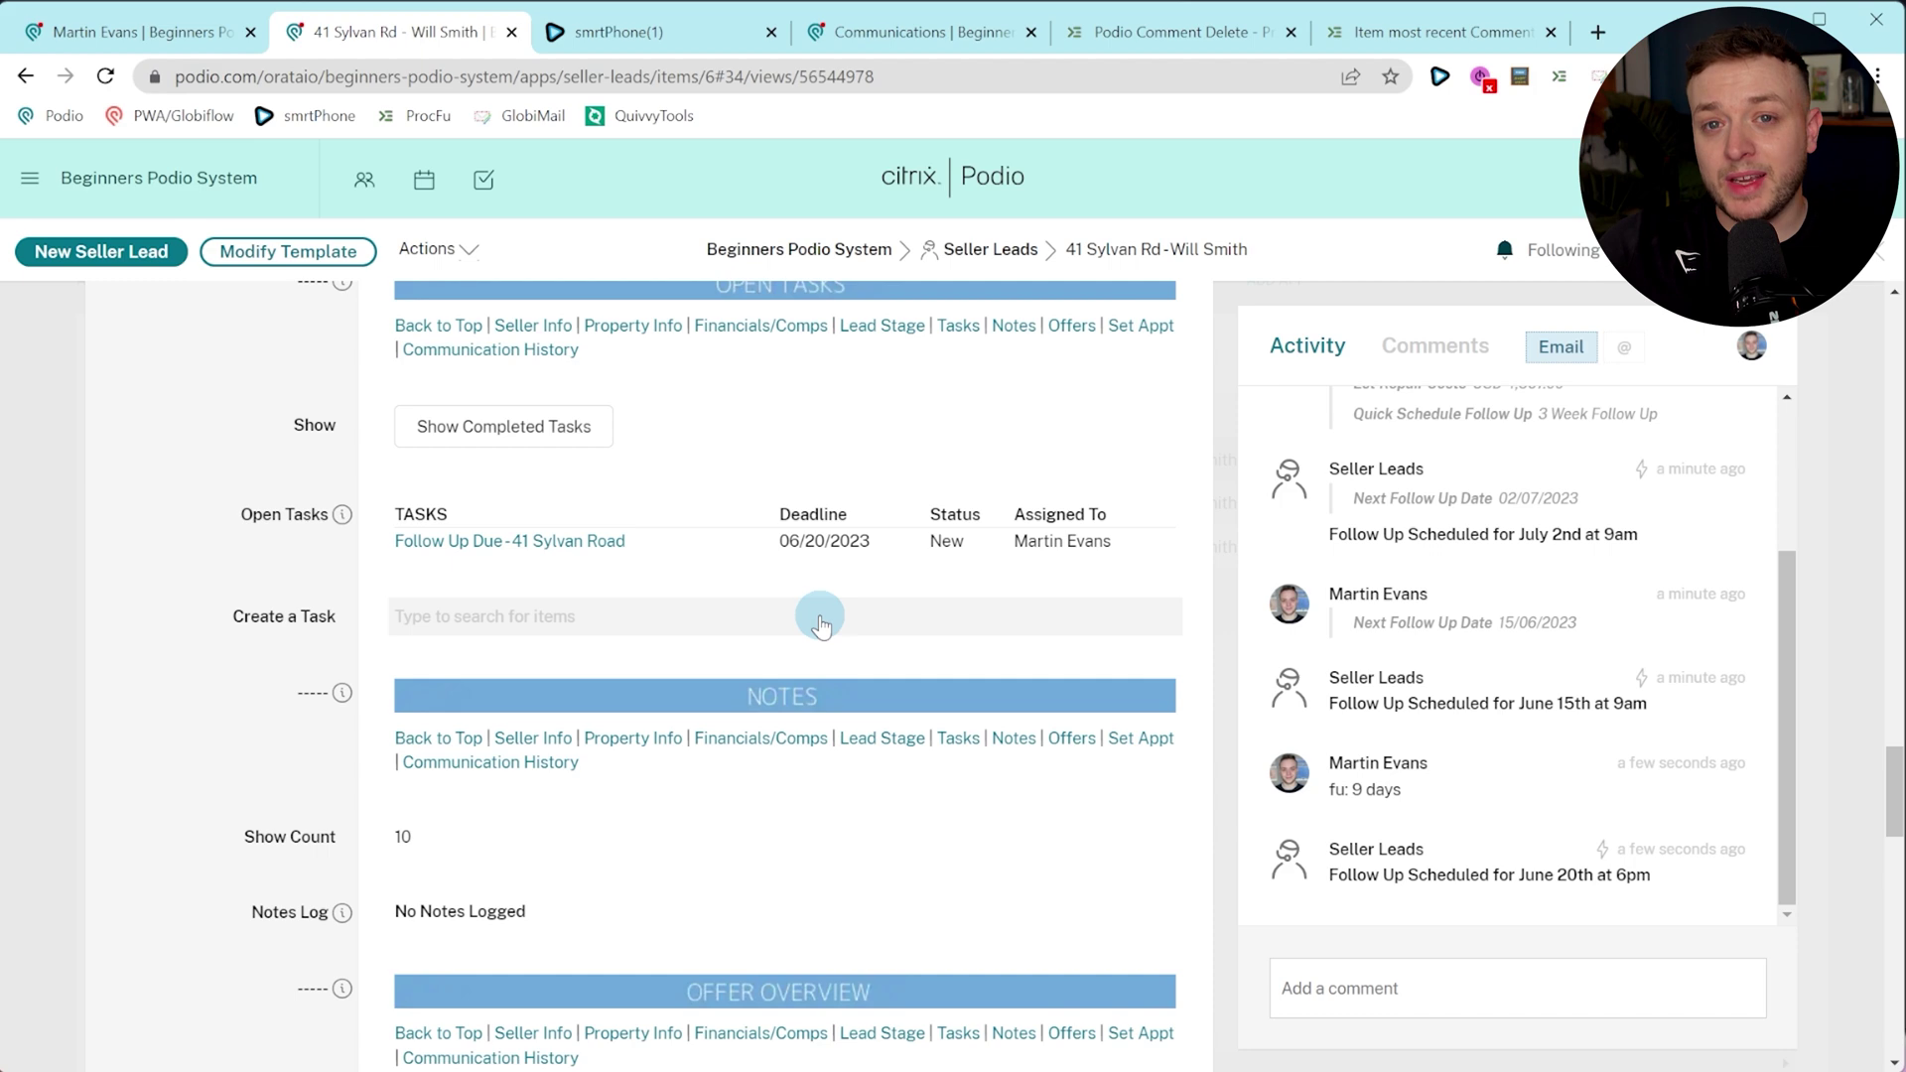
pyautogui.scroll(-1, 755, 656)
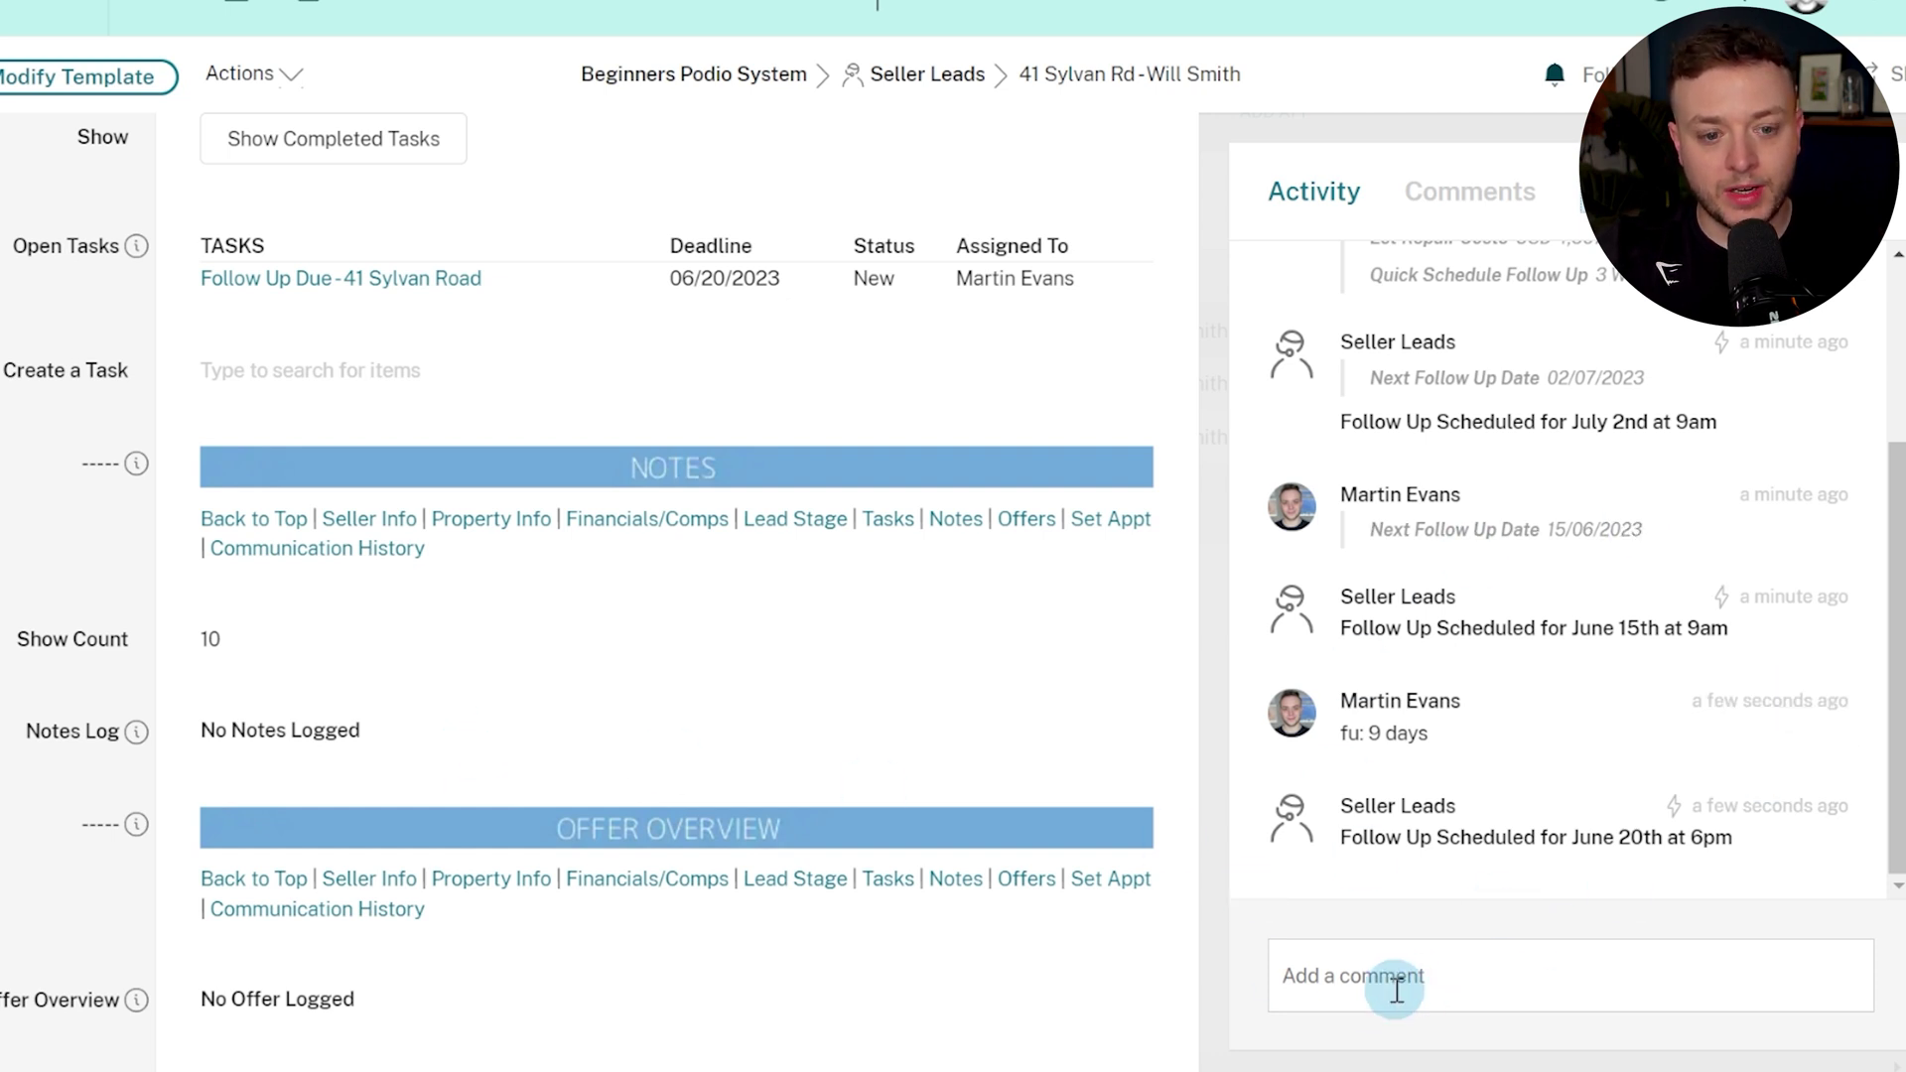
# Log two notes via comments: 'log: This is a note' and 'Log: Adding another'.
pyautogui.click(1392, 985)
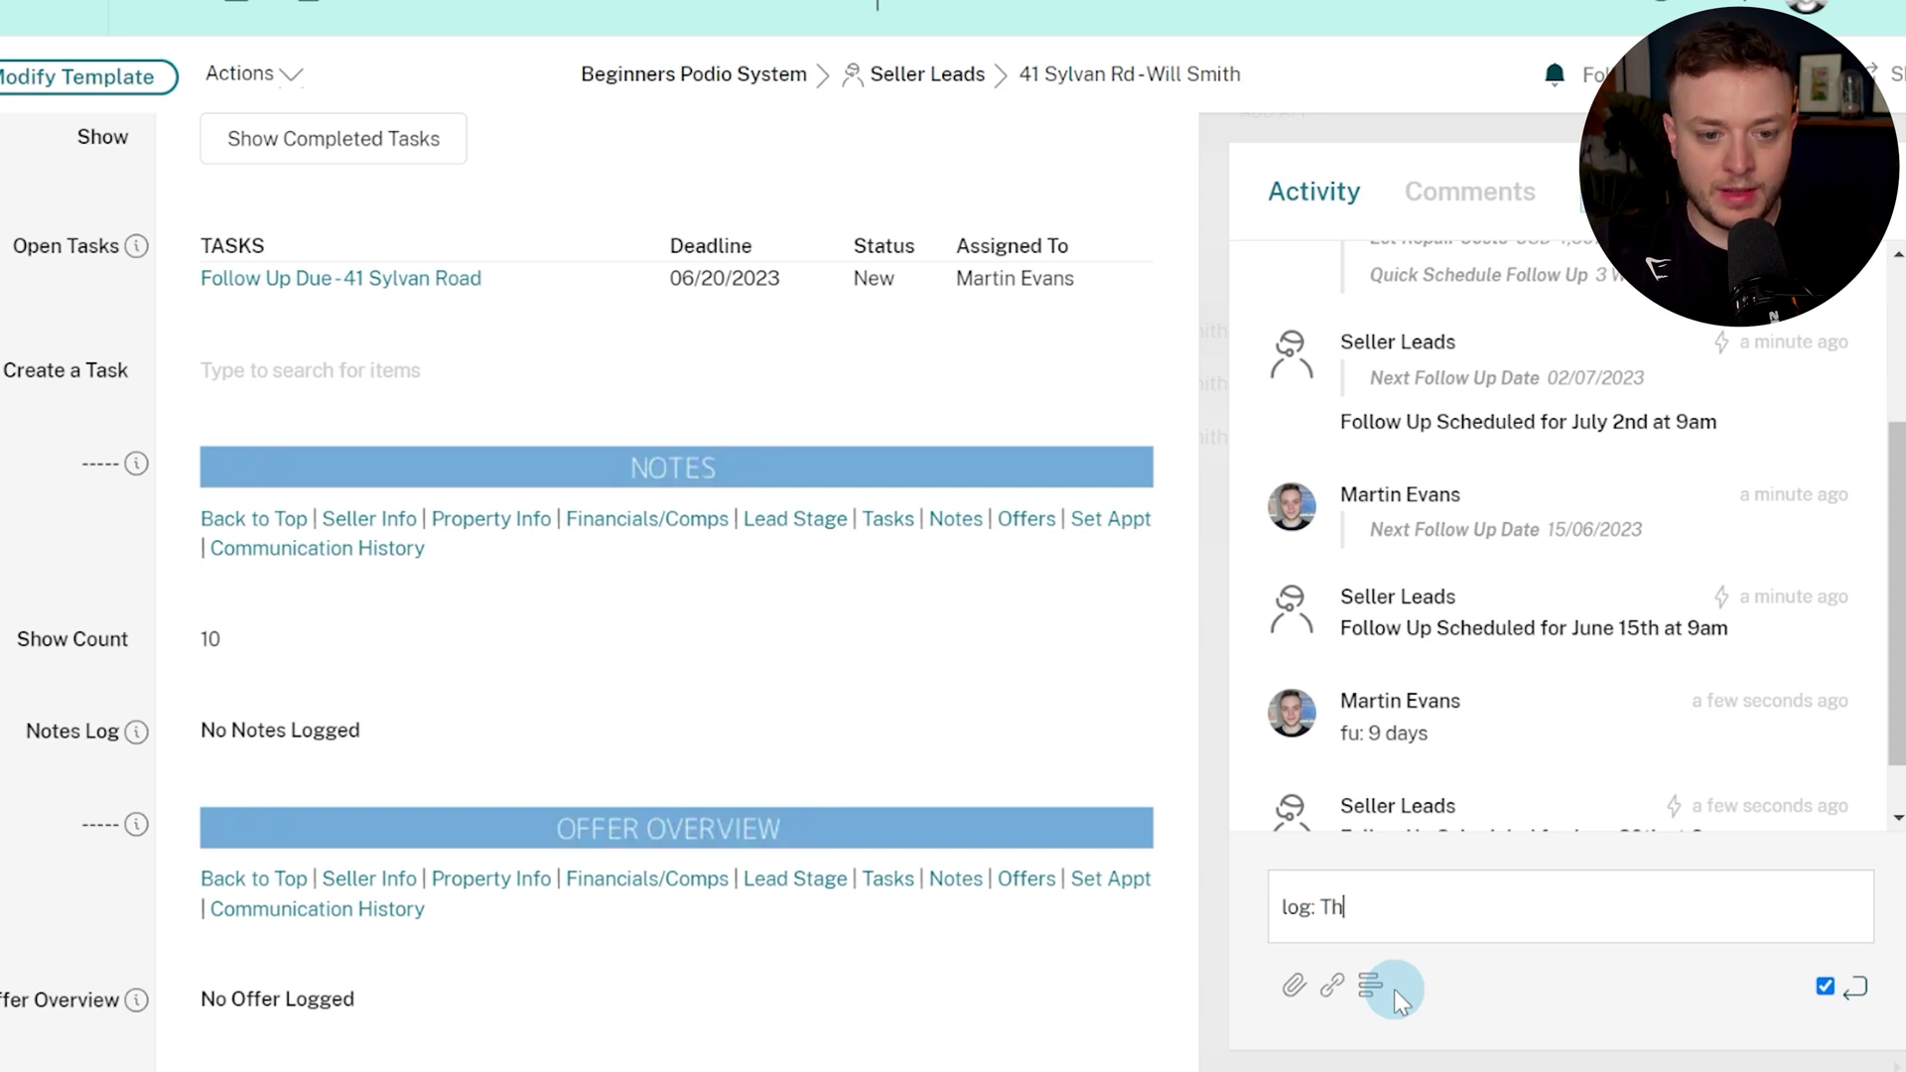
pyautogui.press('Return')
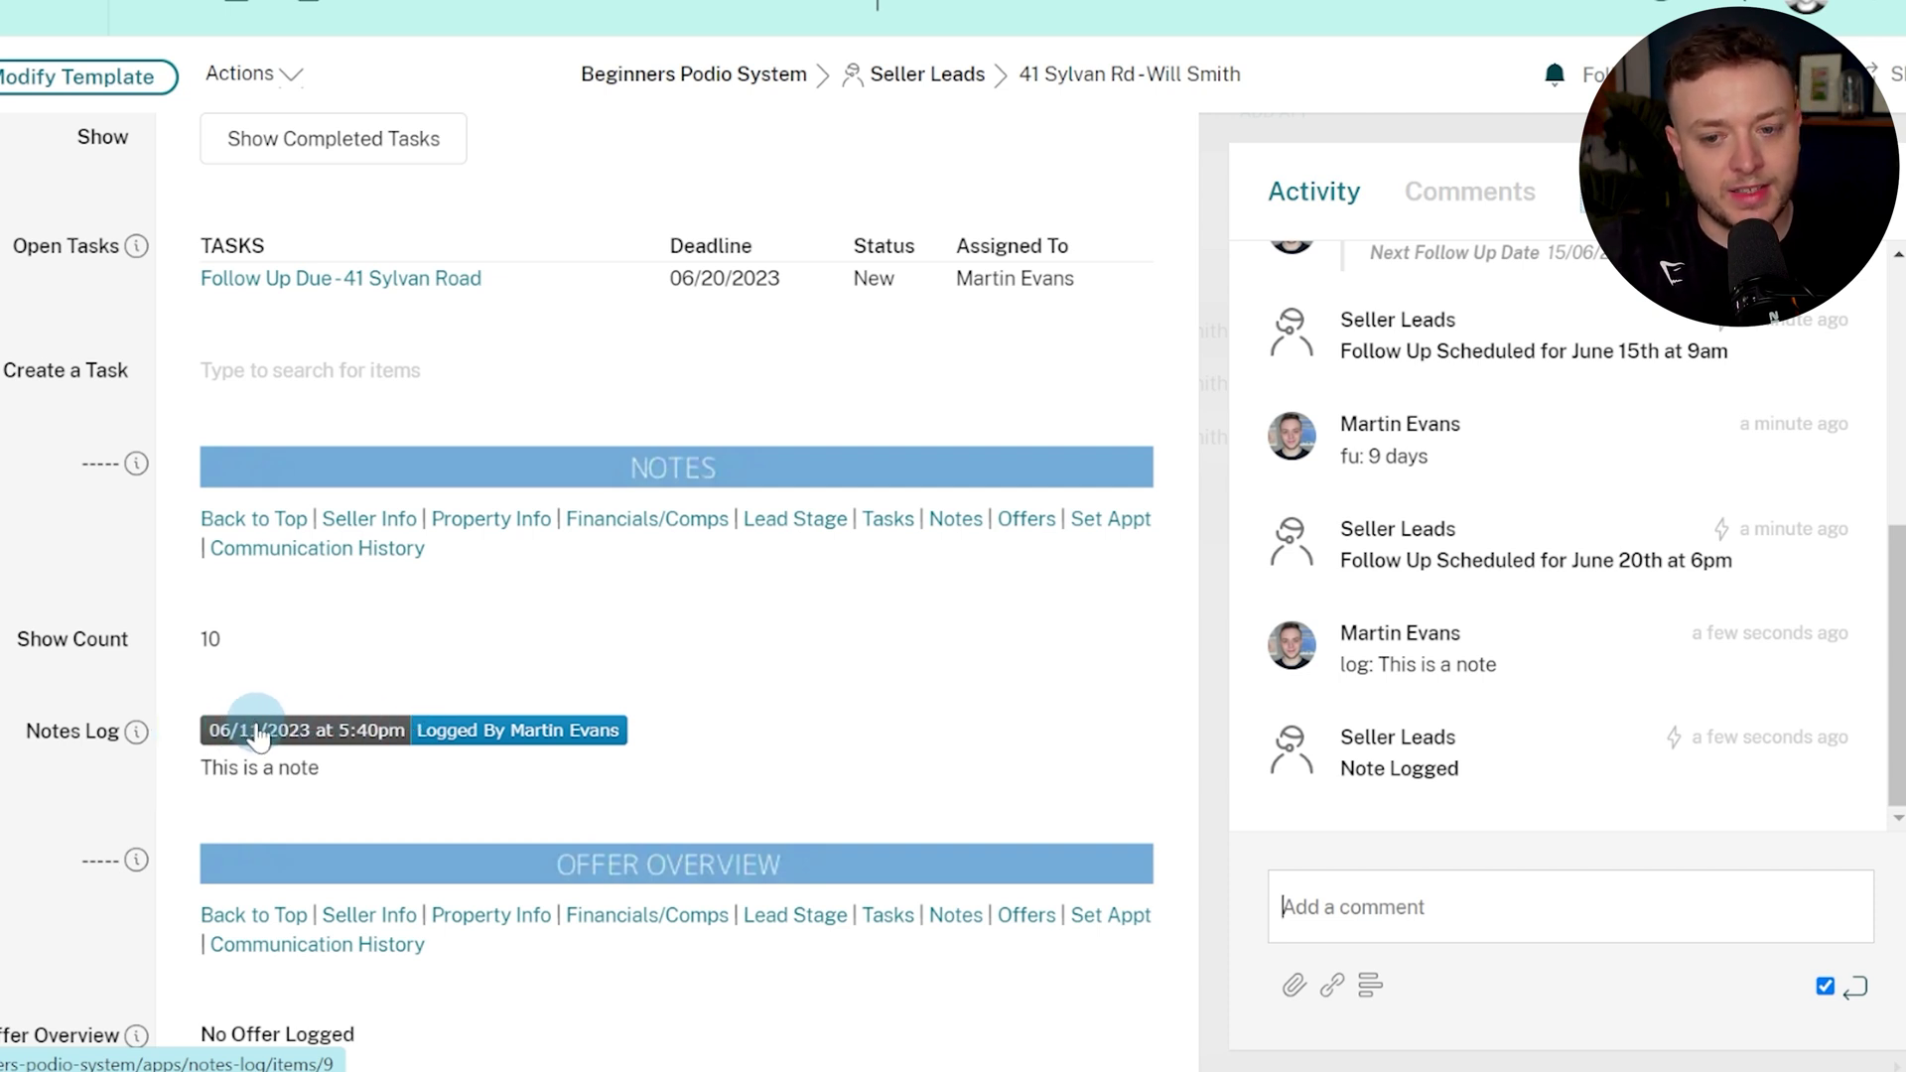
pyautogui.moveTo(275, 760); pyautogui.dragTo(374, 756)
pyautogui.click(1420, 901)
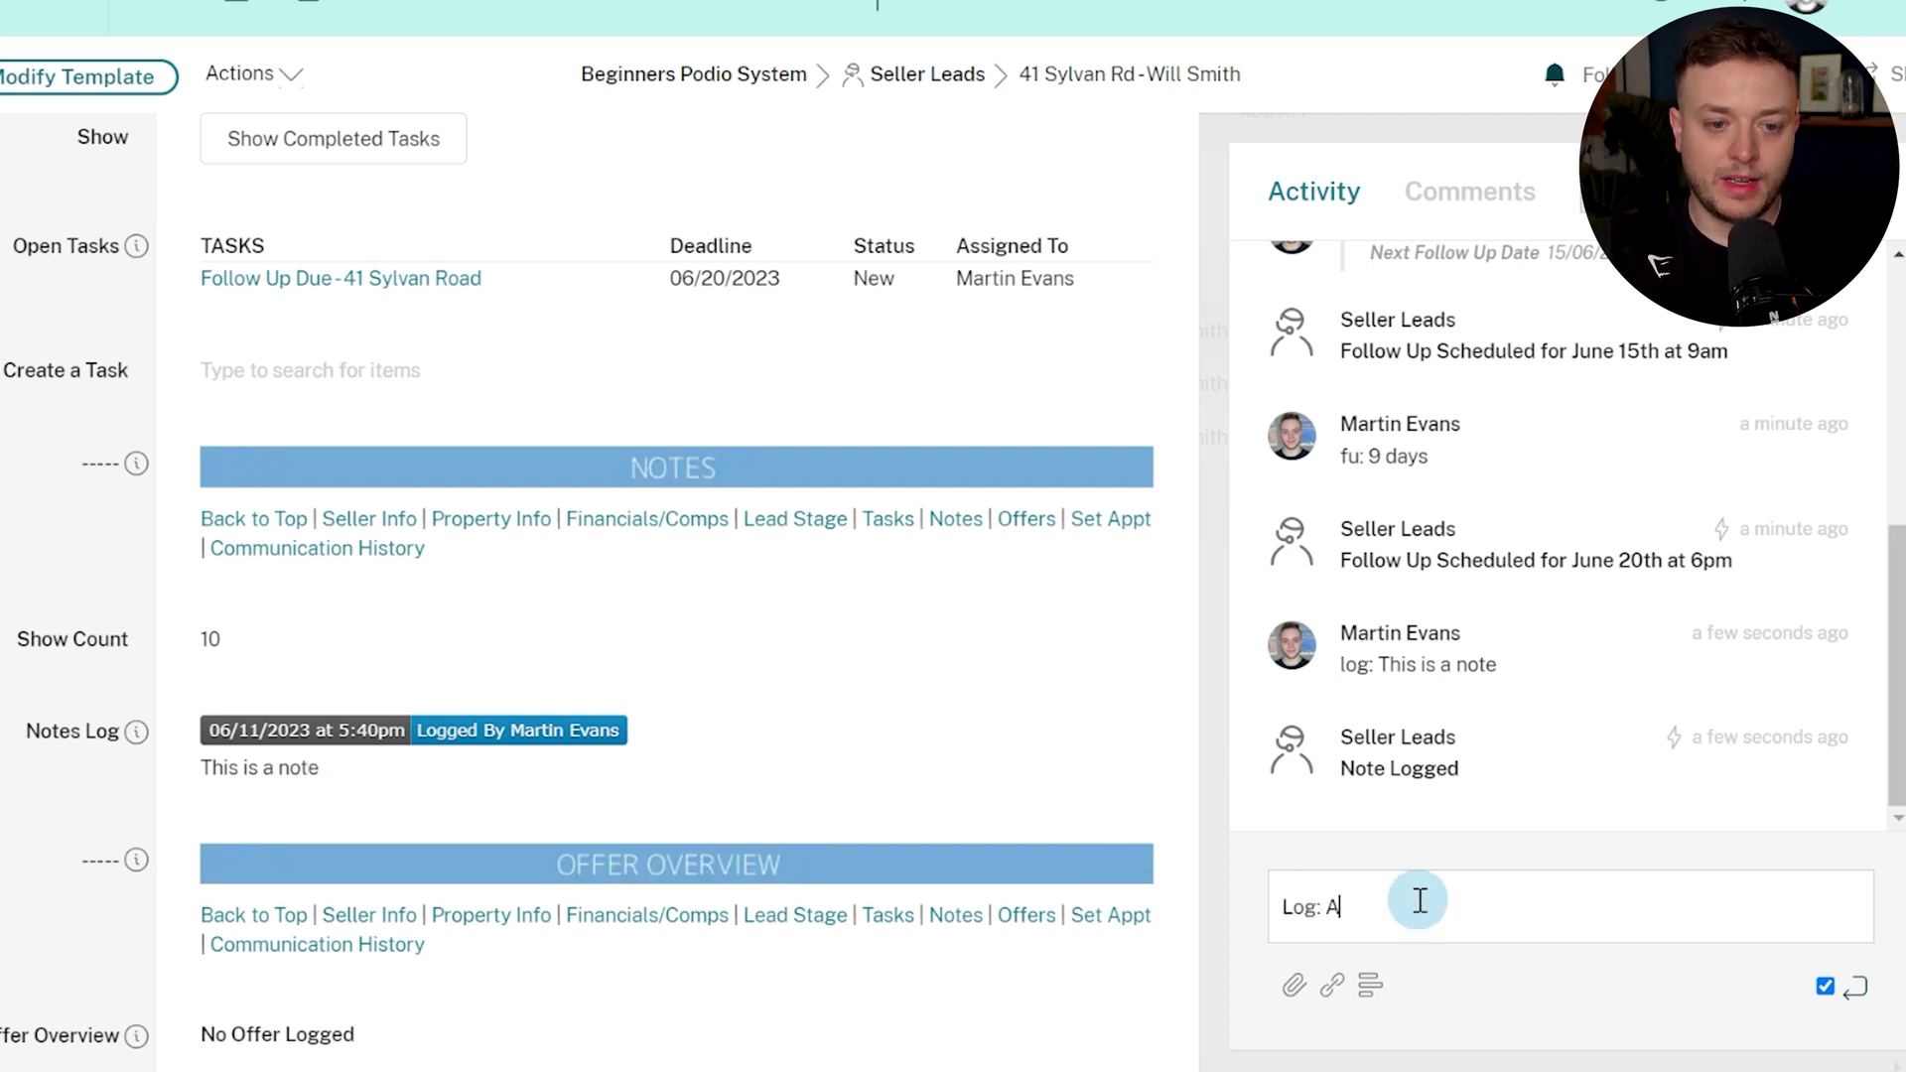
pyautogui.press('Return')
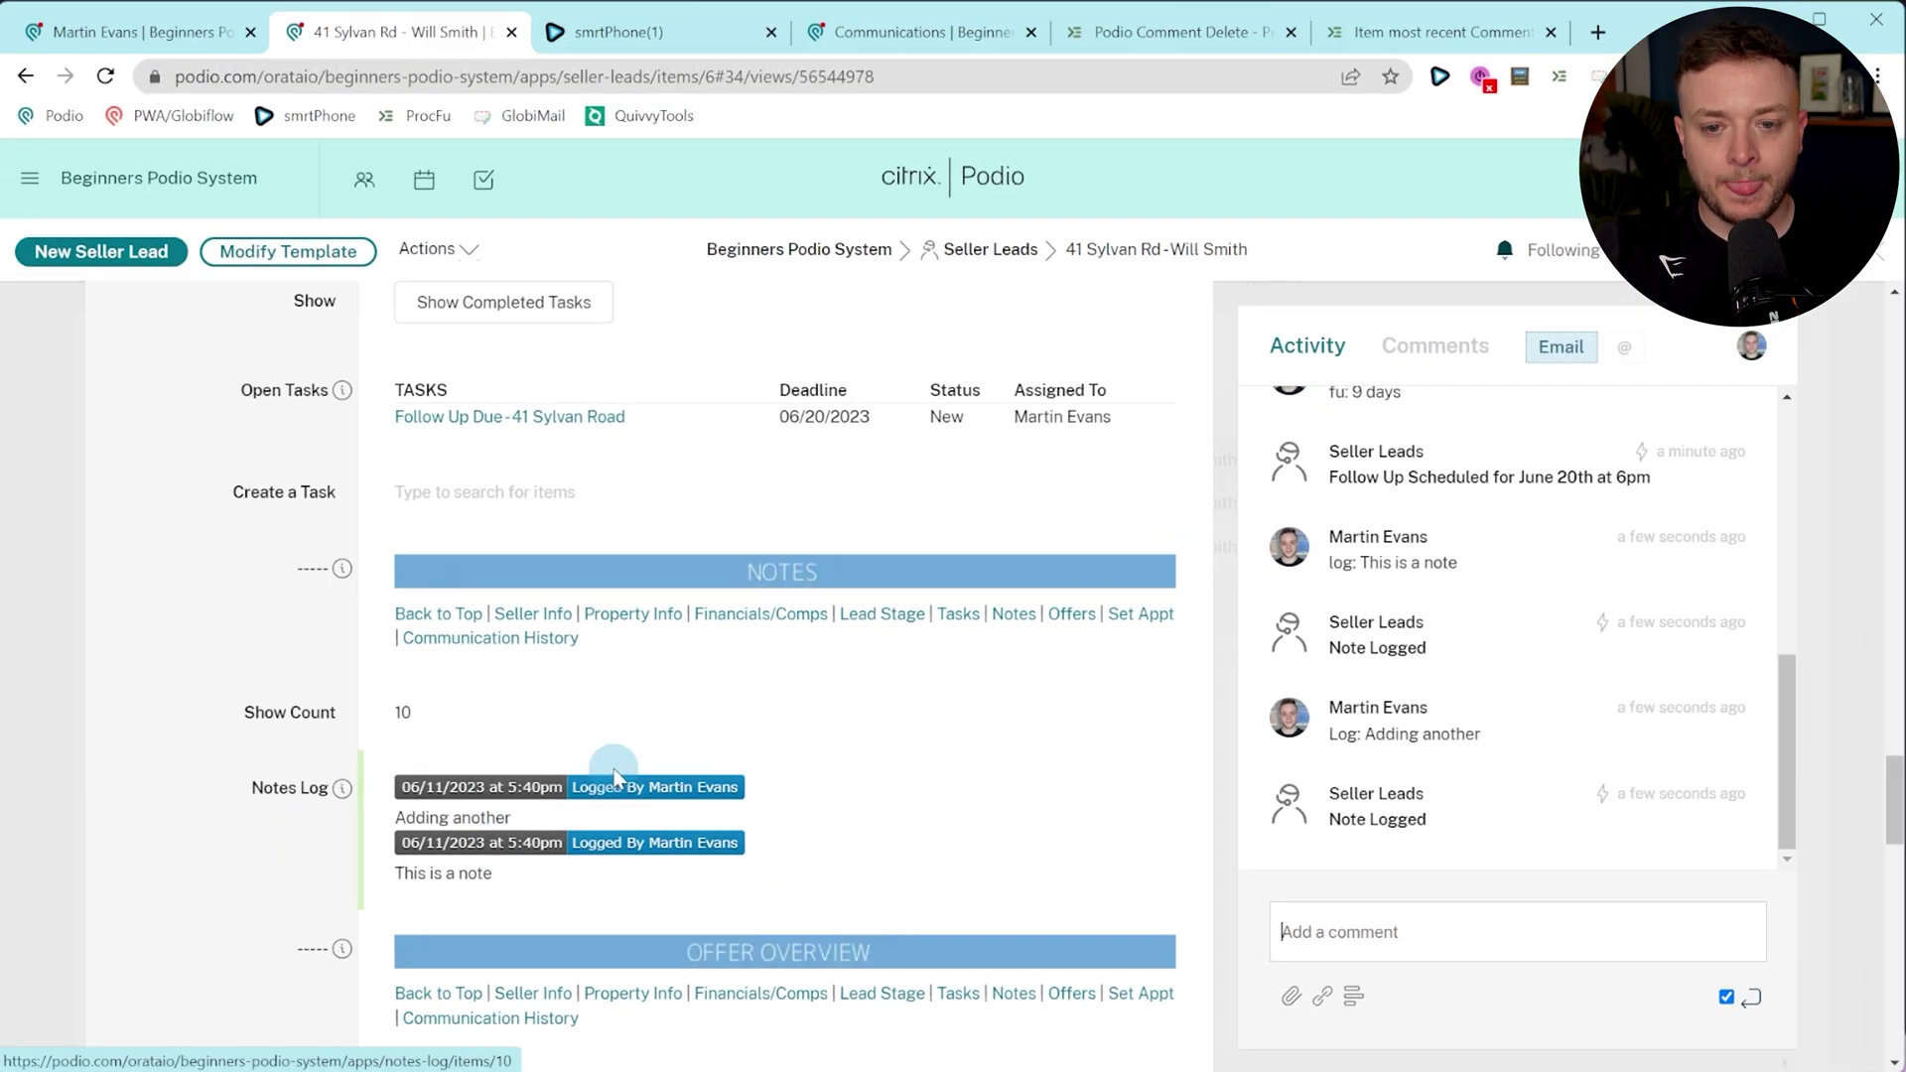
# Add a team member as the attendee in Who's Going To Appt?
pyautogui.scroll(-2, 466, 735)
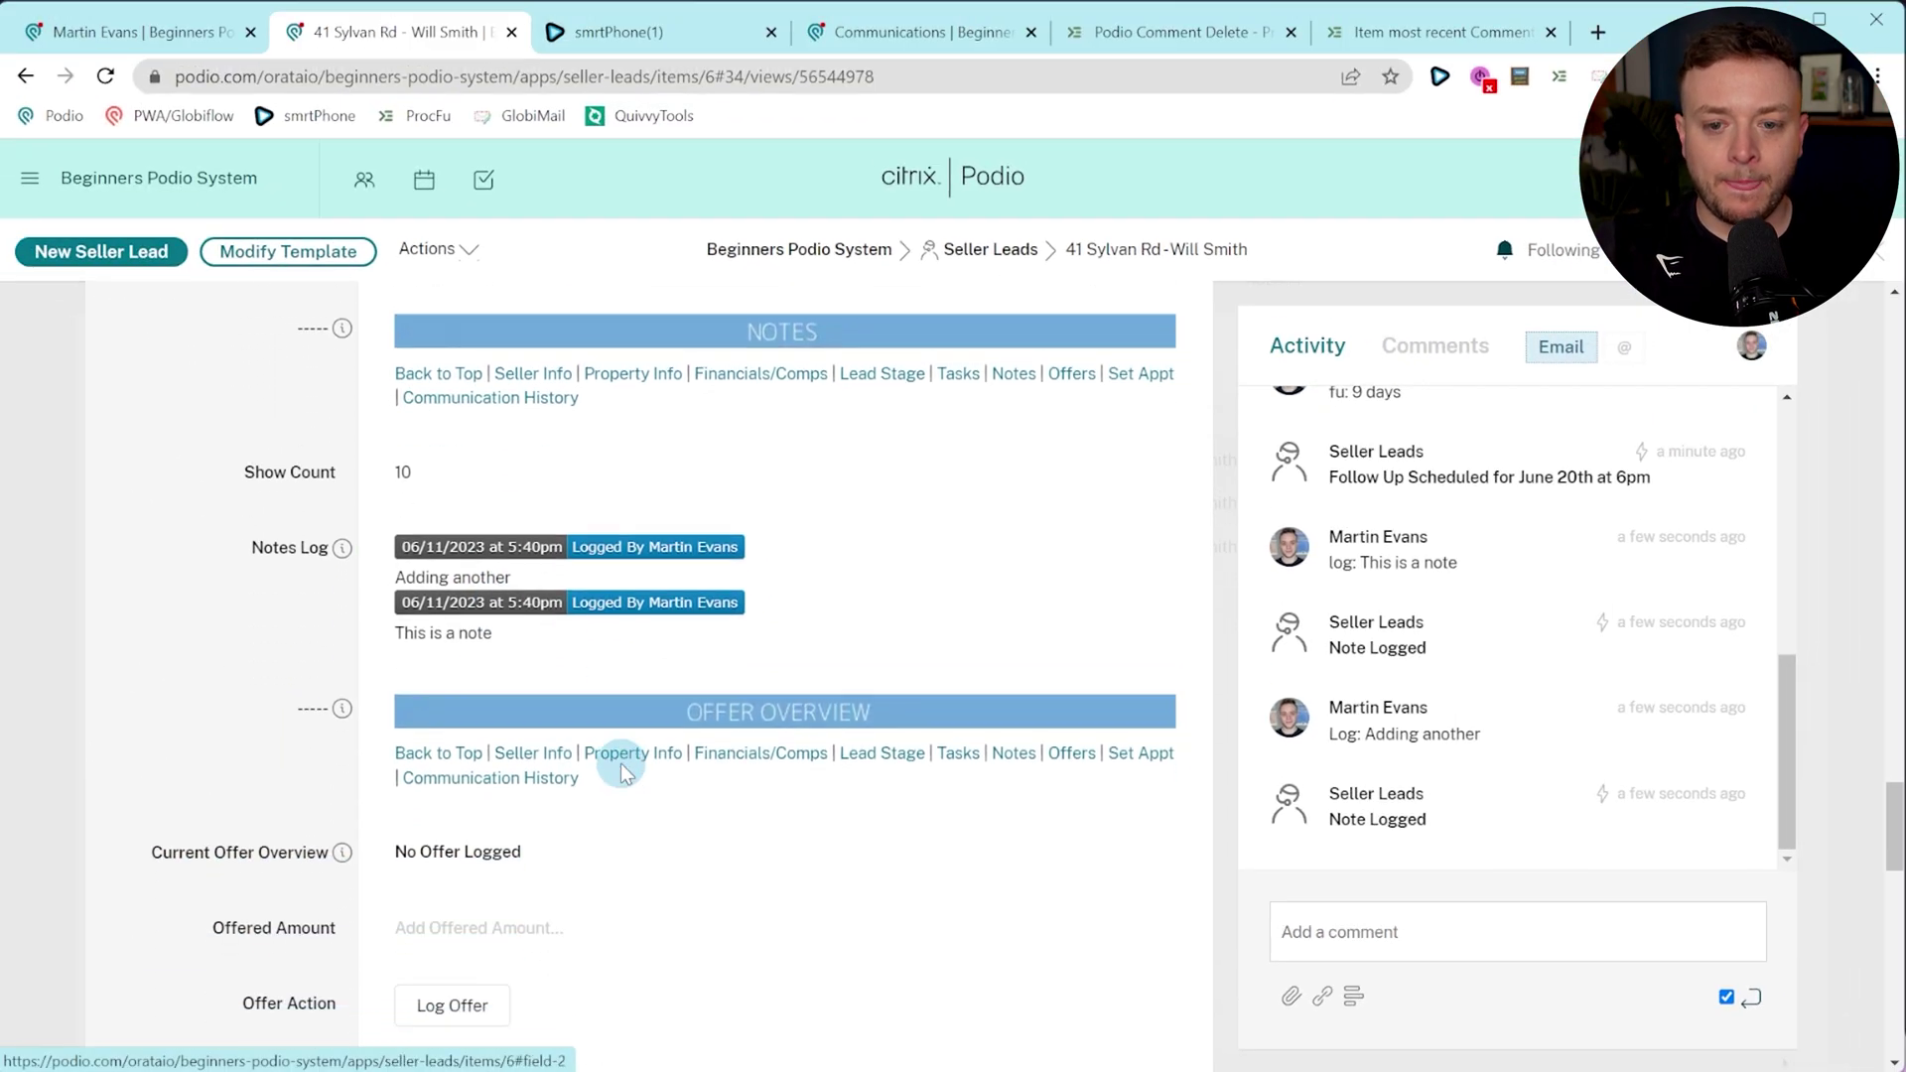
pyautogui.scroll(-1, 622, 773)
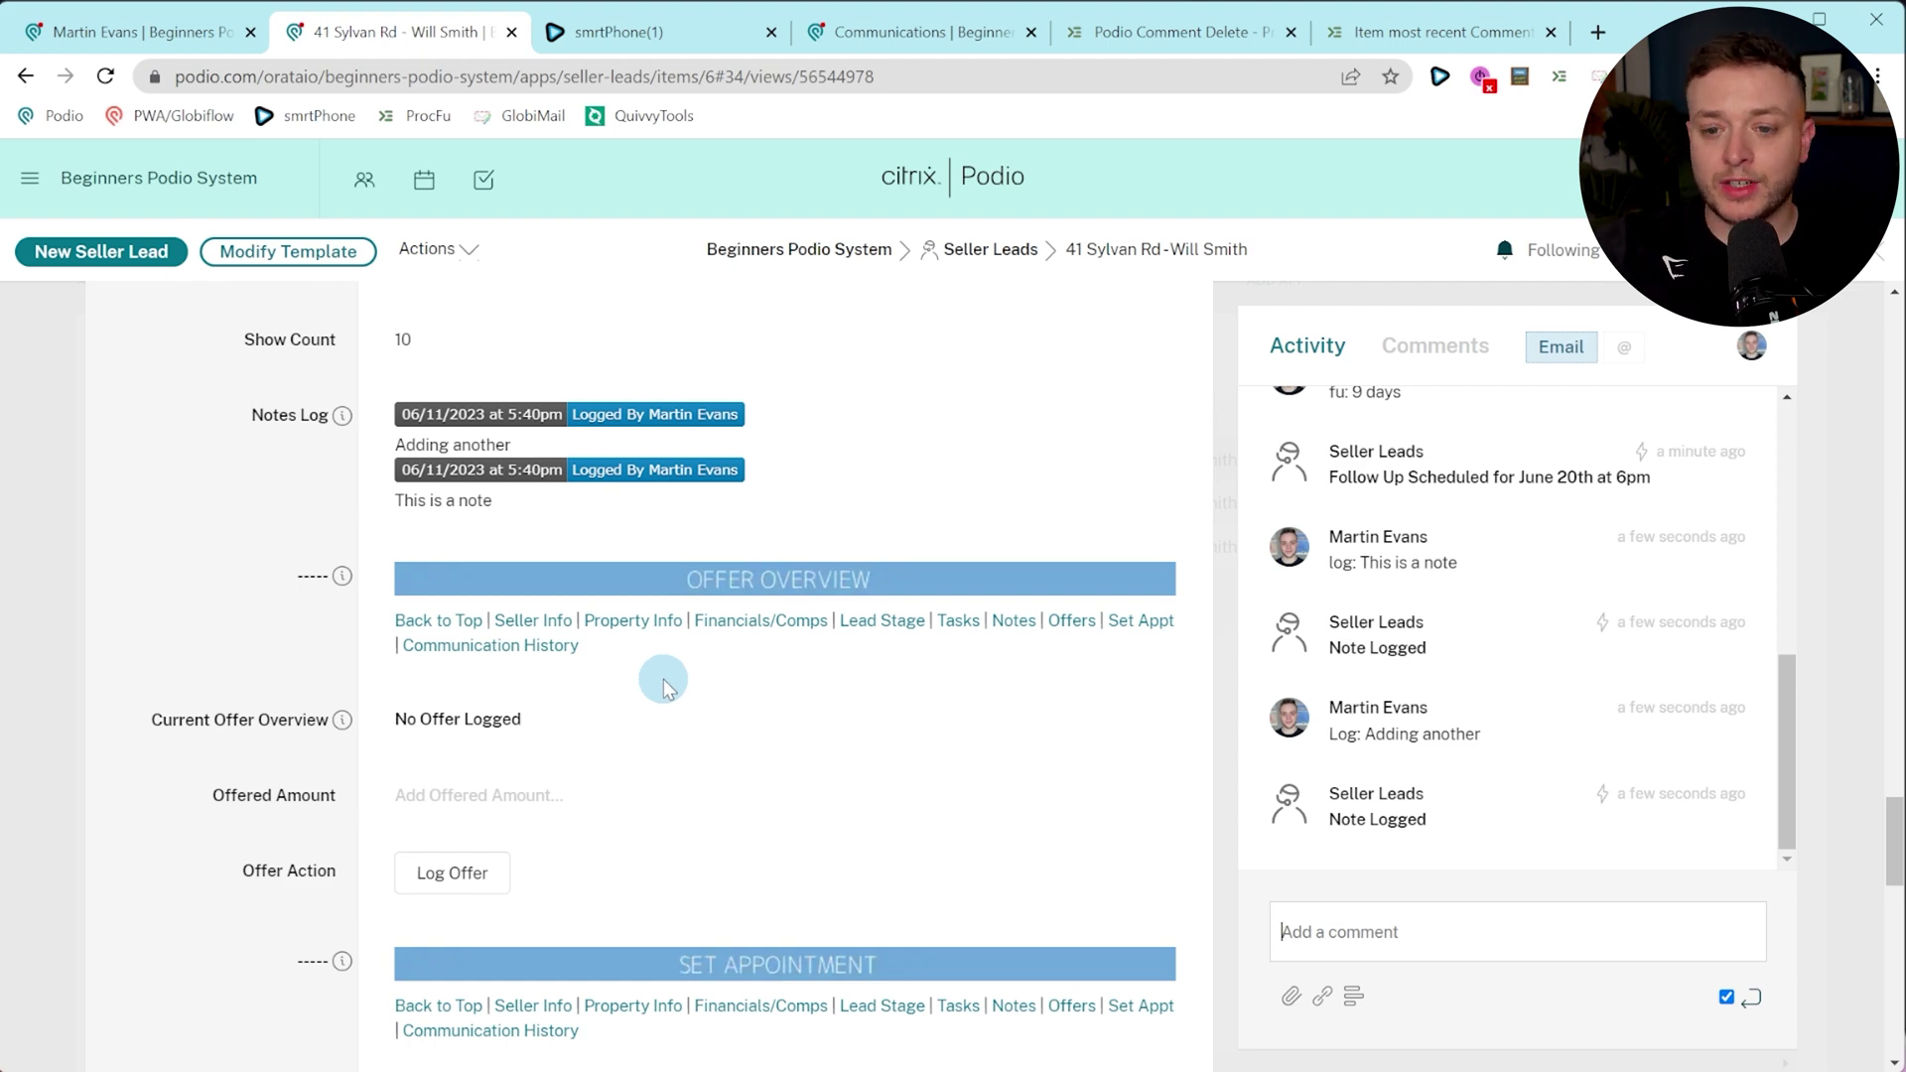
pyautogui.scroll(-5, 679, 737)
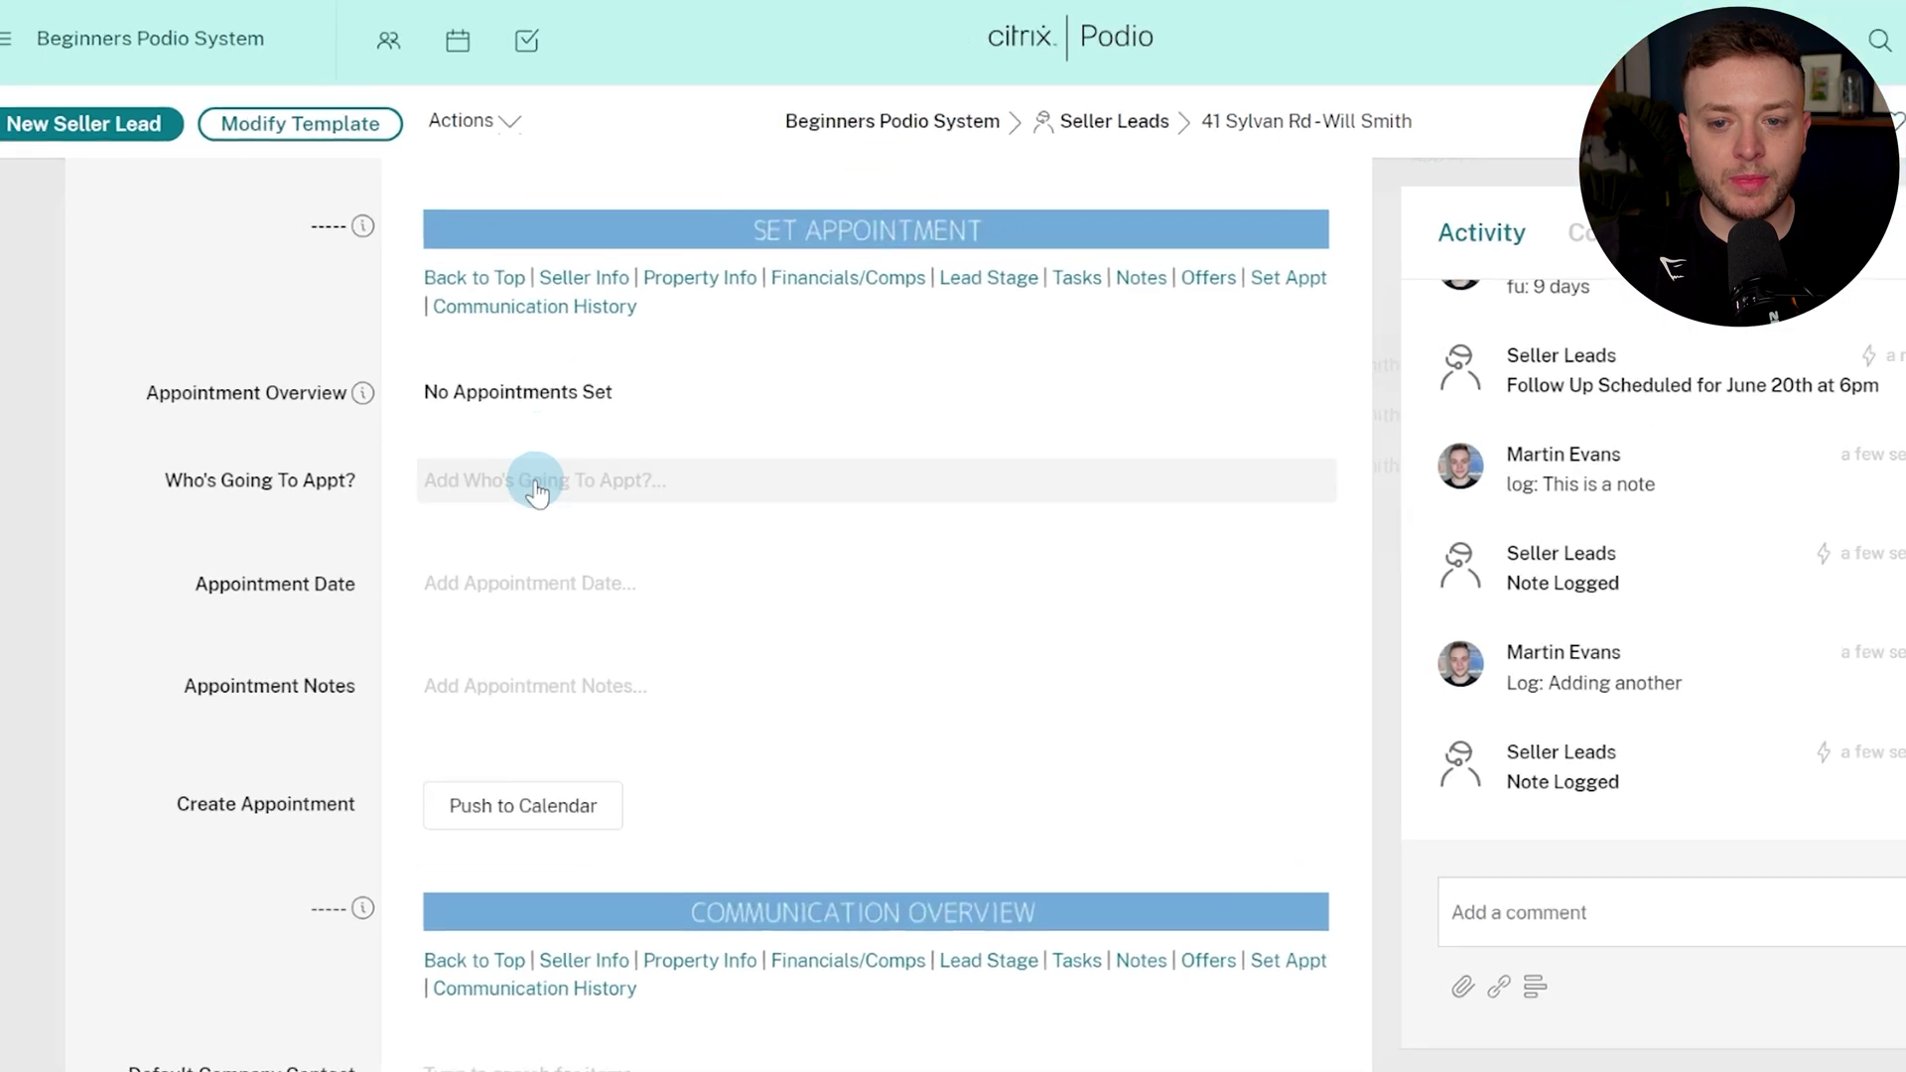
pyautogui.click(536, 489)
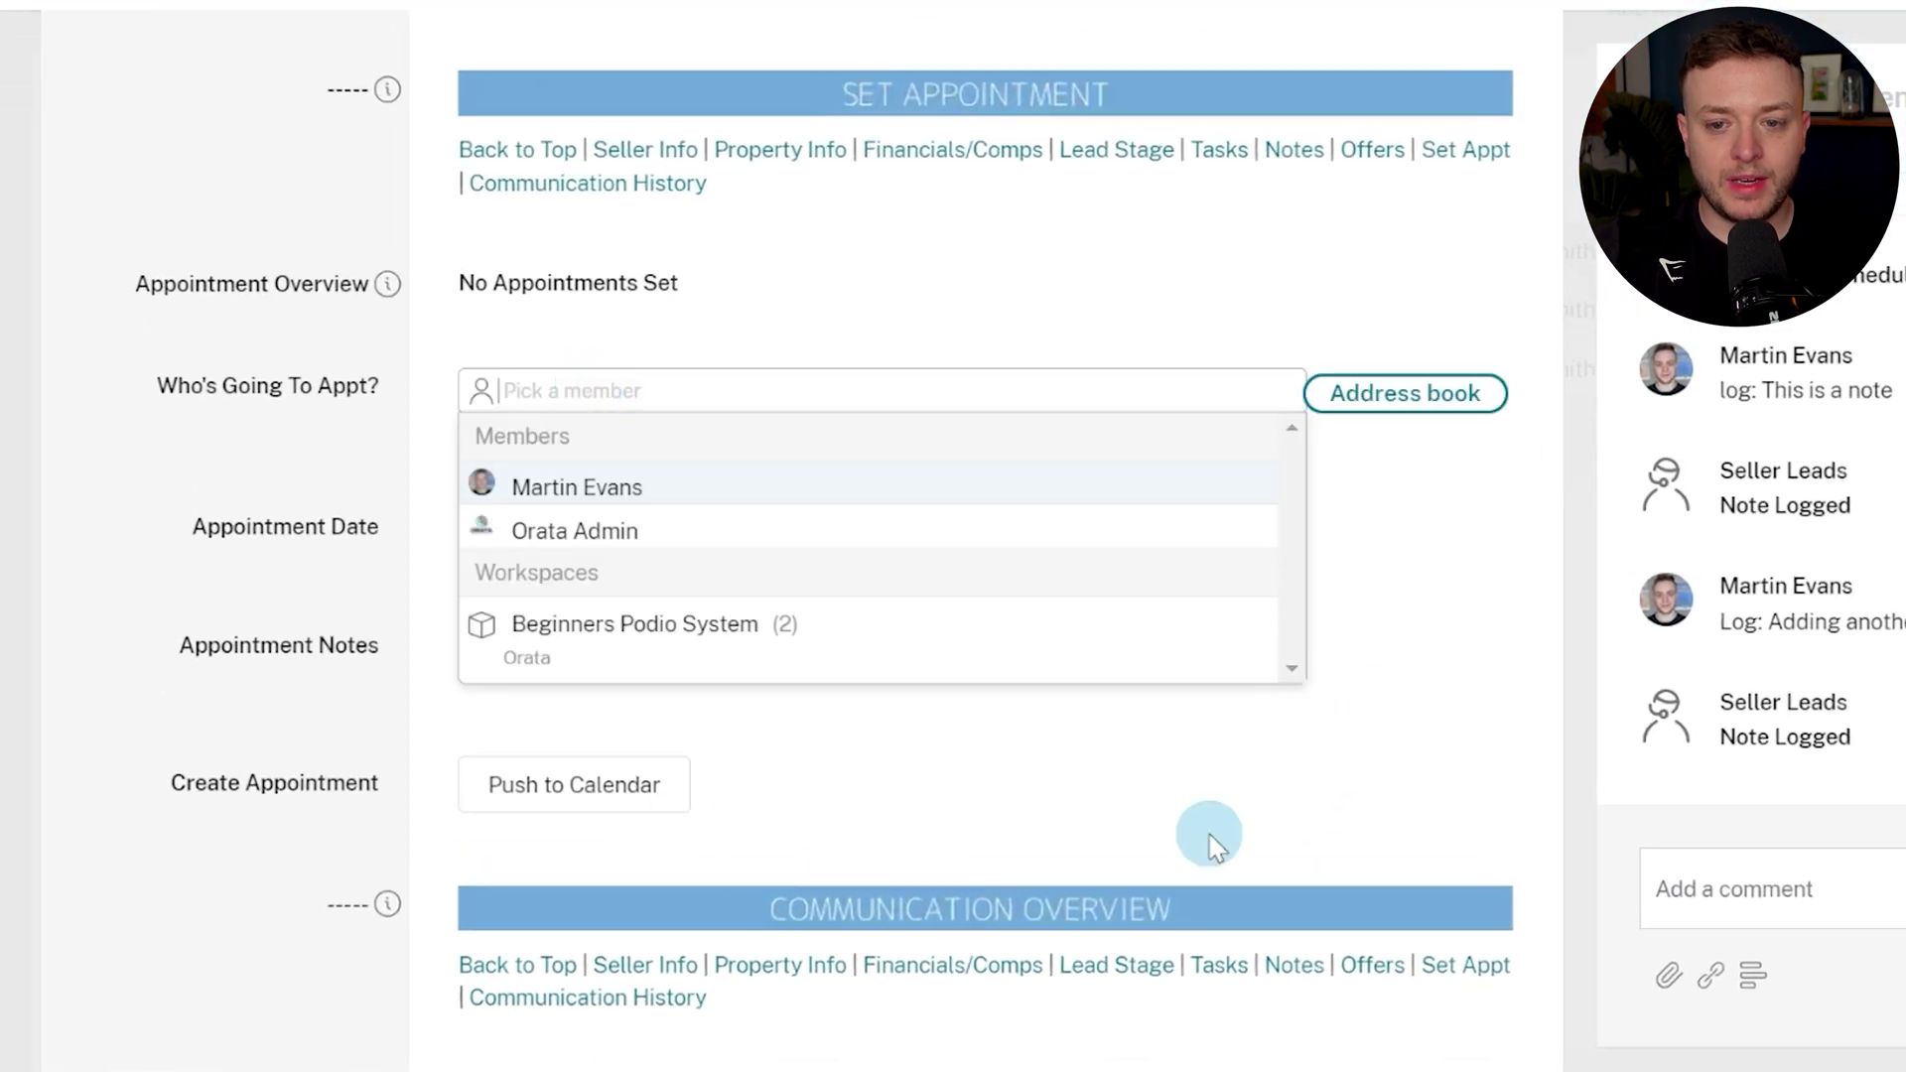
pyautogui.click(552, 562)
pyautogui.click(486, 806)
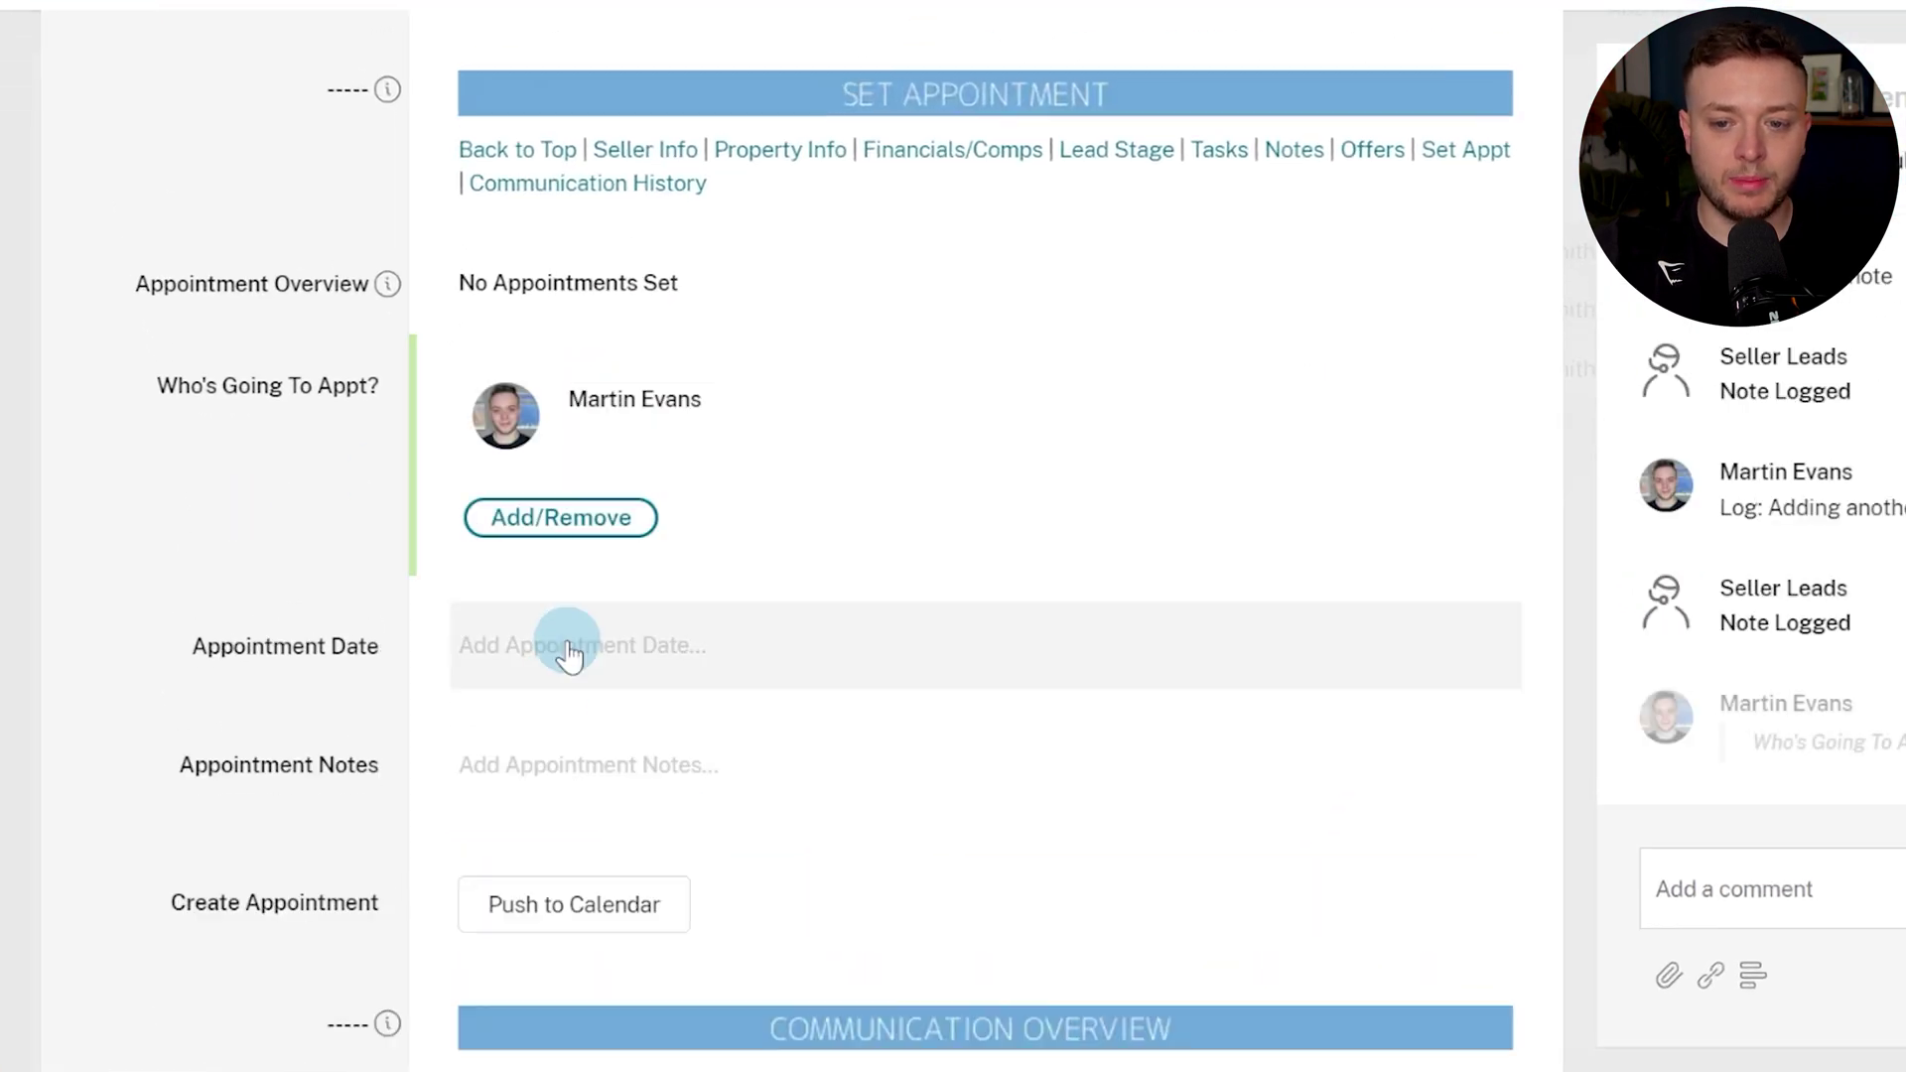
# Set the Appointment Date to 16 June 2023 at 12:00 and push it to the calendar.
pyautogui.click(557, 643)
pyautogui.click(706, 915)
pyautogui.write('12:00')
pyautogui.click(221, 694)
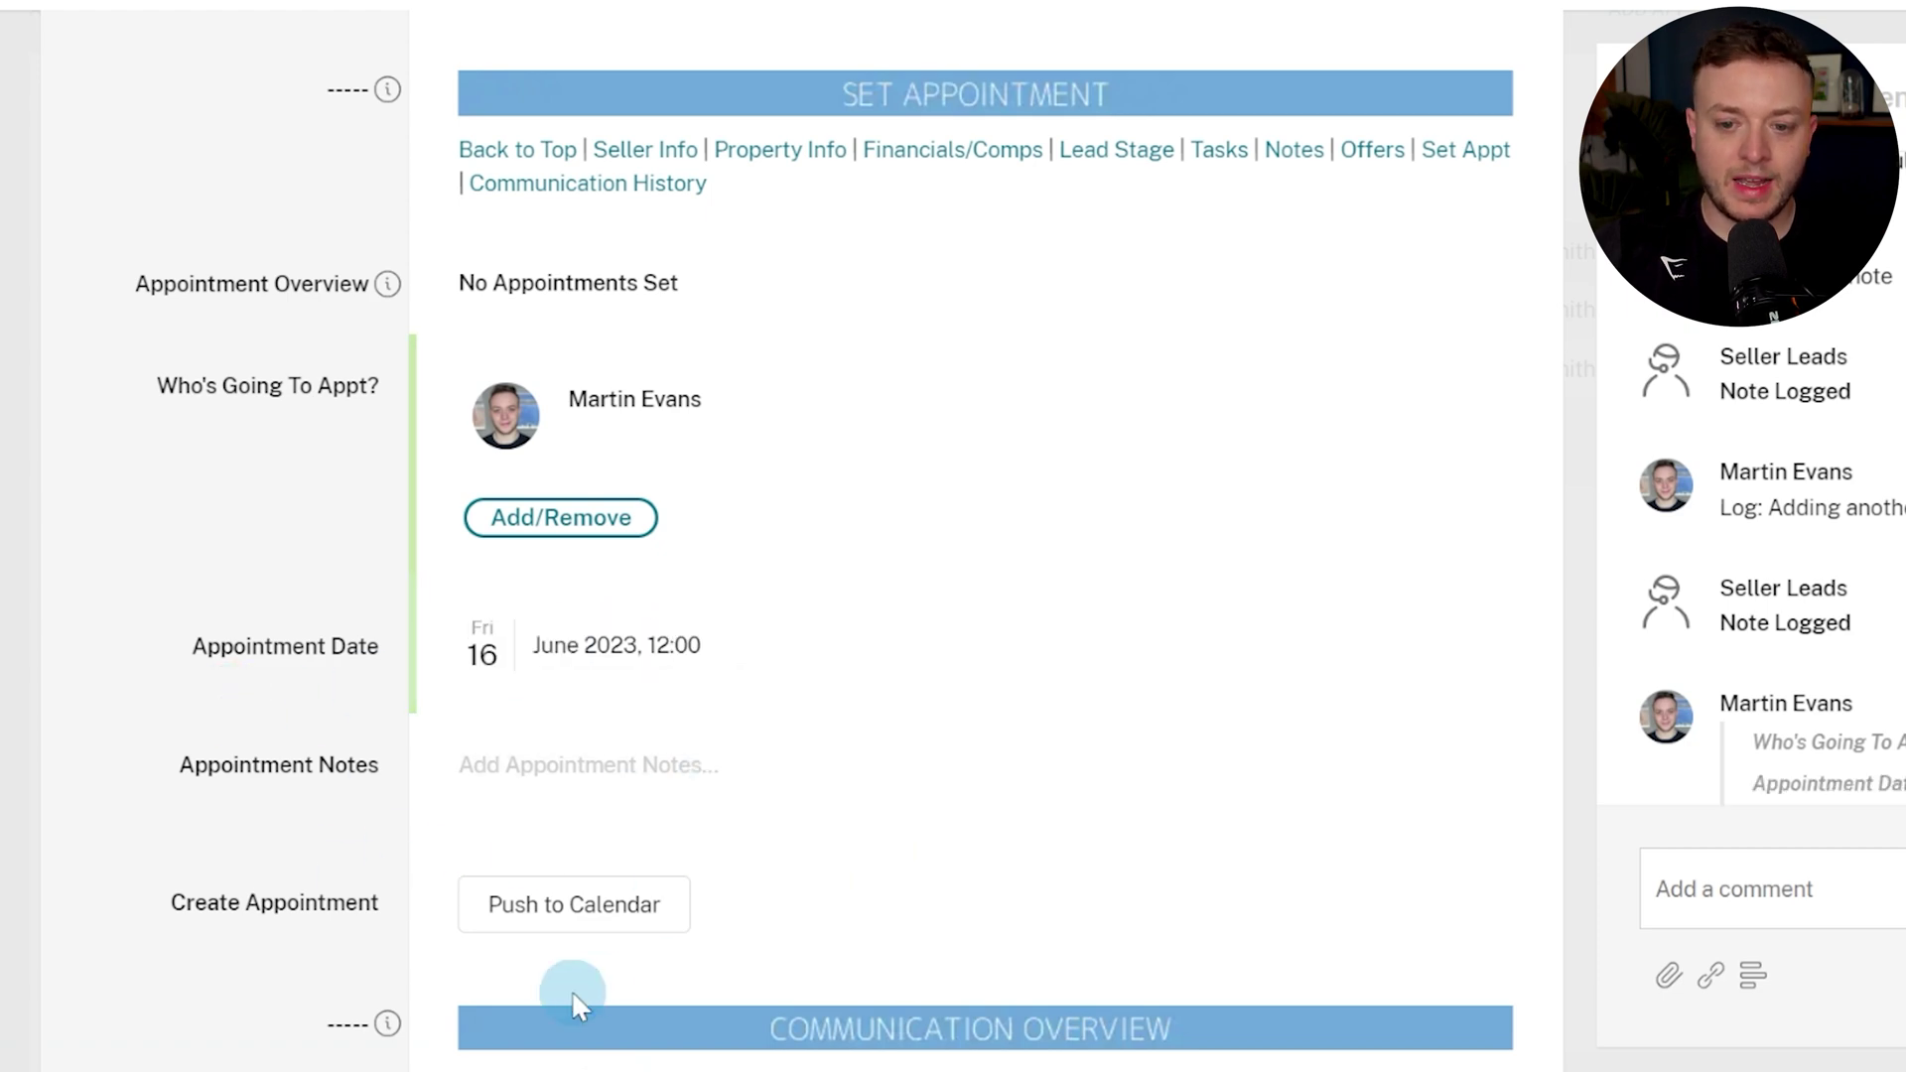
pyautogui.scroll(-1, 266, 778)
pyautogui.click(545, 770)
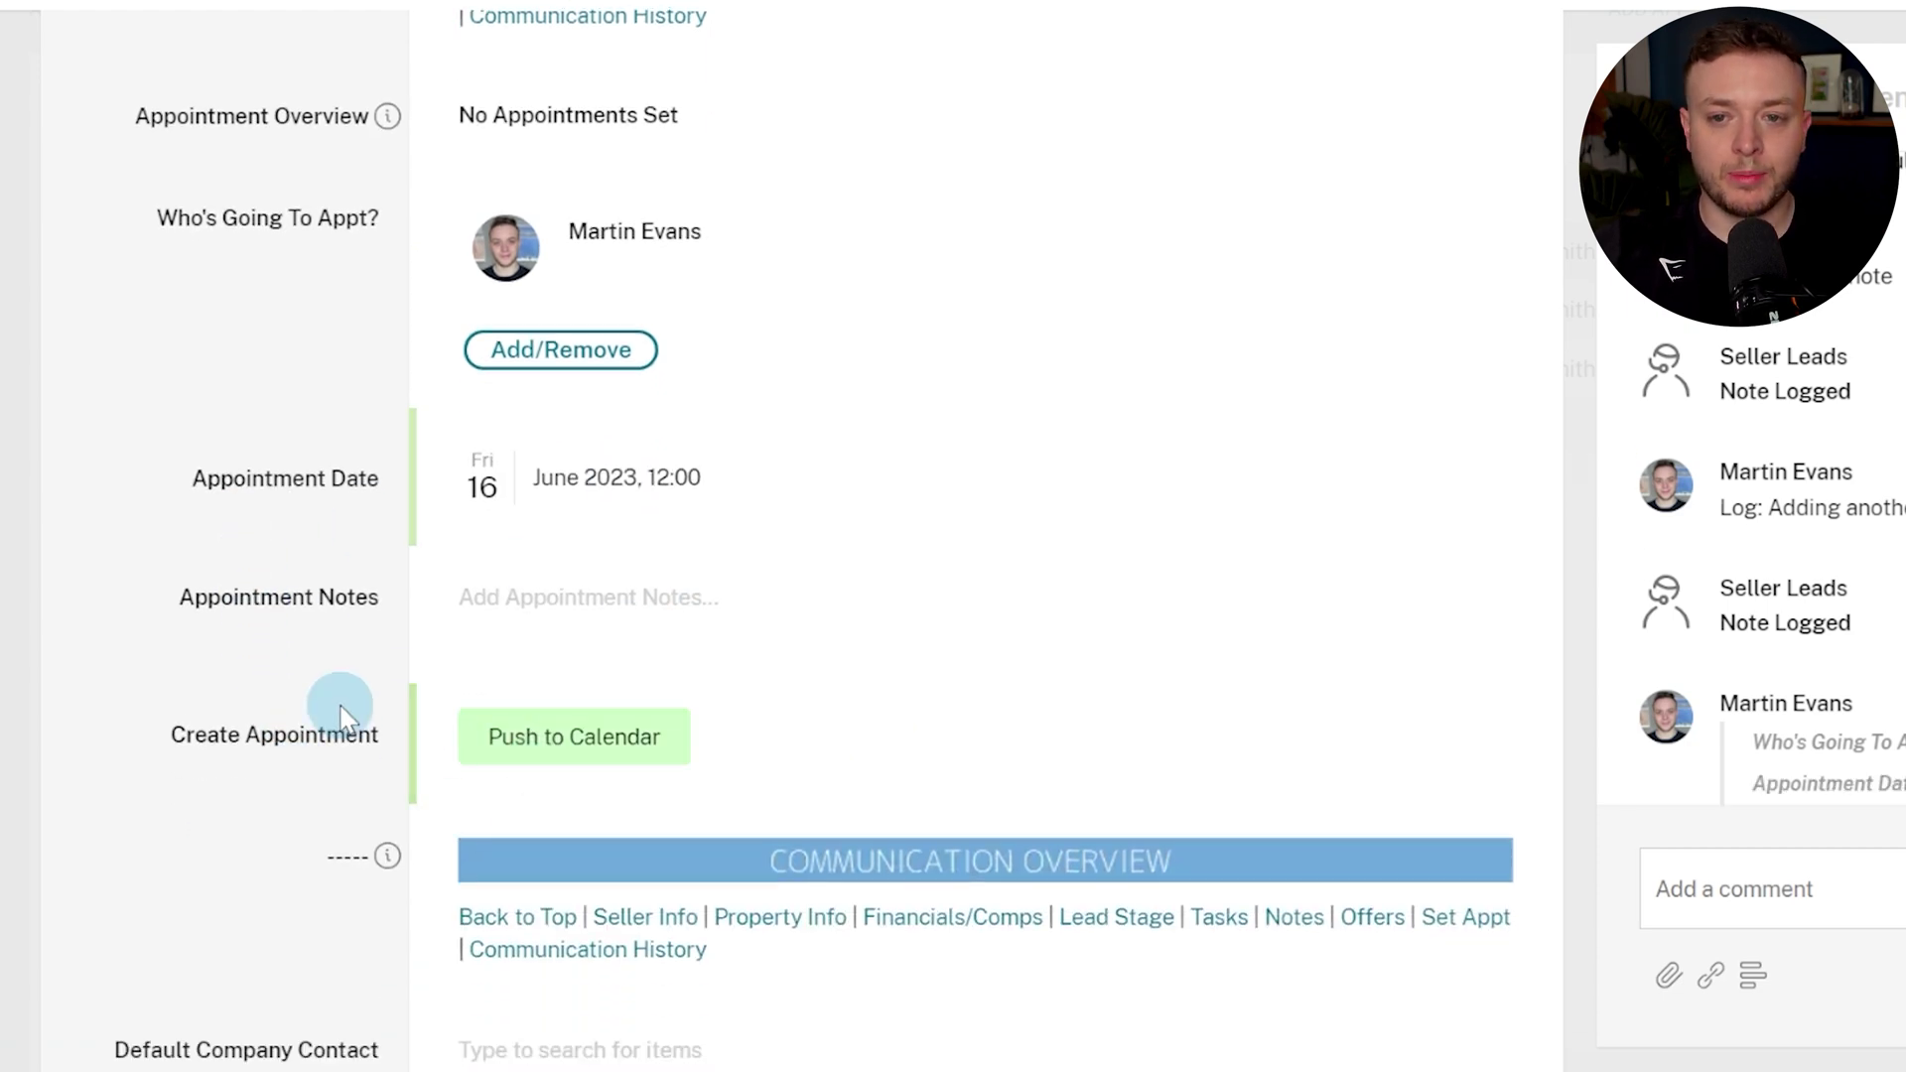
pyautogui.scroll(1, 344, 730)
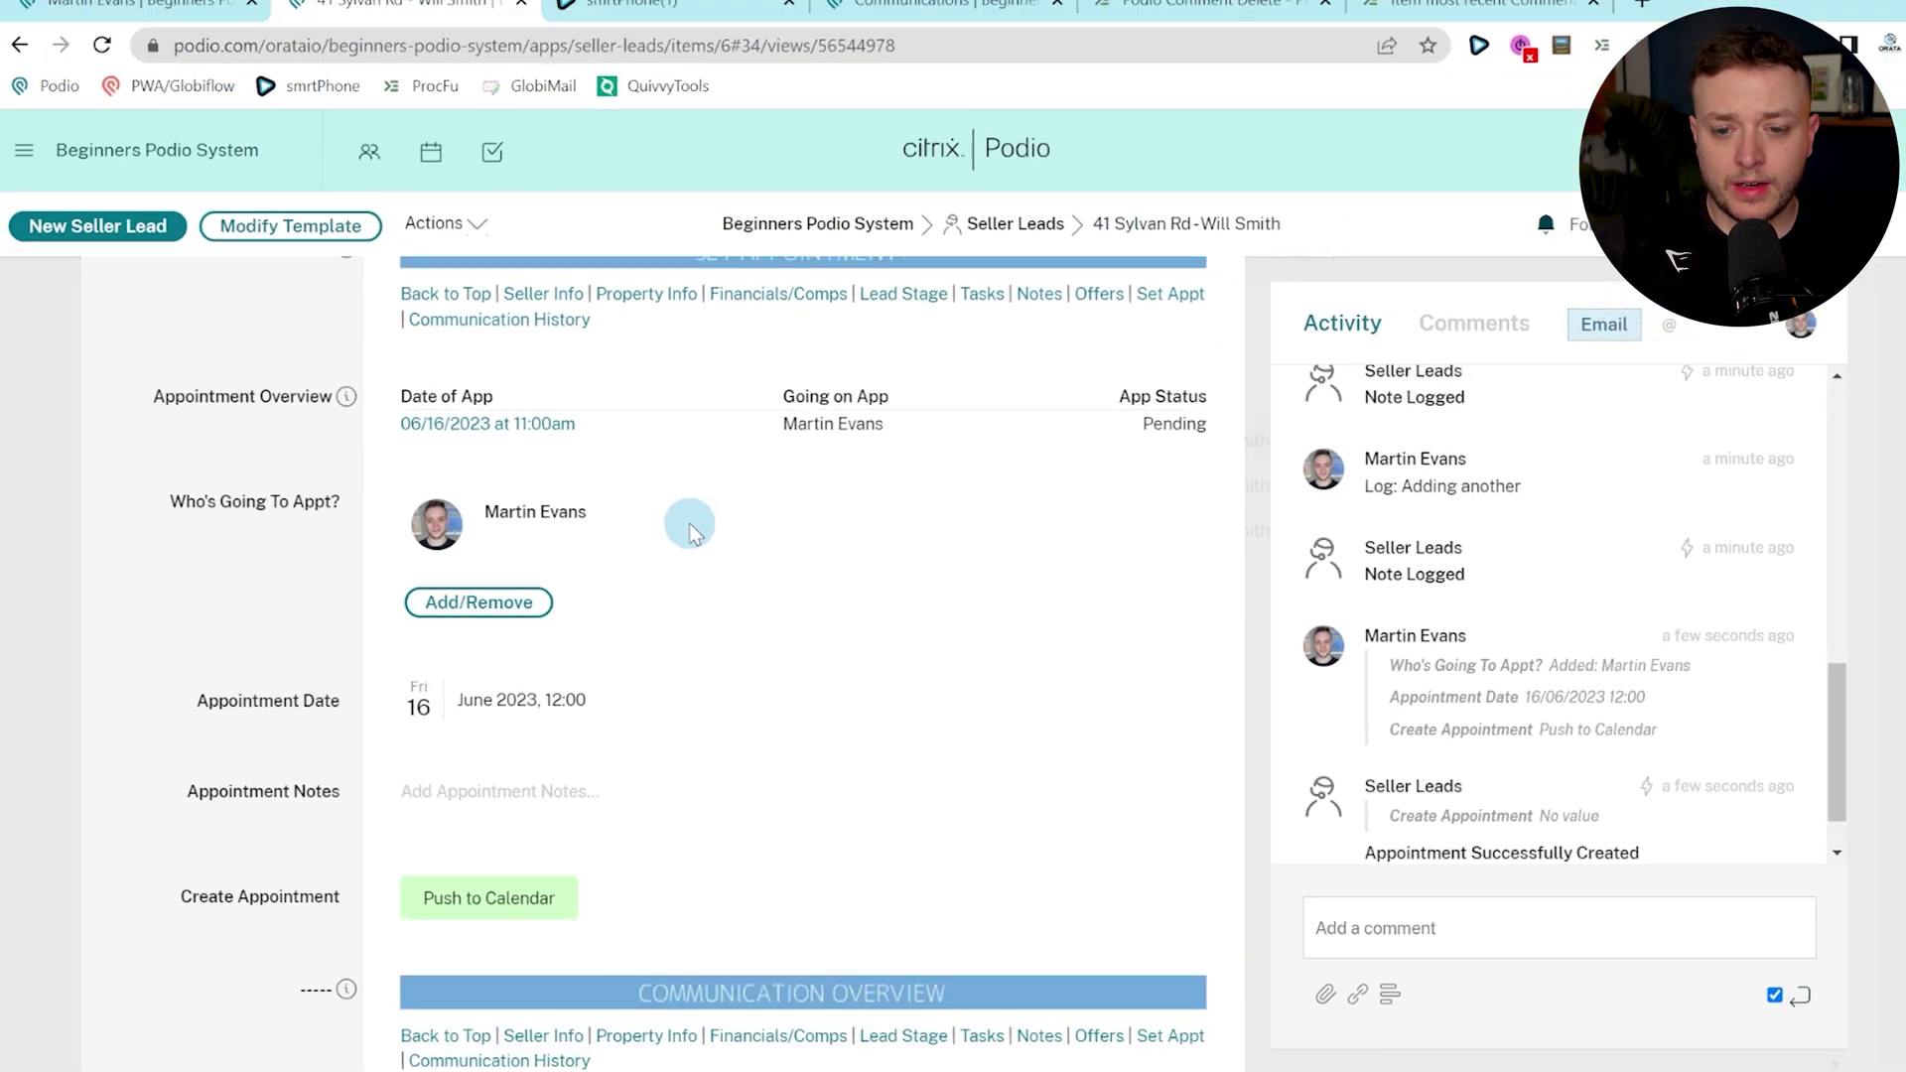
# Filter the lead's communication history to Calls Only.
pyautogui.scroll(-3, 690, 533)
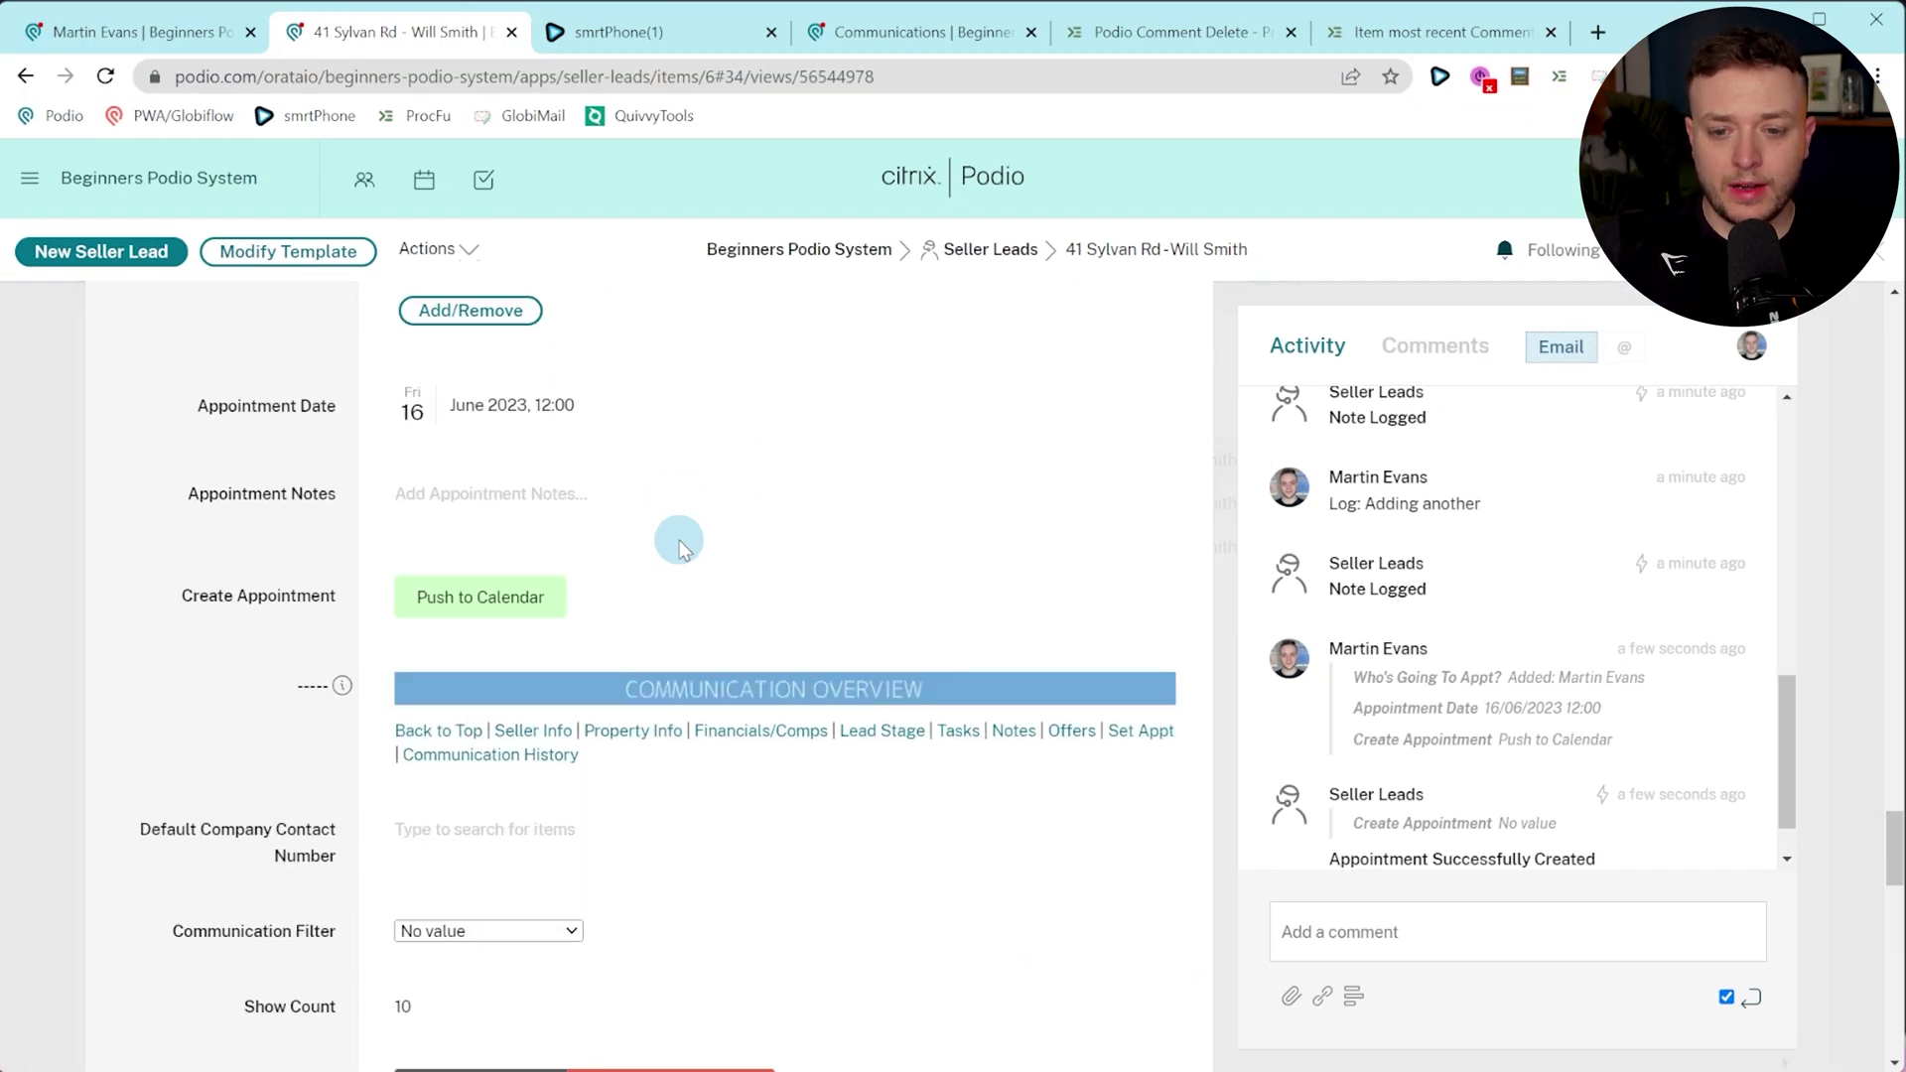
pyautogui.scroll(-2, 1038, 568)
pyautogui.scroll(-2, 1012, 581)
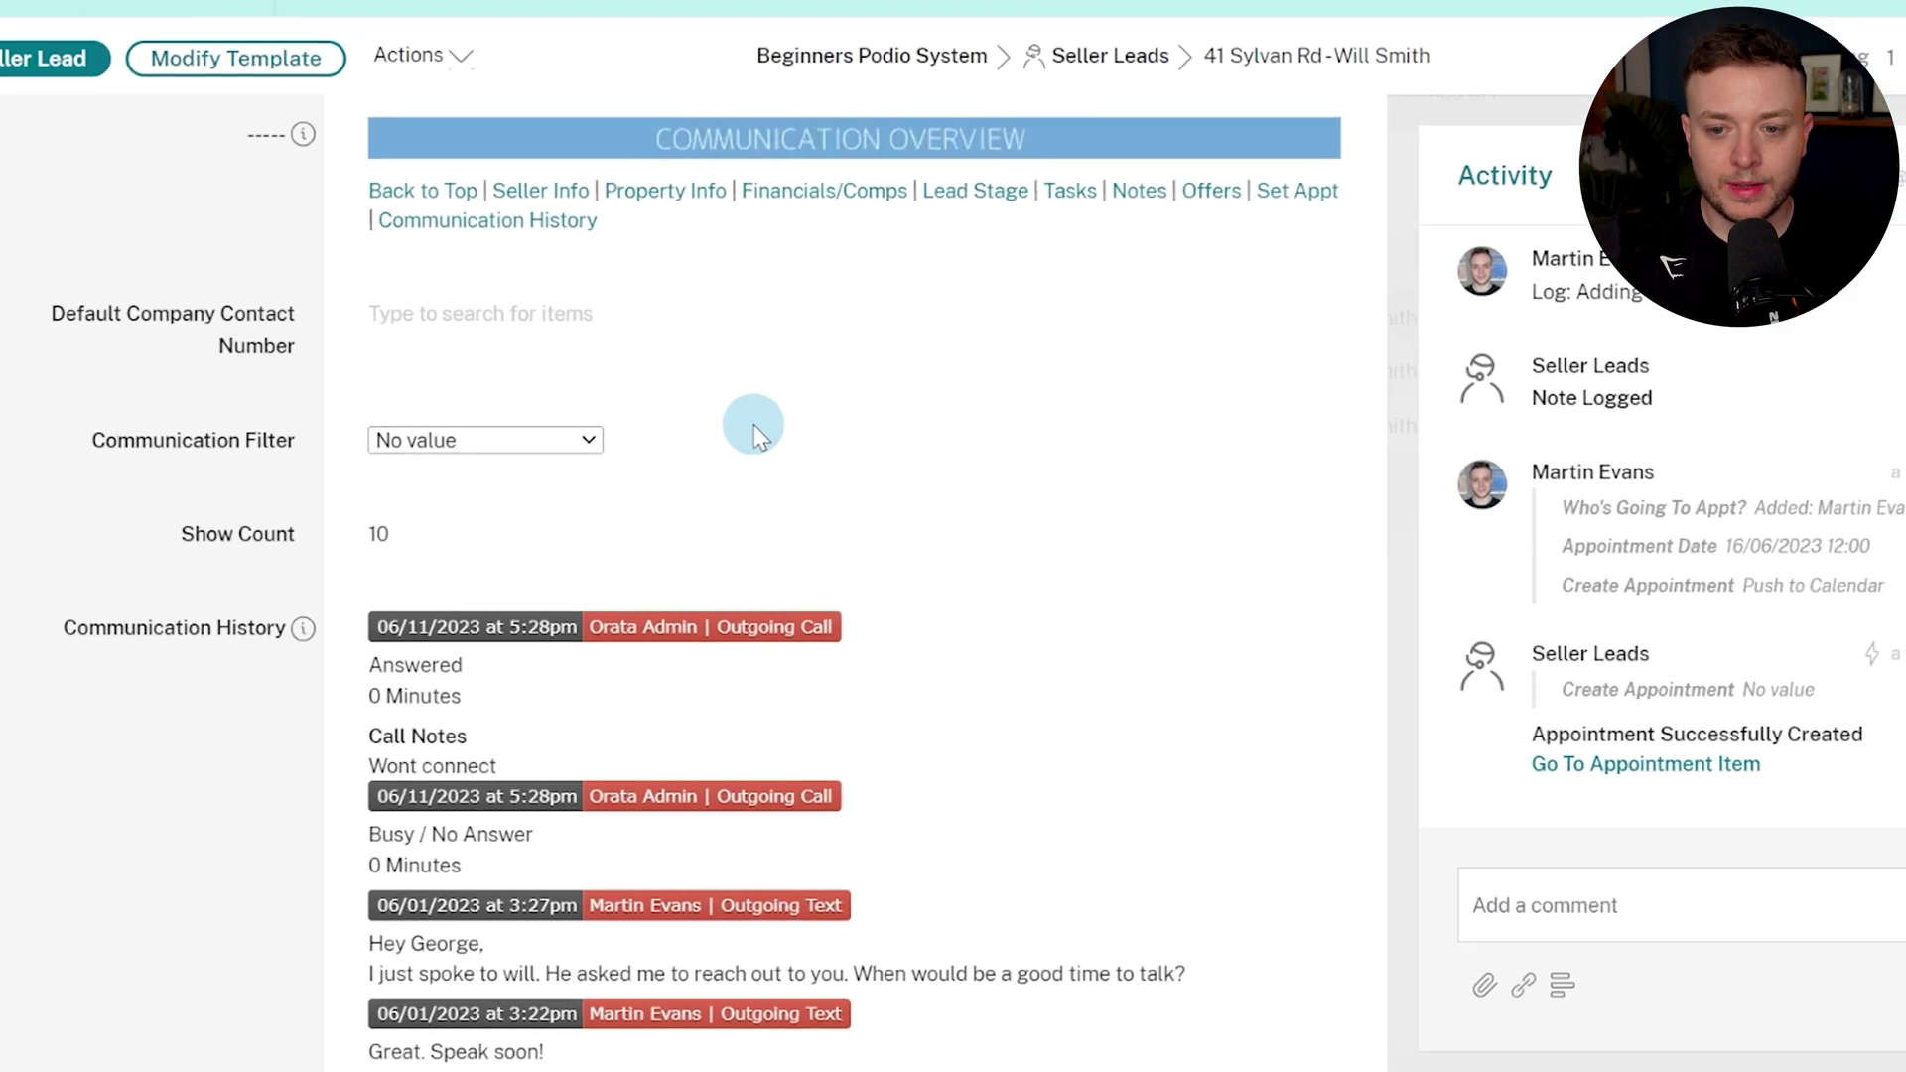
pyautogui.scroll(-3, 777, 402)
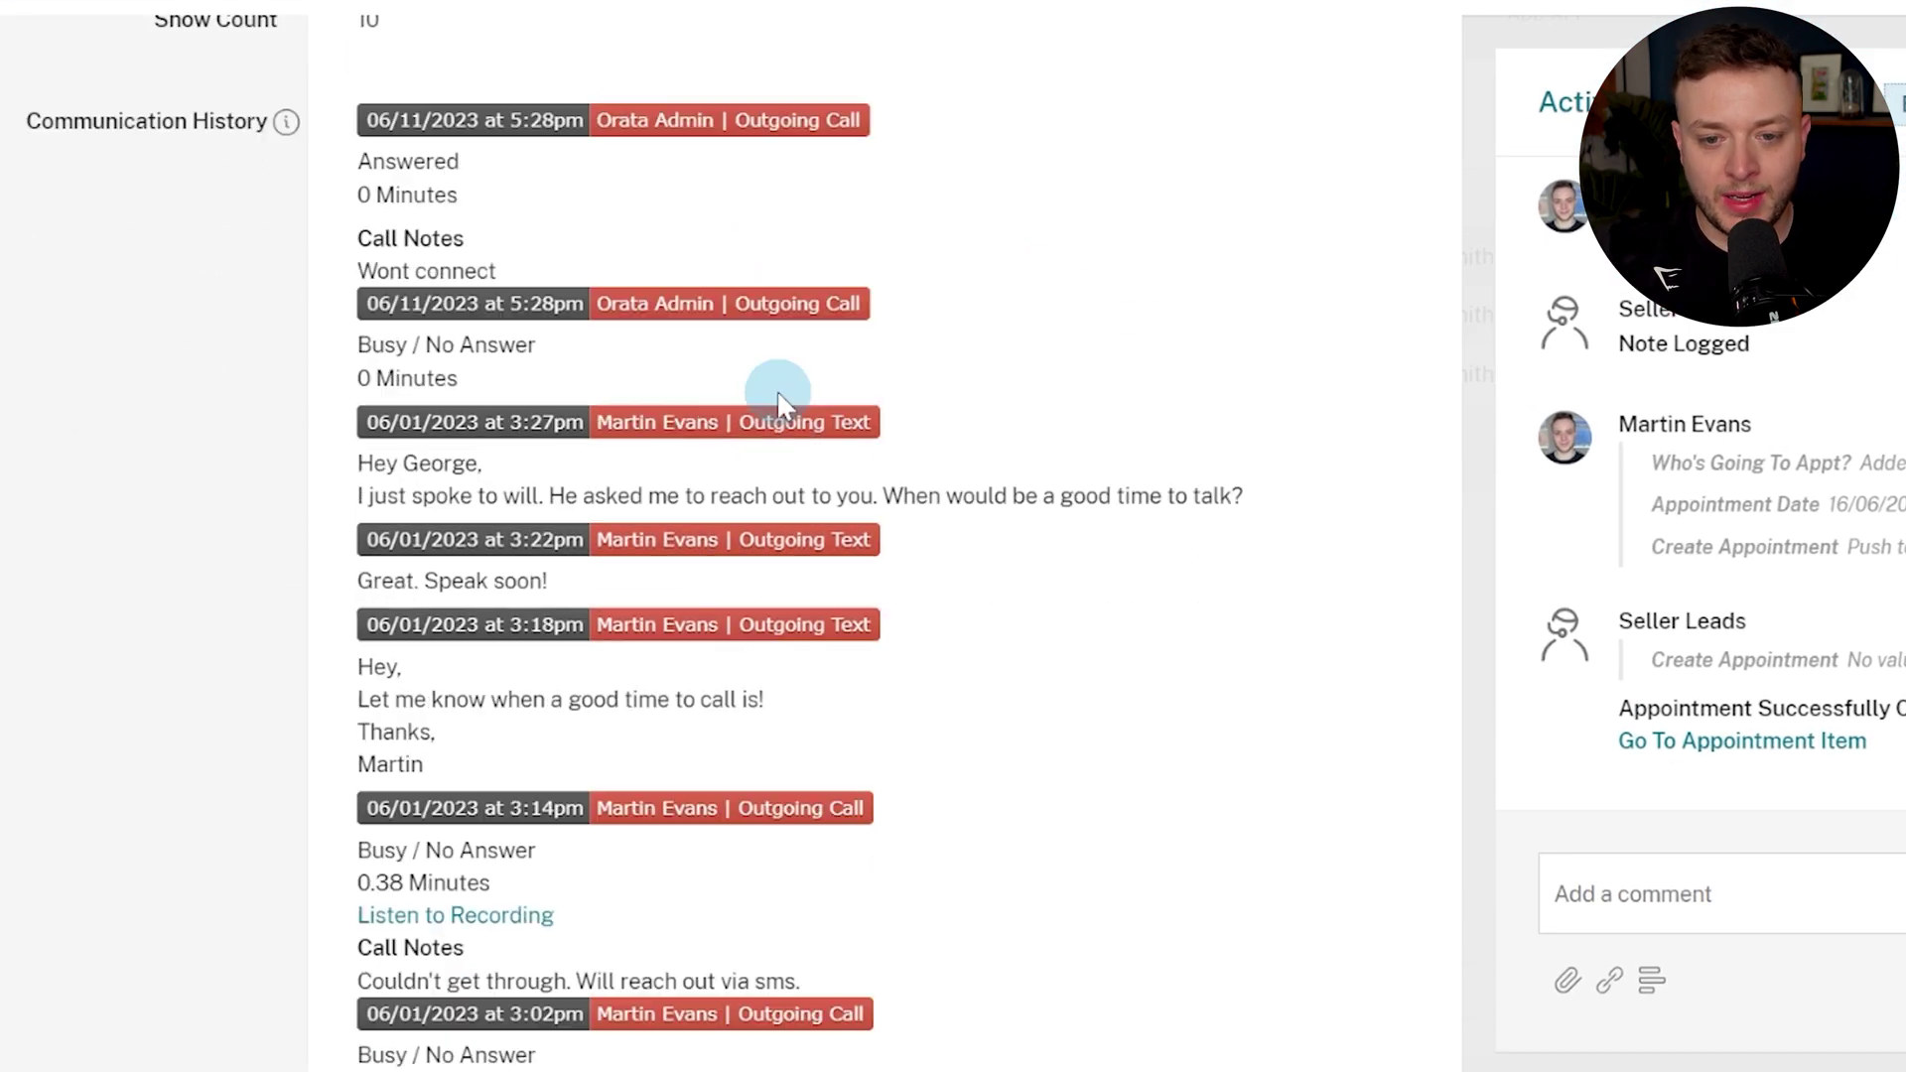
pyautogui.scroll(5, 781, 402)
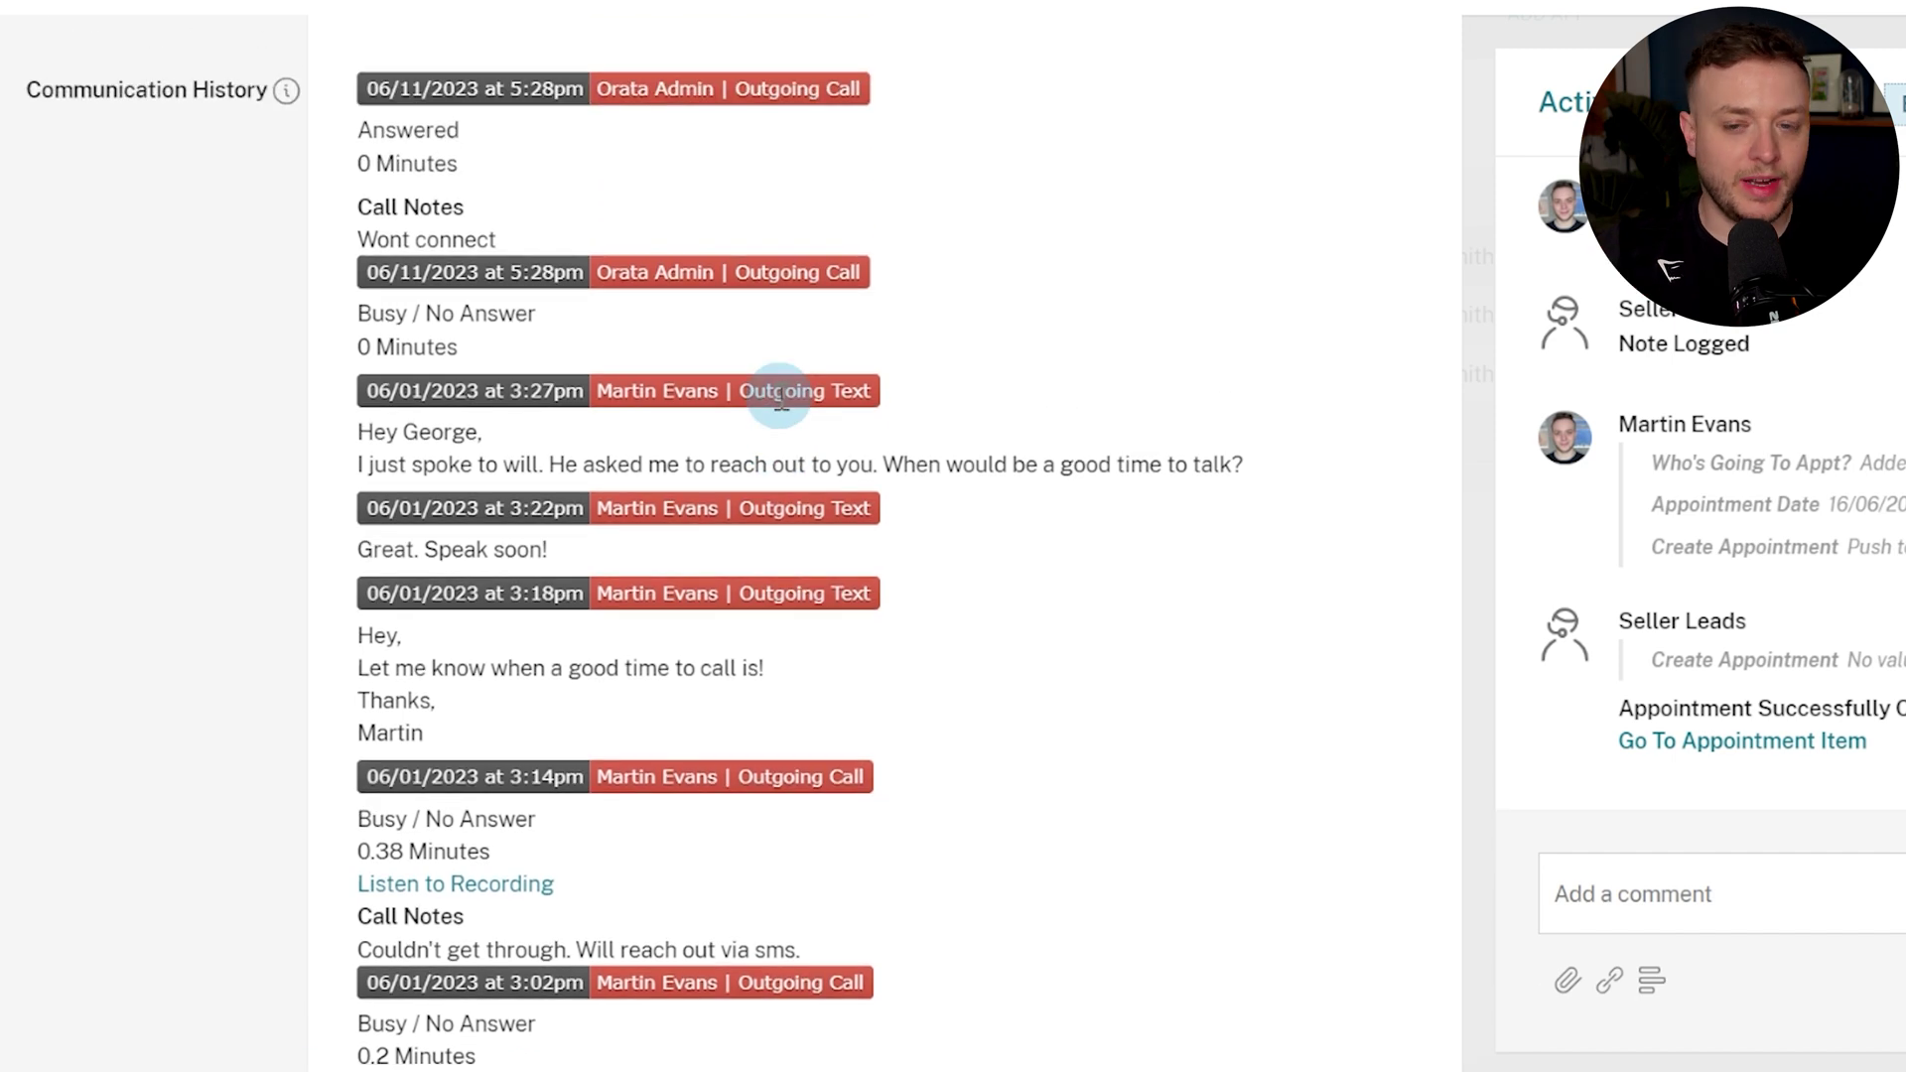
pyautogui.scroll(1, 778, 402)
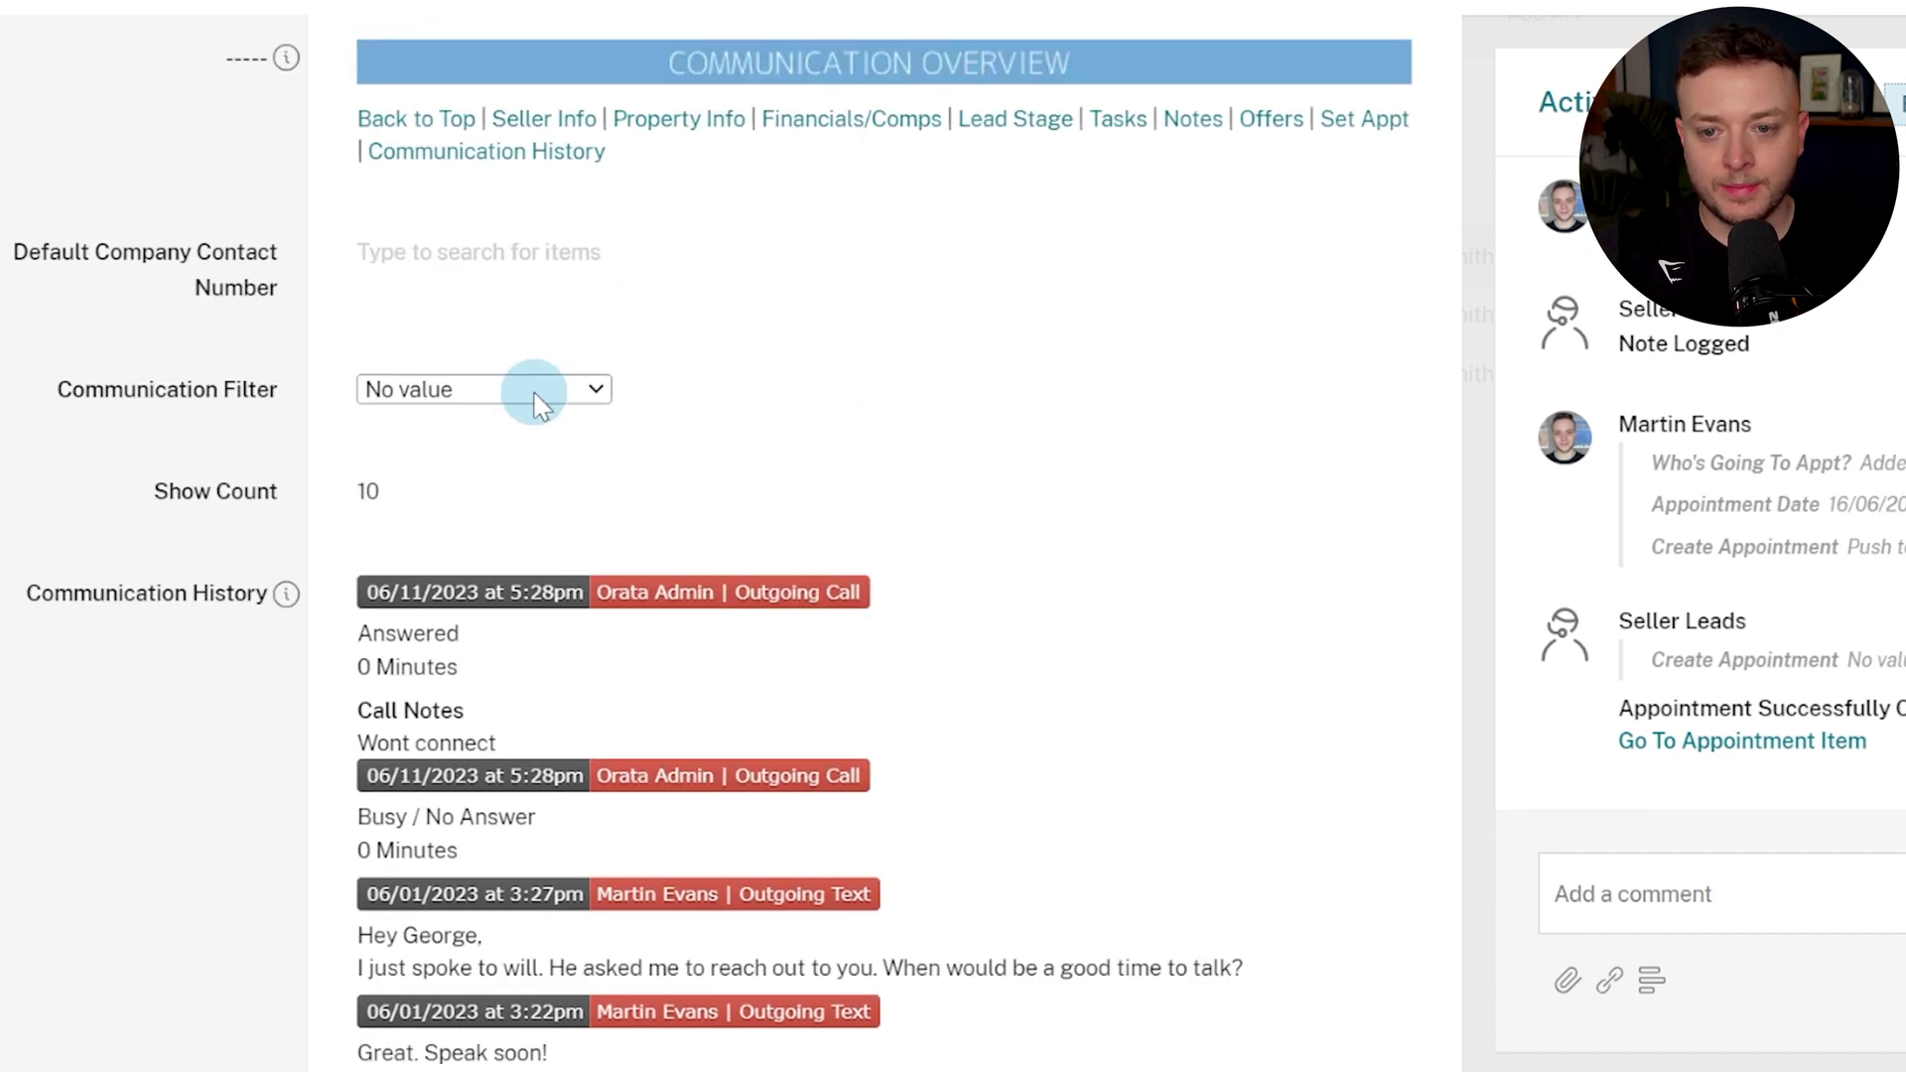
pyautogui.click(532, 389)
pyautogui.click(520, 475)
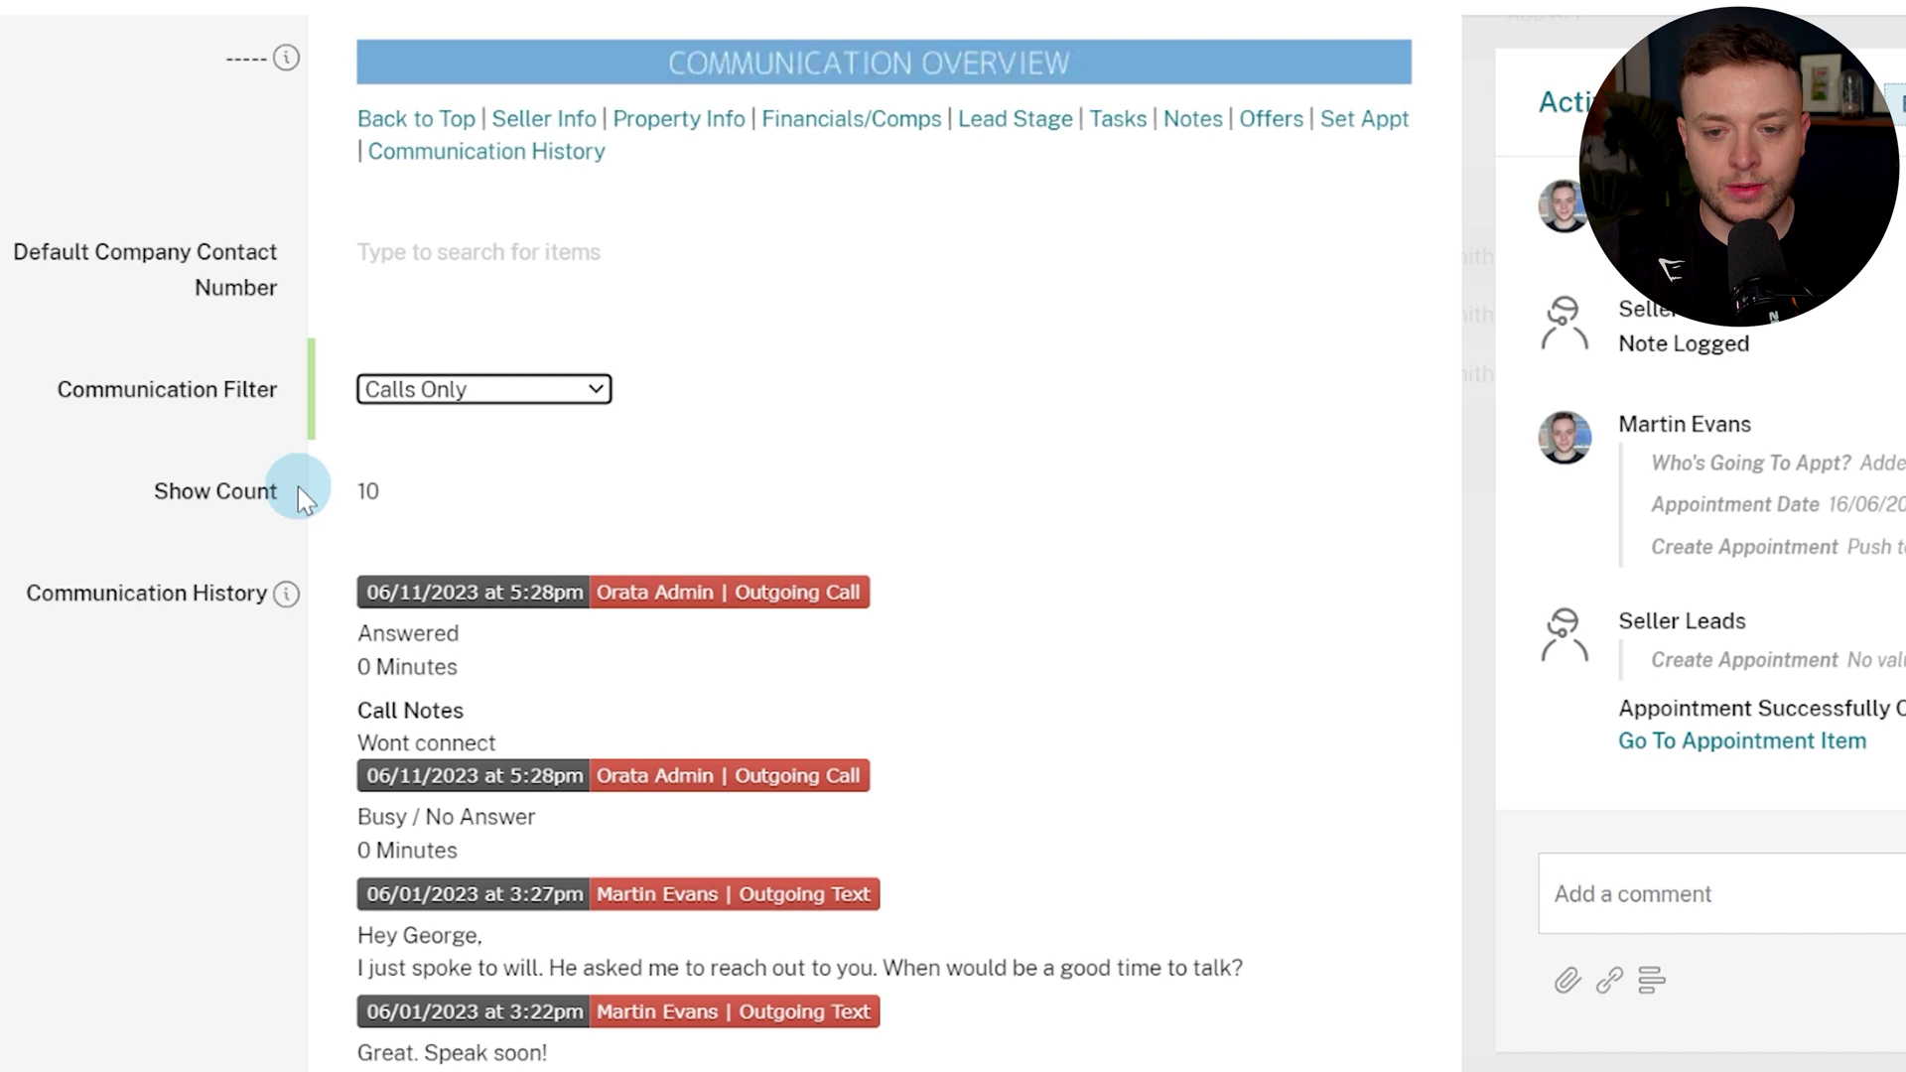
pyautogui.scroll(-3, 295, 474)
pyautogui.scroll(1, 571, 448)
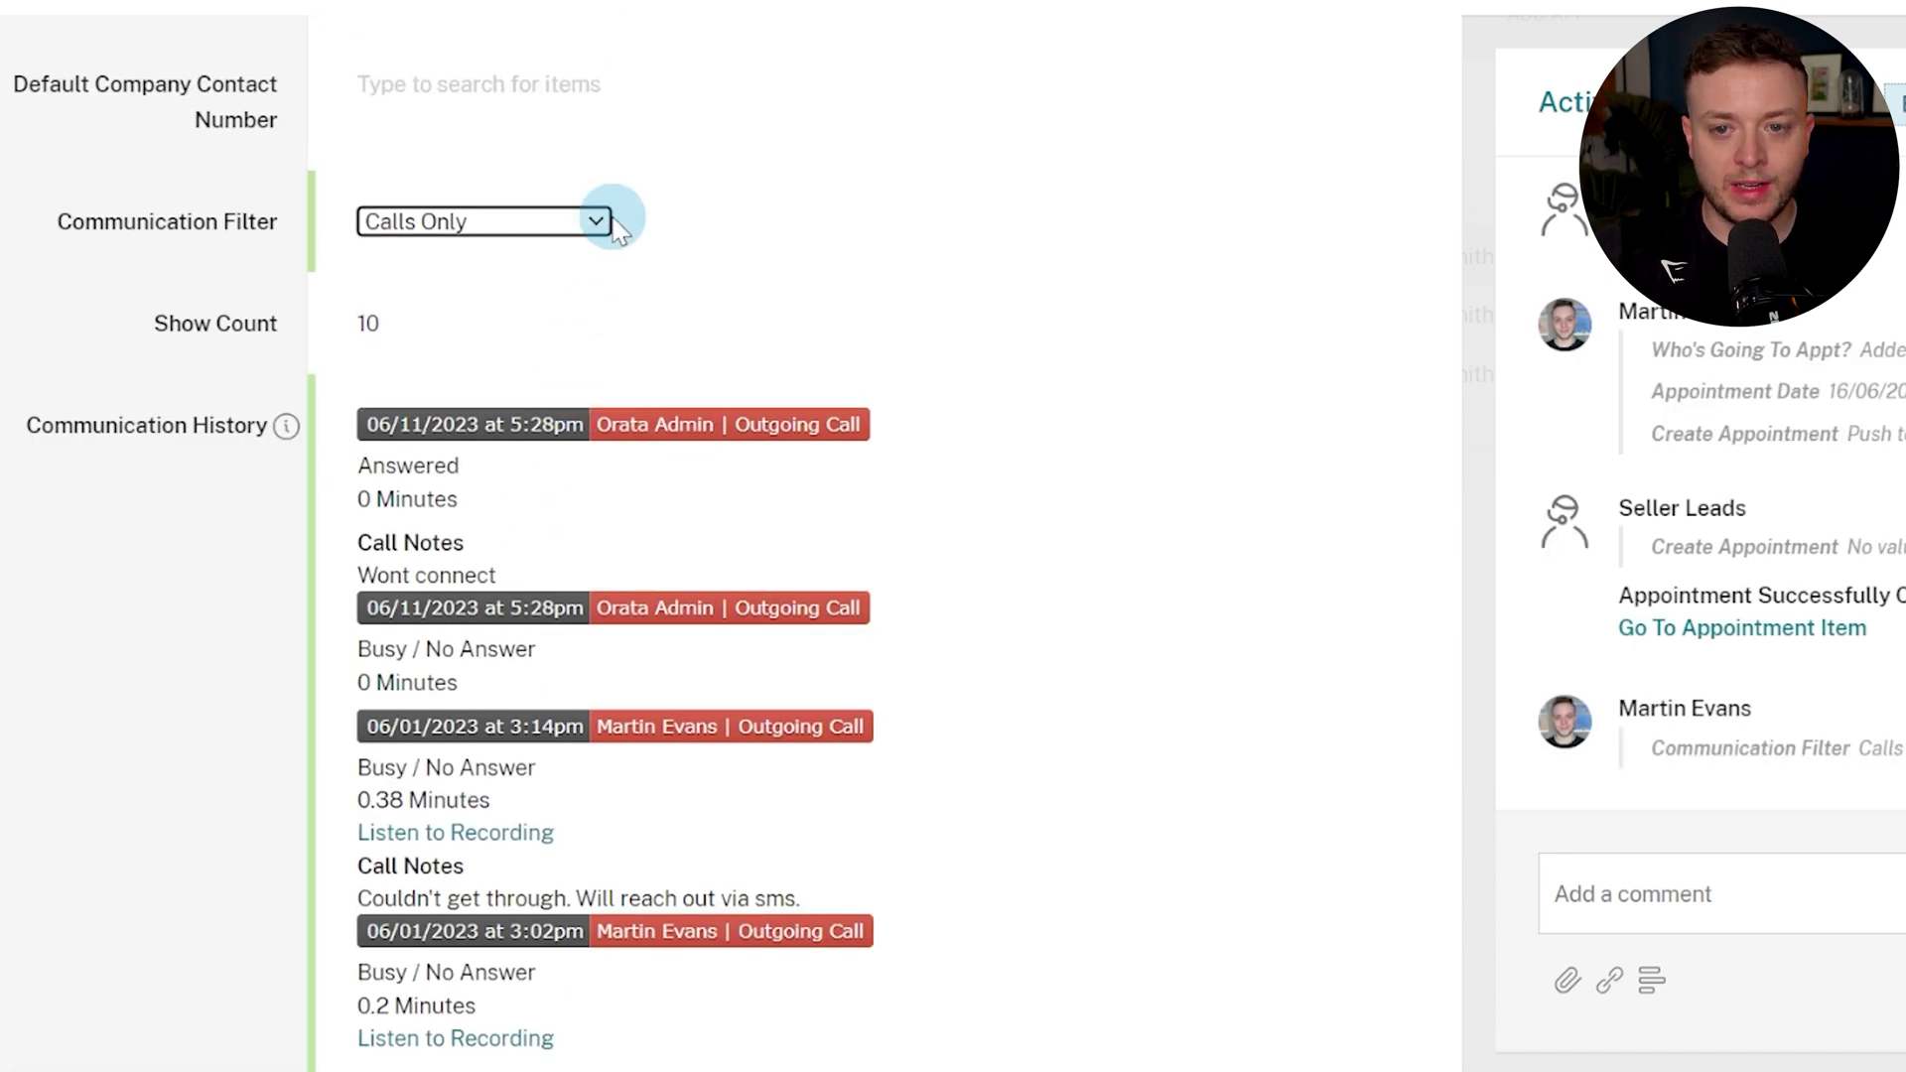
# Switch the Communication Filter to SMS's Only, then clear it back to No value.
pyautogui.click(503, 220)
pyautogui.click(510, 280)
pyautogui.scroll(-2, 646, 158)
pyautogui.scroll(2, 468, 494)
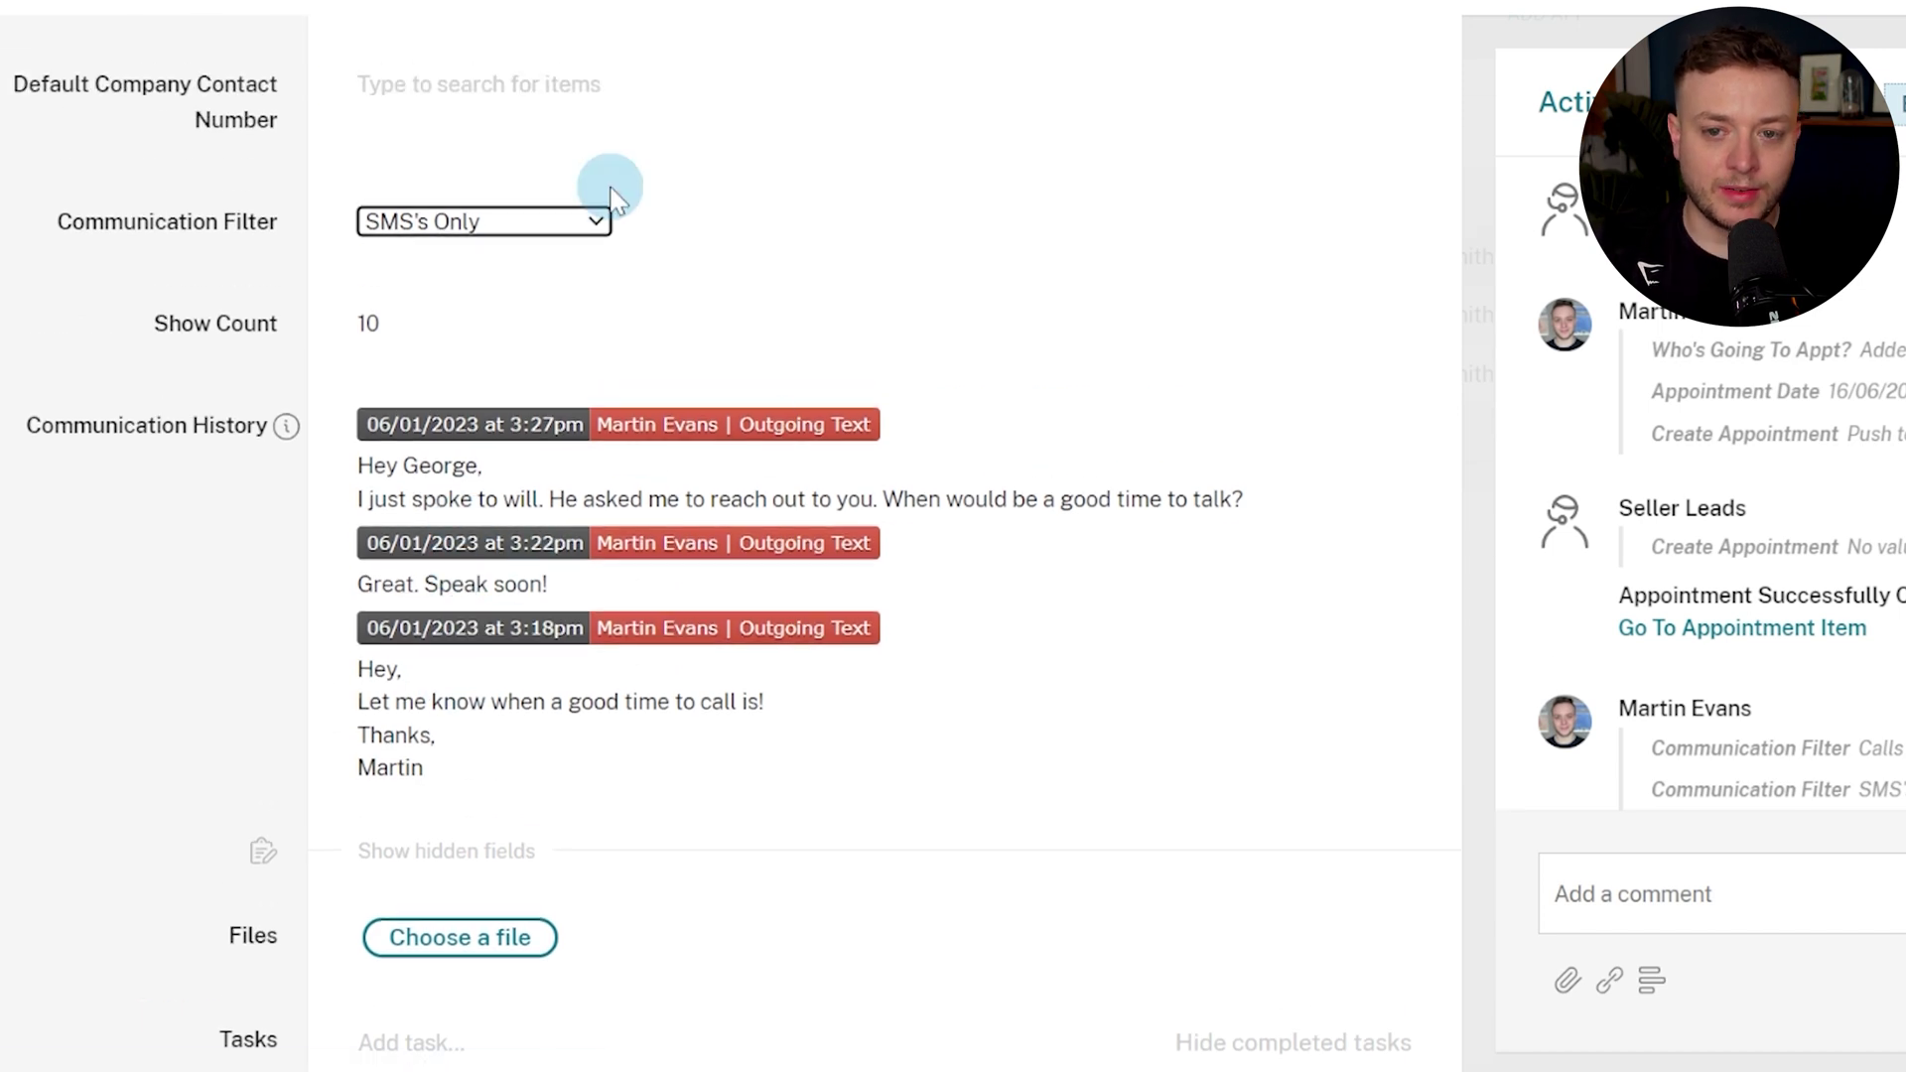
pyautogui.click(599, 221)
pyautogui.click(523, 247)
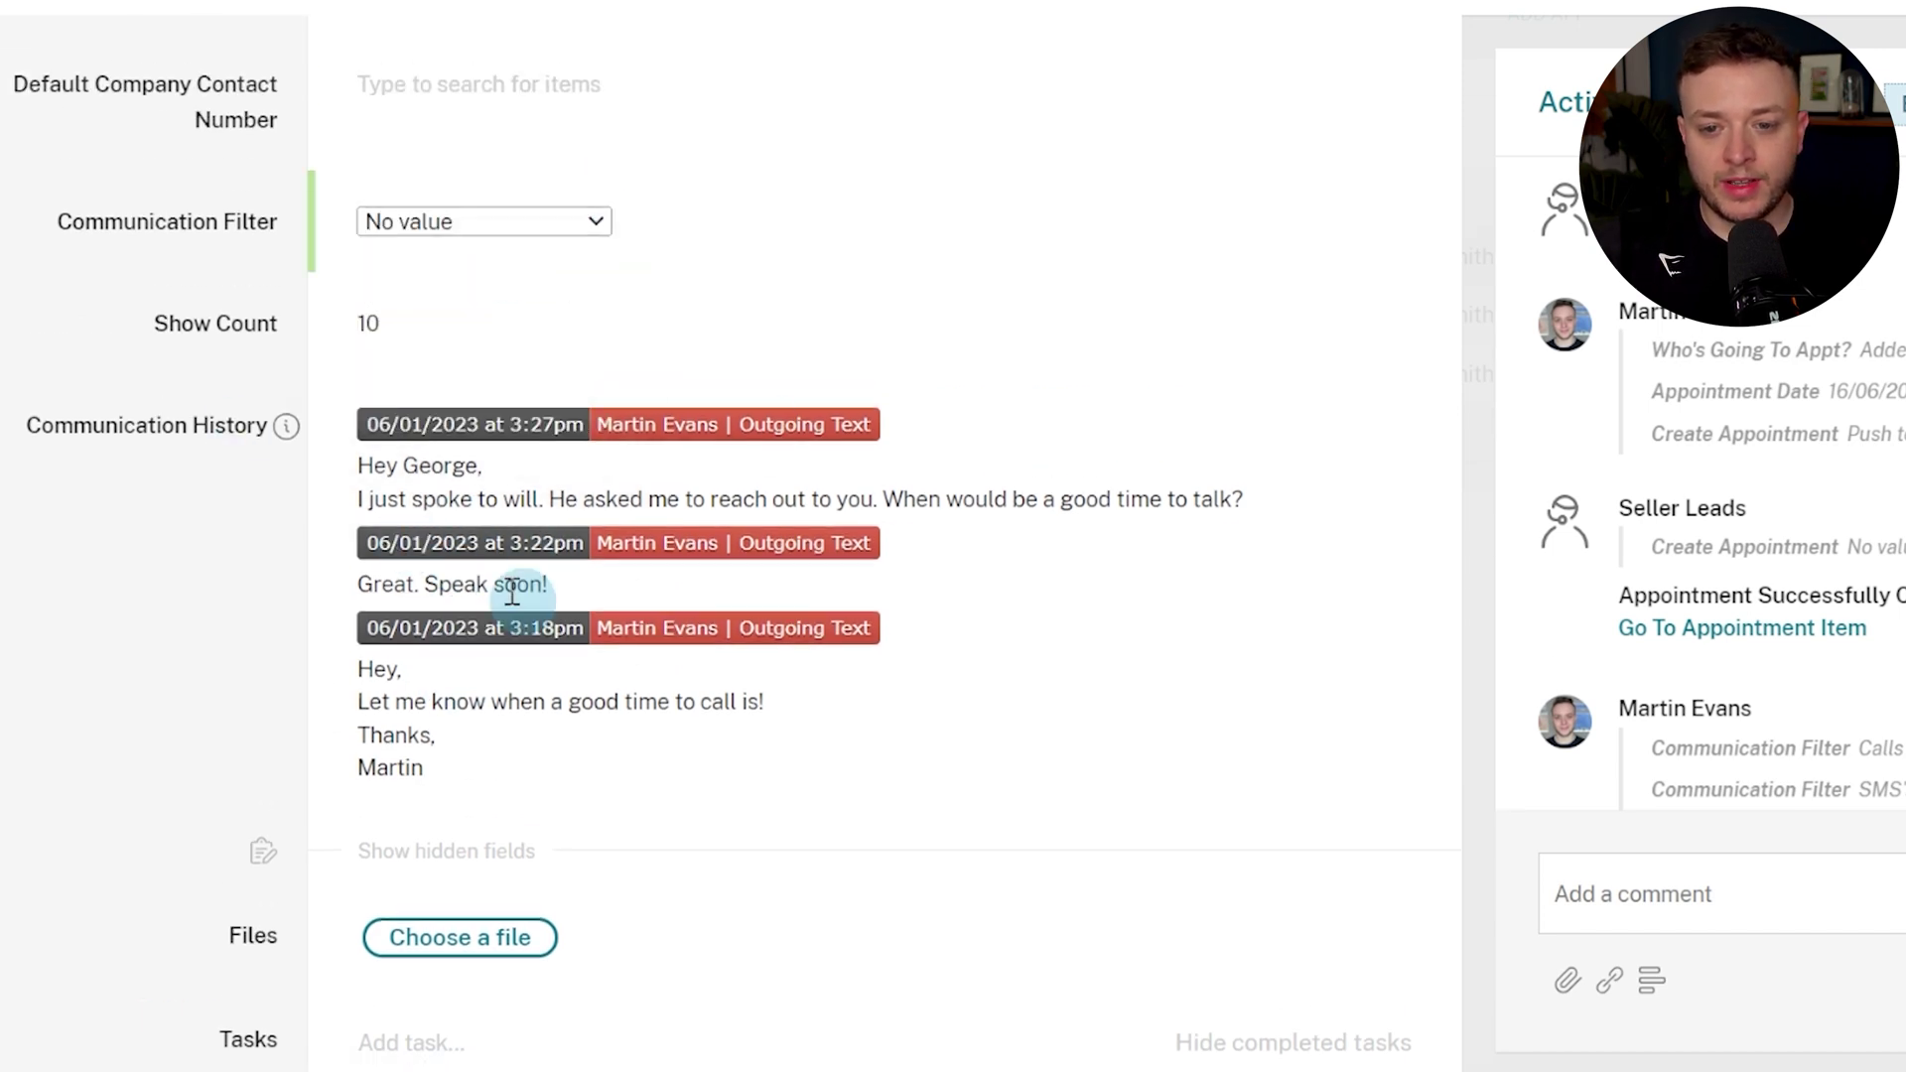
pyautogui.scroll(3, 496, 466)
# Call the seller and log the call as Answered with the note 'Couldn't connect'.
pyautogui.click(506, 285)
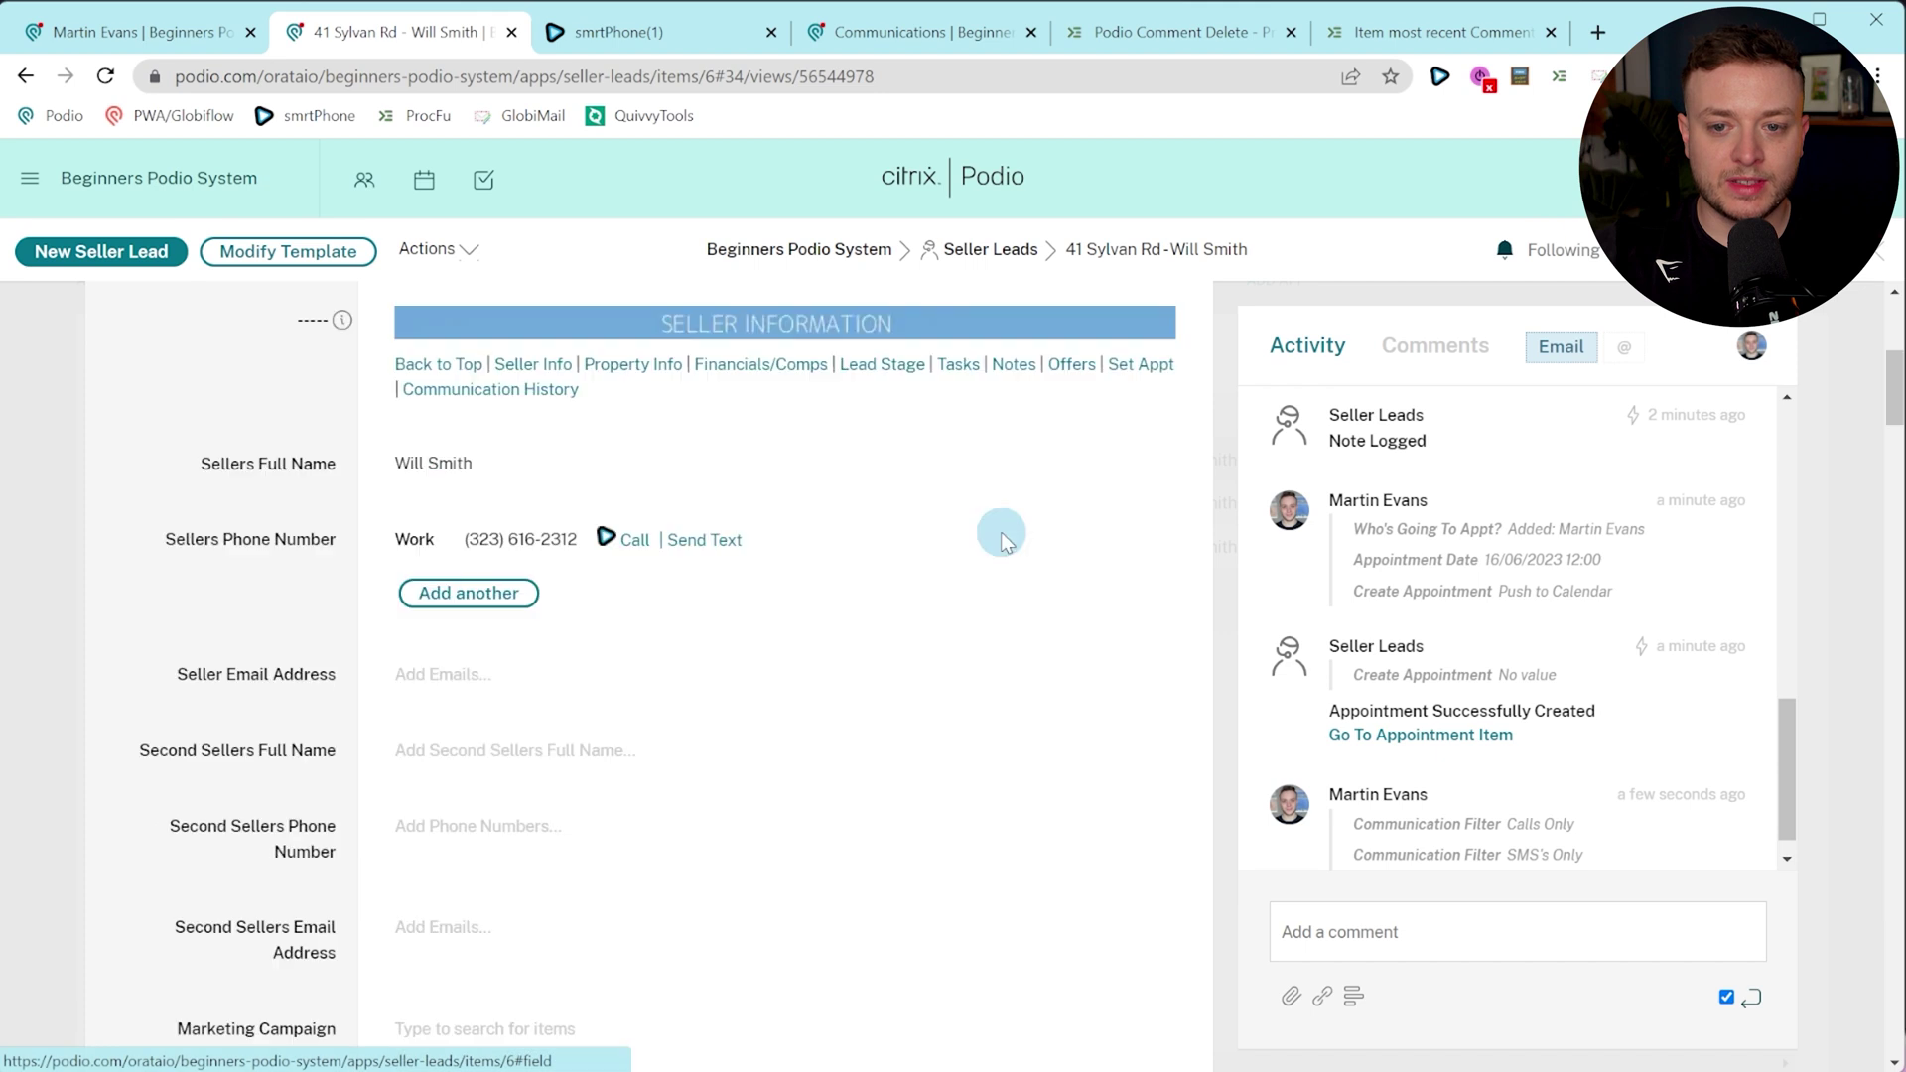
pyautogui.click(633, 540)
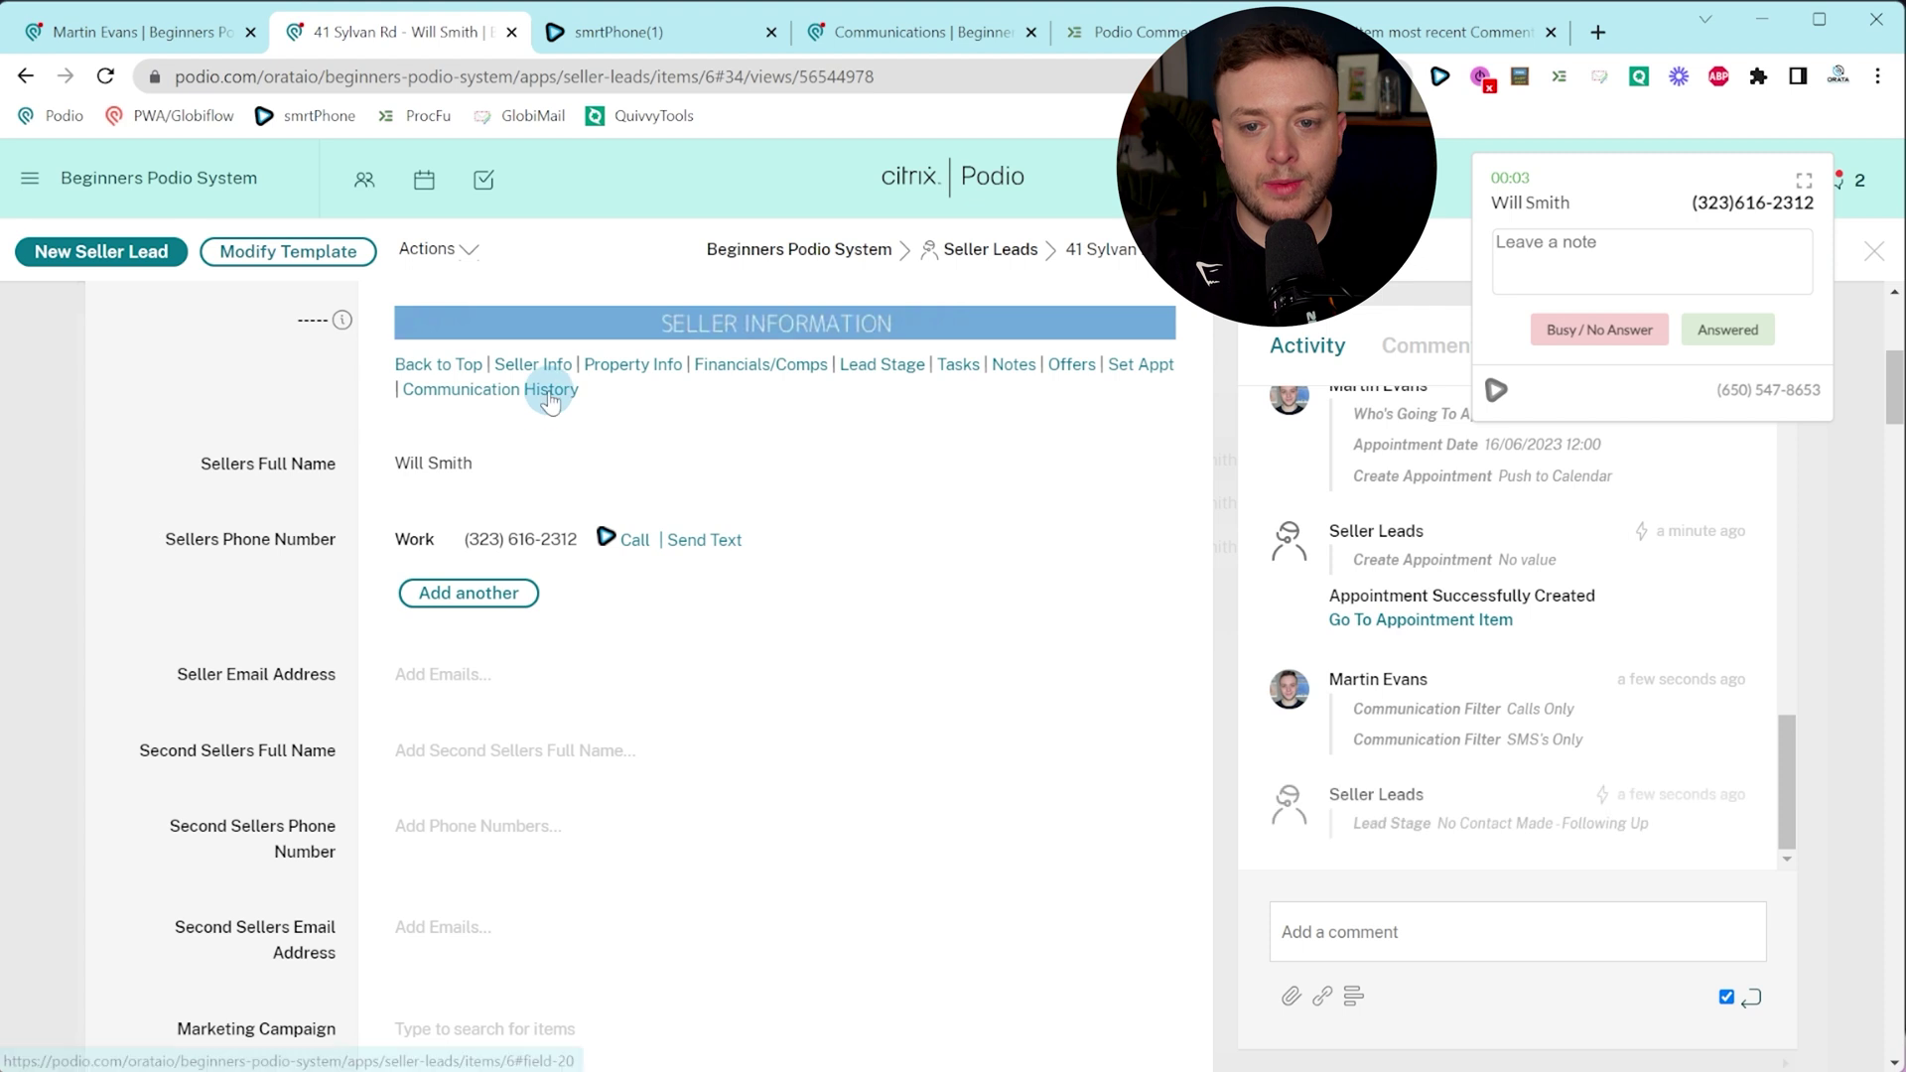
pyautogui.click(547, 388)
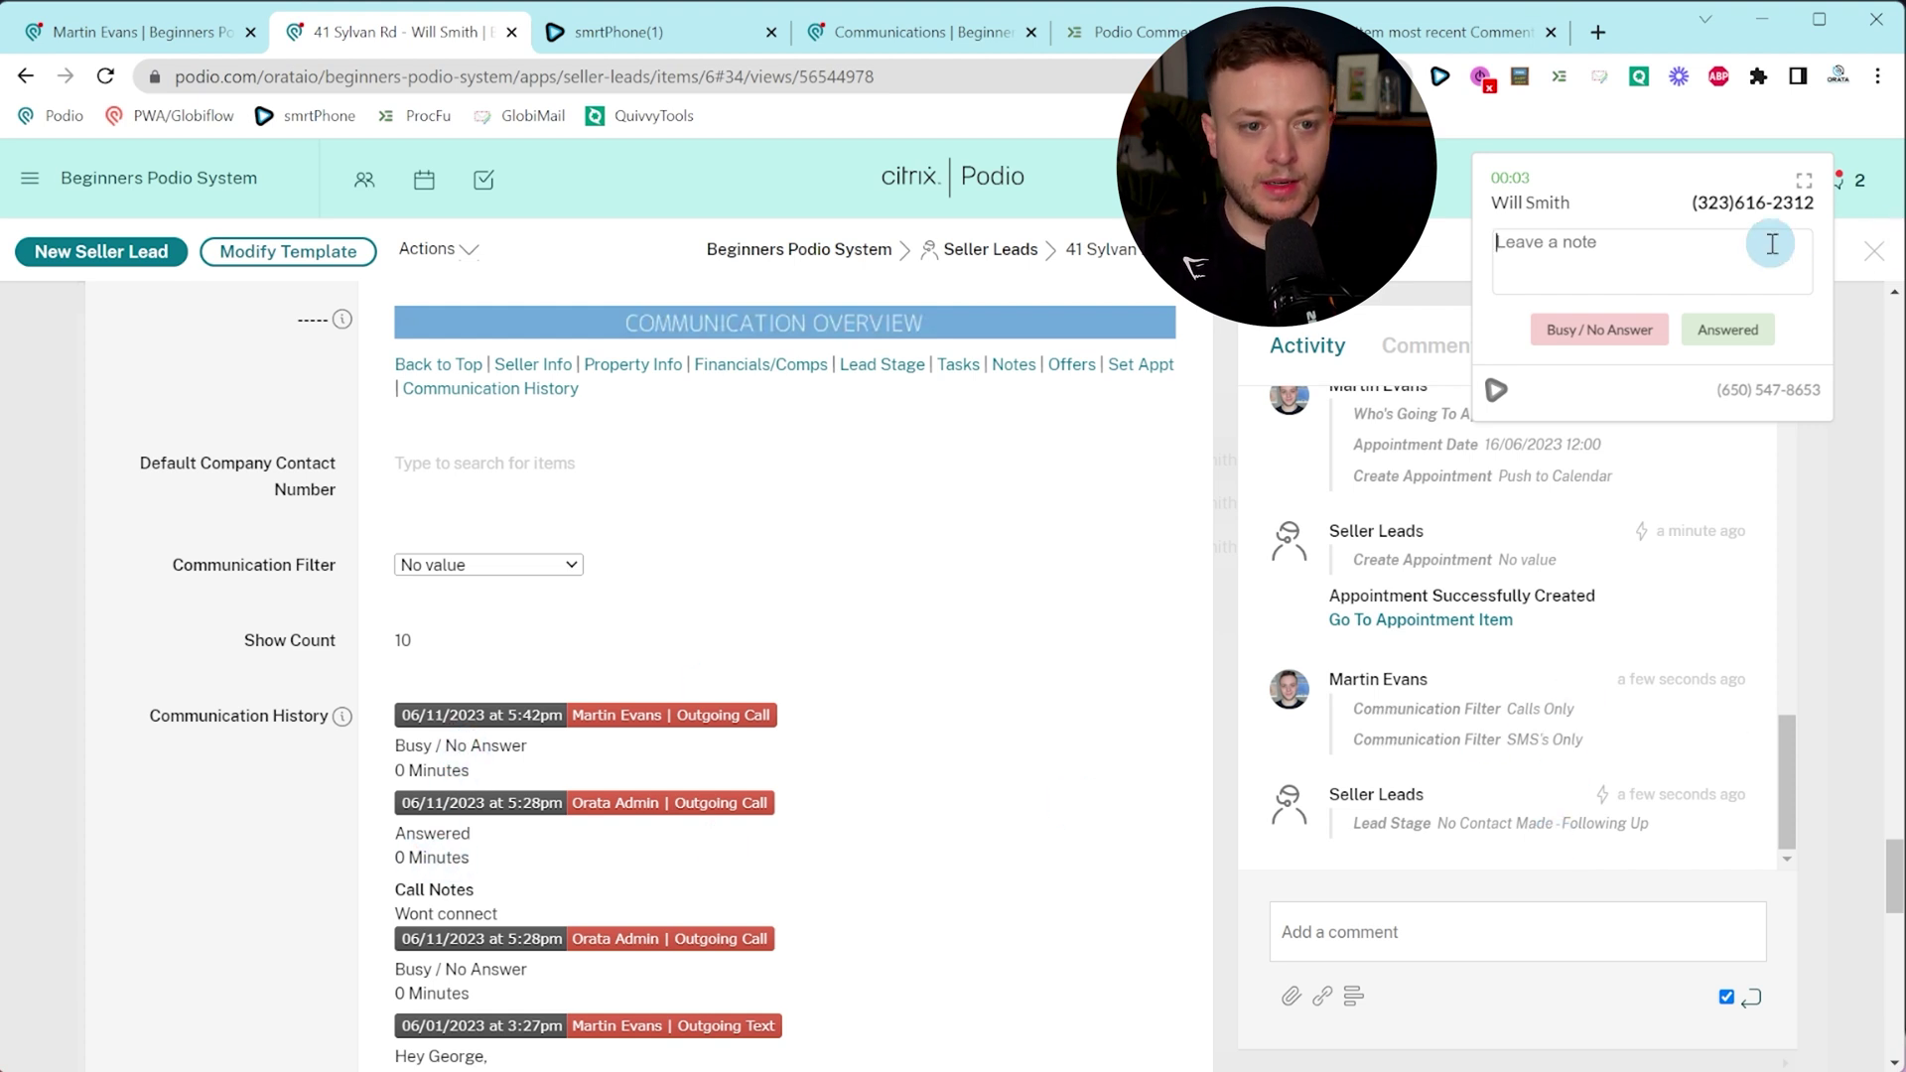
pyautogui.write('Could ')
pyautogui.write("'t connect")
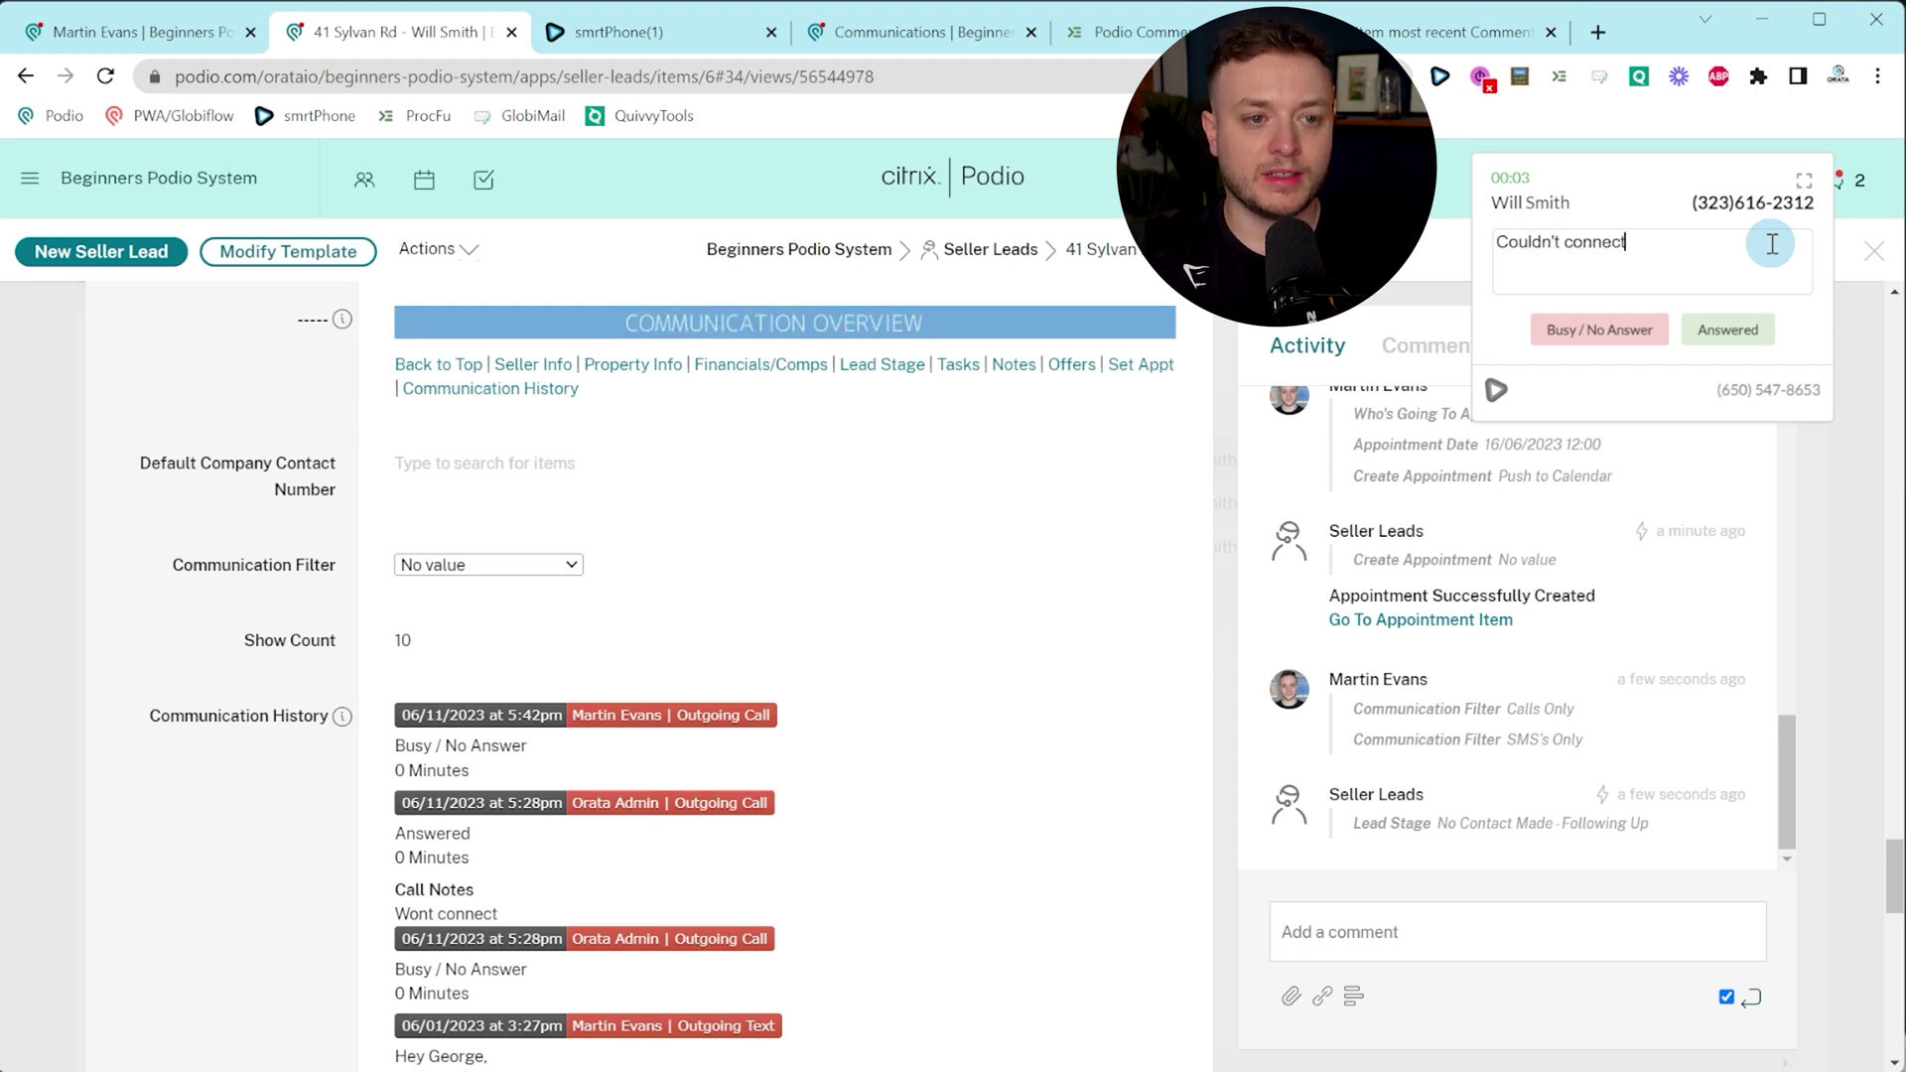
pyautogui.click(1727, 329)
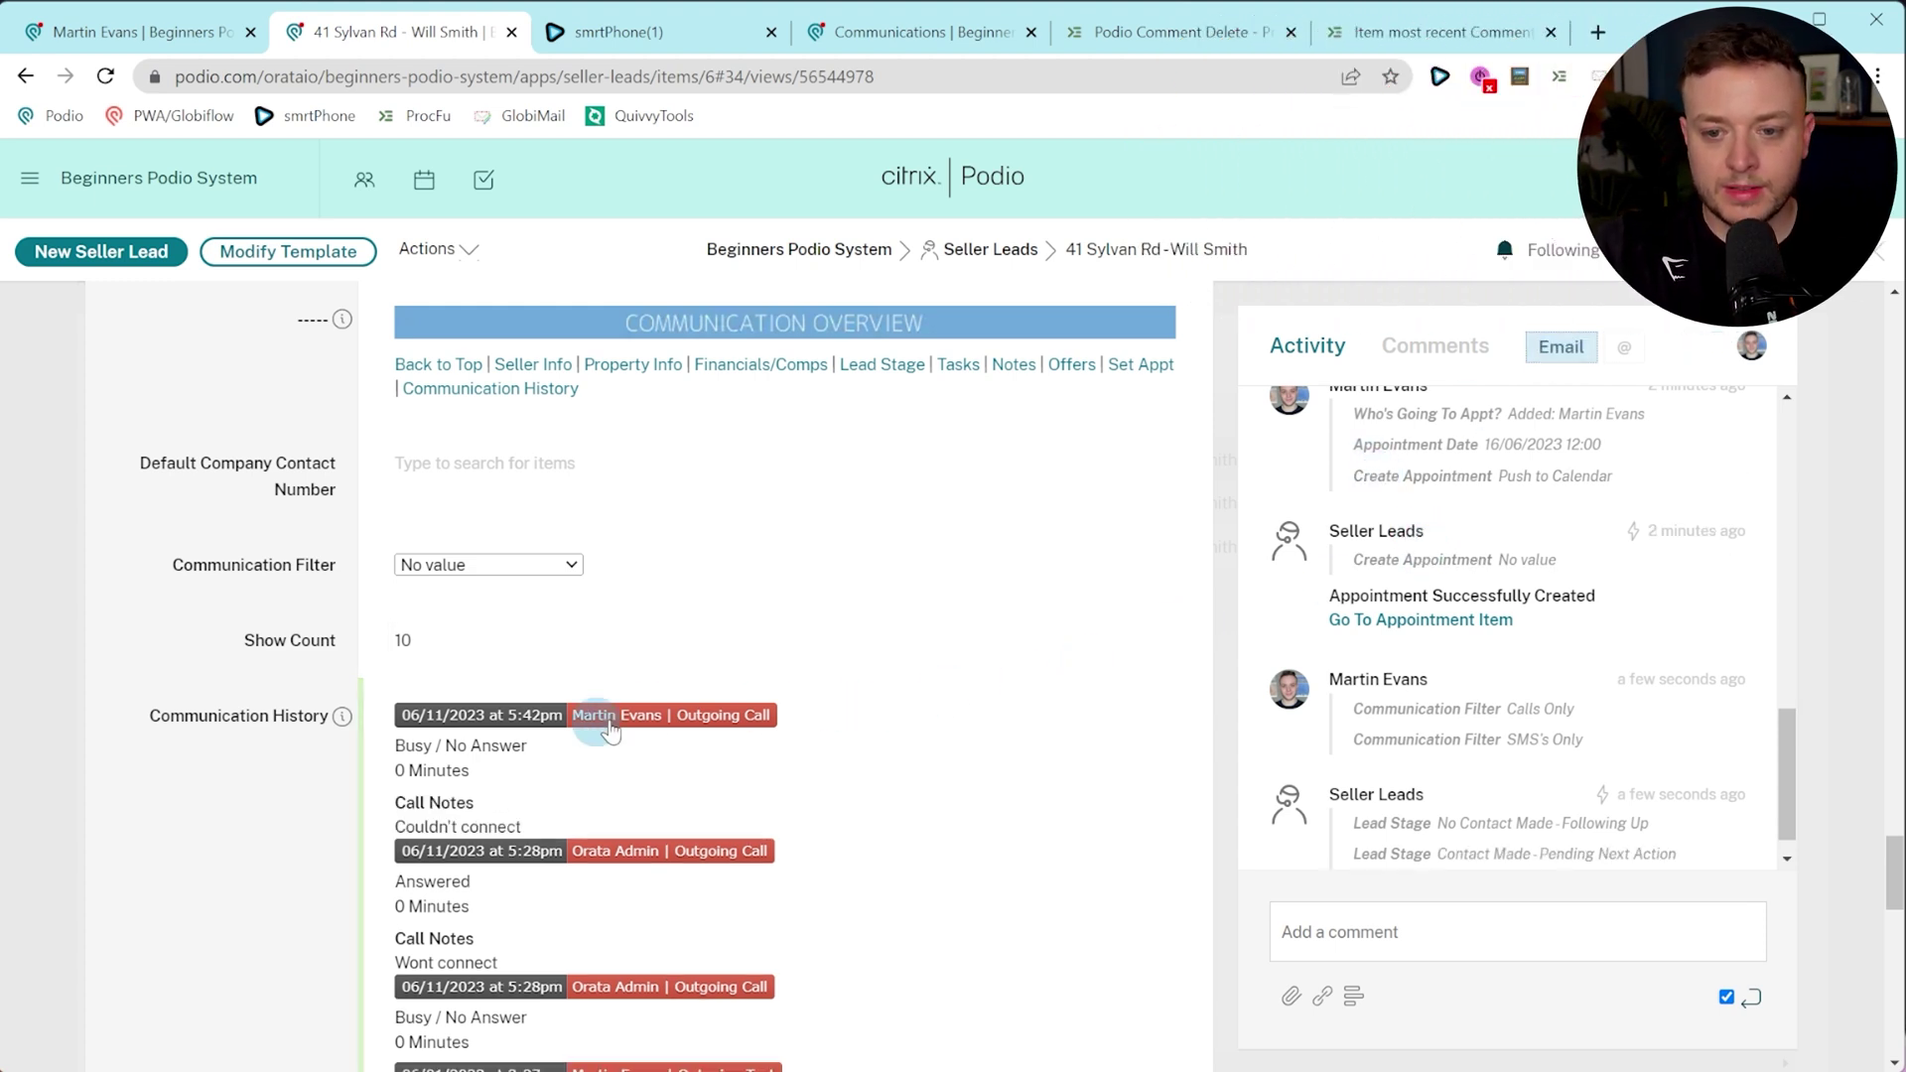
# Revisit the Notes and Communication History sections, then start a text to the seller.
pyautogui.scroll(-1, 1486, 822)
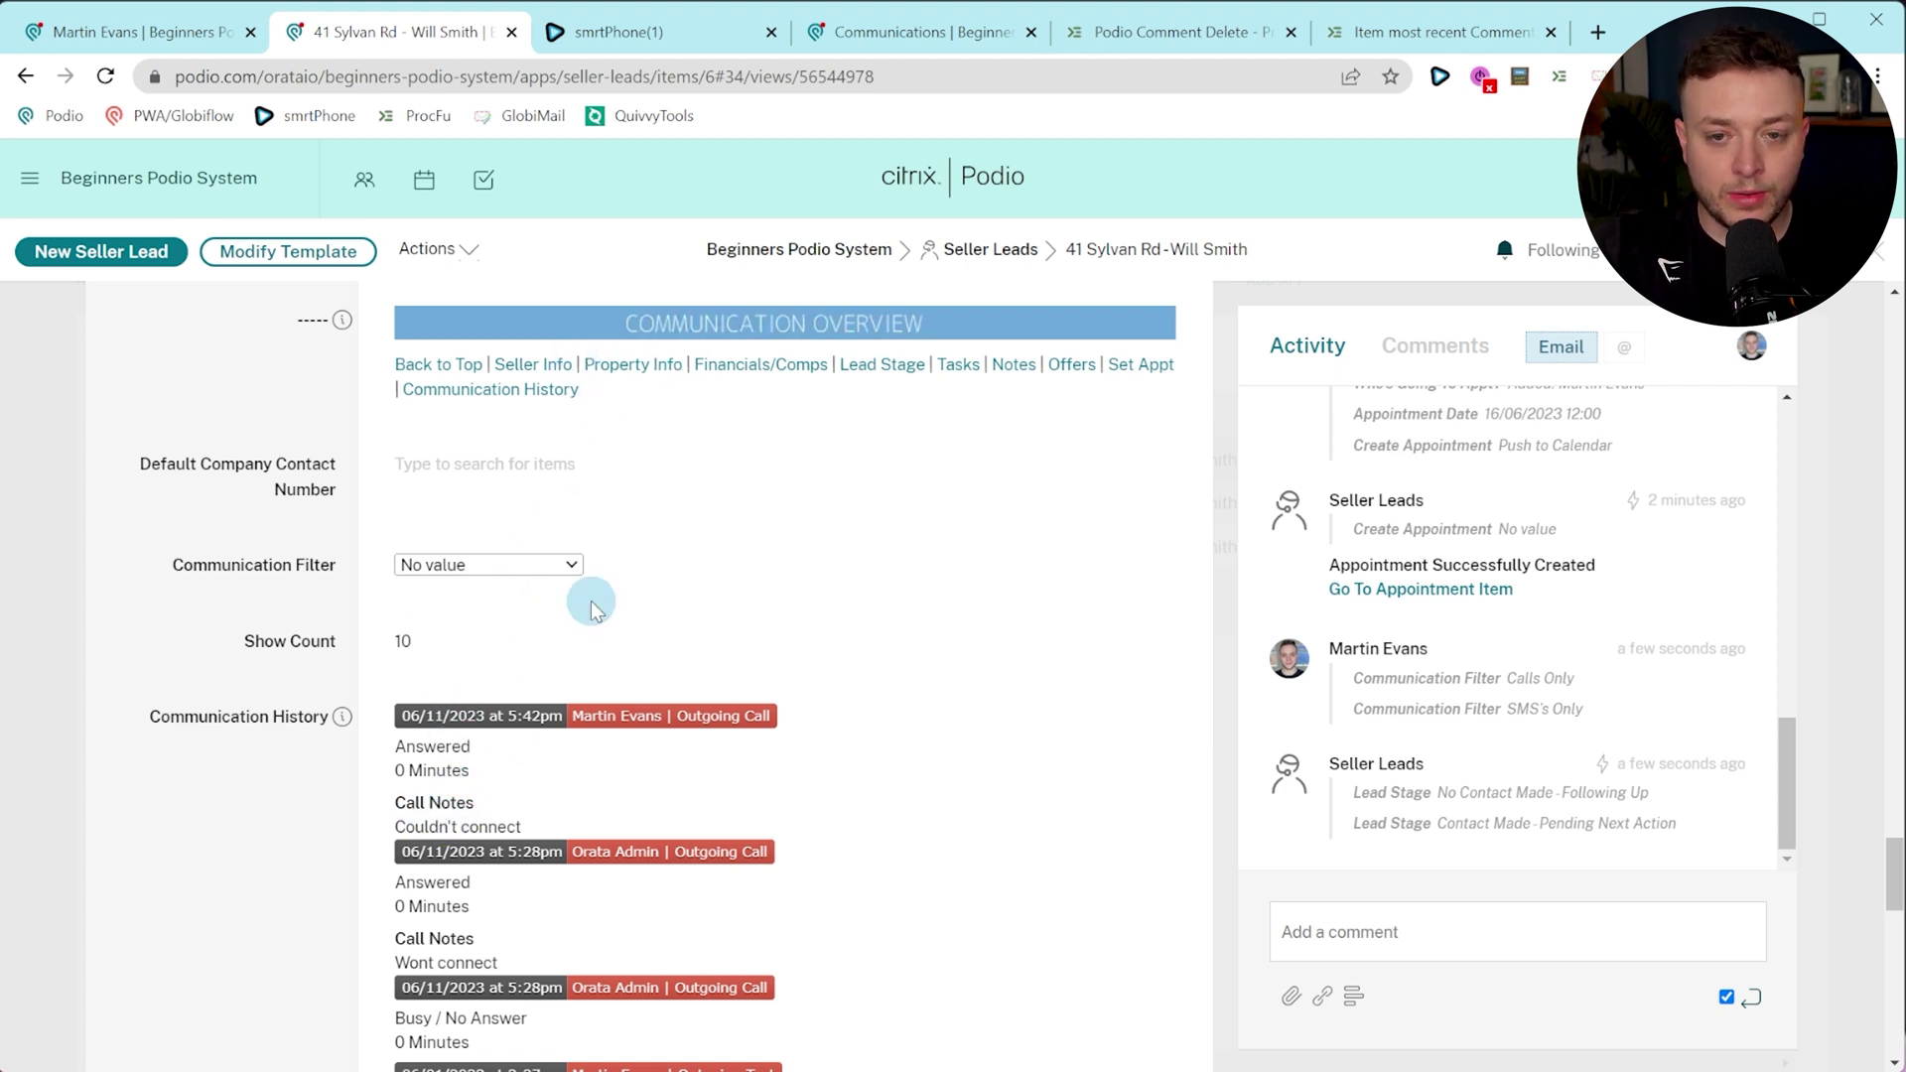
pyautogui.click(1014, 366)
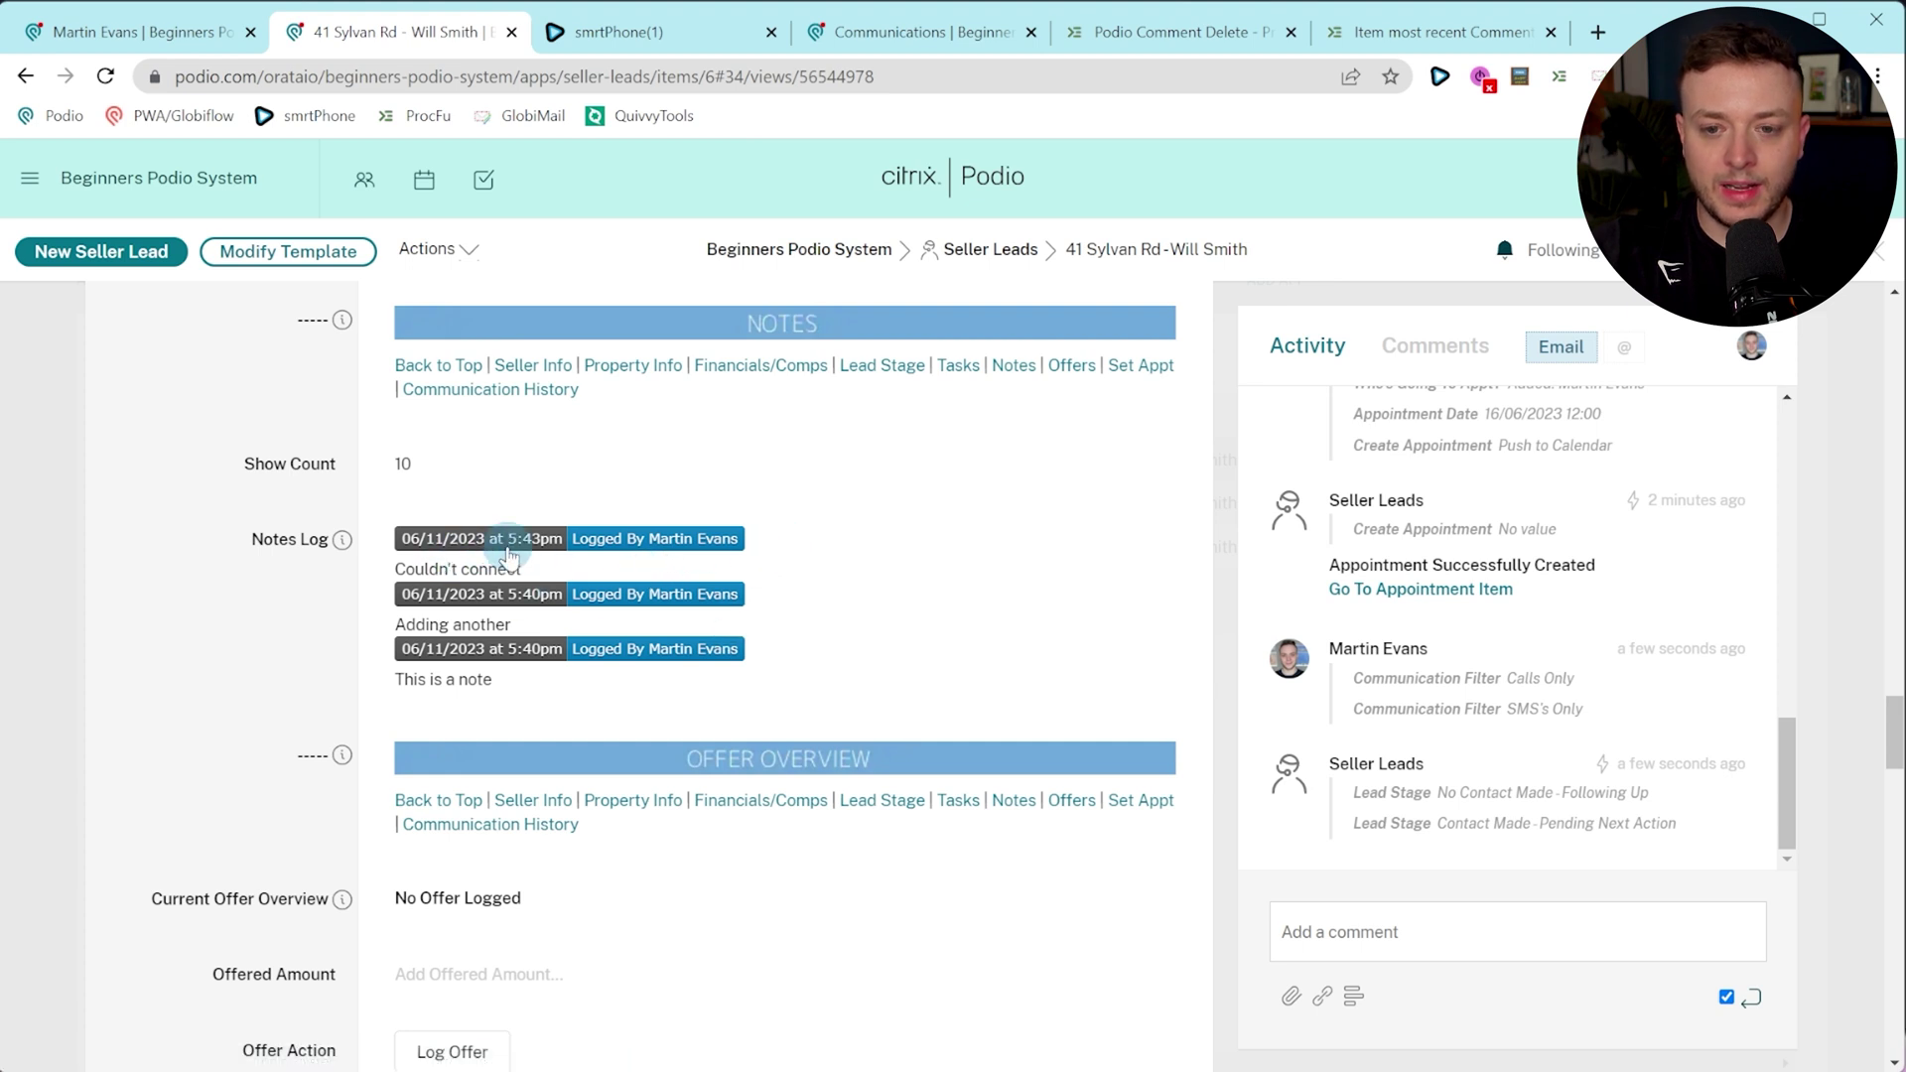
pyautogui.click(547, 389)
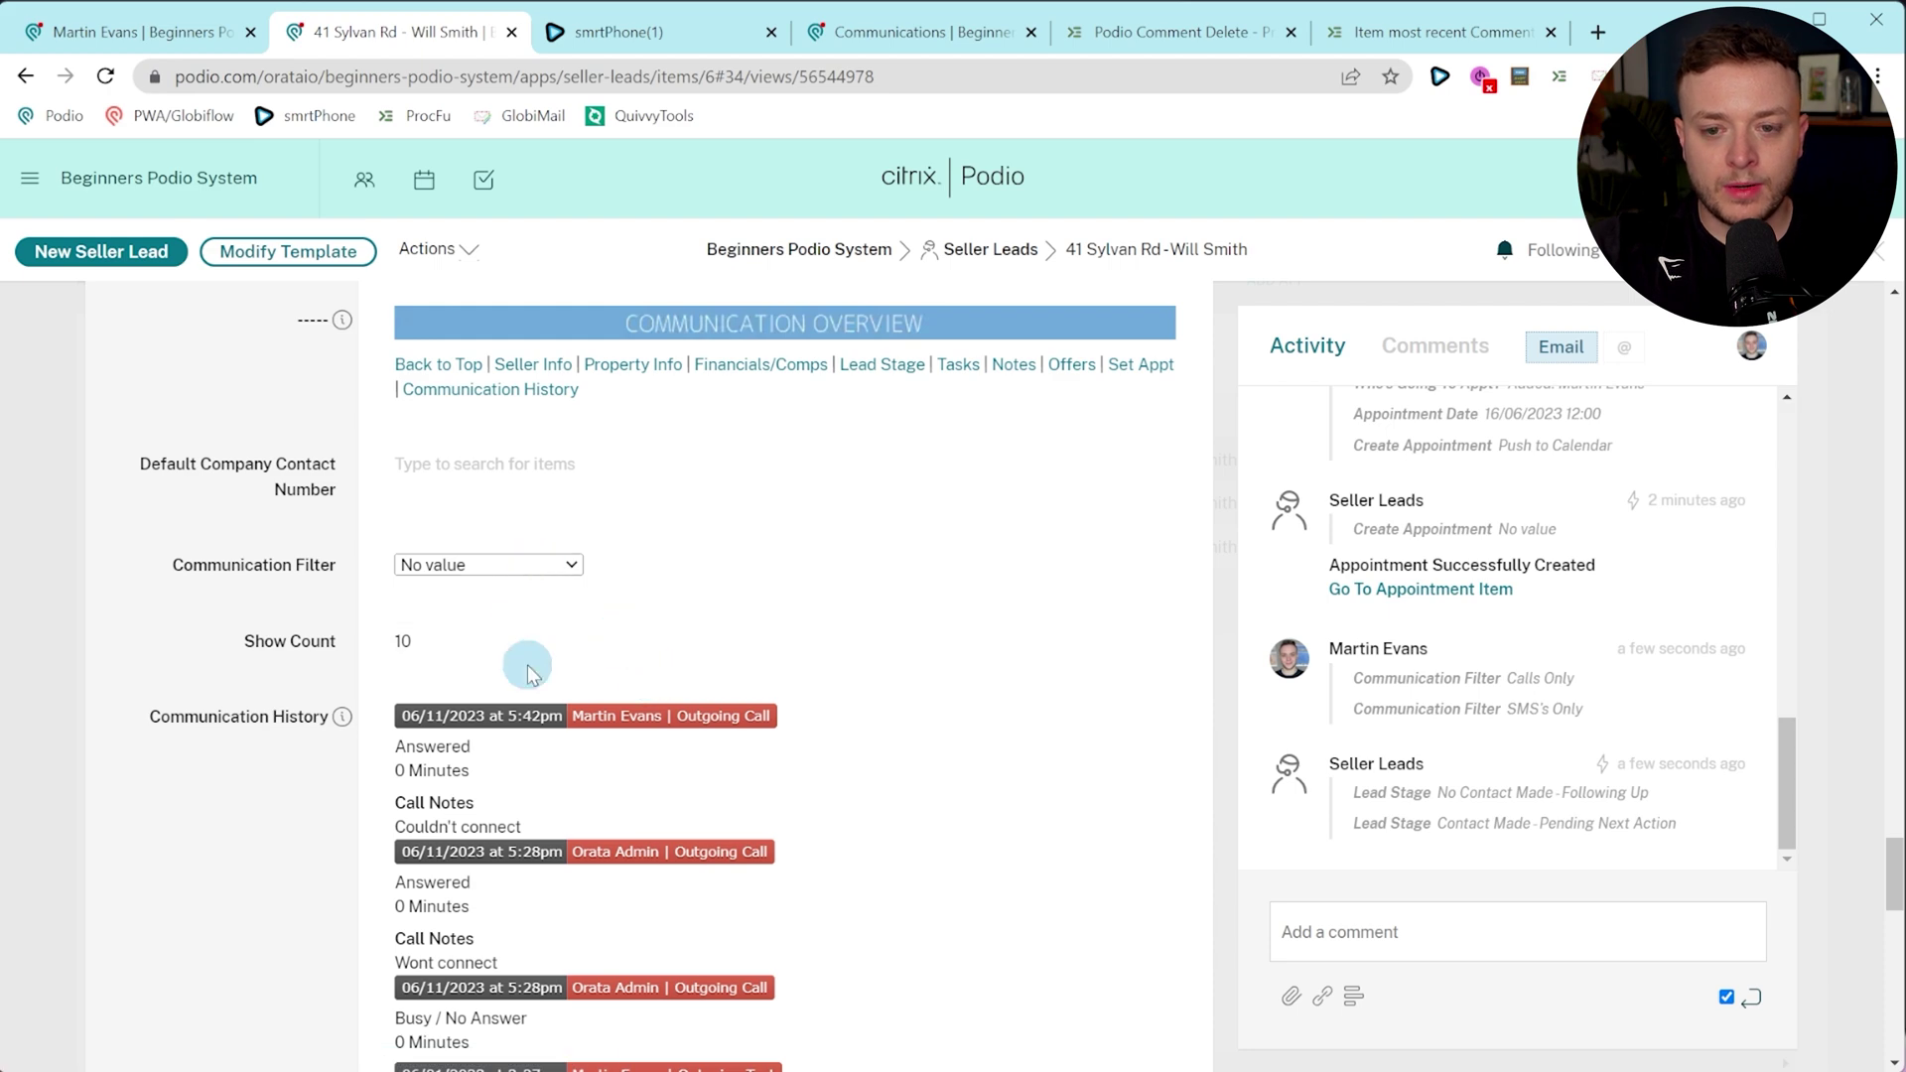
pyautogui.click(520, 349)
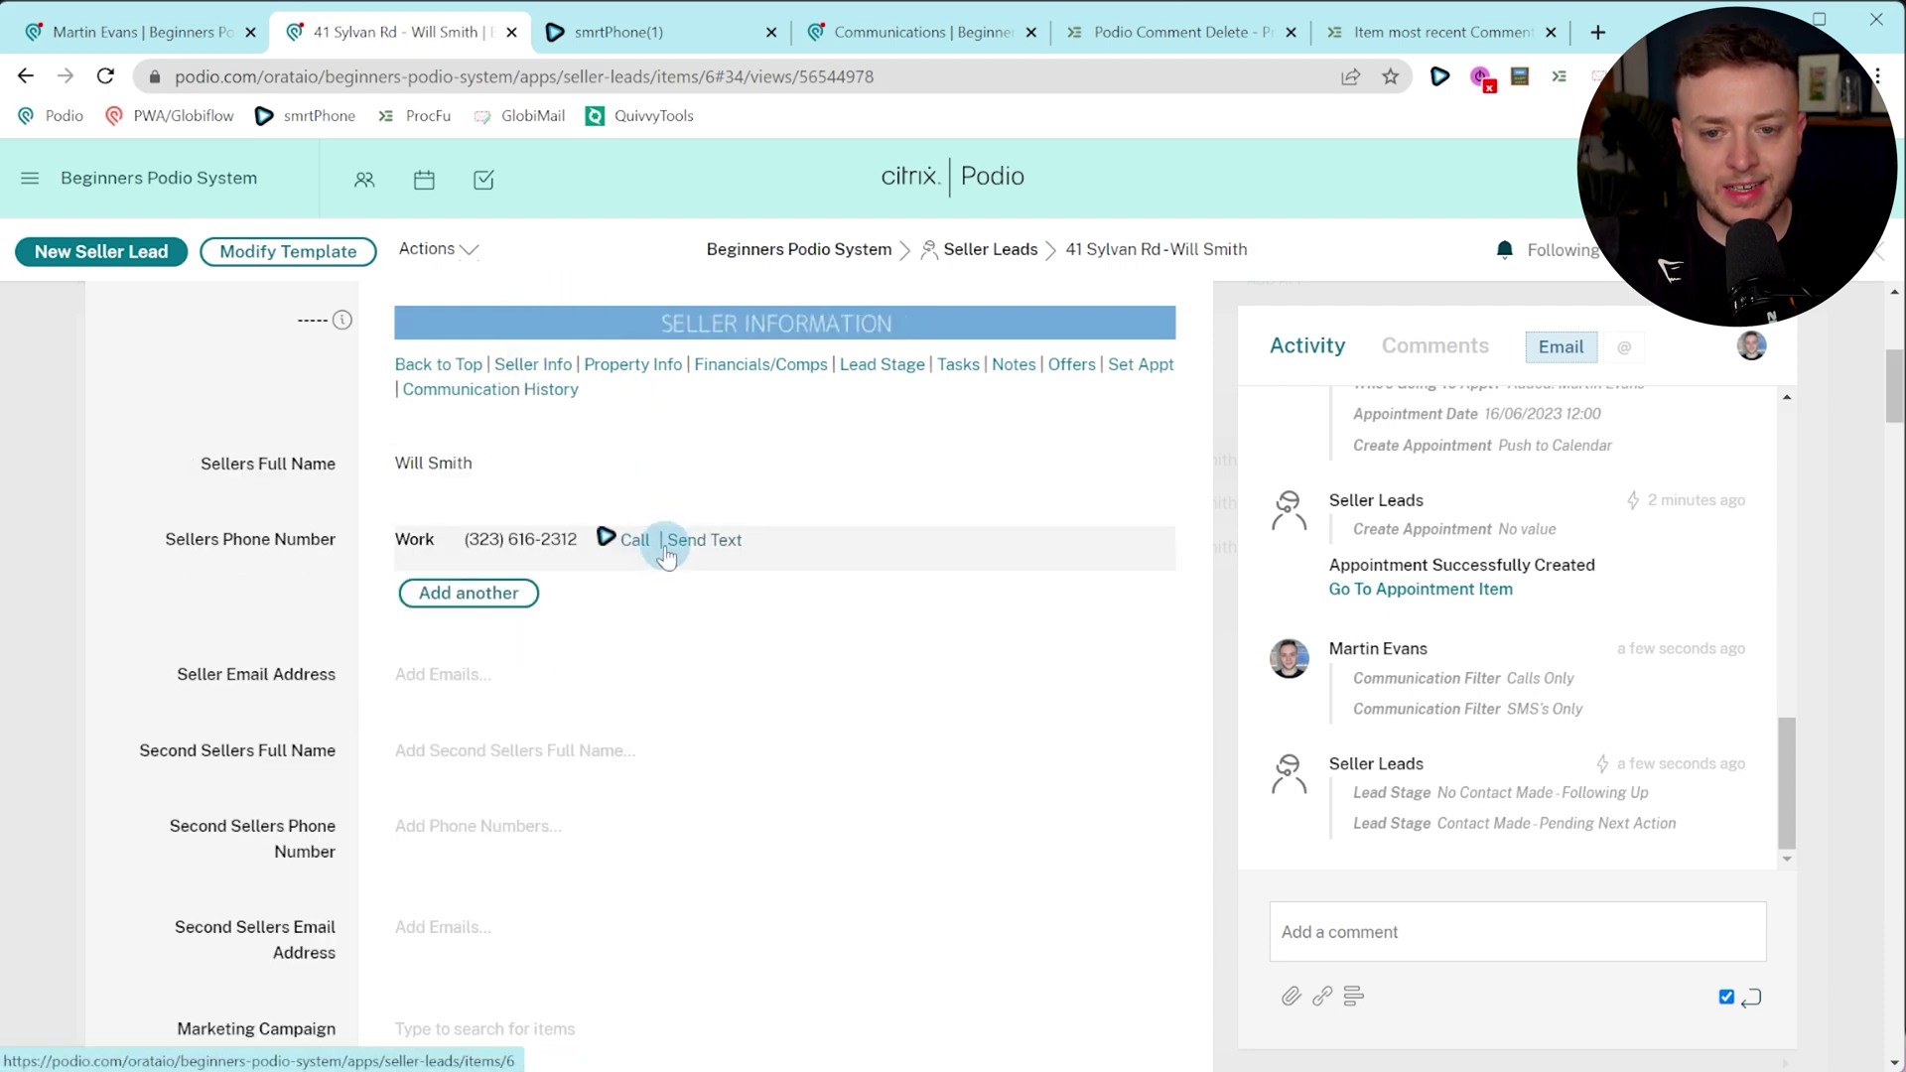
pyautogui.click(708, 542)
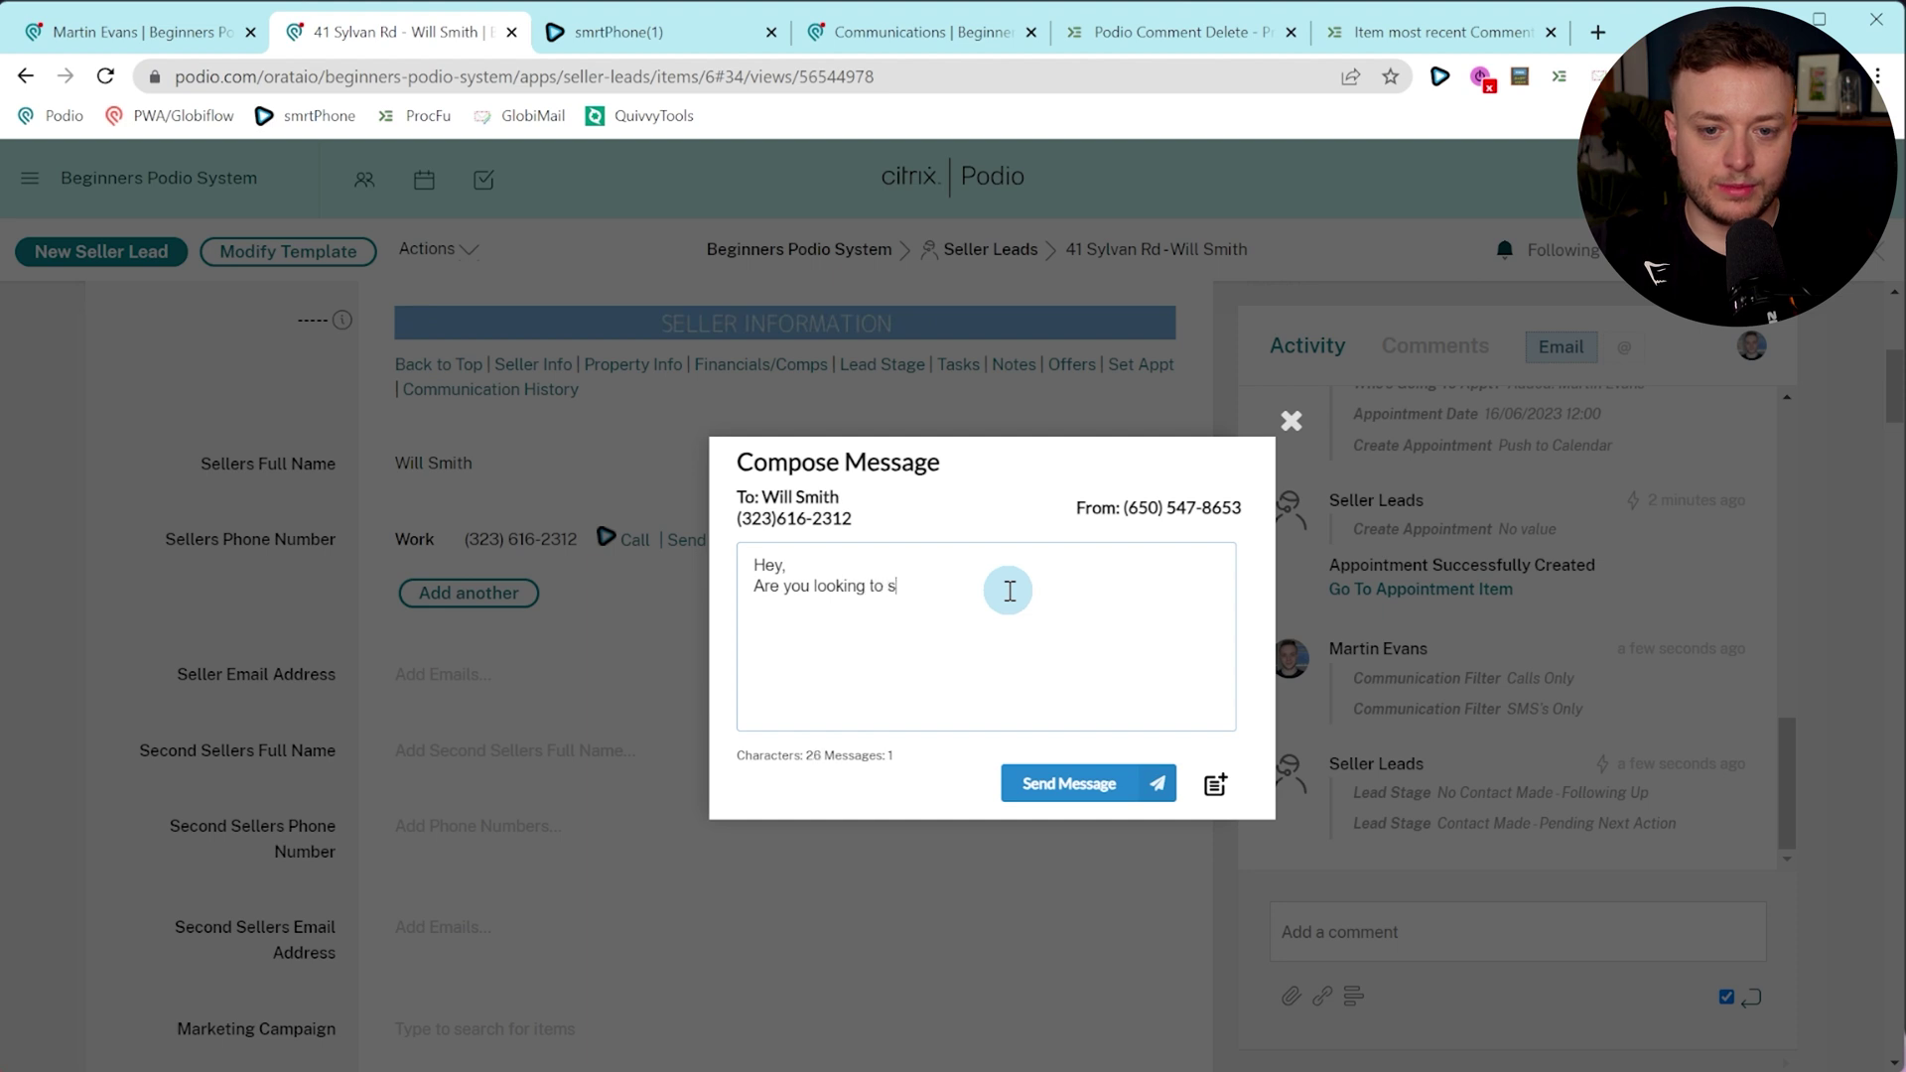
# Send the seller the text 'Hey, Are you looking to sell?' and check it in Communication History.
pyautogui.click(1011, 784)
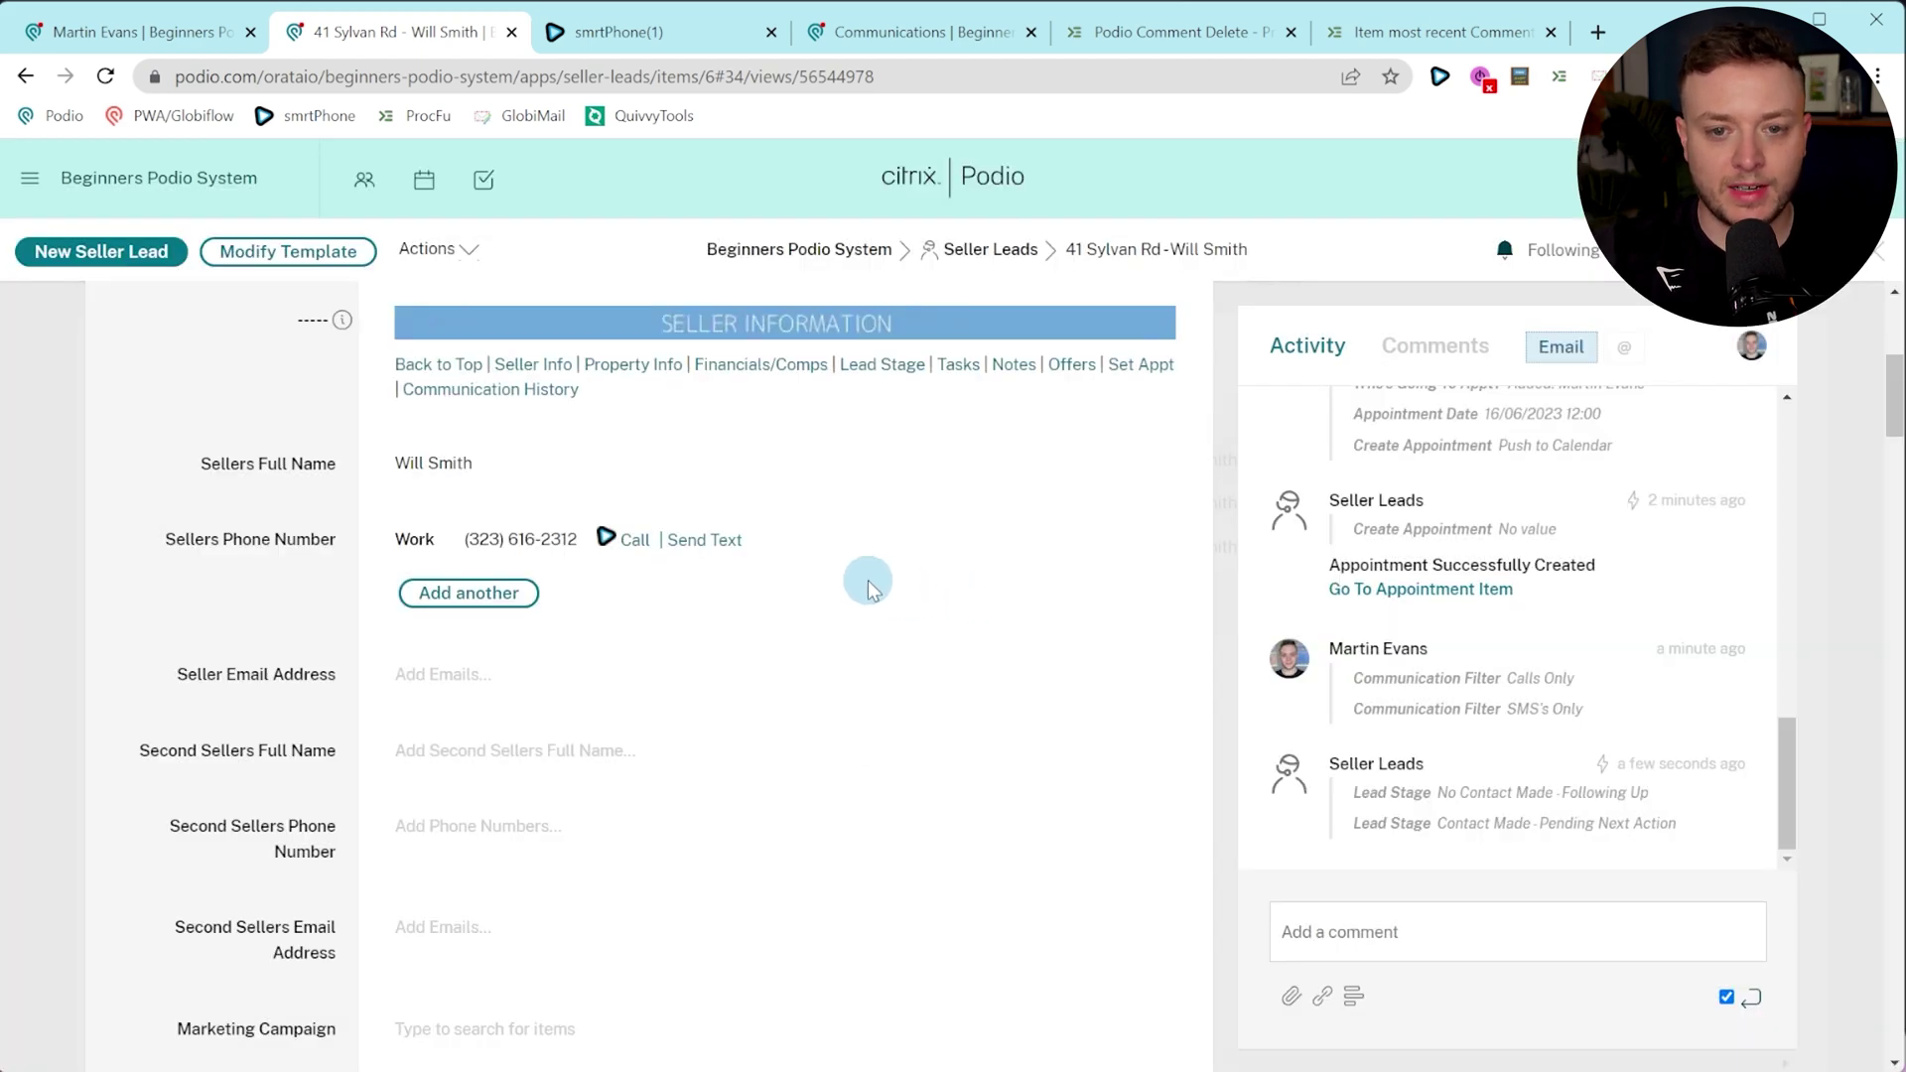
pyautogui.click(526, 389)
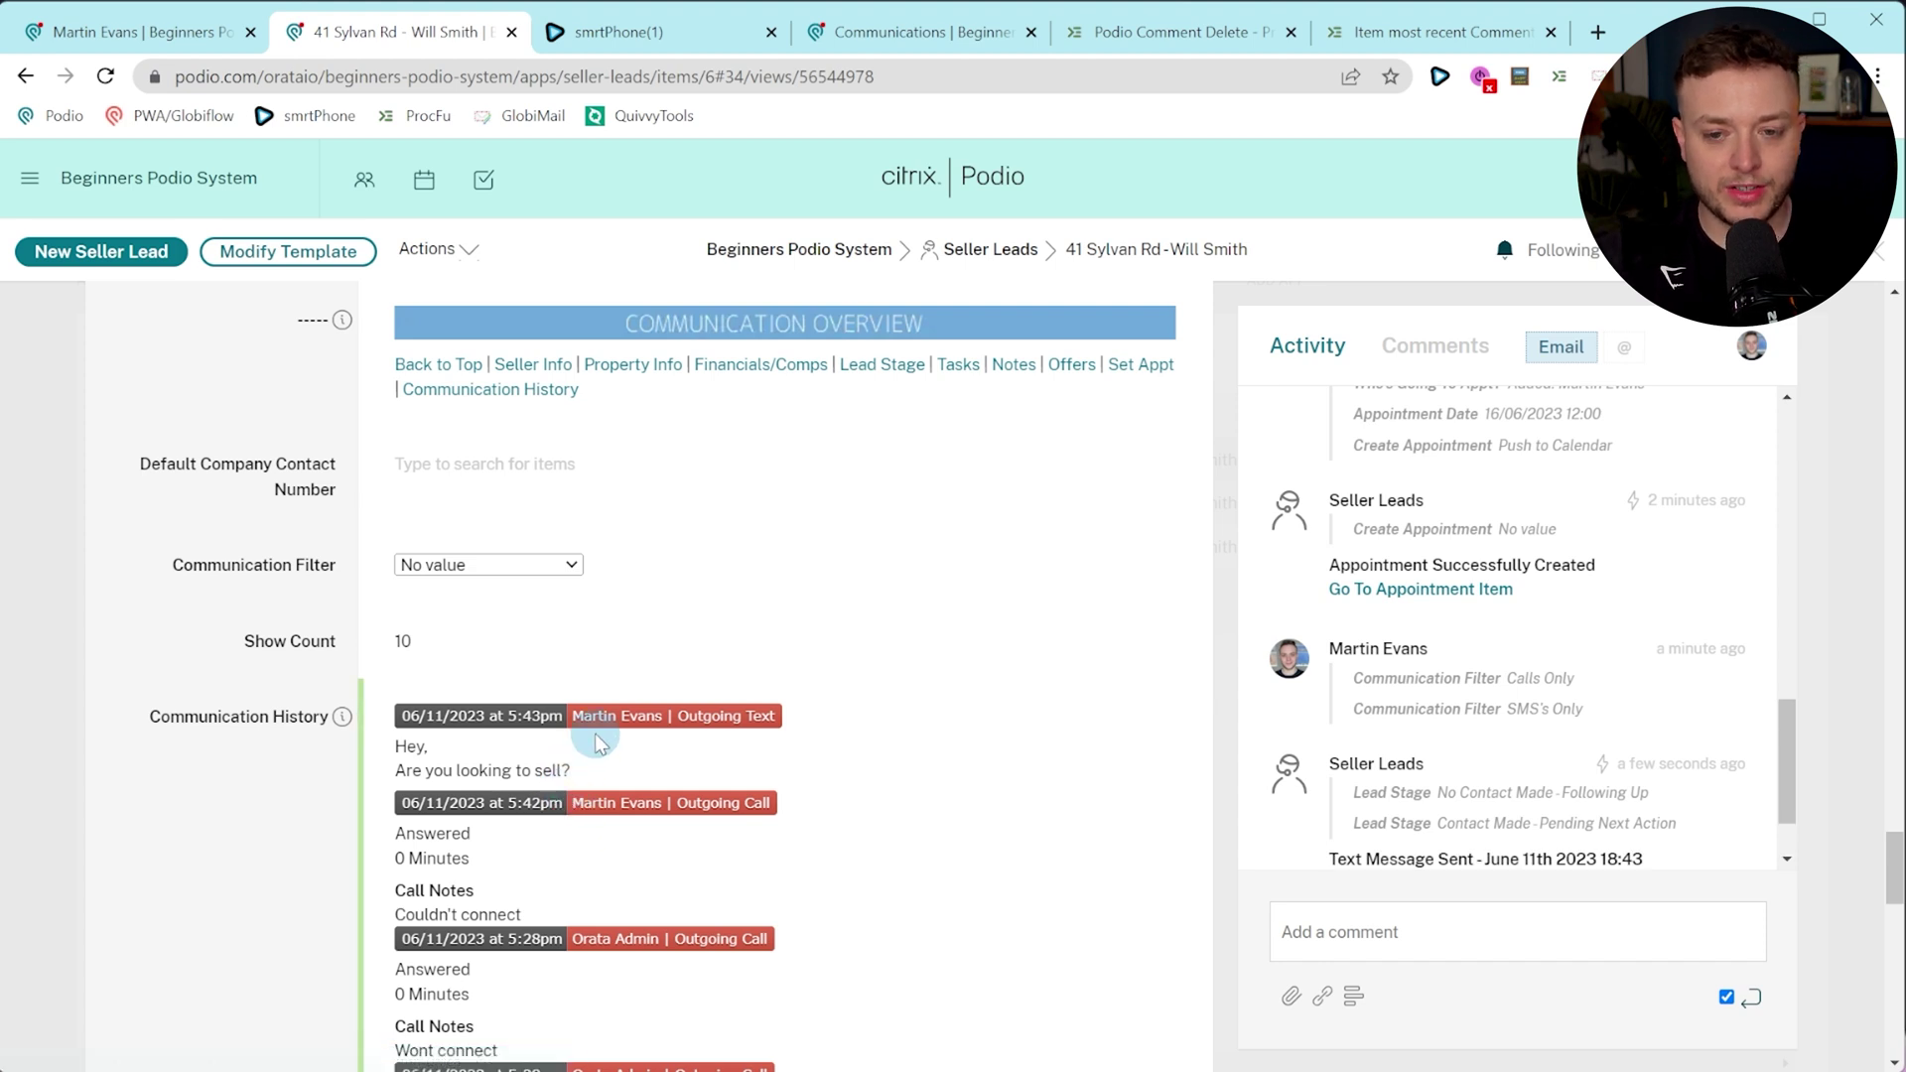
pyautogui.scroll(-1, 606, 764)
pyautogui.scroll(-1, 1433, 735)
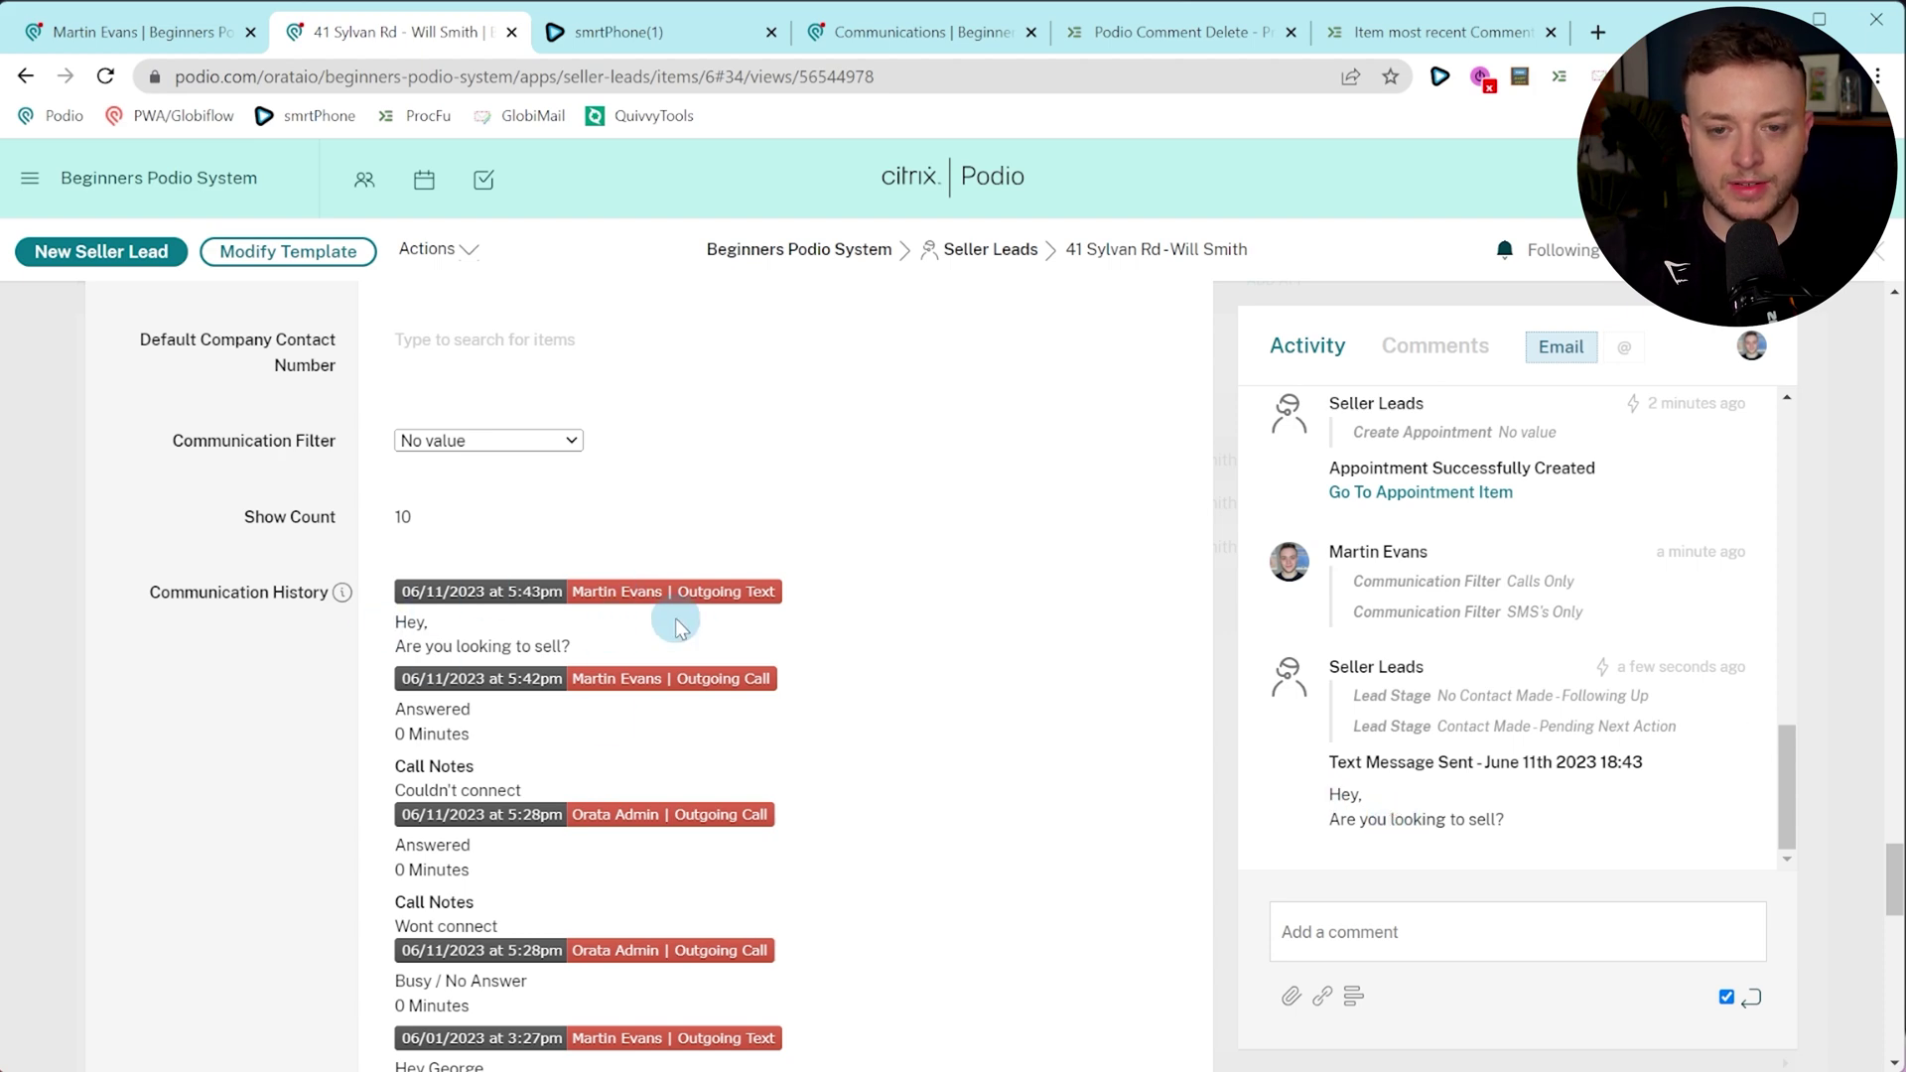
pyautogui.scroll(20, 678, 636)
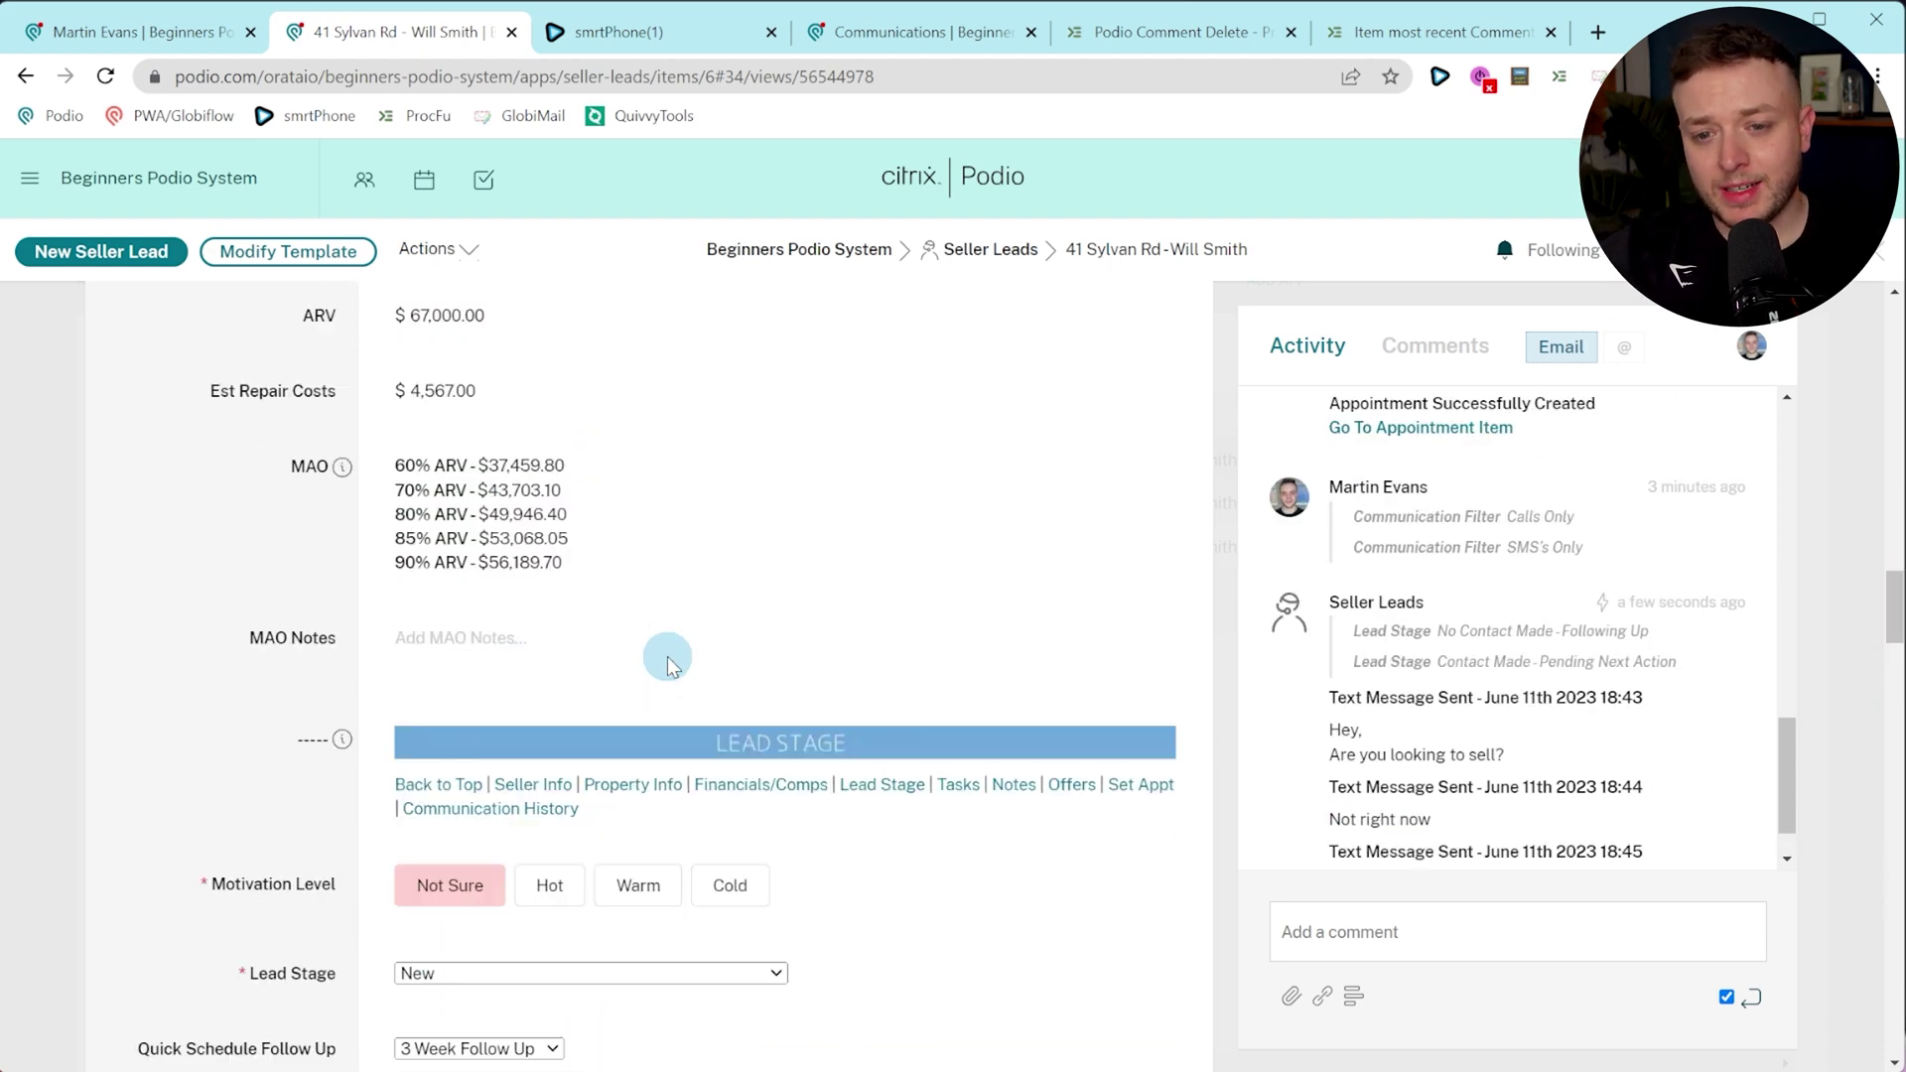
pyautogui.scroll(15, 675, 652)
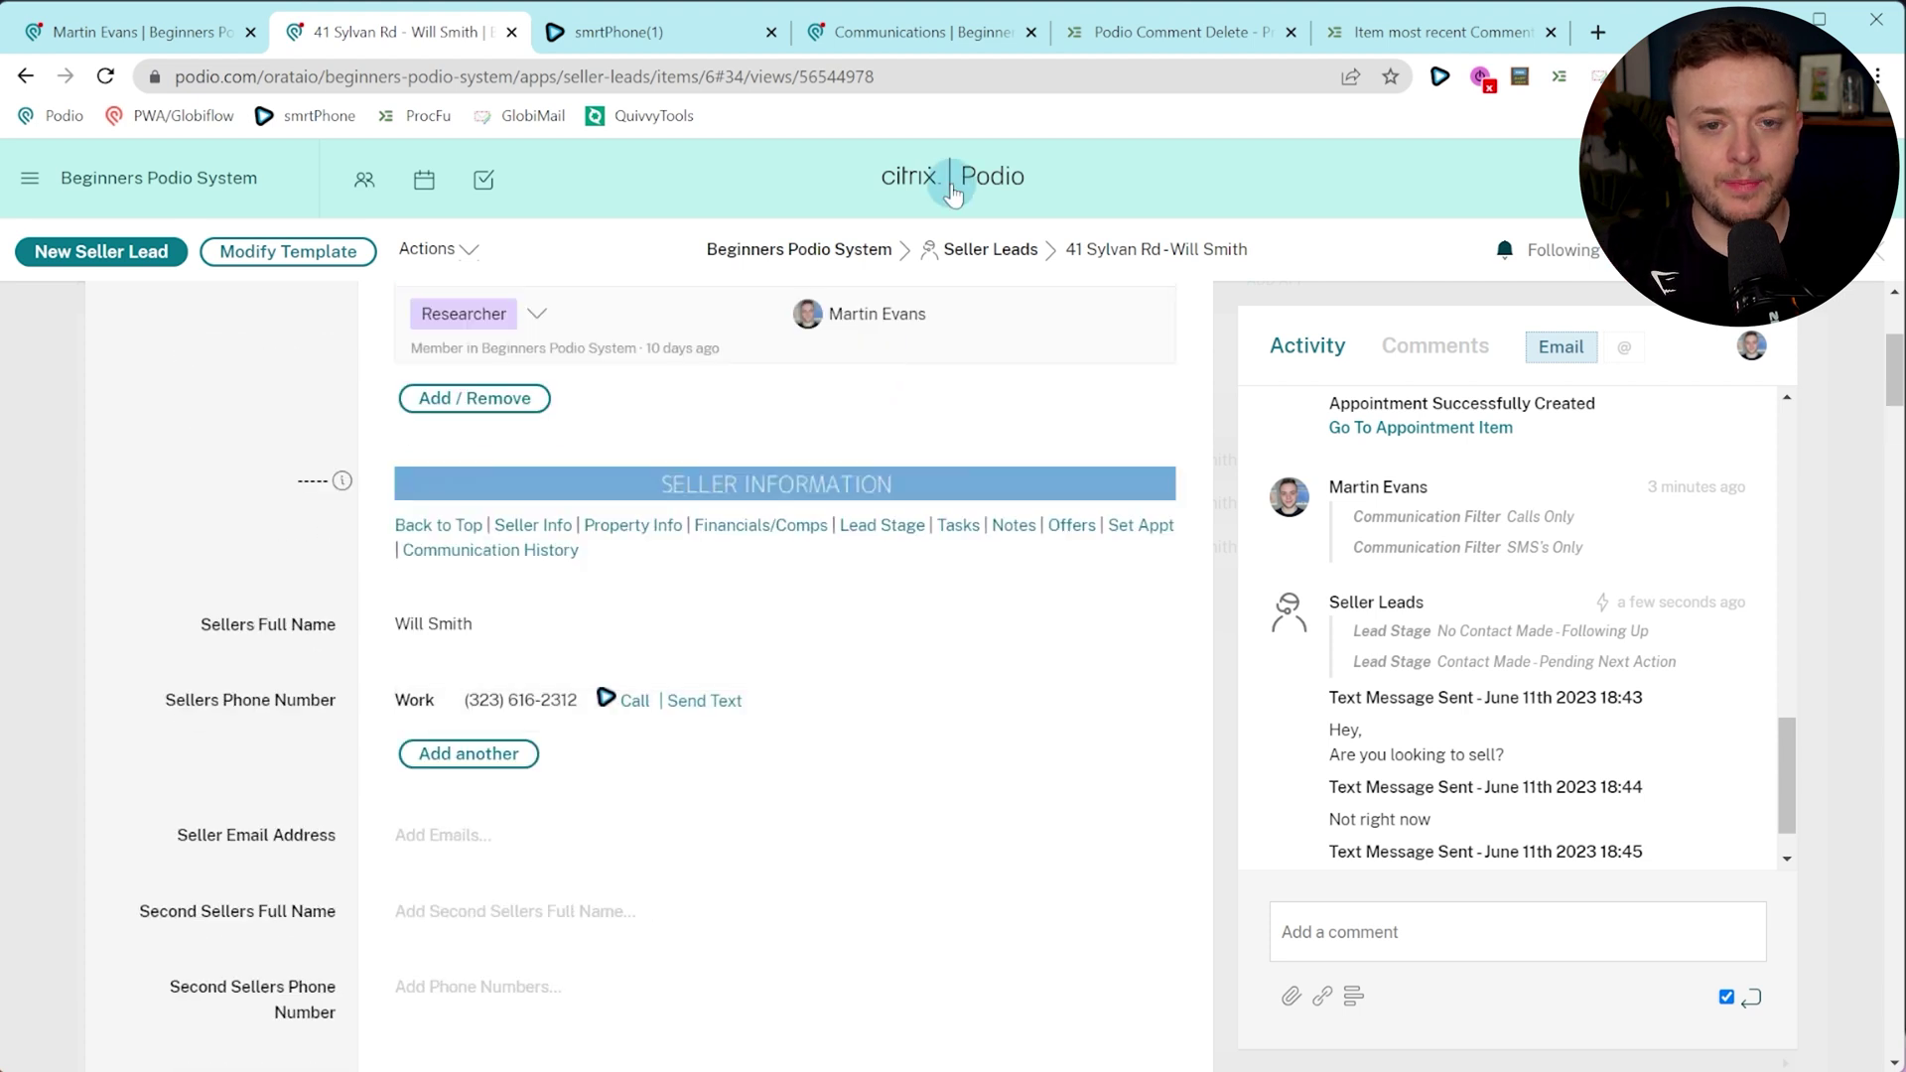
# Go to the Cash Buyers app and start a new cash buyer record.
pyautogui.click(956, 257)
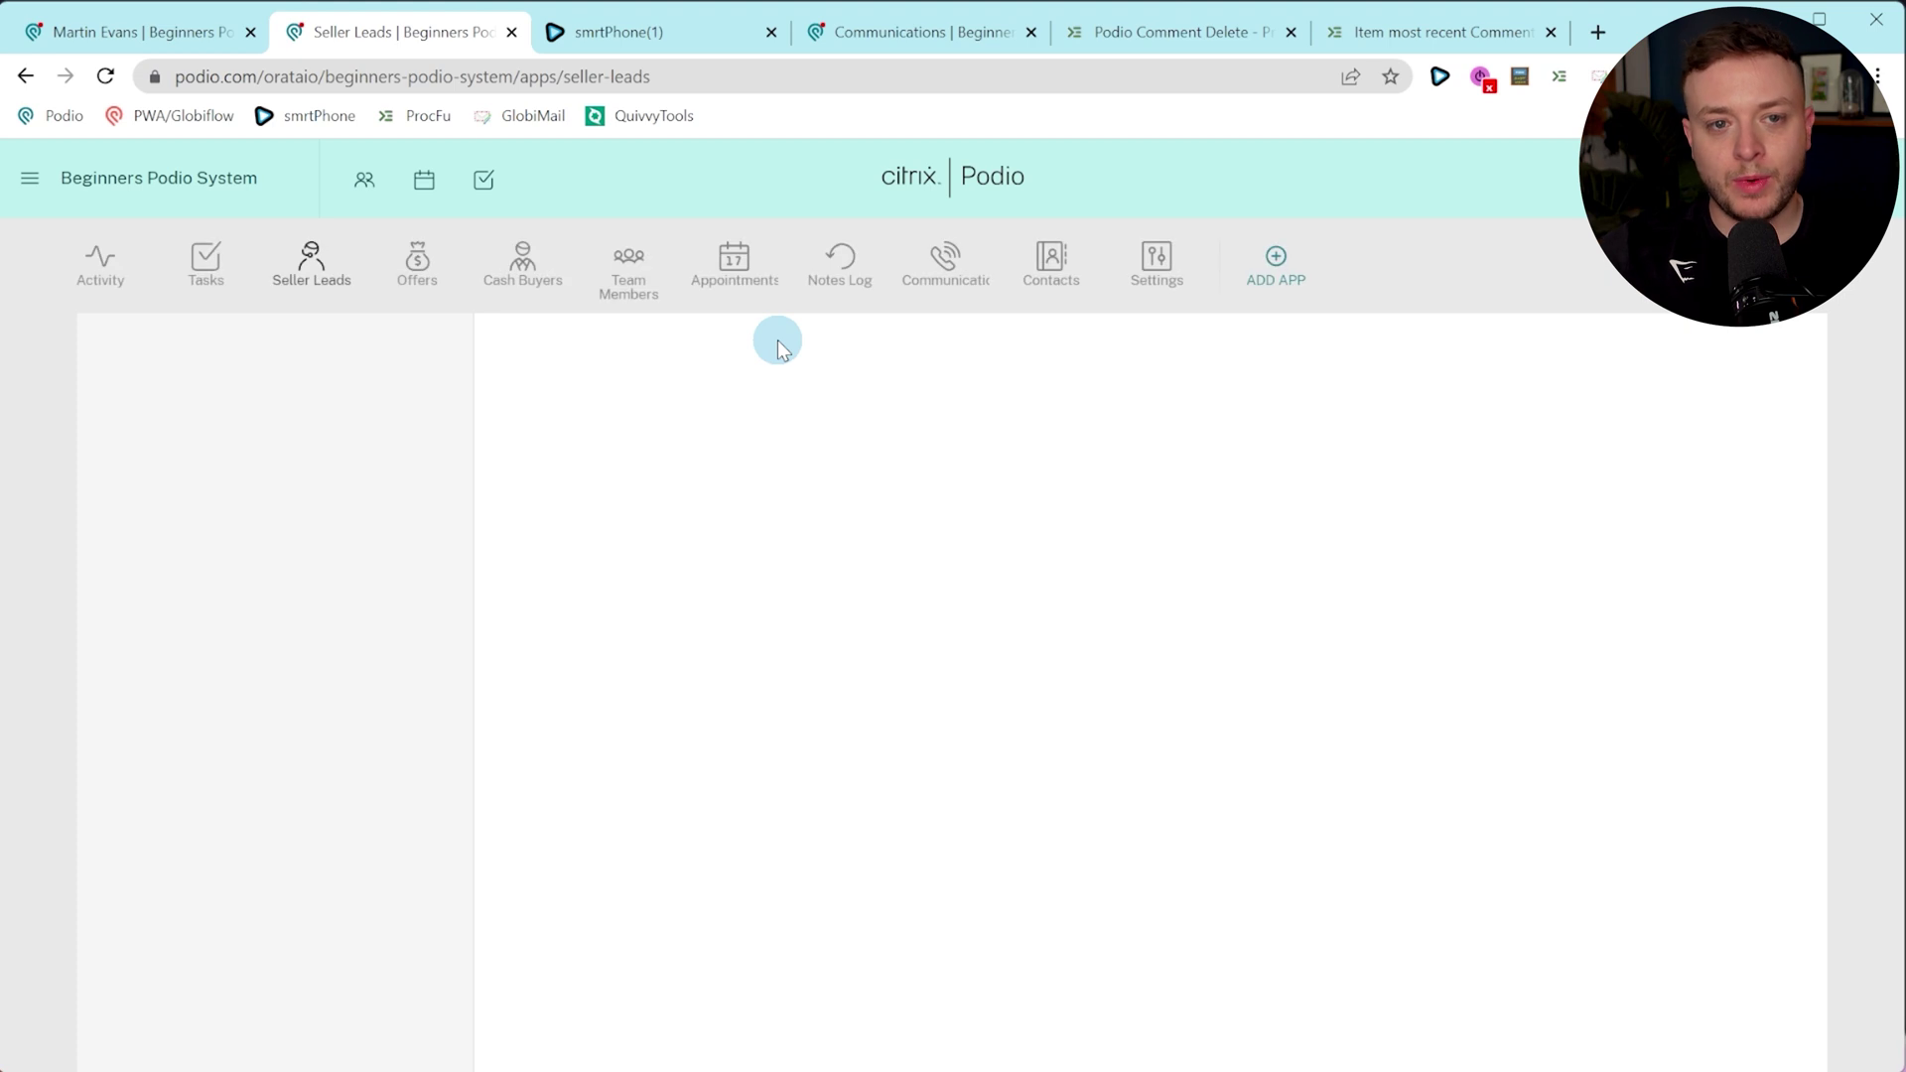
pyautogui.click(541, 278)
pyautogui.click(1650, 355)
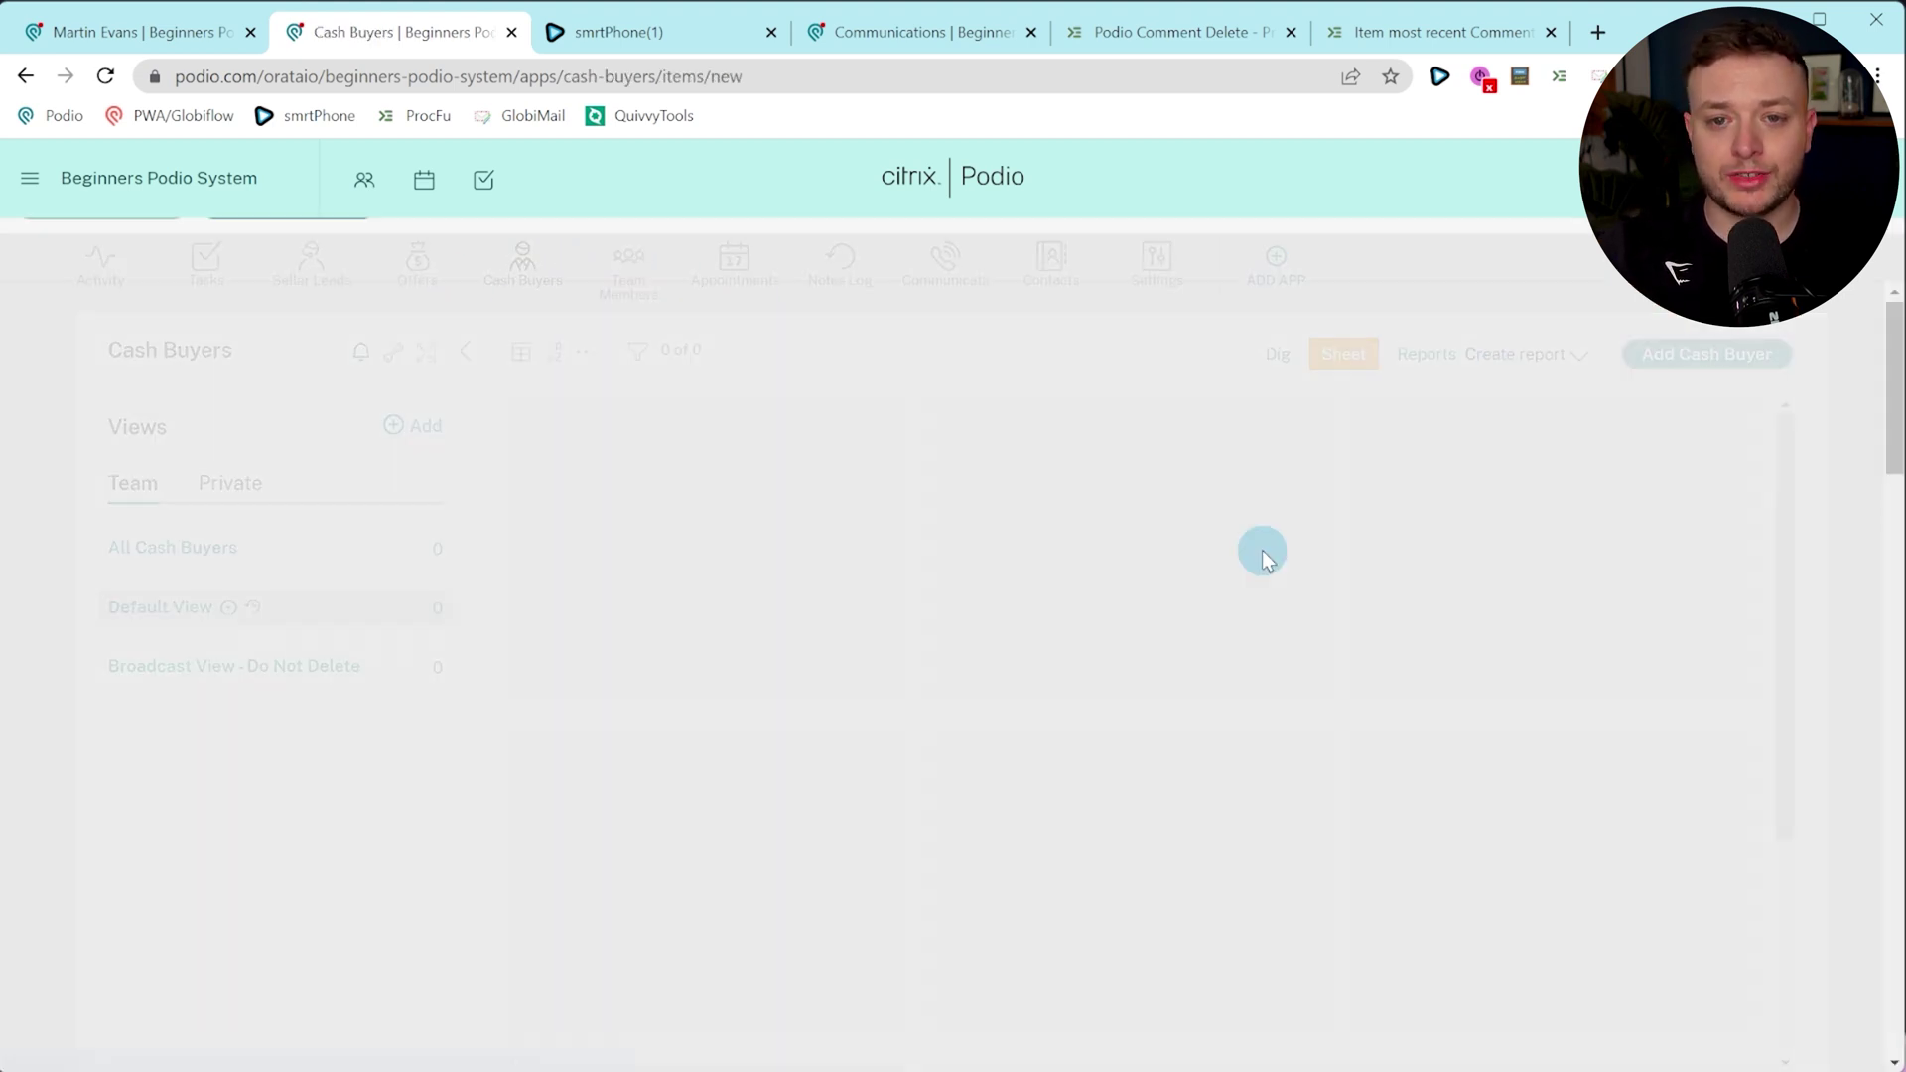
# Enter the test buyer's name, work e-mail address and phone number.
pyautogui.click(647, 657)
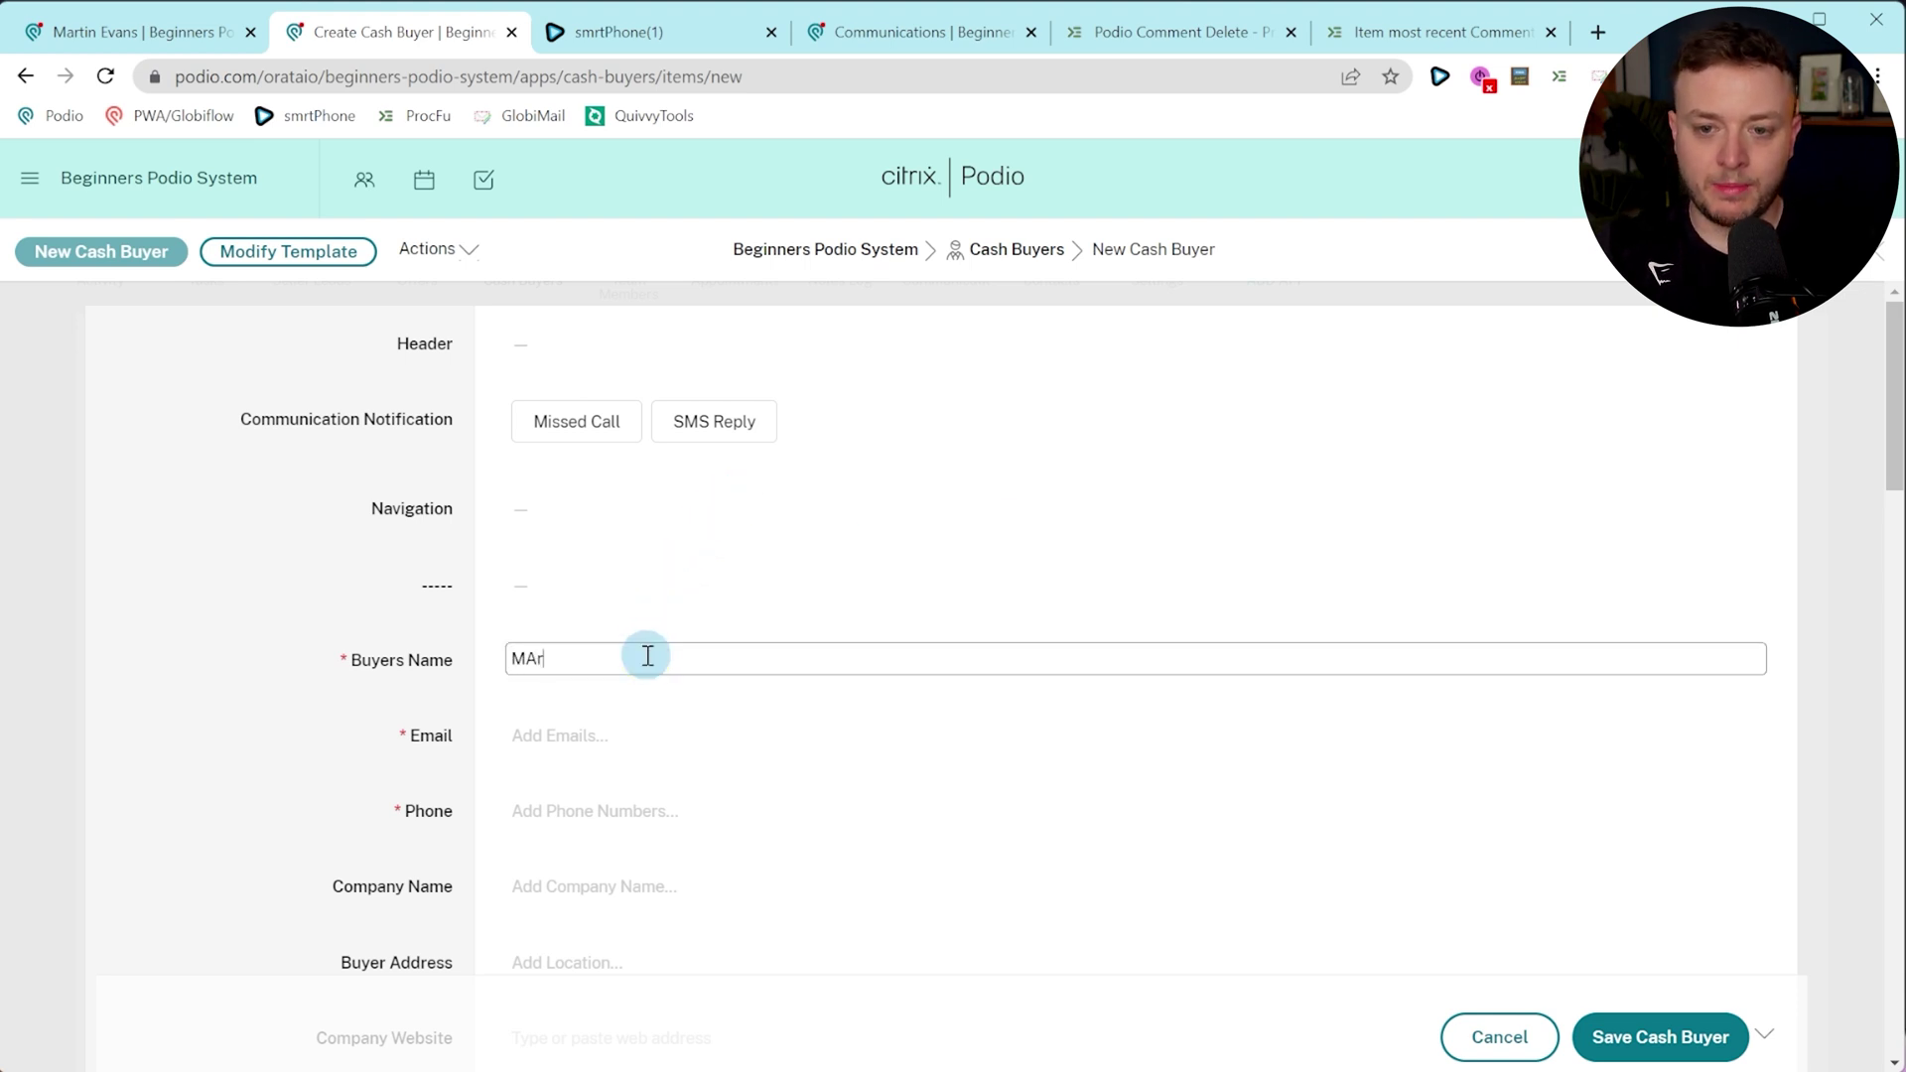
pyautogui.write('Mattin Test')
pyautogui.click(633, 734)
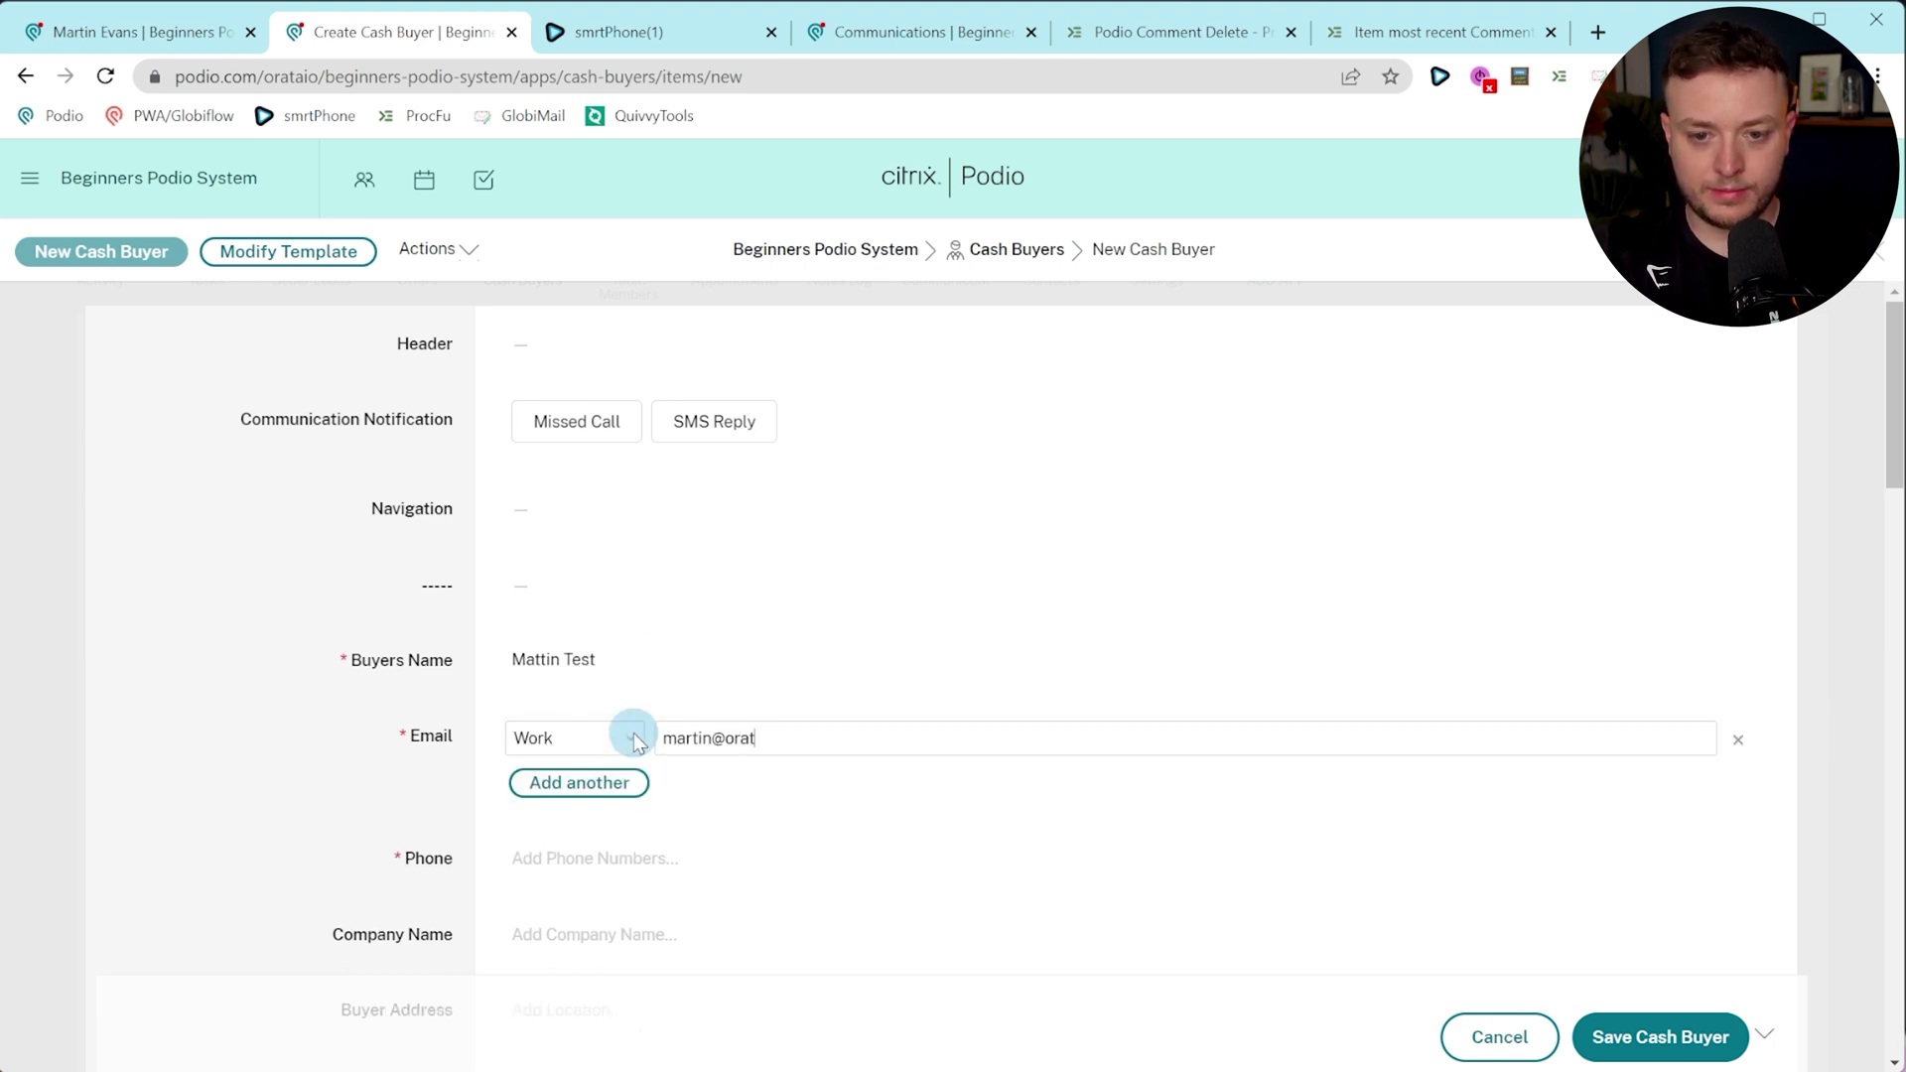
pyautogui.click(626, 824)
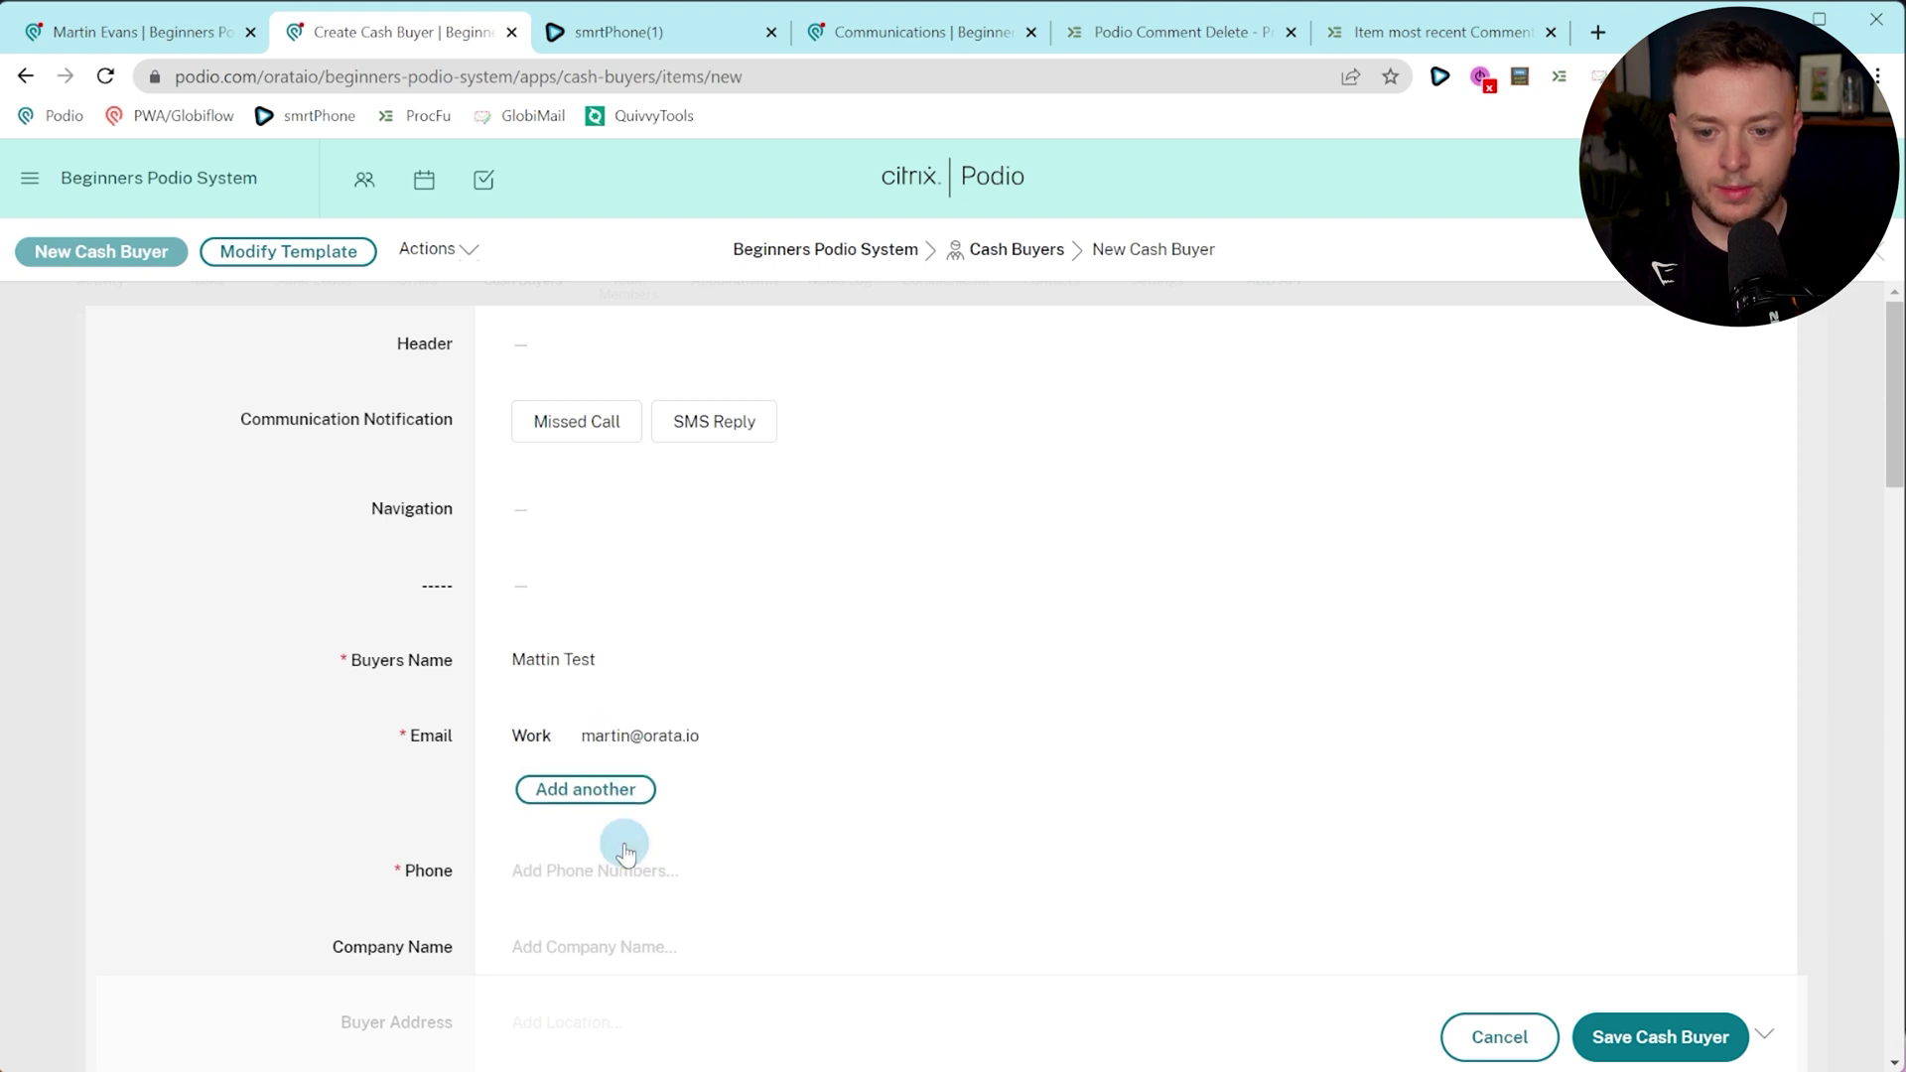
pyautogui.click(636, 873)
pyautogui.write('344348')
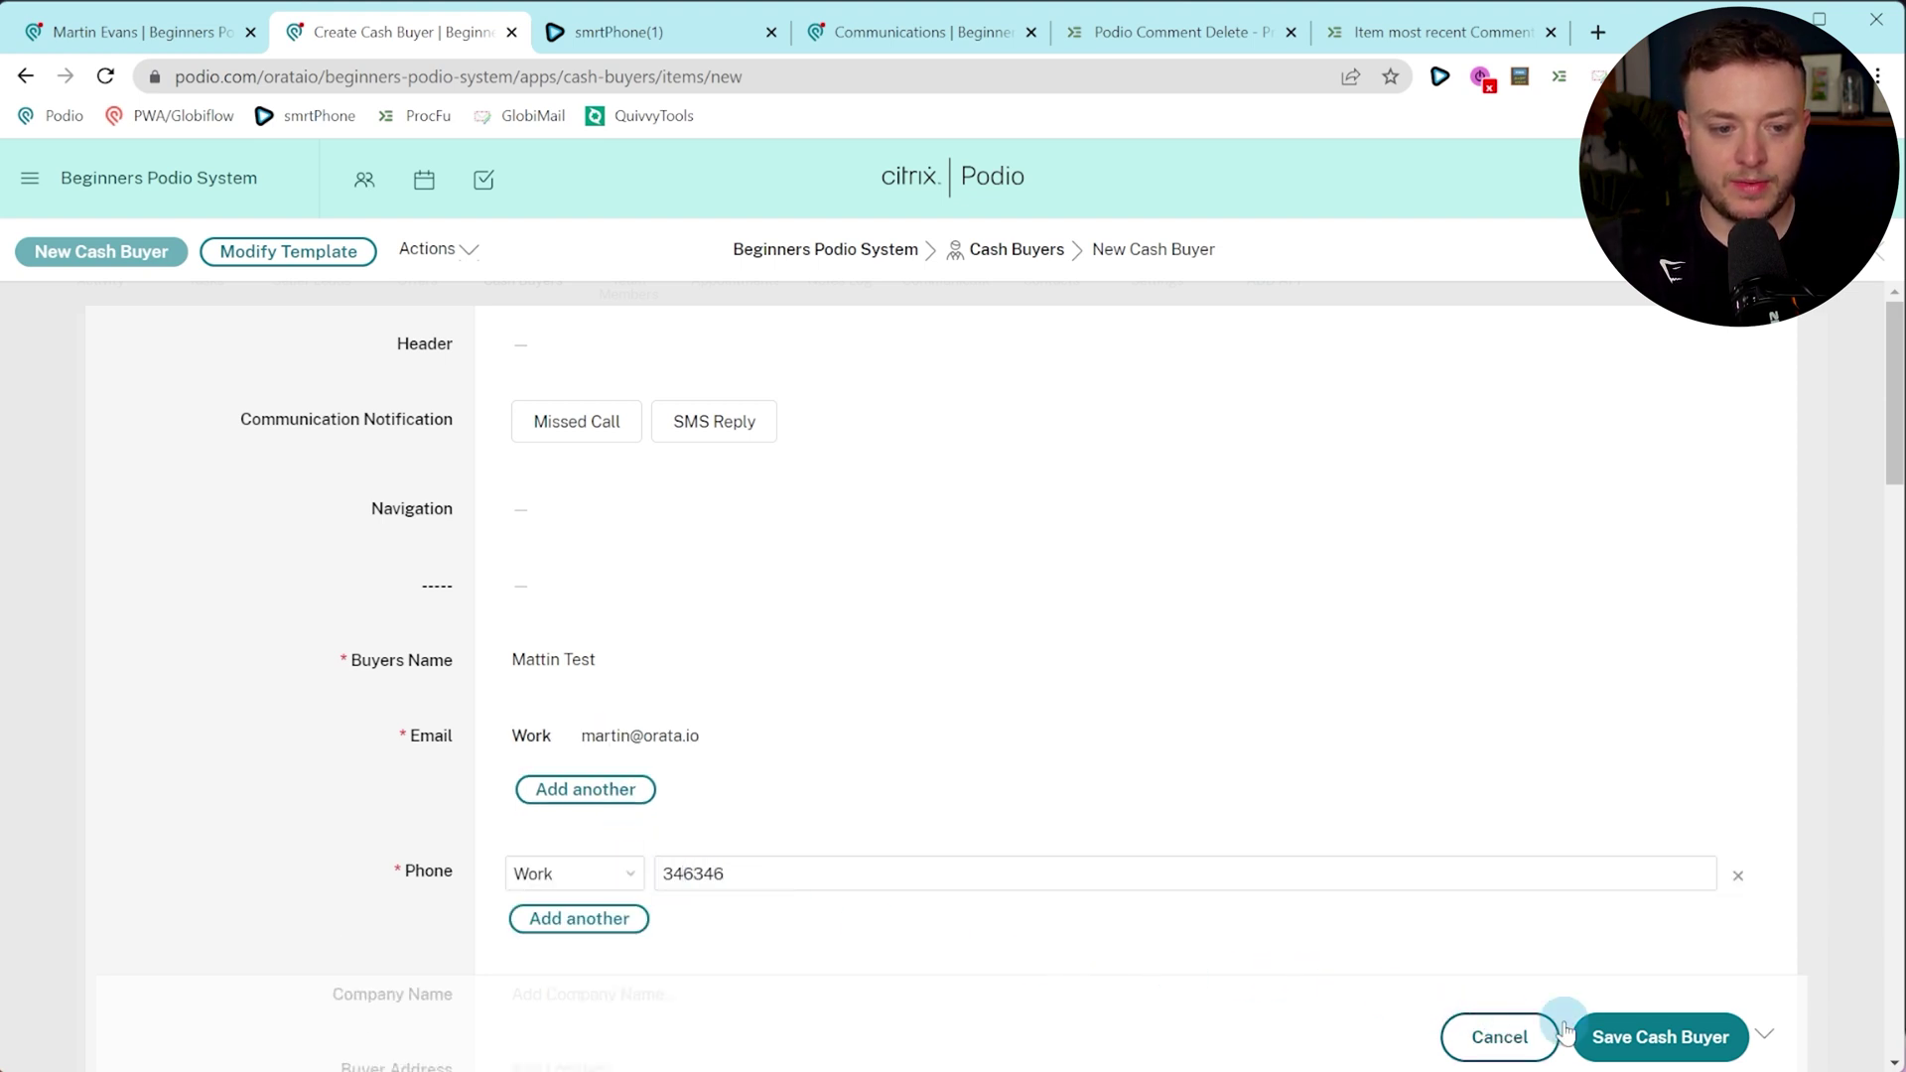
# Fill the required Maximum Buying Price of $45,647 and save the cash buyer.
pyautogui.click(1593, 1043)
pyautogui.click(622, 358)
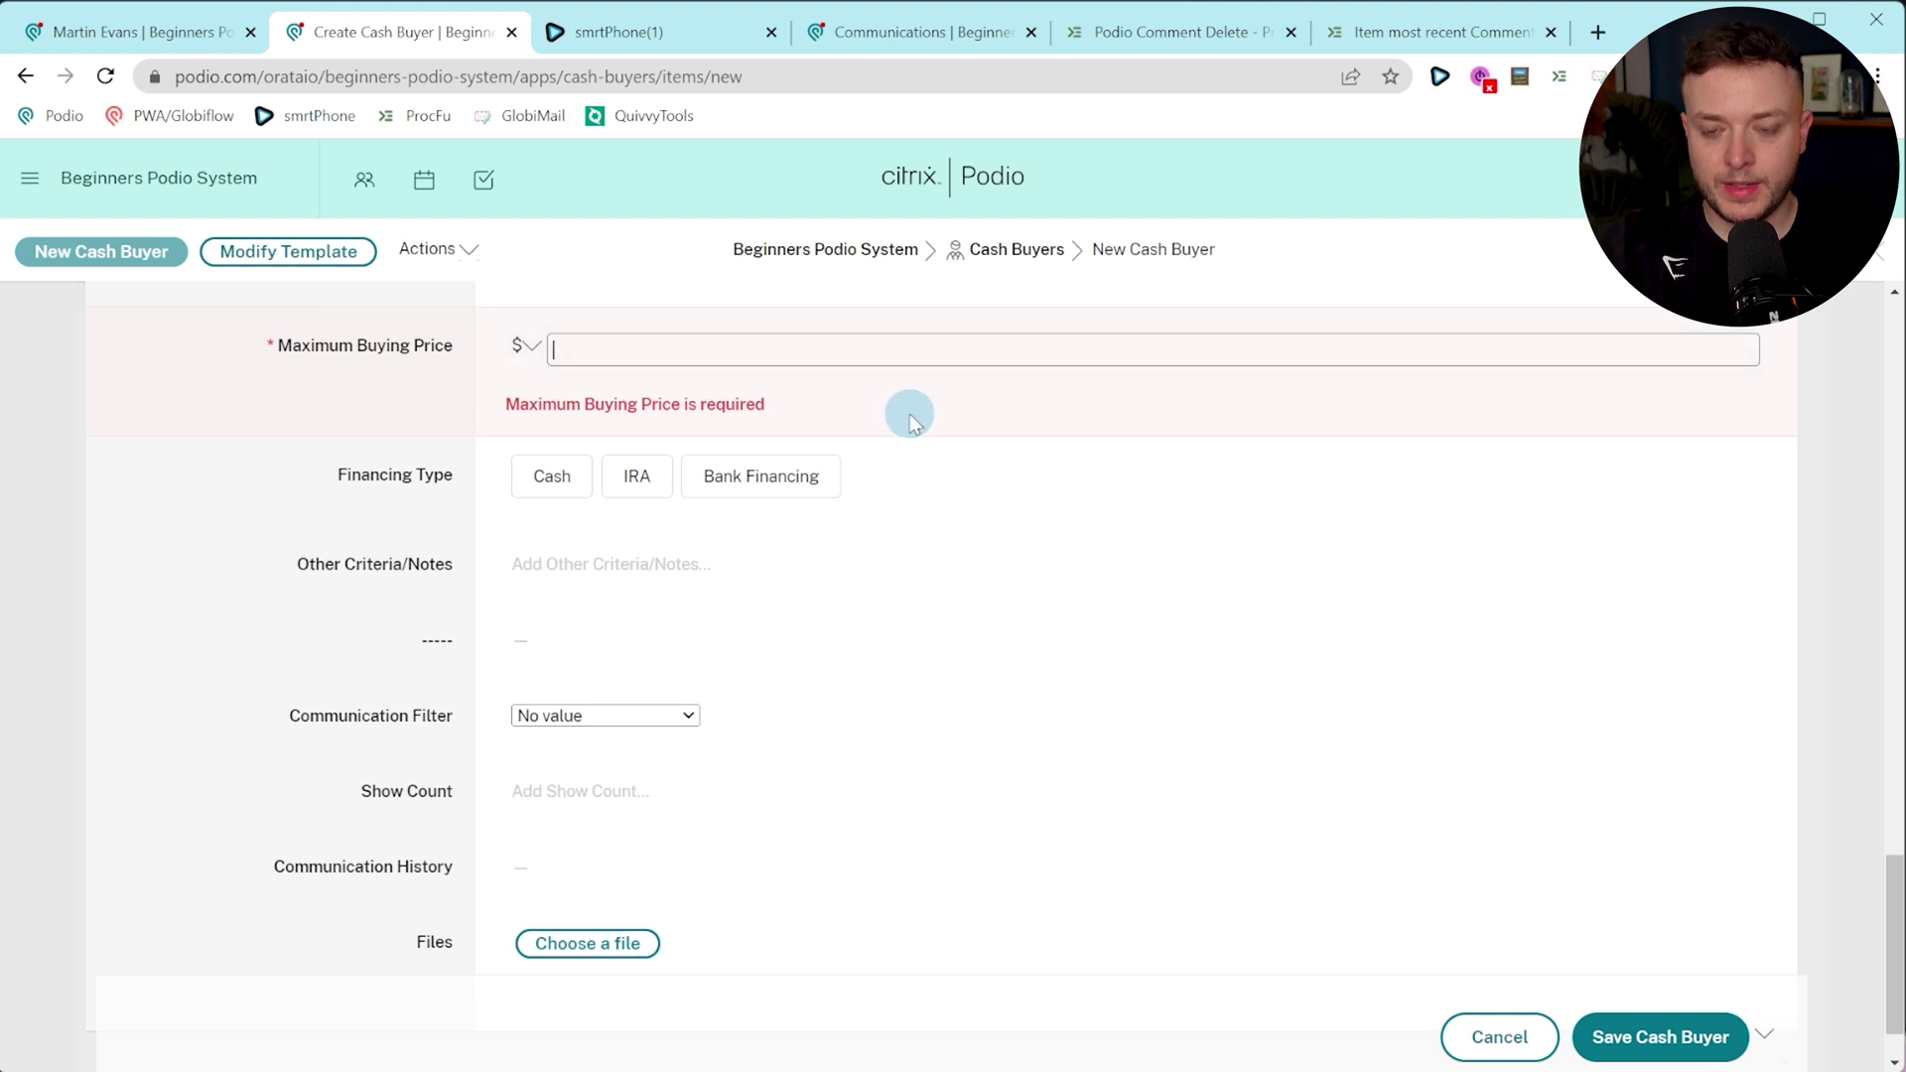
pyautogui.write('45647')
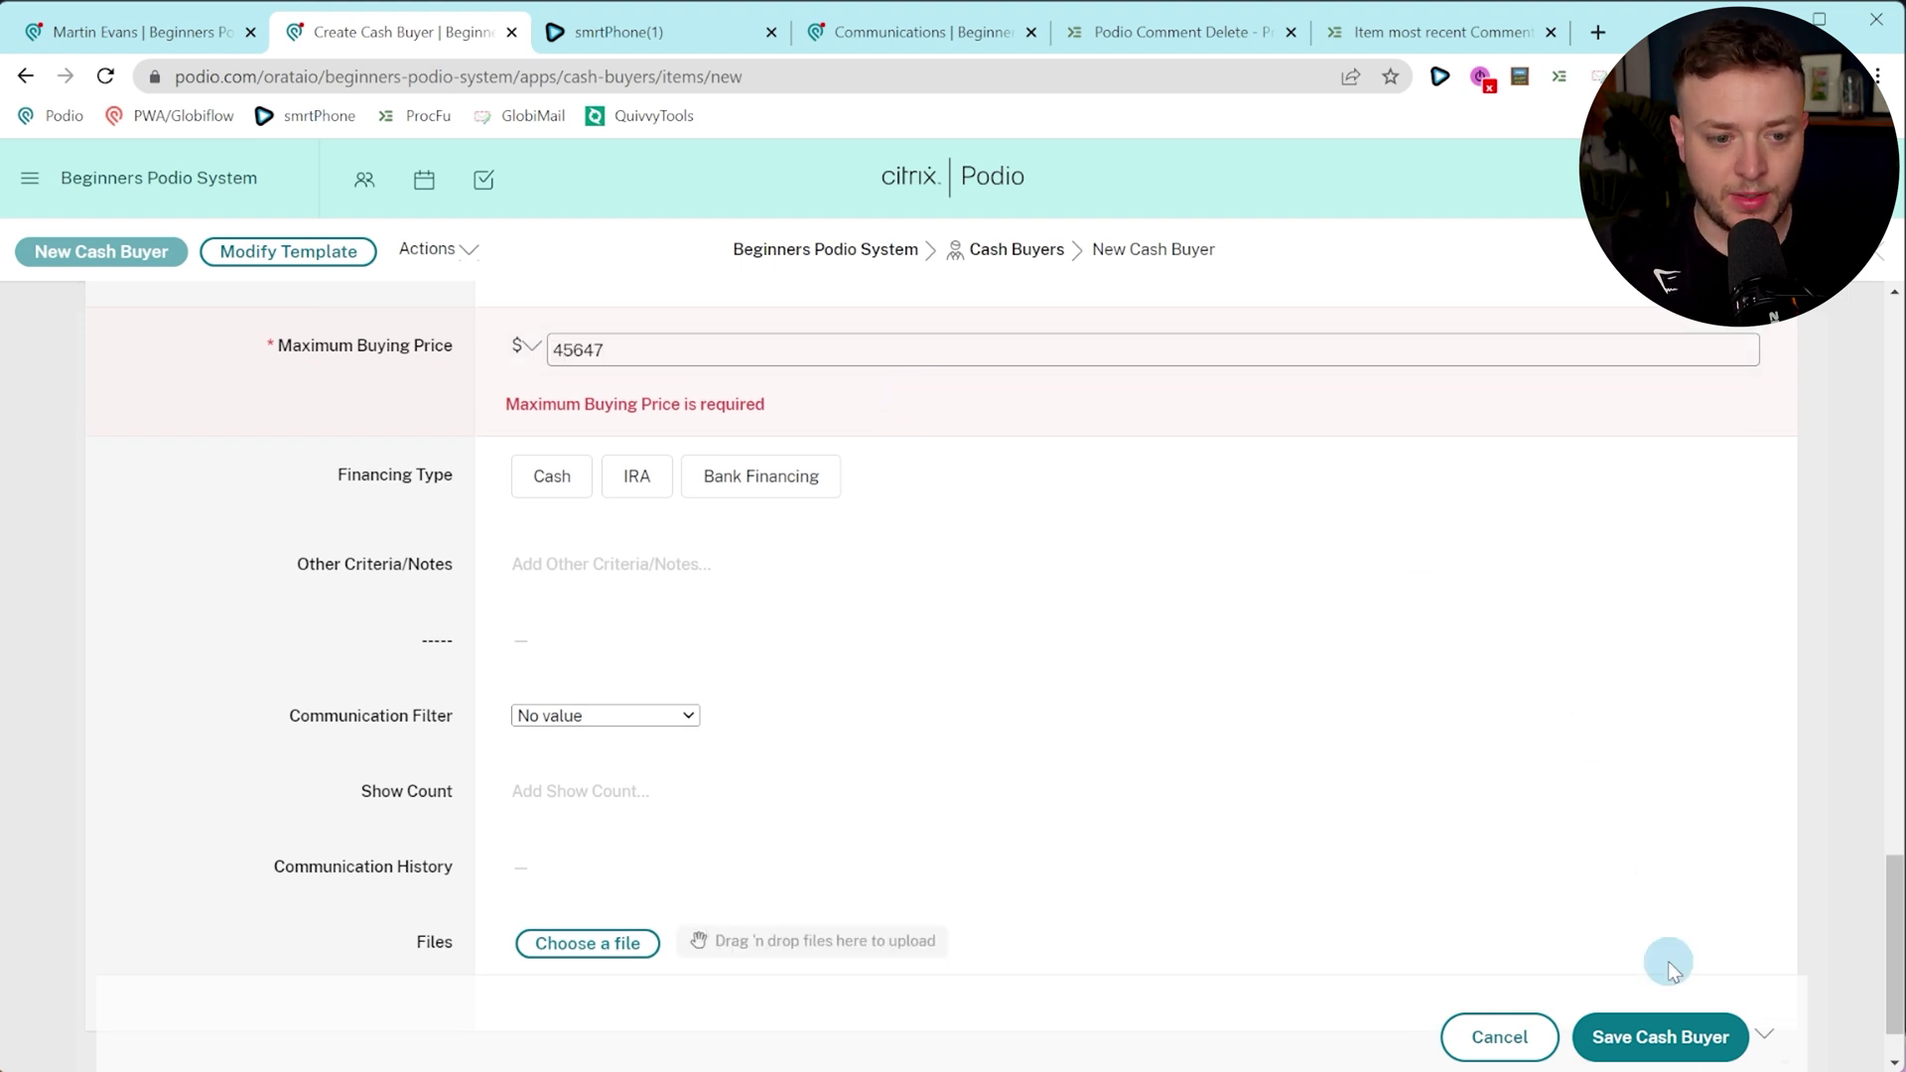
pyautogui.click(1661, 1038)
pyautogui.scroll(4, 303, 529)
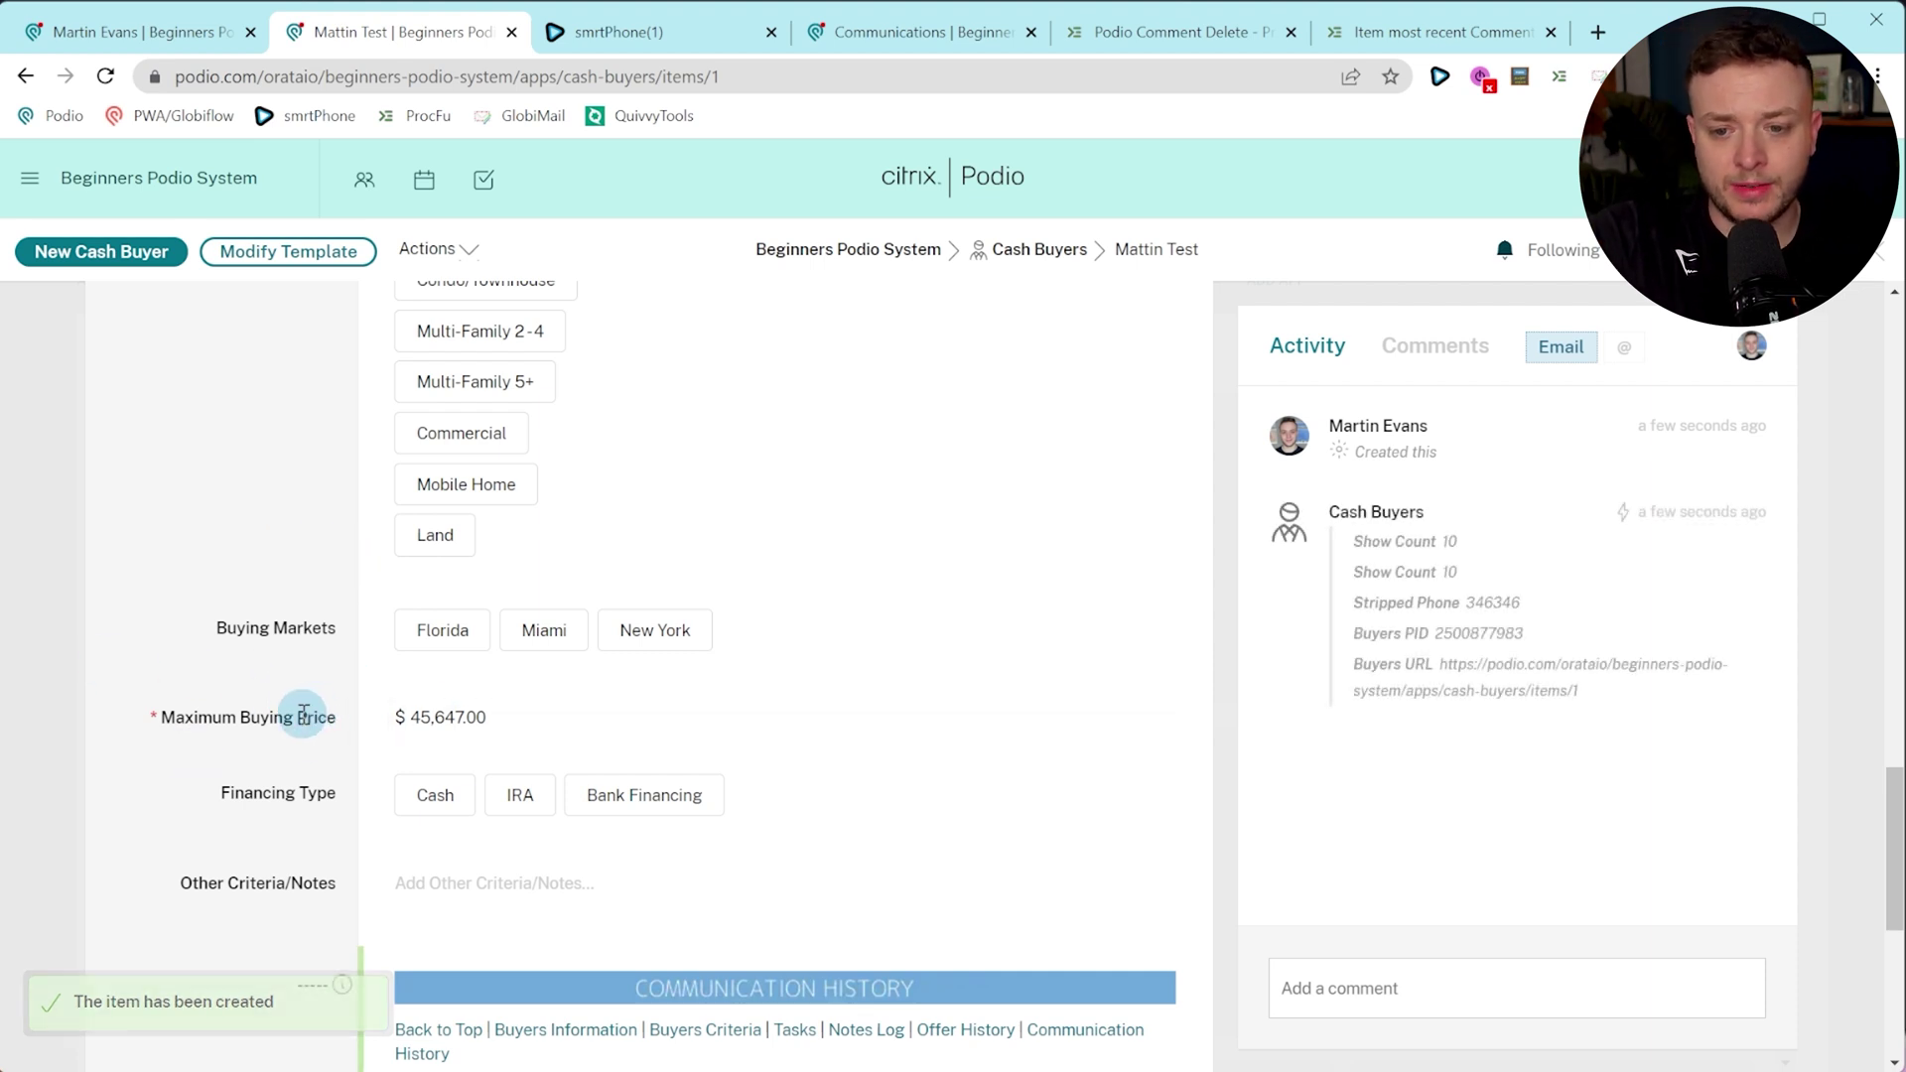
# Scroll through the new cash buyer item to review its fields and tasks.
pyautogui.scroll(-1, 303, 715)
pyautogui.scroll(-3, 298, 726)
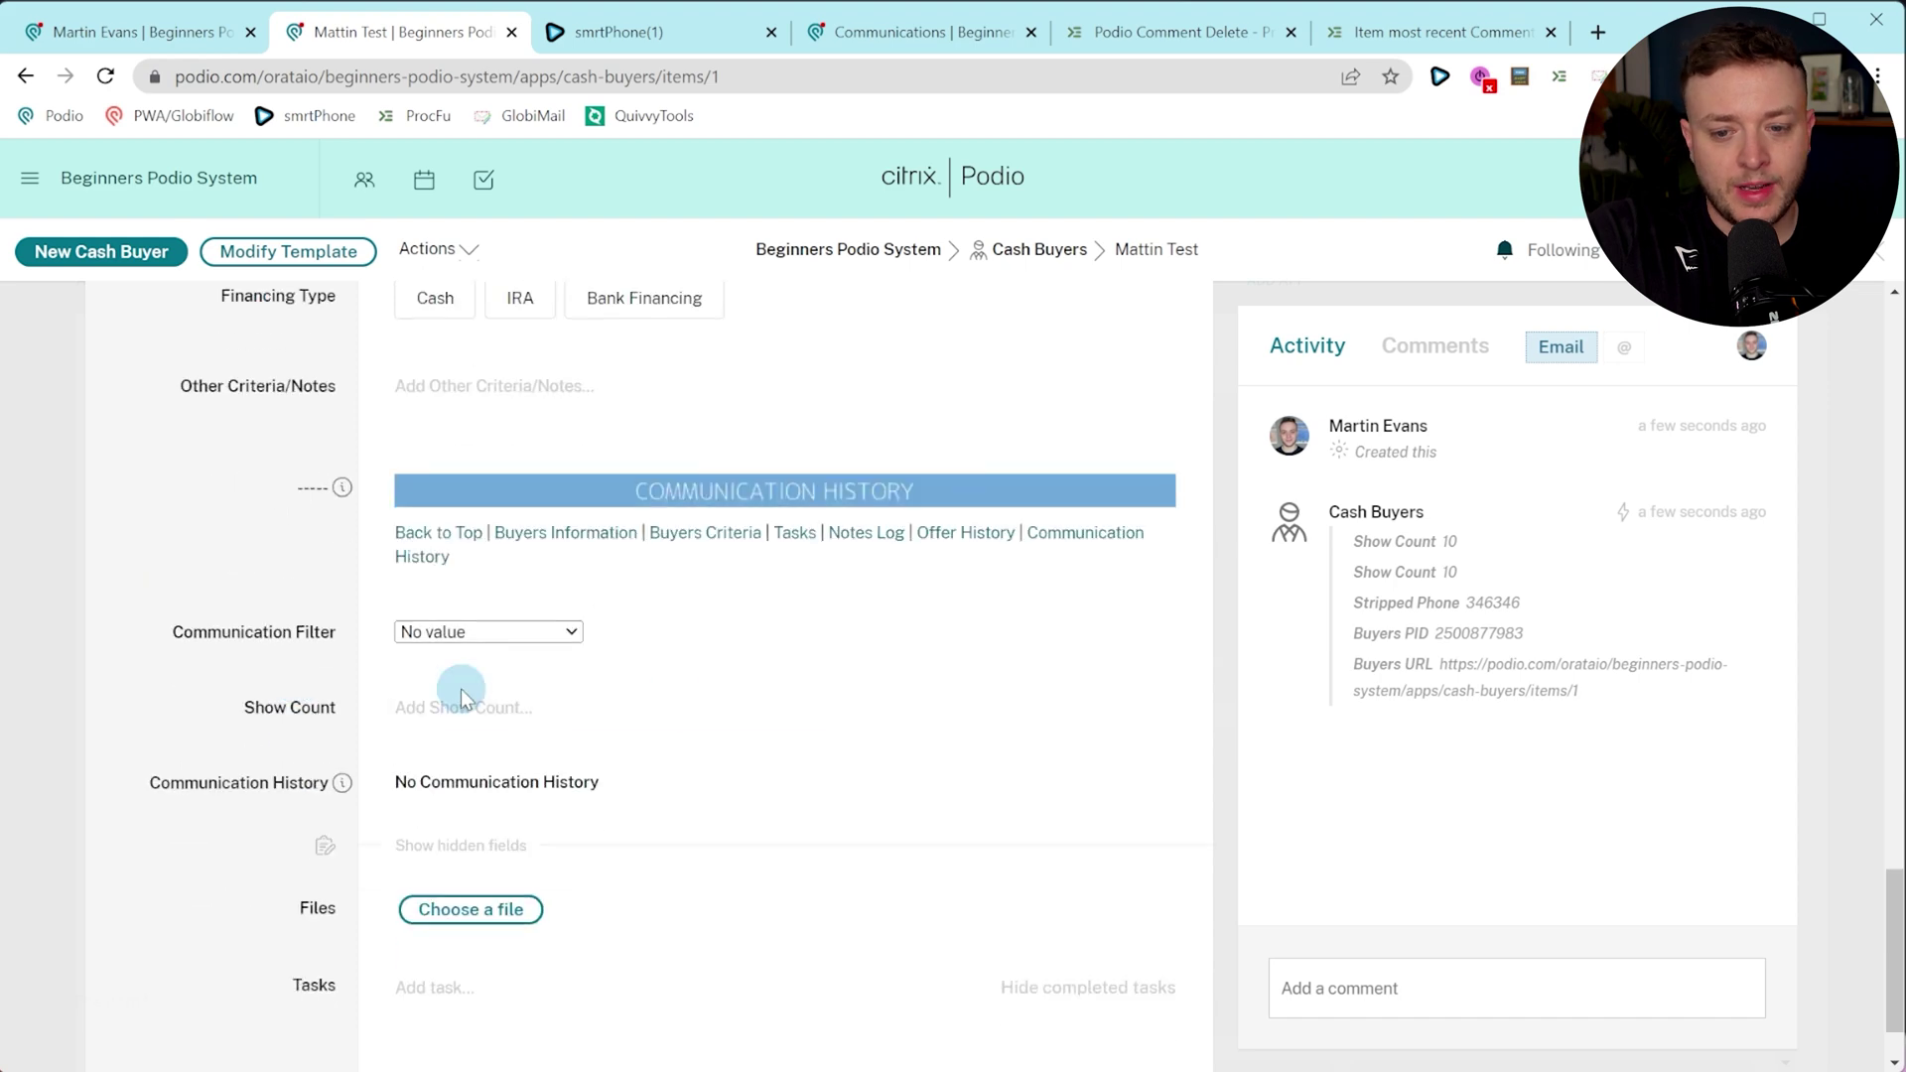
pyautogui.scroll(3, 439, 661)
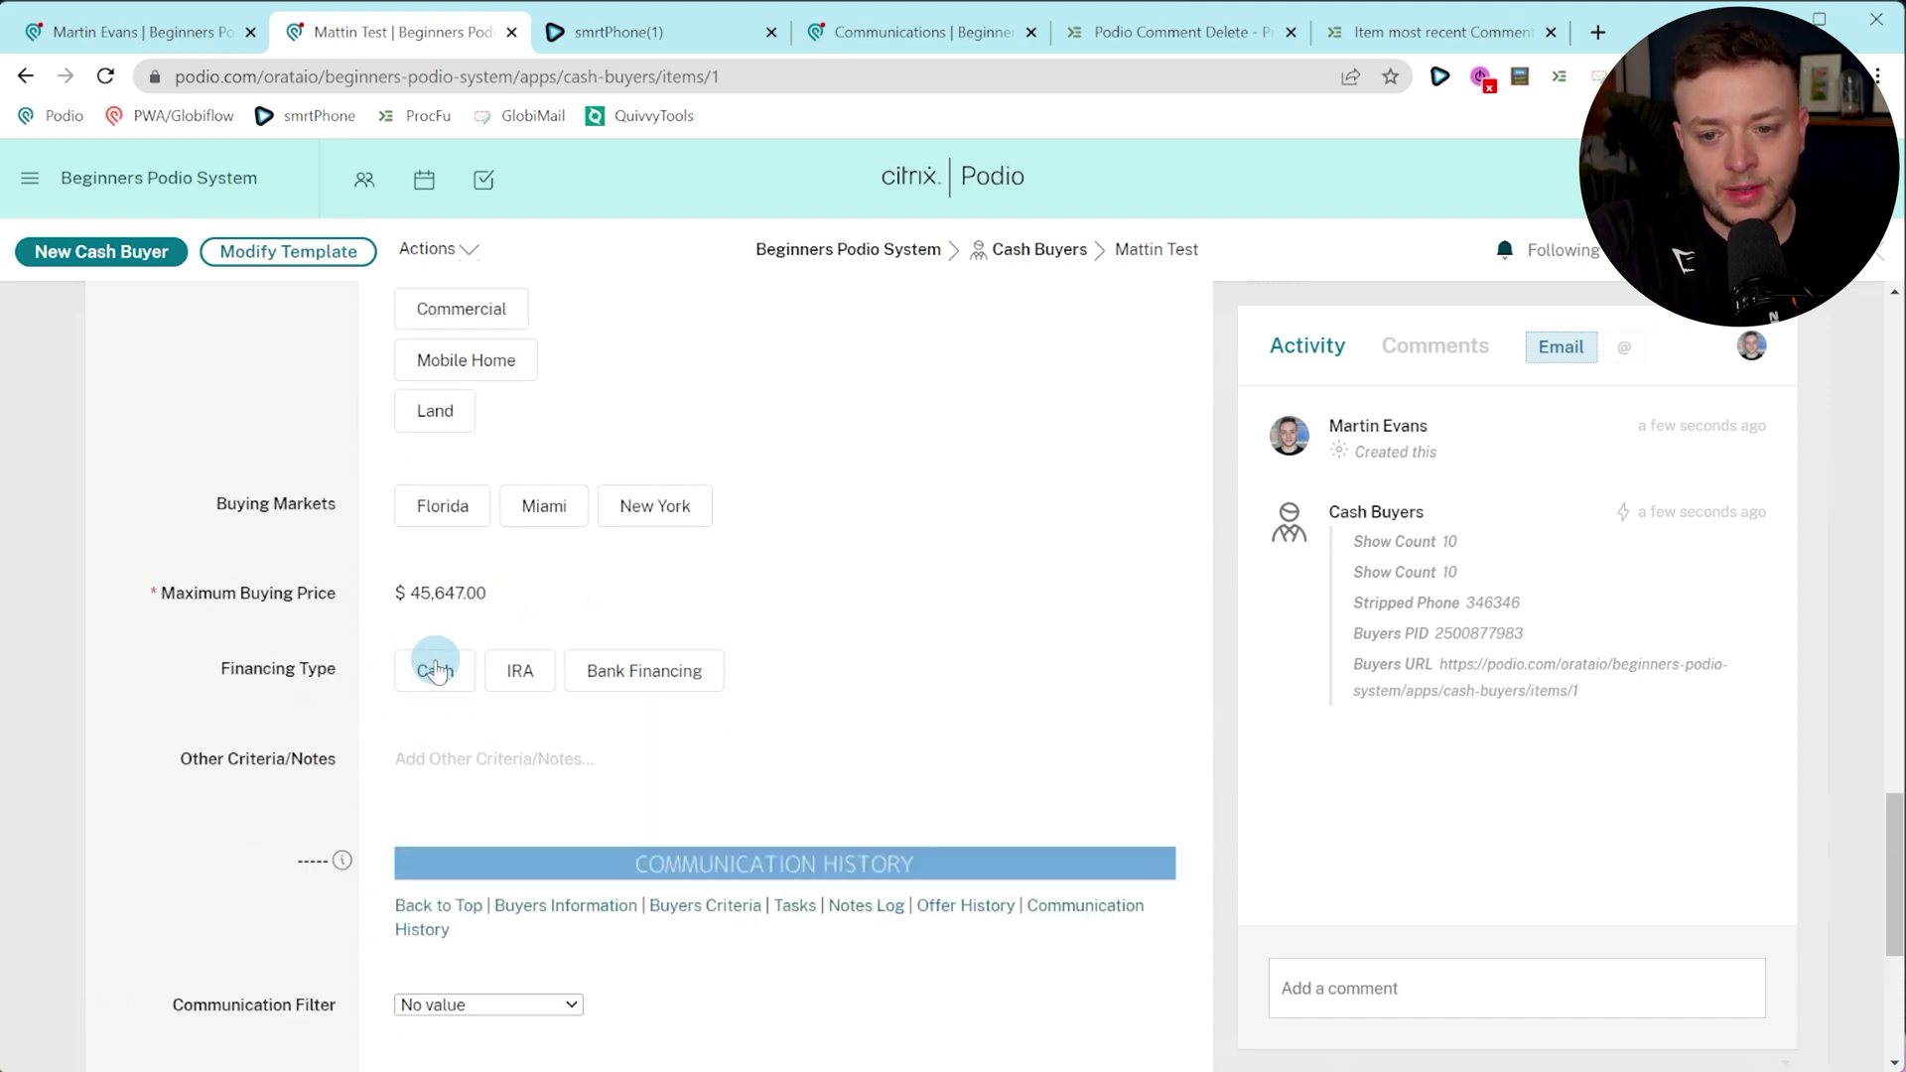
pyautogui.scroll(5, 514, 725)
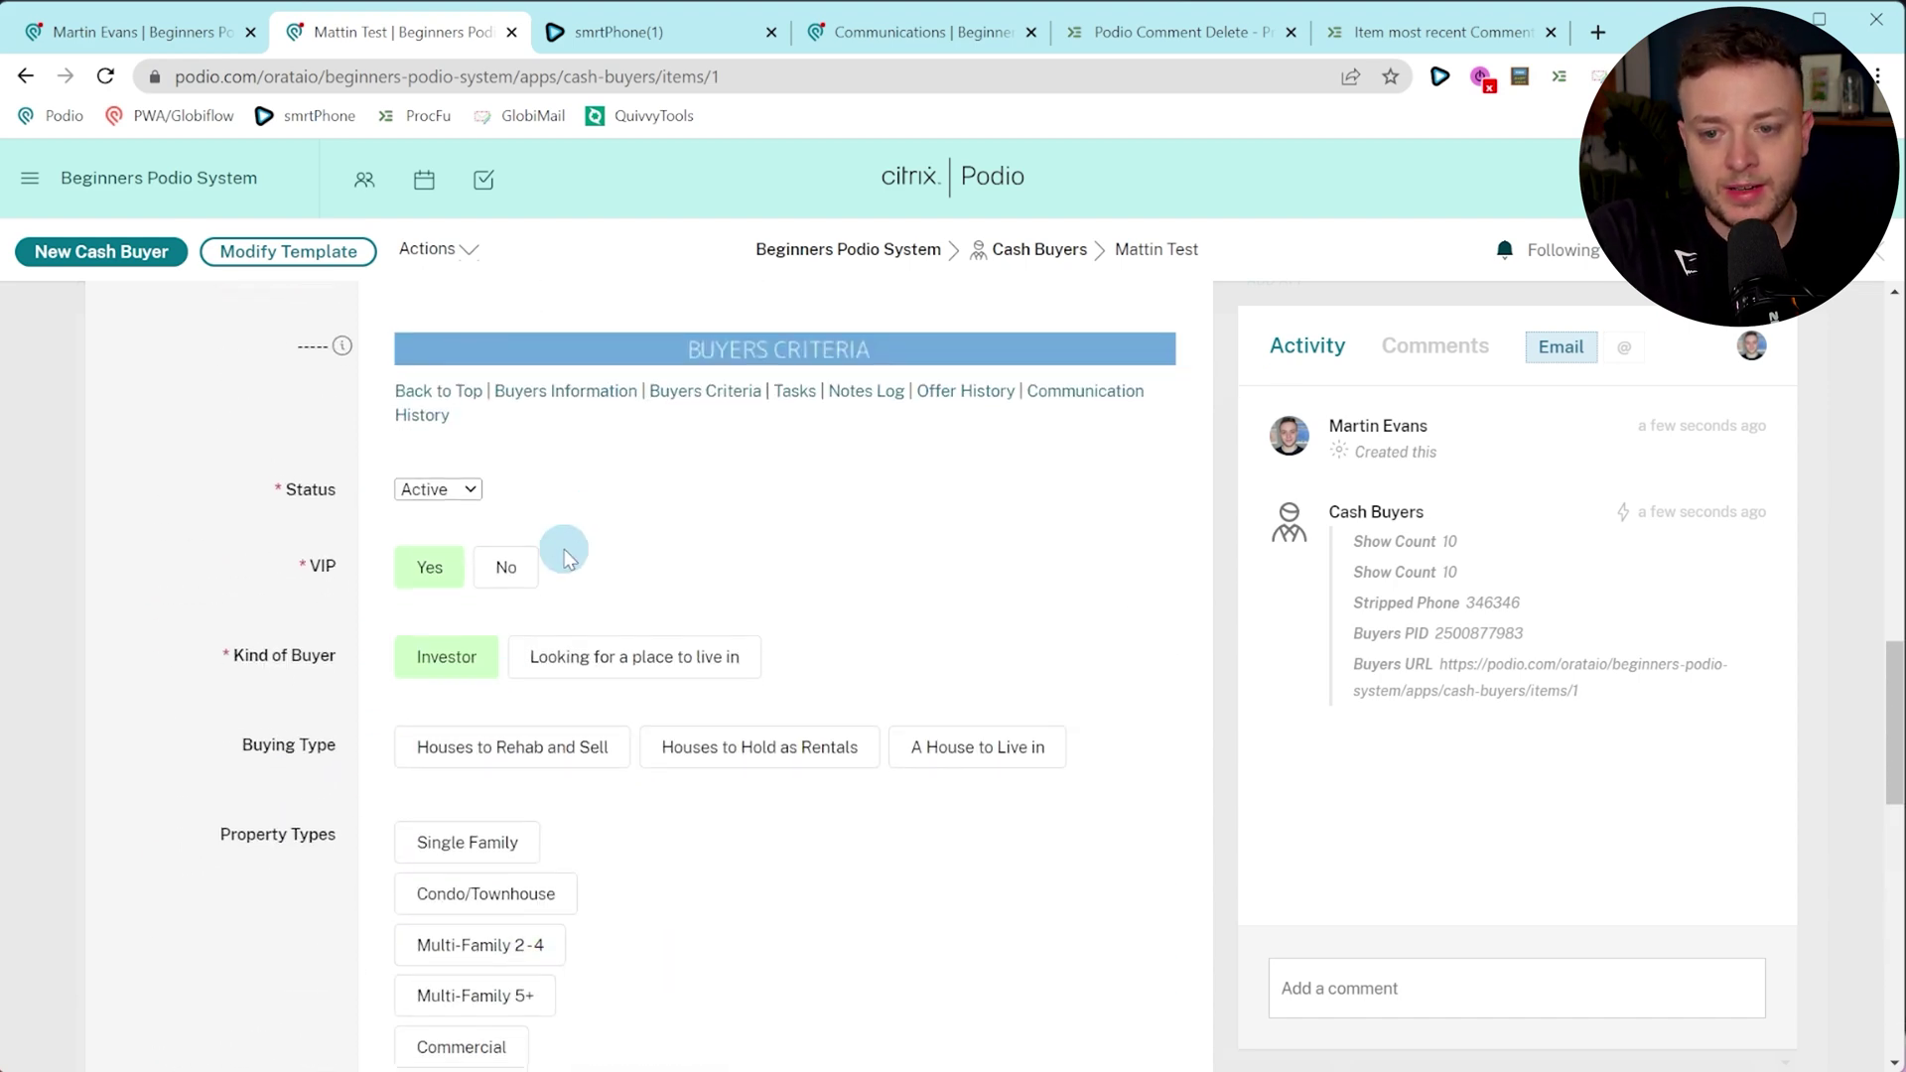
pyautogui.scroll(-3, 536, 402)
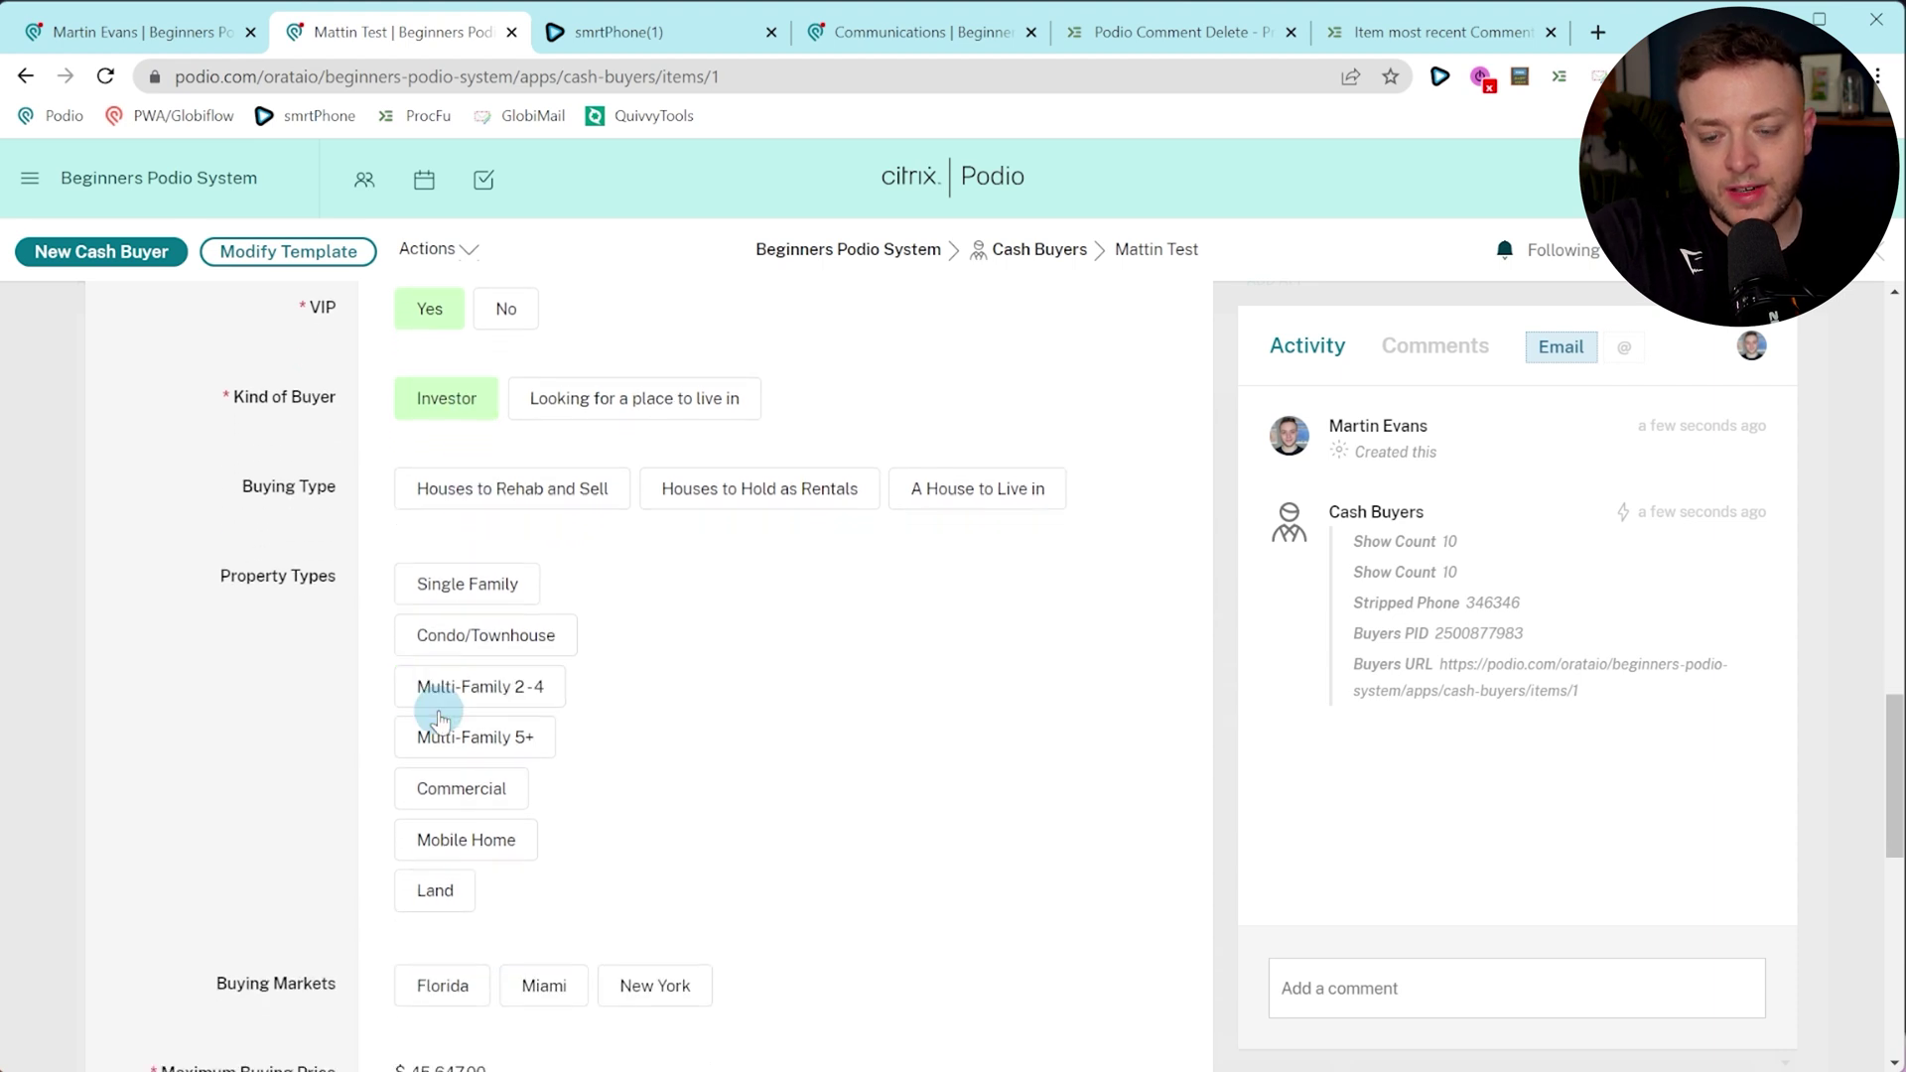
pyautogui.scroll(4, 530, 870)
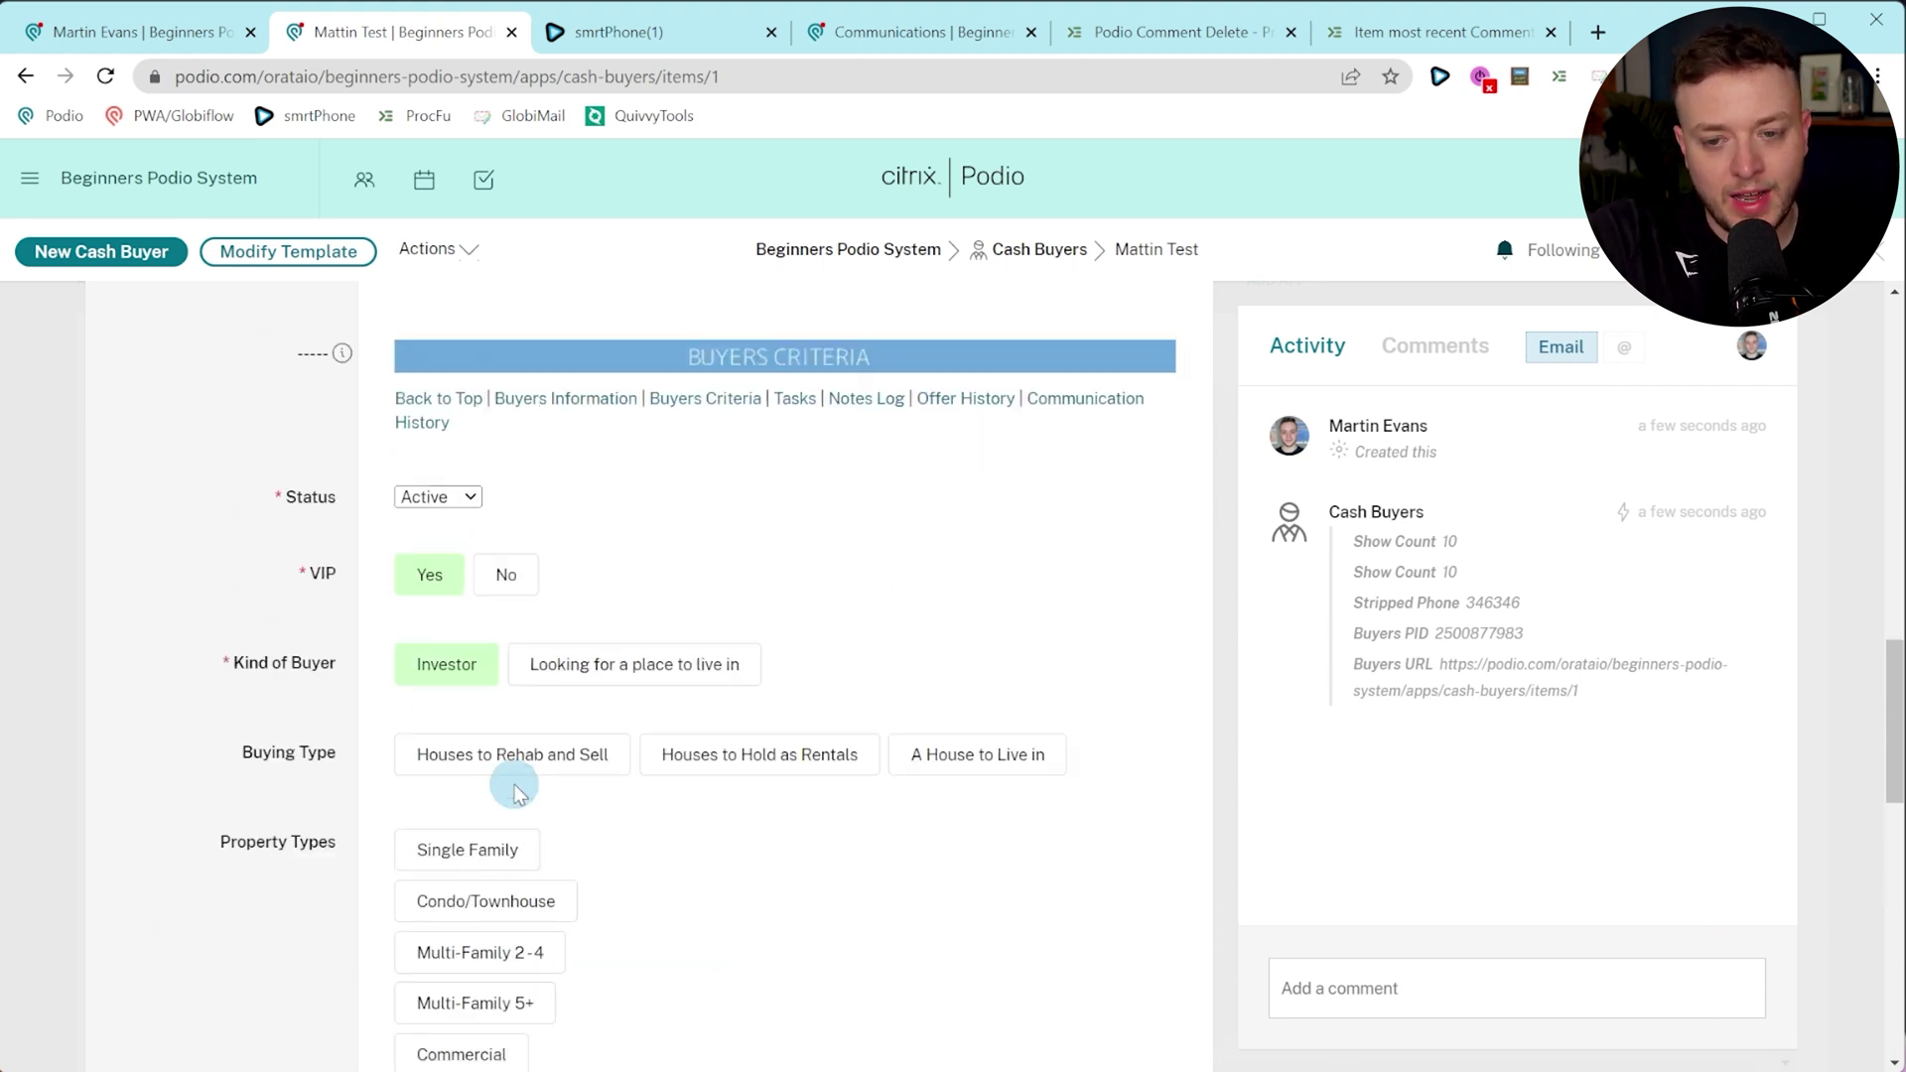
pyautogui.scroll(-4, 507, 732)
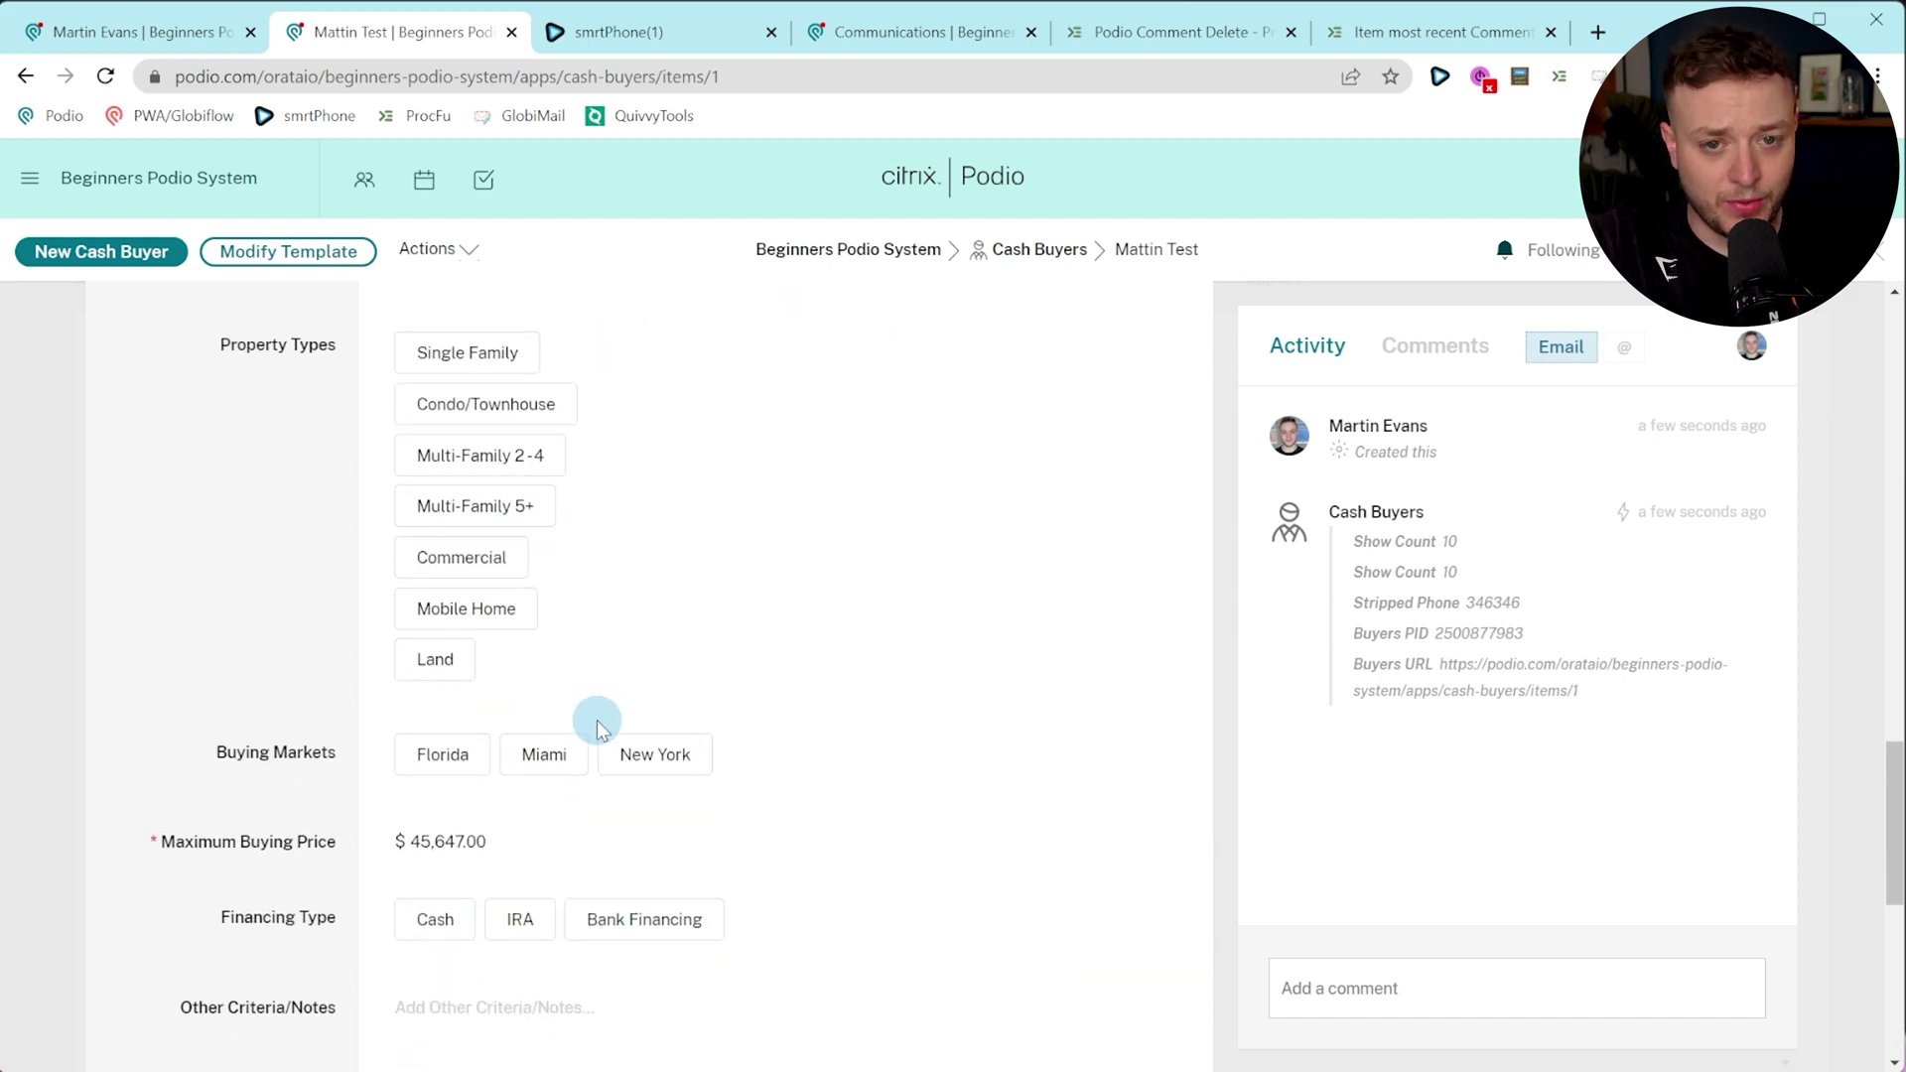
pyautogui.scroll(5, 598, 725)
pyautogui.scroll(12, 598, 725)
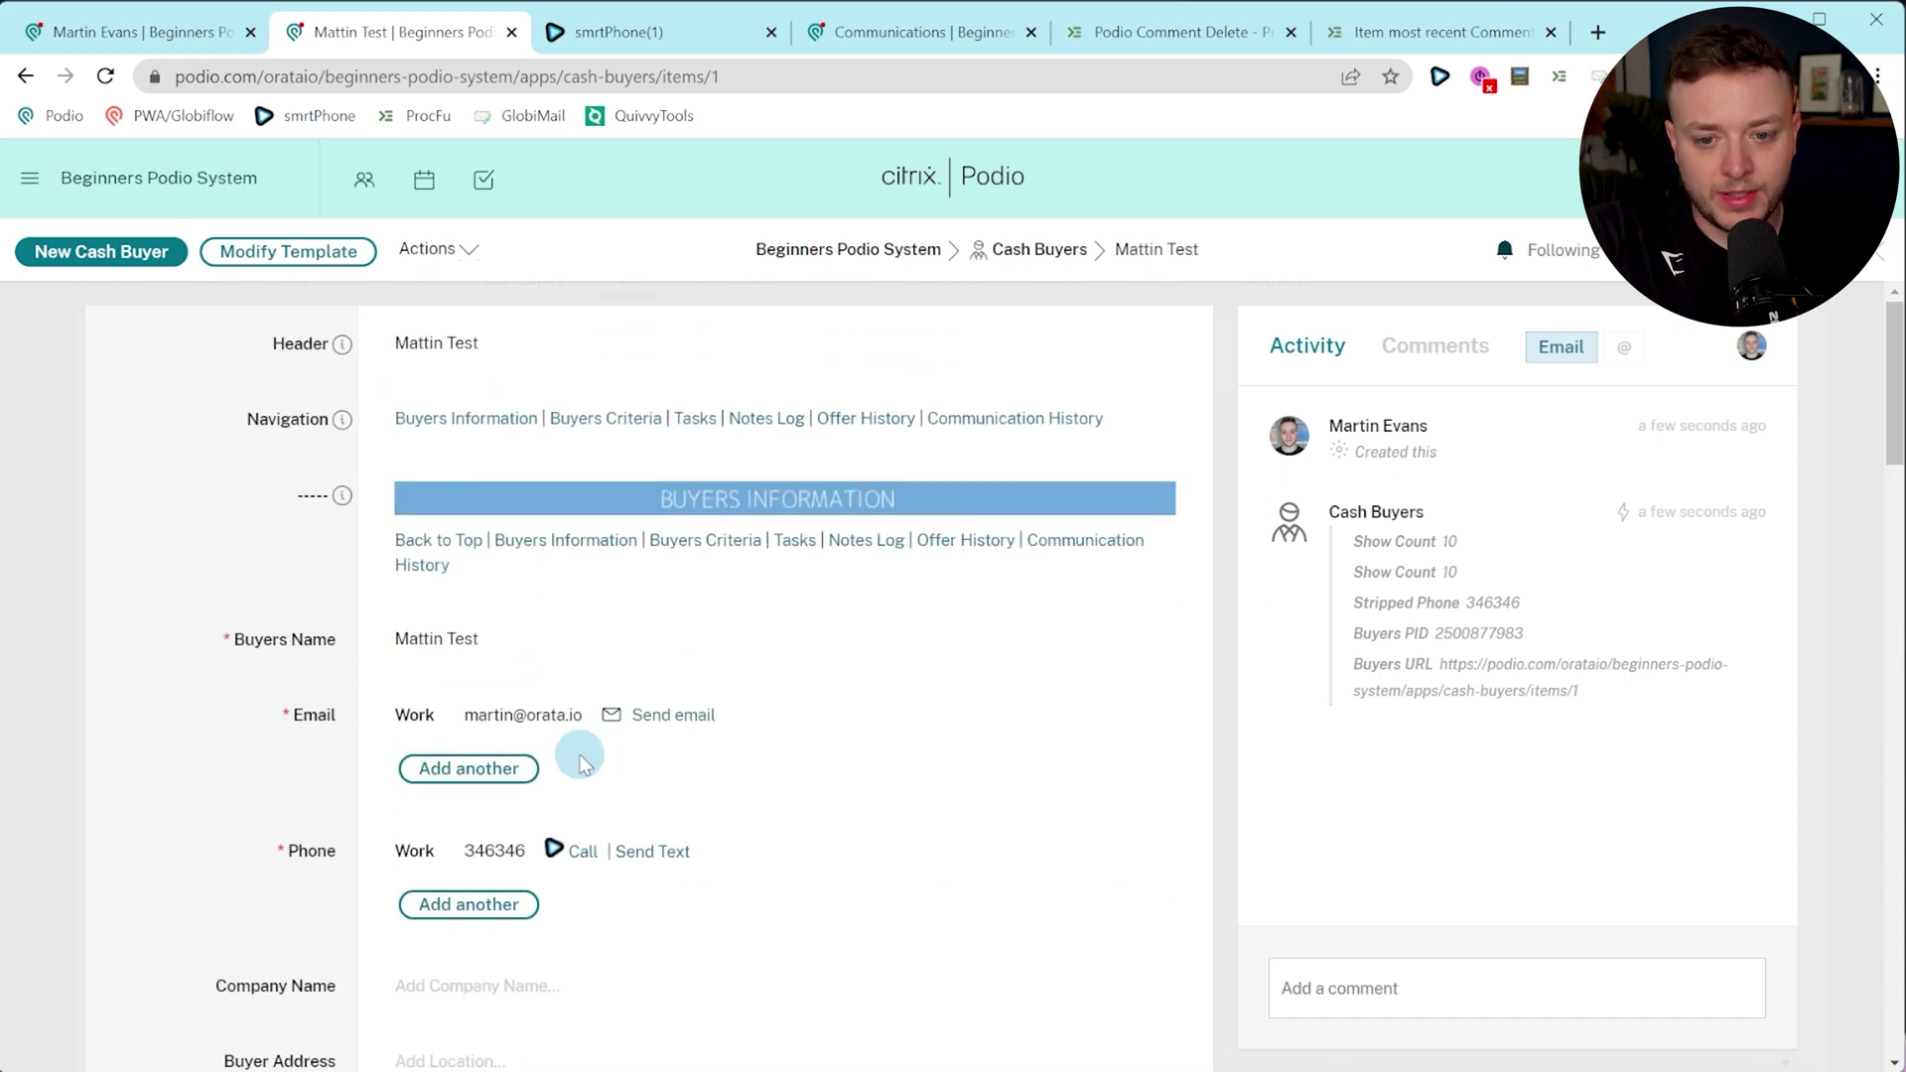
pyautogui.scroll(-8, 586, 754)
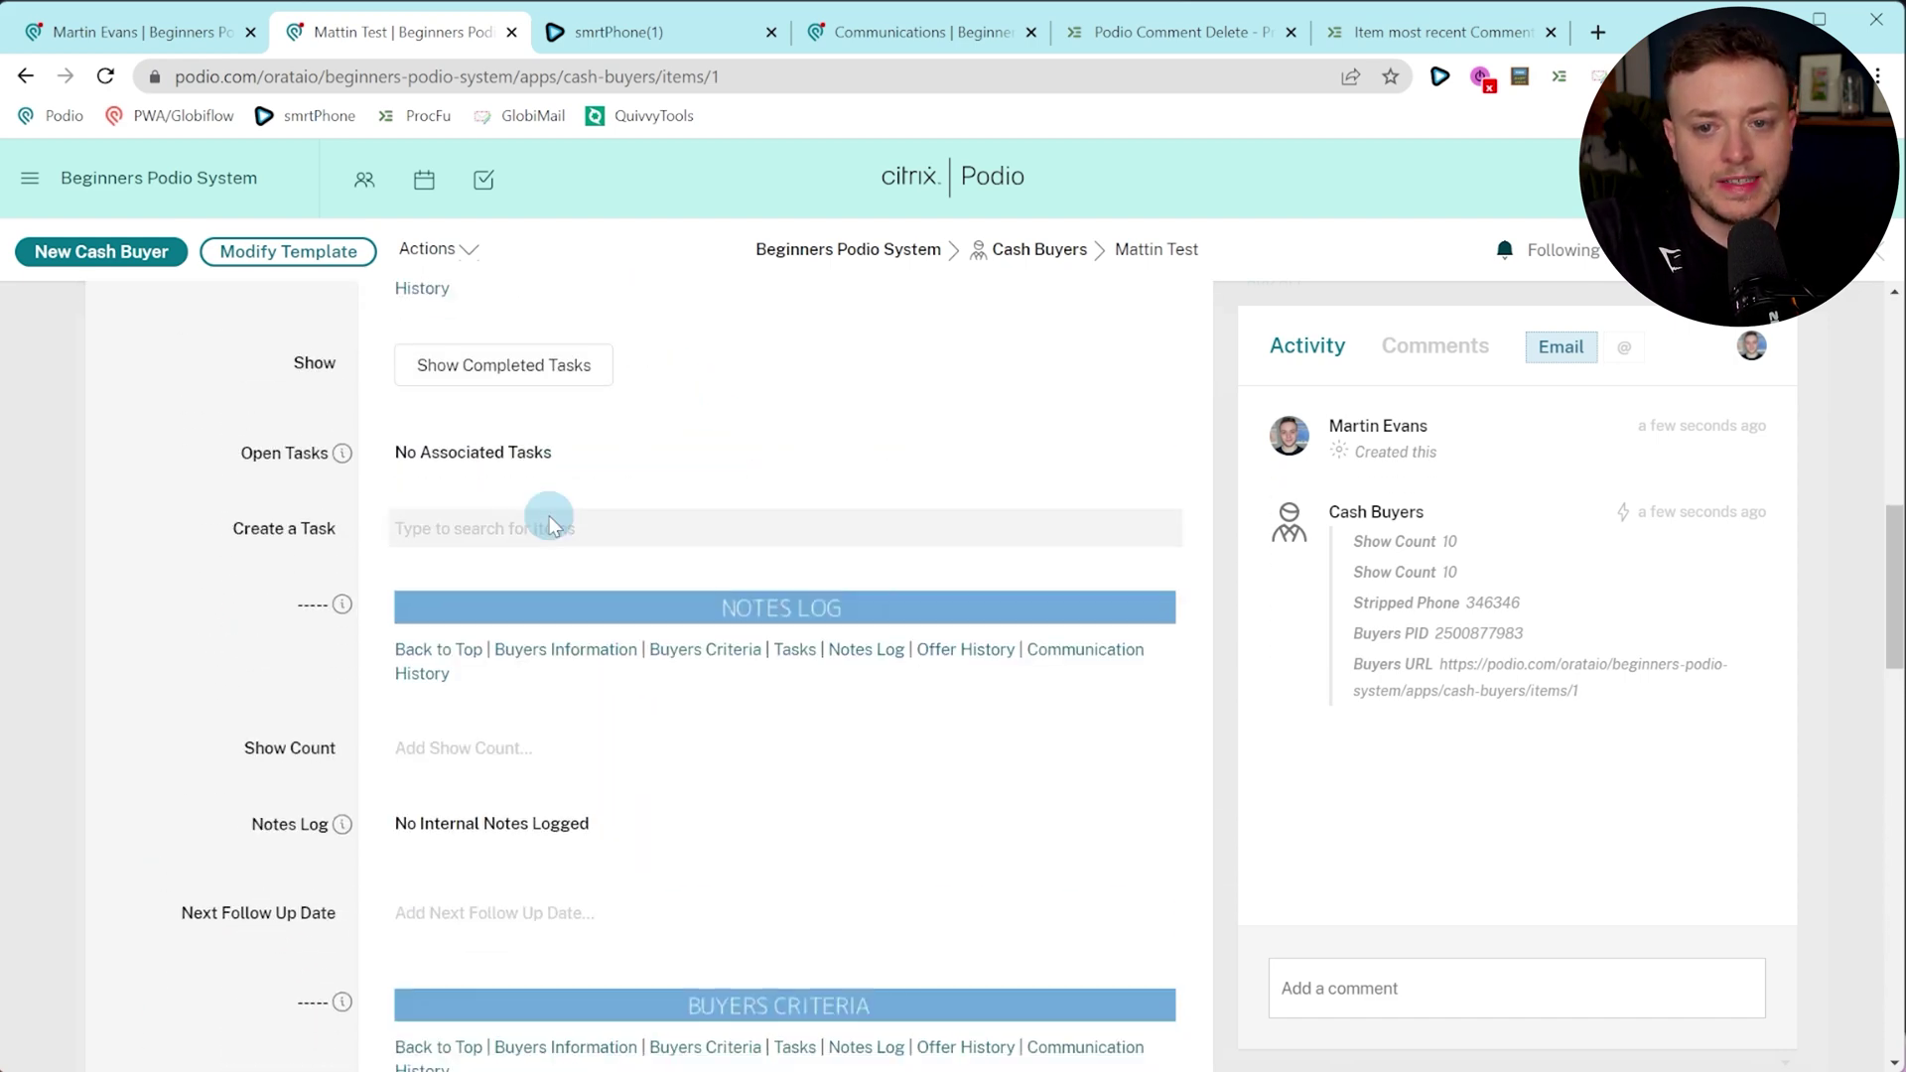
# Post the comment 'fu: 7 days' on the buyer item and return to the workspace.
pyautogui.click(1522, 988)
pyautogui.write('fu: 7 days')
pyautogui.press('Return')
pyautogui.scroll(1, 842, 774)
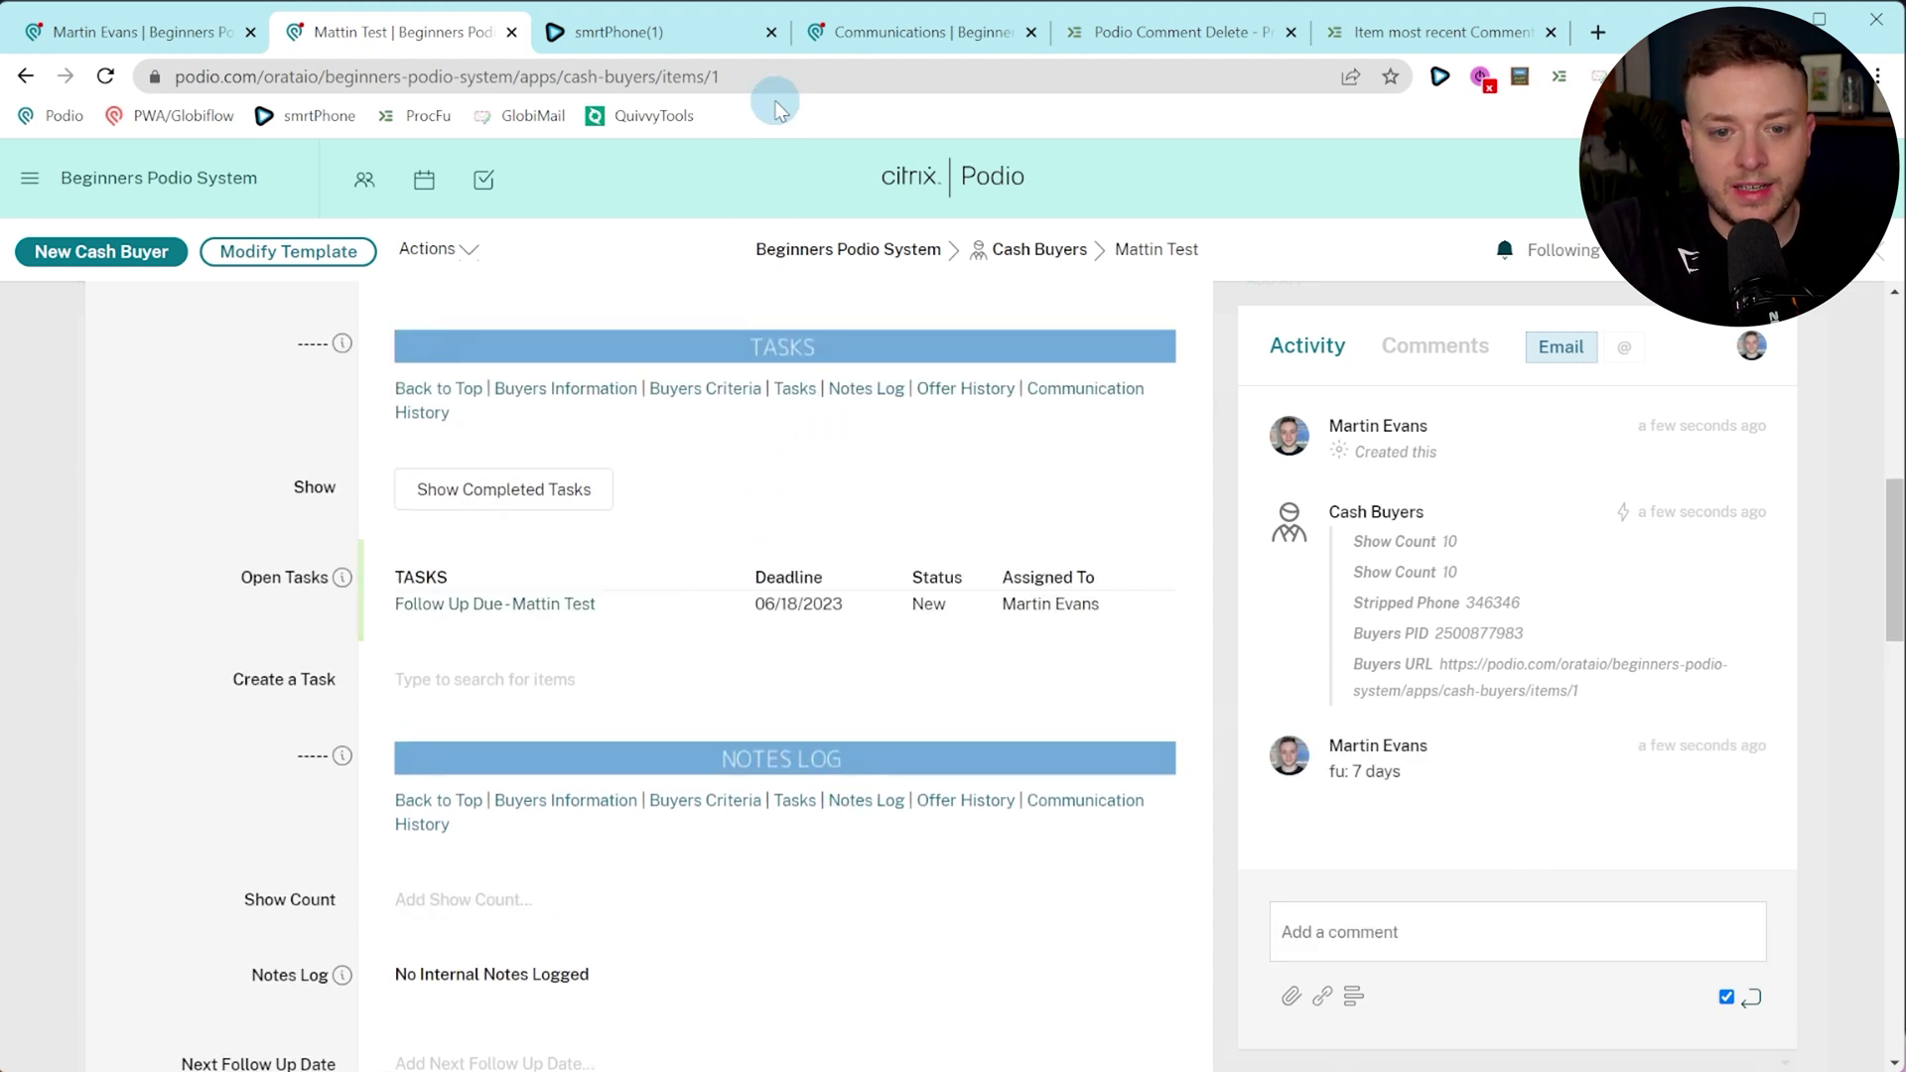
pyautogui.click(807, 266)
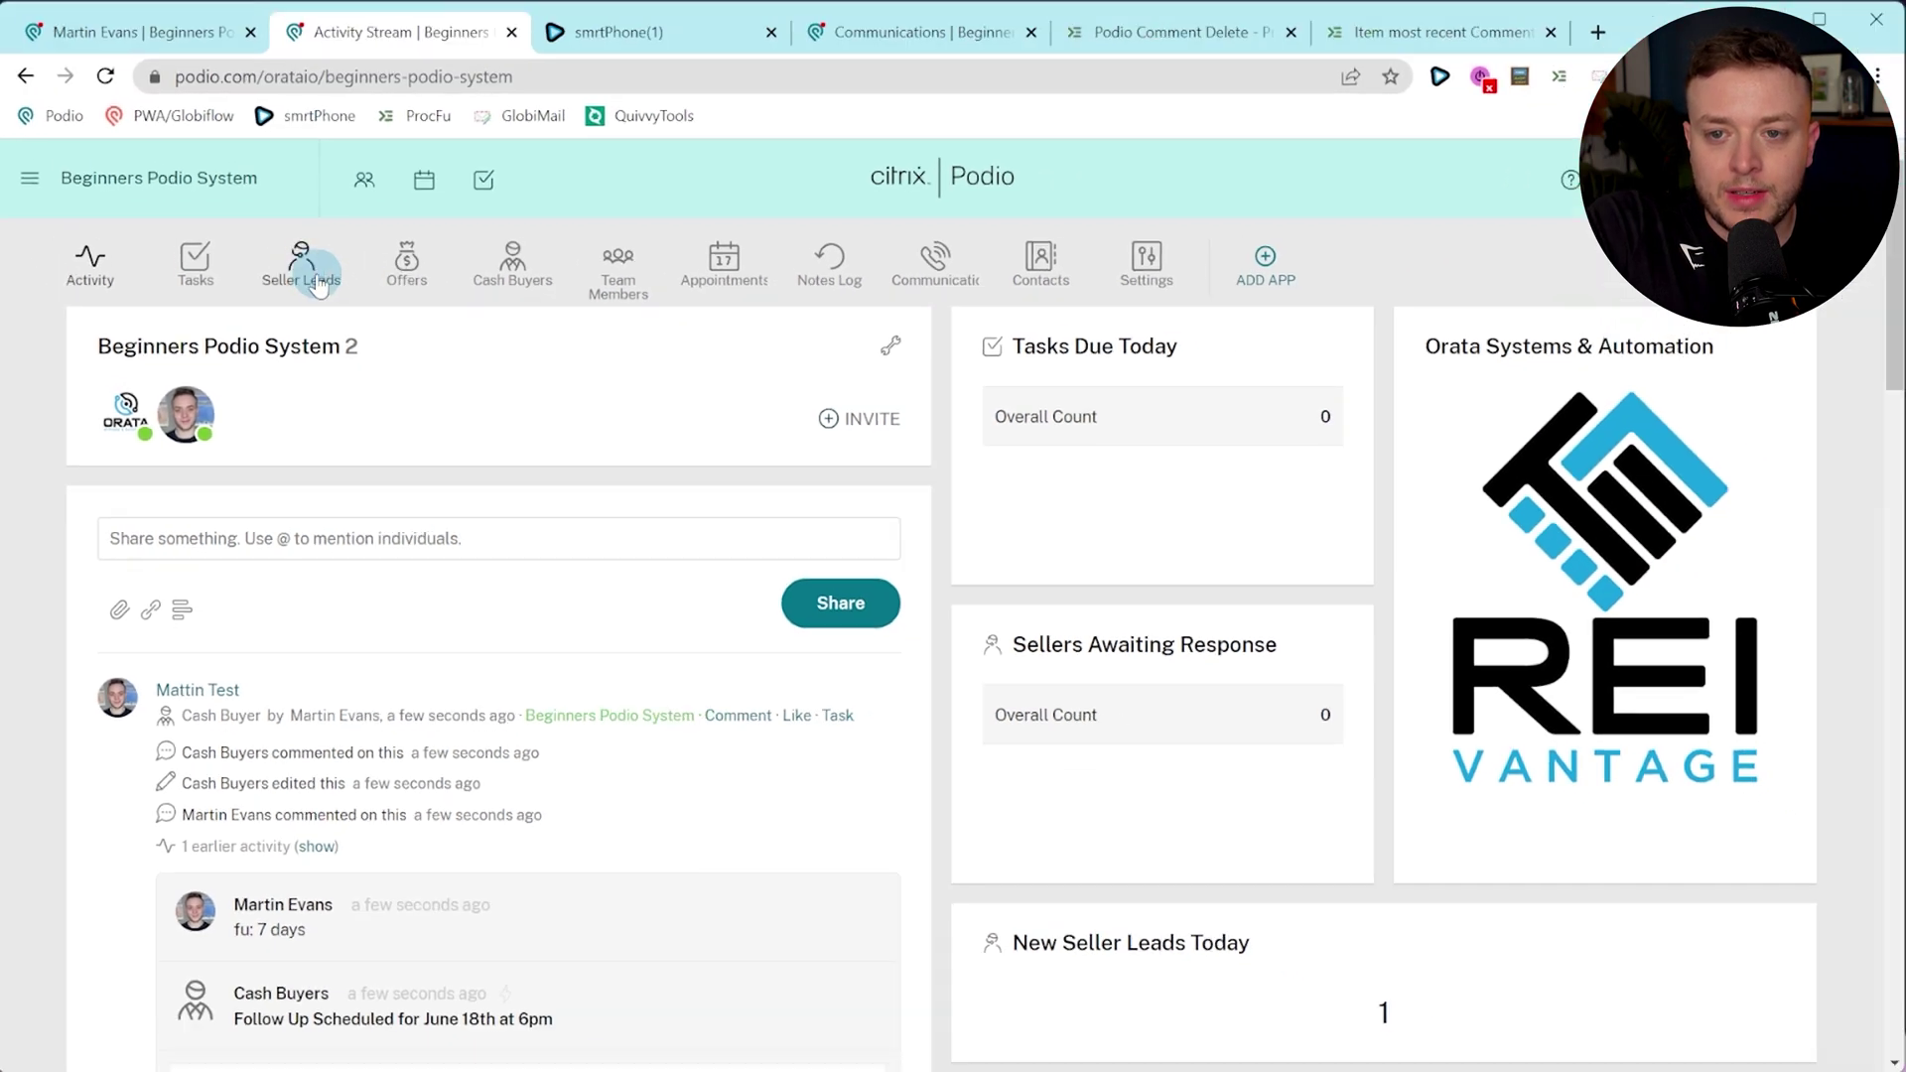
# Open the Seller Leads app from the Beginners Podio System workspace.
pyautogui.click(329, 164)
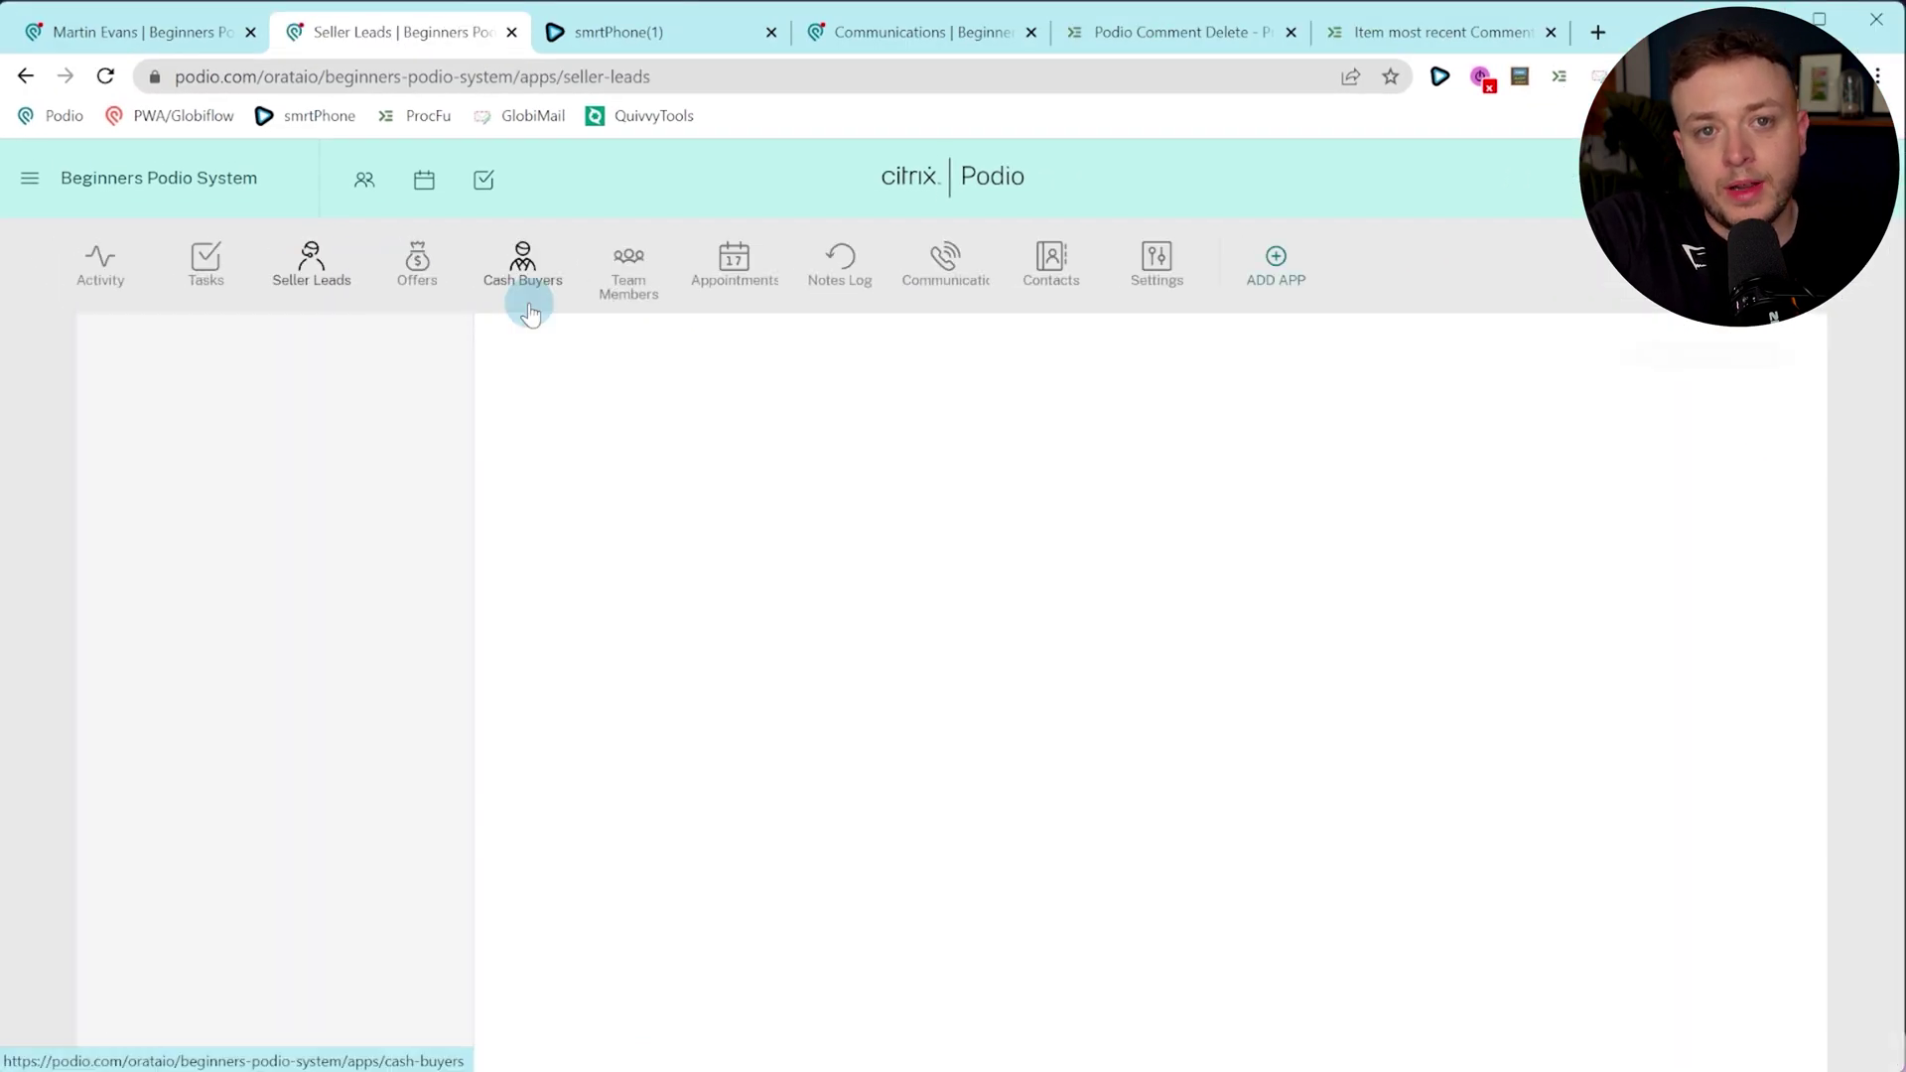
pyautogui.click(750, 447)
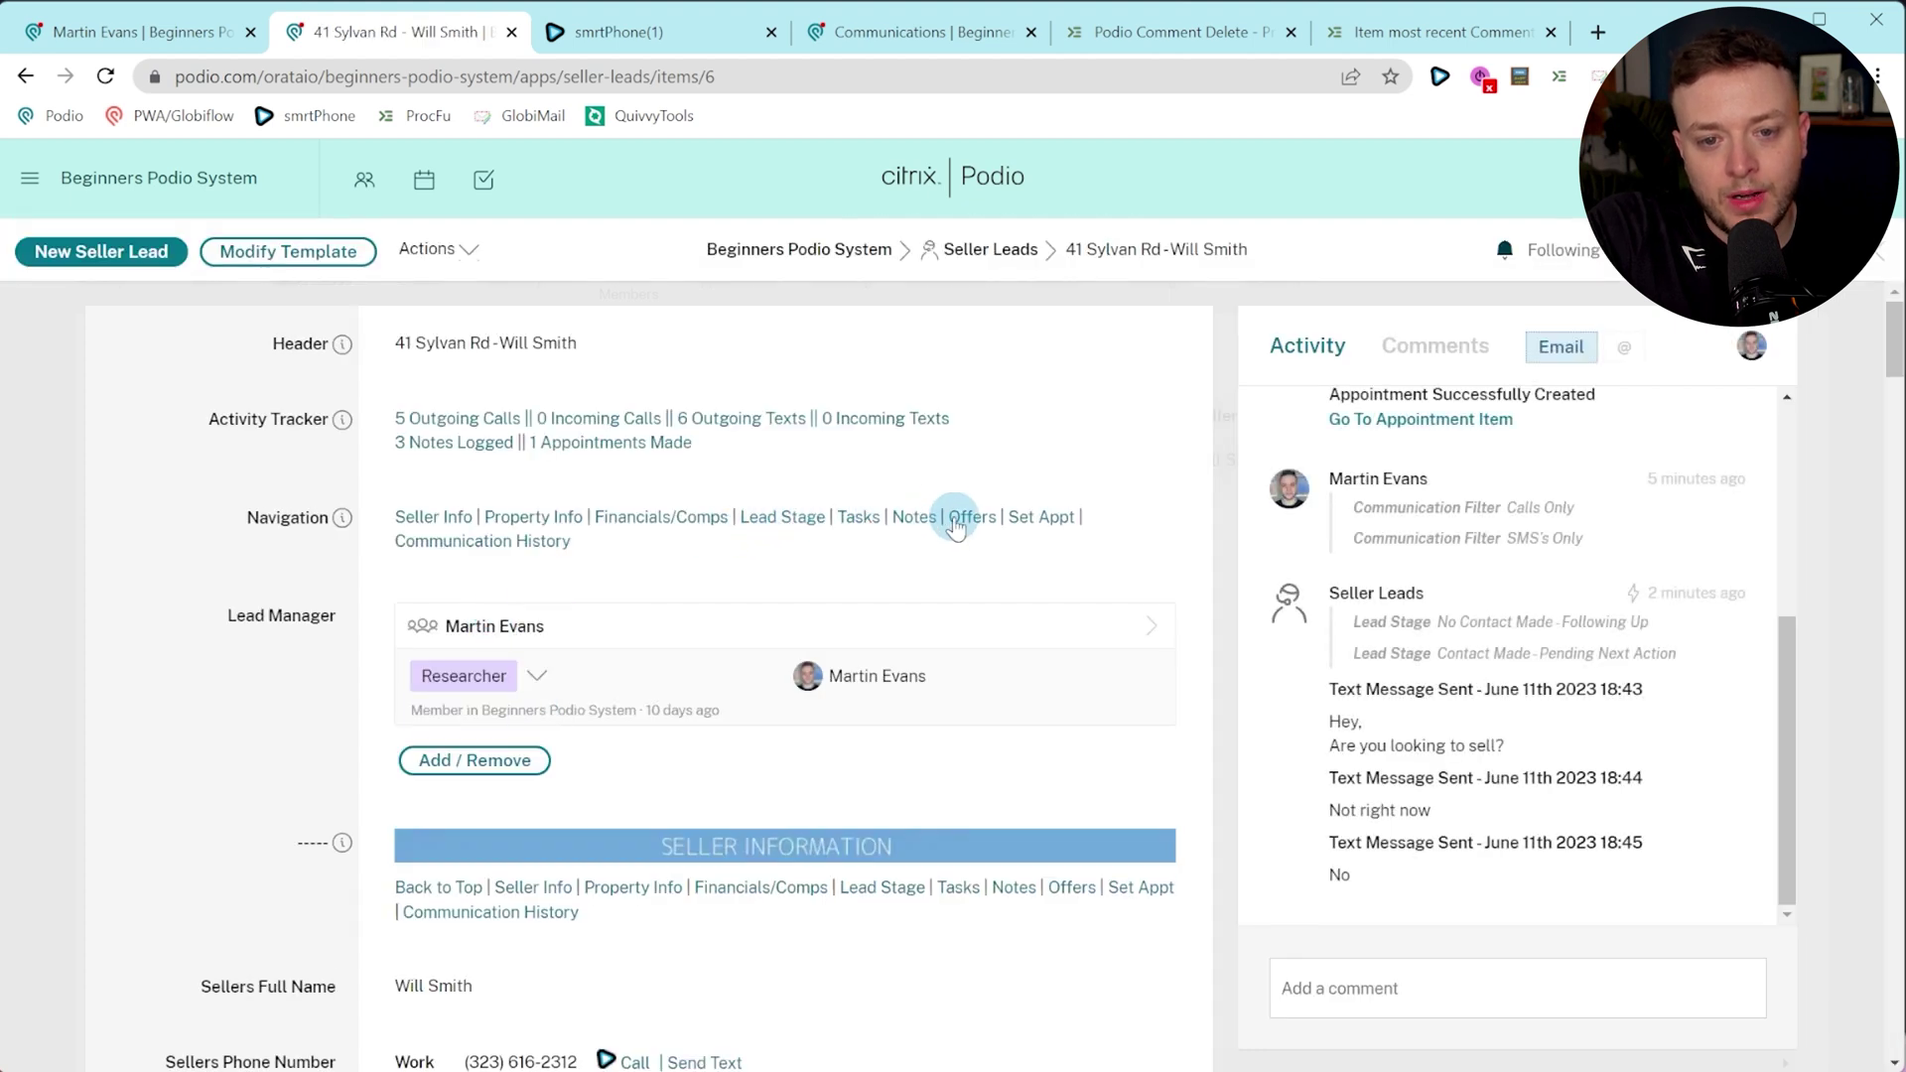
pyautogui.click(953, 520)
pyautogui.click(484, 539)
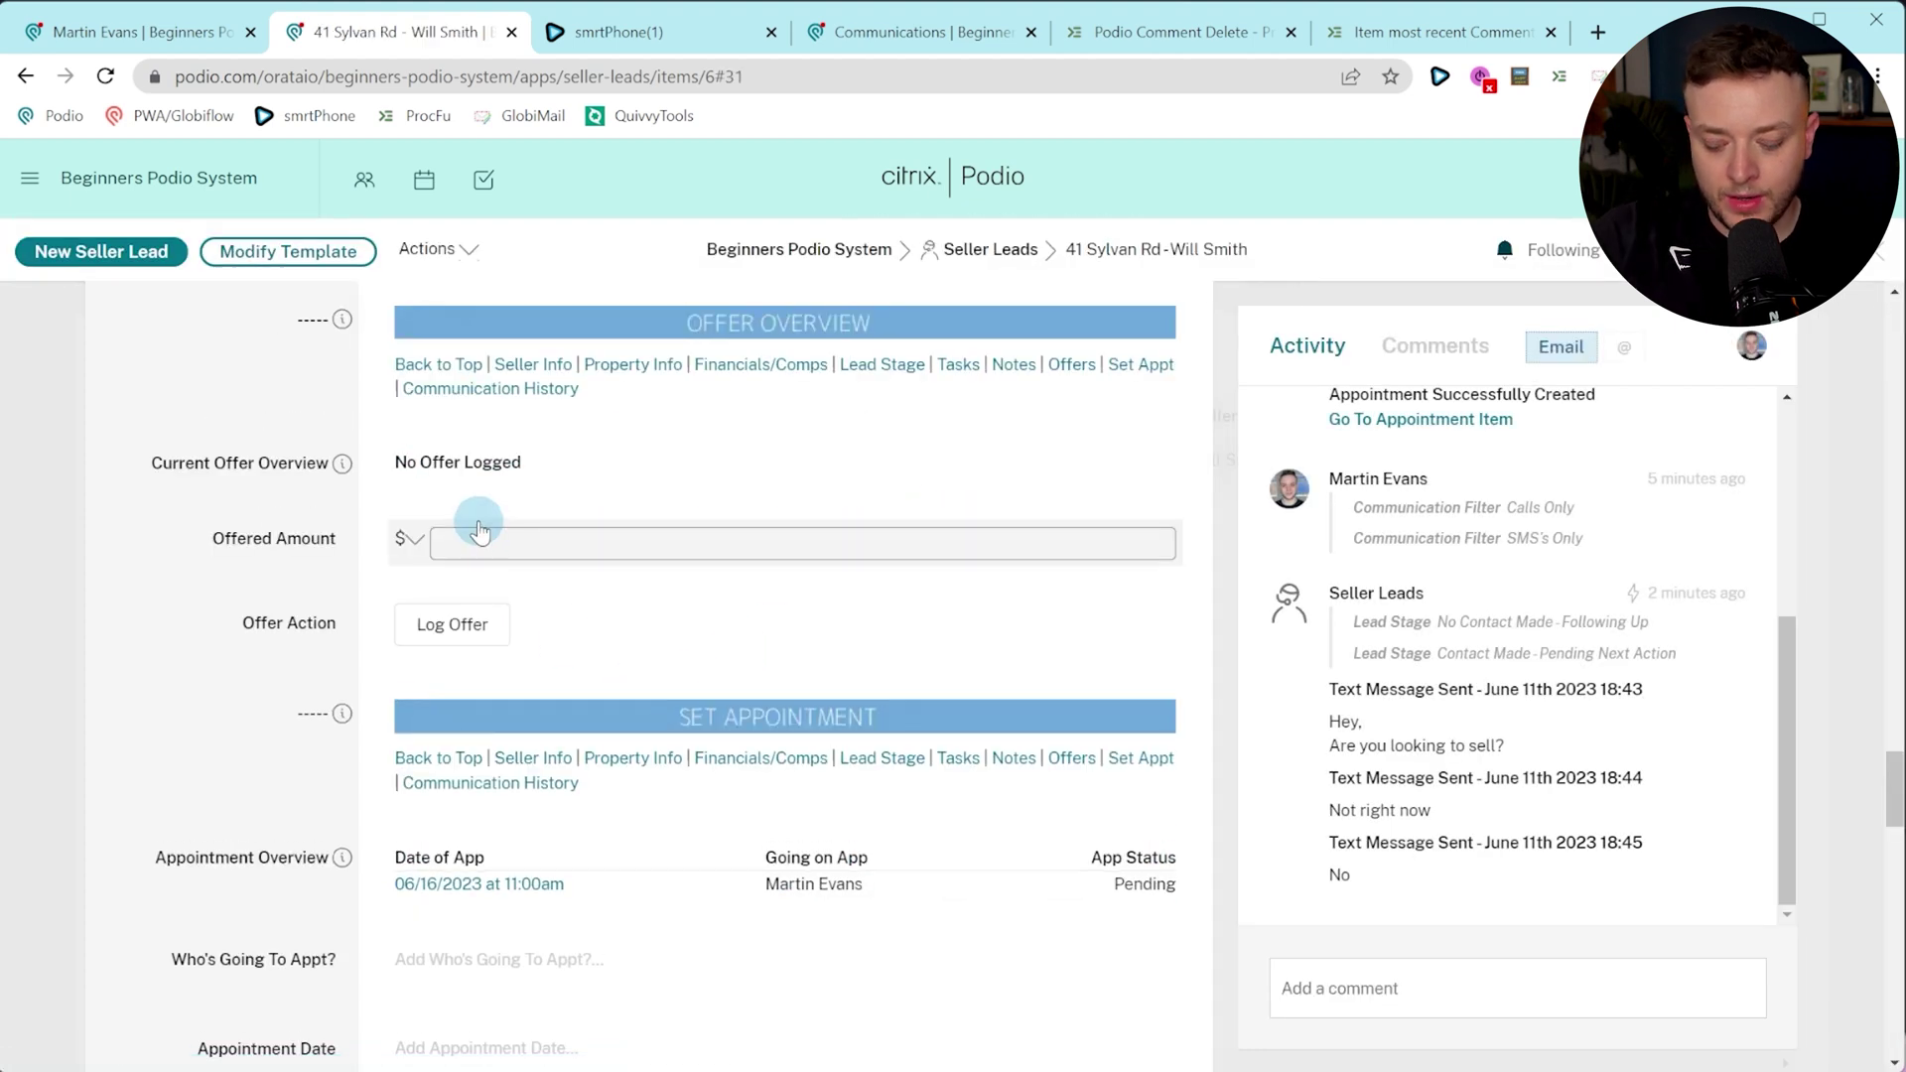
pyautogui.click(182, 502)
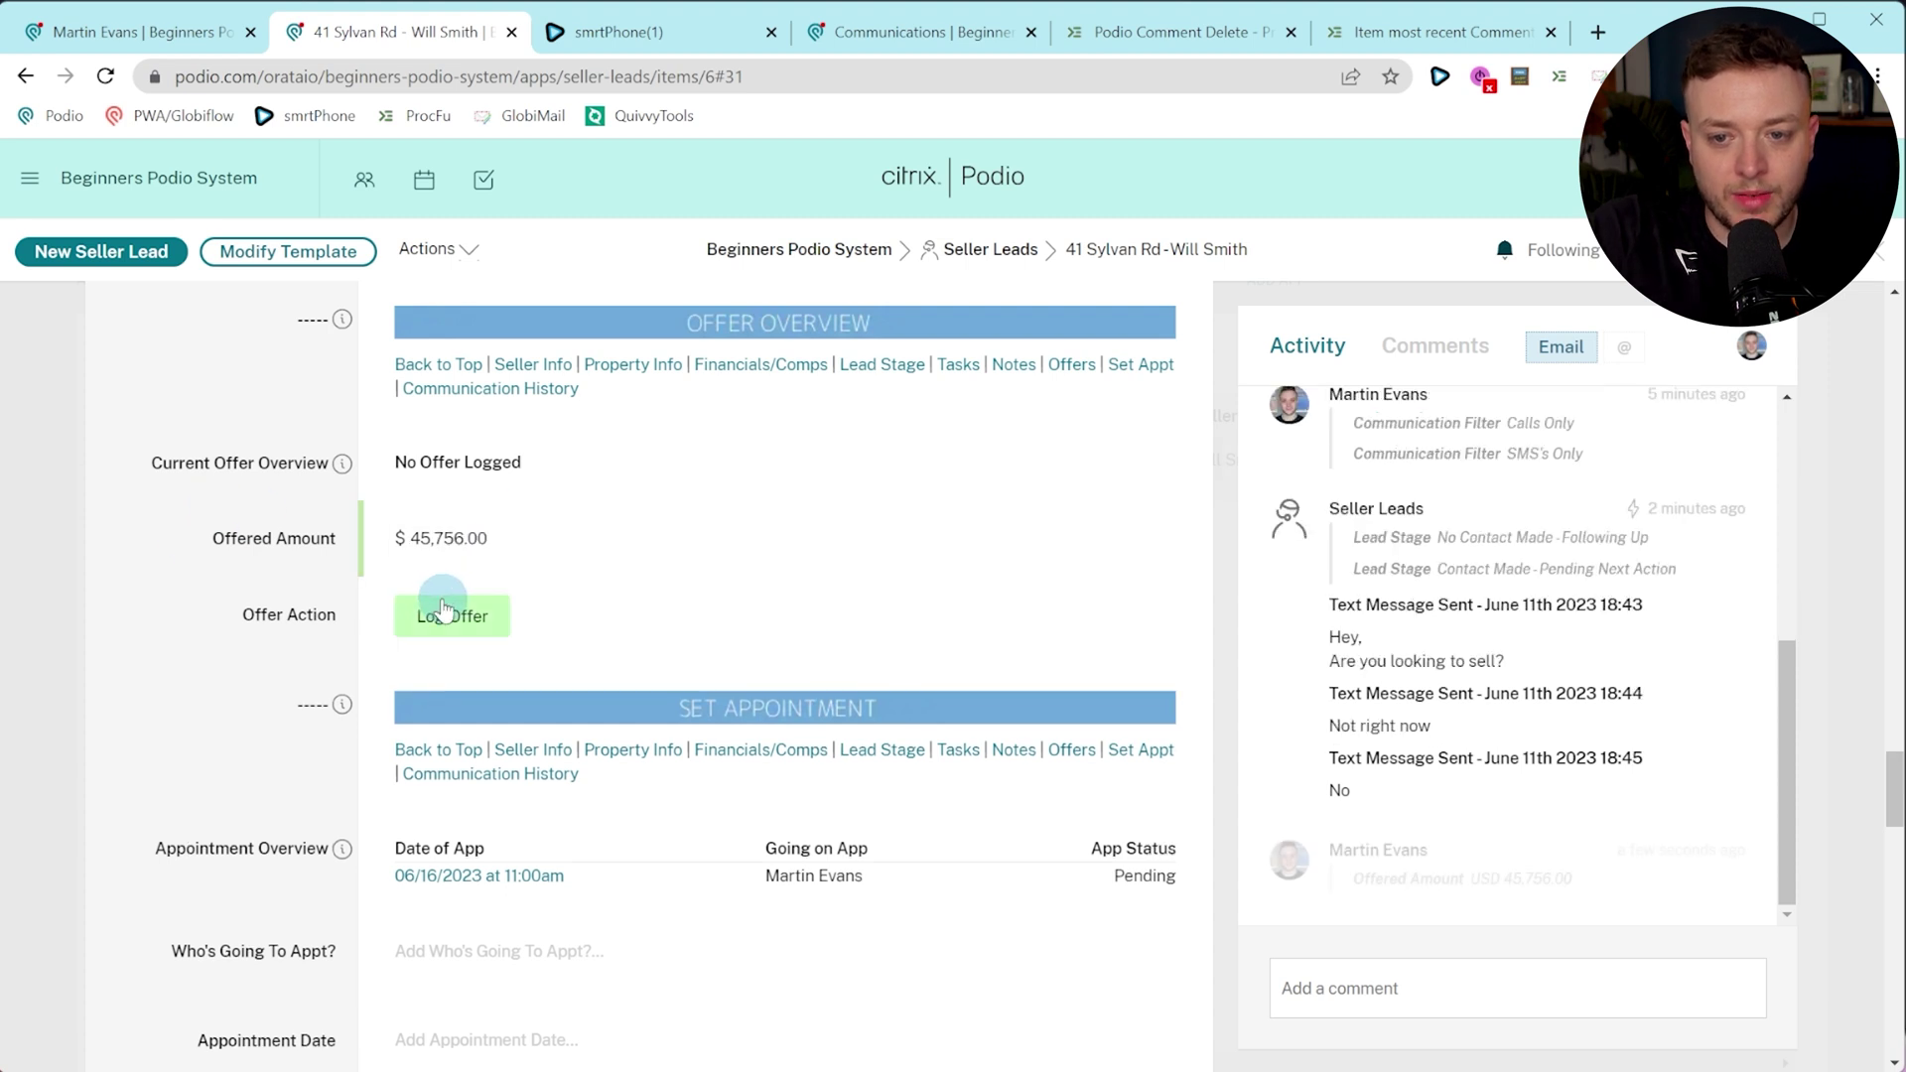
pyautogui.rightClick(467, 612)
pyautogui.click(229, 532)
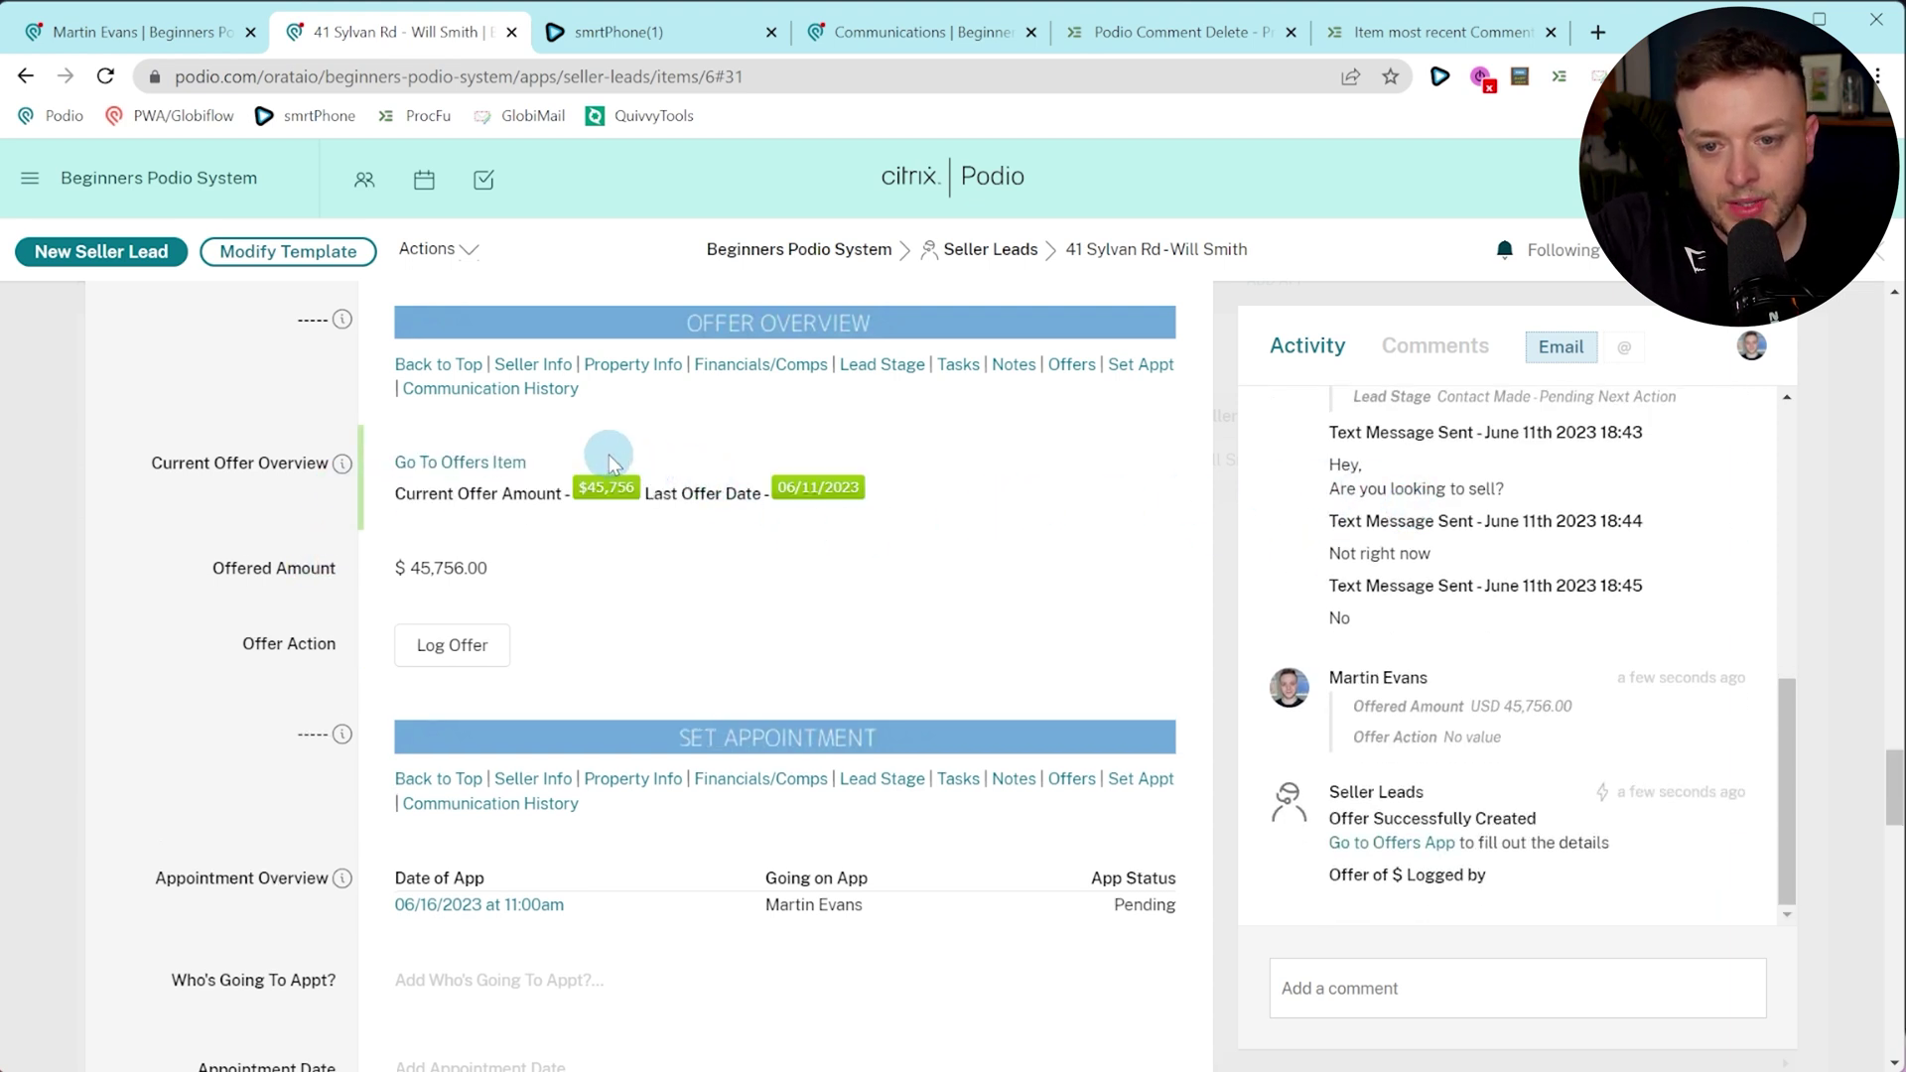
pyautogui.click(504, 464)
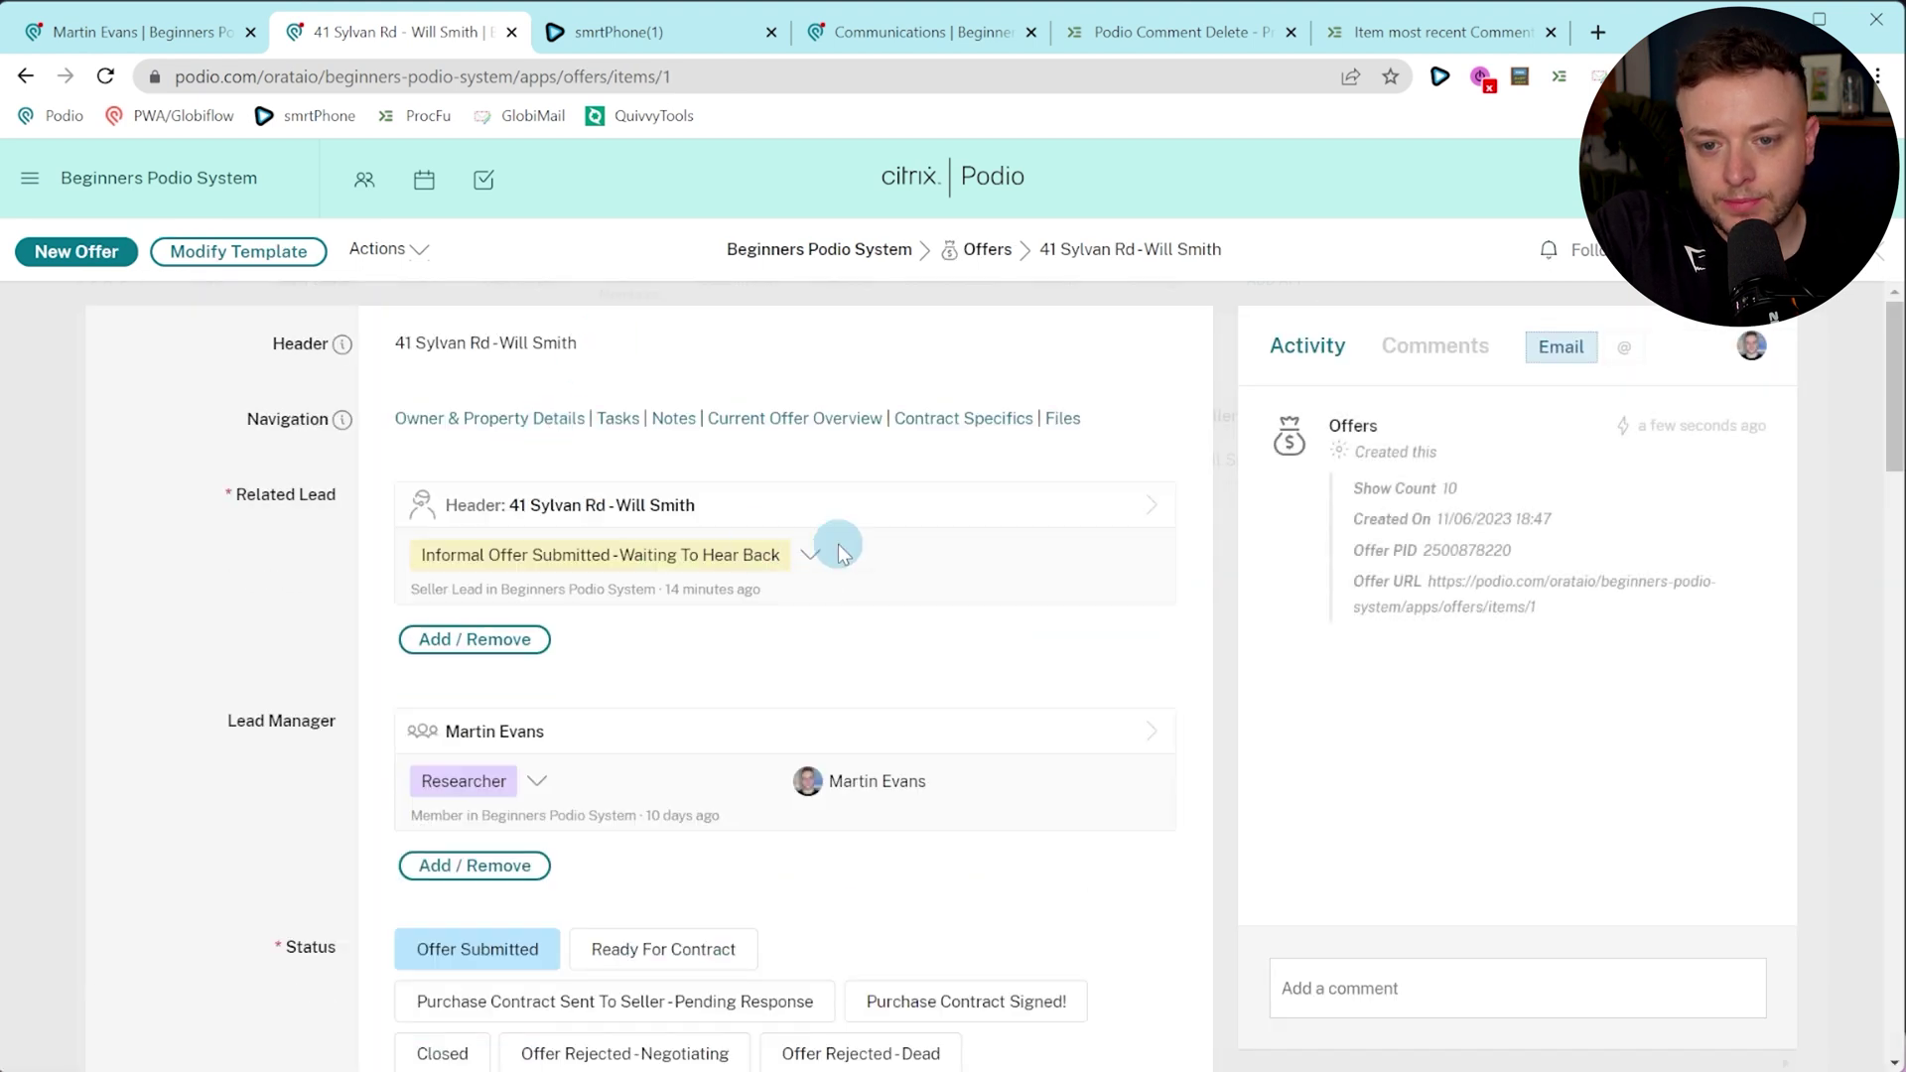
pyautogui.scroll(-3, 993, 536)
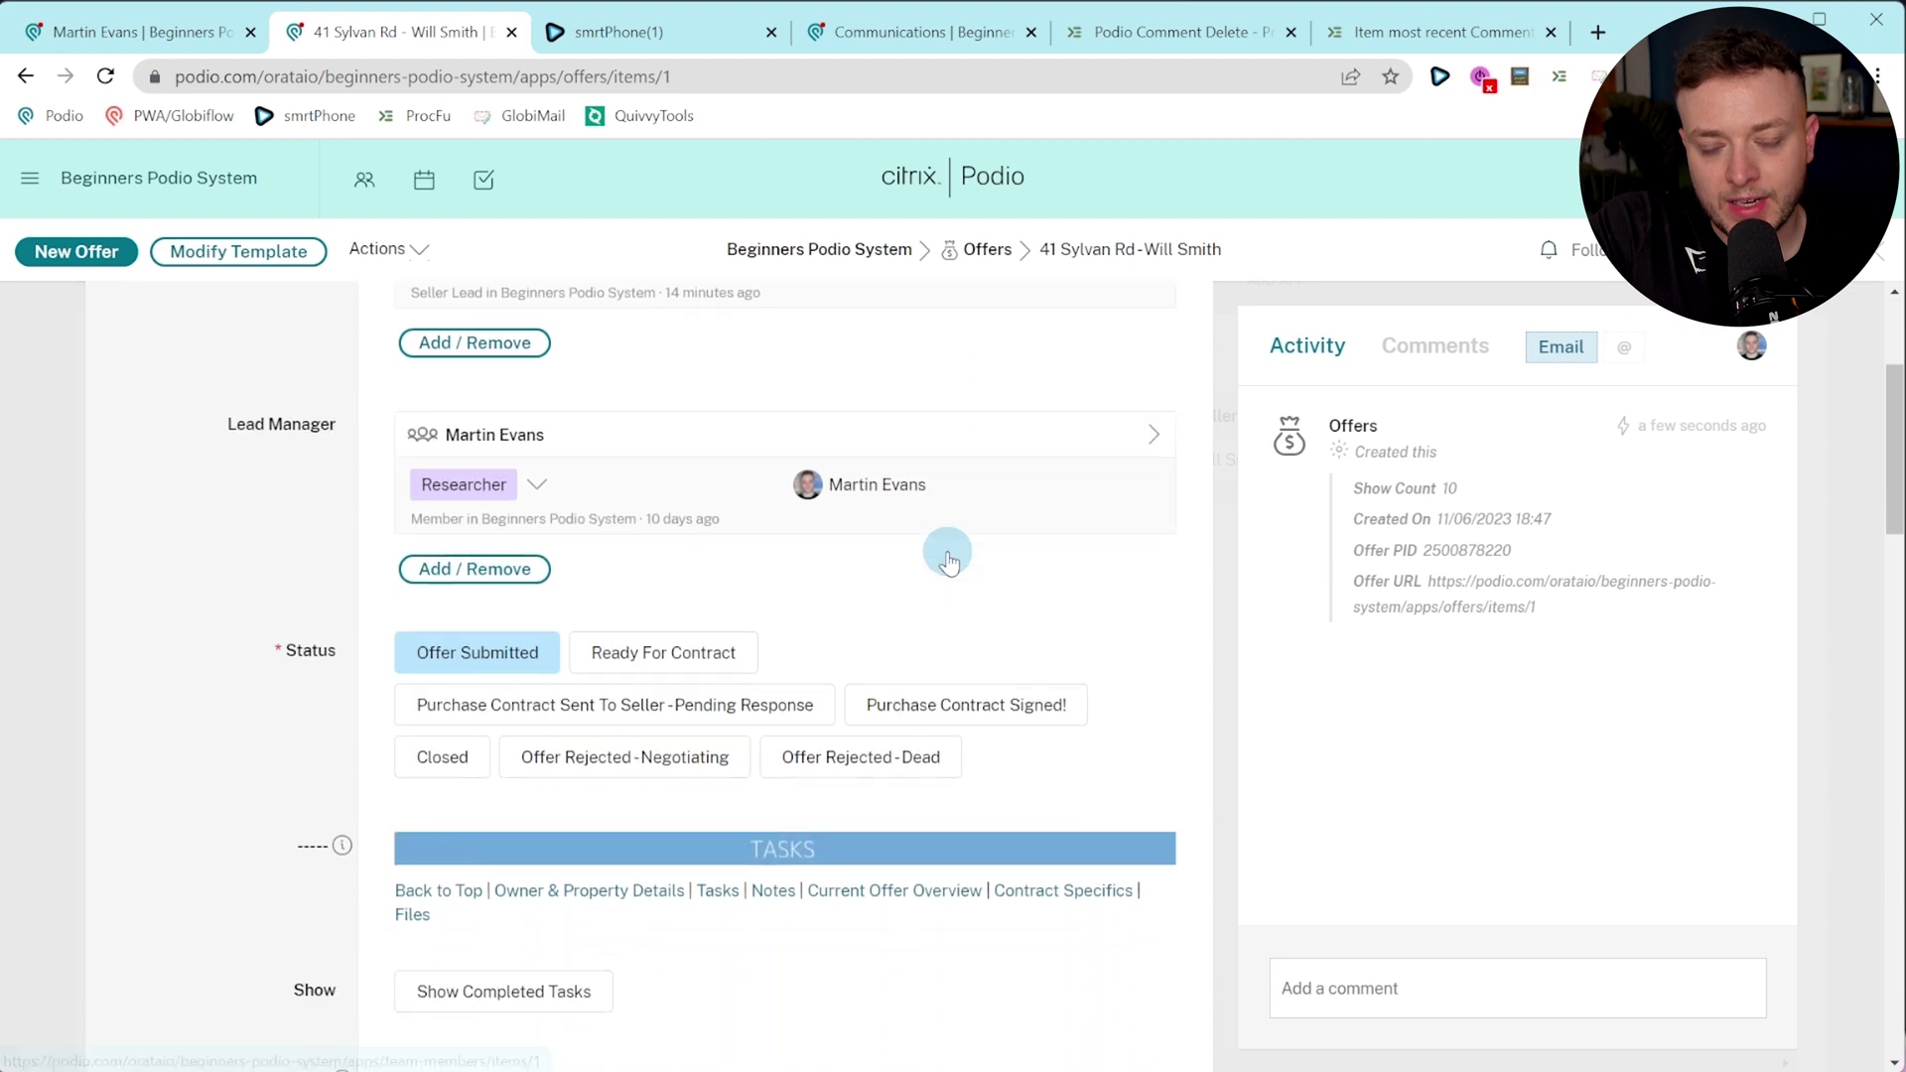
pyautogui.scroll(-6, 672, 549)
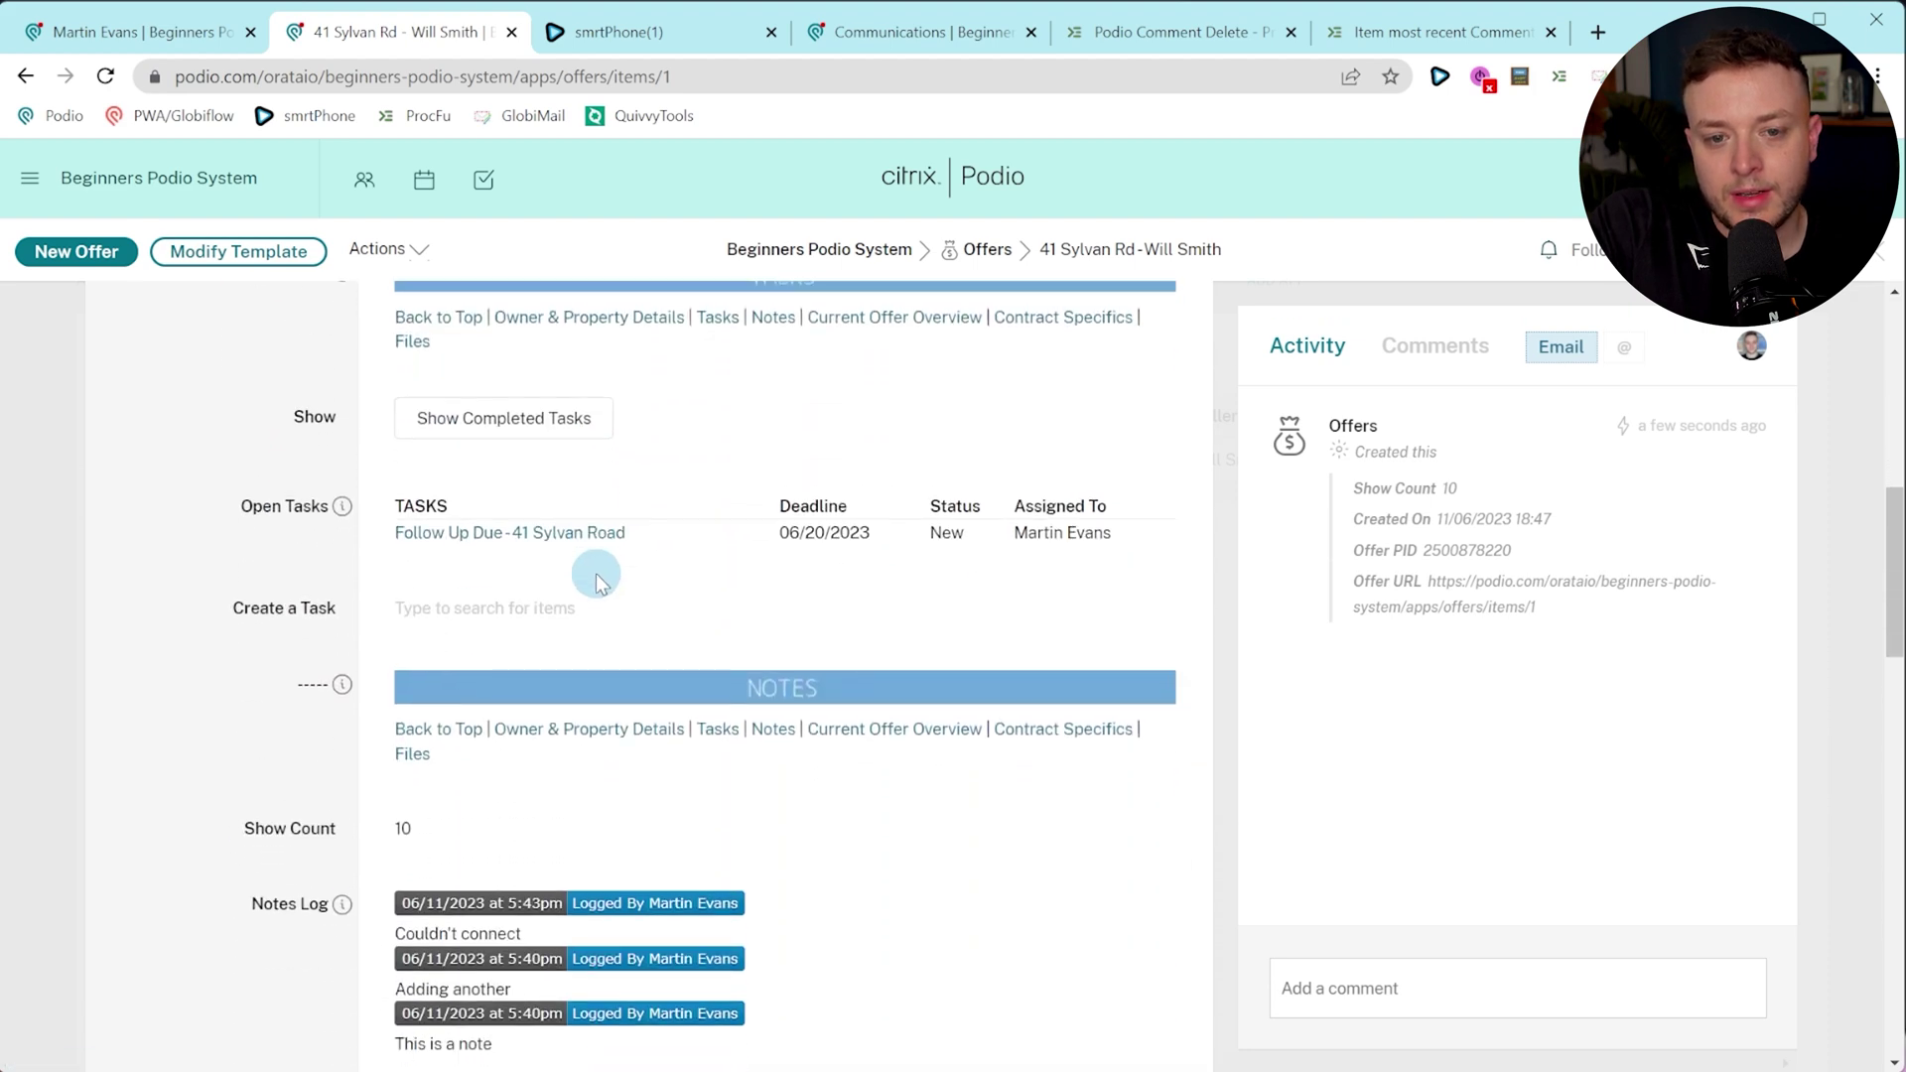
pyautogui.scroll(1, 598, 574)
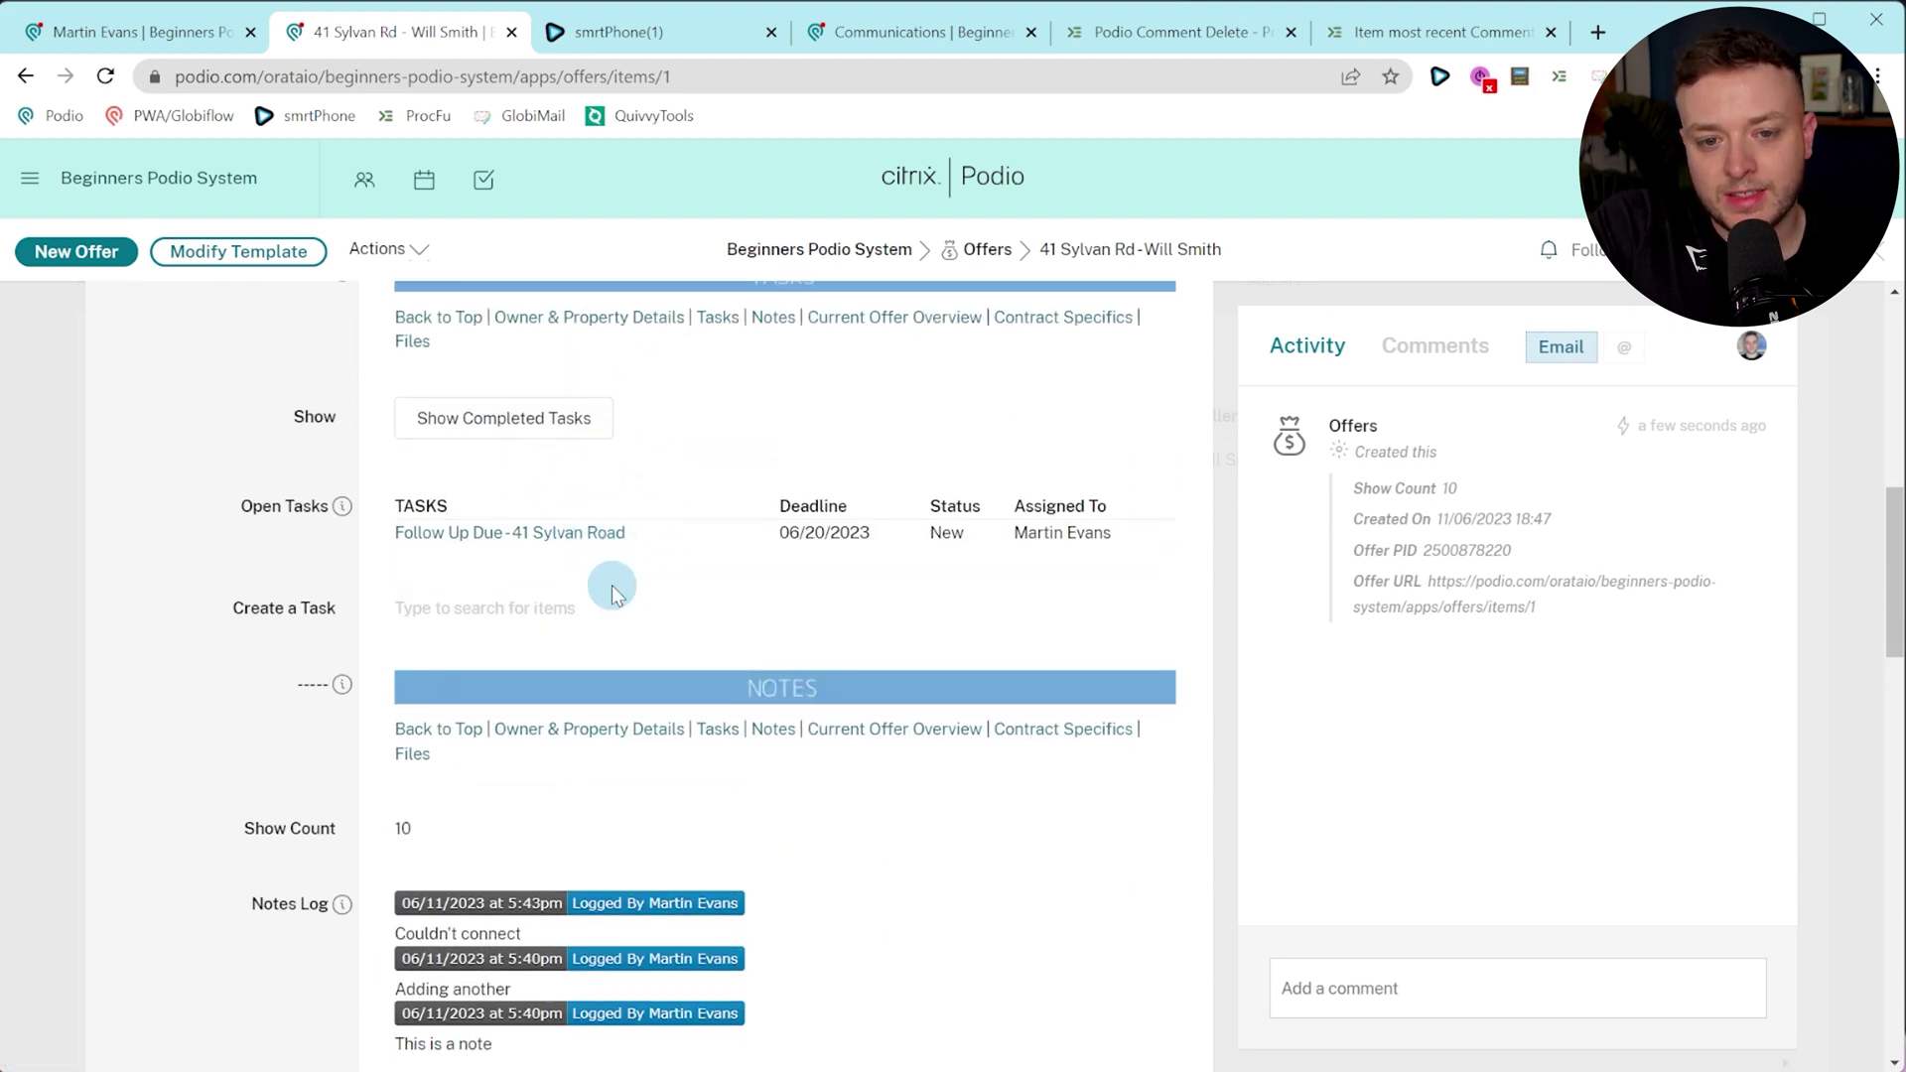
pyautogui.scroll(-2, 742, 531)
pyautogui.scroll(-3, 742, 533)
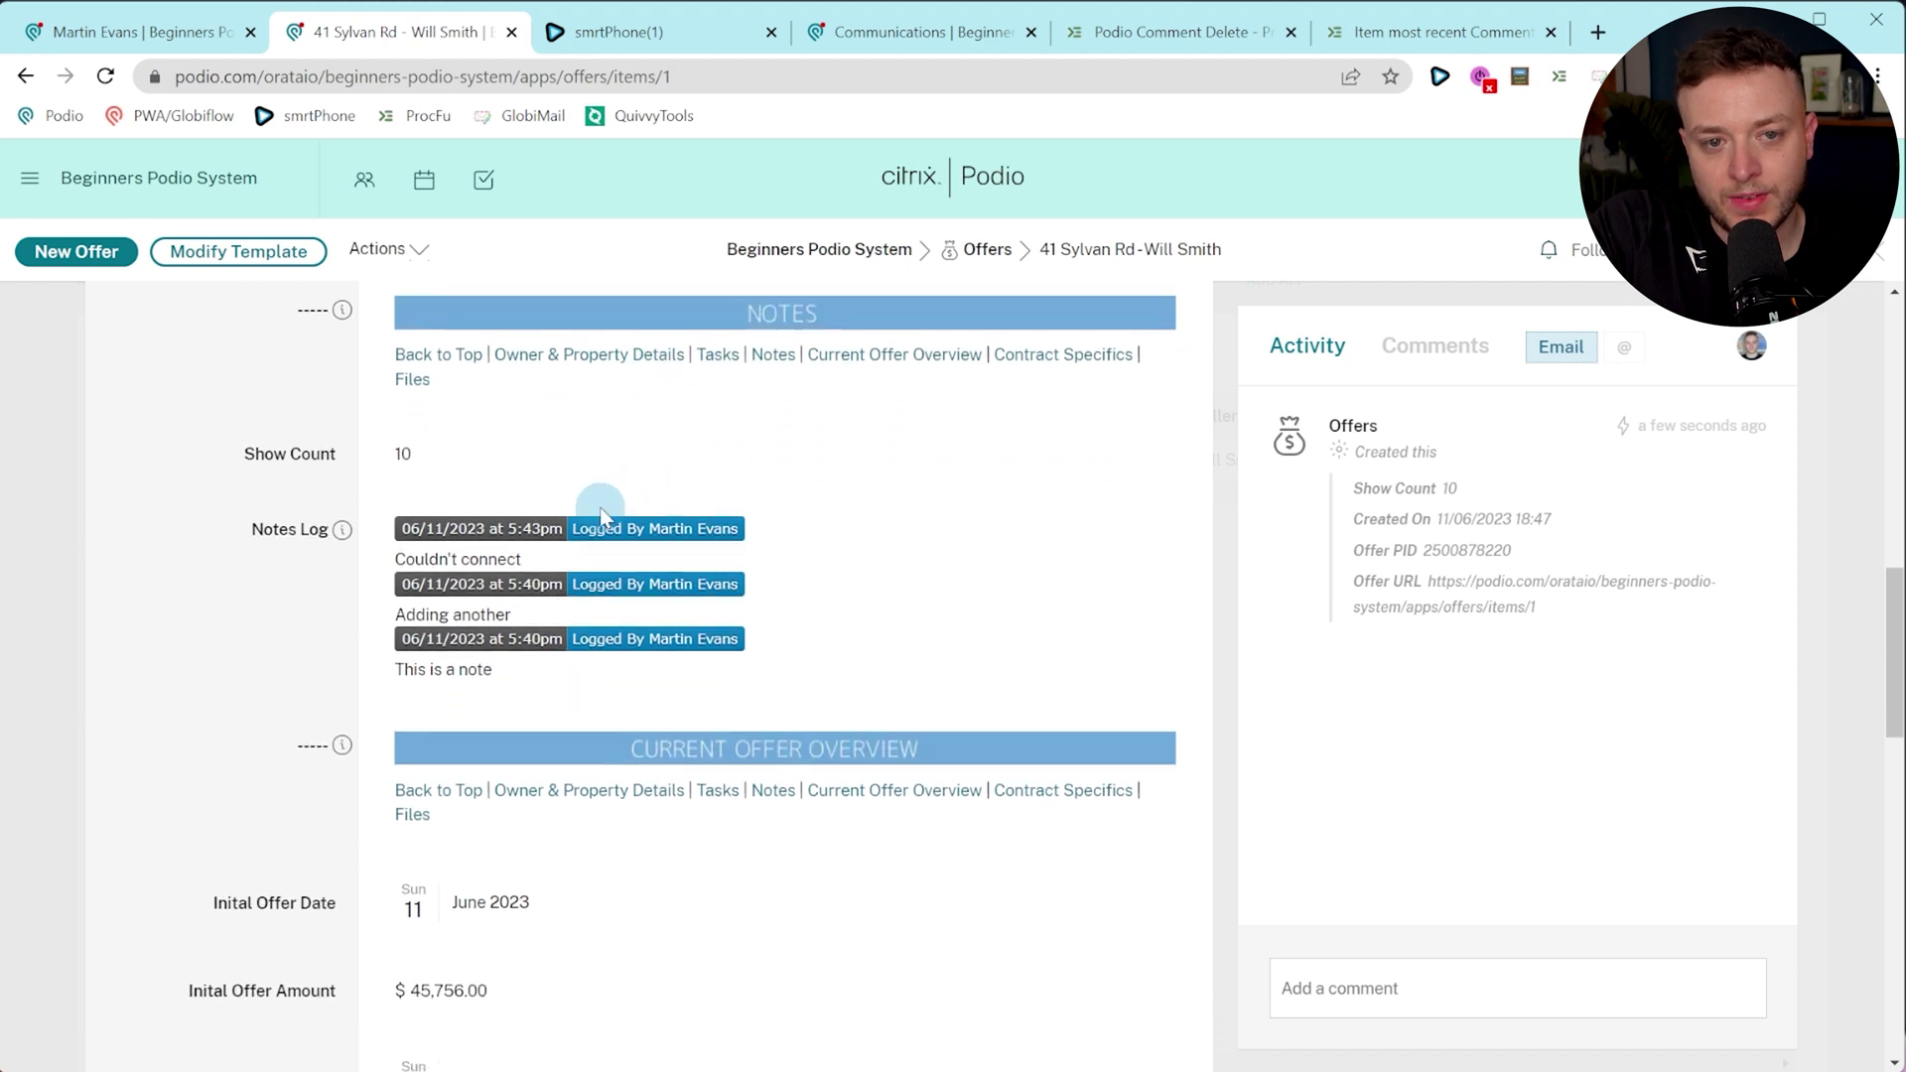
pyautogui.scroll(-2, 609, 503)
pyautogui.scroll(-2, 609, 503)
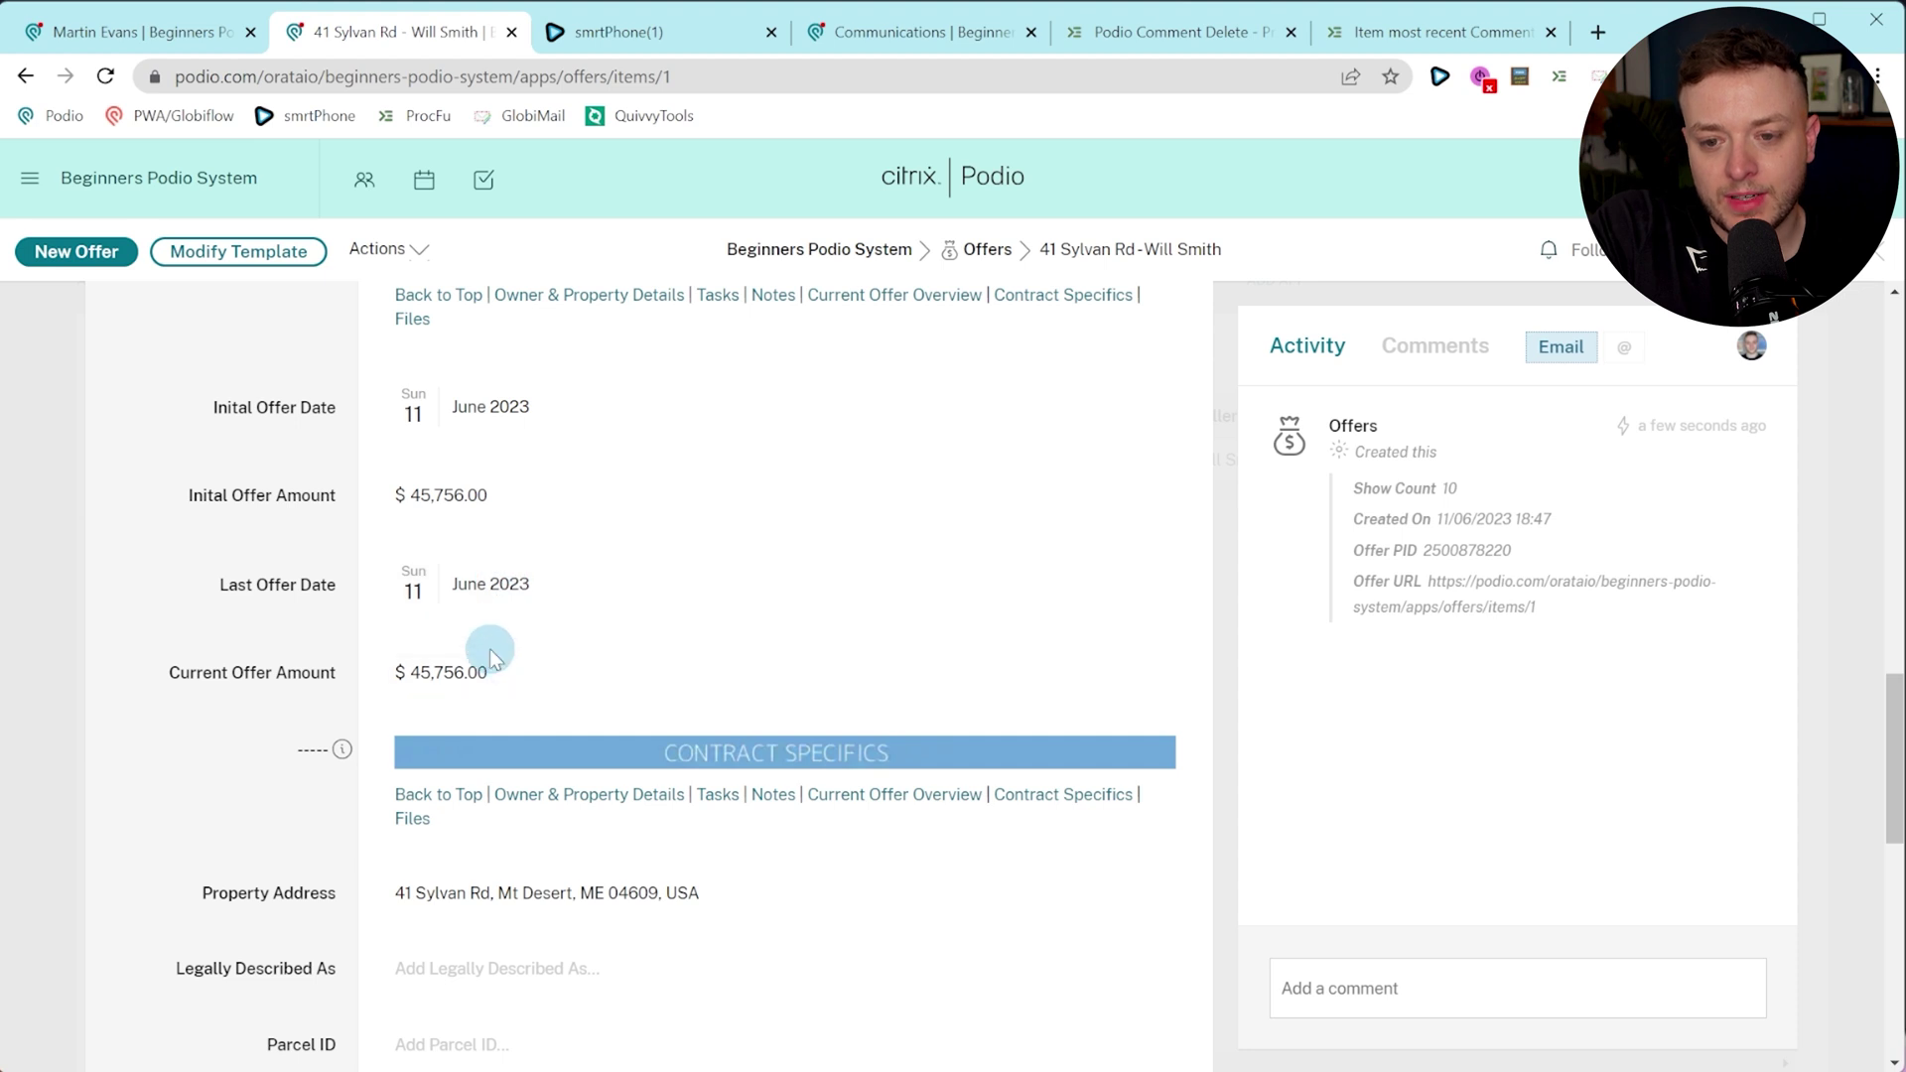
pyautogui.scroll(-1, 490, 648)
pyautogui.scroll(-1, 491, 652)
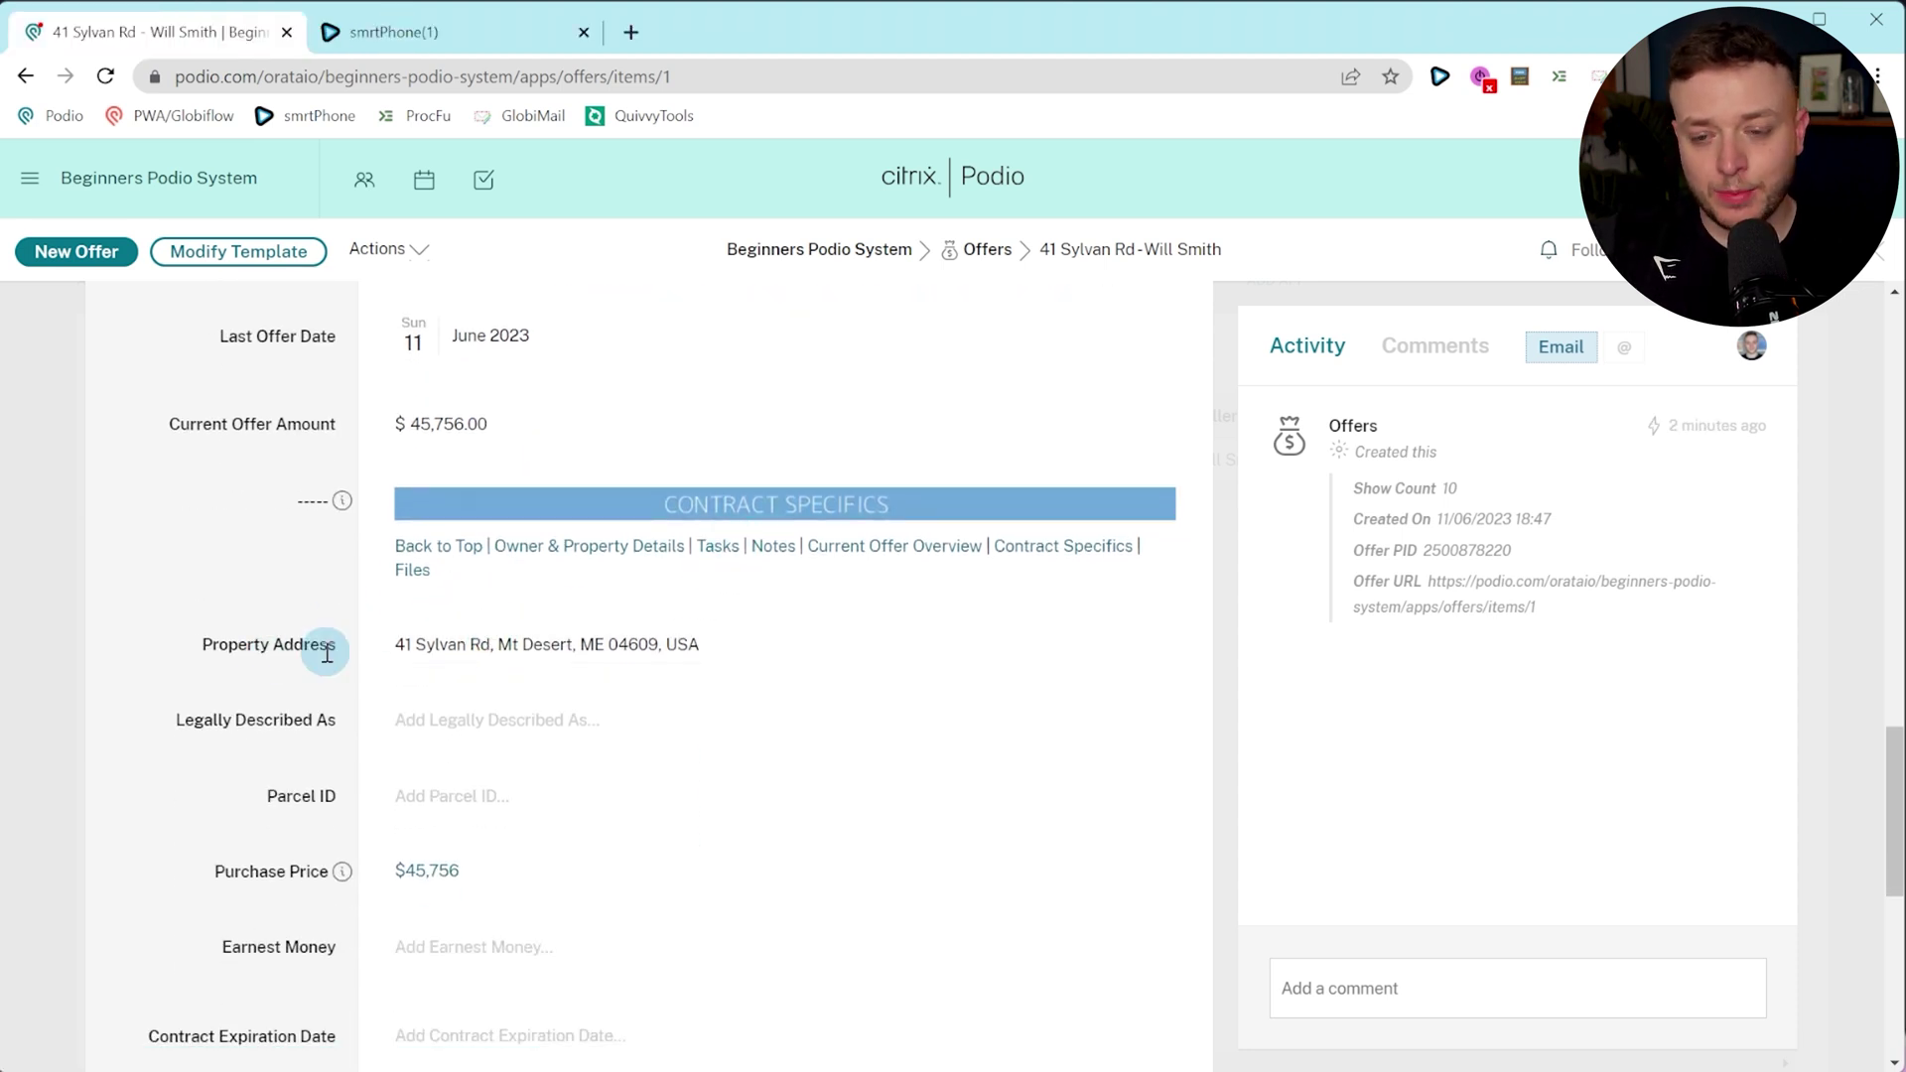
pyautogui.scroll(-2, 331, 636)
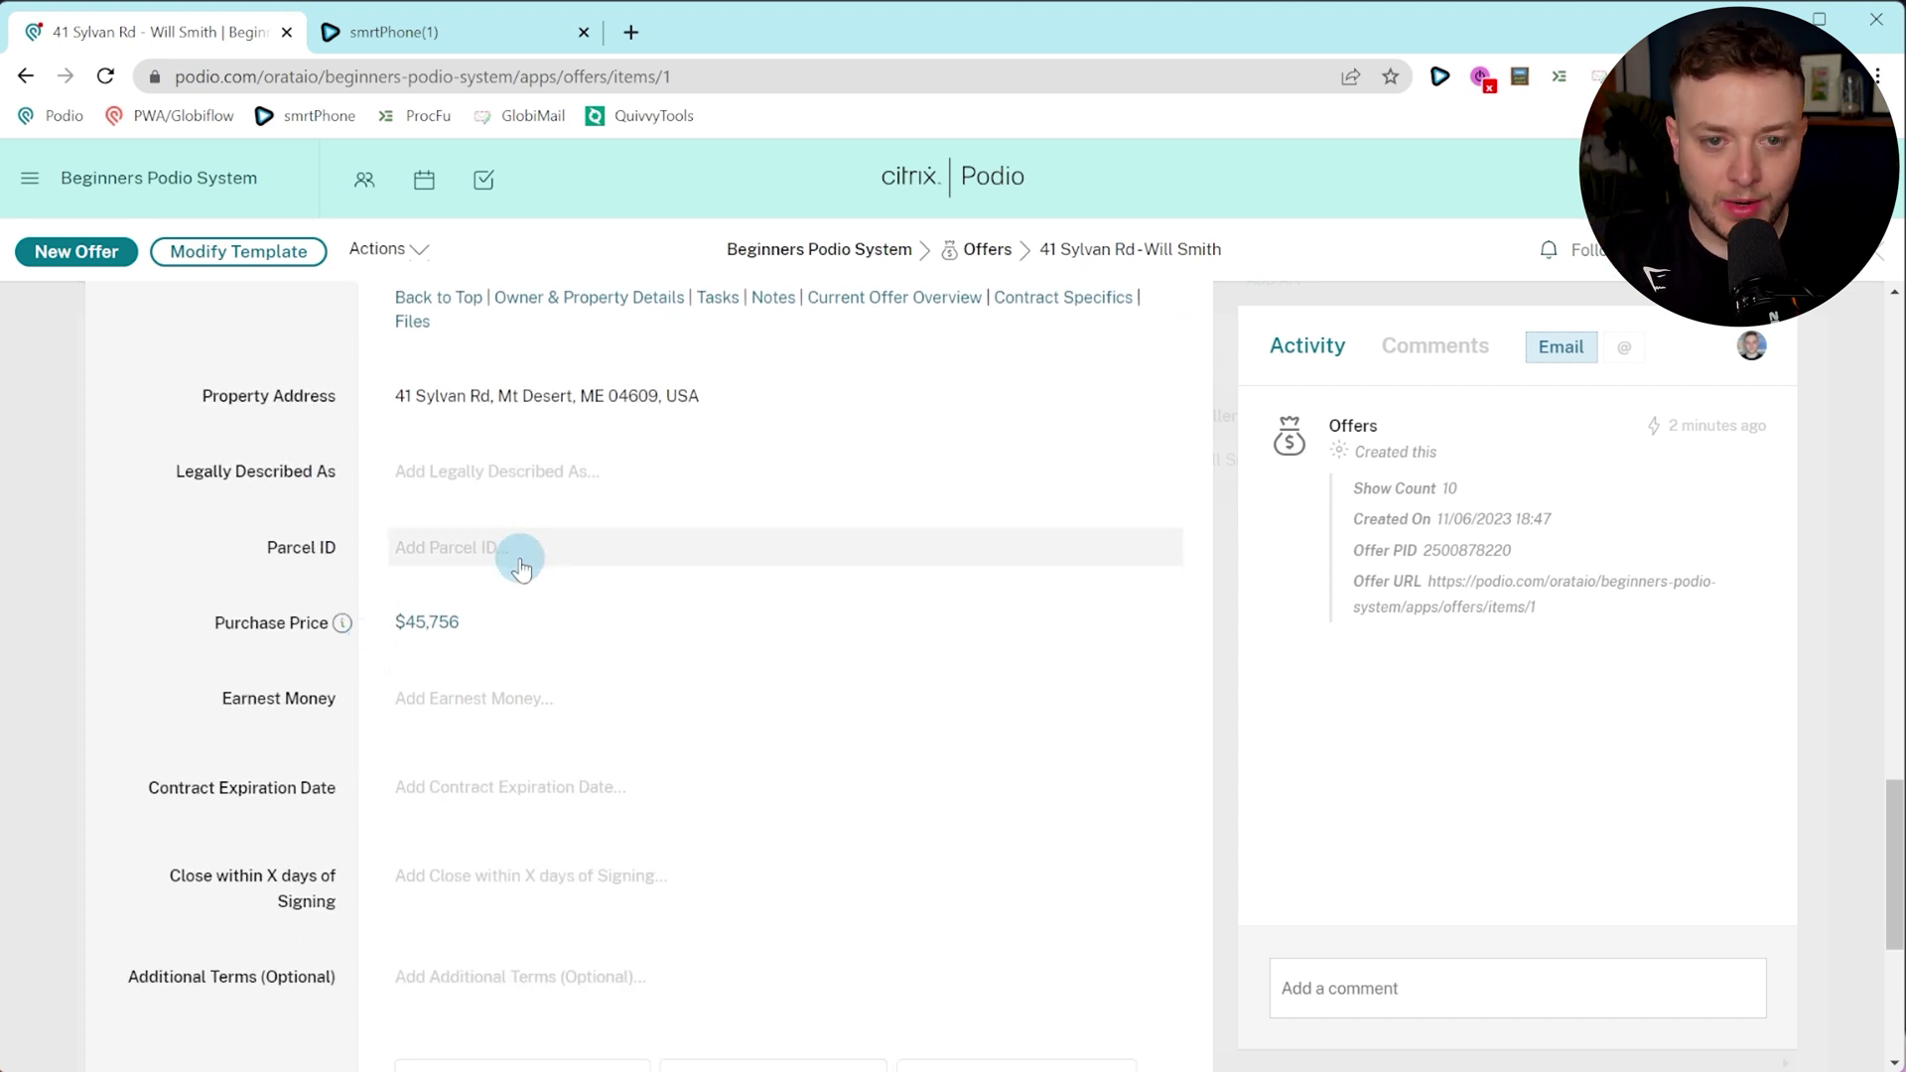
# Fill in the offer's legal description and Parcel ID 546456.
pyautogui.scroll(-2, 547, 617)
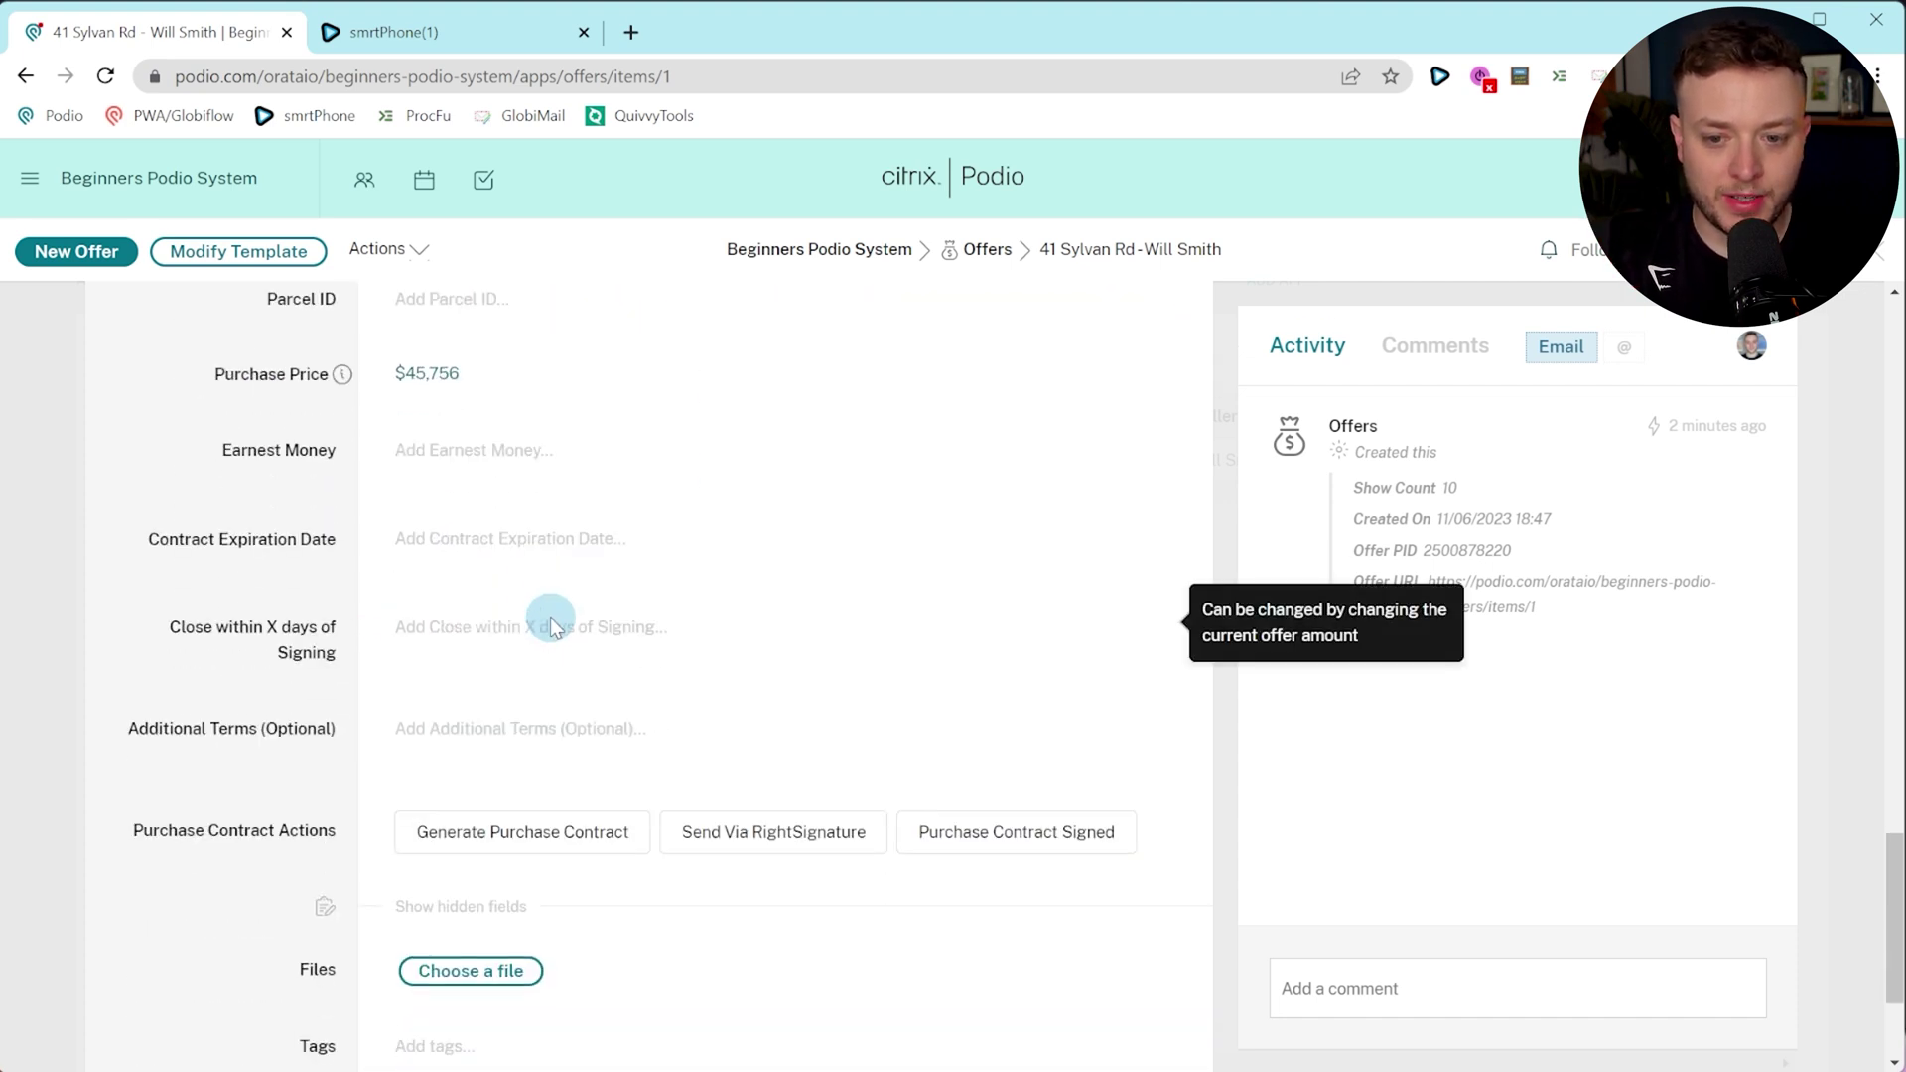
pyautogui.click(537, 834)
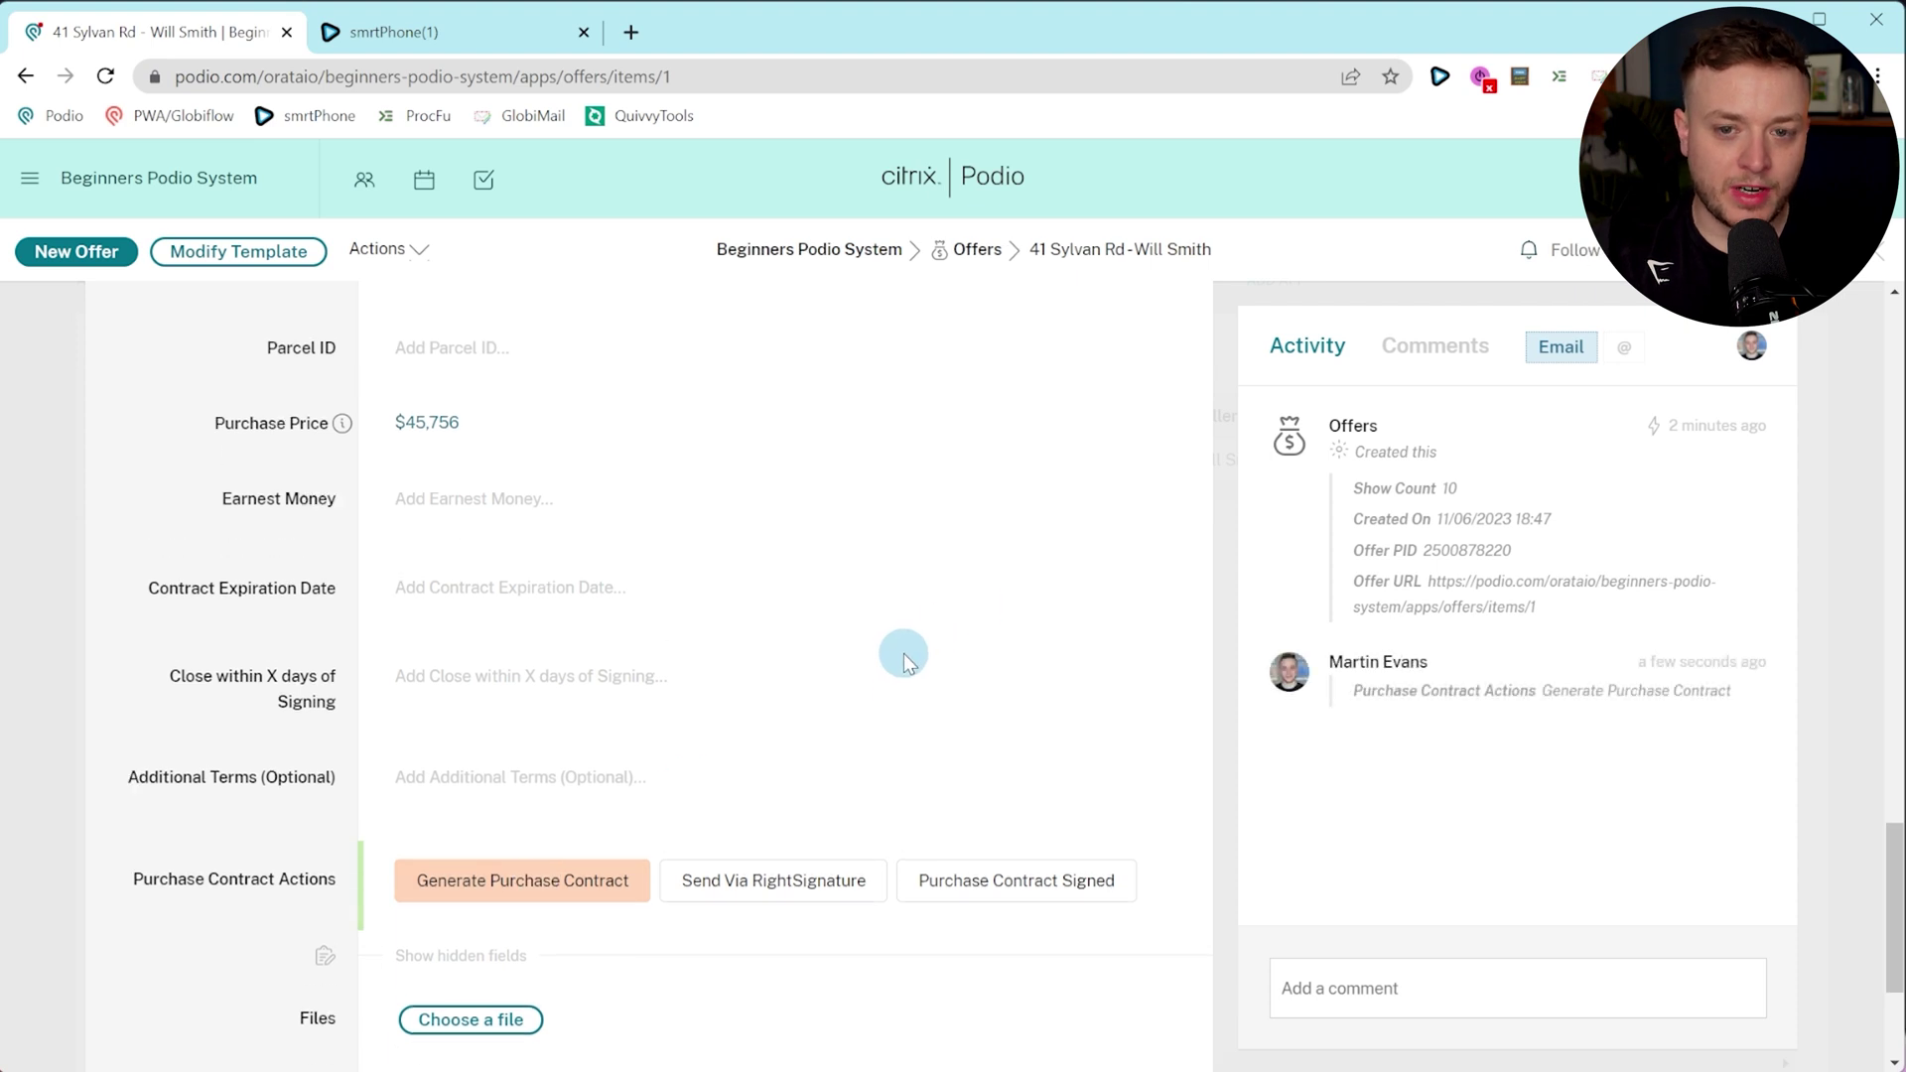
pyautogui.scroll(2, 903, 653)
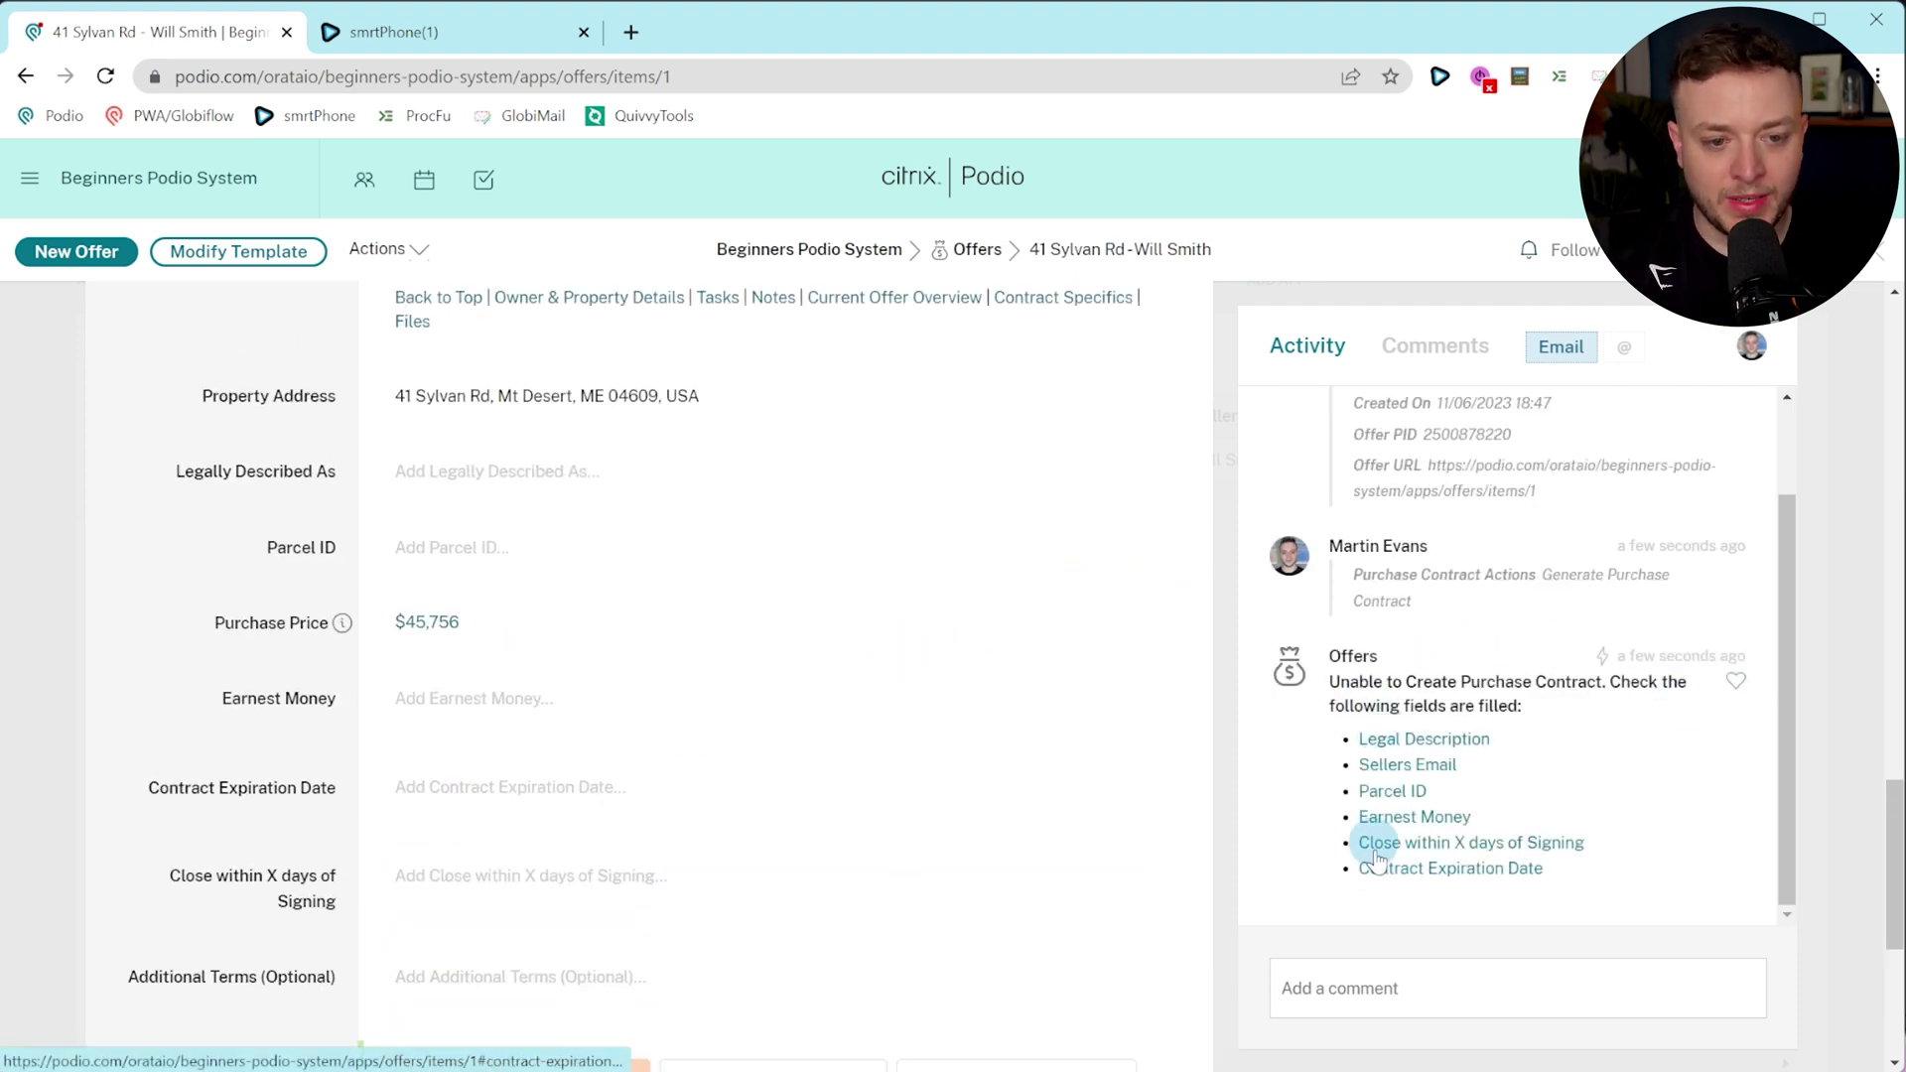
pyautogui.click(404, 471)
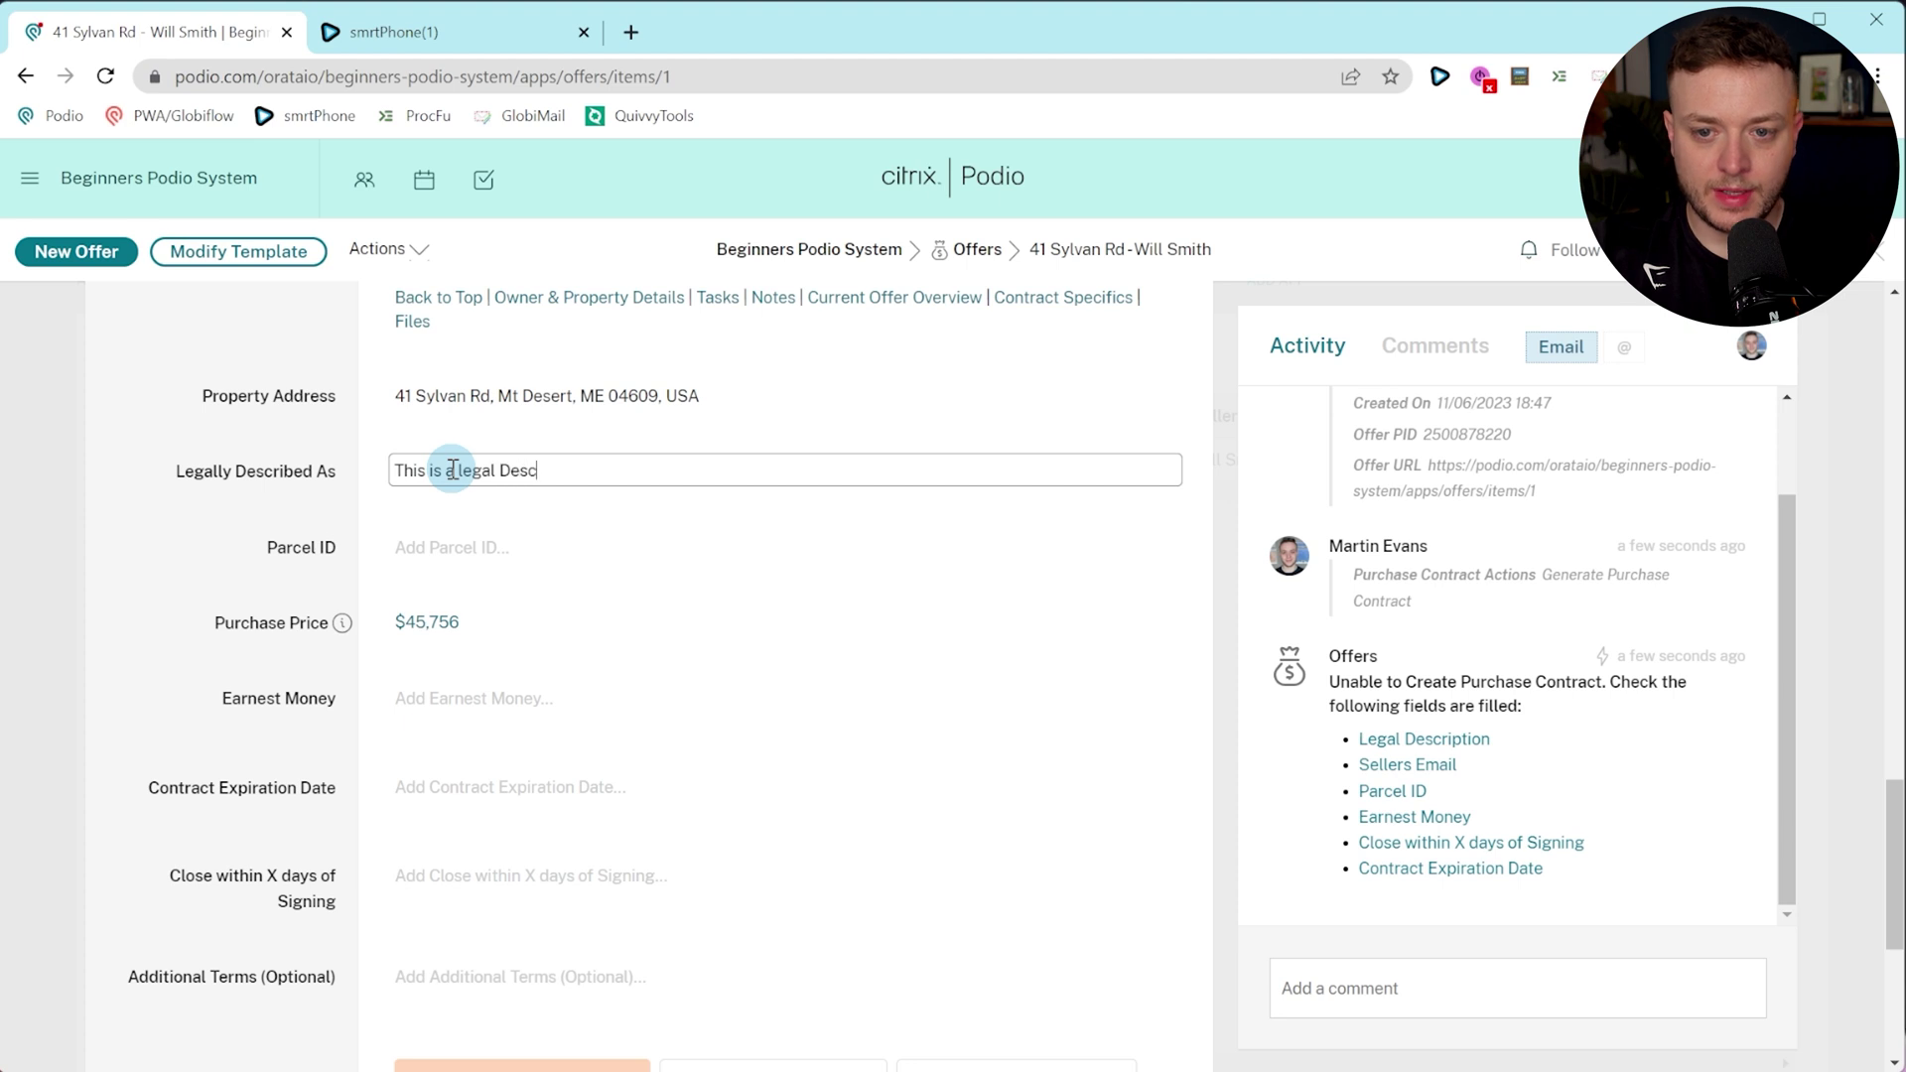
pyautogui.click(540, 552)
pyautogui.write('546456')
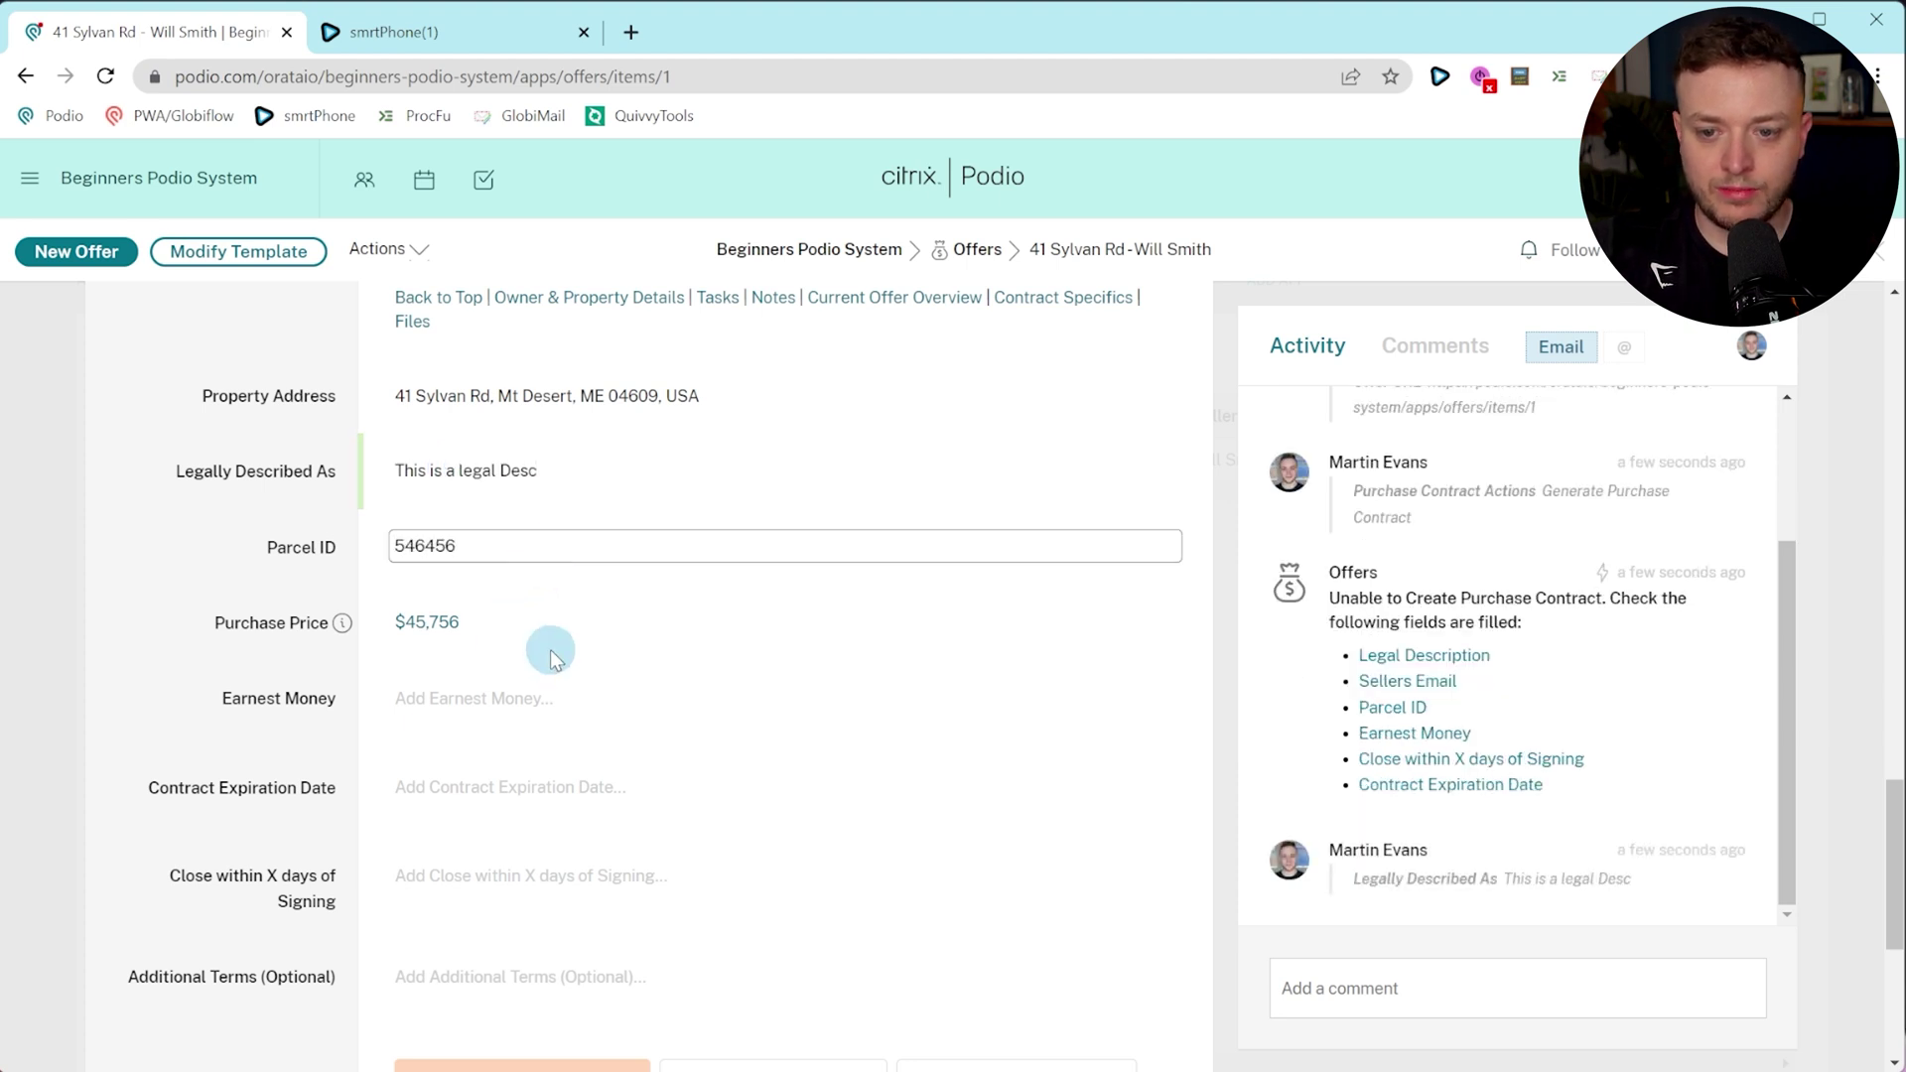
# Set Earnest Money $3,453.00, Contract Expiration 22 June 2023 and Close within 6 days.
pyautogui.click(541, 701)
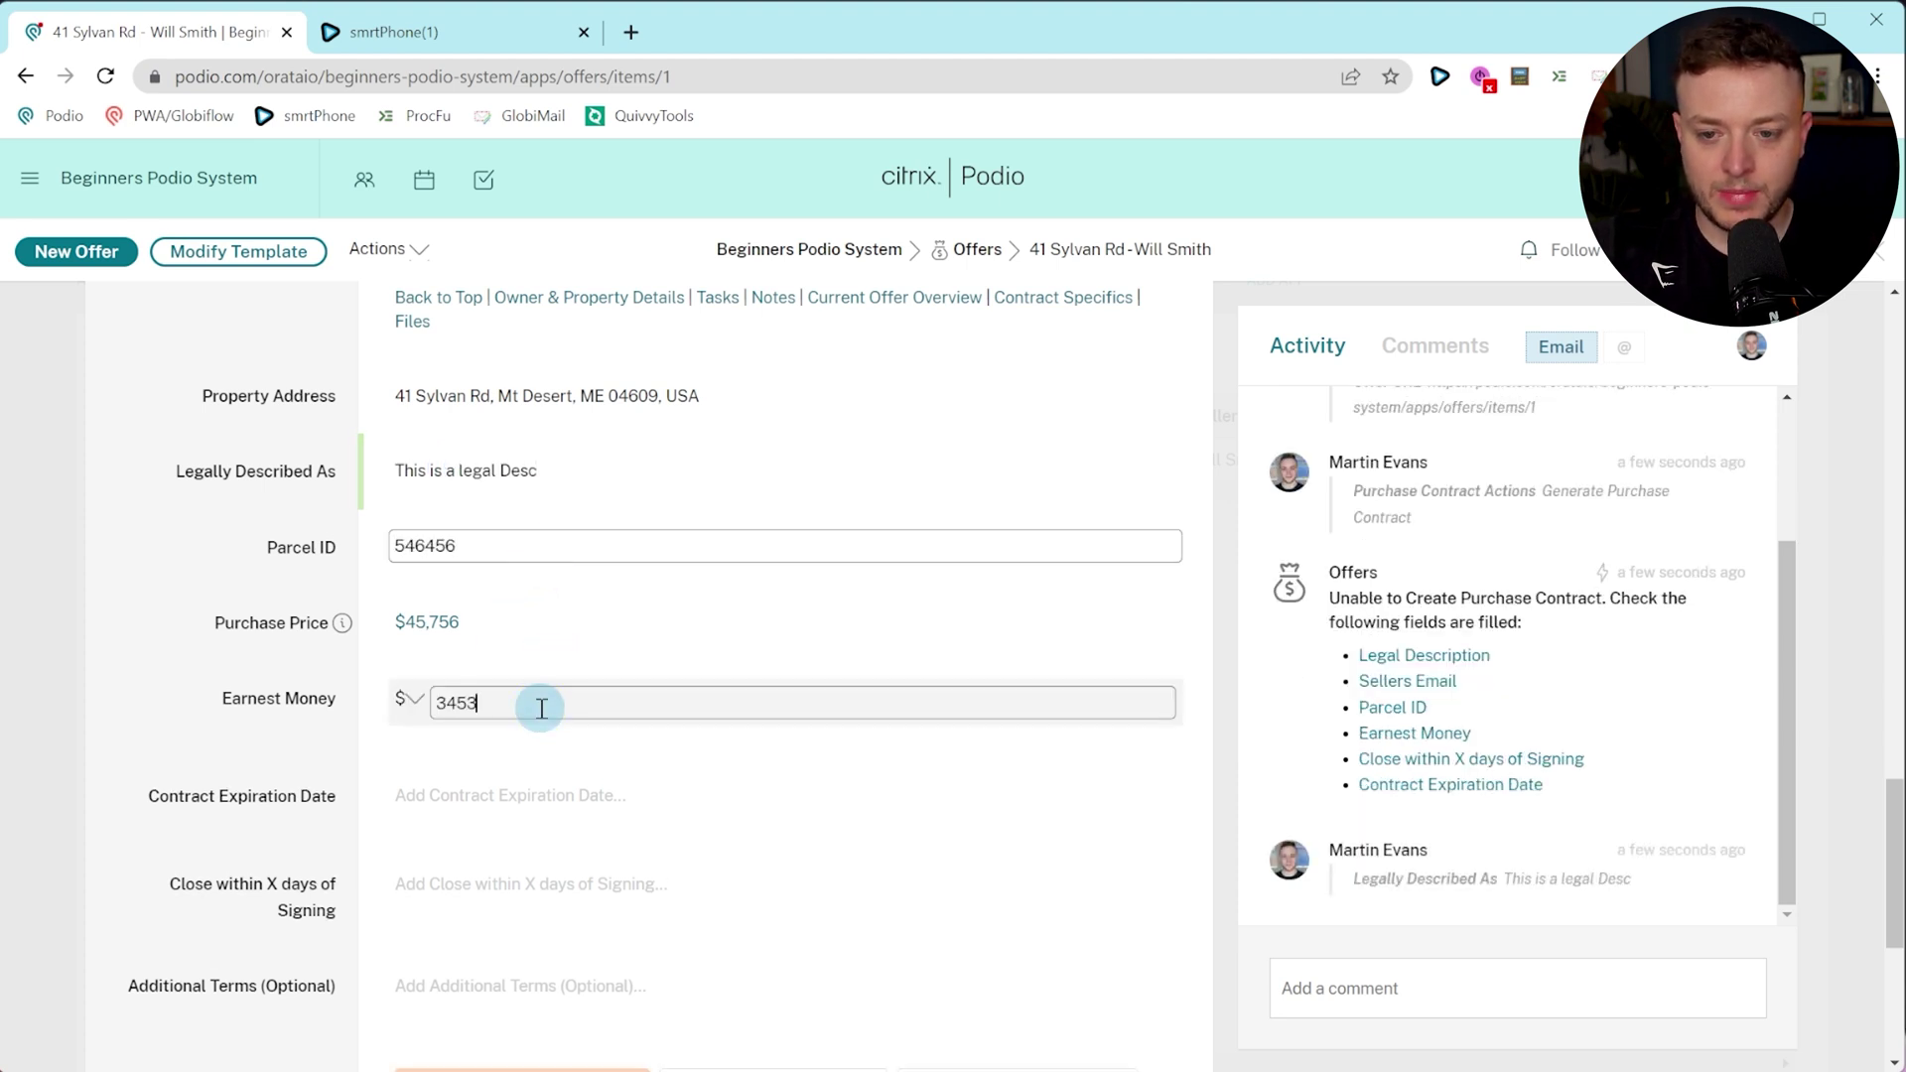
pyautogui.click(528, 793)
pyautogui.click(551, 707)
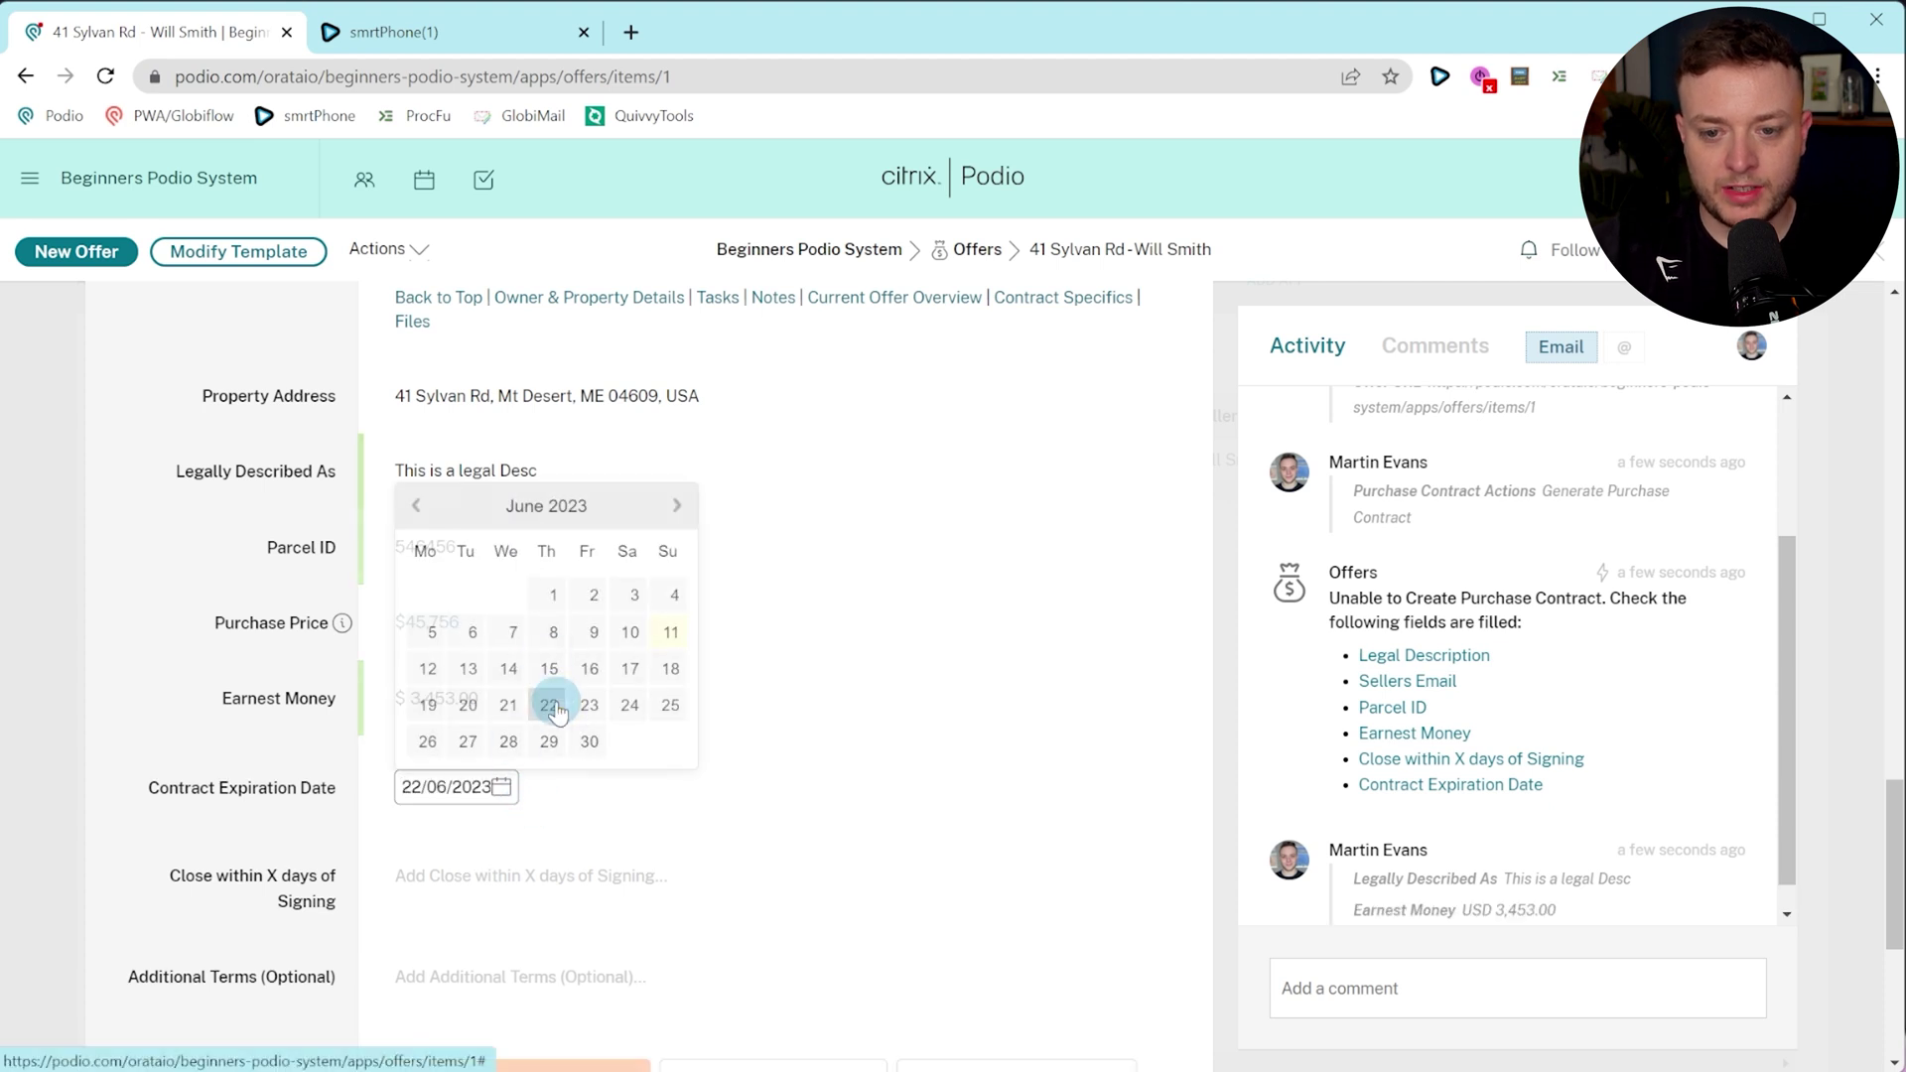
pyautogui.click(457, 874)
pyautogui.write('6')
pyautogui.click(328, 794)
# Request the purchase contract, which gets flagged for a missing seller email.
pyautogui.scroll(-2, 327, 795)
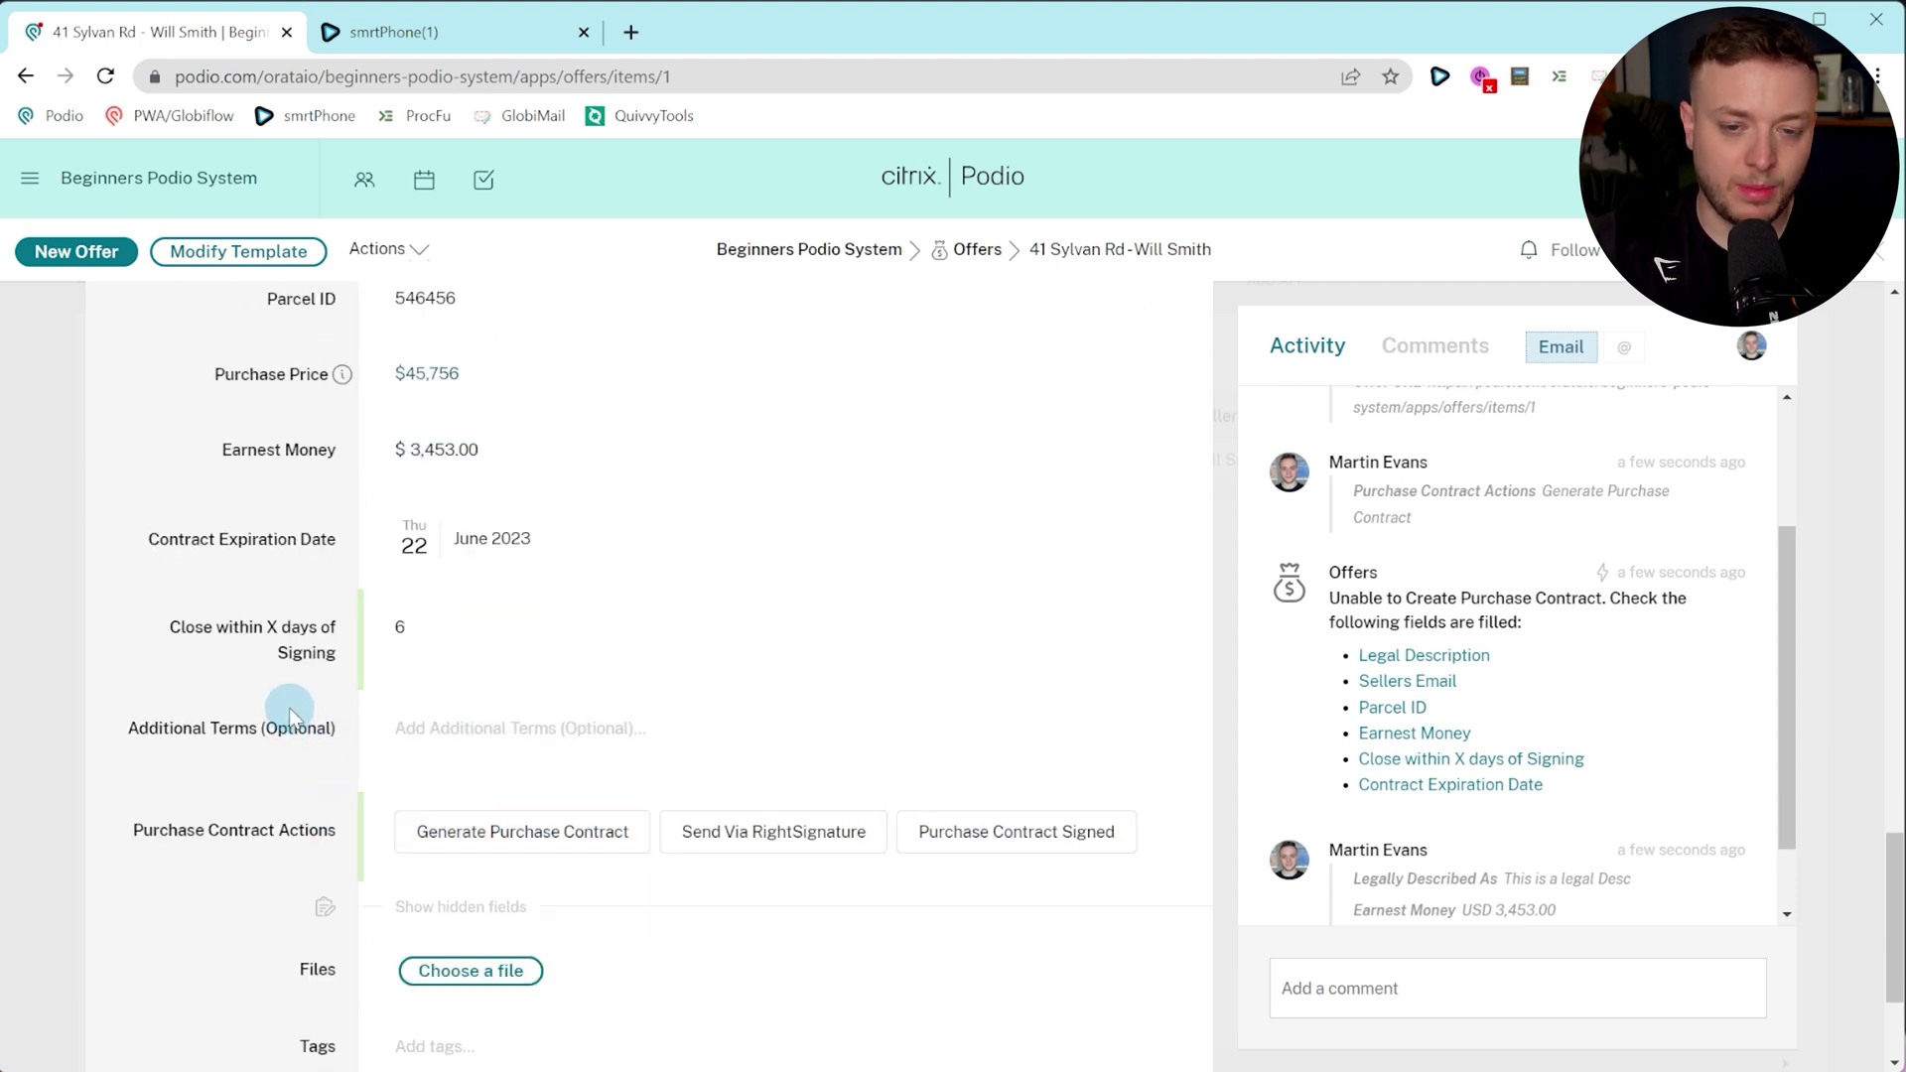
pyautogui.click(518, 846)
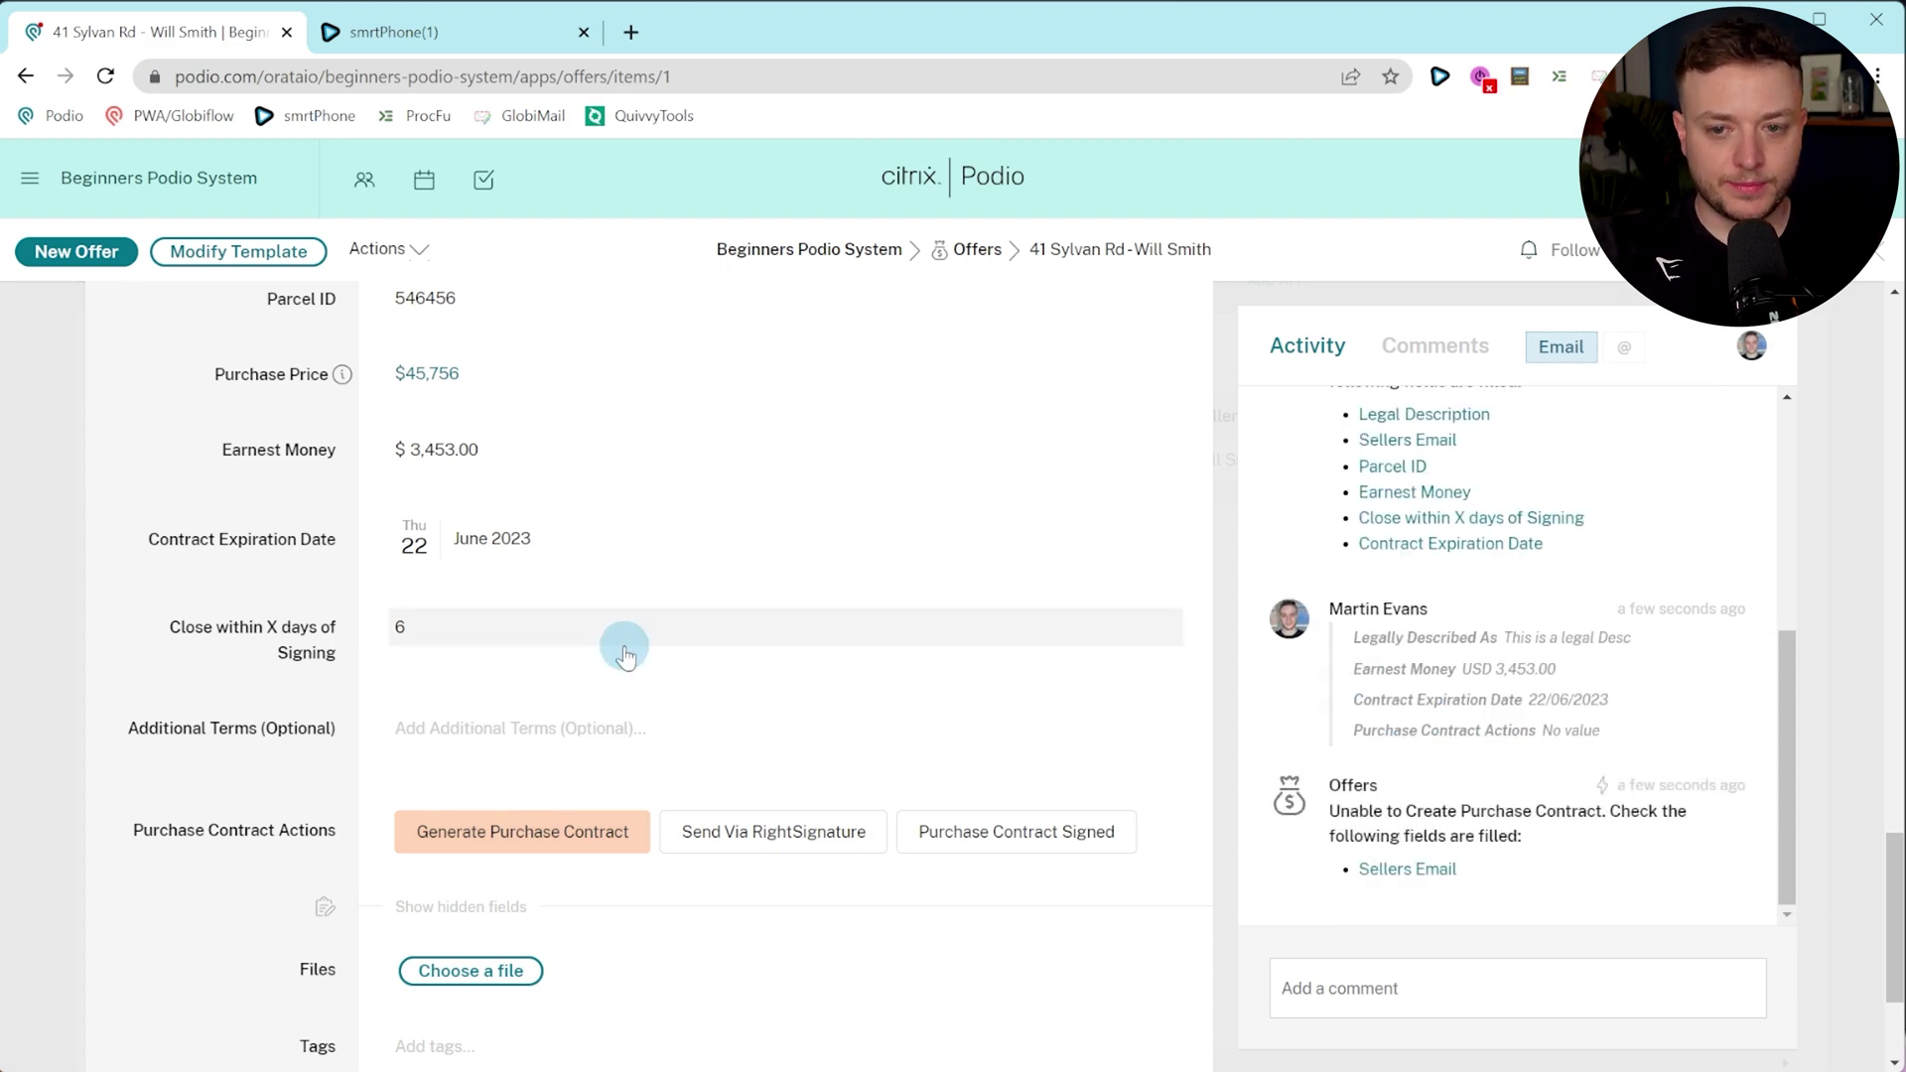
pyautogui.scroll(5, 570, 743)
pyautogui.scroll(10, 569, 742)
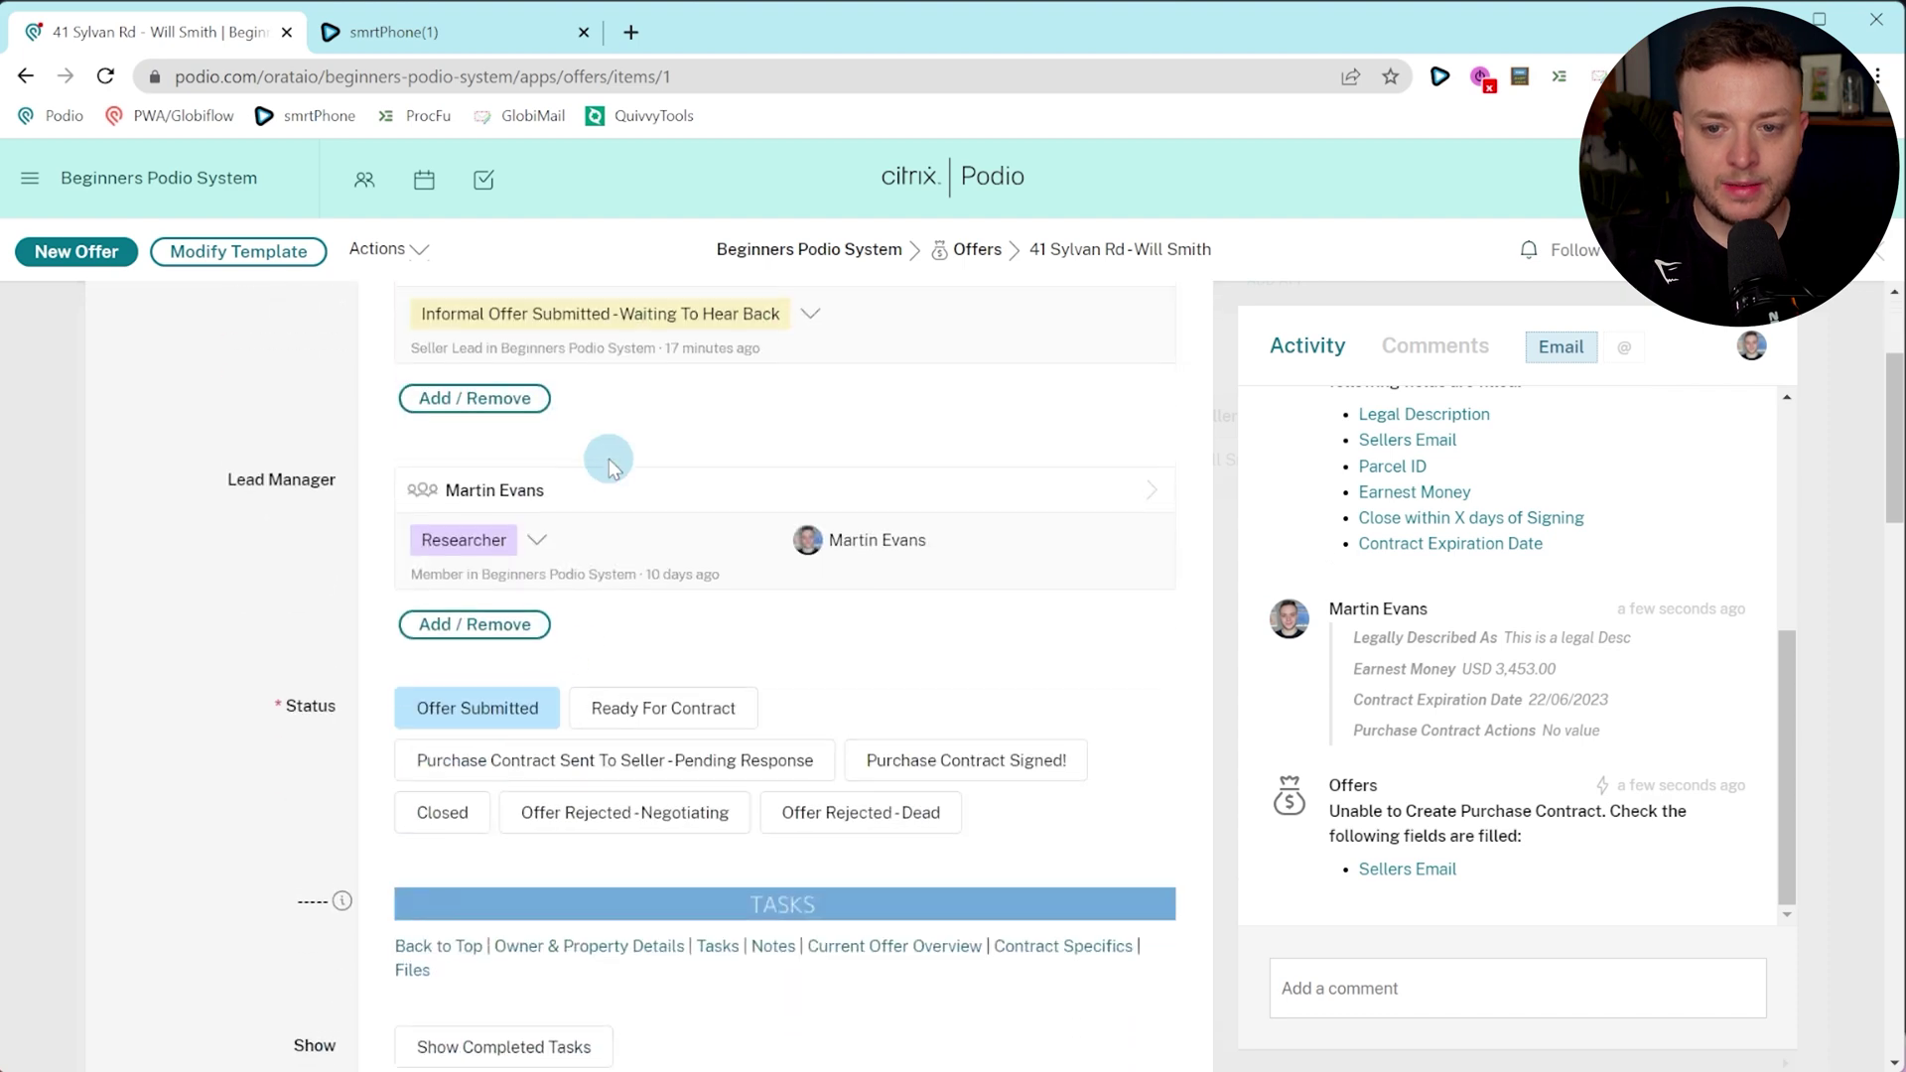
pyautogui.scroll(3, 610, 467)
pyautogui.click(529, 503)
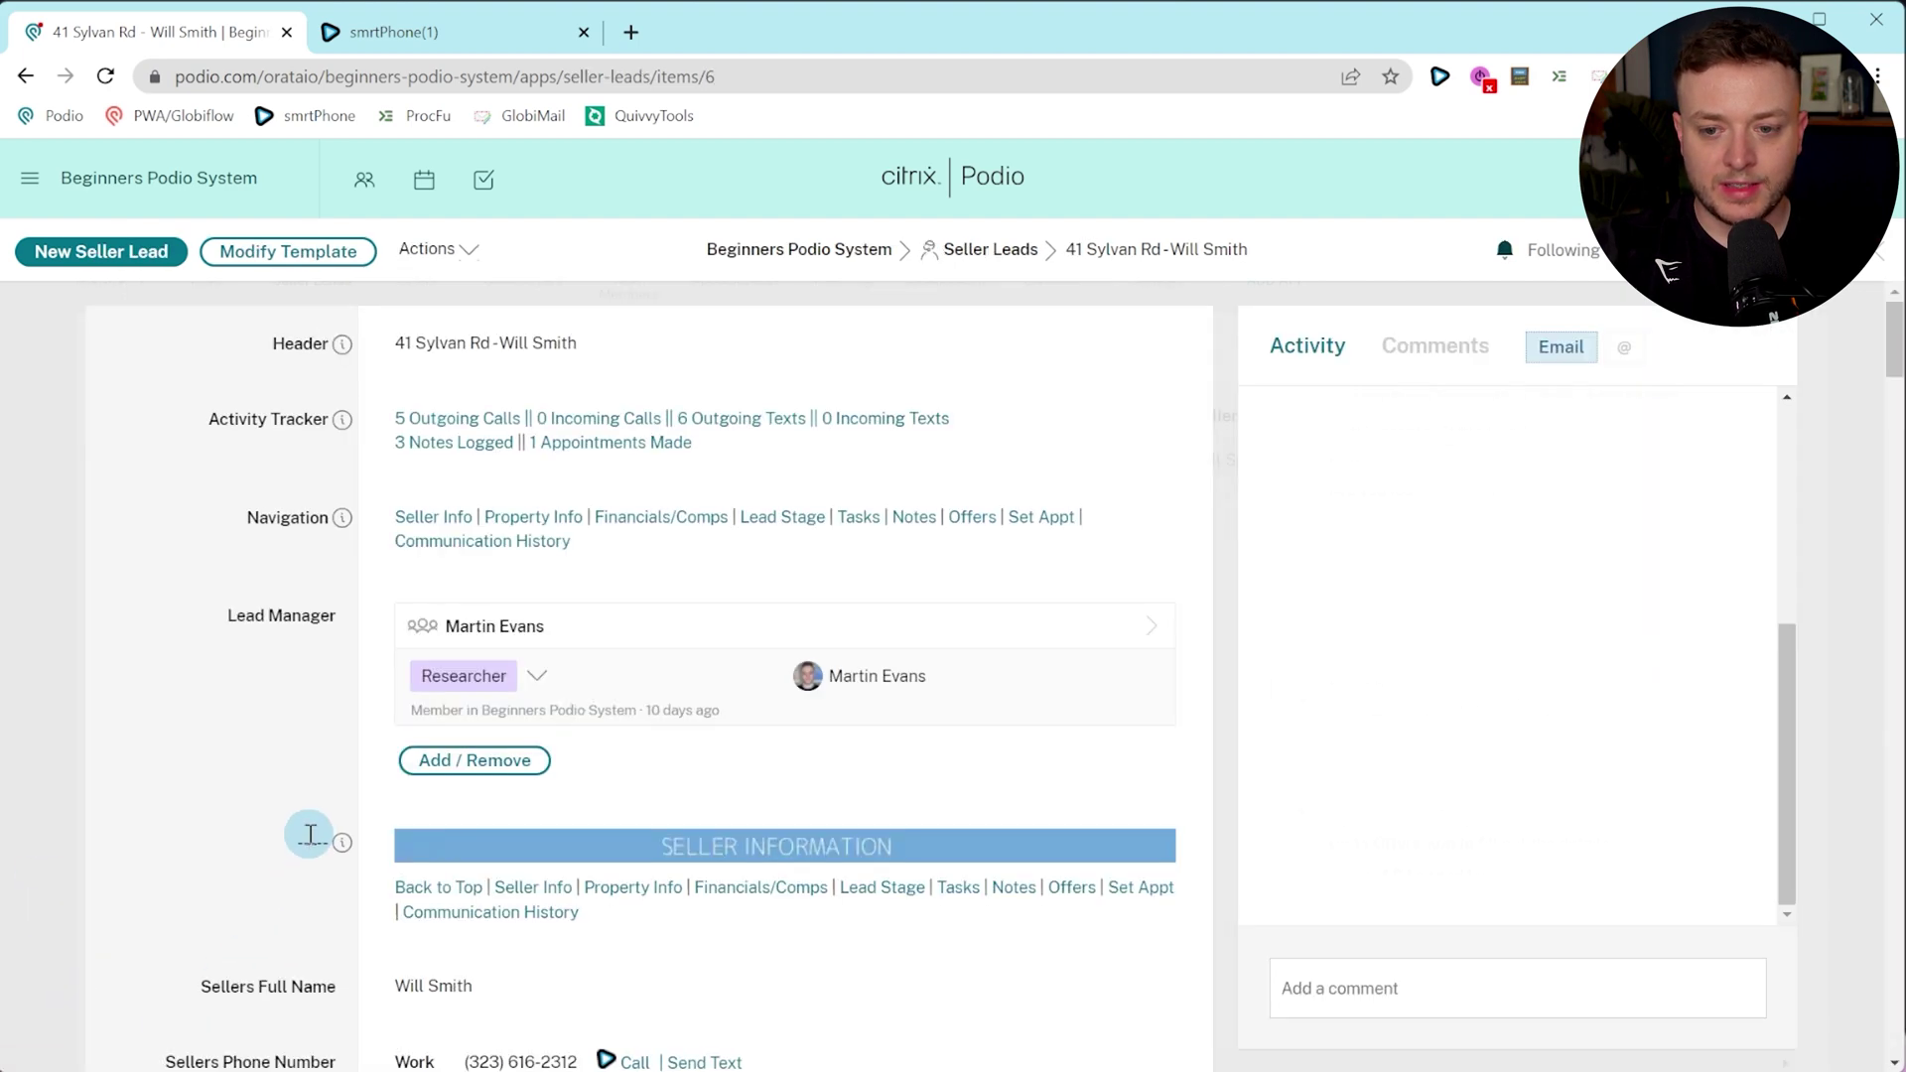
pyautogui.scroll(-5, 309, 834)
pyautogui.click(483, 705)
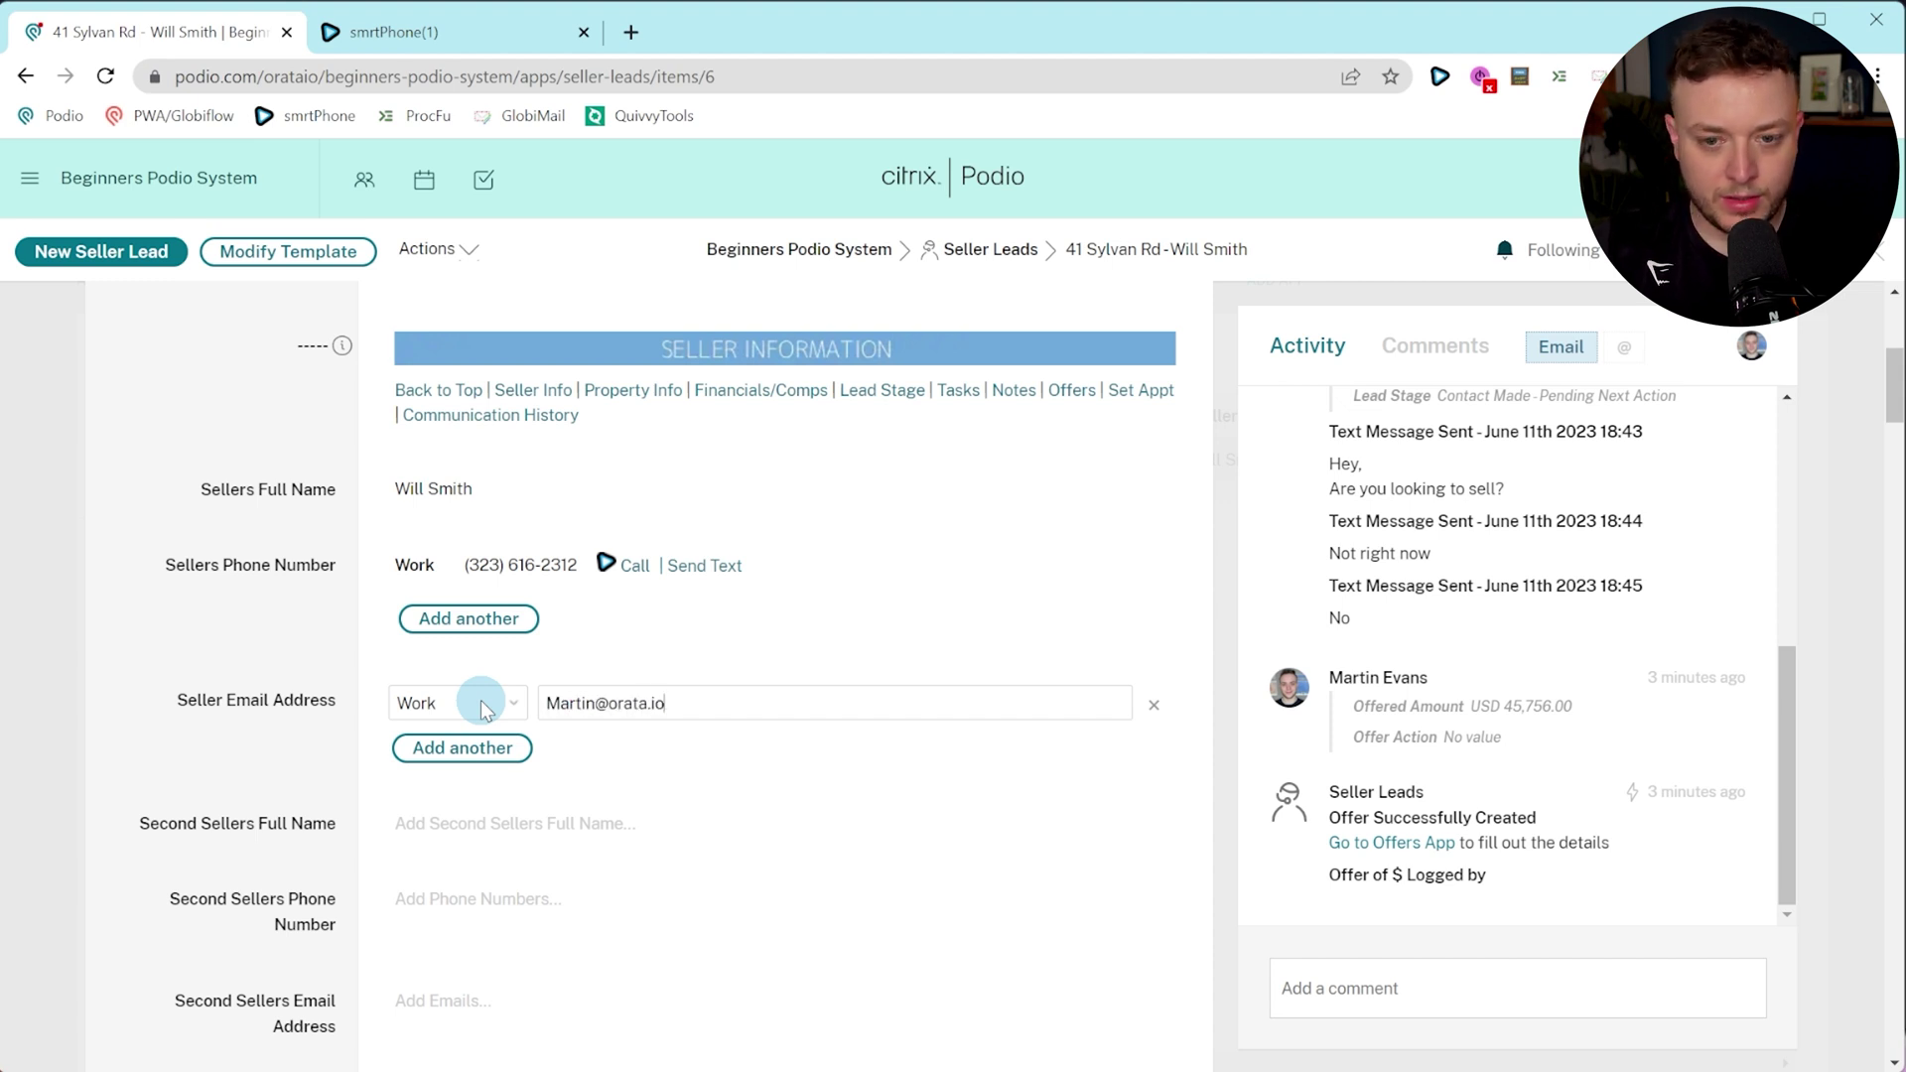
pyautogui.click(345, 635)
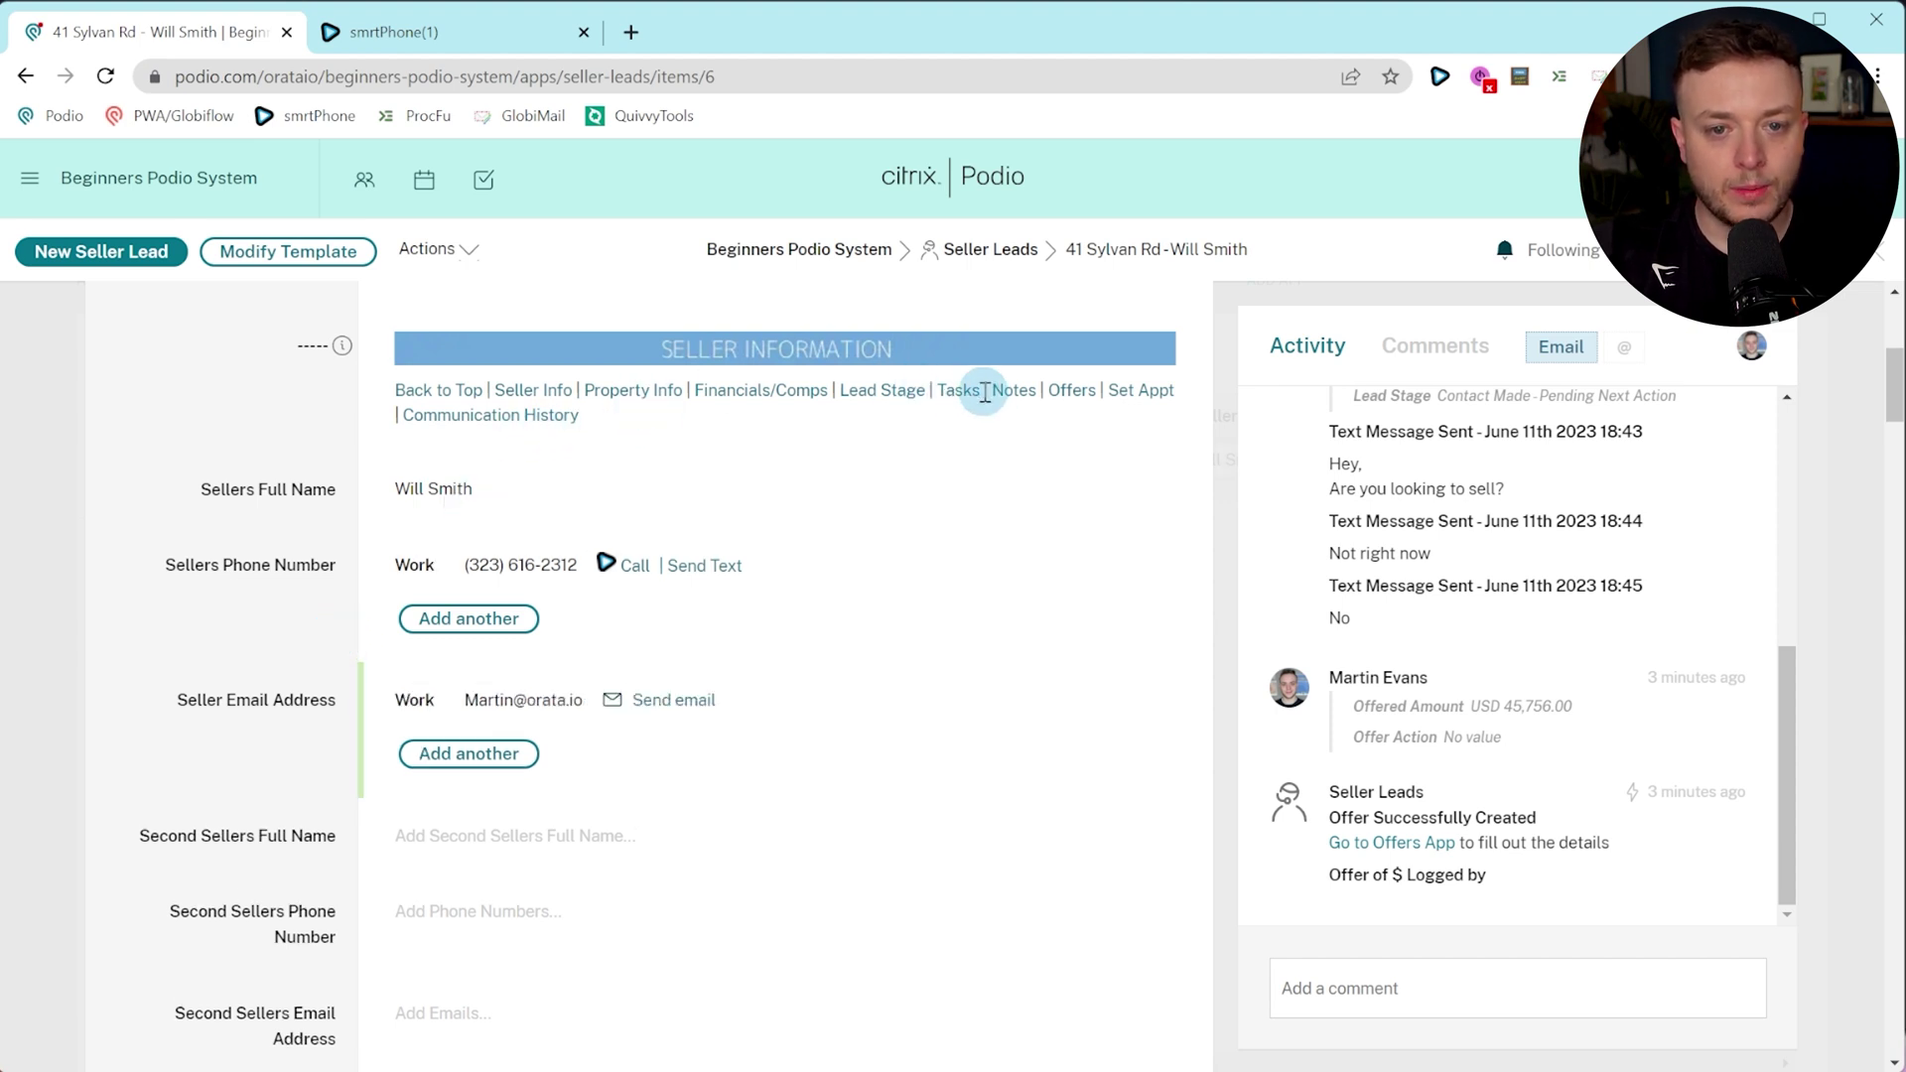
pyautogui.click(1071, 390)
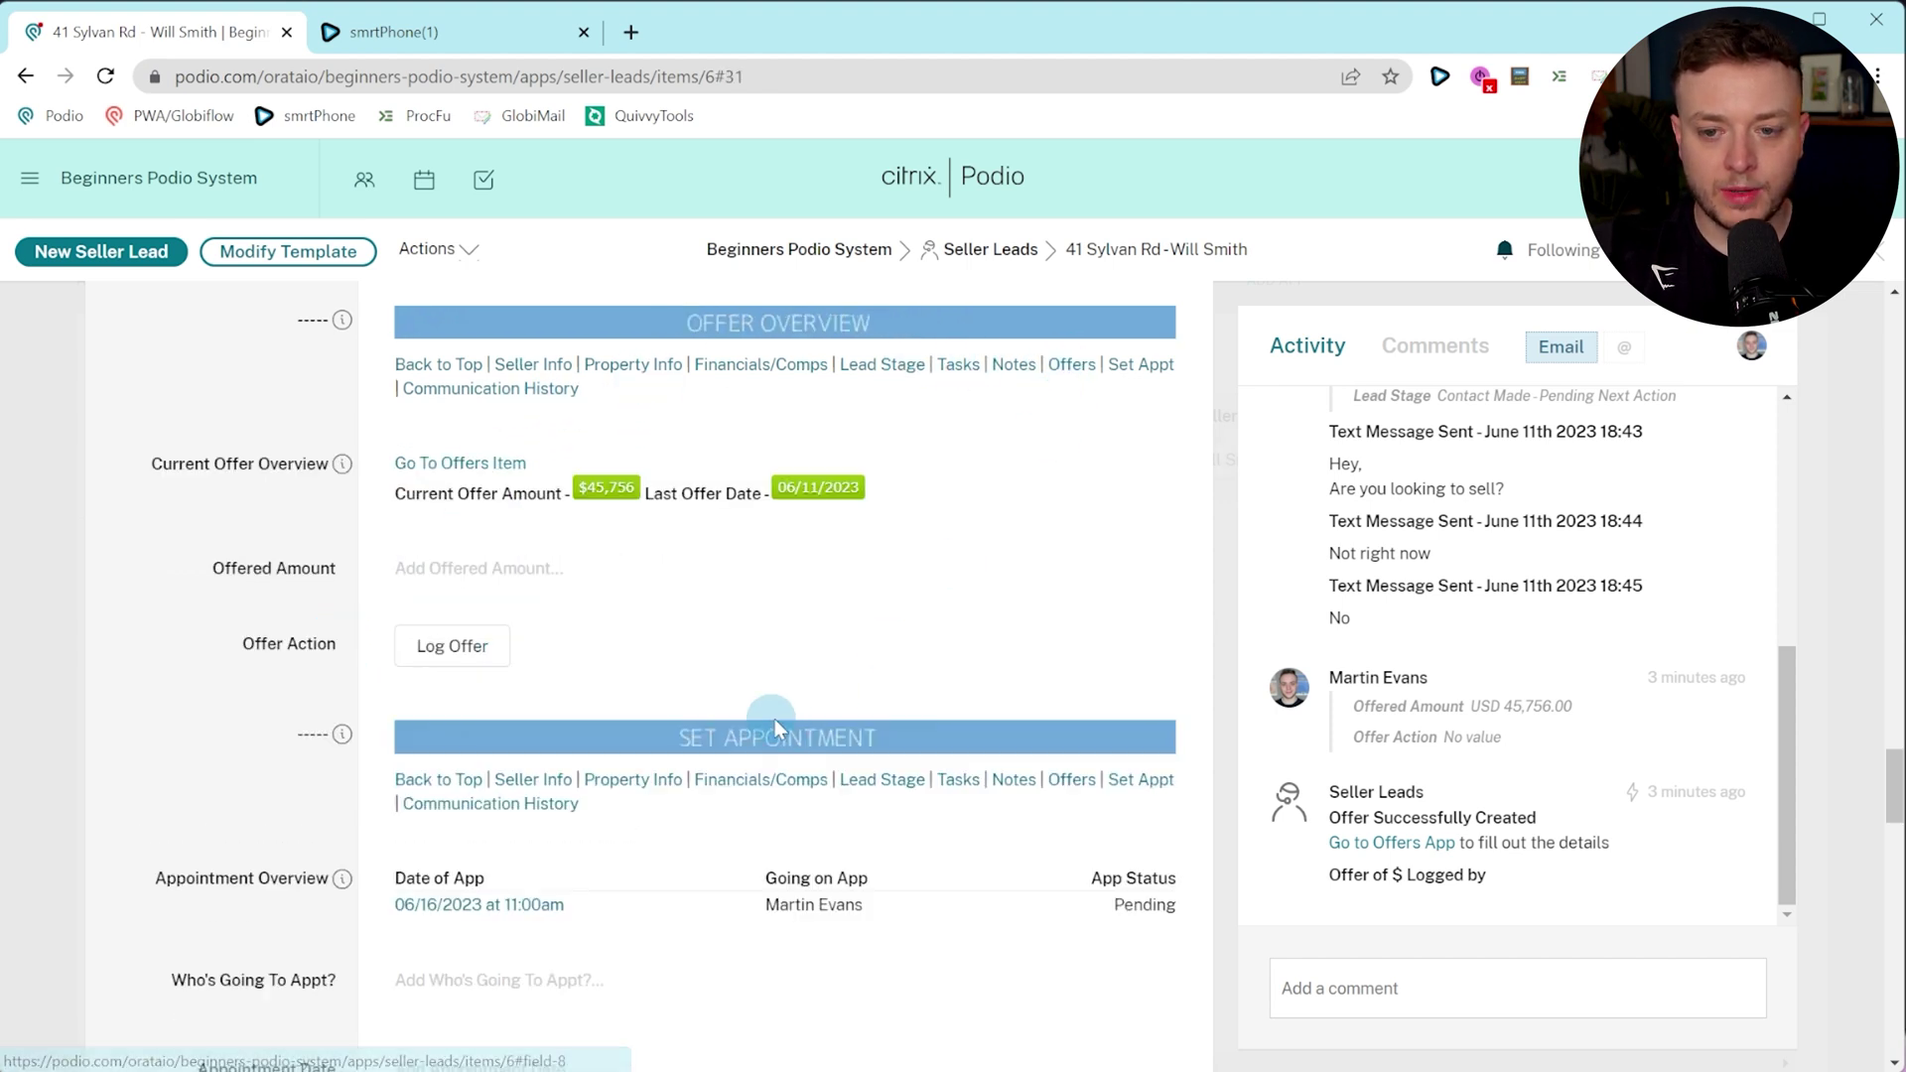
pyautogui.click(472, 465)
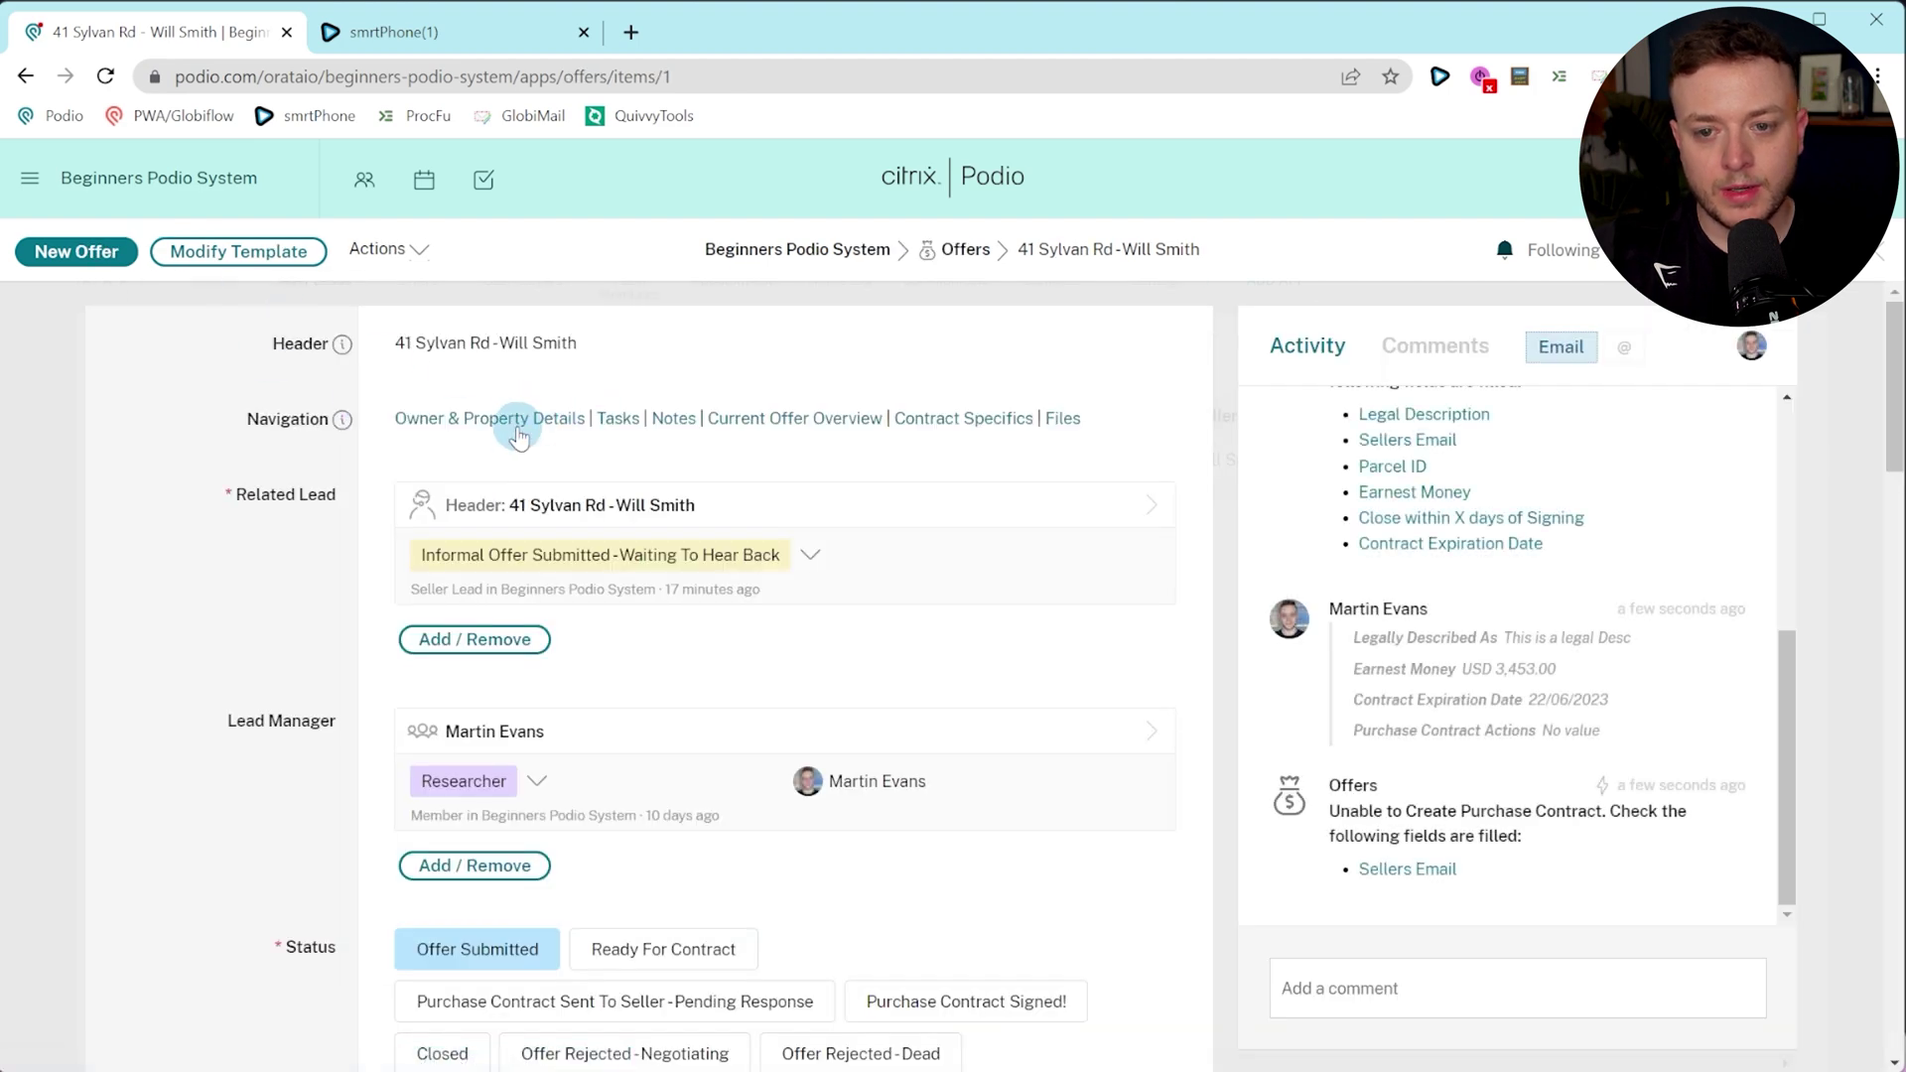
pyautogui.click(543, 511)
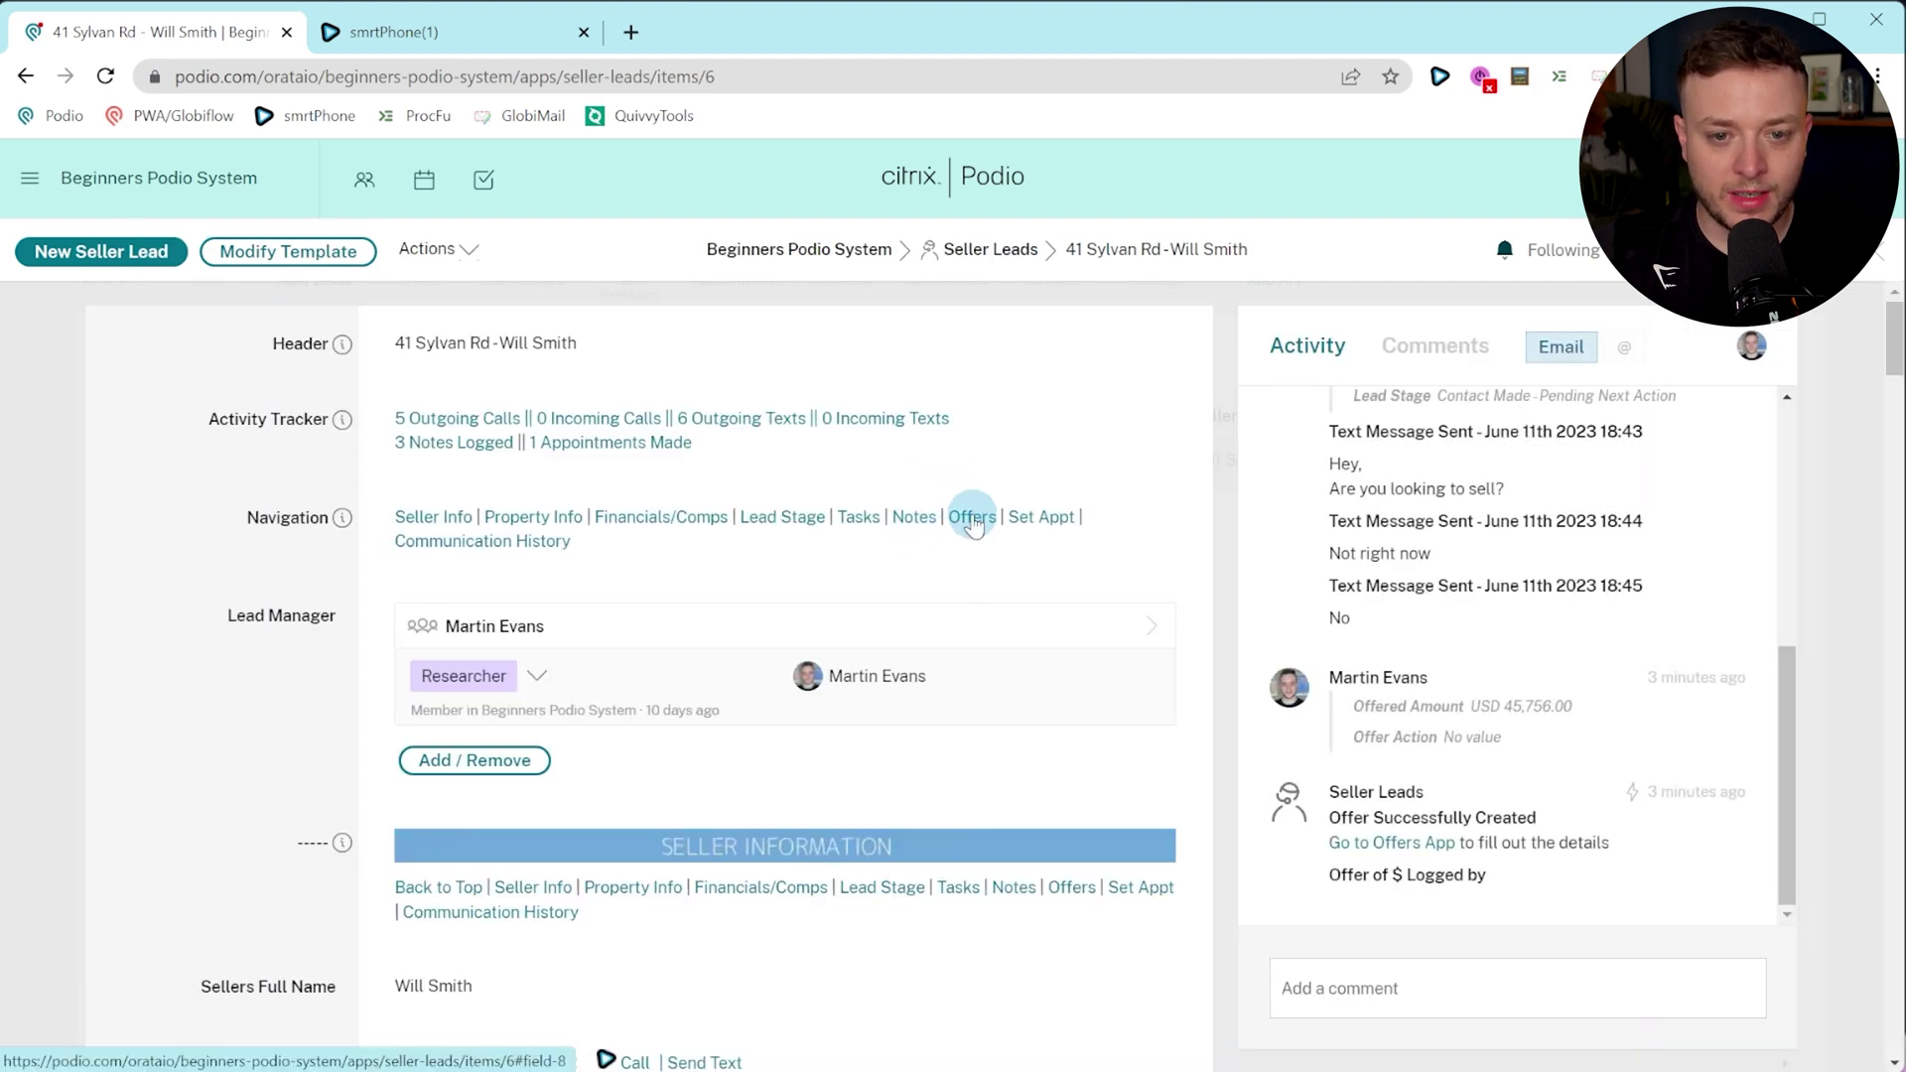
pyautogui.click(971, 511)
pyautogui.click(546, 574)
pyautogui.write('3453')
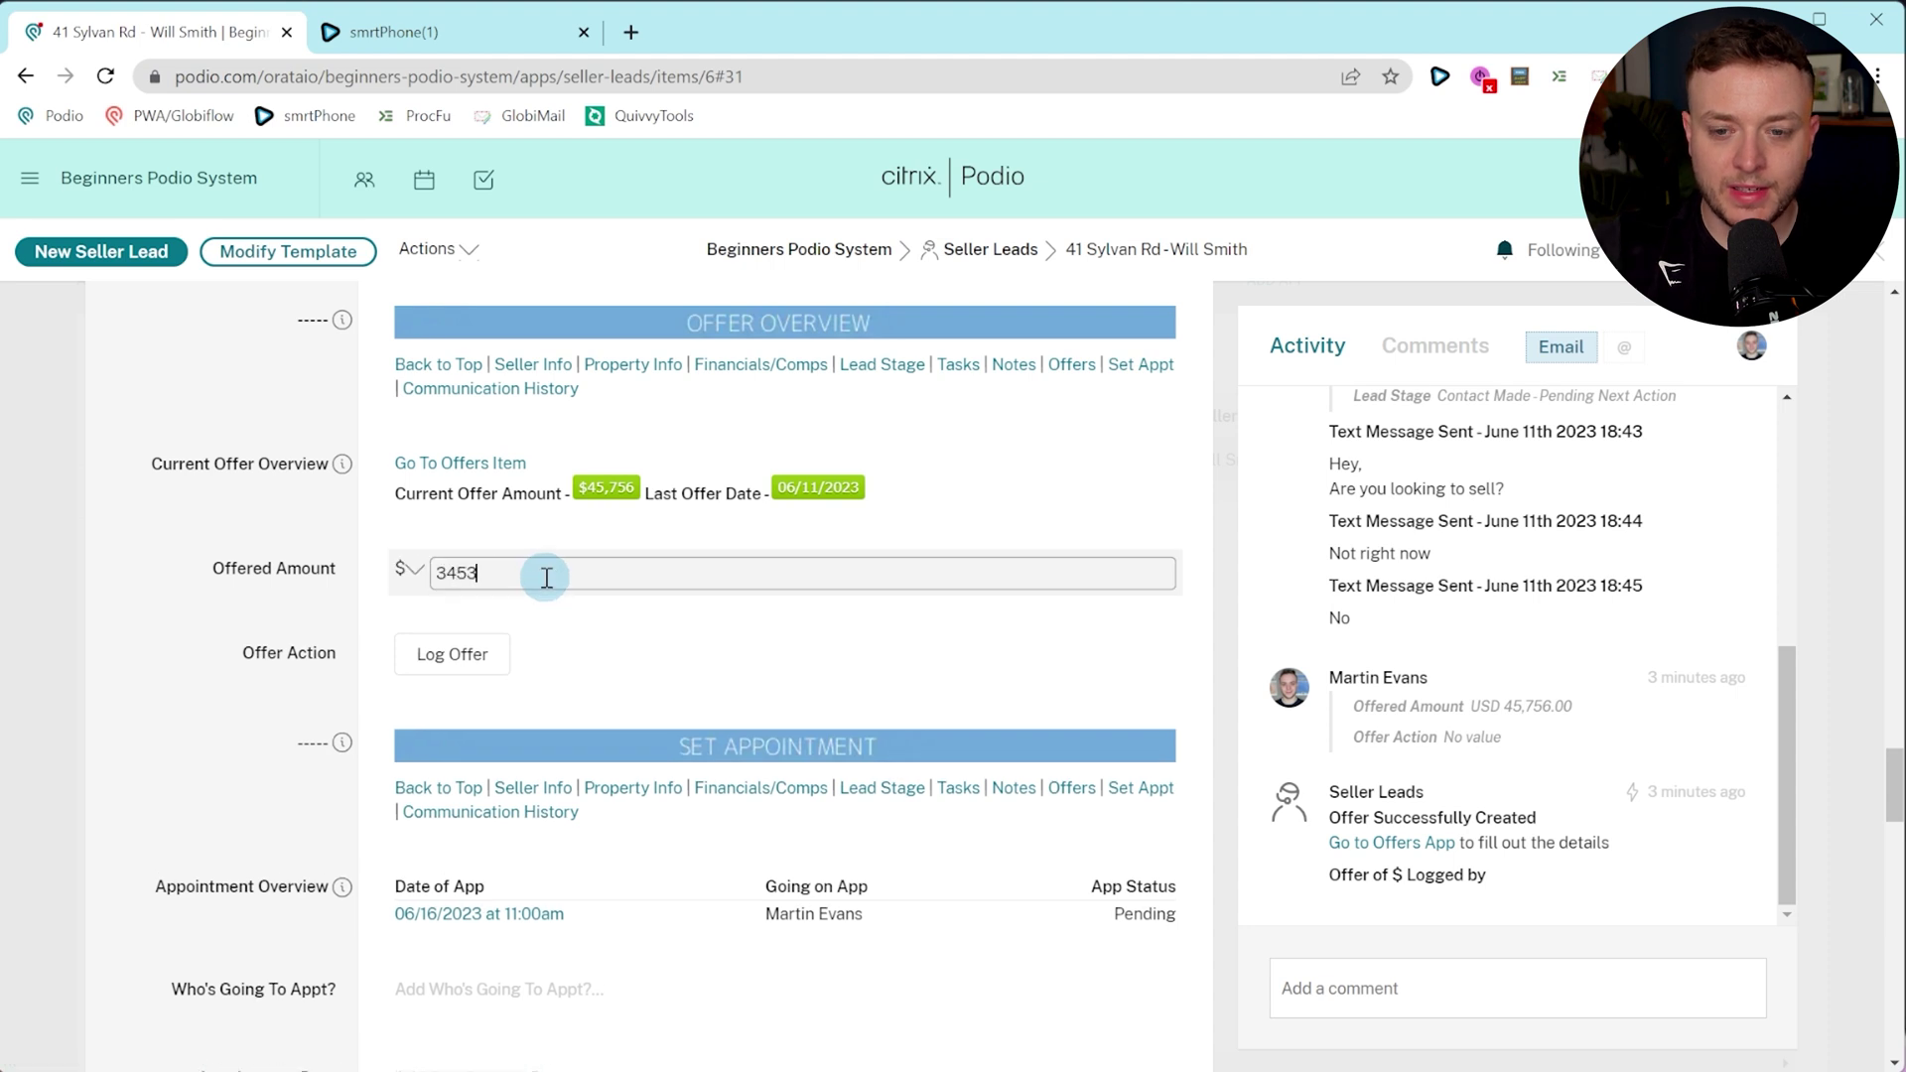
pyautogui.write('46')
pyautogui.click(475, 655)
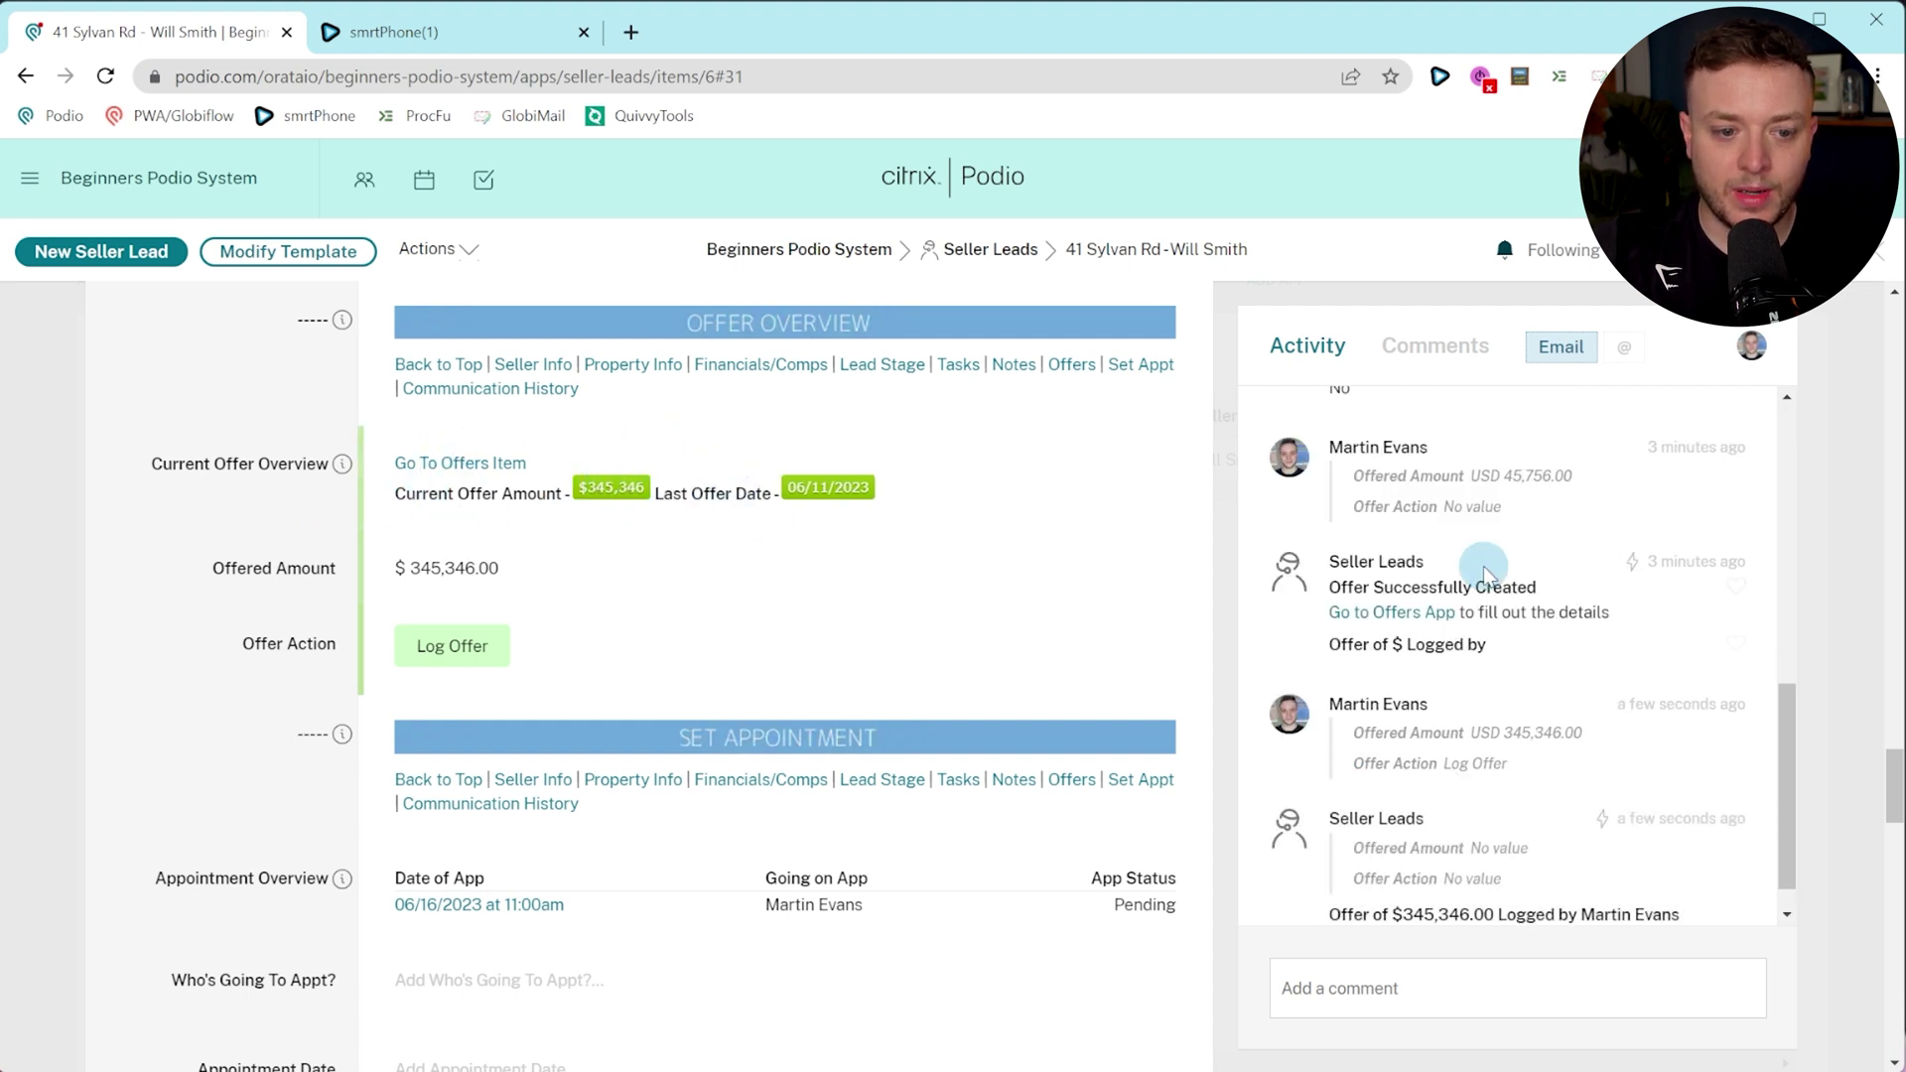
pyautogui.scroll(-1, 1410, 695)
pyautogui.moveTo(727, 493); pyautogui.dragTo(870, 504)
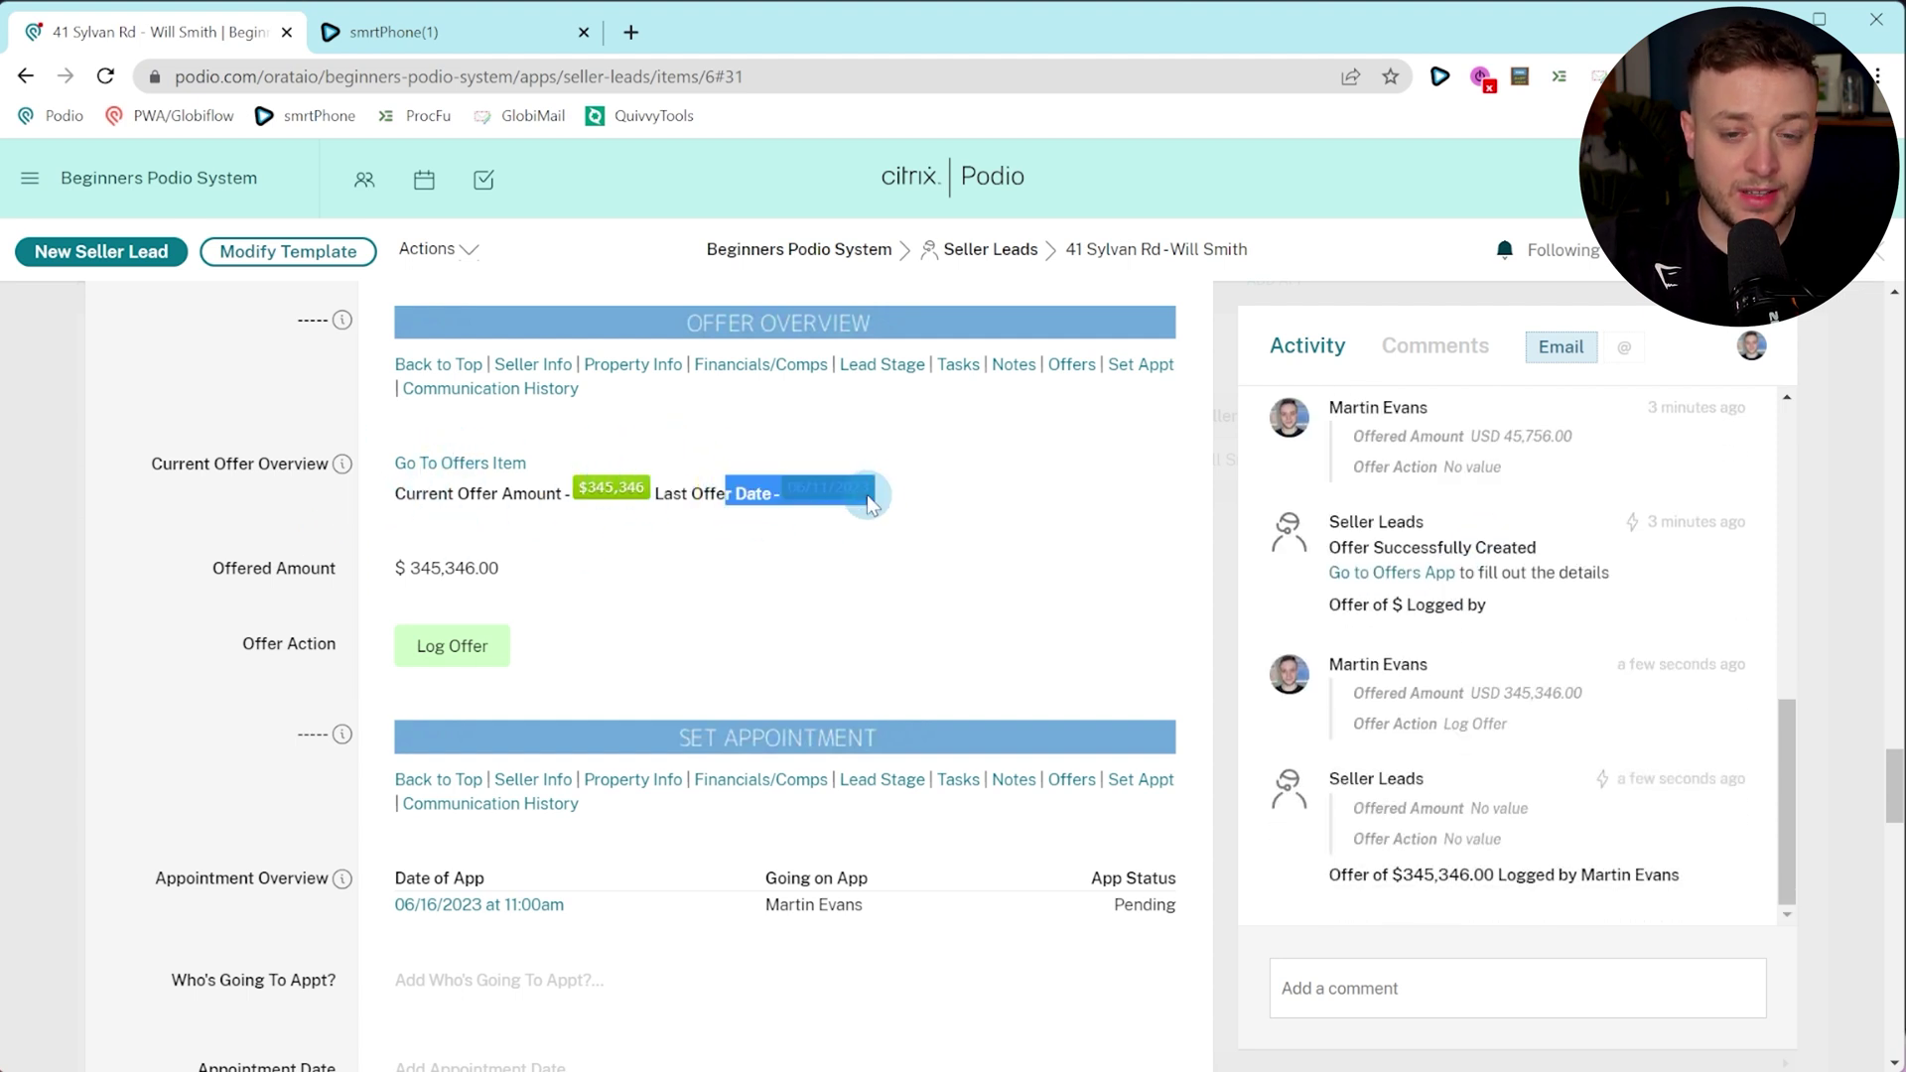
pyautogui.click(743, 493)
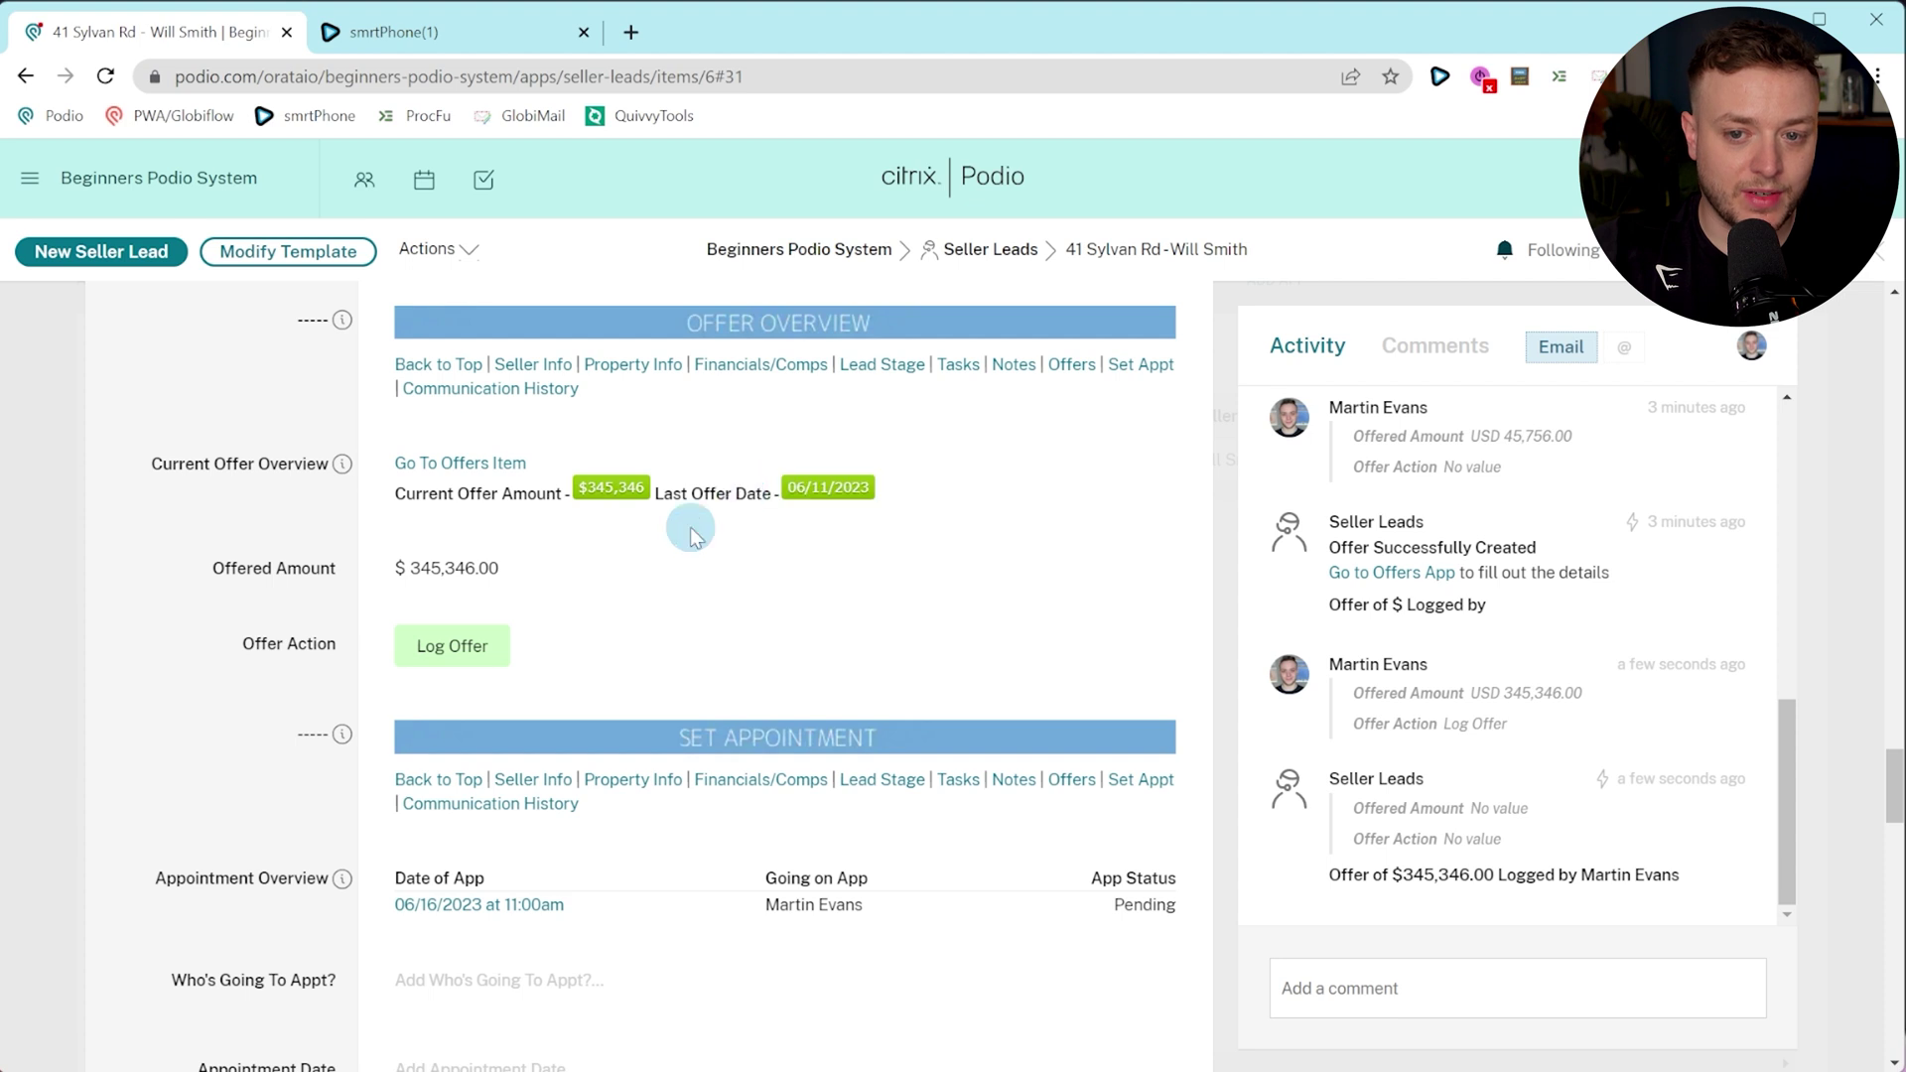
# Generate the purchase contract PDF from the offer and reload to confirm Ready For Contract.
pyautogui.click(463, 466)
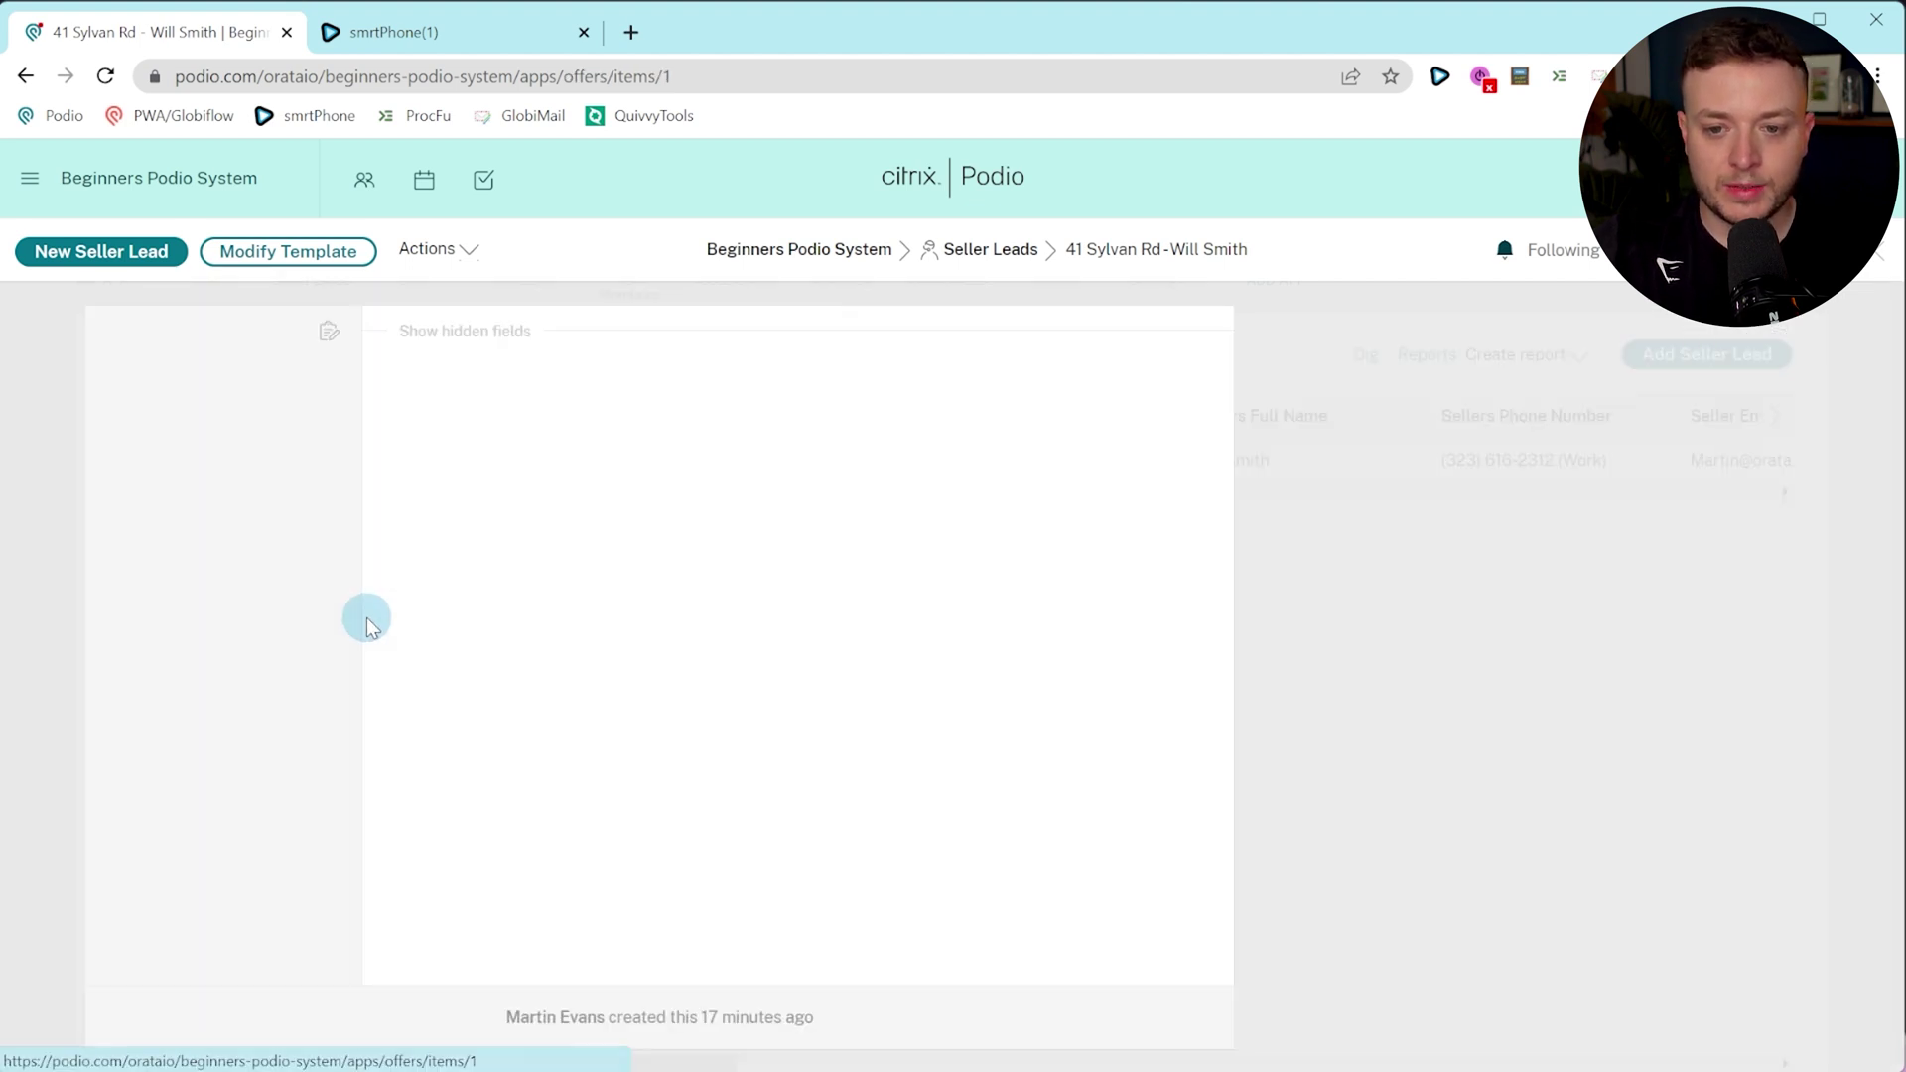
pyautogui.click(932, 421)
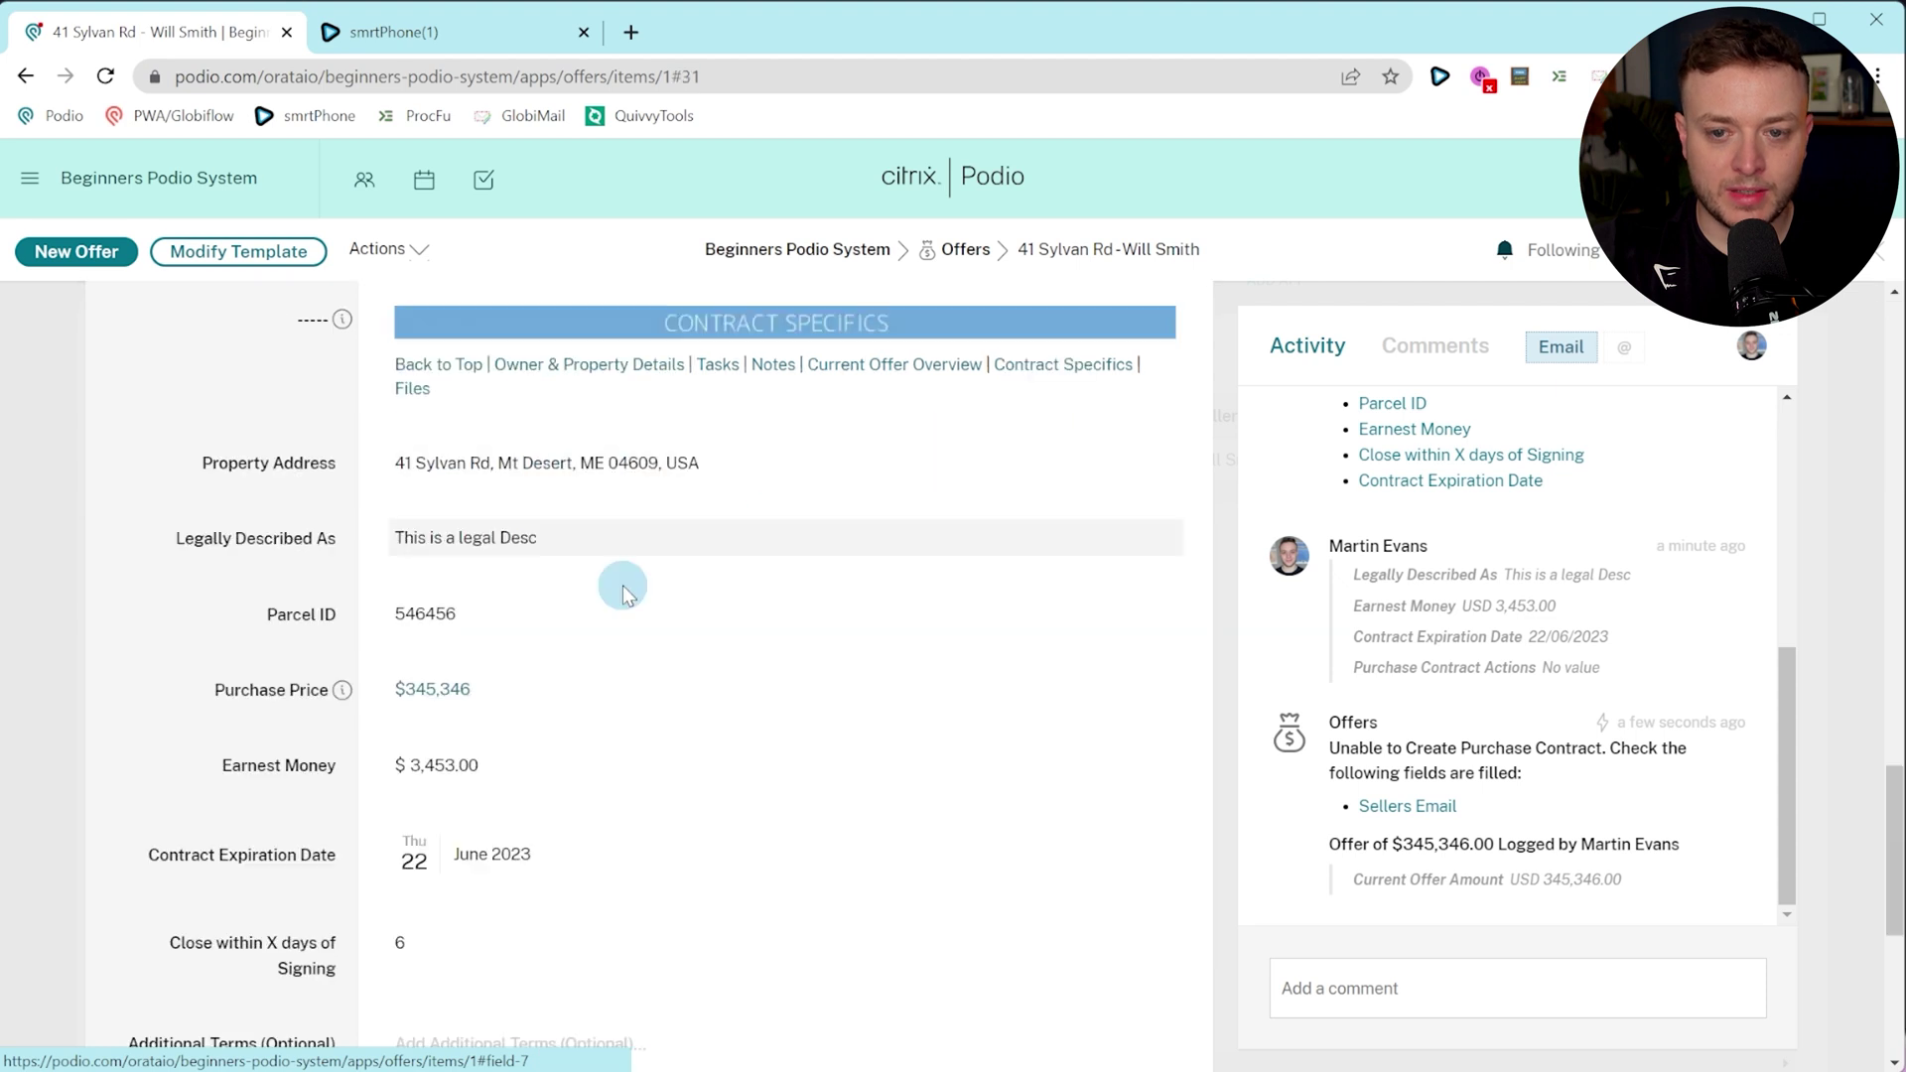
pyautogui.scroll(-3, 553, 638)
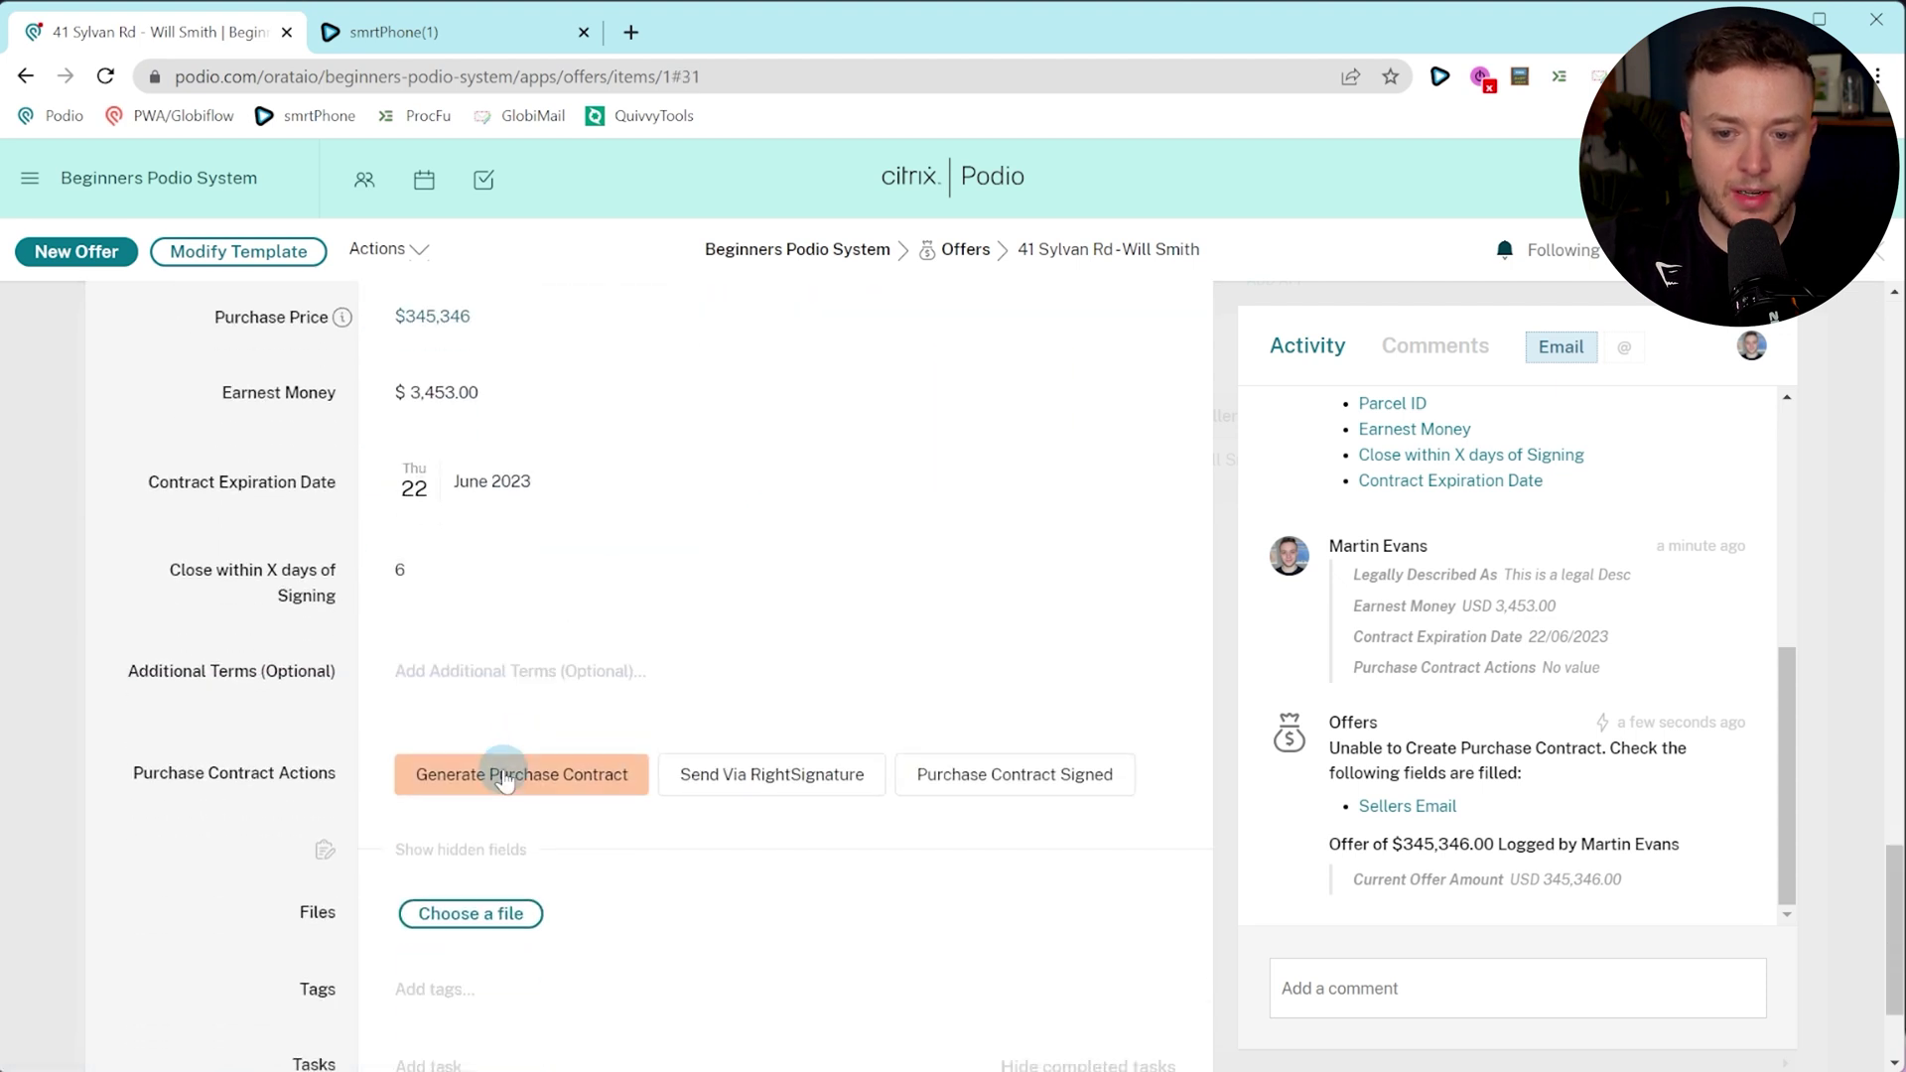
pyautogui.click(506, 783)
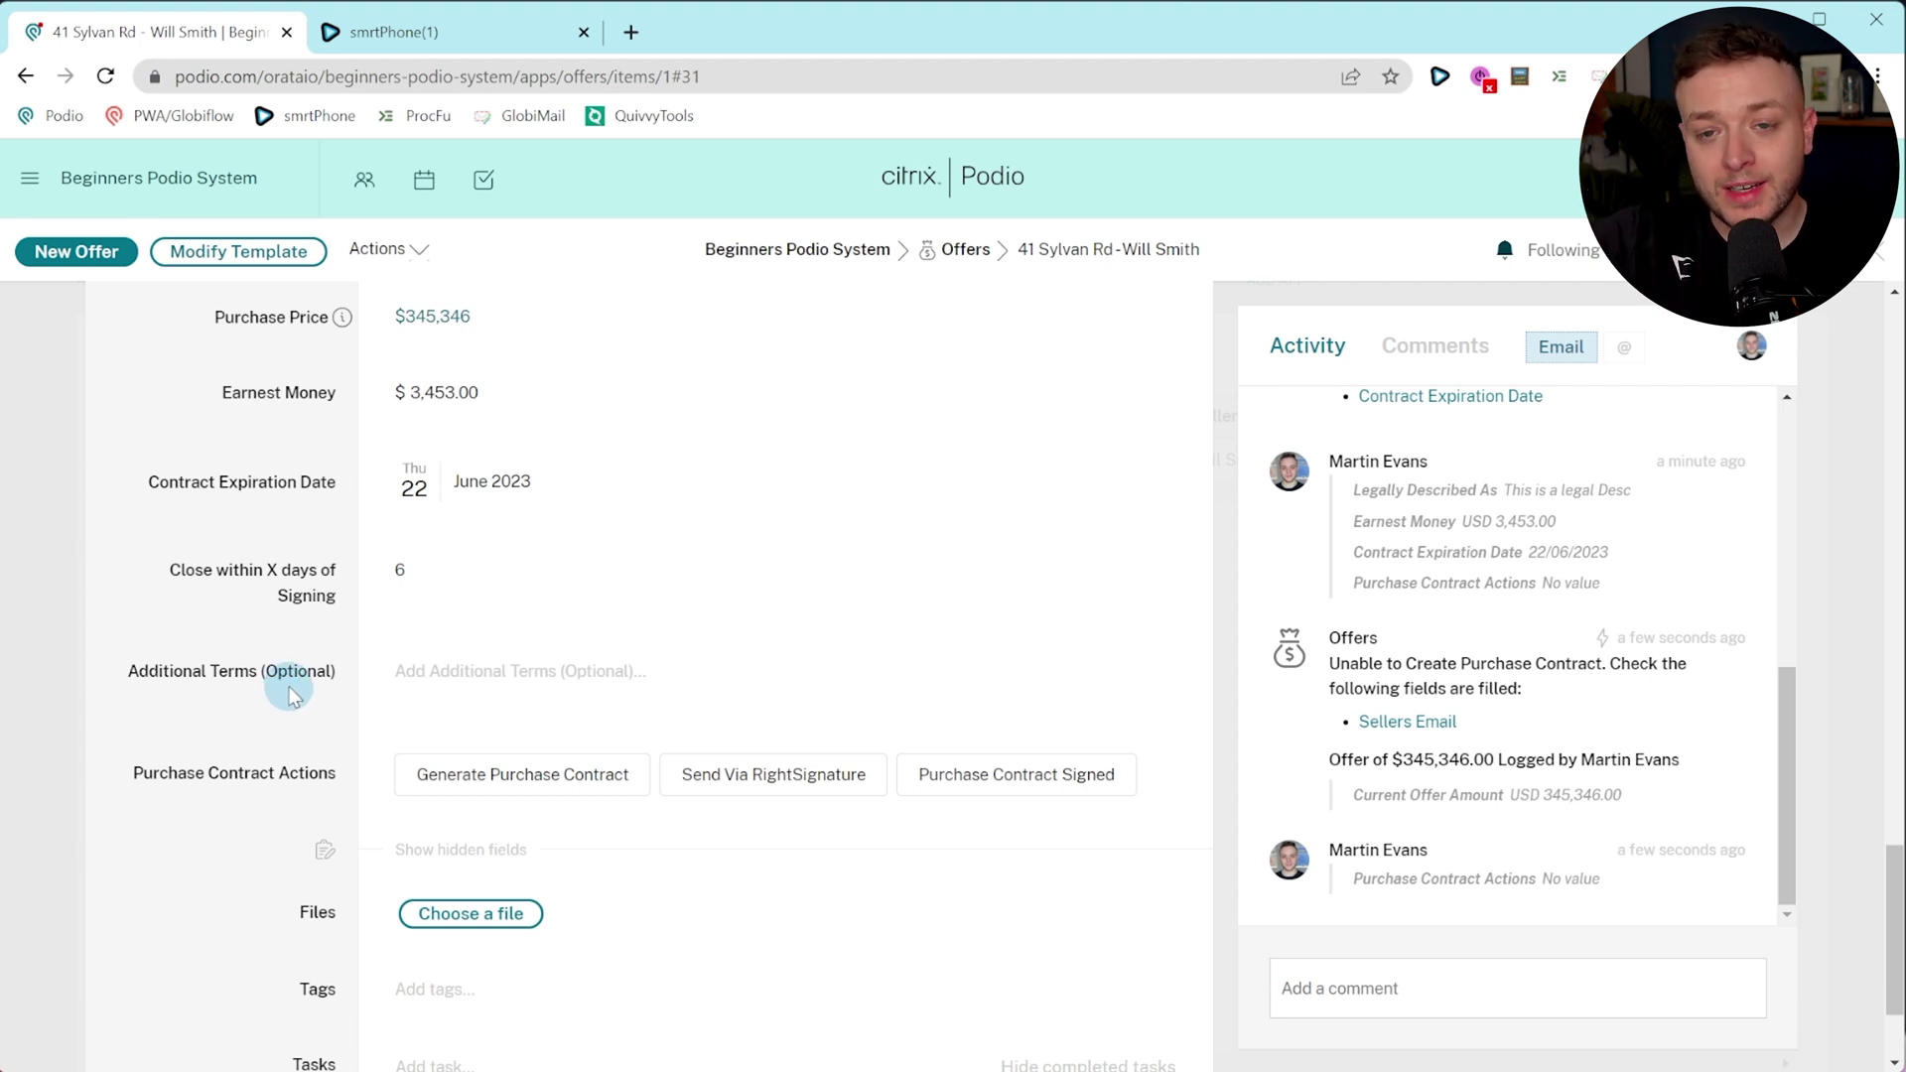
pyautogui.click(619, 800)
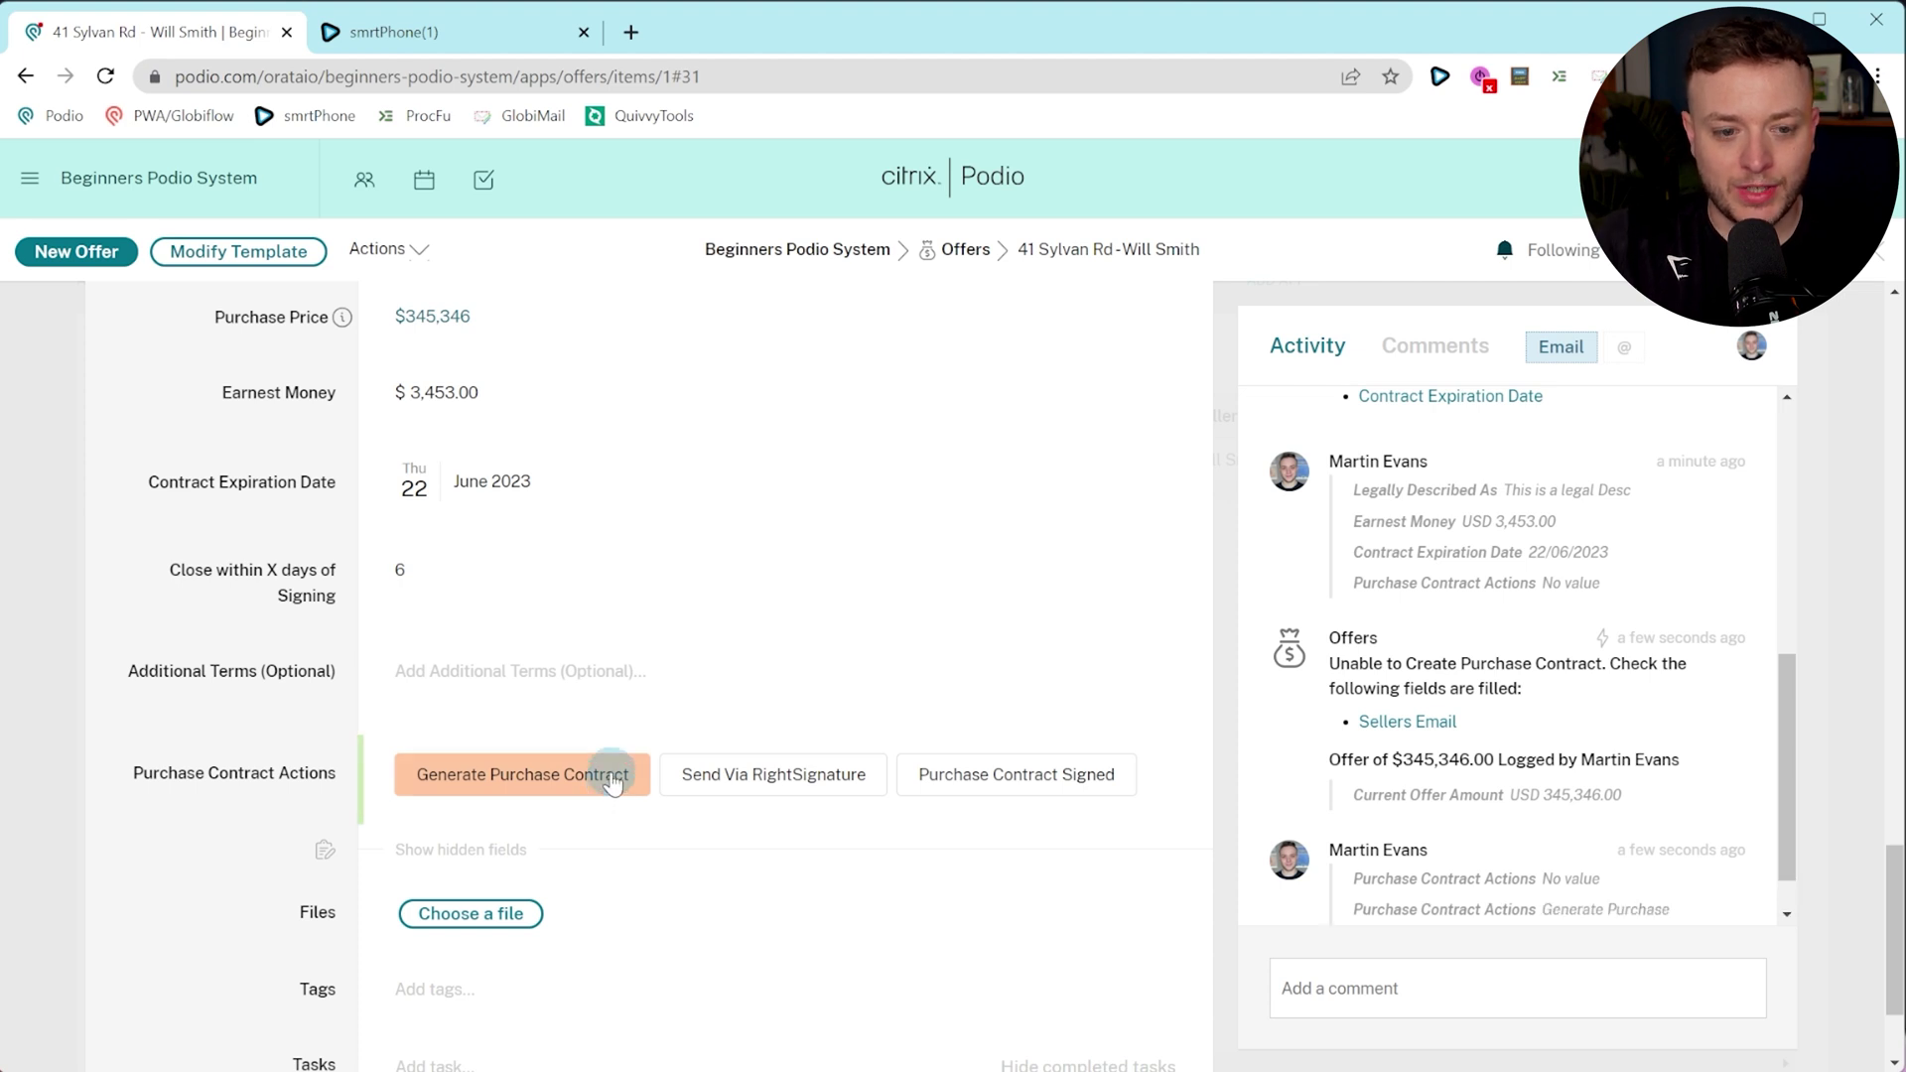
pyautogui.scroll(-1, 1393, 596)
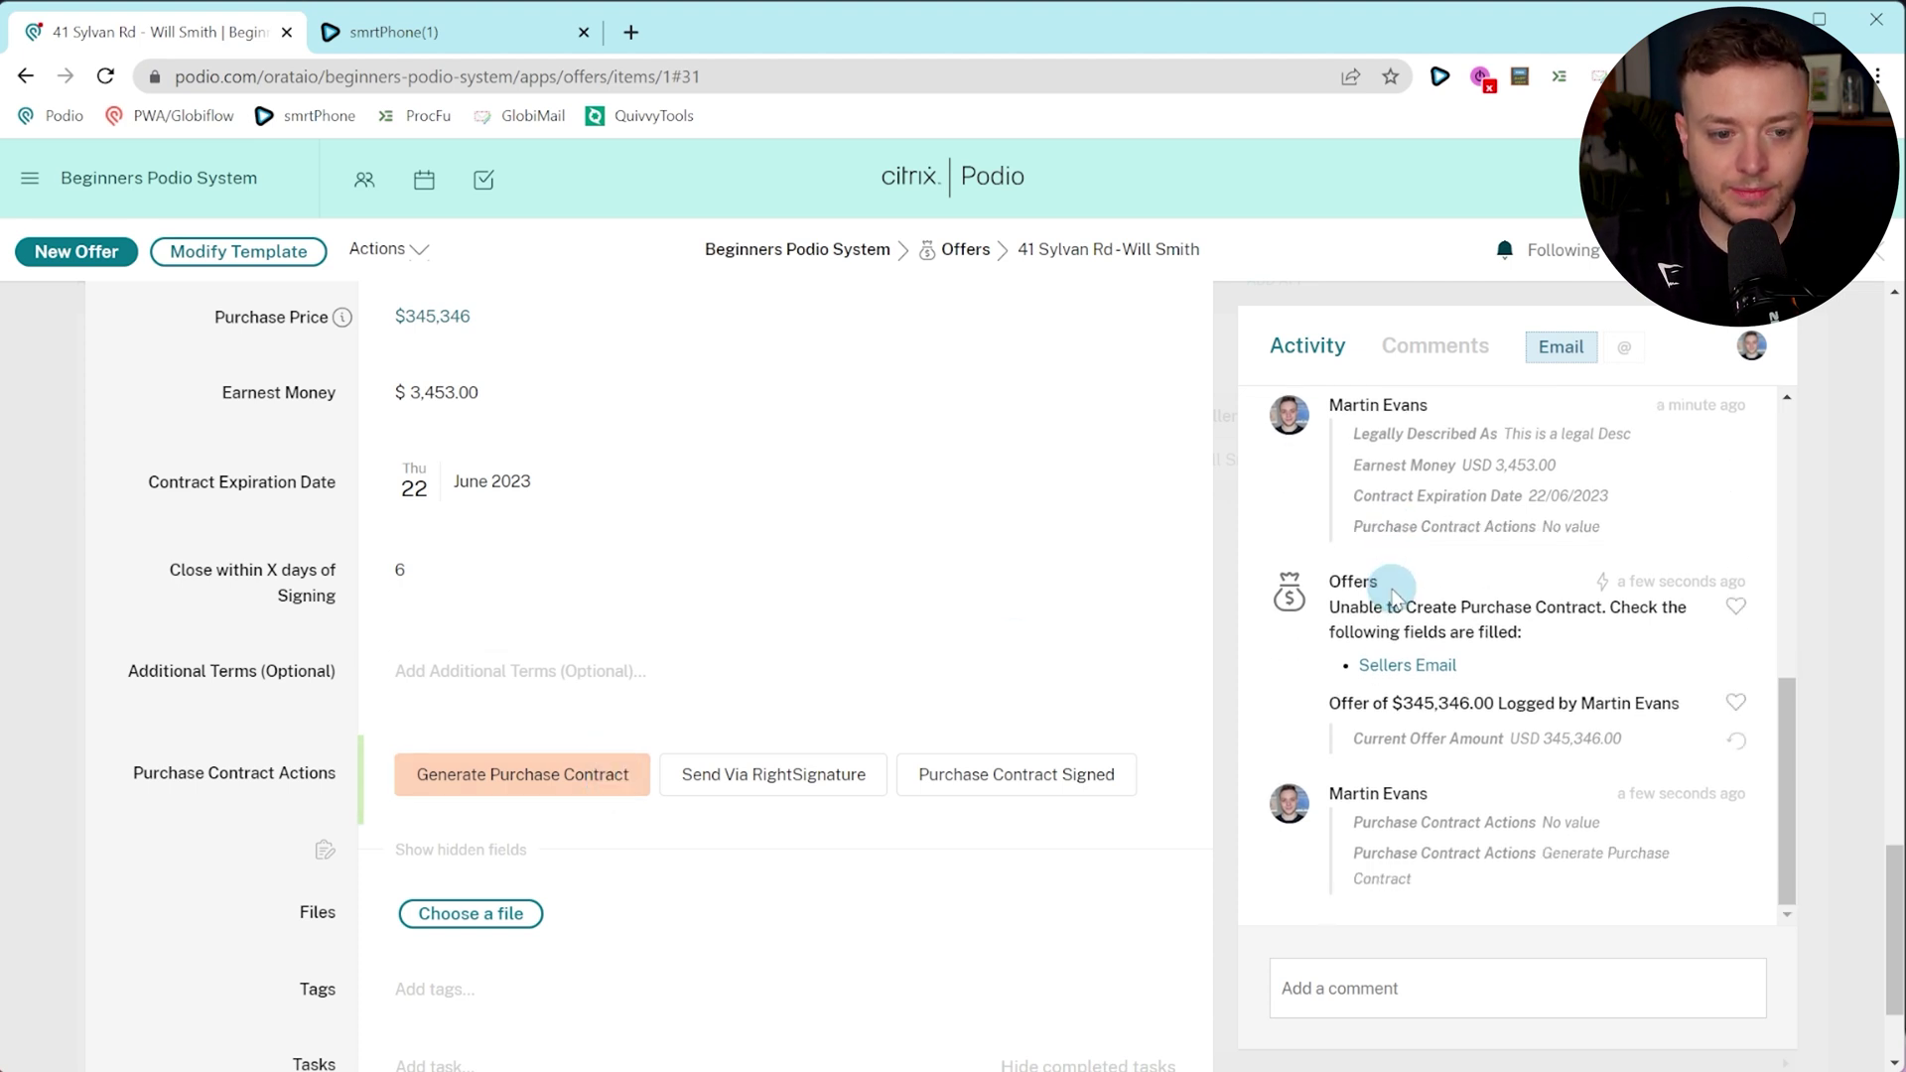
pyautogui.scroll(-3, 1395, 591)
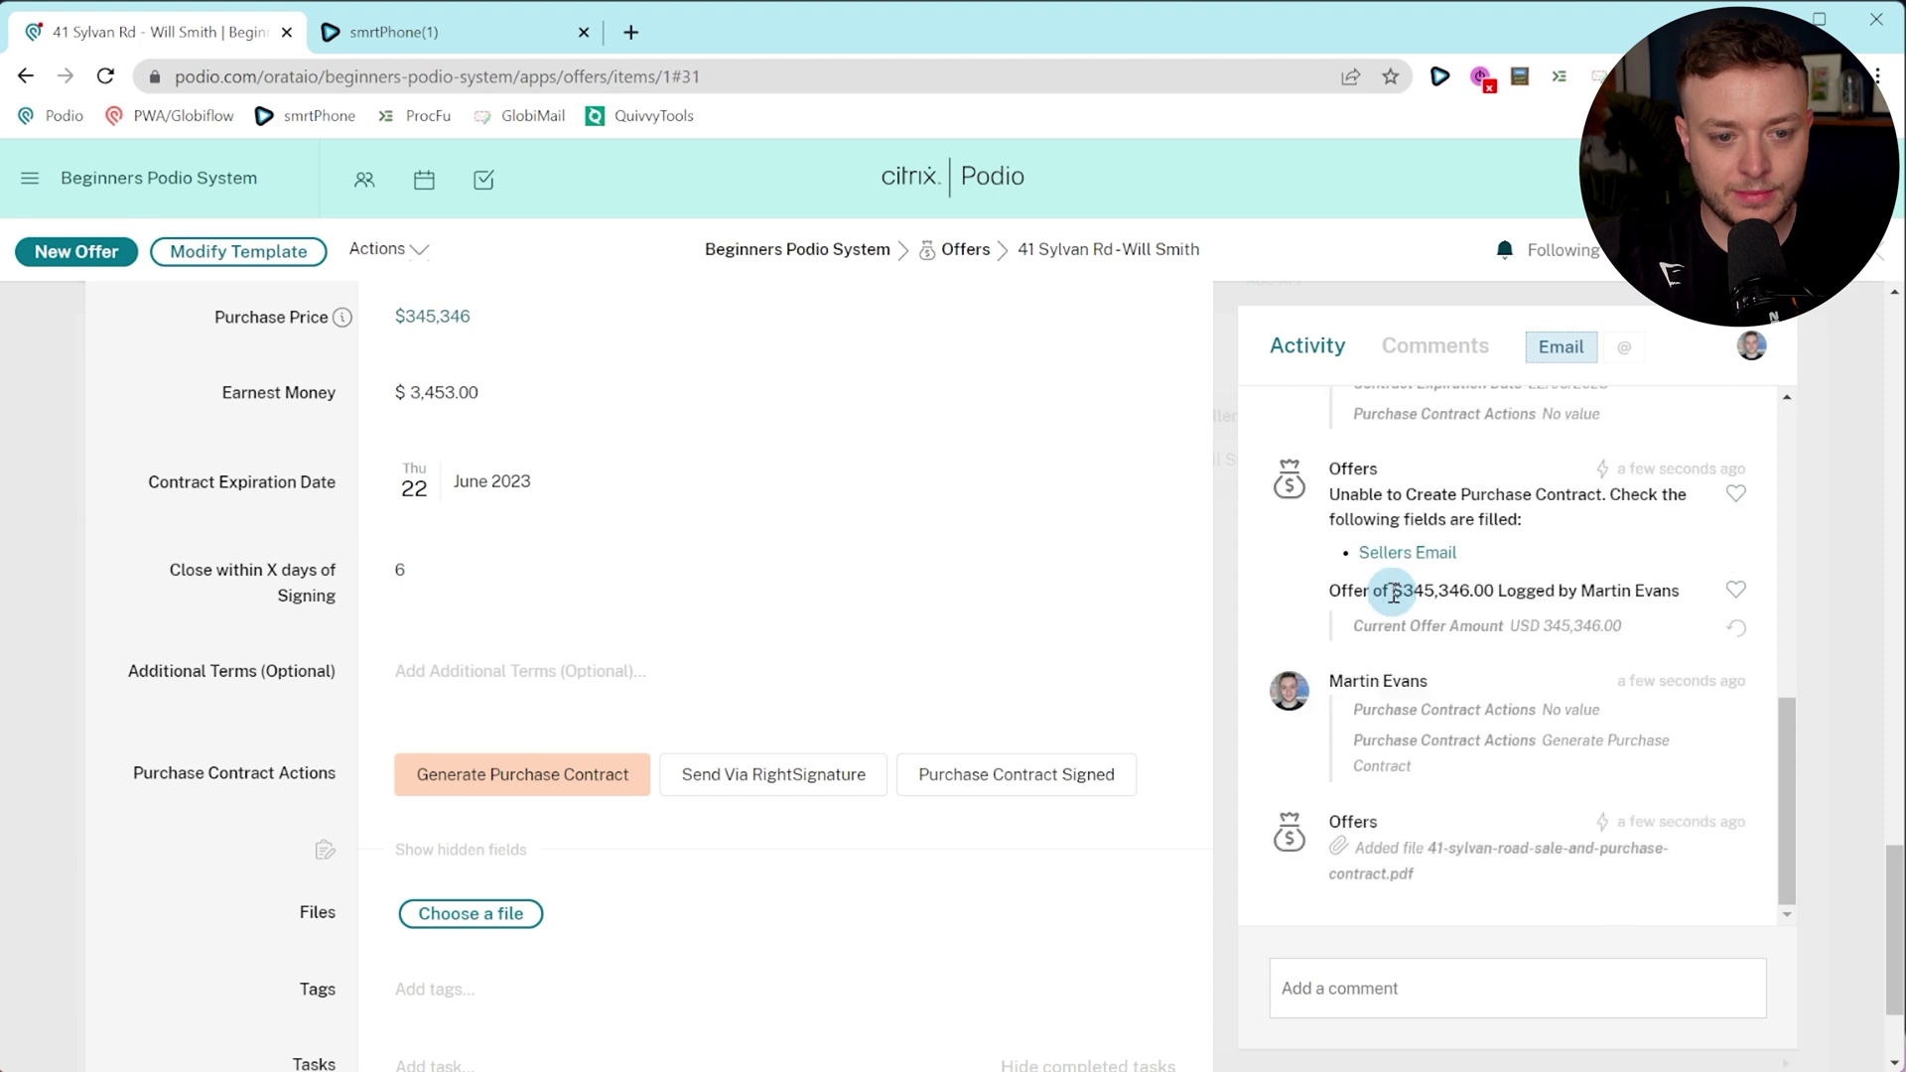
pyautogui.scroll(-1, 1609, 785)
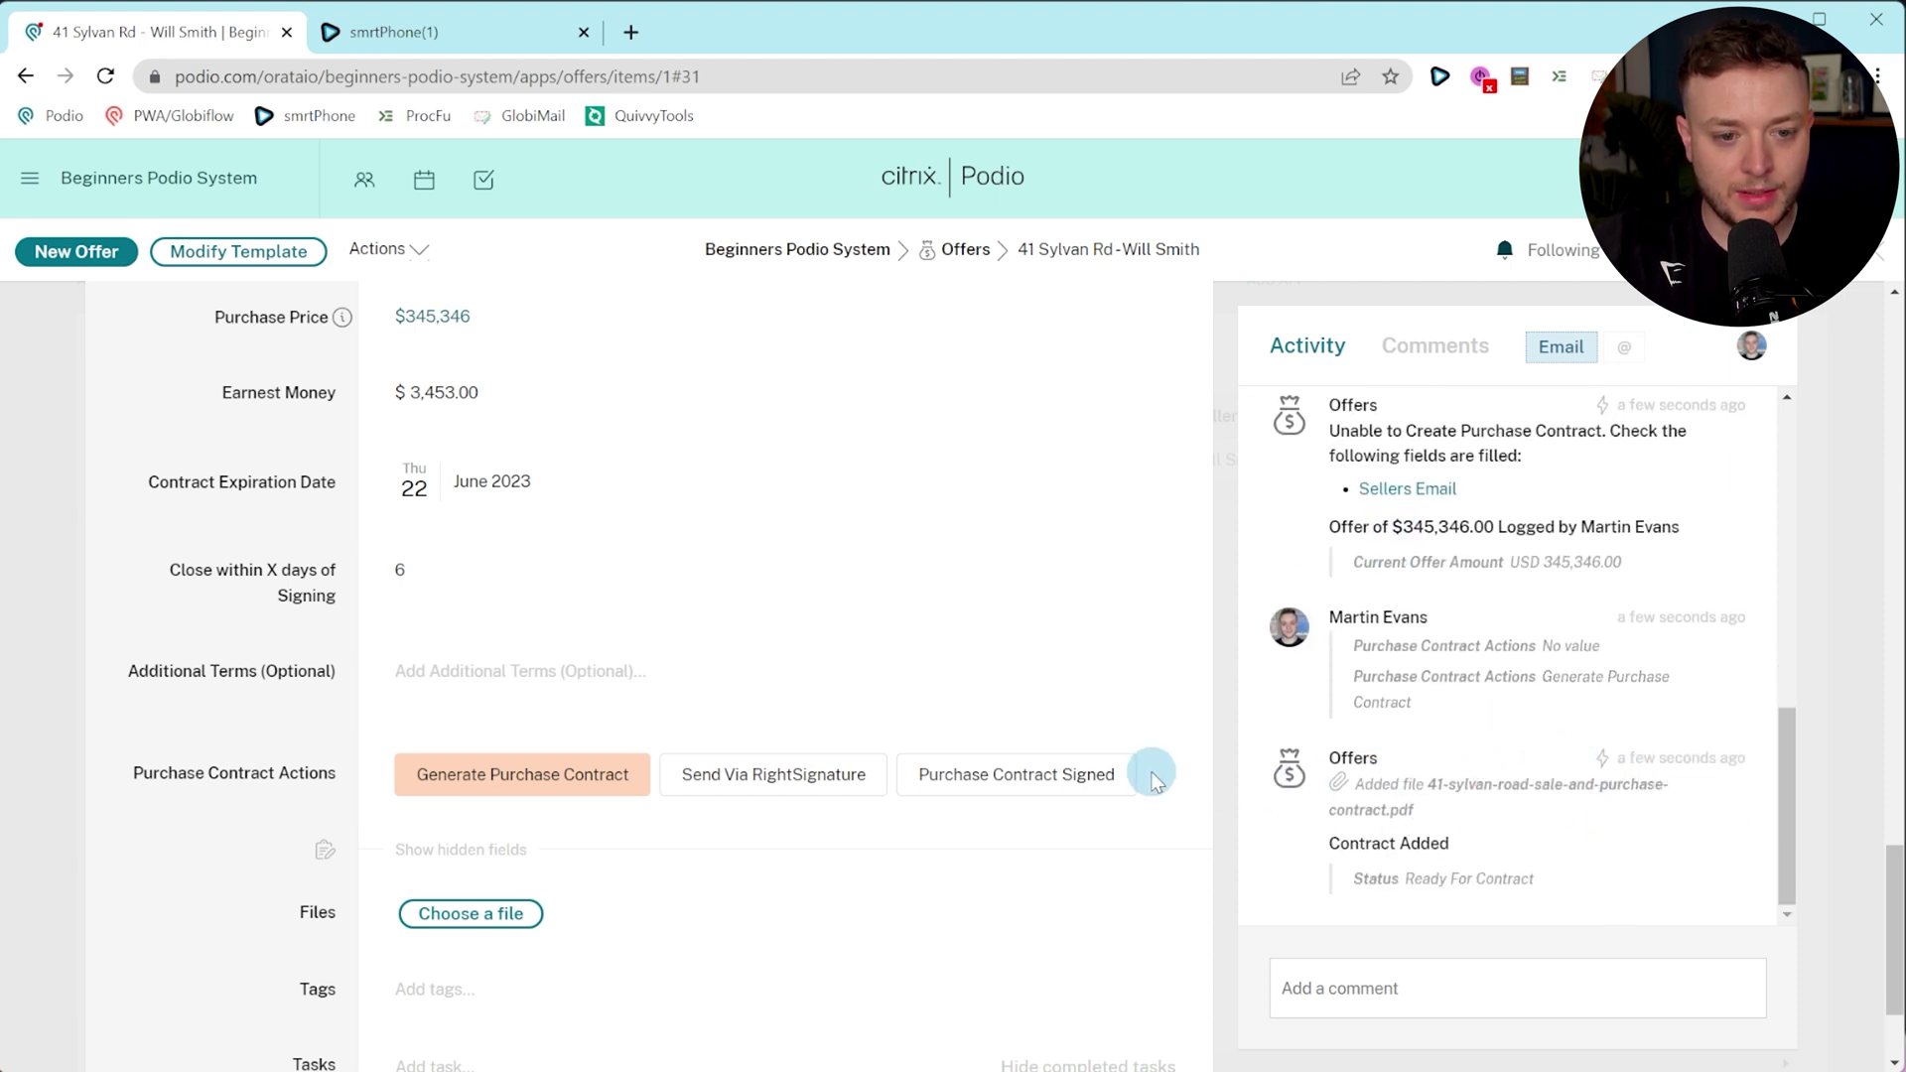
pyautogui.press('F5')
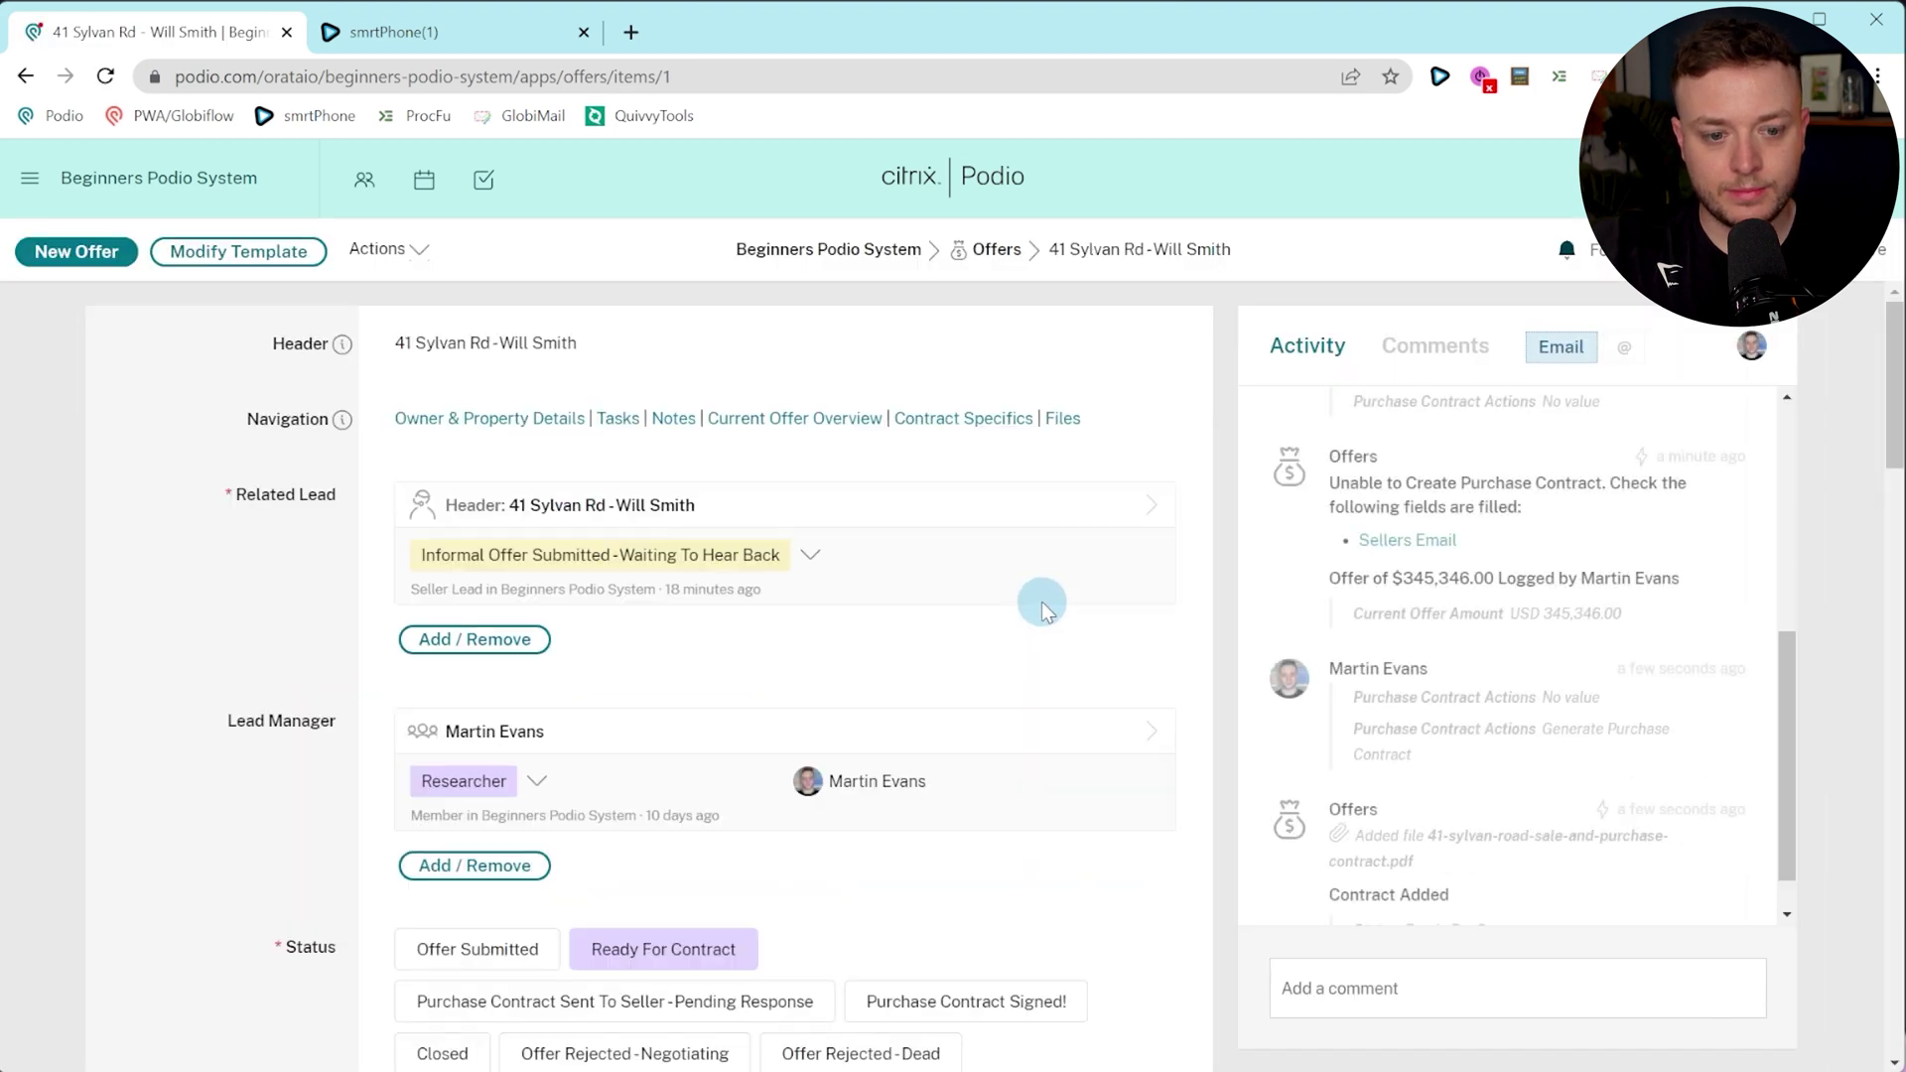
pyautogui.scroll(-12, 1043, 606)
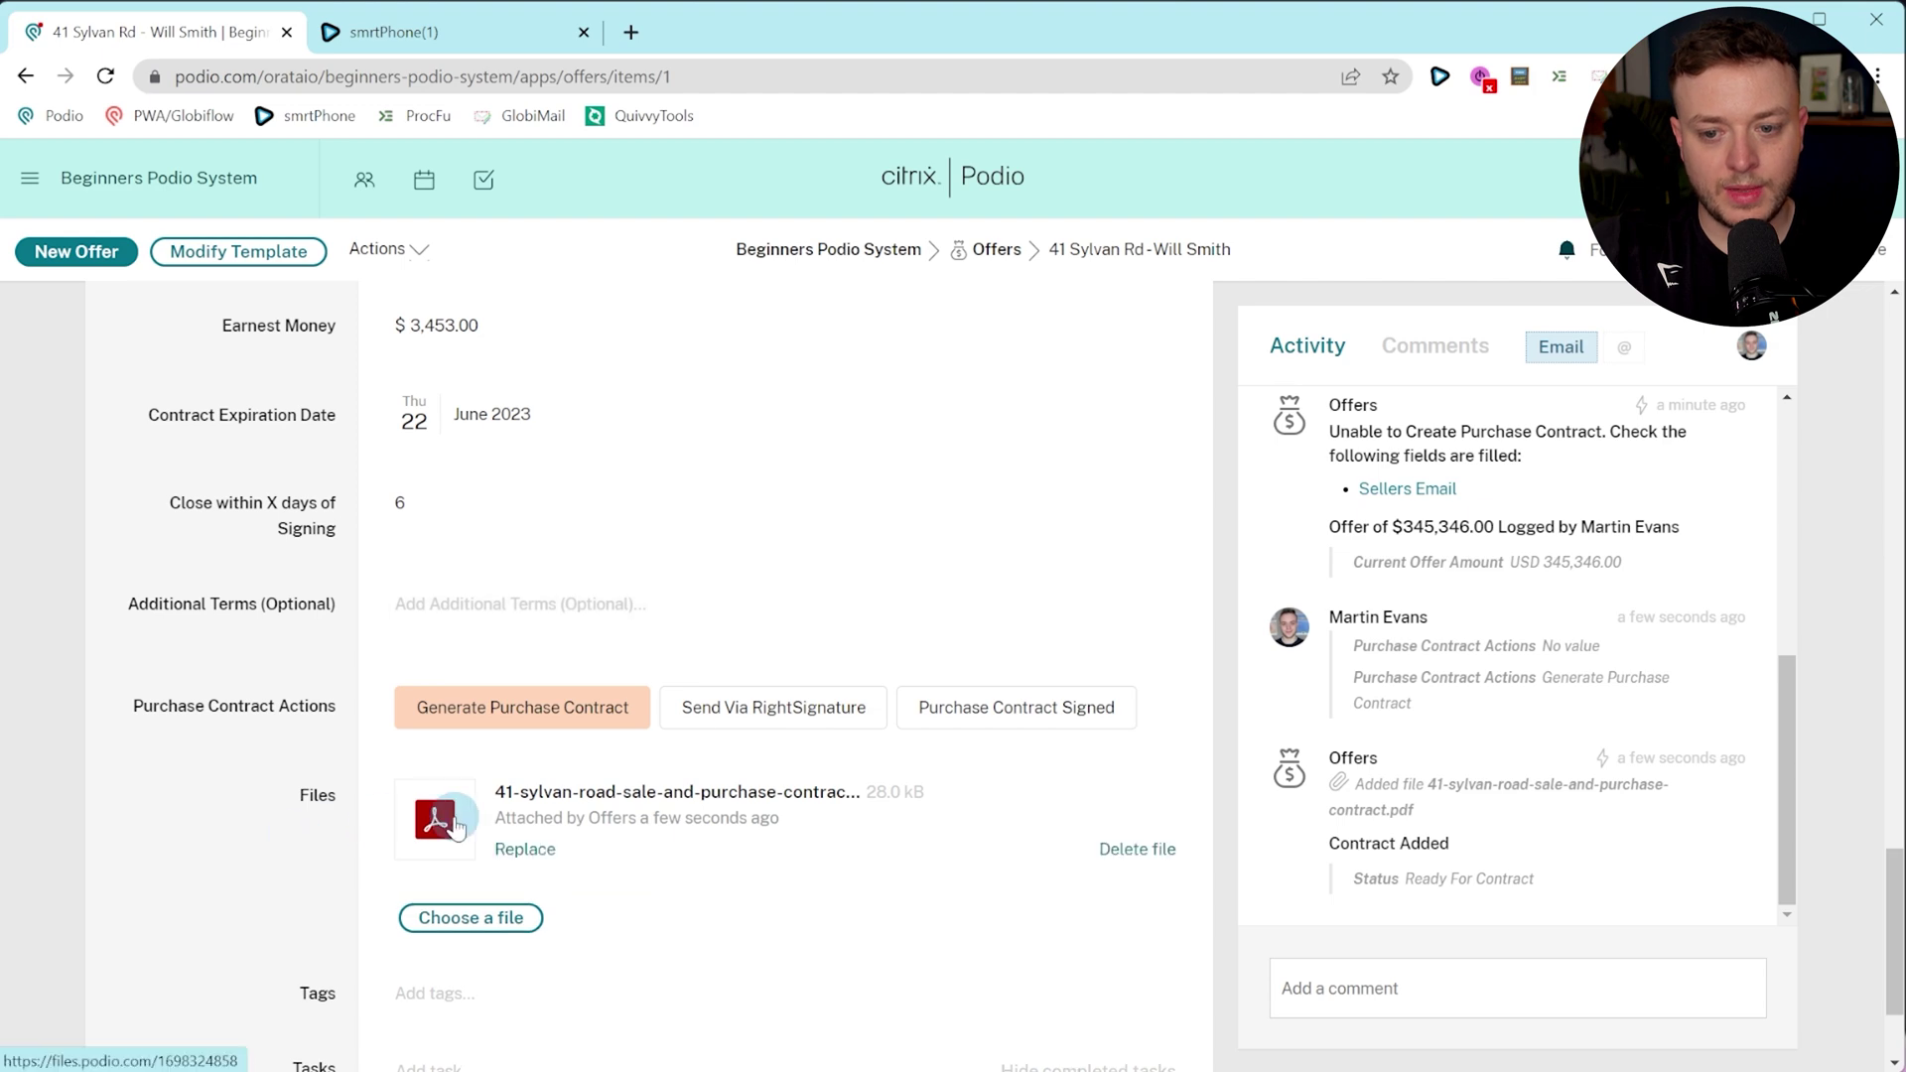
# Review the attached 2-page purchase contract PDF, then return to the Beginners Podio System workspace in Podio.
pyautogui.click(453, 827)
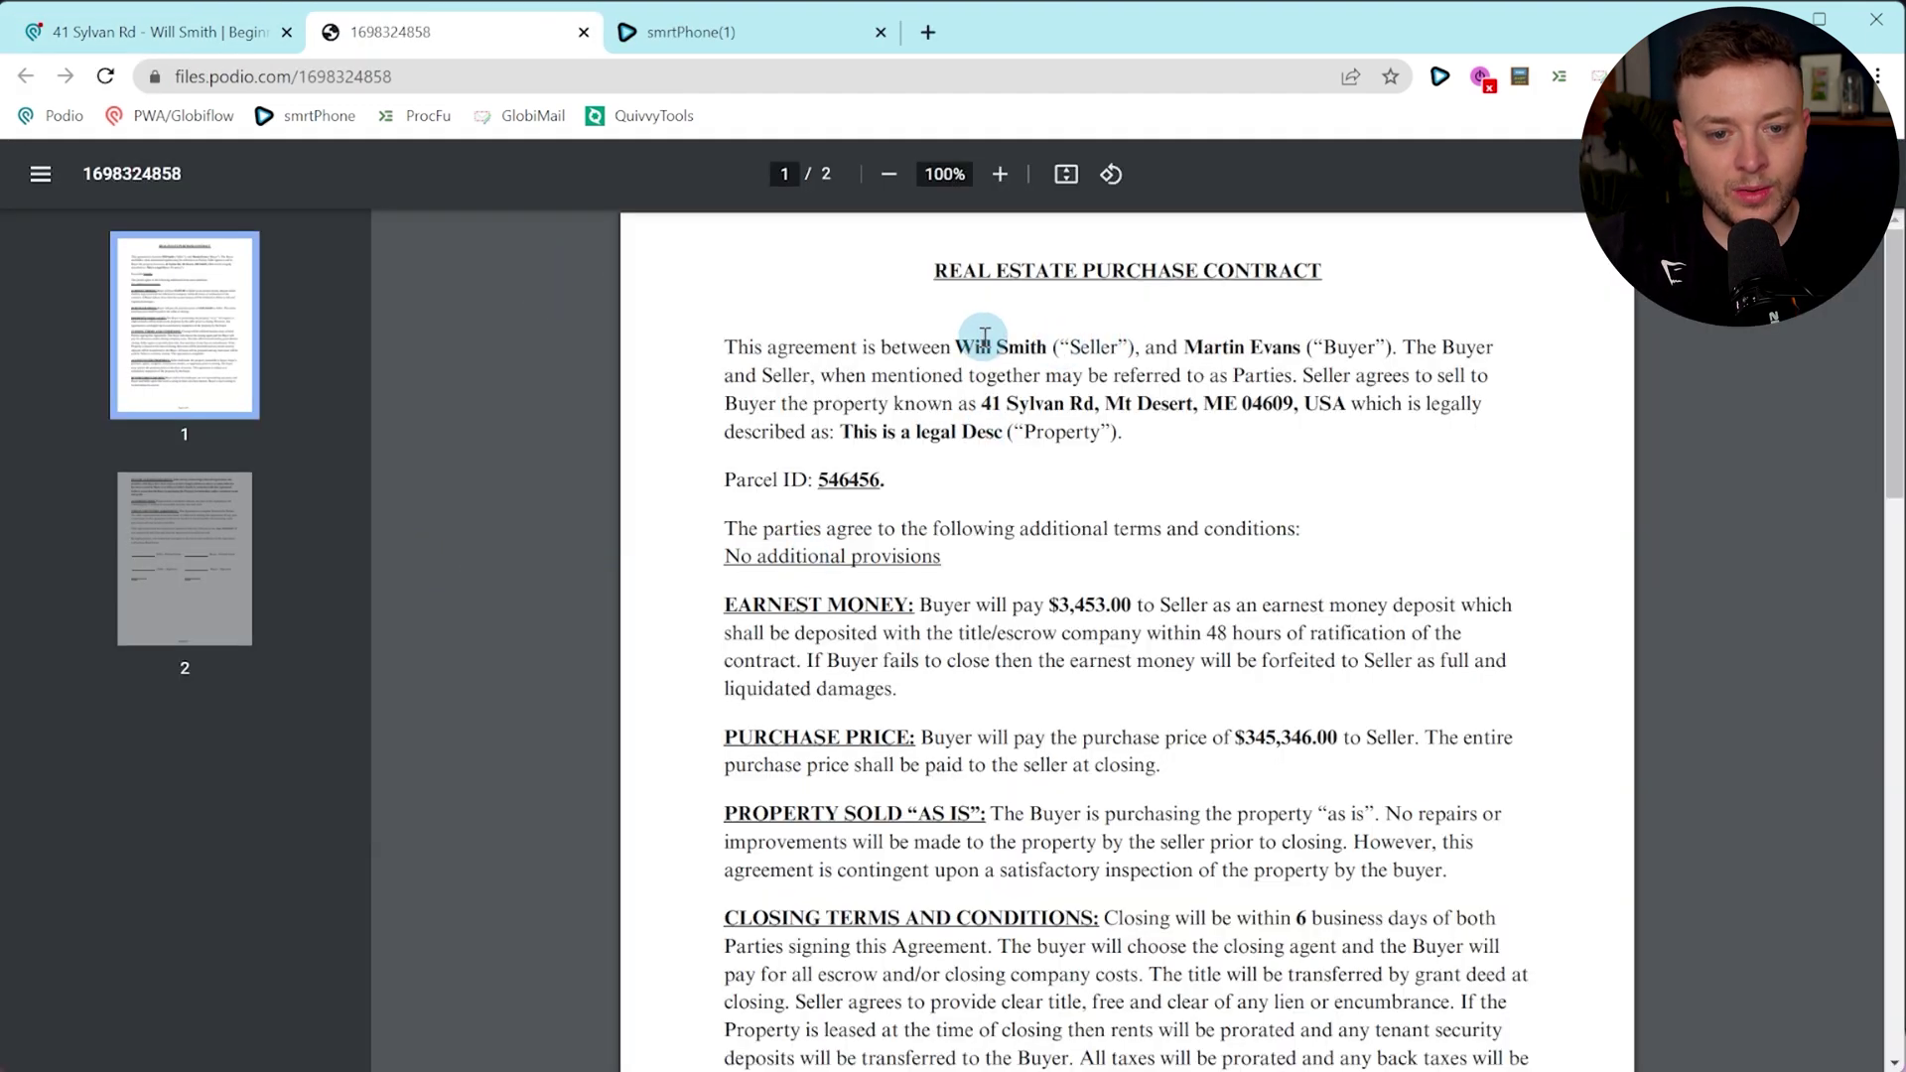
pyautogui.scroll(-6, 1142, 407)
pyautogui.scroll(-12, 1168, 423)
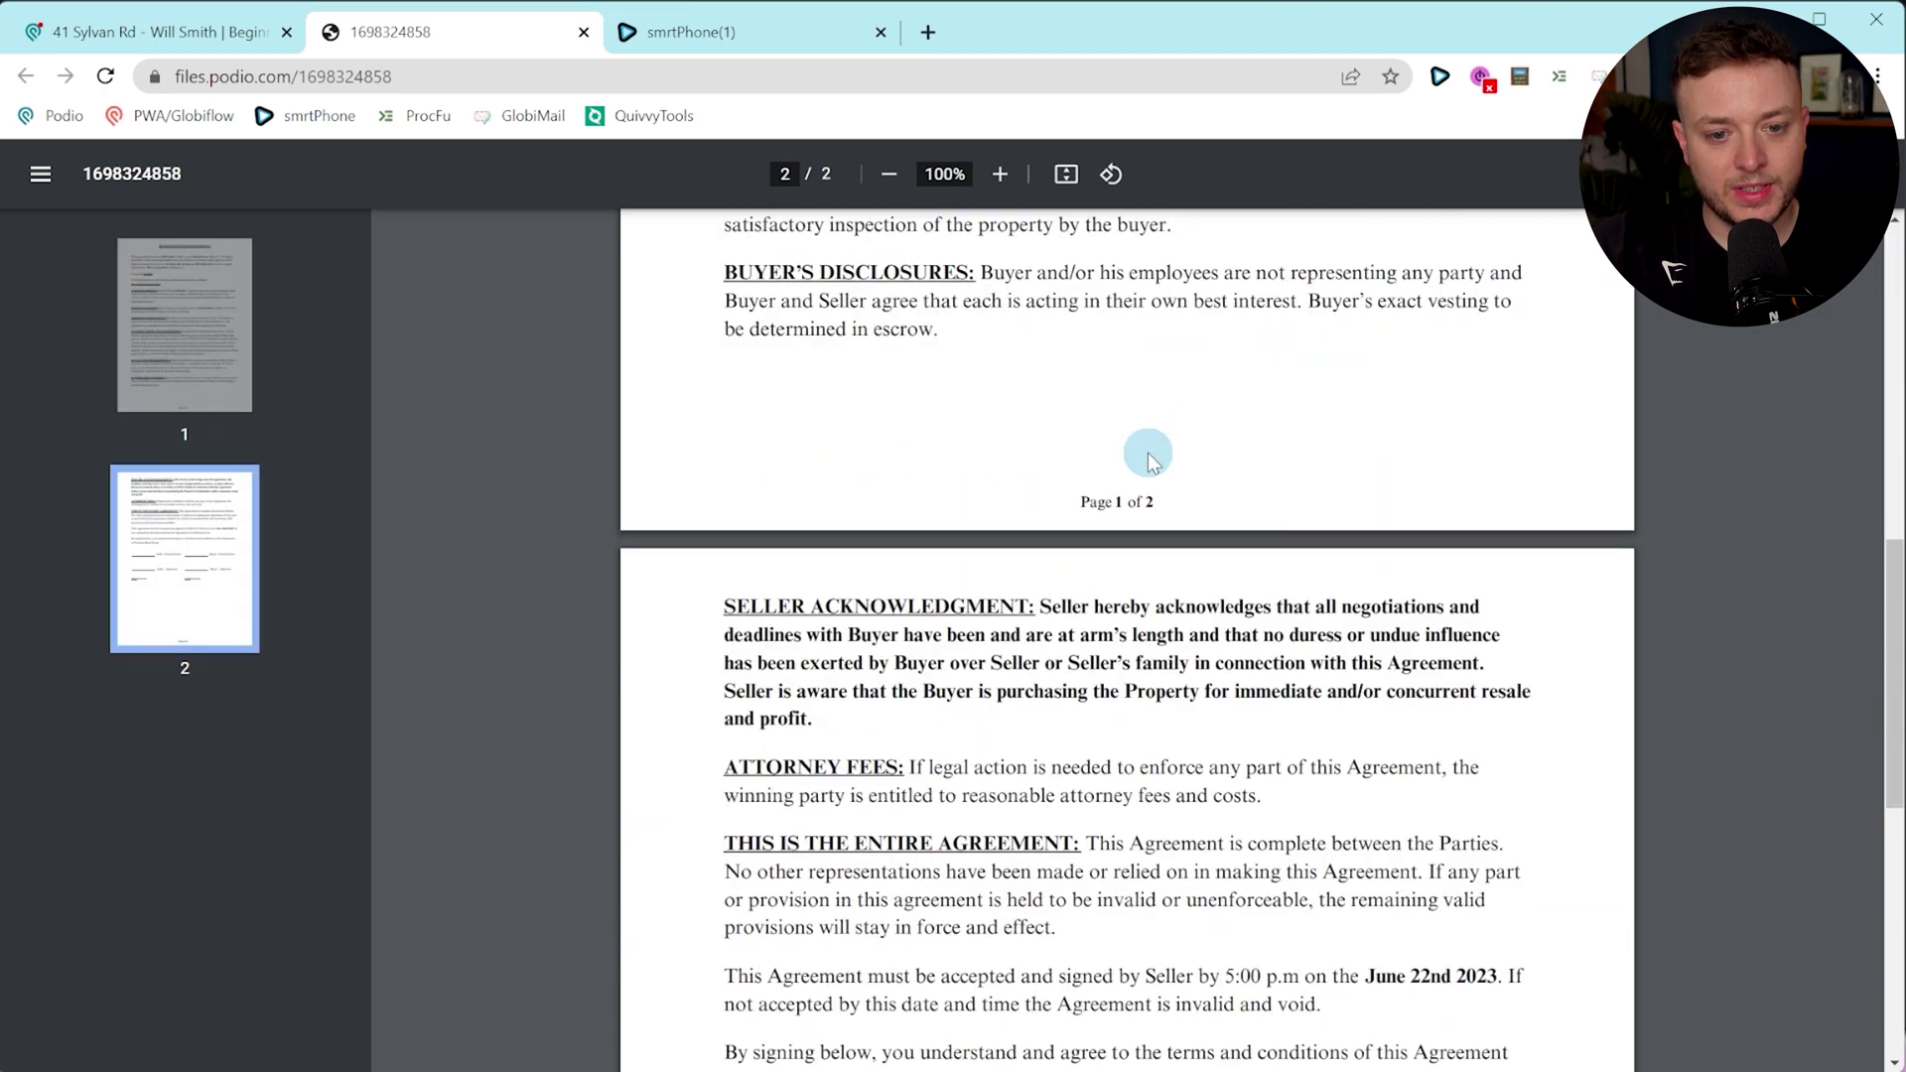
pyautogui.scroll(12, 1122, 467)
pyautogui.scroll(6, 1115, 494)
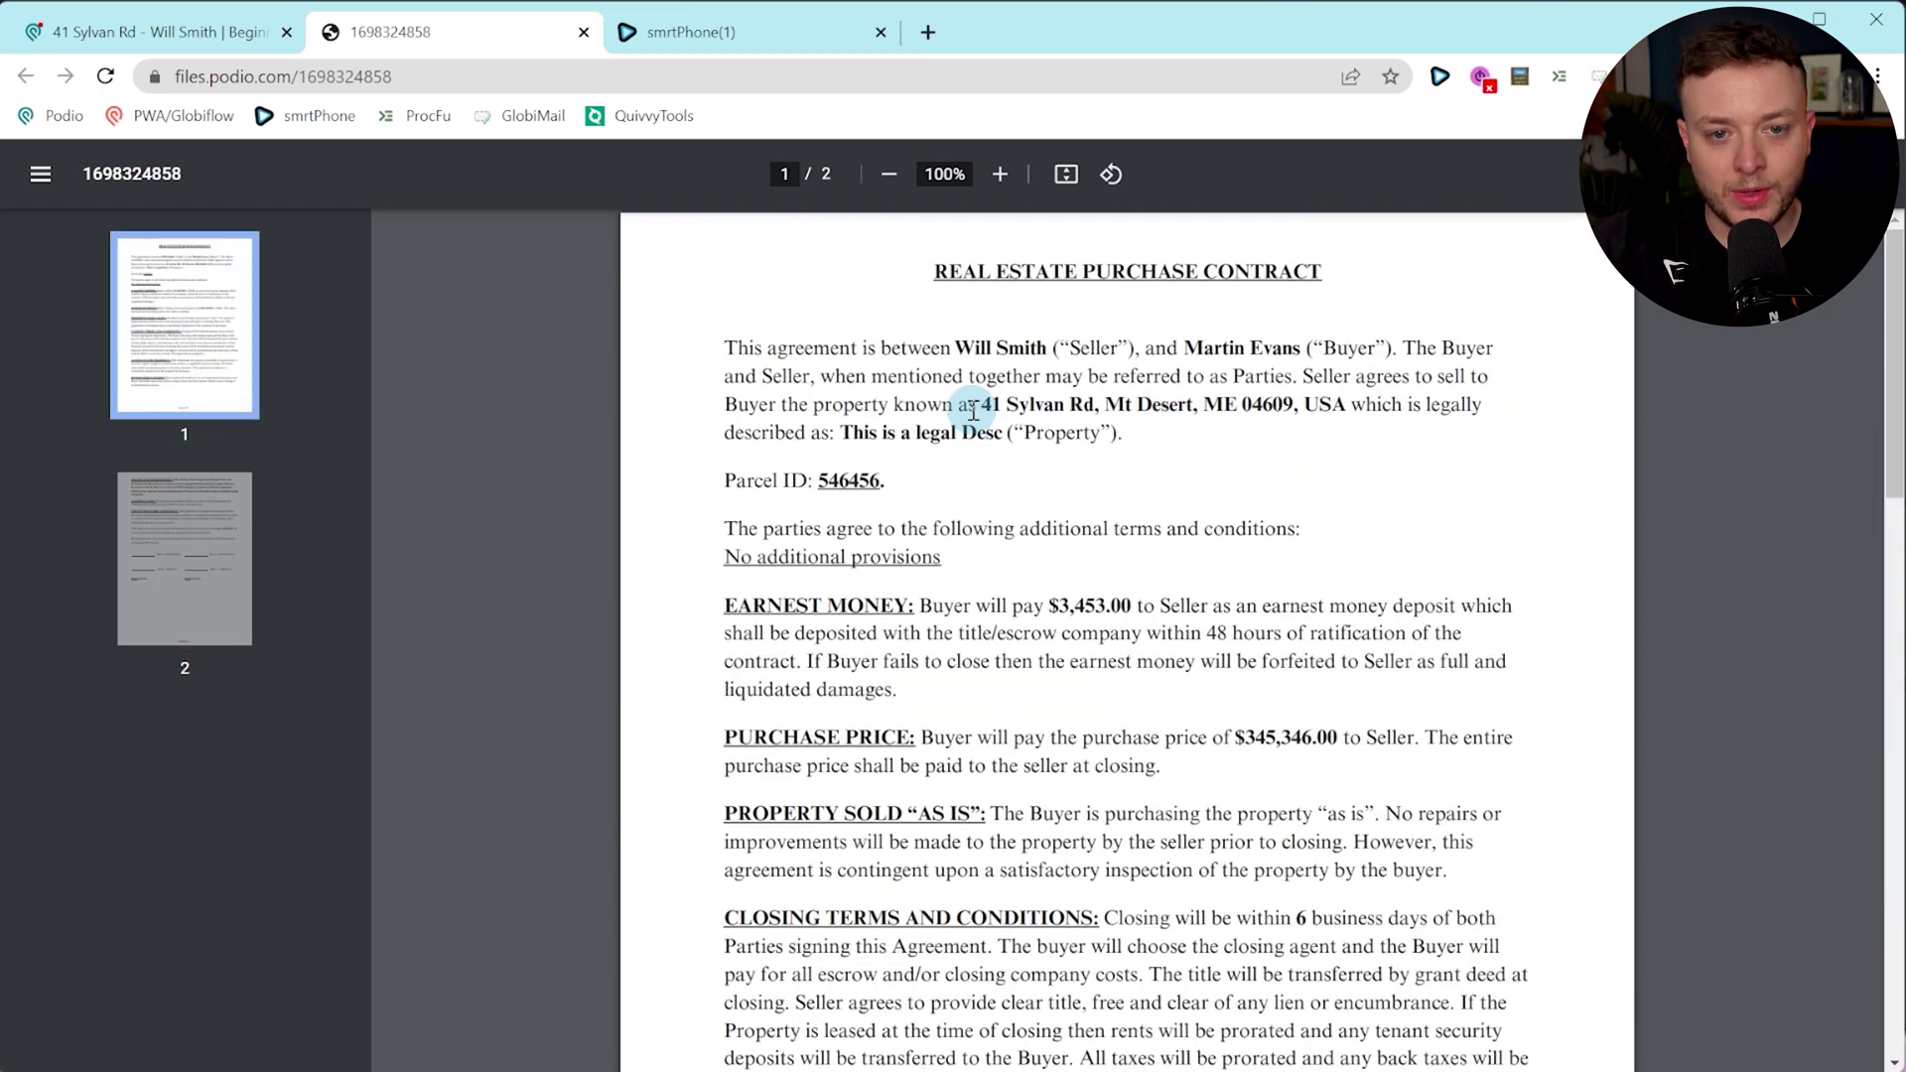
pyautogui.click(142, 41)
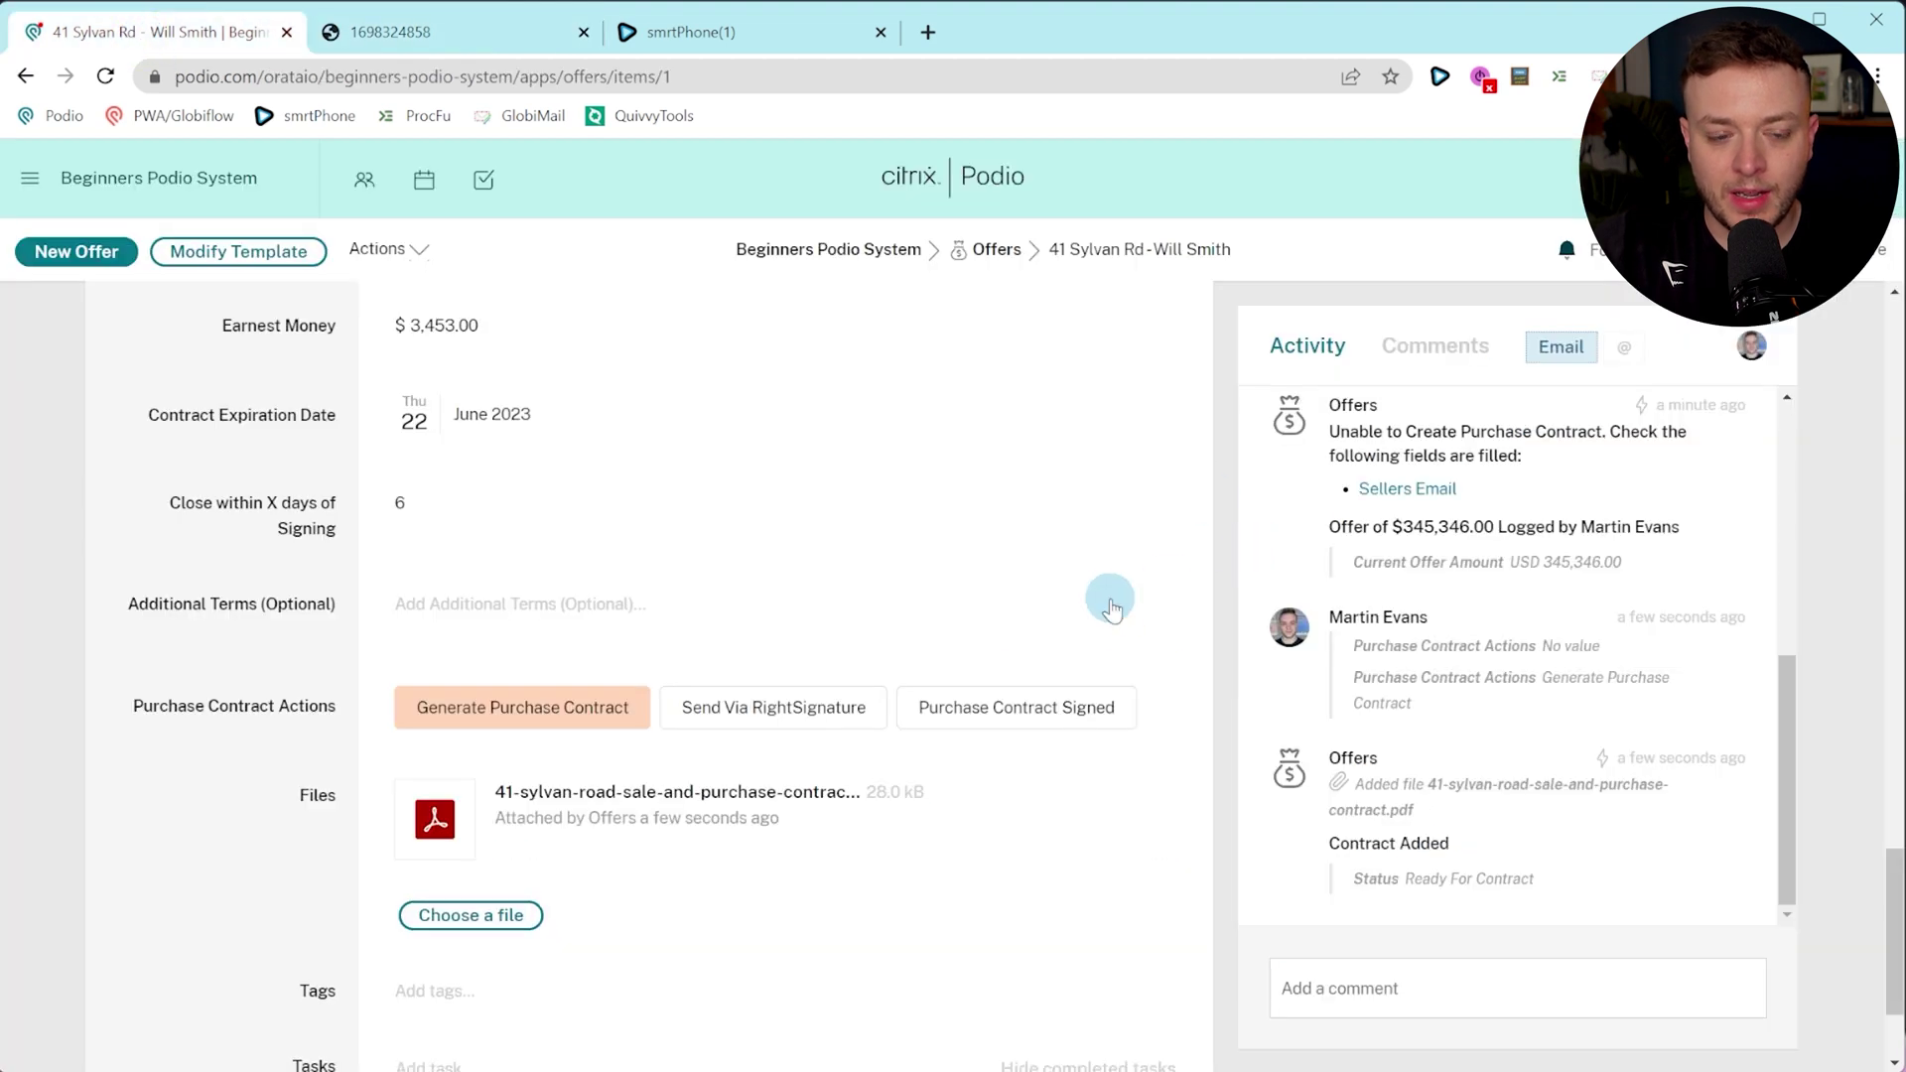
pyautogui.click(888, 262)
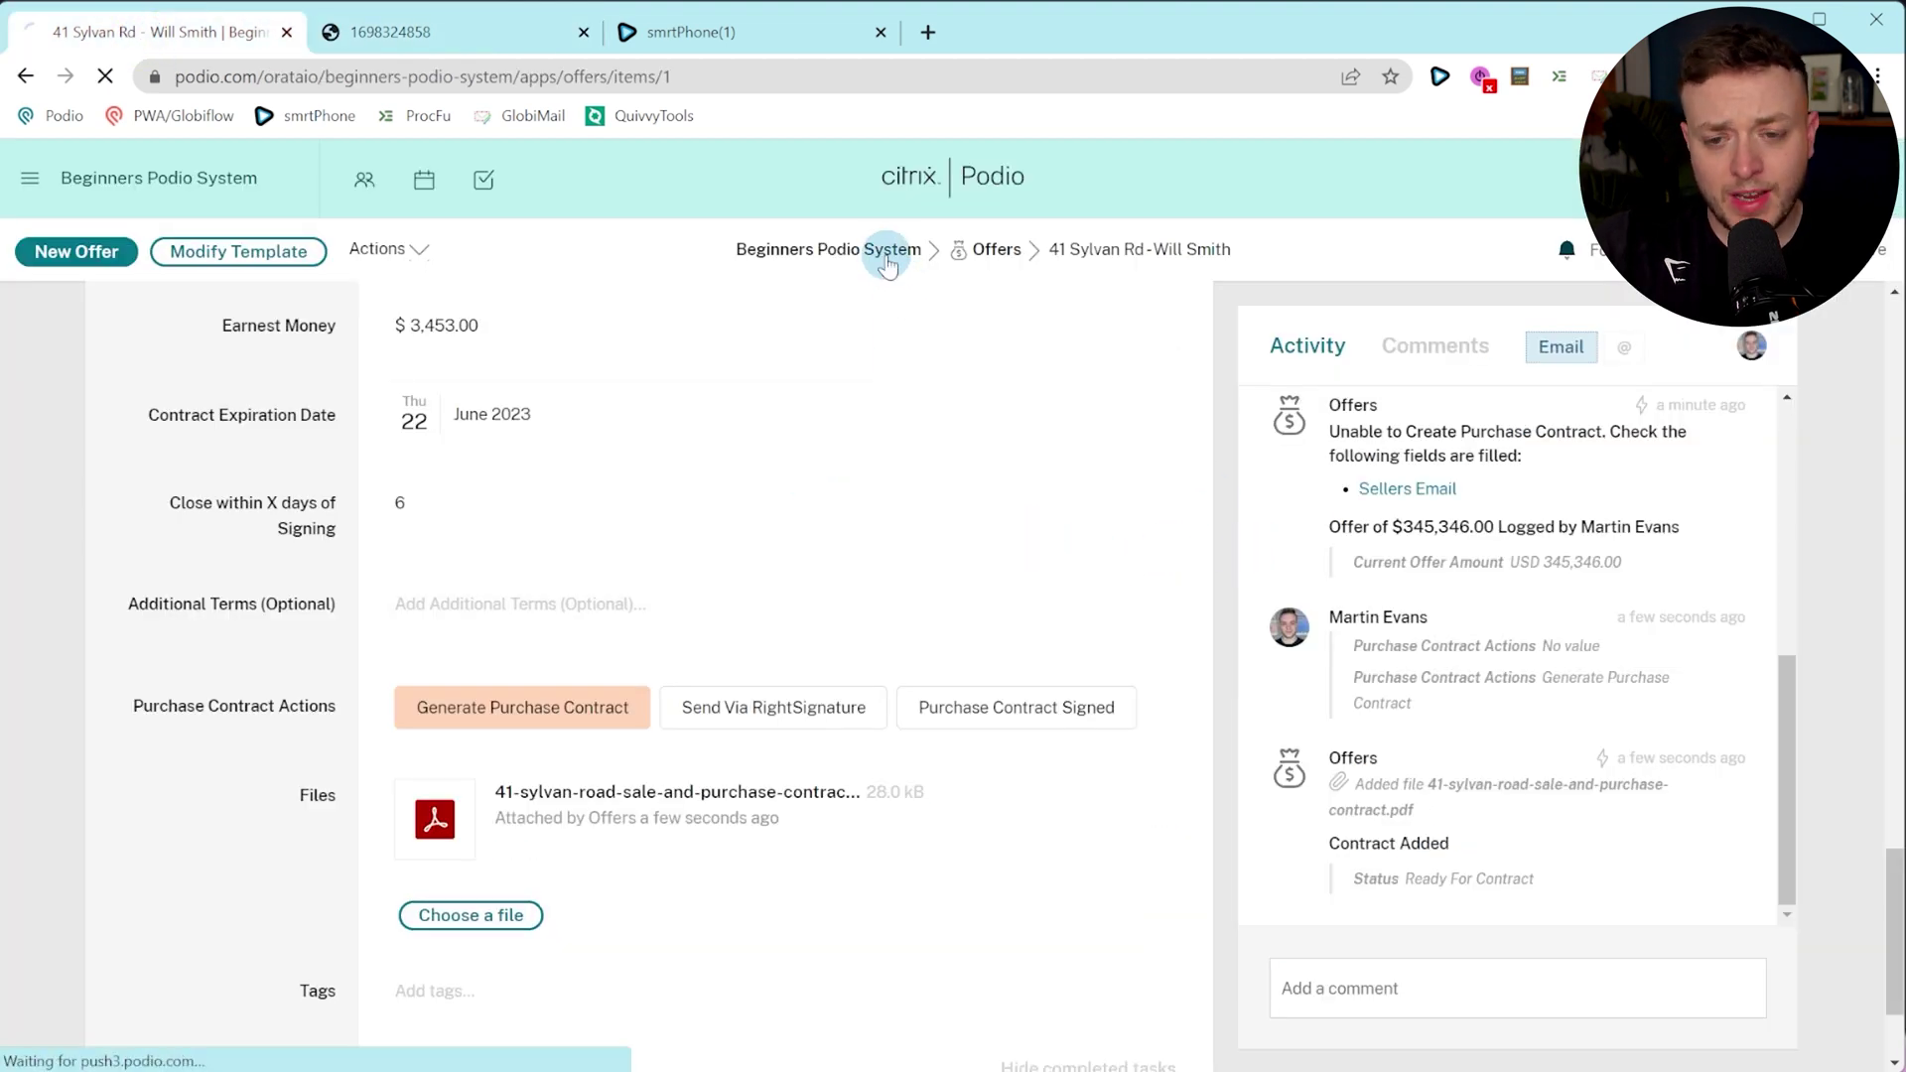
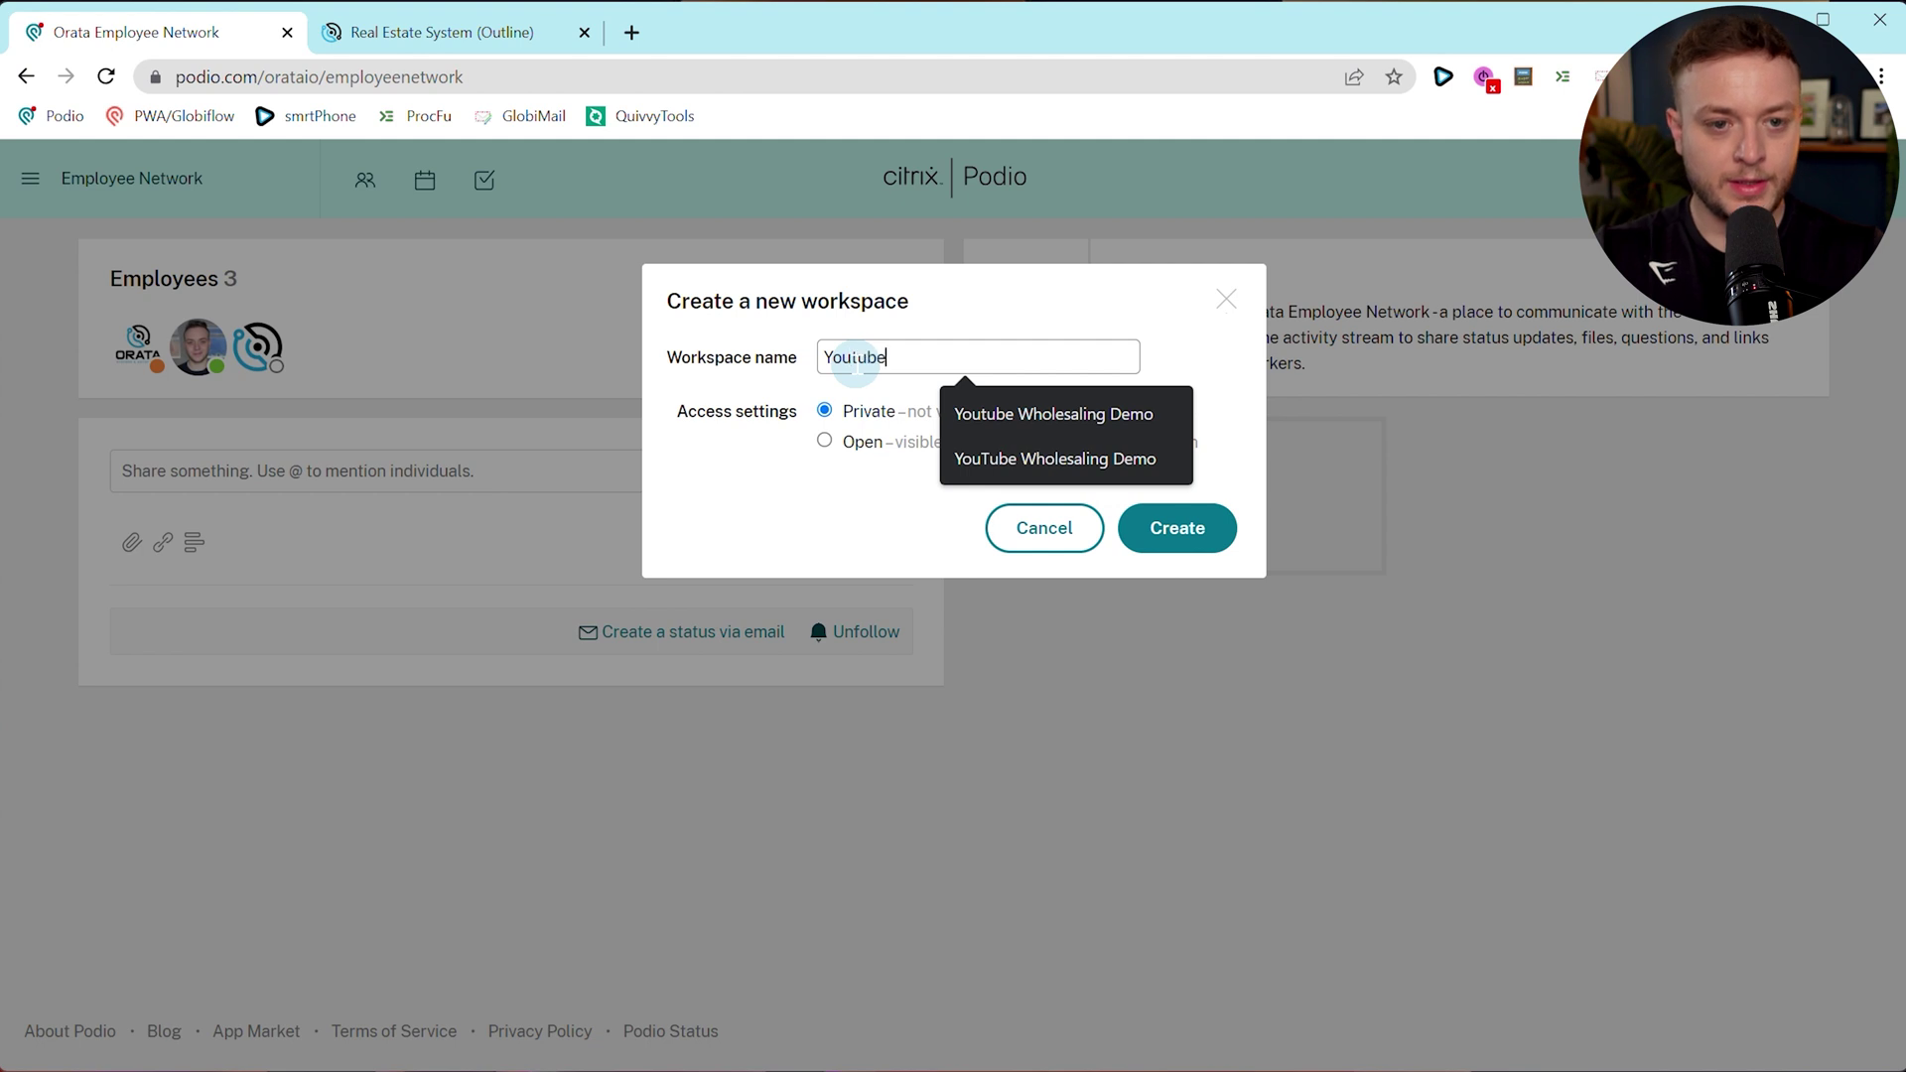
# Name the new workspace 'YouTube Wholesaling Demo', create it, and dismiss the invite-employees prompt.
pyautogui.press('BackSpace')
pyautogui.press('BackSpace')
pyautogui.write('h')
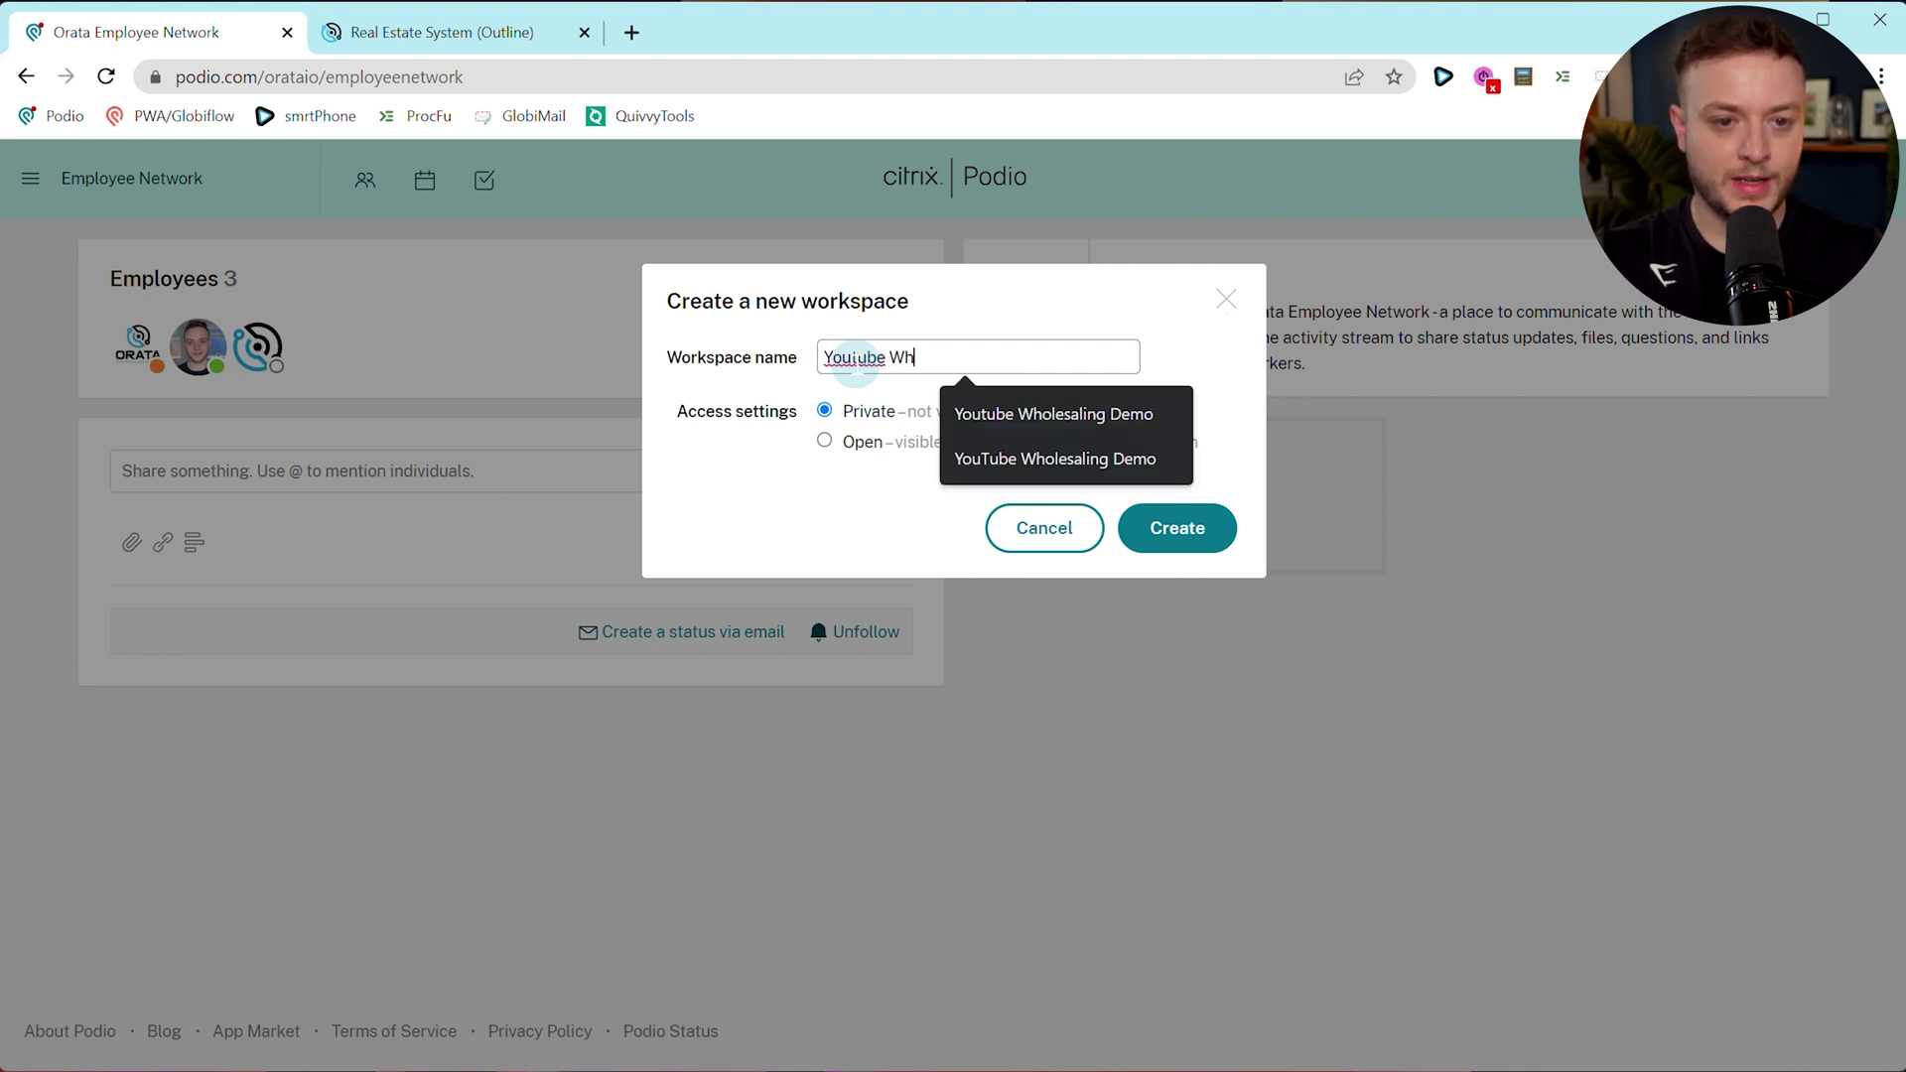
pyautogui.write('olesaling Demo')
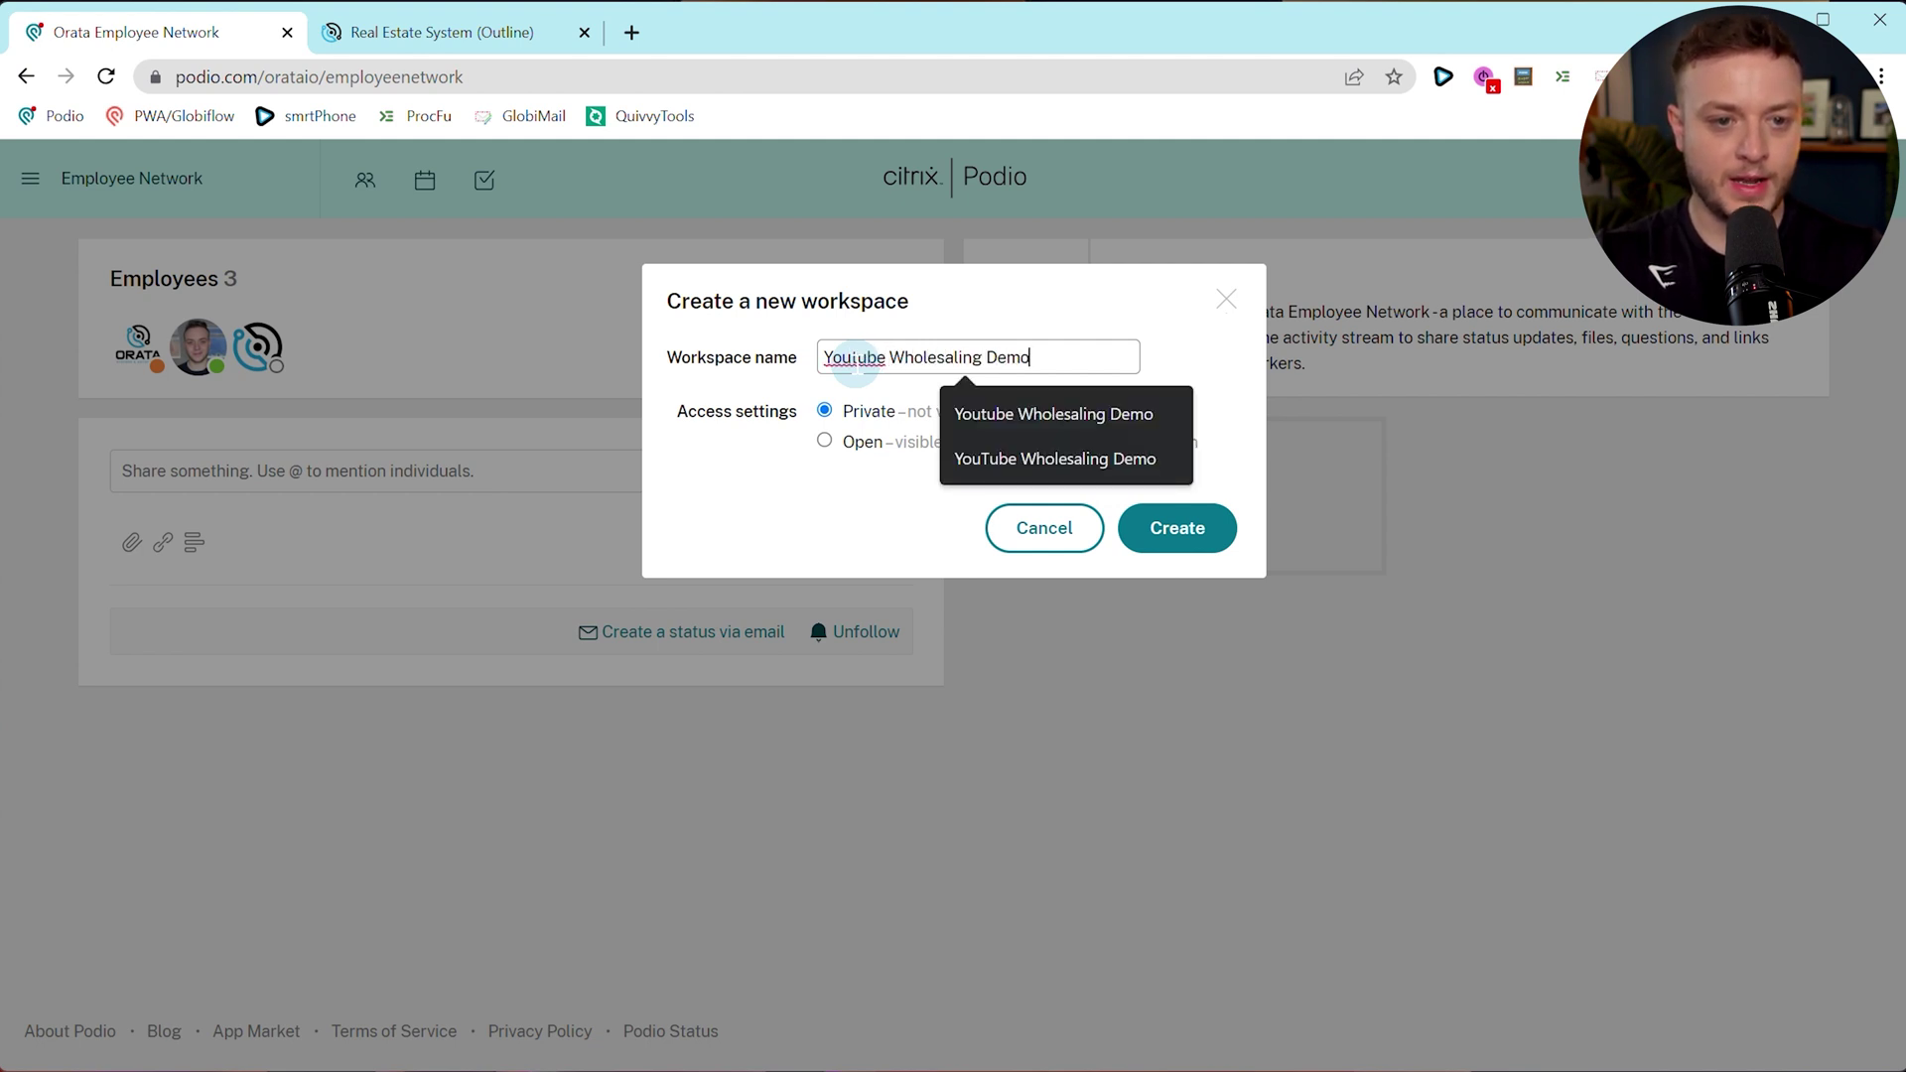
pyautogui.click(776, 502)
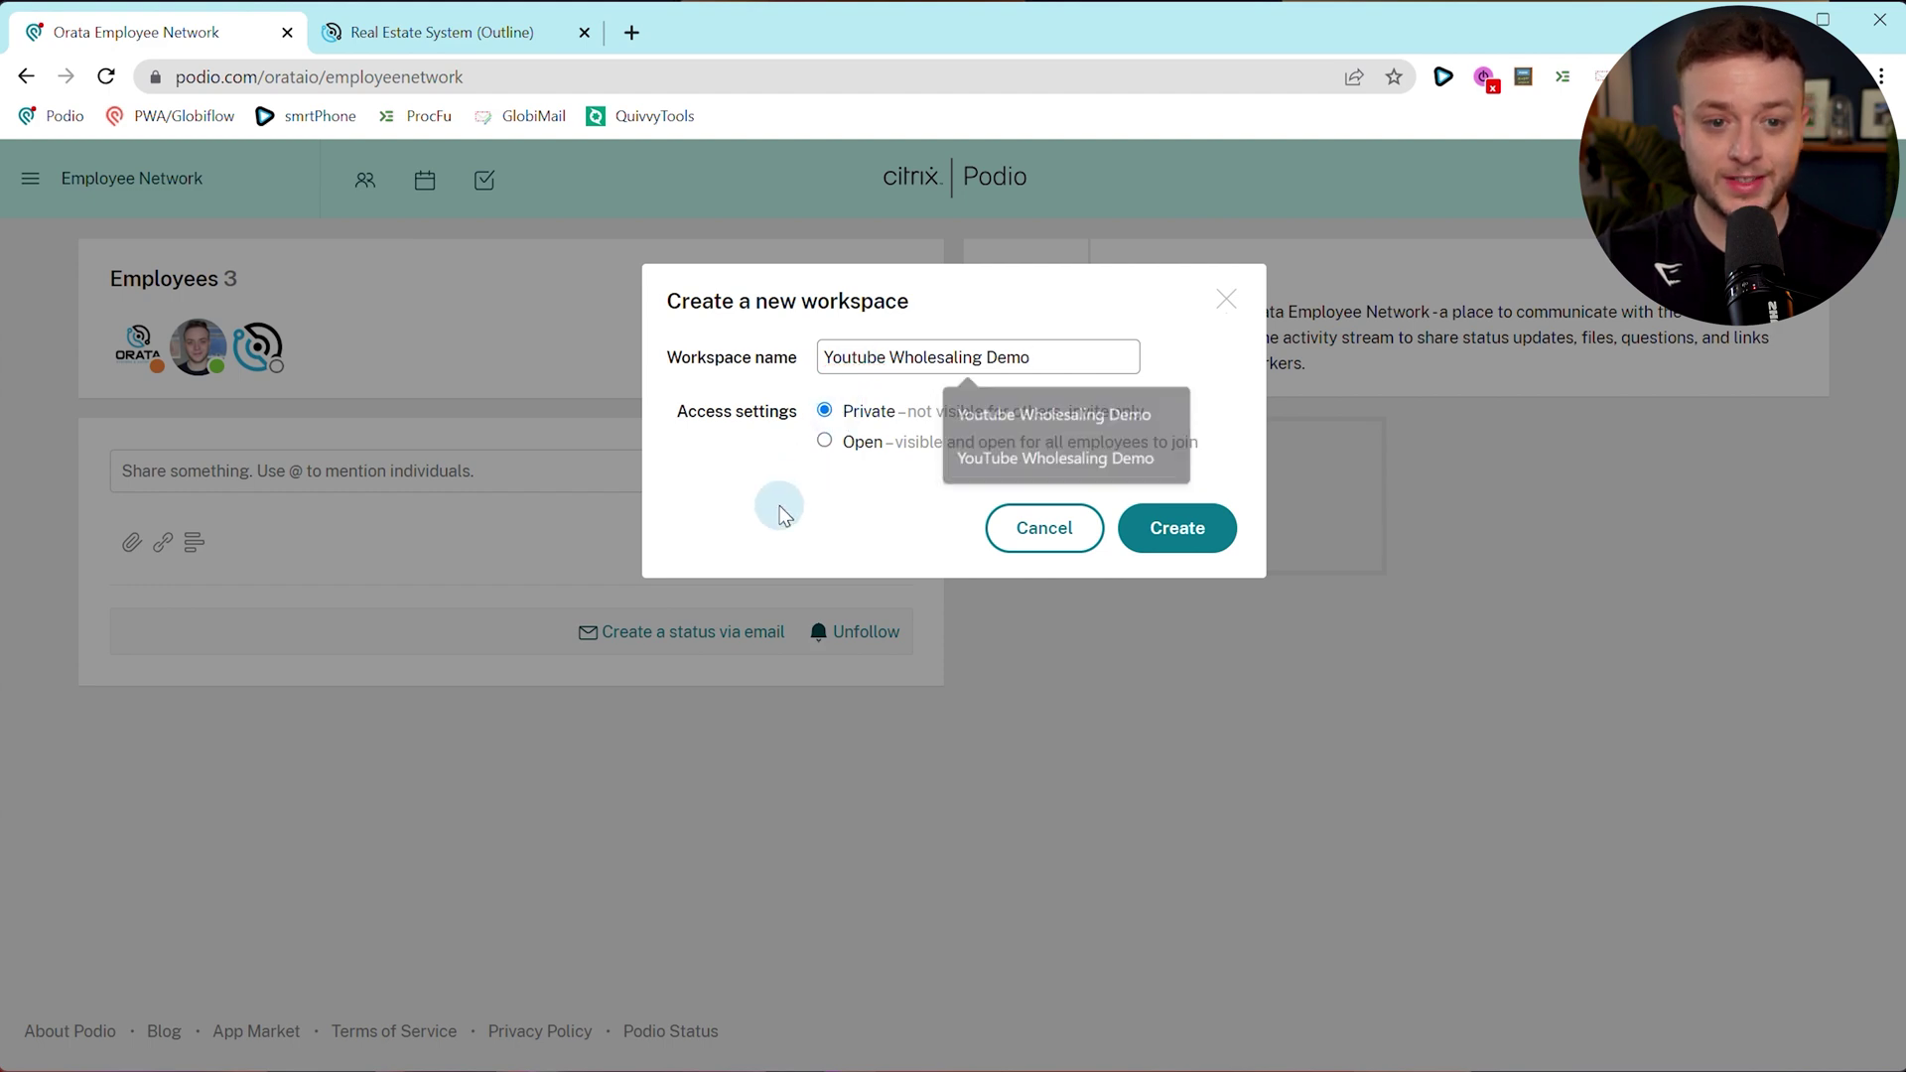
pyautogui.click(1182, 534)
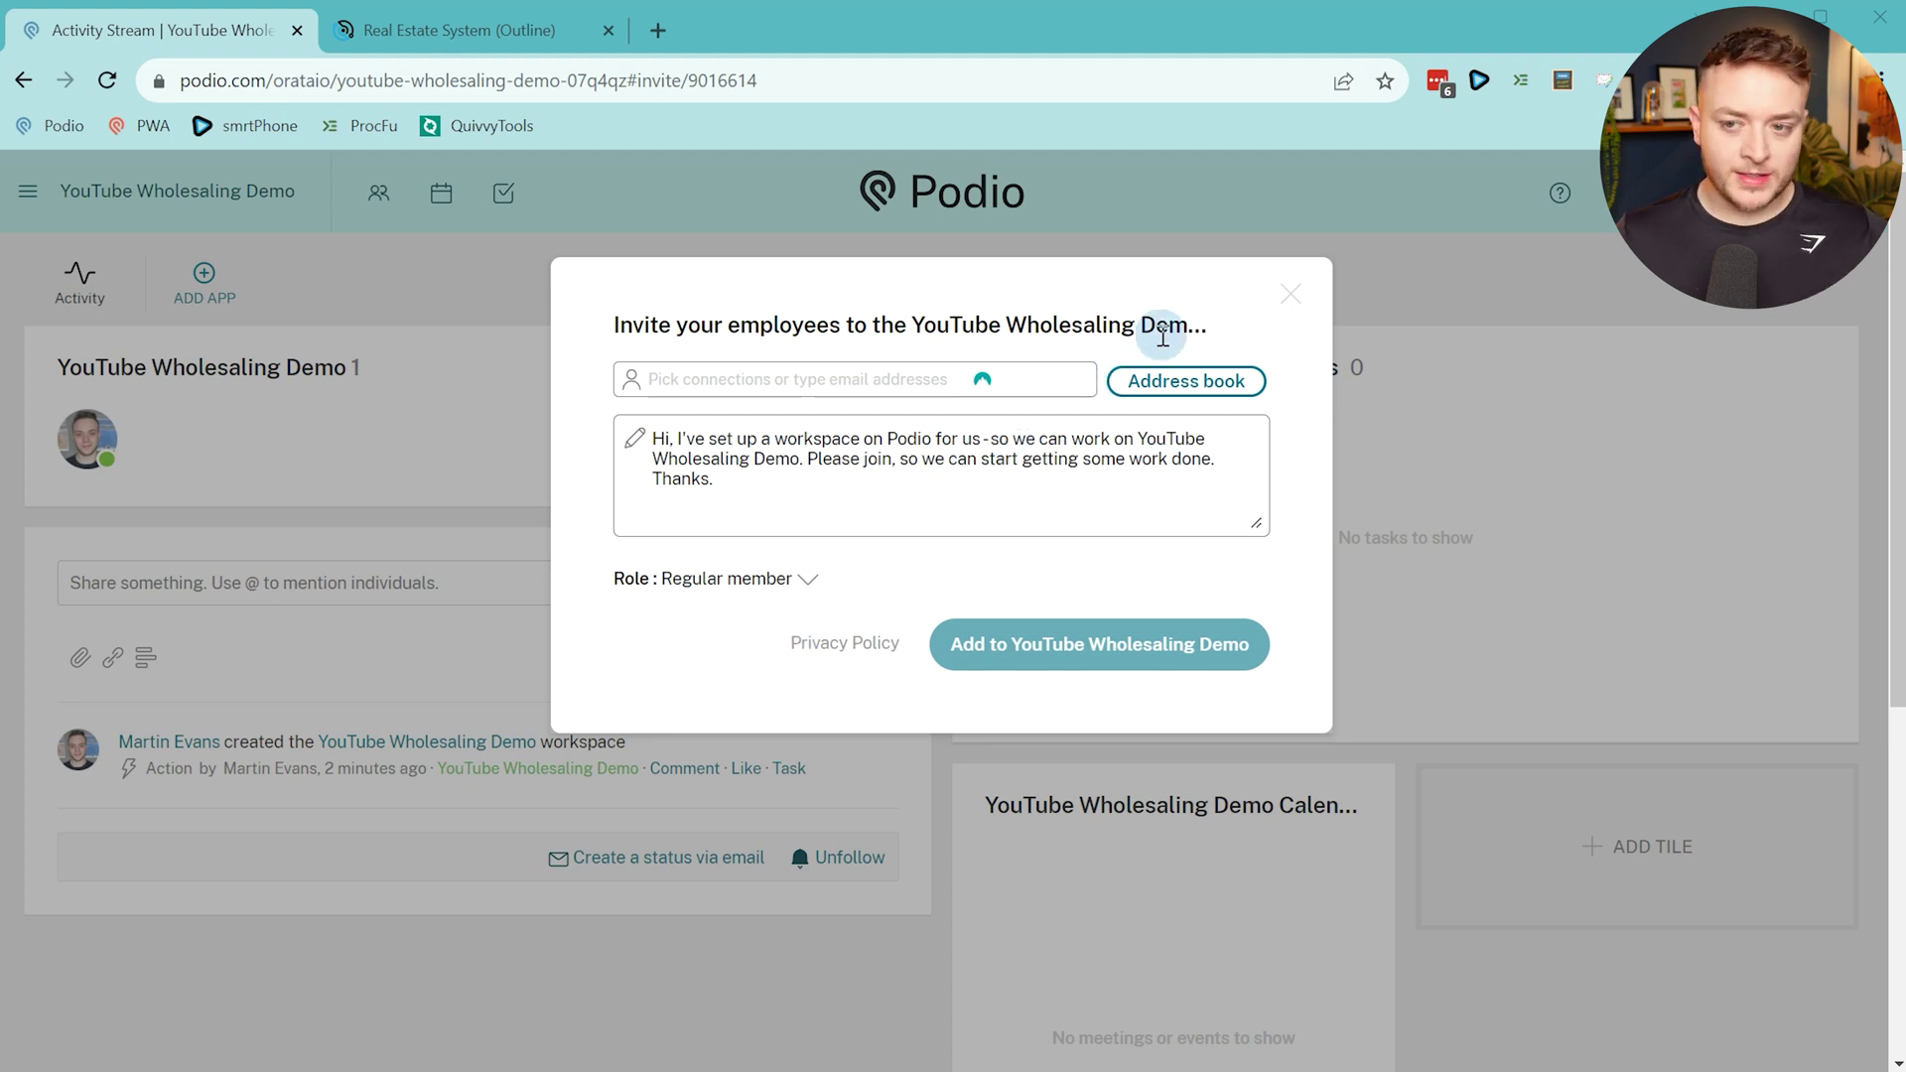
pyautogui.click(1290, 297)
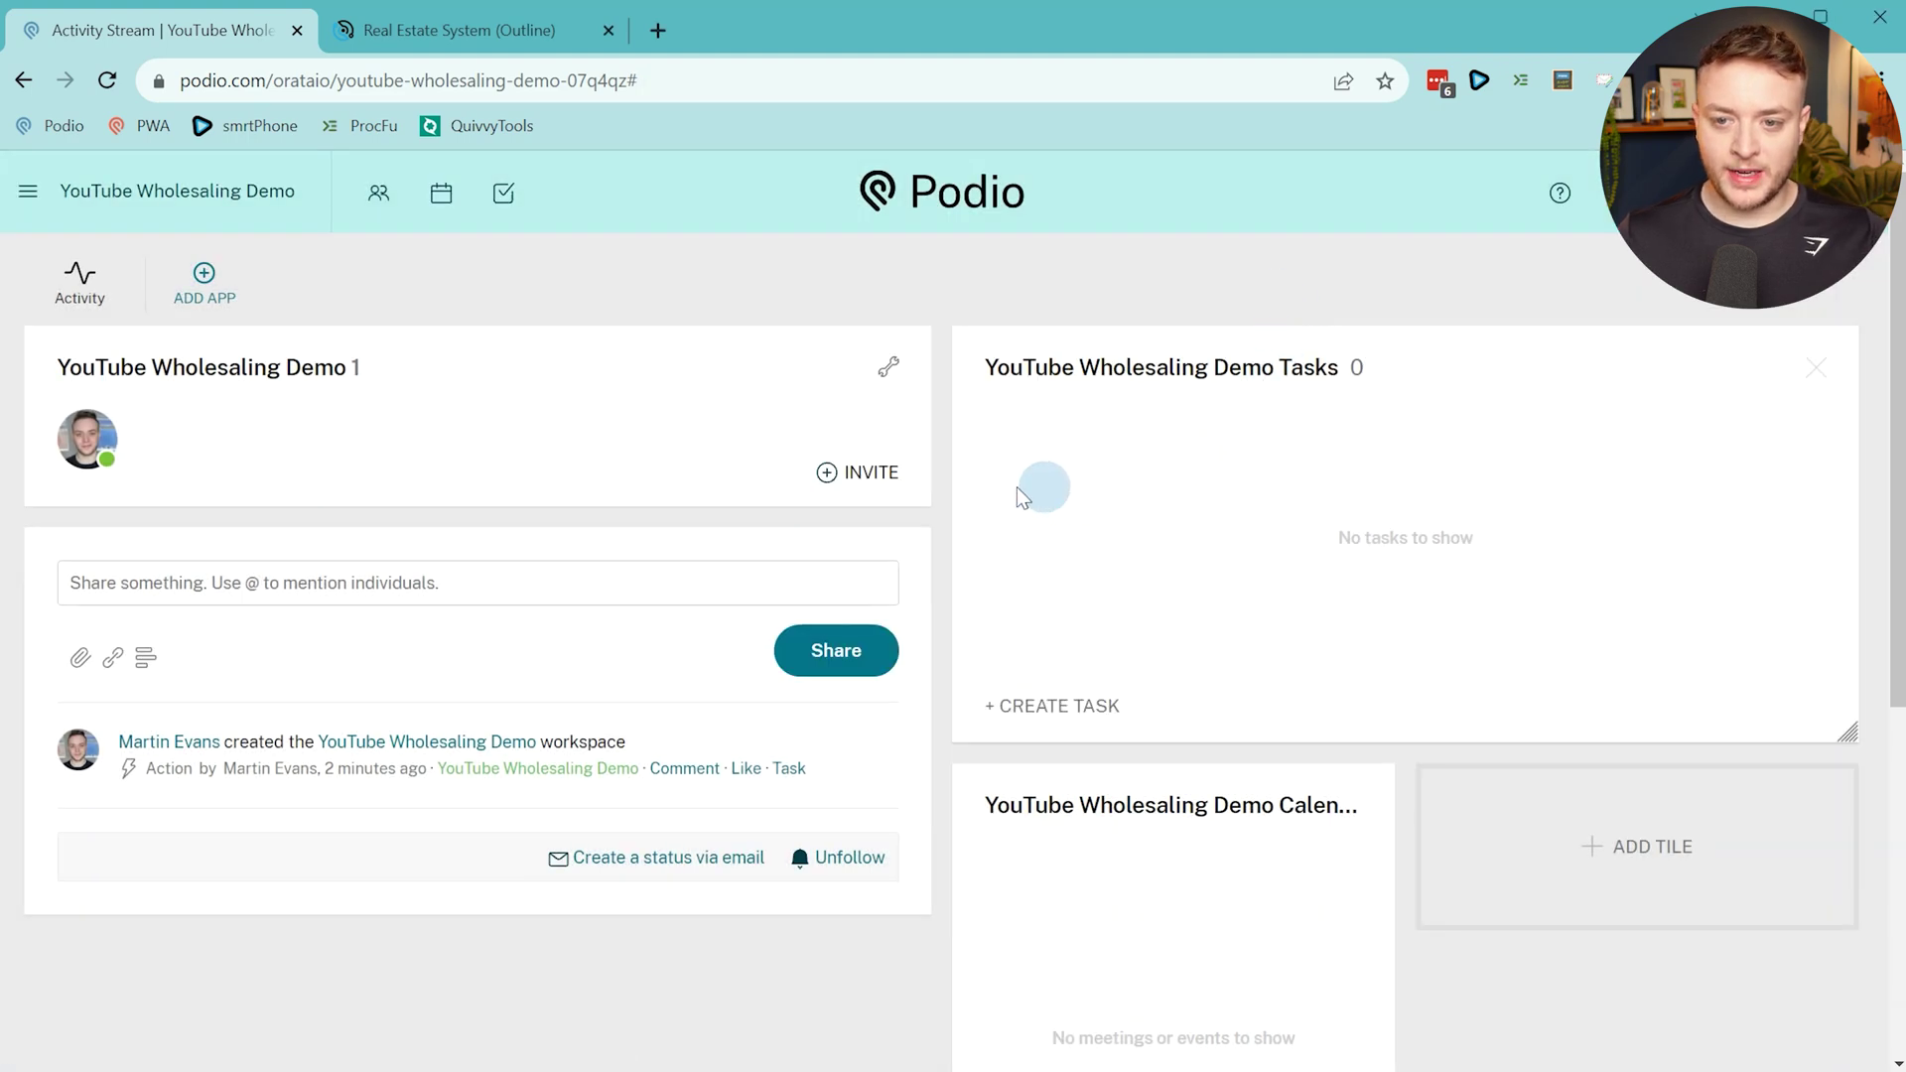
# Invite the admin account's e-mail as a client and add it to YouTube Wholesaling Demo.
pyautogui.click(860, 476)
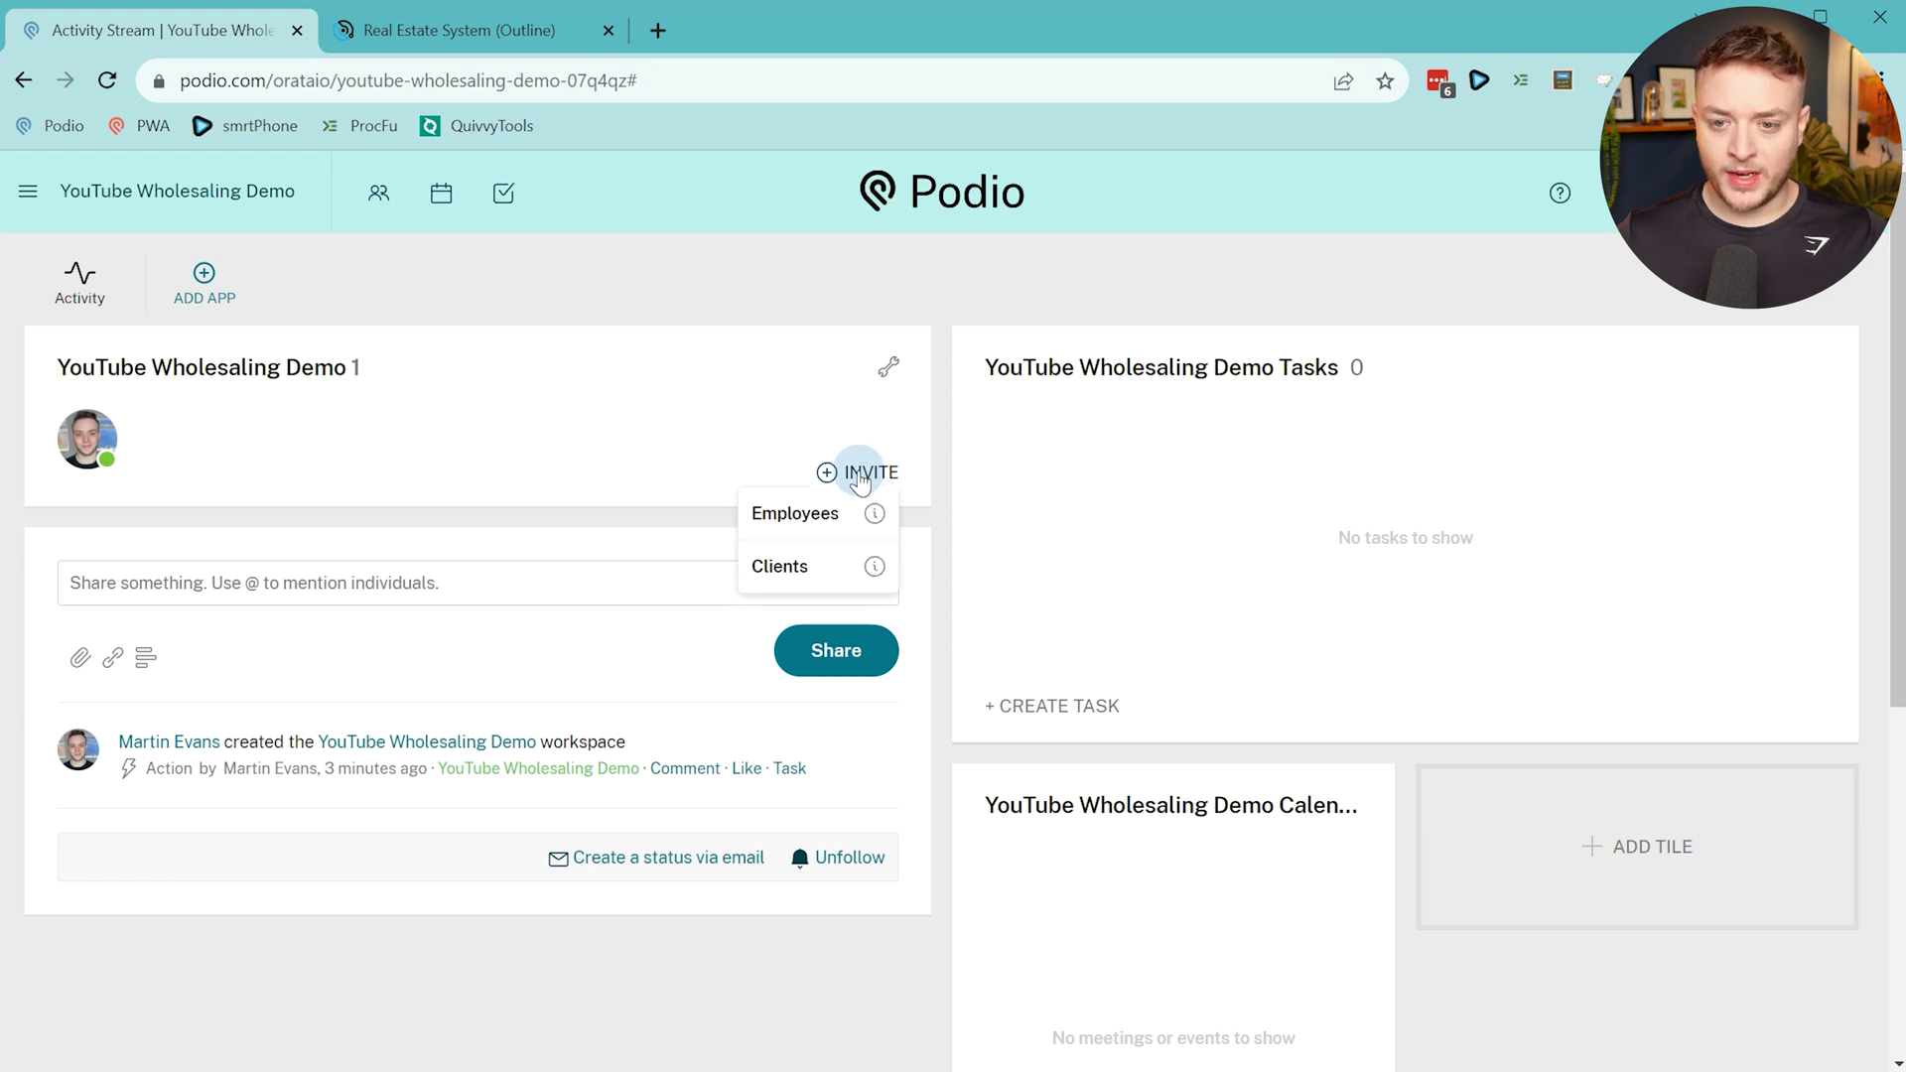
pyautogui.click(797, 571)
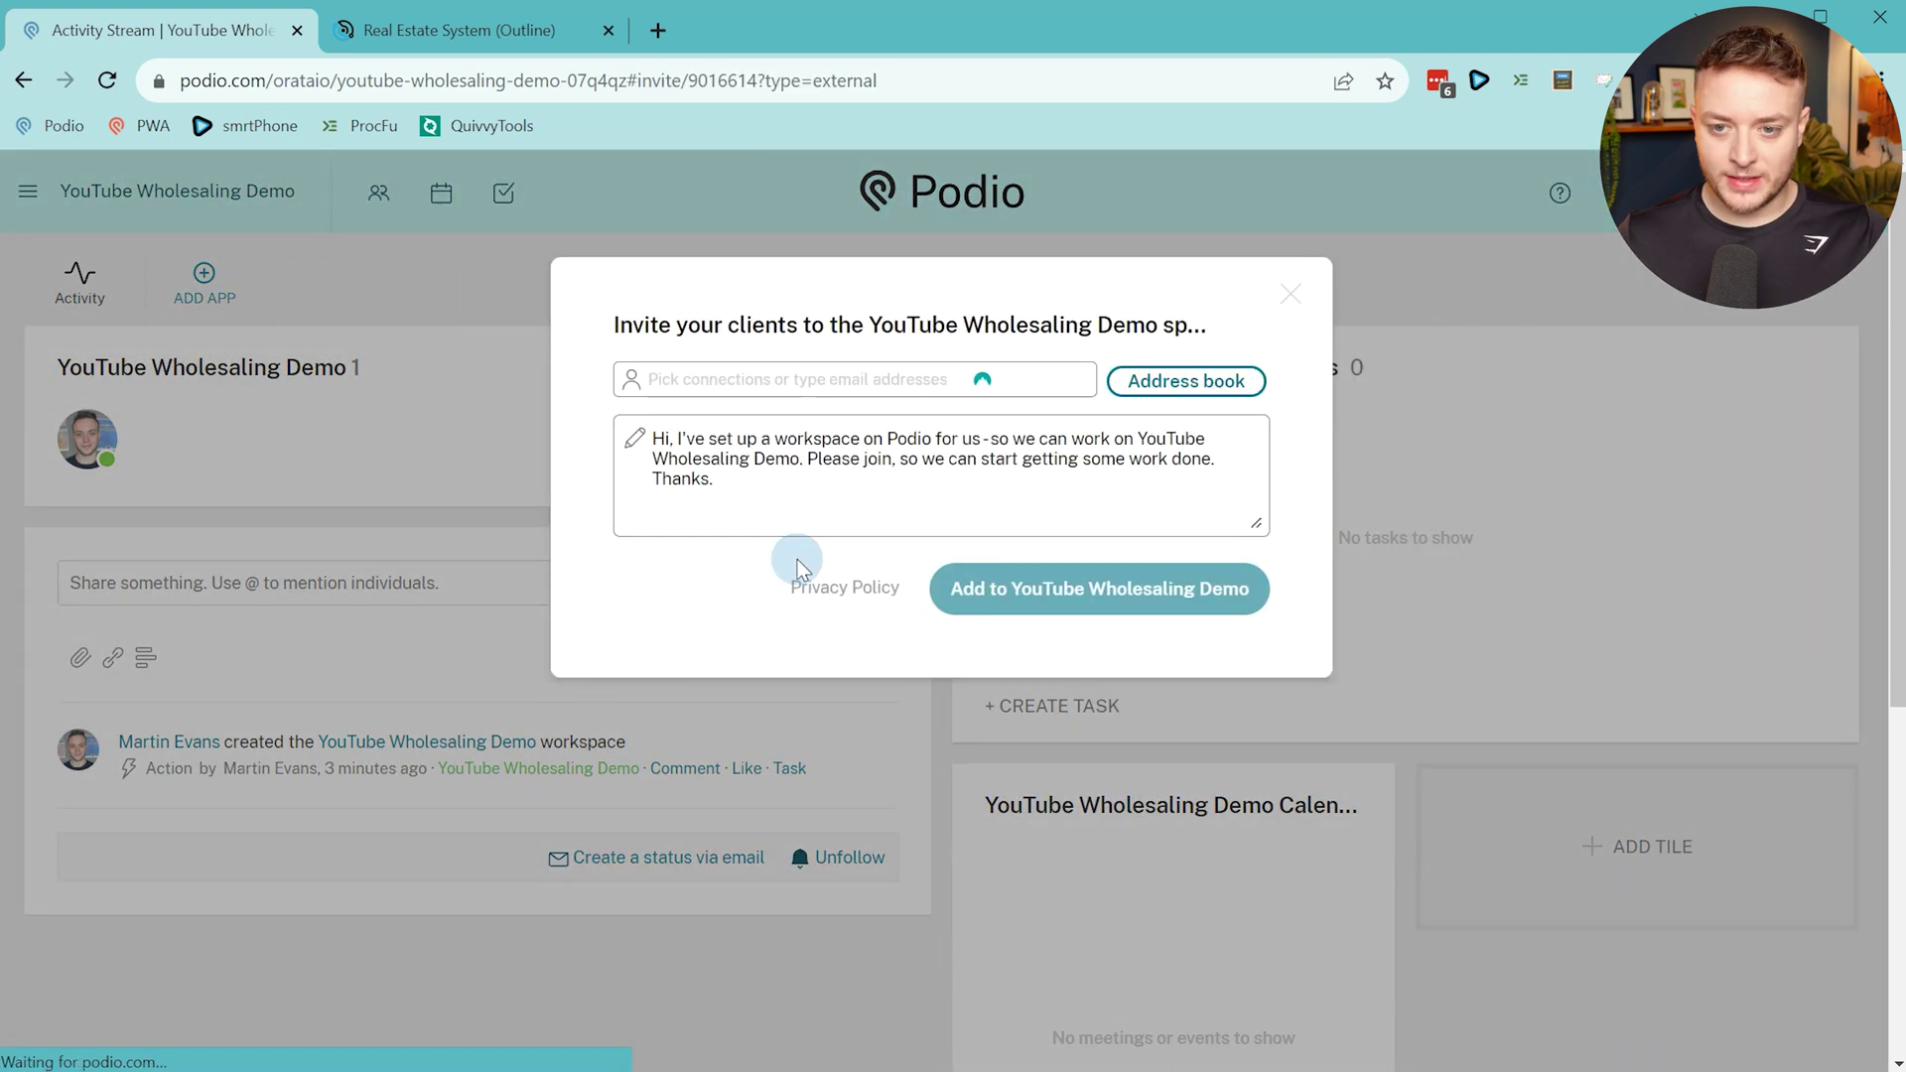
pyautogui.click(800, 375)
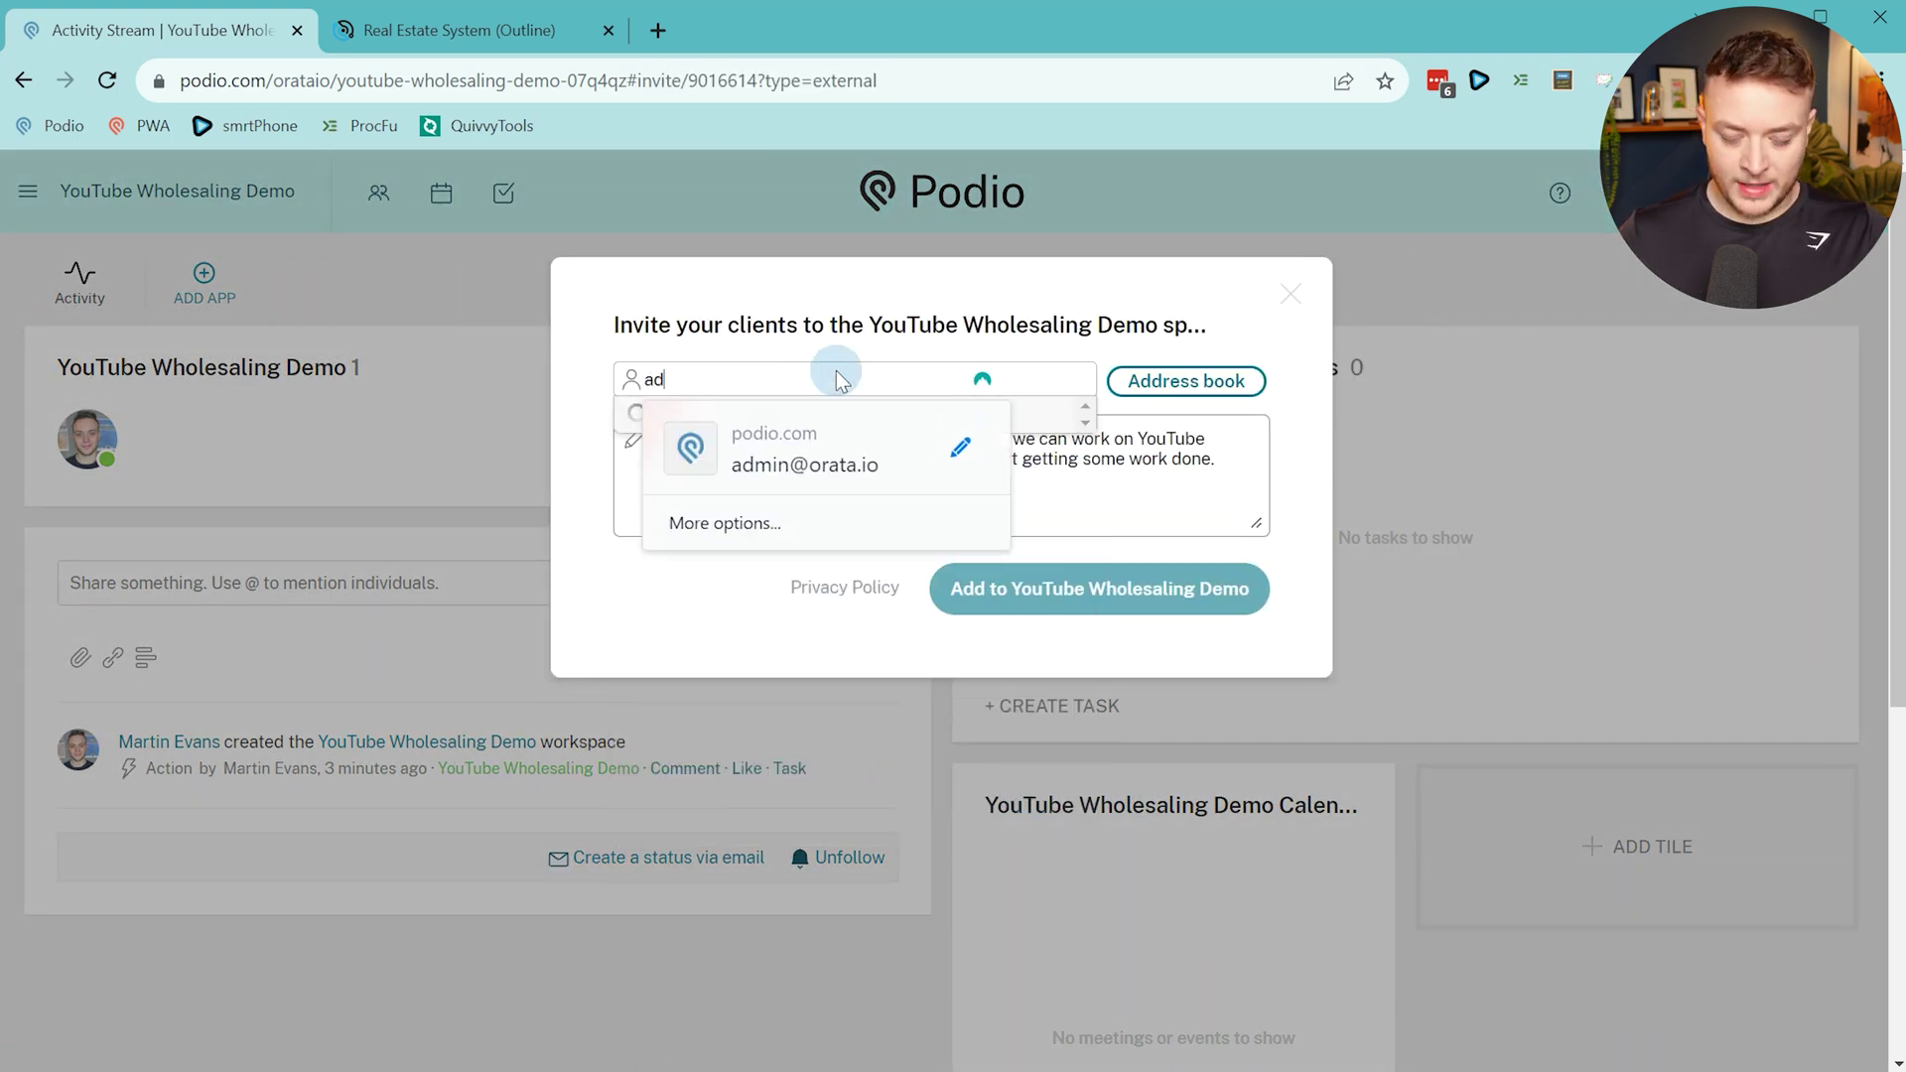
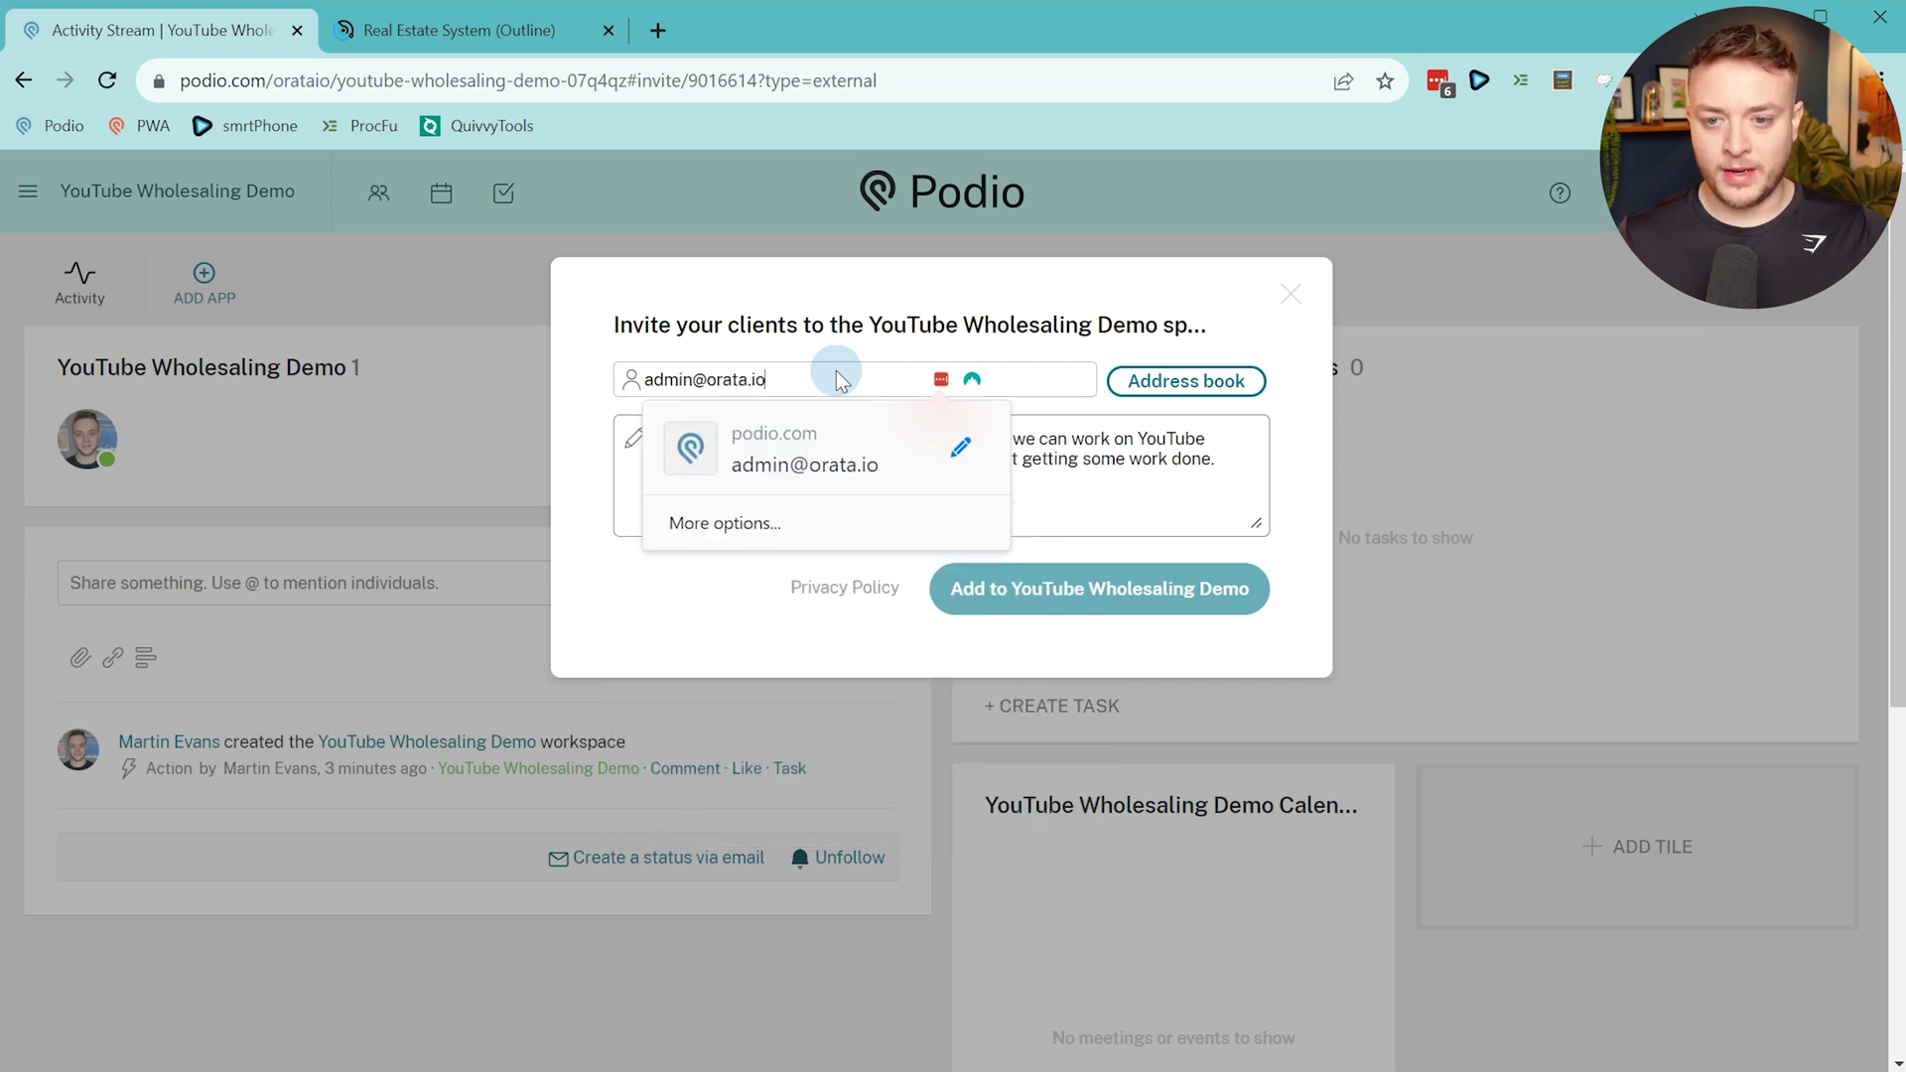
pyautogui.press('Return')
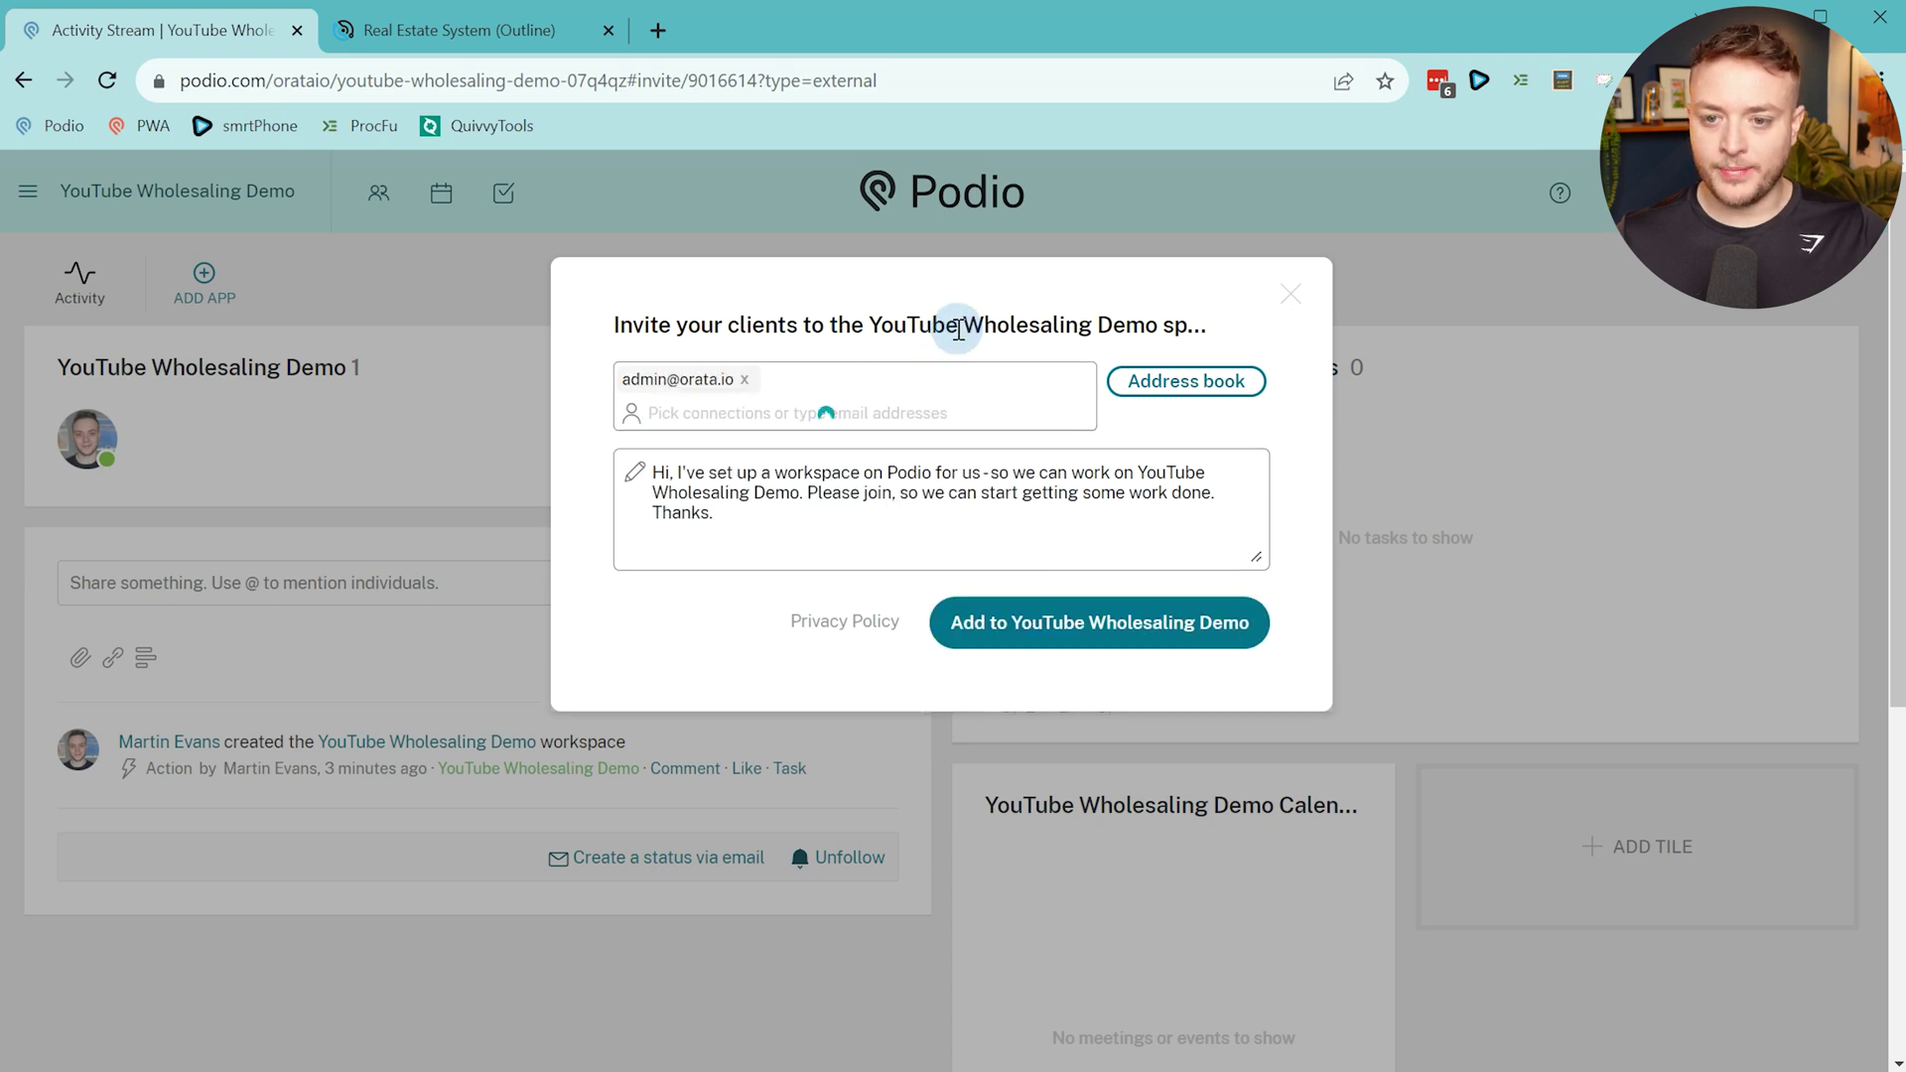
pyautogui.click(1005, 643)
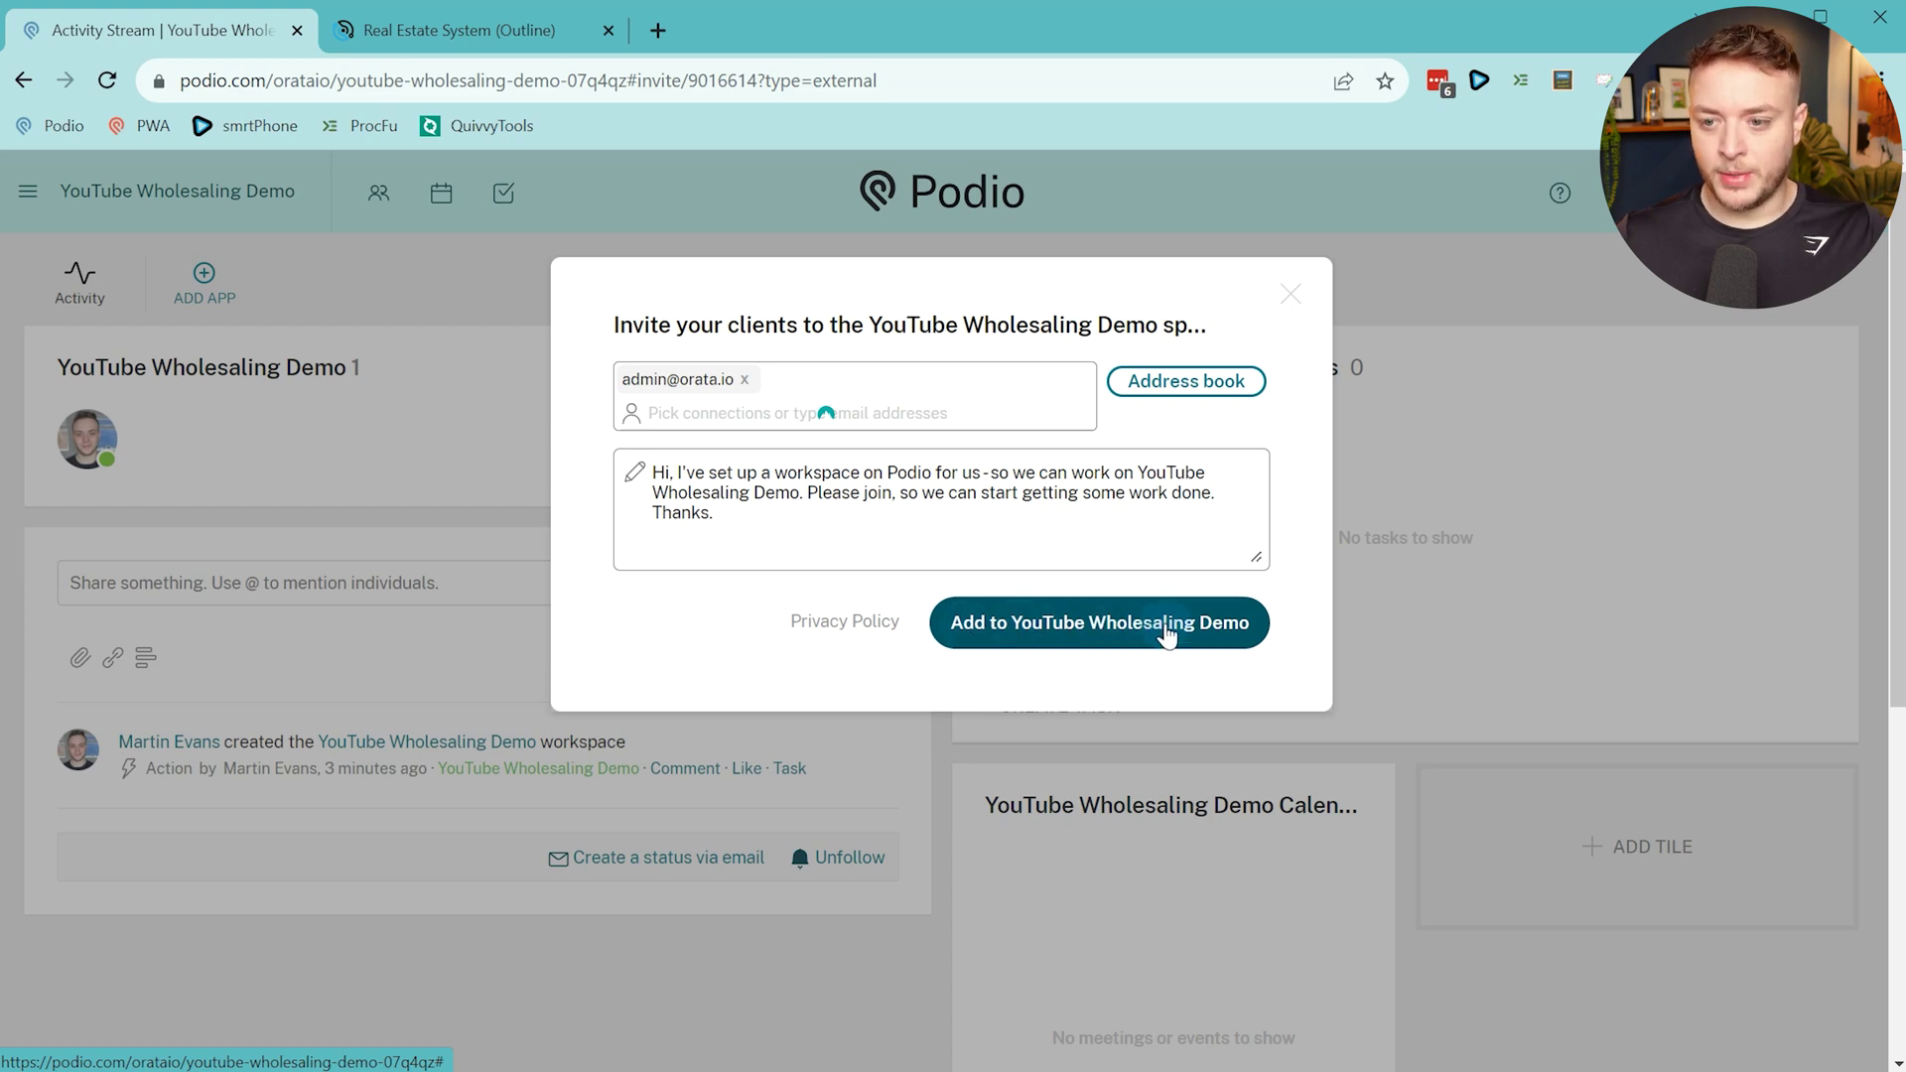
pyautogui.click(1166, 637)
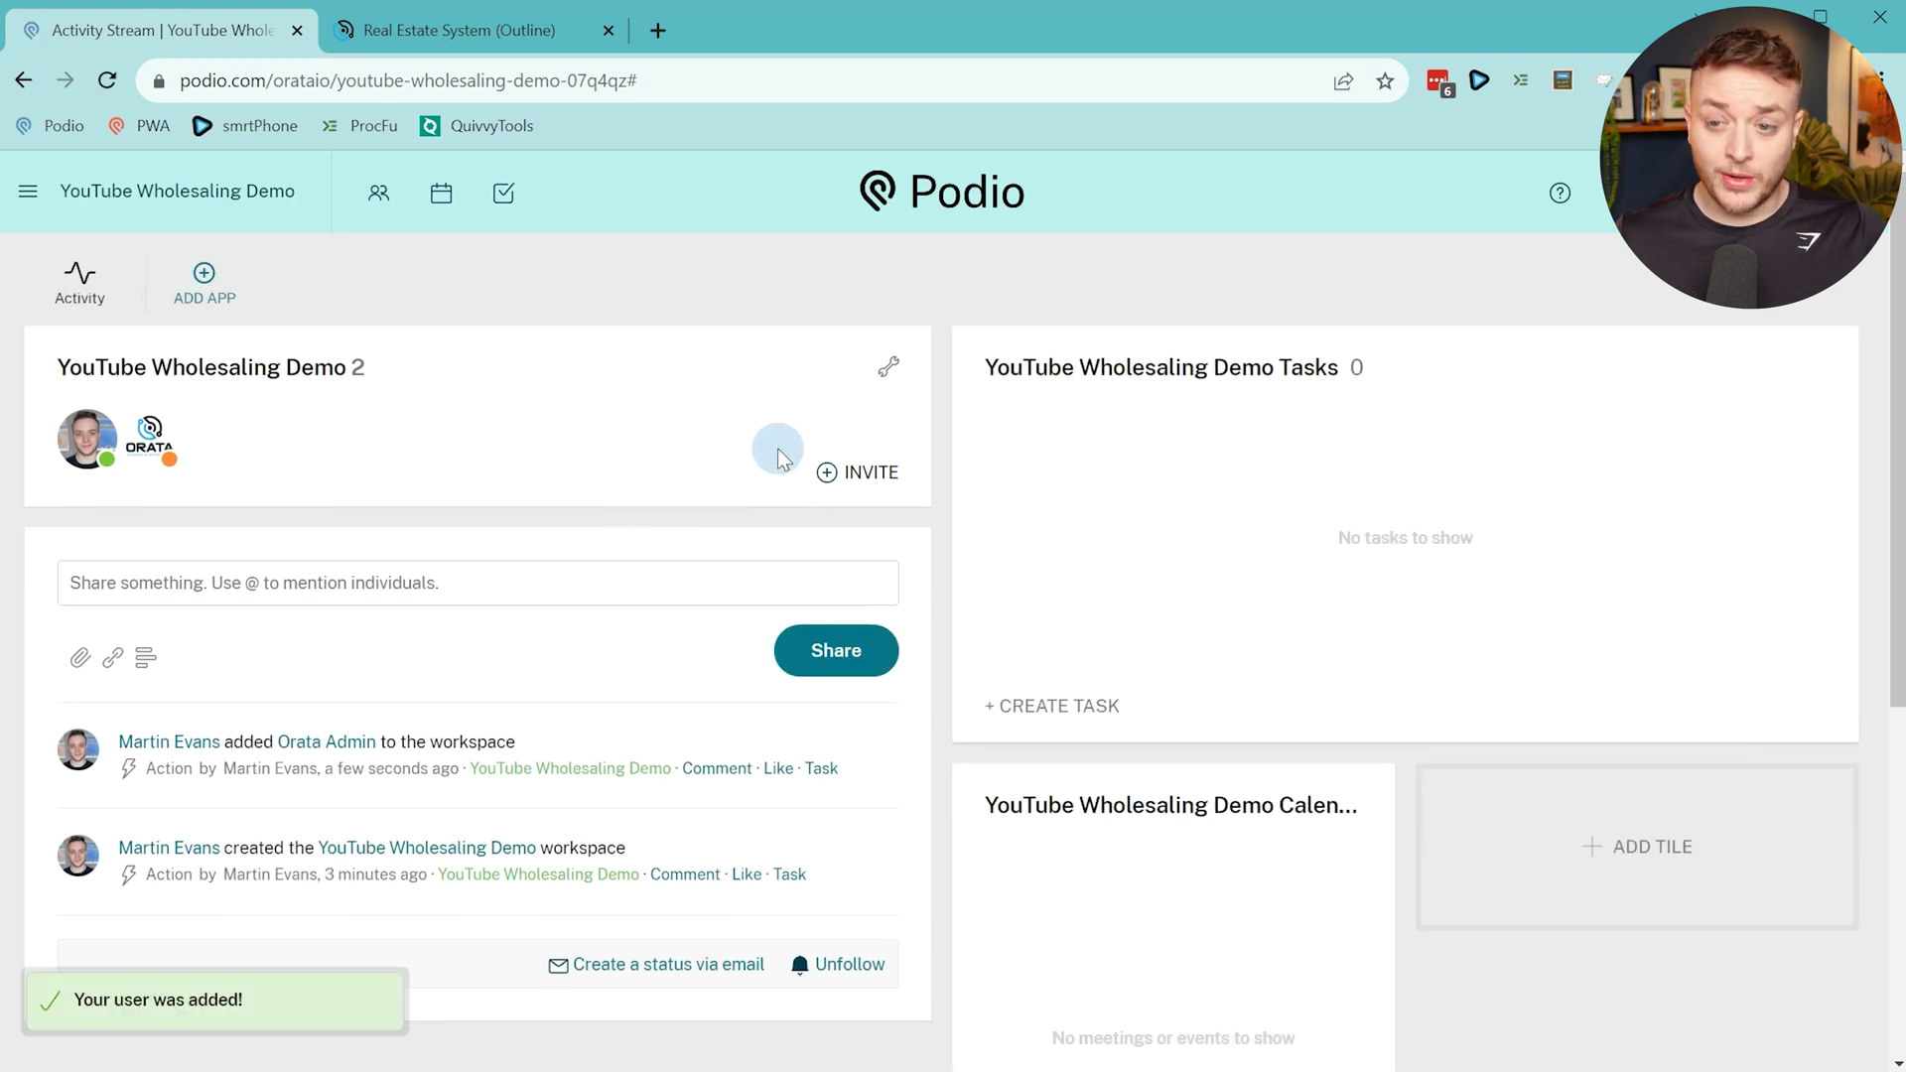
# Make Orata Admin a workspace admin in Manage Members, then return to the activity stream.
pyautogui.click(886, 368)
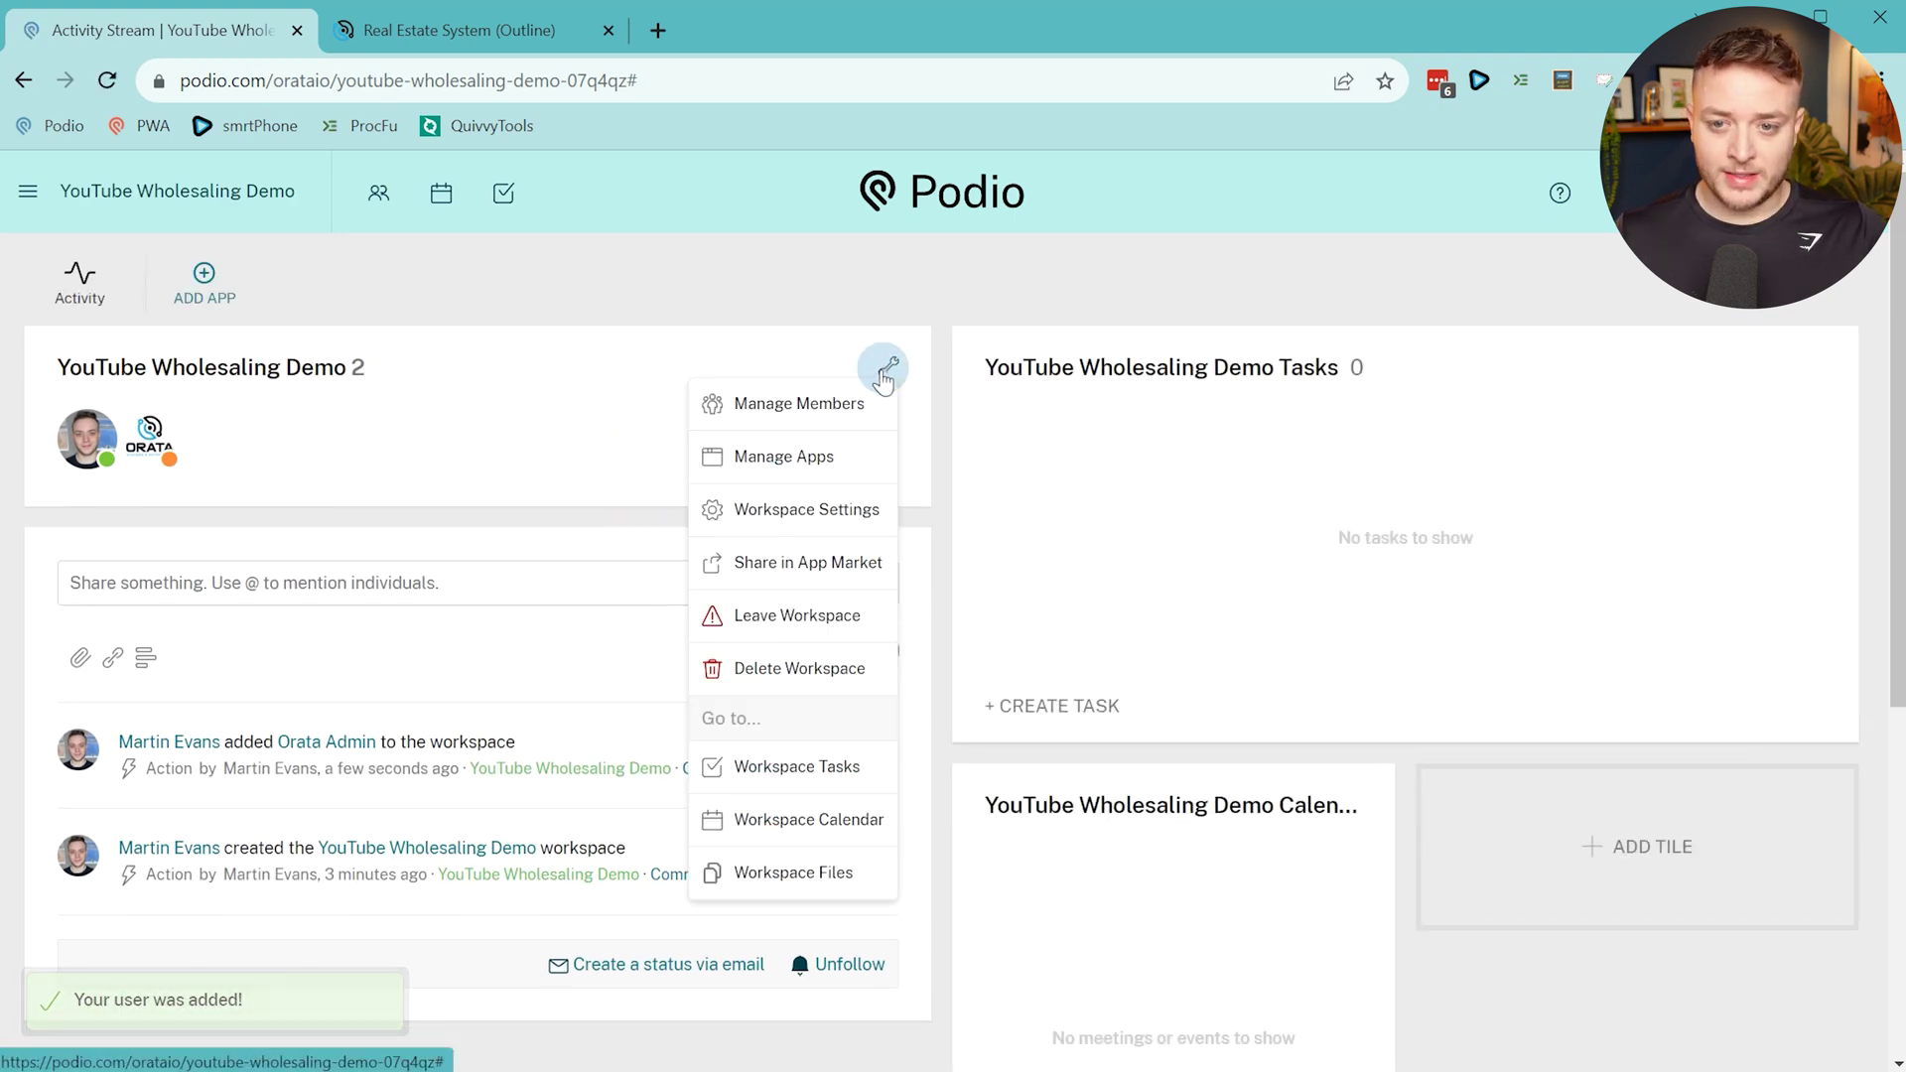
pyautogui.click(788, 407)
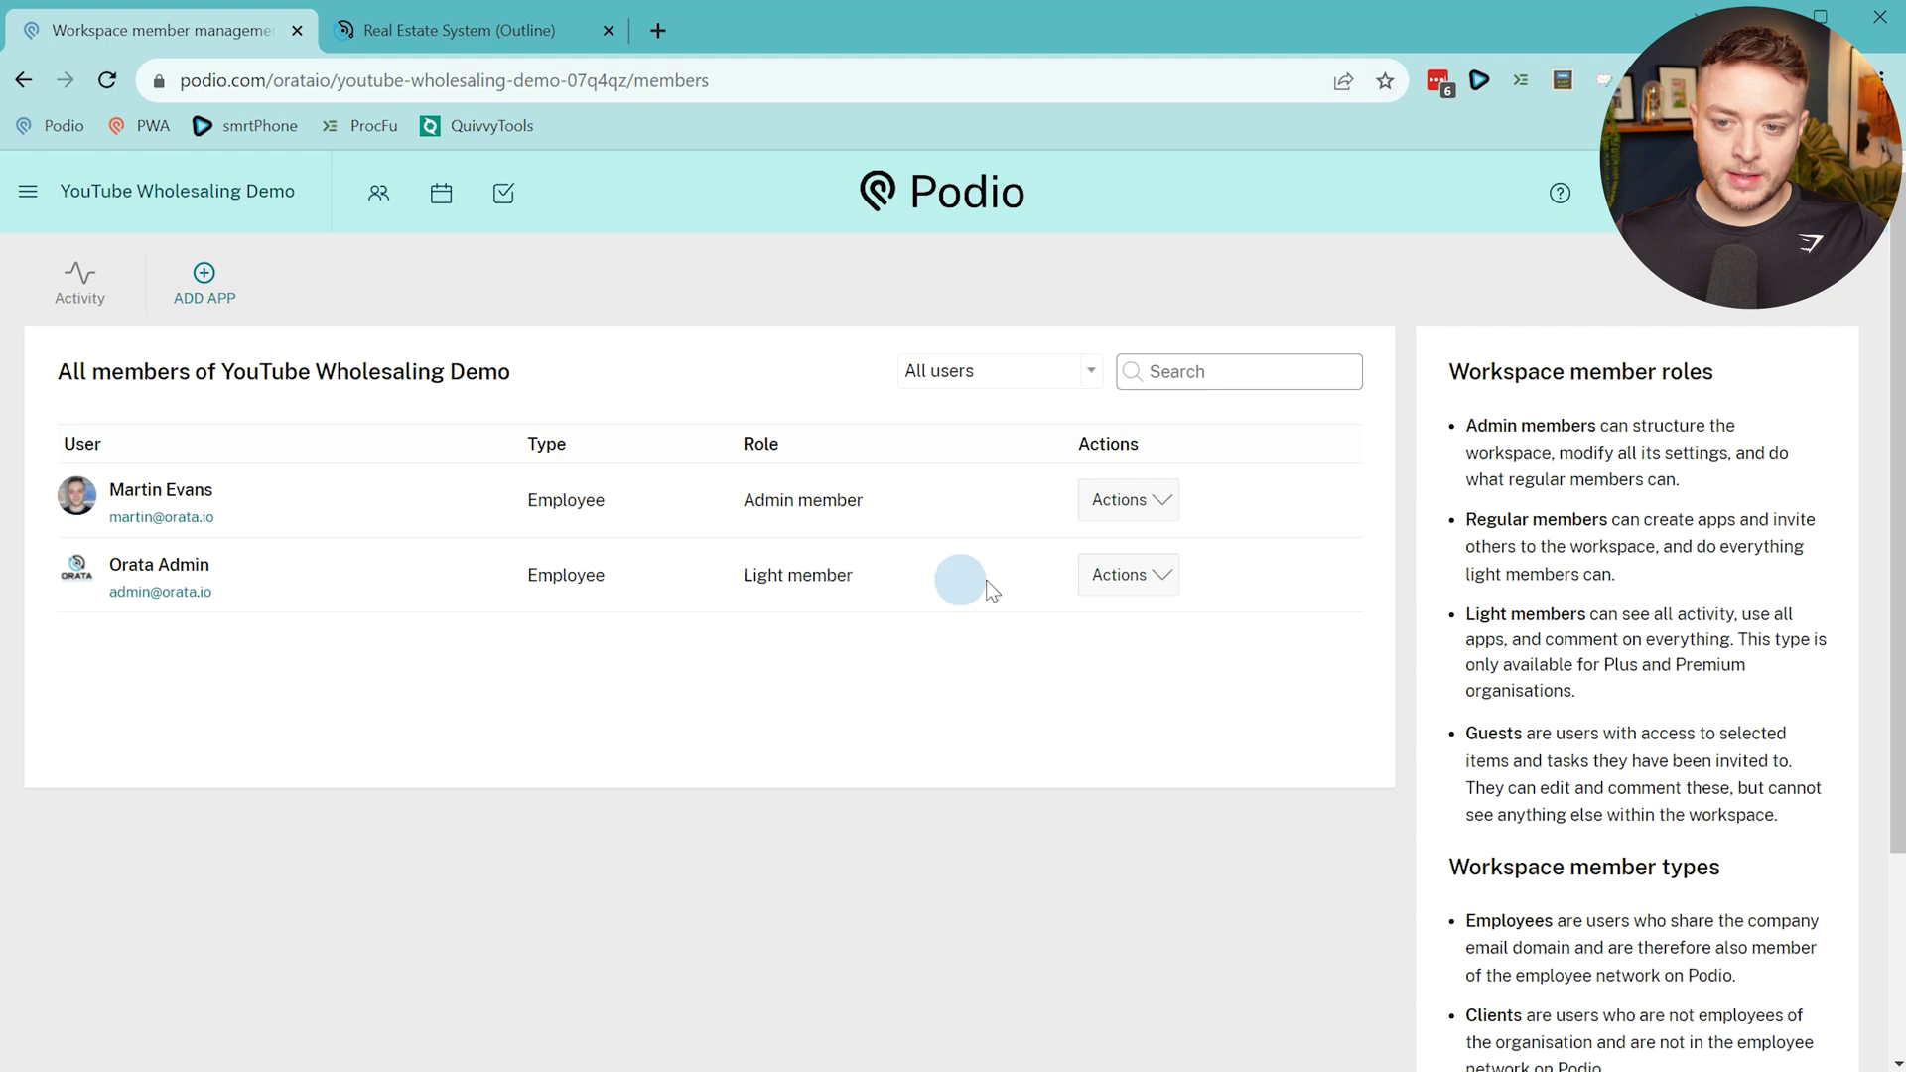
pyautogui.click(1096, 582)
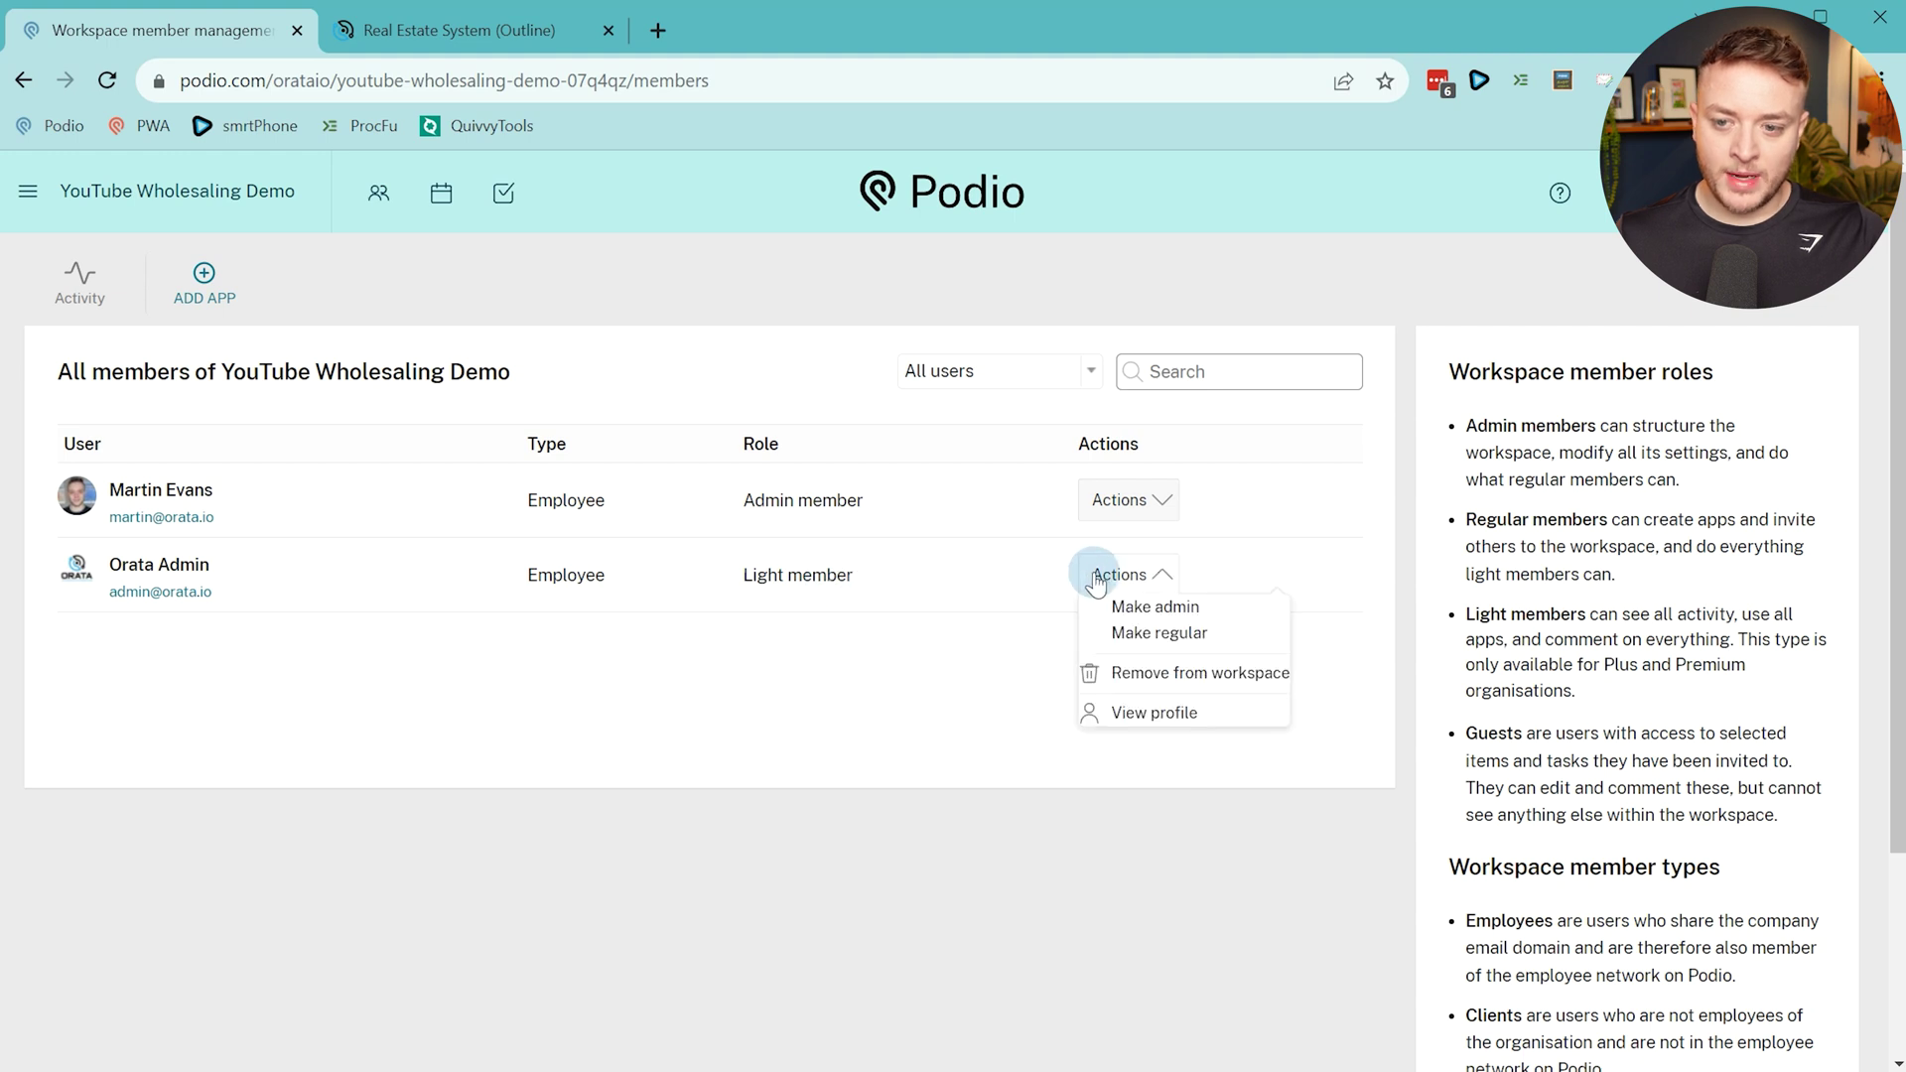
pyautogui.click(1123, 615)
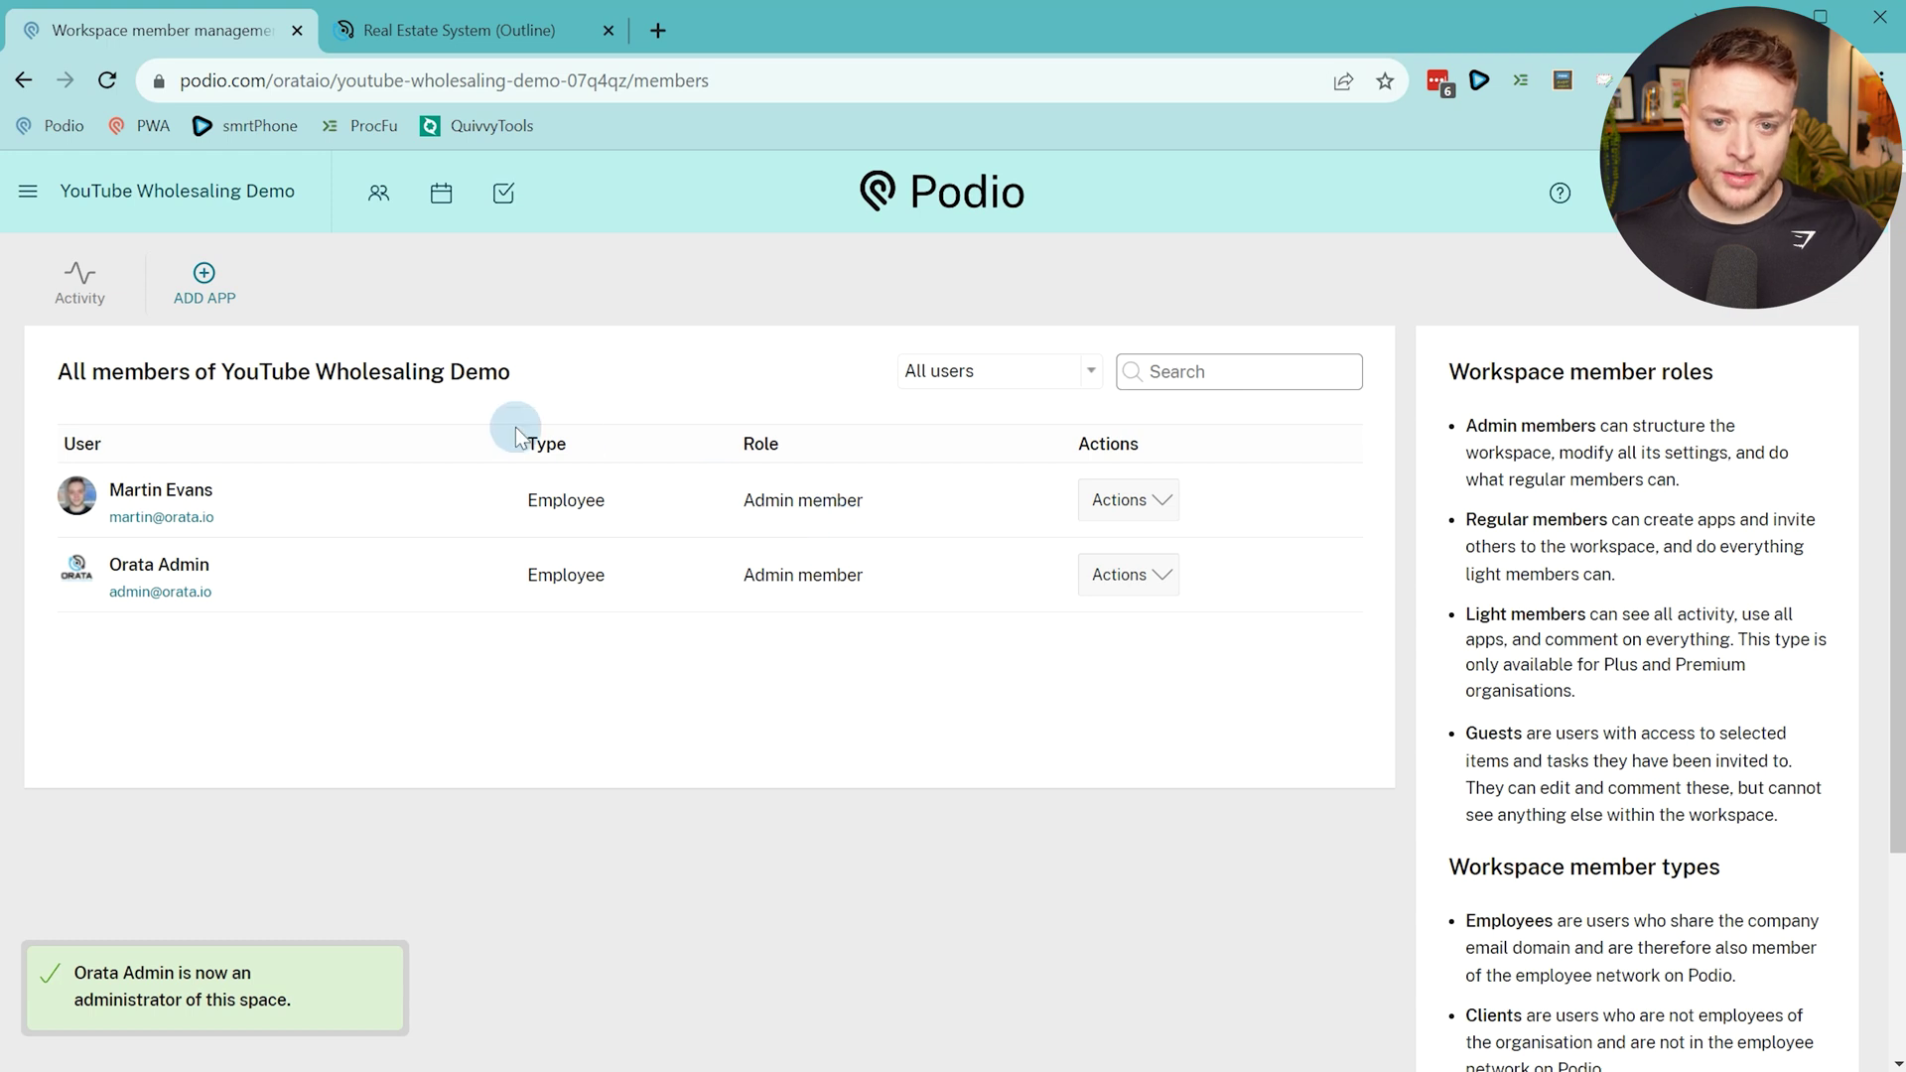
pyautogui.click(82, 319)
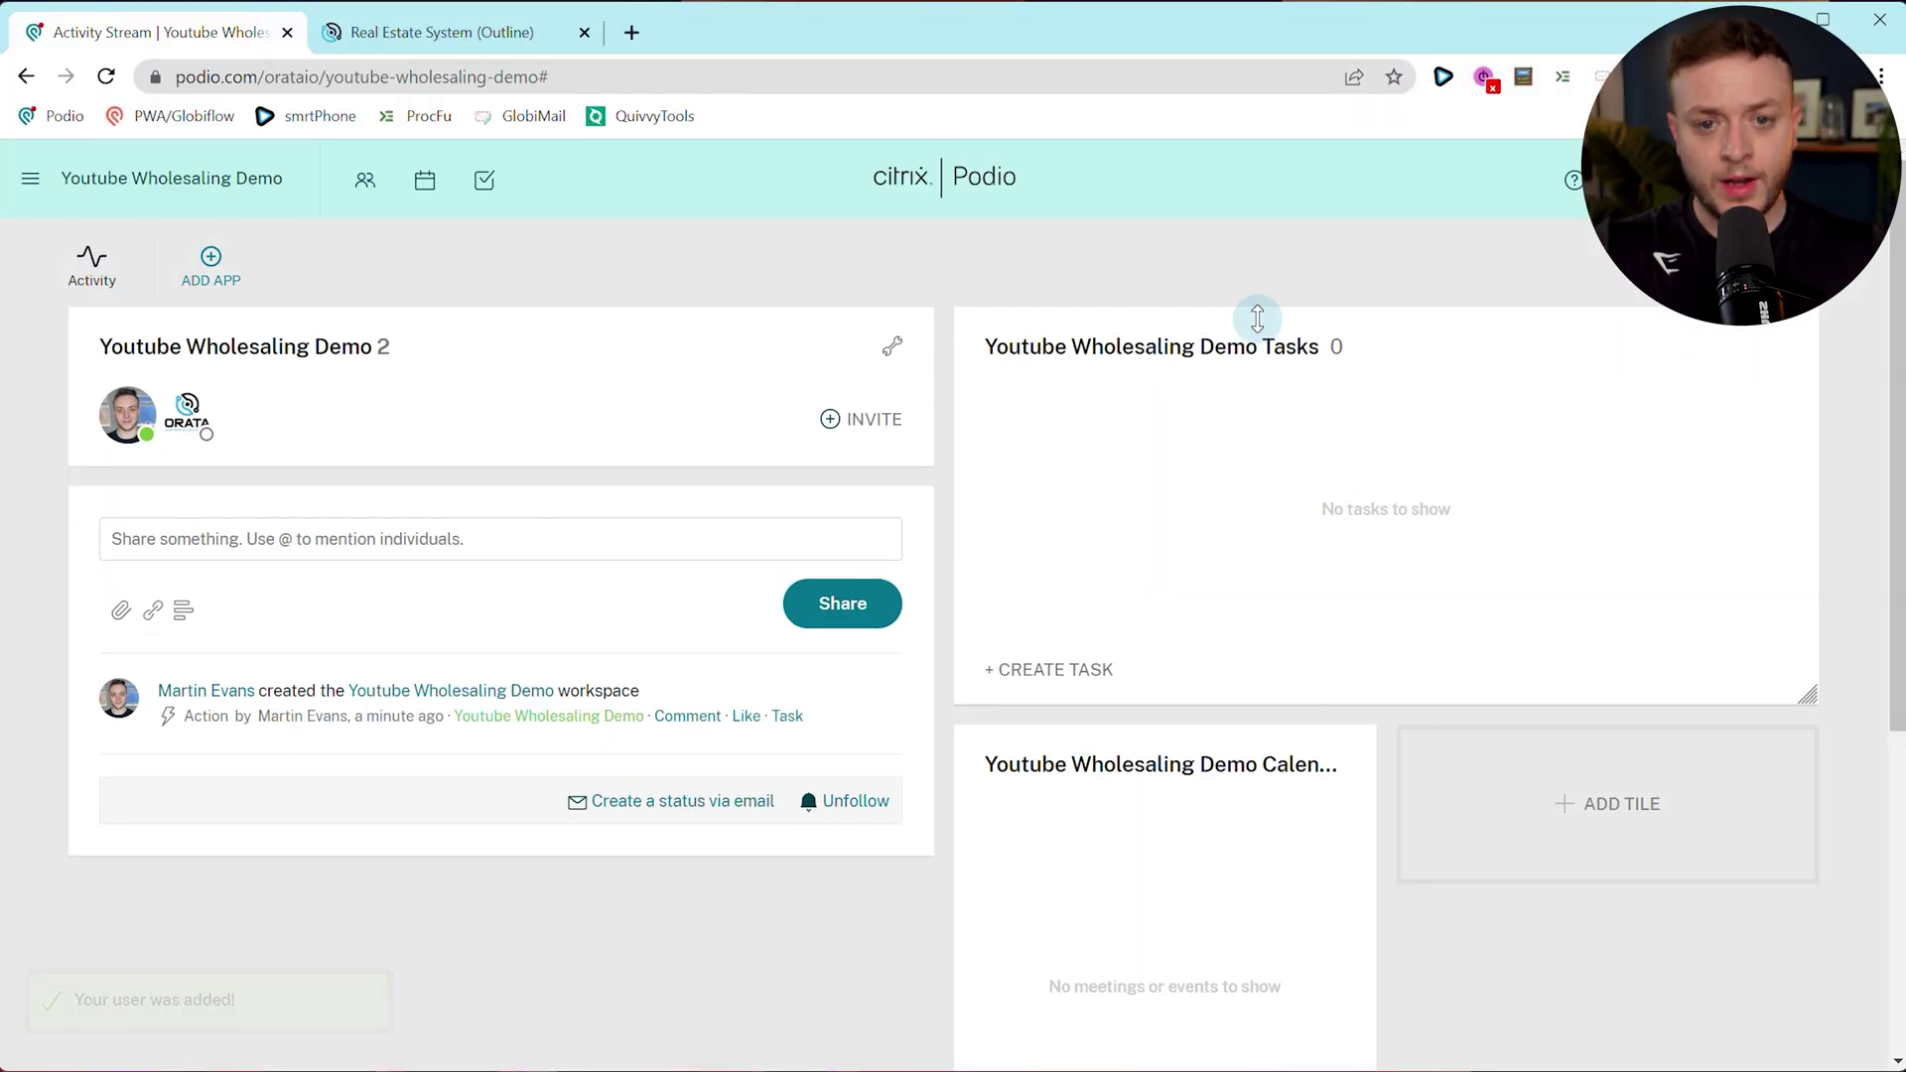
# Remove the Calendar and Tasks tiles from the workspace home page.
pyautogui.click(1330, 767)
pyautogui.click(732, 452)
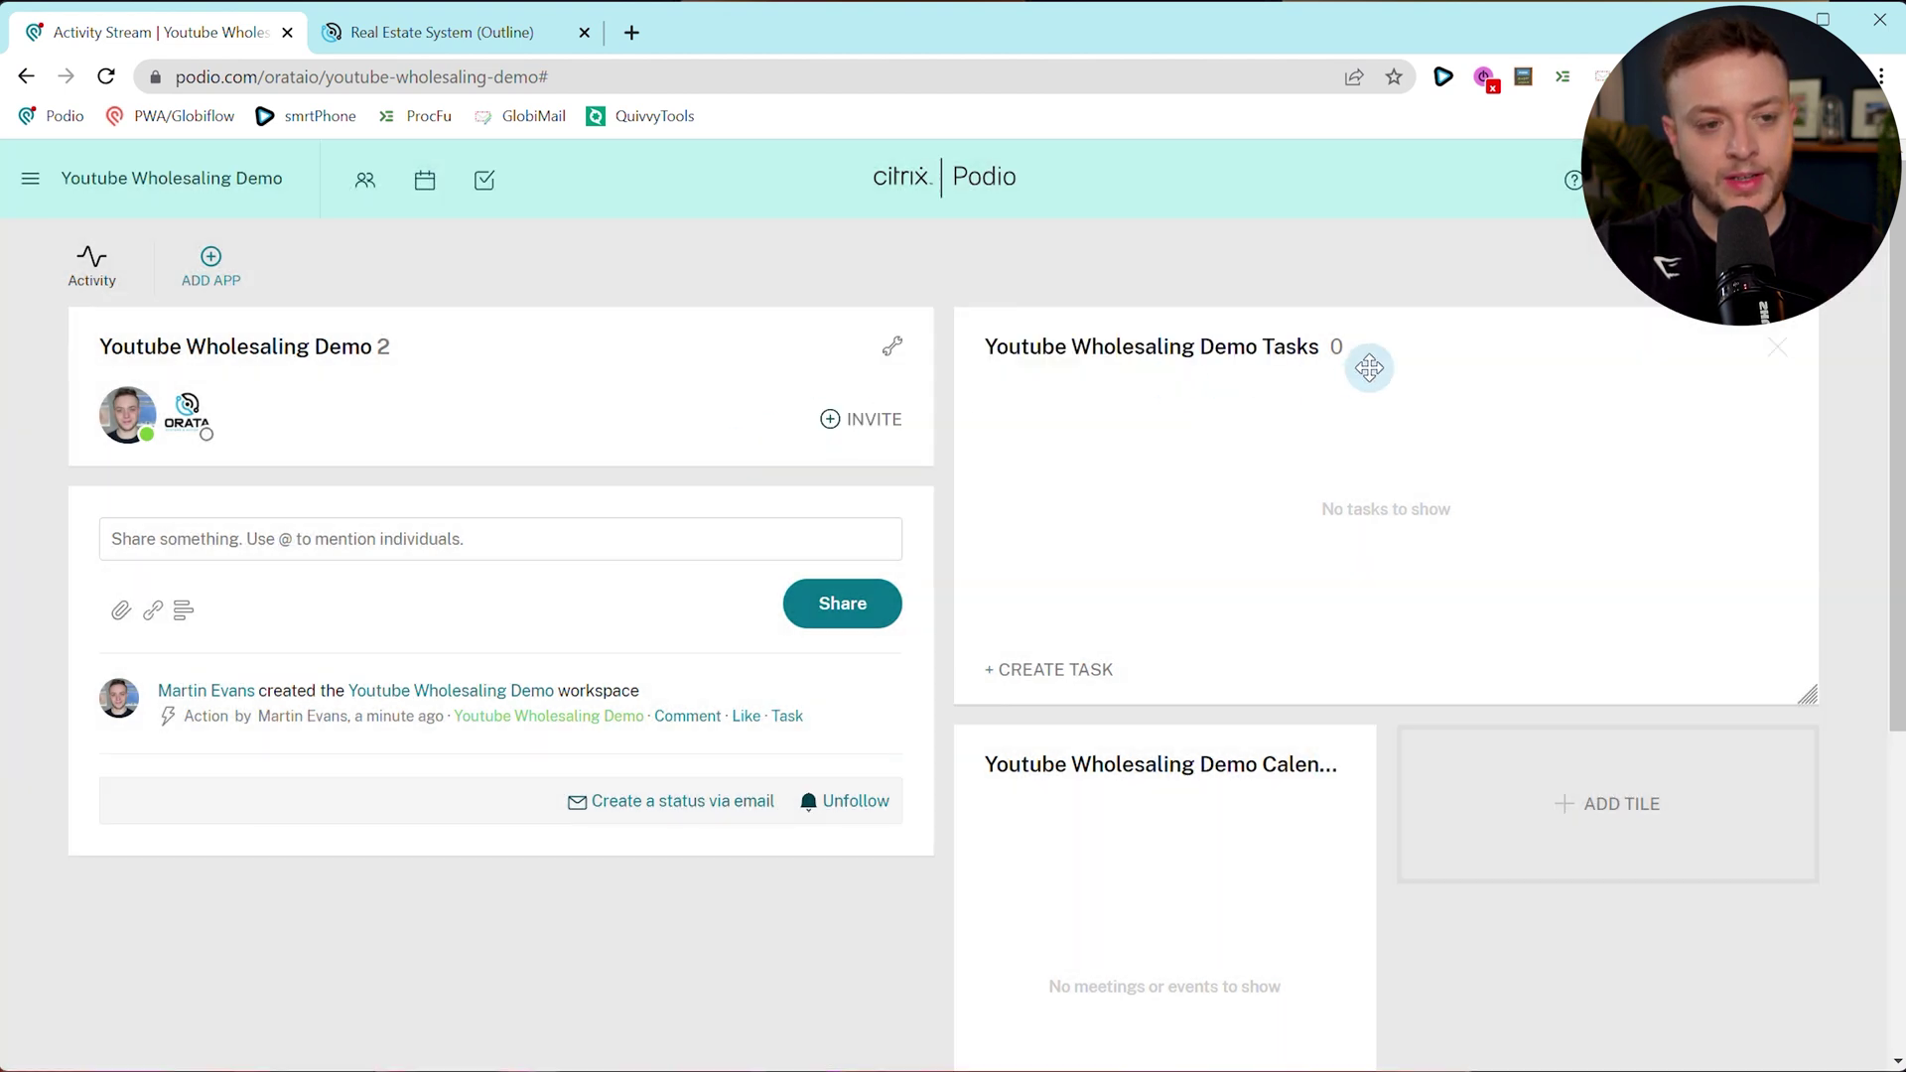
pyautogui.click(1778, 349)
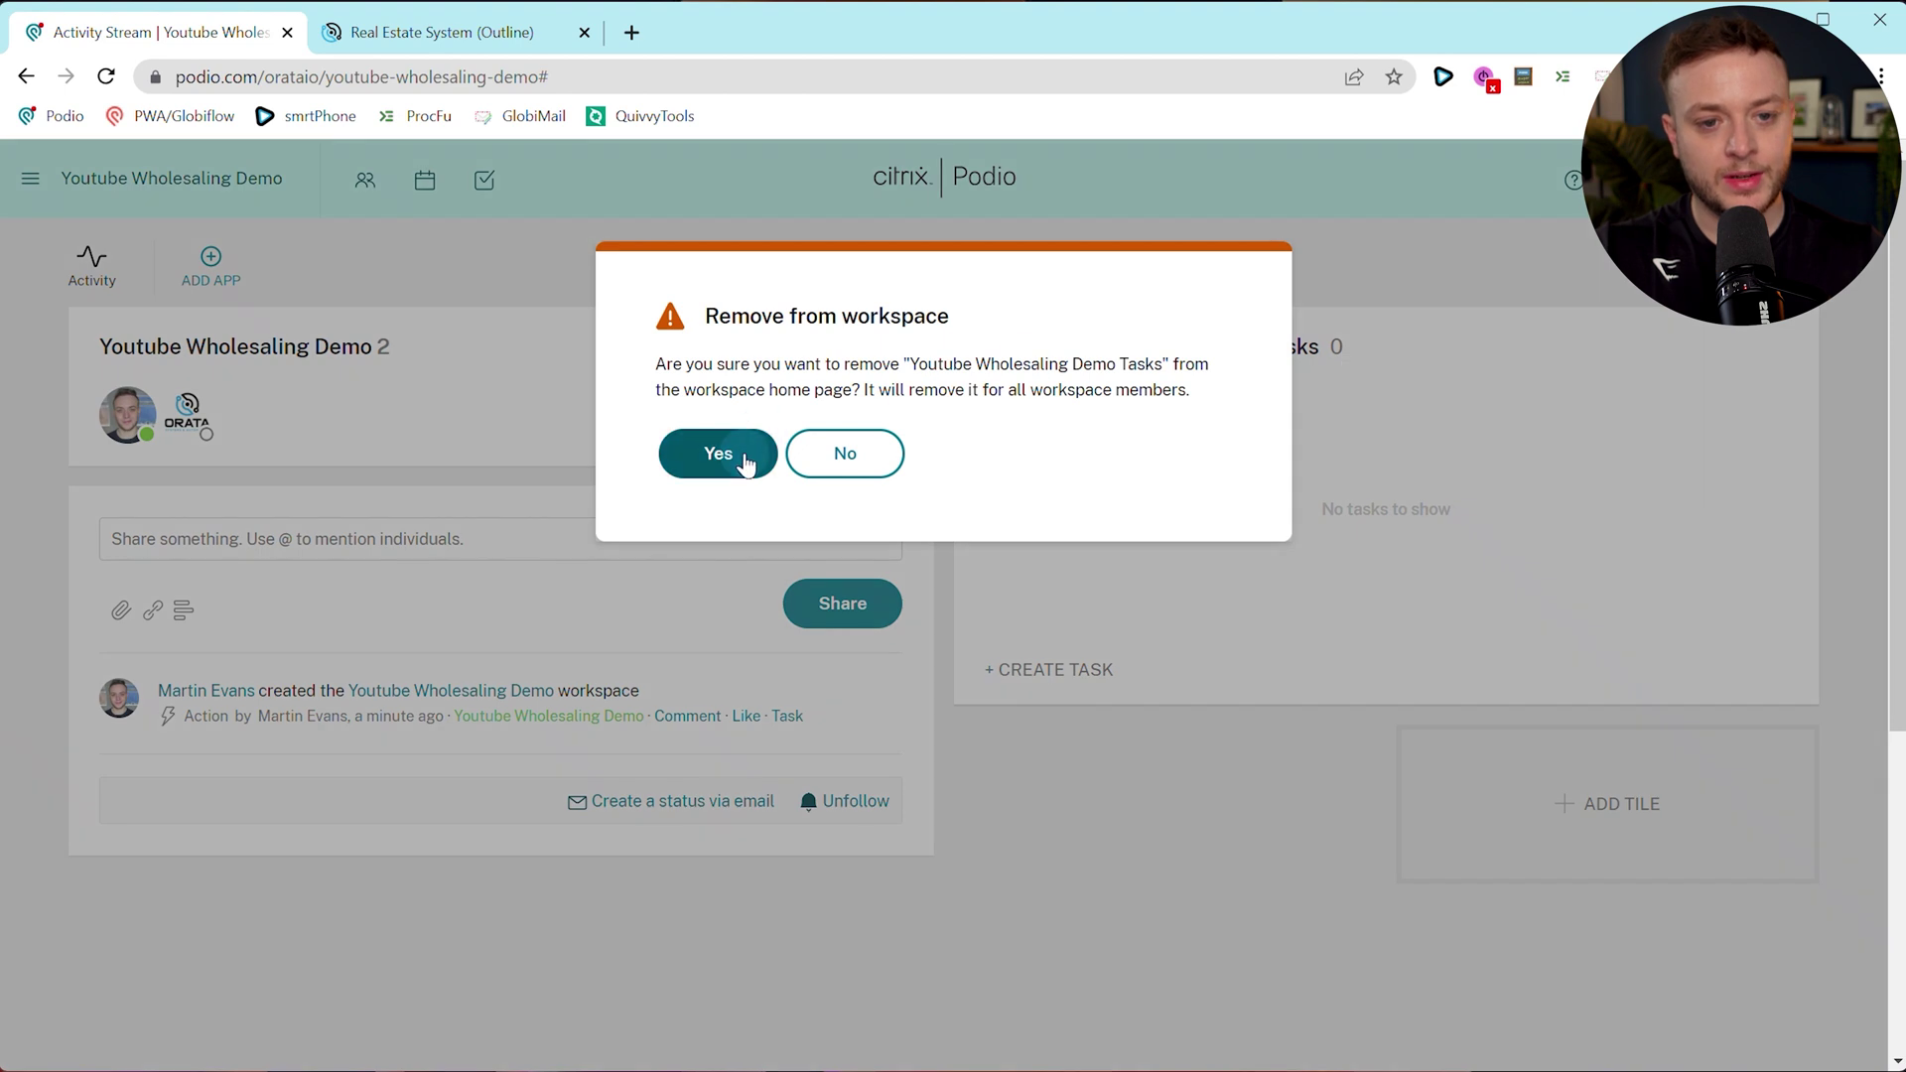
pyautogui.click(749, 459)
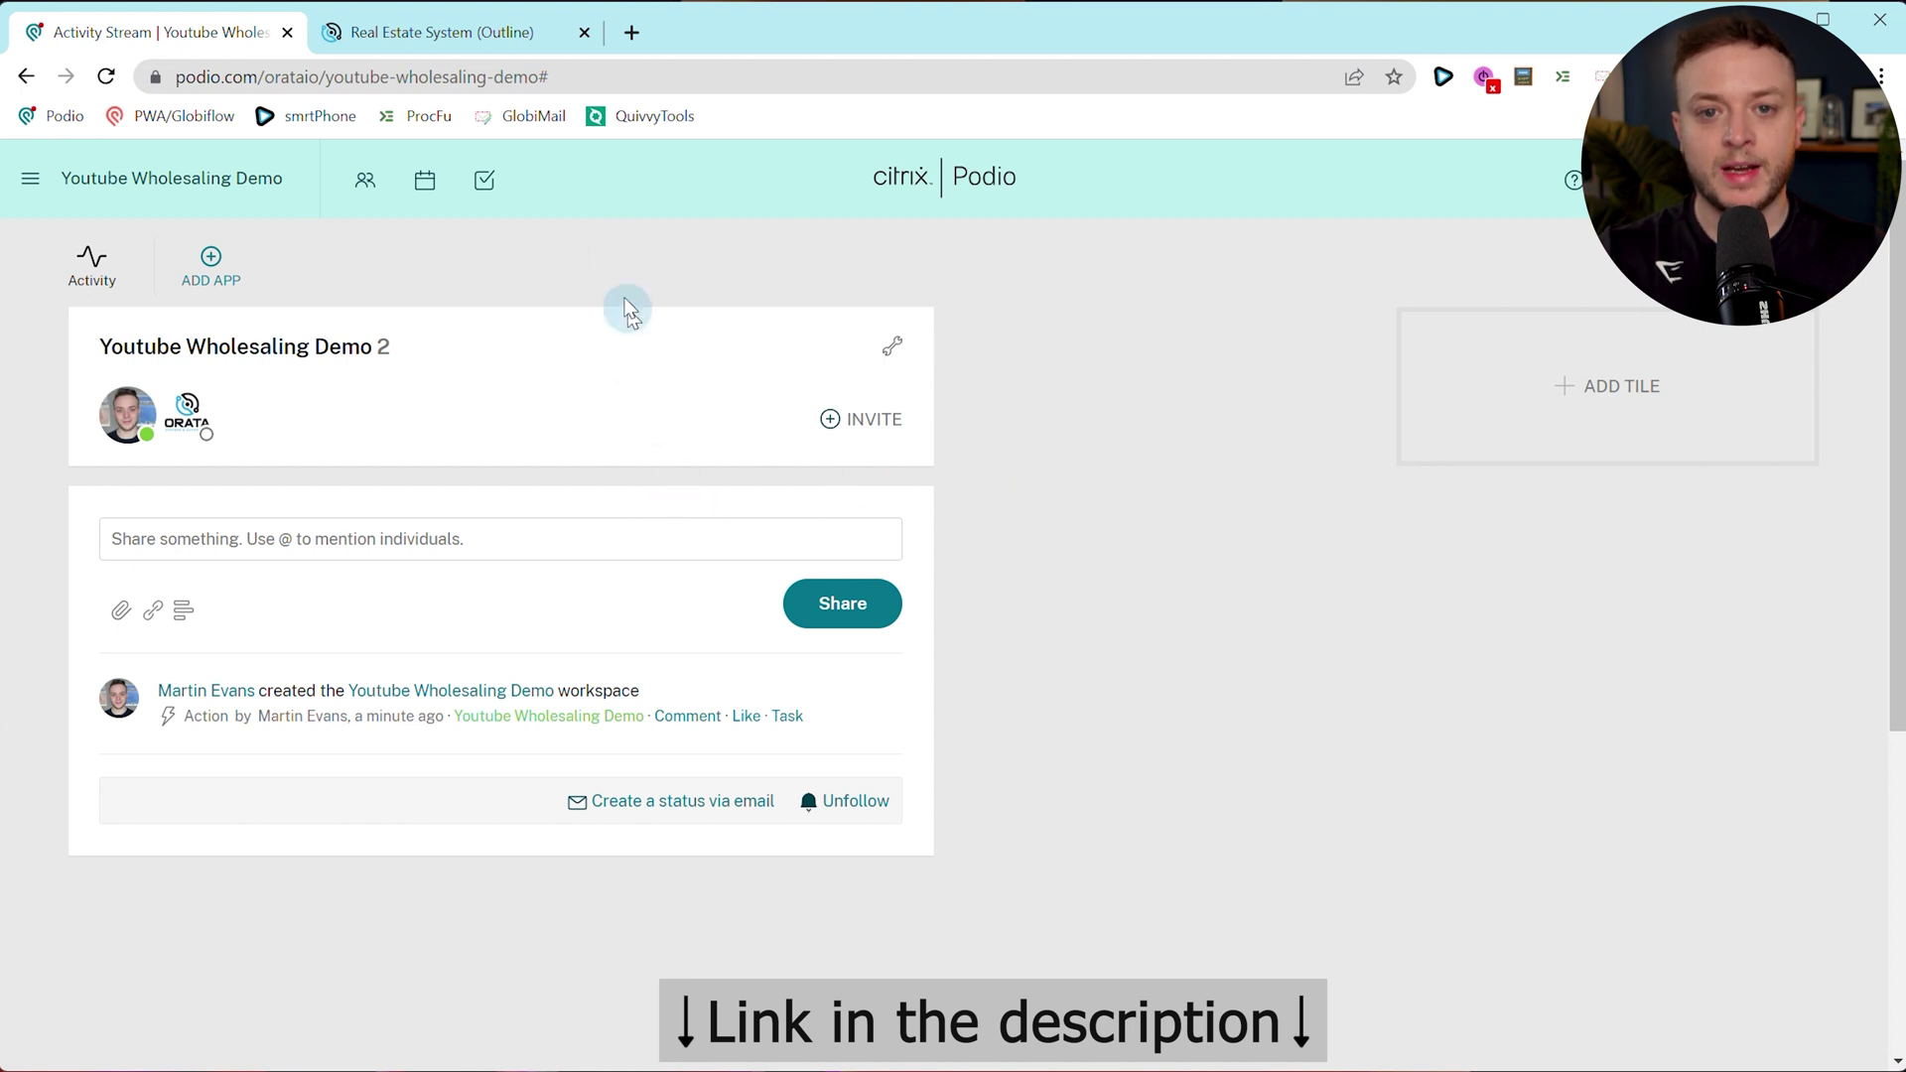
pyautogui.click(405, 34)
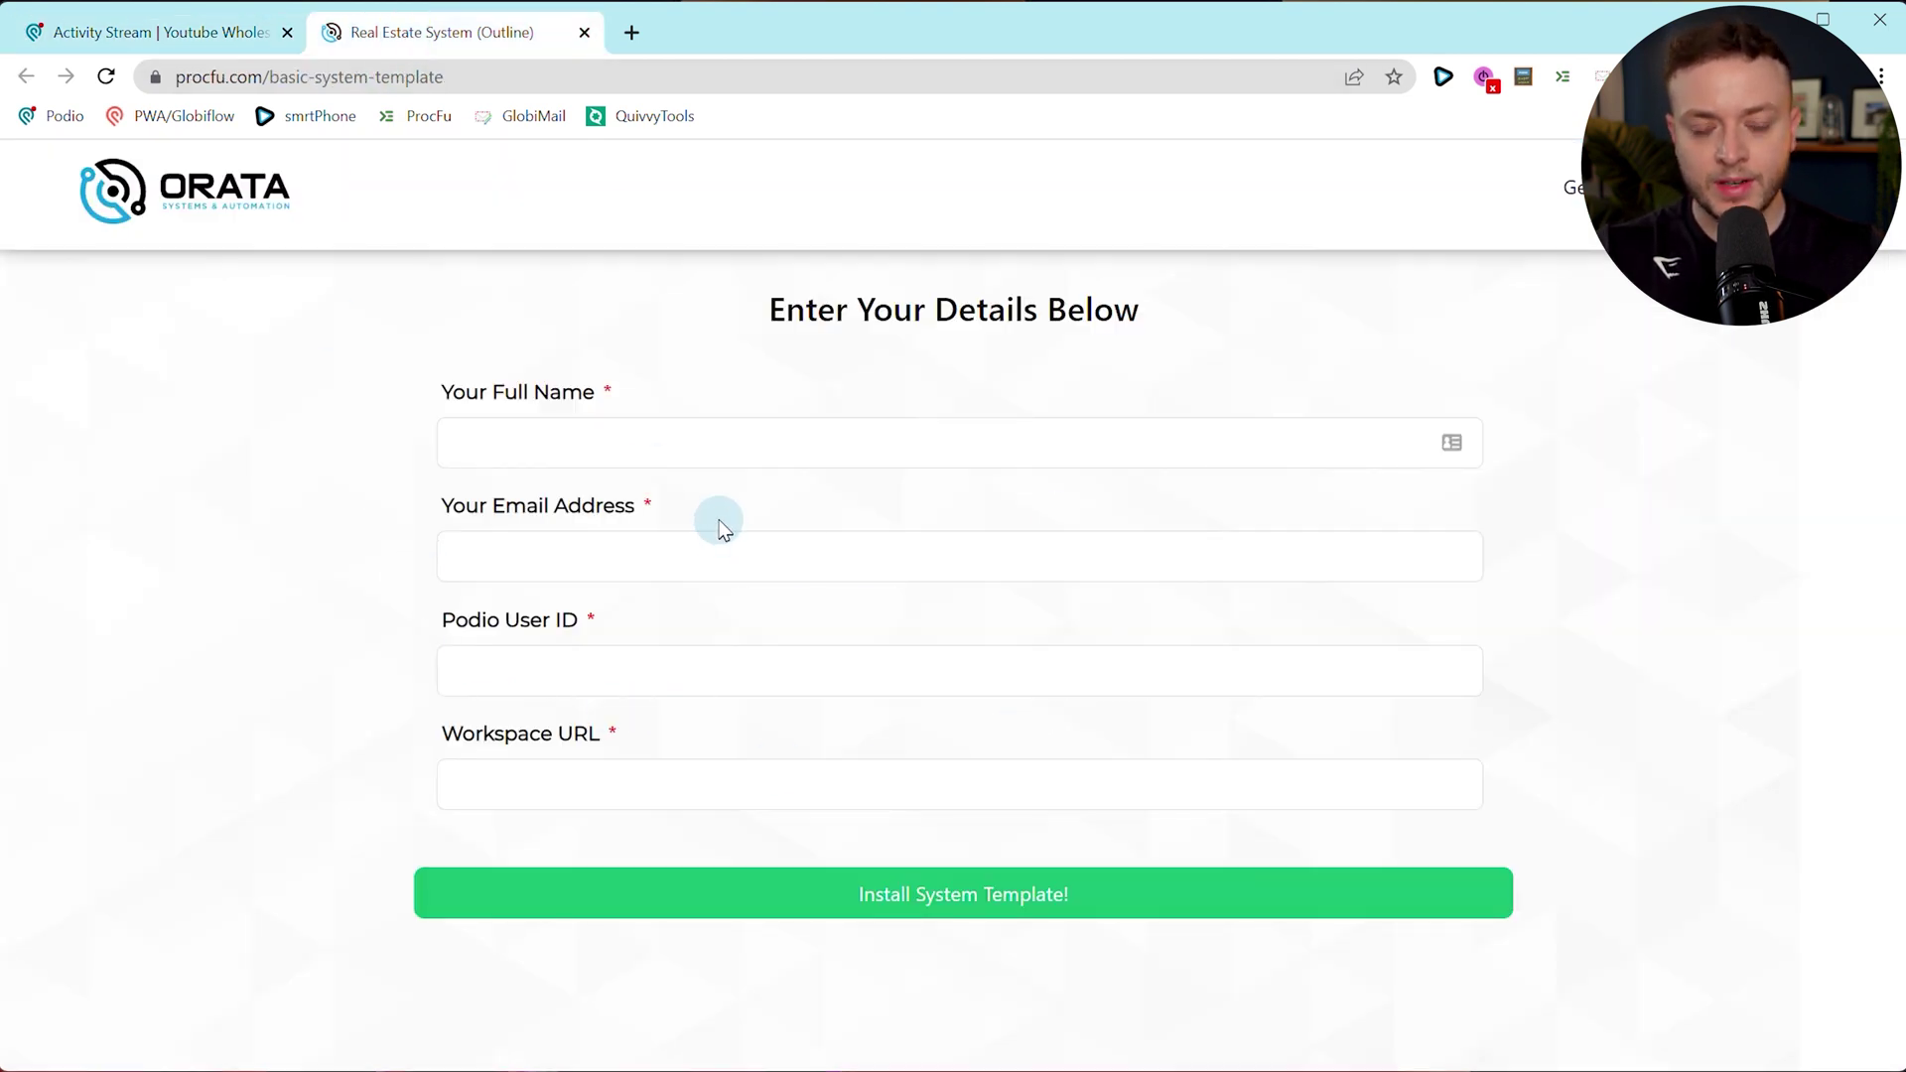
# Enter the user's full name and e-mail address in the ProcFu template form.
pyautogui.click(692, 427)
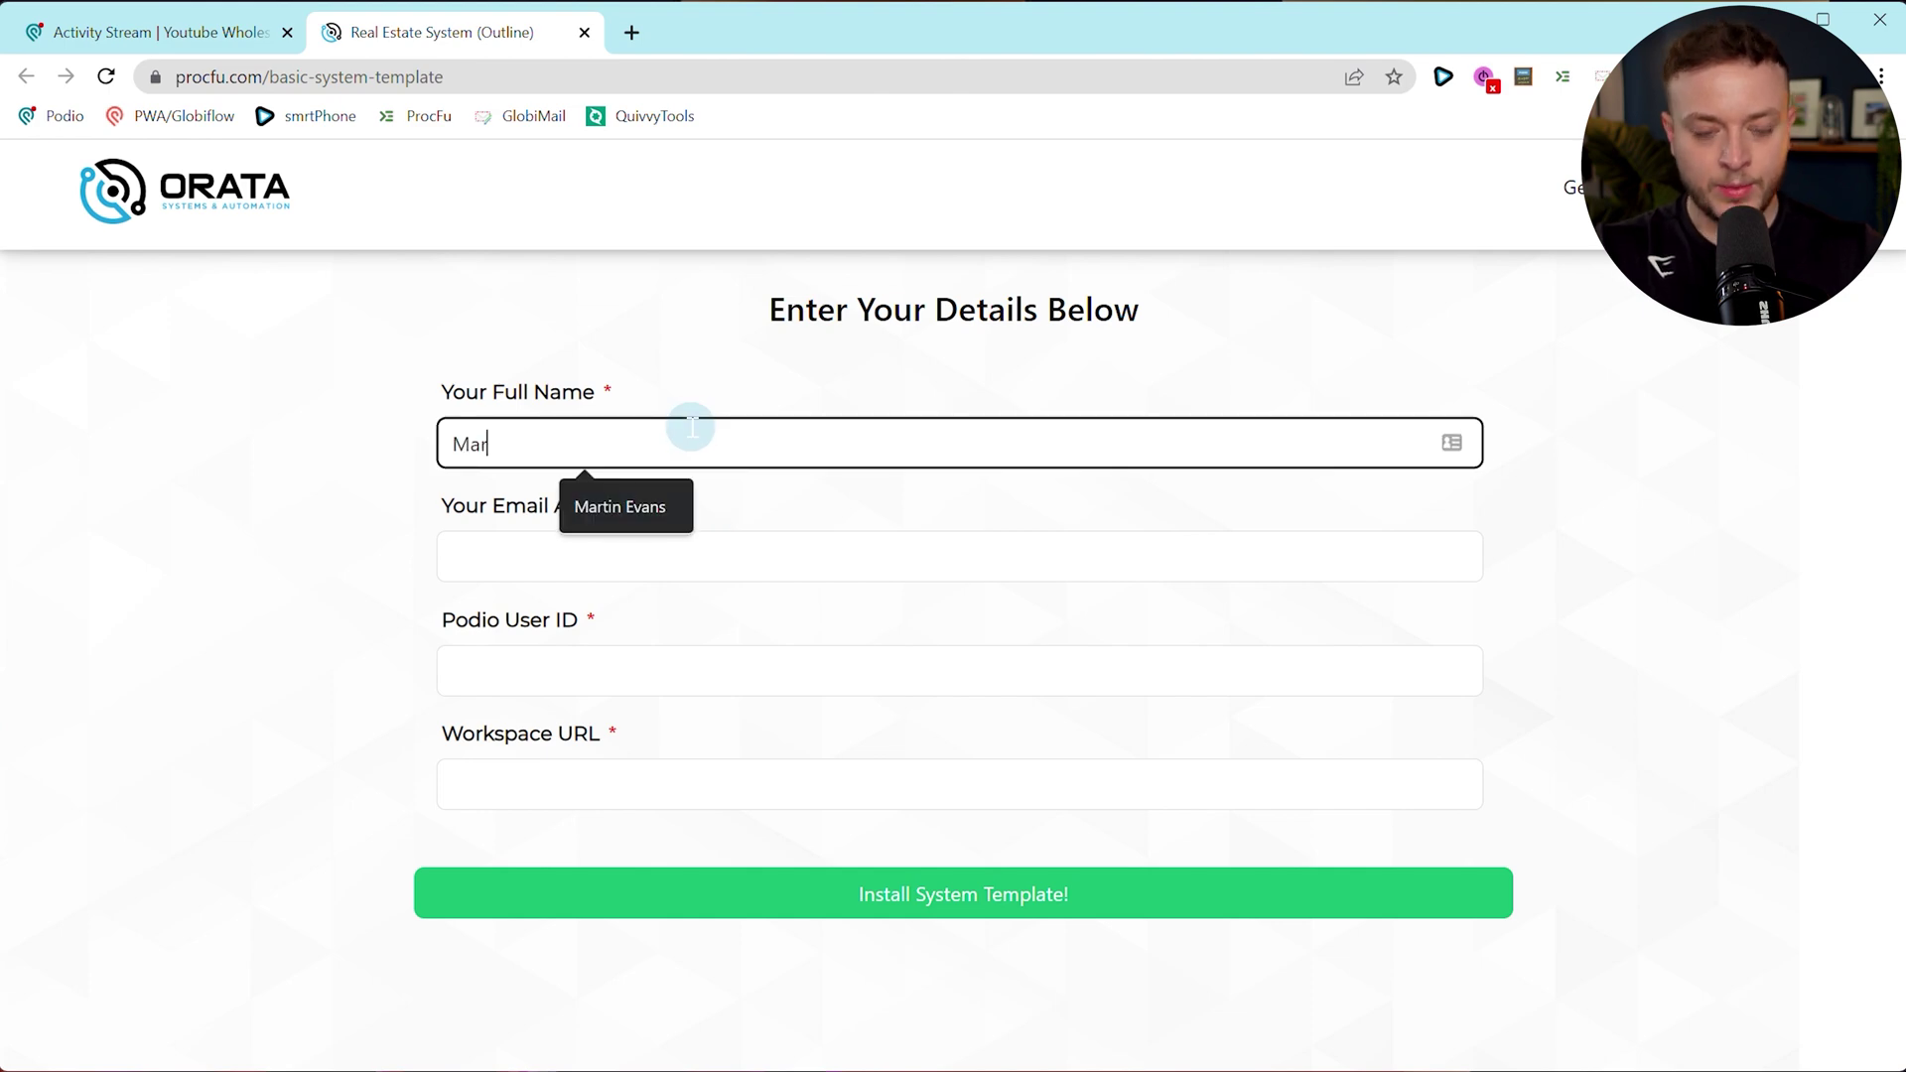
pyautogui.write('vans')
pyautogui.click(740, 547)
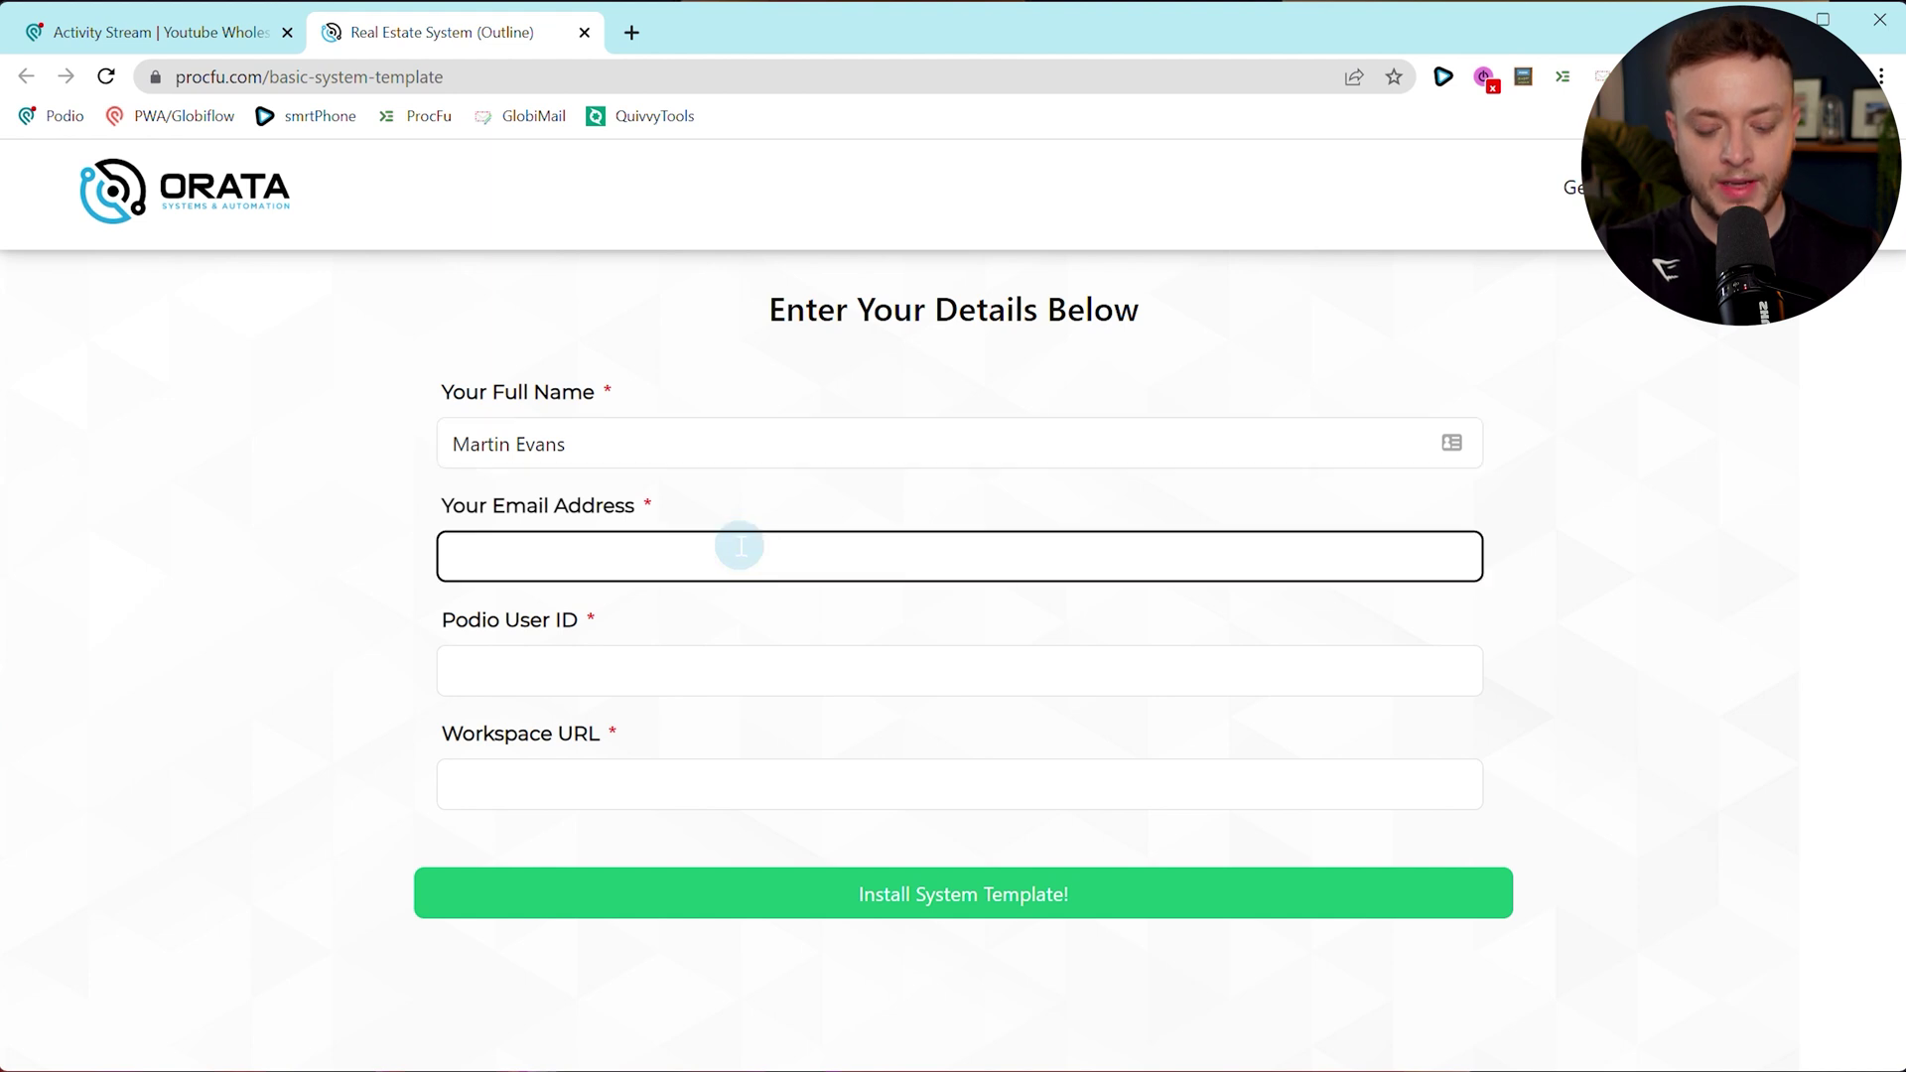
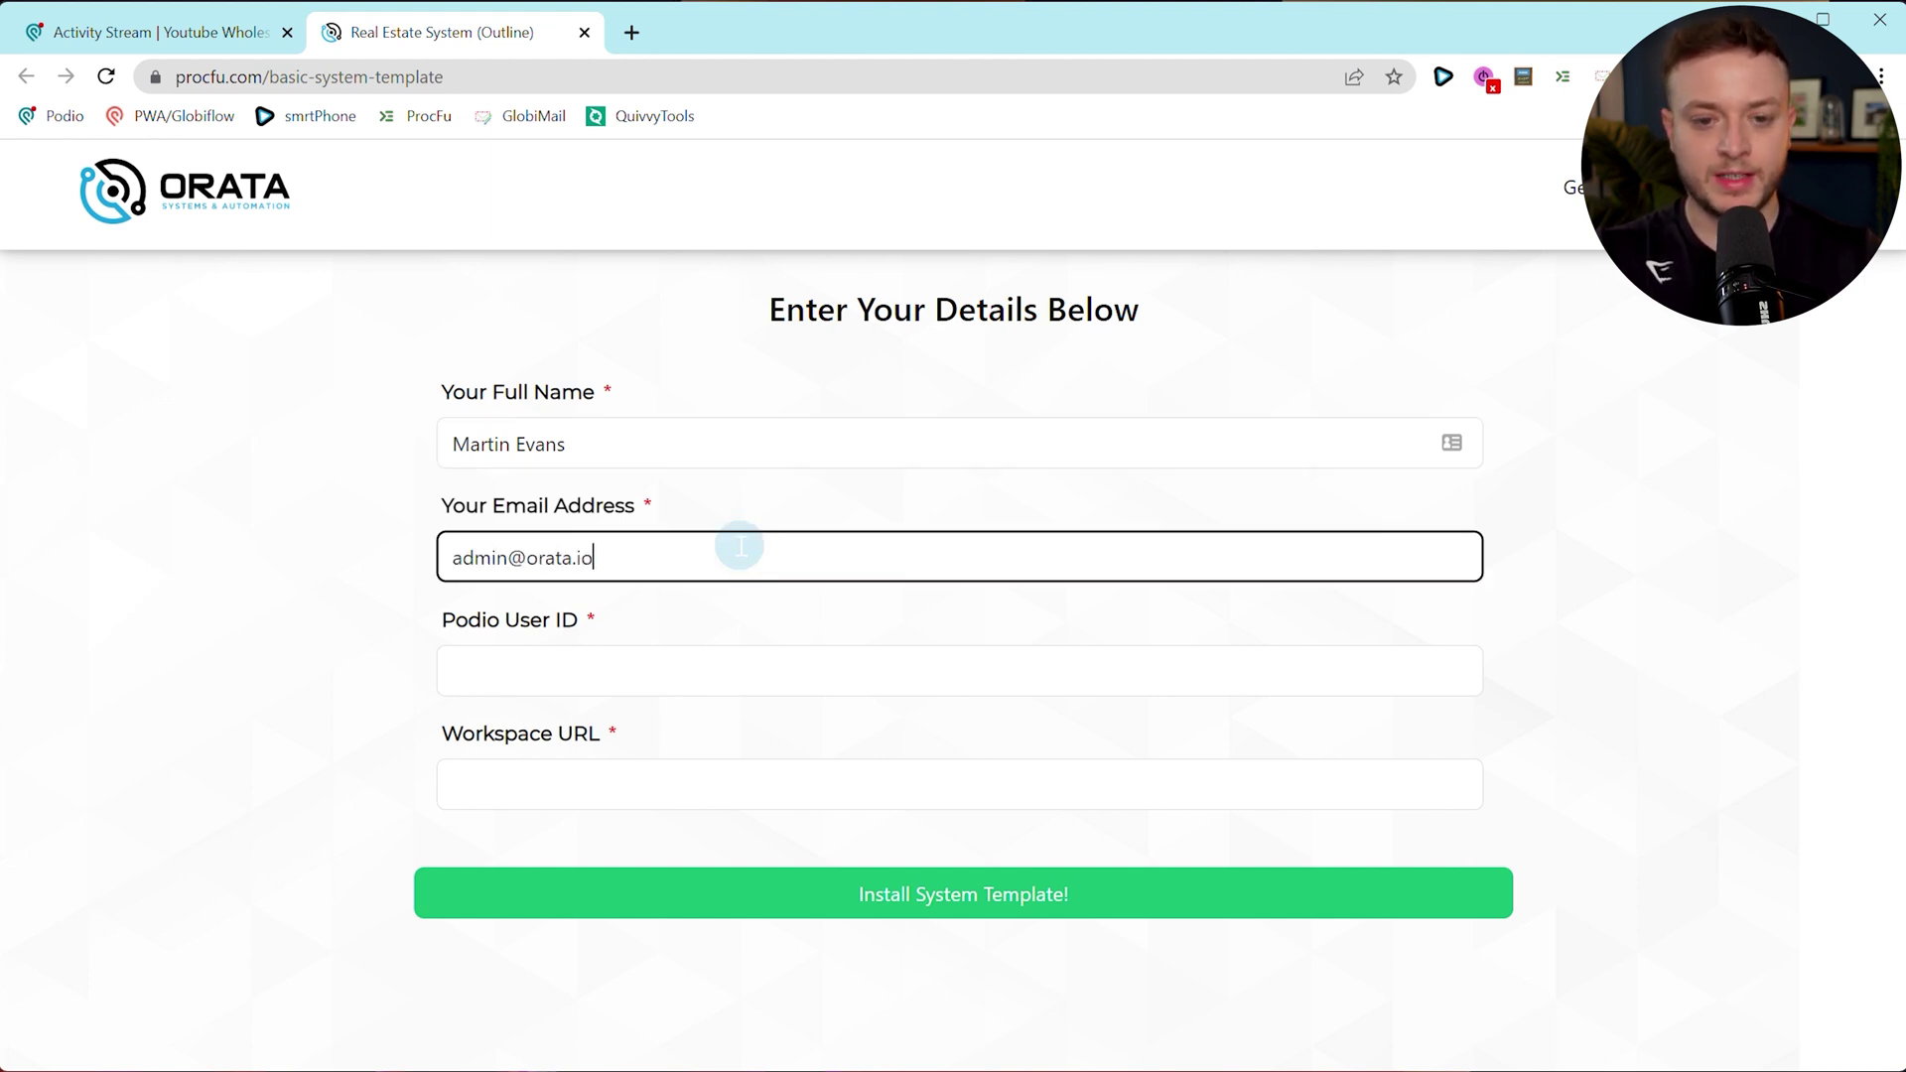
pyautogui.click(365, 527)
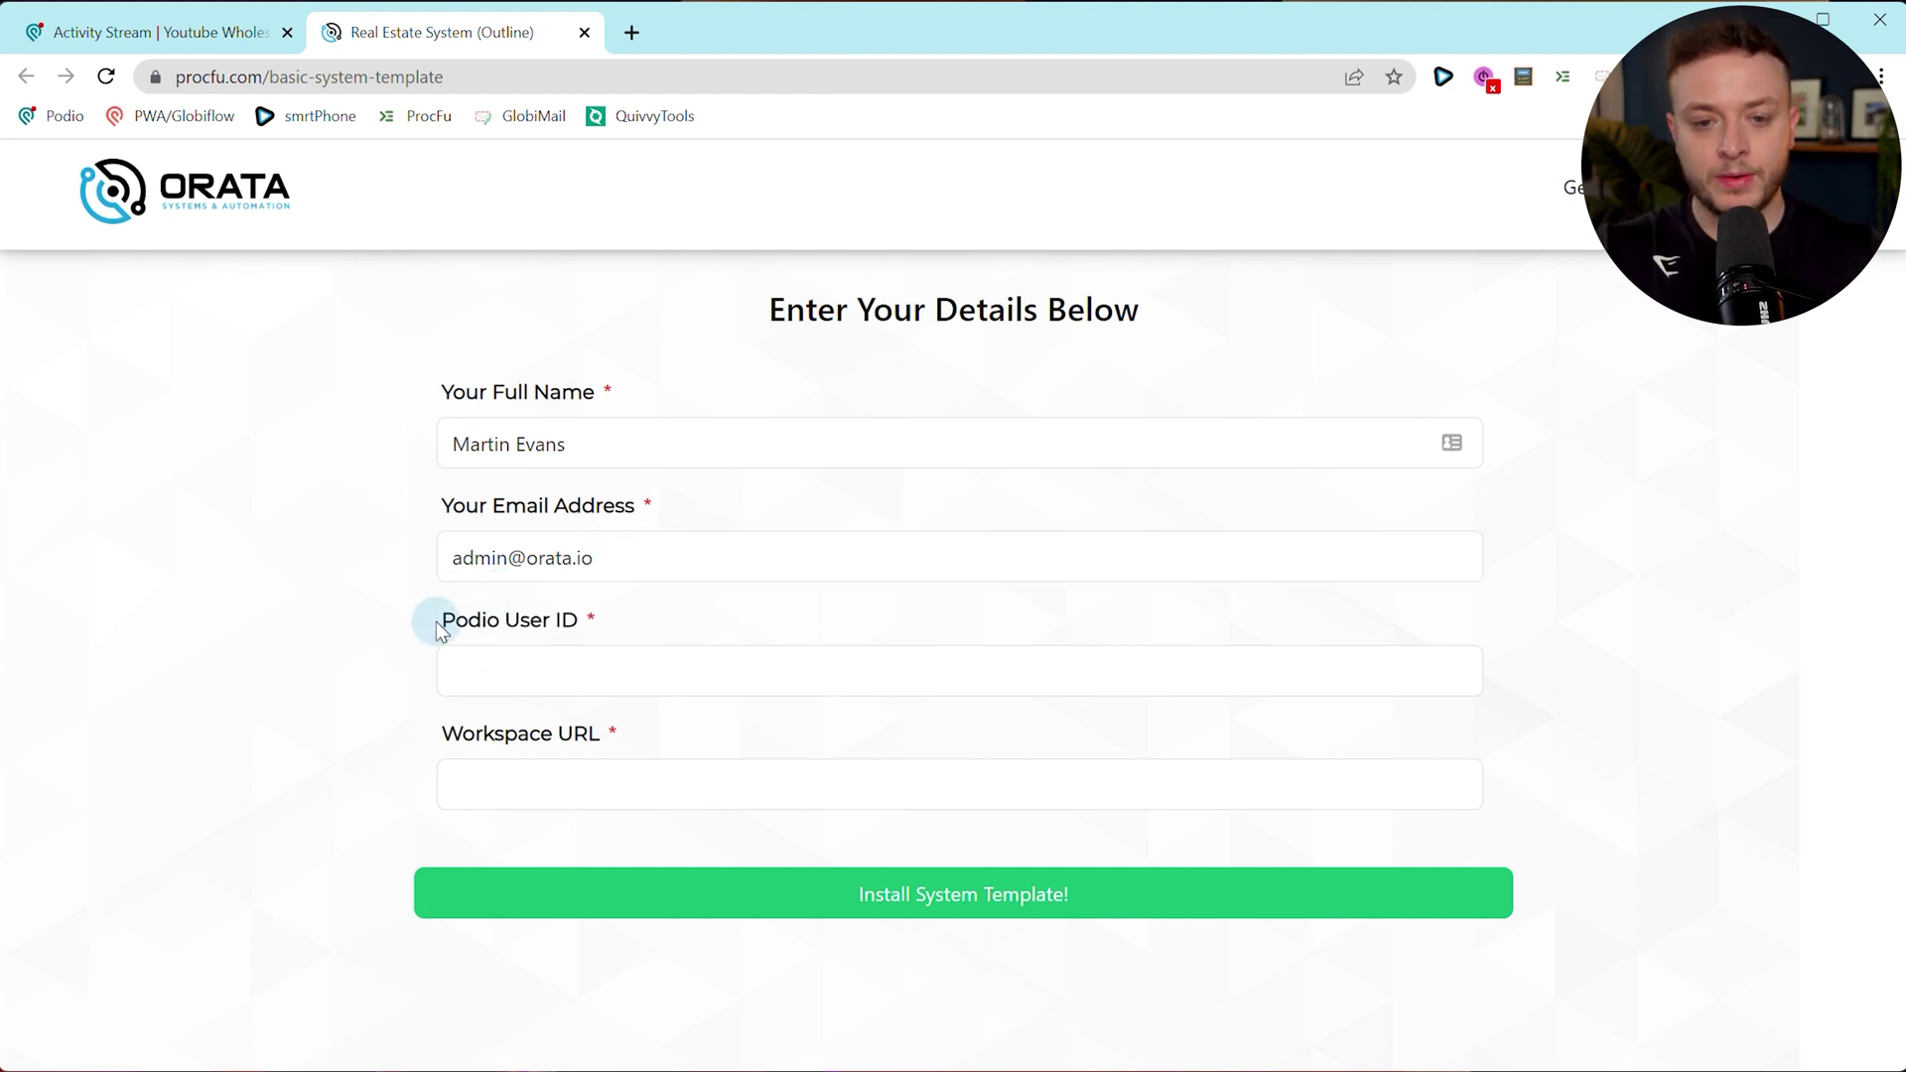
pyautogui.click(165, 39)
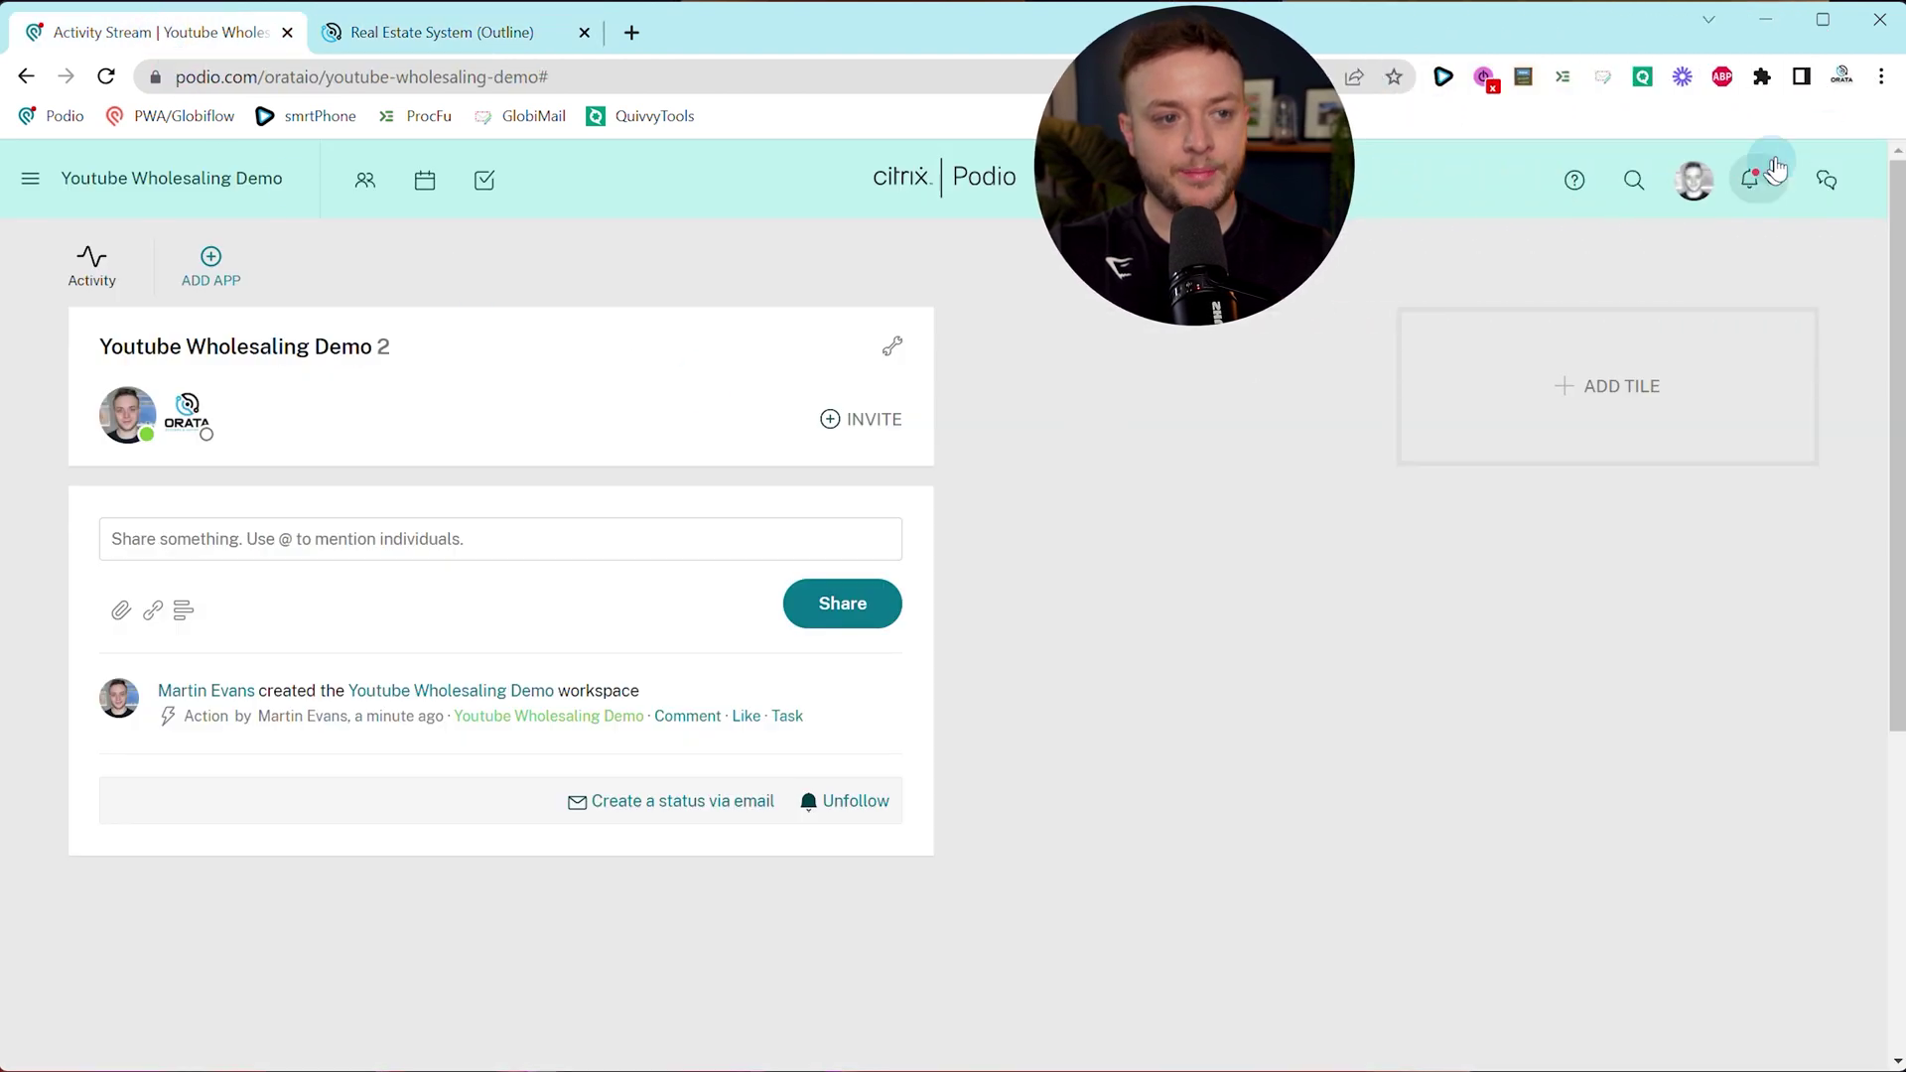
# Copy the user ID from the Podio profile URL into the Podio User ID field.
pyautogui.click(1693, 189)
pyautogui.click(1403, 323)
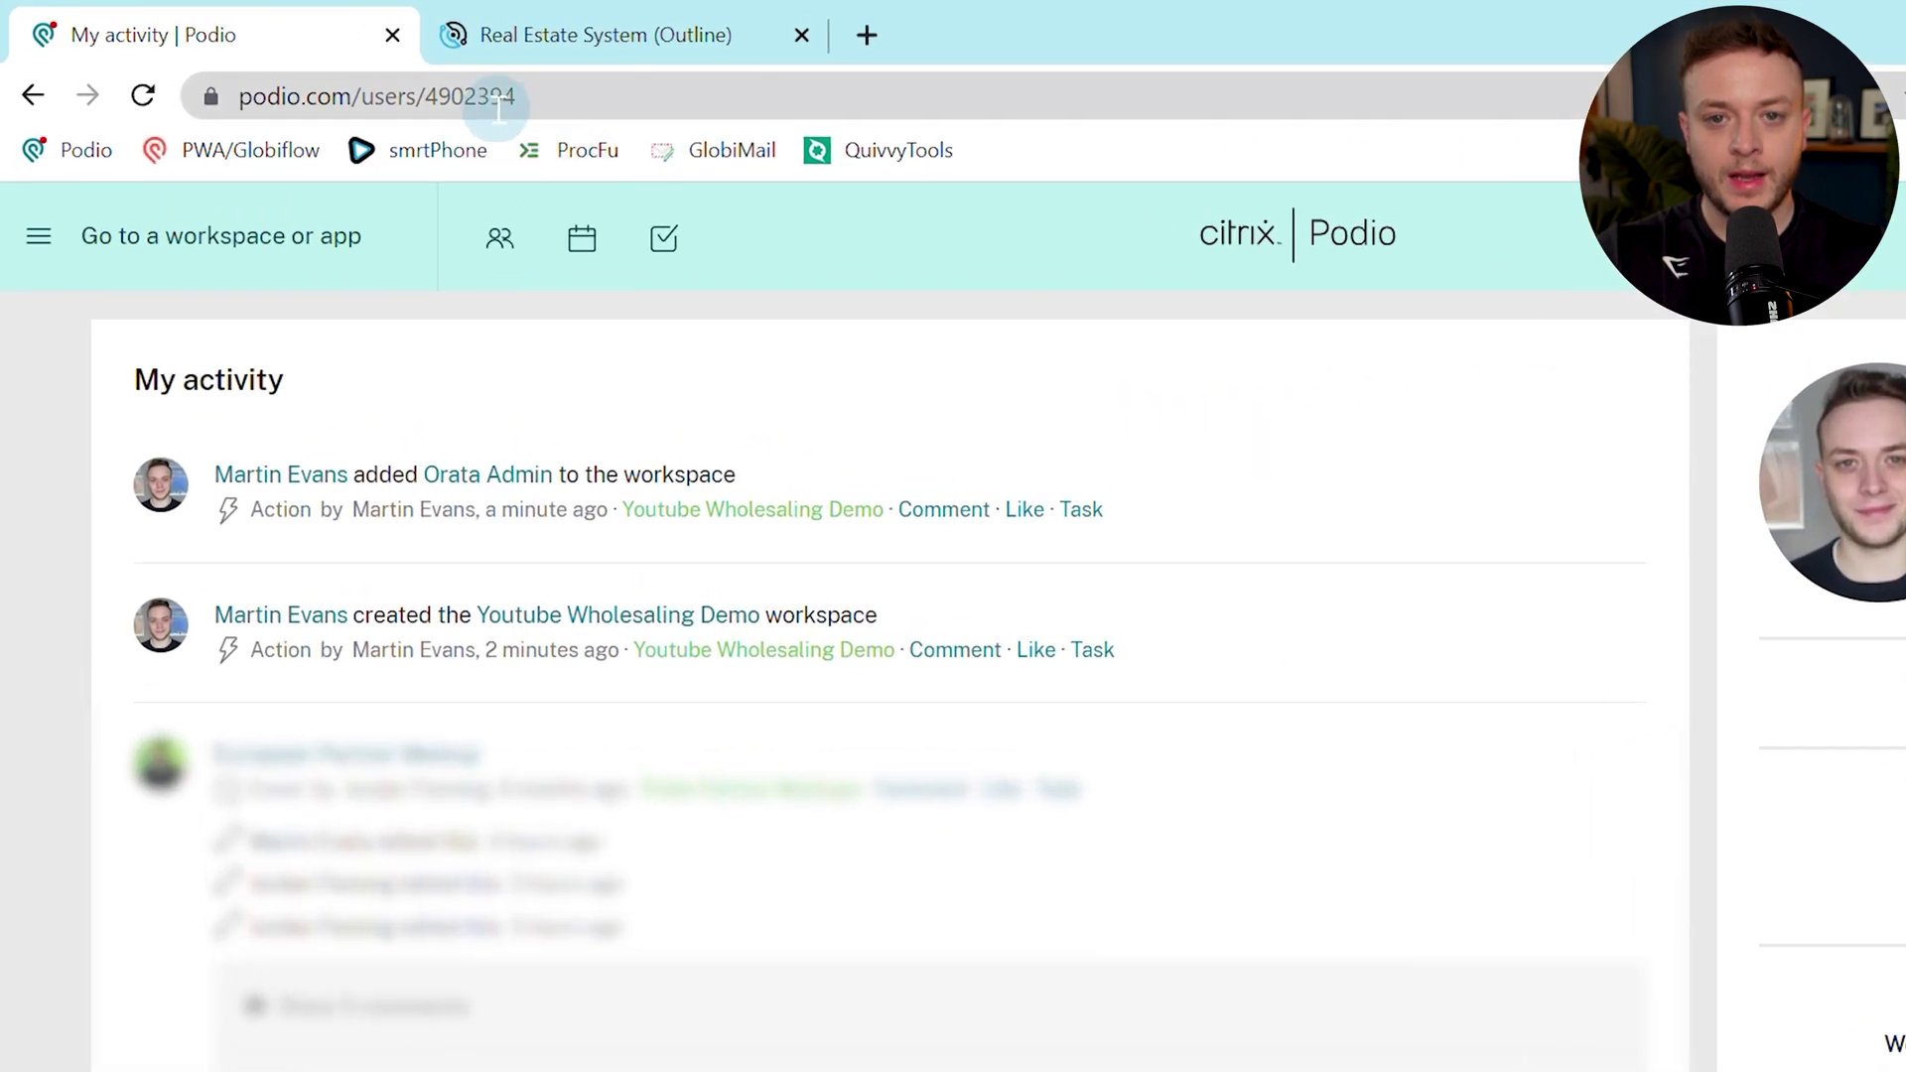
pyautogui.click(442, 94)
pyautogui.click(457, 94)
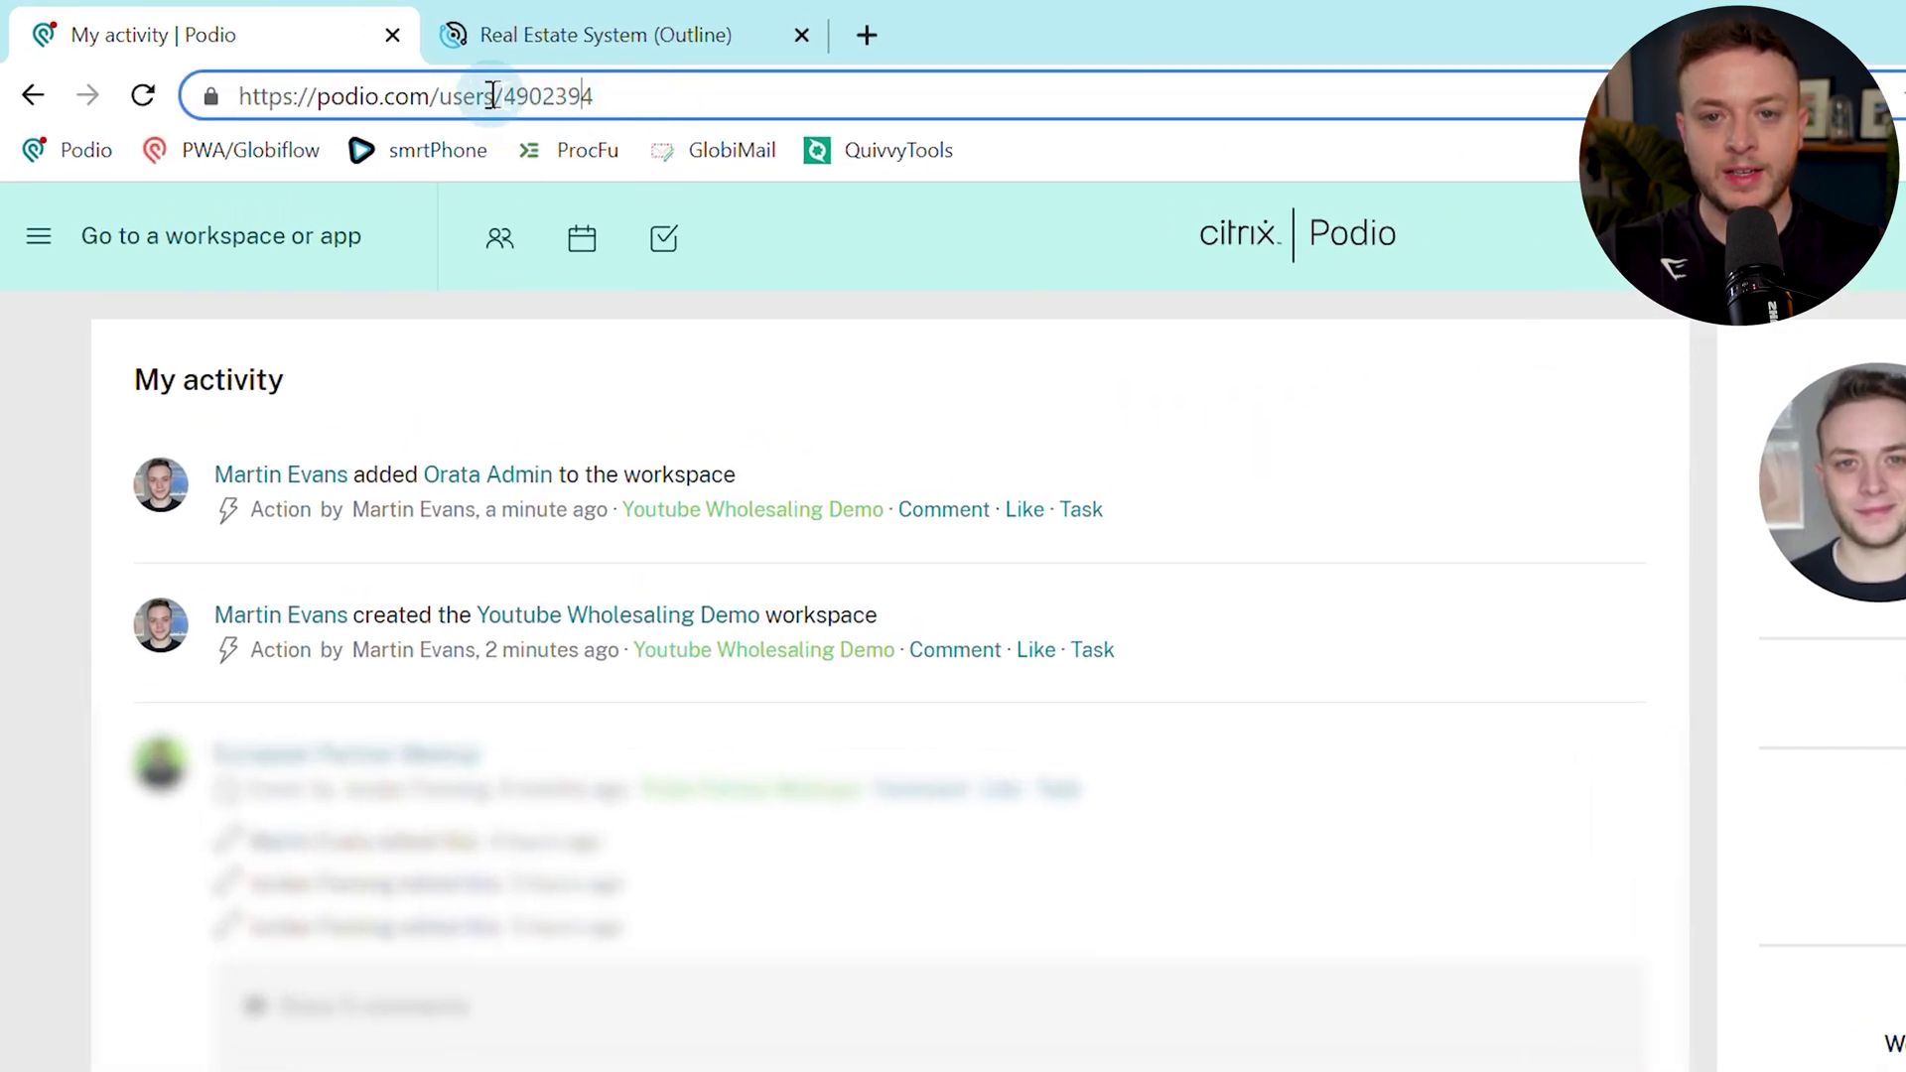
pyautogui.moveTo(503, 94); pyautogui.dragTo(623, 95)
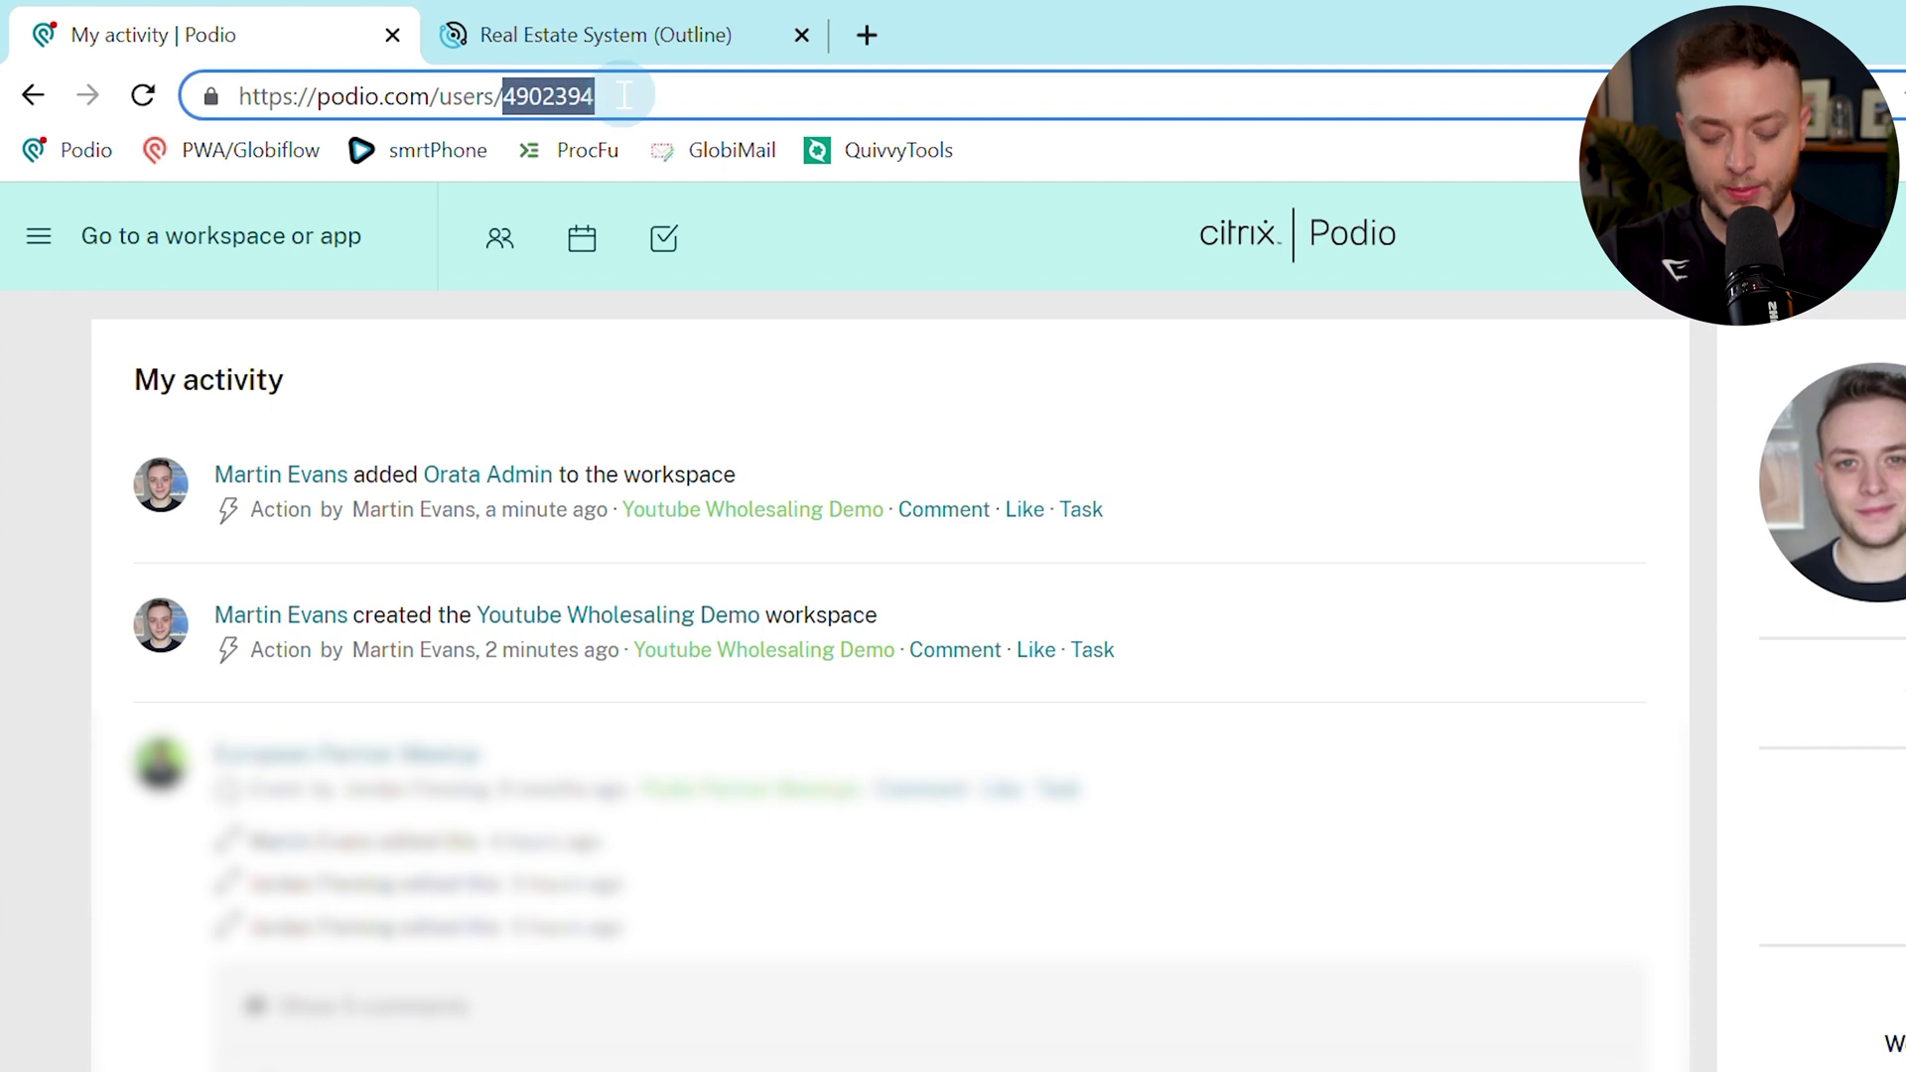
pyautogui.hotkey('ctrl', 'c')
pyautogui.click(681, 46)
pyautogui.click(892, 896)
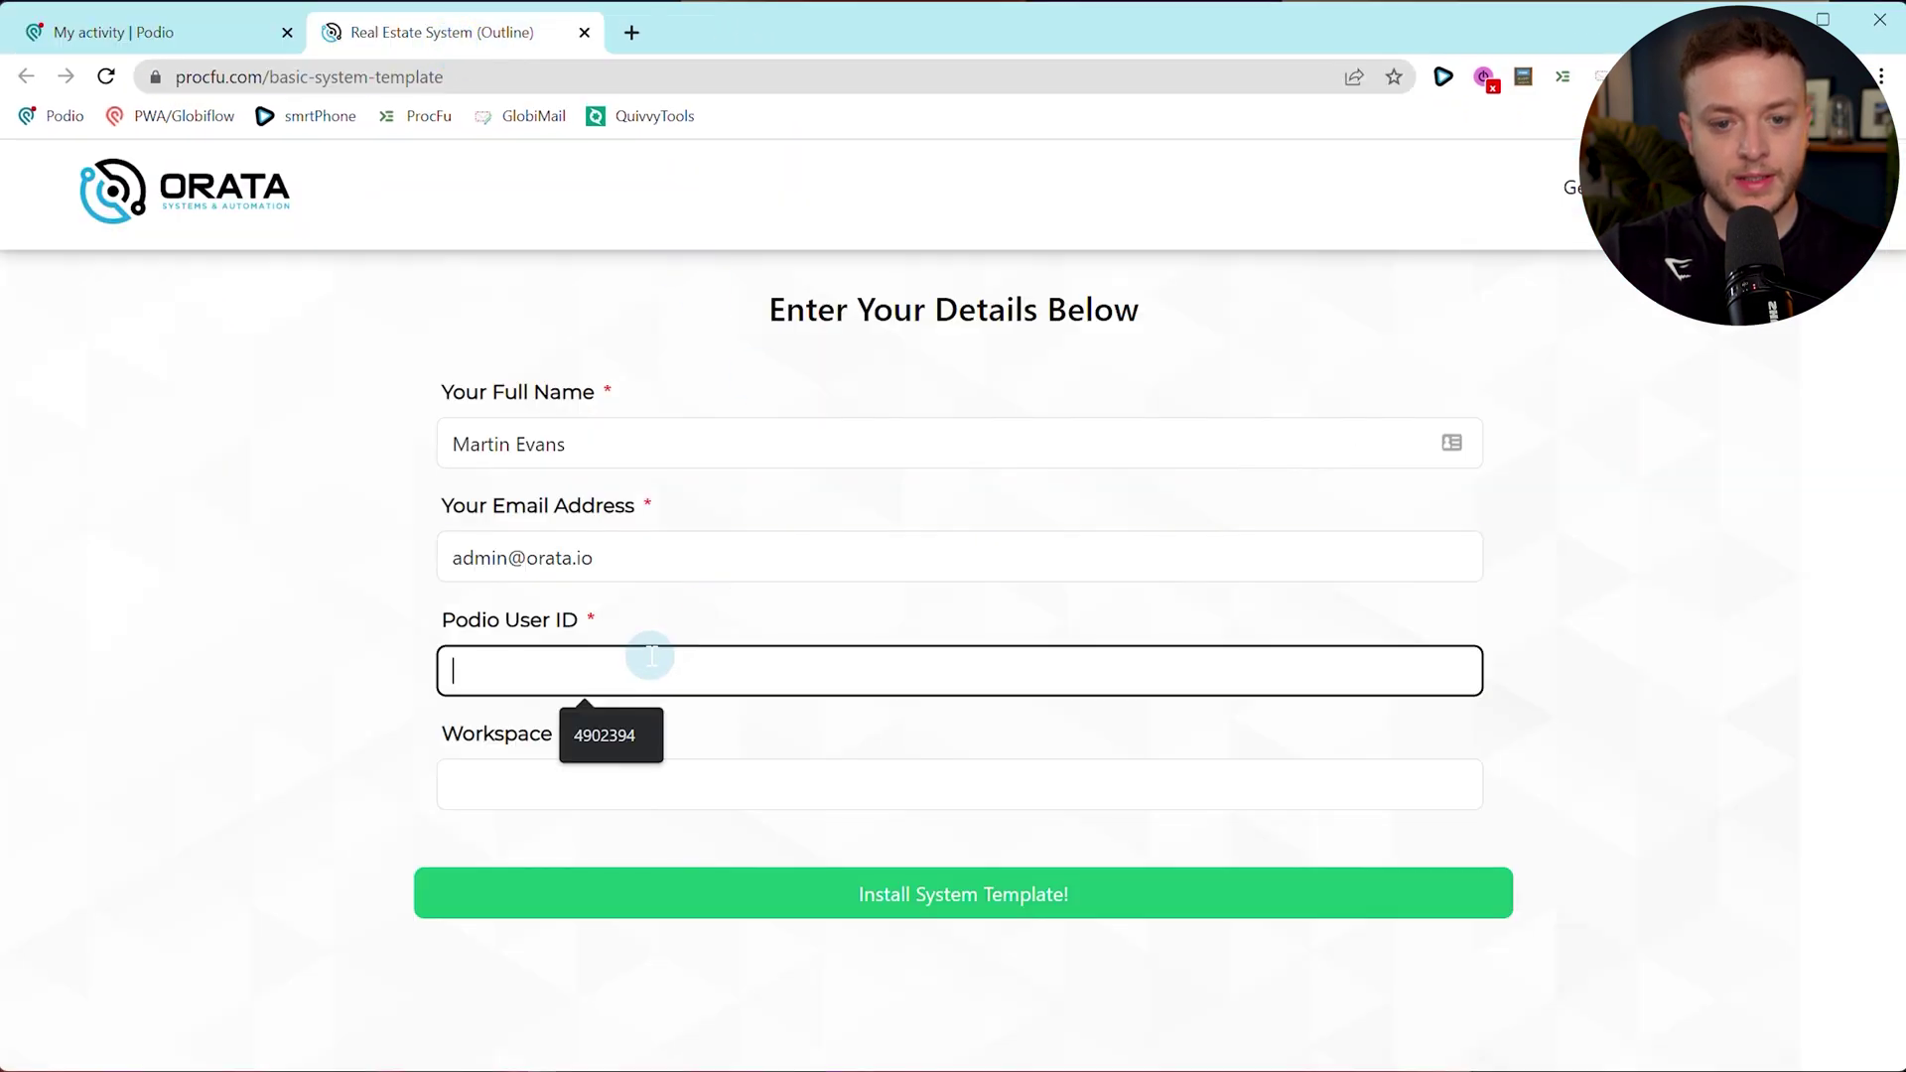
pyautogui.hotkey('ctrl', 'v')
# Copy the workspace URL from the address bar into the Workspace URL field.
pyautogui.click(349, 629)
pyautogui.click(193, 39)
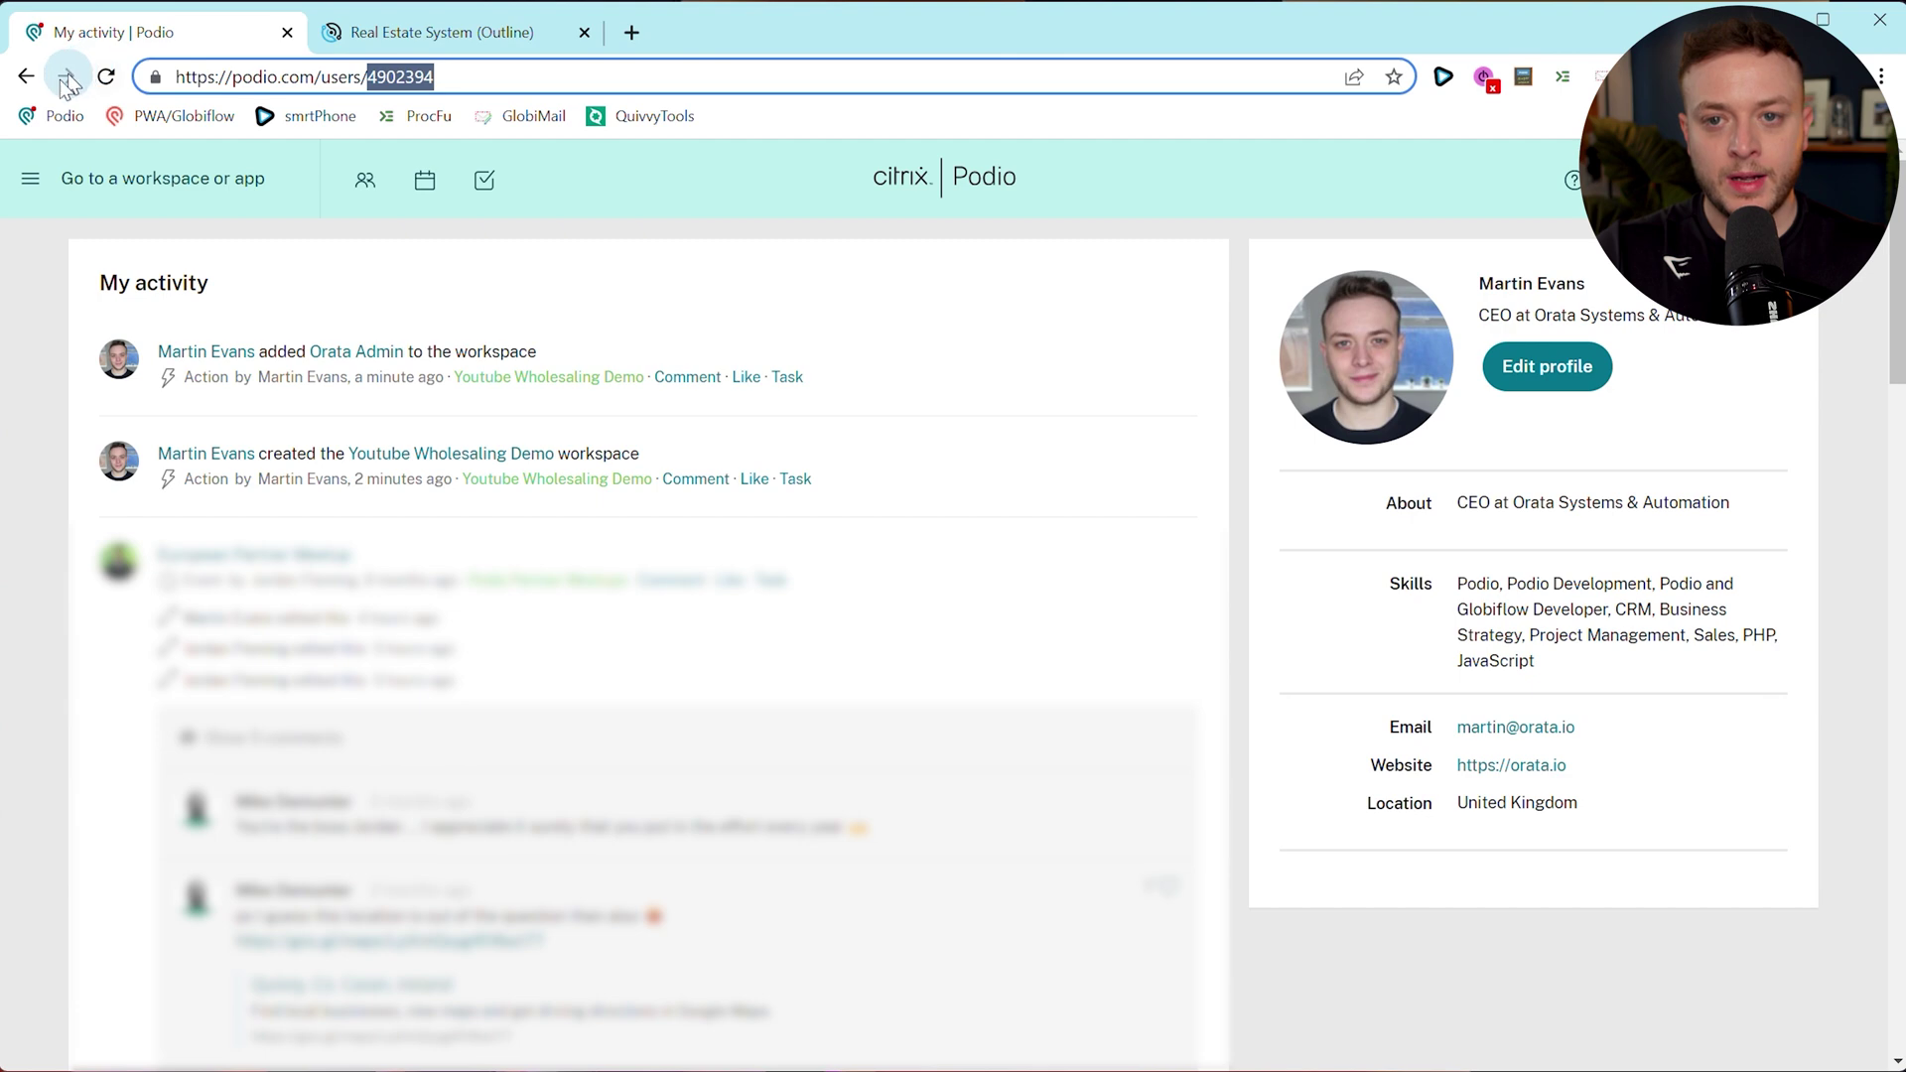
pyautogui.click(67, 78)
pyautogui.click(437, 32)
pyautogui.click(460, 671)
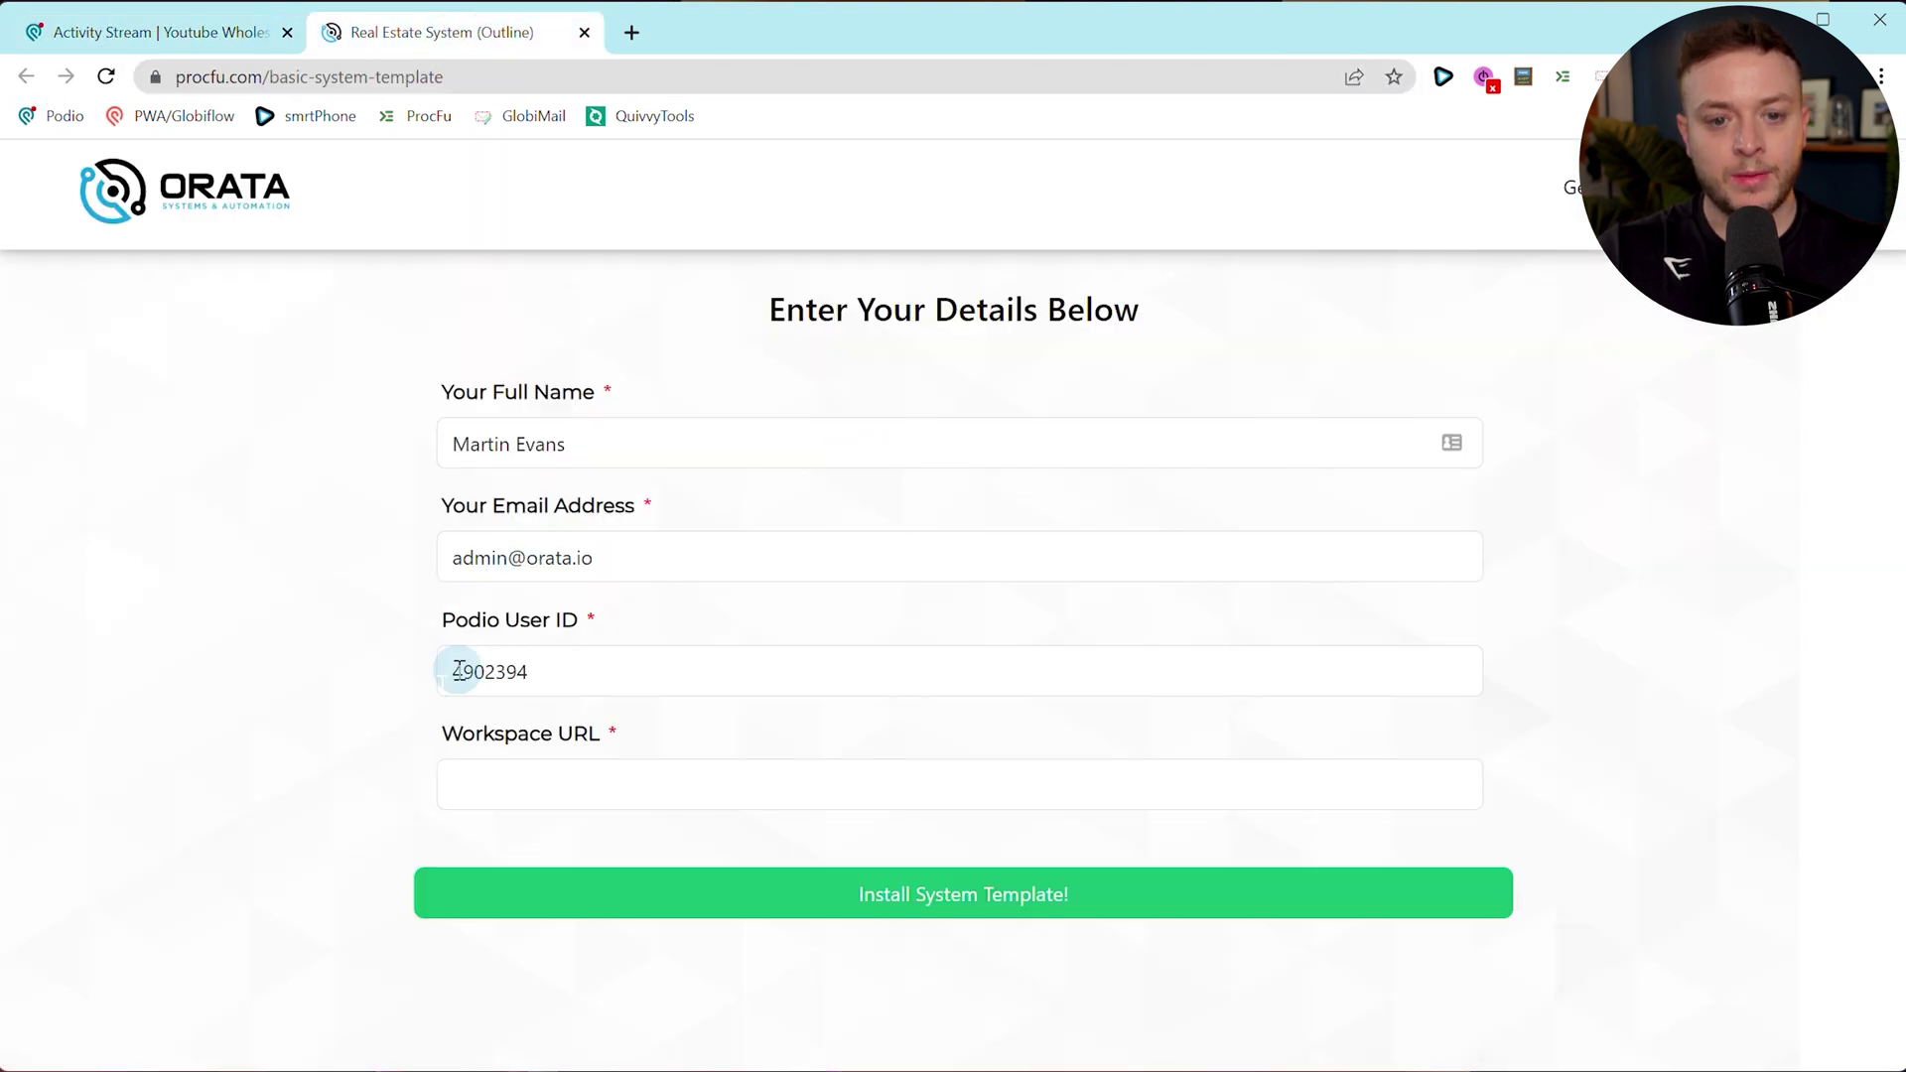
pyautogui.click(205, 48)
pyautogui.click(192, 72)
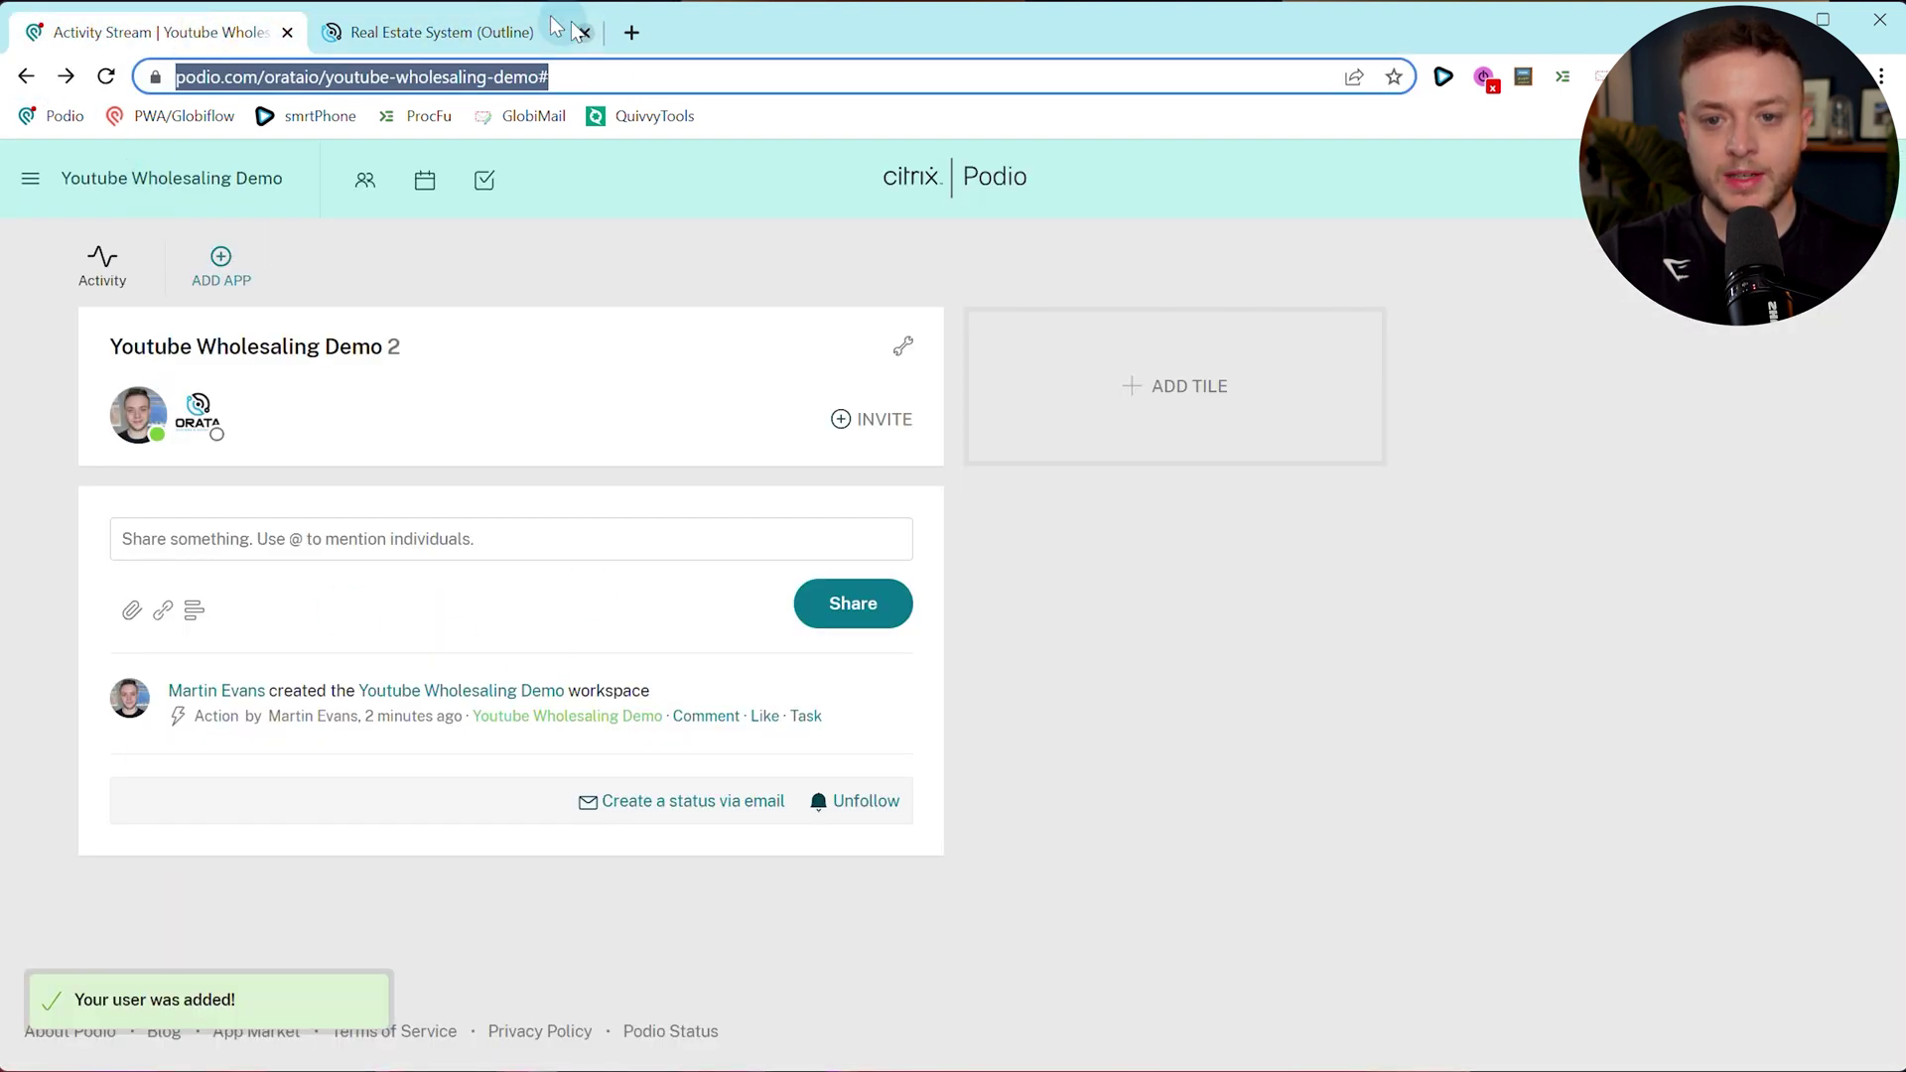
pyautogui.doubleClick(362, 78)
pyautogui.hotkey('shift', 'Home')
pyautogui.hotkey('ctrl', 'a')
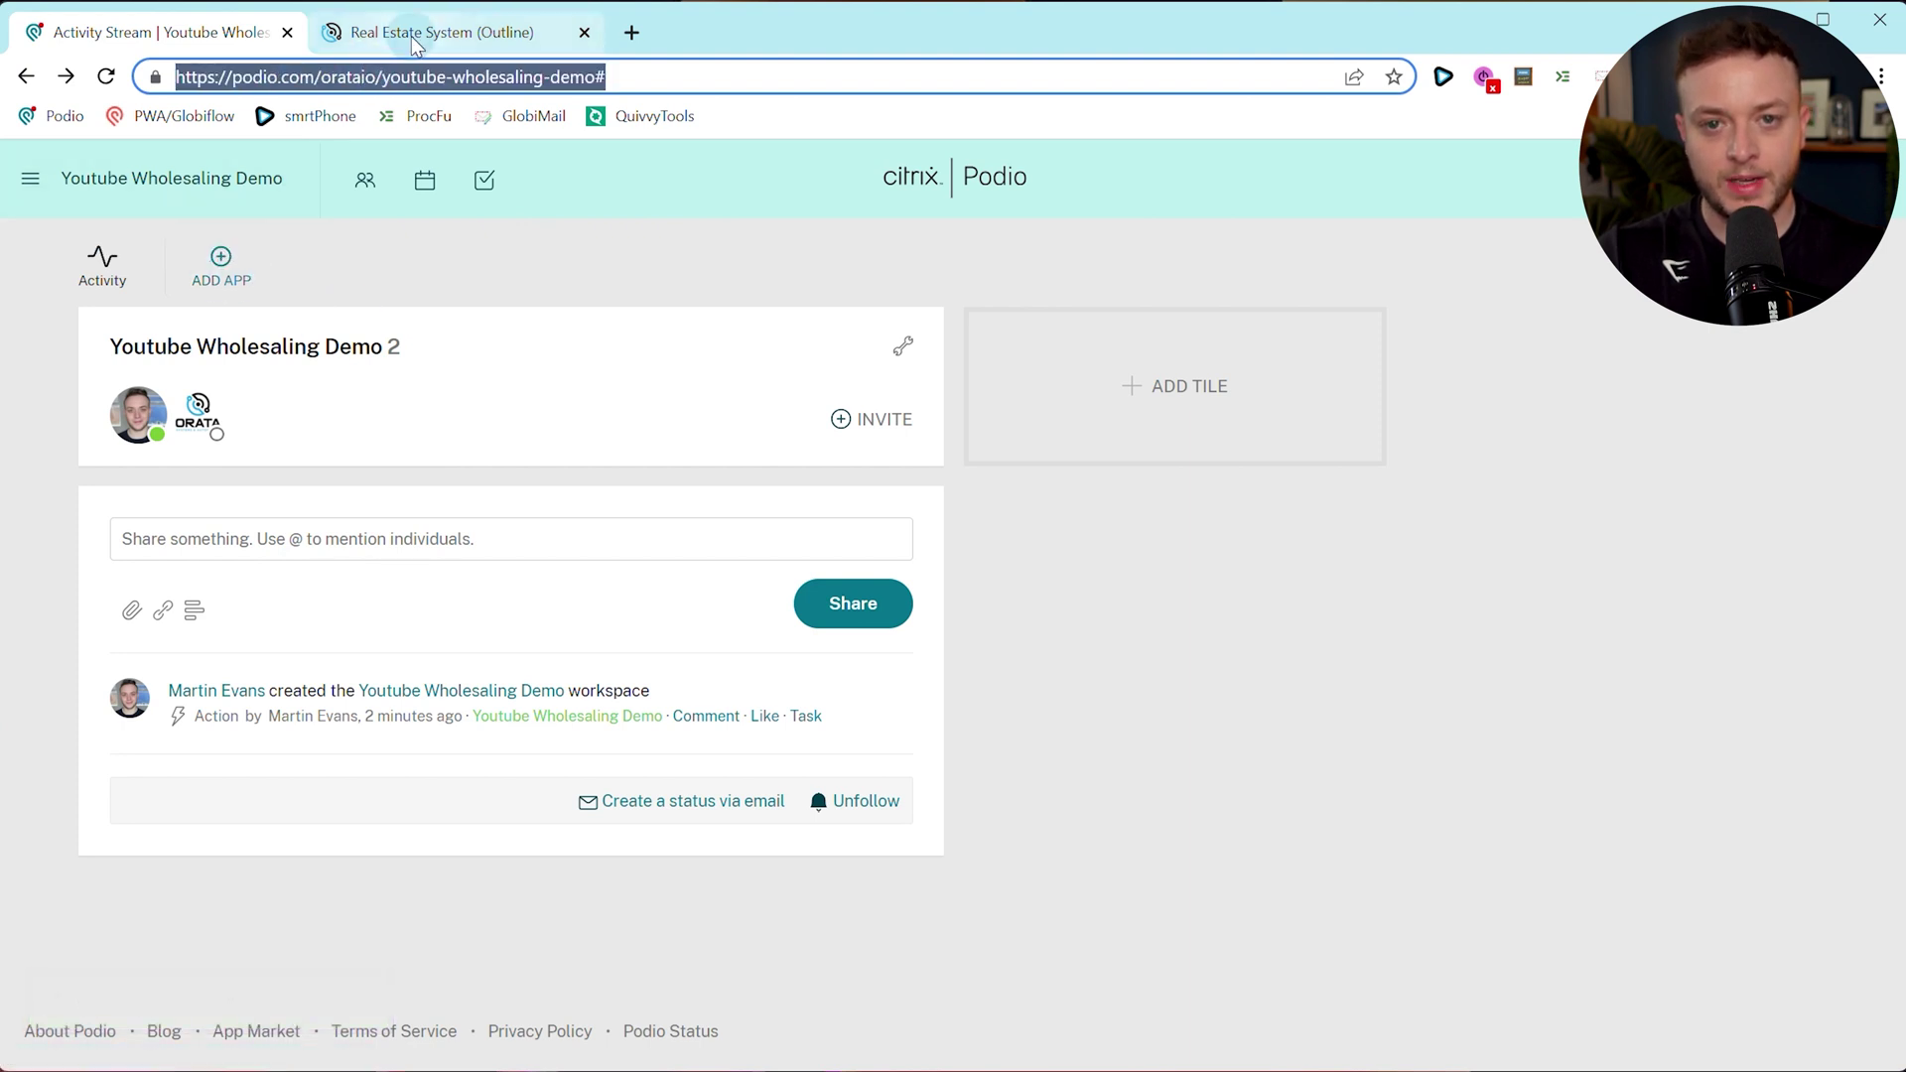
pyautogui.click(415, 34)
pyautogui.click(935, 796)
pyautogui.hotkey('ctrl', 'v')
# Install the system template on the found workspace and join the Podio forum.
pyautogui.click(355, 663)
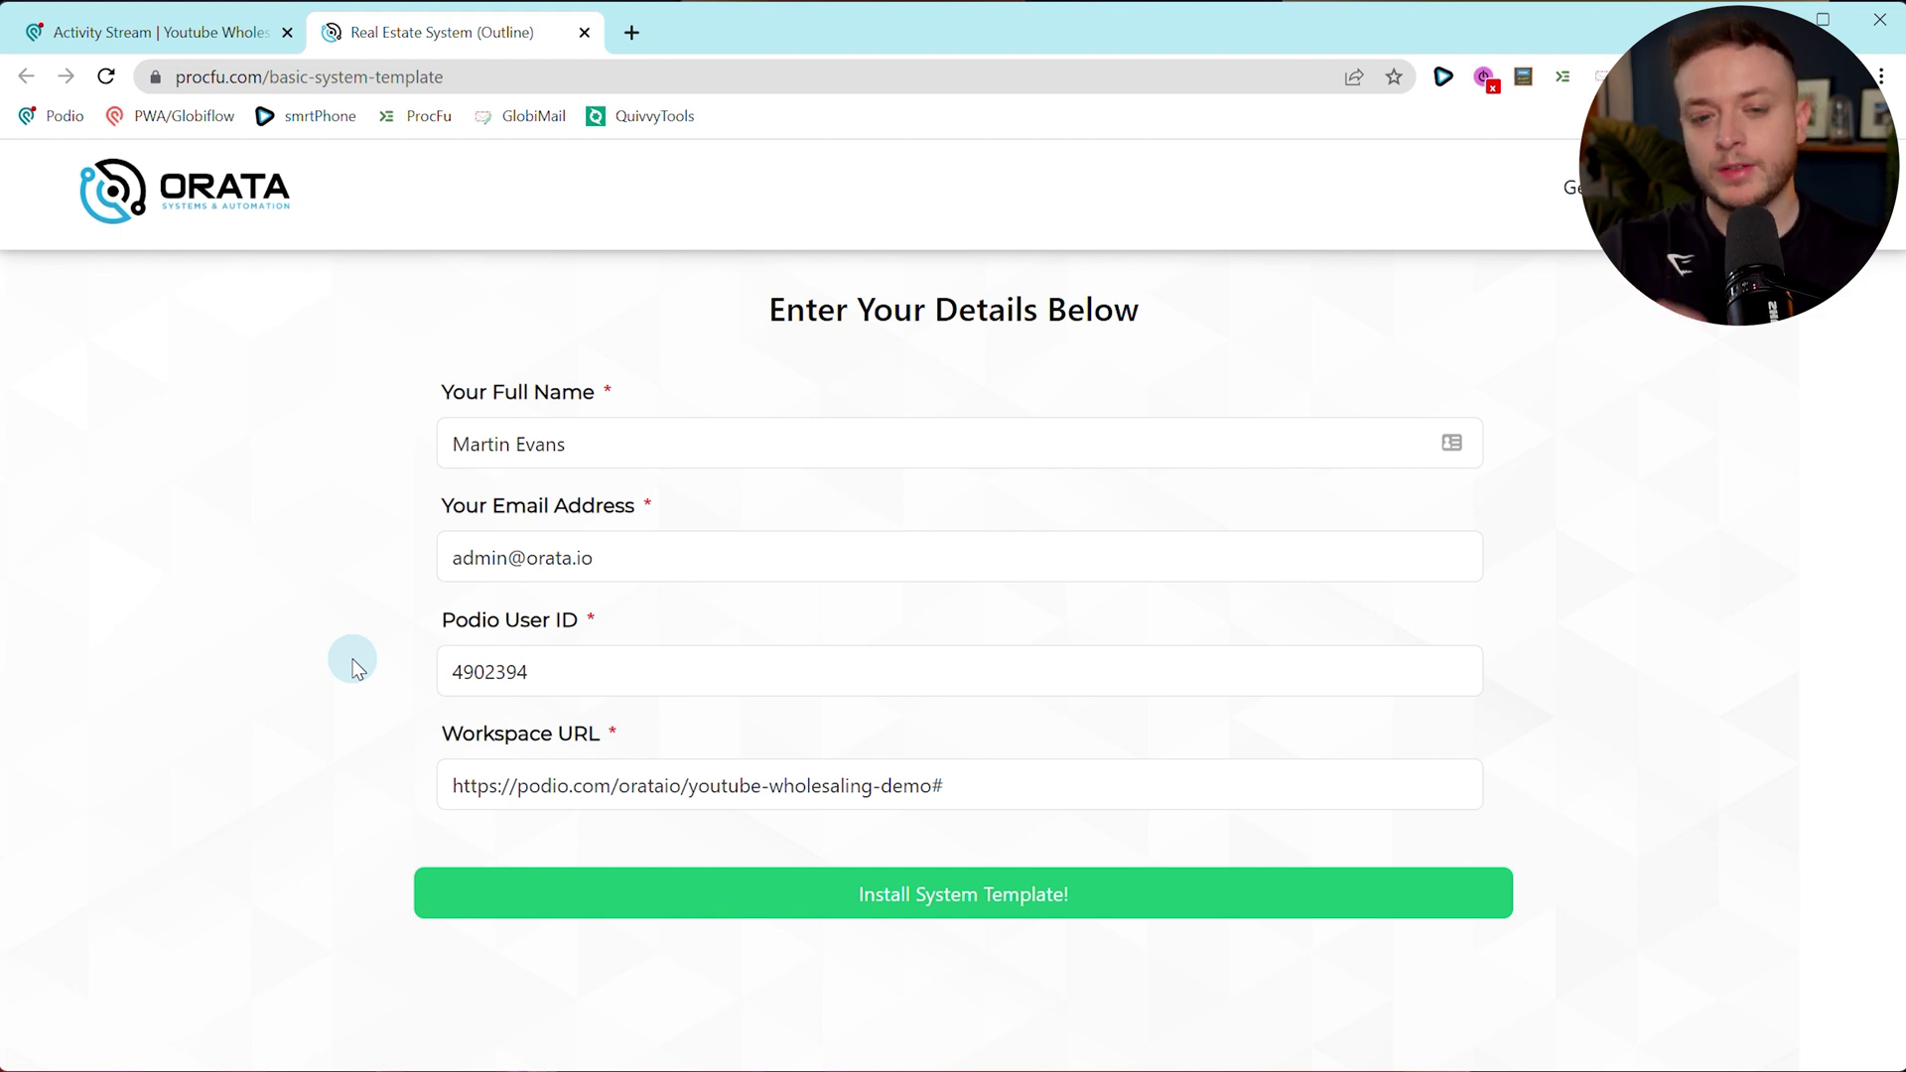
pyautogui.click(956, 899)
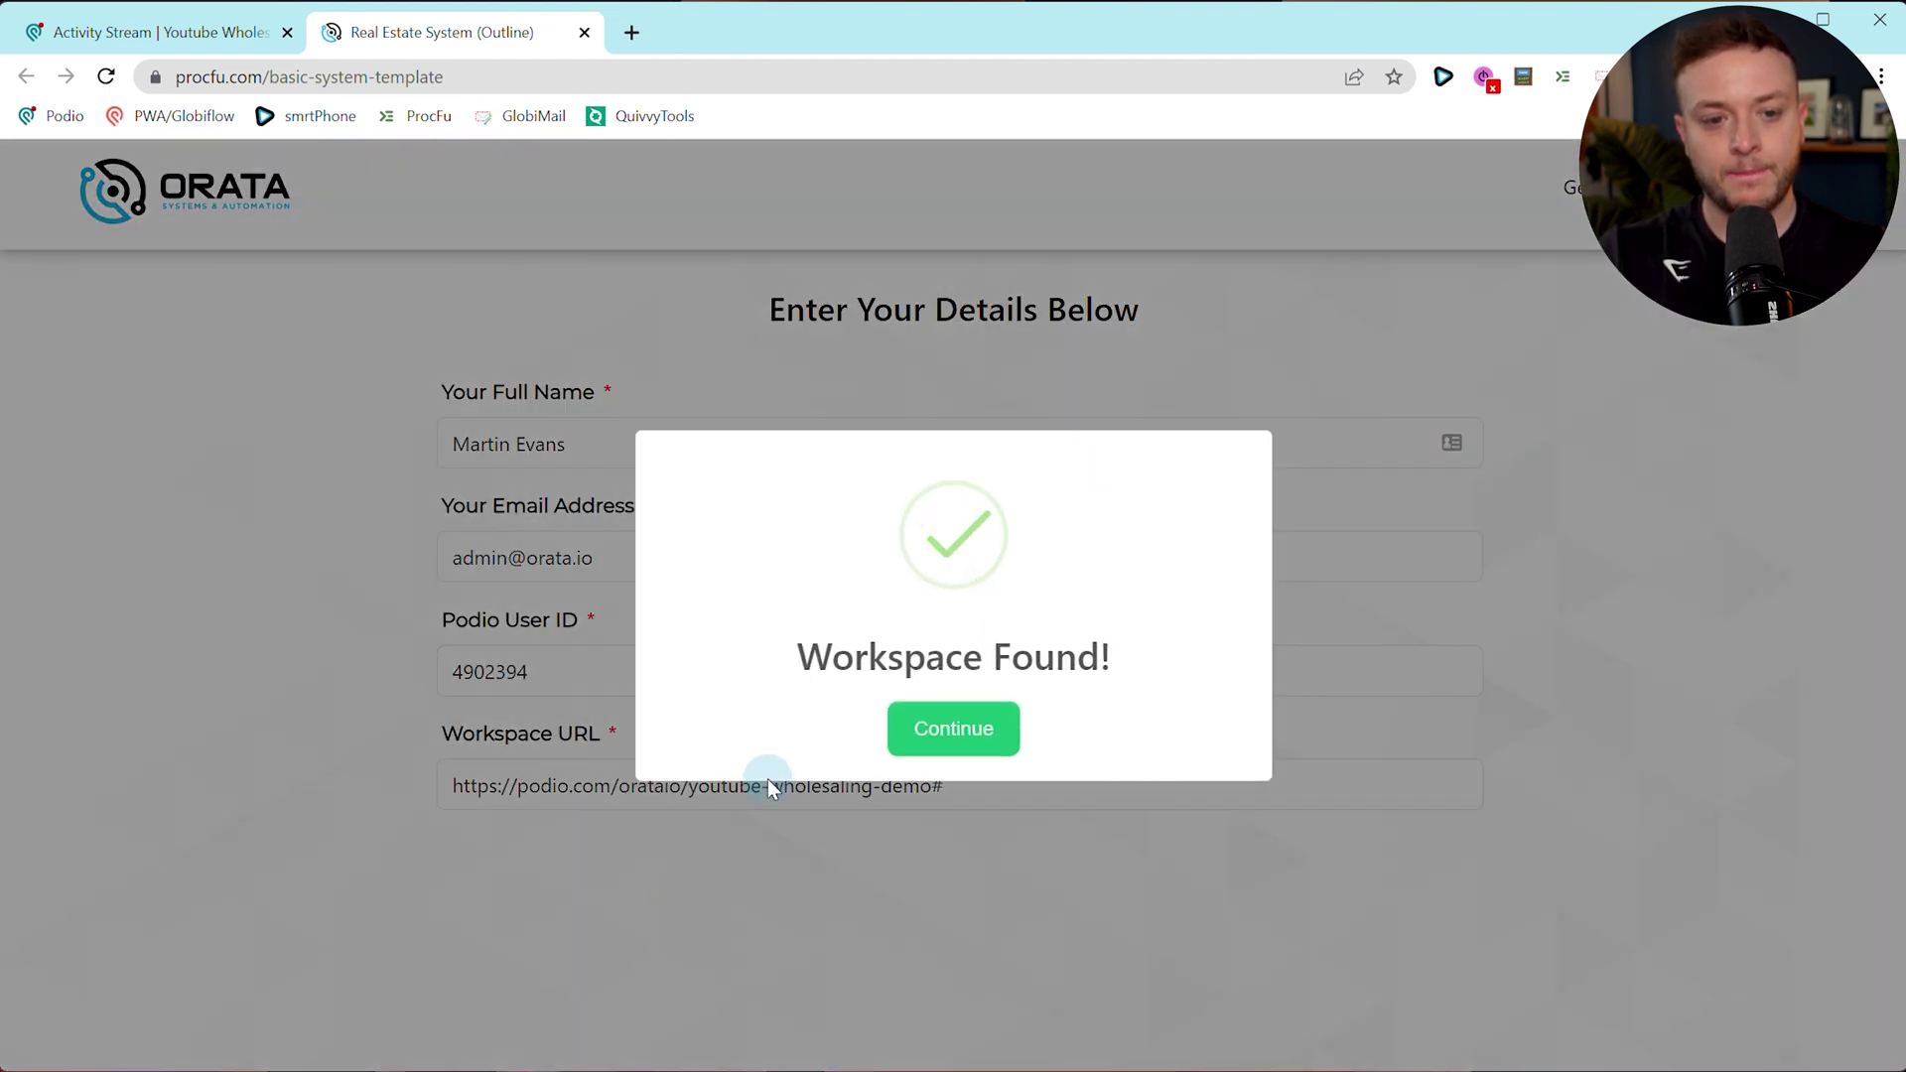
pyautogui.click(955, 731)
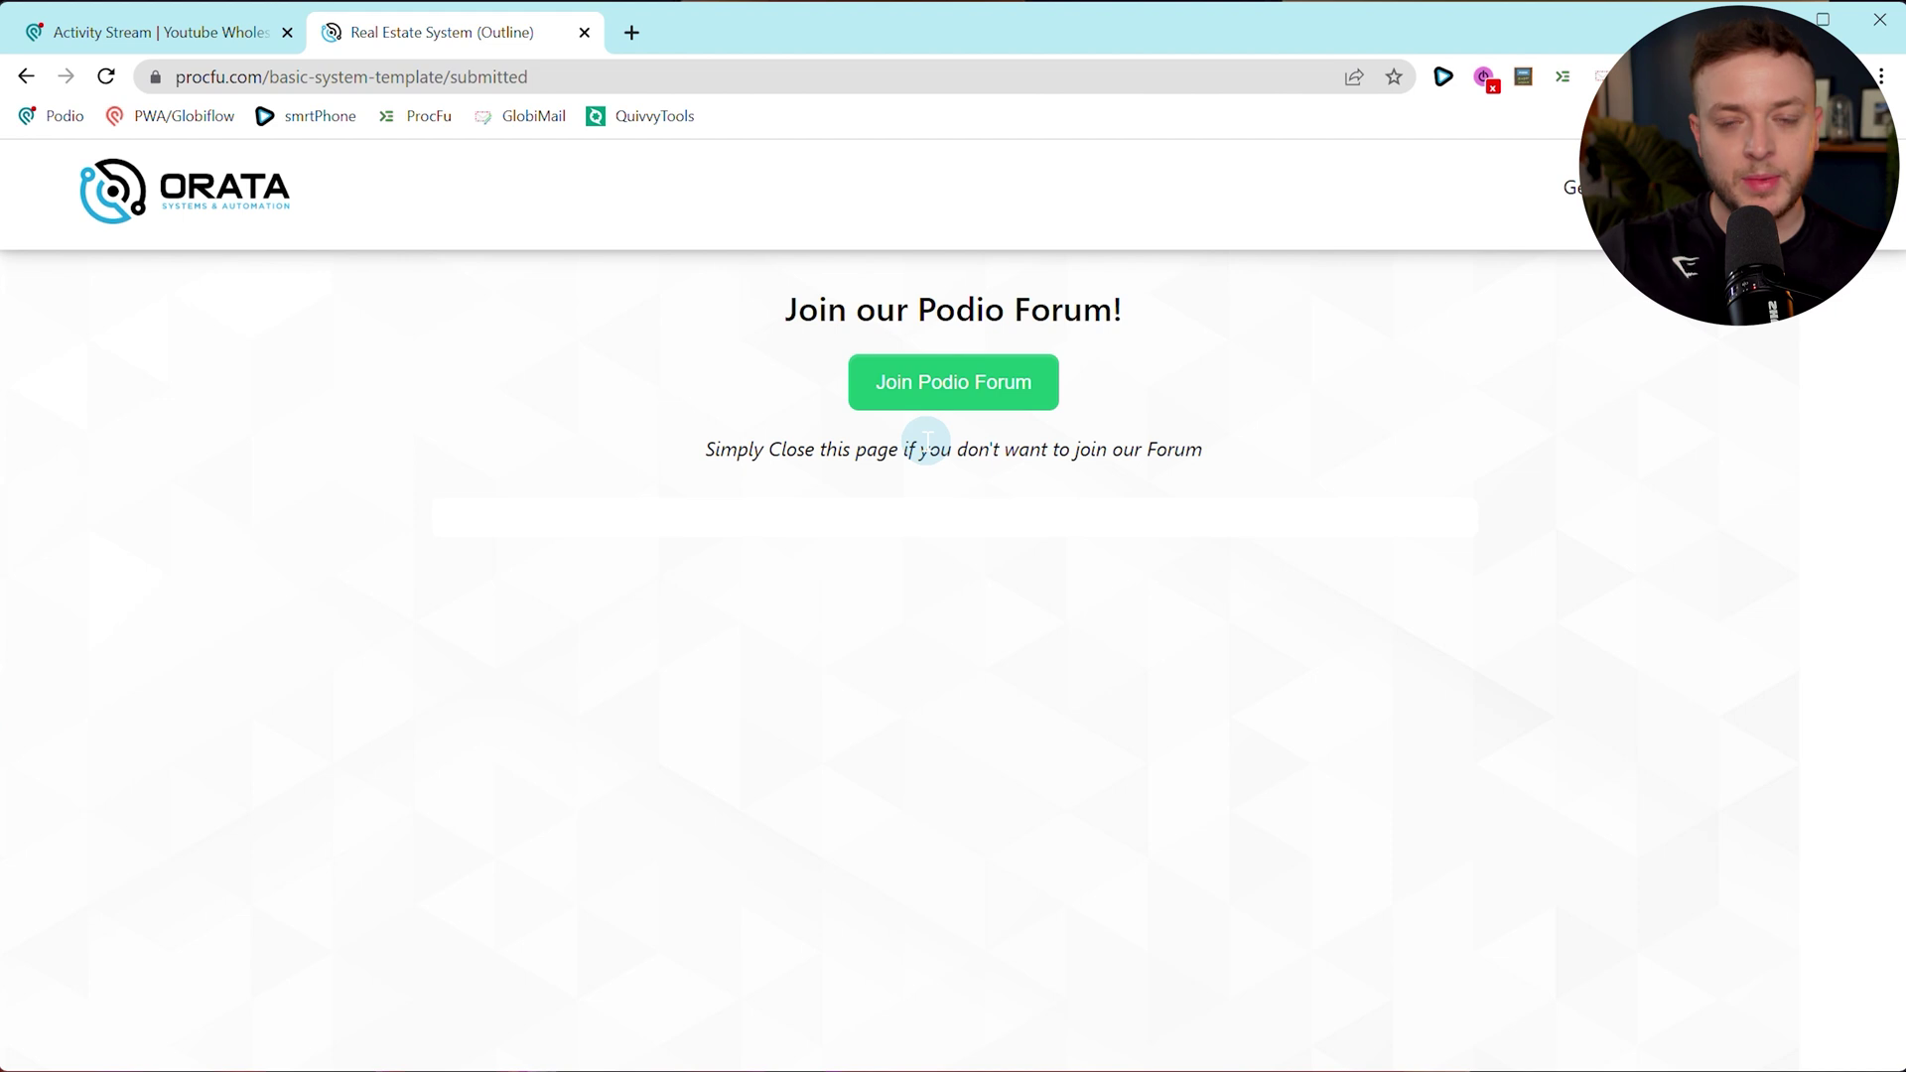
pyautogui.click(933, 387)
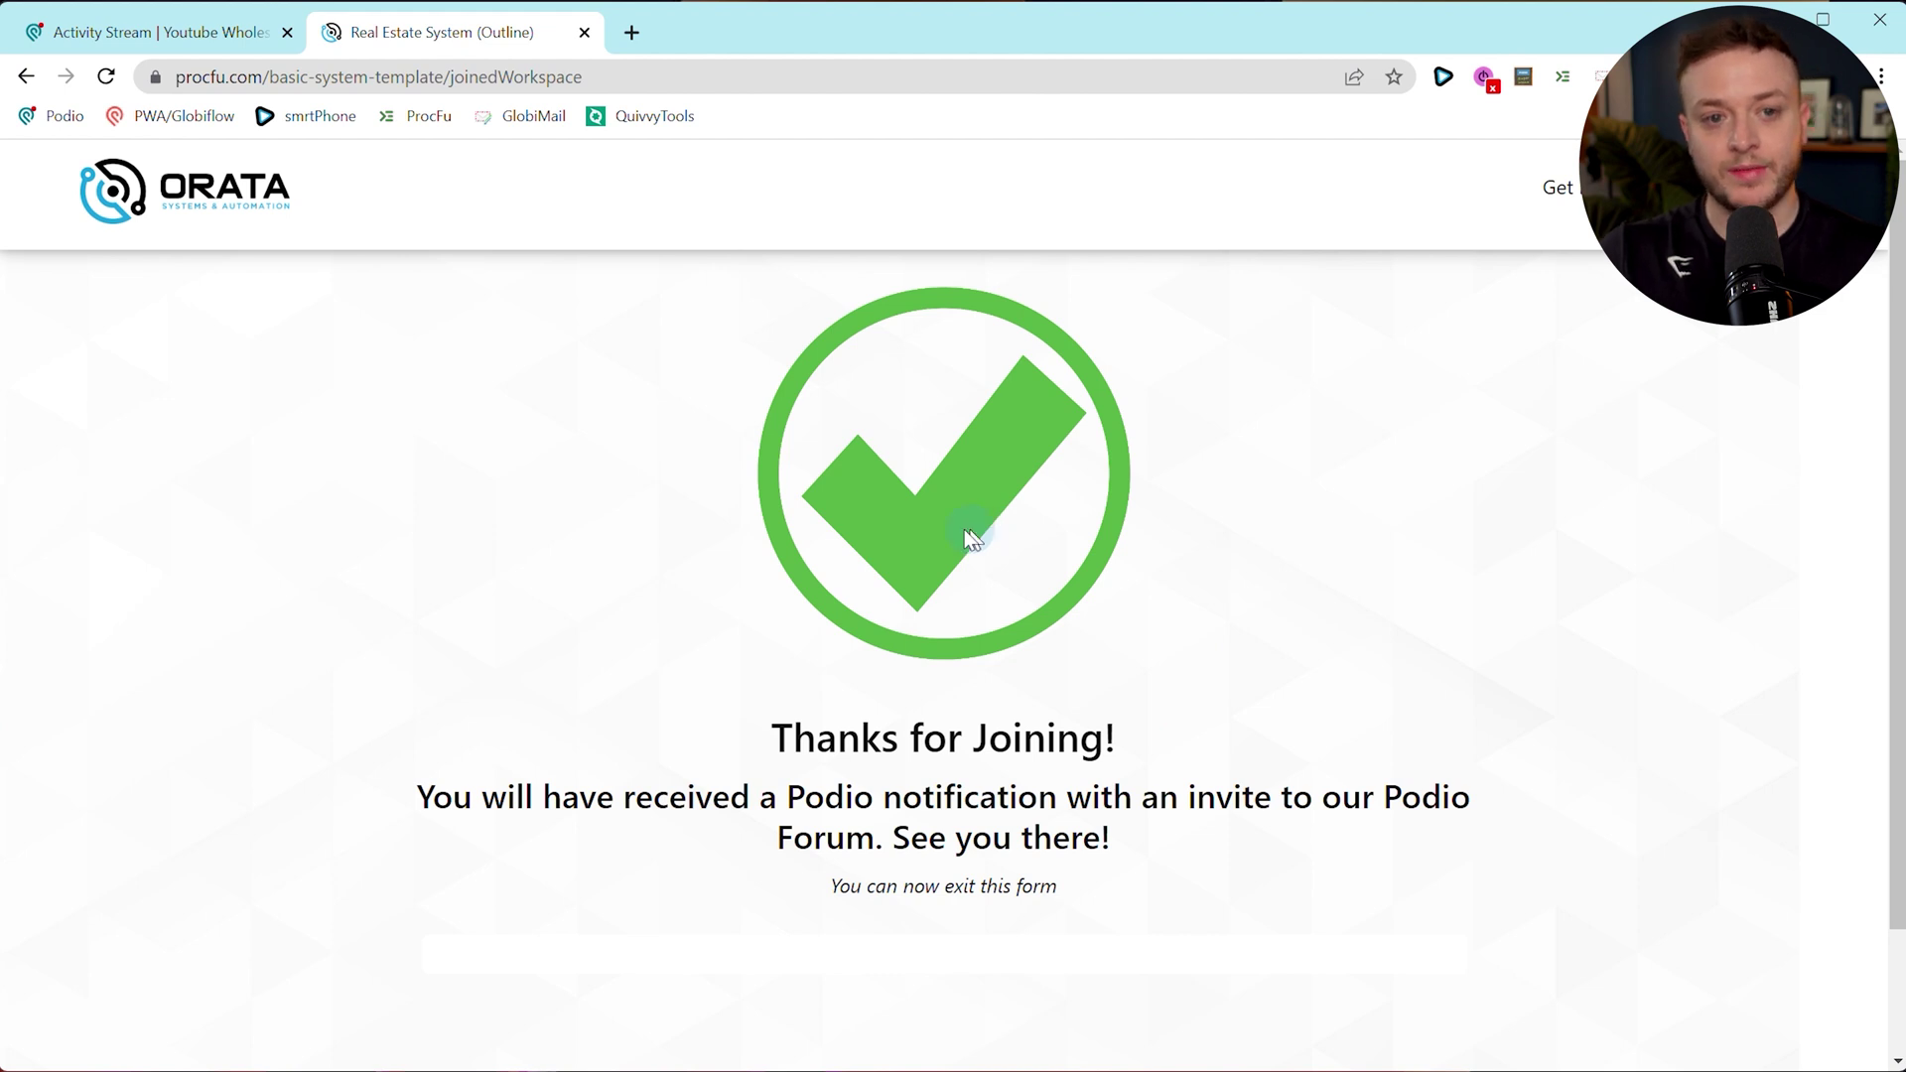
# Close the template installer tab and reload the Podio workspace to show the installed apps.
pyautogui.click(584, 32)
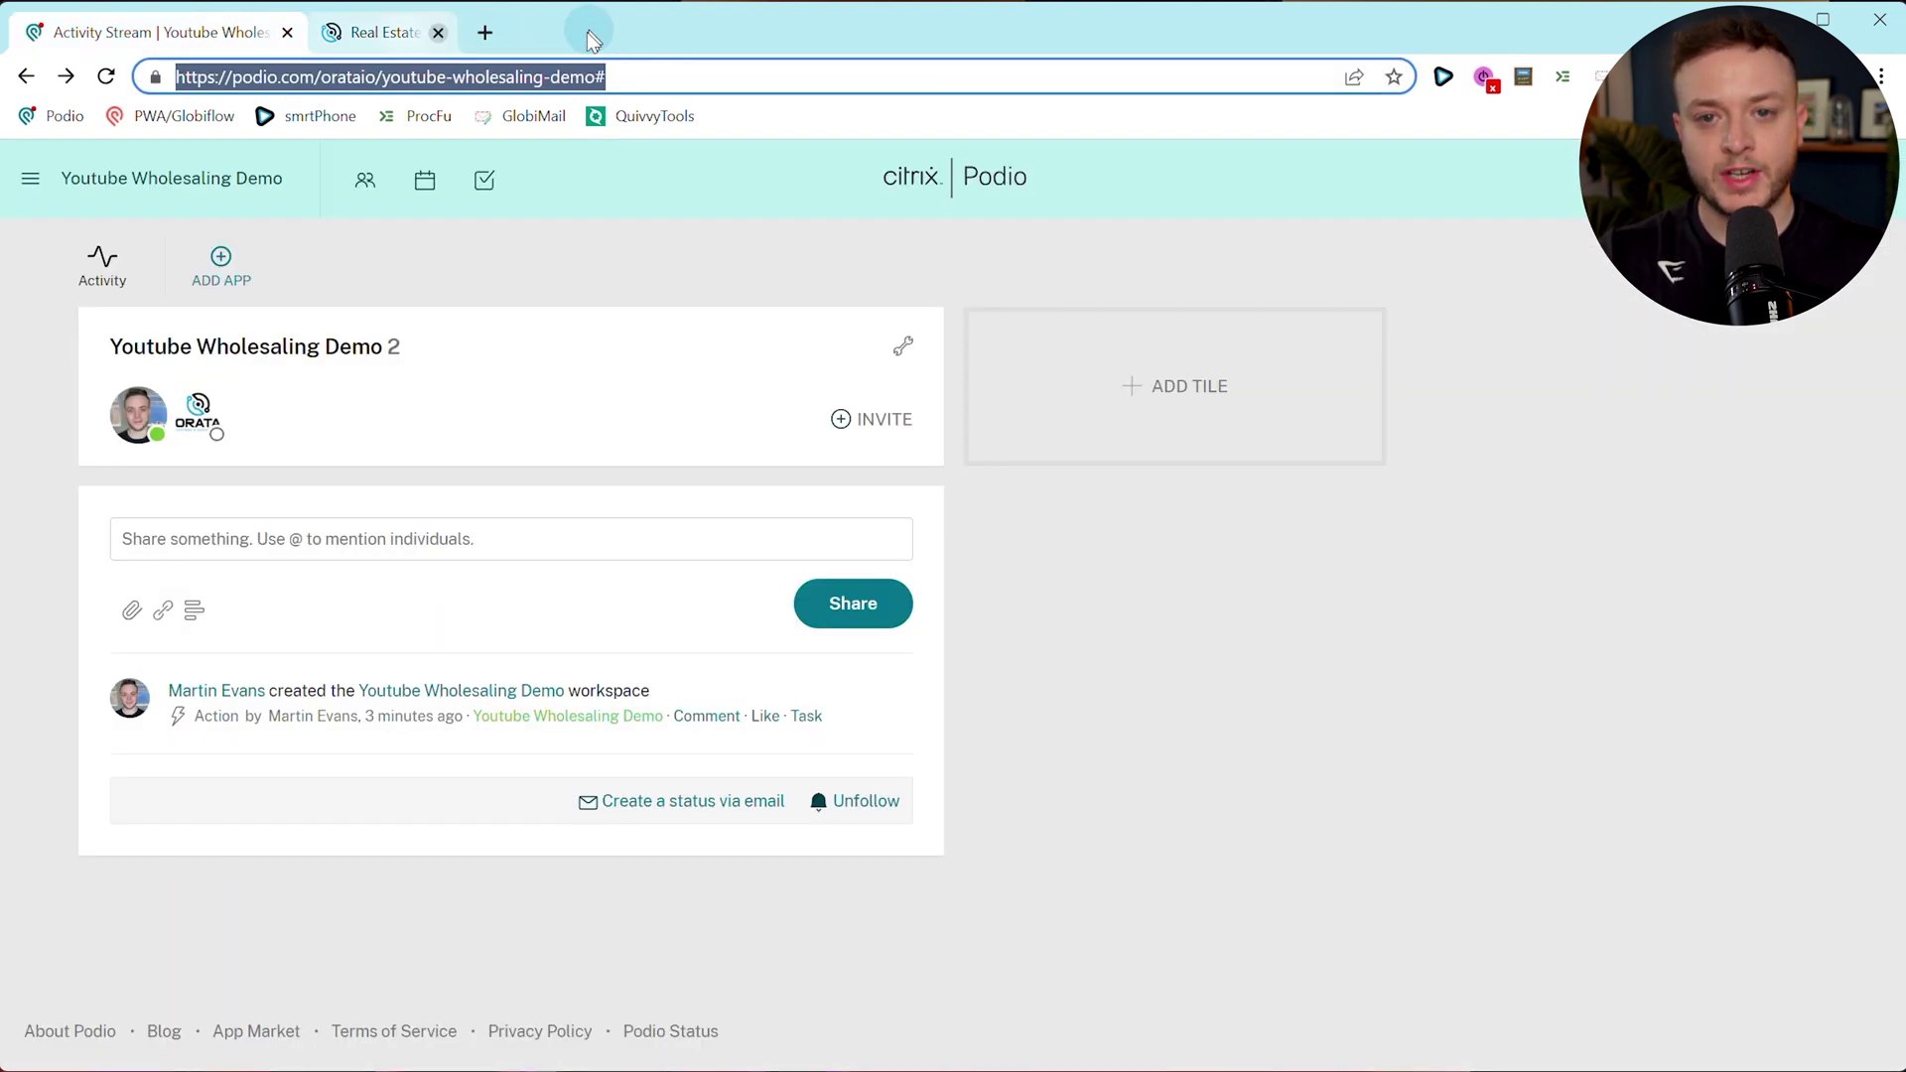
pyautogui.click(675, 438)
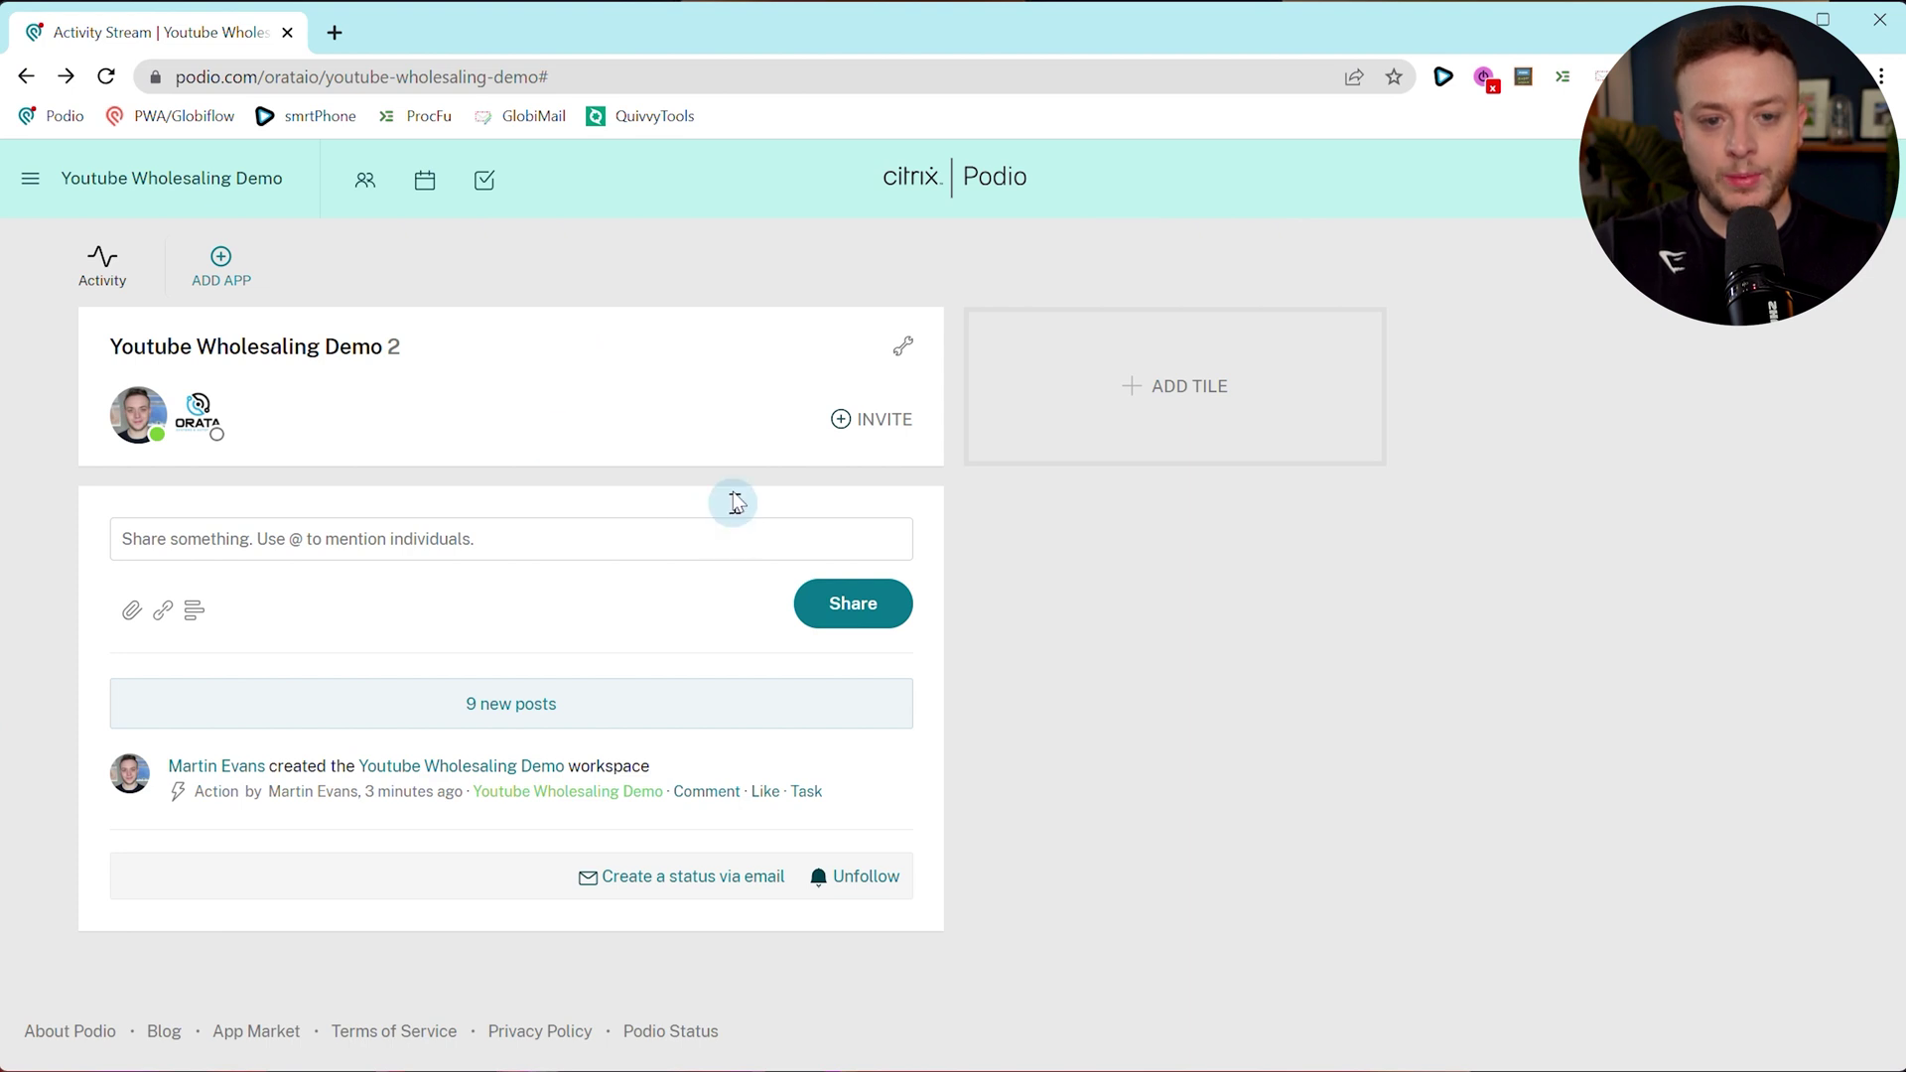
pyautogui.press('F5')
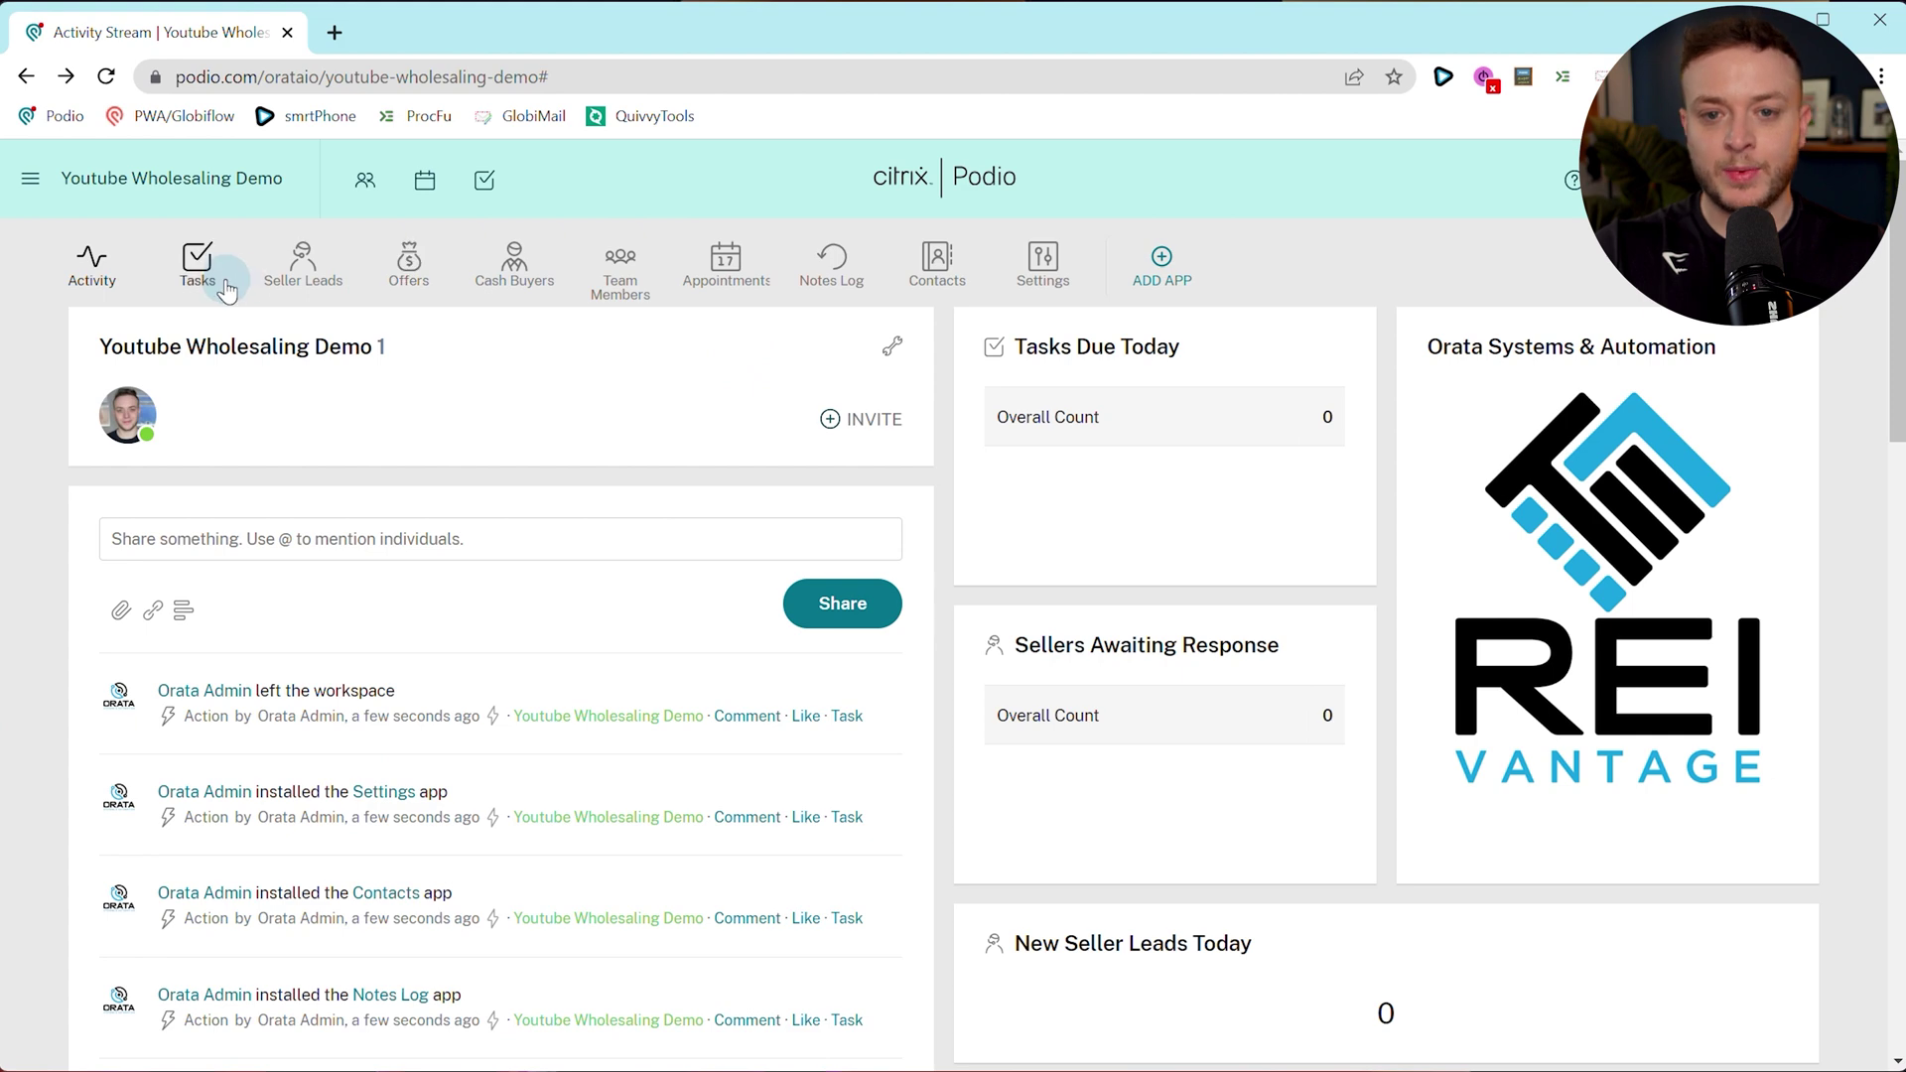
# Look over the installed dashboard tiles and open the Seller Leads app.
pyautogui.scroll(-3, 1153, 686)
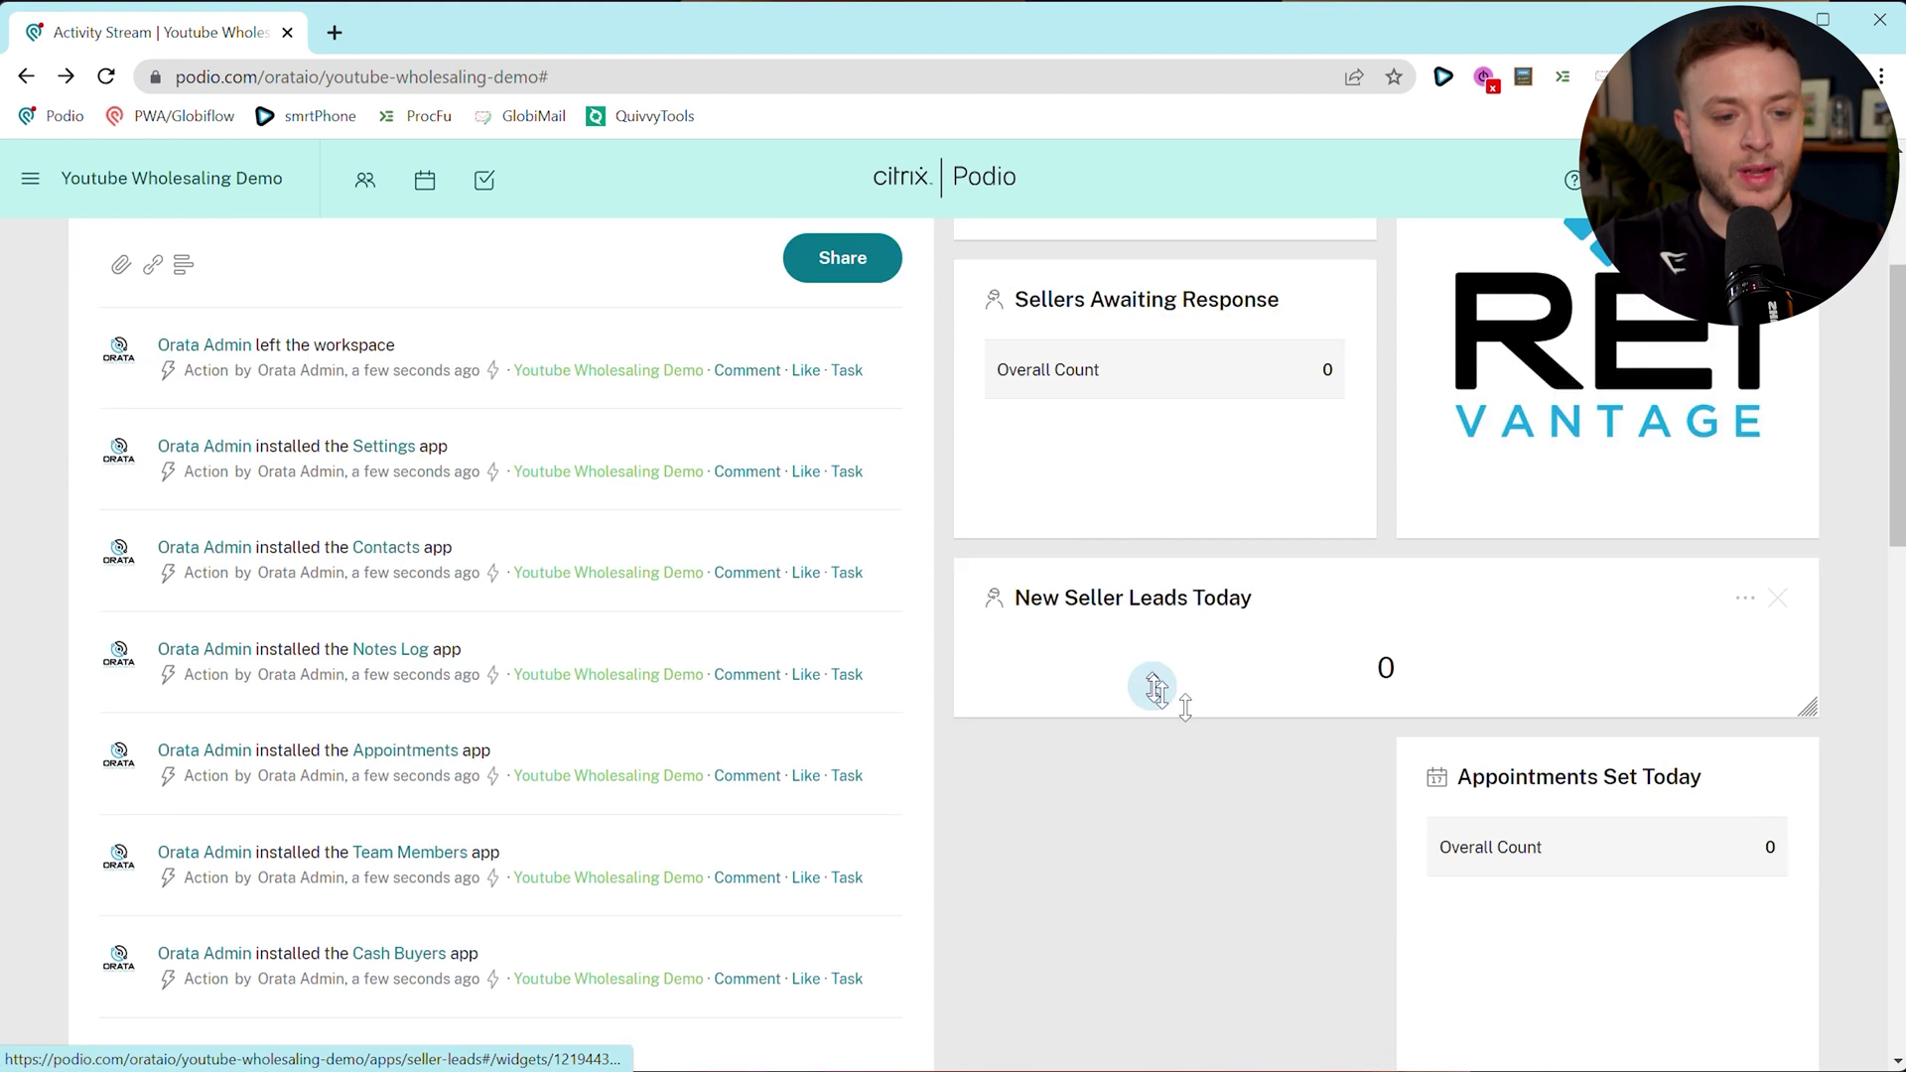
pyautogui.scroll(-5, 1152, 686)
pyautogui.scroll(3, 1311, 387)
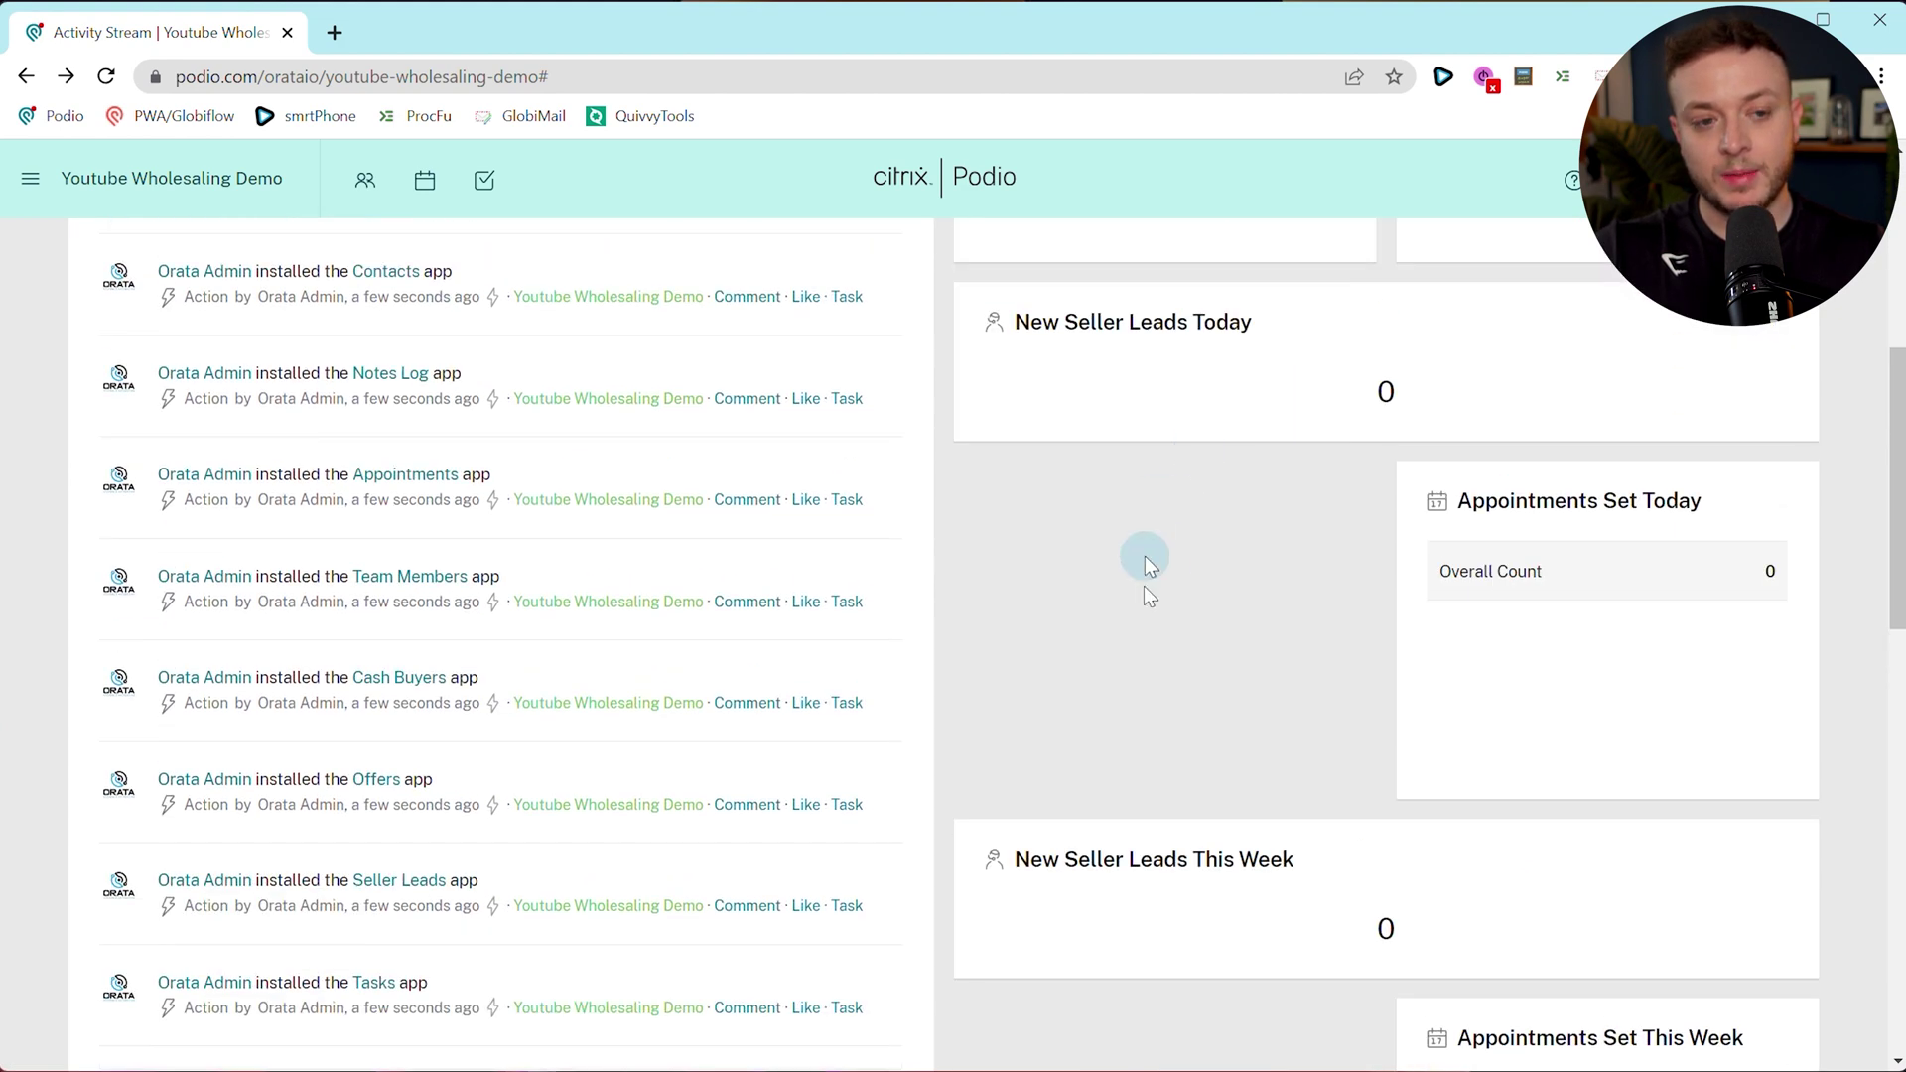
pyautogui.scroll(6, 1226, 748)
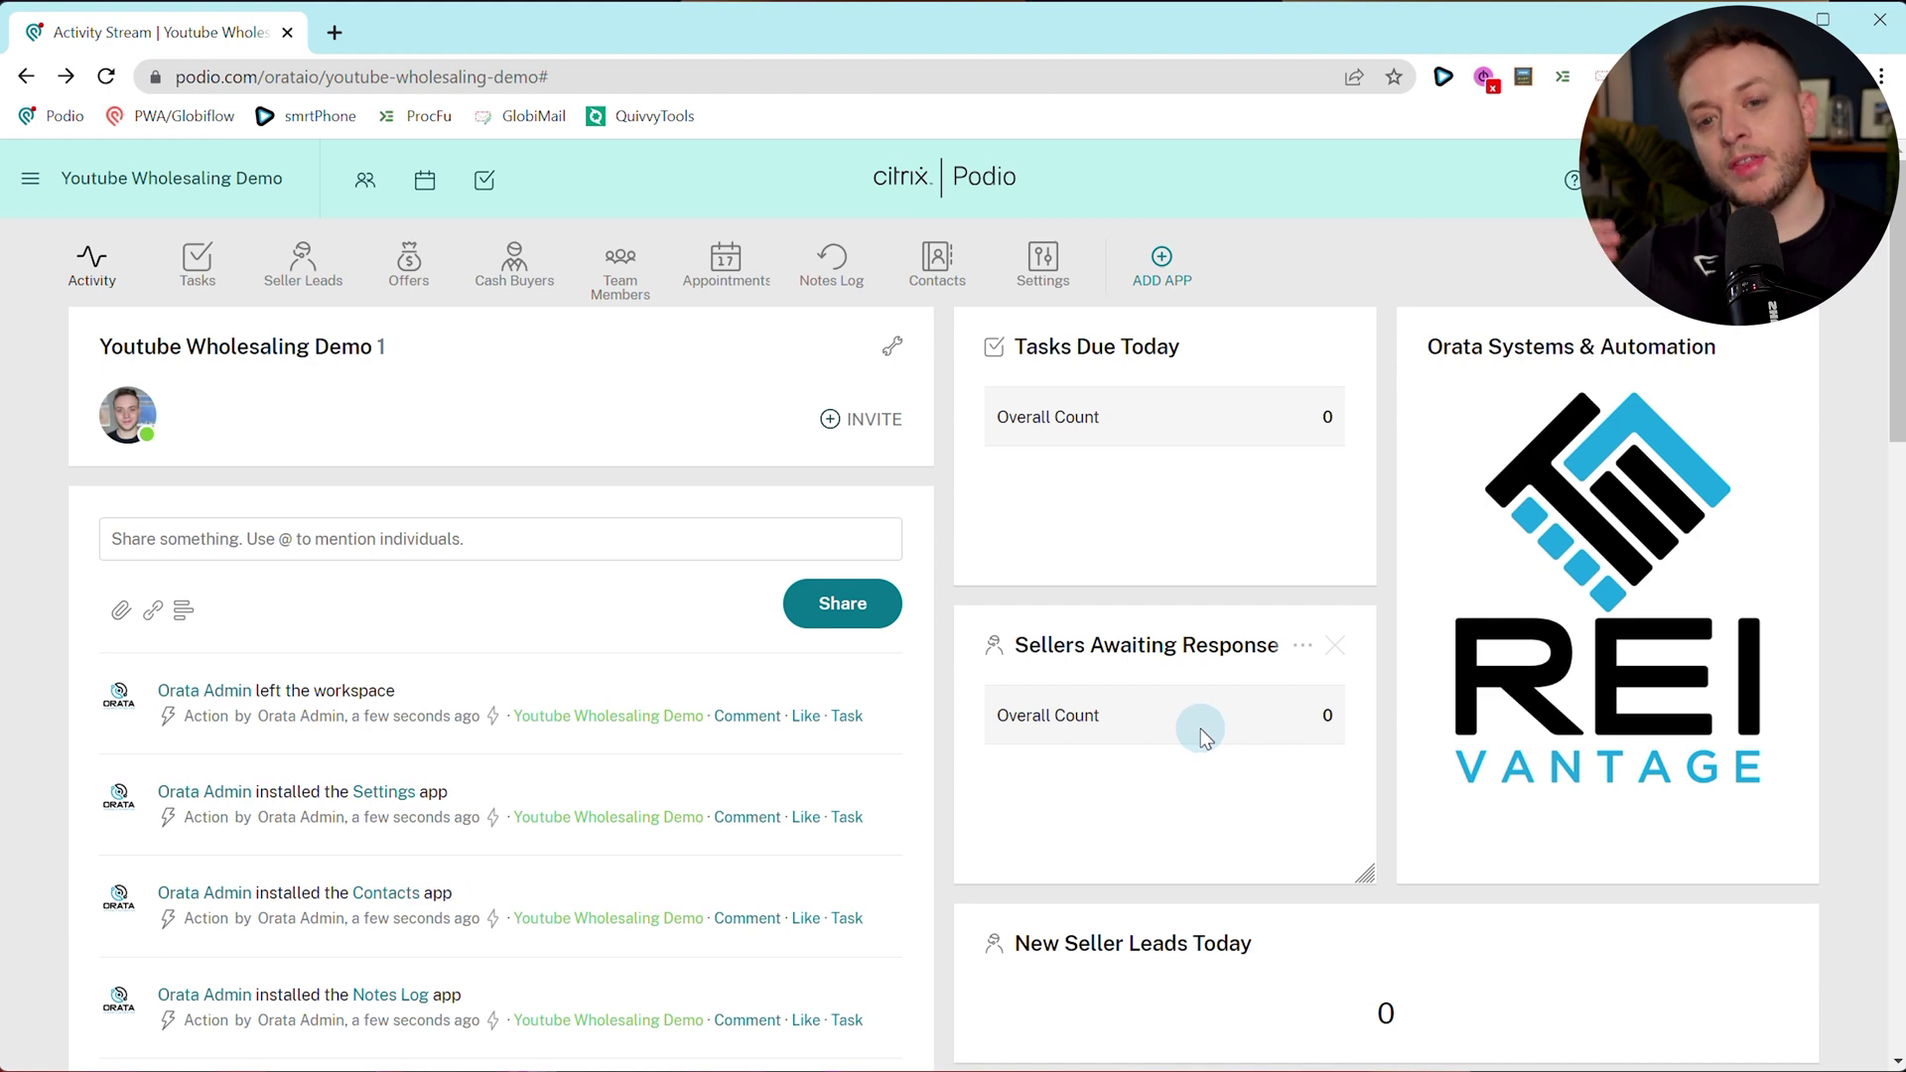
pyautogui.scroll(-5, 1197, 723)
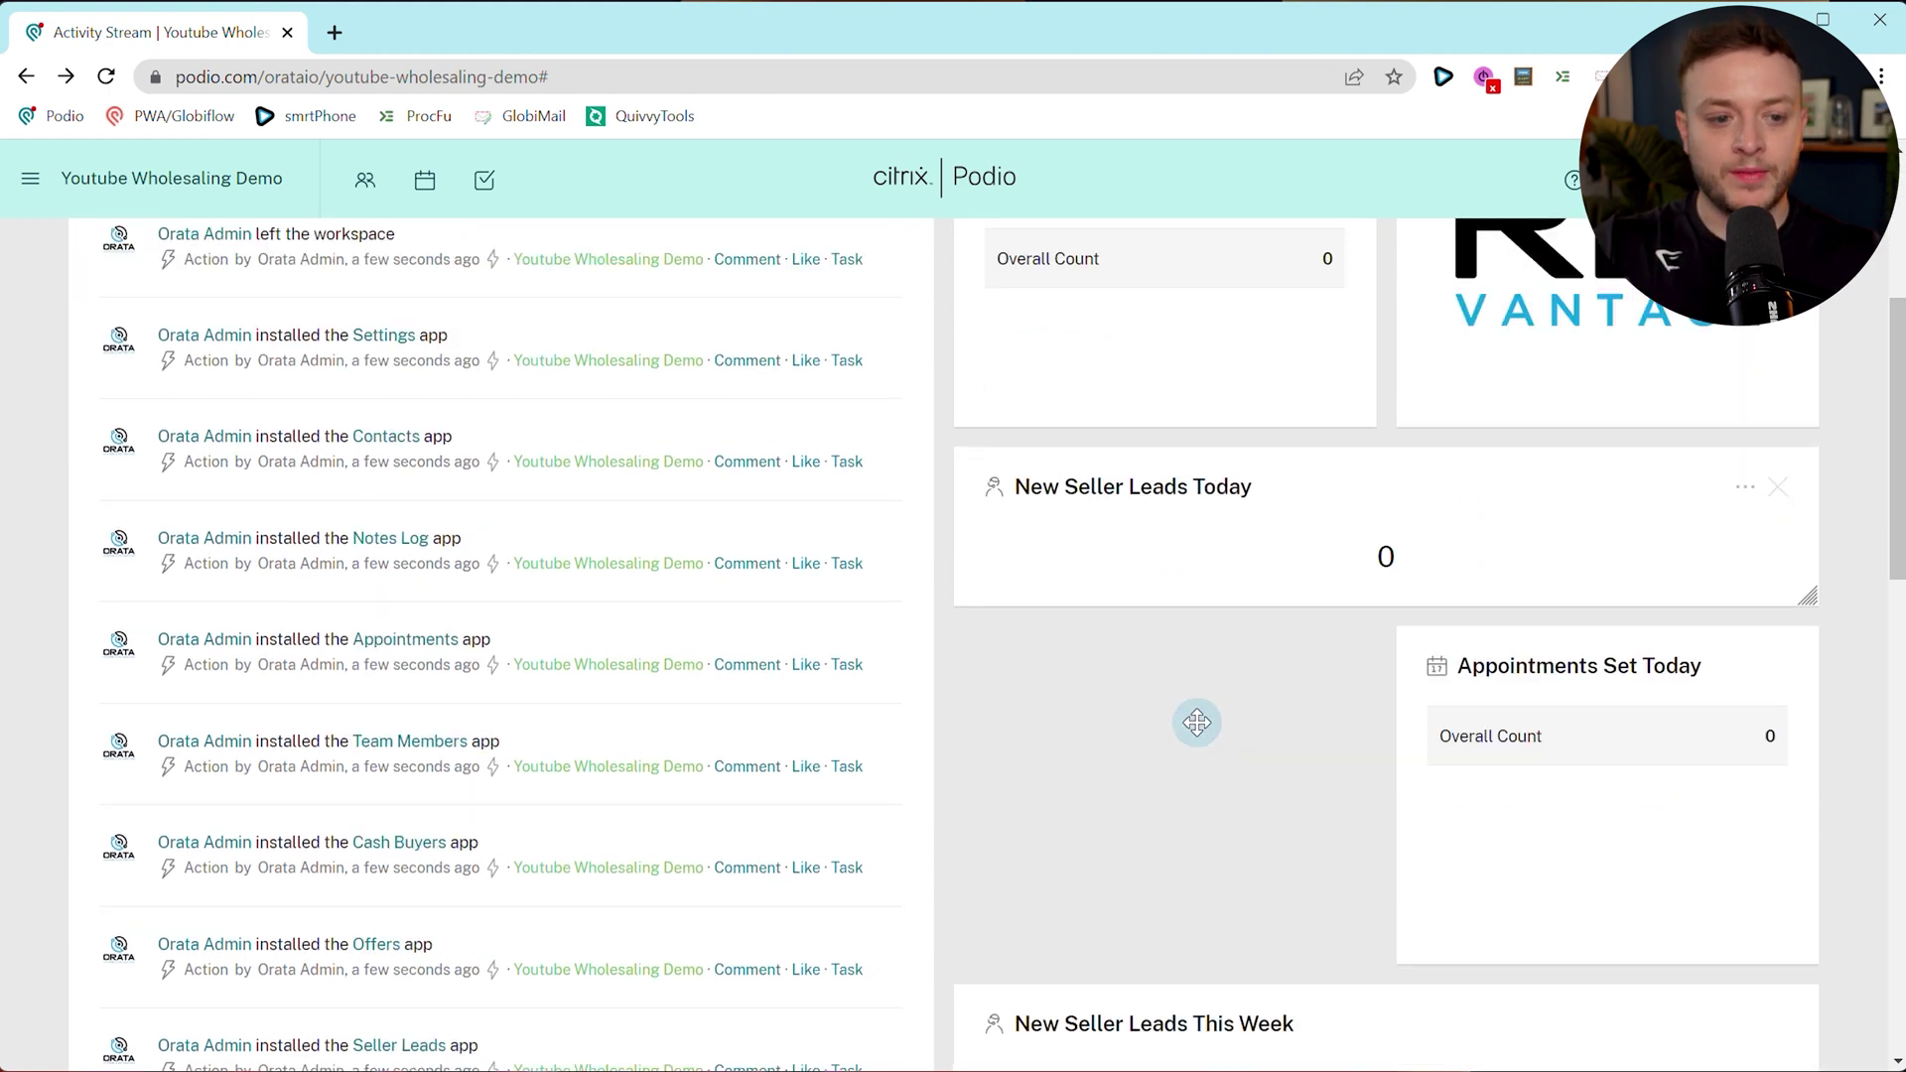
pyautogui.scroll(-10, 1245, 694)
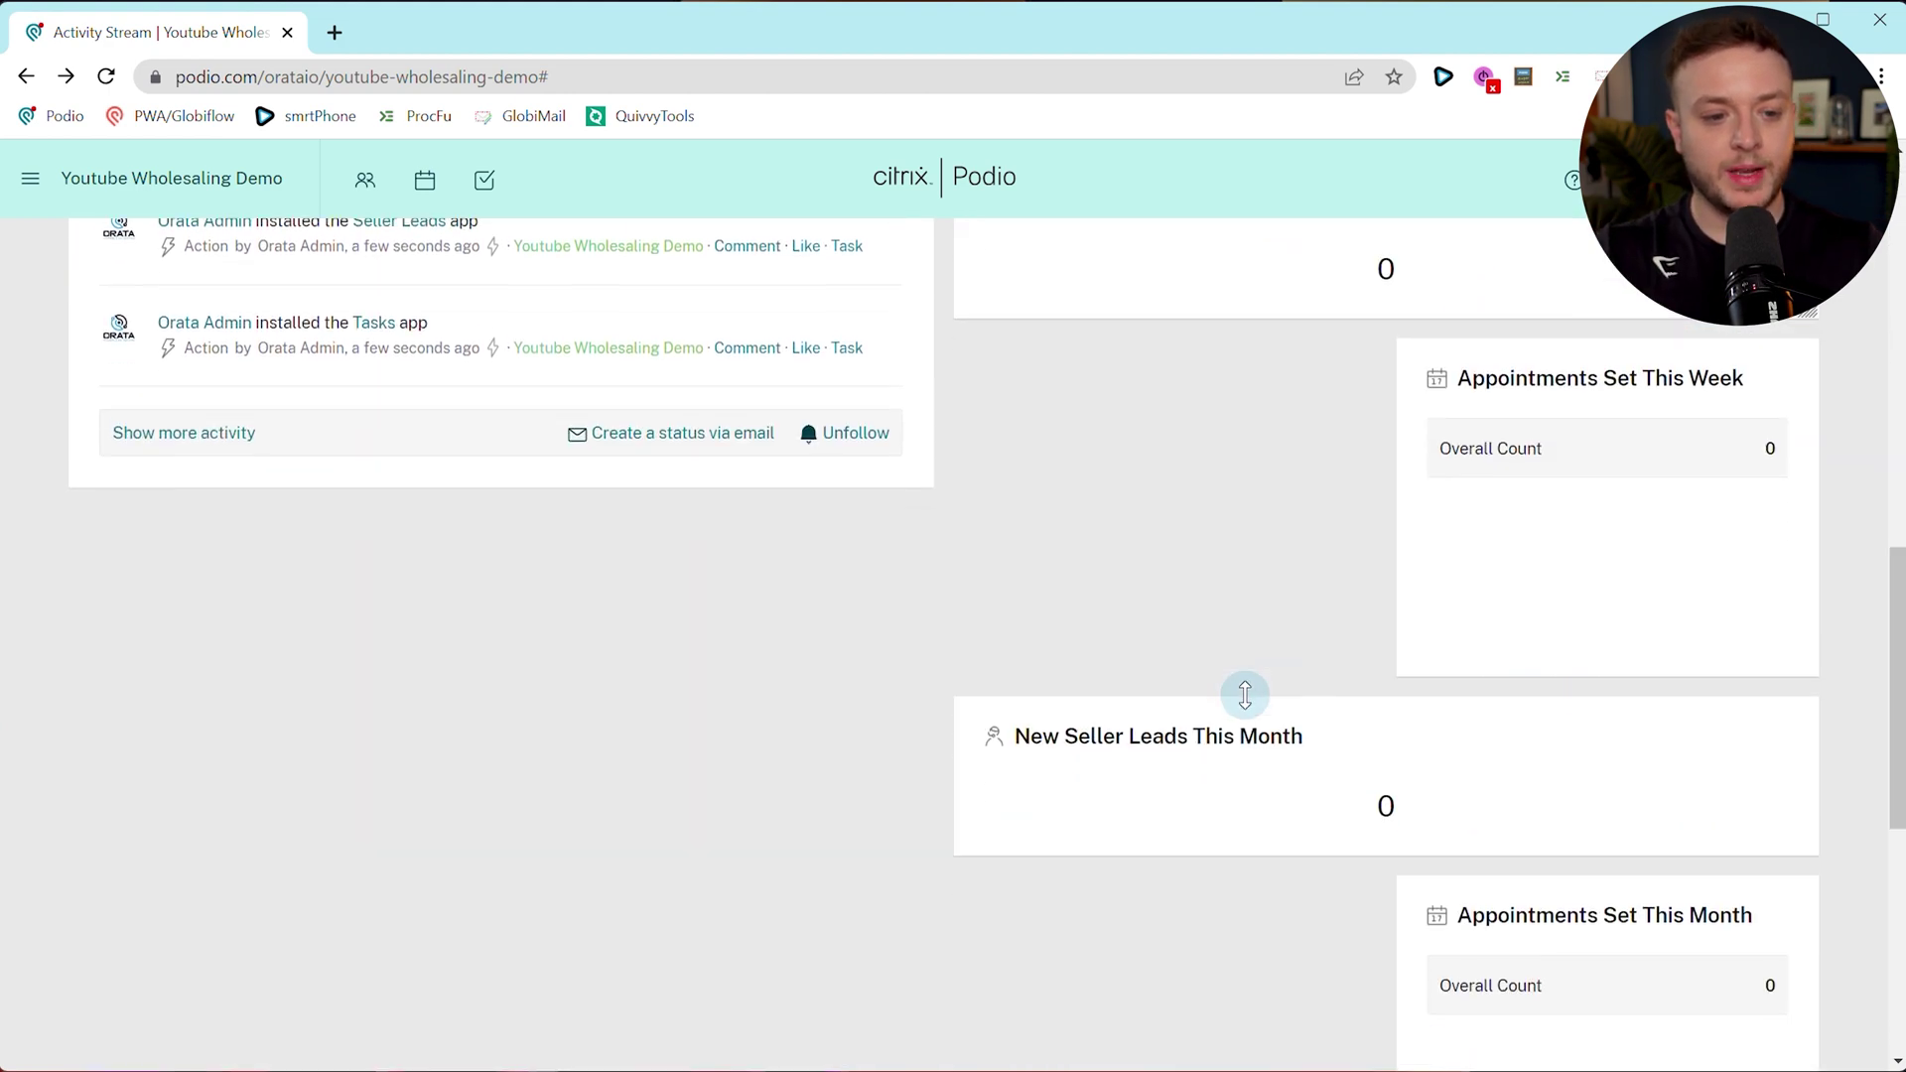
pyautogui.scroll(15, 1239, 667)
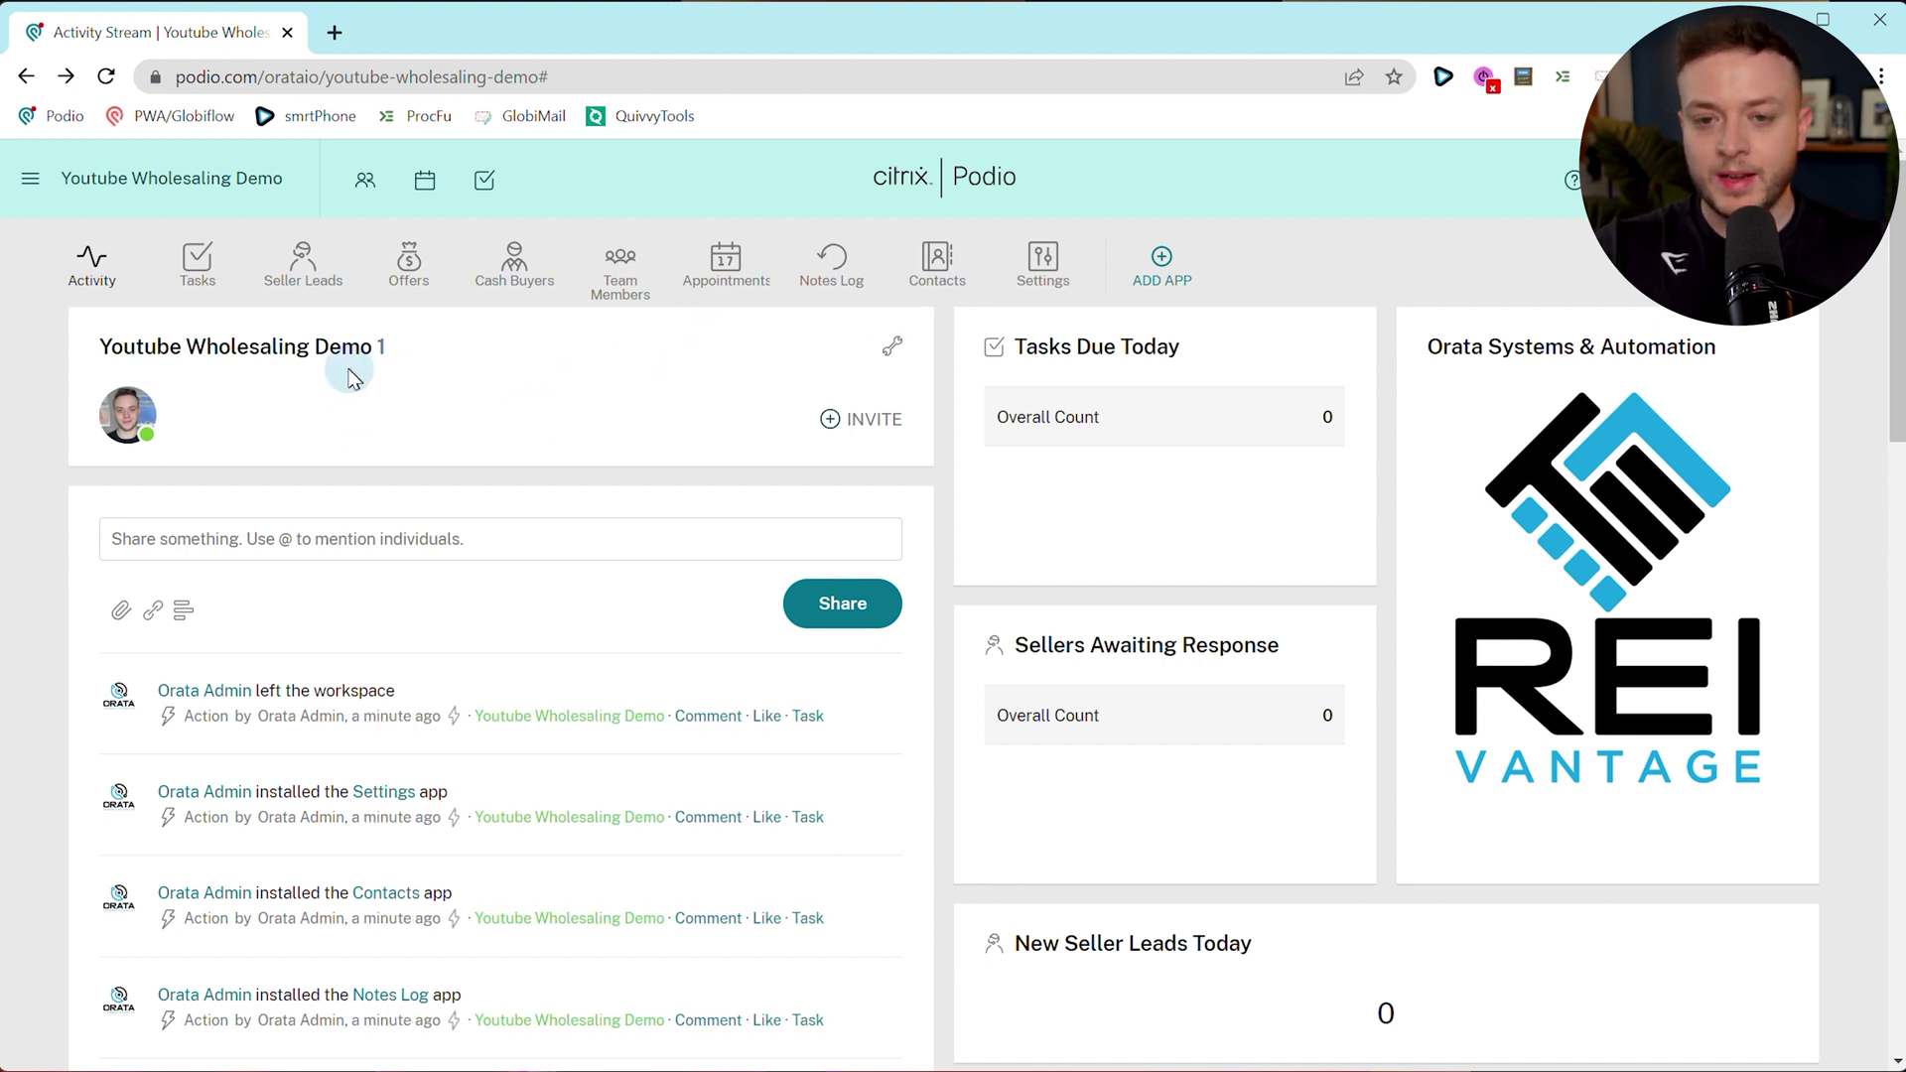
pyautogui.click(314, 283)
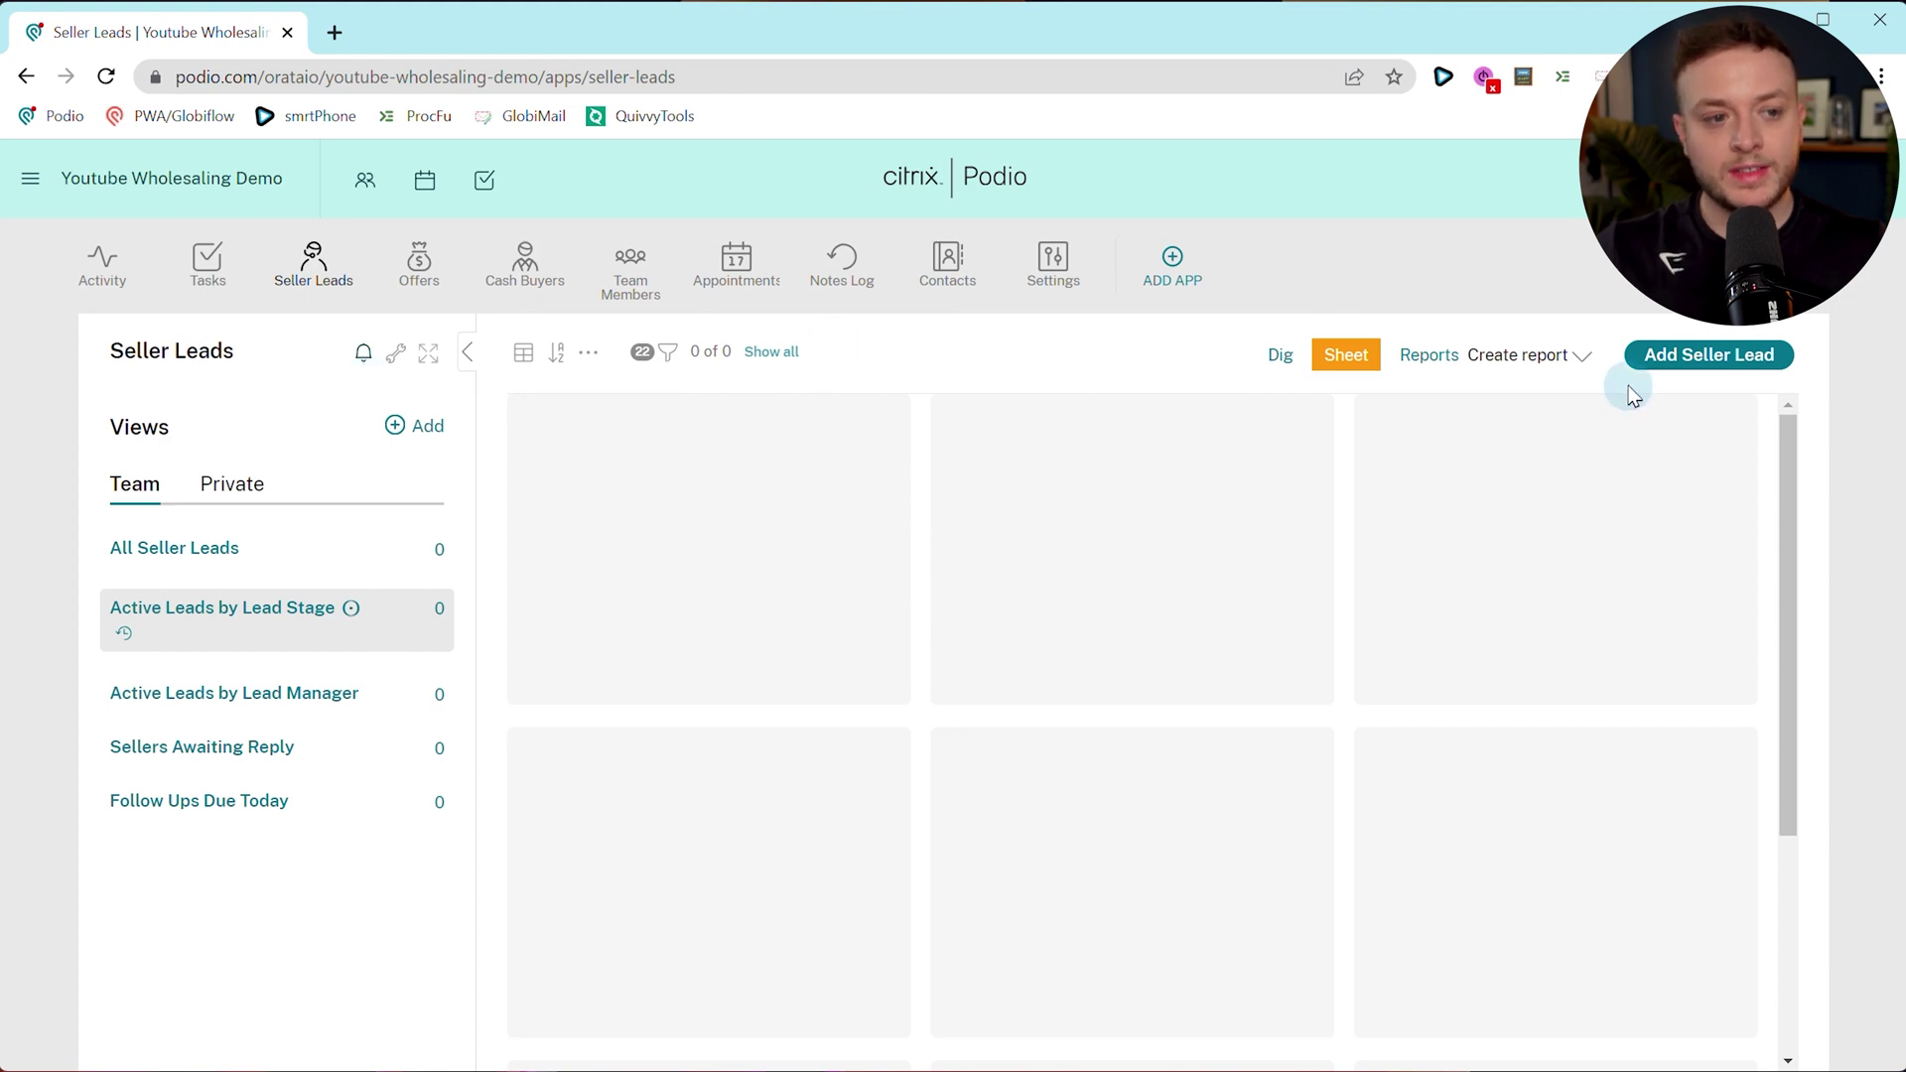
pyautogui.click(394, 354)
pyautogui.click(460, 421)
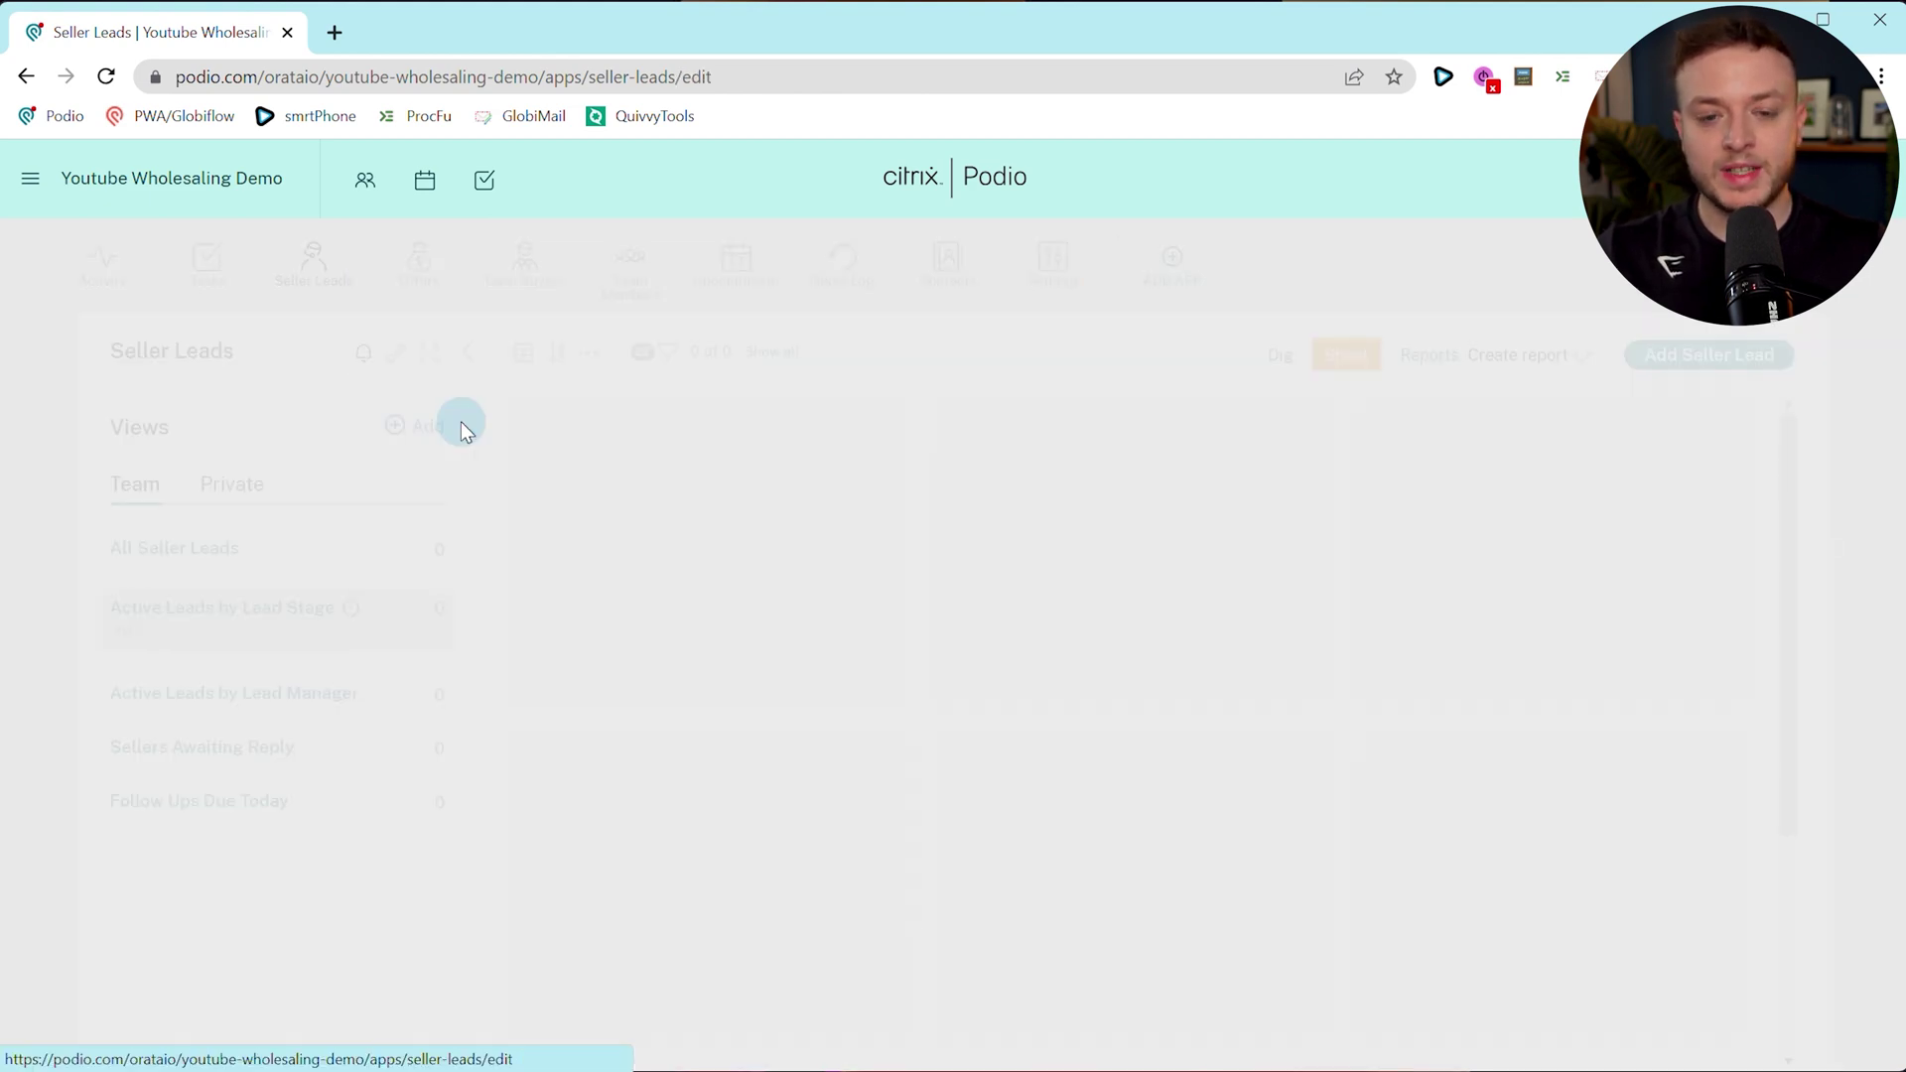
pyautogui.scroll(-15, 1137, 516)
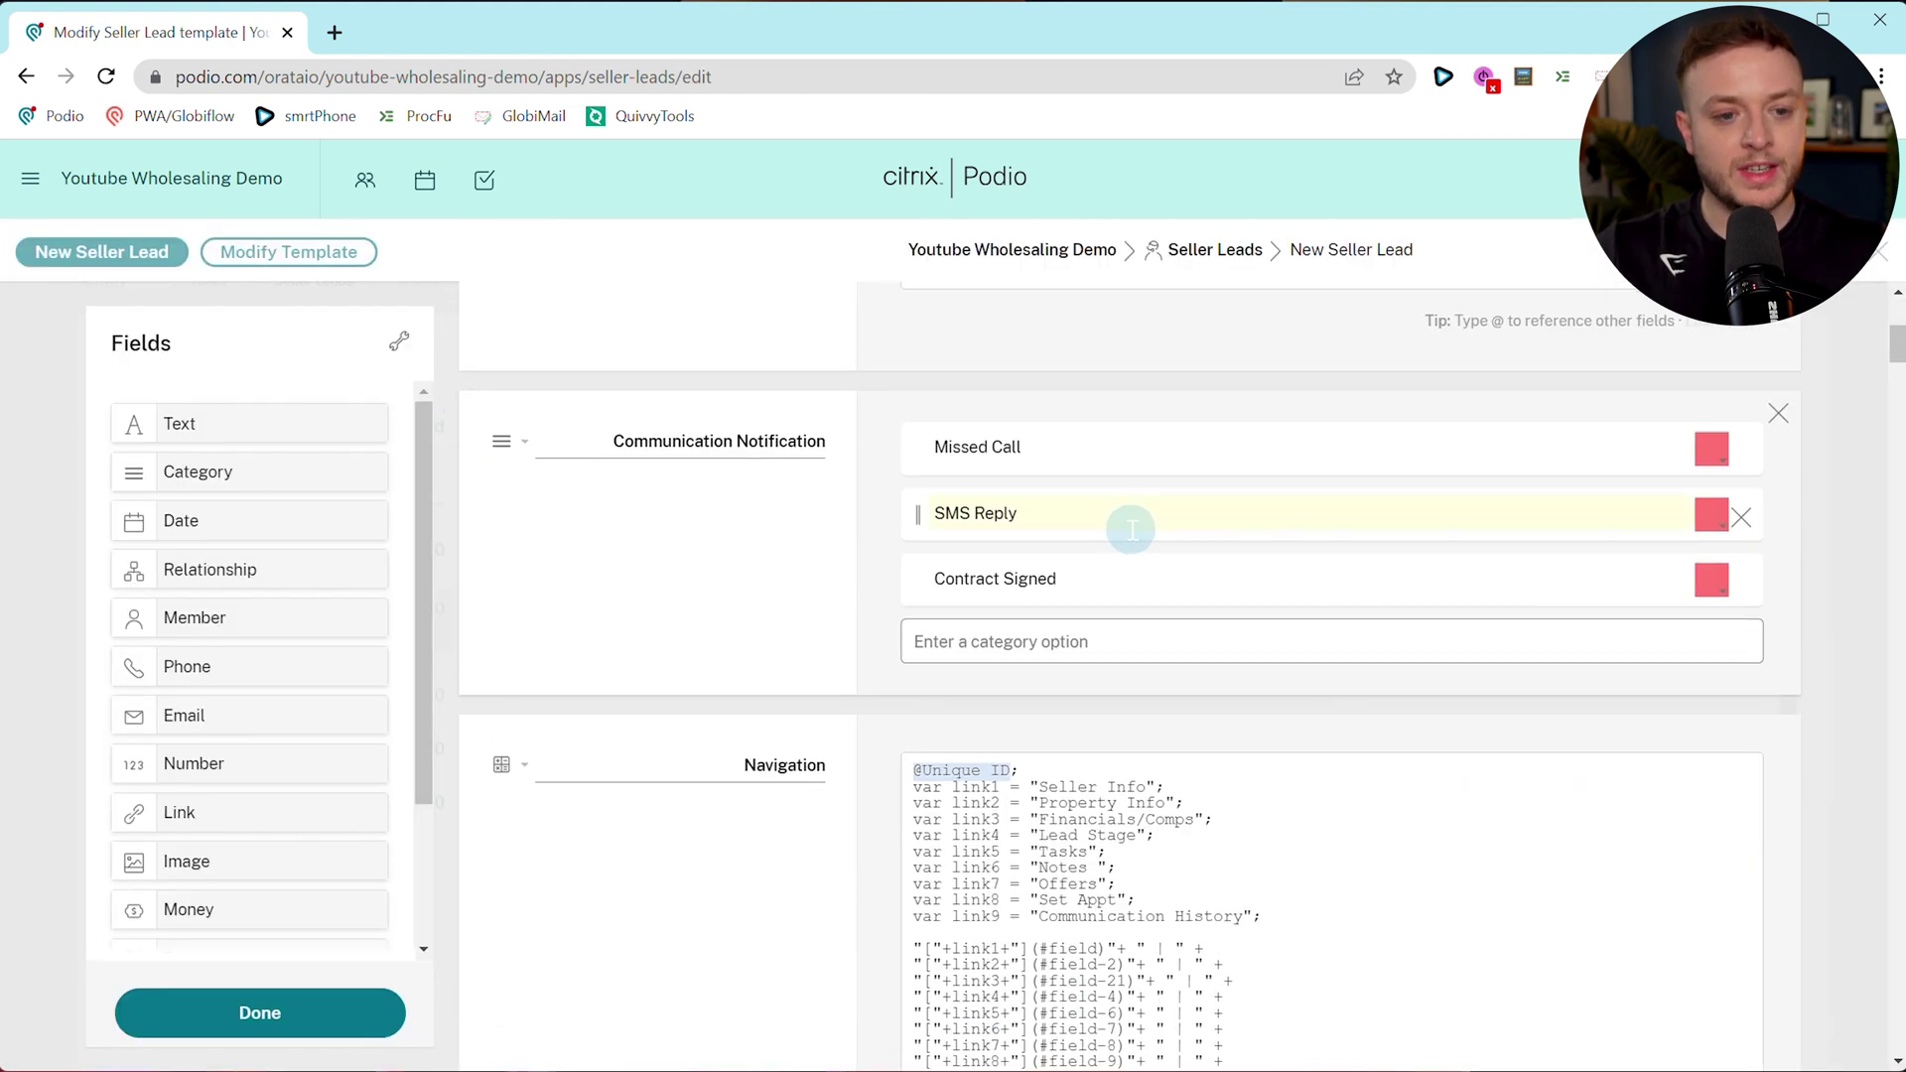
pyautogui.scroll(15, 946, 599)
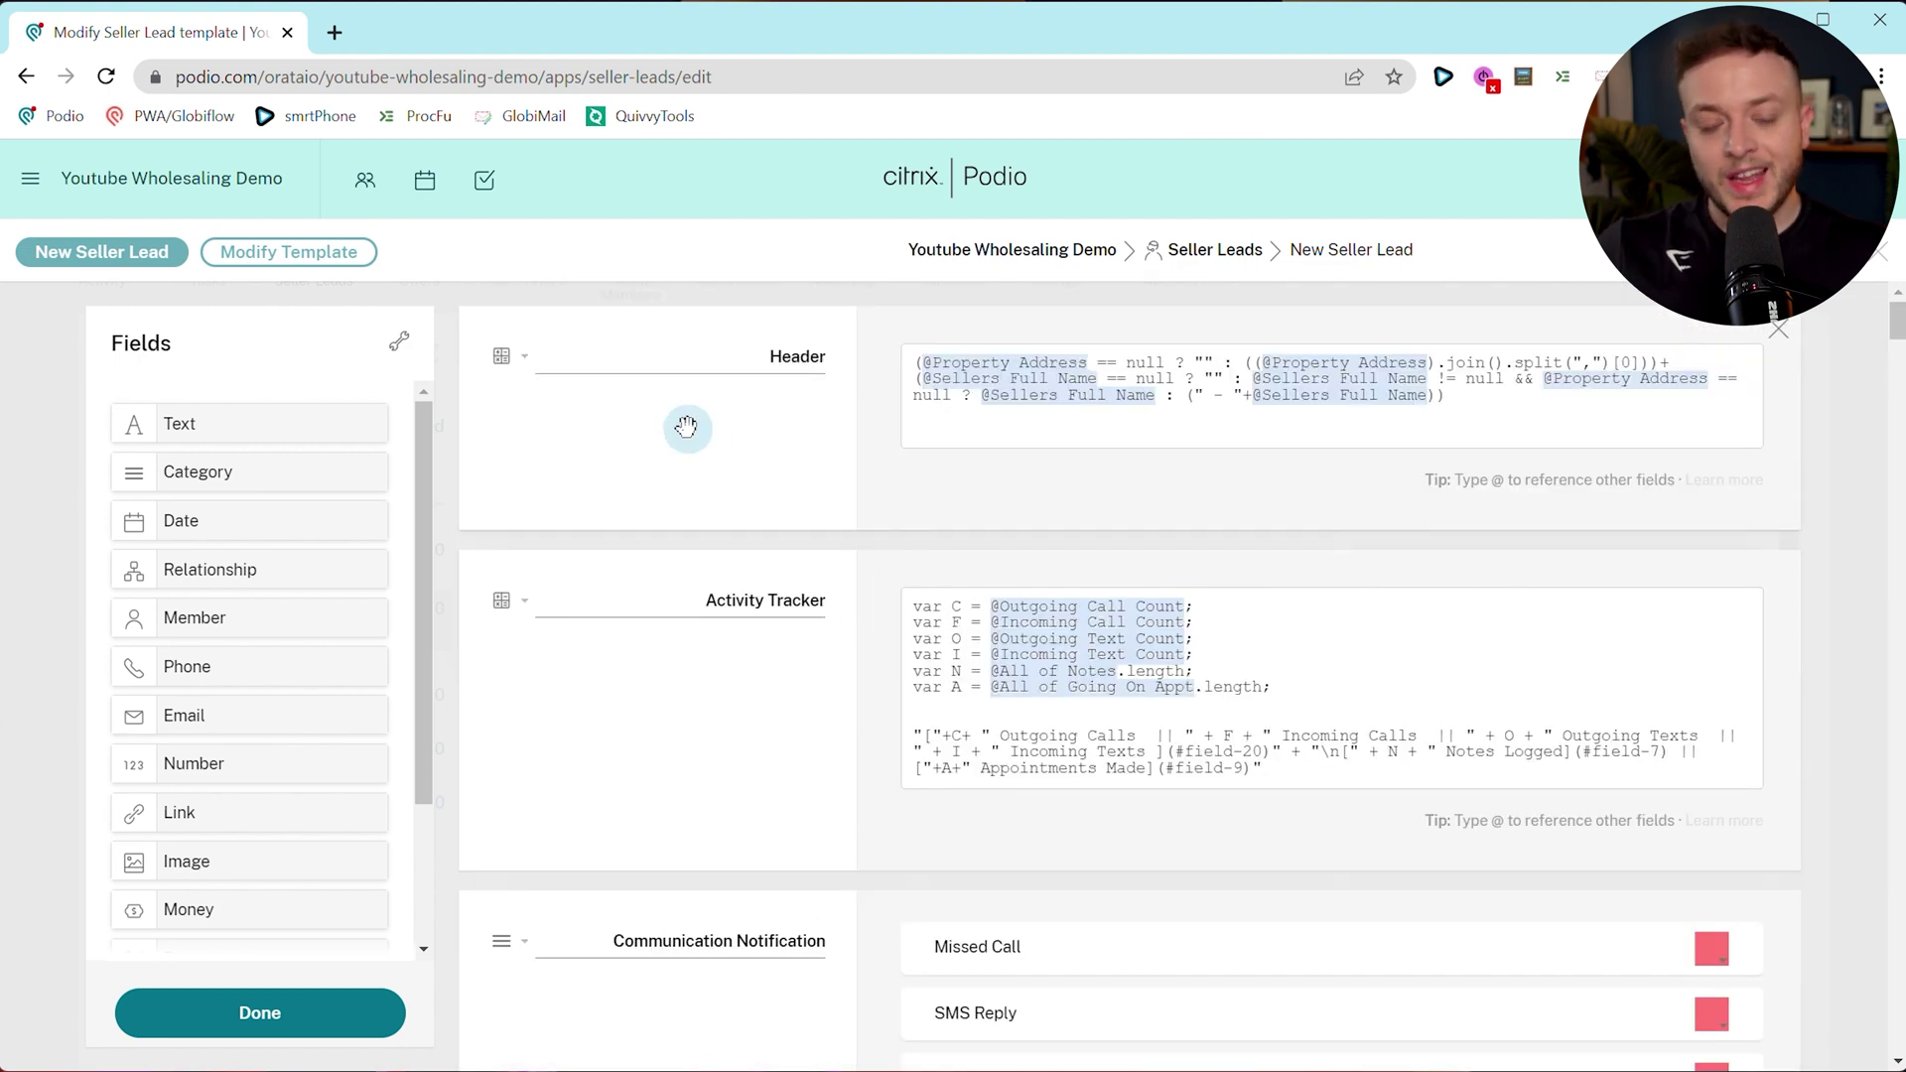
pyautogui.moveTo(932, 622); pyautogui.dragTo(995, 685)
pyautogui.click(951, 654)
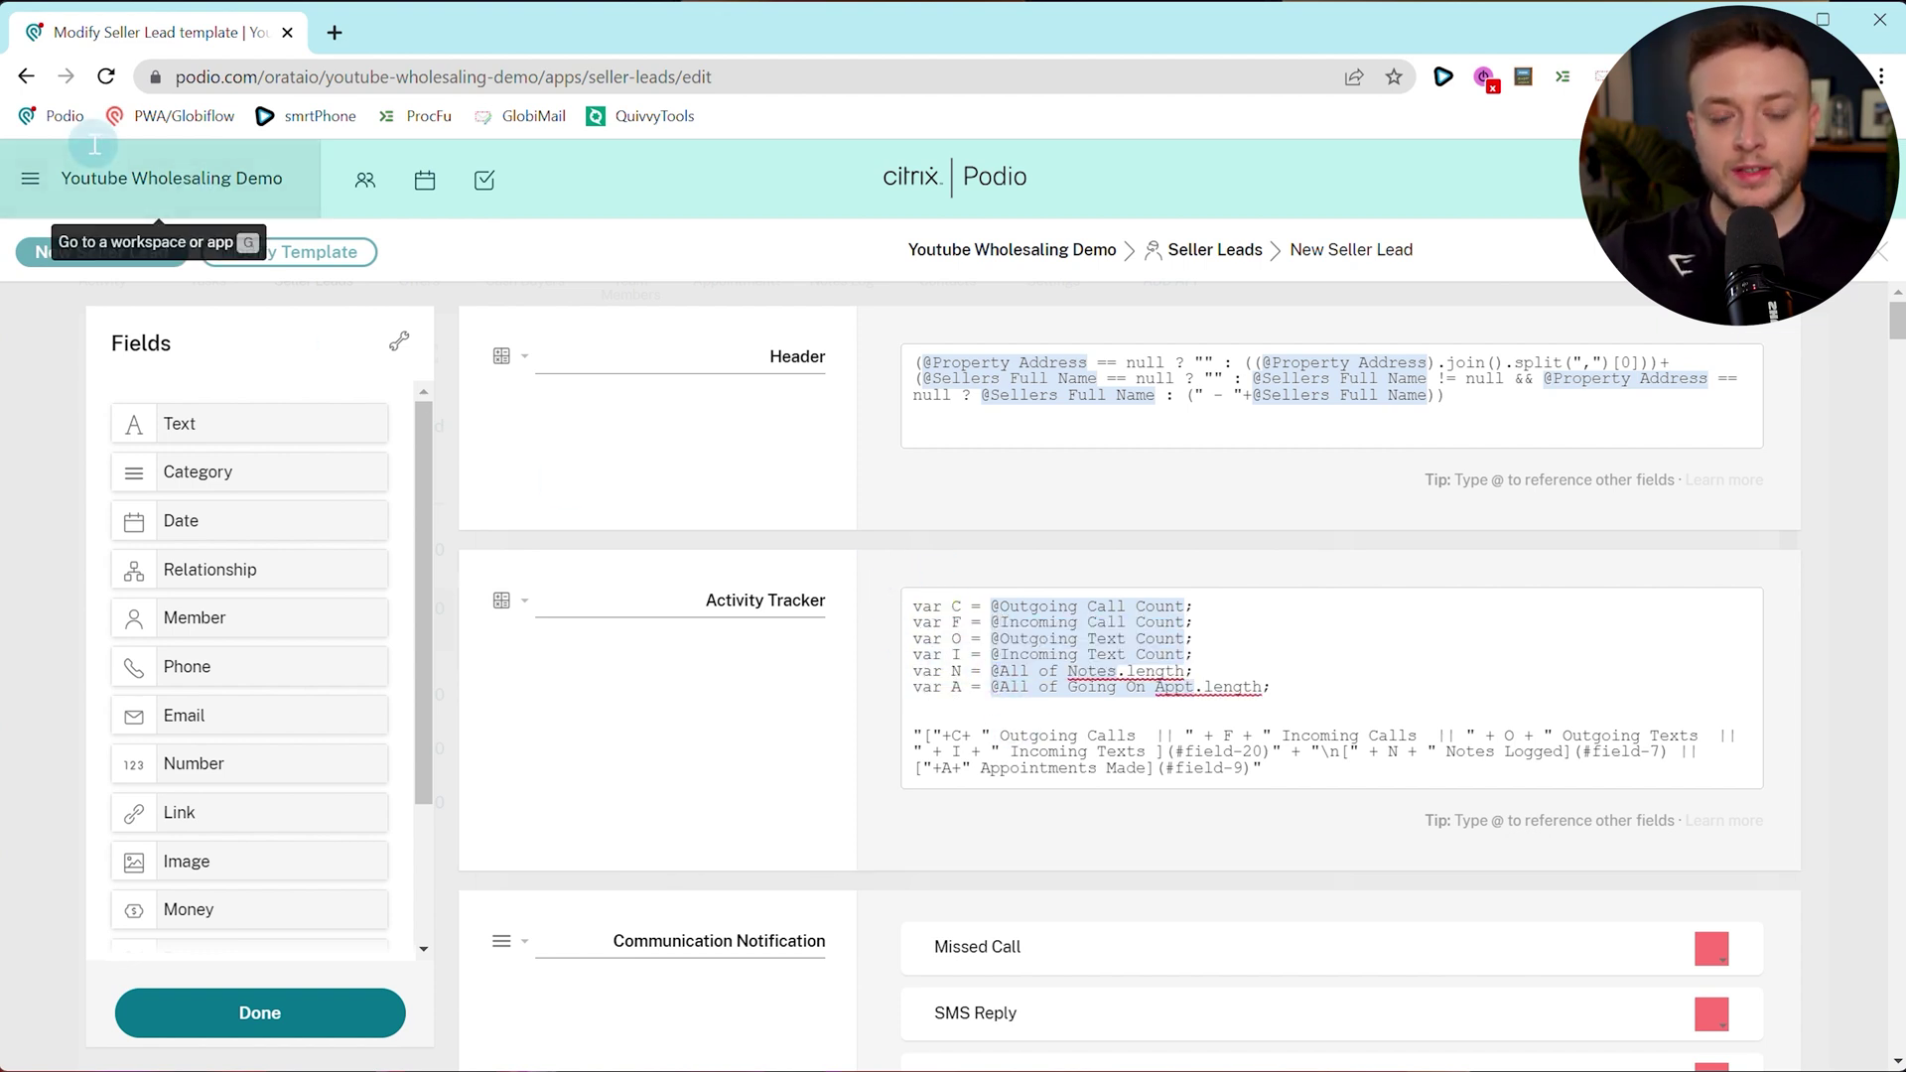
pyautogui.click(26, 77)
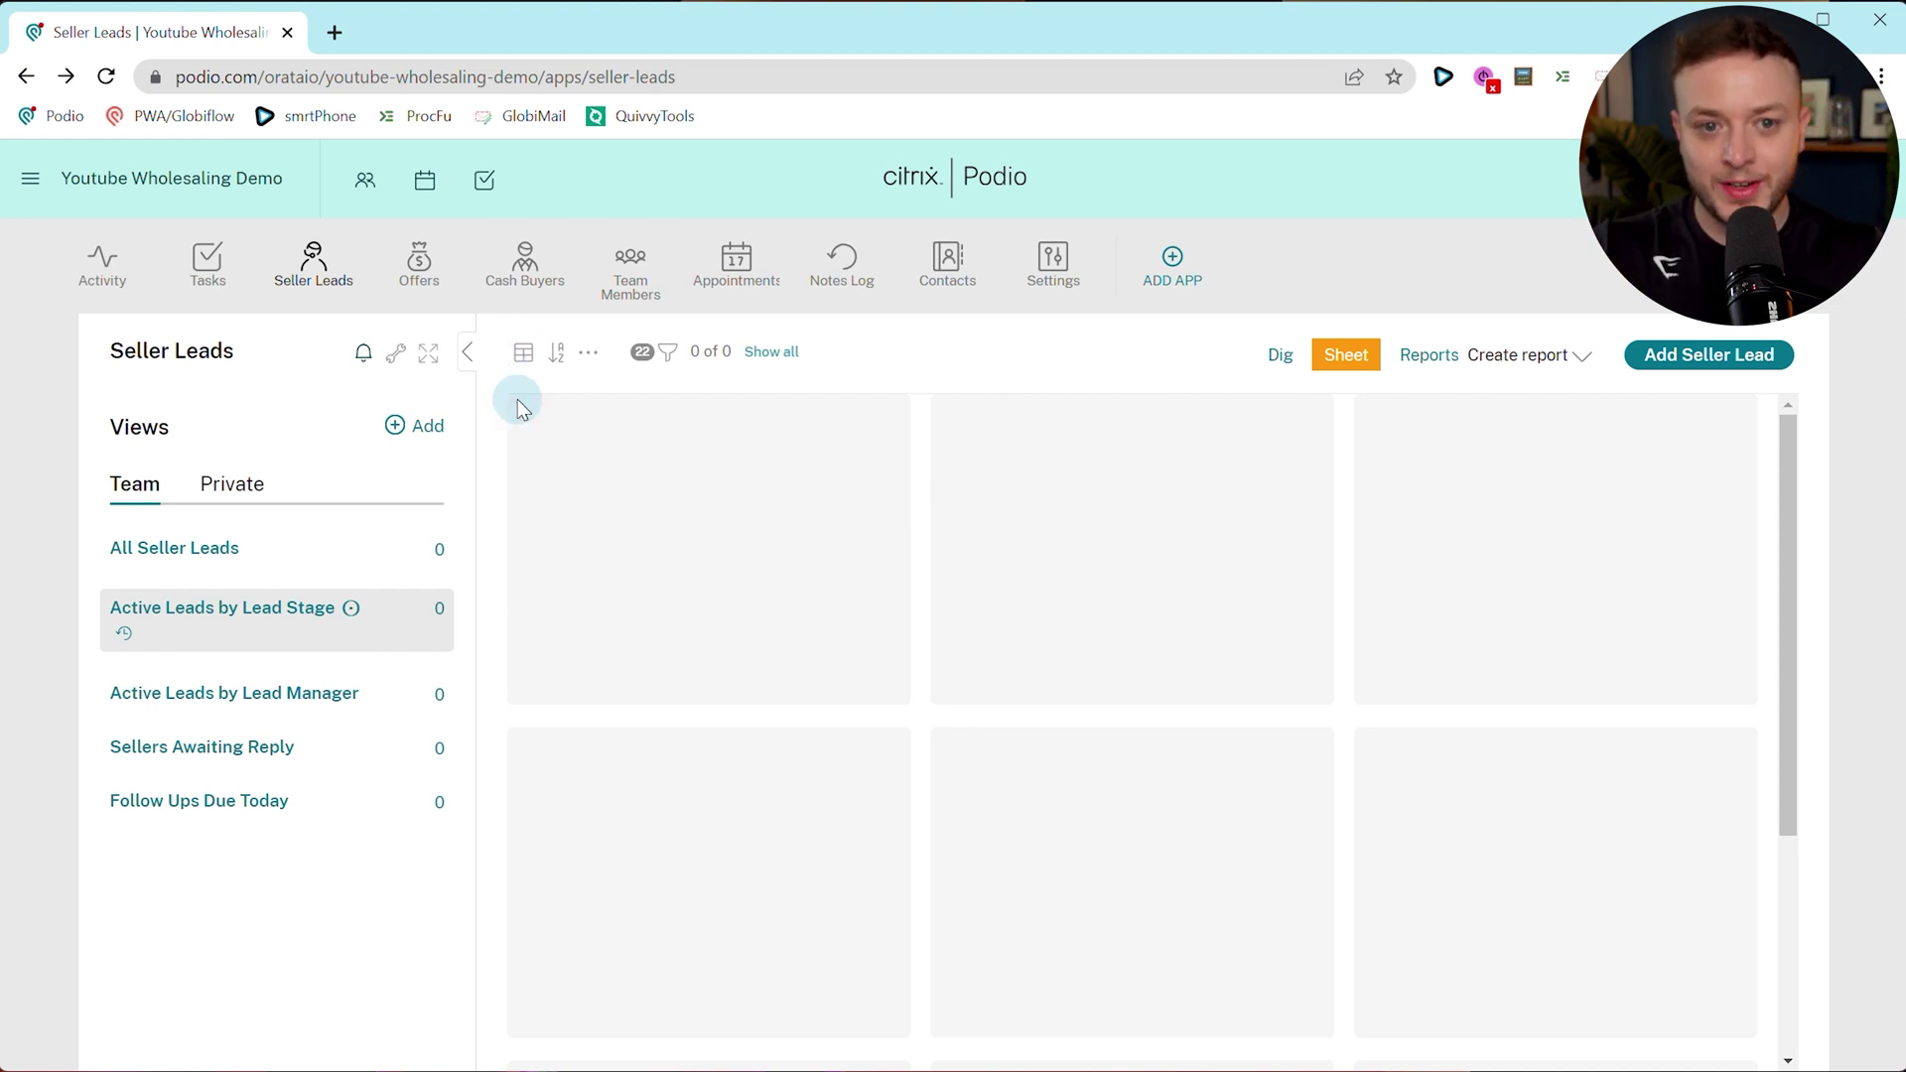
# On a new Seller Lead, create a Researcher team member linked to the workspace user as Lead Manager.
pyautogui.click(1735, 359)
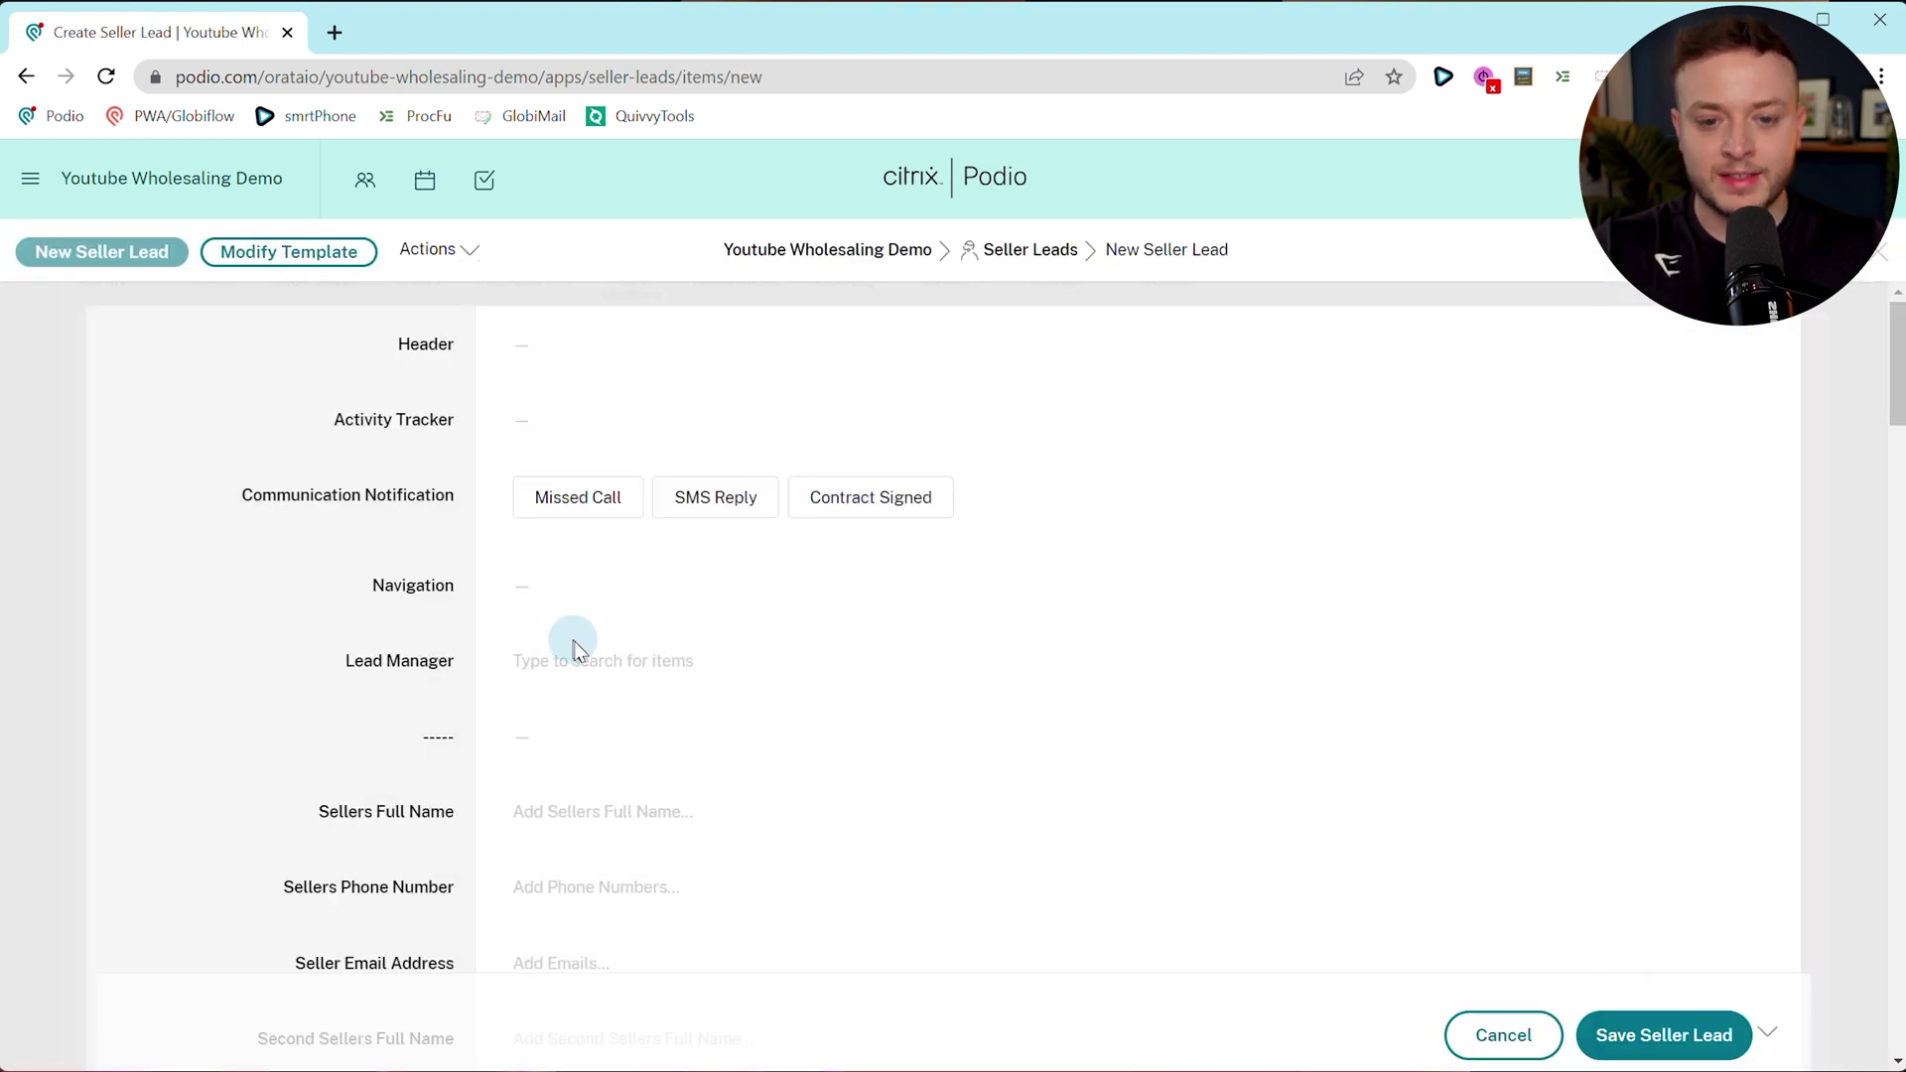
pyautogui.click(579, 658)
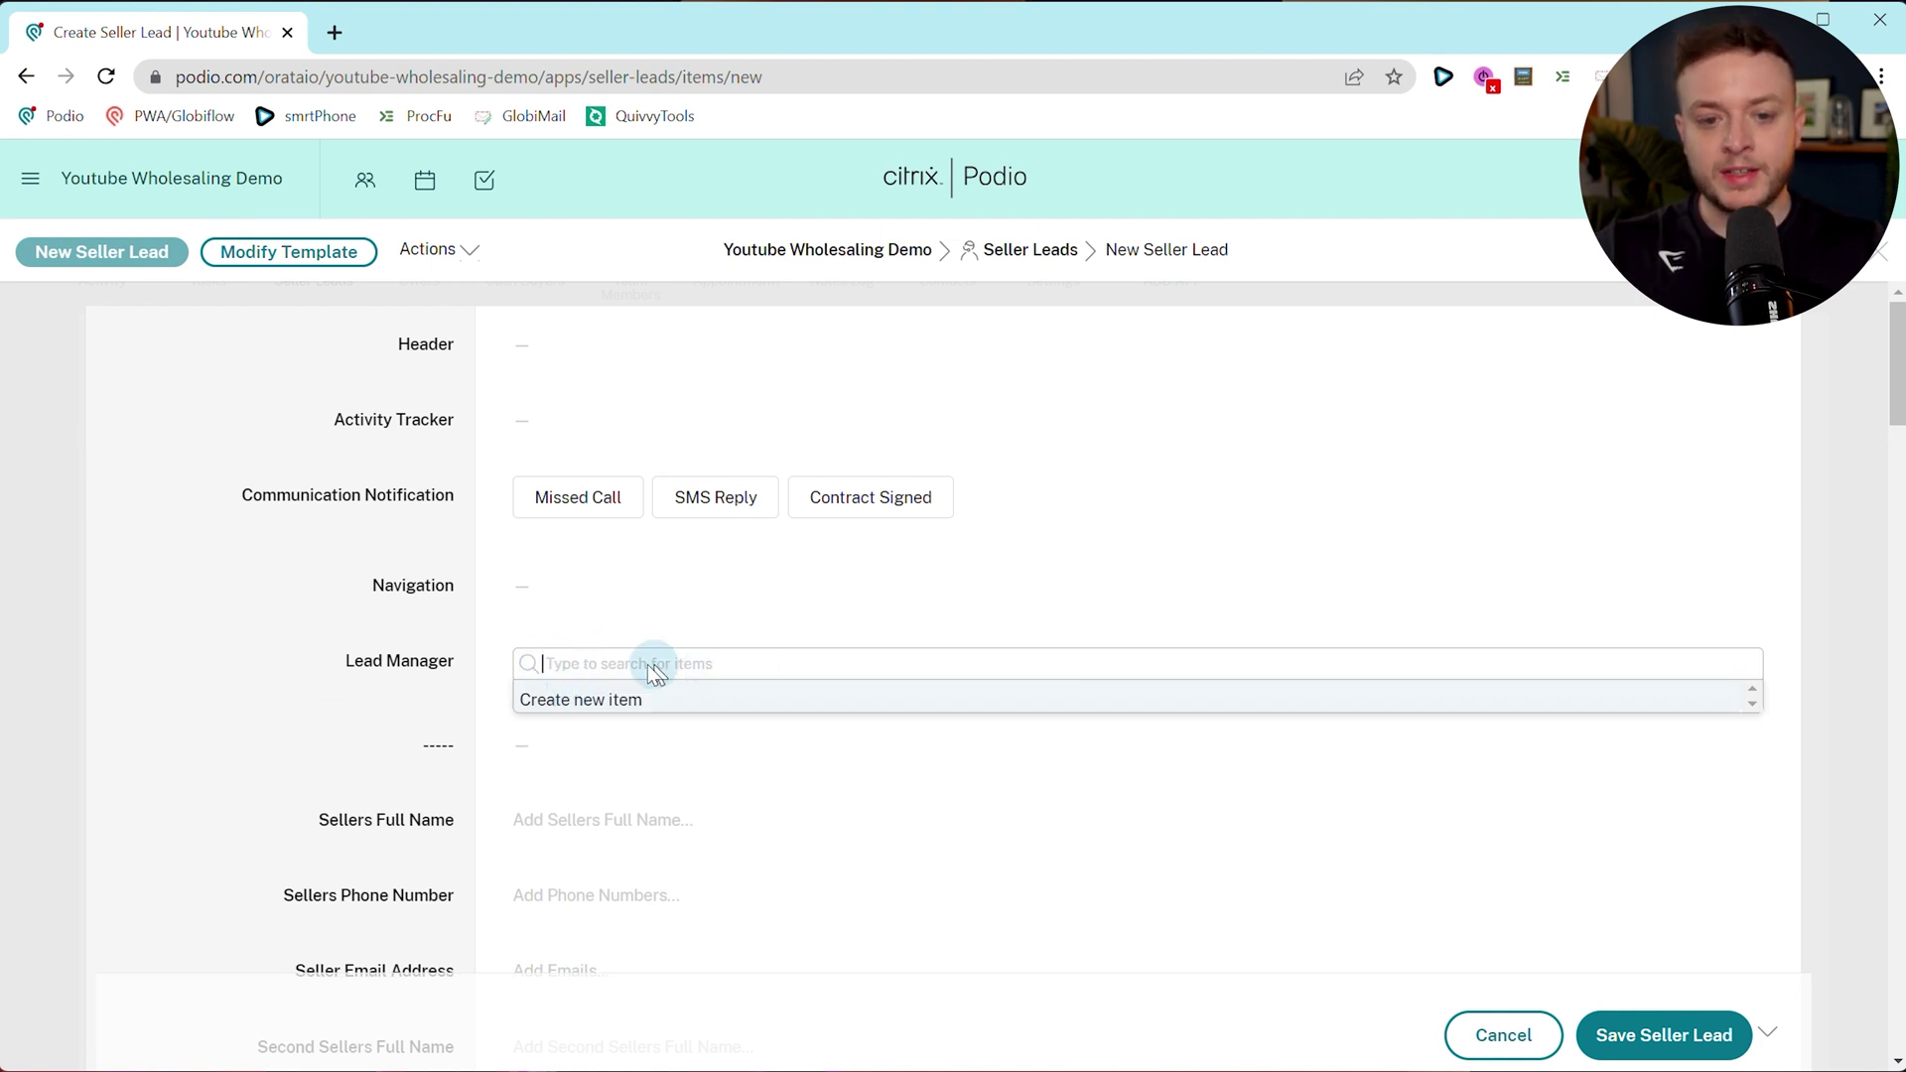
pyautogui.click(607, 699)
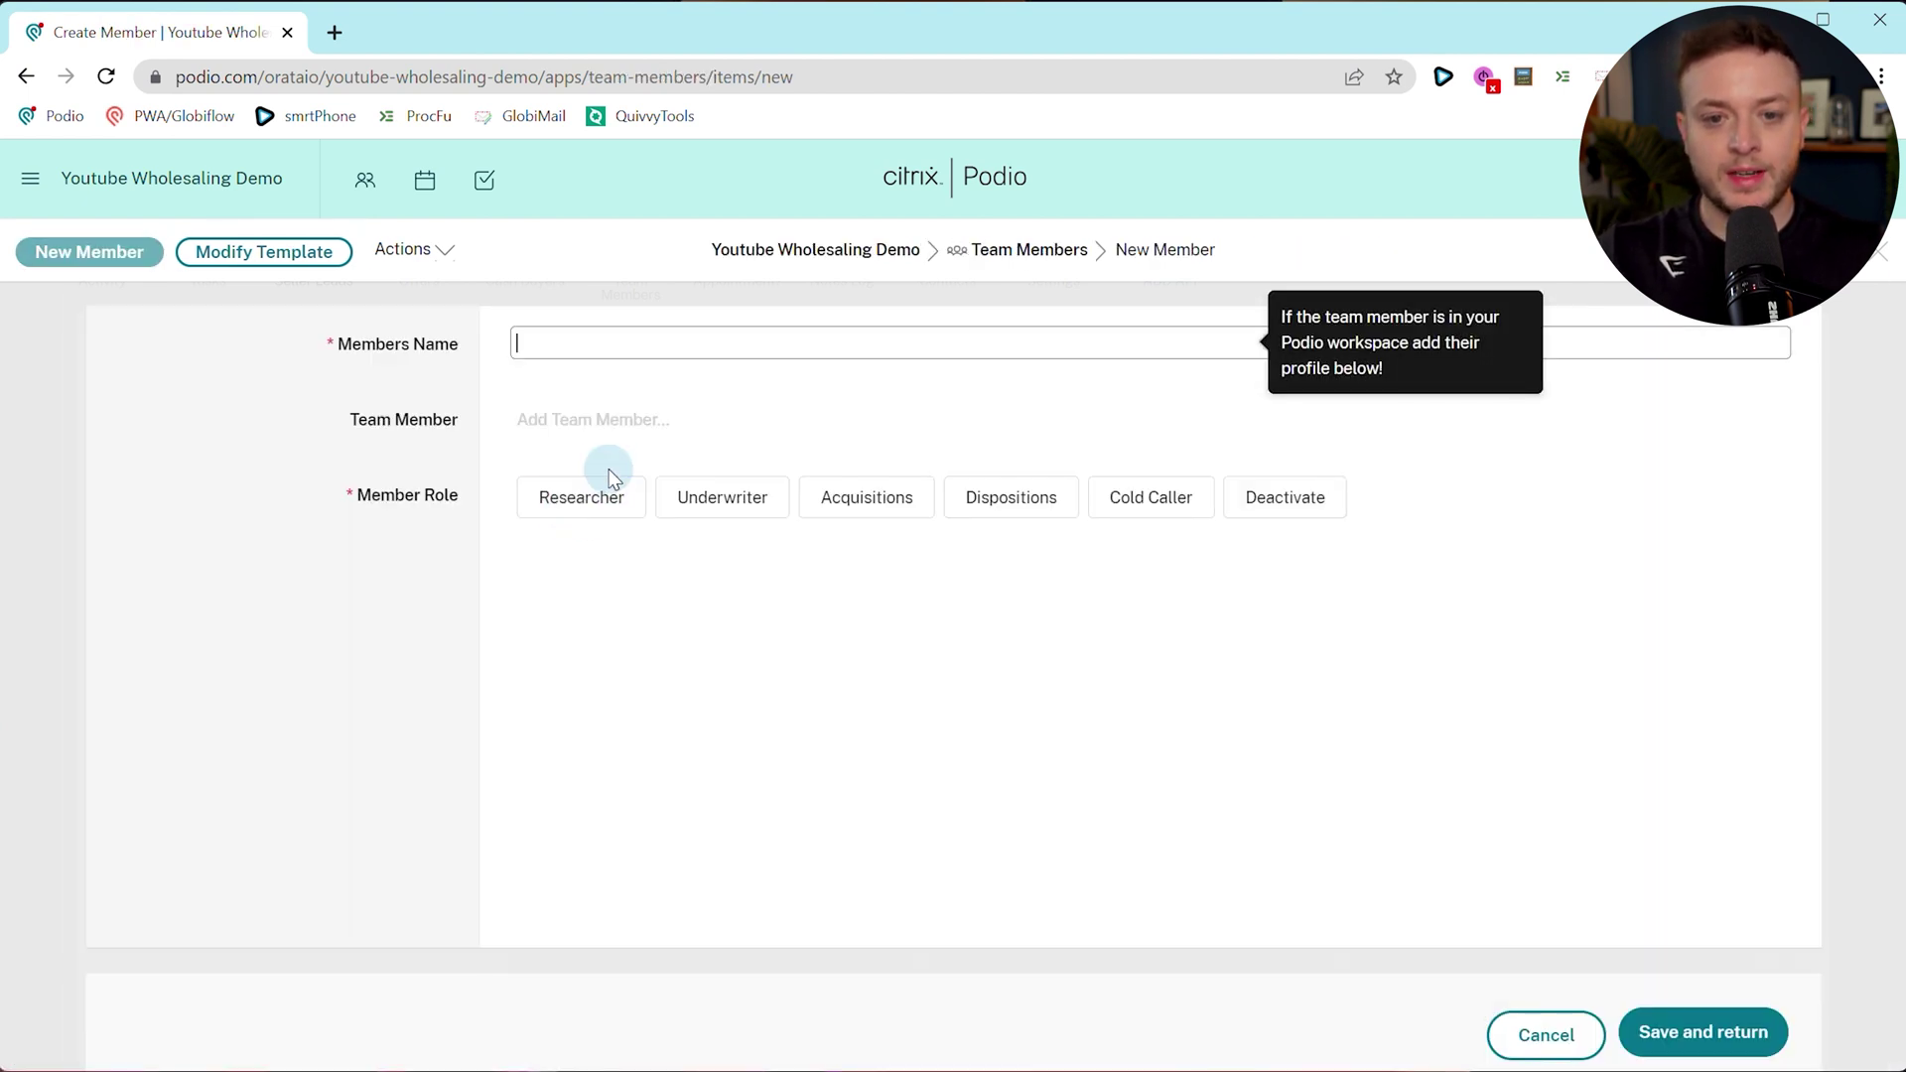
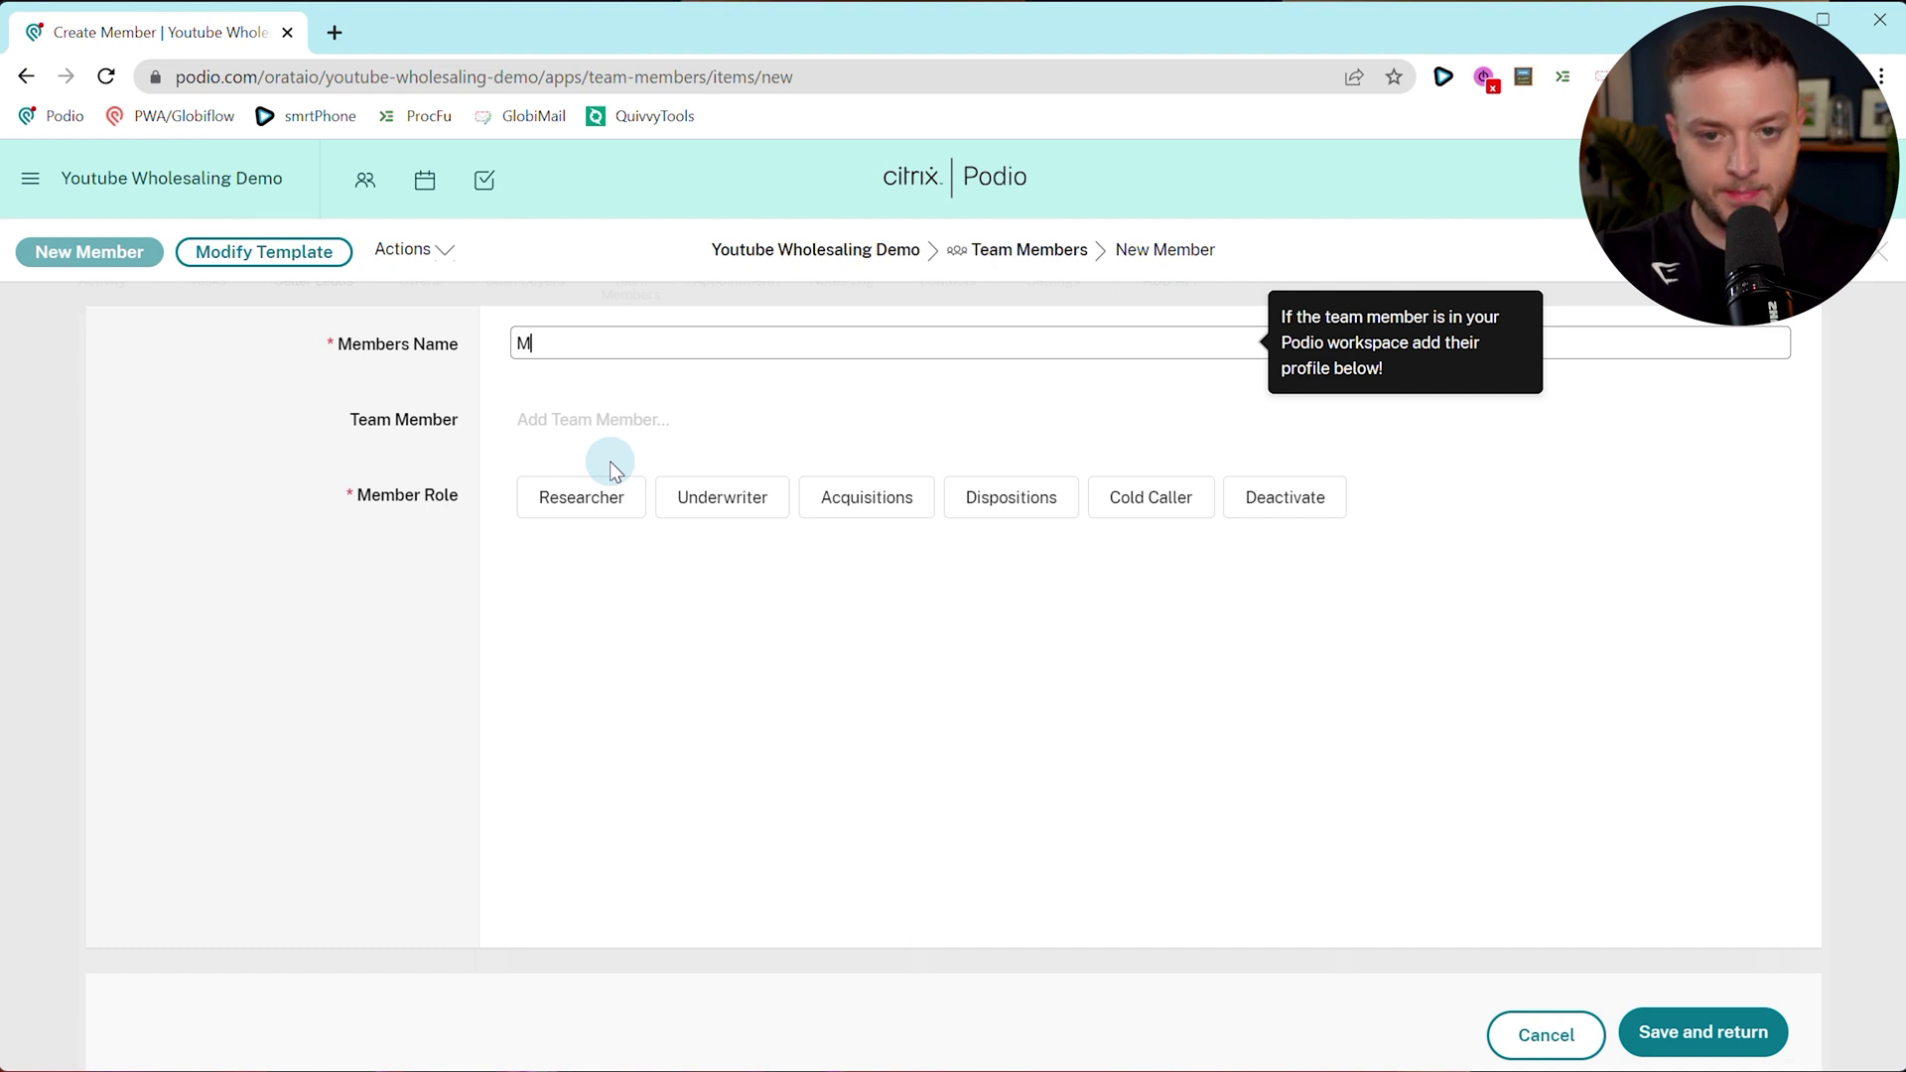
pyautogui.click(657, 420)
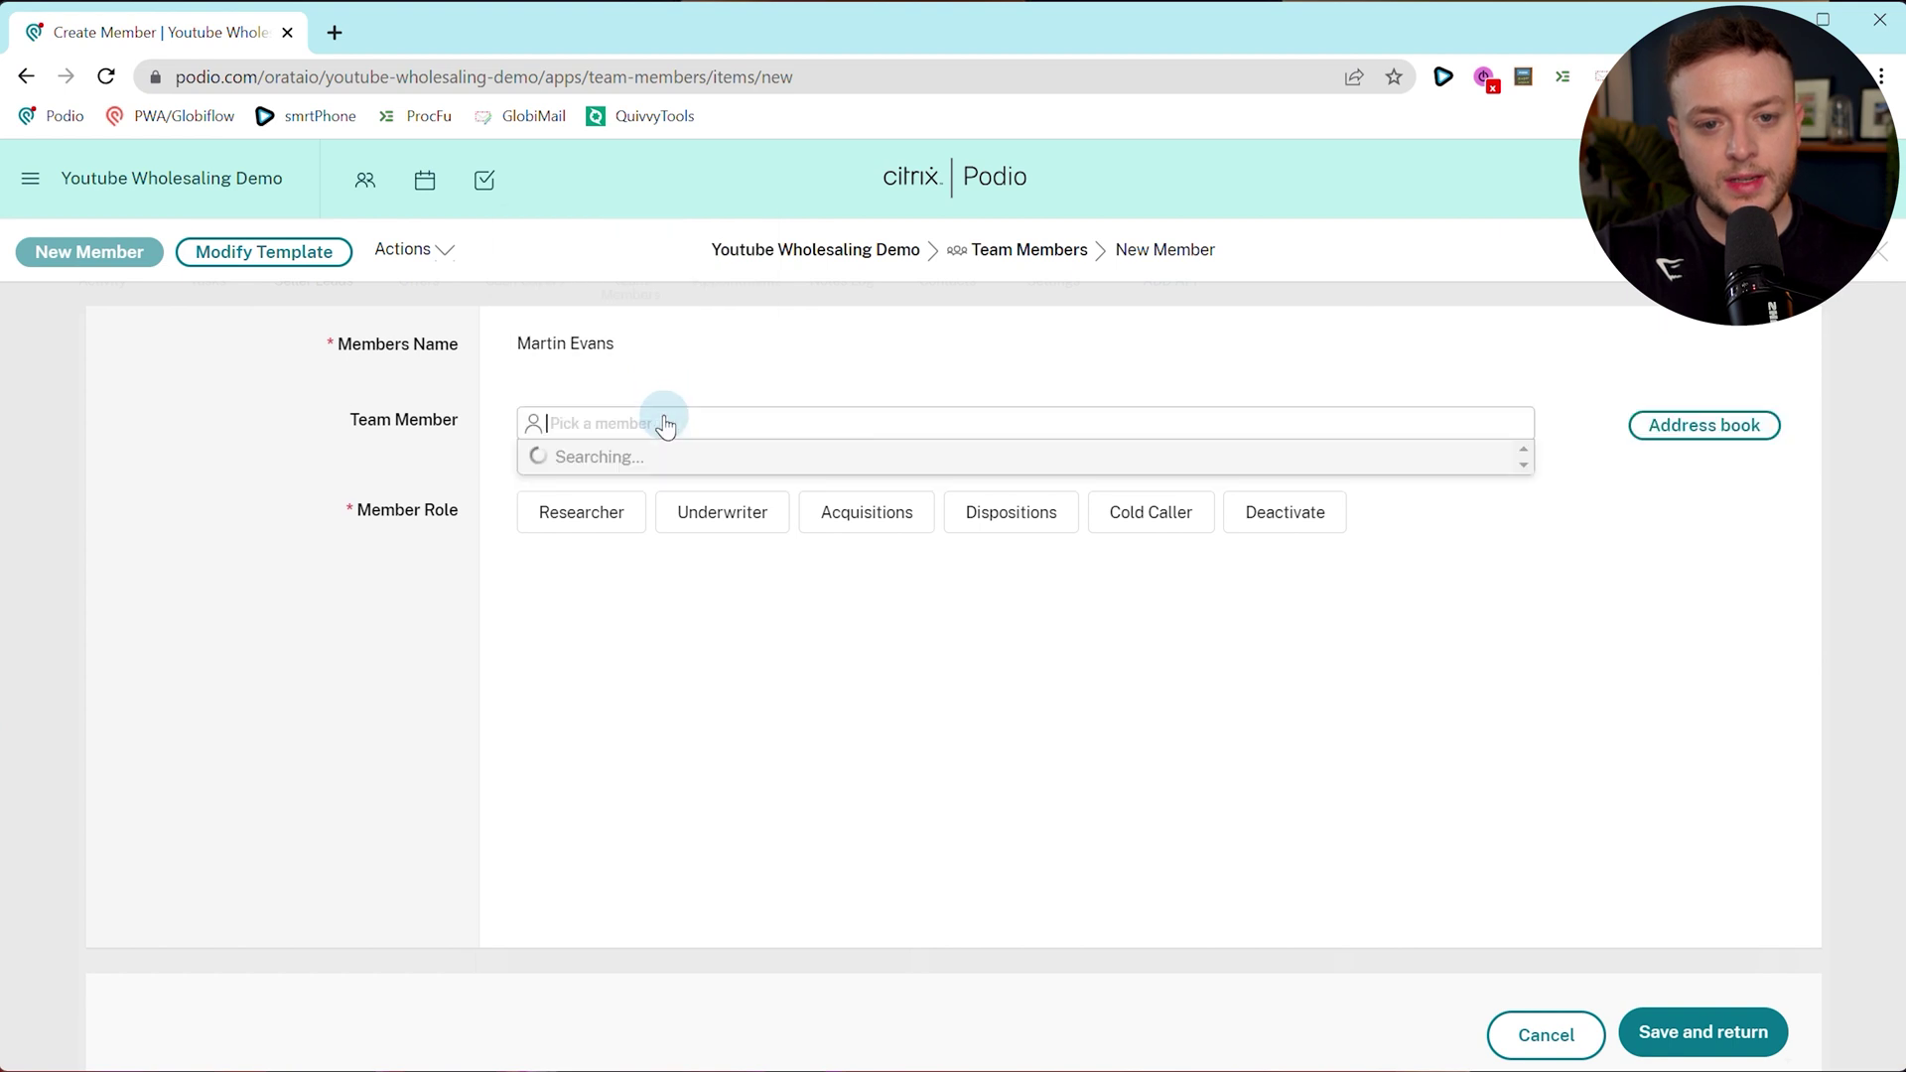
pyautogui.click(648, 500)
pyautogui.click(414, 488)
pyautogui.click(582, 600)
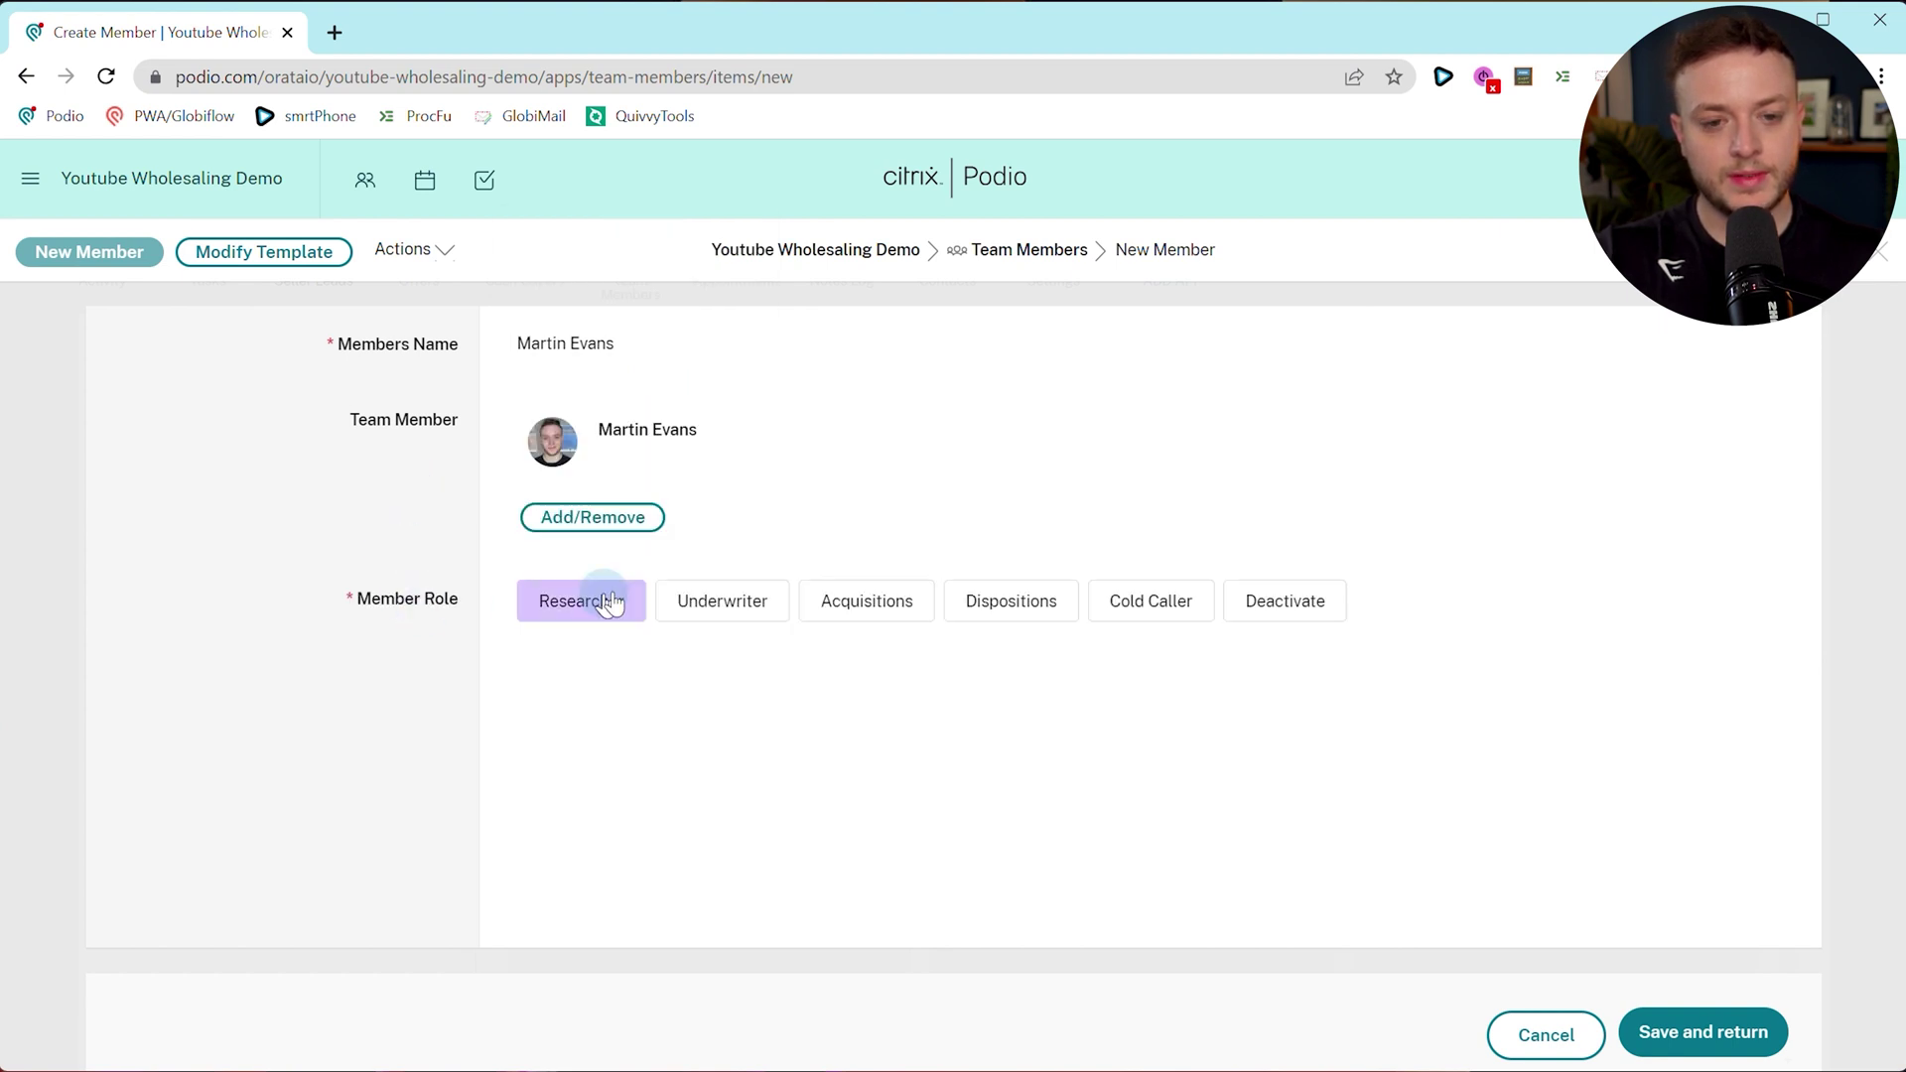
pyautogui.click(1704, 1038)
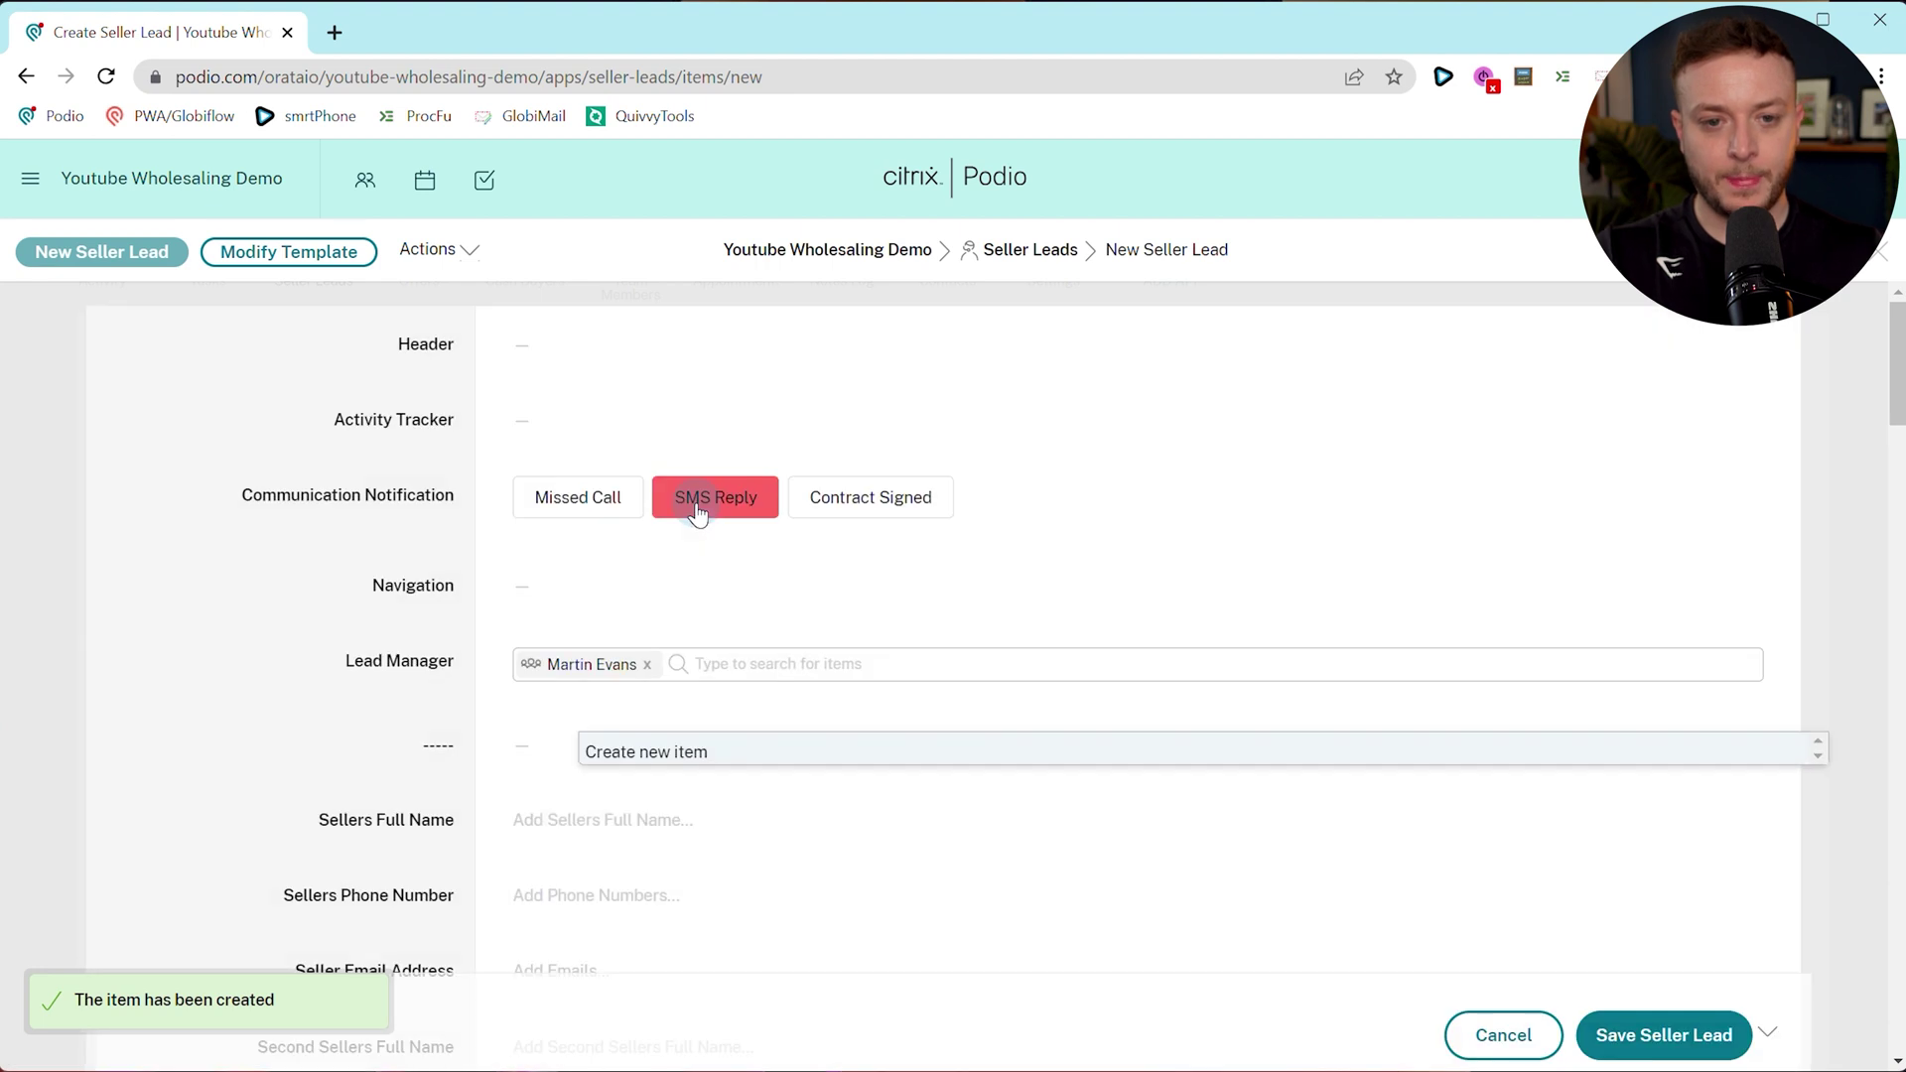
pyautogui.click(417, 586)
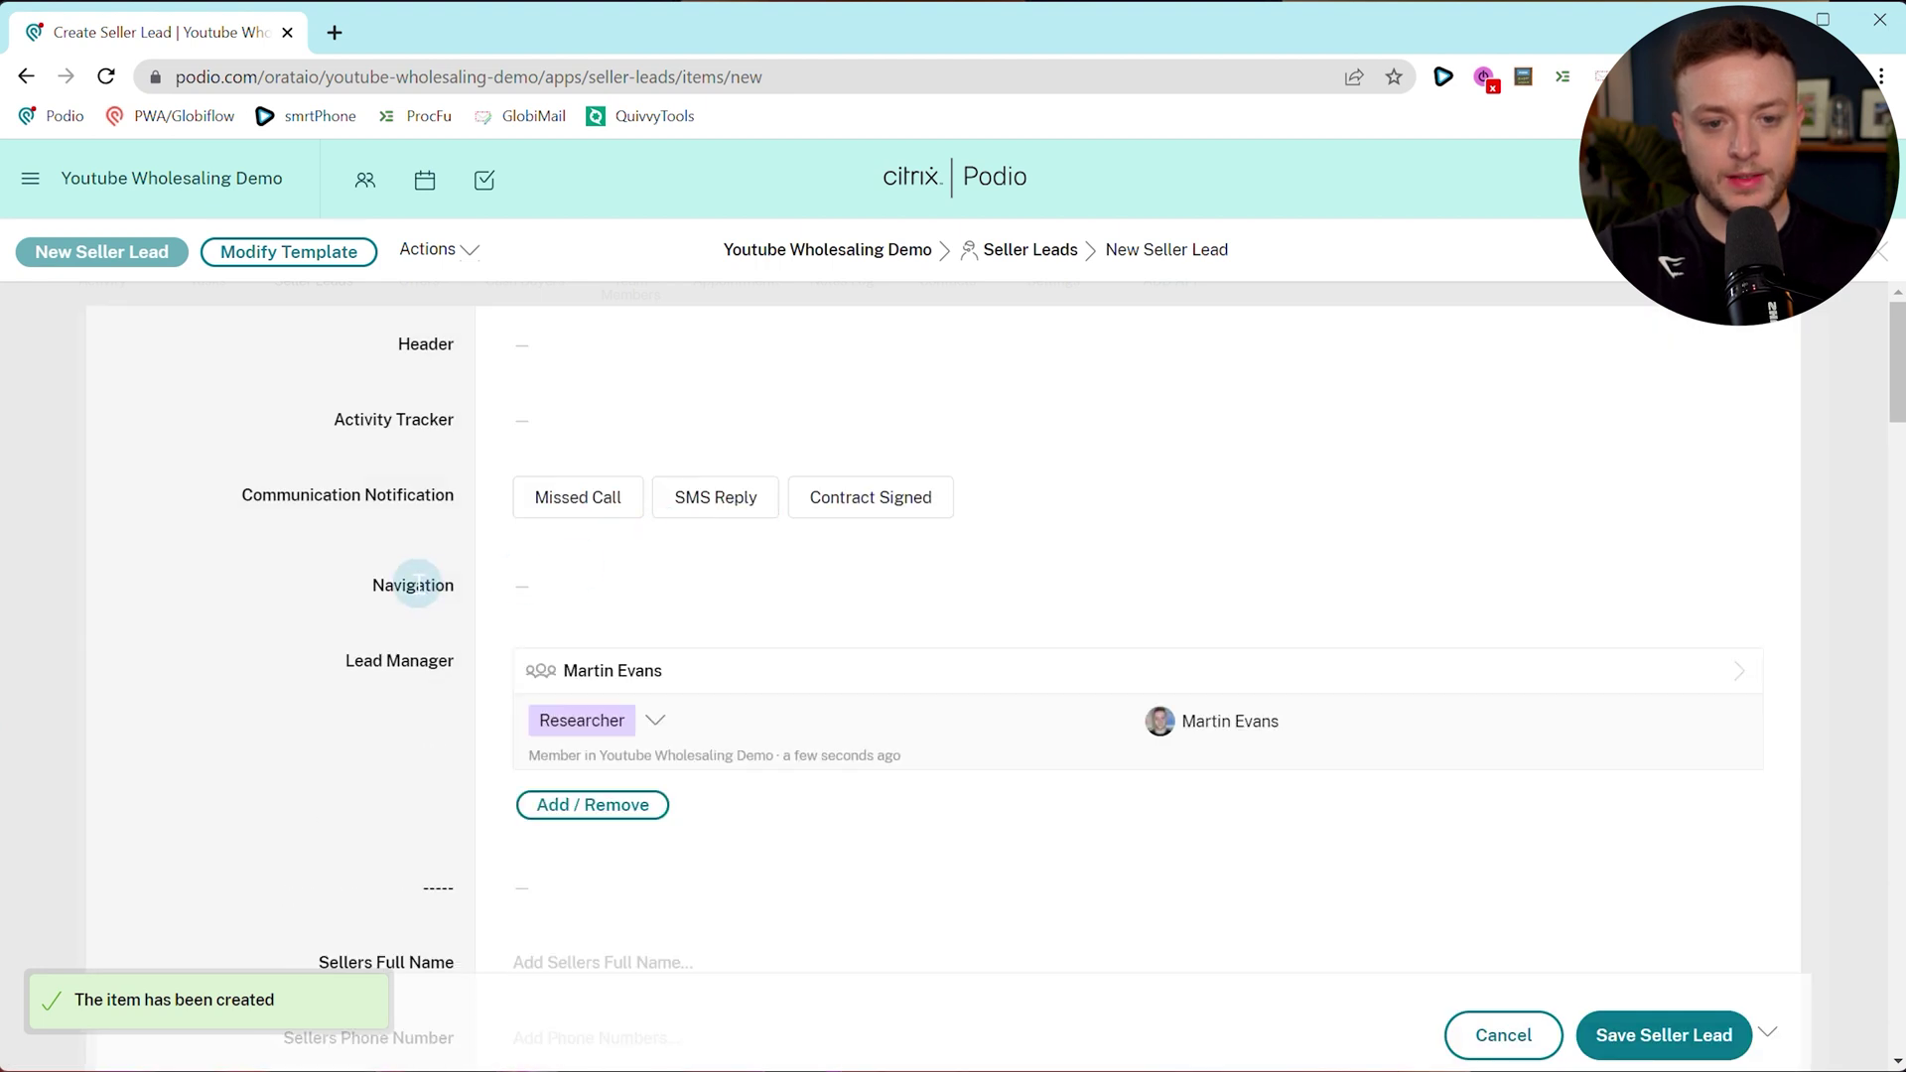
# Enter the seller's full name and work phone number in the new Seller Lead.
pyautogui.scroll(-5, 417, 523)
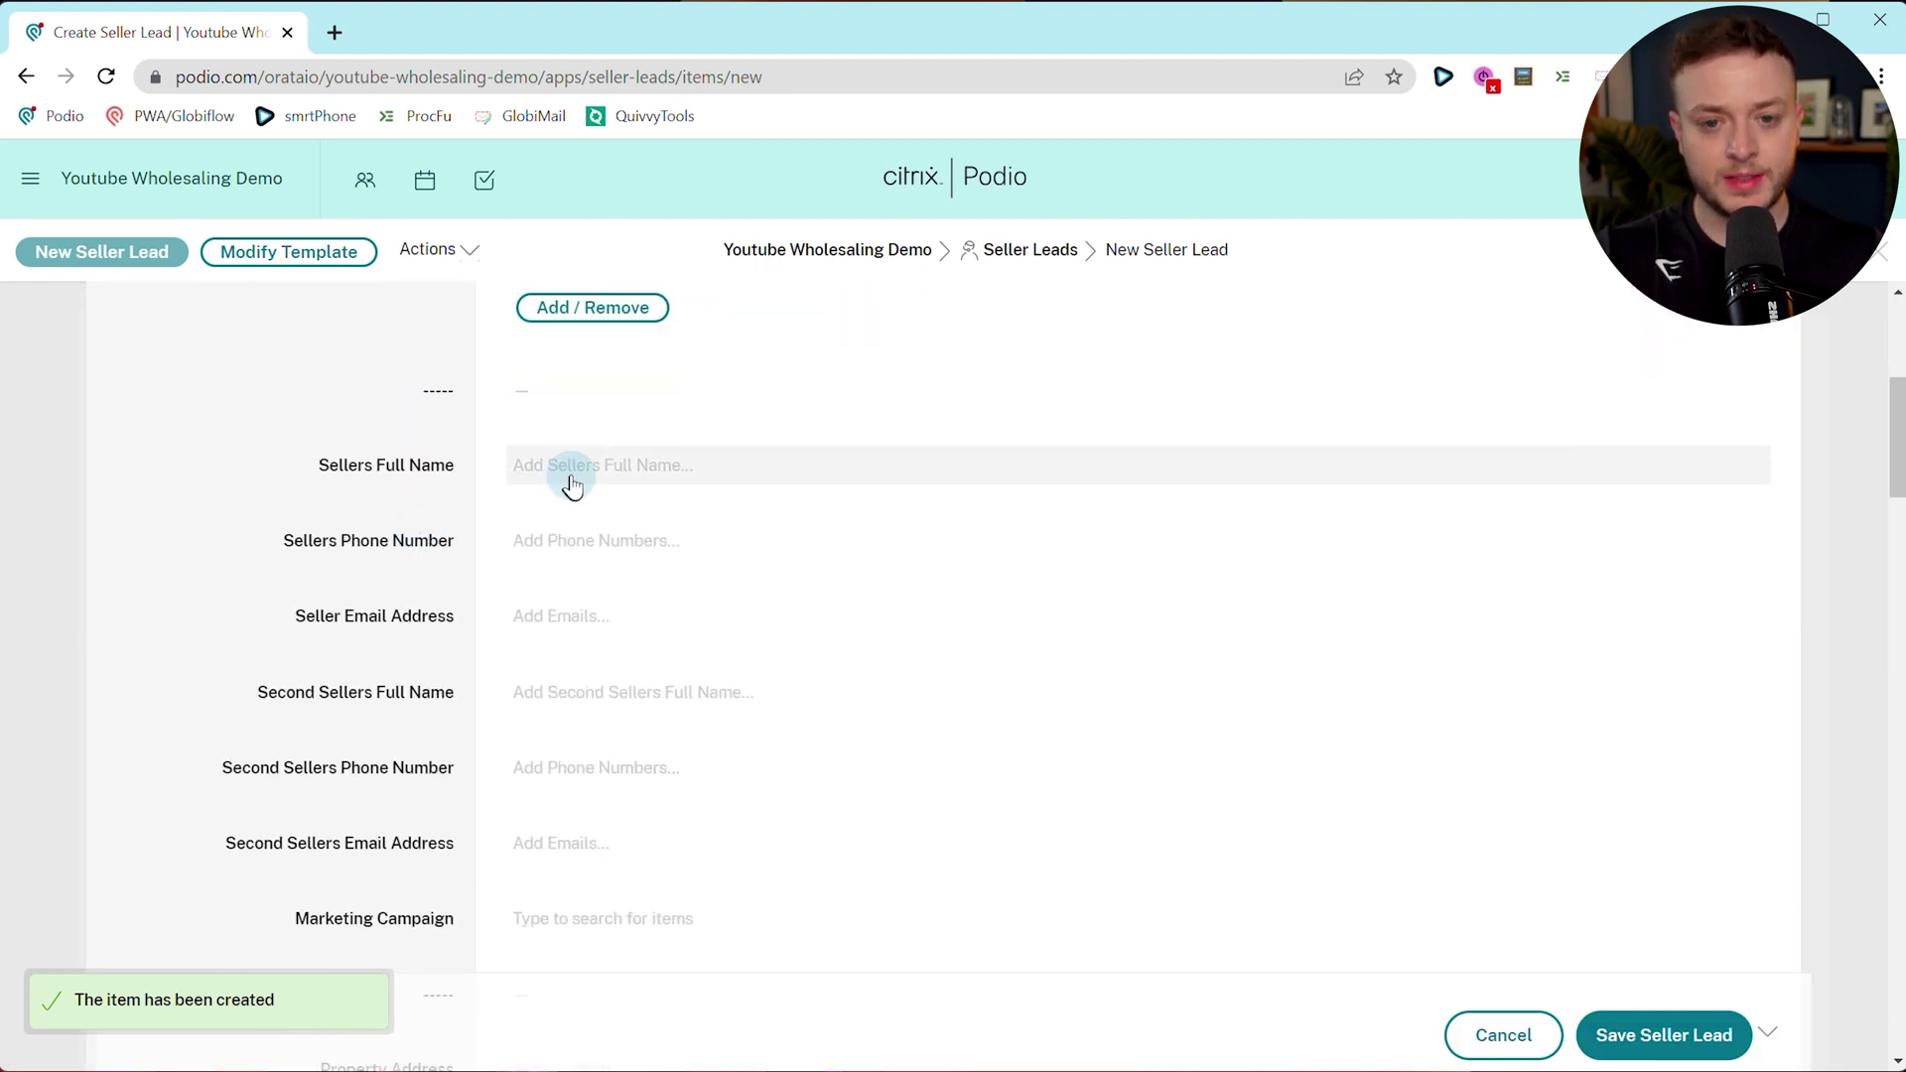
pyautogui.click(572, 475)
pyautogui.write('Wi')
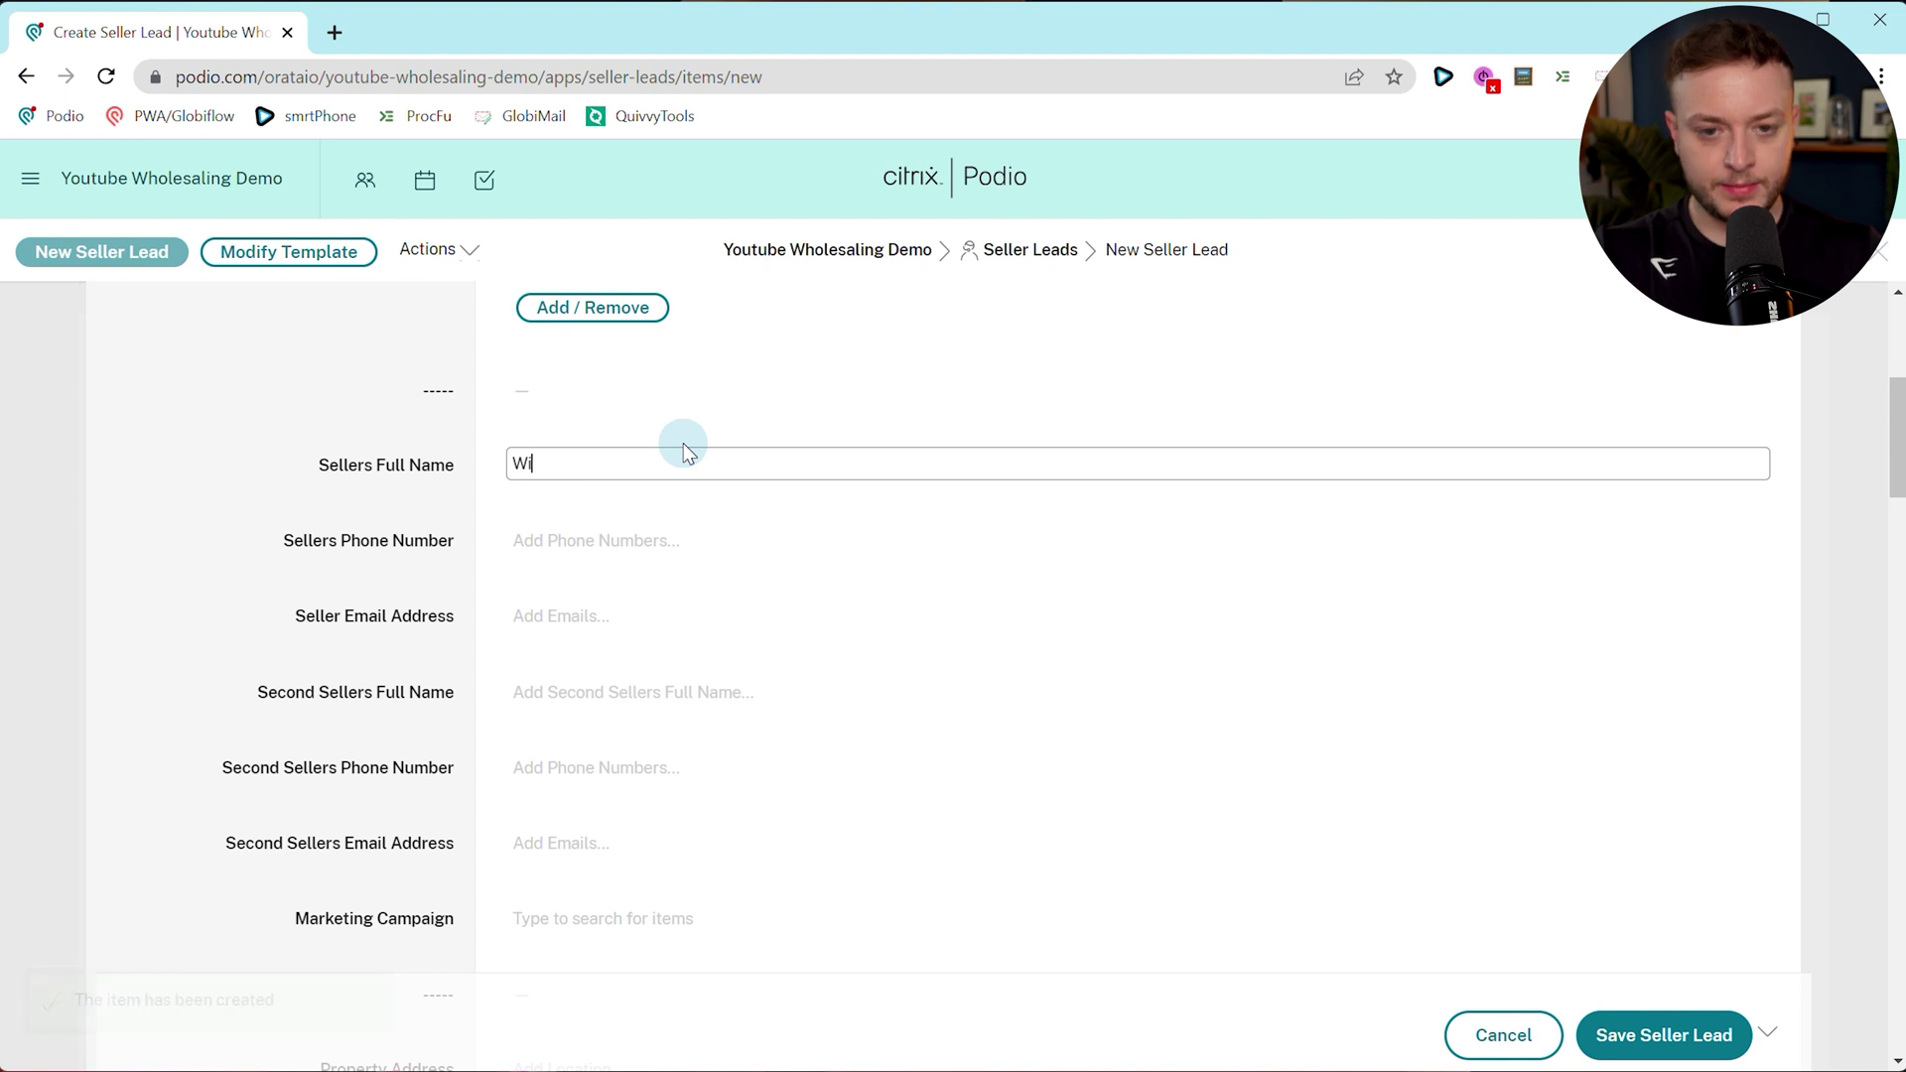
pyautogui.write('ll Smith')
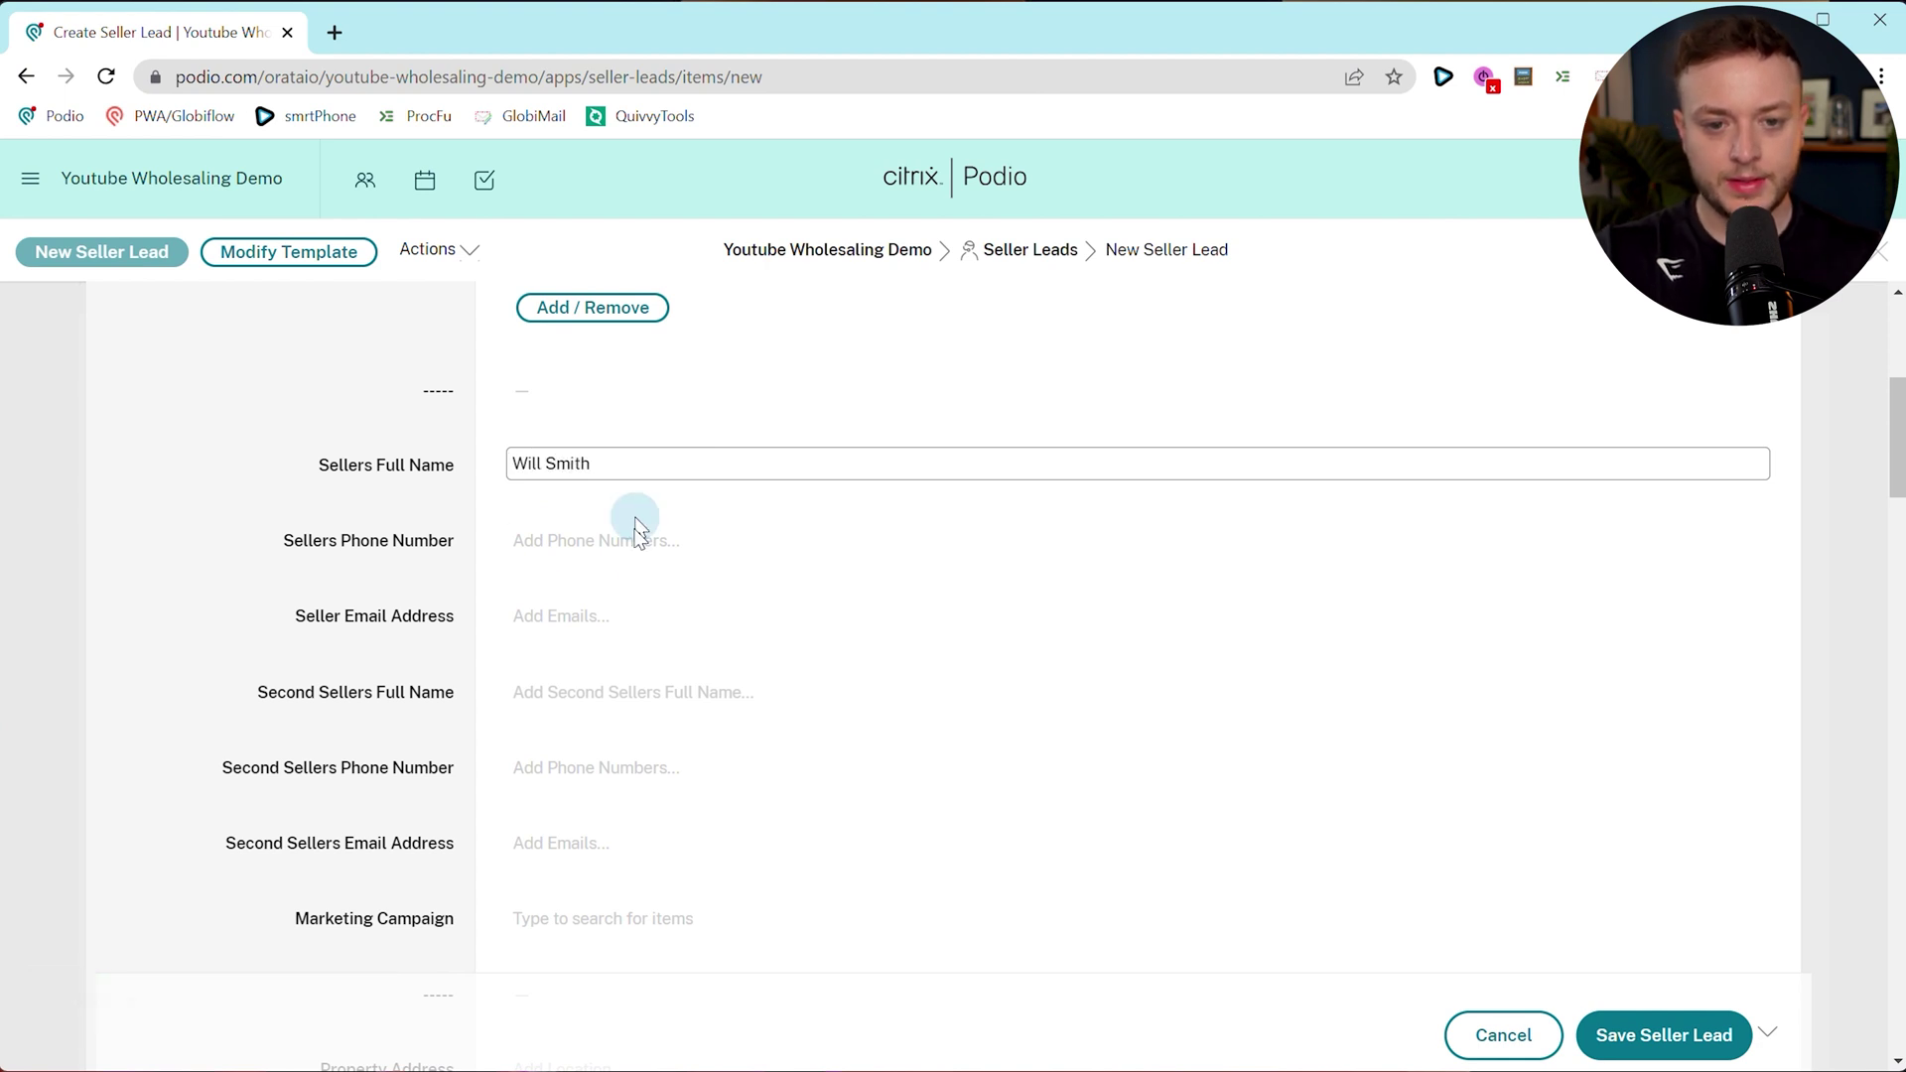
pyautogui.click(635, 562)
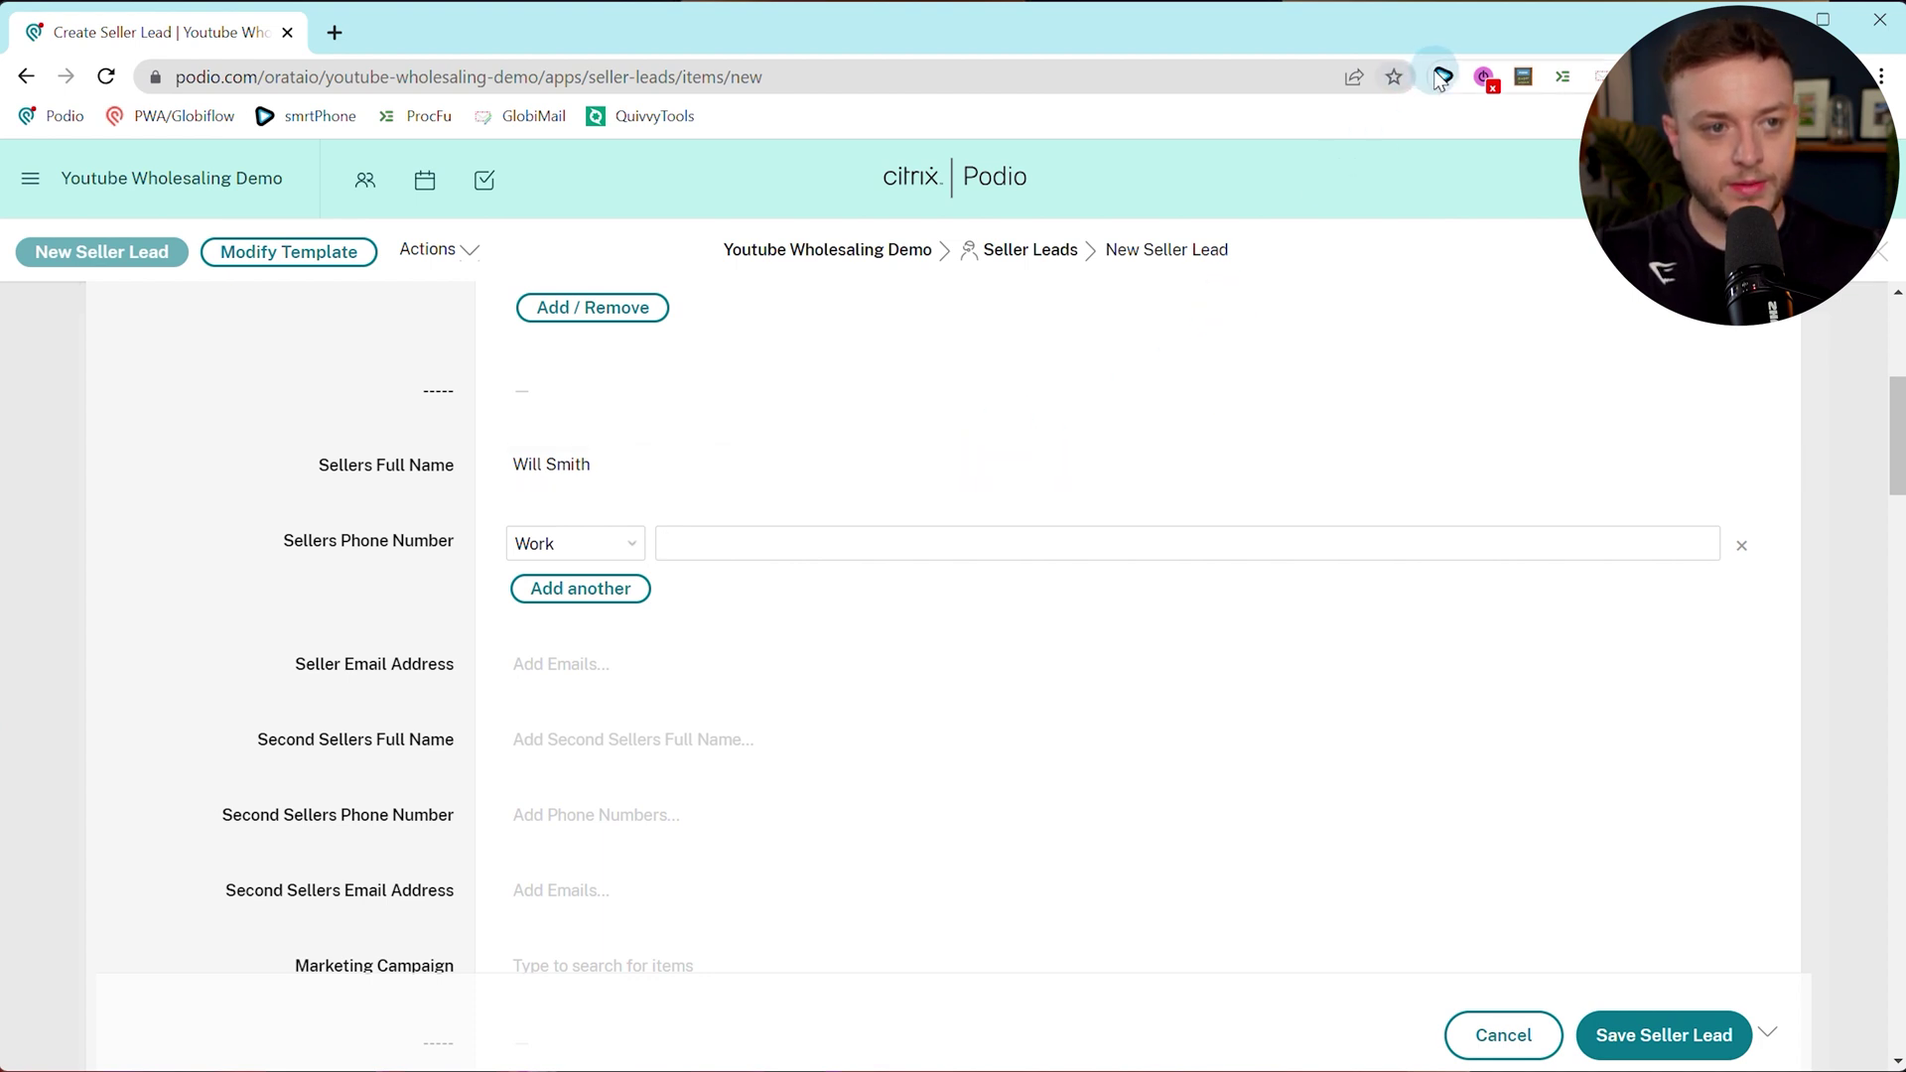
pyautogui.click(1330, 139)
pyautogui.click(843, 574)
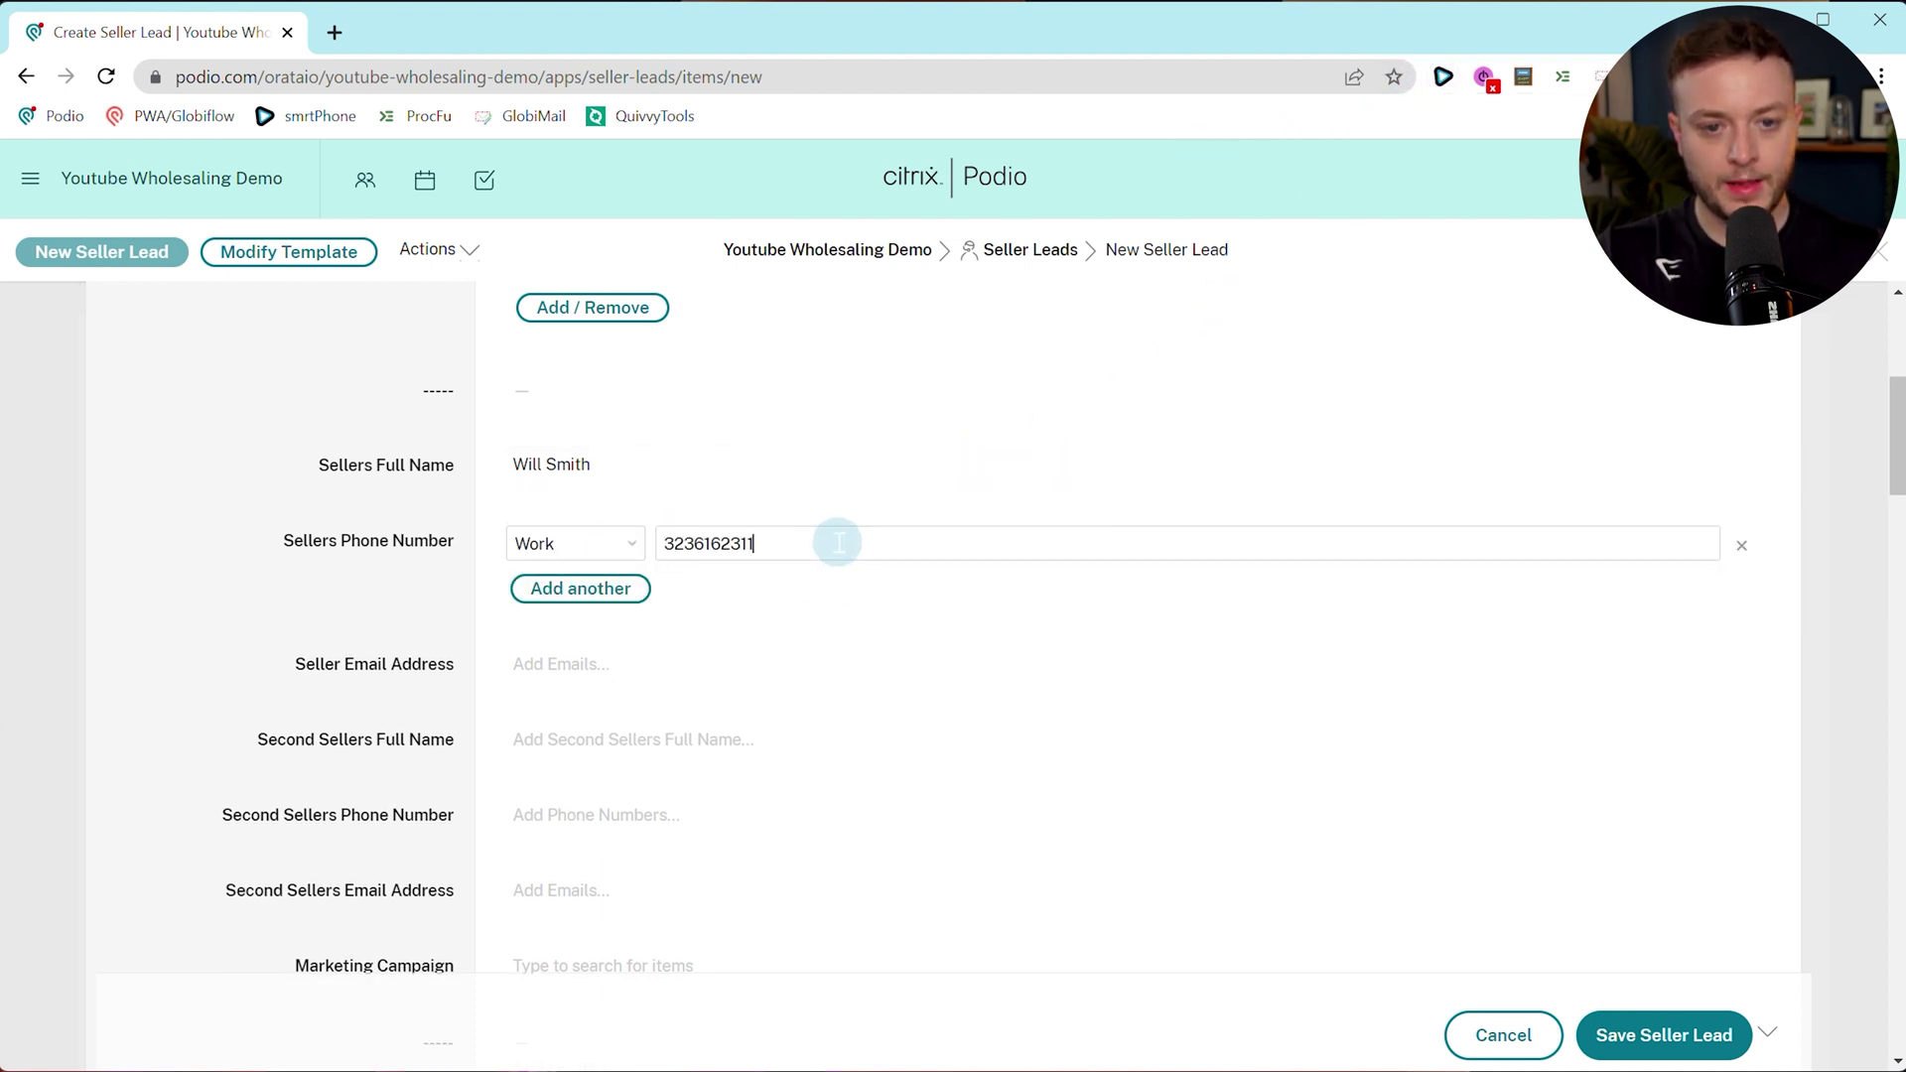
pyautogui.click(414, 552)
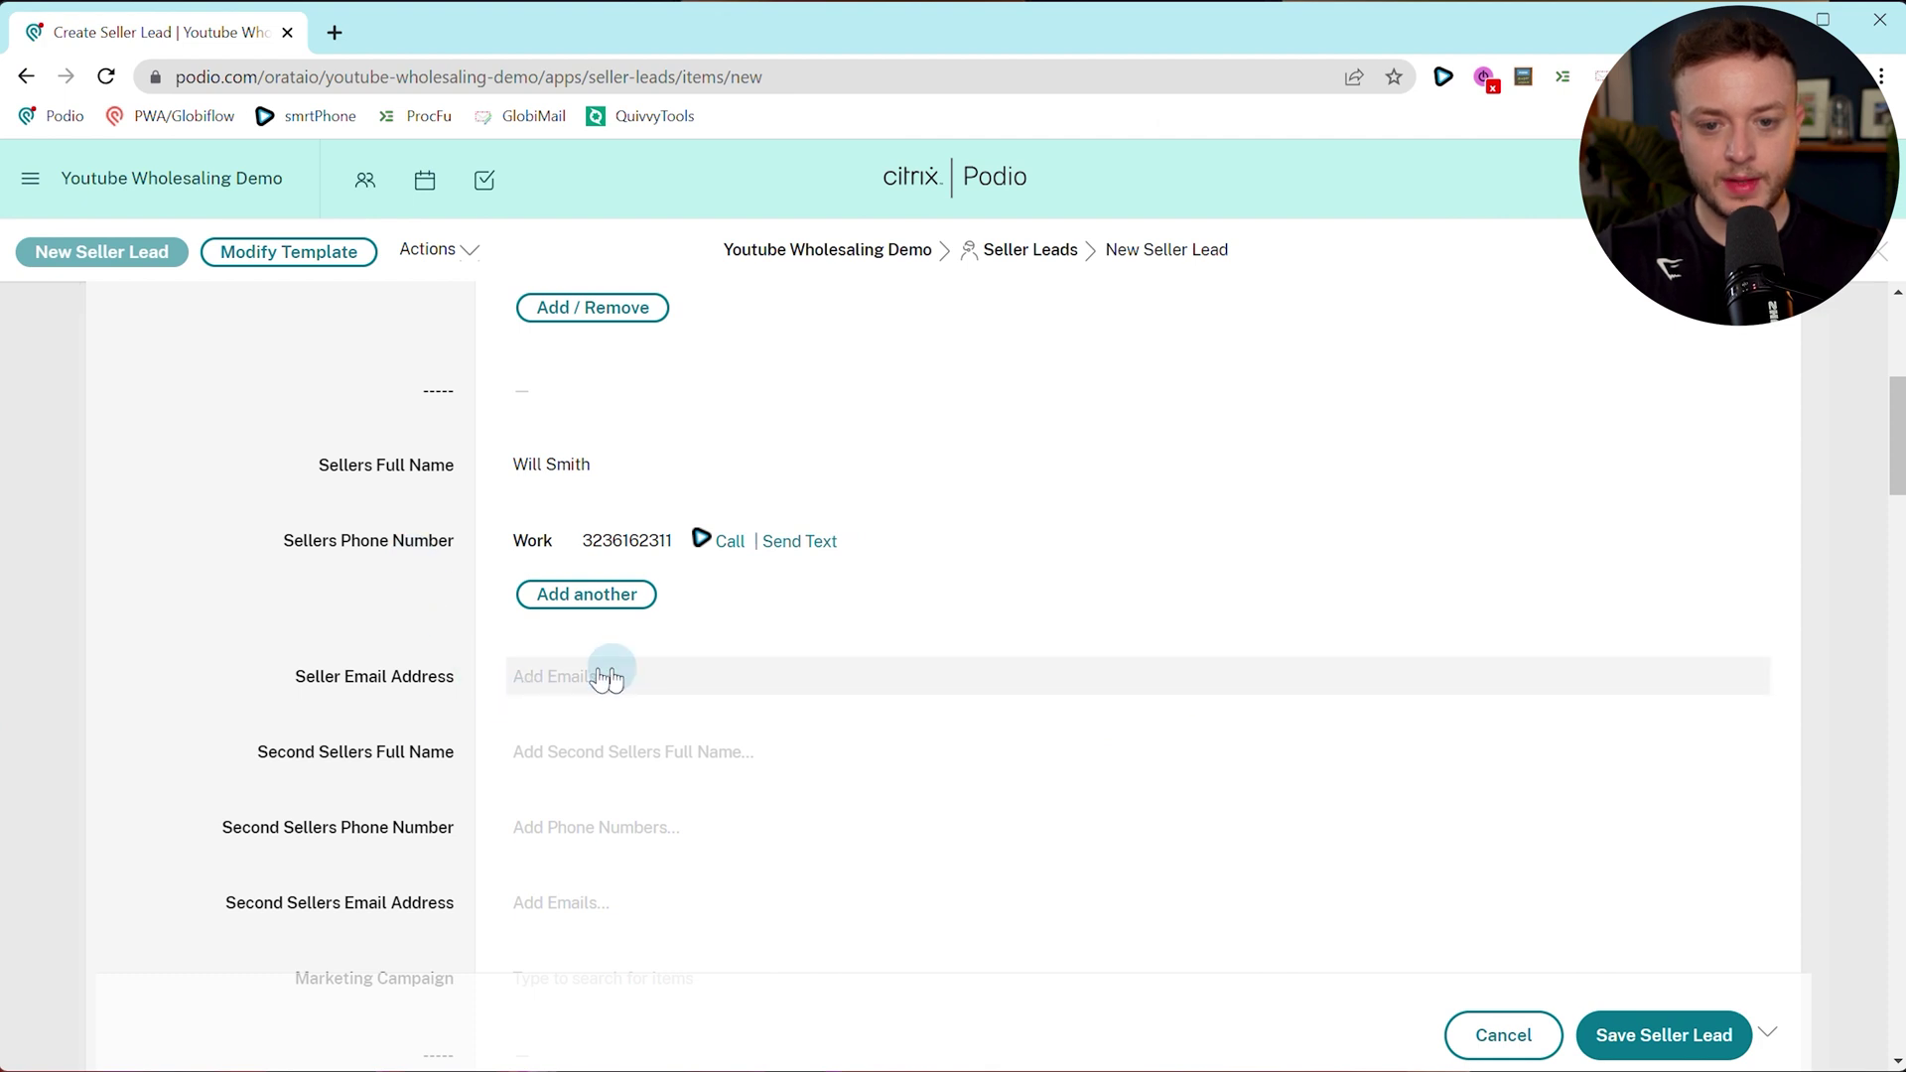
# Add the seller's email and pick the suggested map-resolved property address.
pyautogui.click(678, 685)
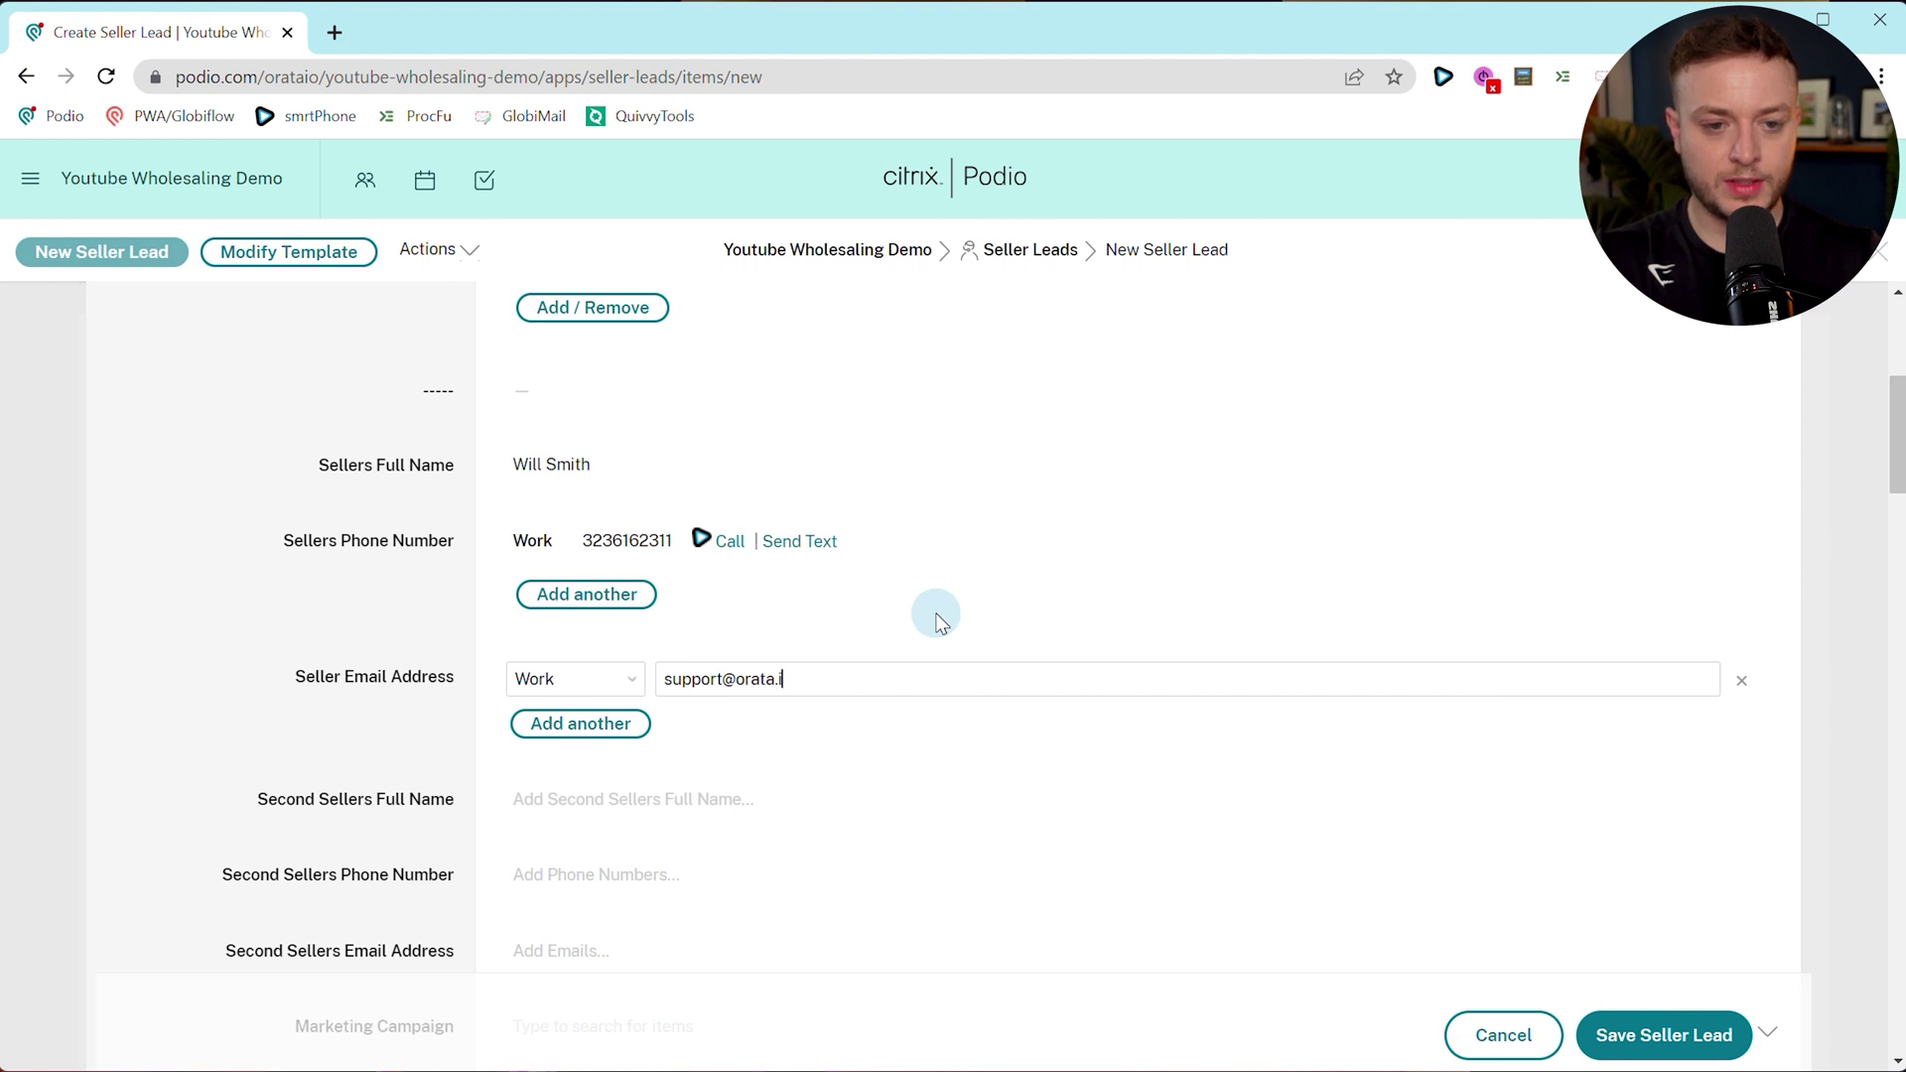
pyautogui.click(462, 740)
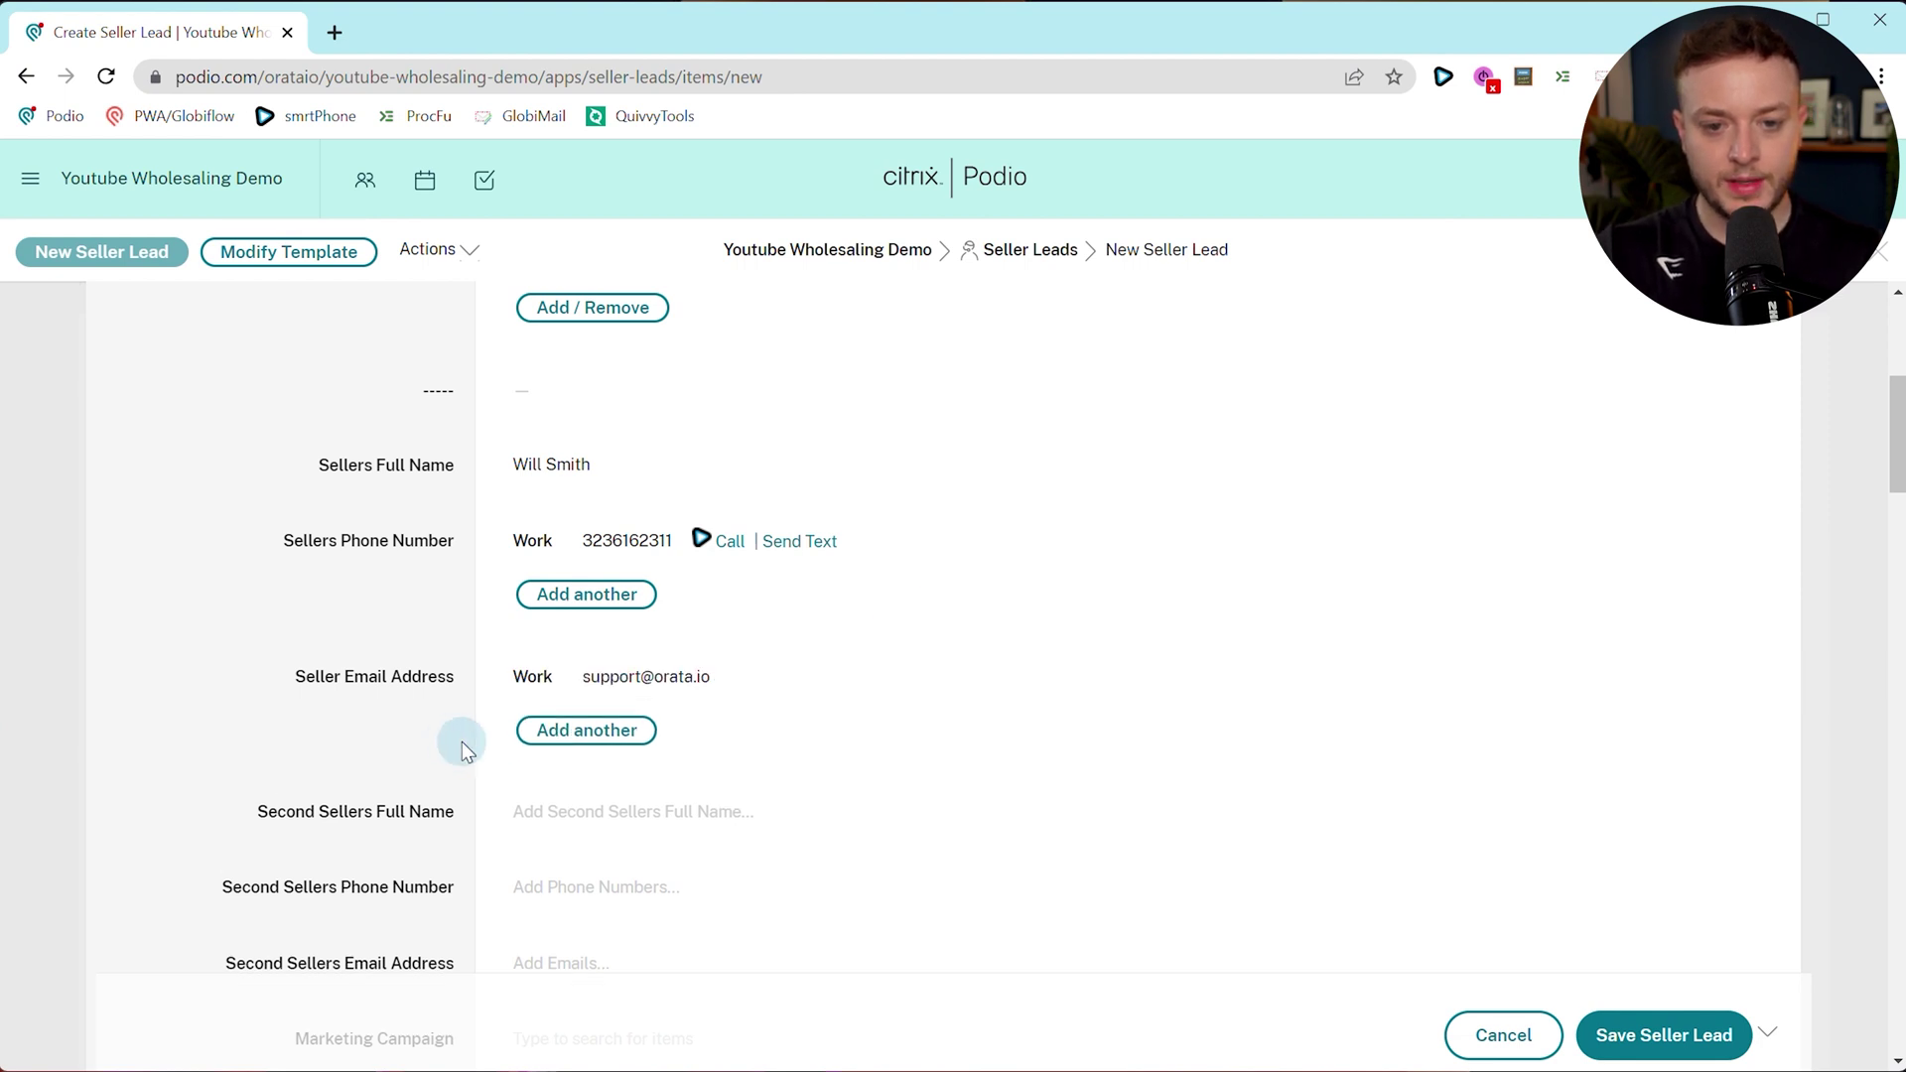
pyautogui.scroll(-4, 532, 493)
pyautogui.scroll(-3, 639, 754)
pyautogui.click(641, 579)
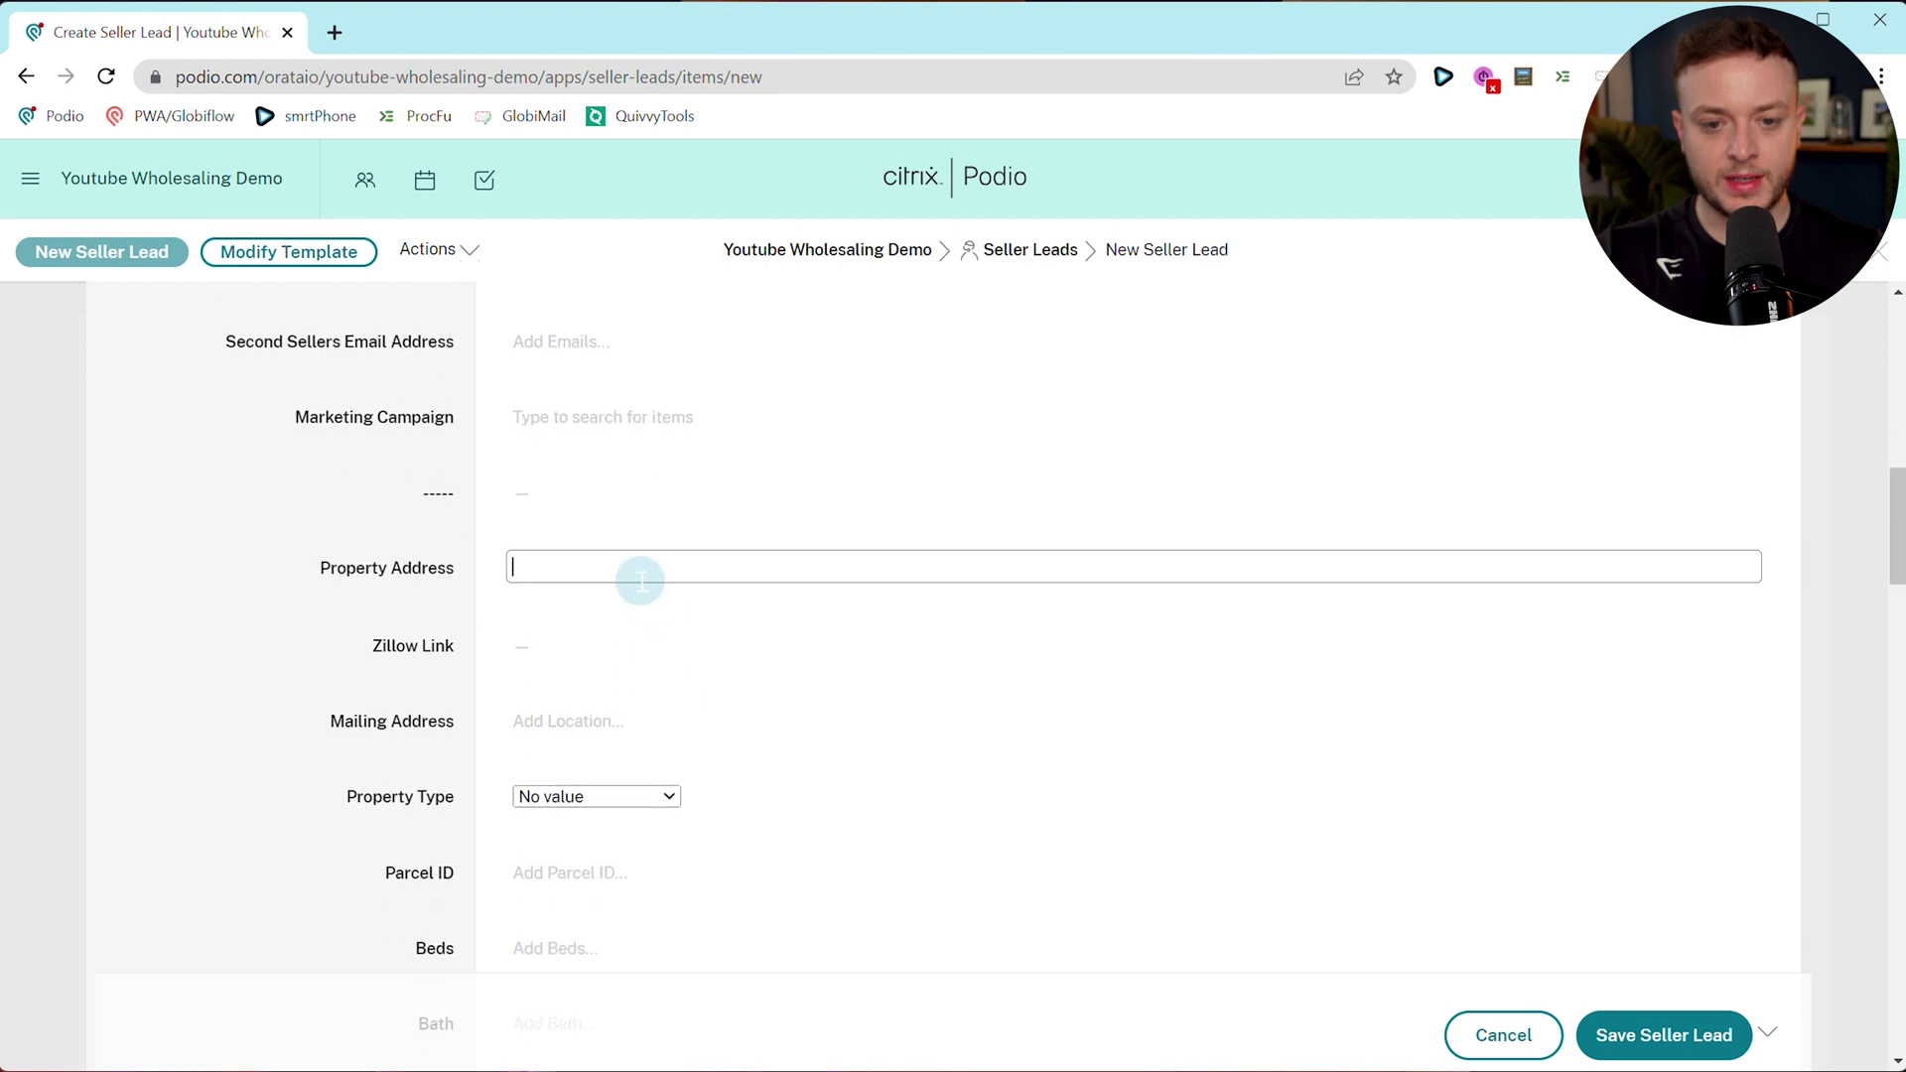
pyautogui.write('123 main stre')
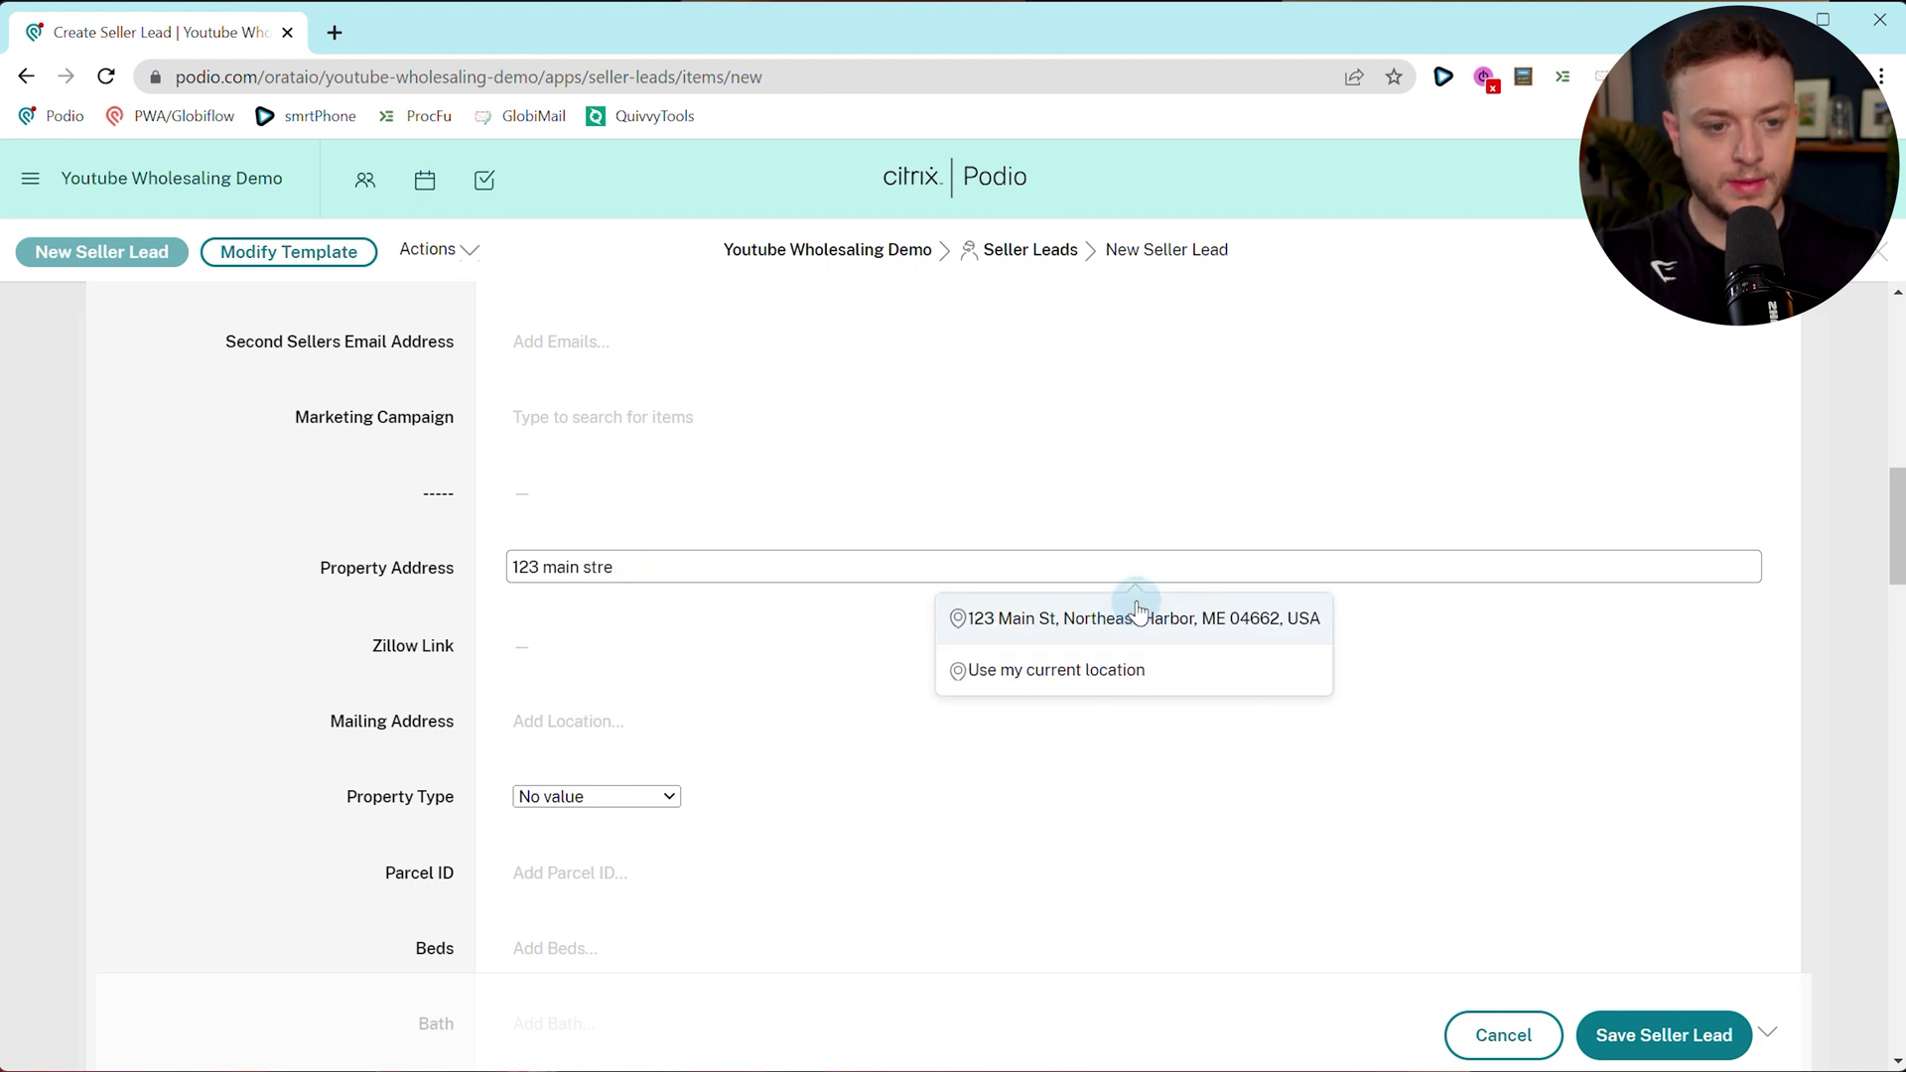
pyautogui.click(1139, 610)
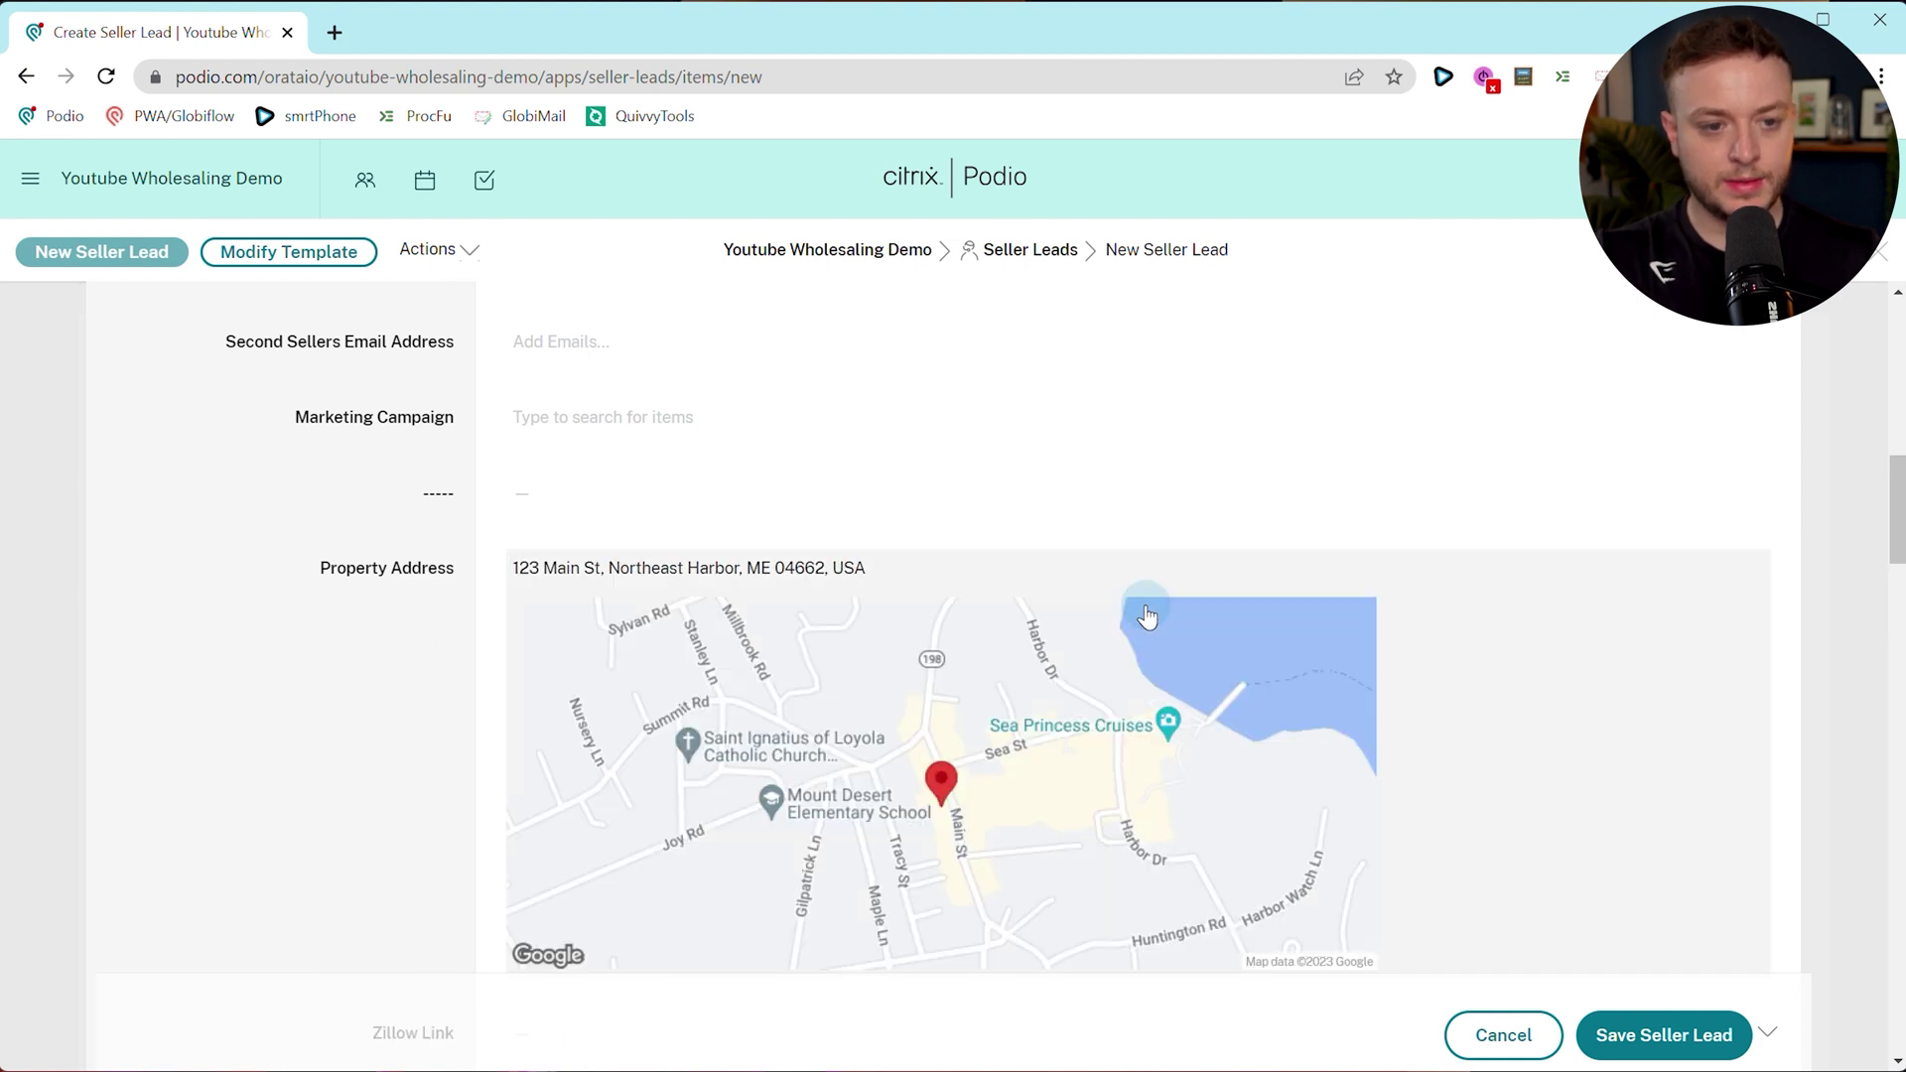
# Save the new seller lead.
pyautogui.scroll(-3, 646, 702)
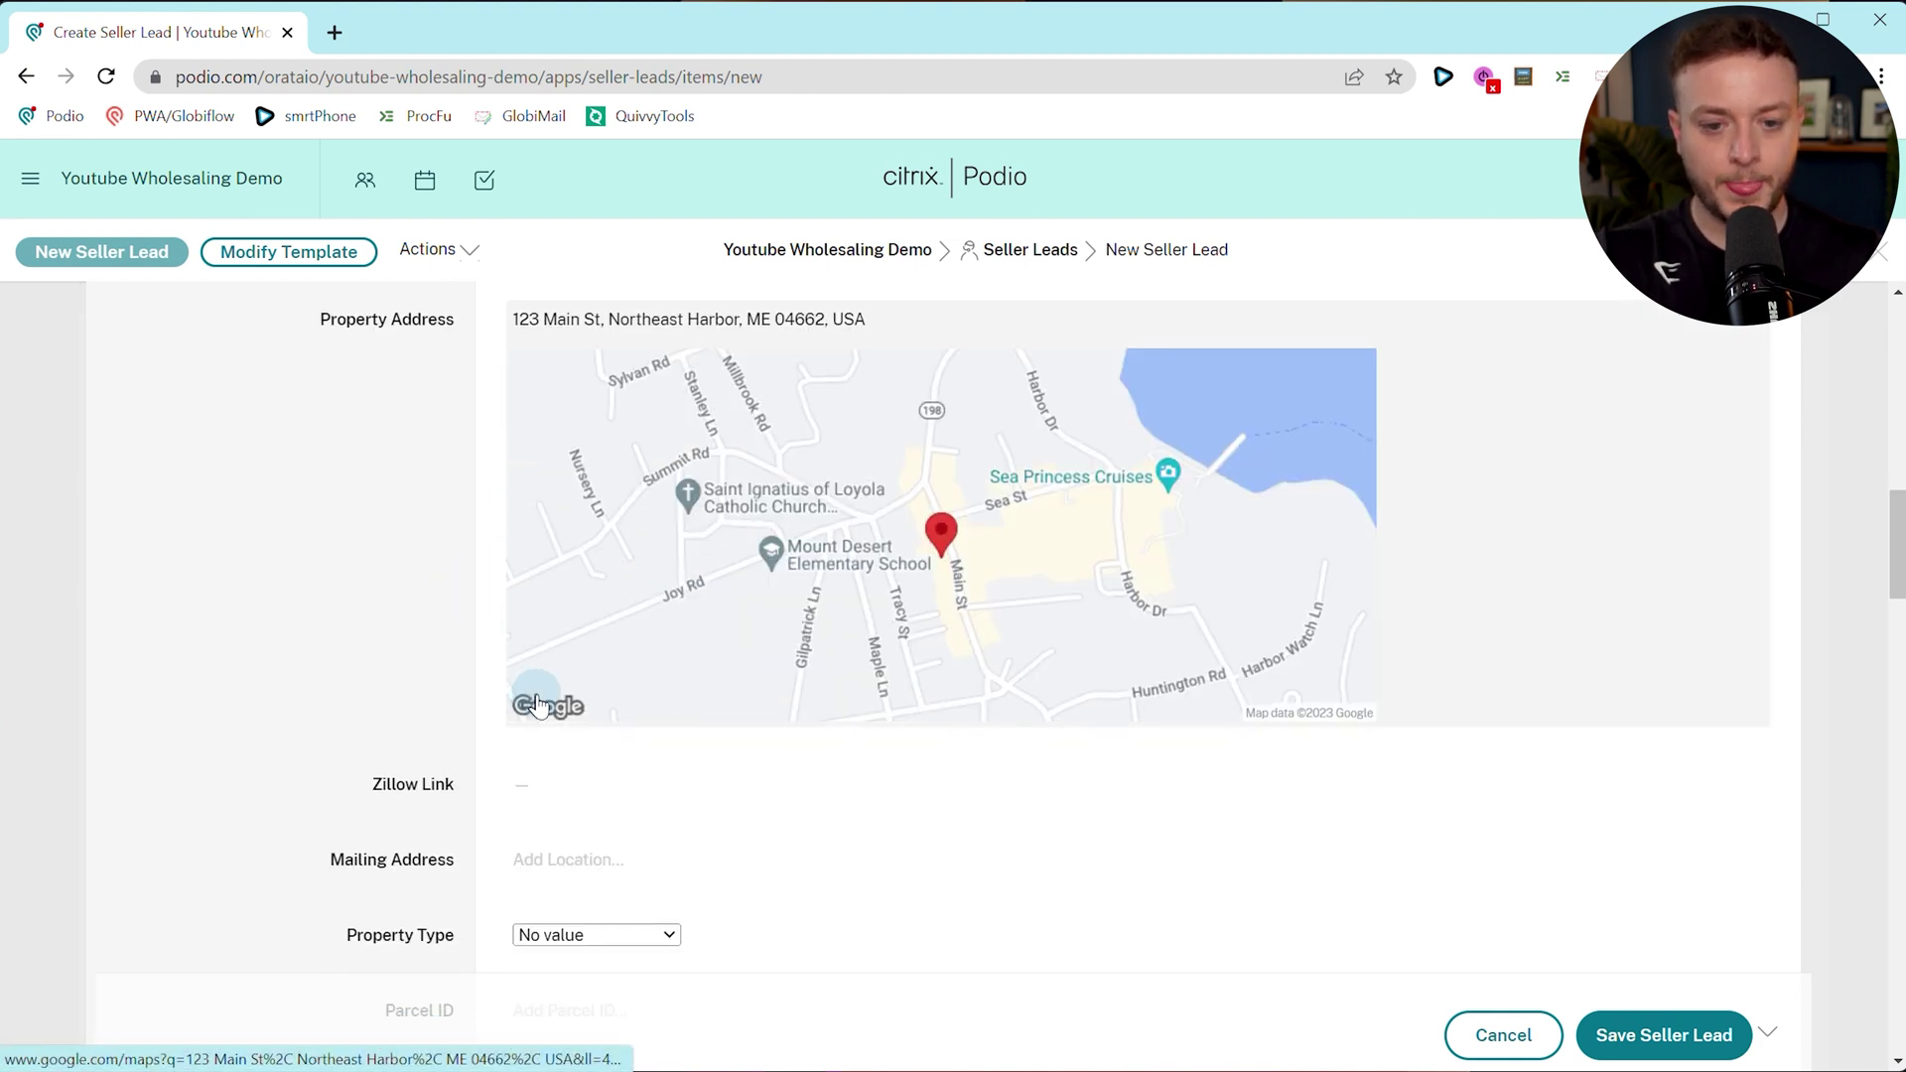
pyautogui.scroll(-6, 477, 595)
pyautogui.scroll(2, 800, 661)
pyautogui.scroll(-1, 1254, 776)
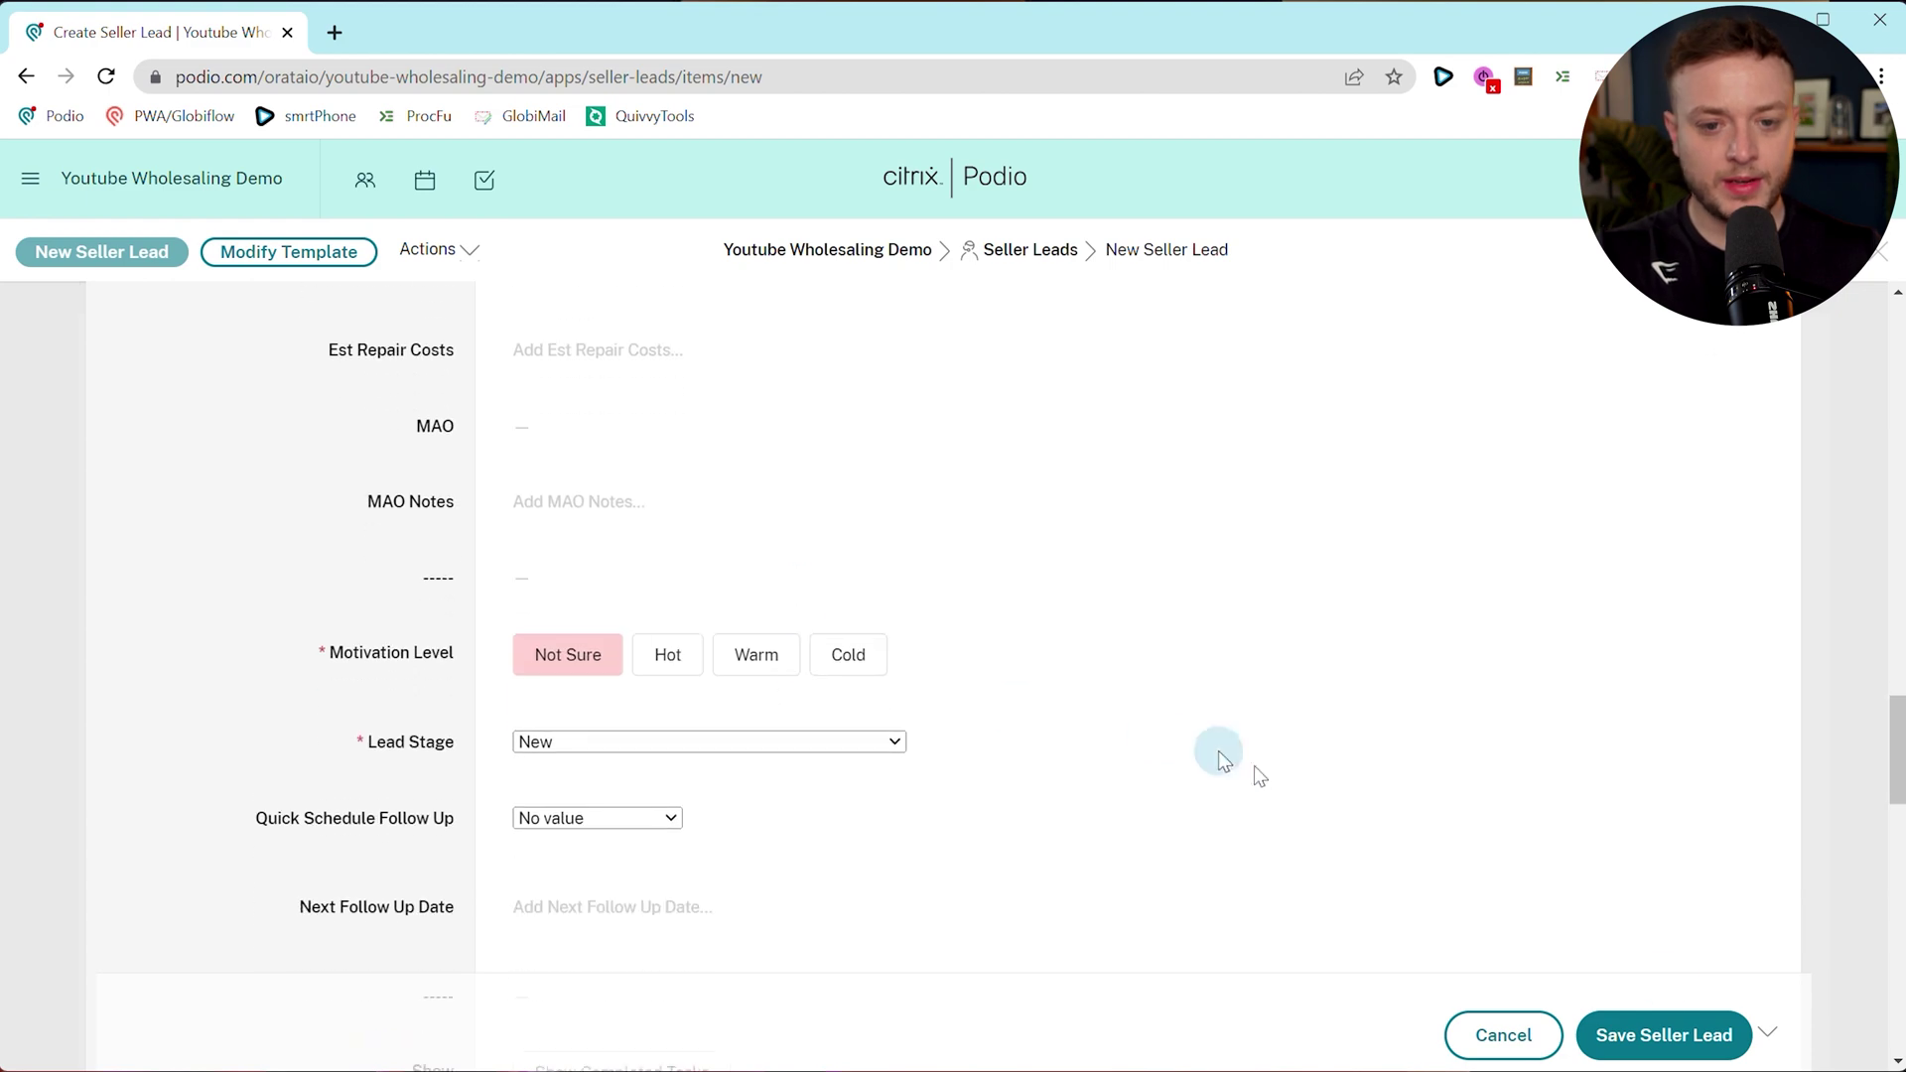
pyautogui.click(1666, 1035)
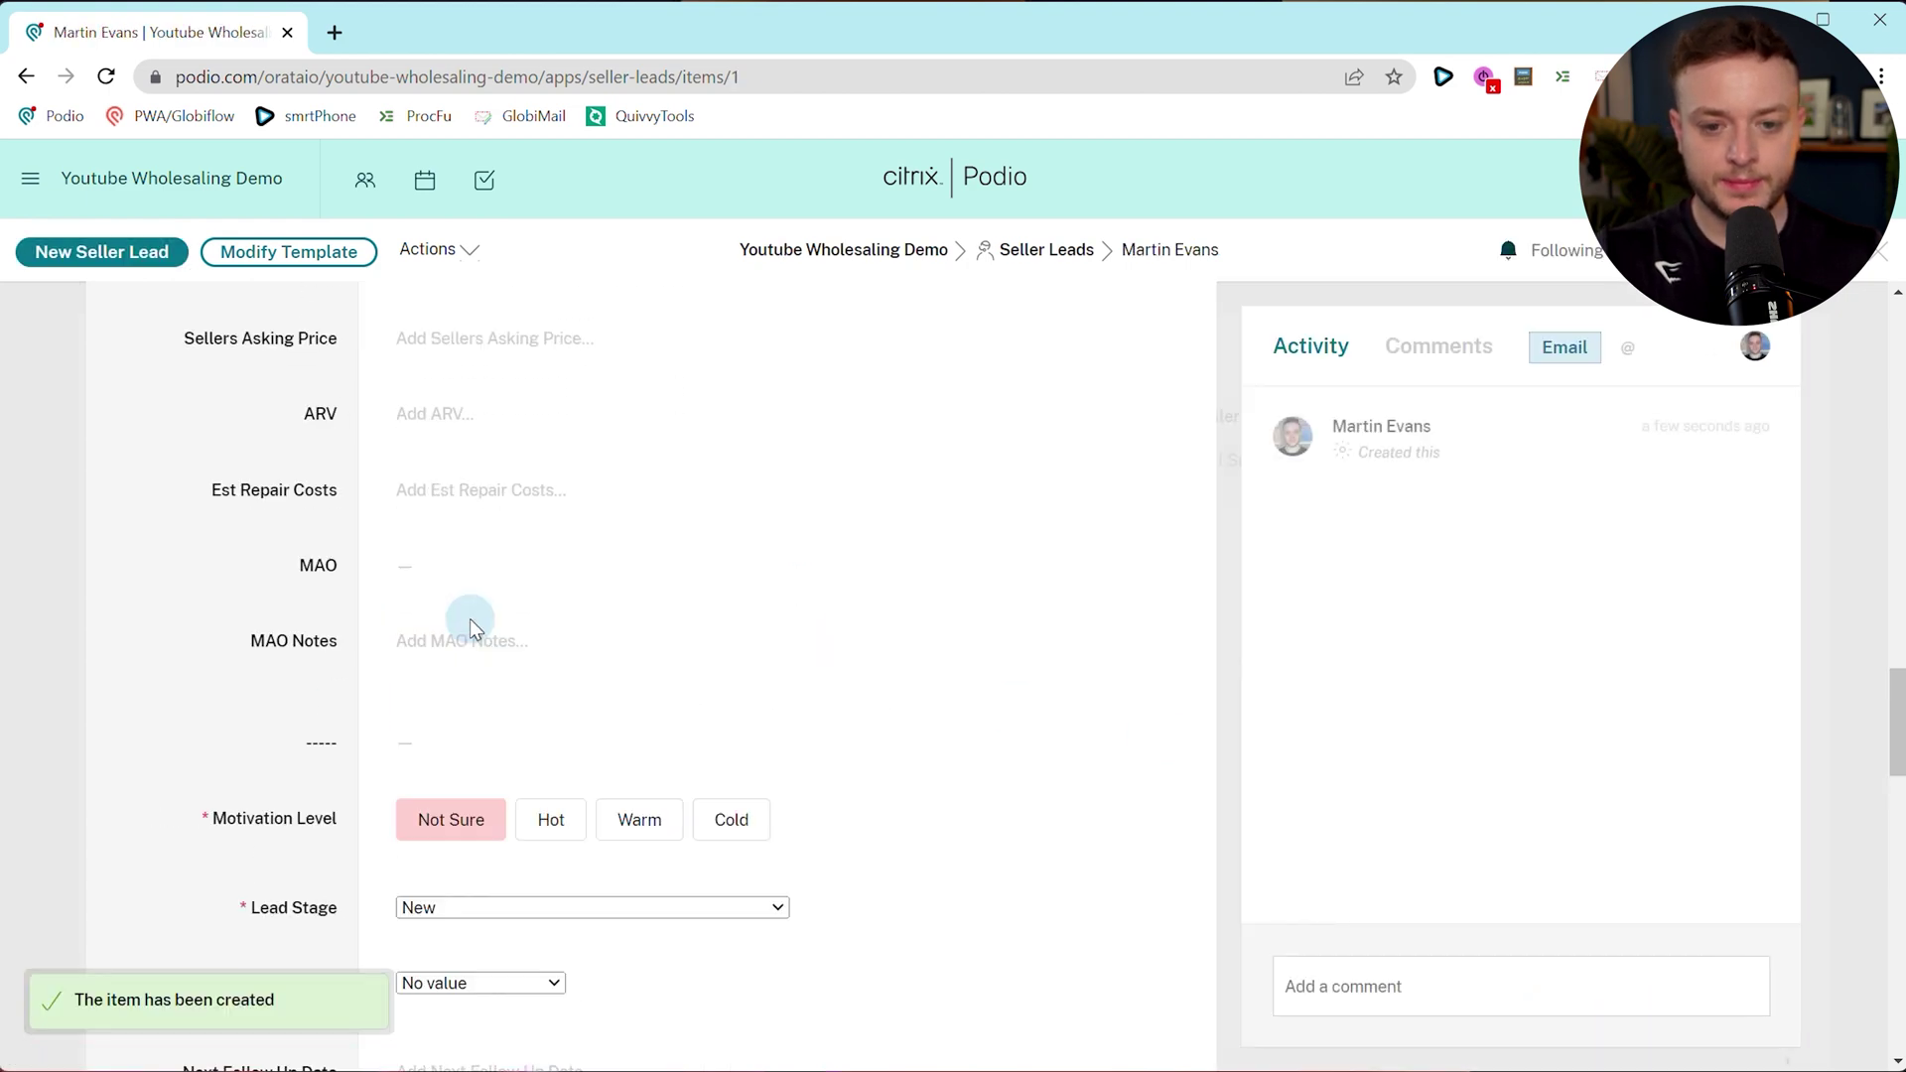
# Review the saved seller lead record, checking its Lead Stage section.
pyautogui.scroll(20, 345, 521)
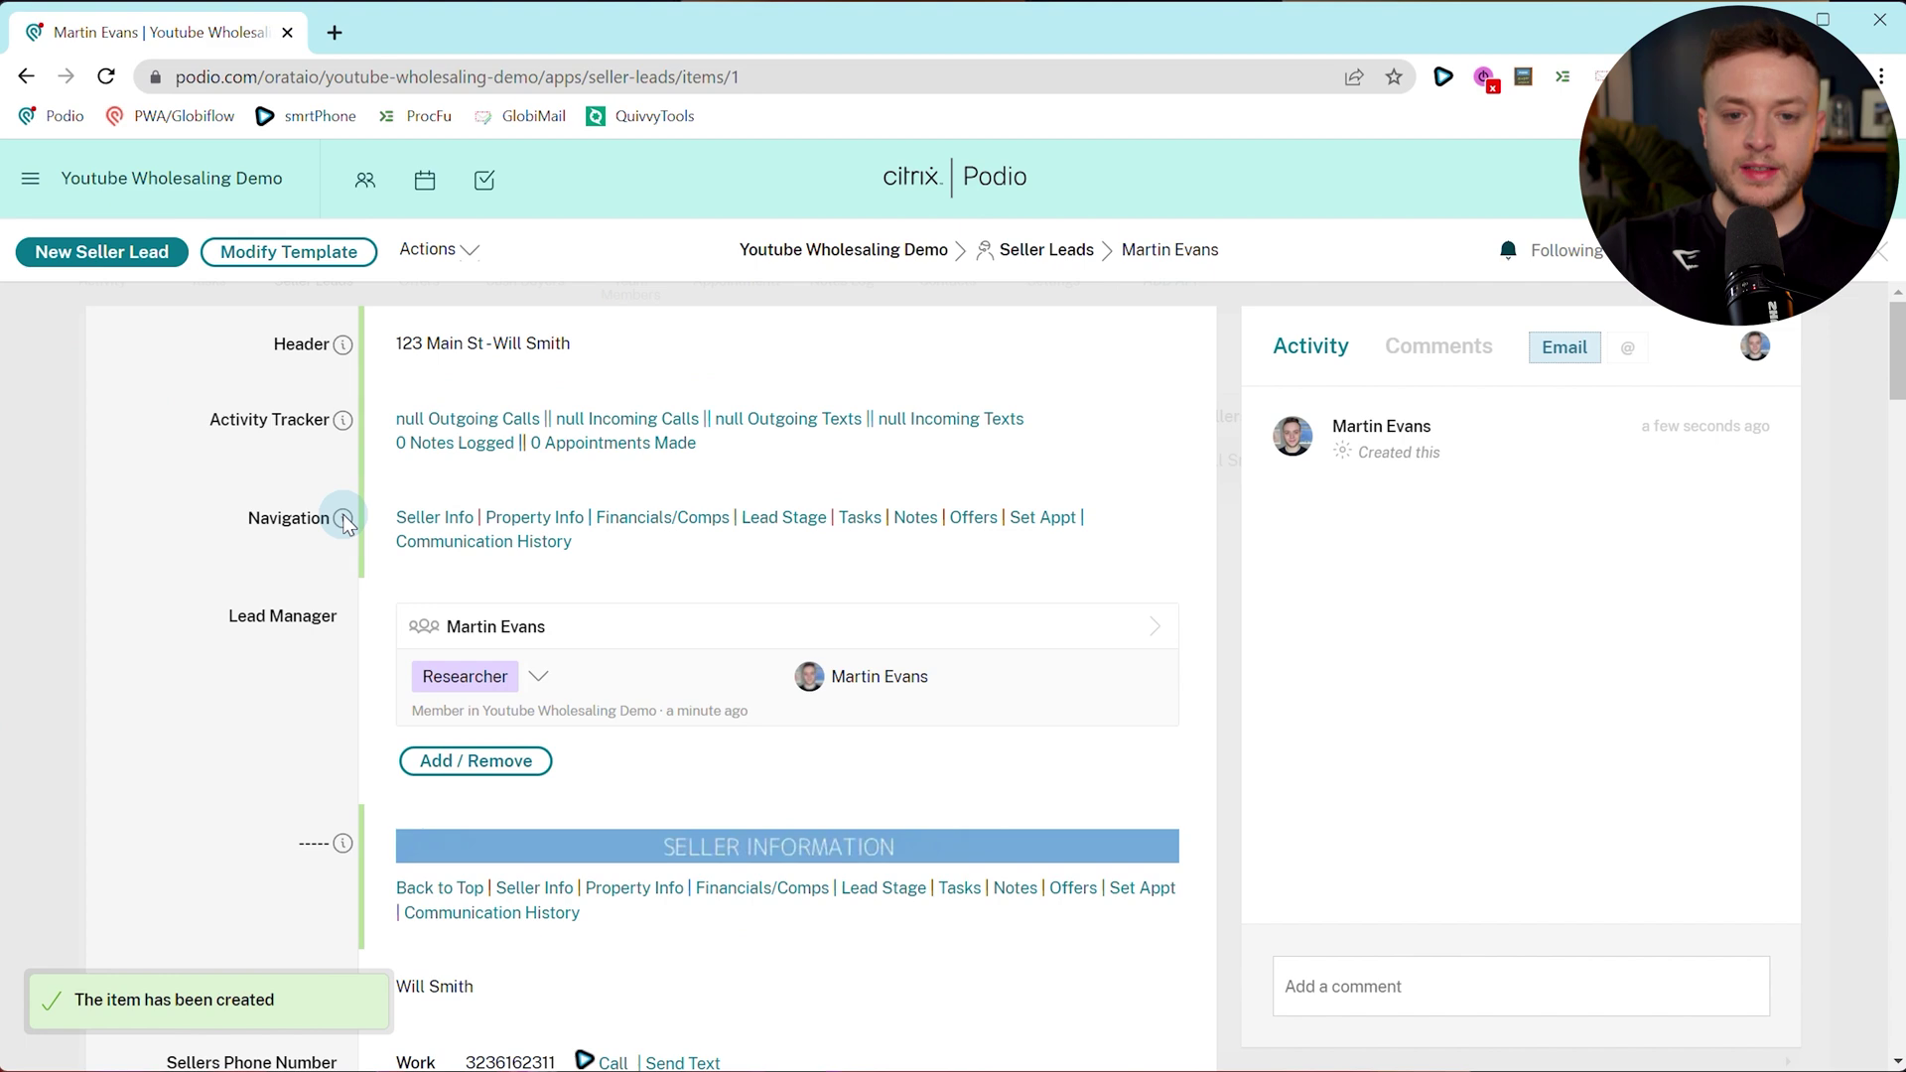
pyautogui.moveTo(344, 523)
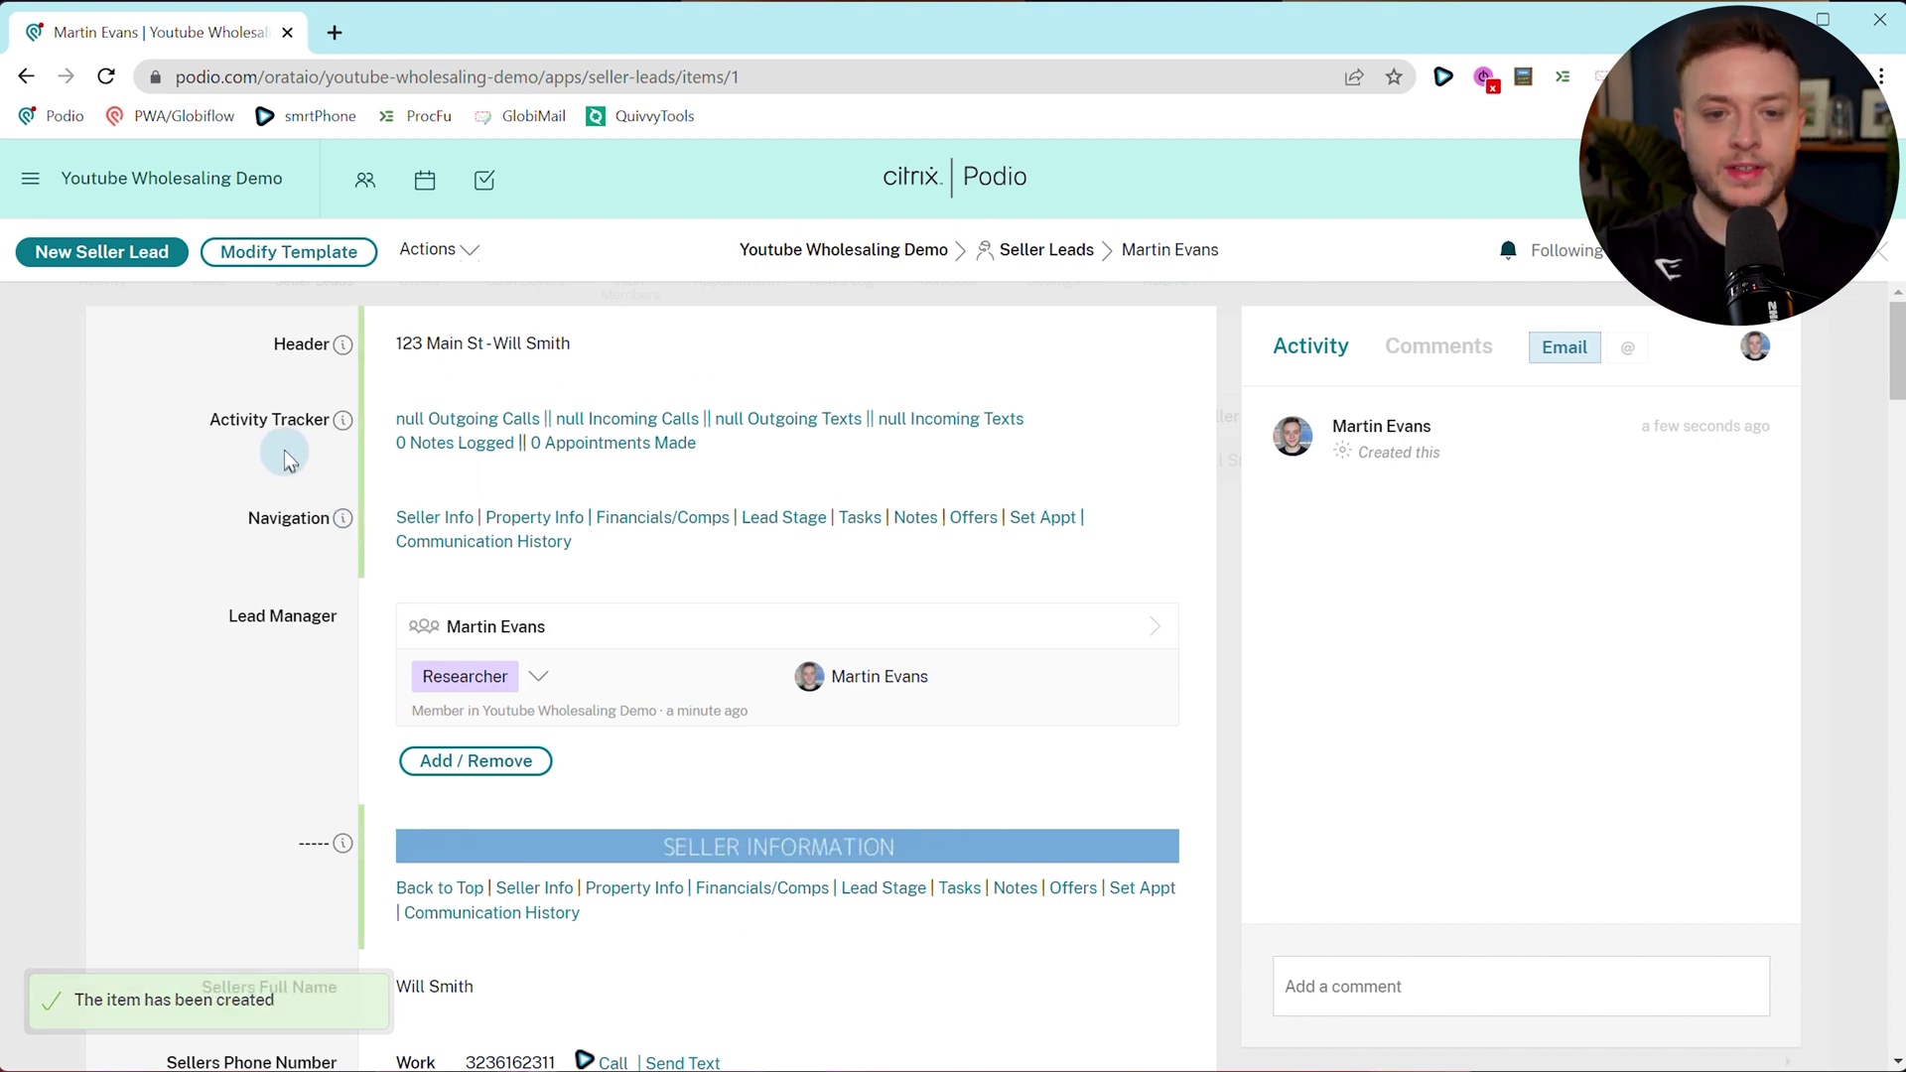
pyautogui.scroll(-3, 288, 447)
pyautogui.scroll(-15, 766, 681)
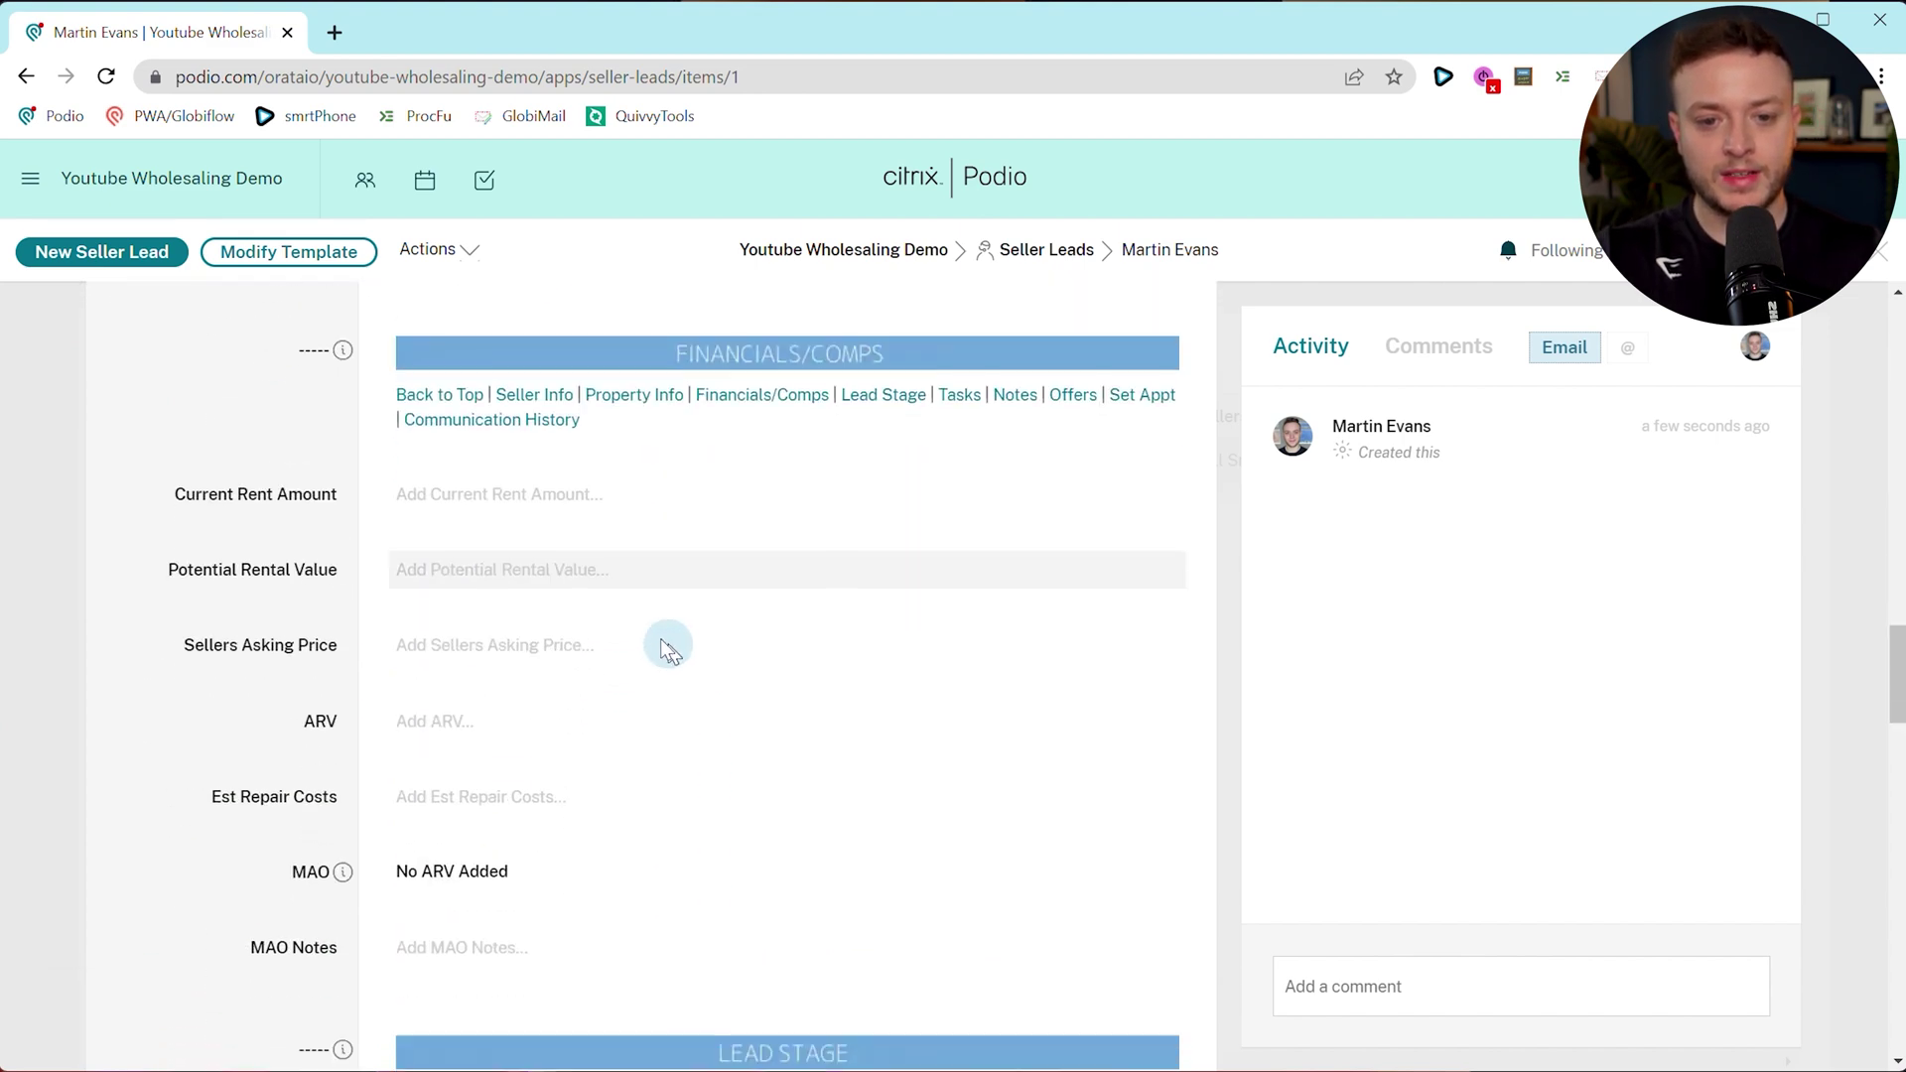
pyautogui.scroll(2, 510, 557)
pyautogui.click(467, 537)
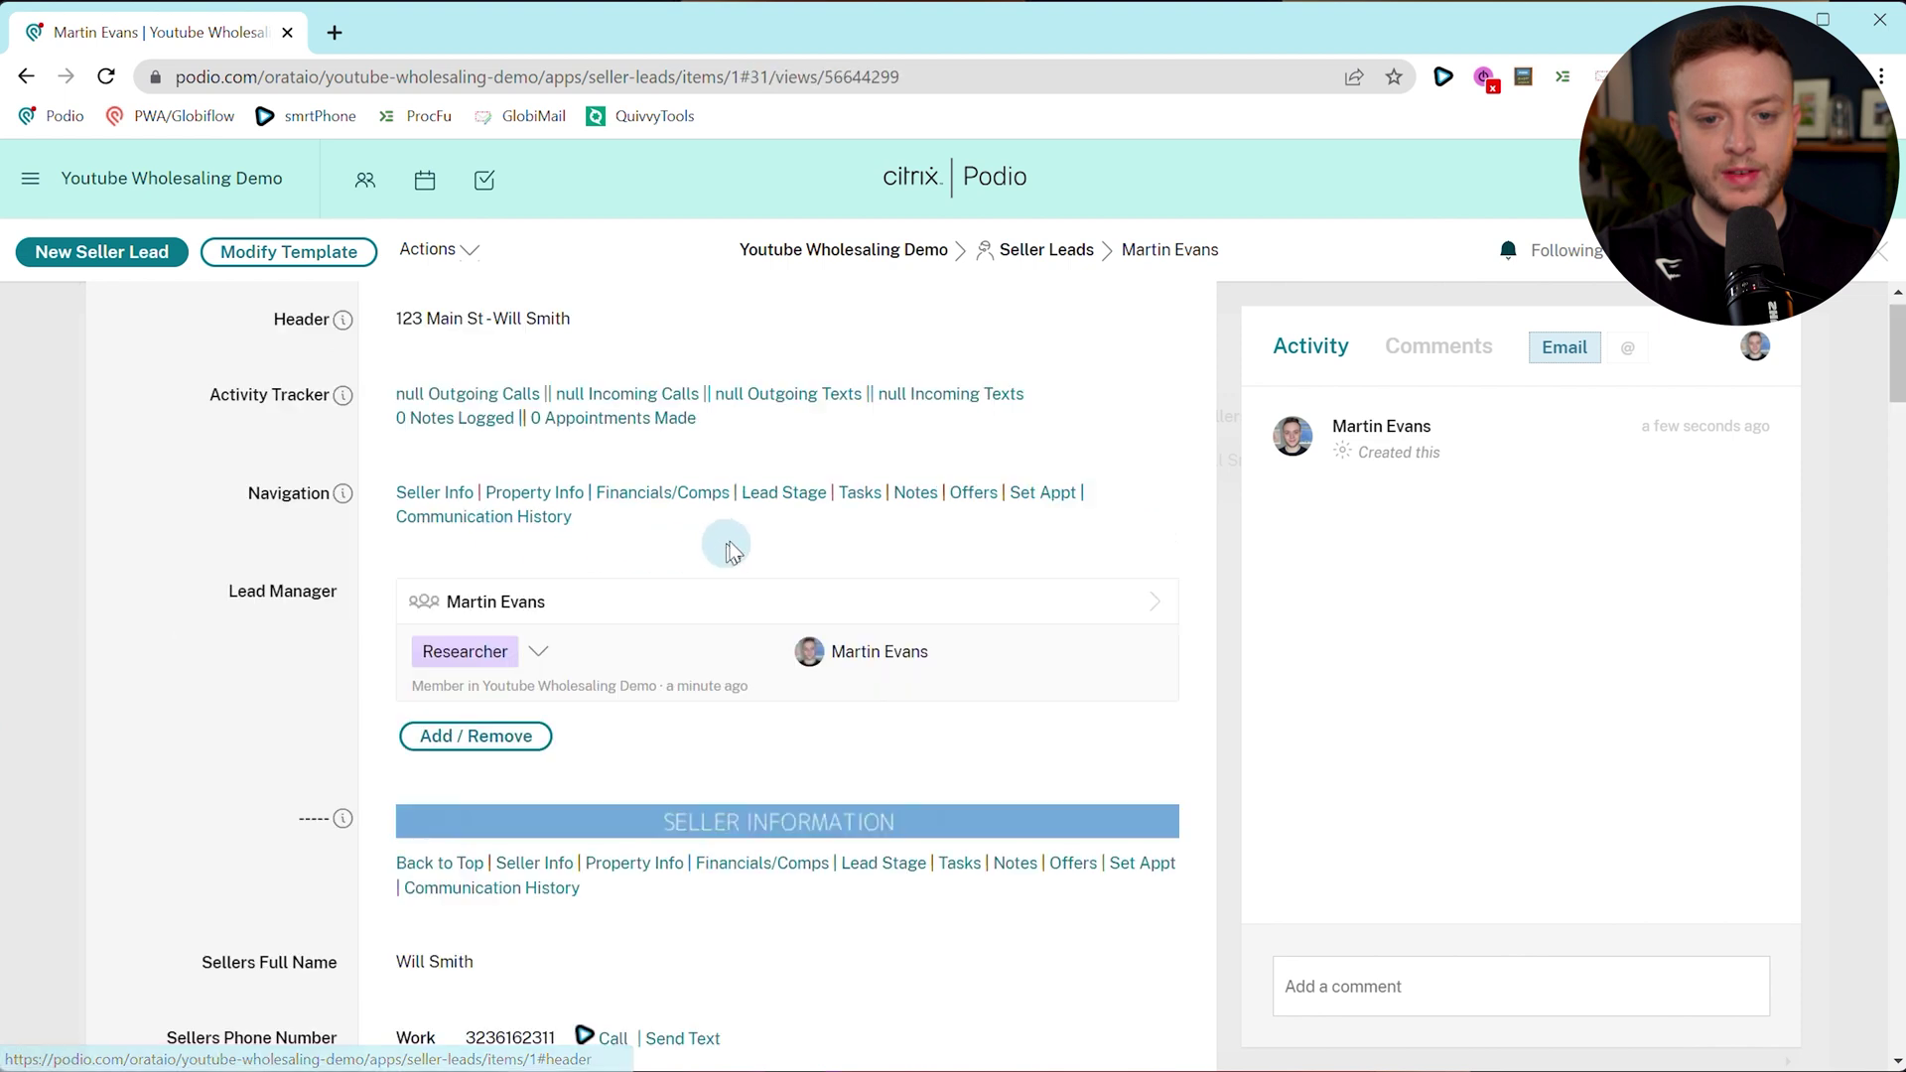
pyautogui.click(772, 493)
pyautogui.click(465, 367)
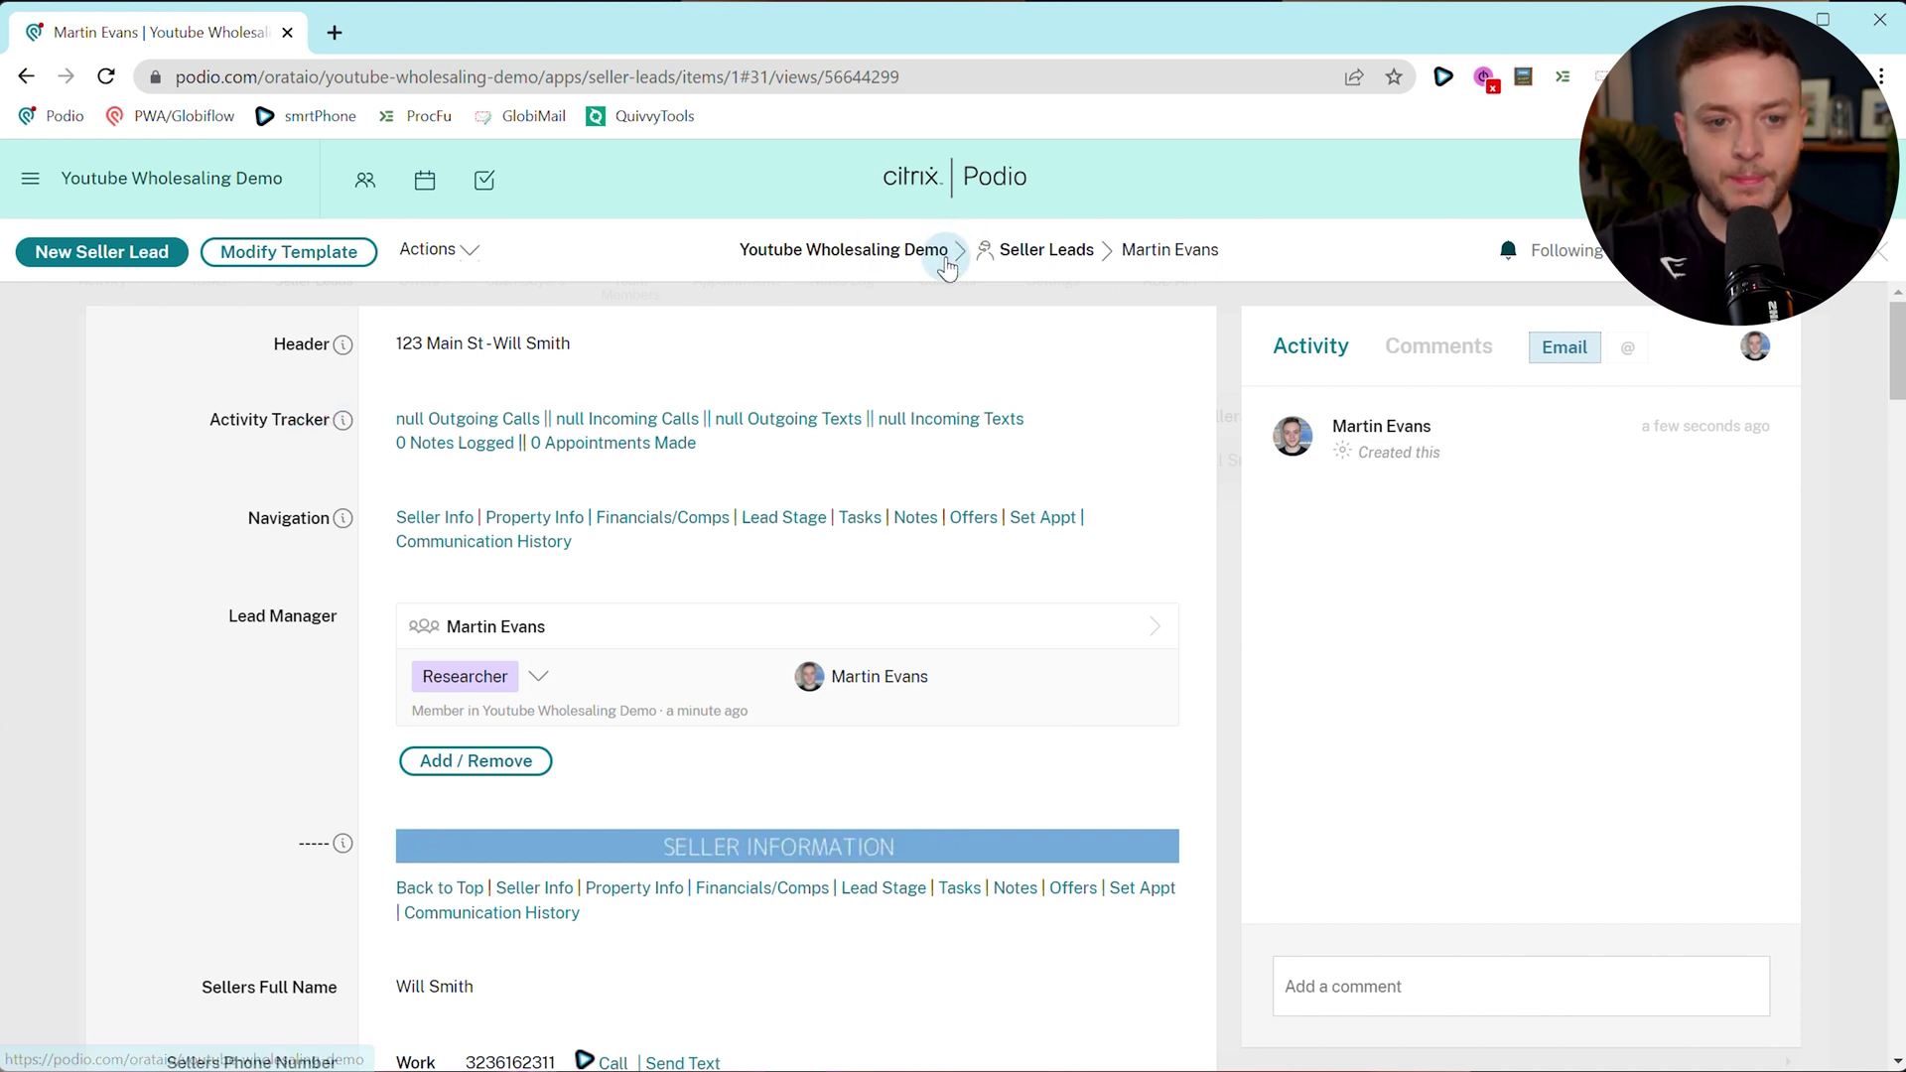
# Open Workflow automation for the Seller Leads app from its wrench menu.
pyautogui.click(1045, 252)
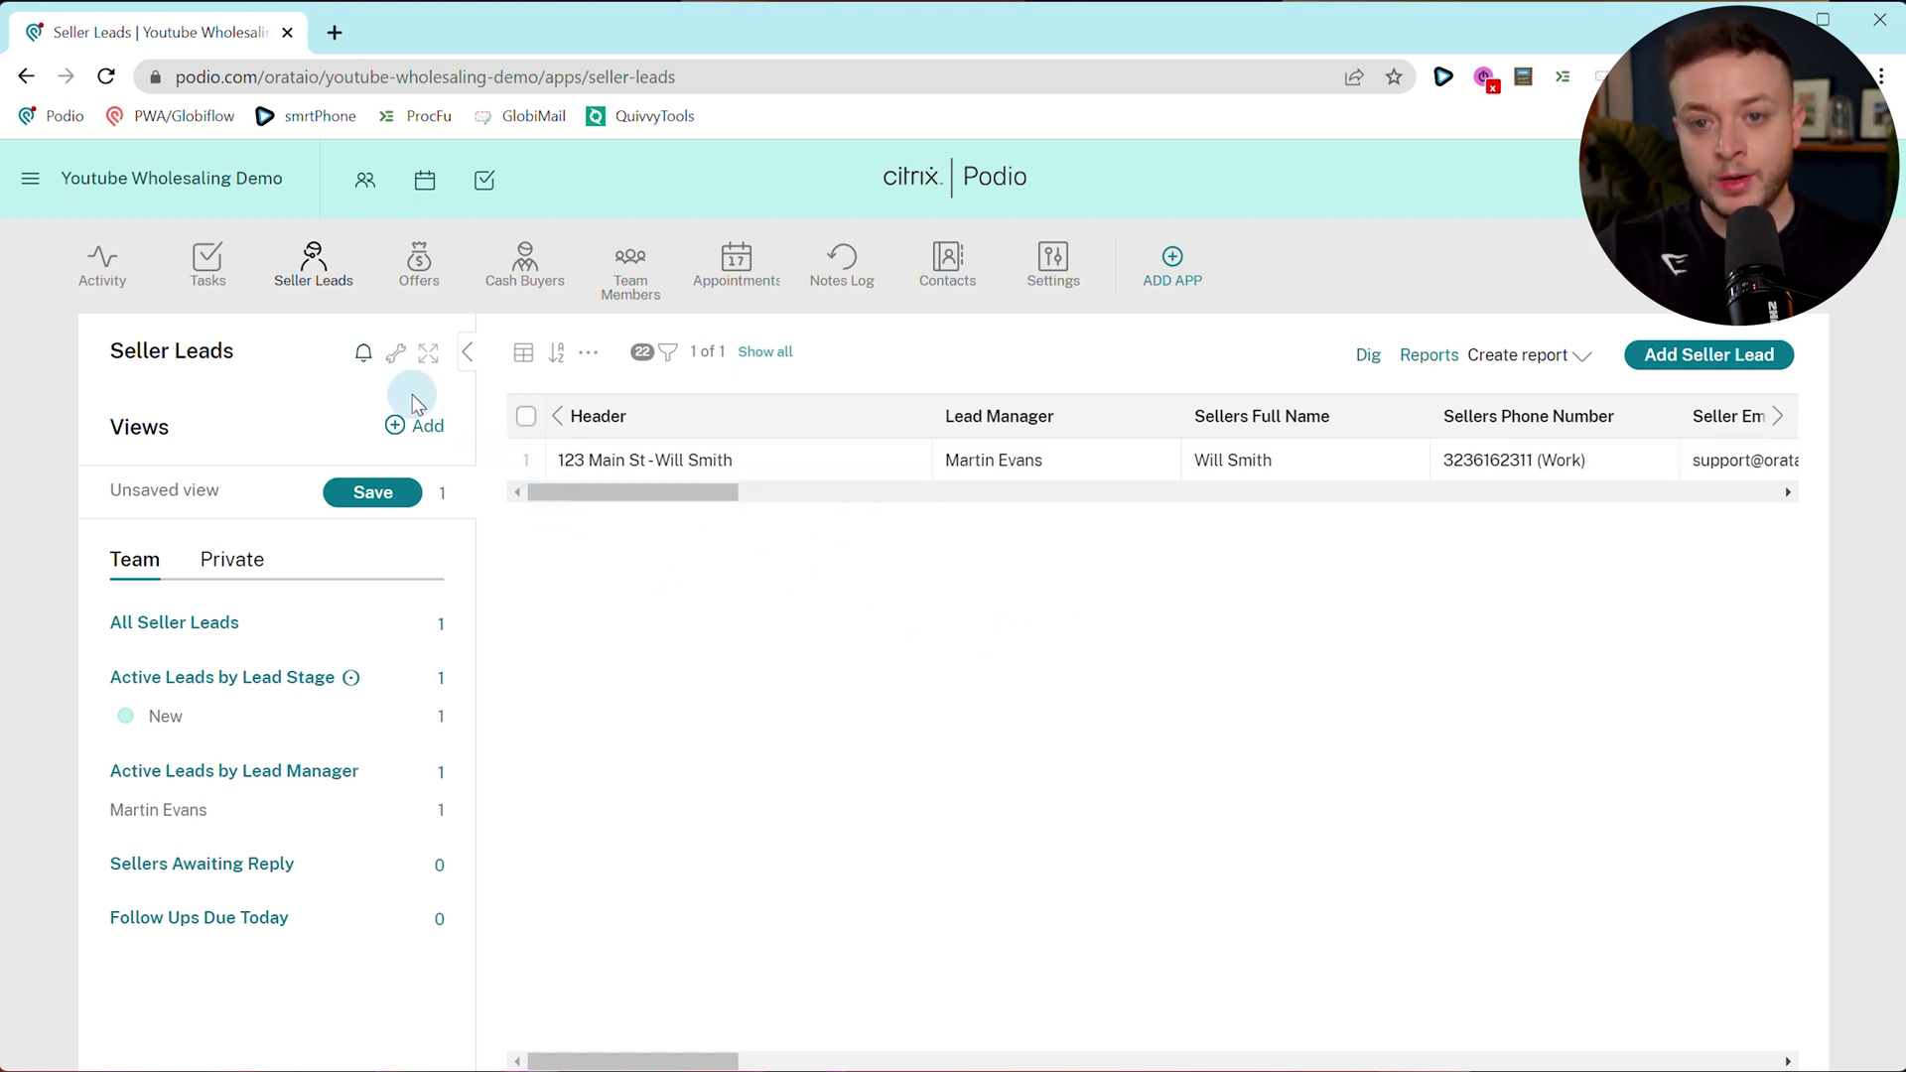
pyautogui.click(395, 357)
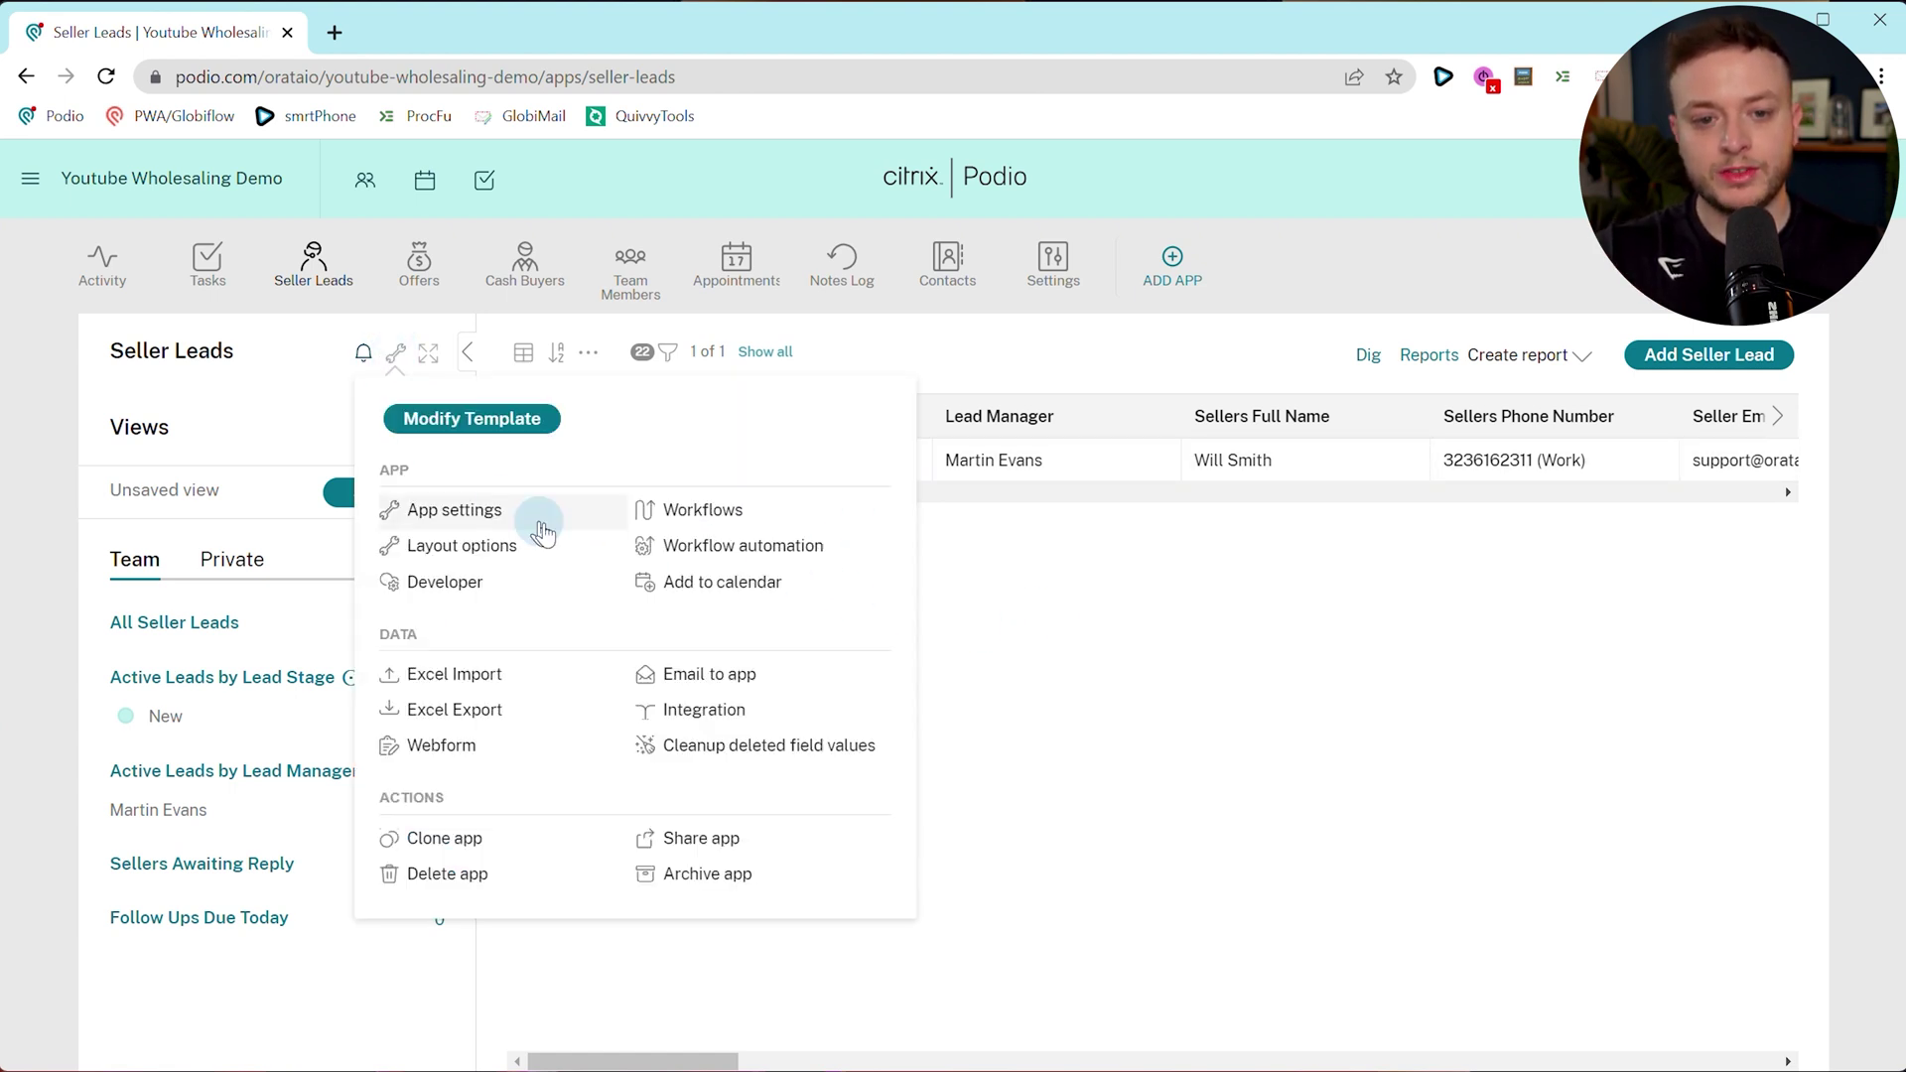
pyautogui.click(667, 556)
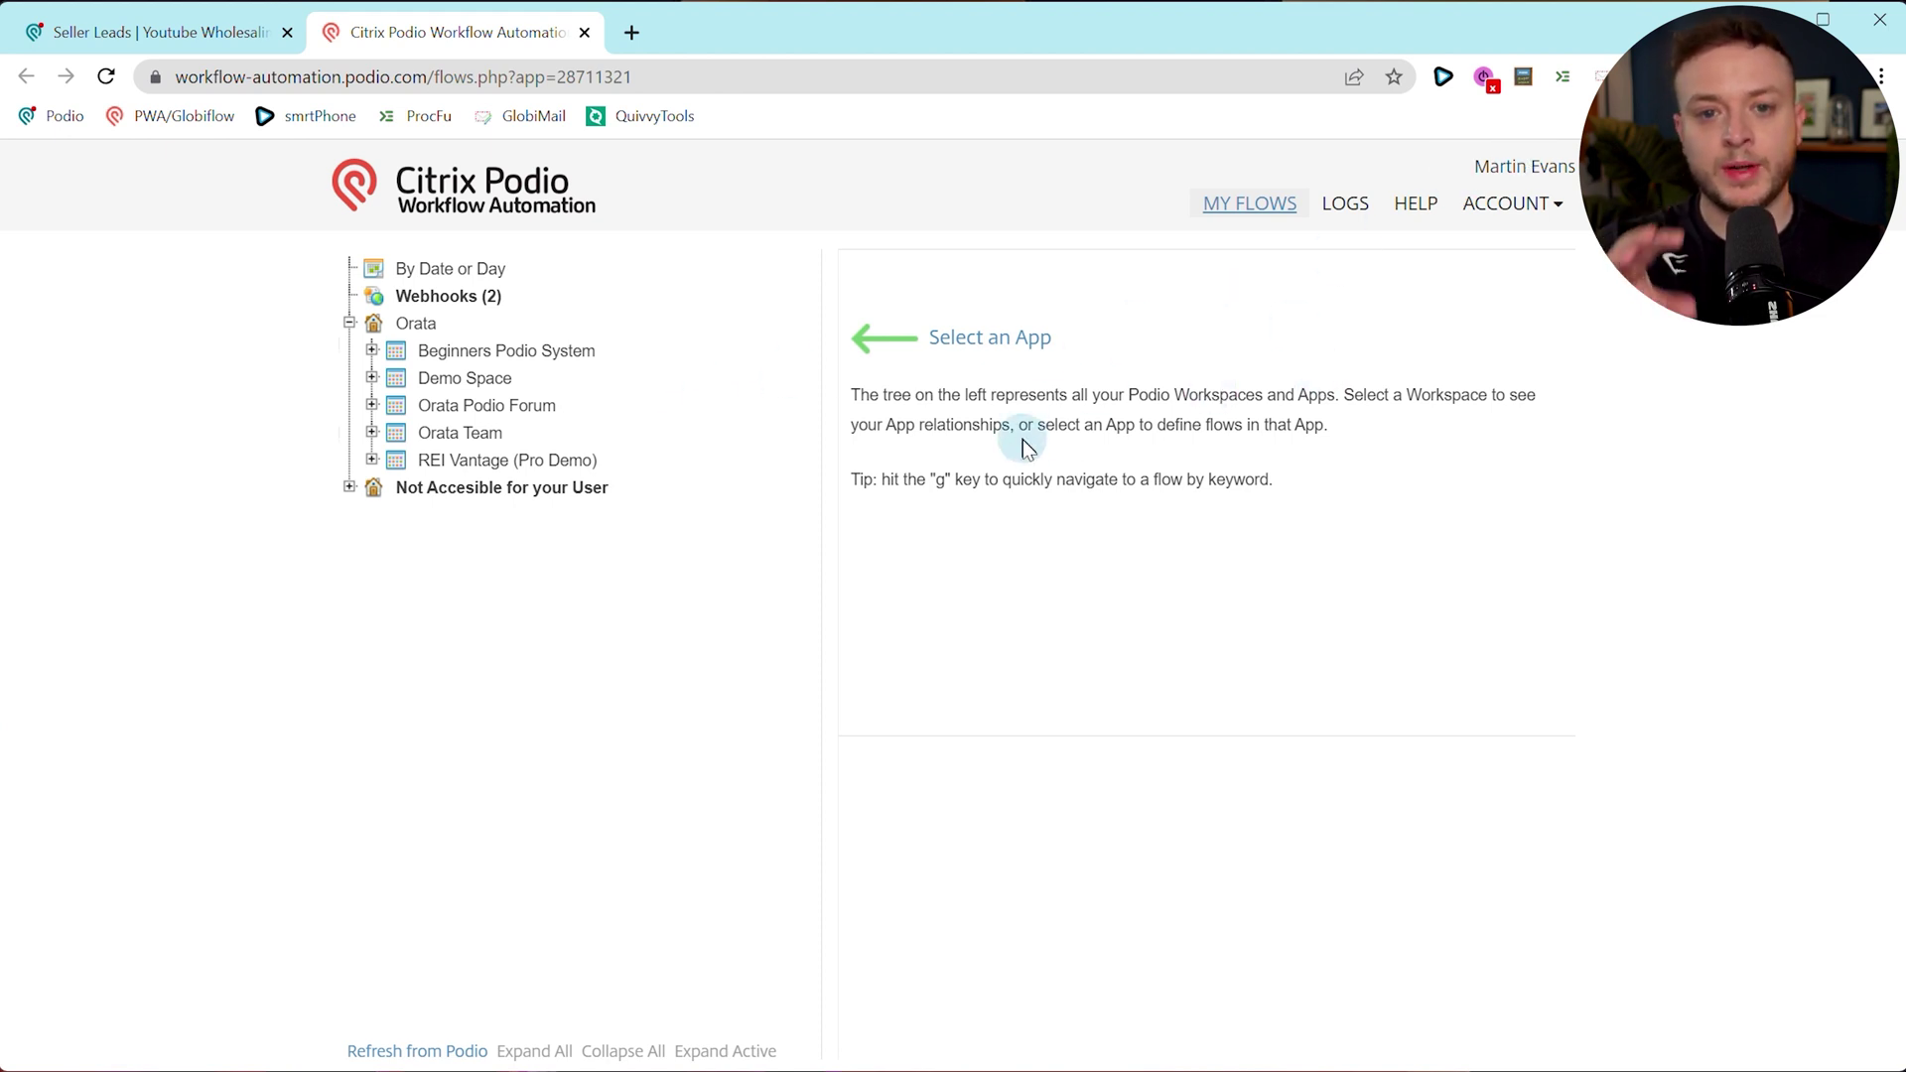
# Refresh the workspace tree from Podio and expand Orata's Youtube Wholesaling Demo apps.
pyautogui.click(1539, 203)
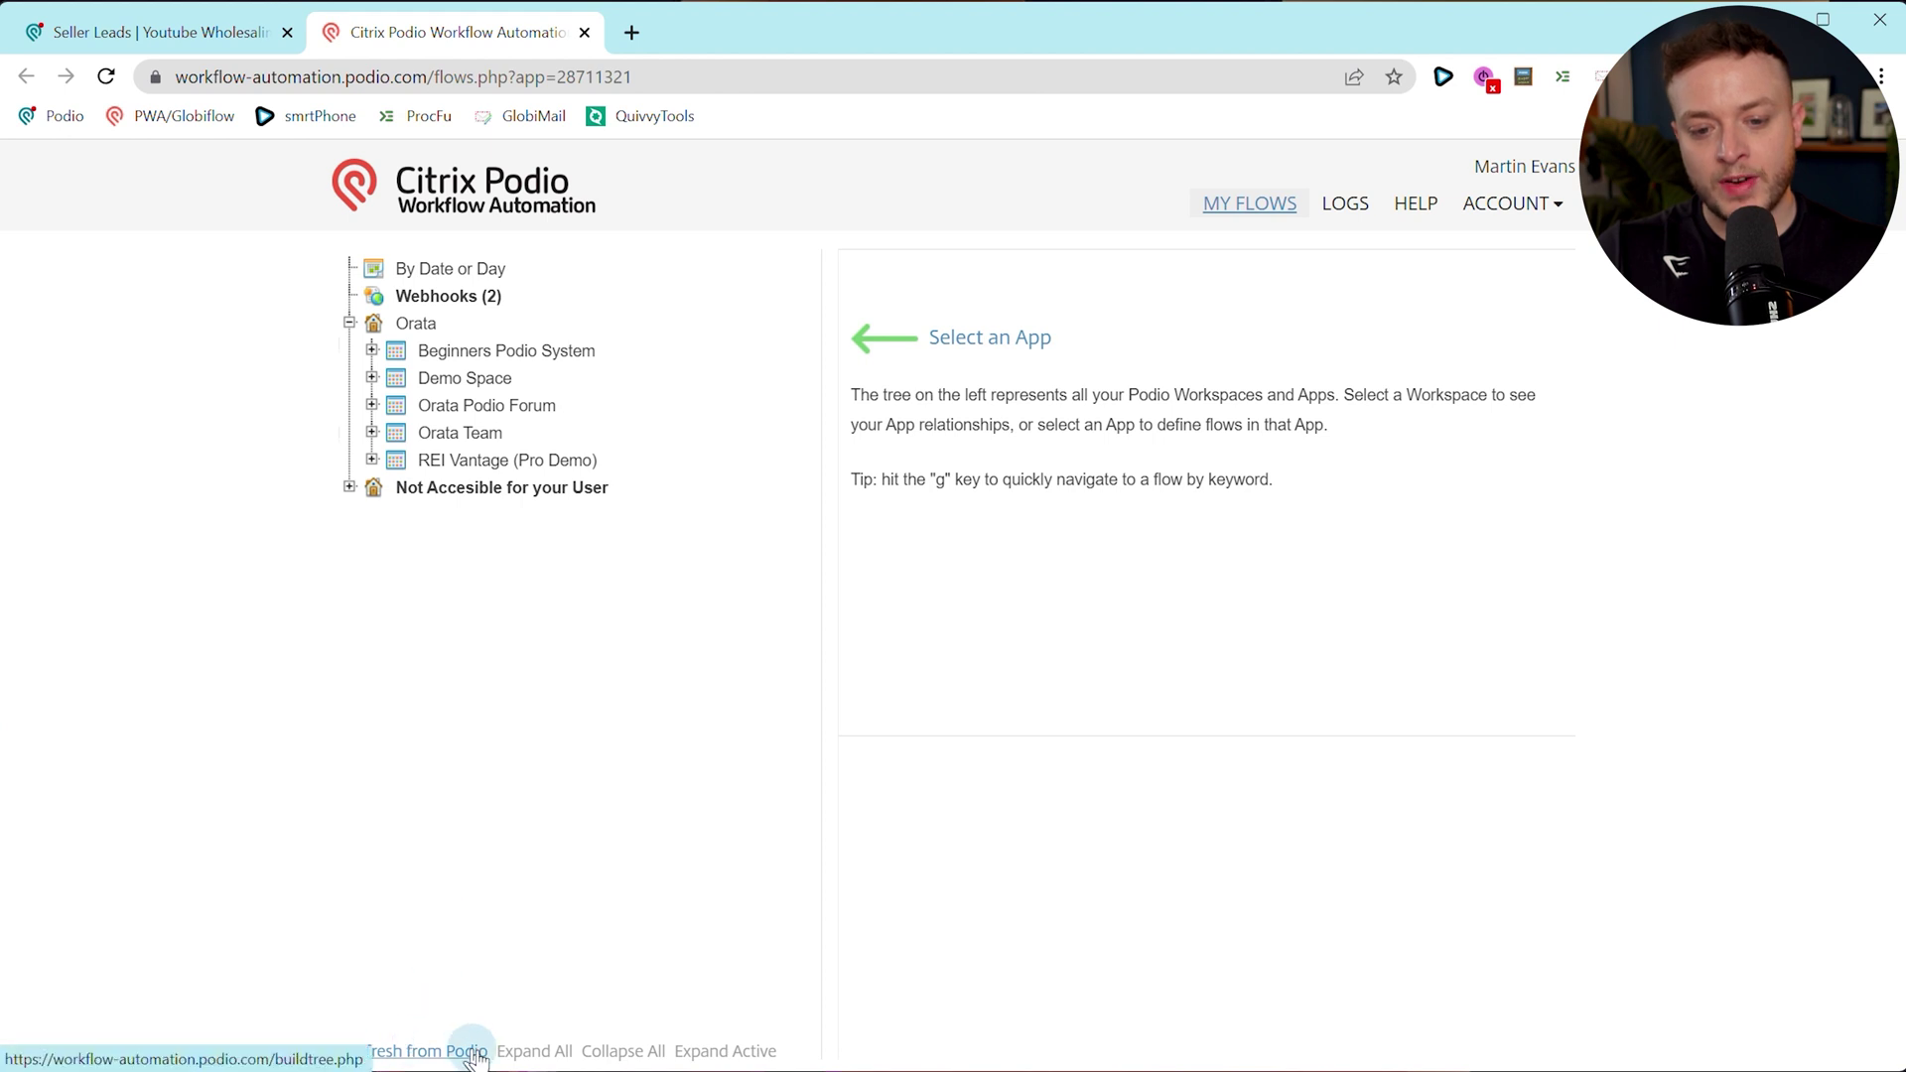
pyautogui.click(423, 1052)
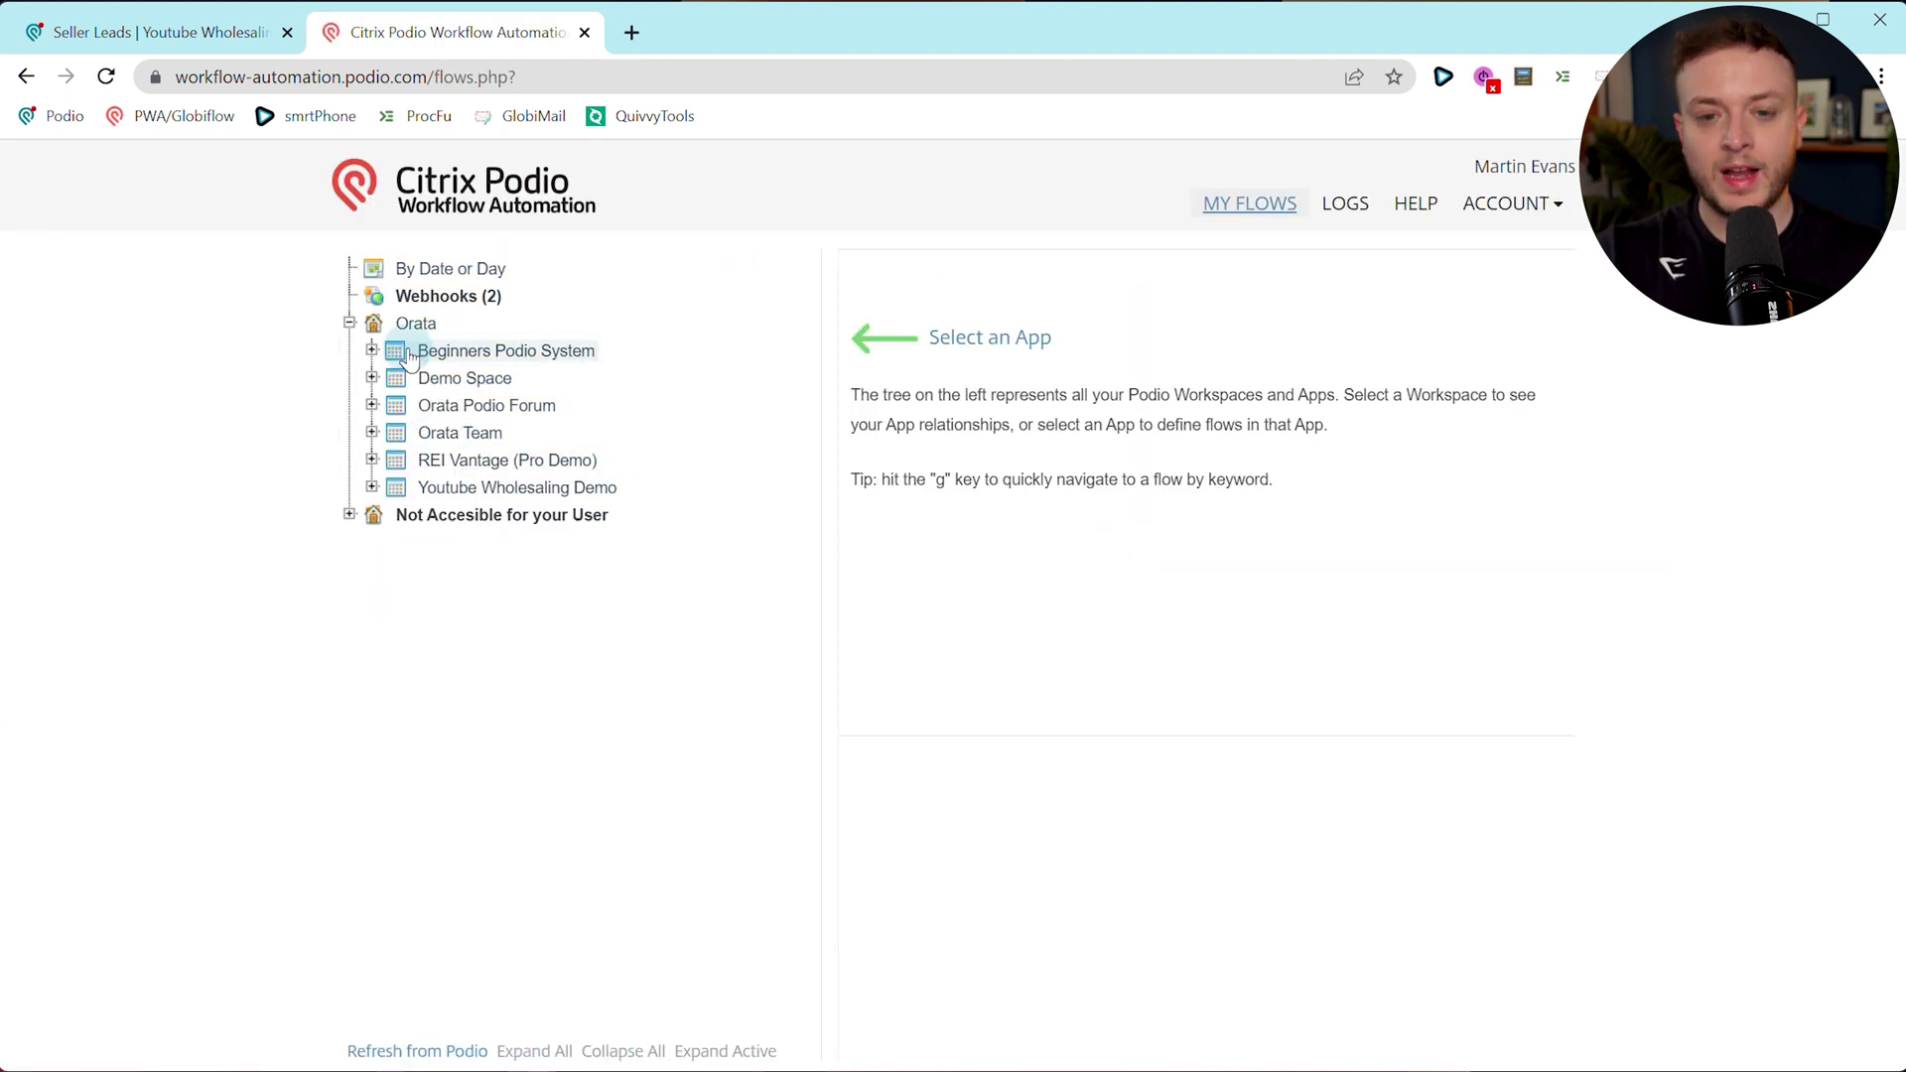
pyautogui.click(349, 324)
pyautogui.click(413, 331)
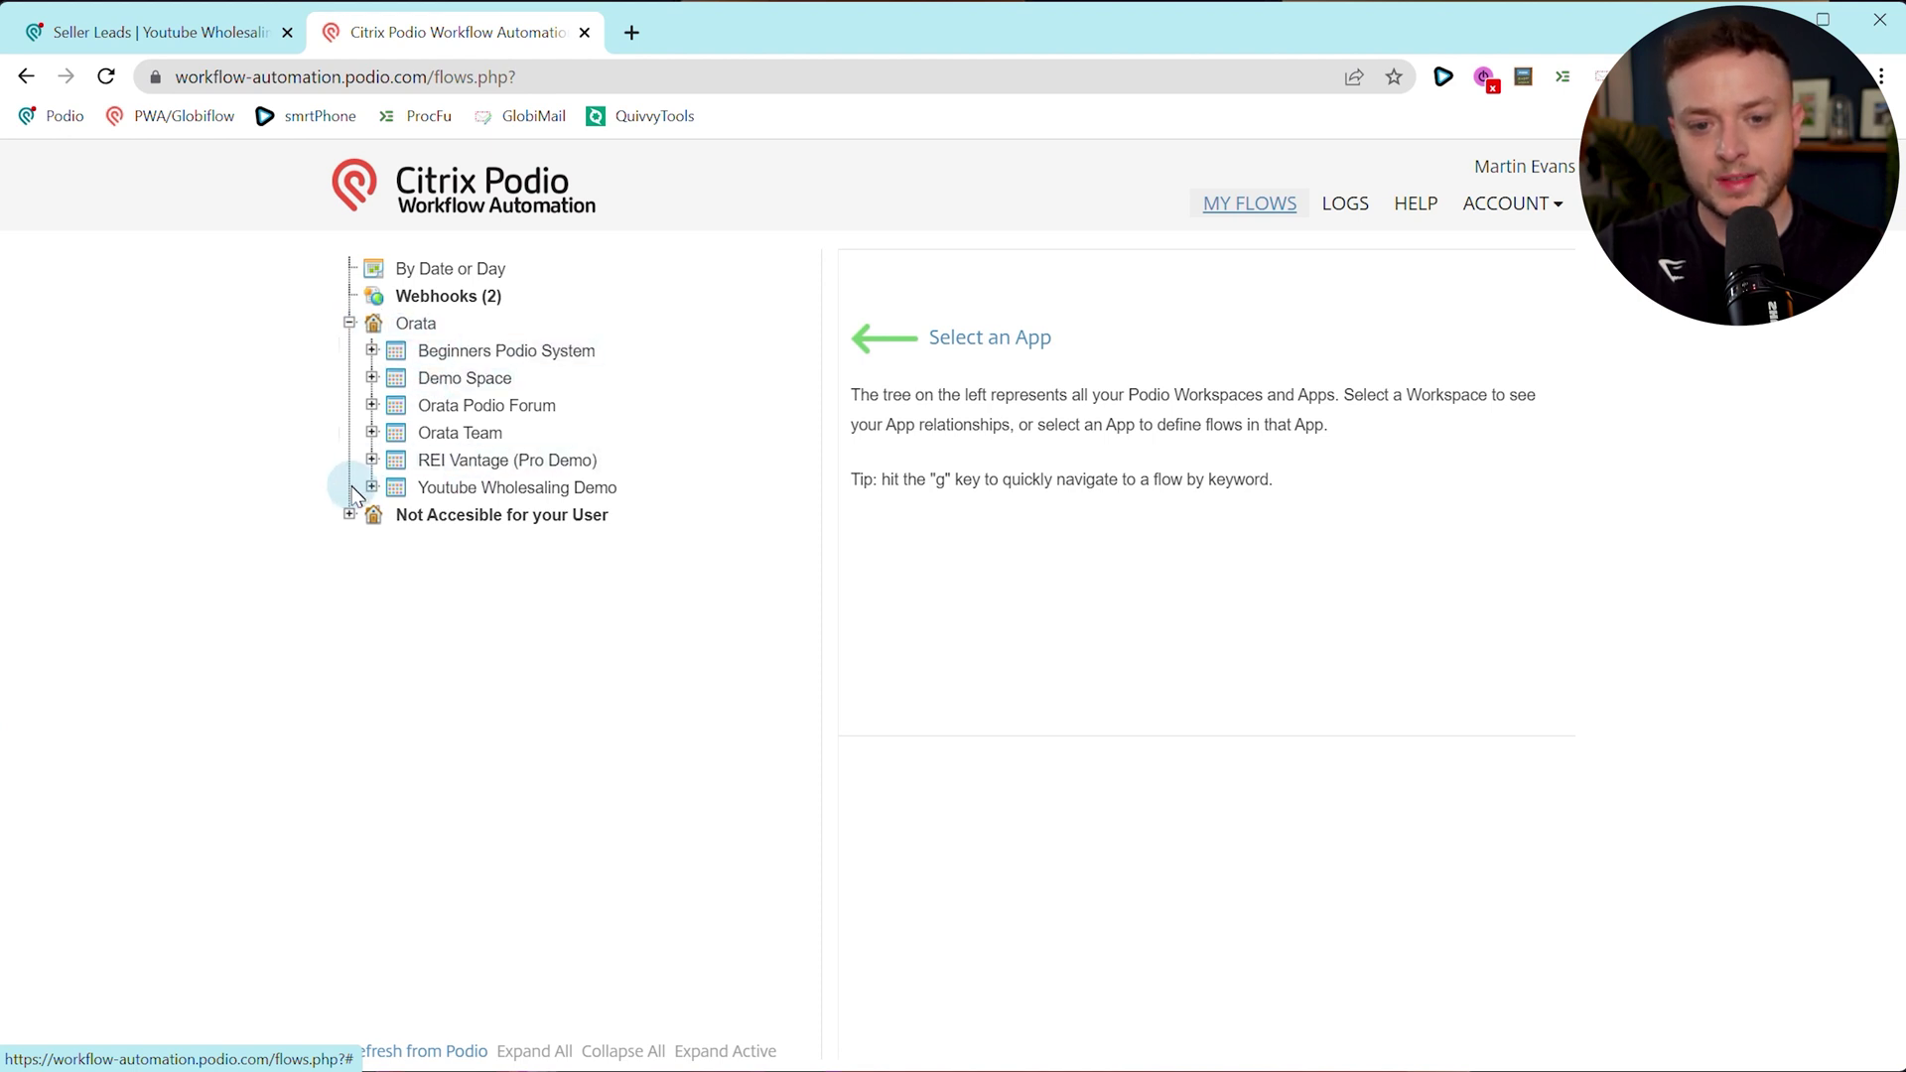
pyautogui.click(531, 495)
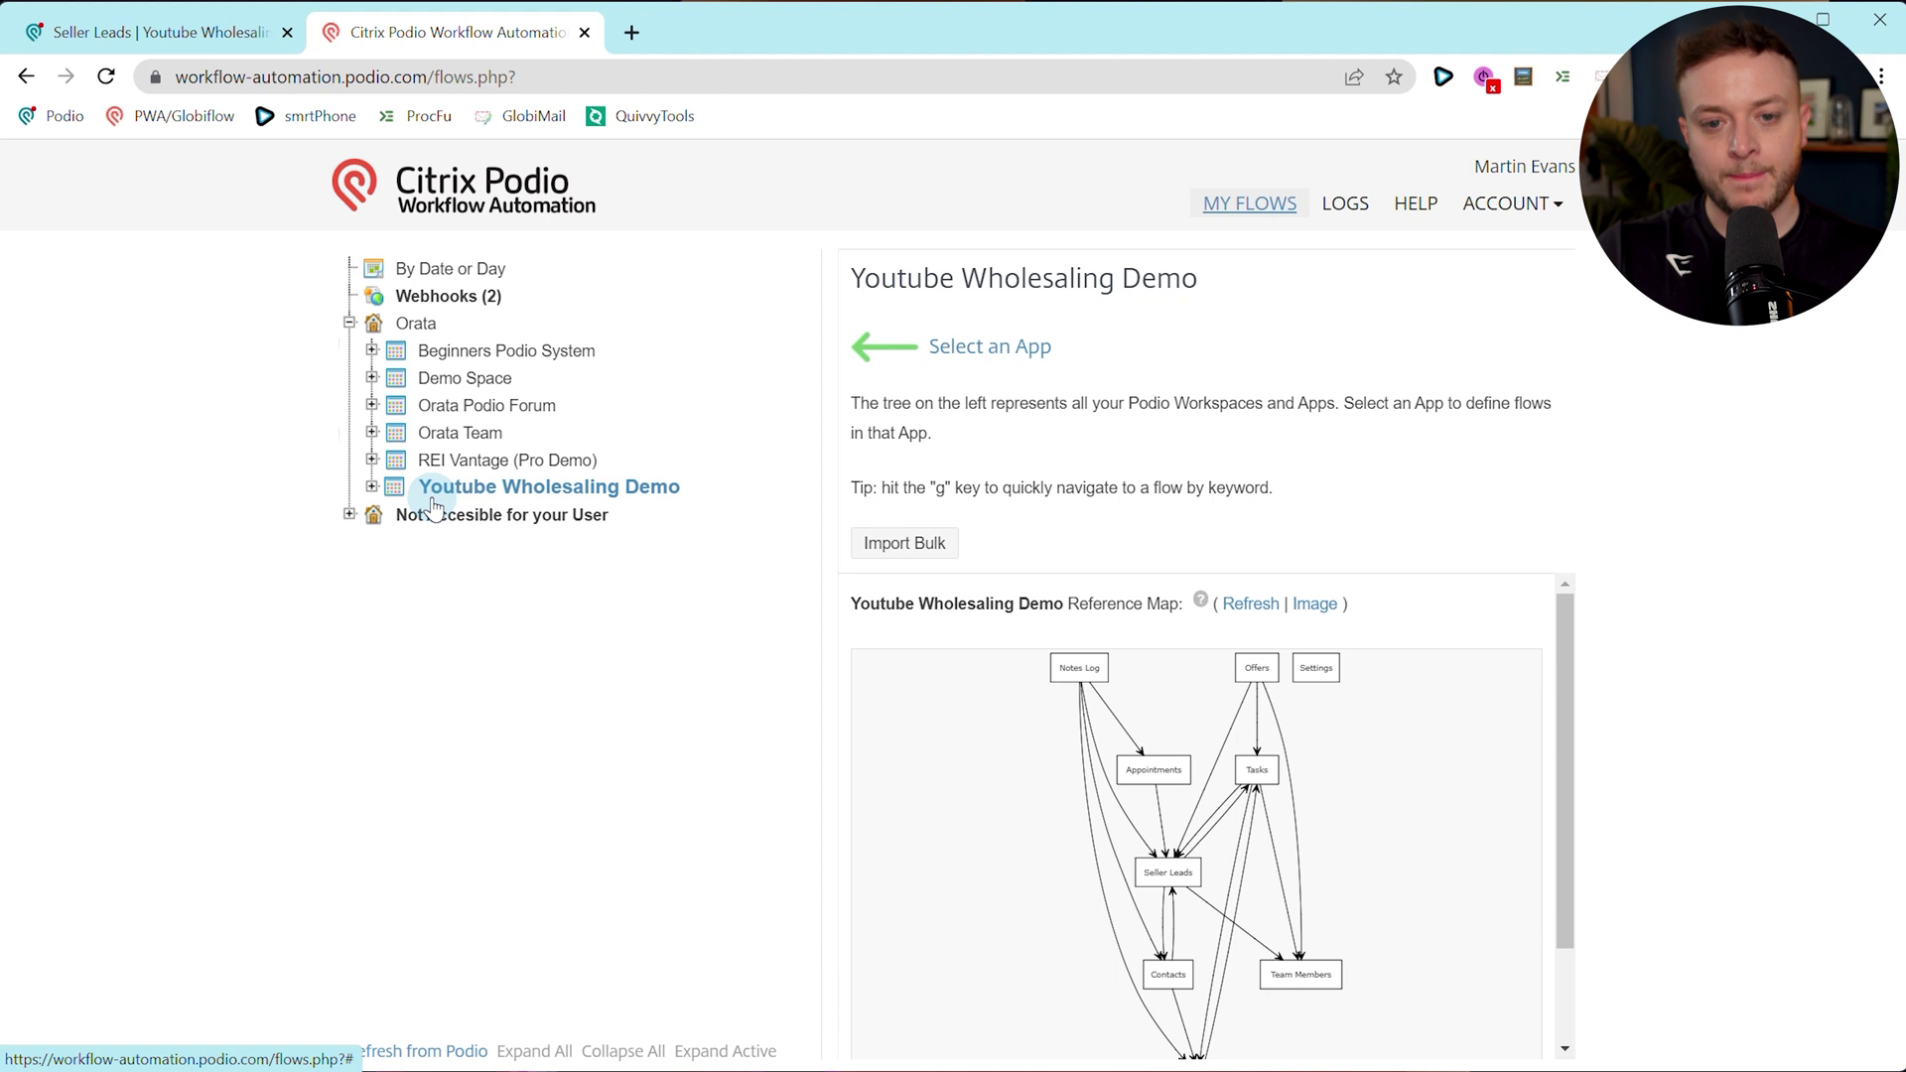
pyautogui.click(362, 487)
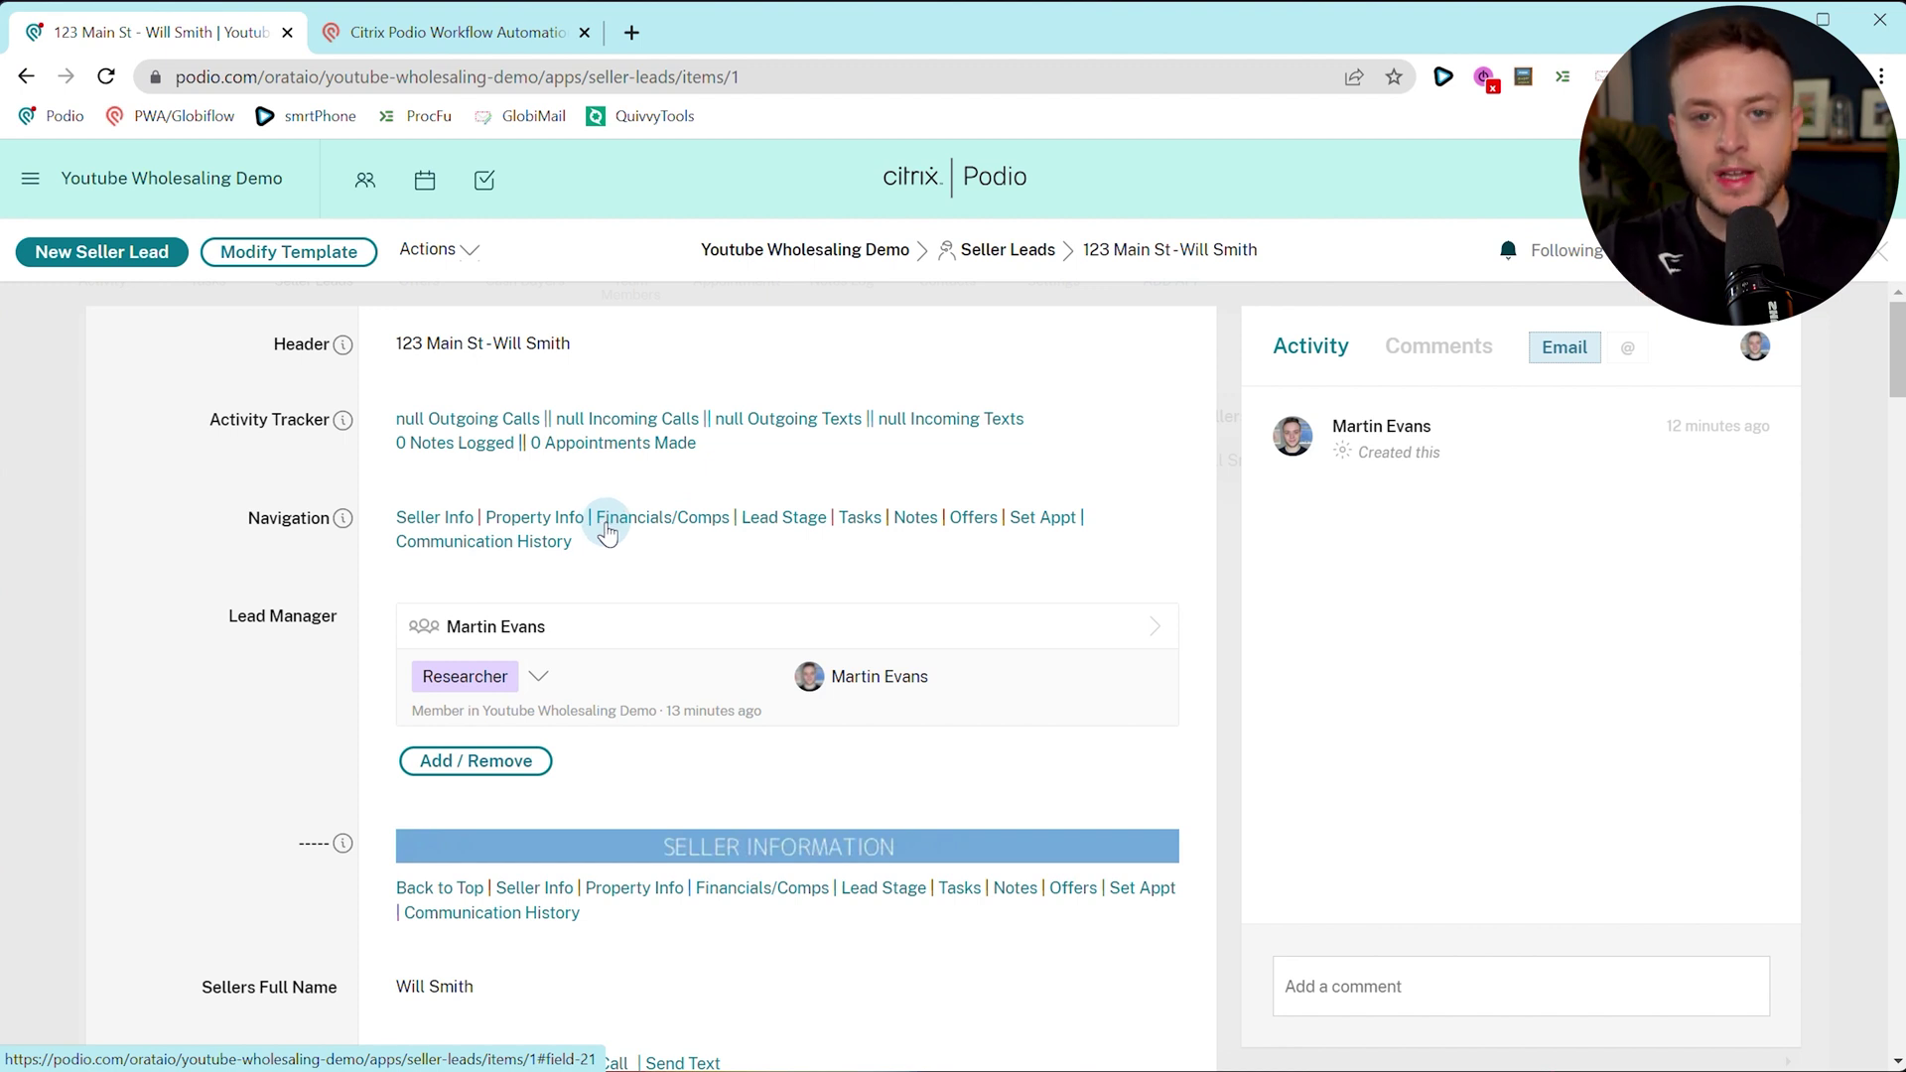
# Check the lead's Lead Stage stays New, then go to the Youtube Wholesaling Demo workspace.
pyautogui.click(781, 514)
pyautogui.click(503, 553)
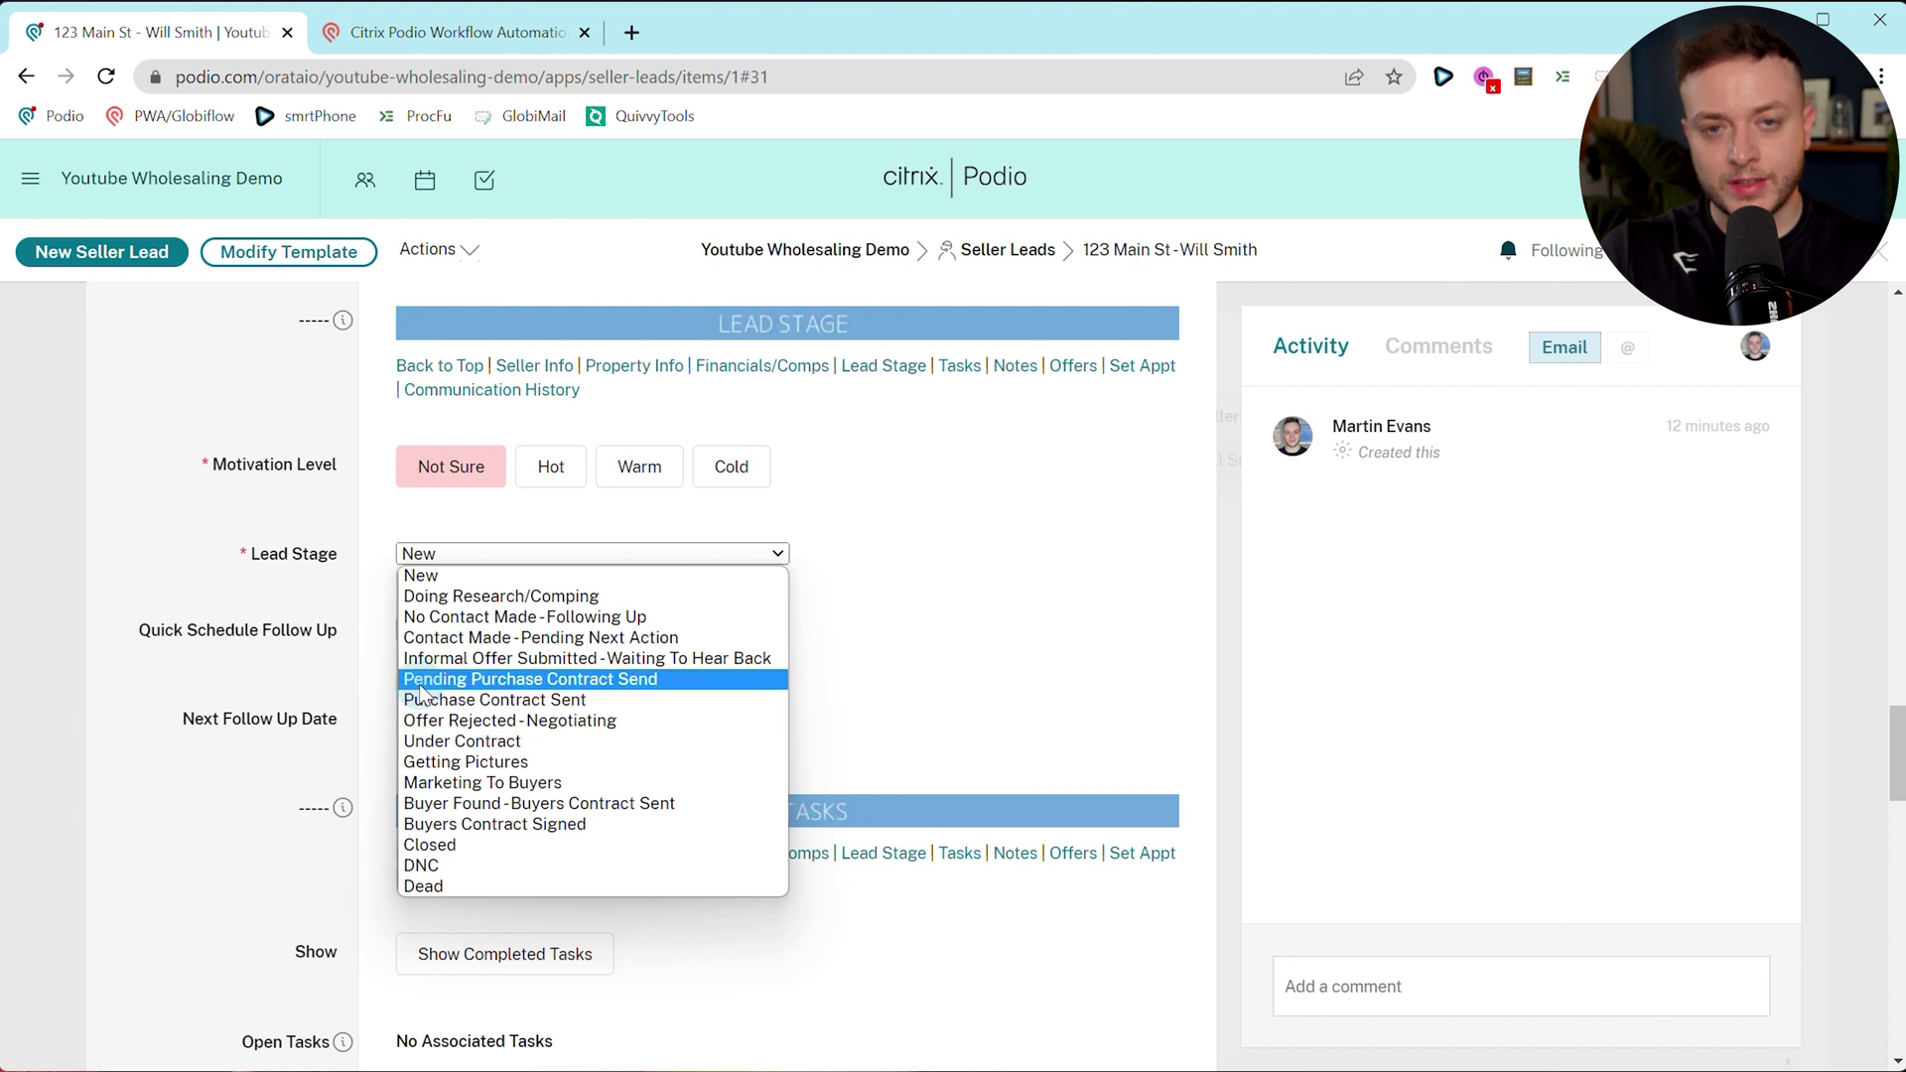
pyautogui.click(339, 409)
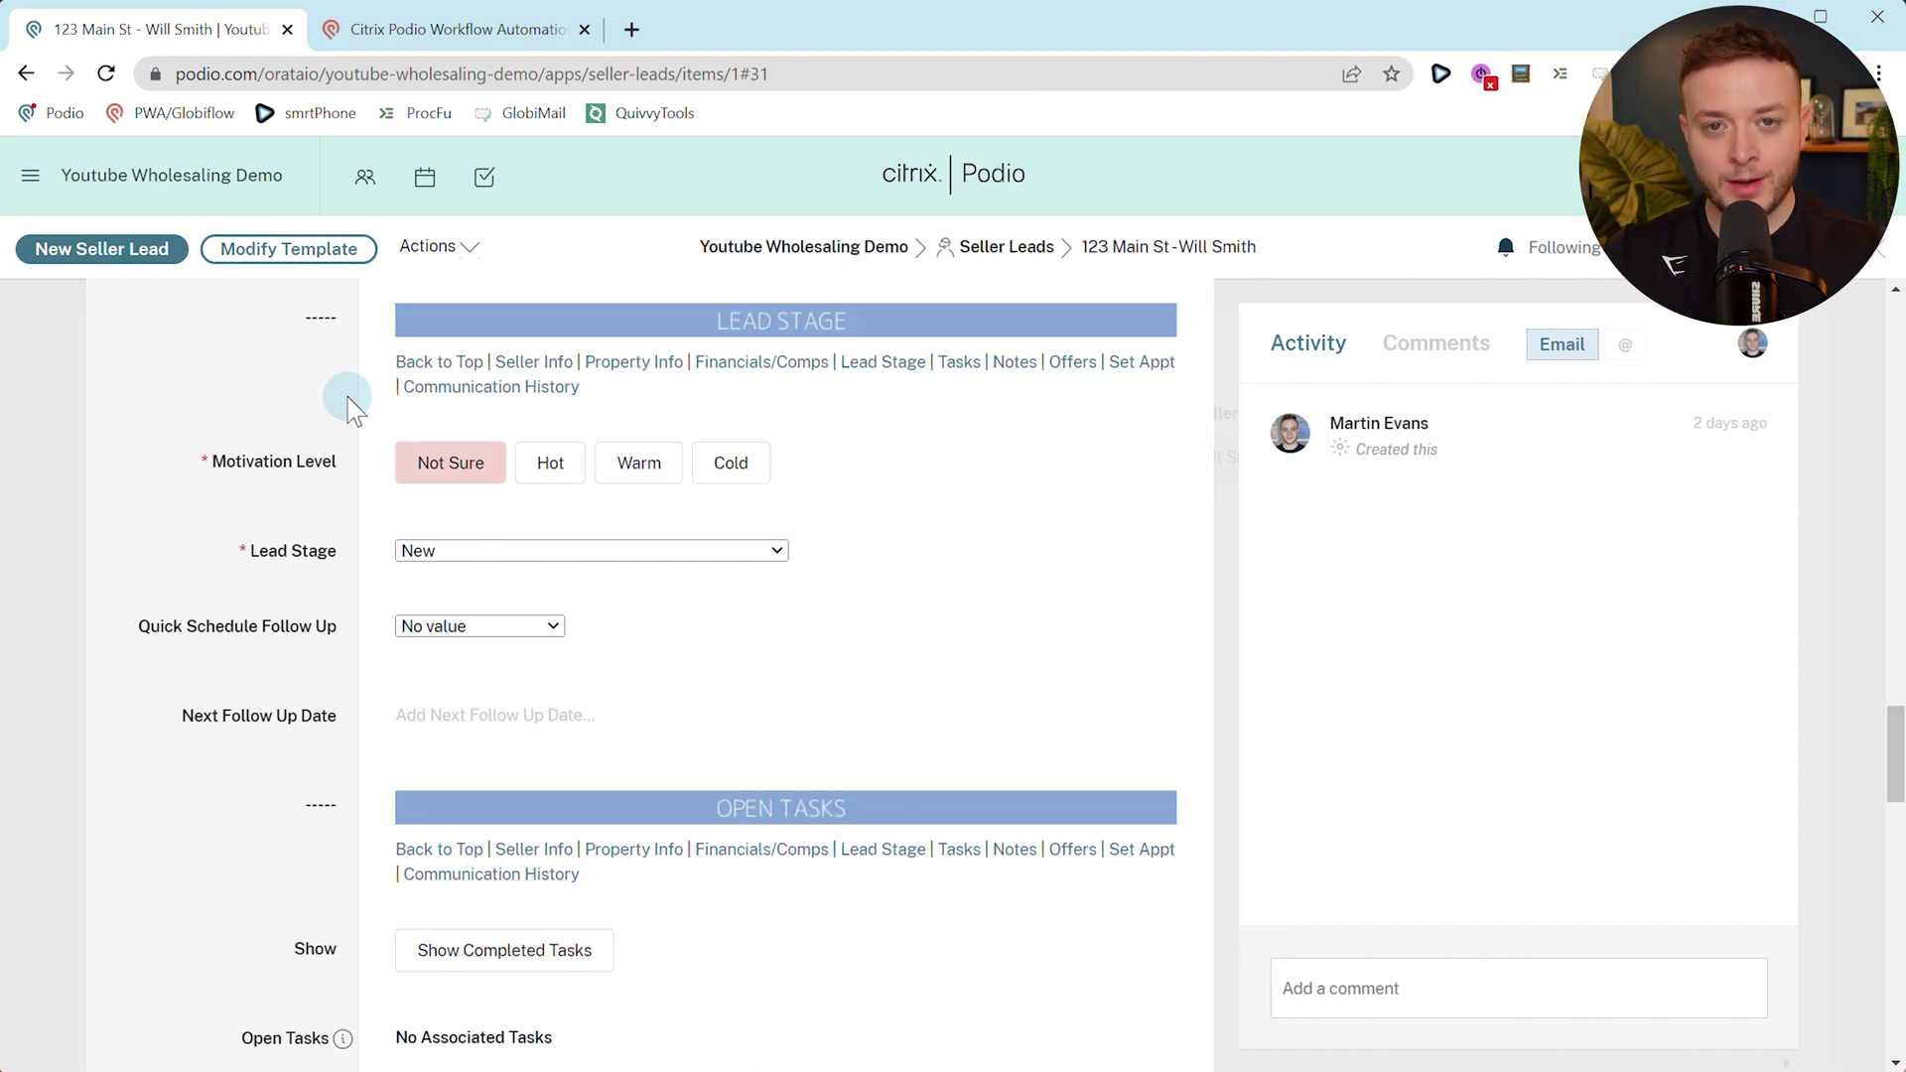
pyautogui.click(725, 250)
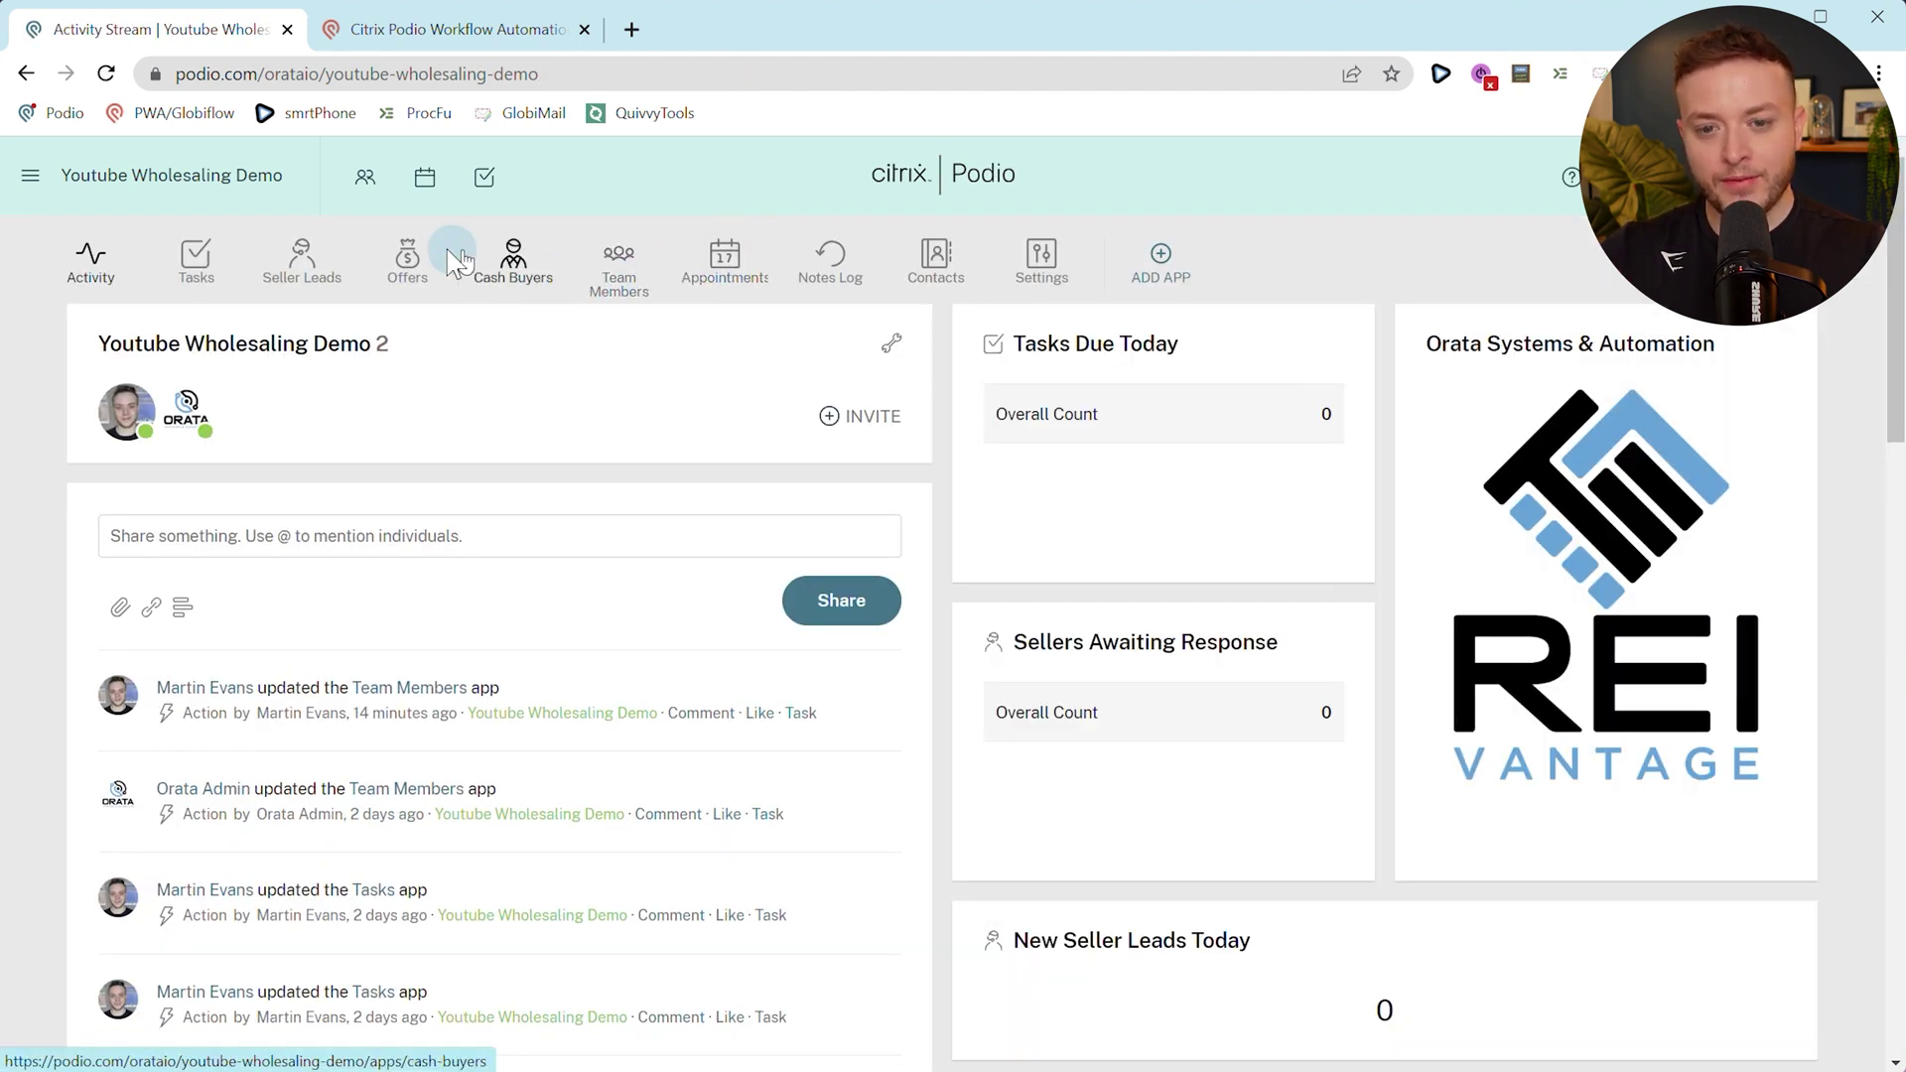
# Start a new task in the Tasks app titled 'This is a task'.
pyautogui.click(216, 266)
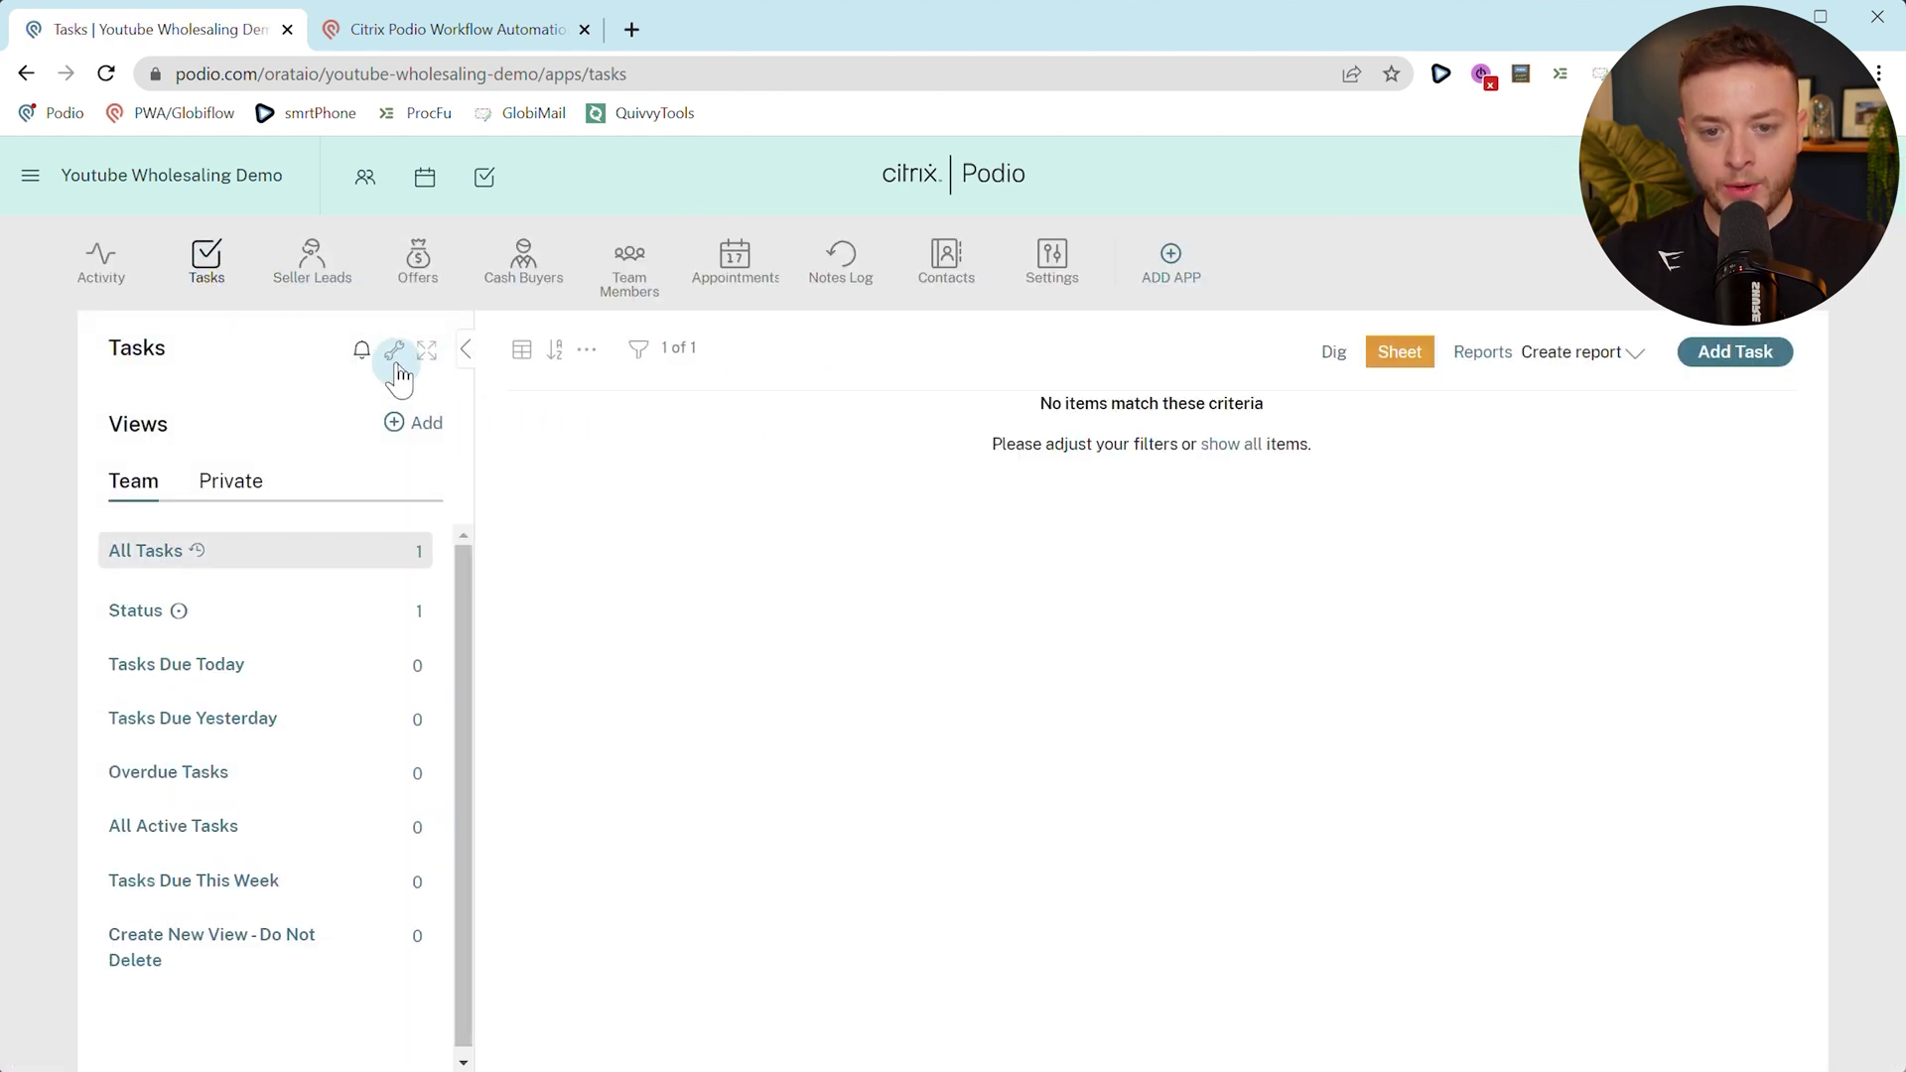
pyautogui.click(1736, 358)
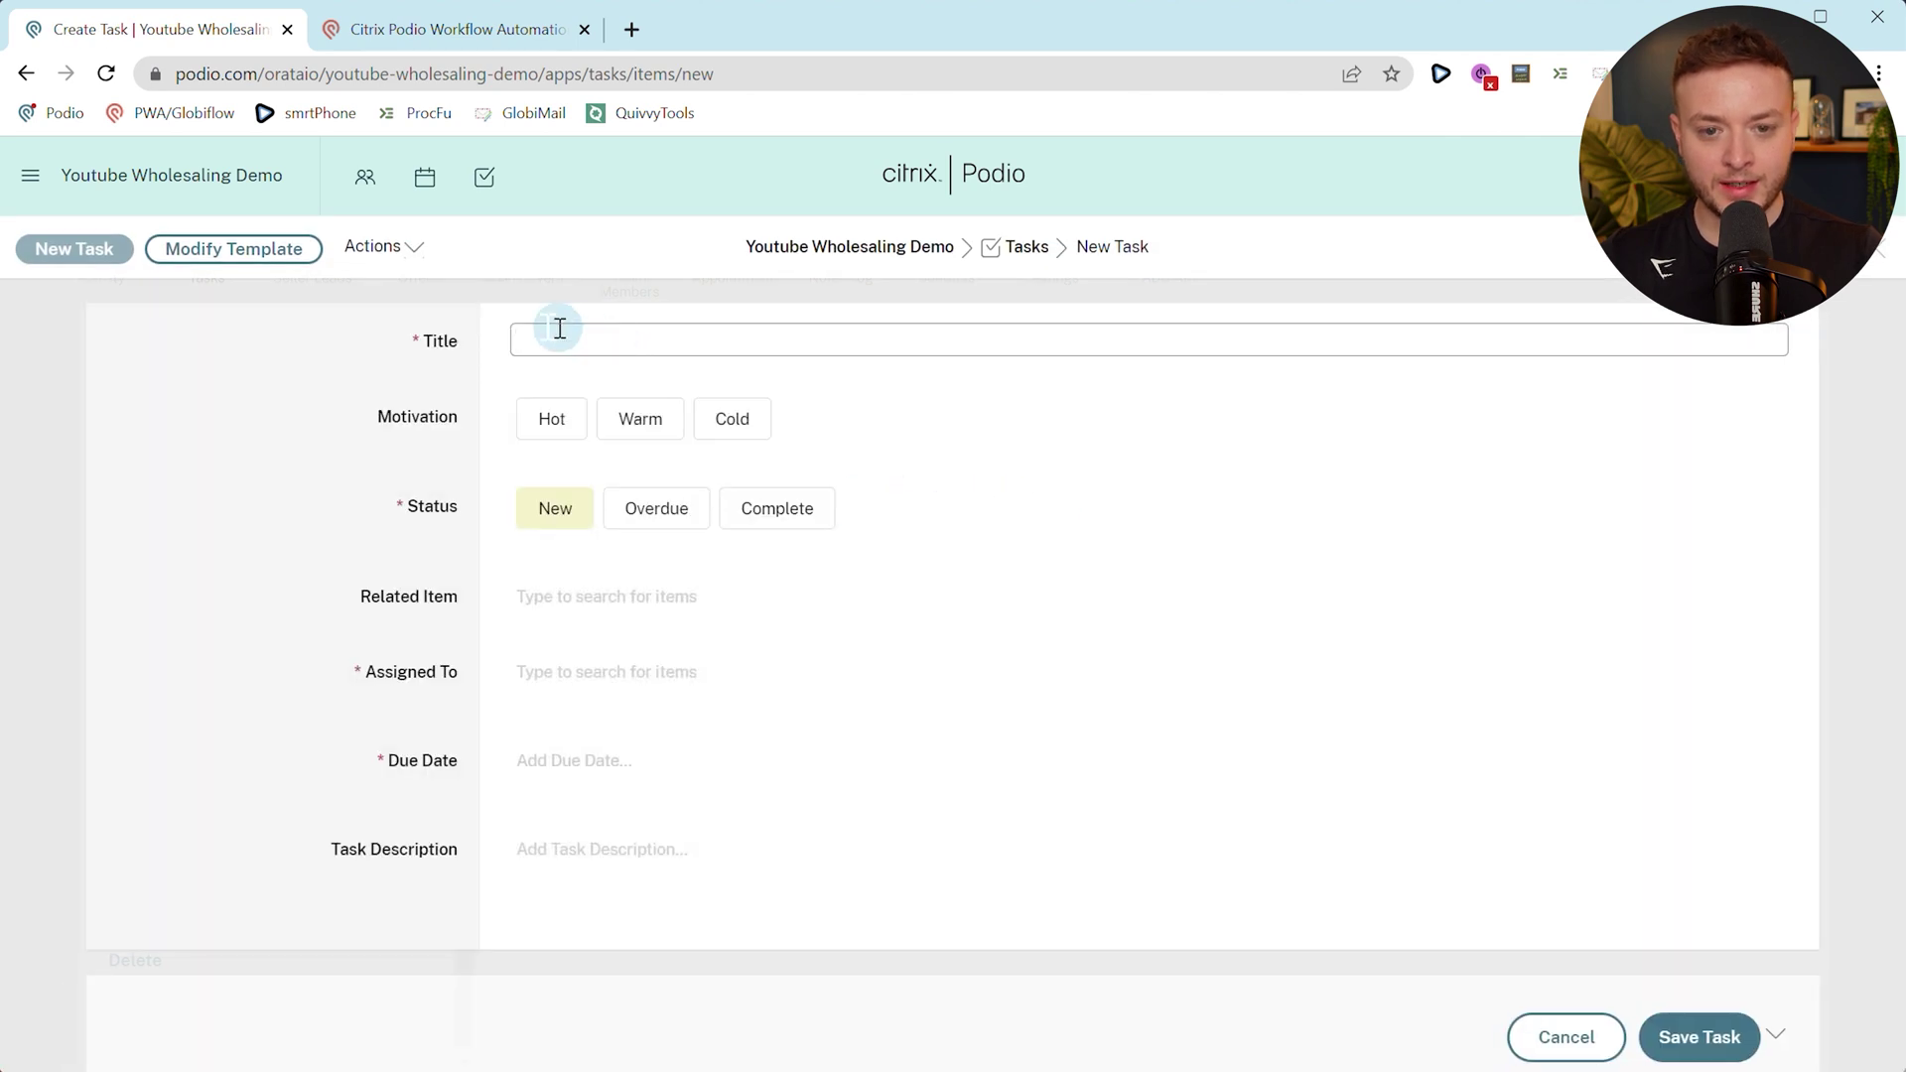
pyautogui.click(638, 465)
pyautogui.click(629, 345)
pyautogui.write('This is a task')
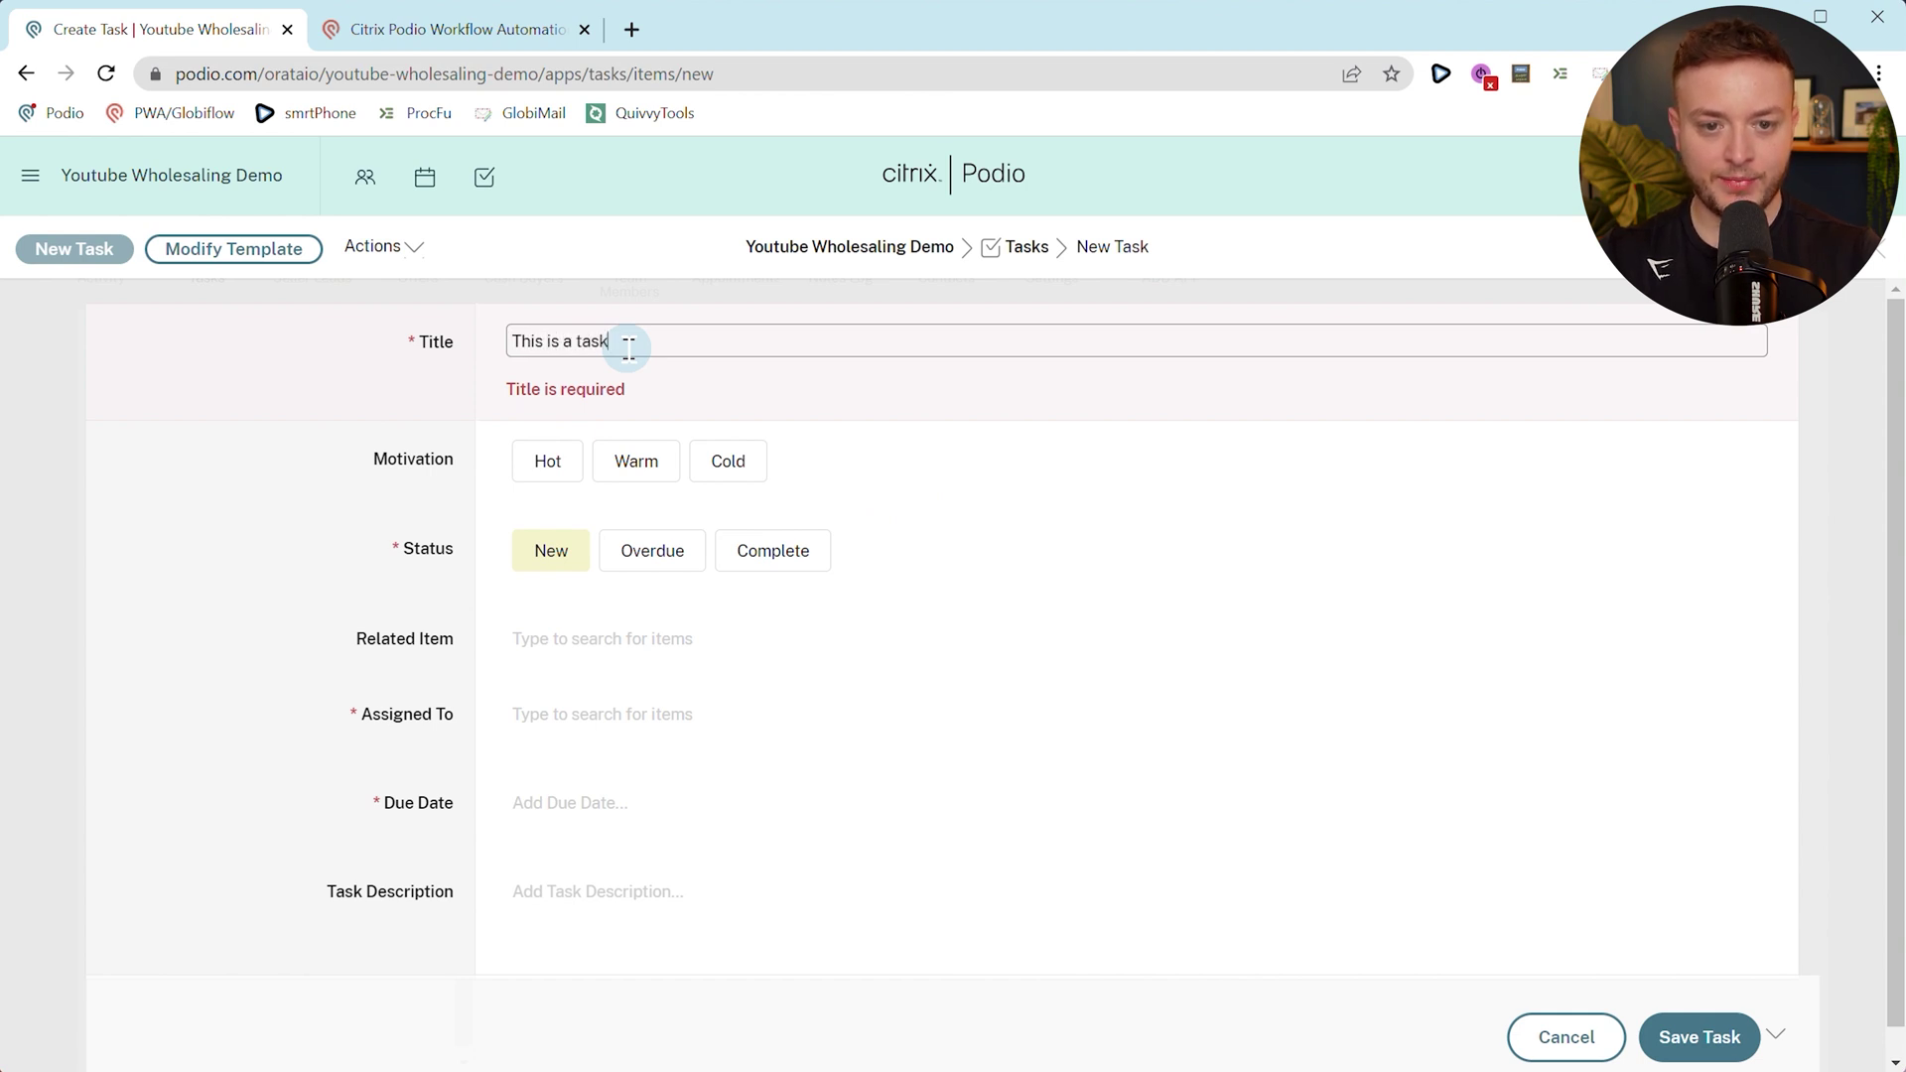
pyautogui.click(235, 456)
pyautogui.click(262, 244)
pyautogui.scroll(-10, 618, 625)
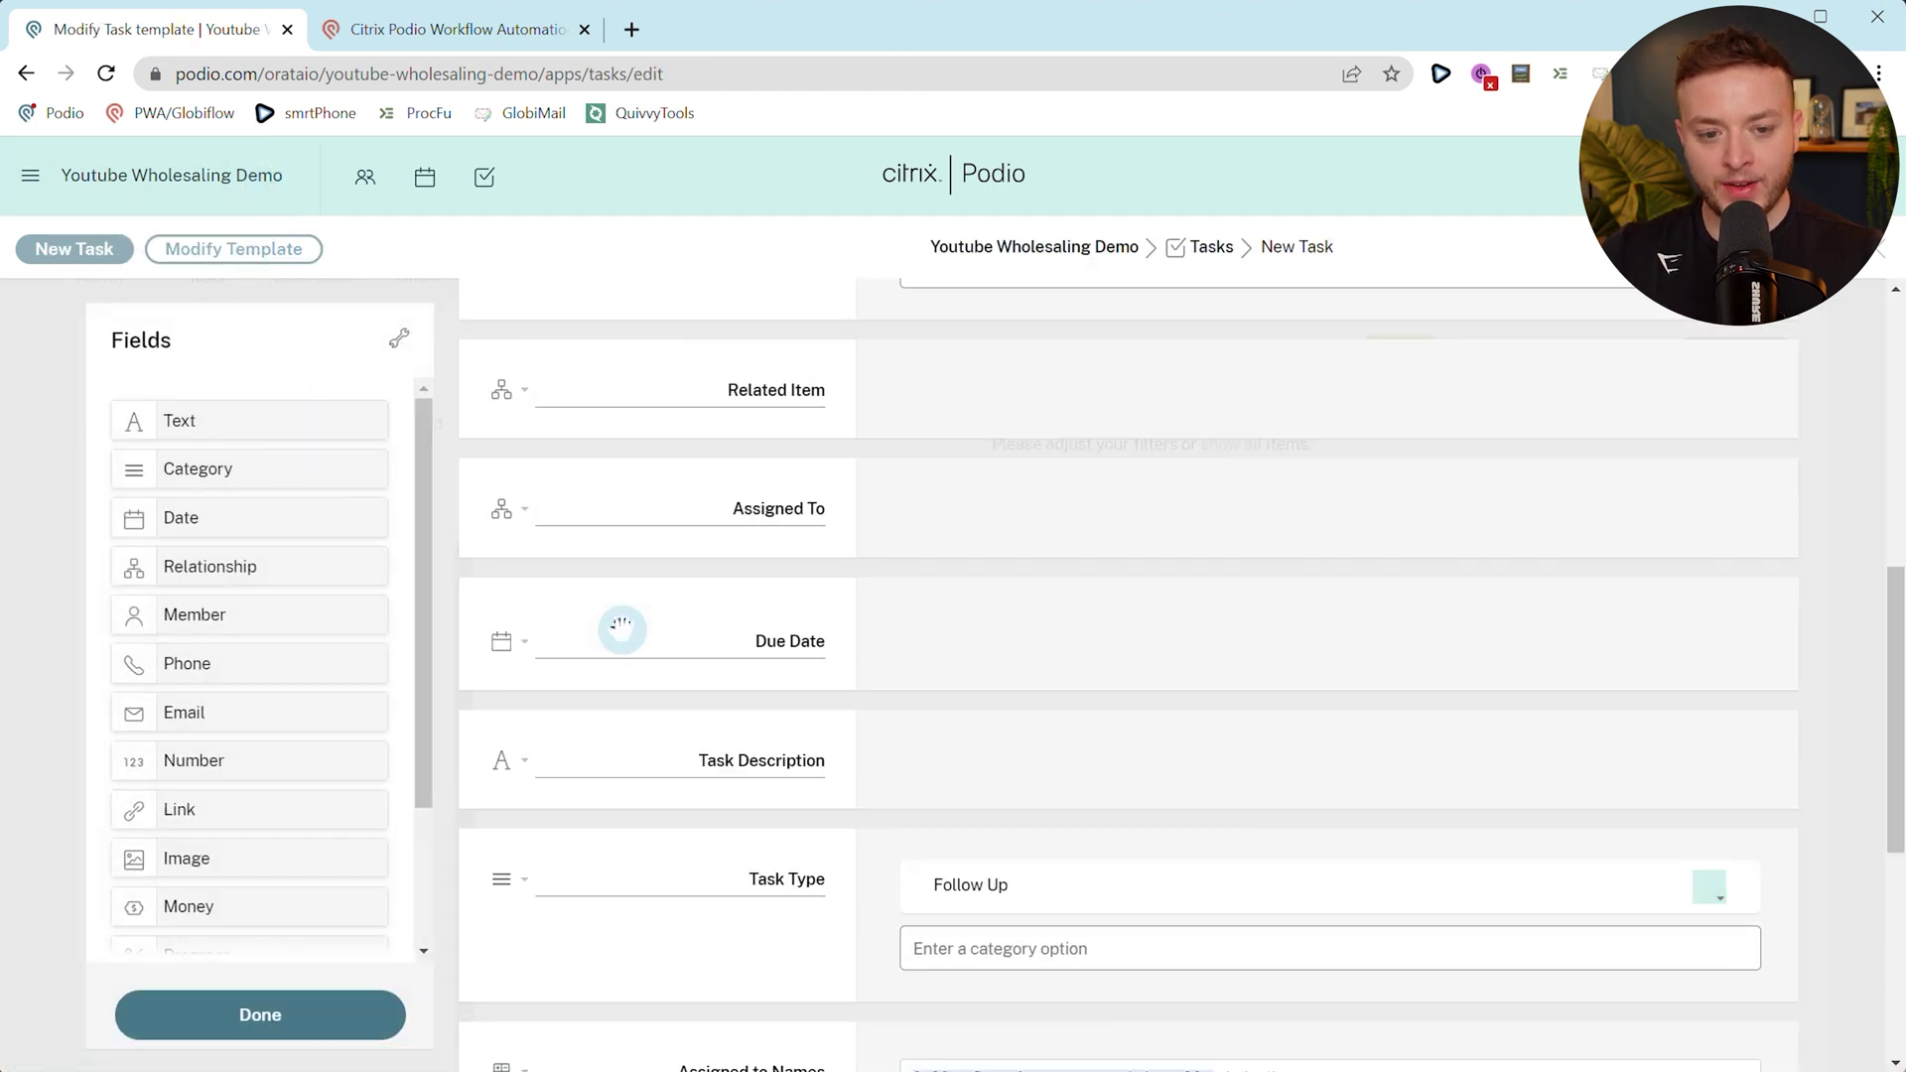
pyautogui.scroll(-2, 621, 628)
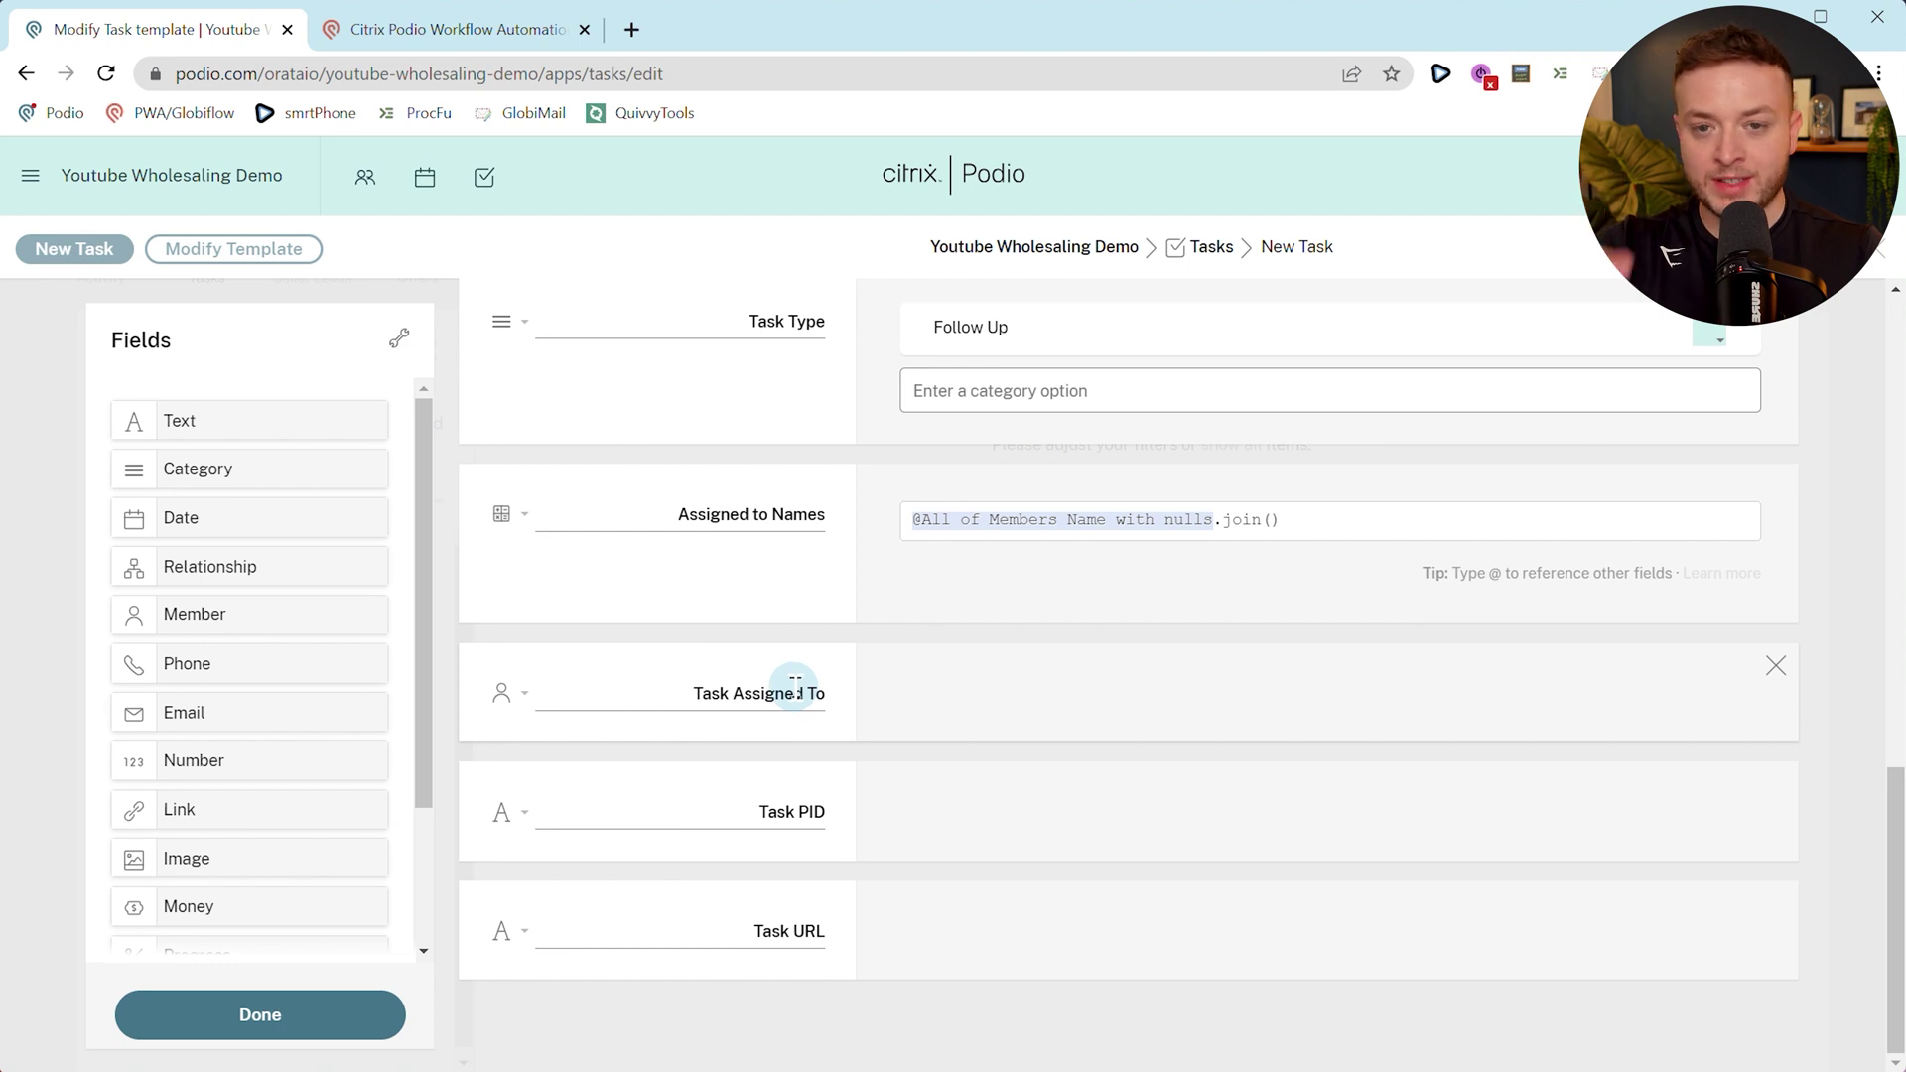
pyautogui.scroll(6, 795, 686)
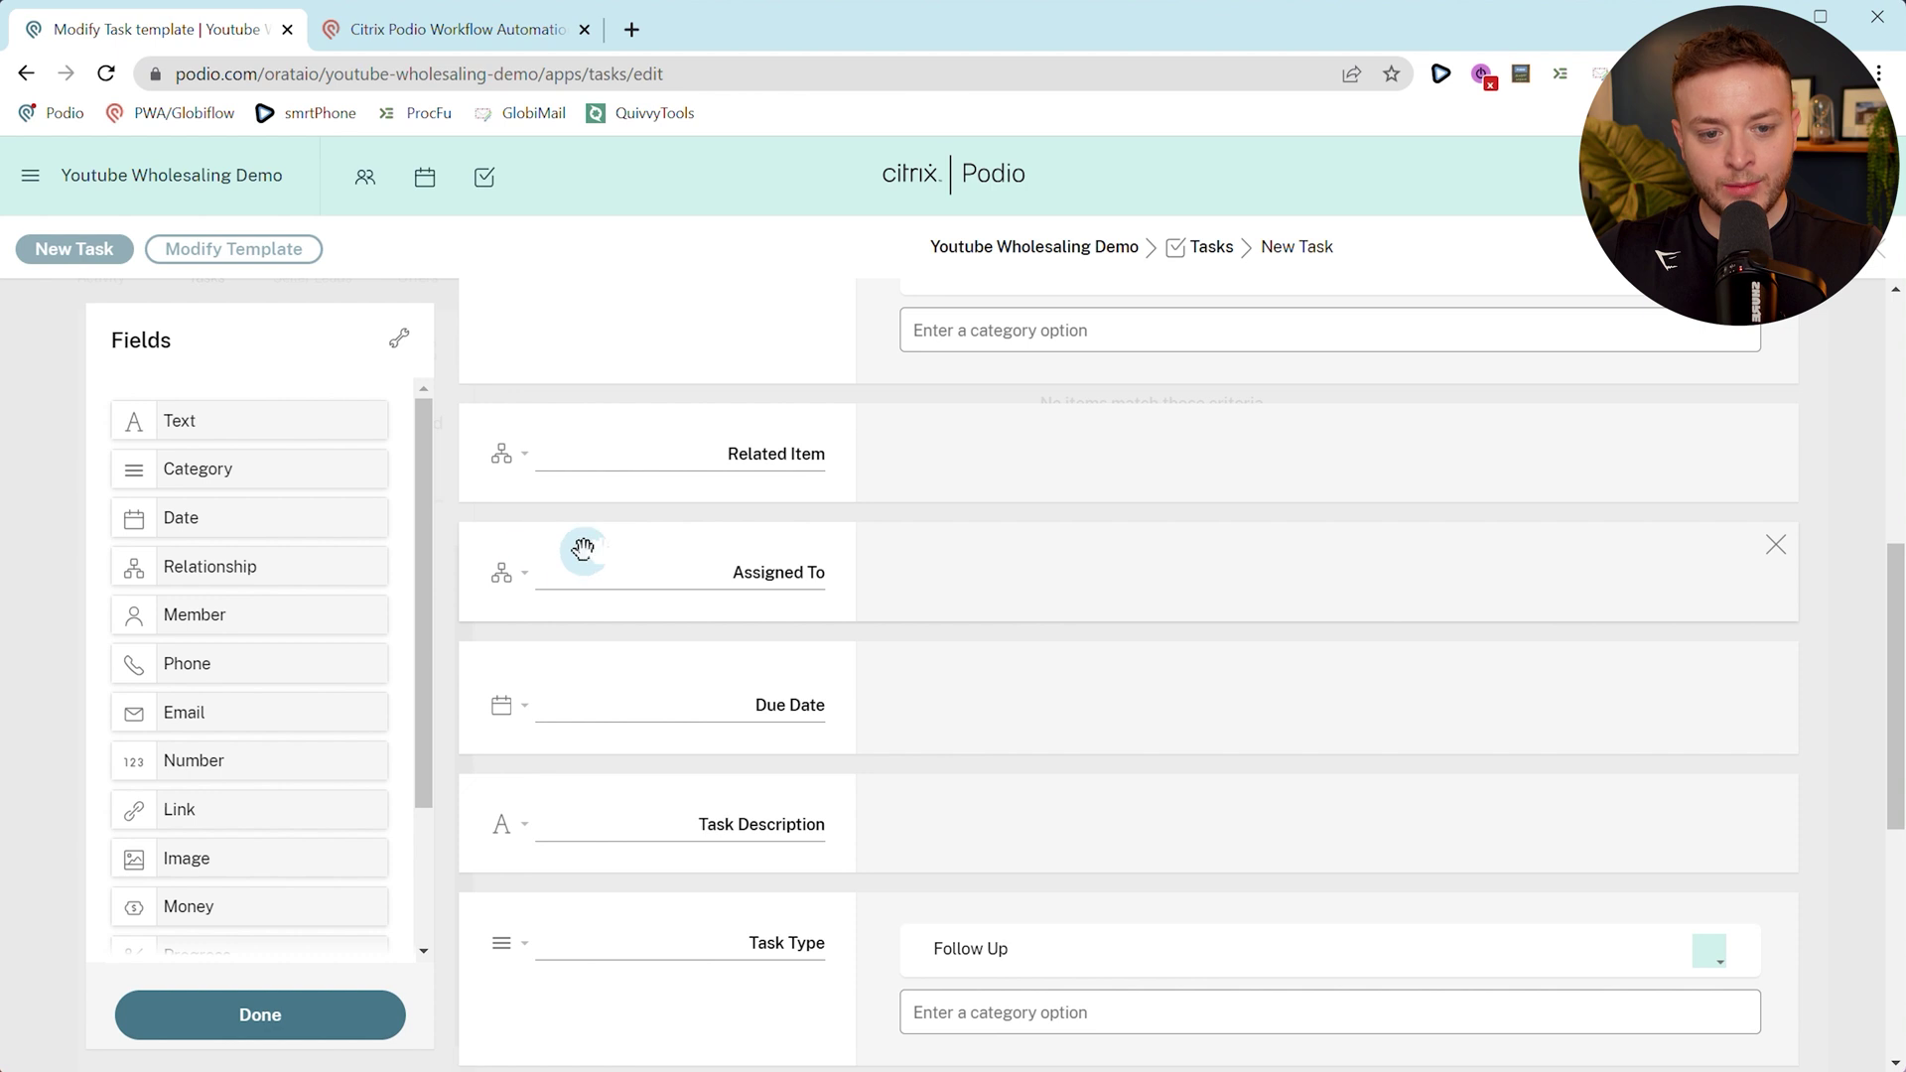
pyautogui.scroll(-4, 690, 585)
pyautogui.scroll(-3, 695, 695)
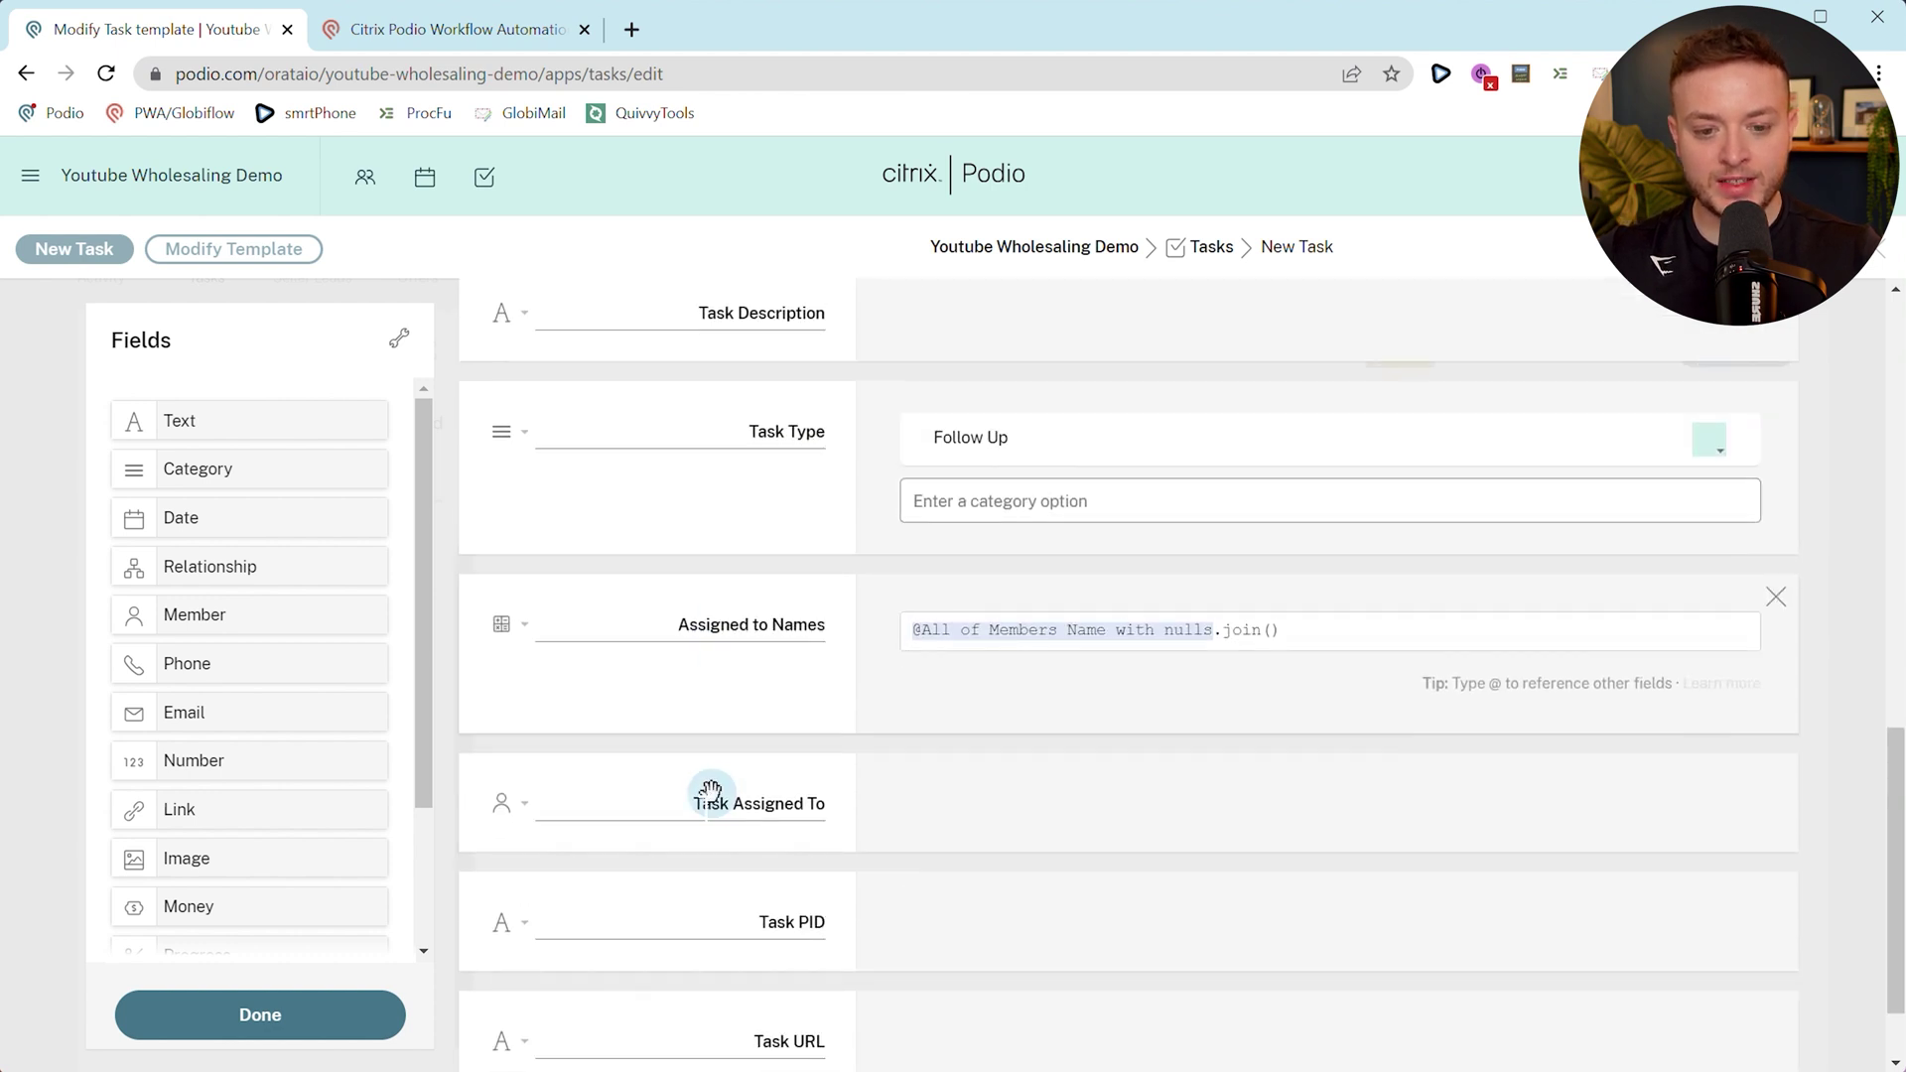
pyautogui.click(363, 1013)
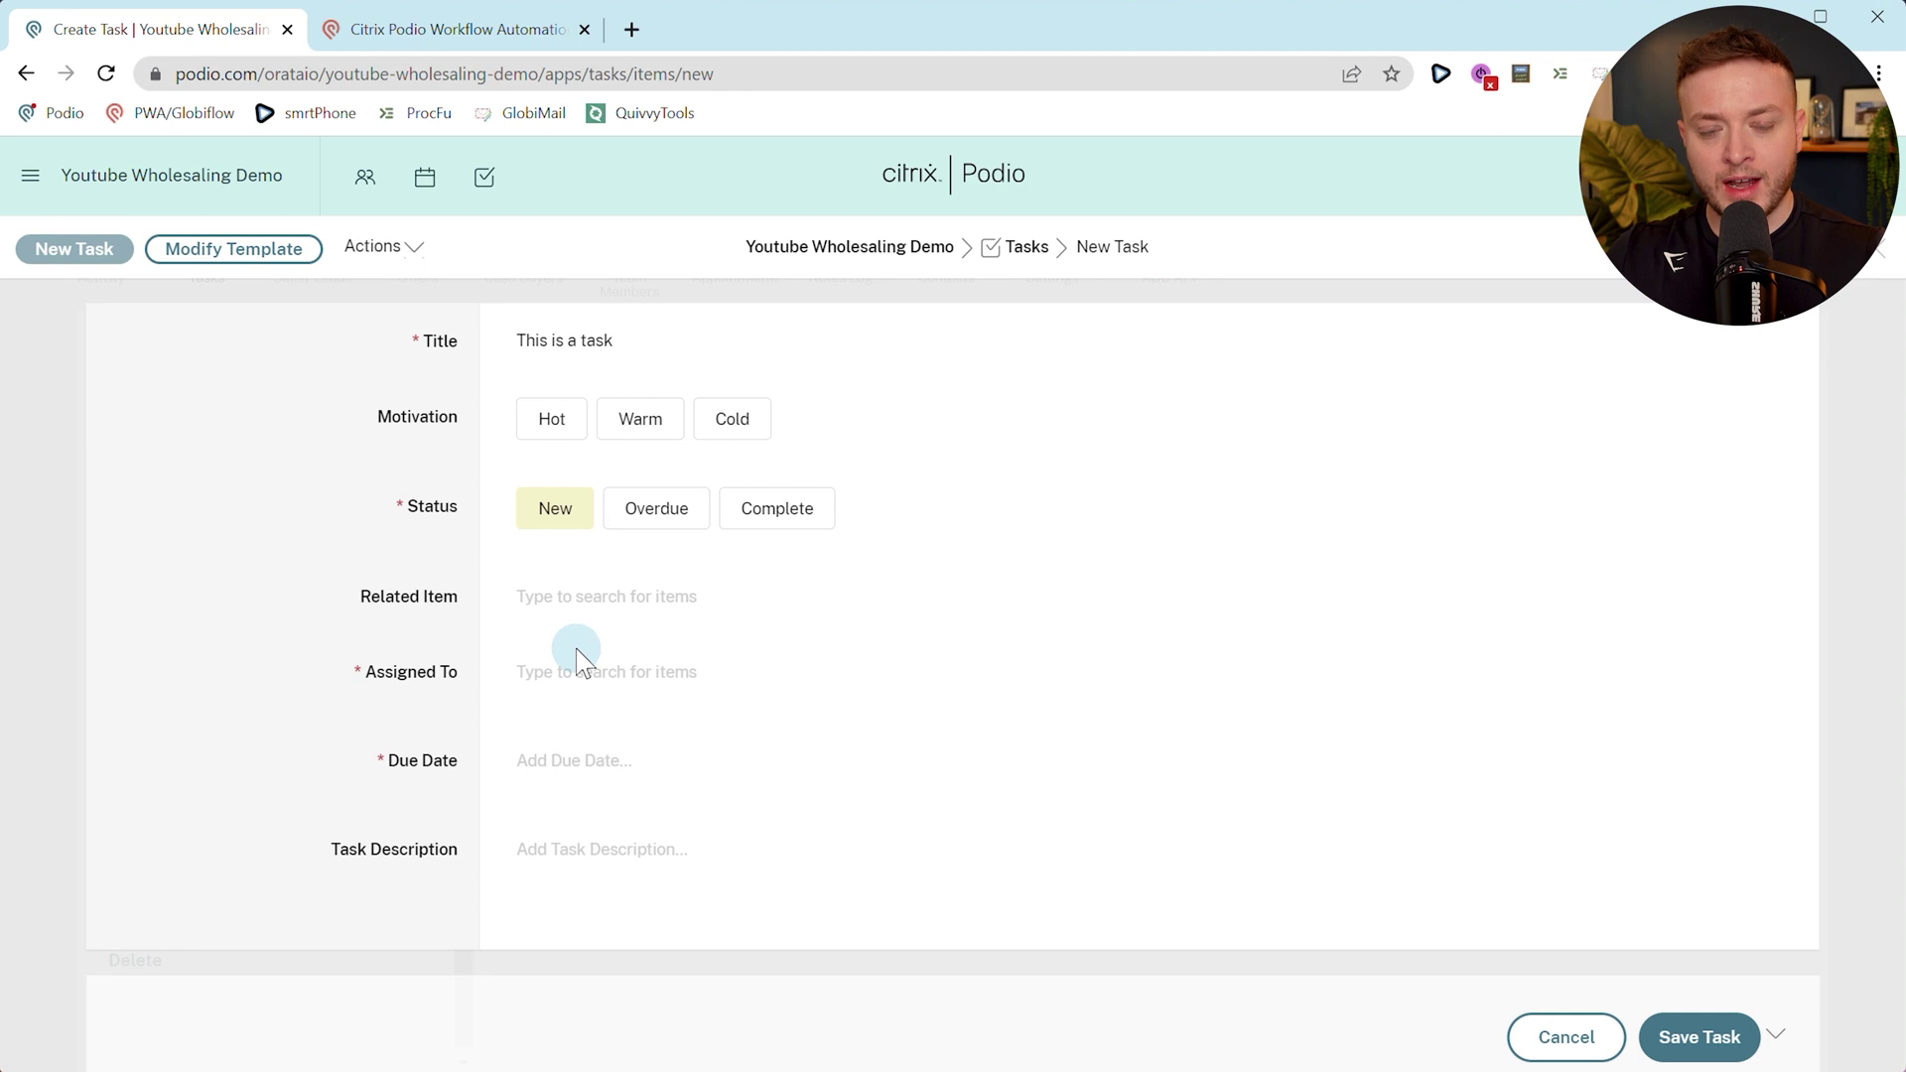
pyautogui.click(557, 665)
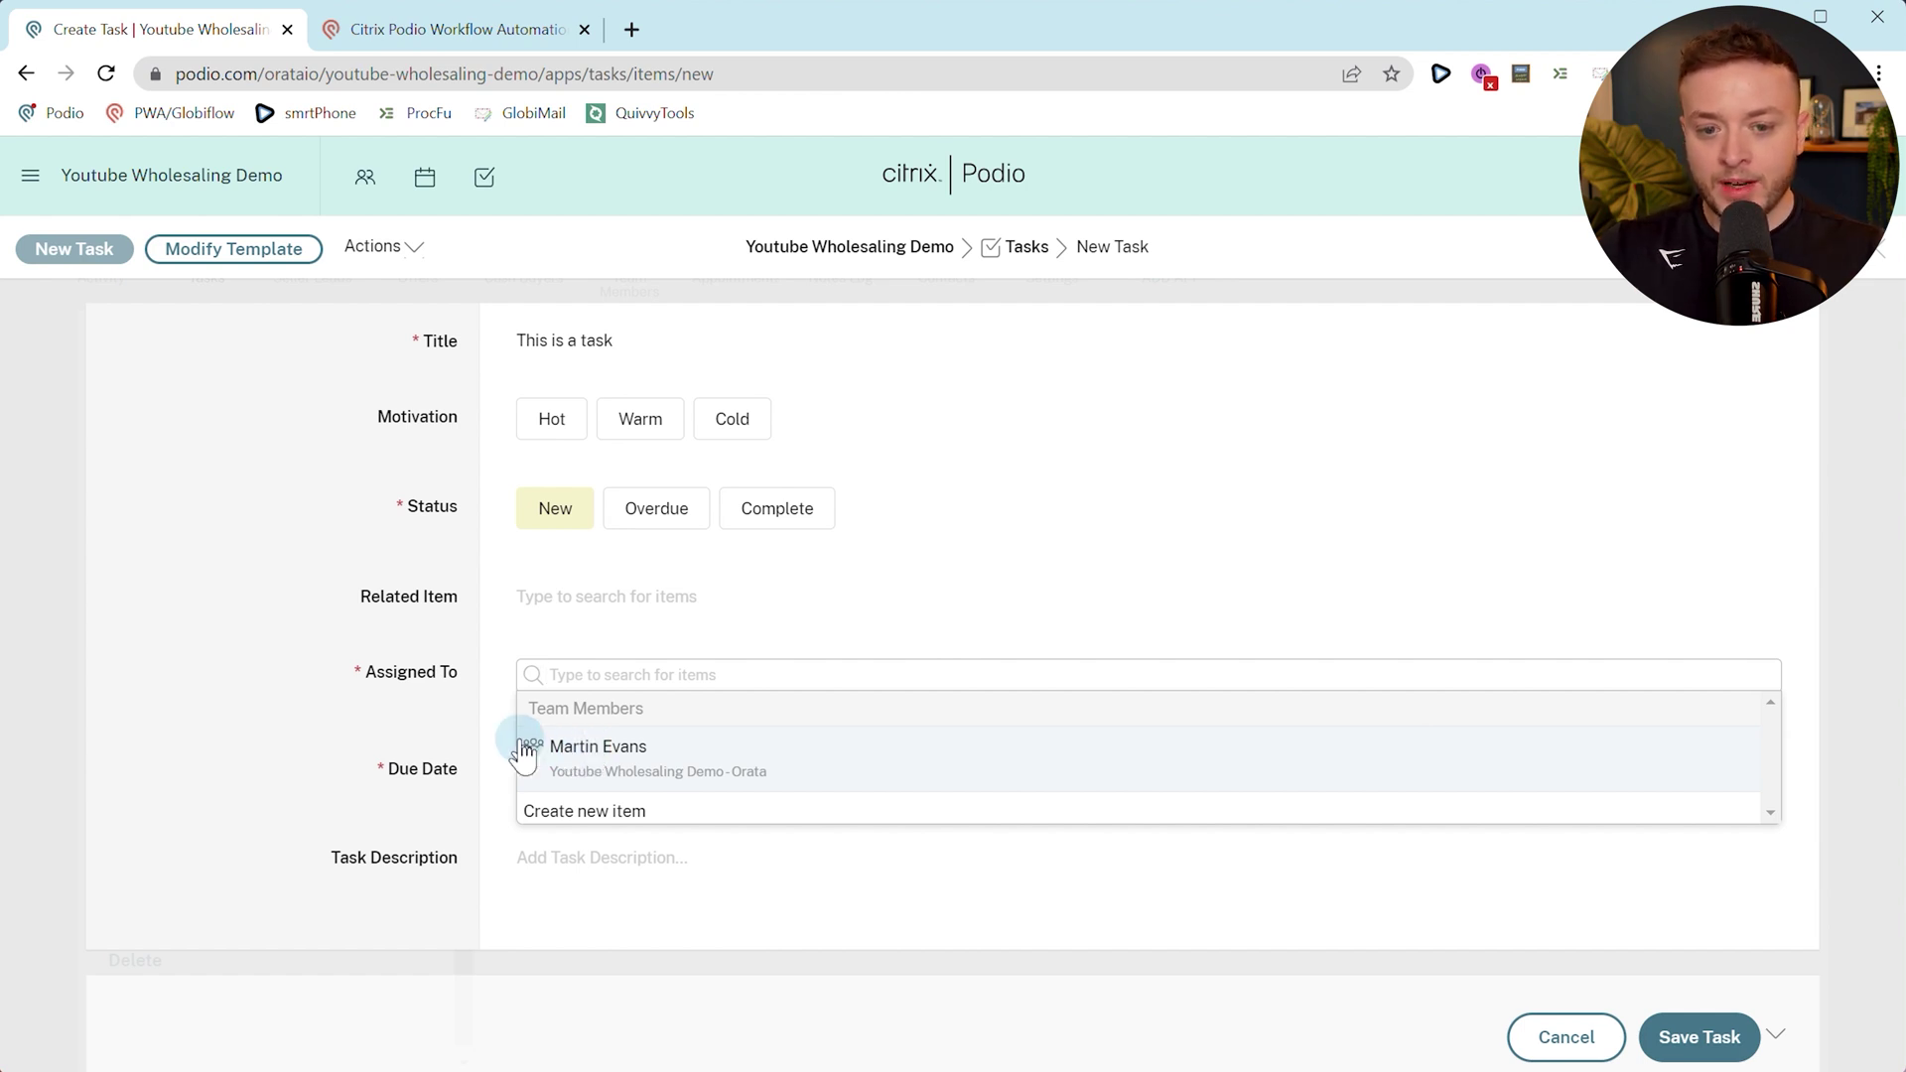
pyautogui.click(434, 576)
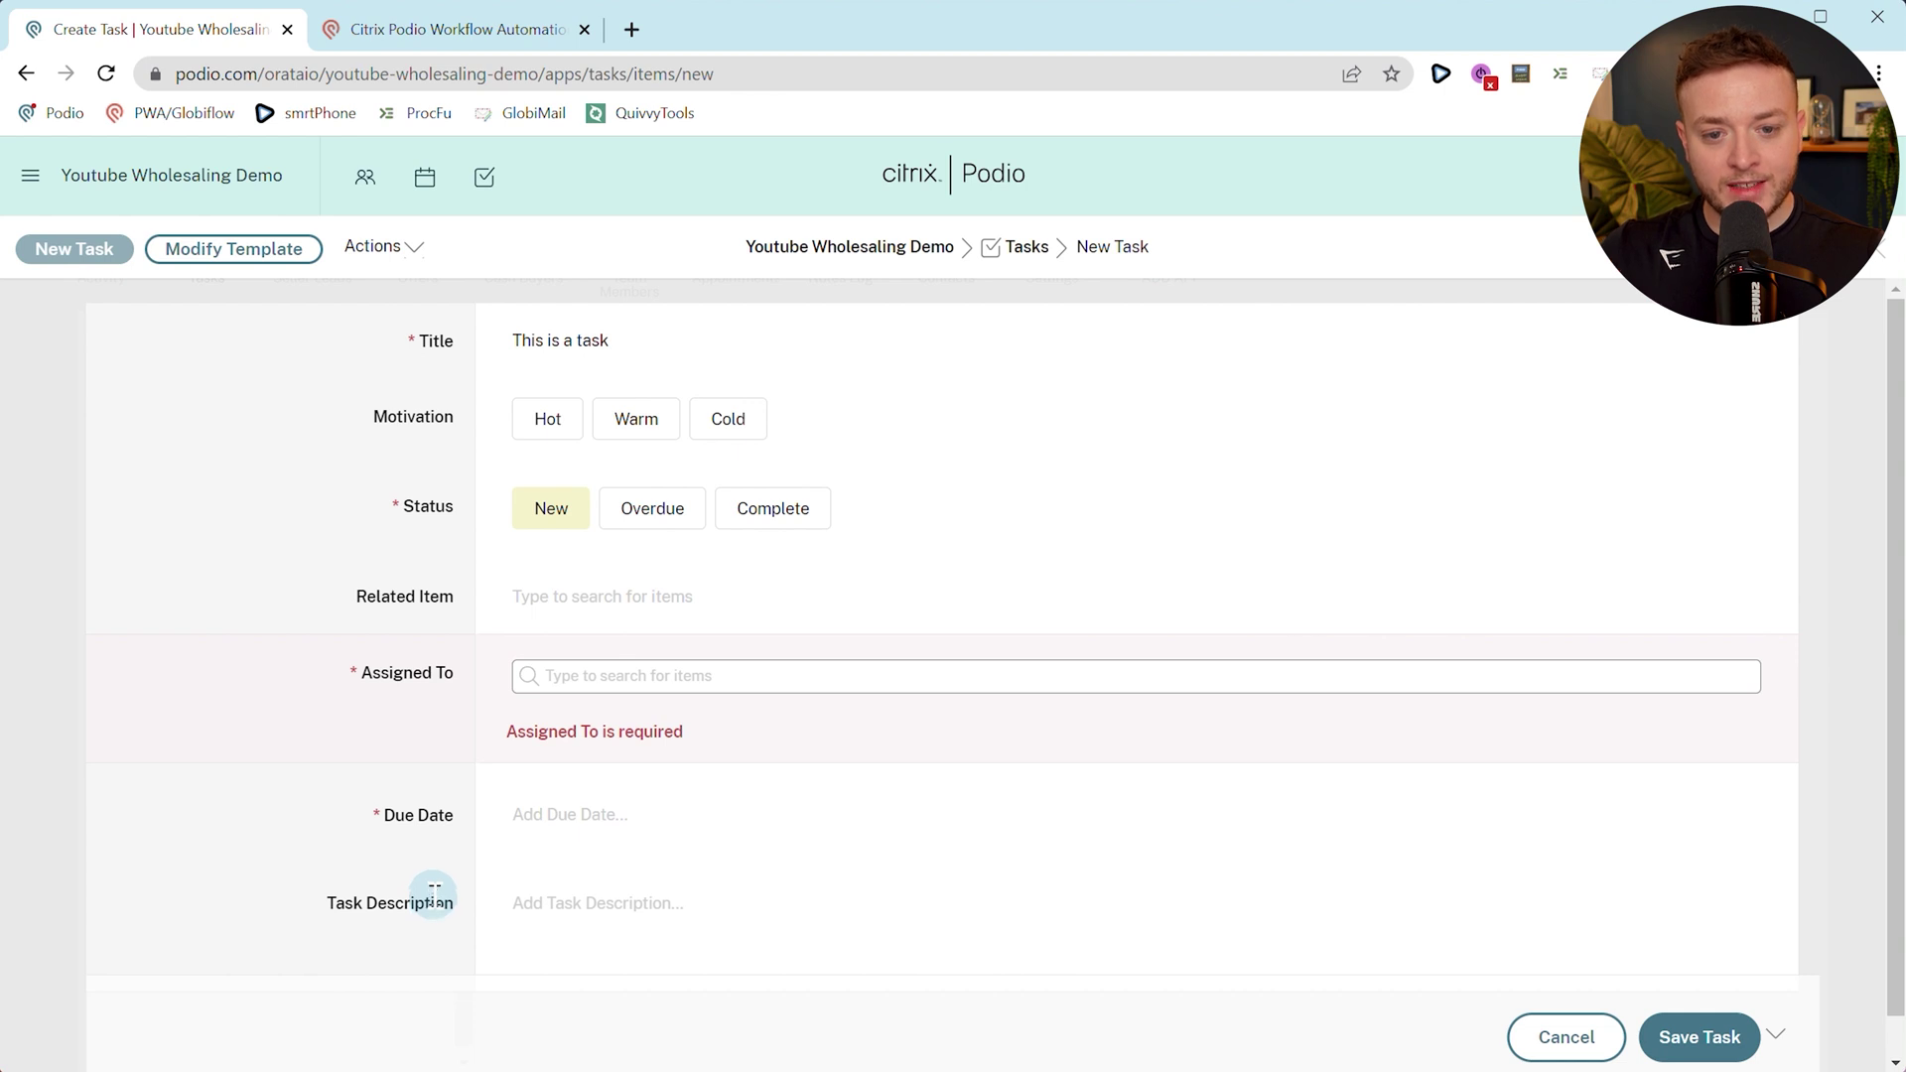
pyautogui.scroll(-1, 472, 707)
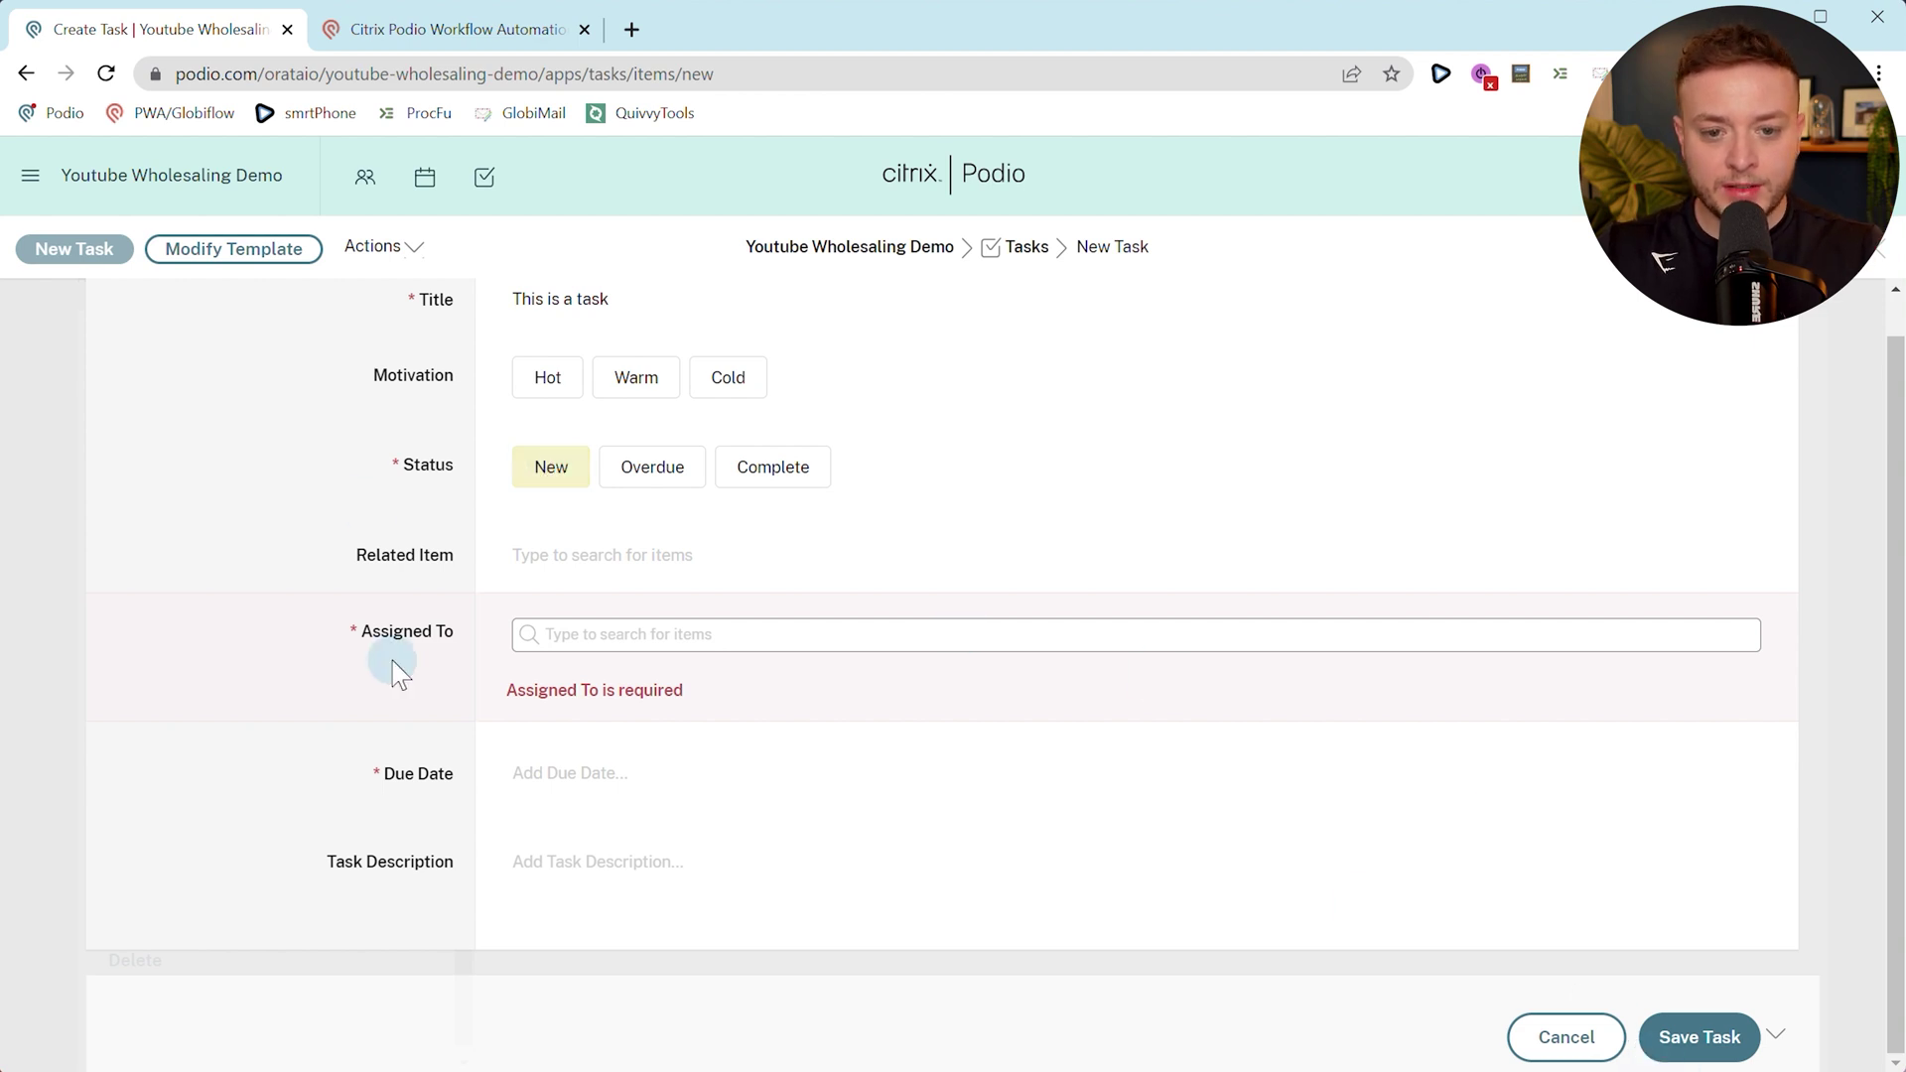
pyautogui.scroll(1, 872, 501)
# Assign the task to the team member and relate it to the seller lead.
pyautogui.click(596, 685)
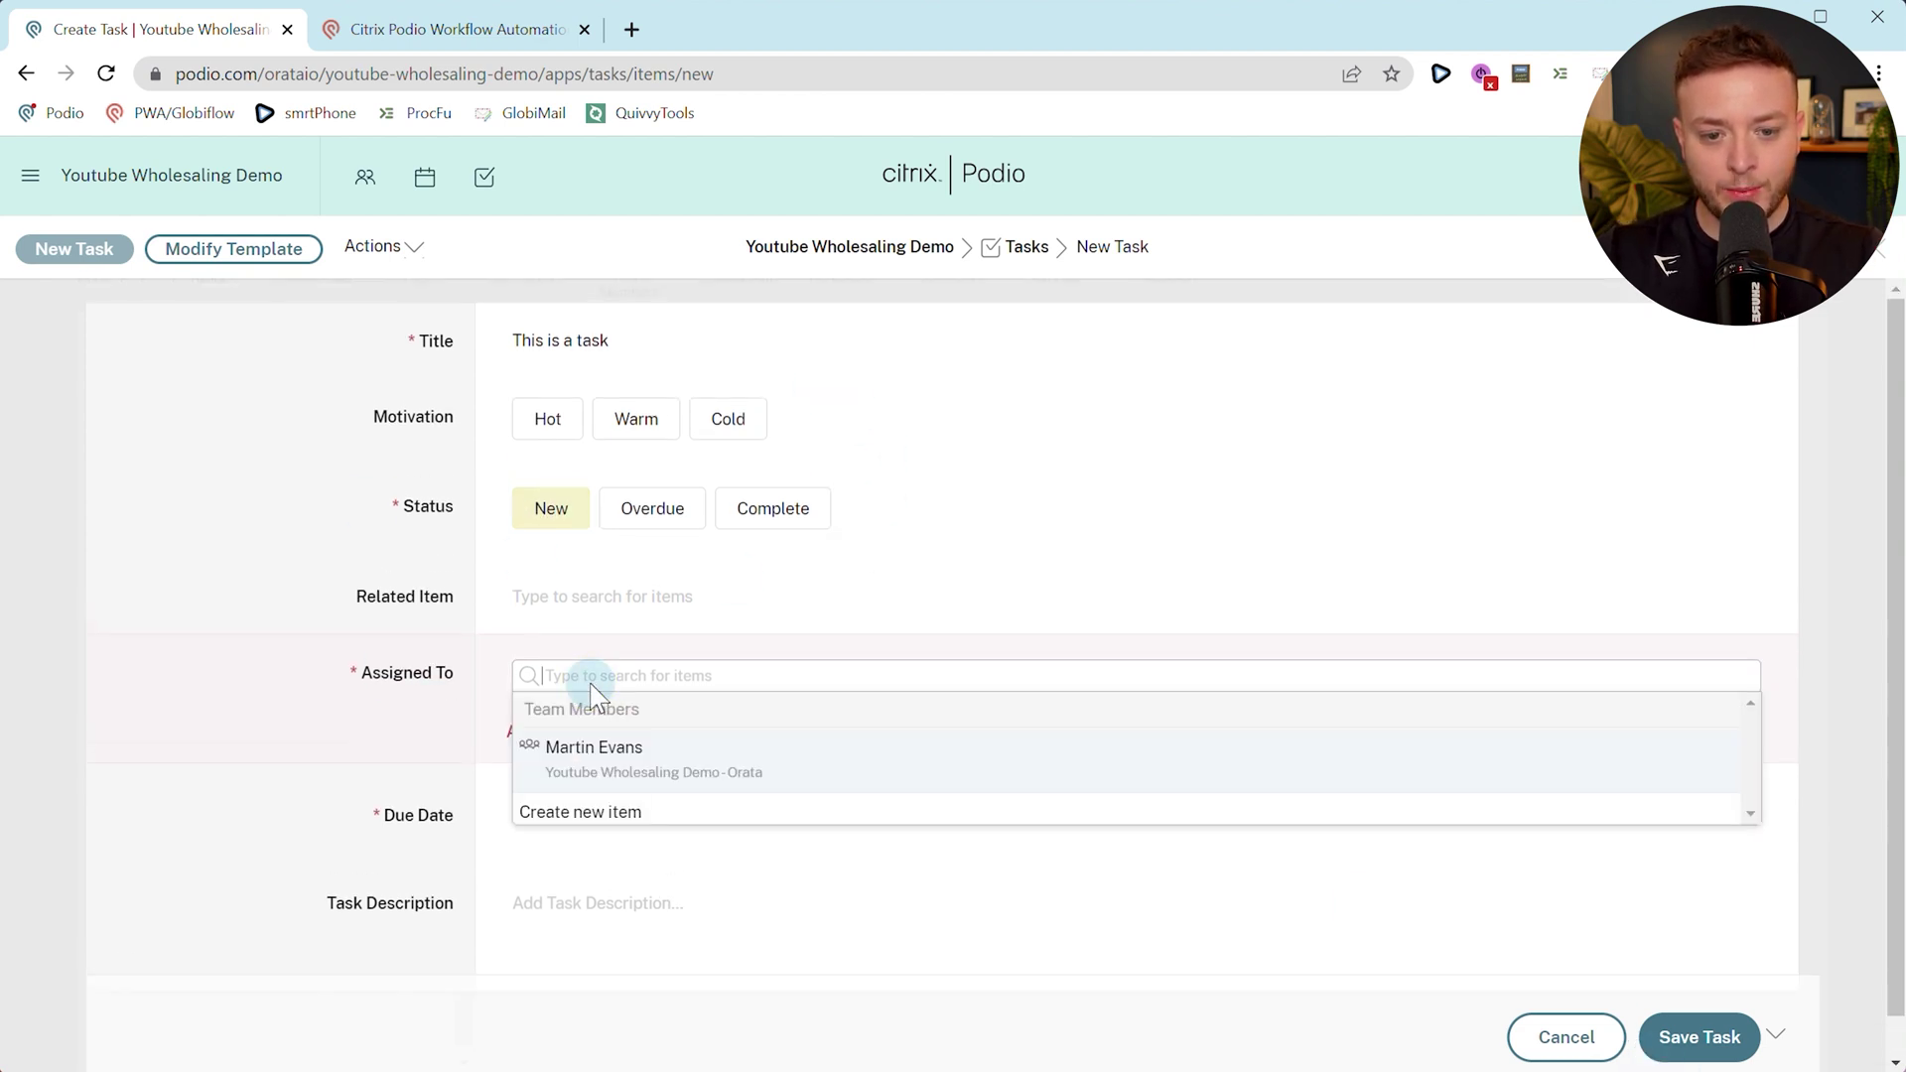
pyautogui.click(556, 767)
pyautogui.click(381, 719)
pyautogui.scroll(-2, 381, 719)
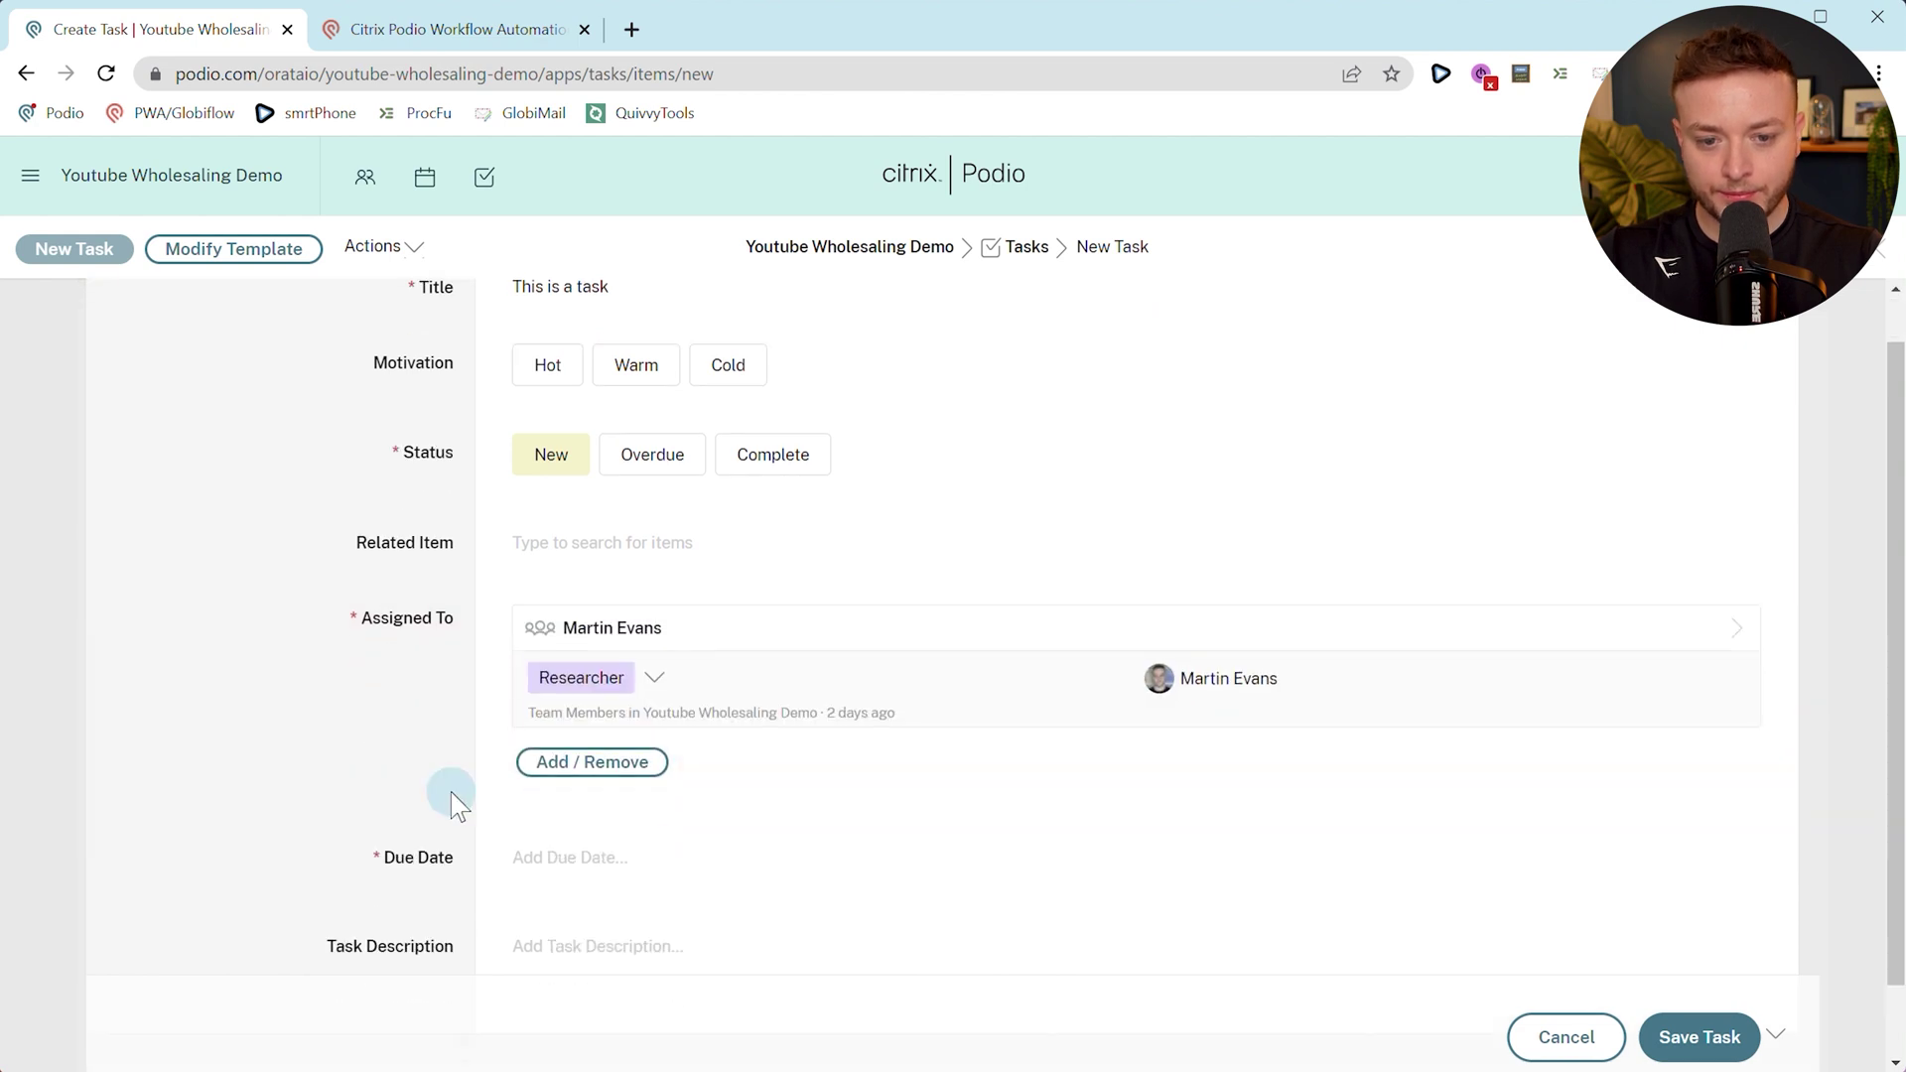
pyautogui.click(581, 477)
pyautogui.click(611, 541)
pyautogui.click(425, 553)
pyautogui.scroll(-2, 515, 839)
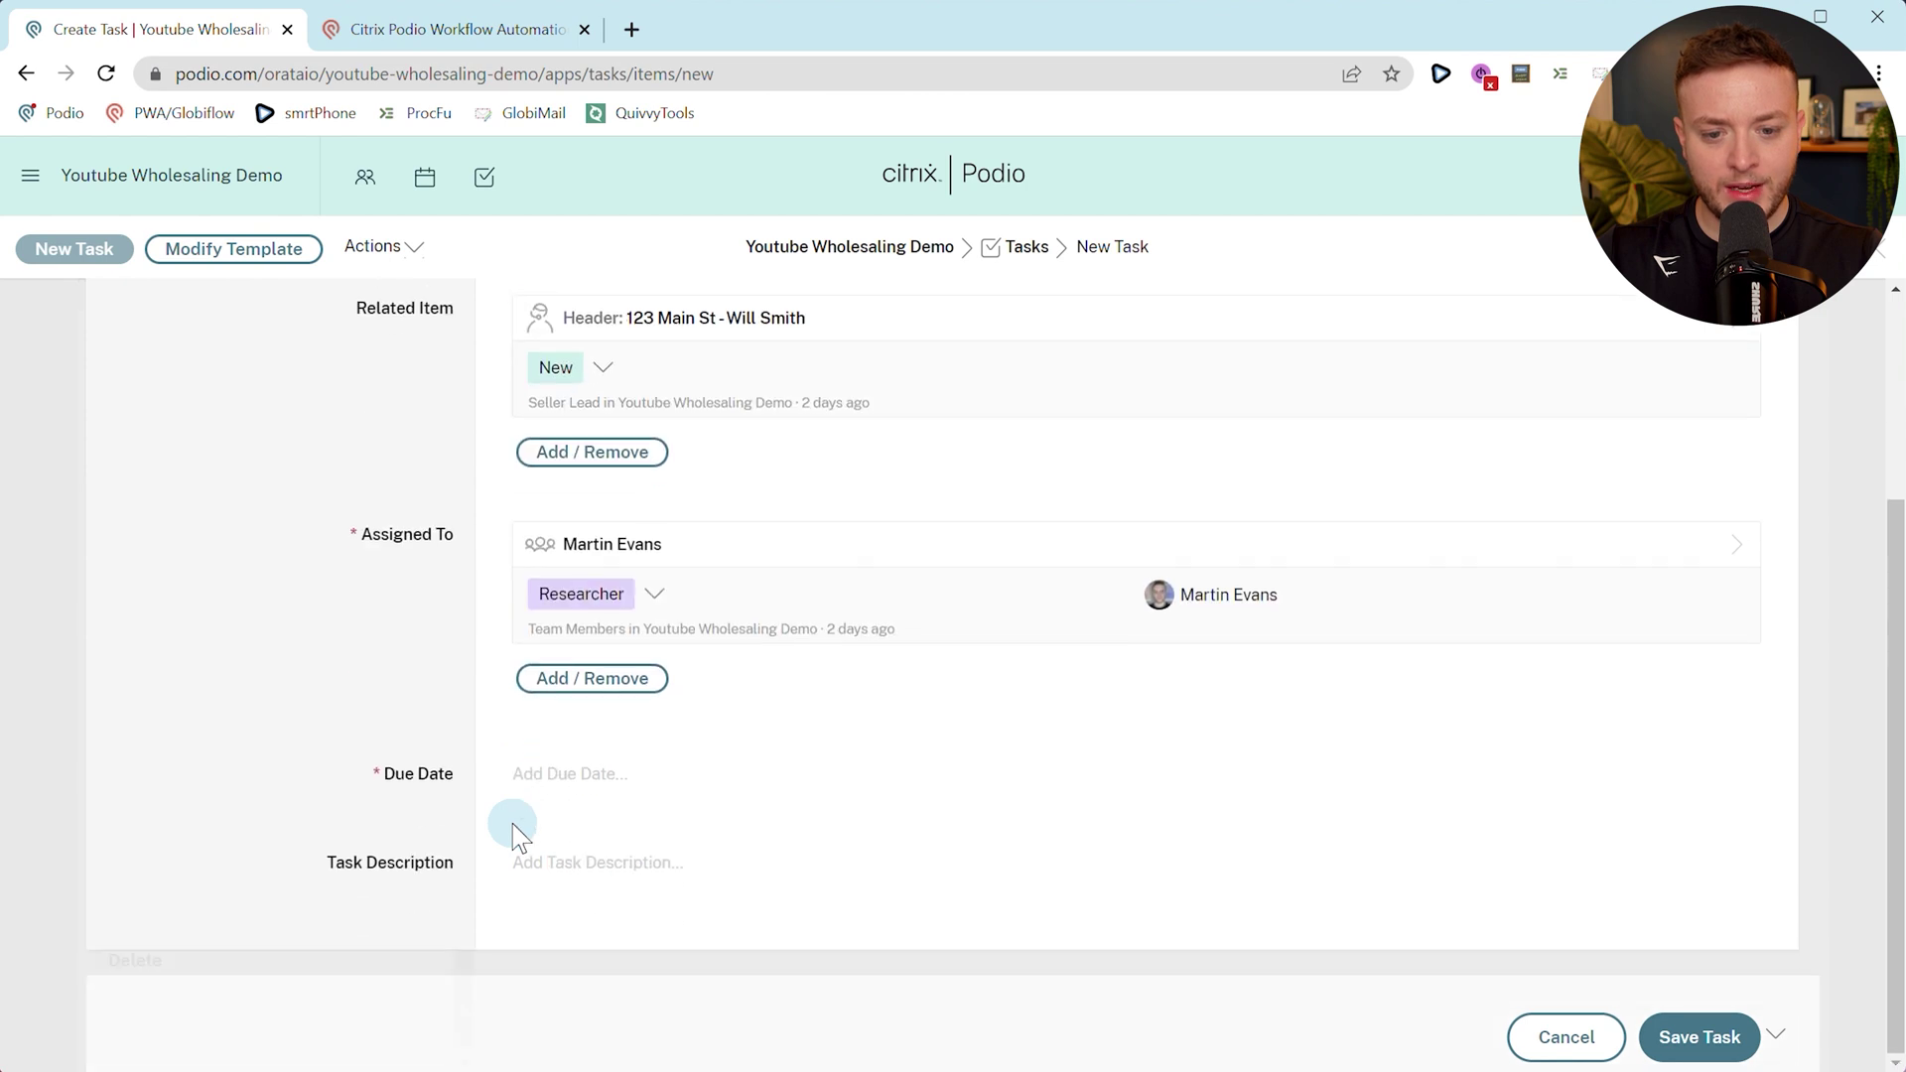
# Set the task's due date to 21 June 2023 and save it.
pyautogui.click(556, 779)
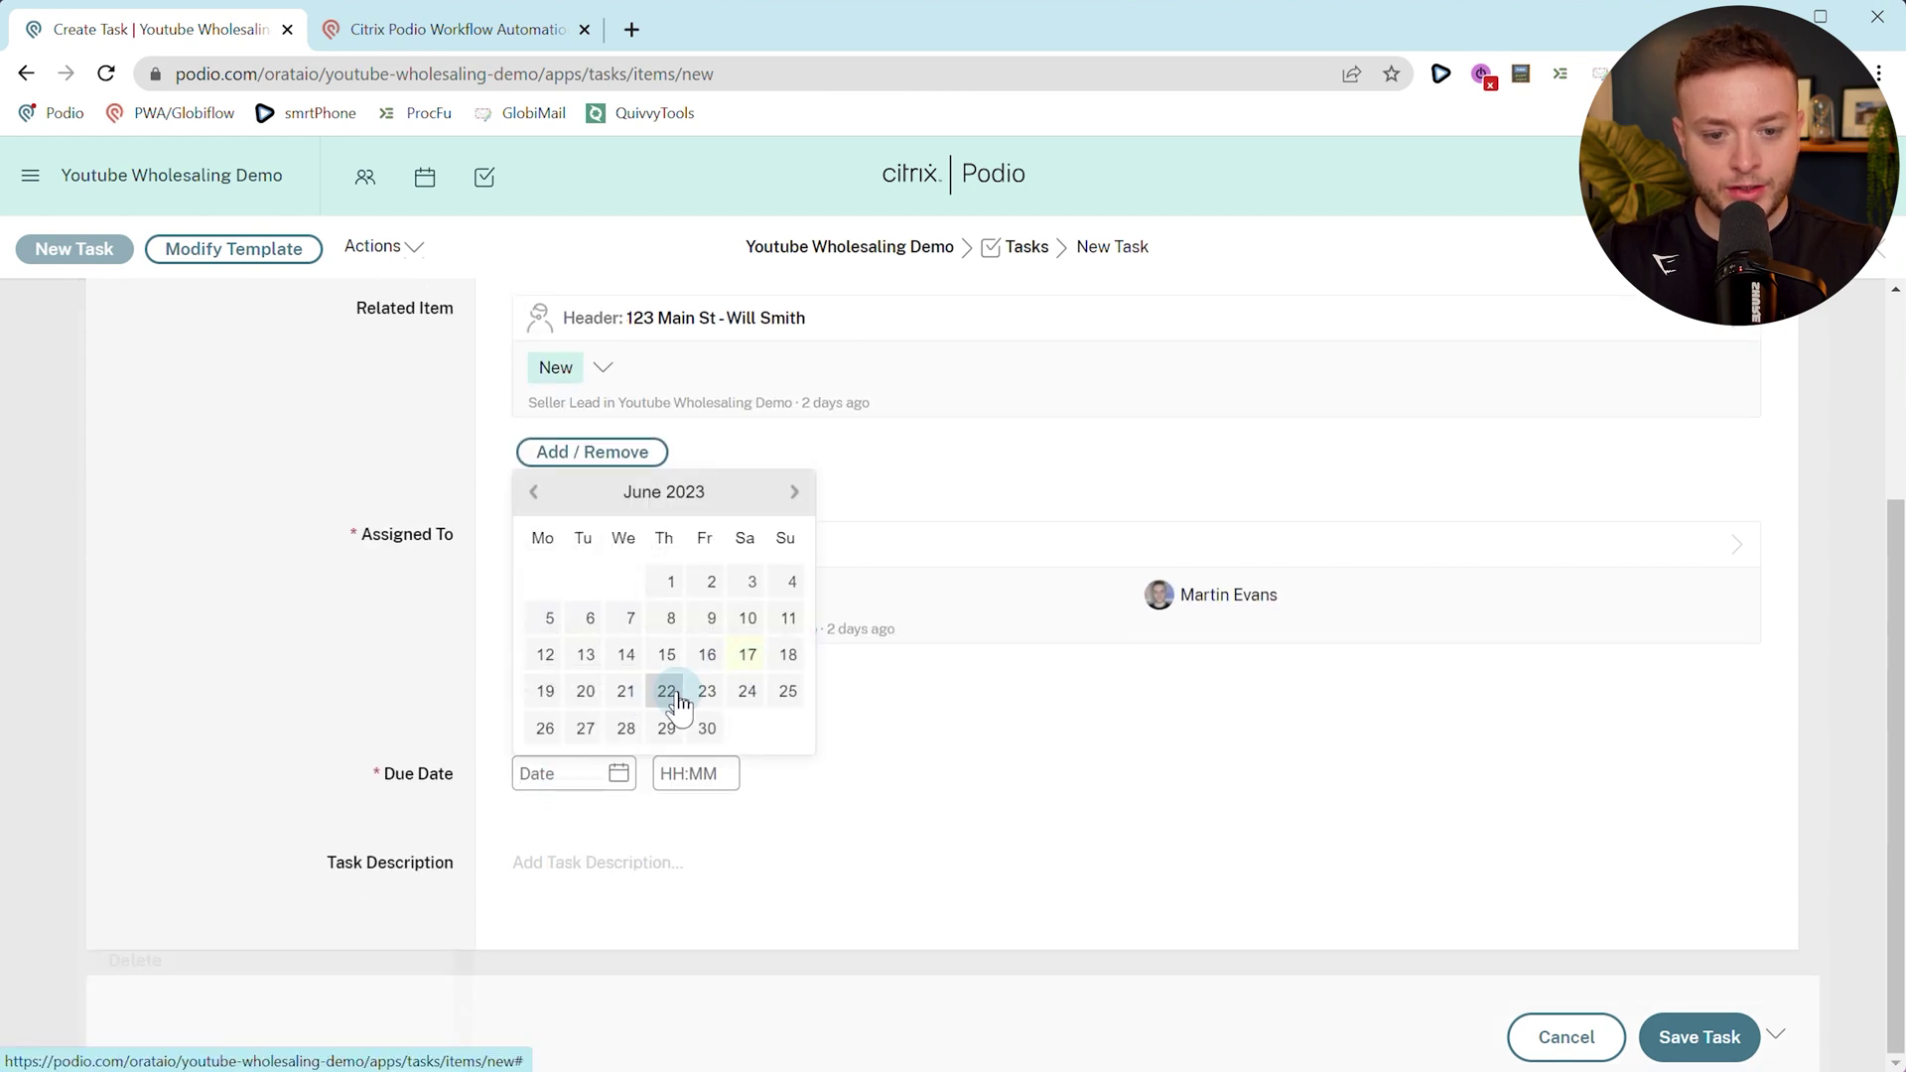
pyautogui.click(625, 692)
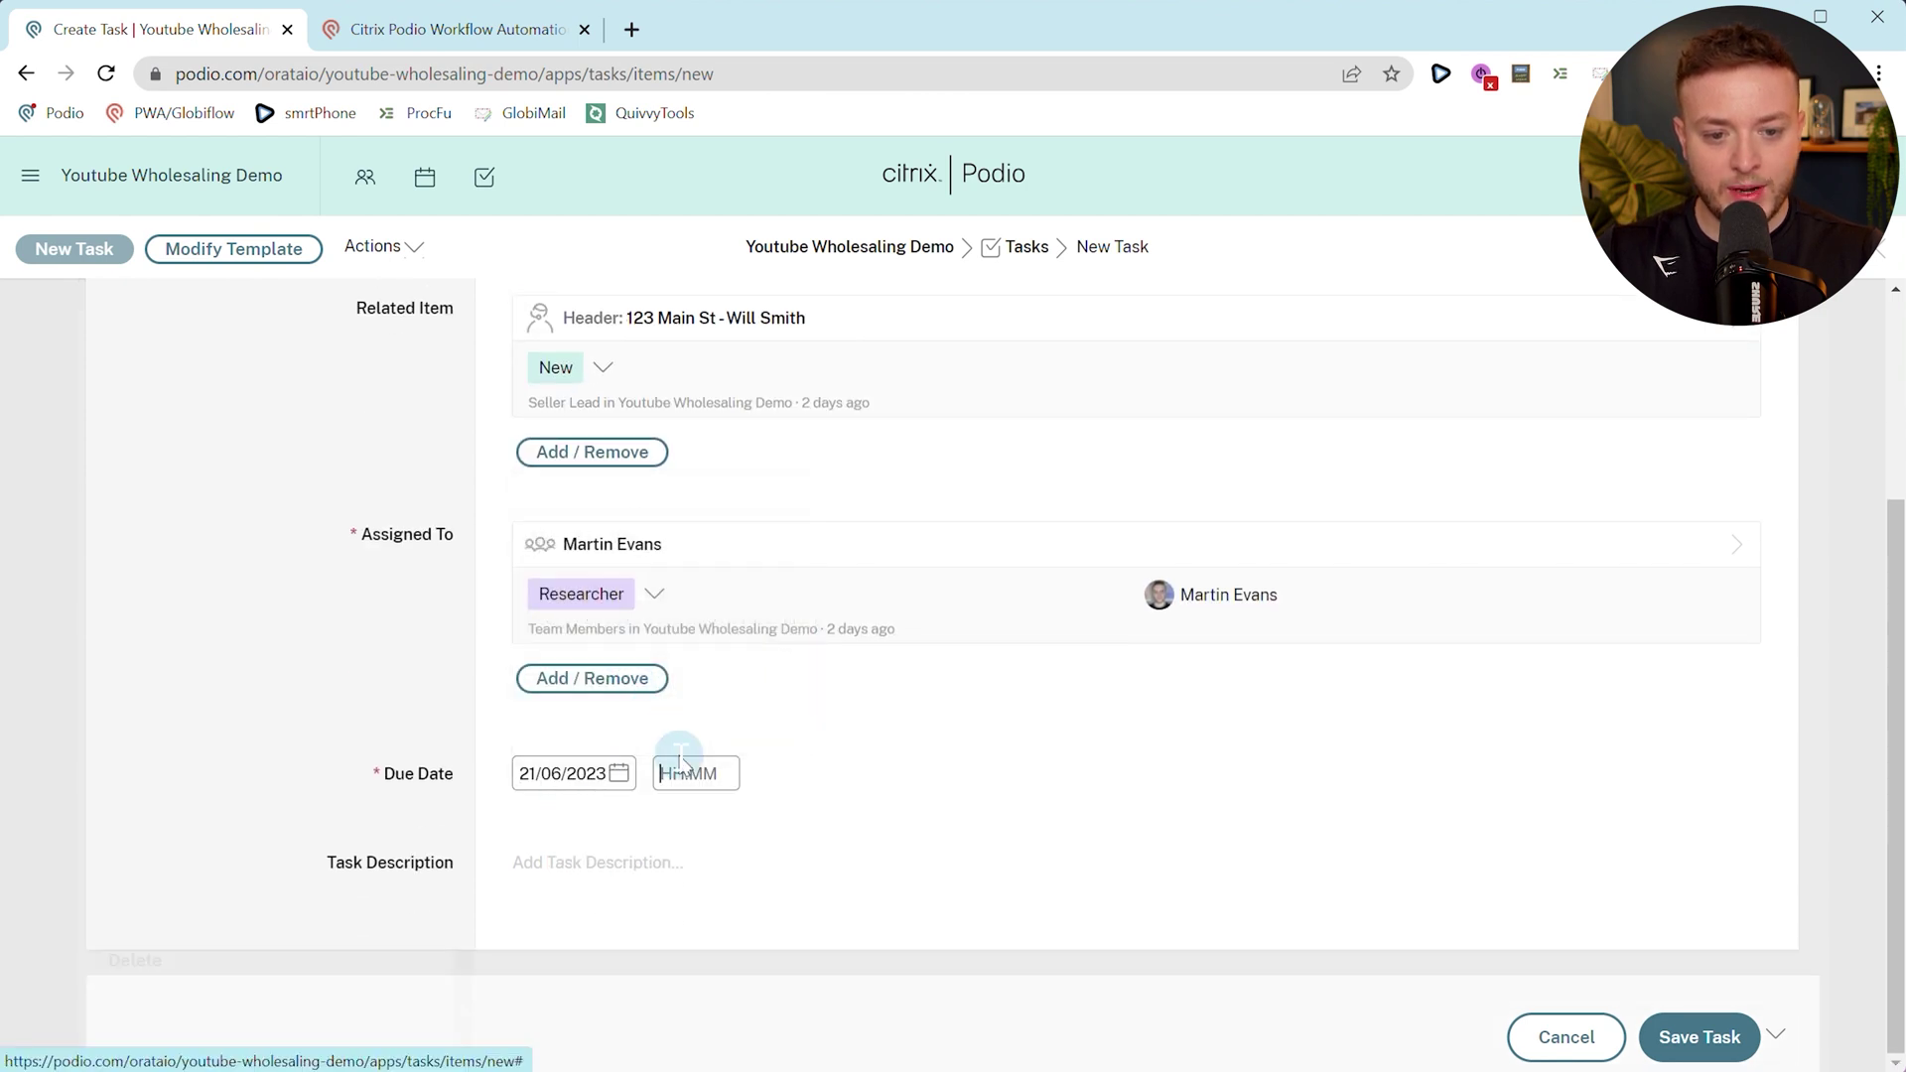
pyautogui.click(410, 679)
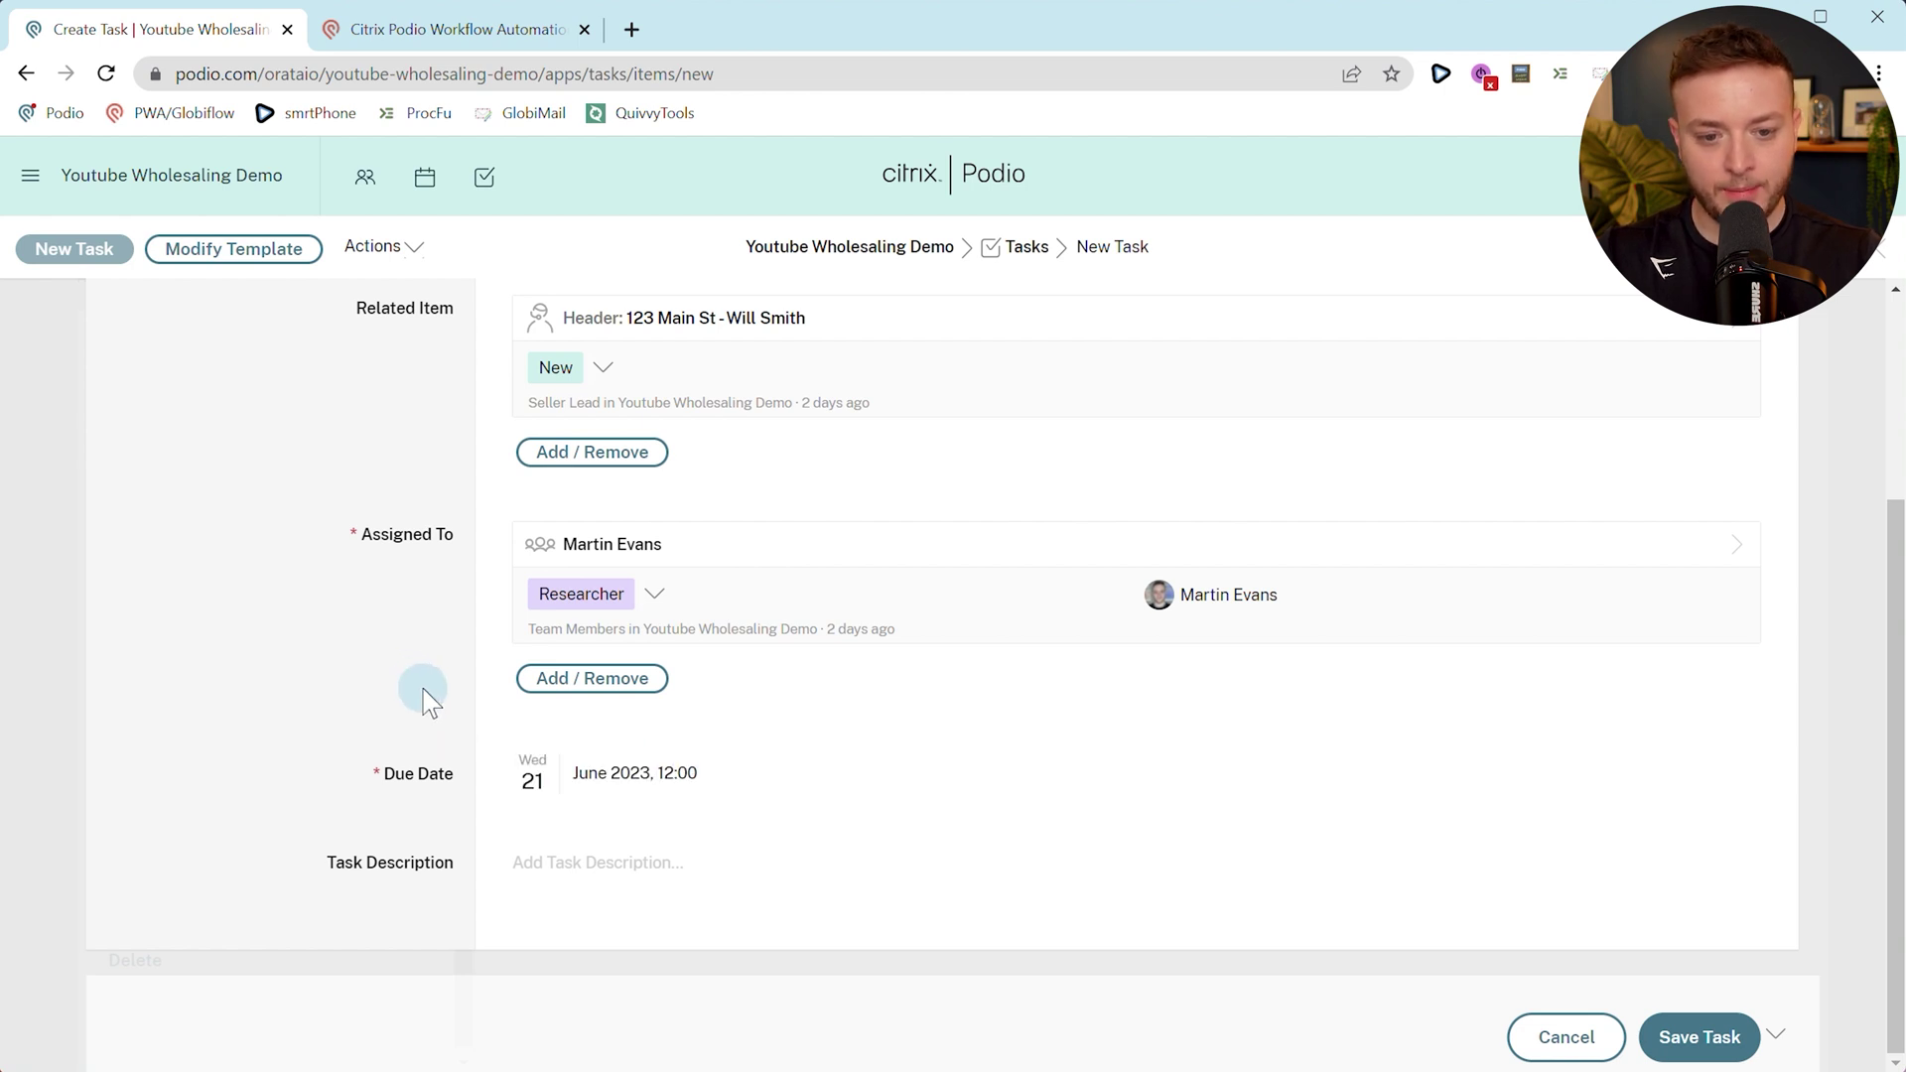
pyautogui.click(1708, 1039)
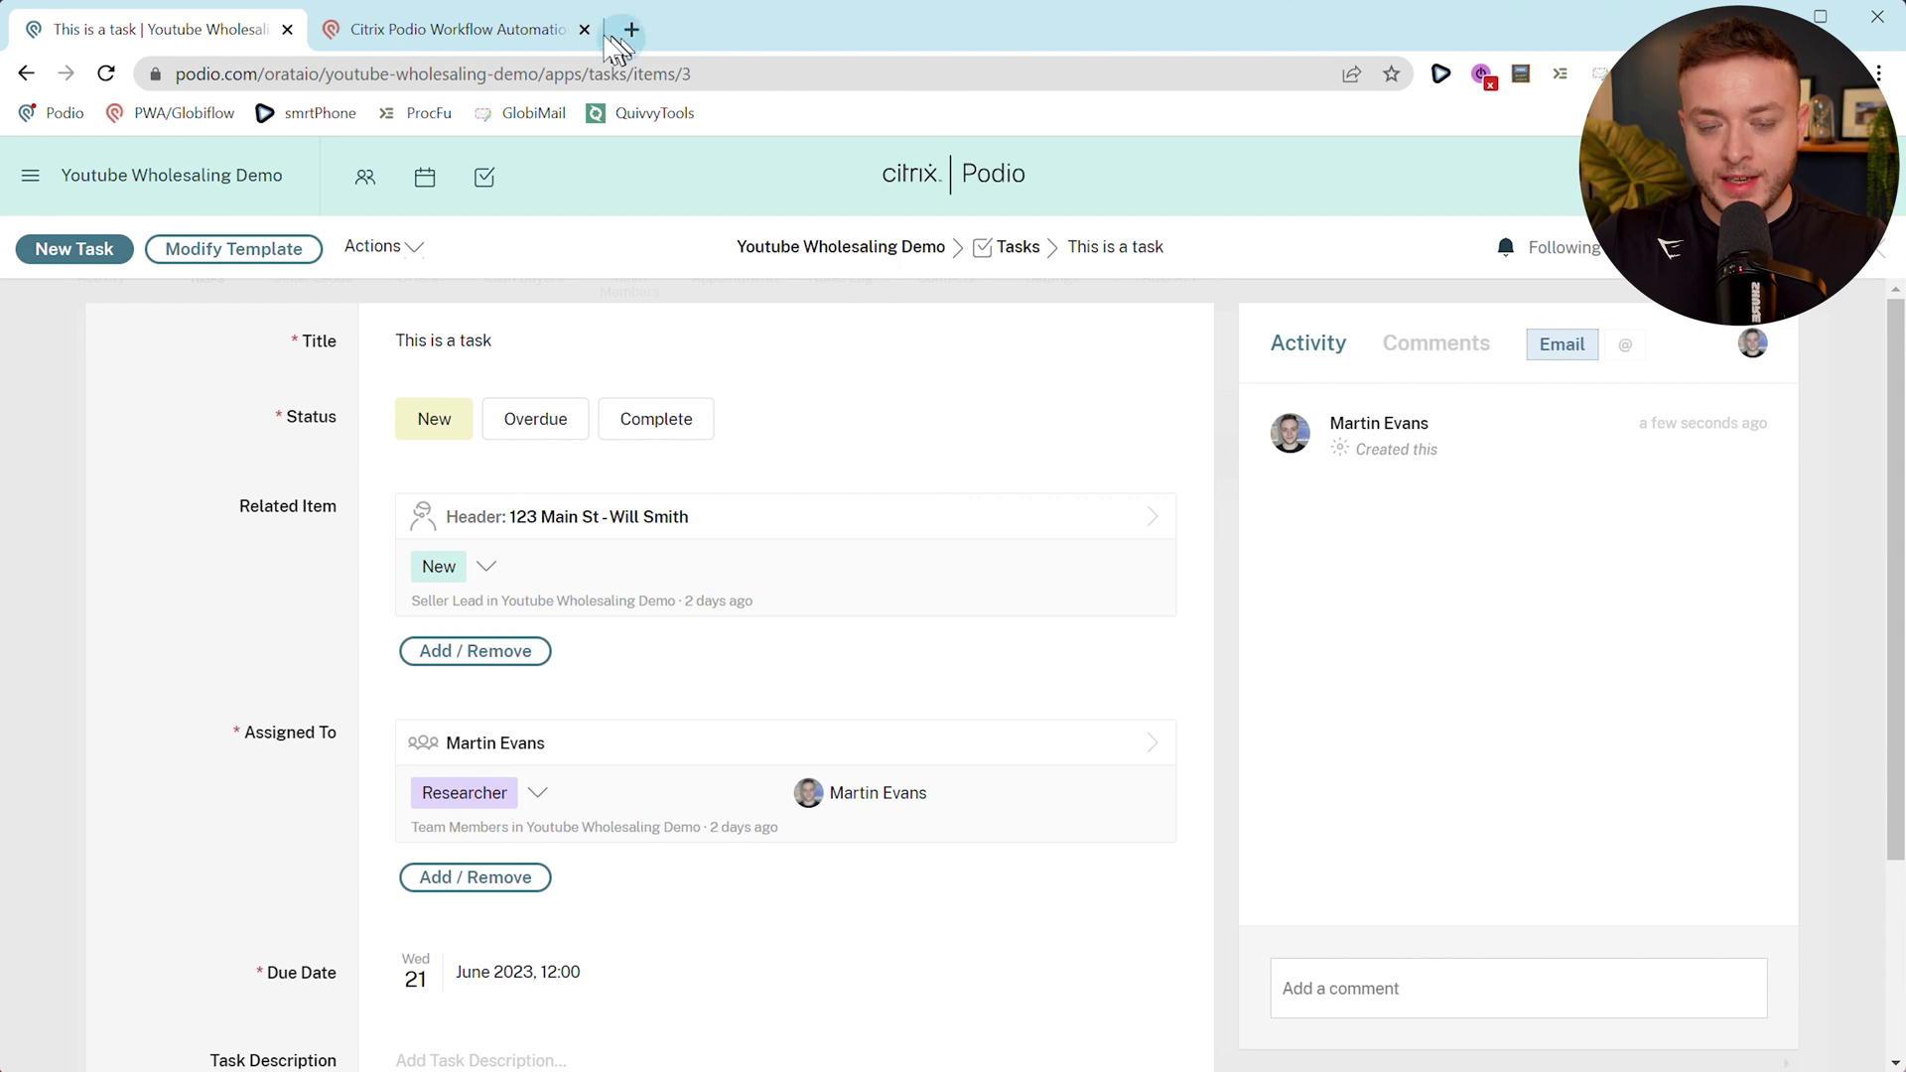
pyautogui.click(496, 29)
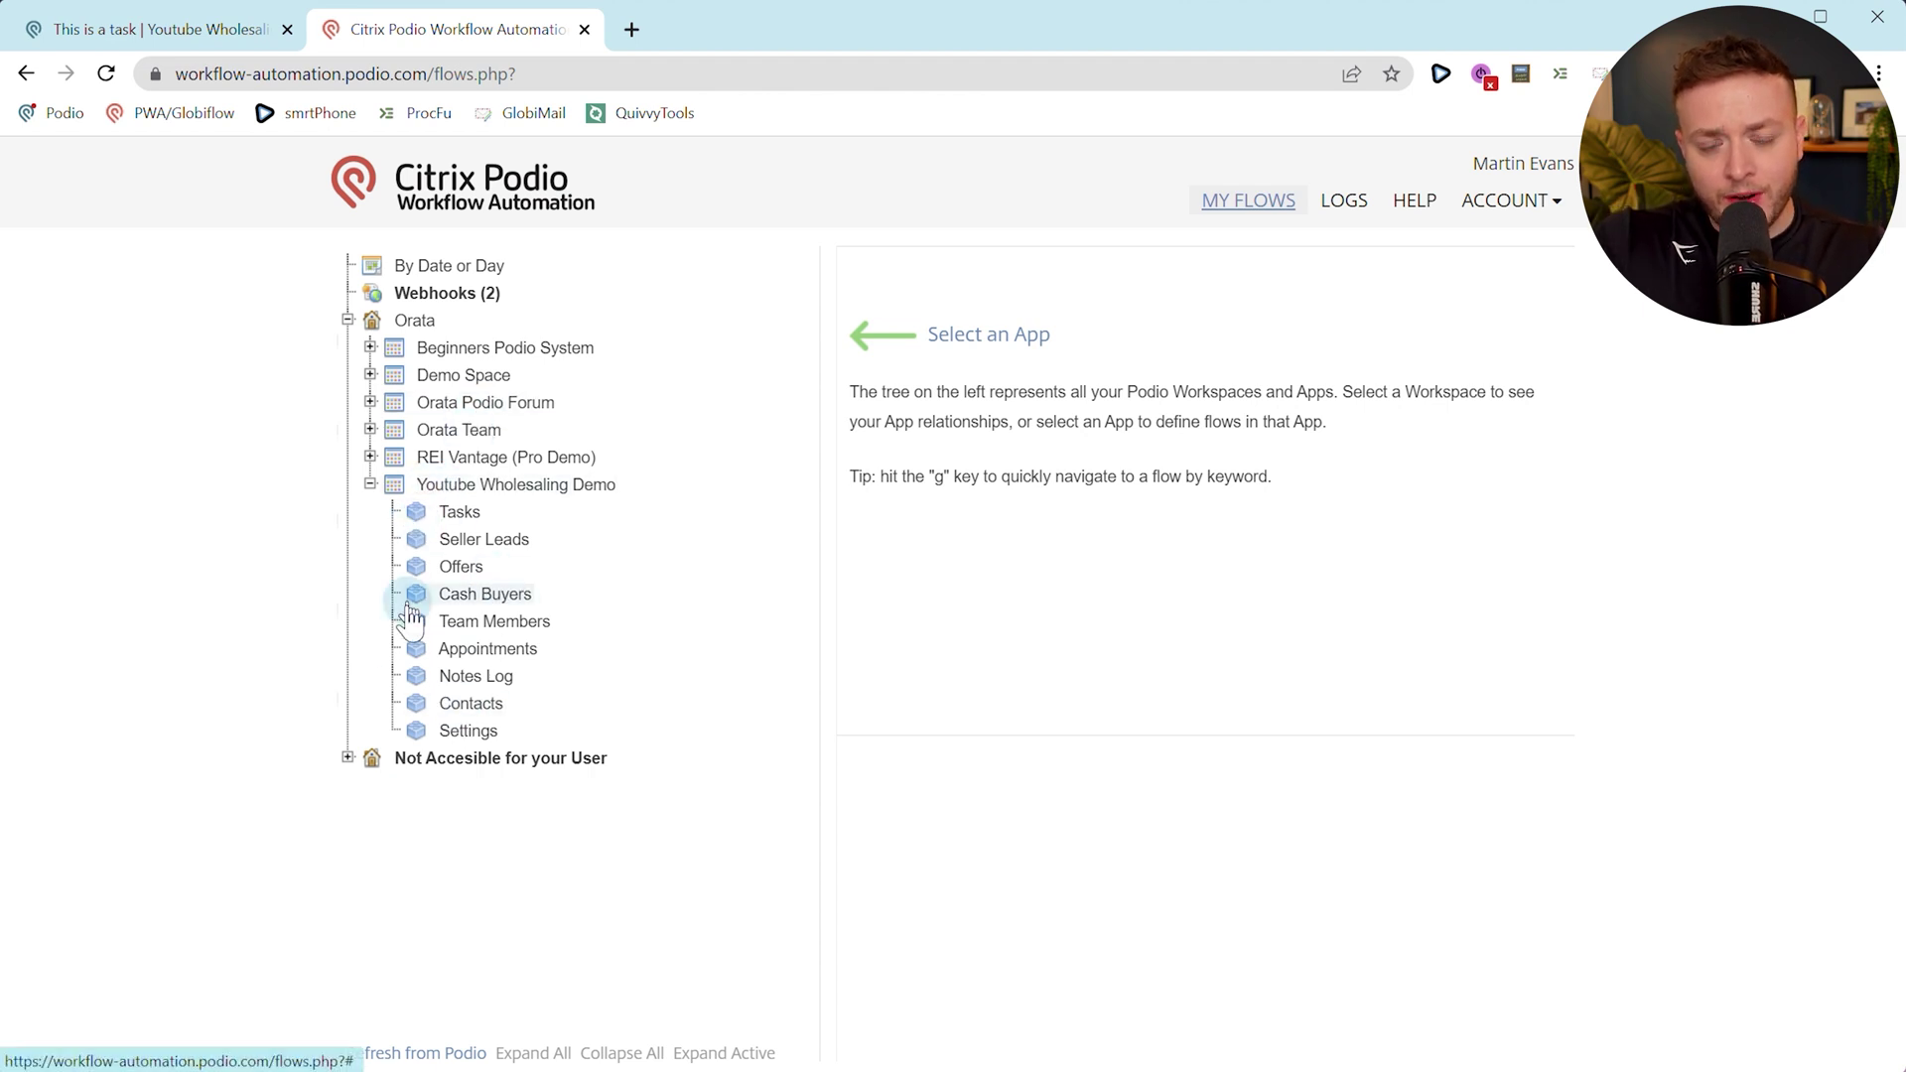
# Open the Tasks app in the flow tree and show its Add New options.
pyautogui.click(458, 514)
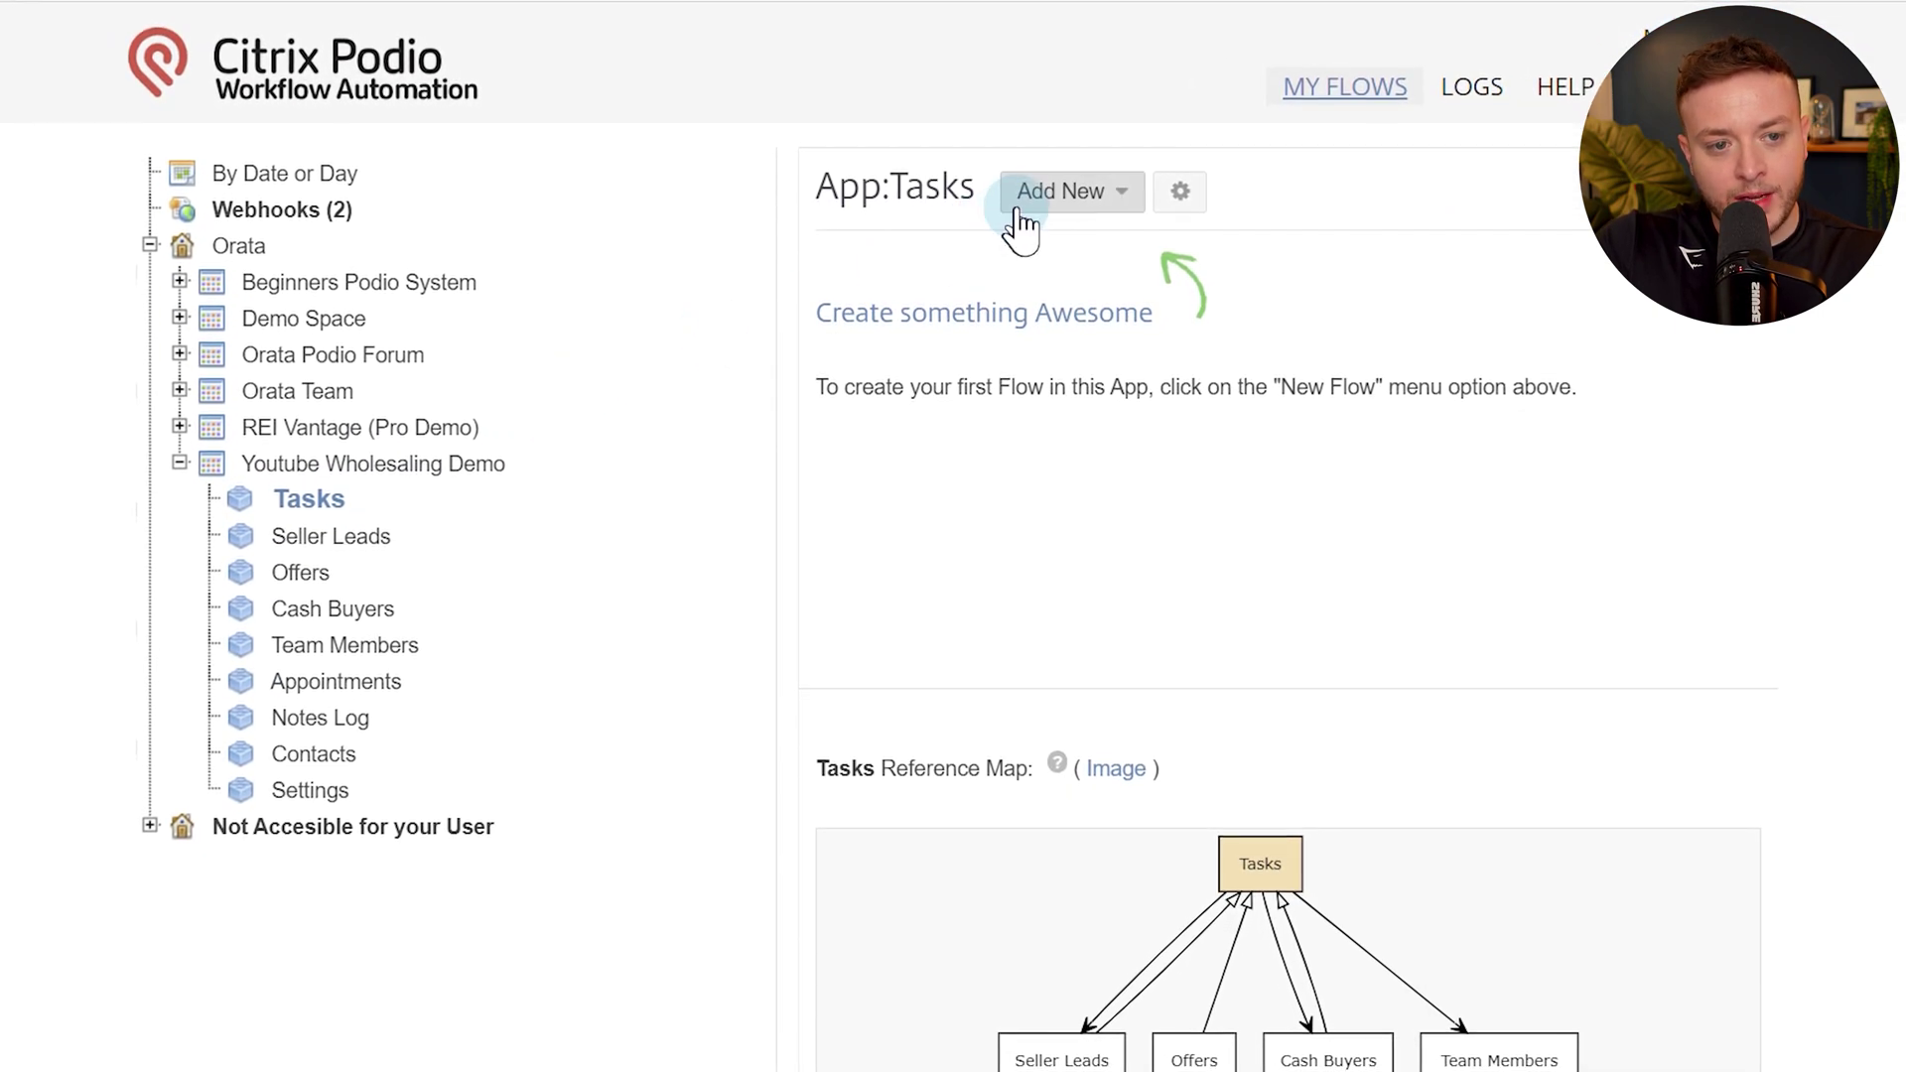
pyautogui.click(1090, 199)
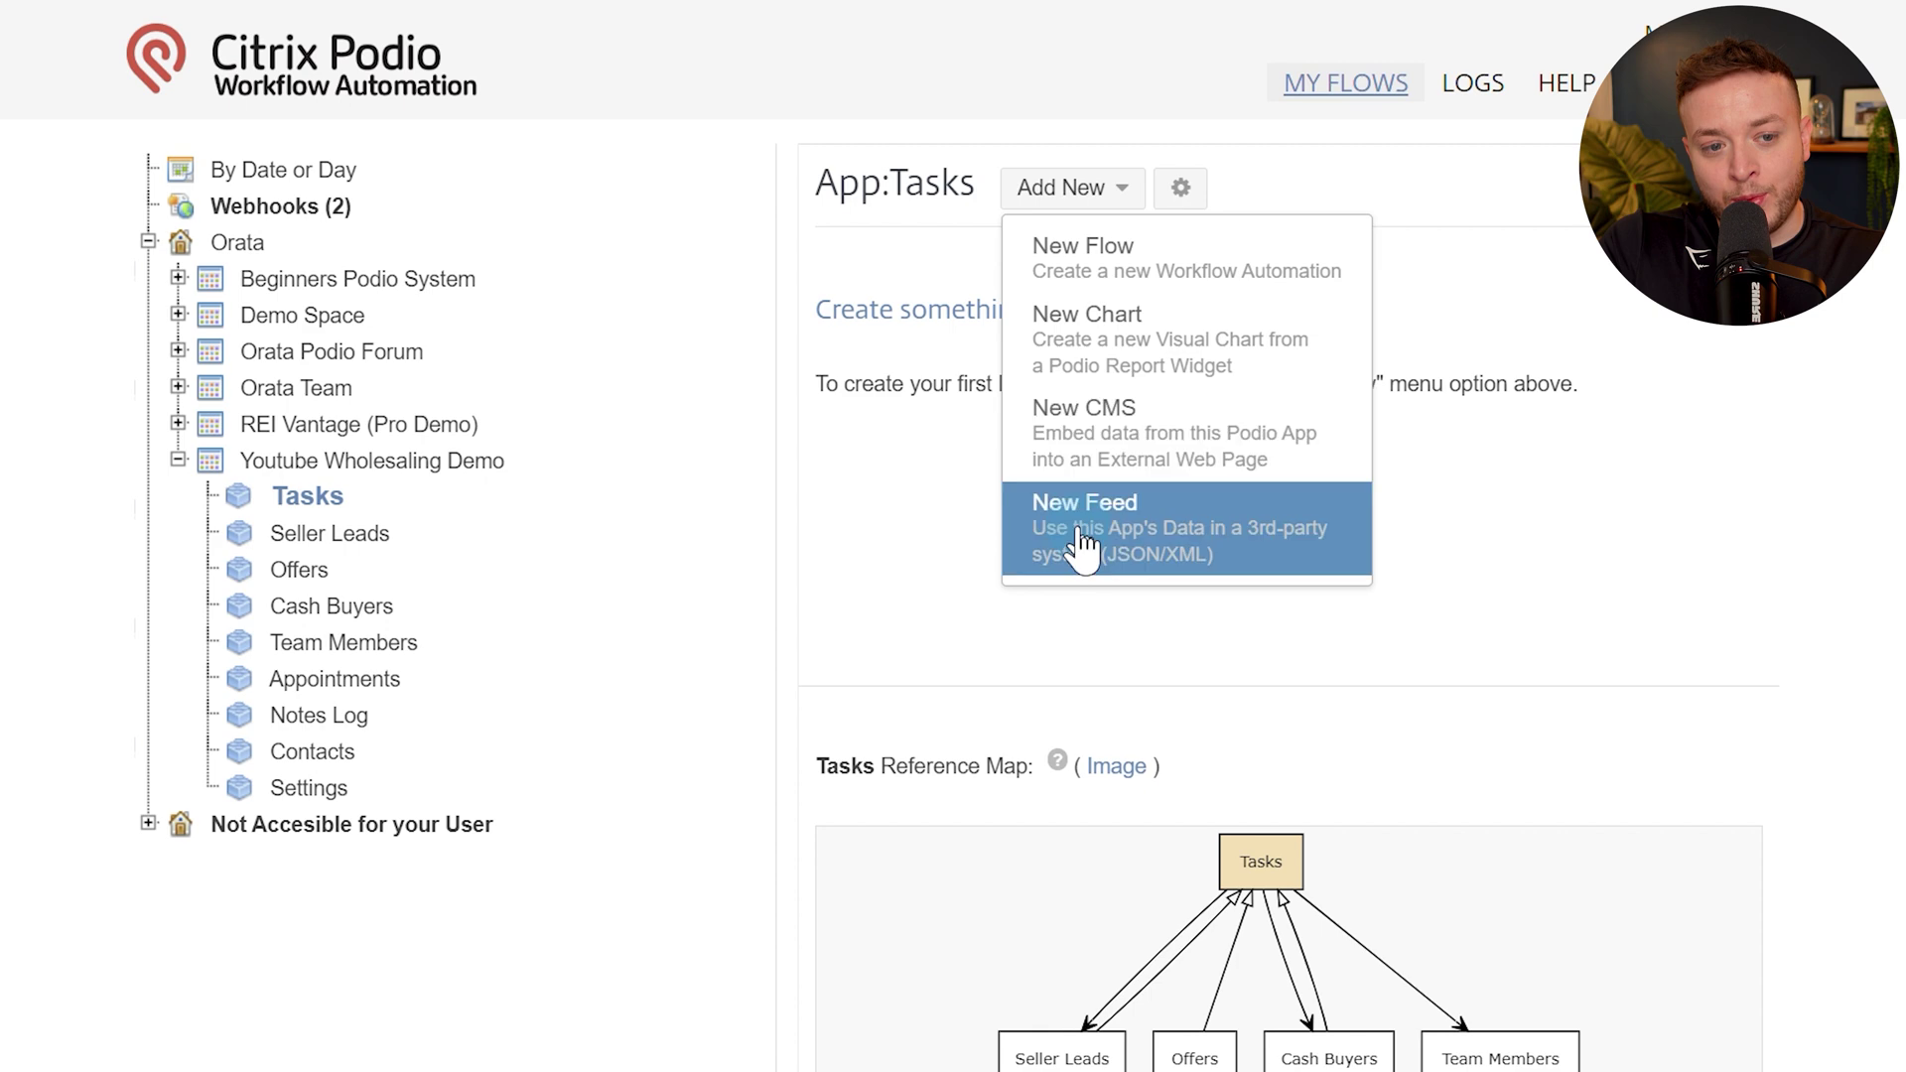
# Start a new Tasks flow, review the trigger options, and choose the item-created trigger.
pyautogui.click(1085, 260)
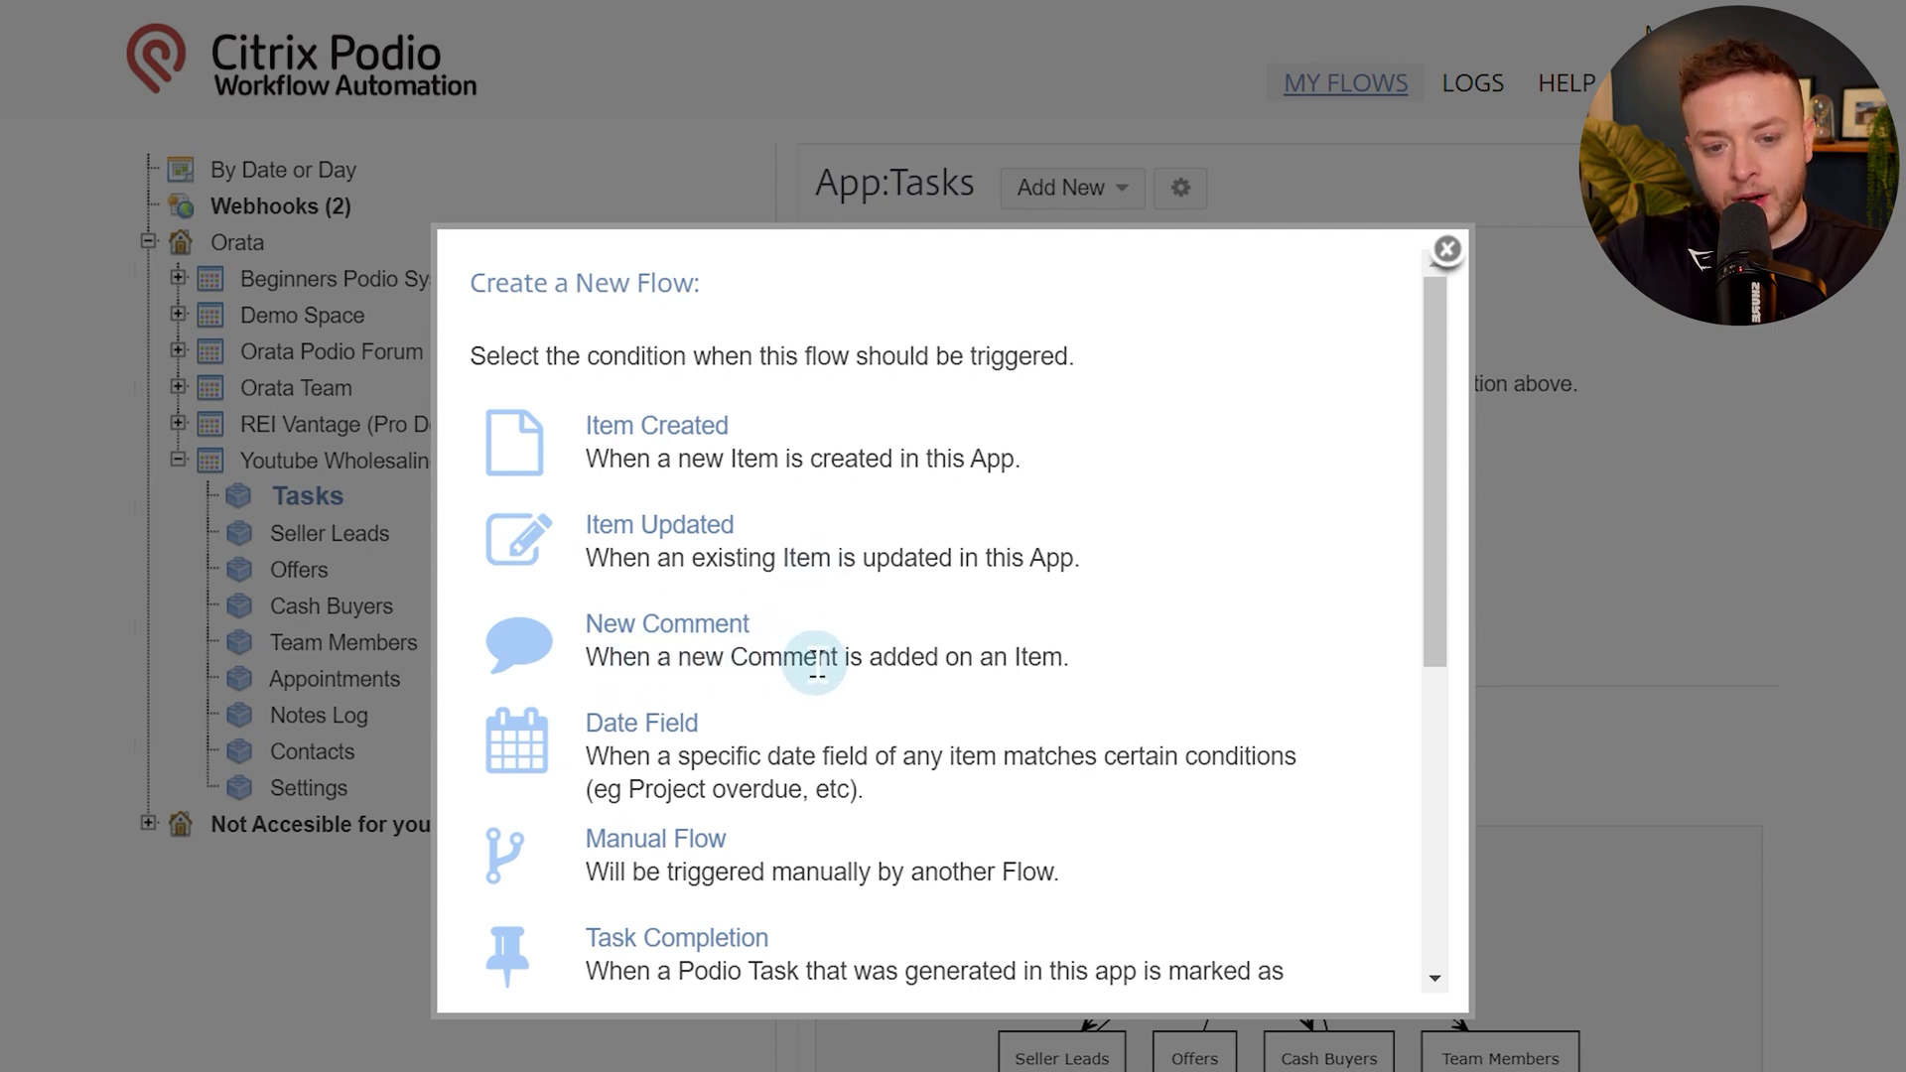
pyautogui.scroll(-2, 734, 744)
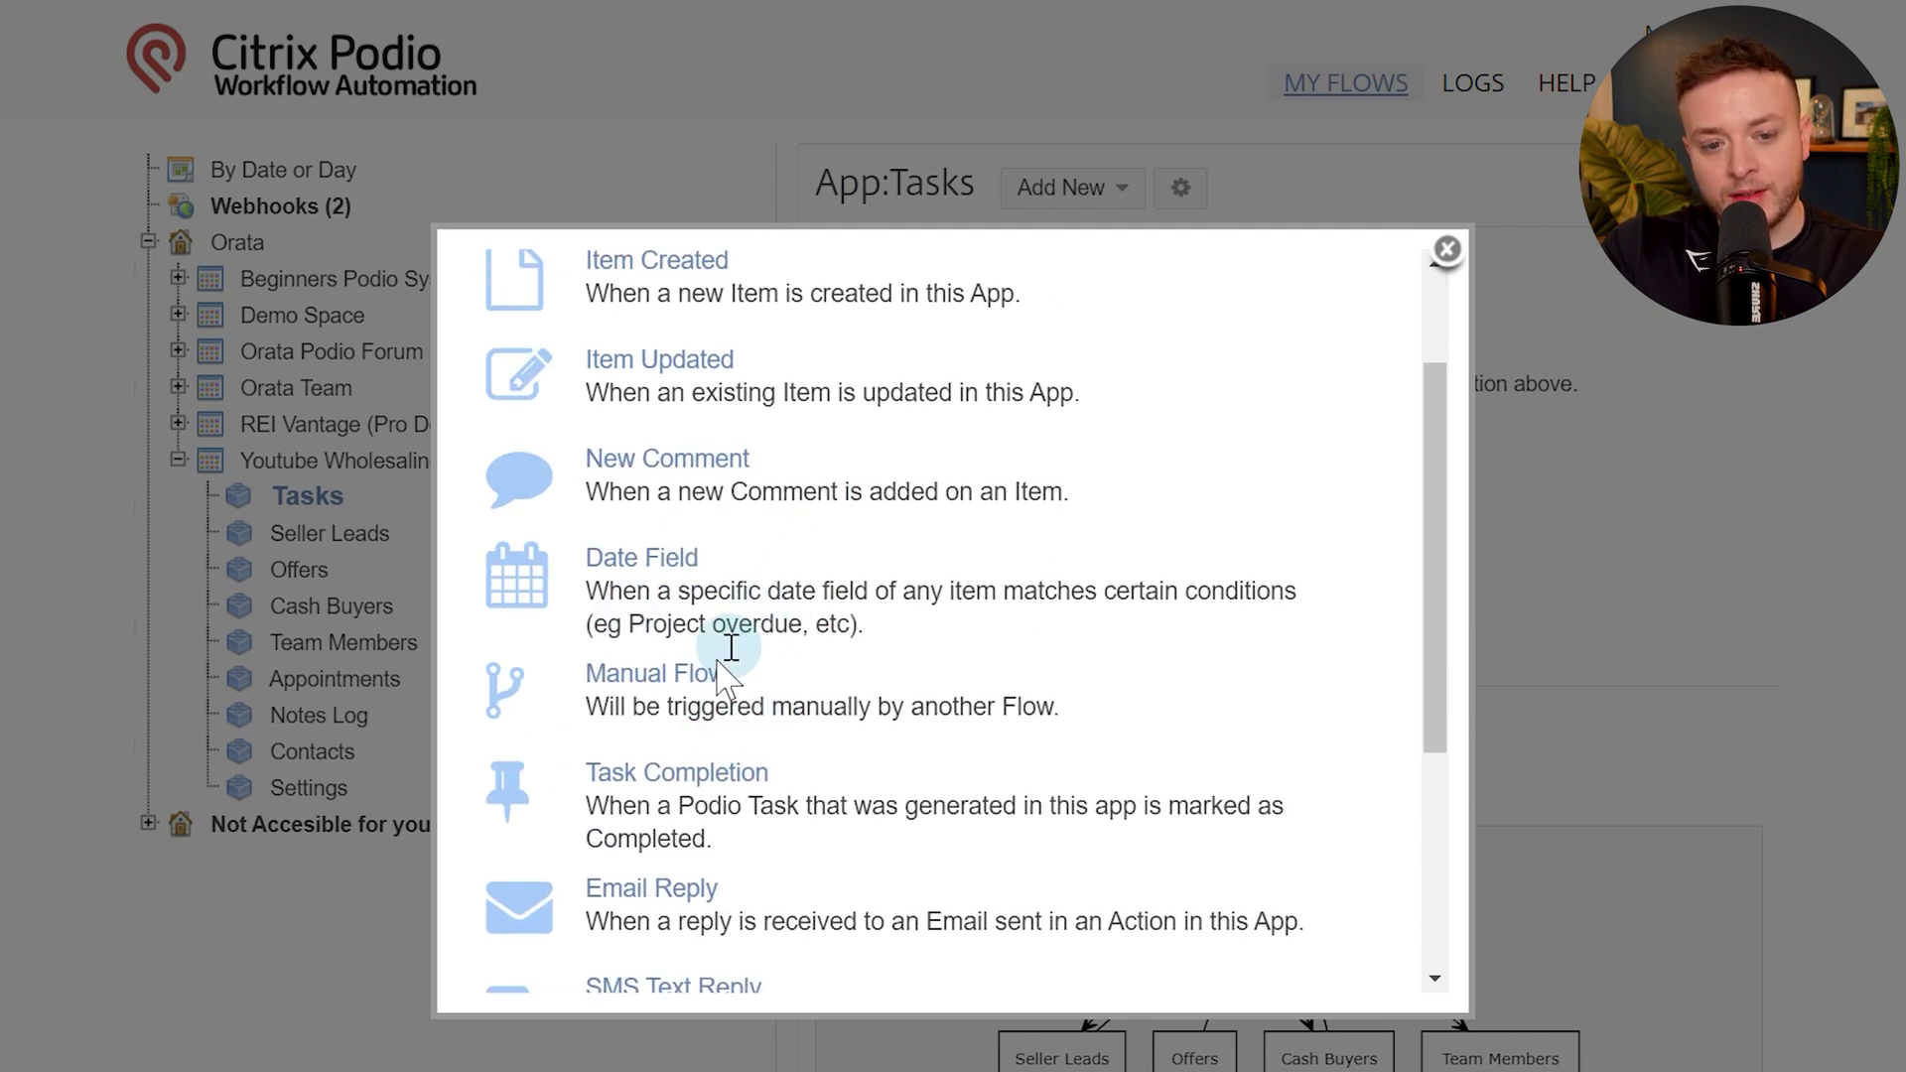
pyautogui.scroll(-2, 681, 765)
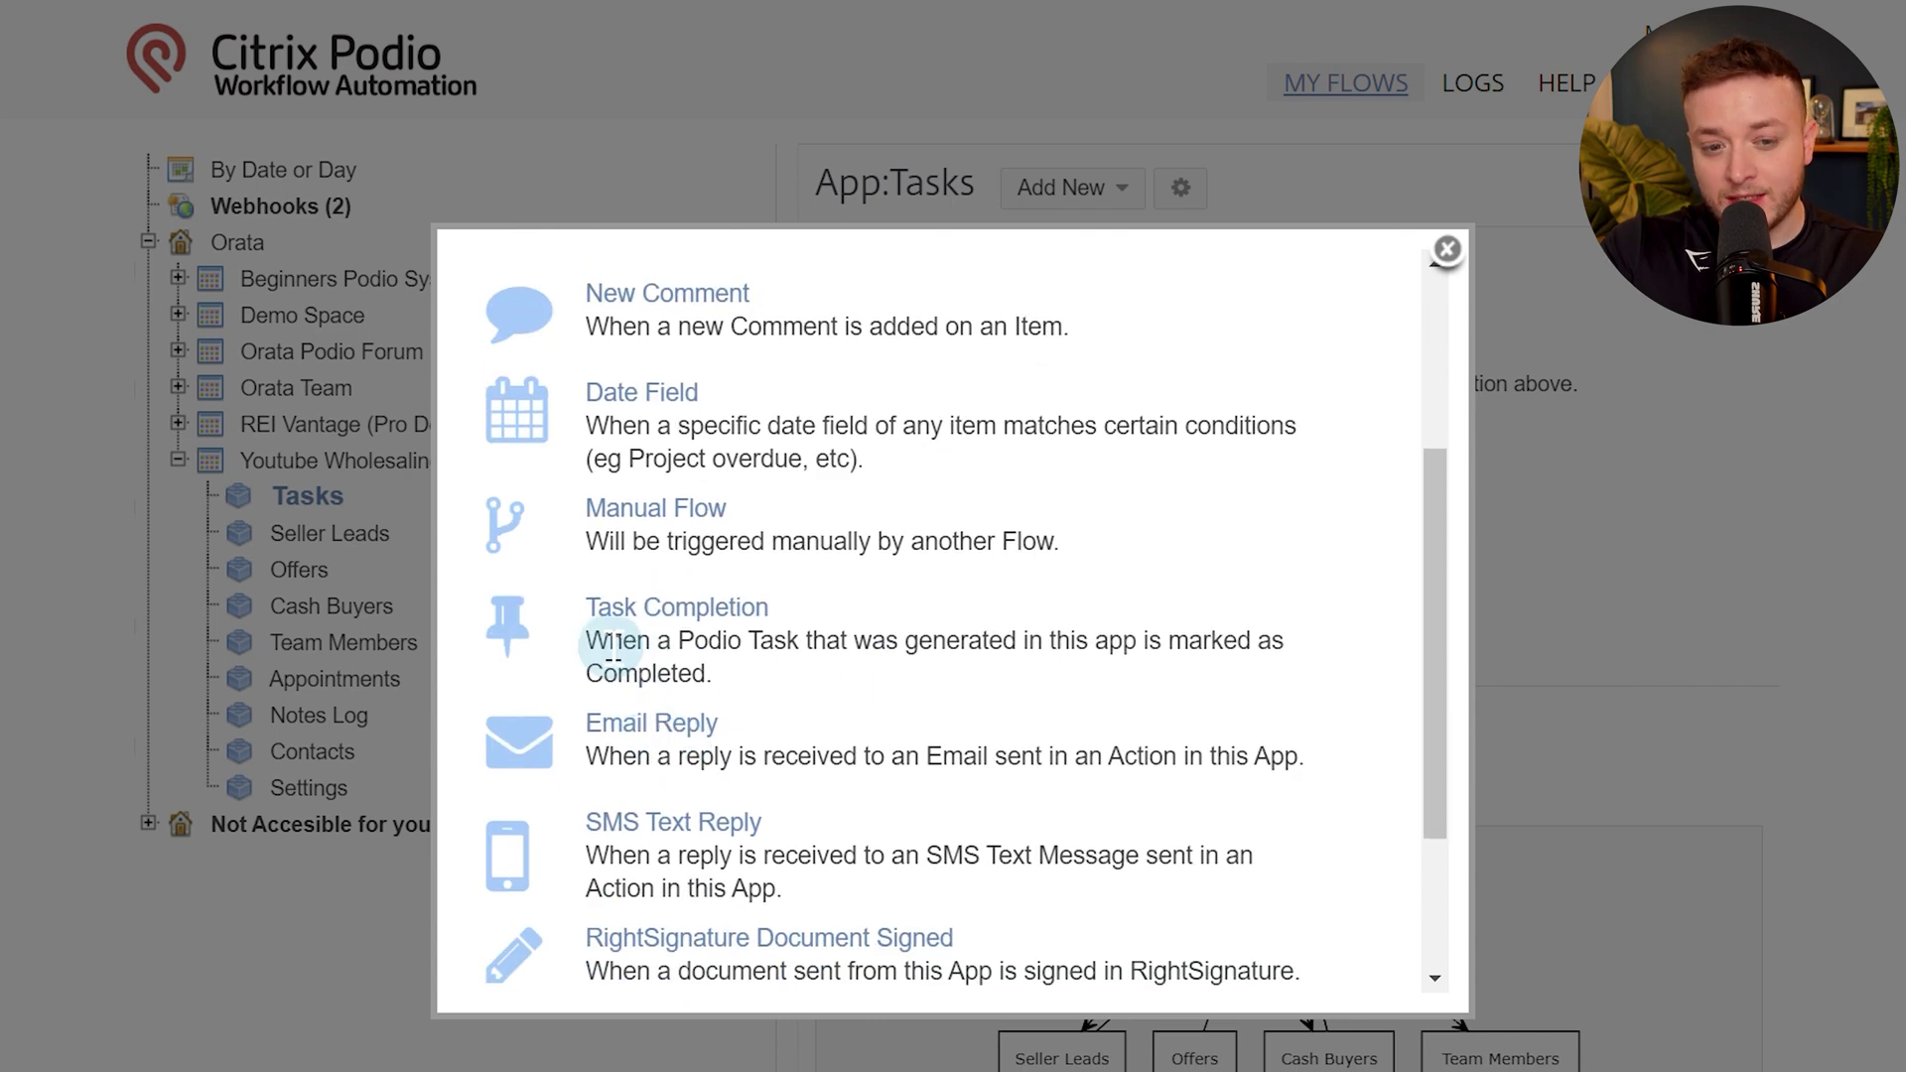
pyautogui.moveTo(723, 668); pyautogui.dragTo(929, 596)
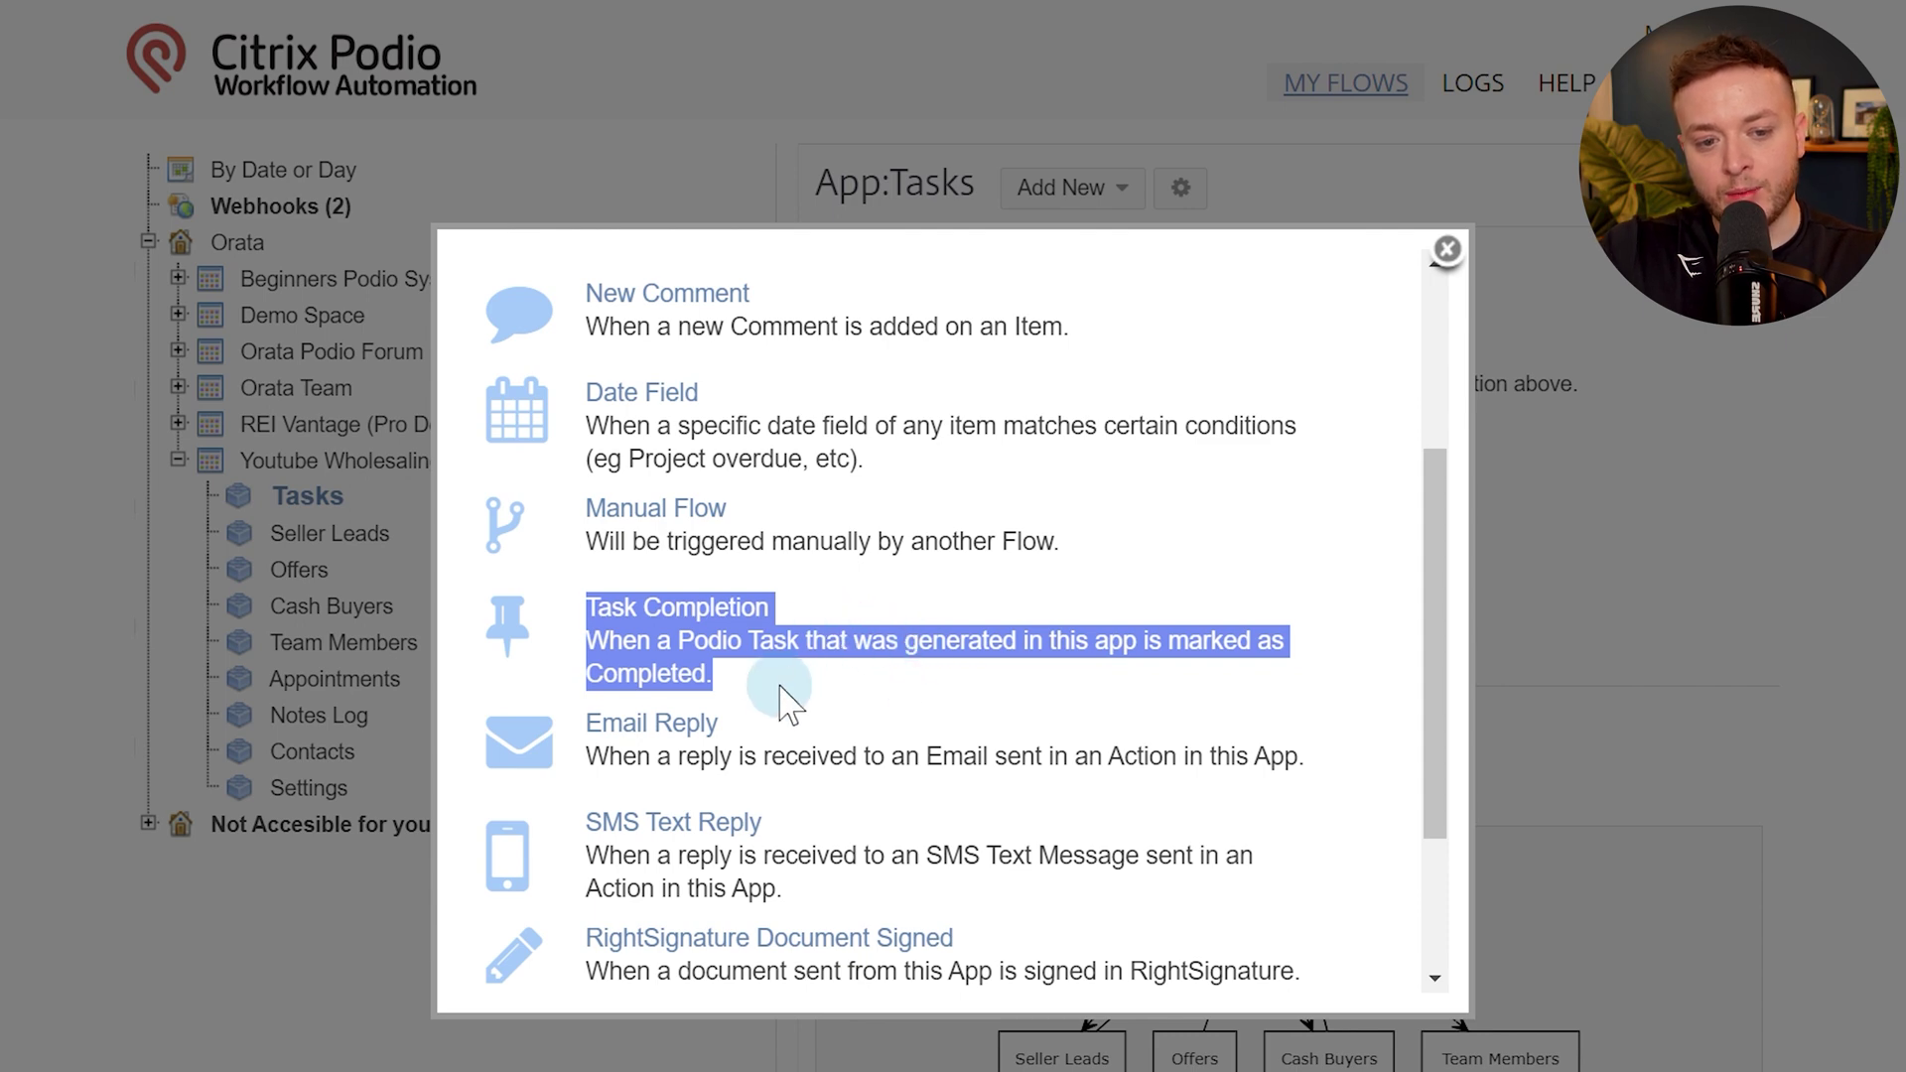
pyautogui.click(804, 642)
pyautogui.scroll(-2, 754, 601)
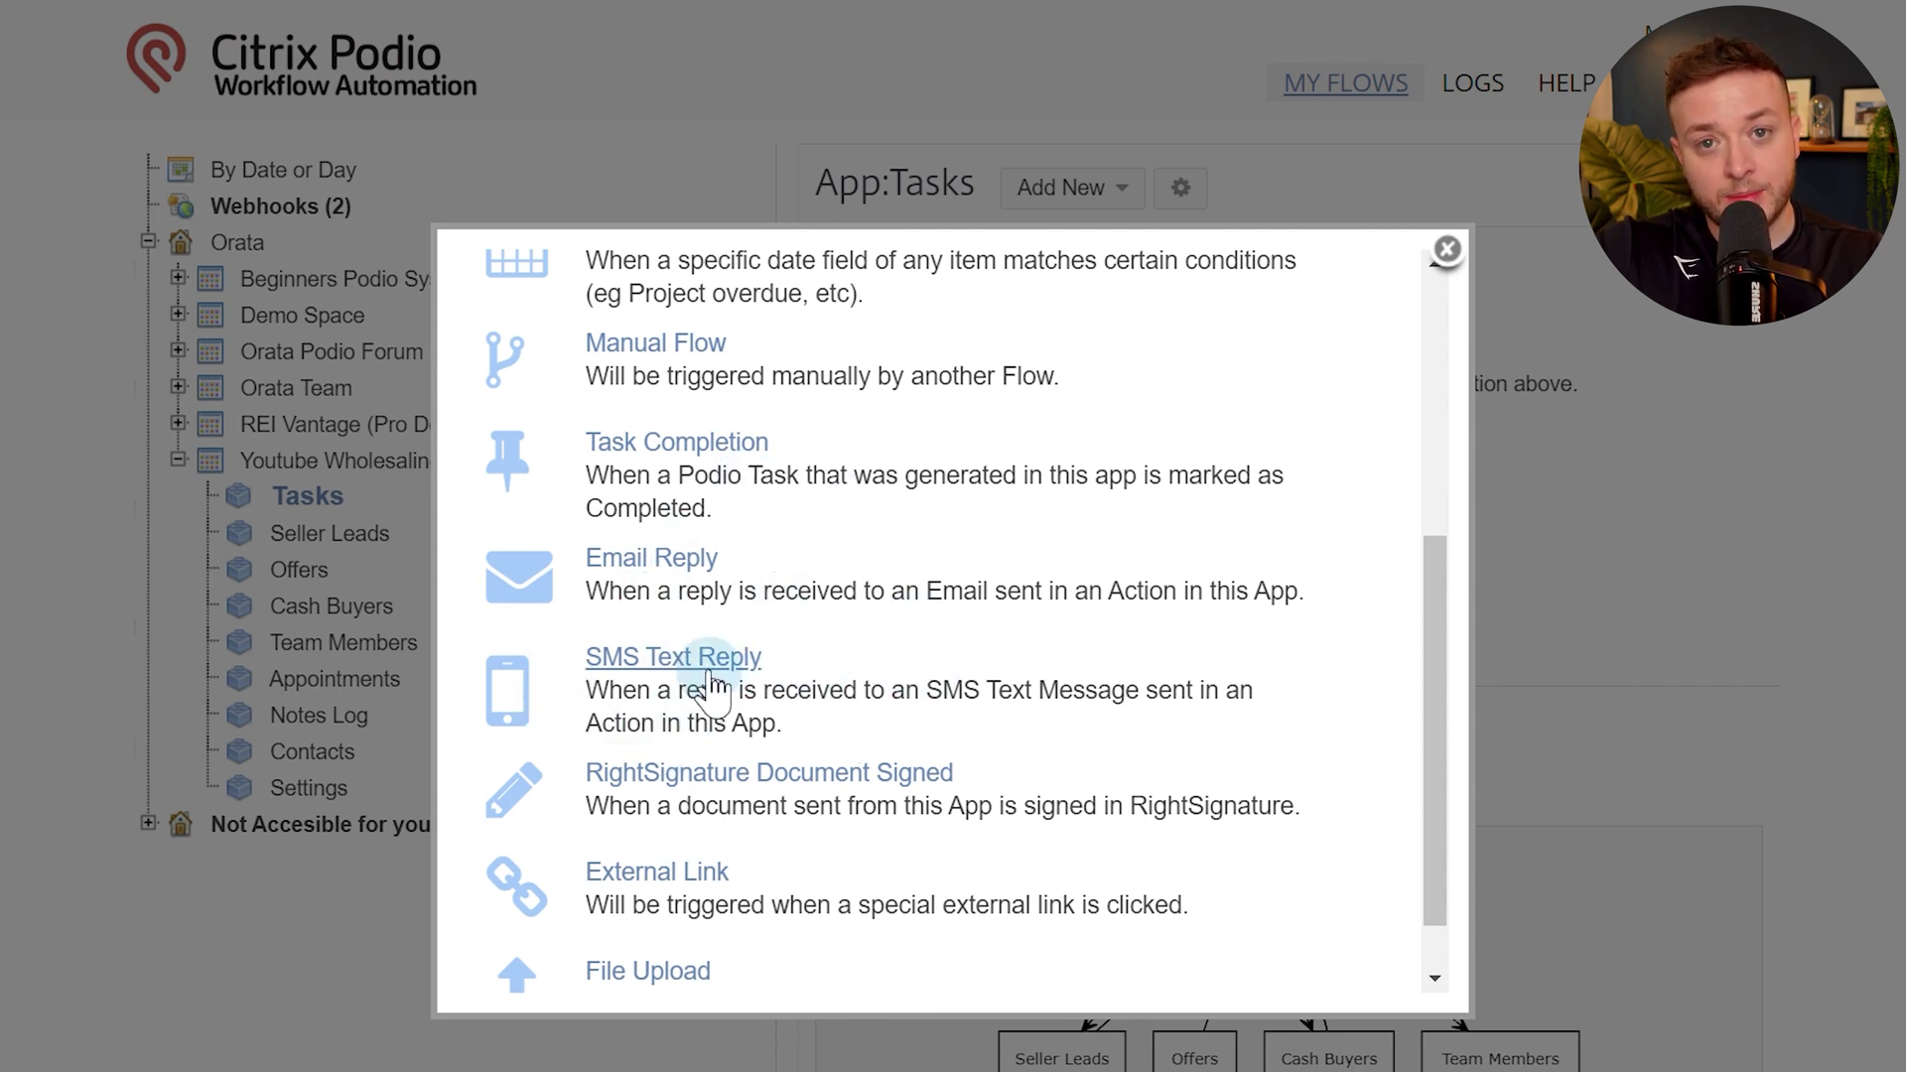
pyautogui.scroll(-1, 611, 675)
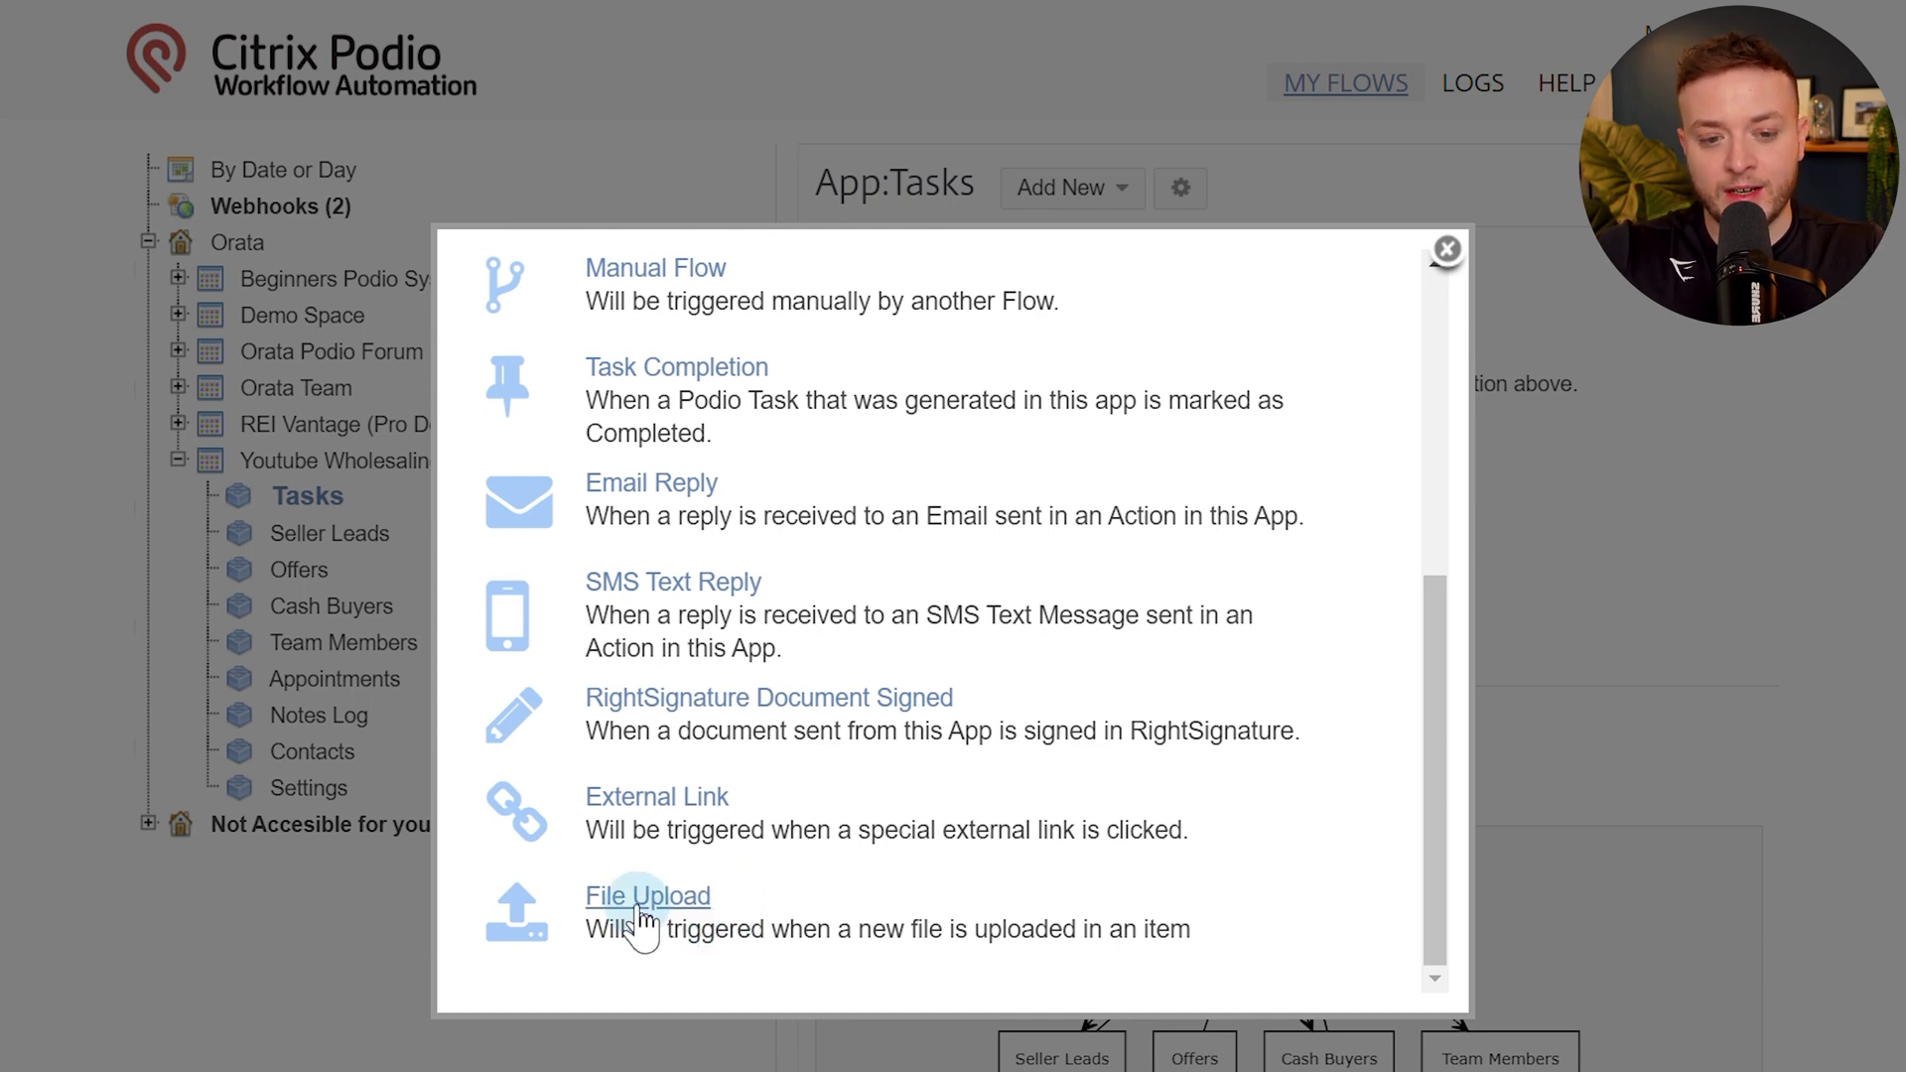
pyautogui.scroll(6, 614, 948)
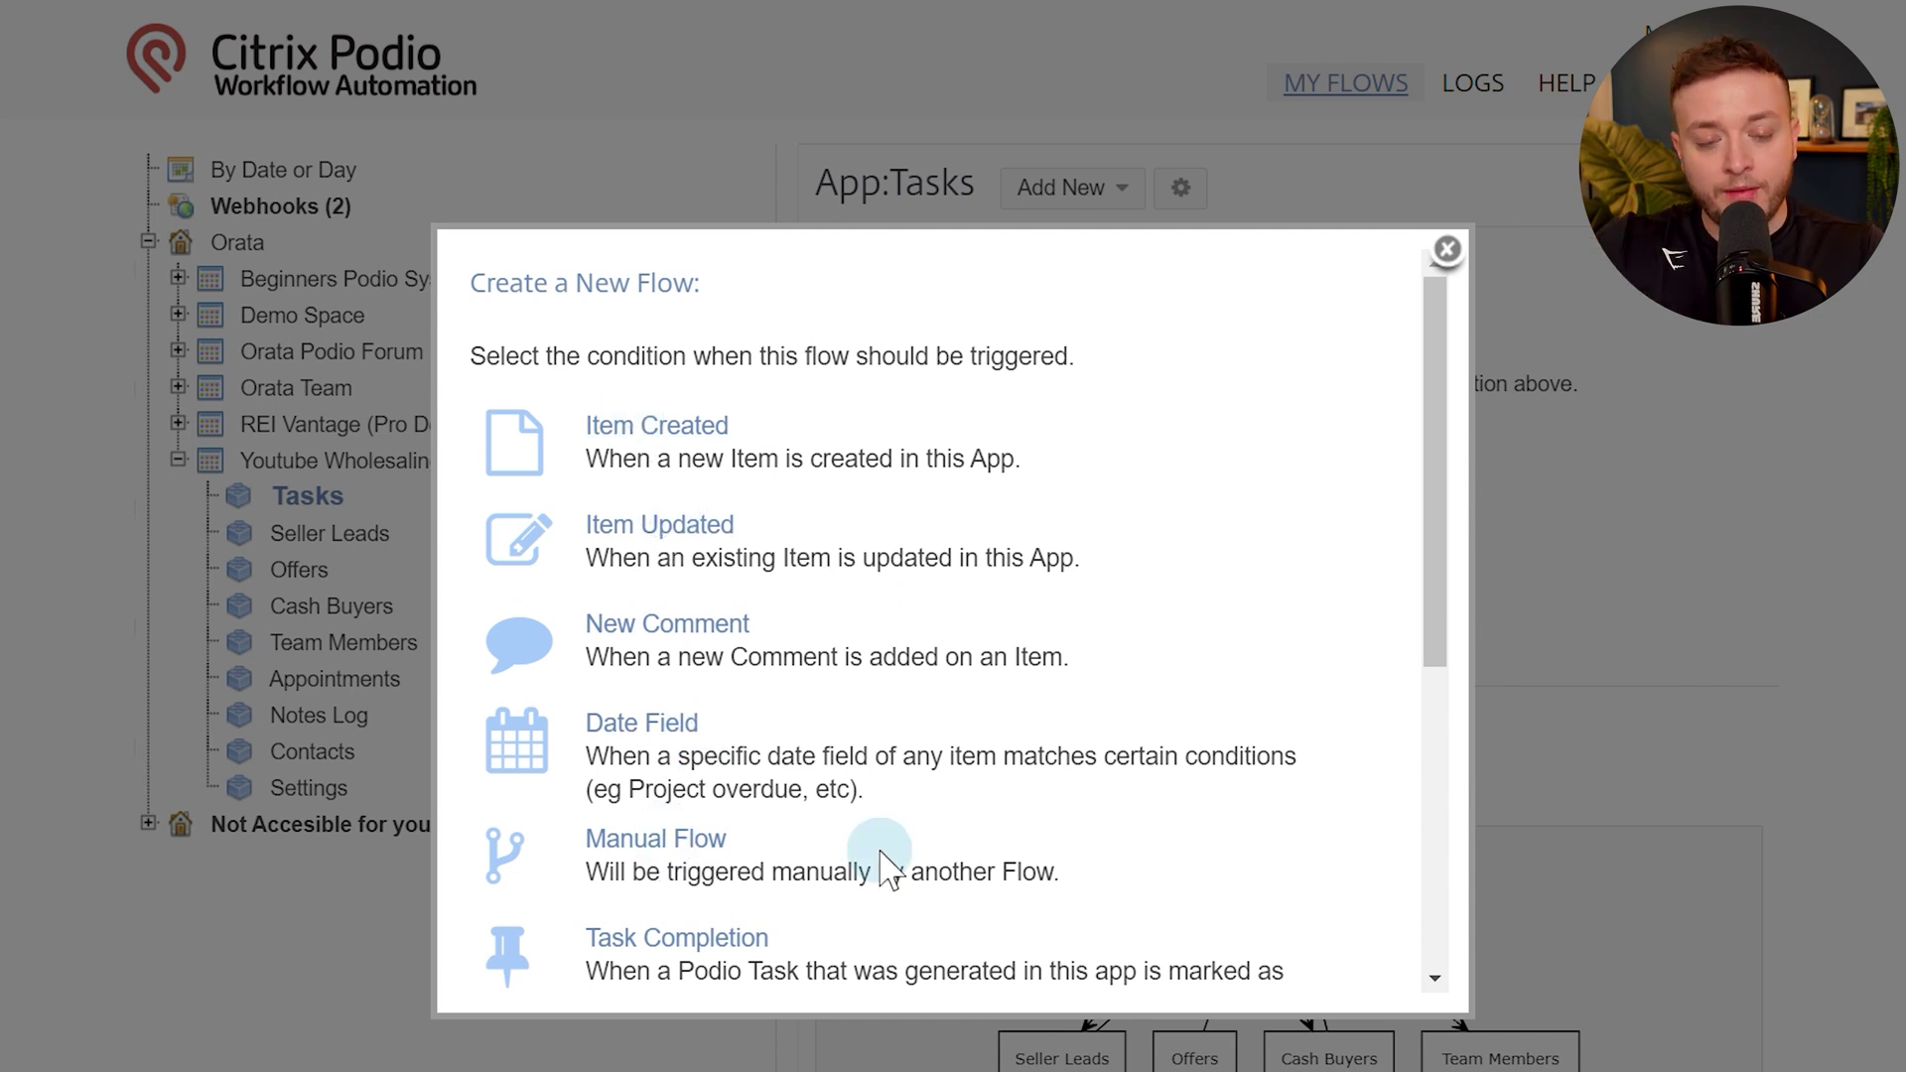
pyautogui.click(711, 429)
# Name the flow '1.0.0 - New Item Created', adding then removing a Field Value Match filter.
pyautogui.click(344, 360)
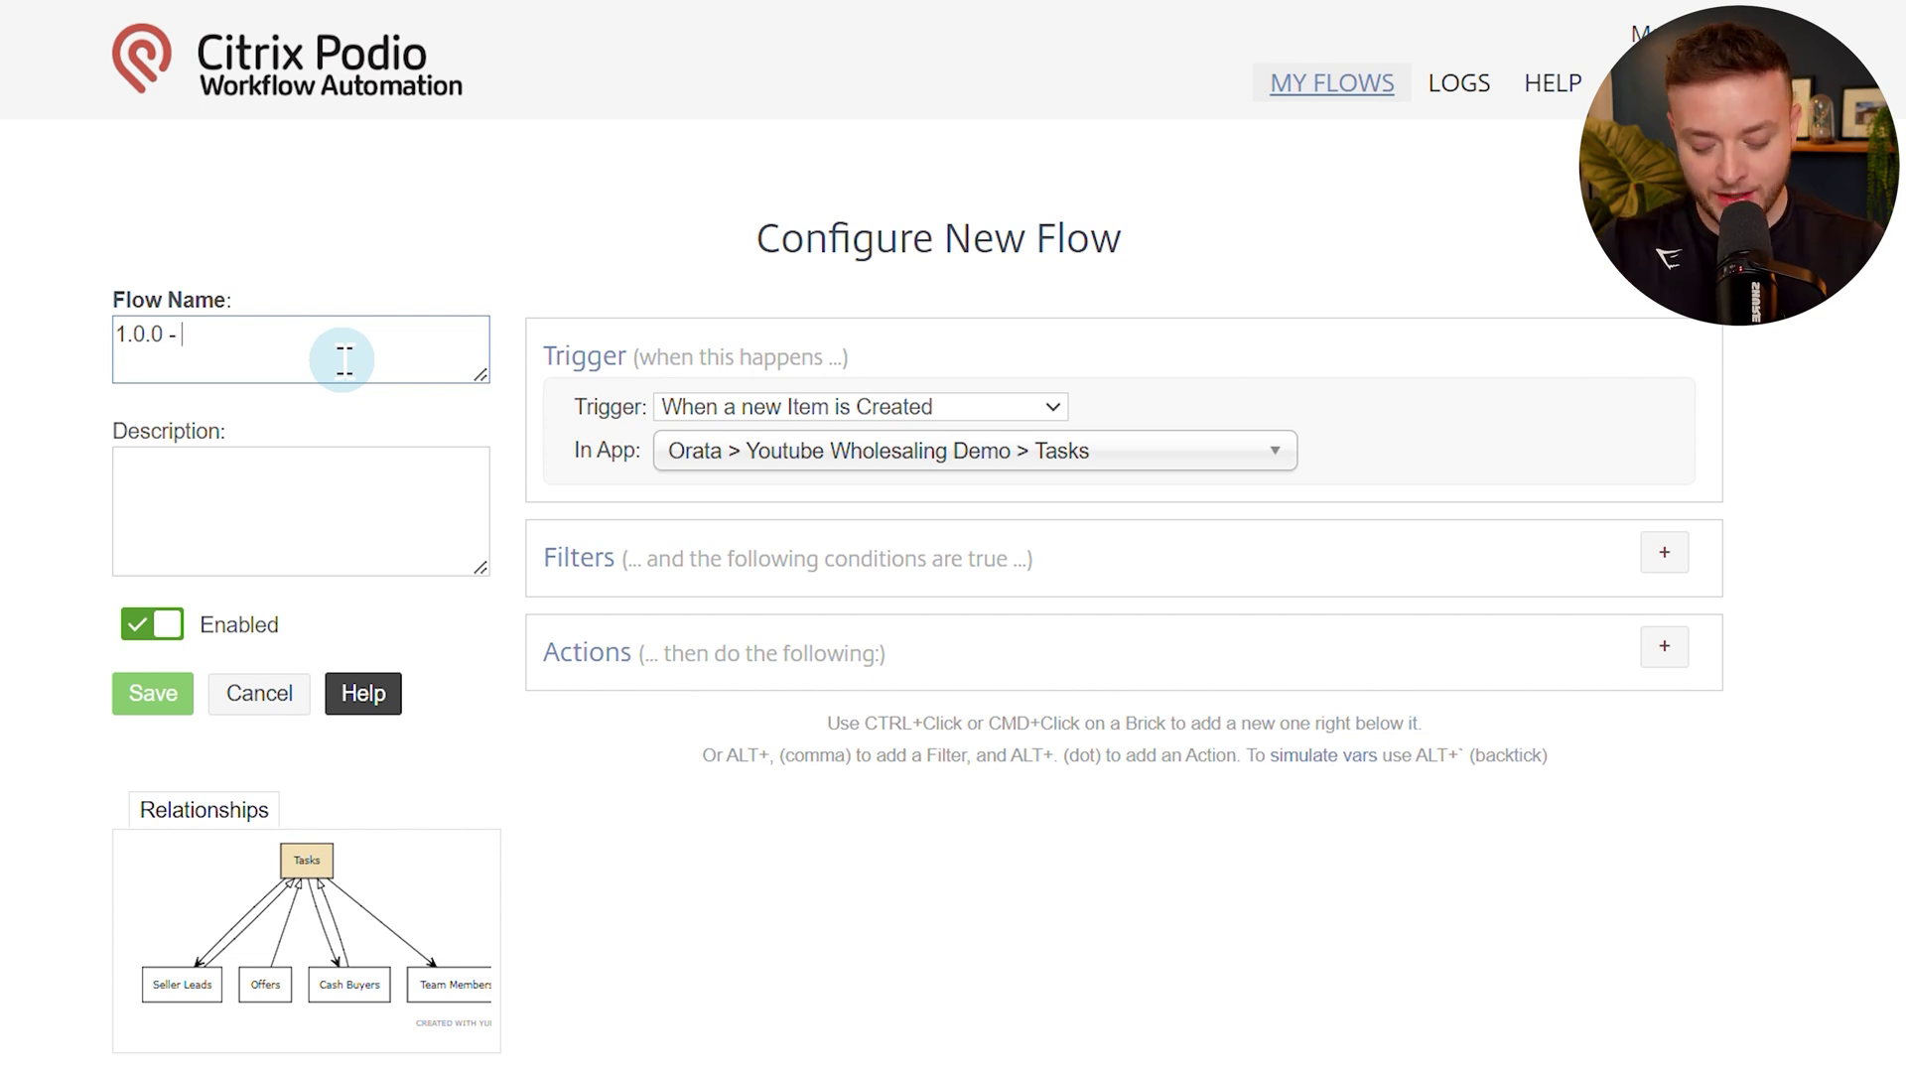
pyautogui.write('ew Item Cread')
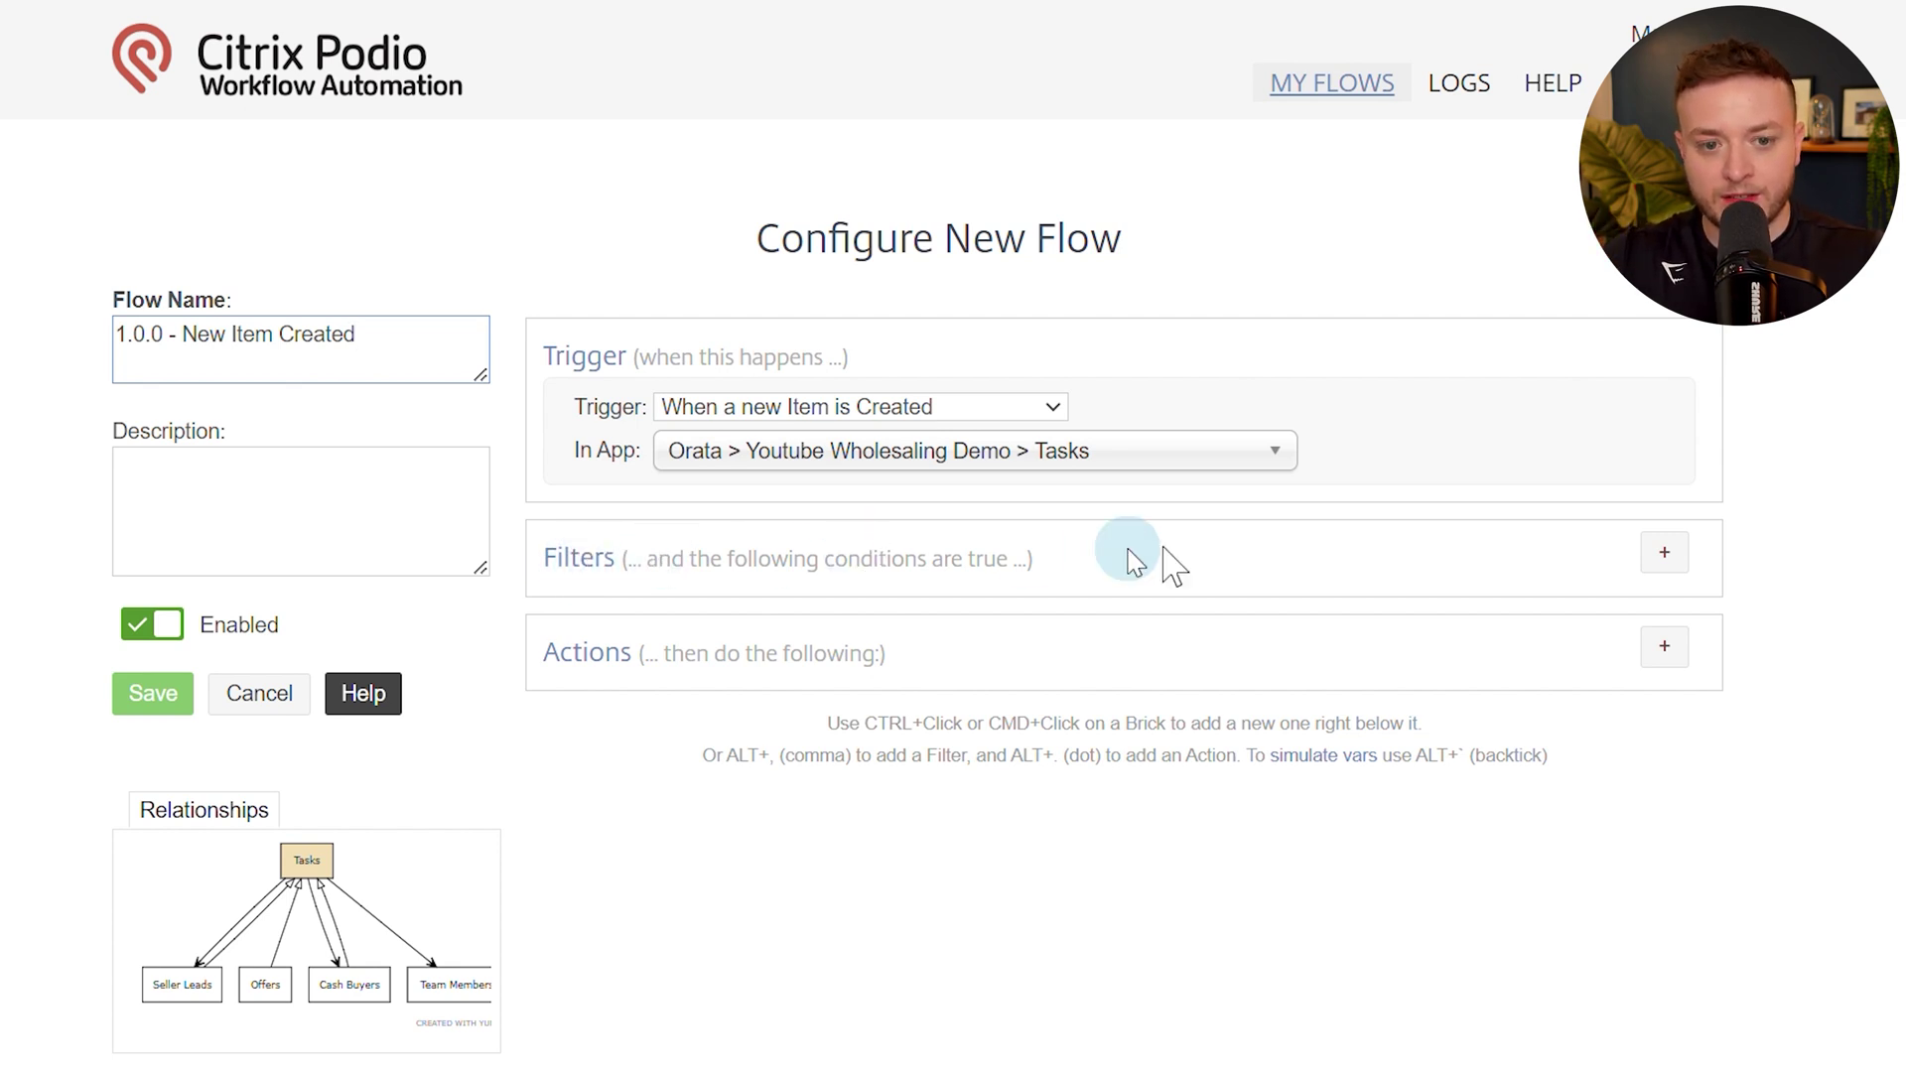
pyautogui.click(1666, 552)
pyautogui.click(737, 658)
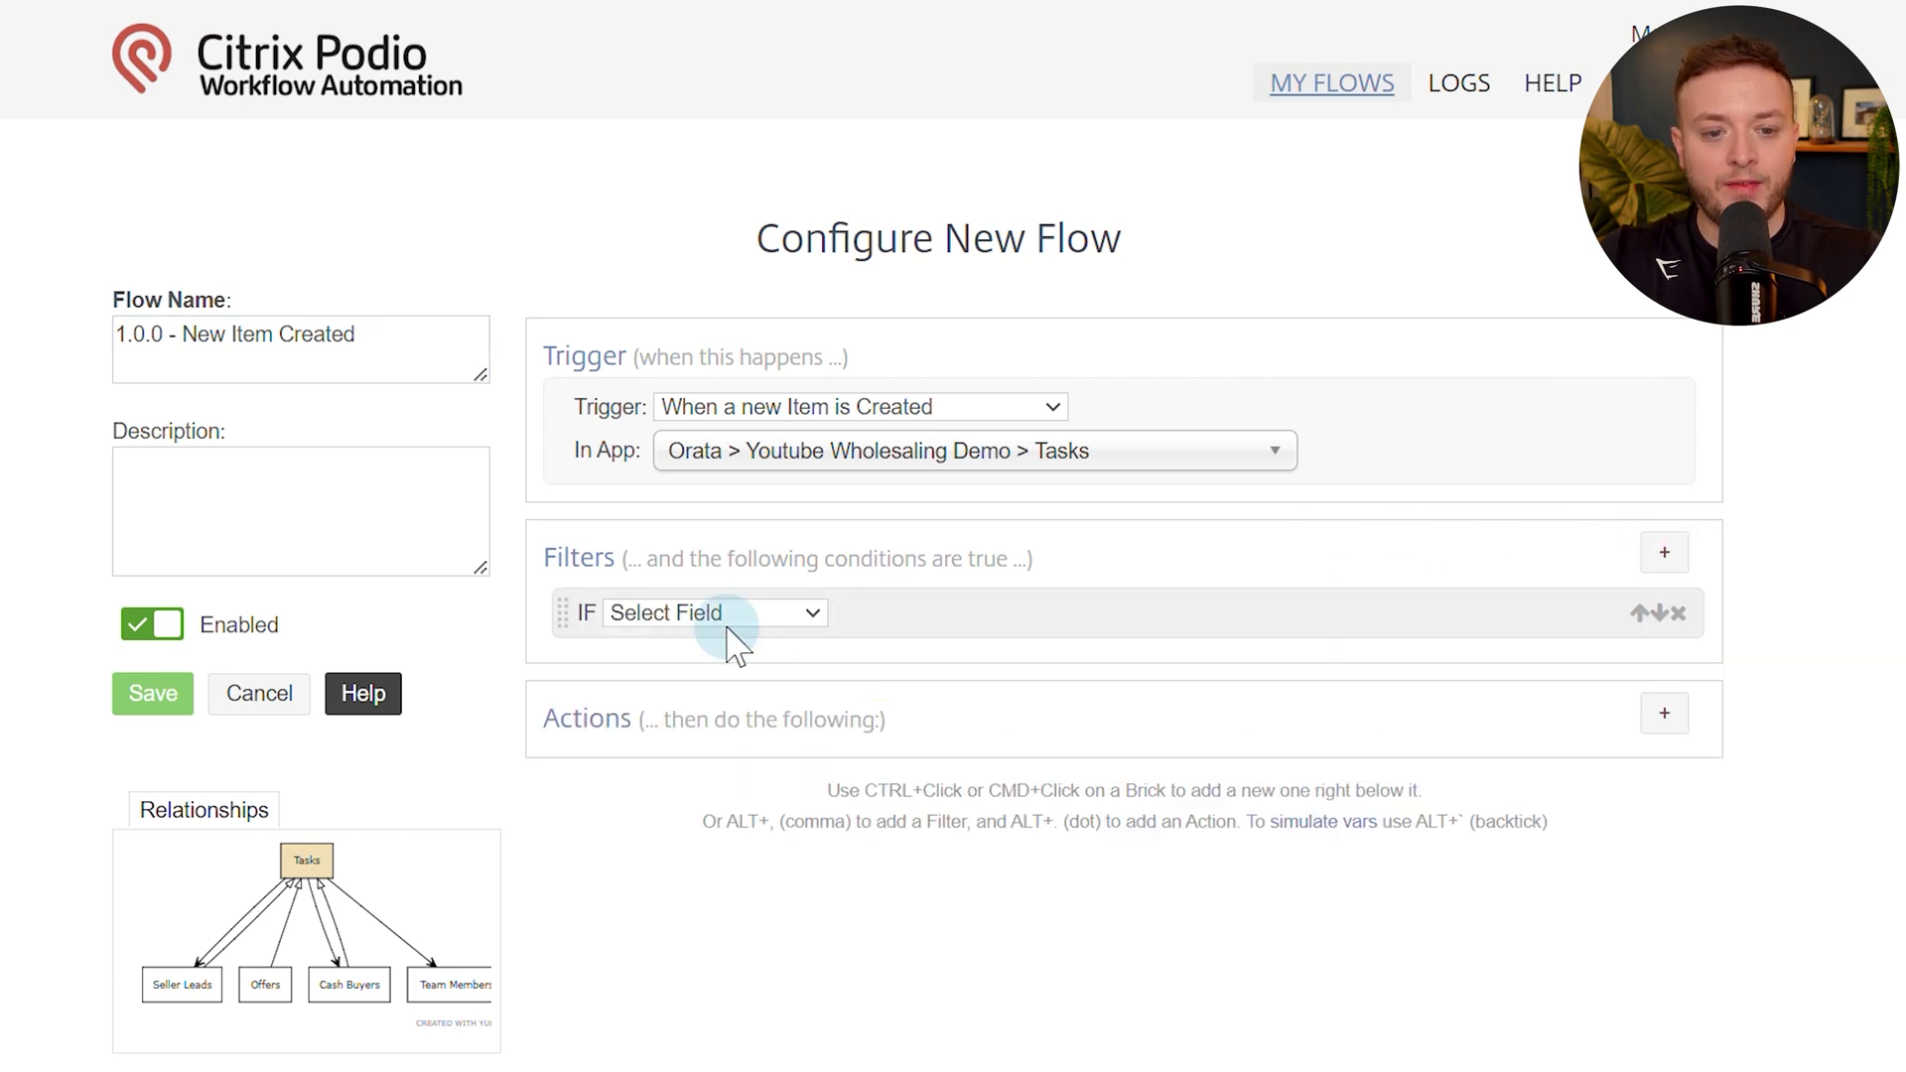
pyautogui.click(736, 644)
pyautogui.click(1680, 614)
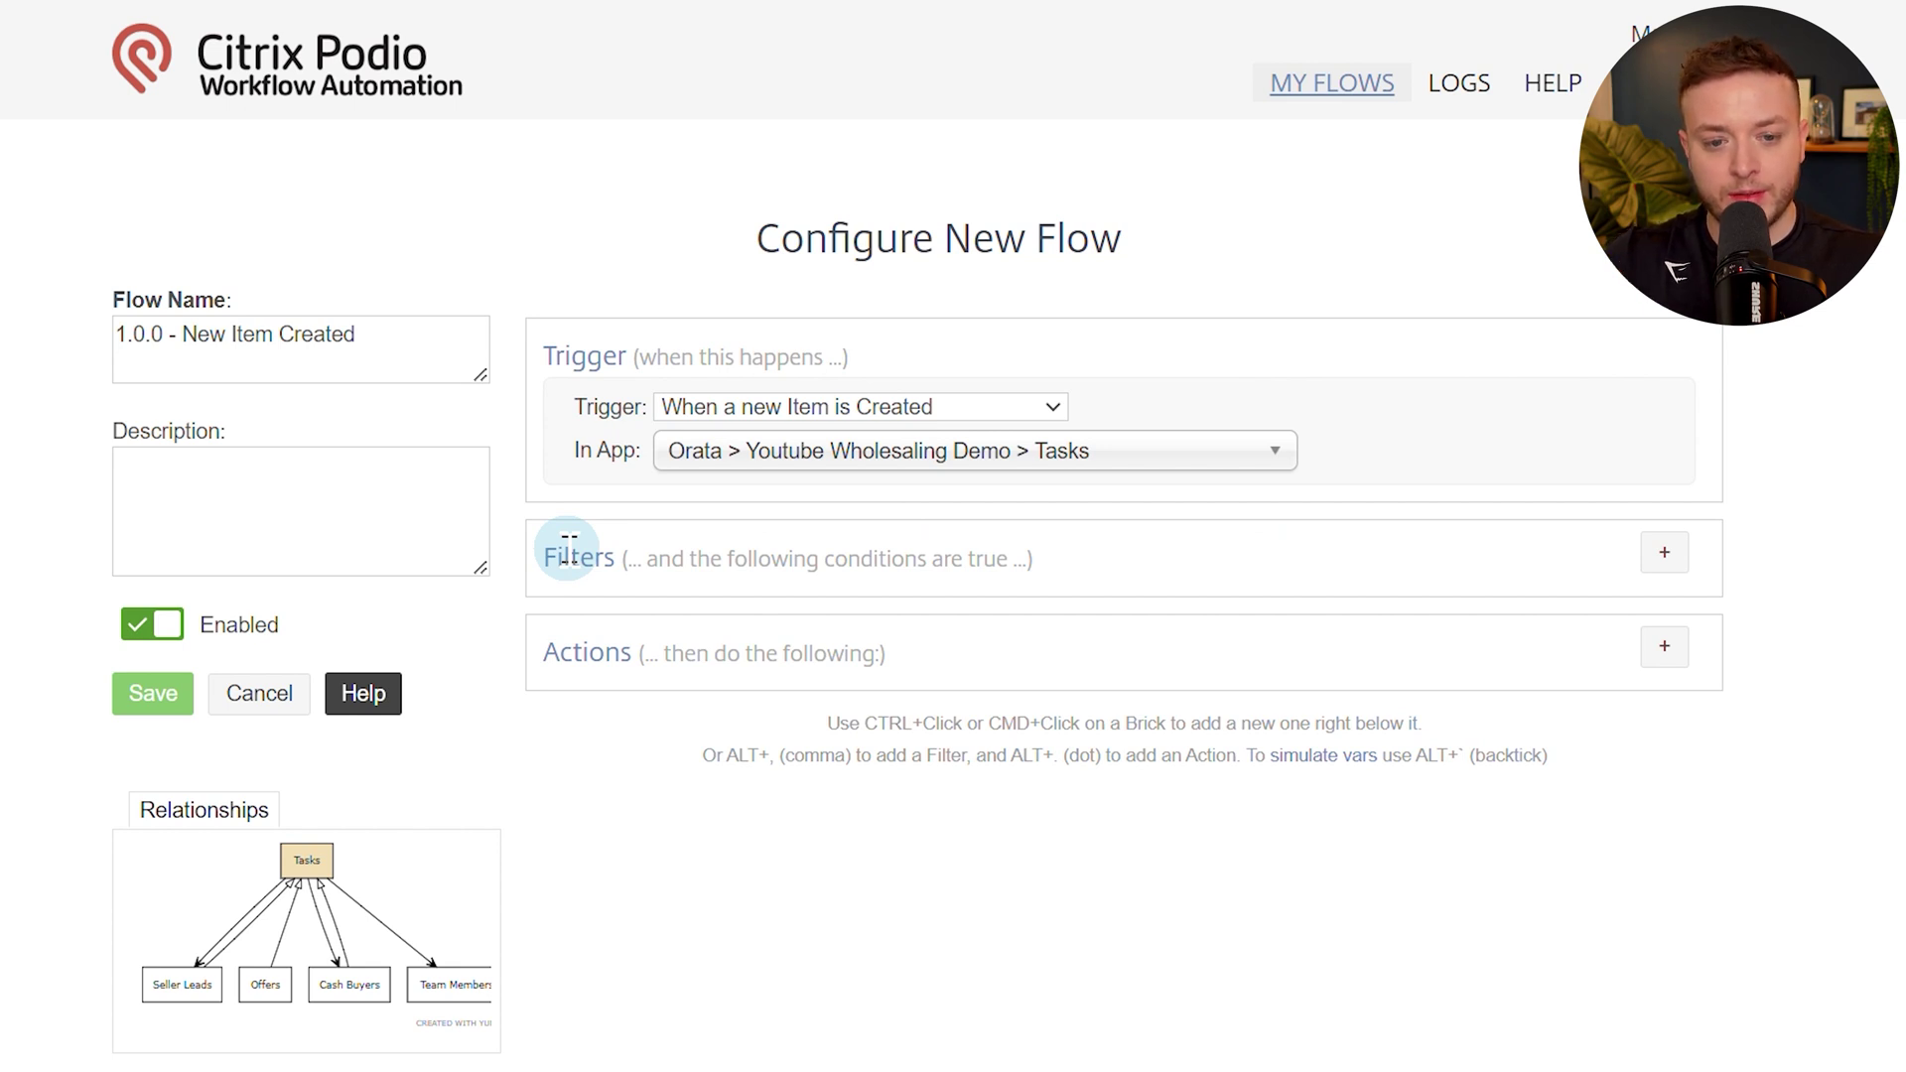
pyautogui.click(1665, 646)
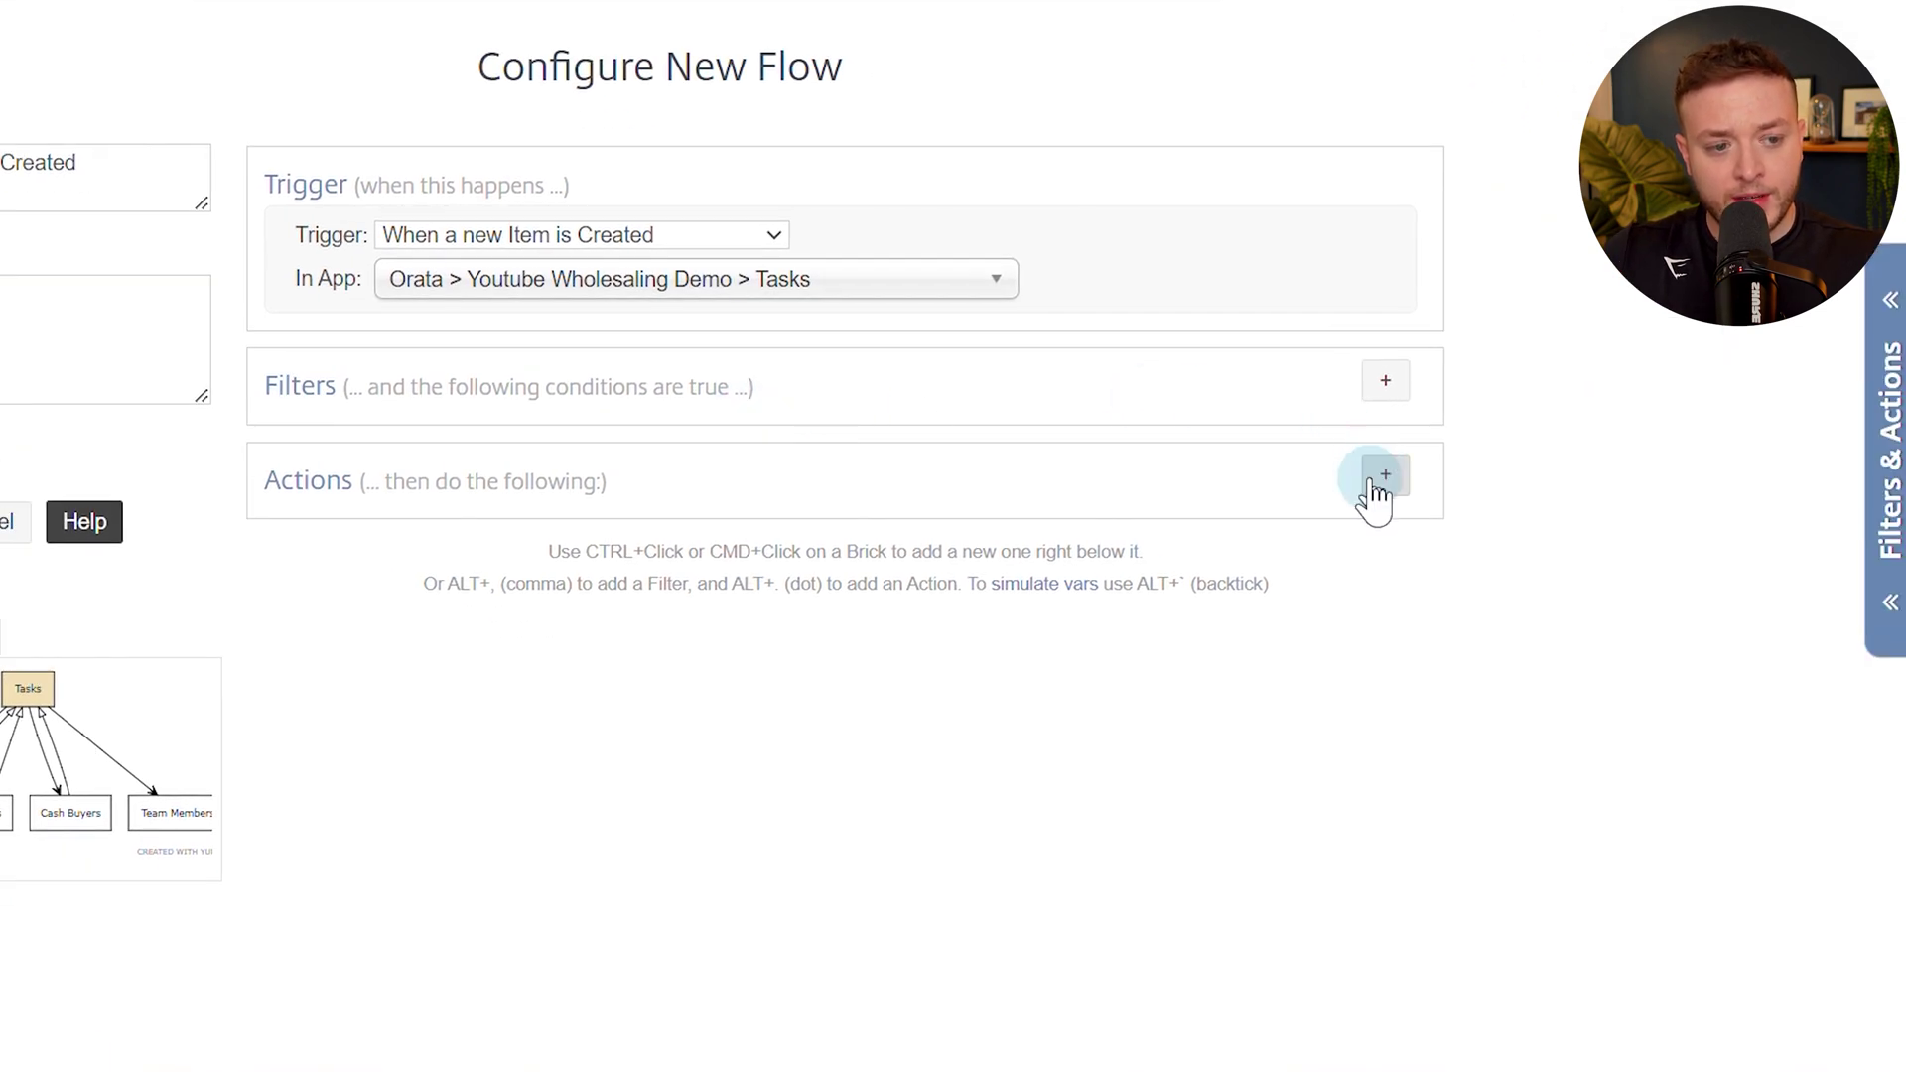
# Add an Update This Task action that updates the Task PID and Task URL fields.
pyautogui.write('upda')
pyautogui.press('Return')
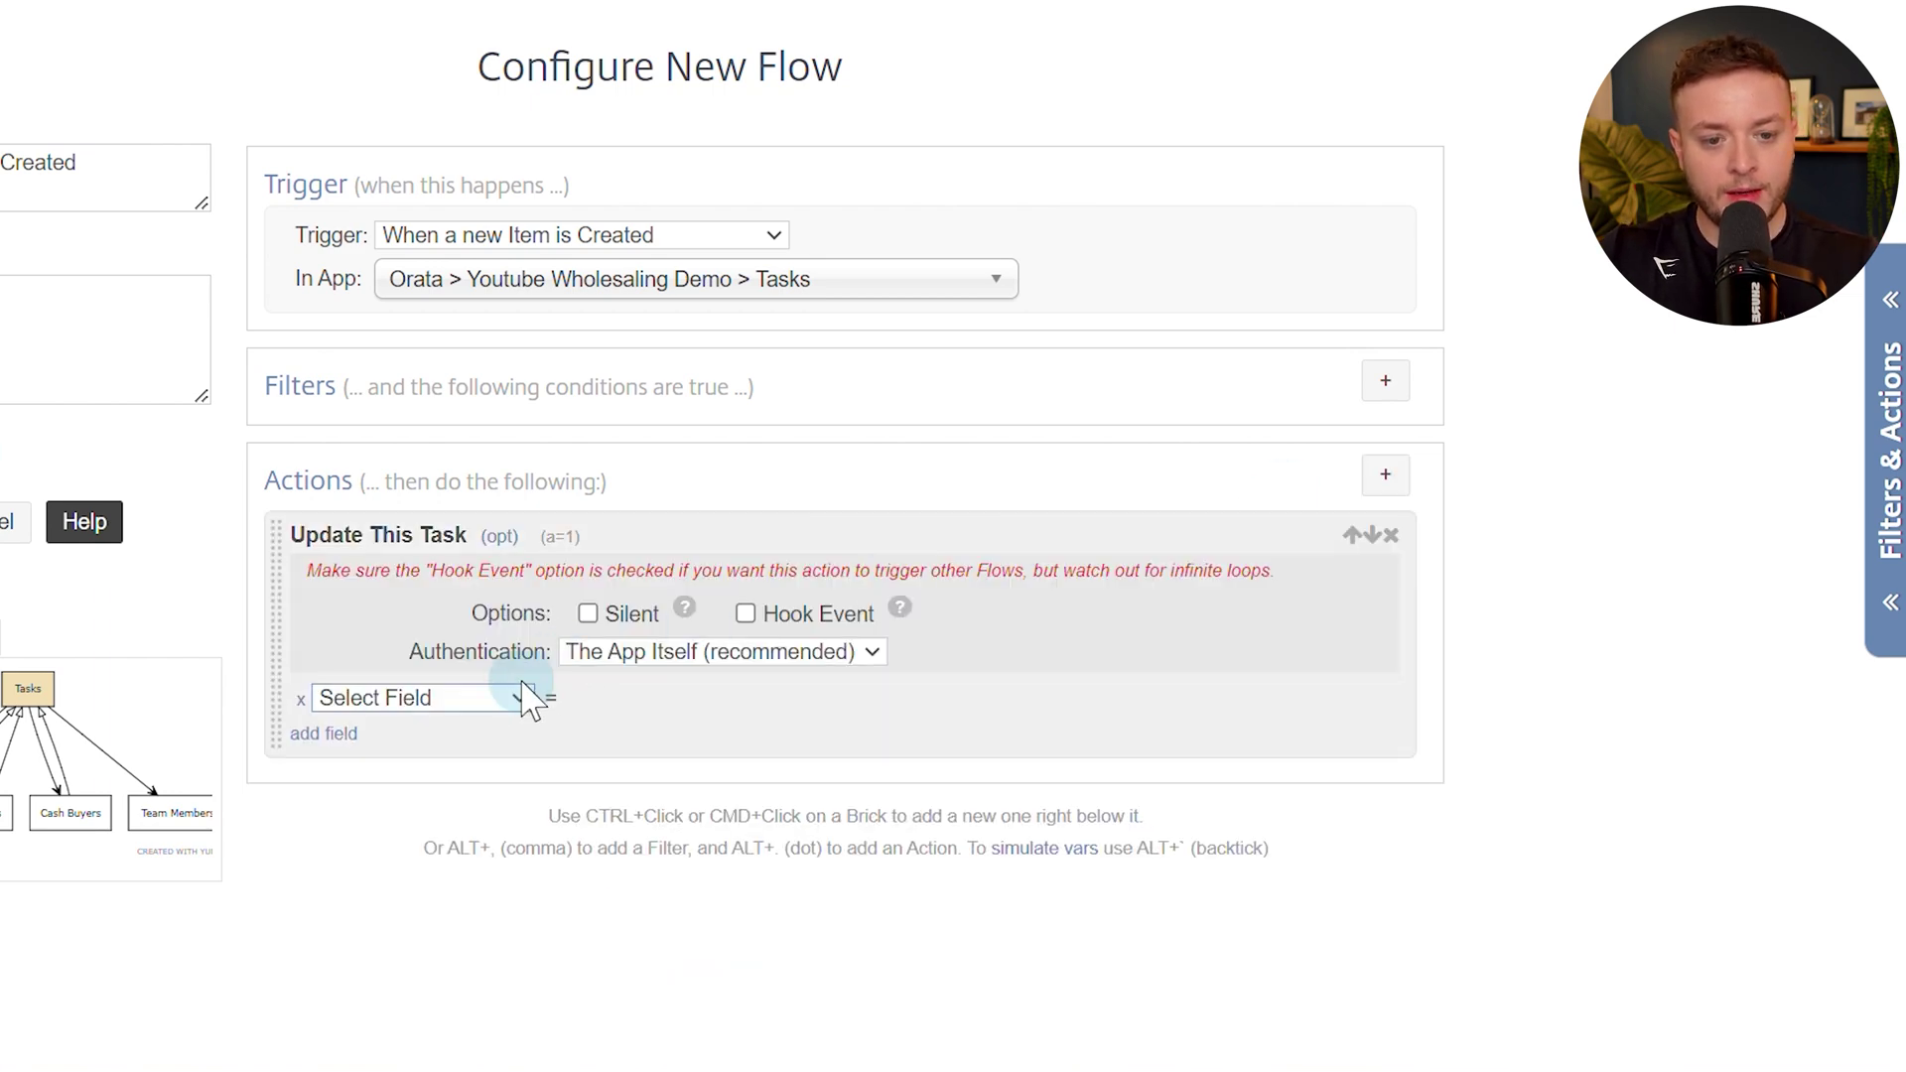
pyautogui.click(520, 699)
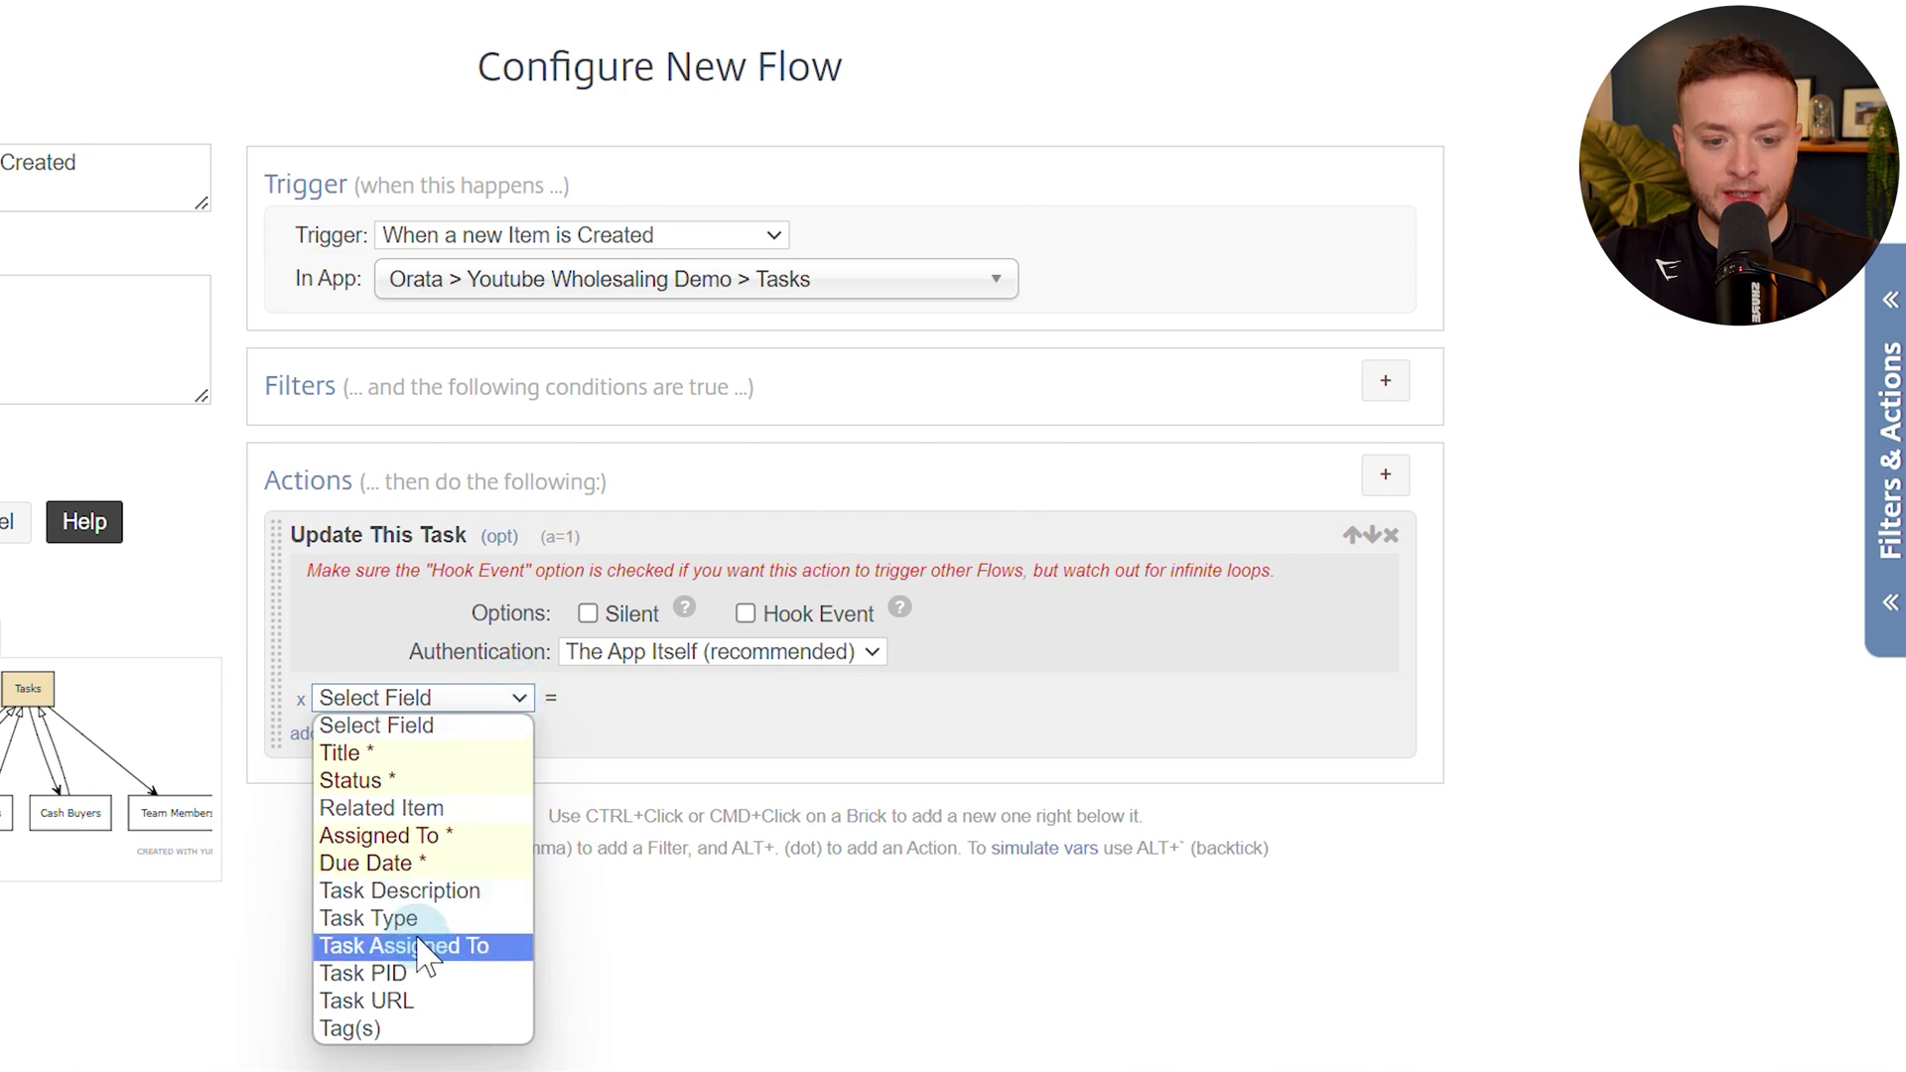
pyautogui.click(422, 985)
pyautogui.click(327, 746)
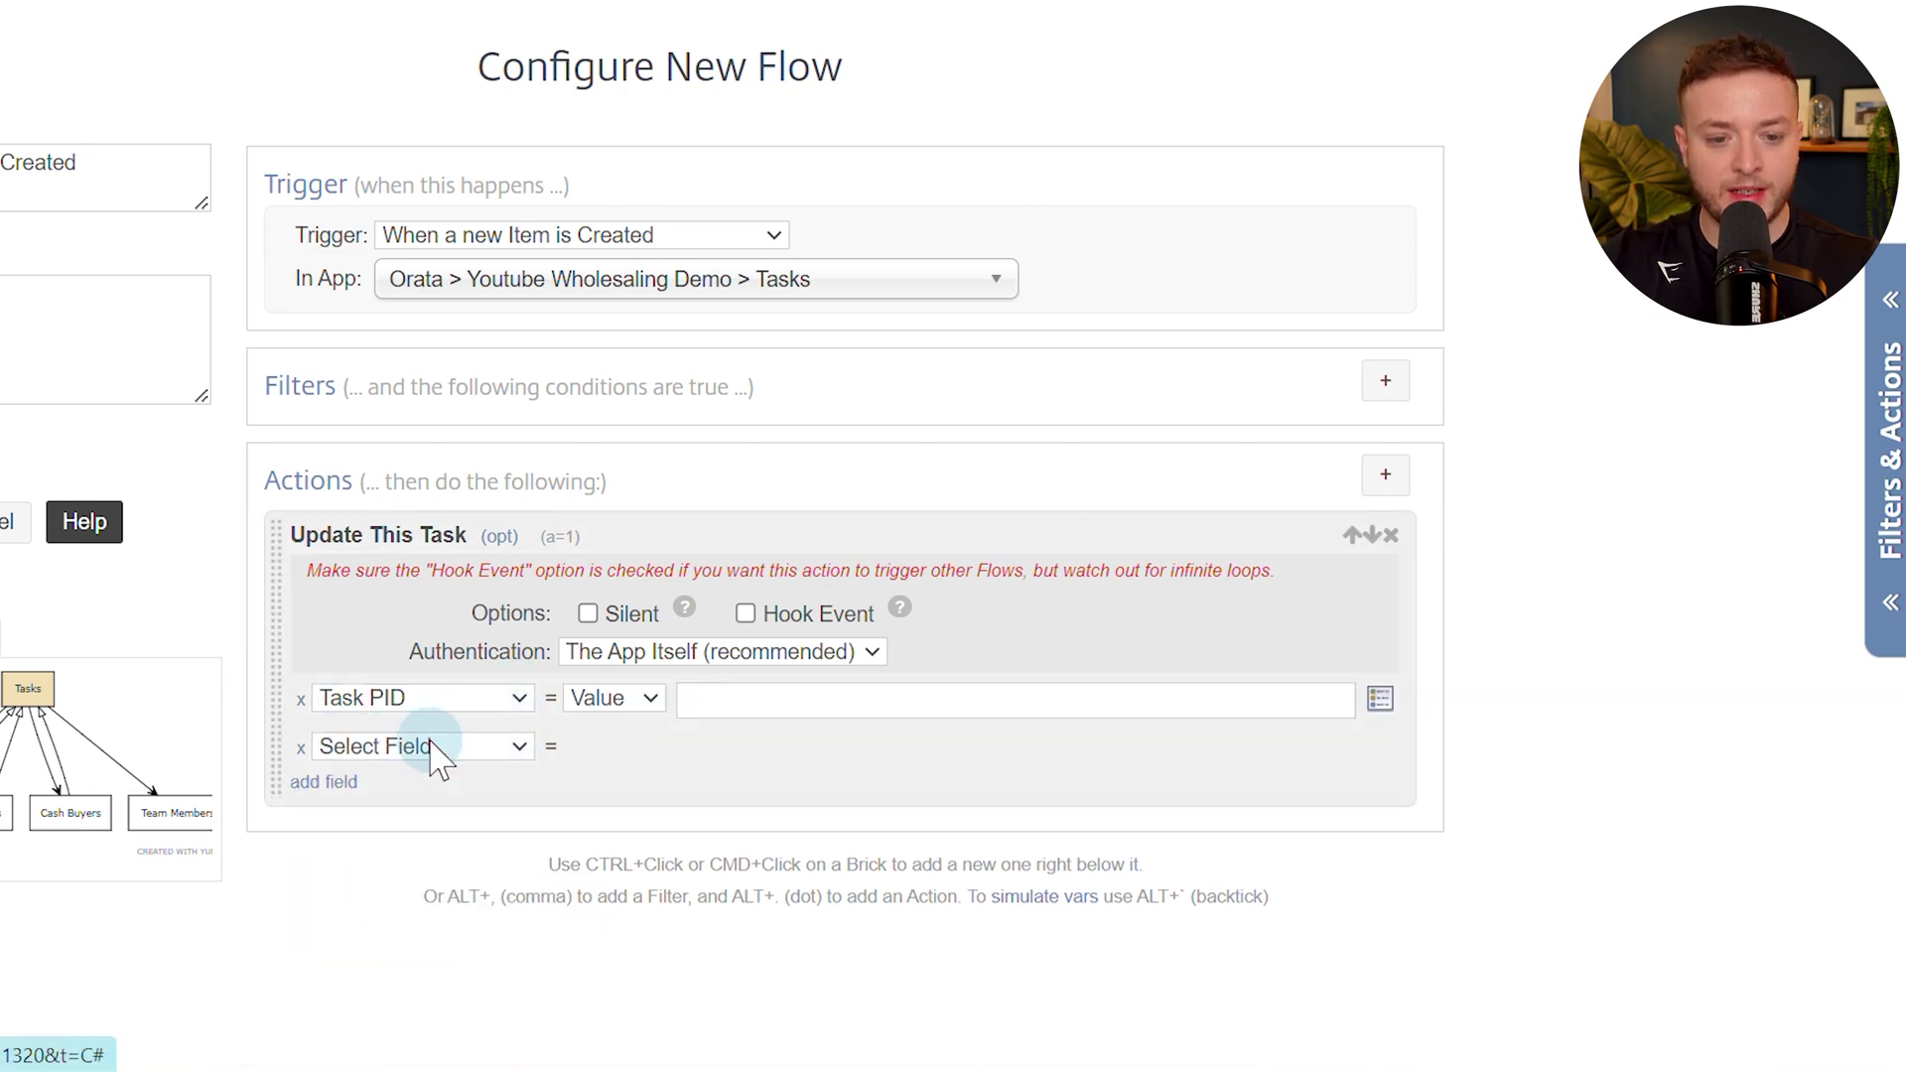
pyautogui.click(427, 749)
pyautogui.click(434, 1051)
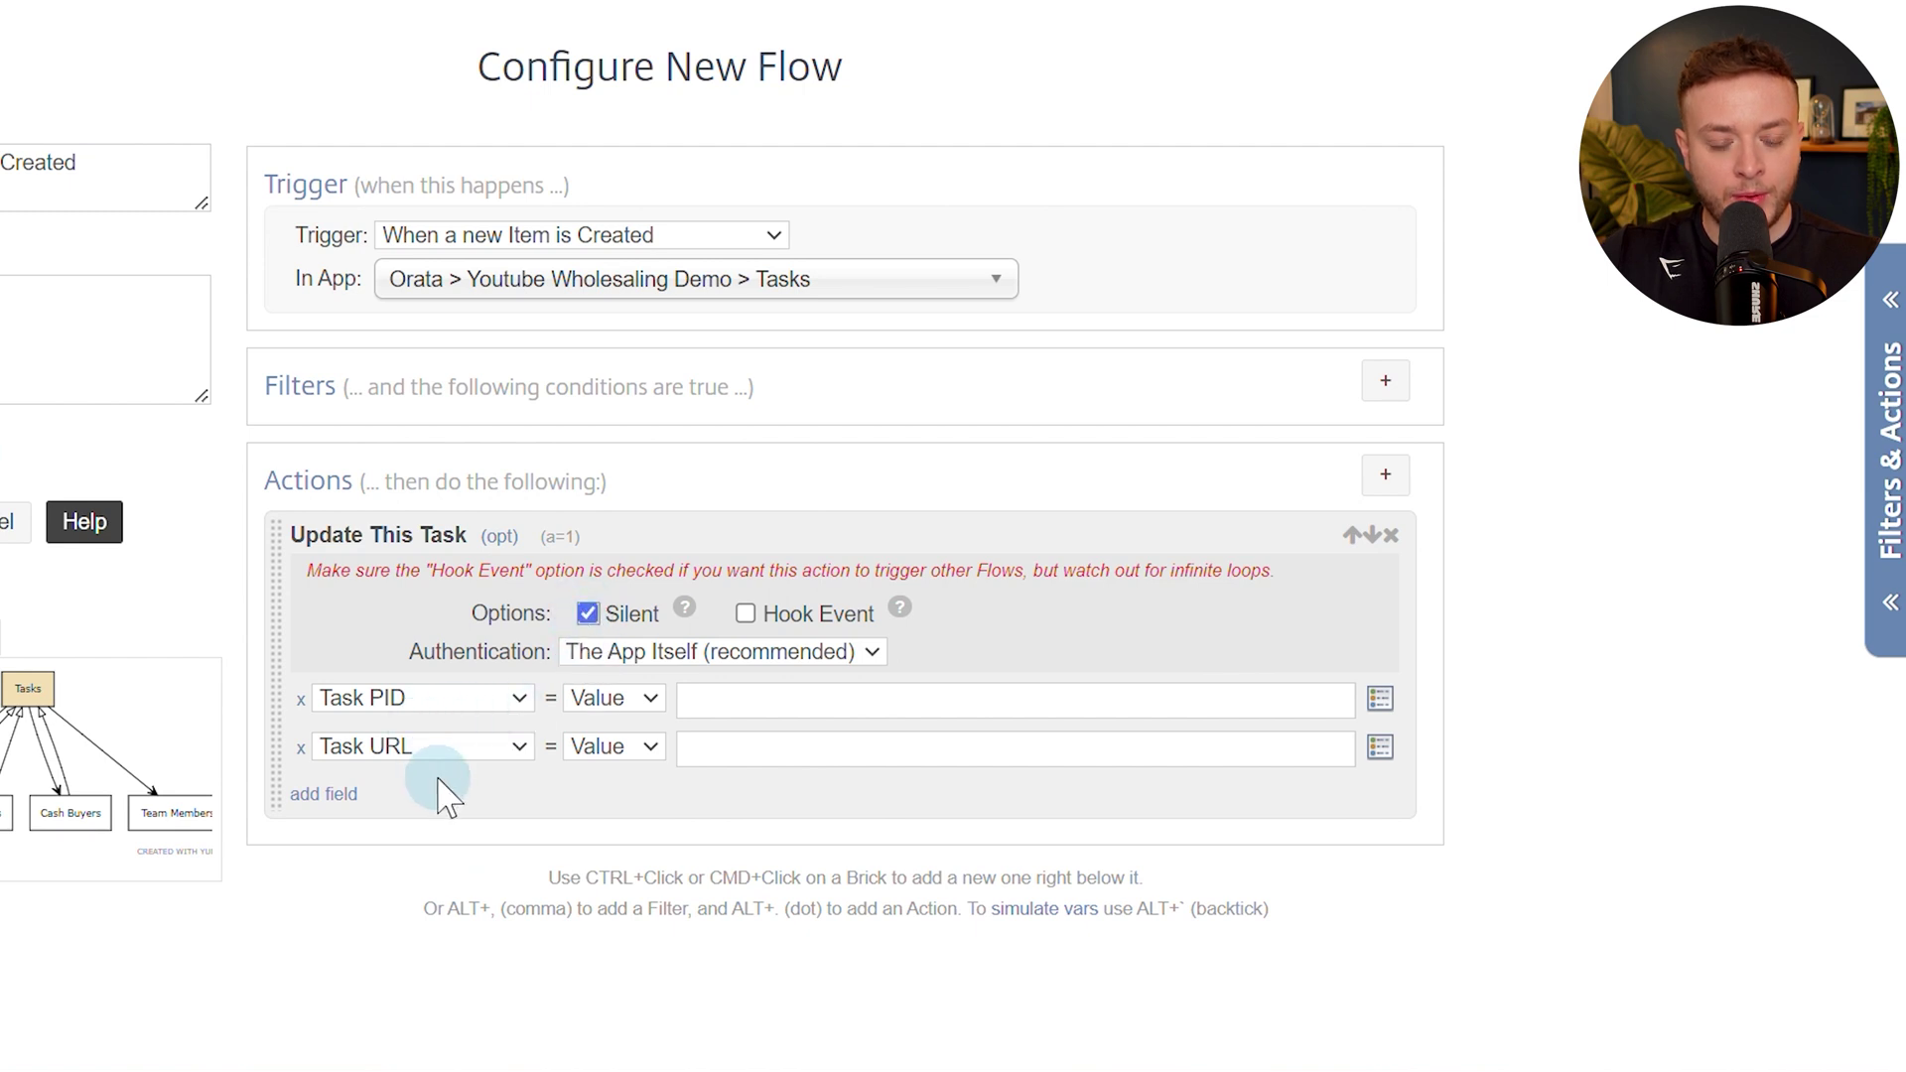
pyautogui.click(726, 698)
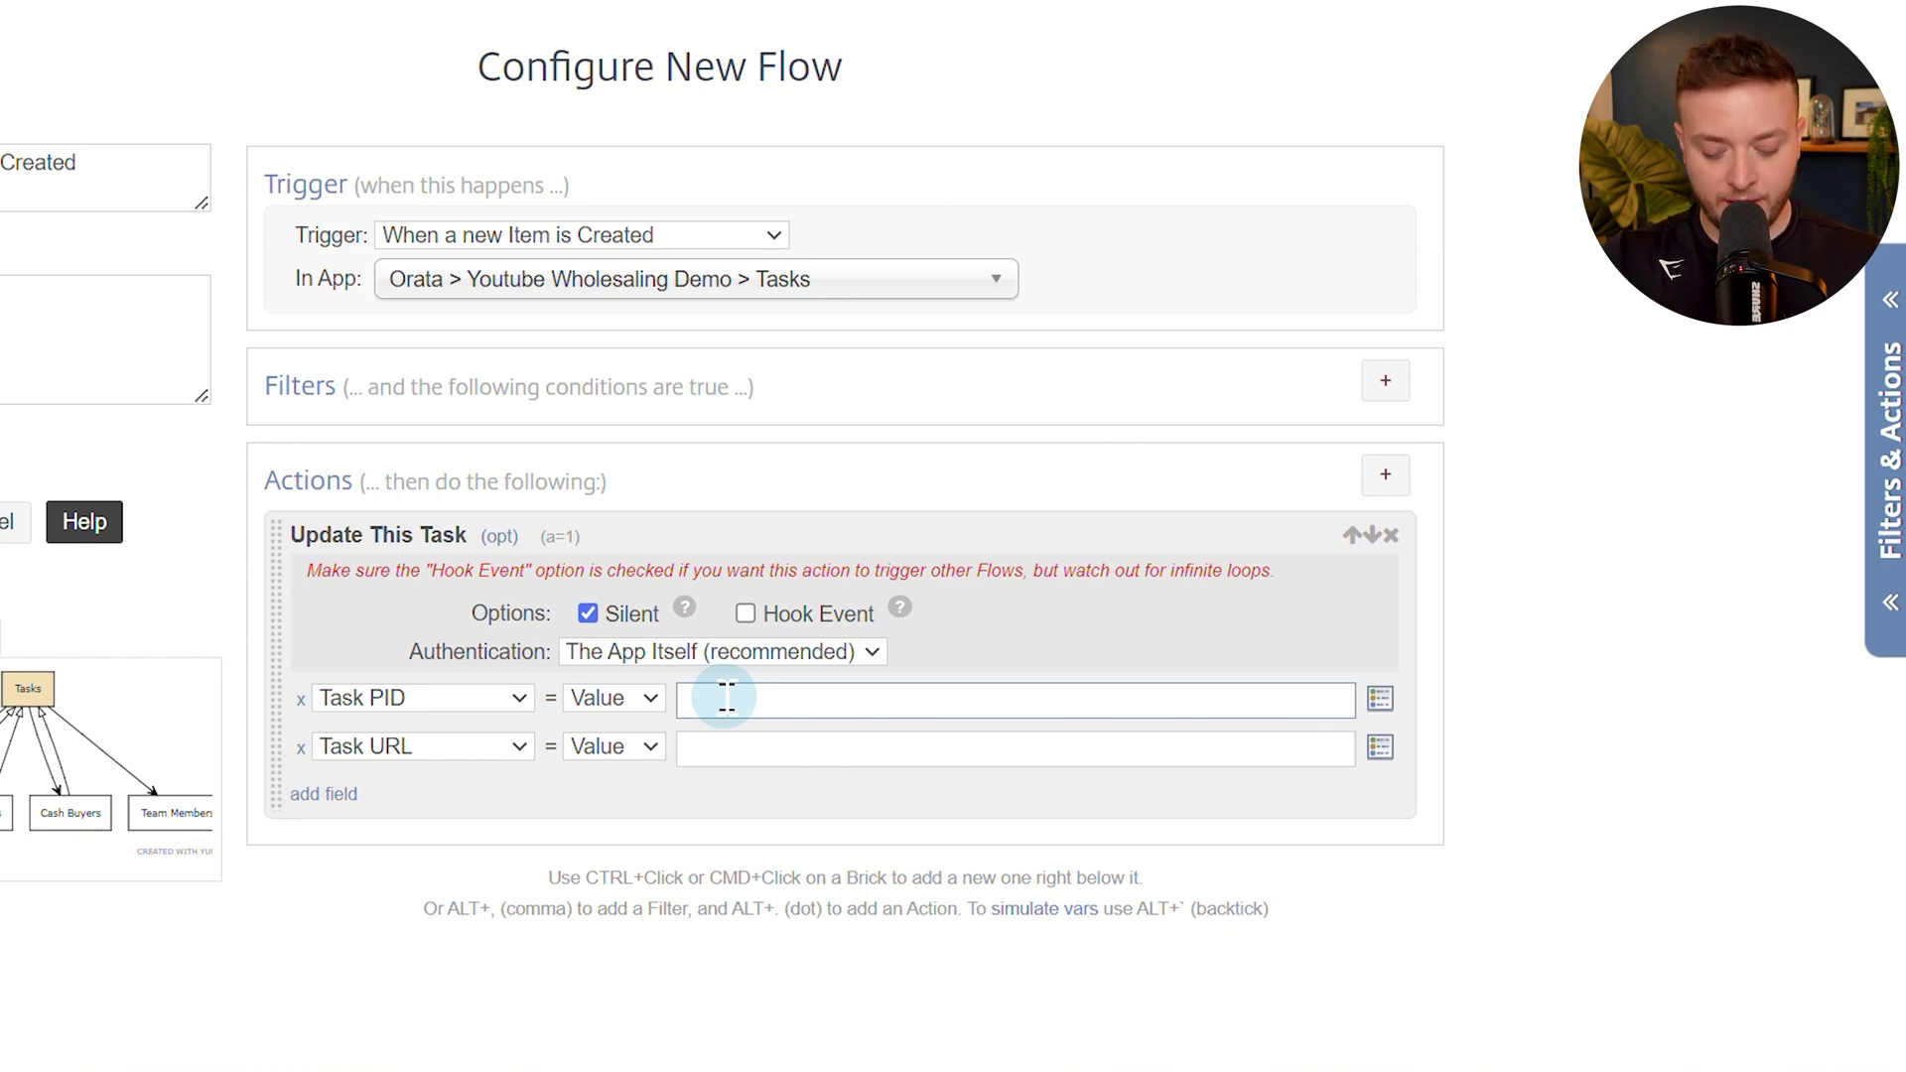
# Insert a field token into the Task PID value by searching 'pid'.
pyautogui.click(726, 698)
pyautogui.write('podio')
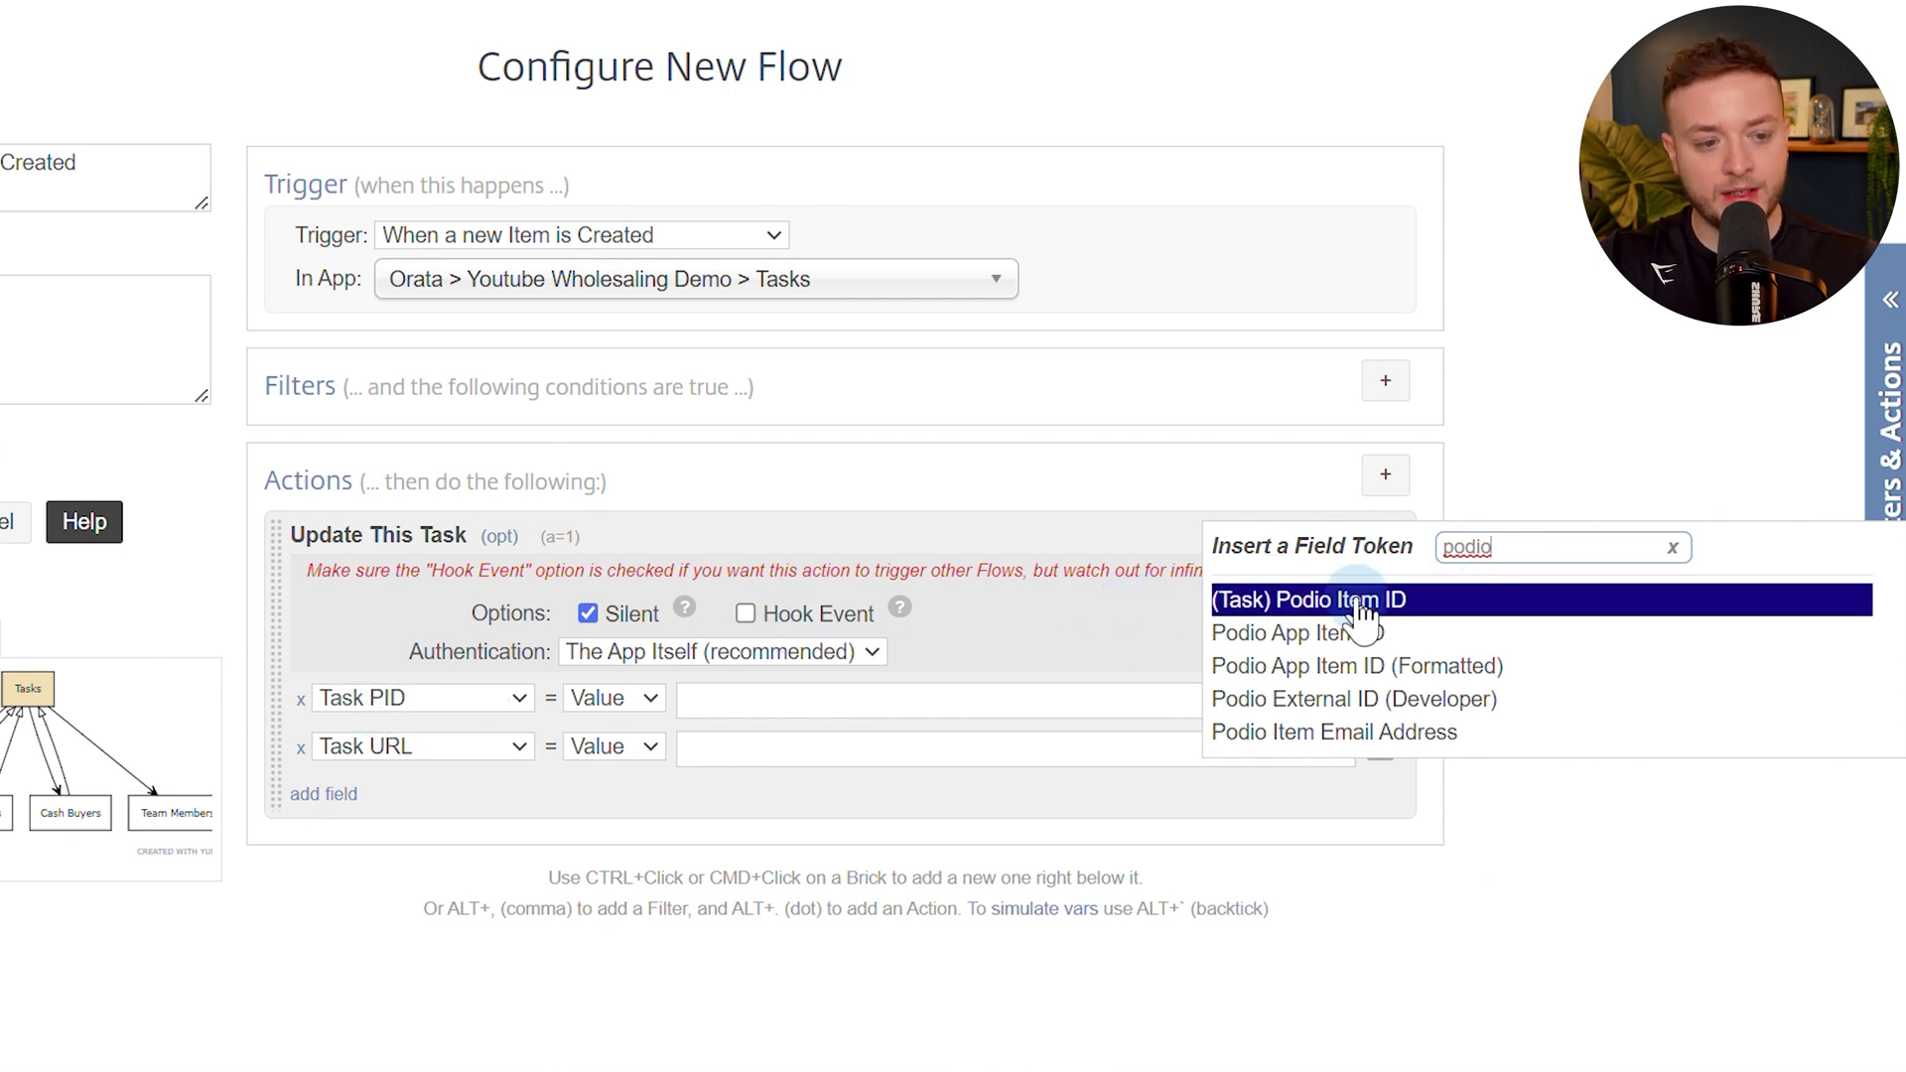
pyautogui.press('BackSpace')
pyautogui.press('BackSpace')
pyautogui.write('pid')
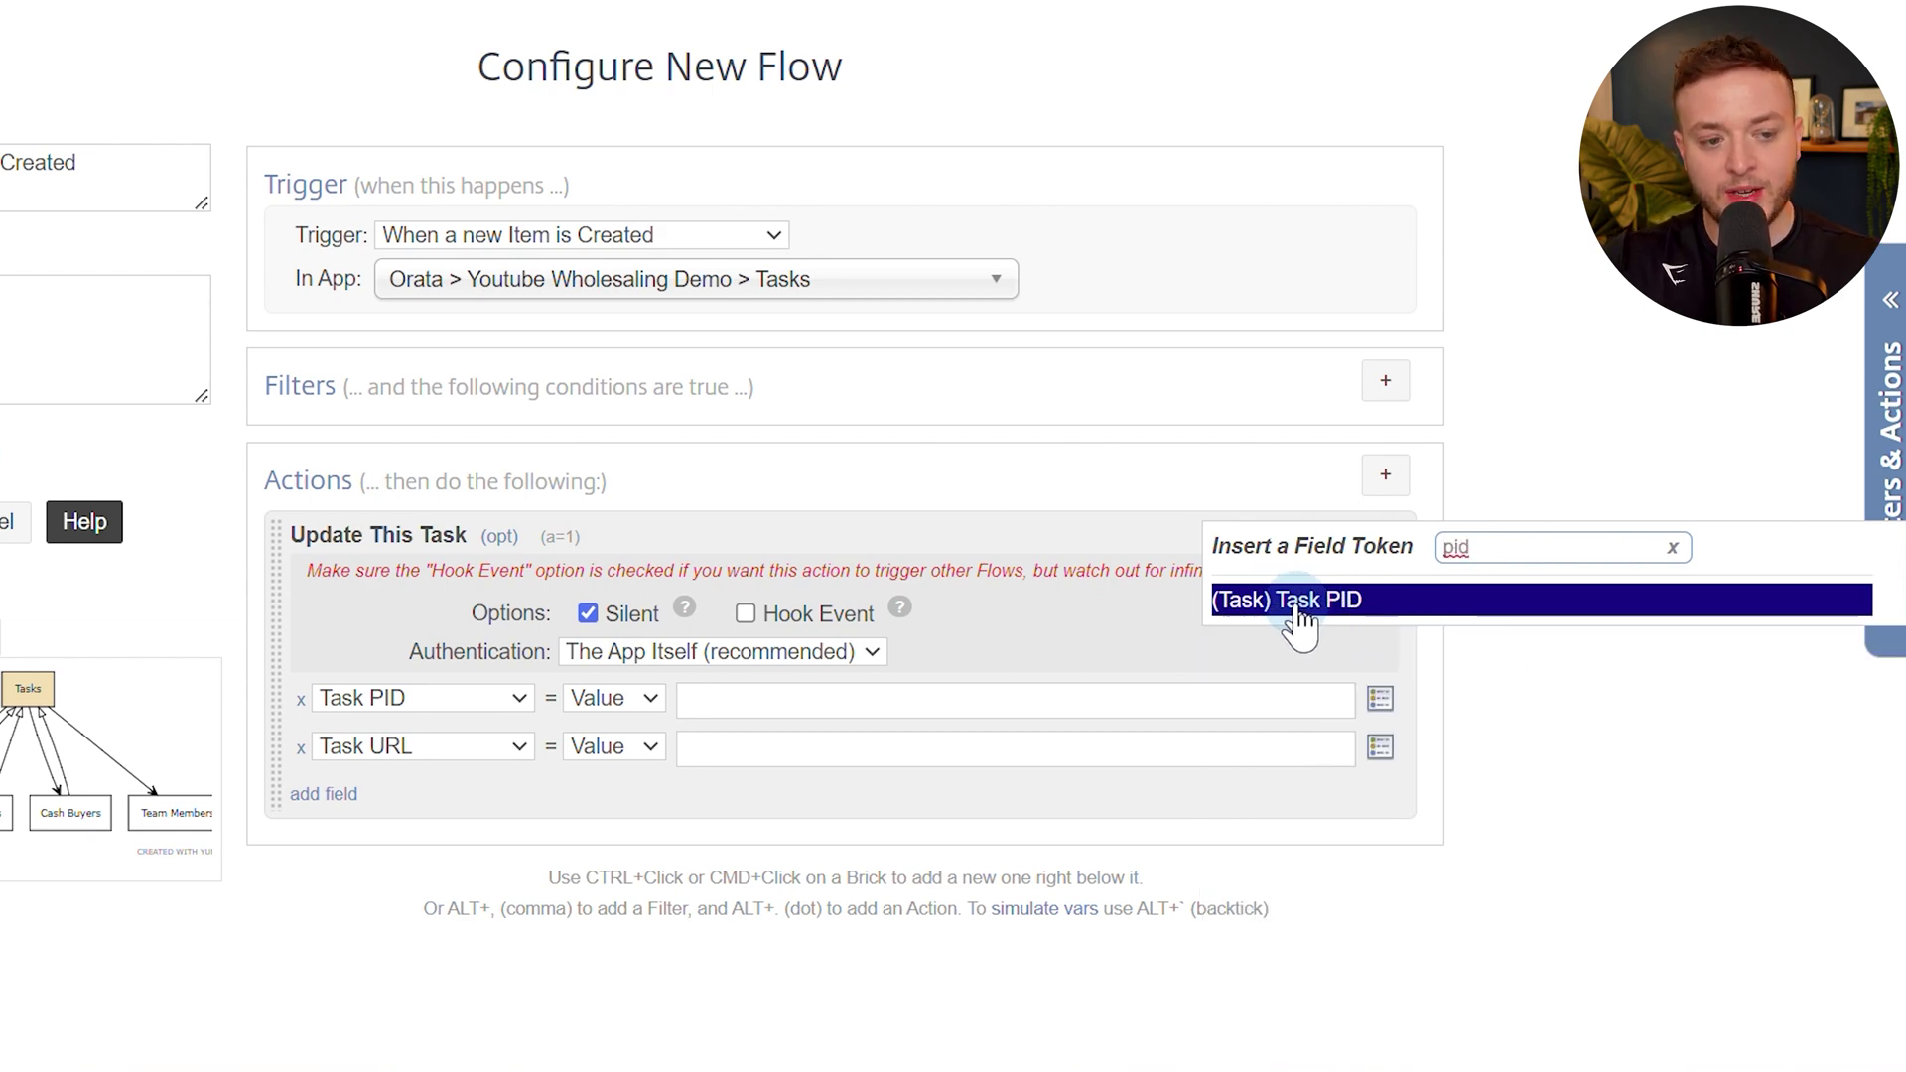
pyautogui.click(1311, 610)
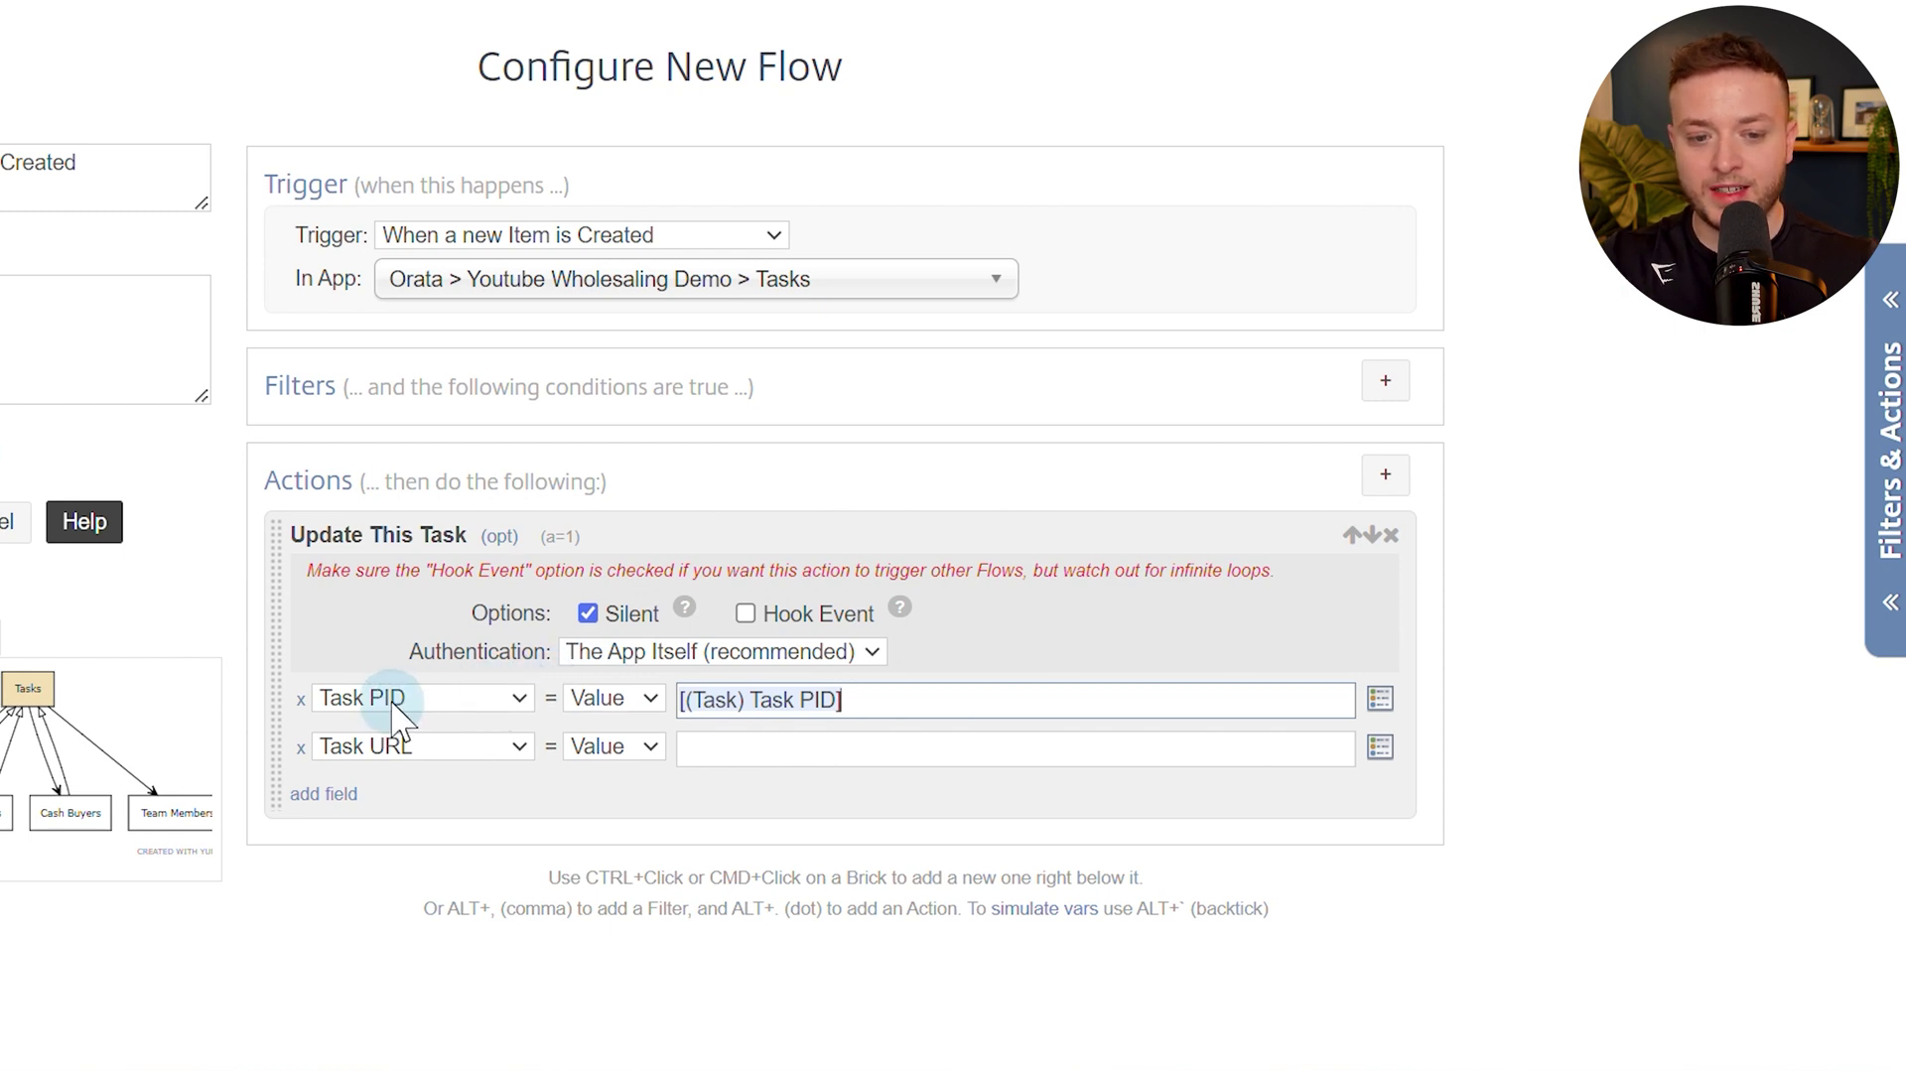
# Replace the wrong Task PID token with the [(Task) Podio Item ID] token.
pyautogui.tripleClick(852, 700)
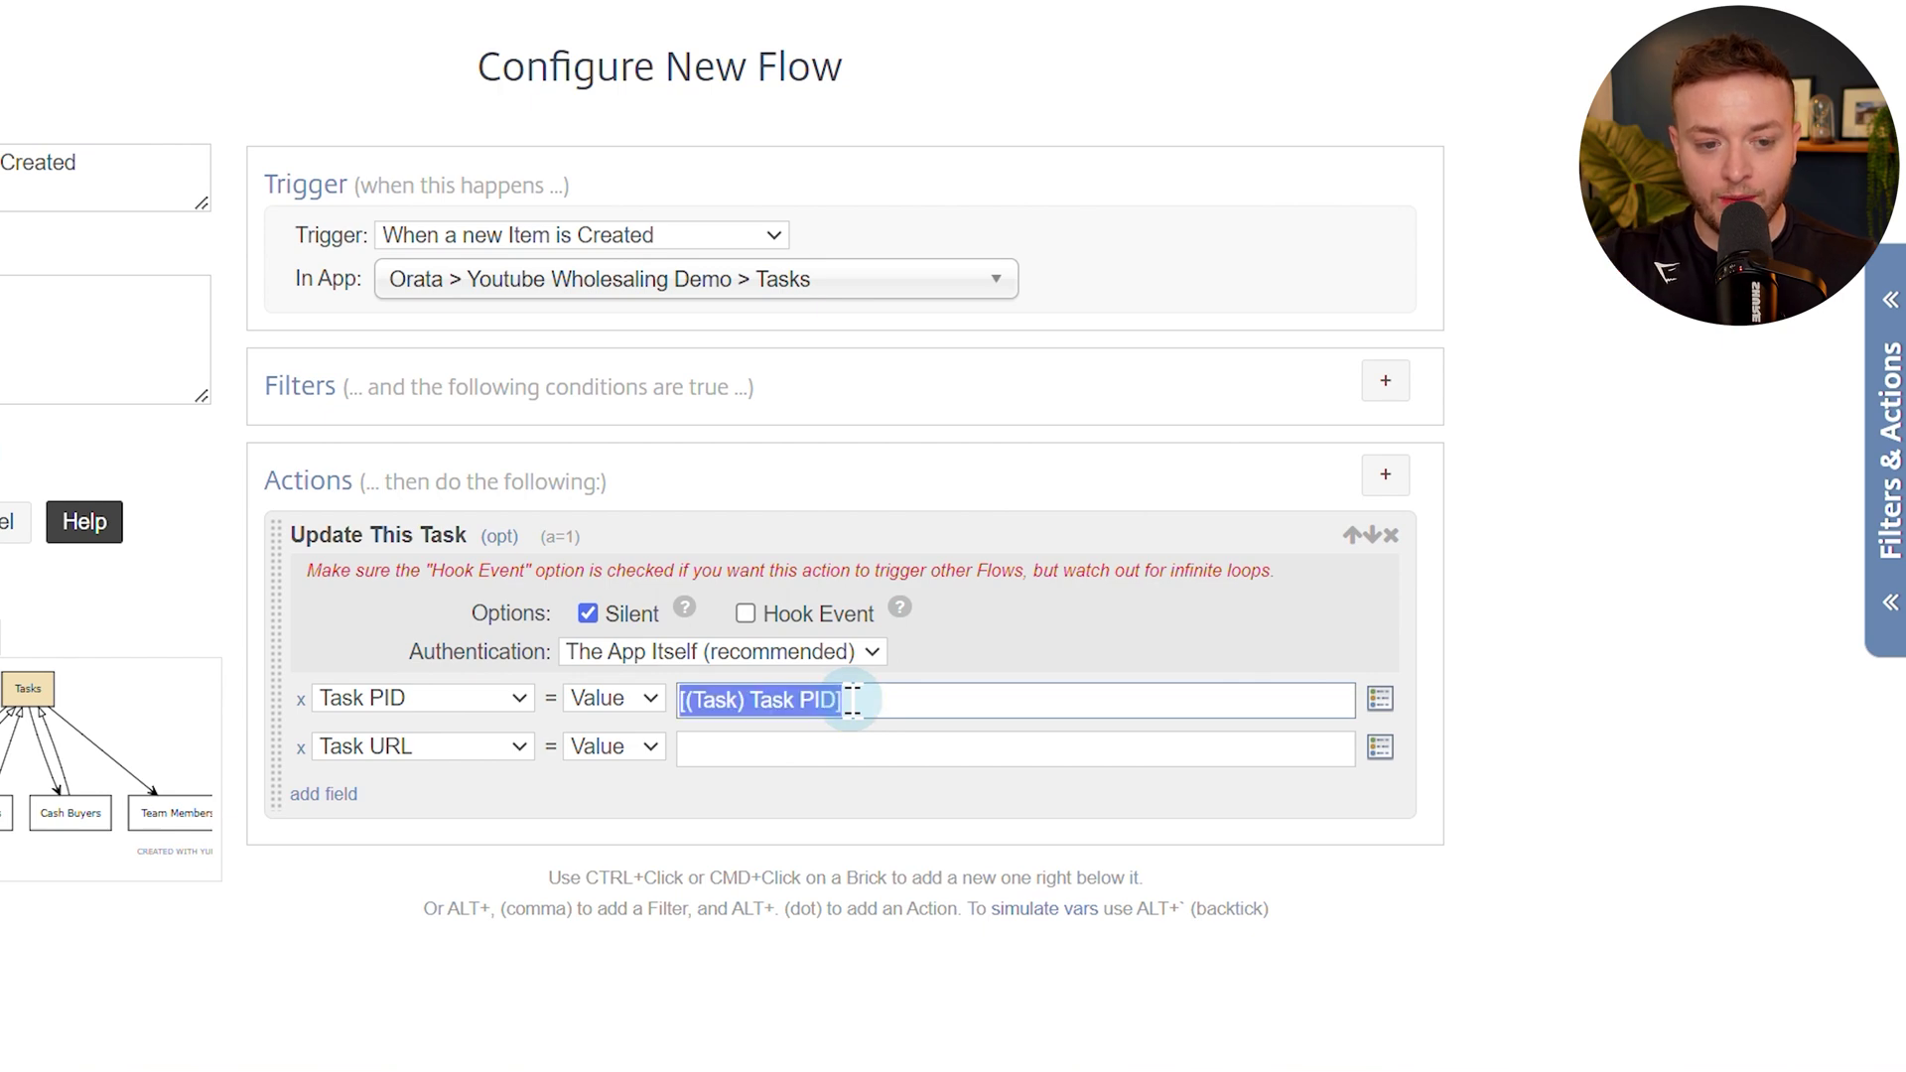
pyautogui.press('BackSpace')
pyautogui.click(1380, 699)
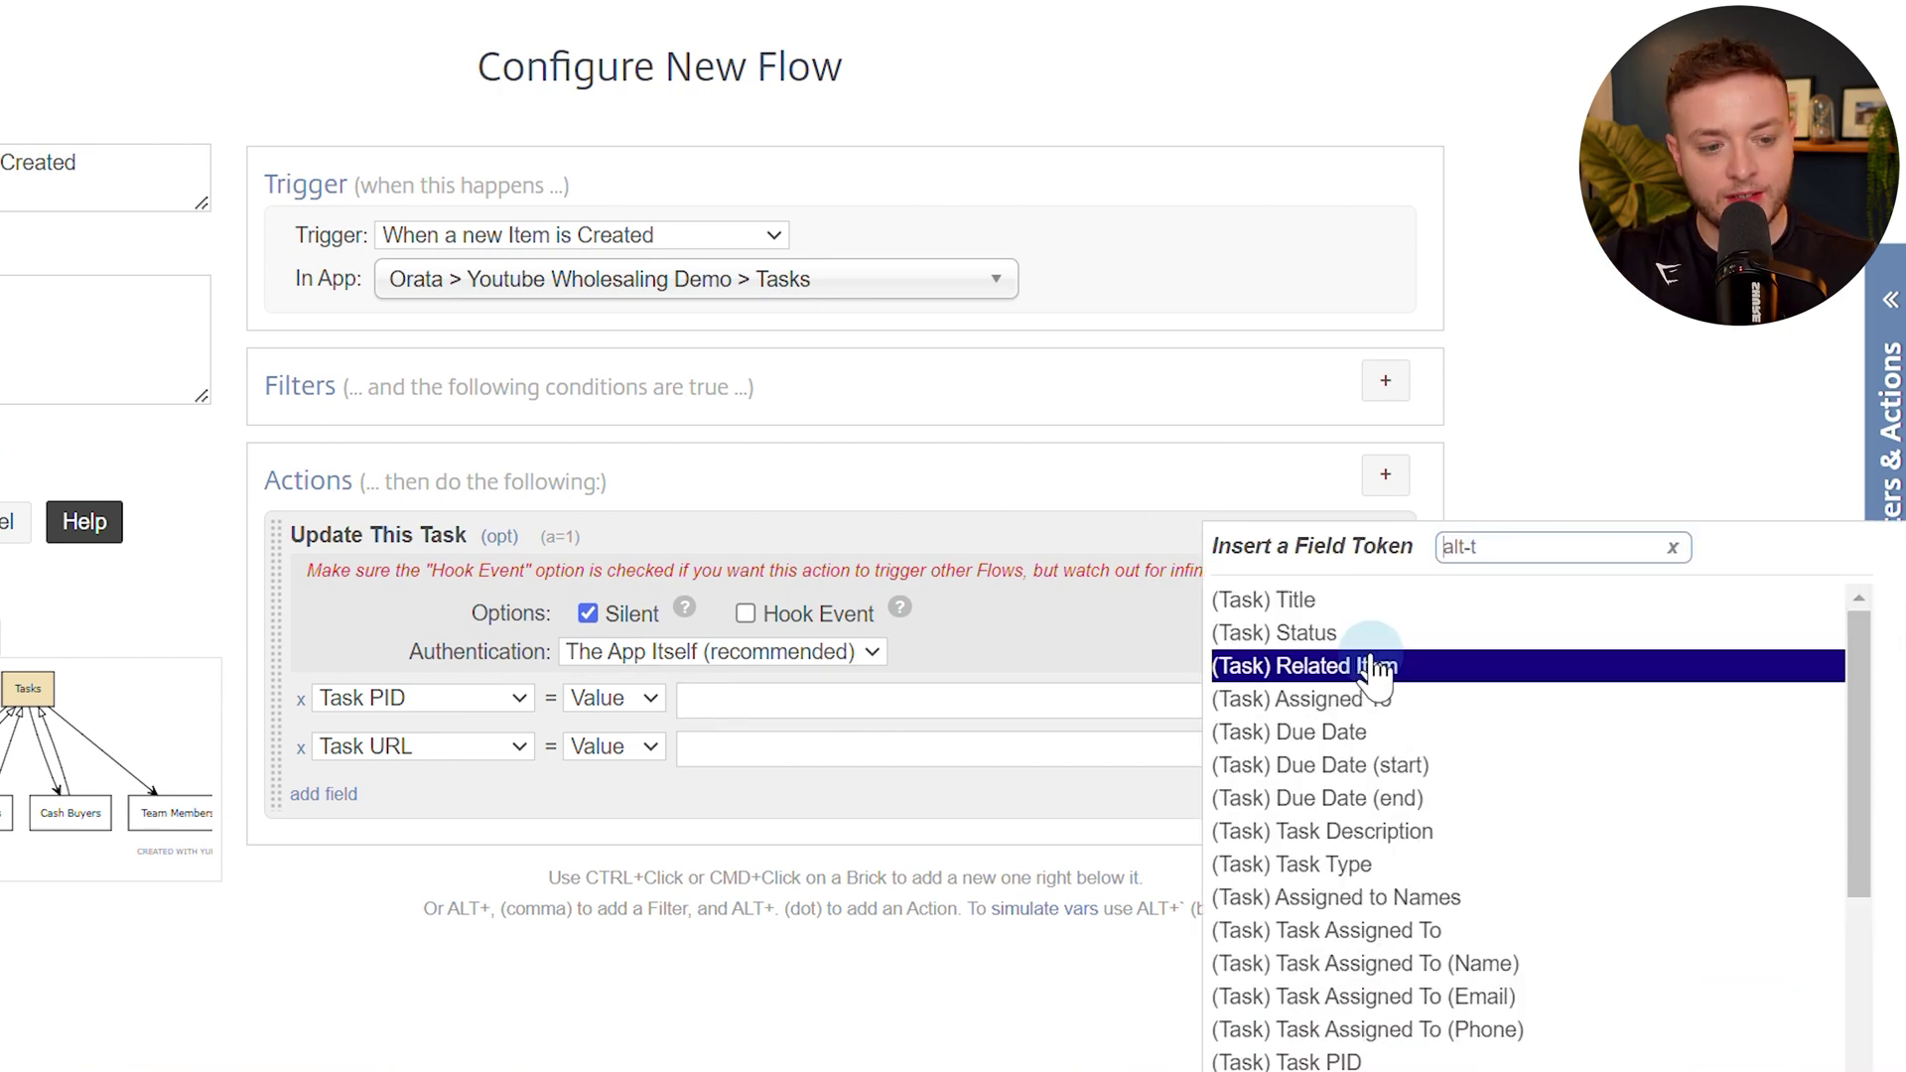
pyautogui.scroll(-3, 1504, 372)
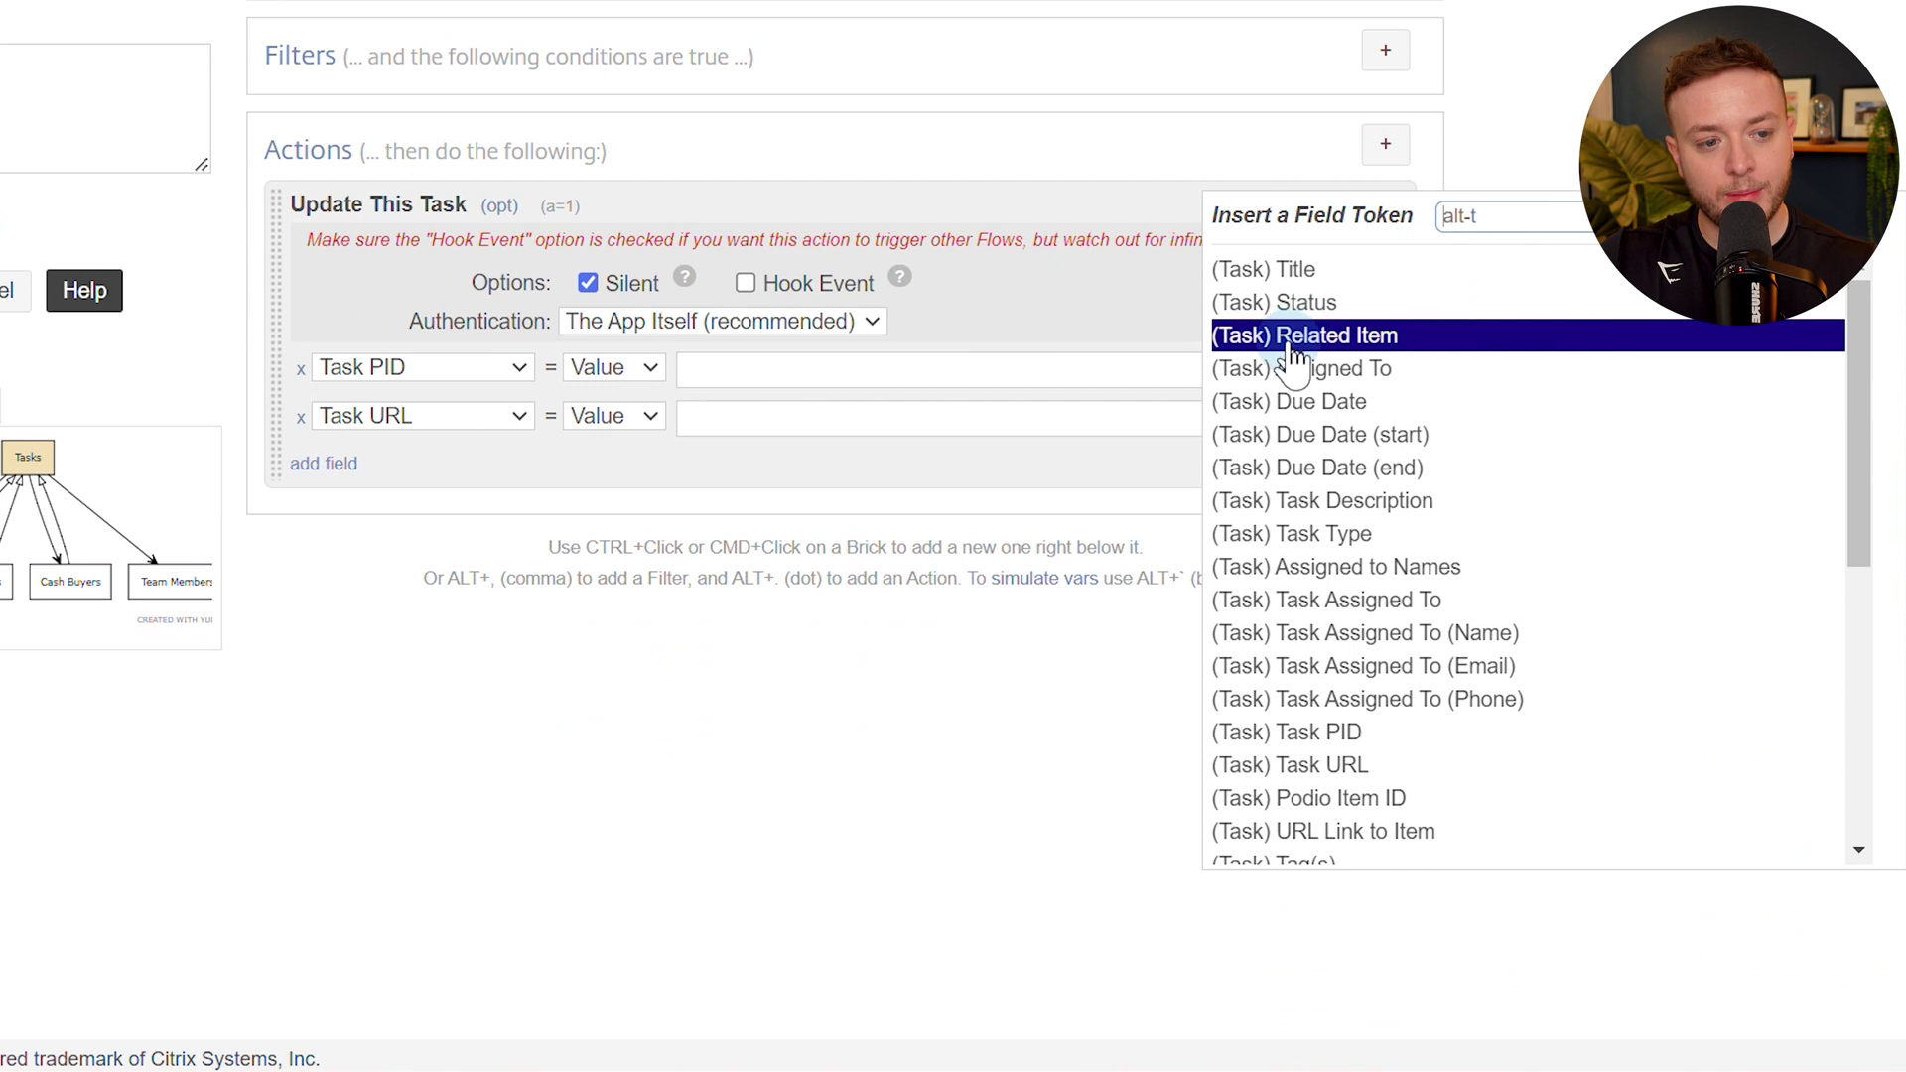
pyautogui.click(1145, 372)
pyautogui.click(1380, 371)
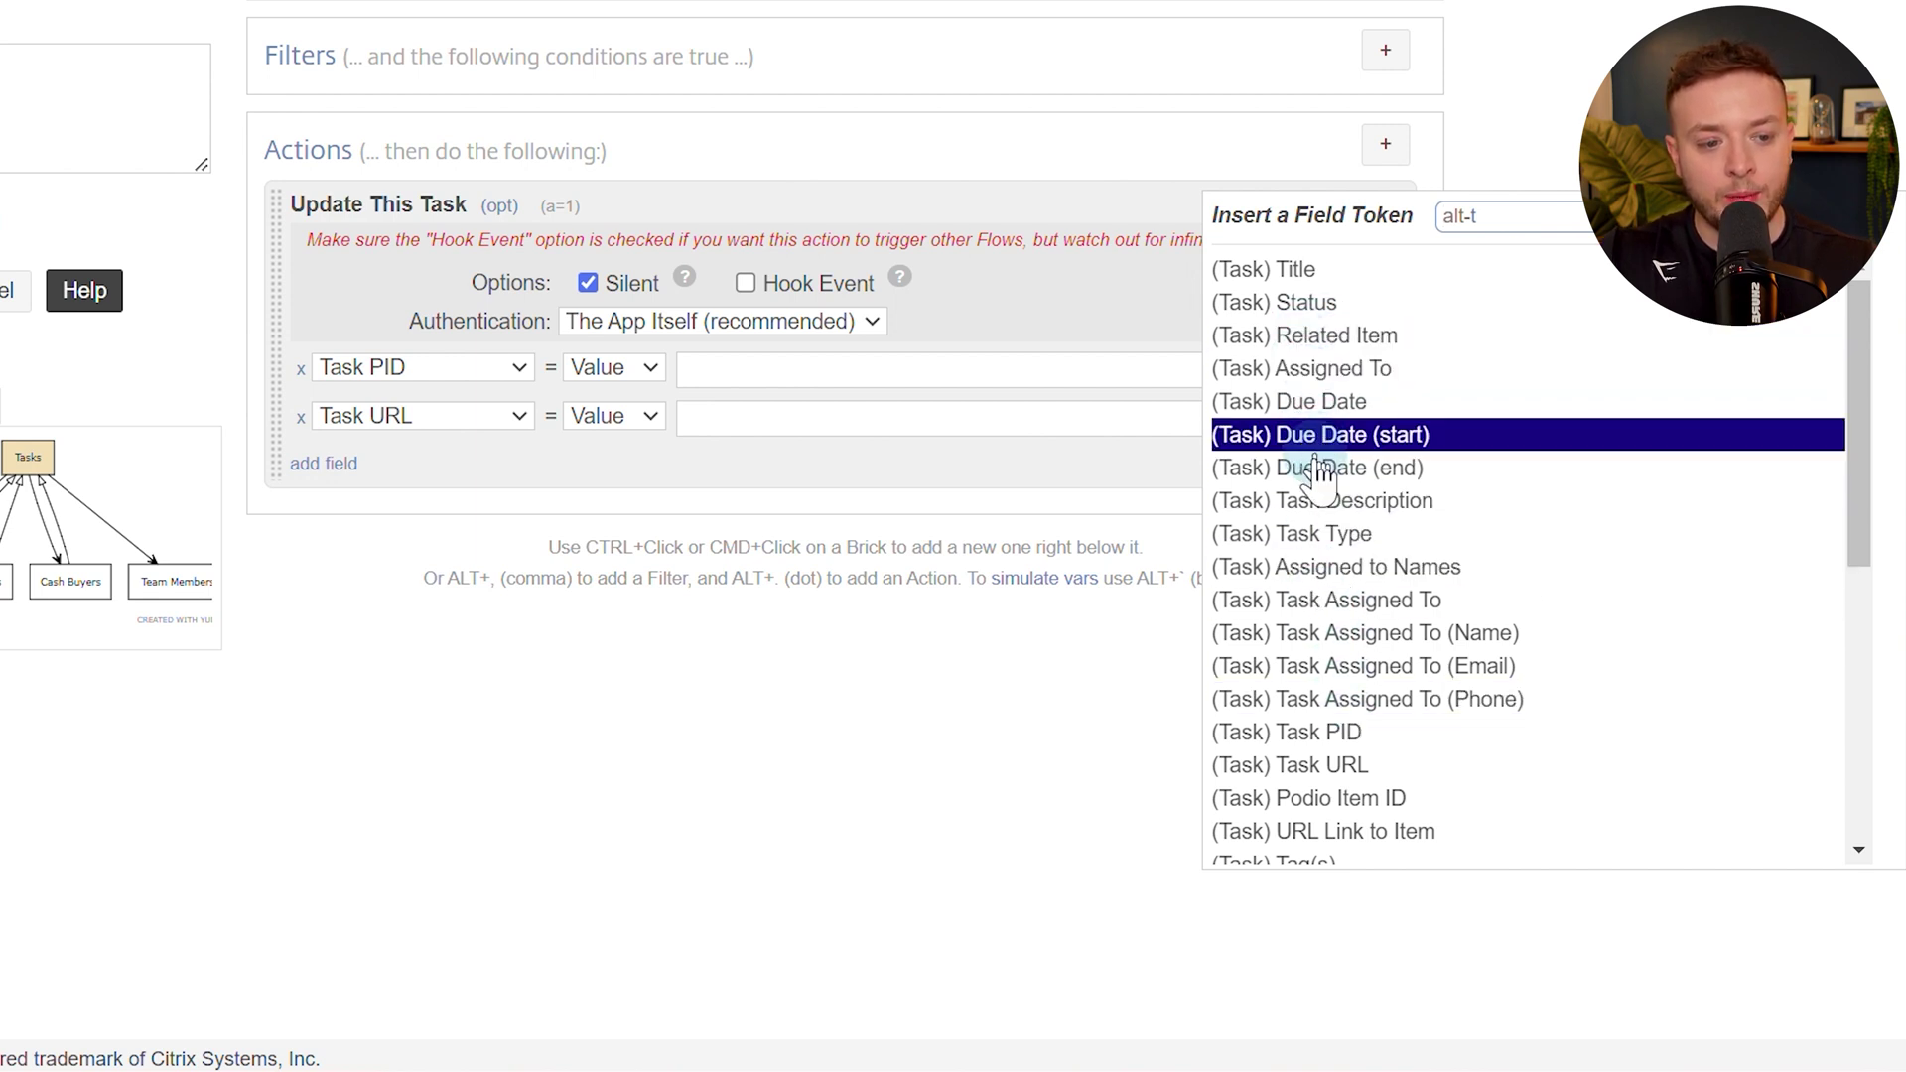
pyautogui.click(1334, 800)
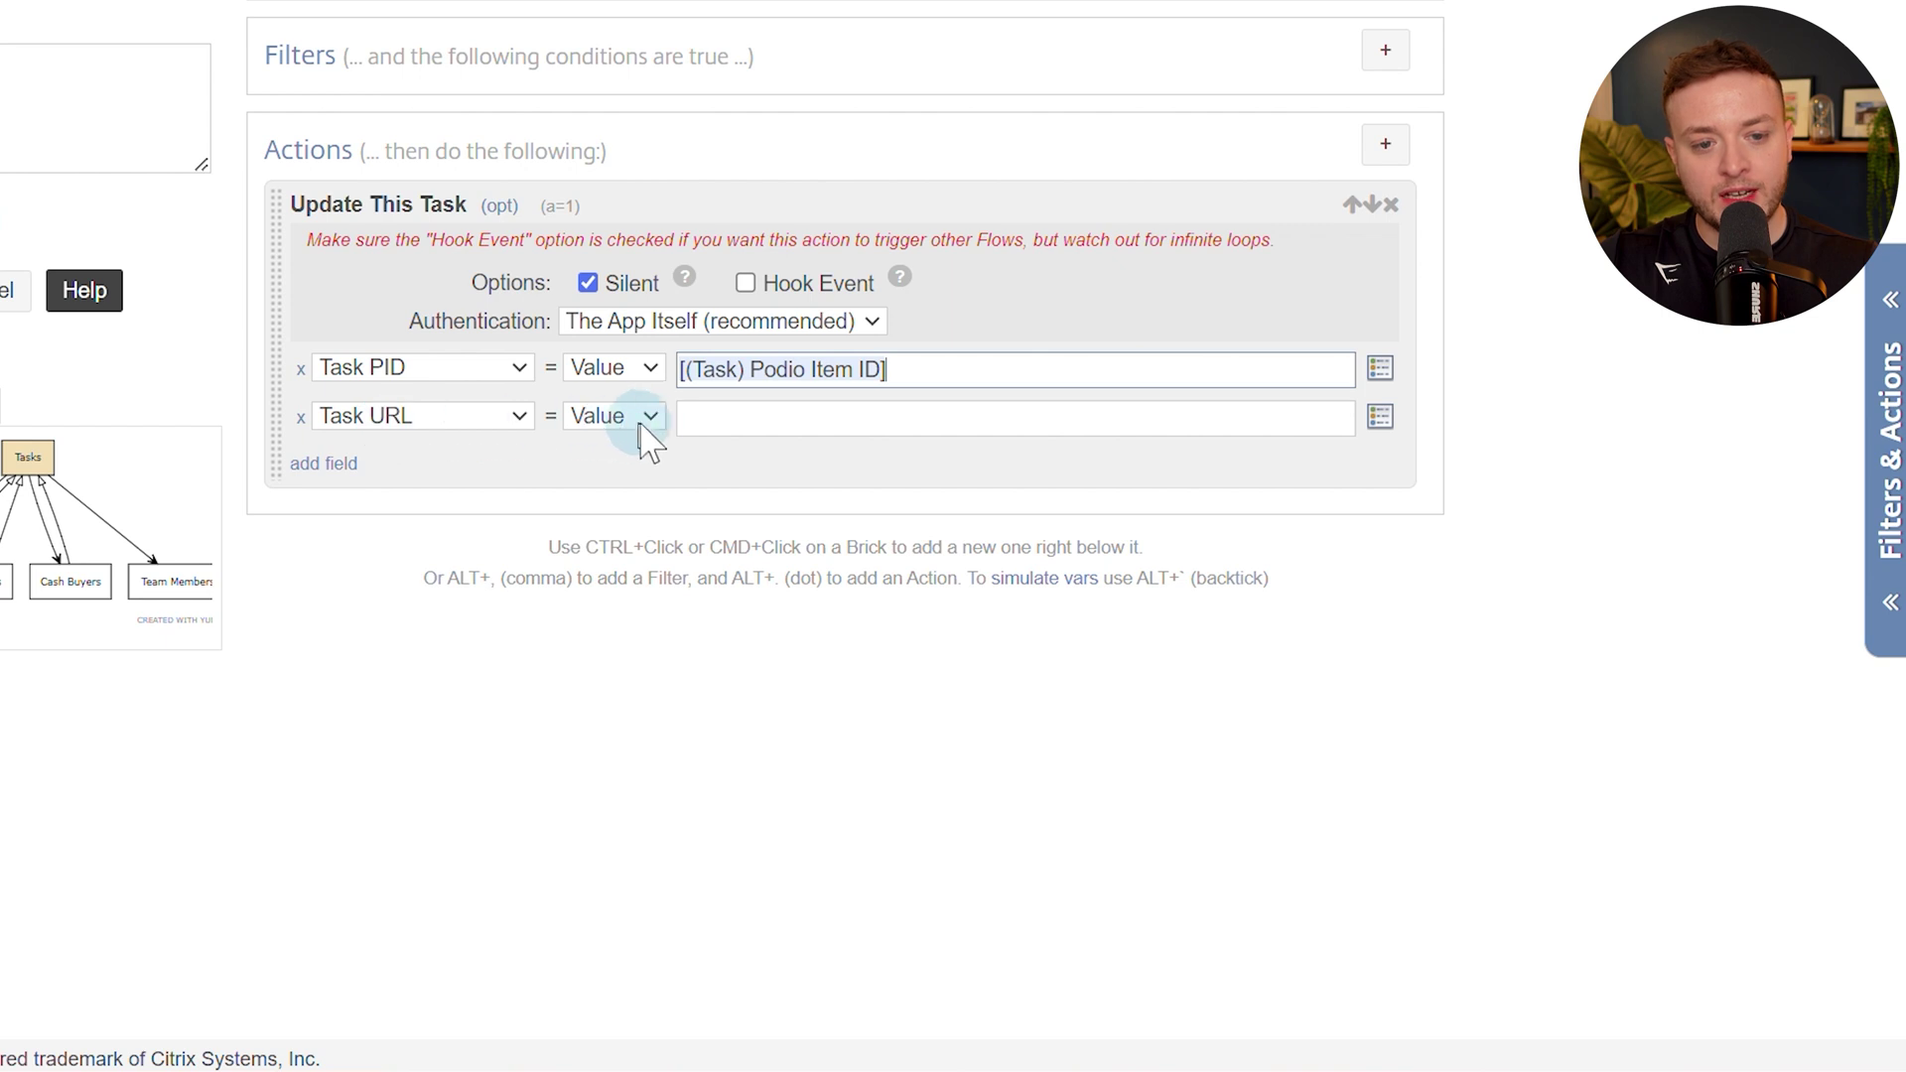
# Set the Task URL value to the [(Task) URL Link to Item] token via an 'url' search.
pyautogui.click(732, 430)
pyautogui.hotkey('alt', 't')
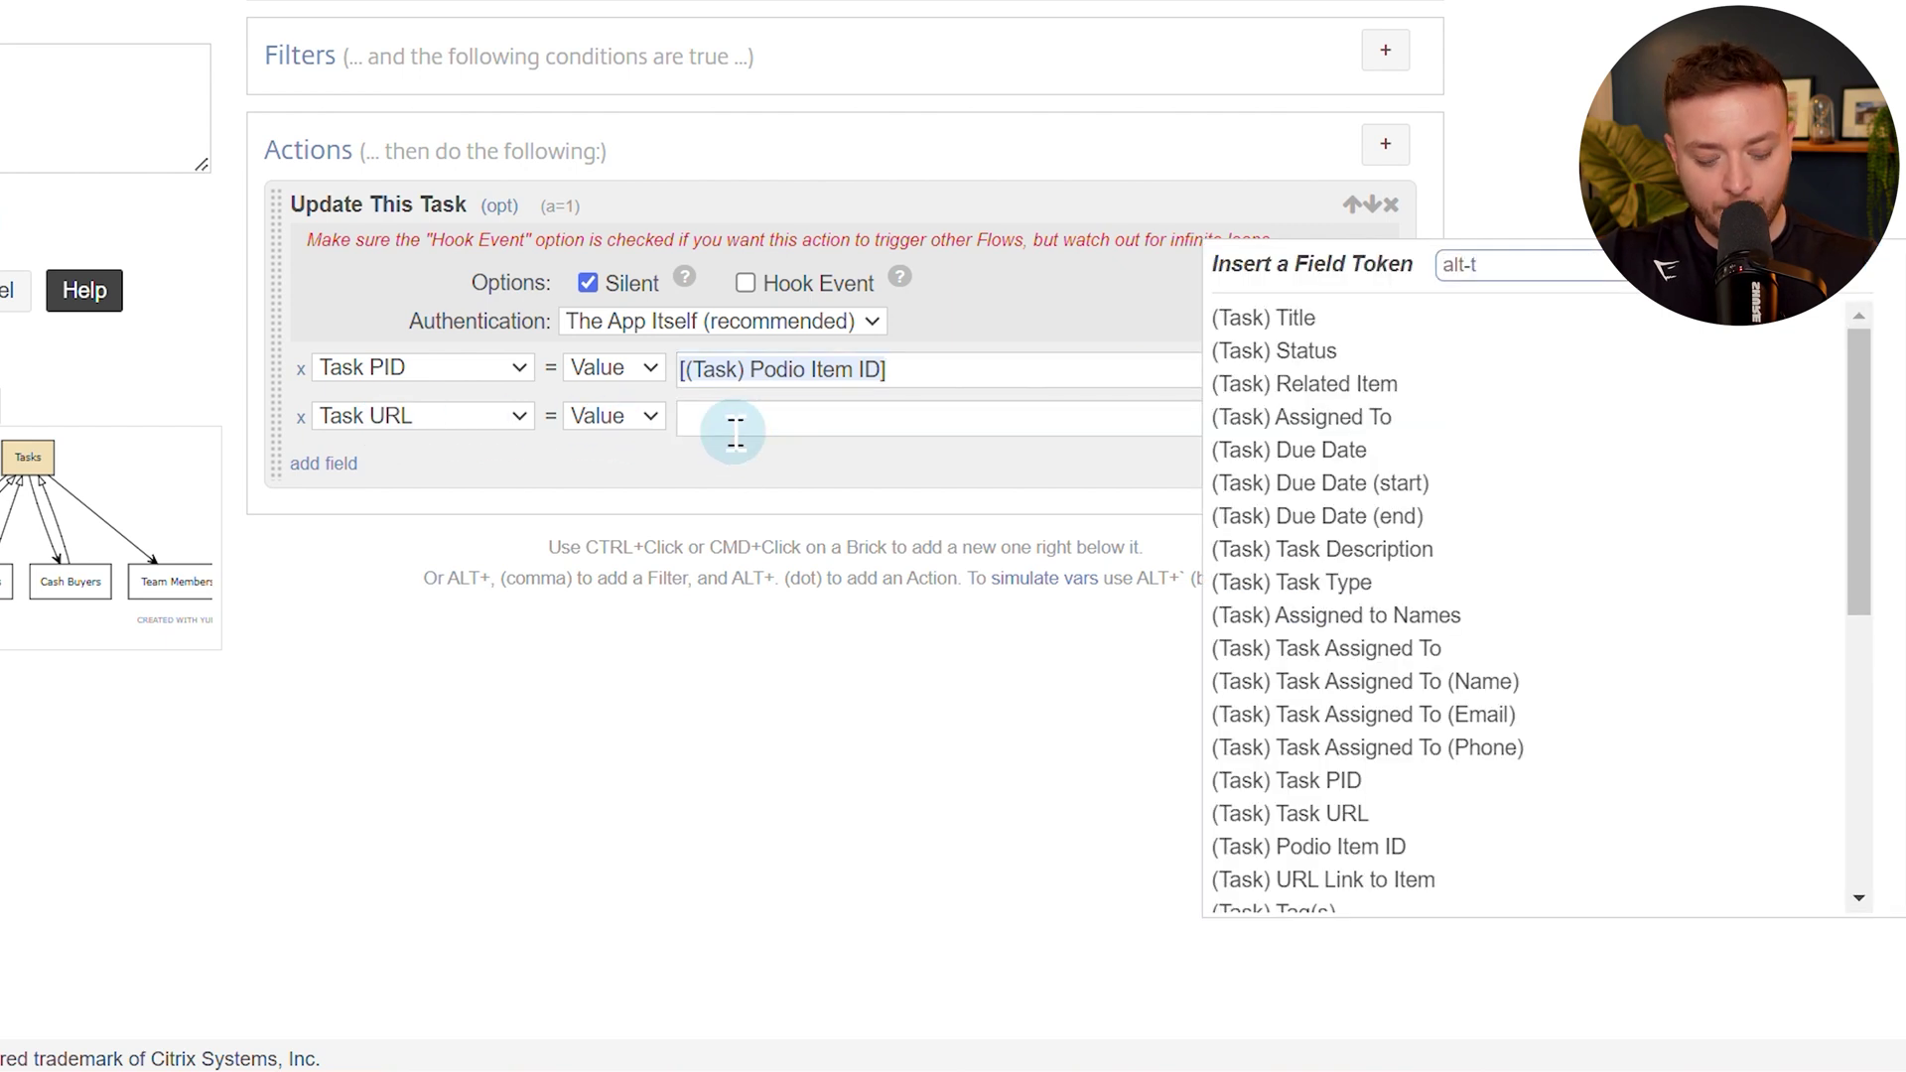
pyautogui.write('url')
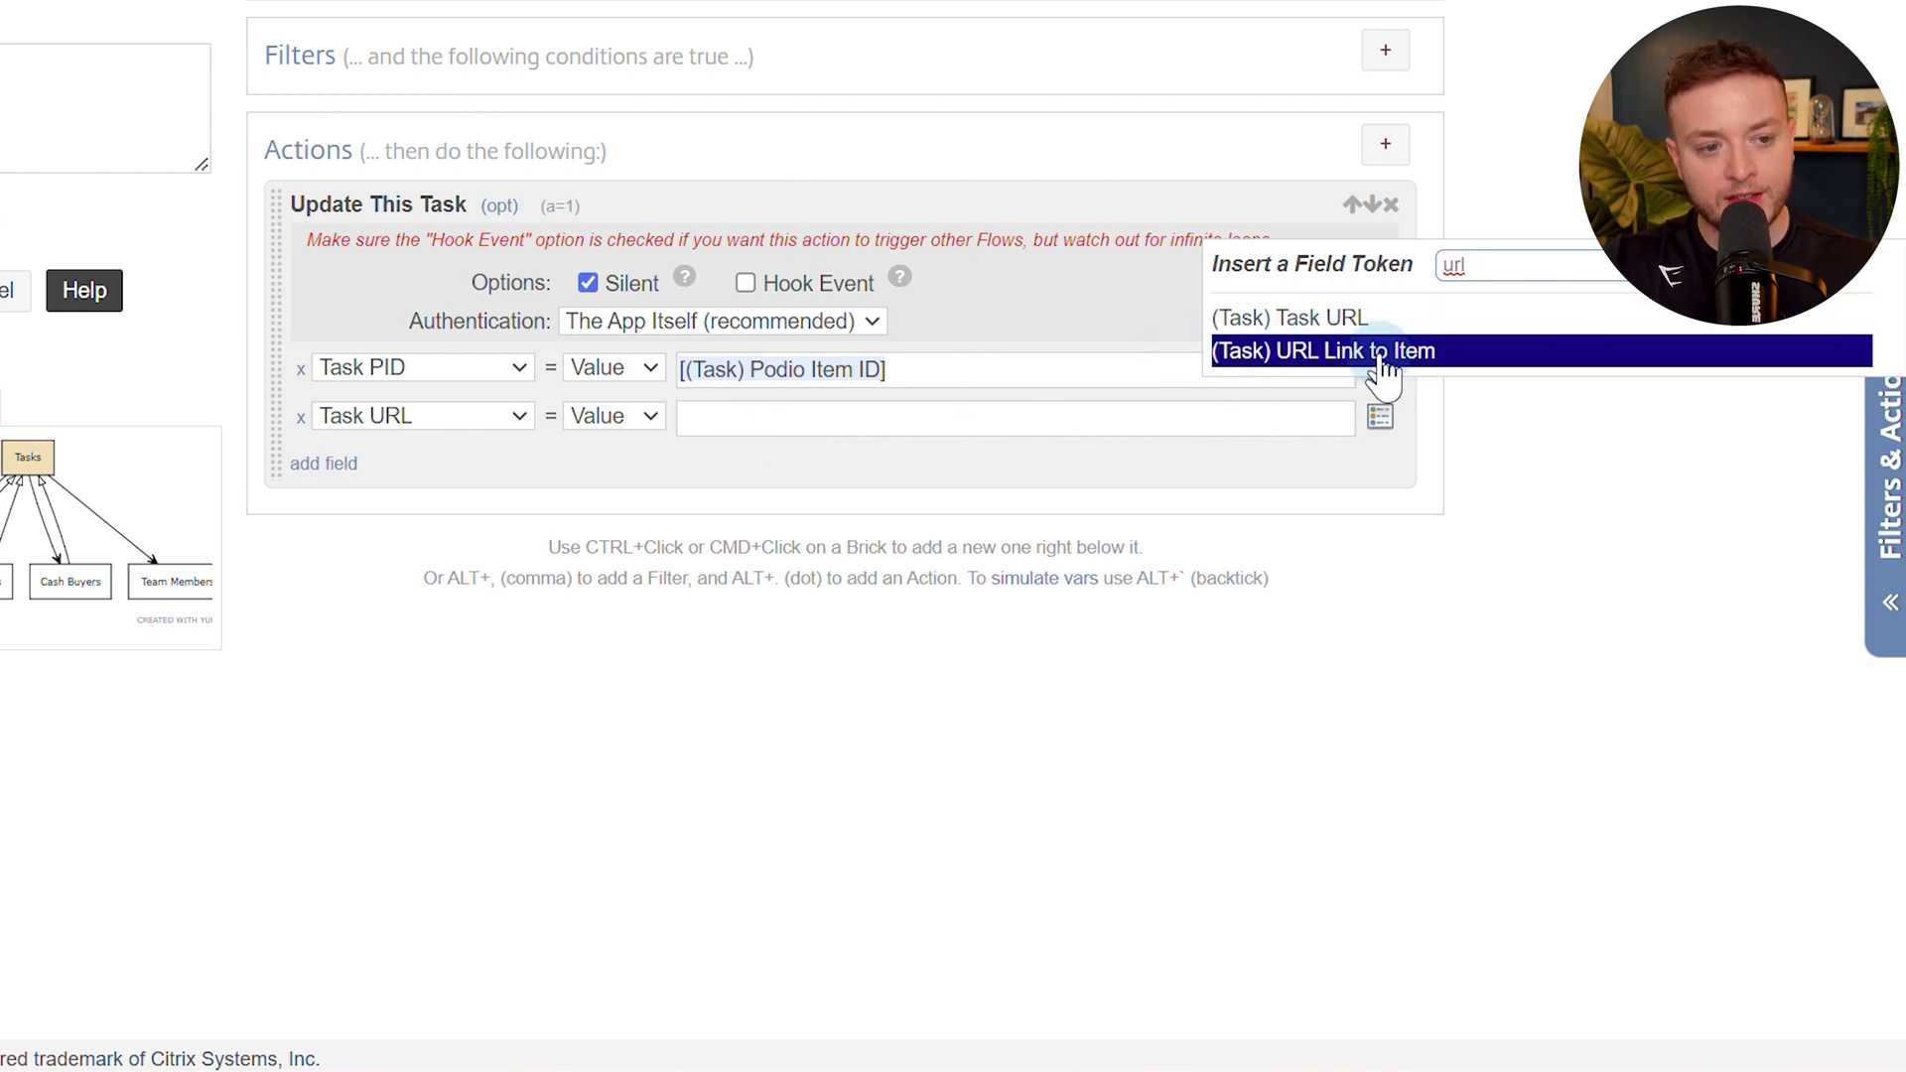
pyautogui.click(1334, 352)
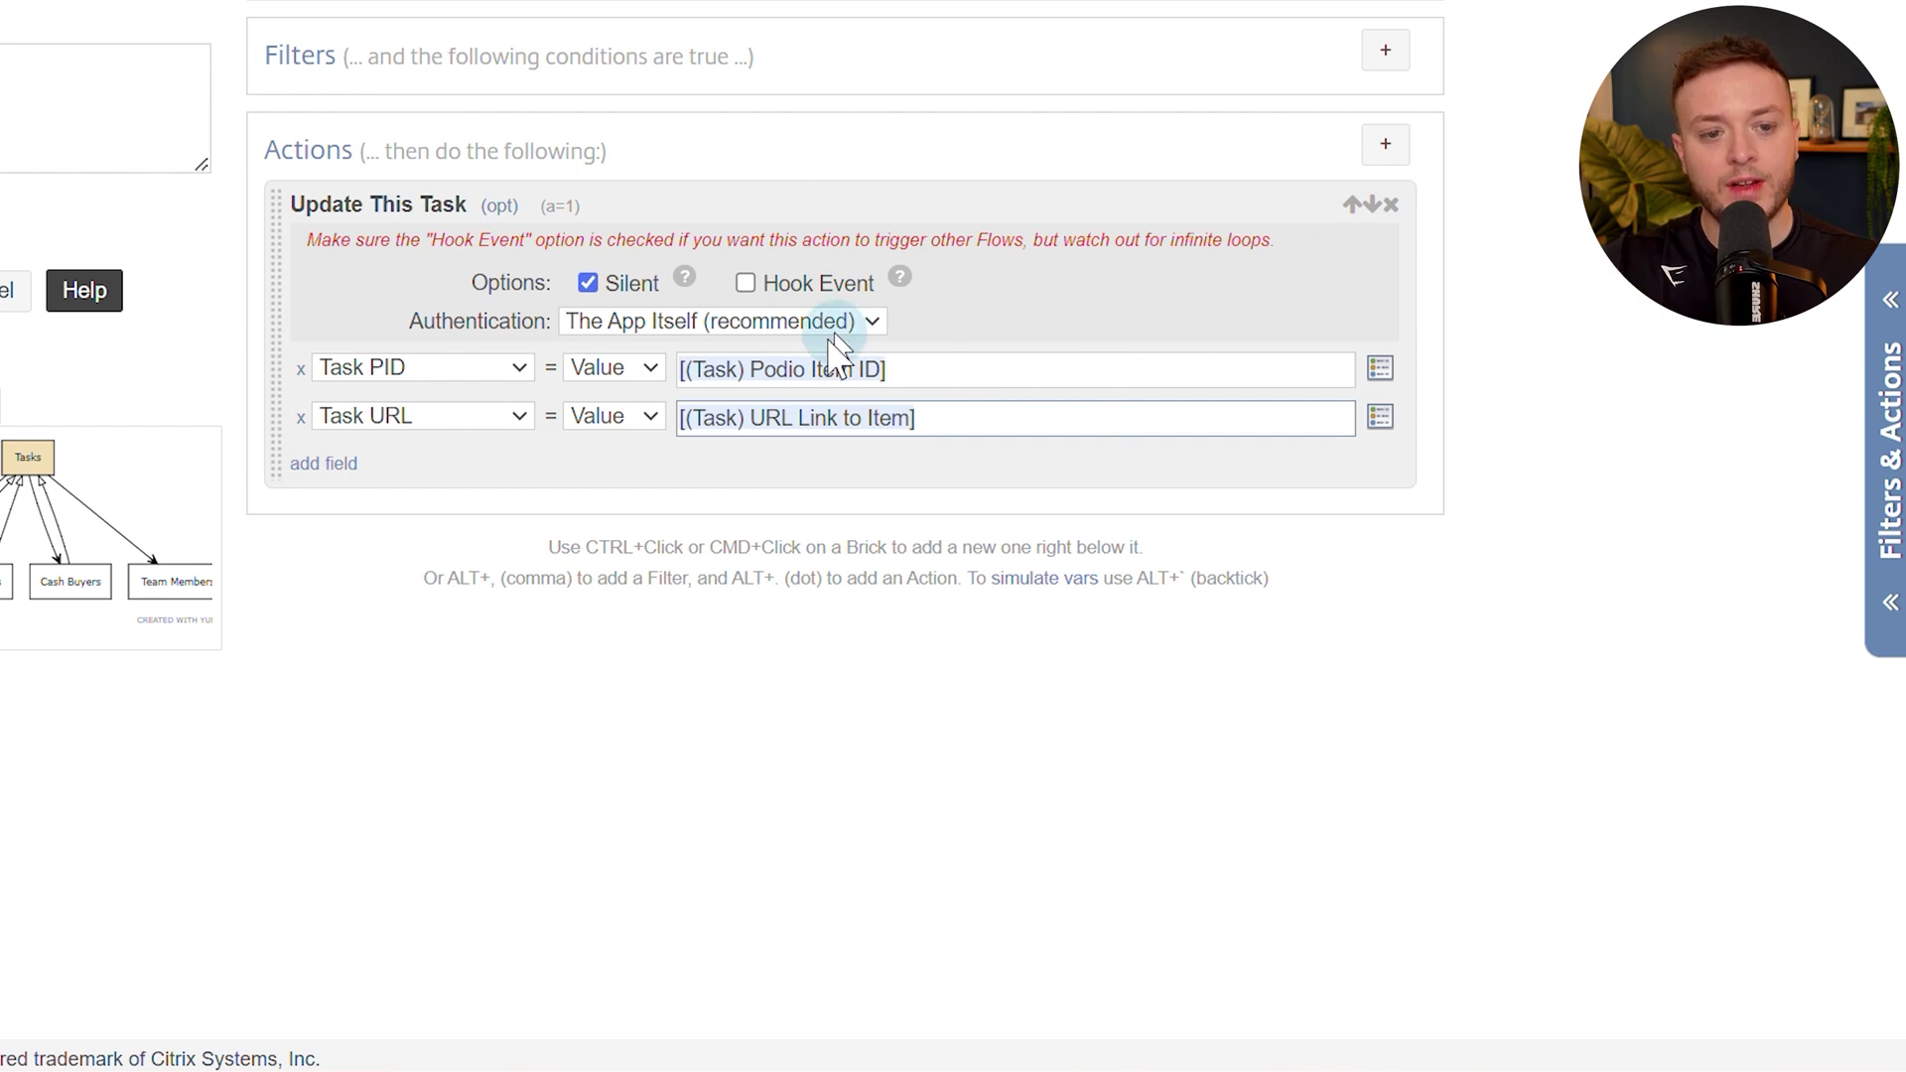
# Highlight the Podio Item ID and URL Link tokens and demonstrate Alt+T for field tokens.
pyautogui.moveTo(752, 370); pyautogui.dragTo(901, 350)
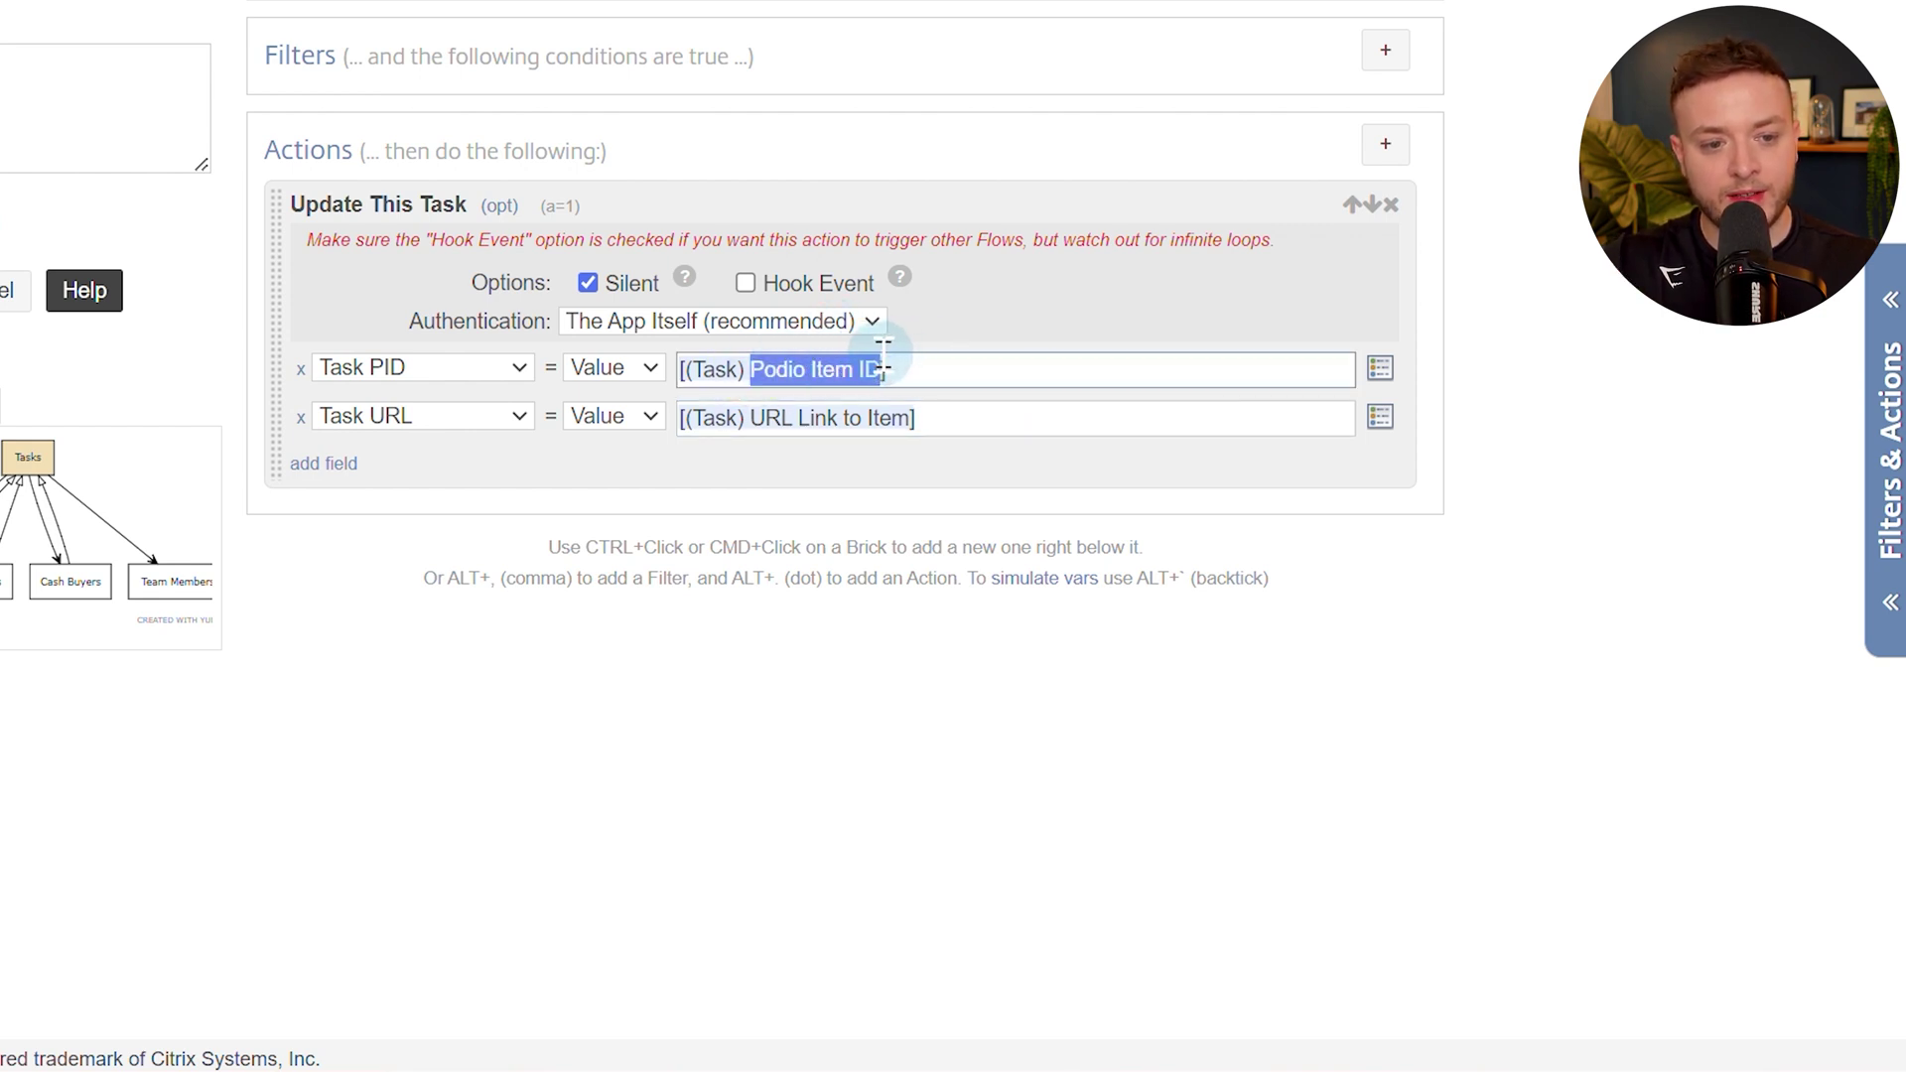
pyautogui.moveTo(752, 417); pyautogui.dragTo(833, 417)
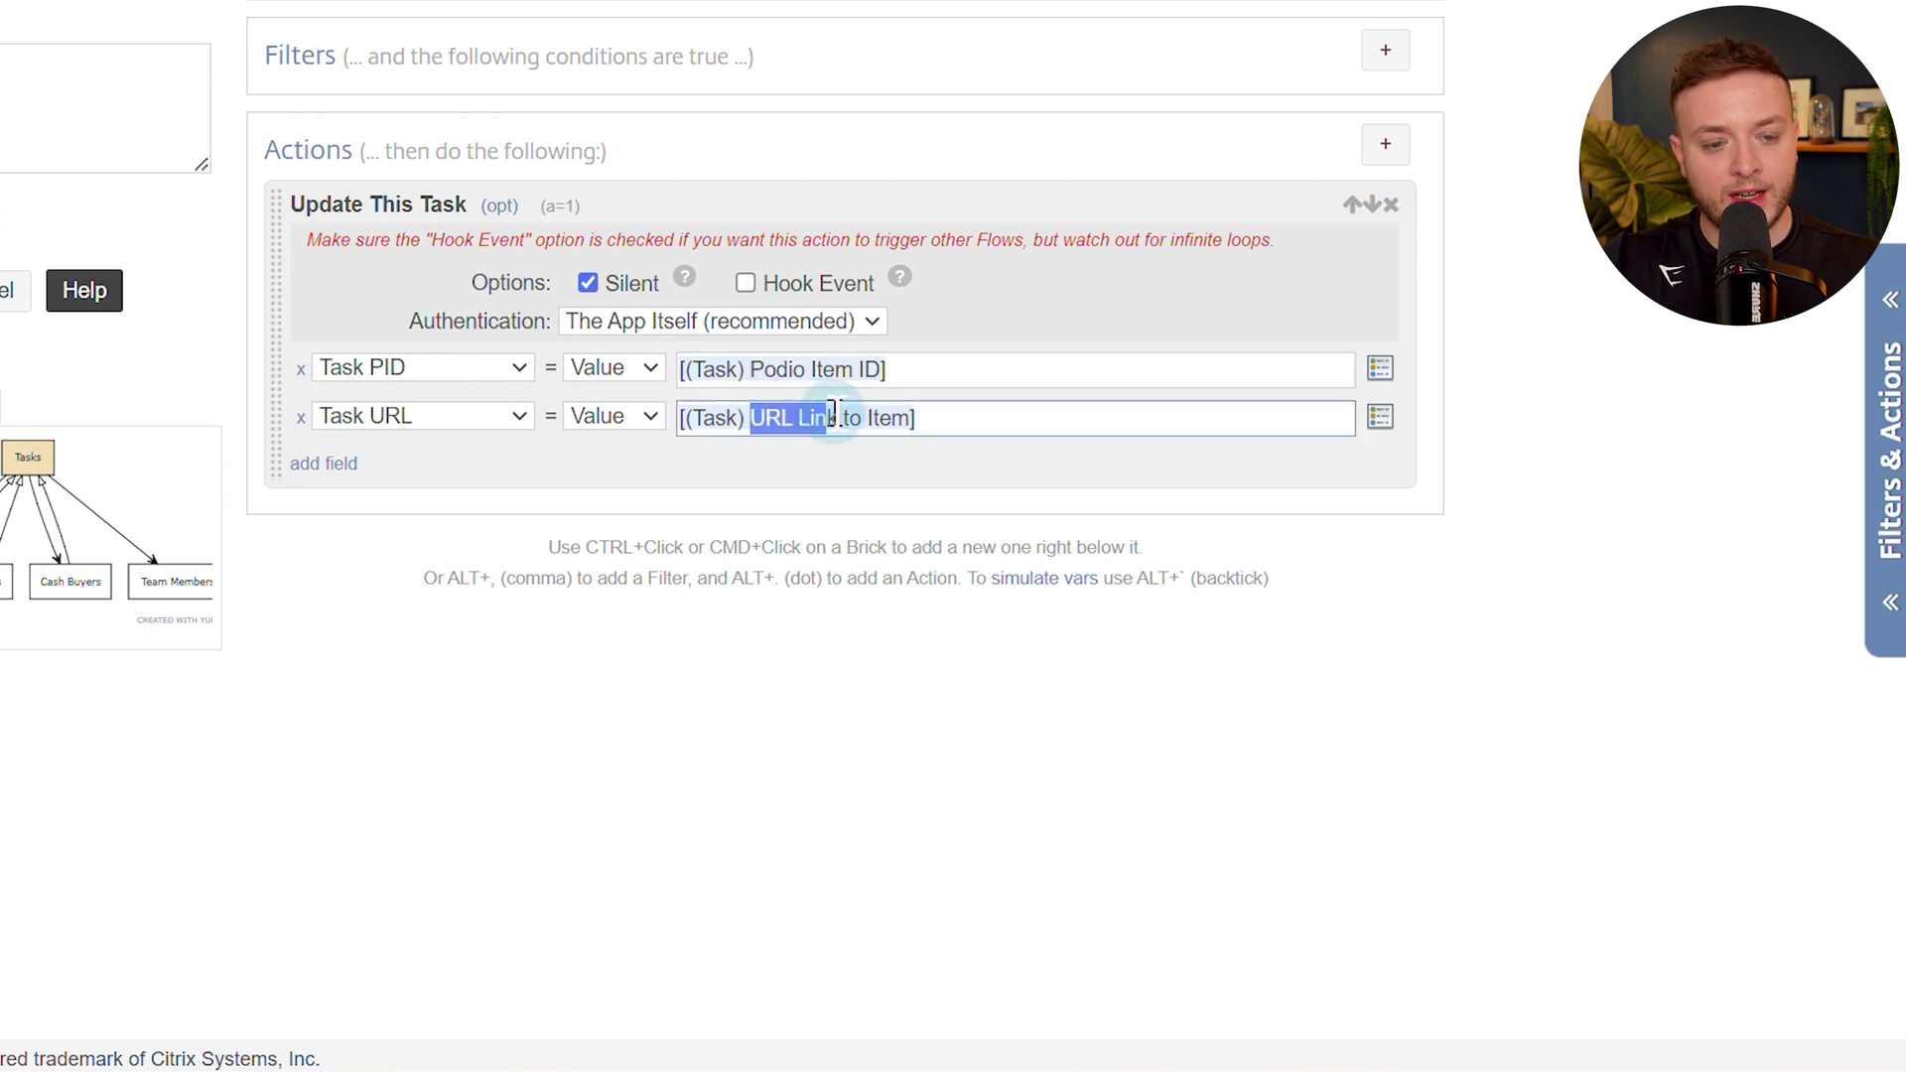
pyautogui.click(926, 425)
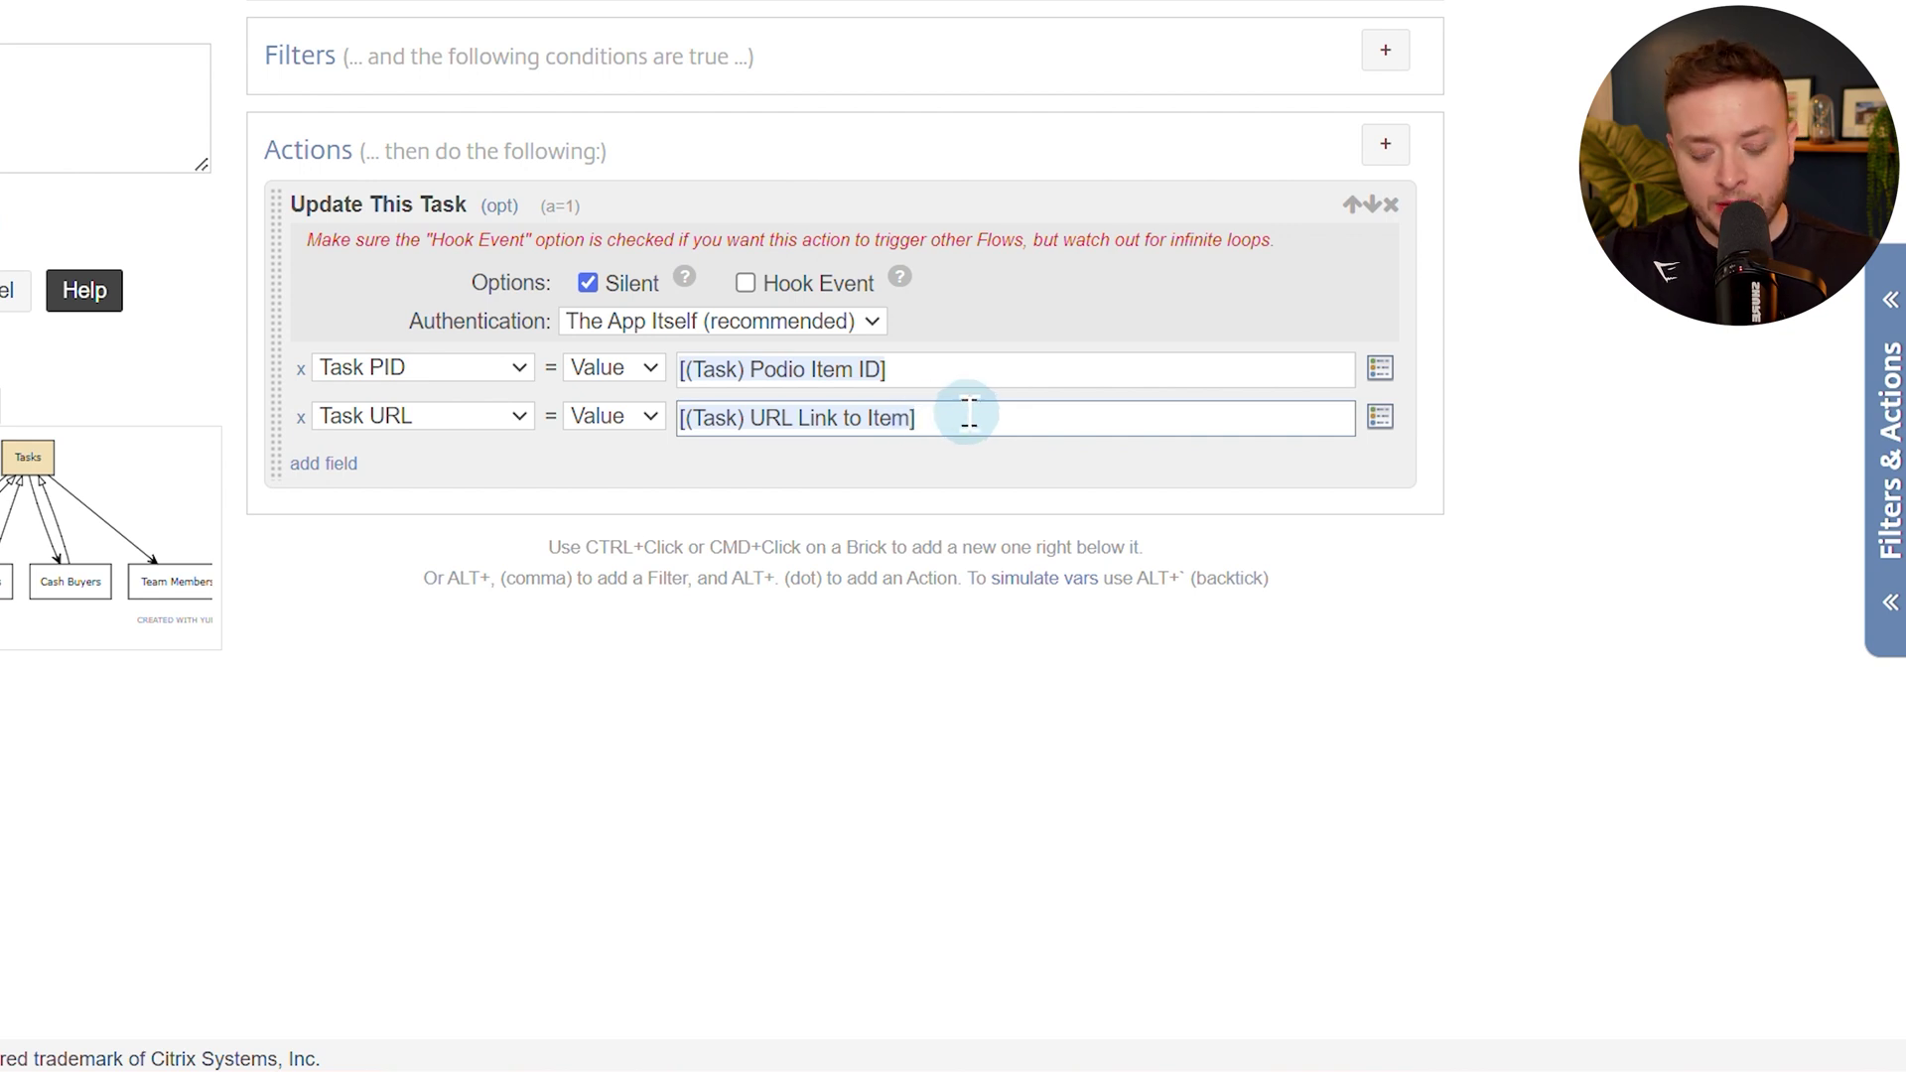
pyautogui.hotkey('alt', 't')
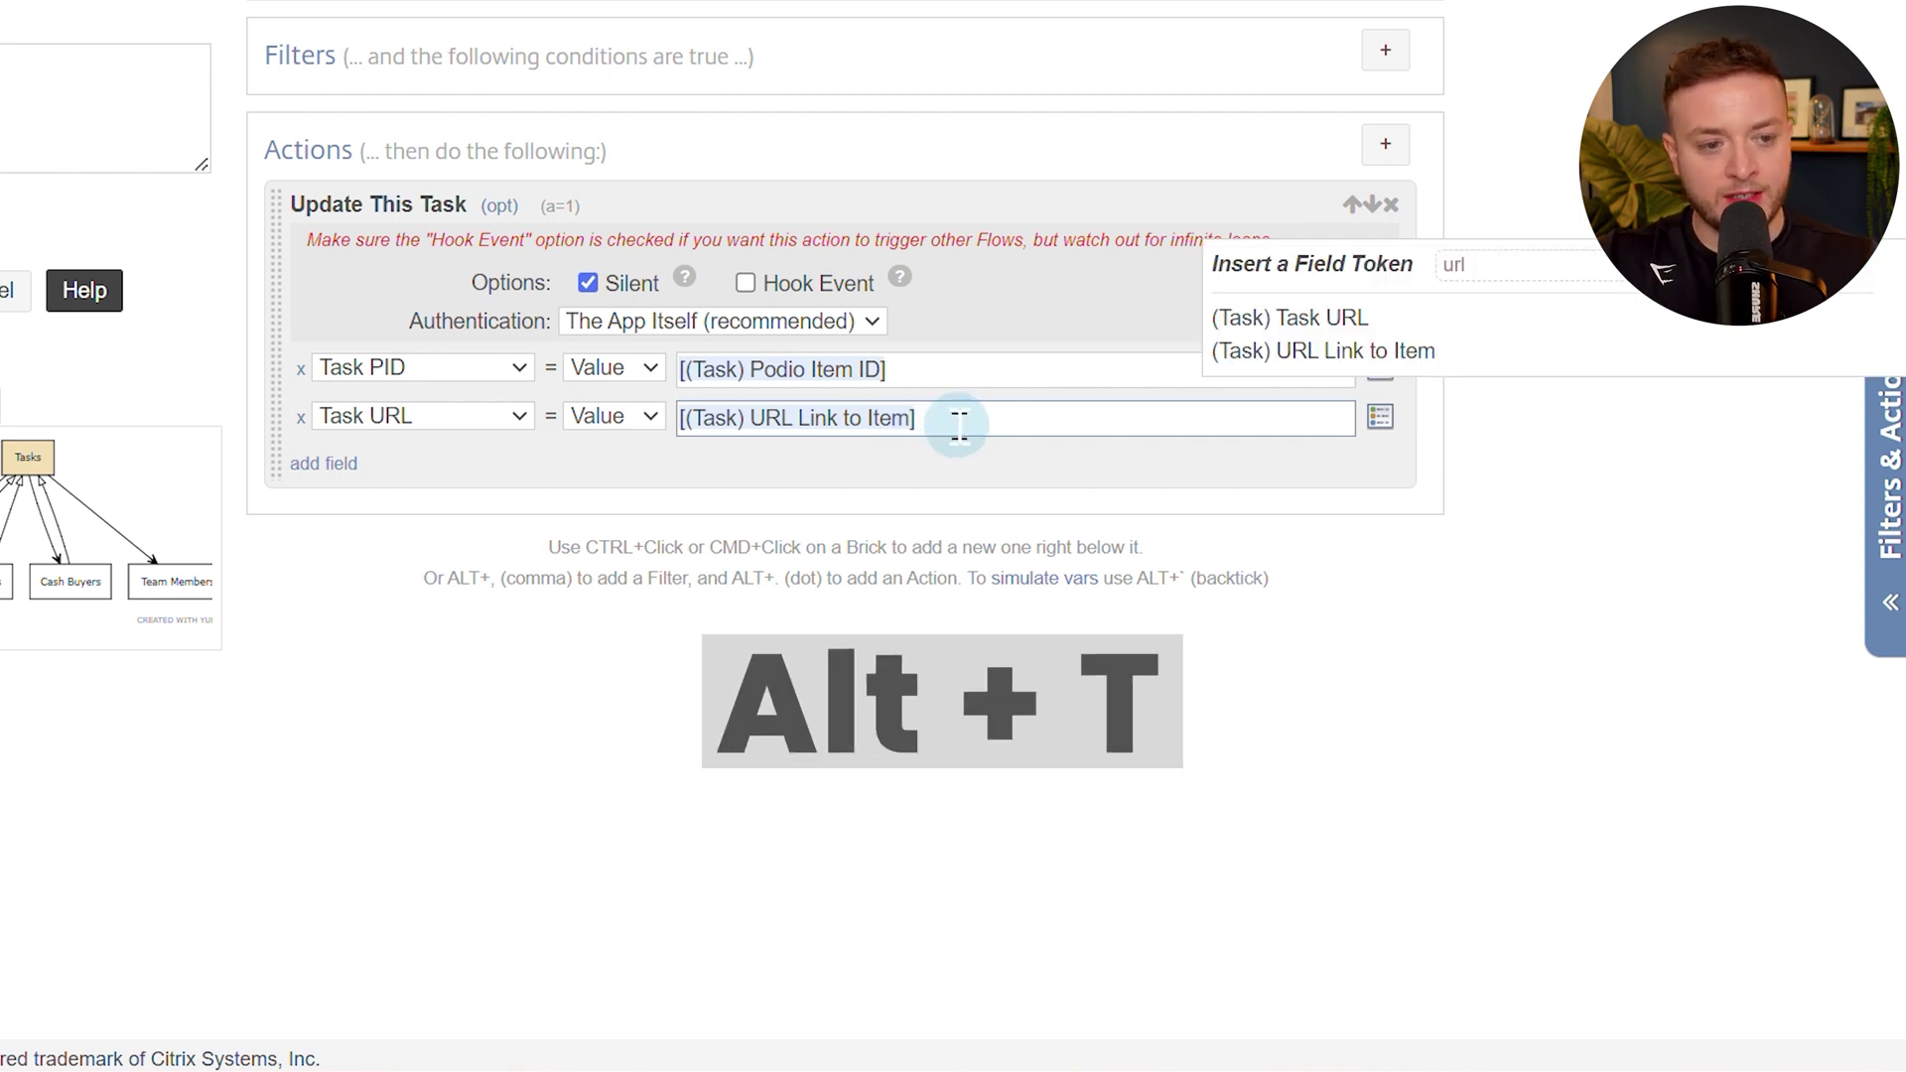
pyautogui.click(963, 422)
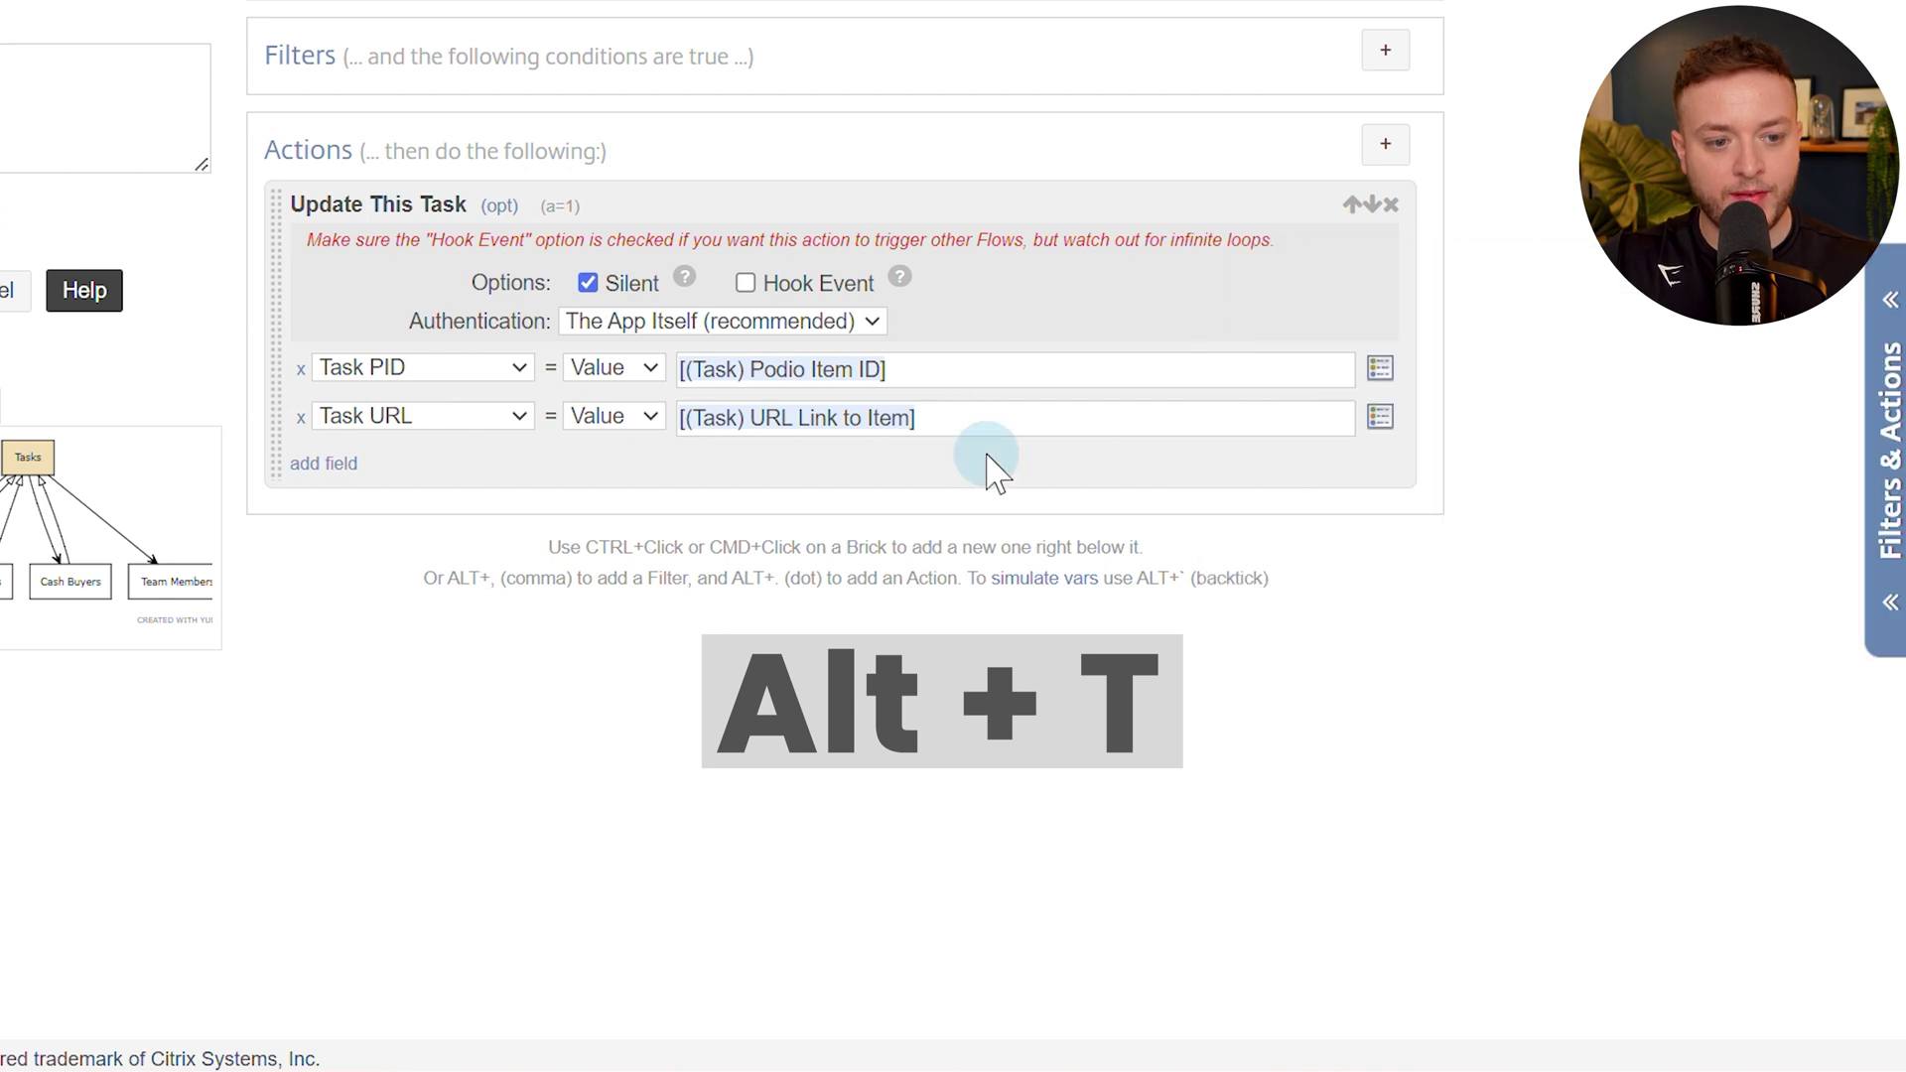
pyautogui.click(1378, 418)
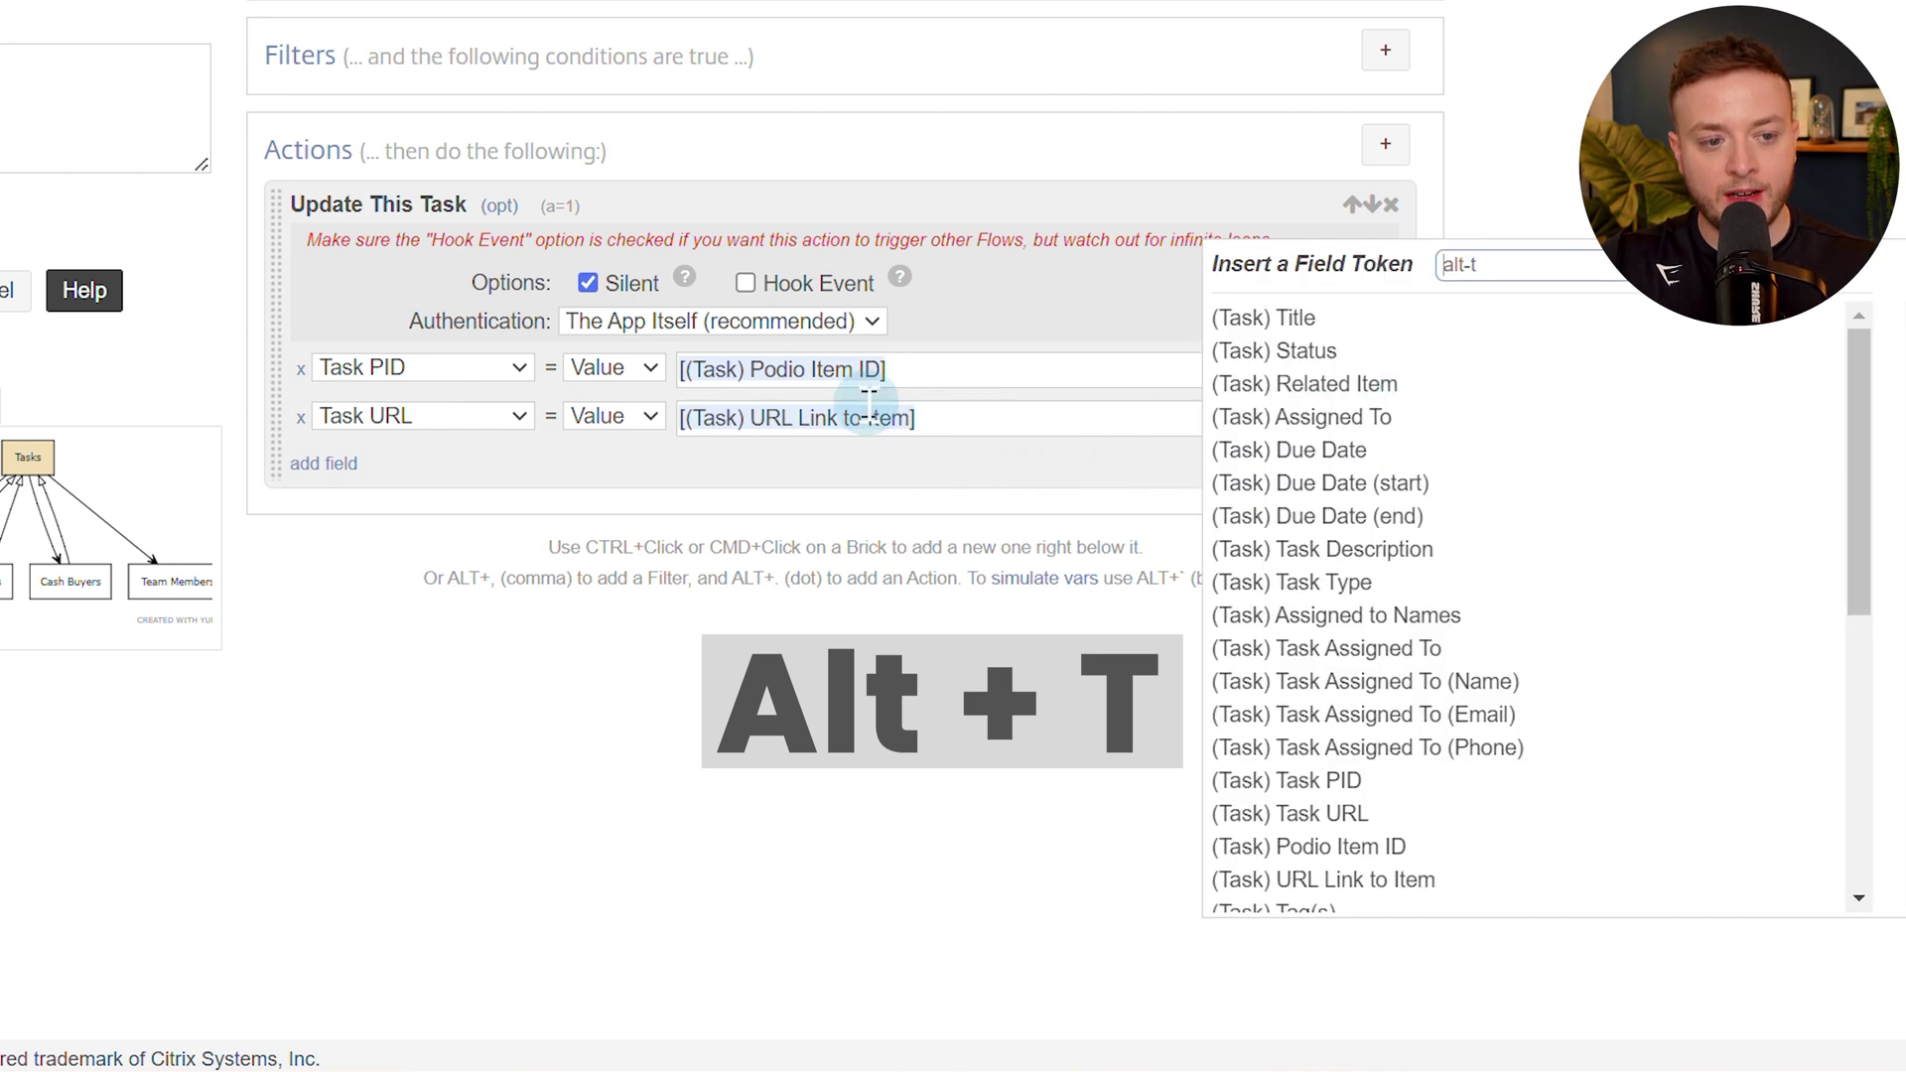
pyautogui.click(999, 429)
pyautogui.hotkey('alt', 't')
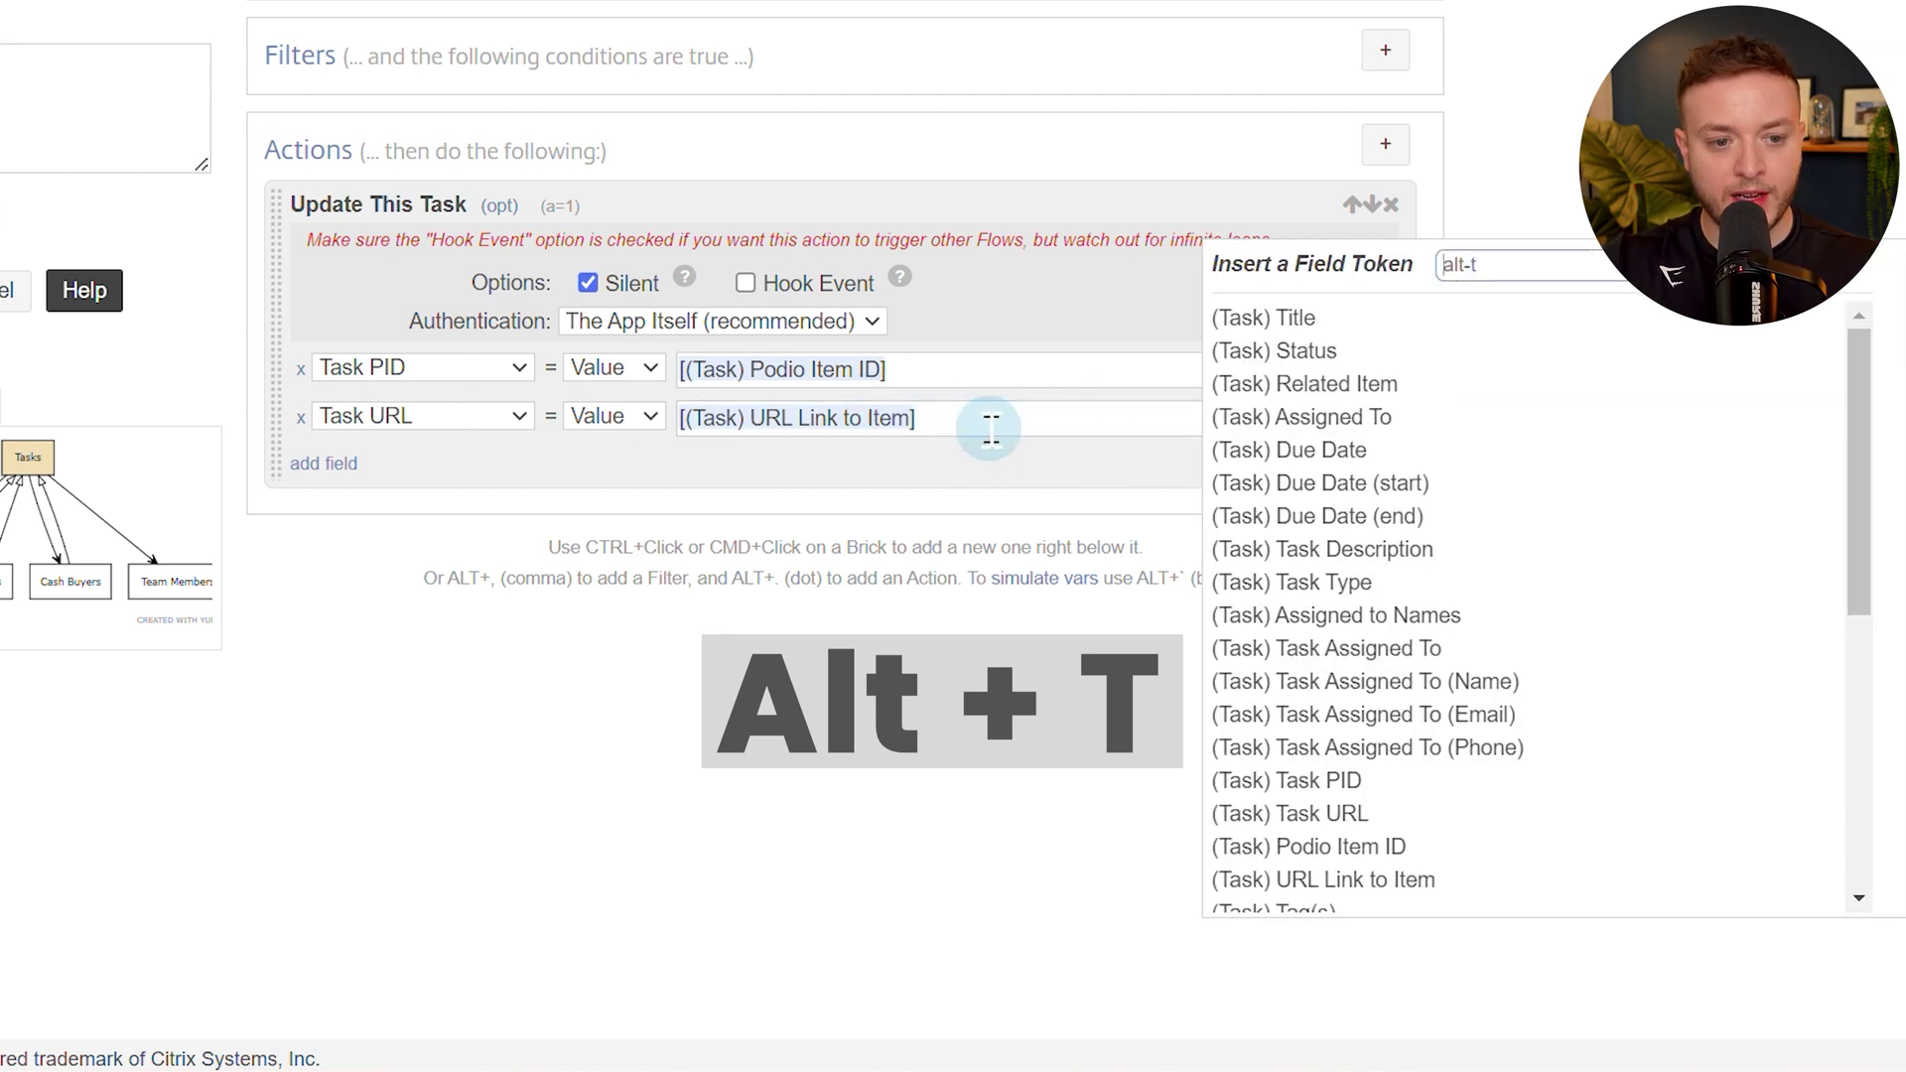
pyautogui.click(991, 429)
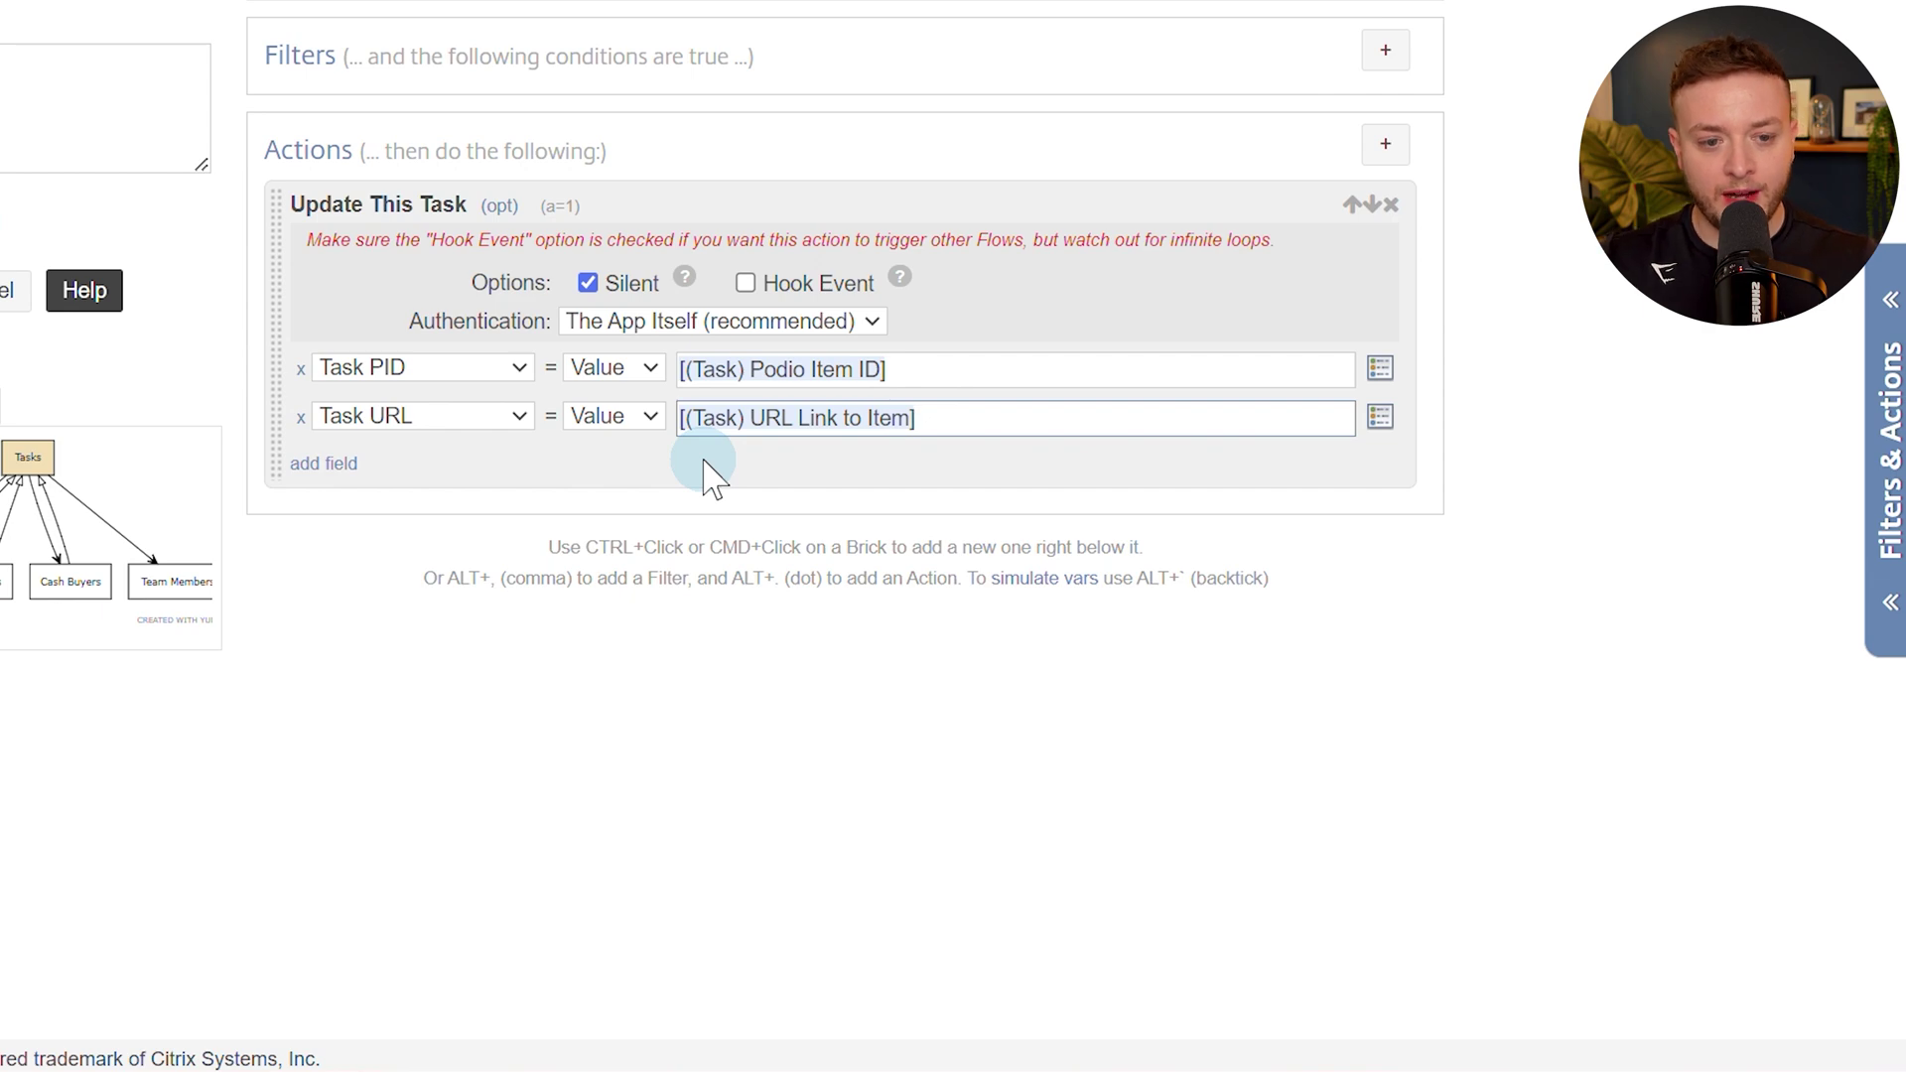
# Inspect the task's currently referenced team member record, then return to the task.
pyautogui.click(119, 29)
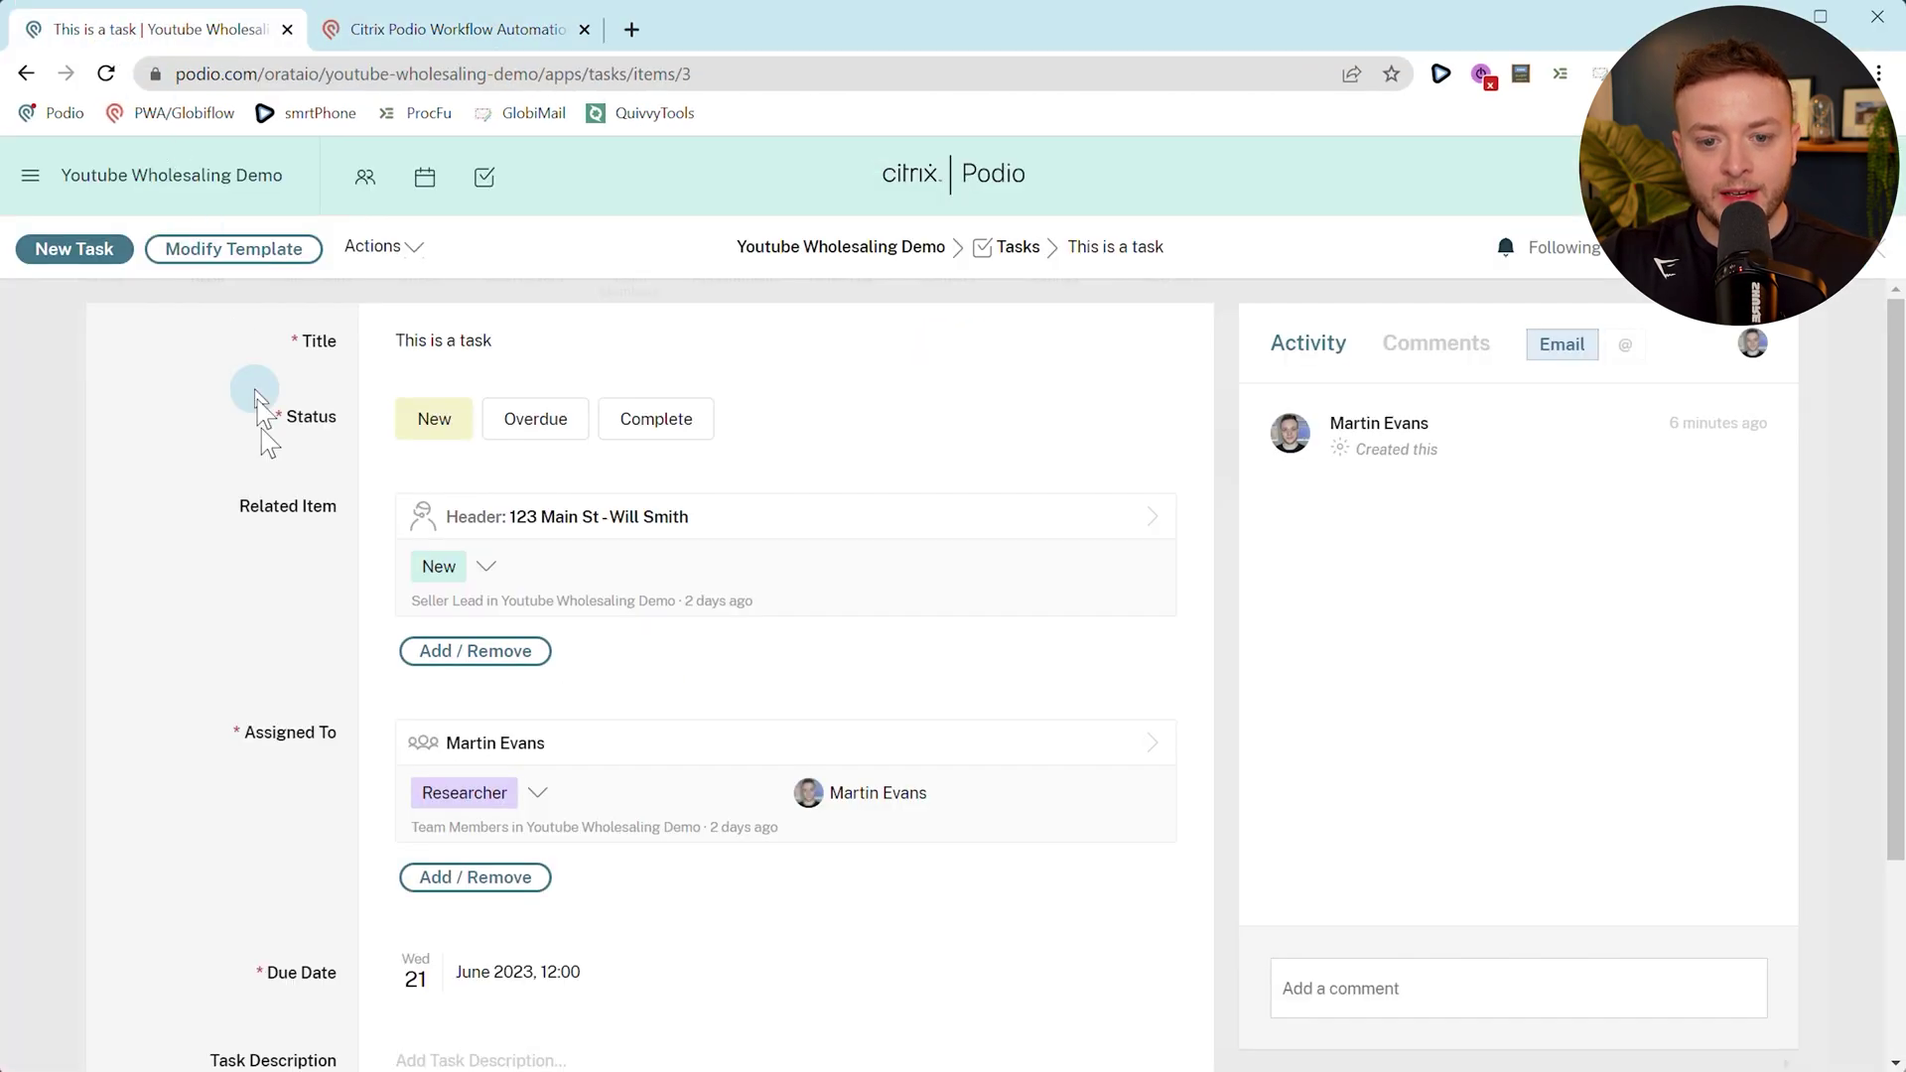
pyautogui.scroll(-1, 397, 685)
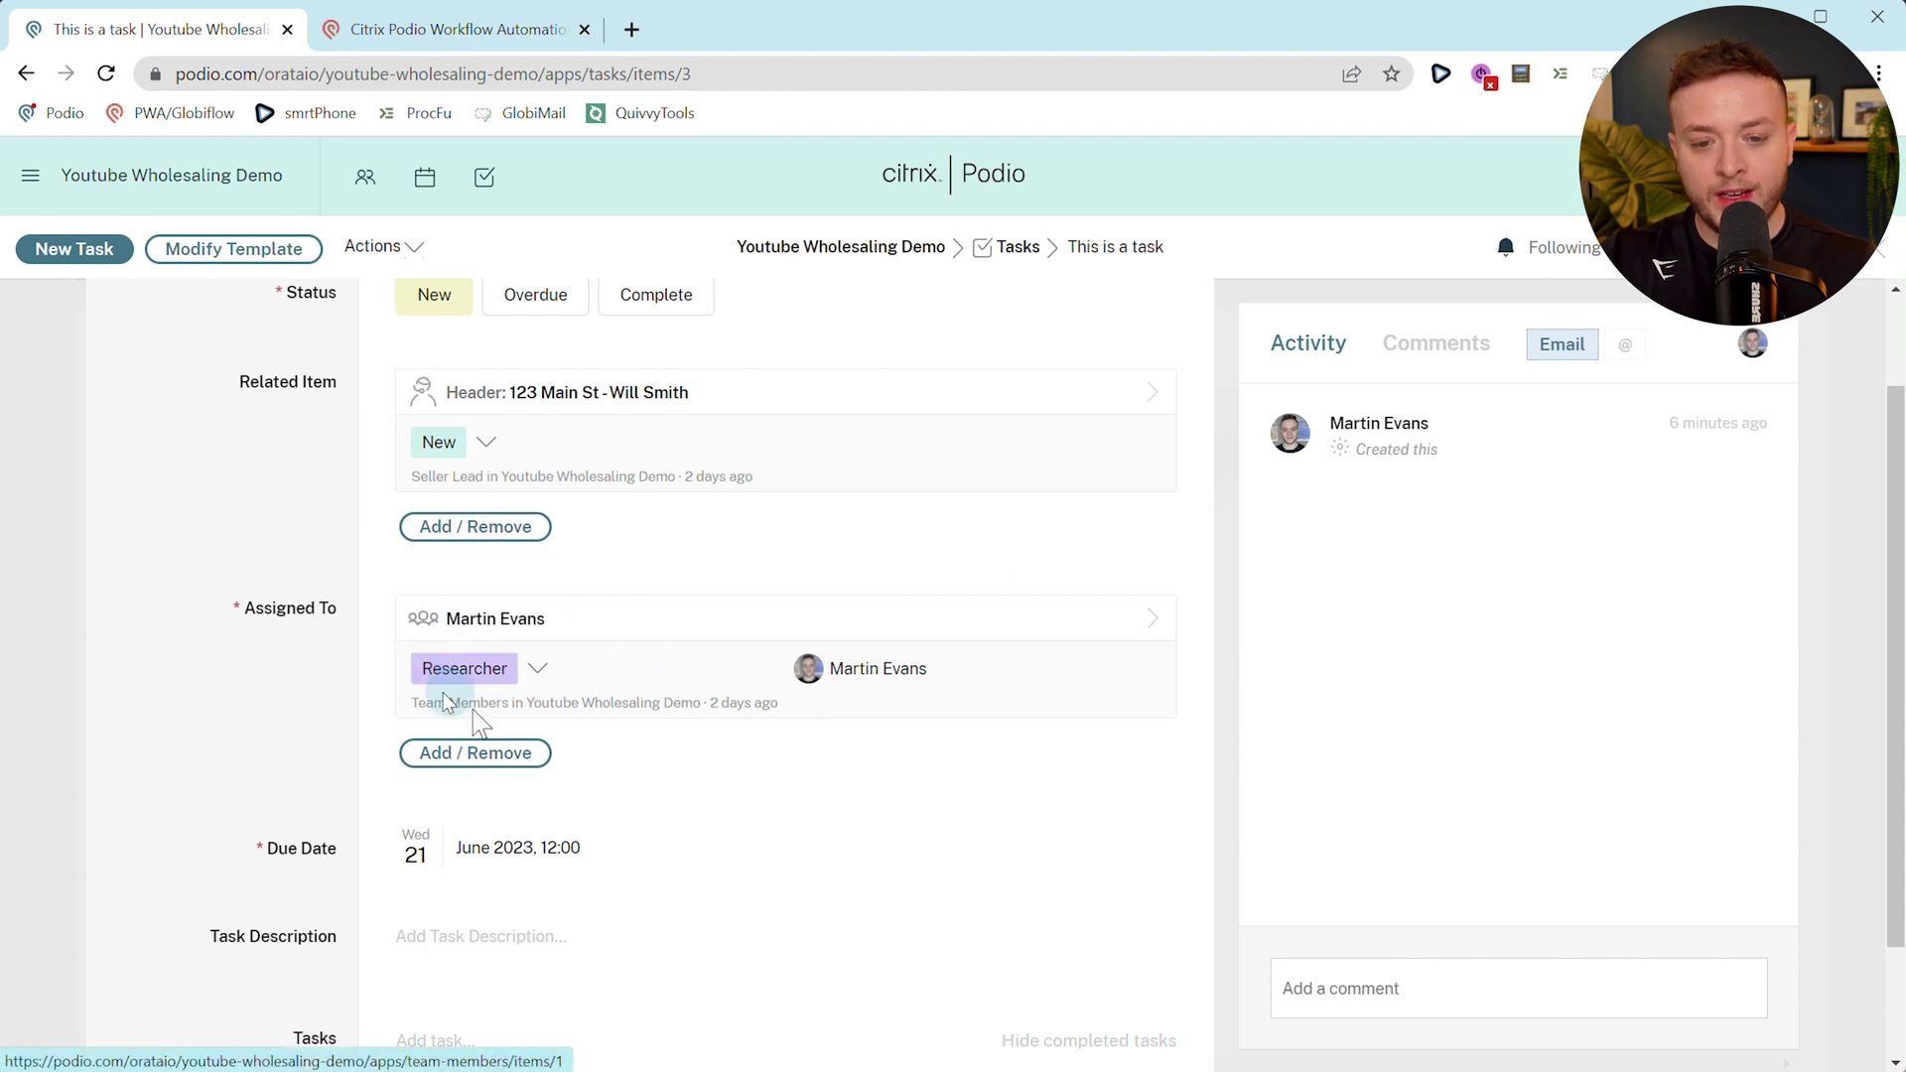
pyautogui.scroll(-1, 605, 710)
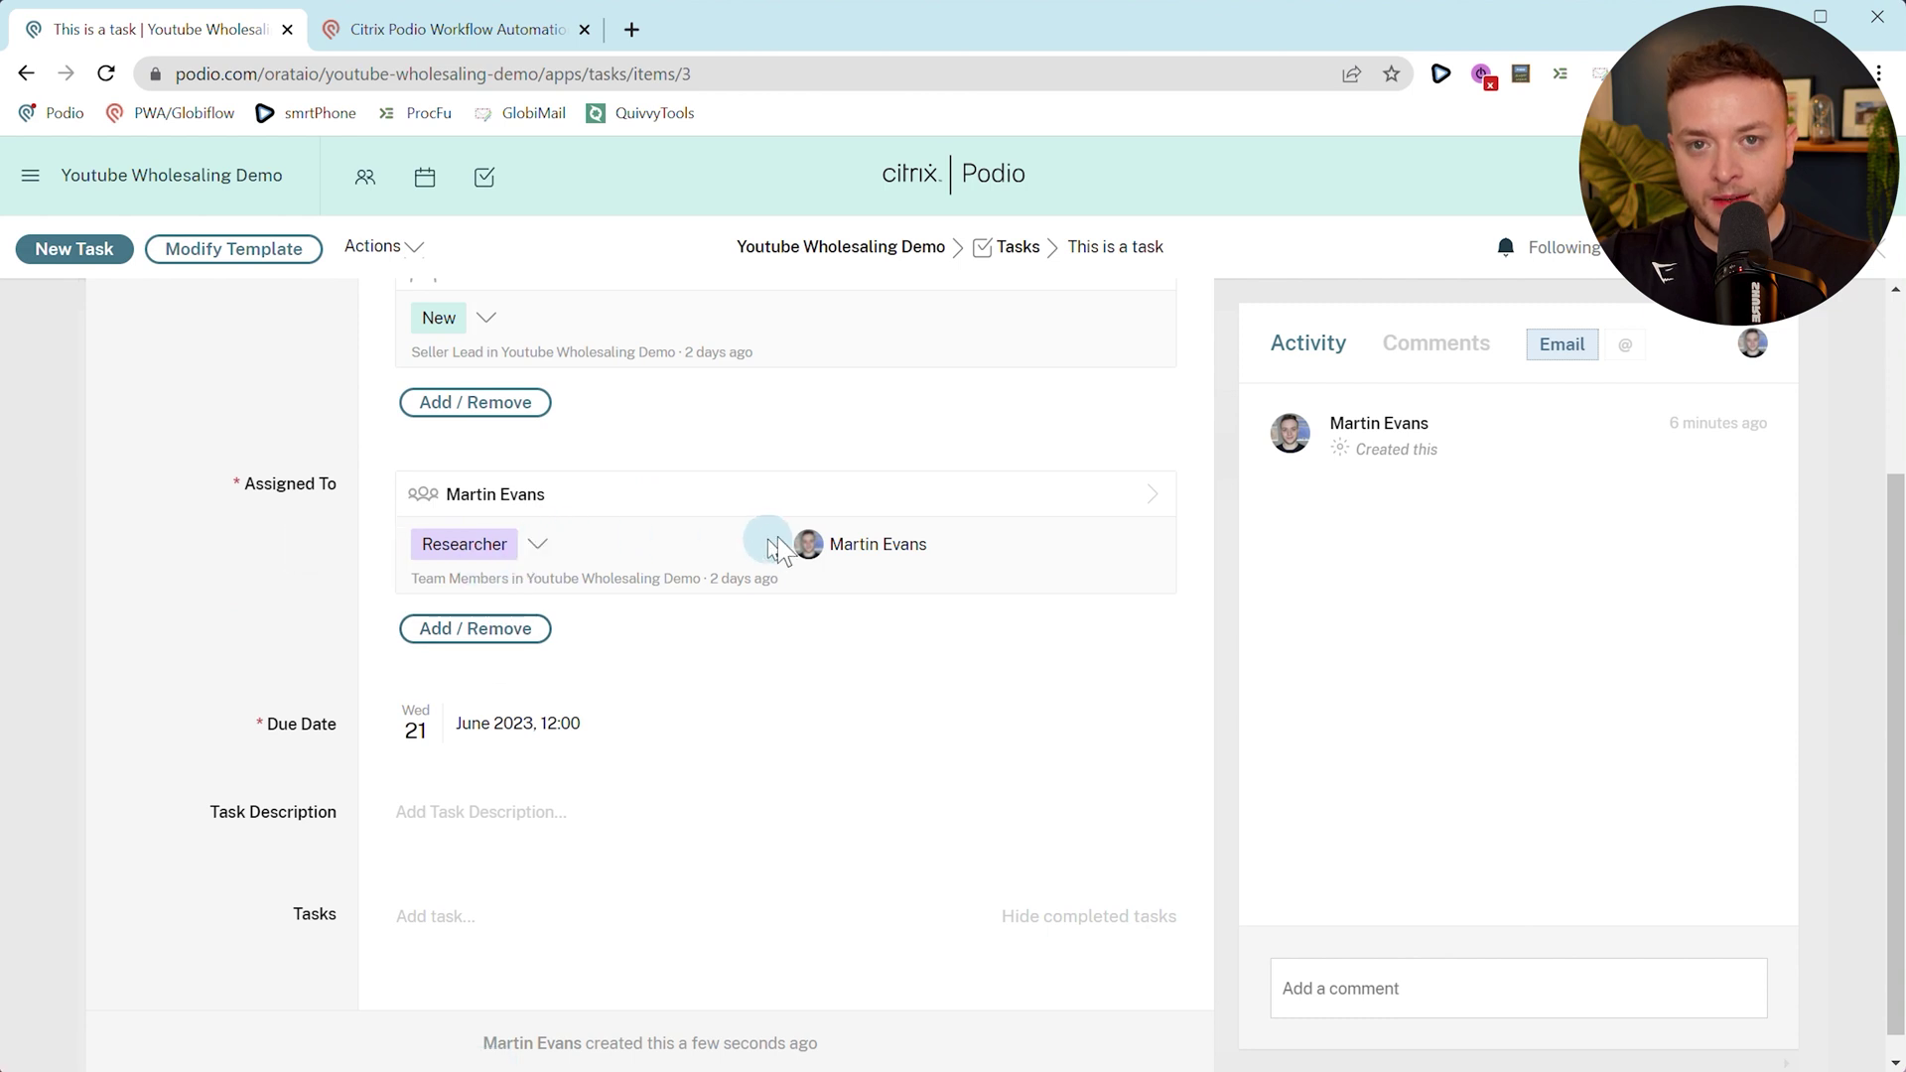
pyautogui.click(834, 496)
pyautogui.moveTo(279, 416); pyautogui.dragTo(296, 417)
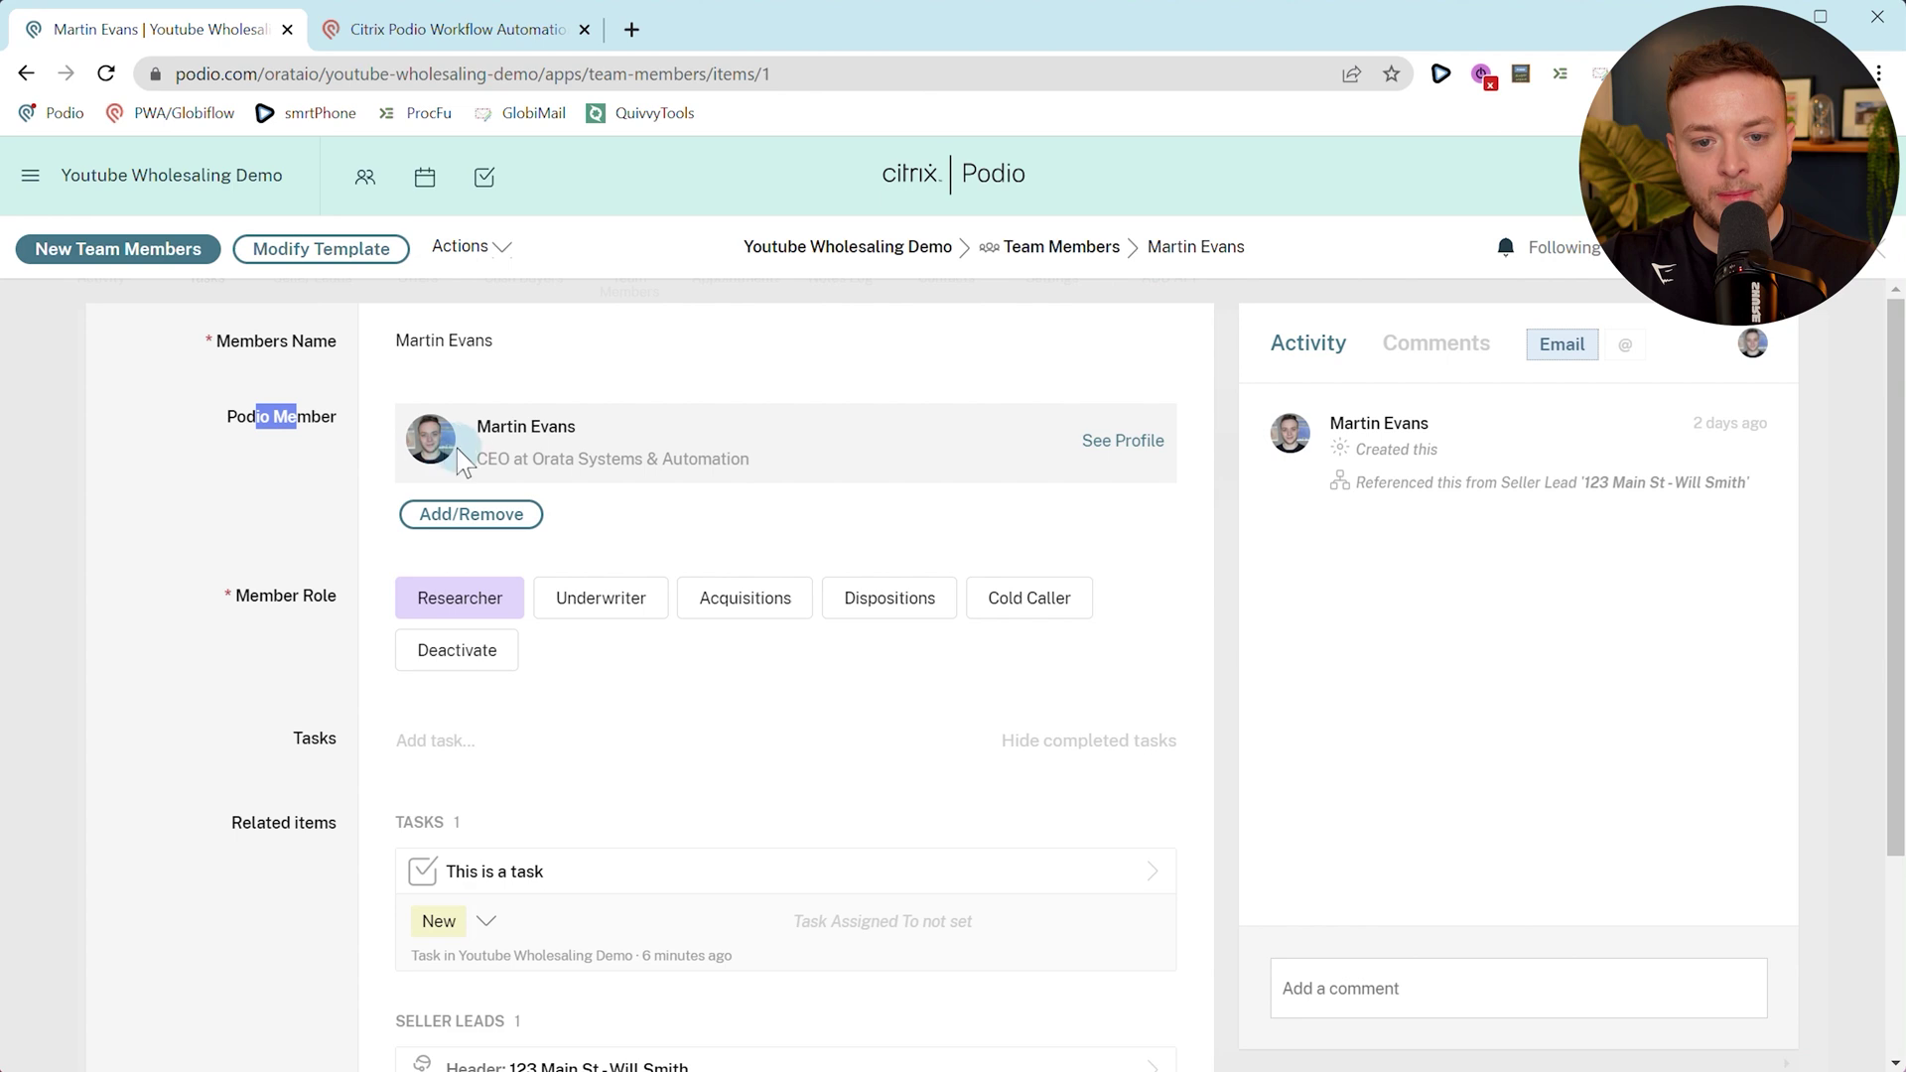
pyautogui.click(26, 74)
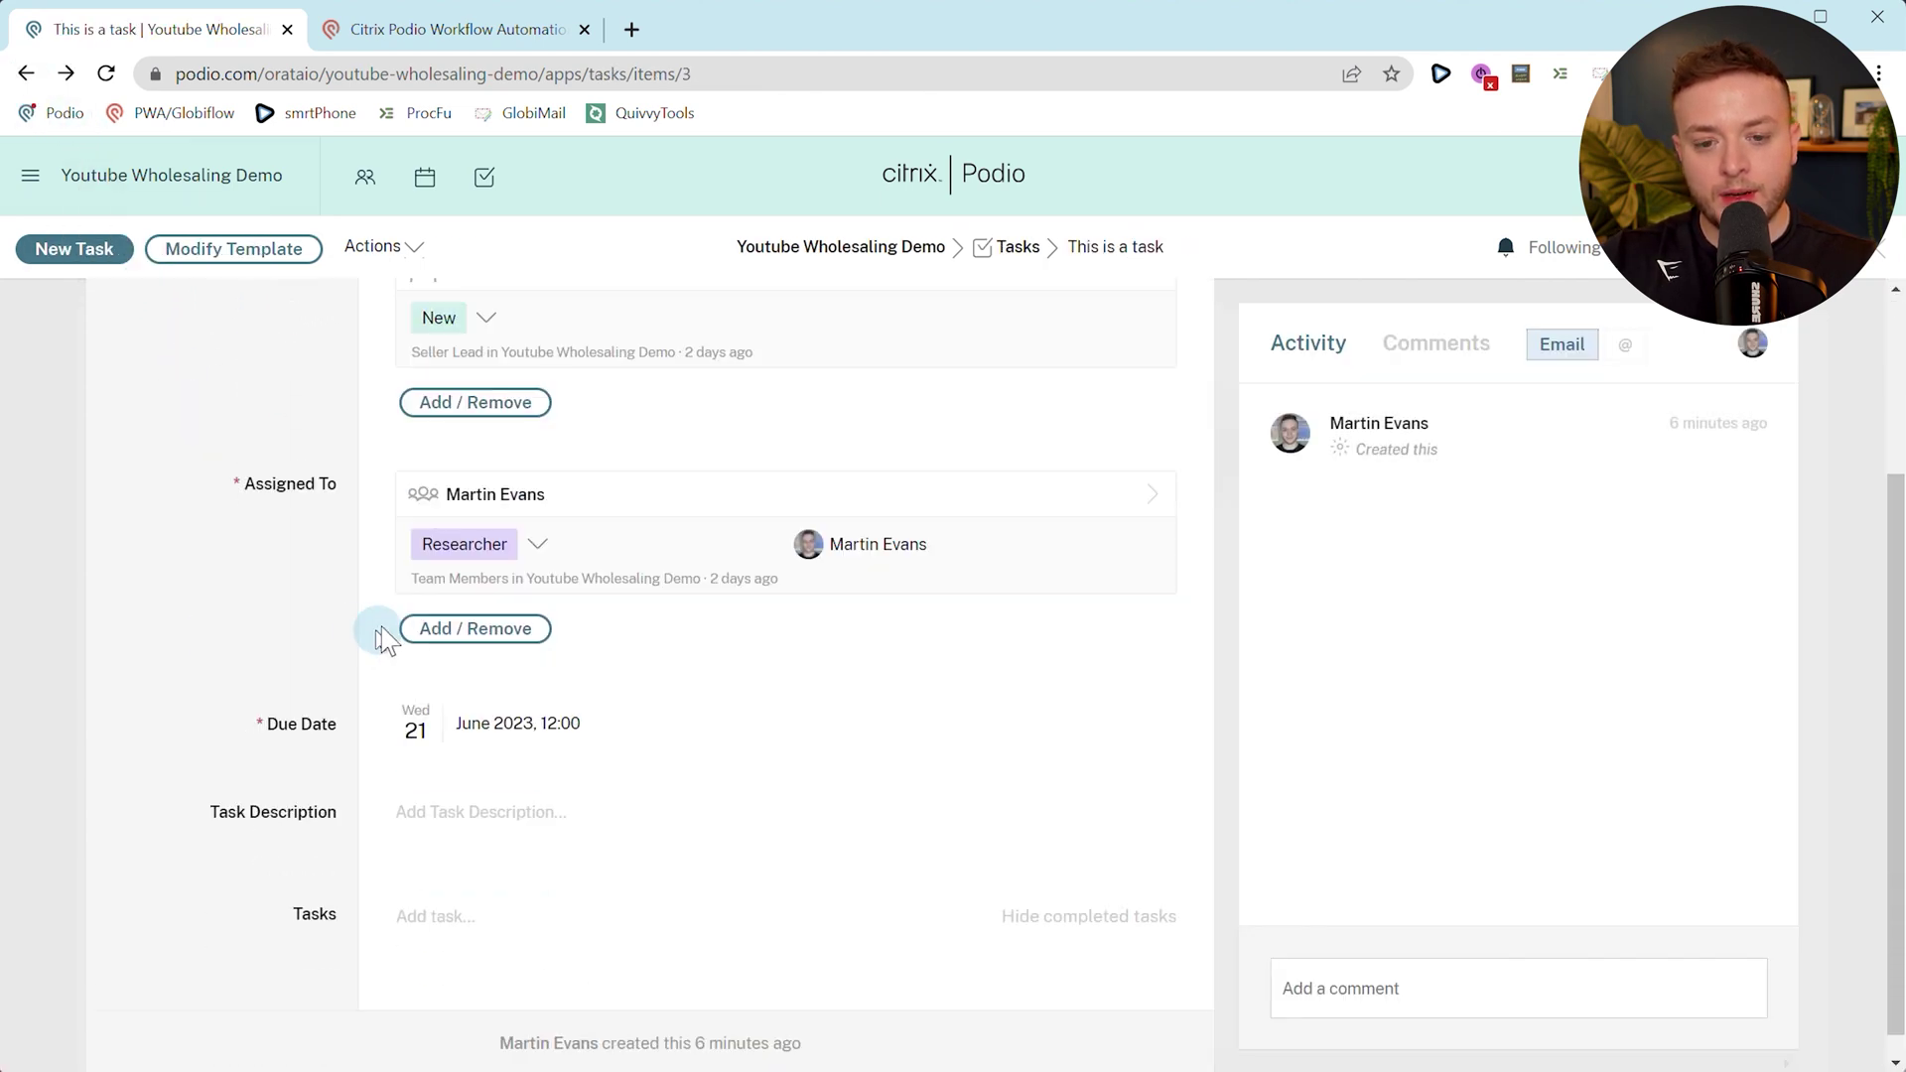
# Add a new Researcher team member for the admin account to the task's Assigned To.
pyautogui.click(447, 632)
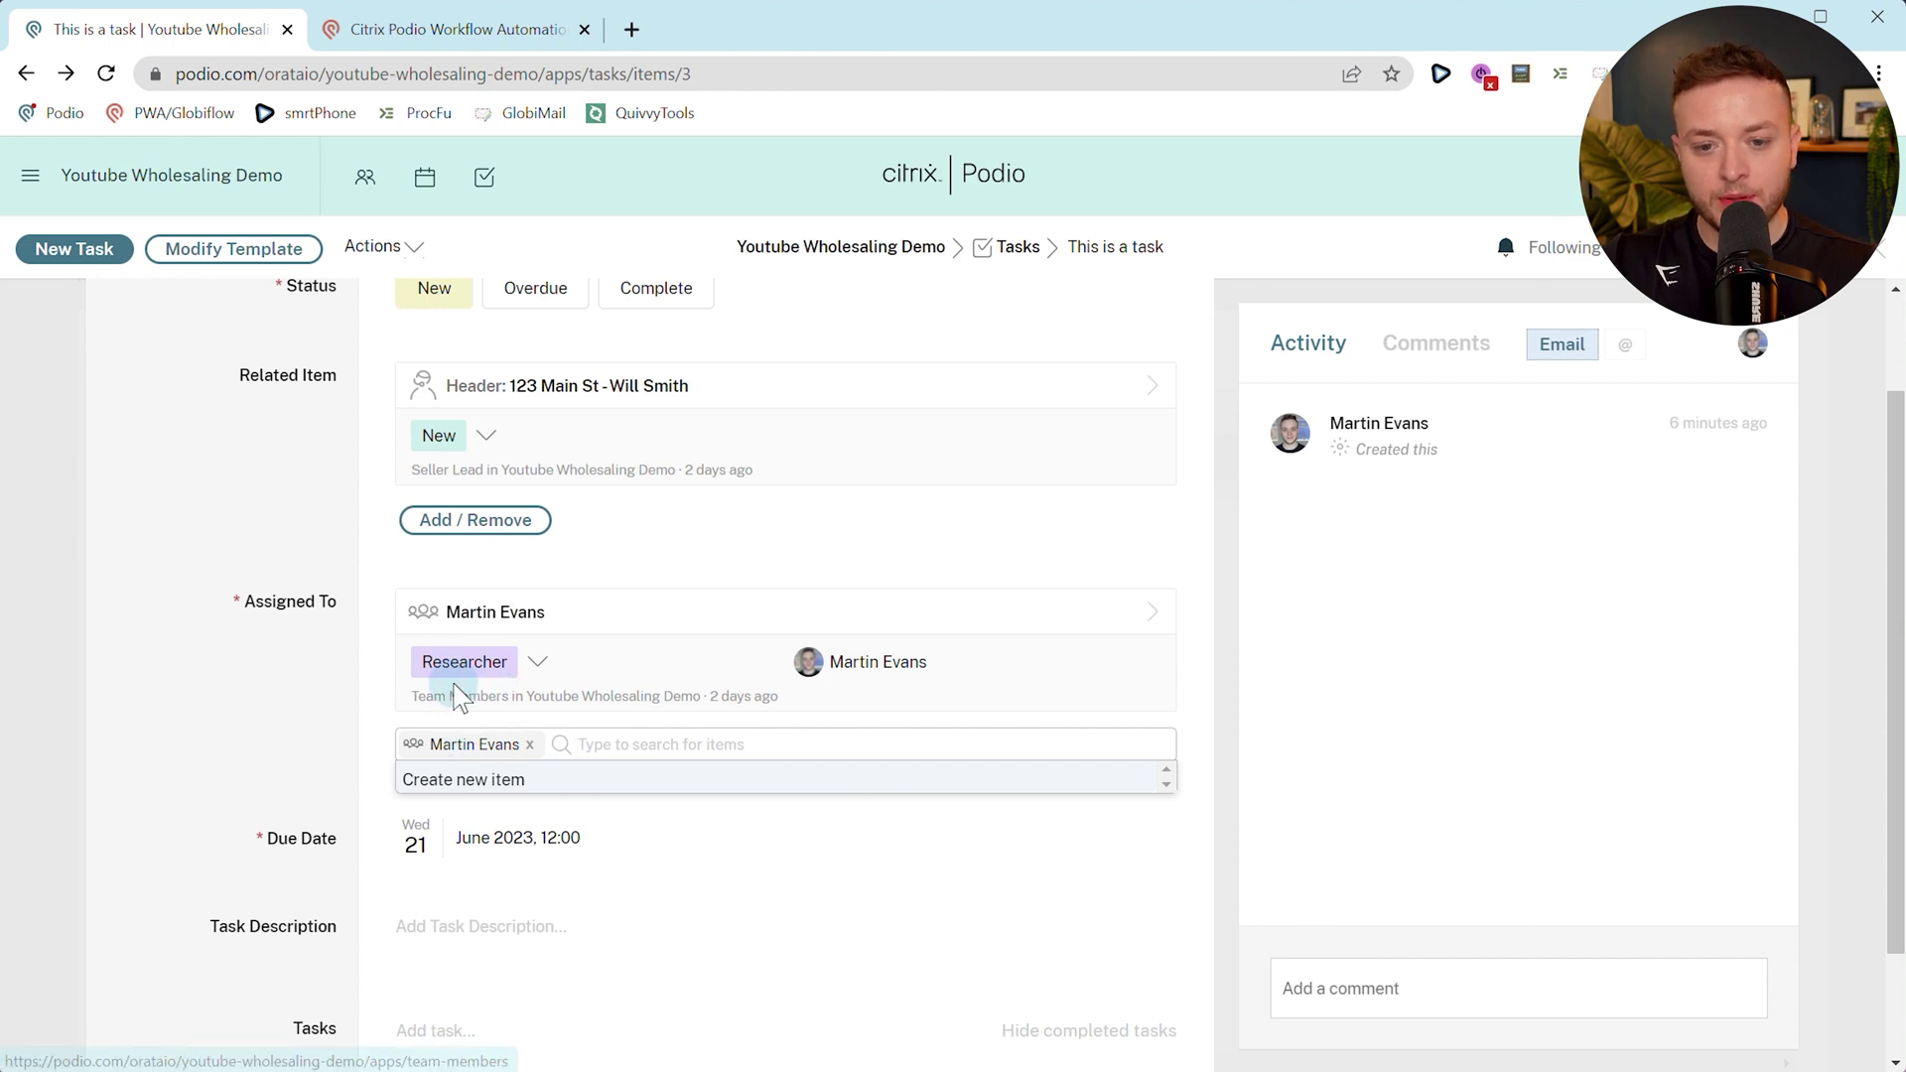
pyautogui.click(463, 786)
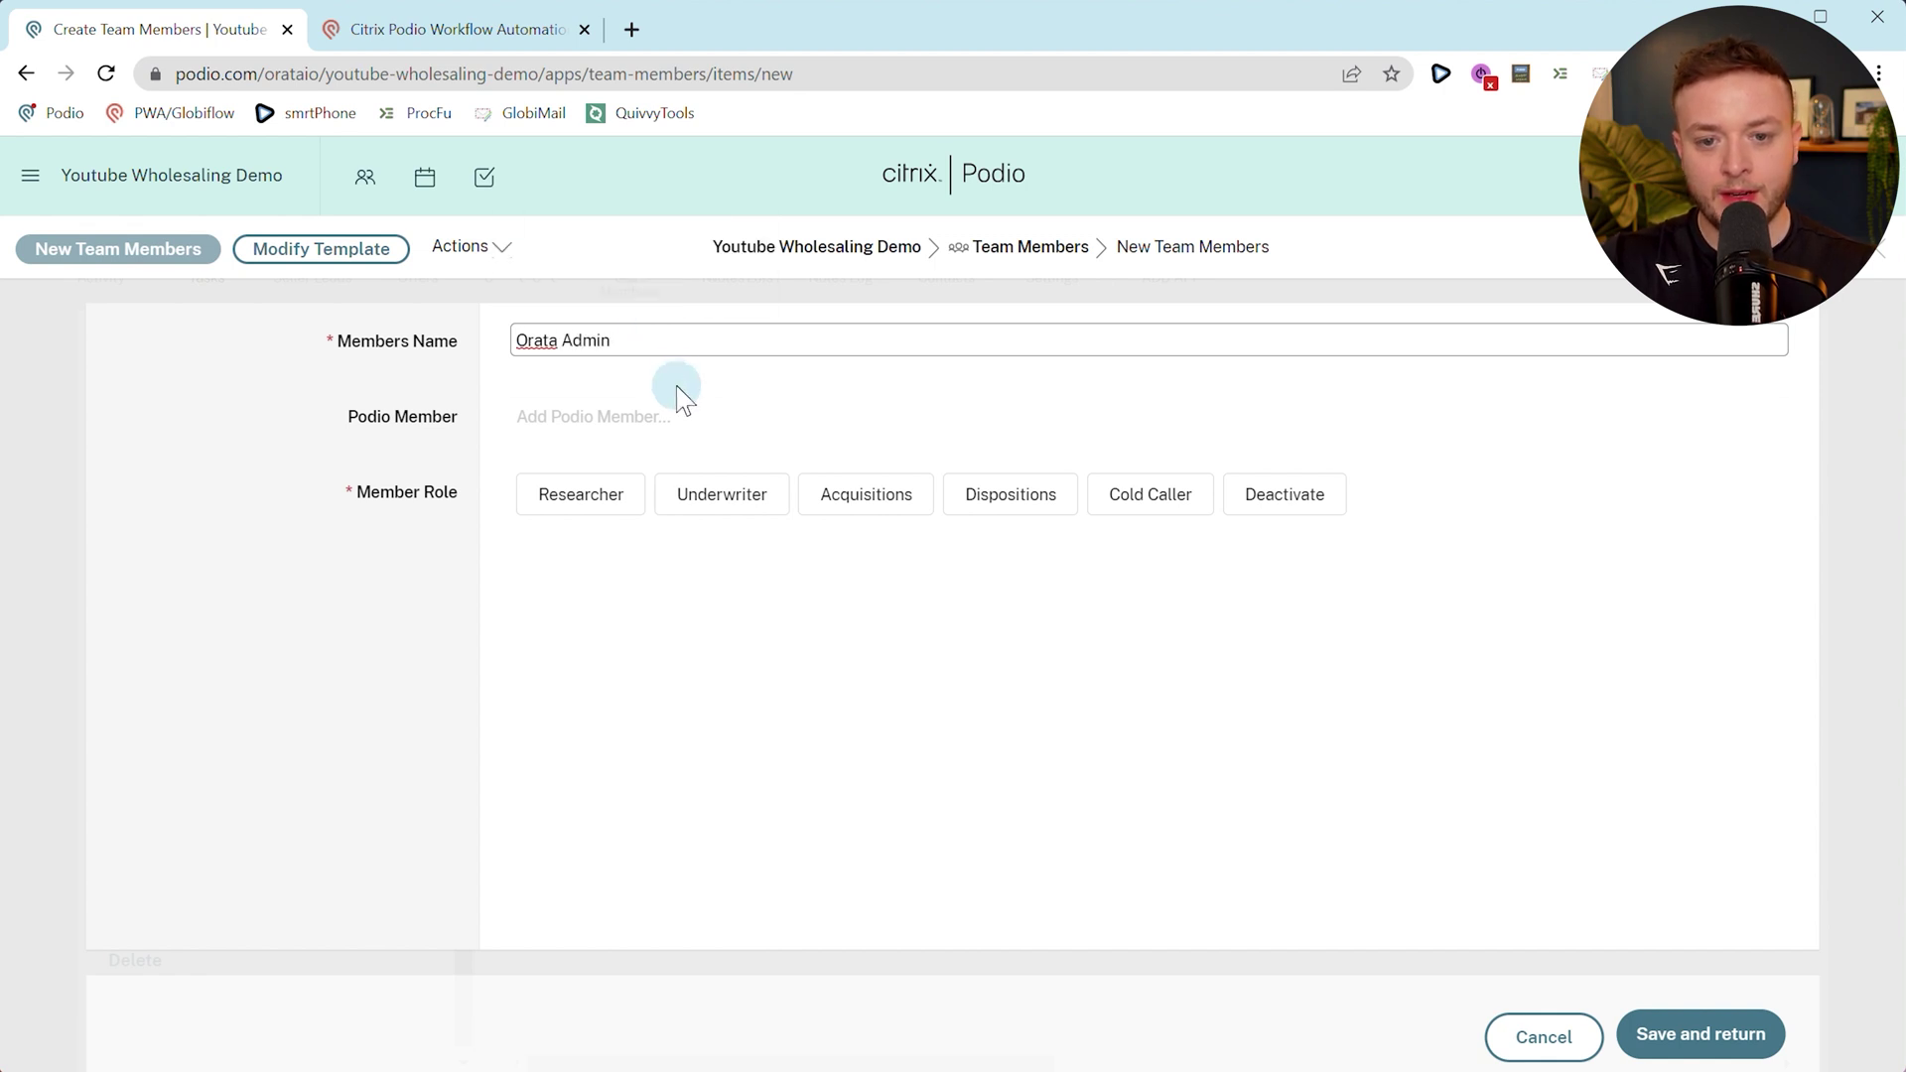
pyautogui.click(608, 421)
pyautogui.click(592, 526)
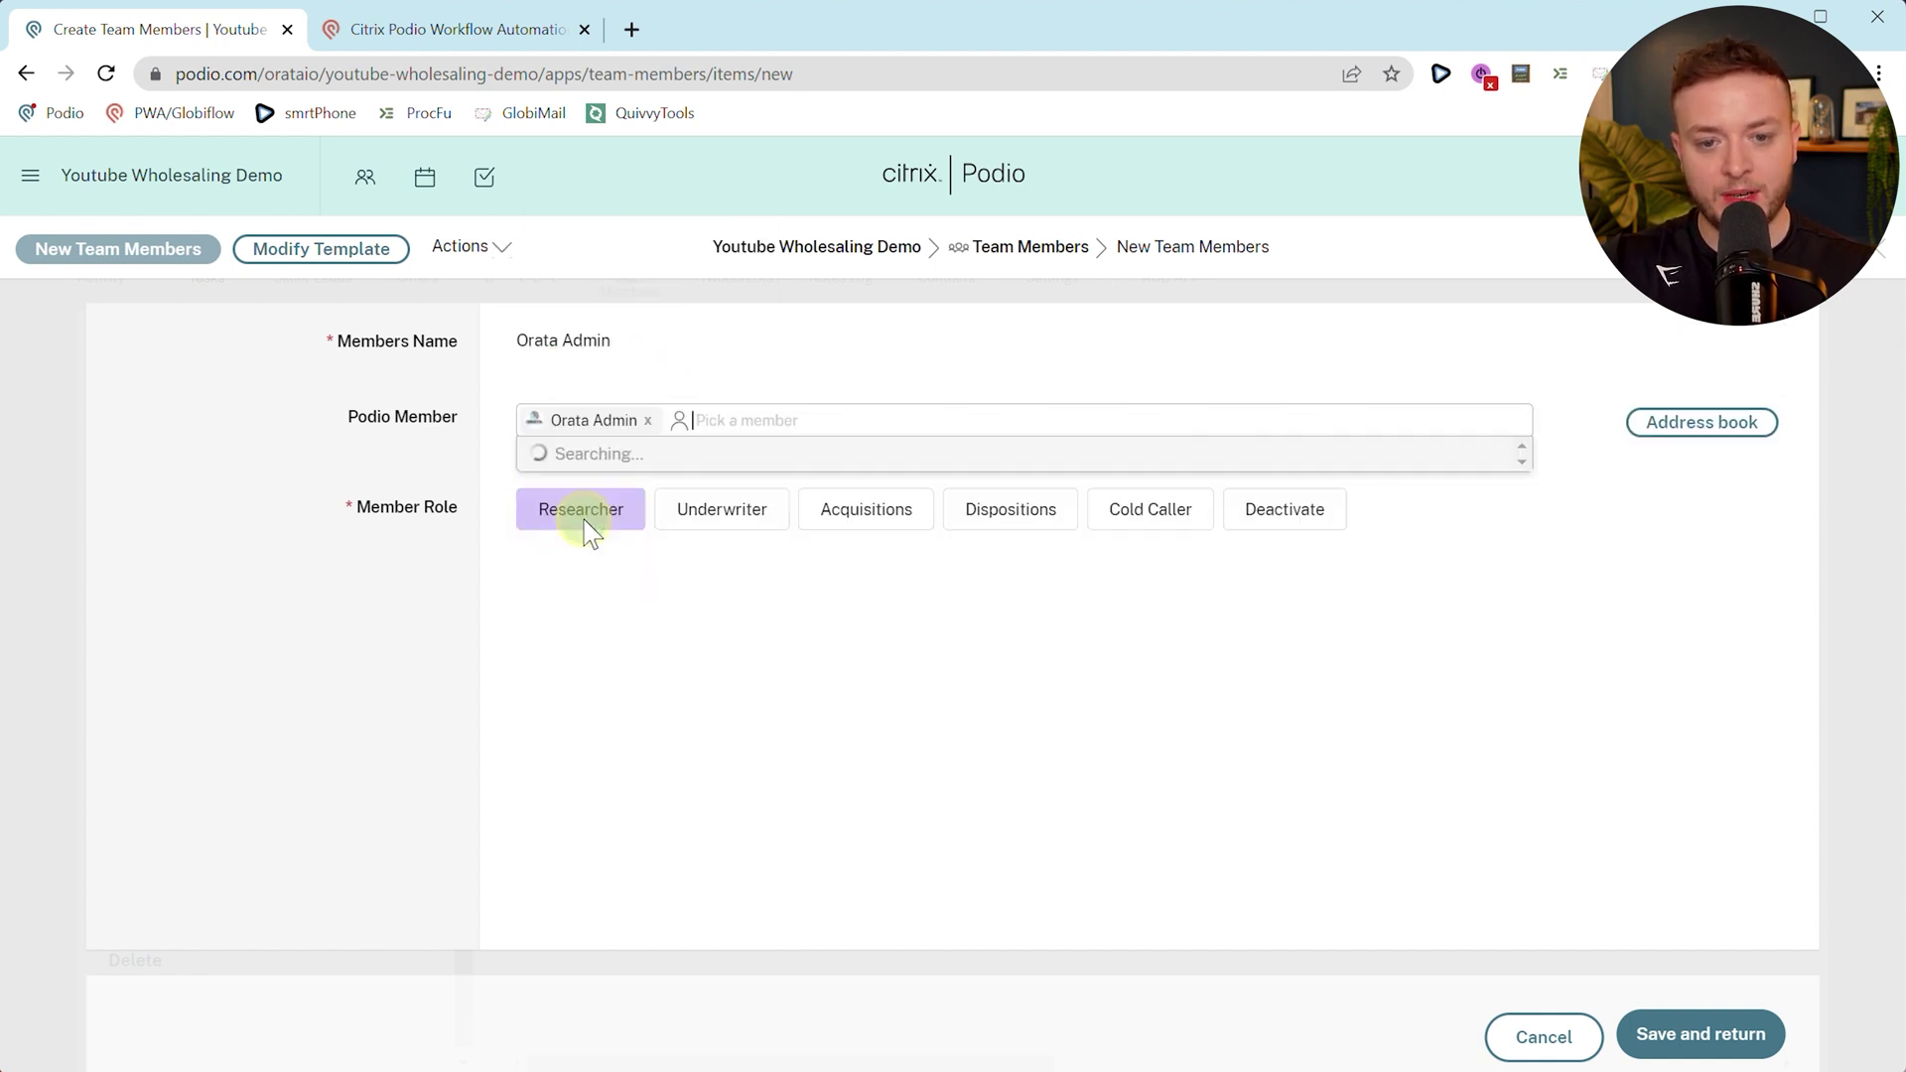
pyautogui.click(549, 601)
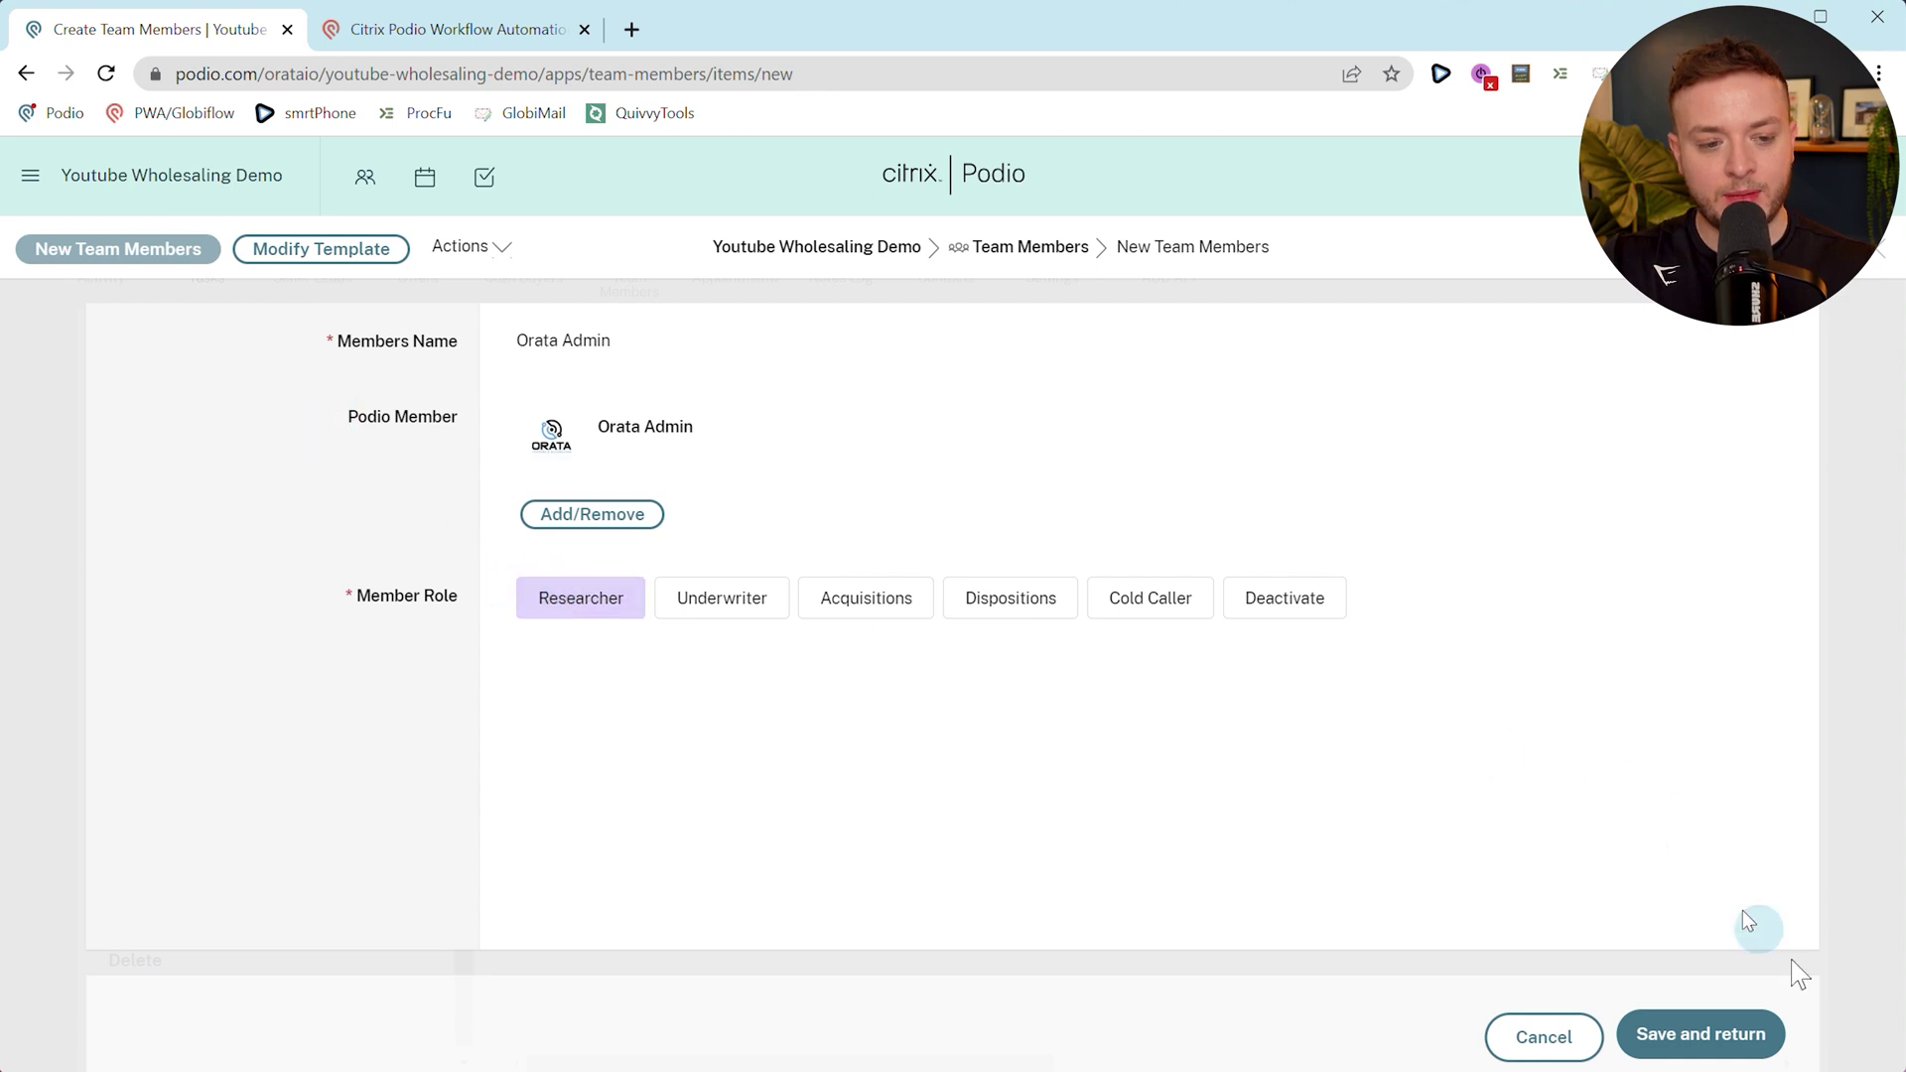
pyautogui.click(1701, 1034)
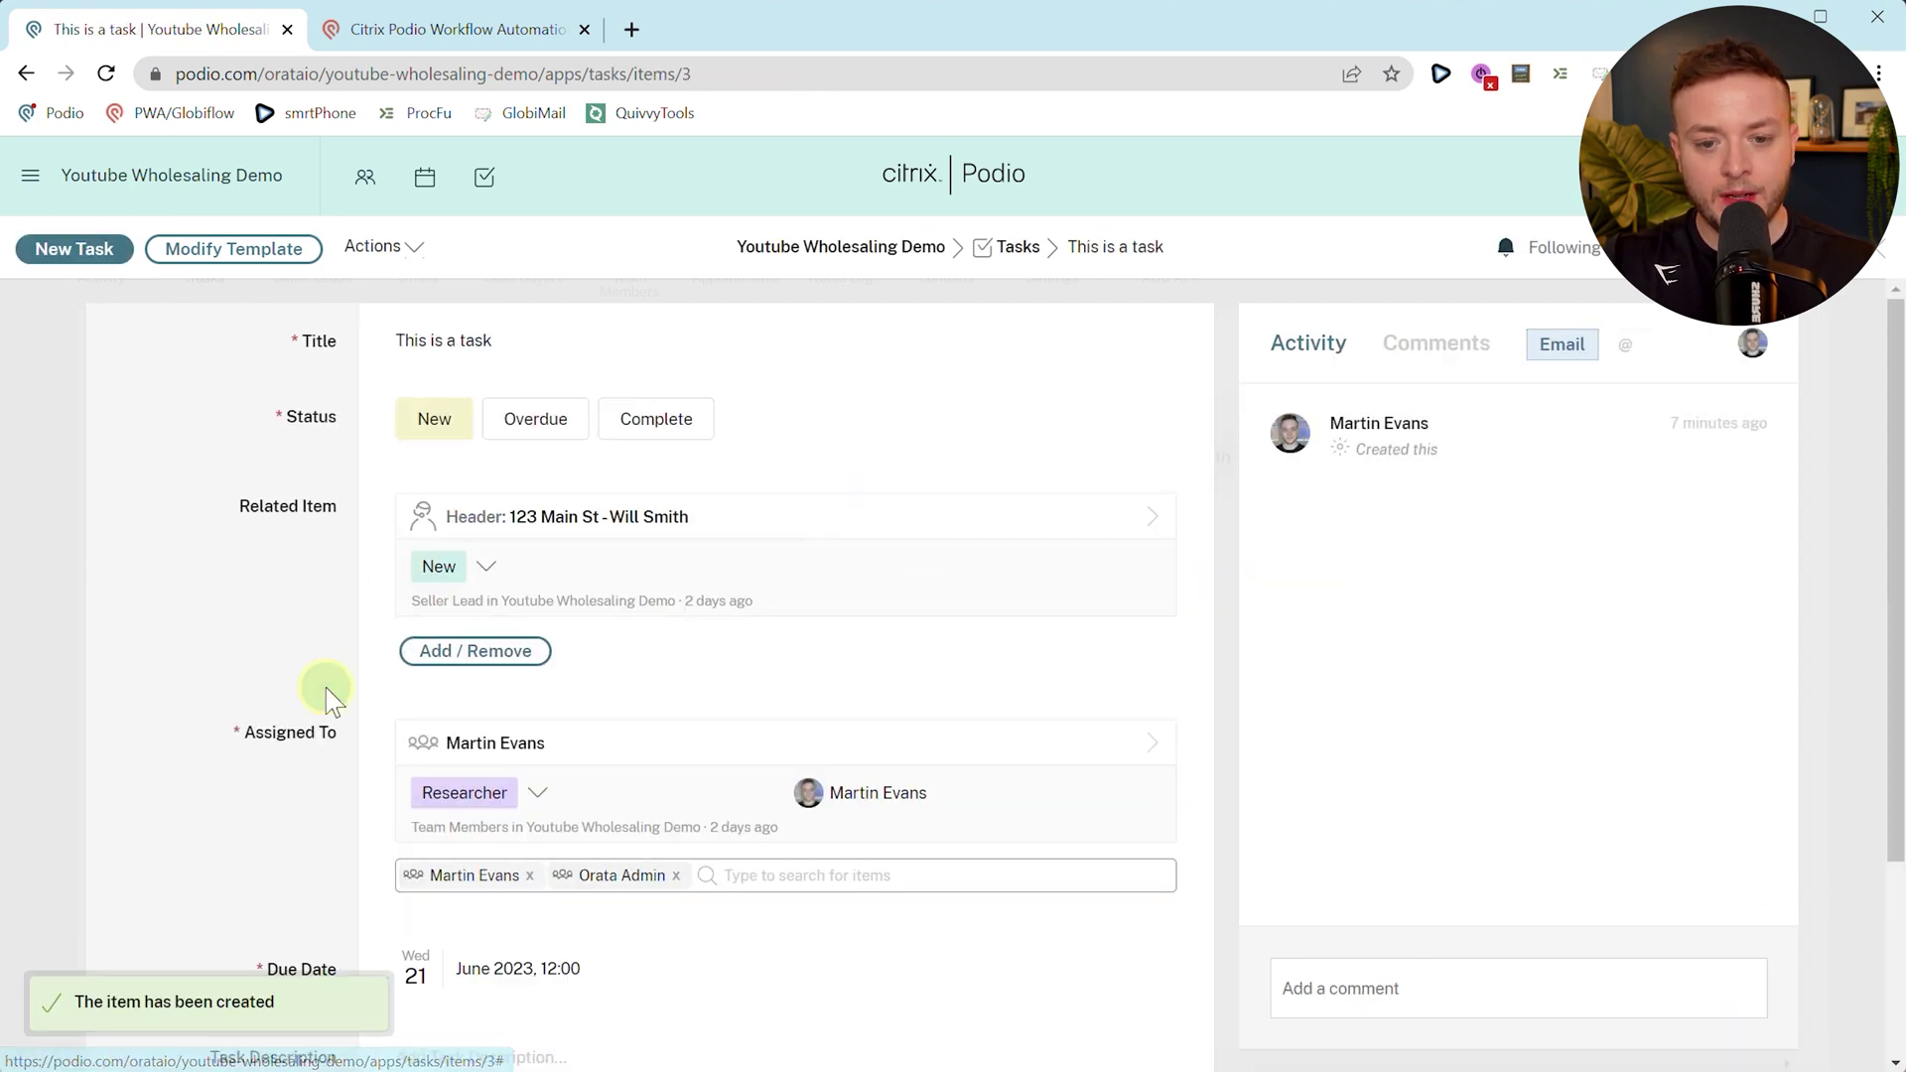
pyautogui.click(328, 695)
pyautogui.scroll(-3, 638, 724)
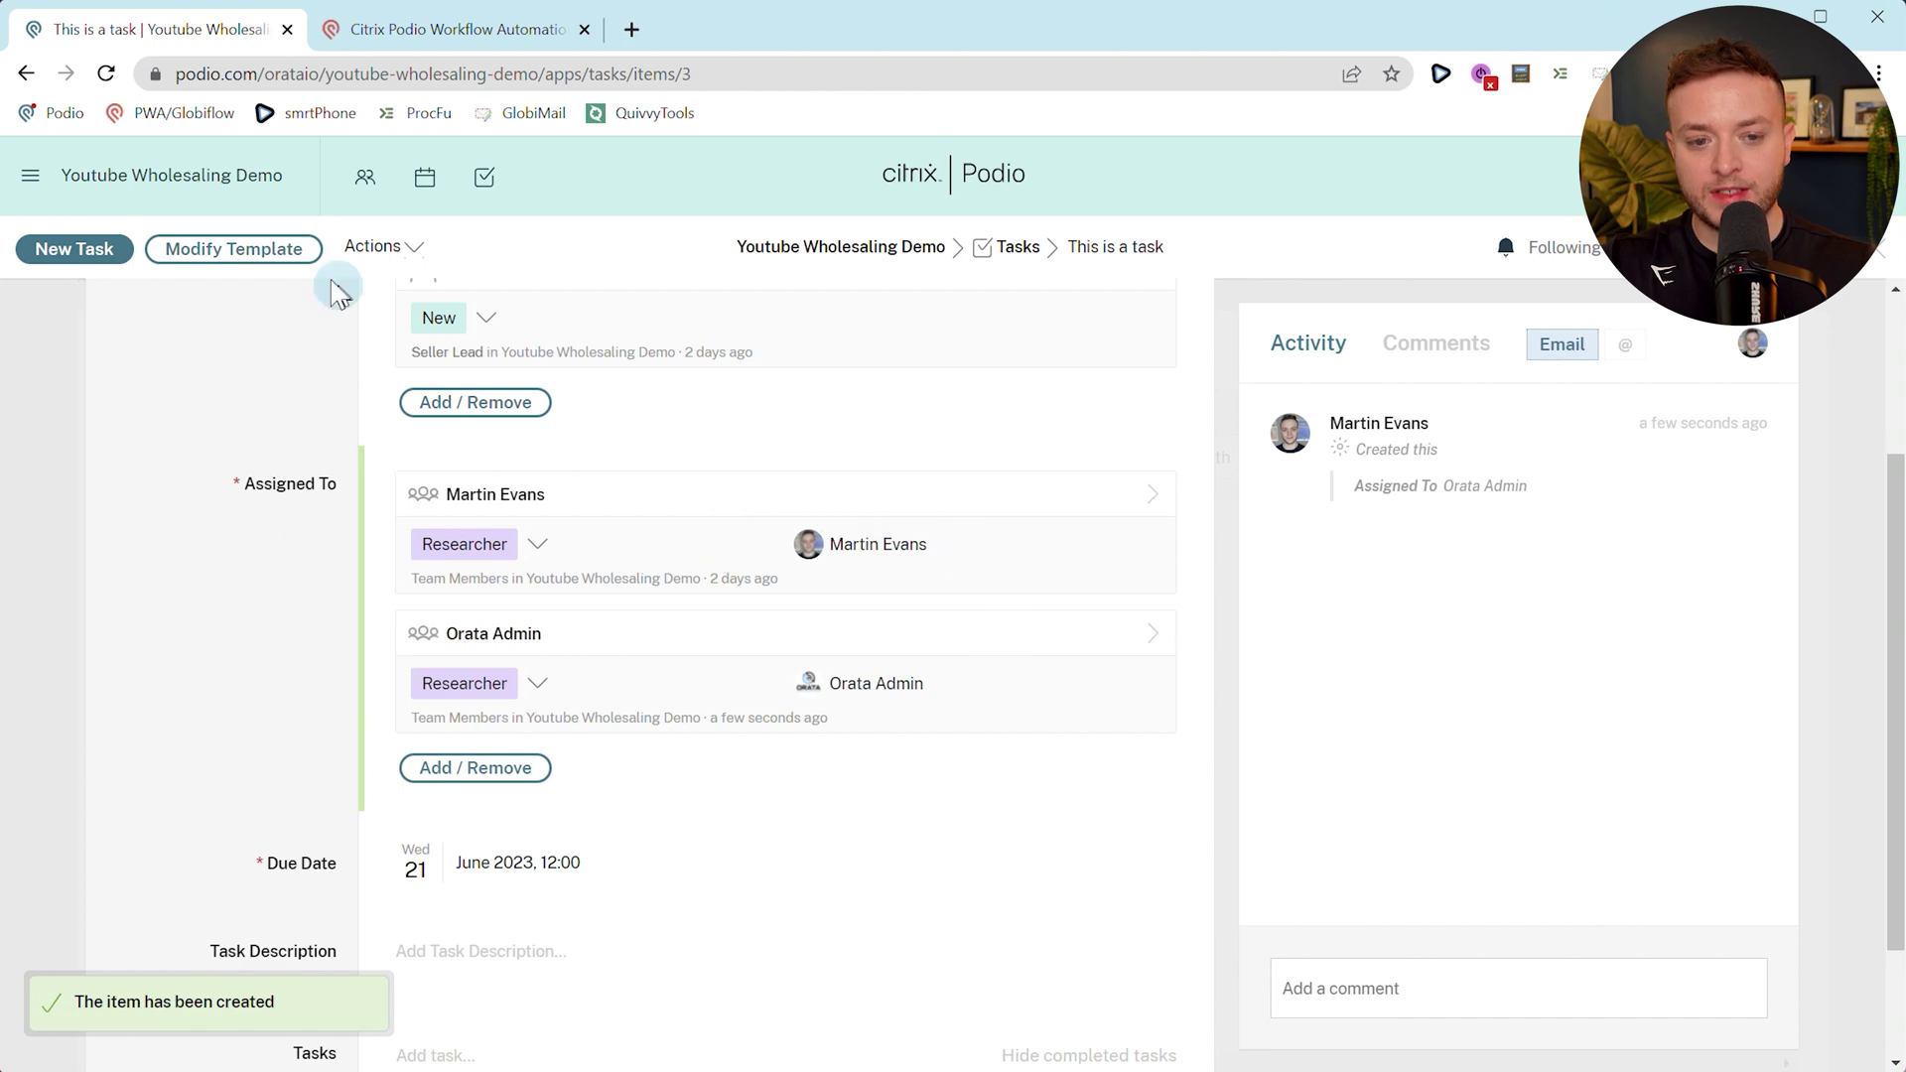
pyautogui.click(233, 248)
# Review the Task Assigned To field settings in the Tasks template and save the template.
pyautogui.scroll(-8, 714, 656)
pyautogui.scroll(-2, 655, 695)
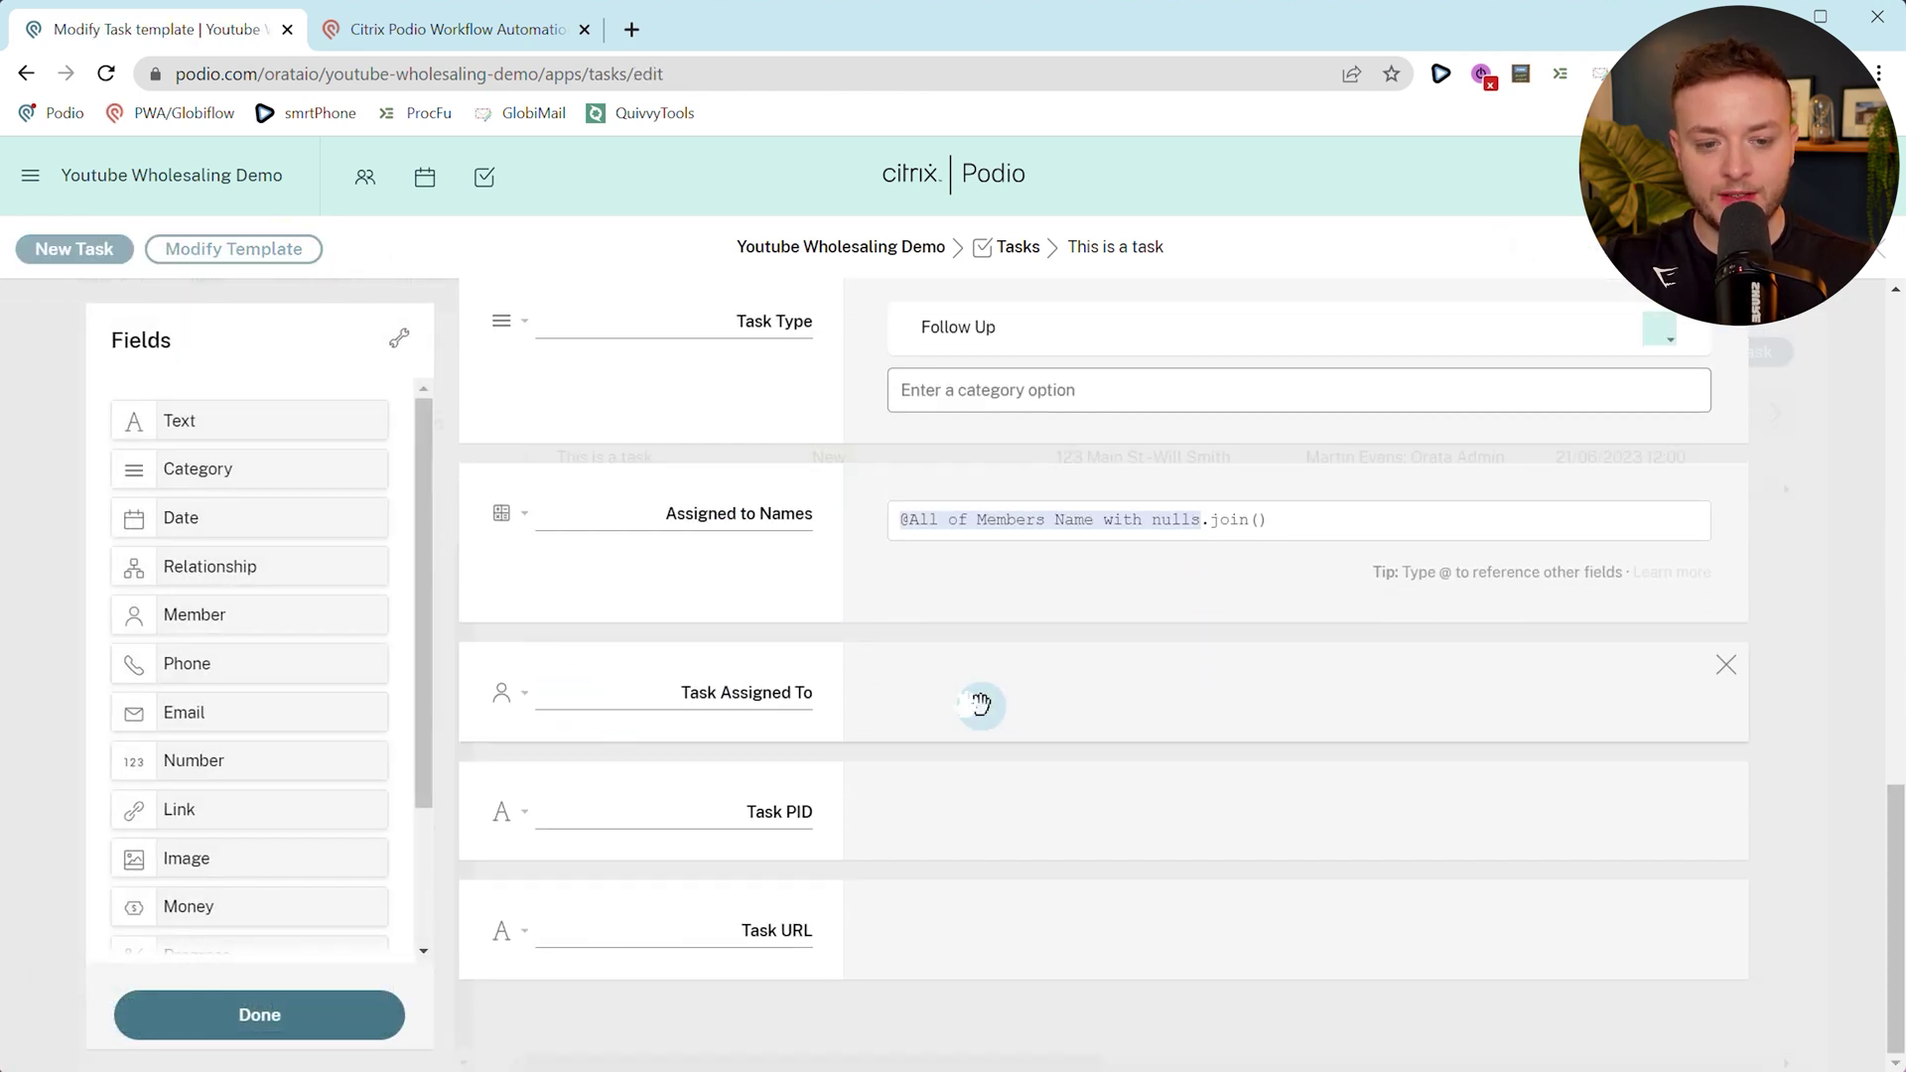
pyautogui.scroll(9, 942, 640)
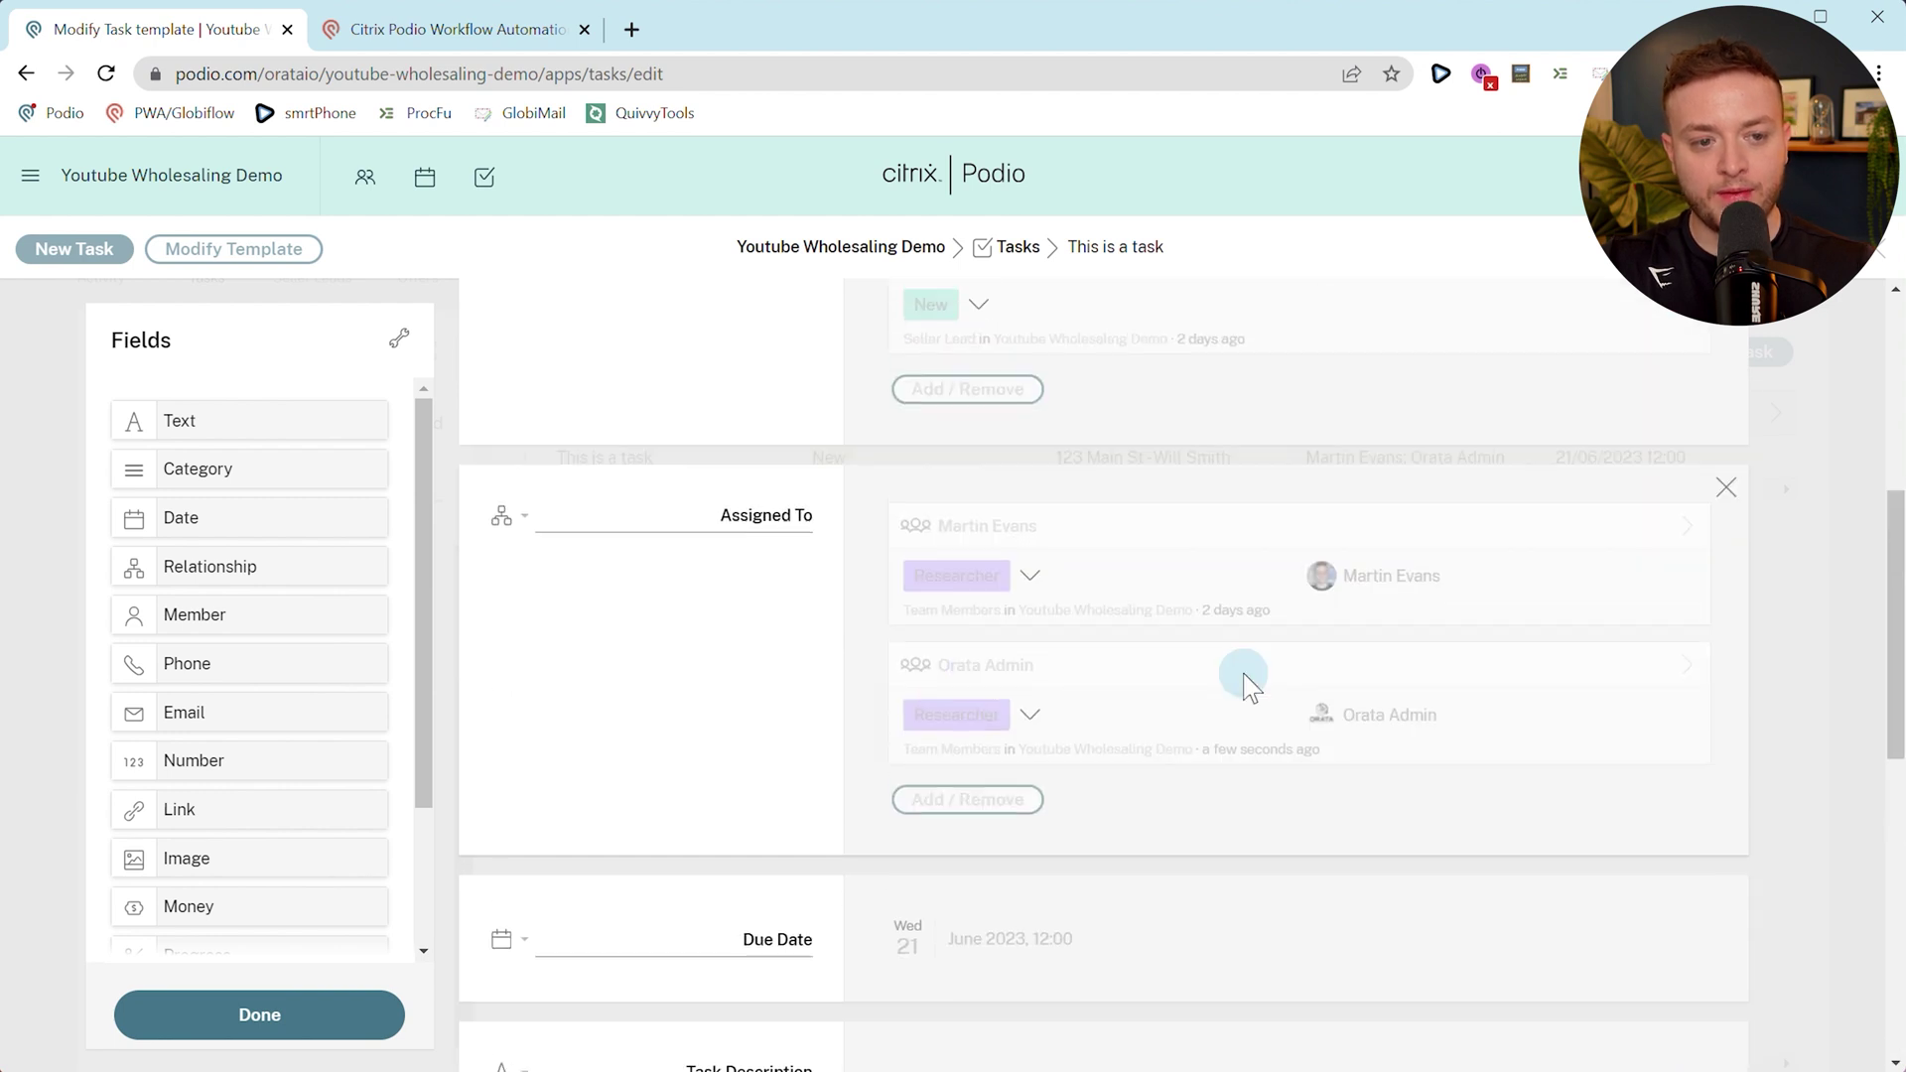
pyautogui.scroll(-9, 1368, 720)
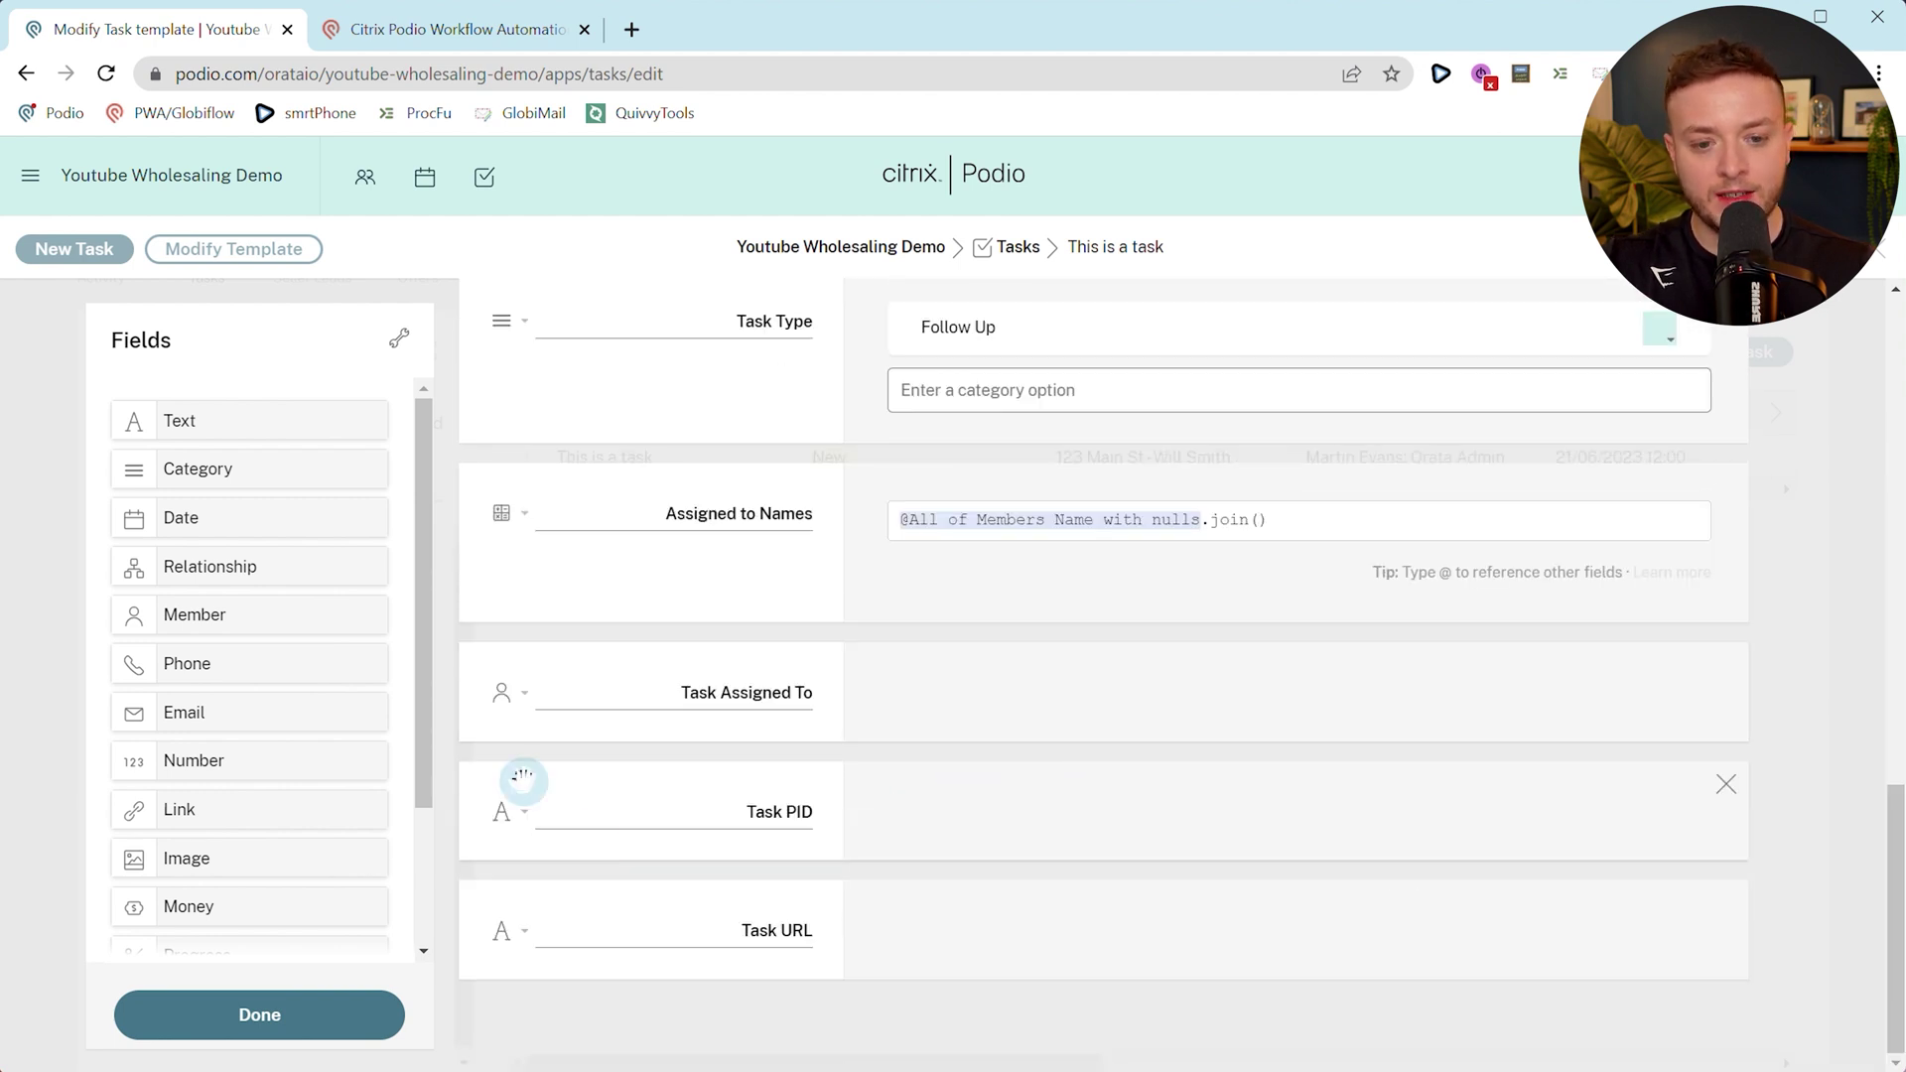
pyautogui.click(524, 695)
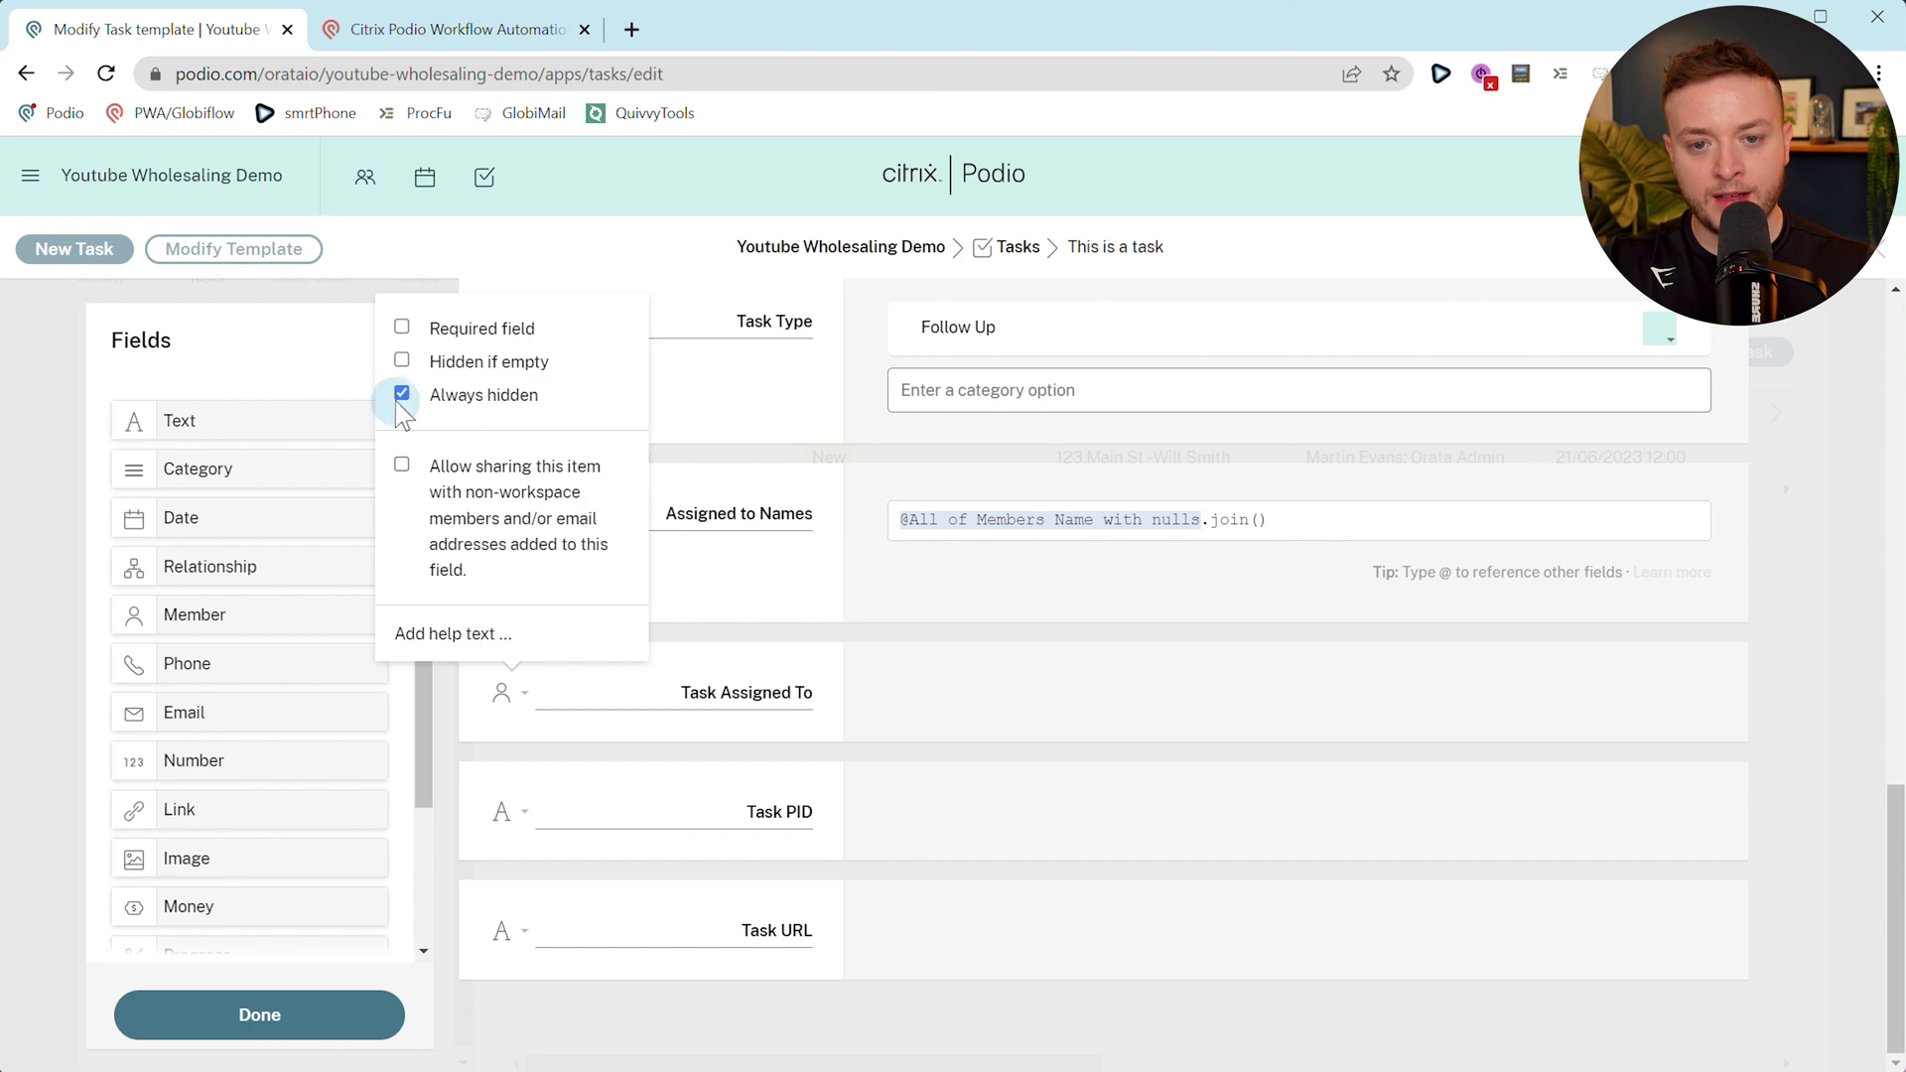
pyautogui.click(368, 1017)
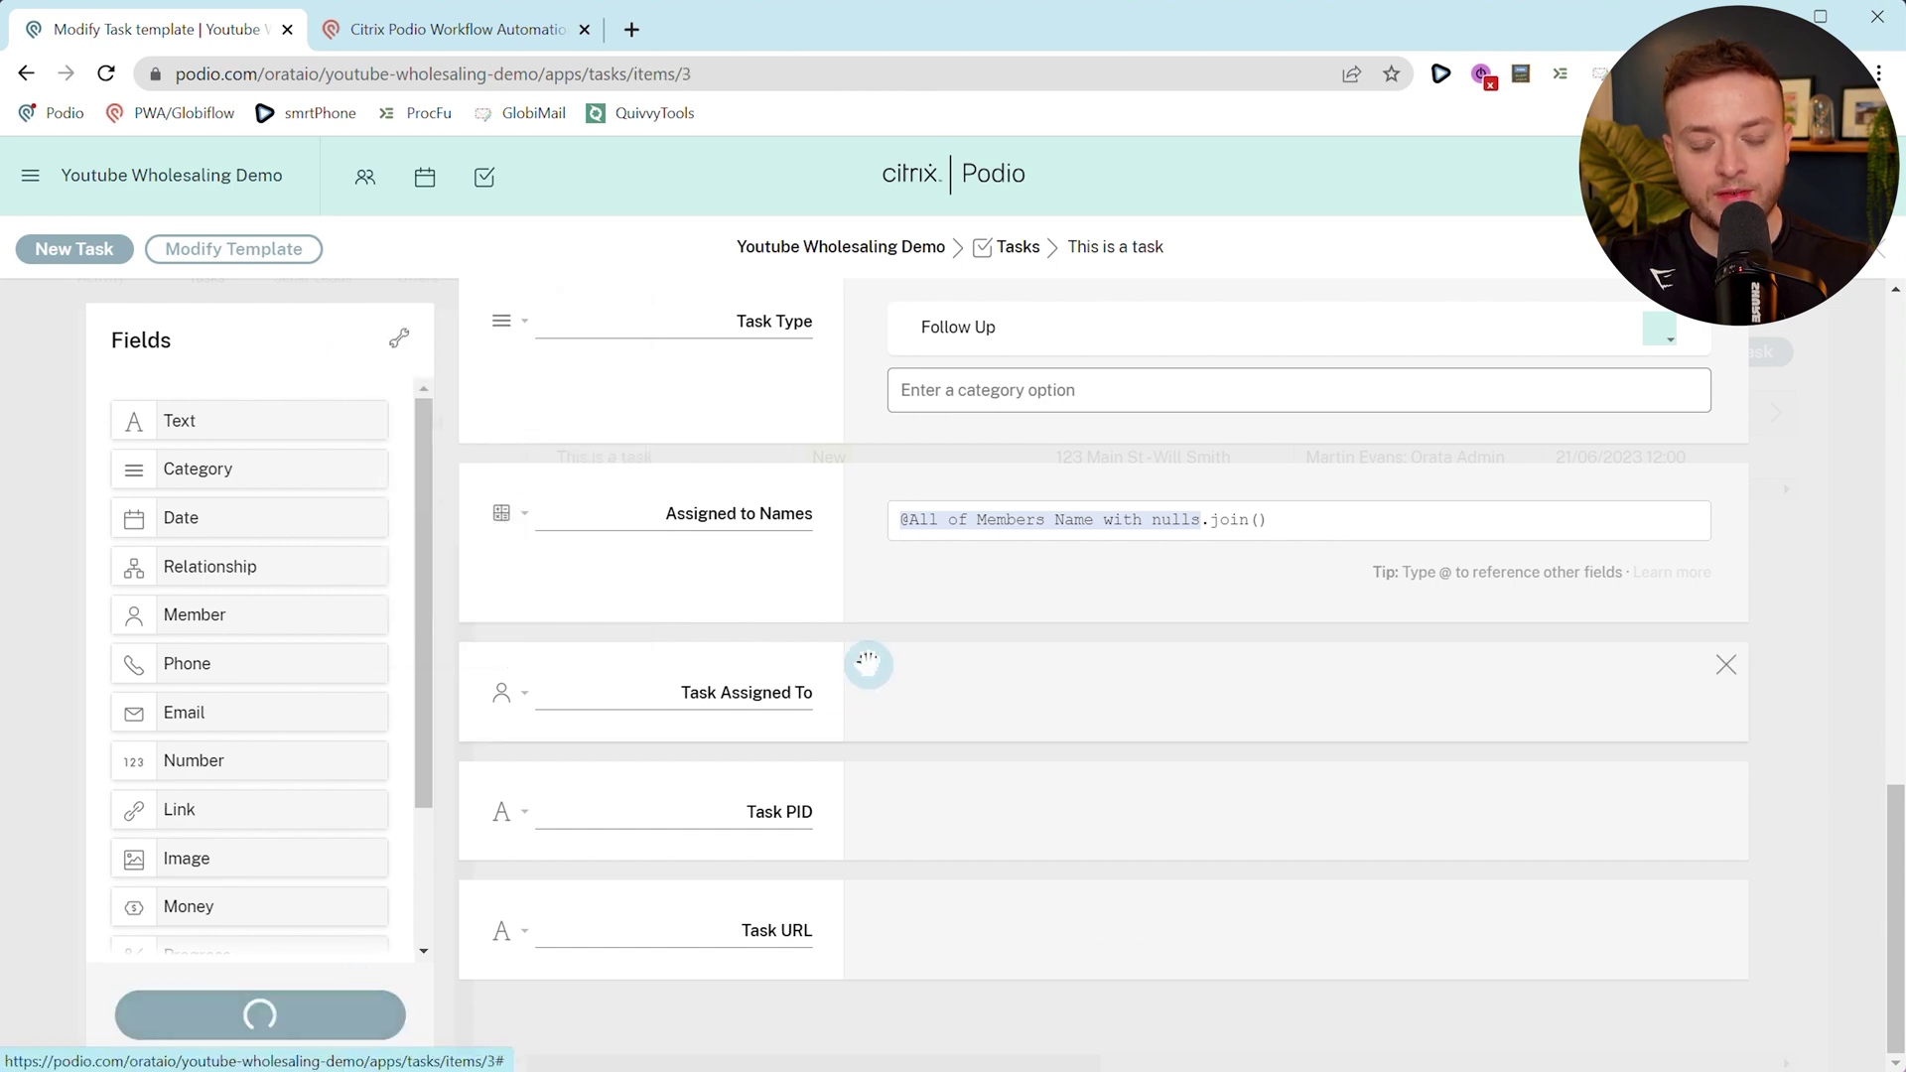
pyautogui.scroll(-3, 727, 663)
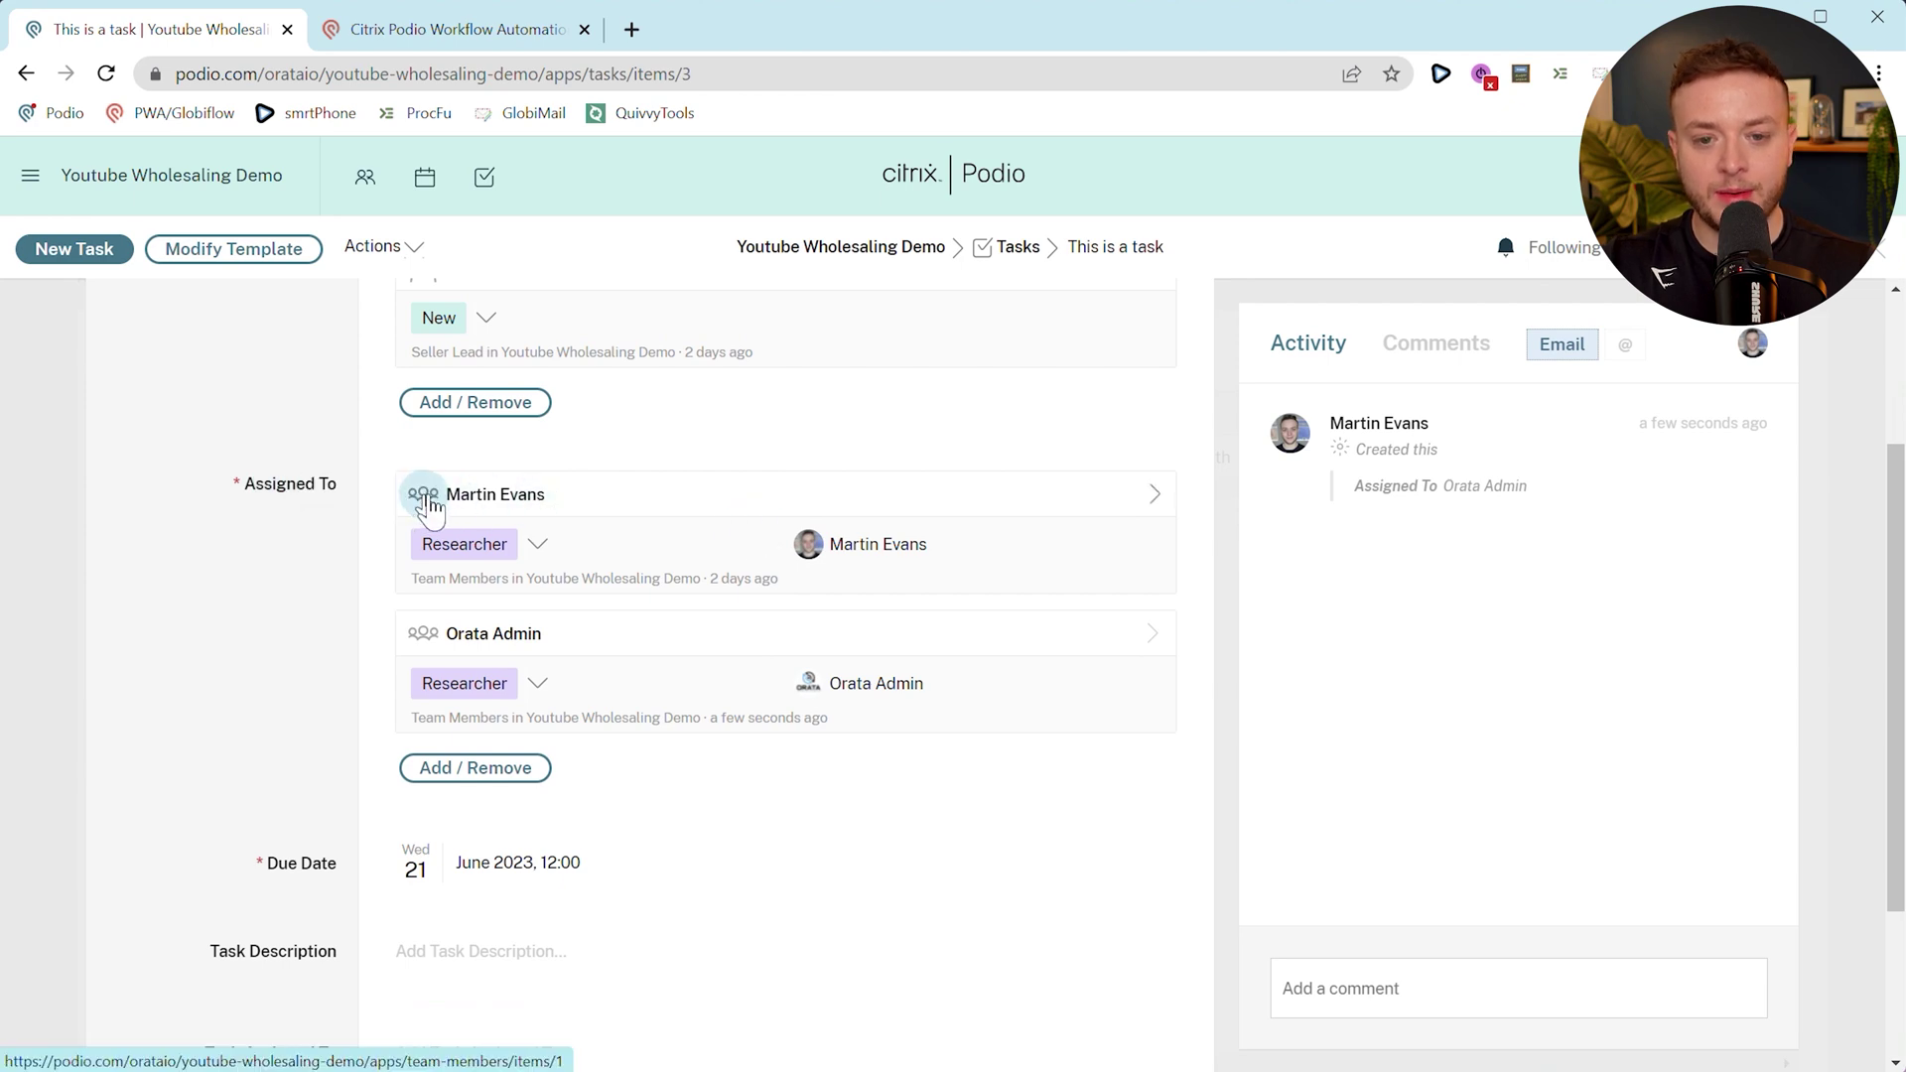
# Compare the 1.0.0 - New Item Created flow with the Podio task page.
pyautogui.click(457, 29)
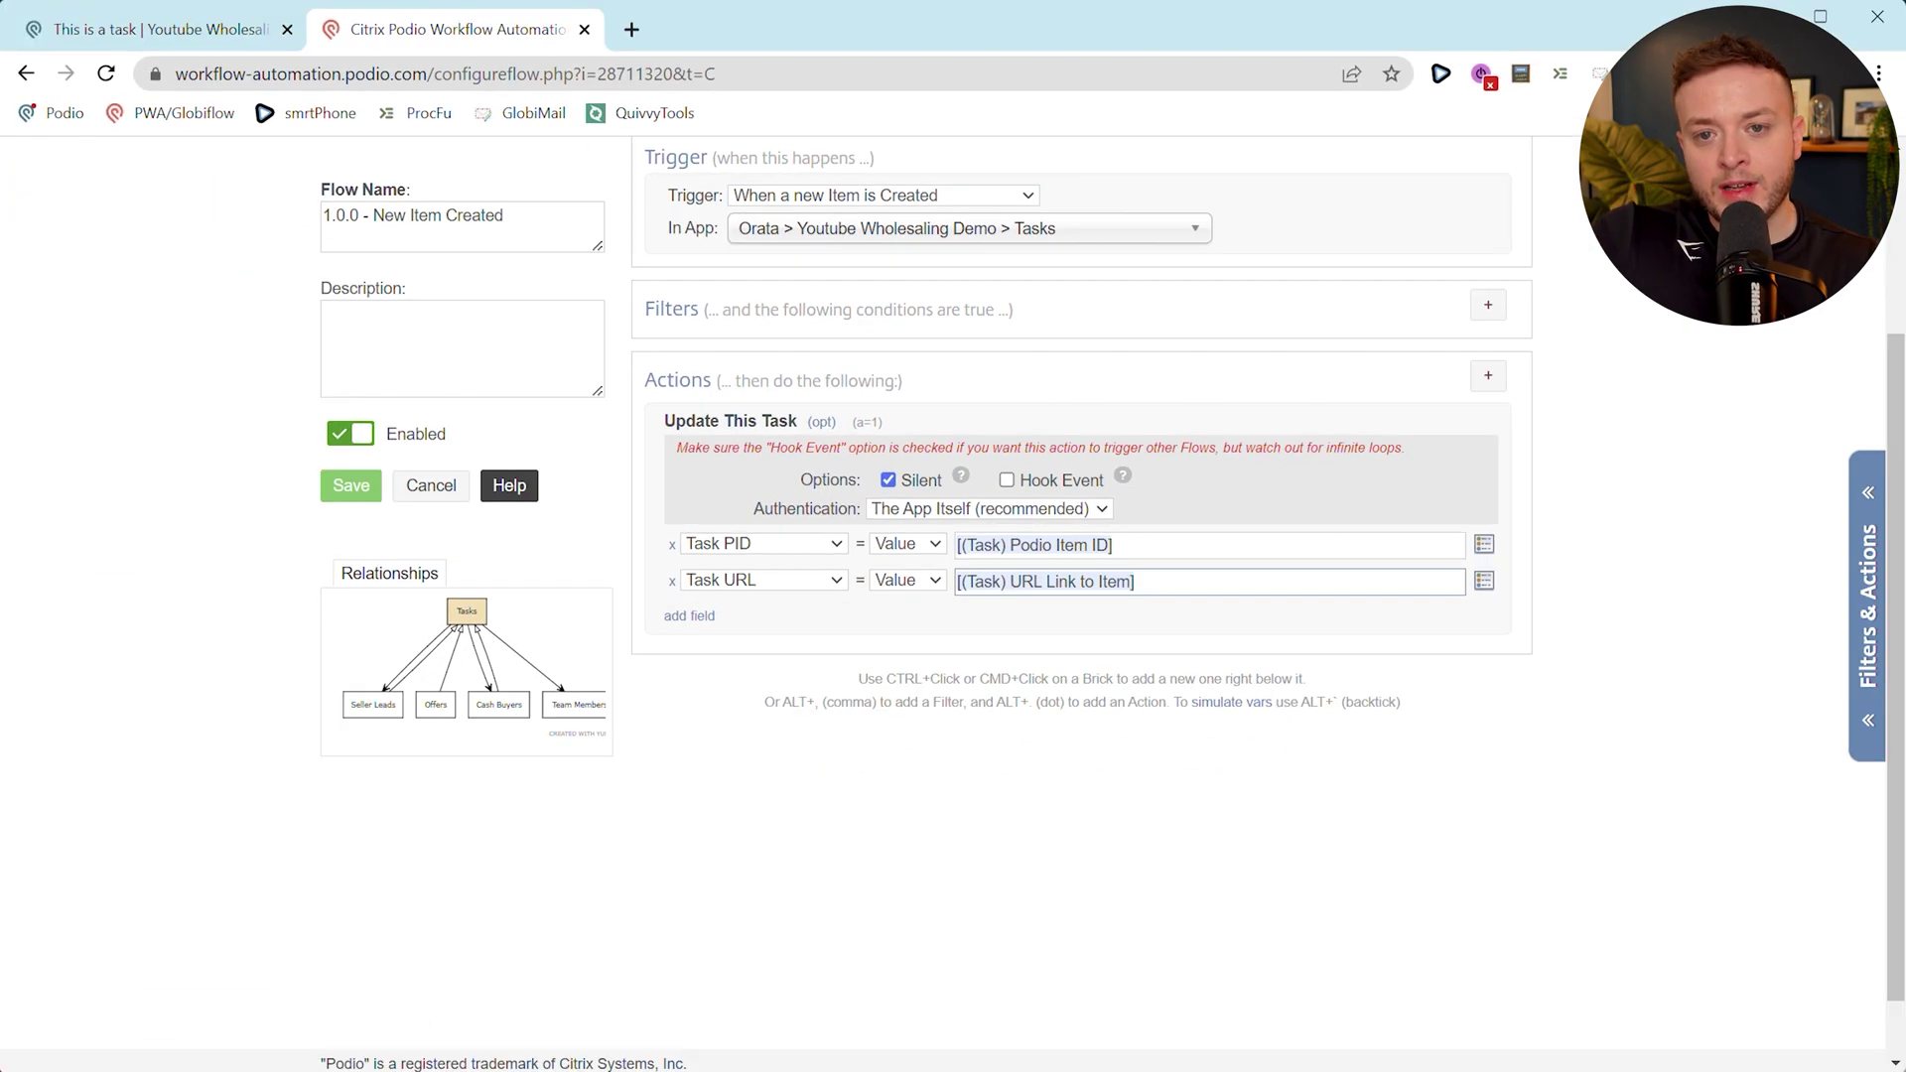
pyautogui.click(129, 29)
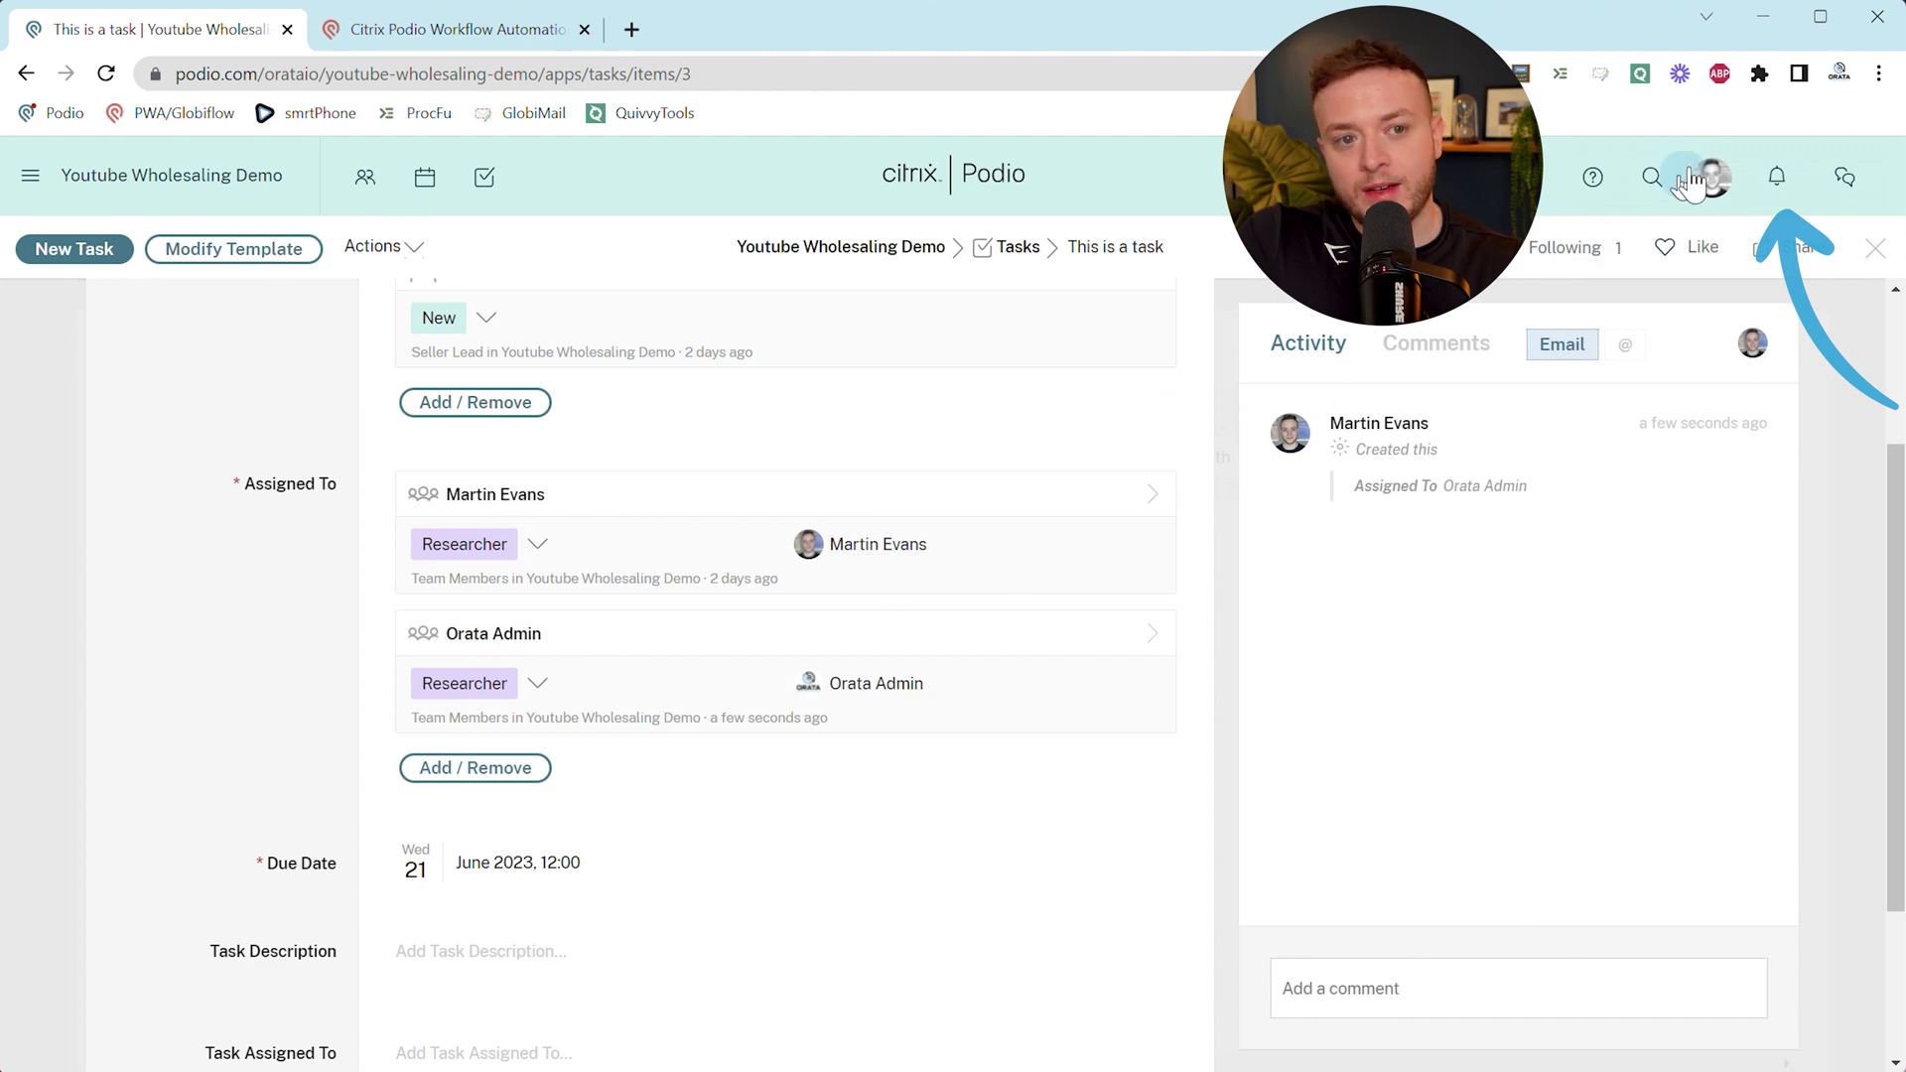
pyautogui.click(427, 29)
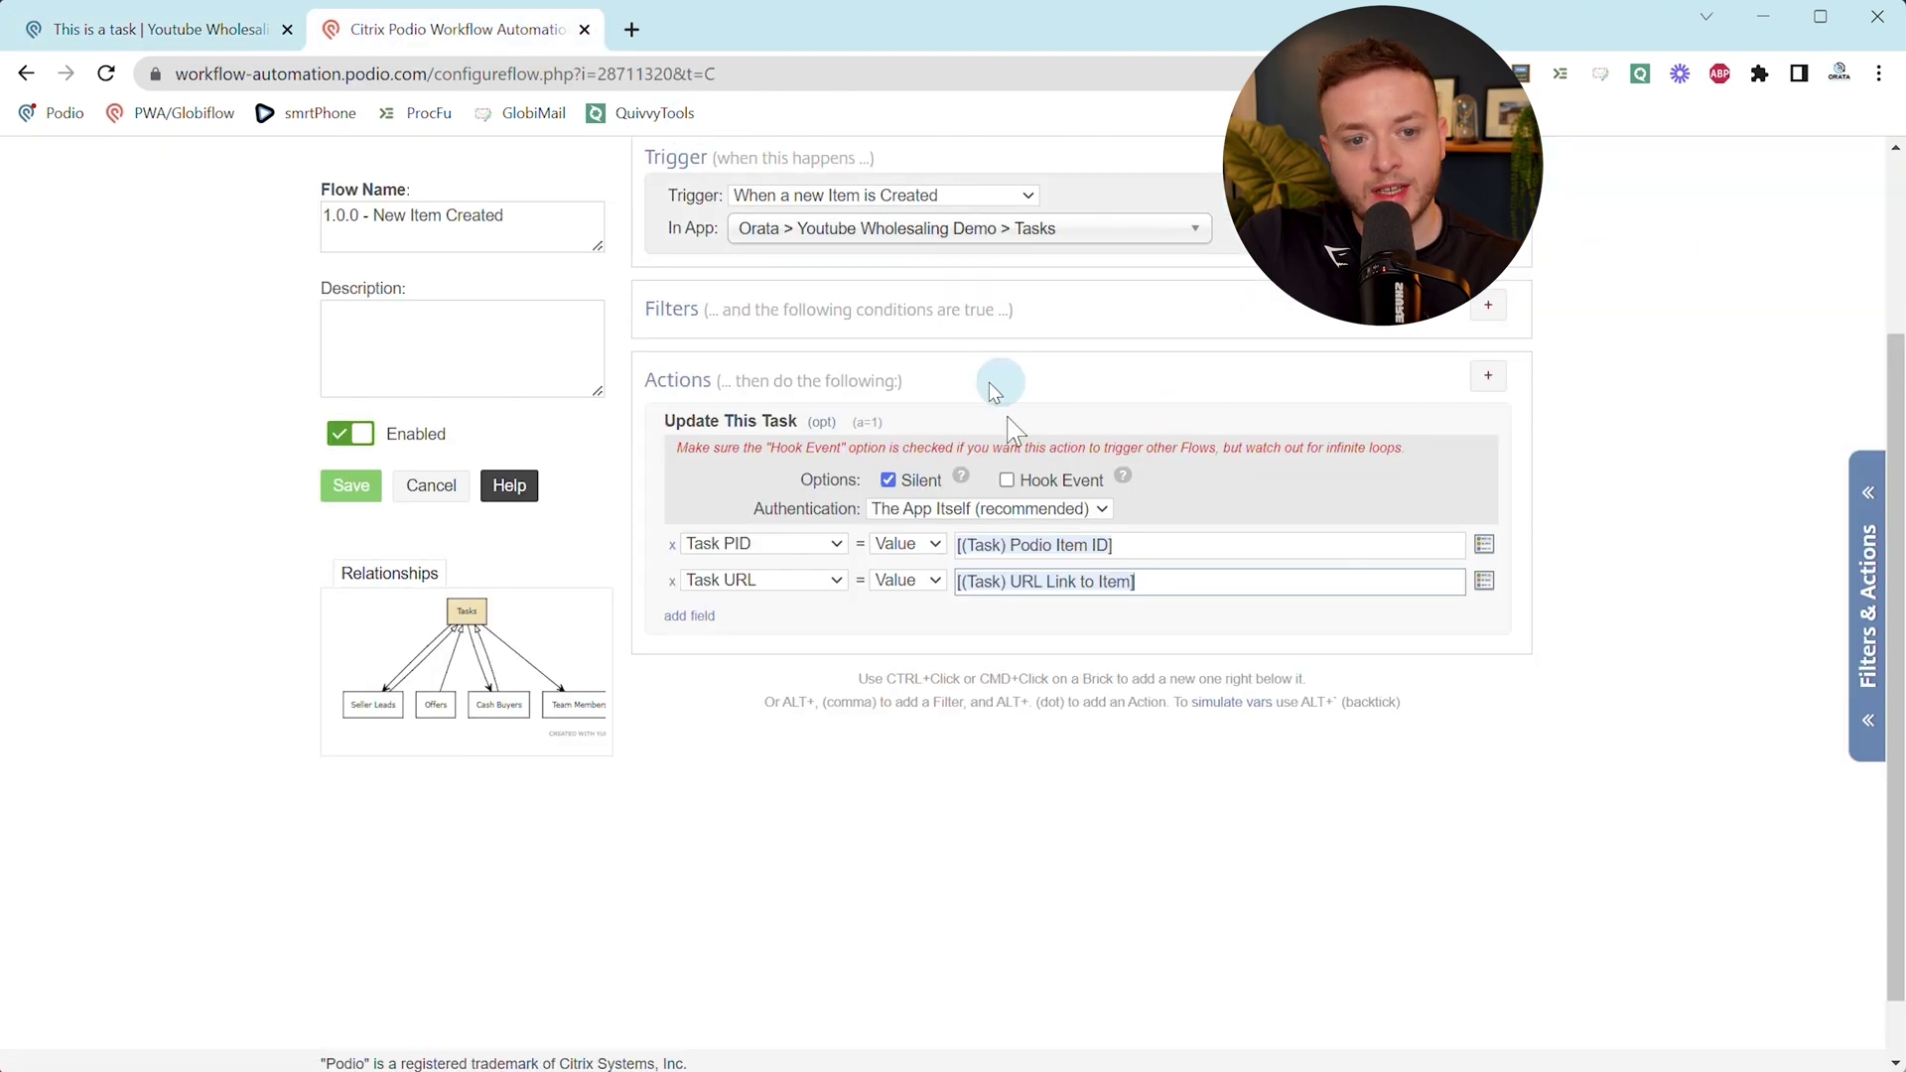
pyautogui.click(229, 30)
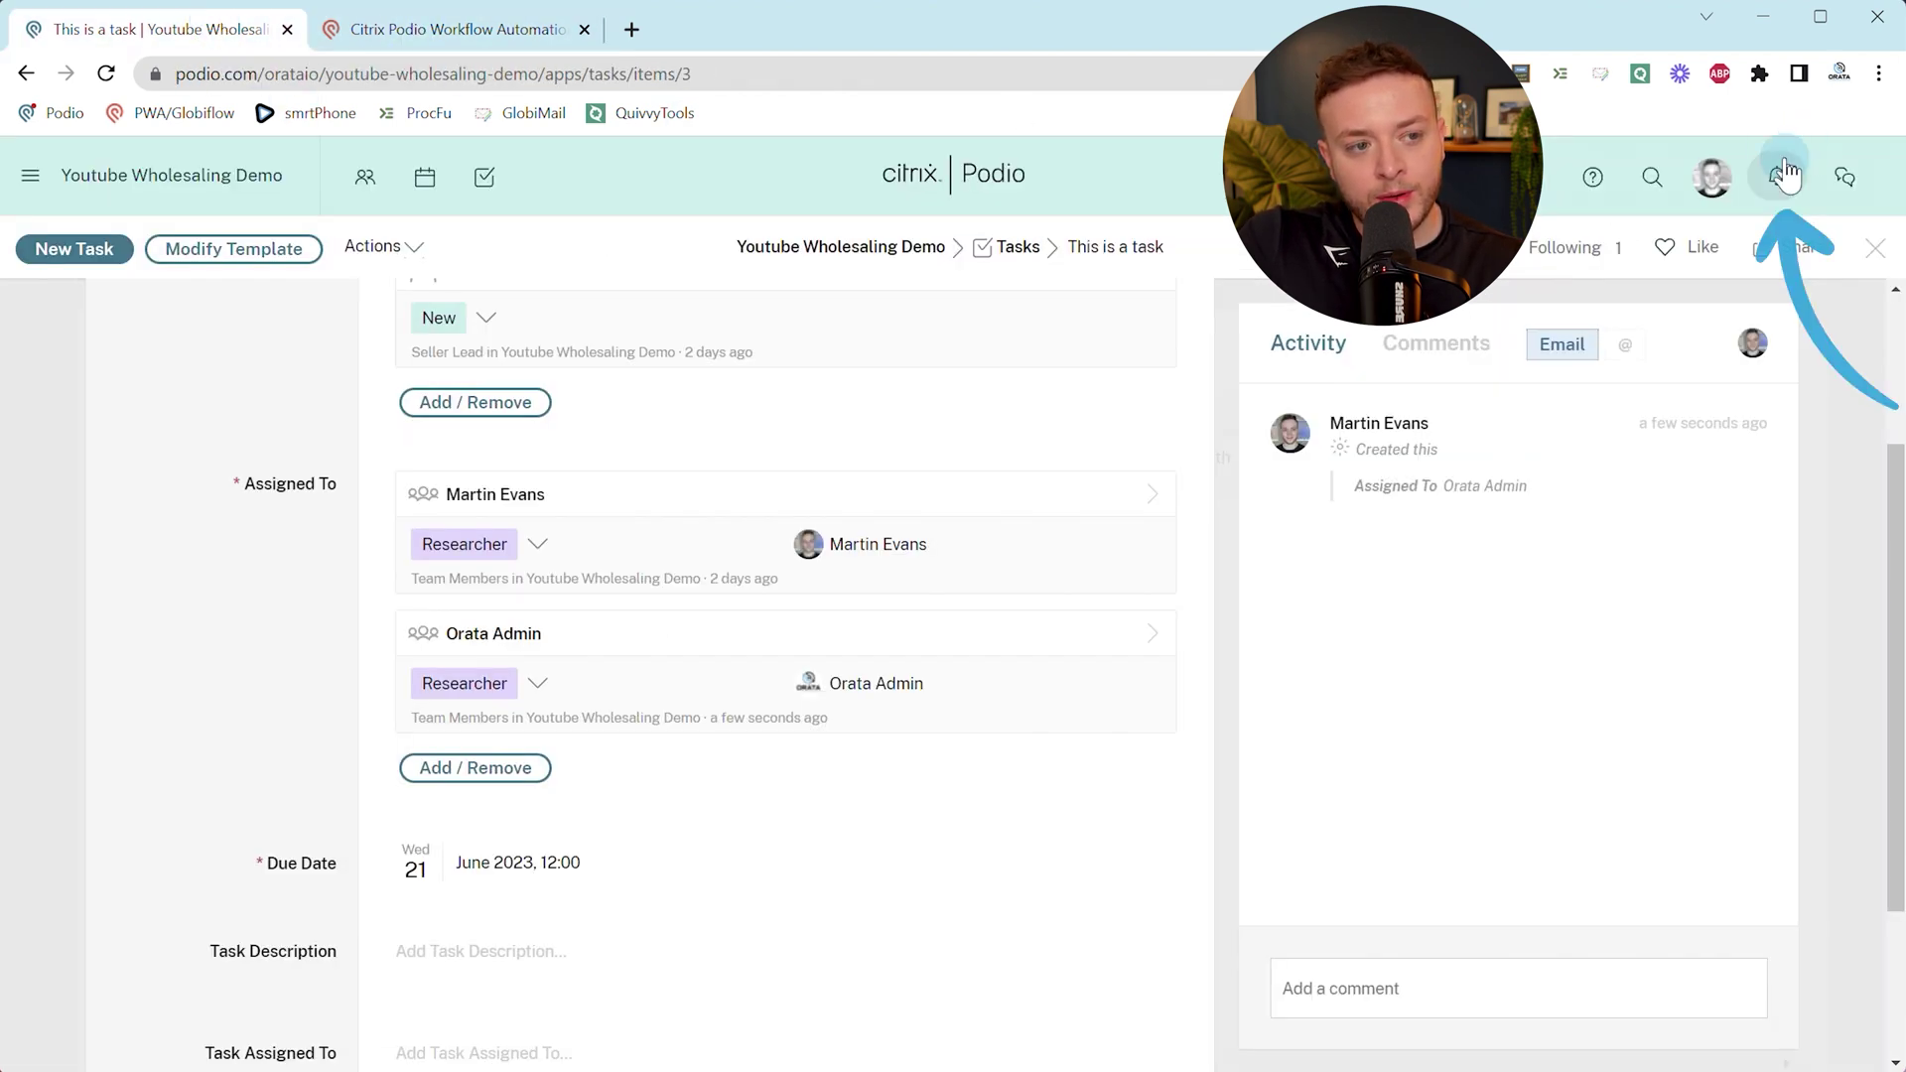
pyautogui.click(427, 28)
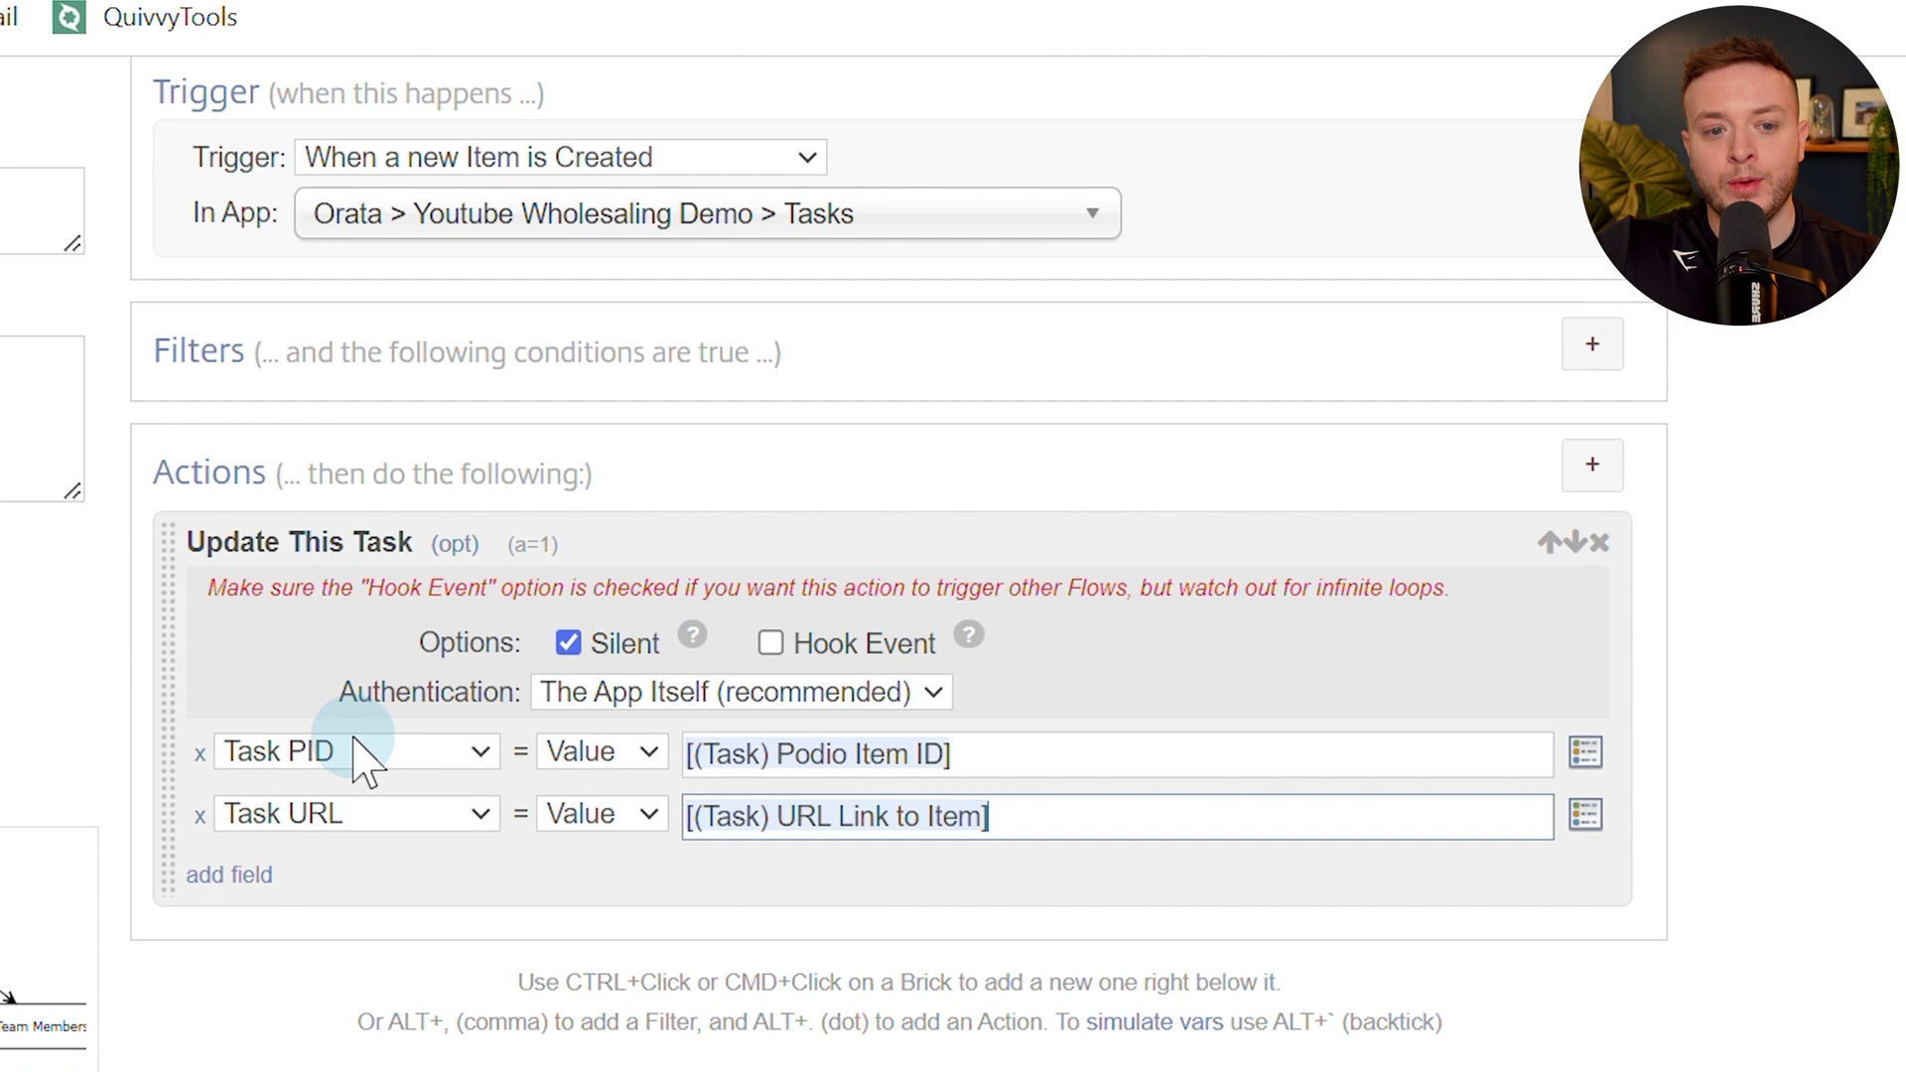
# Tick and untick Hook Event on the Update This Task action, checking the Podio task.
pyautogui.click(773, 645)
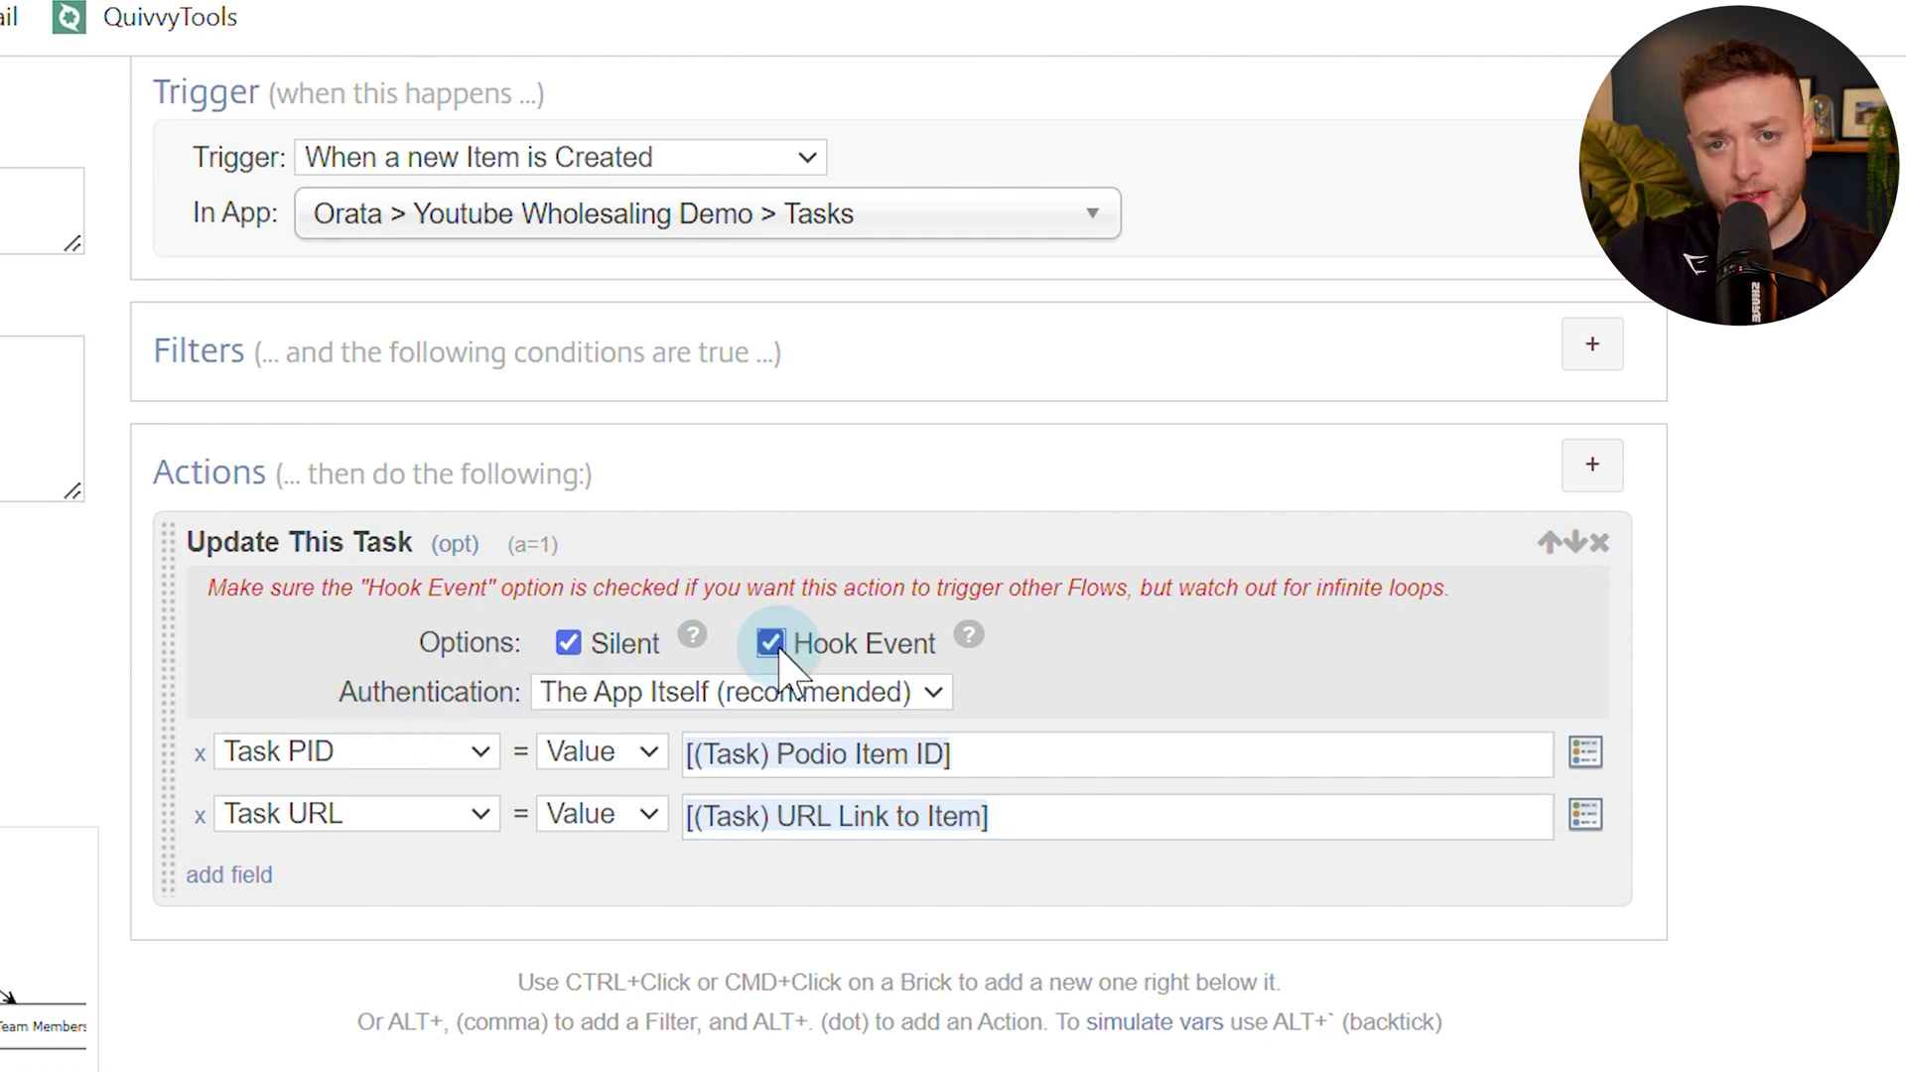
pyautogui.click(772, 646)
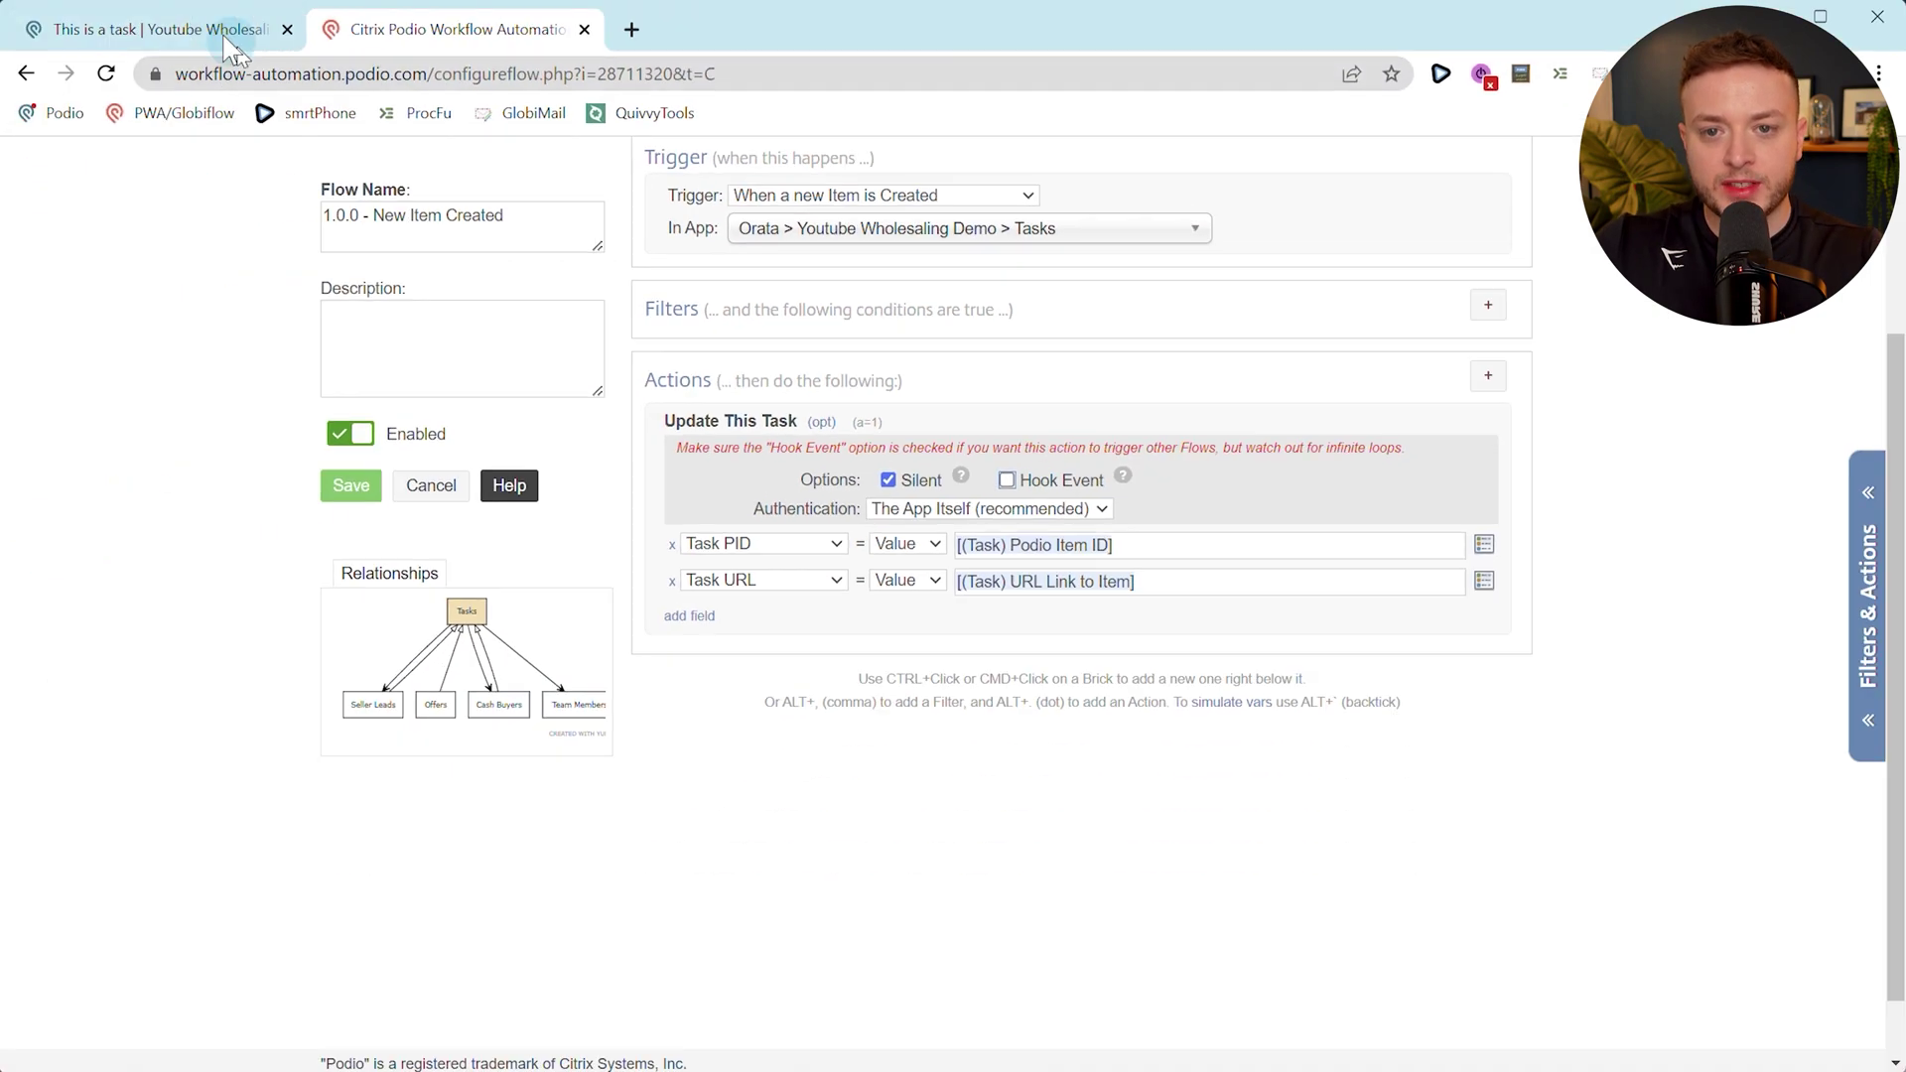
pyautogui.click(228, 39)
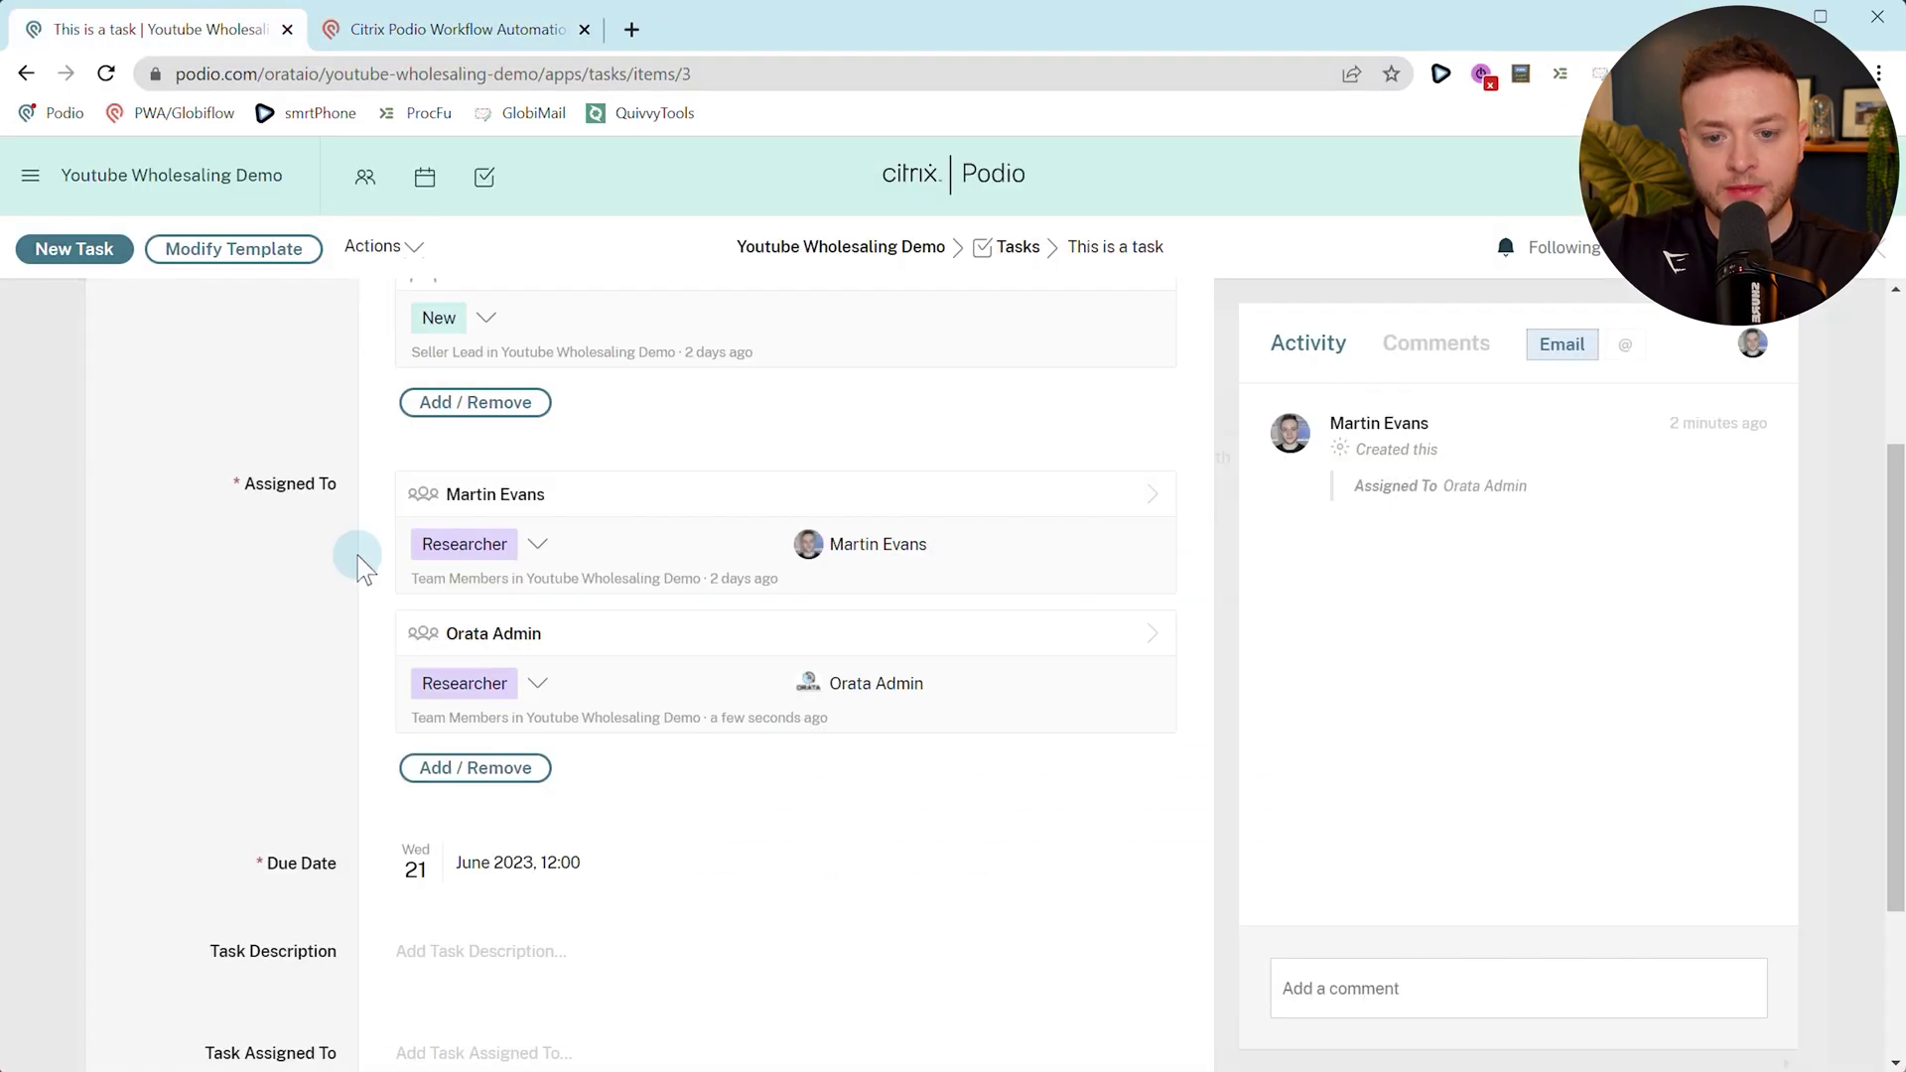
pyautogui.click(485, 40)
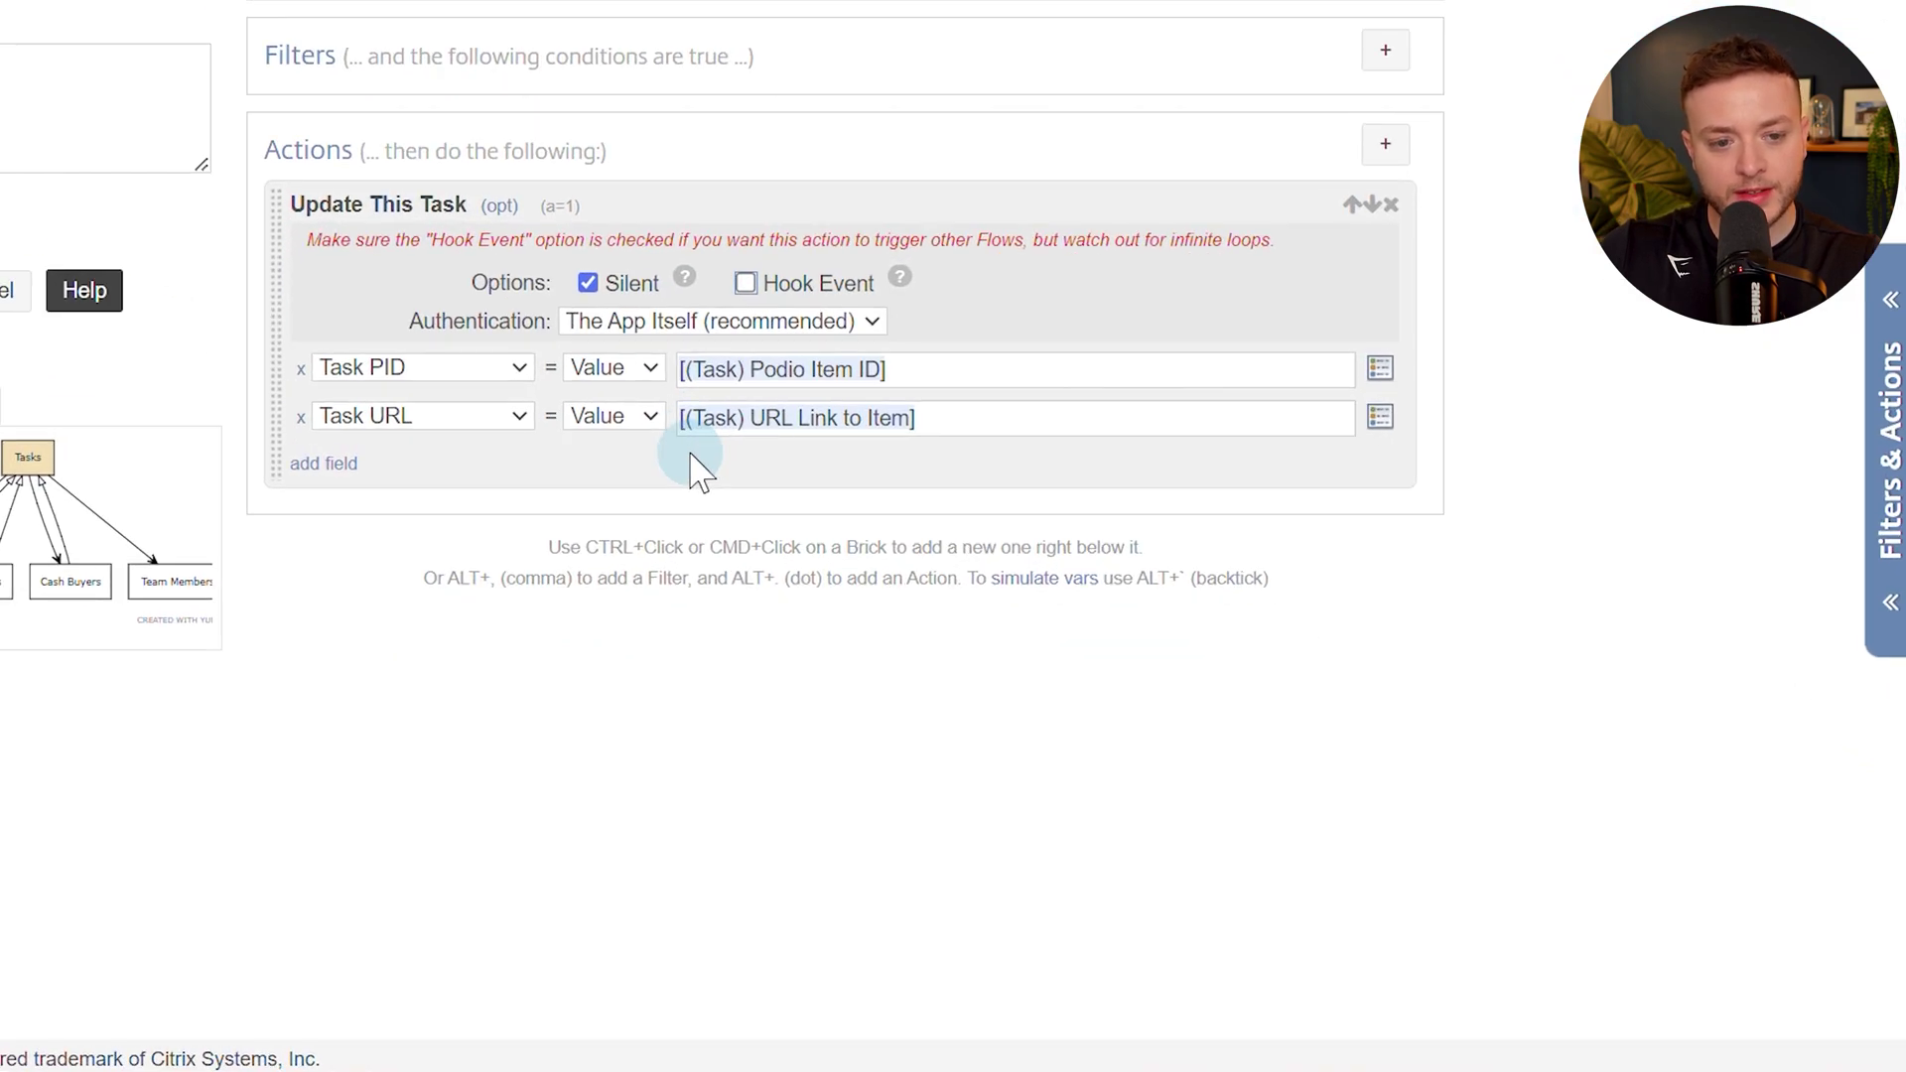
# Add a Get Referenced Item(s) action, found via 'get re', pulling from the Team Members app.
pyautogui.click(1390, 151)
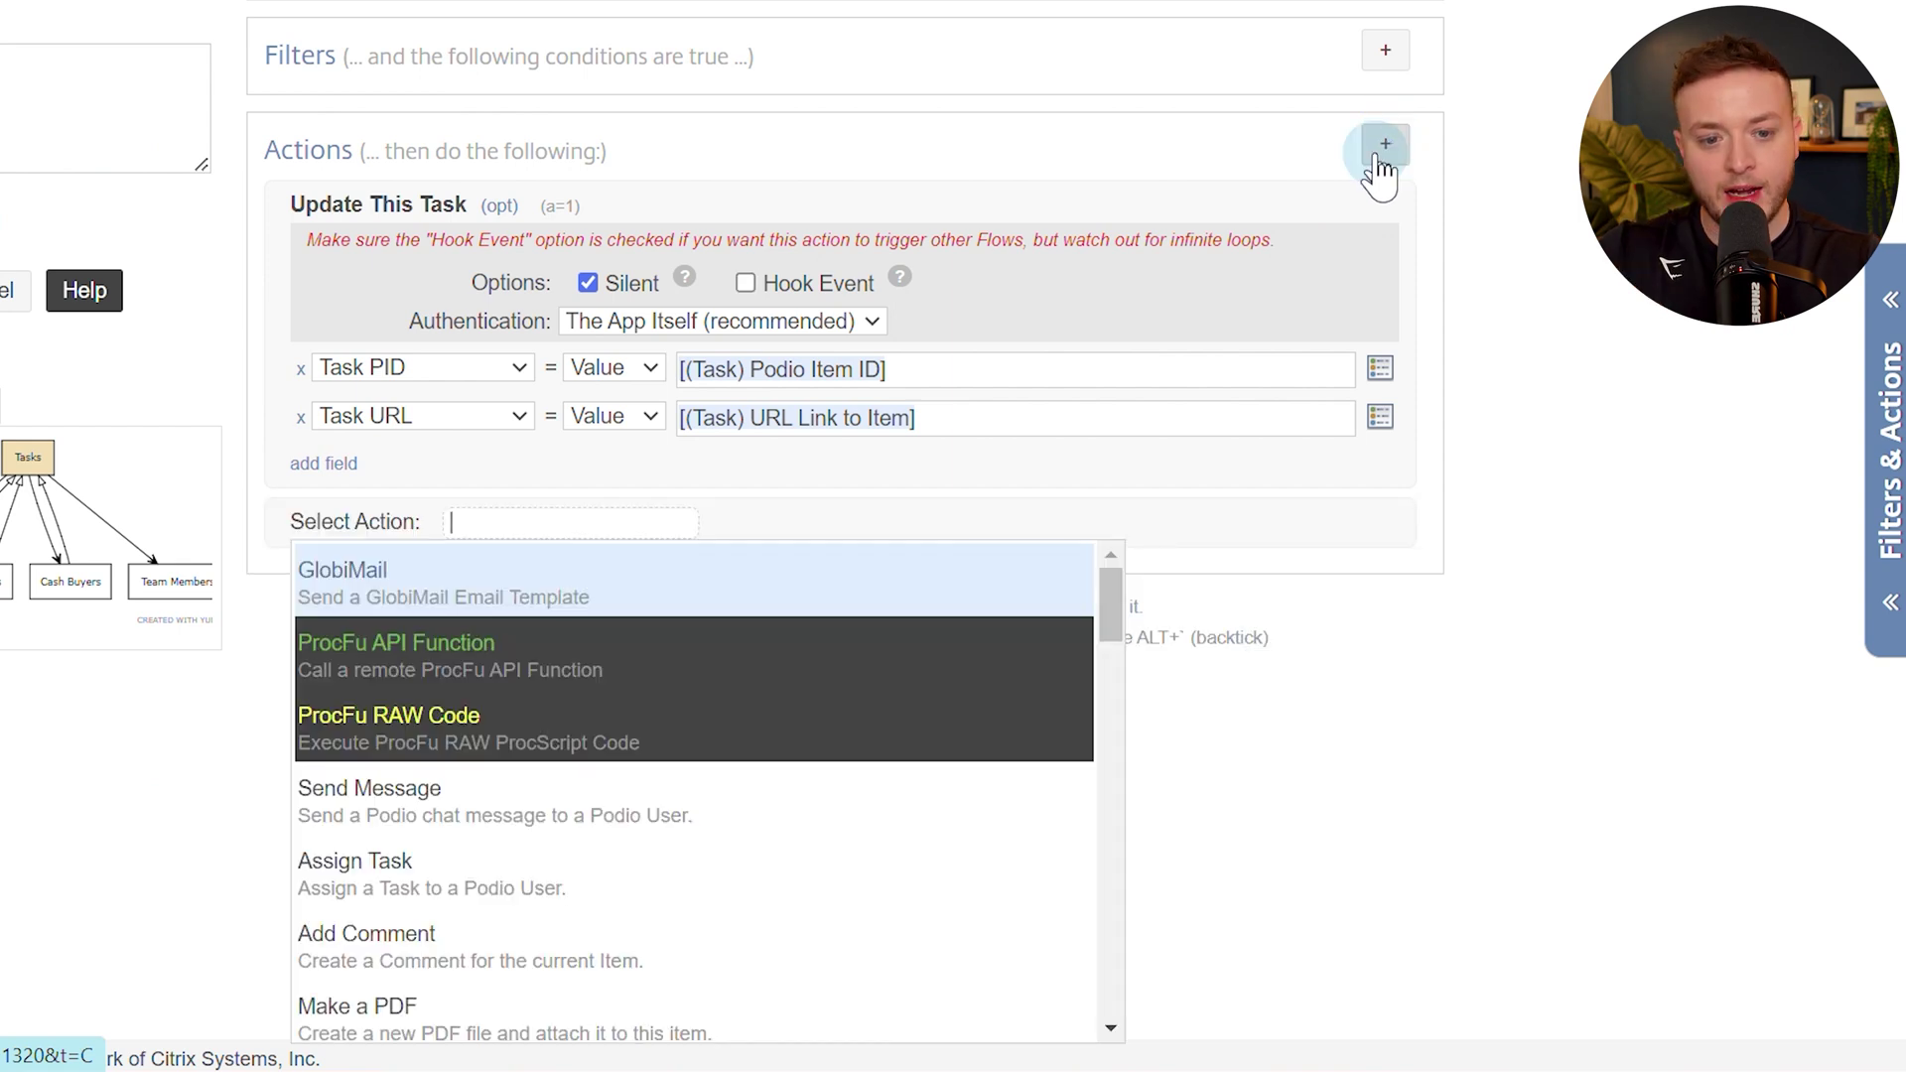
pyautogui.write('get re')
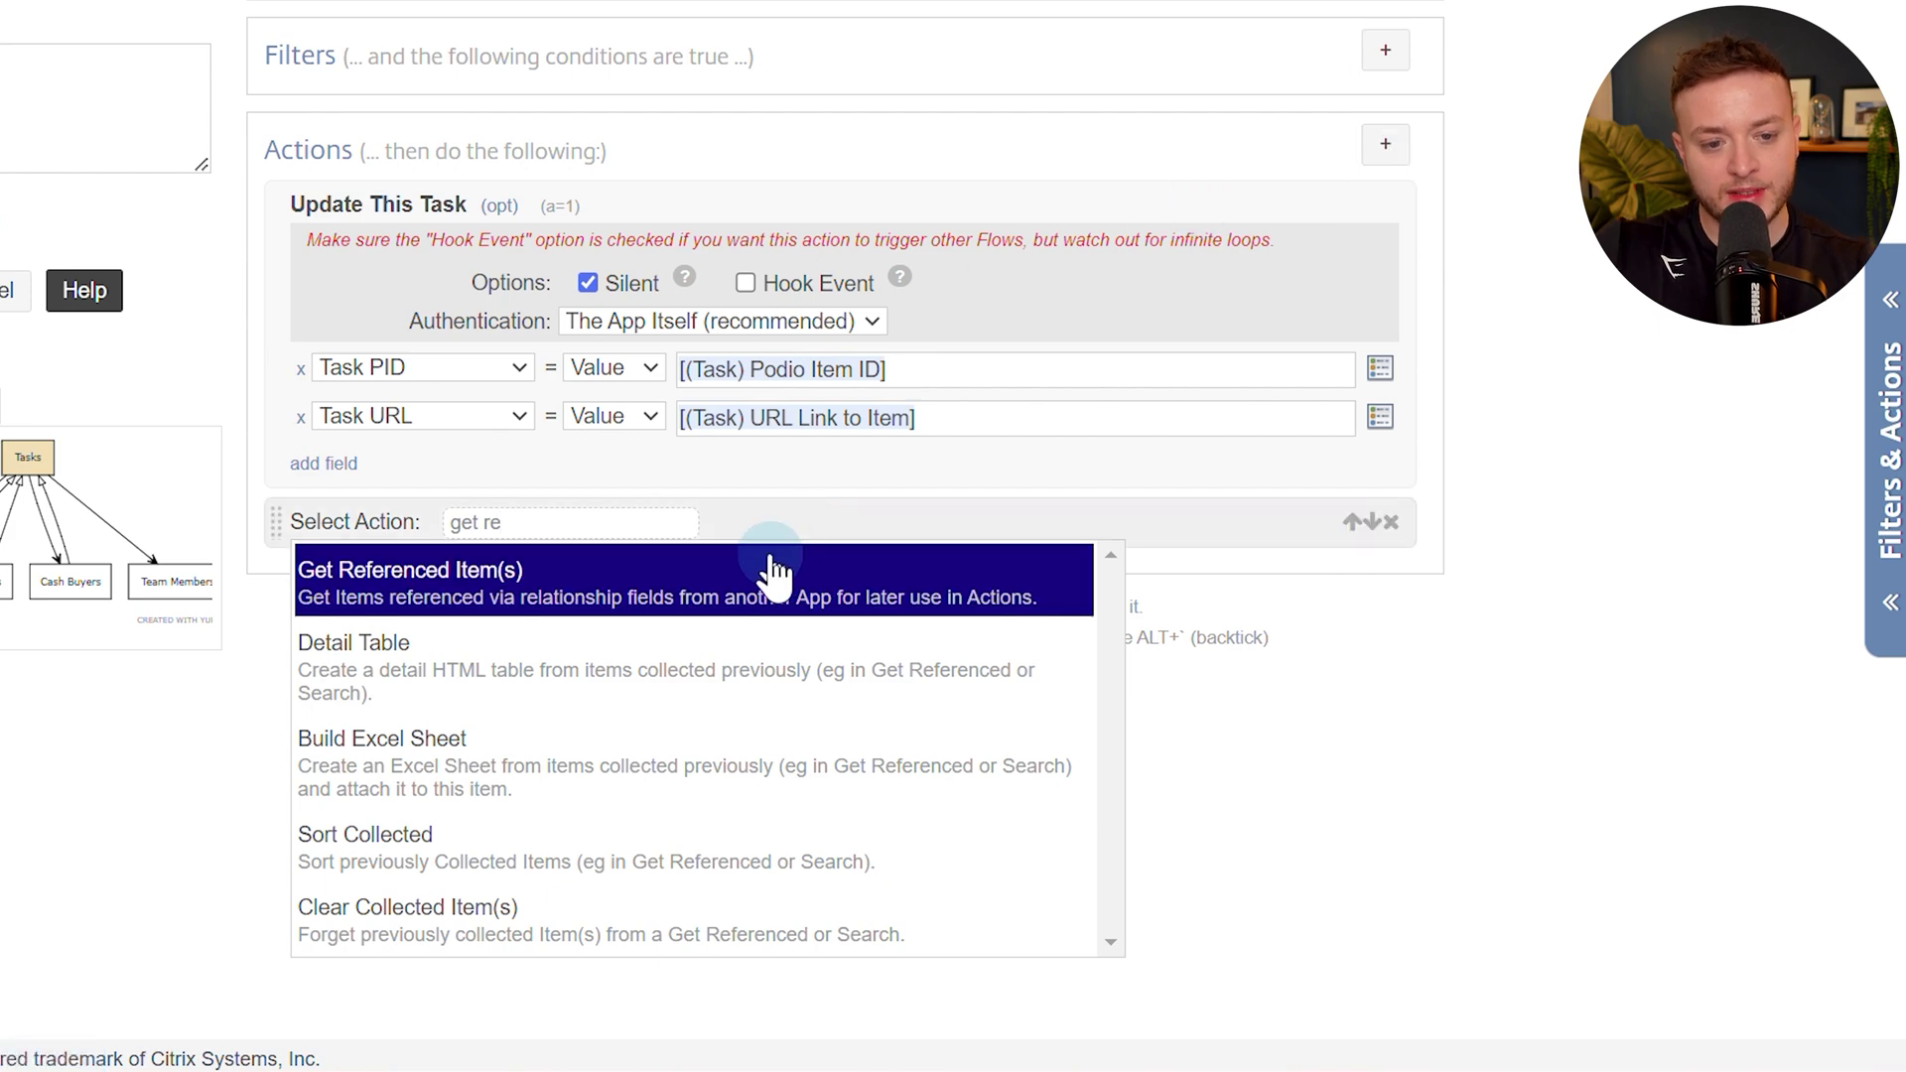
pyautogui.click(749, 586)
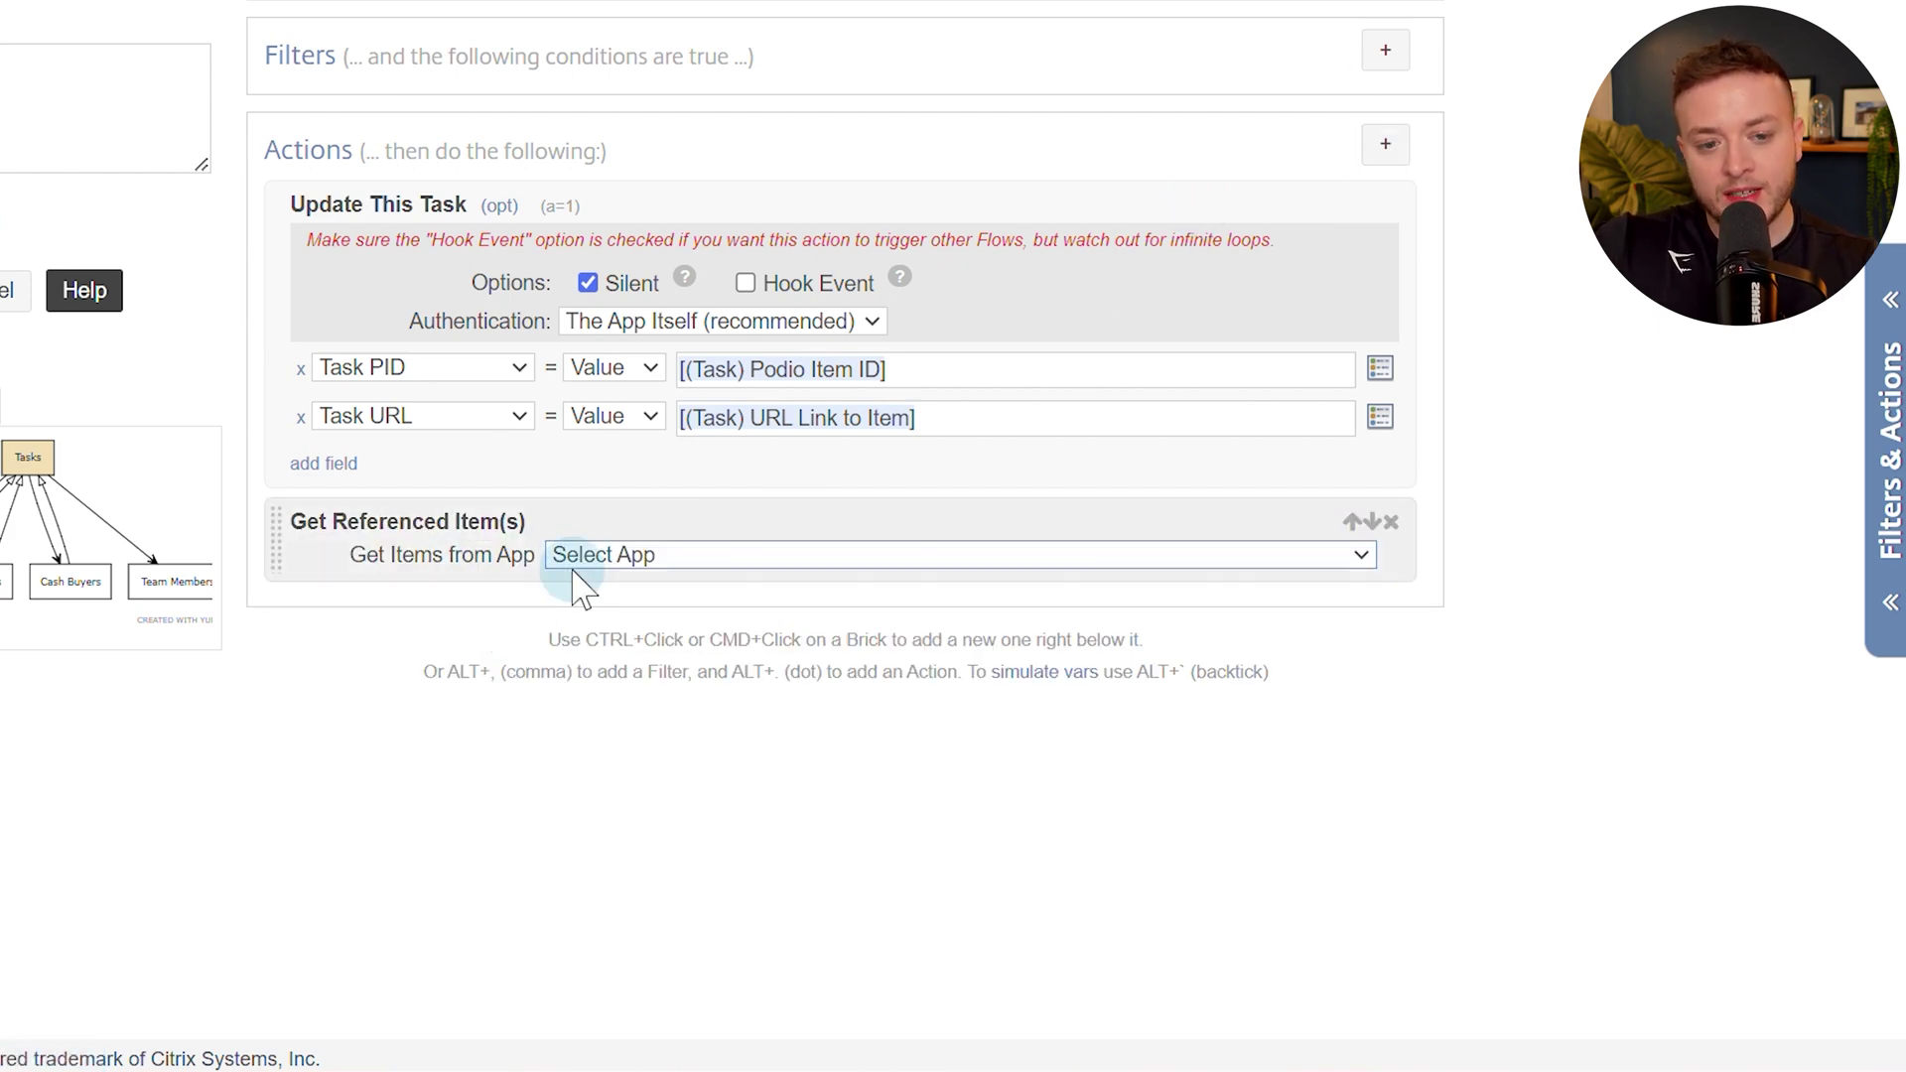
pyautogui.click(178, 29)
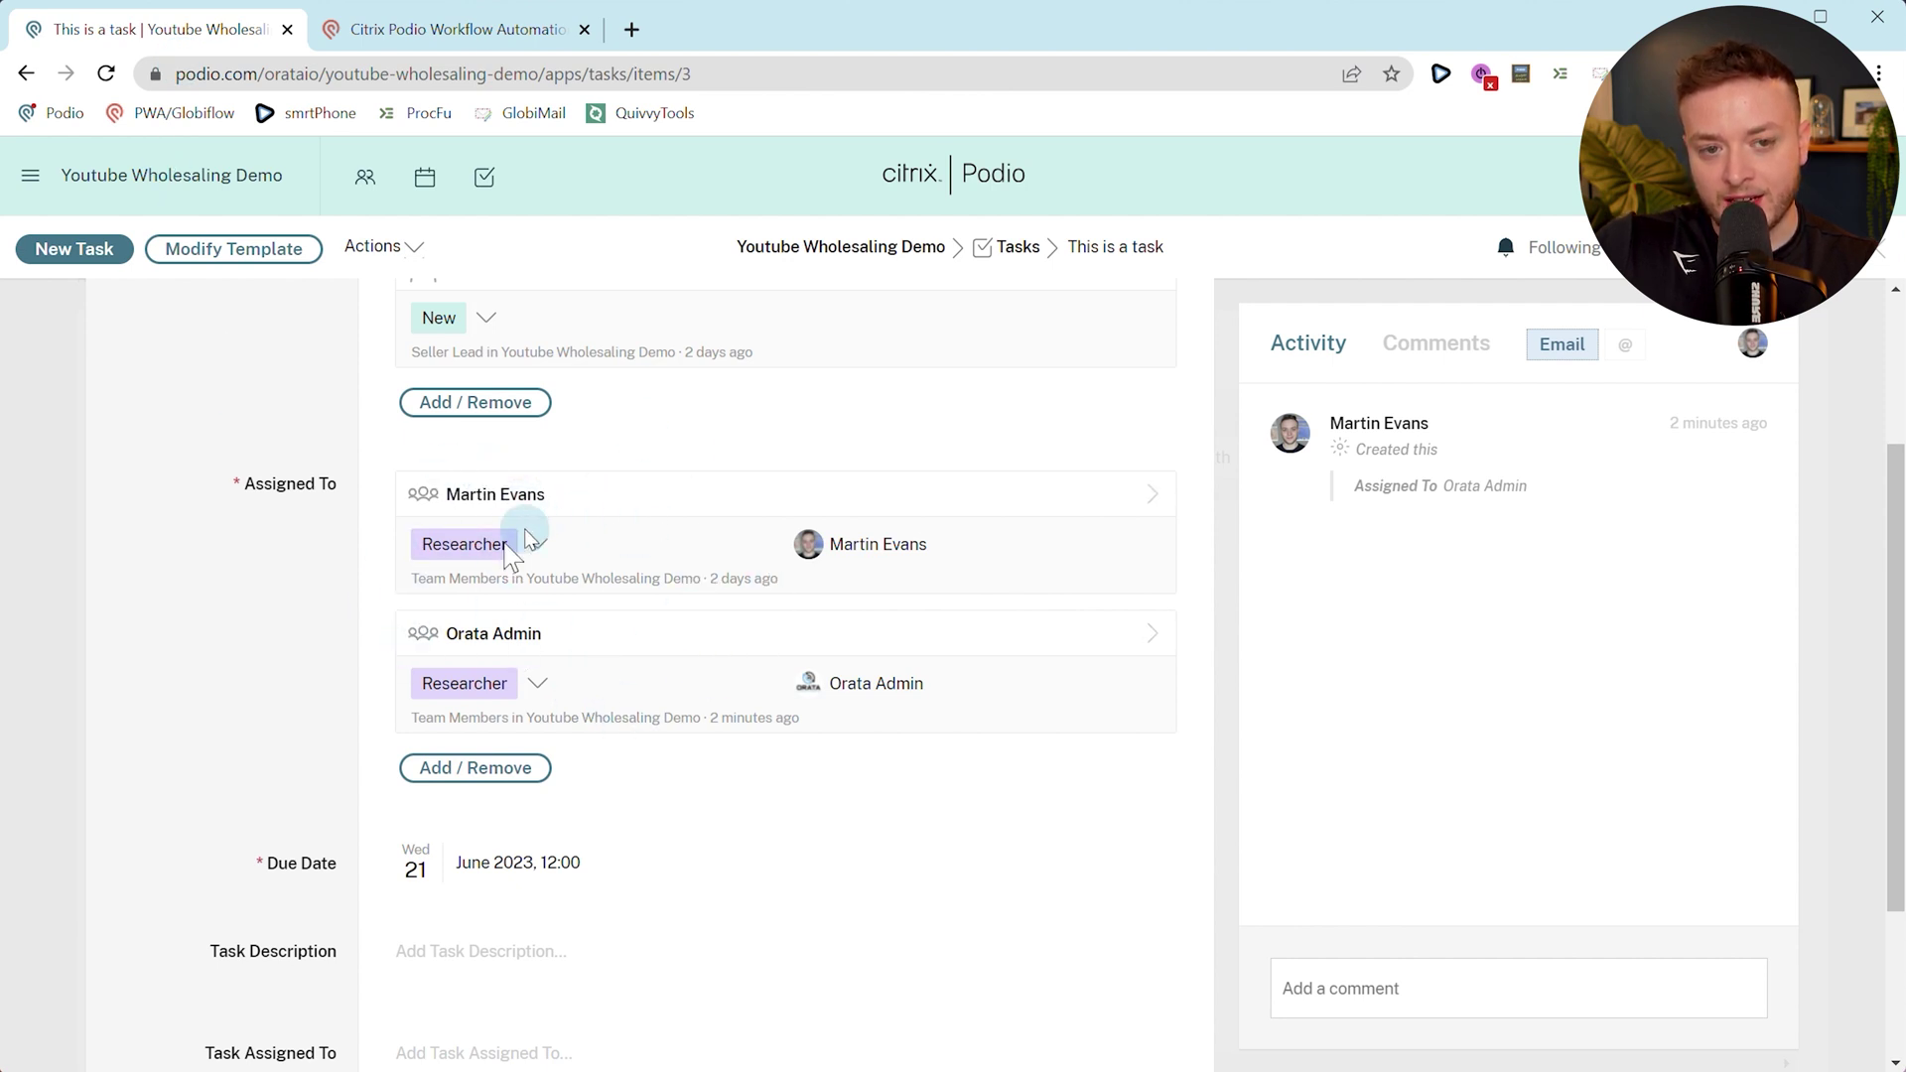
pyautogui.click(493, 22)
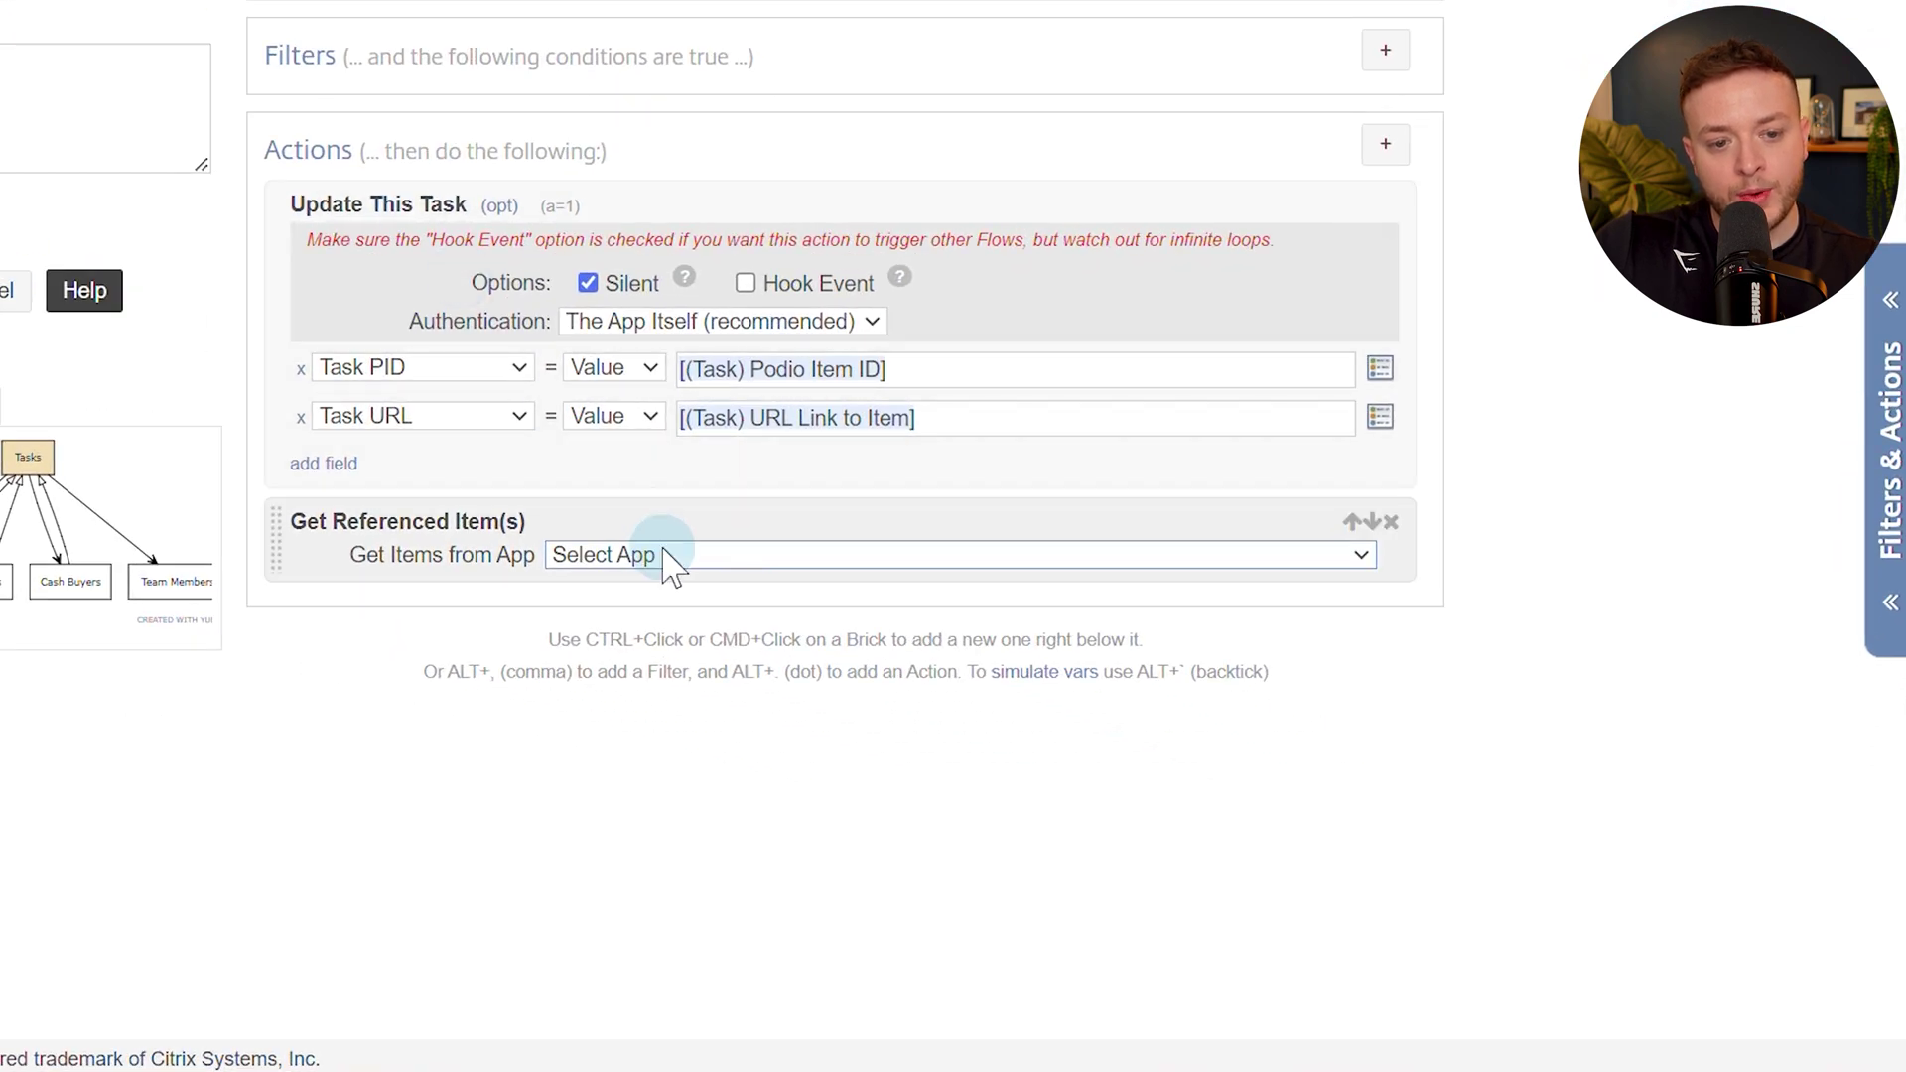
pyautogui.click(665, 556)
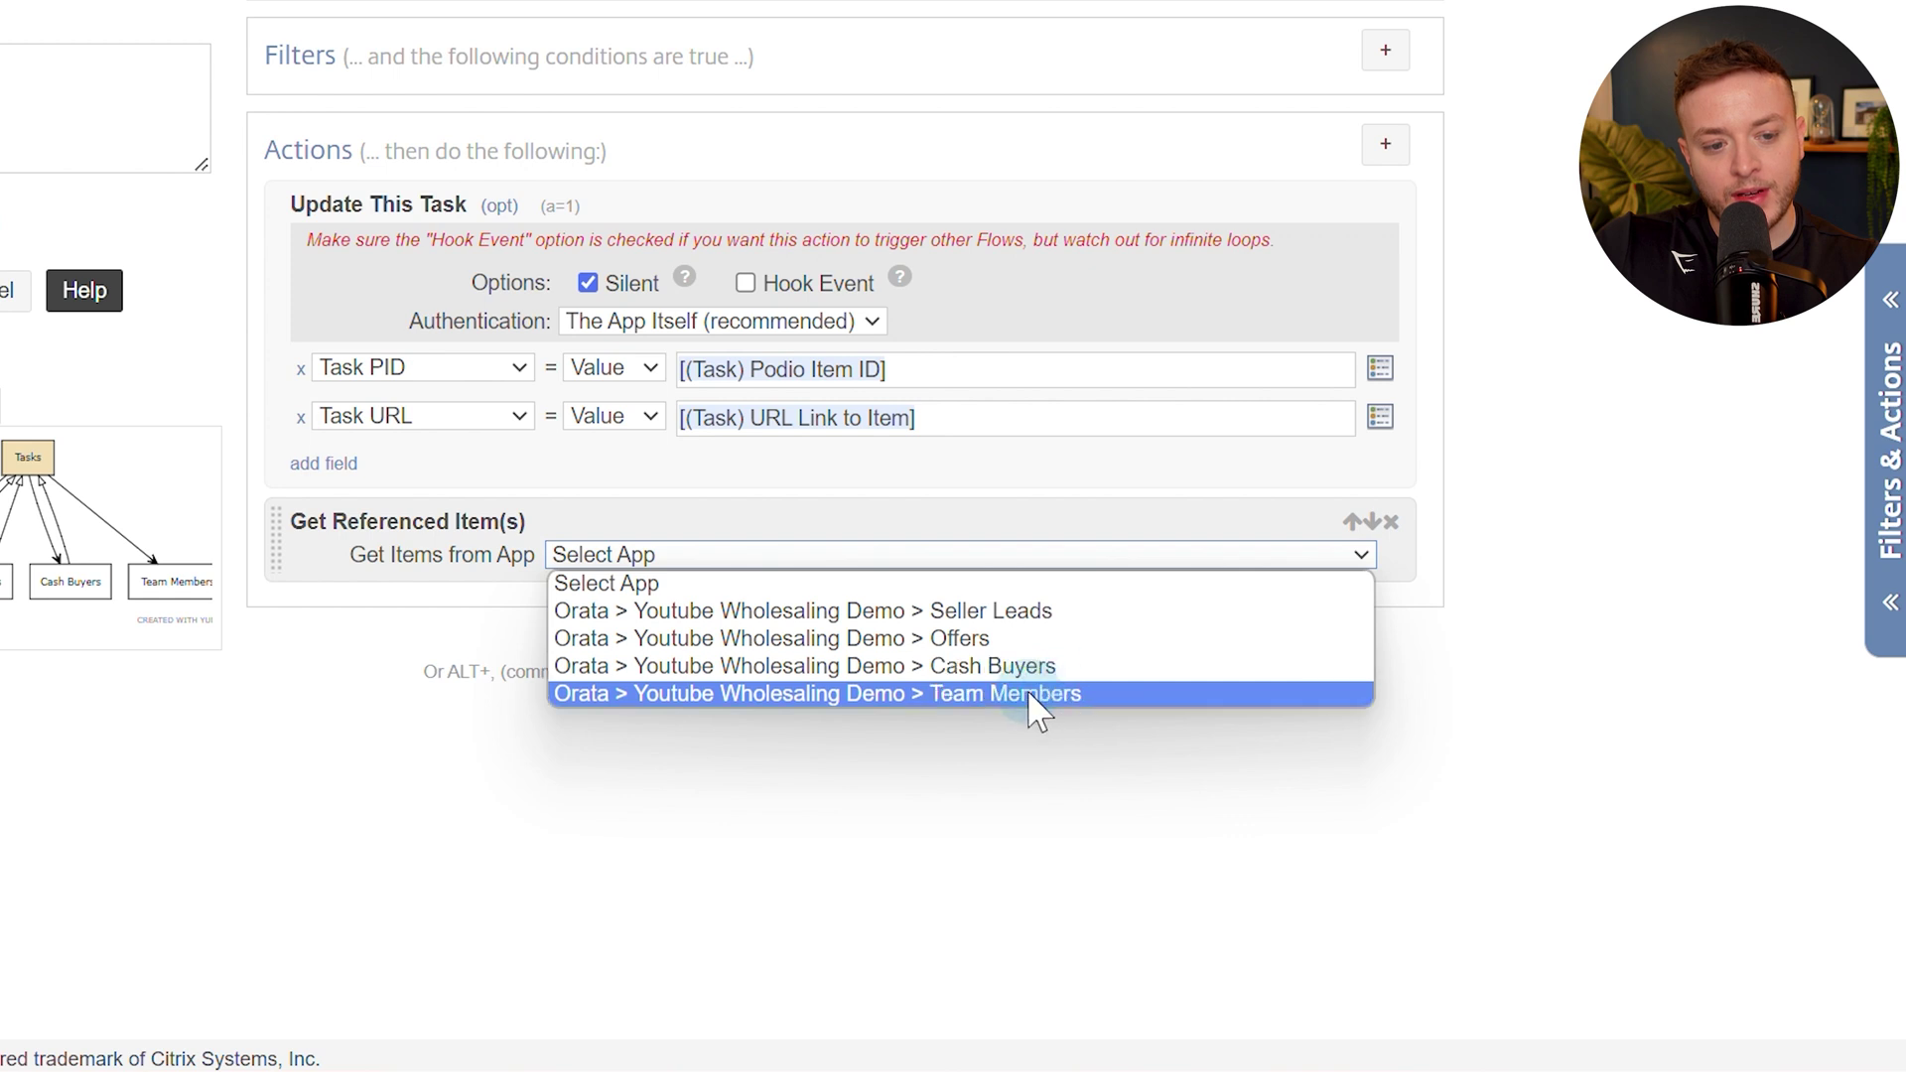
pyautogui.click(945, 695)
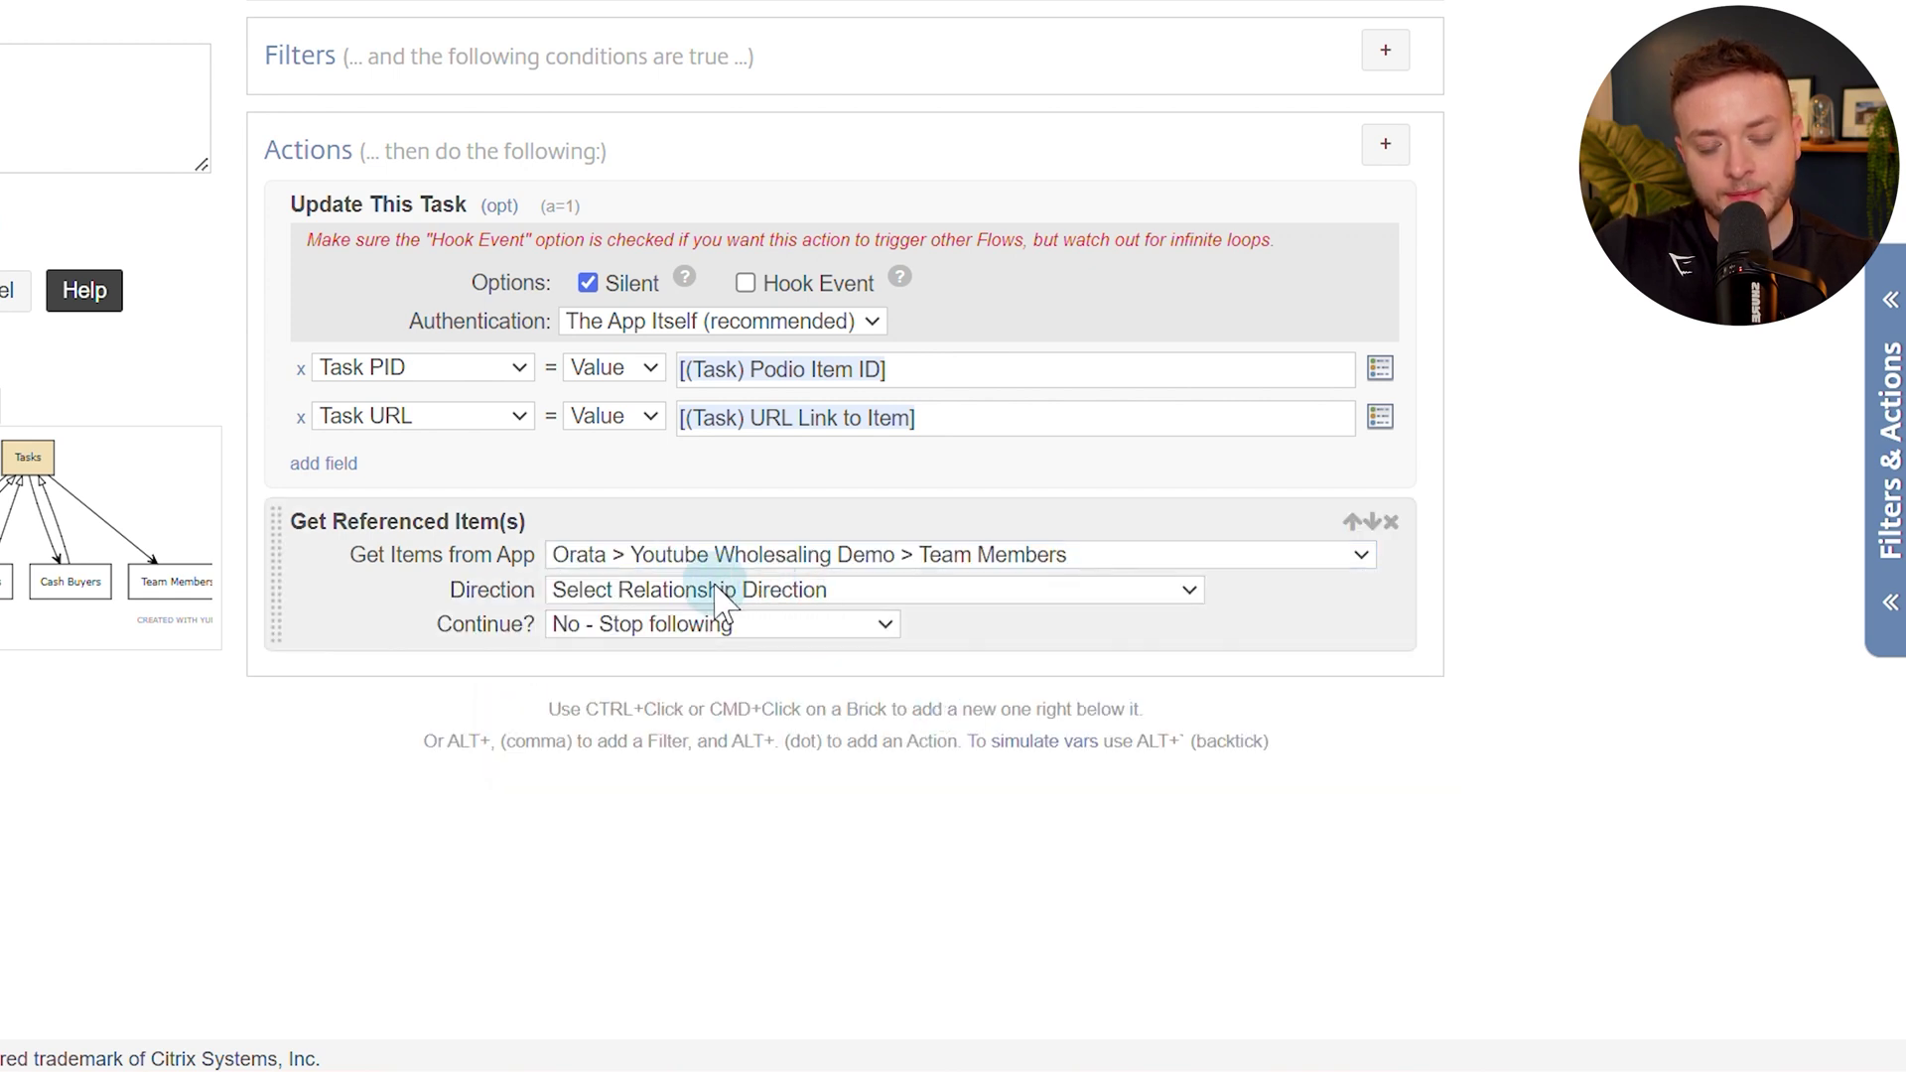
pyautogui.click(715, 586)
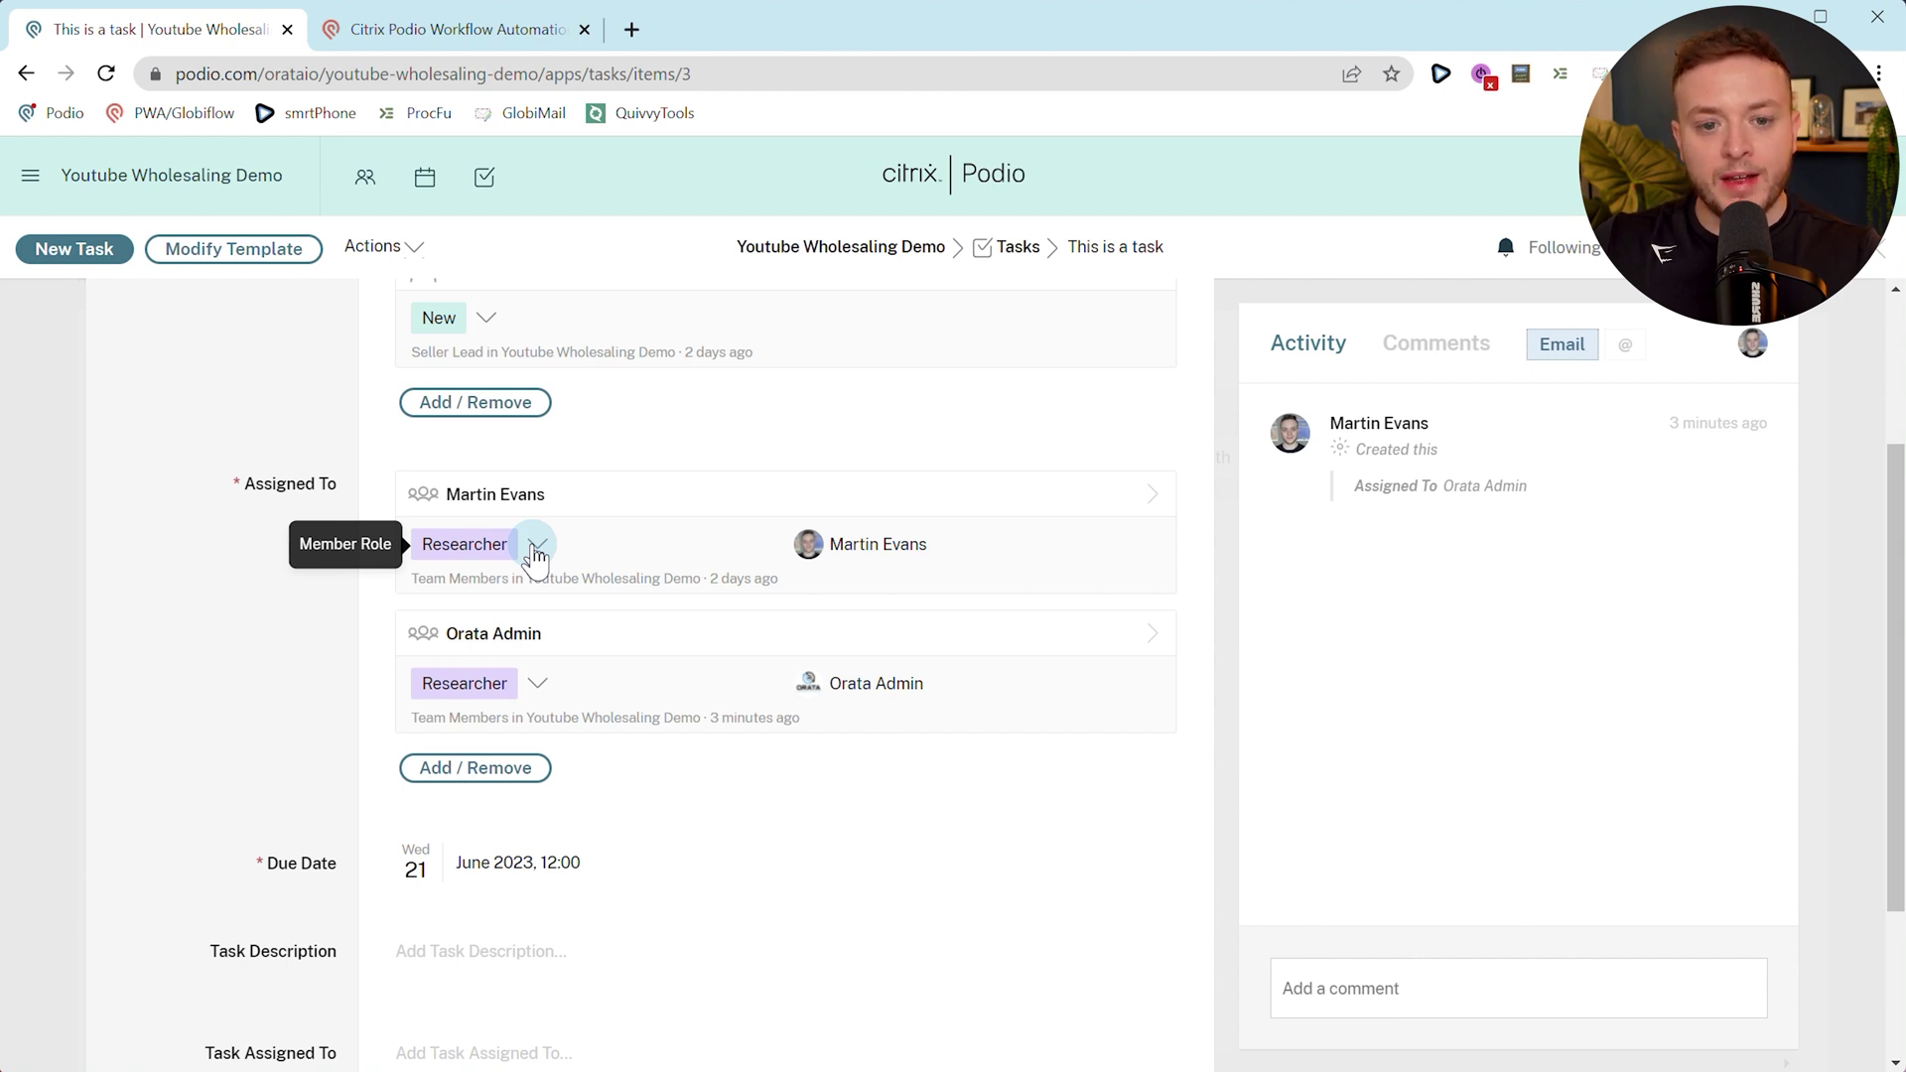
# Check the first referenced team member's record and its related task.
pyautogui.click(706, 504)
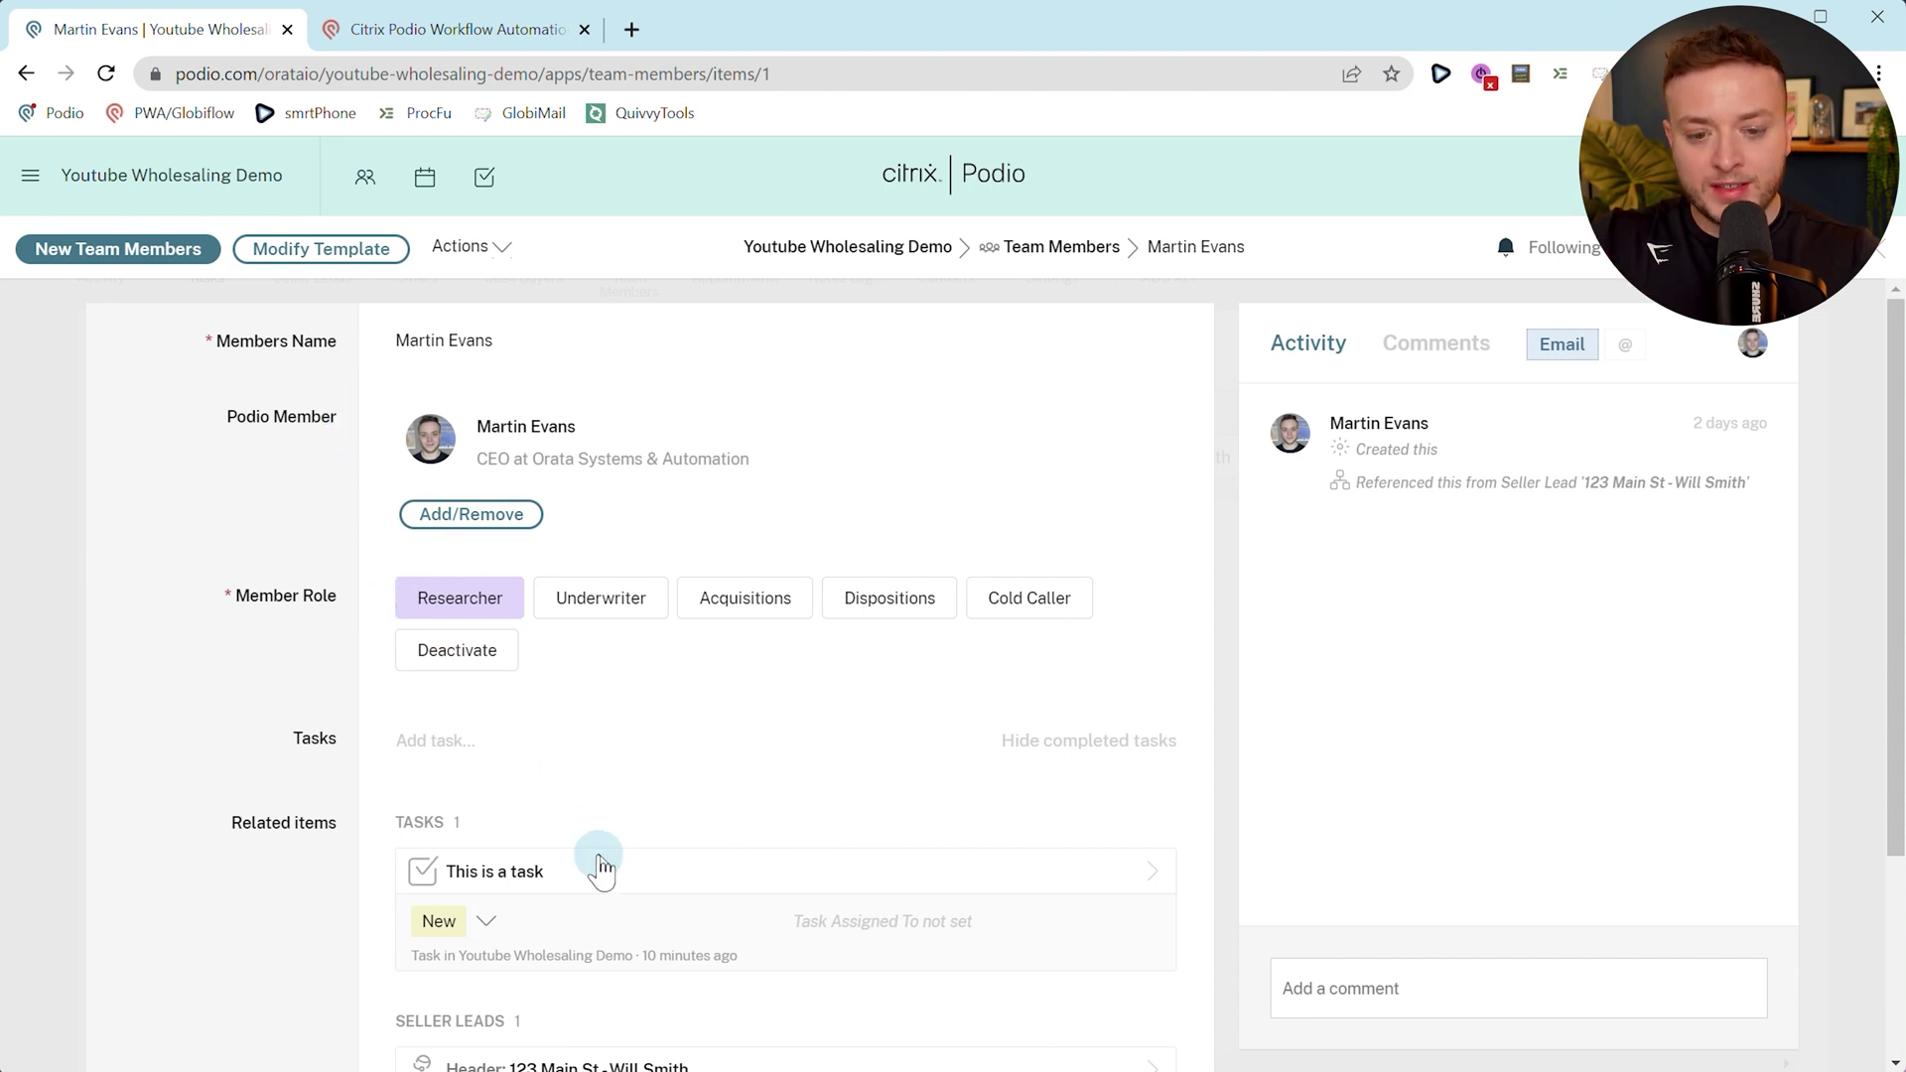
pyautogui.click(596, 869)
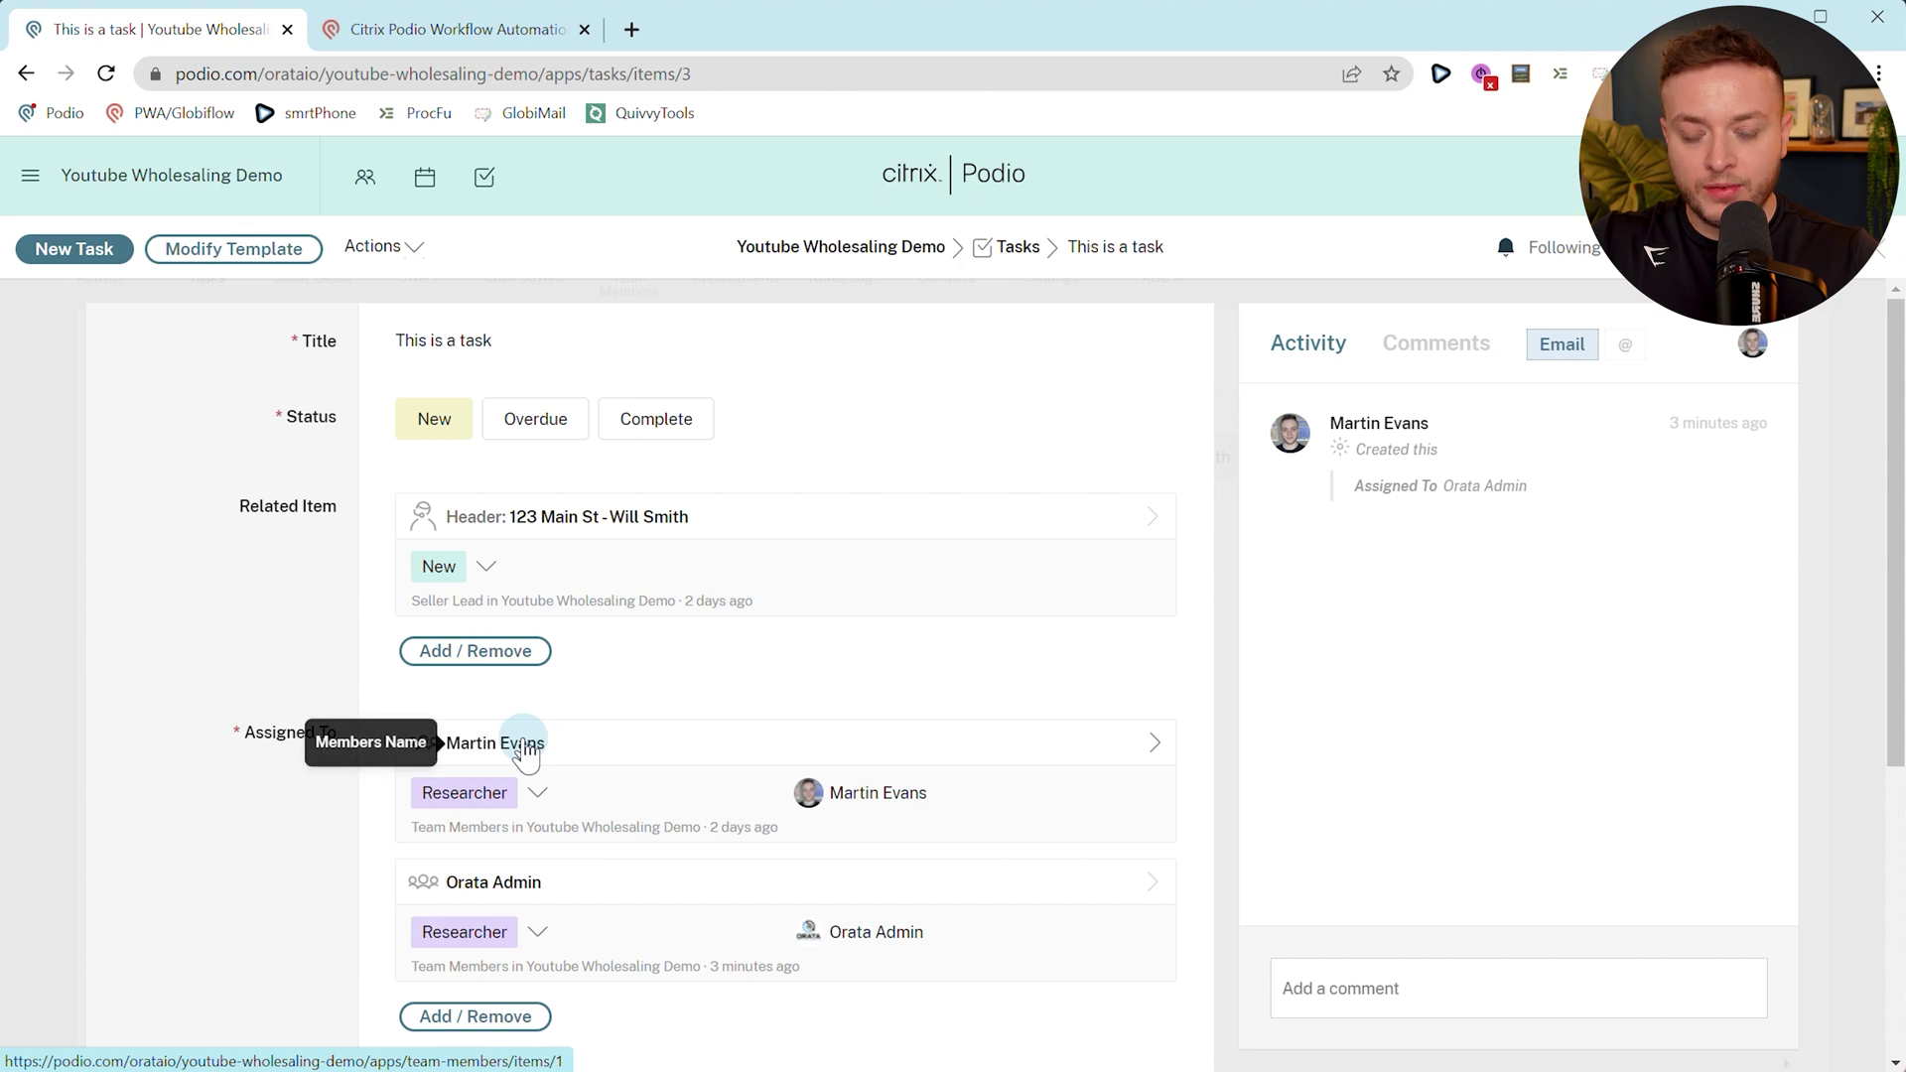
pyautogui.scroll(-2, 556, 746)
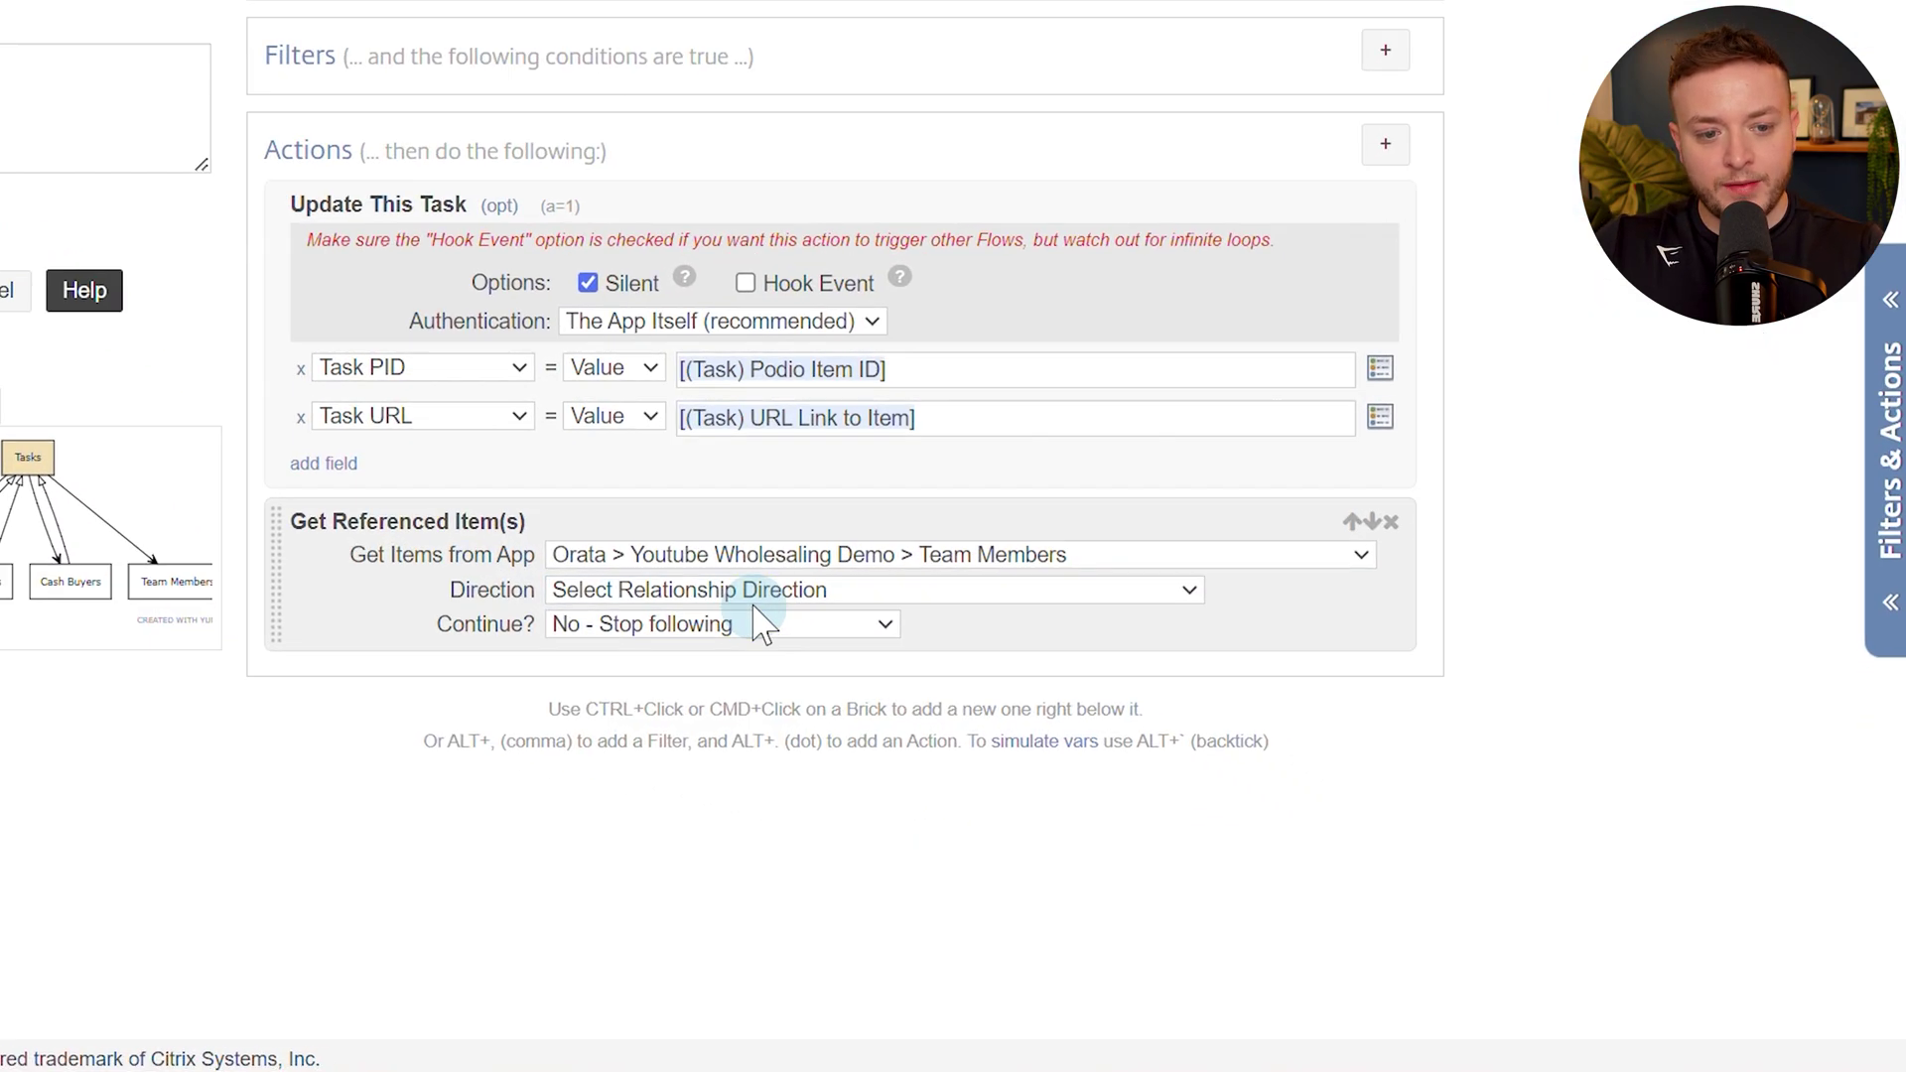
pyautogui.click(993, 711)
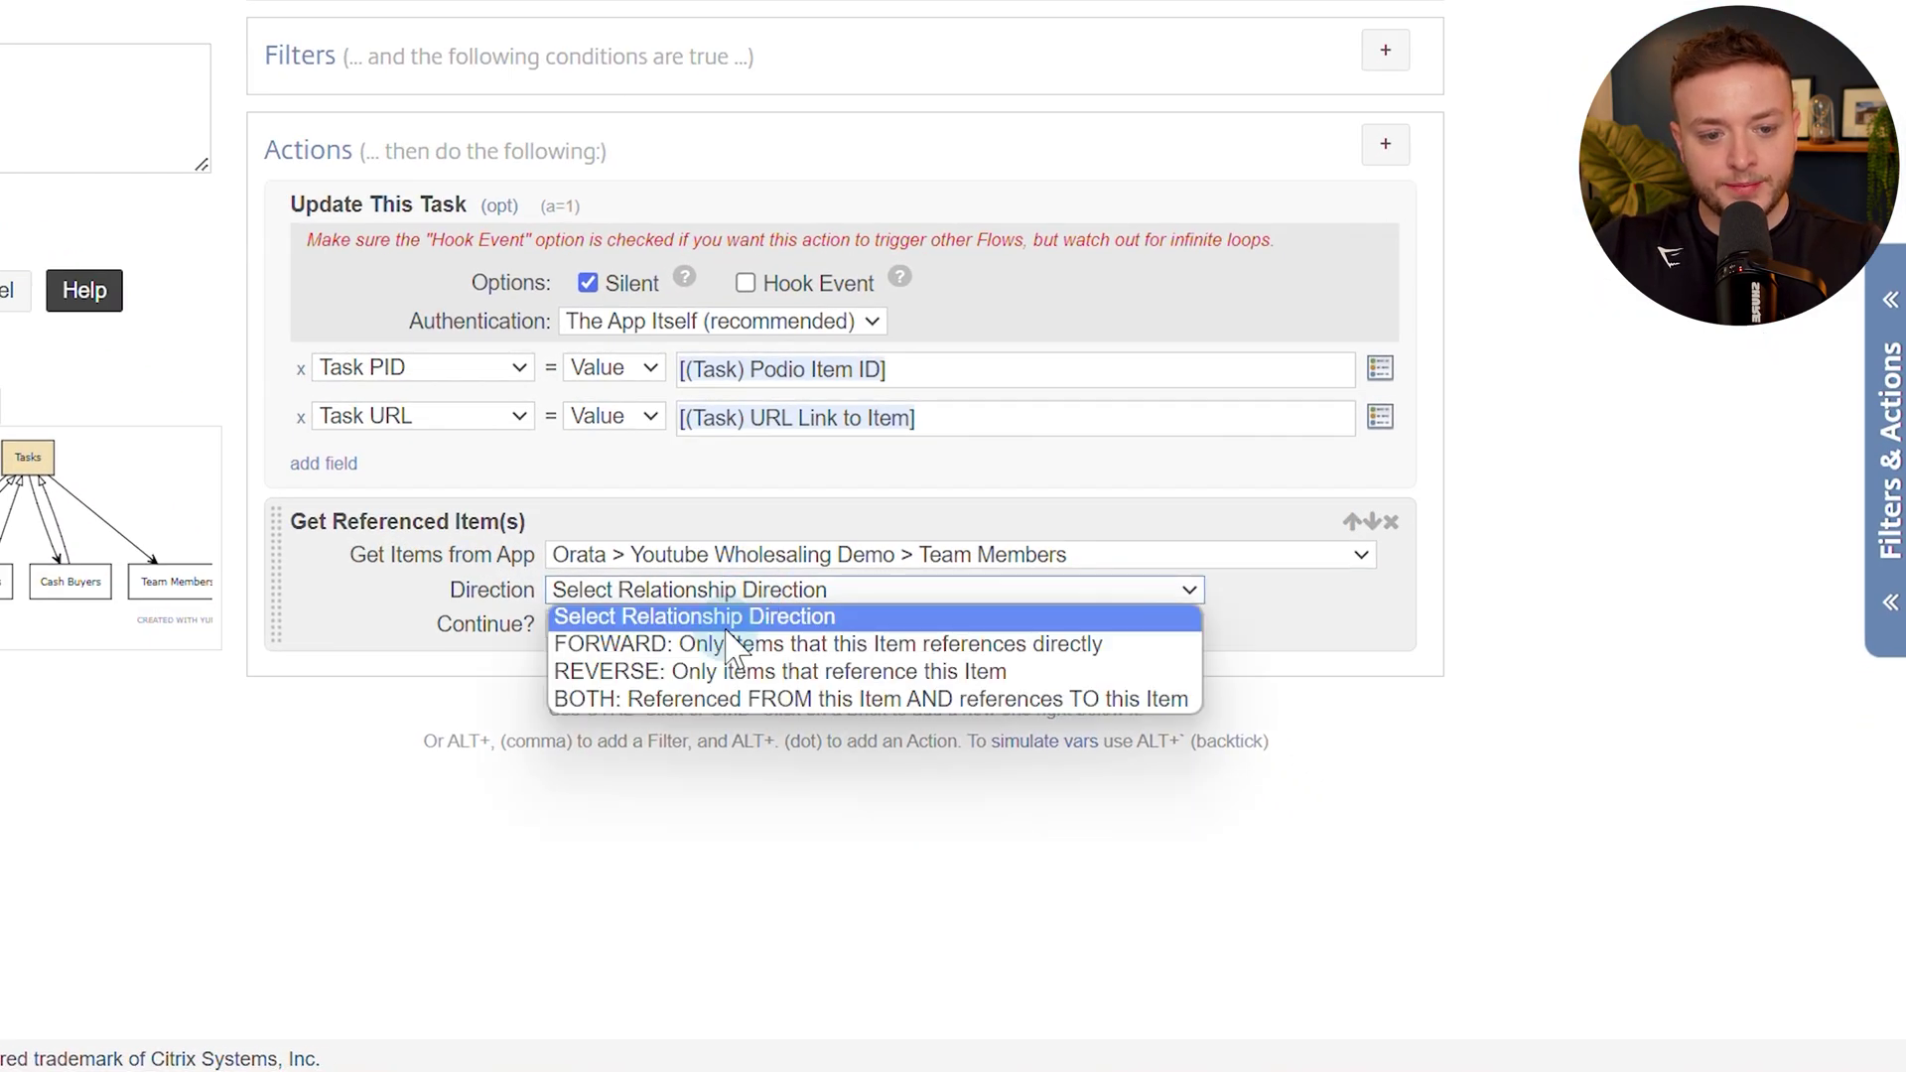
# Set Direction to FORWARD and Using Field to (Task) Assigned To.
pyautogui.click(710, 644)
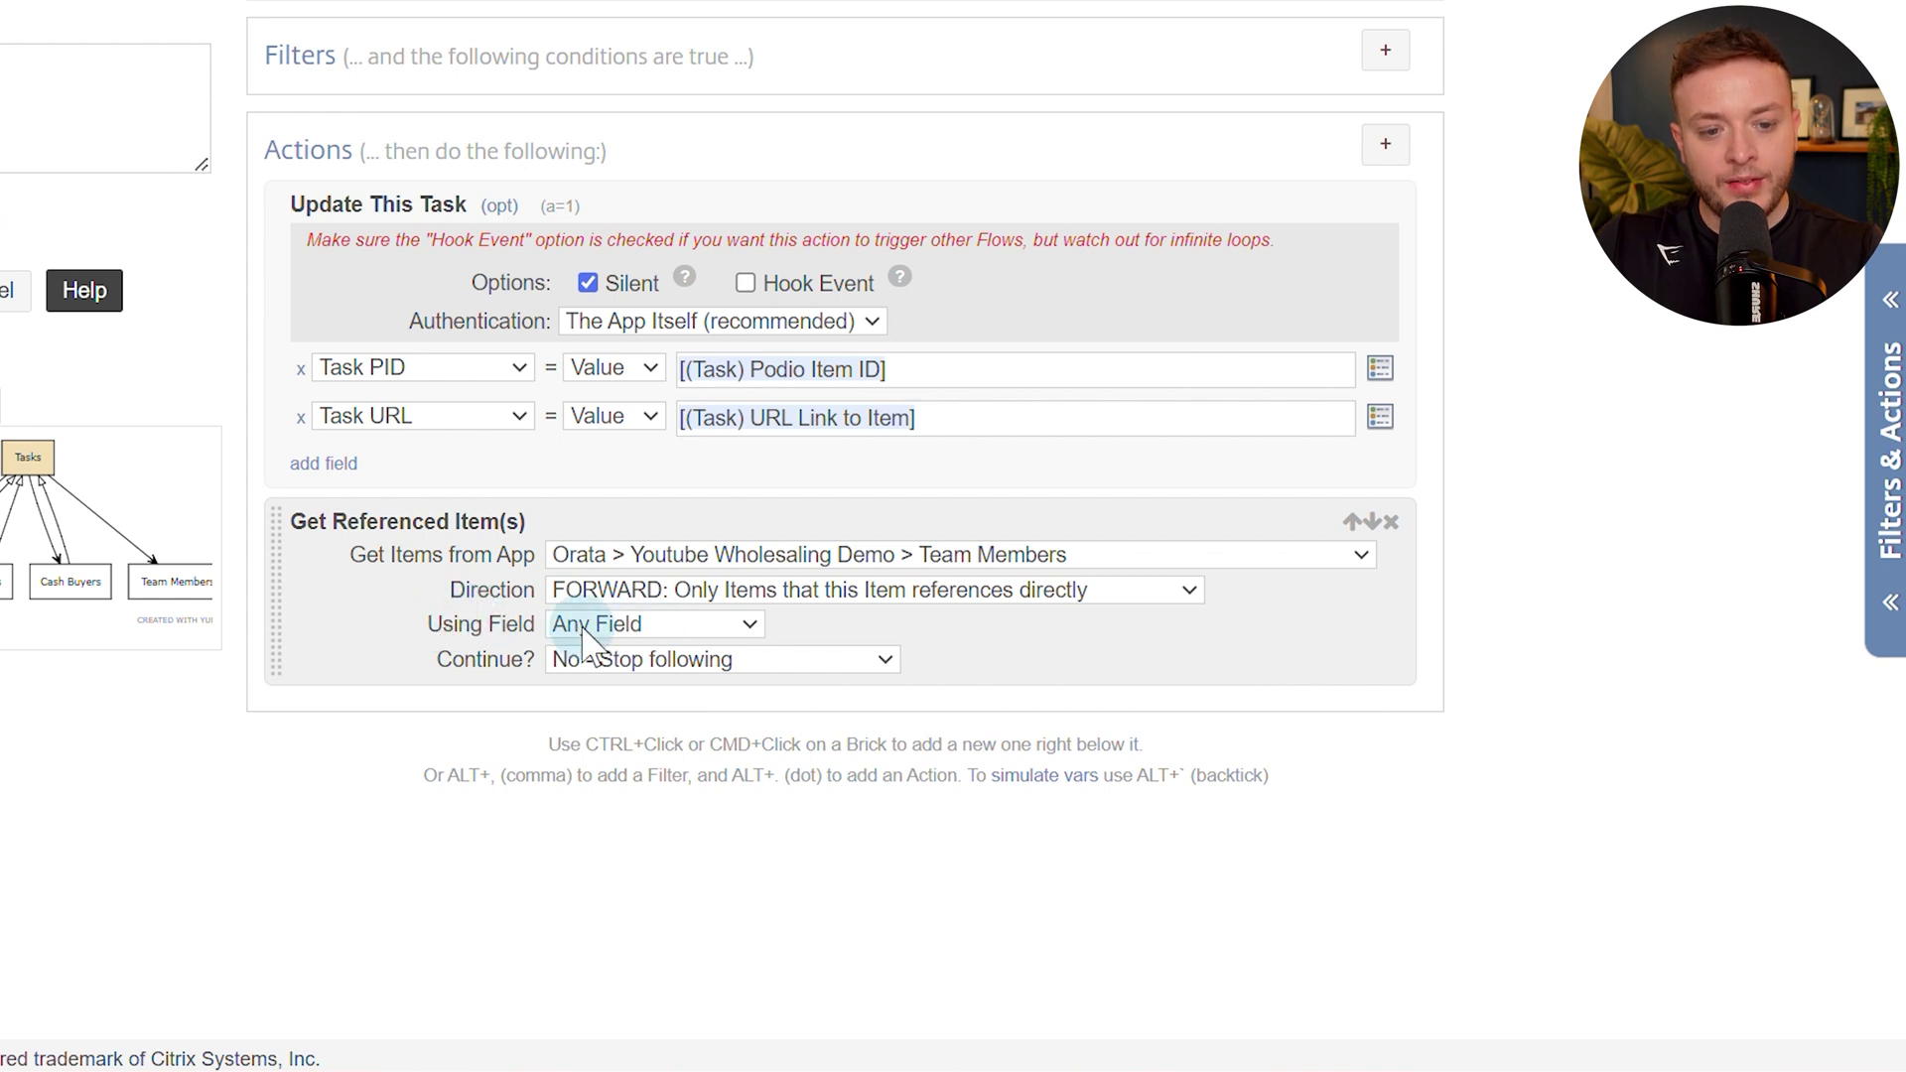
pyautogui.click(667, 636)
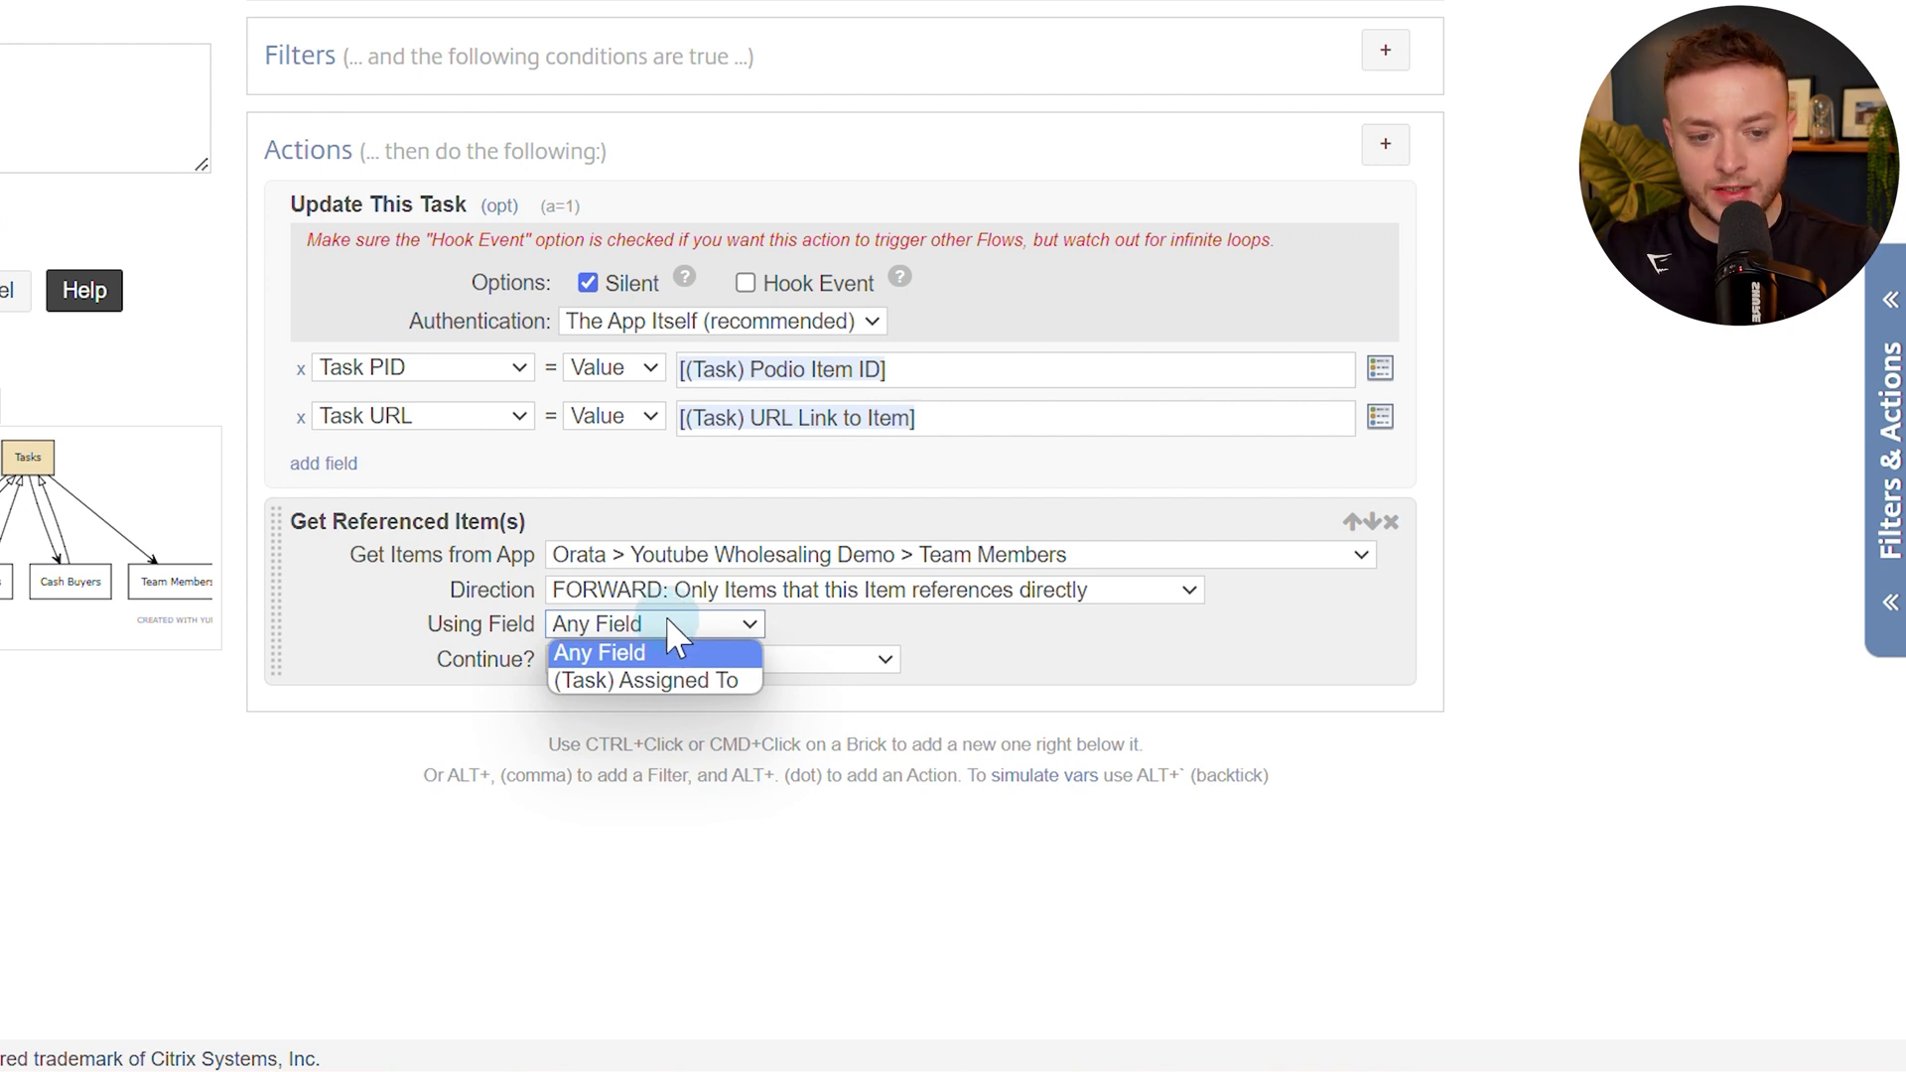
pyautogui.click(652, 679)
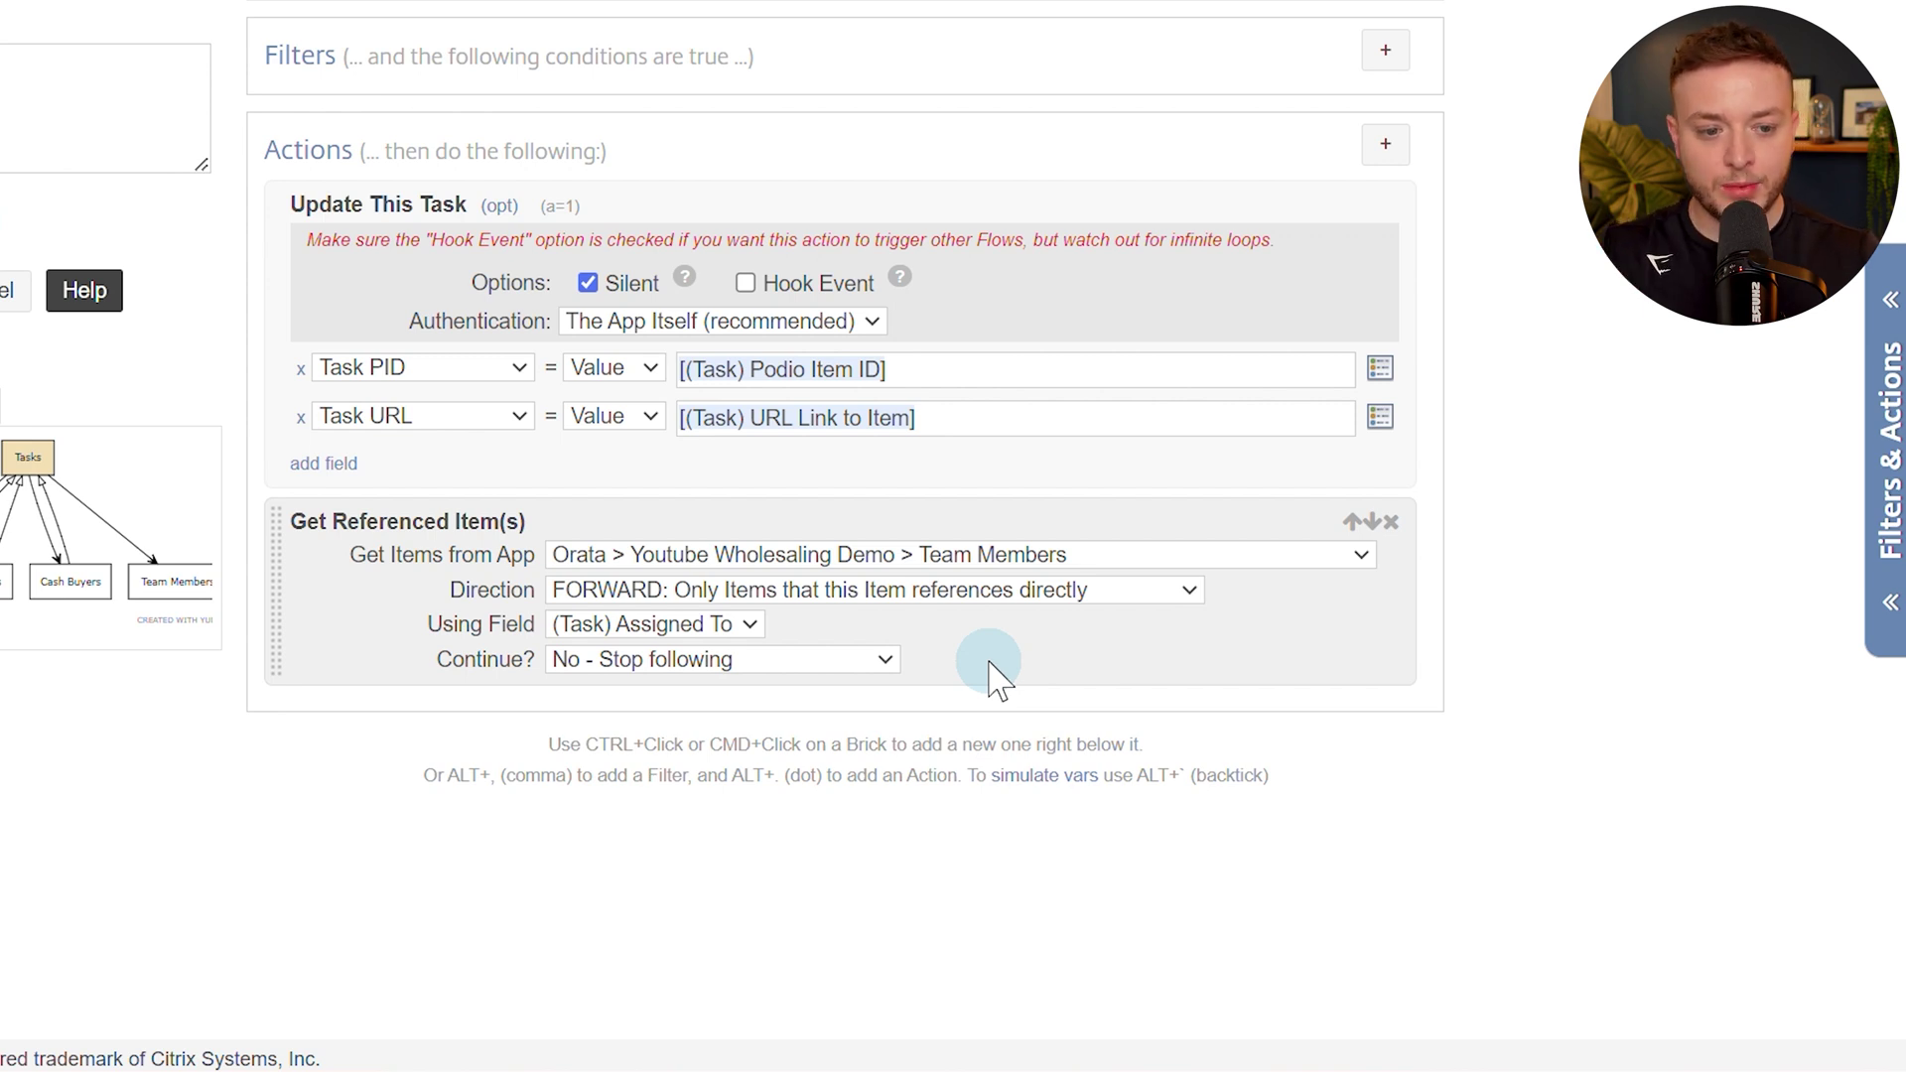
# Add a For Each loop over the (Ref) Team Members (Item) items.
pyautogui.hotkey('alt', '.')
pyautogui.write('f')
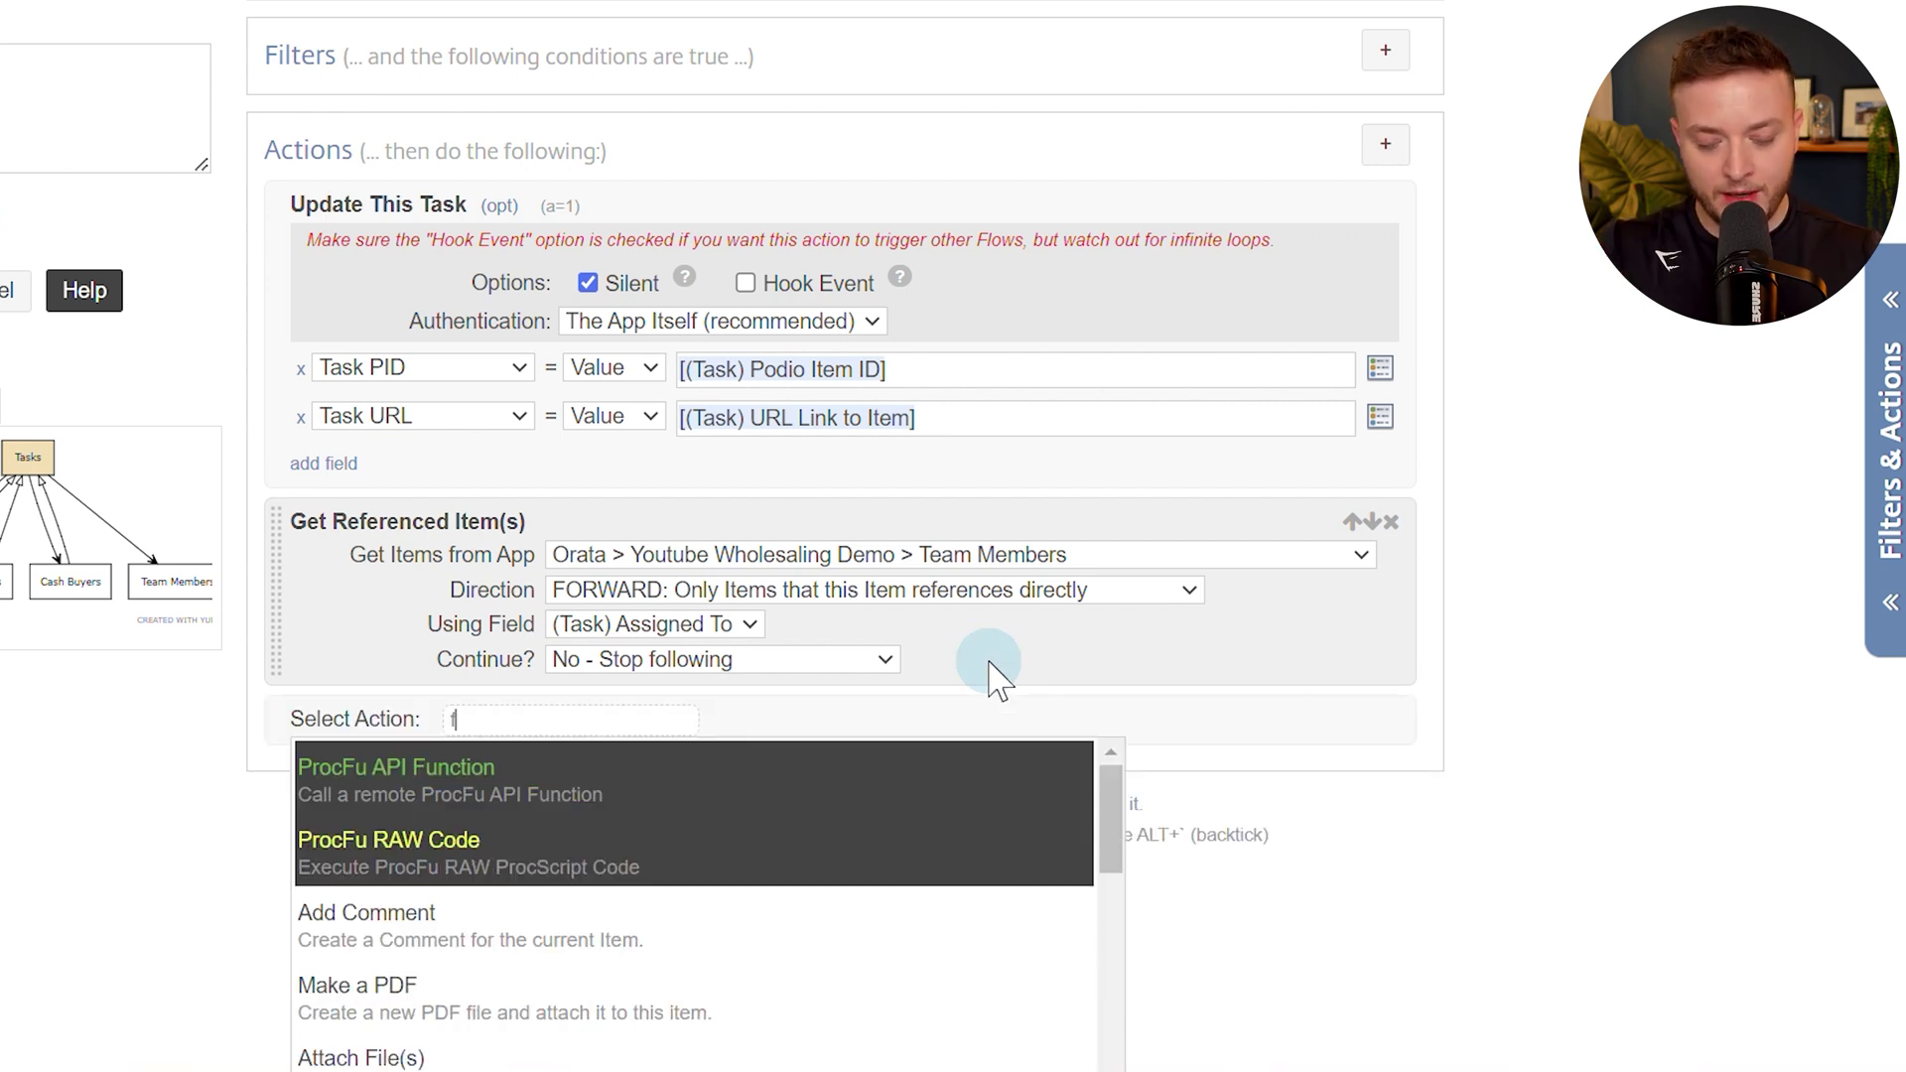
pyautogui.write('or eac')
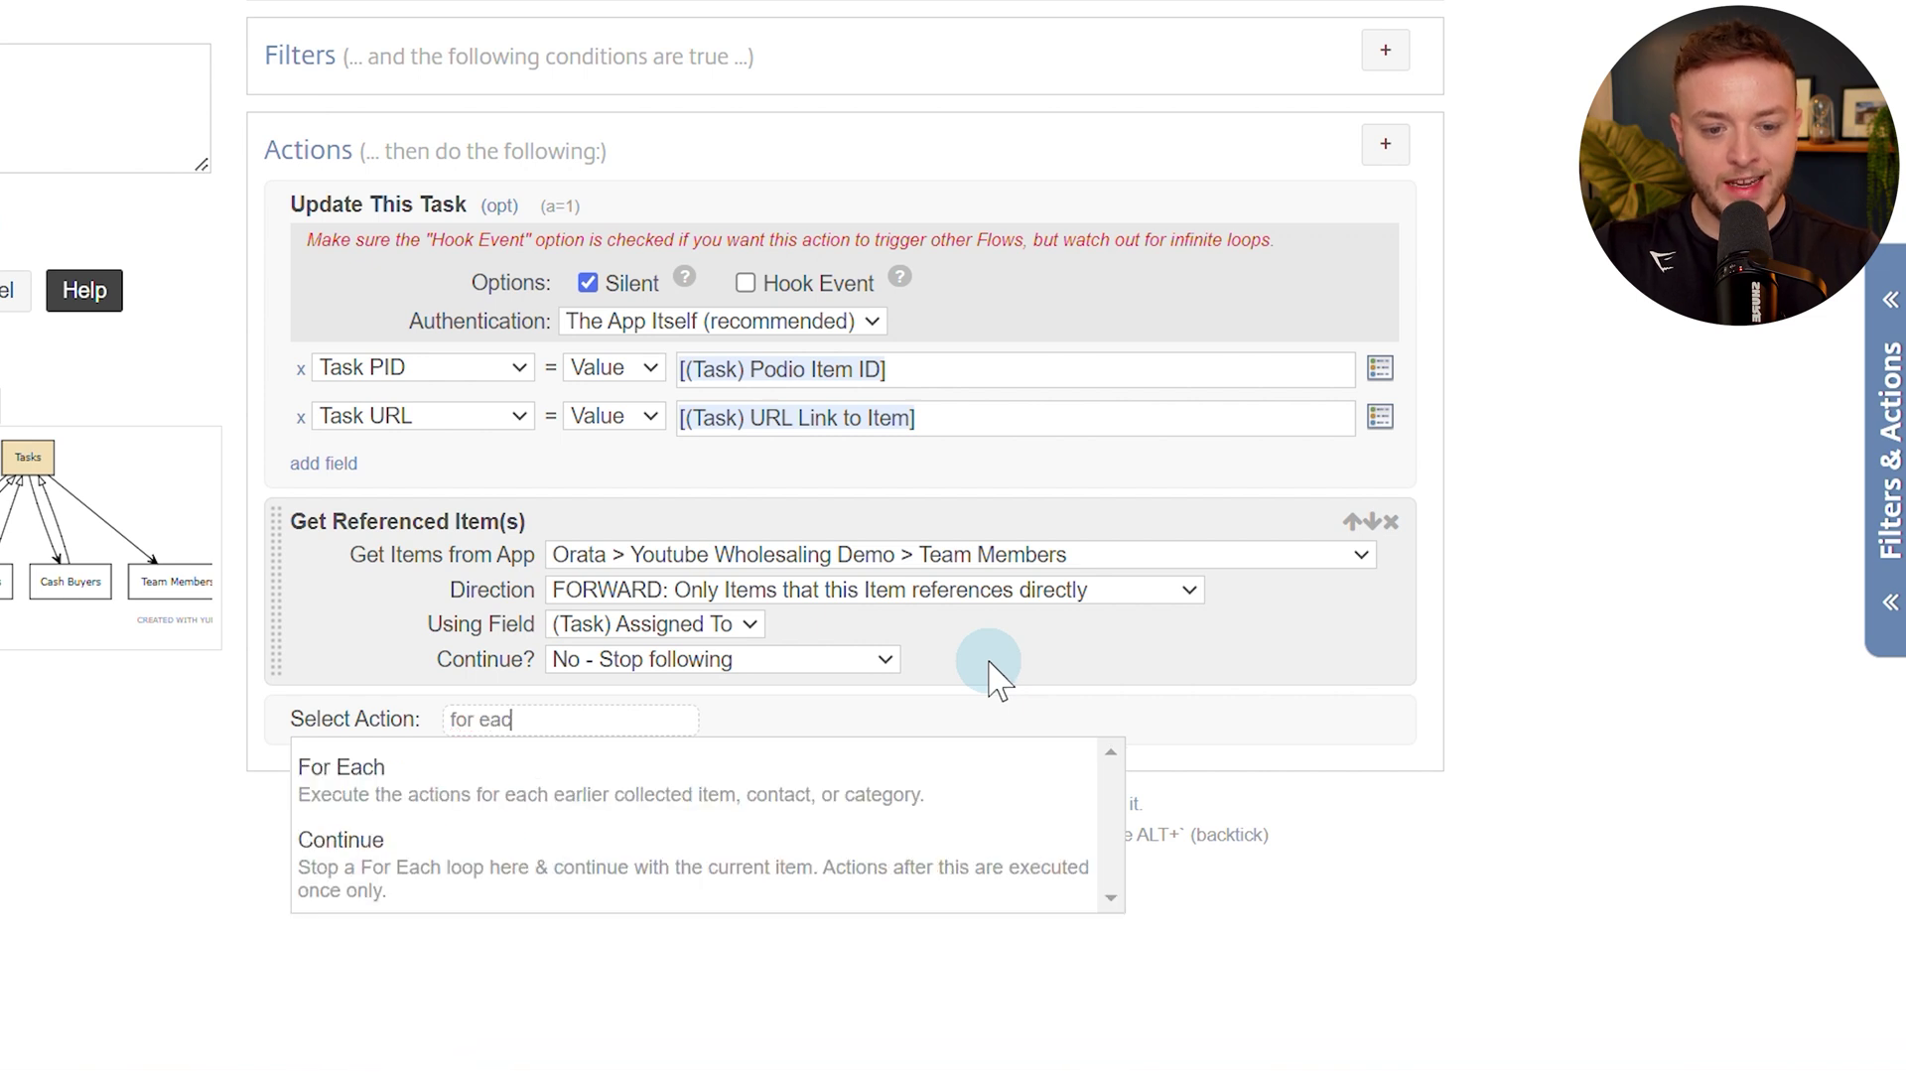
pyautogui.click(953, 771)
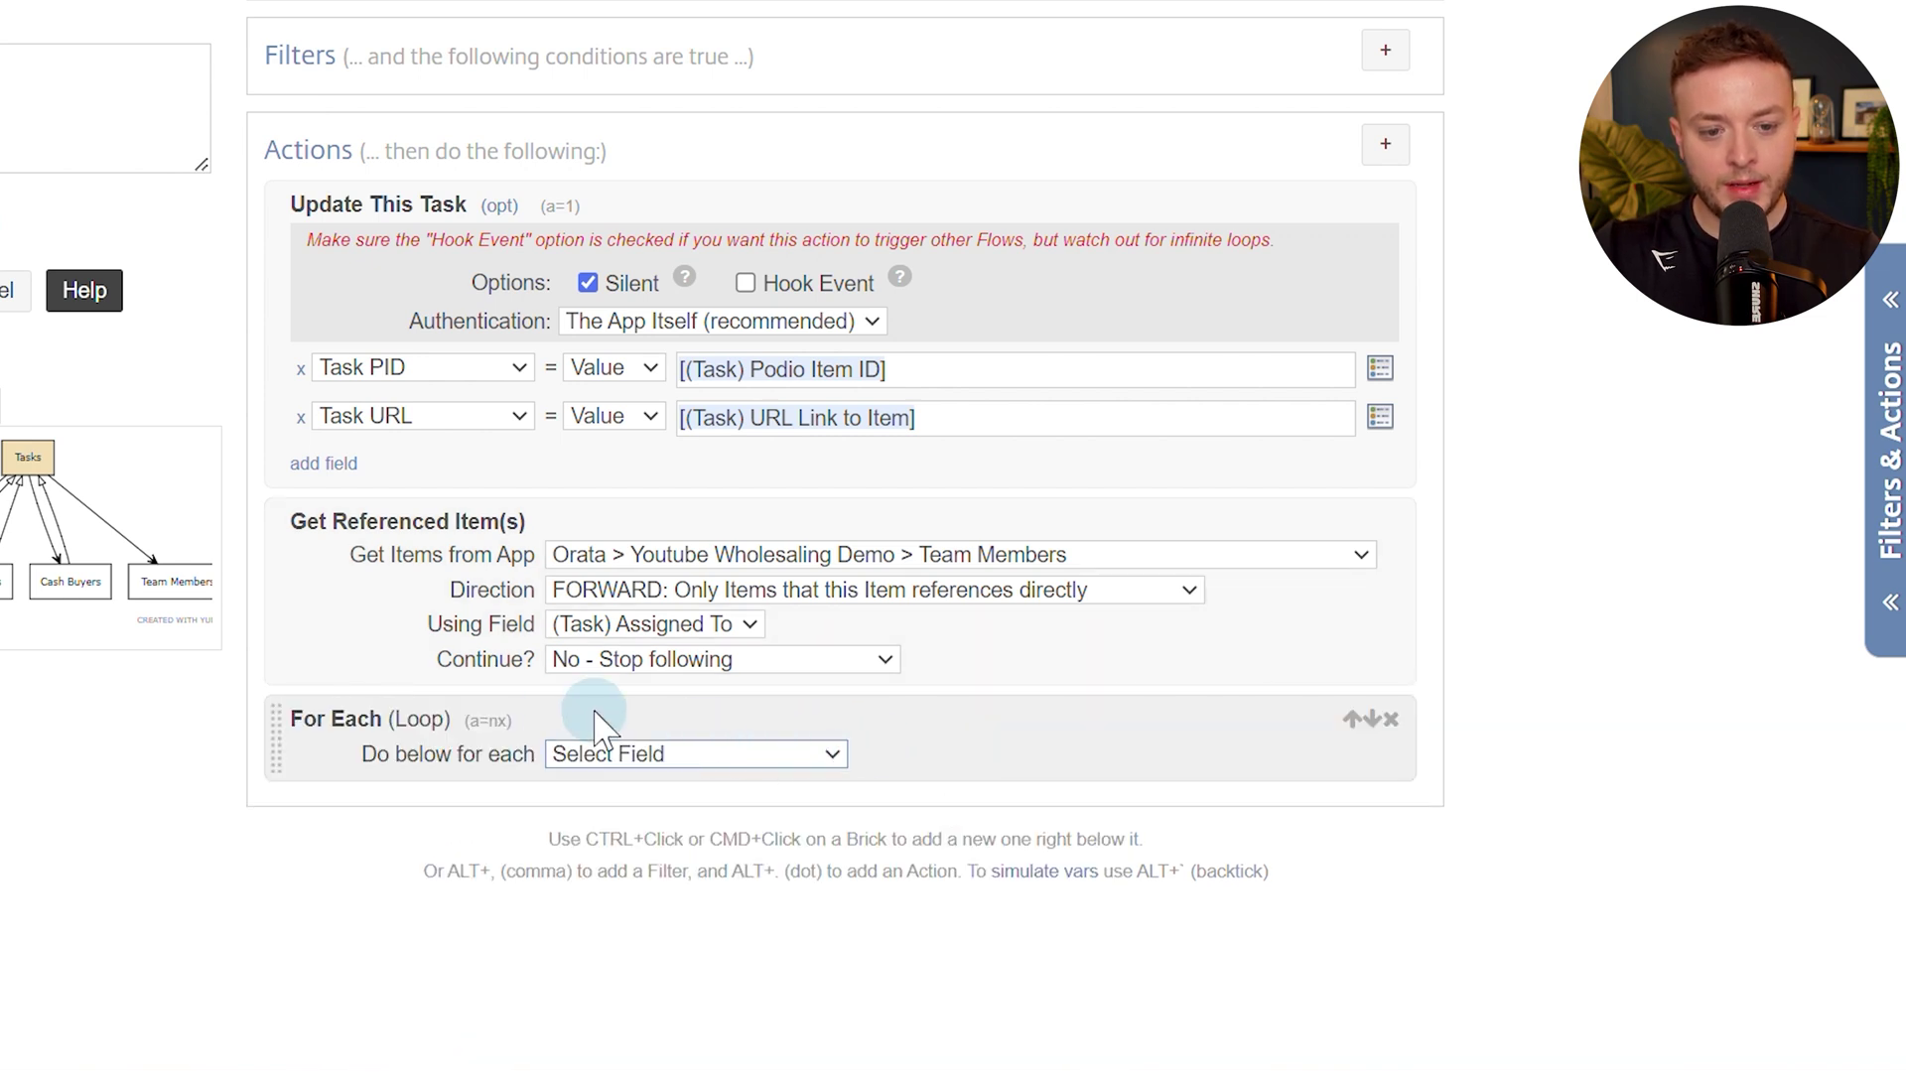
pyautogui.click(675, 775)
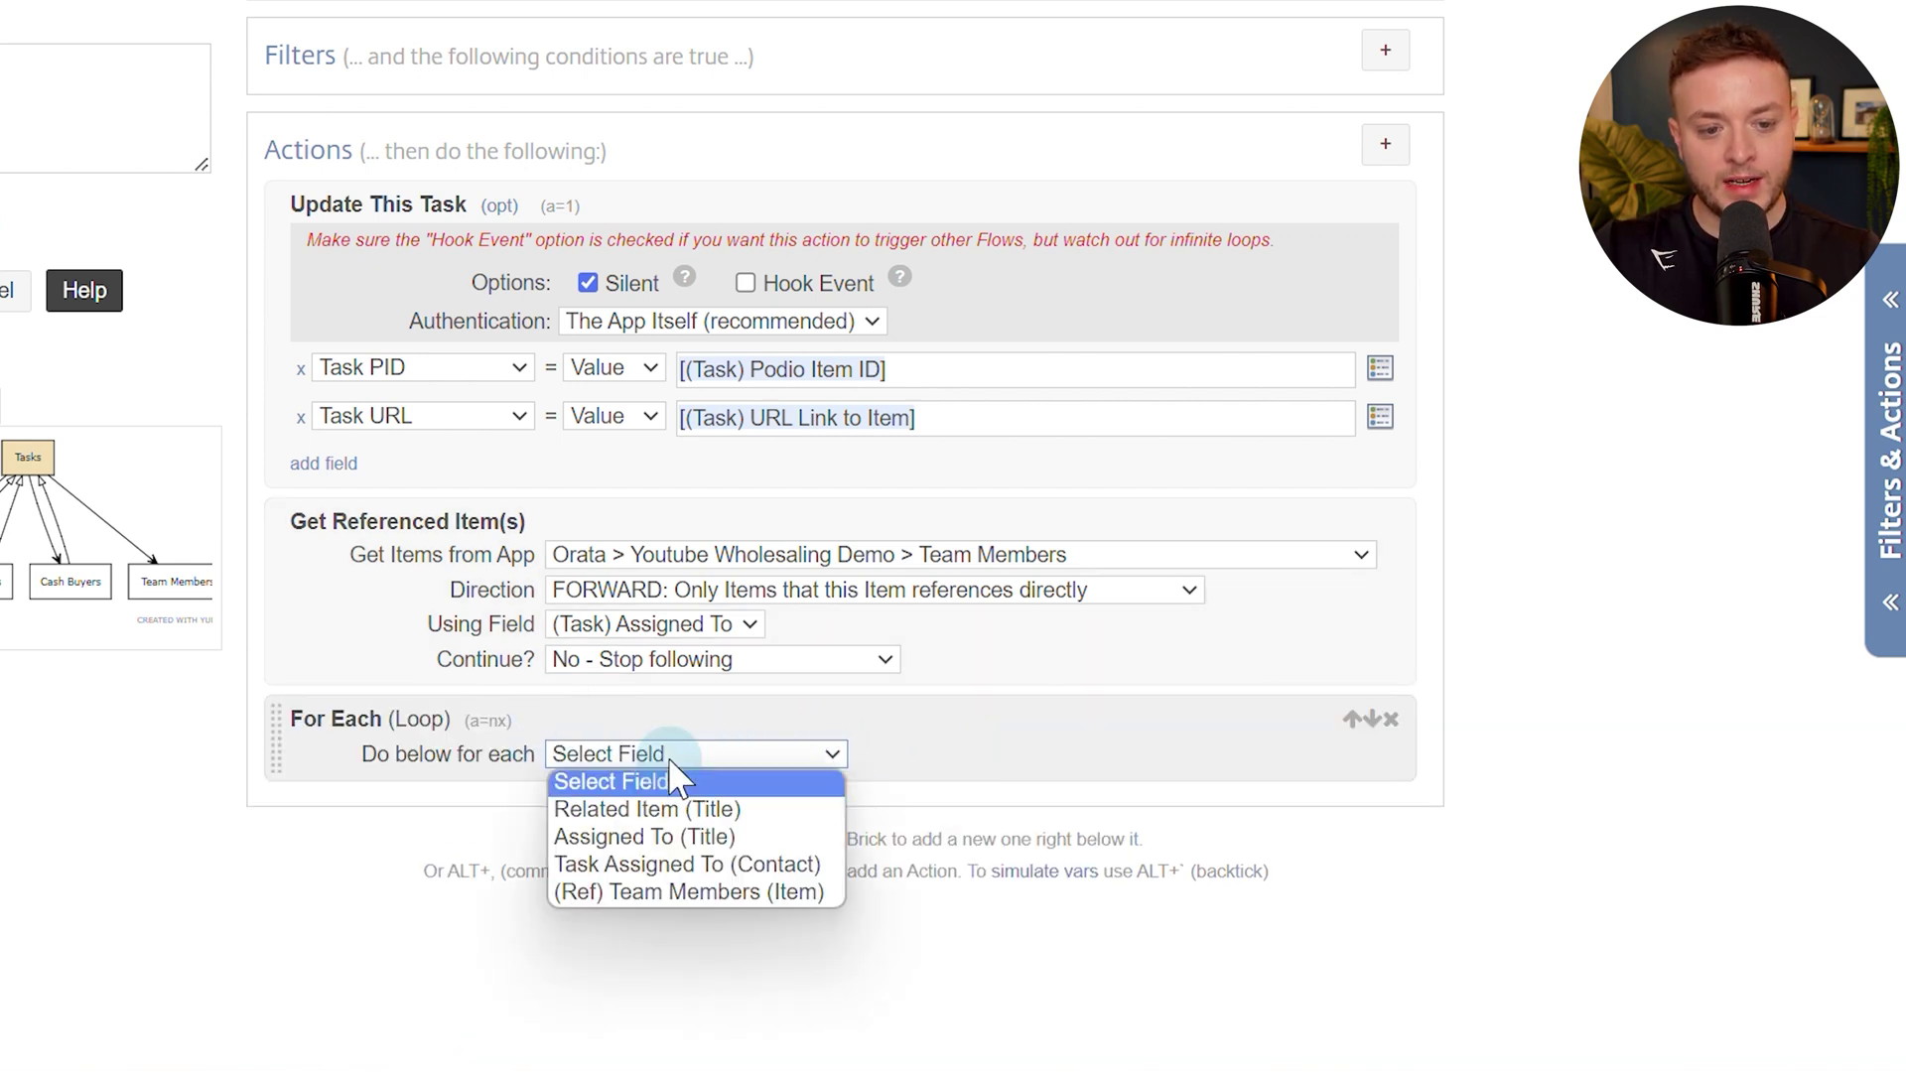
pyautogui.click(635, 891)
# Add an Update This Task action inside the loop that updates Task Assigned To.
pyautogui.keyDown('ctrl'); pyautogui.click(1040, 753); pyautogui.keyUp('ctrl')
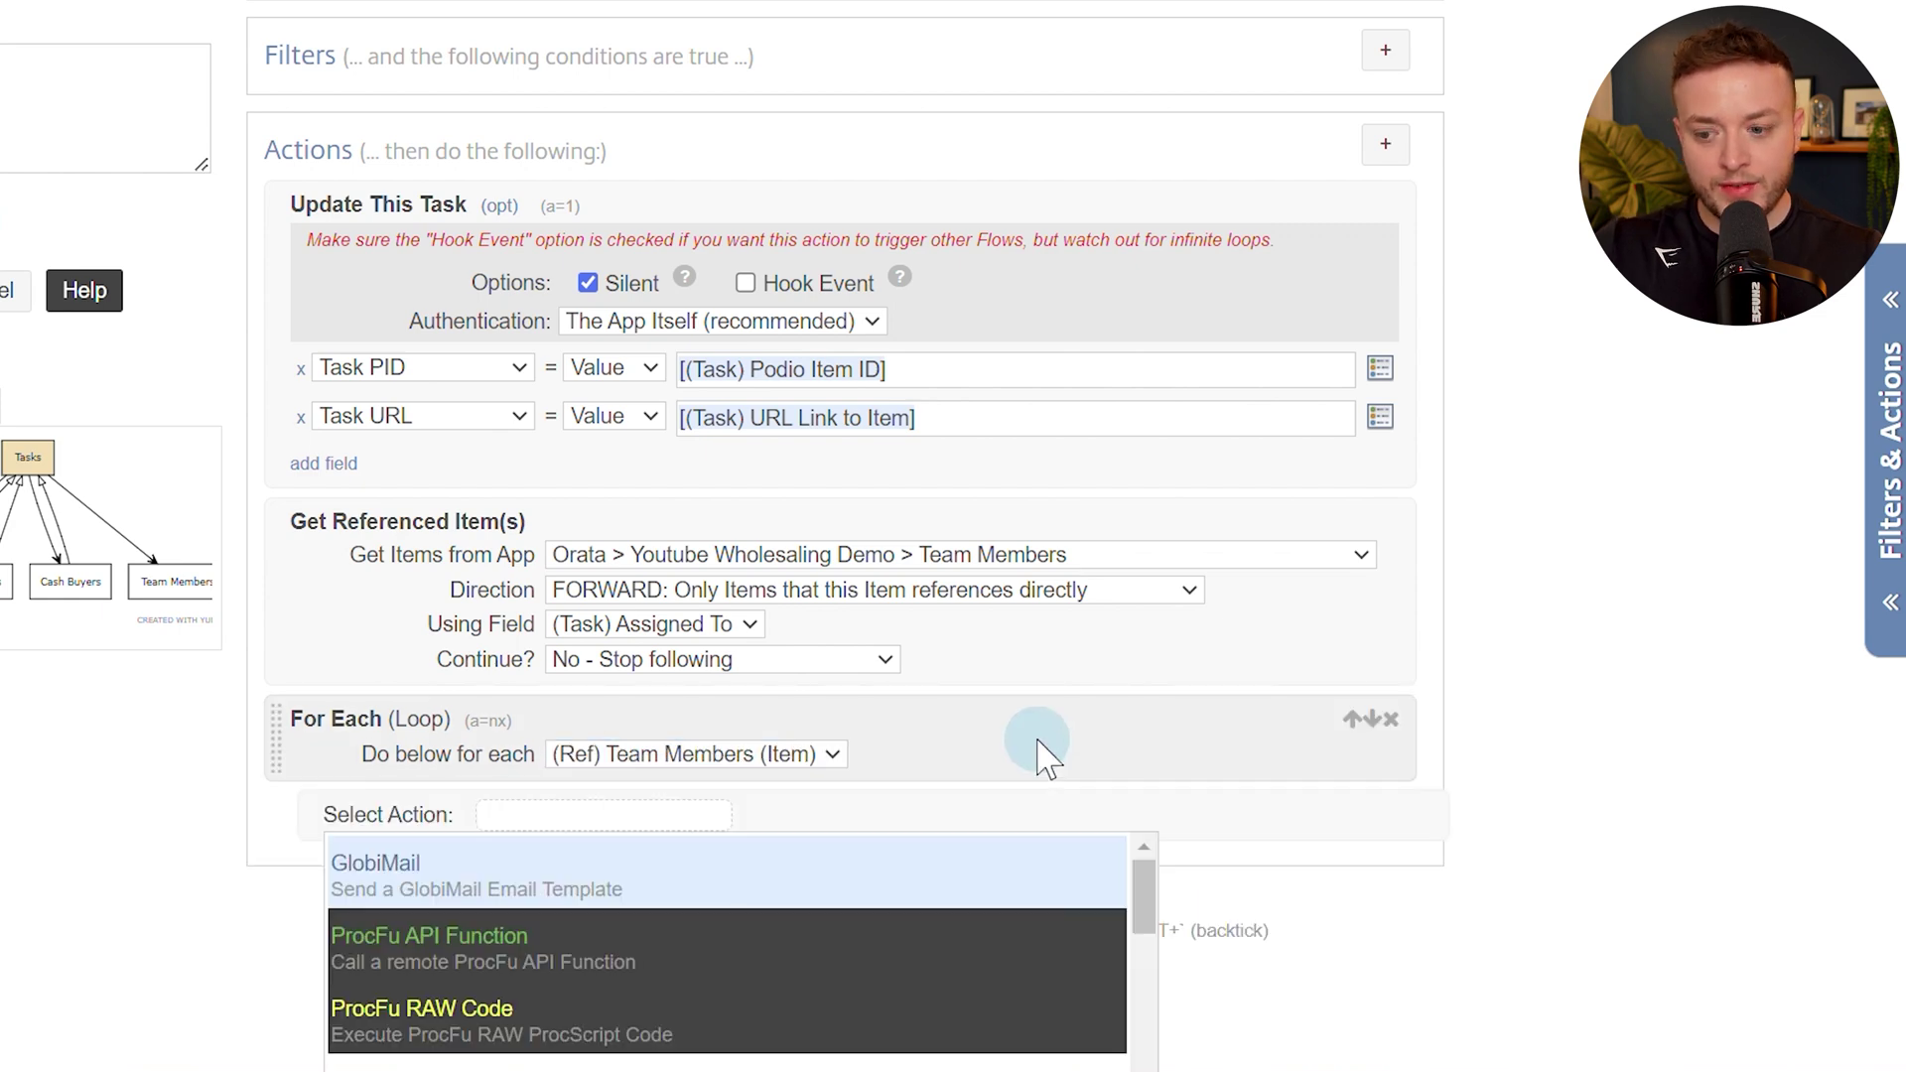
pyautogui.write('update')
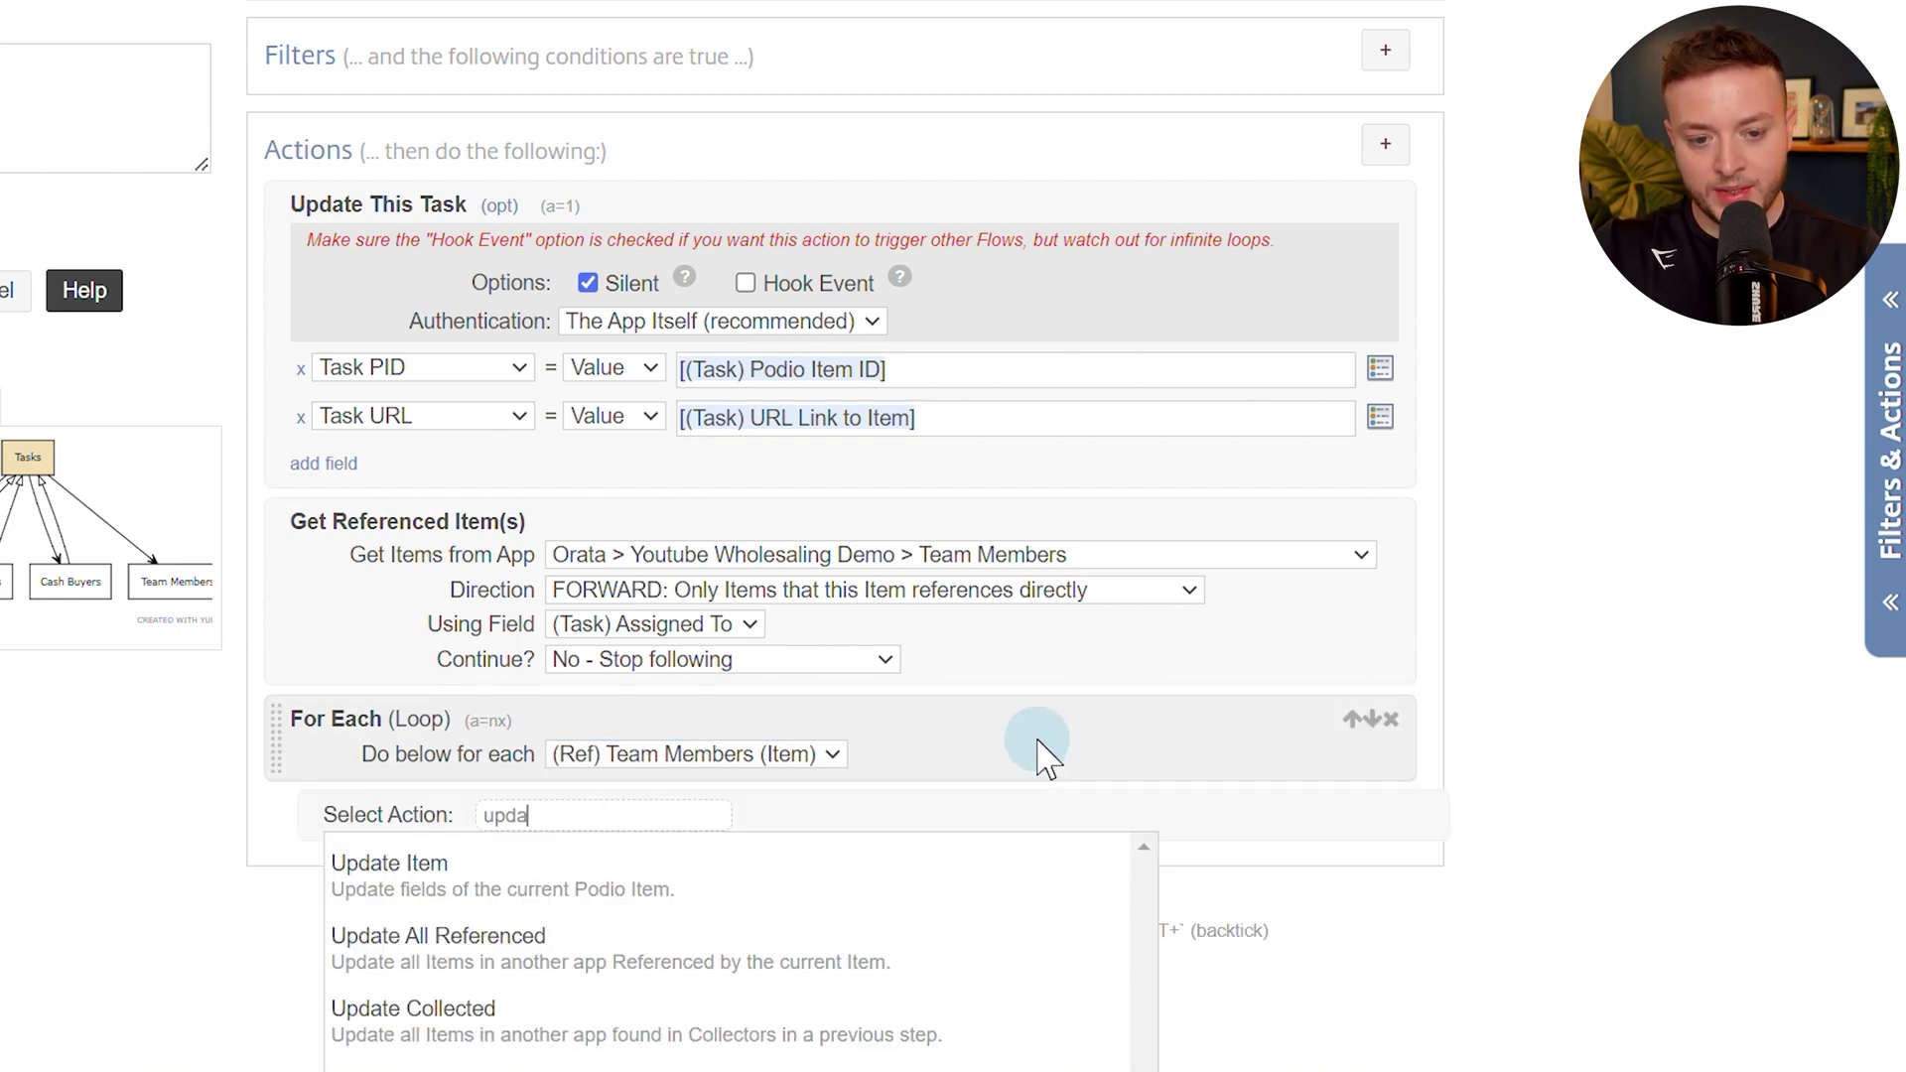
pyautogui.press('Return')
pyautogui.scroll(-3, 777, 785)
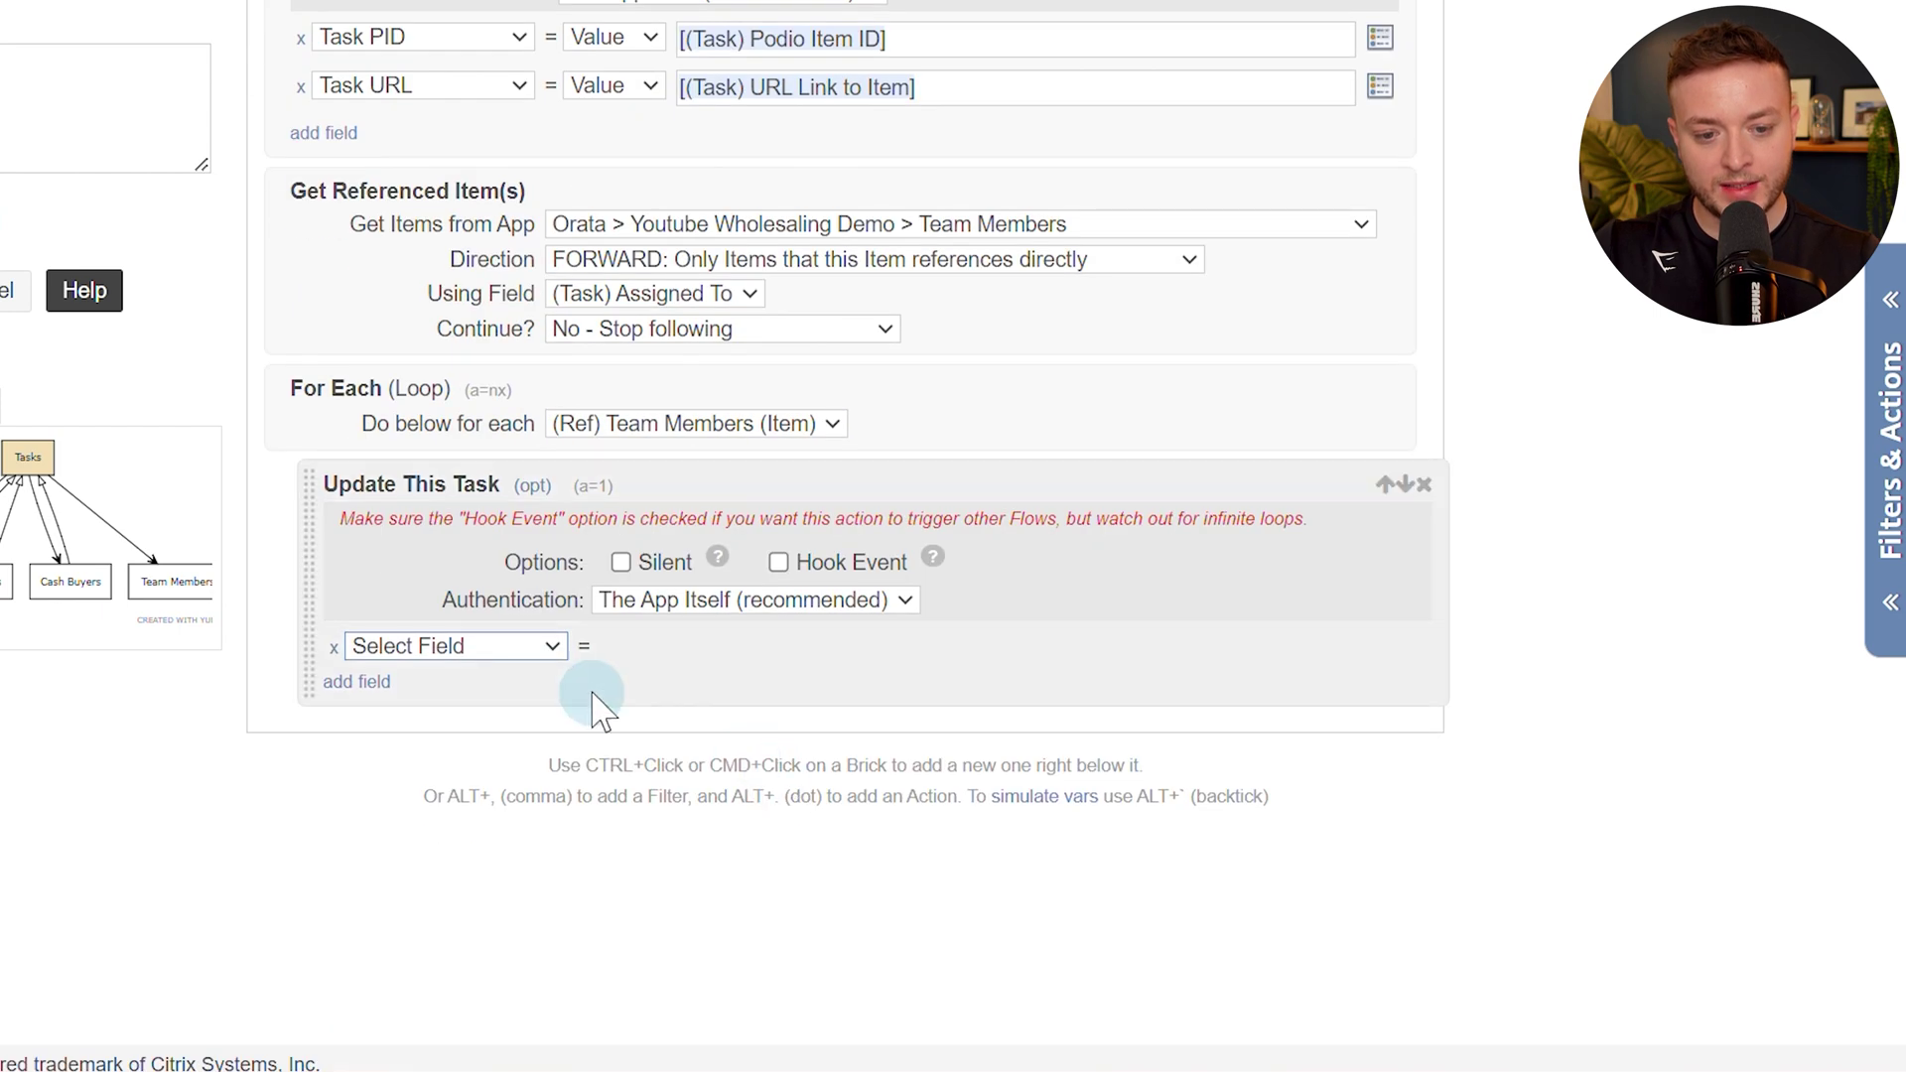
pyautogui.click(545, 646)
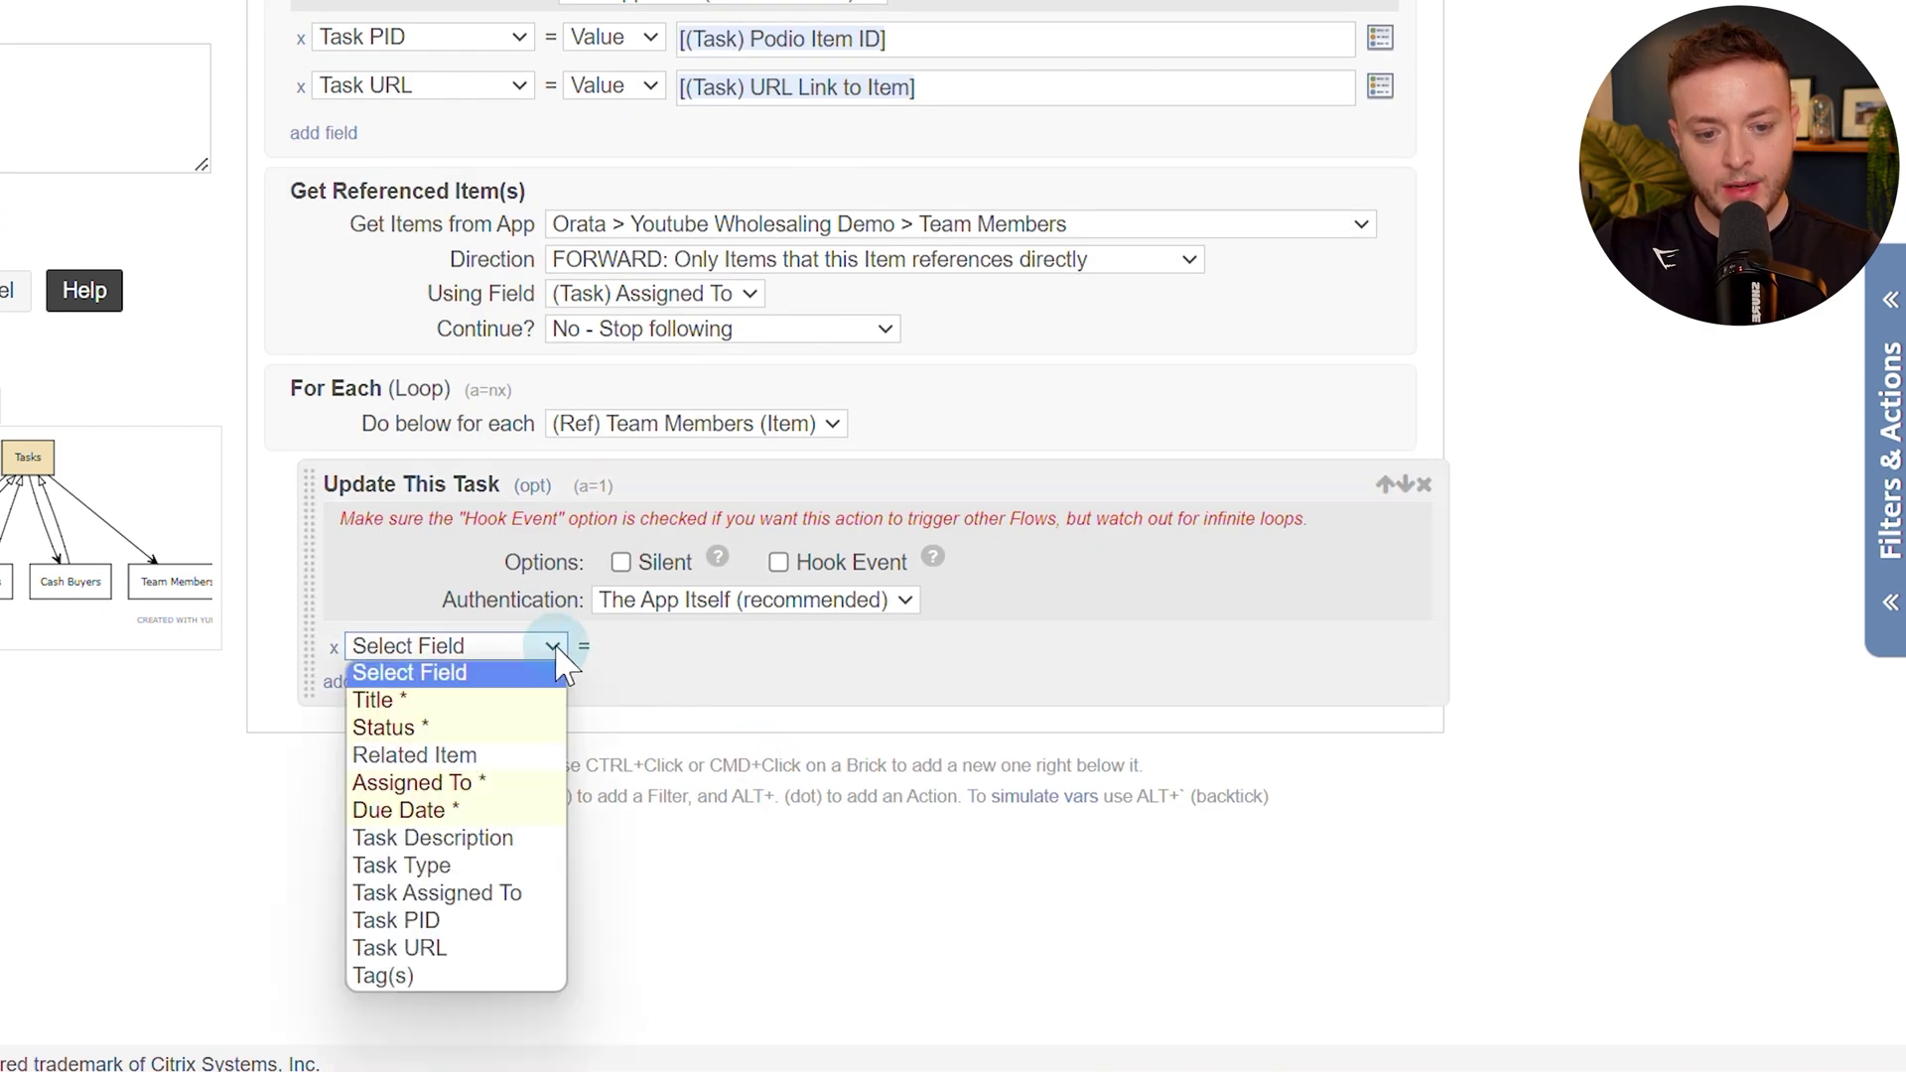
pyautogui.click(444, 895)
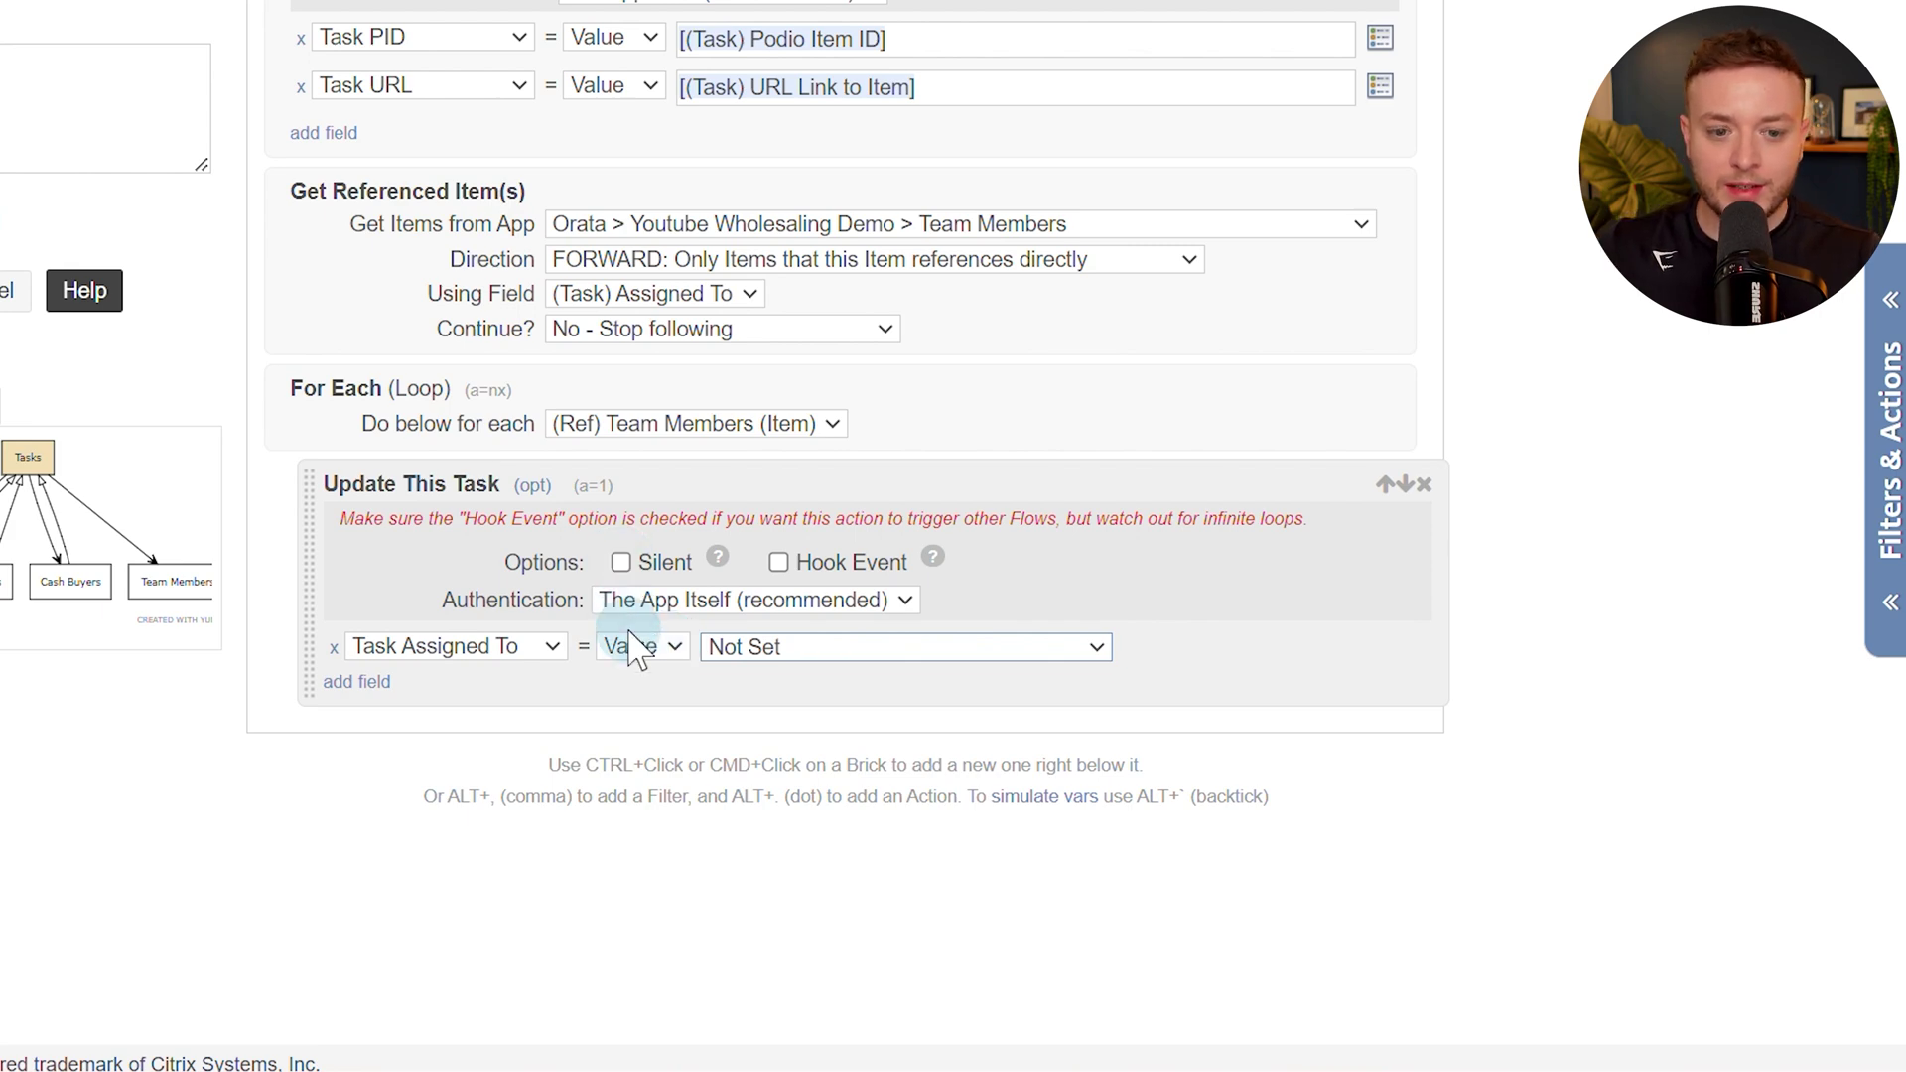
pyautogui.click(89, 28)
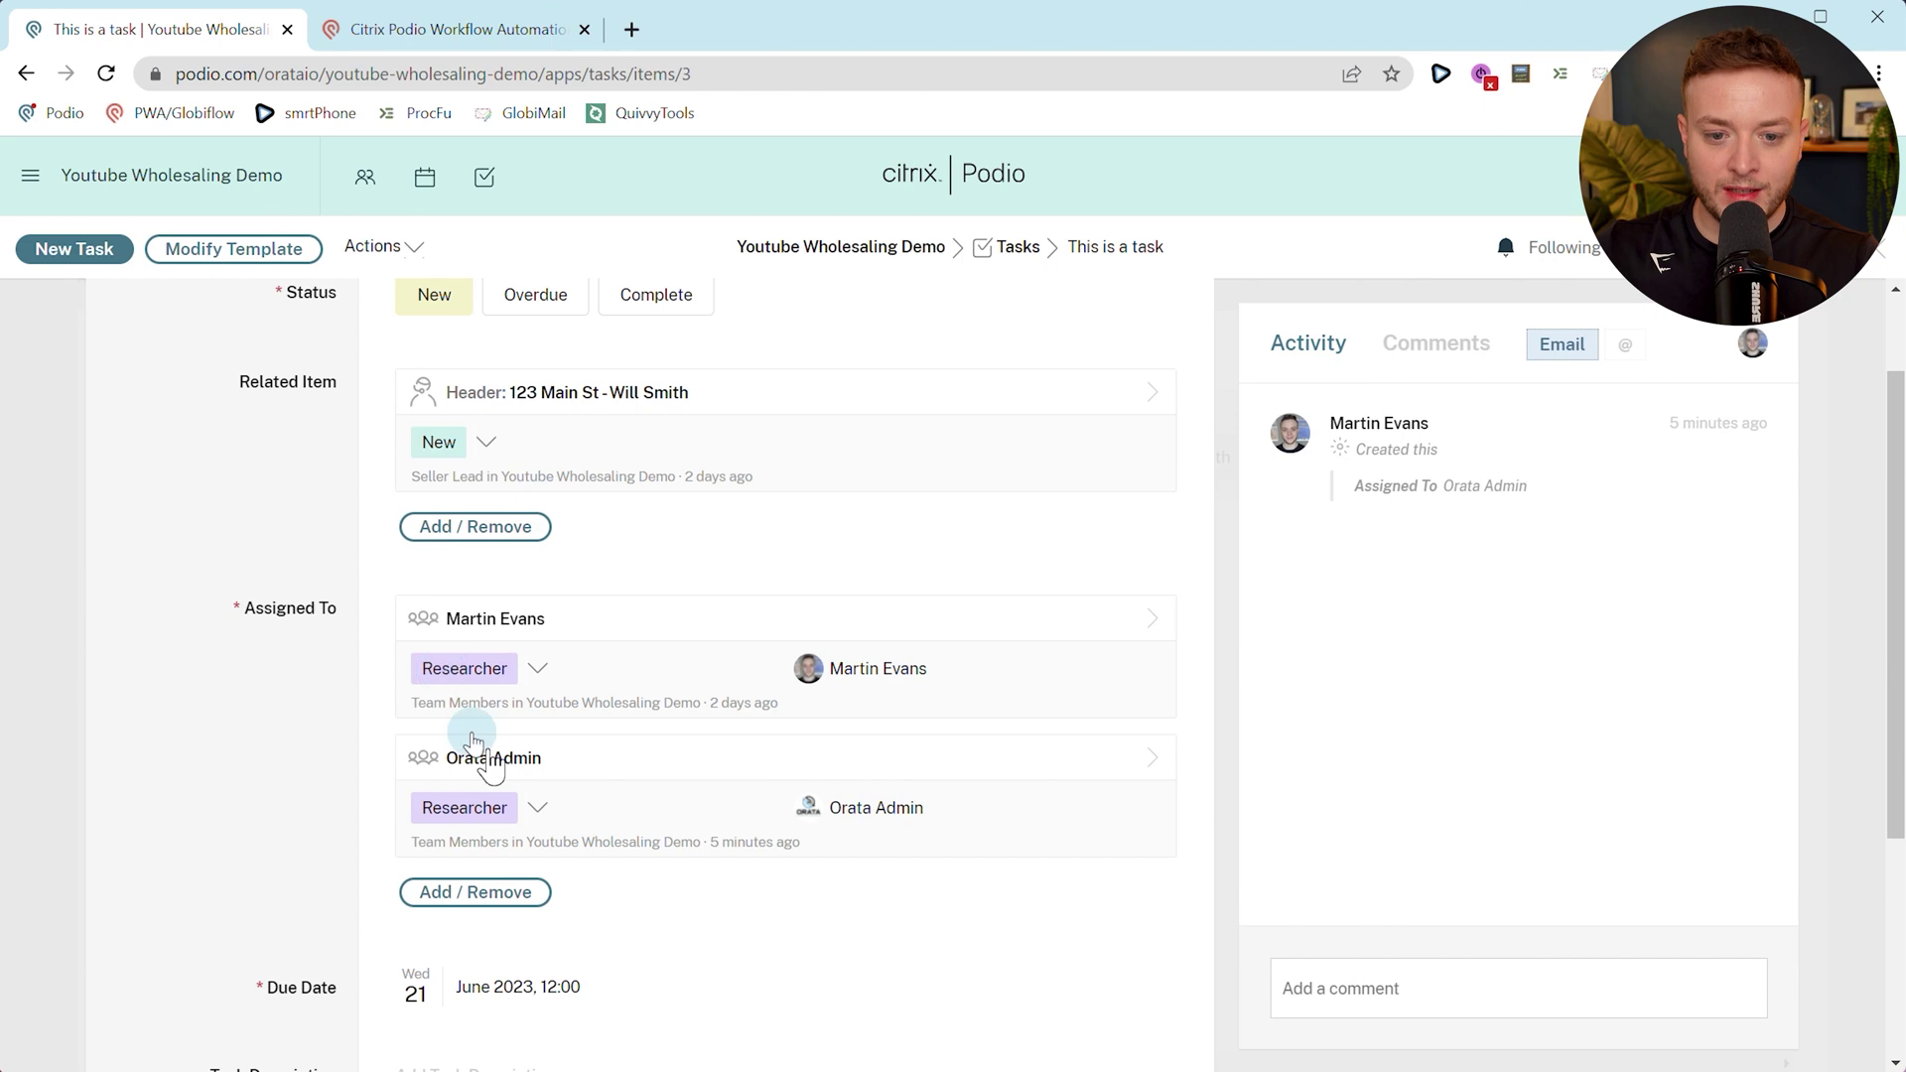
pyautogui.scroll(-4, 427, 884)
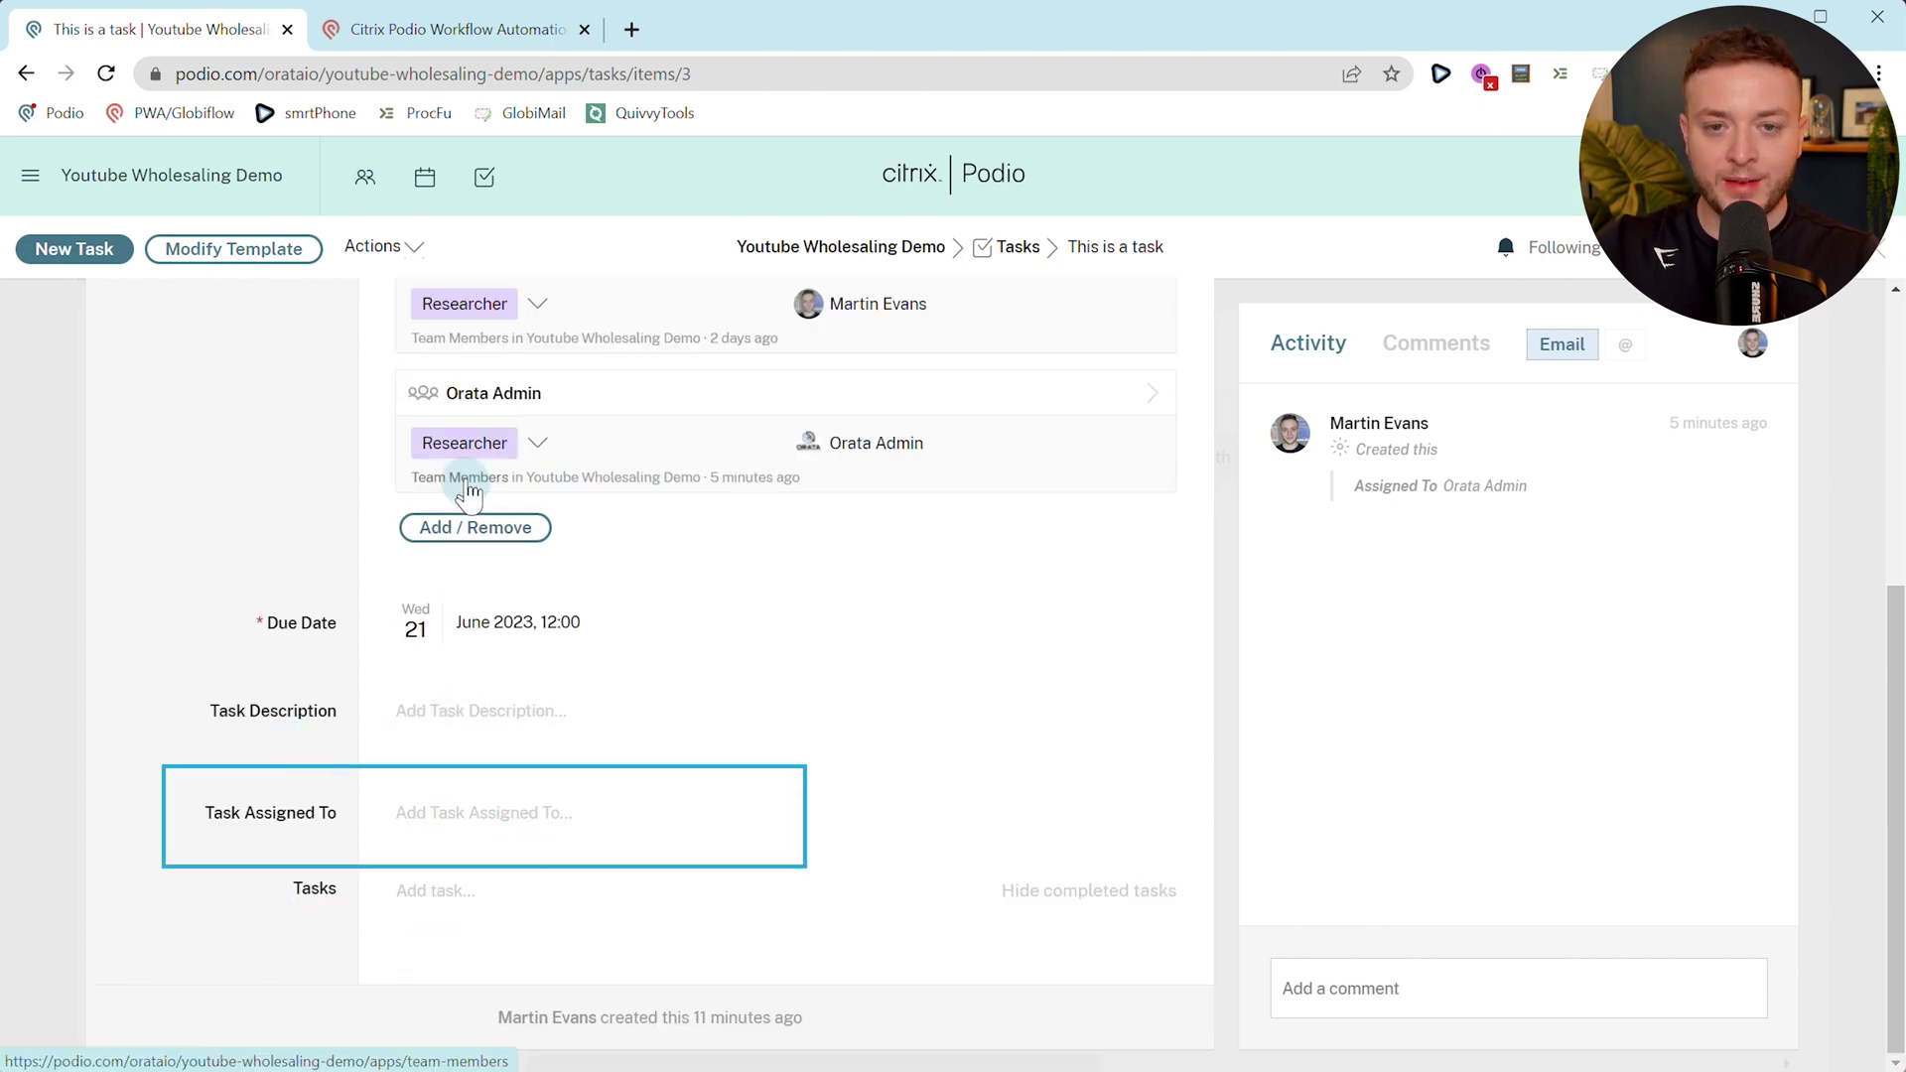
pyautogui.click(401, 40)
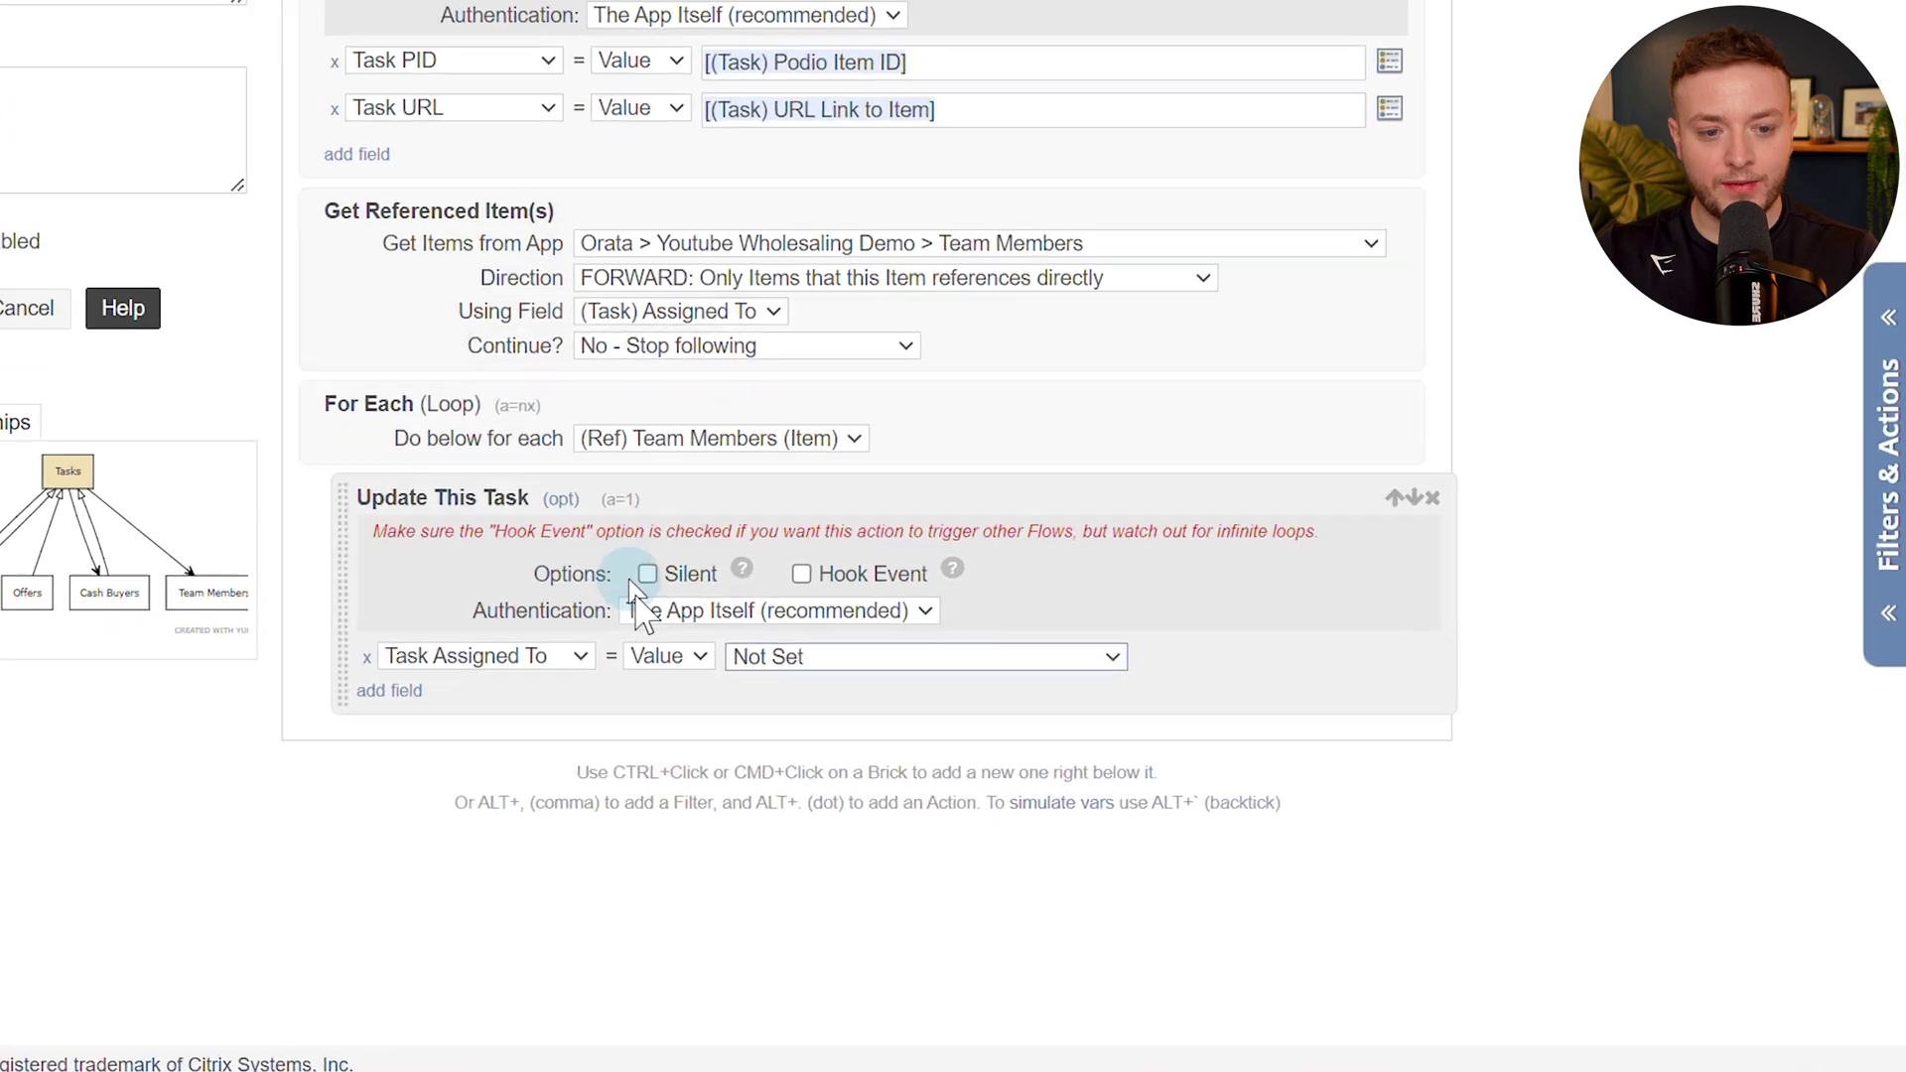
# Set Task Assigned To to the calculation [(Task) Task Assigned To].",".[(Ref Team Members) Podio Member].
pyautogui.click(665, 650)
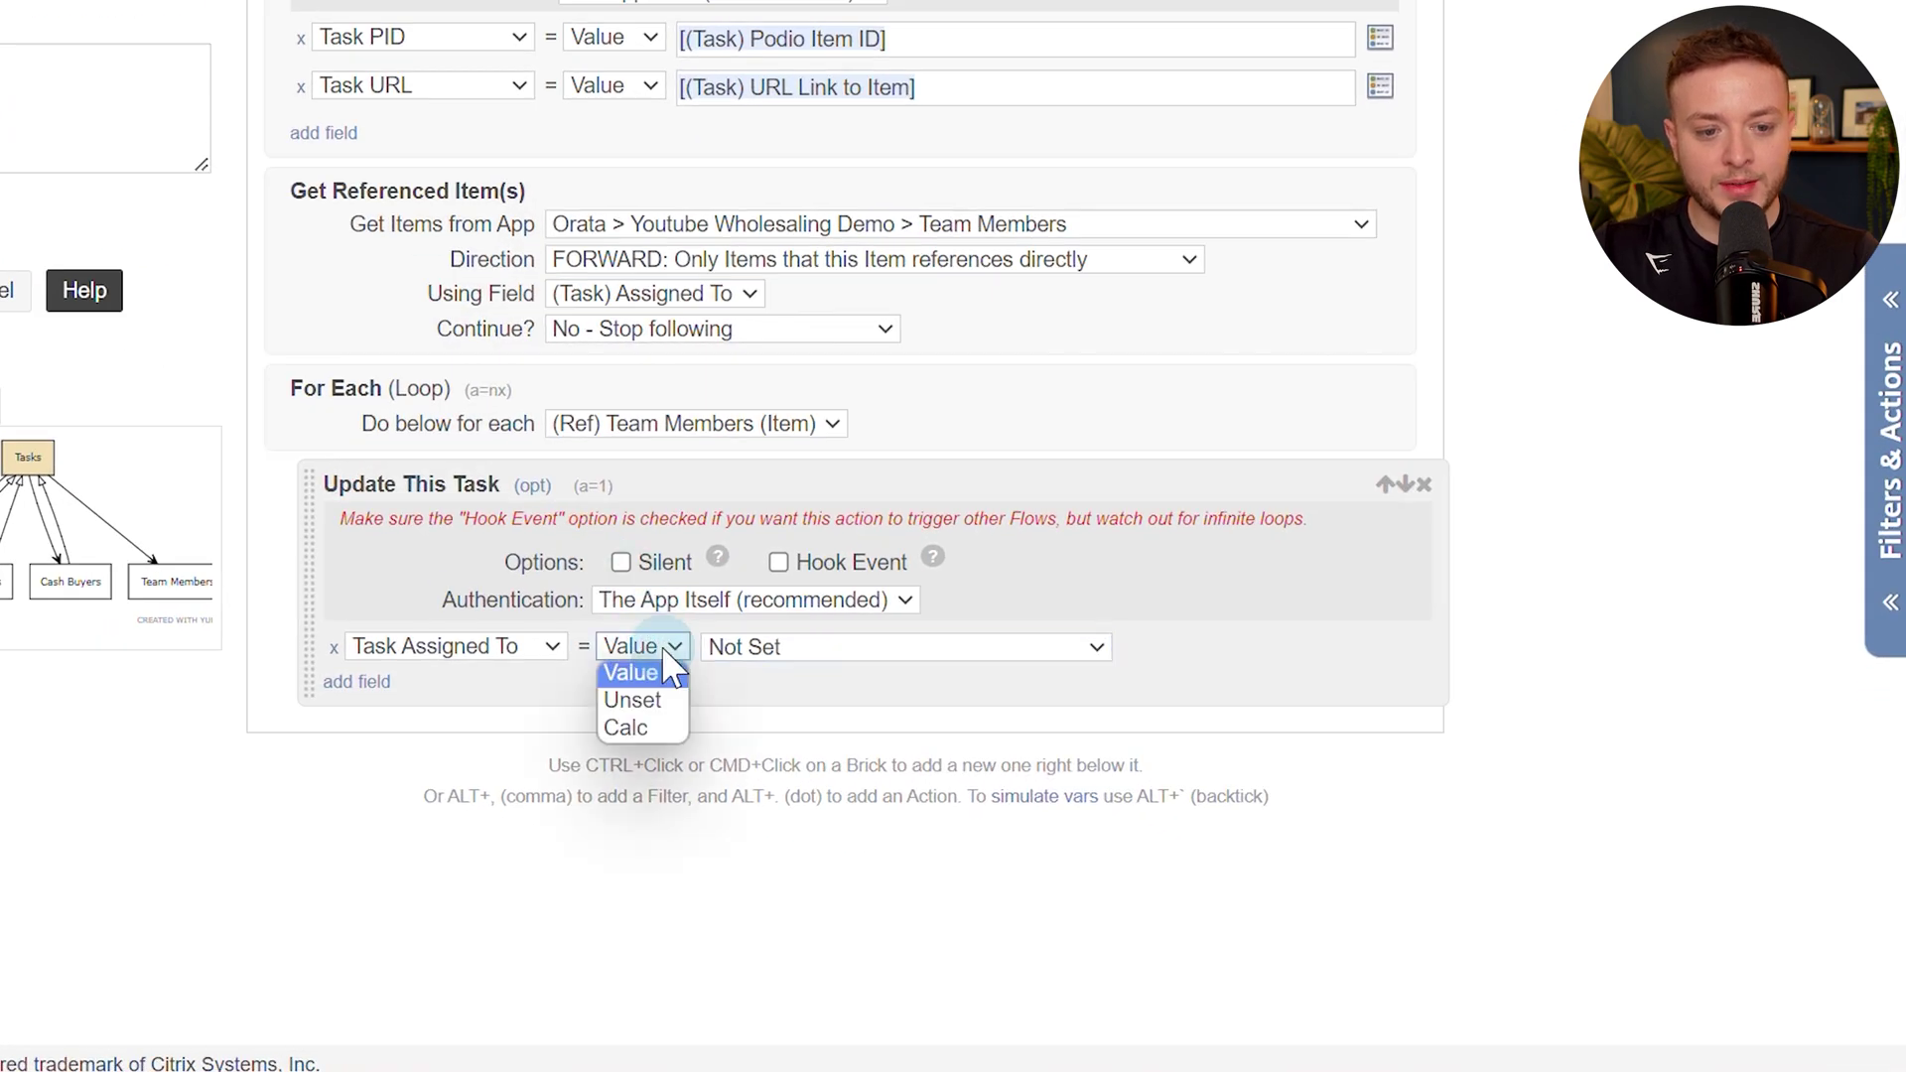
pyautogui.click(653, 721)
pyautogui.click(740, 652)
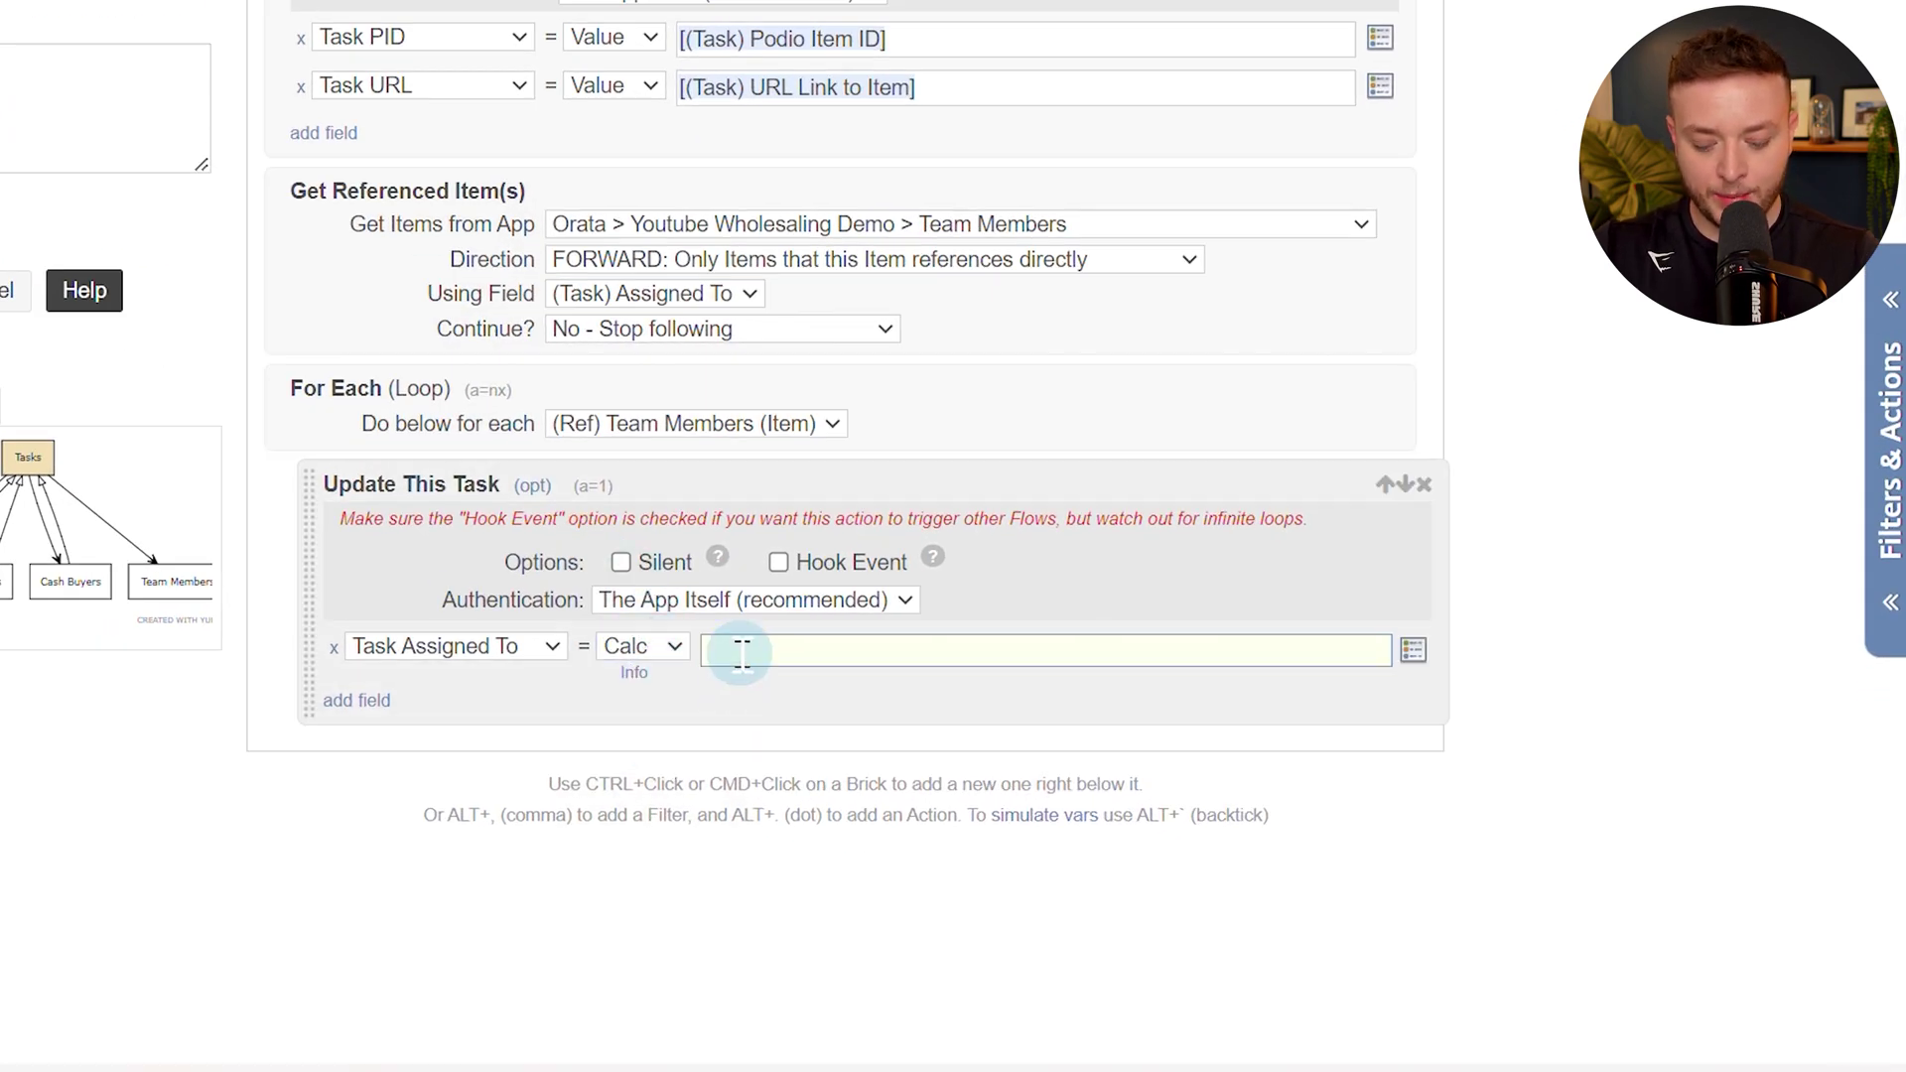
pyautogui.write('task ')
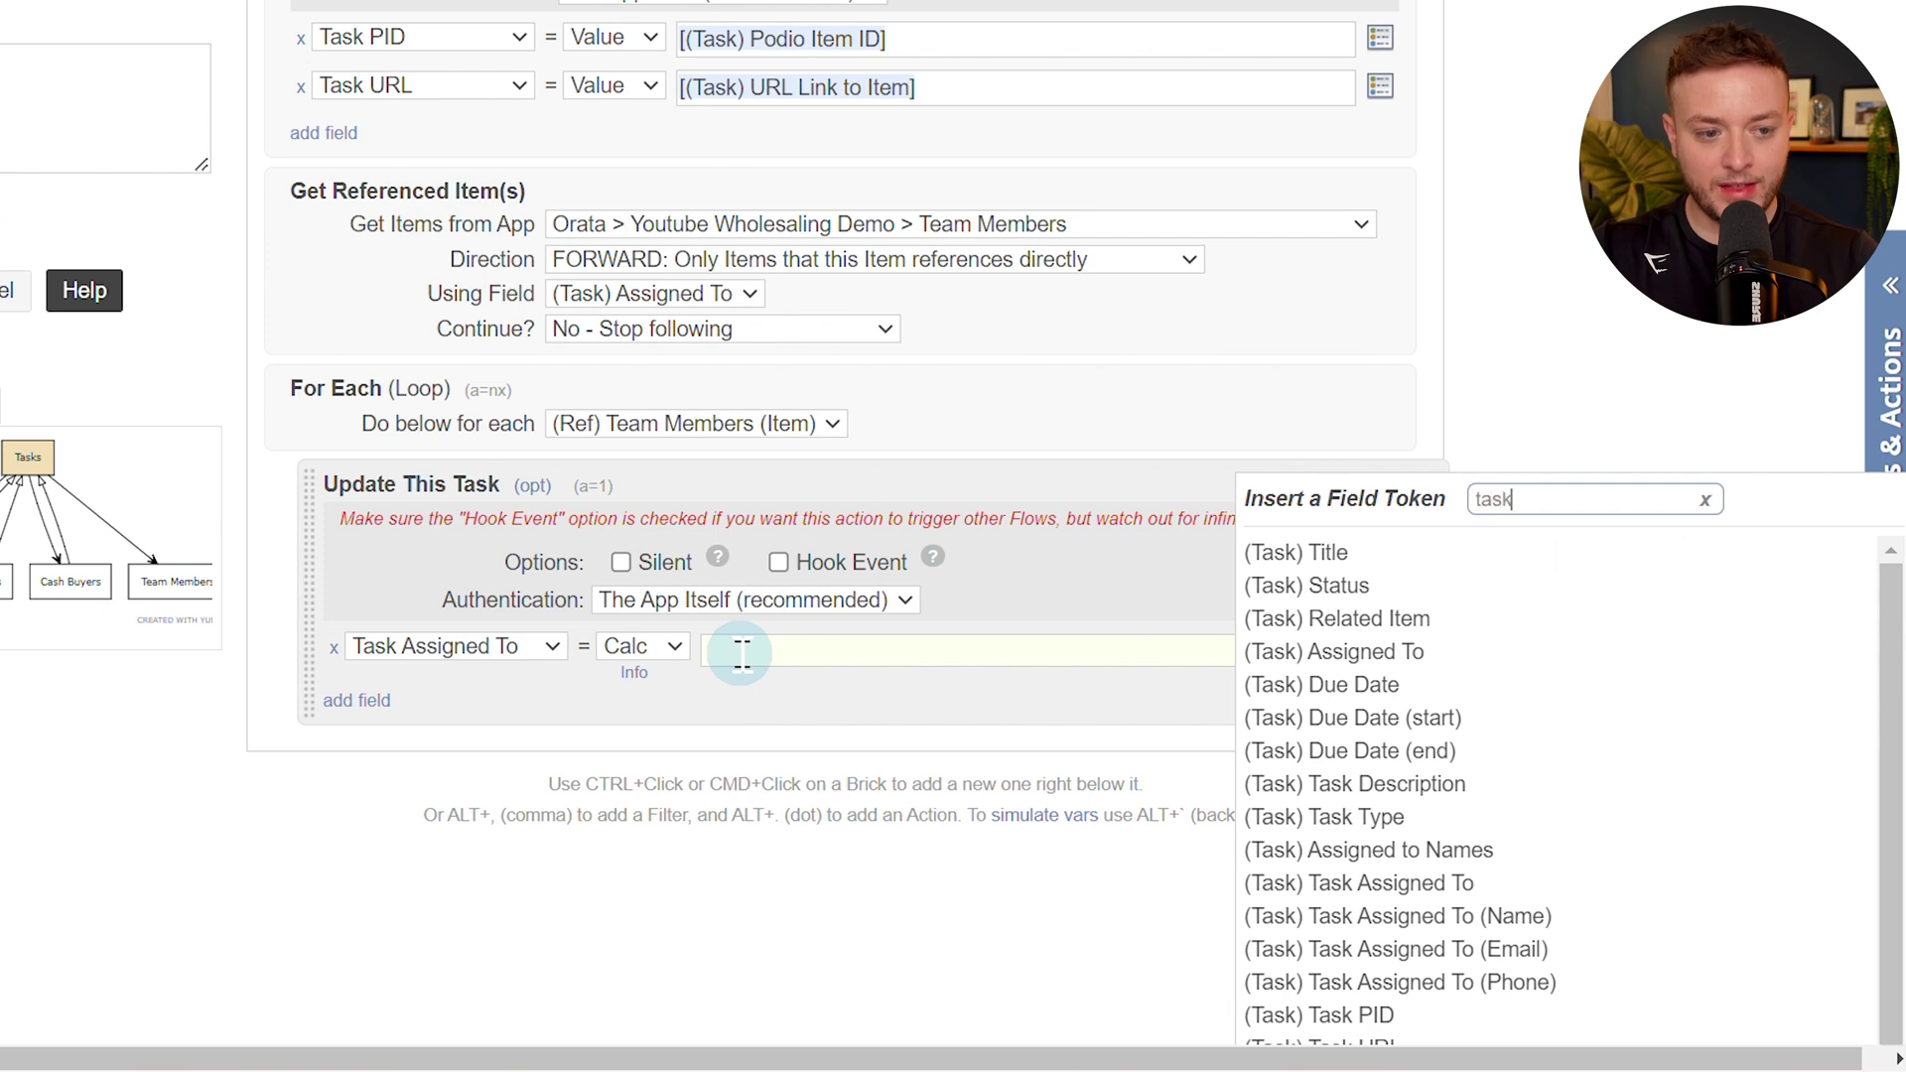
pyautogui.write('as')
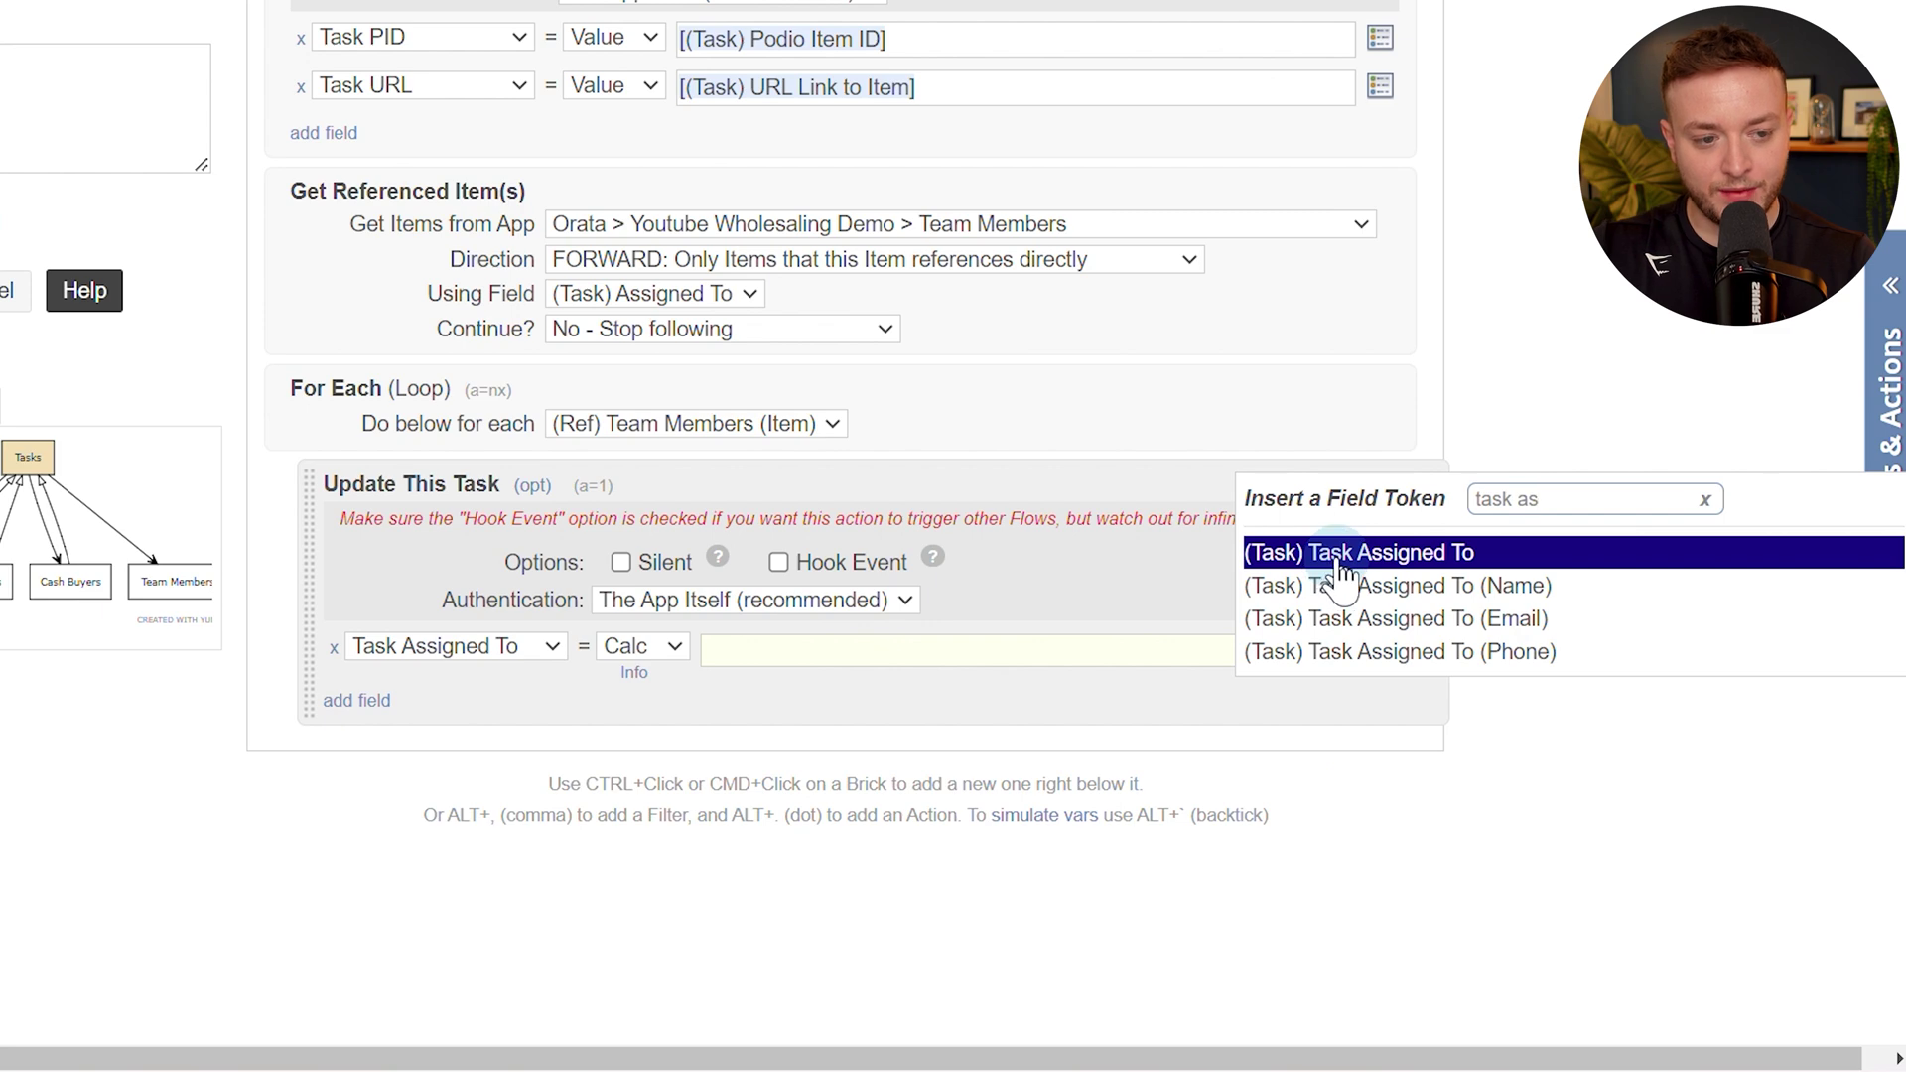
pyautogui.click(1340, 572)
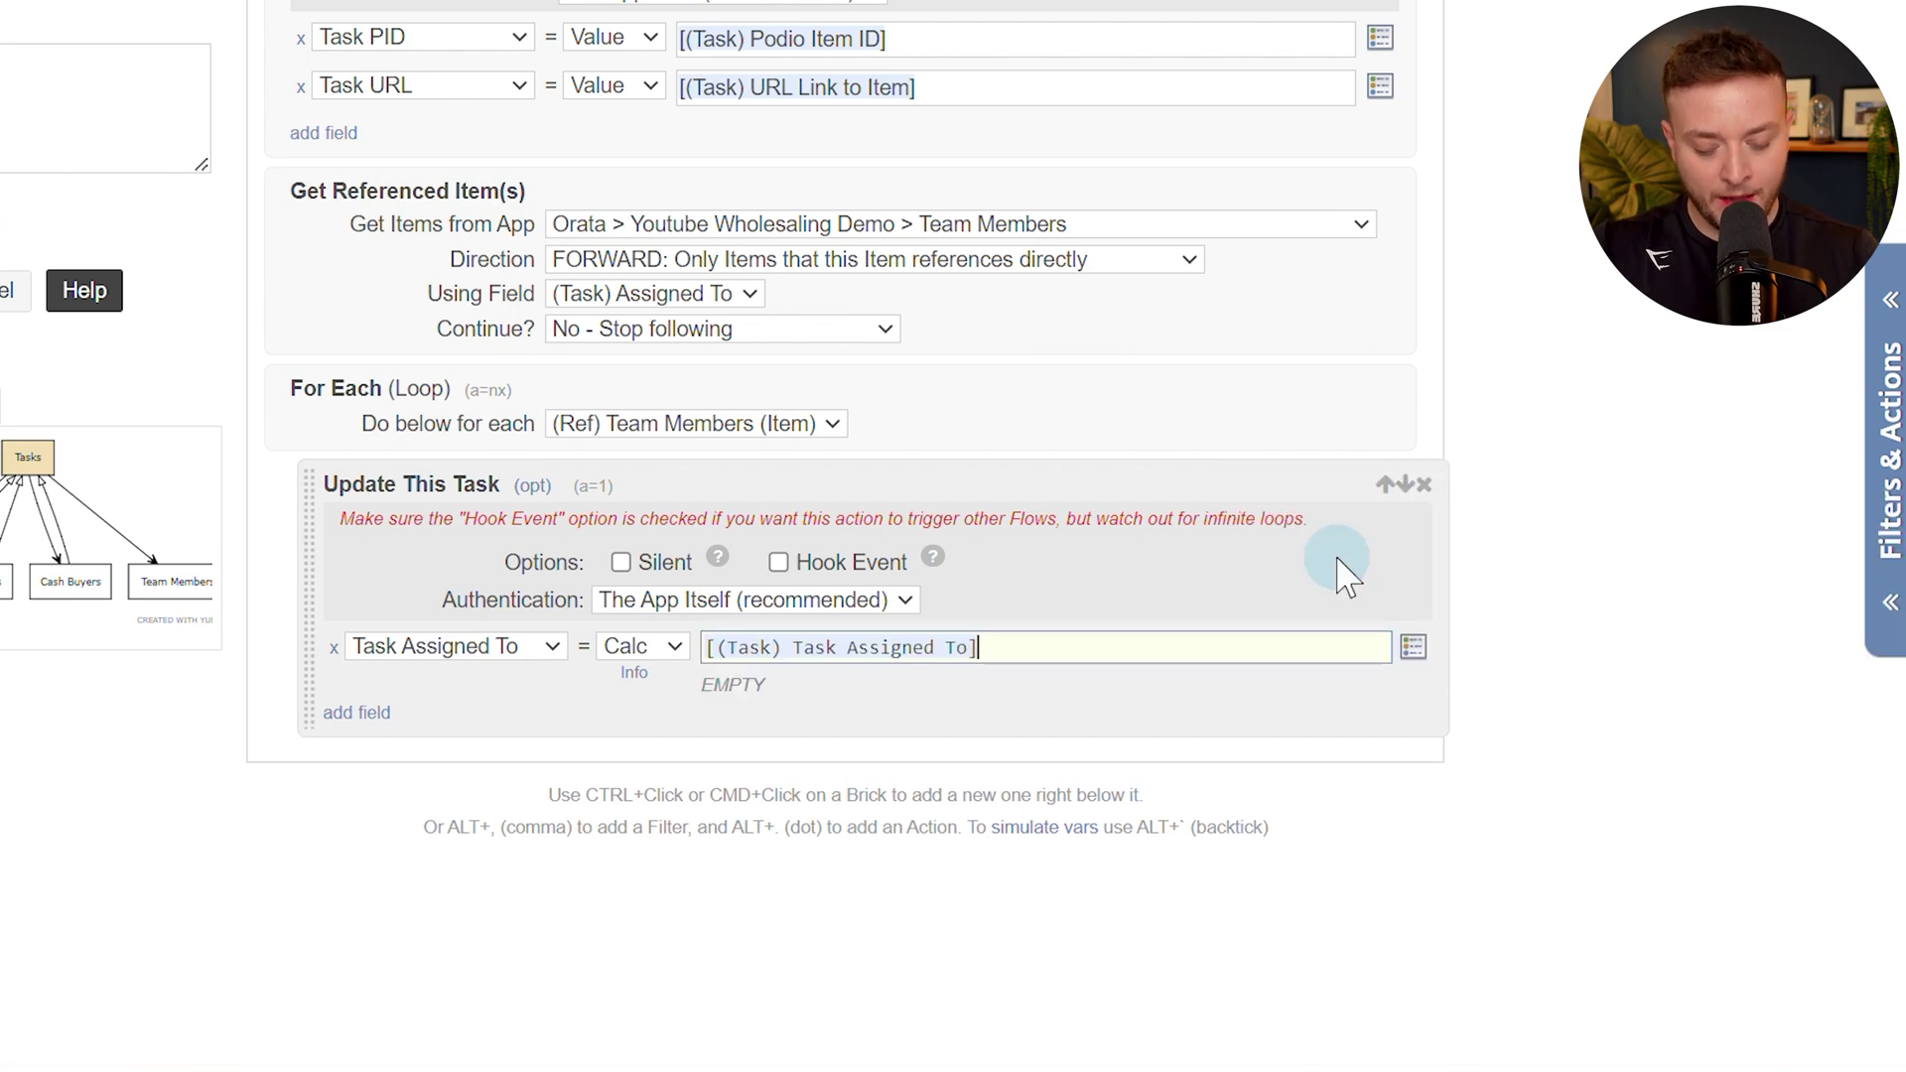
pyautogui.write('.","')
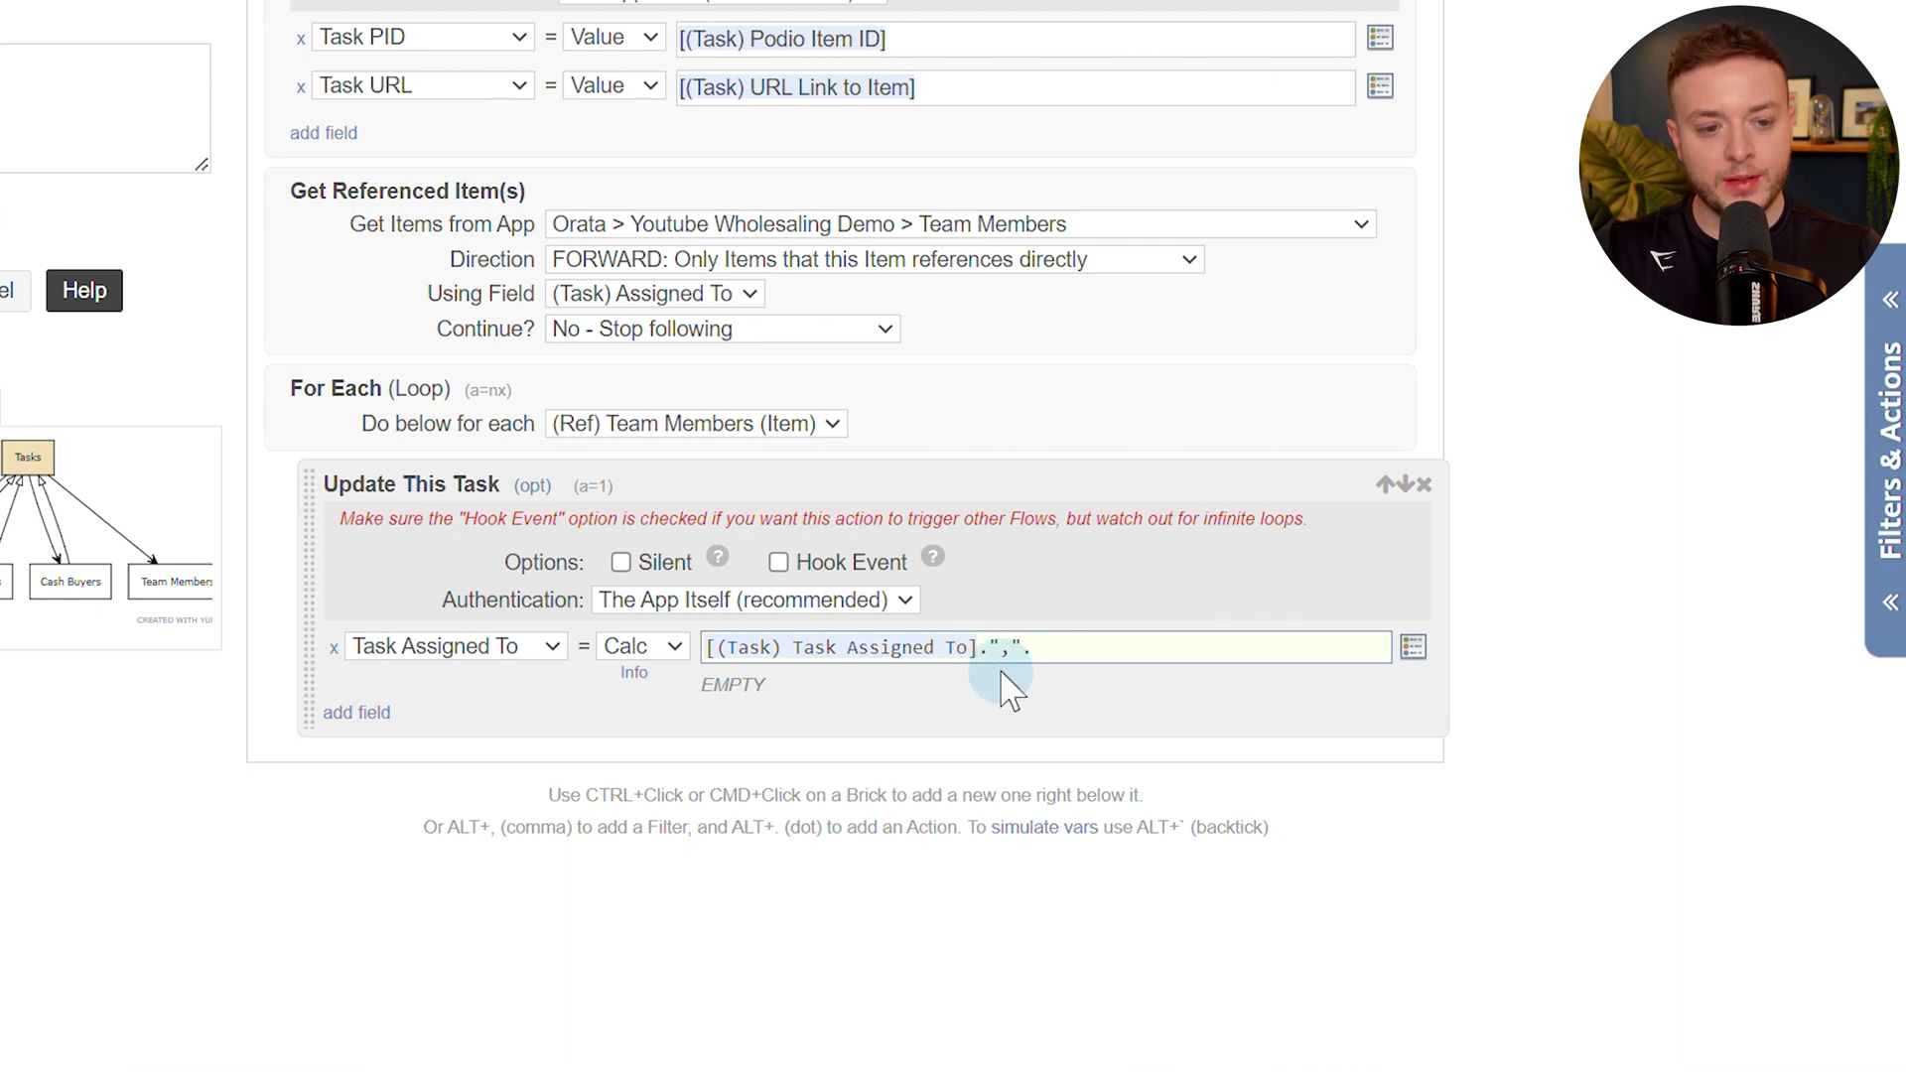
pyautogui.write('.')
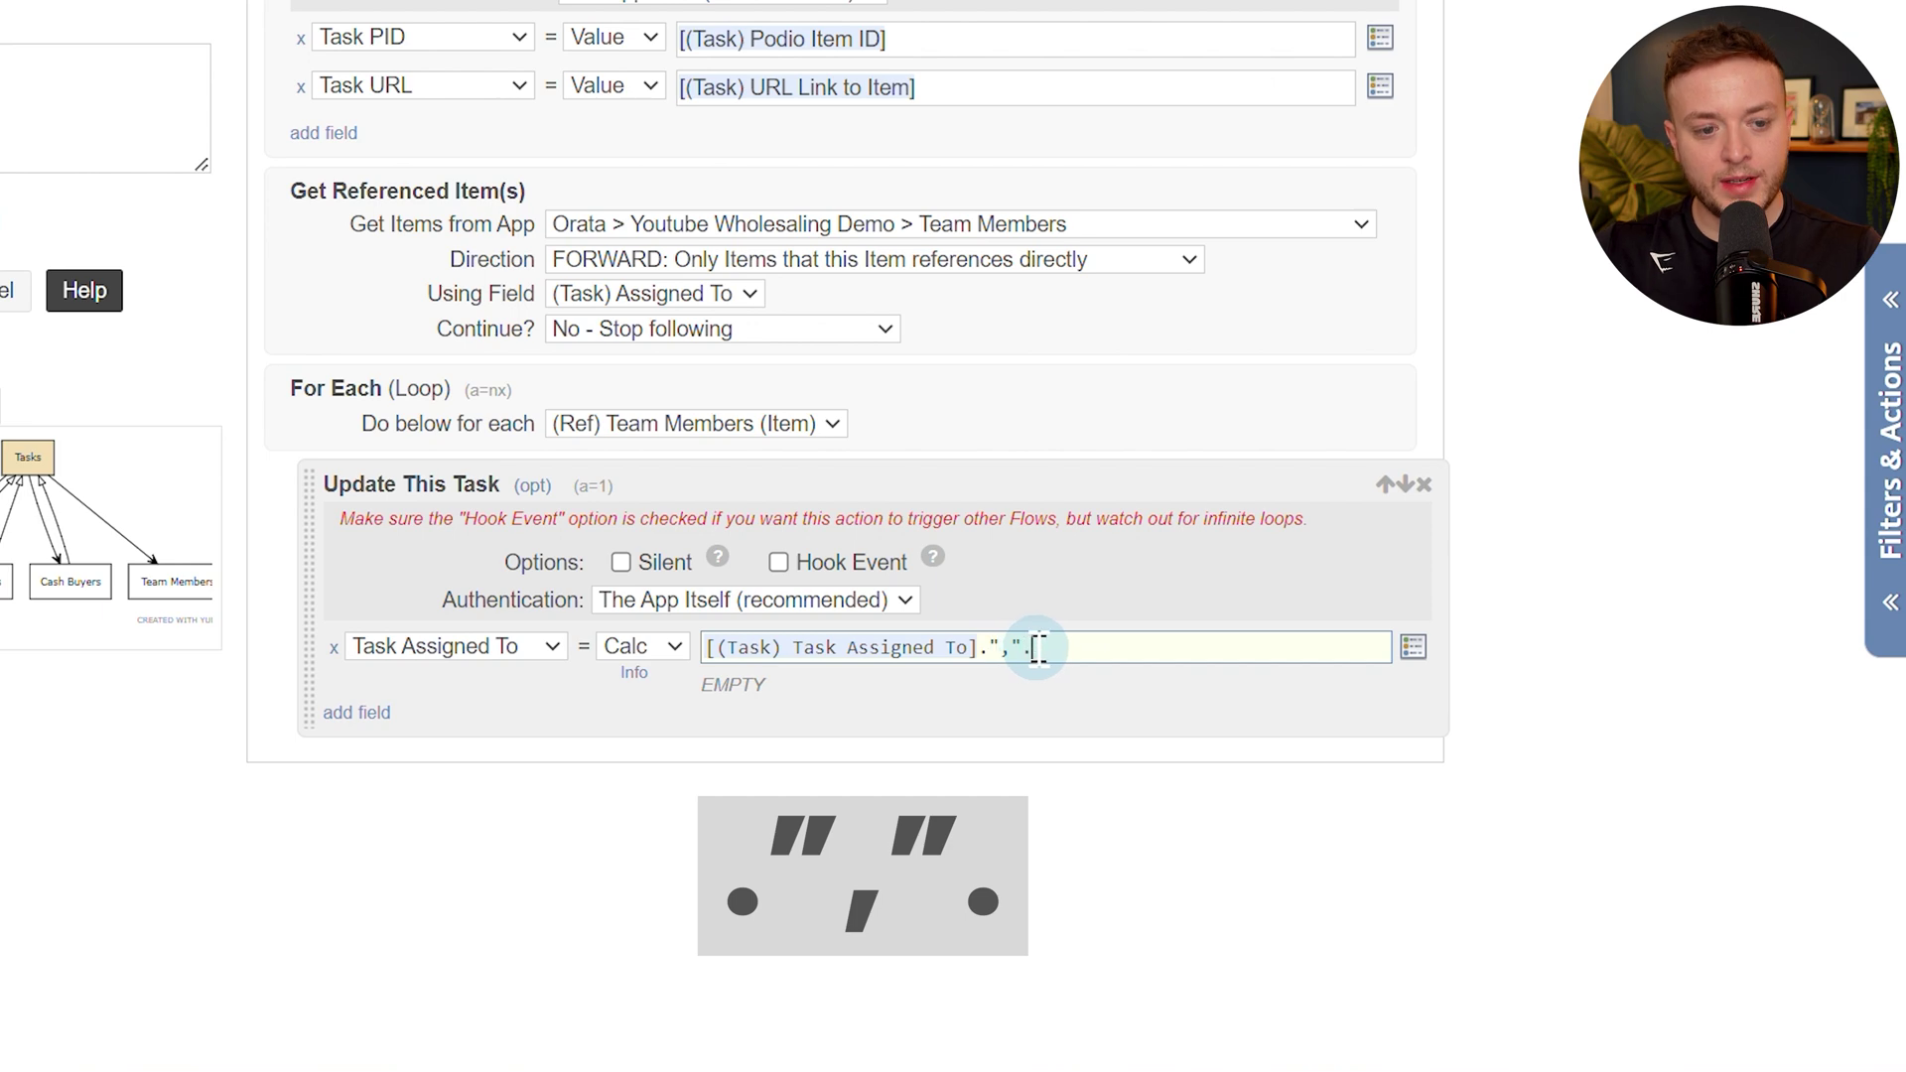
pyautogui.press('[')
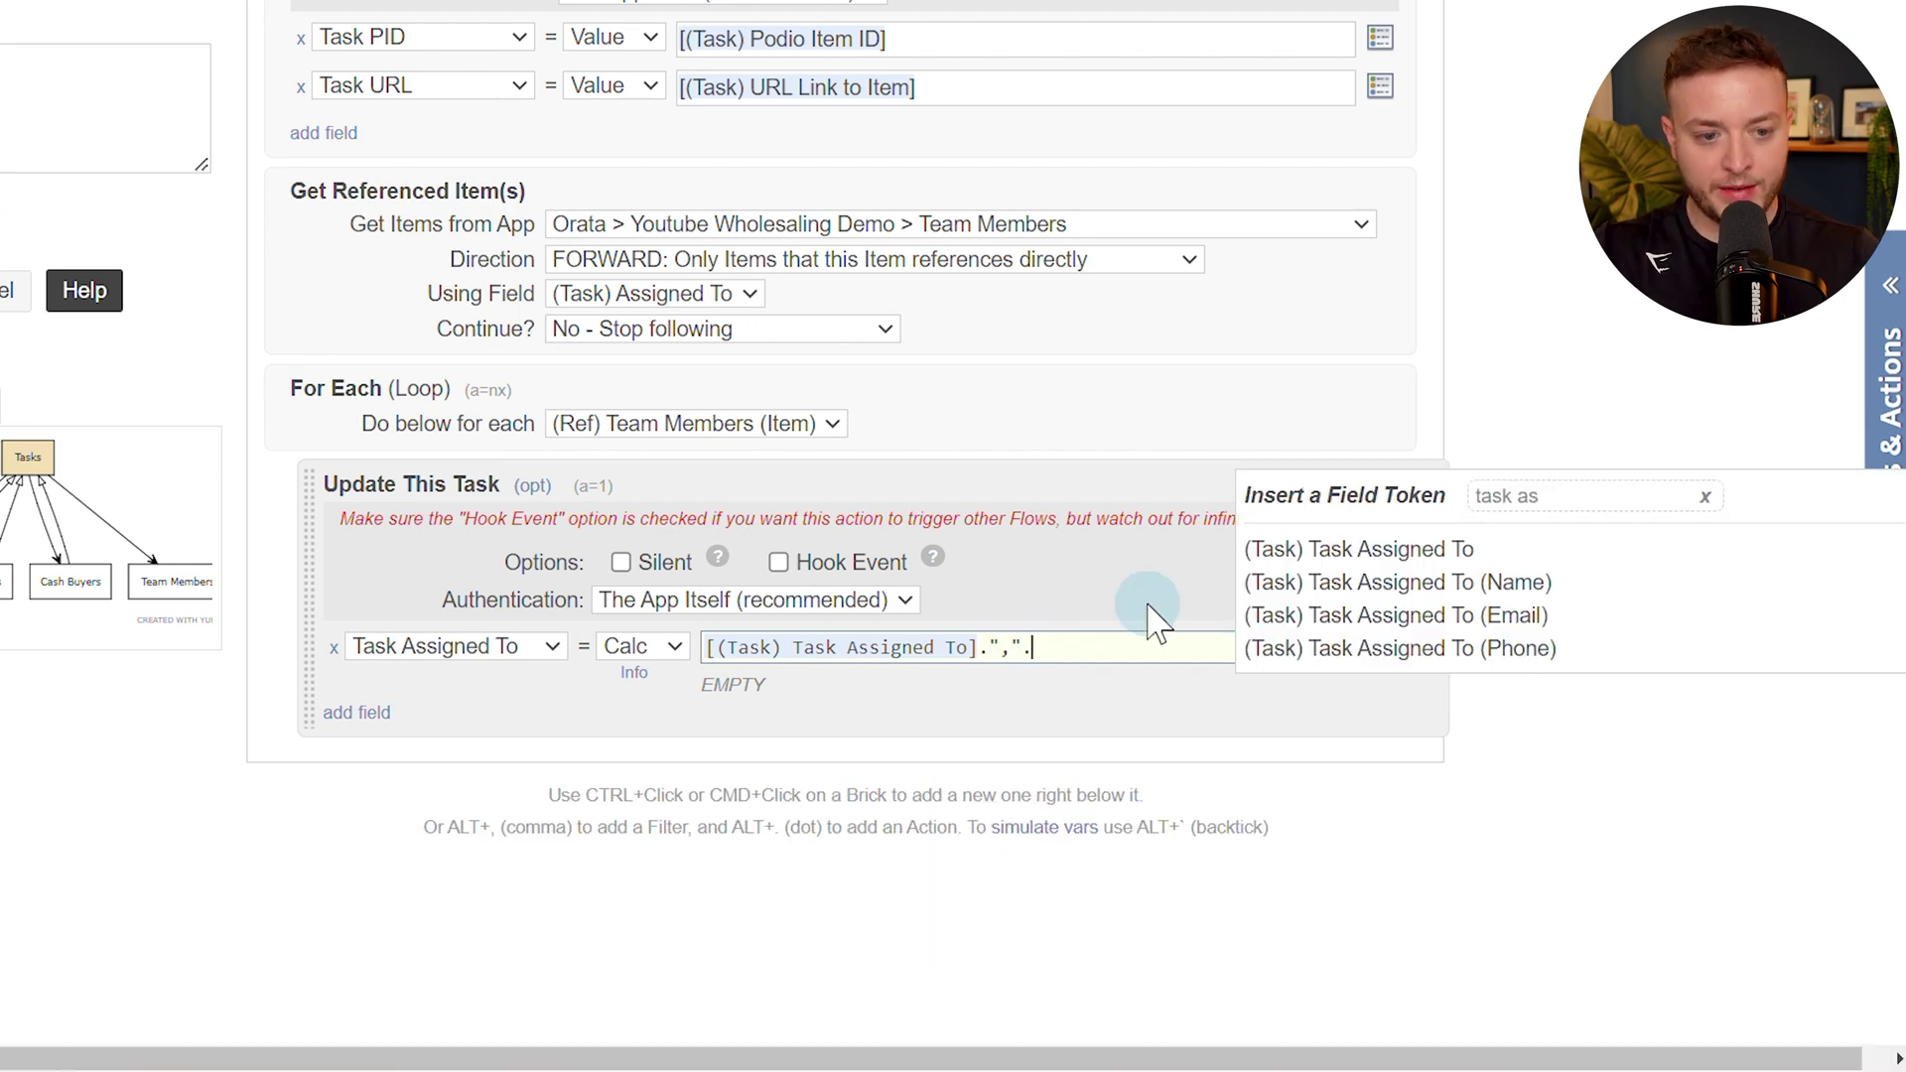
pyautogui.write('podio')
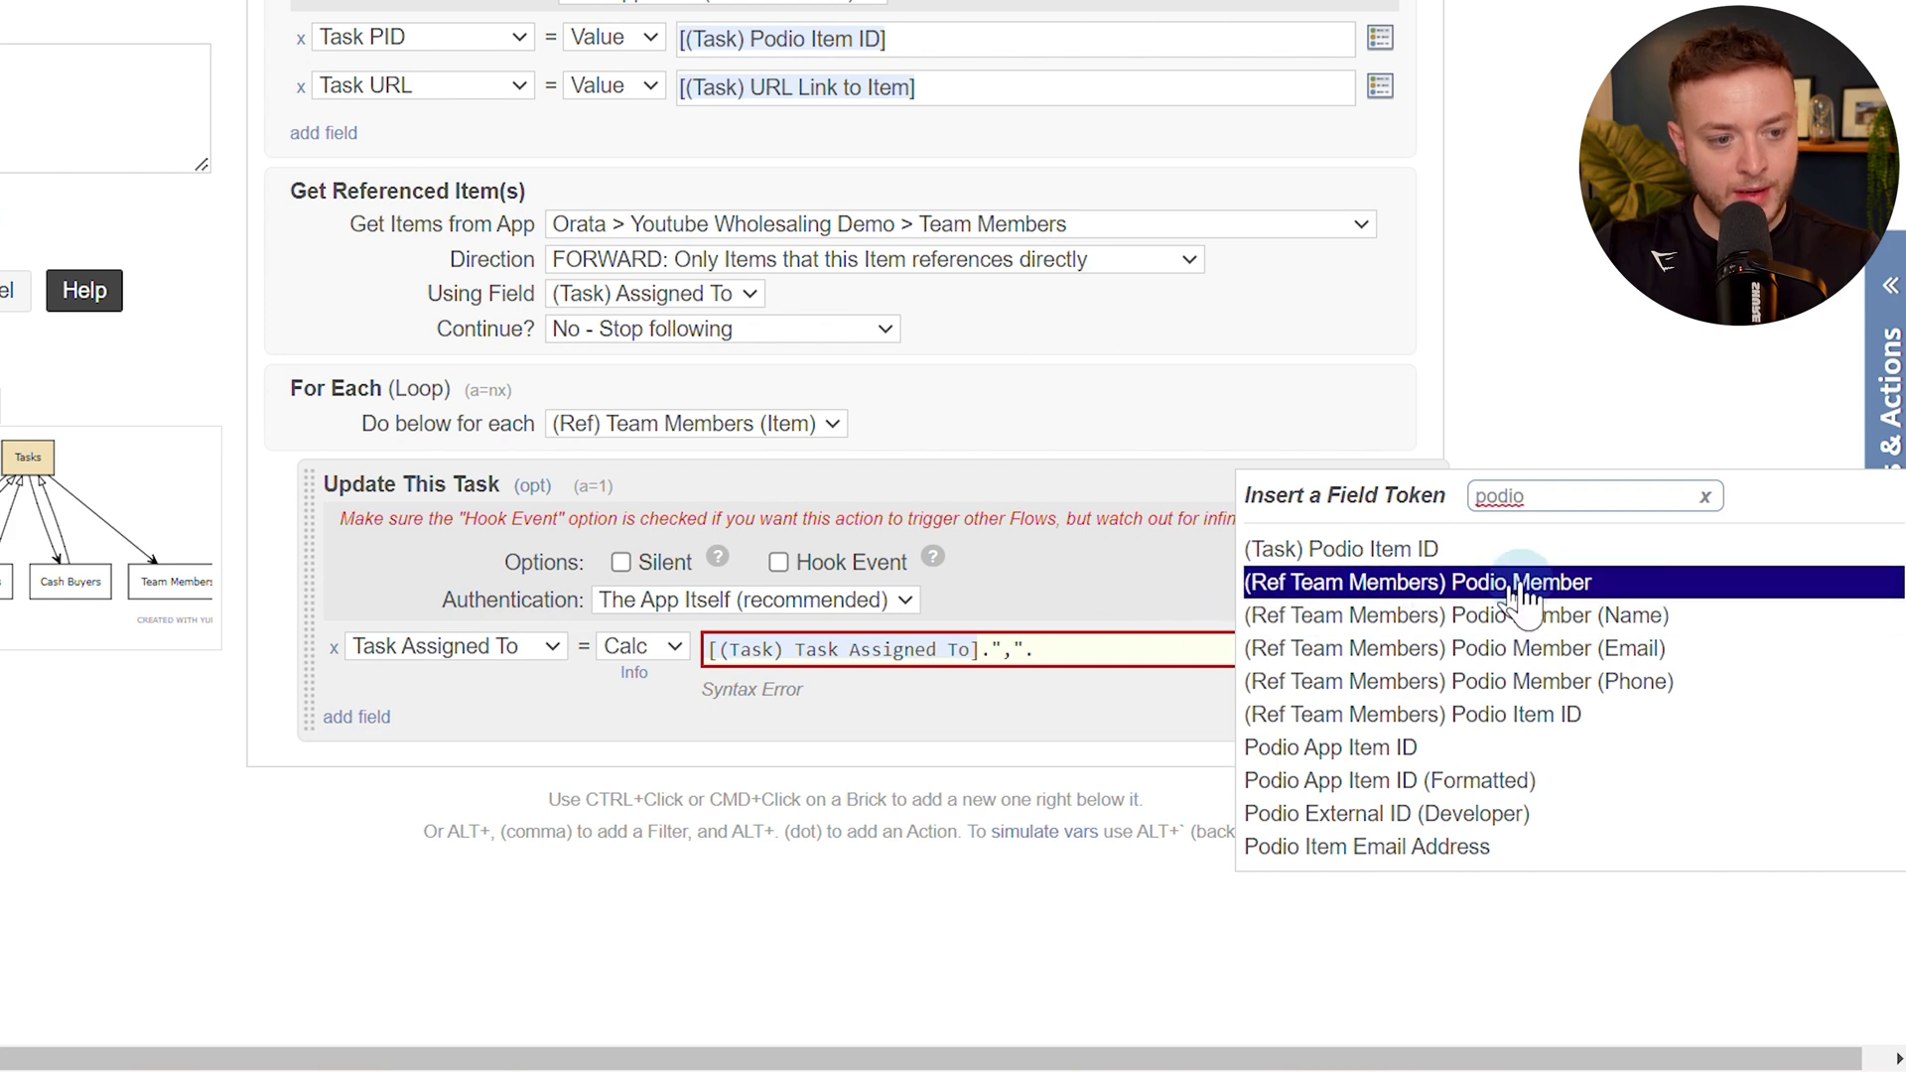
pyautogui.click(1565, 588)
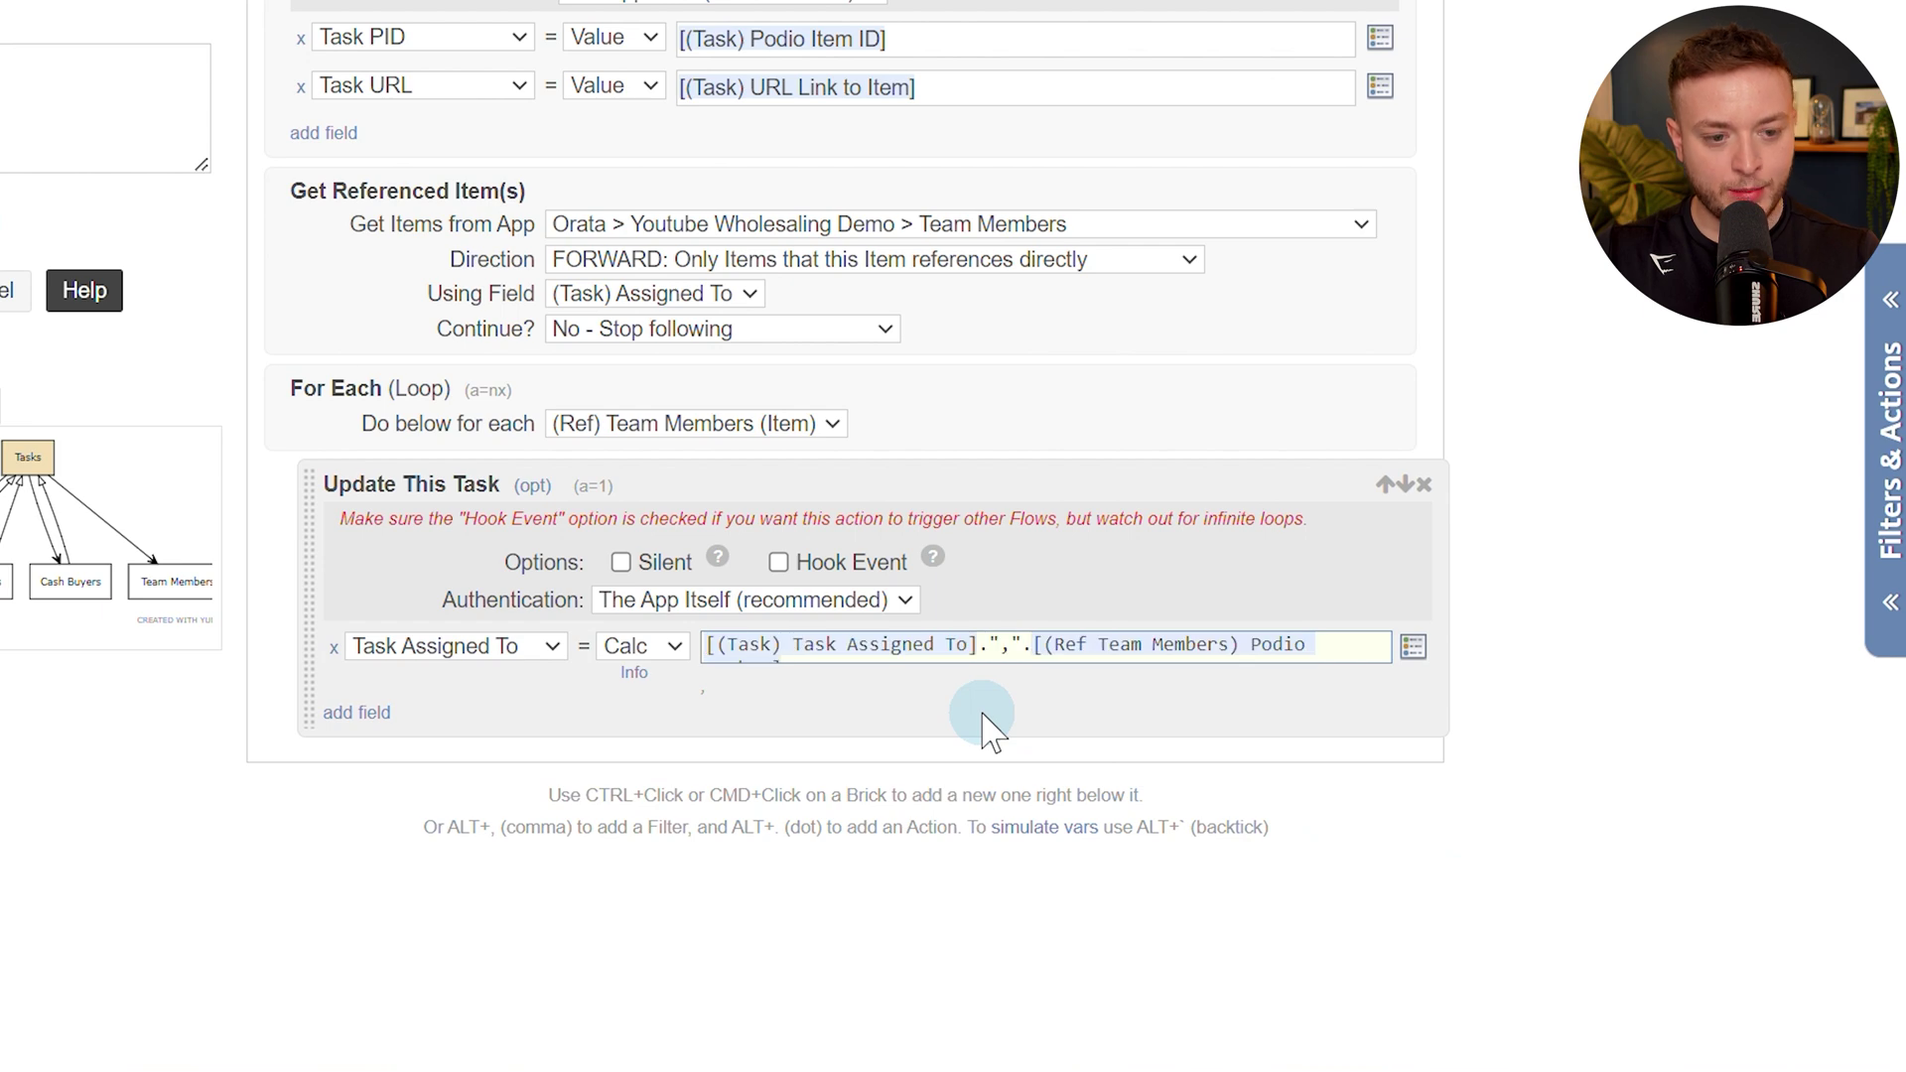
pyautogui.moveTo(716, 644); pyautogui.dragTo(909, 645)
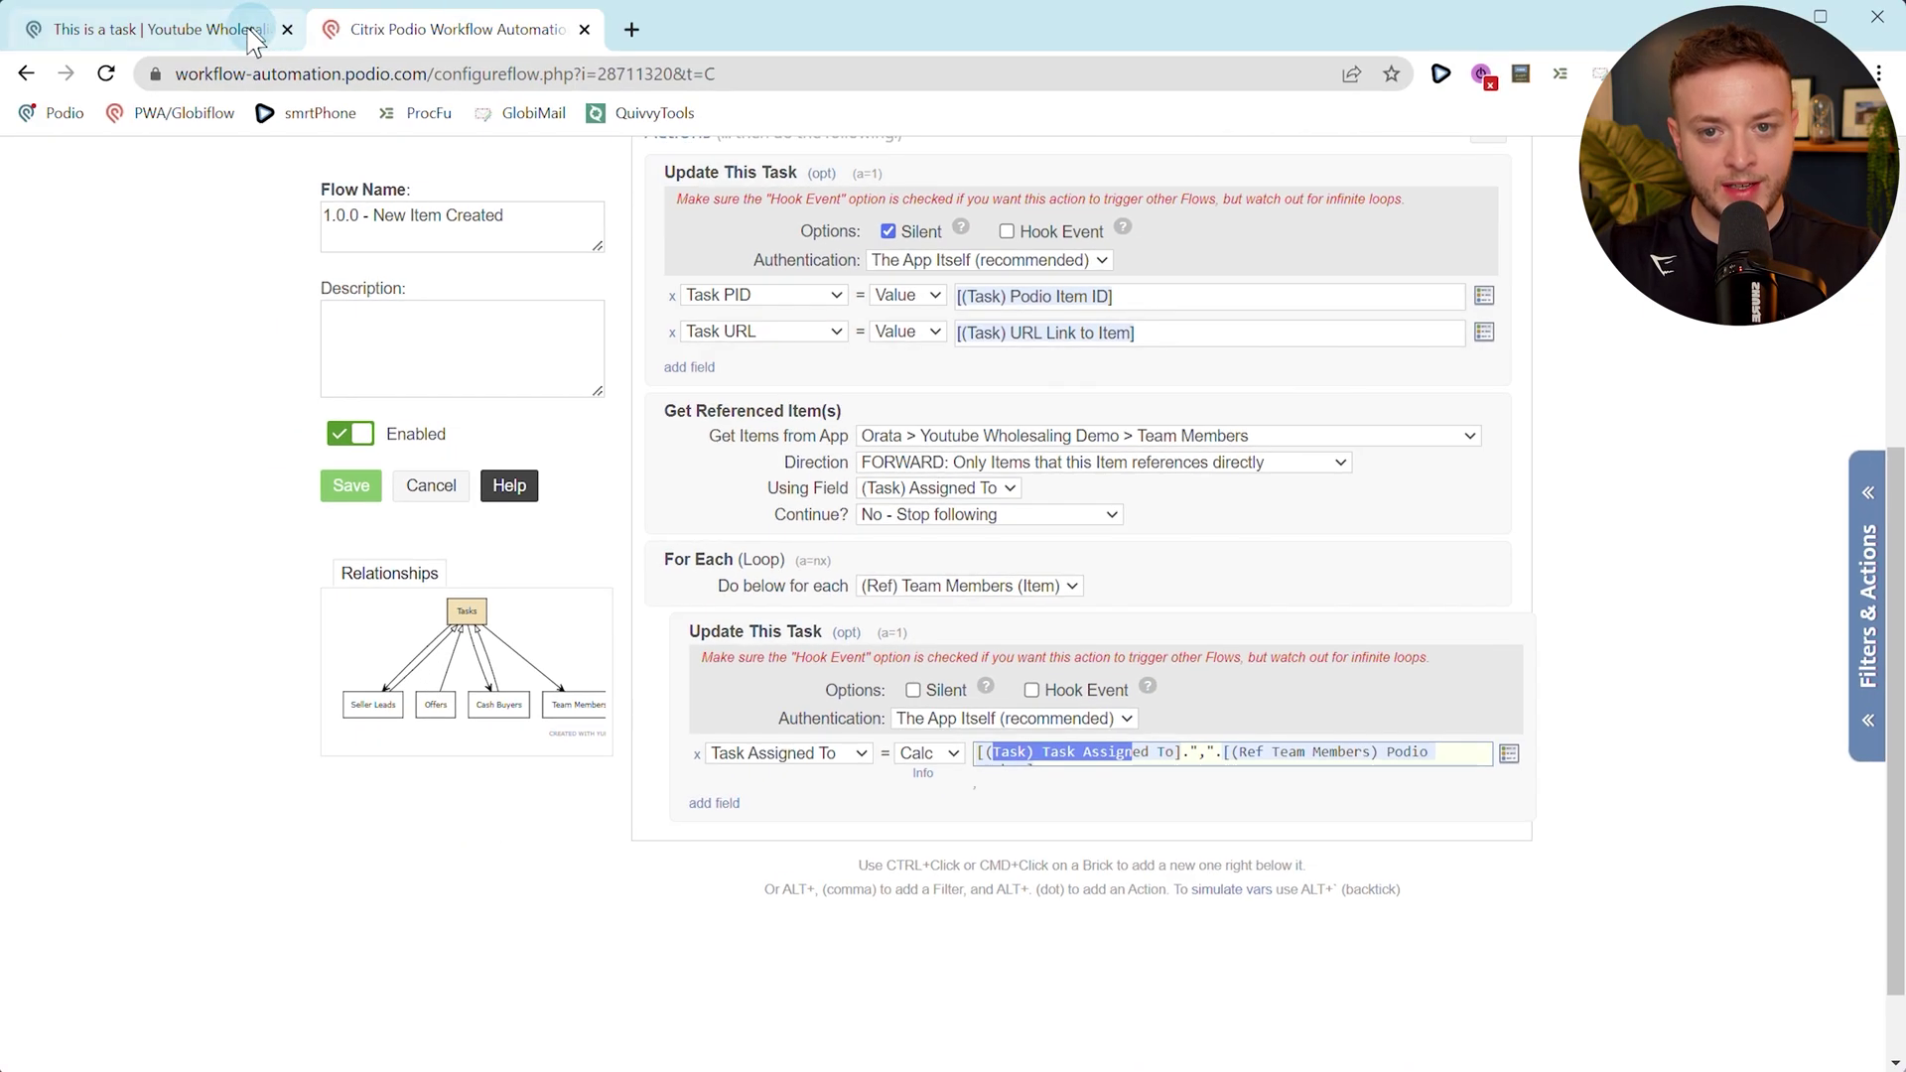
pyautogui.click(255, 35)
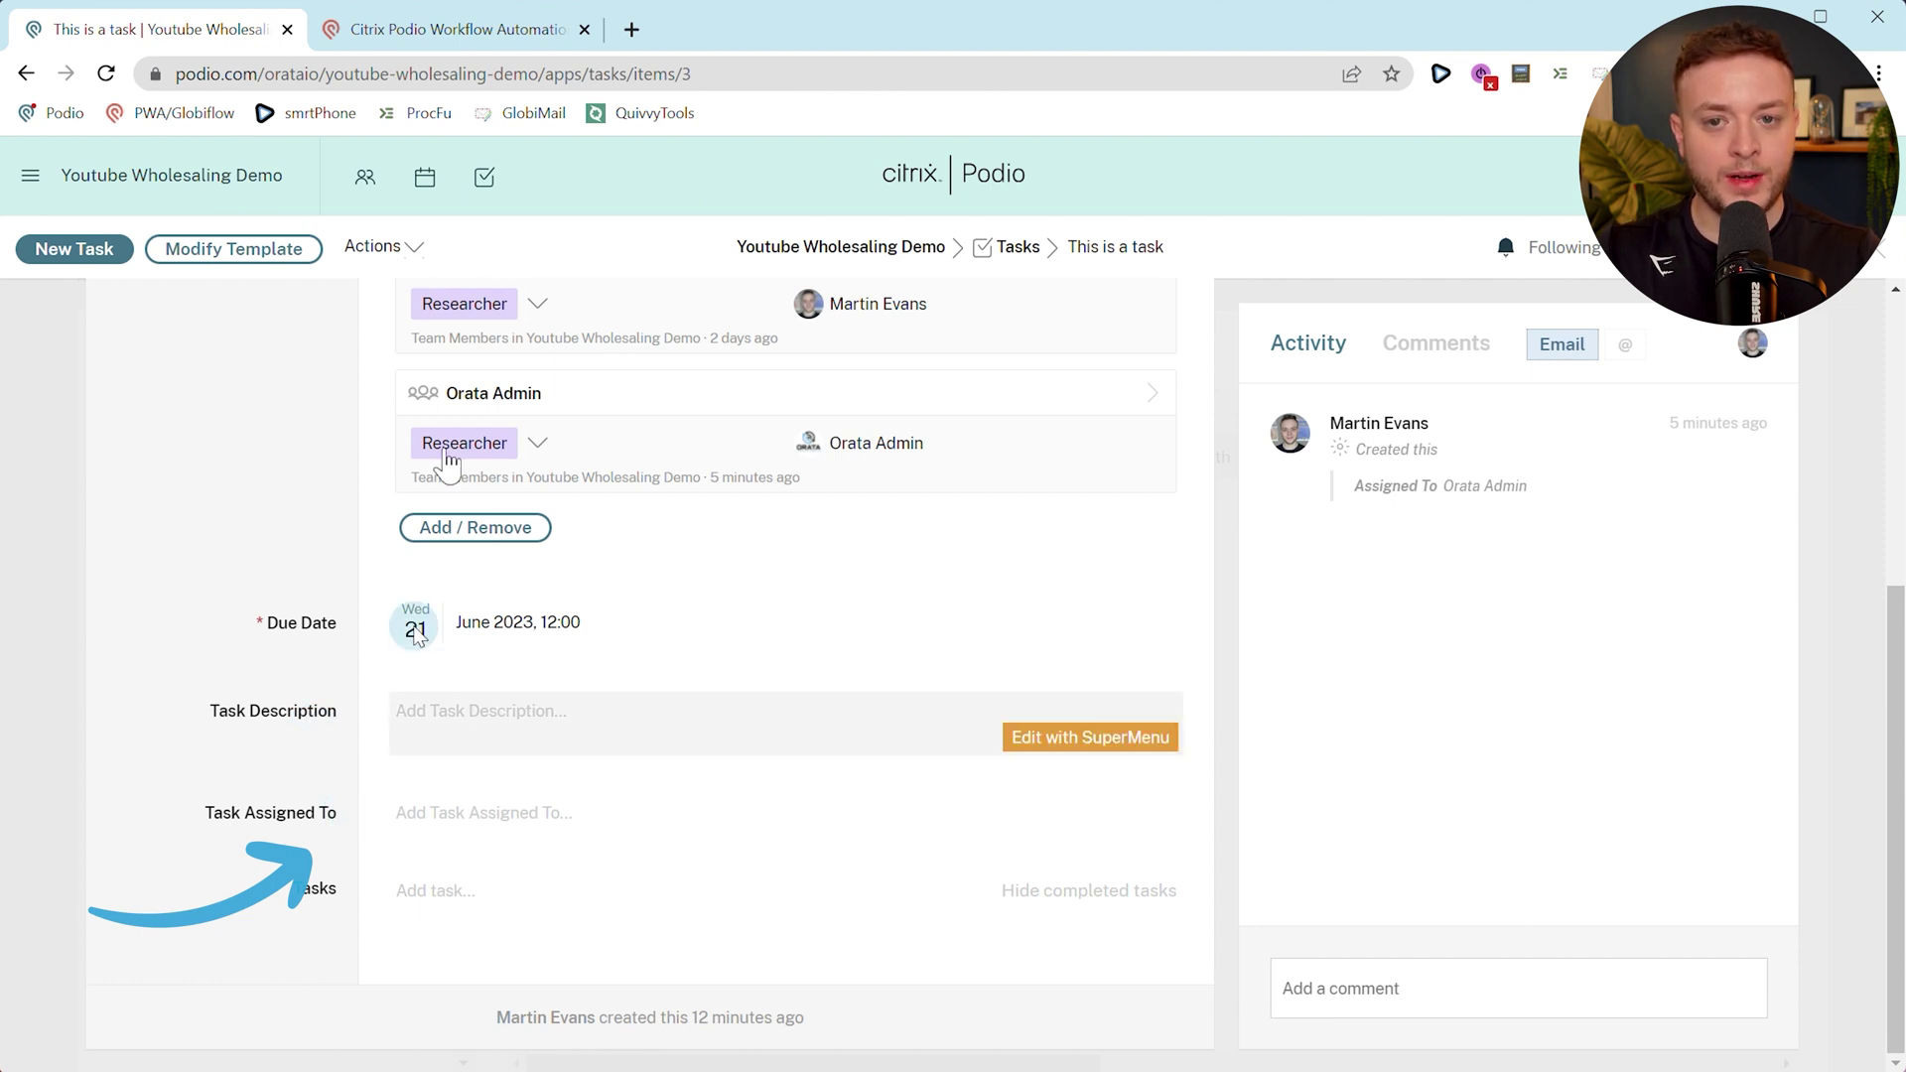
# Add a Continue step after the looped Update This Task action to close the For Each.
pyautogui.scroll(1, 864, 465)
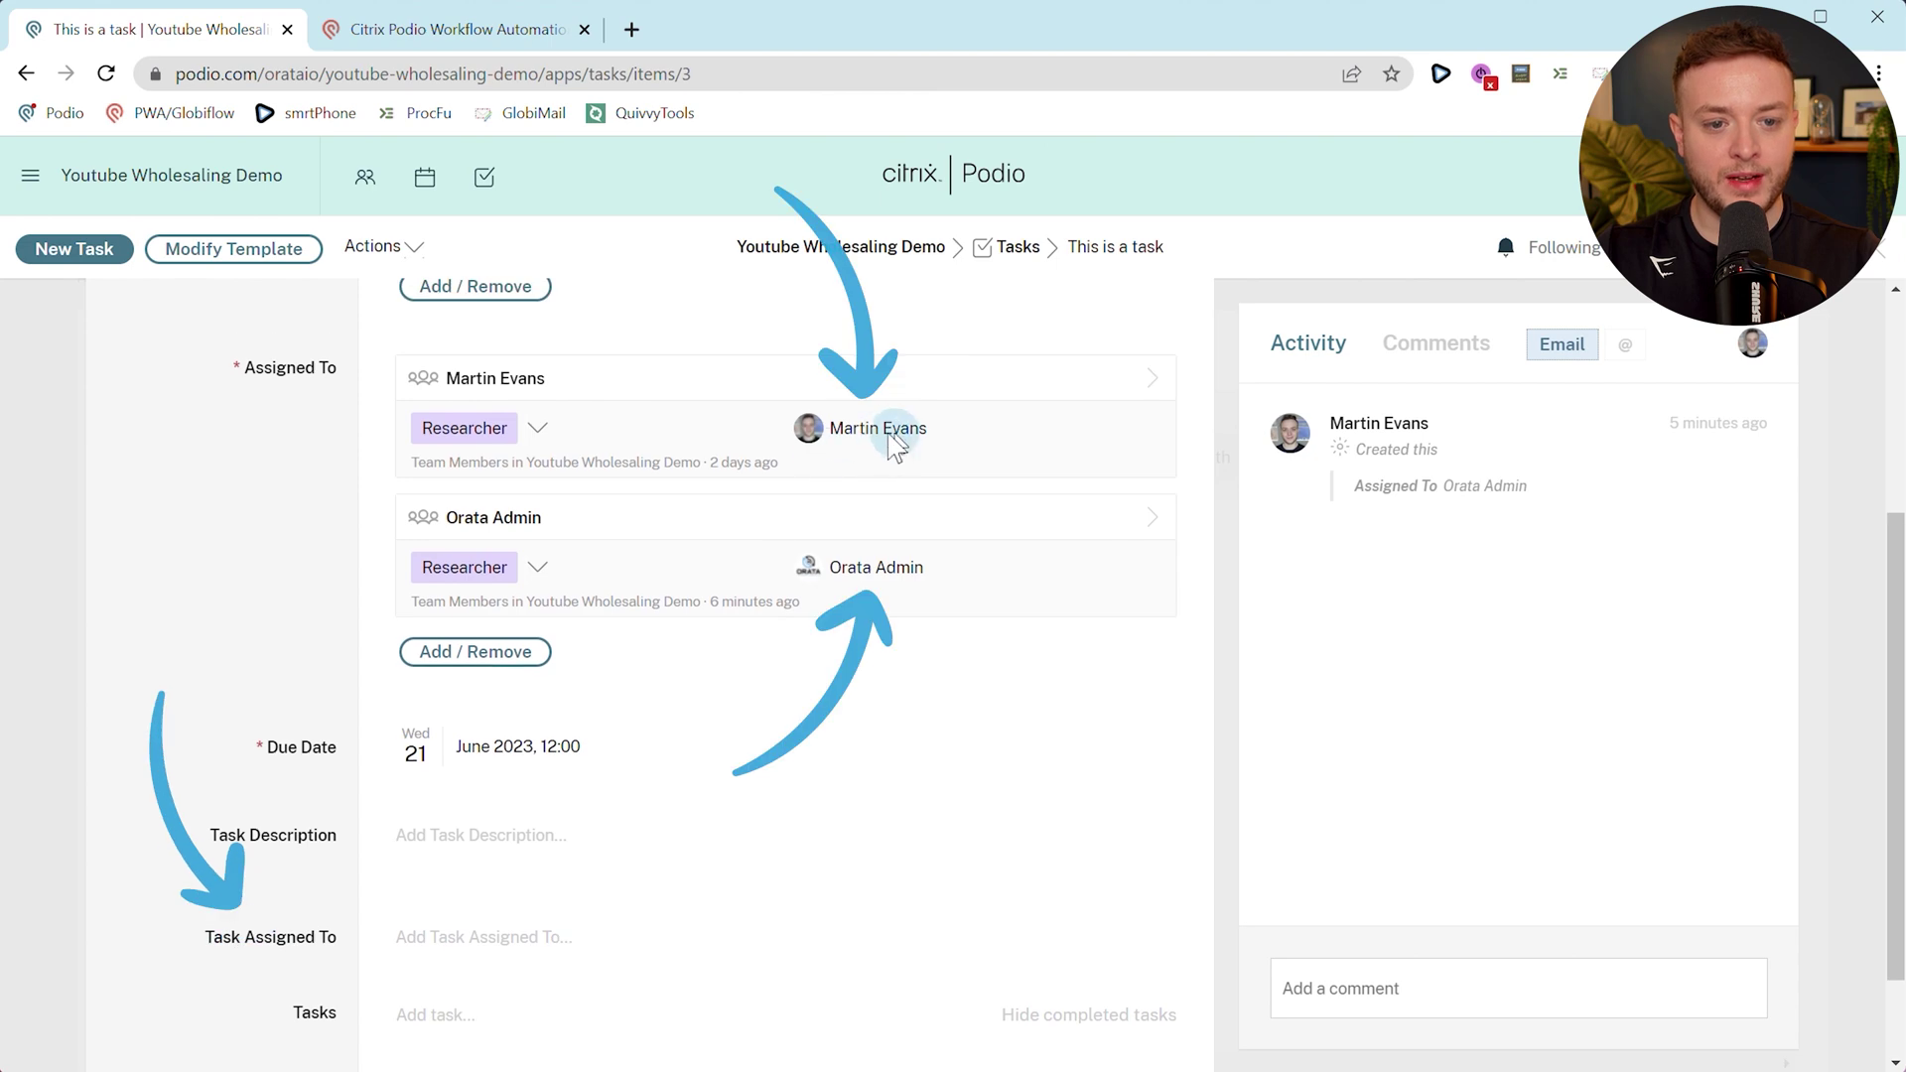
pyautogui.click(375, 30)
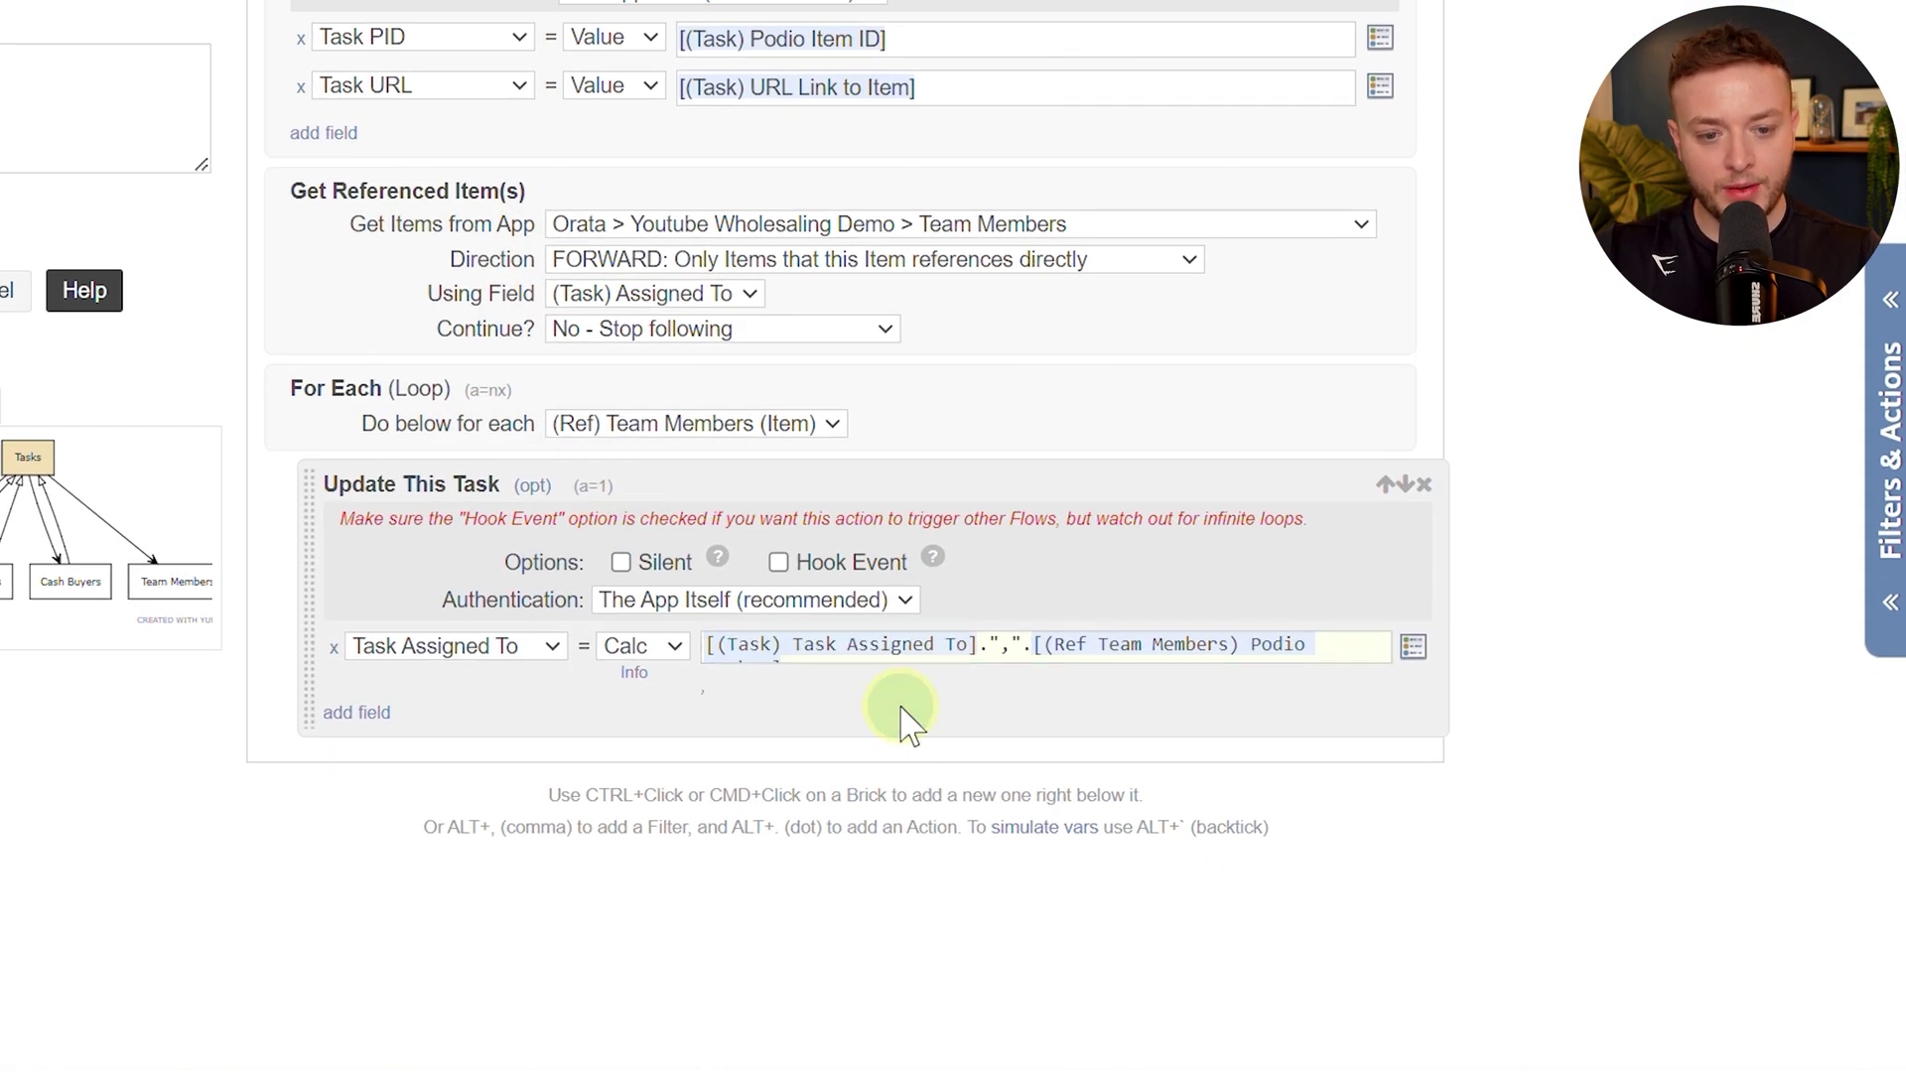
pyautogui.keyDown('ctrl'); pyautogui.click(908, 725); pyautogui.keyUp('ctrl')
pyautogui.write('contin')
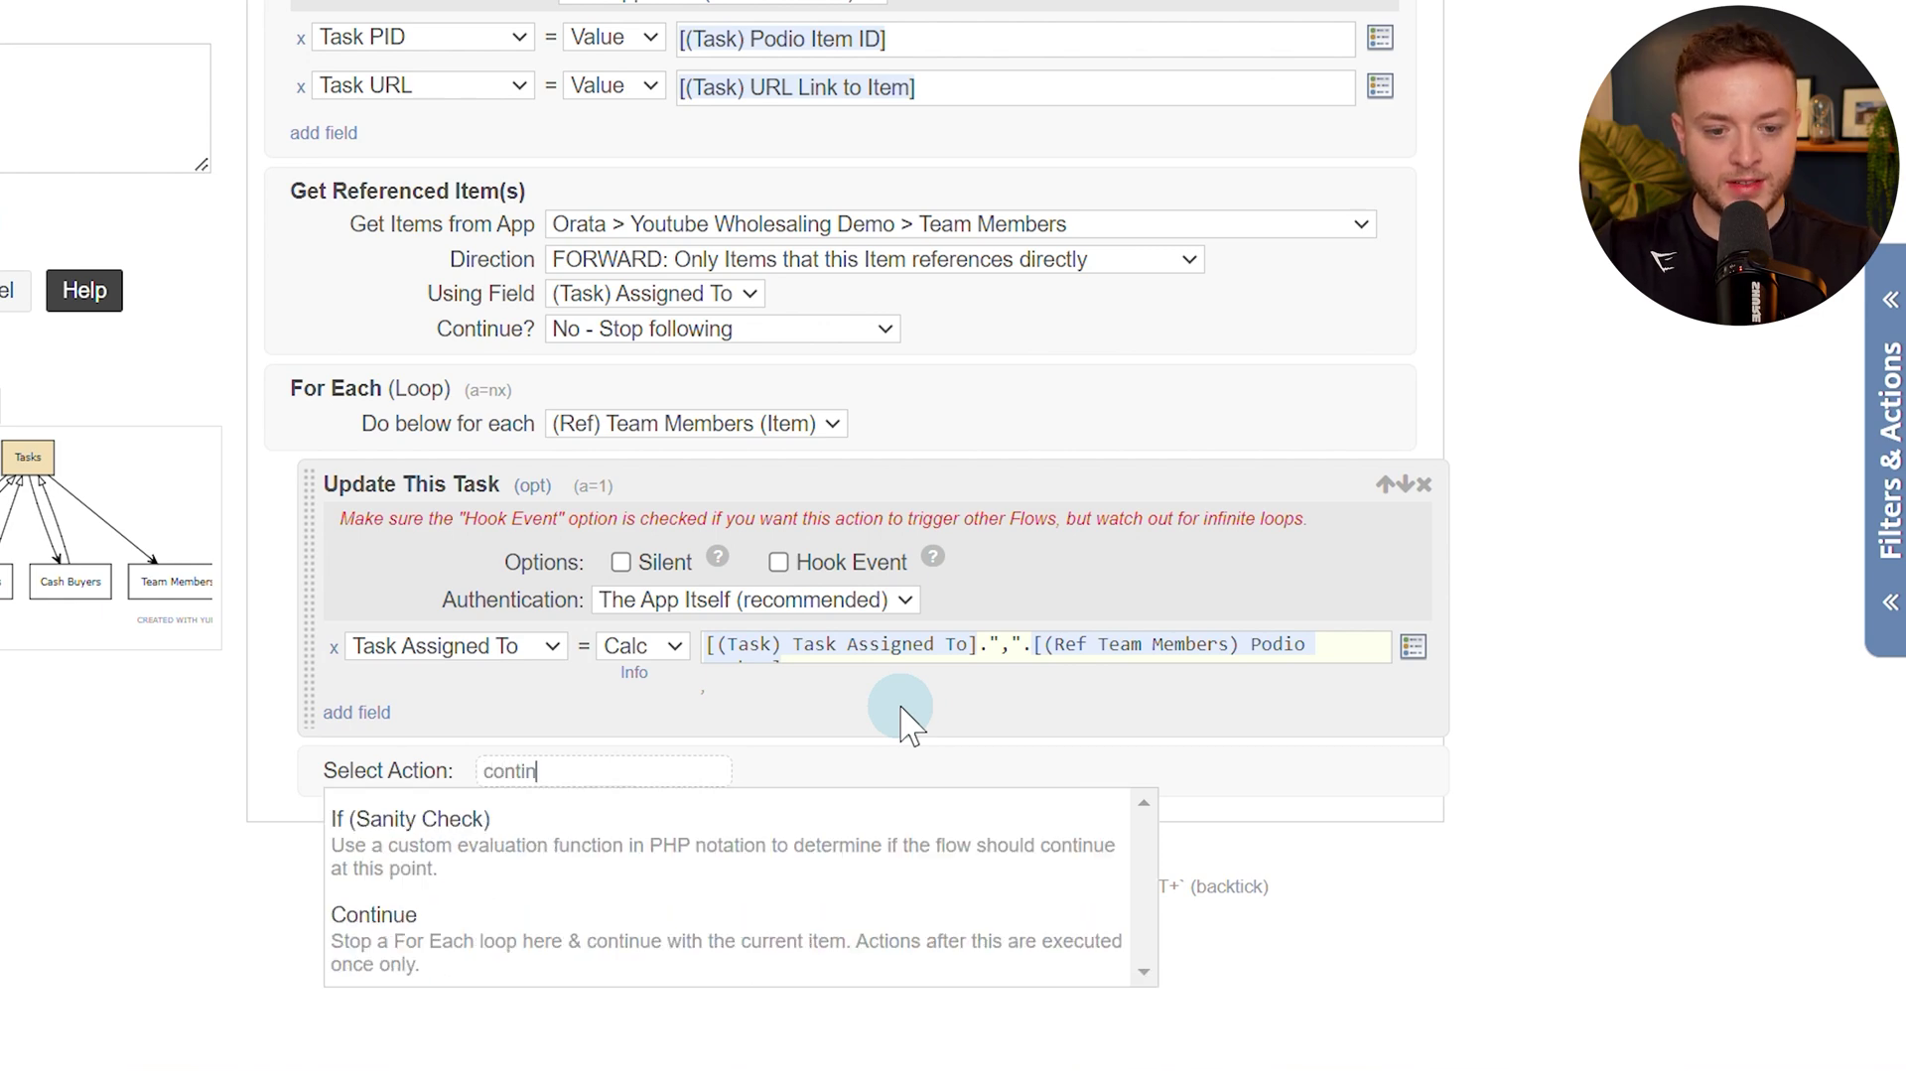
pyautogui.click(780, 923)
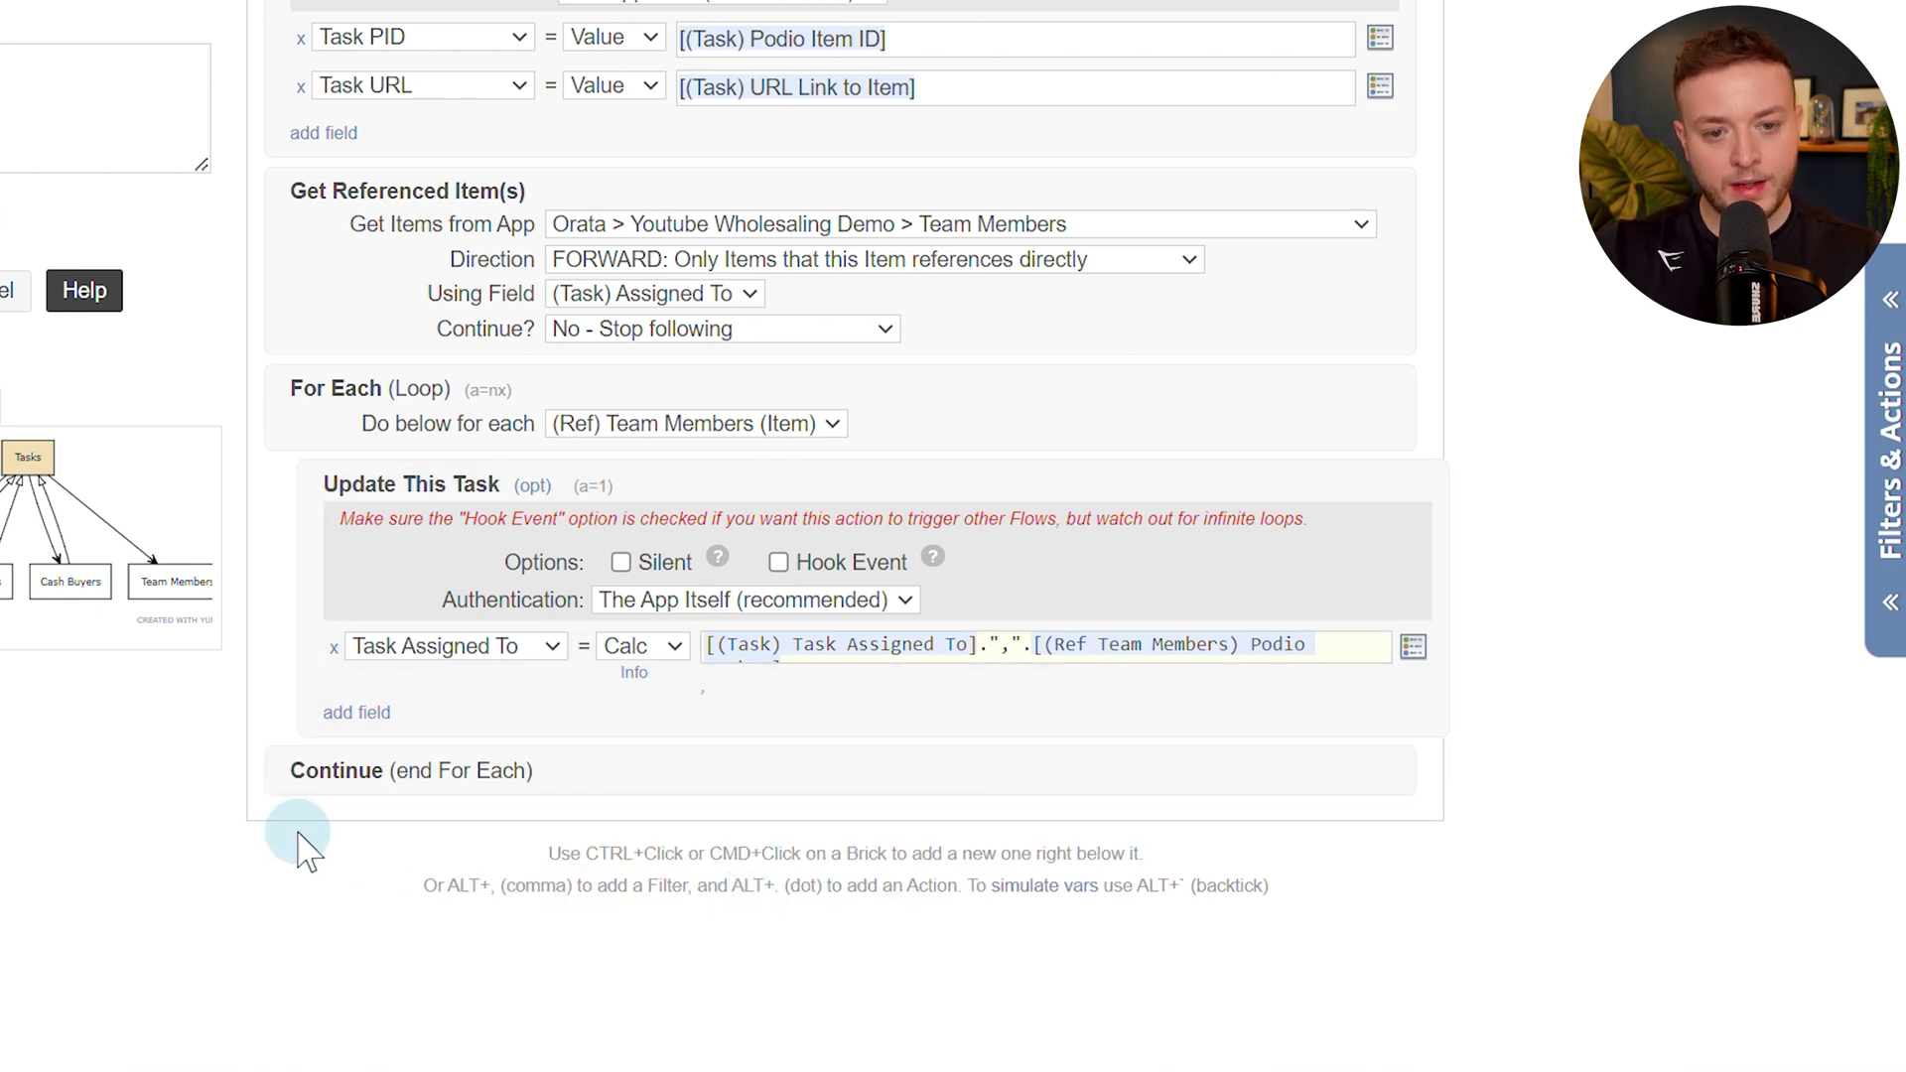
pyautogui.scroll(2, 307, 824)
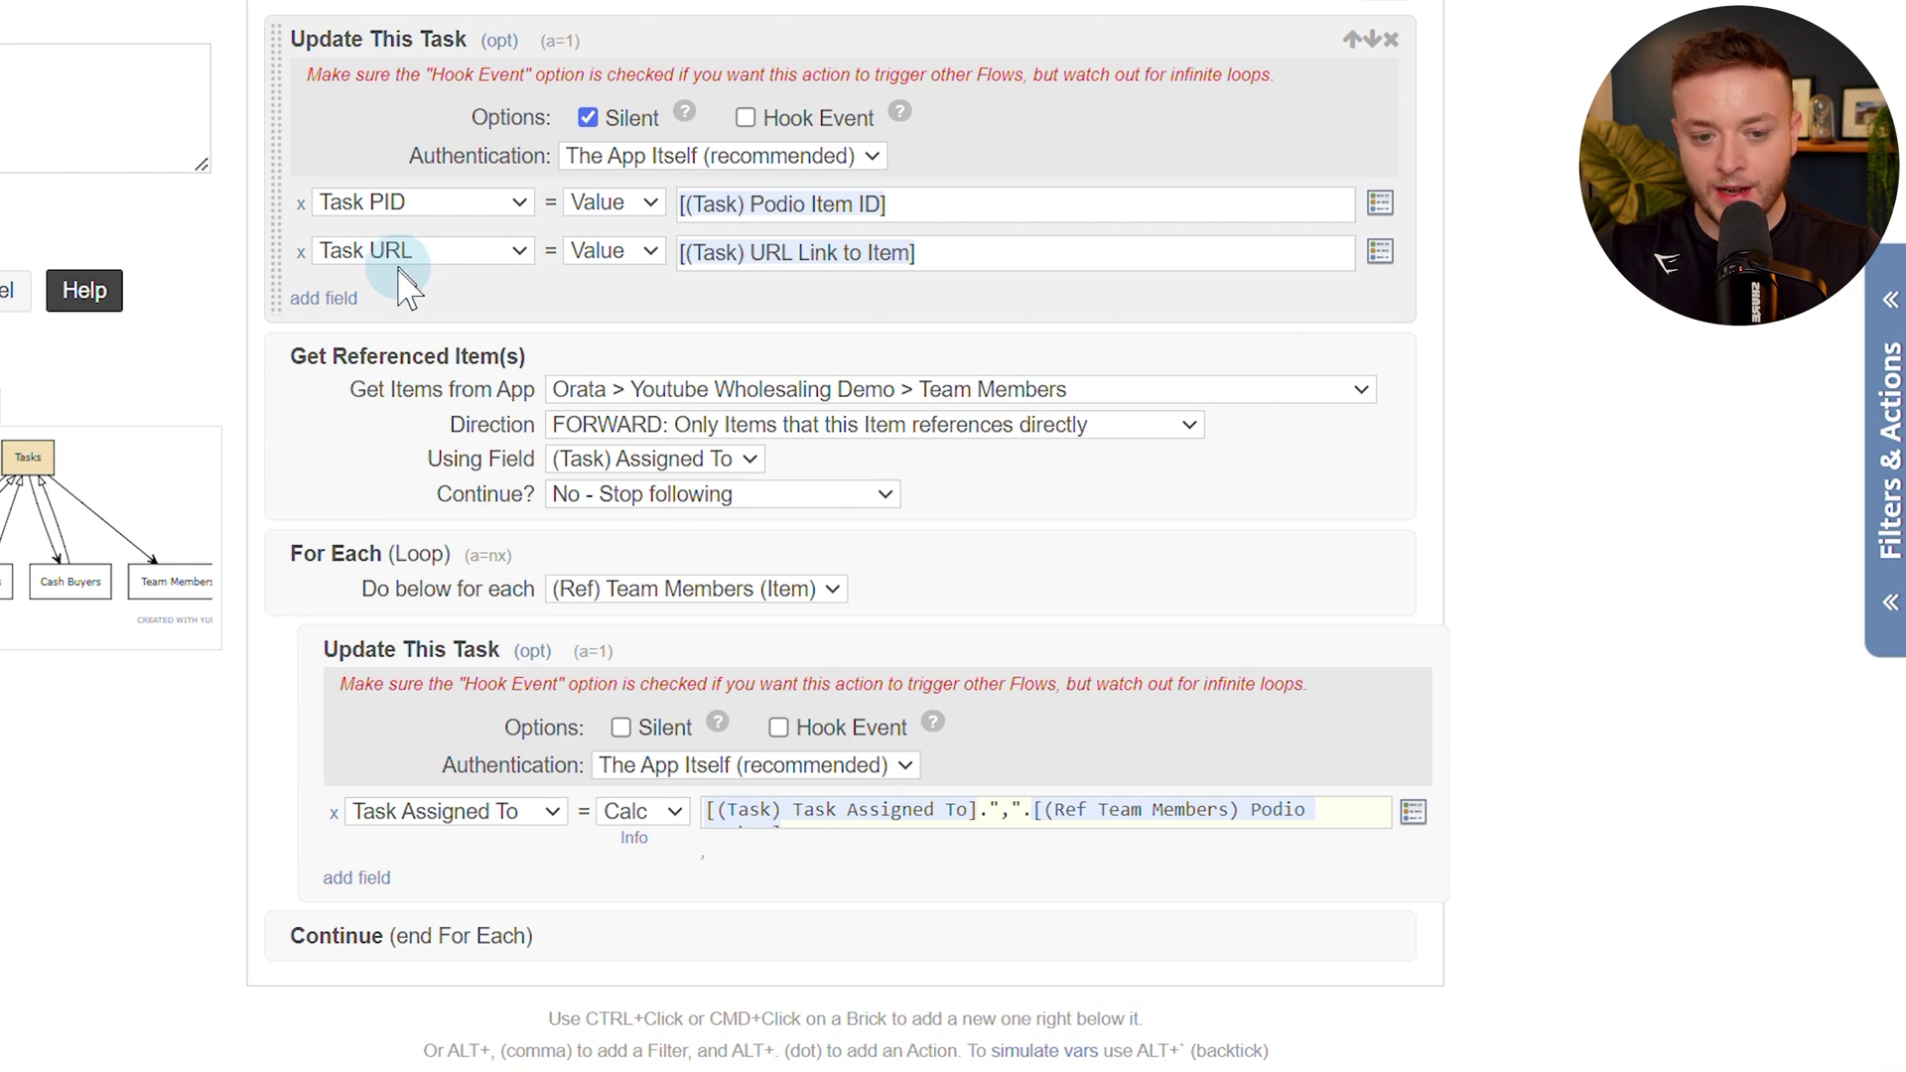
pyautogui.scroll(-2, 397, 273)
# Save the flow and run it manually on a maximum of 1 item.
pyautogui.click(161, 375)
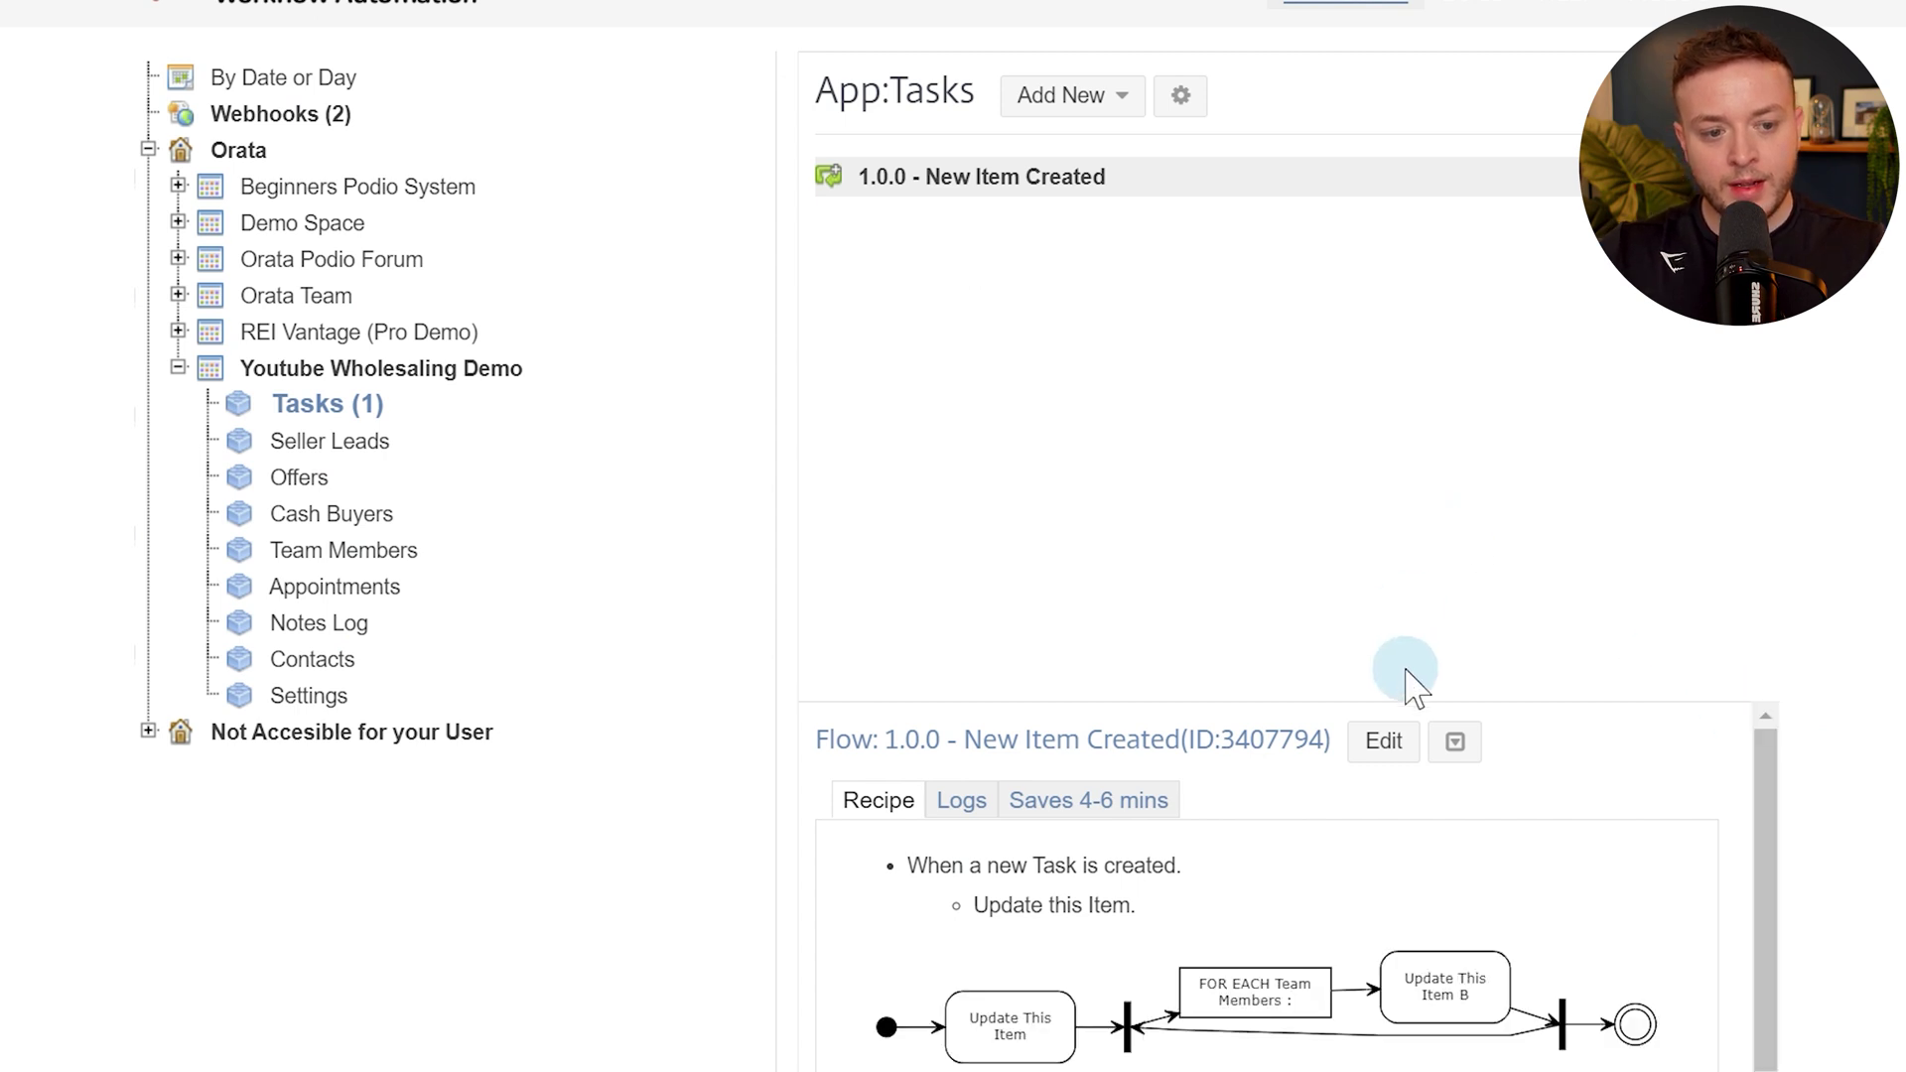
pyautogui.click(1452, 747)
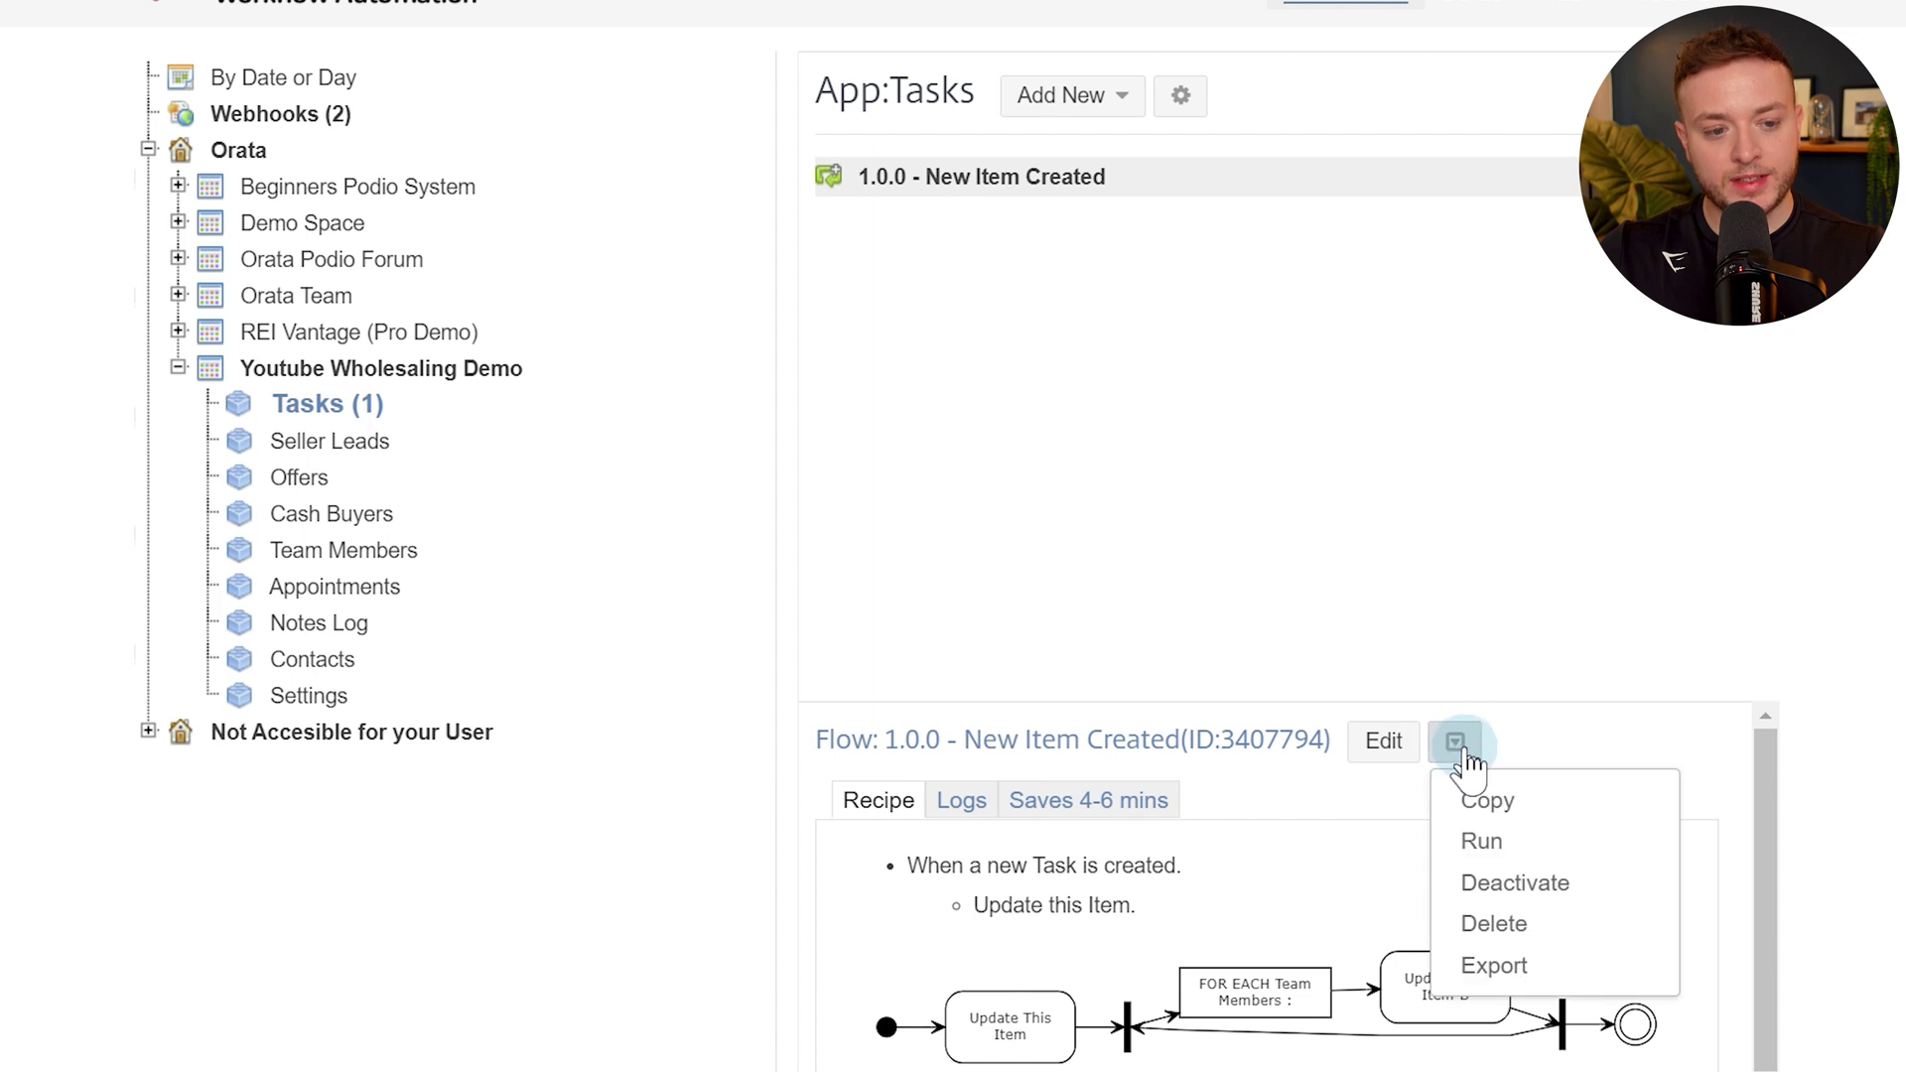
pyautogui.click(1506, 842)
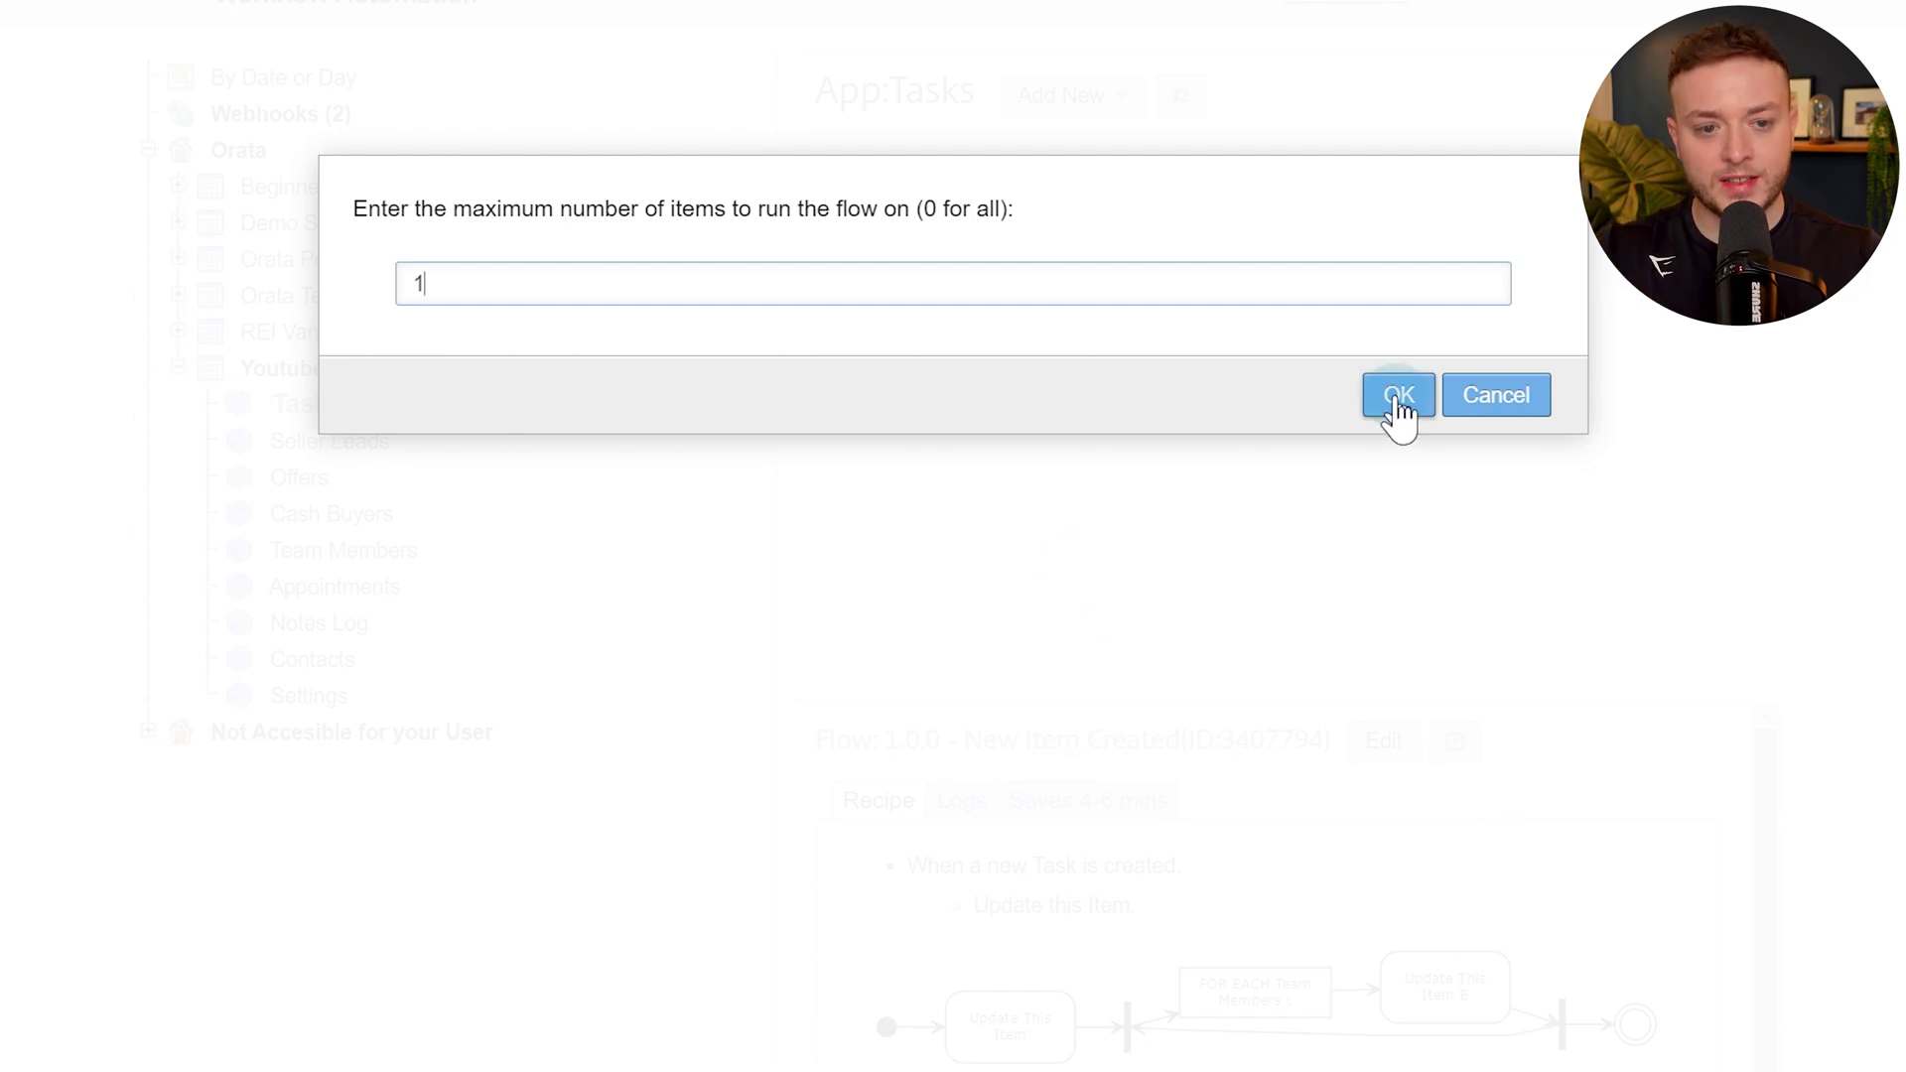
pyautogui.click(1399, 395)
pyautogui.click(154, 28)
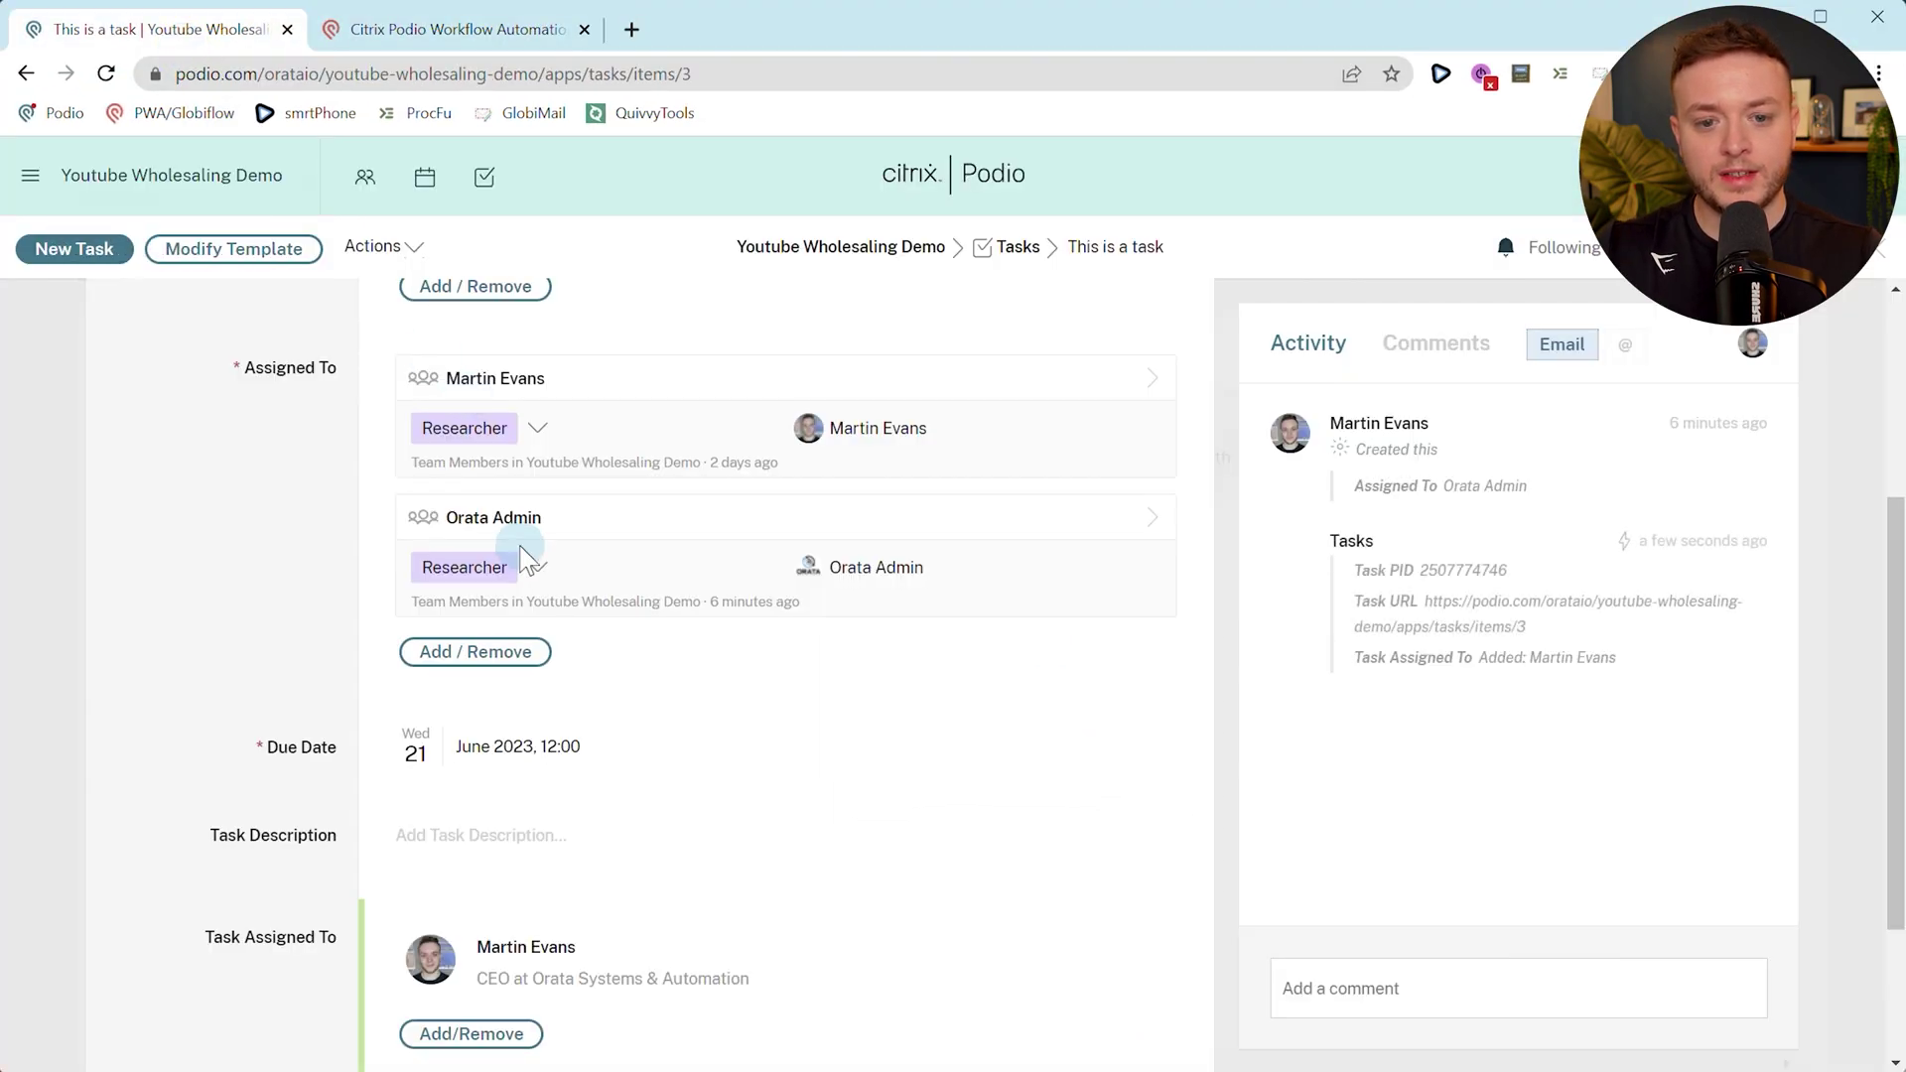
# Confirm Task Assigned To lists both team members, then start a second new task.
pyautogui.scroll(-1, 494, 550)
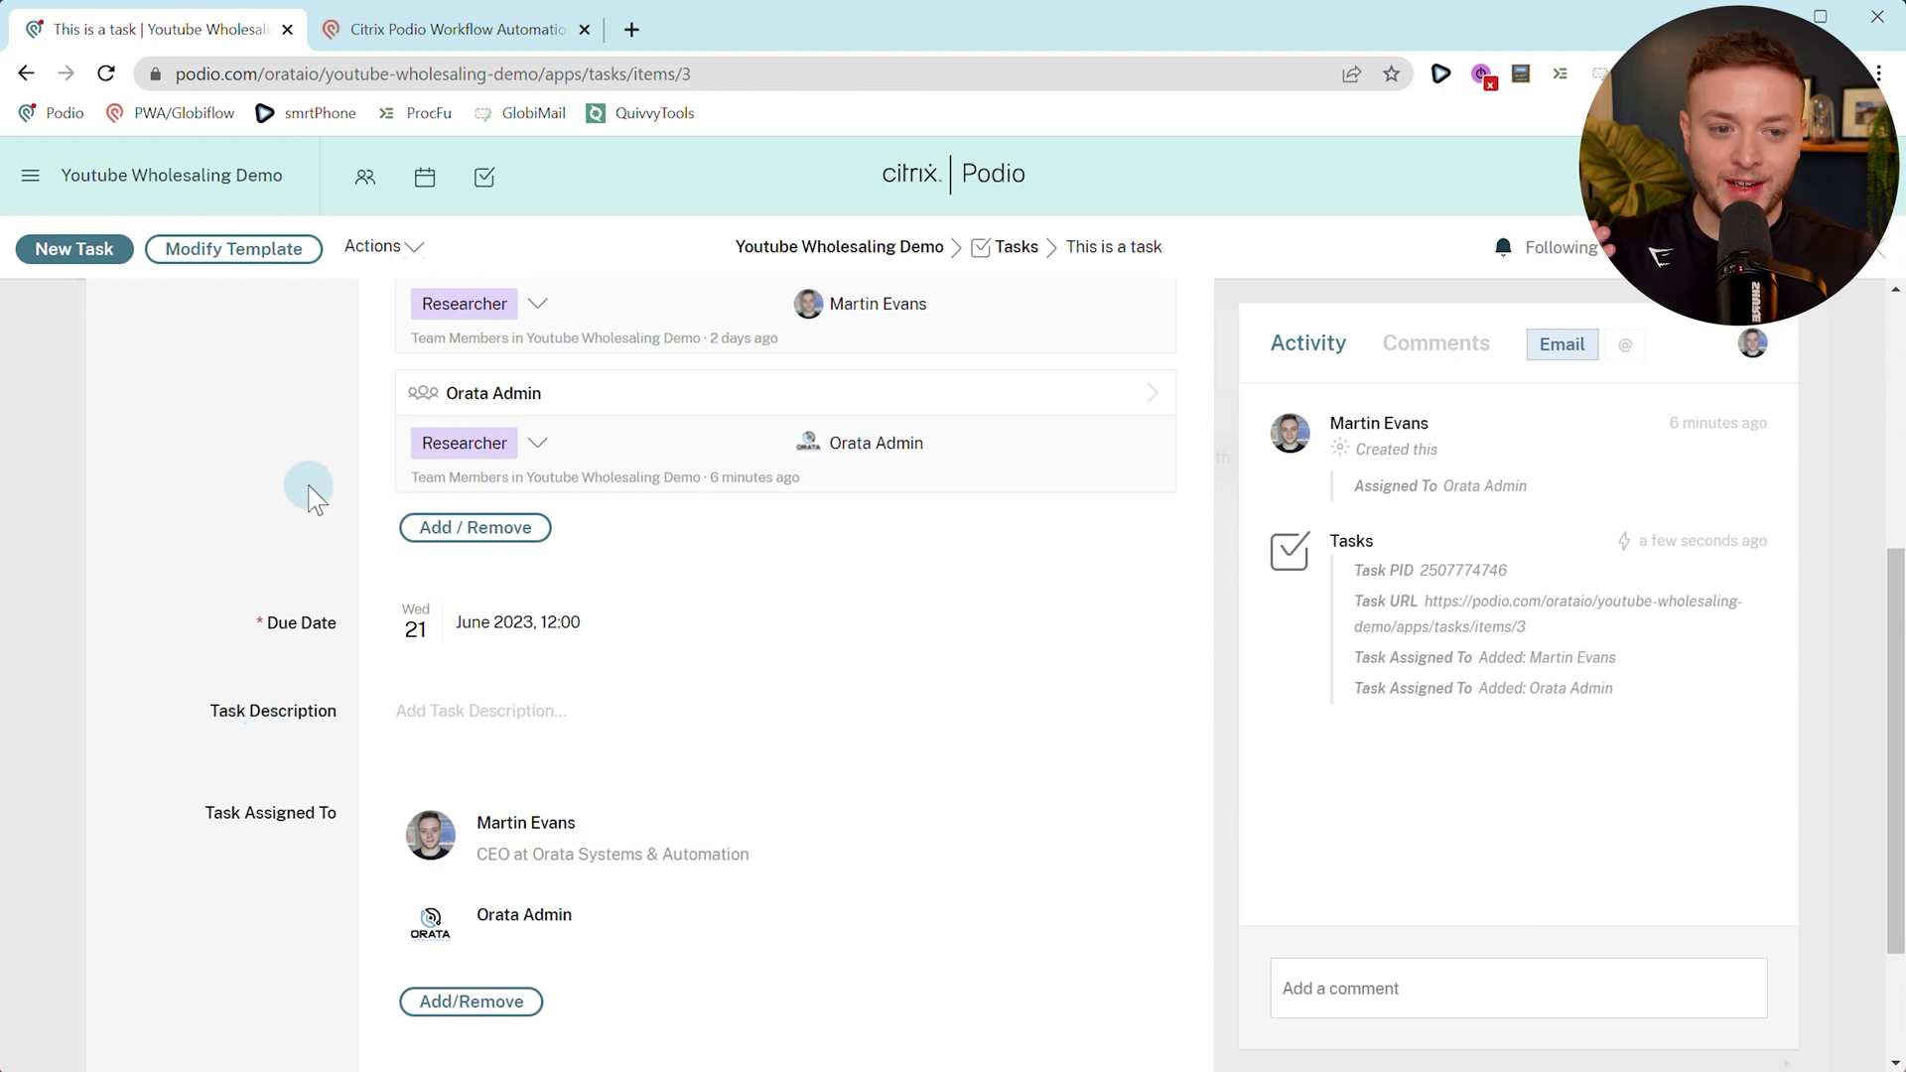
pyautogui.click(107, 250)
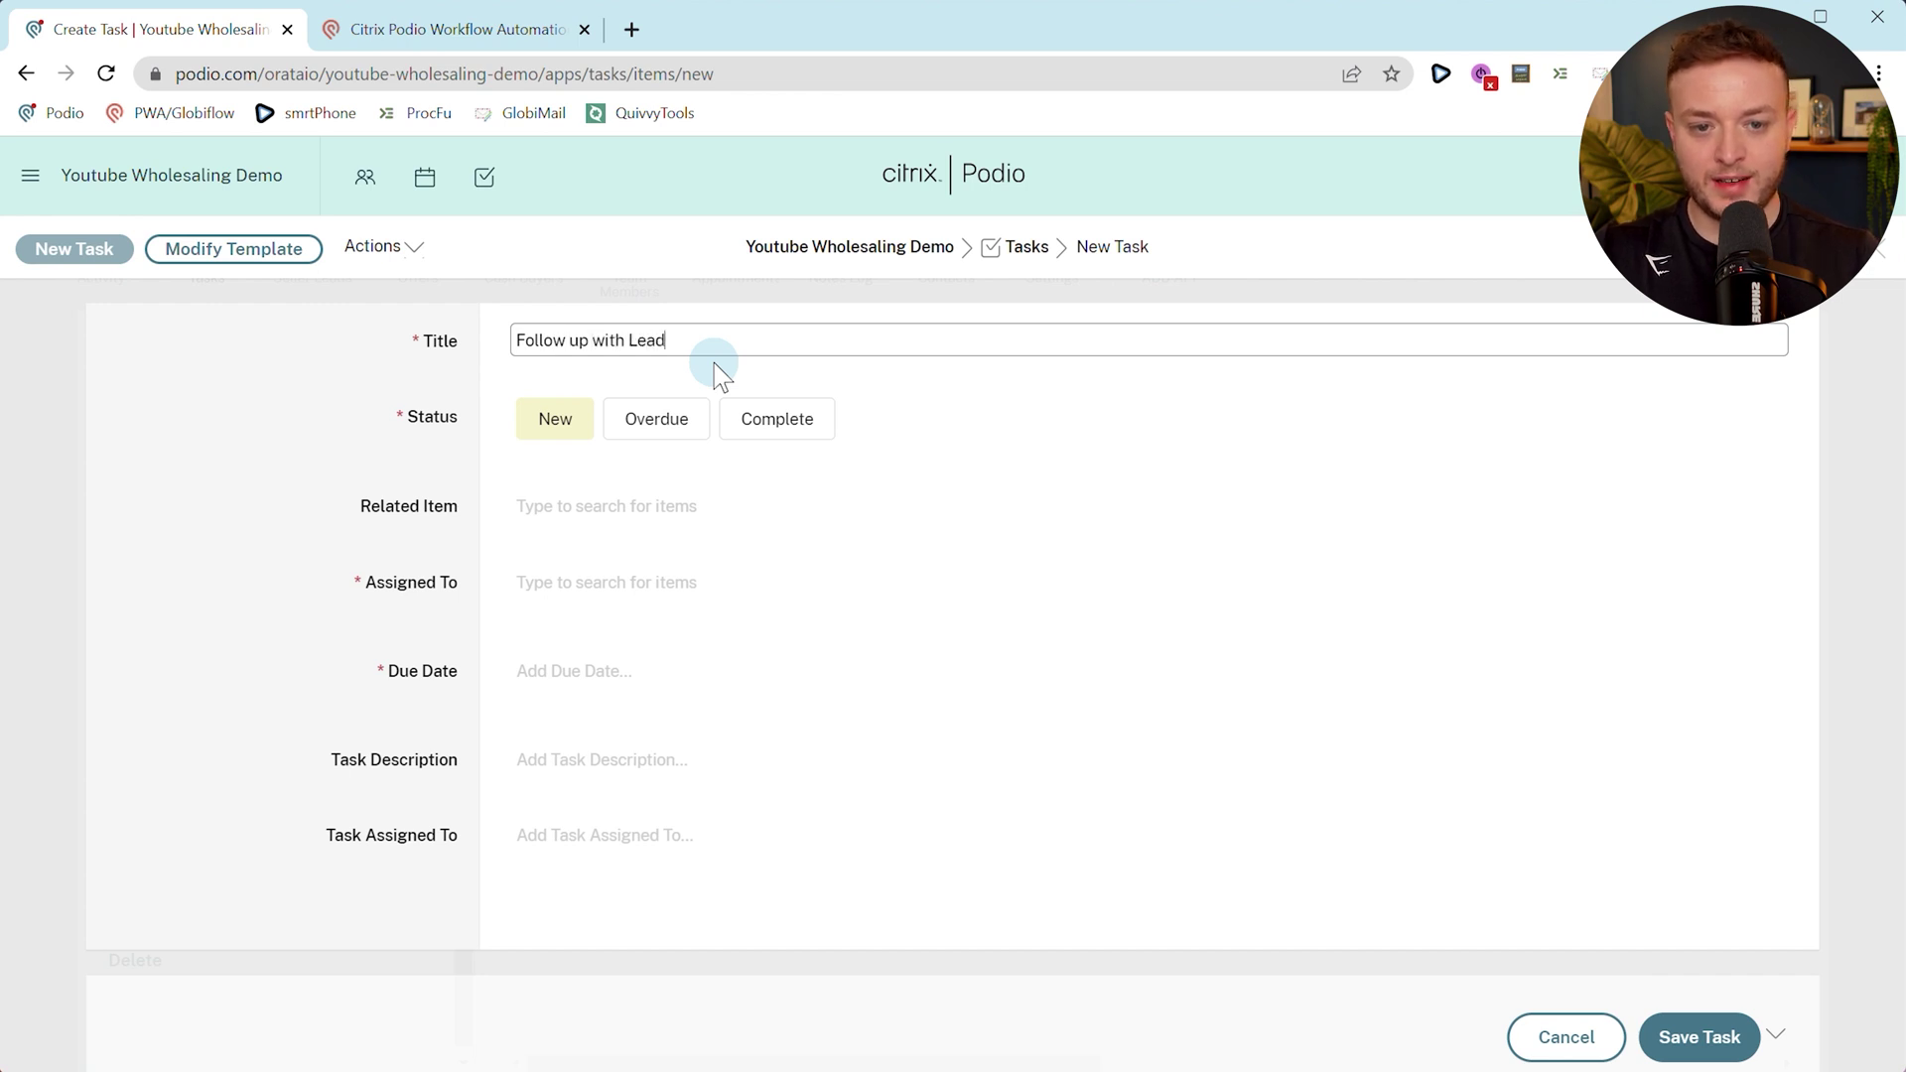
# Relate the task to the seller lead and assign it to two team members.
pyautogui.click(620, 514)
pyautogui.click(624, 580)
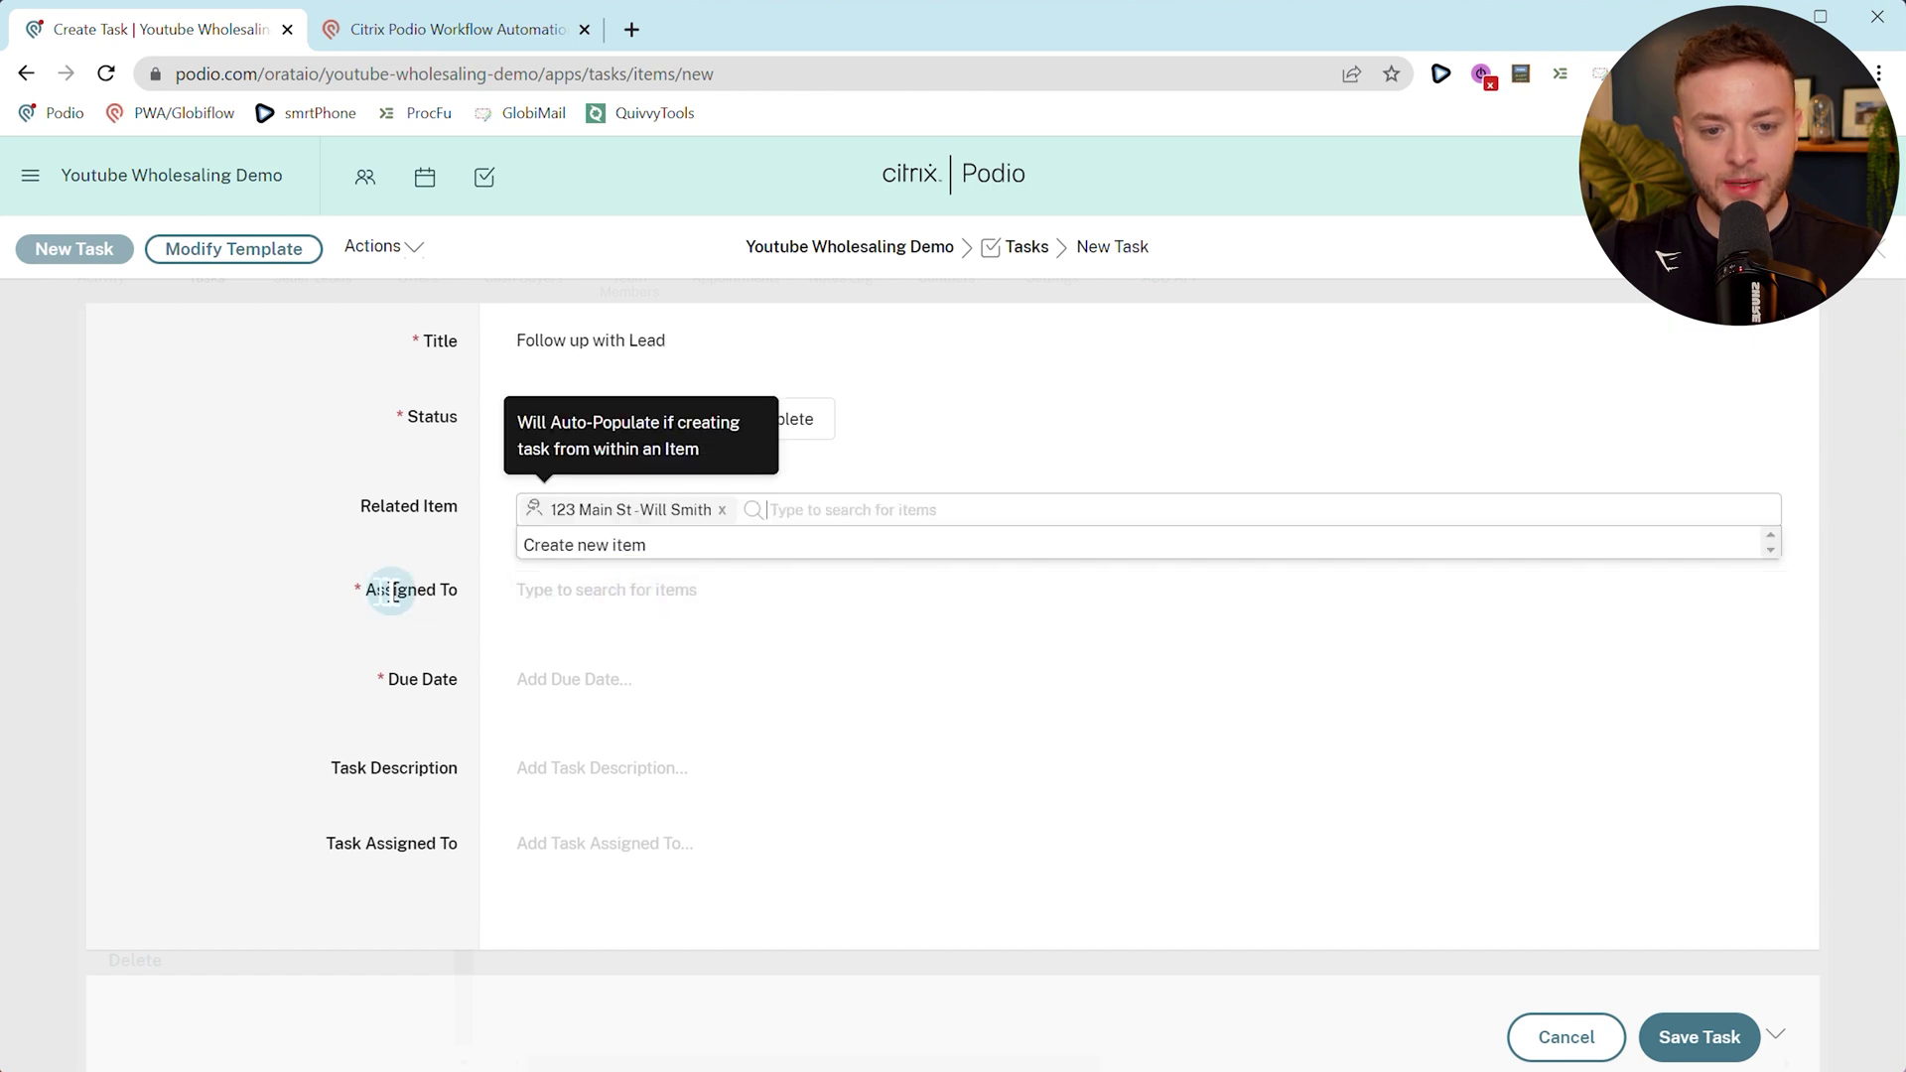
pyautogui.click(391, 591)
pyautogui.scroll(-1, 616, 694)
pyautogui.click(574, 626)
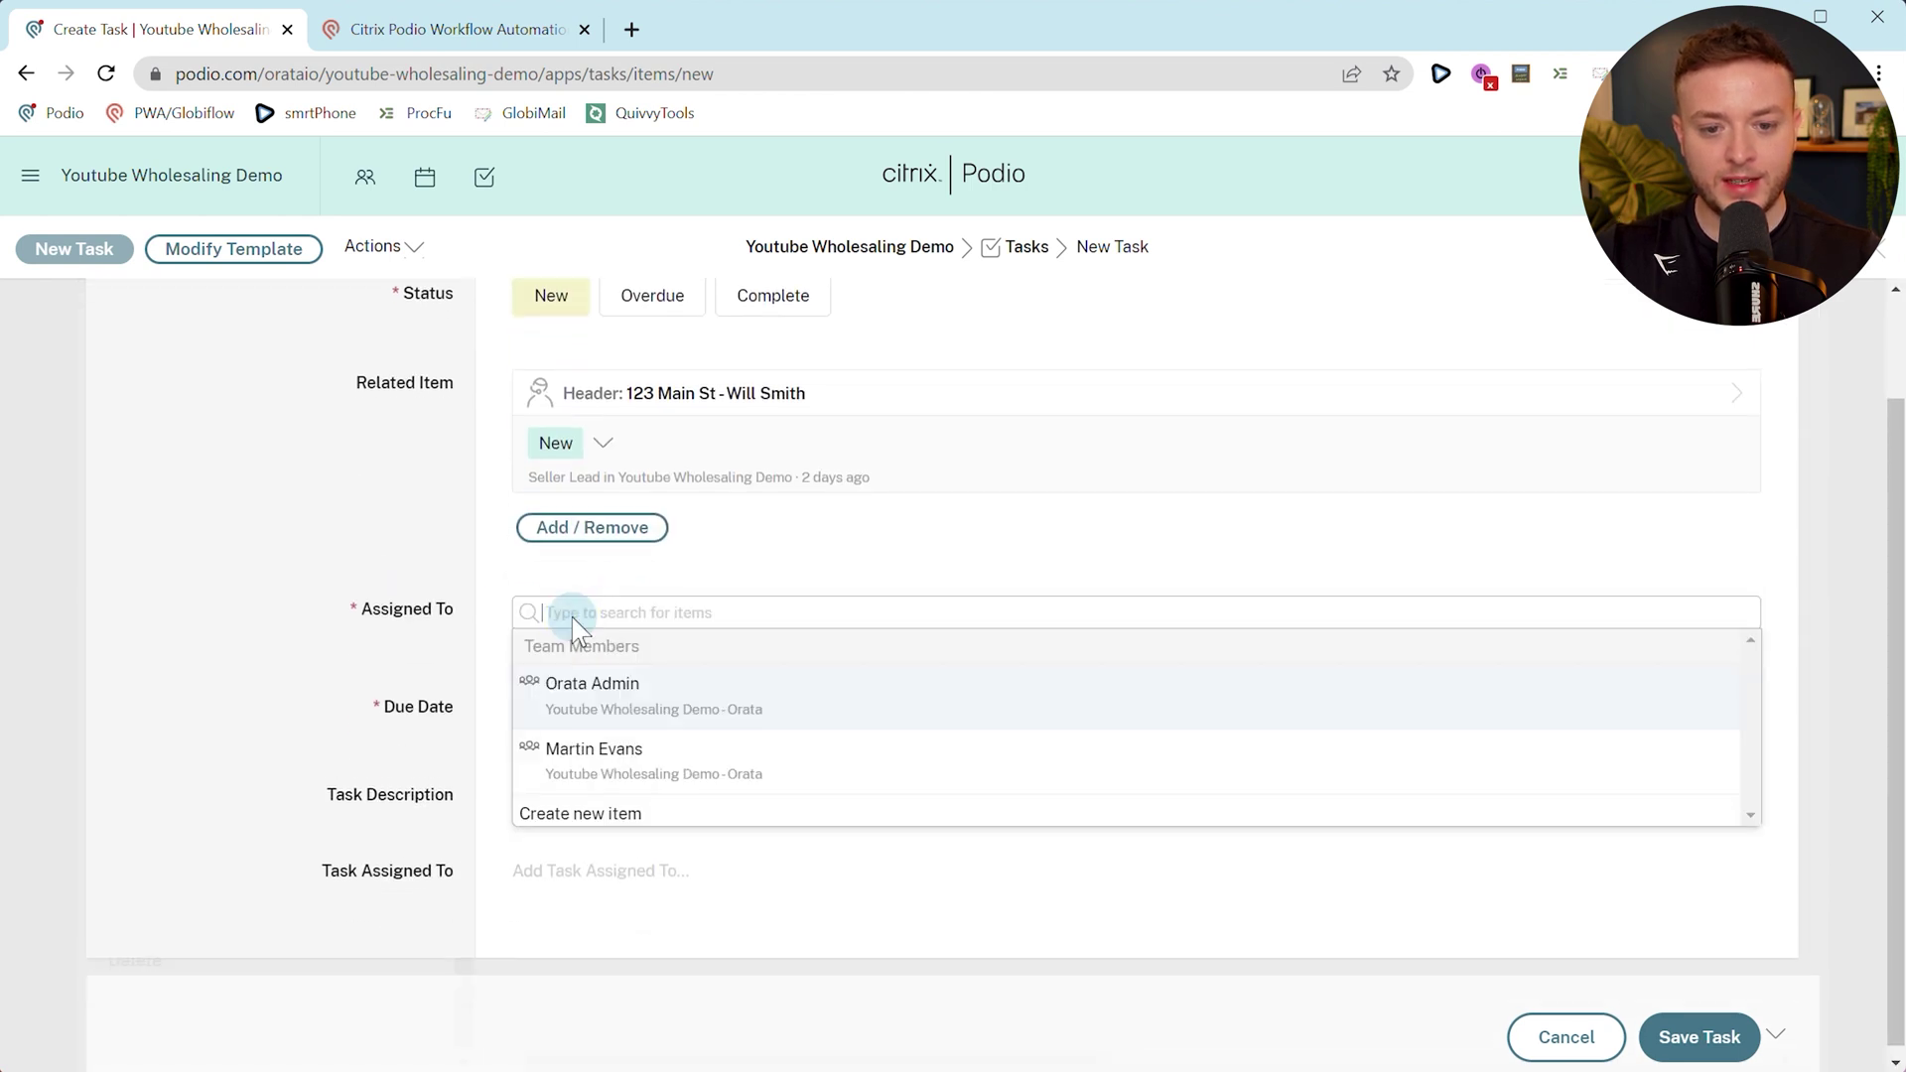
pyautogui.click(626, 766)
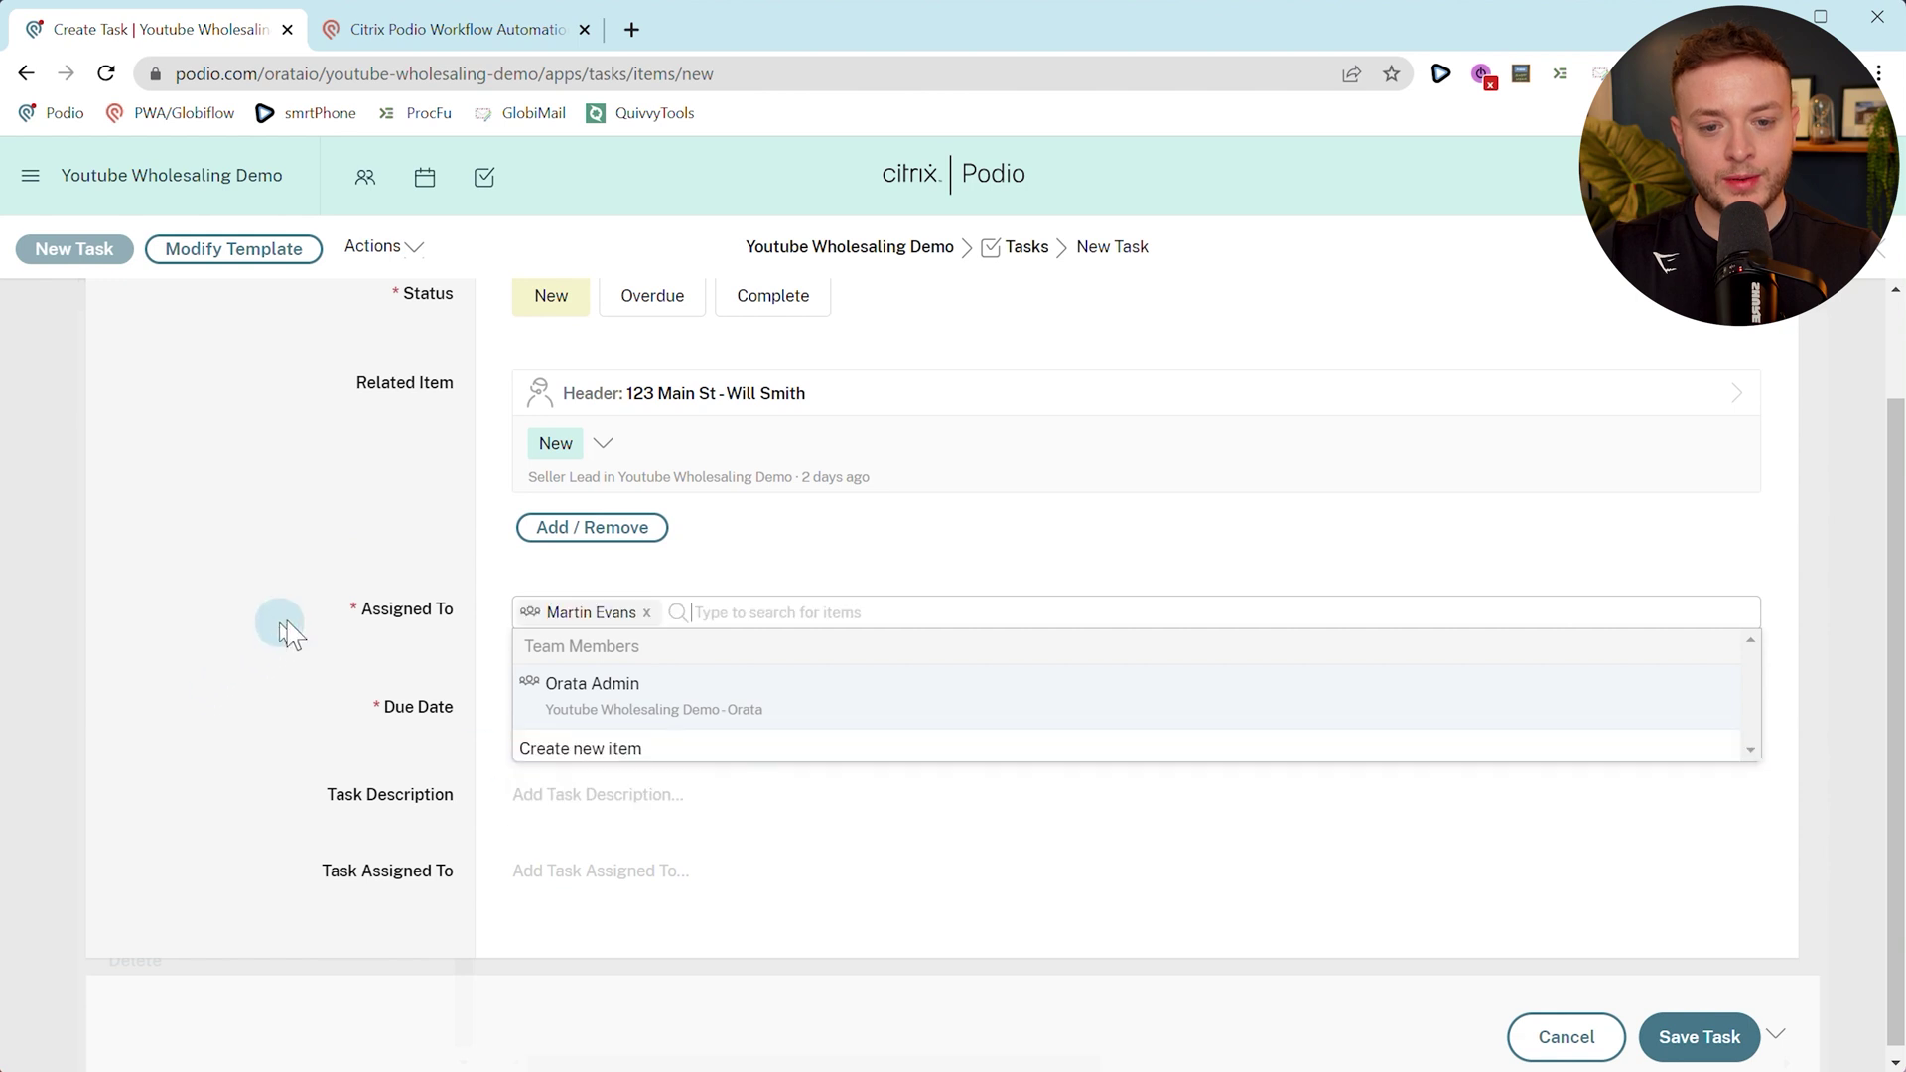
pyautogui.click(234, 651)
pyautogui.scroll(-1, 378, 609)
pyautogui.click(544, 635)
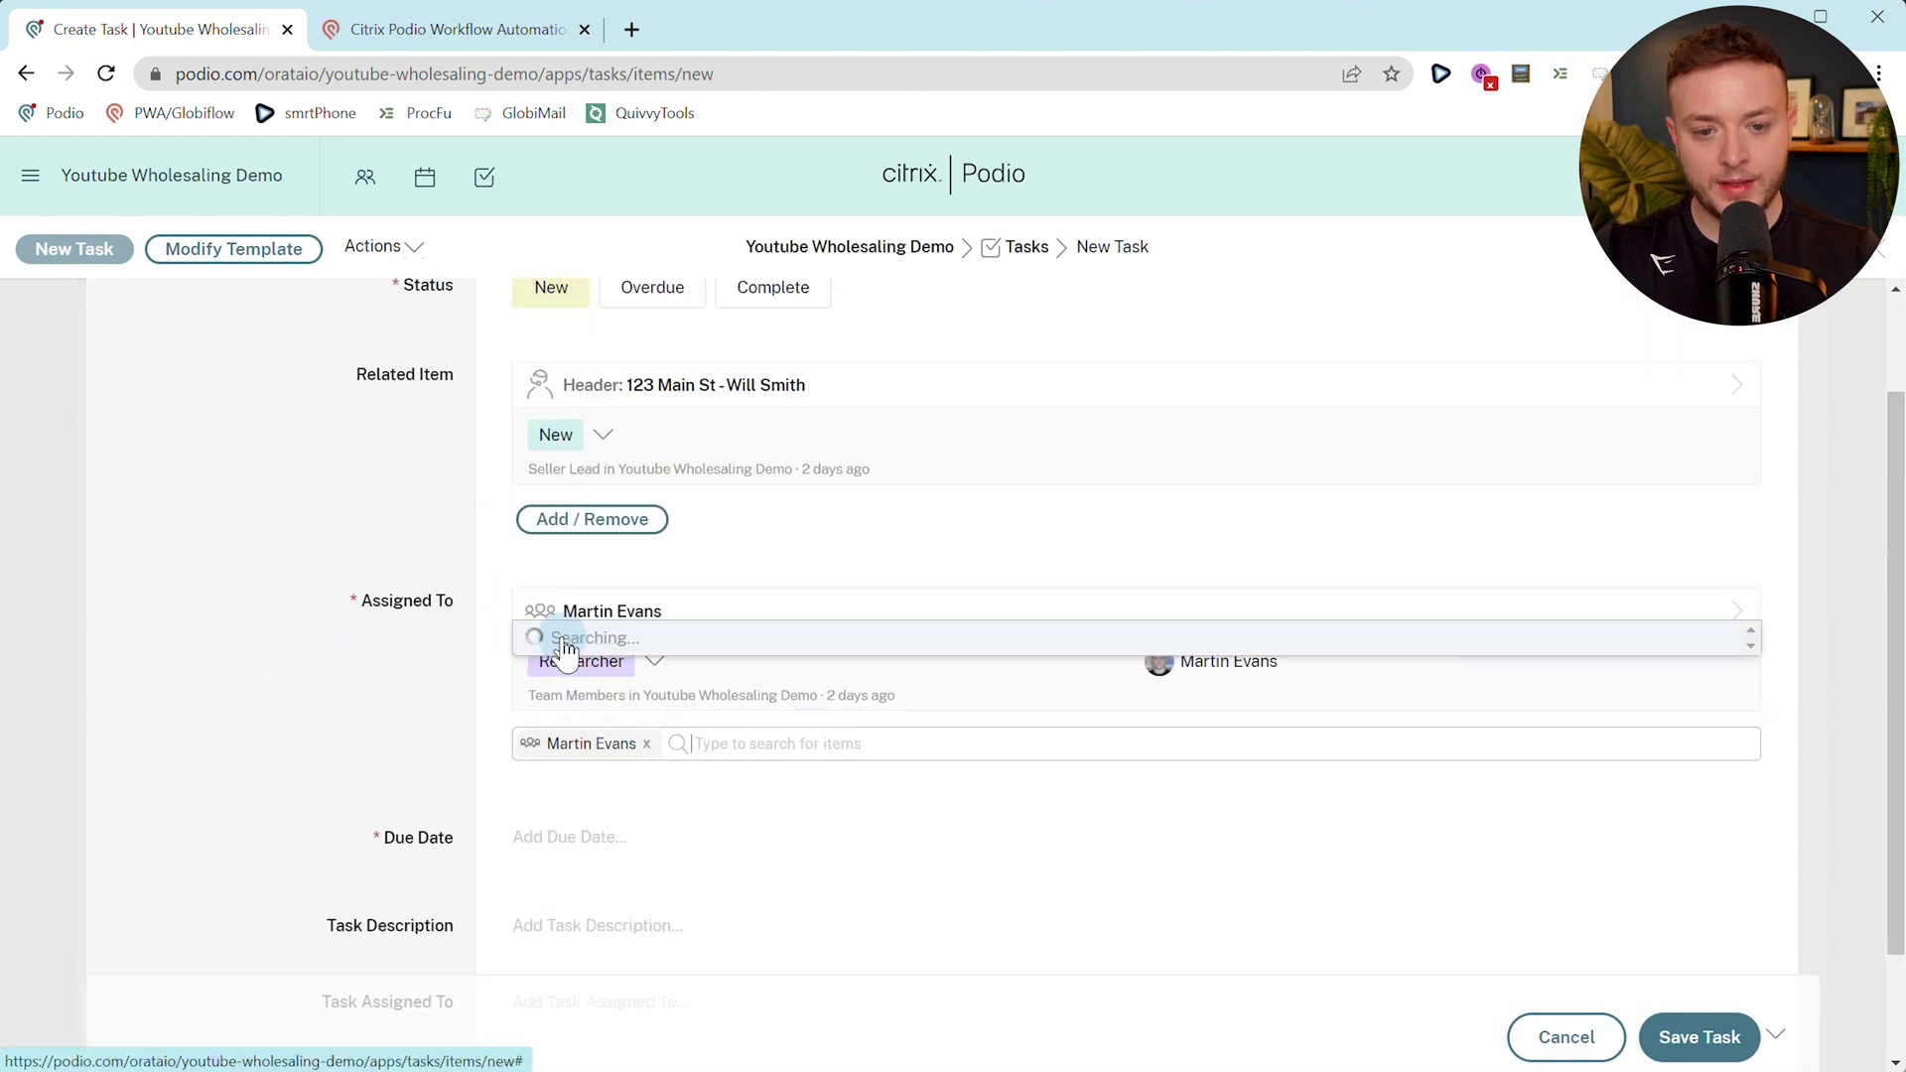
pyautogui.click(600, 836)
# Set the due date to 23 June 2023 with the default time and save the task.
pyautogui.scroll(-3, 338, 610)
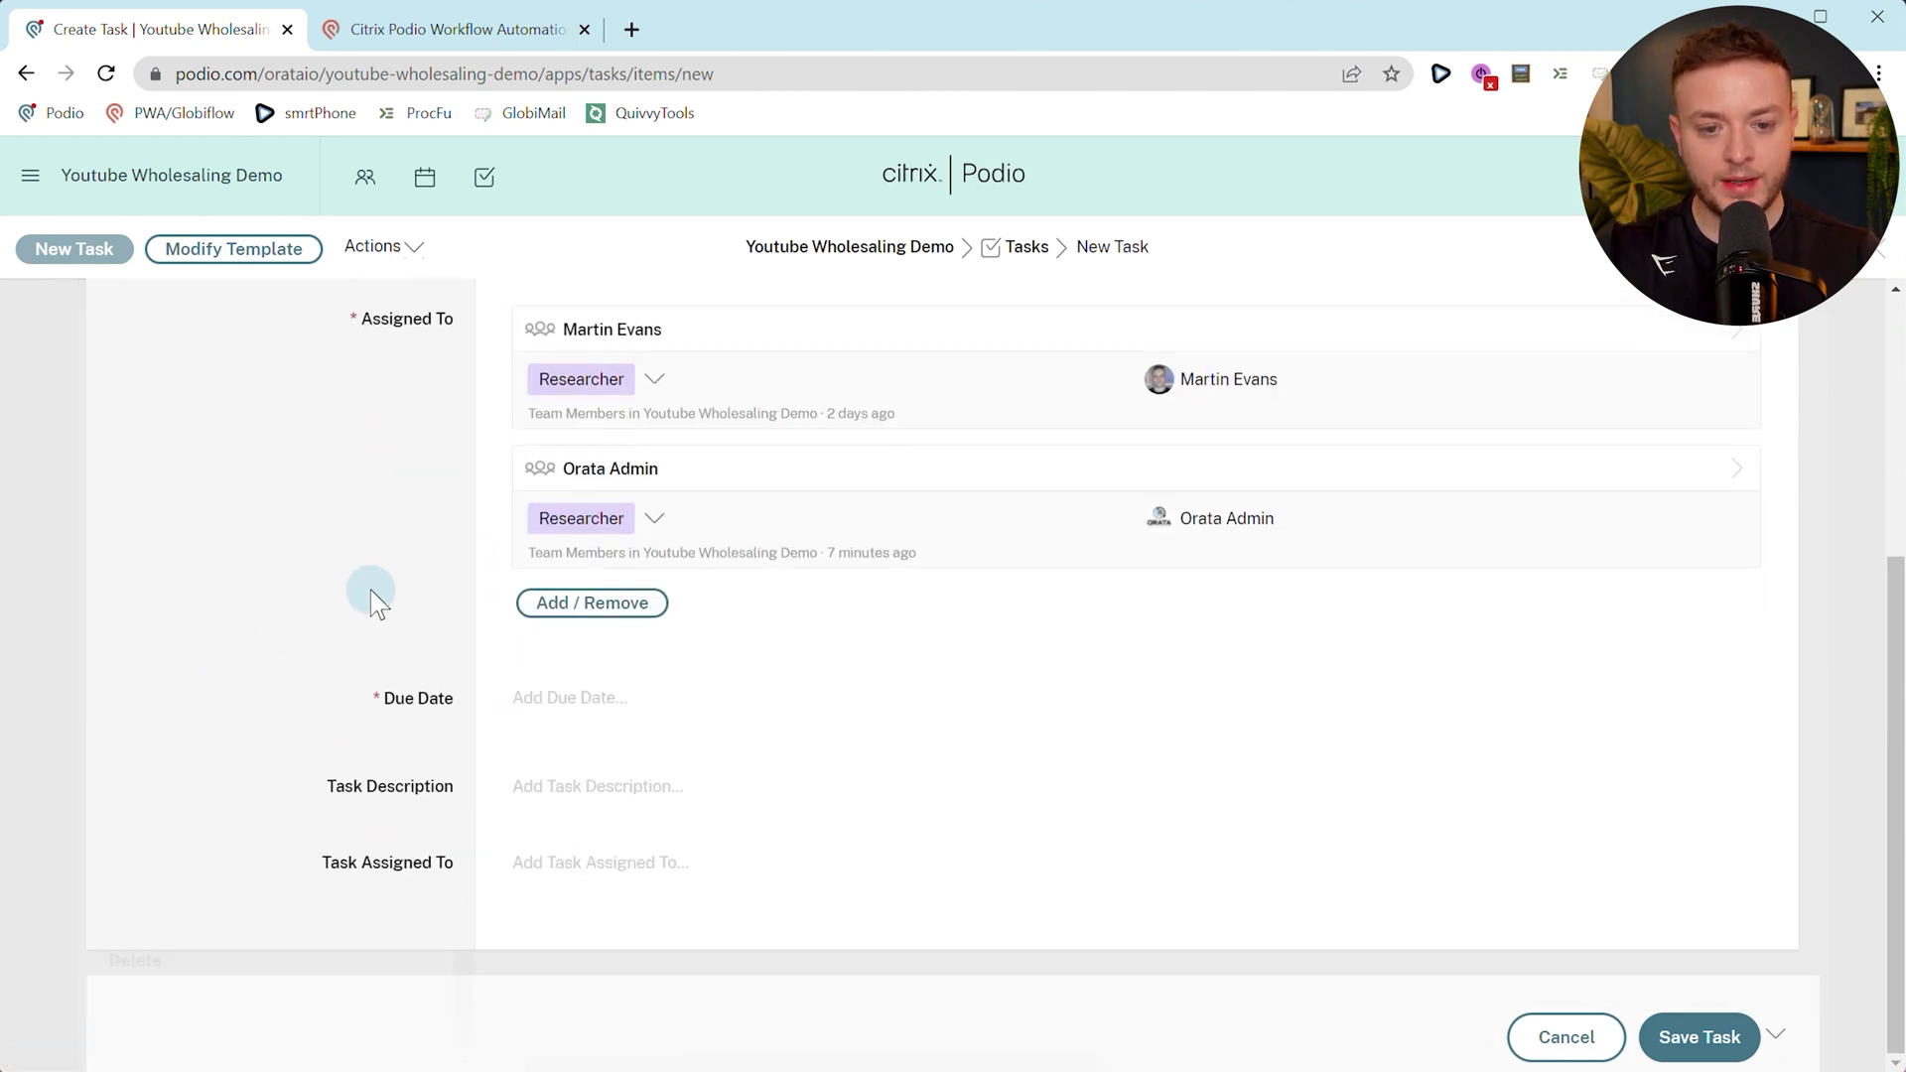
pyautogui.click(585, 695)
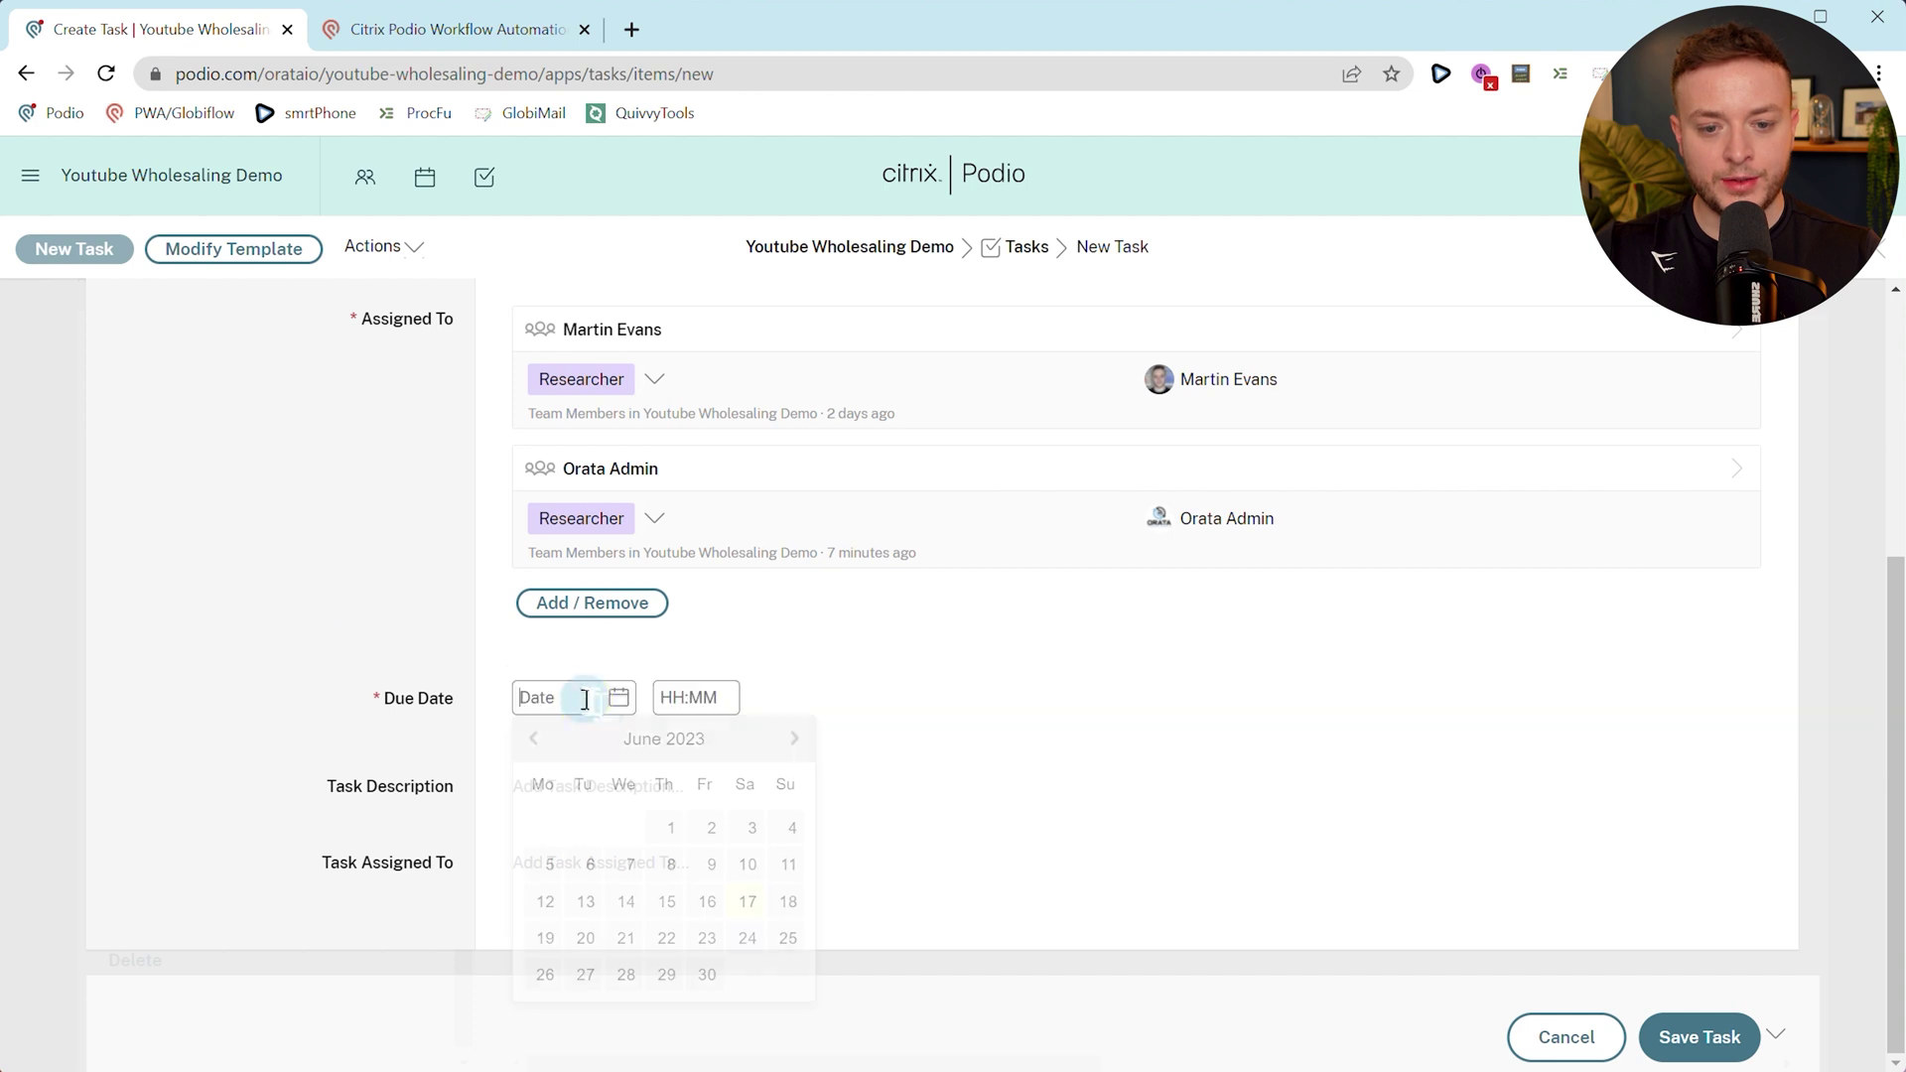
pyautogui.click(707, 938)
pyautogui.click(382, 685)
pyautogui.click(308, 627)
pyautogui.click(415, 660)
pyautogui.click(1697, 1037)
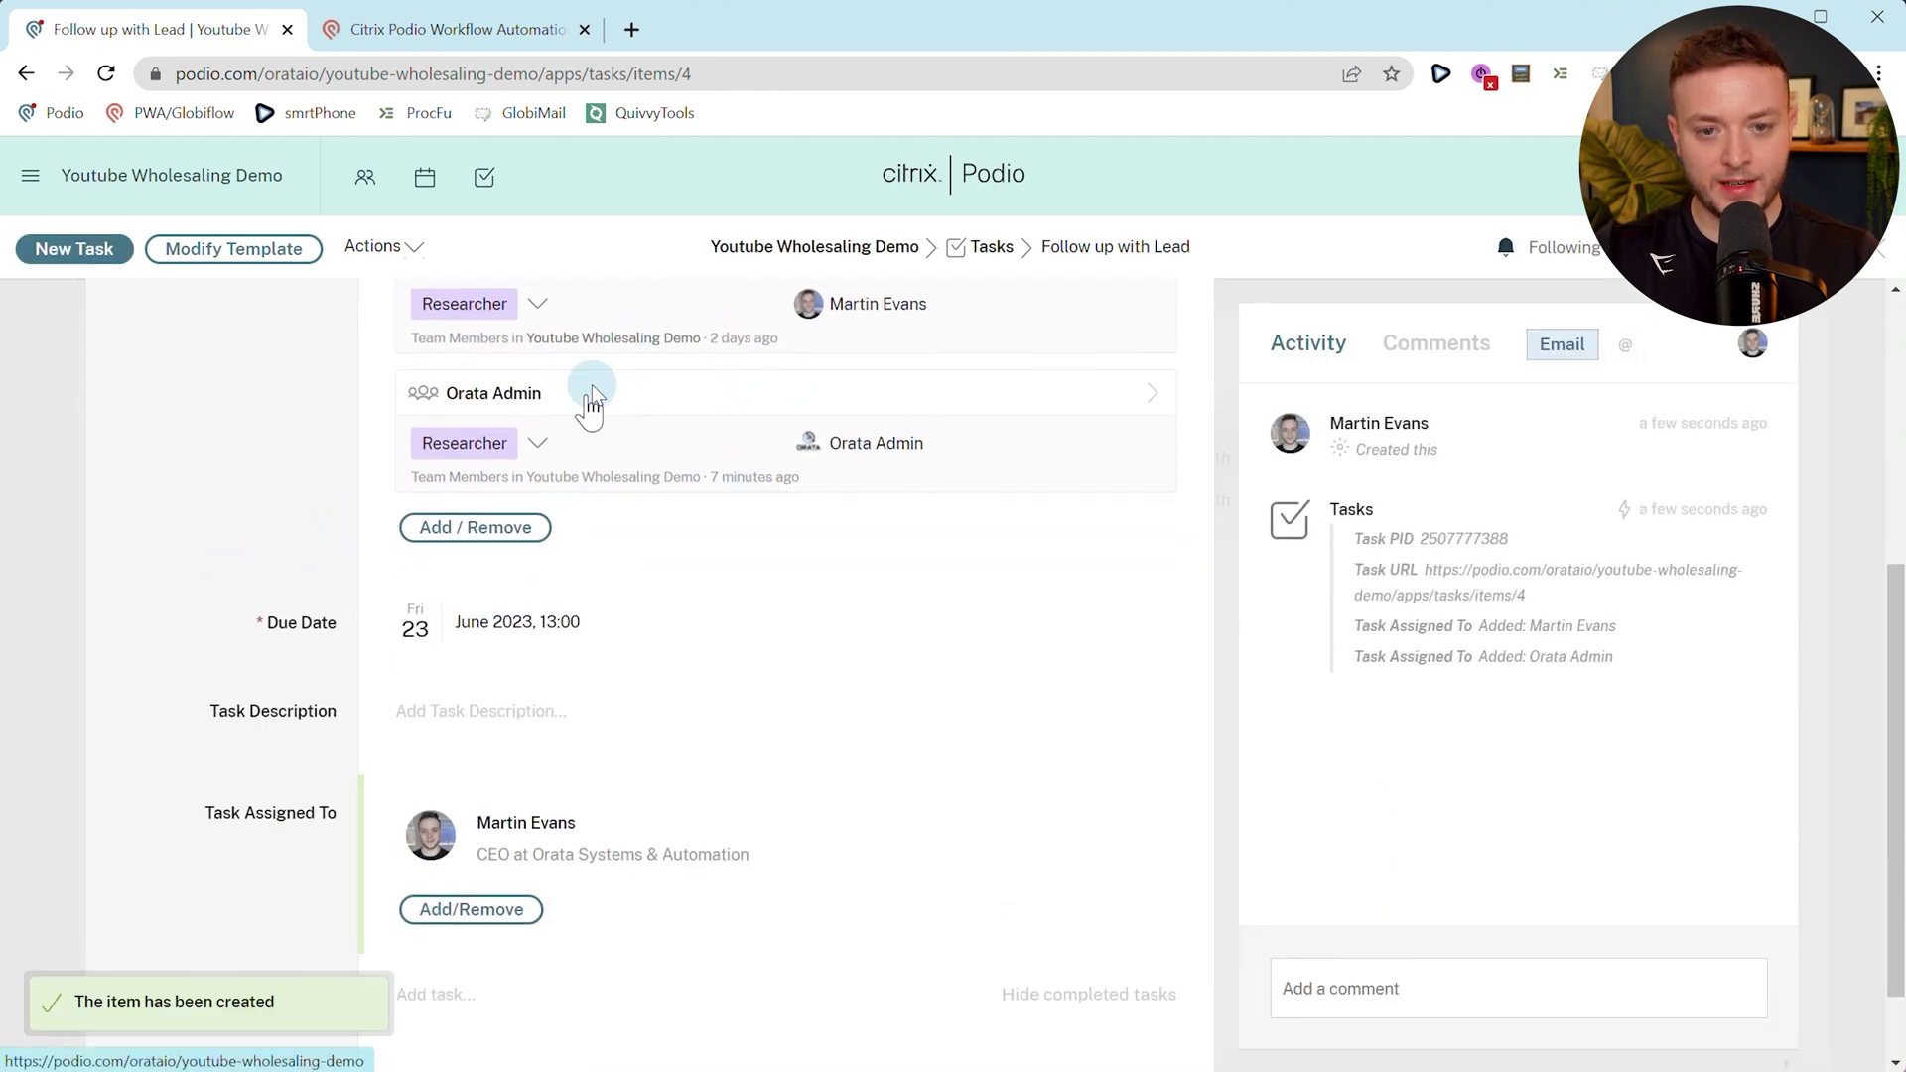
pyautogui.scroll(-1, 330, 854)
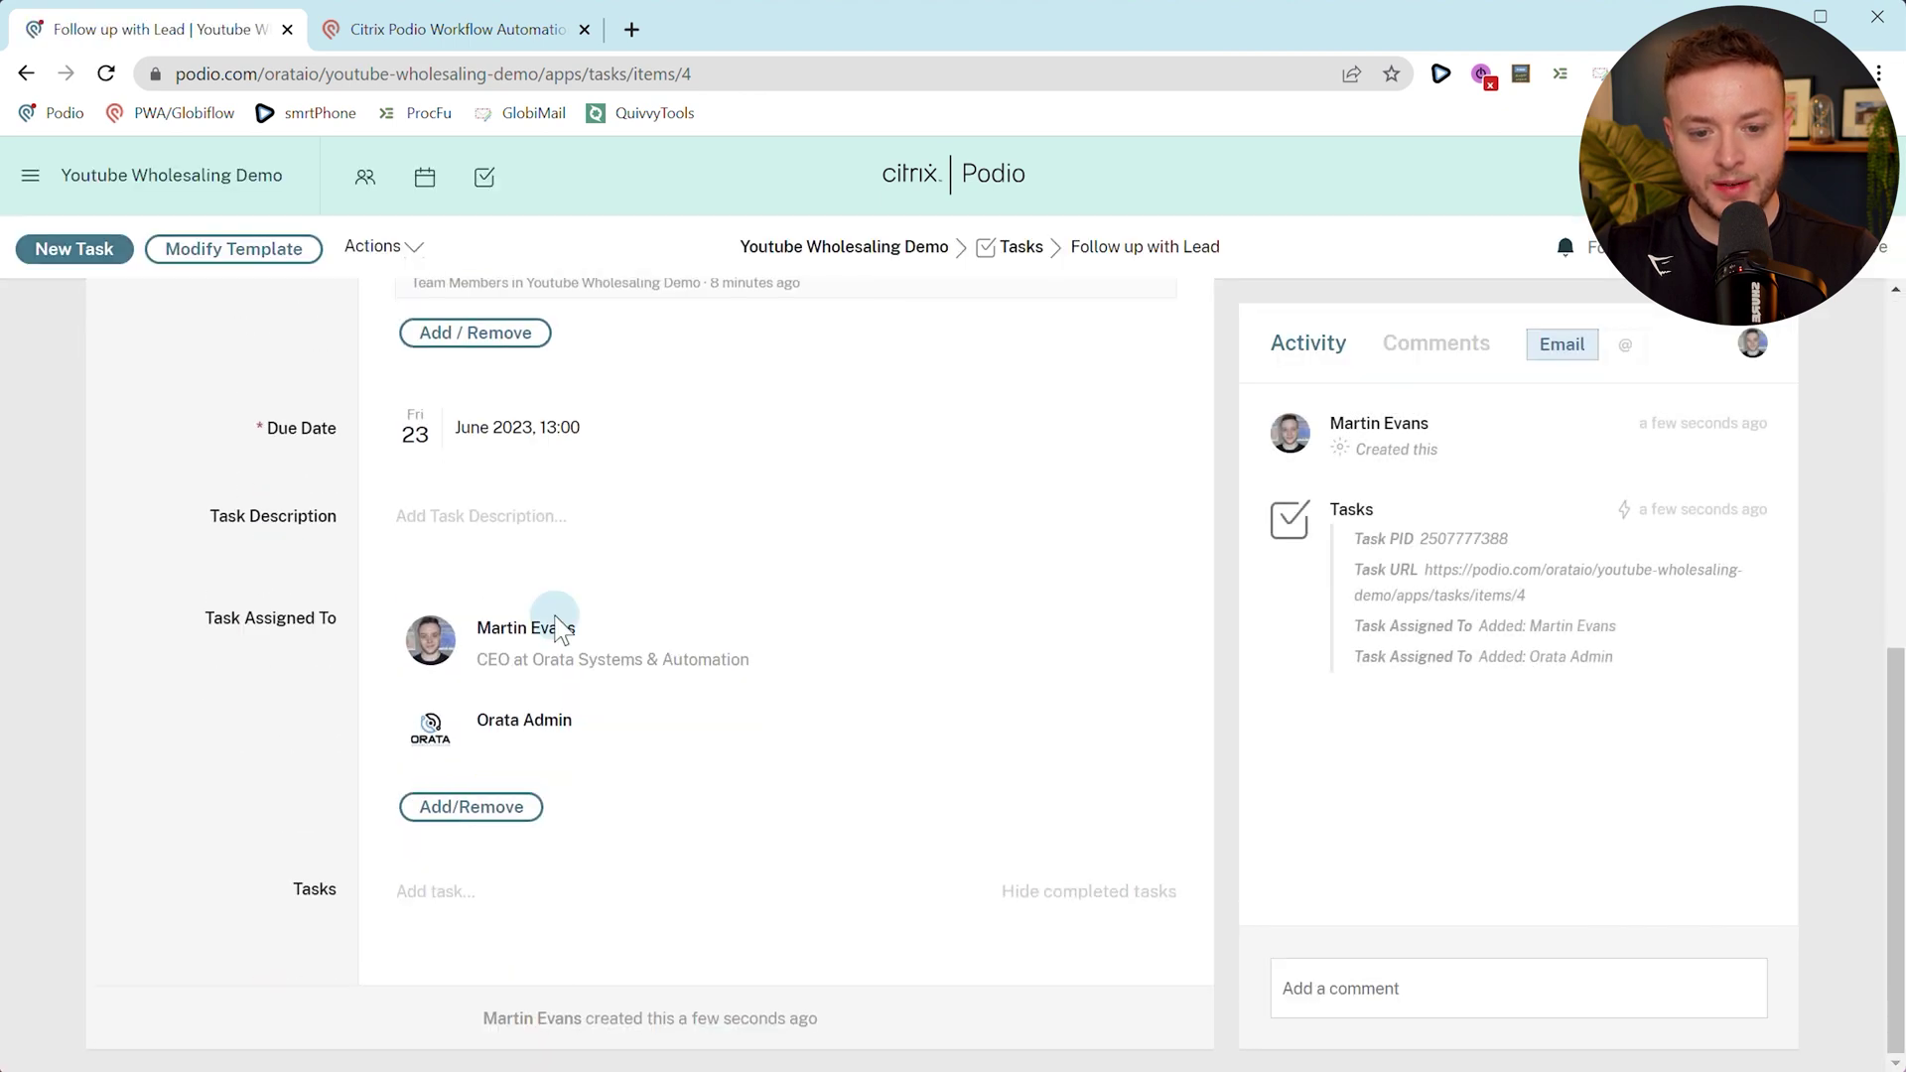
# Change the Task Assigned To field's visibility settings in the task template and return to the task.
pyautogui.click(228, 260)
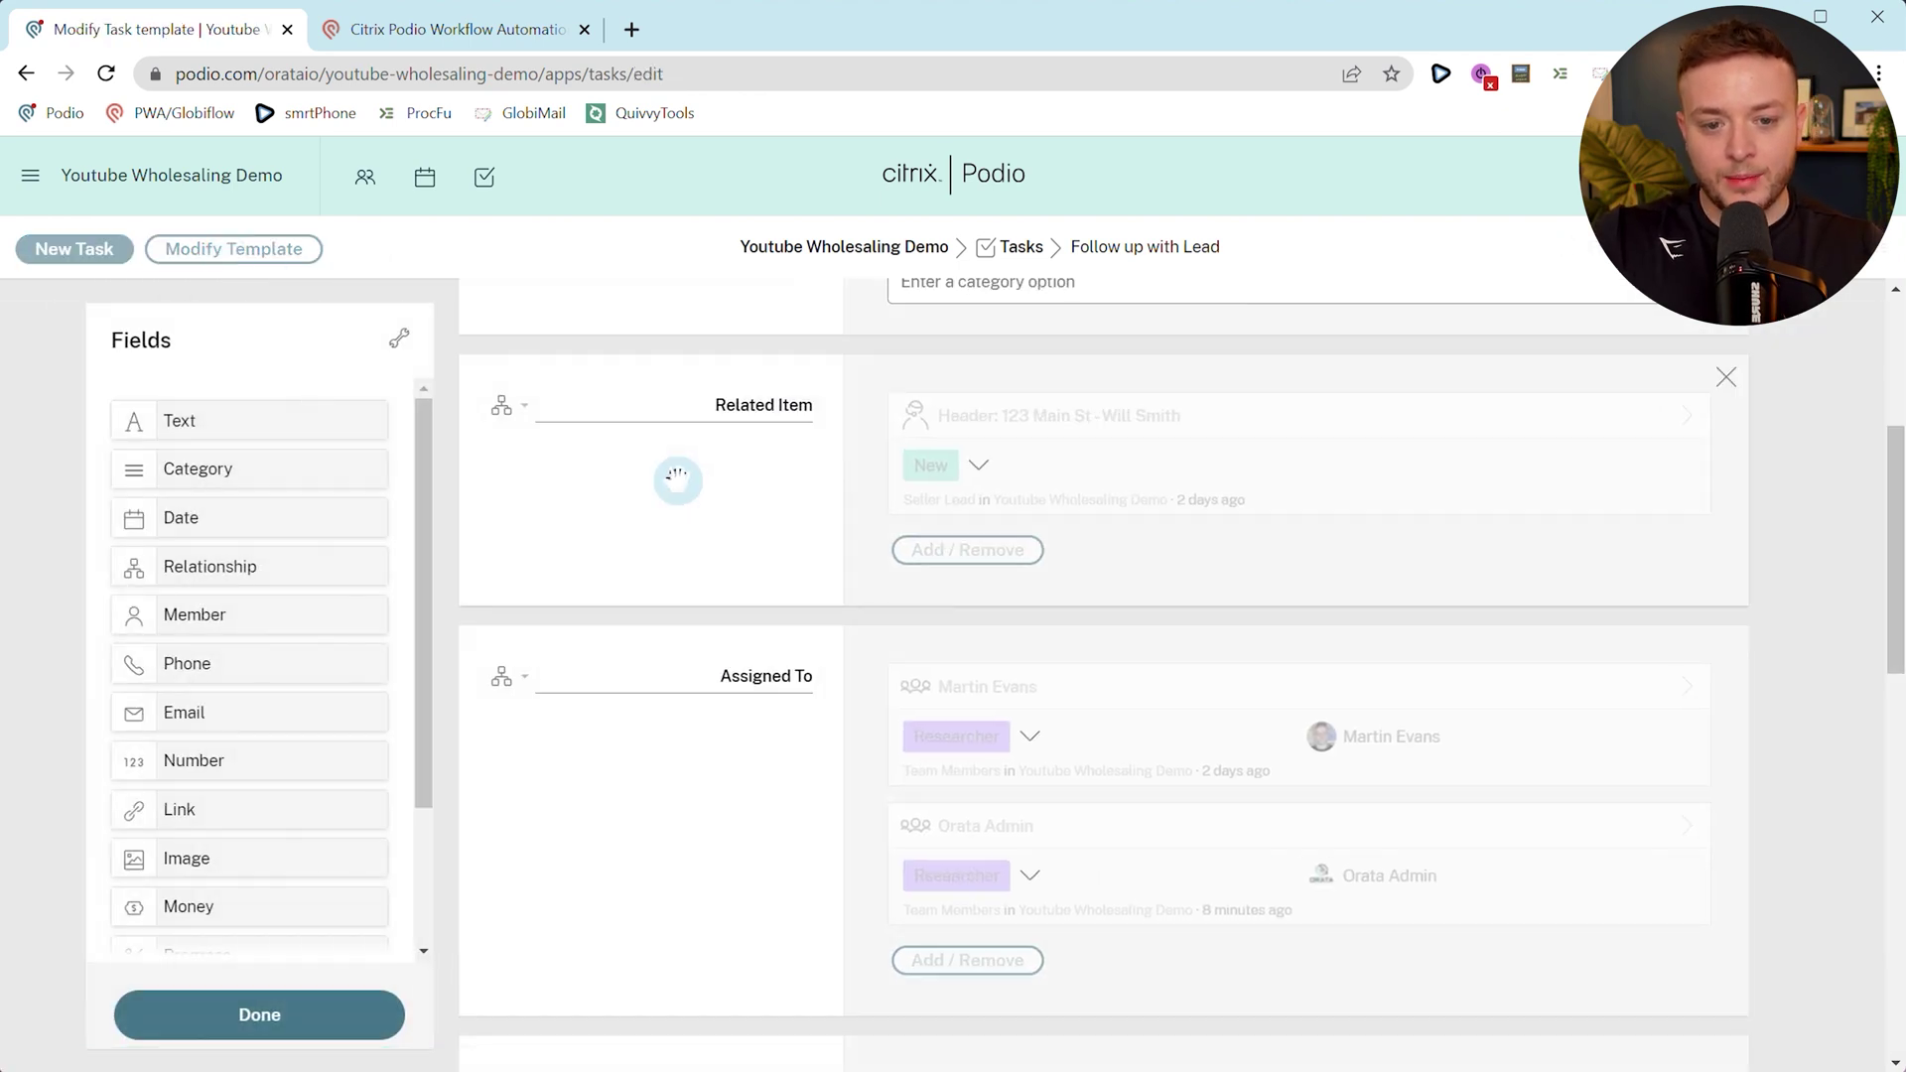
pyautogui.scroll(-4, 677, 478)
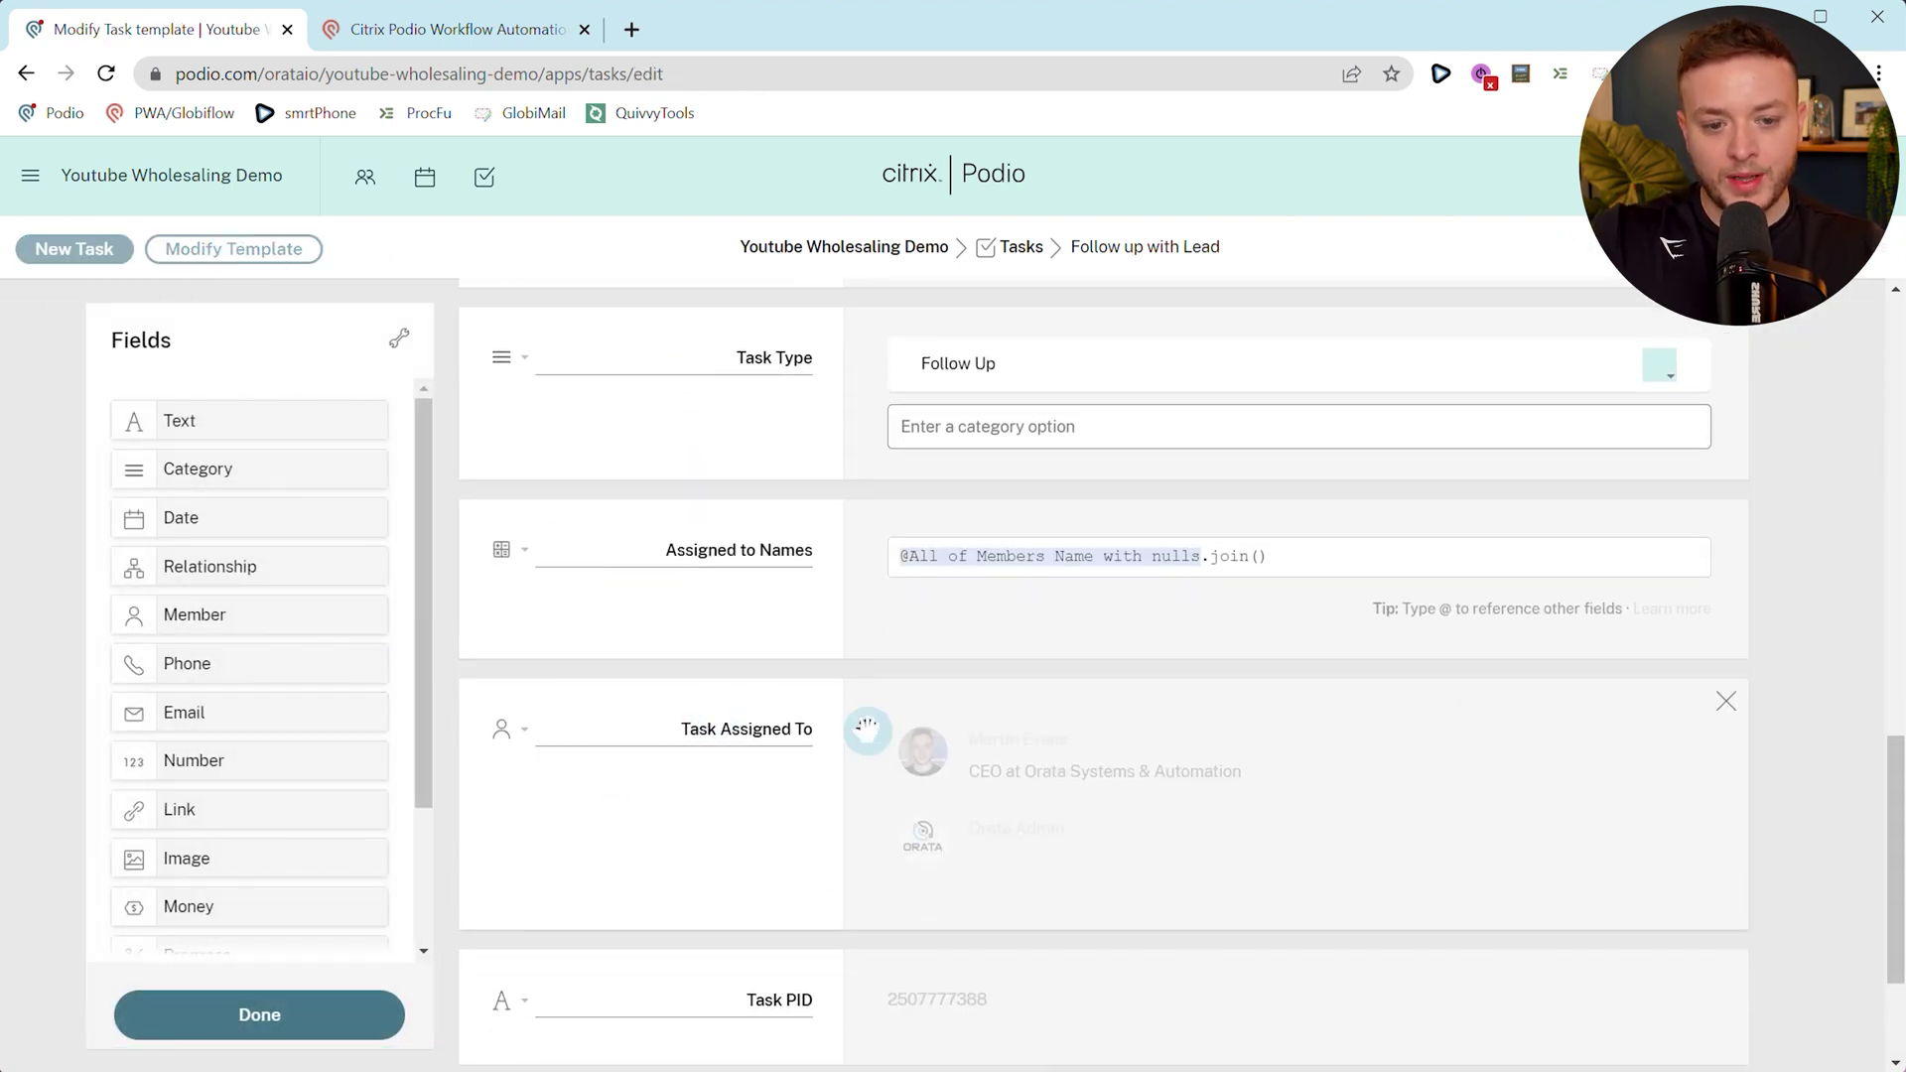
pyautogui.click(511, 737)
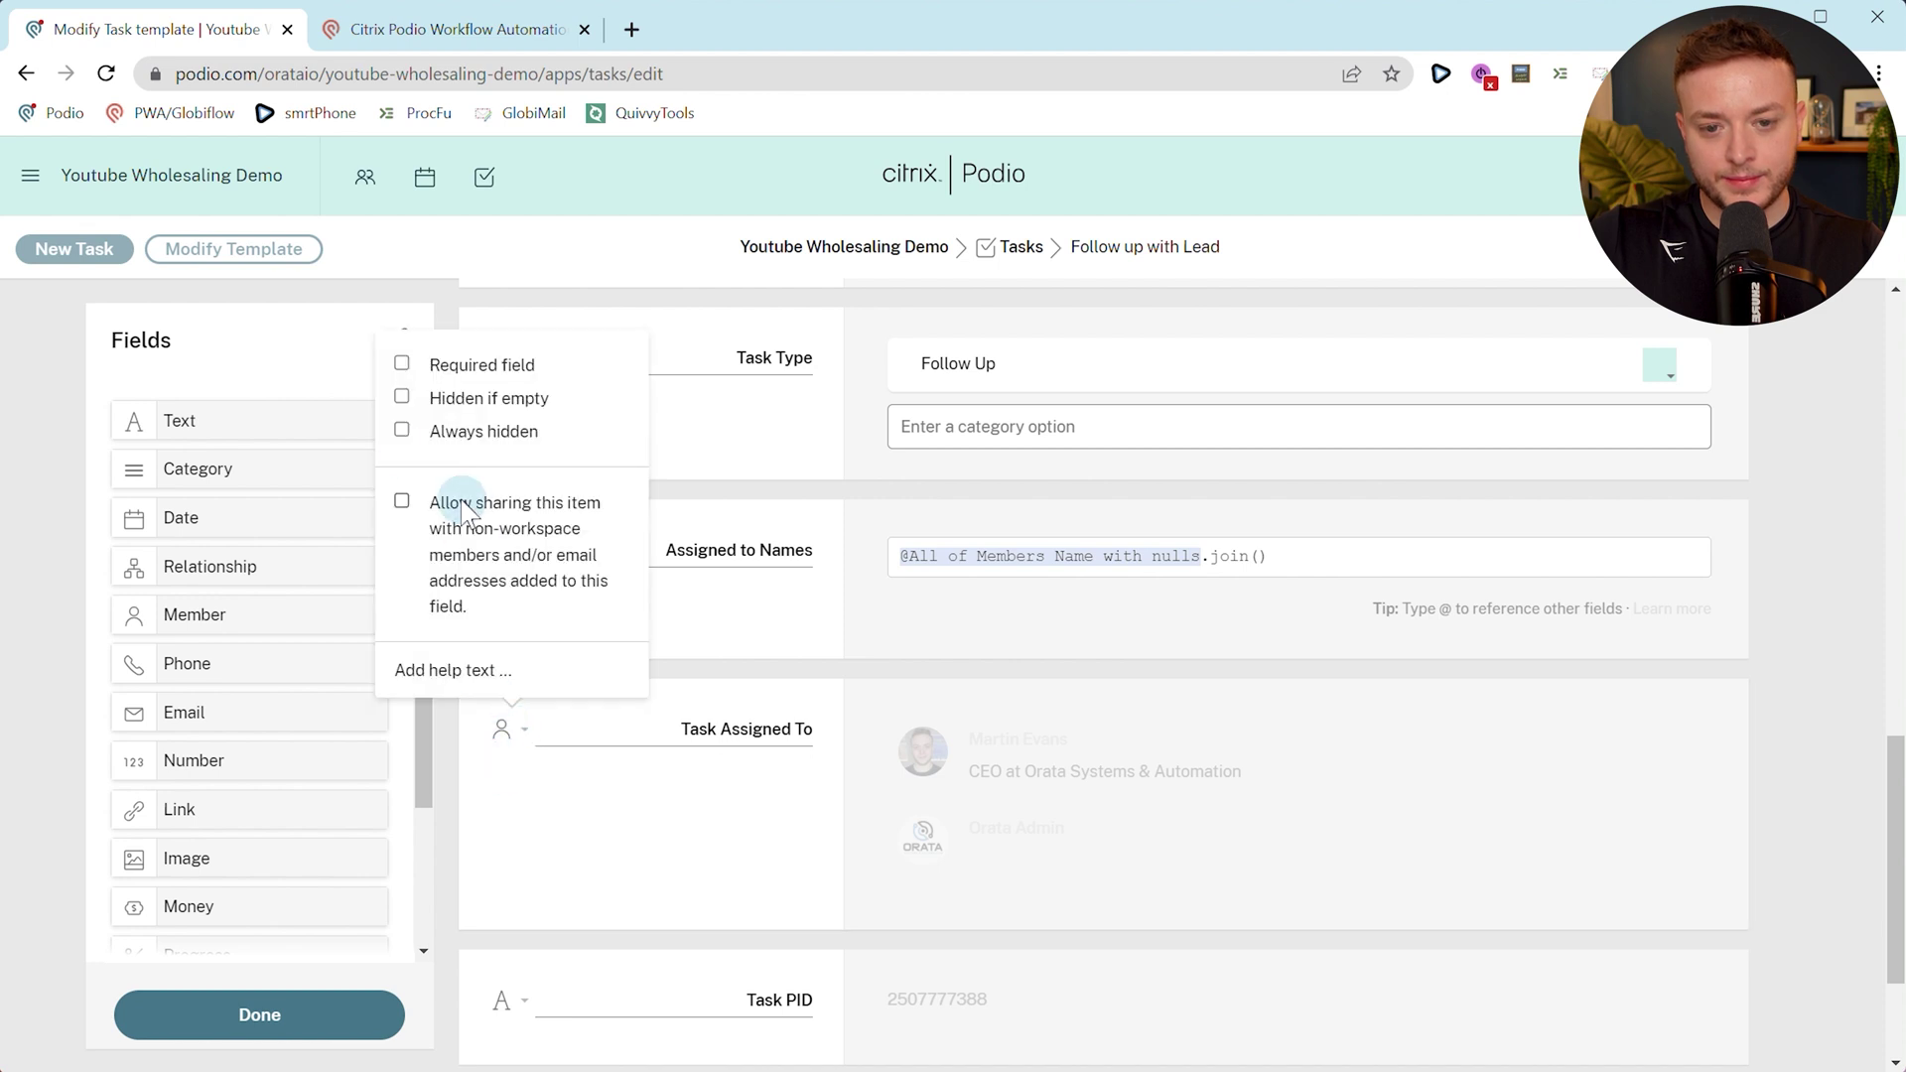
pyautogui.click(310, 1008)
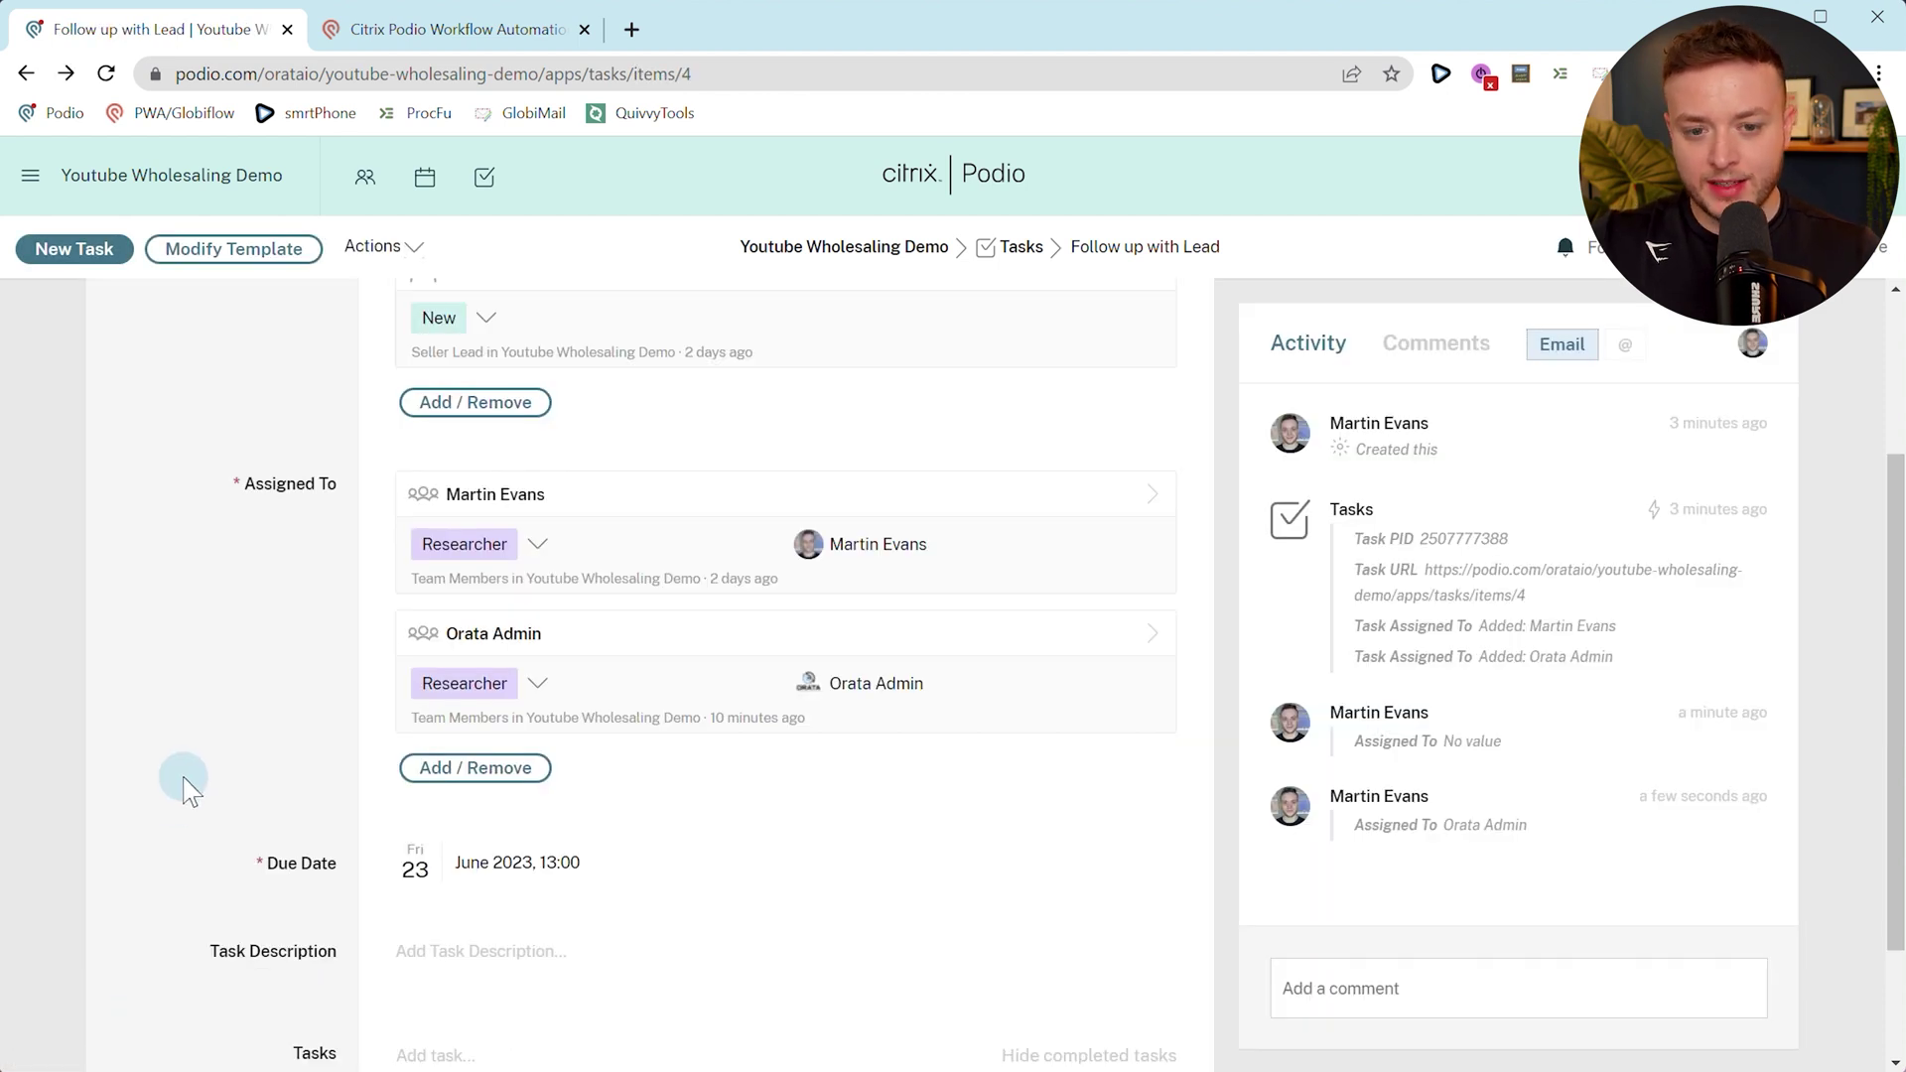
pyautogui.click(389, 37)
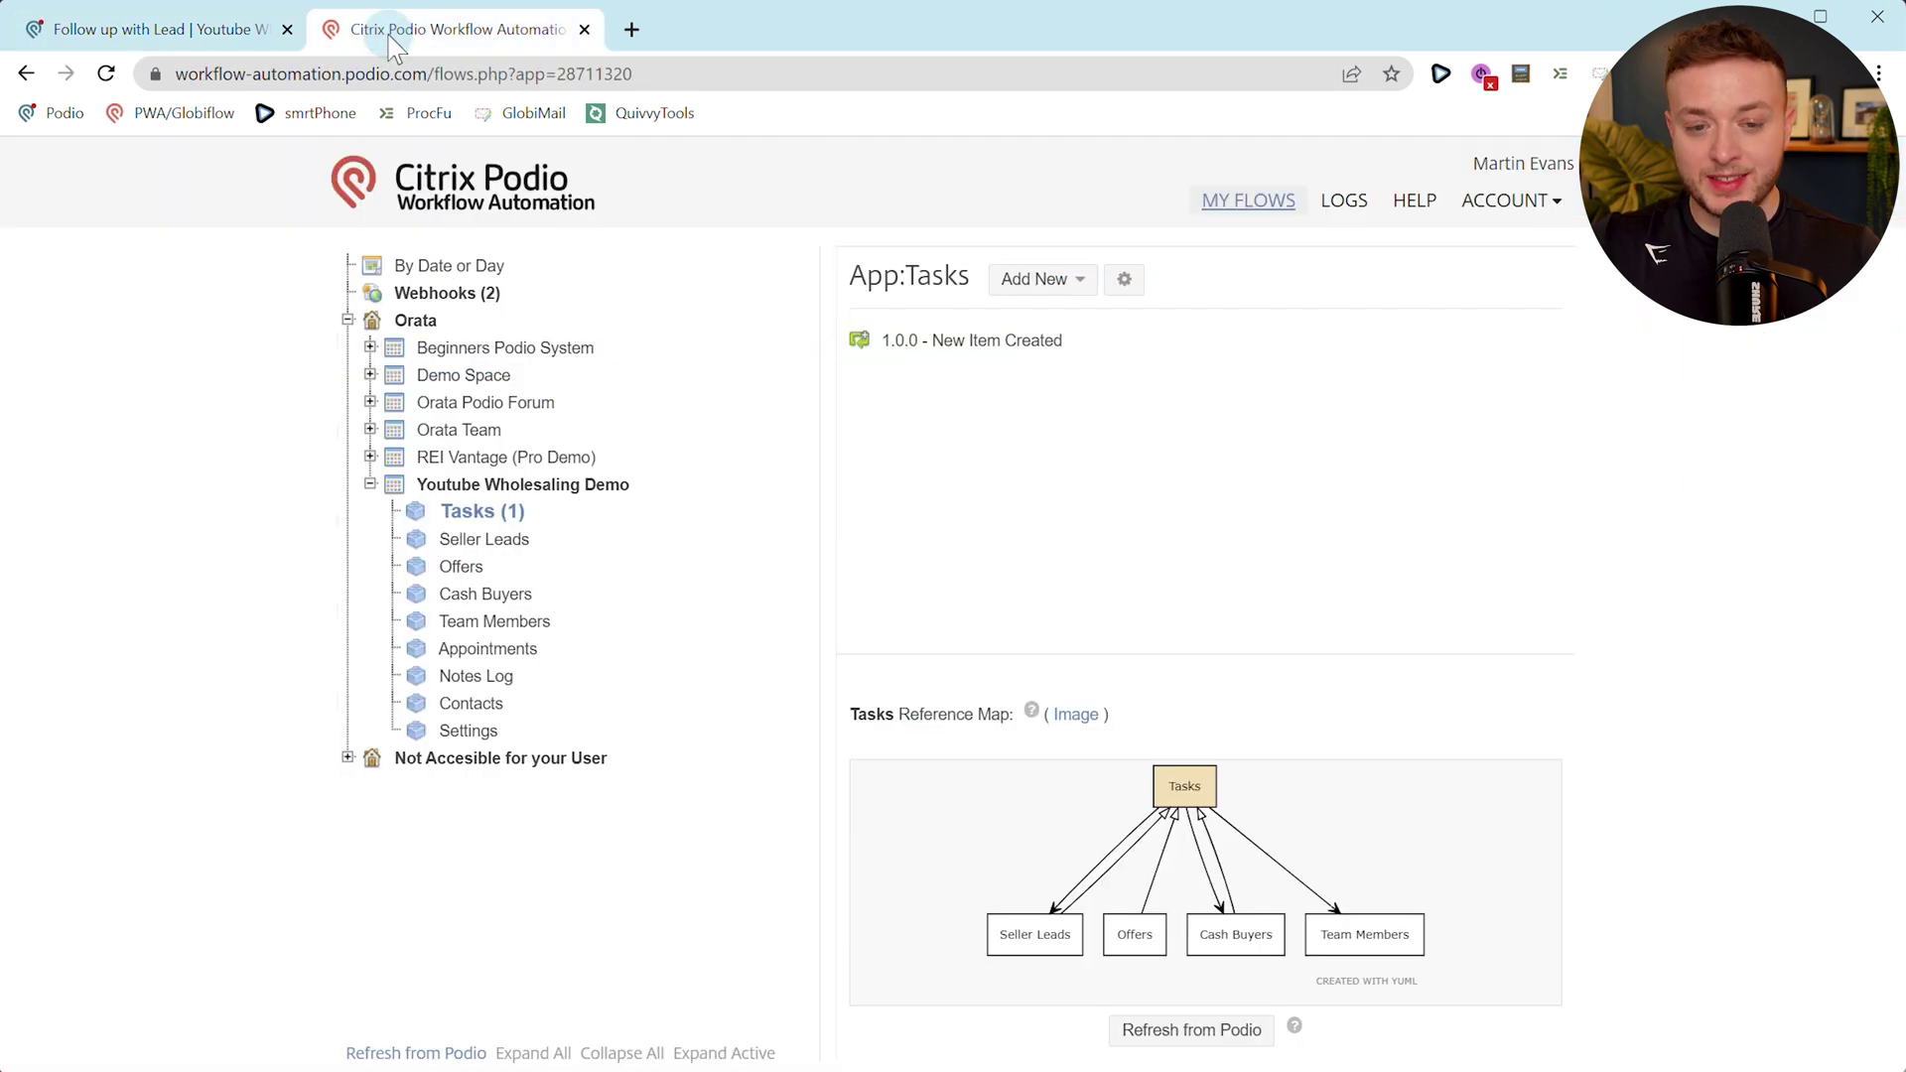
pyautogui.click(231, 32)
pyautogui.click(270, 399)
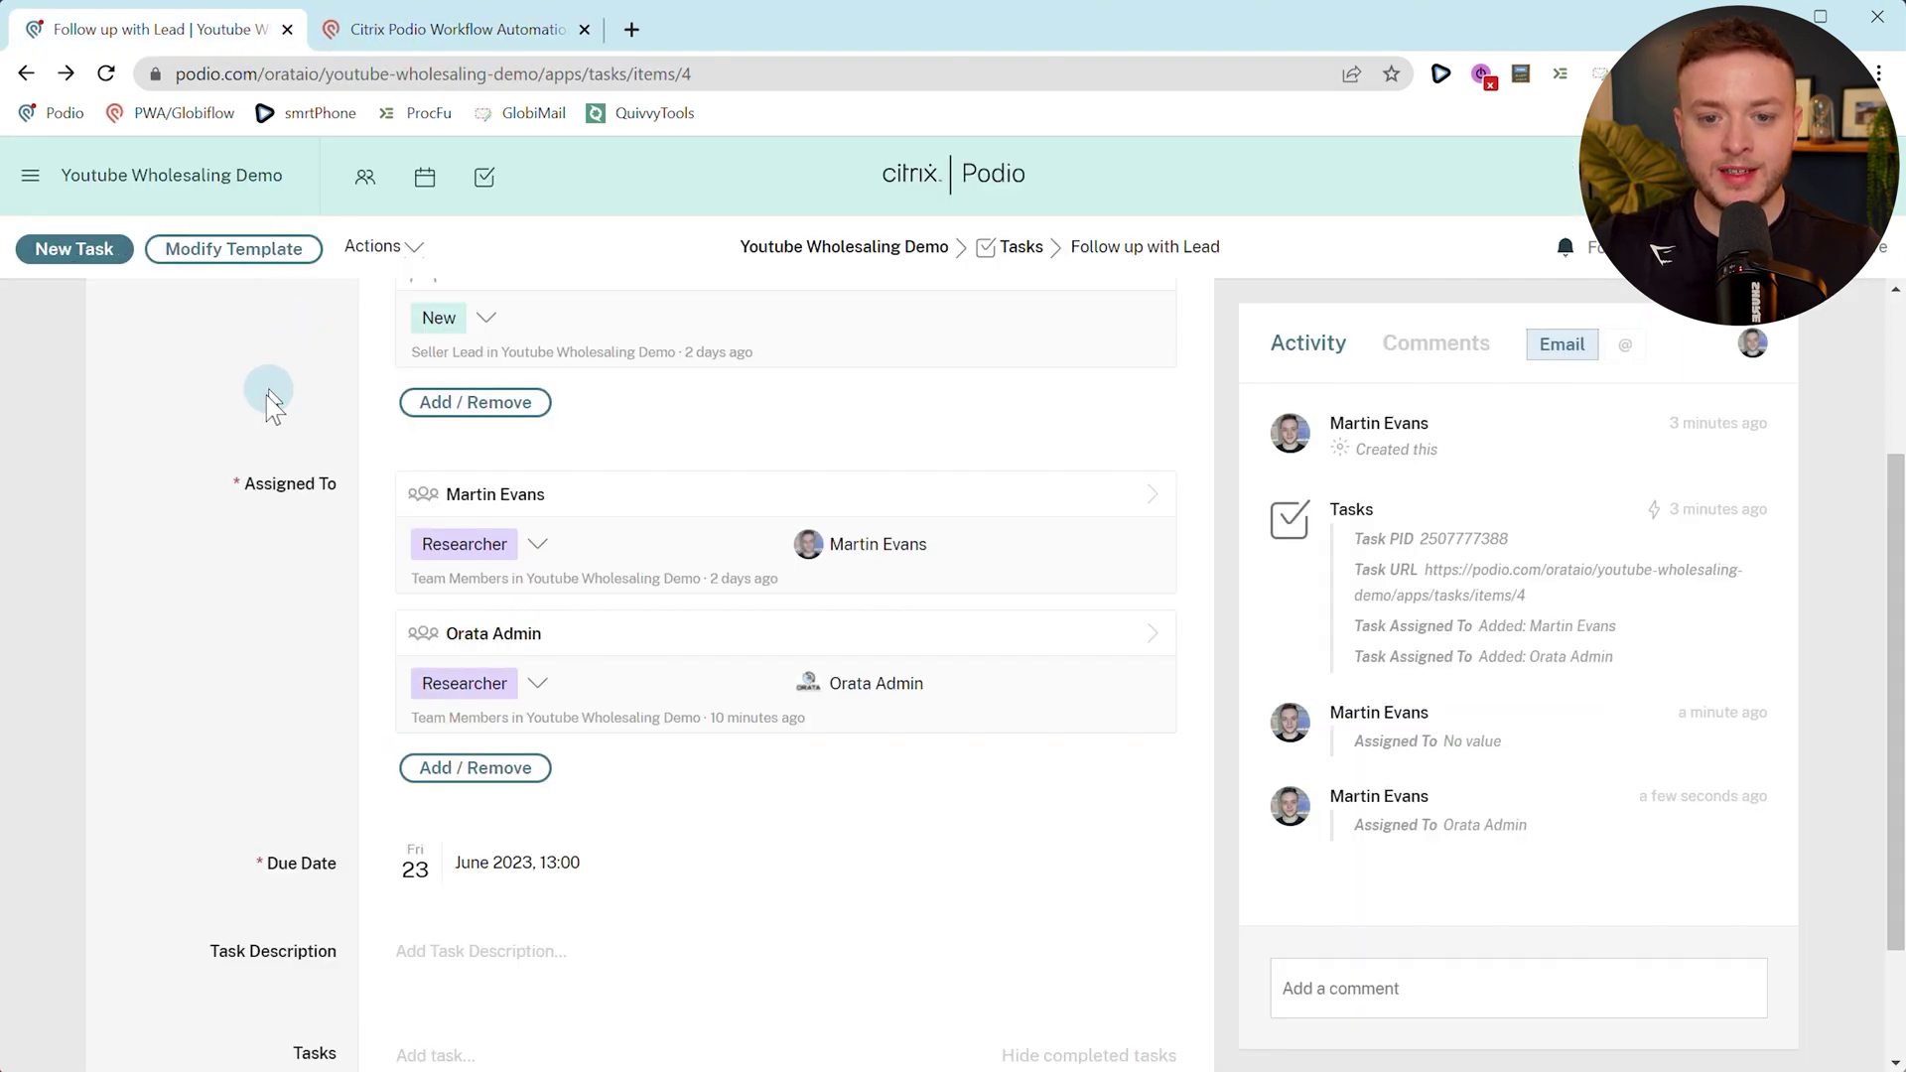
pyautogui.scroll(-1, 258, 487)
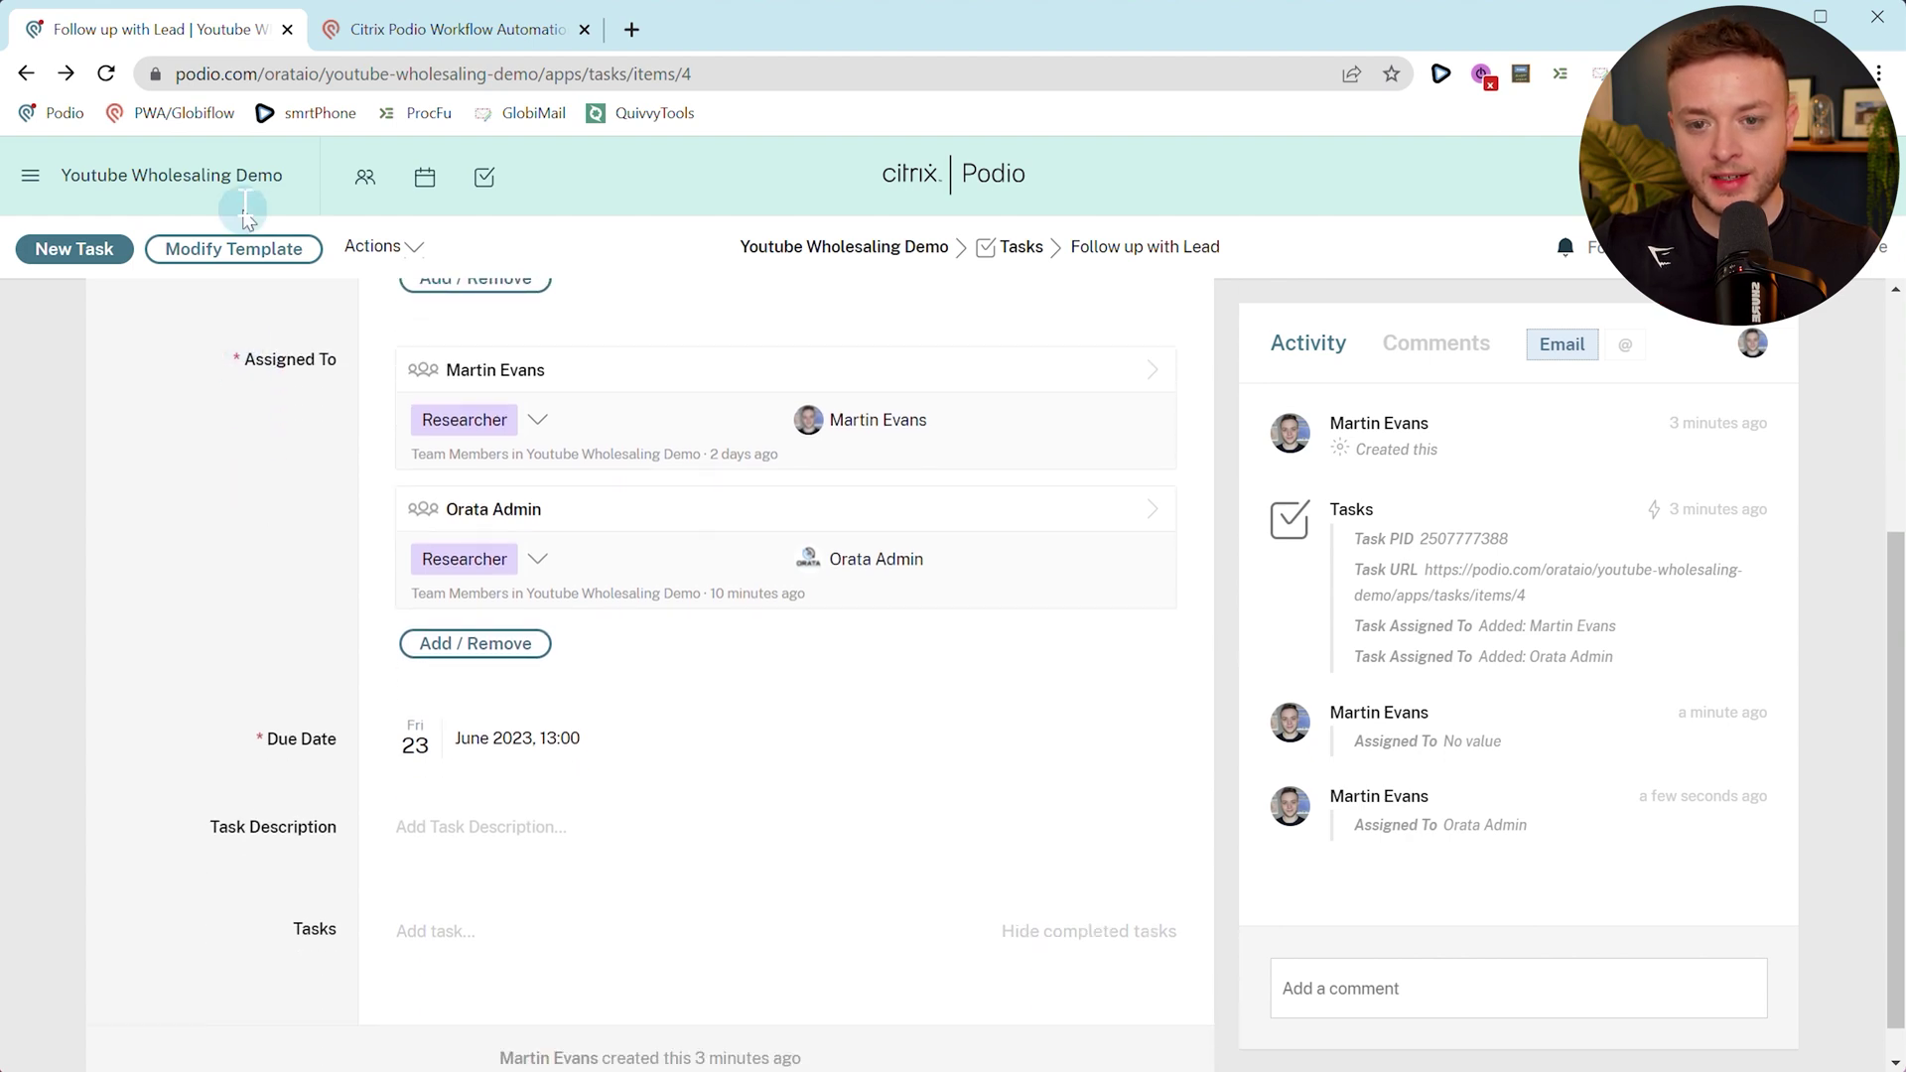
# Adjust the Task Assigned To field settings again and verify it lists both team members.
pyautogui.click(239, 250)
pyautogui.scroll(-5, 650, 750)
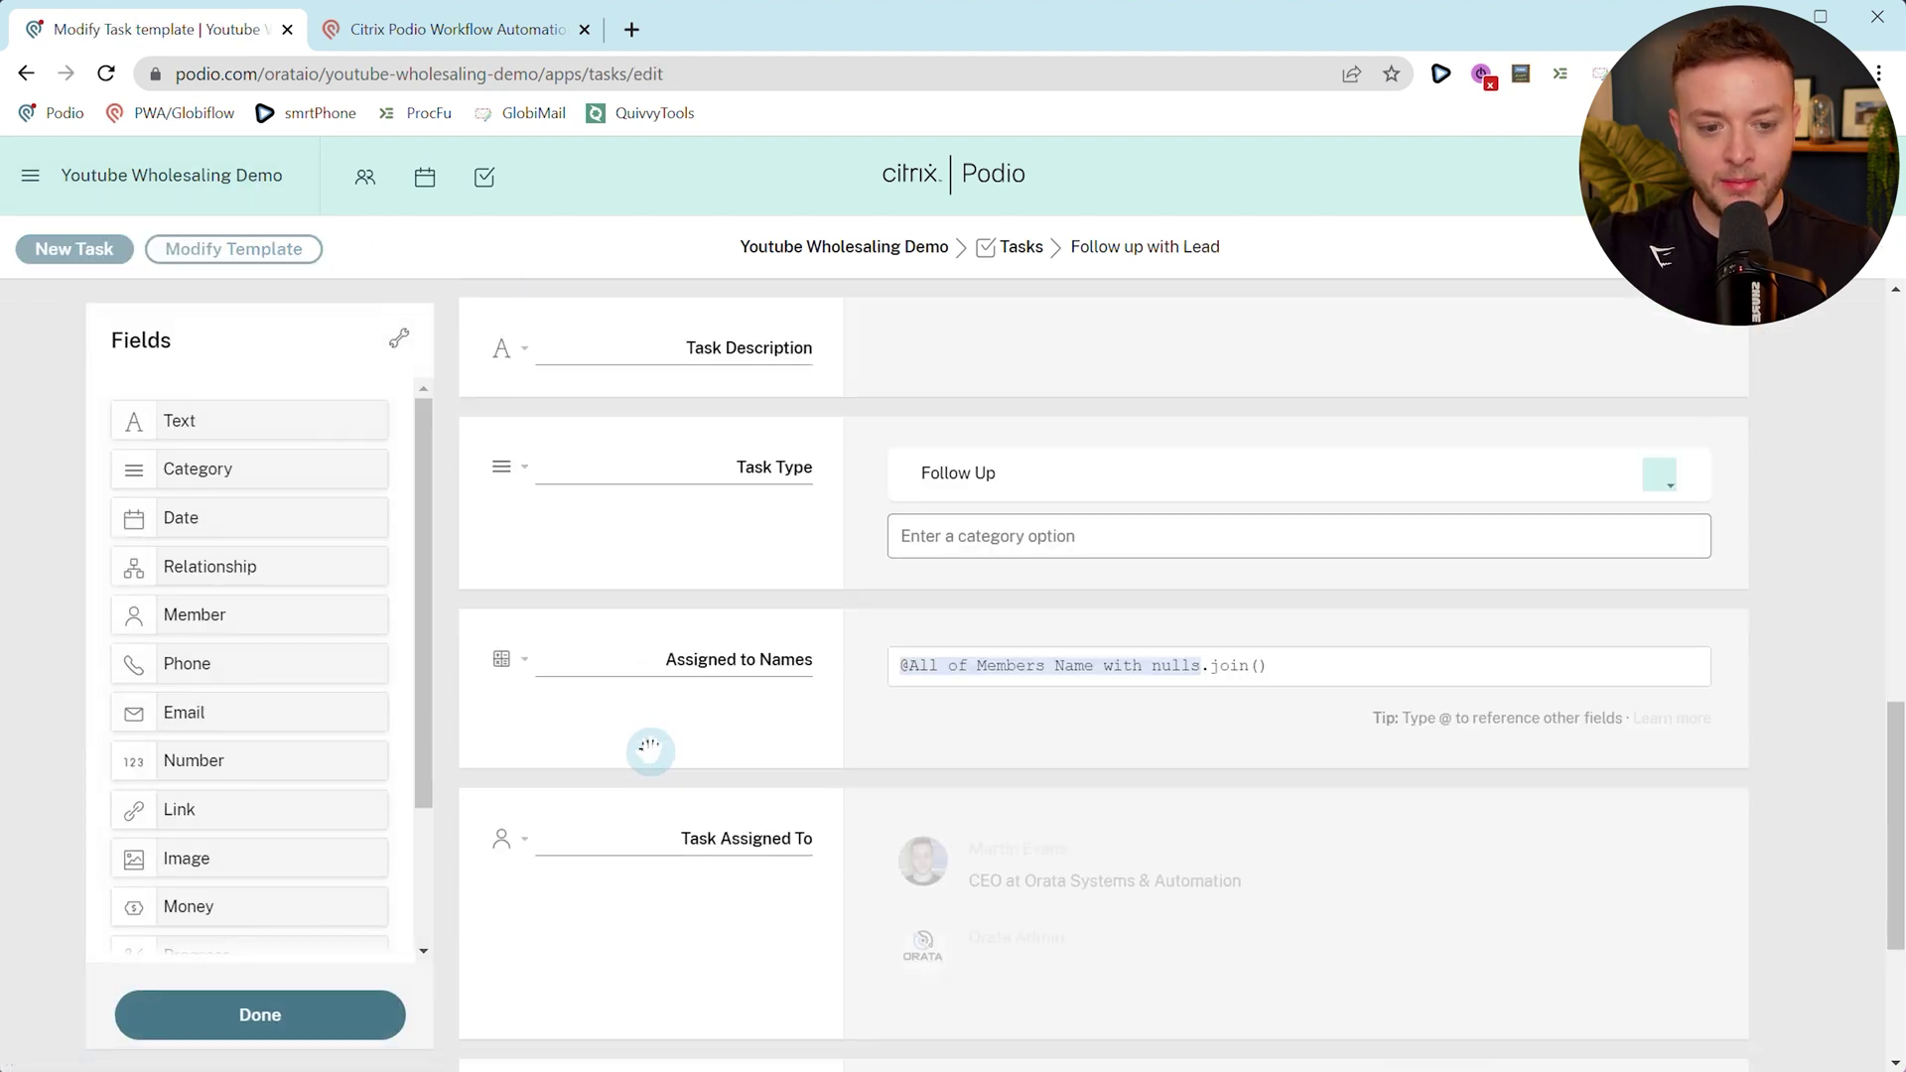
pyautogui.scroll(-2, 596, 720)
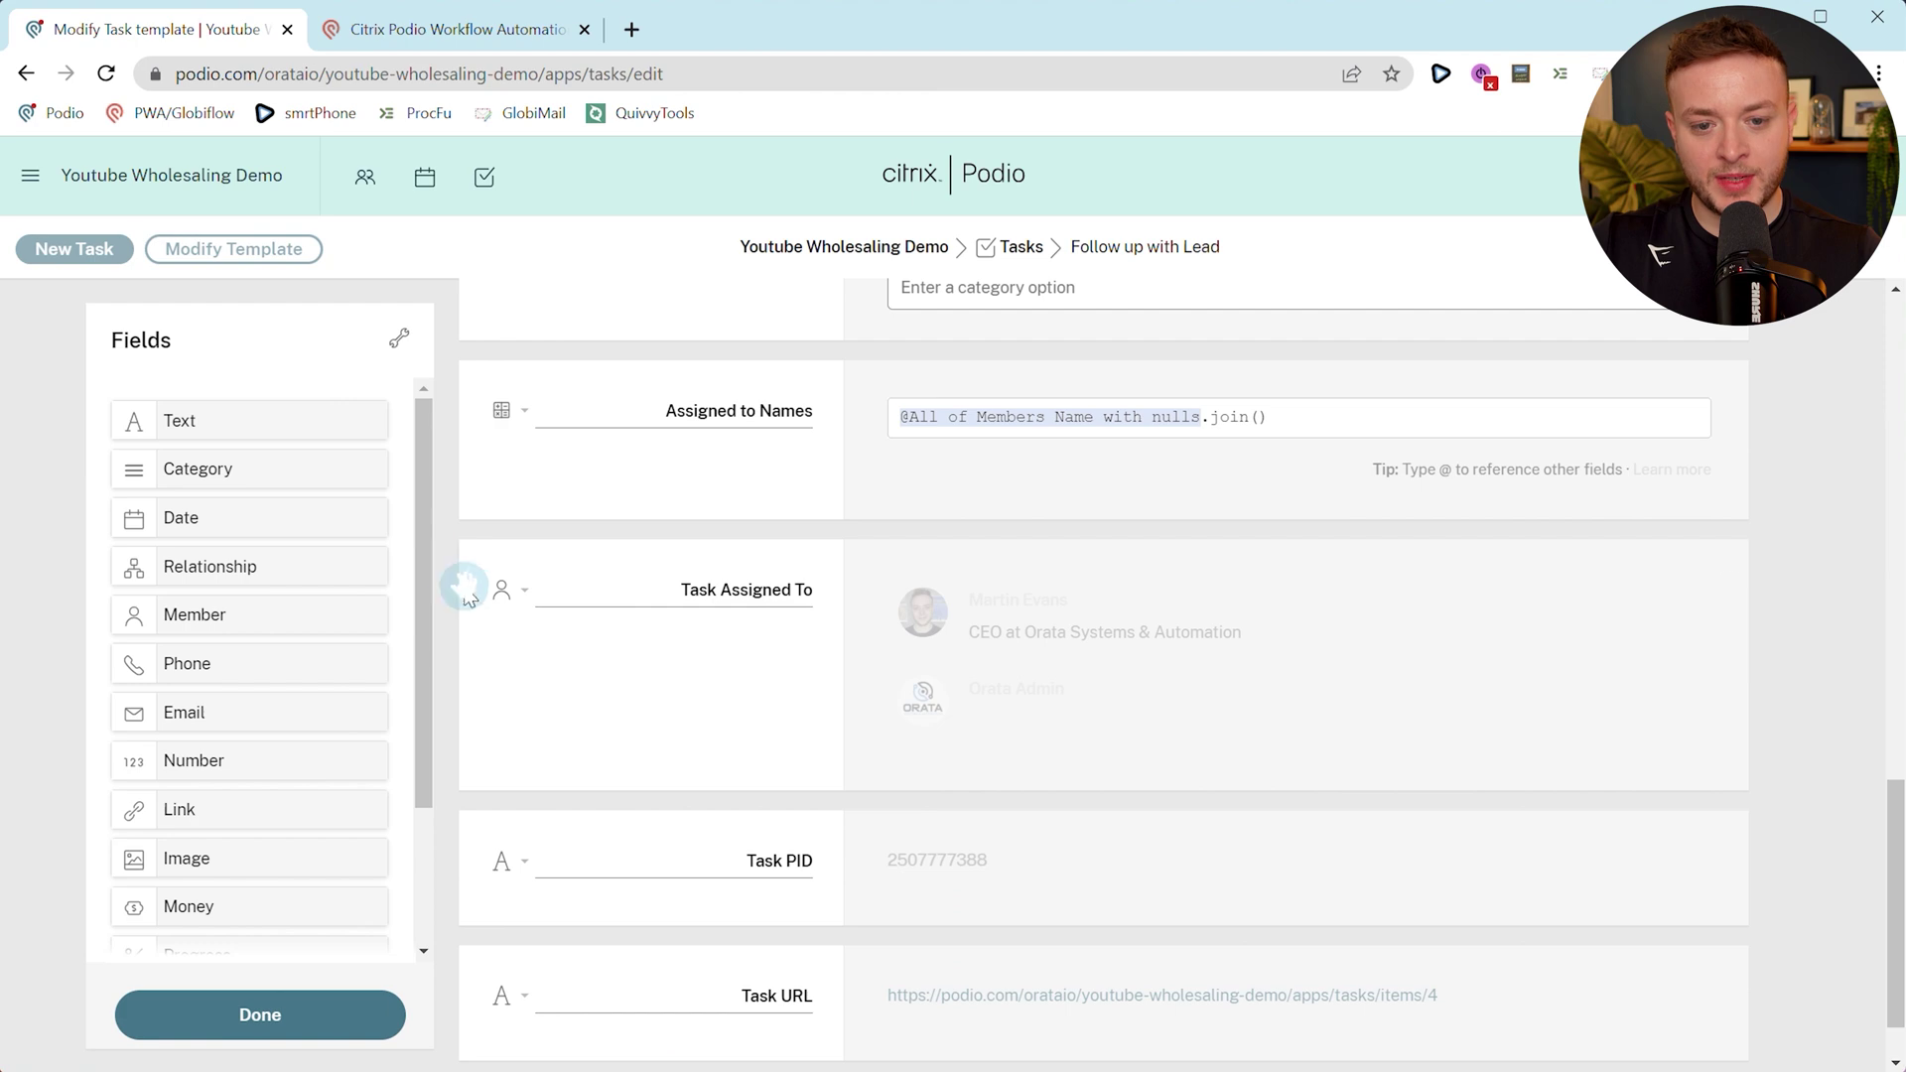
pyautogui.click(506, 591)
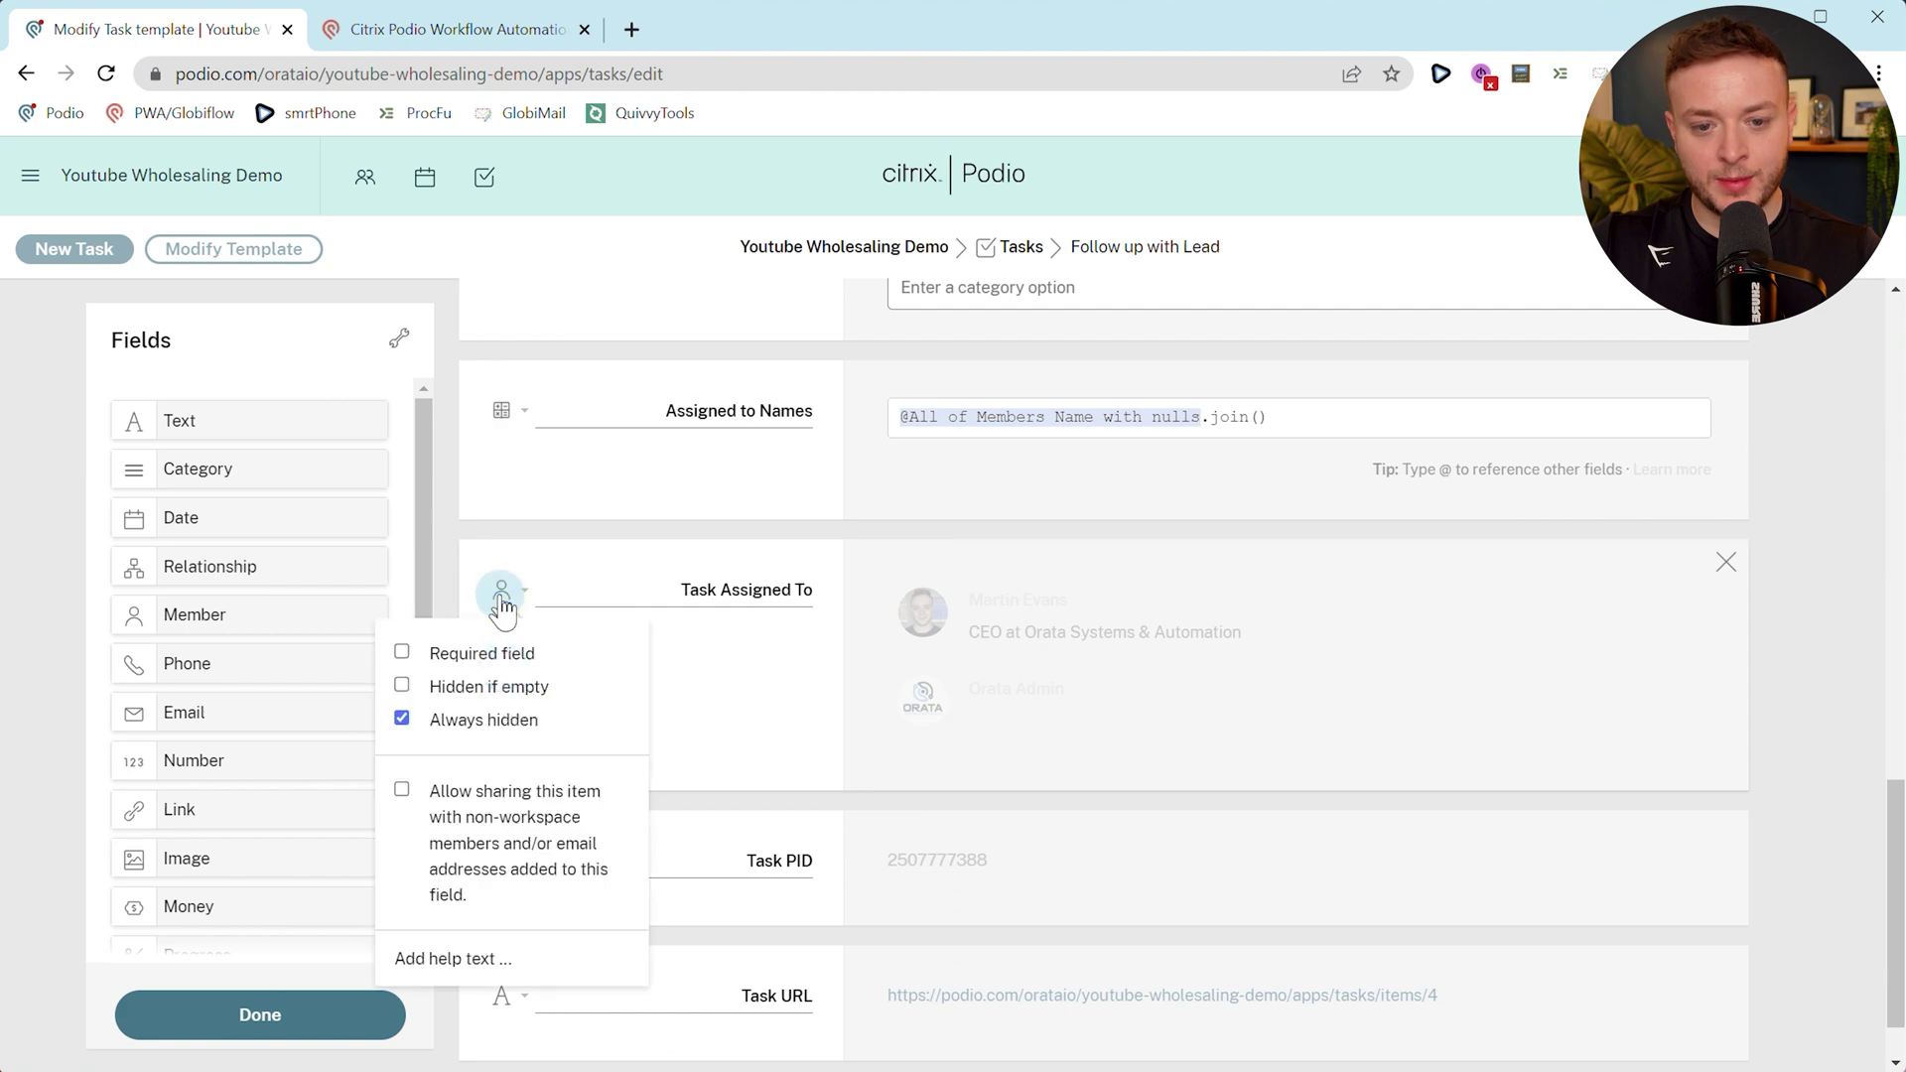
pyautogui.click(208, 1032)
pyautogui.scroll(-5, 541, 707)
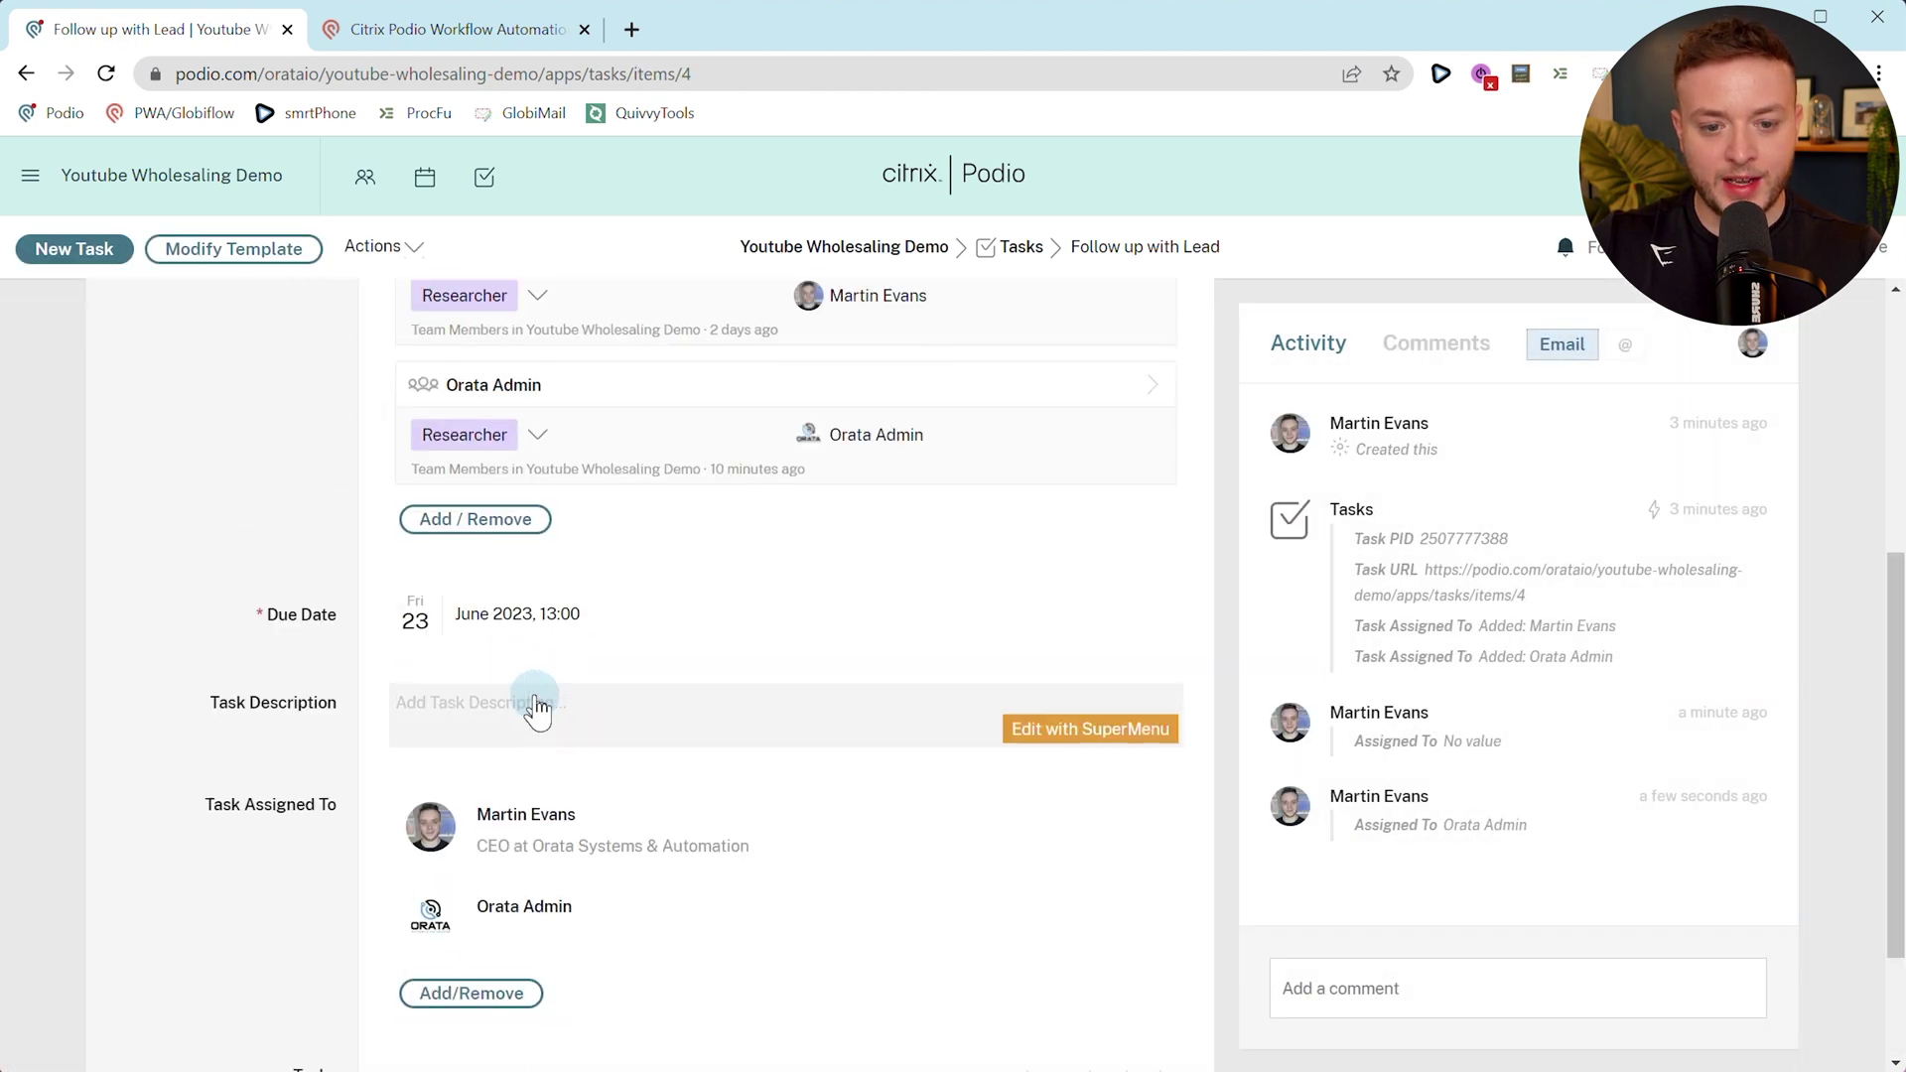
pyautogui.scroll(-2, 536, 707)
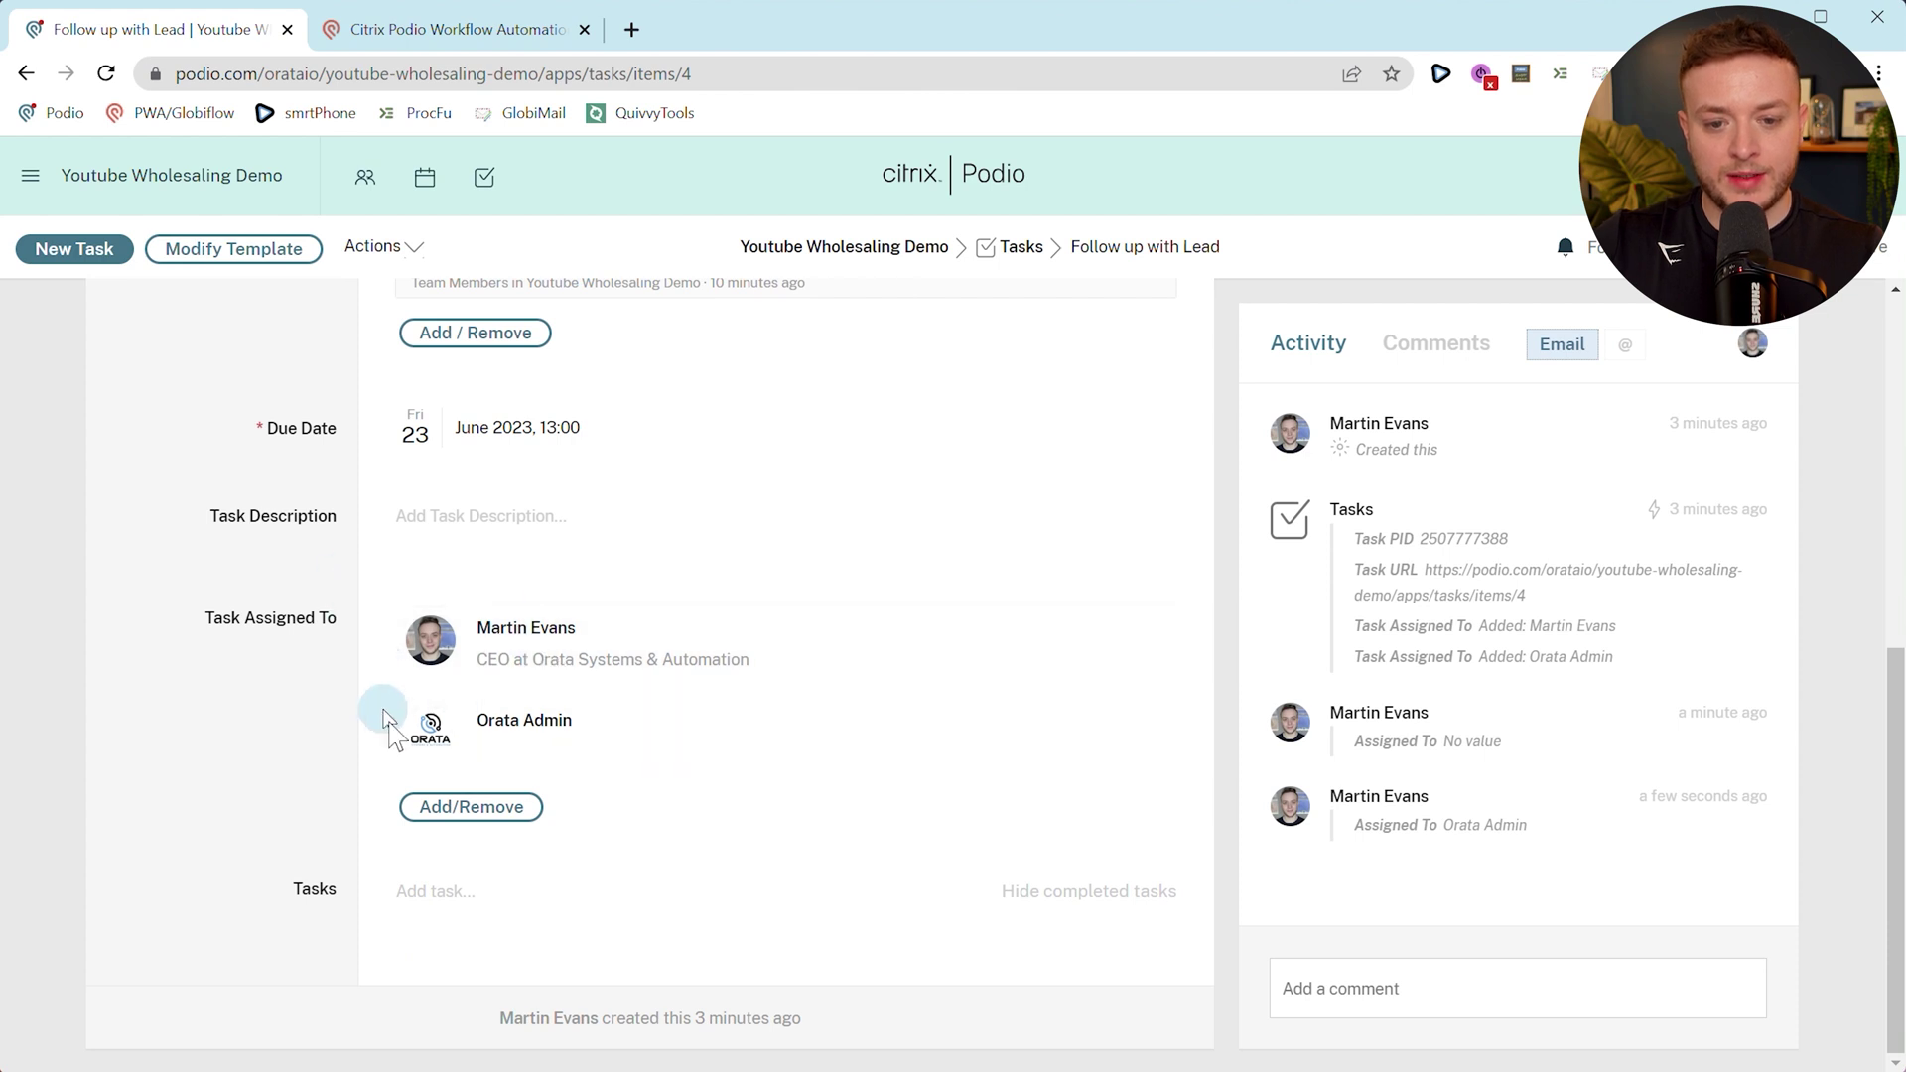
pyautogui.scroll(5, 447, 715)
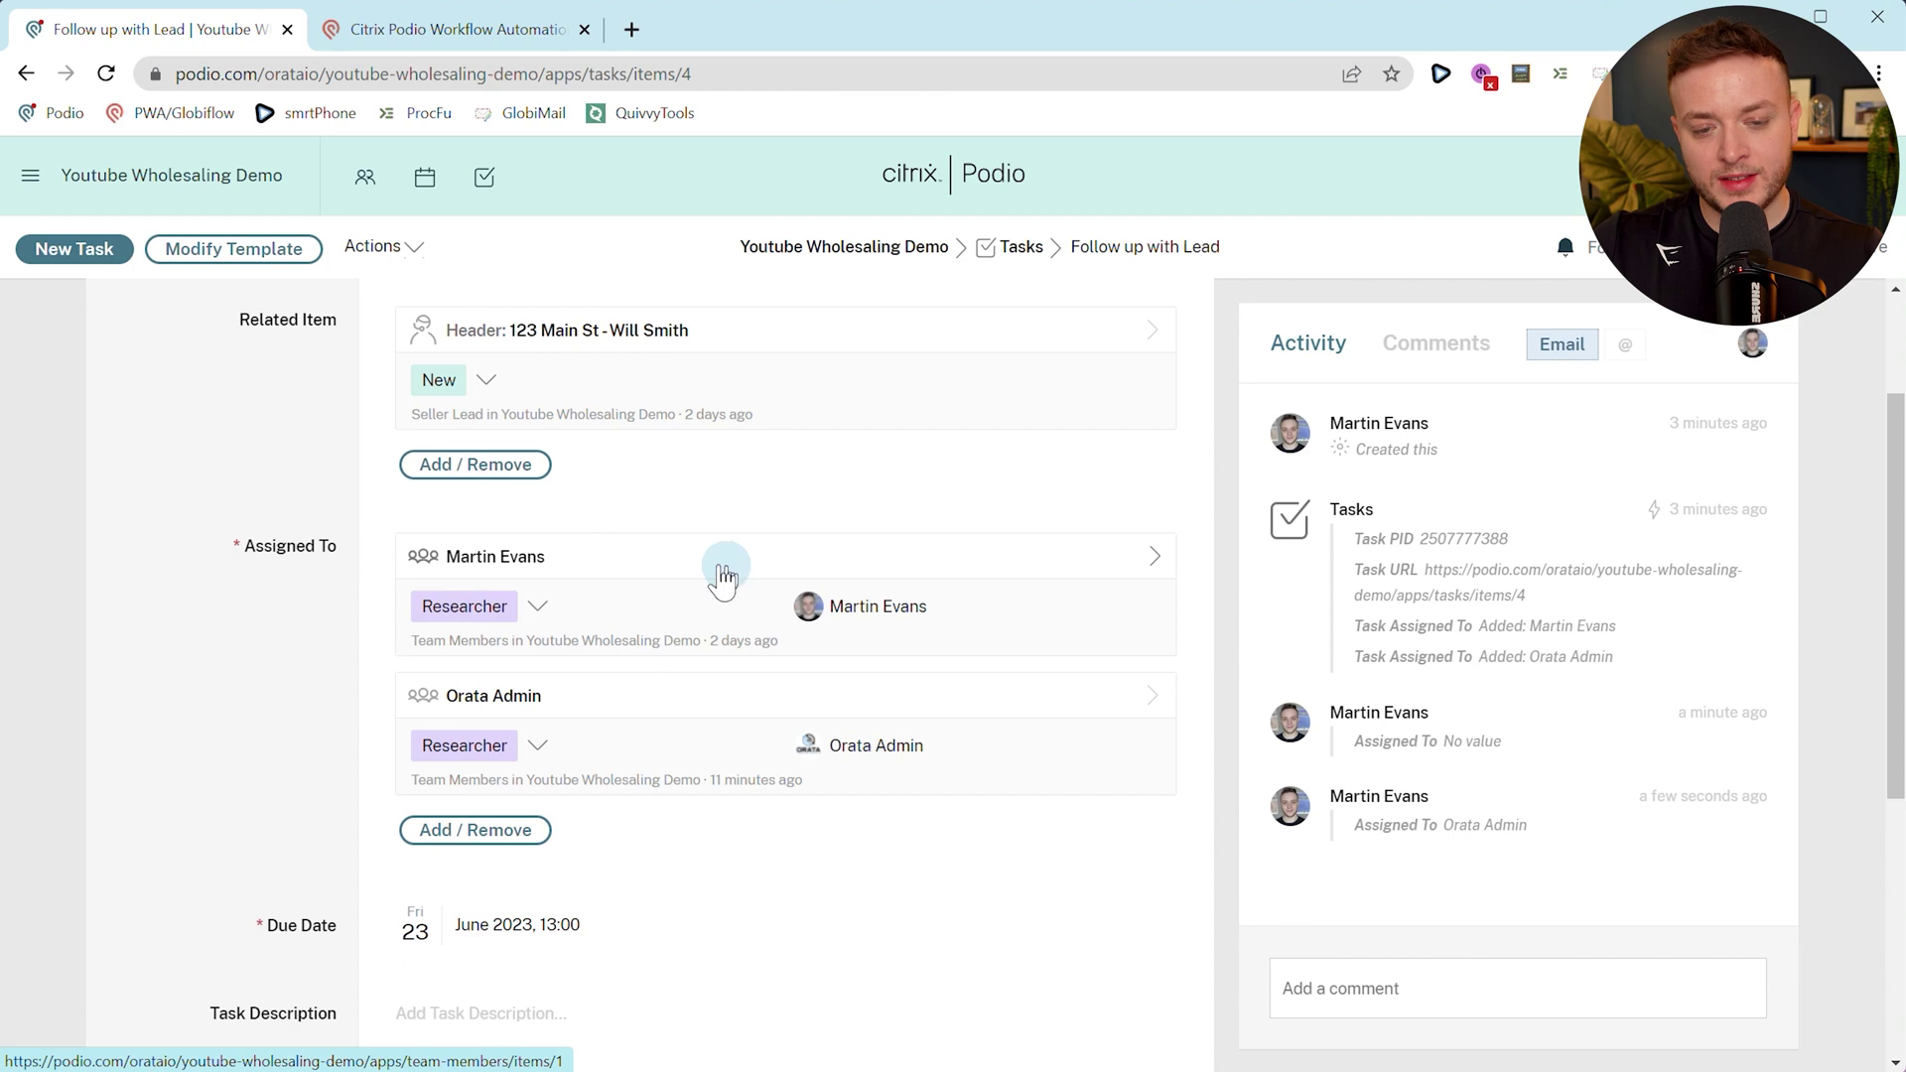
pyautogui.scroll(-4, 516, 595)
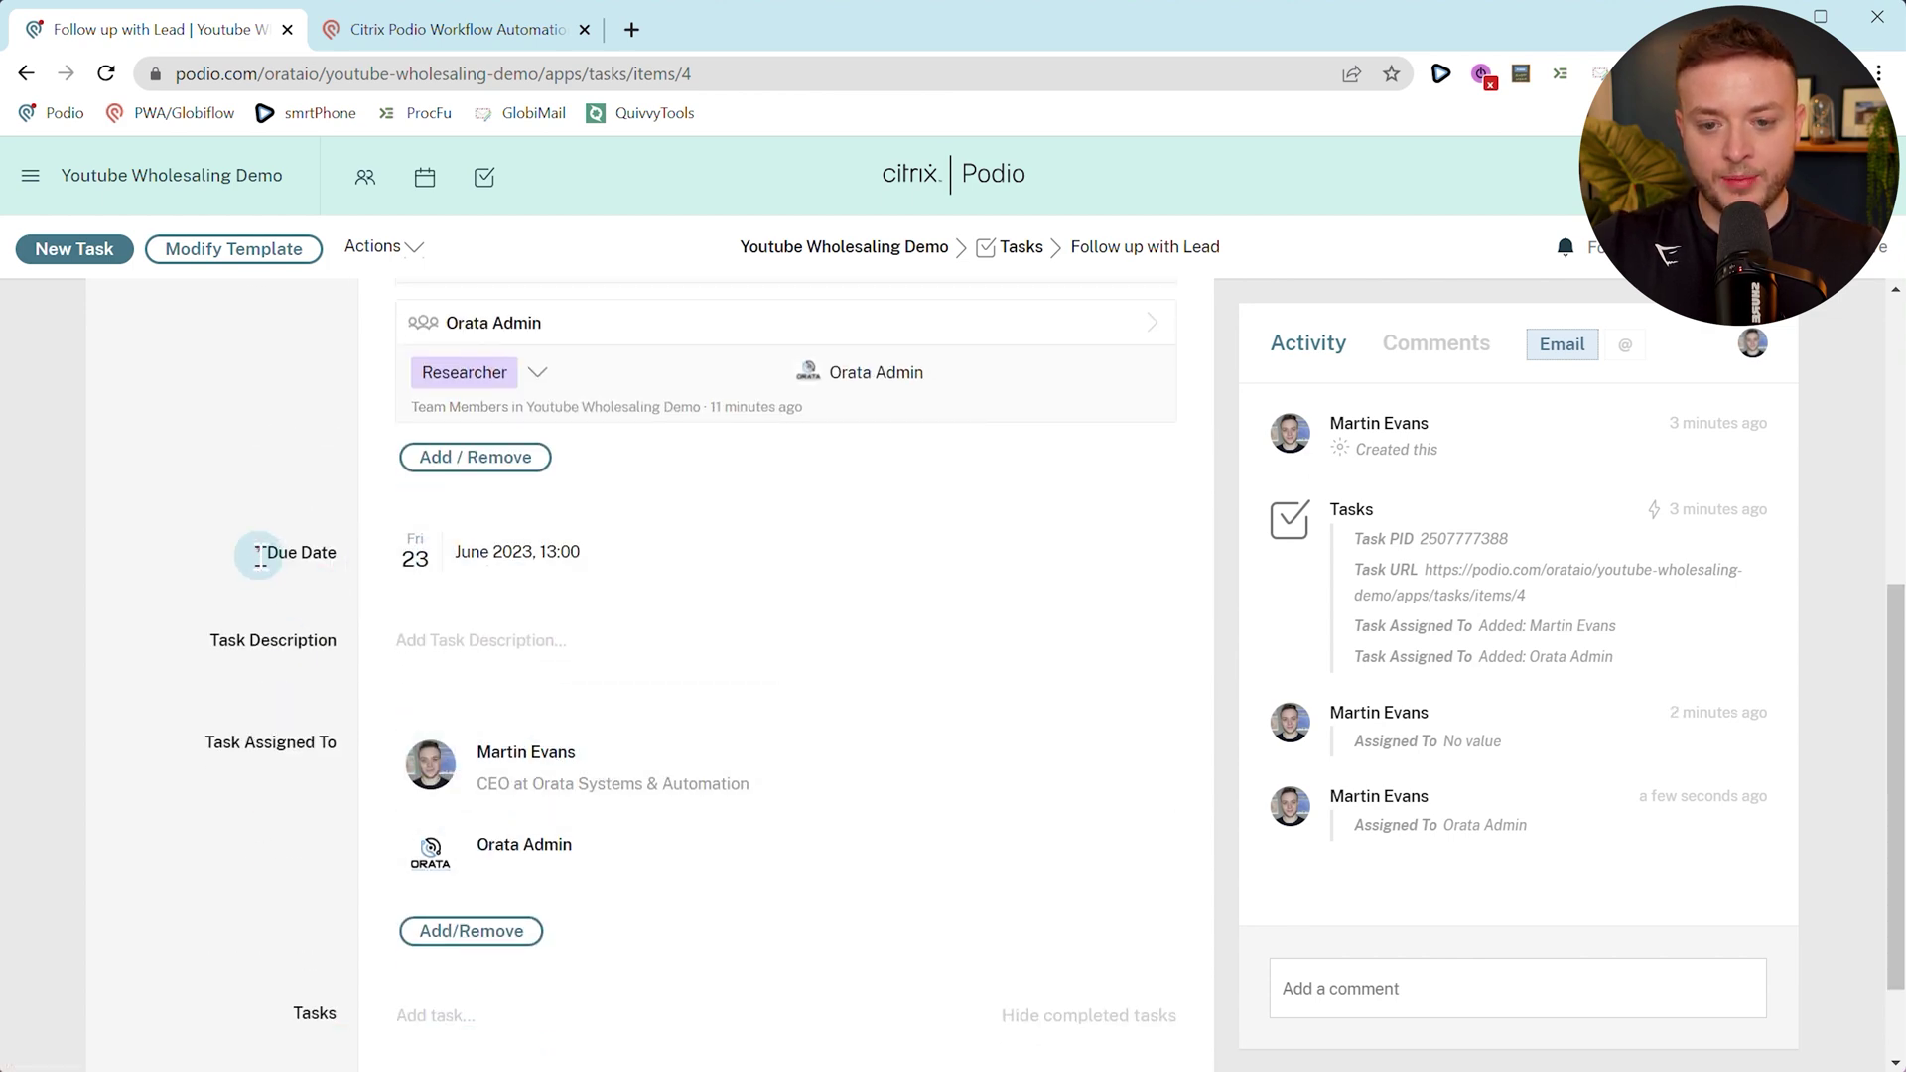
pyautogui.scroll(5, 256, 536)
# Copy the 1.0.0 - New Item Created flow into the Tasks app.
pyautogui.click(369, 35)
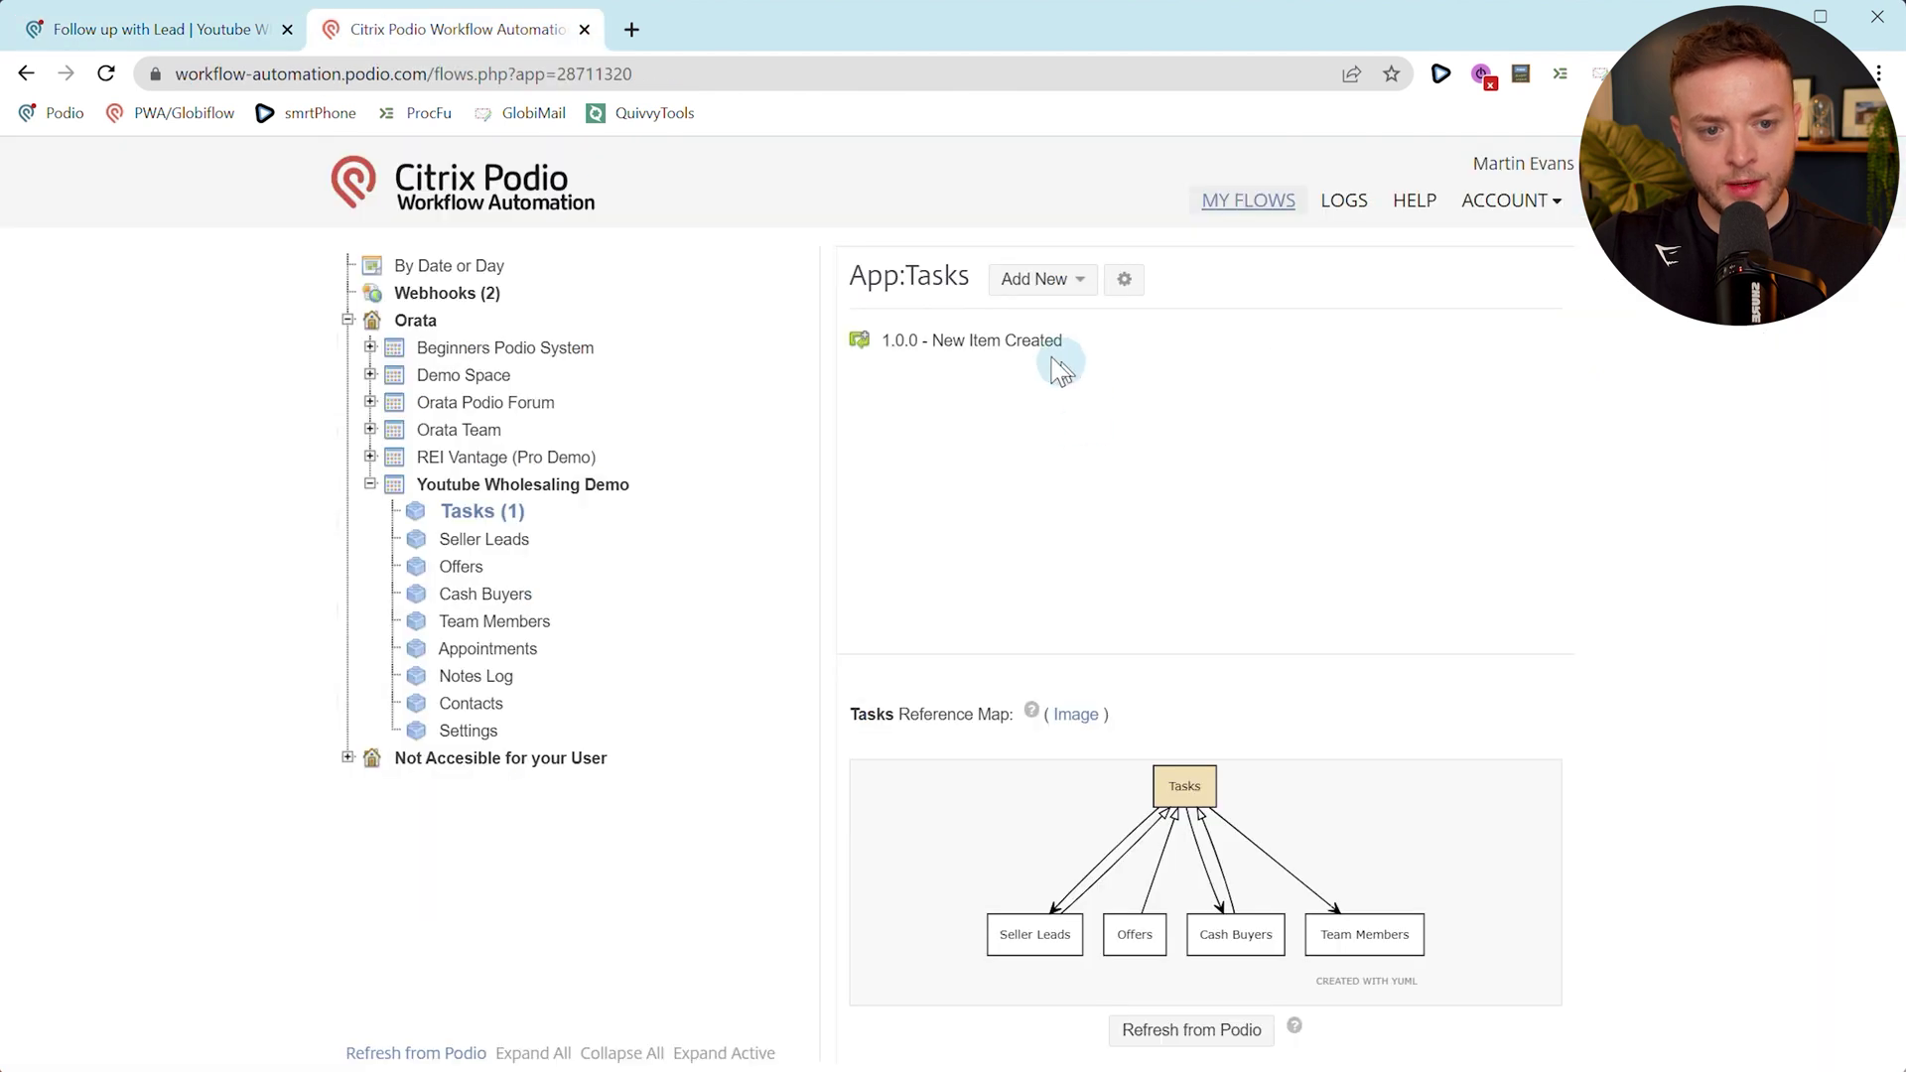
pyautogui.click(938, 355)
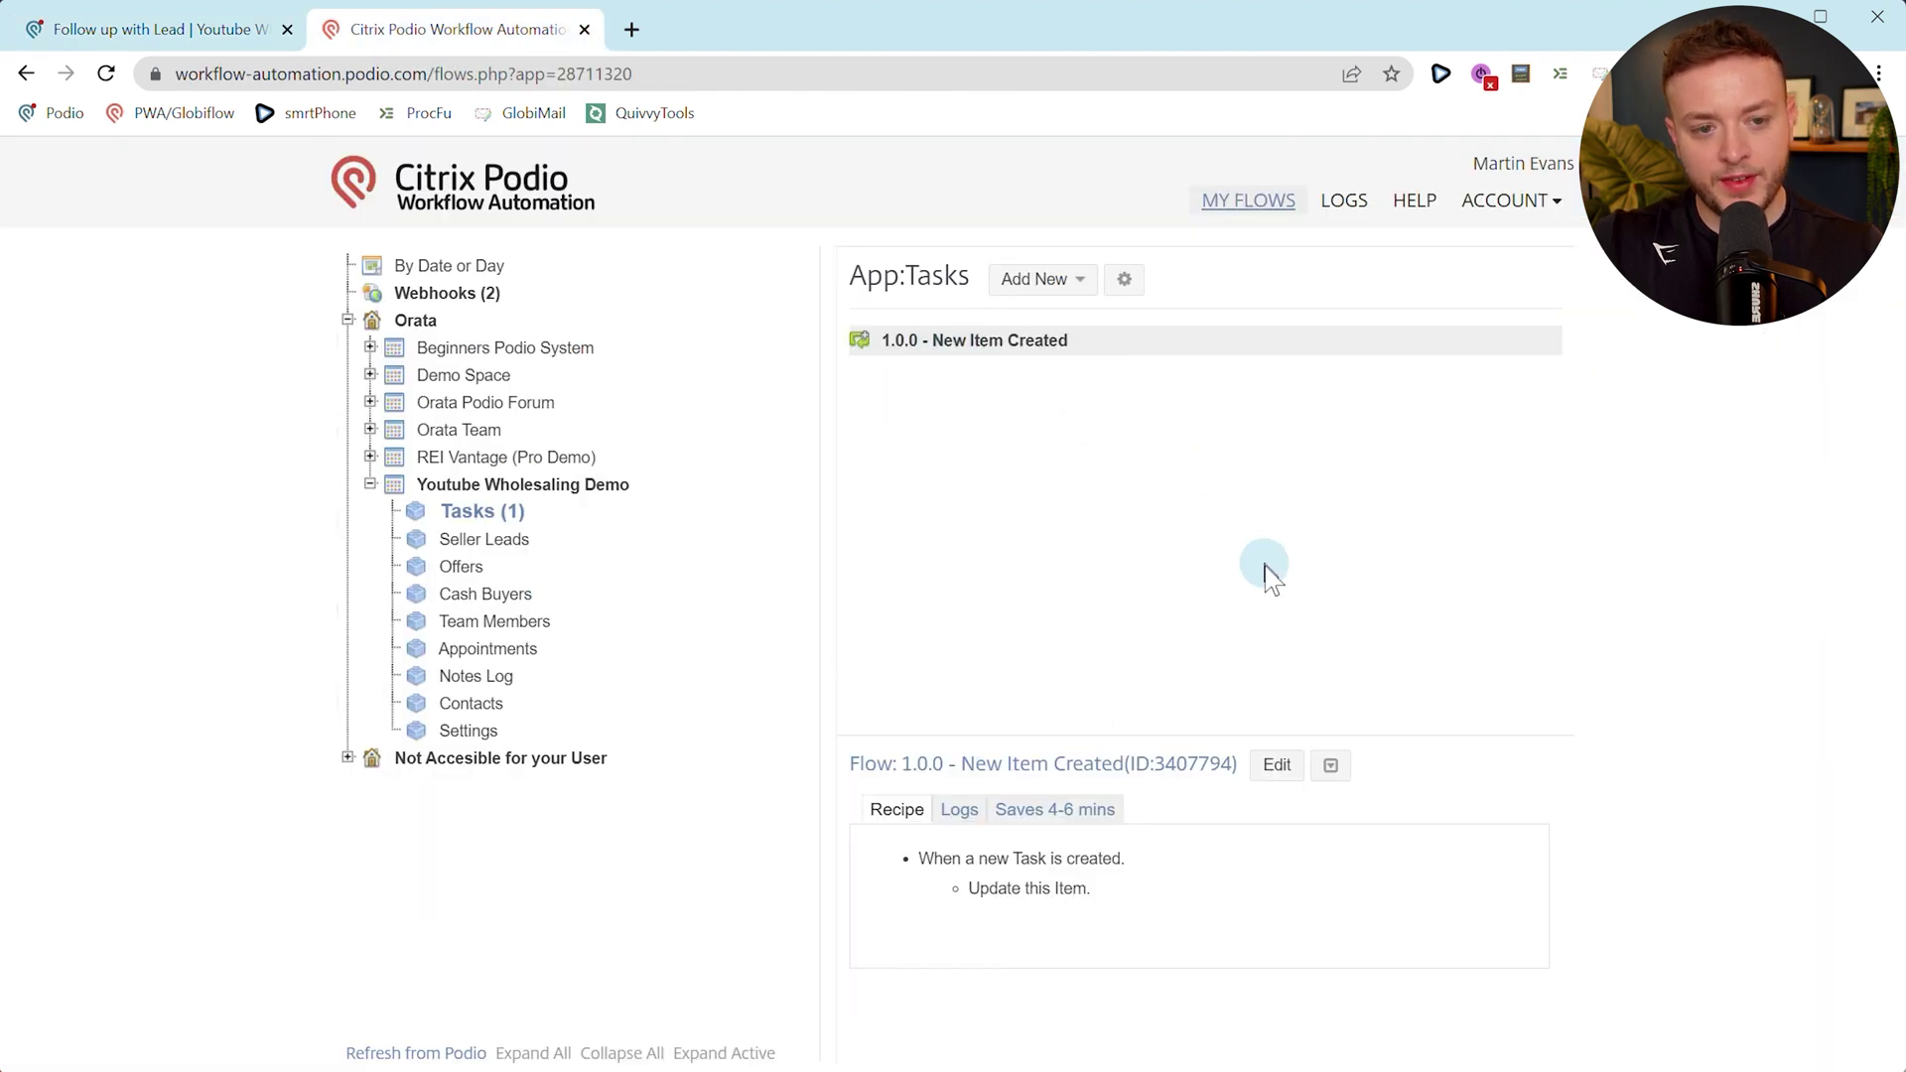
pyautogui.click(1327, 777)
pyautogui.click(1340, 812)
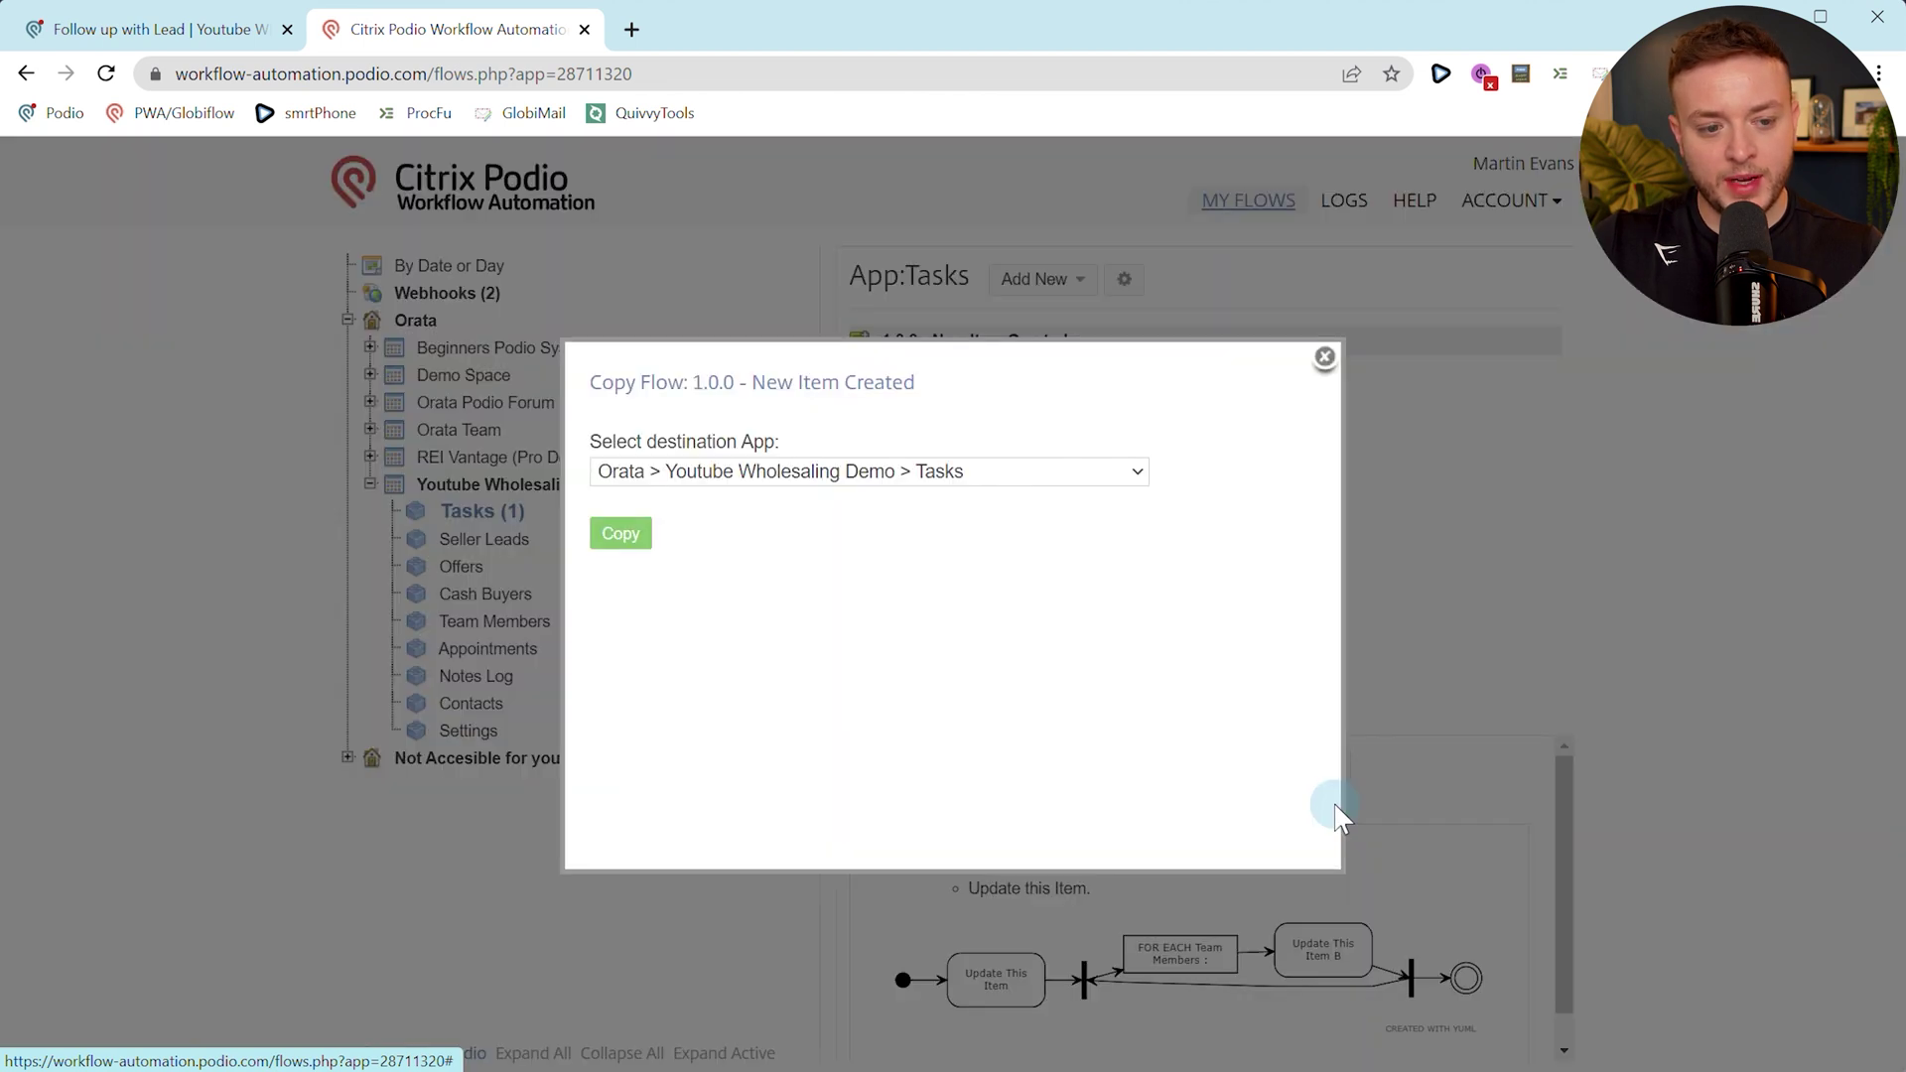
pyautogui.click(608, 536)
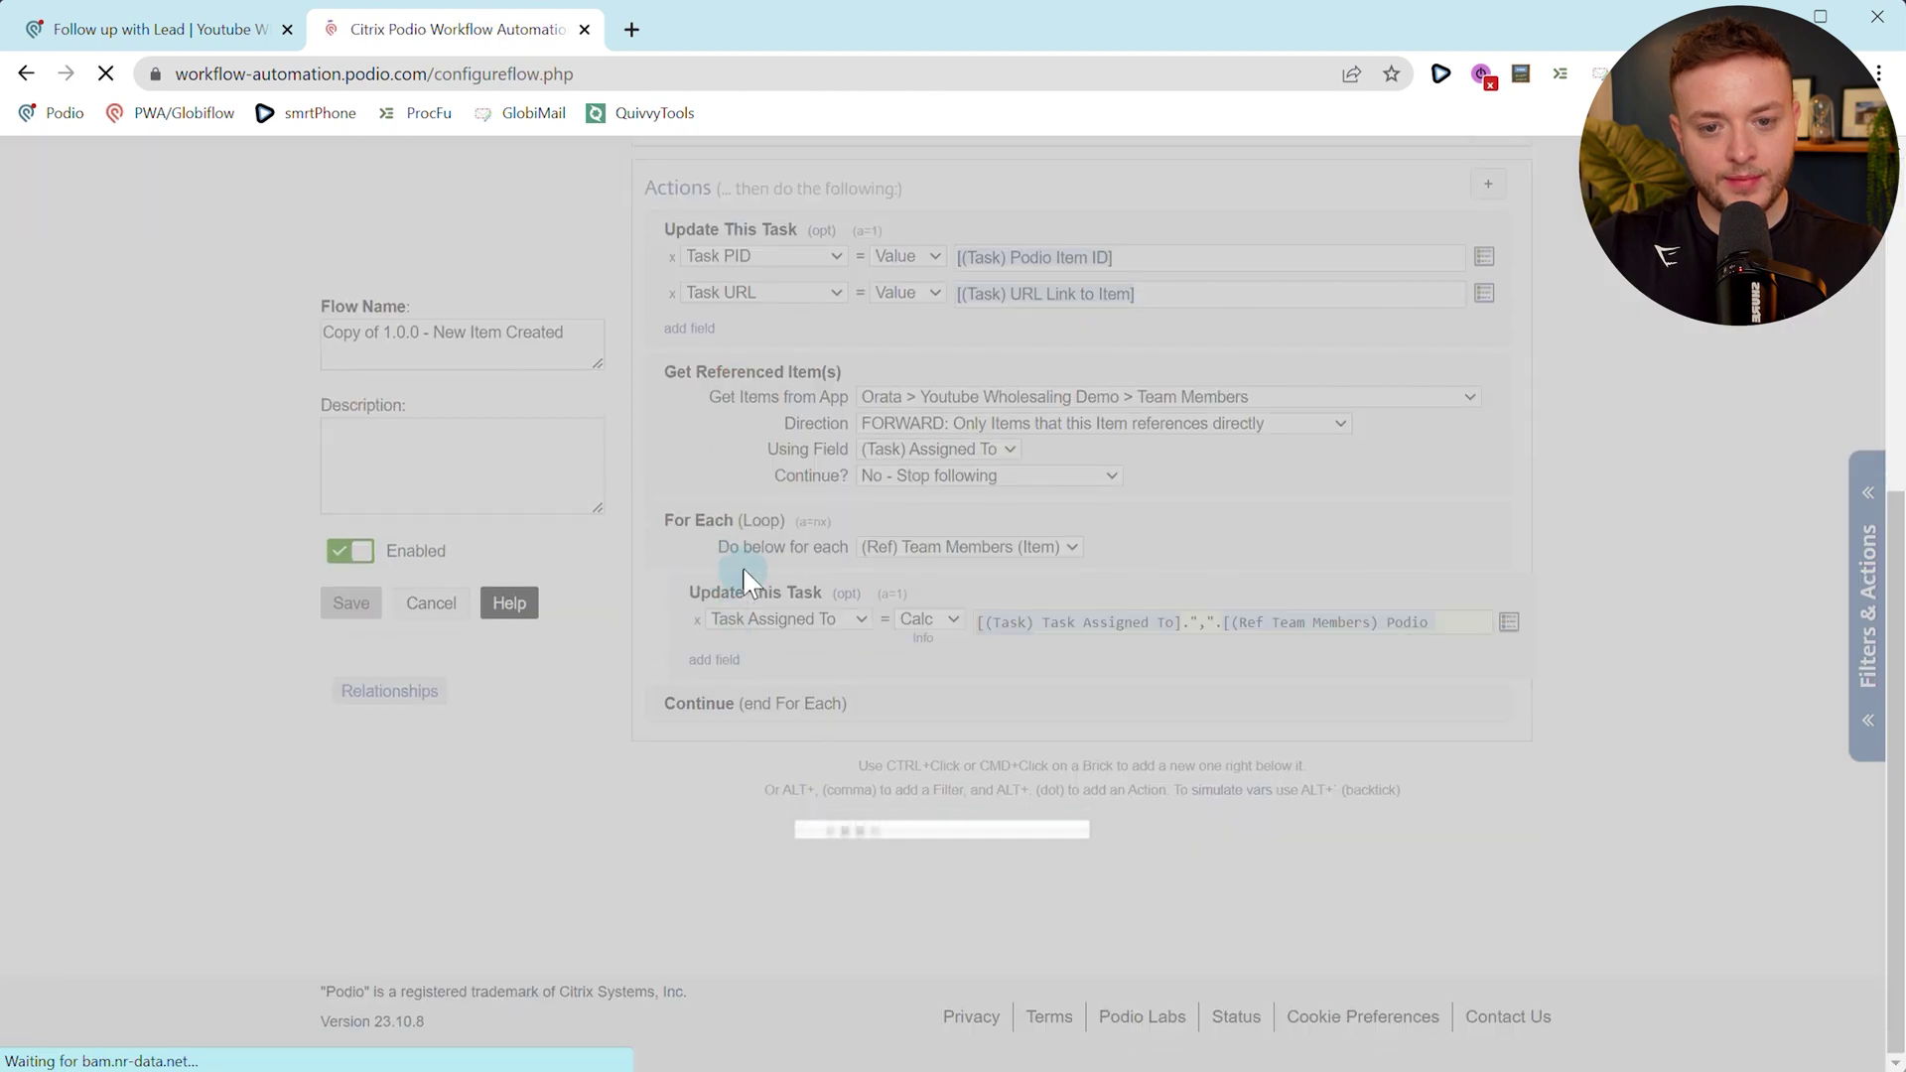
pyautogui.click(991, 485)
# Rename the copied flow to '1.0.1 - Assigned to Updated'.
pyautogui.scroll(-2, 1158, 540)
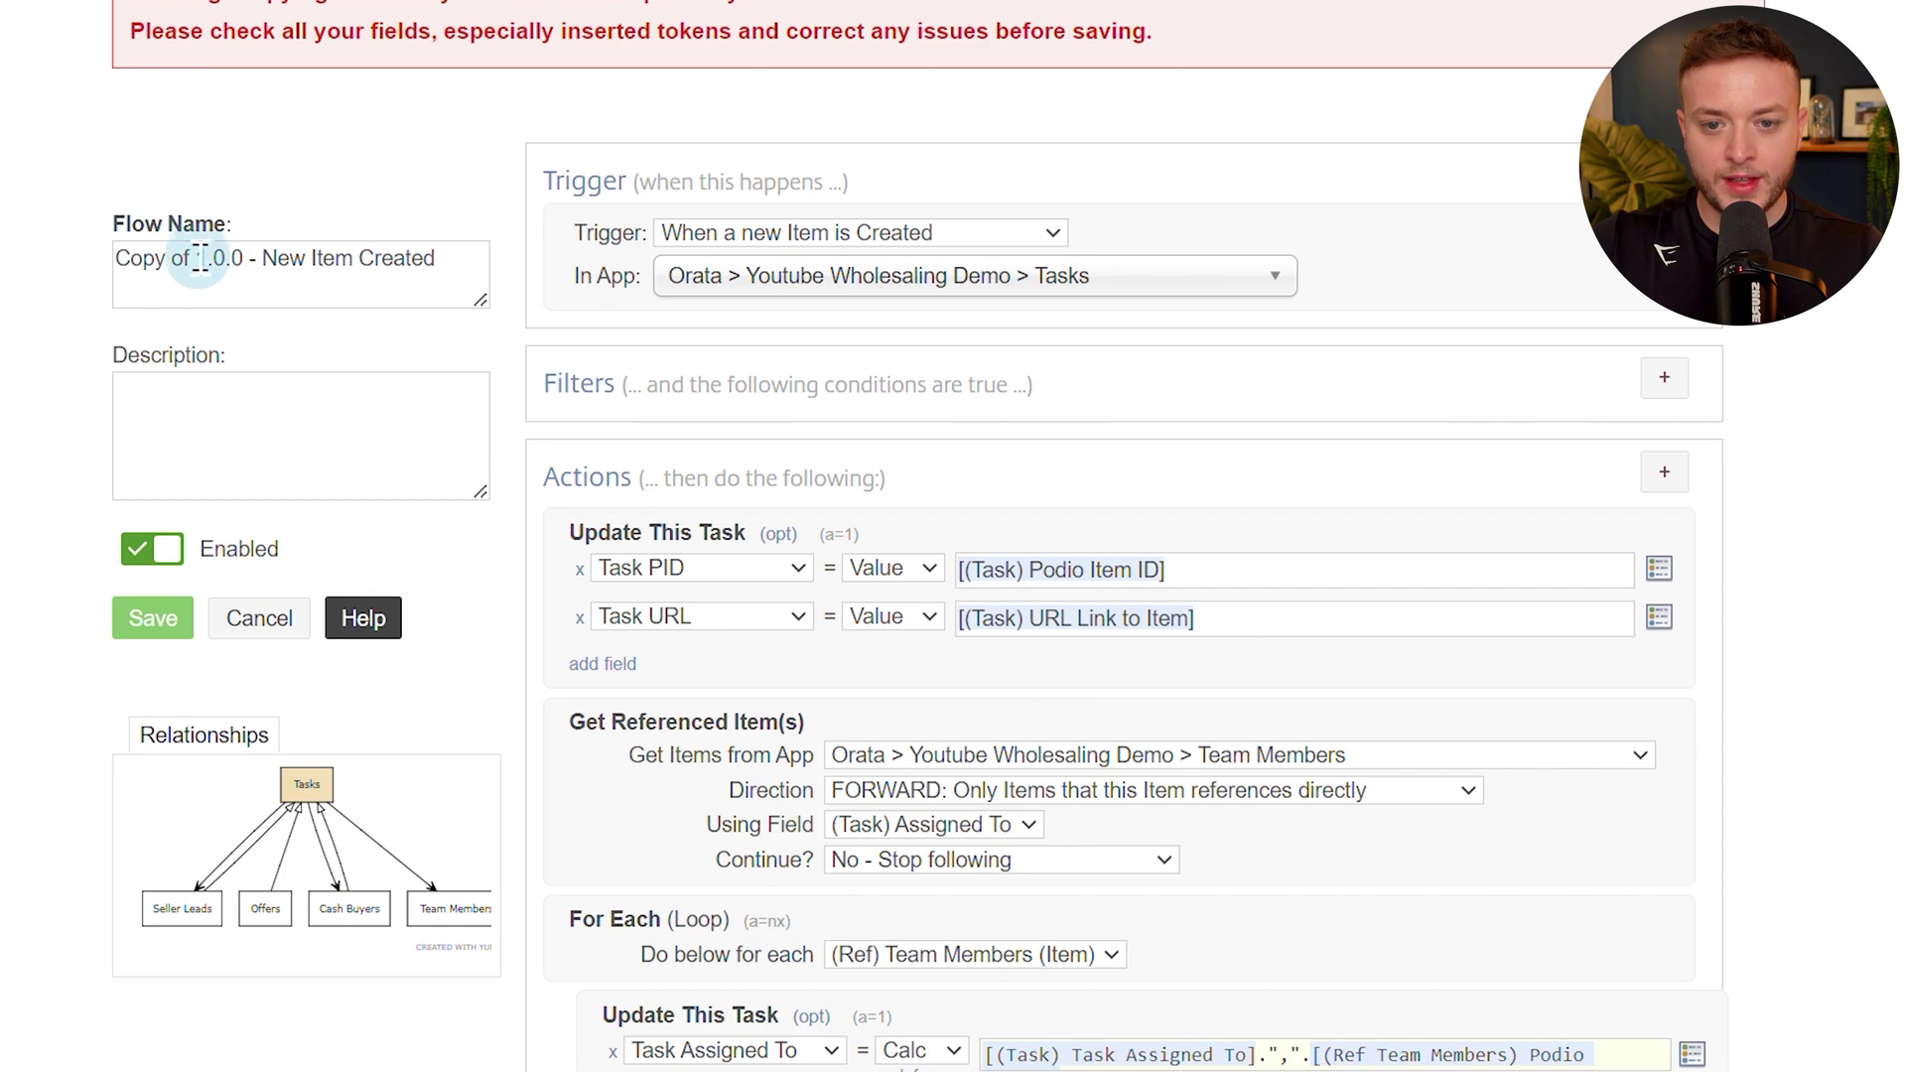
pyautogui.moveTo(197, 258); pyautogui.dragTo(111, 260)
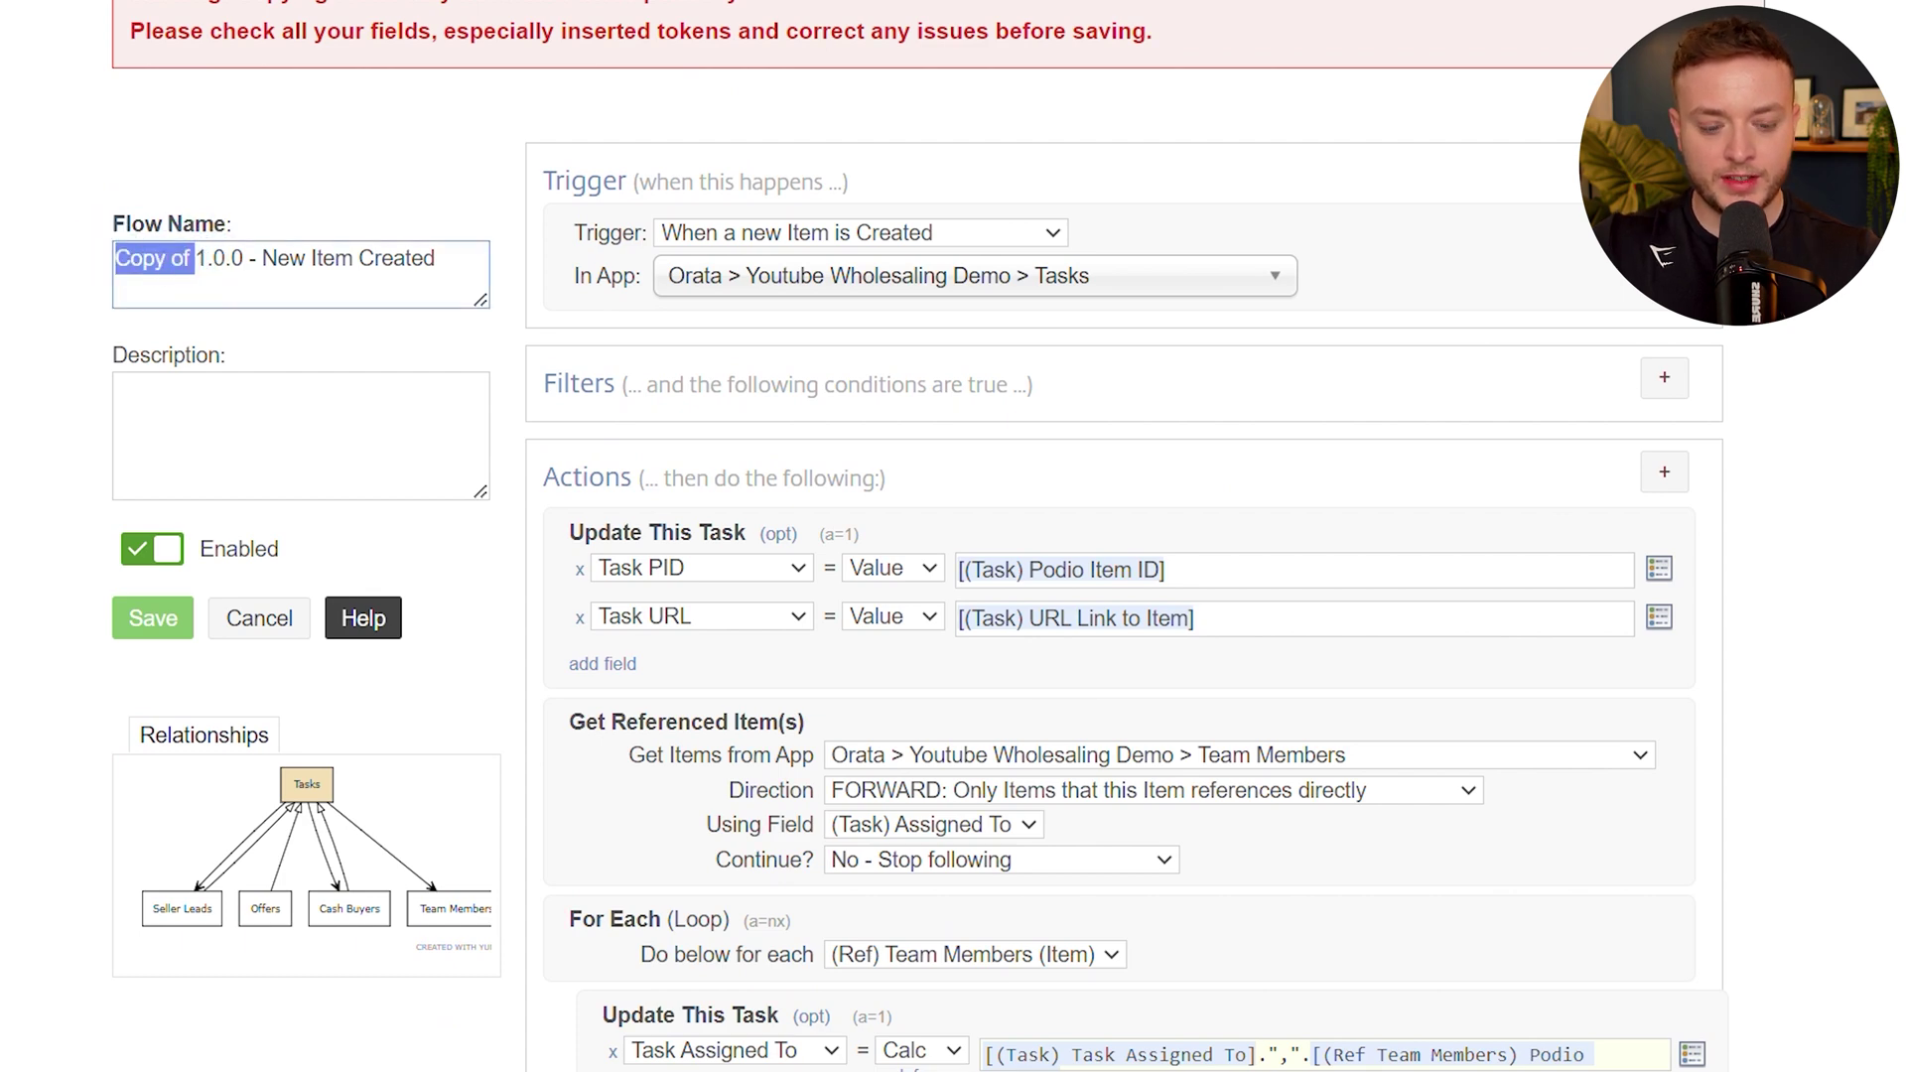
pyautogui.press('BackSpace')
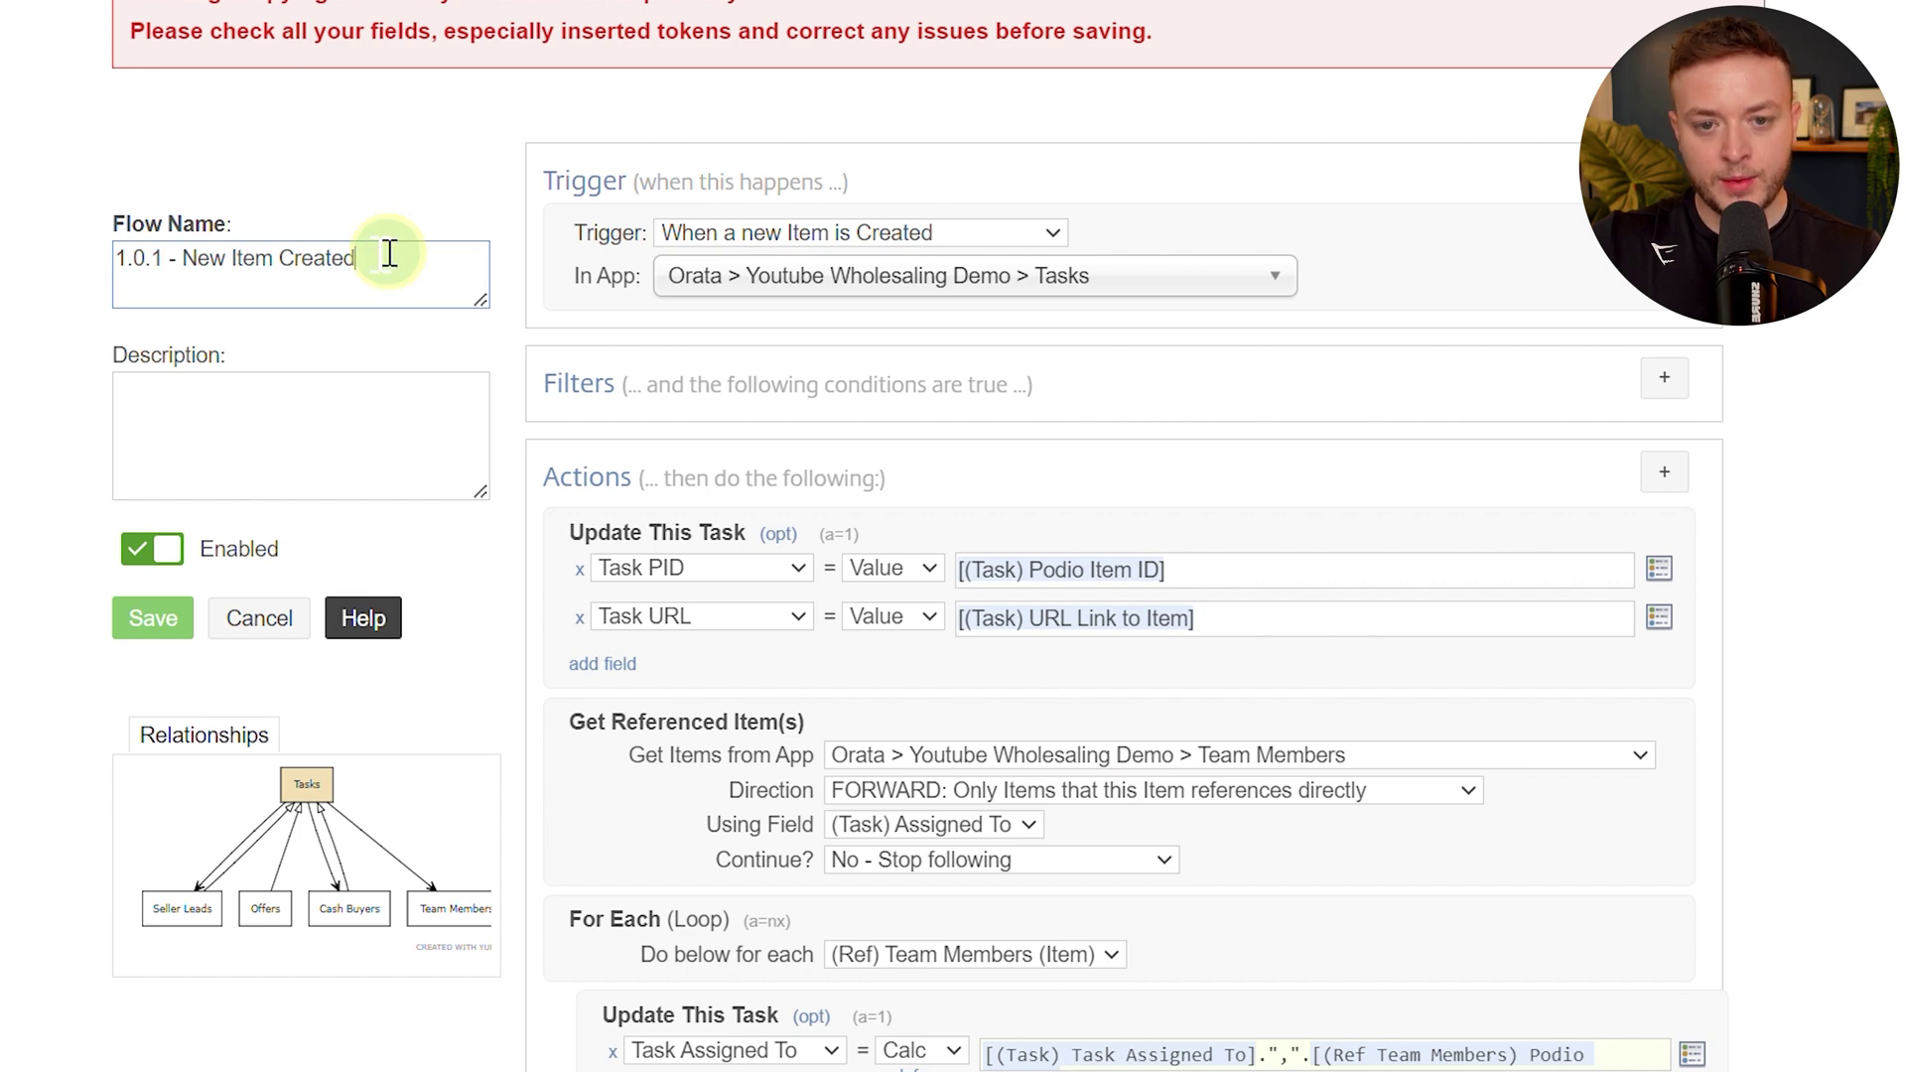
pyautogui.moveTo(385, 257); pyautogui.dragTo(197, 257)
pyautogui.write('Assigned')
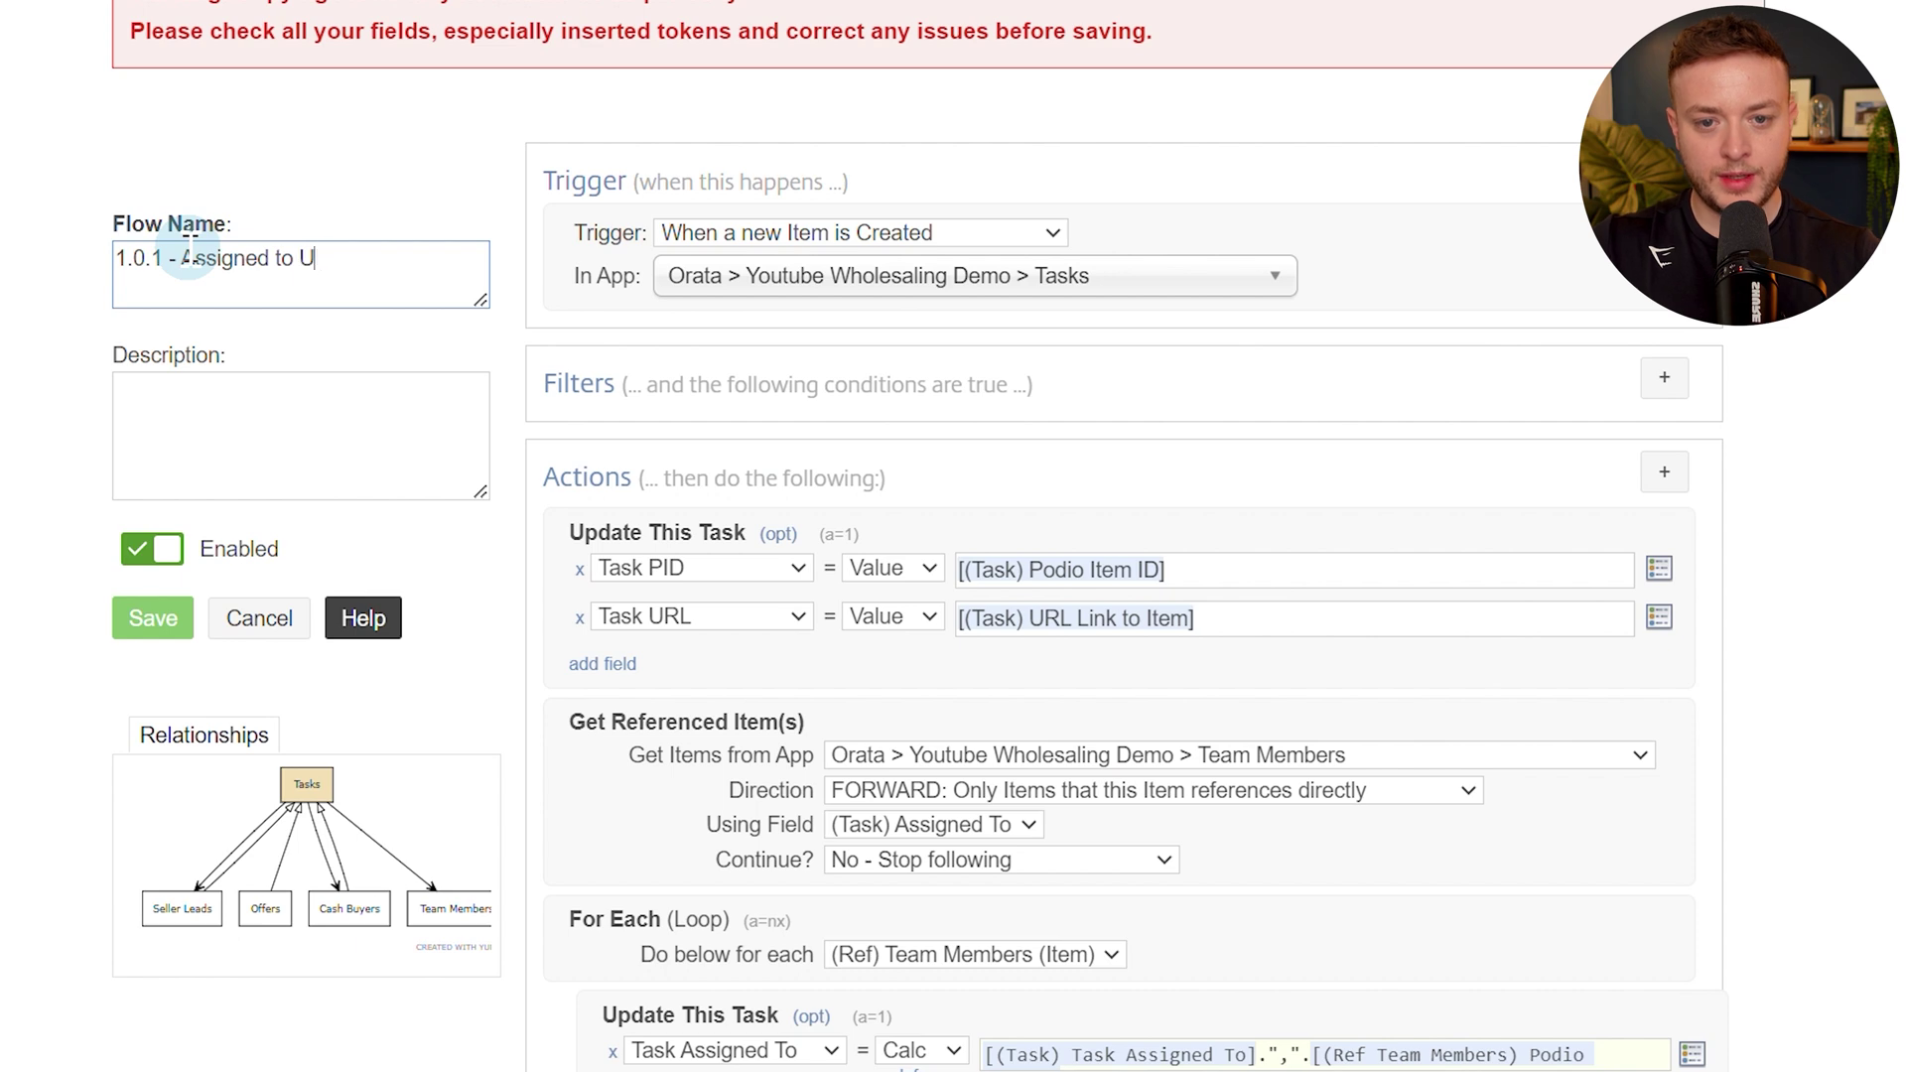
# Make the flow trigger on Item Updated and delete the step filling Task PID and URL.
pyautogui.click(695, 236)
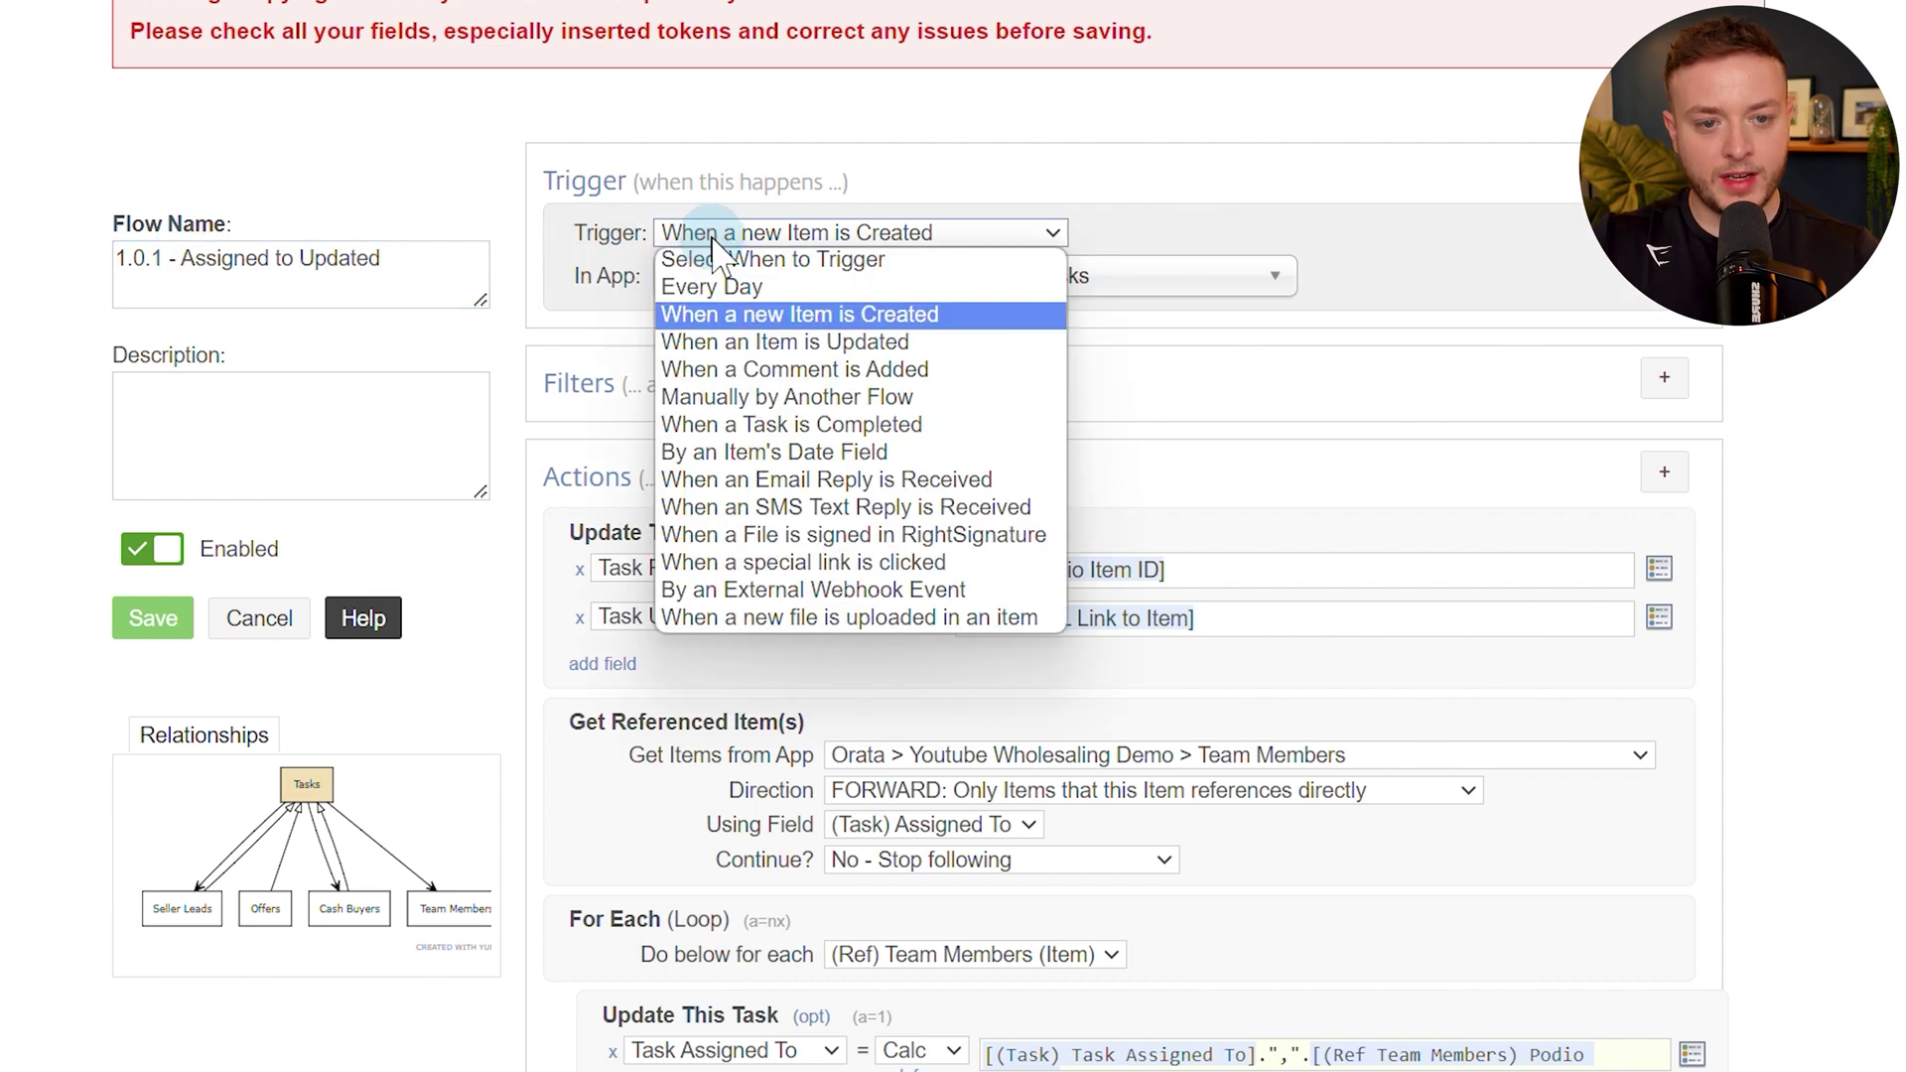
pyautogui.click(769, 342)
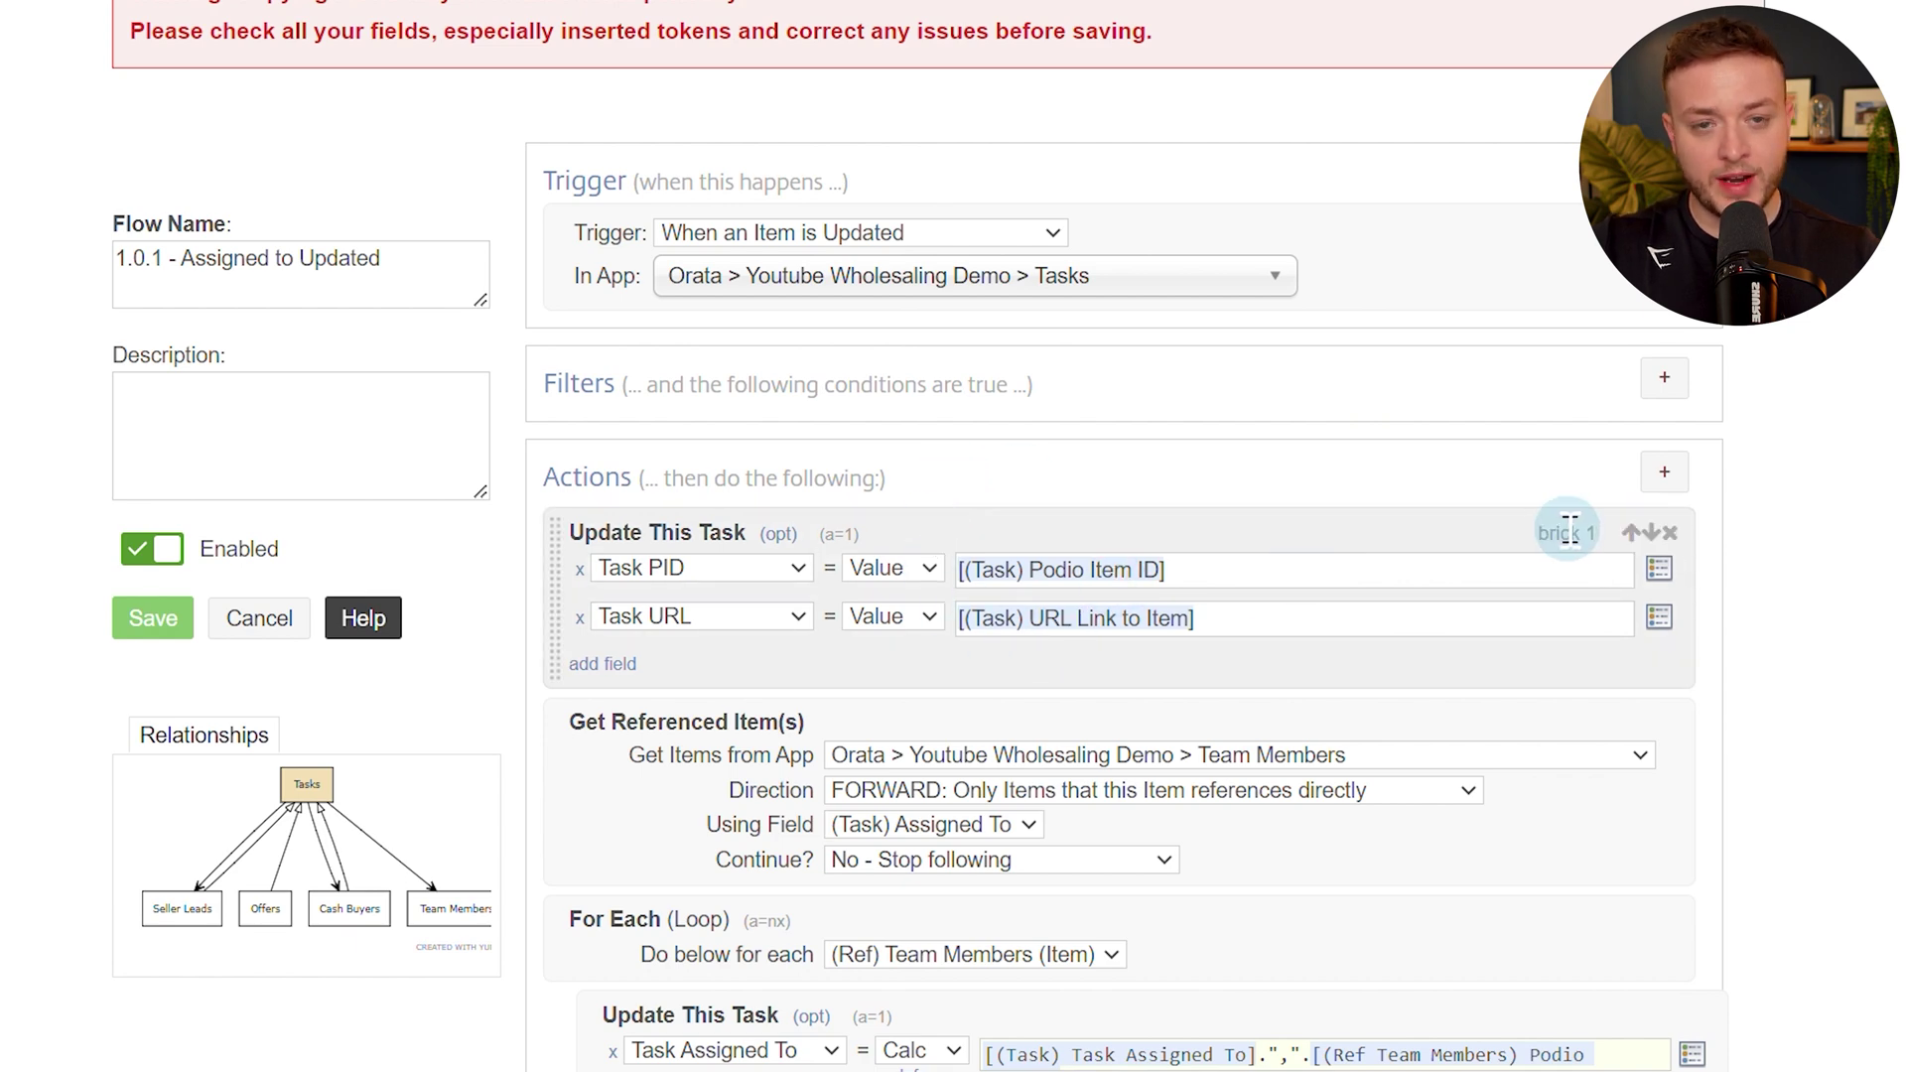
pyautogui.click(1671, 535)
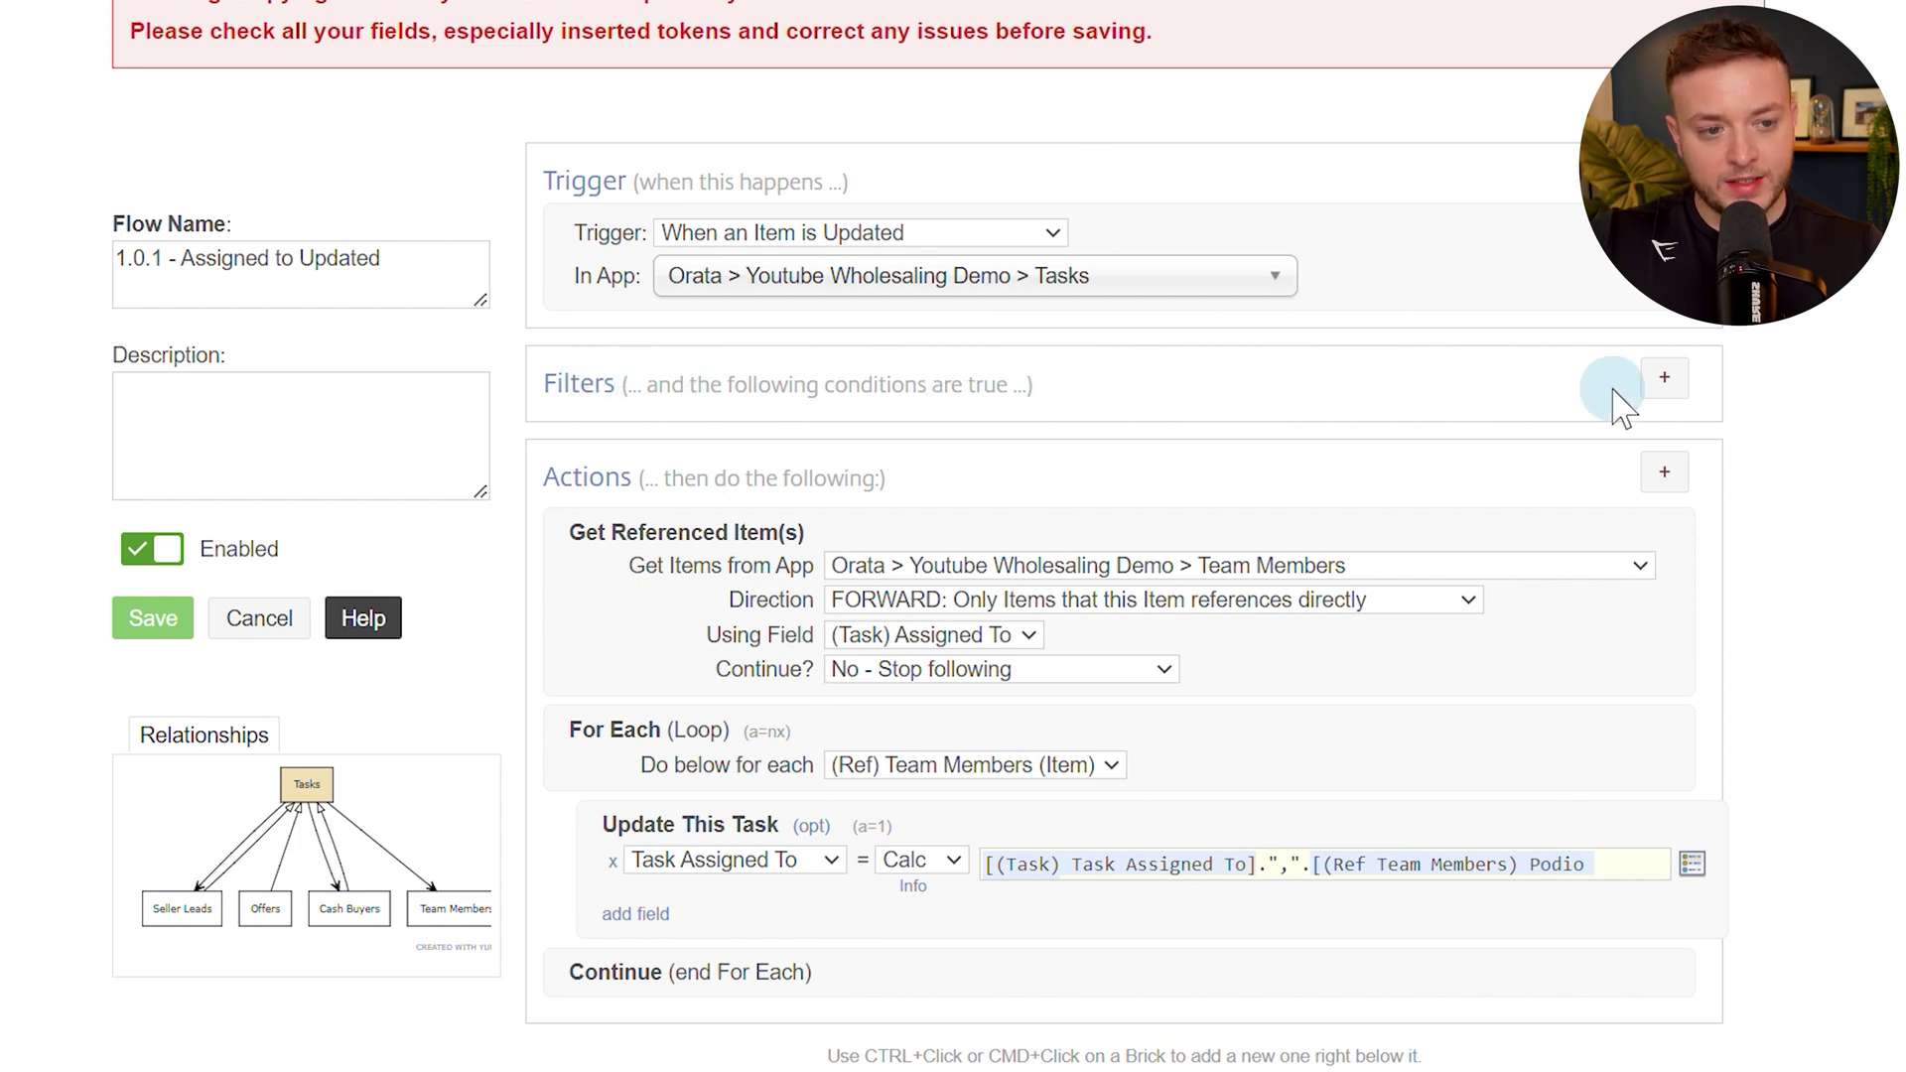
# Add a Field Changed filter watching Assigned To (Title).
pyautogui.click(1663, 382)
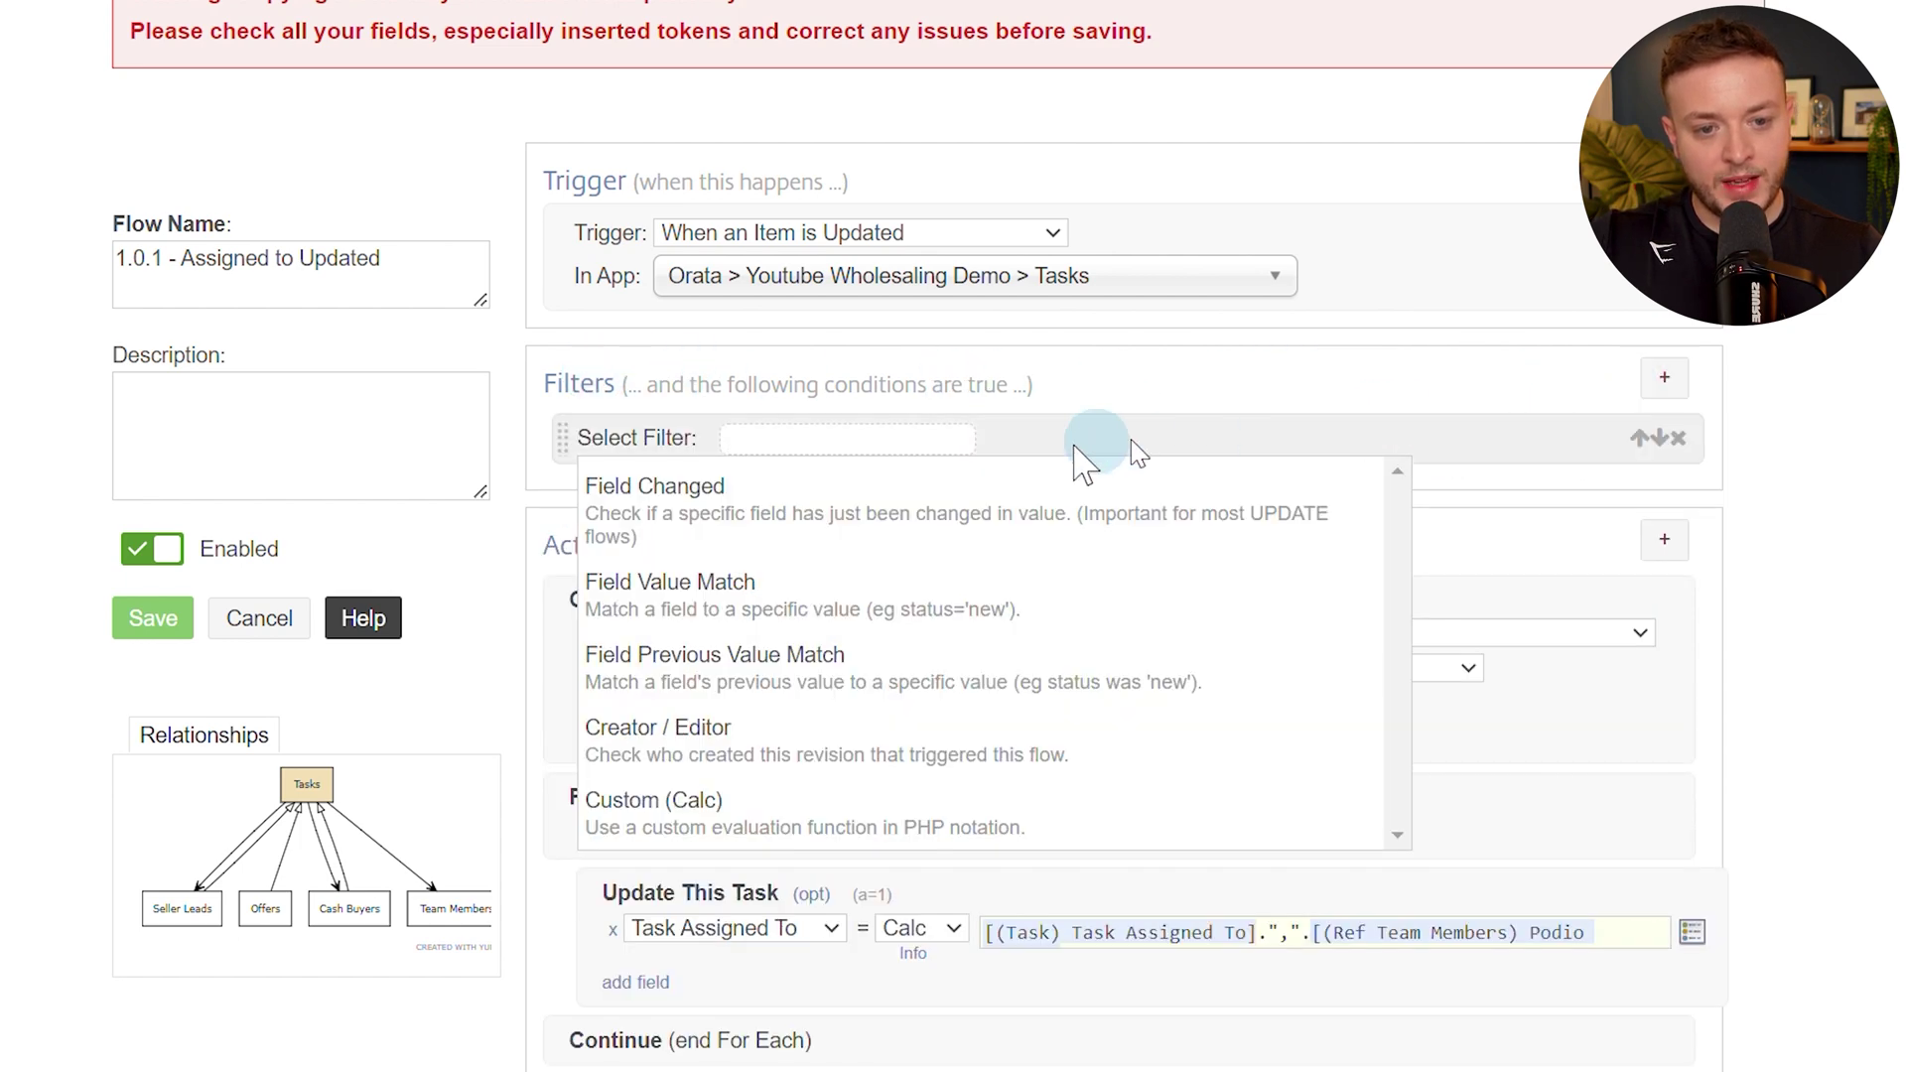
pyautogui.click(654, 504)
pyautogui.click(685, 442)
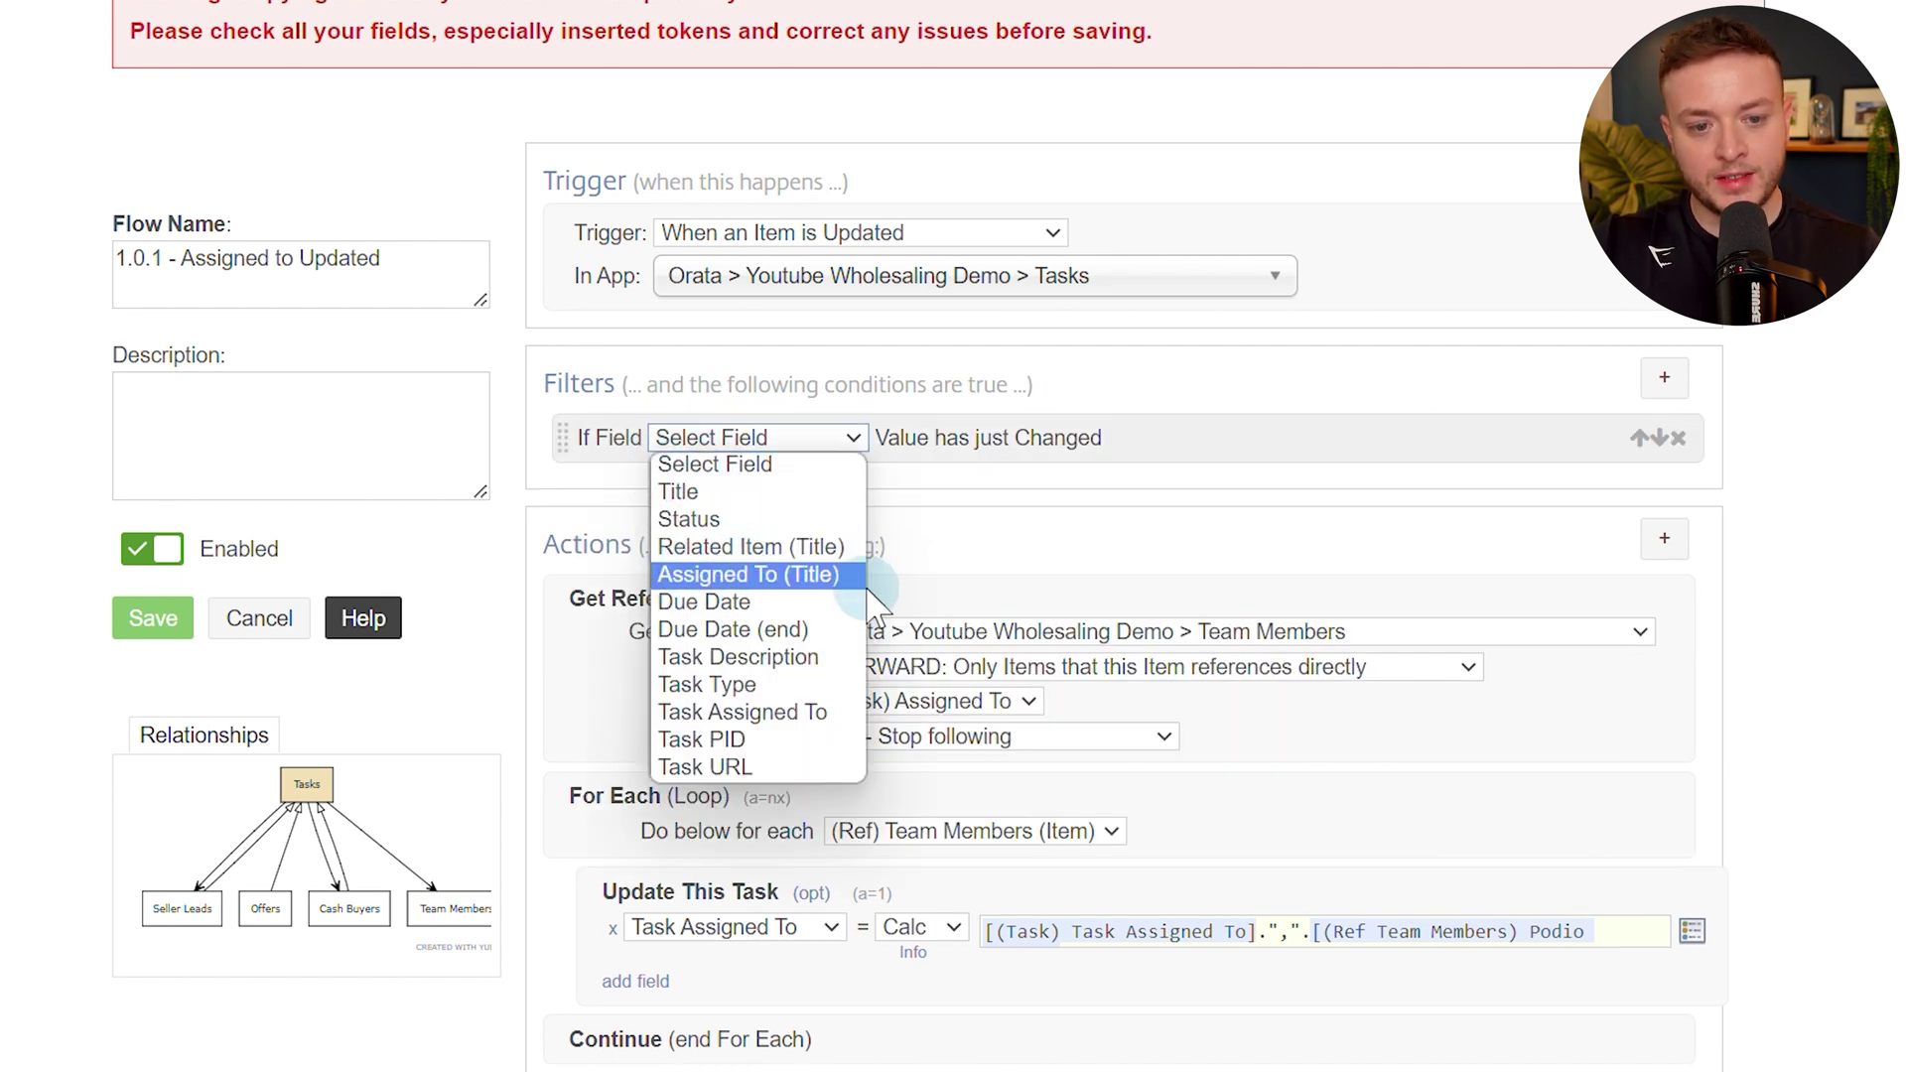
pyautogui.click(747, 576)
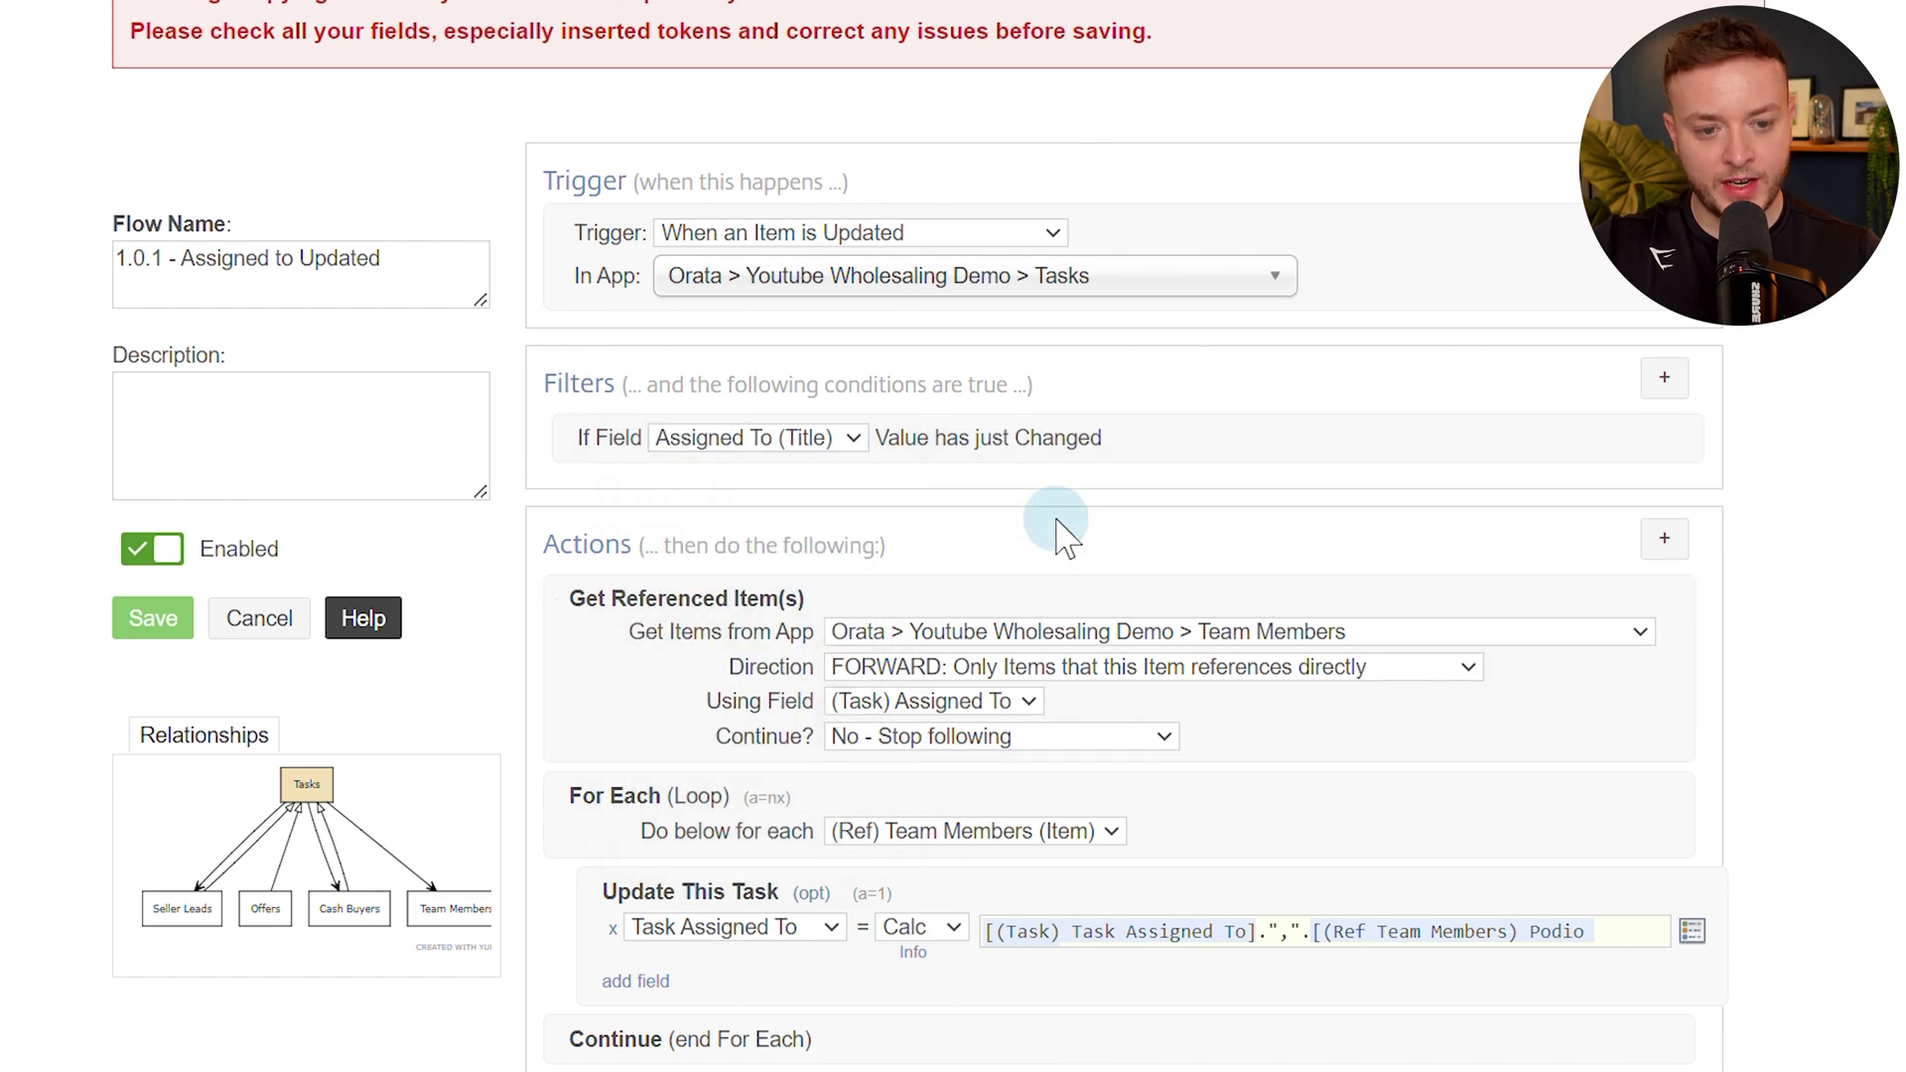
pyautogui.scroll(-2, 1058, 576)
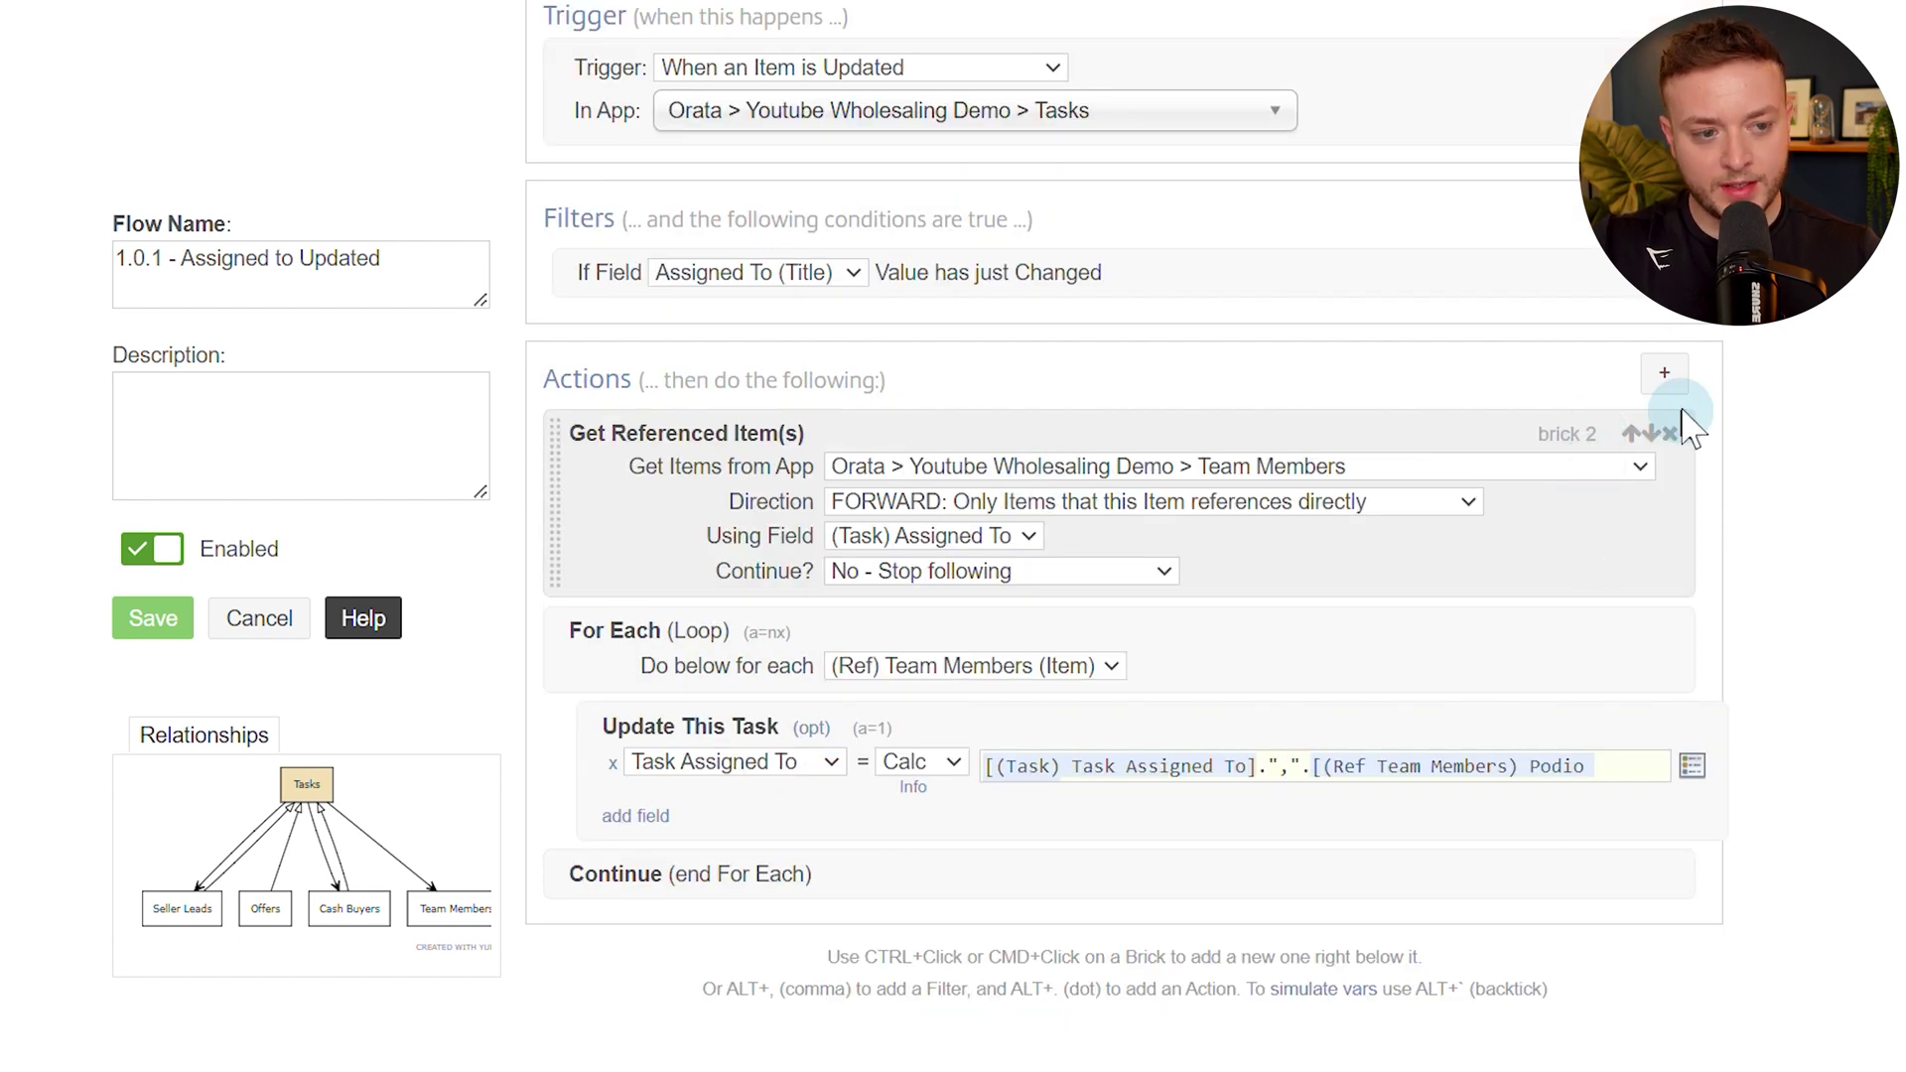
# Add an Update Item action placed before the referenced-items lookup.
pyautogui.click(1668, 383)
pyautogui.moveTo(556, 926); pyautogui.dragTo(528, 426)
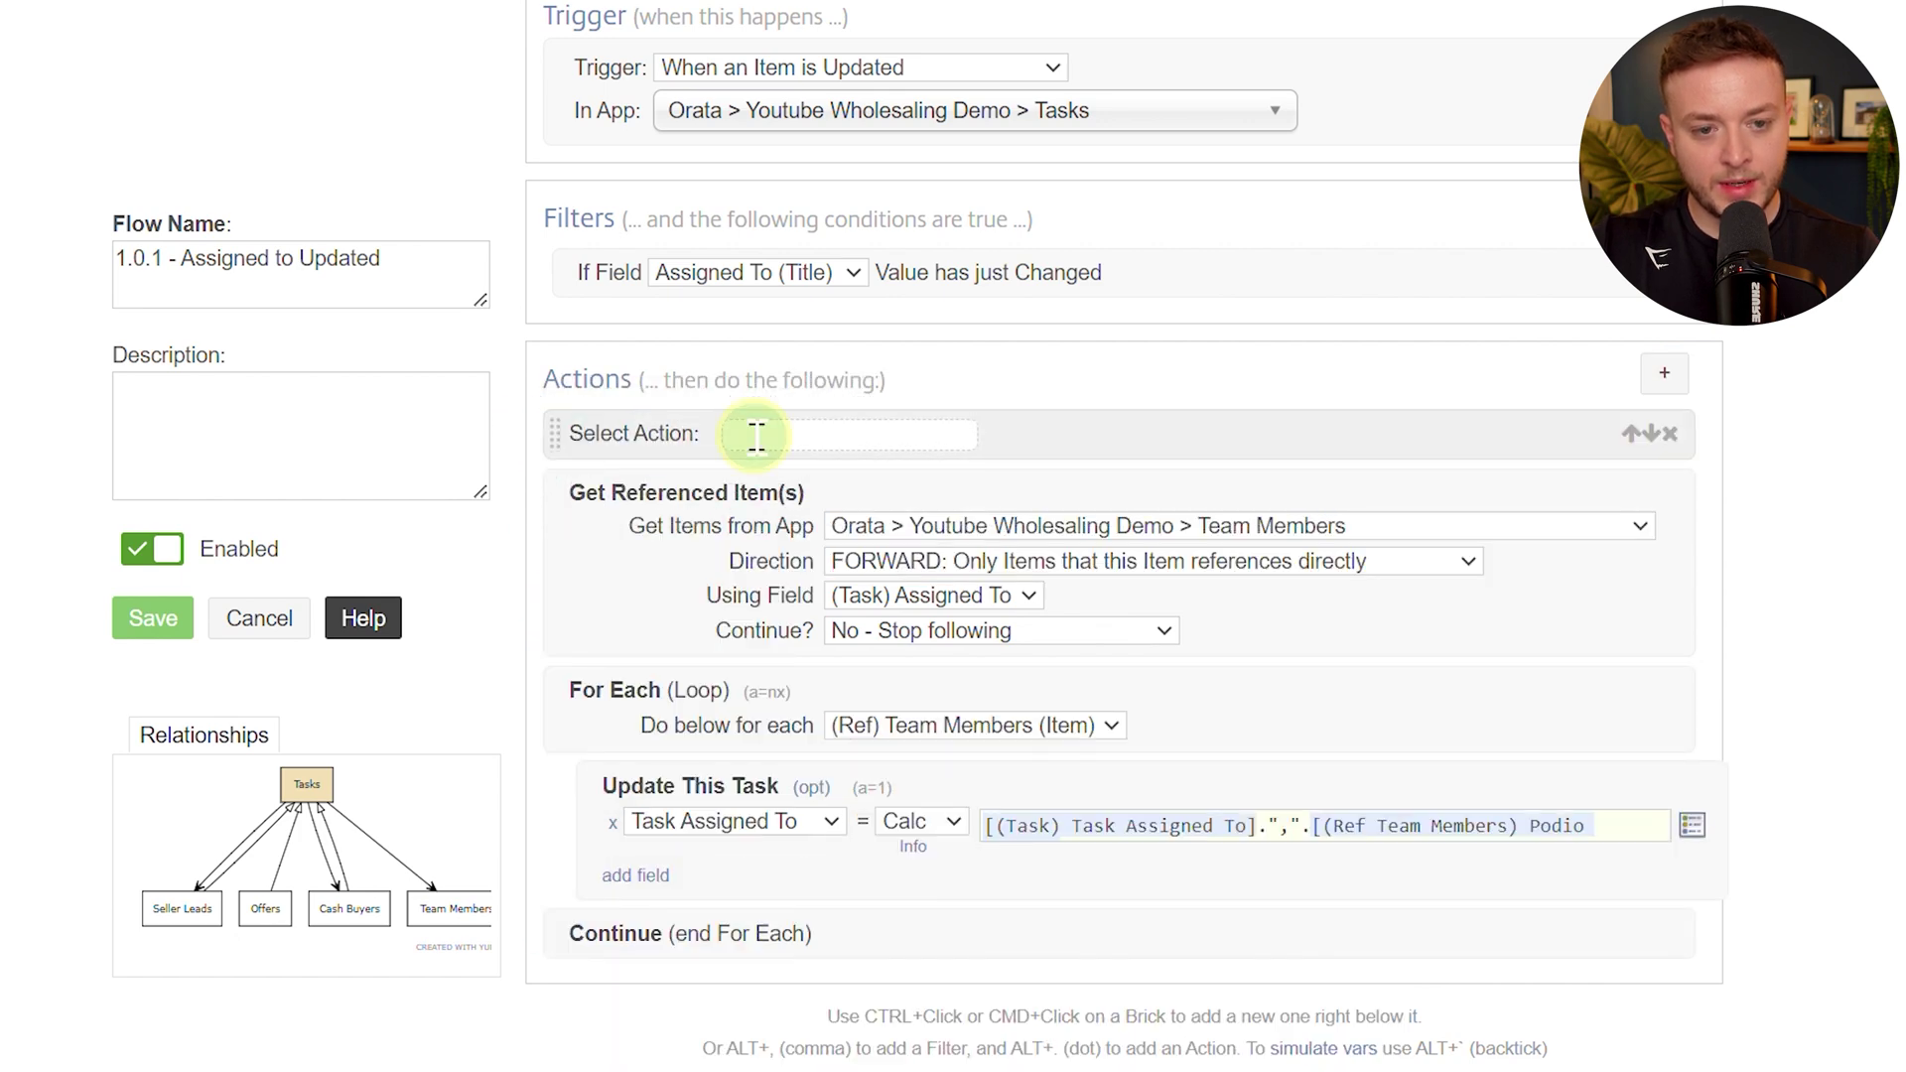
pyautogui.click(755, 434)
pyautogui.write('upda')
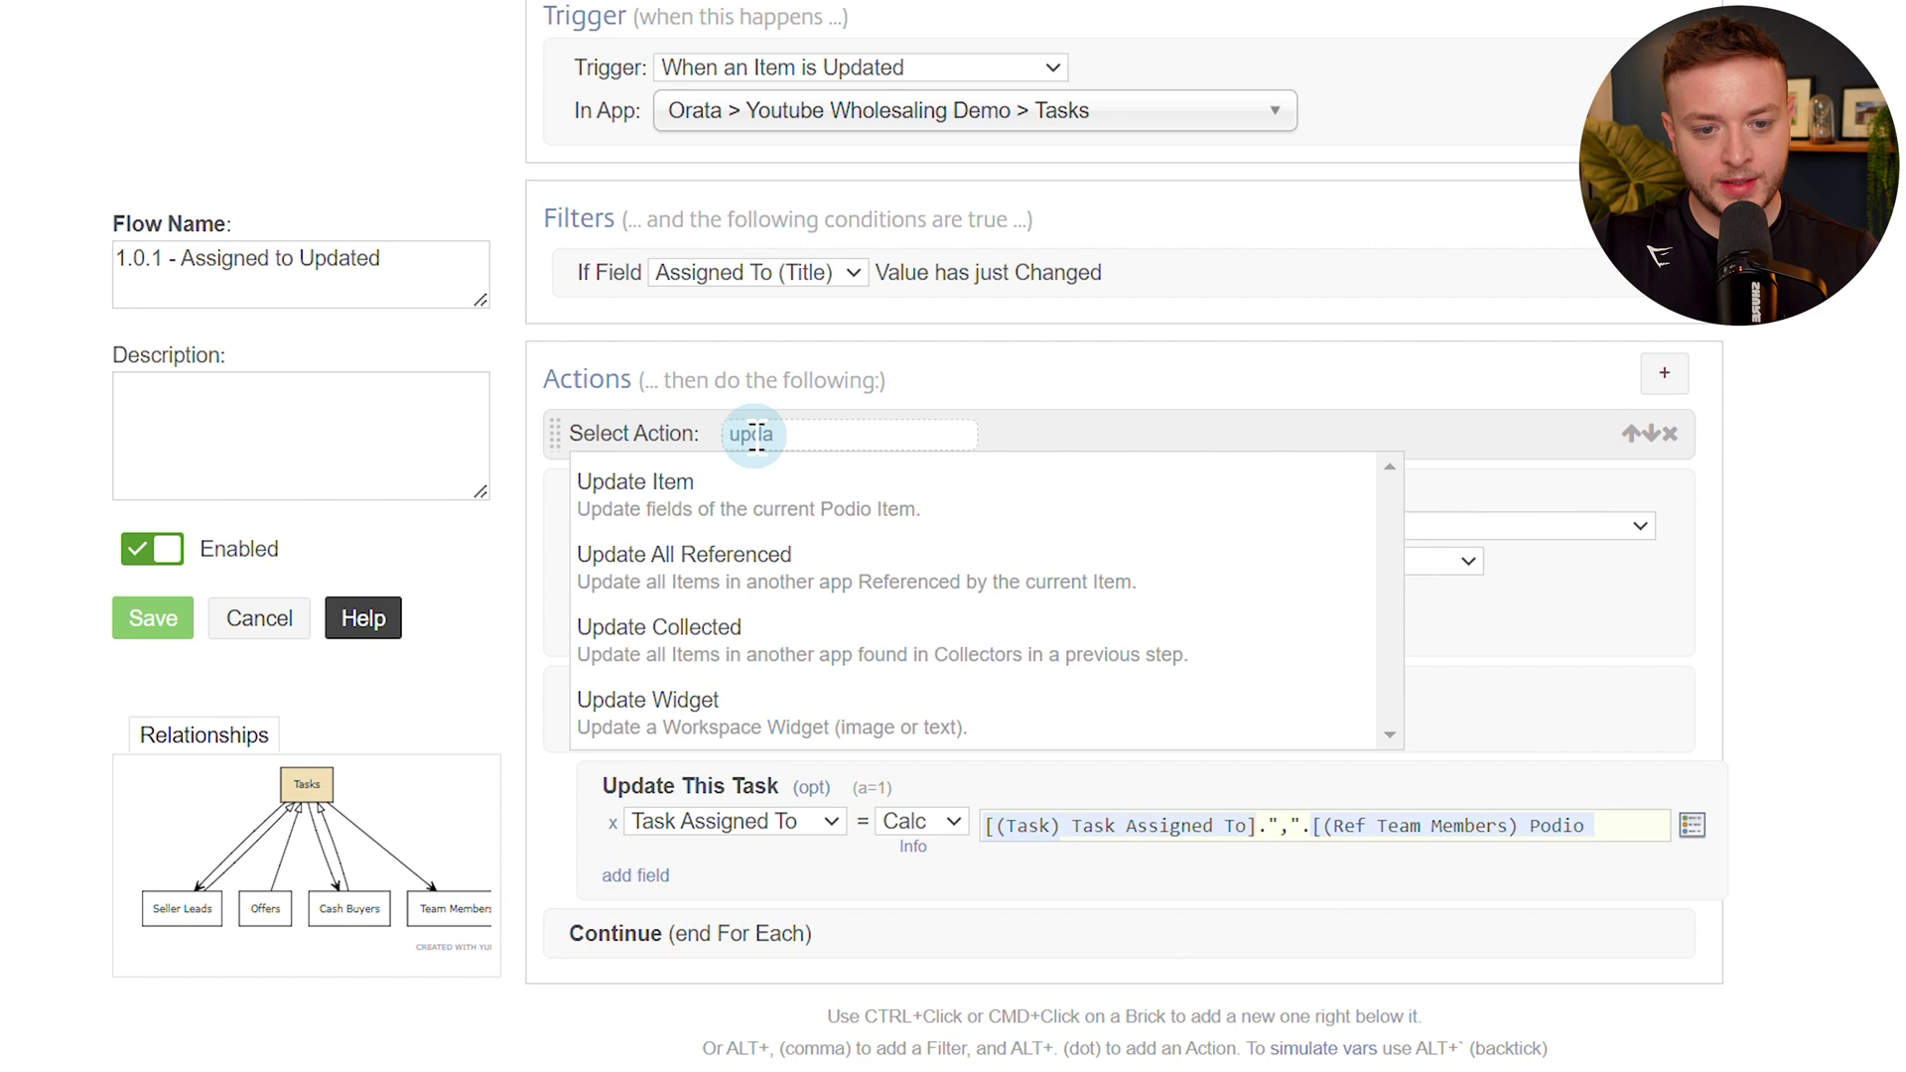
pyautogui.press('Return')
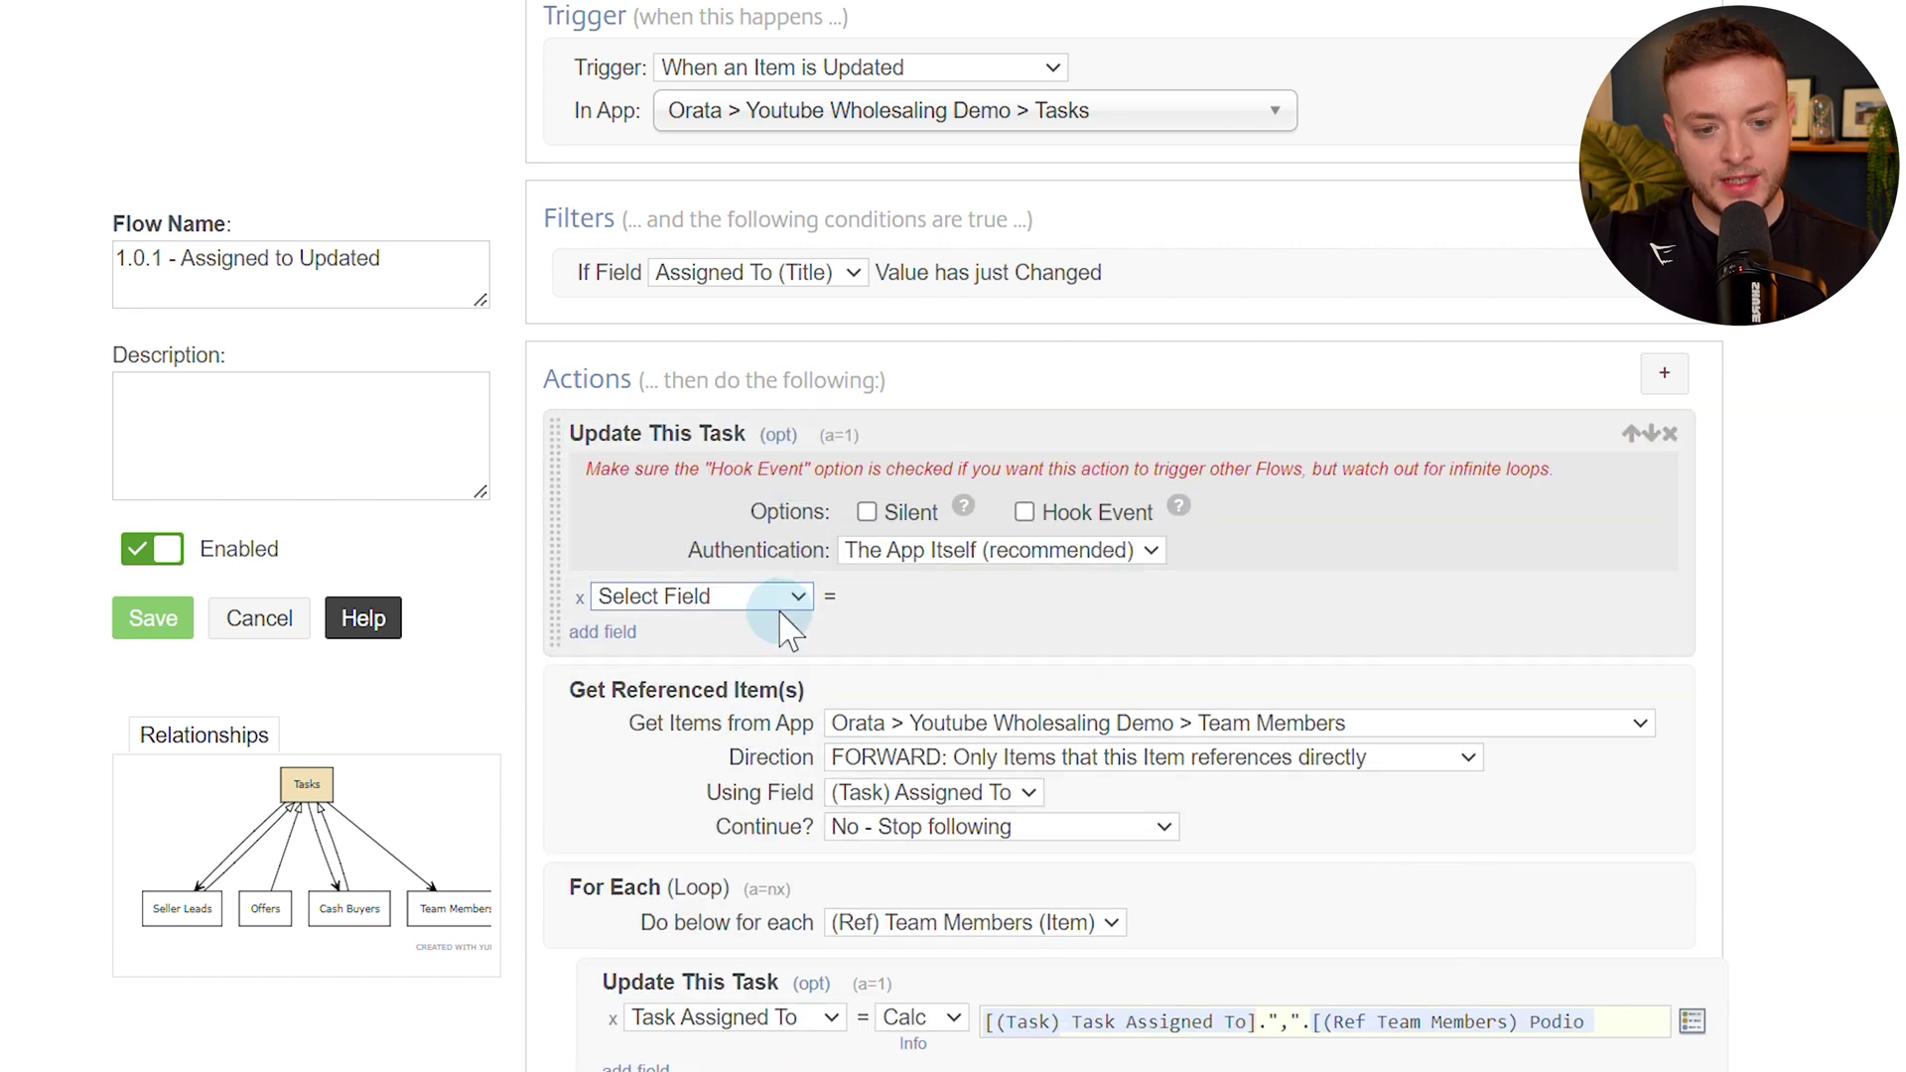
# Have the action silently set Task Assigned To to Unset, and save the flow.
pyautogui.click(783, 598)
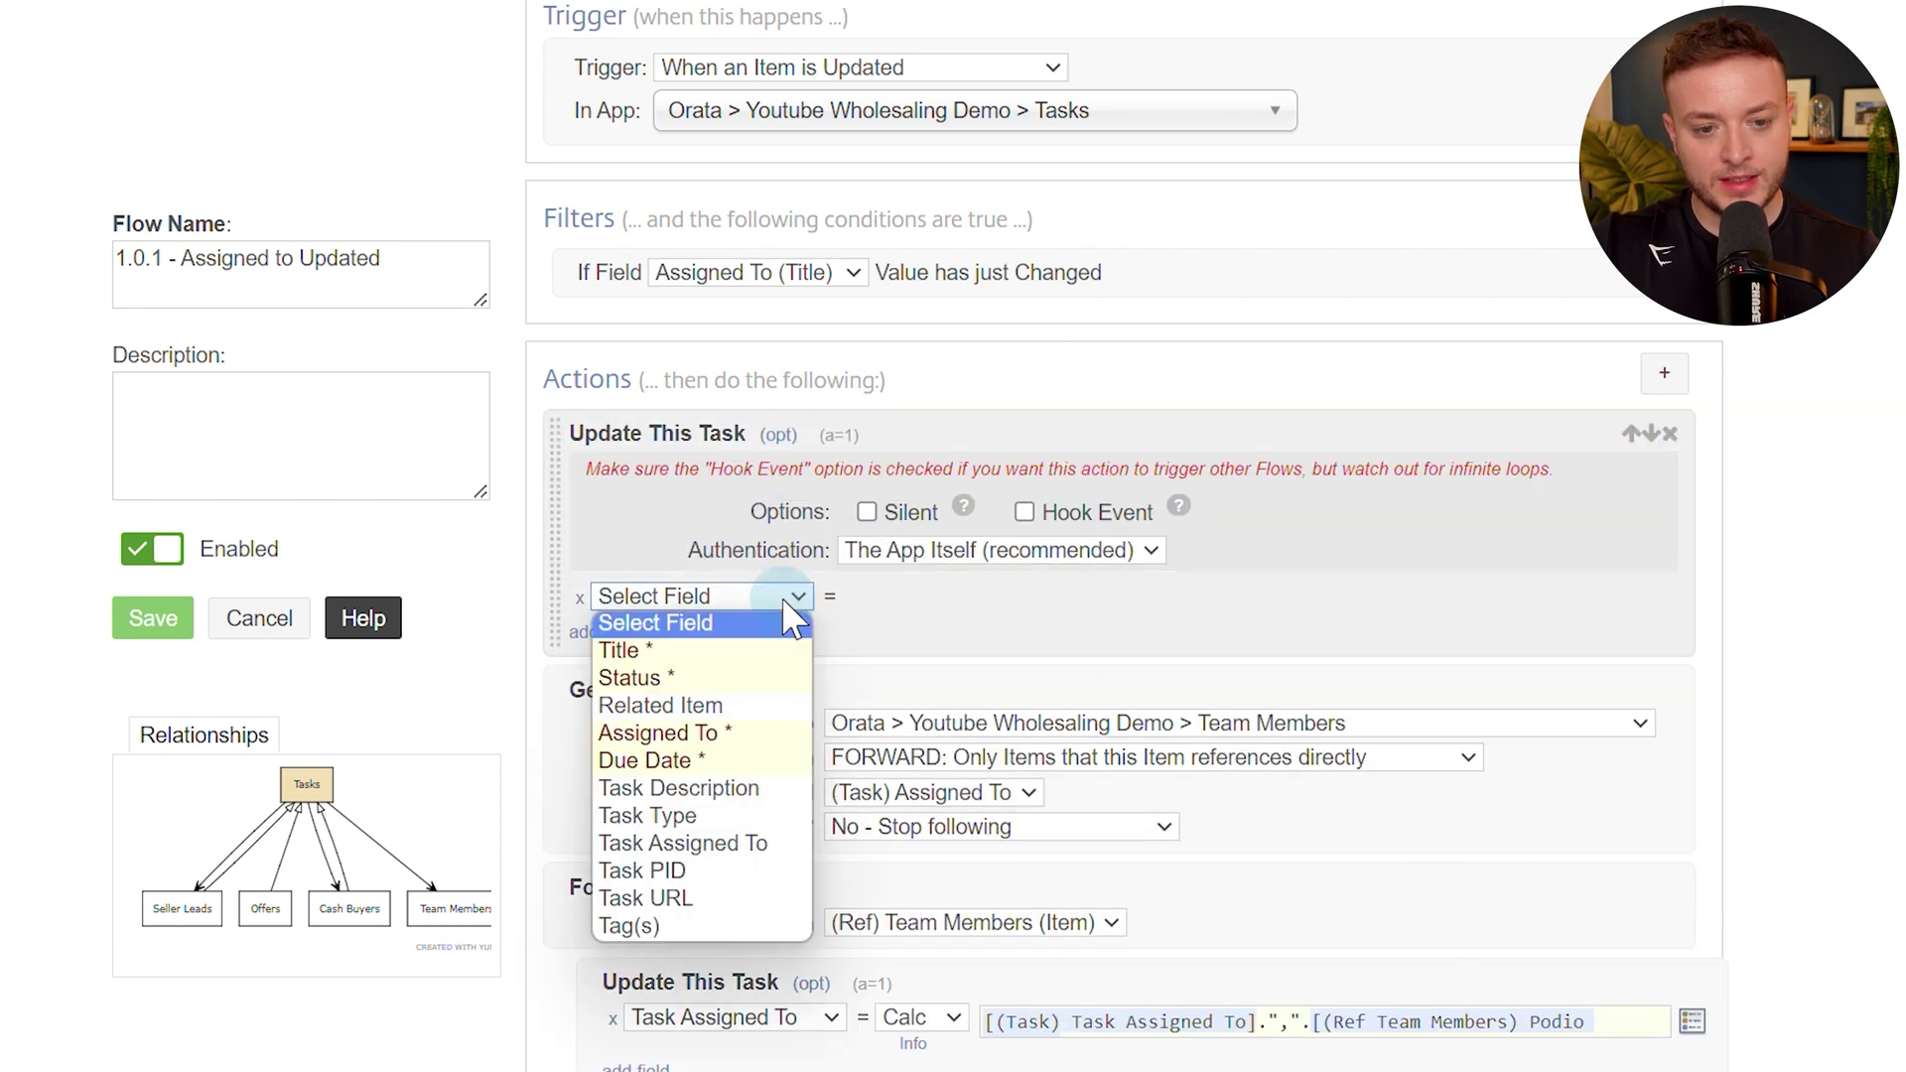
pyautogui.click(772, 844)
pyautogui.click(889, 597)
pyautogui.click(876, 651)
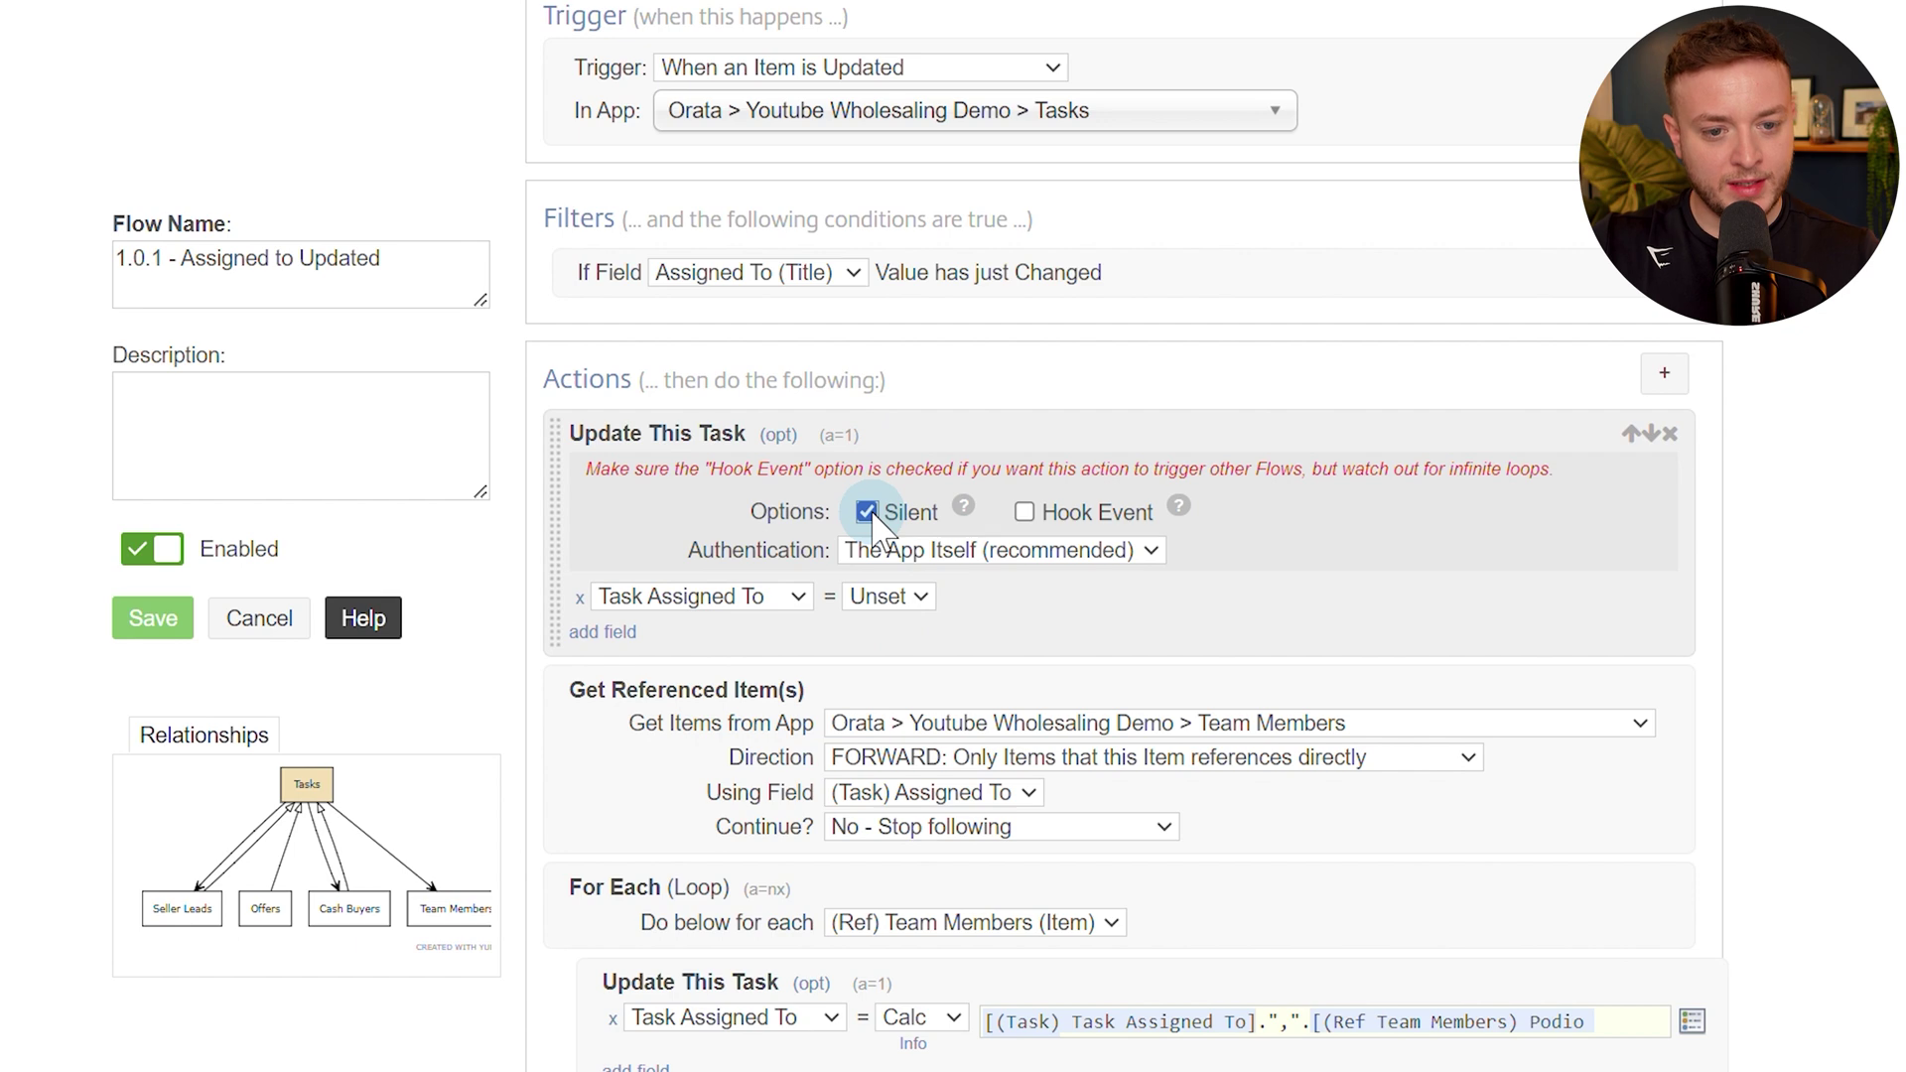
pyautogui.click(807, 597)
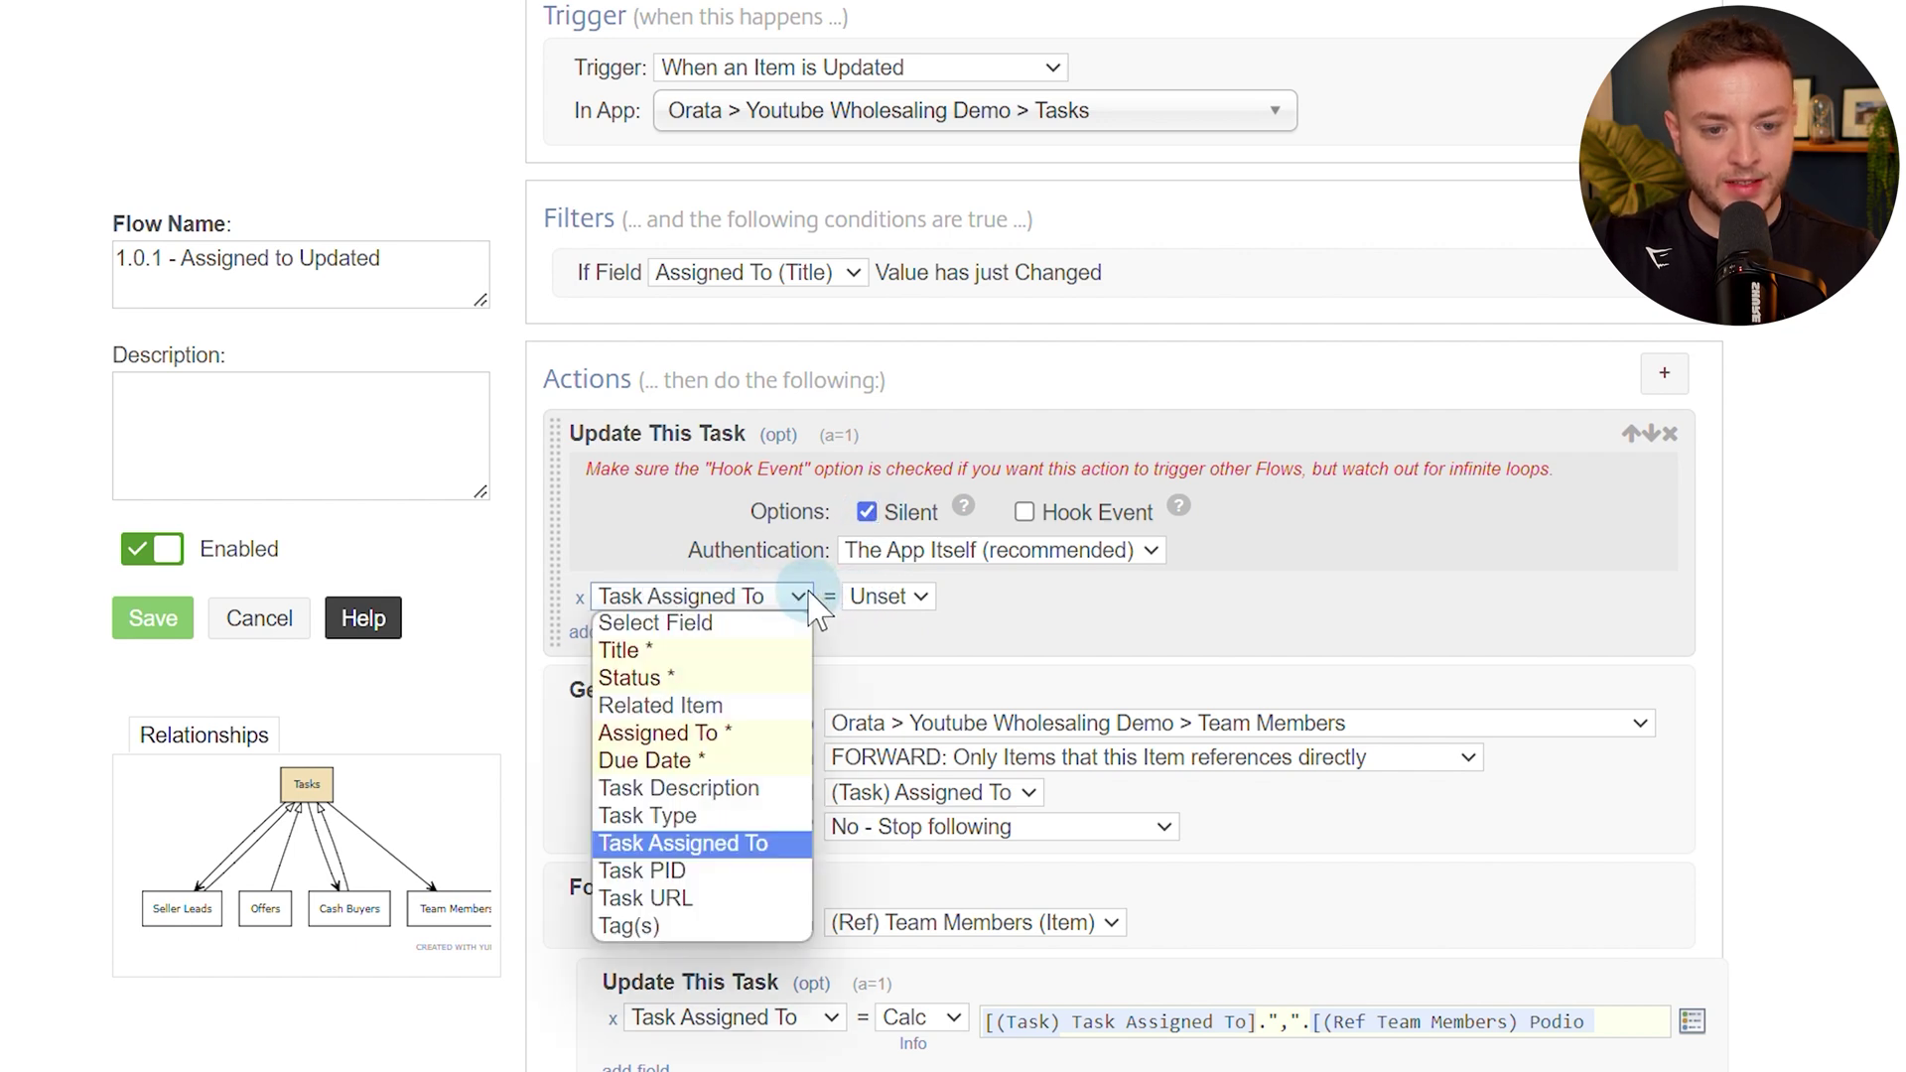
pyautogui.click(747, 843)
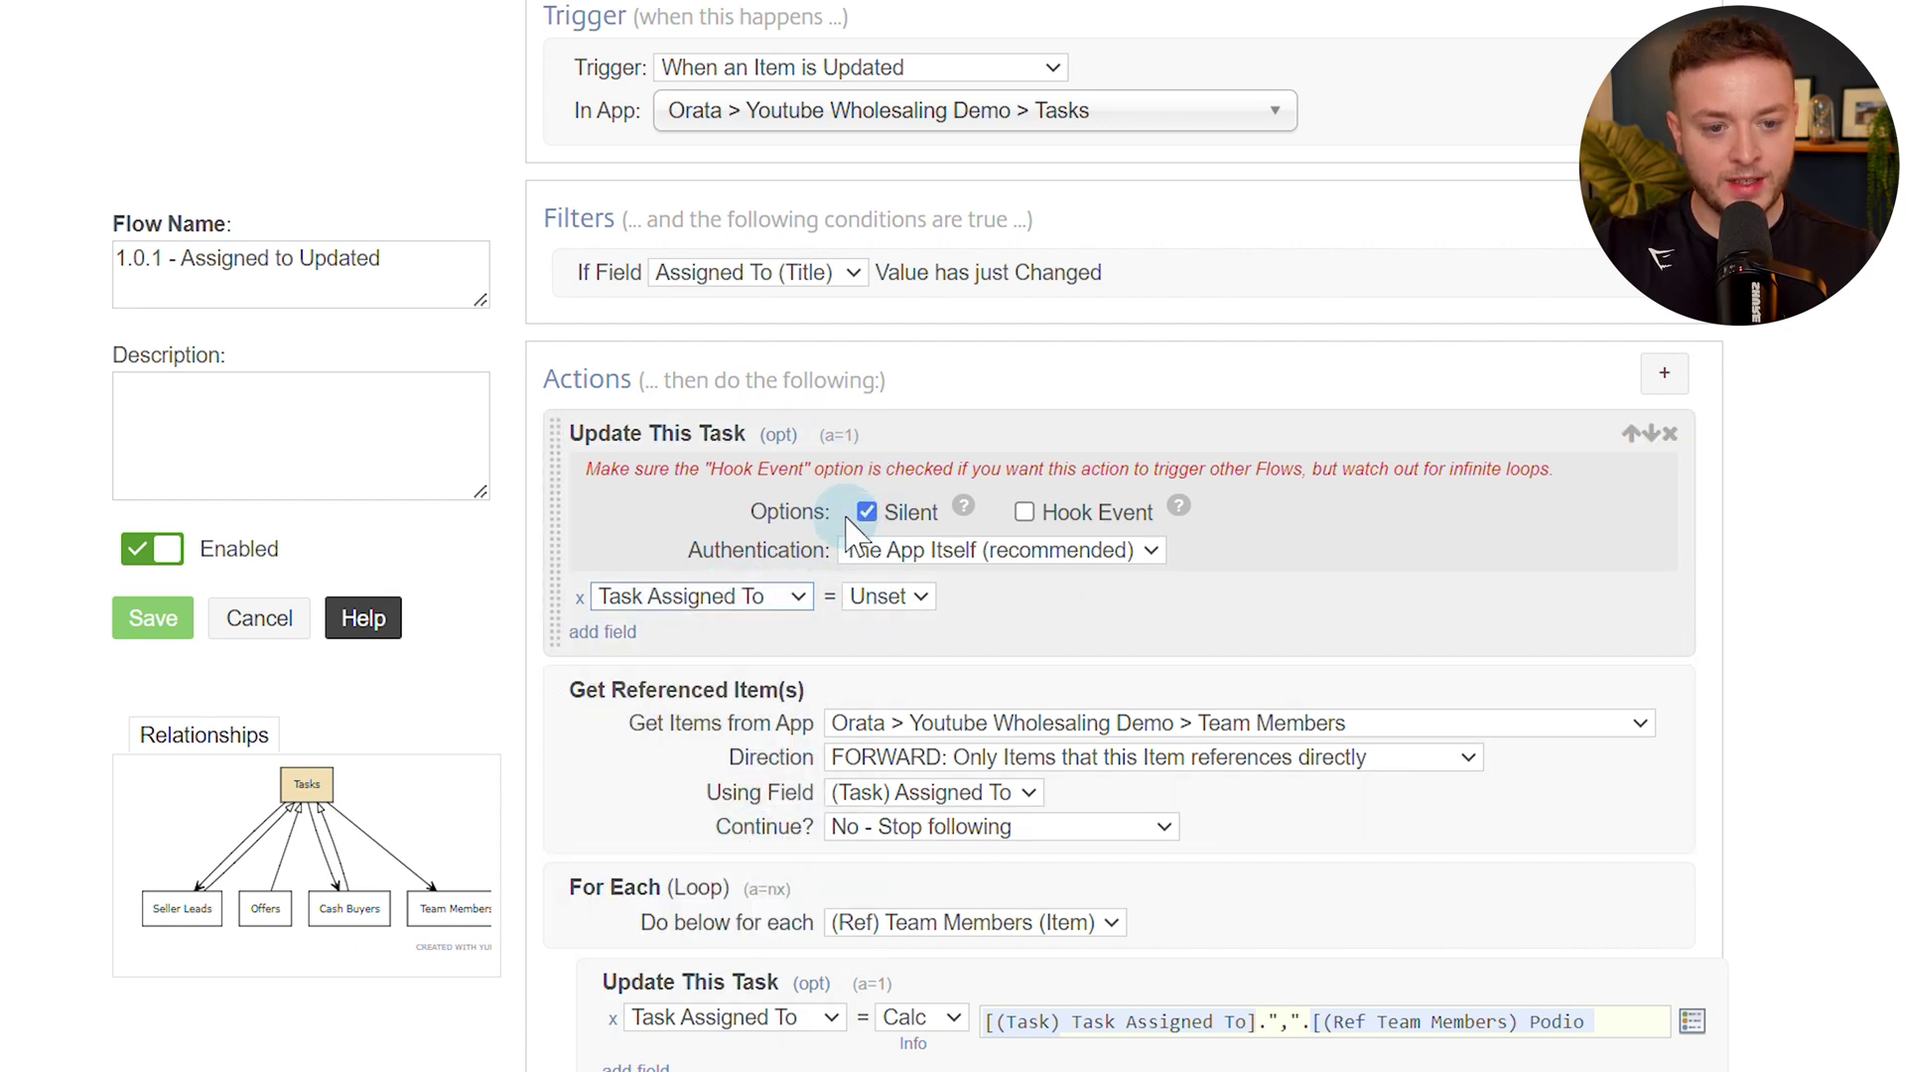
pyautogui.scroll(-2, 1191, 596)
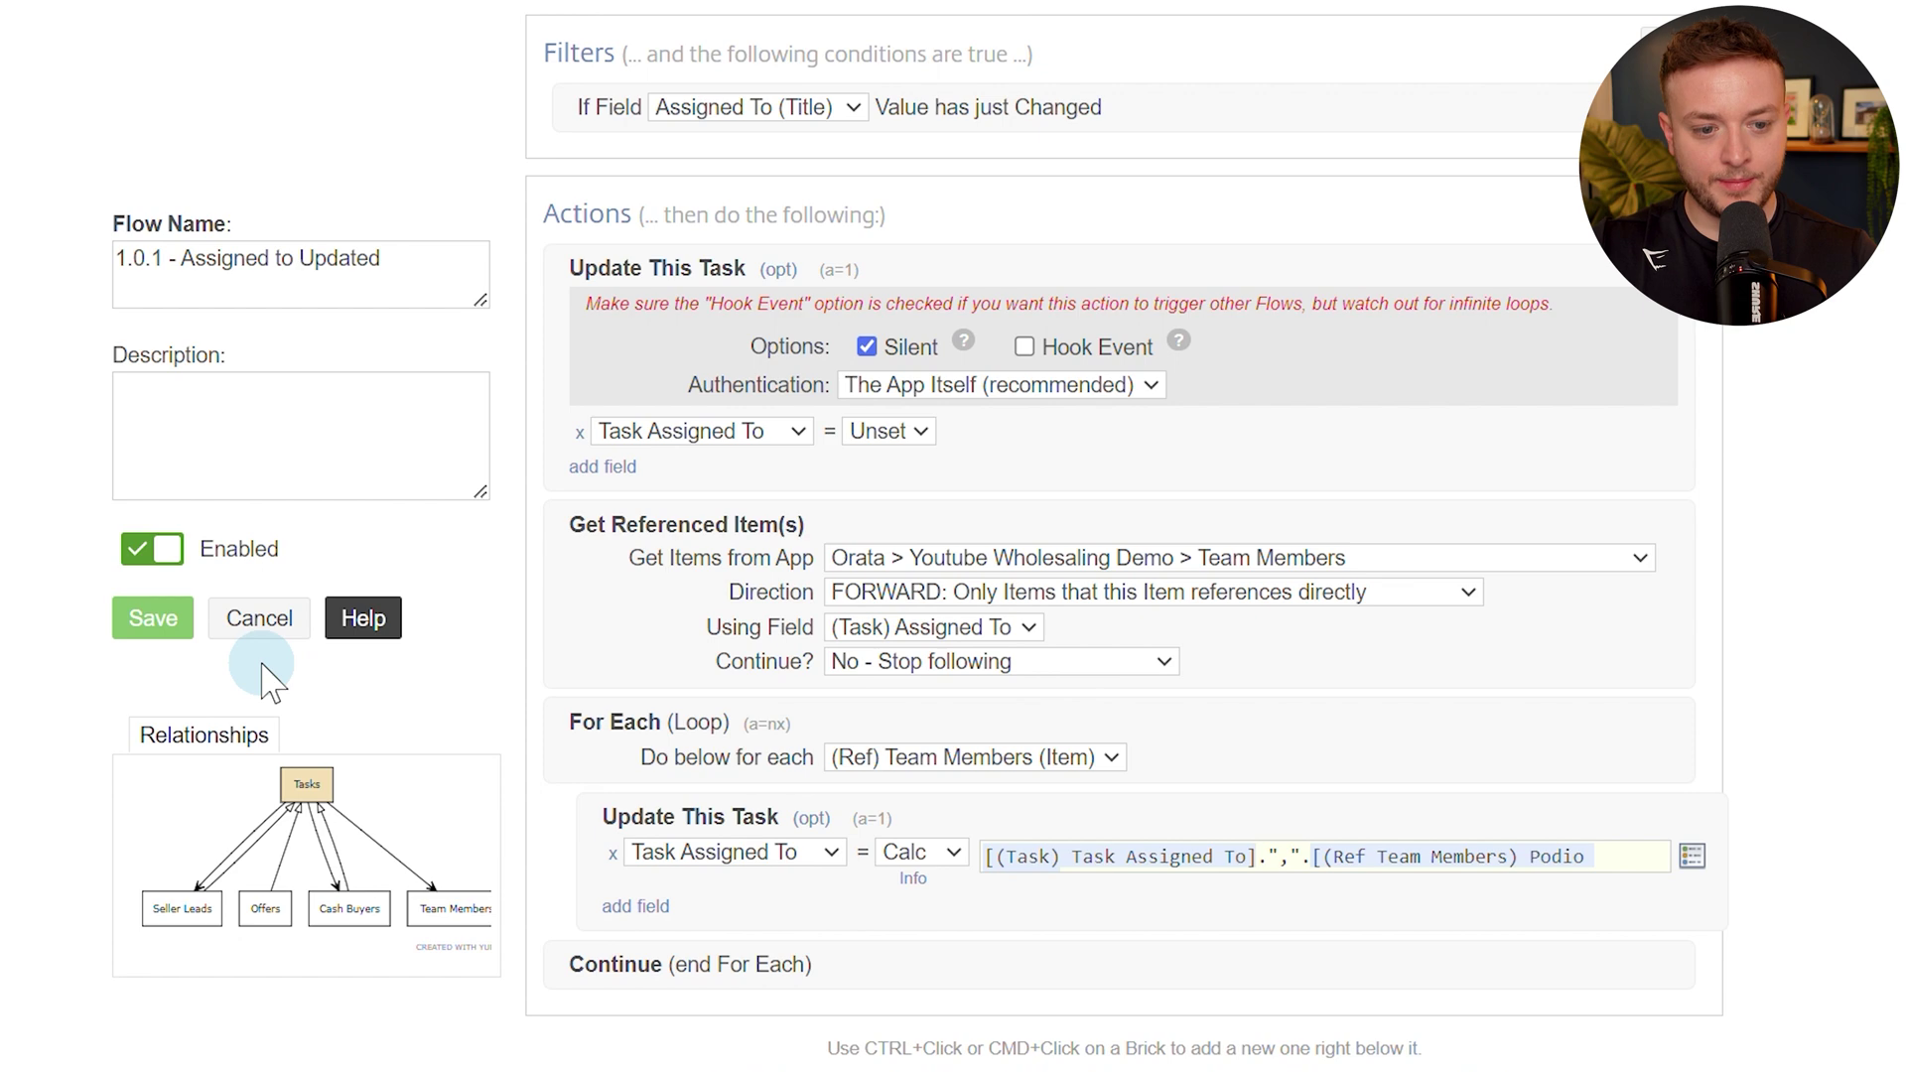
pyautogui.click(156, 615)
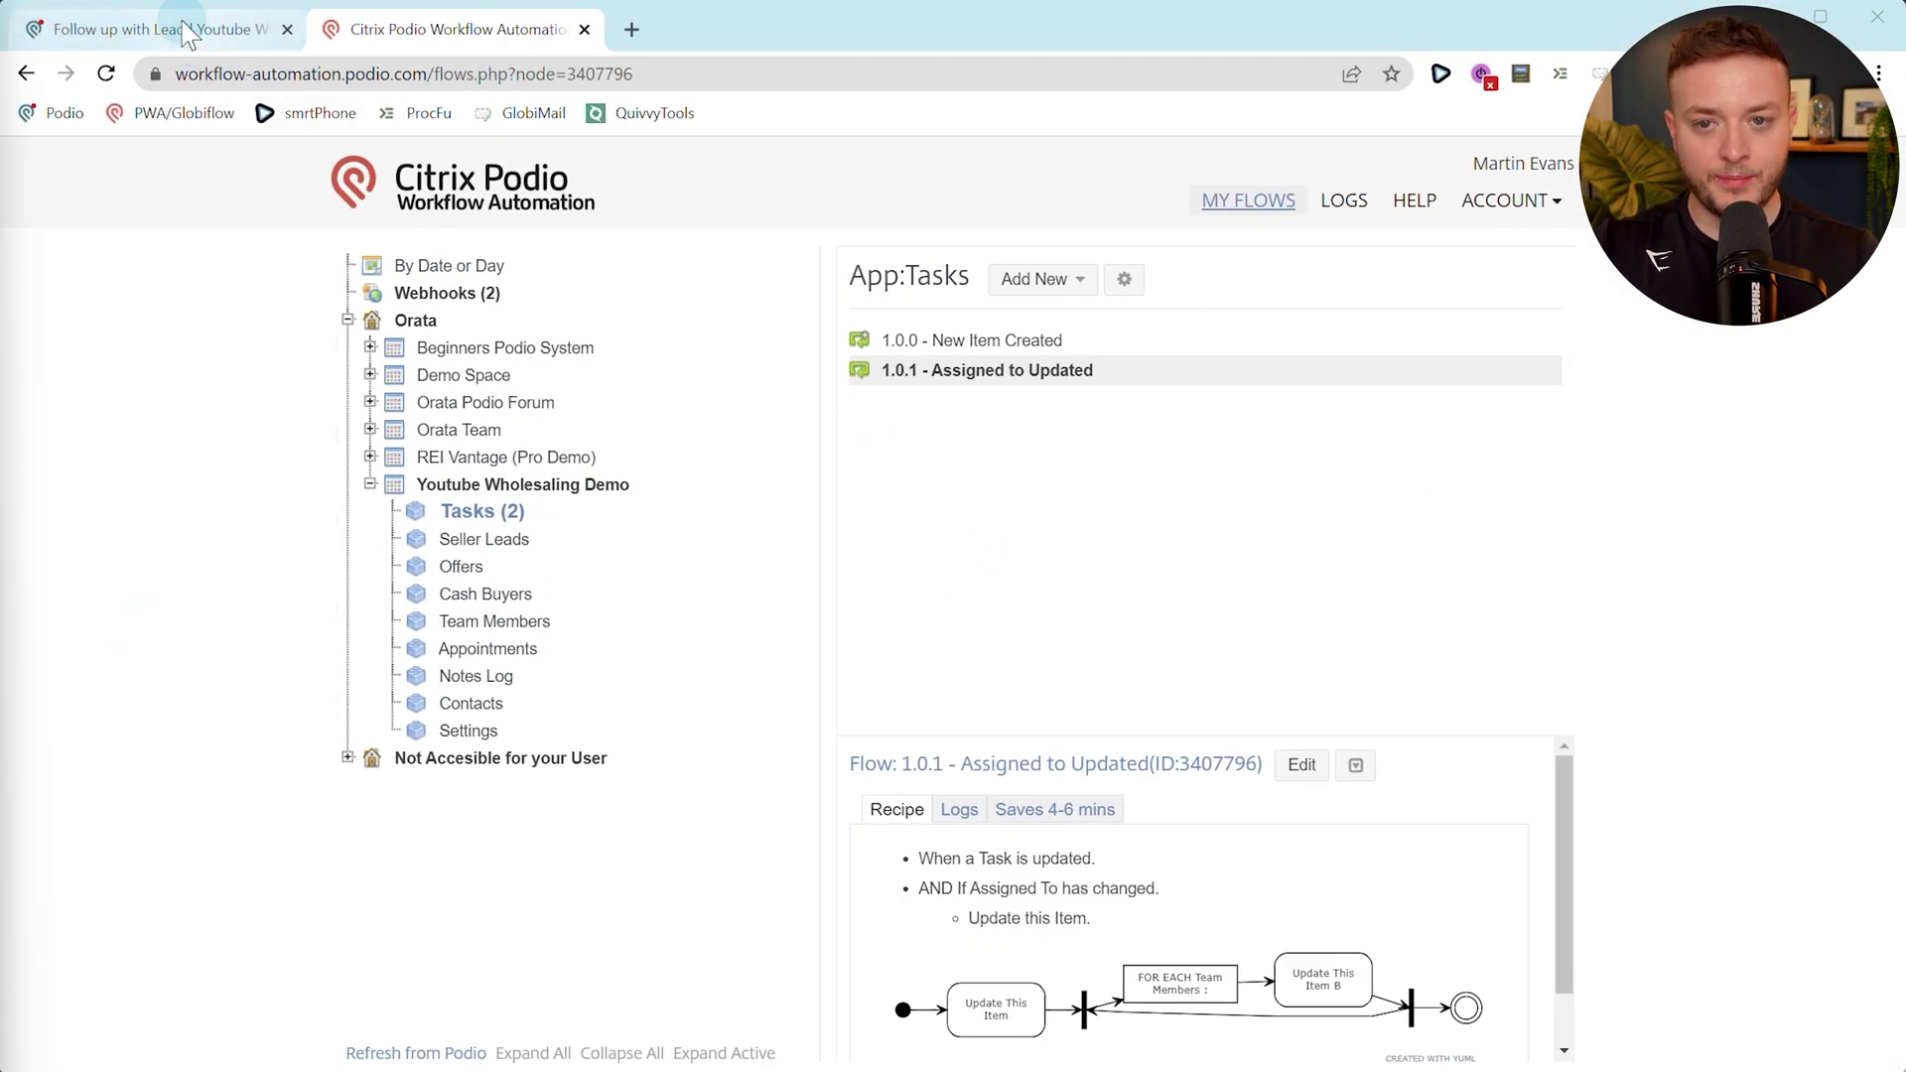
# Remove the second team member from the task's Assigned To and check Task Assigned To updates.
pyautogui.click(184, 36)
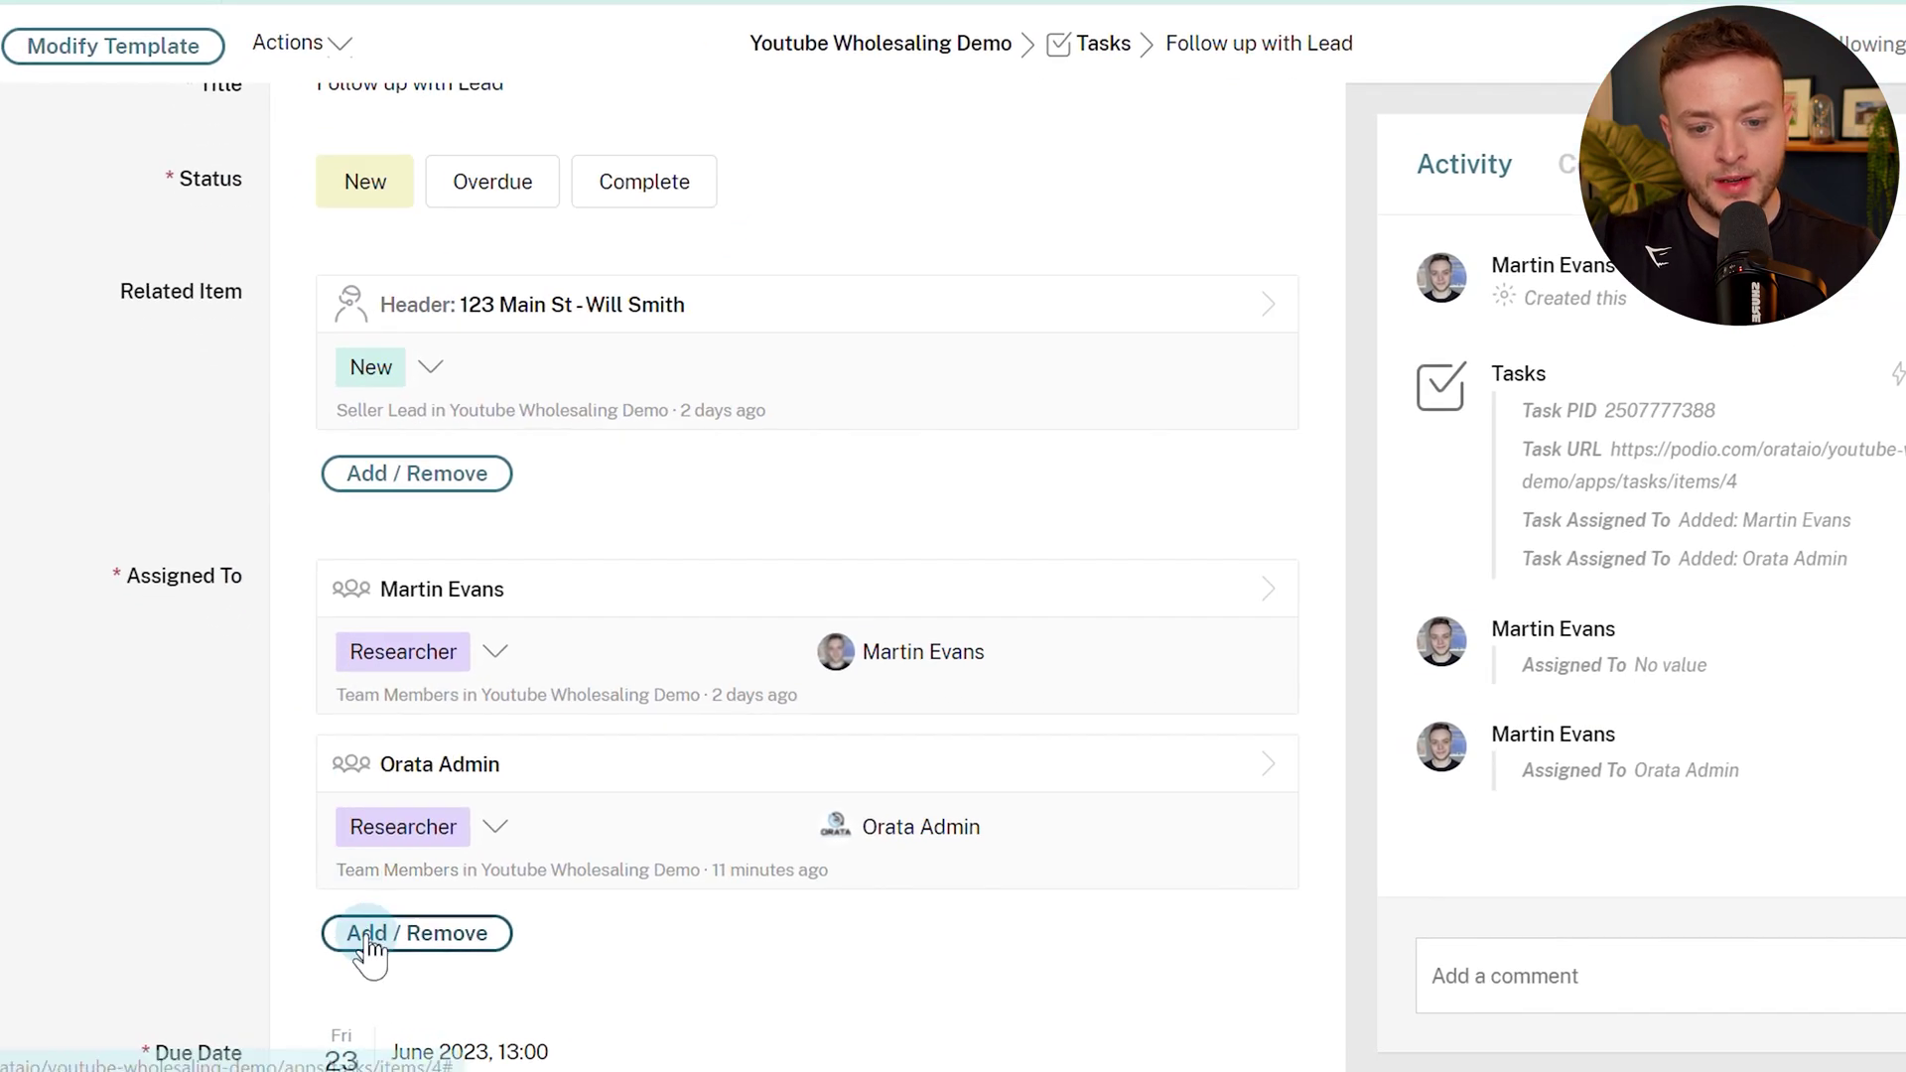
pyautogui.click(438, 956)
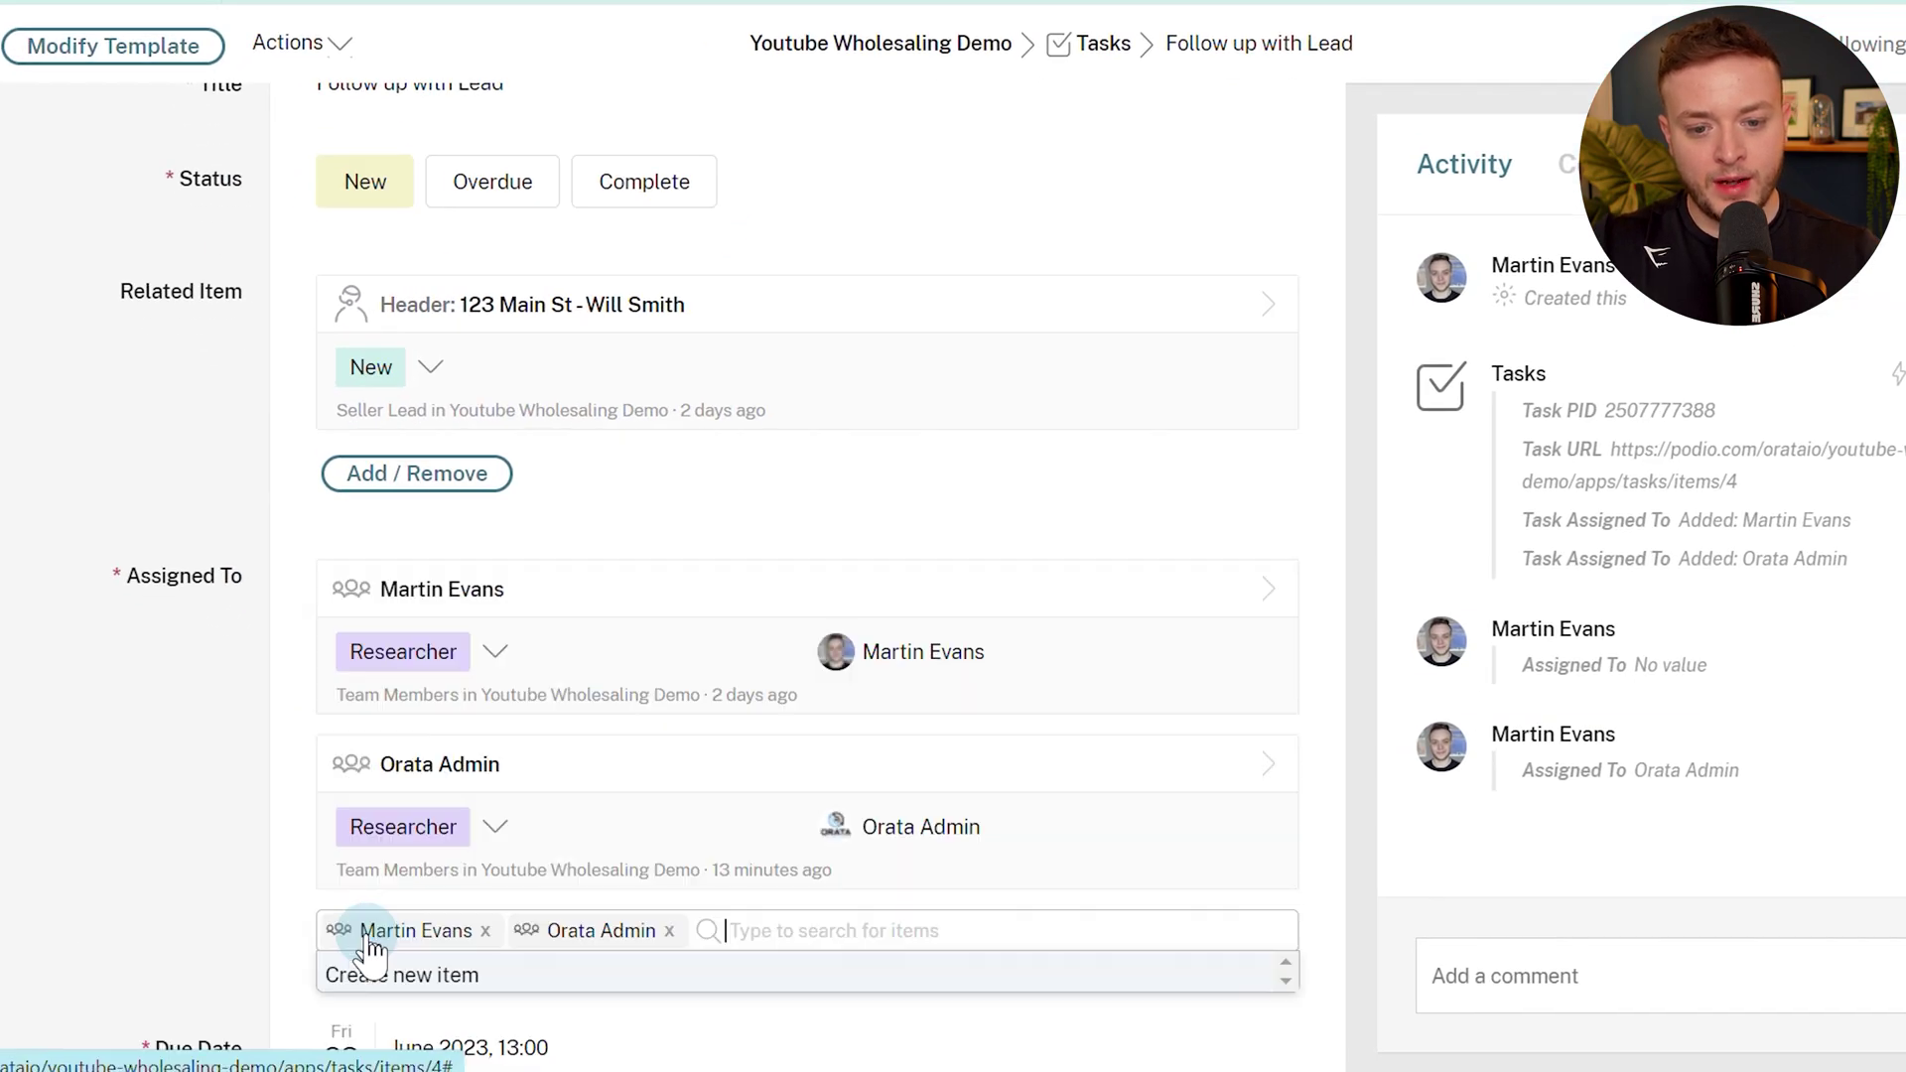
pyautogui.click(670, 932)
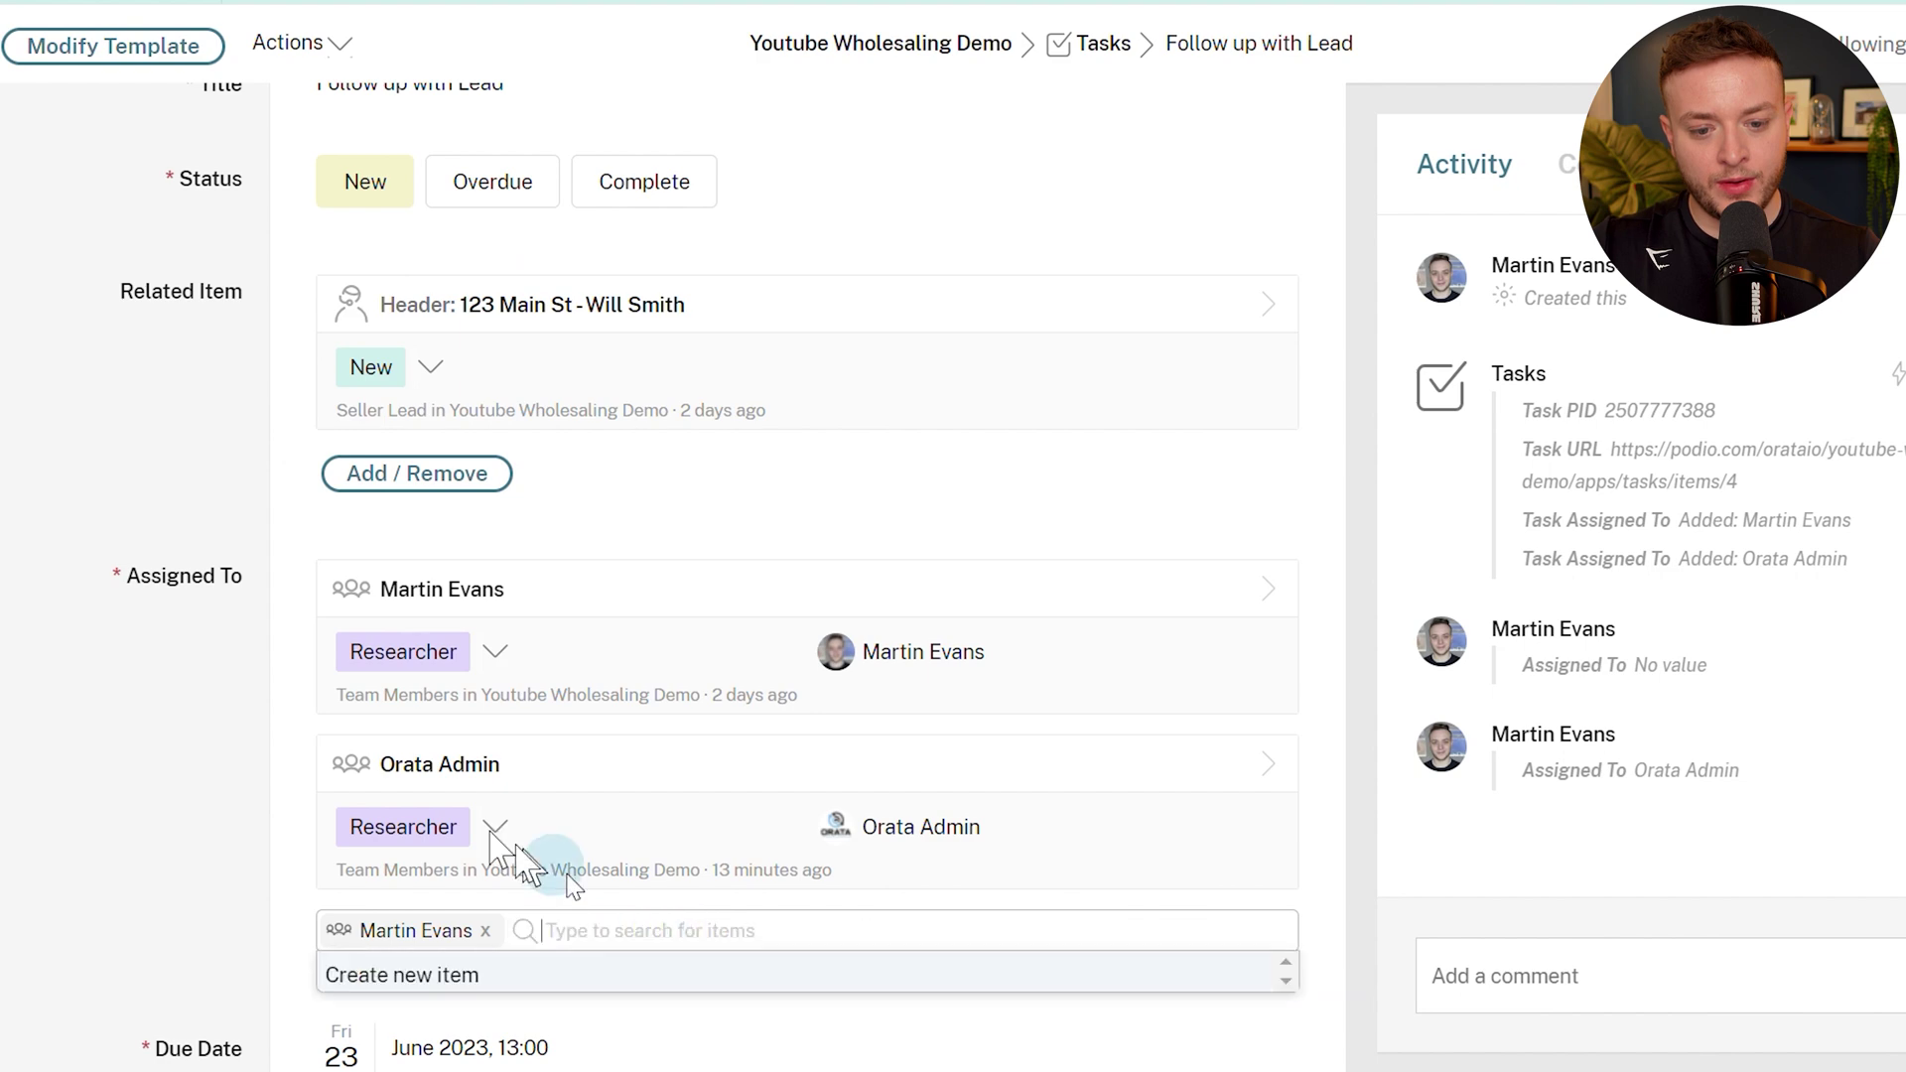
pyautogui.scroll(-3, 183, 545)
pyautogui.click(123, 517)
pyautogui.scroll(-2, 120, 527)
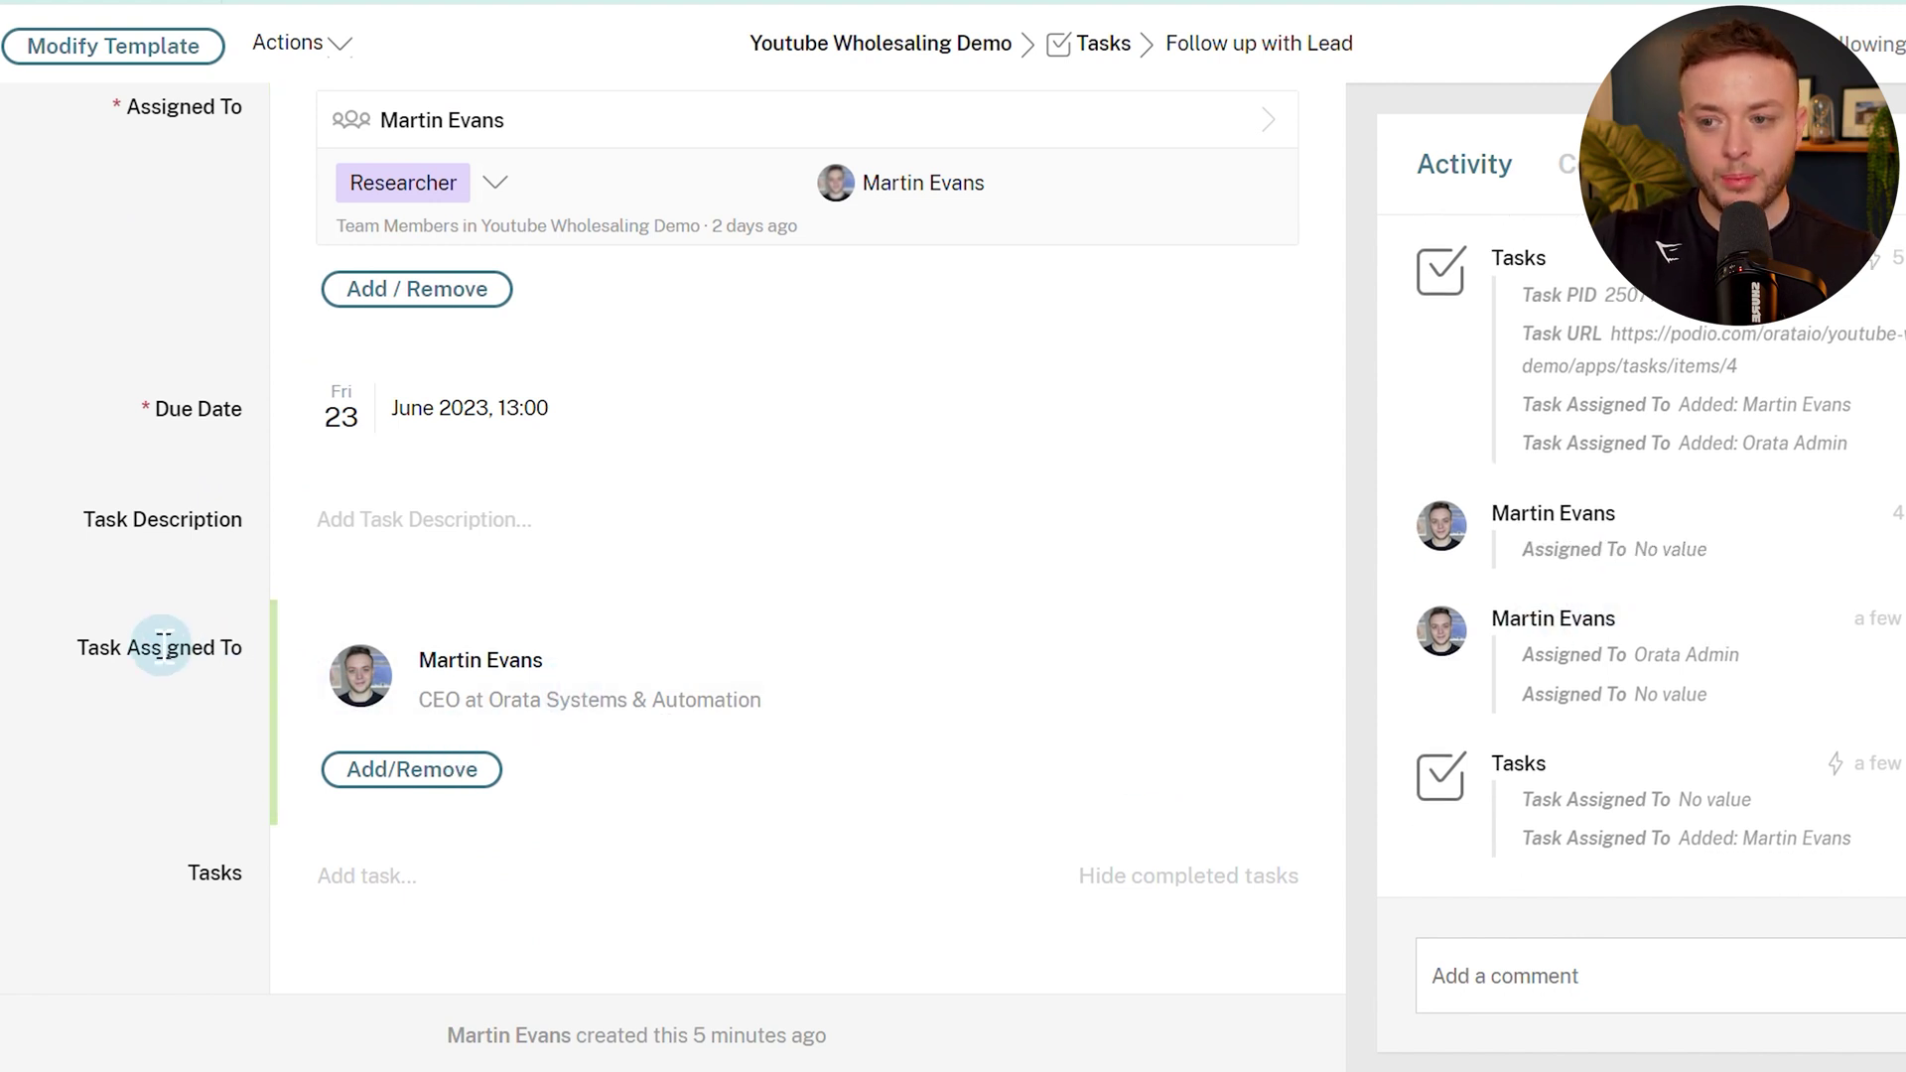
pyautogui.scroll(4, 243, 489)
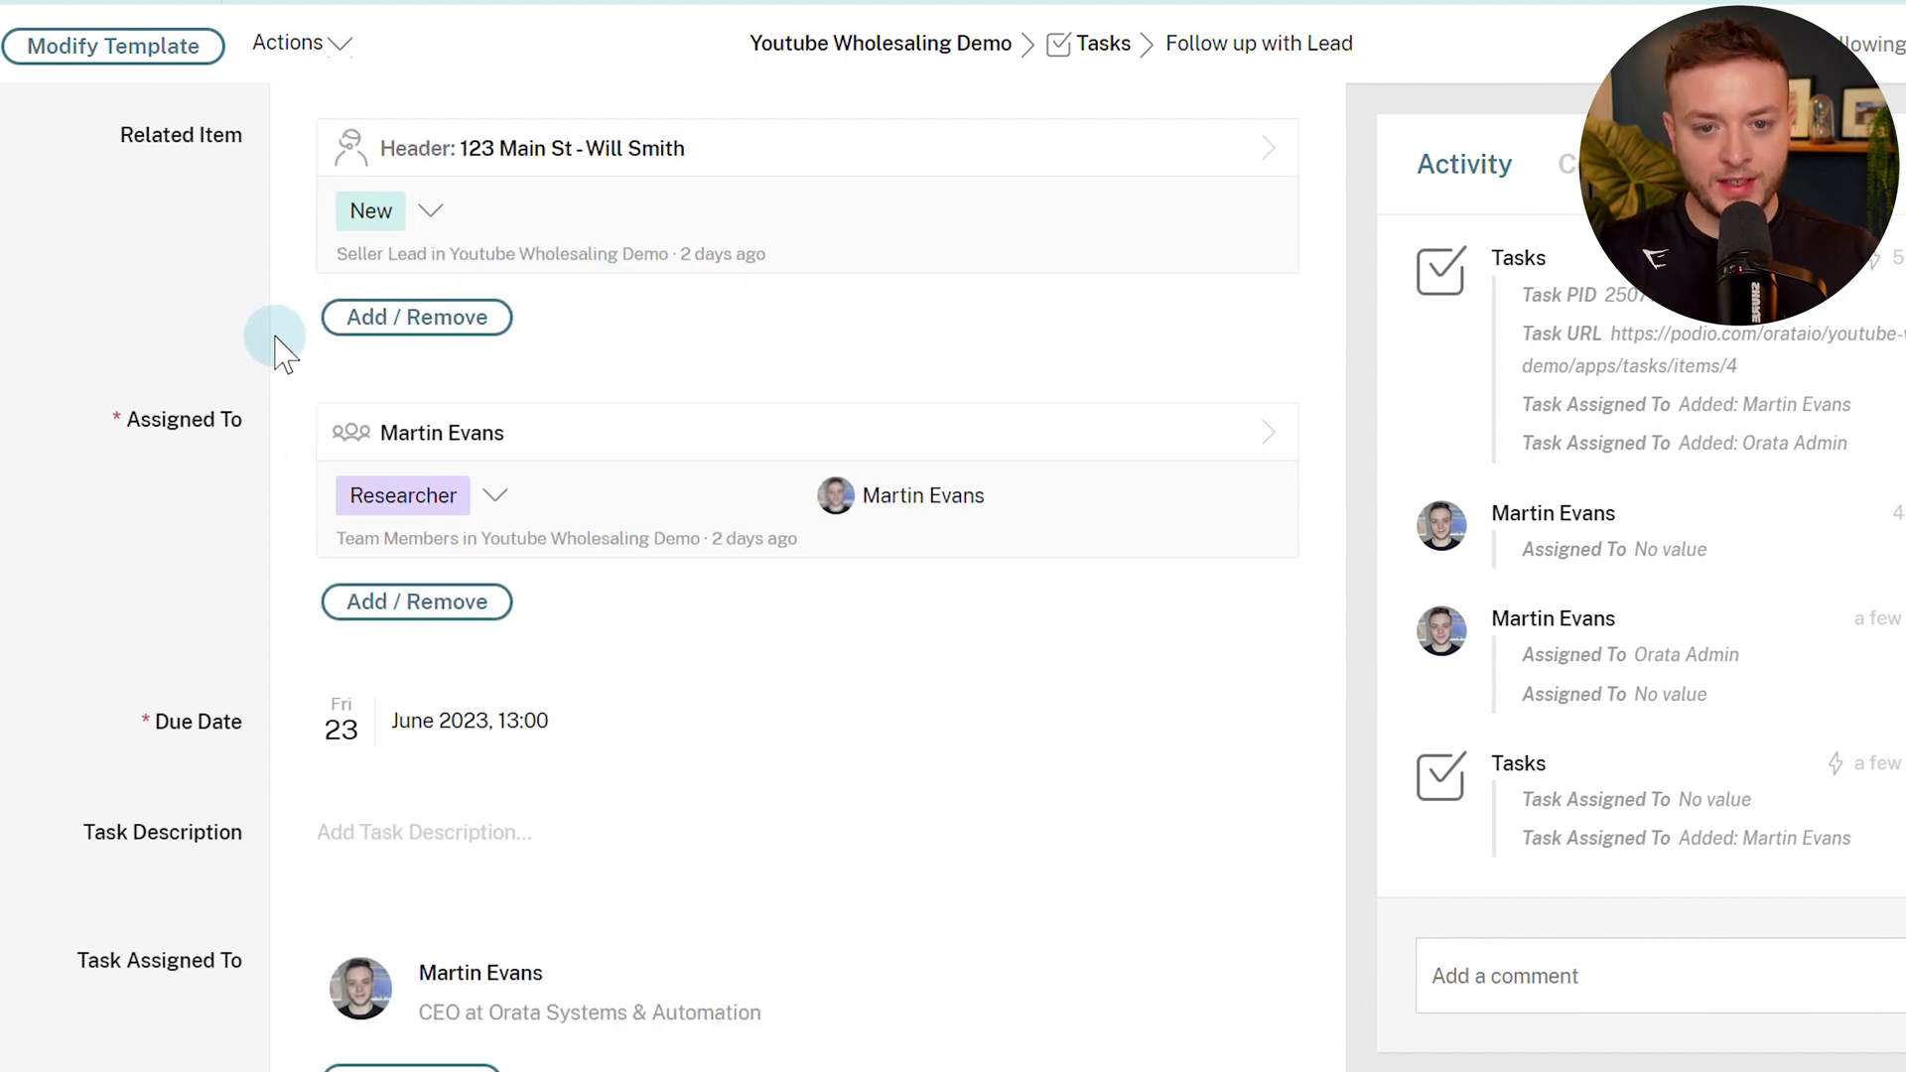
pyautogui.scroll(3, 281, 352)
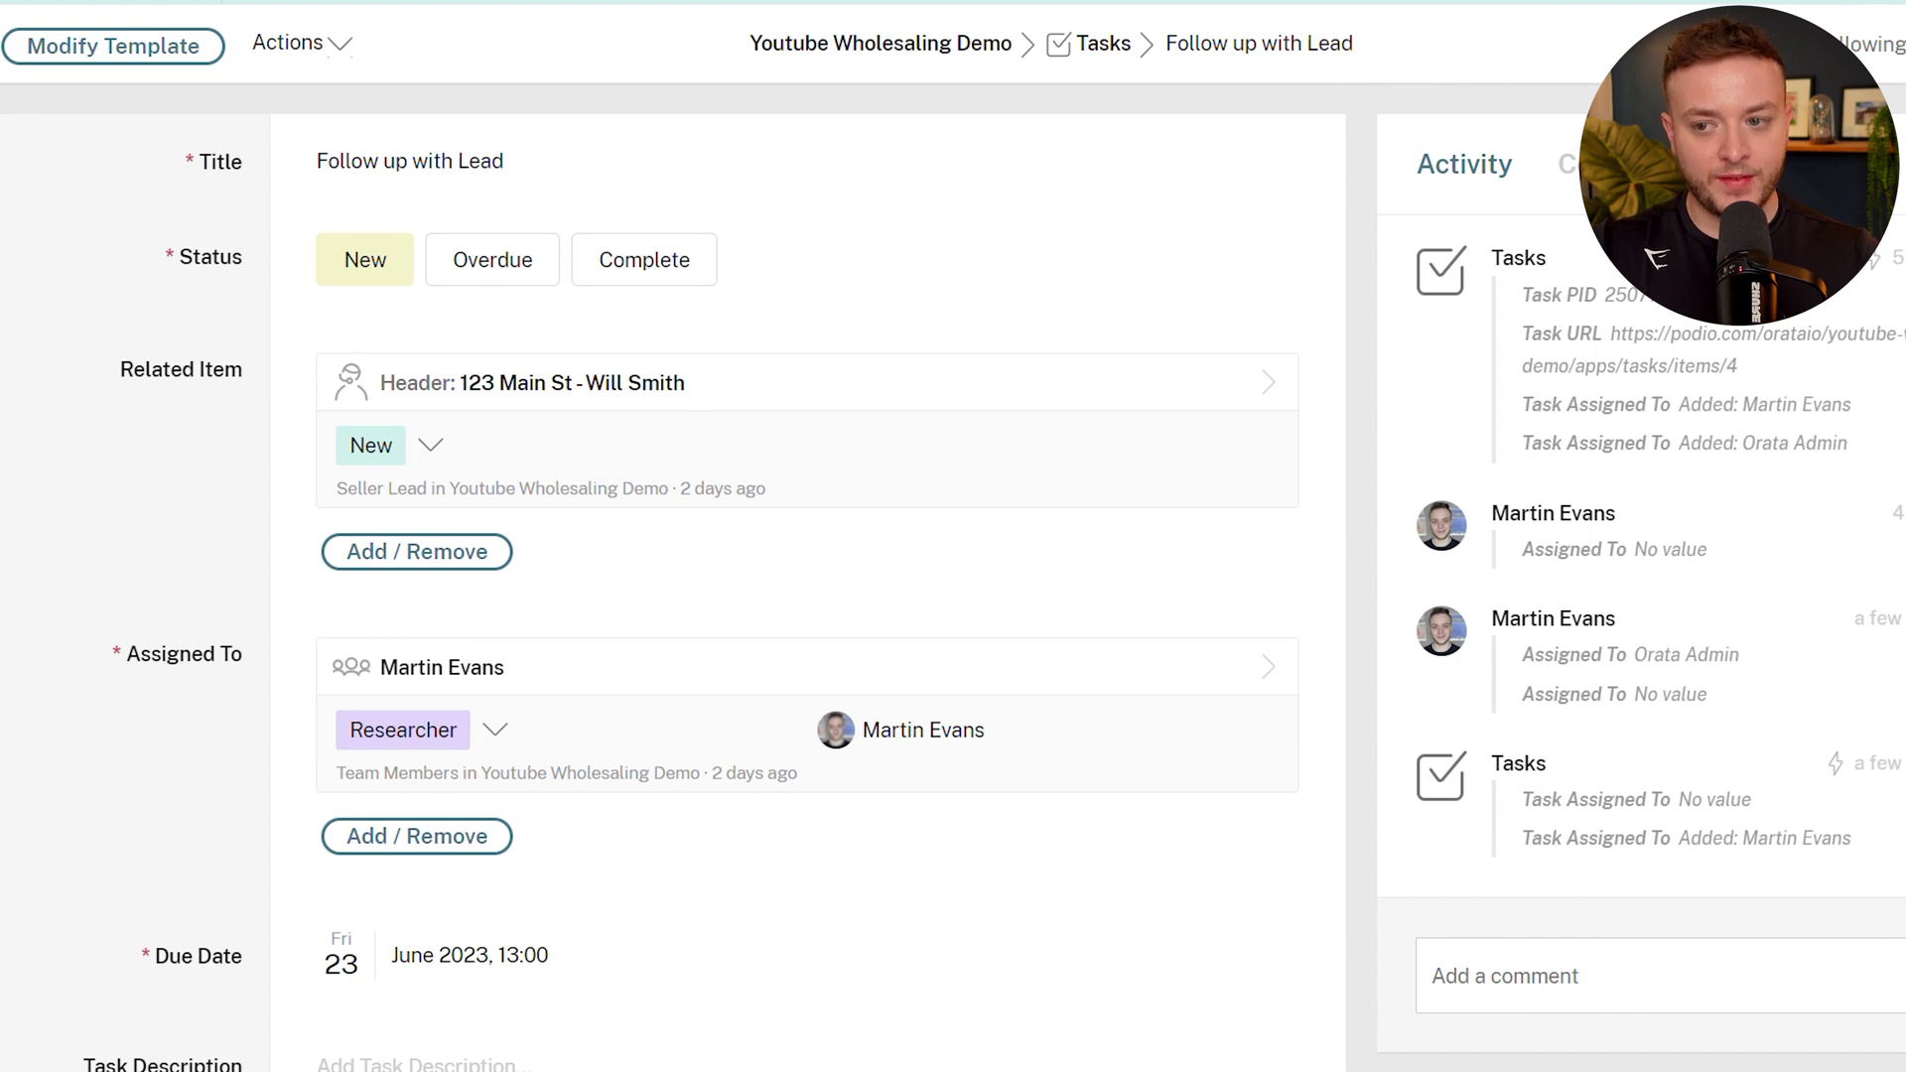
# Move the task's due date to Fri 16 June 2023, 13:00, so it shows Overdue.
pyautogui.scroll(-2, 391, 1004)
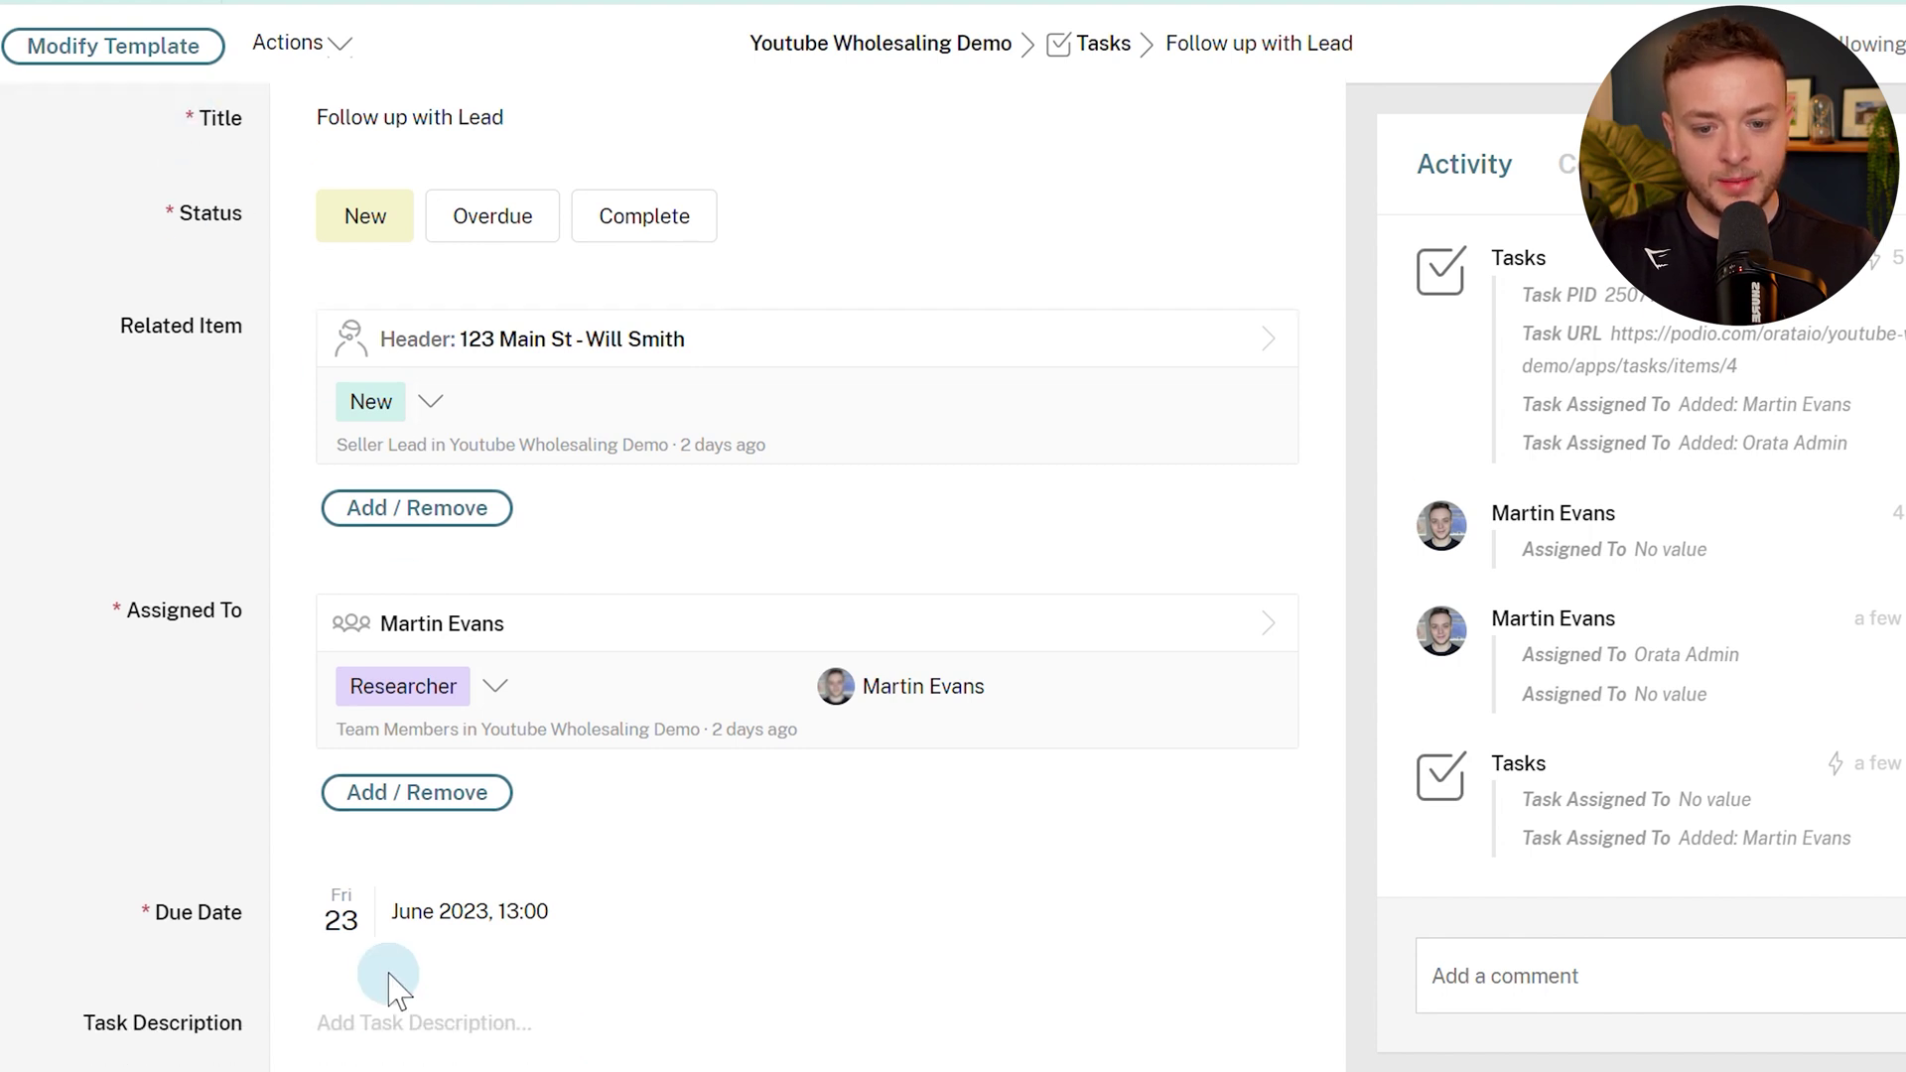
pyautogui.click(395, 800)
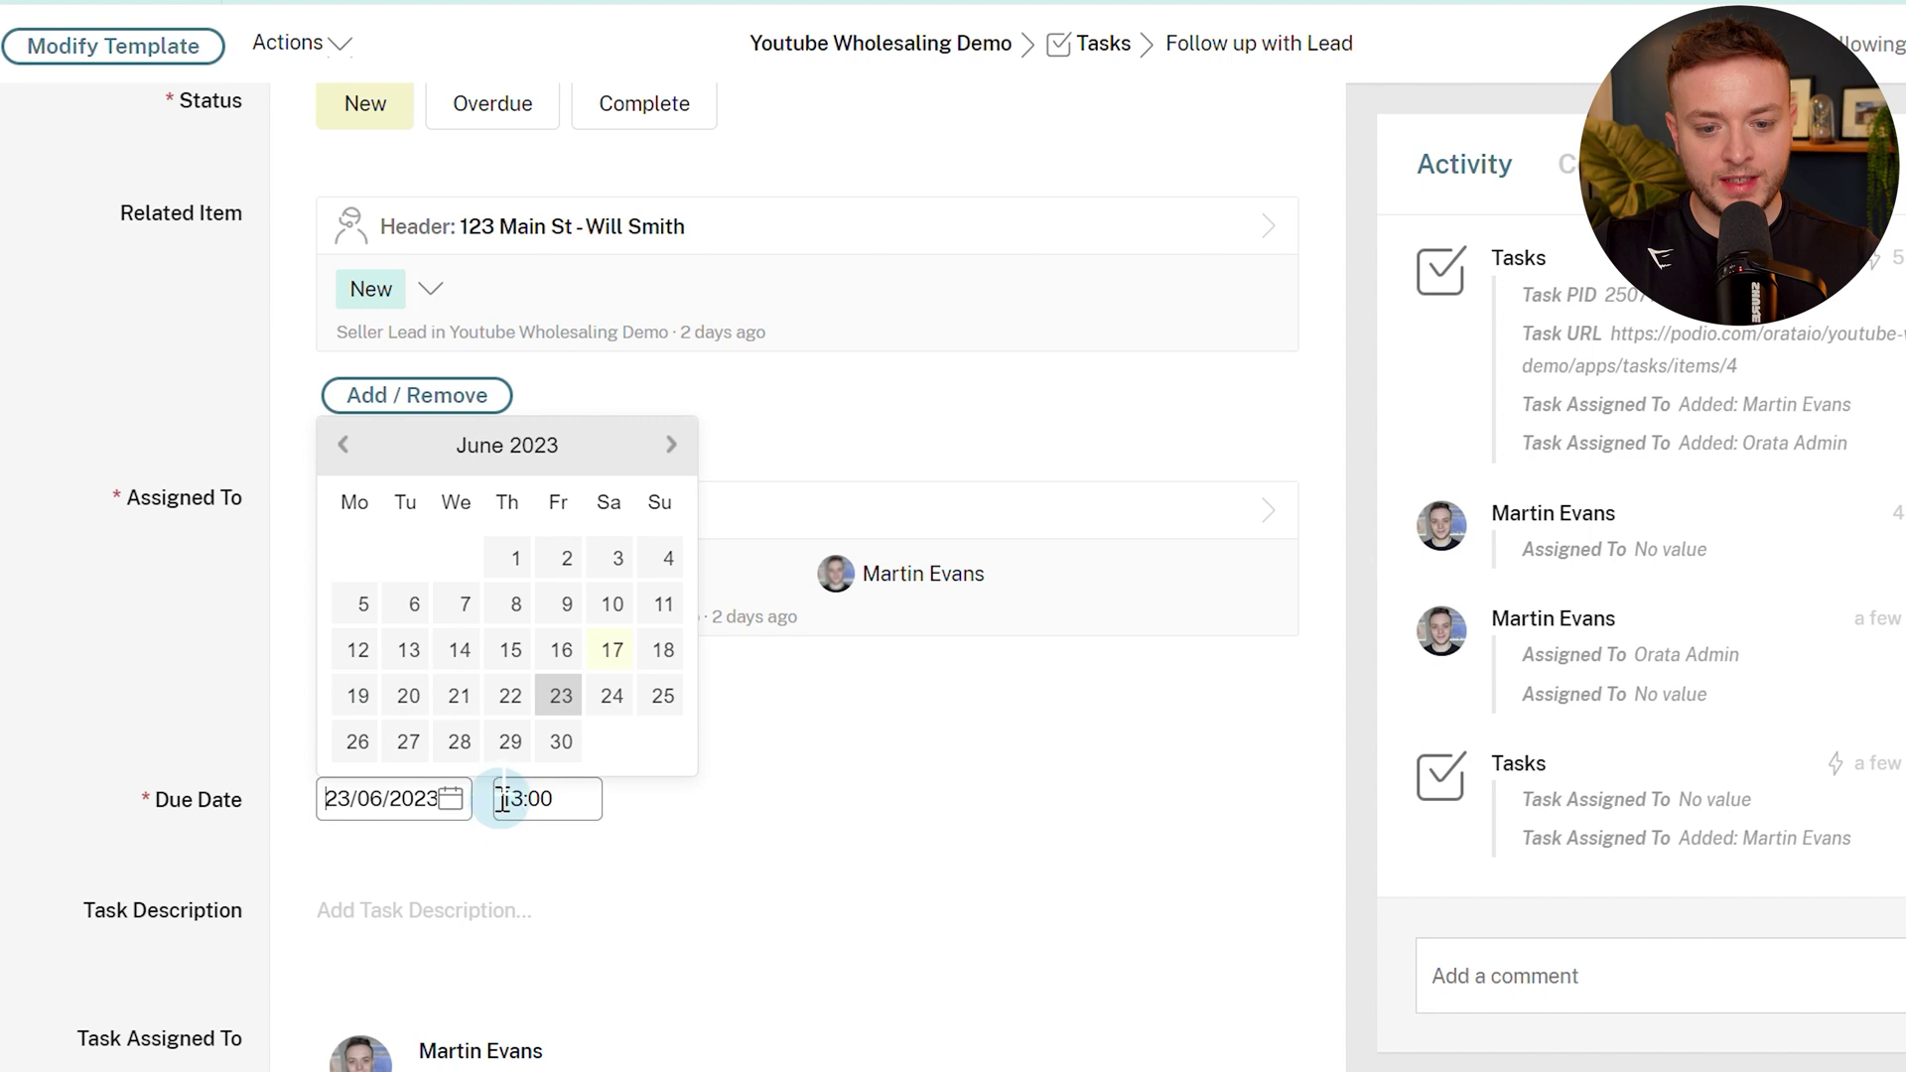
pyautogui.click(563, 651)
pyautogui.click(128, 690)
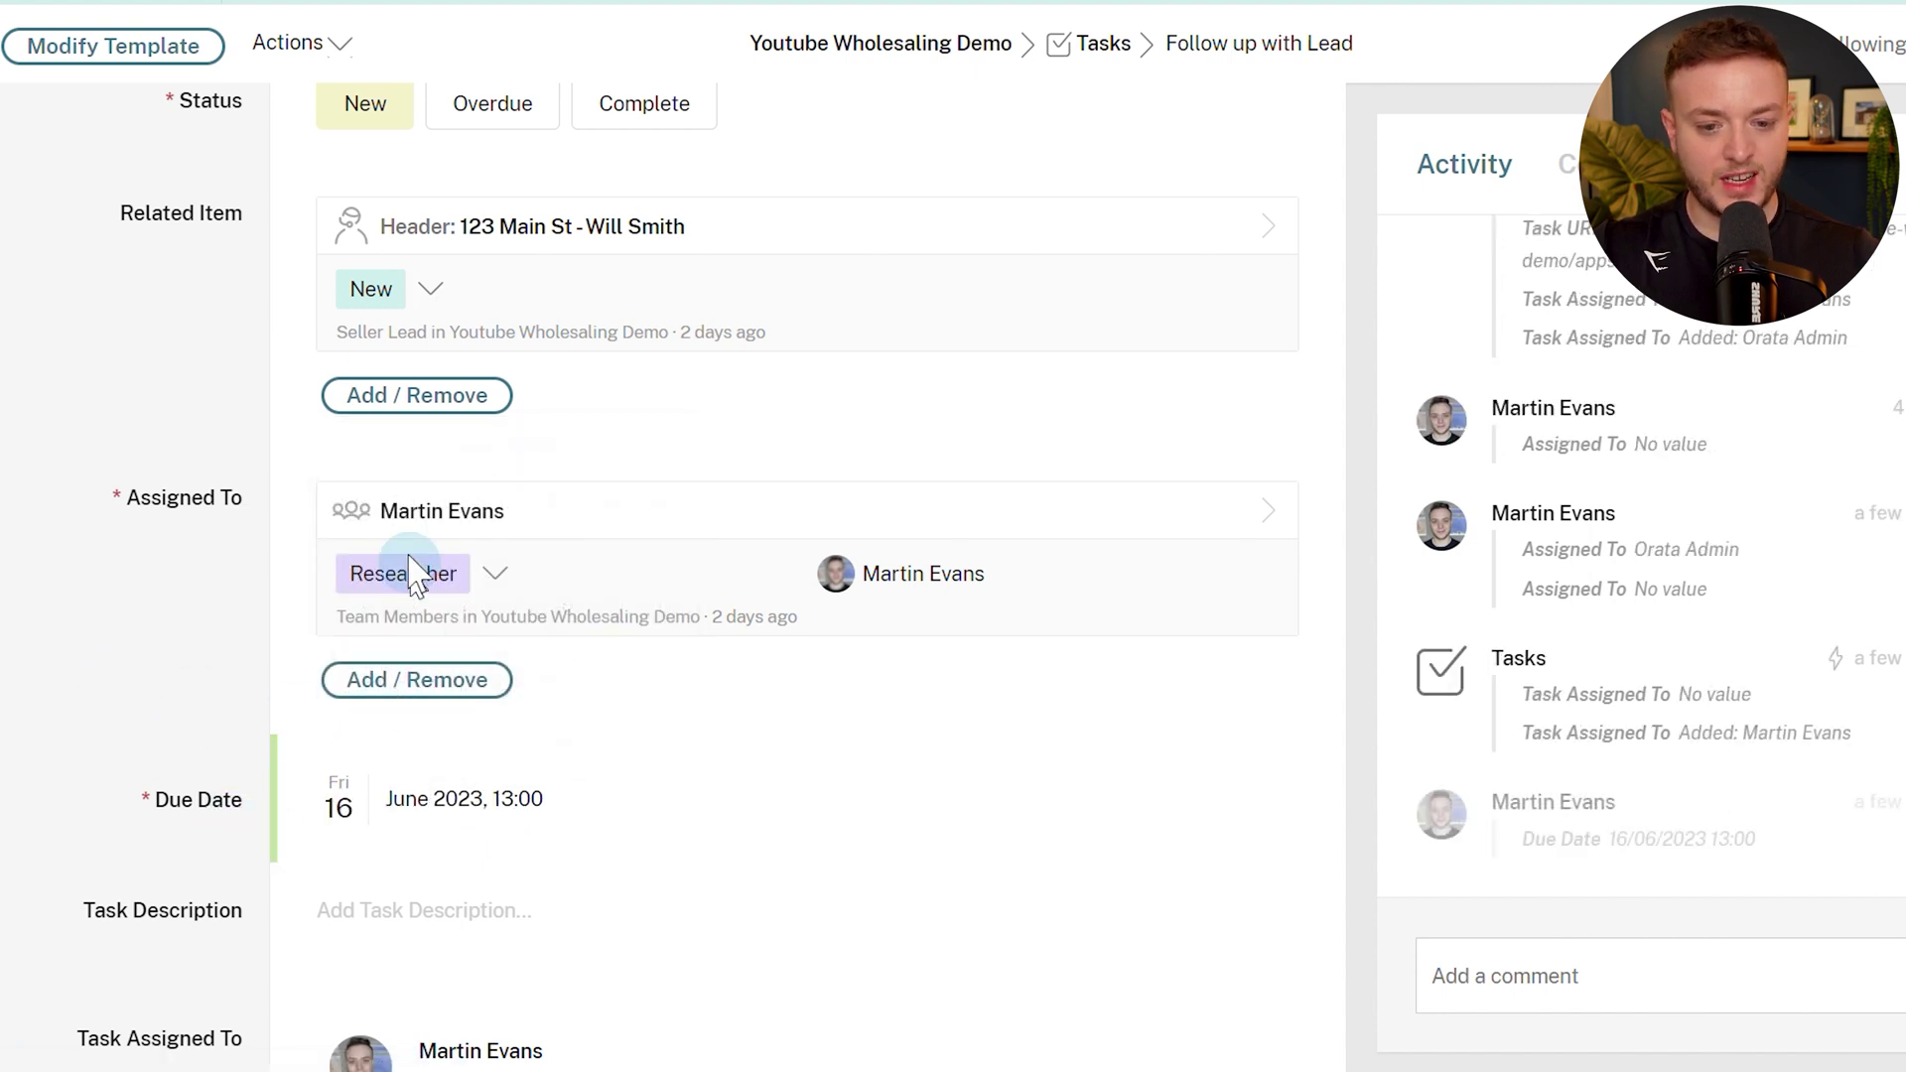
pyautogui.click(478, 111)
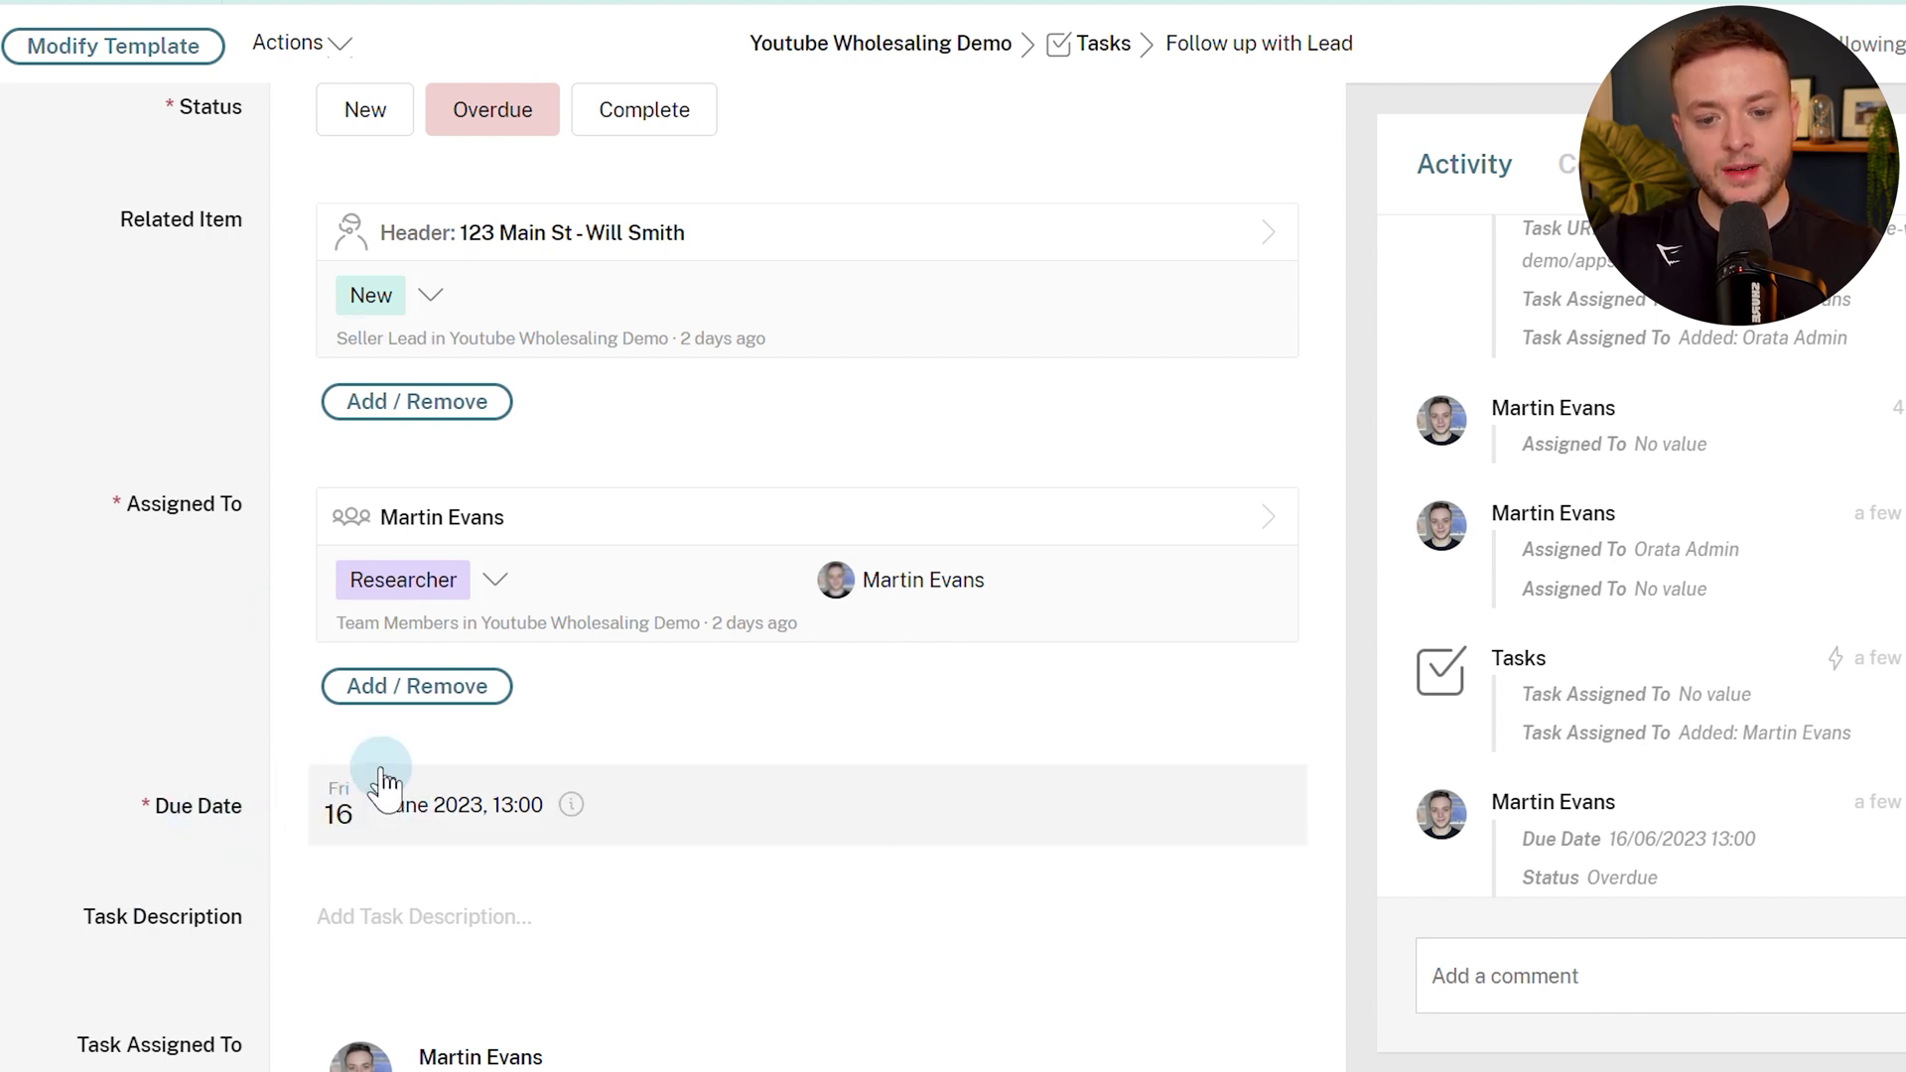
pyautogui.click(345, 806)
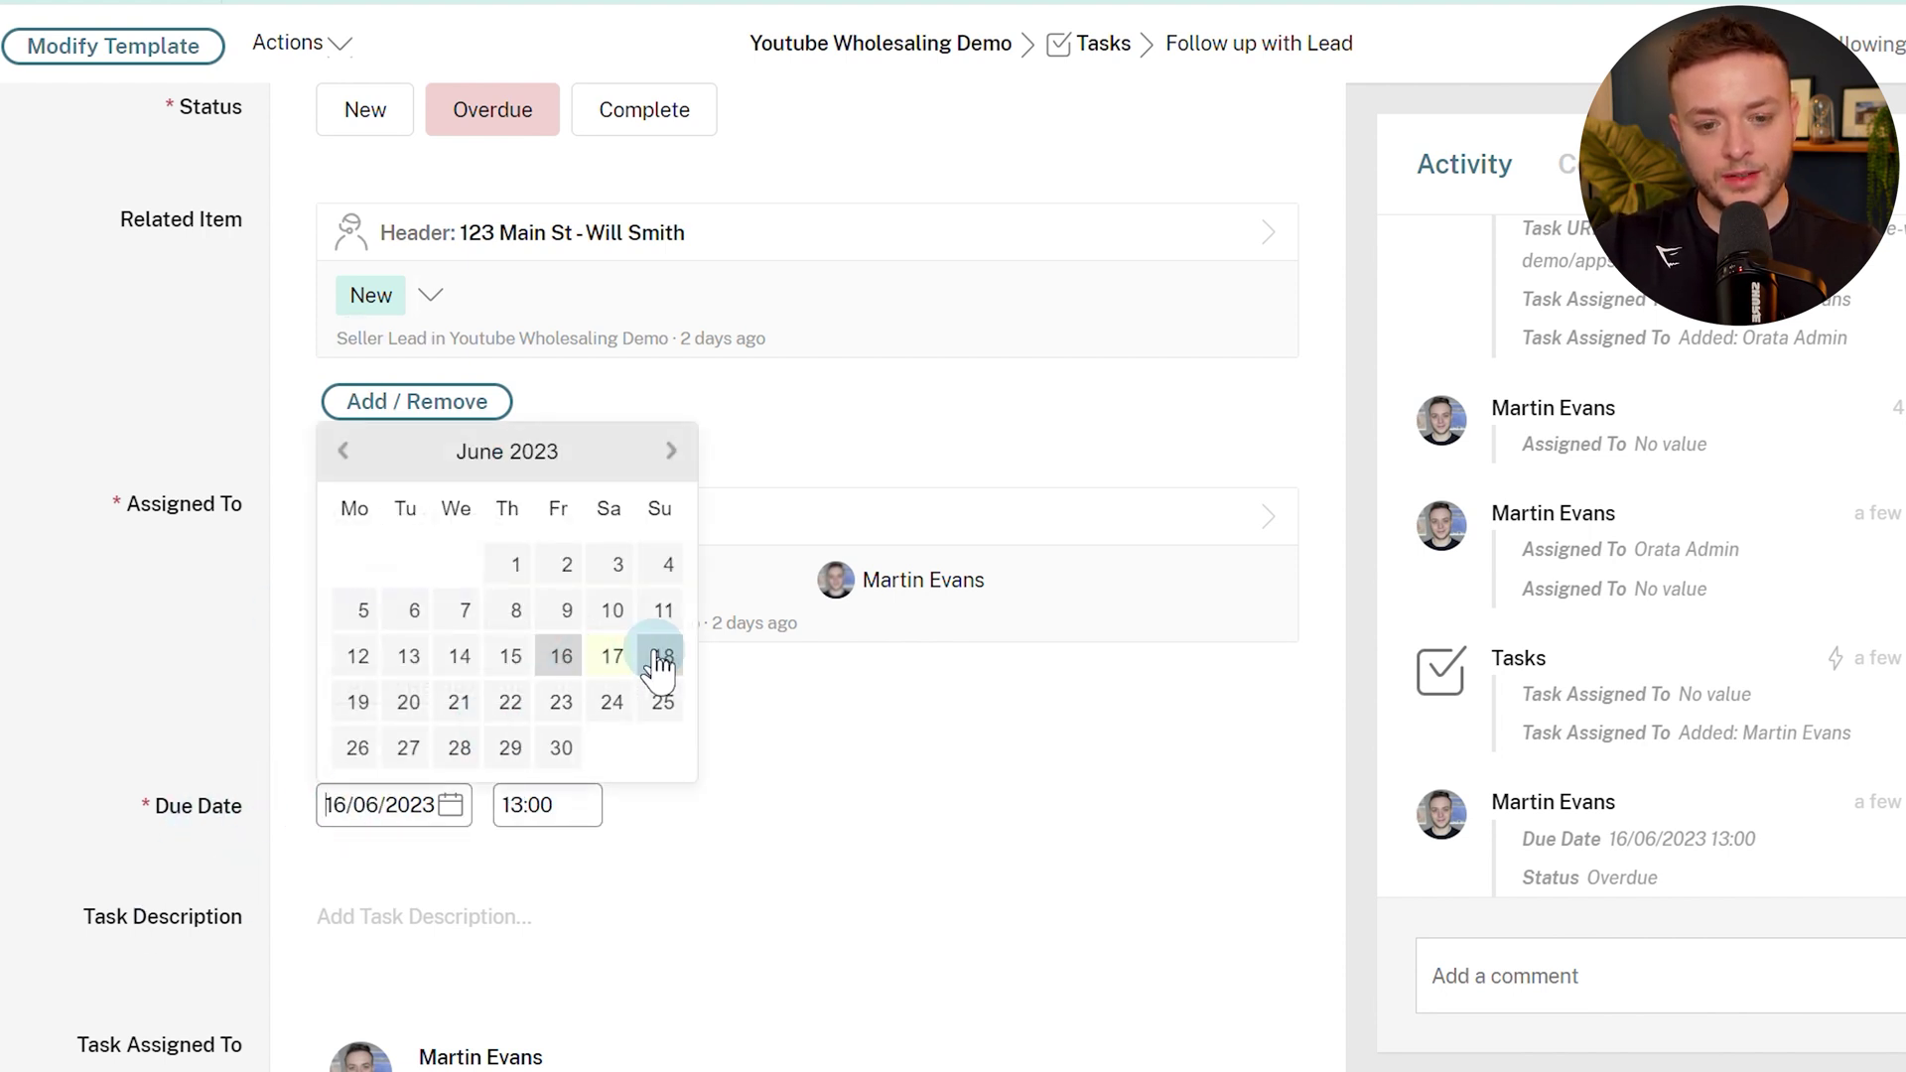
pyautogui.click(124, 657)
pyautogui.click(452, 114)
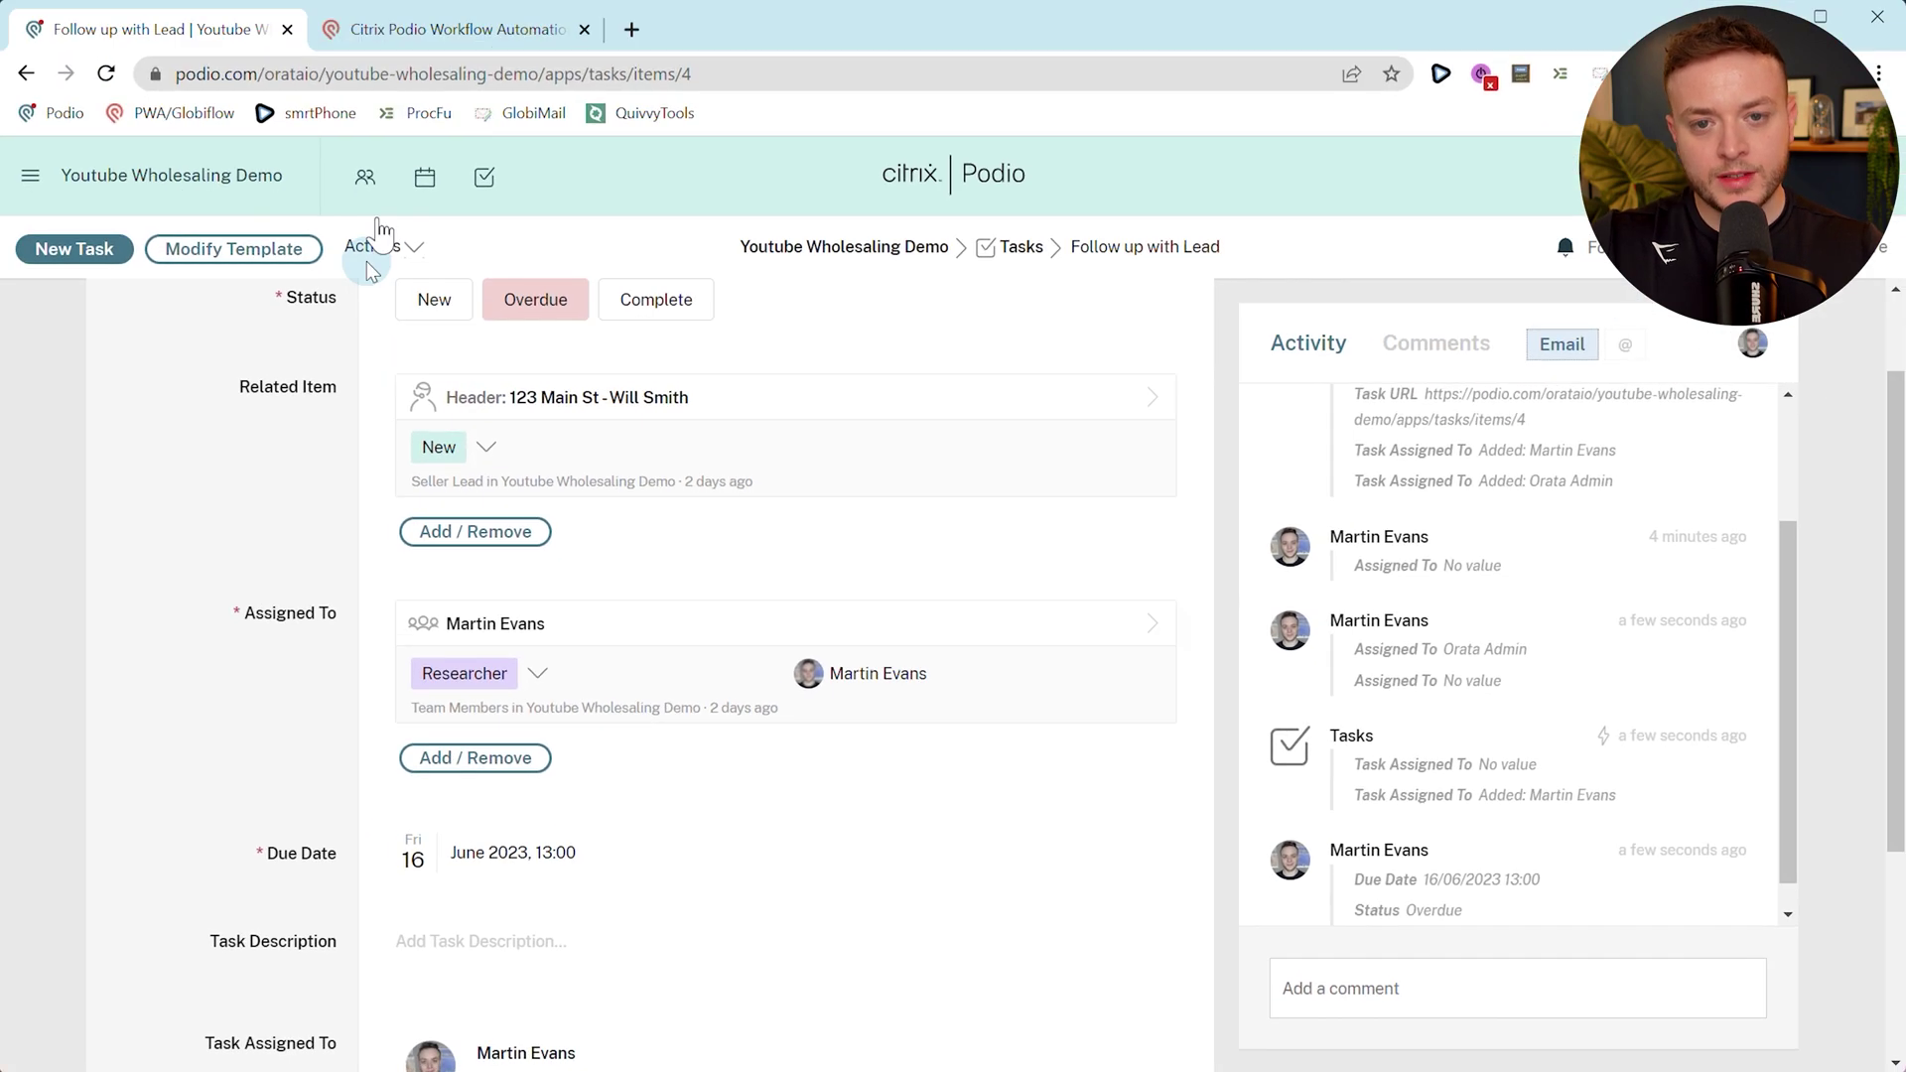
pyautogui.click(441, 29)
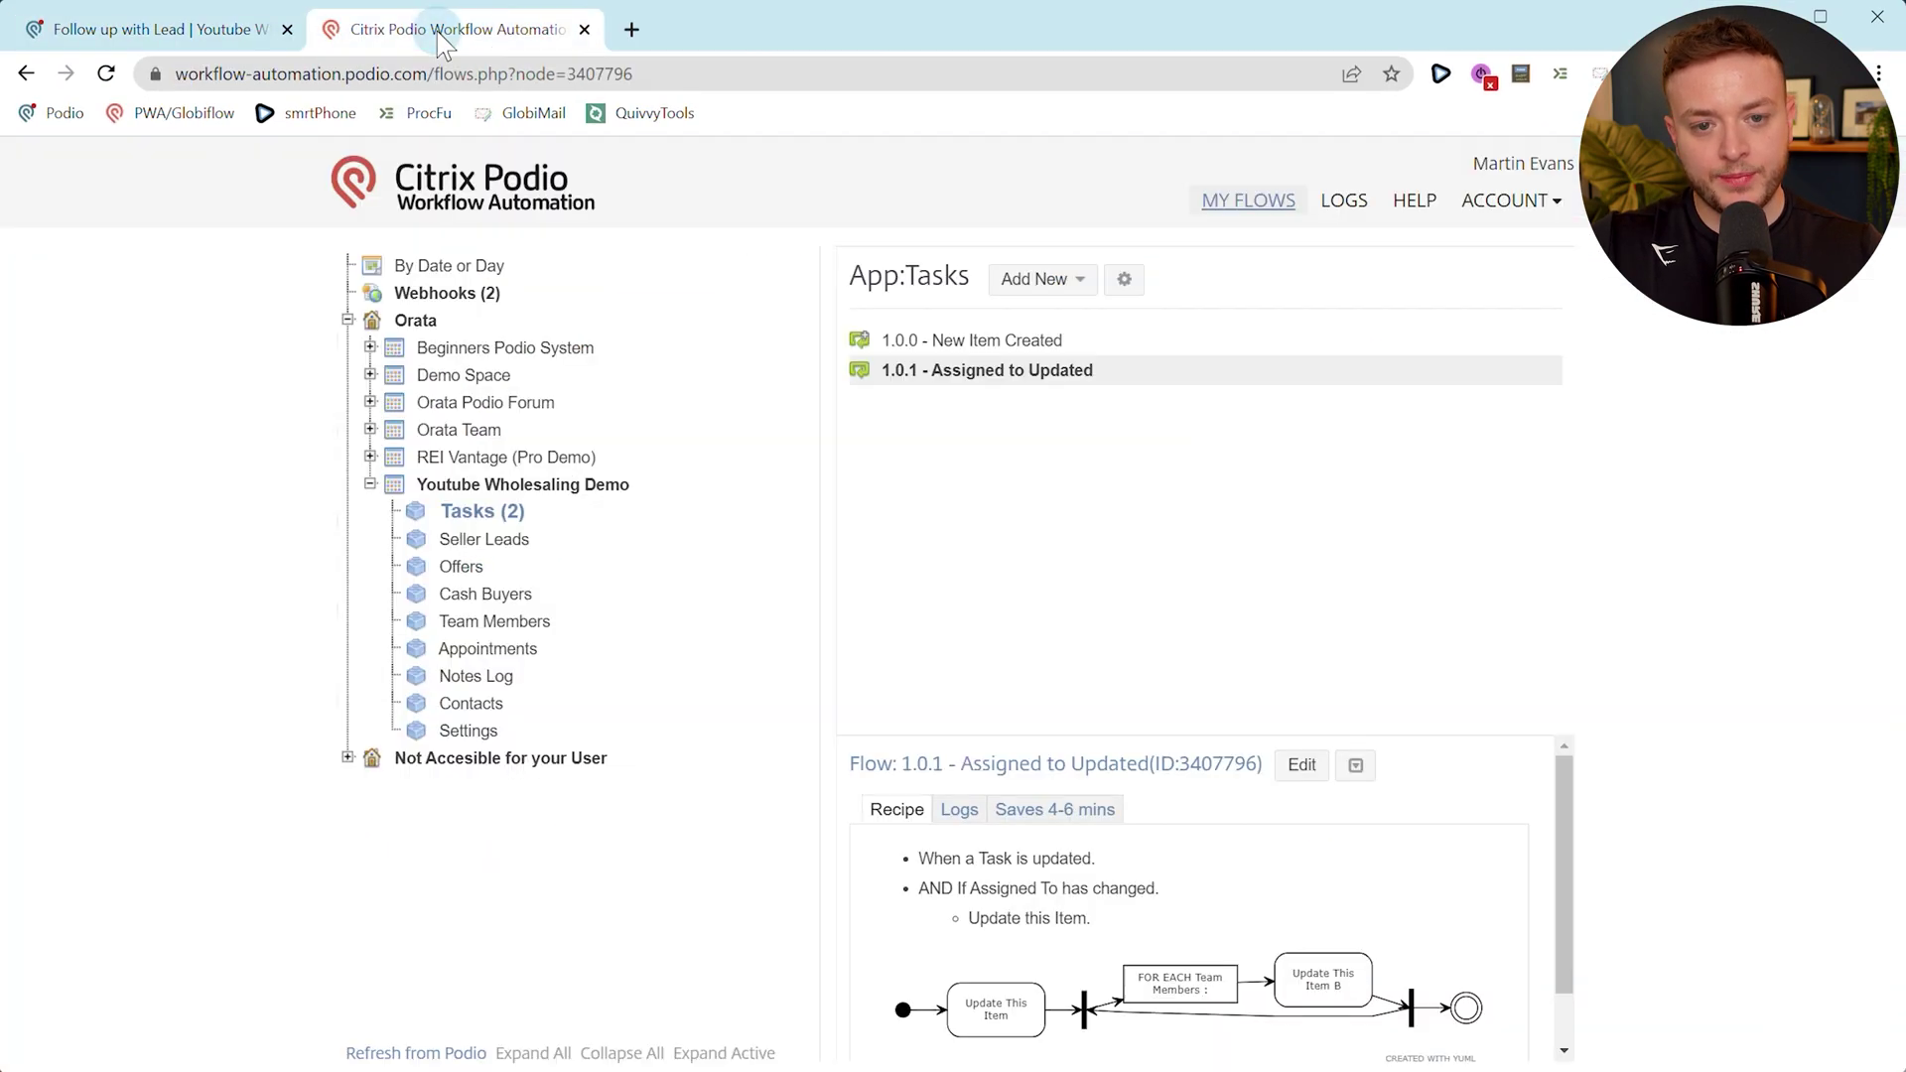
# Create a new Item Updated flow for Tasks and select its Flow Name box.
pyautogui.click(1124, 198)
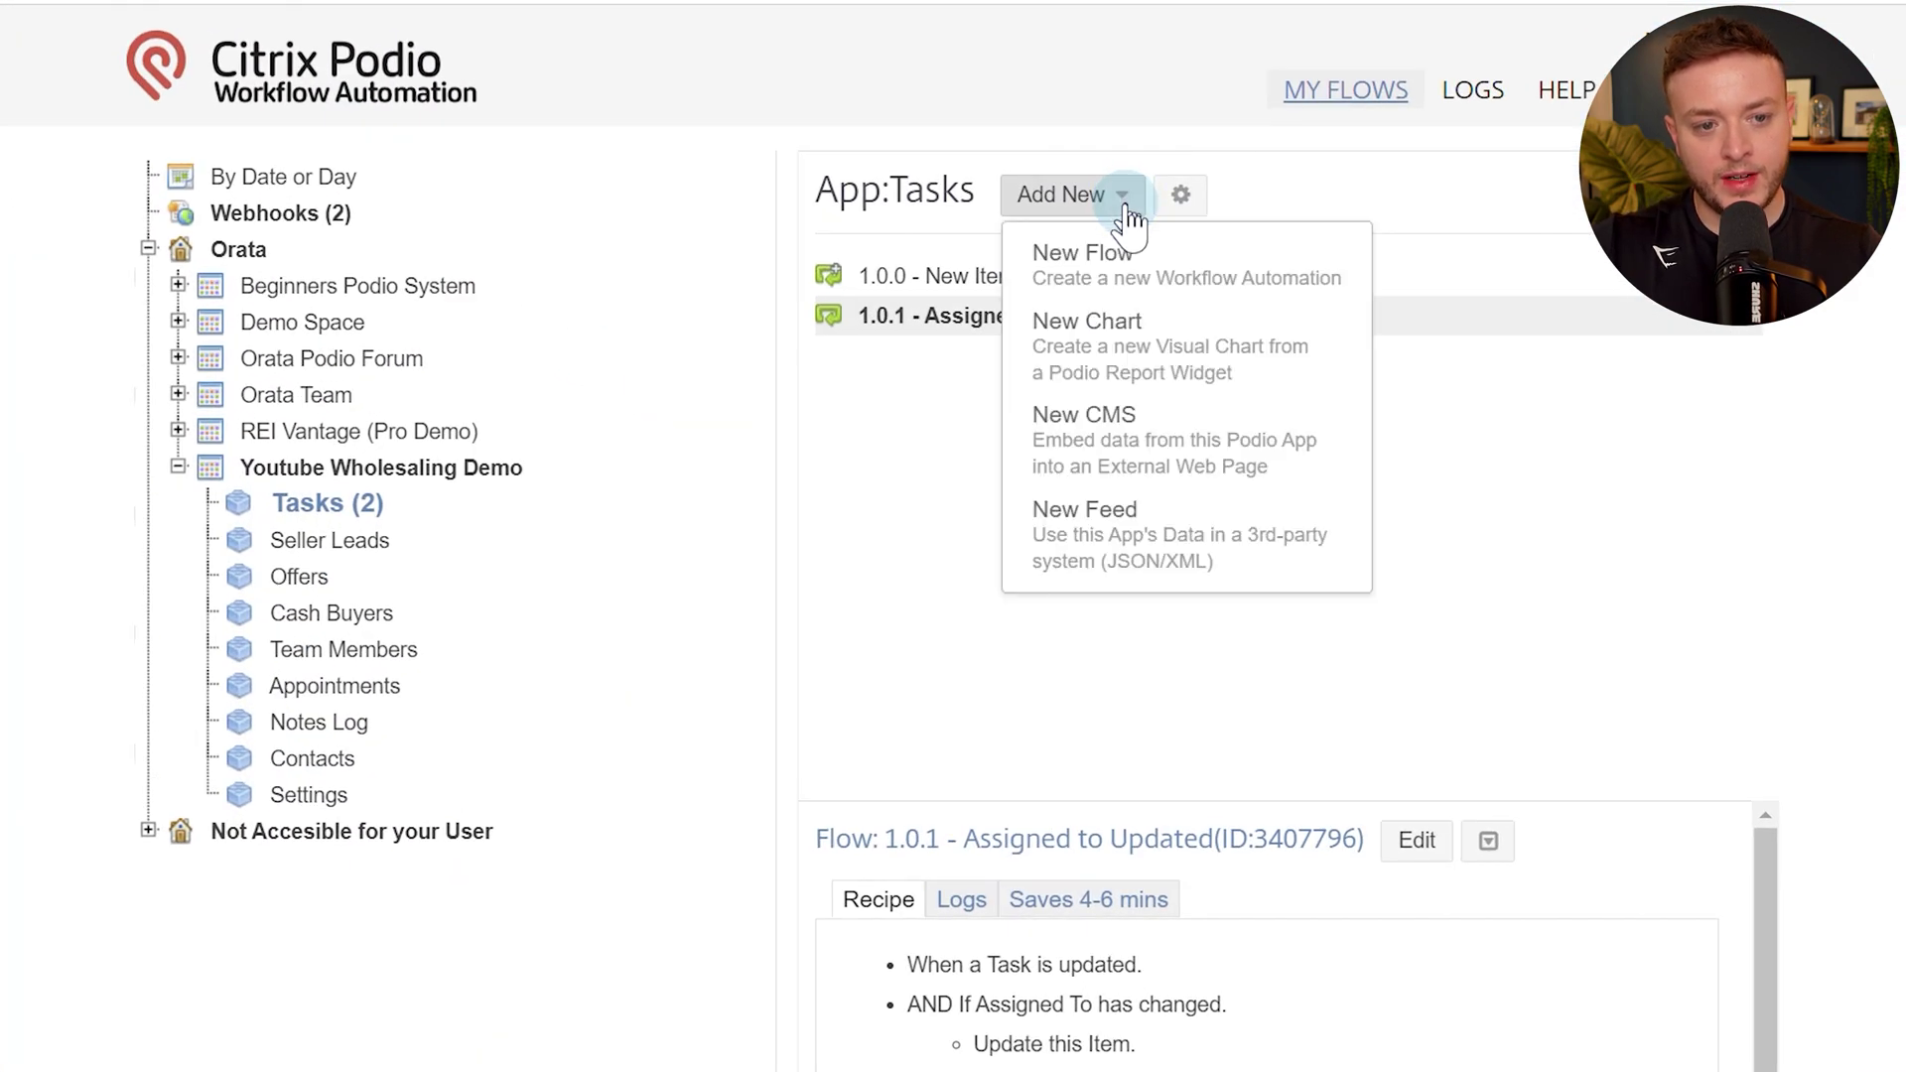
pyautogui.click(1100, 278)
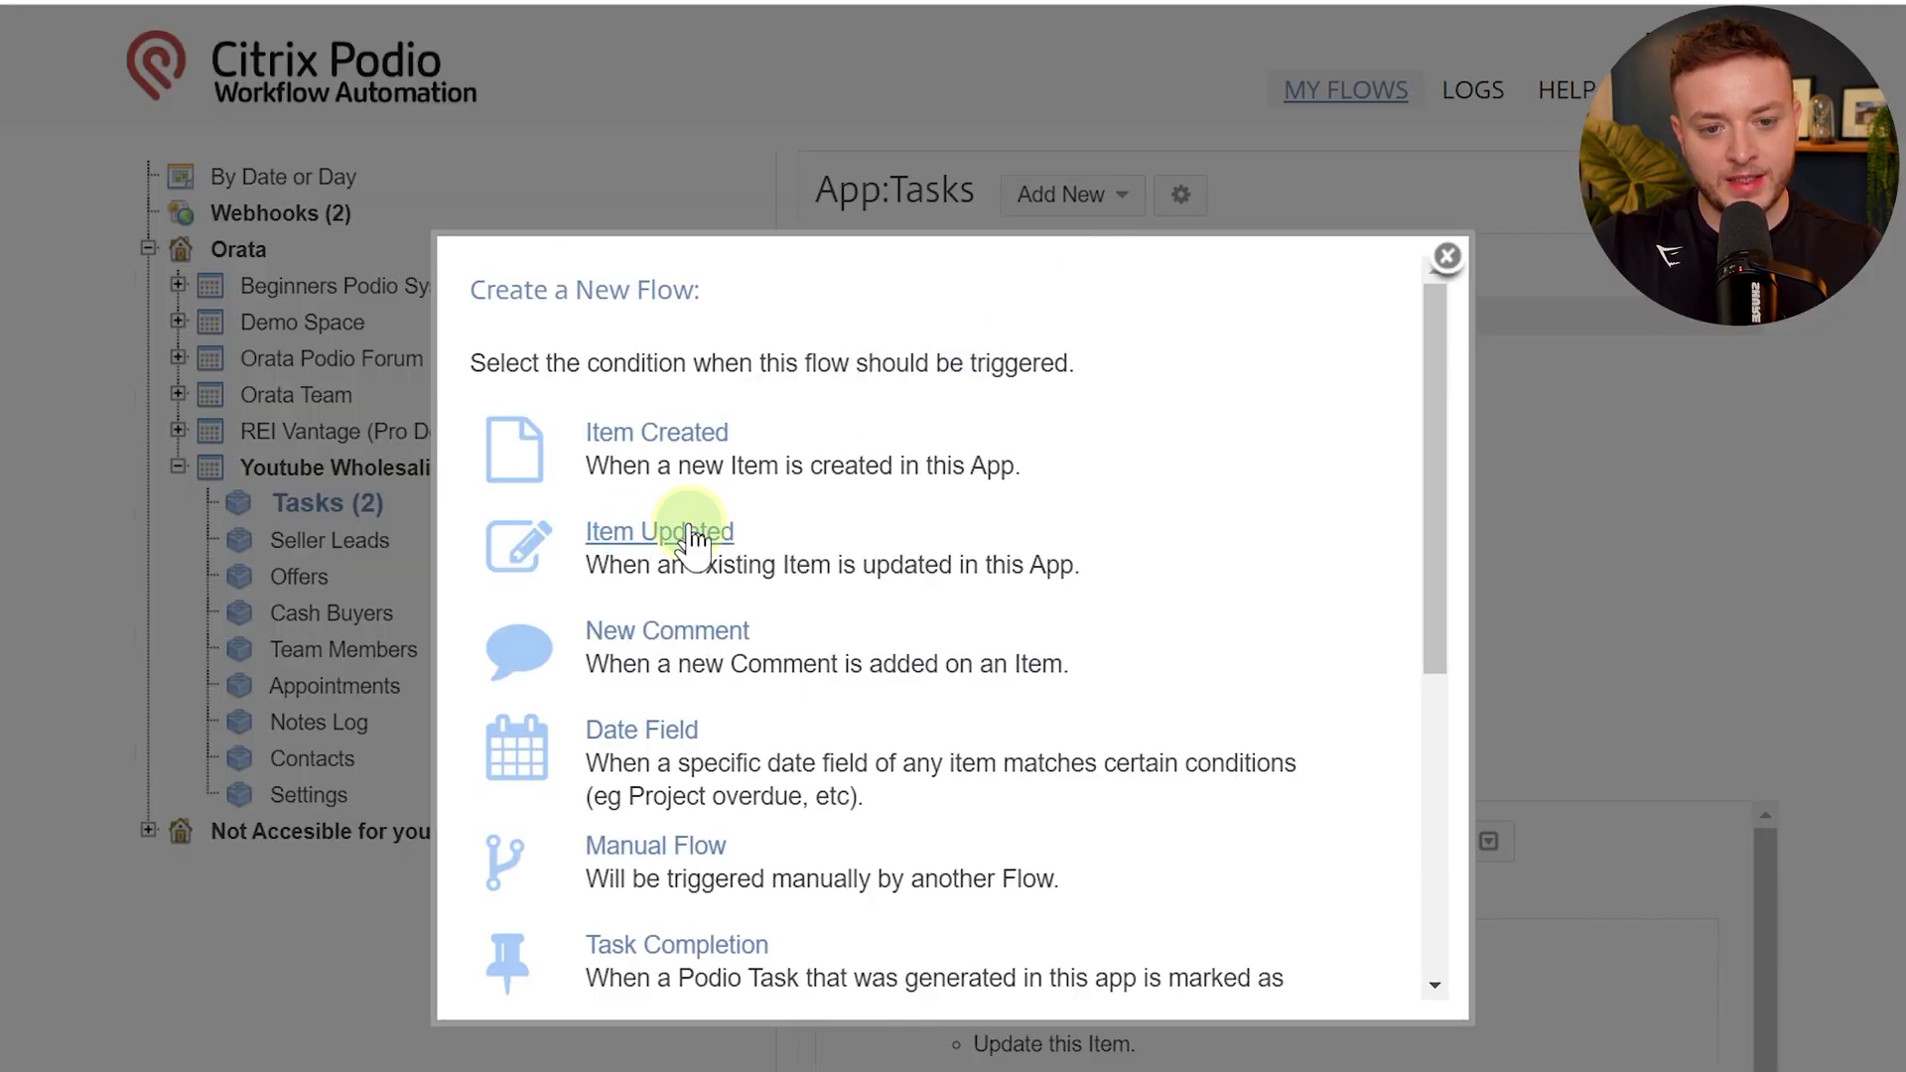
pyautogui.click(692, 536)
pyautogui.click(321, 352)
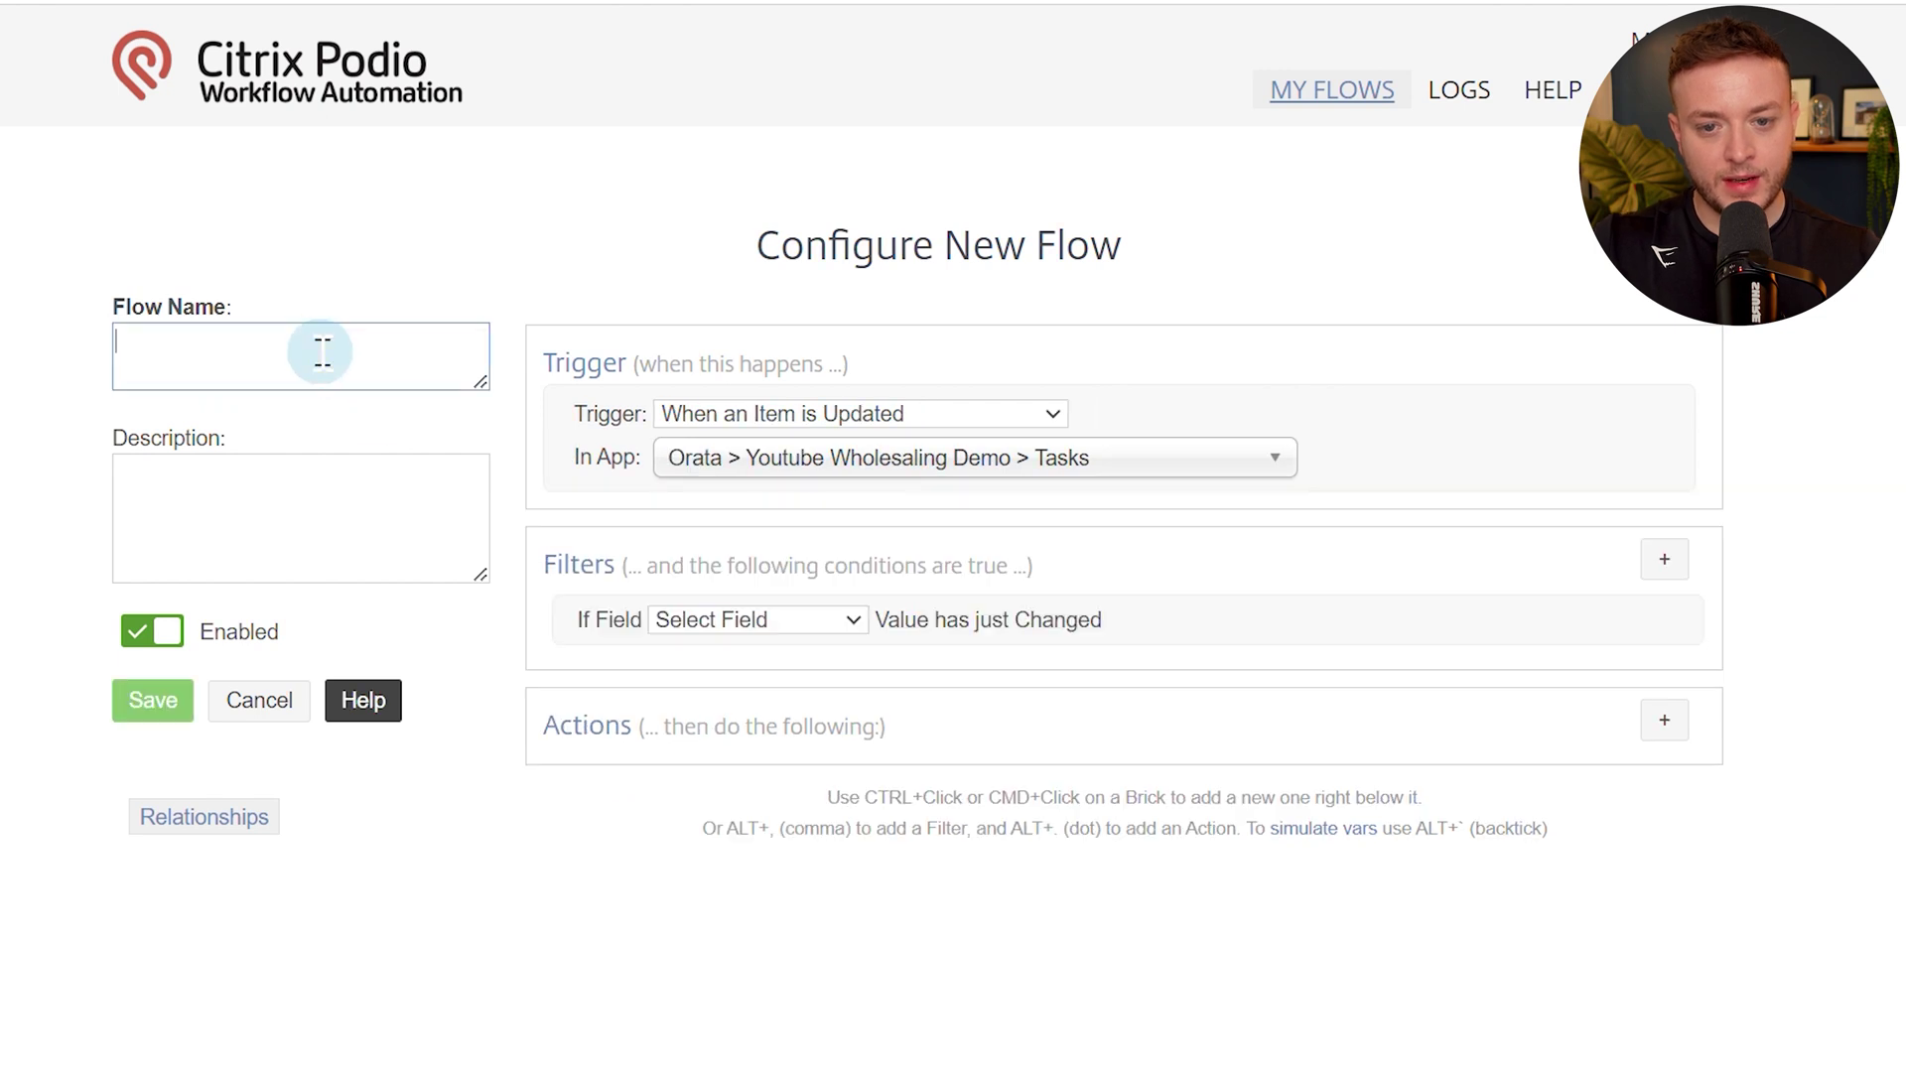
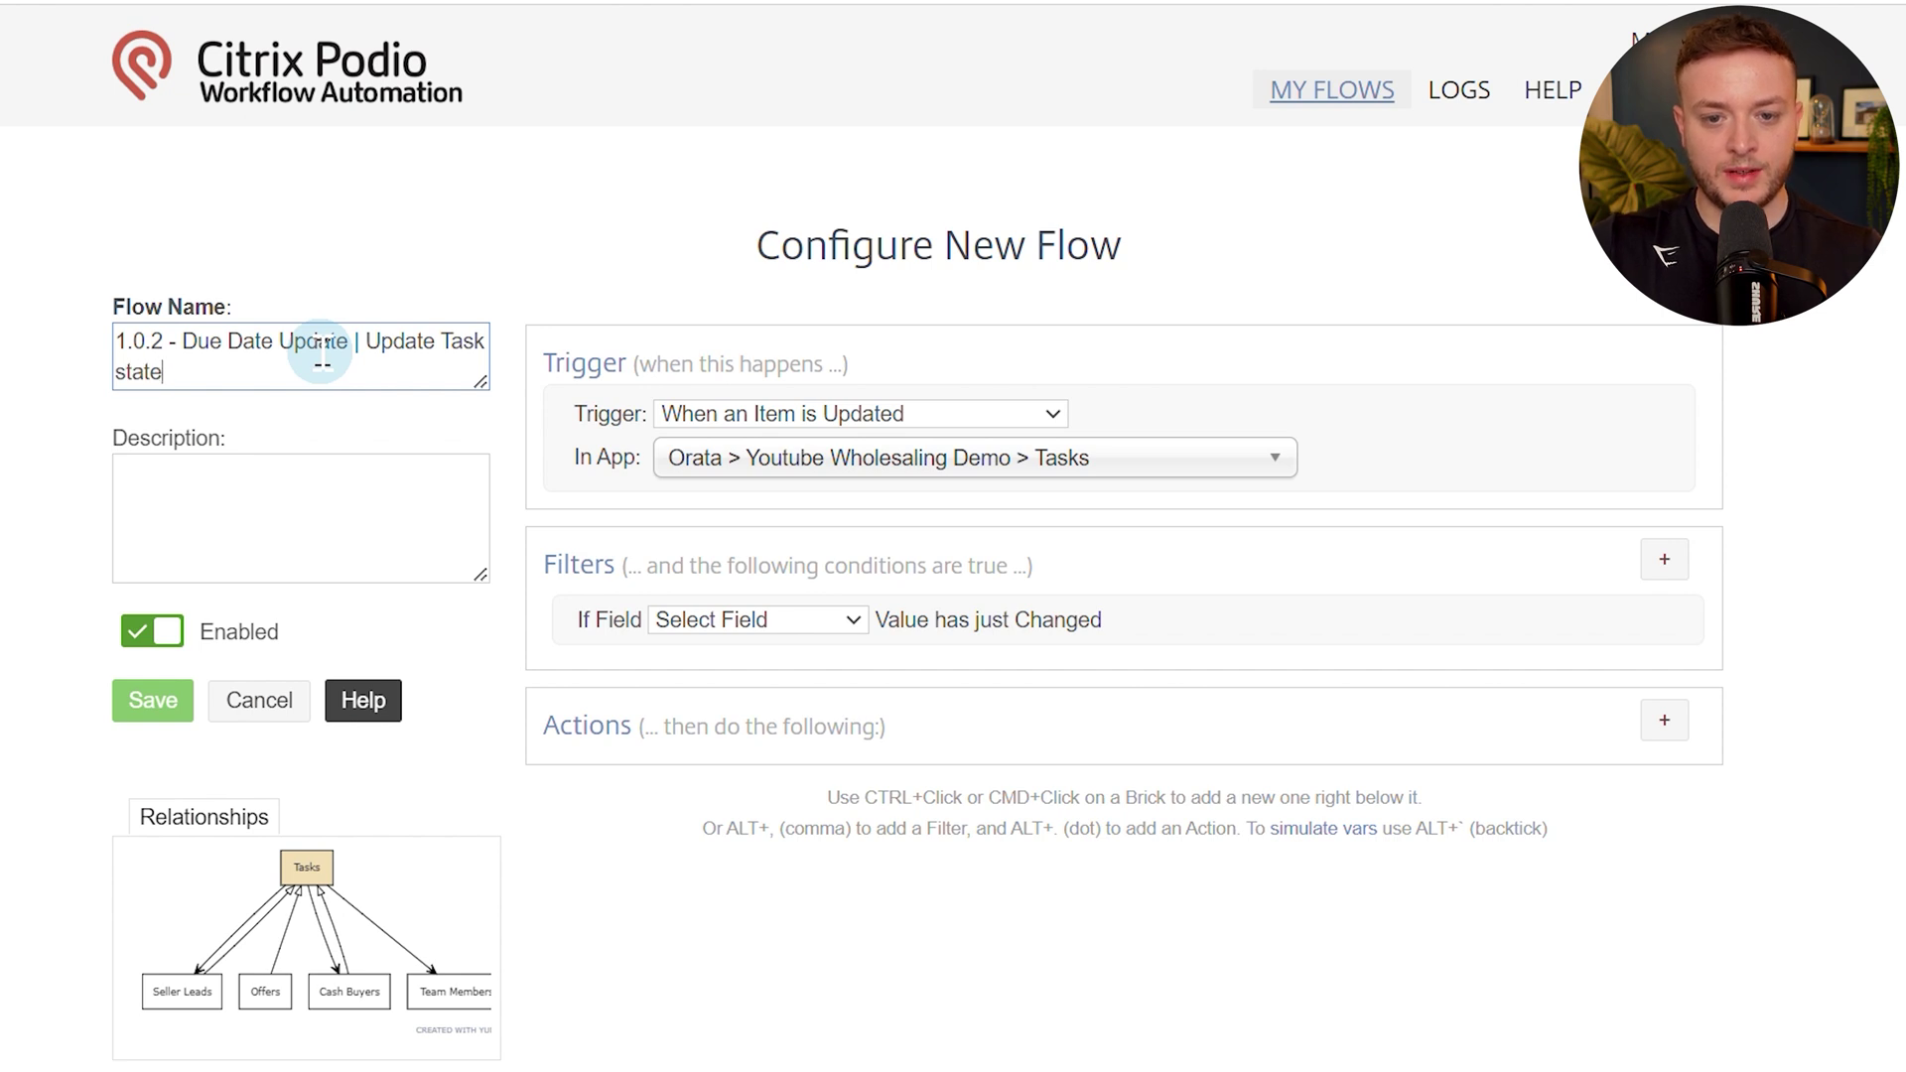
# Rename the flow to '1.0.2 - Due Date Update | Update Task Status', replacing 'state' with 'Status'.
pyautogui.moveTo(204, 343); pyautogui.dragTo(396, 370)
pyautogui.doubleClick(381, 370)
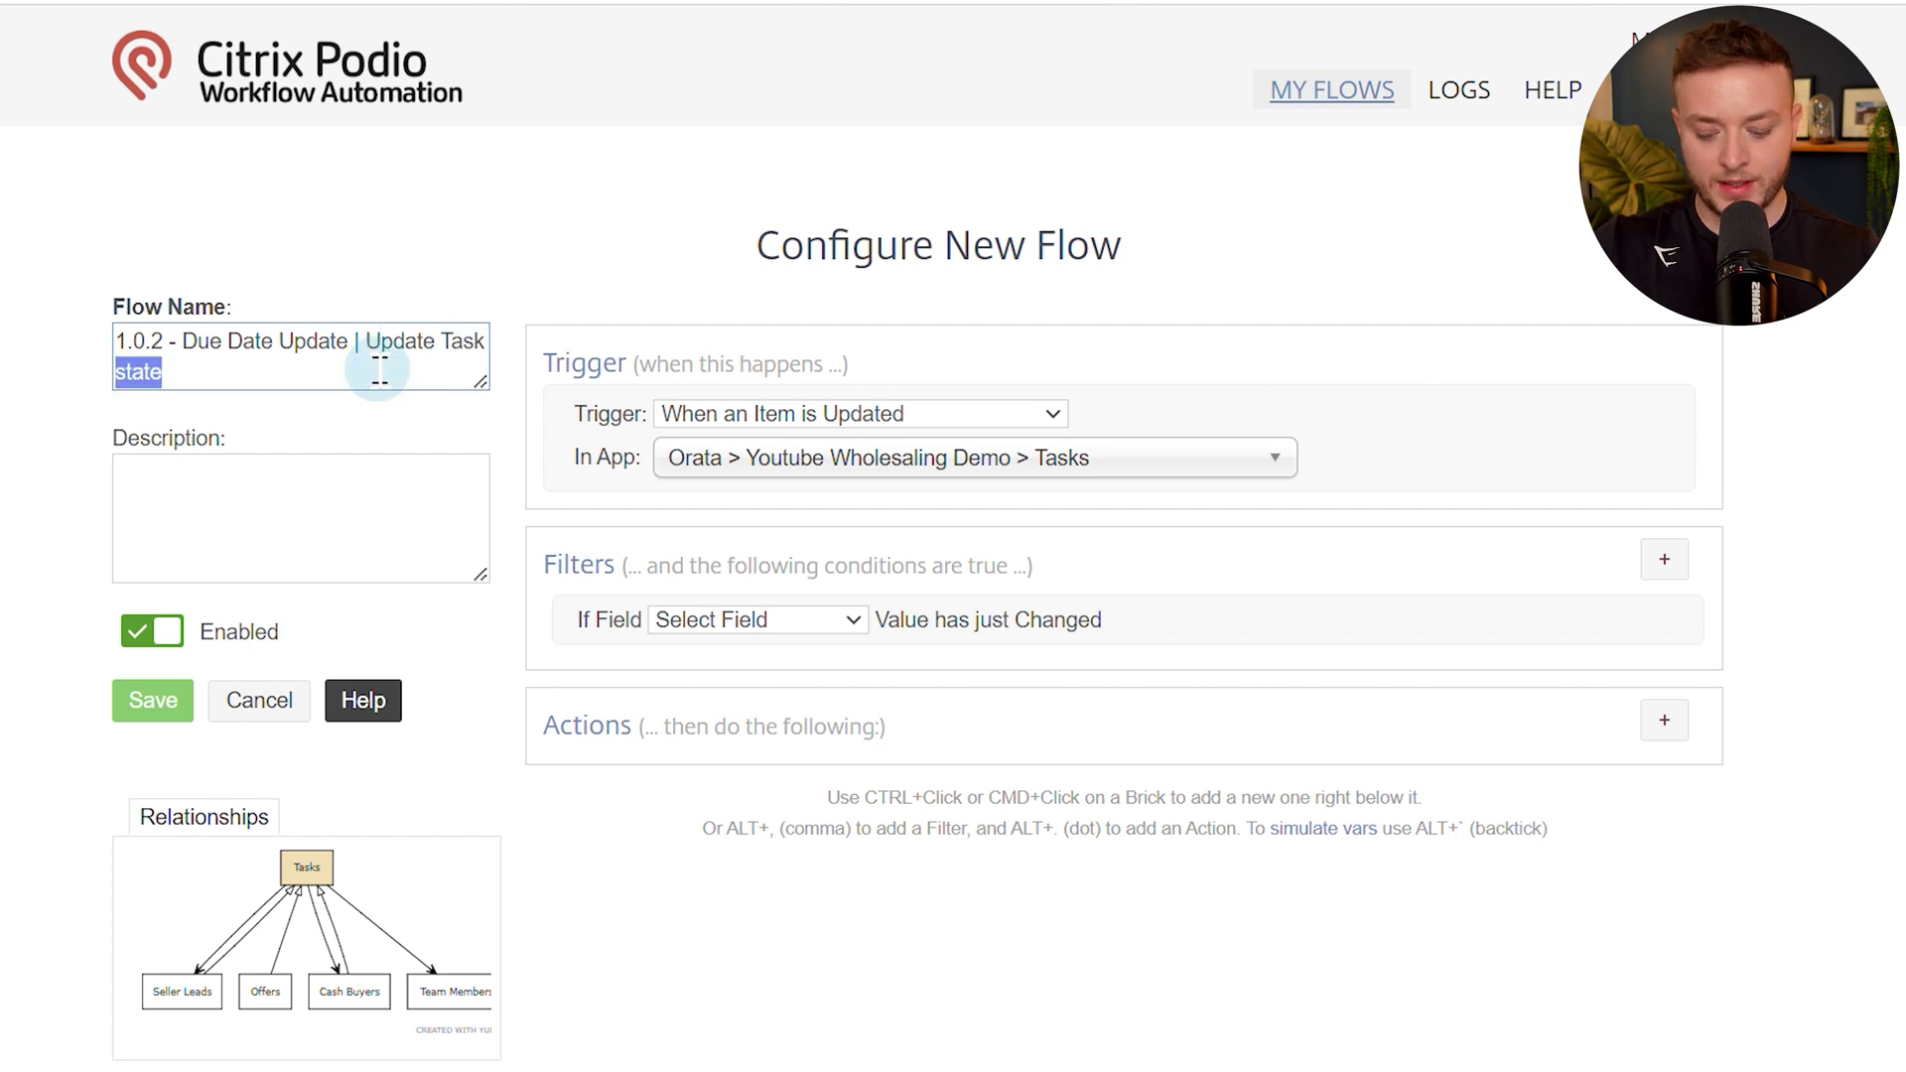
pyautogui.write('Status')
pyautogui.scroll(-2, 545, 234)
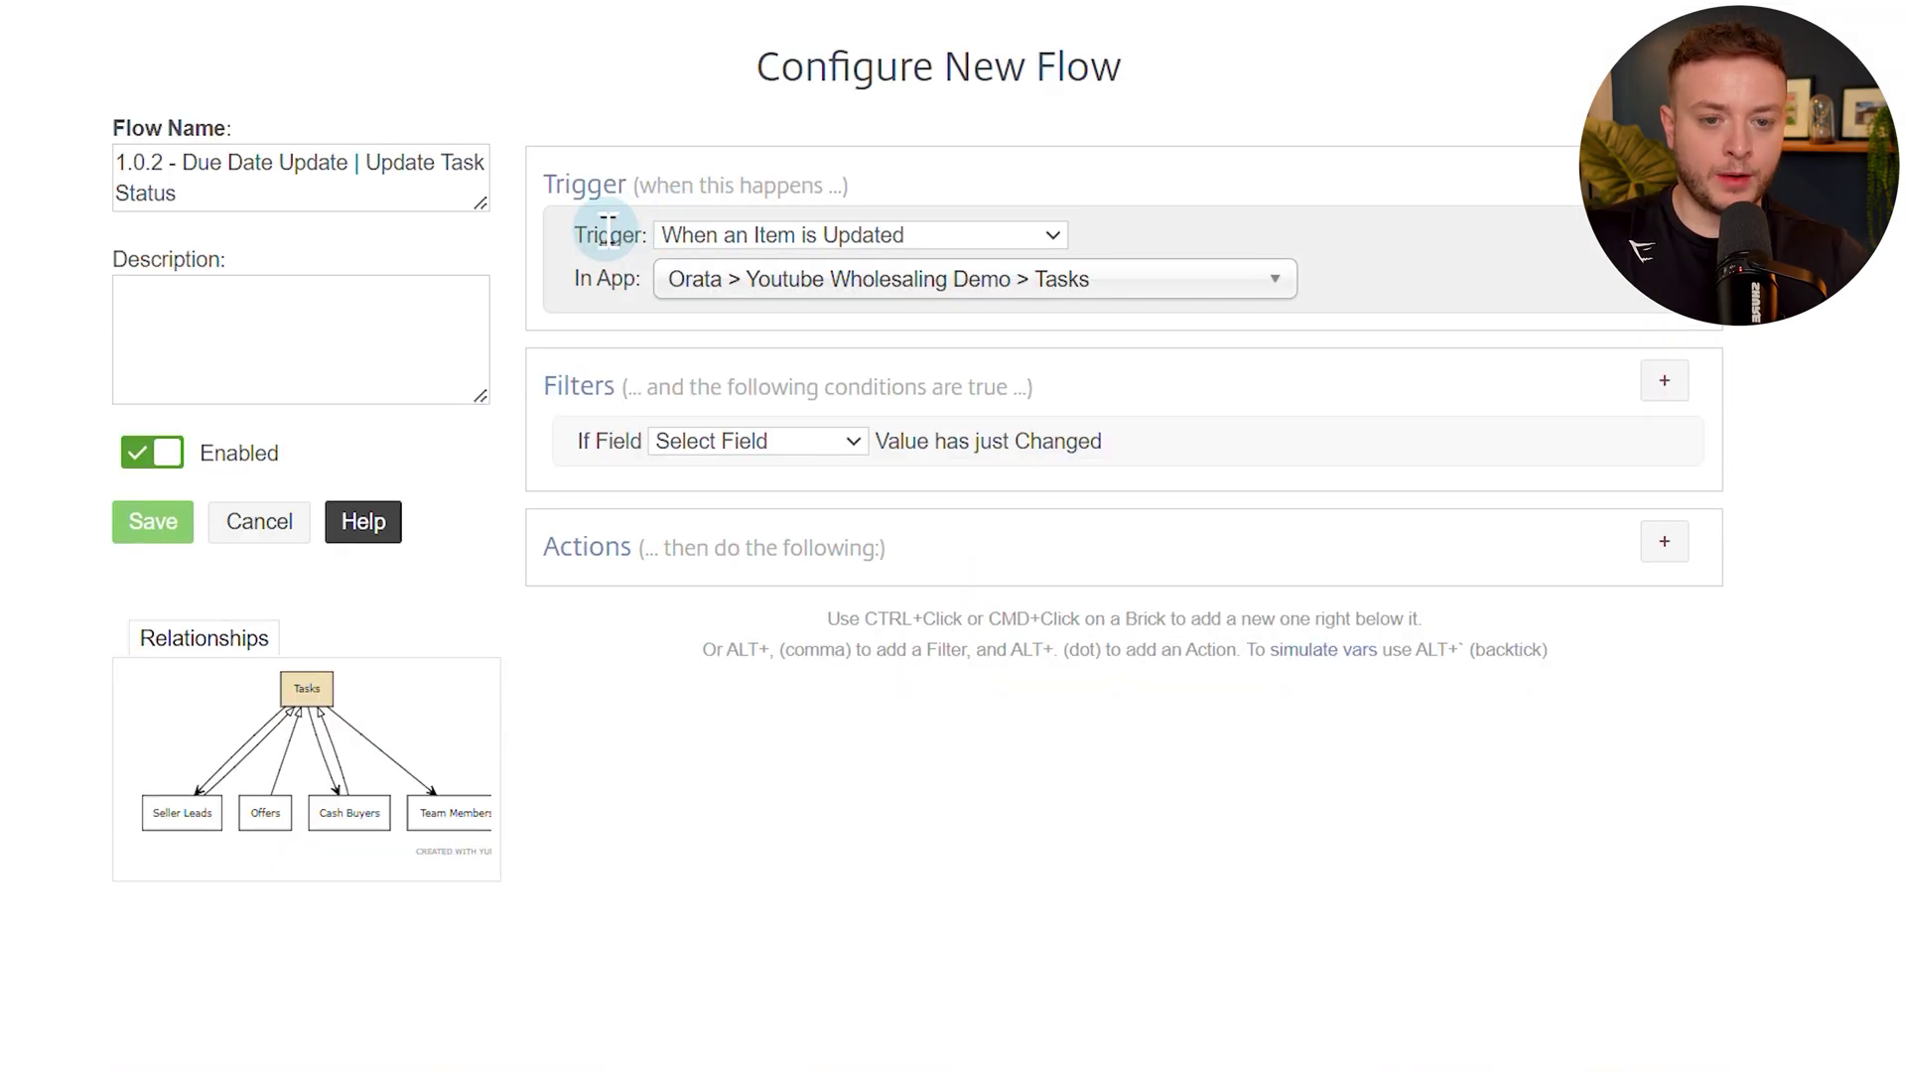
# Set the Field Changed filter to Due Date and add a Due Date Equal to Current Date match.
pyautogui.click(812, 442)
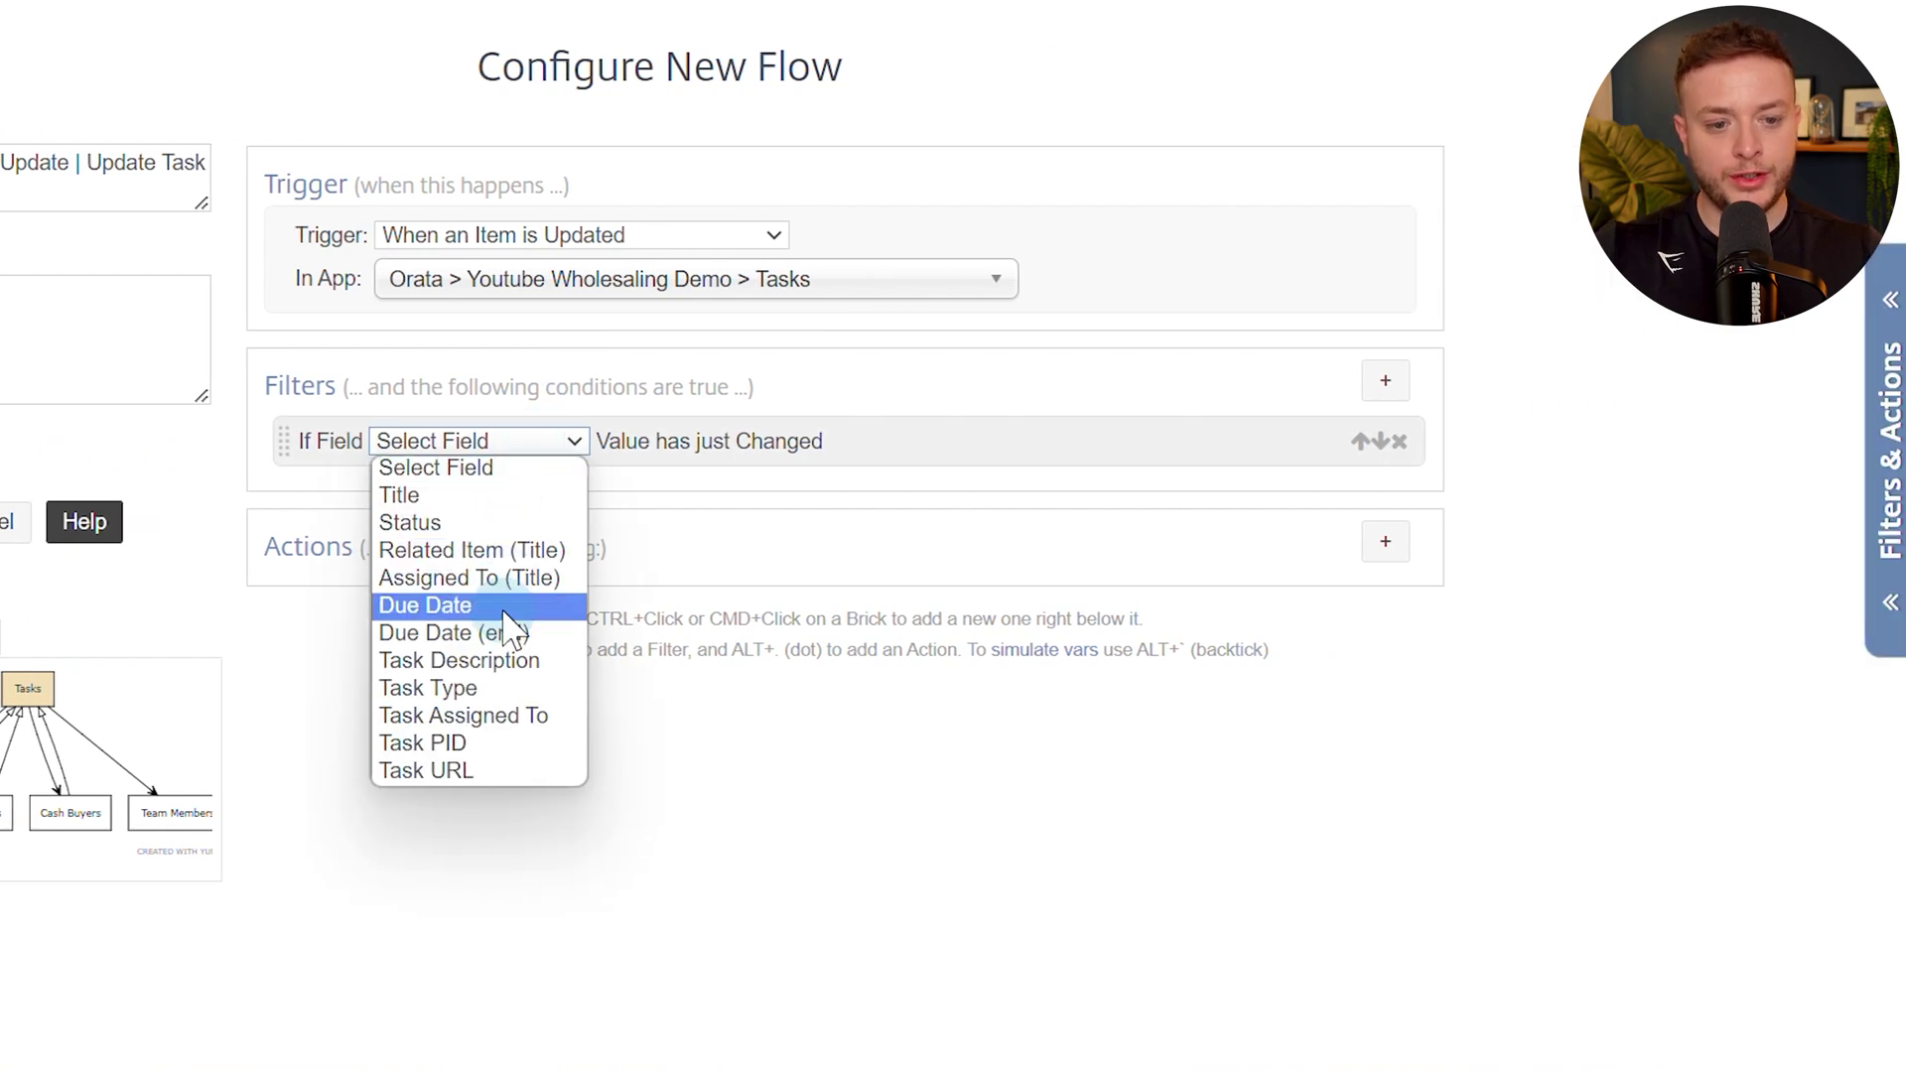
pyautogui.click(496, 607)
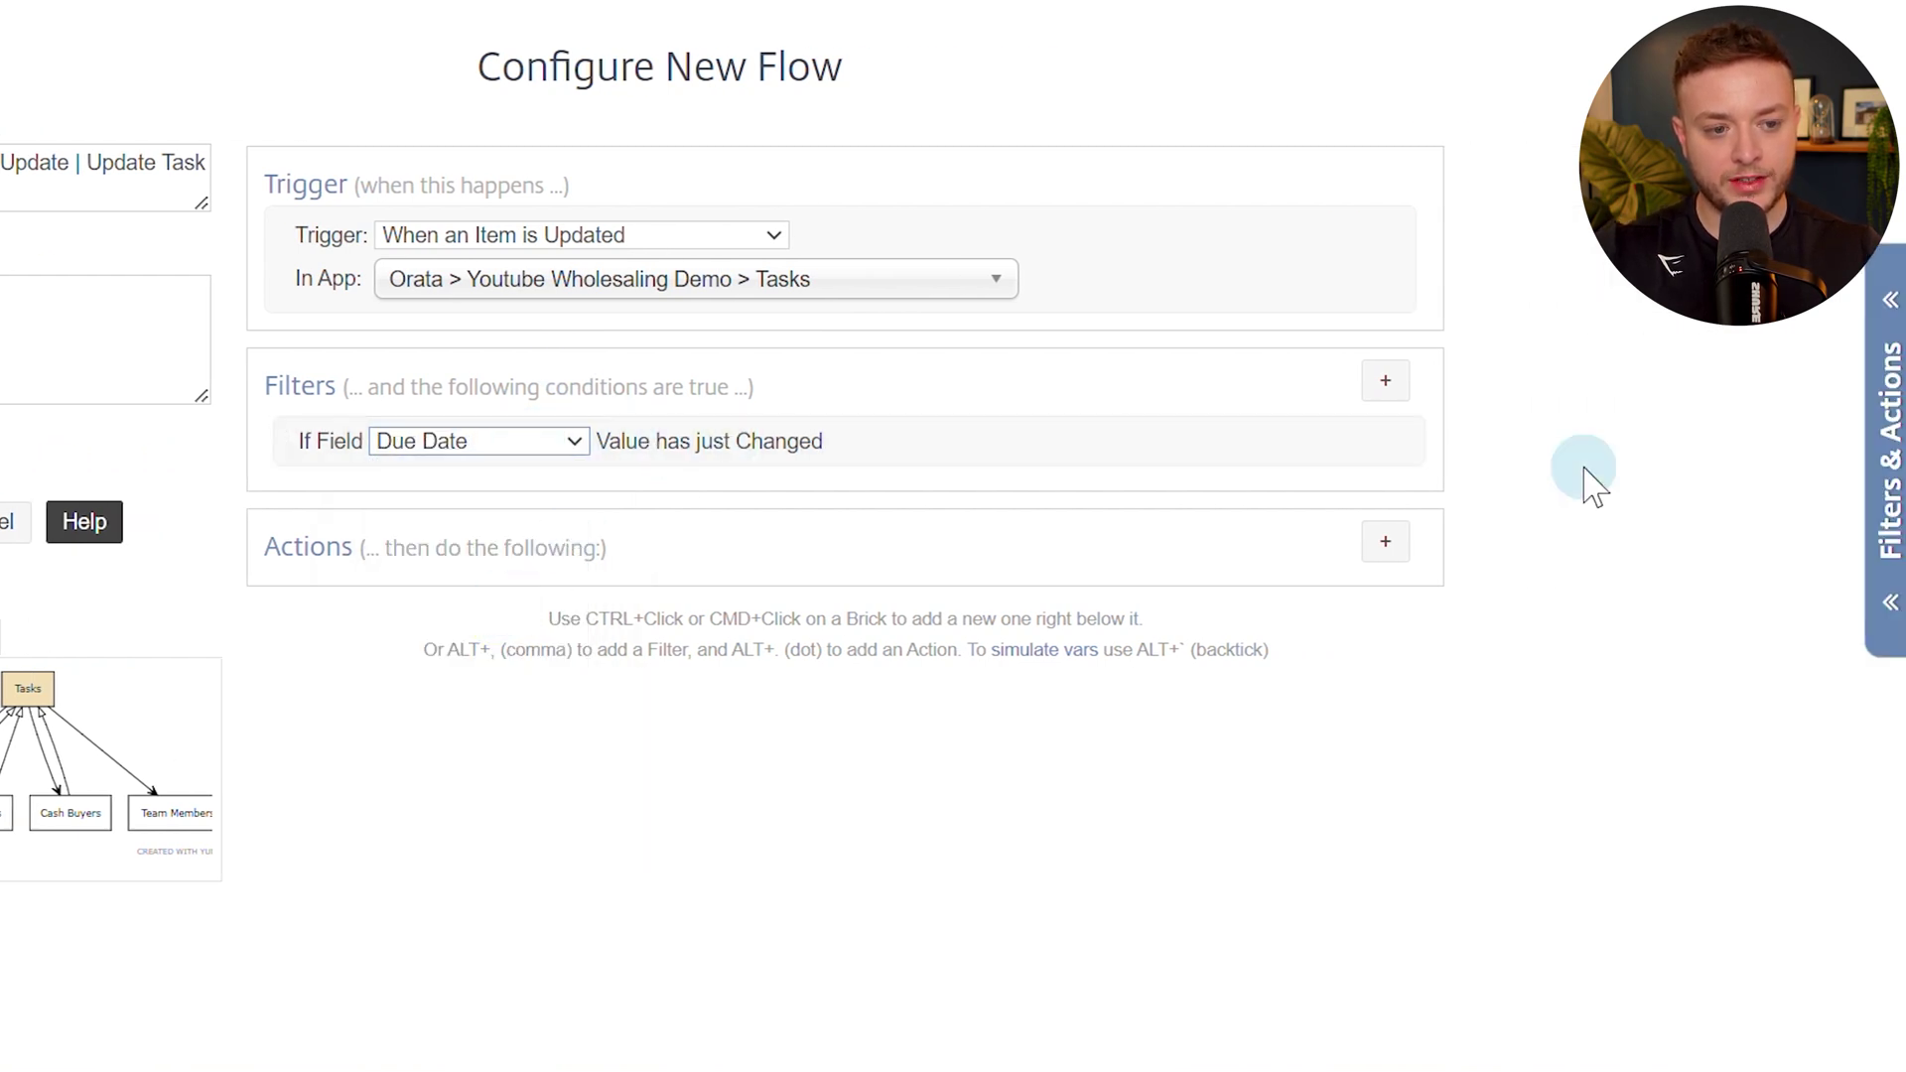
pyautogui.click(1388, 386)
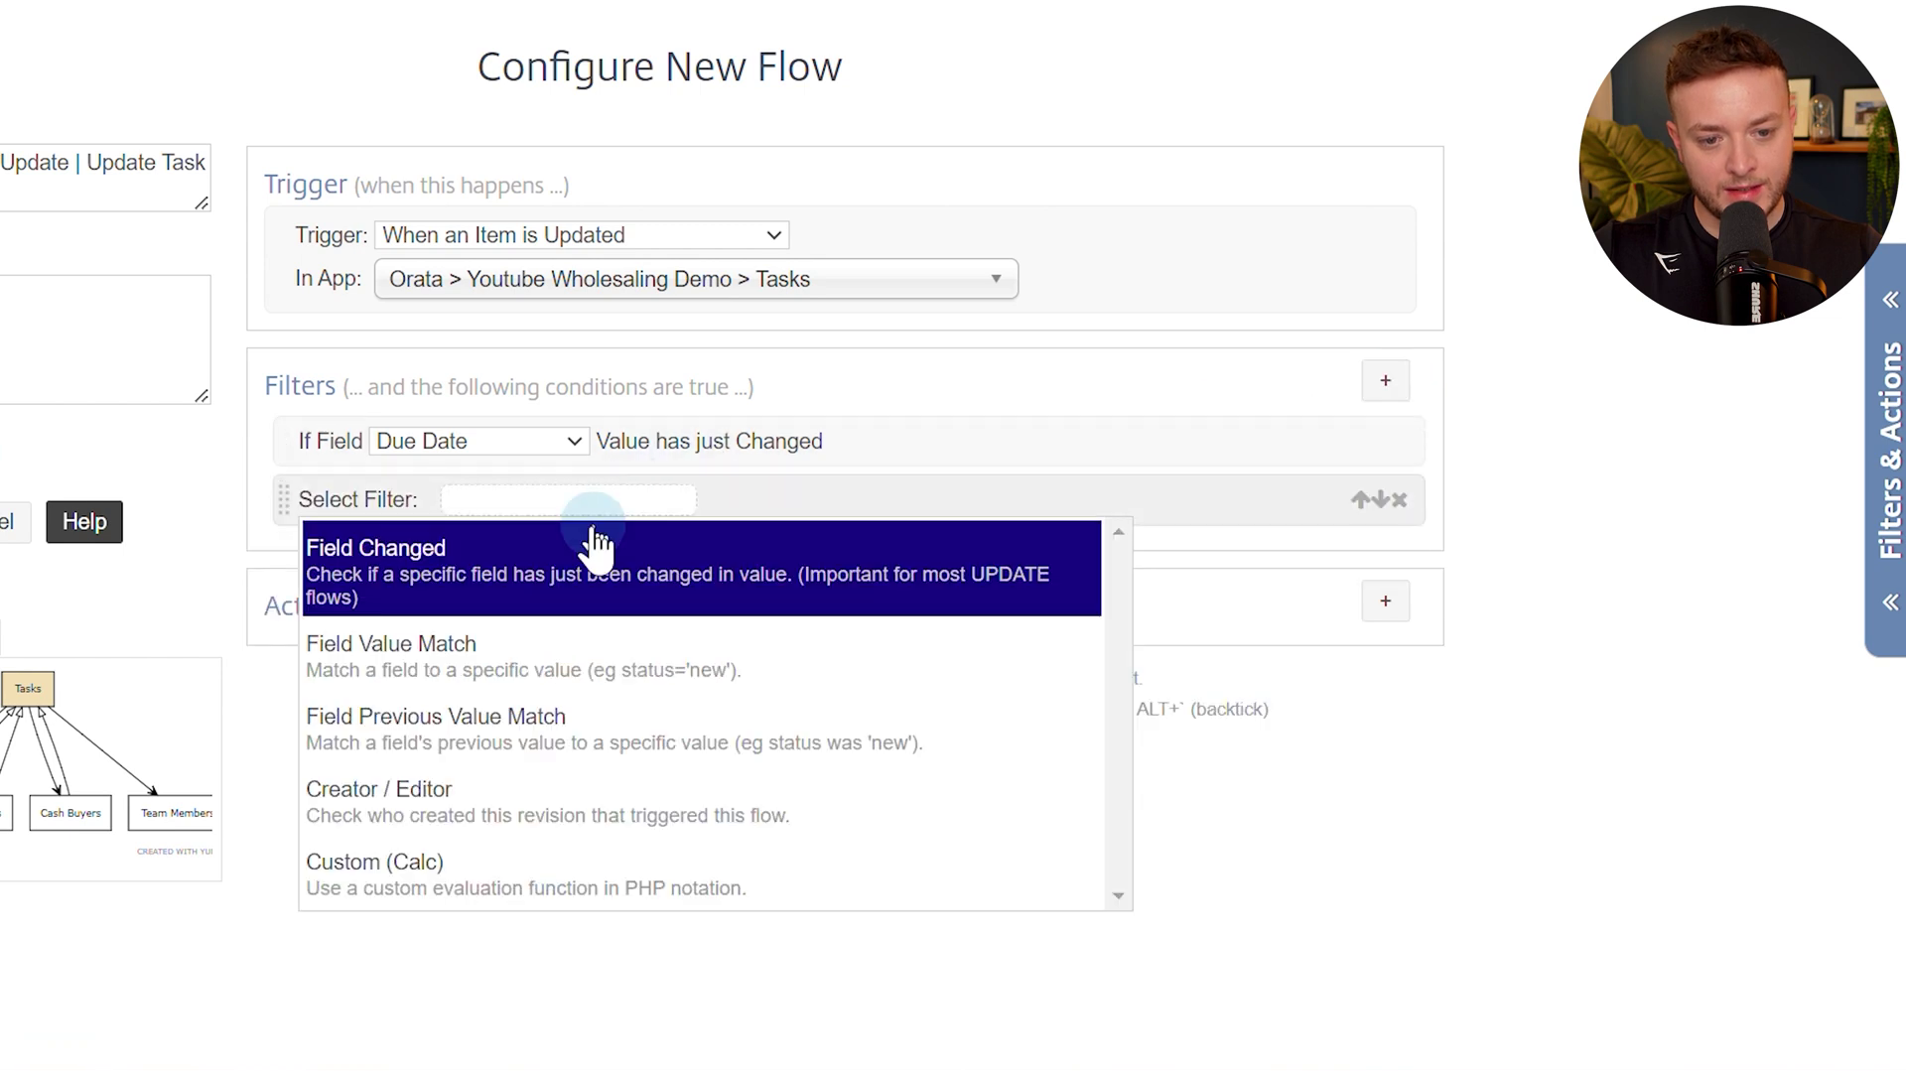
pyautogui.click(446, 659)
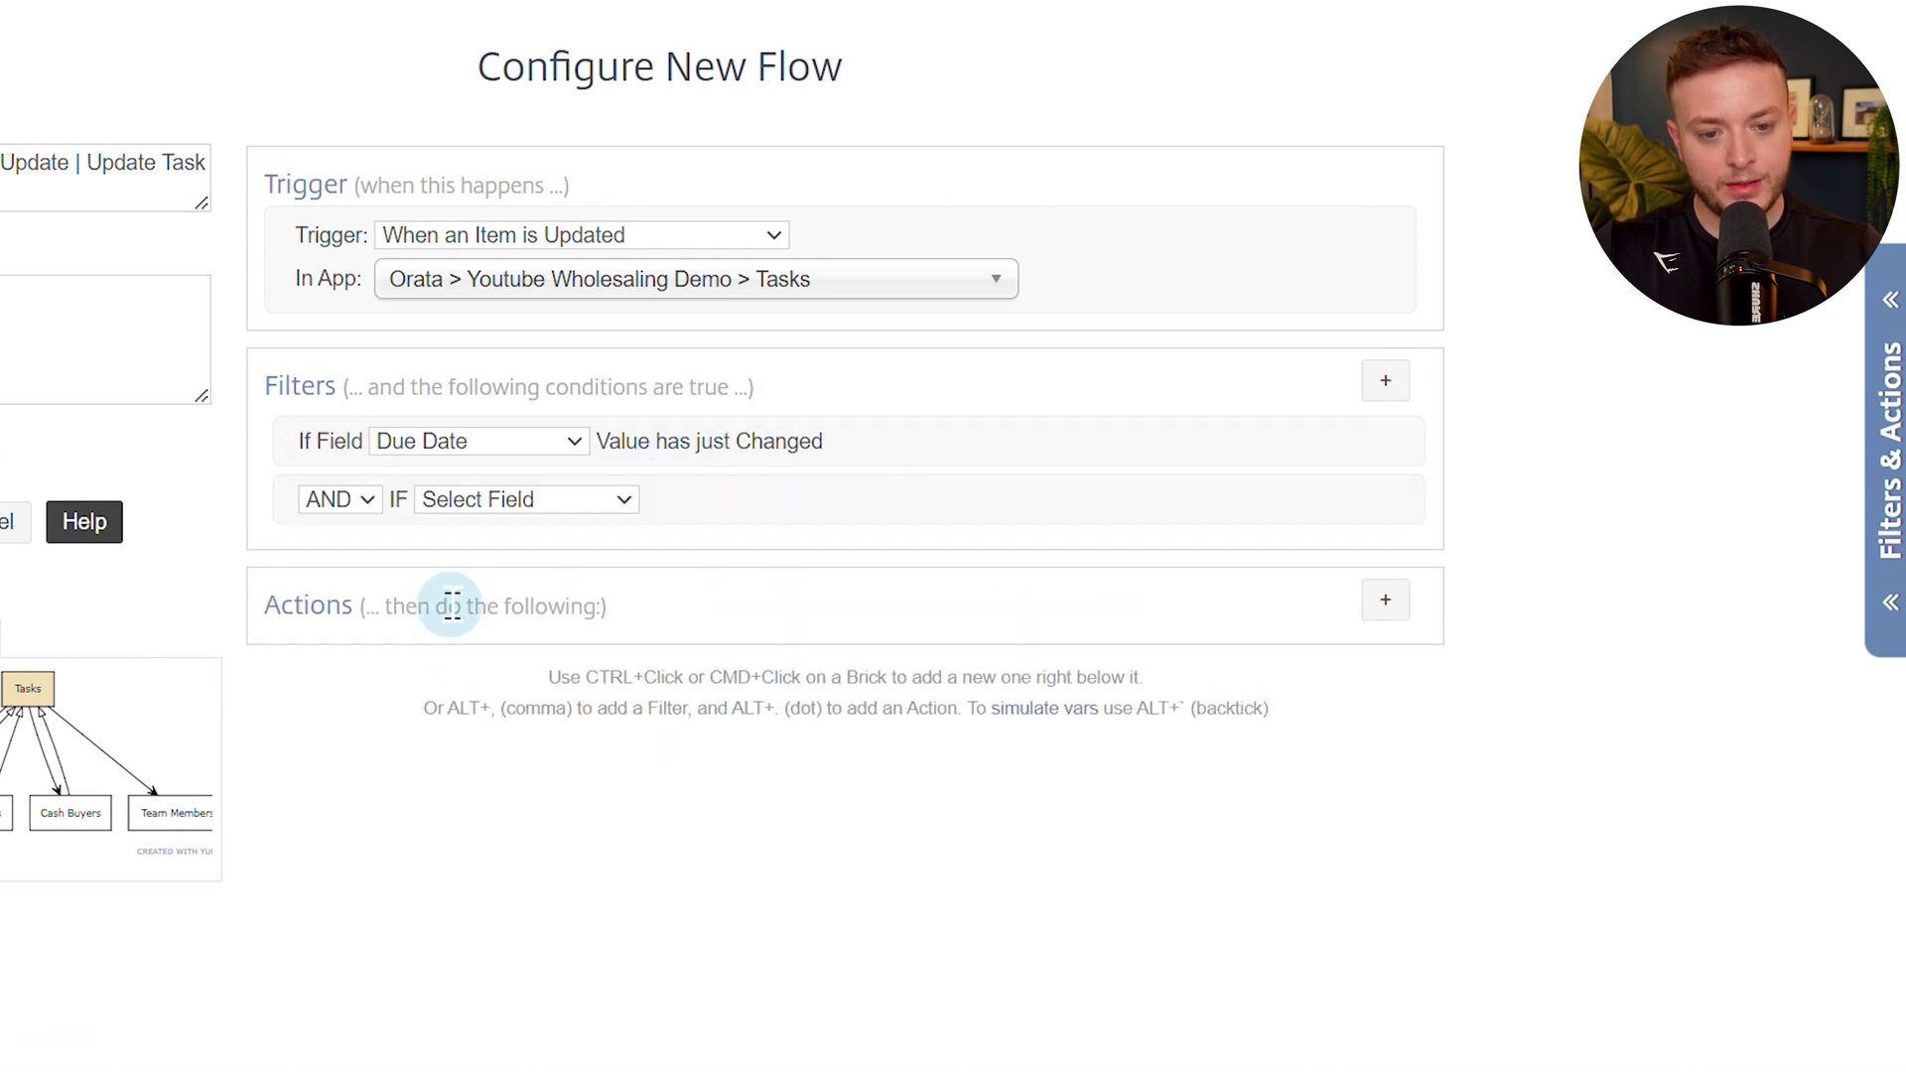
pyautogui.click(474, 502)
pyautogui.click(463, 667)
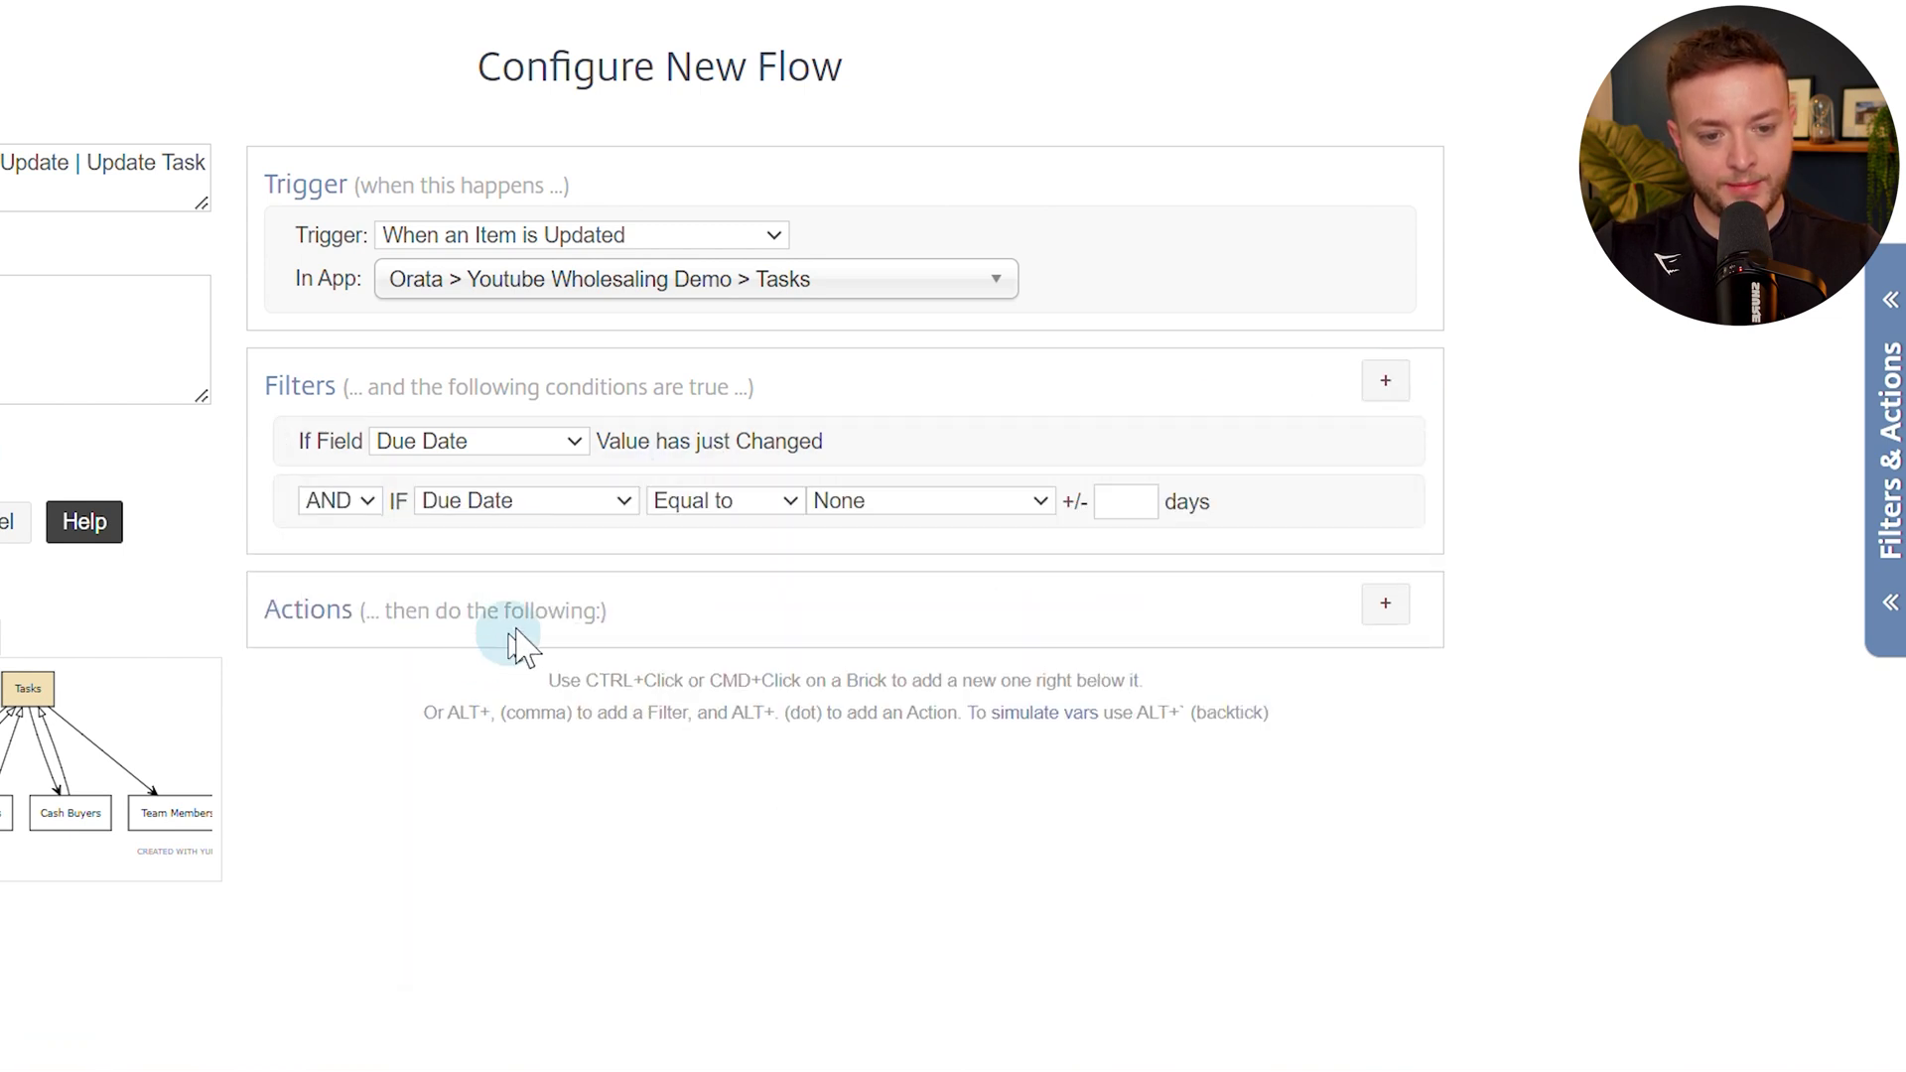
pyautogui.click(747, 519)
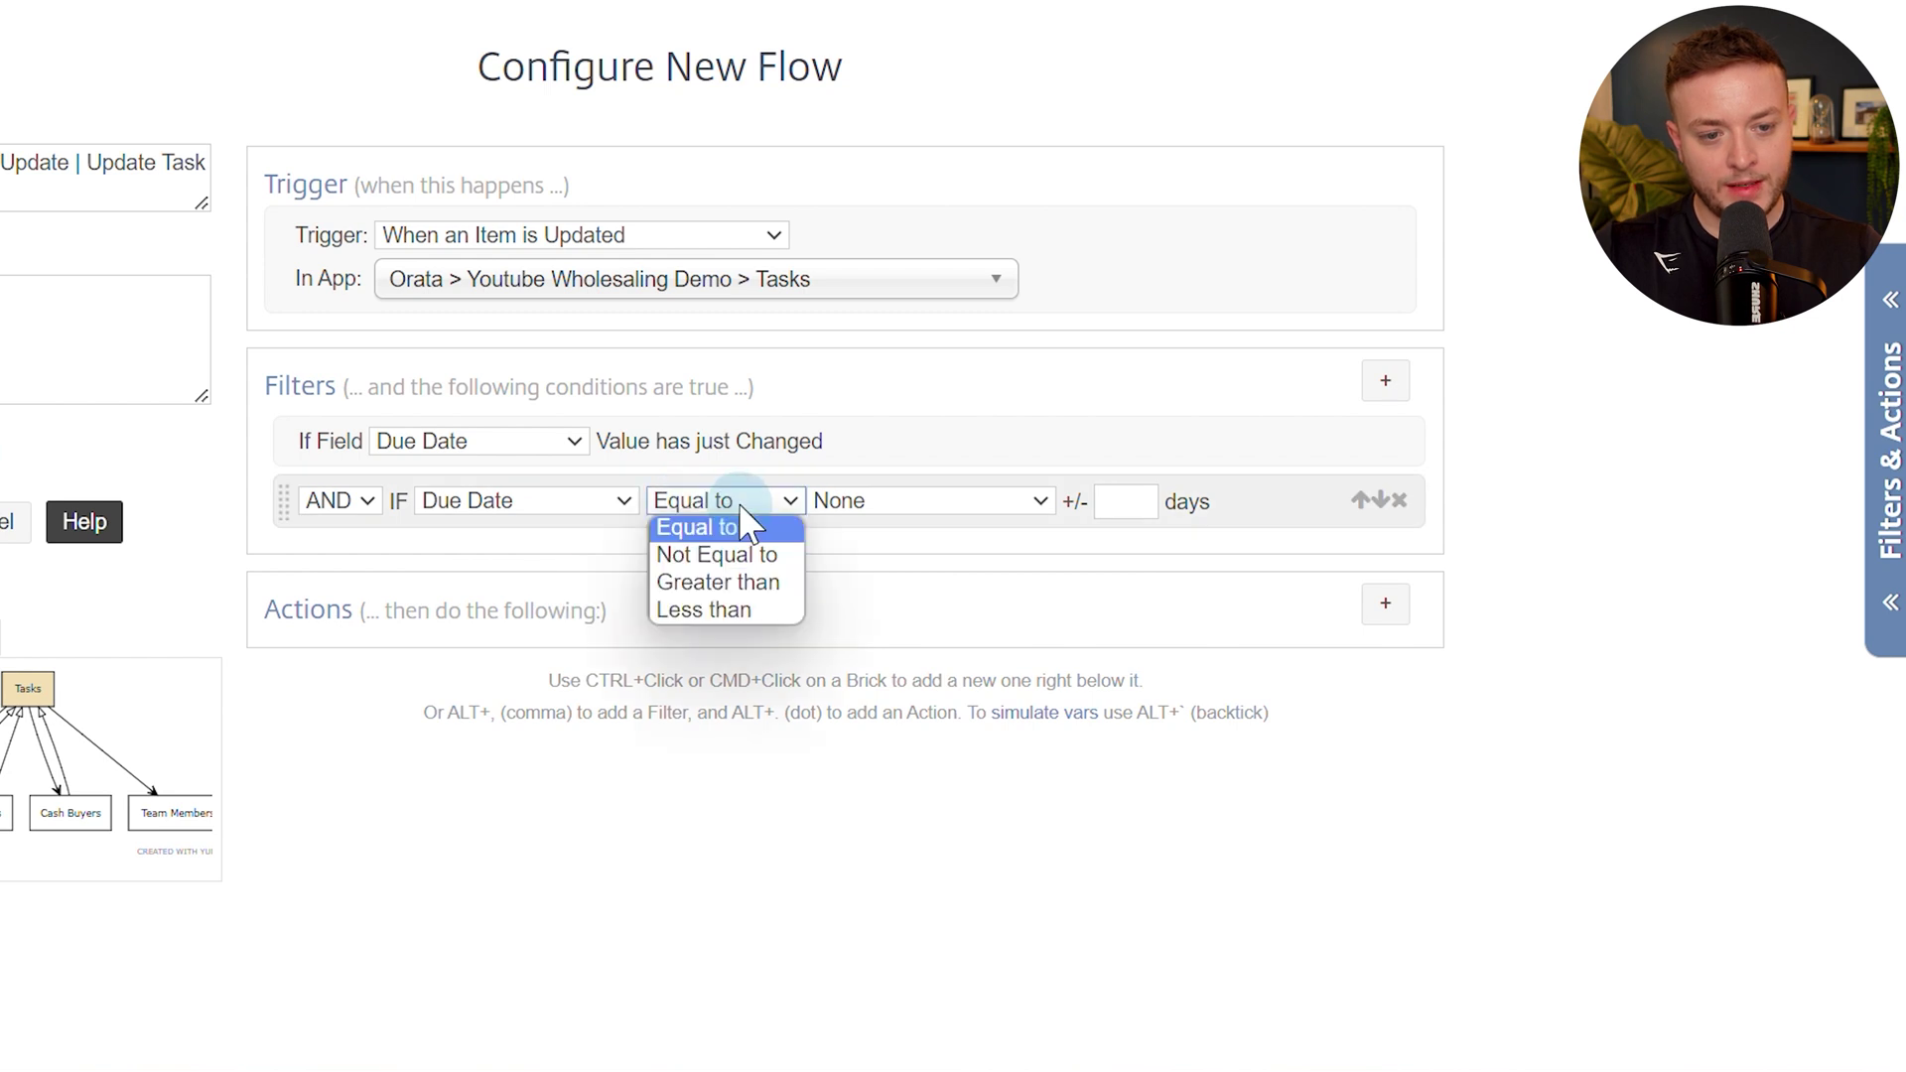
pyautogui.click(866, 504)
pyautogui.click(868, 554)
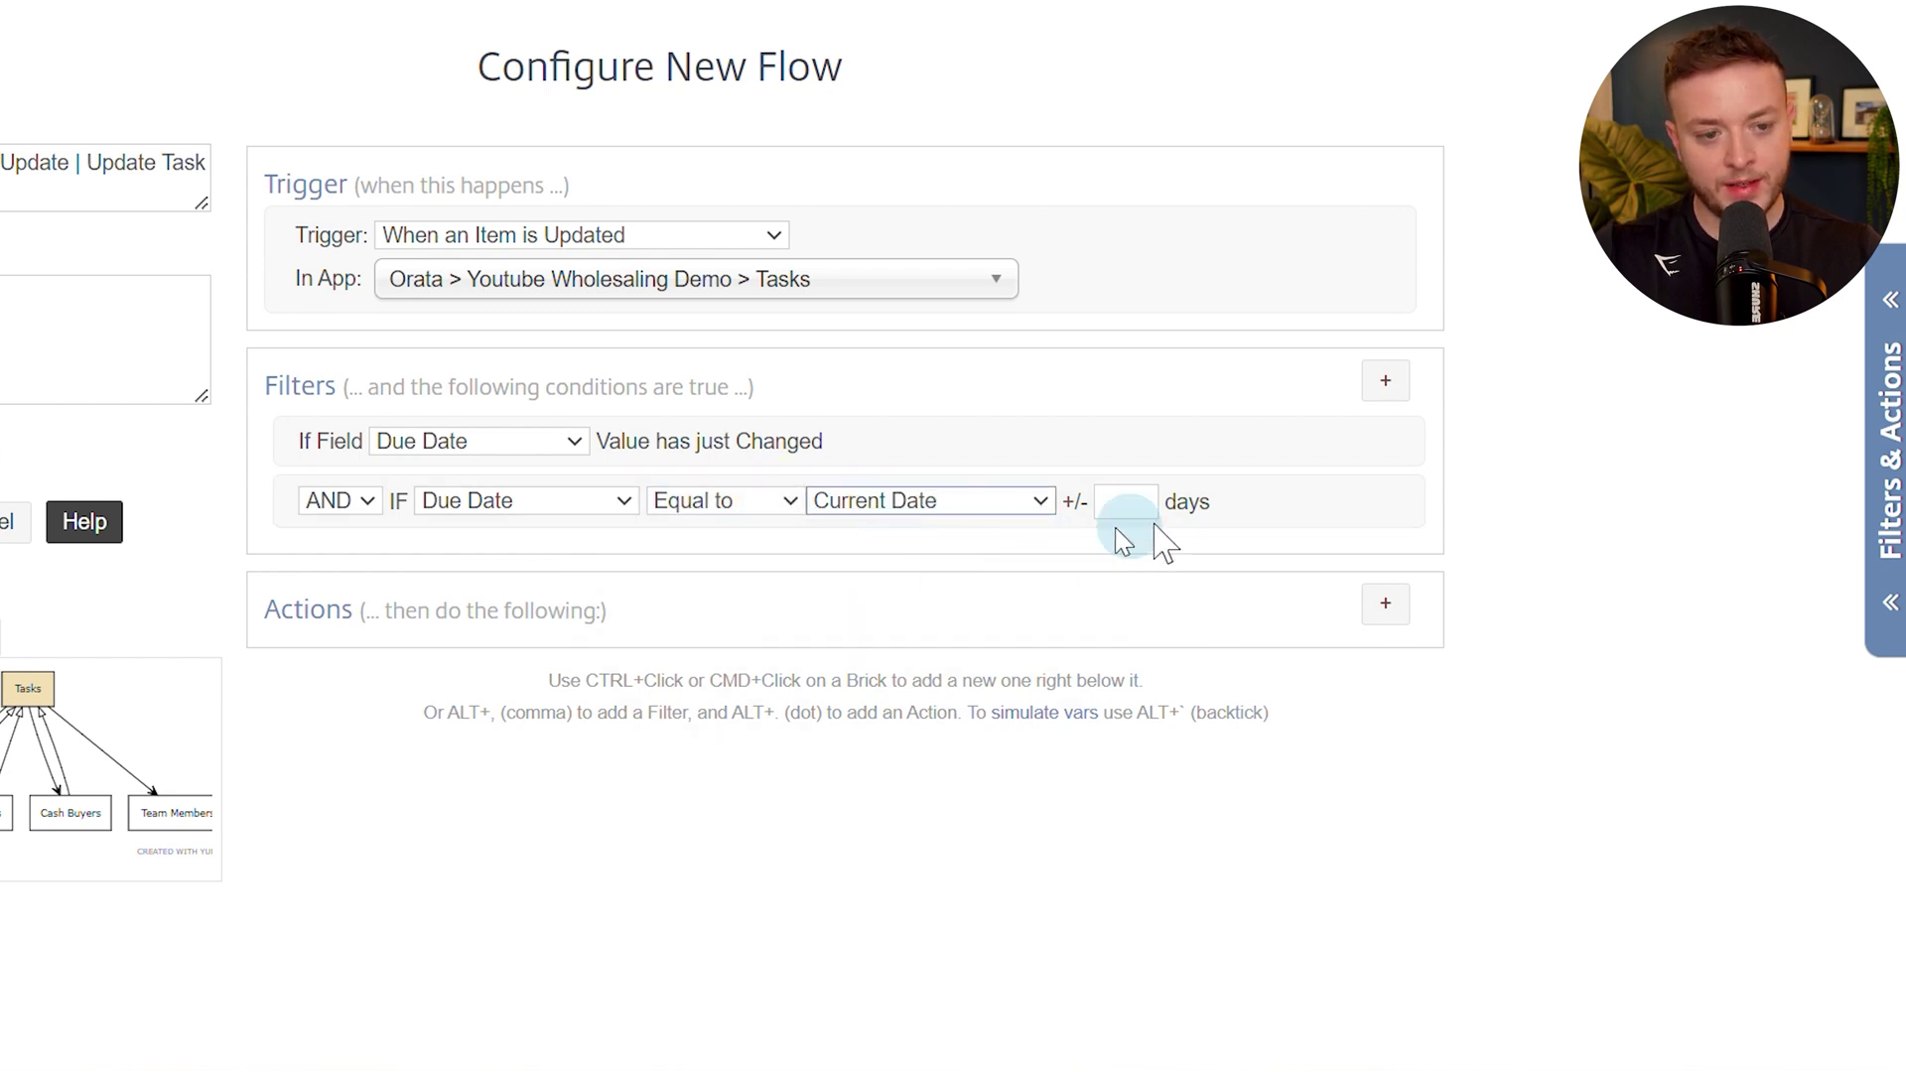
pyautogui.click(1411, 388)
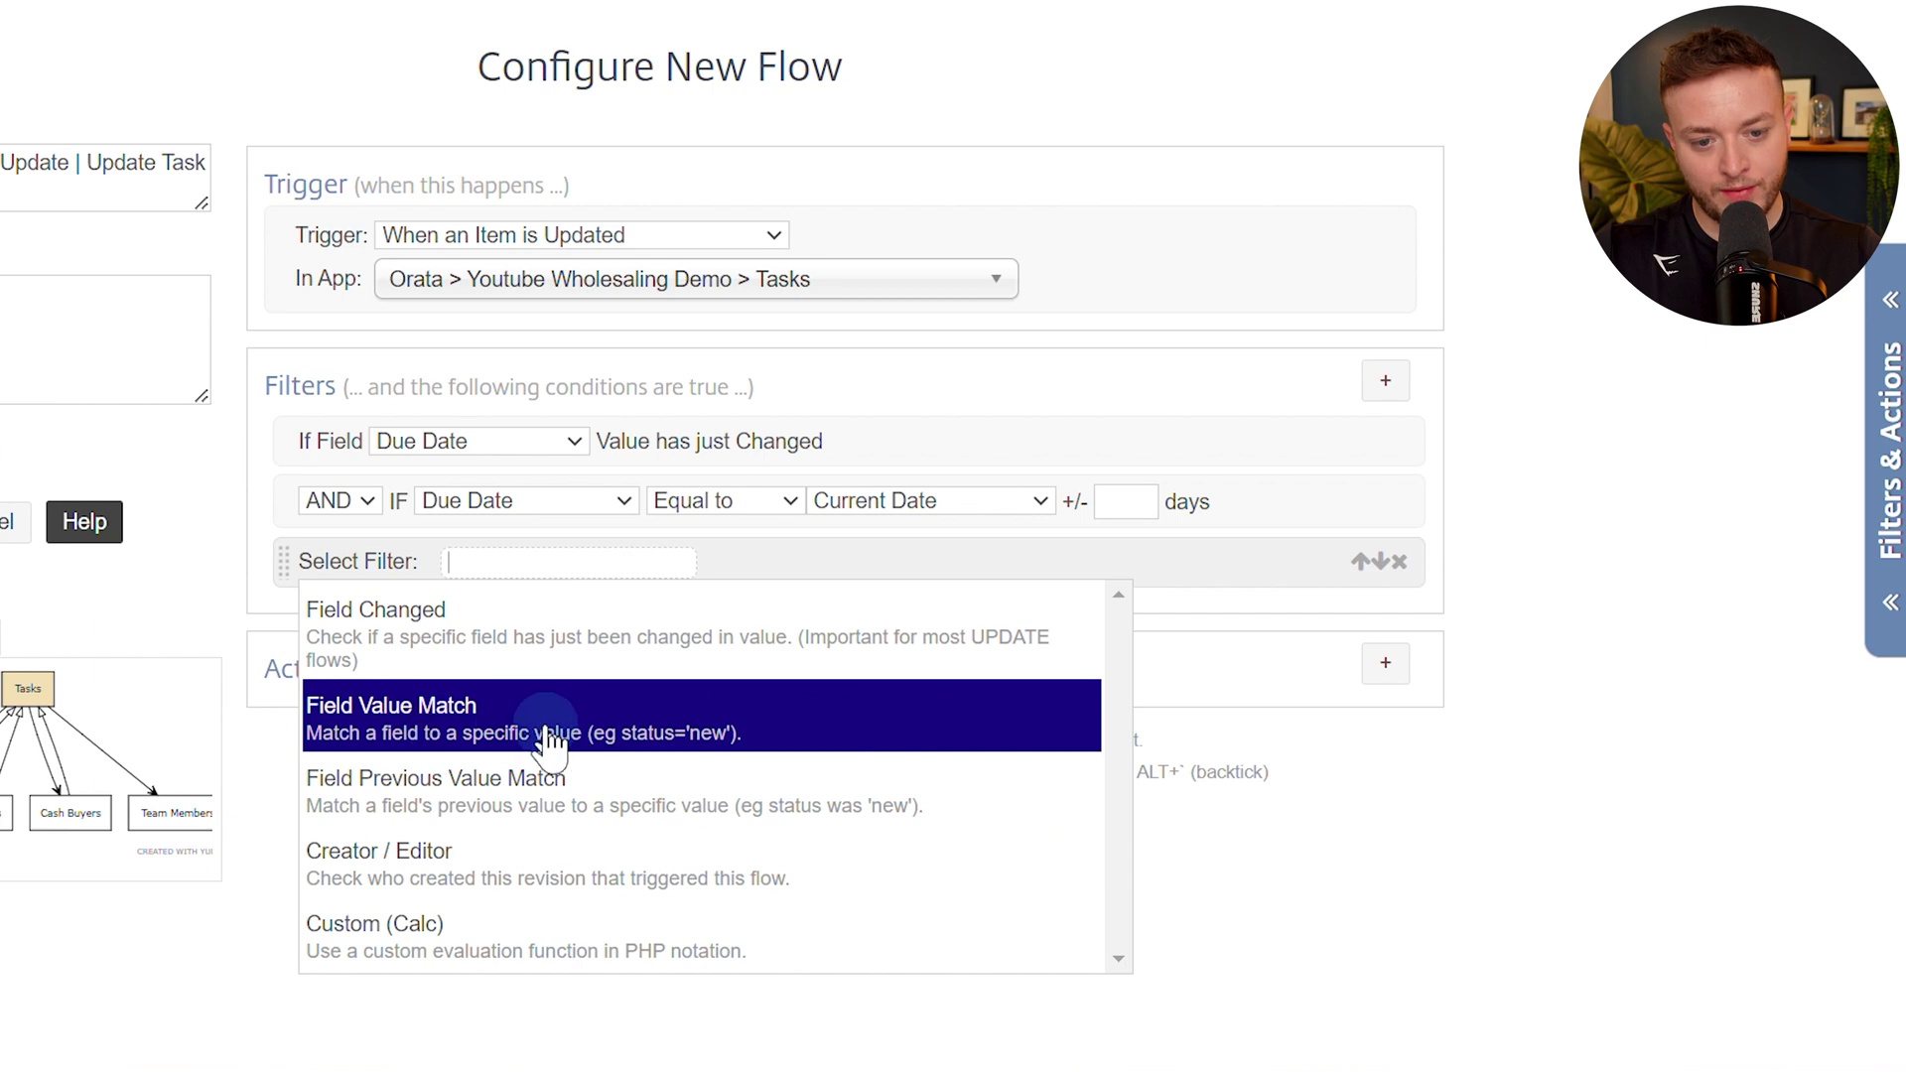
# Add an OR field value match: Due Date Greater than Current Date.
pyautogui.click(376, 722)
pyautogui.click(344, 559)
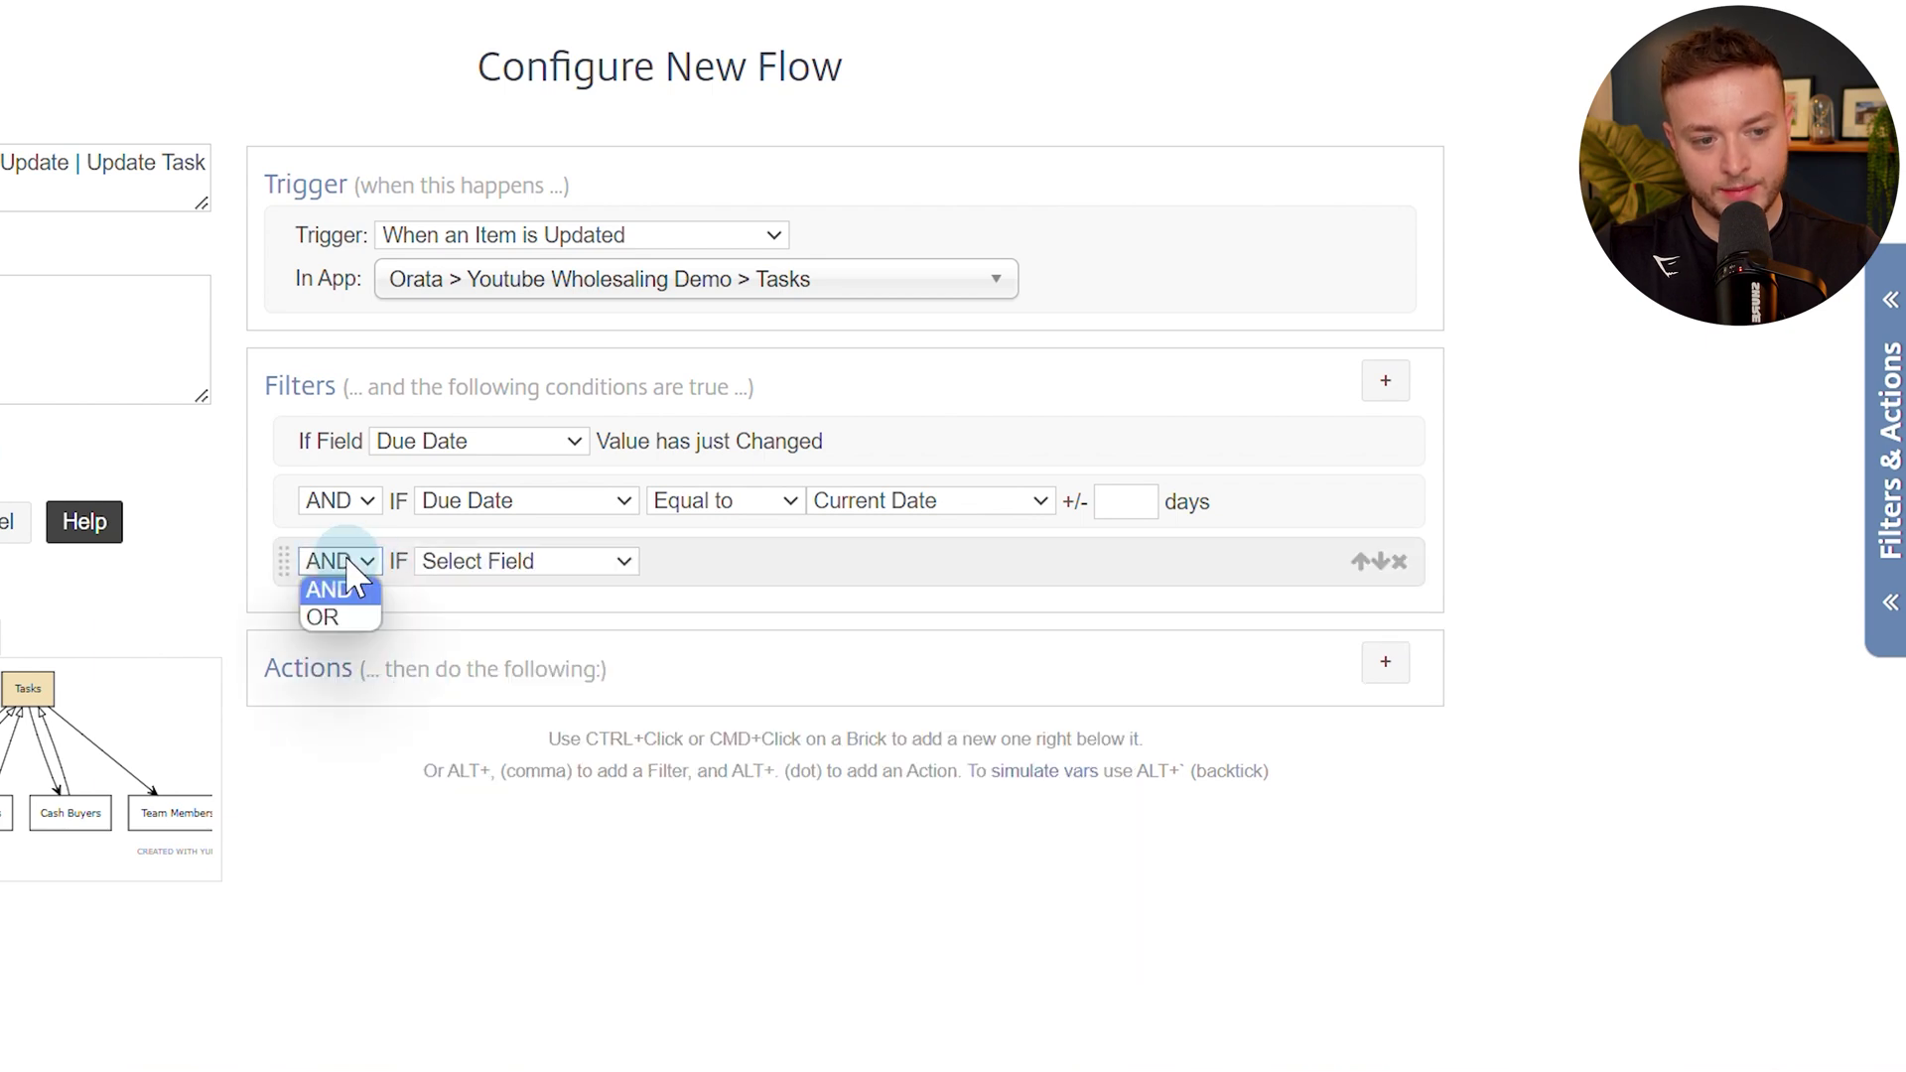
pyautogui.click(342, 613)
pyautogui.click(534, 564)
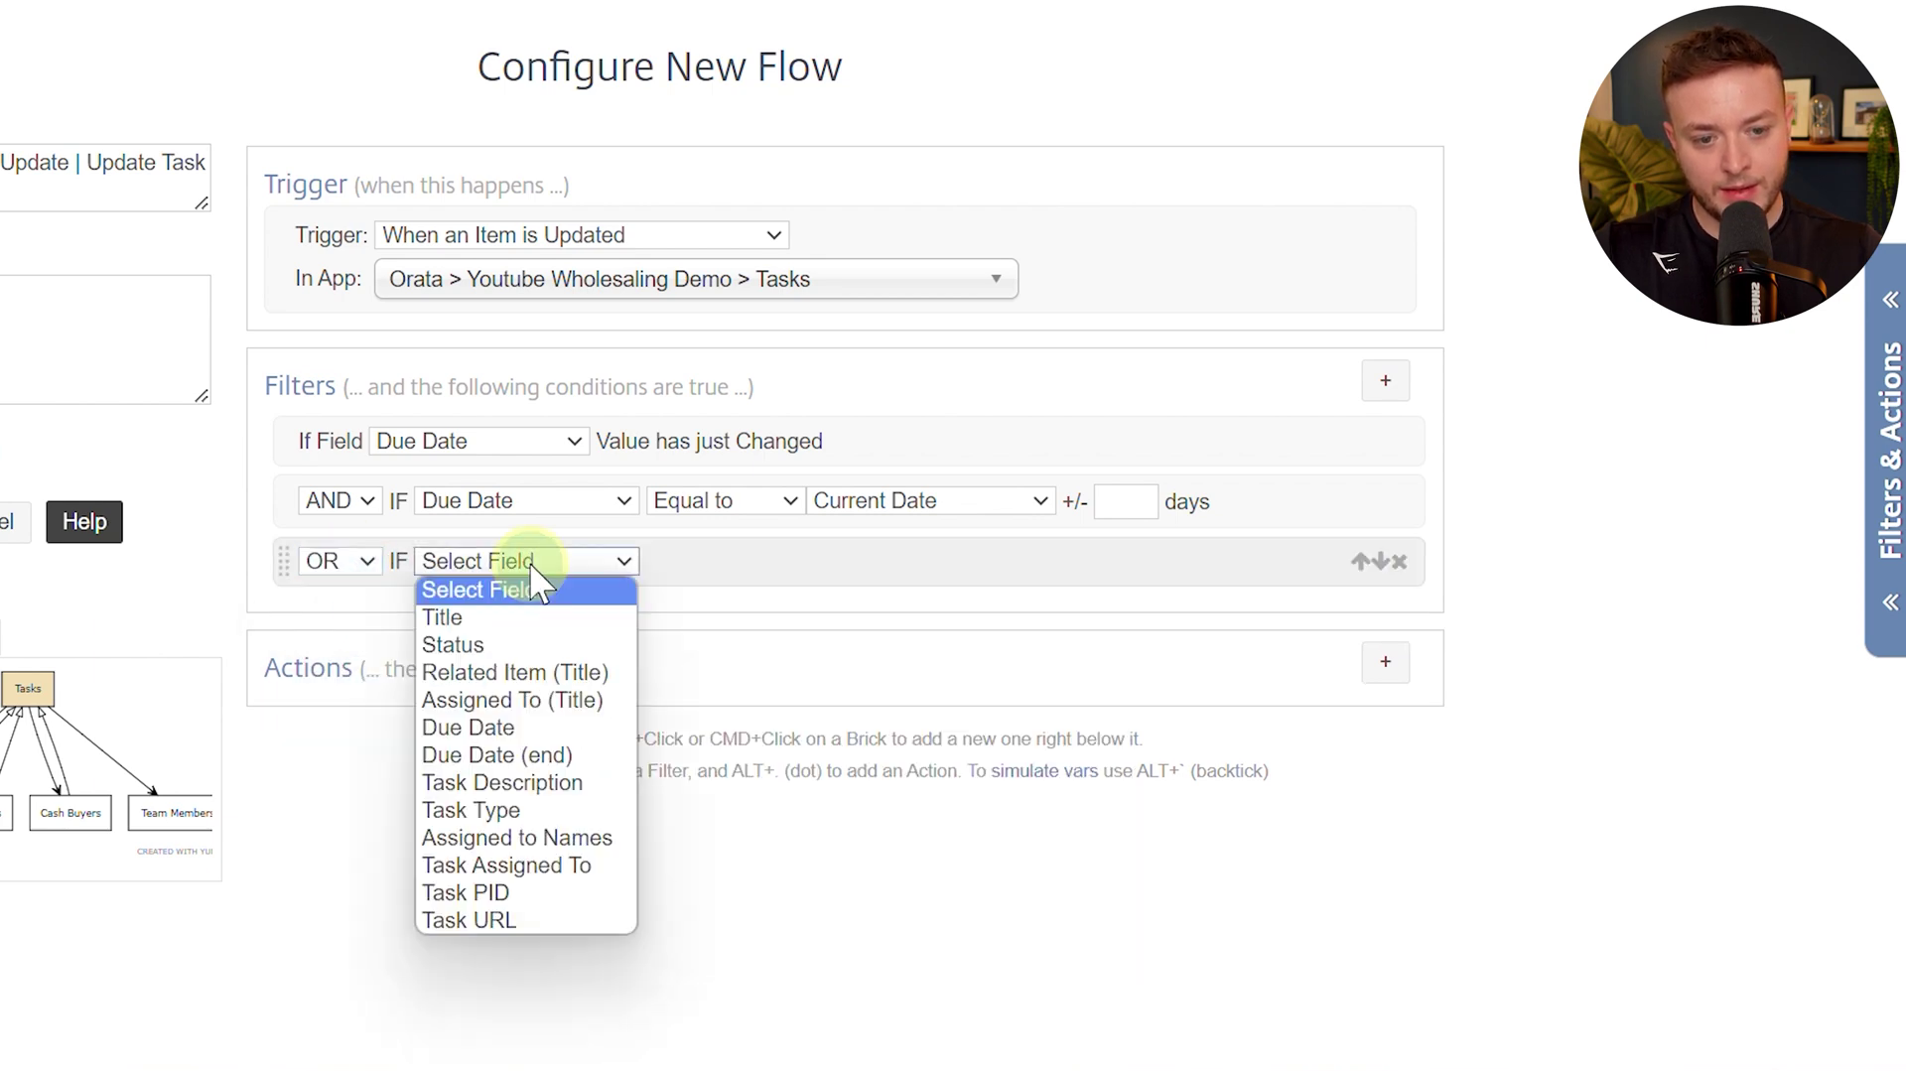
pyautogui.click(499, 728)
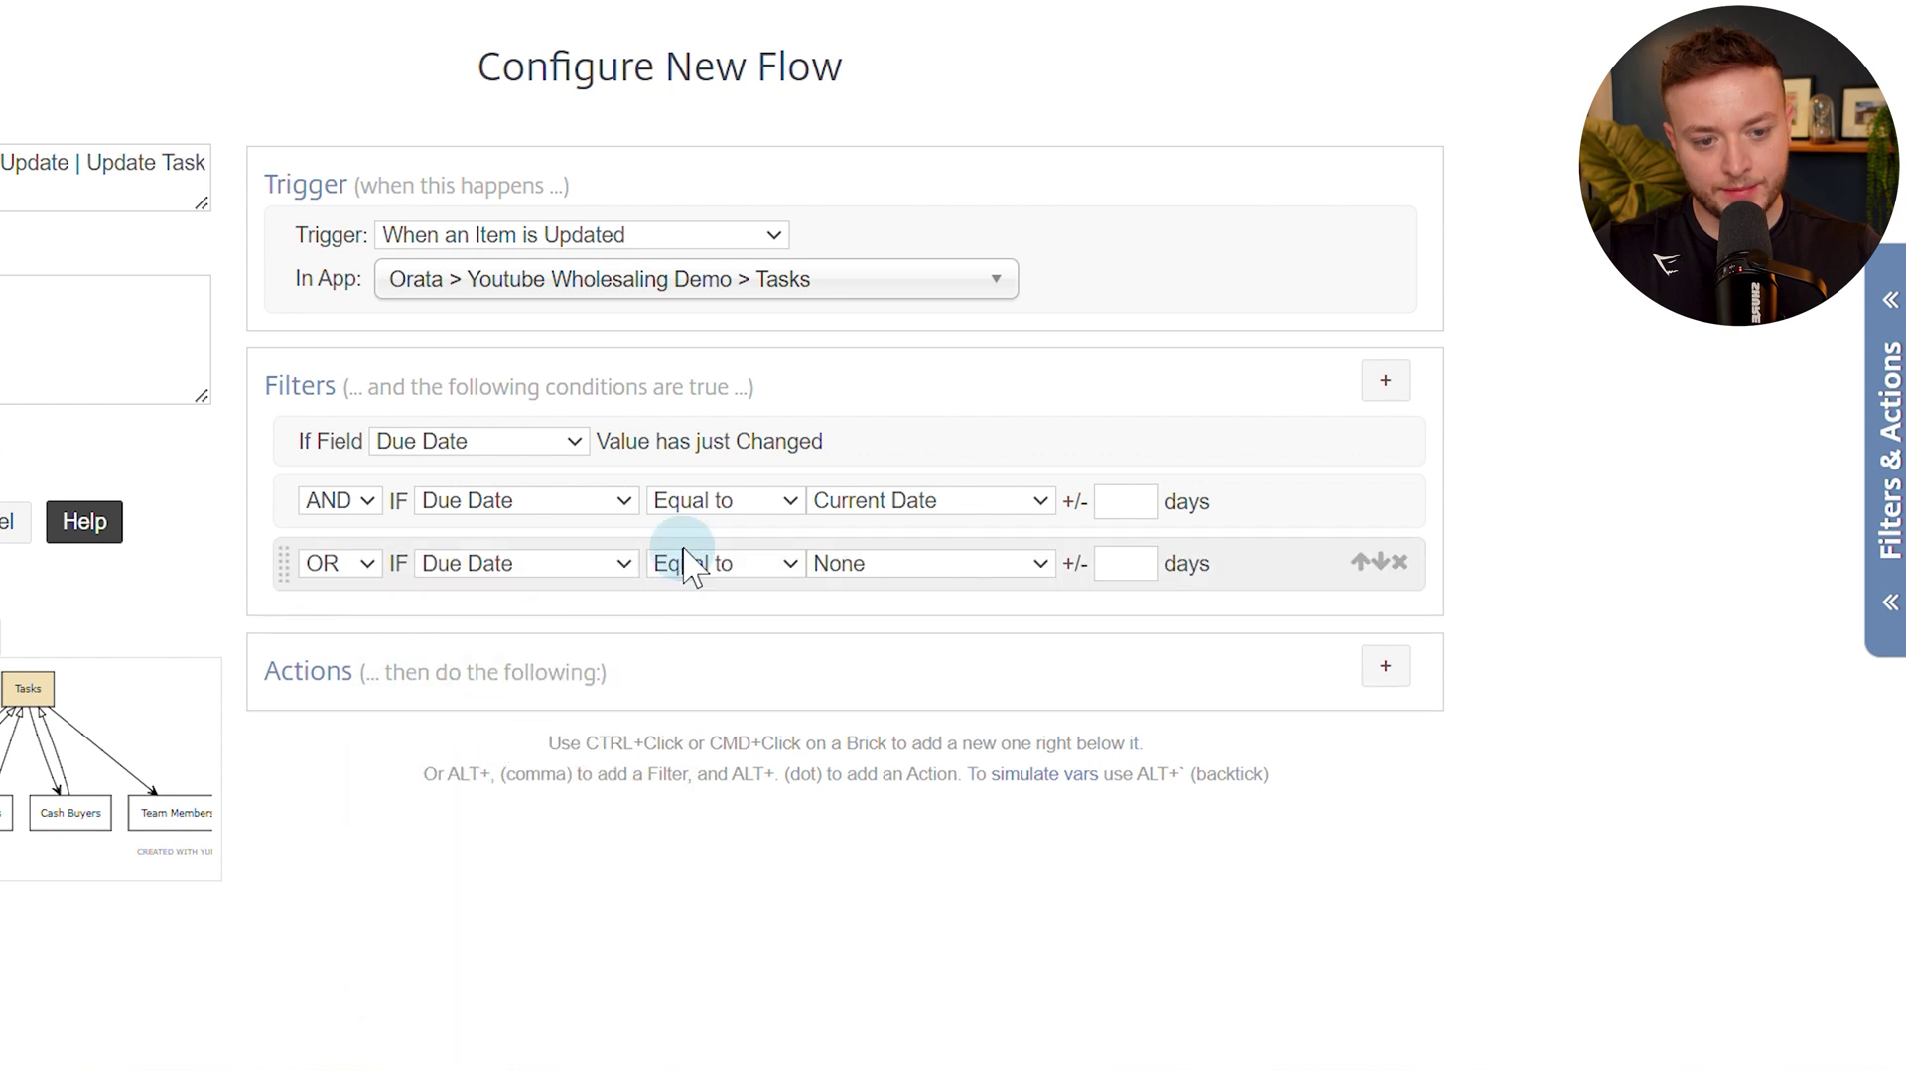
pyautogui.click(700, 566)
pyautogui.click(685, 644)
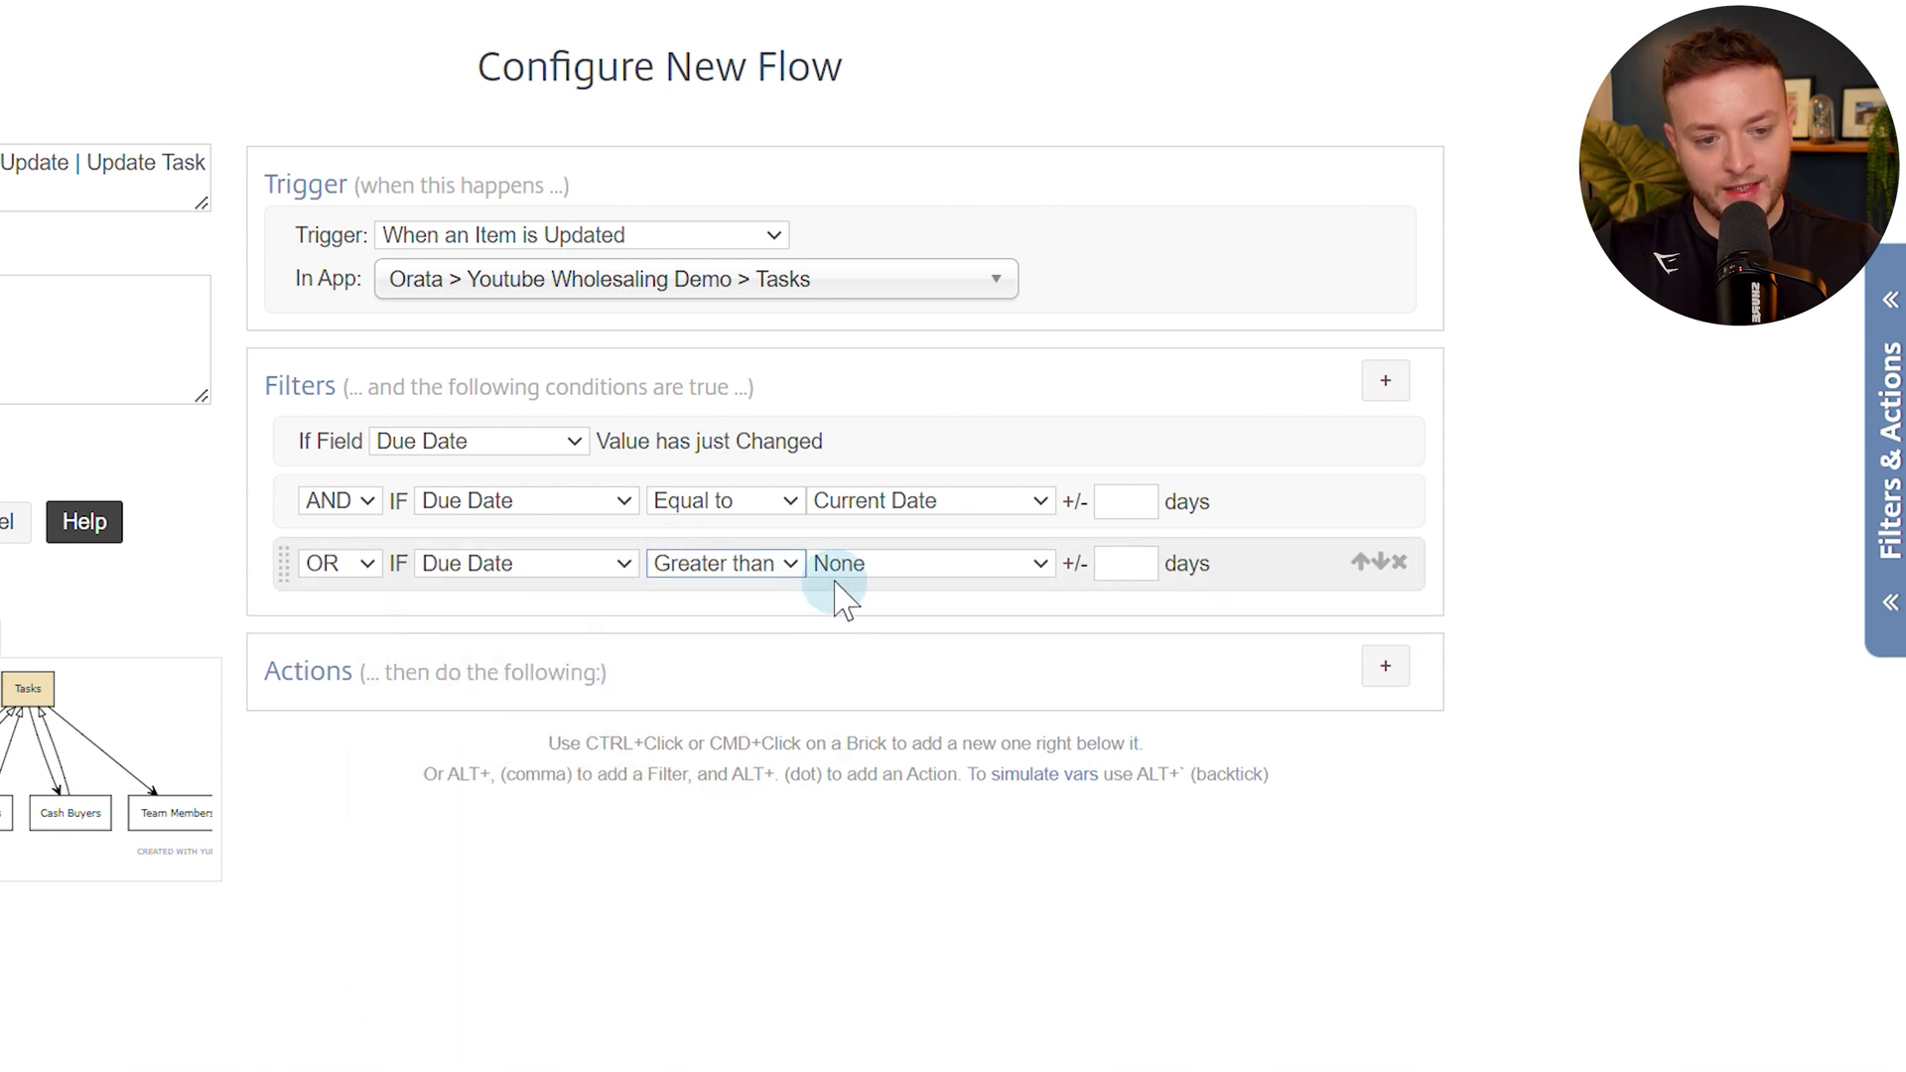
pyautogui.click(846, 566)
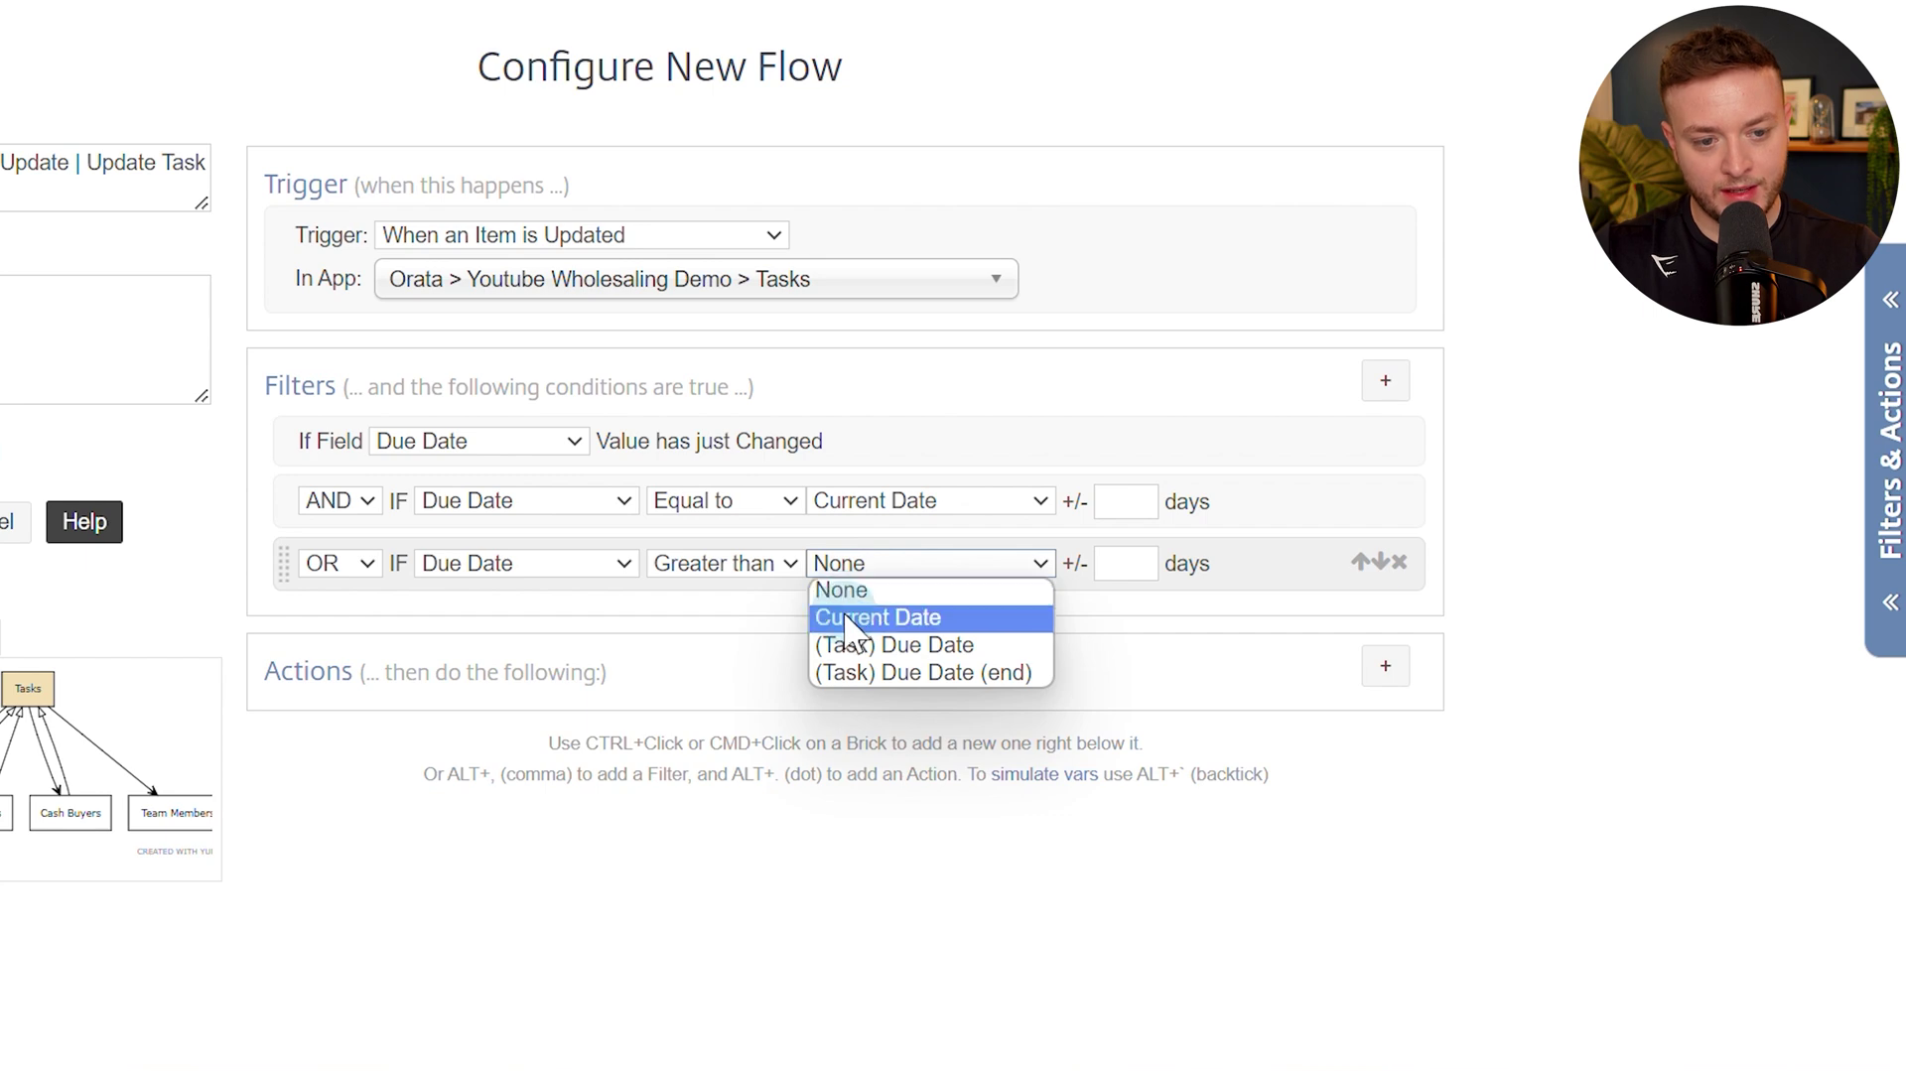
pyautogui.click(854, 618)
# Add a field value match requiring Status Equal to Overdue.
pyautogui.click(1375, 393)
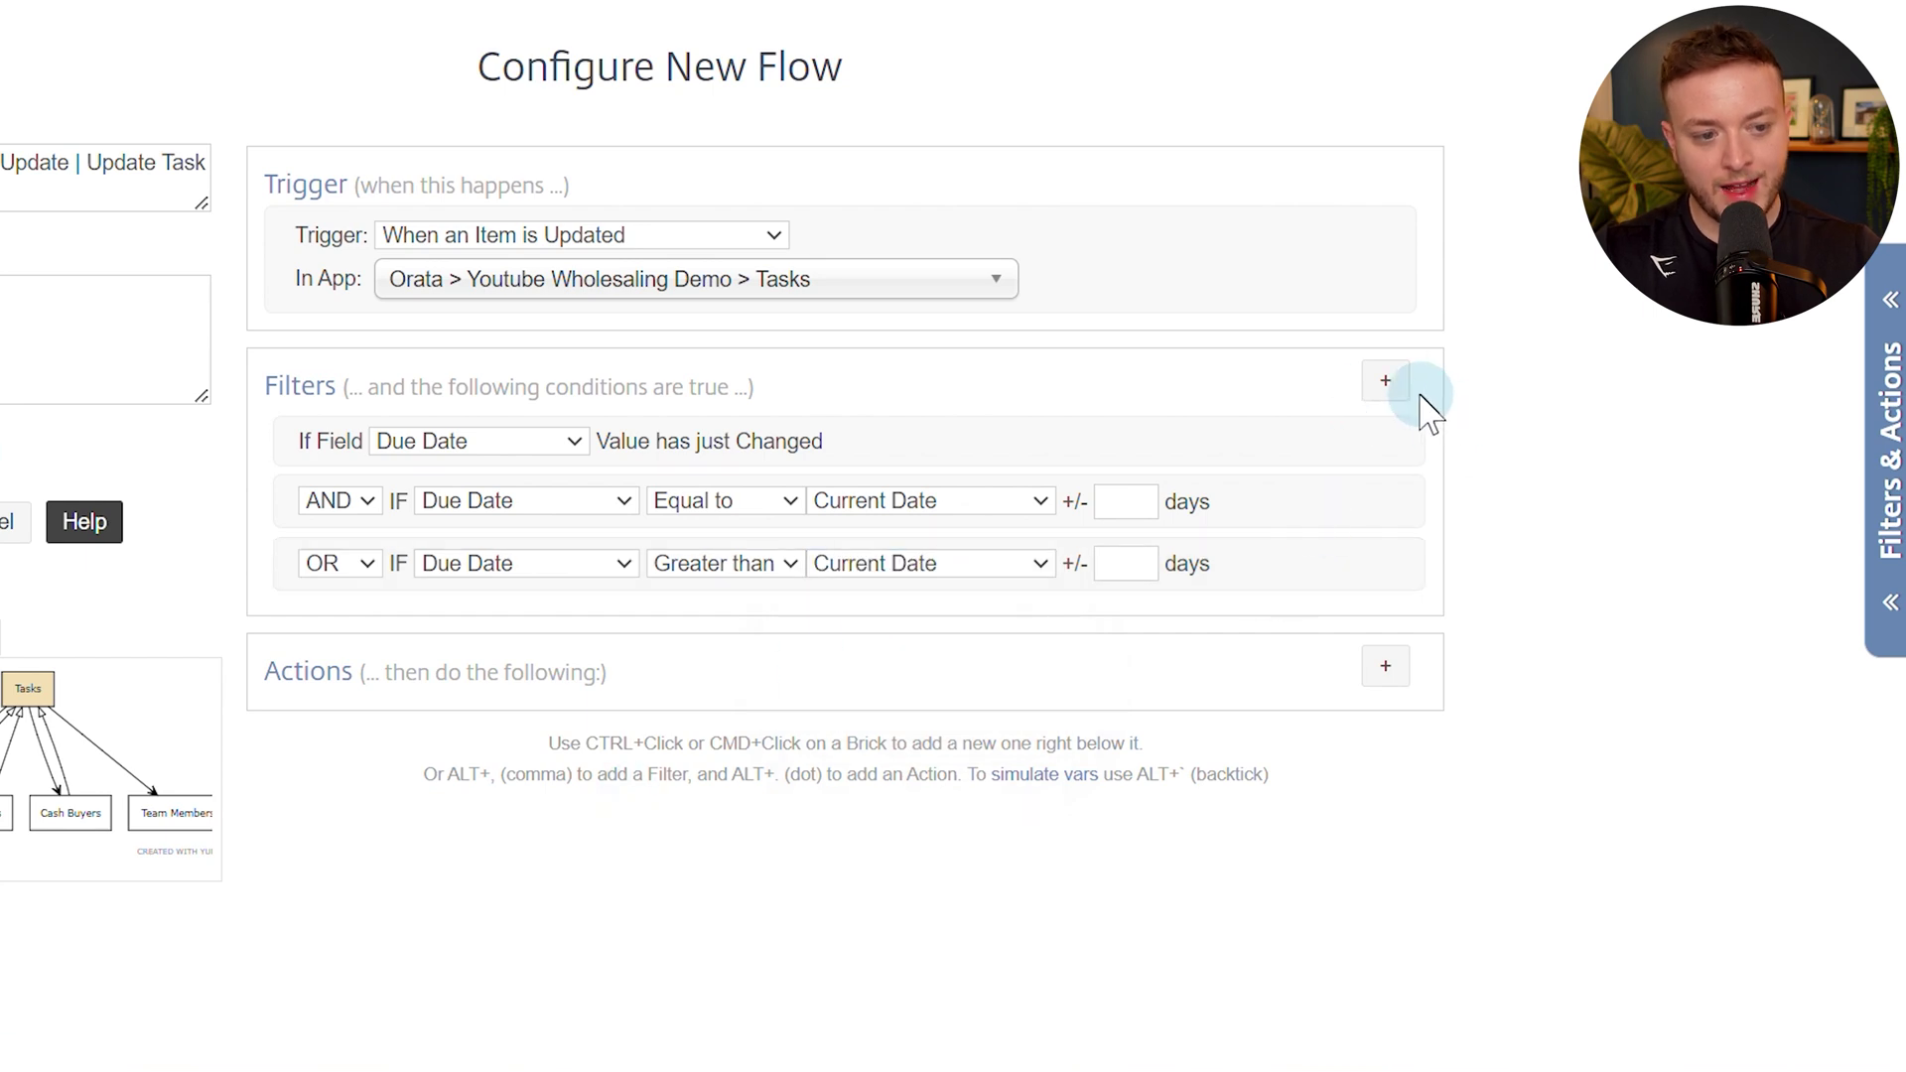
pyautogui.click(412, 778)
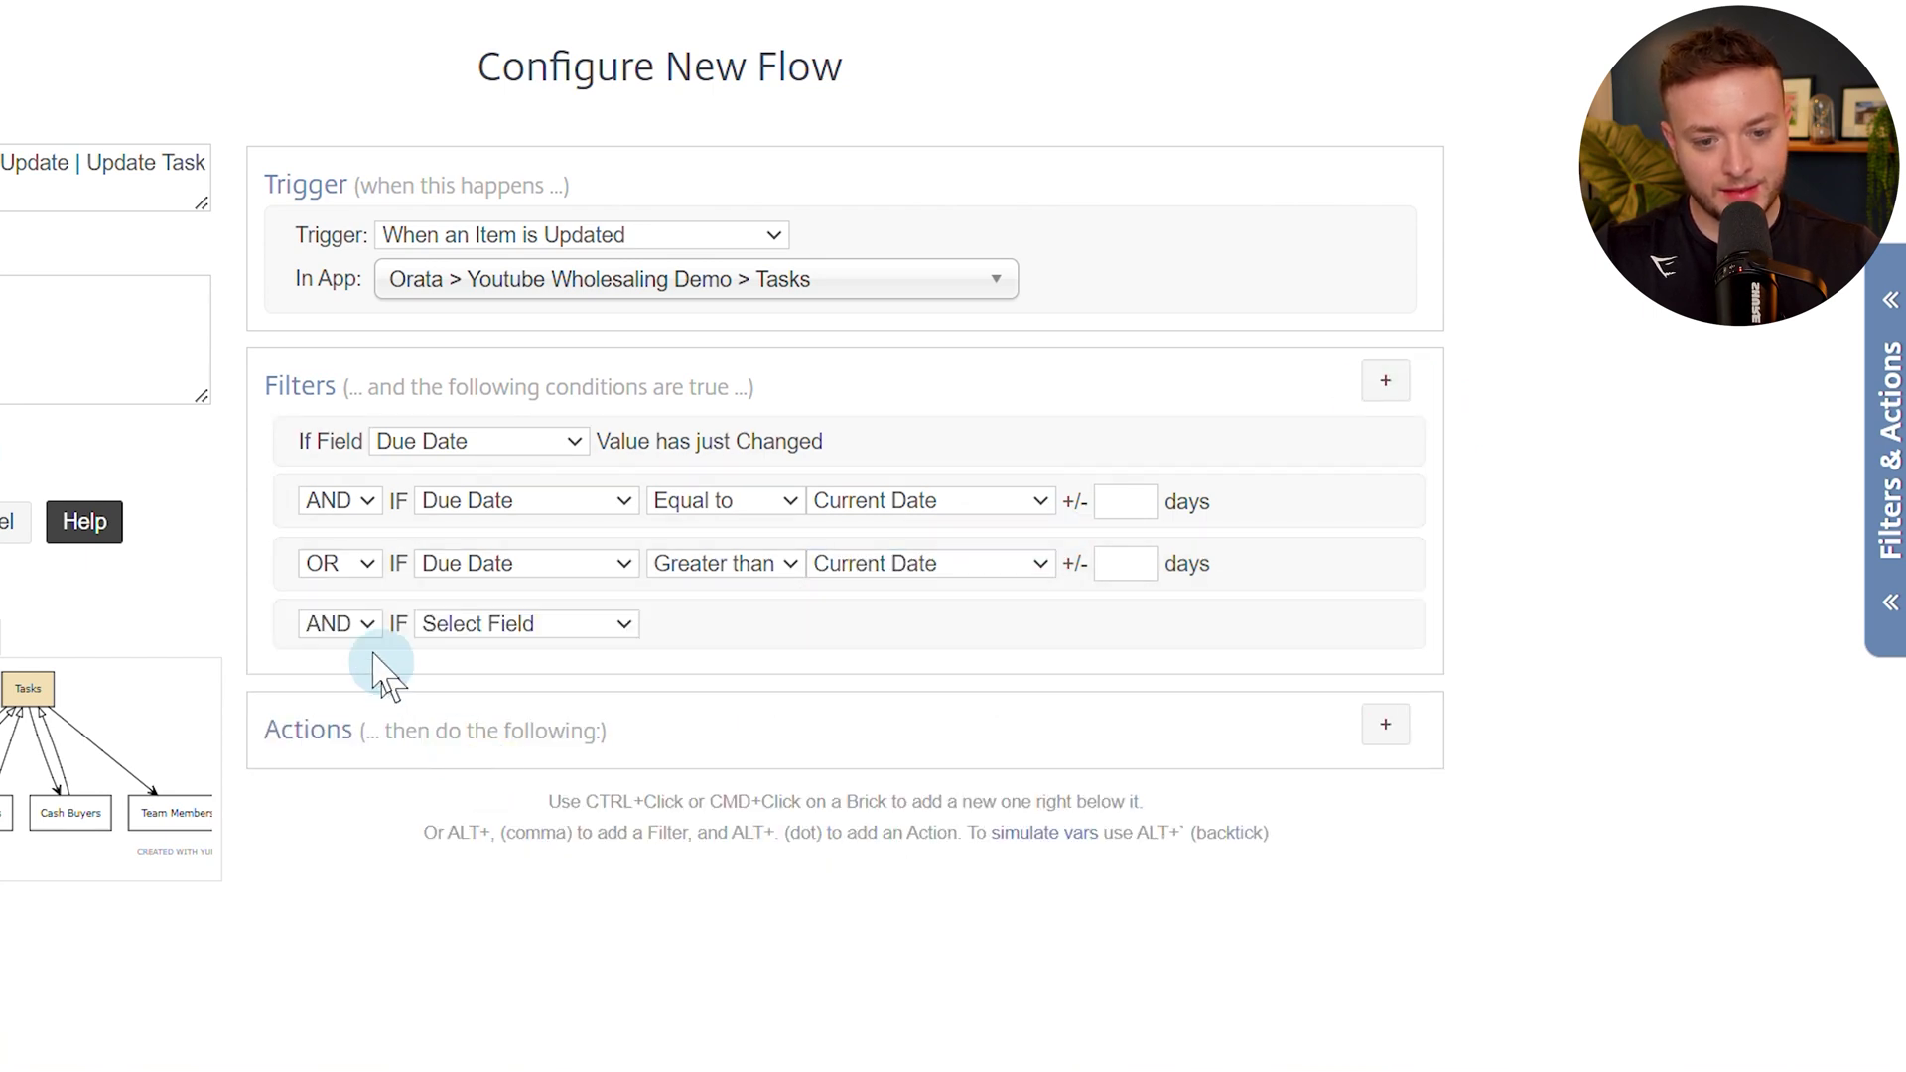
pyautogui.click(489, 624)
pyautogui.click(490, 708)
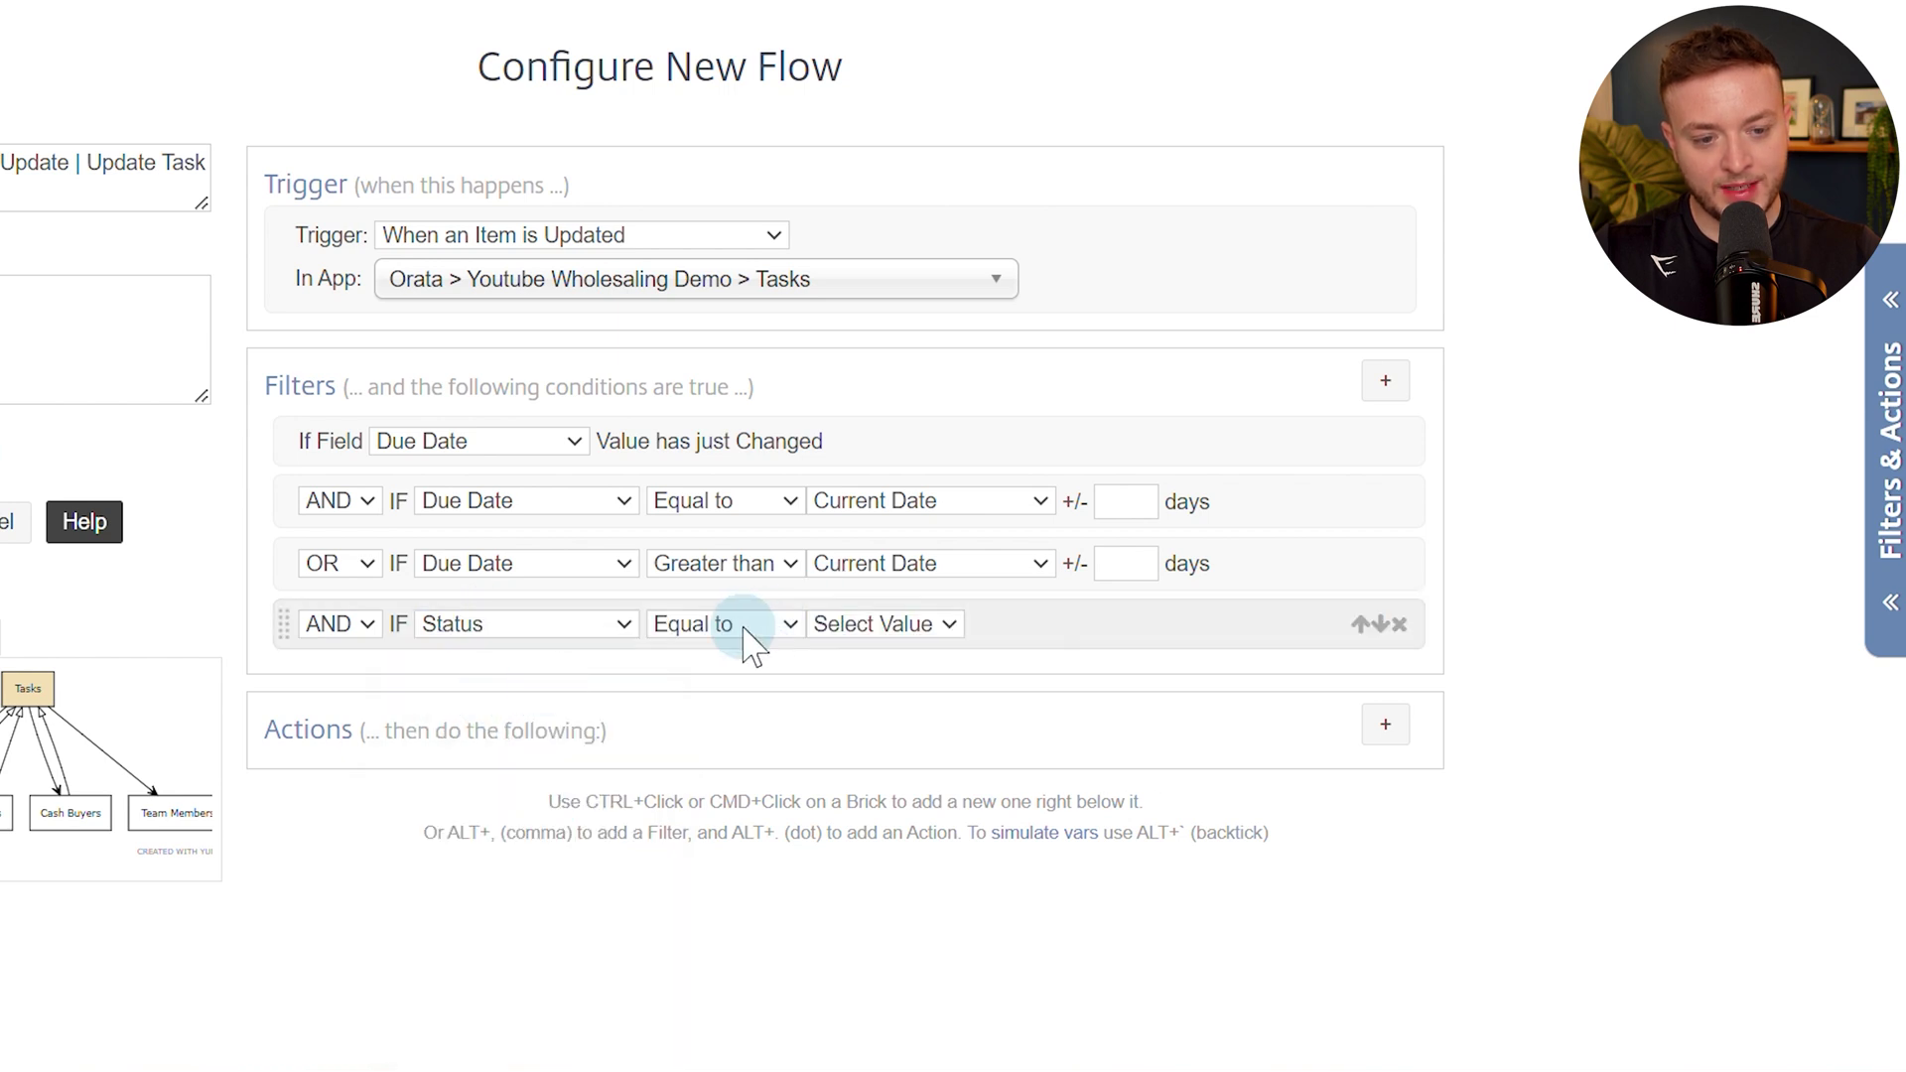
pyautogui.click(928, 631)
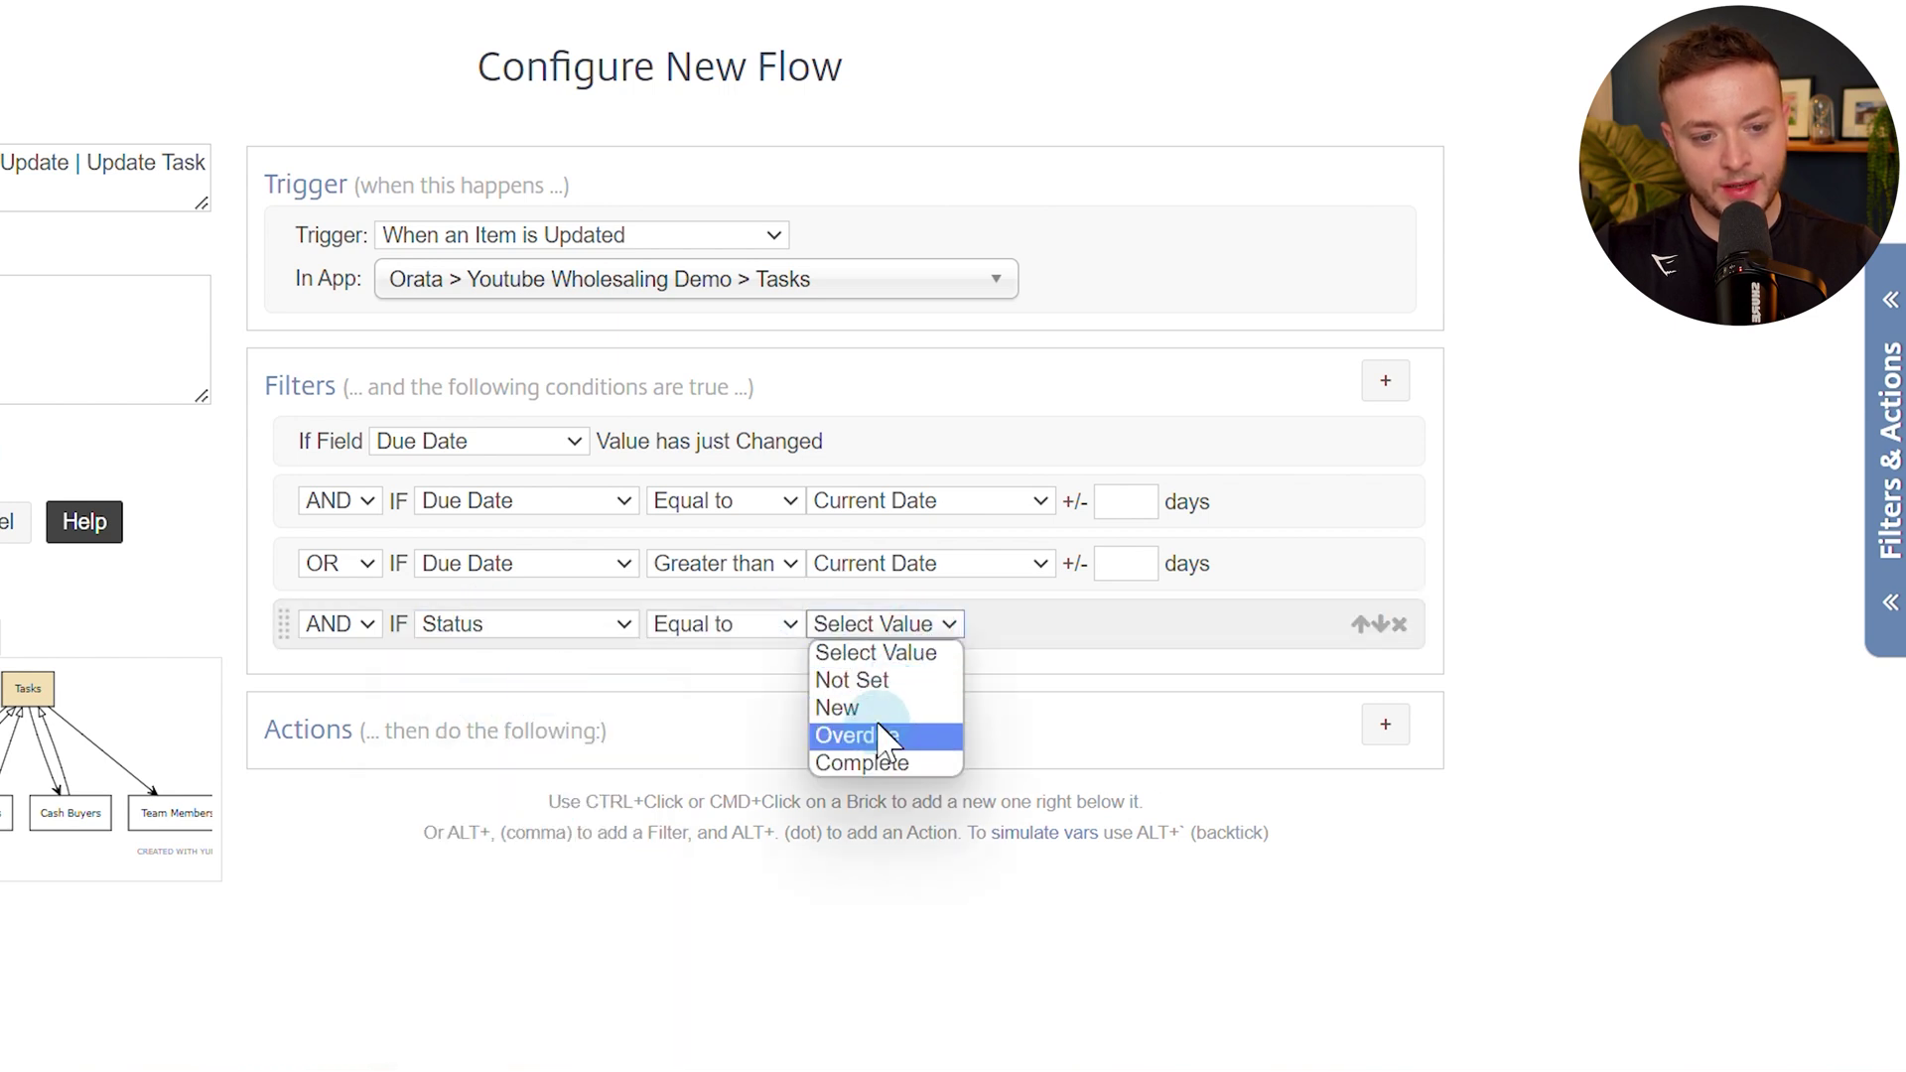
pyautogui.click(881, 734)
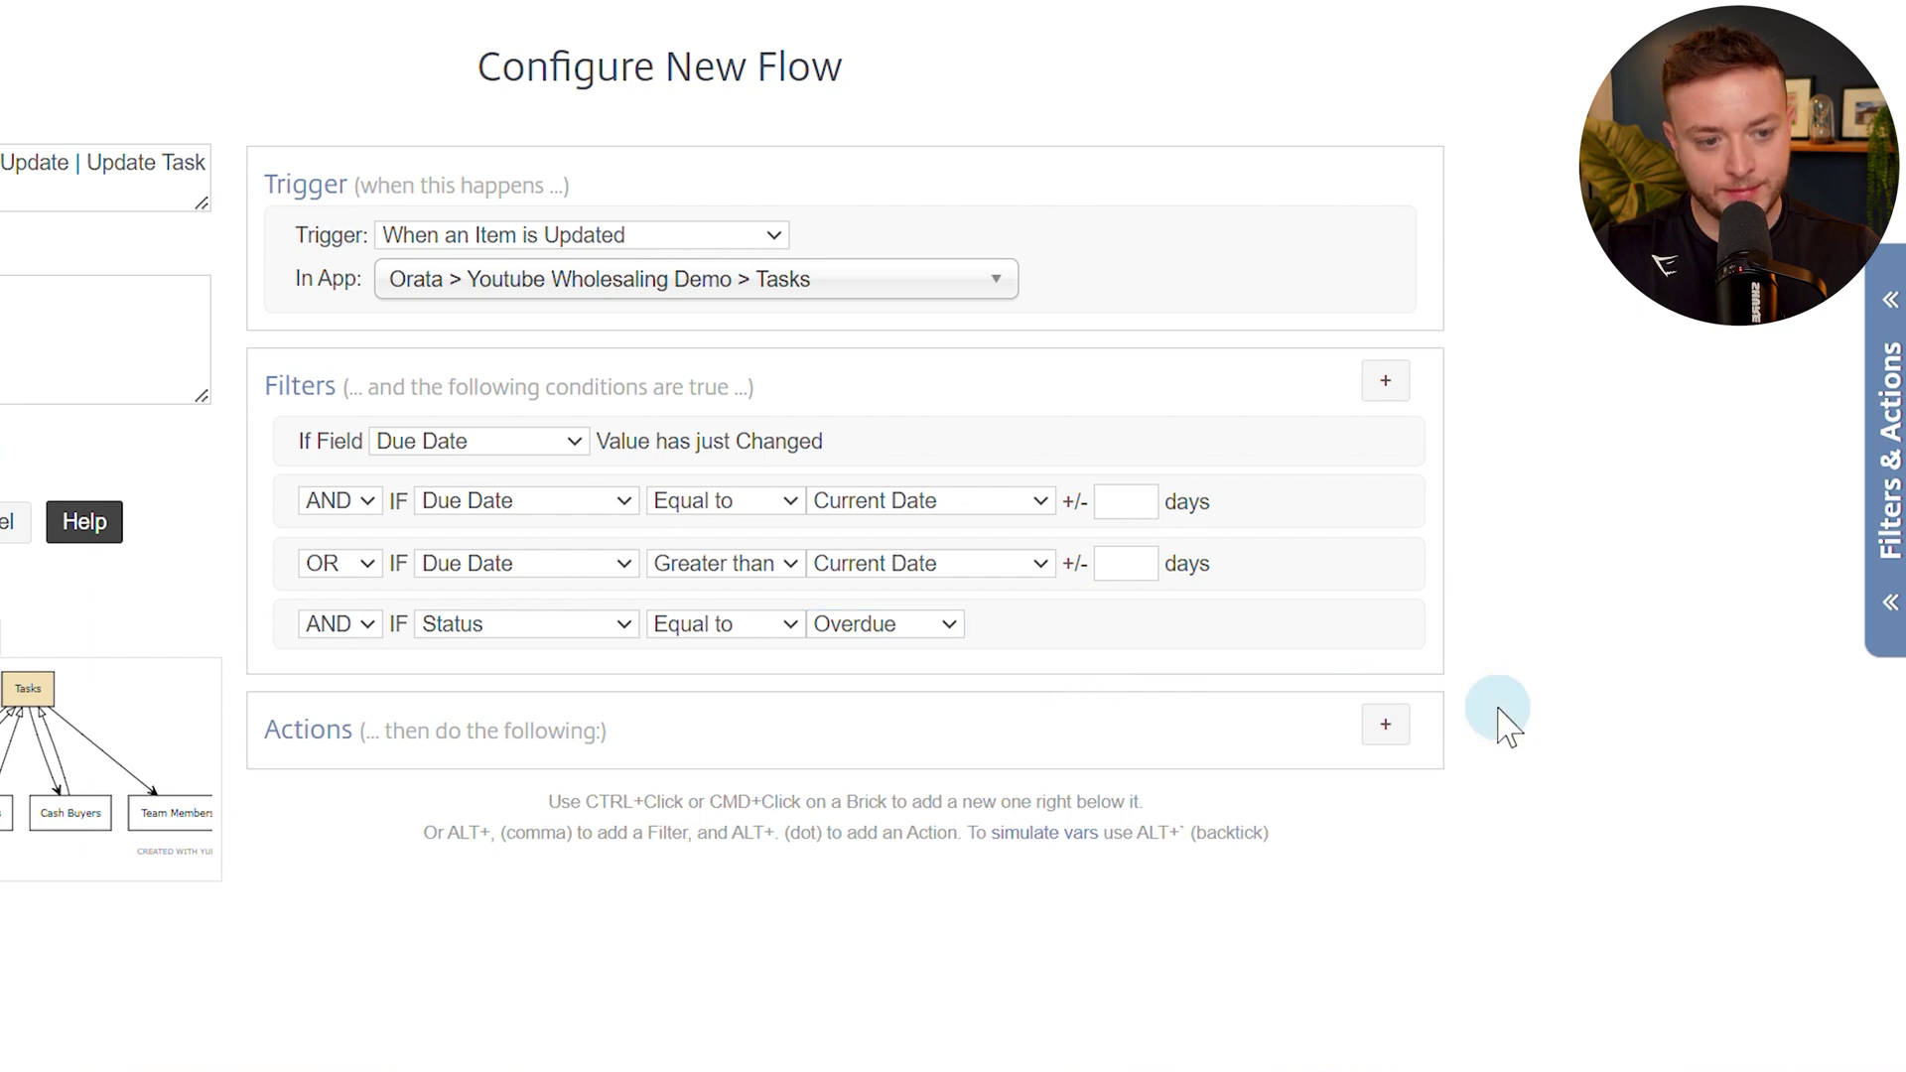
pyautogui.click(1386, 733)
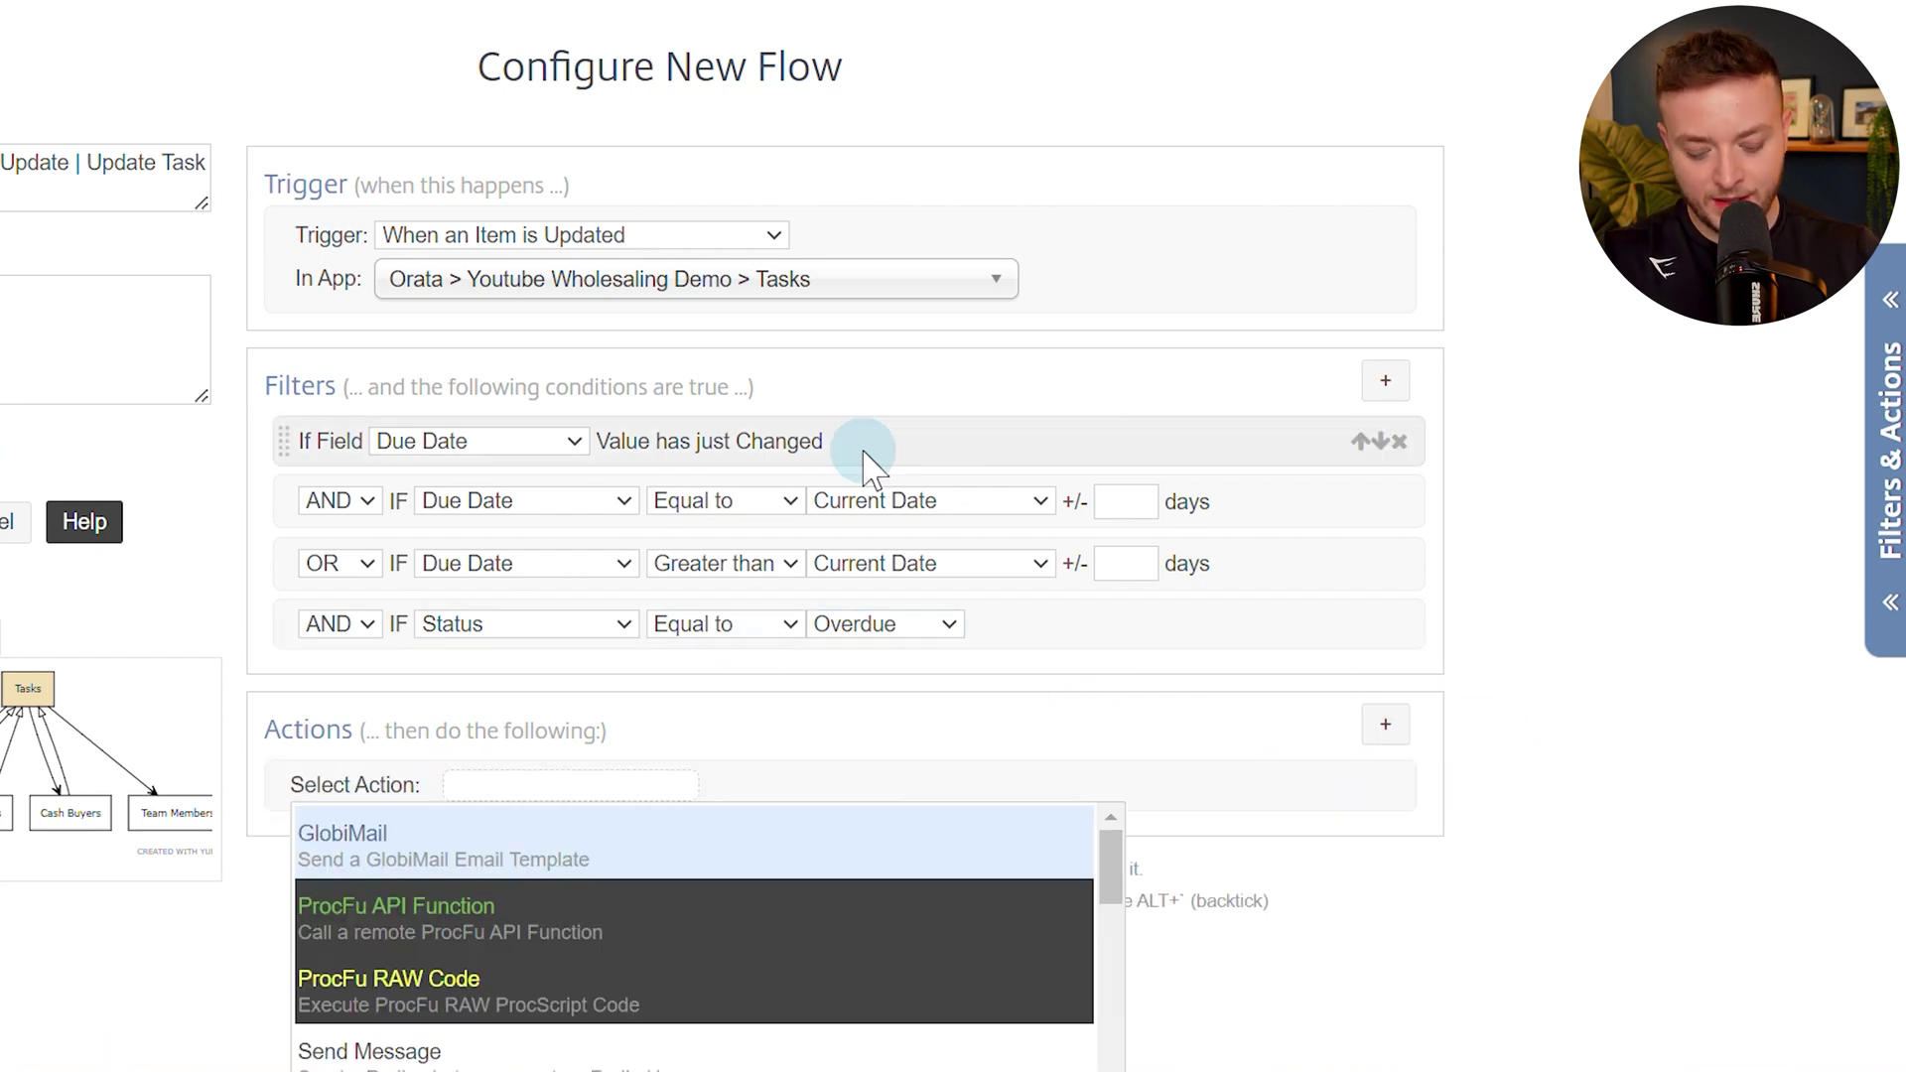
# Add a silent Update Item action that sets Status to New, and save the flow.
pyautogui.write('upda')
pyautogui.click(617, 856)
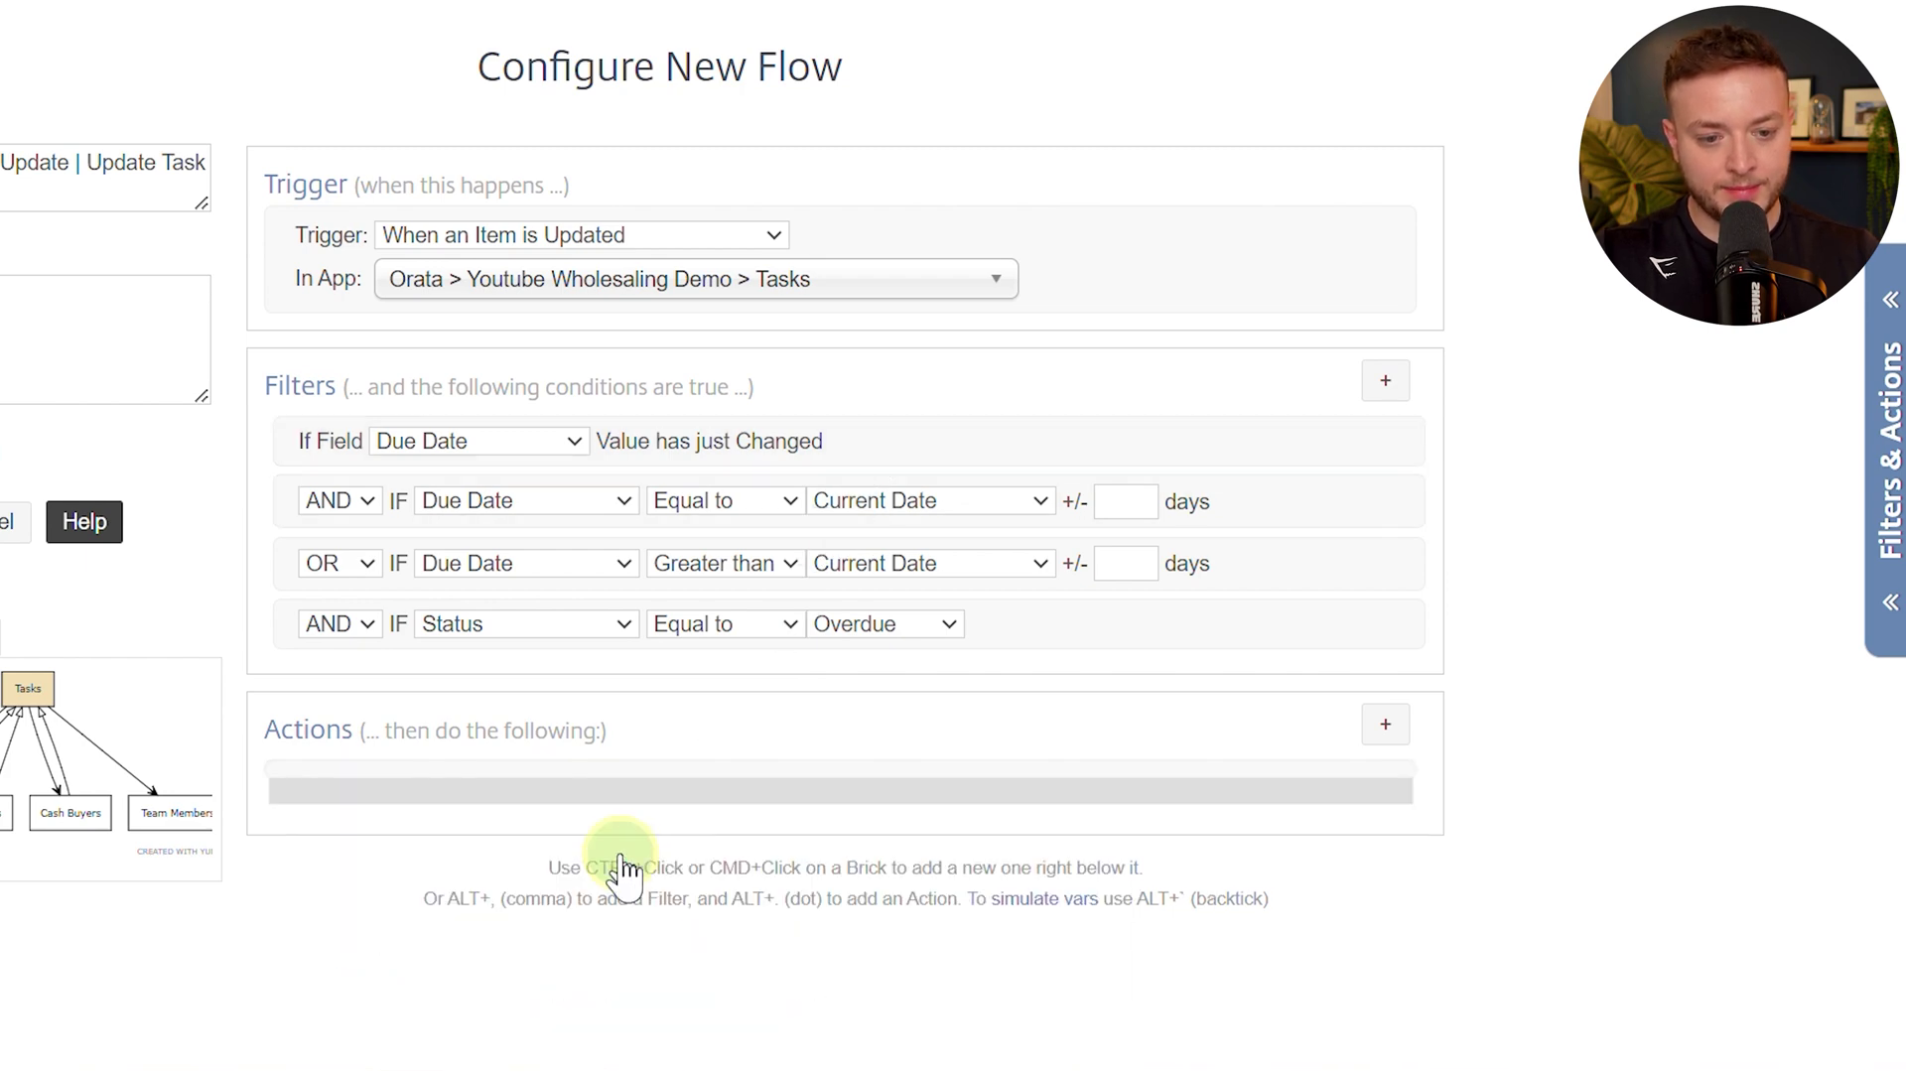
pyautogui.scroll(-2, 493, 725)
pyautogui.click(486, 784)
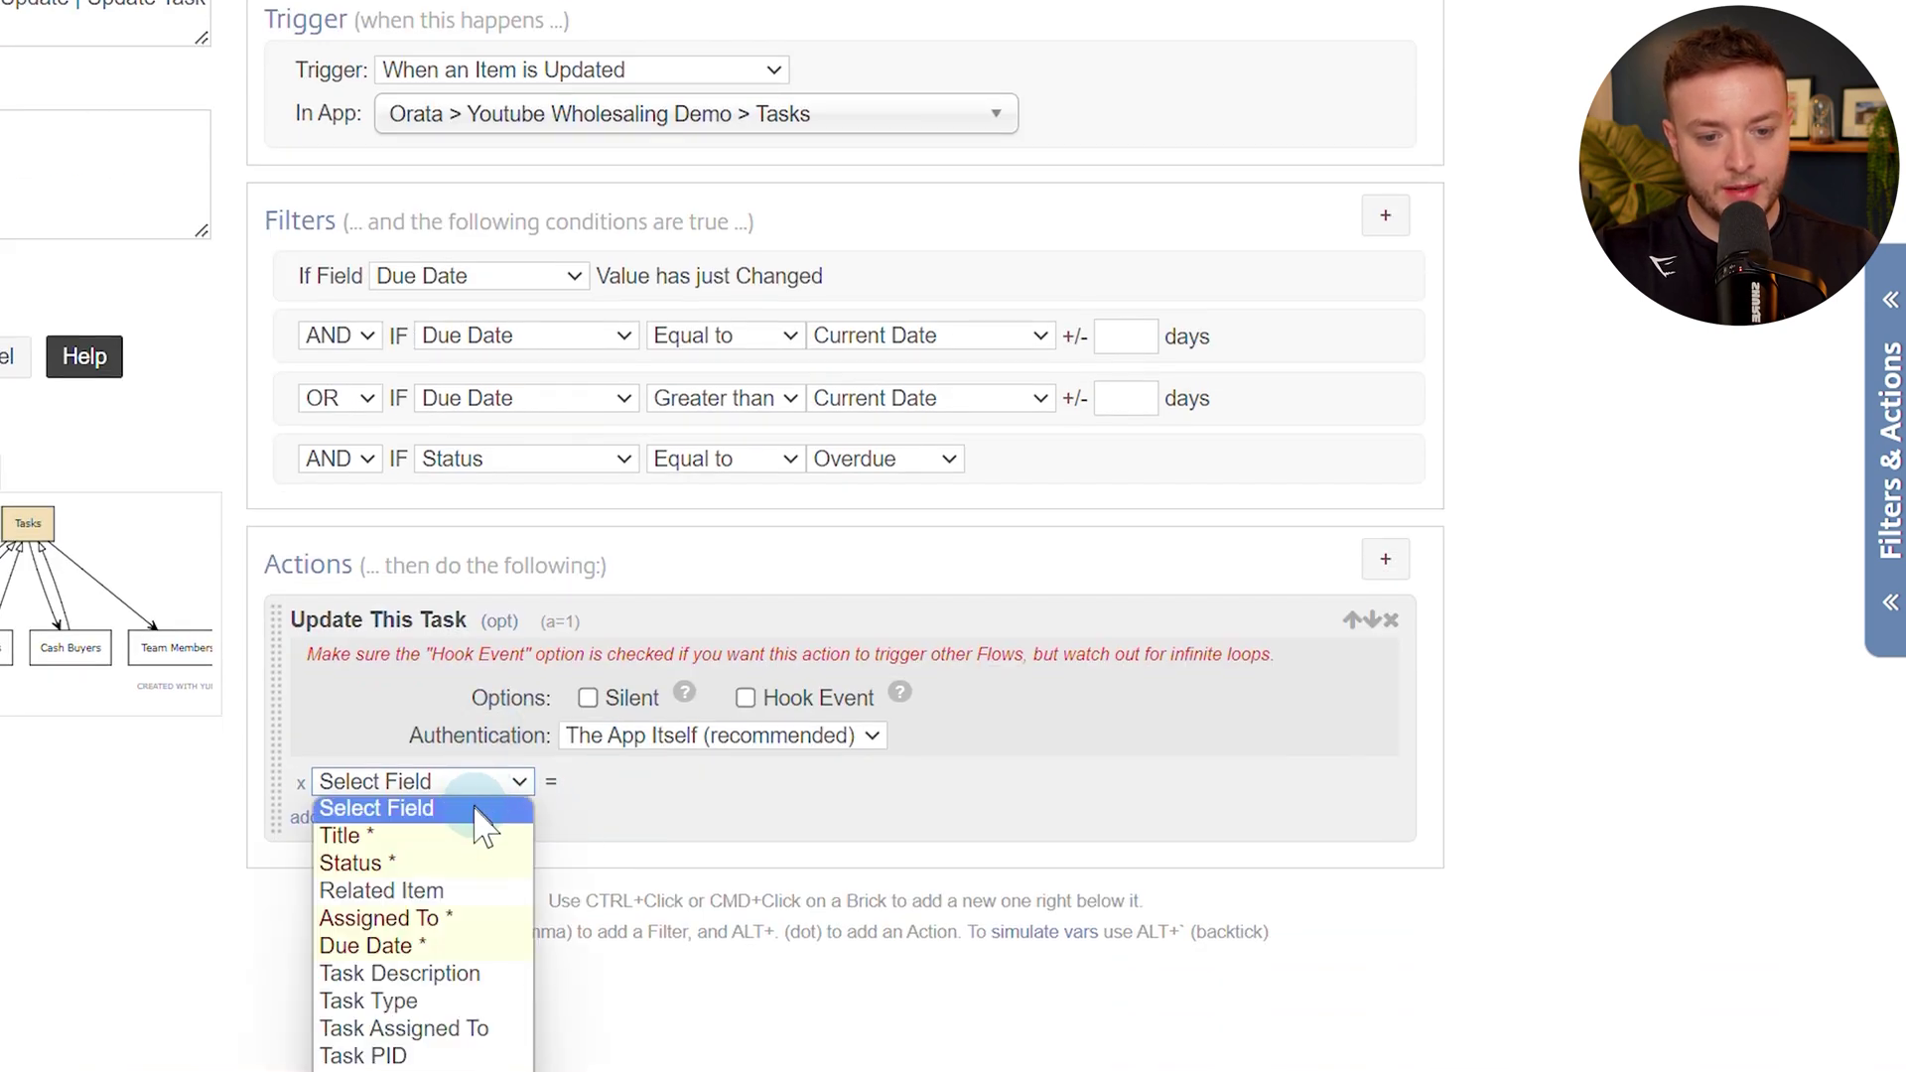
pyautogui.click(466, 860)
pyautogui.click(713, 789)
pyautogui.click(720, 839)
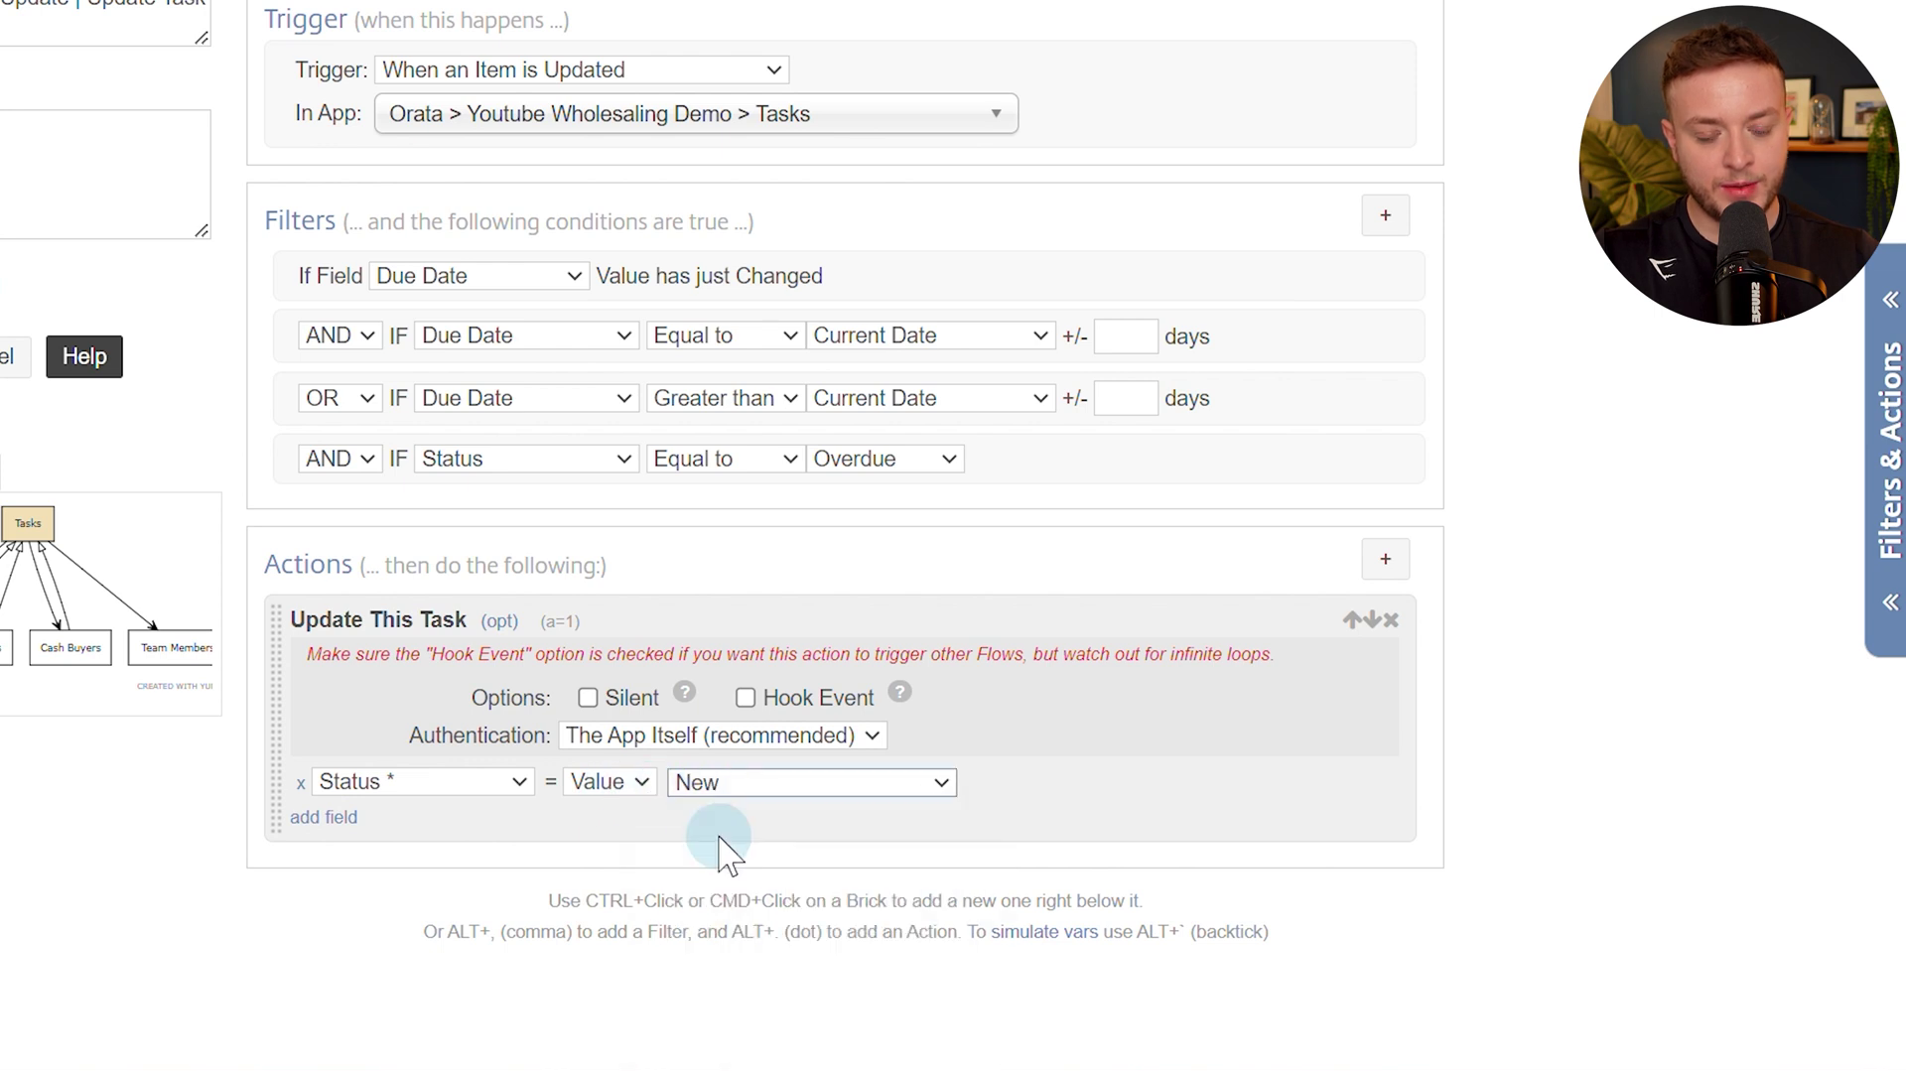
pyautogui.click(588, 698)
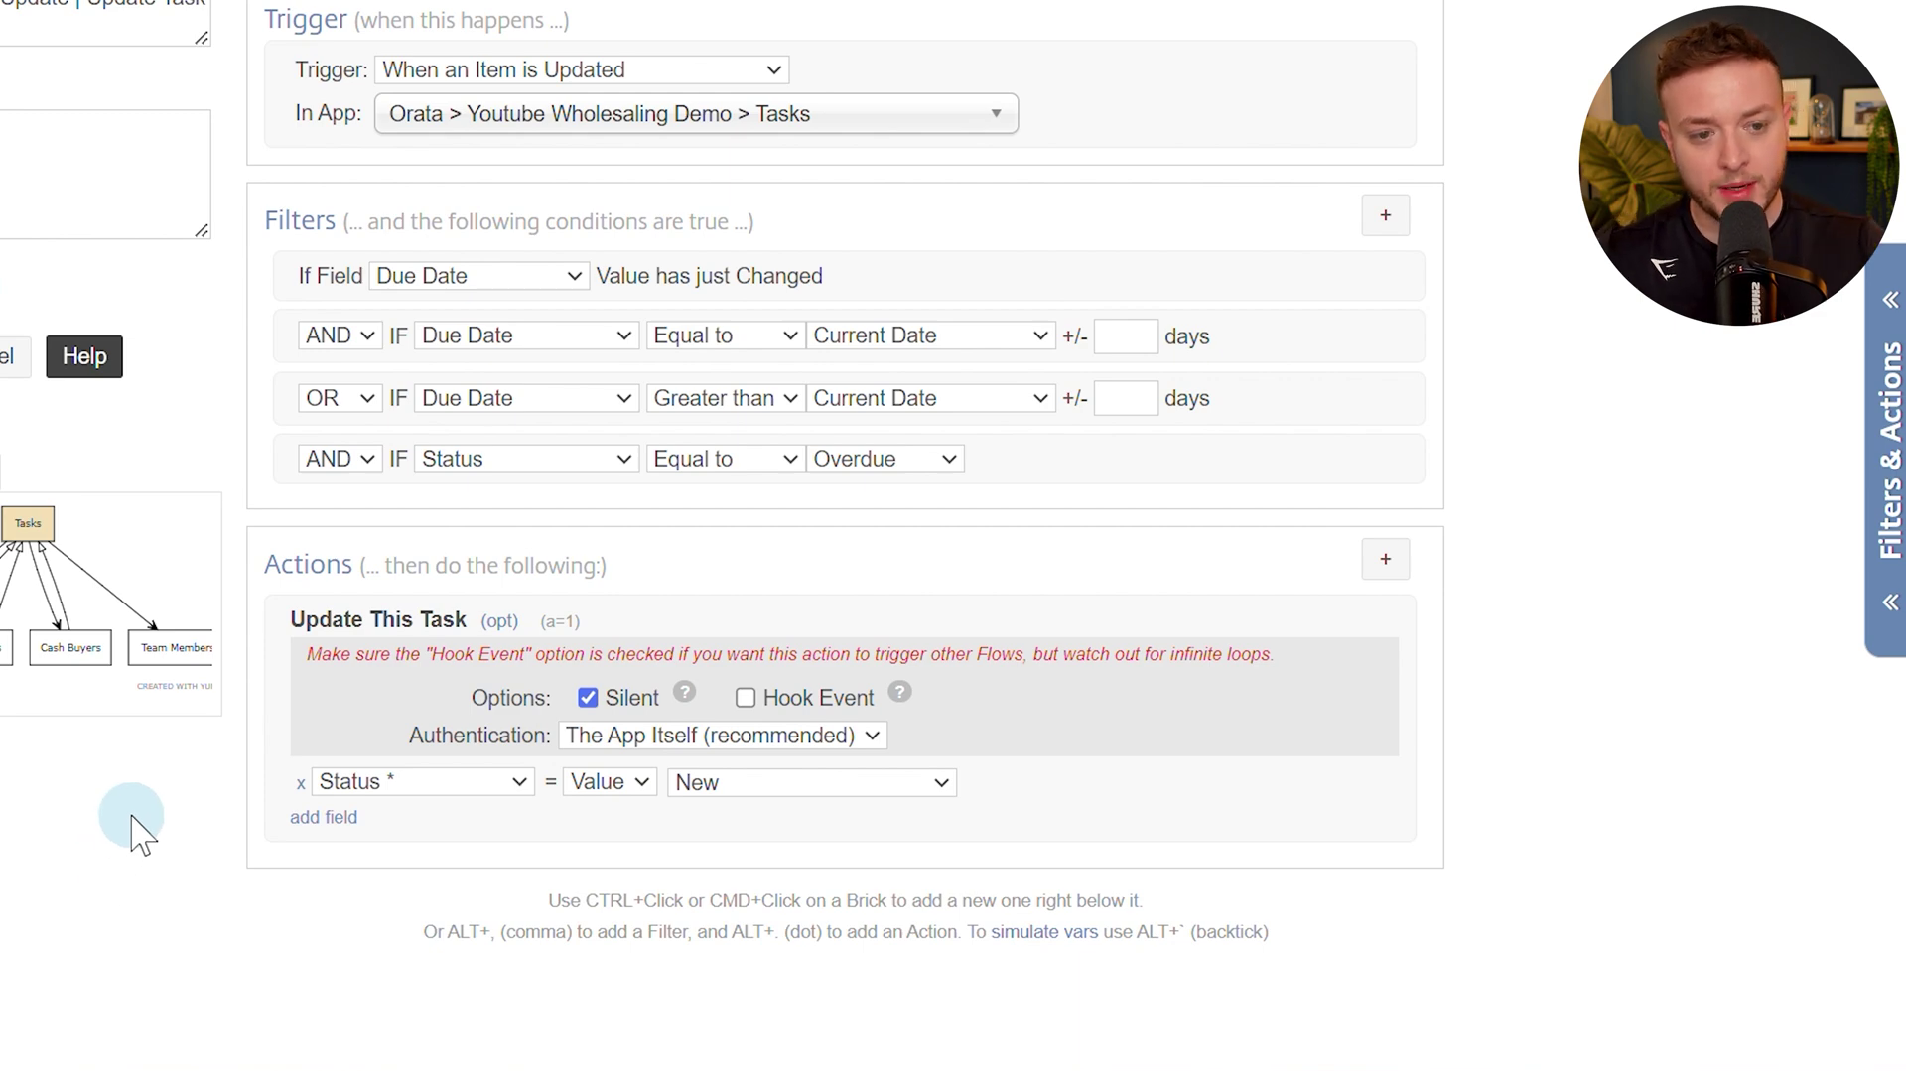
pyautogui.click(136, 369)
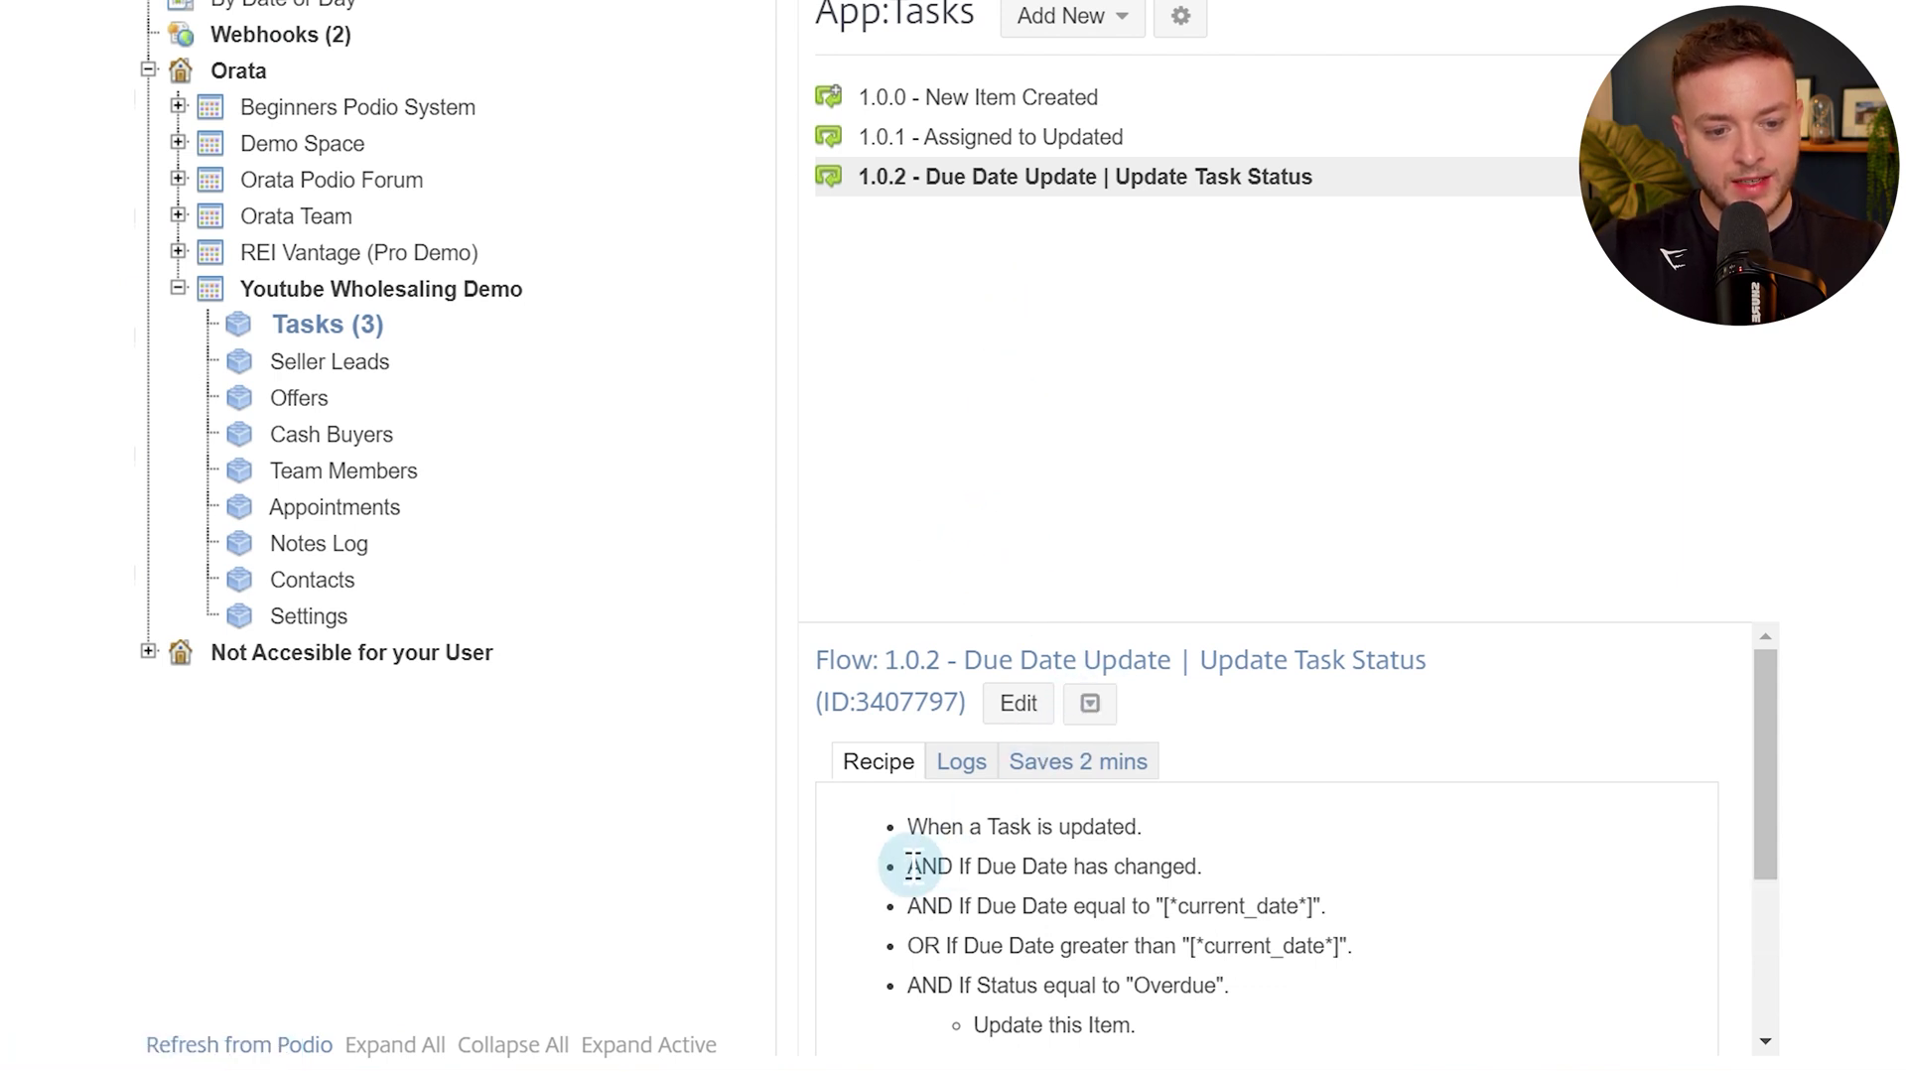
# Walk through the 1.0.2 recipe's Due Date changed, Due Date equal, and Status Overdue conditions.
pyautogui.moveTo(911, 866); pyautogui.dragTo(1096, 866)
pyautogui.scroll(-2, 1042, 884)
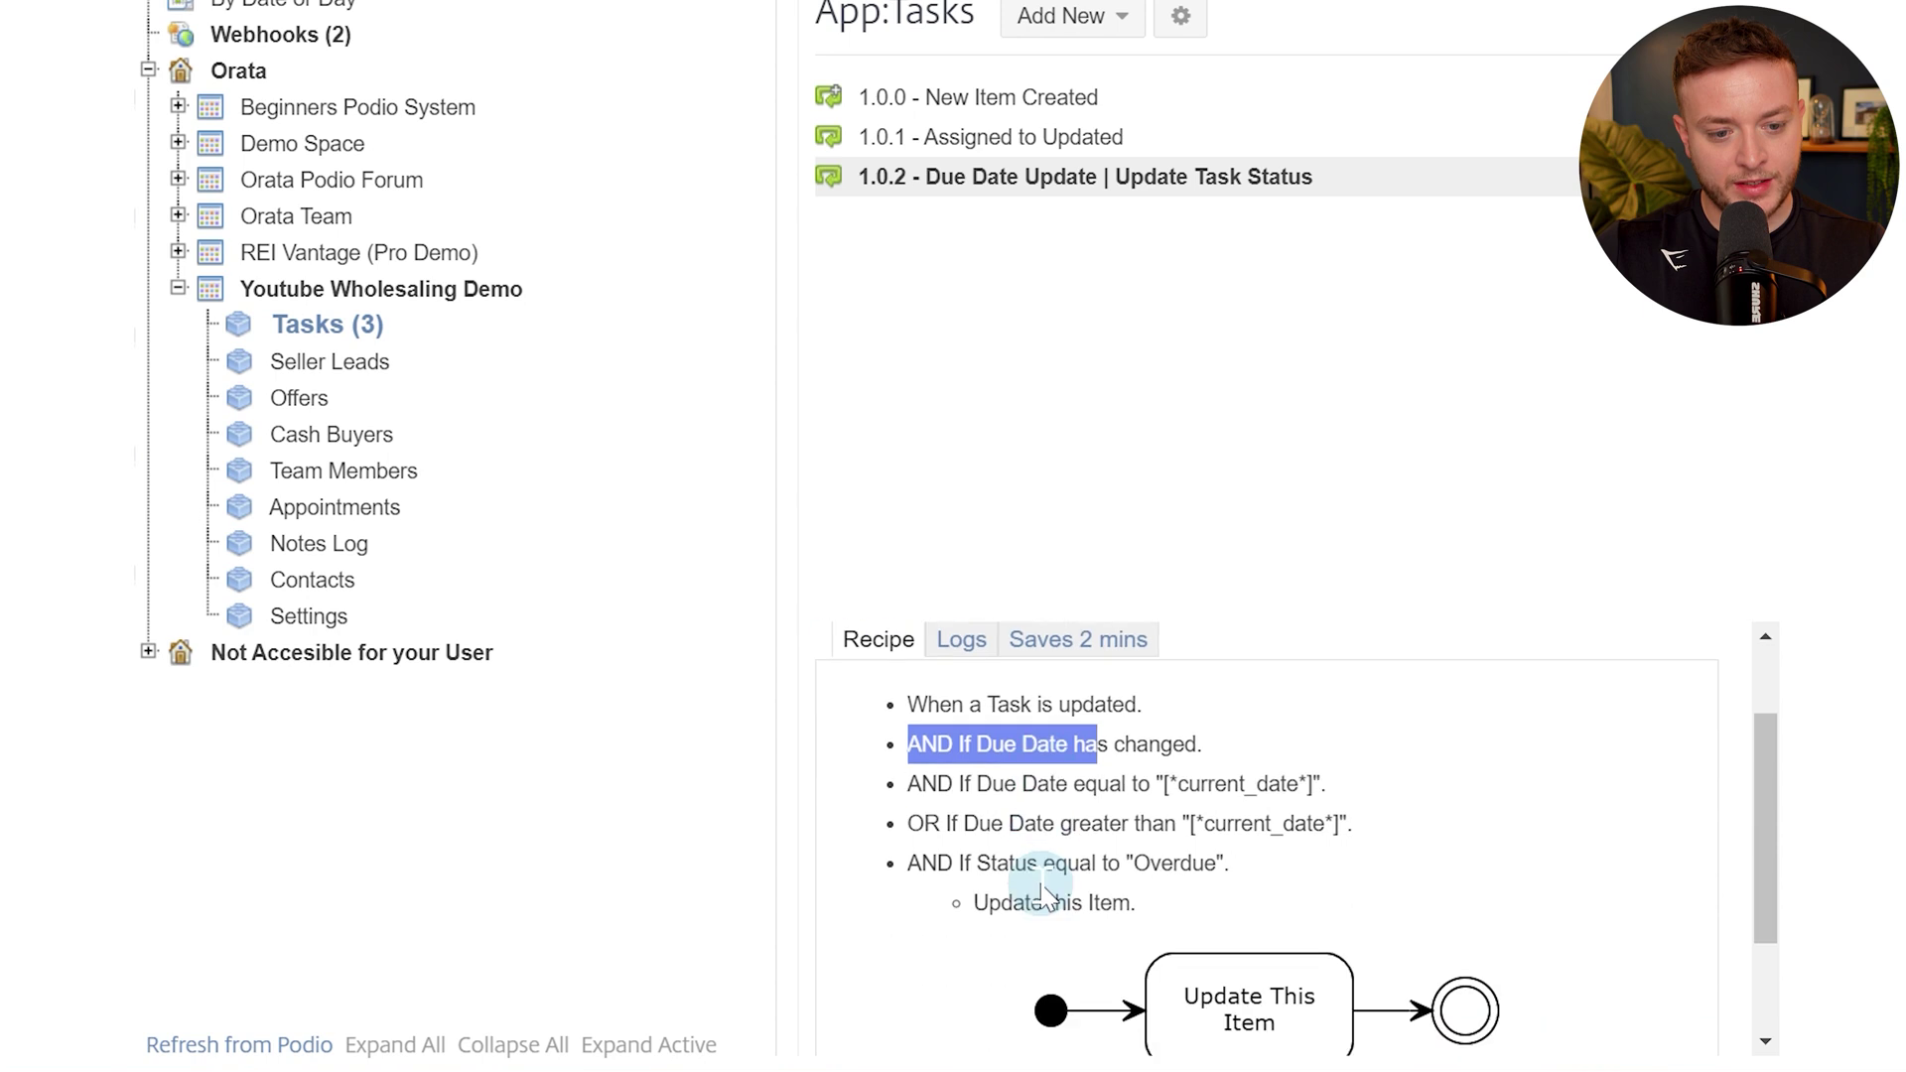
pyautogui.moveTo(954, 743)
pyautogui.mouseDown()
pyautogui.moveTo(1189, 745)
pyautogui.moveTo(935, 774)
pyautogui.mouseUp()
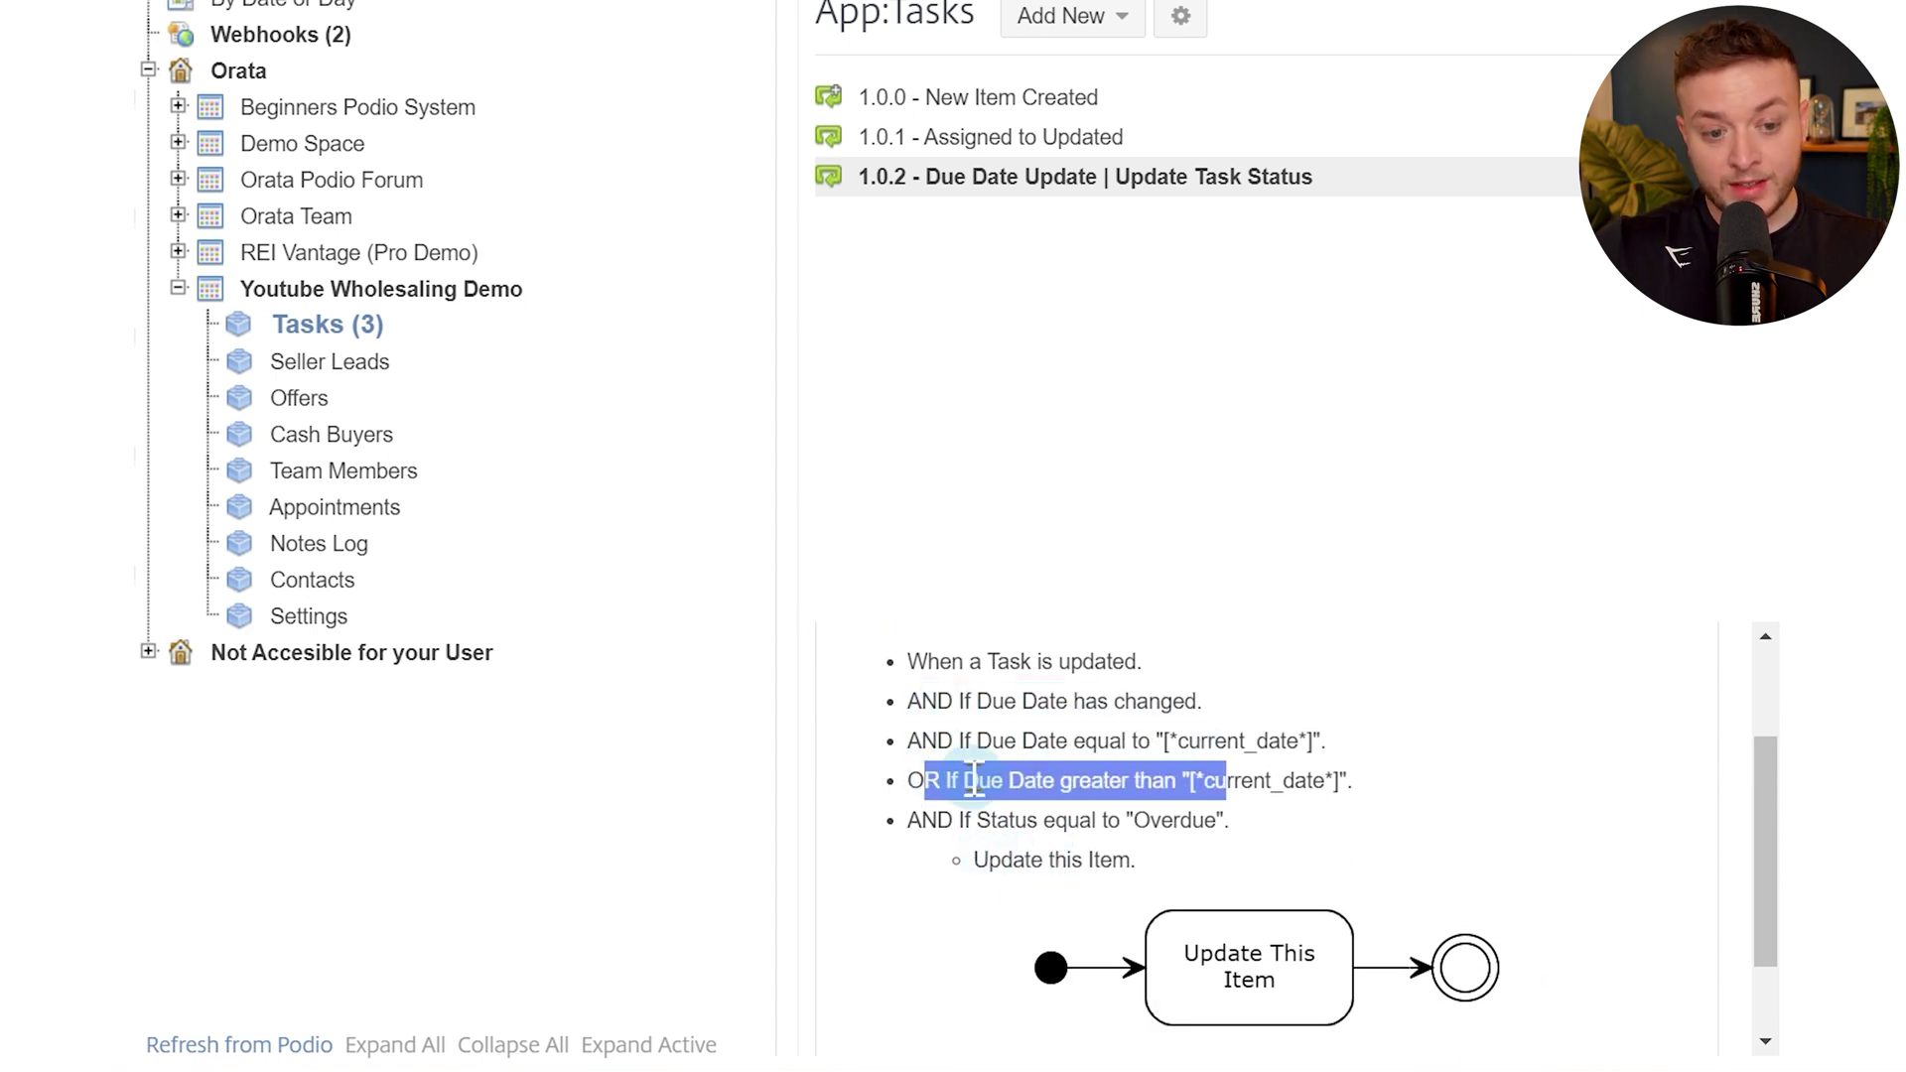
pyautogui.moveTo(923, 821); pyautogui.dragTo(1153, 824)
pyautogui.click(1154, 825)
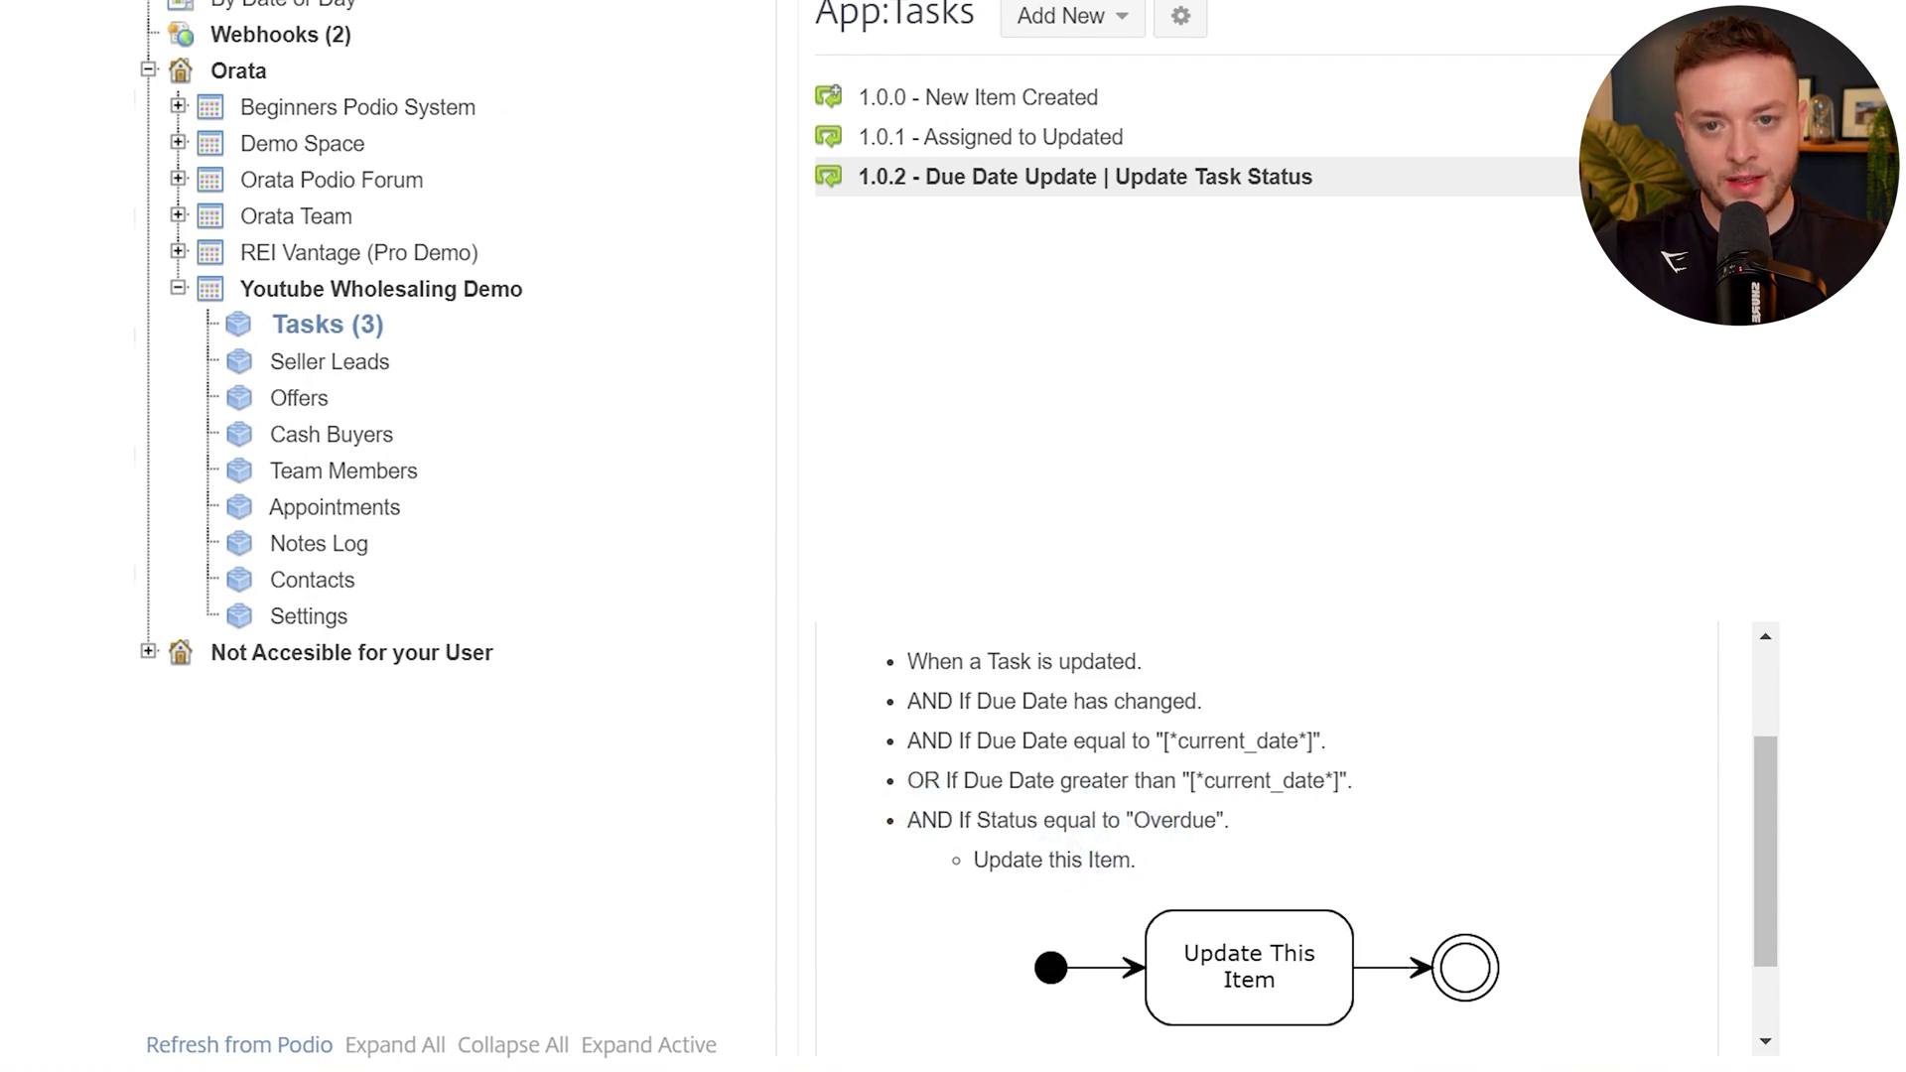
# Change the Follow up with Lead task's due date to 18 June 2023.
pyautogui.click(193, 27)
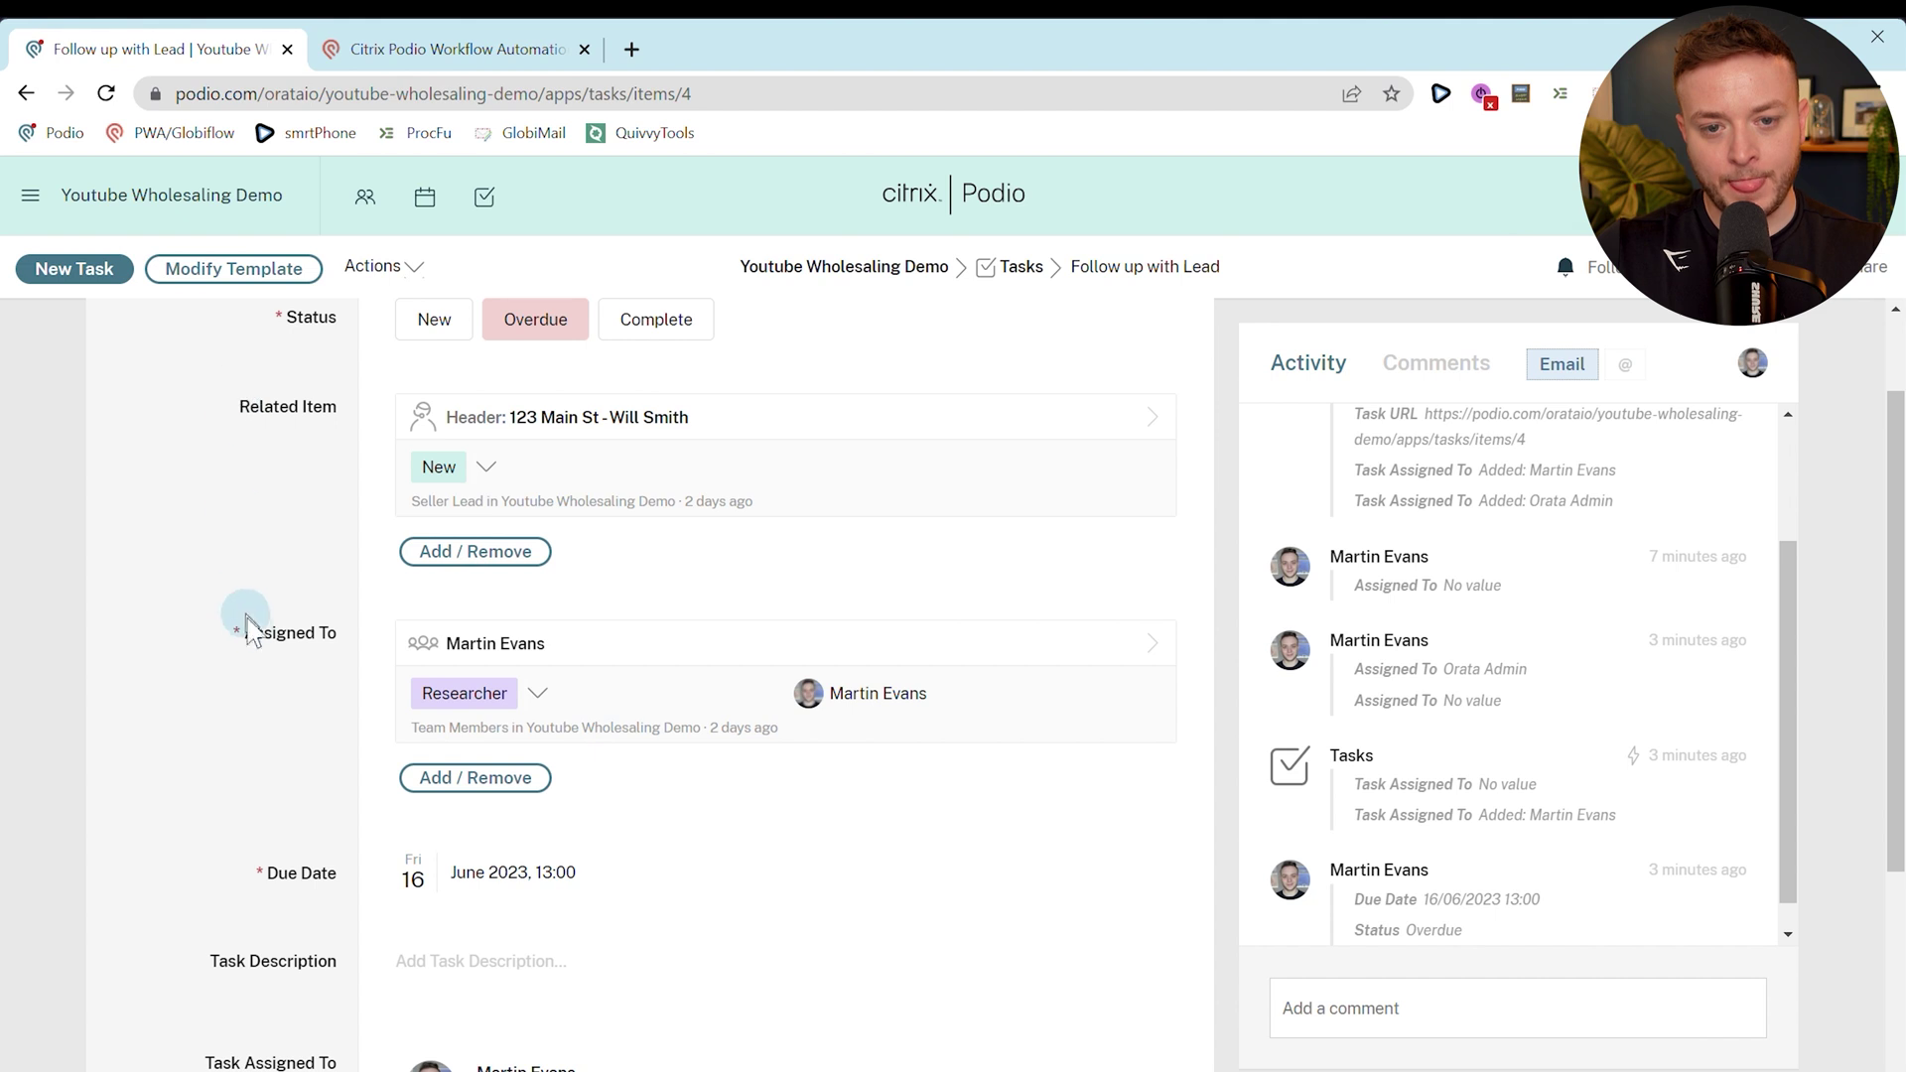
pyautogui.click(449, 884)
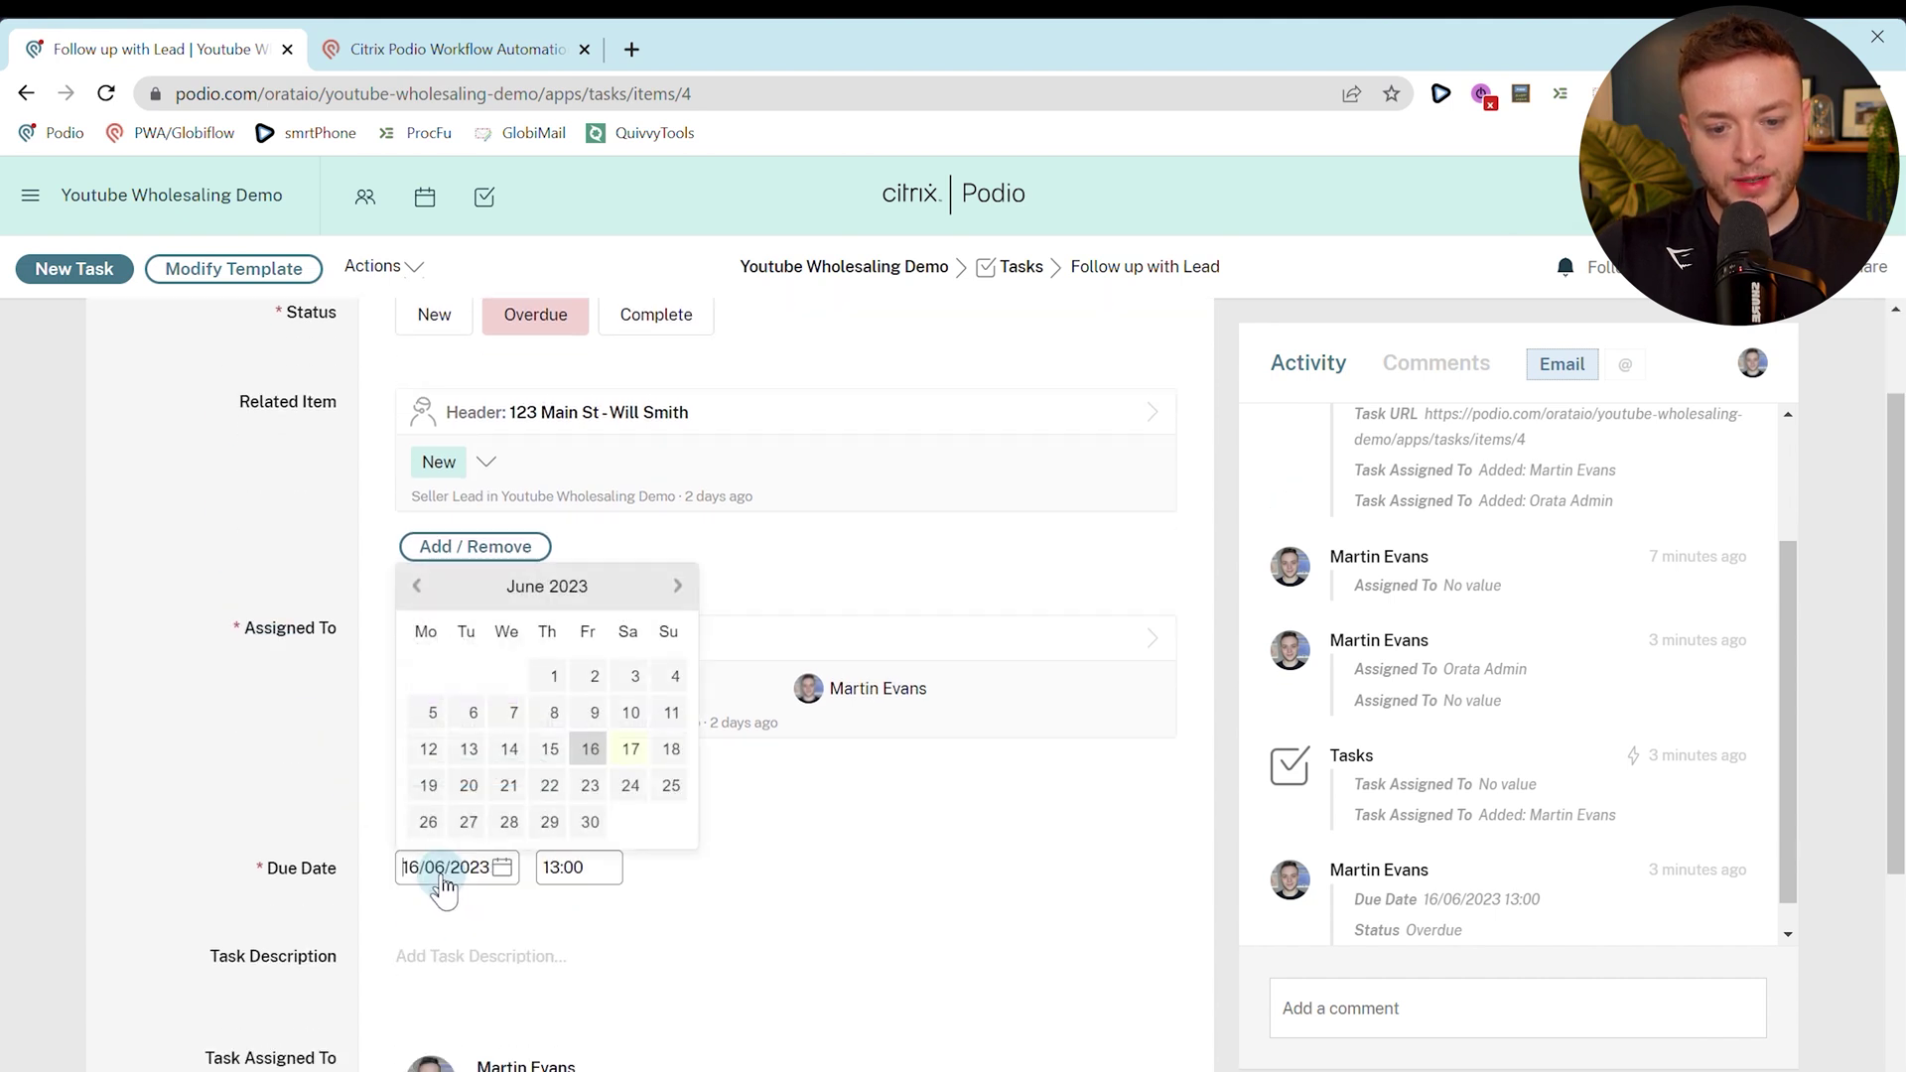
pyautogui.click(669, 752)
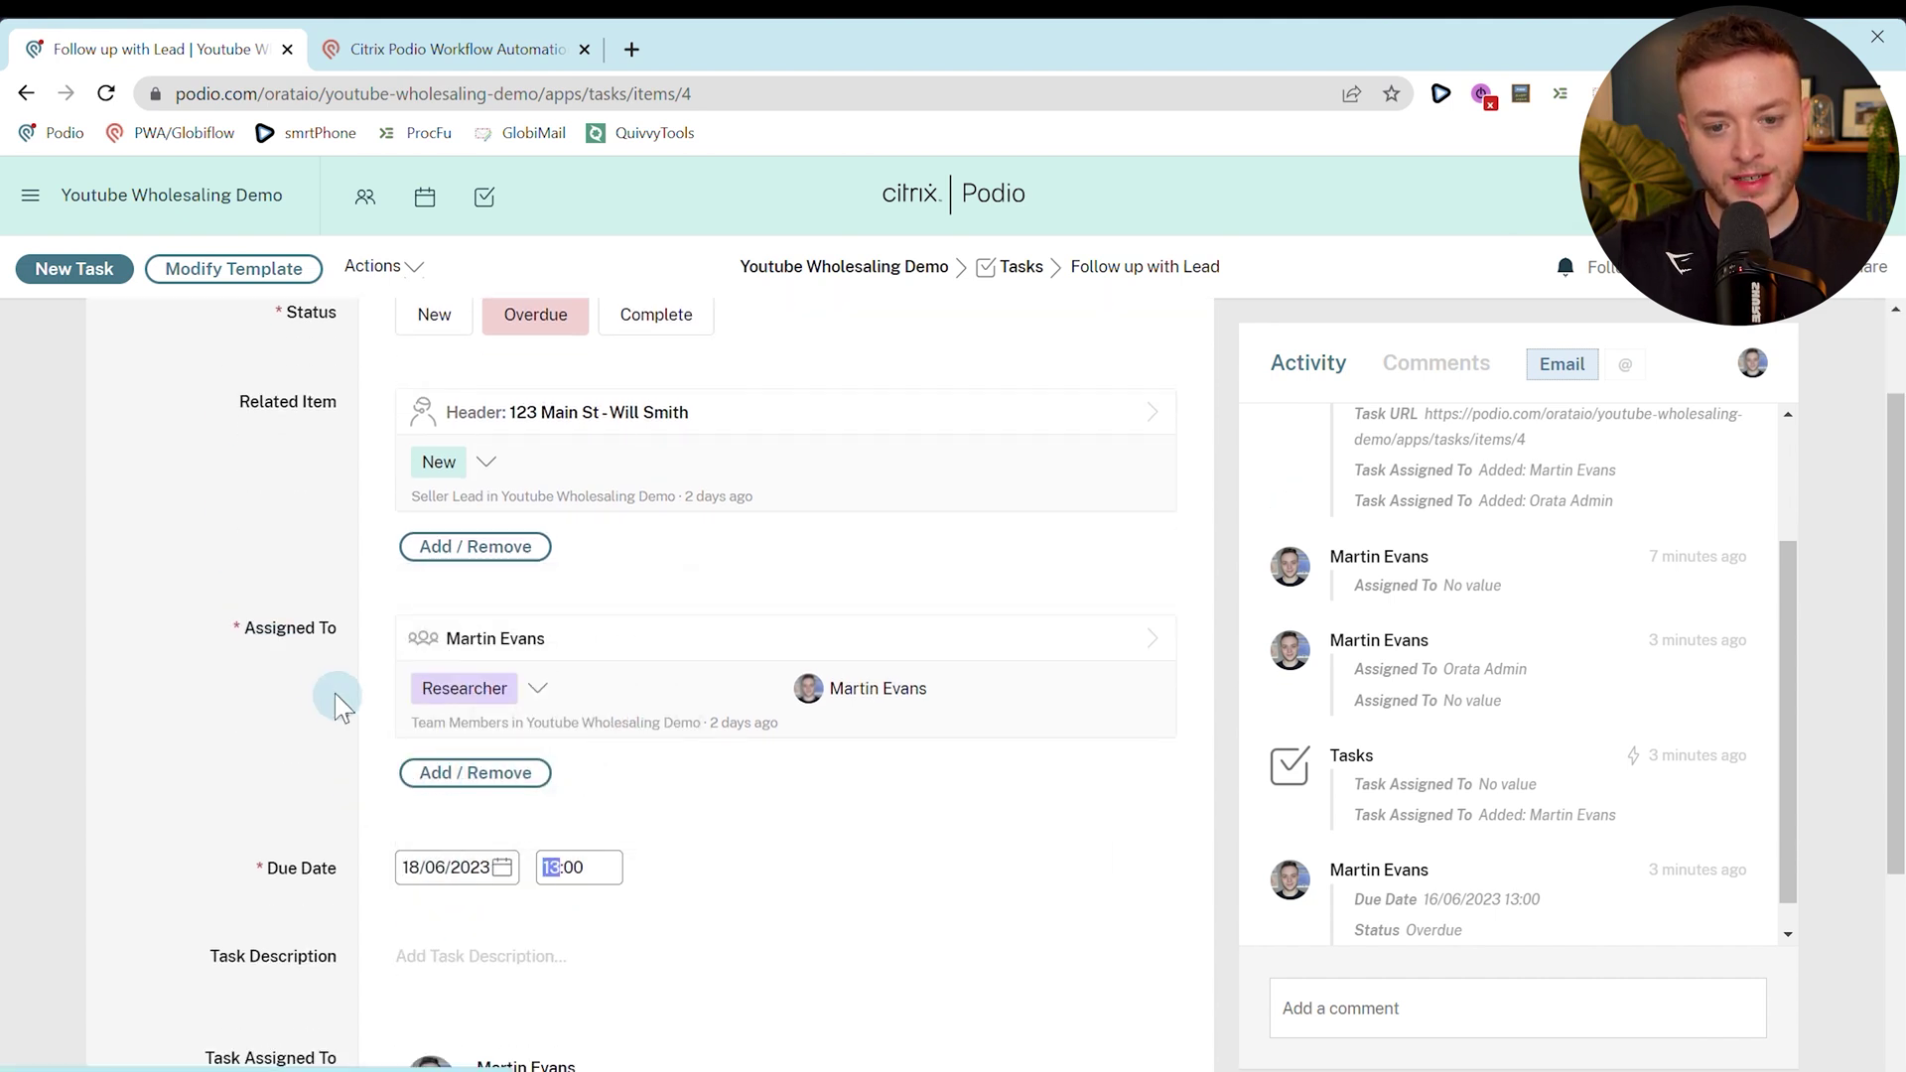
pyautogui.click(300, 685)
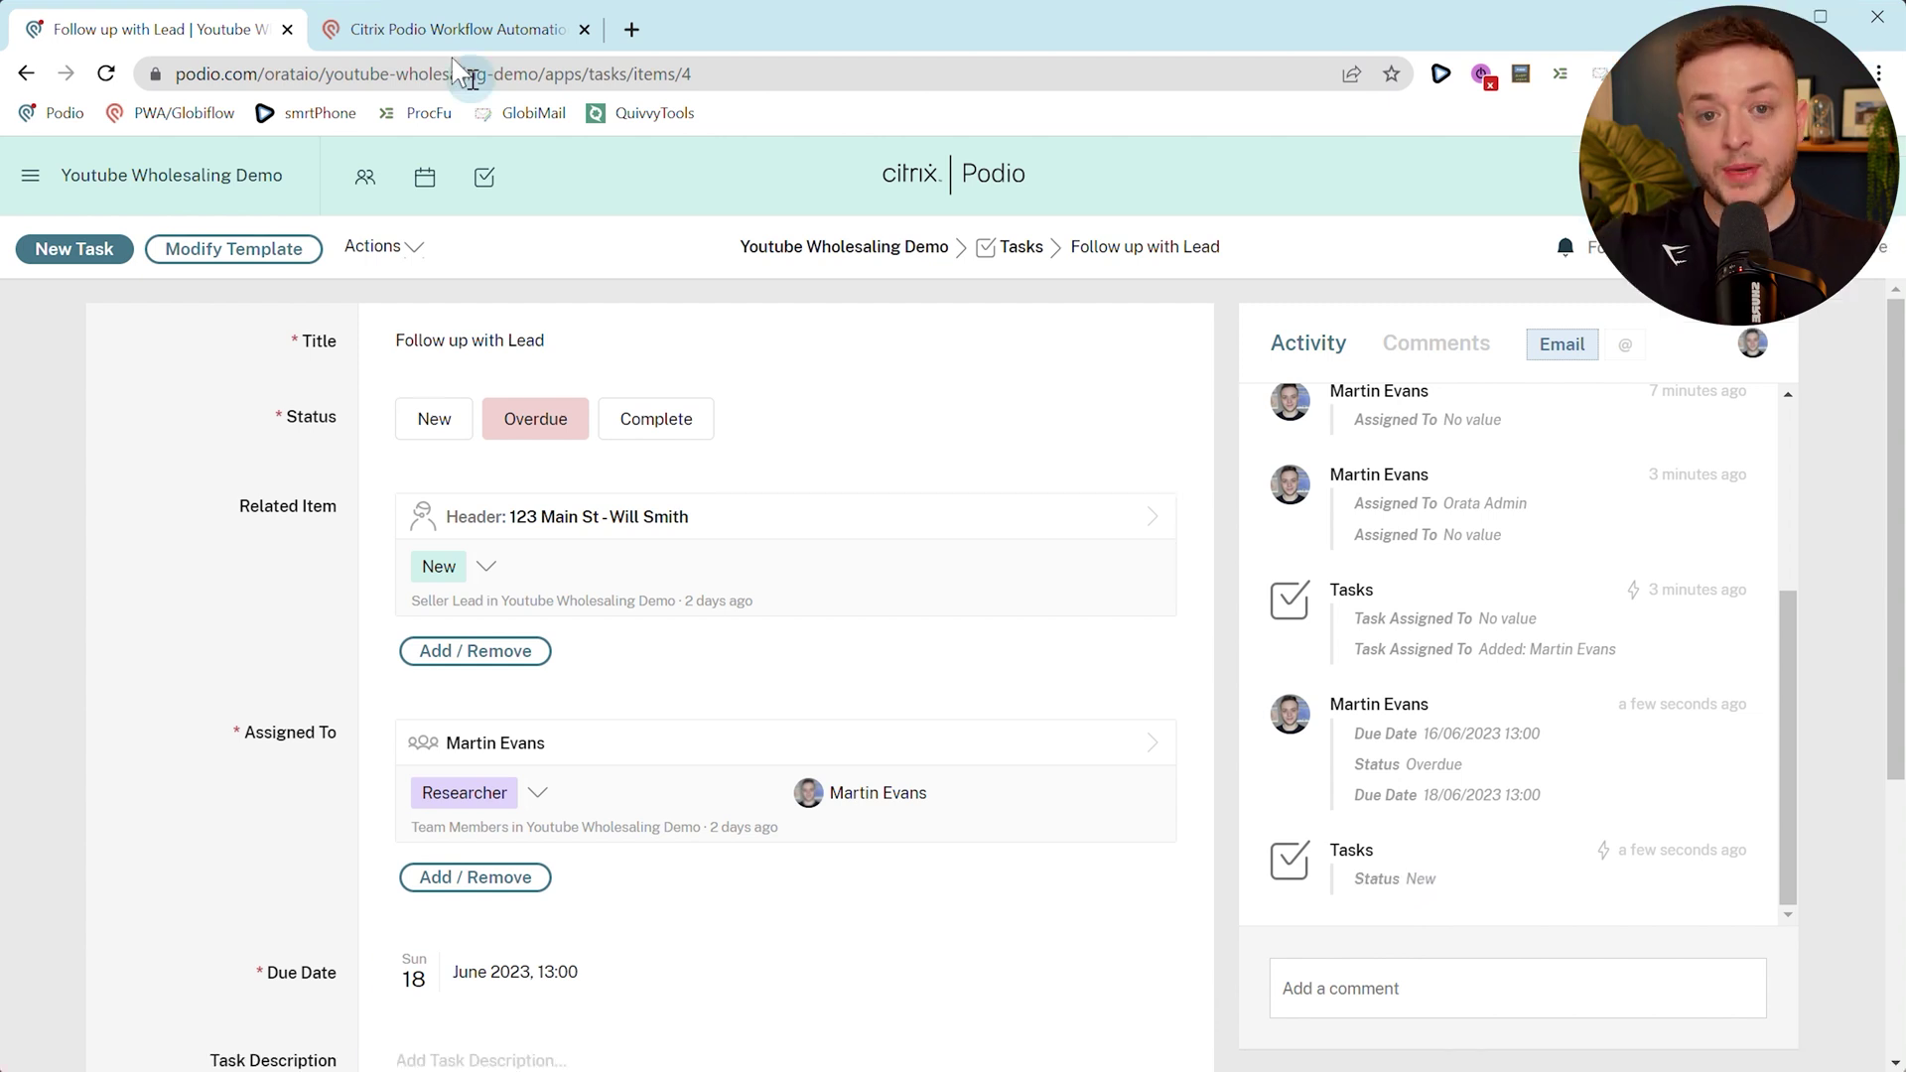
# Open flow 1.0.2 for editing and view its update action's options.
pyautogui.click(409, 49)
pyautogui.scroll(2, 1298, 774)
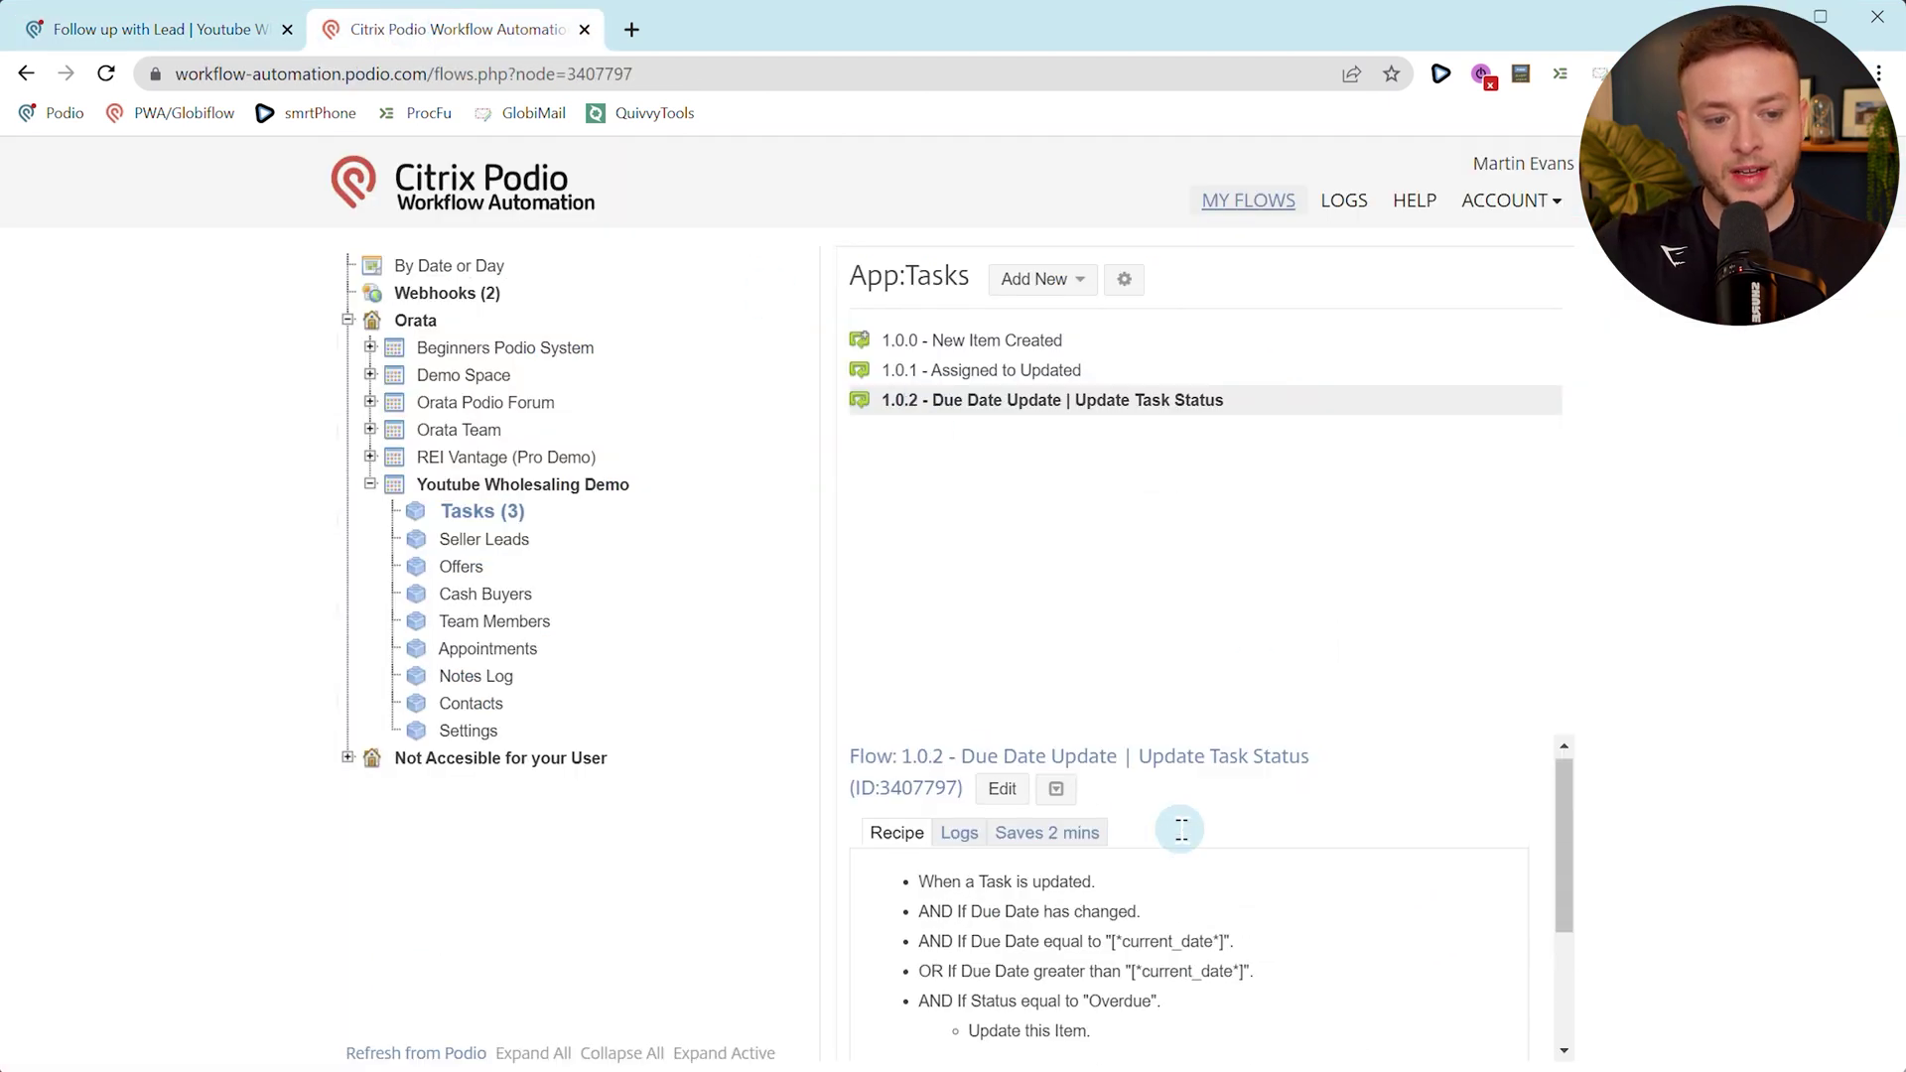
pyautogui.click(996, 809)
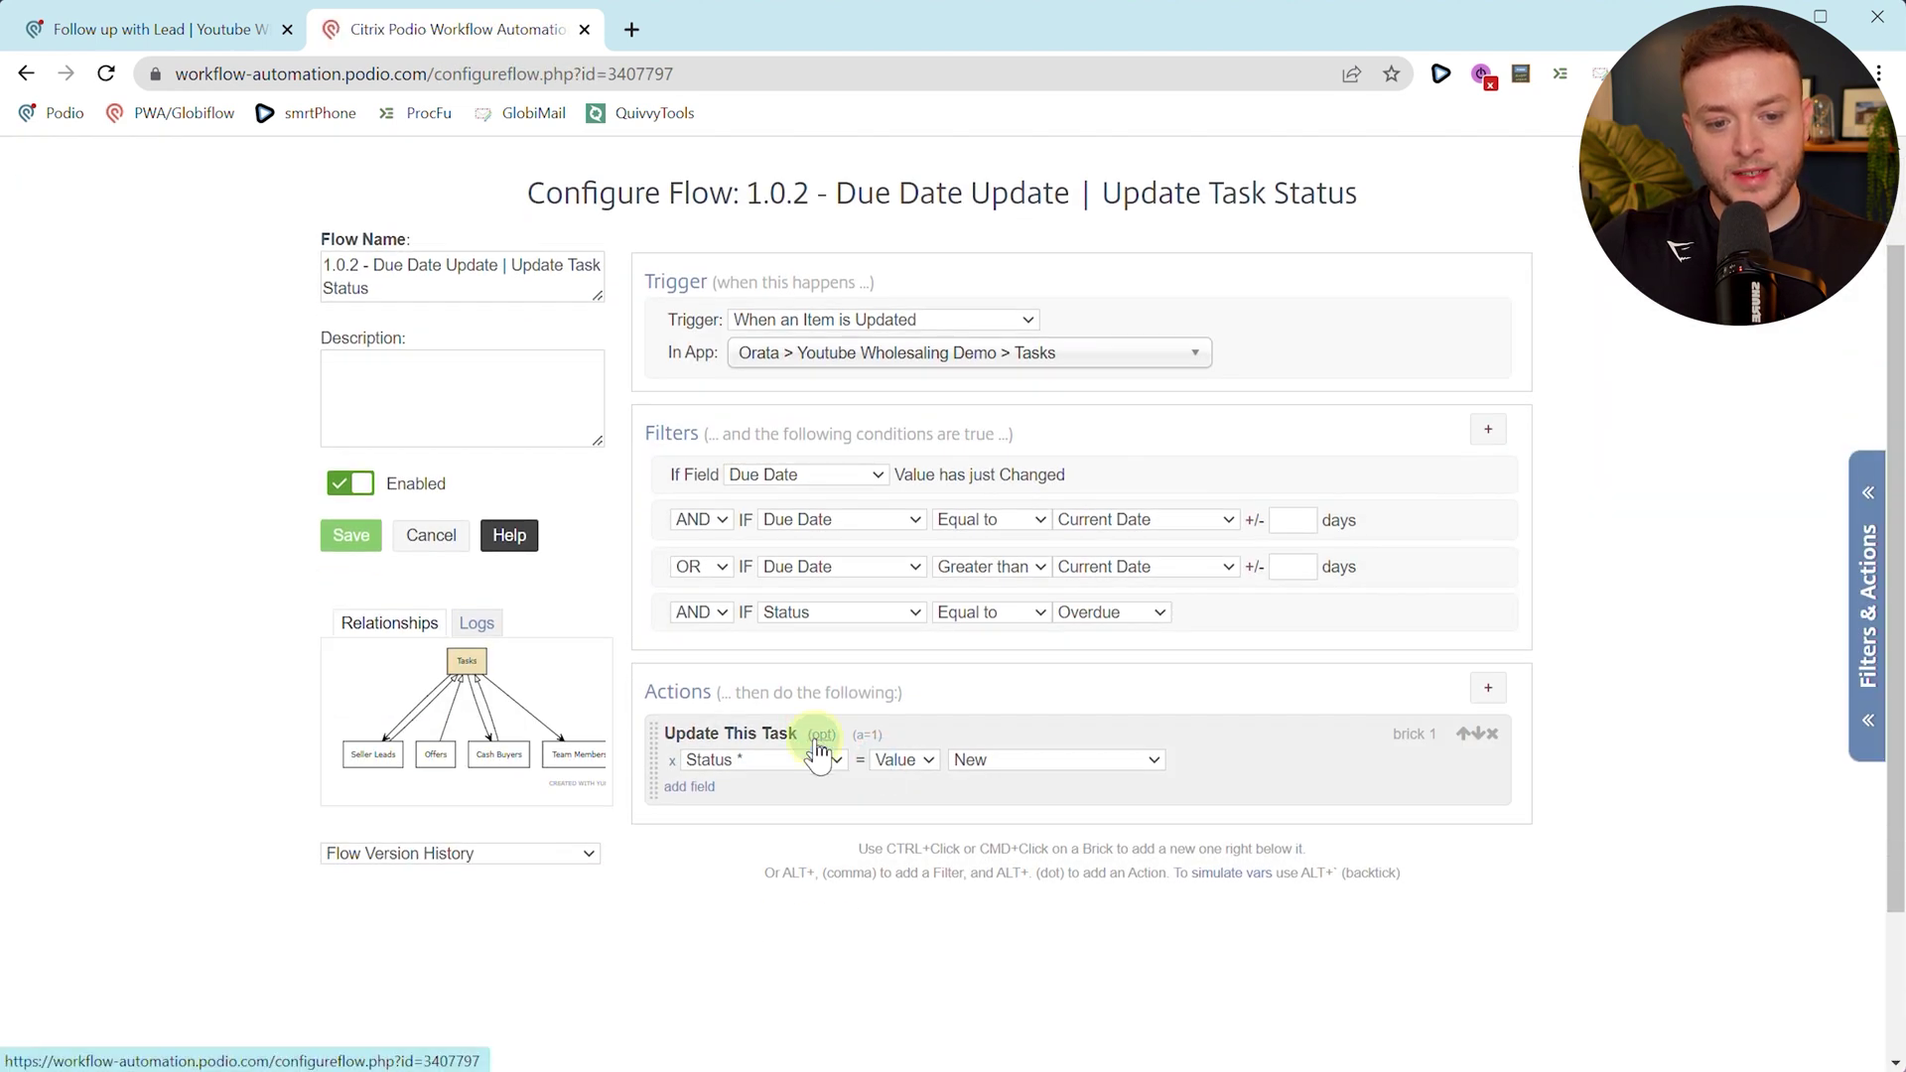
pyautogui.click(820, 737)
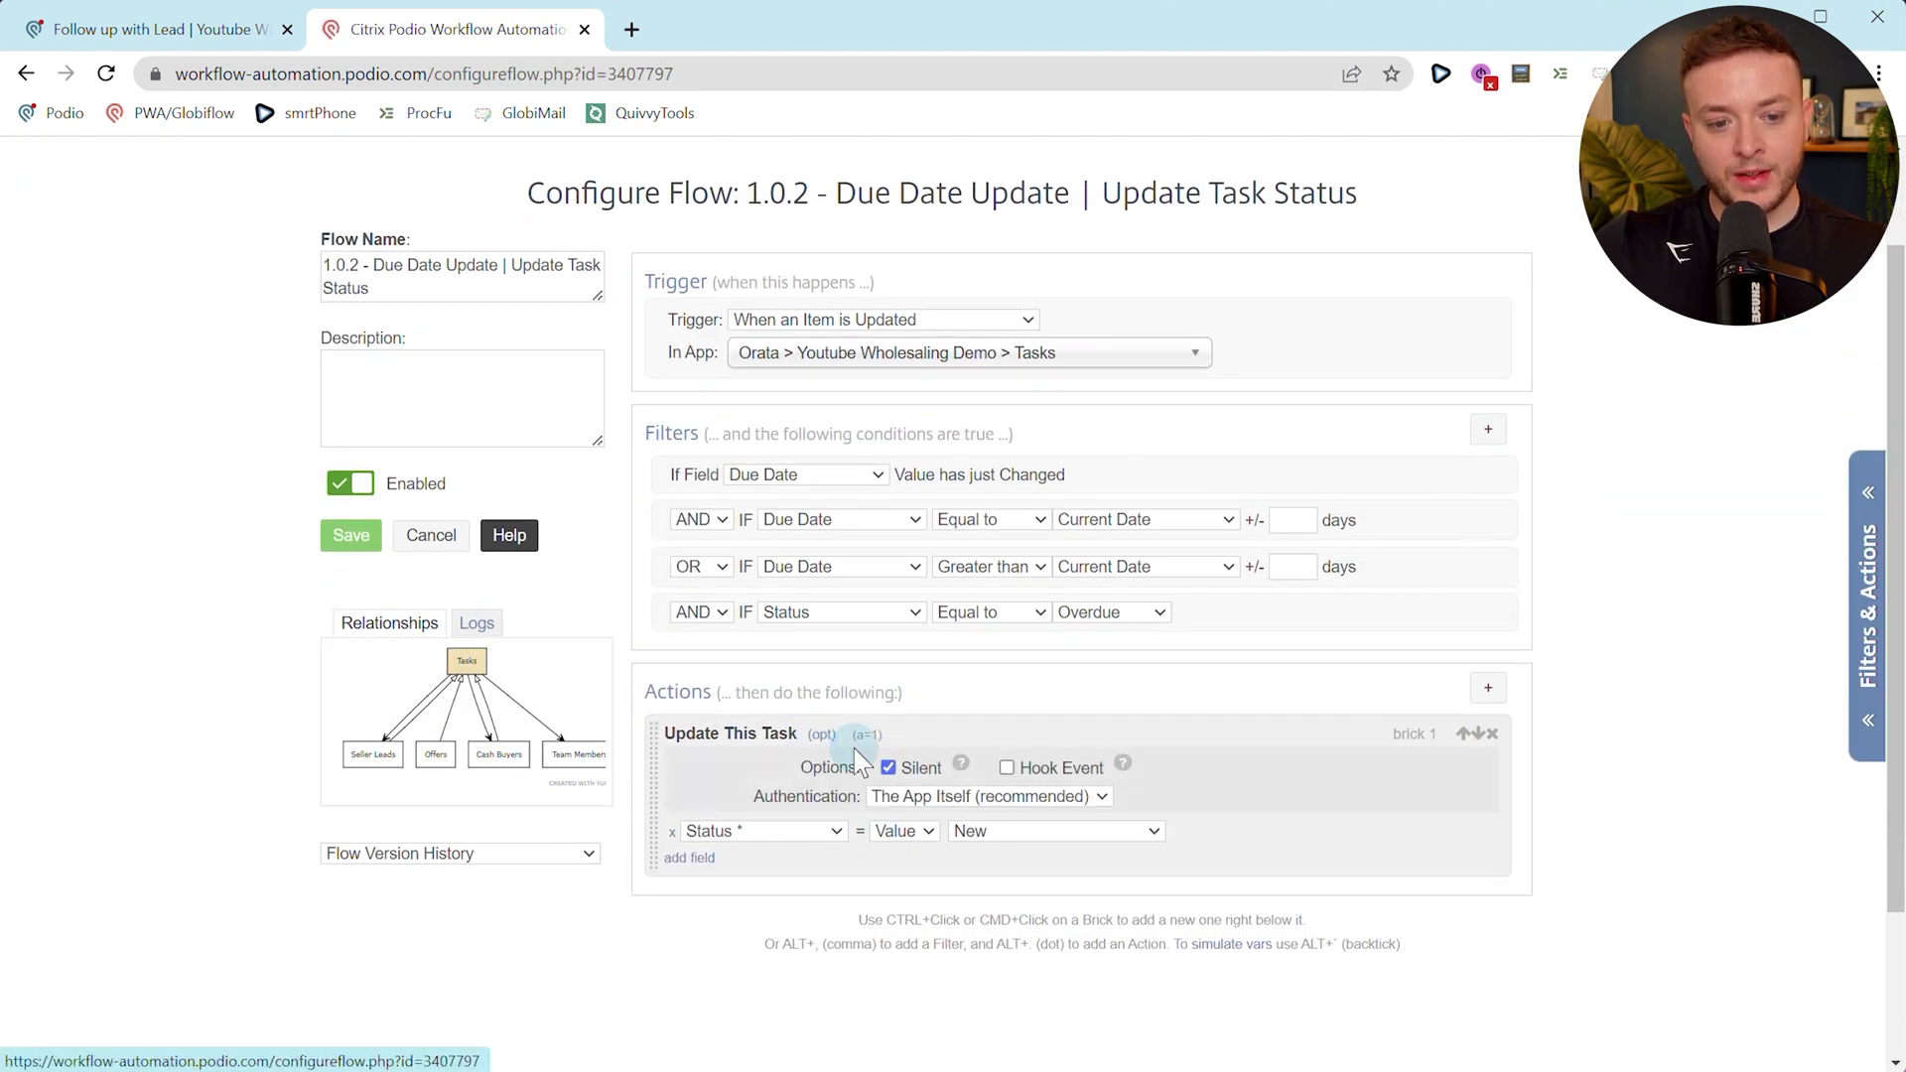
pyautogui.click(168, 29)
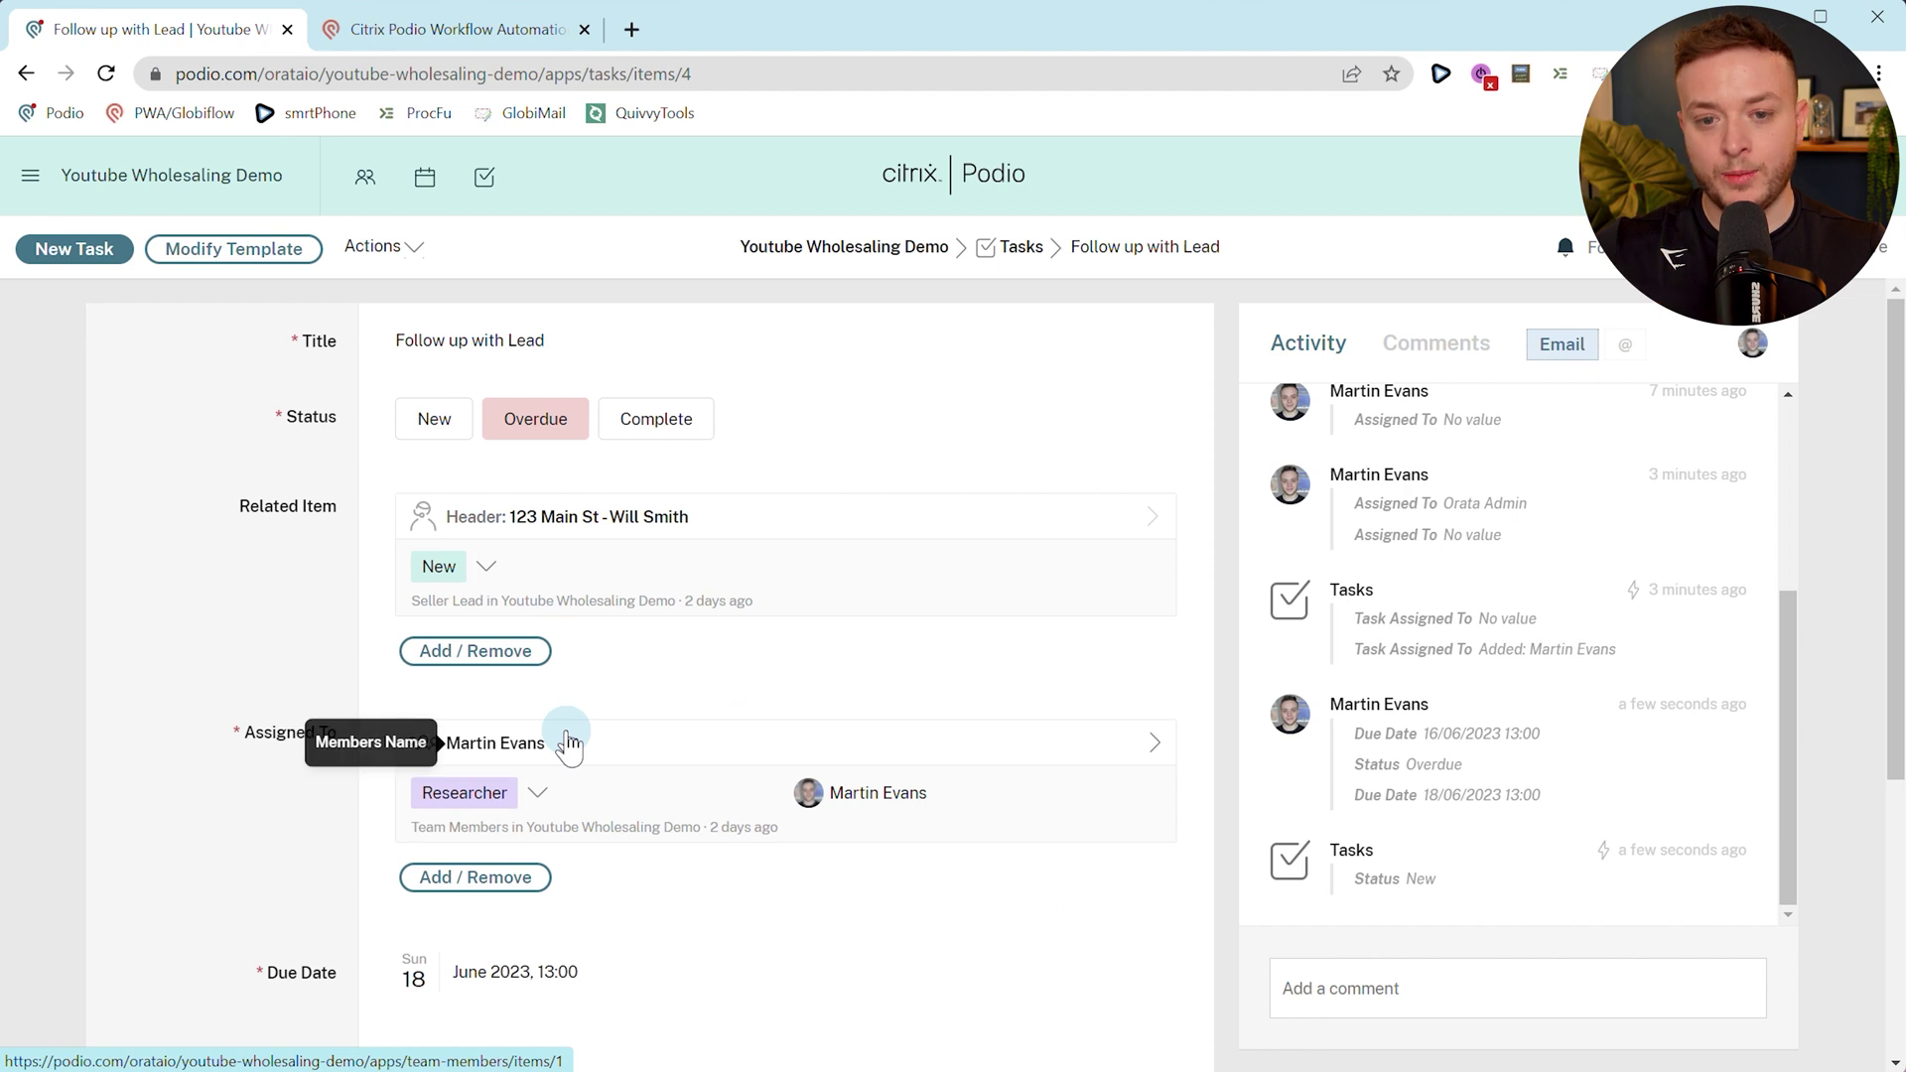
# Reload the task and set its status to Overdue.
pyautogui.scroll(-1, 595, 755)
pyautogui.scroll(1, 1371, 928)
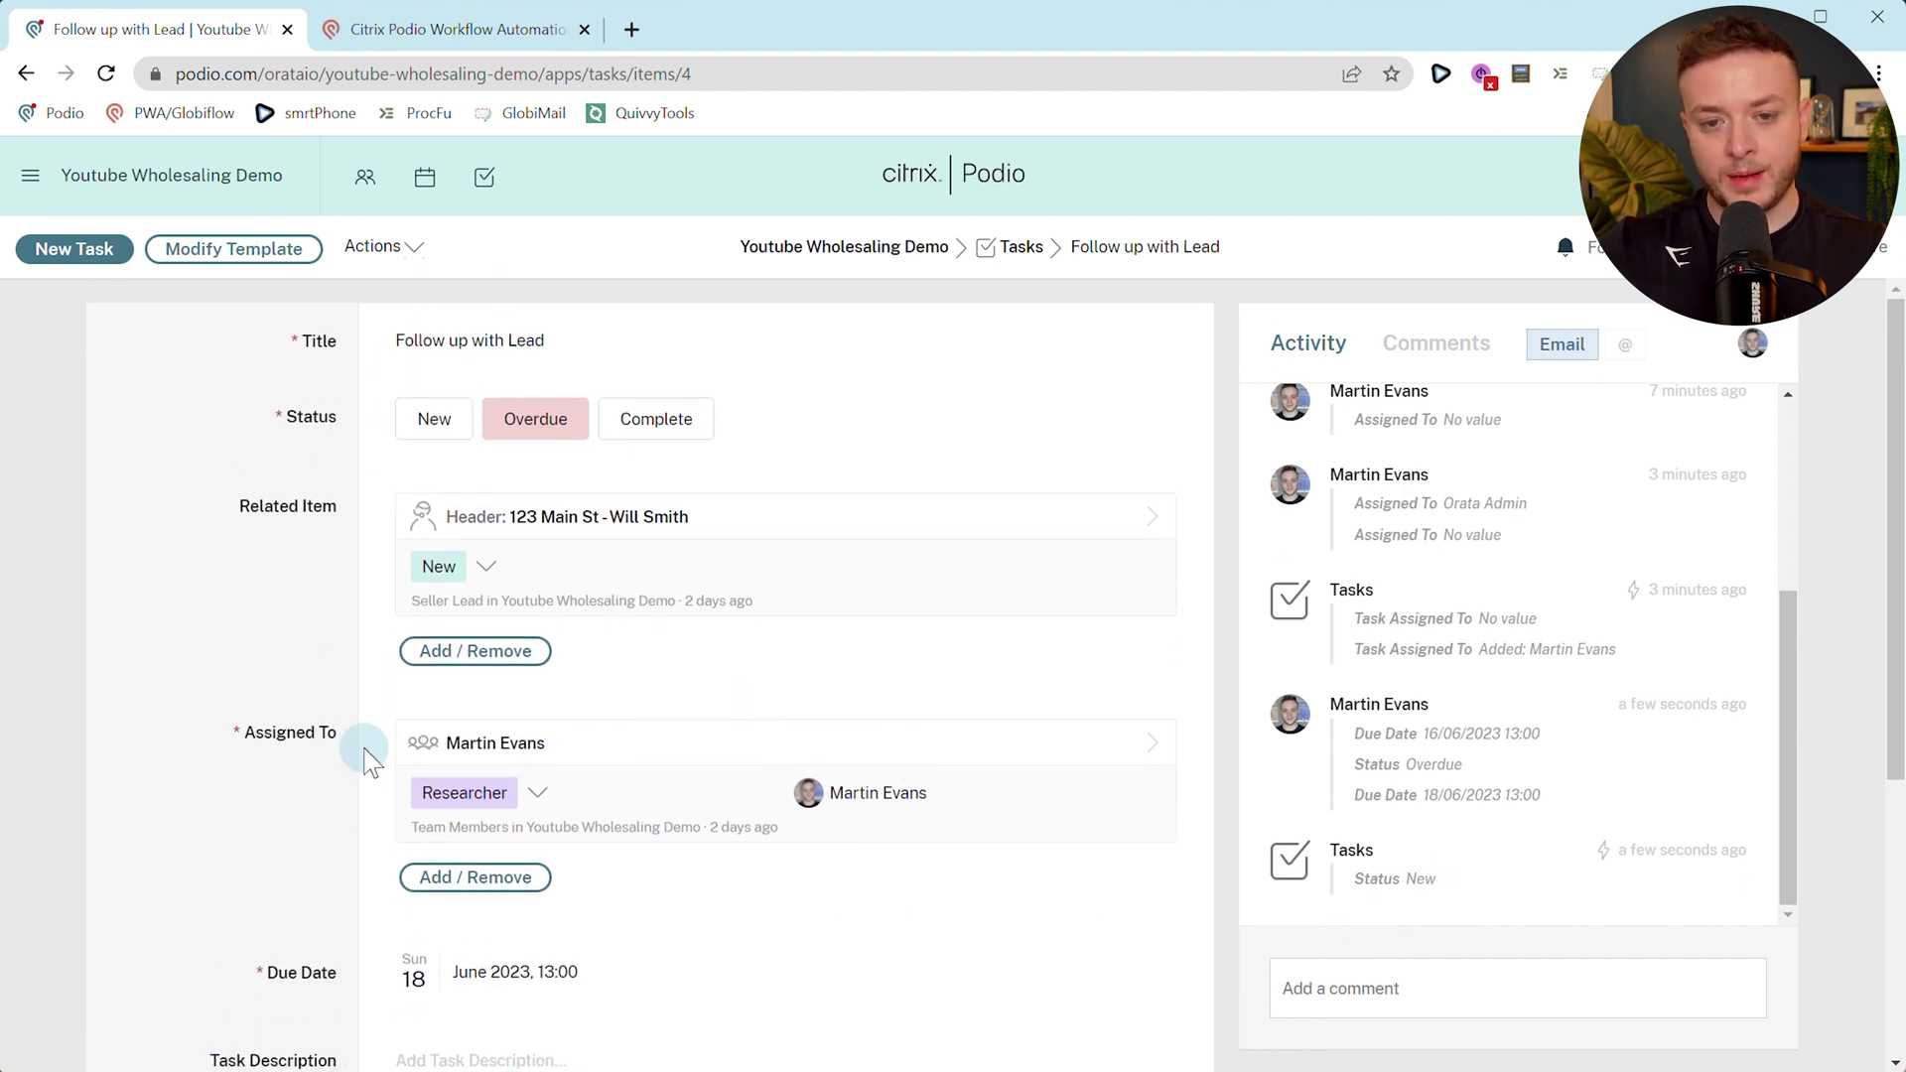
pyautogui.press('F5')
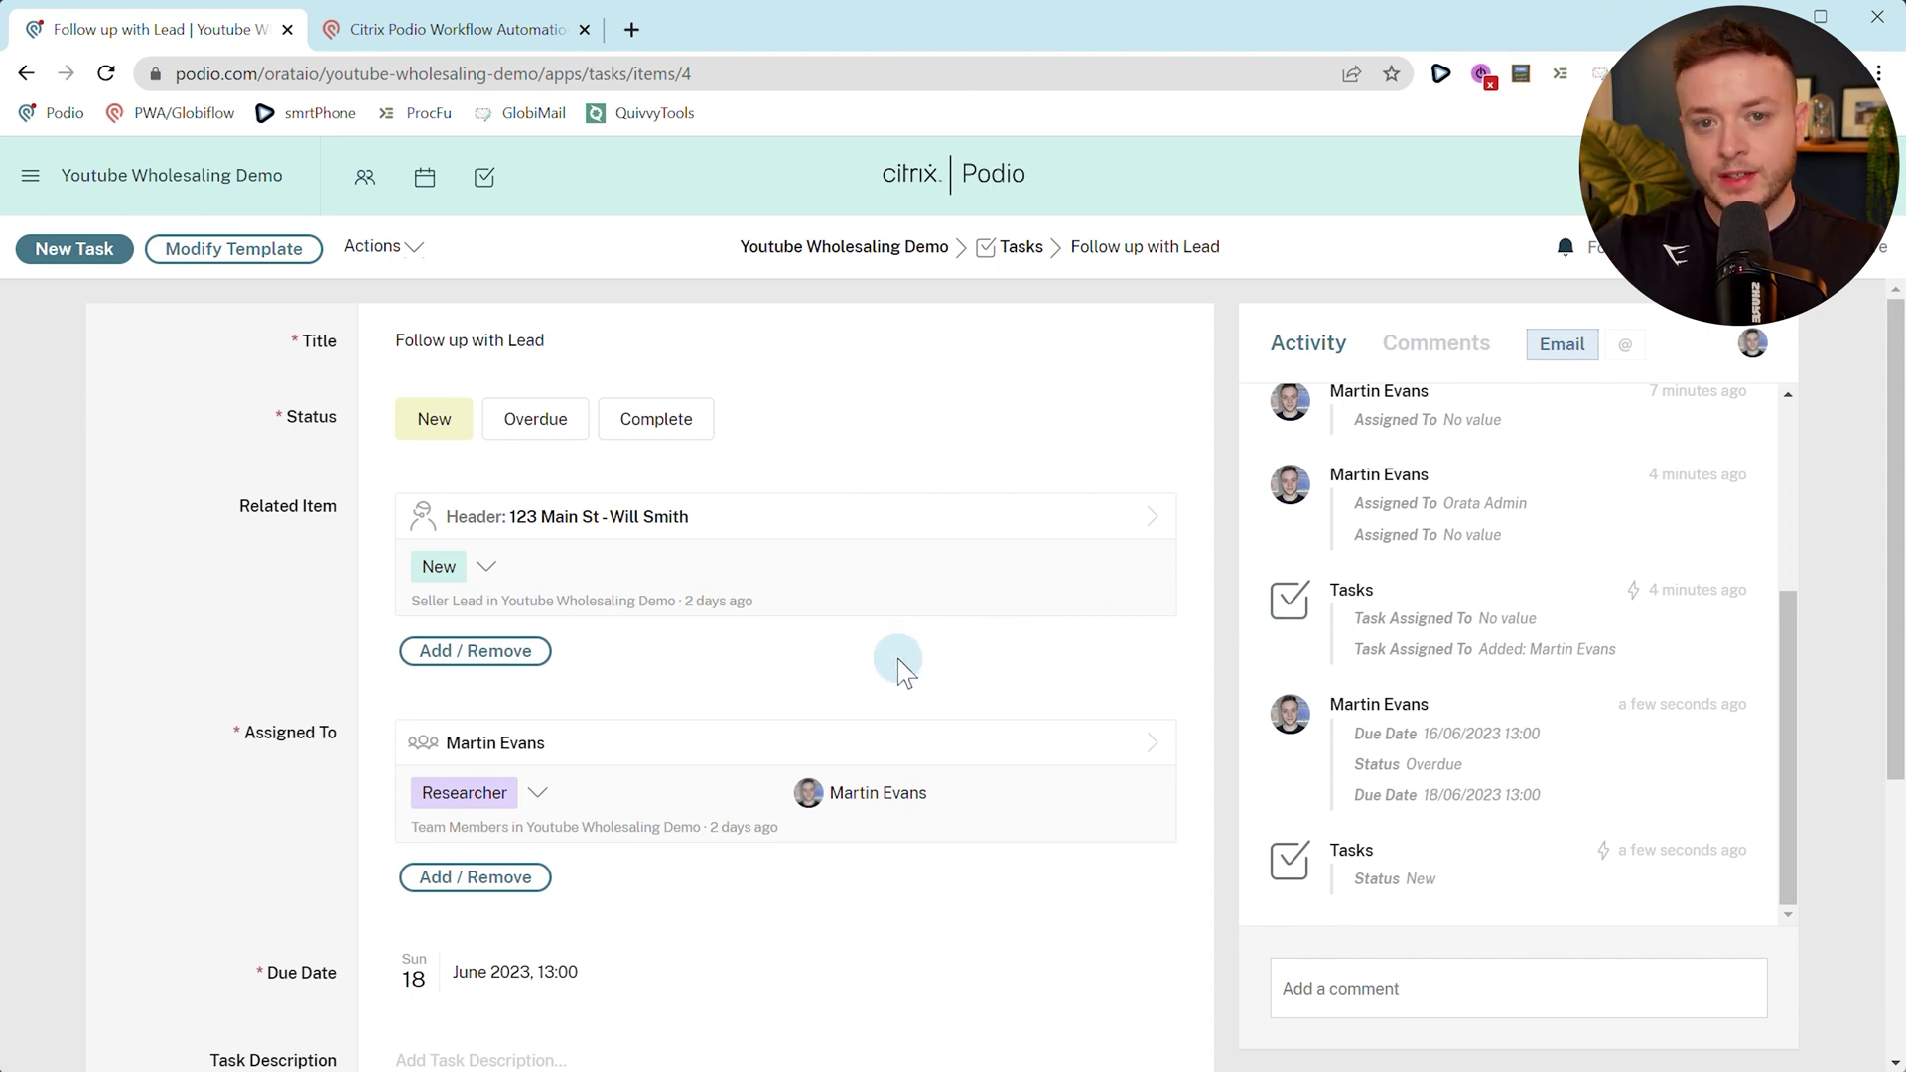
pyautogui.scroll(-1, 569, 663)
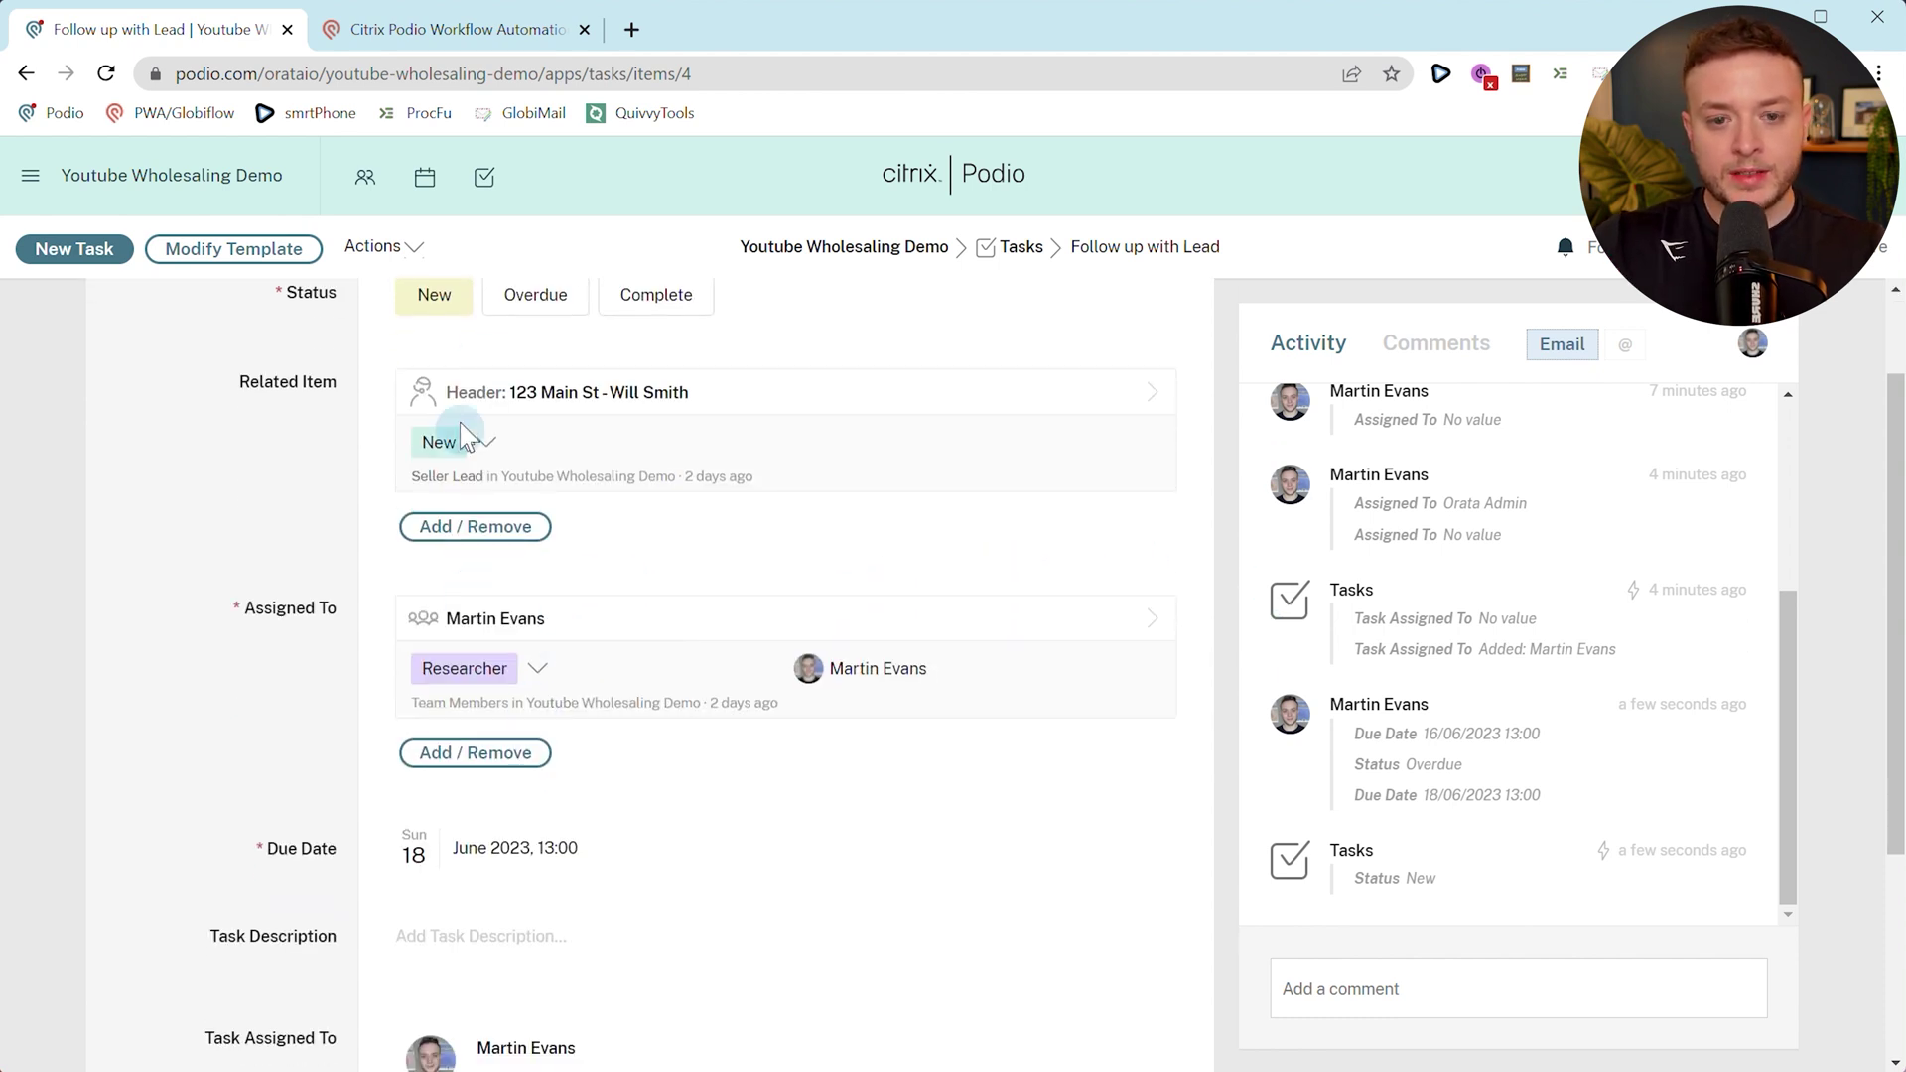
pyautogui.click(535, 320)
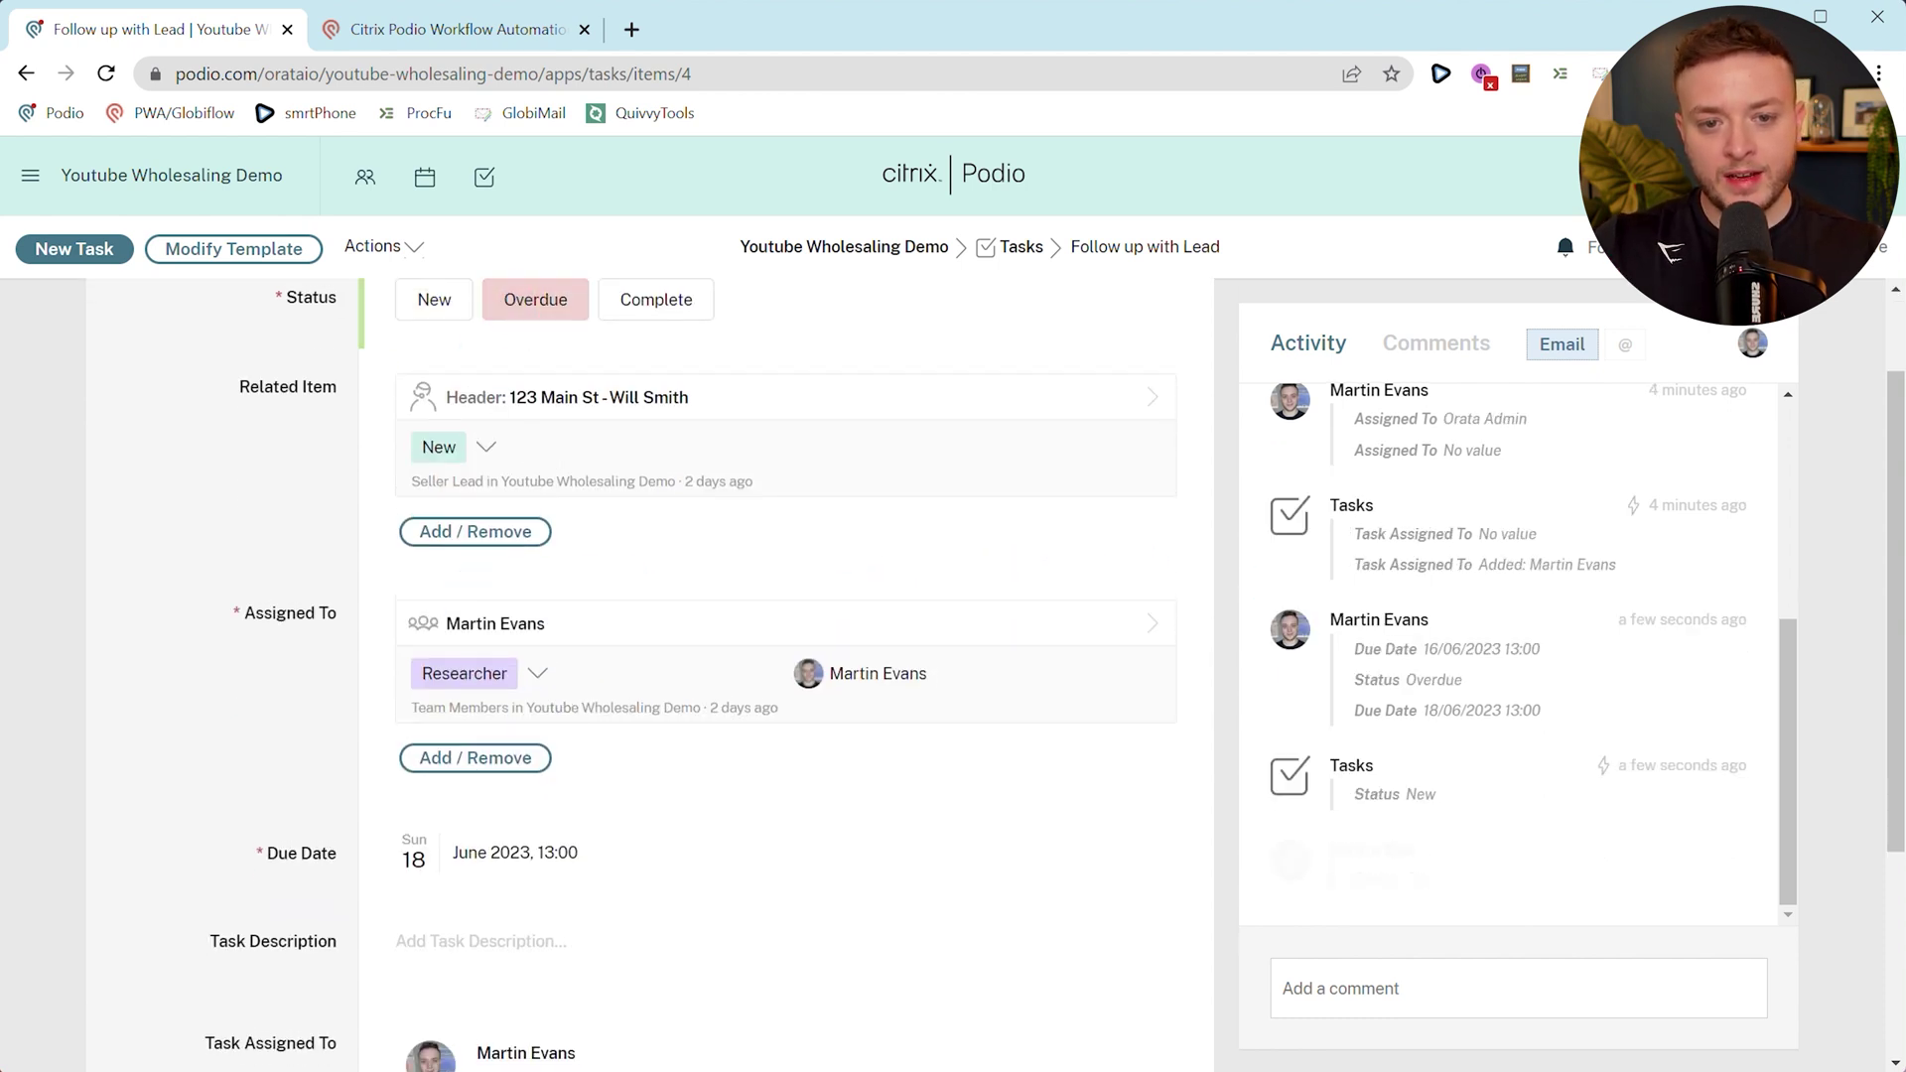
# Change the due date to 16 June, then 22 June, reloading to check the status each time.
pyautogui.click(422, 861)
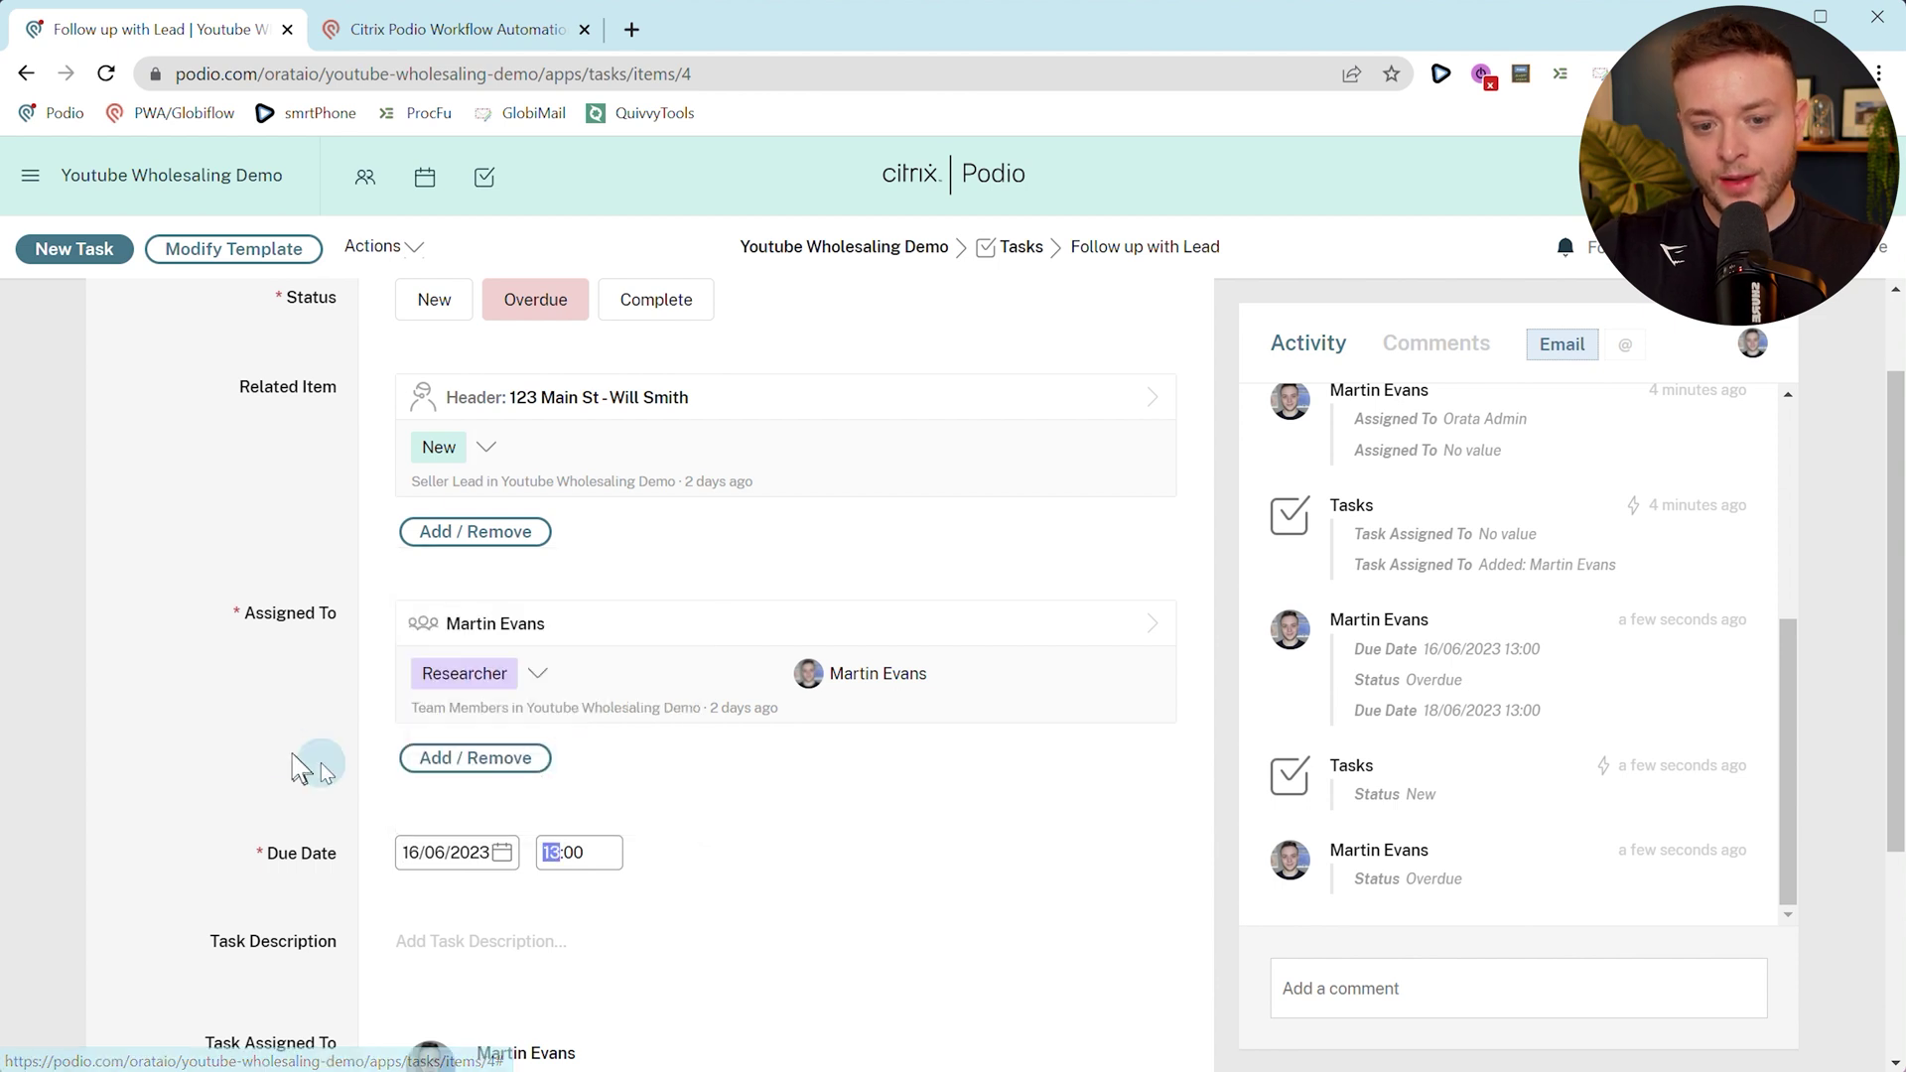
pyautogui.click(273, 729)
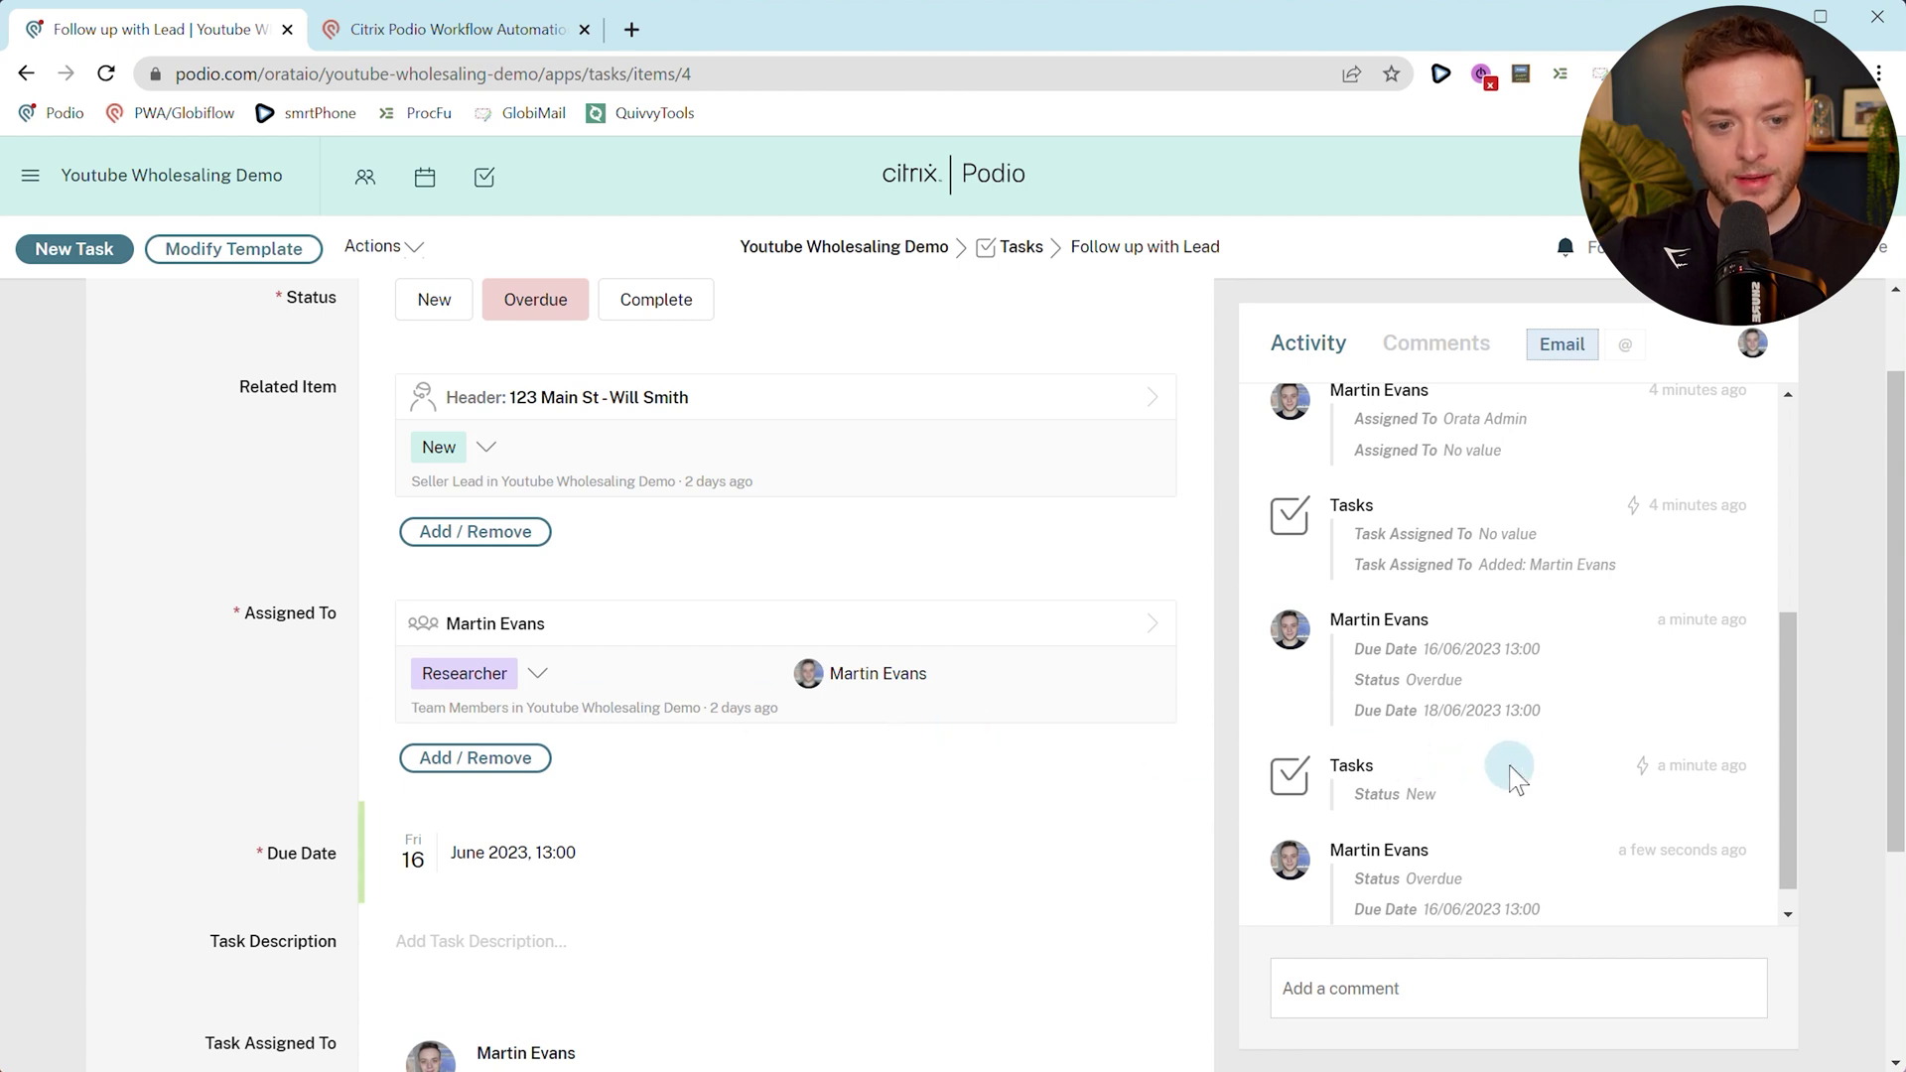
pyautogui.scroll(-1, 1511, 779)
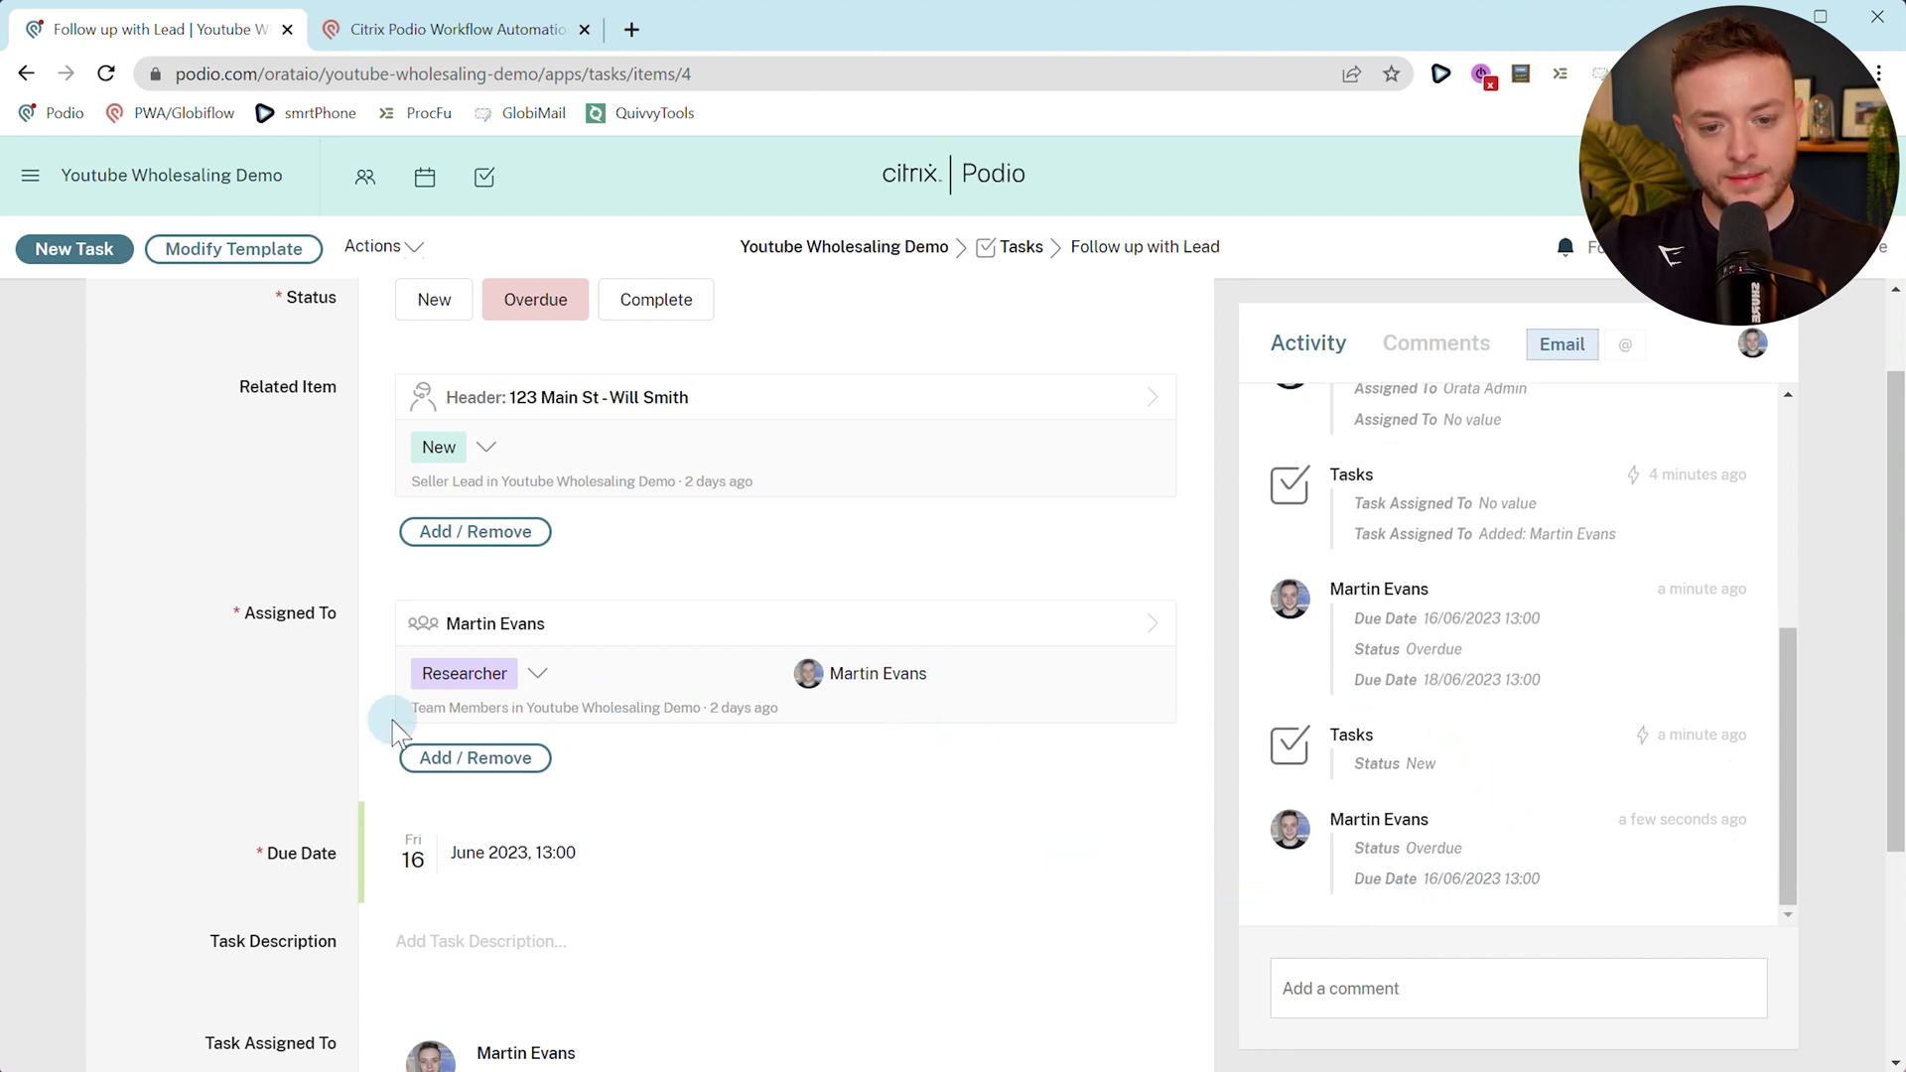
pyautogui.press('F5')
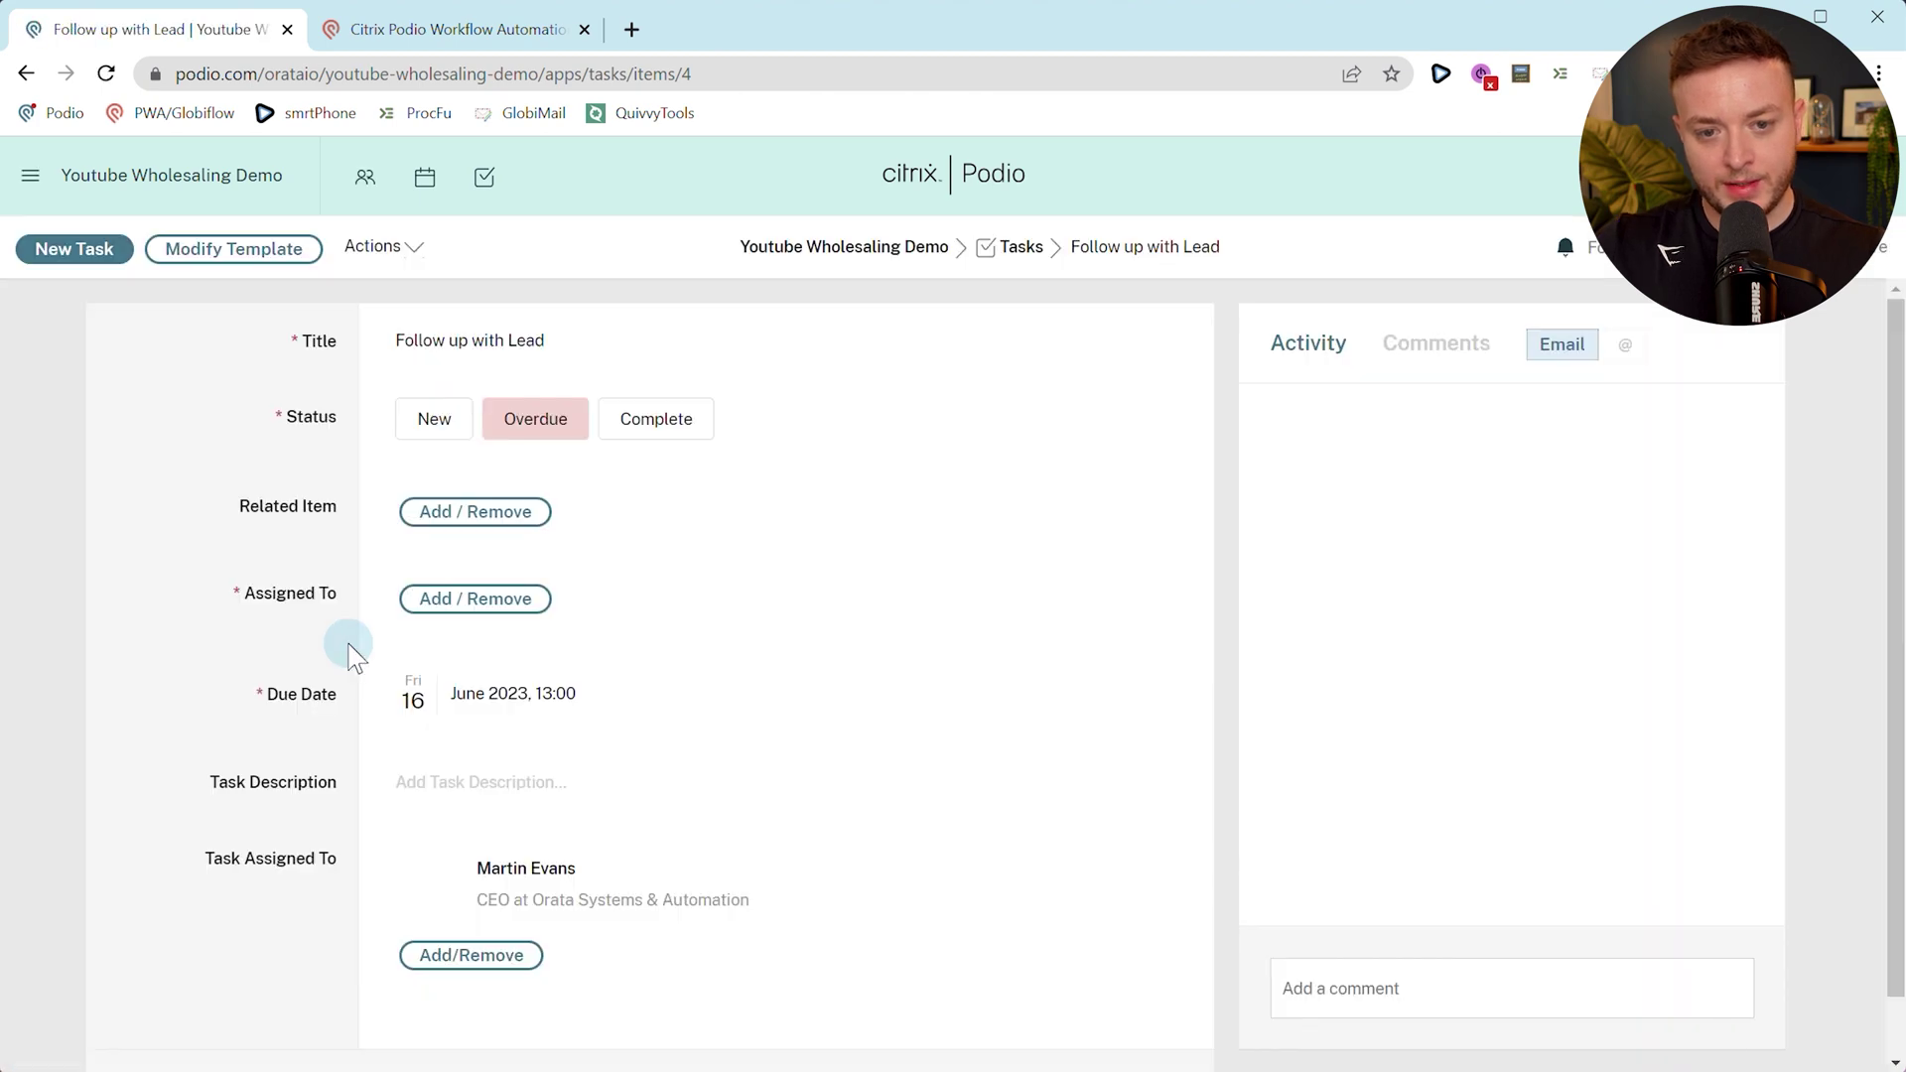
pyautogui.scroll(-2, 349, 645)
pyautogui.click(419, 733)
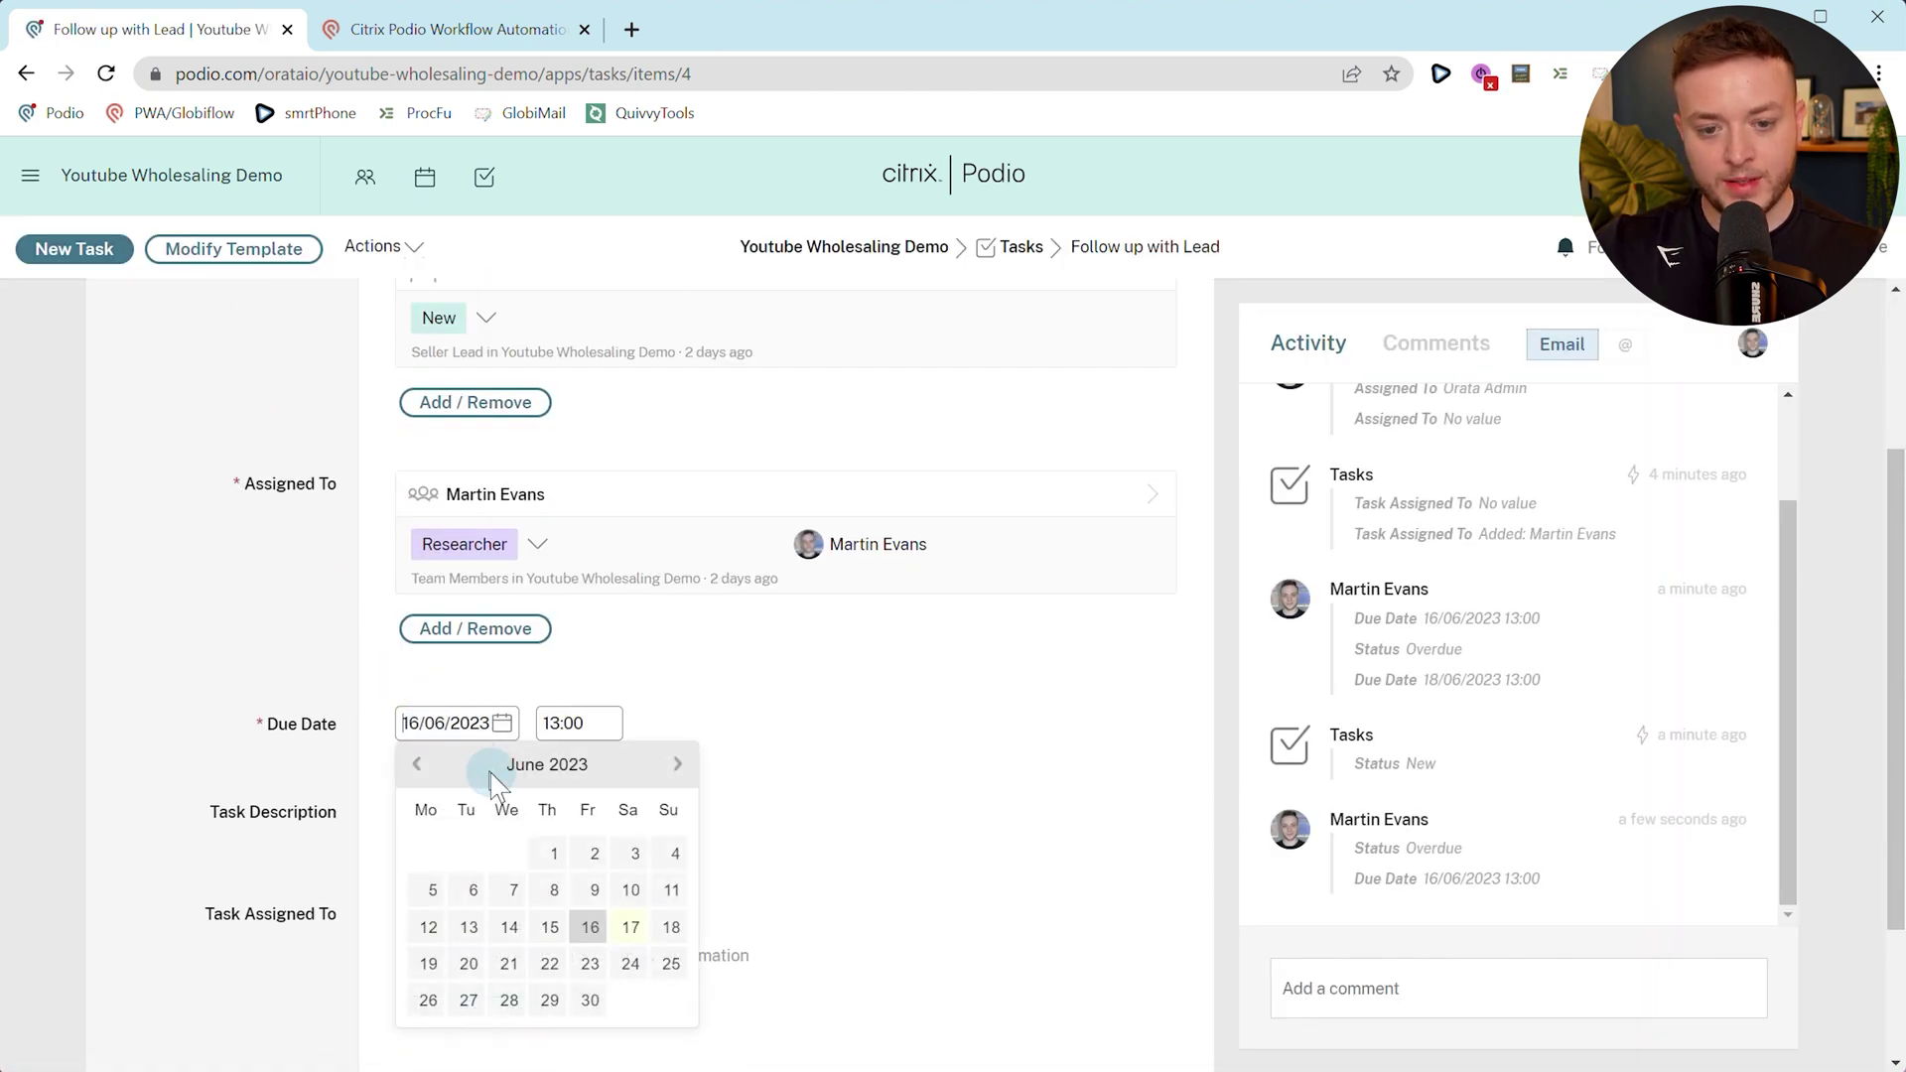
pyautogui.click(546, 968)
pyautogui.click(338, 683)
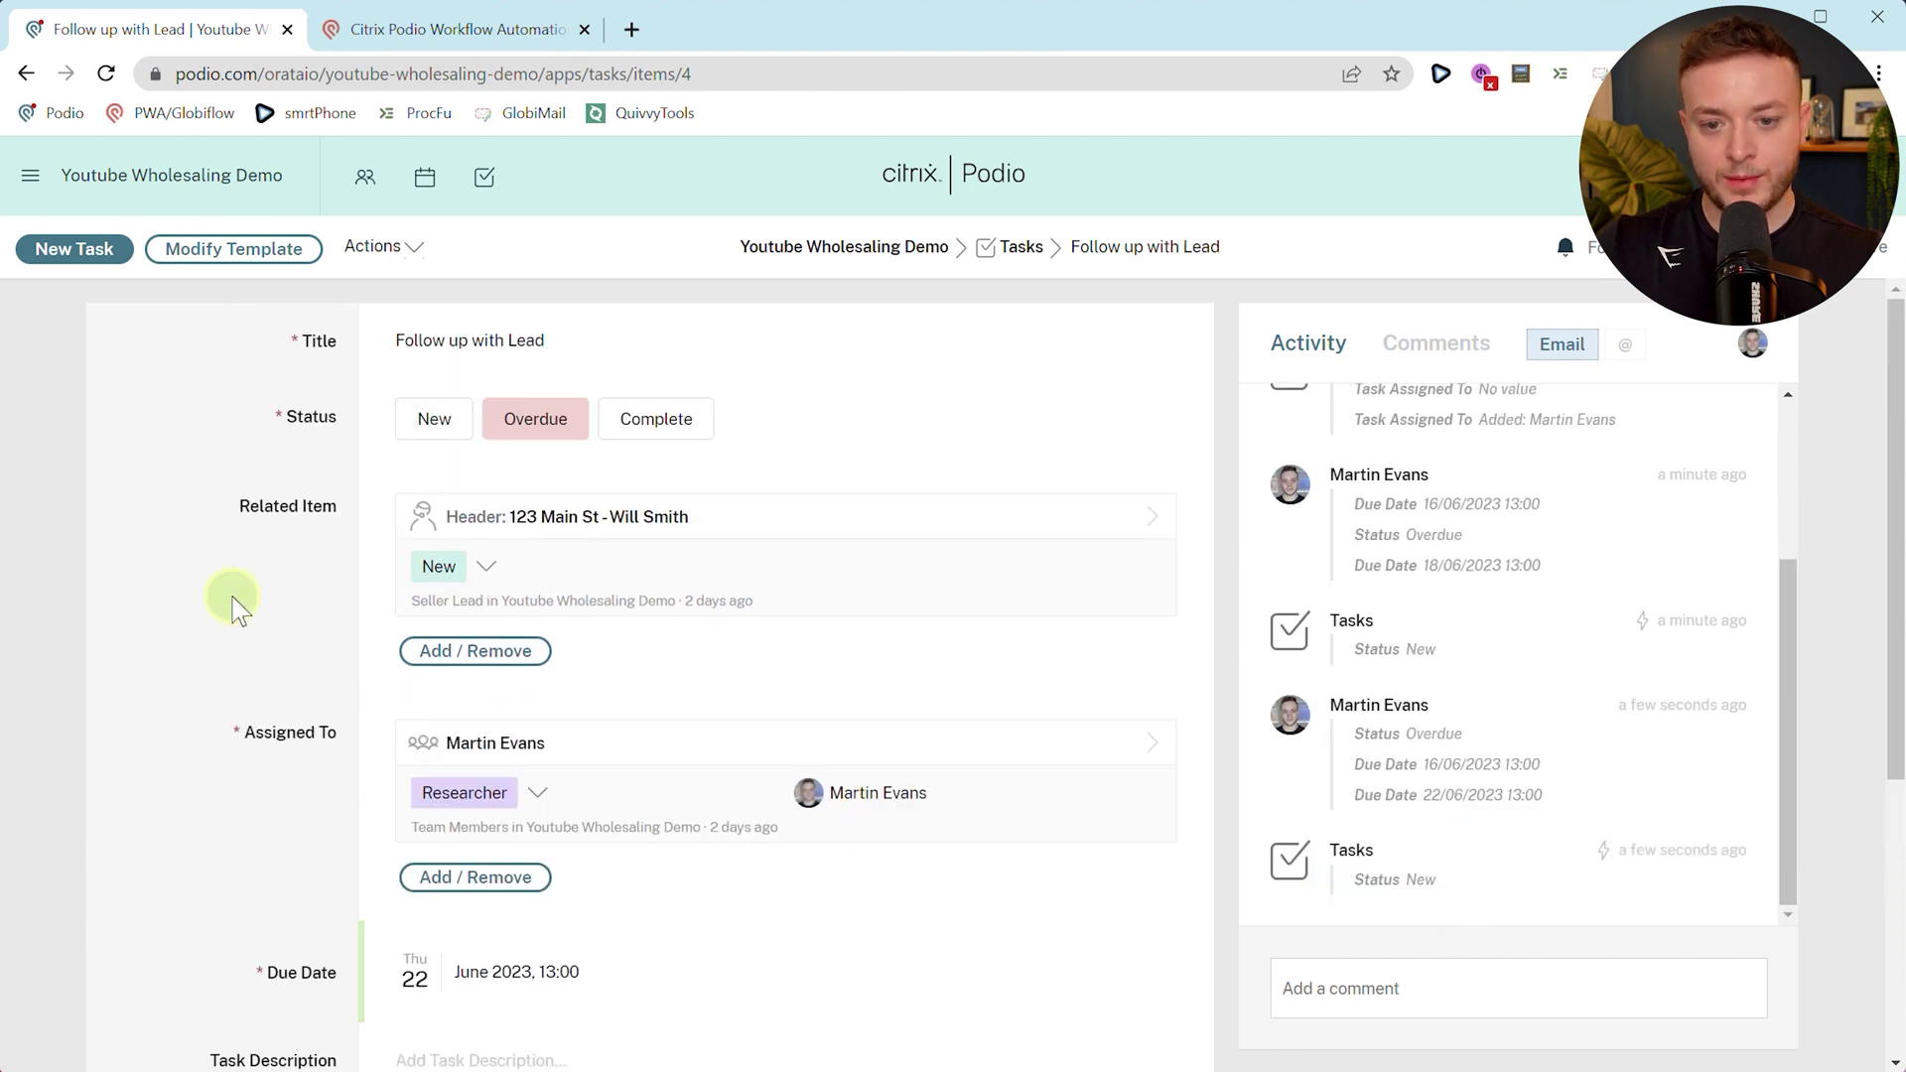
pyautogui.press('F5')
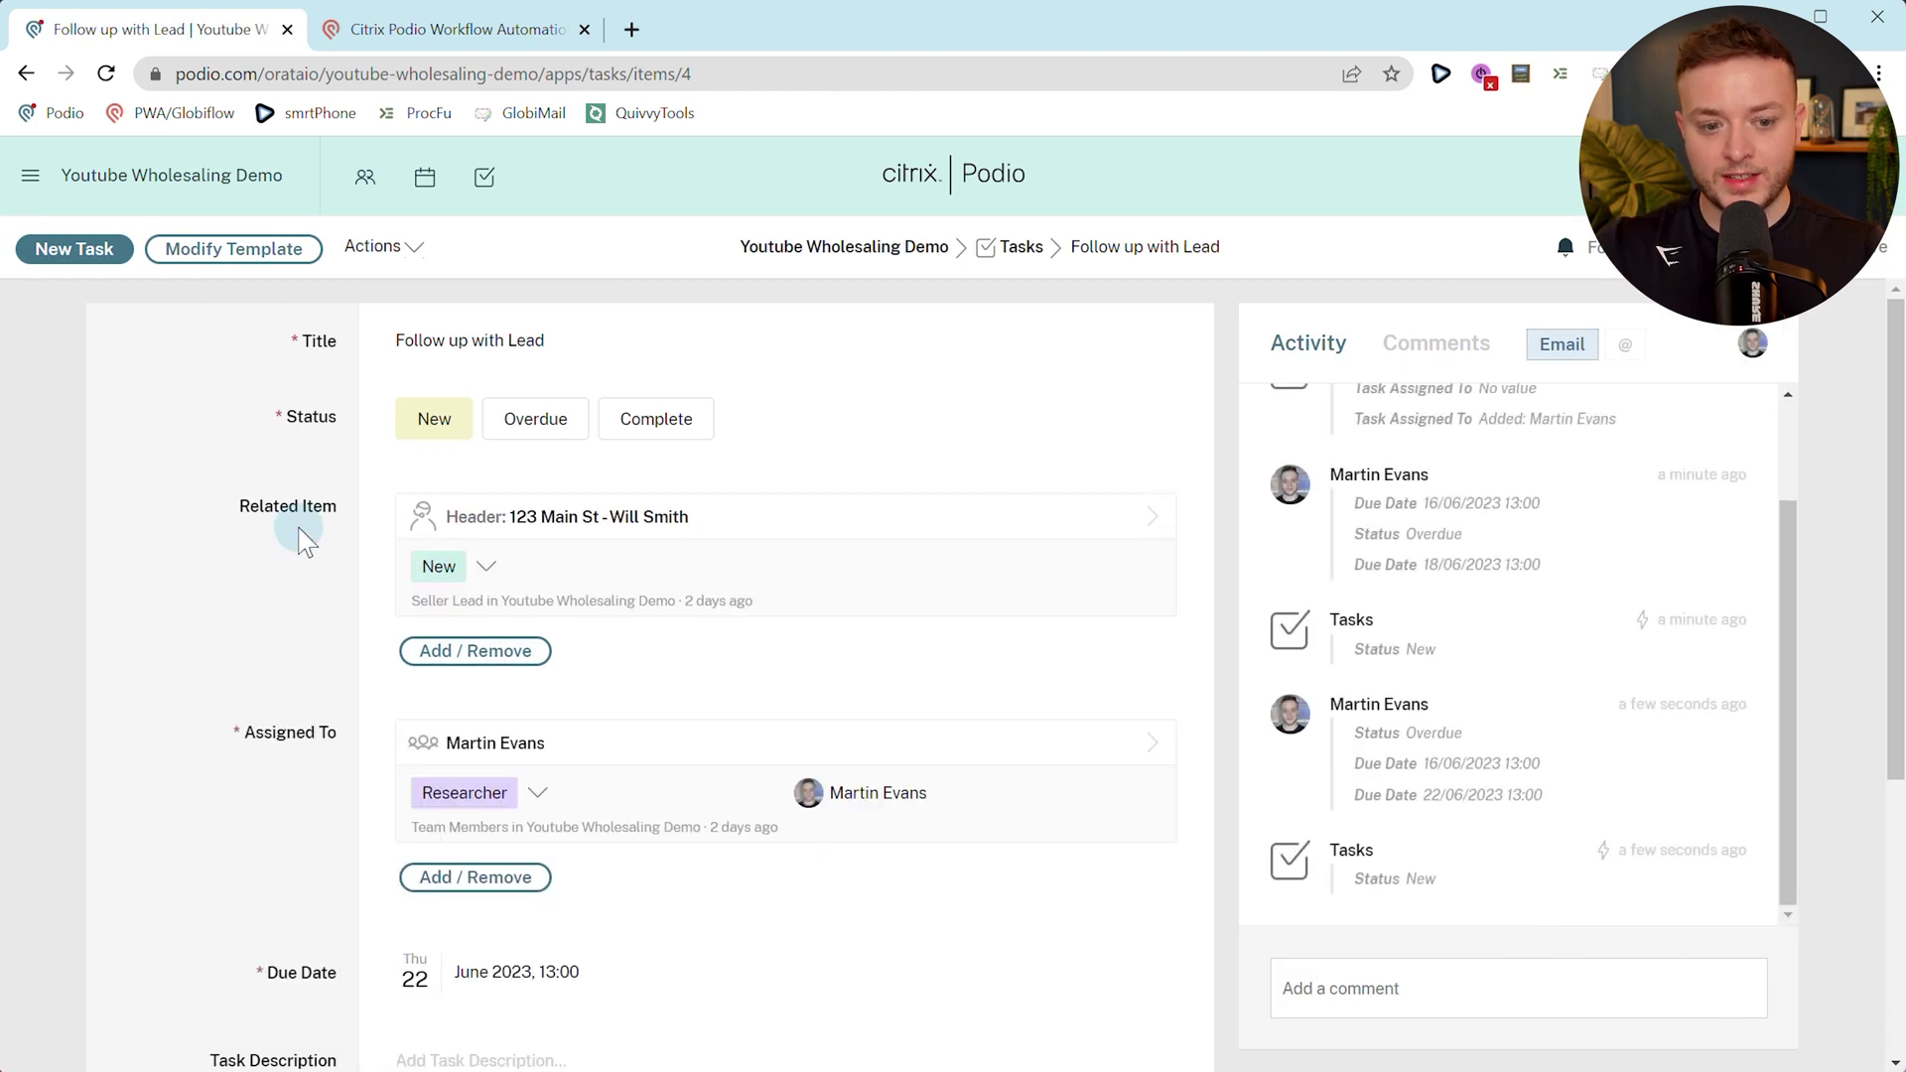
# Save the edited 1.0.2 flow and list the new-item options for Tasks.
pyautogui.click(457, 28)
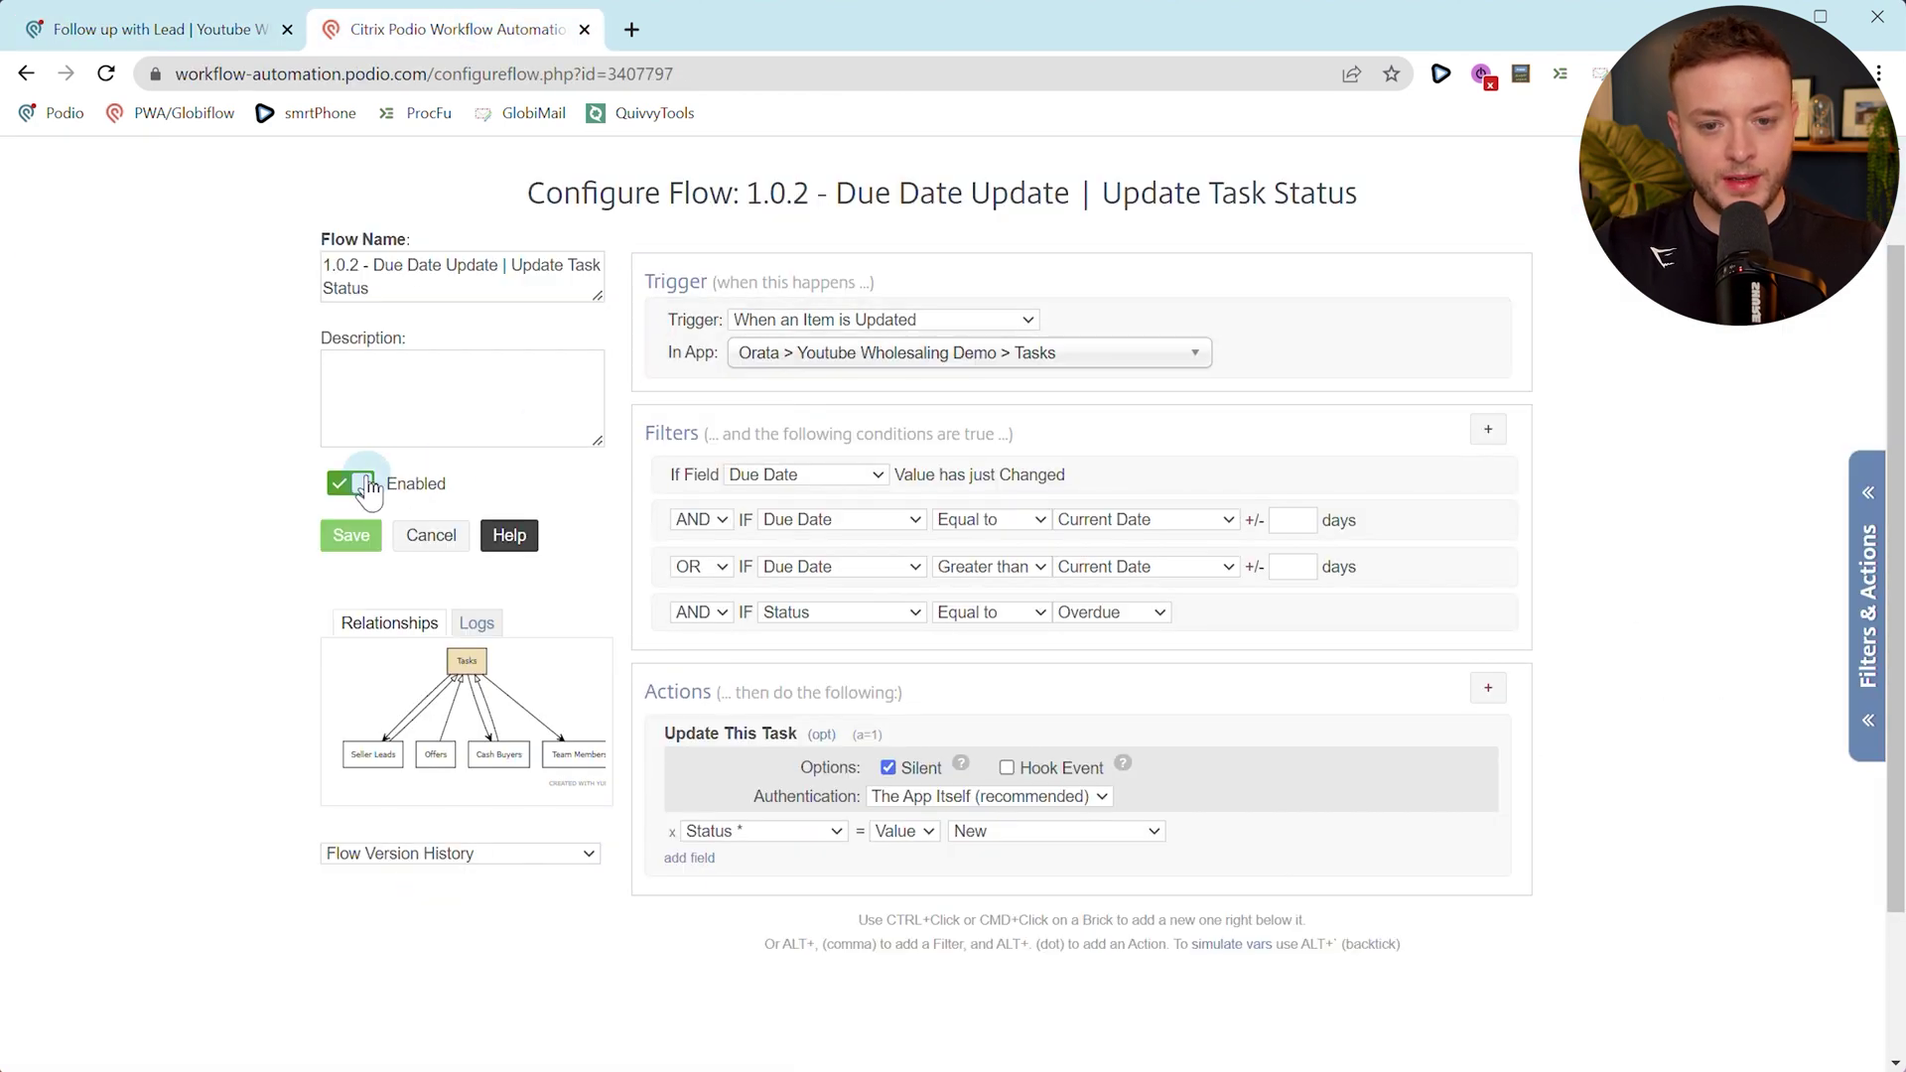
pyautogui.click(360, 549)
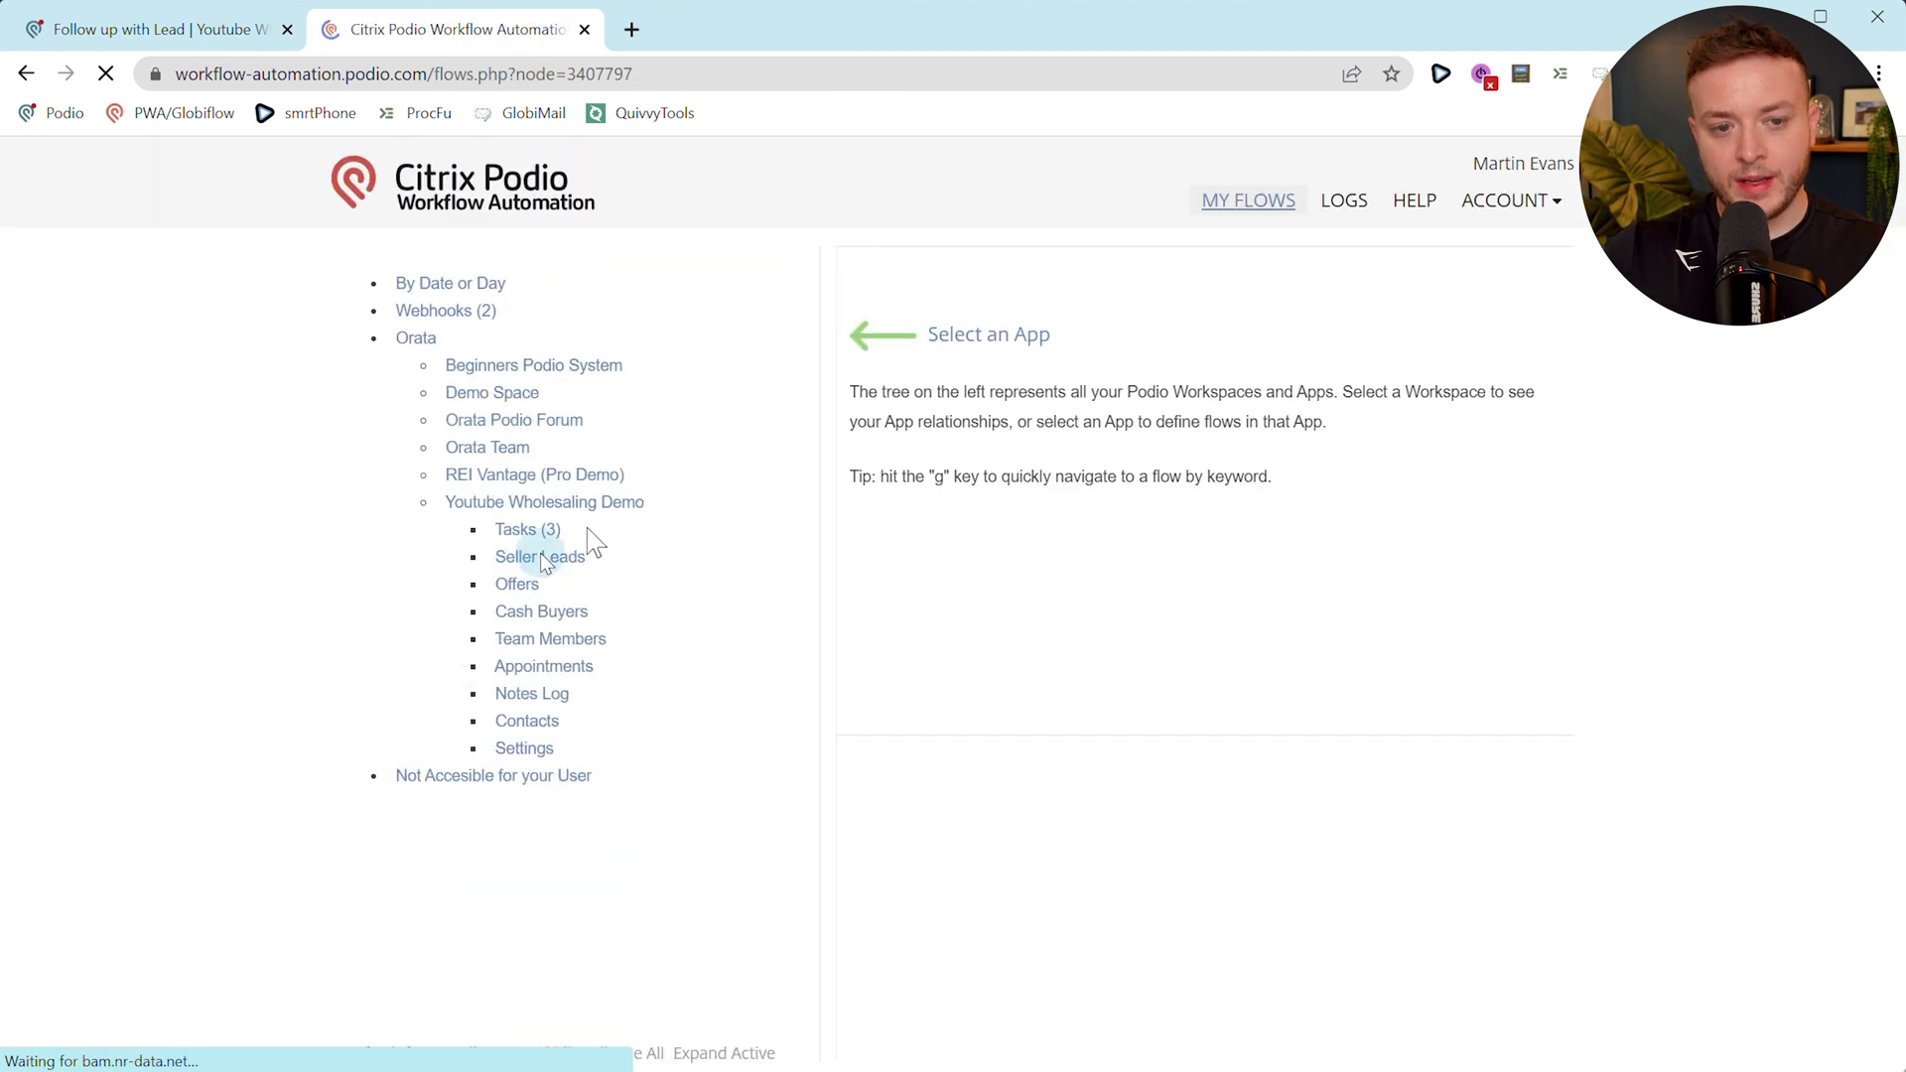
pyautogui.click(1066, 290)
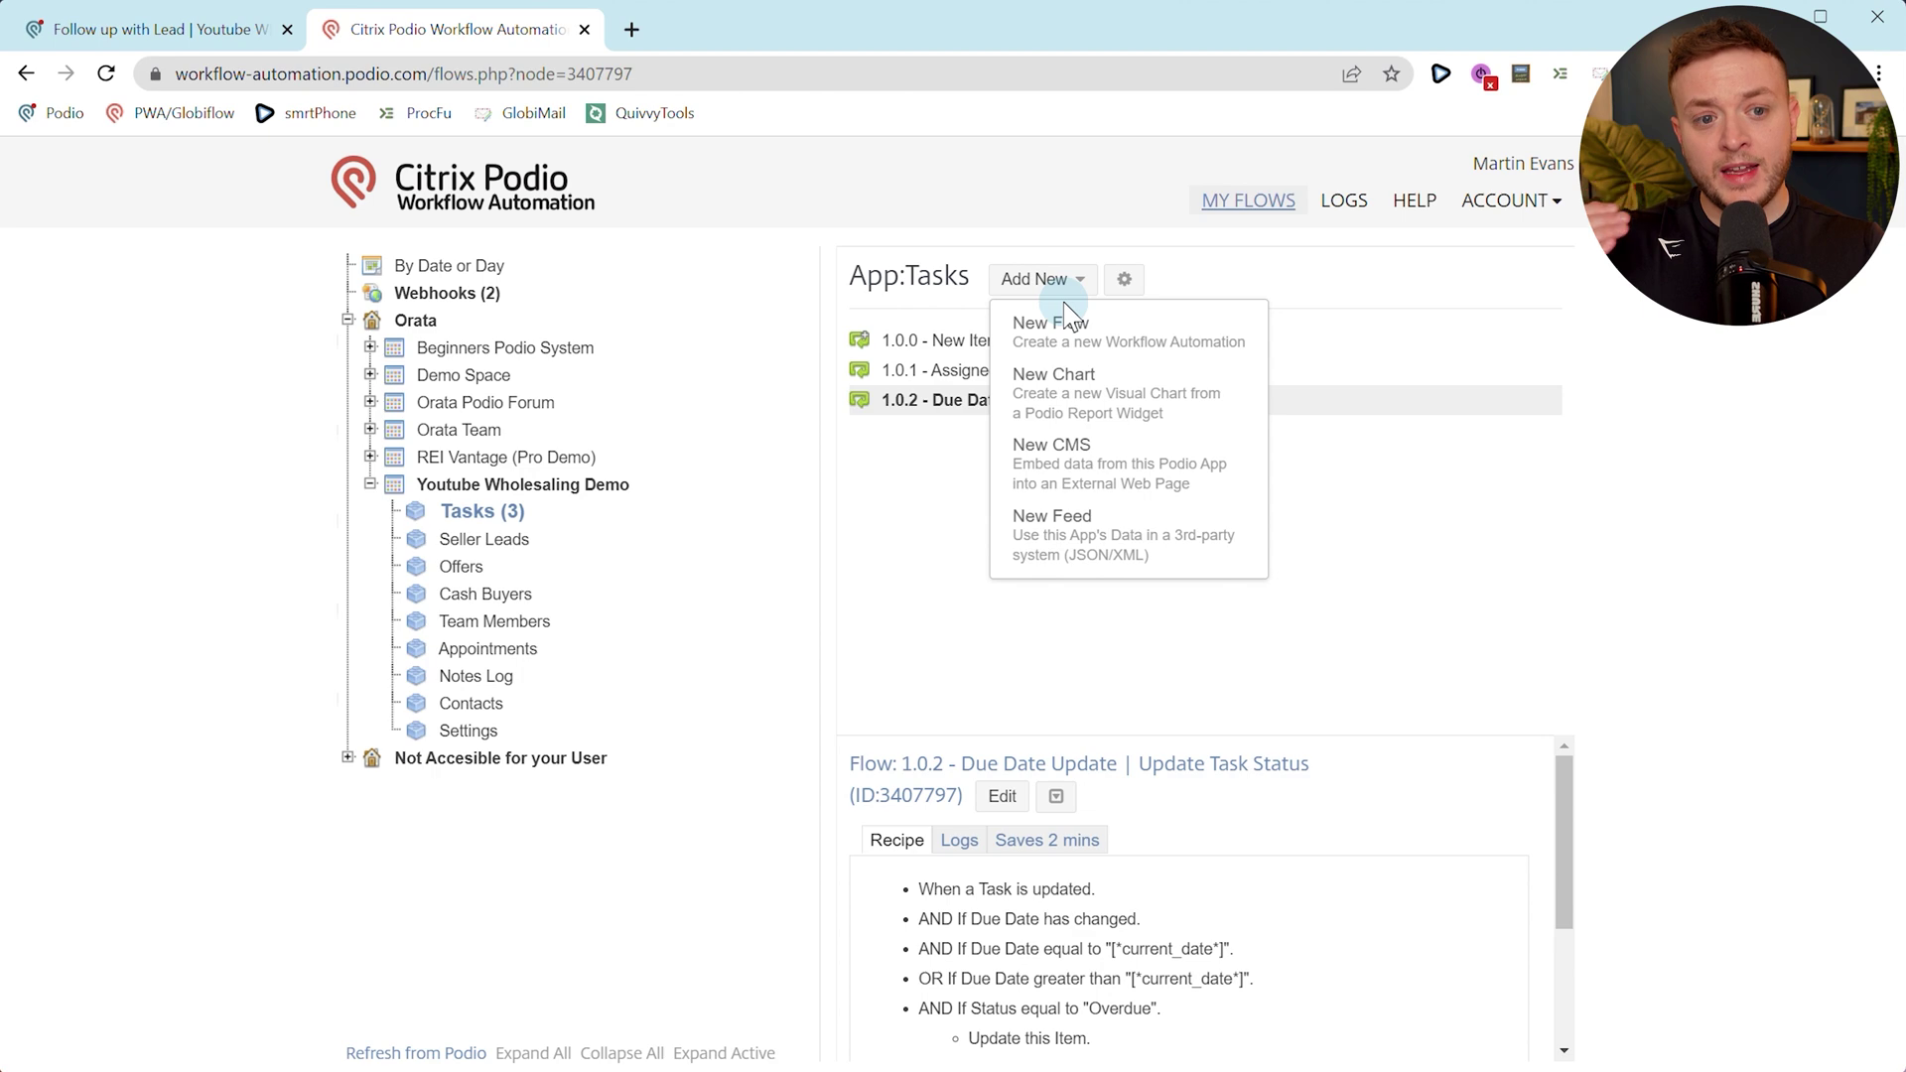
pyautogui.click(149, 29)
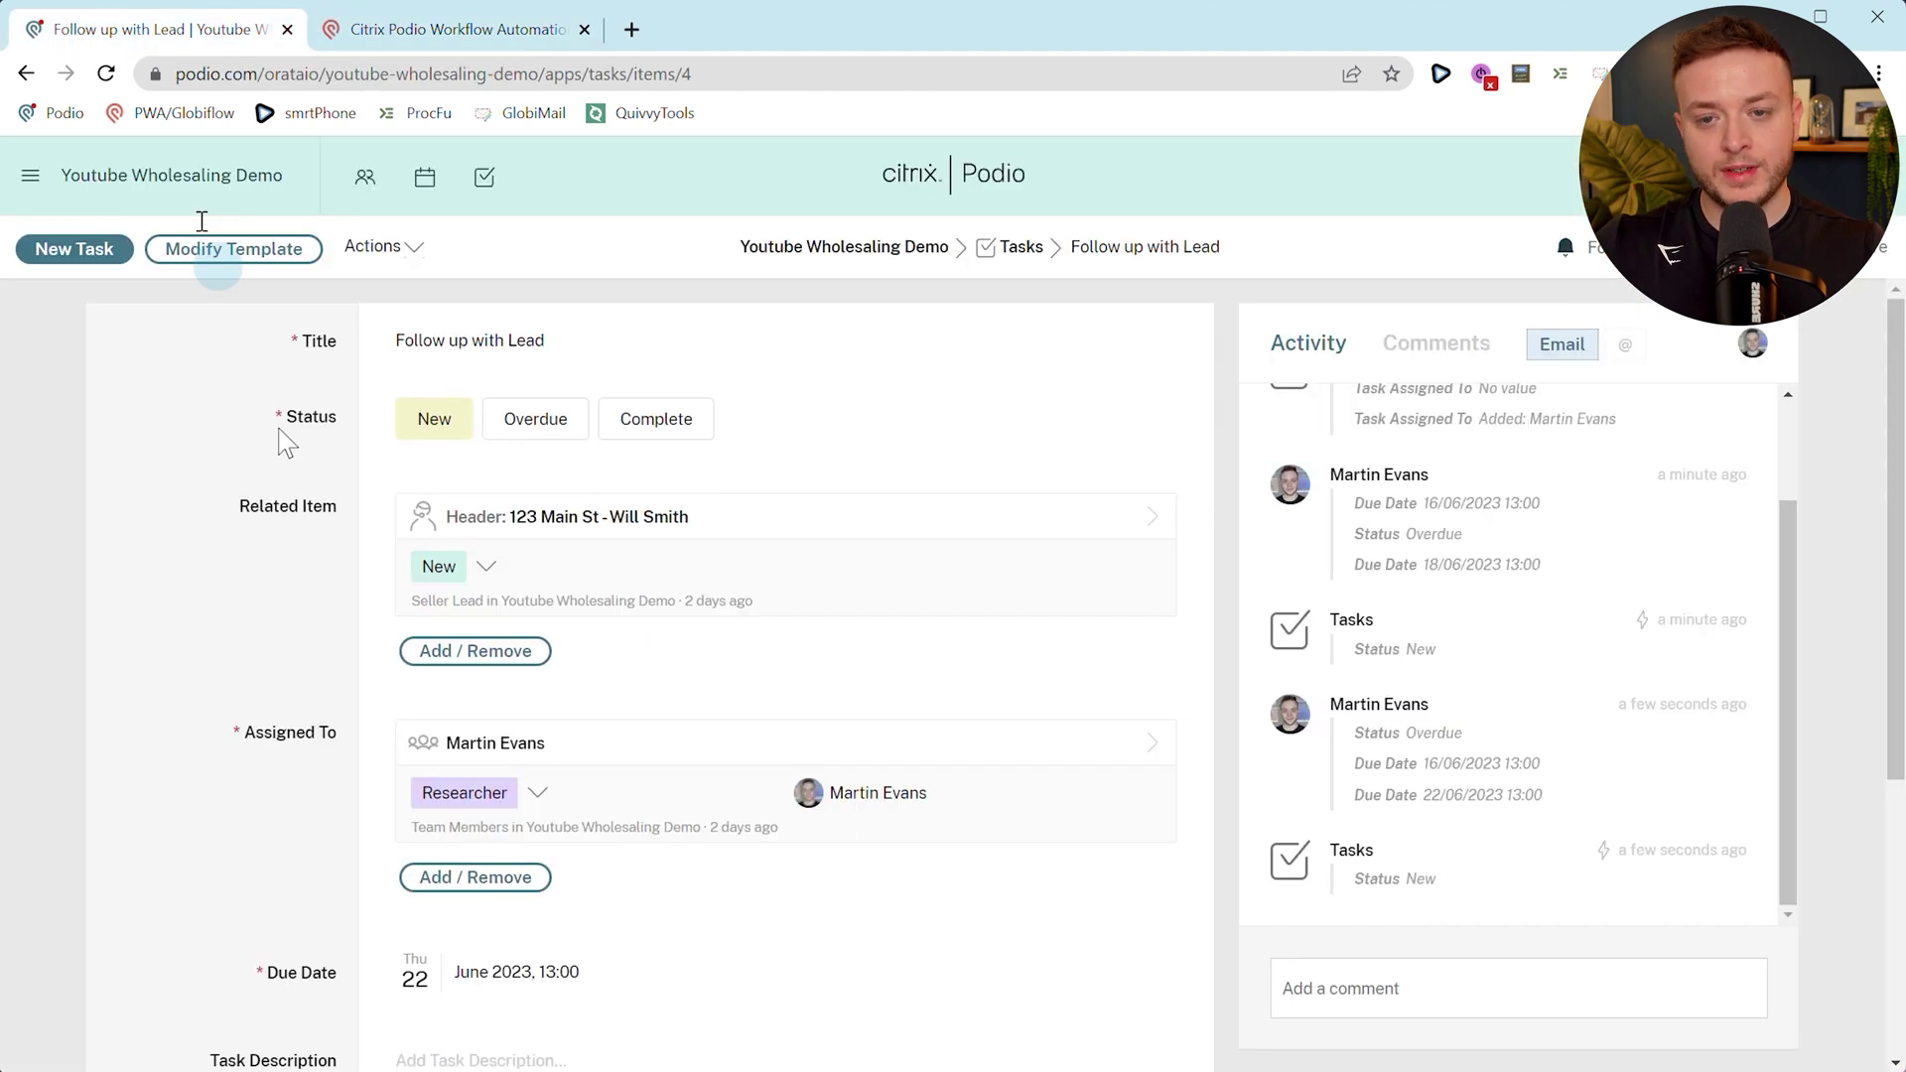
pyautogui.scroll(-3, 460, 953)
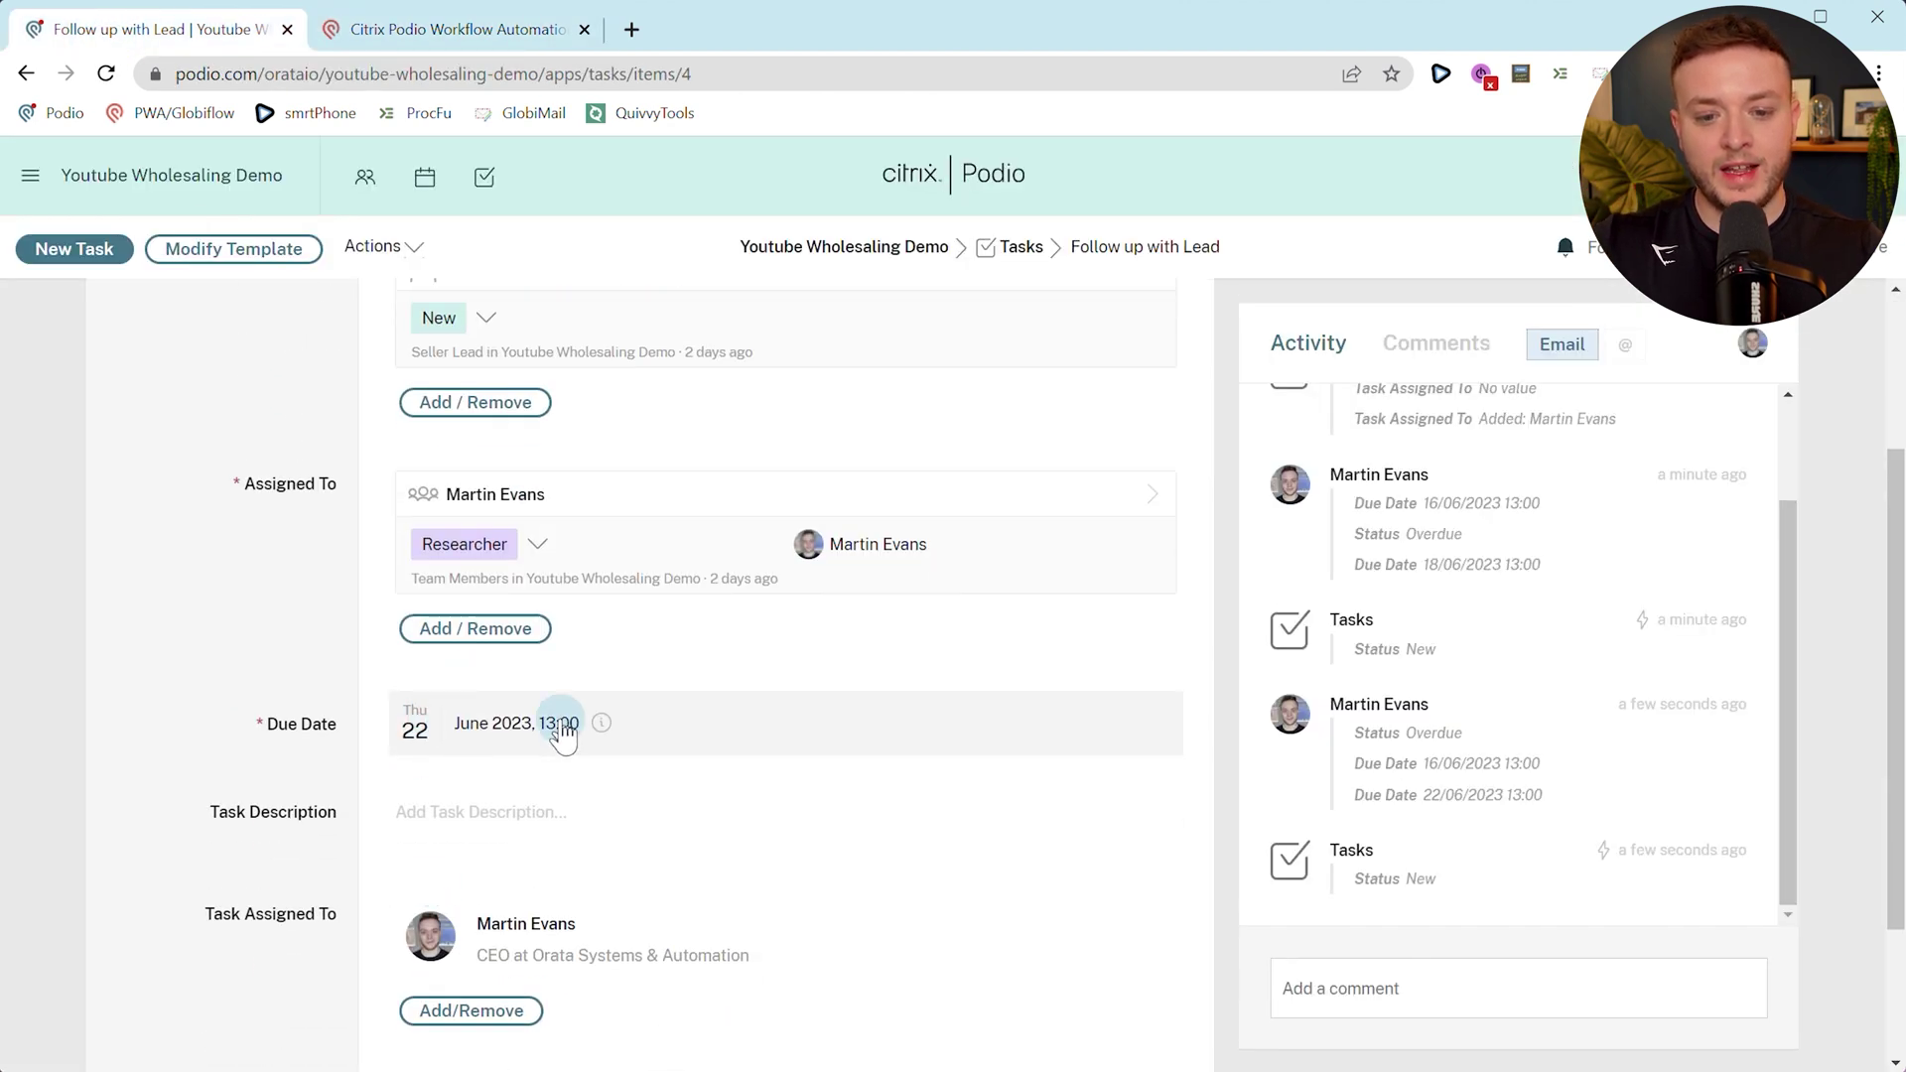
pyautogui.scroll(3, 427, 745)
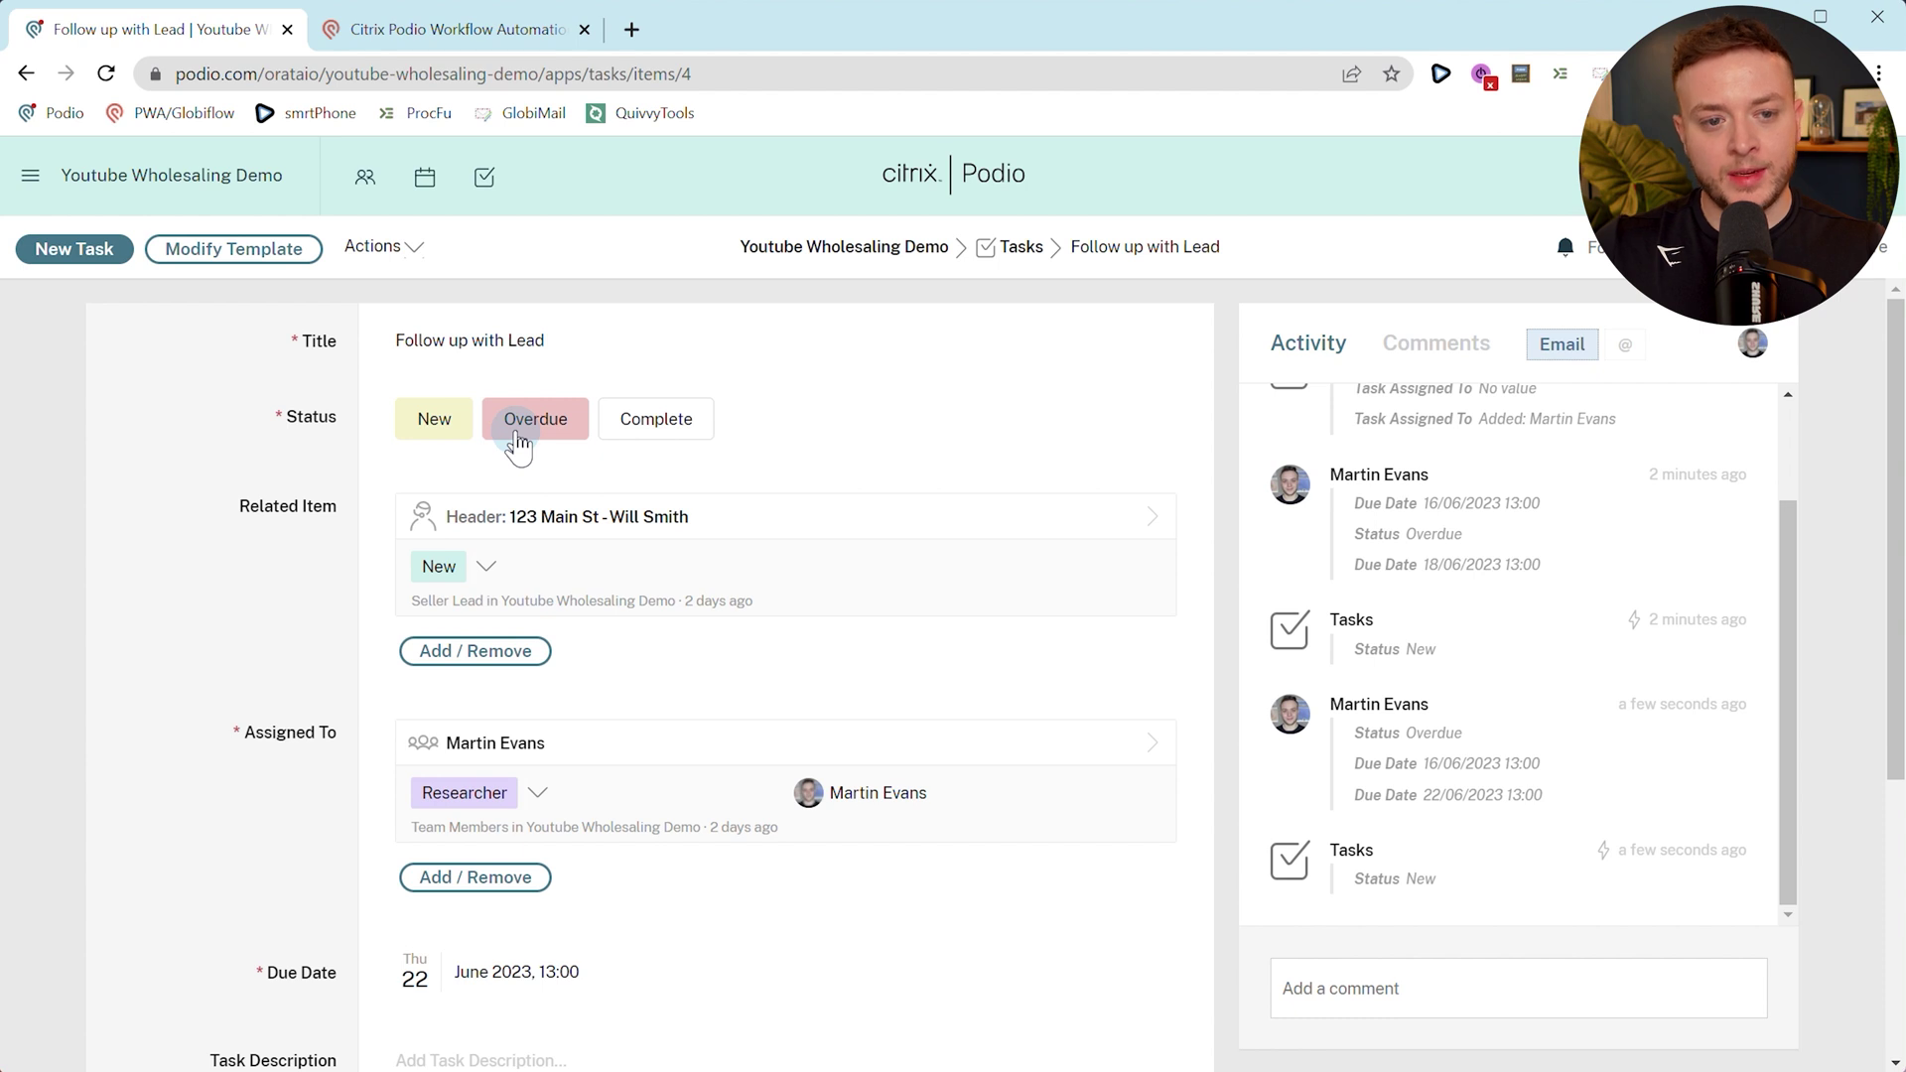
pyautogui.click(437, 30)
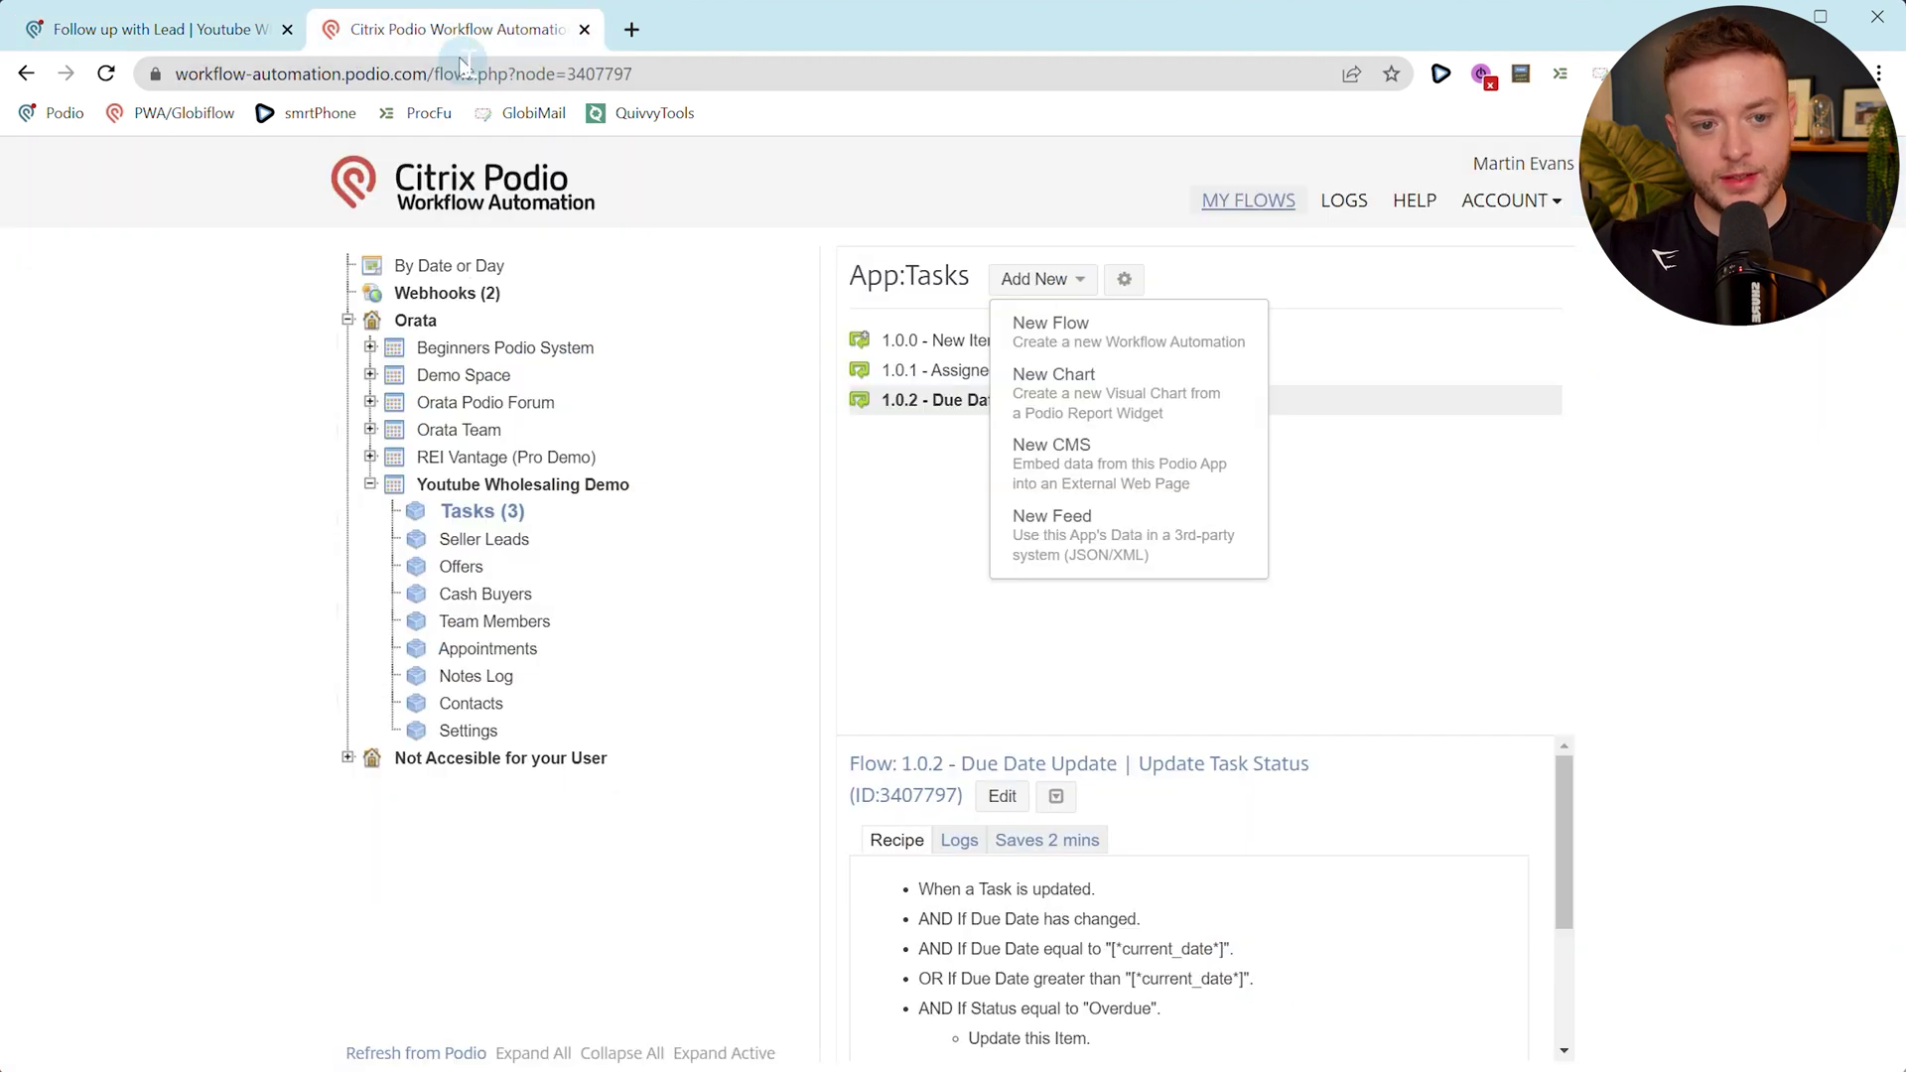
# Create a new Date Field–triggered Tasks flow and start naming it '1.0.4 - Due Date Overdue | Mark Status as Overdue'.
pyautogui.click(1076, 340)
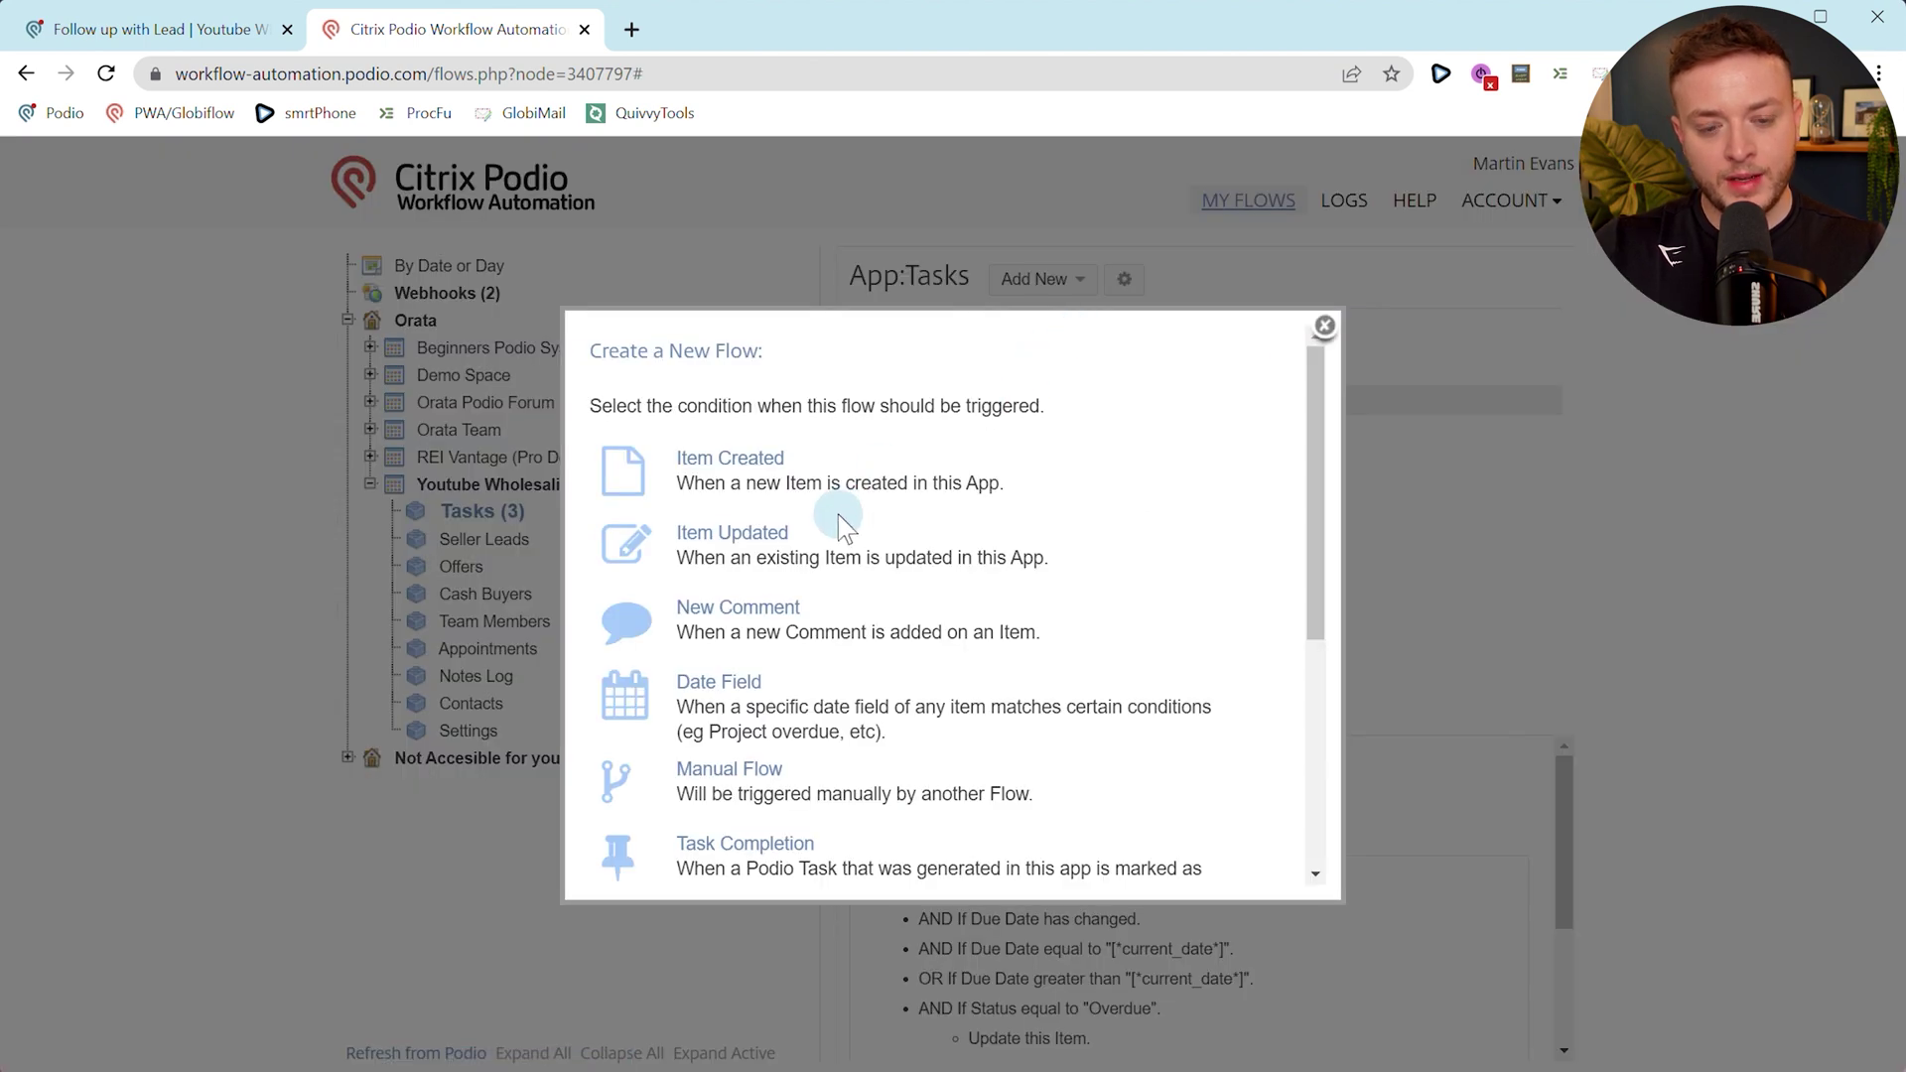
pyautogui.click(739, 690)
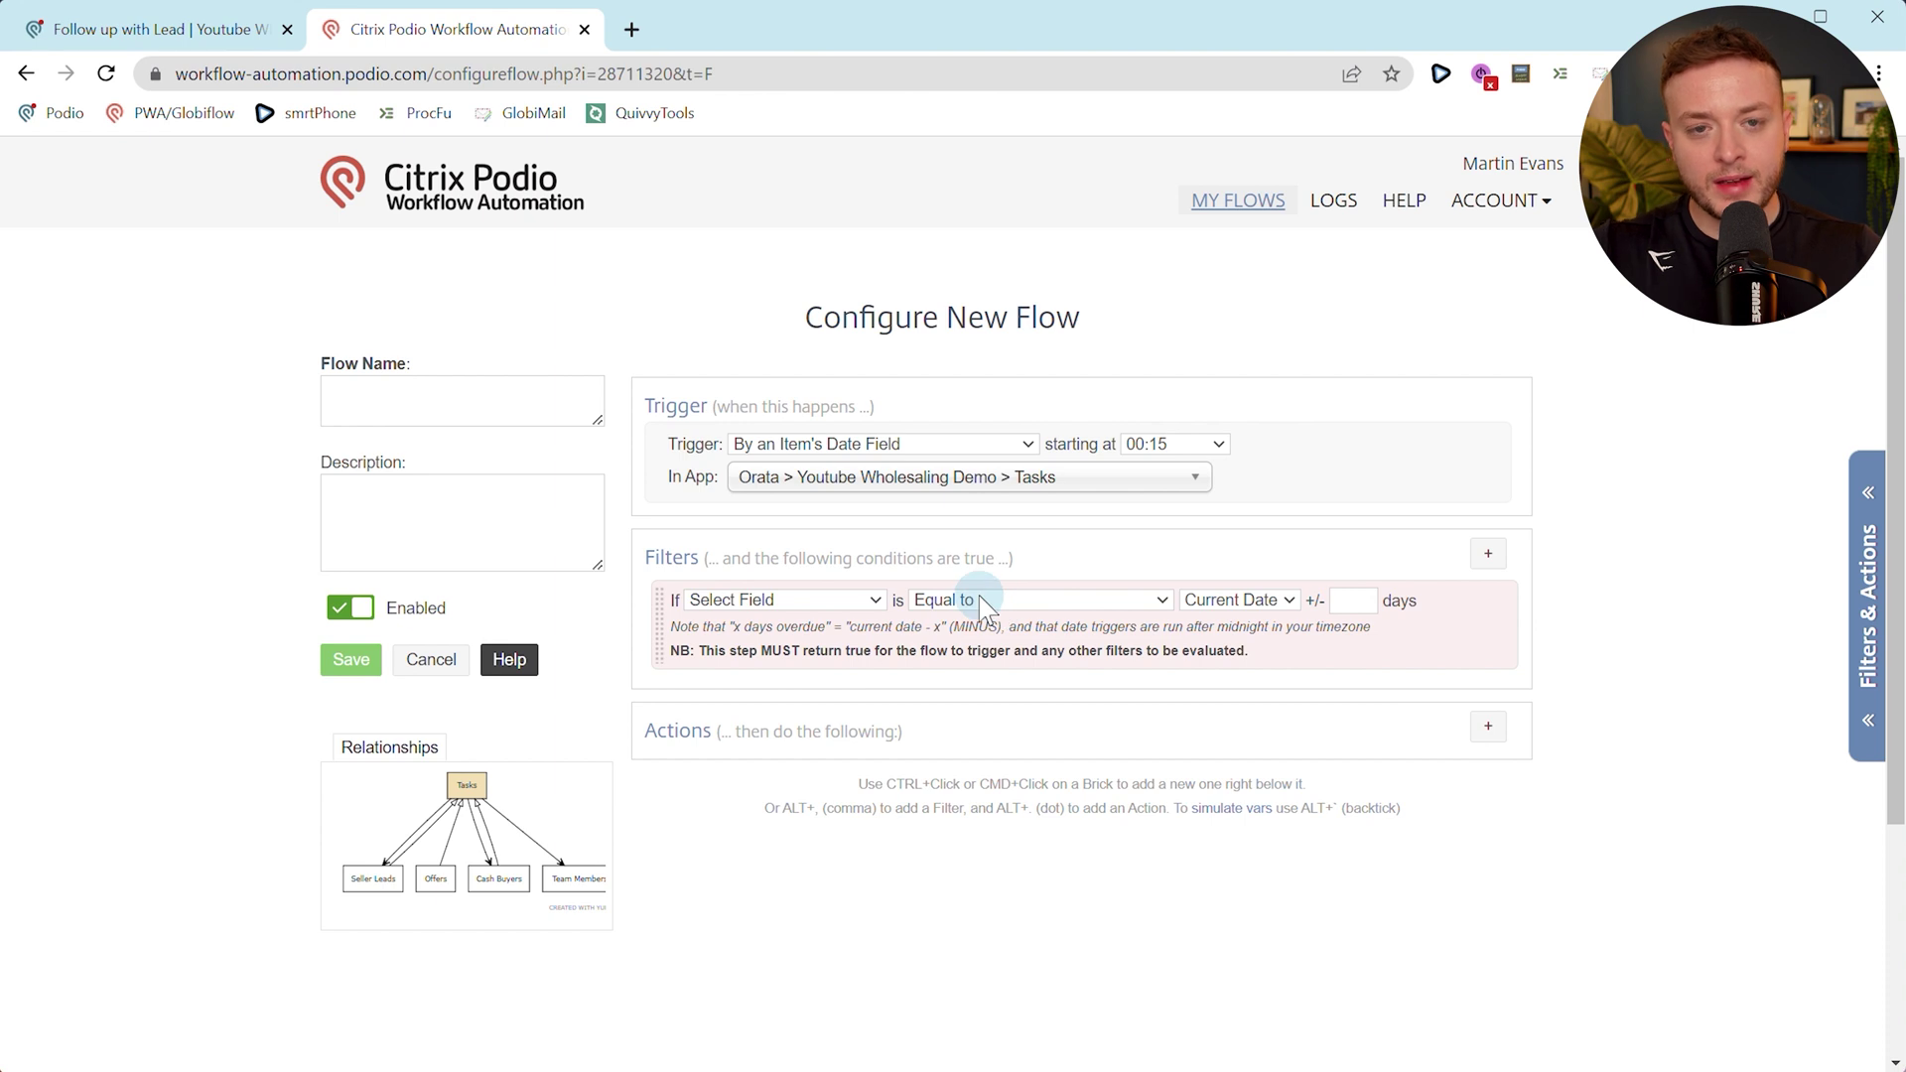
pyautogui.click(356, 401)
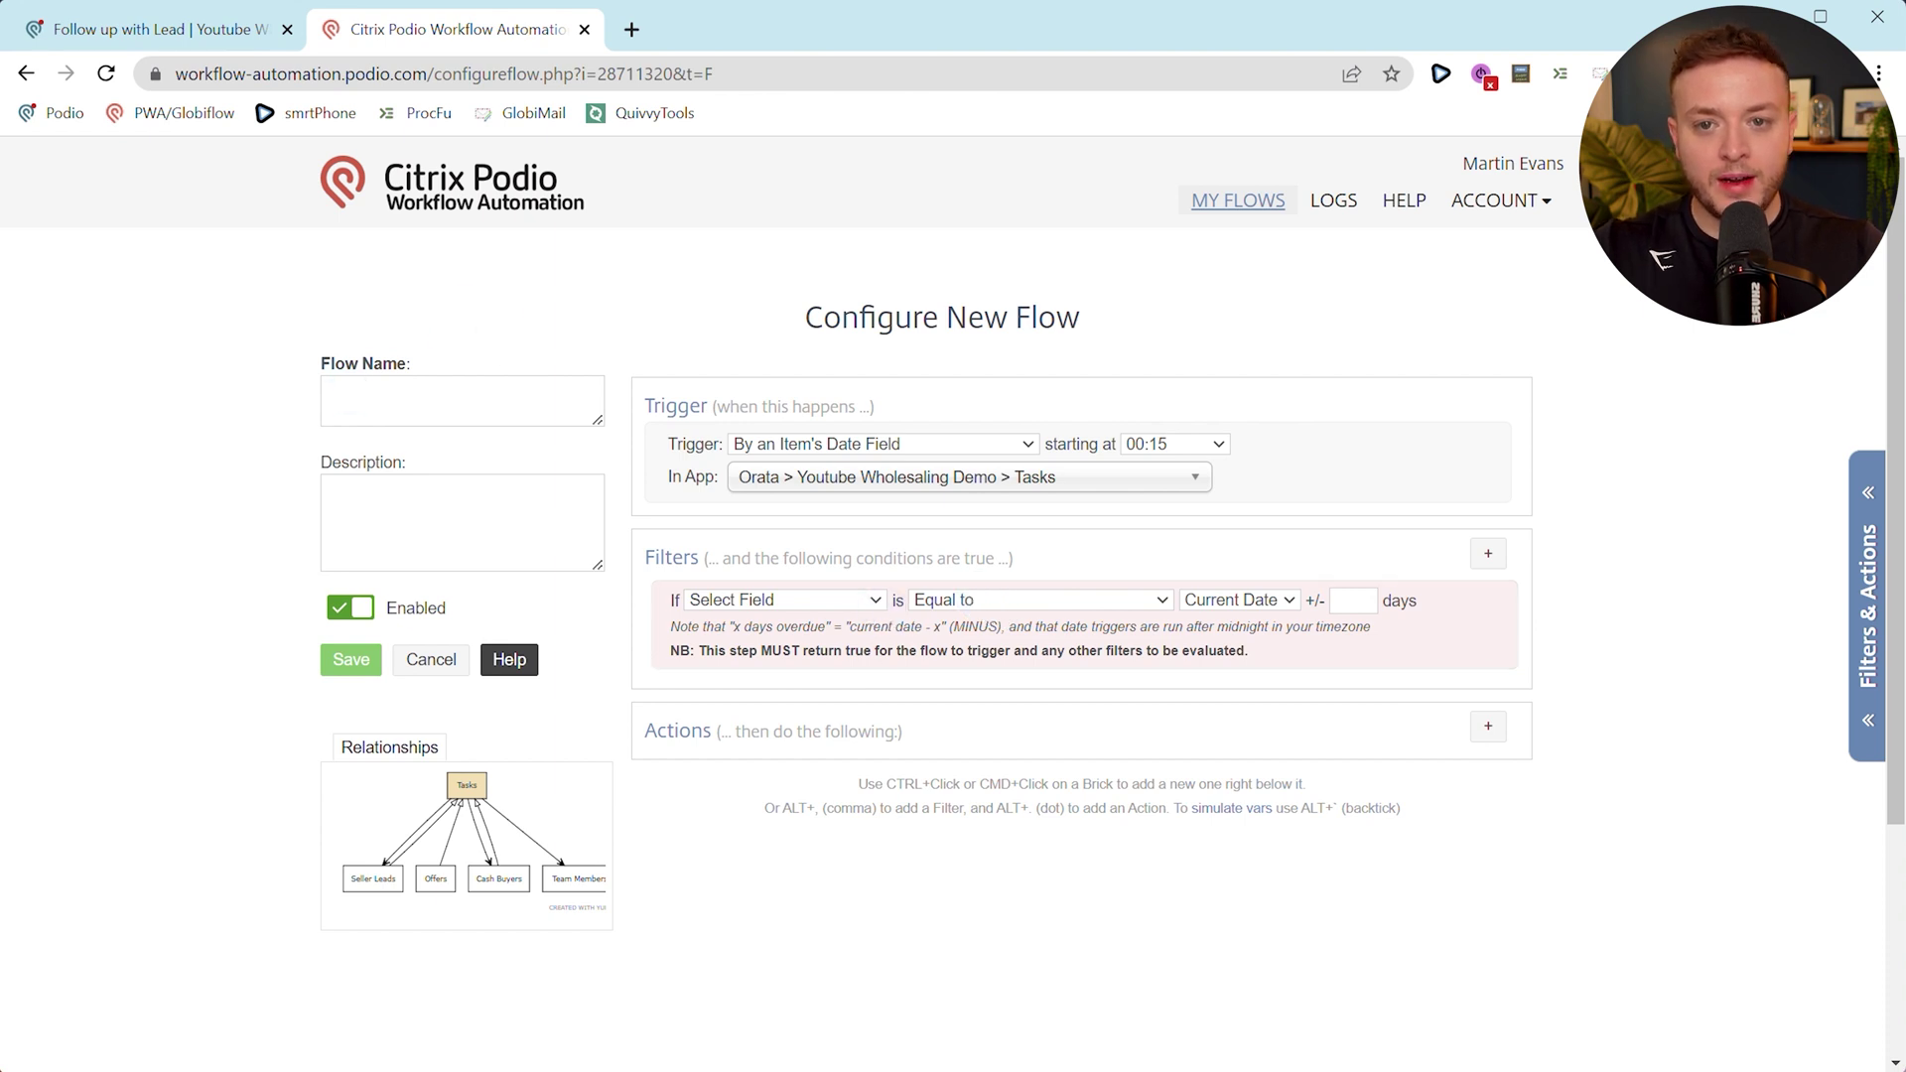
pyautogui.click(119, 29)
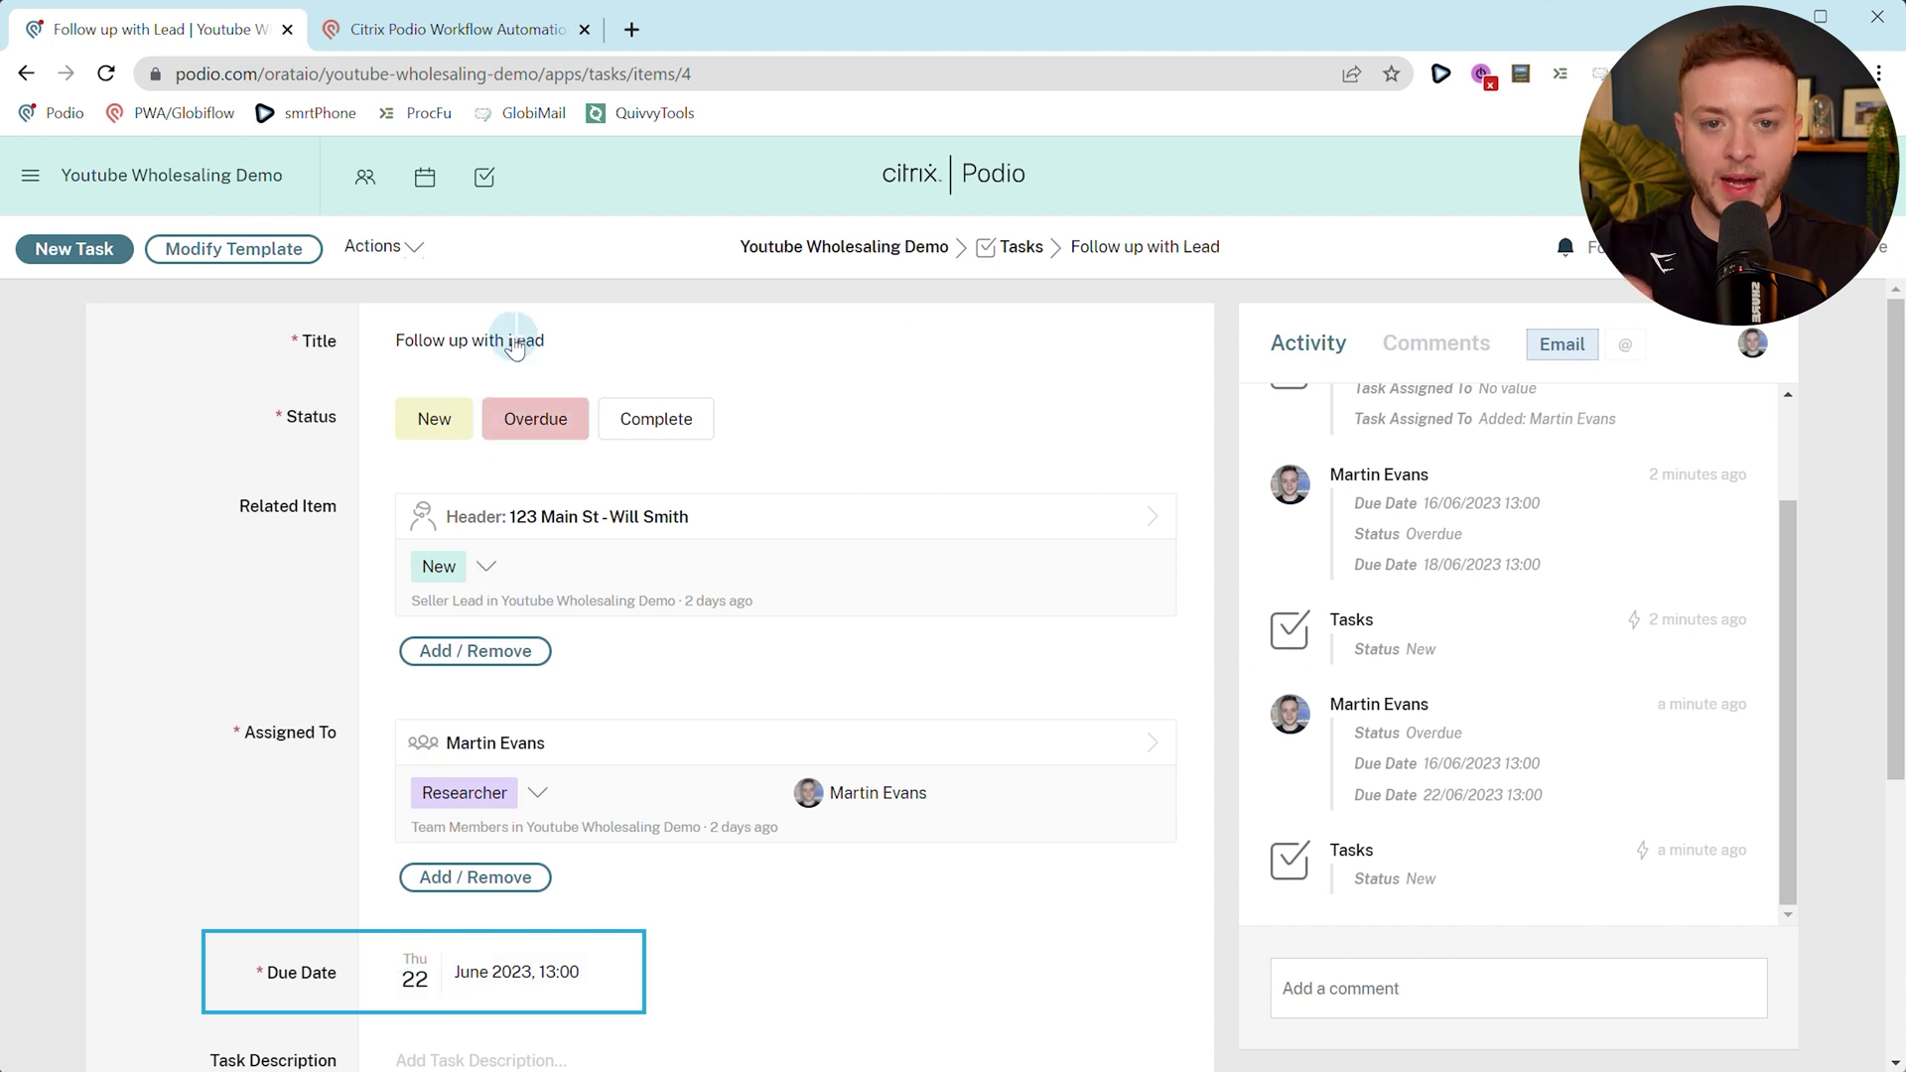
pyautogui.click(469, 35)
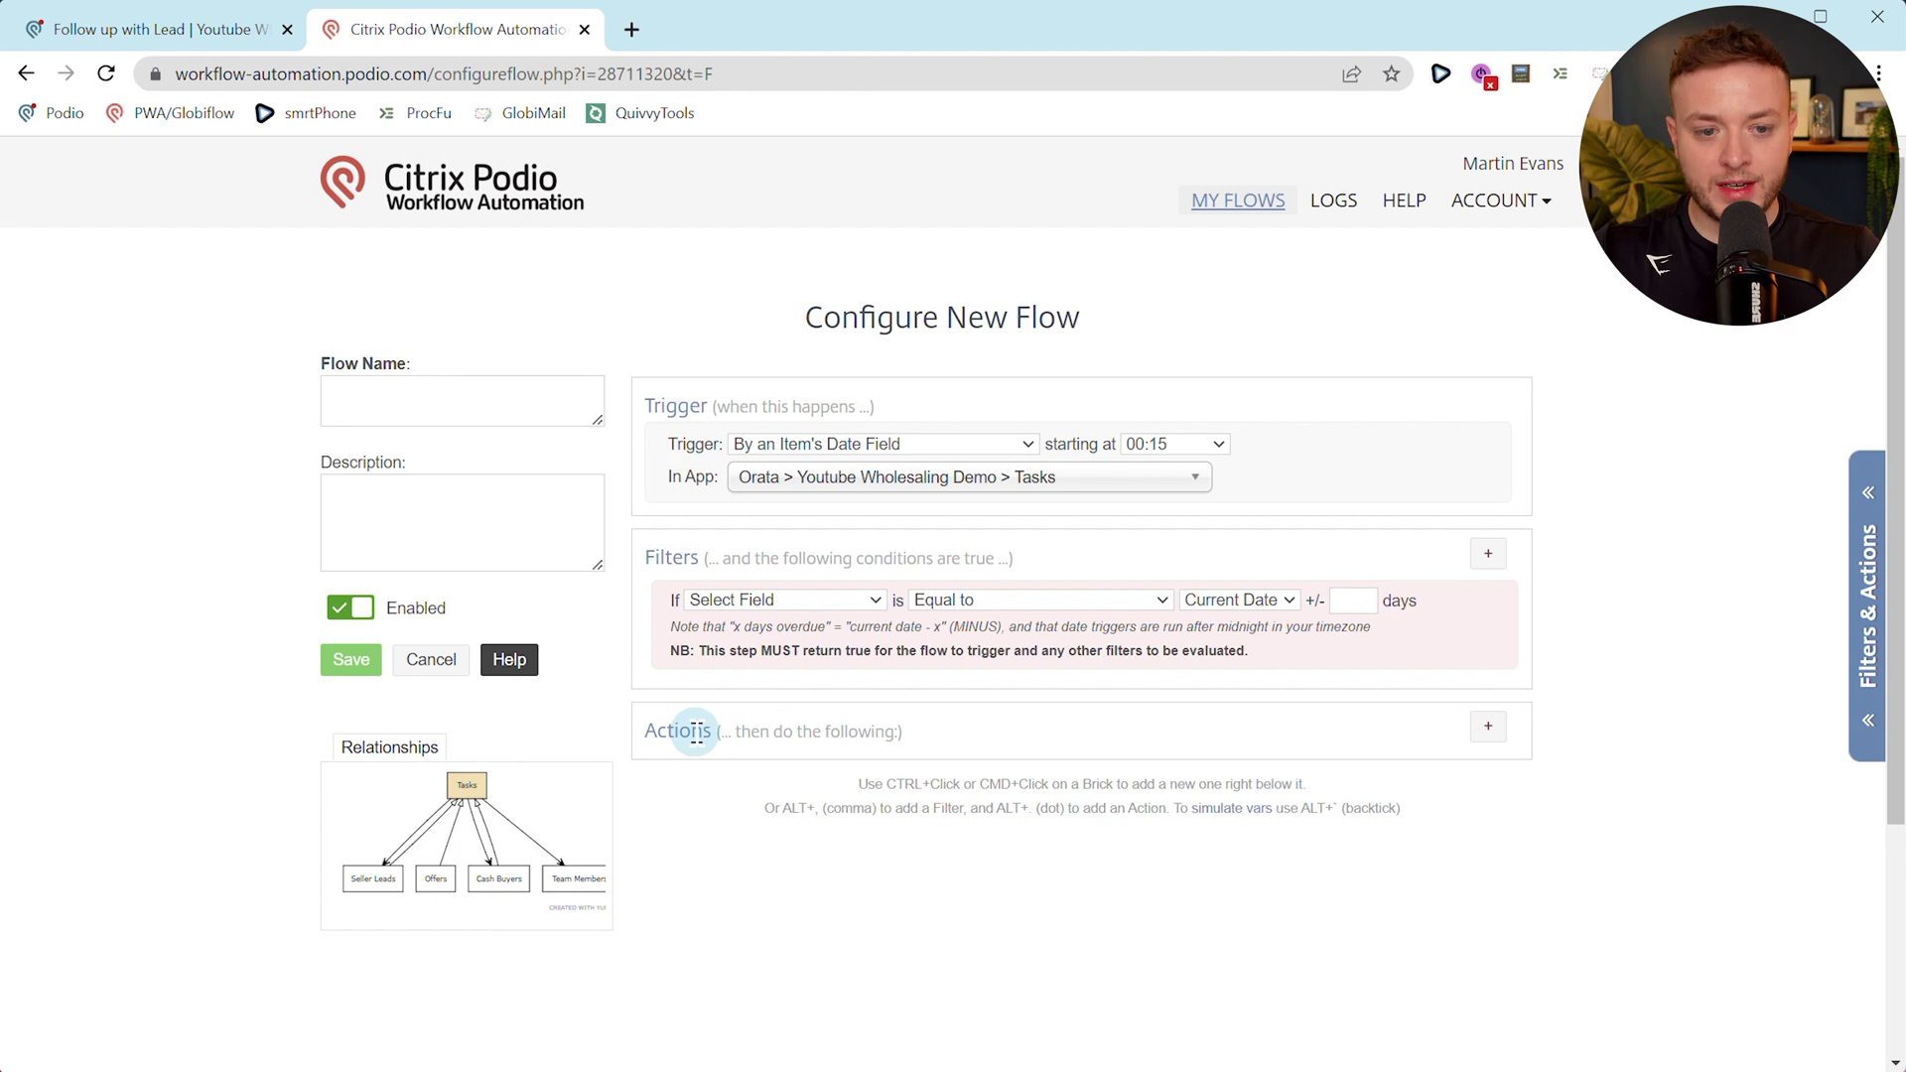
pyautogui.click(516, 388)
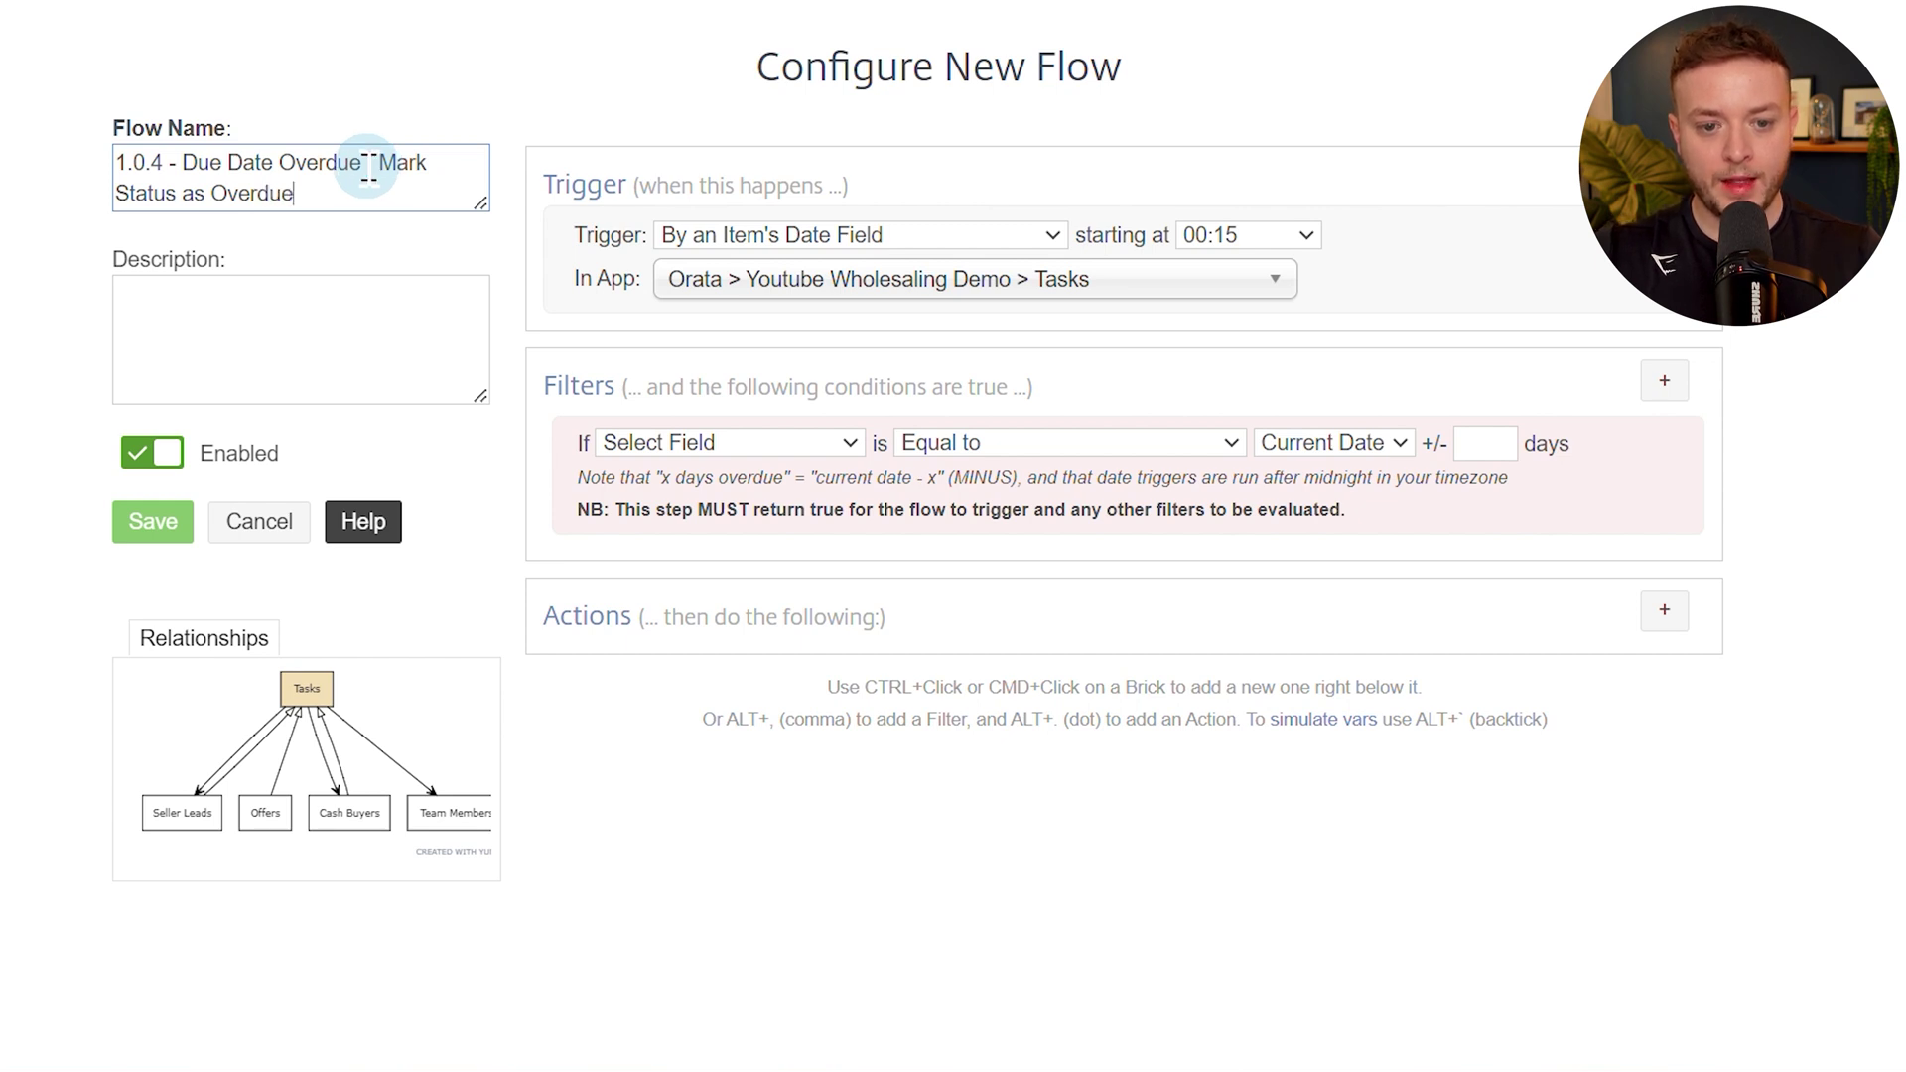
# Set the date filter to Due Date Equal to Current Date with a -1 day offset.
pyautogui.click(476, 444)
pyautogui.click(437, 499)
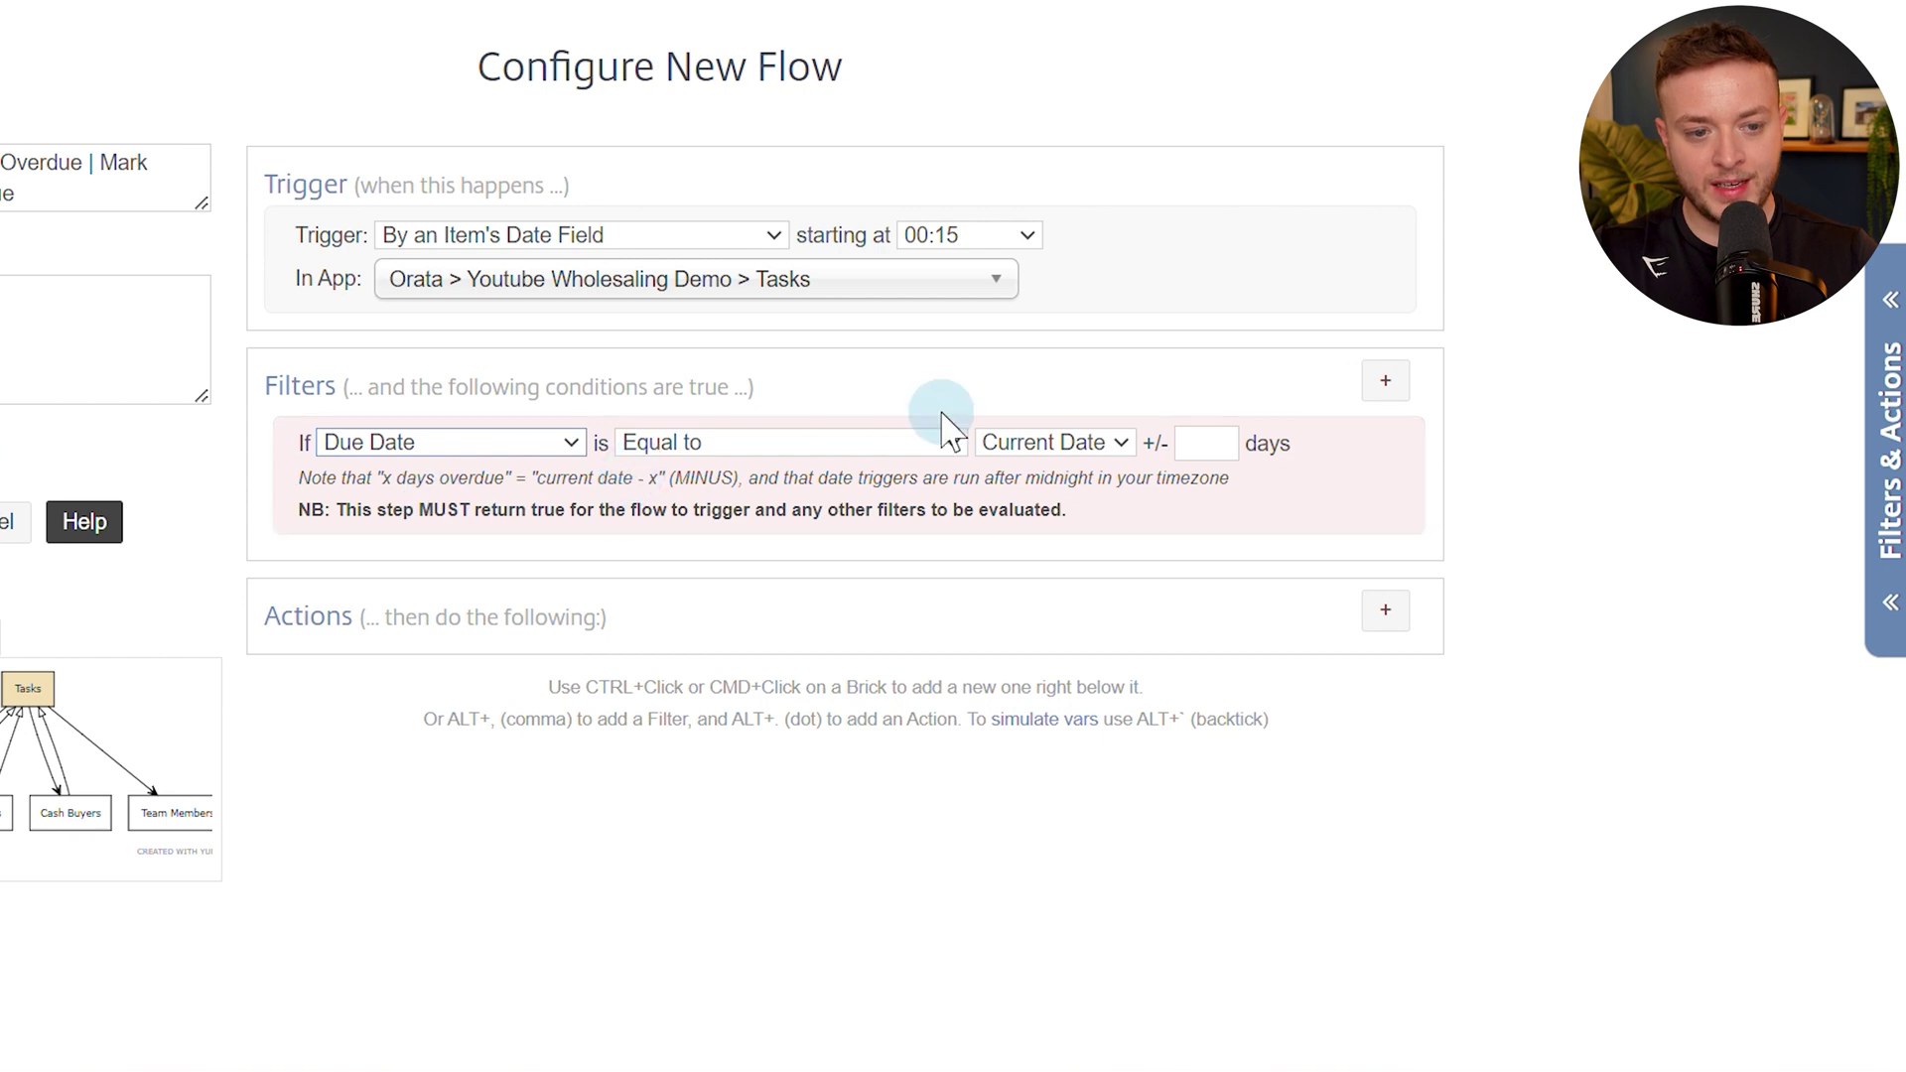
pyautogui.click(1009, 440)
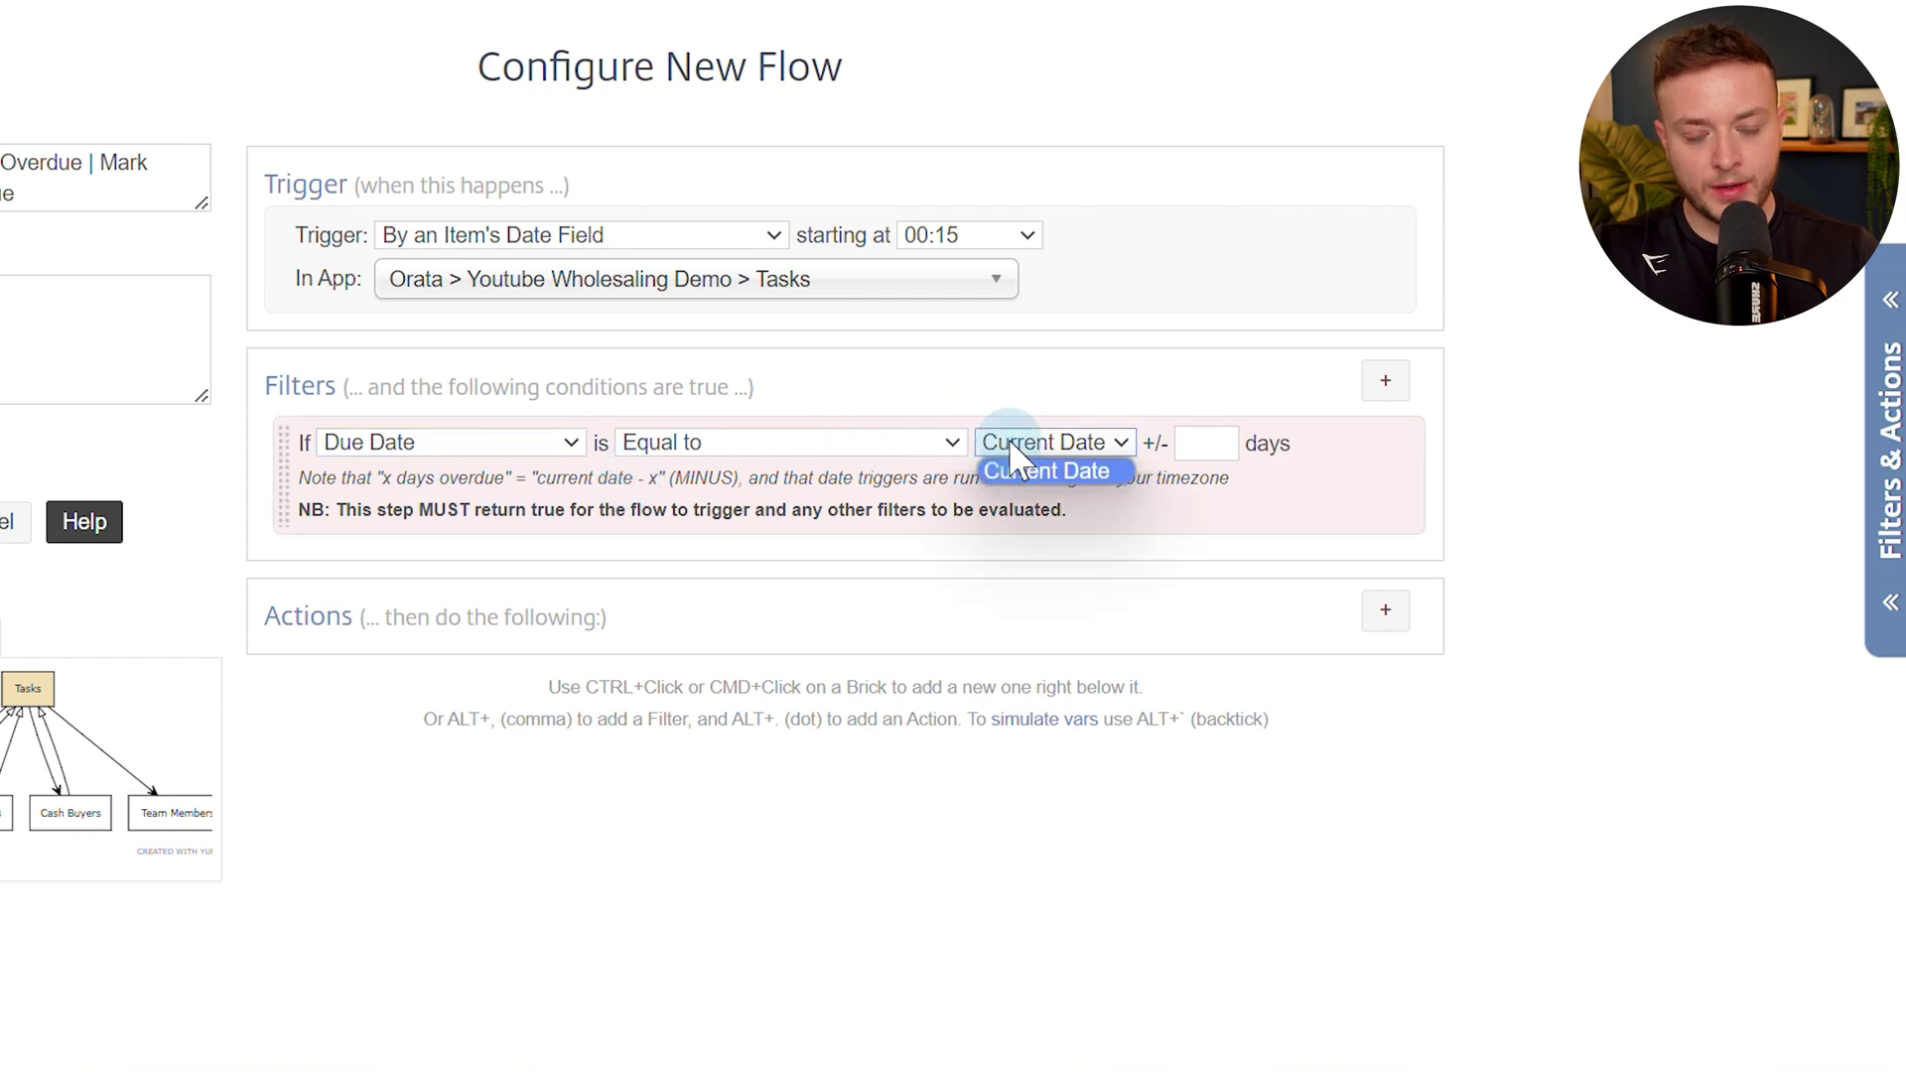
pyautogui.click(1011, 444)
pyautogui.click(1196, 445)
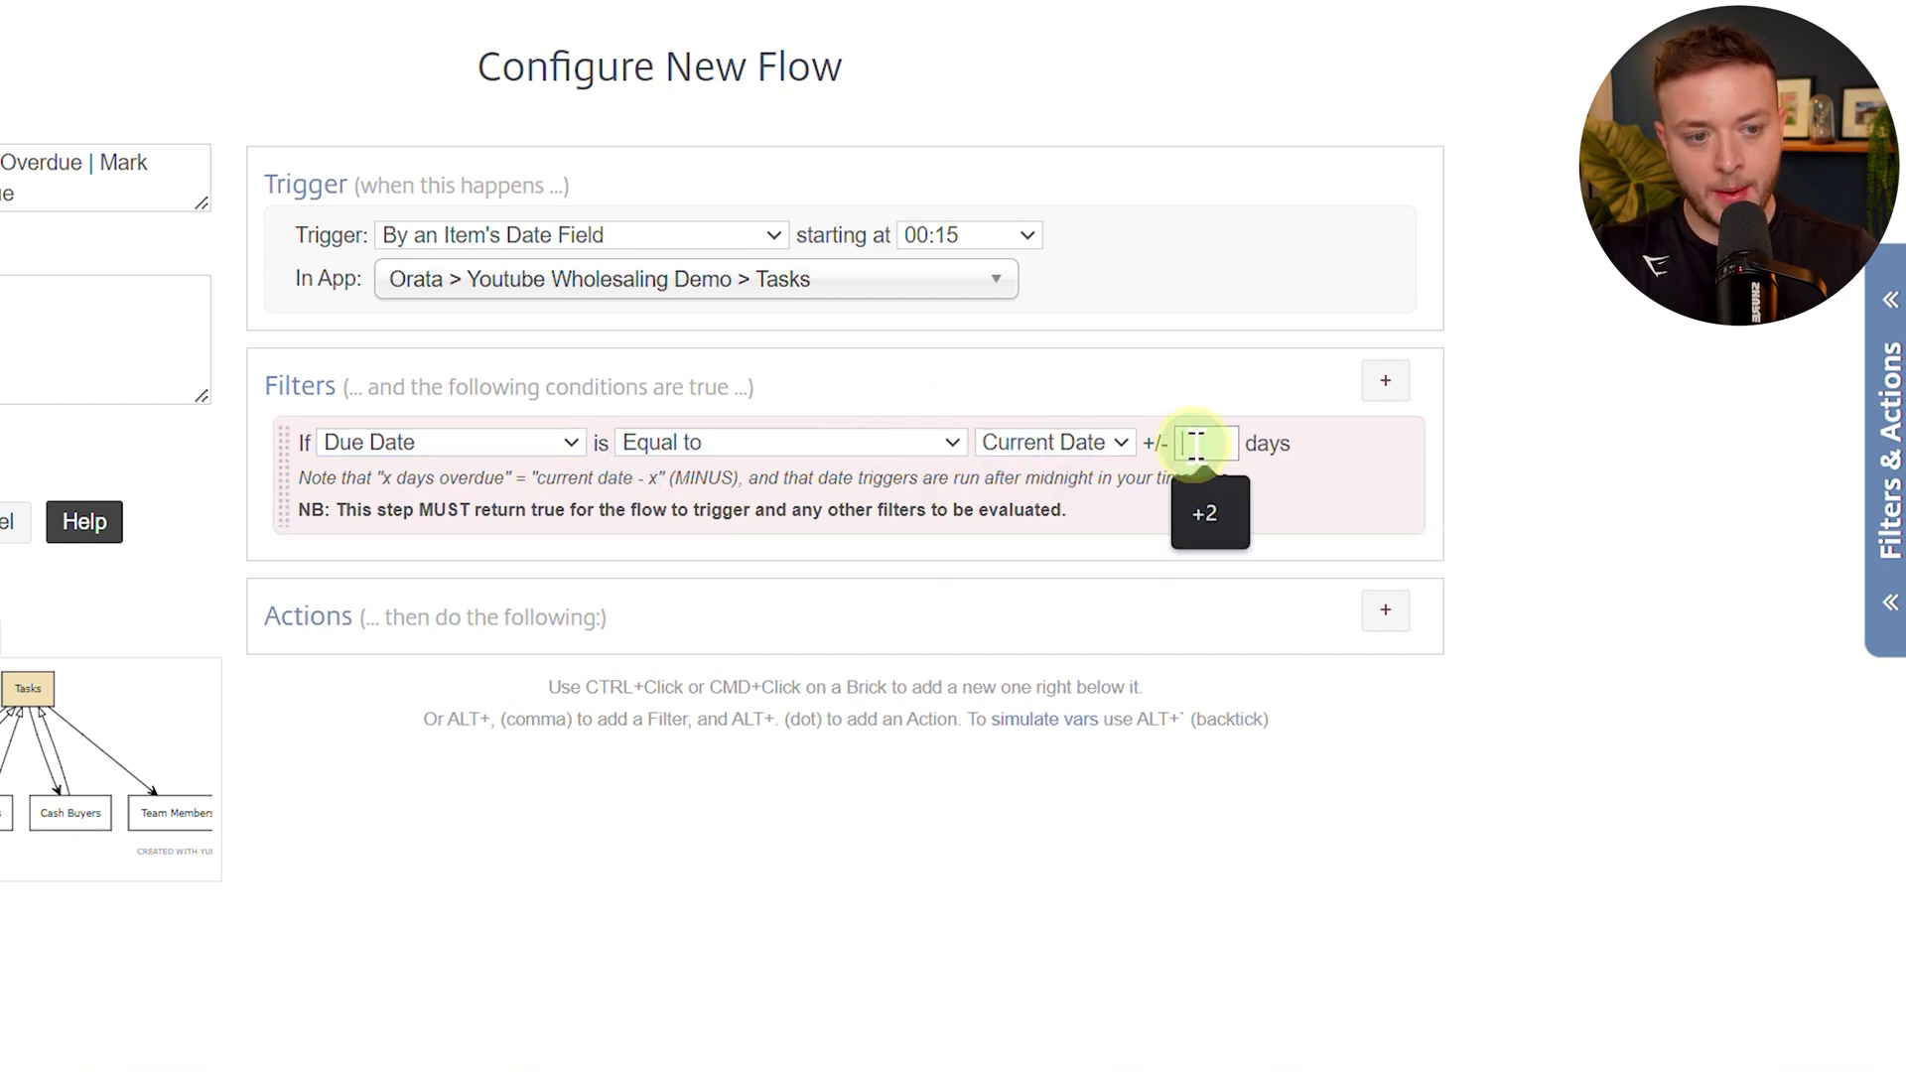
pyautogui.write('-1')
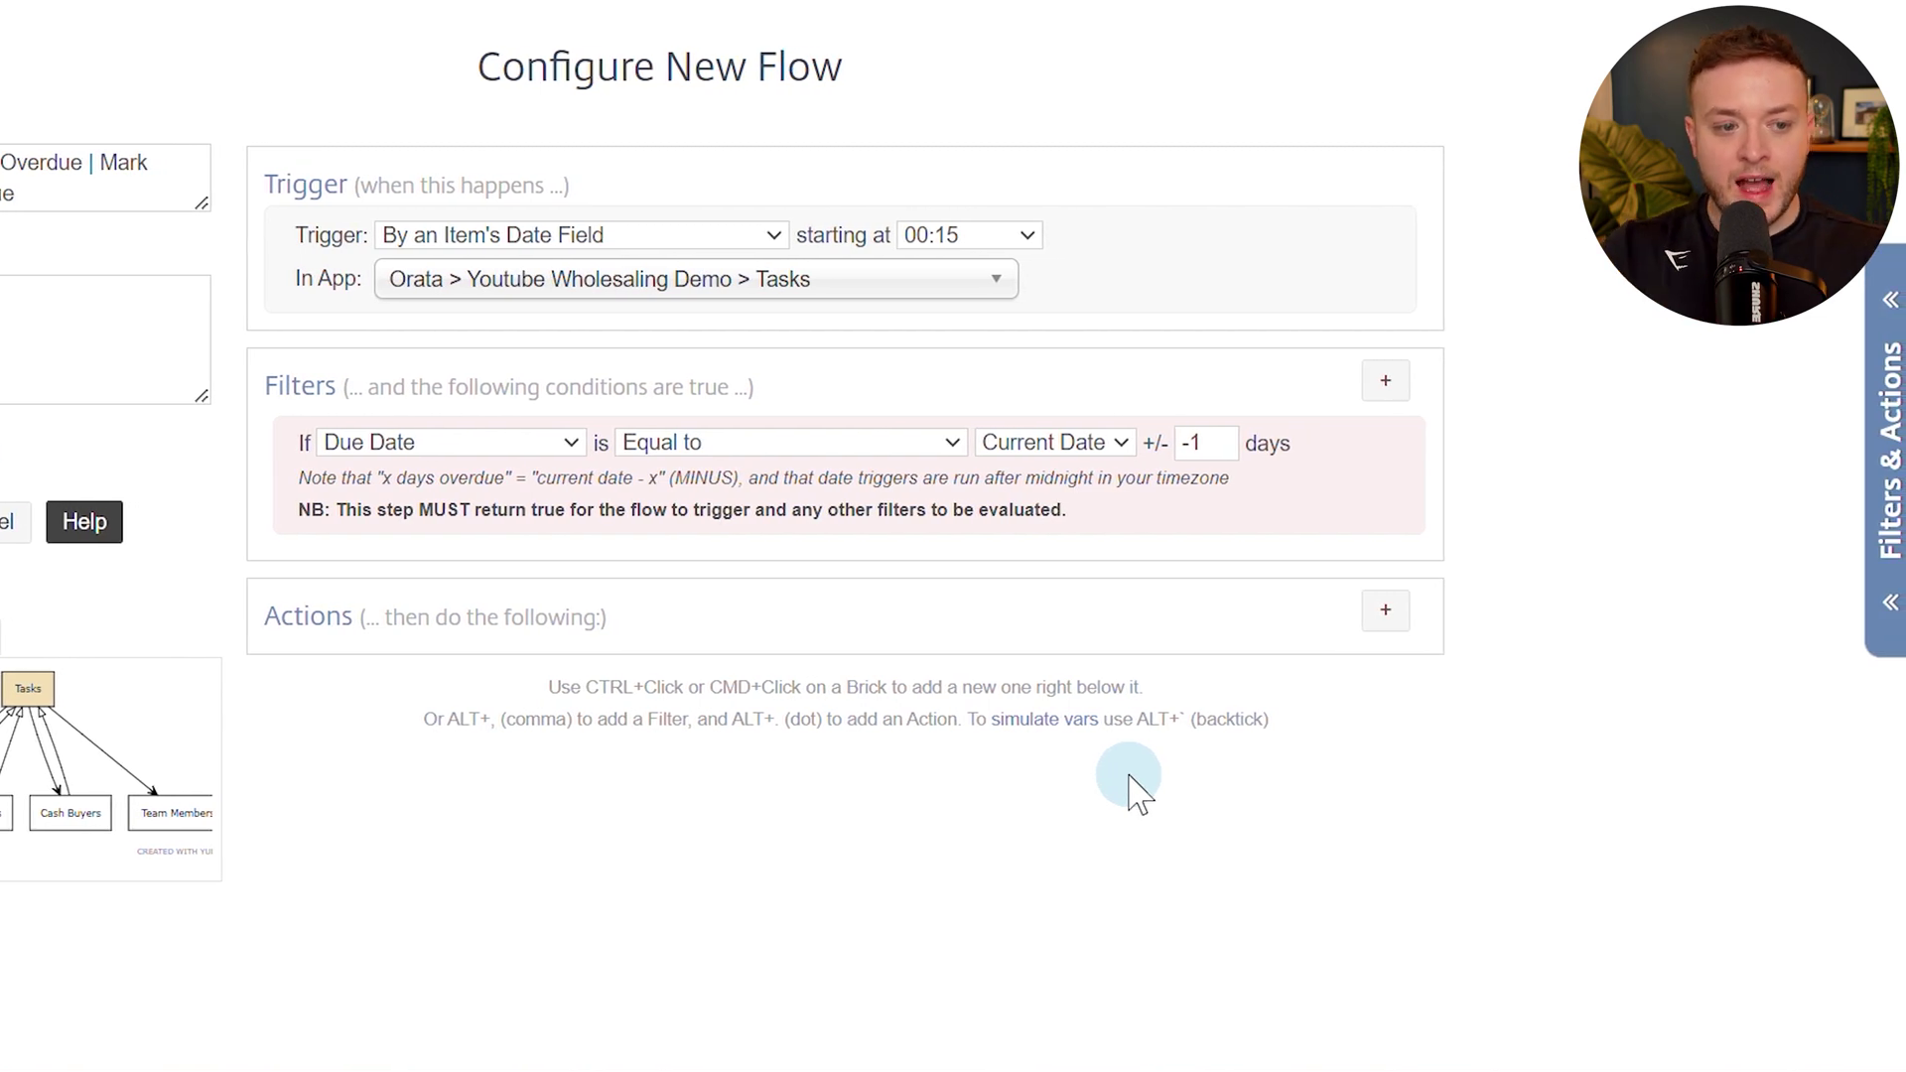
# Add a field value match requiring Status Equal to New.
pyautogui.click(1386, 381)
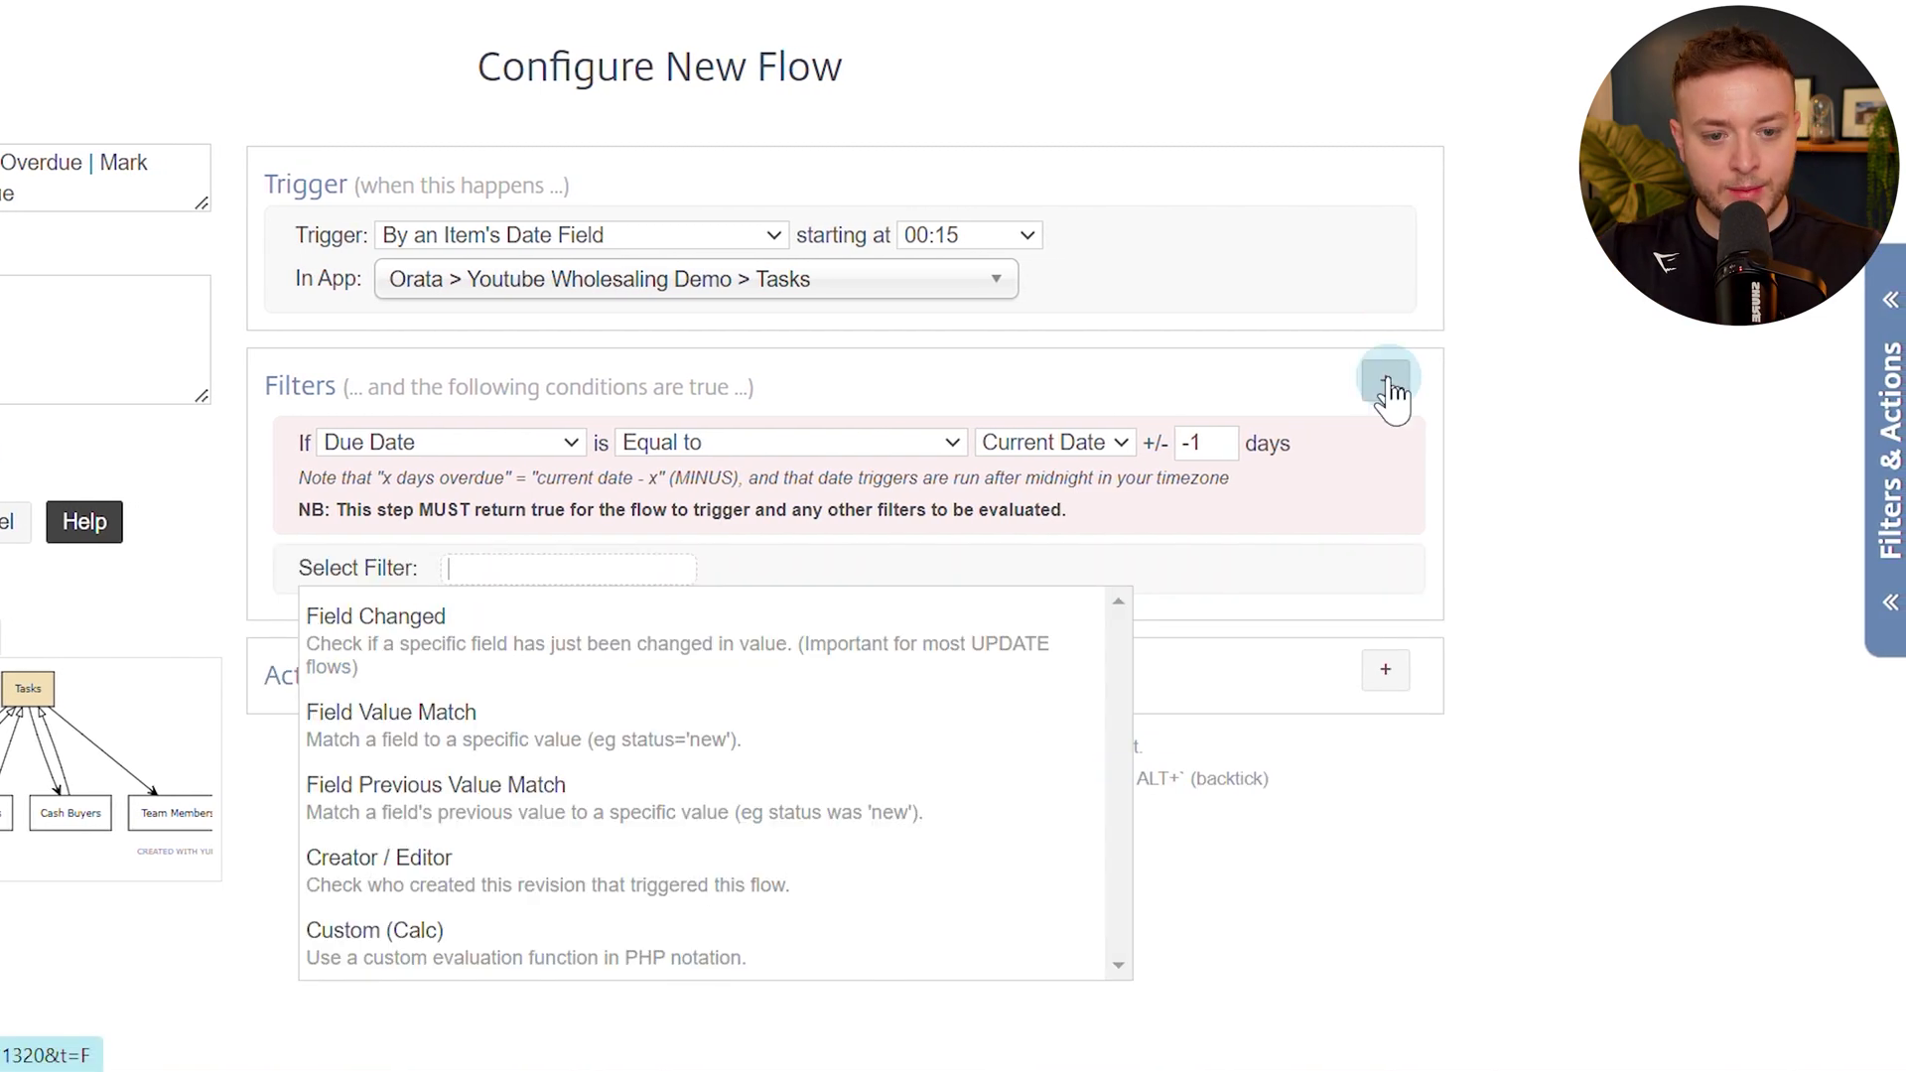
pyautogui.click(380, 743)
pyautogui.click(494, 573)
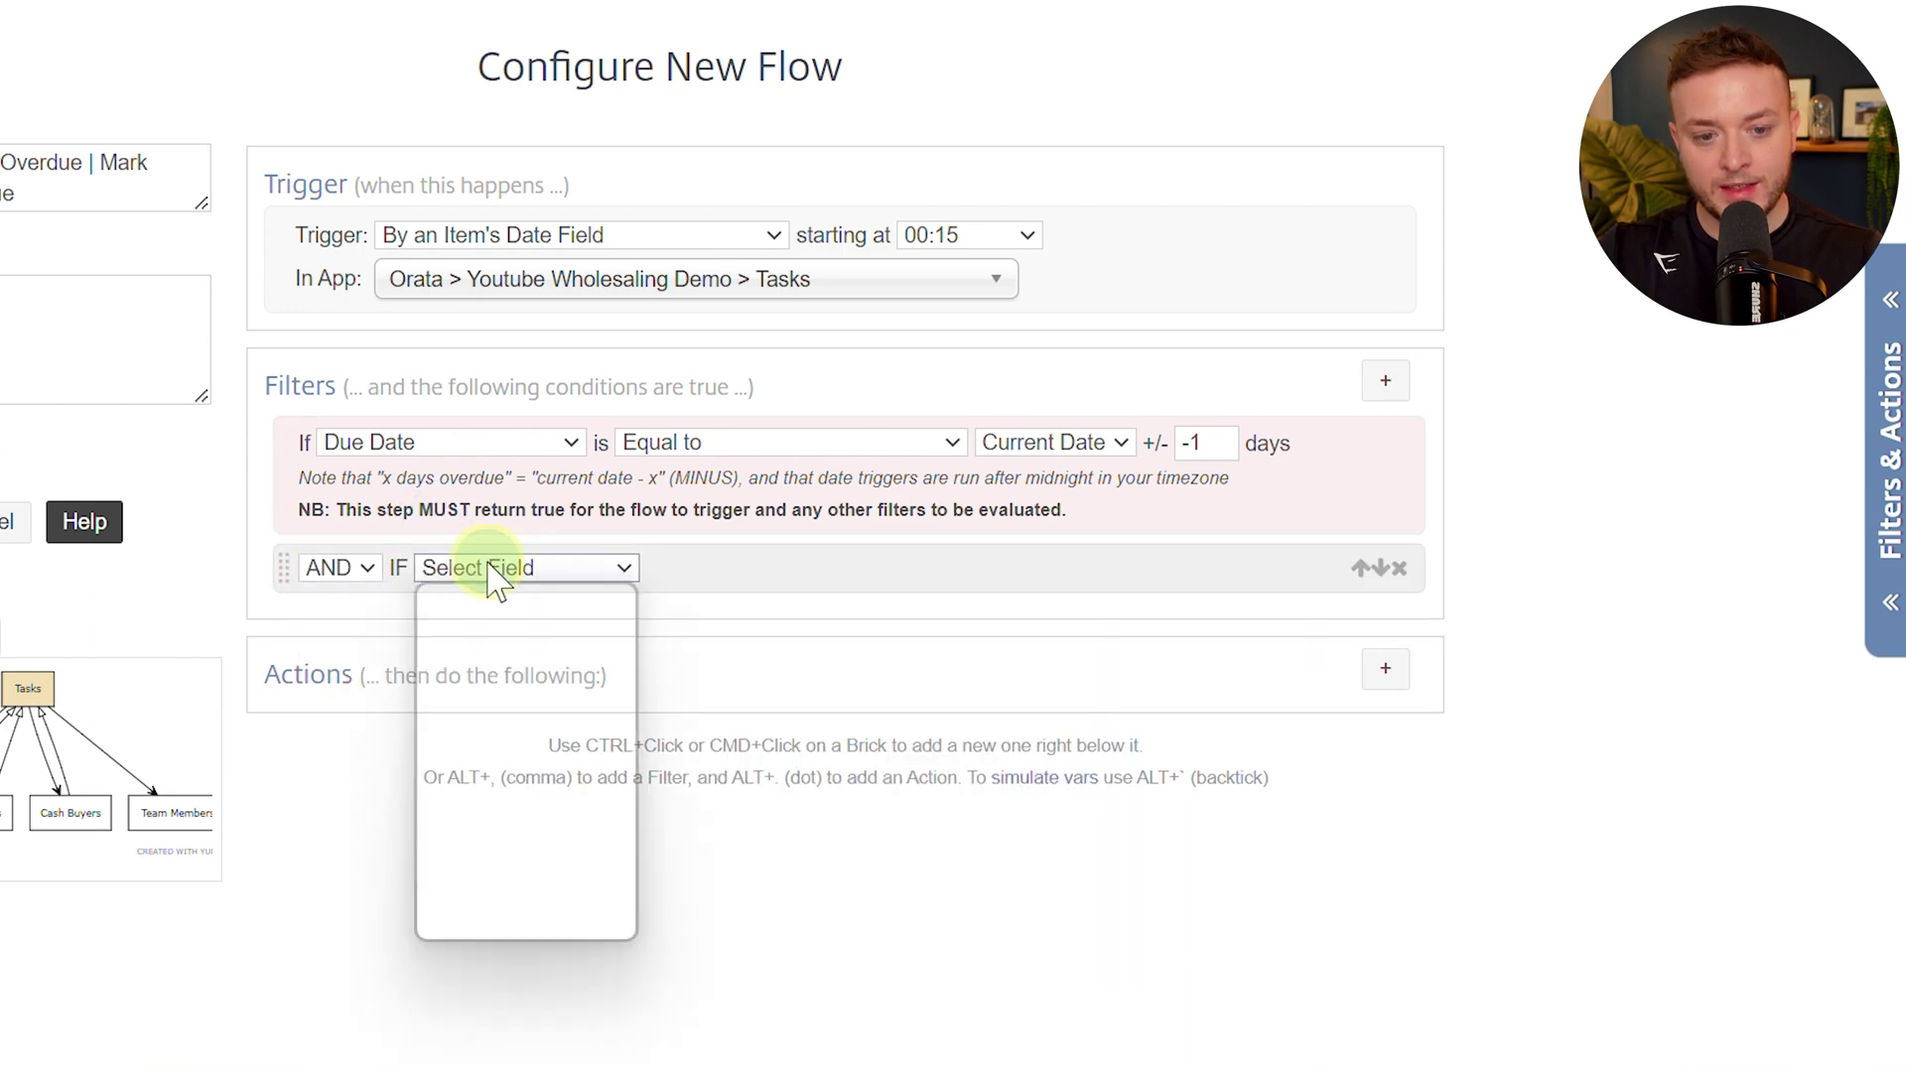
pyautogui.click(487, 654)
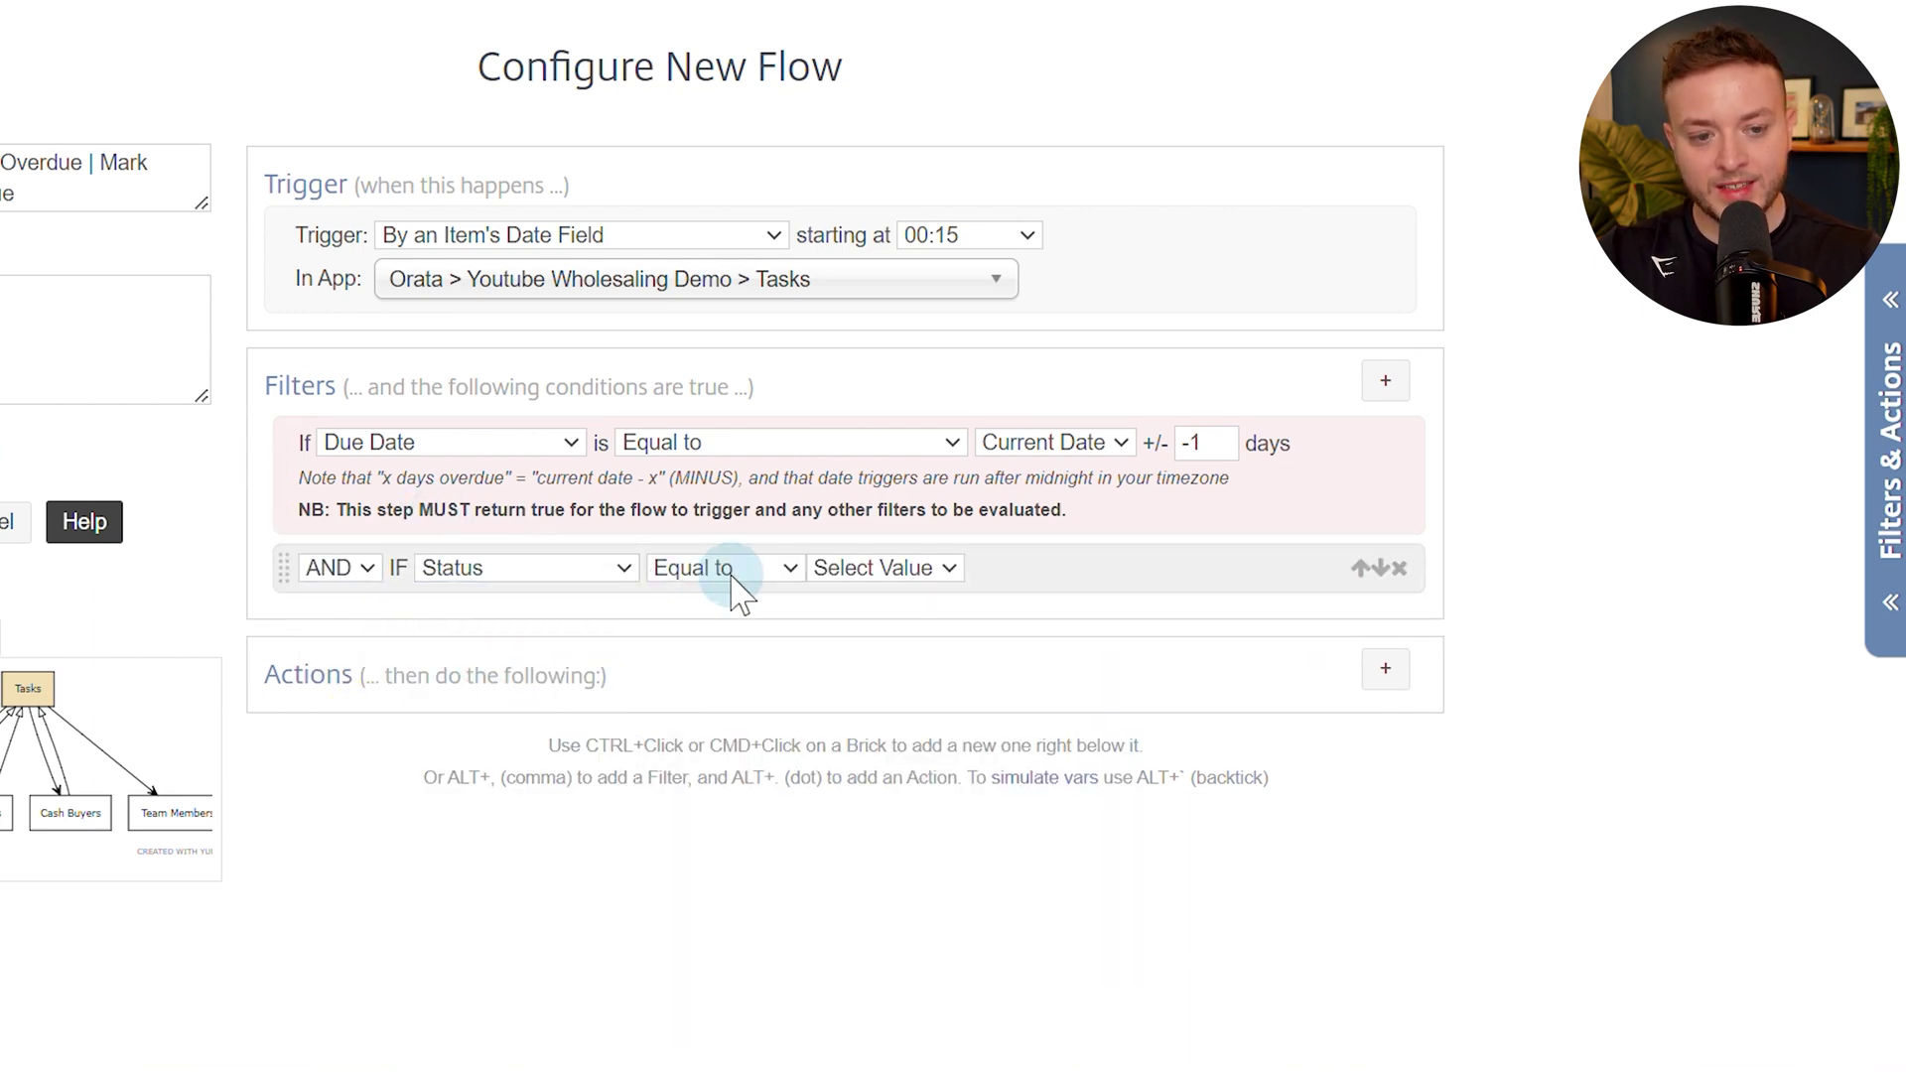
pyautogui.click(919, 574)
pyautogui.click(889, 651)
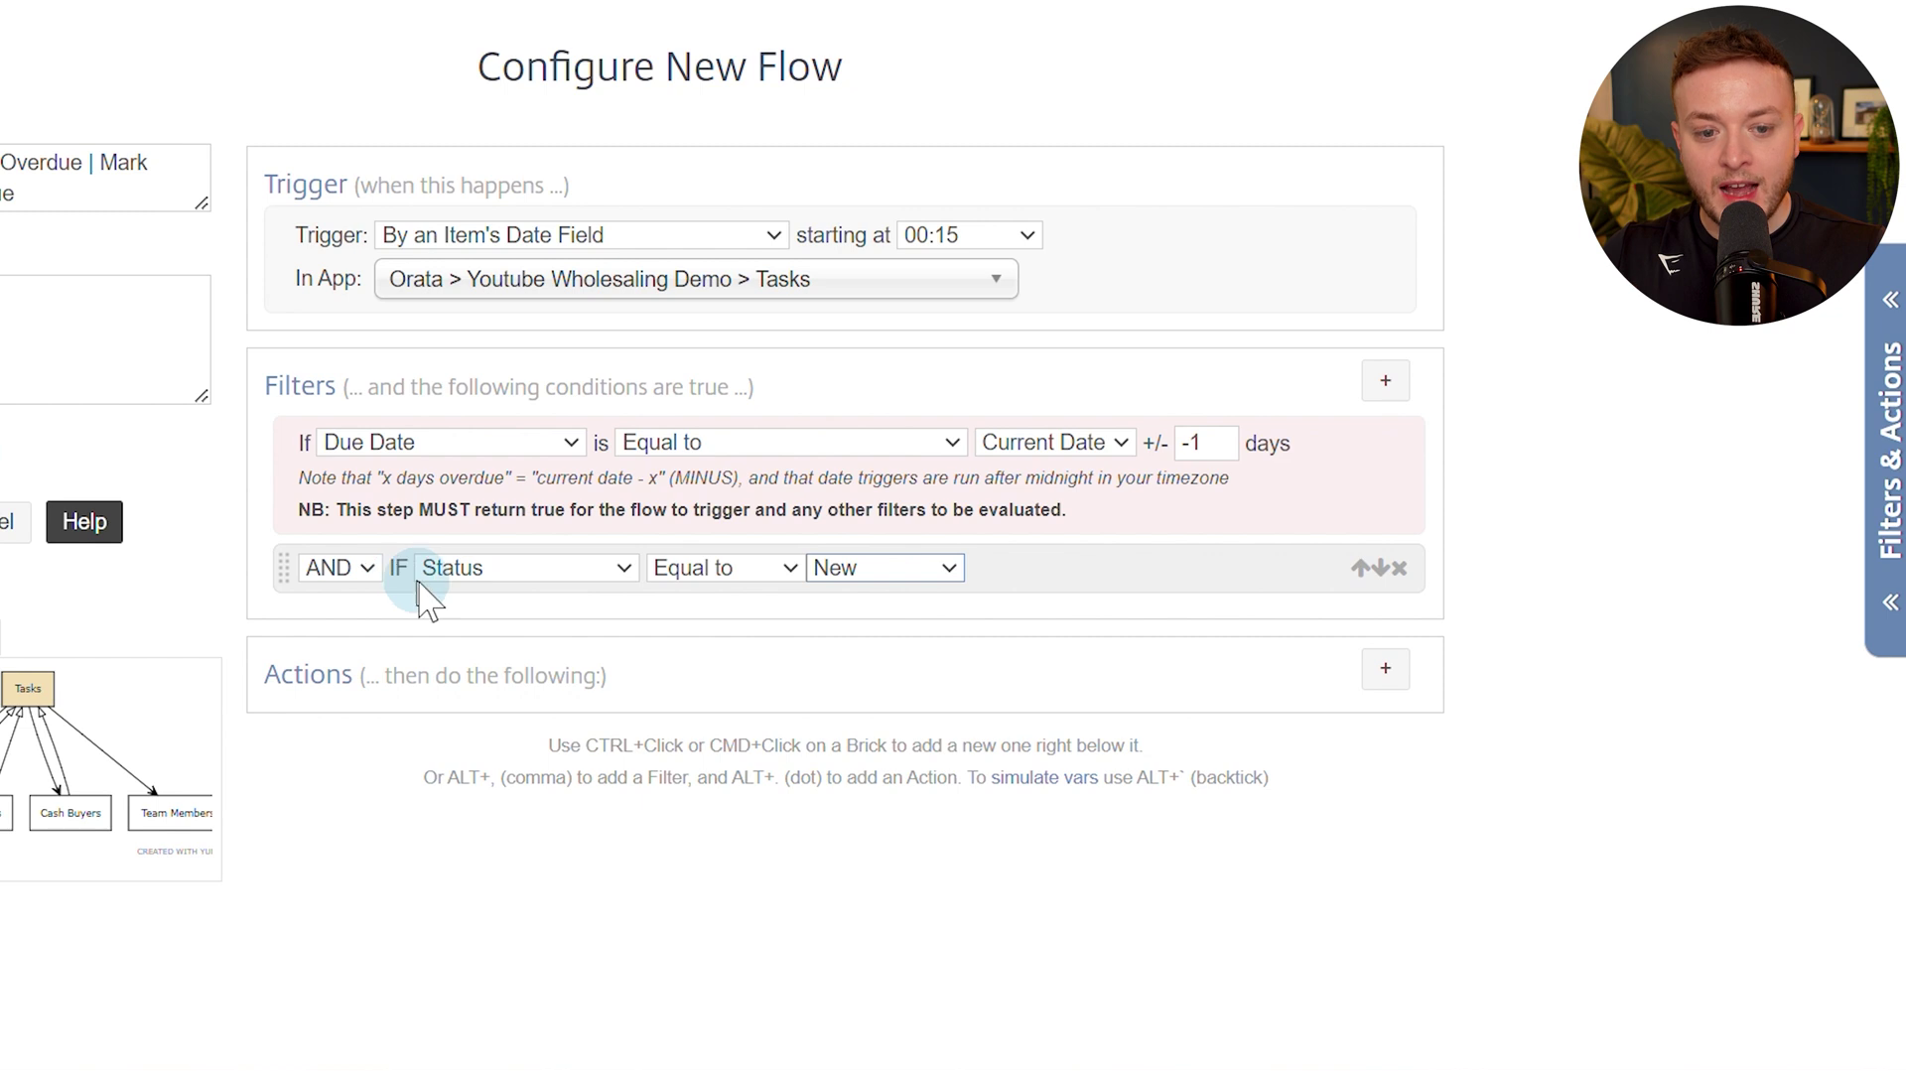
pyautogui.click(1386, 670)
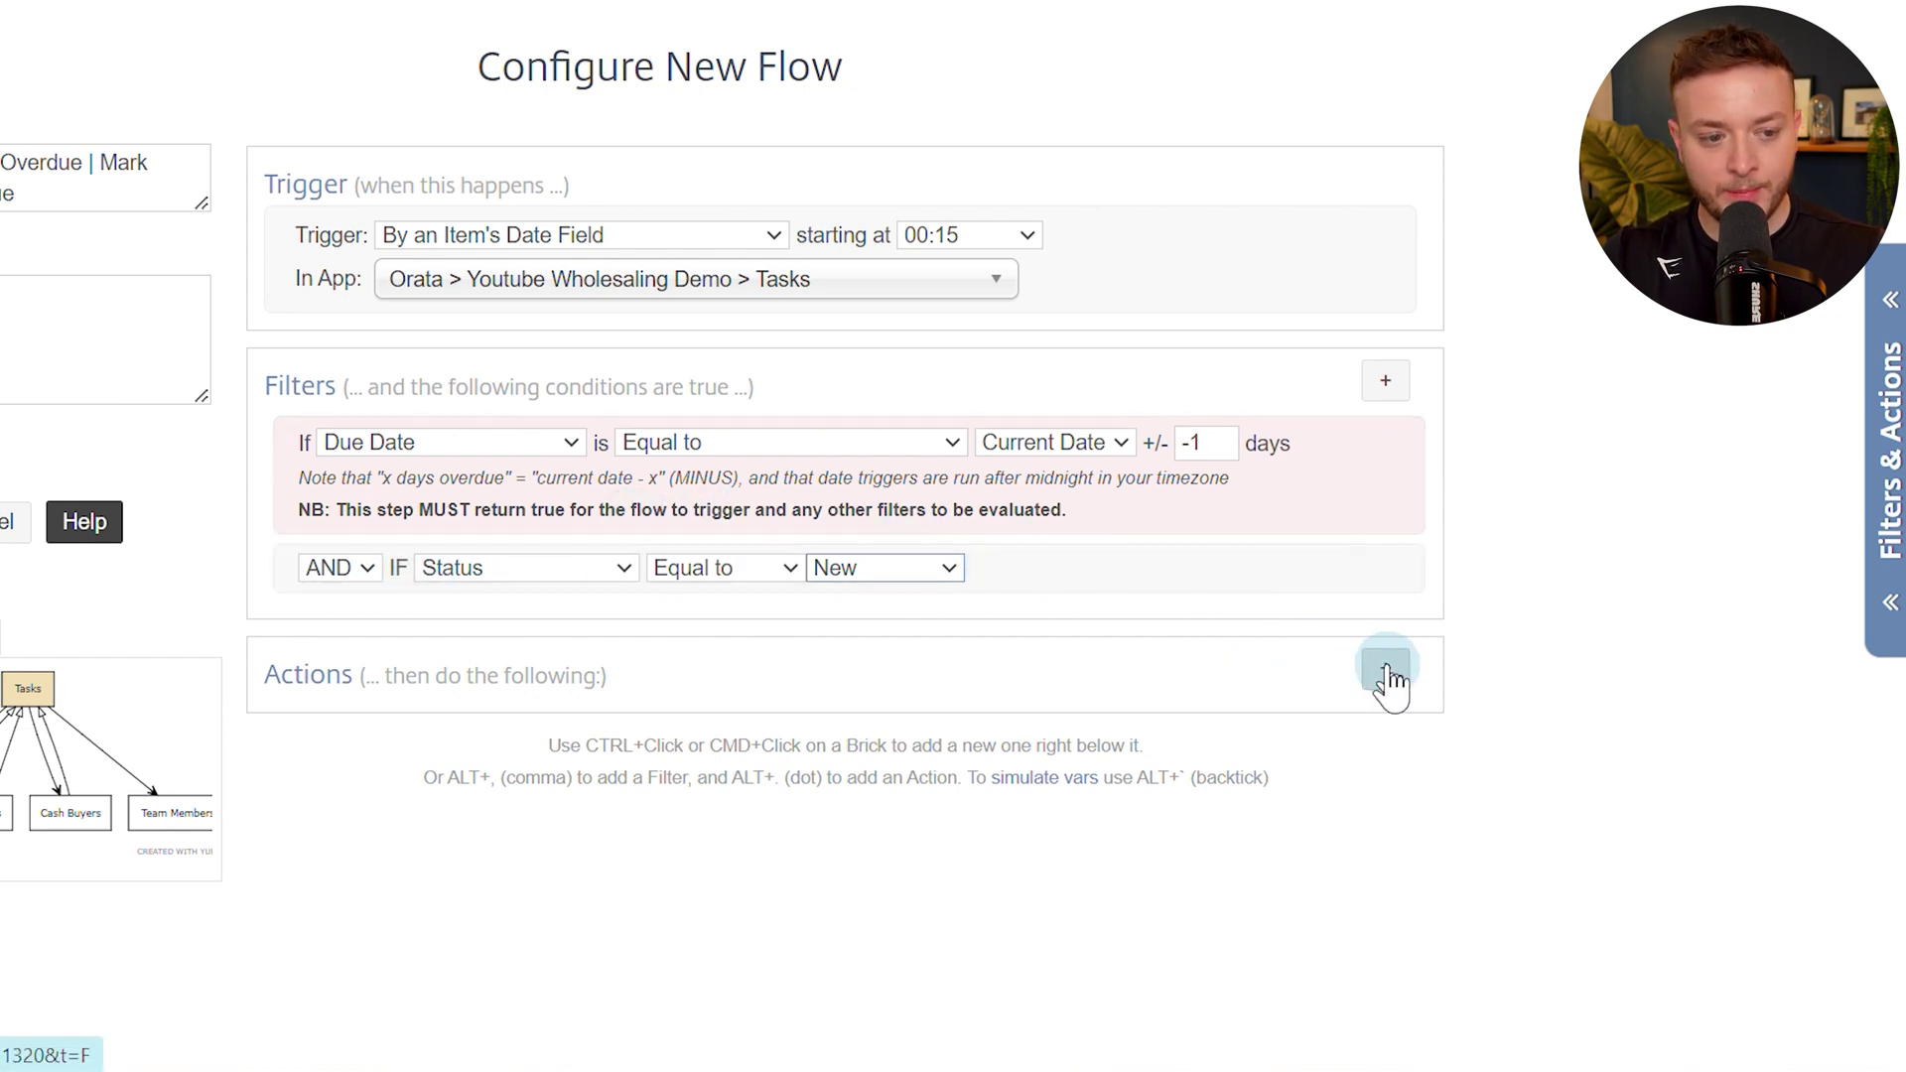
# Add a silent Update Item action setting Status to Overdue, save flow 1.0.4, and check the task.
pyautogui.write('upda')
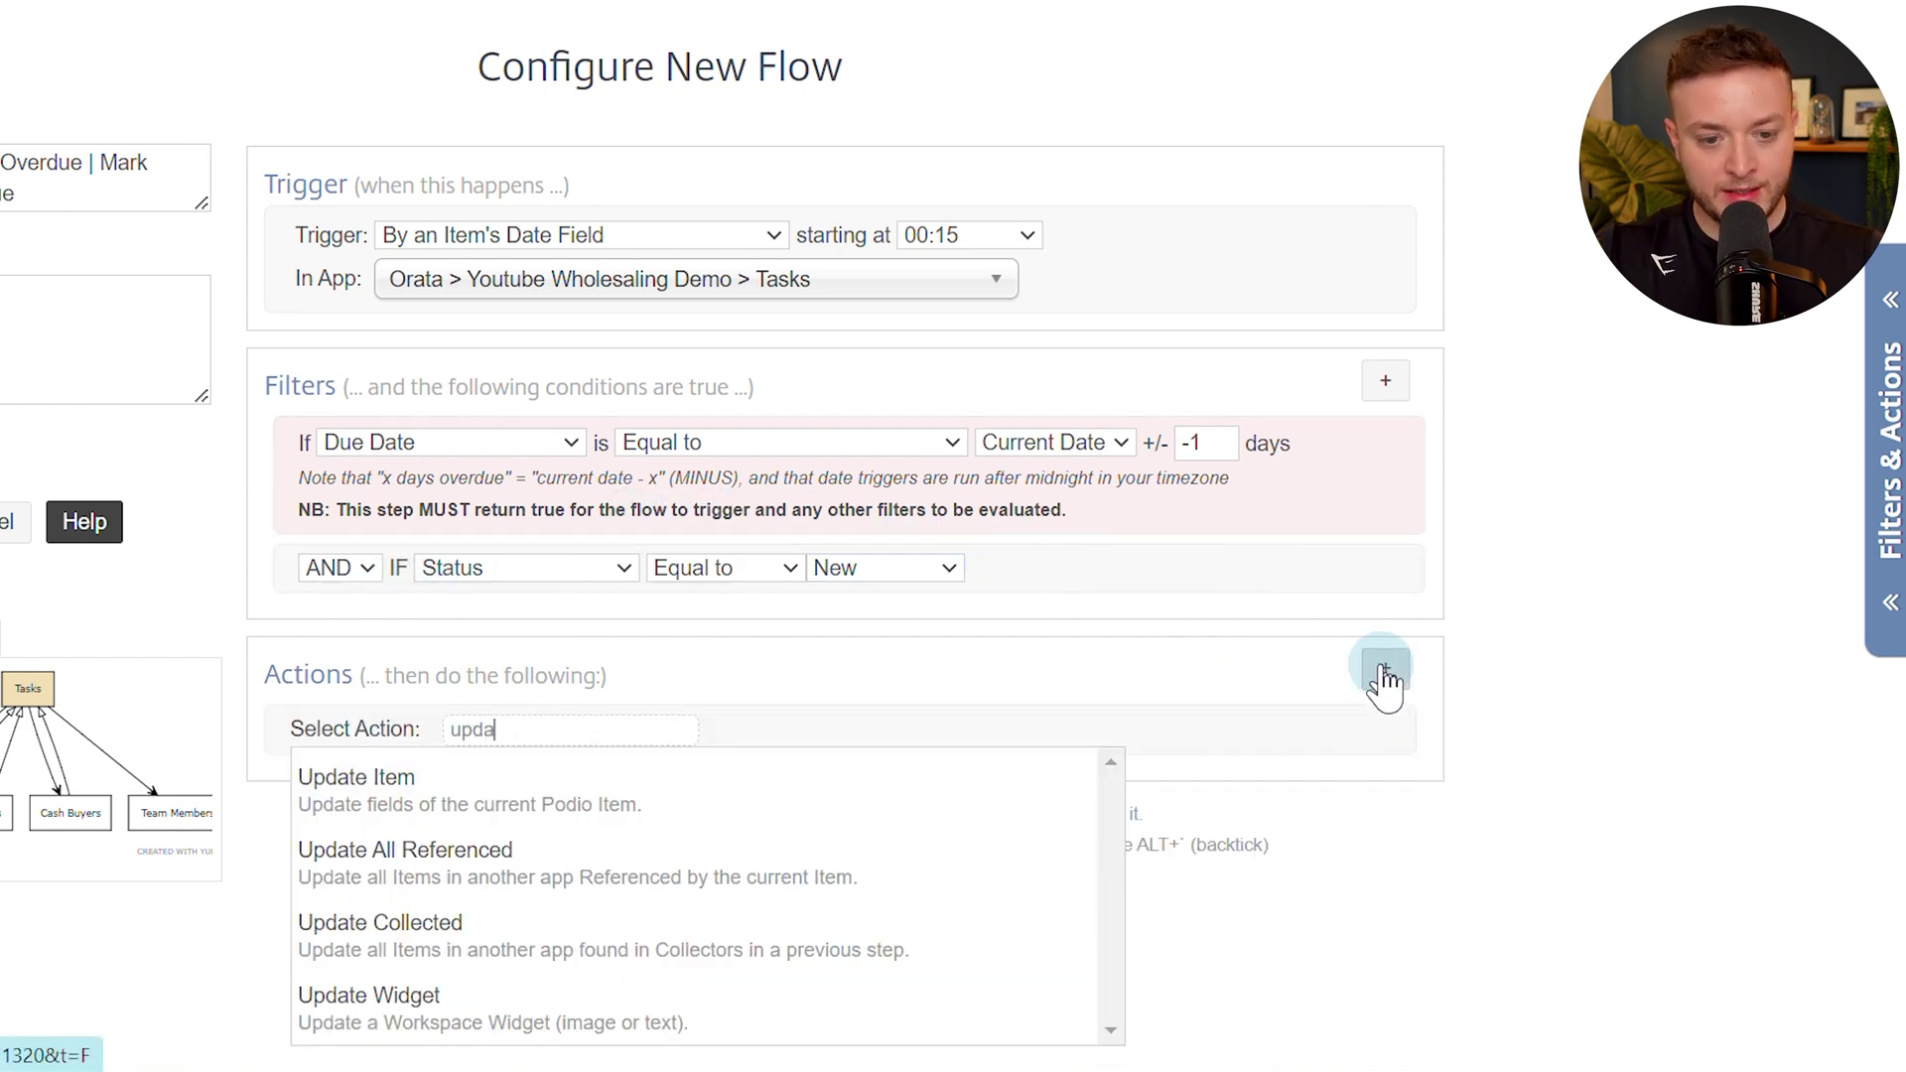
pyautogui.press('Return')
pyautogui.click(512, 893)
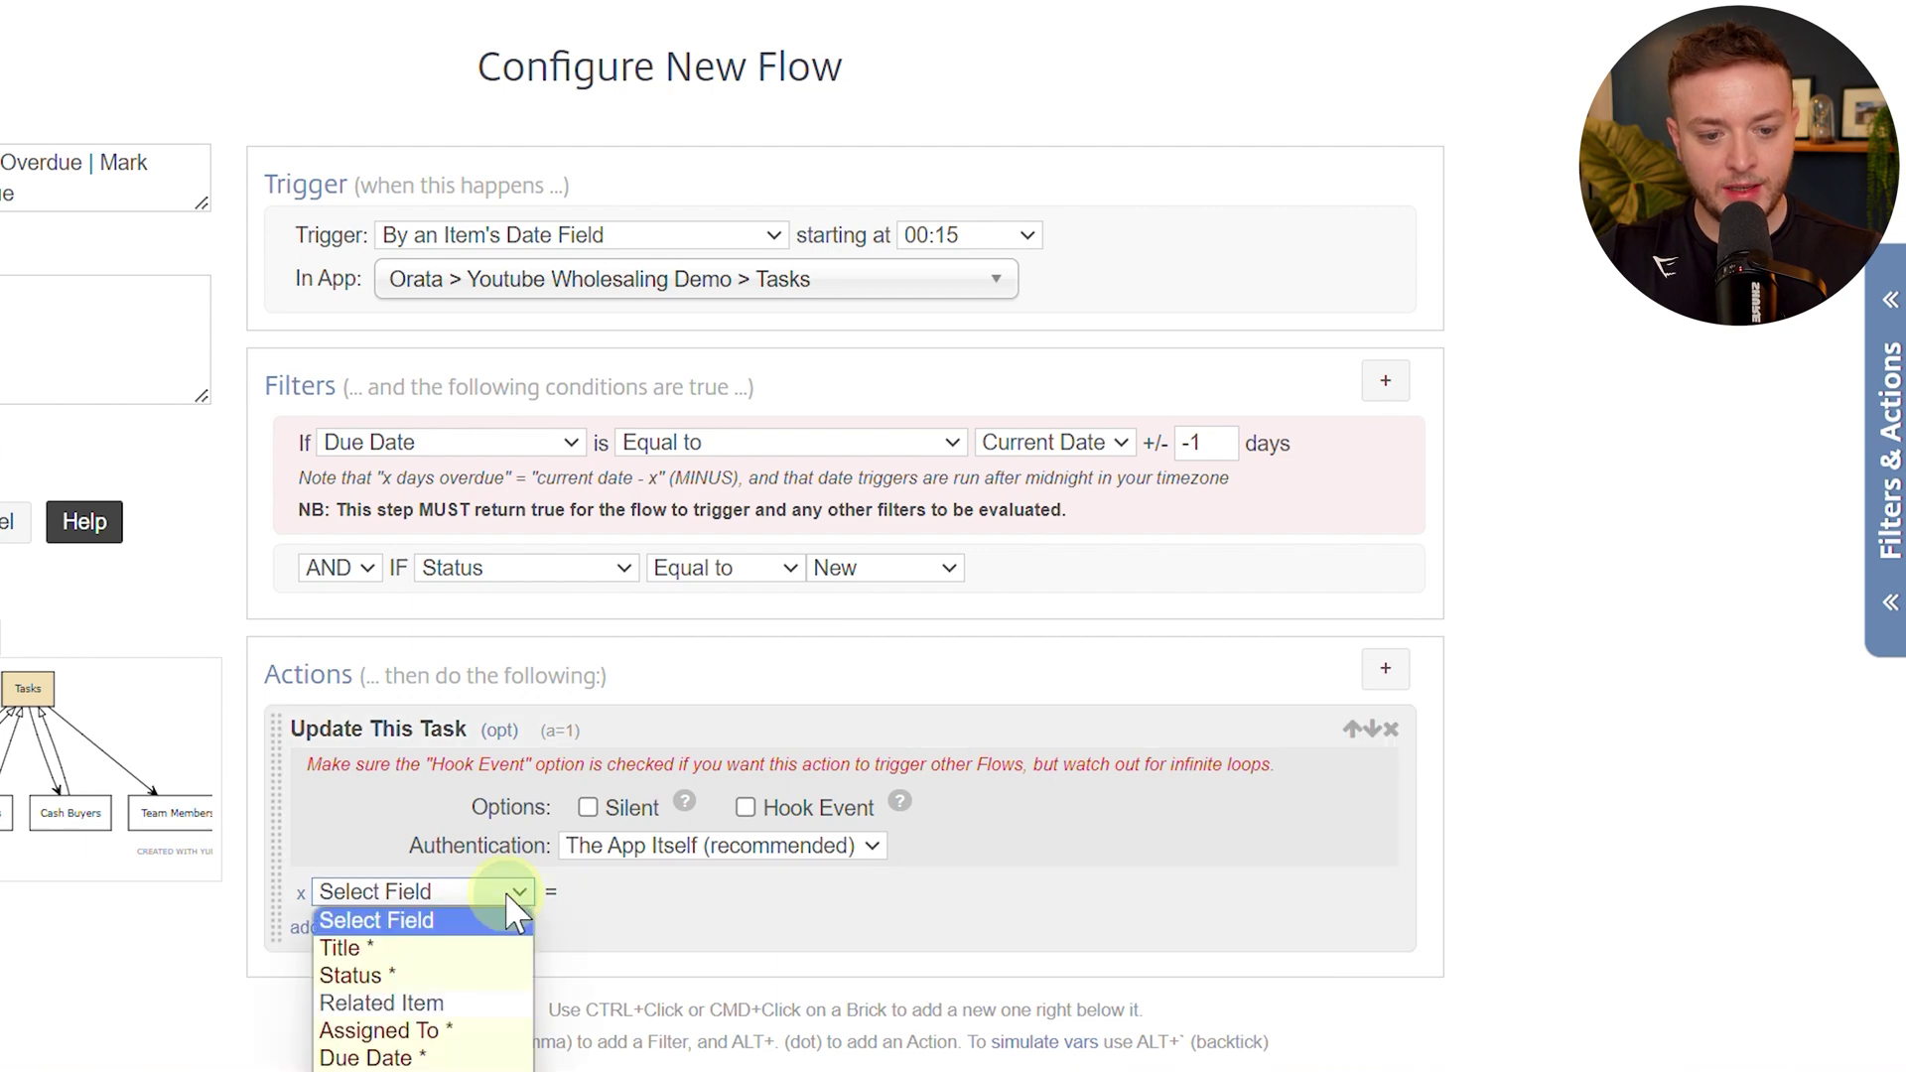
pyautogui.click(477, 976)
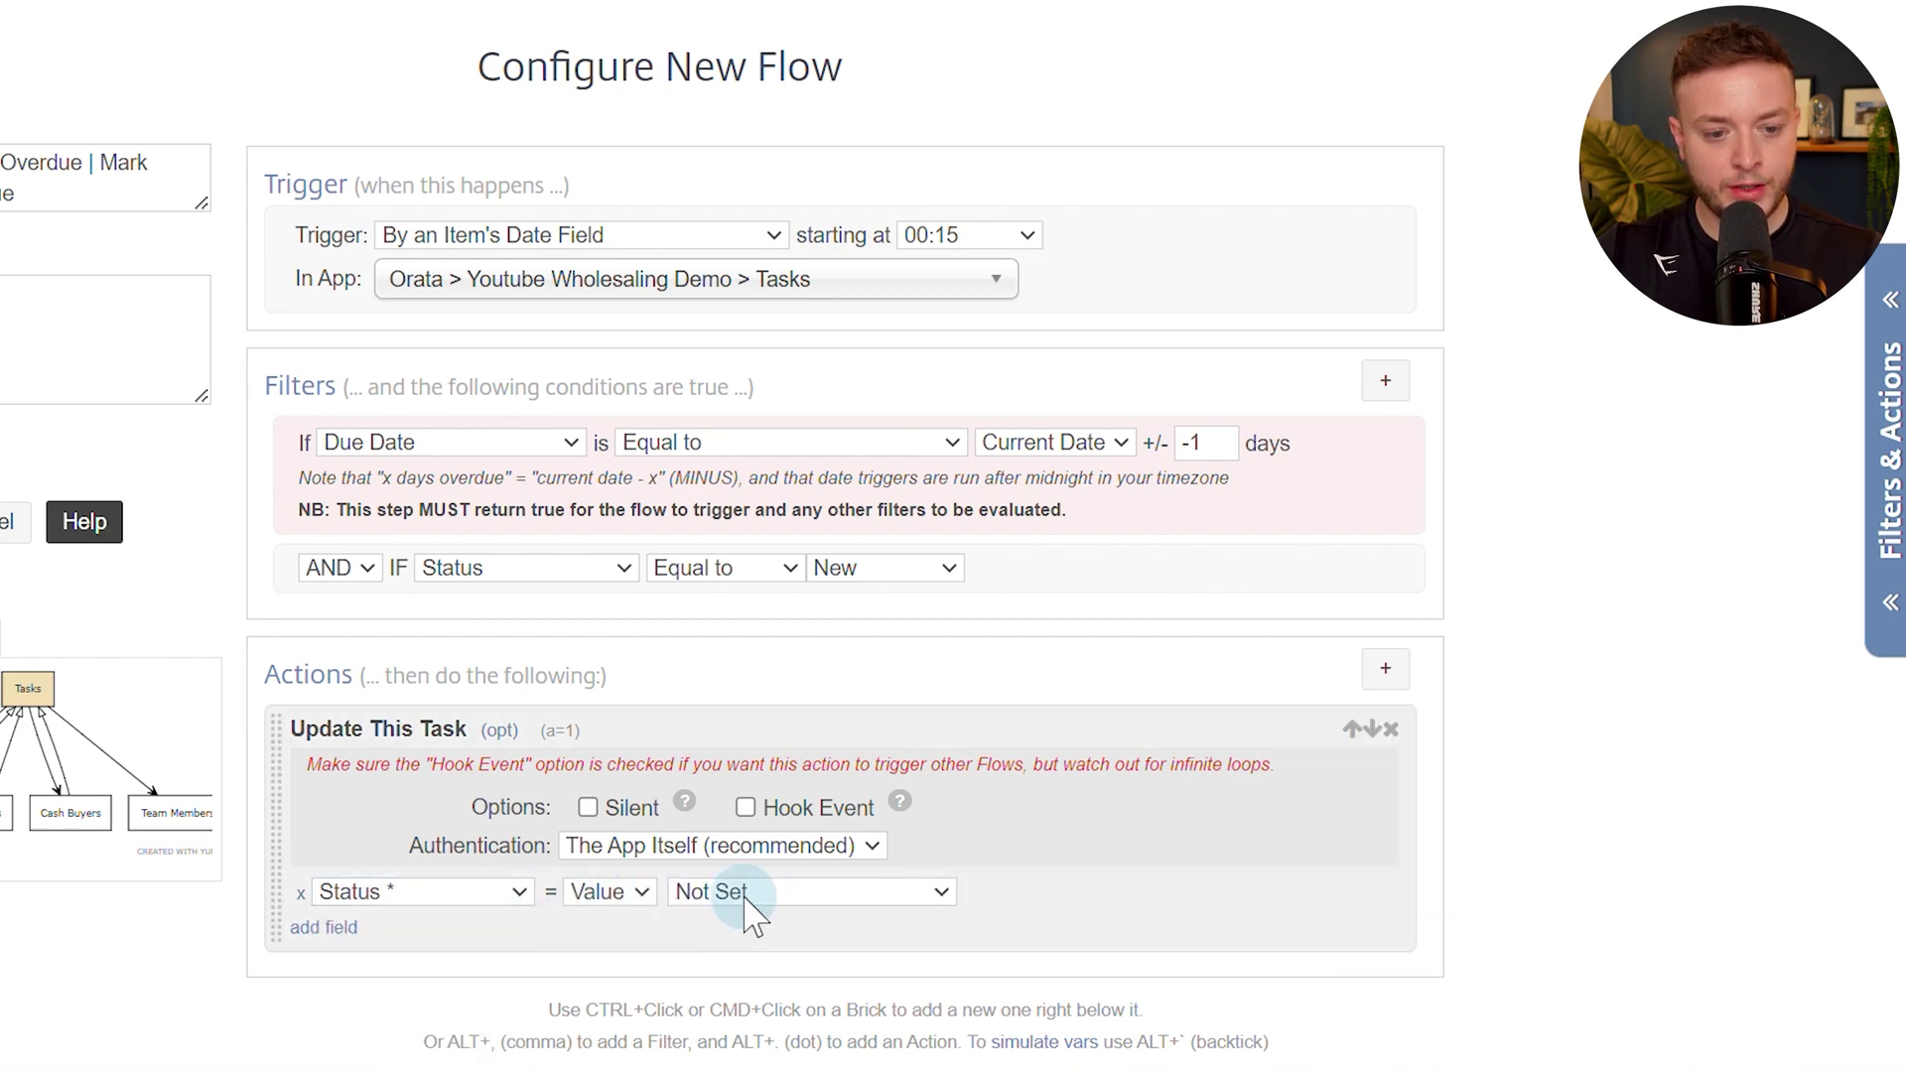
pyautogui.click(746, 894)
pyautogui.click(760, 974)
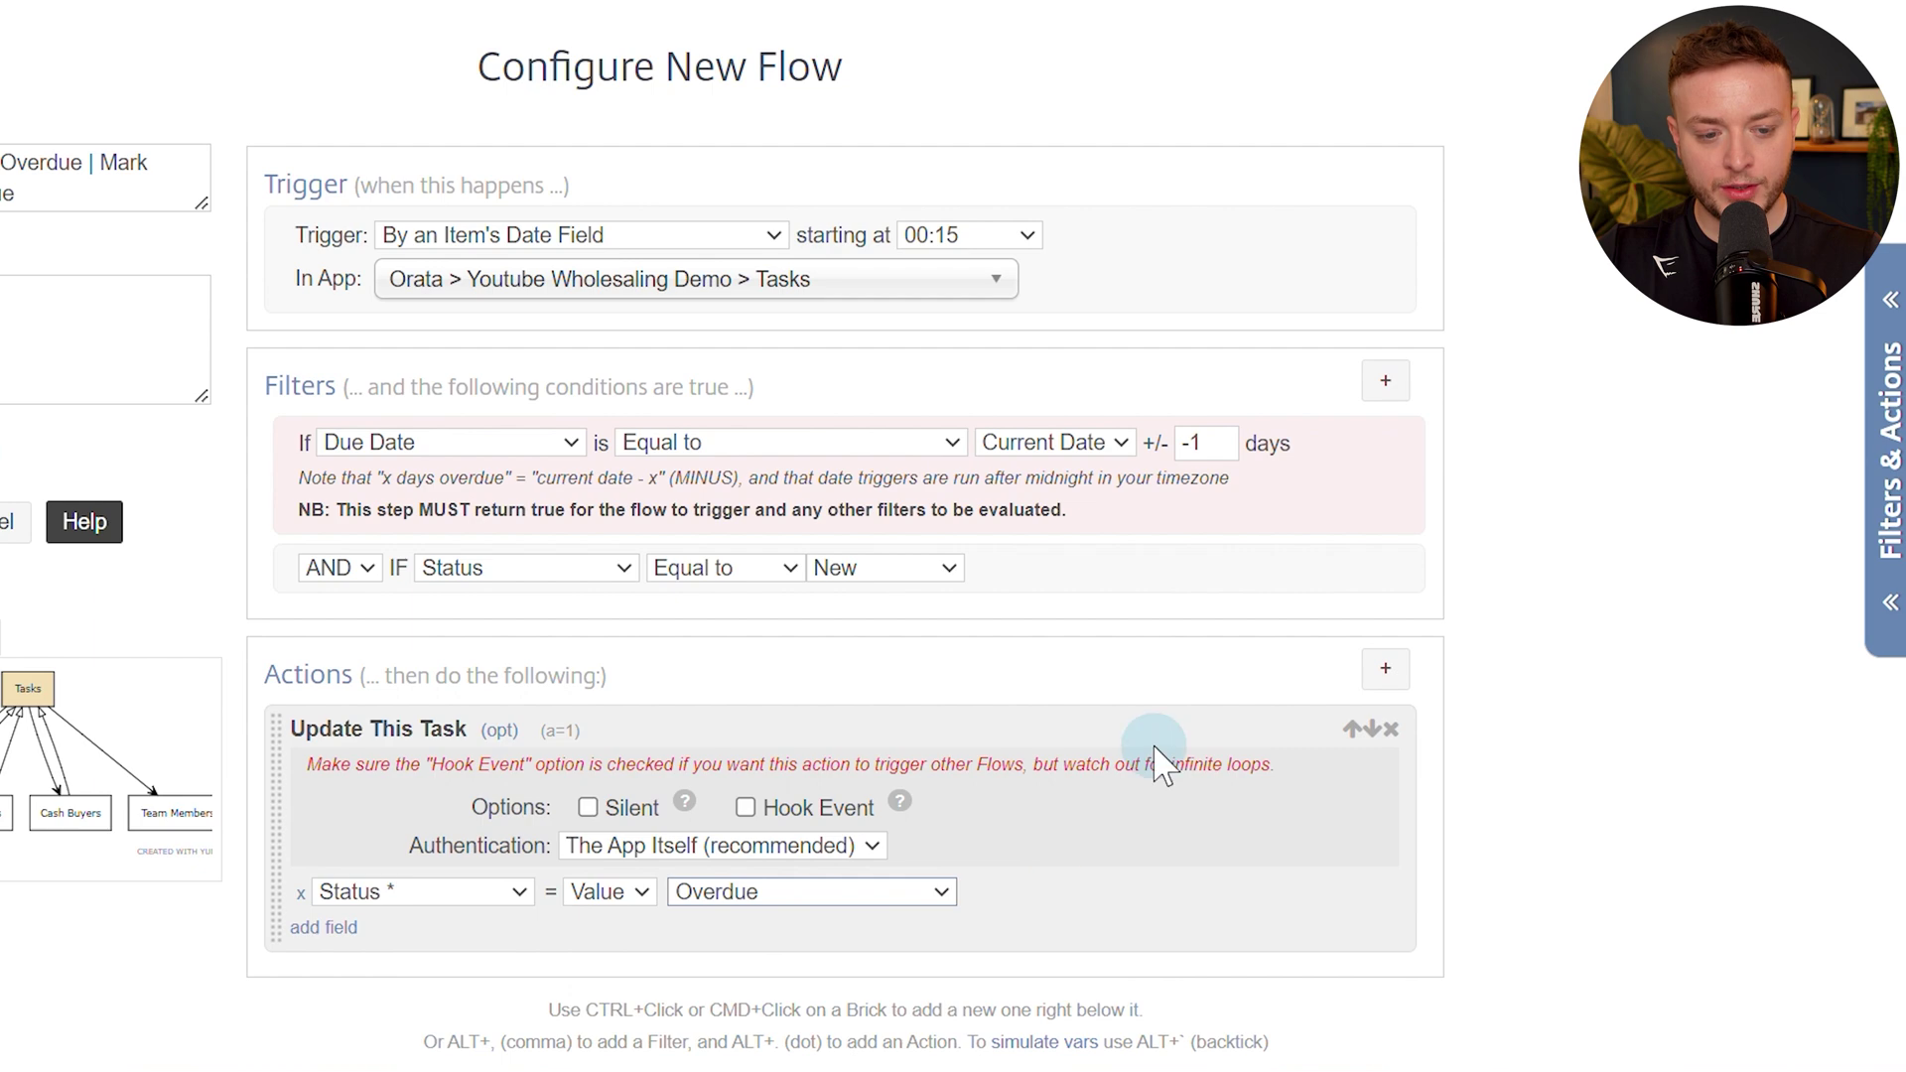
pyautogui.scroll(-3, 1162, 764)
pyautogui.click(629, 479)
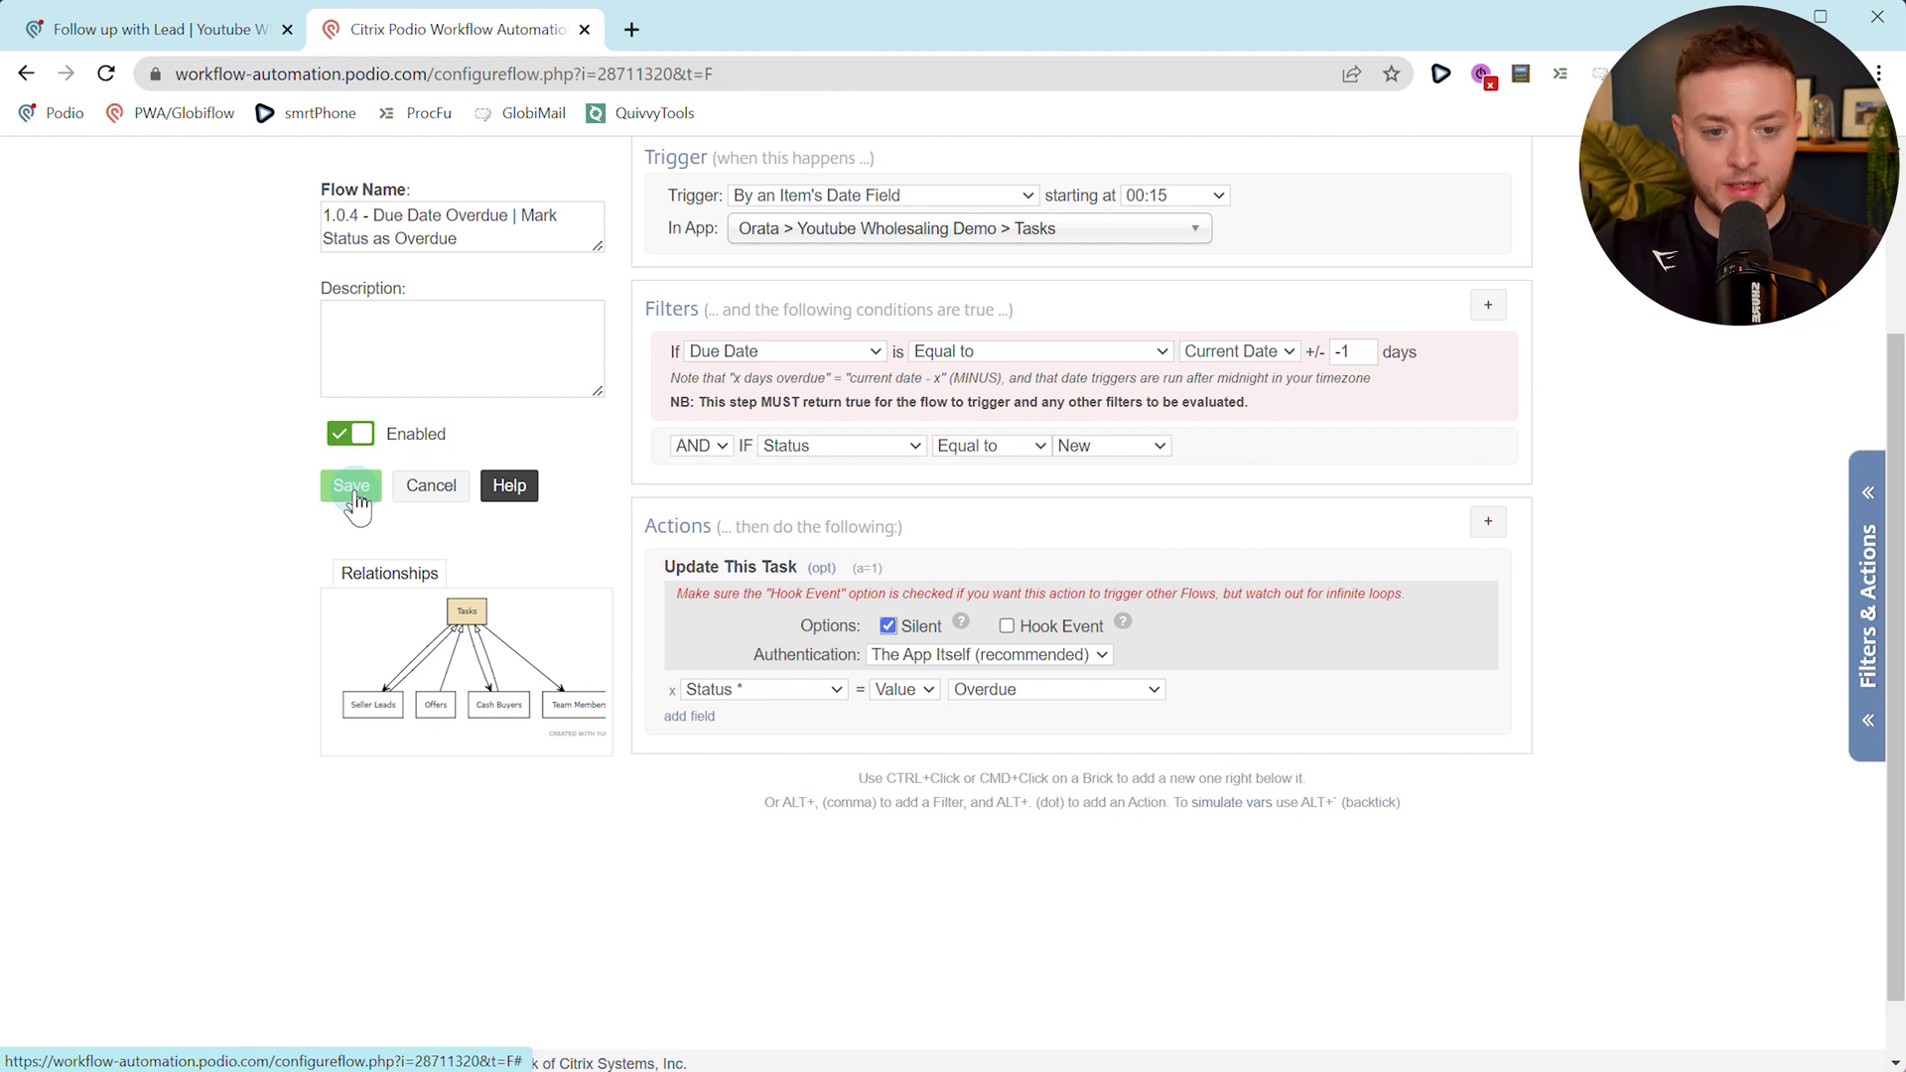
pyautogui.click(352, 487)
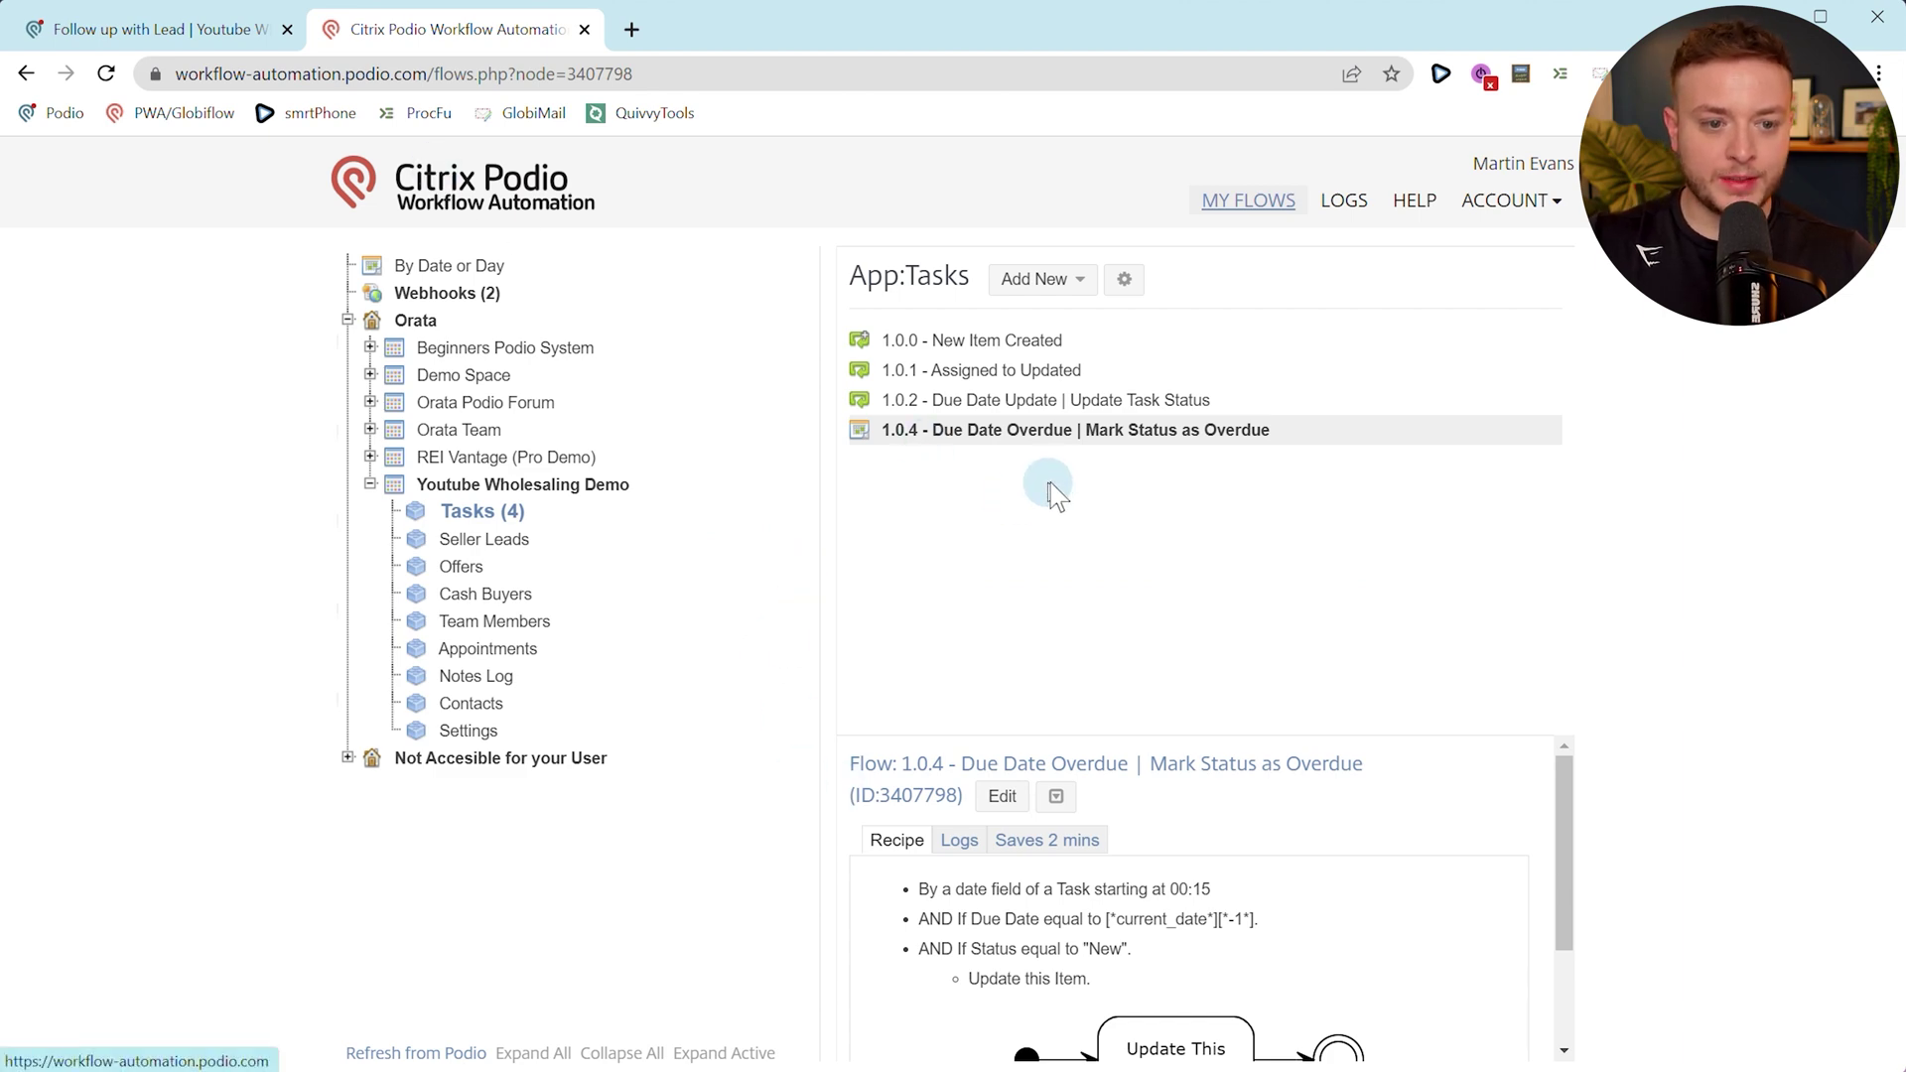
pyautogui.click(116, 29)
pyautogui.scroll(-3, 397, 695)
# Change the task's due date to 16 June 2023 and start a manual run of flow 1.0.4 with 1.
pyautogui.click(428, 707)
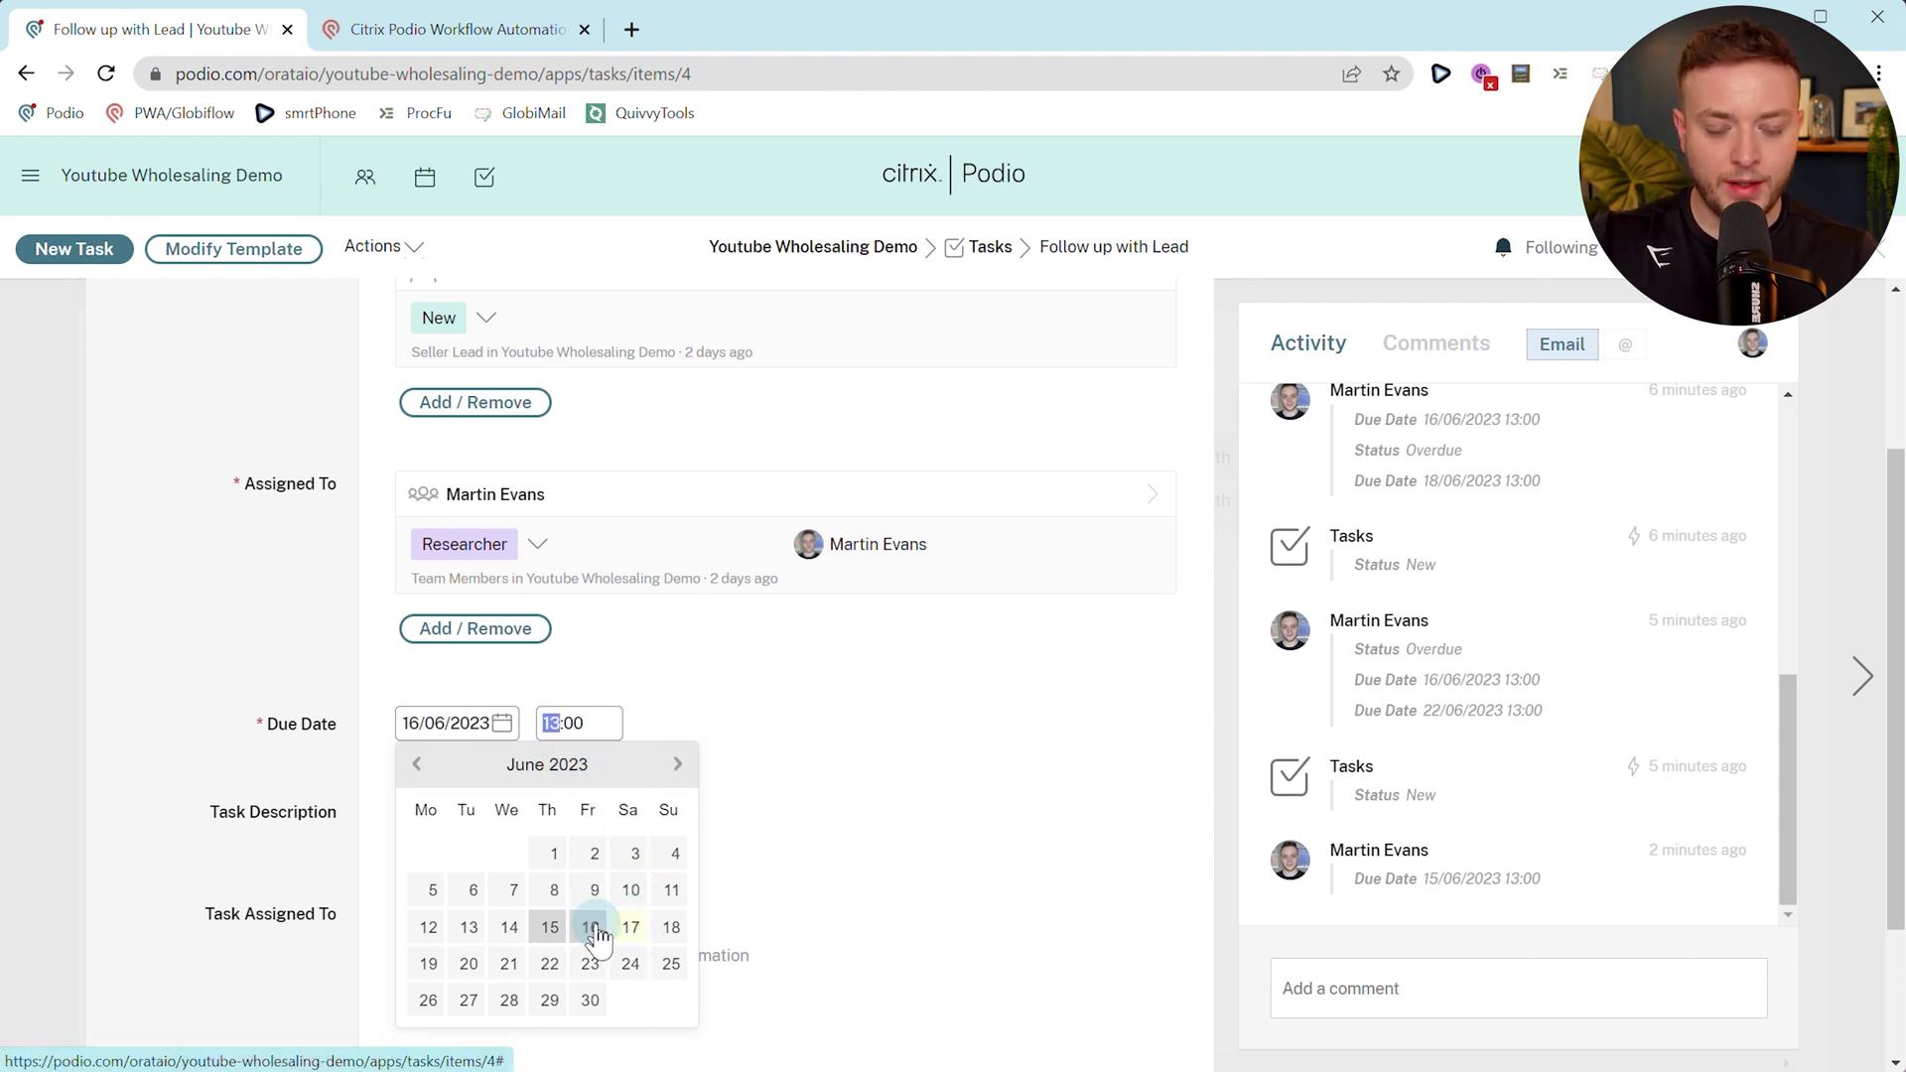
pyautogui.click(285, 739)
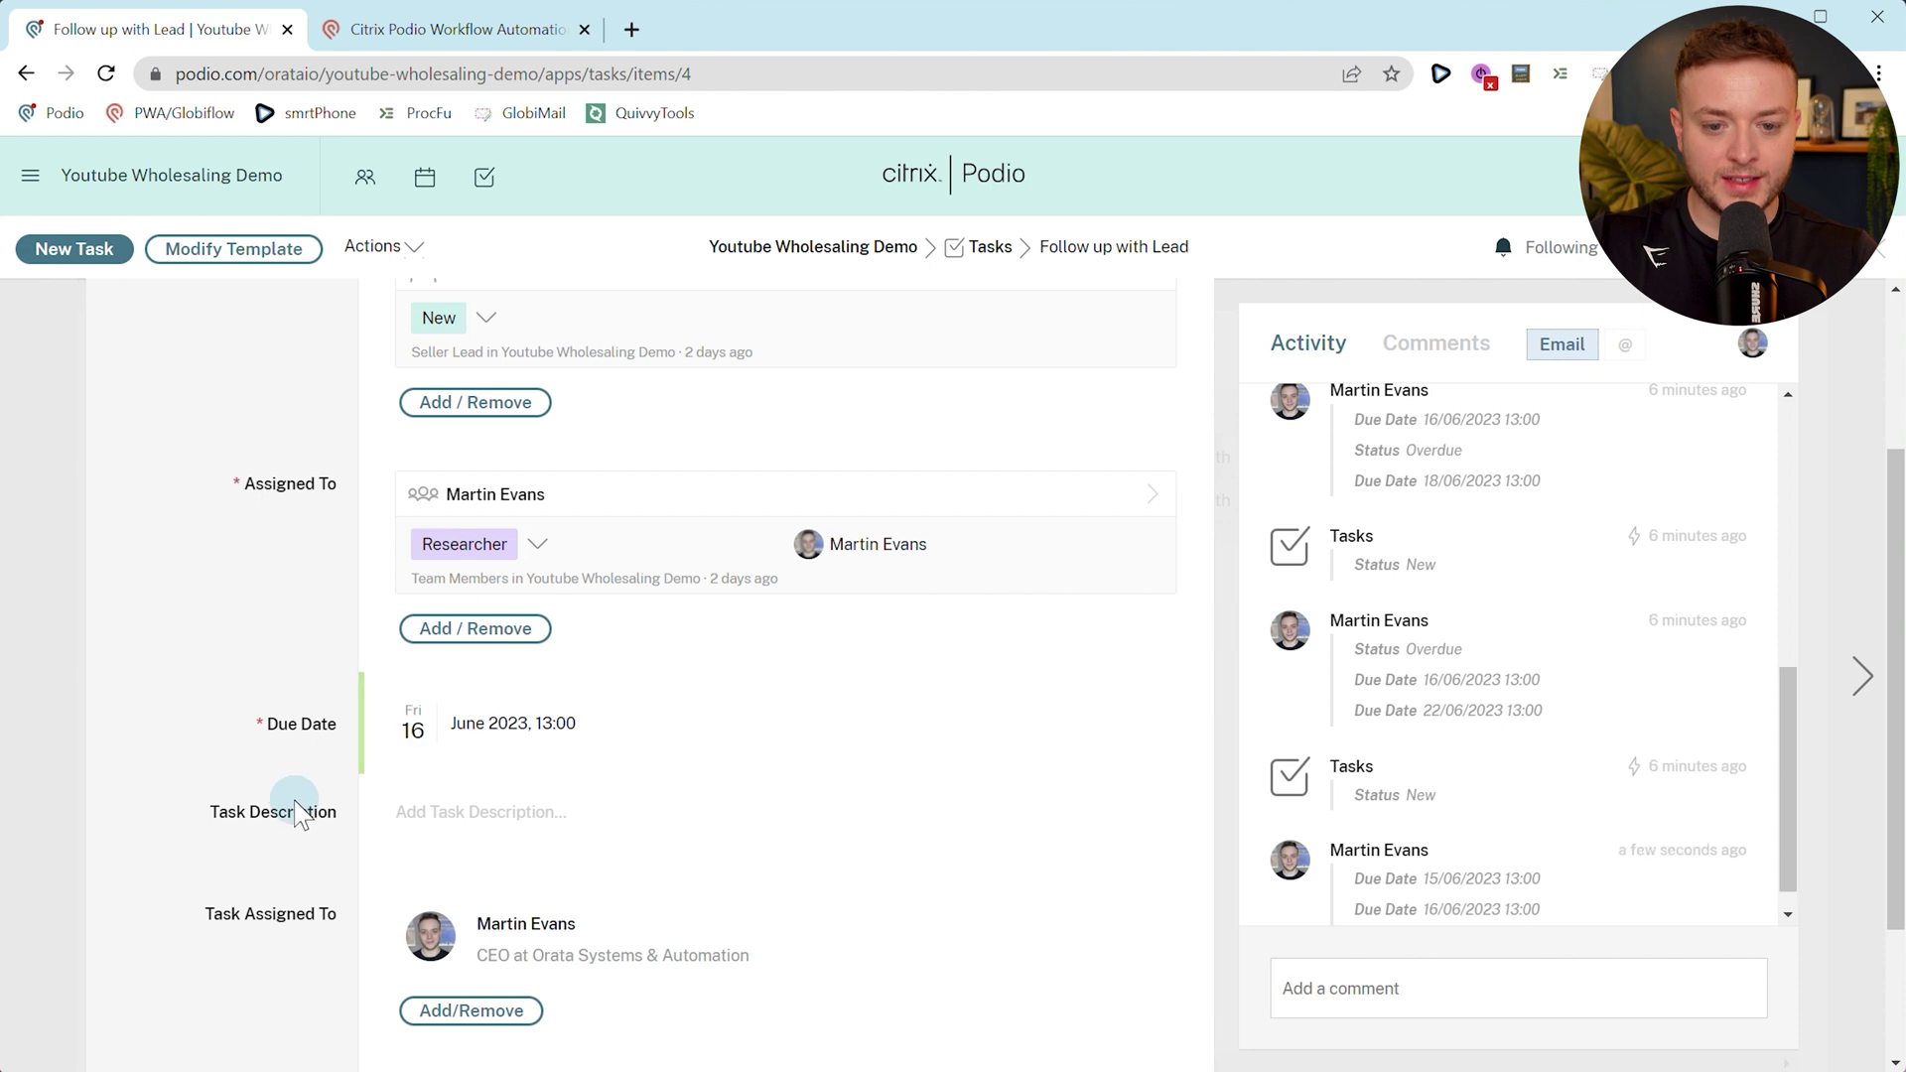
pyautogui.click(397, 45)
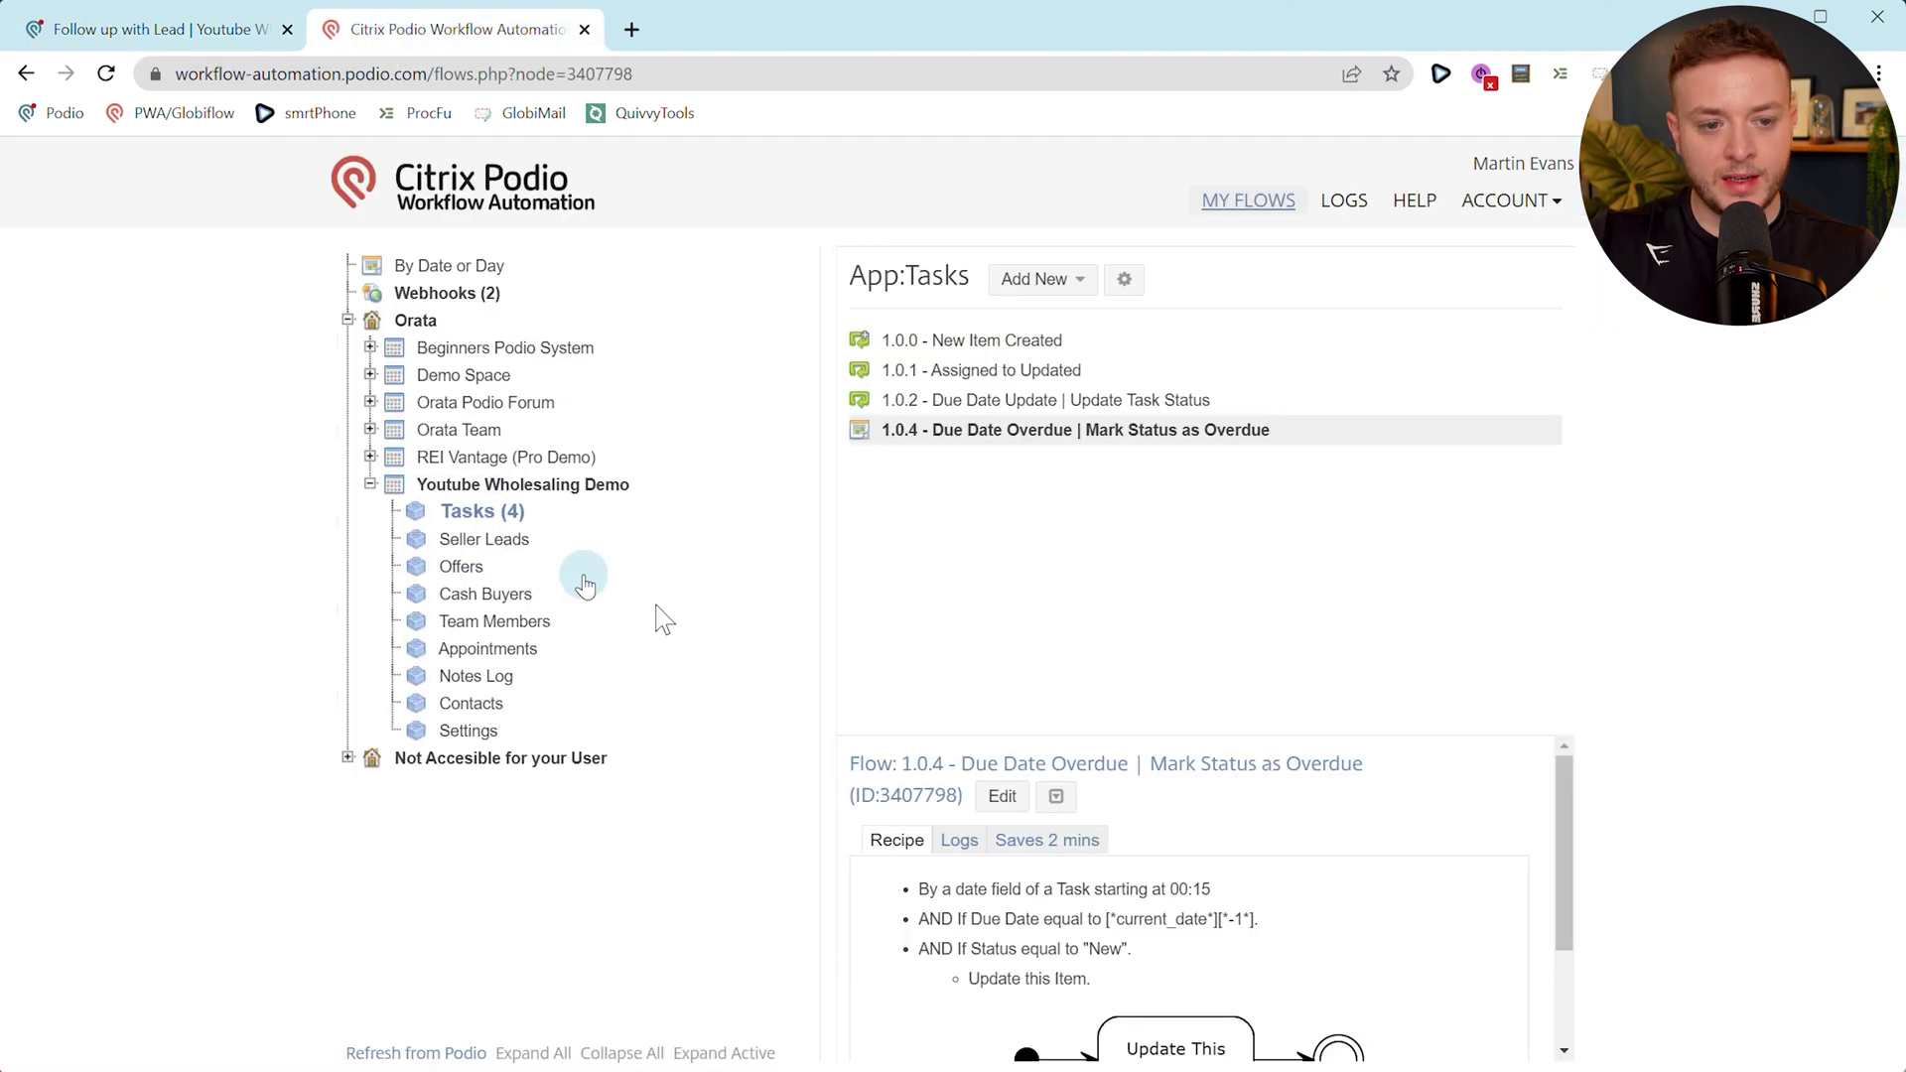
pyautogui.click(1070, 806)
pyautogui.click(1078, 904)
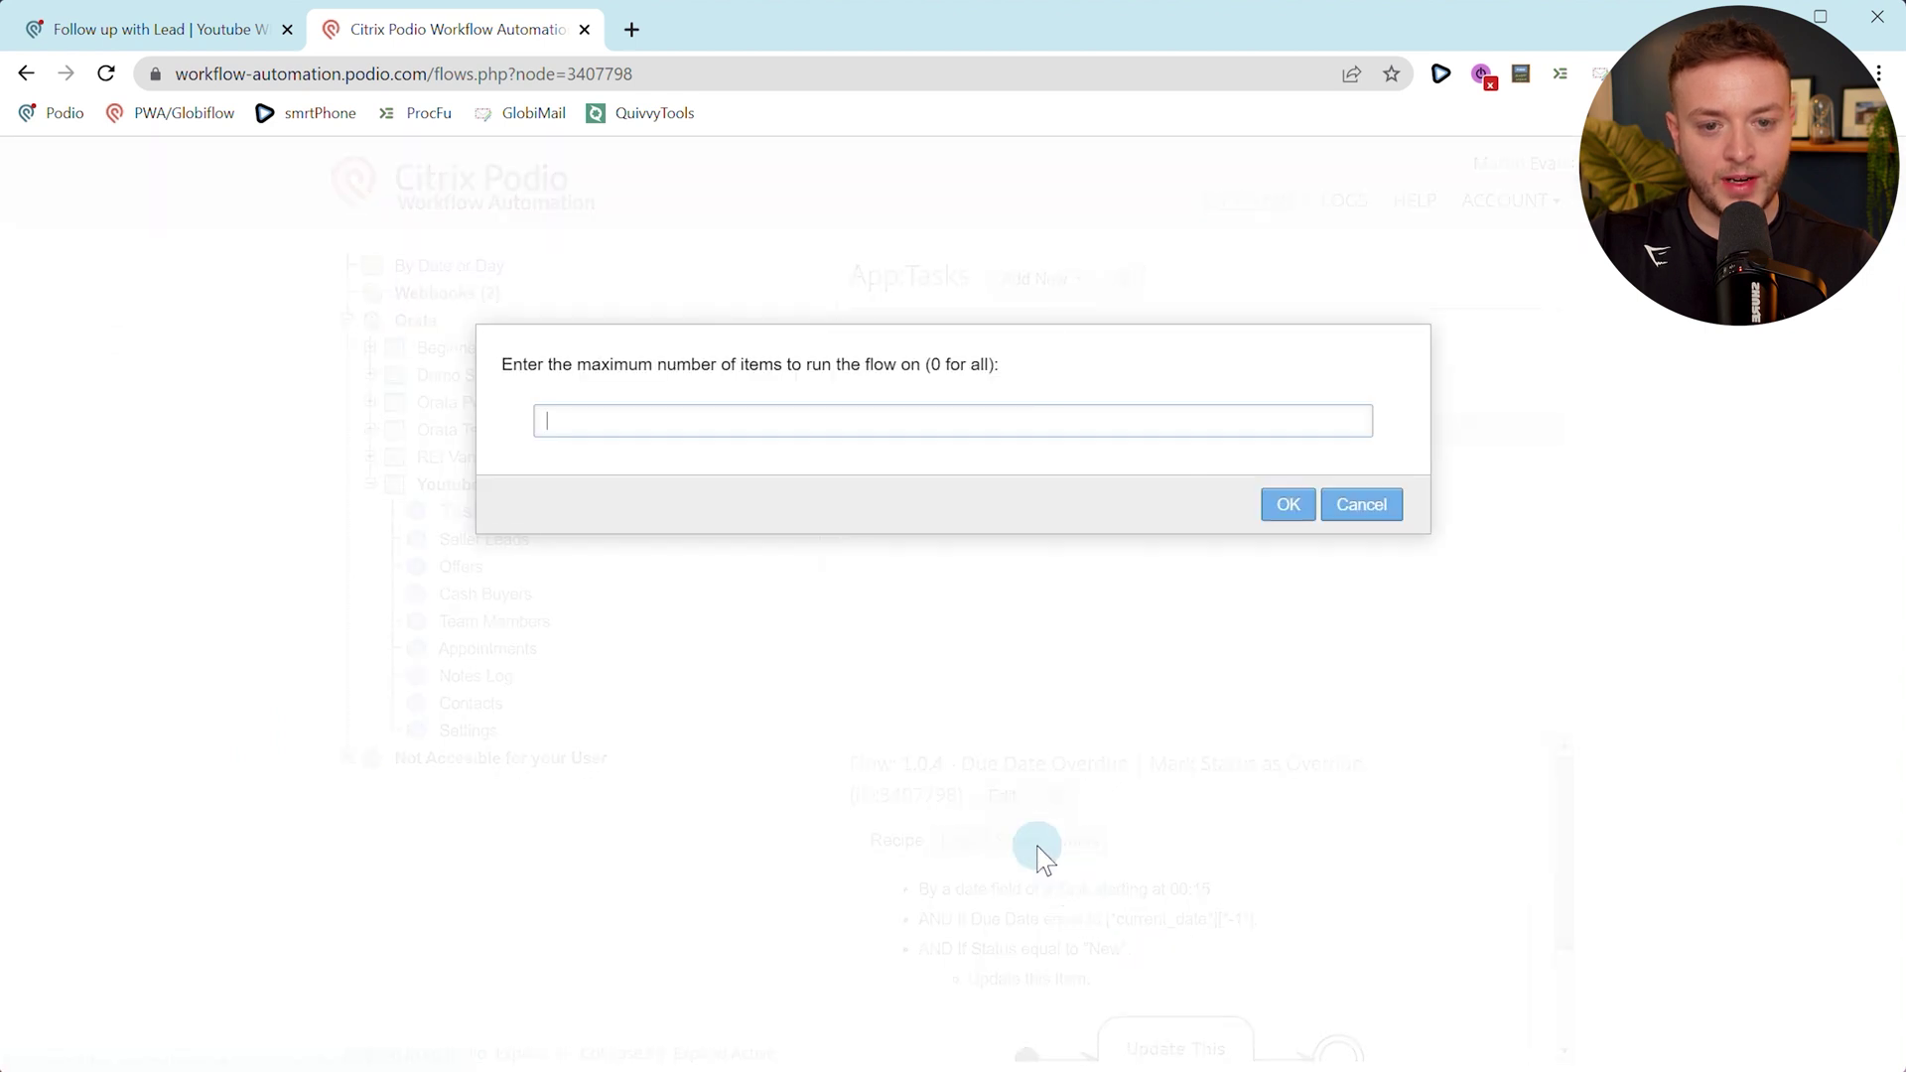
pyautogui.write('1')
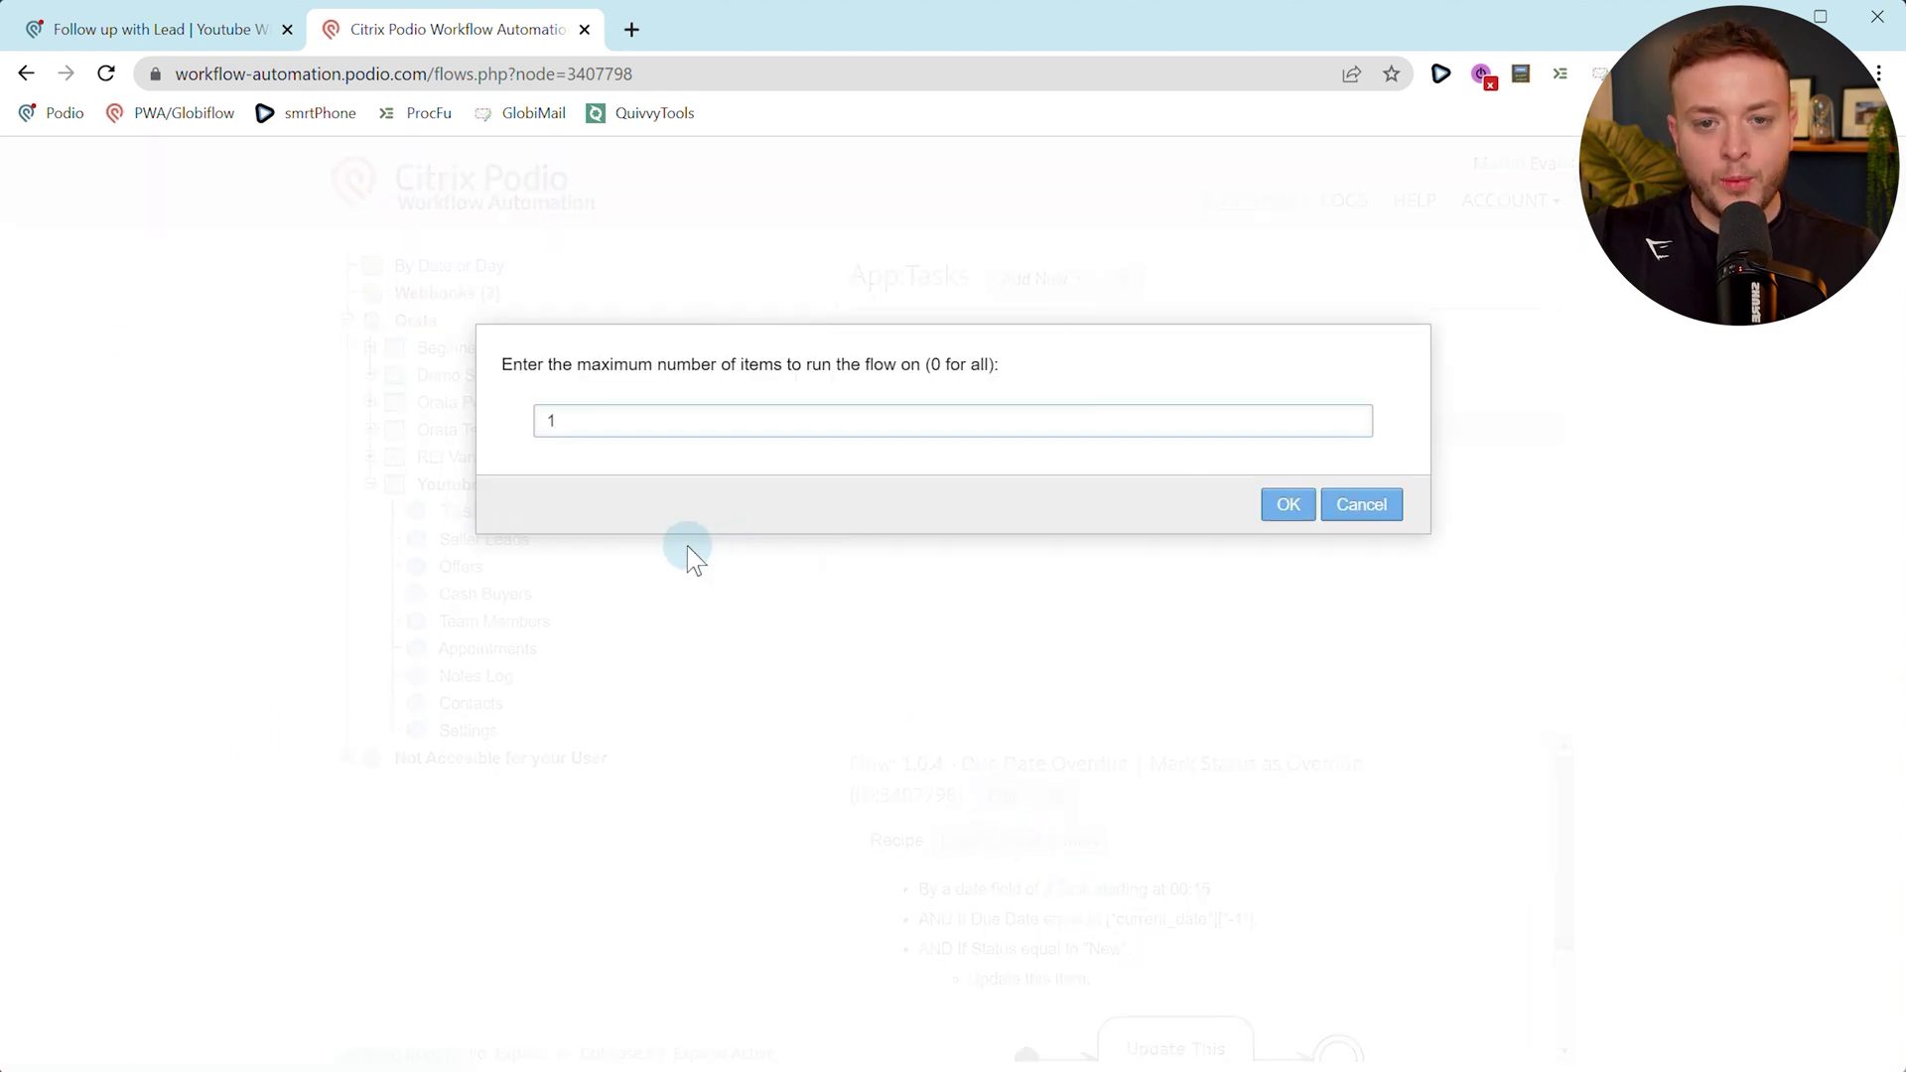
# Reopen the Follow up with Lead task from the Tasks app list.
pyautogui.click(235, 32)
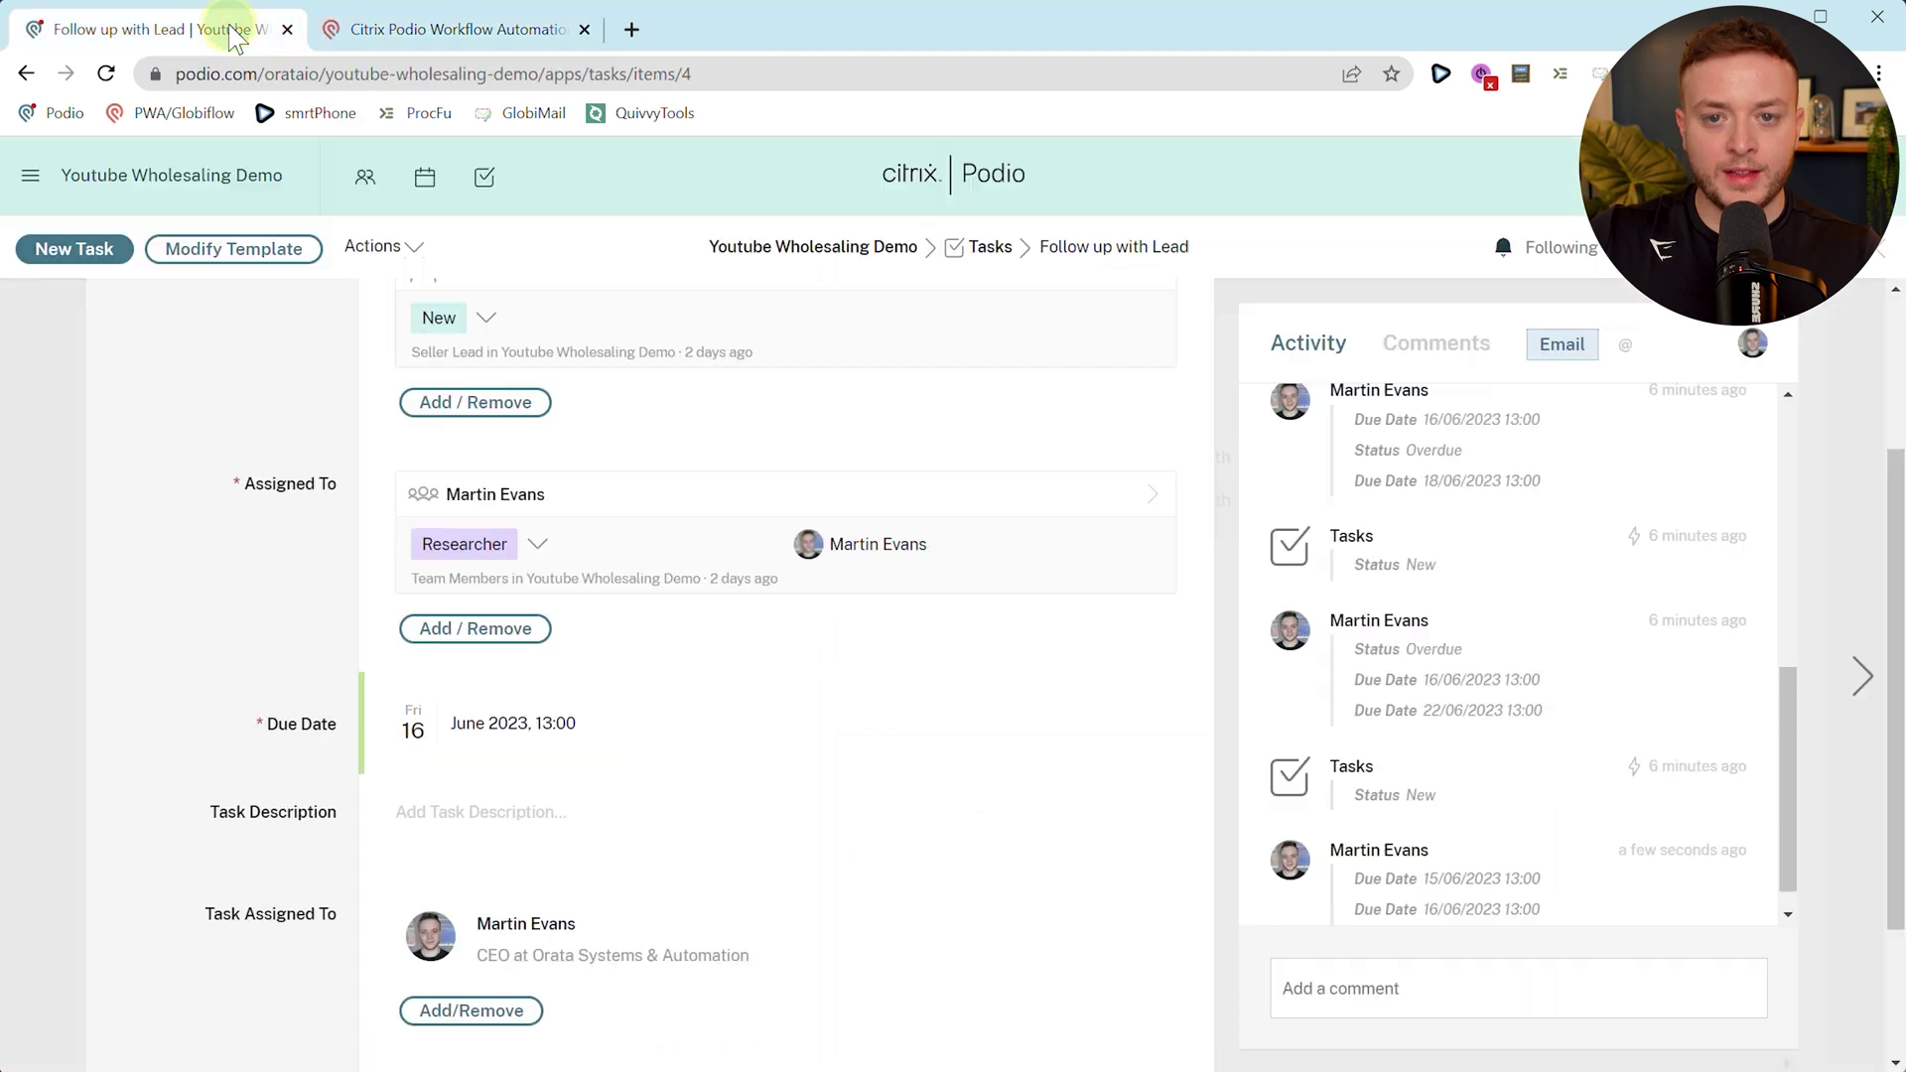
pyautogui.click(973, 248)
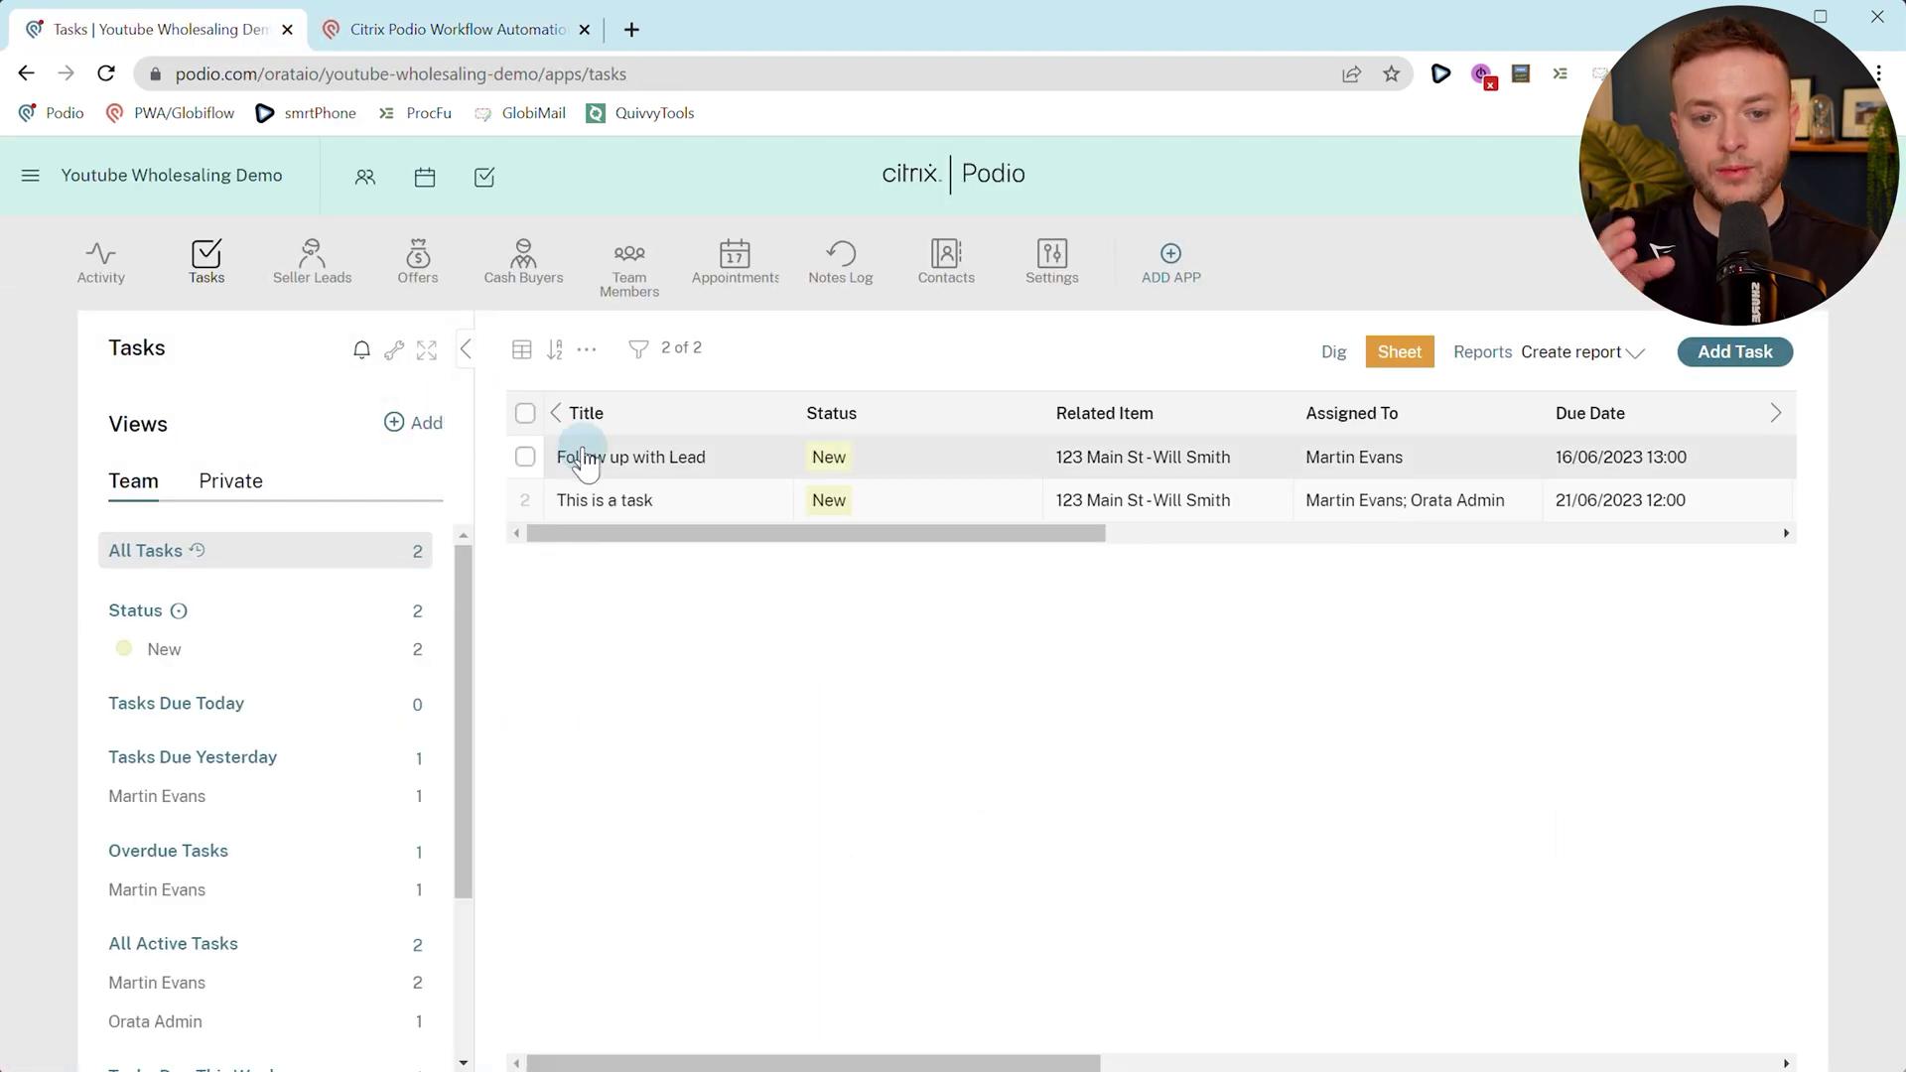
pyautogui.click(658, 459)
pyautogui.scroll(-1, 1398, 481)
pyautogui.scroll(4, 1370, 599)
pyautogui.scroll(-4, 1370, 599)
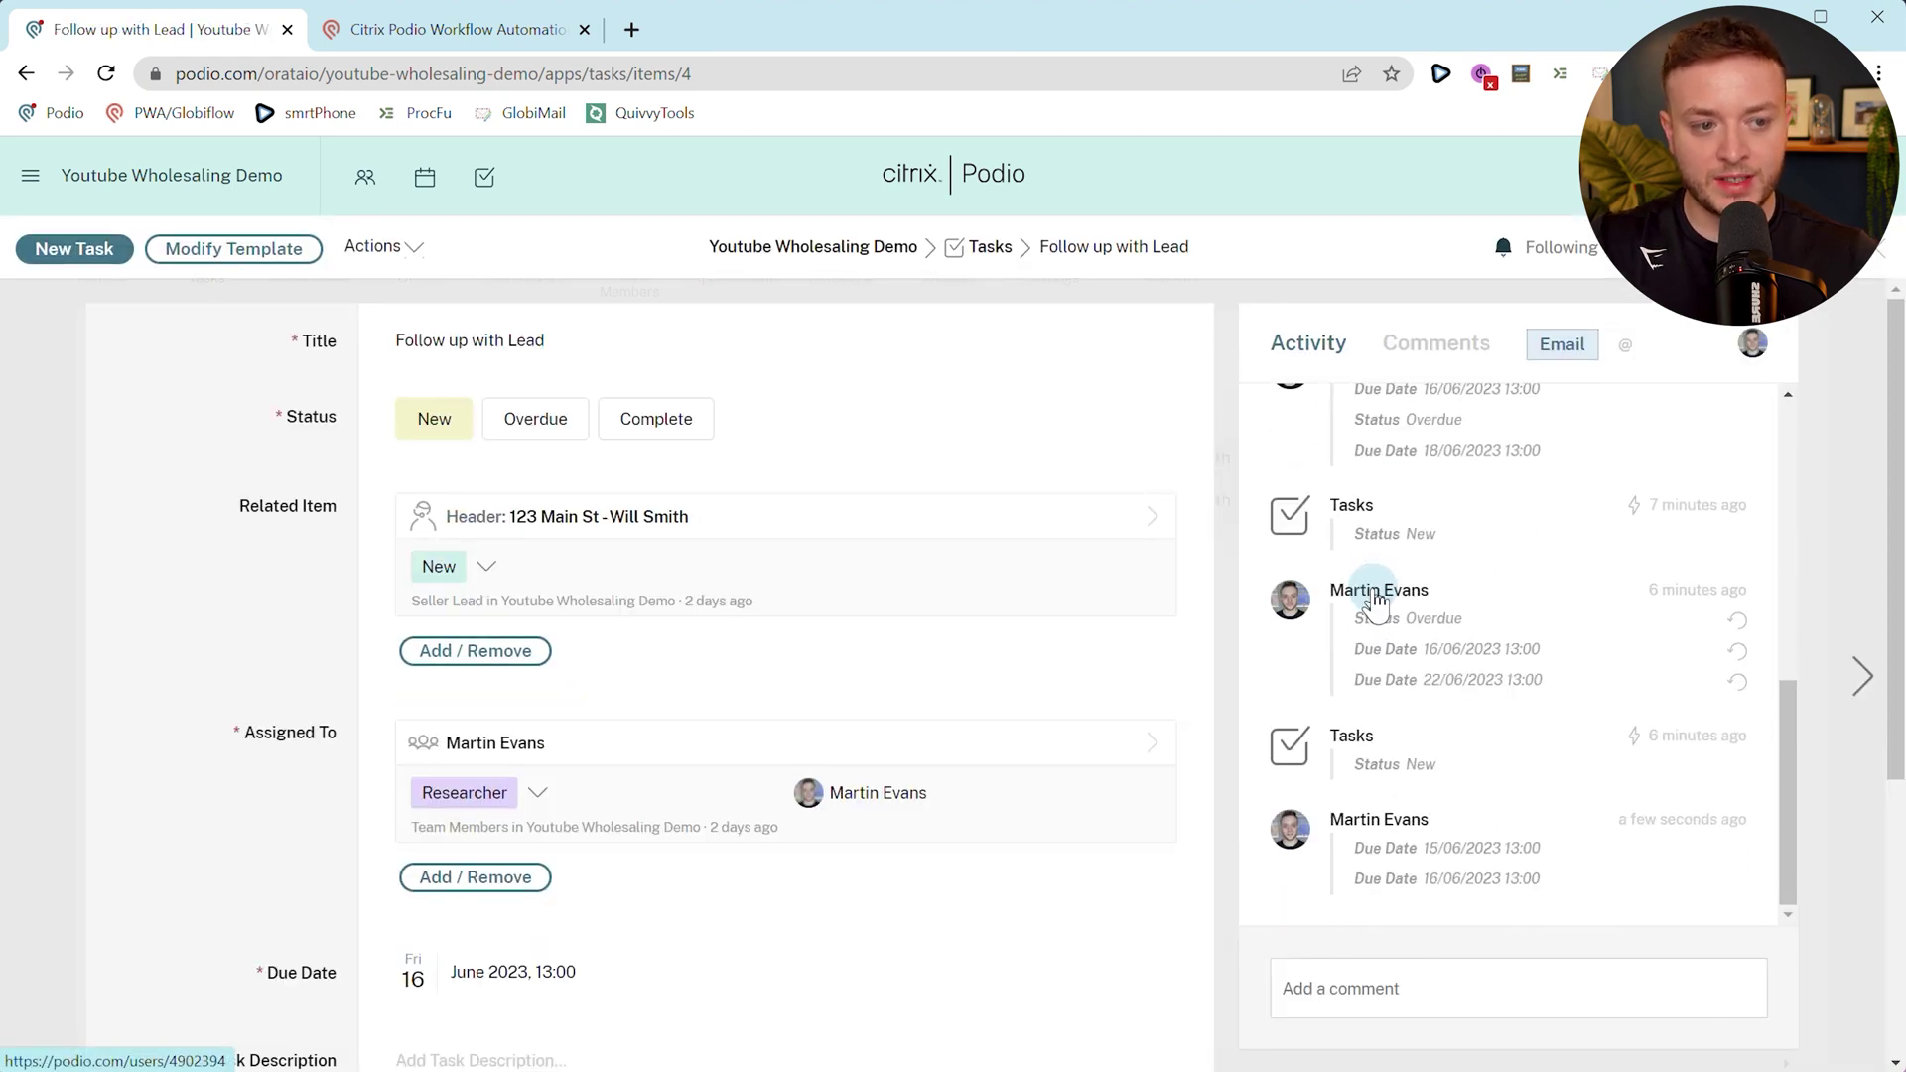
# Confirm running flow 1.0.4 on one item and return to the task to see the result.
pyautogui.click(447, 30)
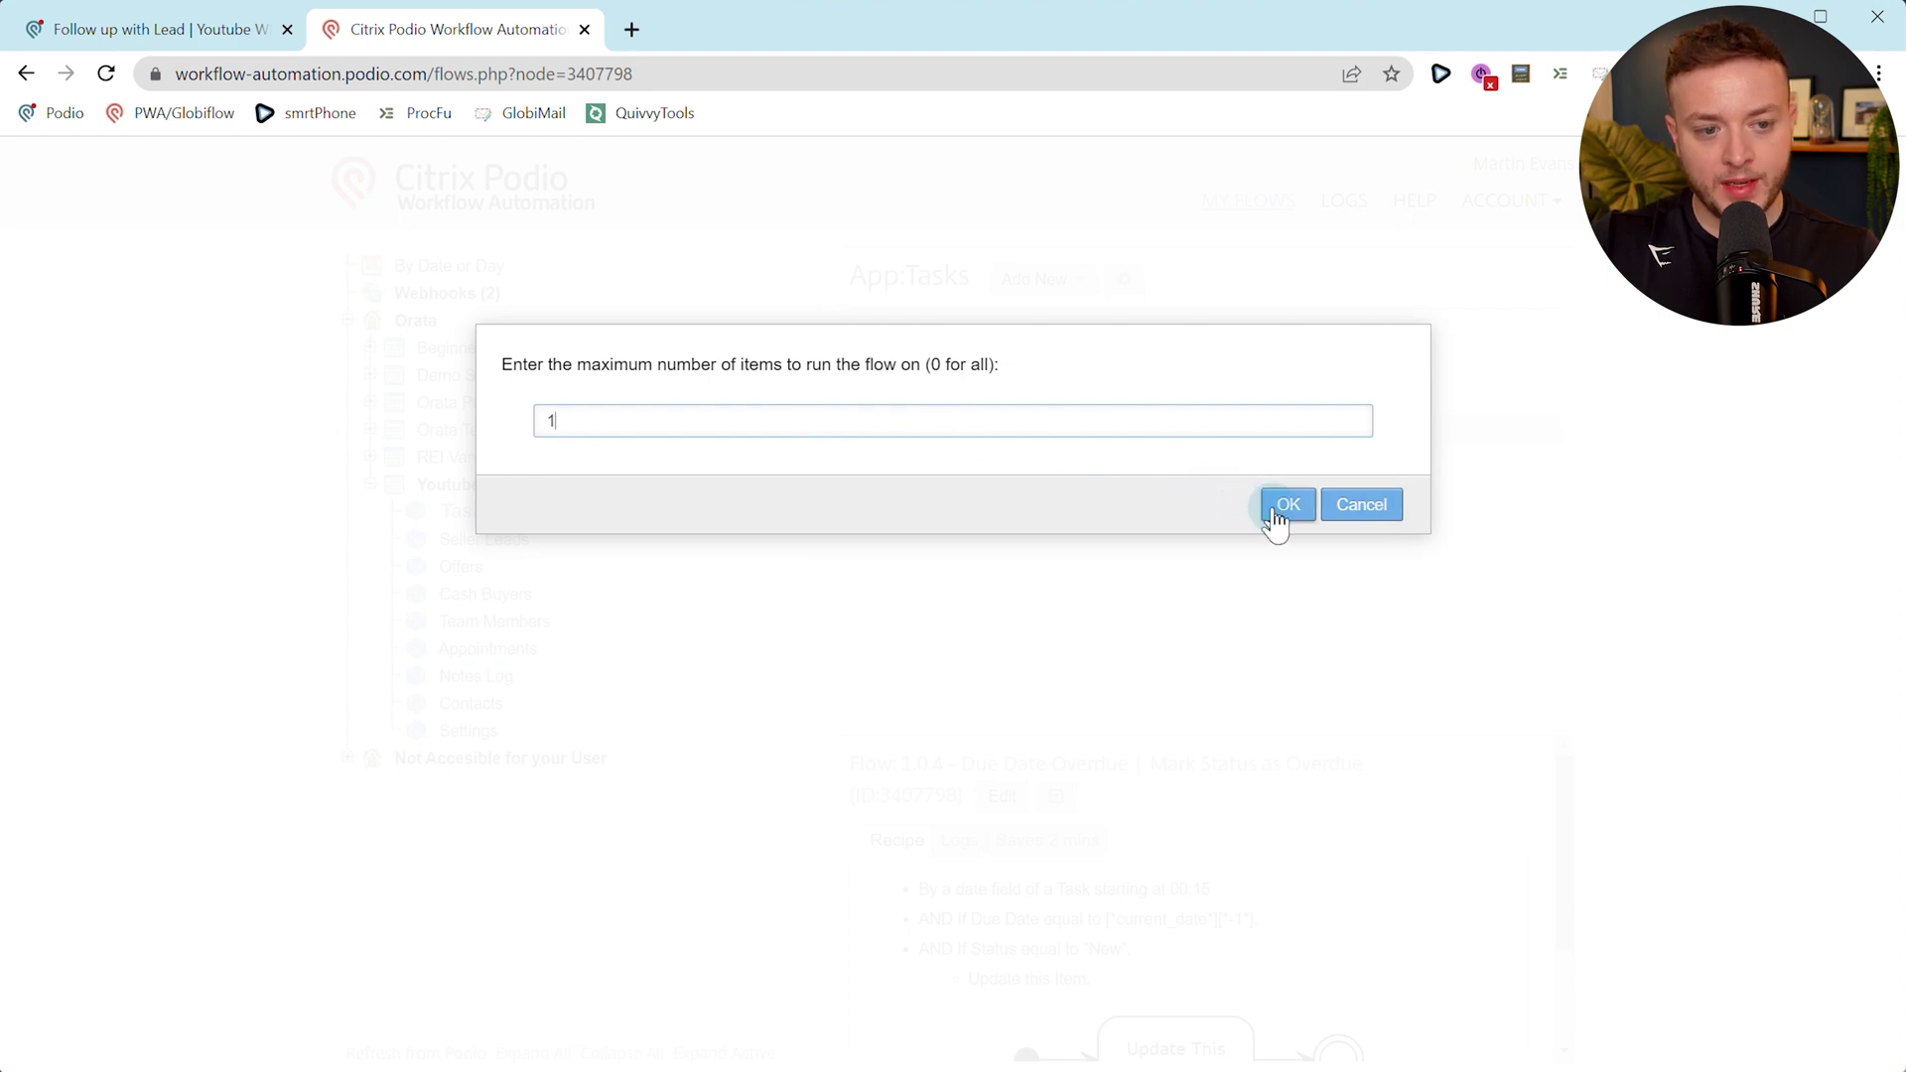
pyautogui.click(1273, 510)
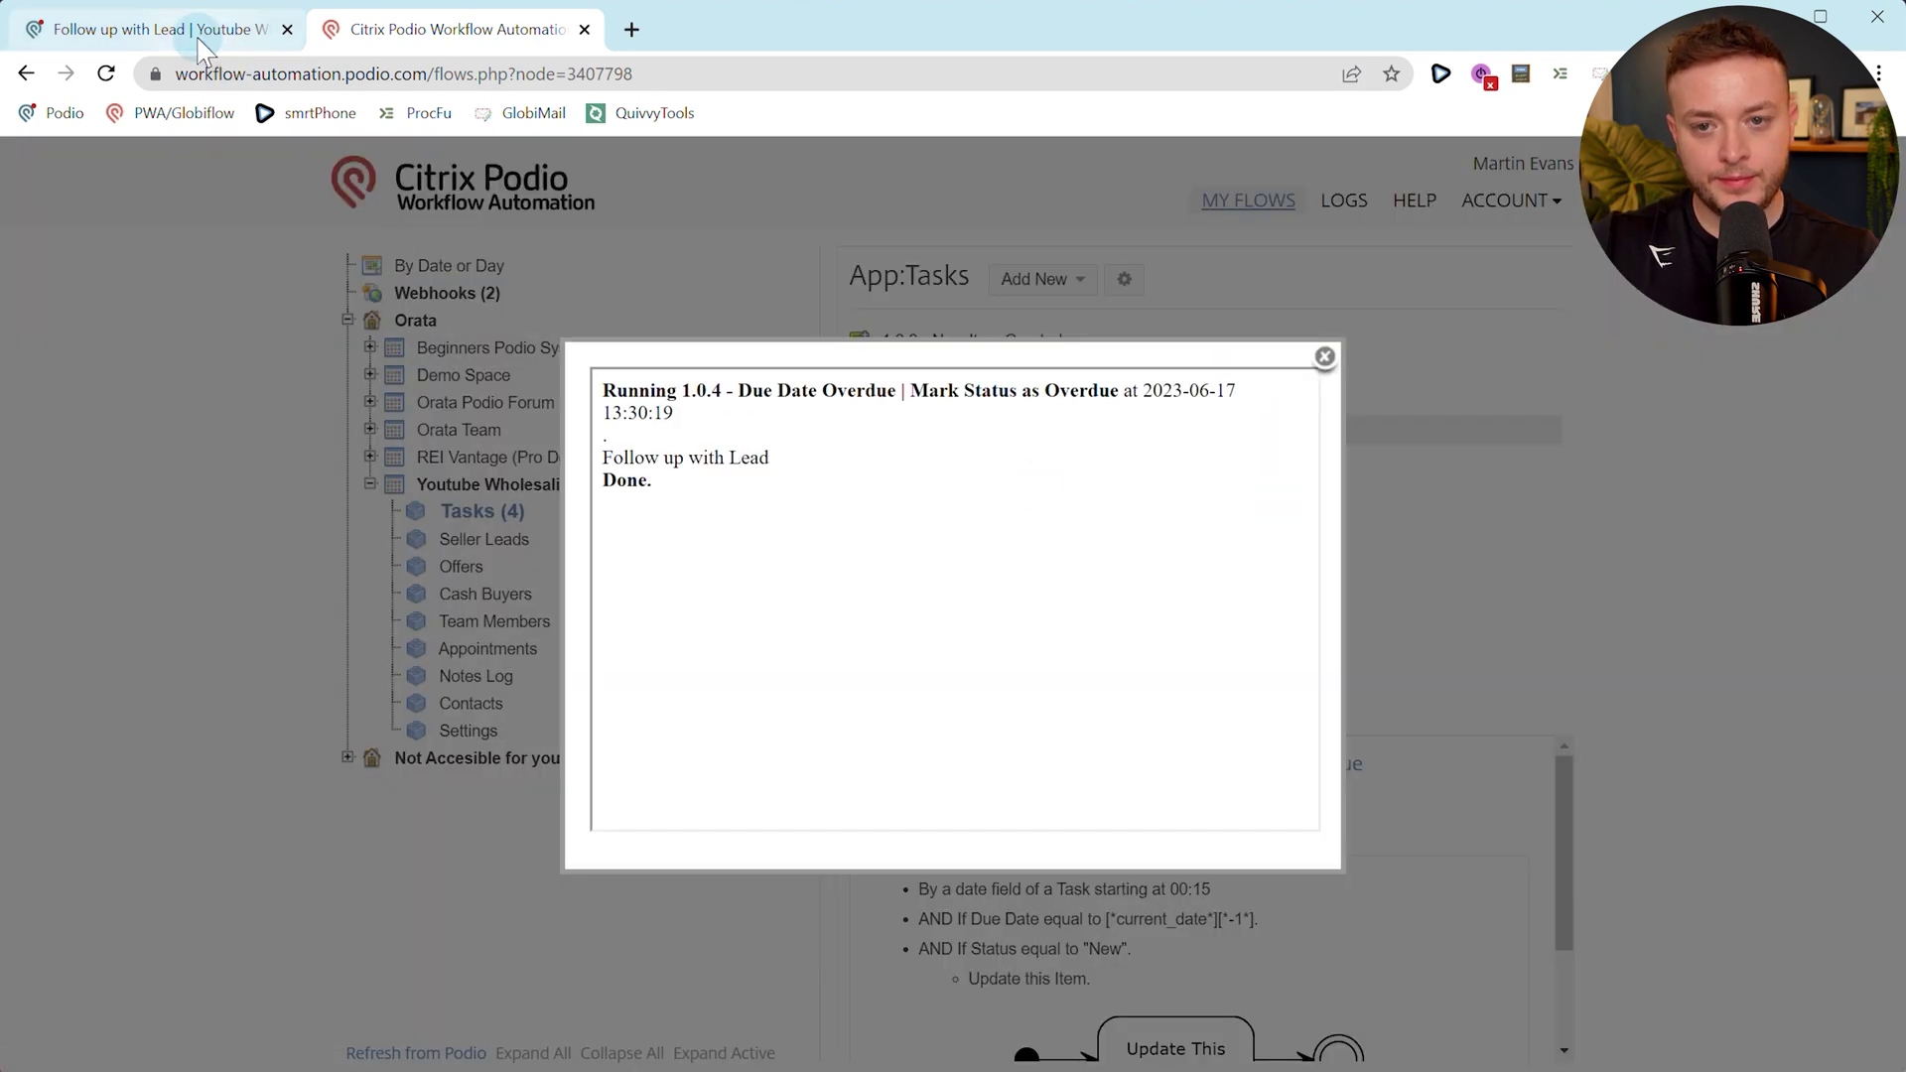
pyautogui.click(201, 40)
pyautogui.scroll(-2, 360, 631)
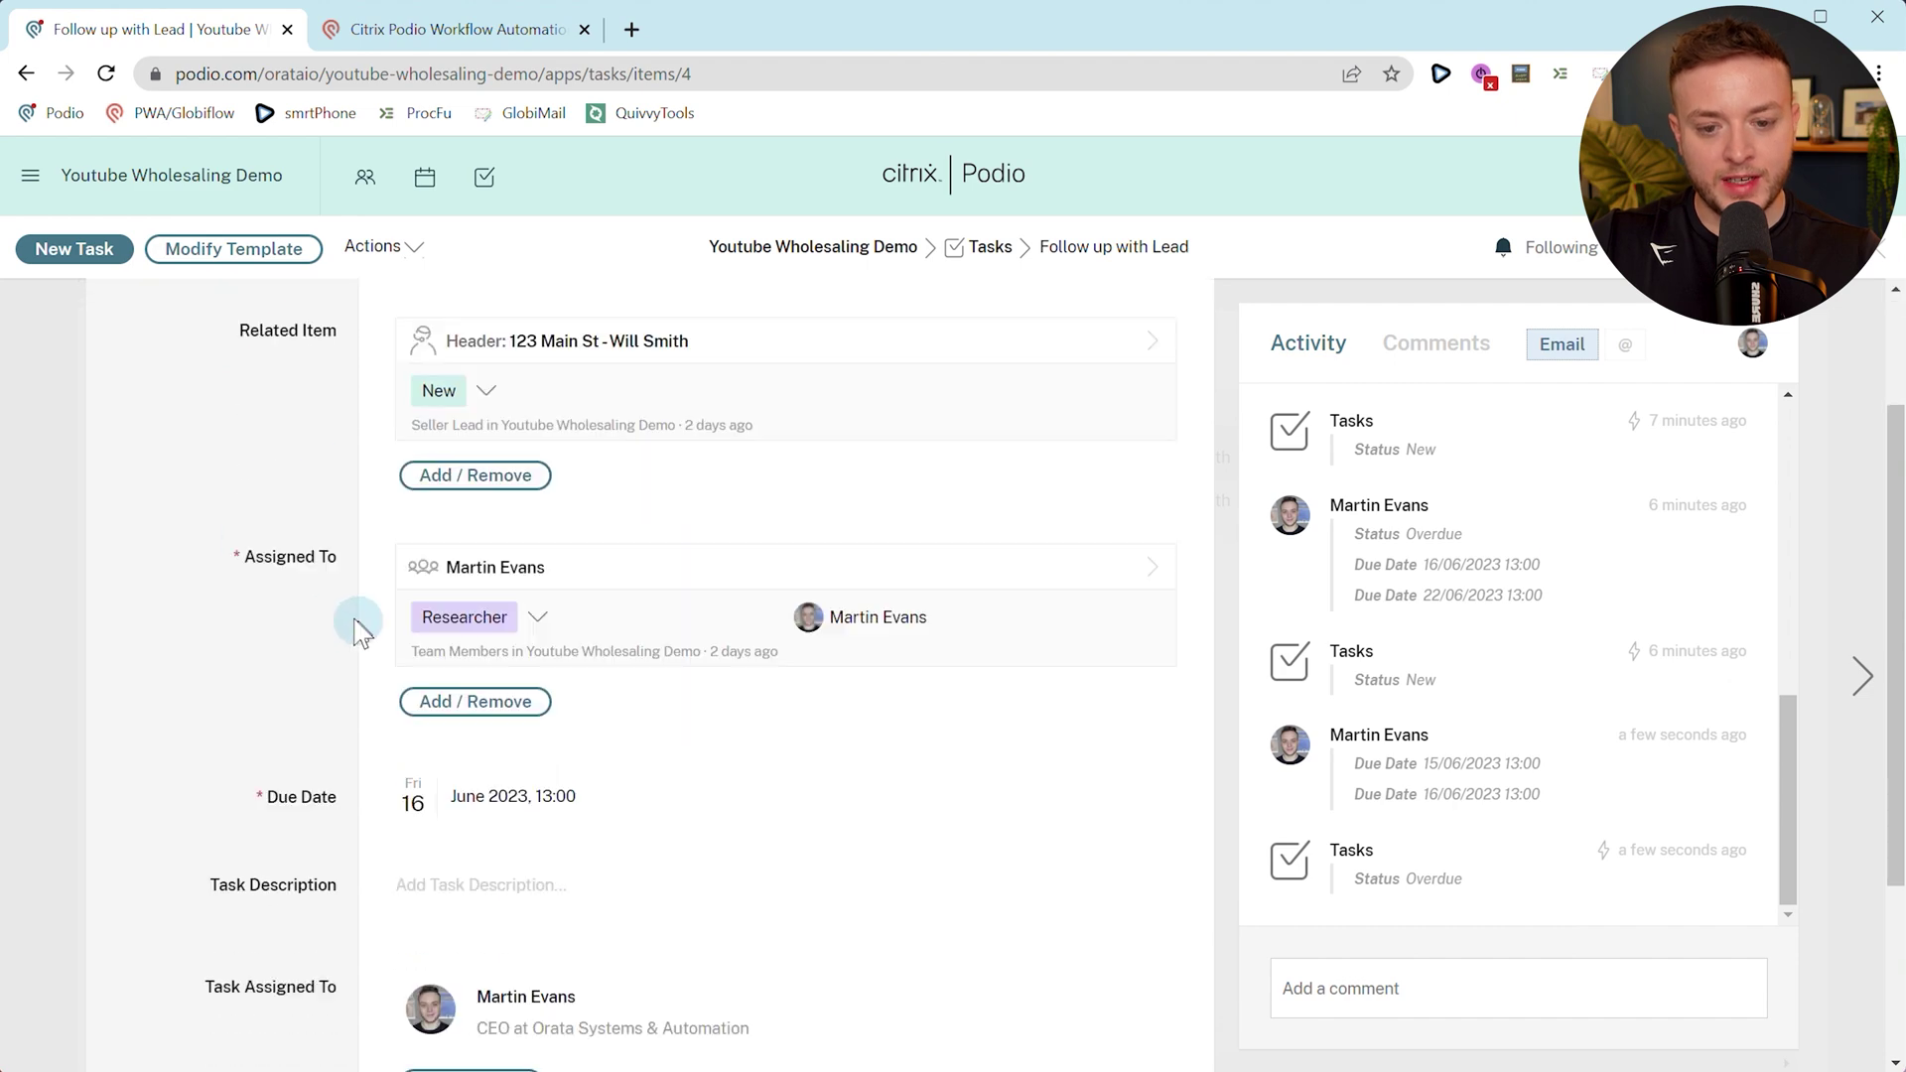
# Reload the task so it shows its new Overdue status.
pyautogui.scroll(2, 306, 599)
pyautogui.press('F5')
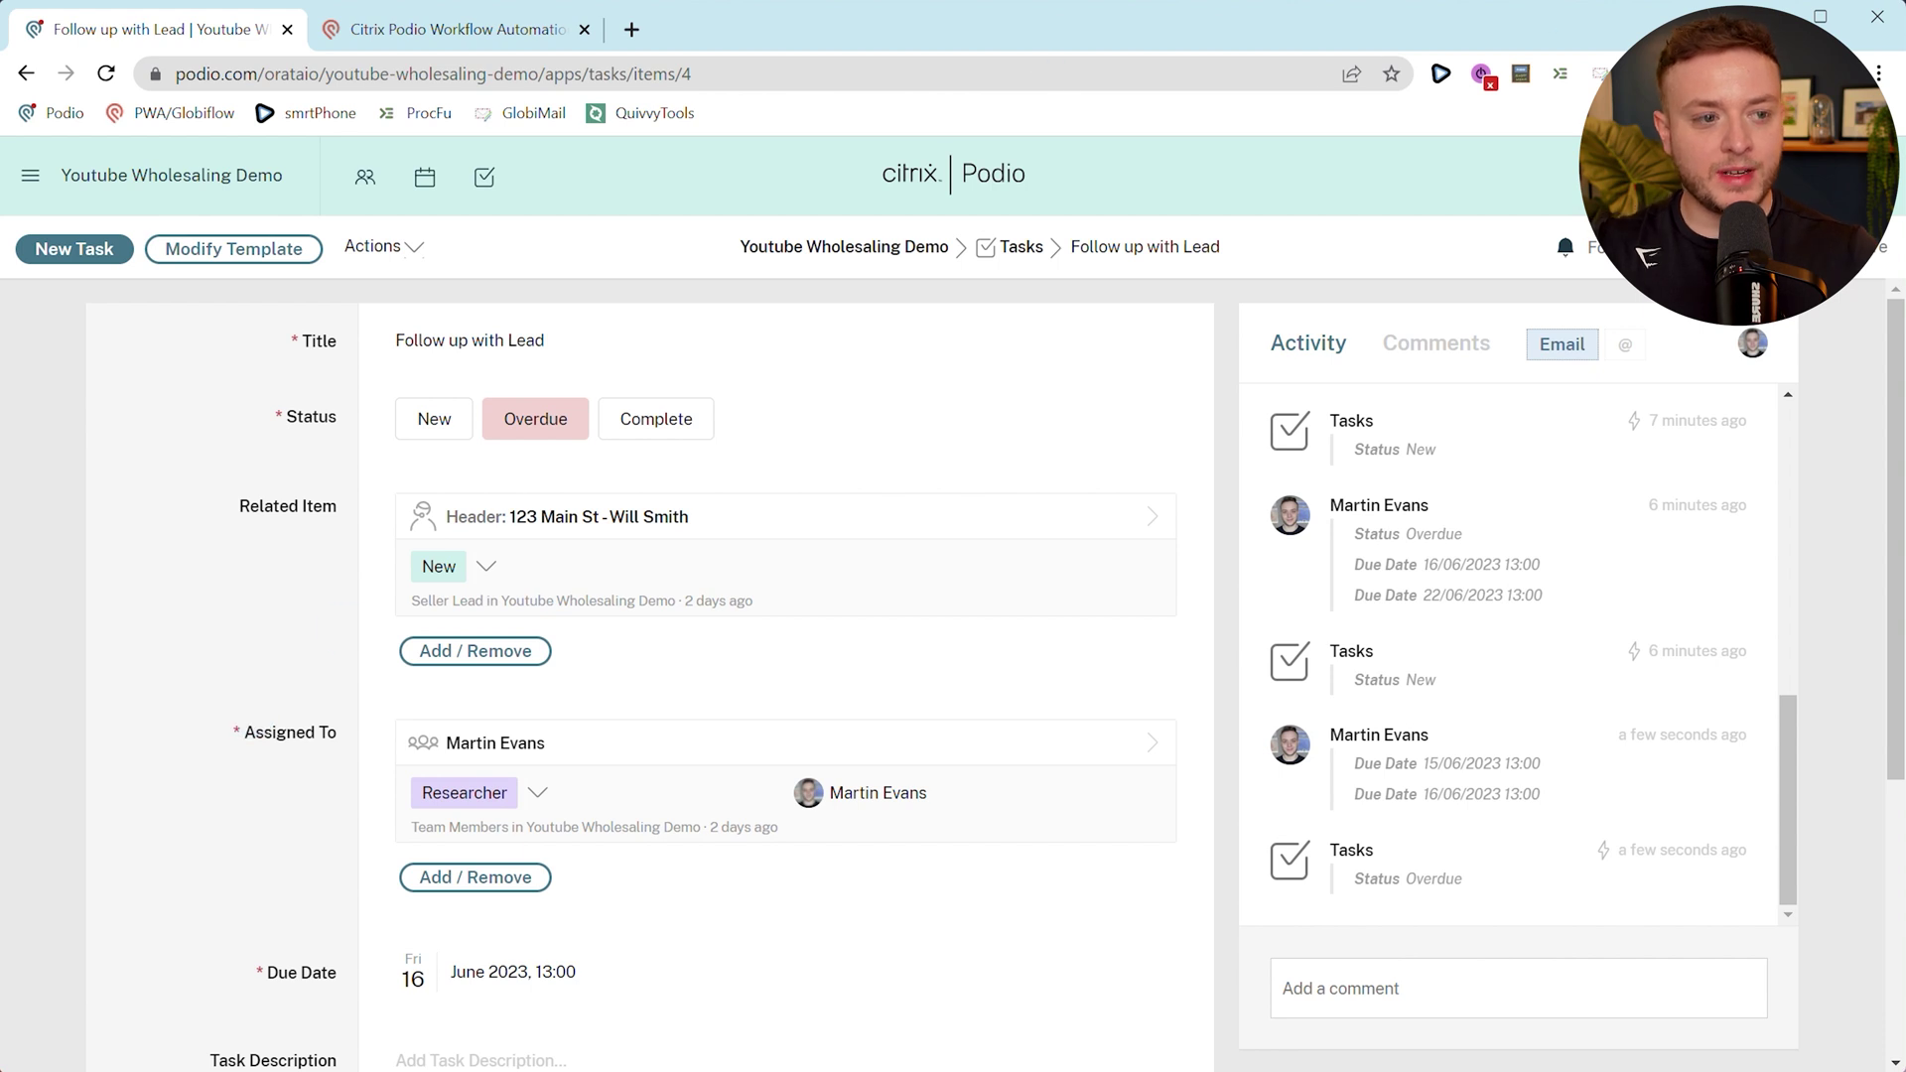
pyautogui.click(576, 514)
pyautogui.scroll(-3, 298, 617)
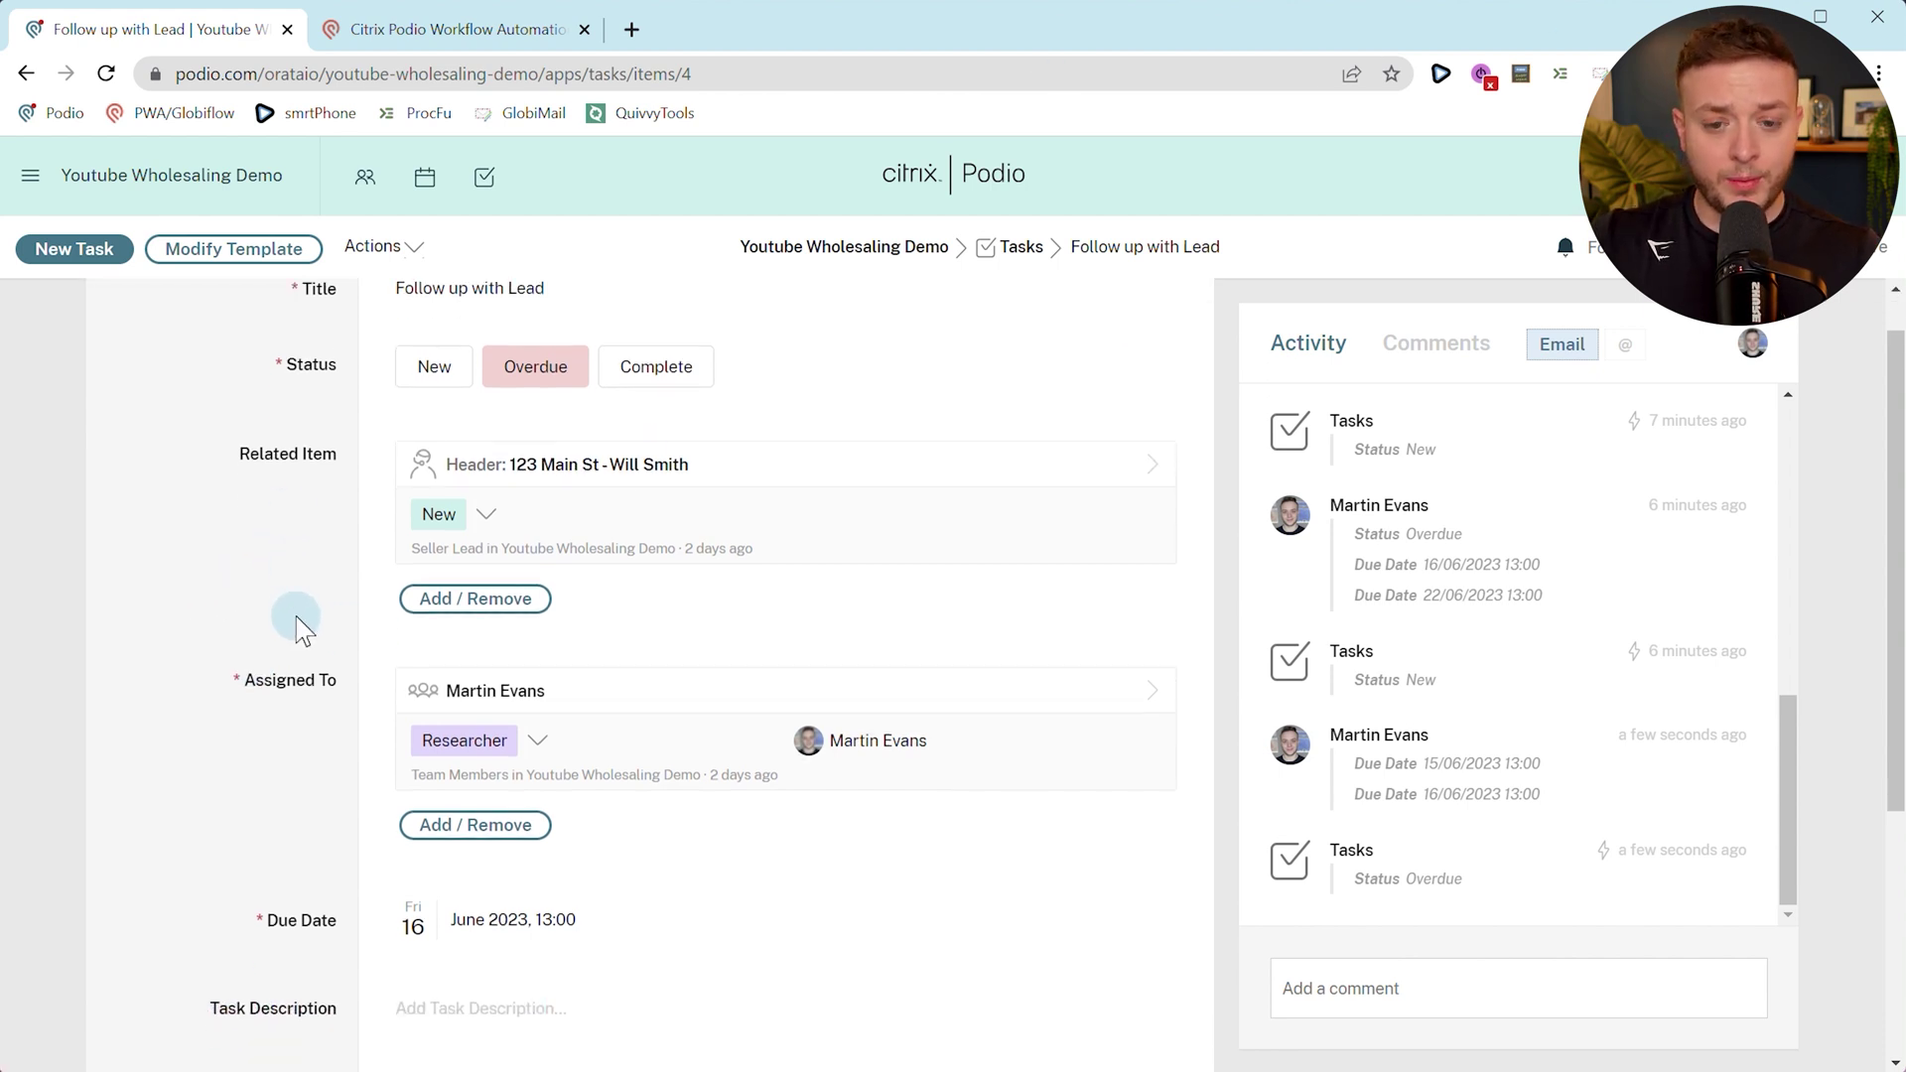
pyautogui.scroll(3, 307, 757)
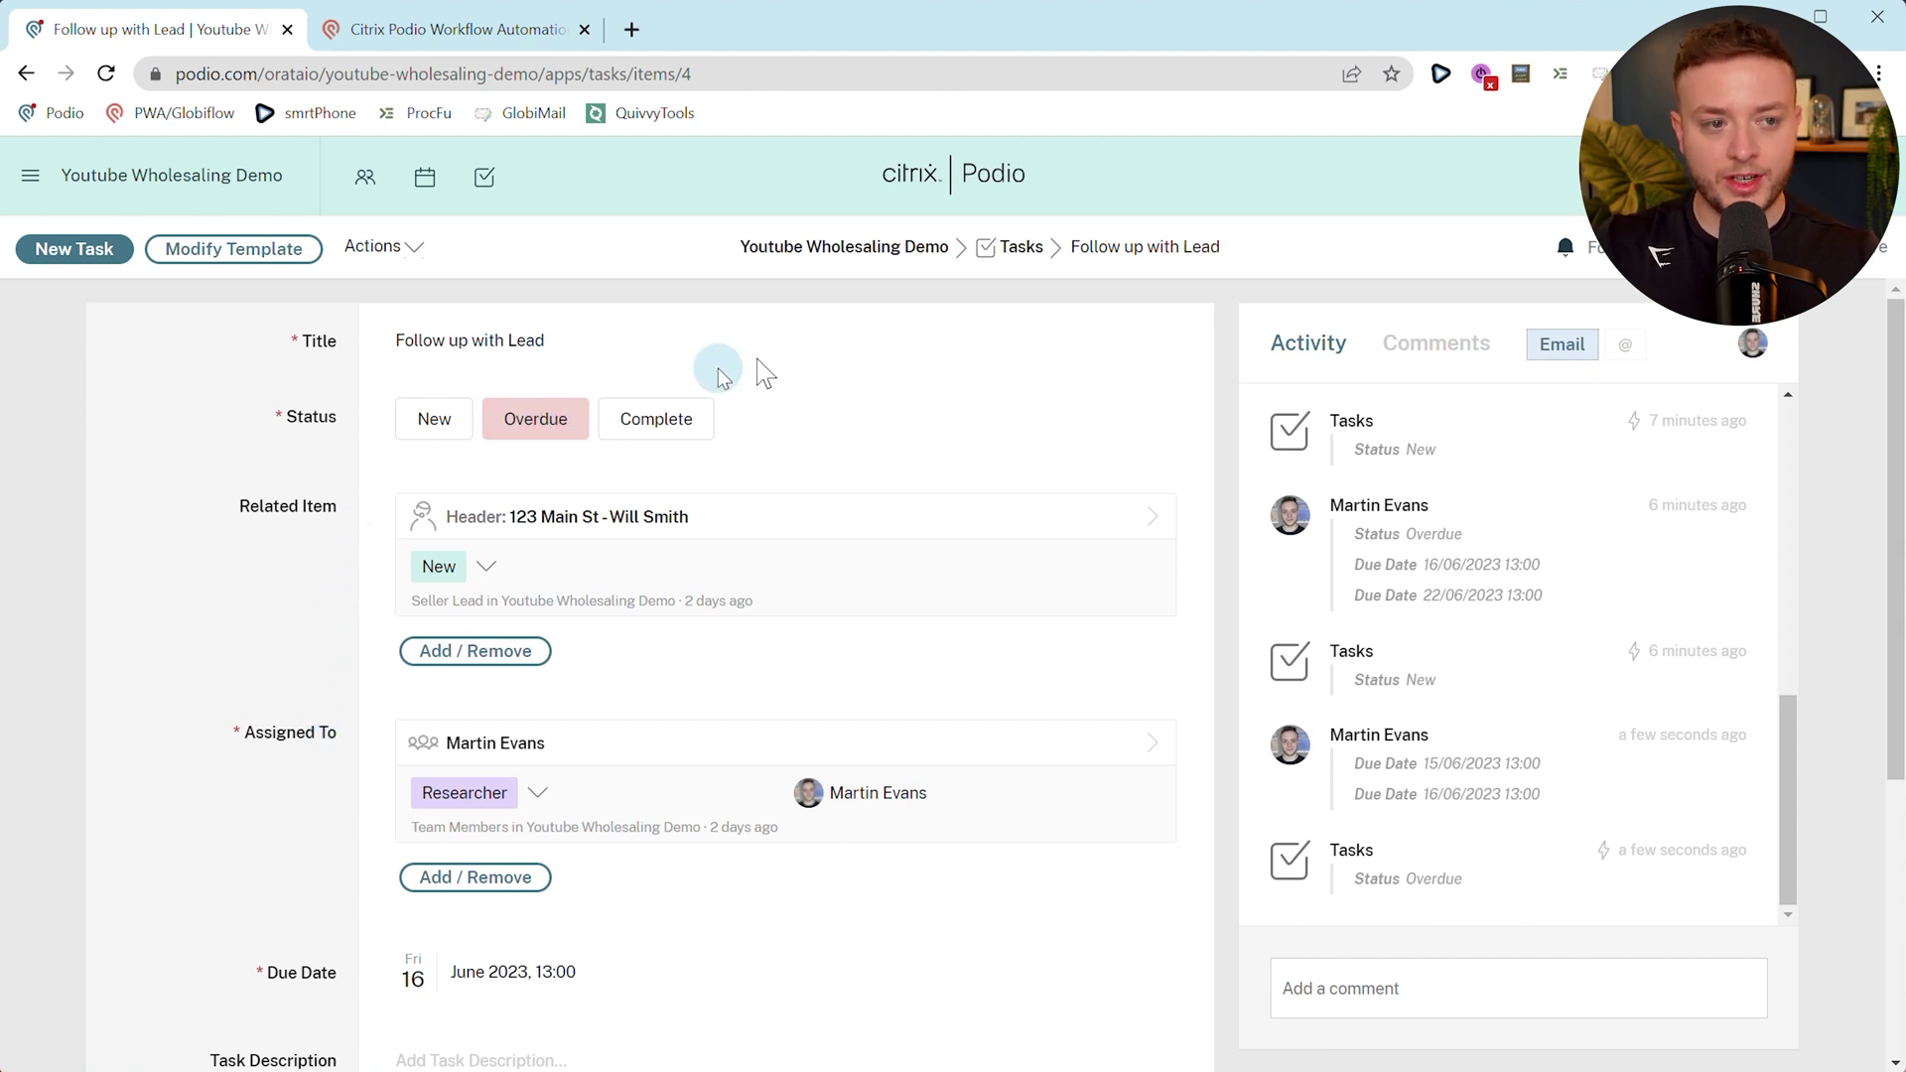
# Filter the Overdue Tasks view to the assignee and open Follow up with Lead.
pyautogui.click(1010, 260)
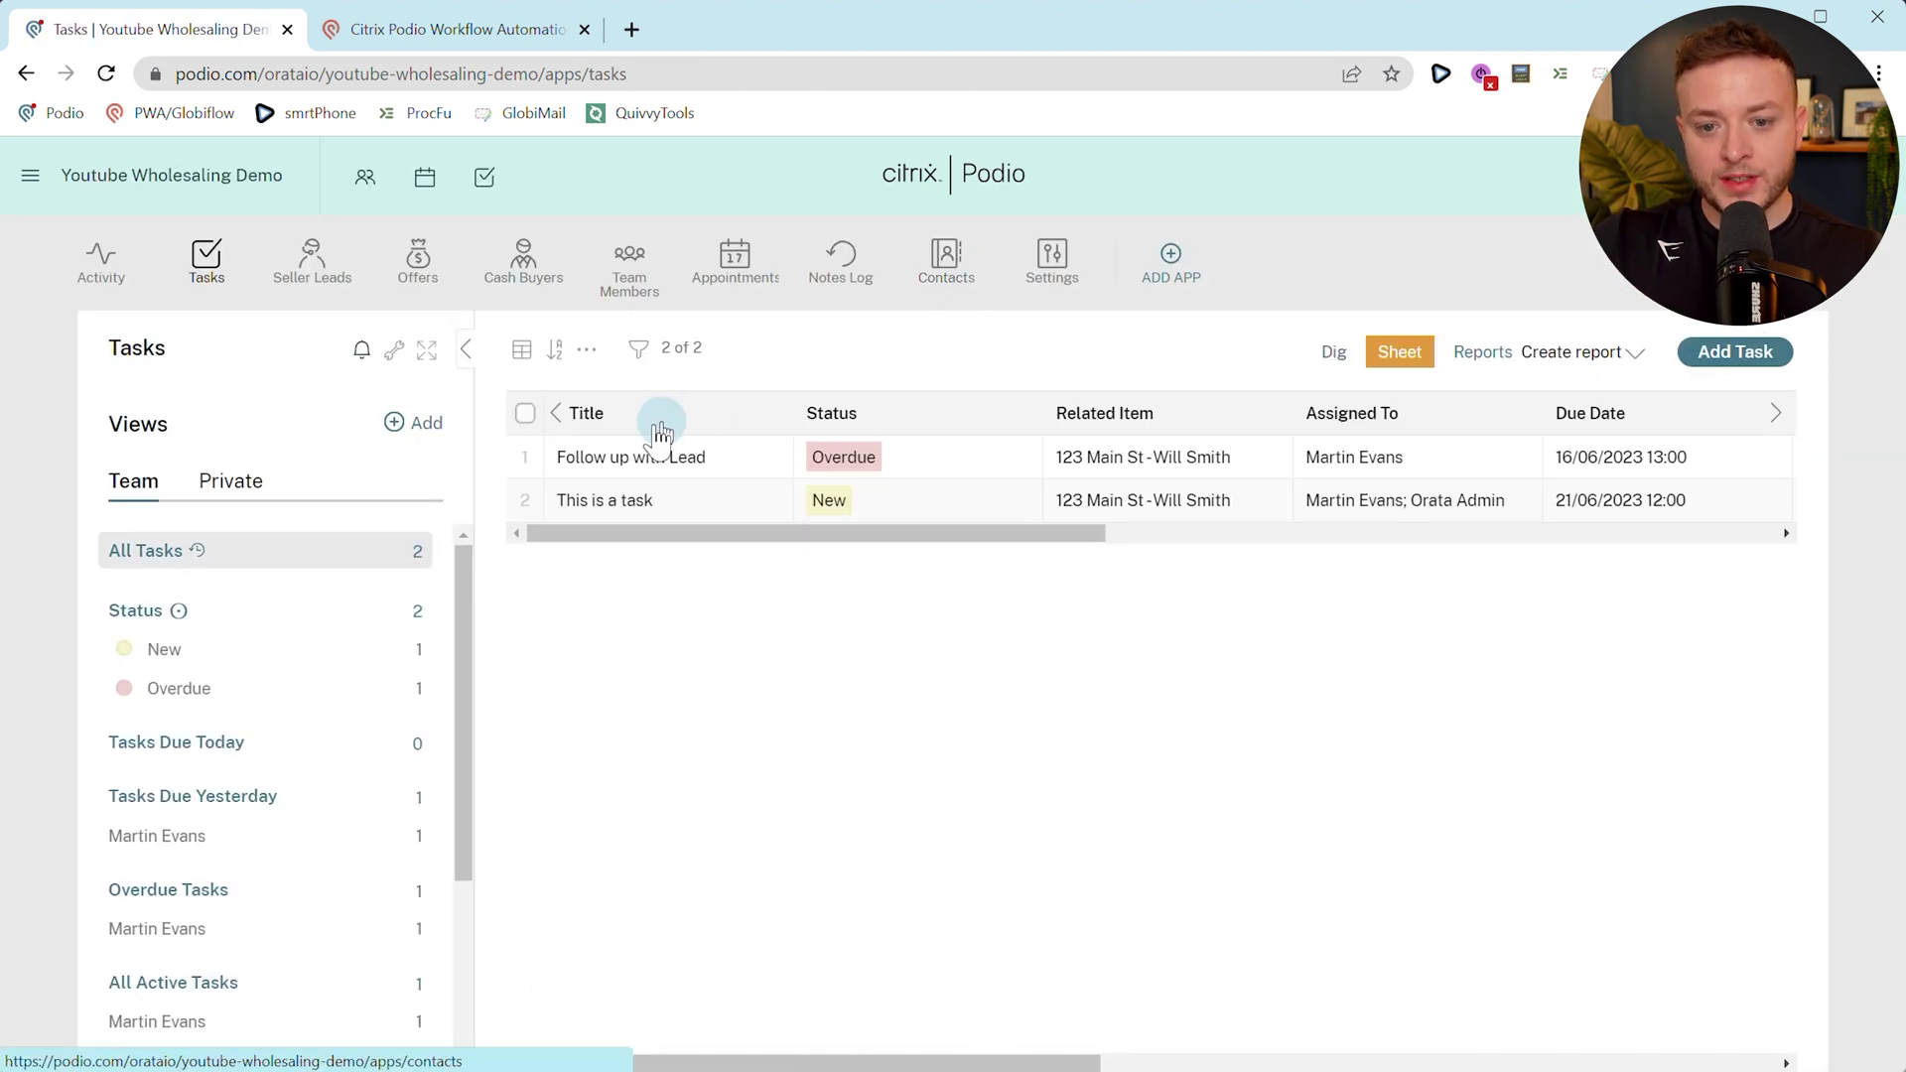
pyautogui.scroll(-2, 131, 644)
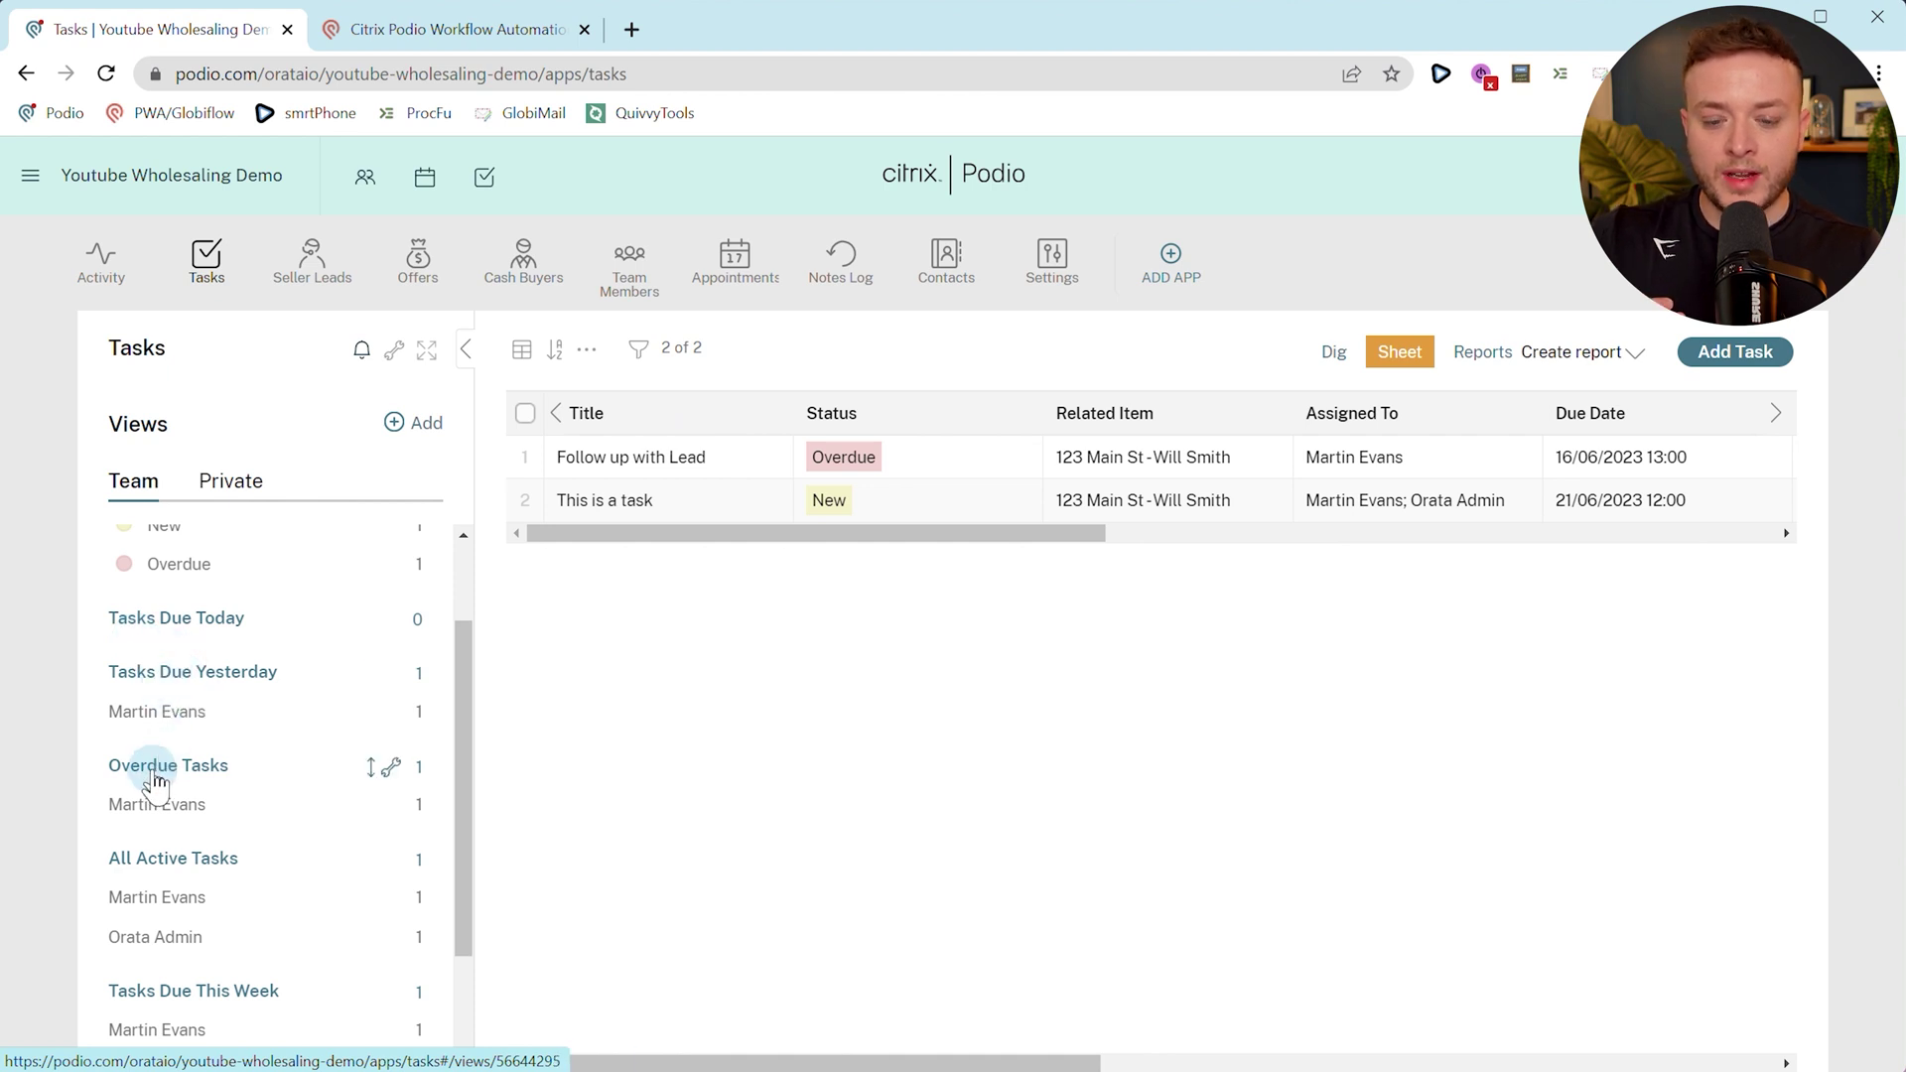
pyautogui.click(184, 631)
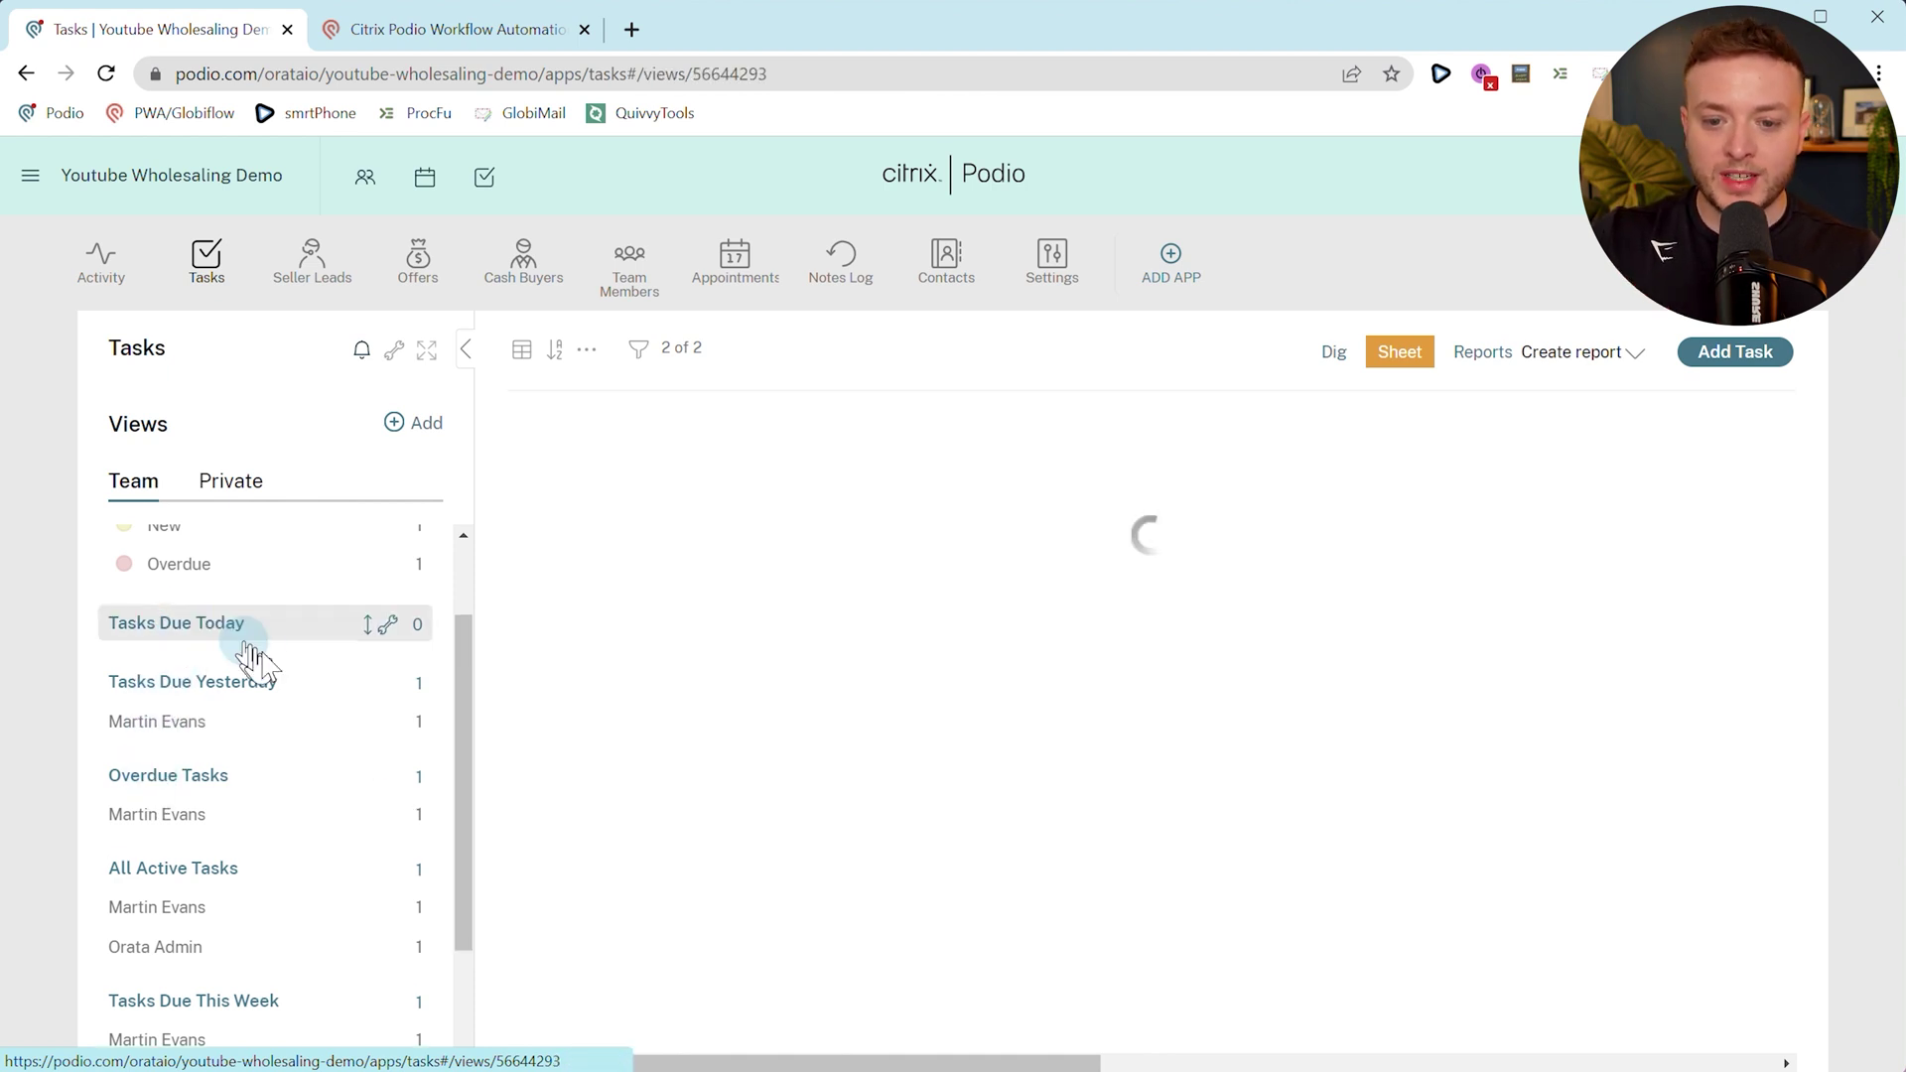
pyautogui.click(203, 779)
pyautogui.click(178, 818)
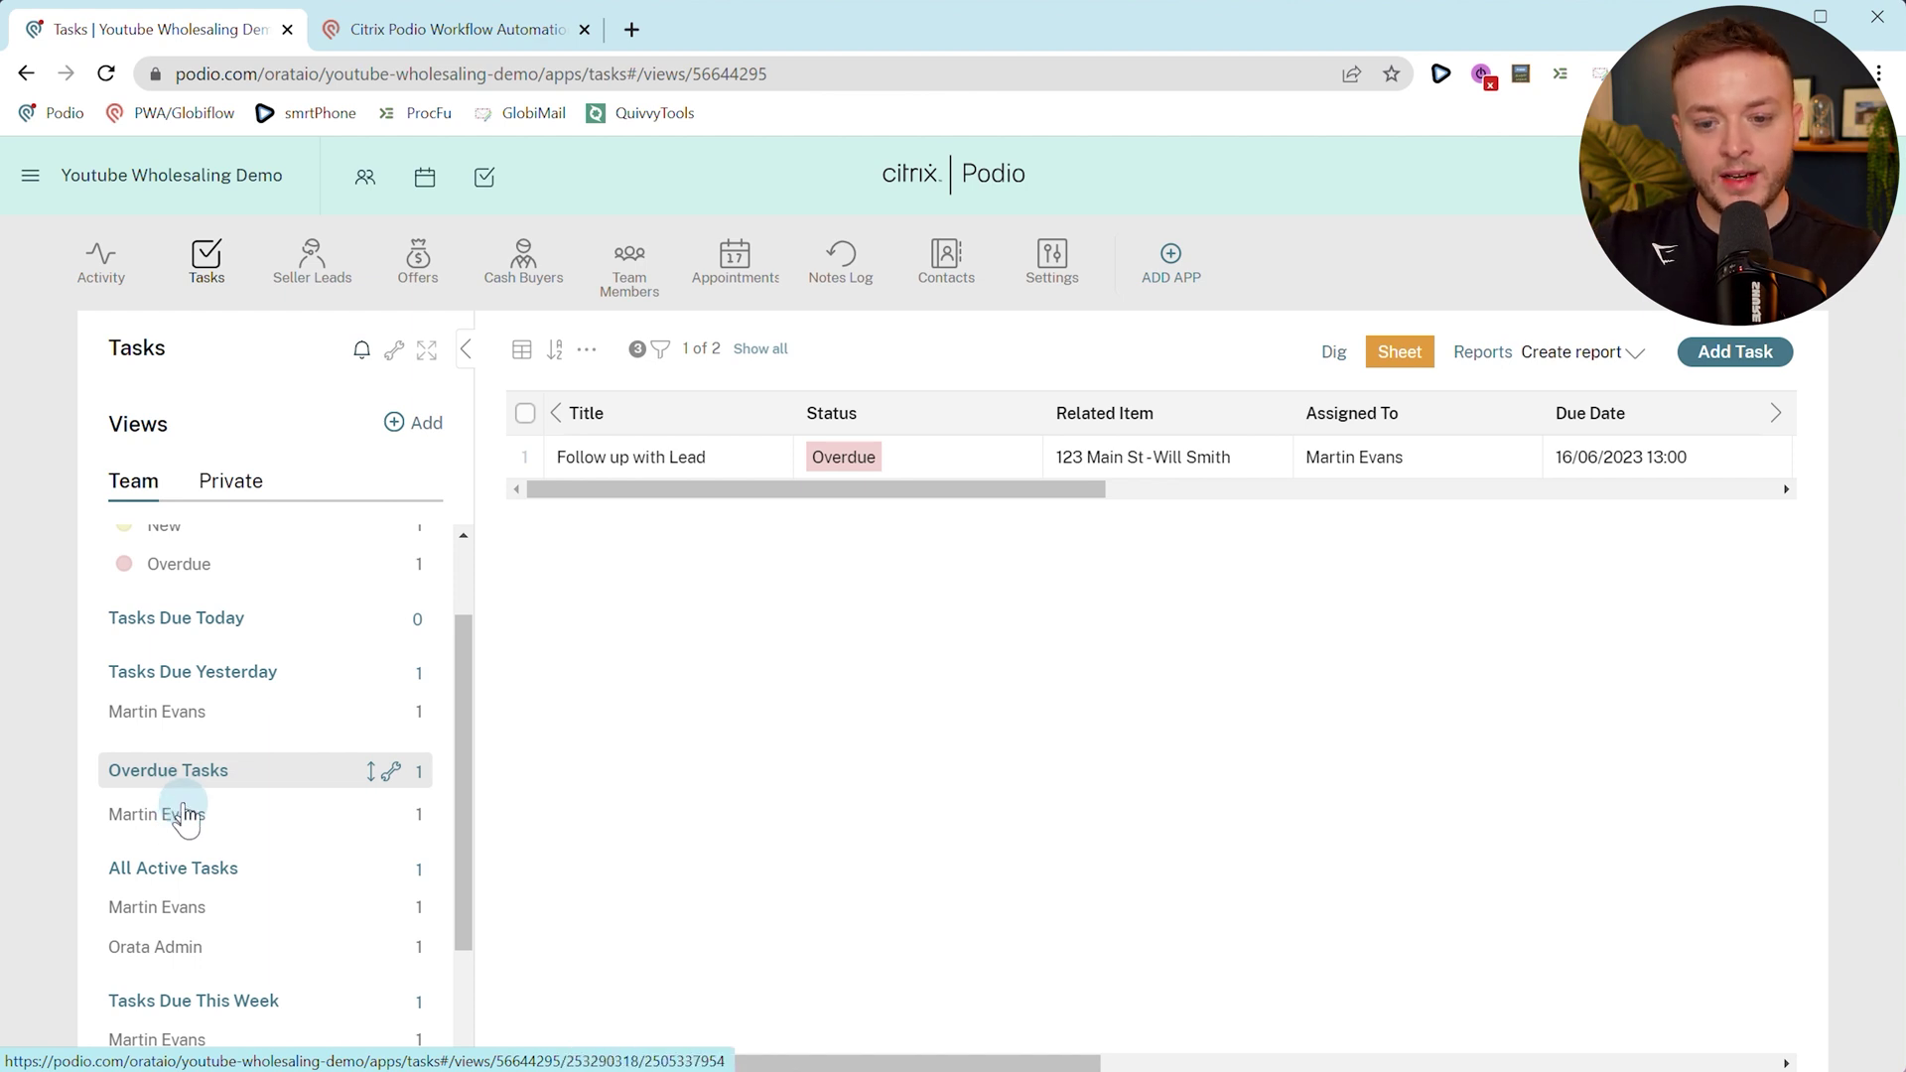
pyautogui.click(191, 636)
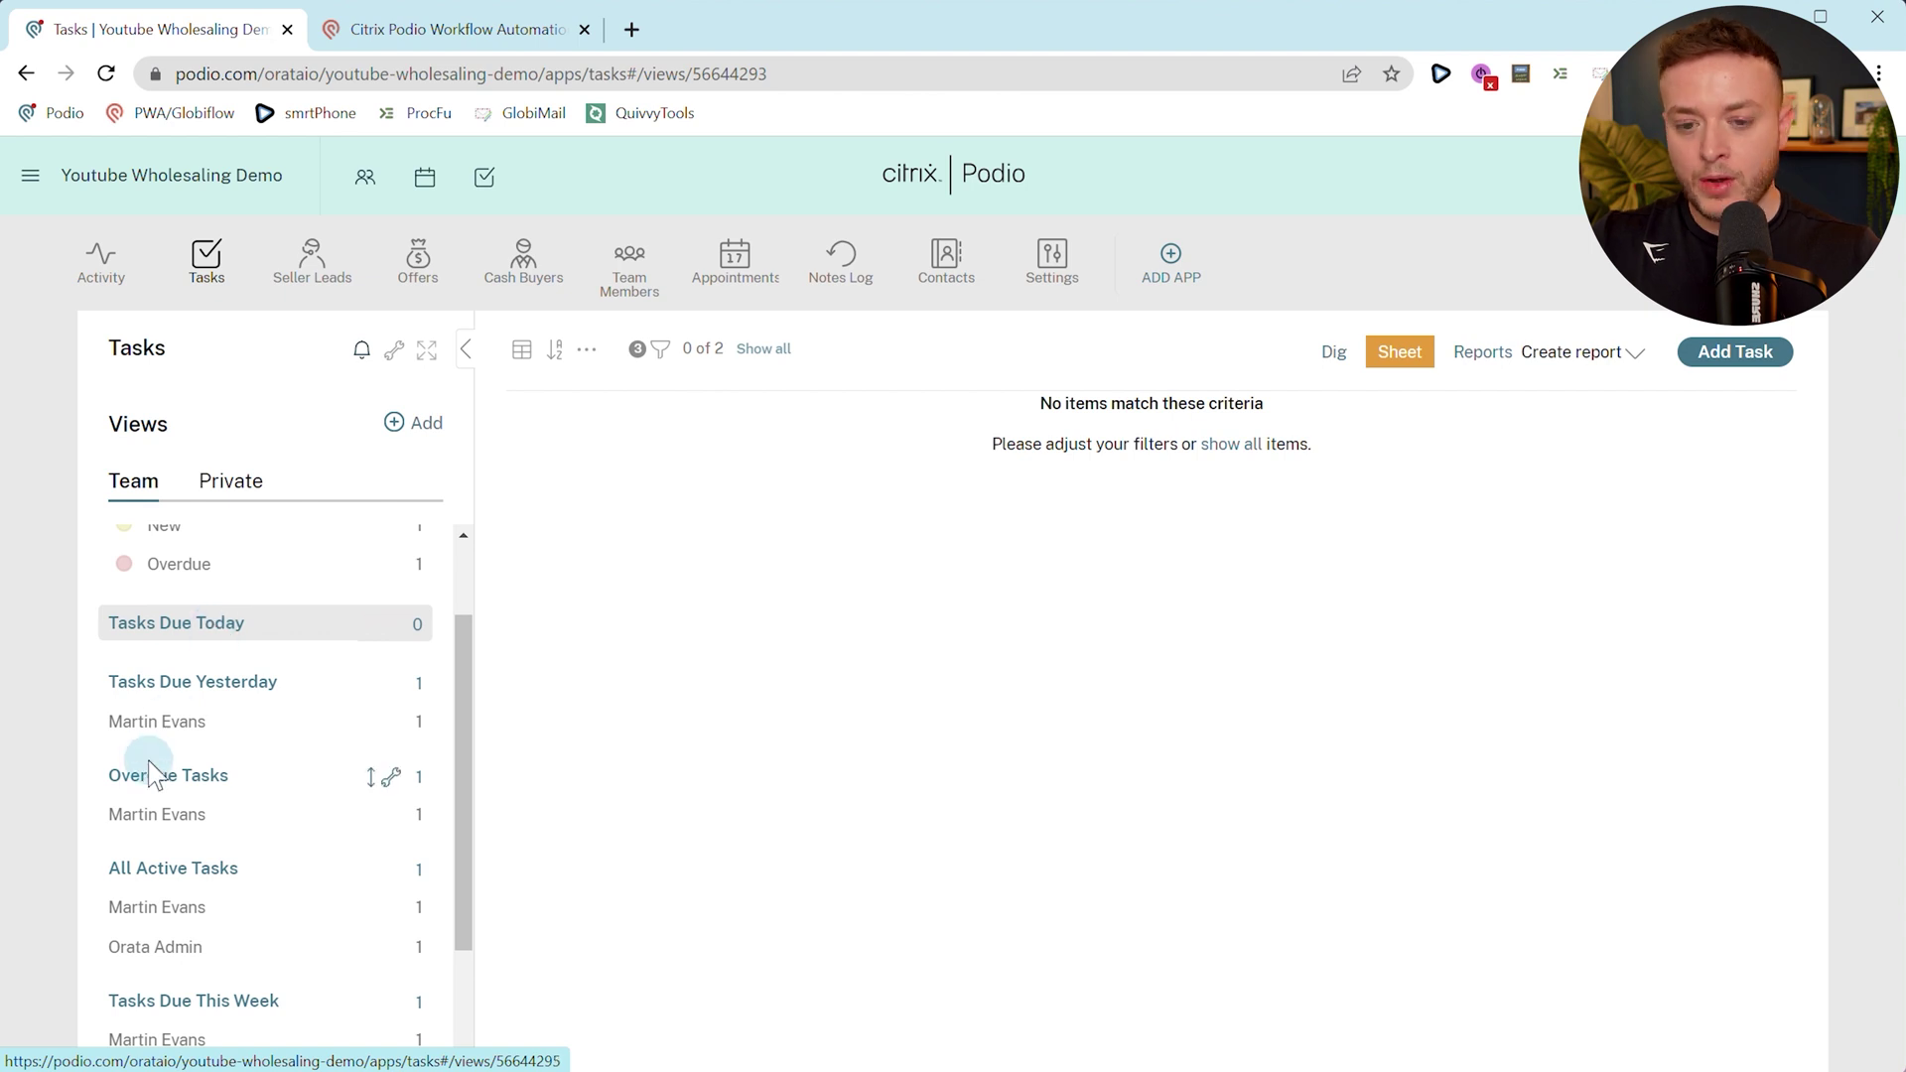
pyautogui.click(159, 822)
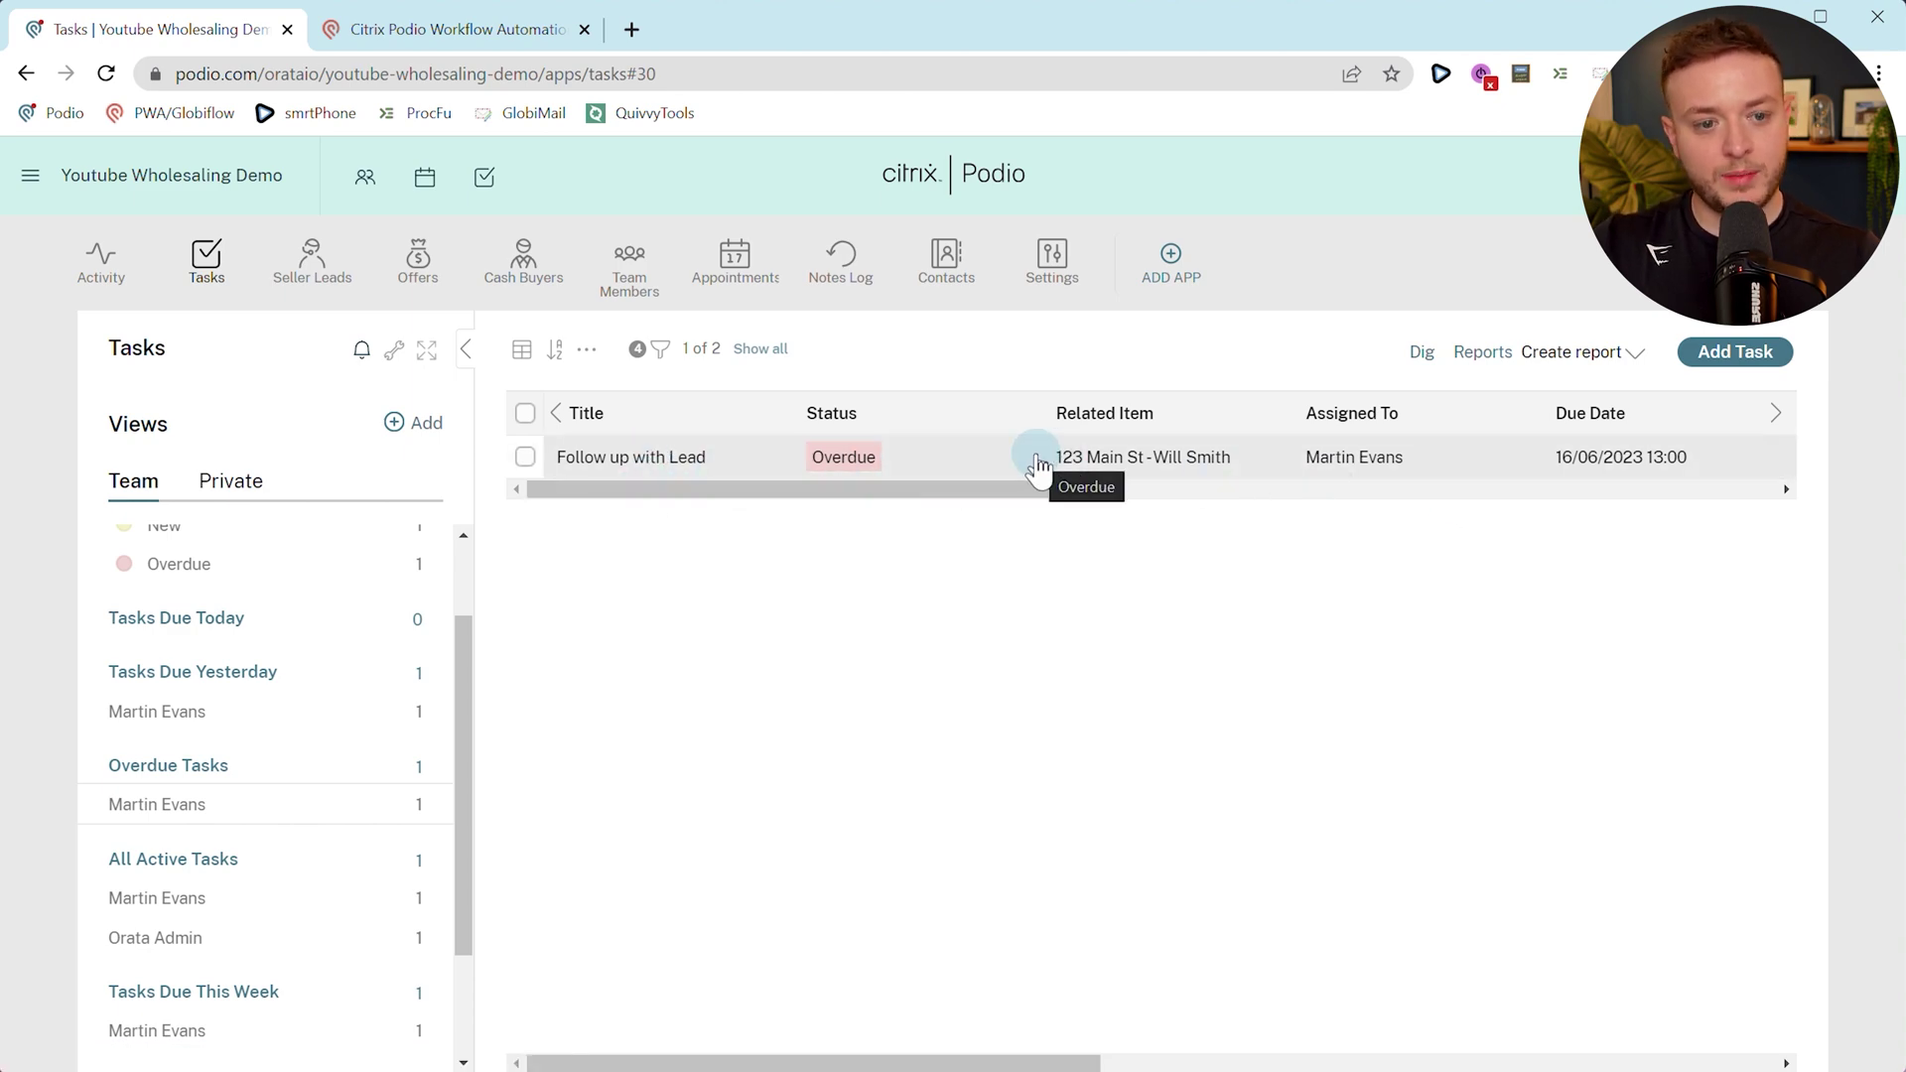
pyautogui.click(1192, 461)
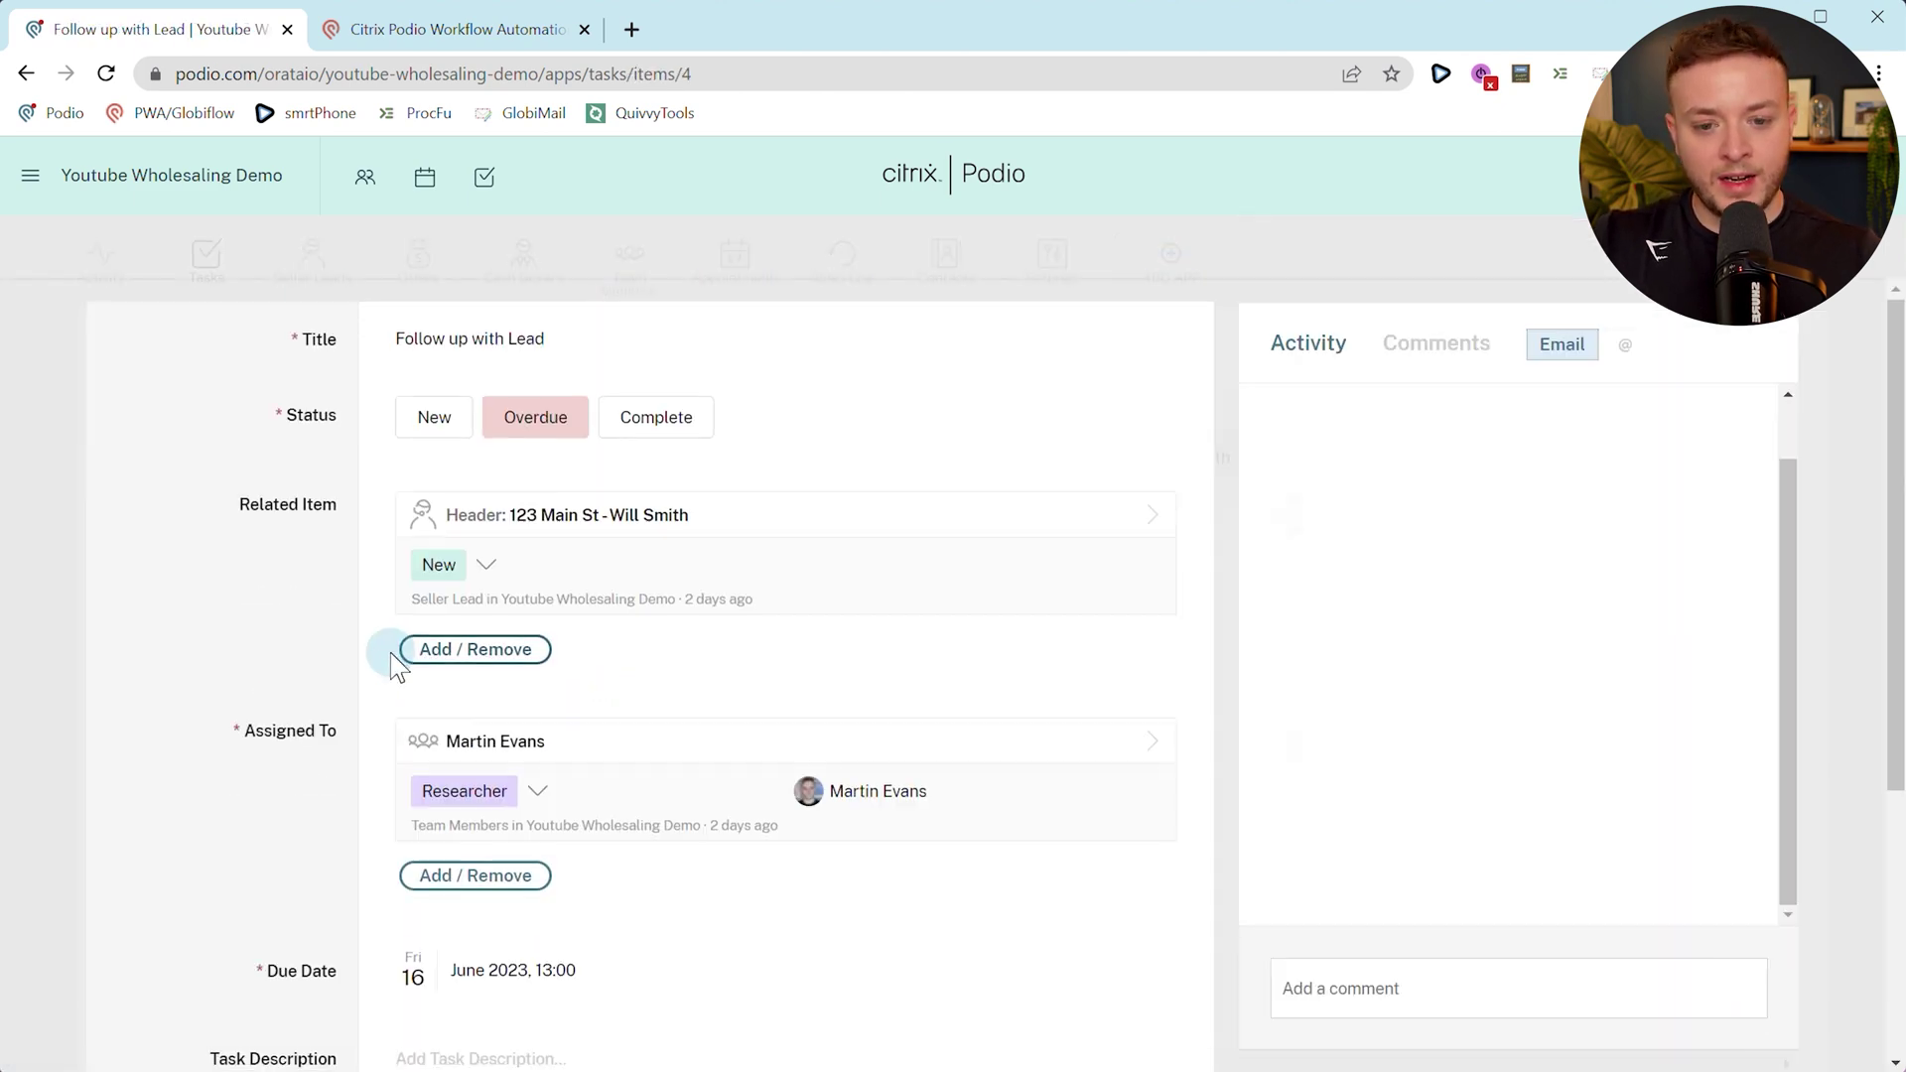
pyautogui.scroll(-3, 391, 658)
# Change the task's due date to Tue 20 June 2023.
pyautogui.click(397, 776)
pyautogui.click(417, 723)
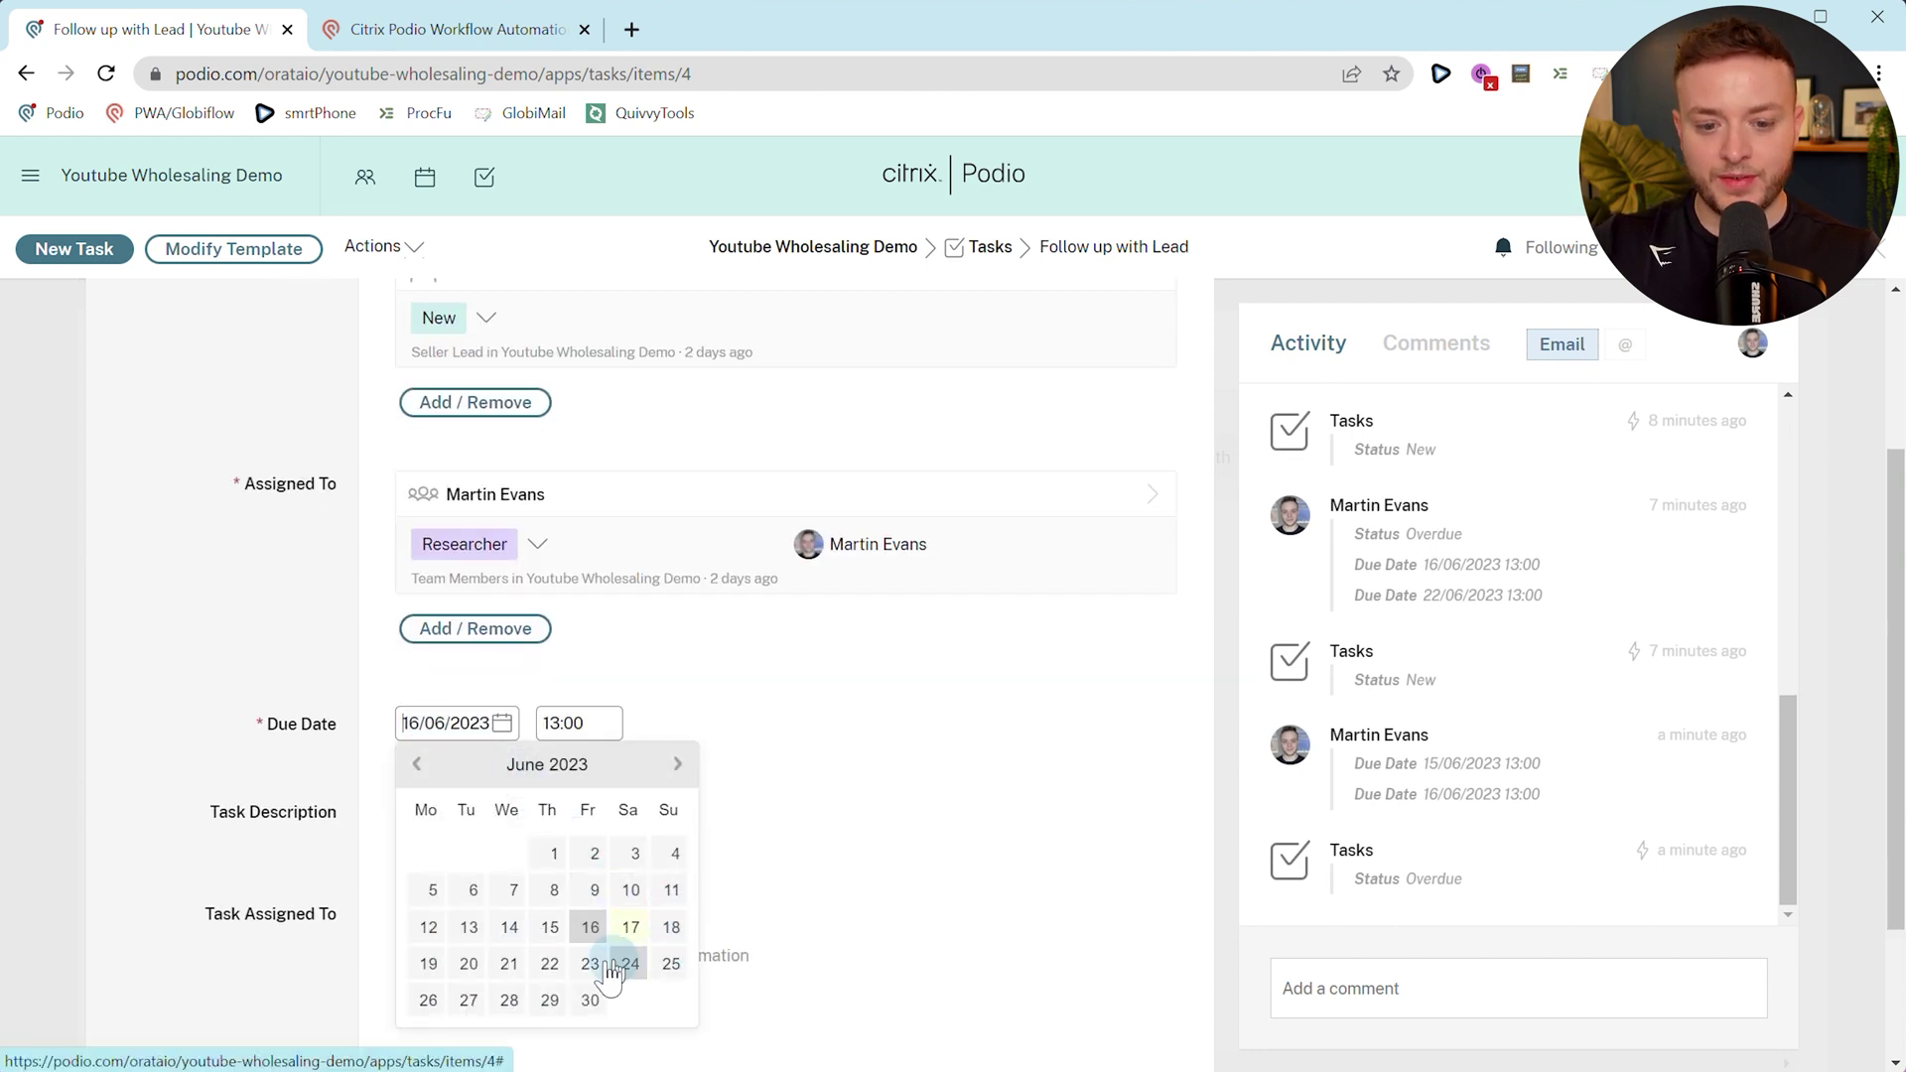
pyautogui.click(469, 963)
pyautogui.click(255, 771)
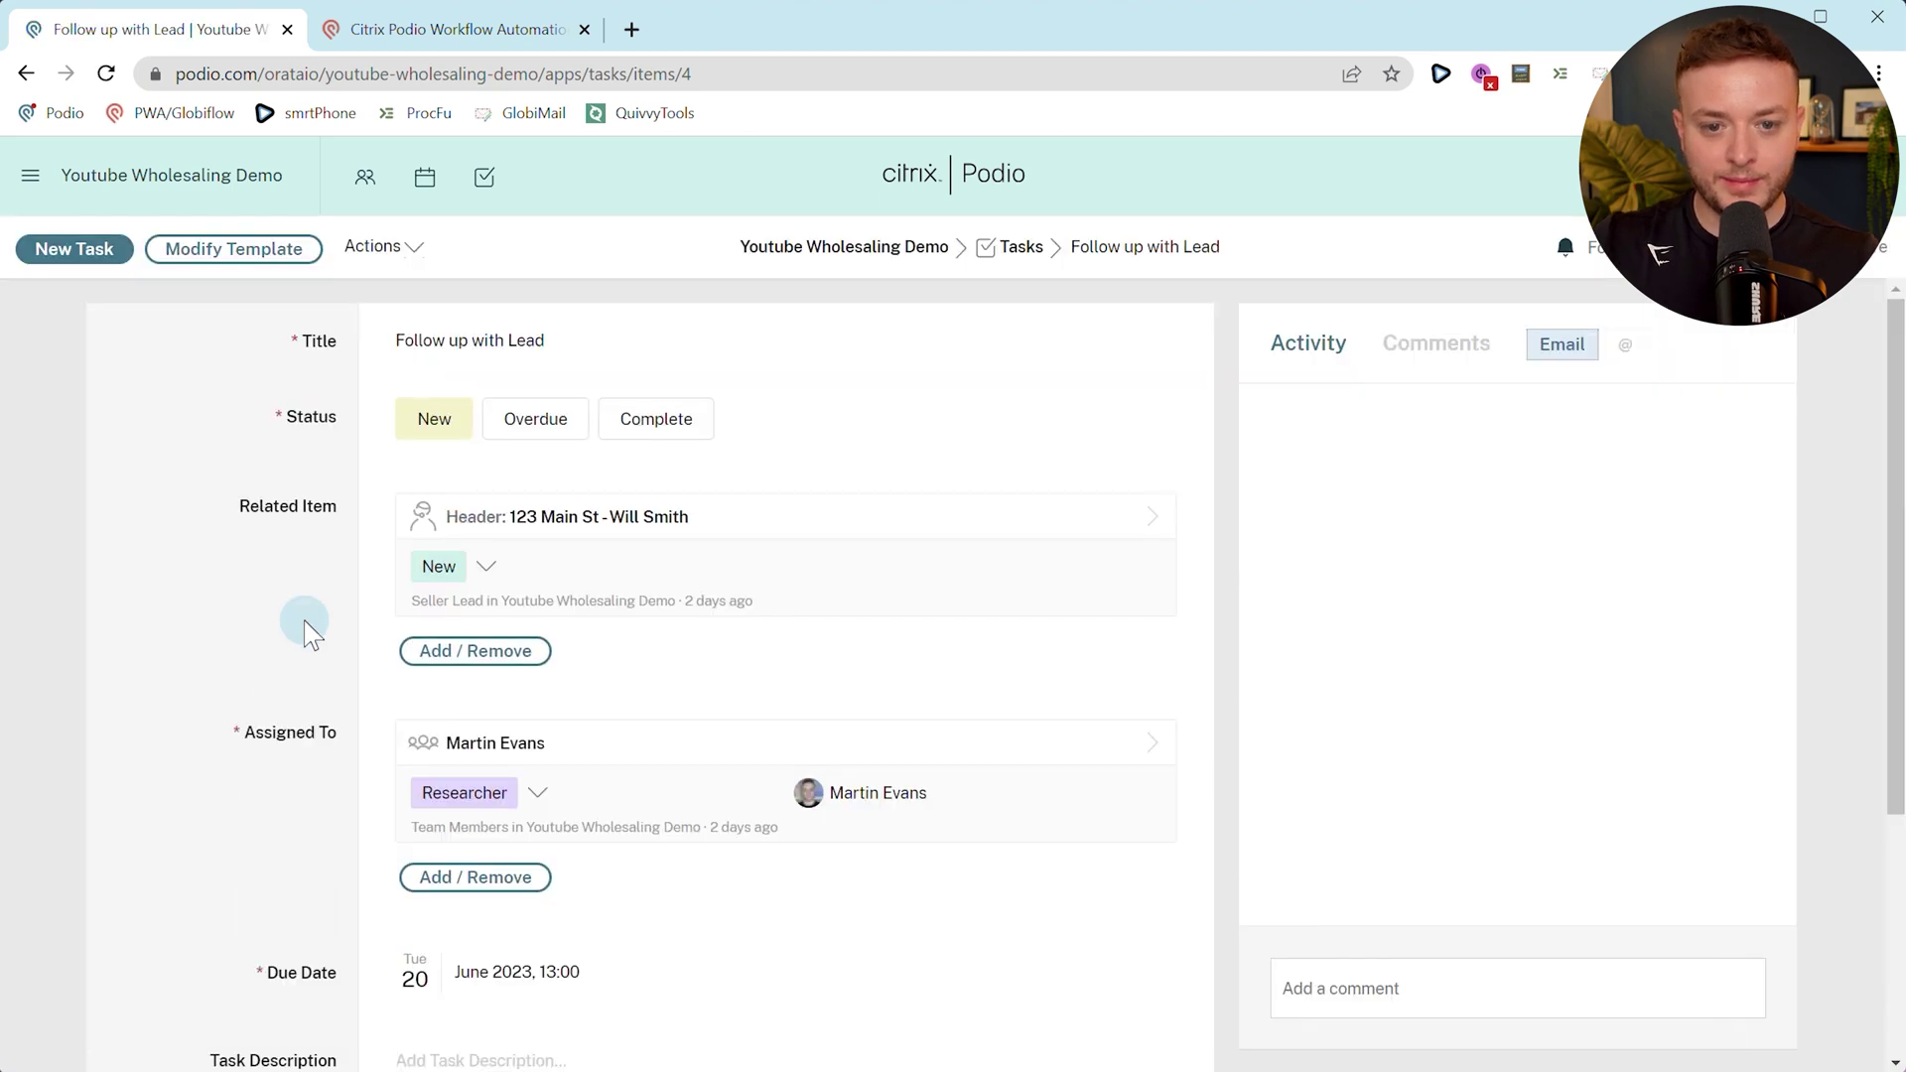
# Reopen Follow up with Lead from All Tasks to see its Status back to New.
pyautogui.click(1011, 247)
pyautogui.hotkey('ctrl', 'Tab')
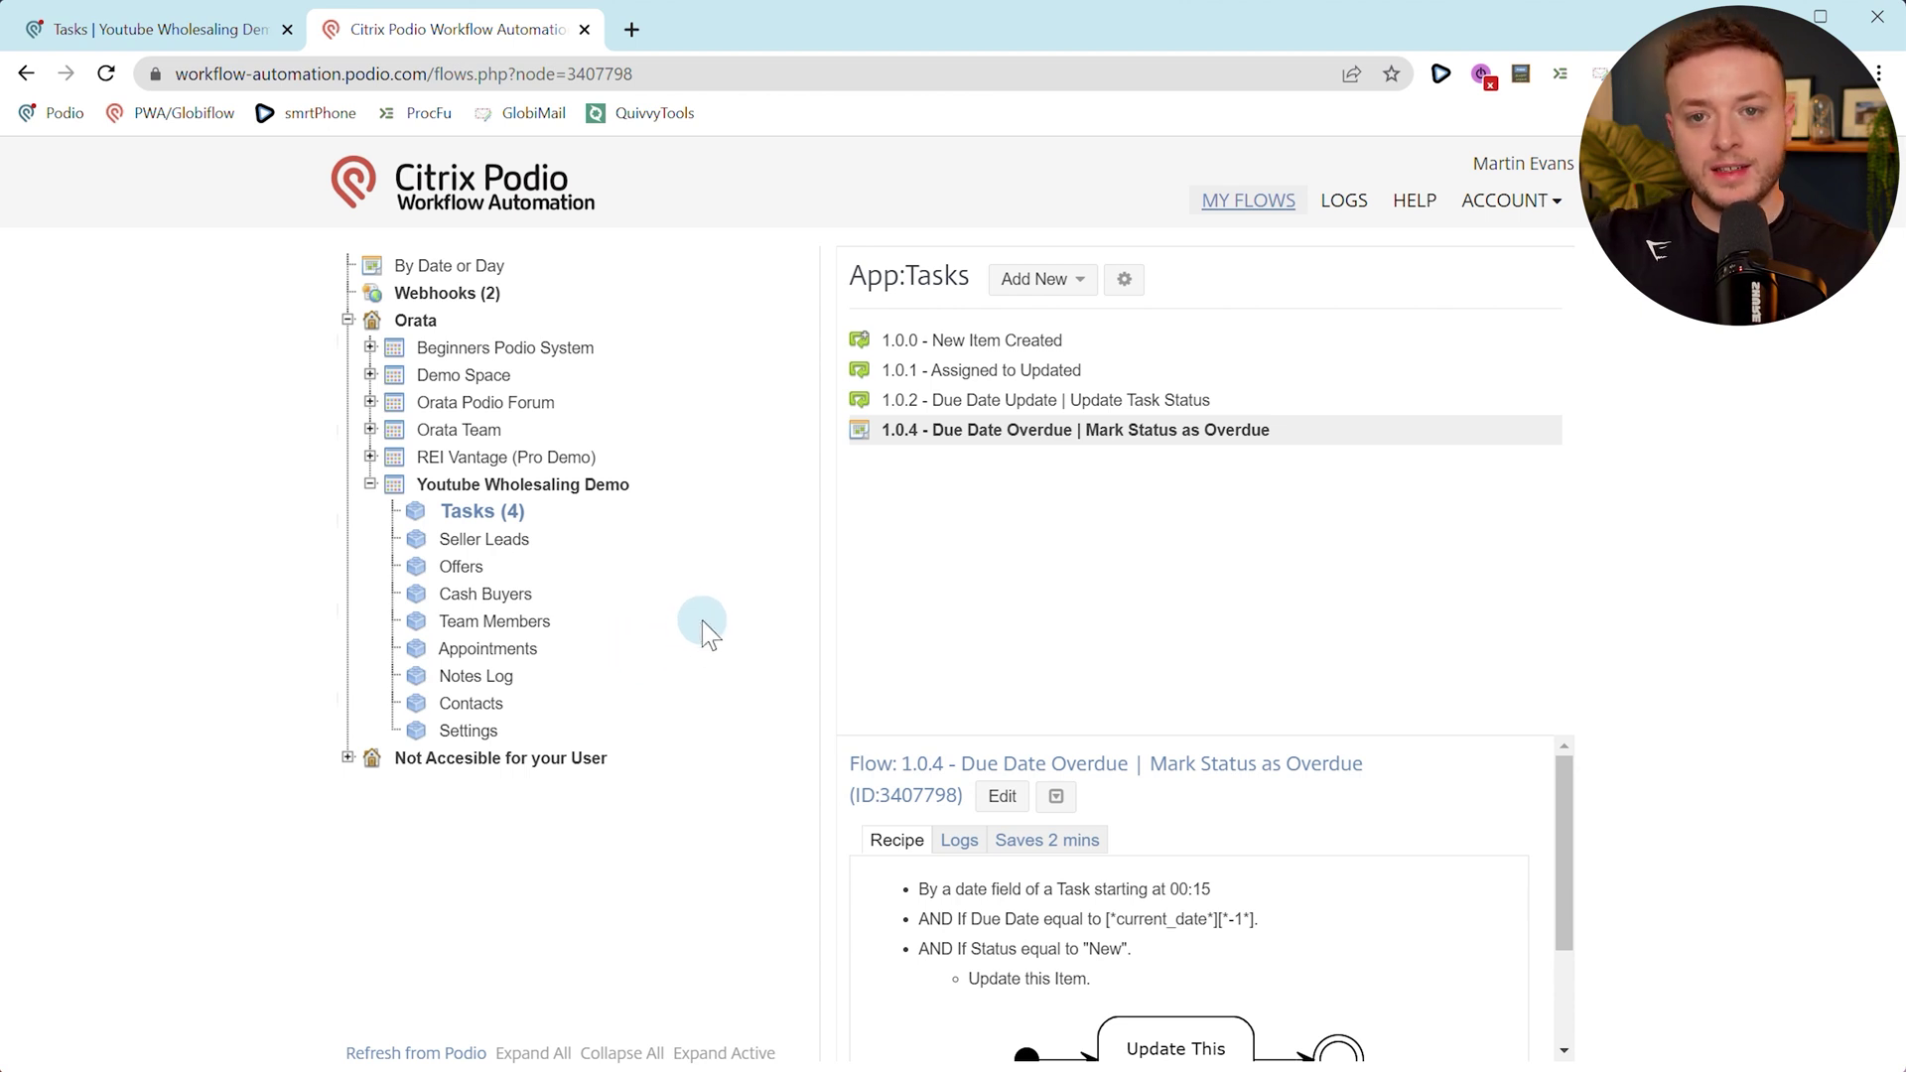
pyautogui.hotkey('ctrl', 'Tab')
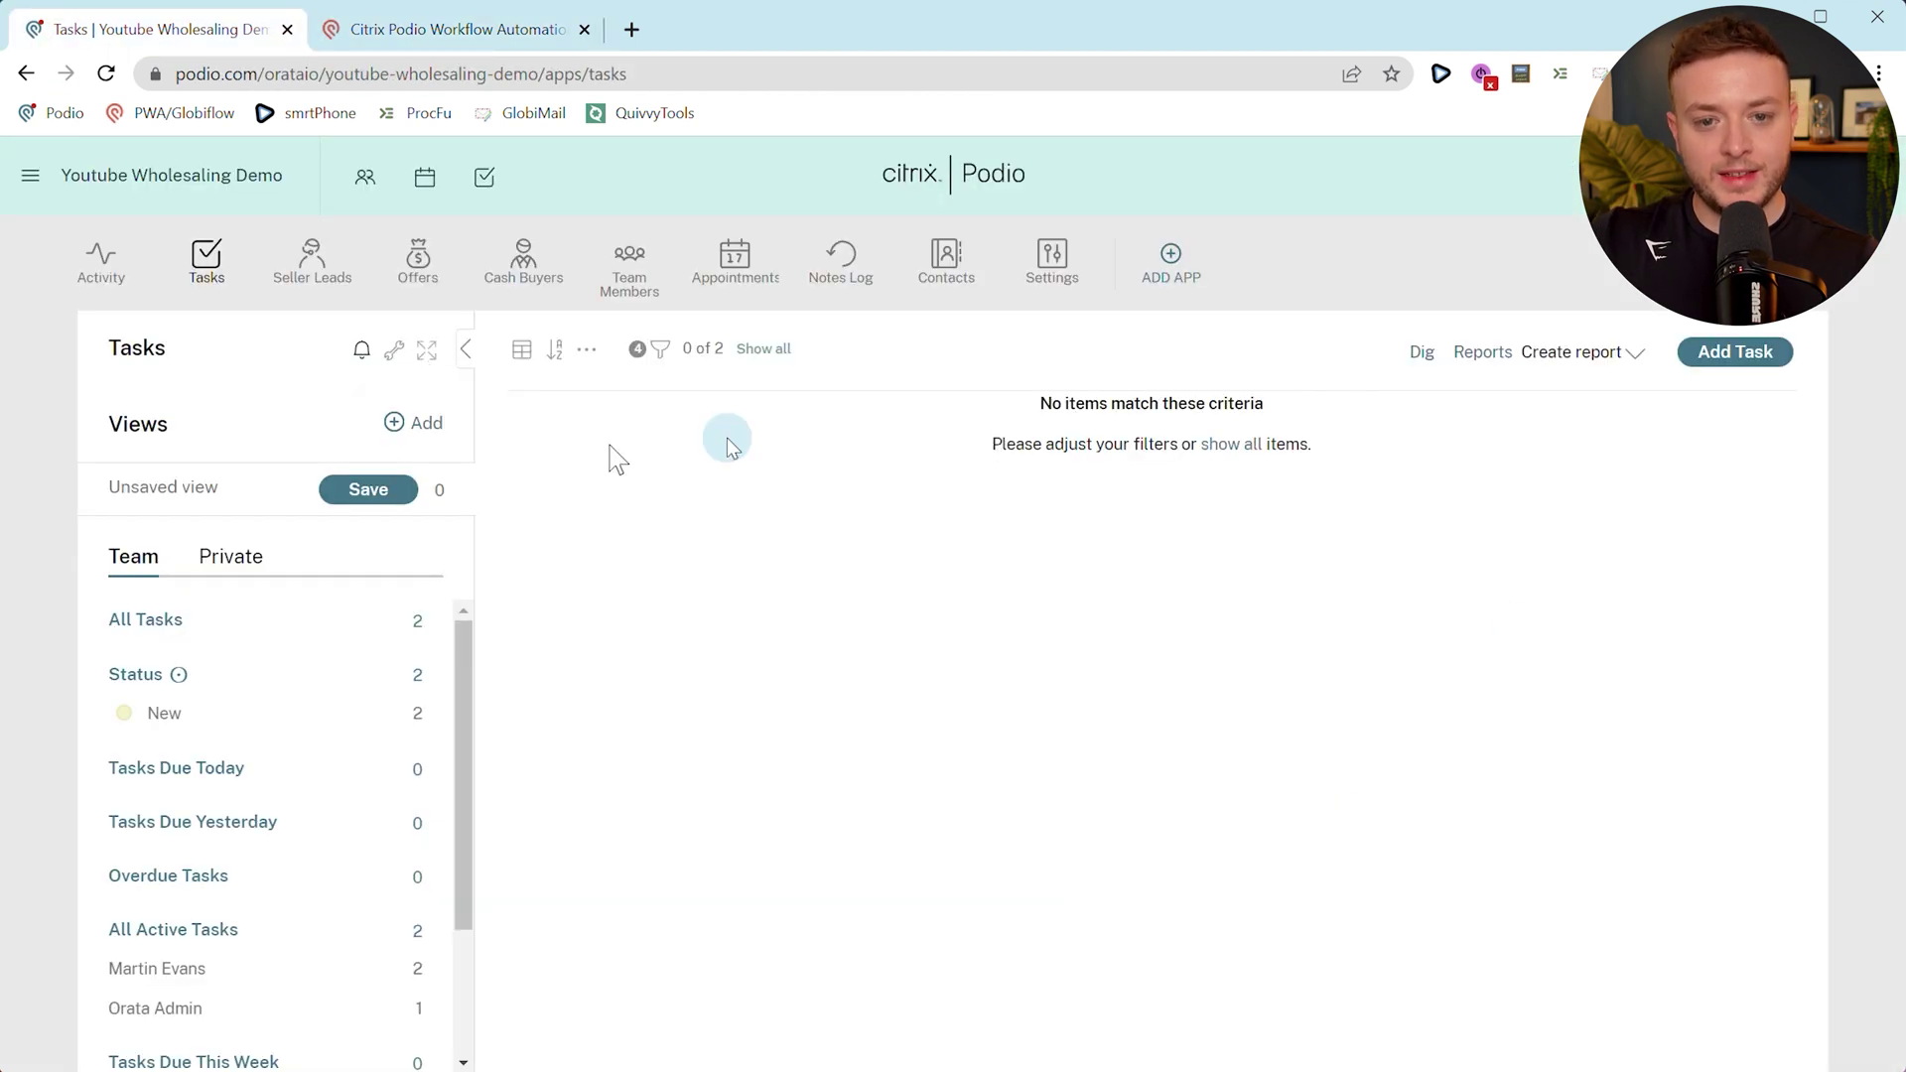
pyautogui.click(255, 635)
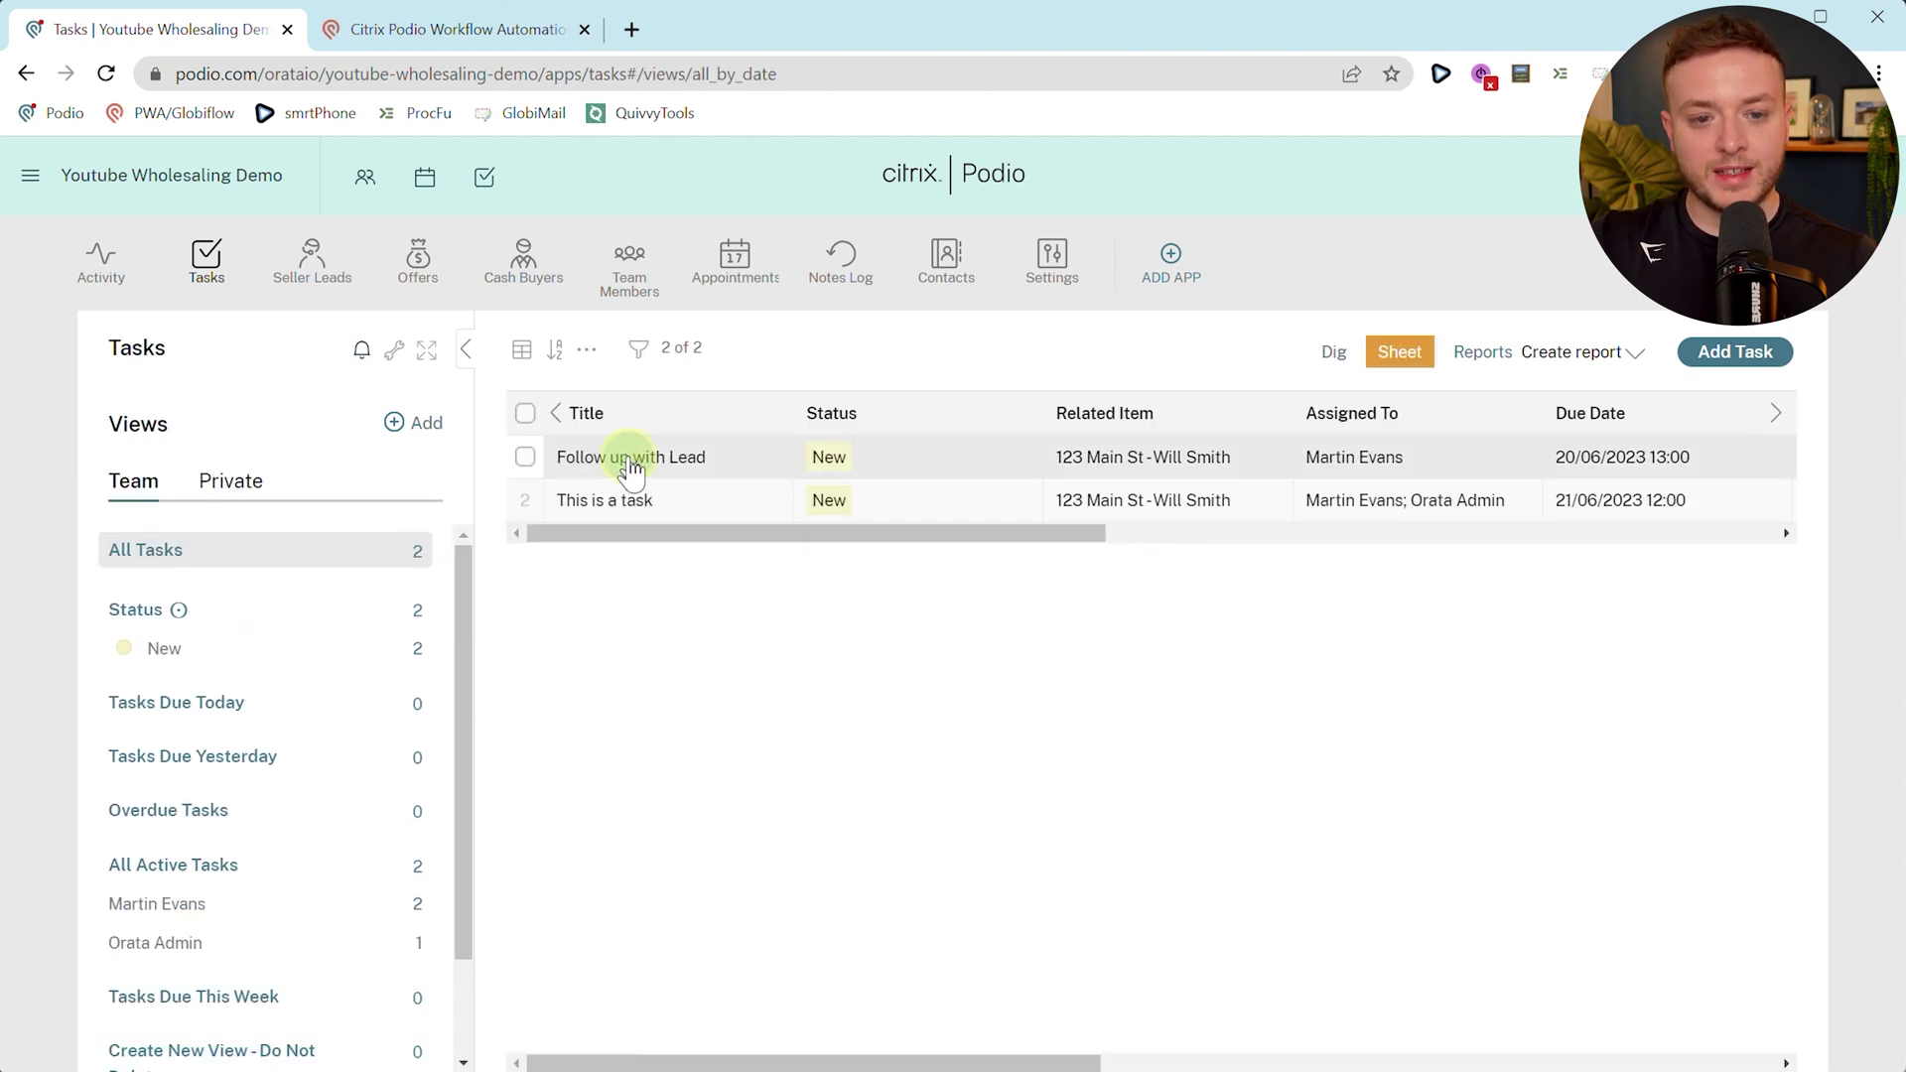
pyautogui.click(632, 458)
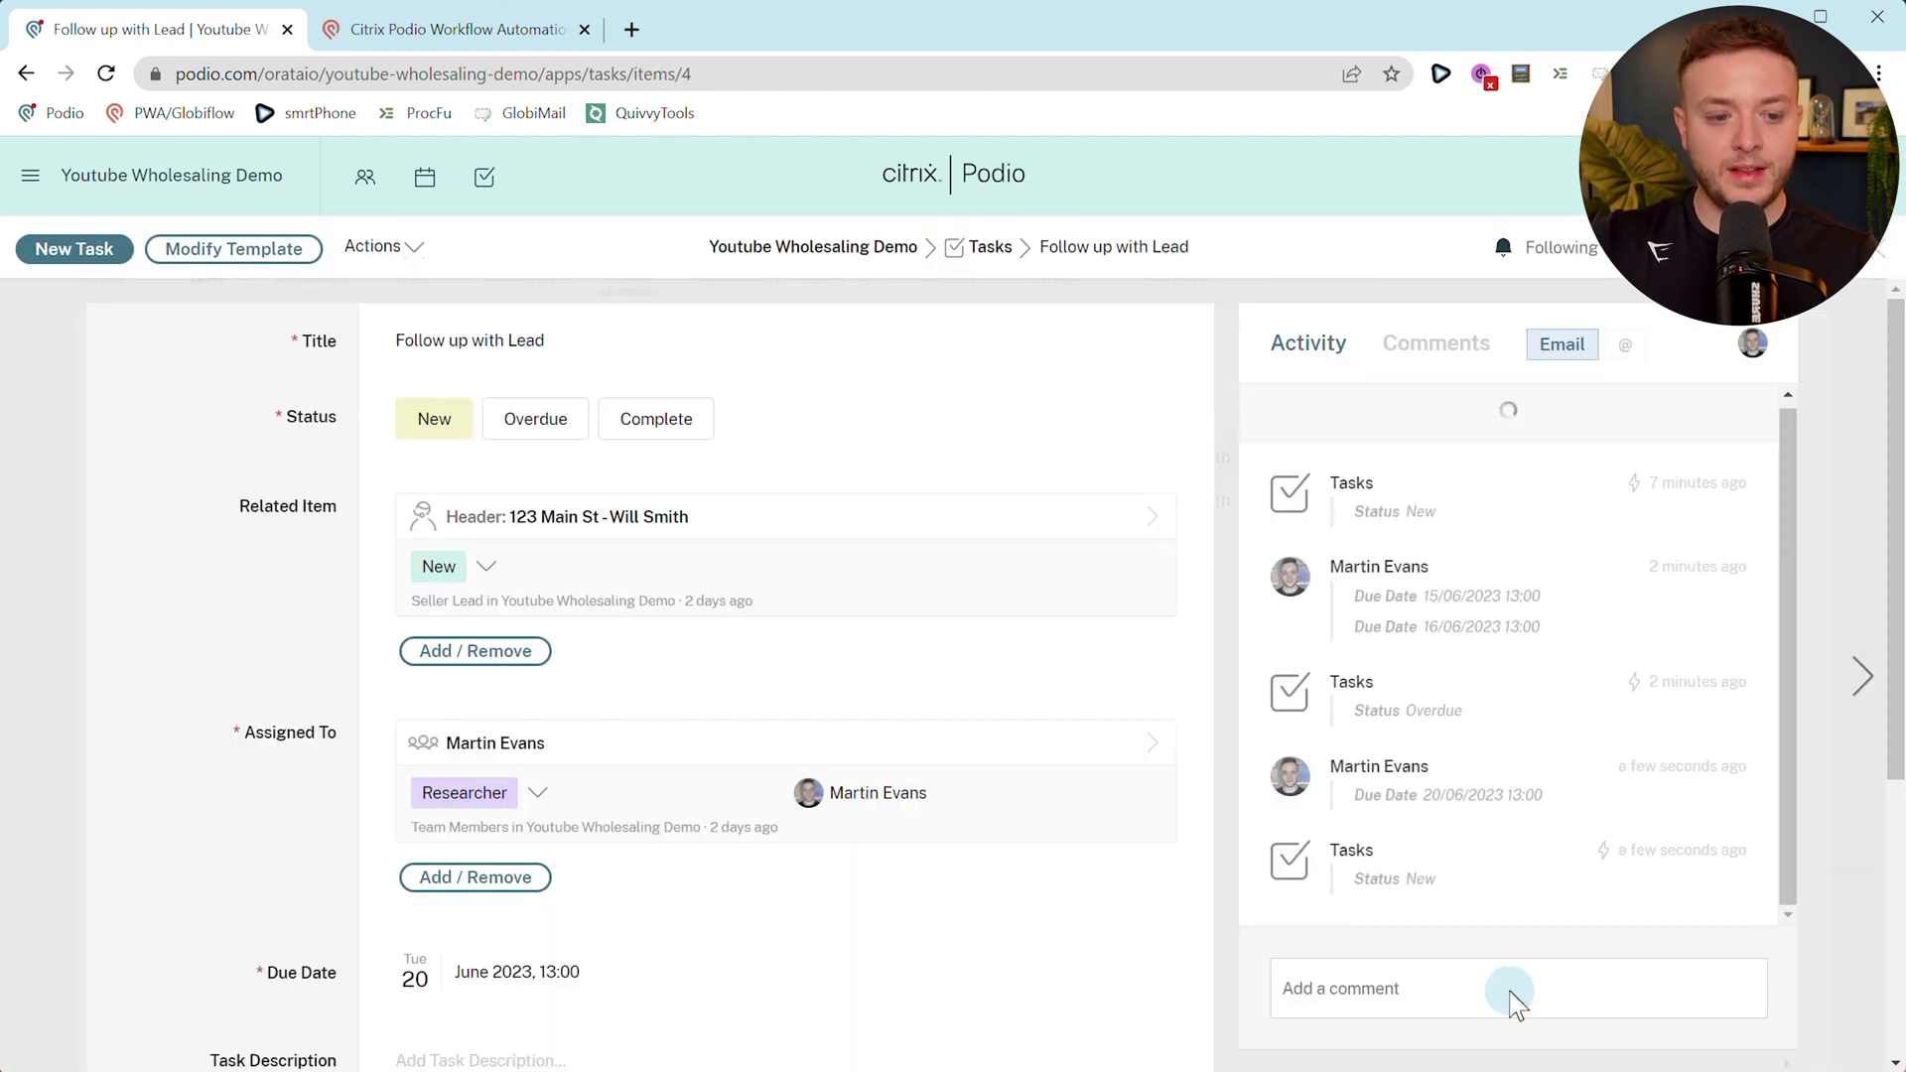
# Comment 'log: This is a note' on the task, then check the related seller lead's Notes section.
pyautogui.click(1510, 993)
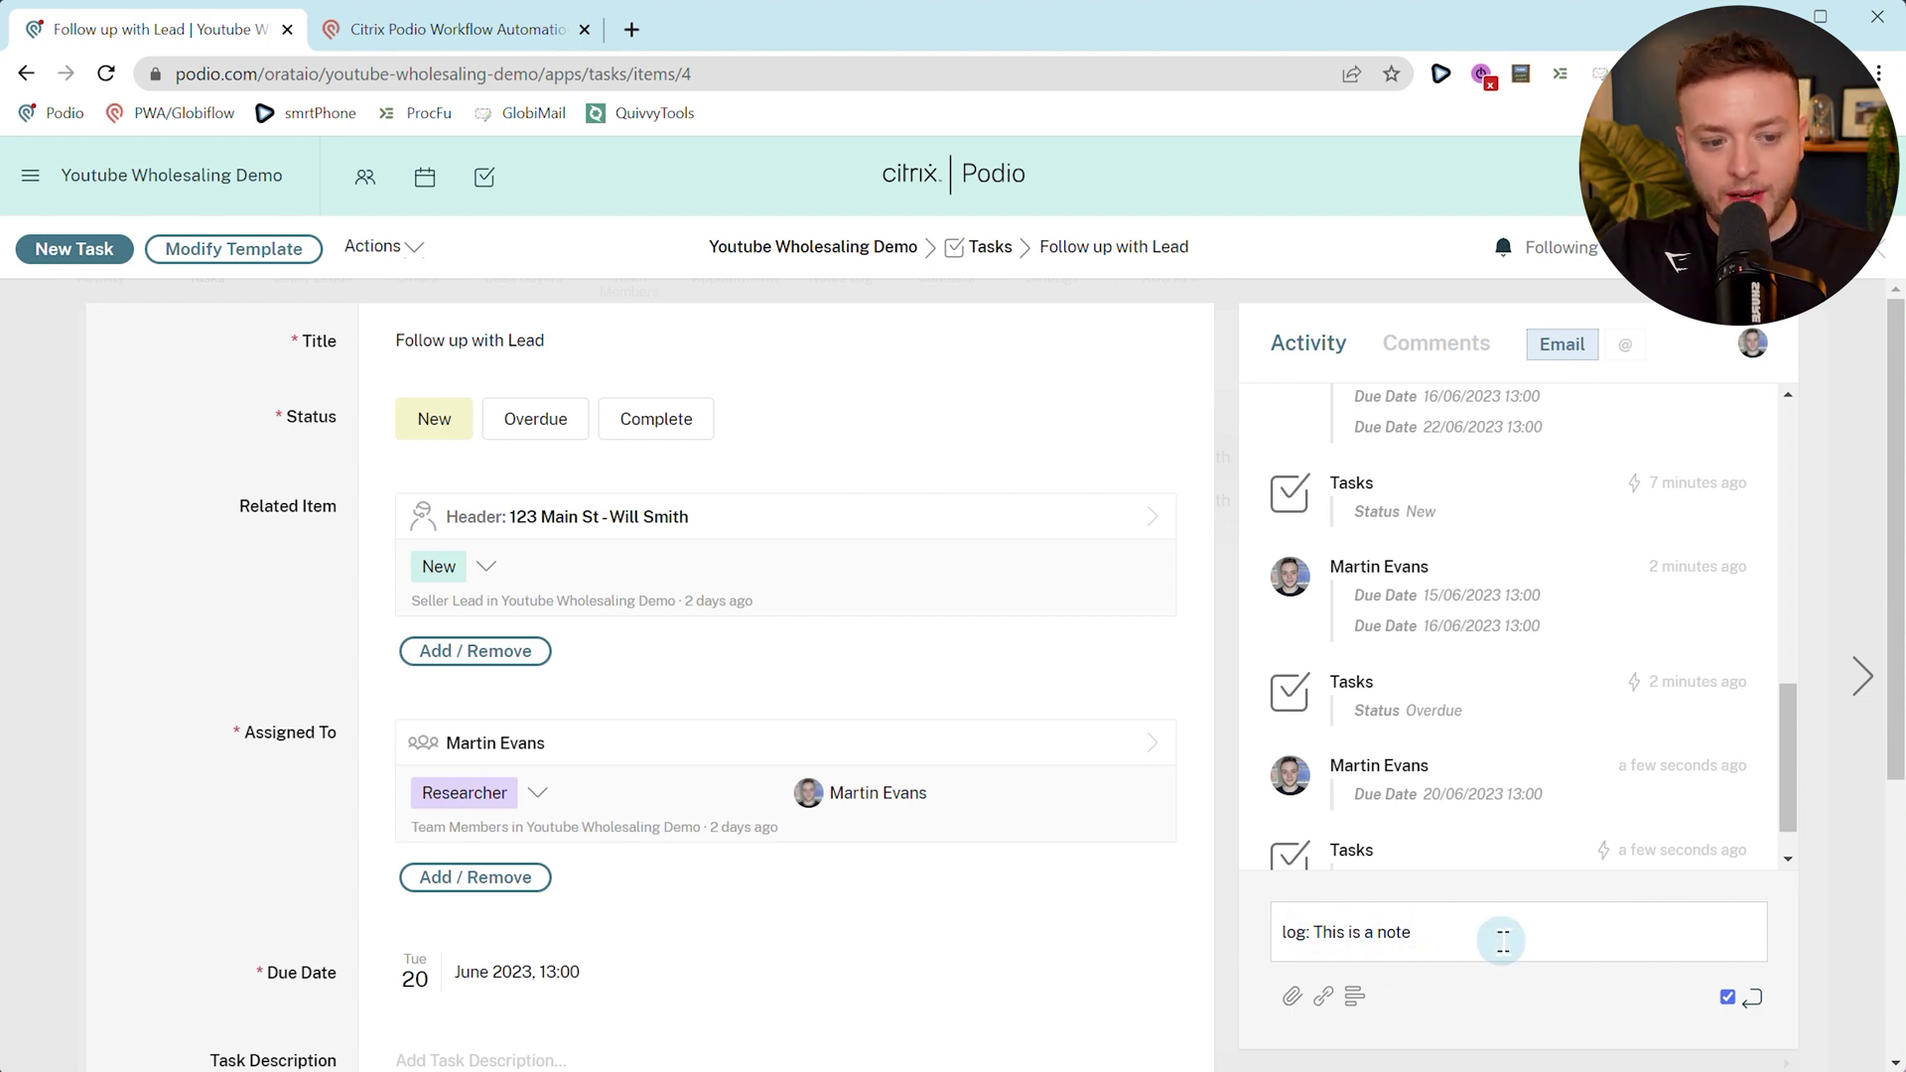
pyautogui.press('Return')
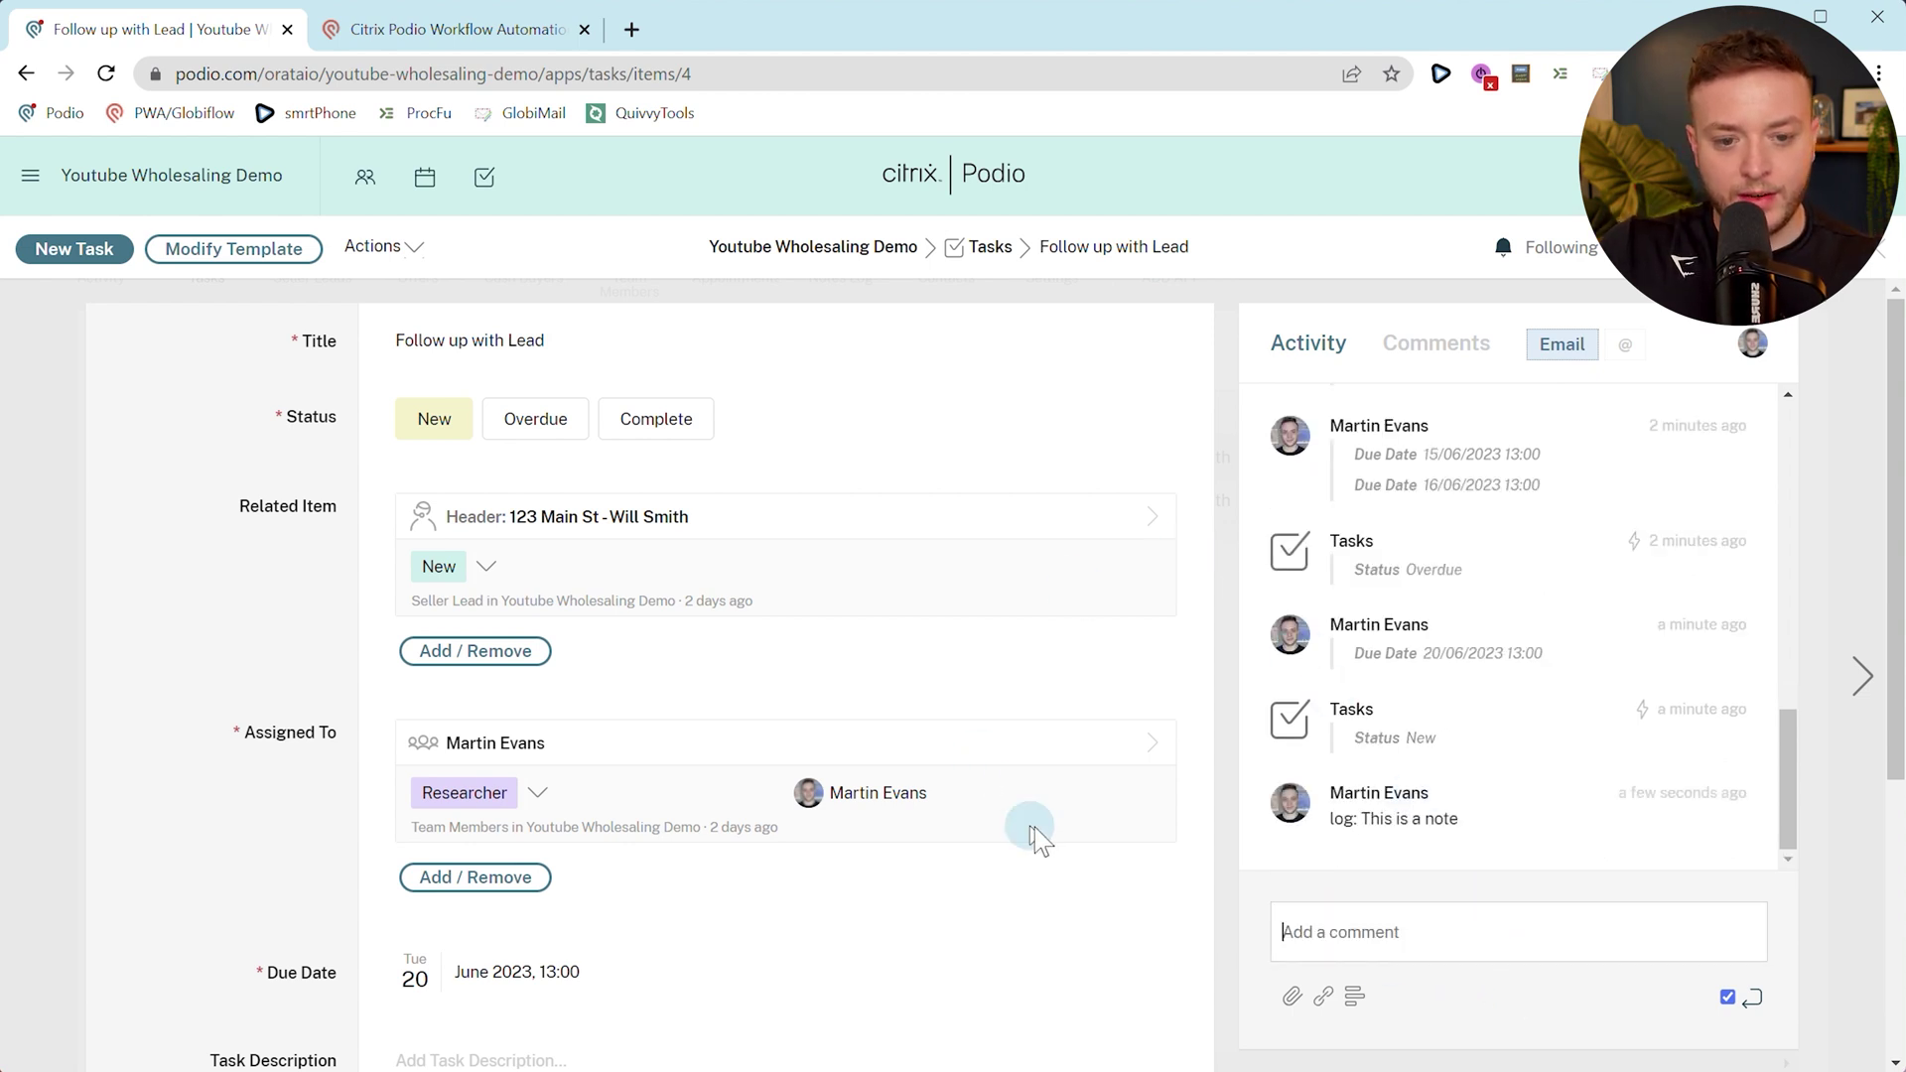
pyautogui.click(651, 516)
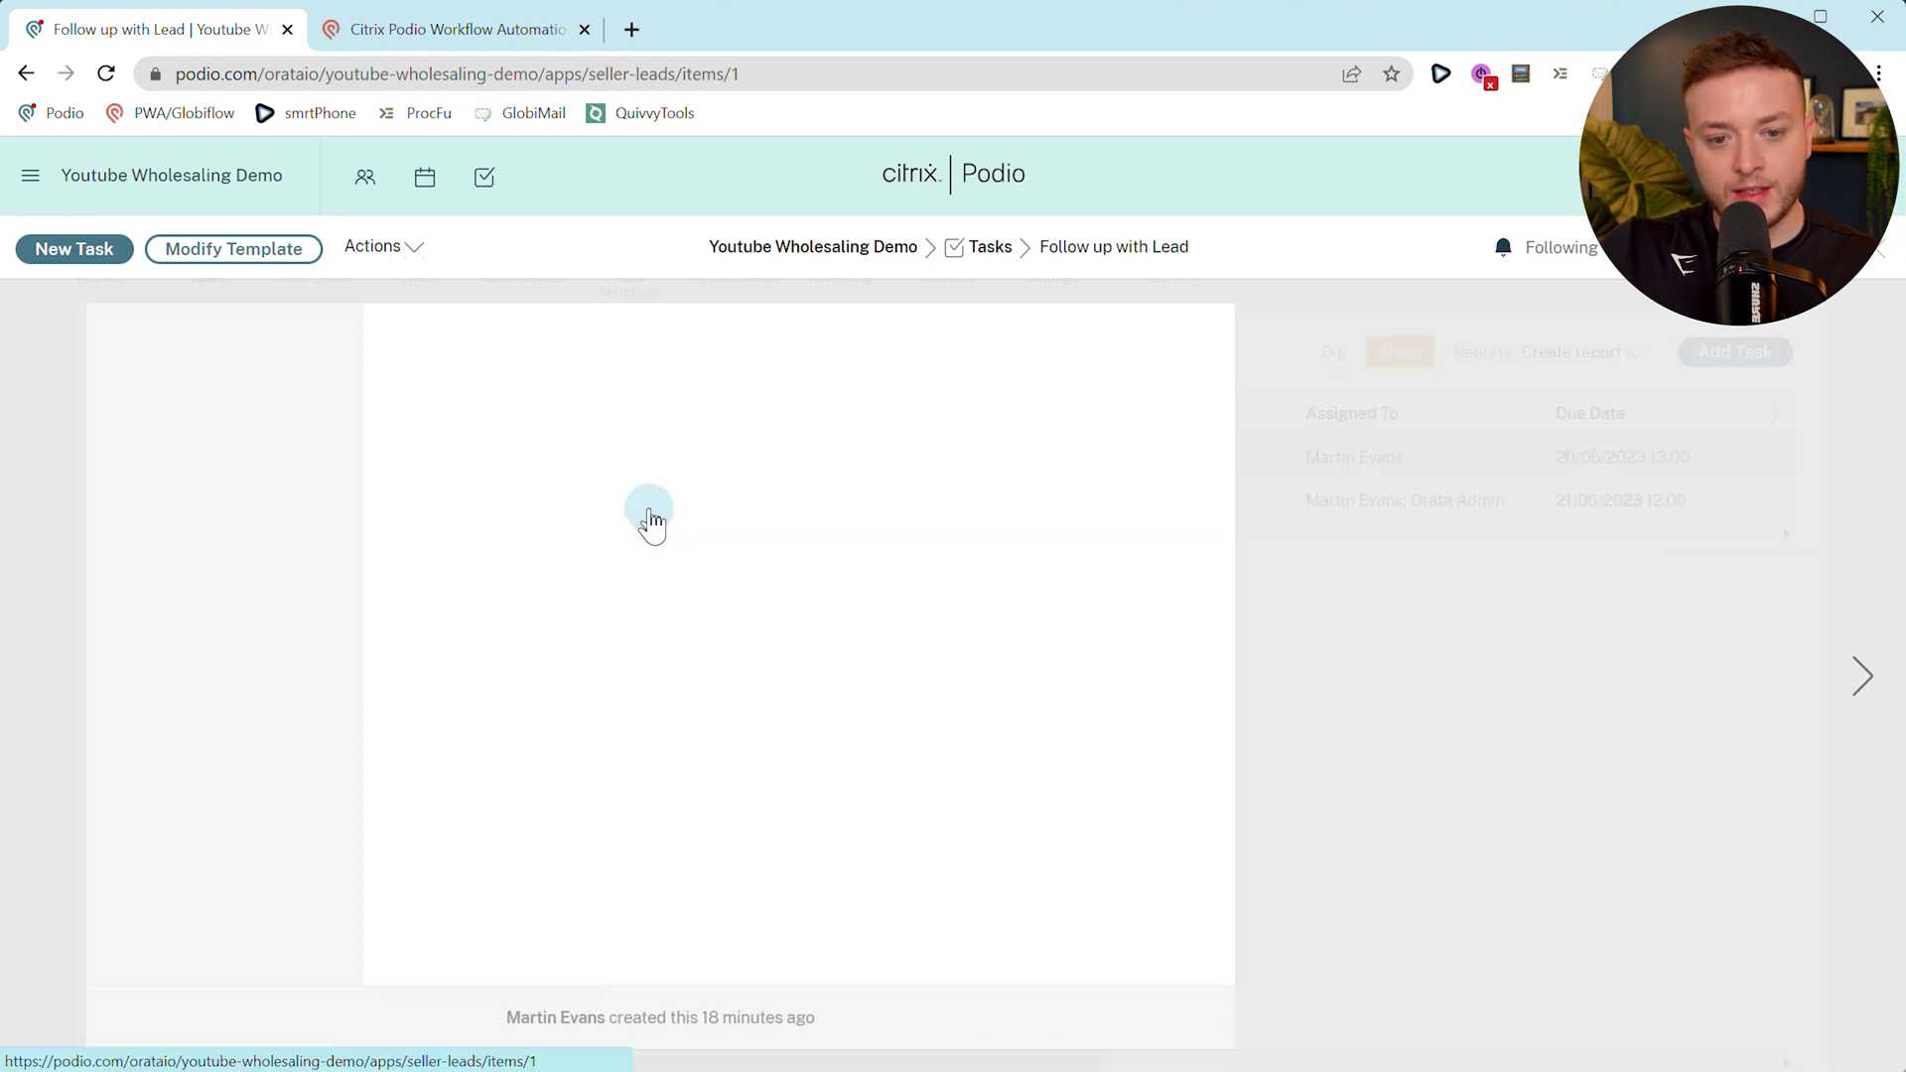
pyautogui.click(916, 515)
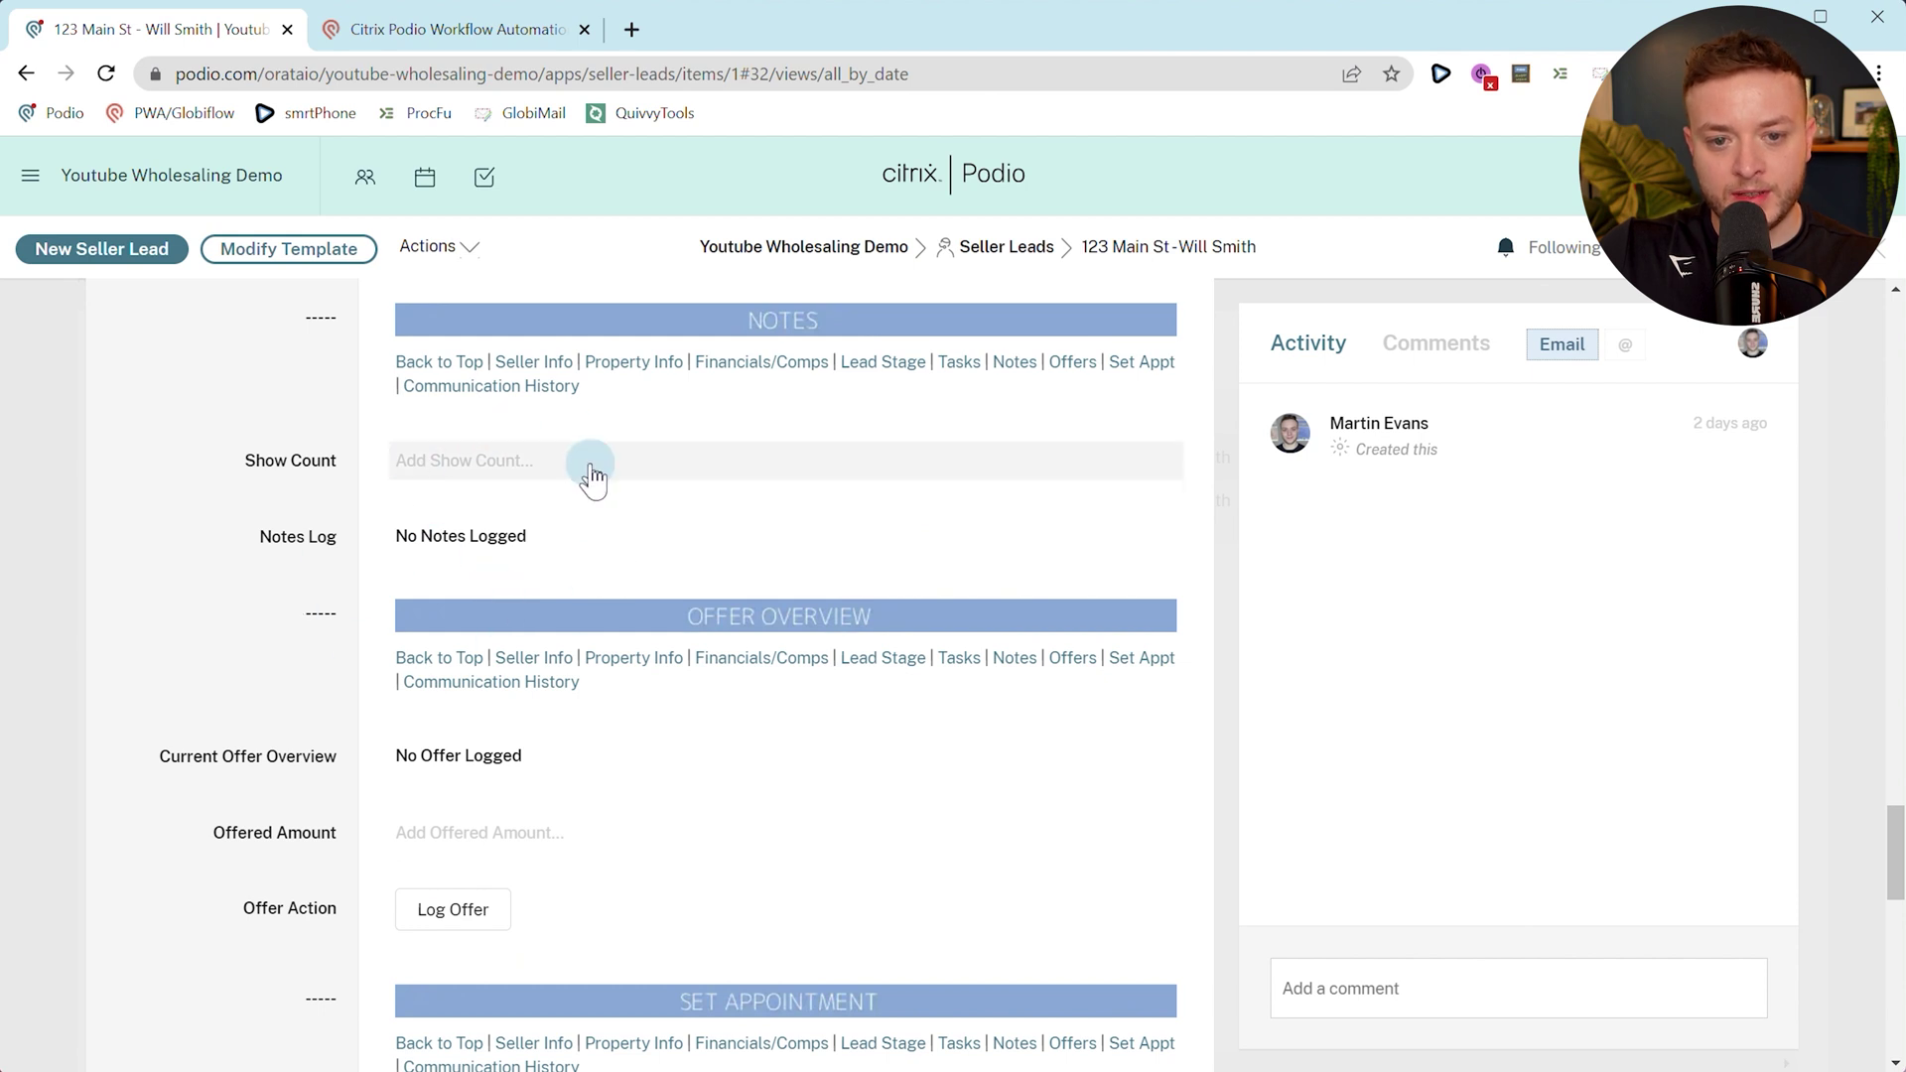
pyautogui.click(961, 364)
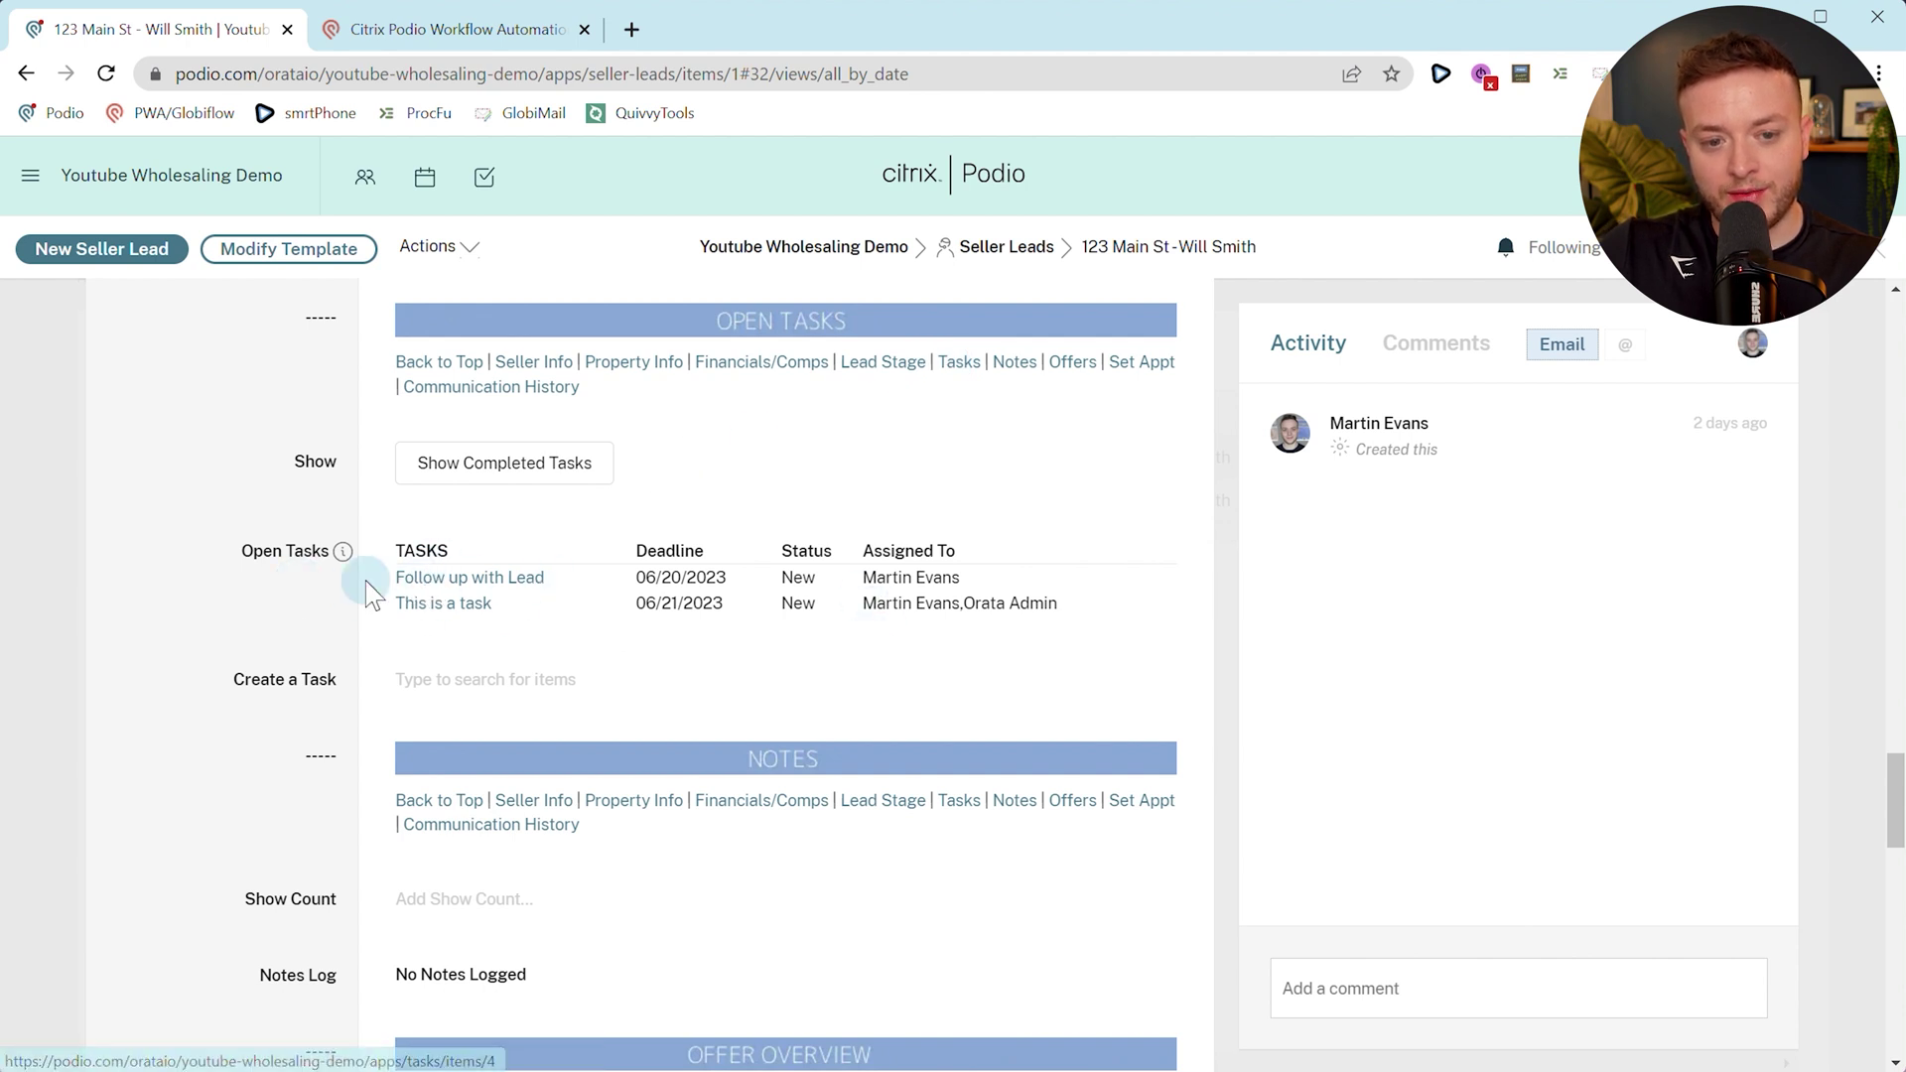
pyautogui.click(452, 582)
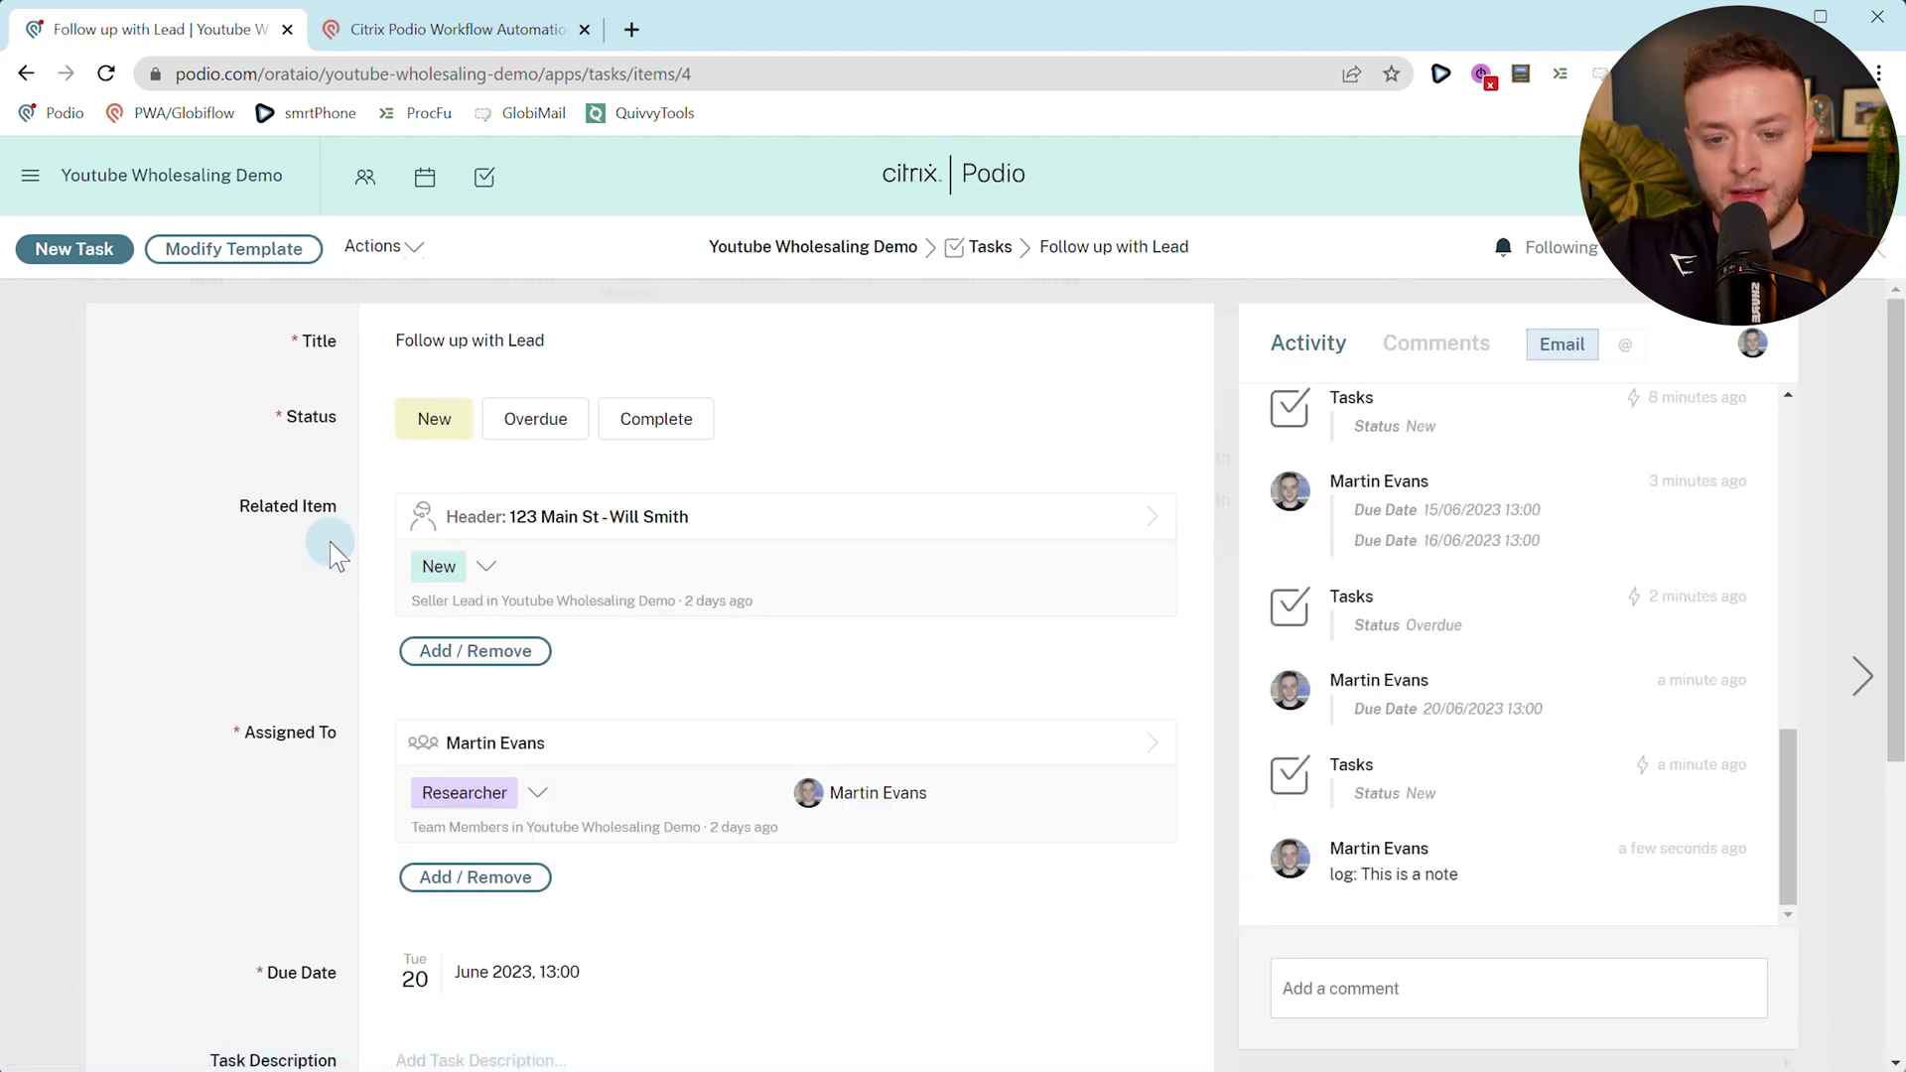
pyautogui.click(457, 29)
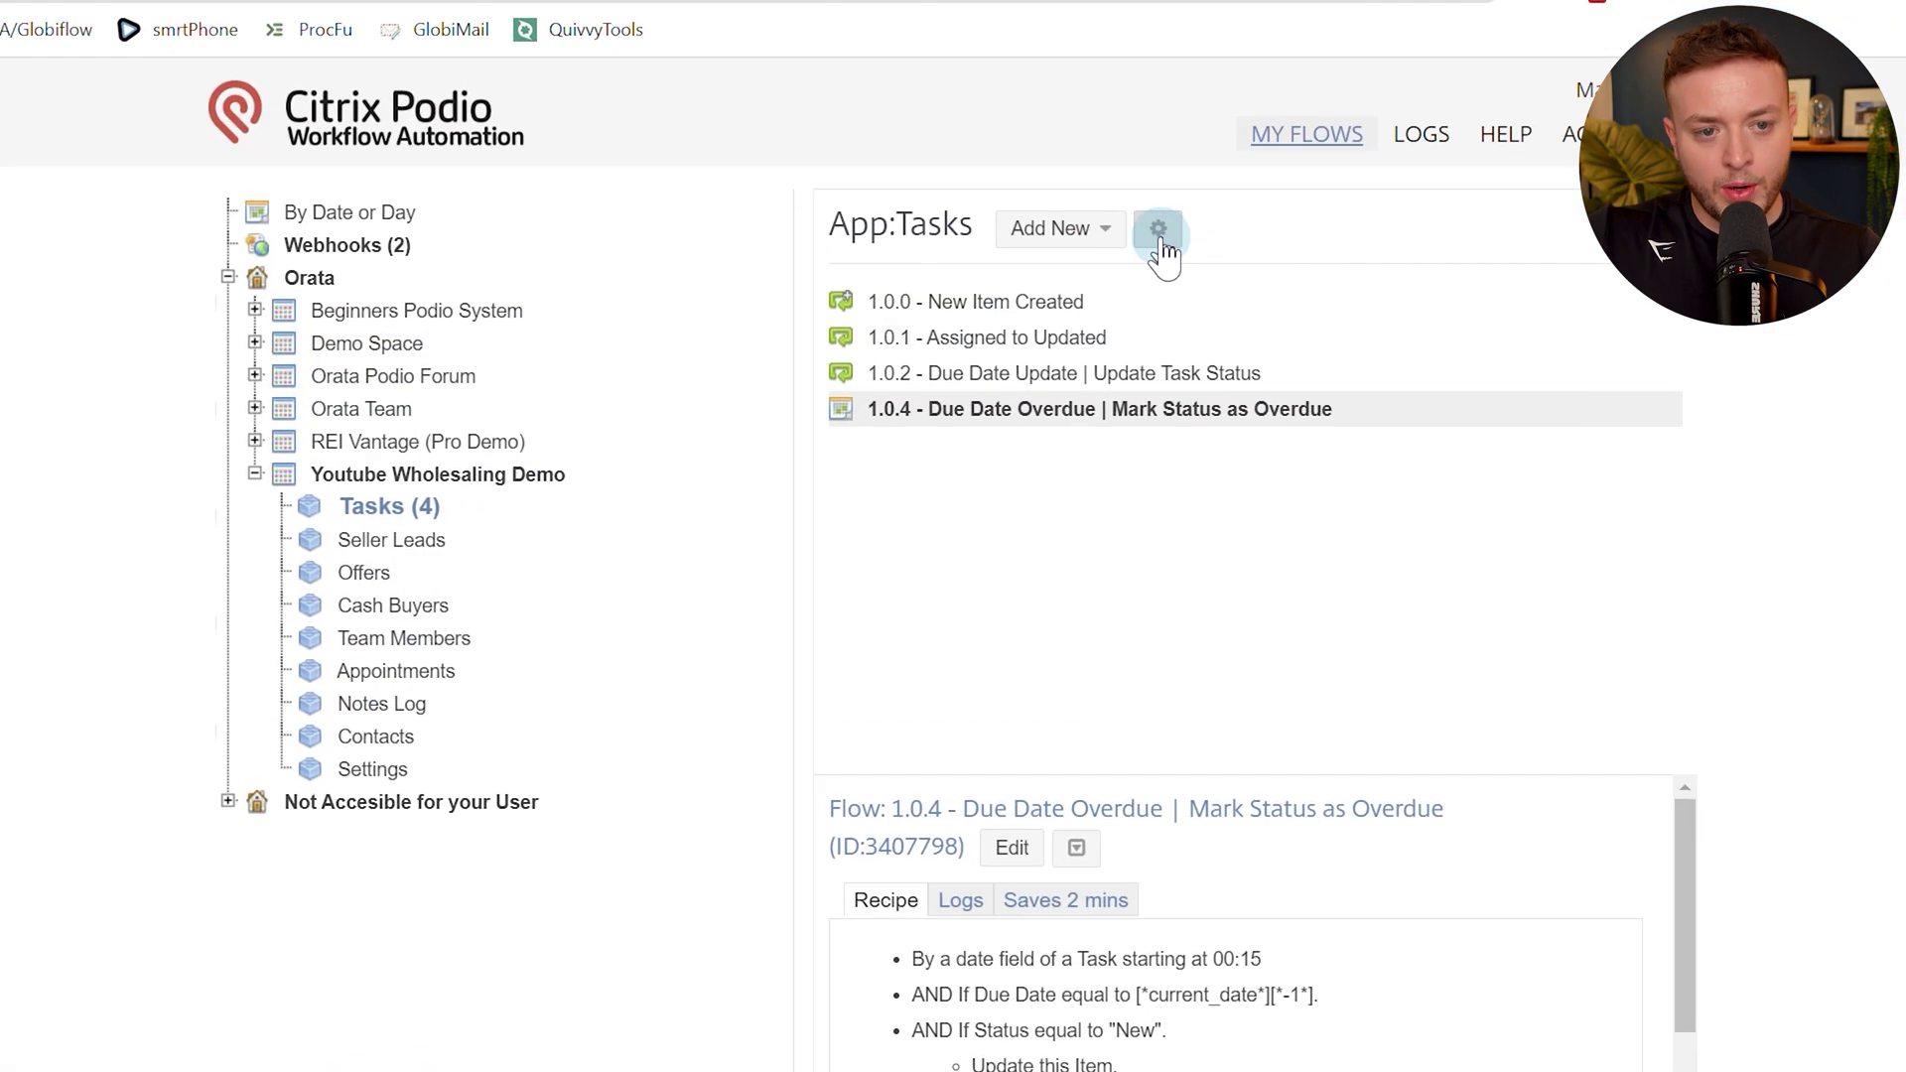
# Create a New Comment-triggered flow named '1.0.5 - Note Logged'.
pyautogui.click(1071, 226)
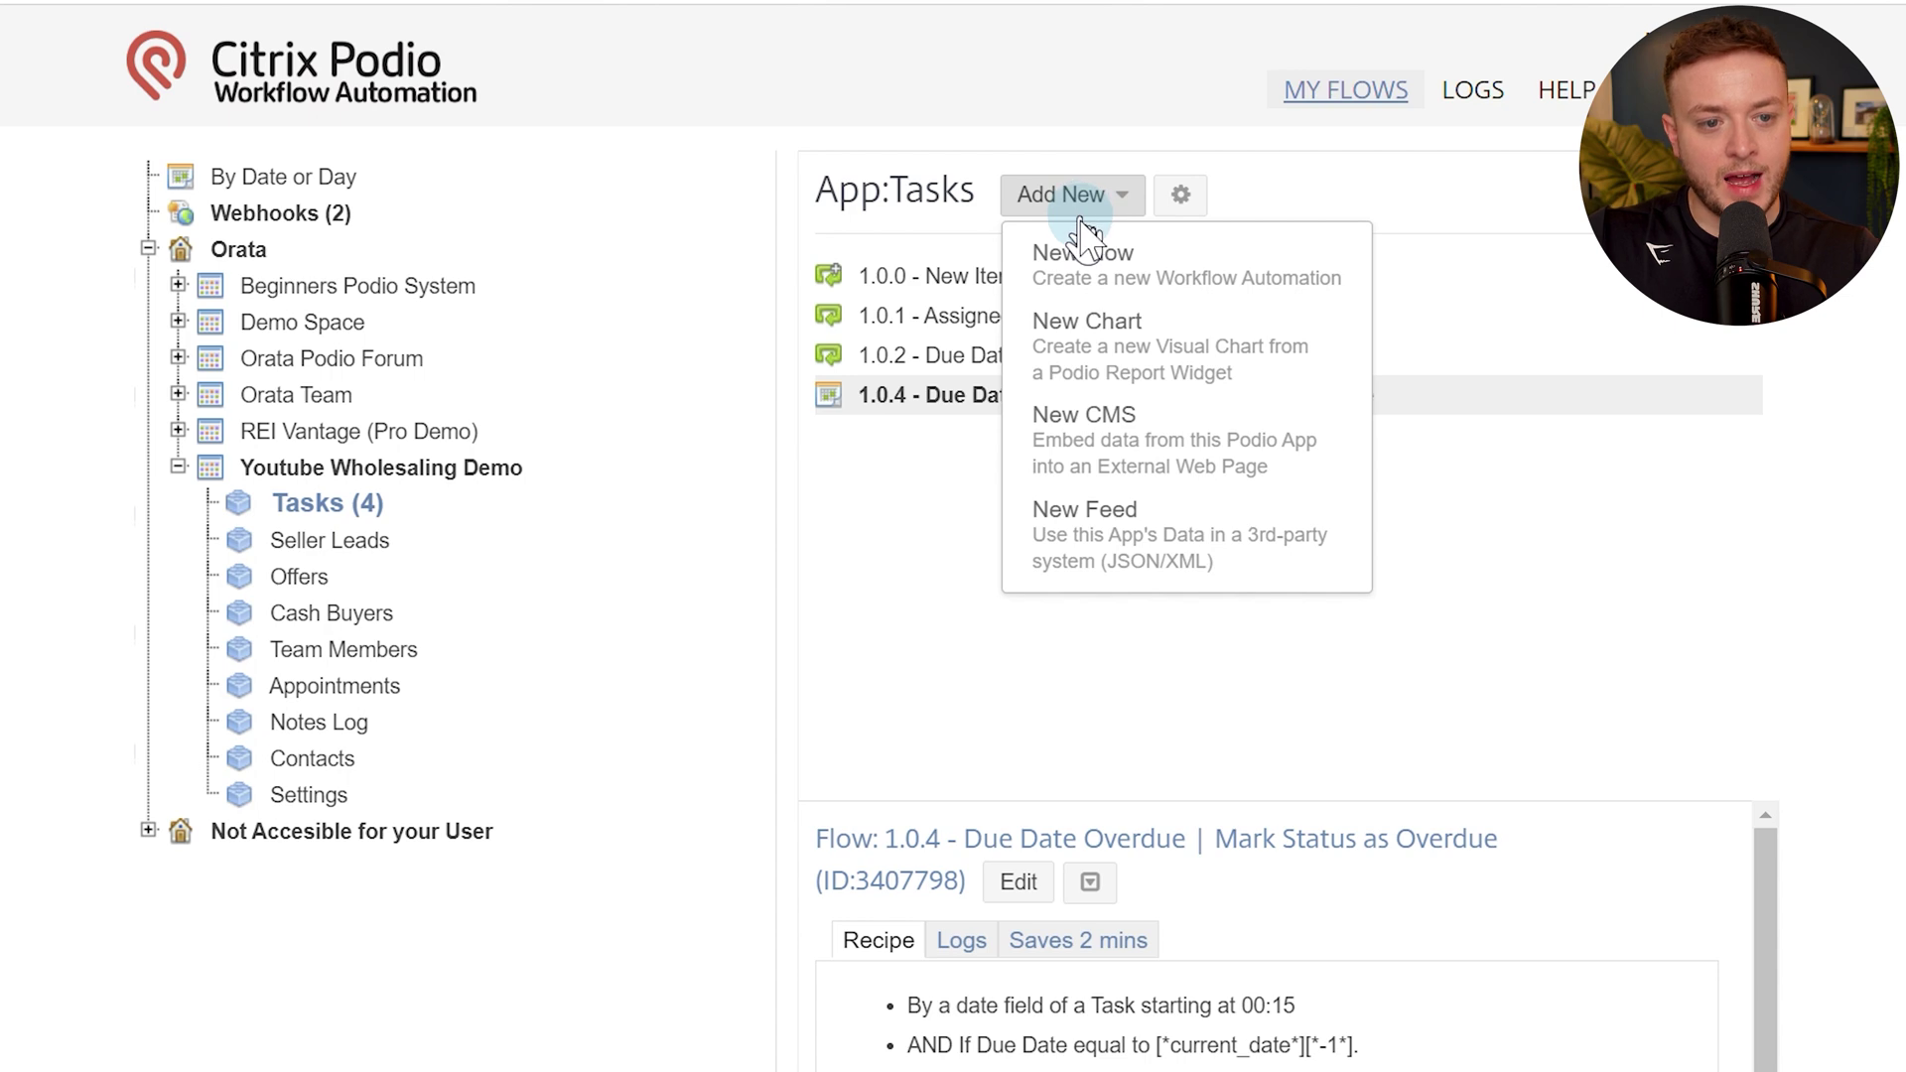
pyautogui.click(1072, 266)
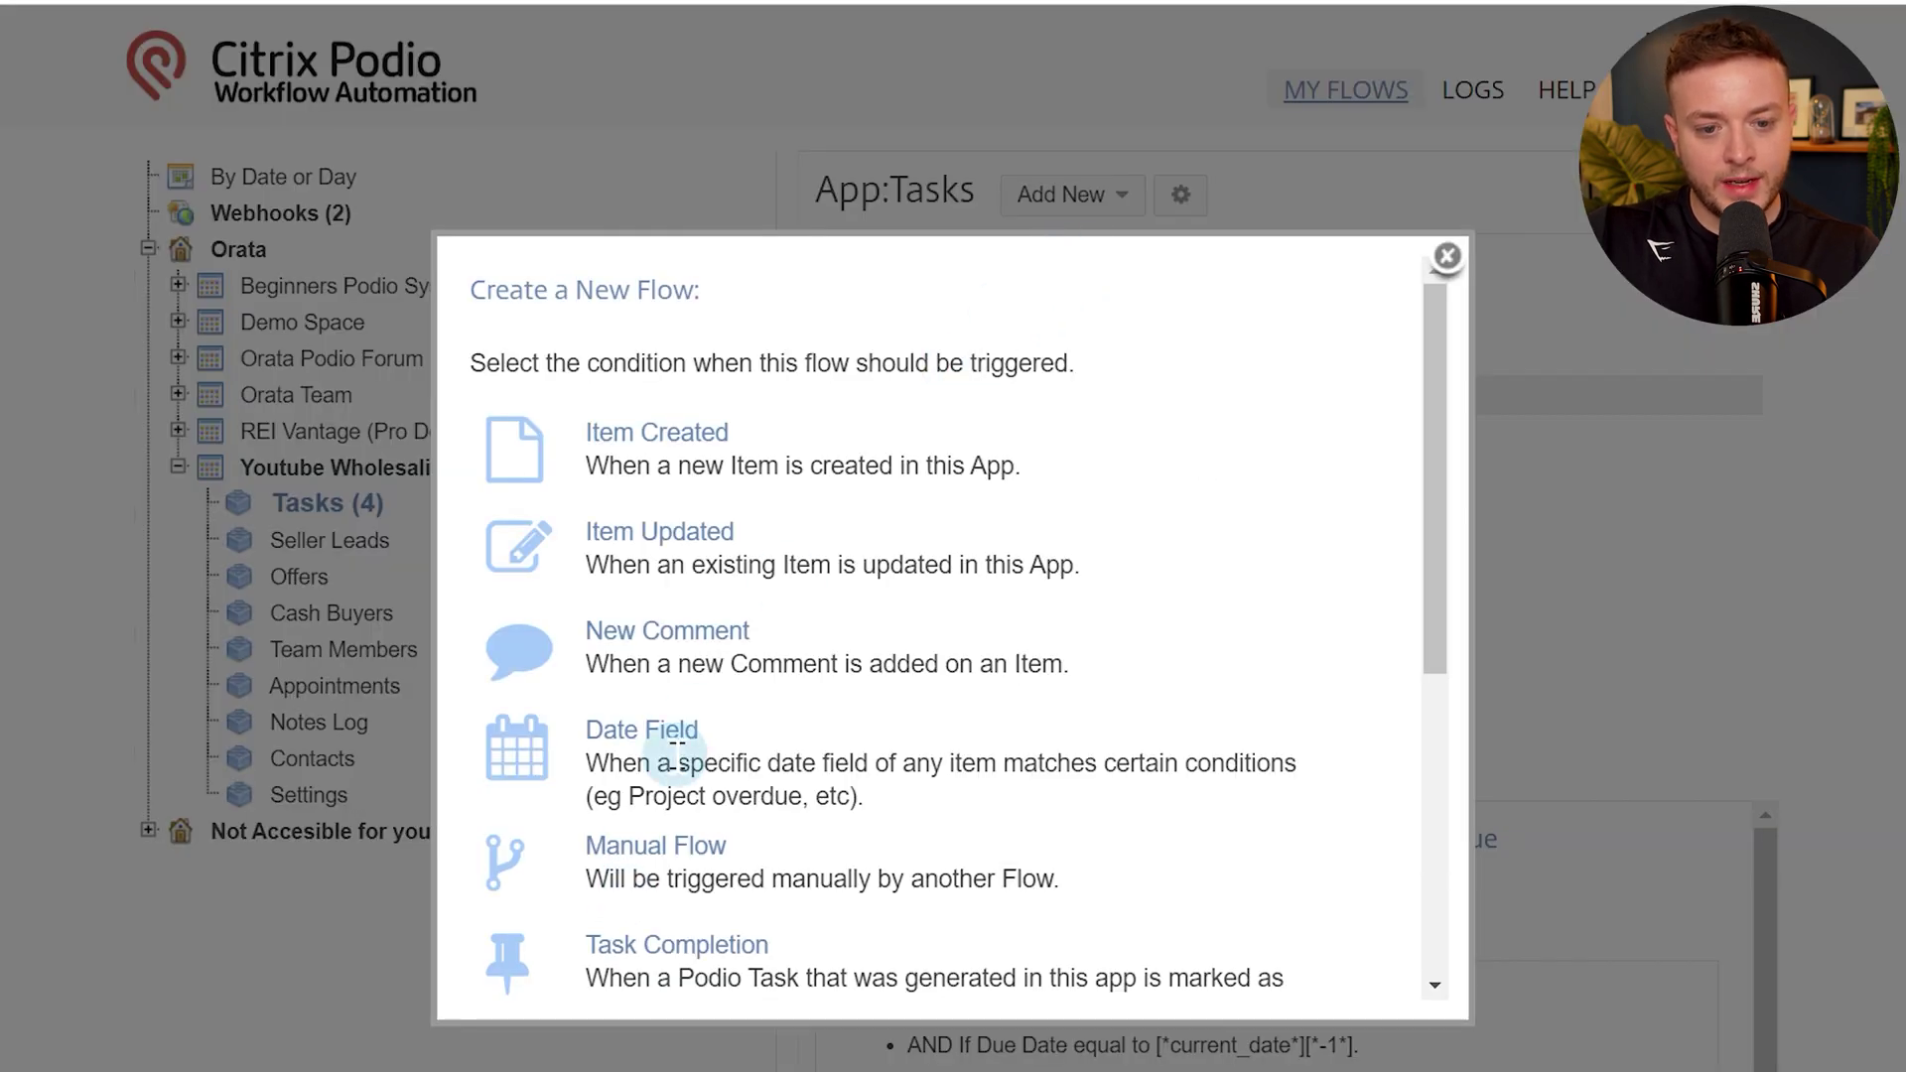
pyautogui.click(700, 636)
pyautogui.click(349, 348)
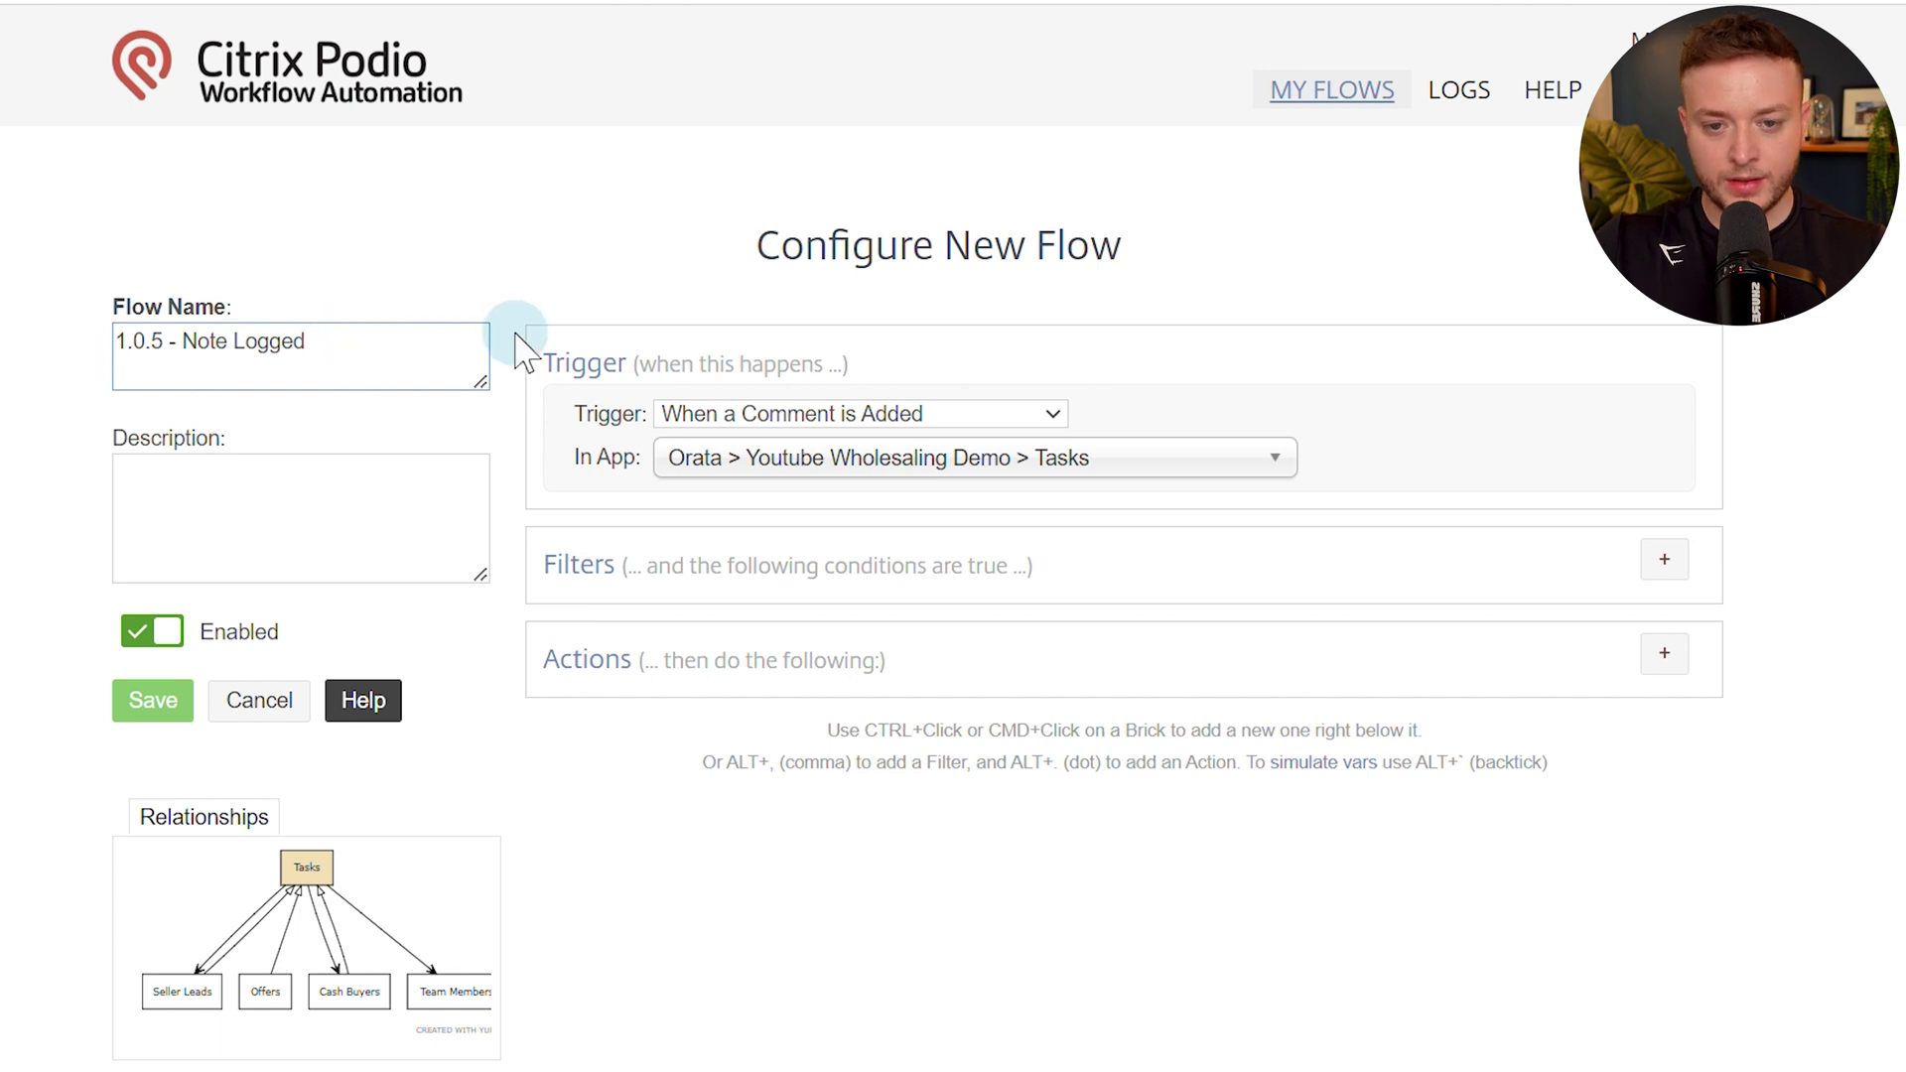
pyautogui.click(513, 620)
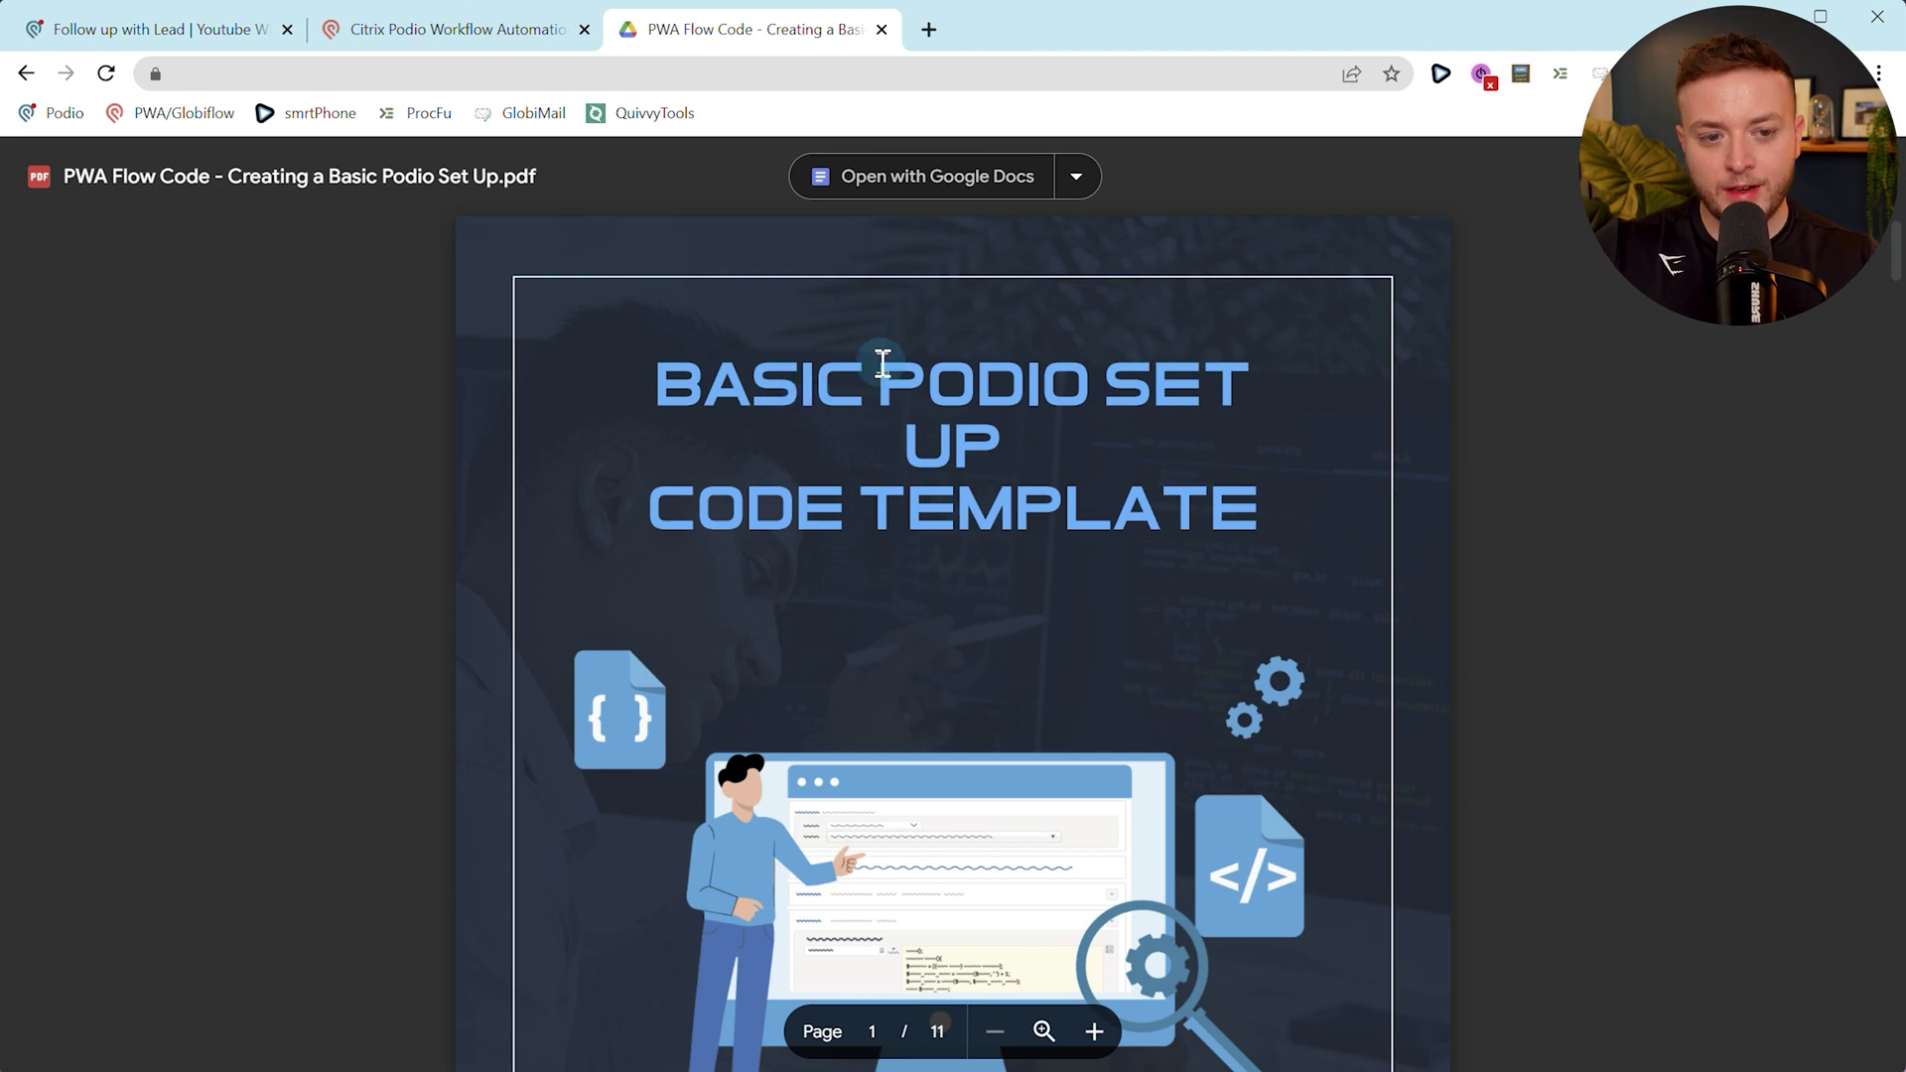
pyautogui.scroll(-8, 878, 387)
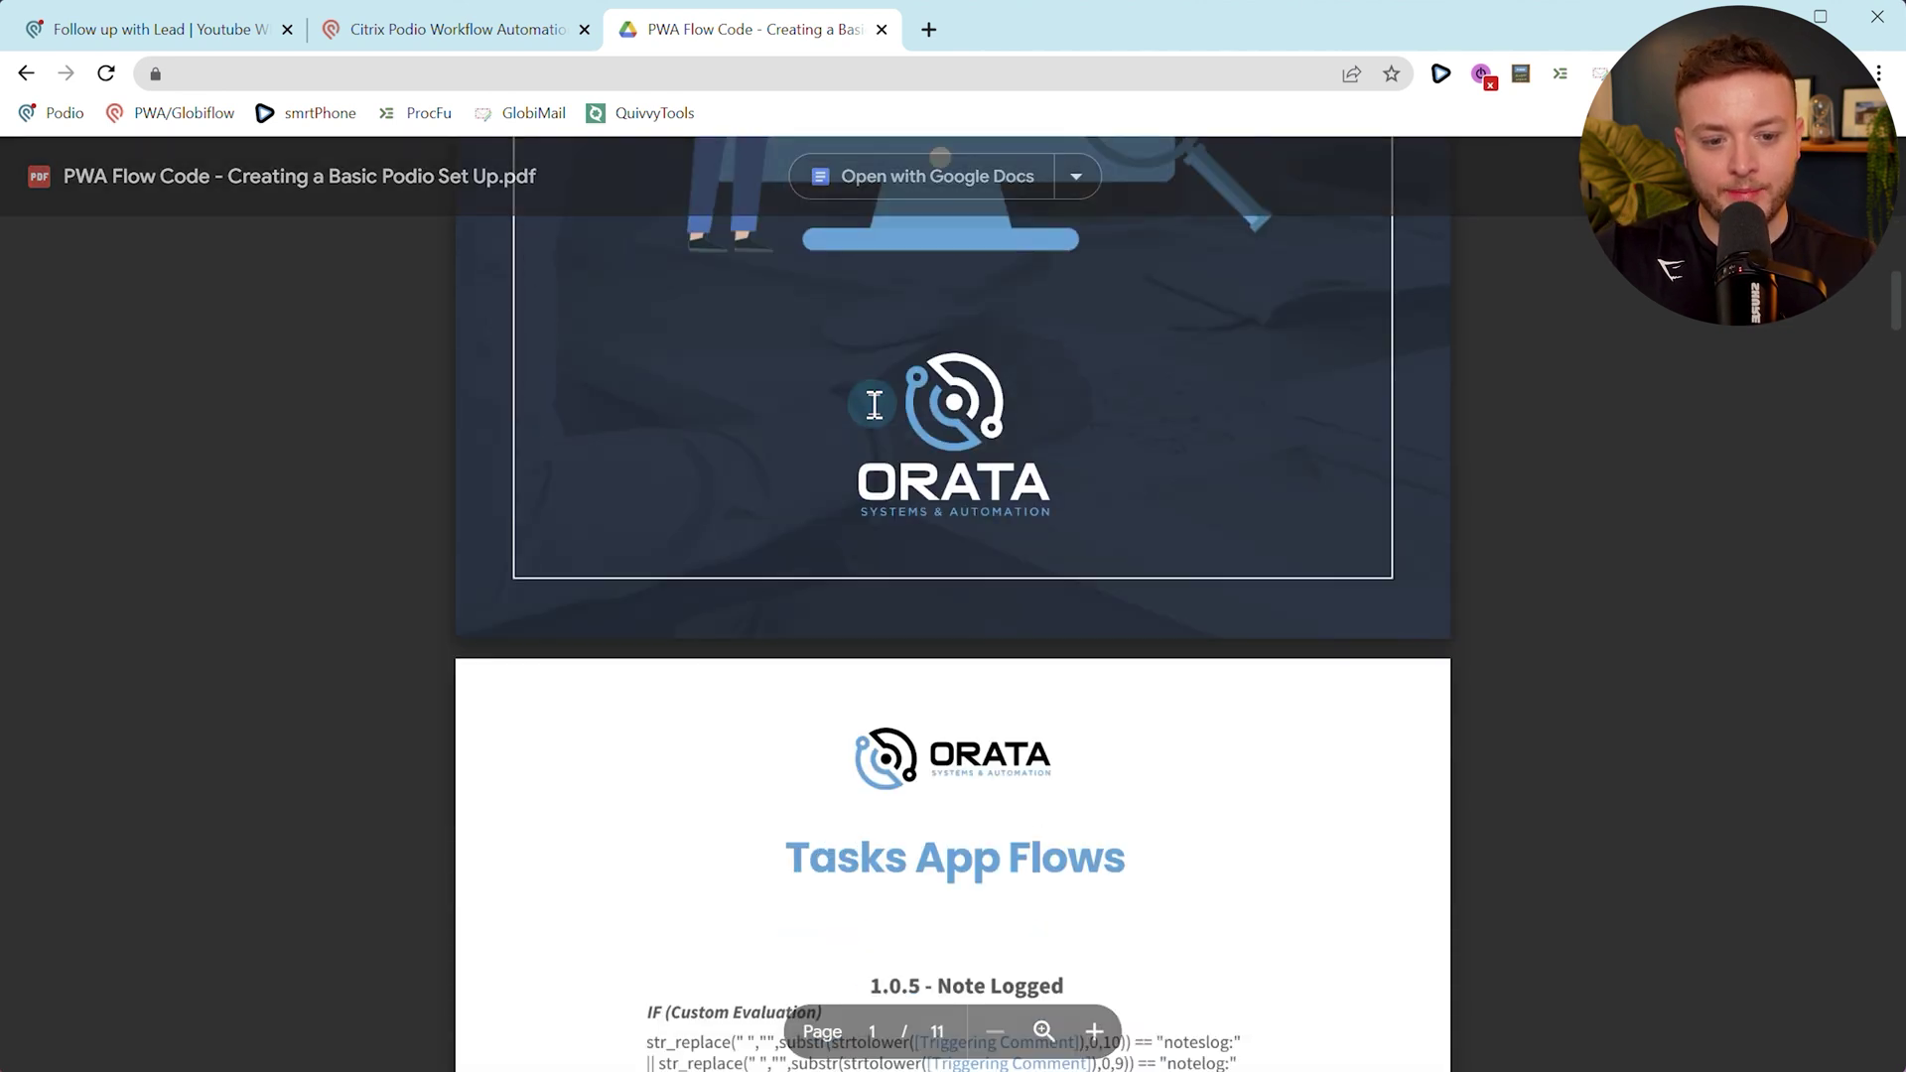
# Add a custom calculated filter and paste the eight-line IF expression from the flow-code PDF.
pyautogui.scroll(-5, 874, 404)
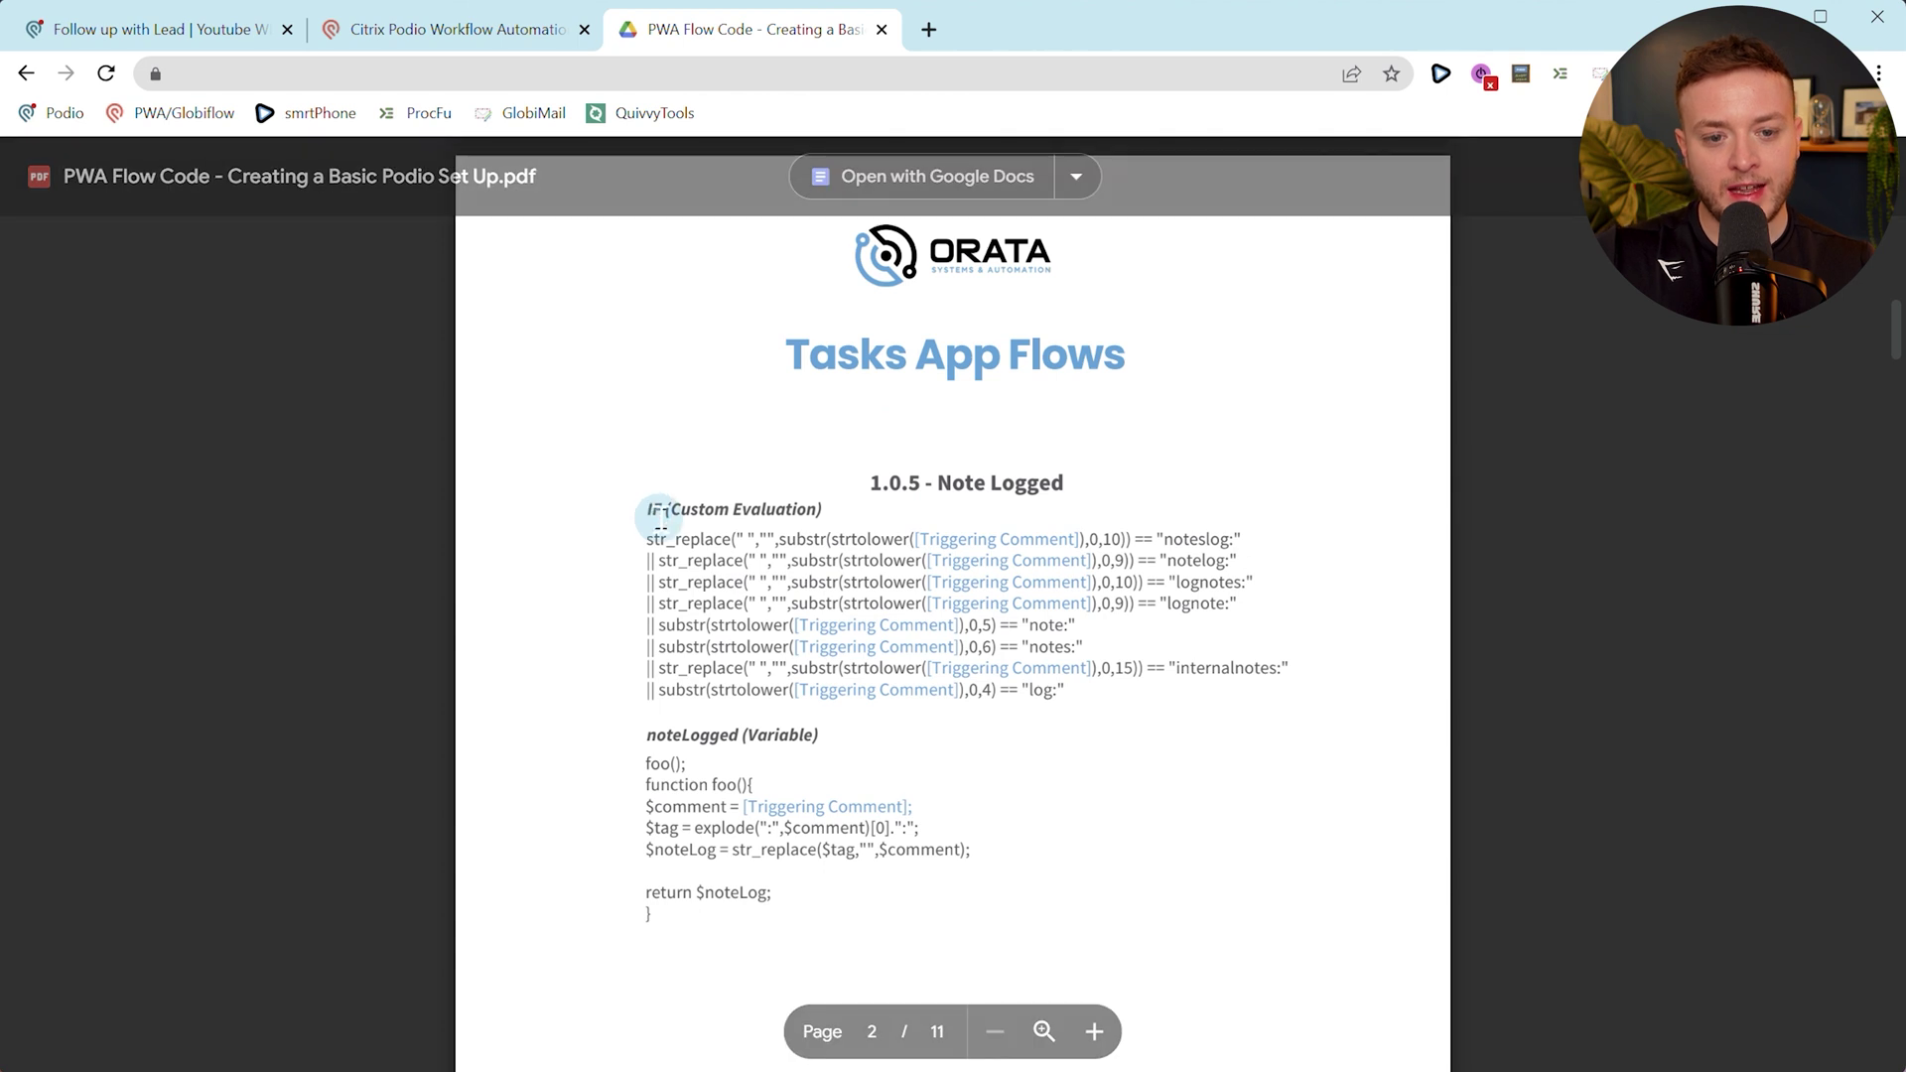
pyautogui.click(407, 47)
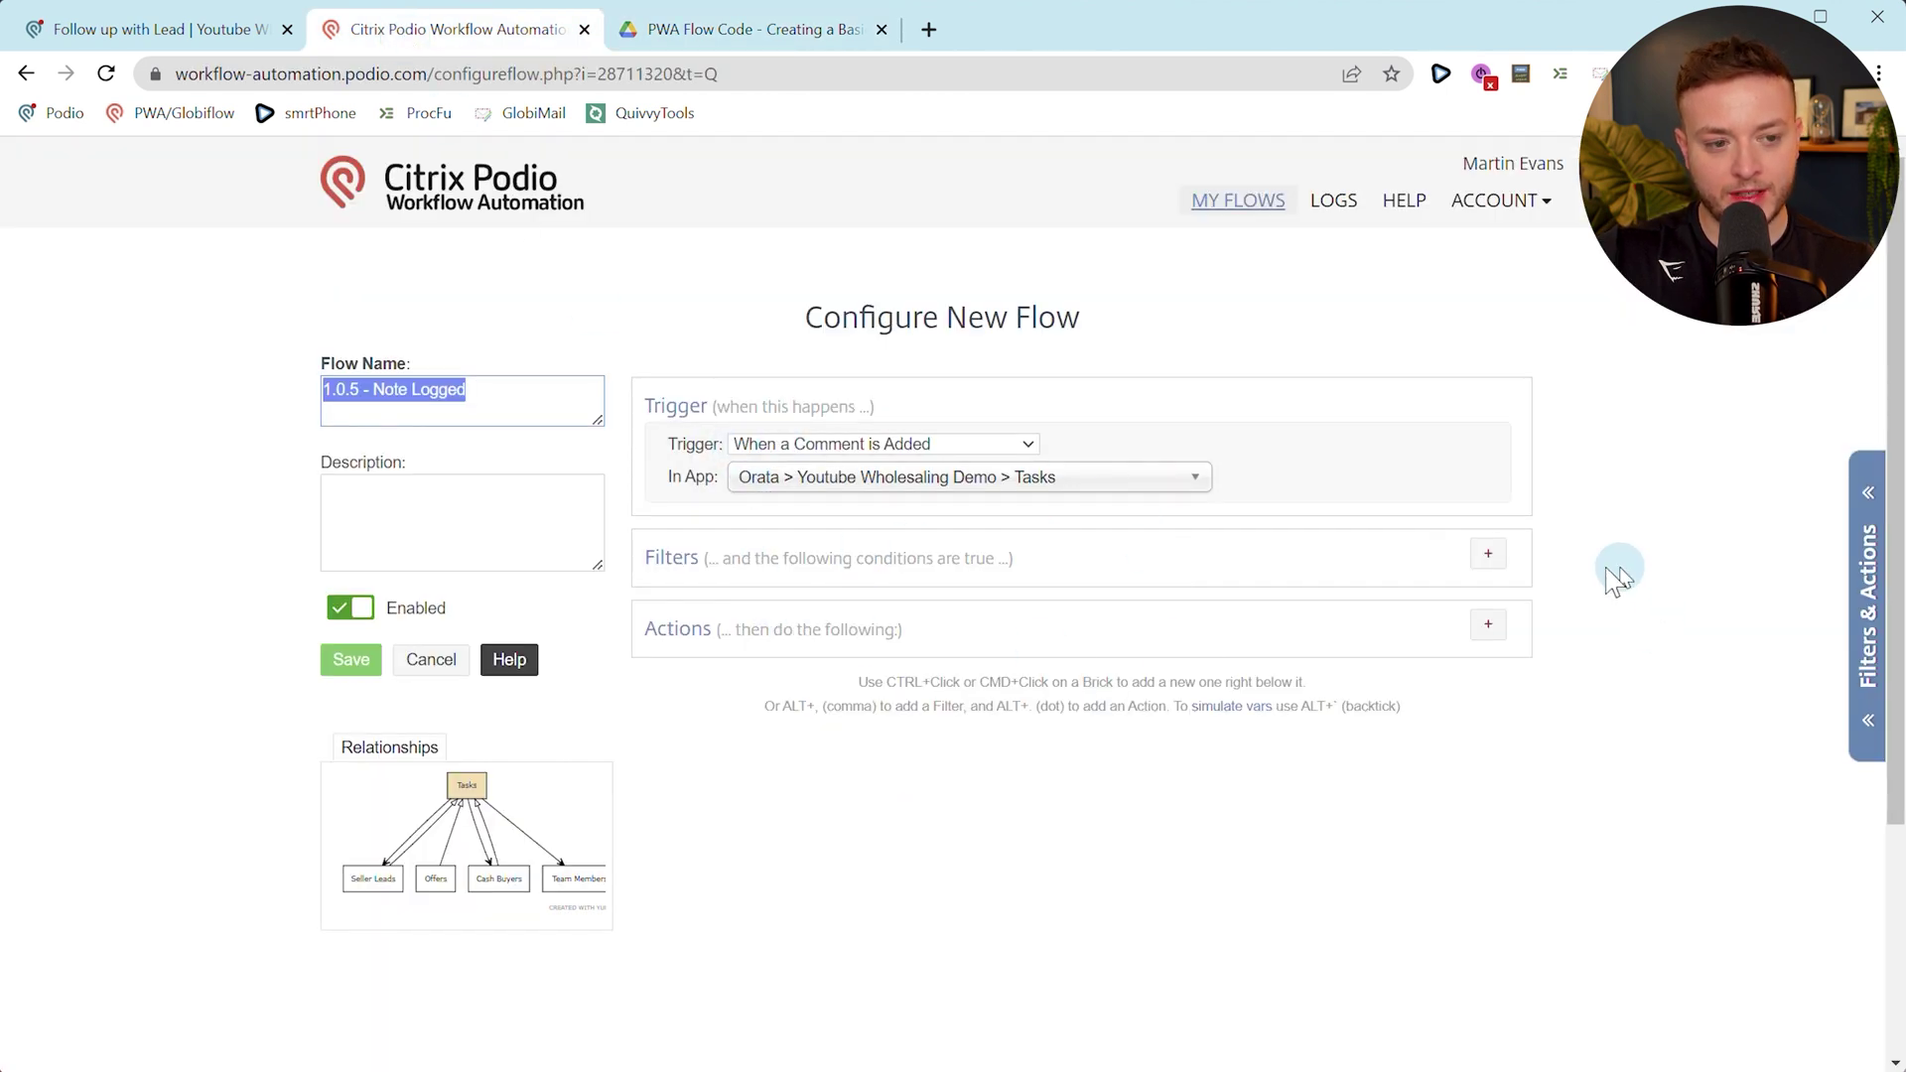
pyautogui.click(1488, 553)
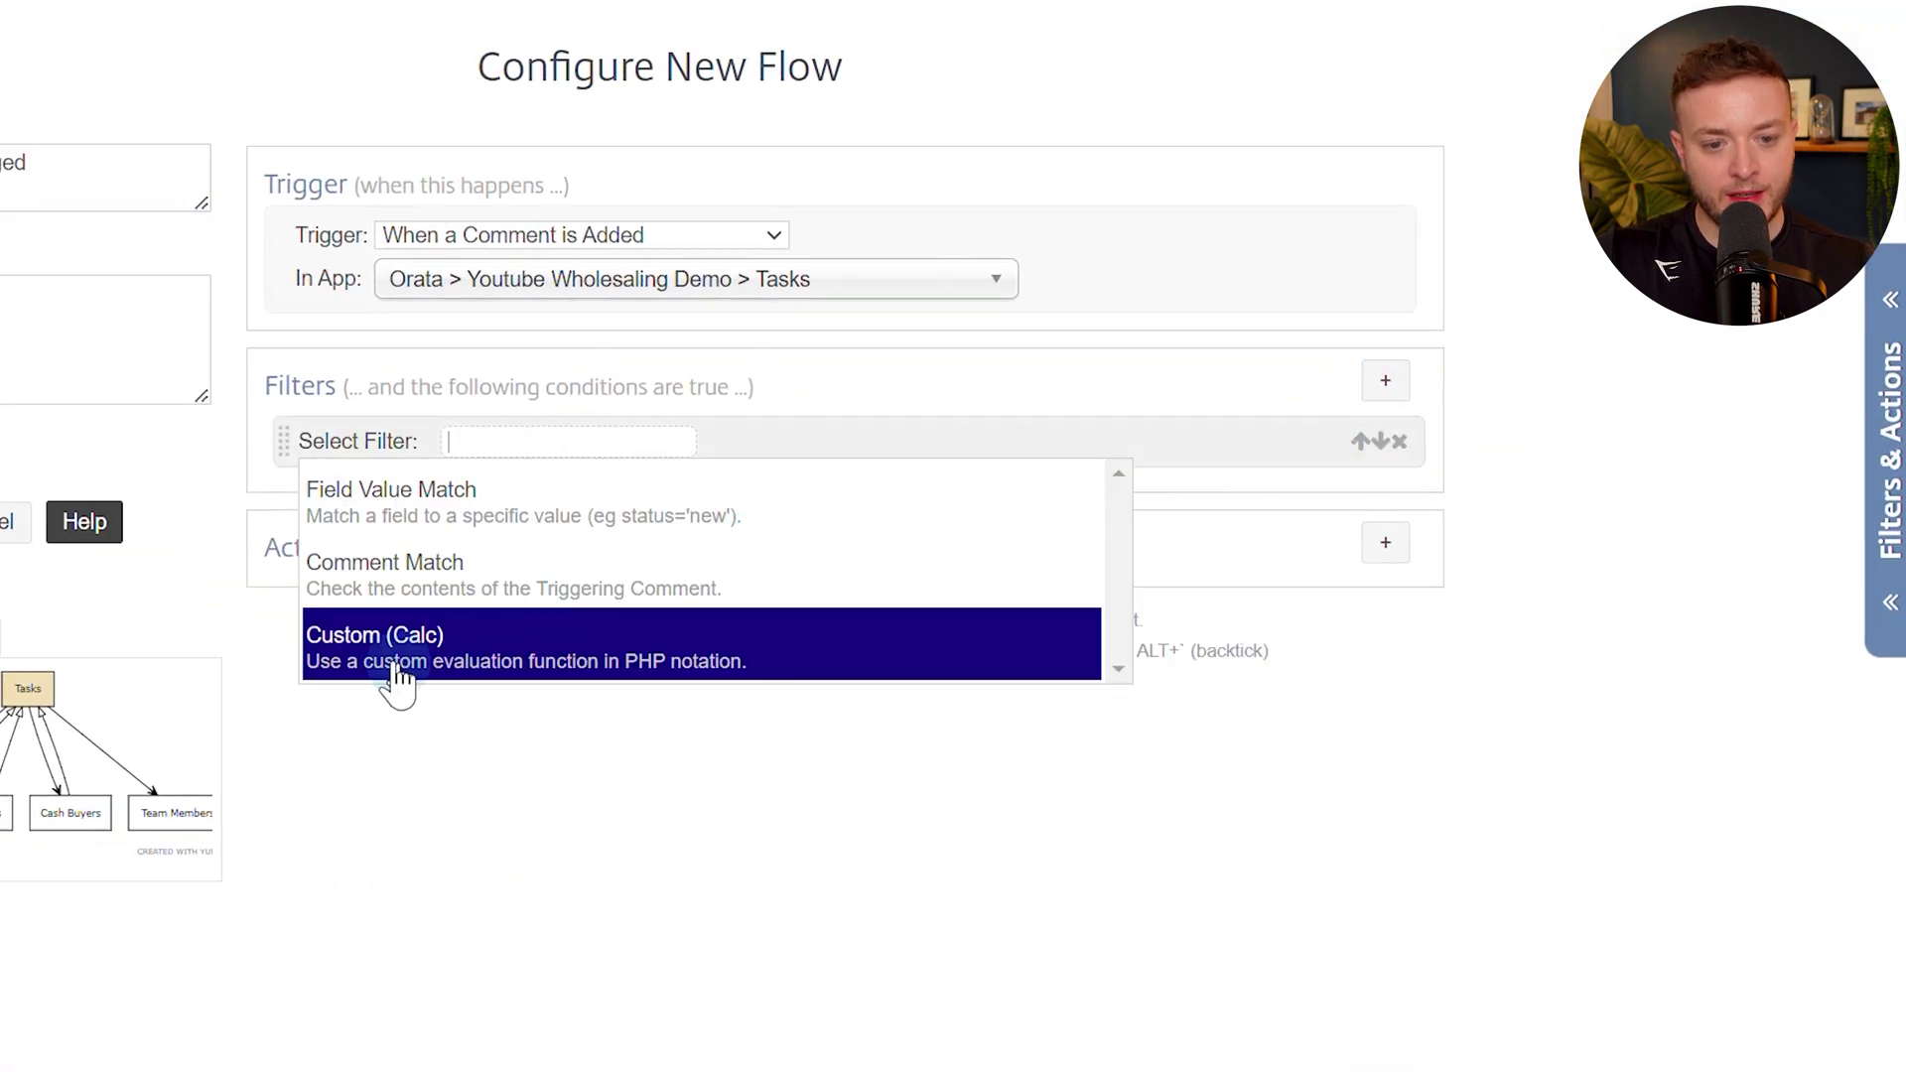
pyautogui.click(467, 668)
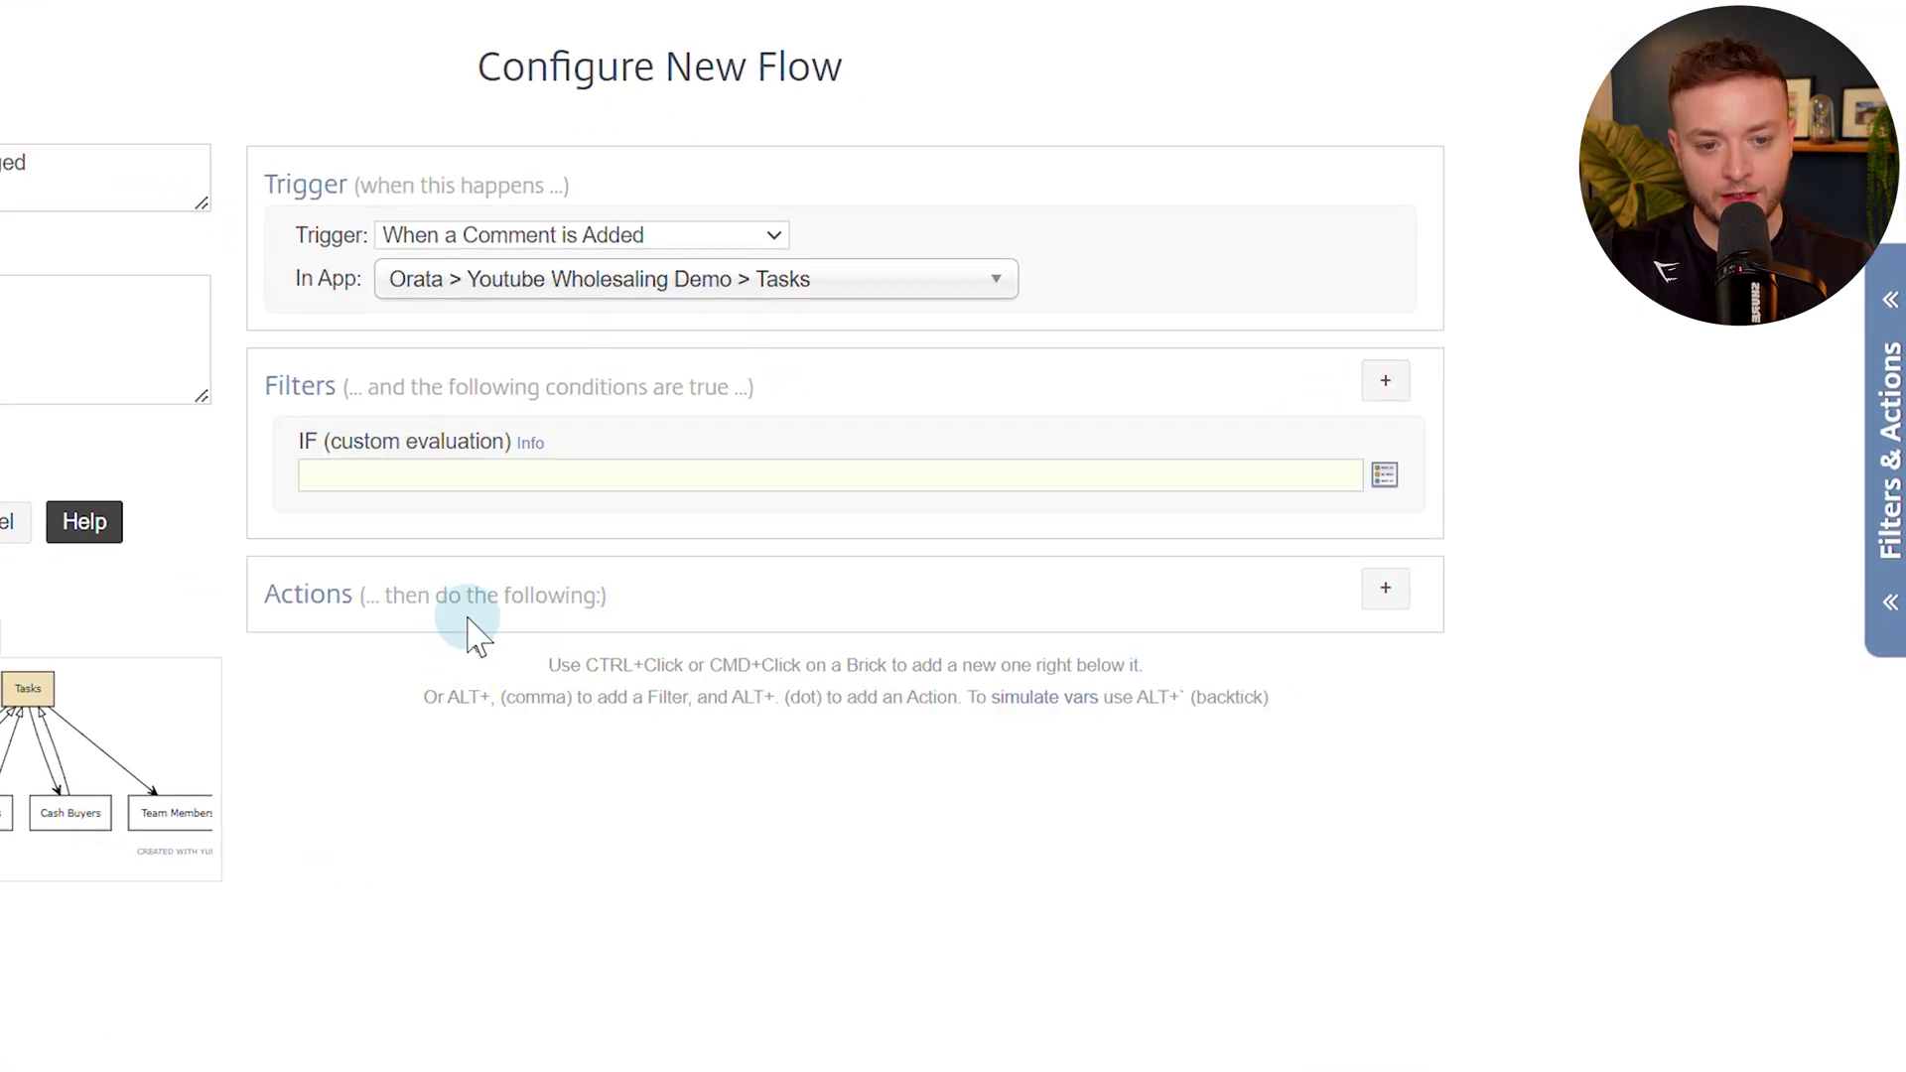
pyautogui.click(459, 478)
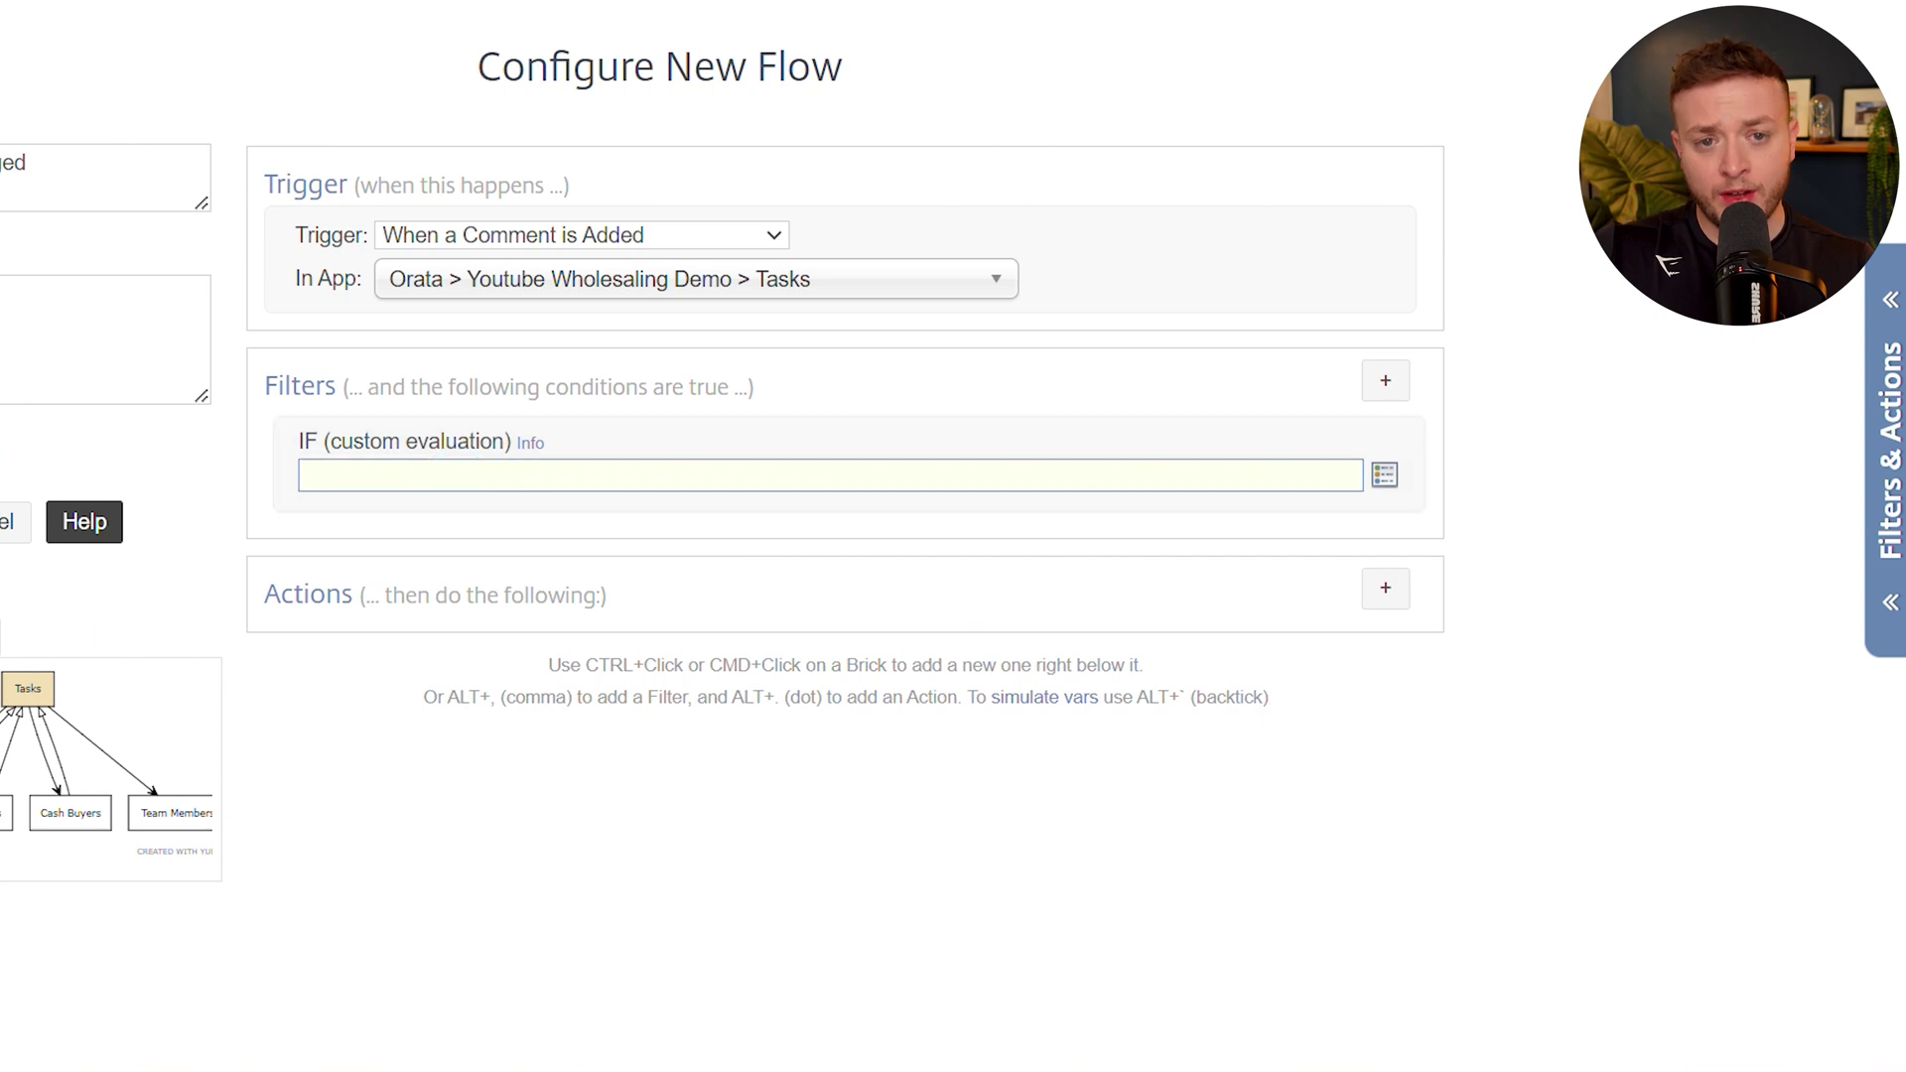
pyautogui.click(697, 28)
pyautogui.moveTo(1064, 695); pyautogui.dragTo(638, 534)
pyautogui.hotkey('ctrl', 'c')
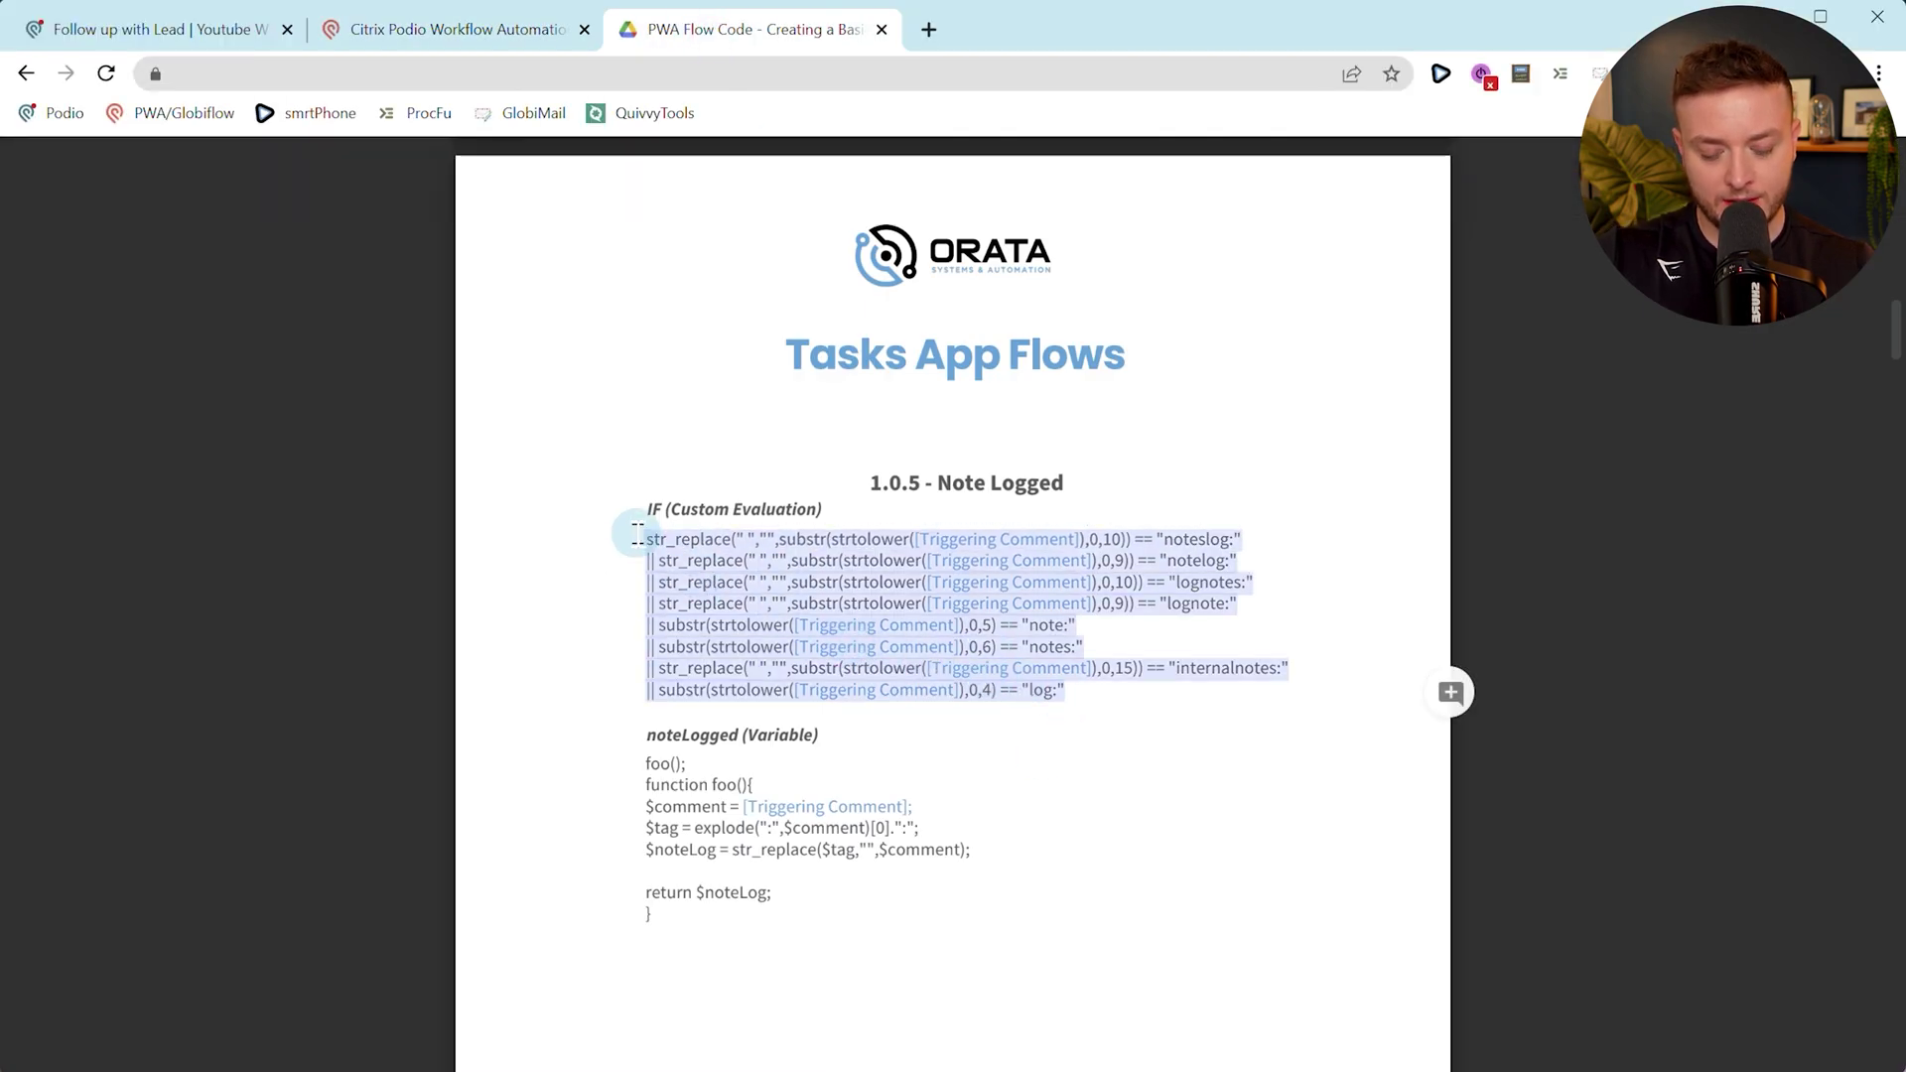
pyautogui.click(407, 30)
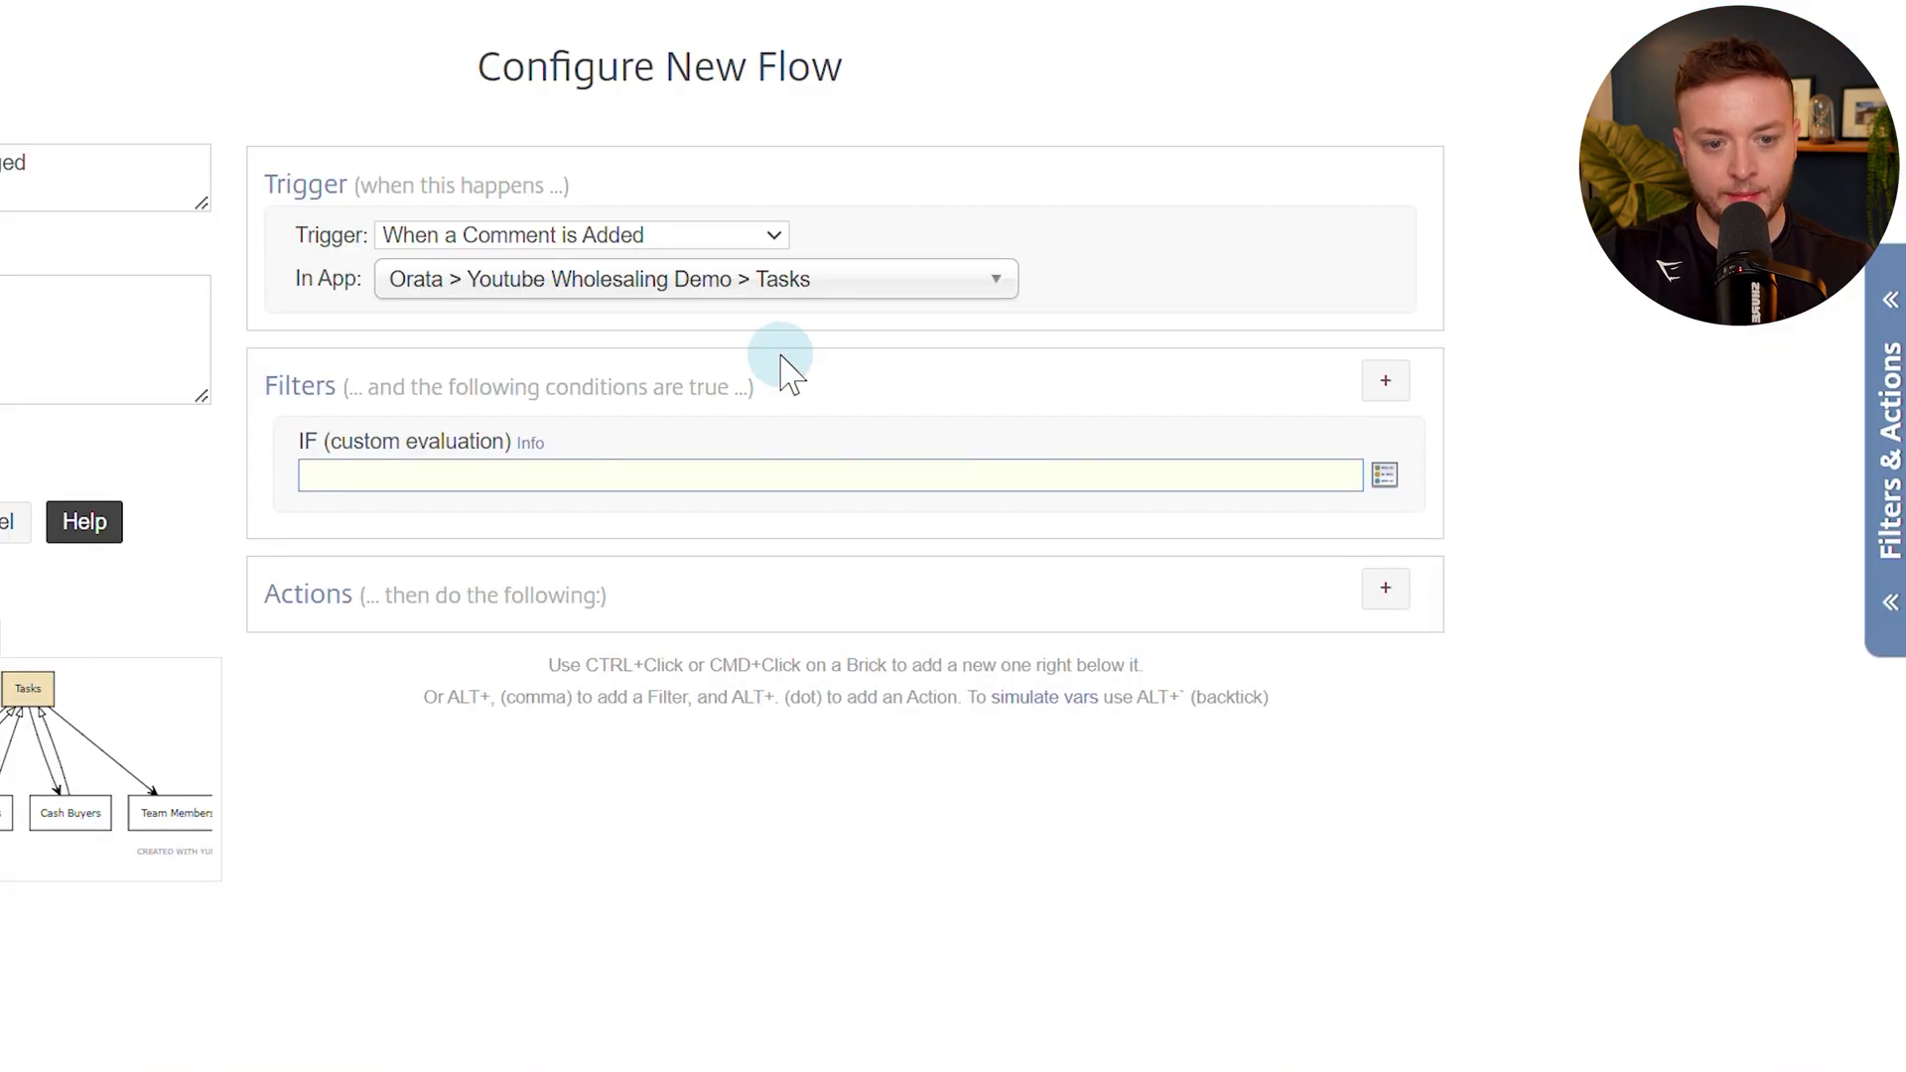
pyautogui.click(854, 476)
pyautogui.hotkey('ctrl', 'v')
# Replace the line-1 placeholder with the [Triggering Comment] token.
pyautogui.moveTo(709, 475); pyautogui.dragTo(926, 473)
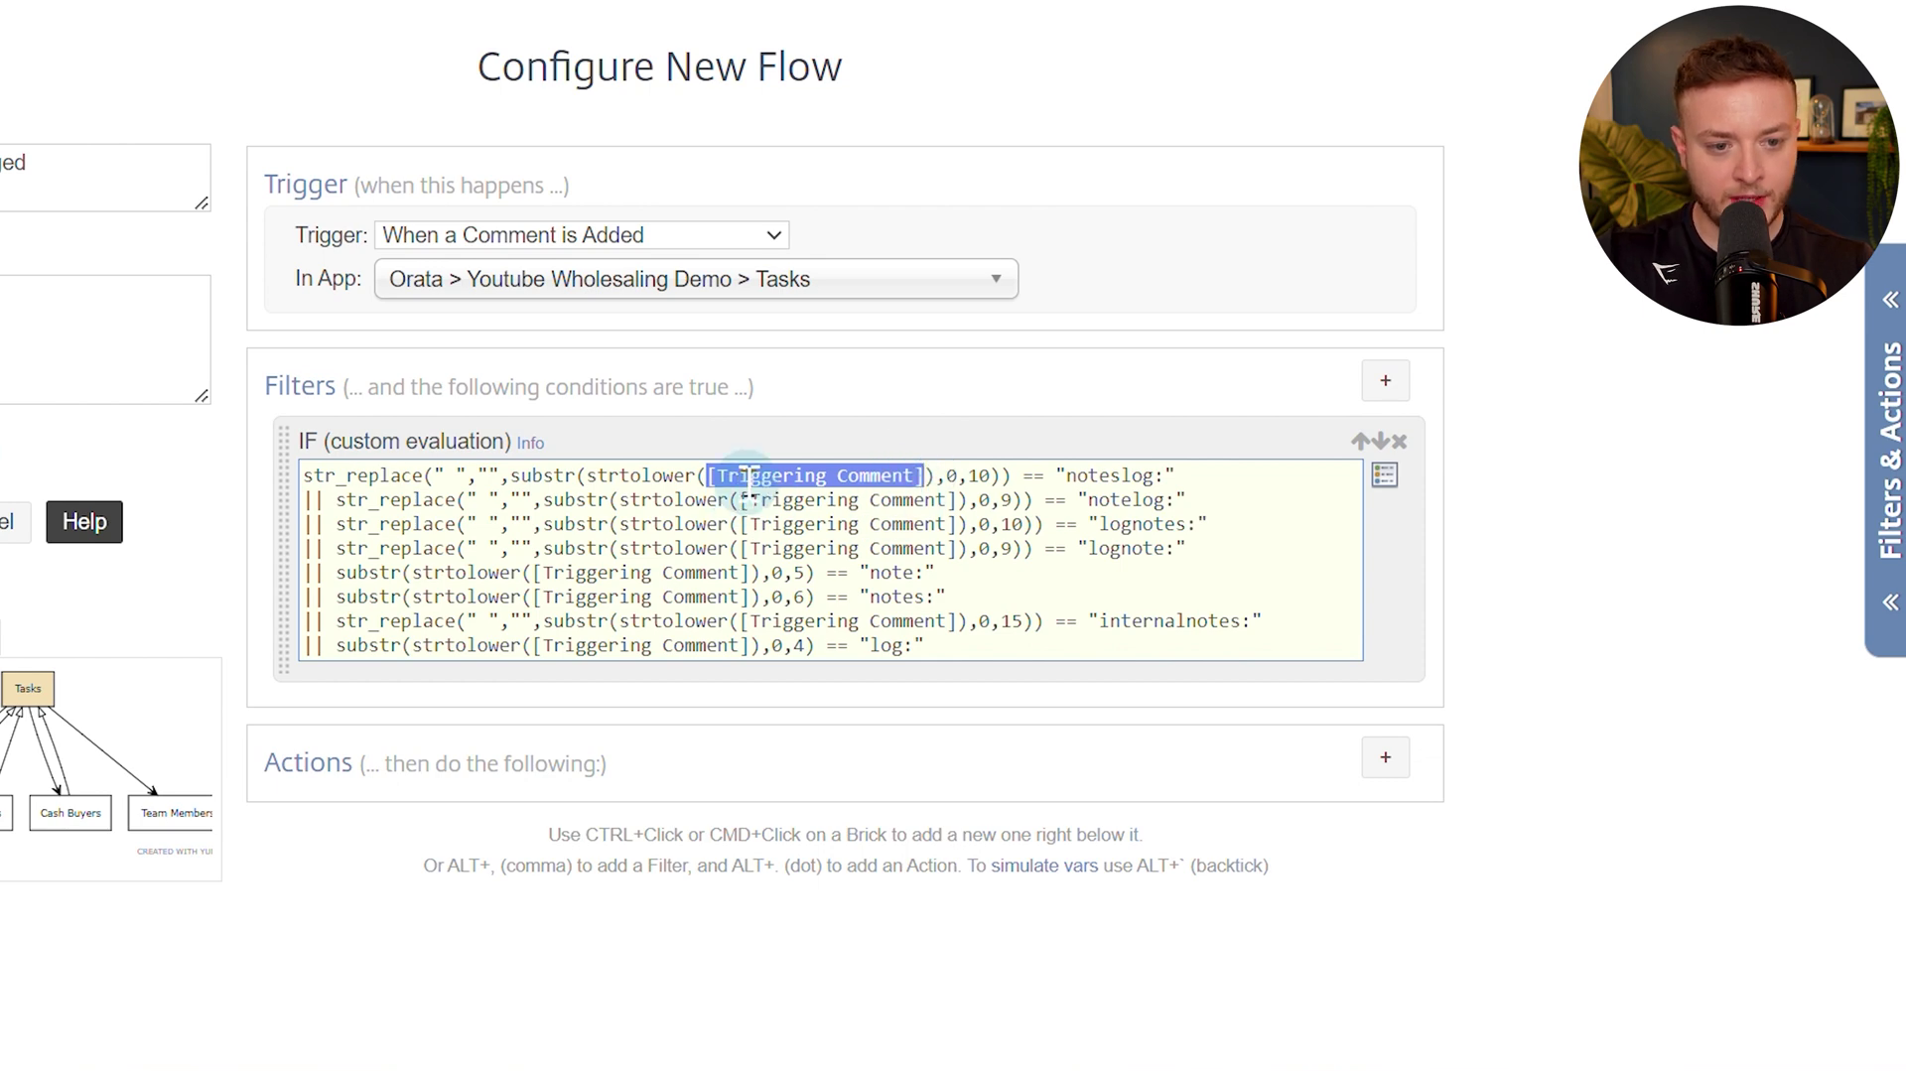
pyautogui.press('BackSpace')
pyautogui.hotkey('alt', 't')
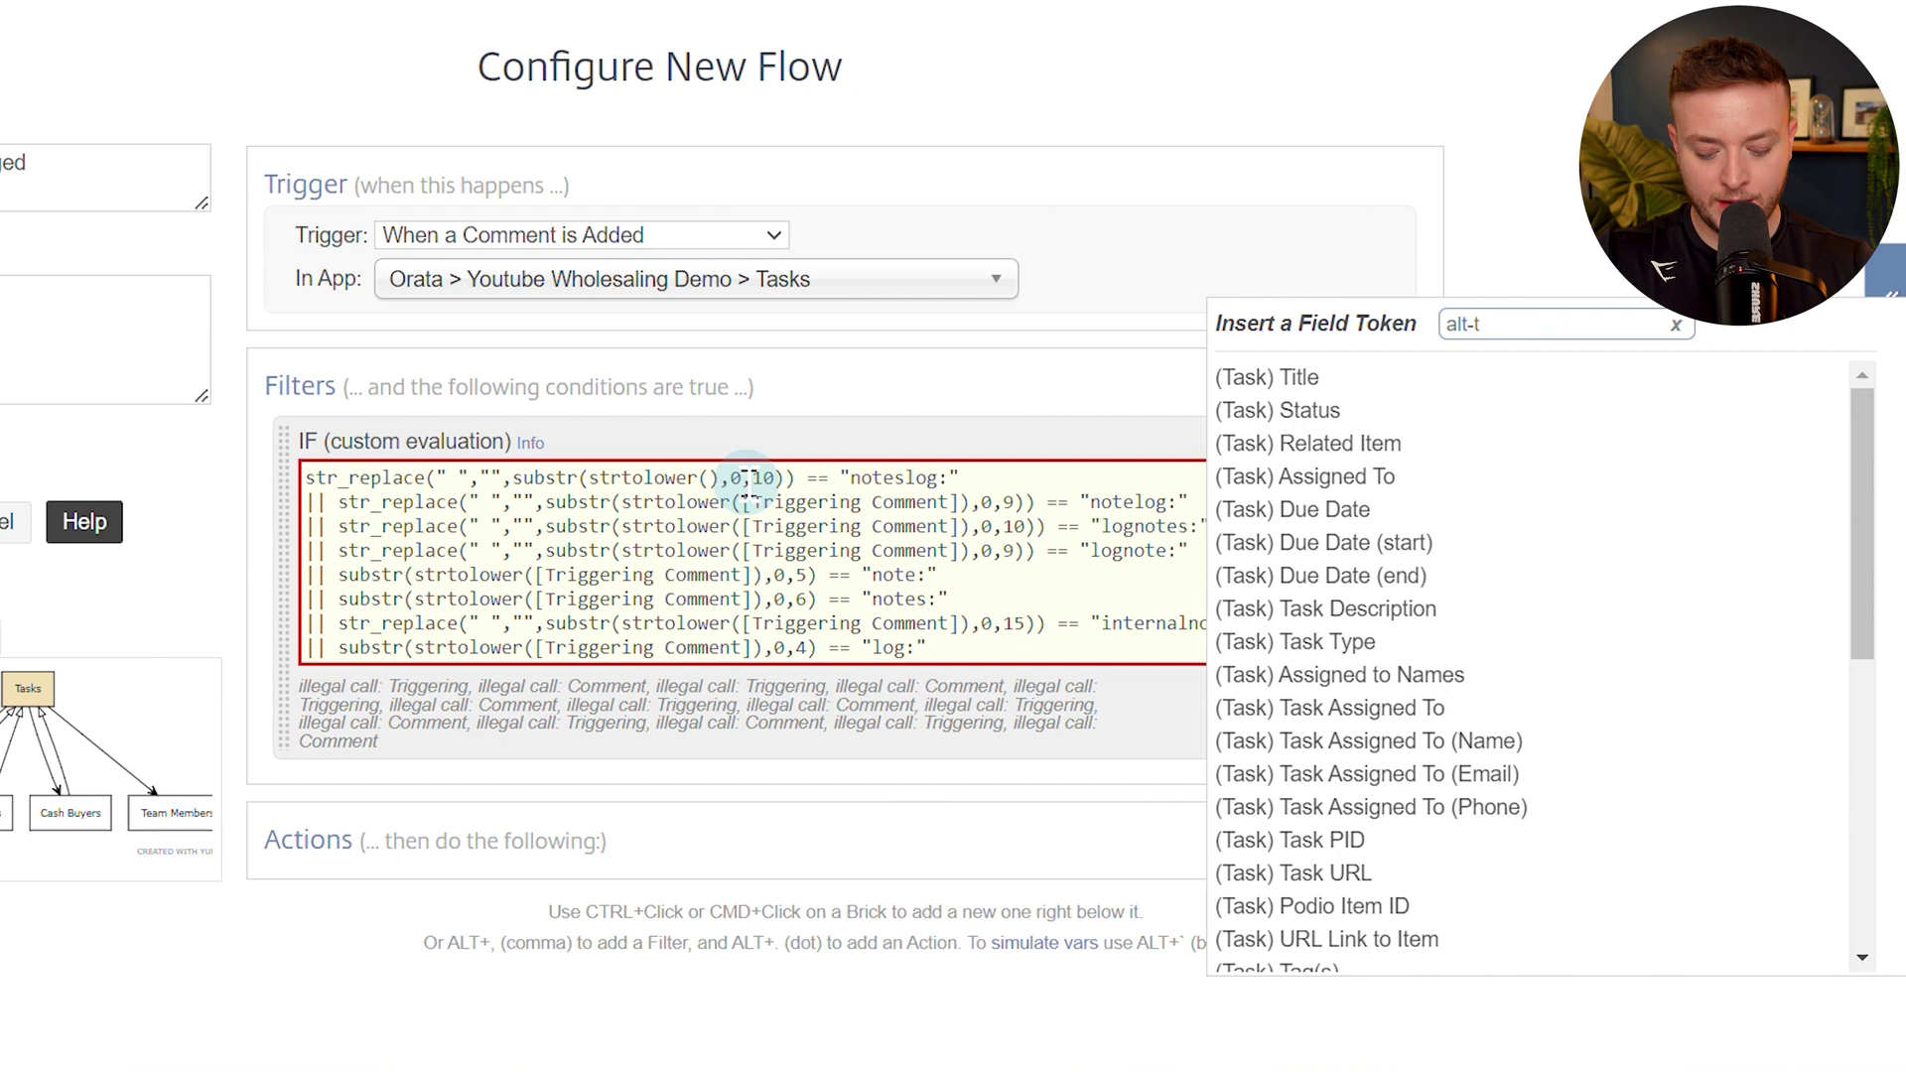
pyautogui.write('trig')
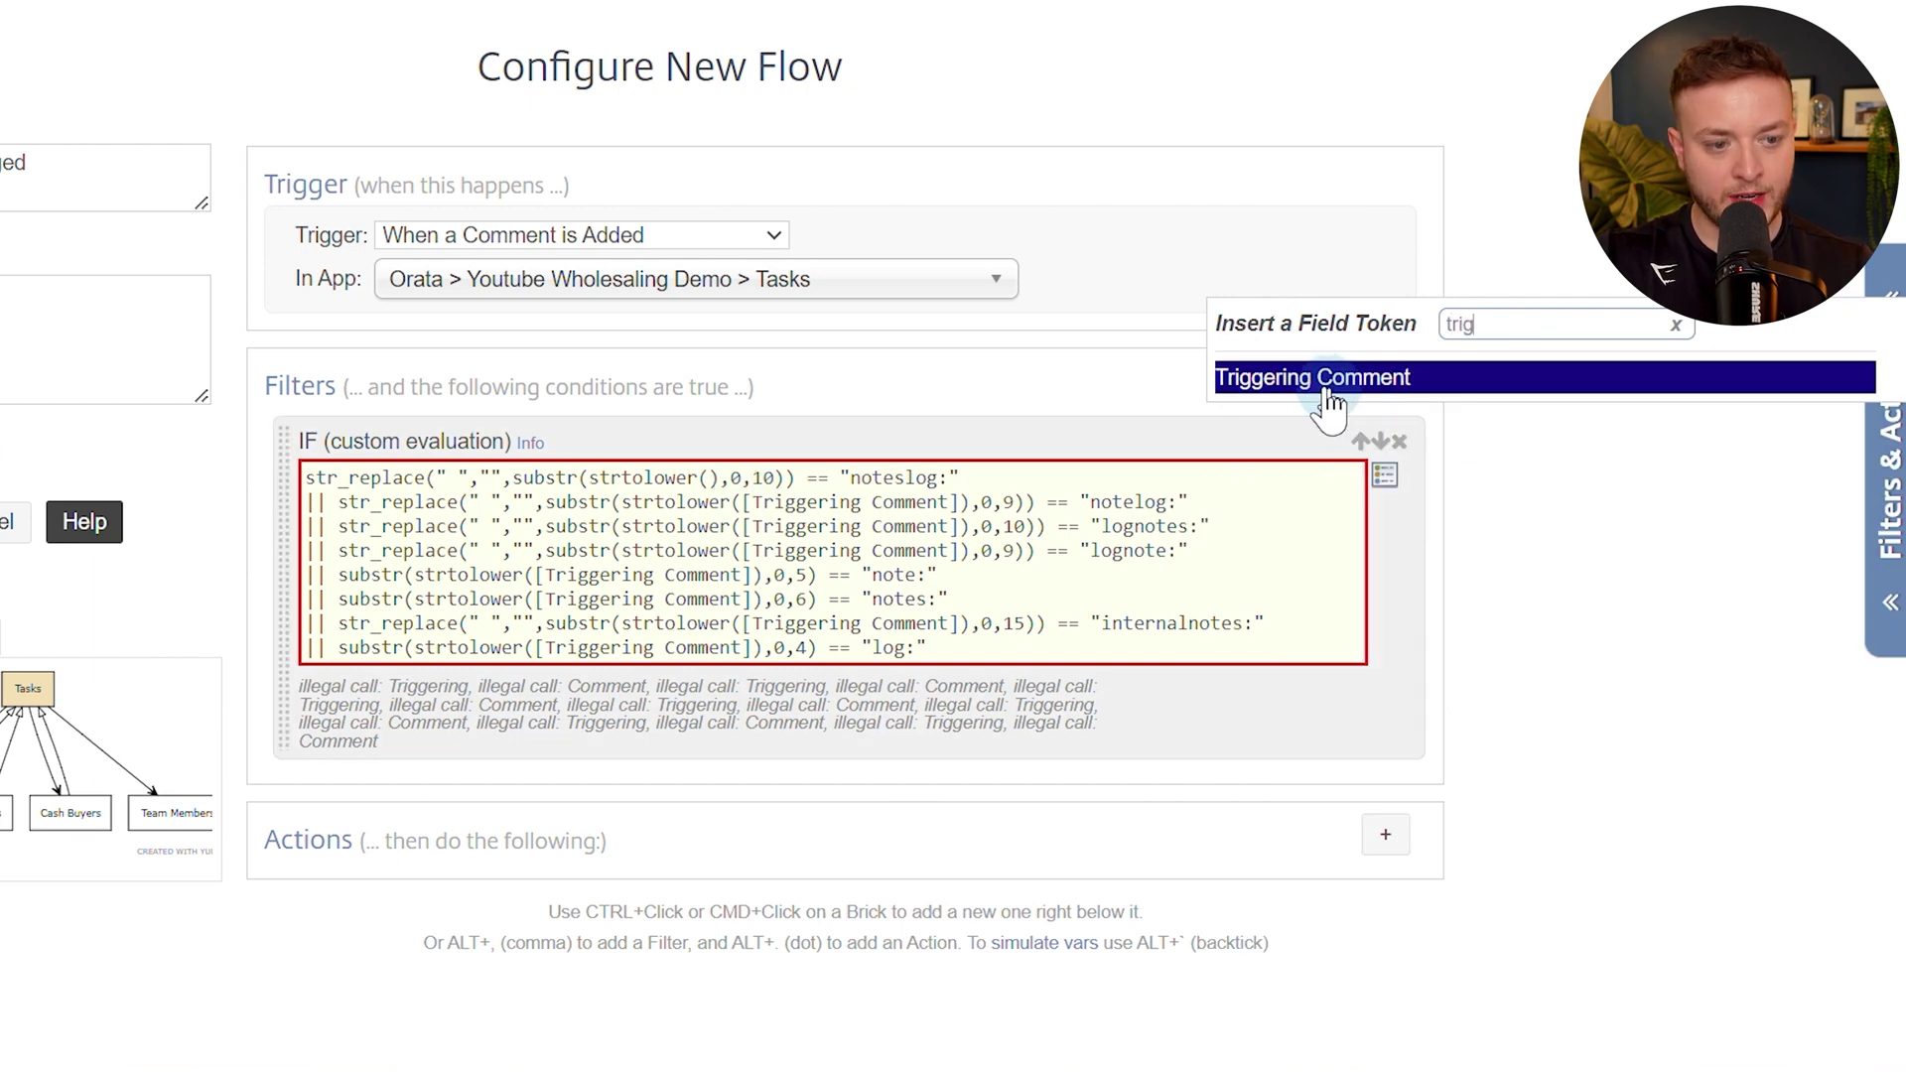
pyautogui.click(1308, 383)
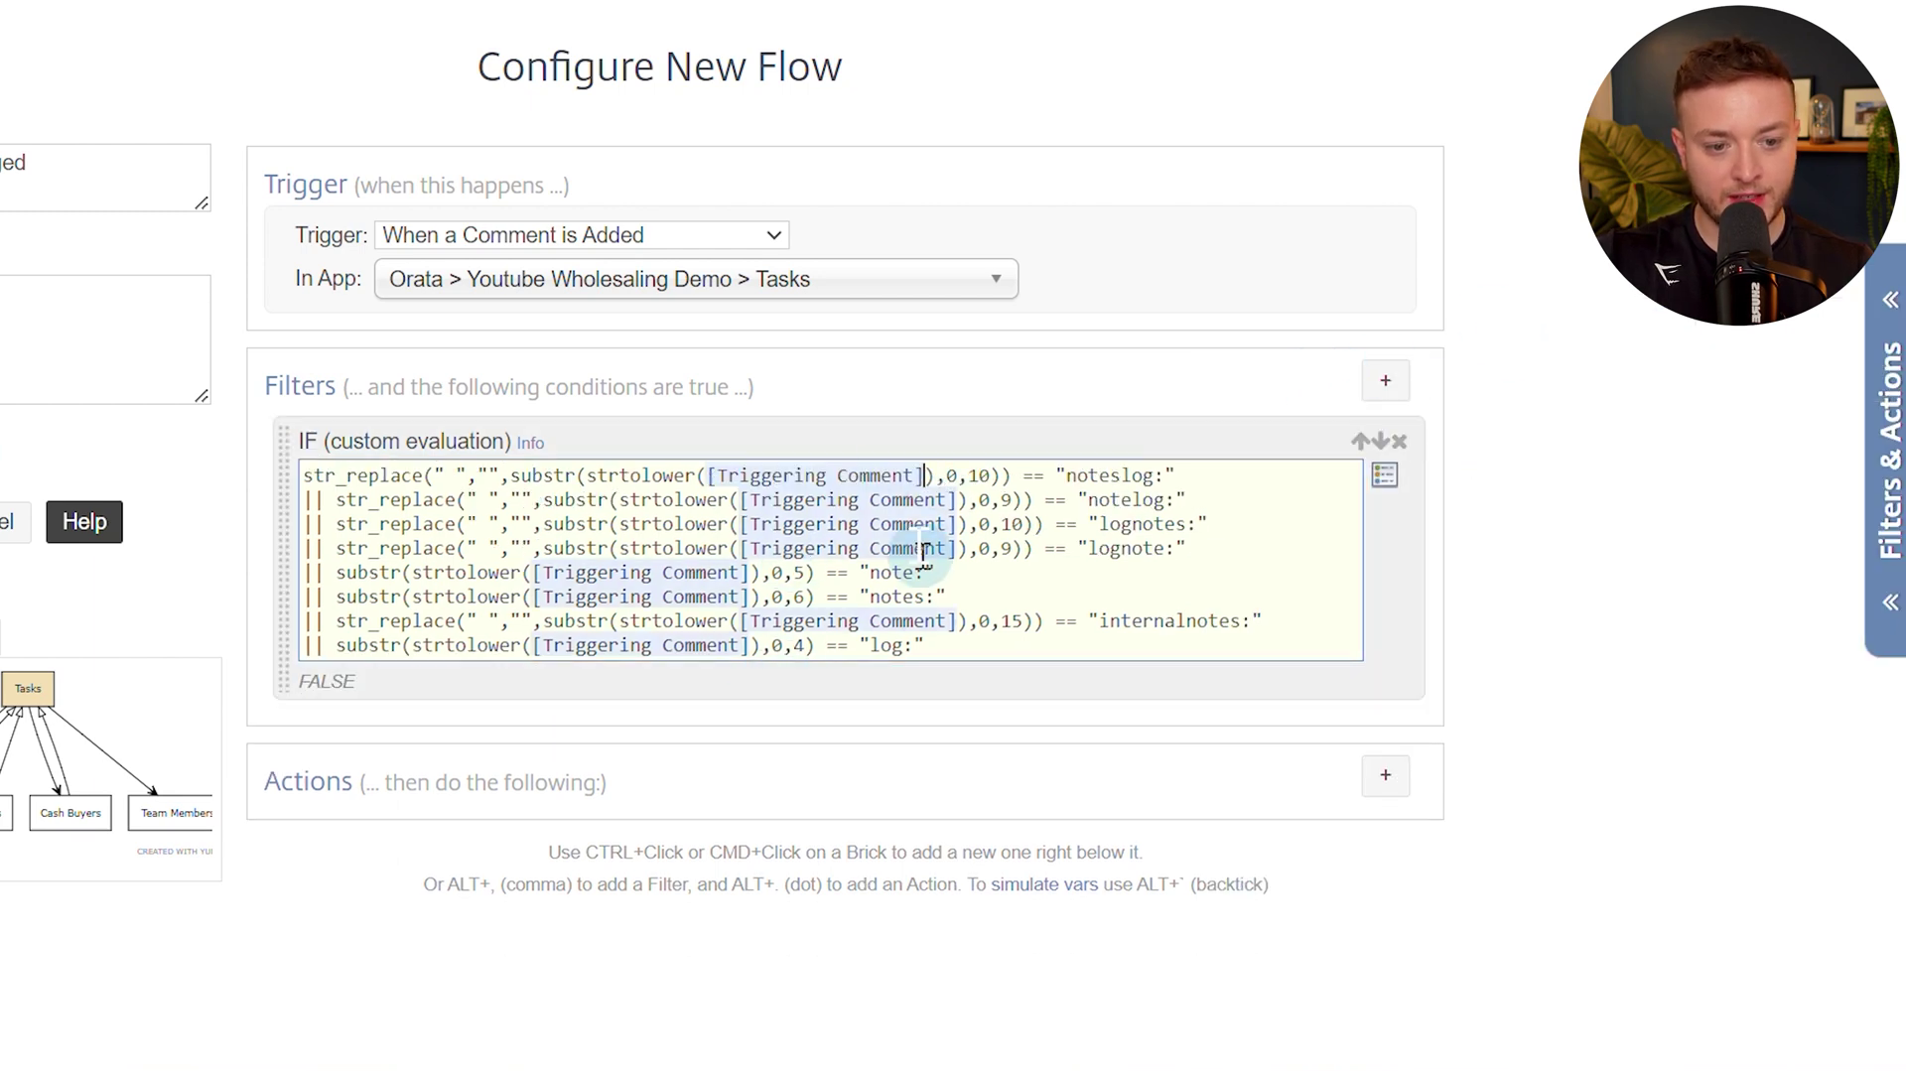
pyautogui.scroll(-1, 937, 570)
pyautogui.scroll(1, 936, 570)
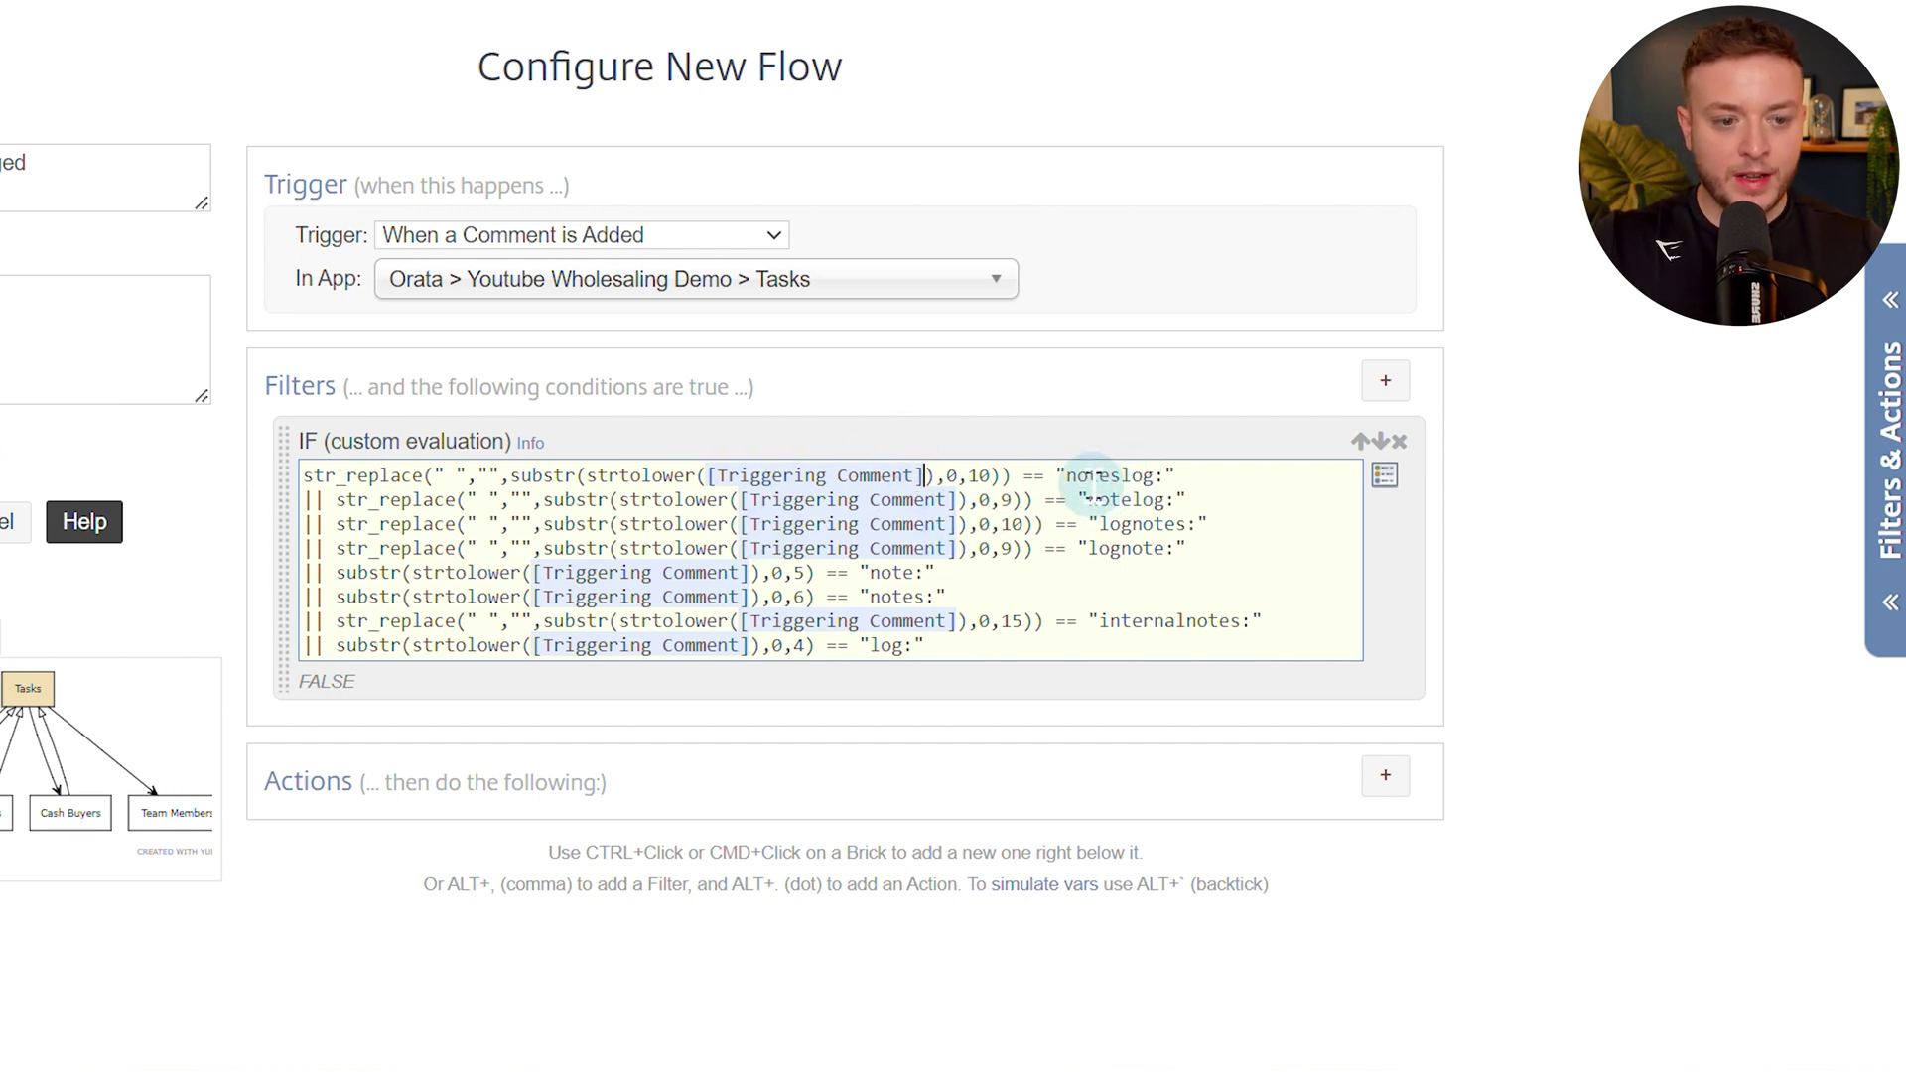
# Add a Create a new Variable action, then type and clear the test value 'notes log:'.
pyautogui.click(1386, 776)
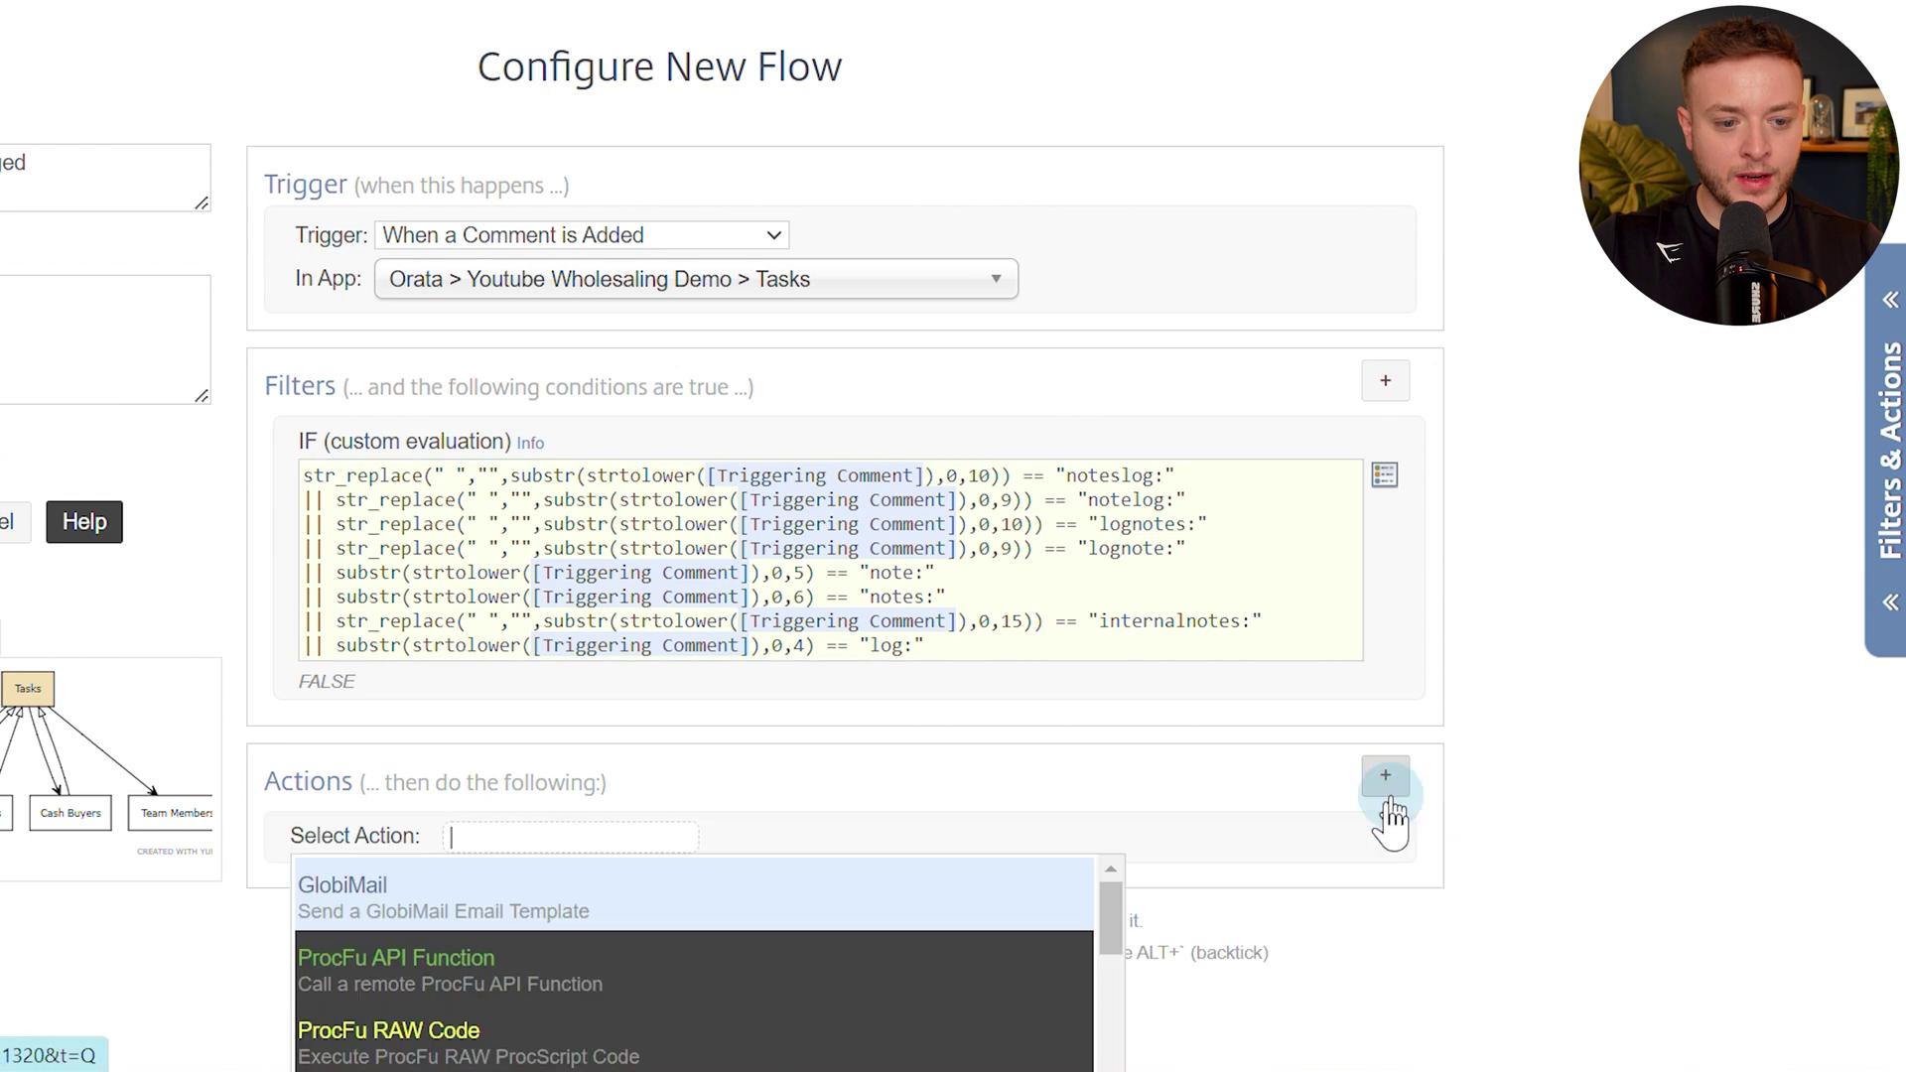
pyautogui.write('var')
pyautogui.press('Return')
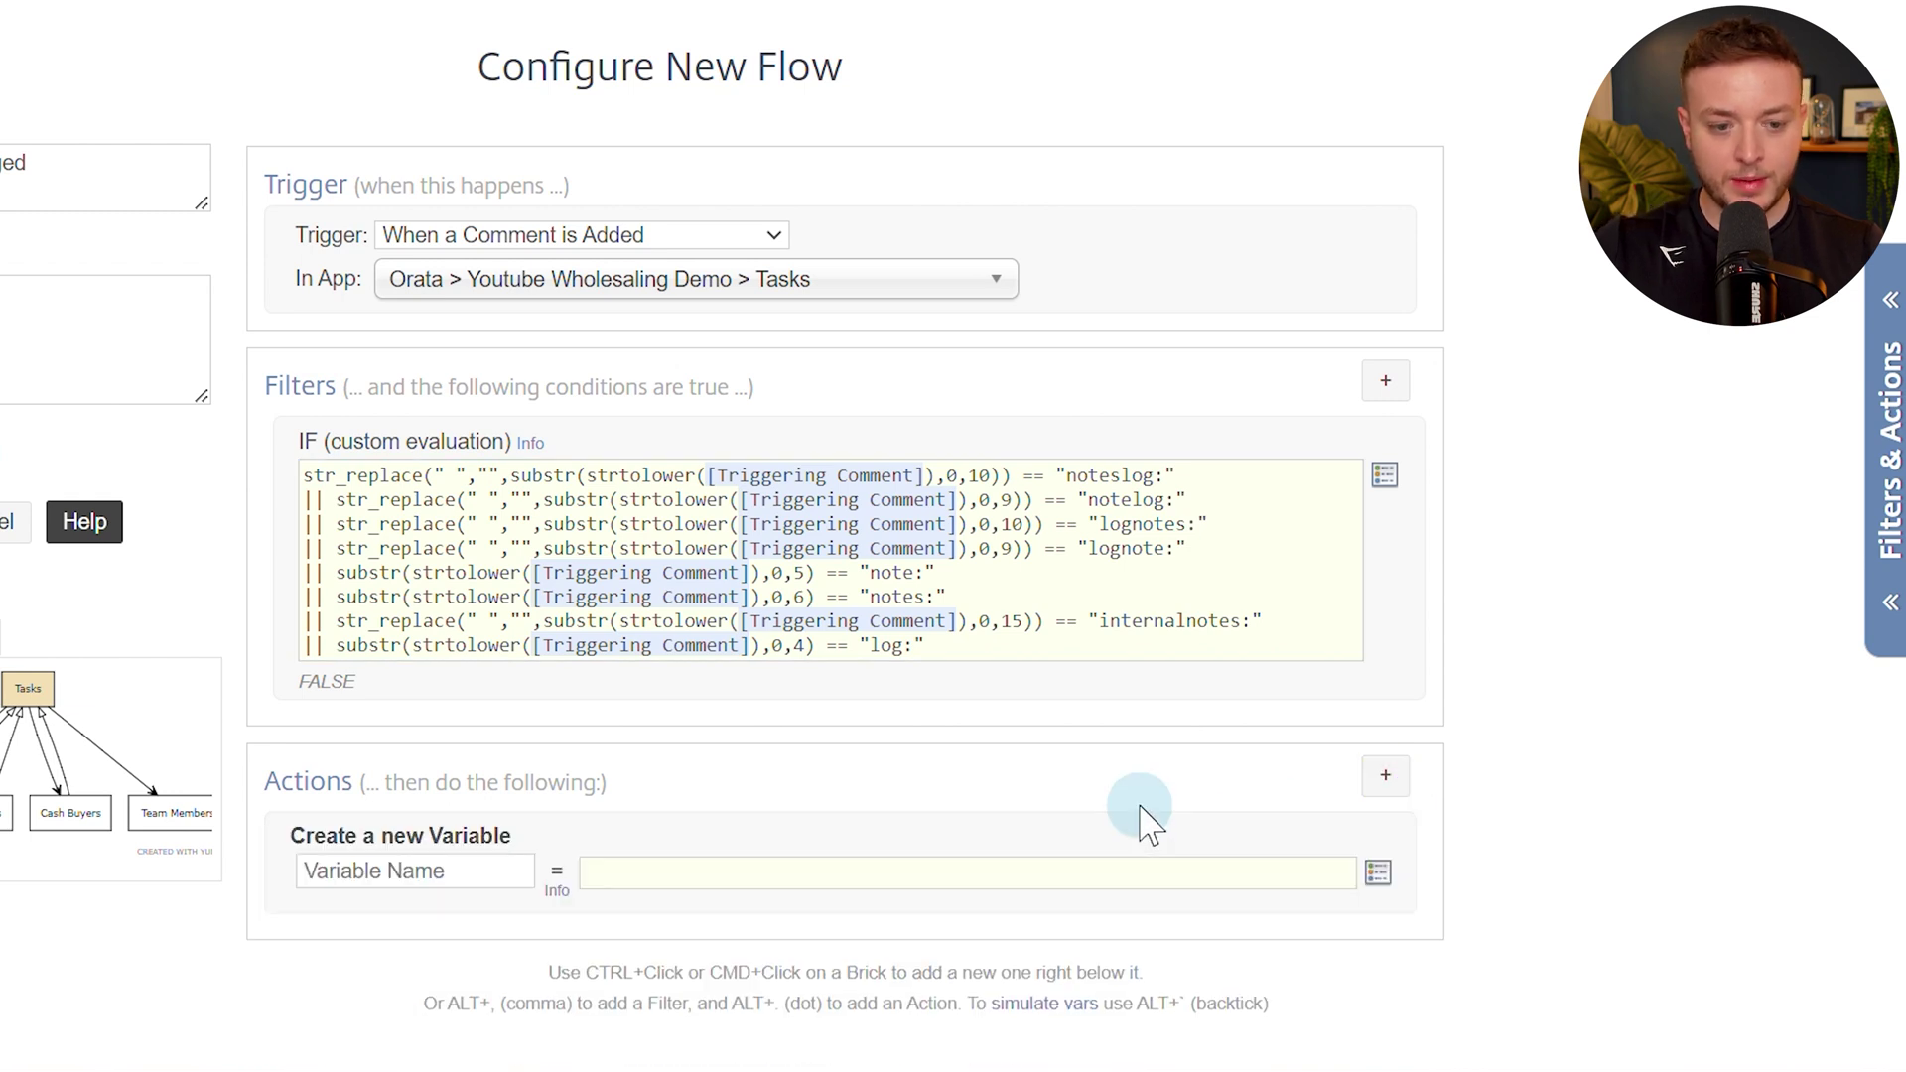
pyautogui.click(1091, 871)
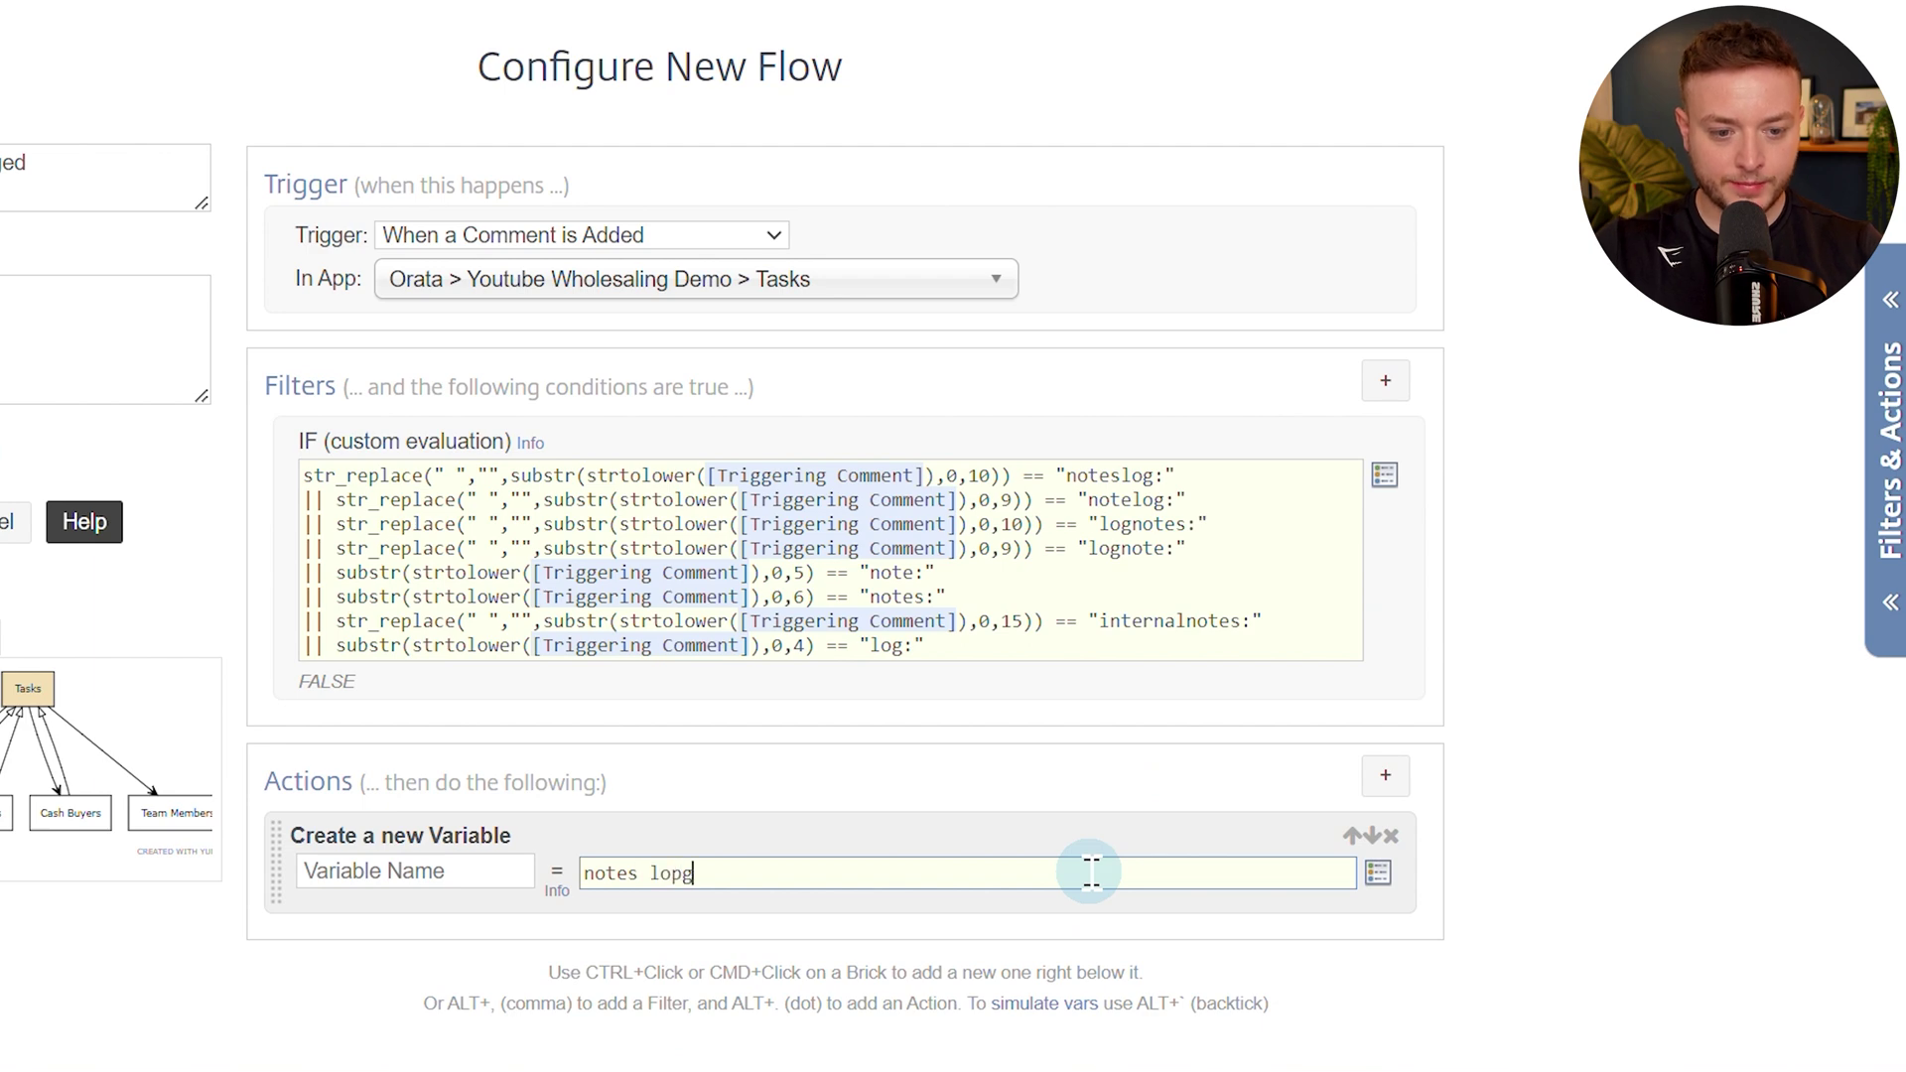
pyautogui.write('notes log:')
pyautogui.hotkey('ctrl', 'a')
pyautogui.press('BackSpace')
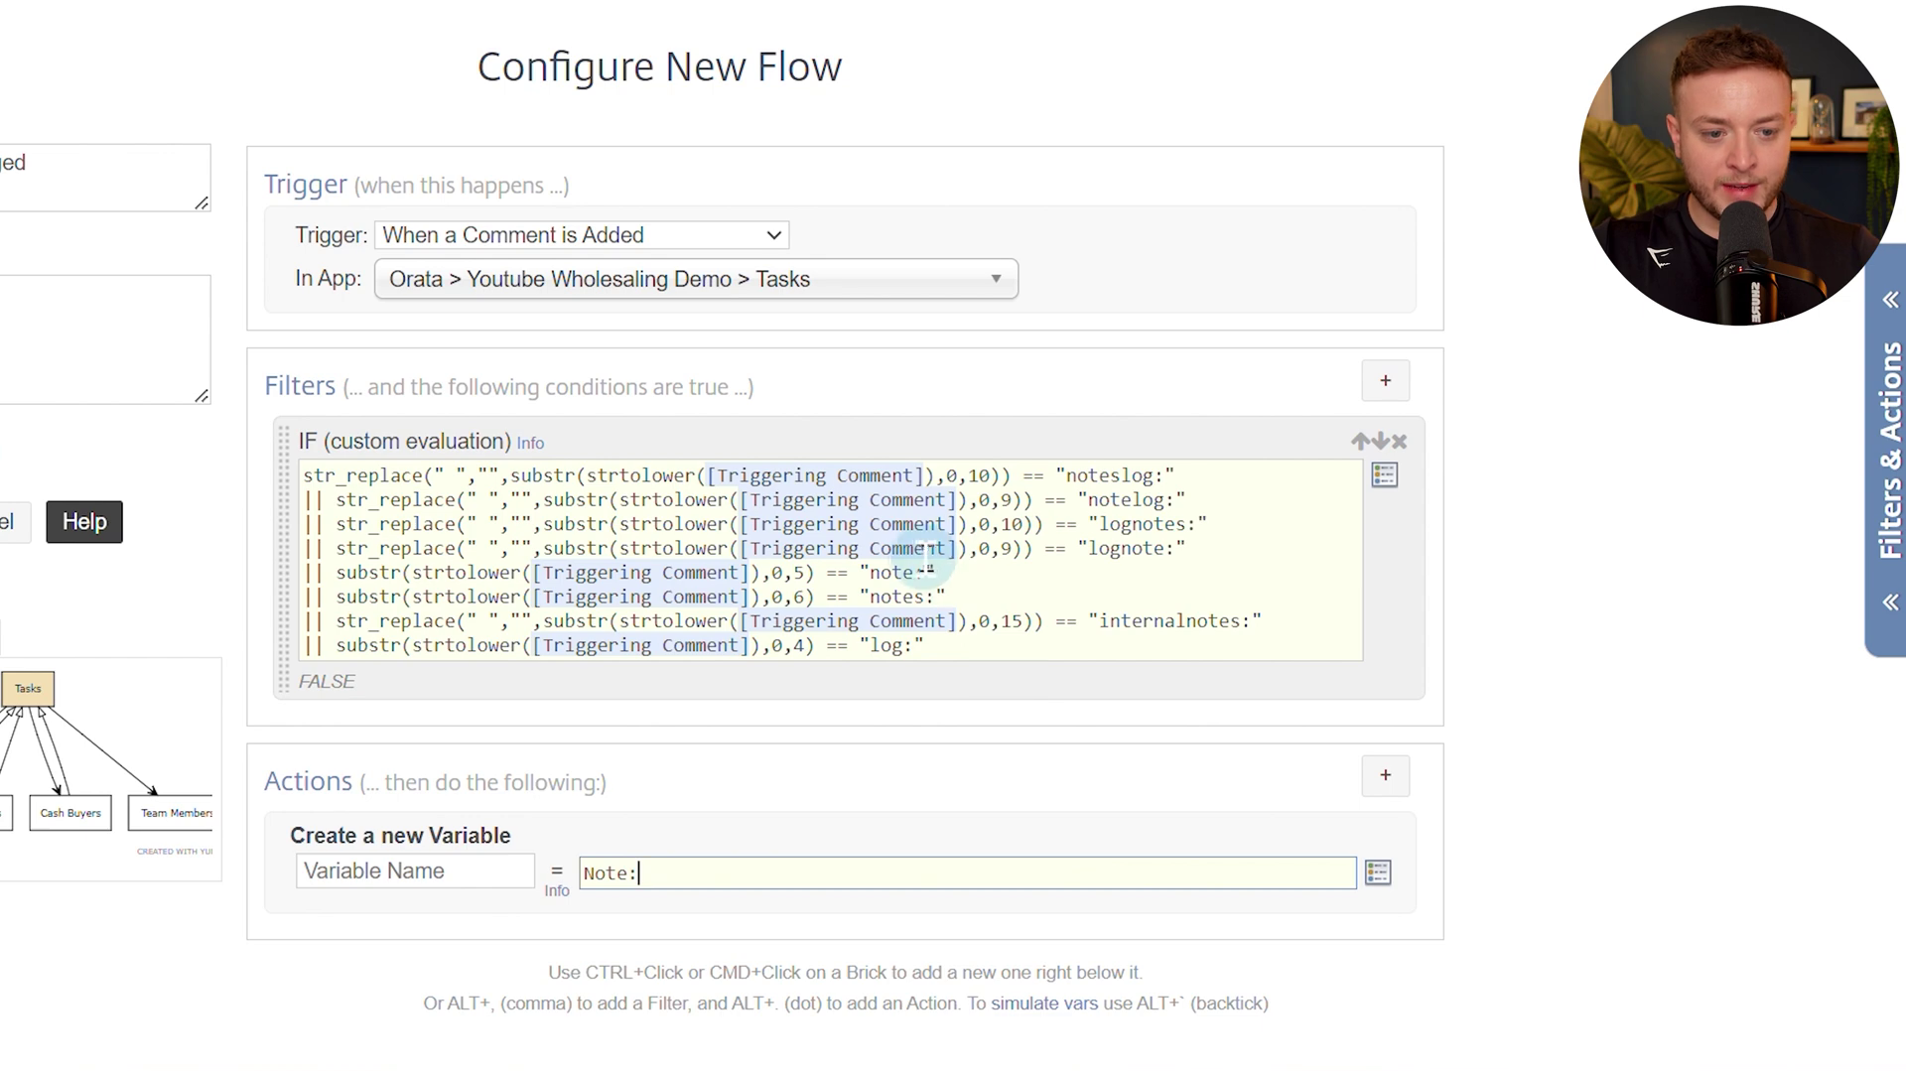
# Clear the variable's value again and delete the whole eight-line filter expression.
pyautogui.click(913, 579)
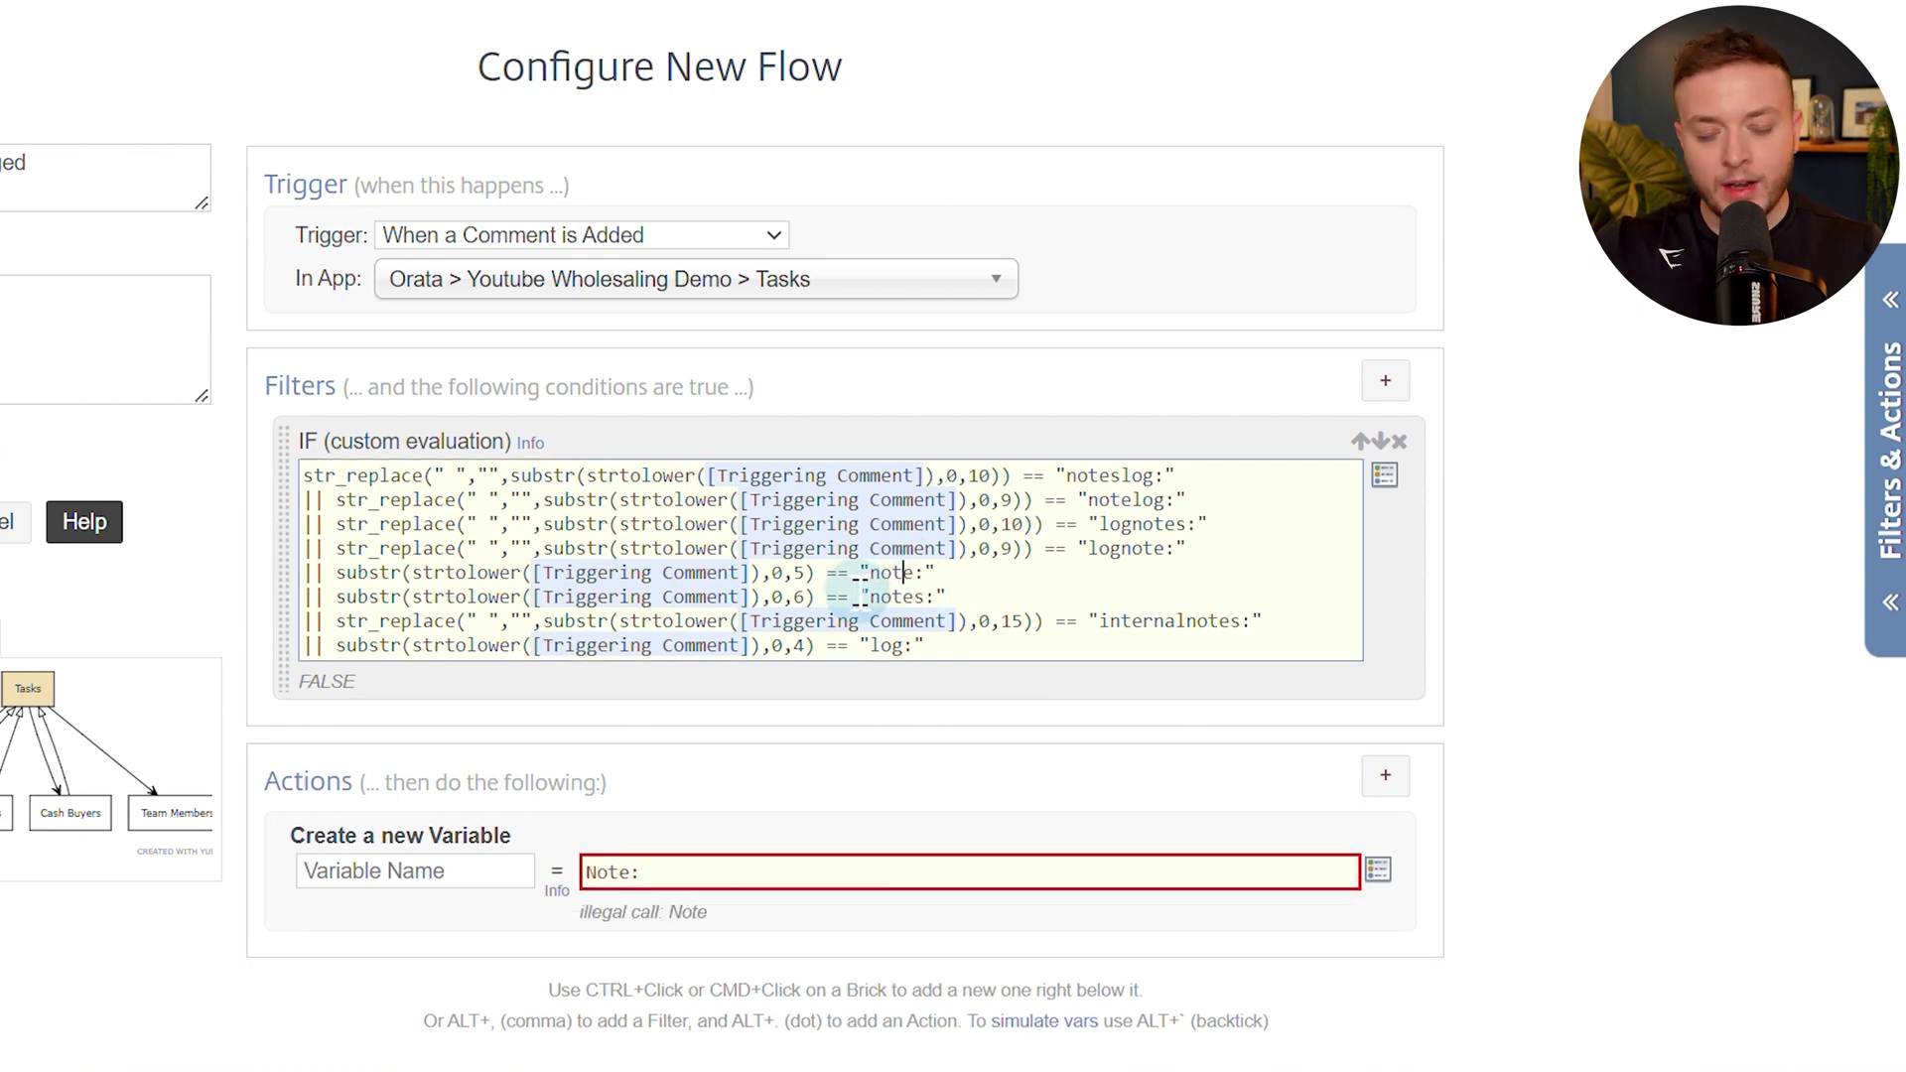
pyautogui.click(797, 873)
pyautogui.hotkey('ctrl', 'a')
pyautogui.press('BackSpace')
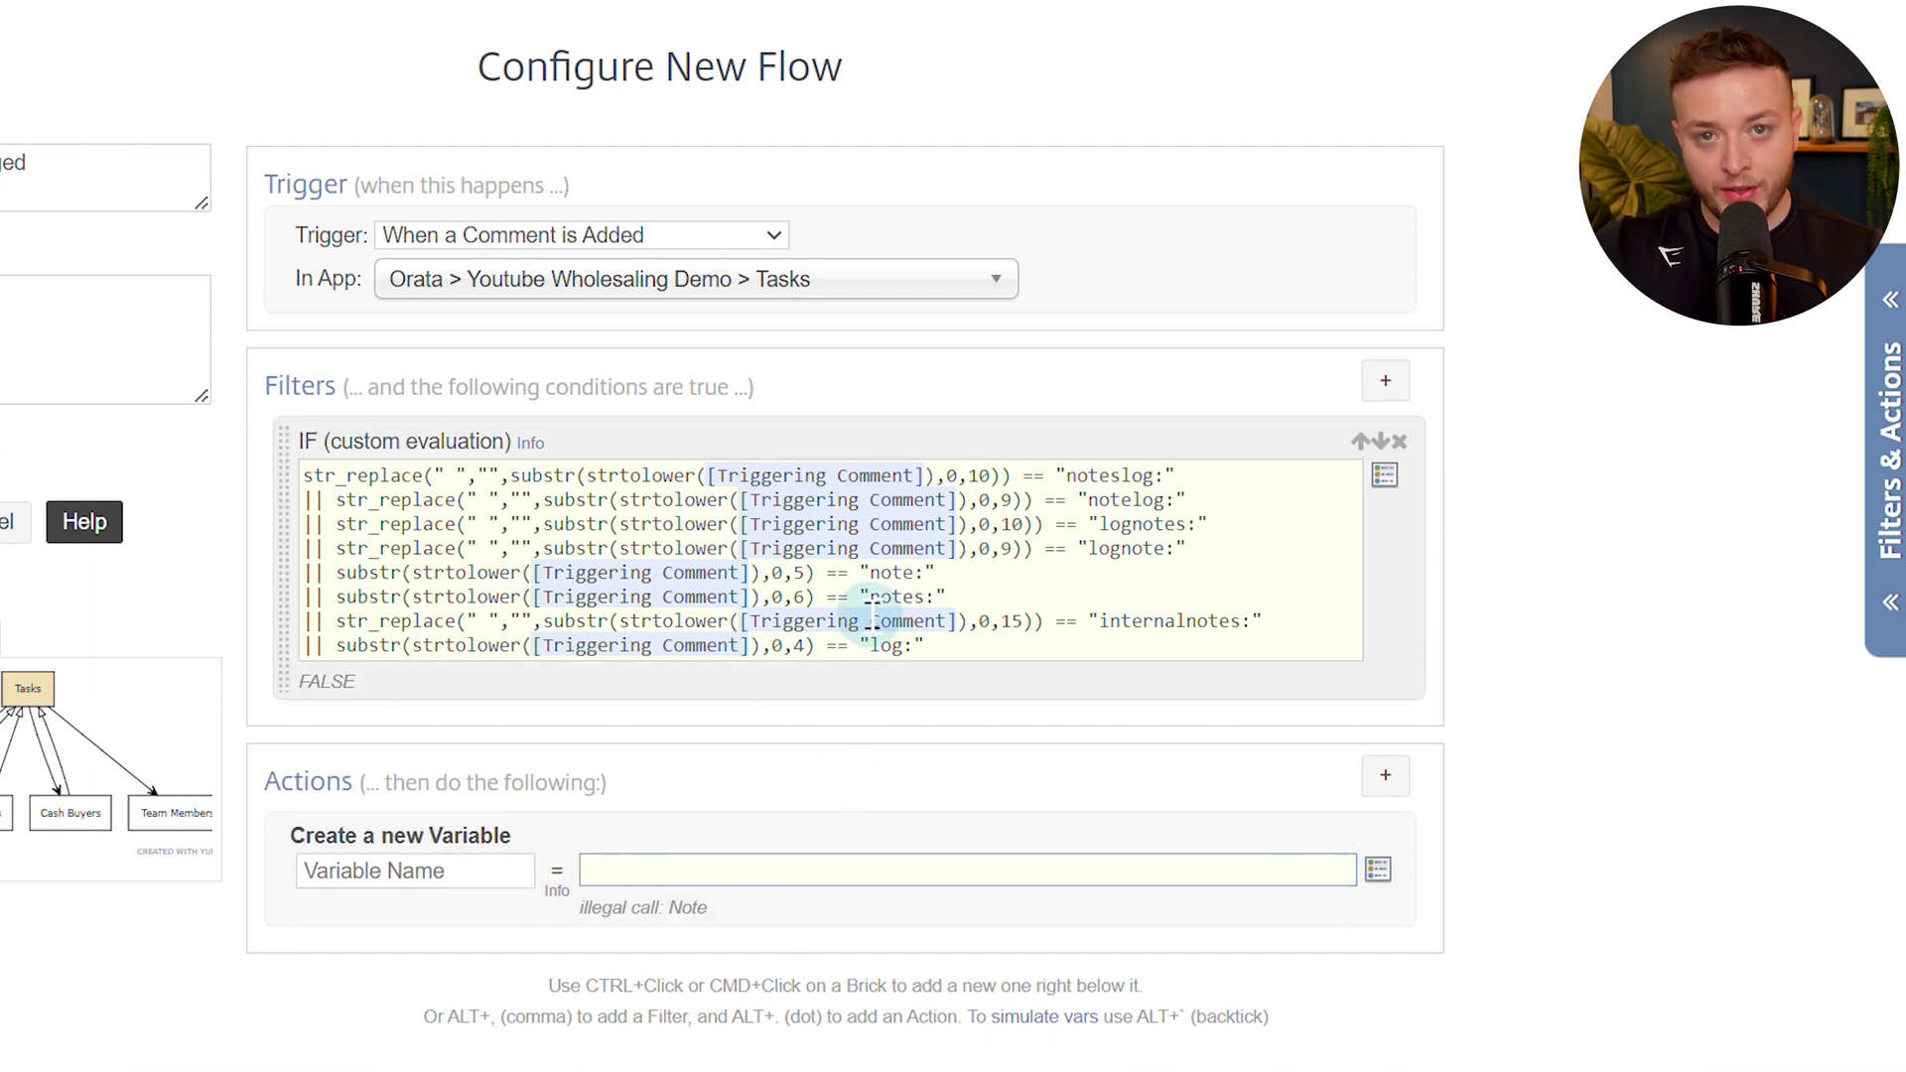
pyautogui.click(837, 596)
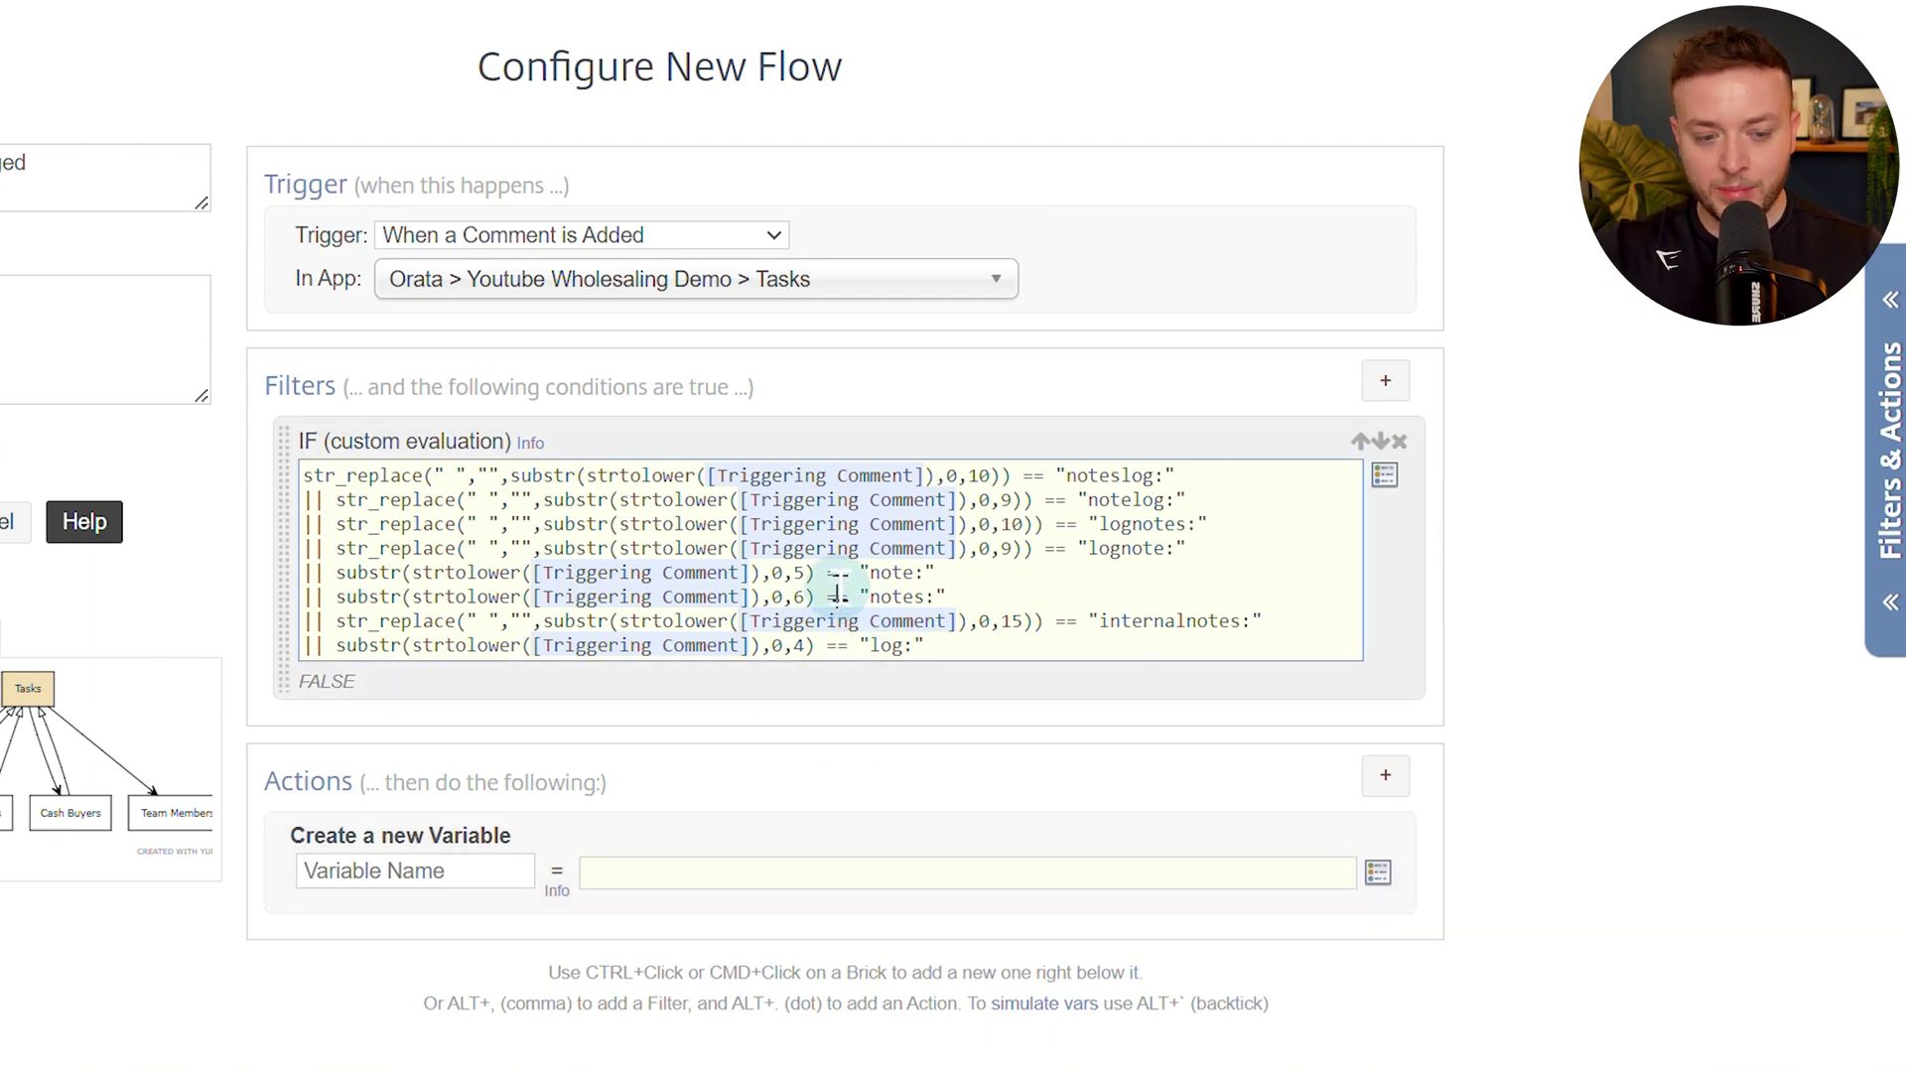
pyautogui.hotkey('ctrl', 'a')
pyautogui.hotkey('ctrl', 'c')
pyautogui.press('BackSpace')
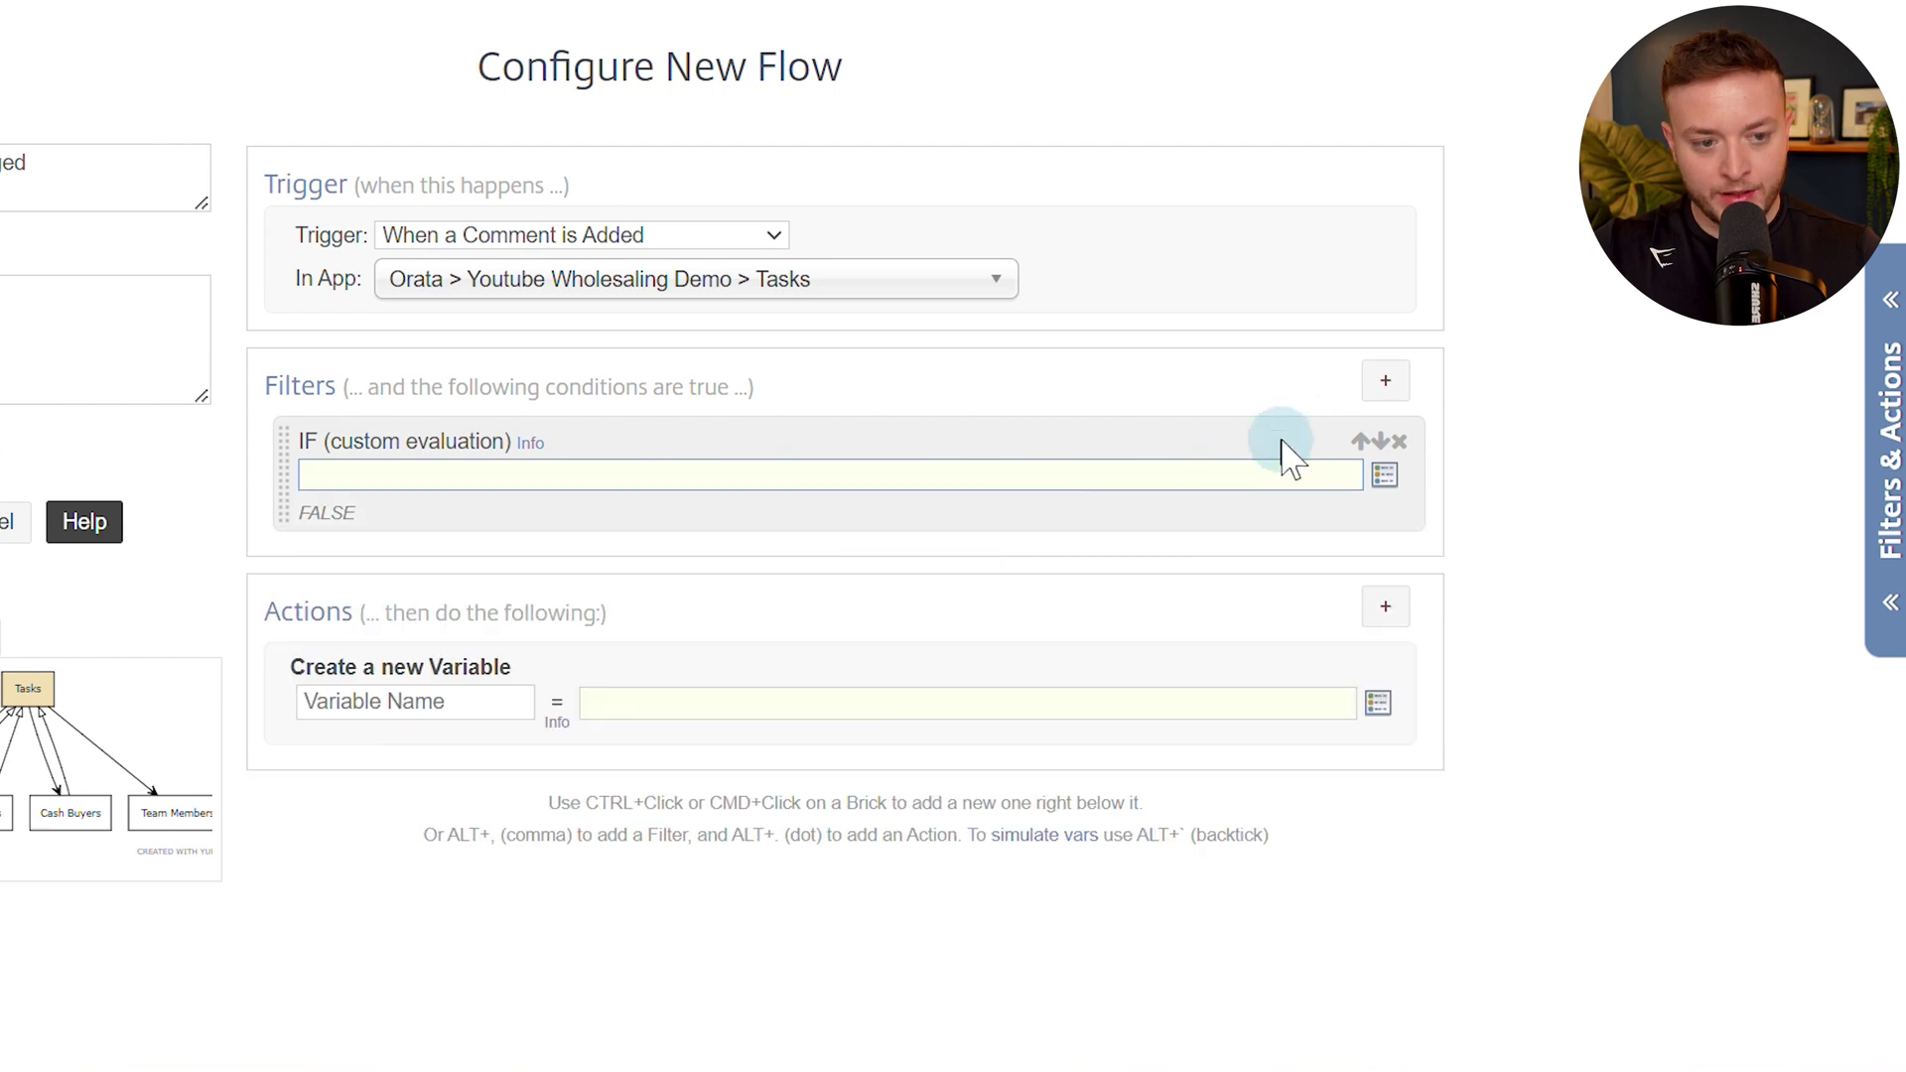
# Replace the custom filter with a Comment Contains 'log:' filter.
pyautogui.click(1399, 441)
pyautogui.click(1409, 383)
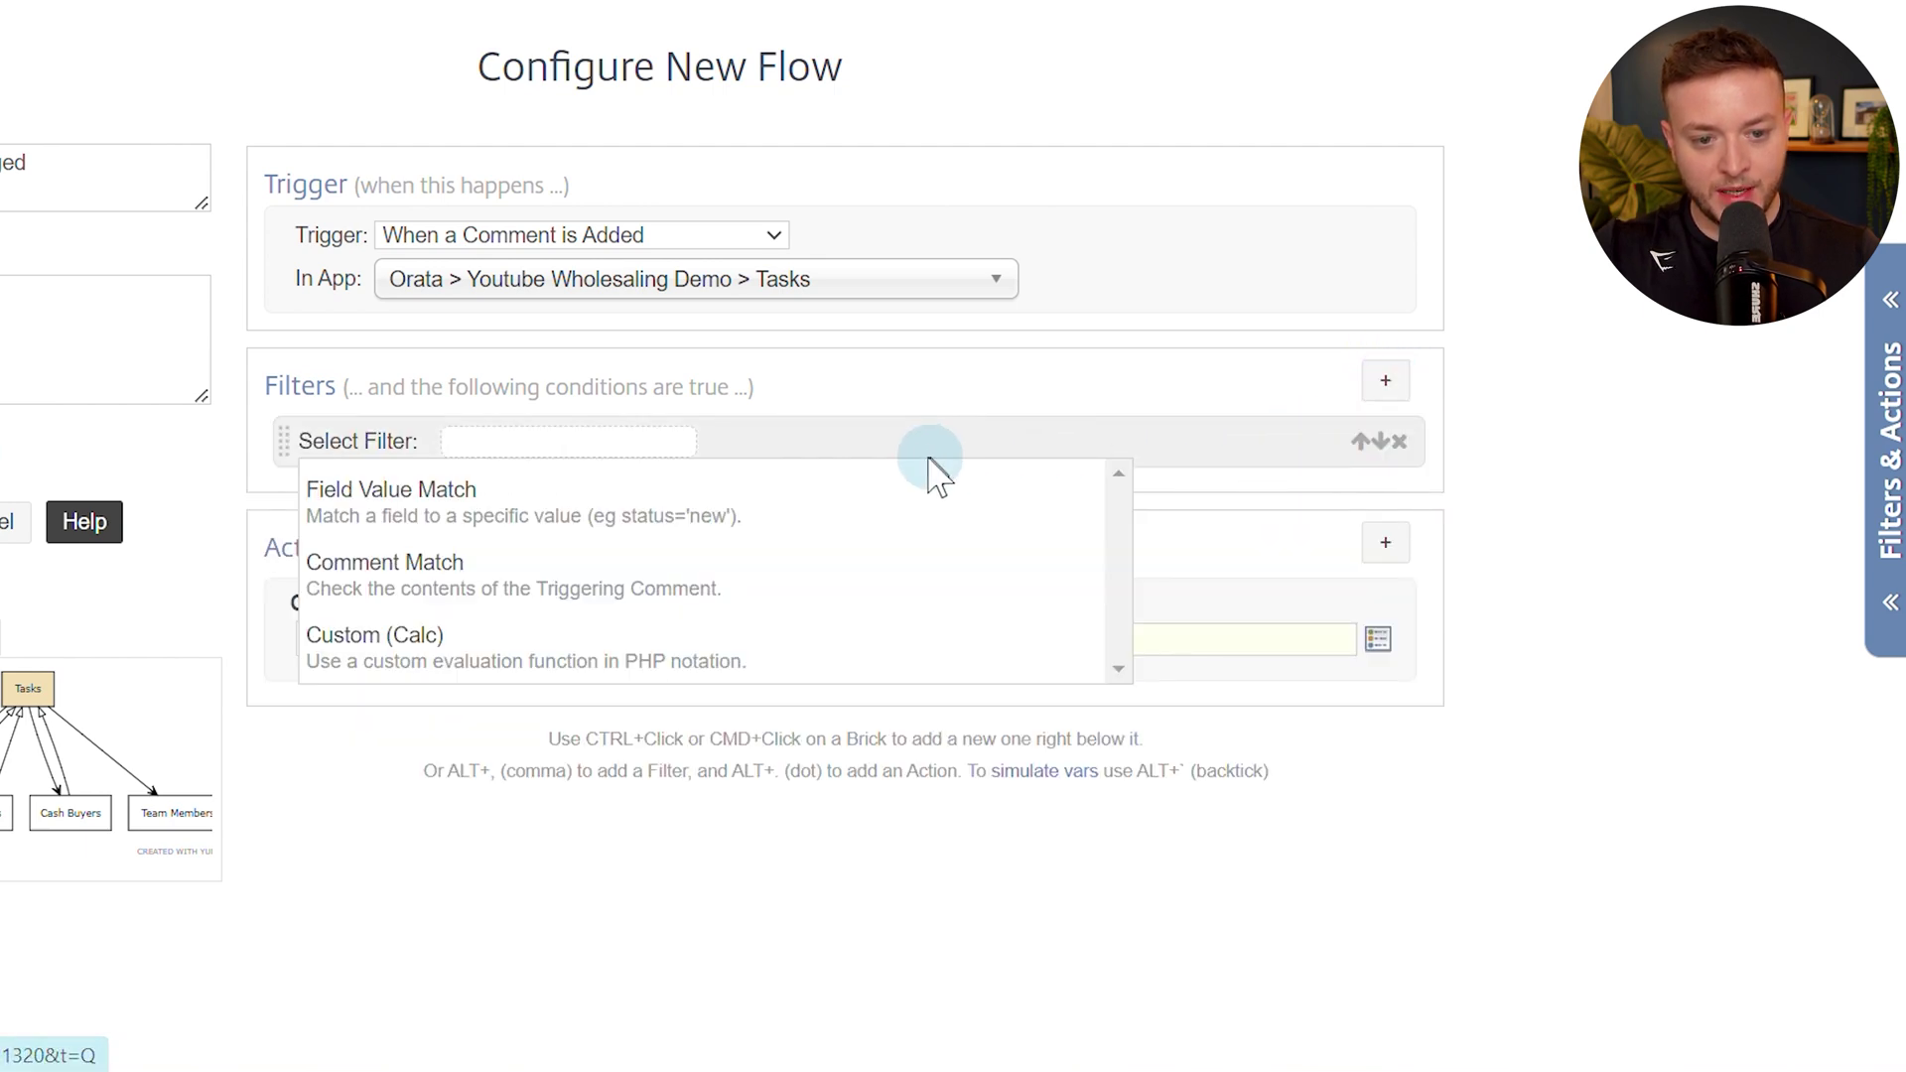
pyautogui.click(503, 581)
pyautogui.click(522, 447)
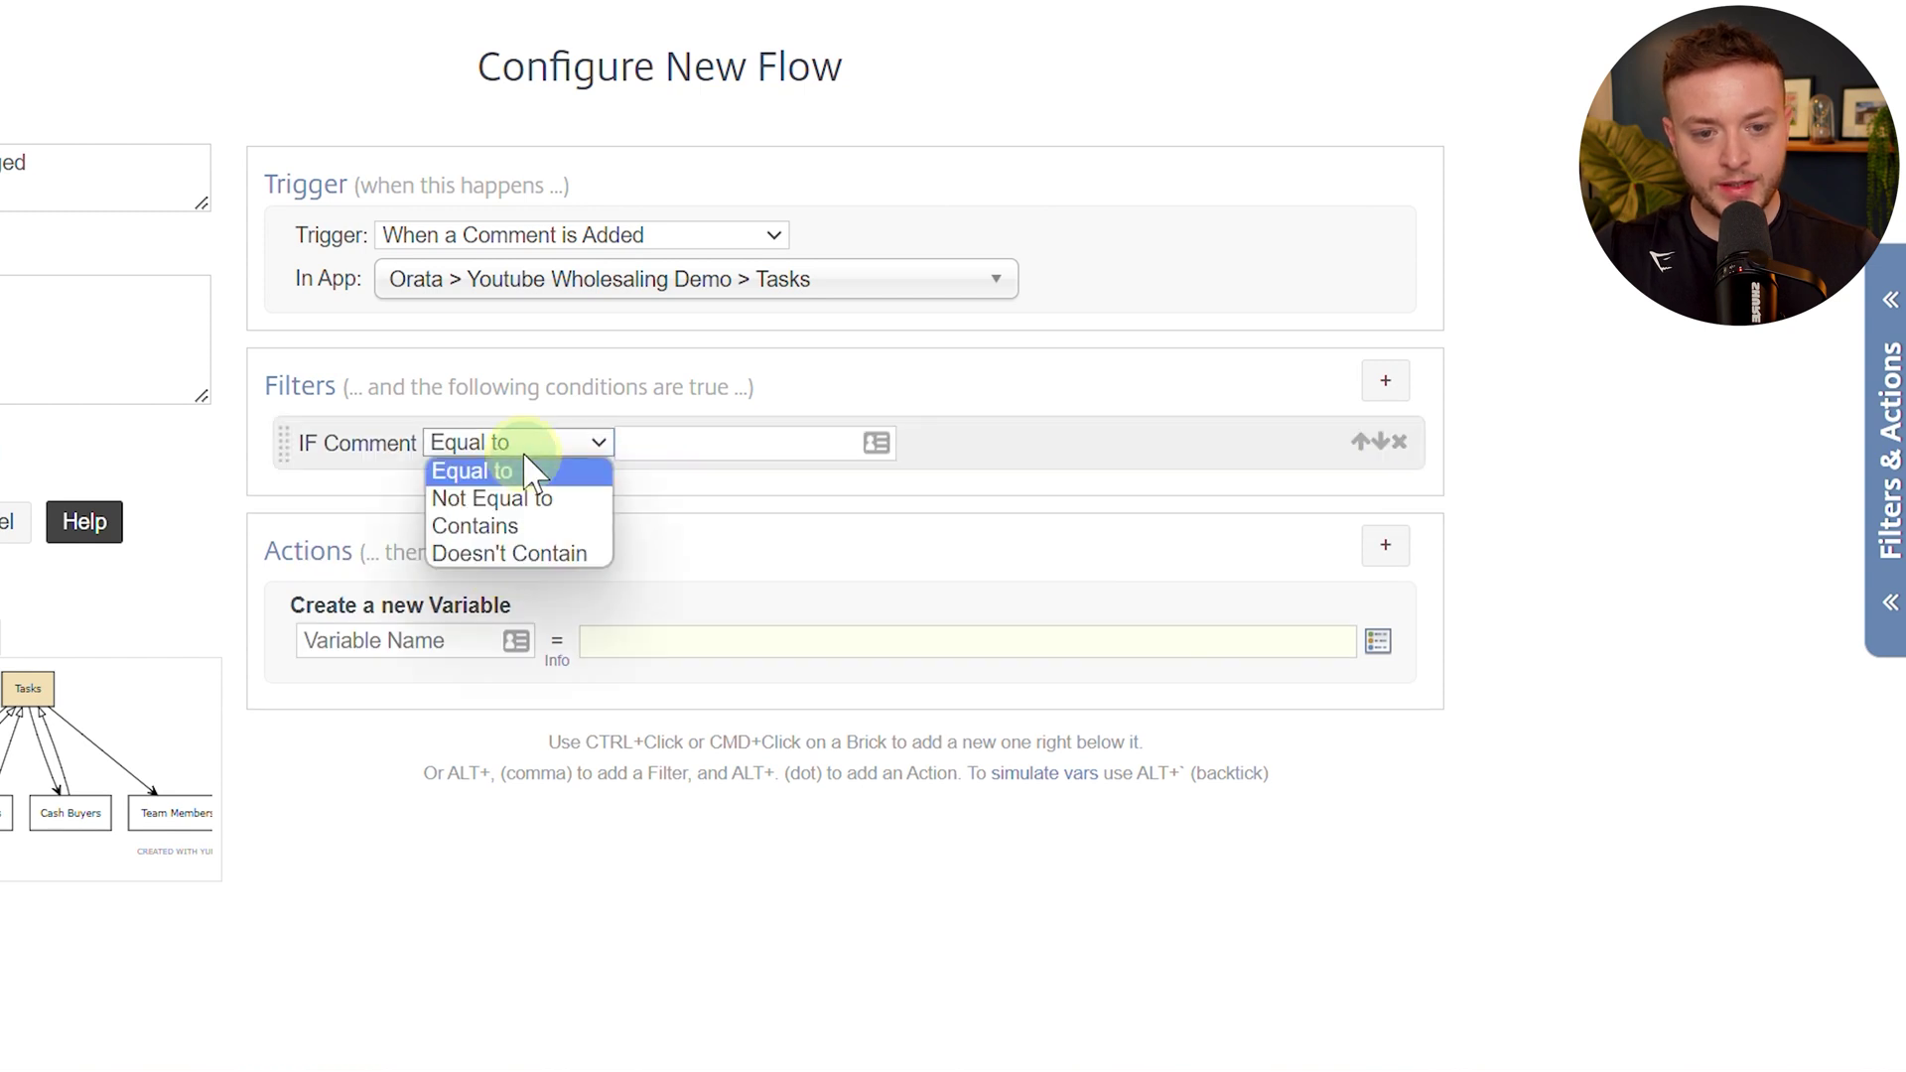
pyautogui.click(524, 526)
pyautogui.click(676, 443)
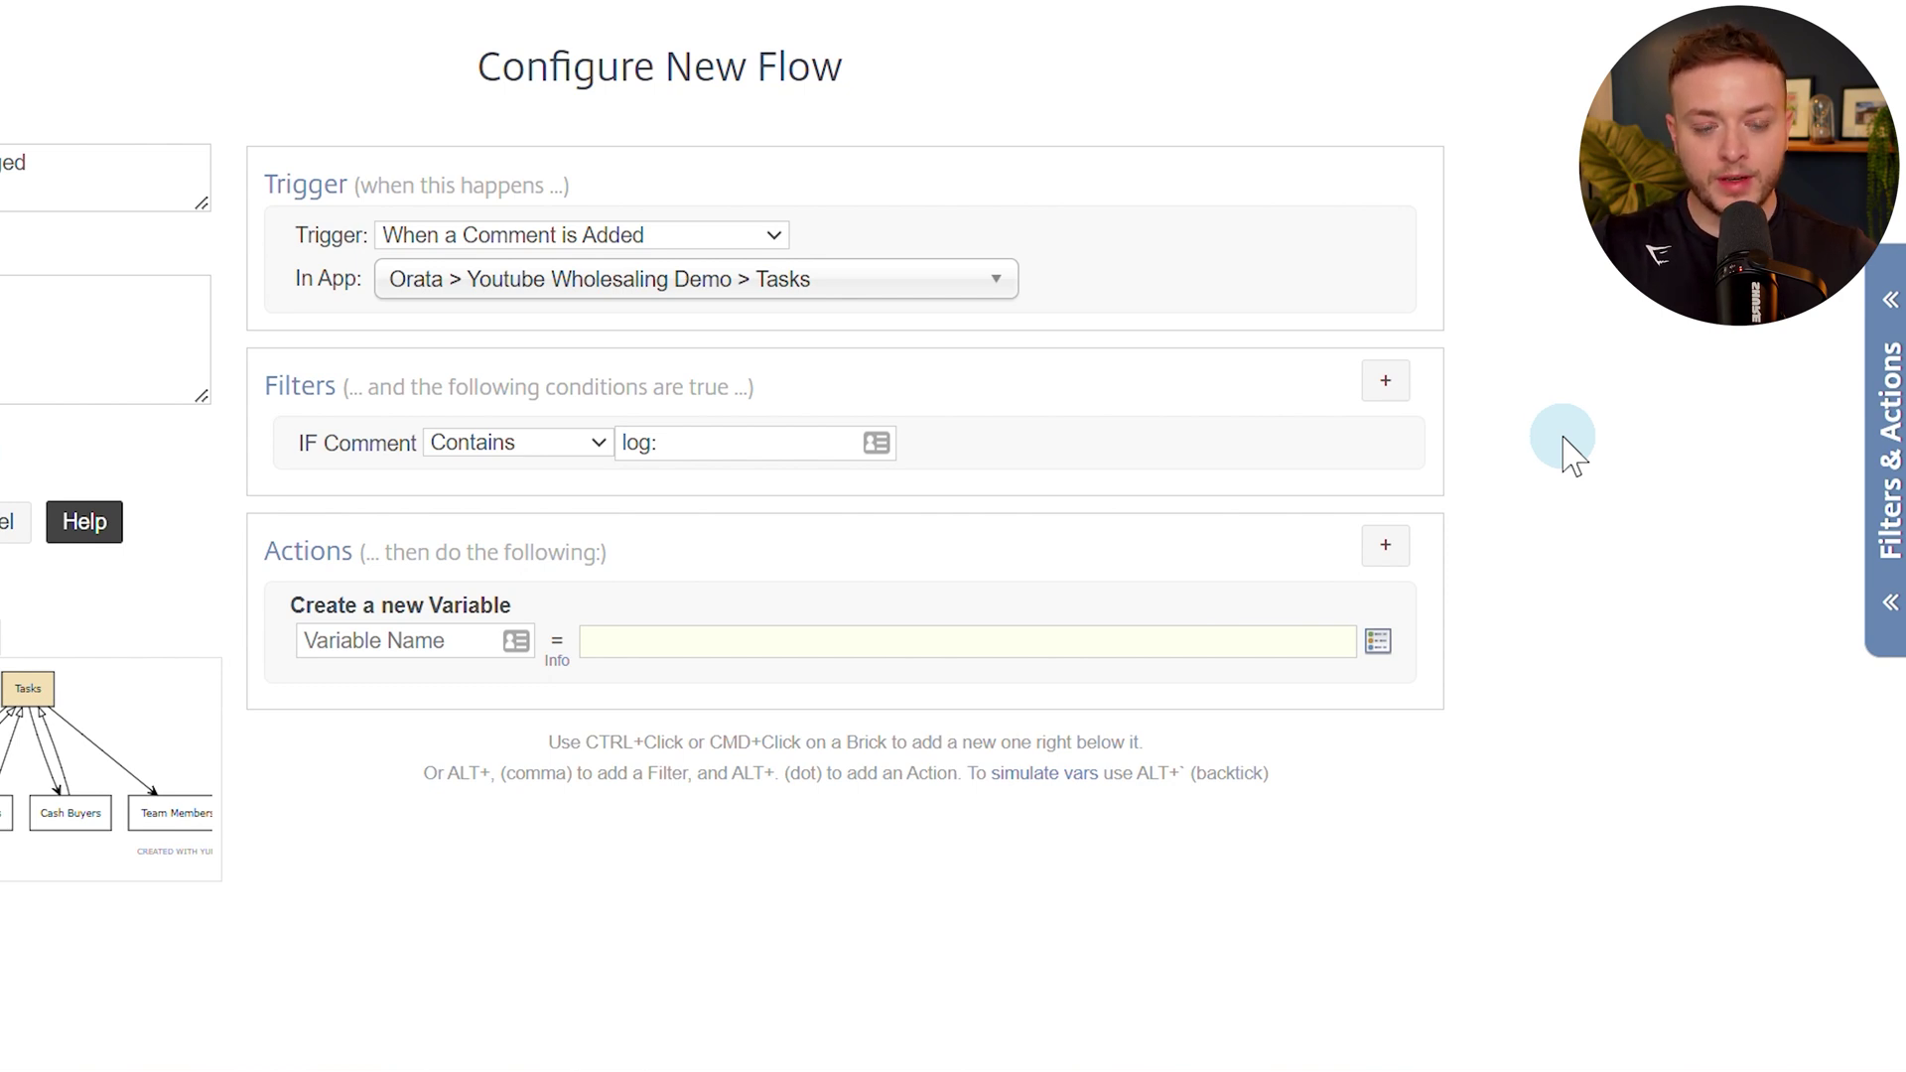
pyautogui.doubleClick(655, 429)
pyautogui.click(679, 434)
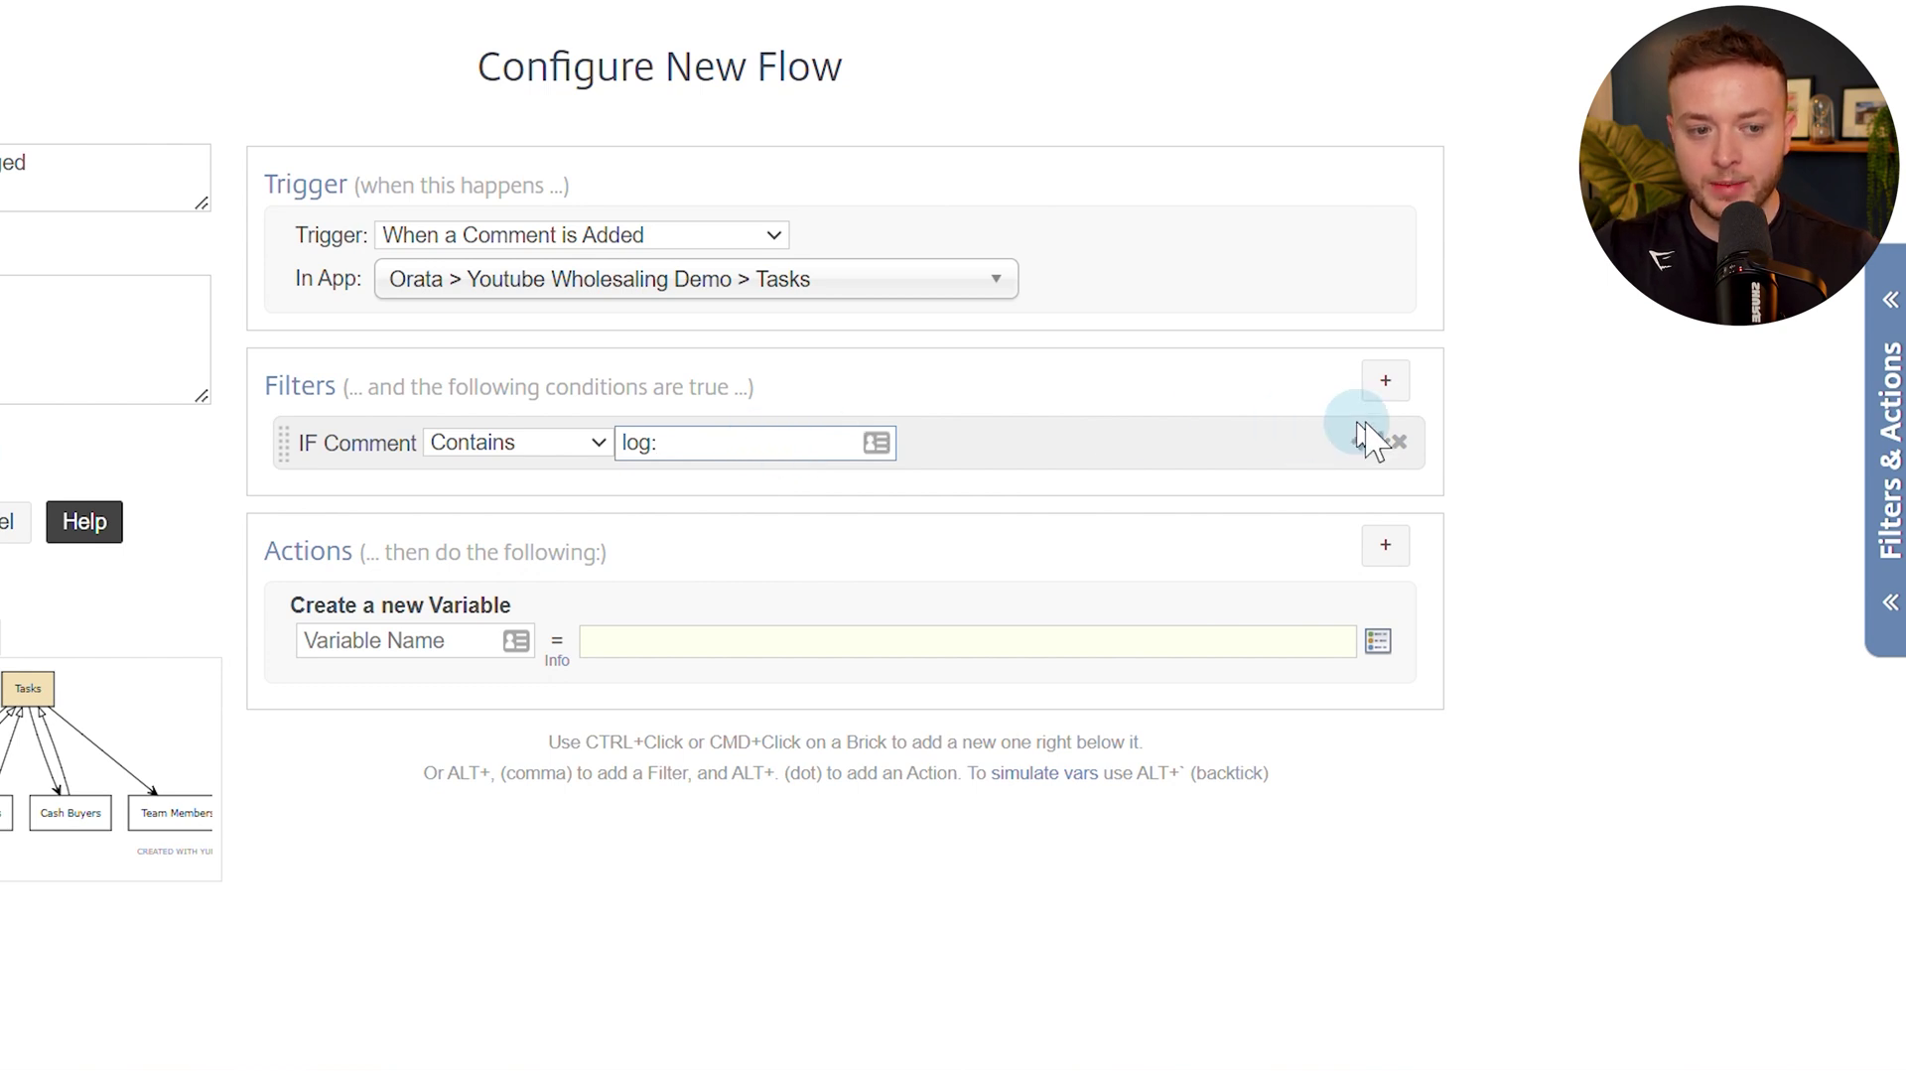
# Swap that for a custom calculated filter with the eight-line expression pasted back.
pyautogui.click(1399, 441)
pyautogui.click(1386, 383)
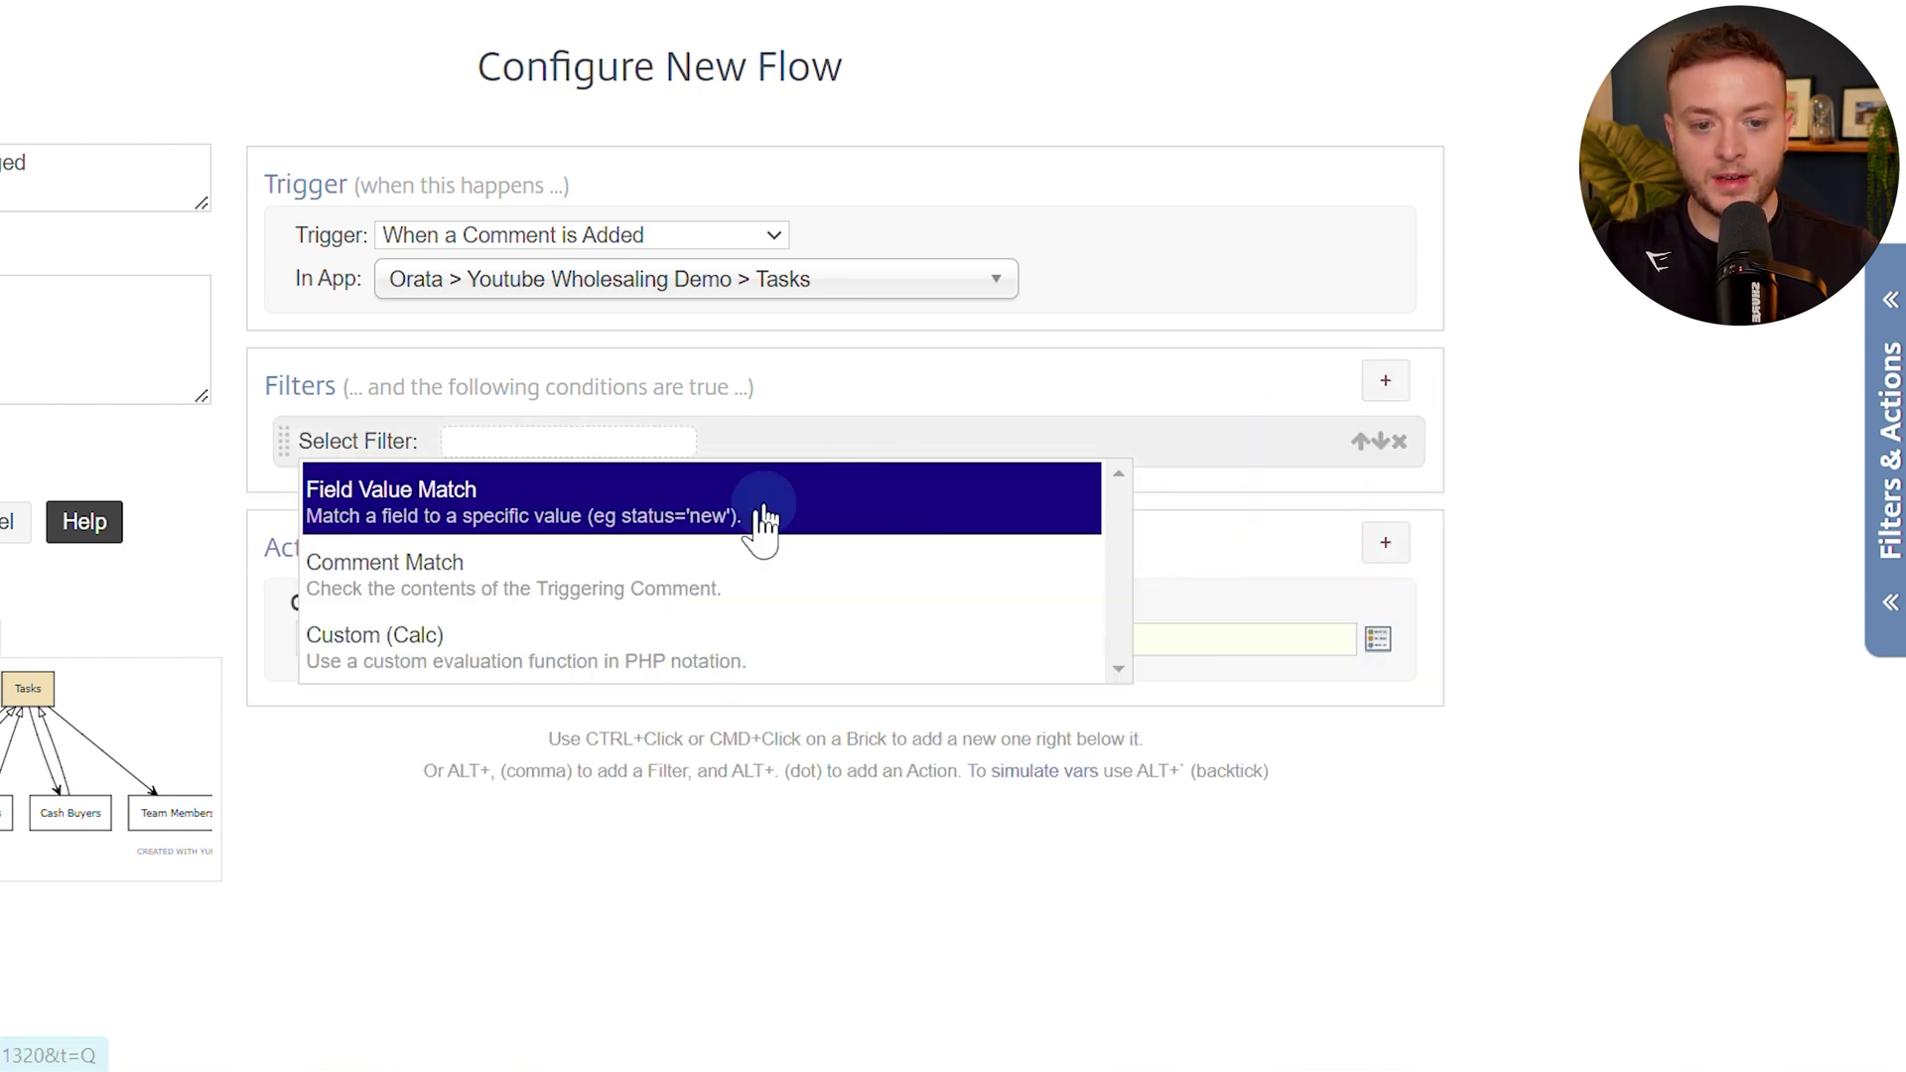
pyautogui.click(587, 634)
pyautogui.click(588, 483)
pyautogui.hotkey('ctrl', 'v')
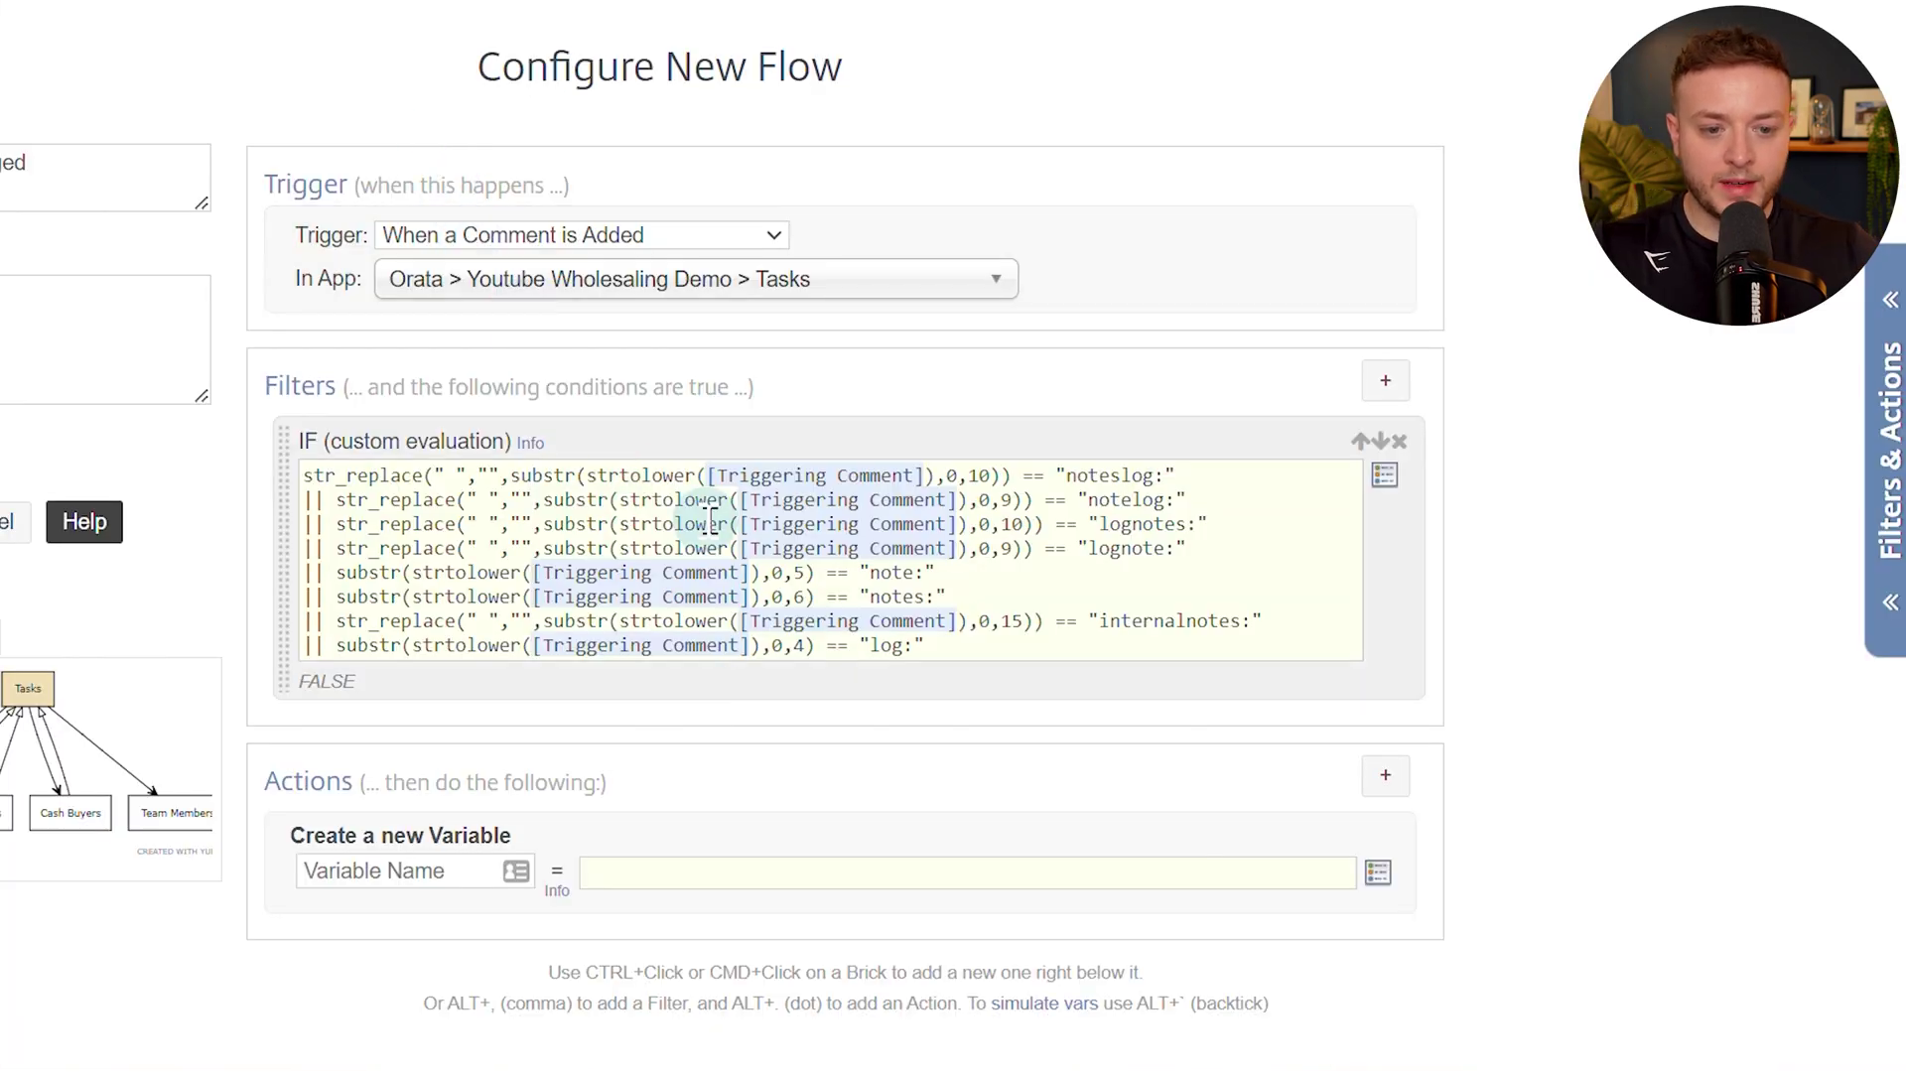
# Delete the variable action and add a Get Referenced Item(s) action.
pyautogui.click(1392, 834)
pyautogui.click(1384, 780)
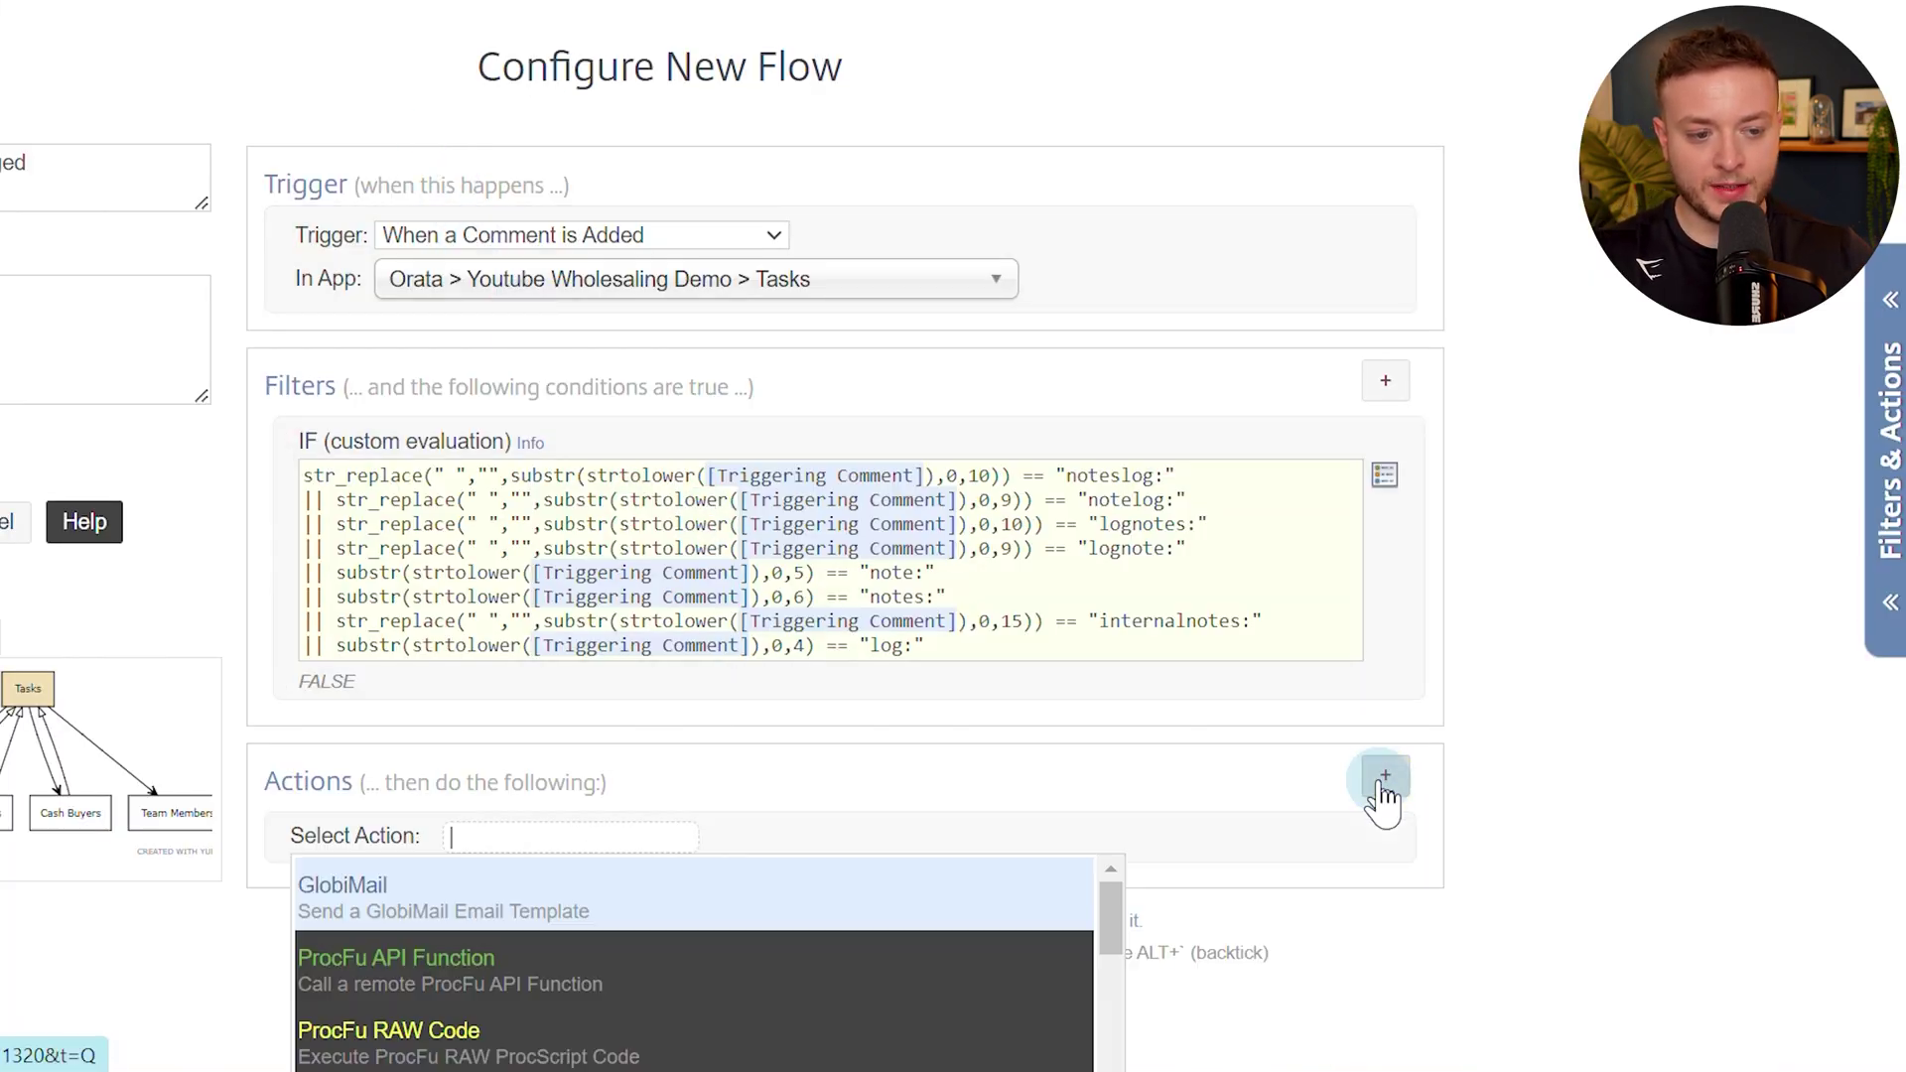
pyautogui.write('get re')
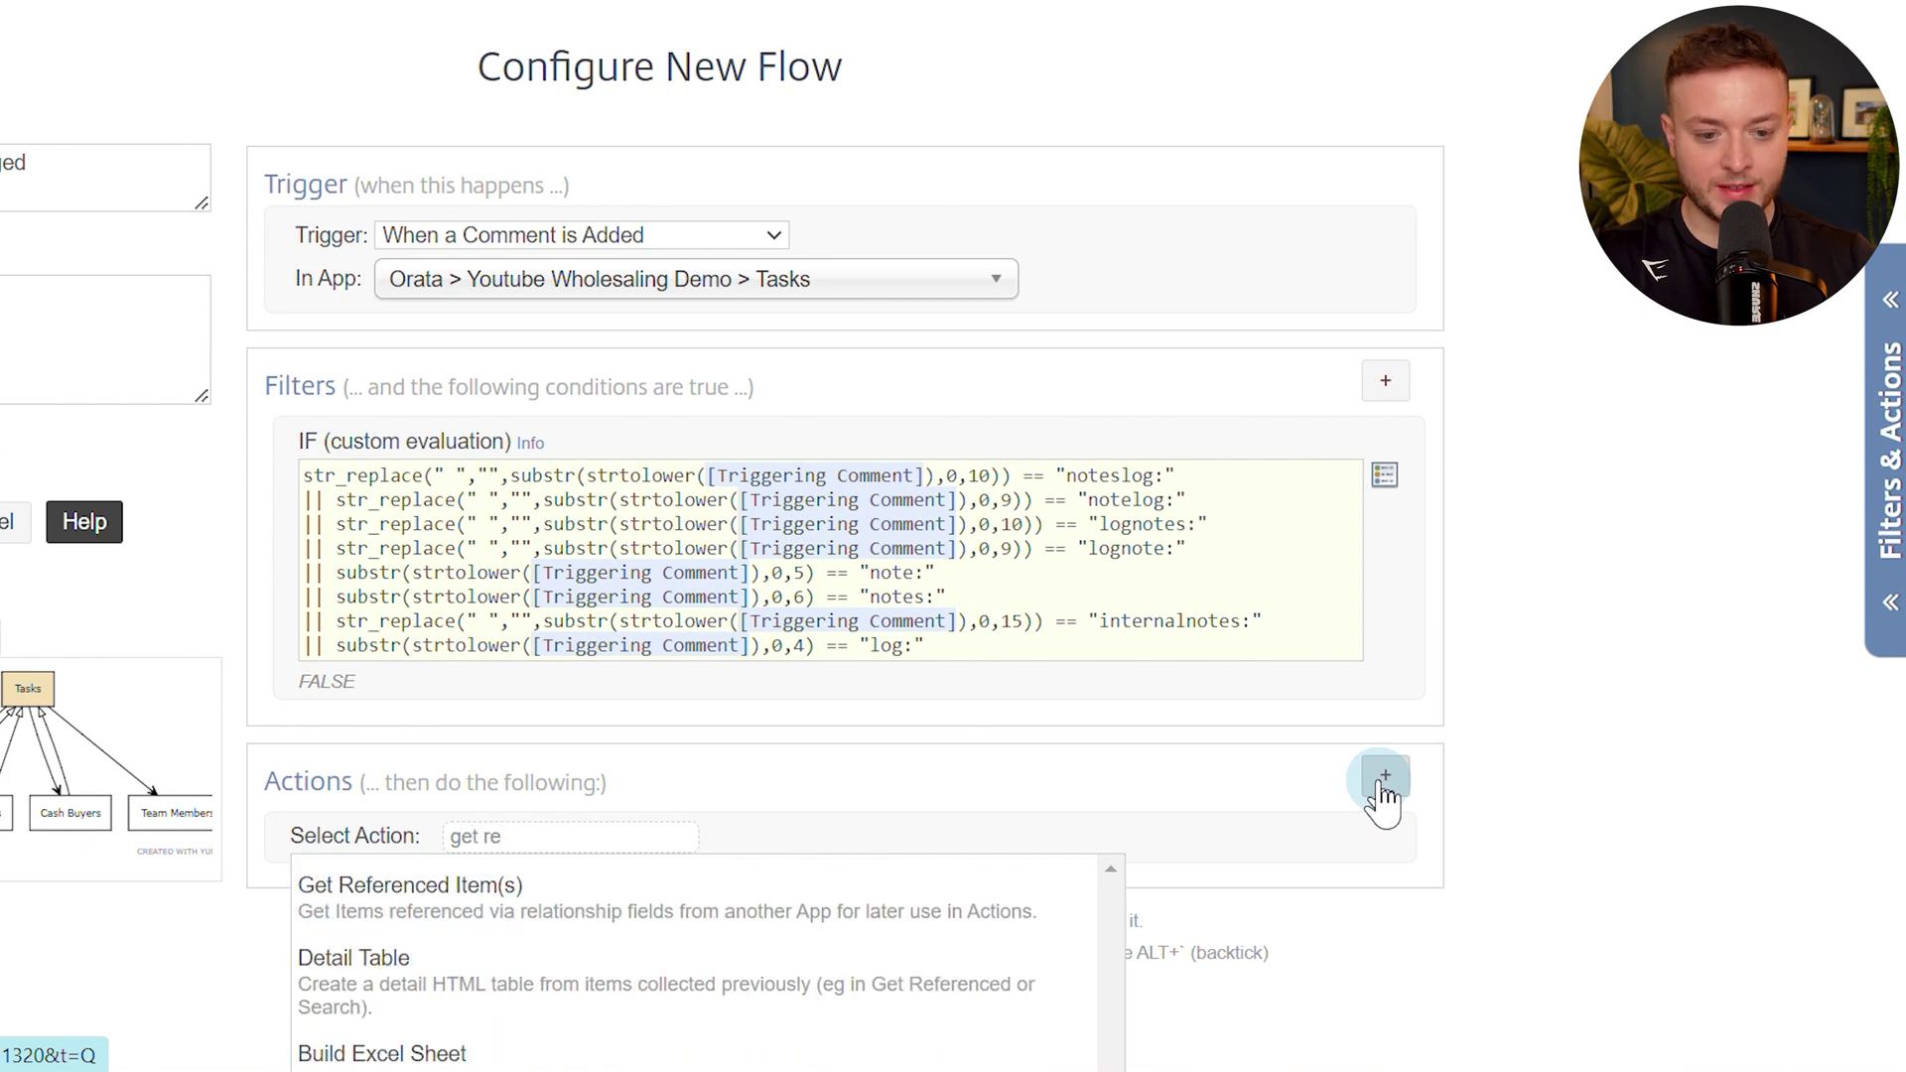
pyautogui.press('Return')
pyautogui.scroll(-2, 1376, 800)
# Fetch Seller Leads items FORWARD via the (Task) Related Item field.
pyautogui.click(1151, 691)
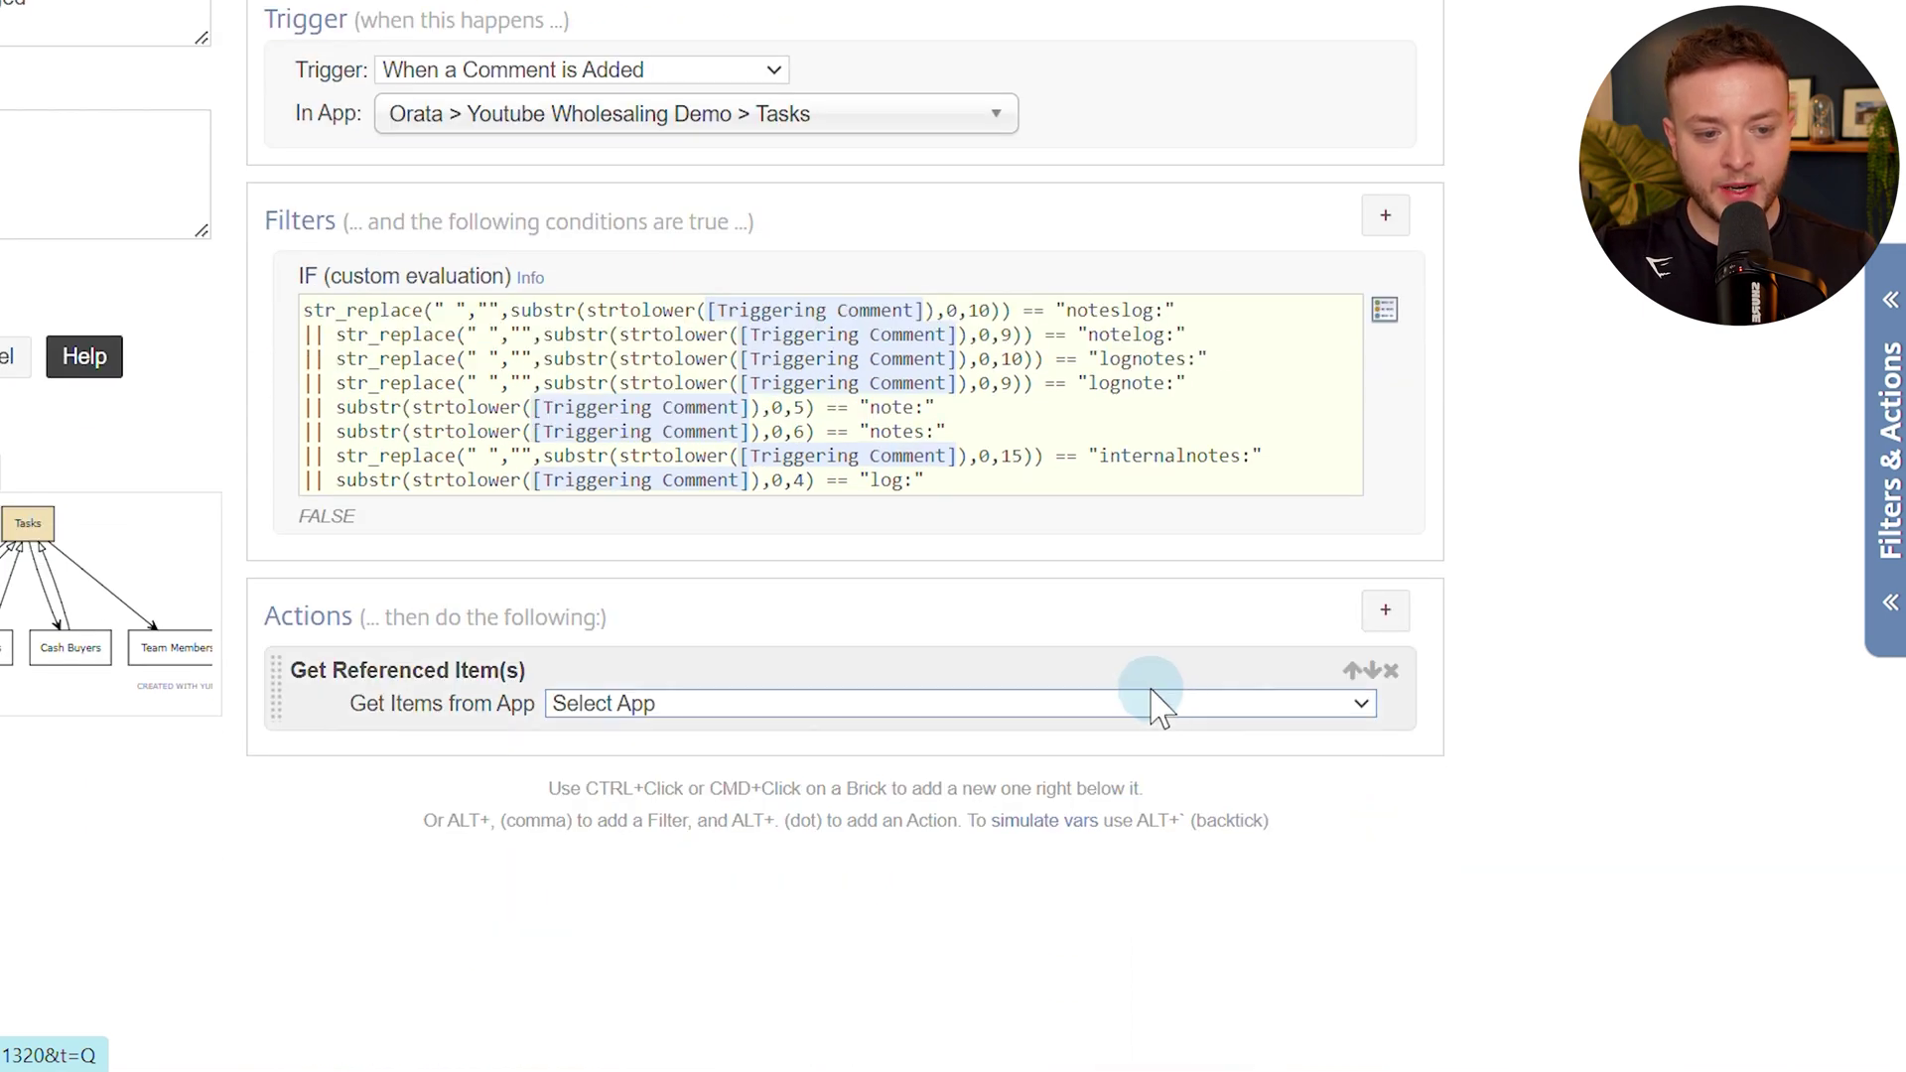
pyautogui.click(1114, 765)
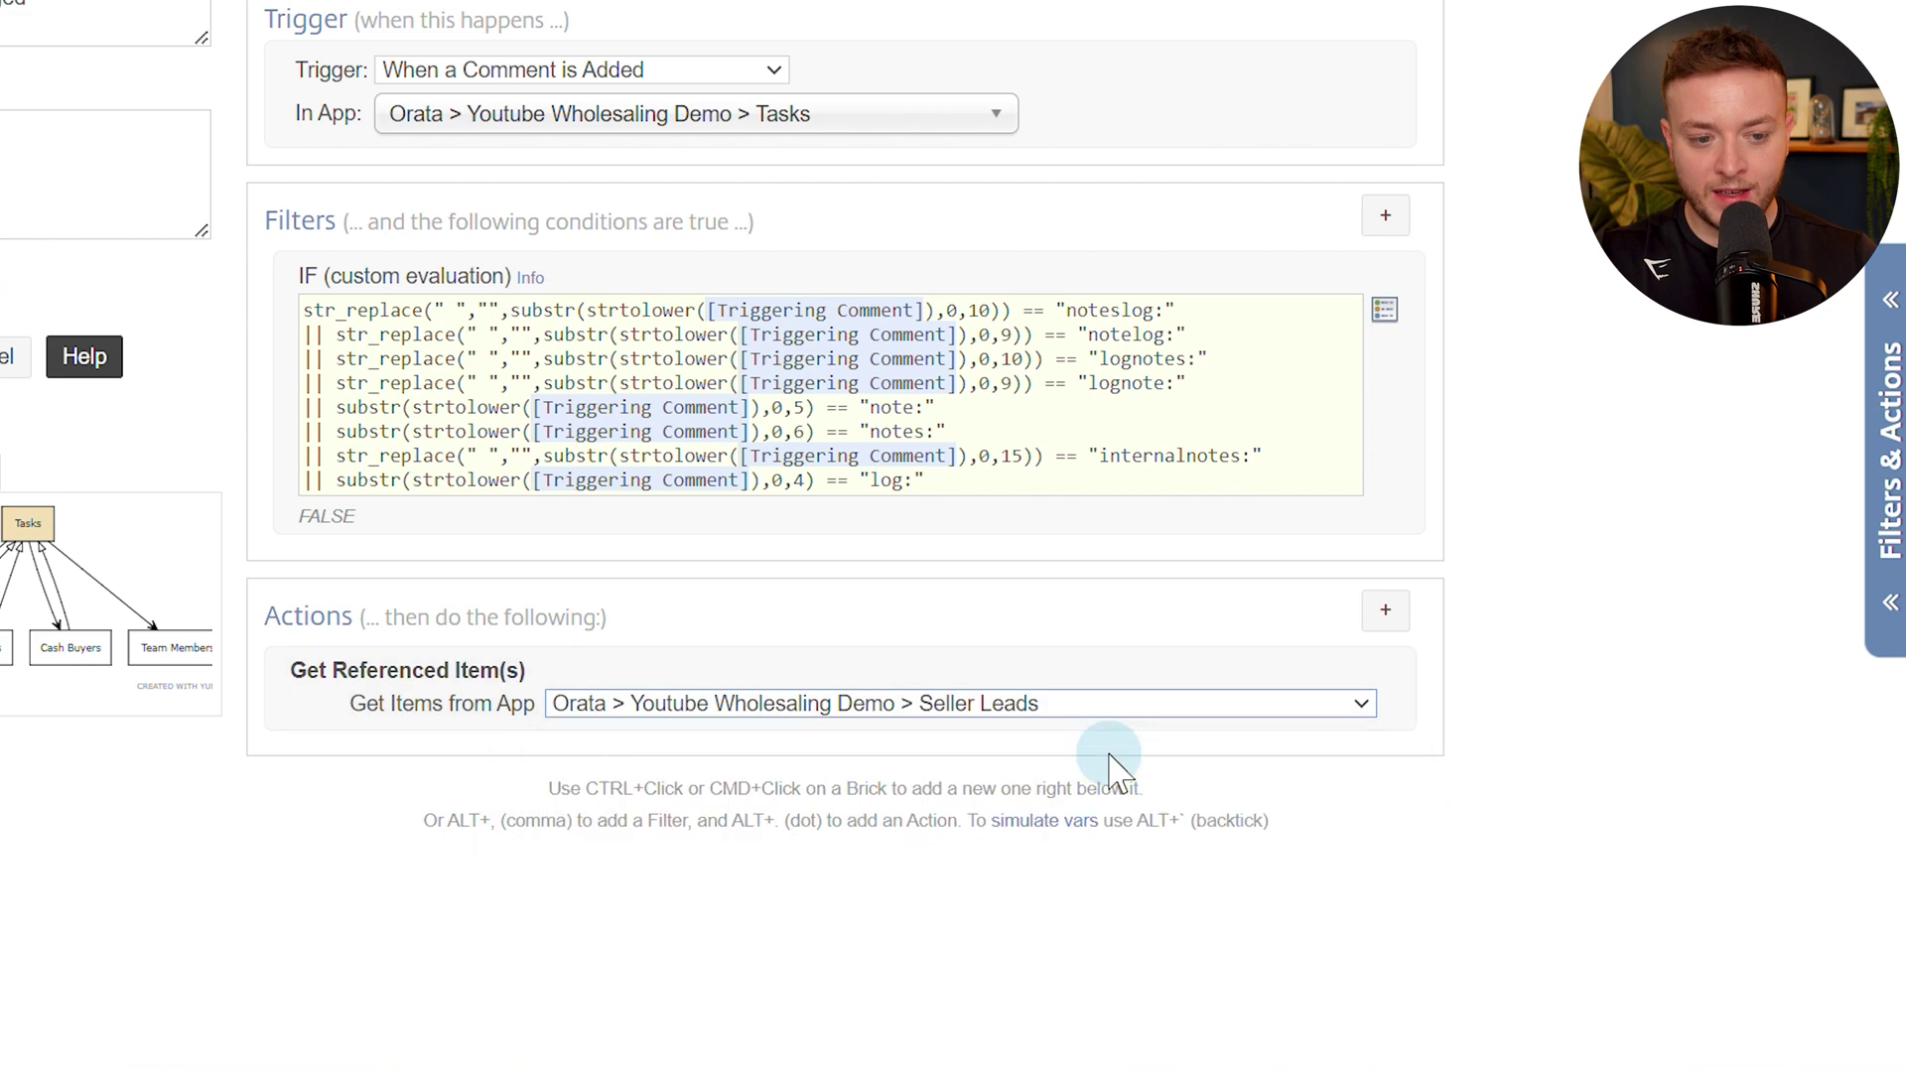
pyautogui.click(941, 740)
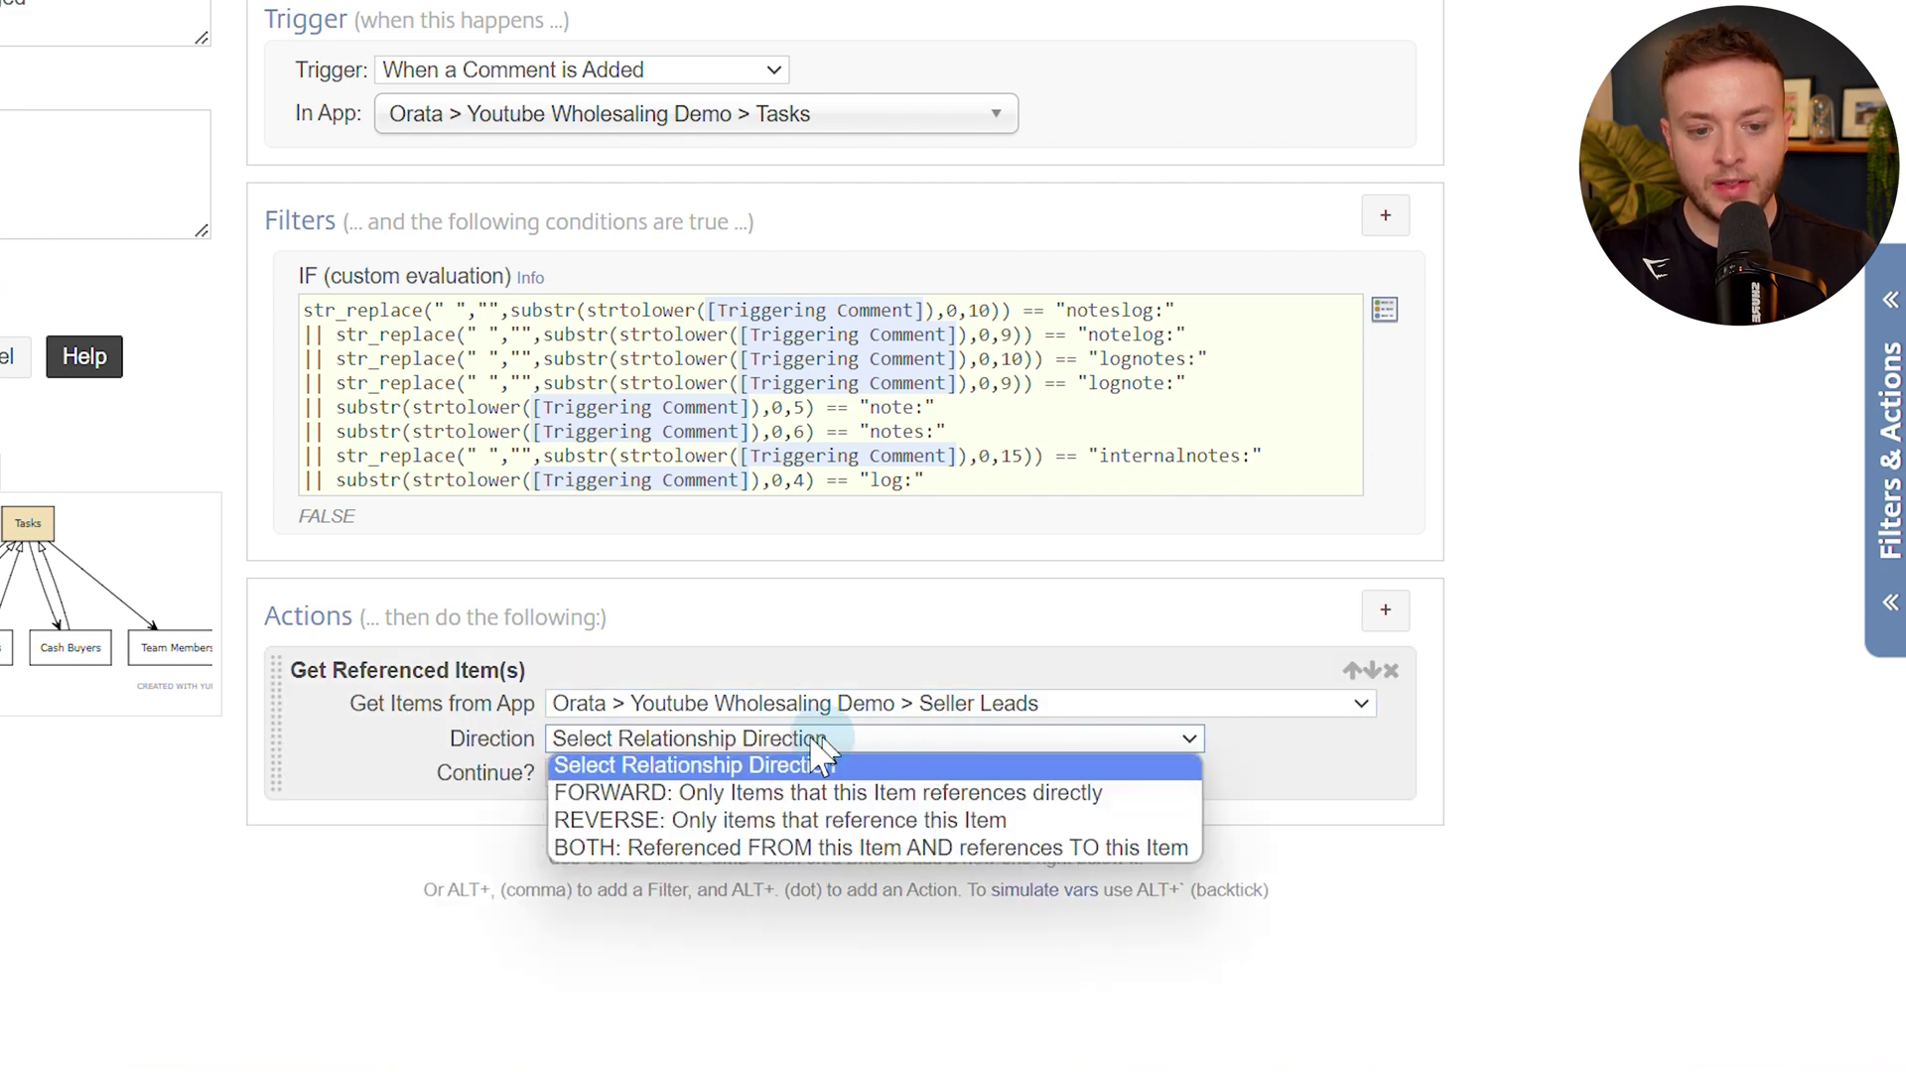
pyautogui.click(668, 791)
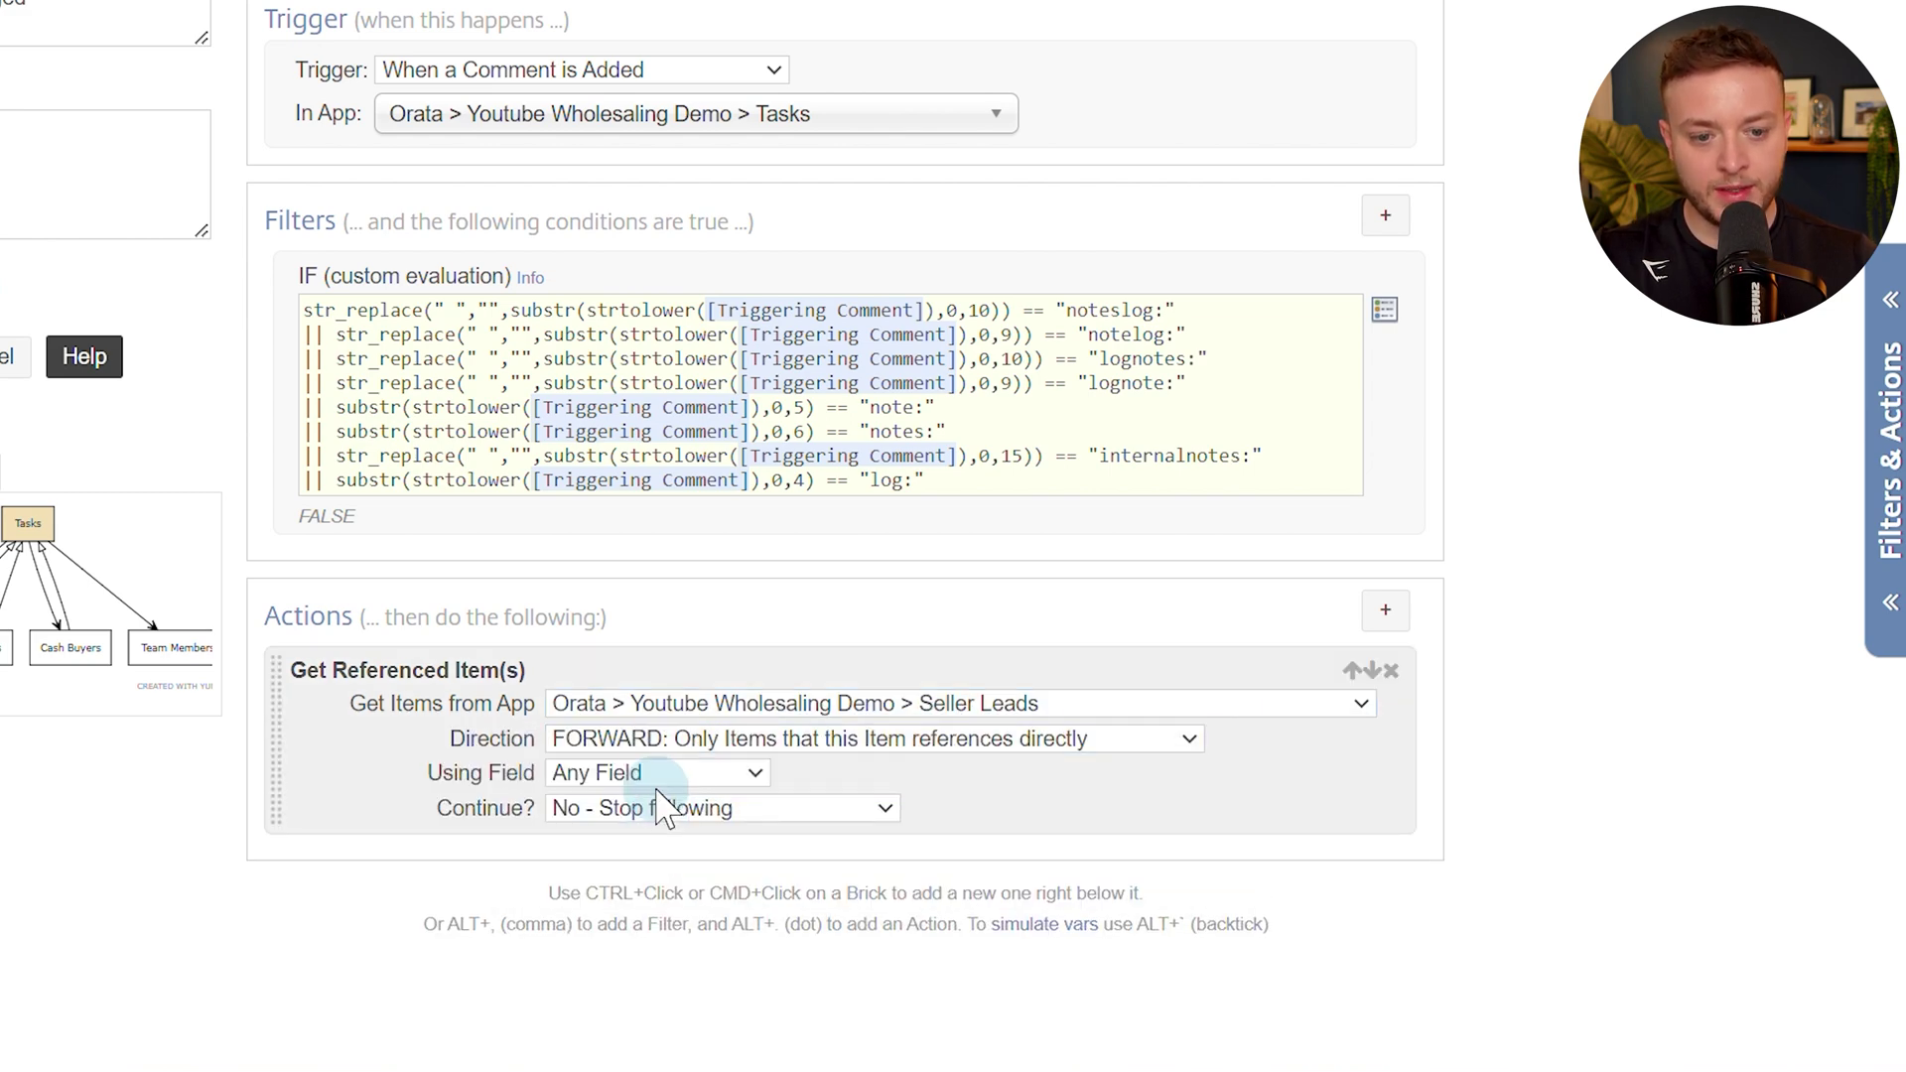
pyautogui.click(633, 776)
pyautogui.click(655, 832)
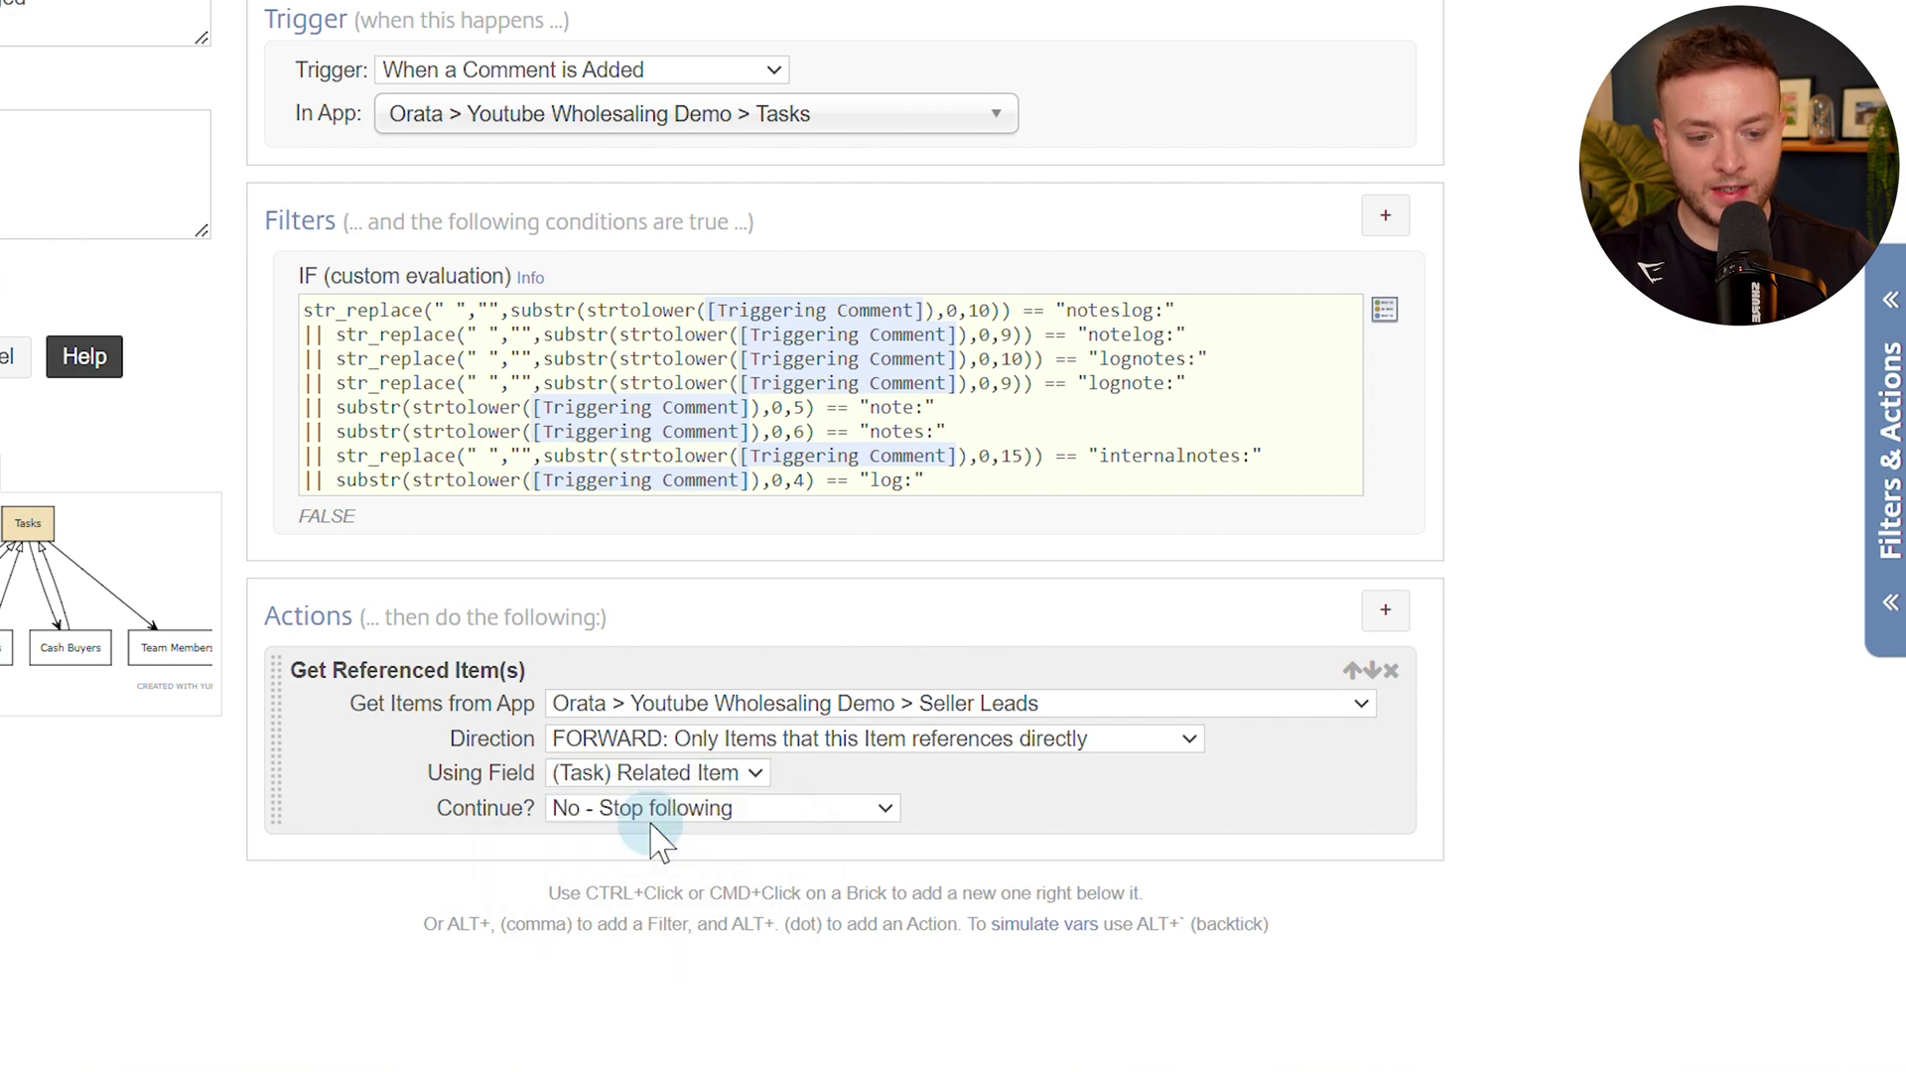
pyautogui.click(107, 30)
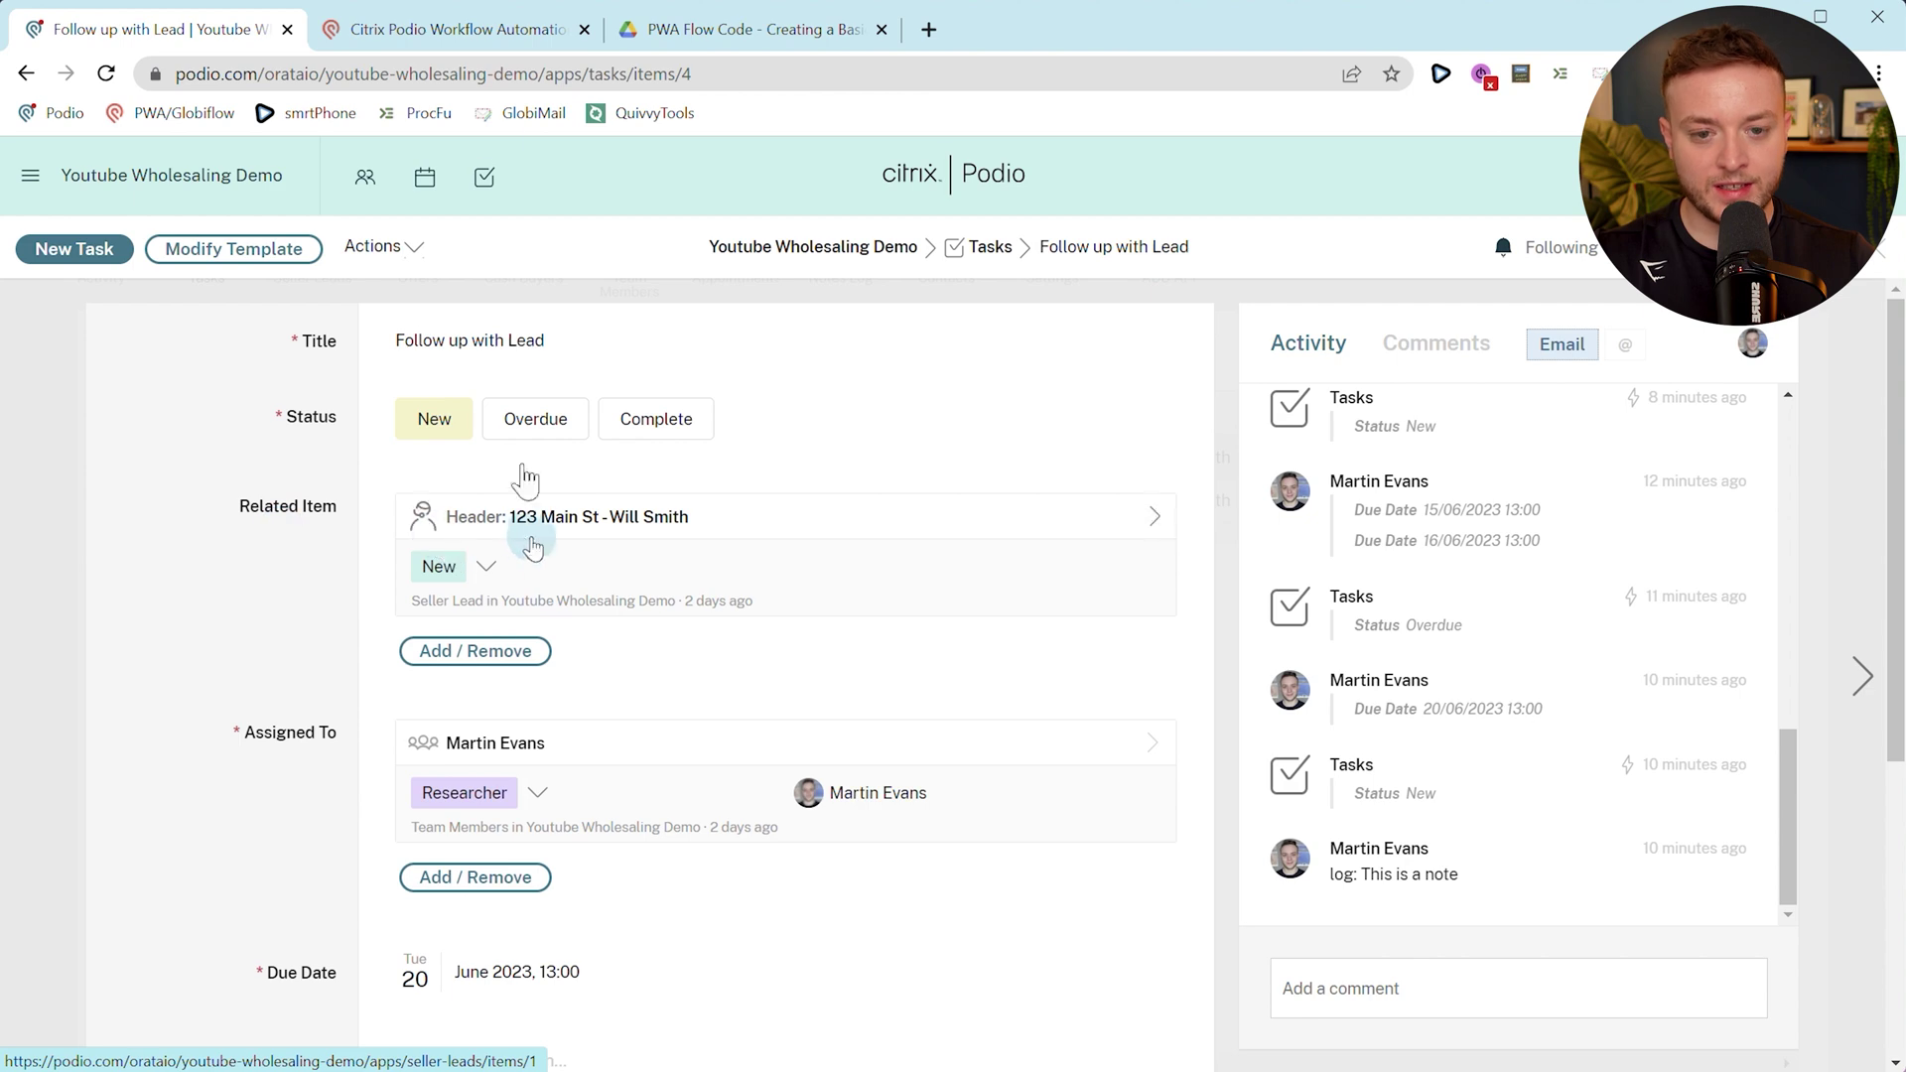
pyautogui.click(551, 29)
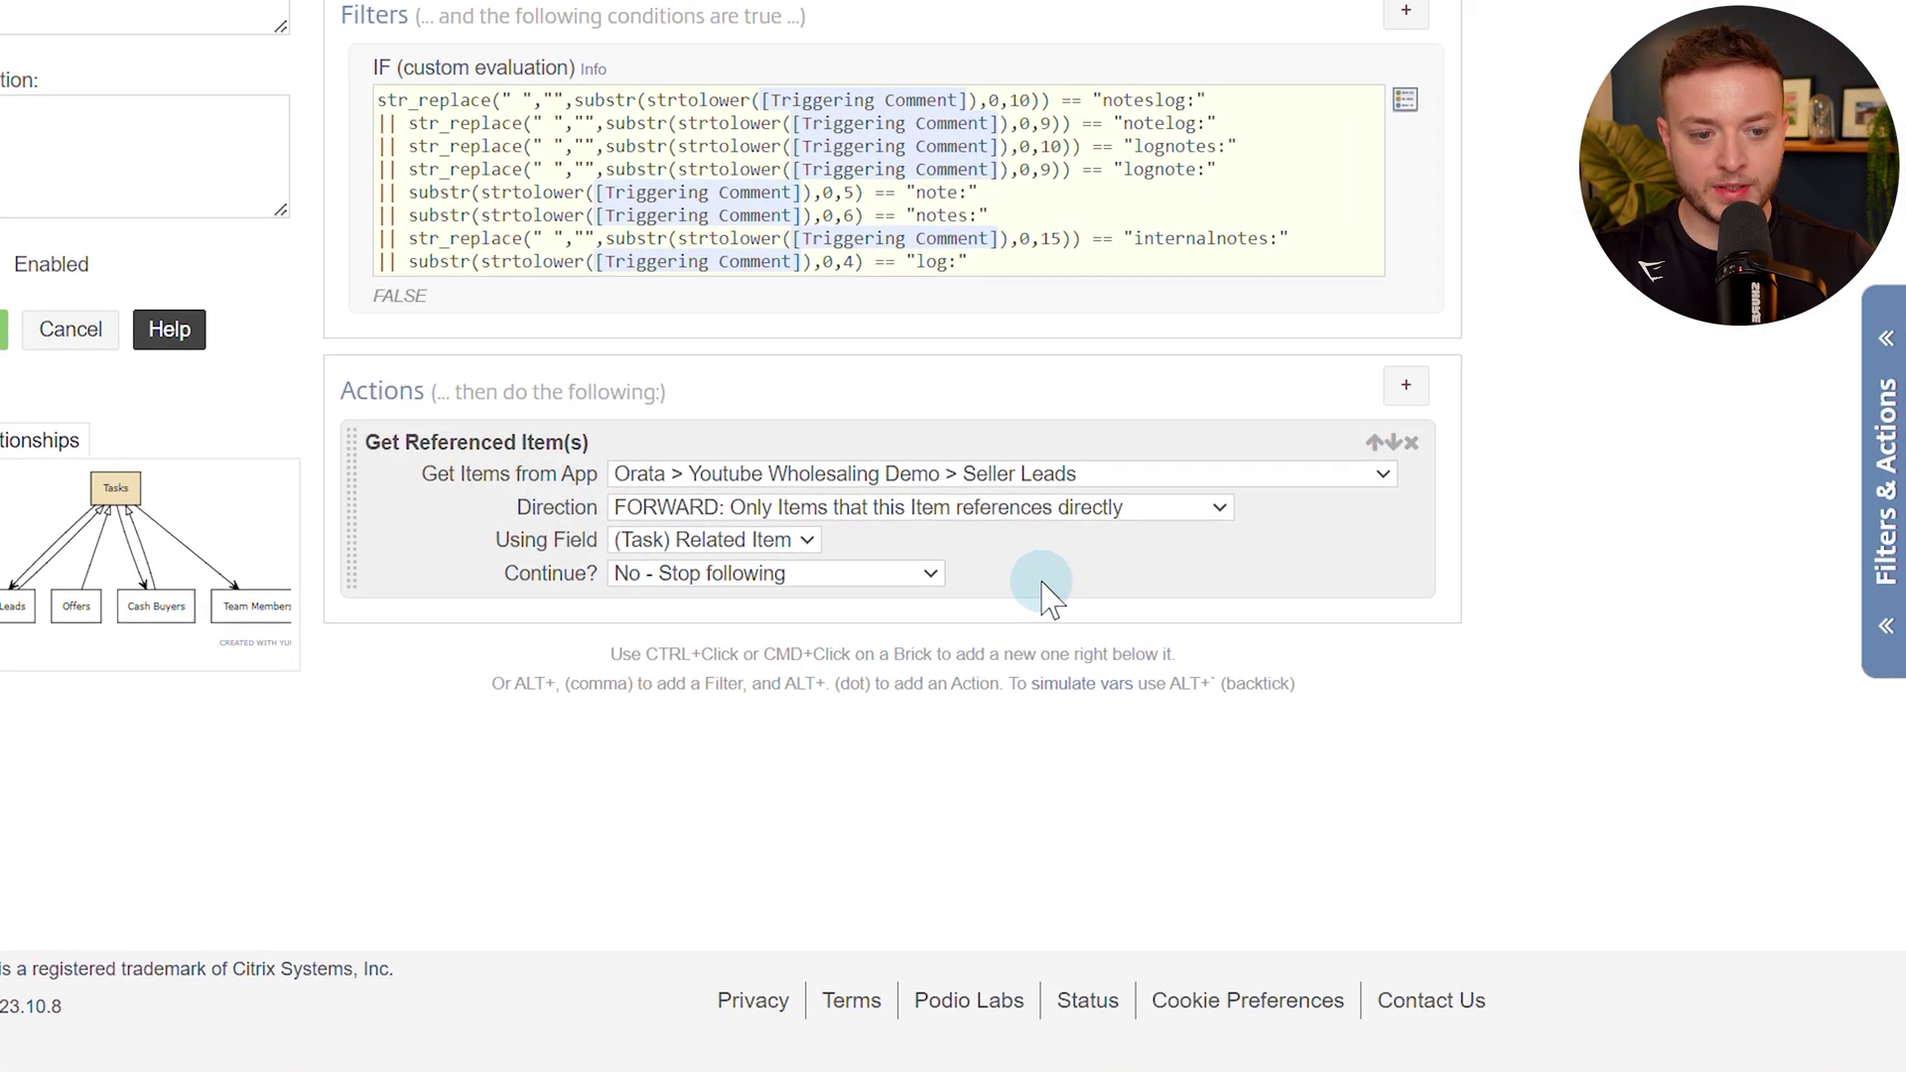
# Add an If (Sanity Check) requiring [(Ref Seller Lead) Podio Item ID] != "", checking the task's lead.
pyautogui.hotkey('alt', '.')
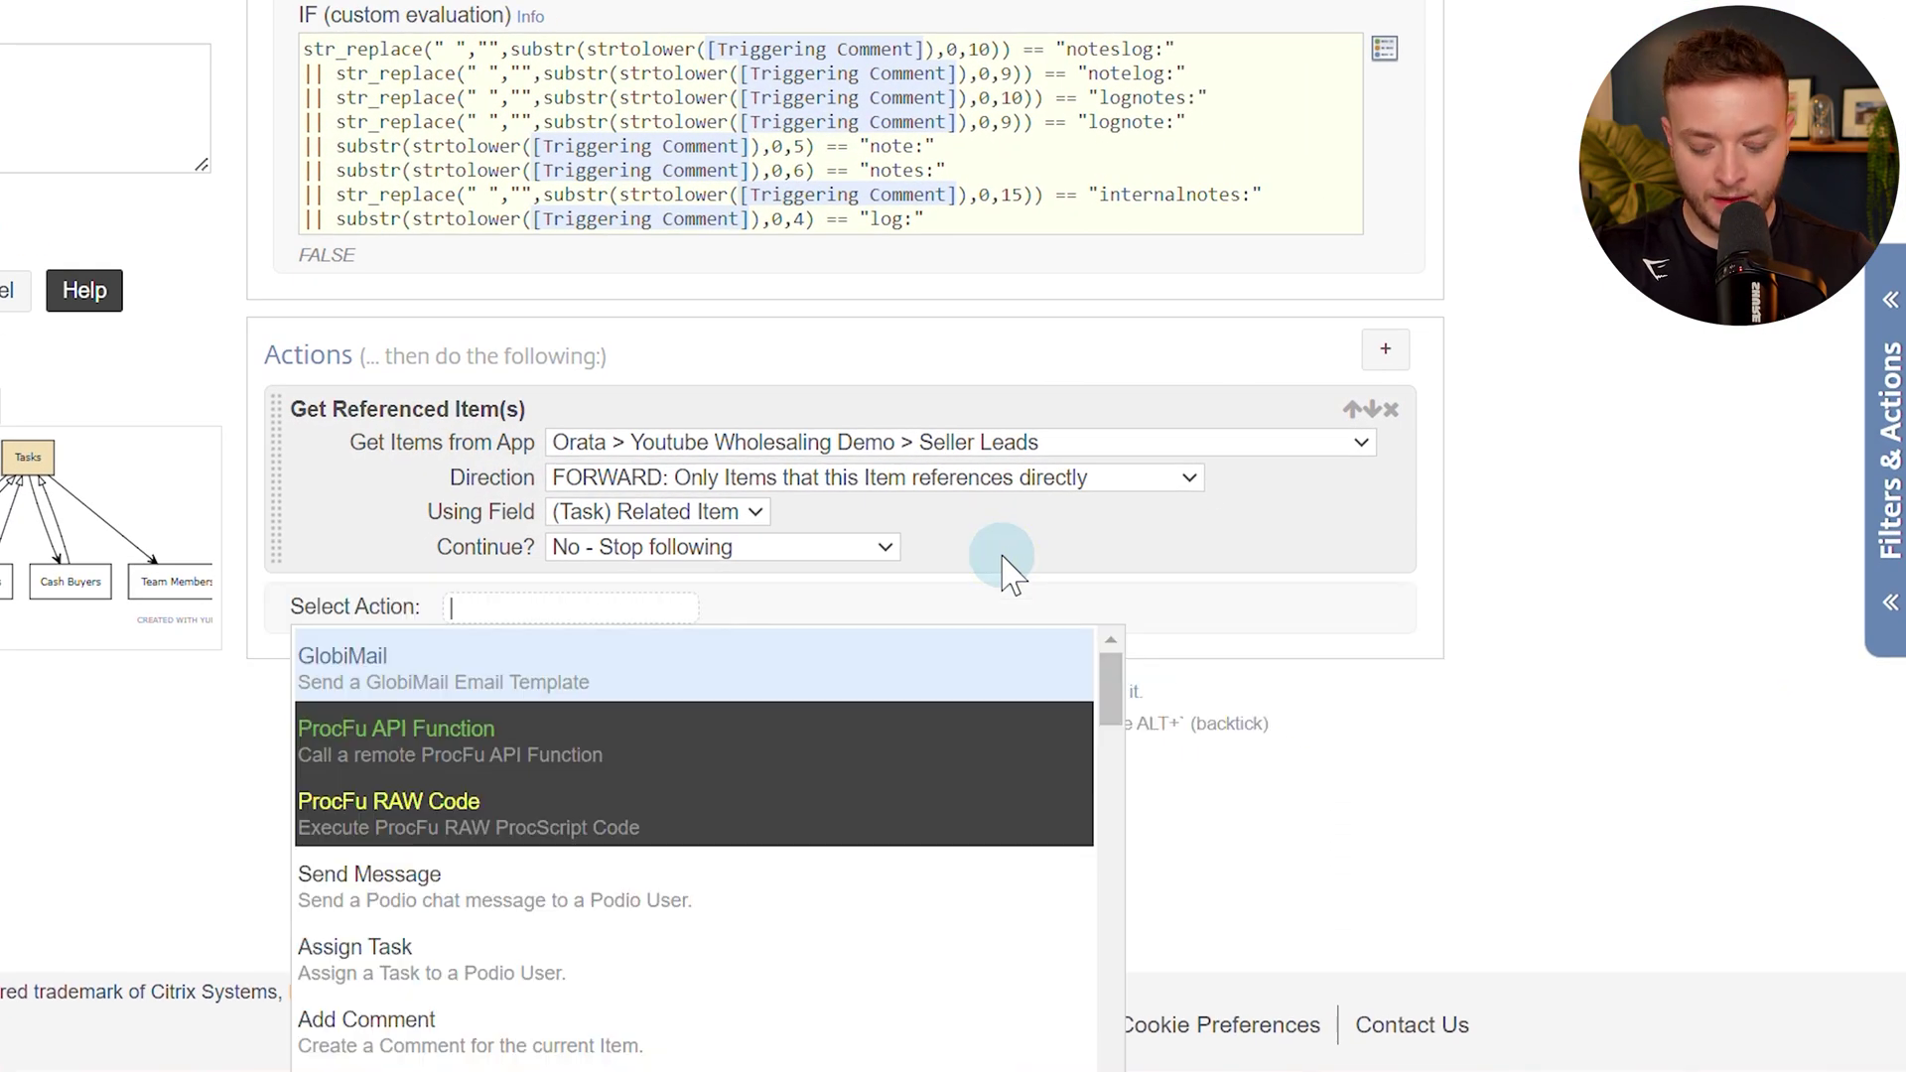
pyautogui.write('san')
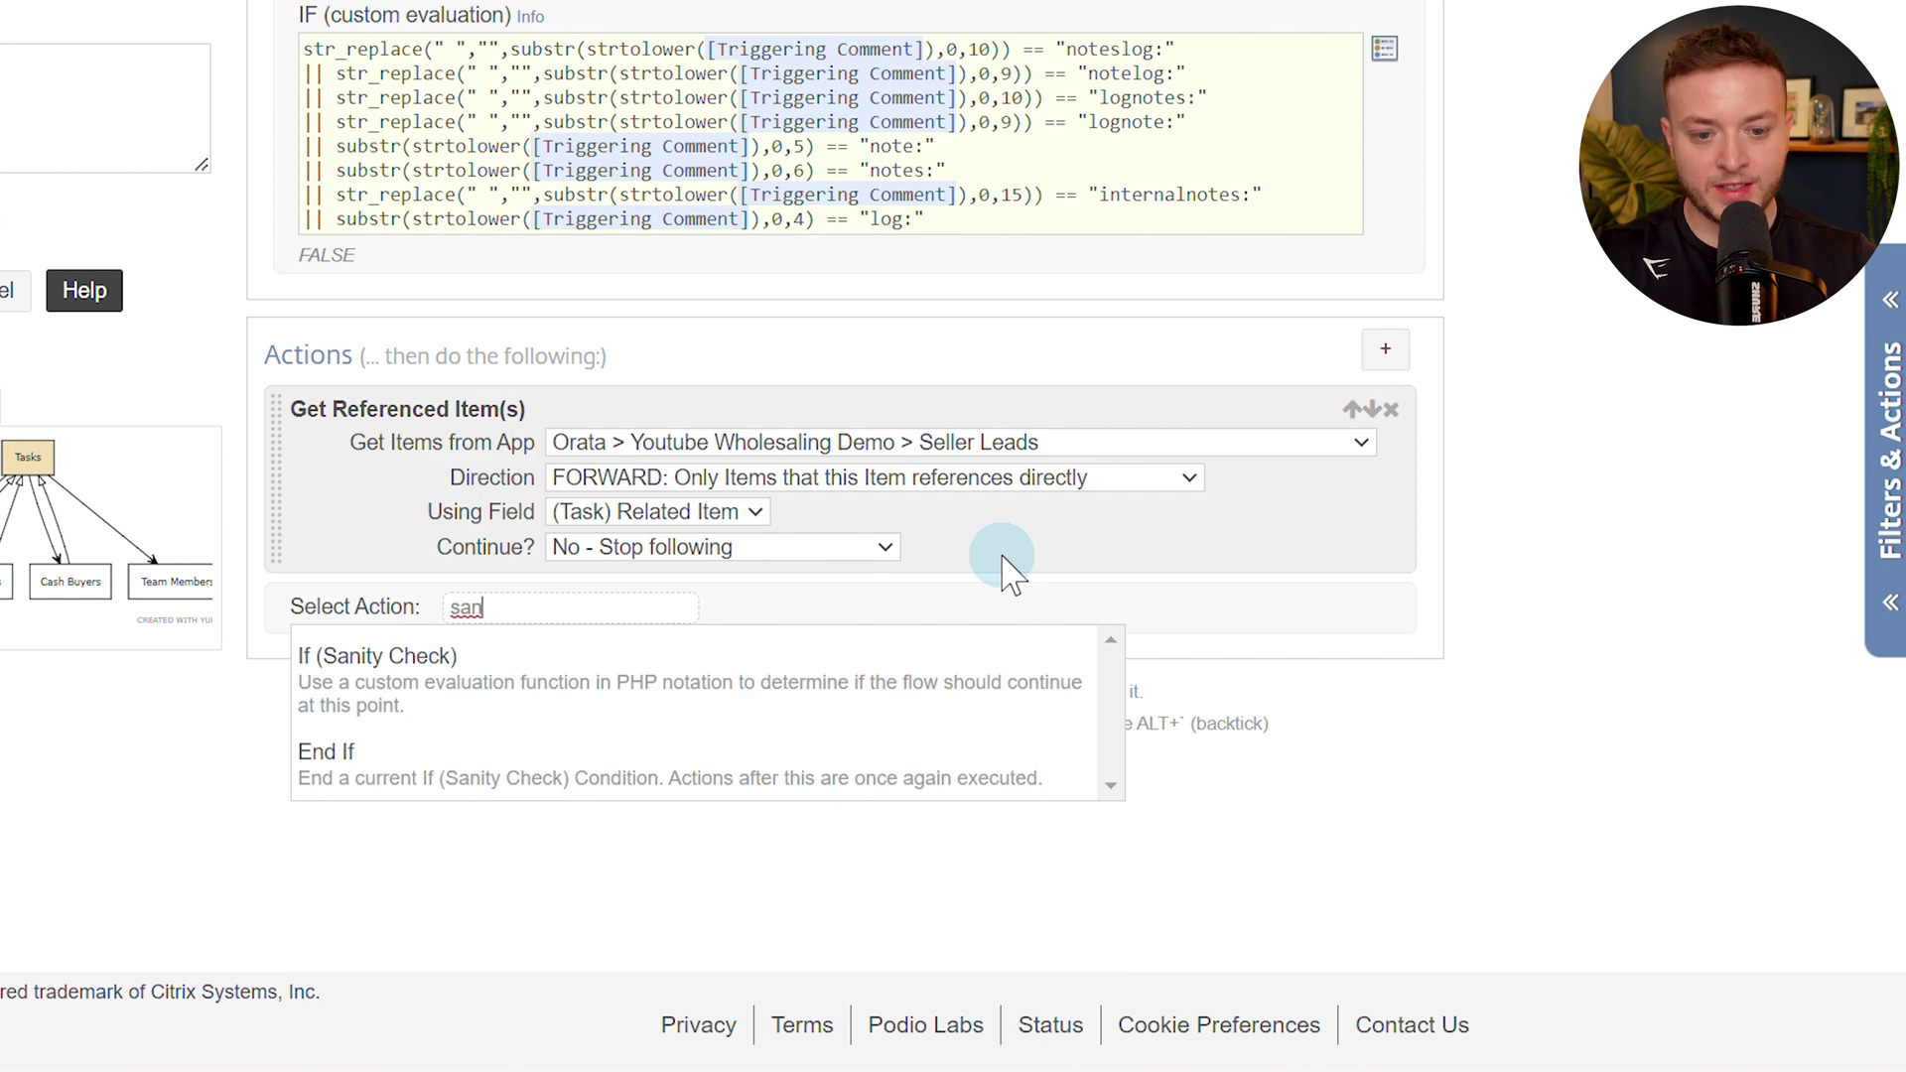
pyautogui.click(382, 662)
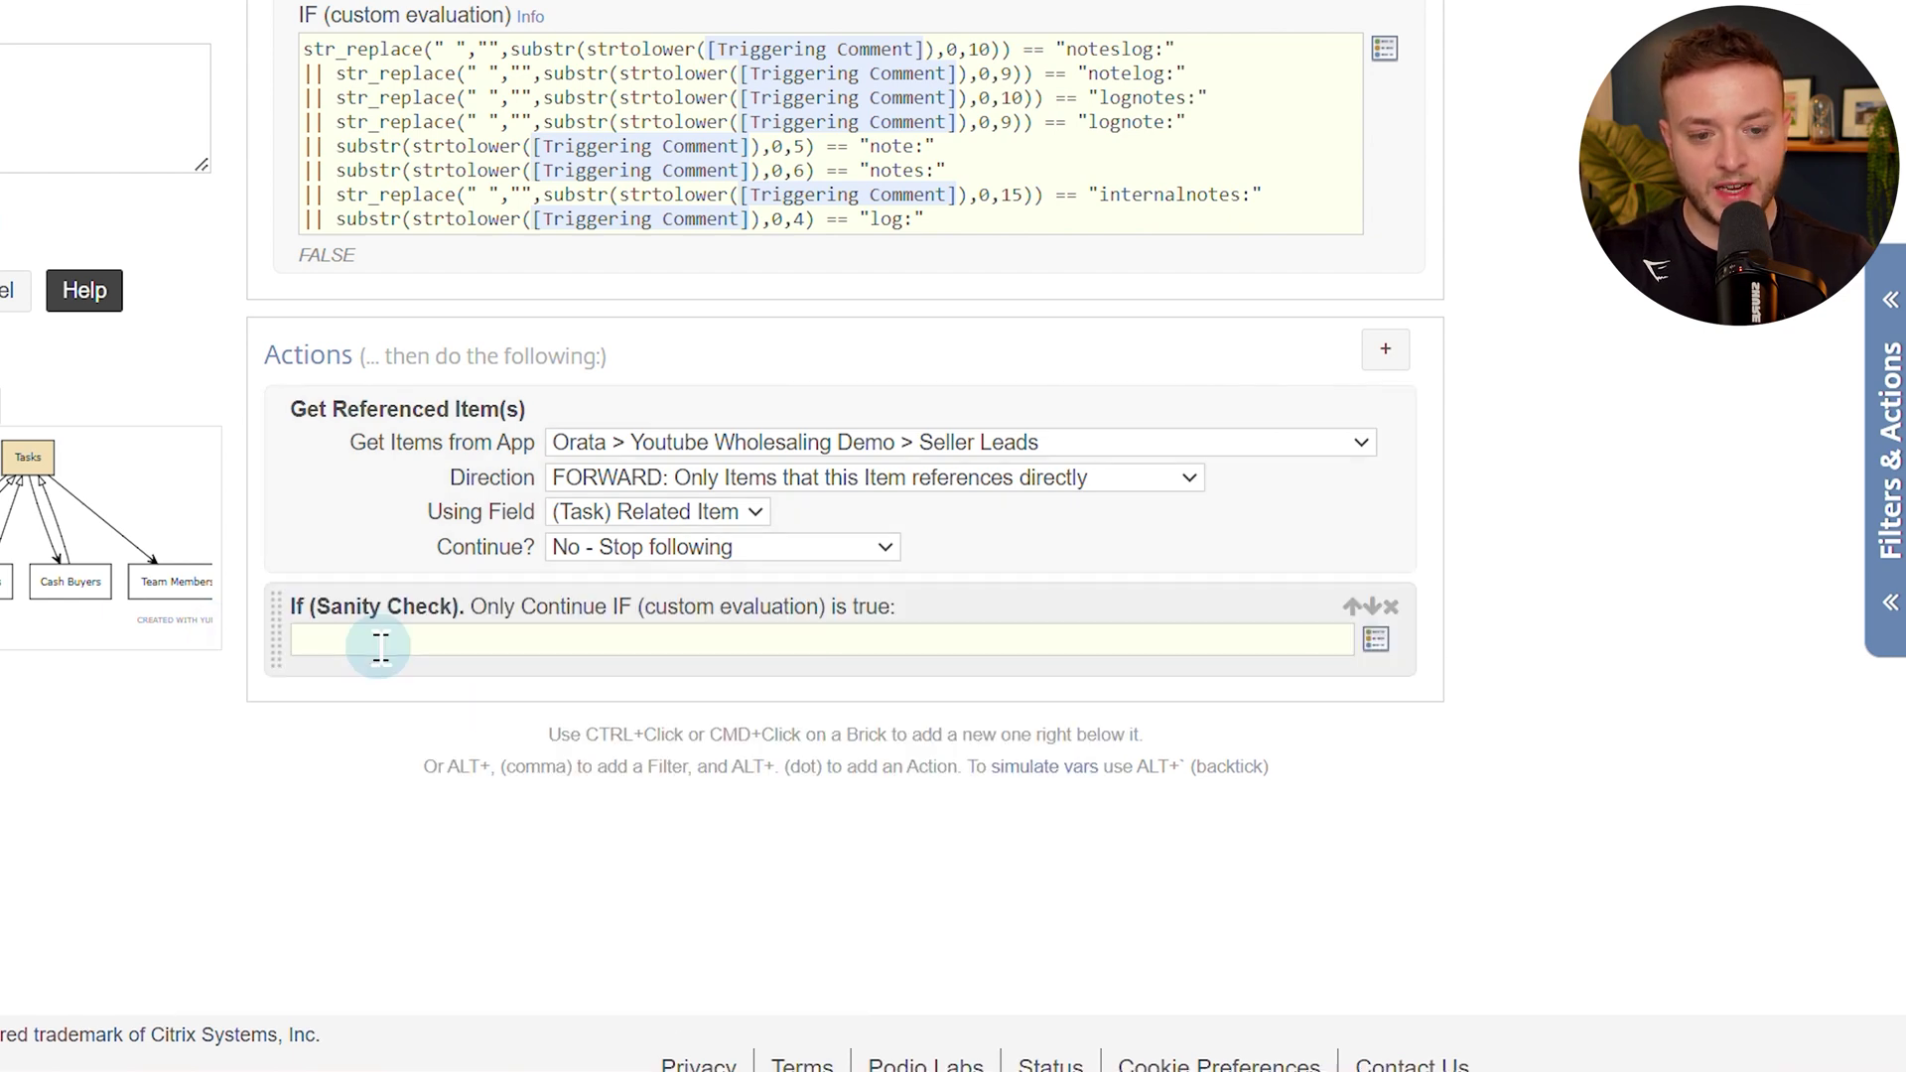
pyautogui.press('[')
pyautogui.write('podio it')
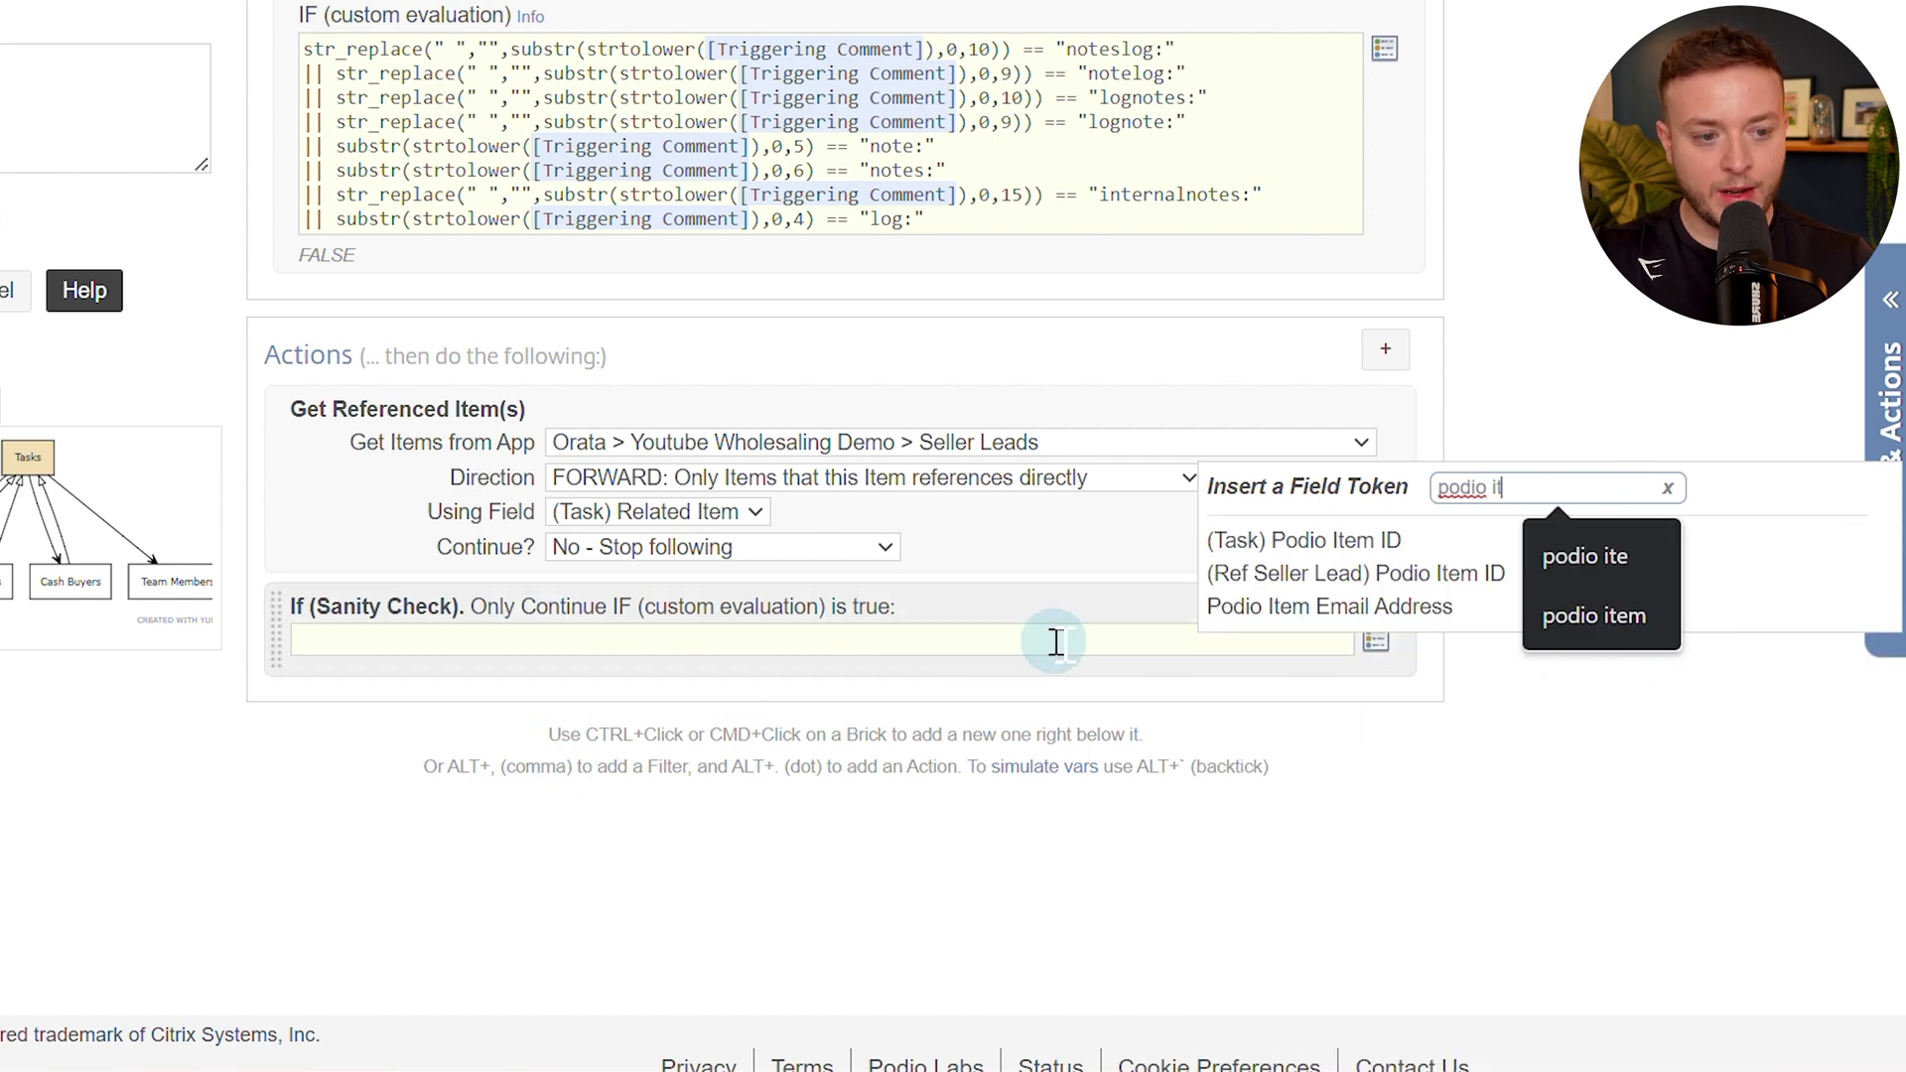
pyautogui.click(1363, 574)
pyautogui.write('!')
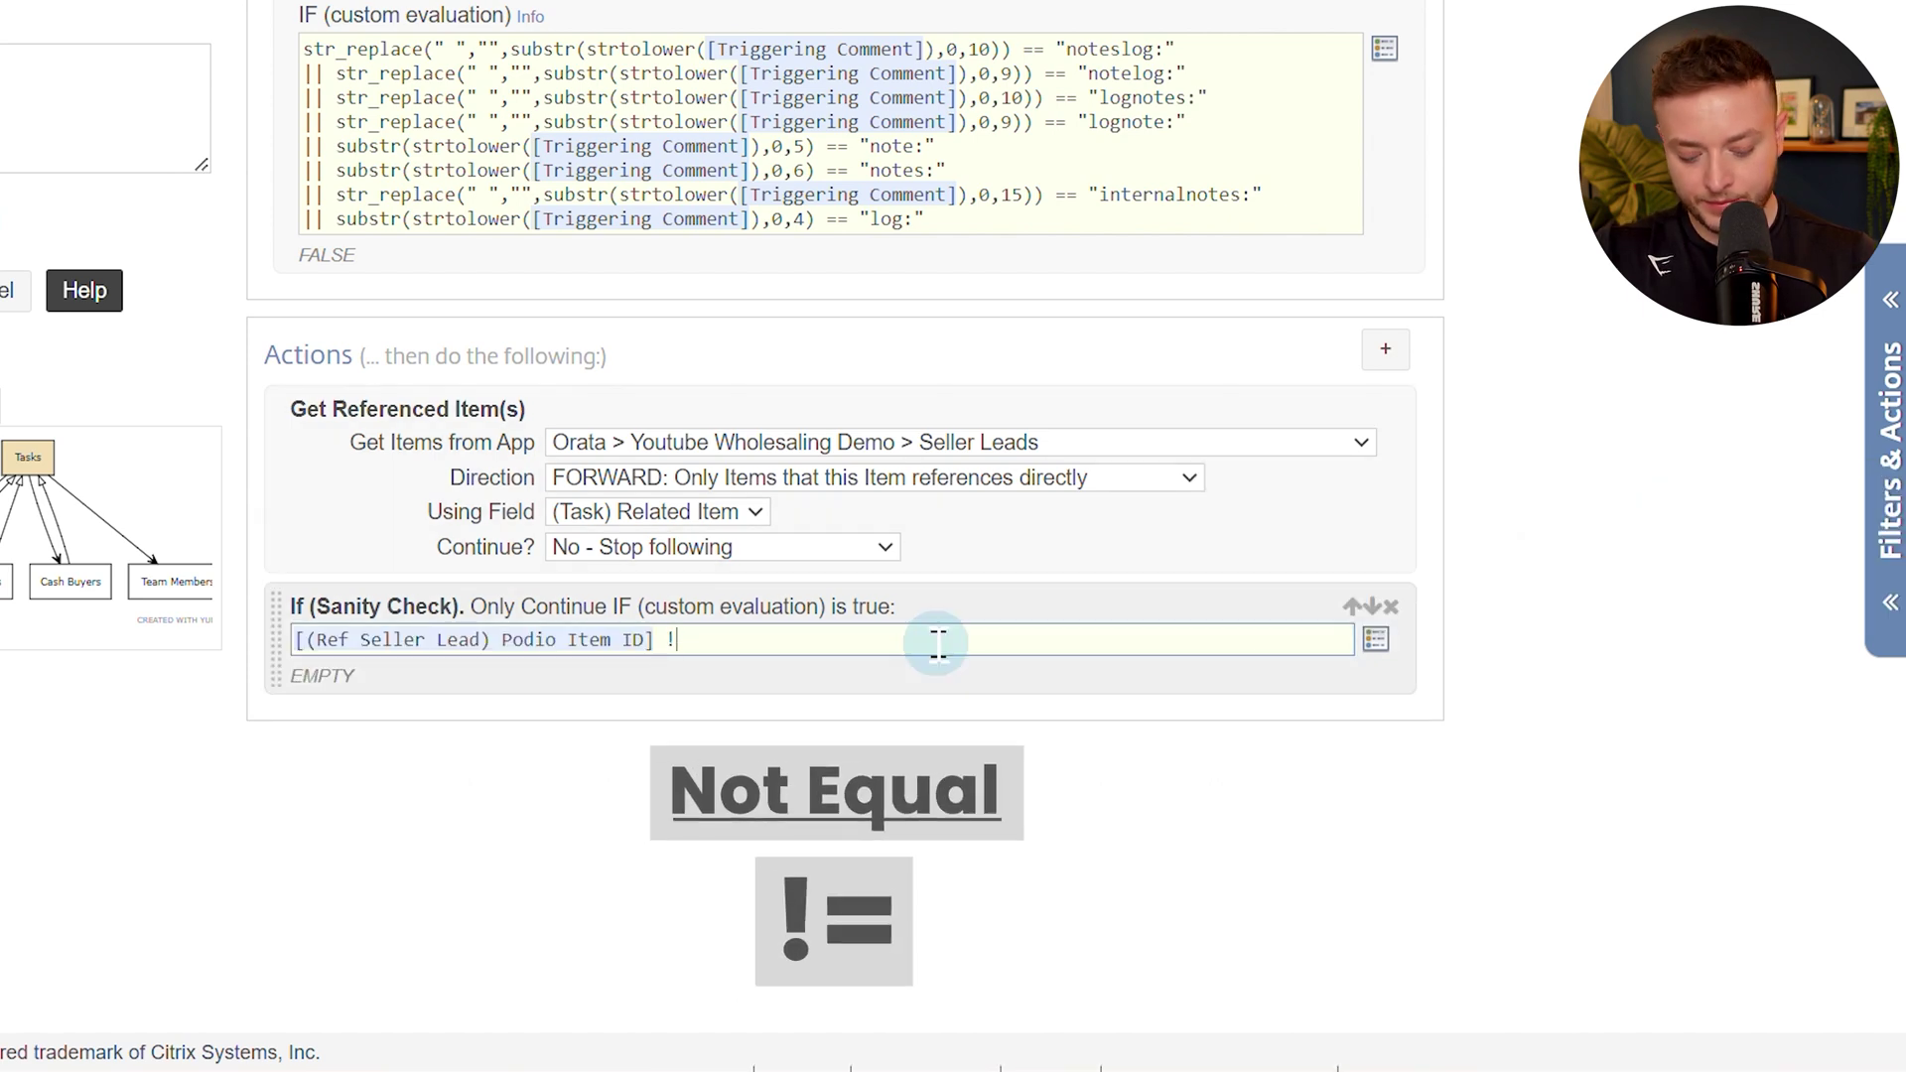
pyautogui.write('= ')
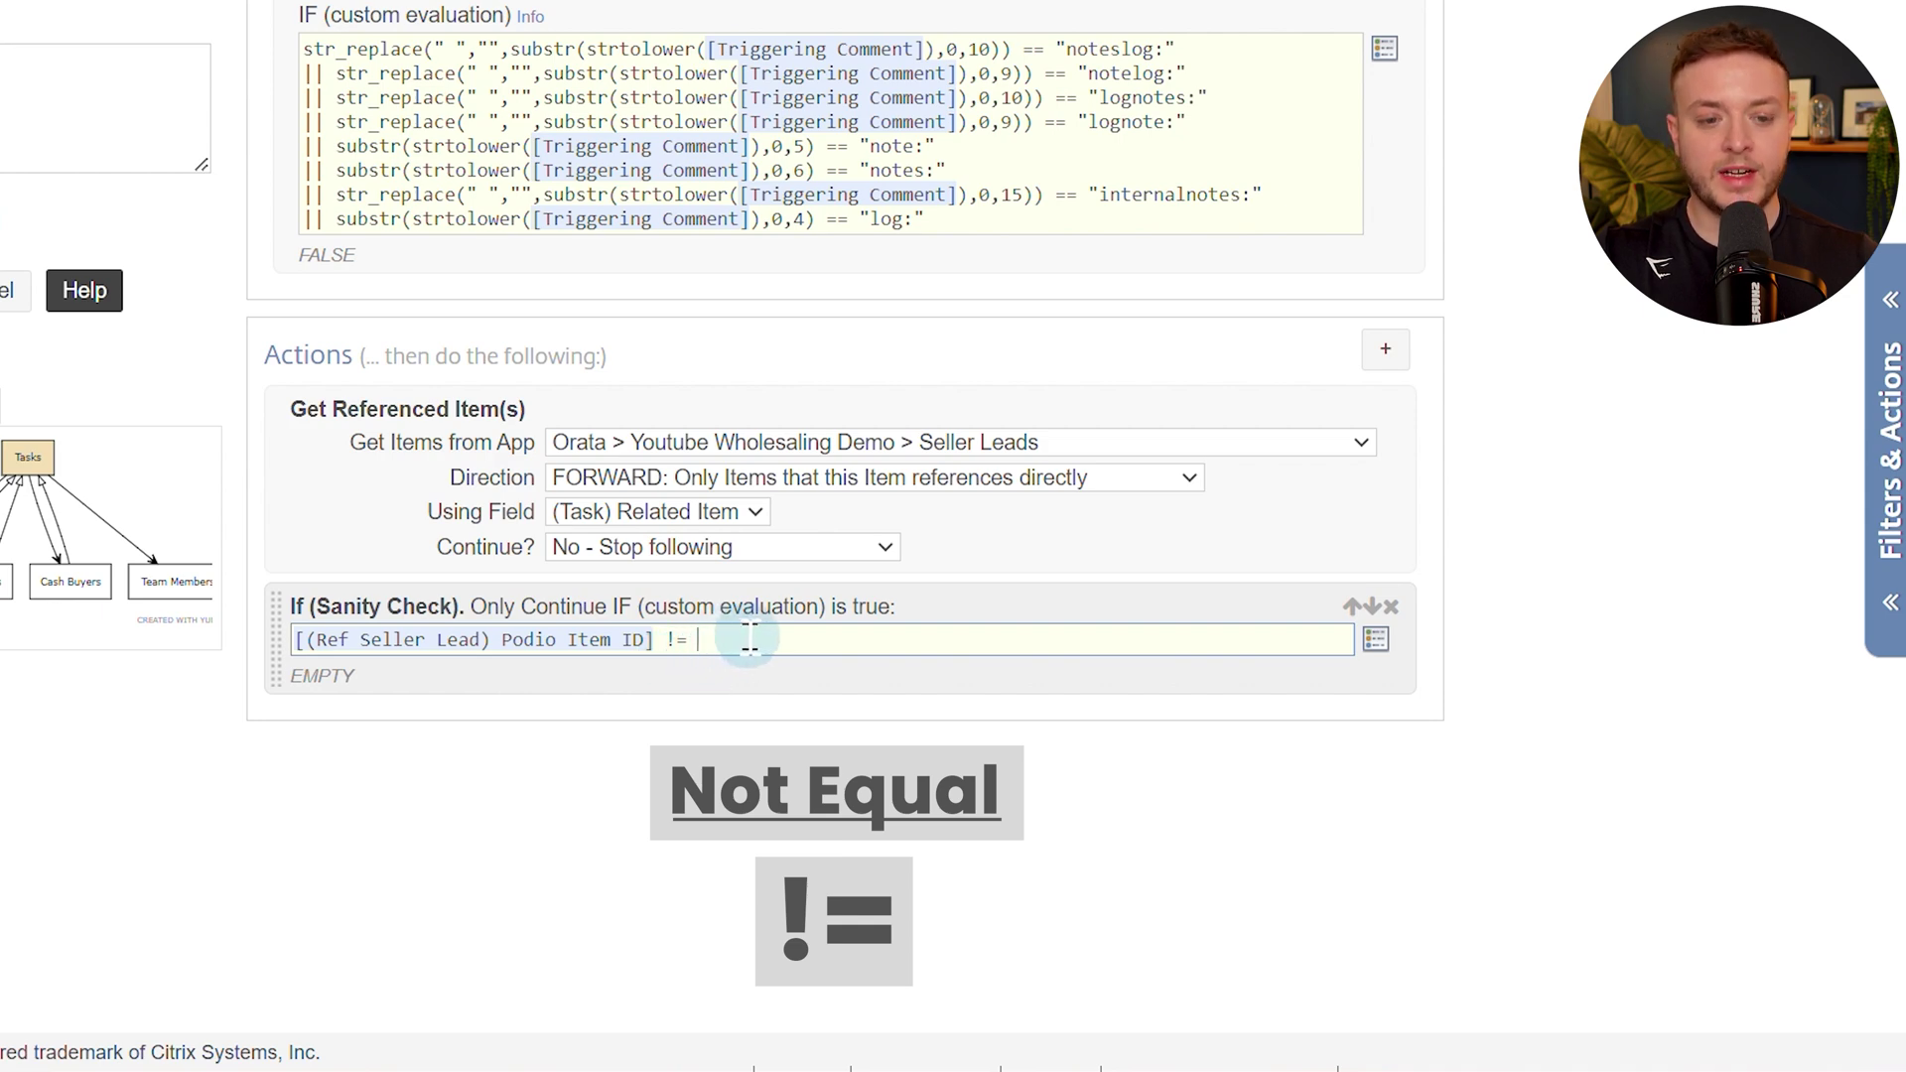
pyautogui.write('==')
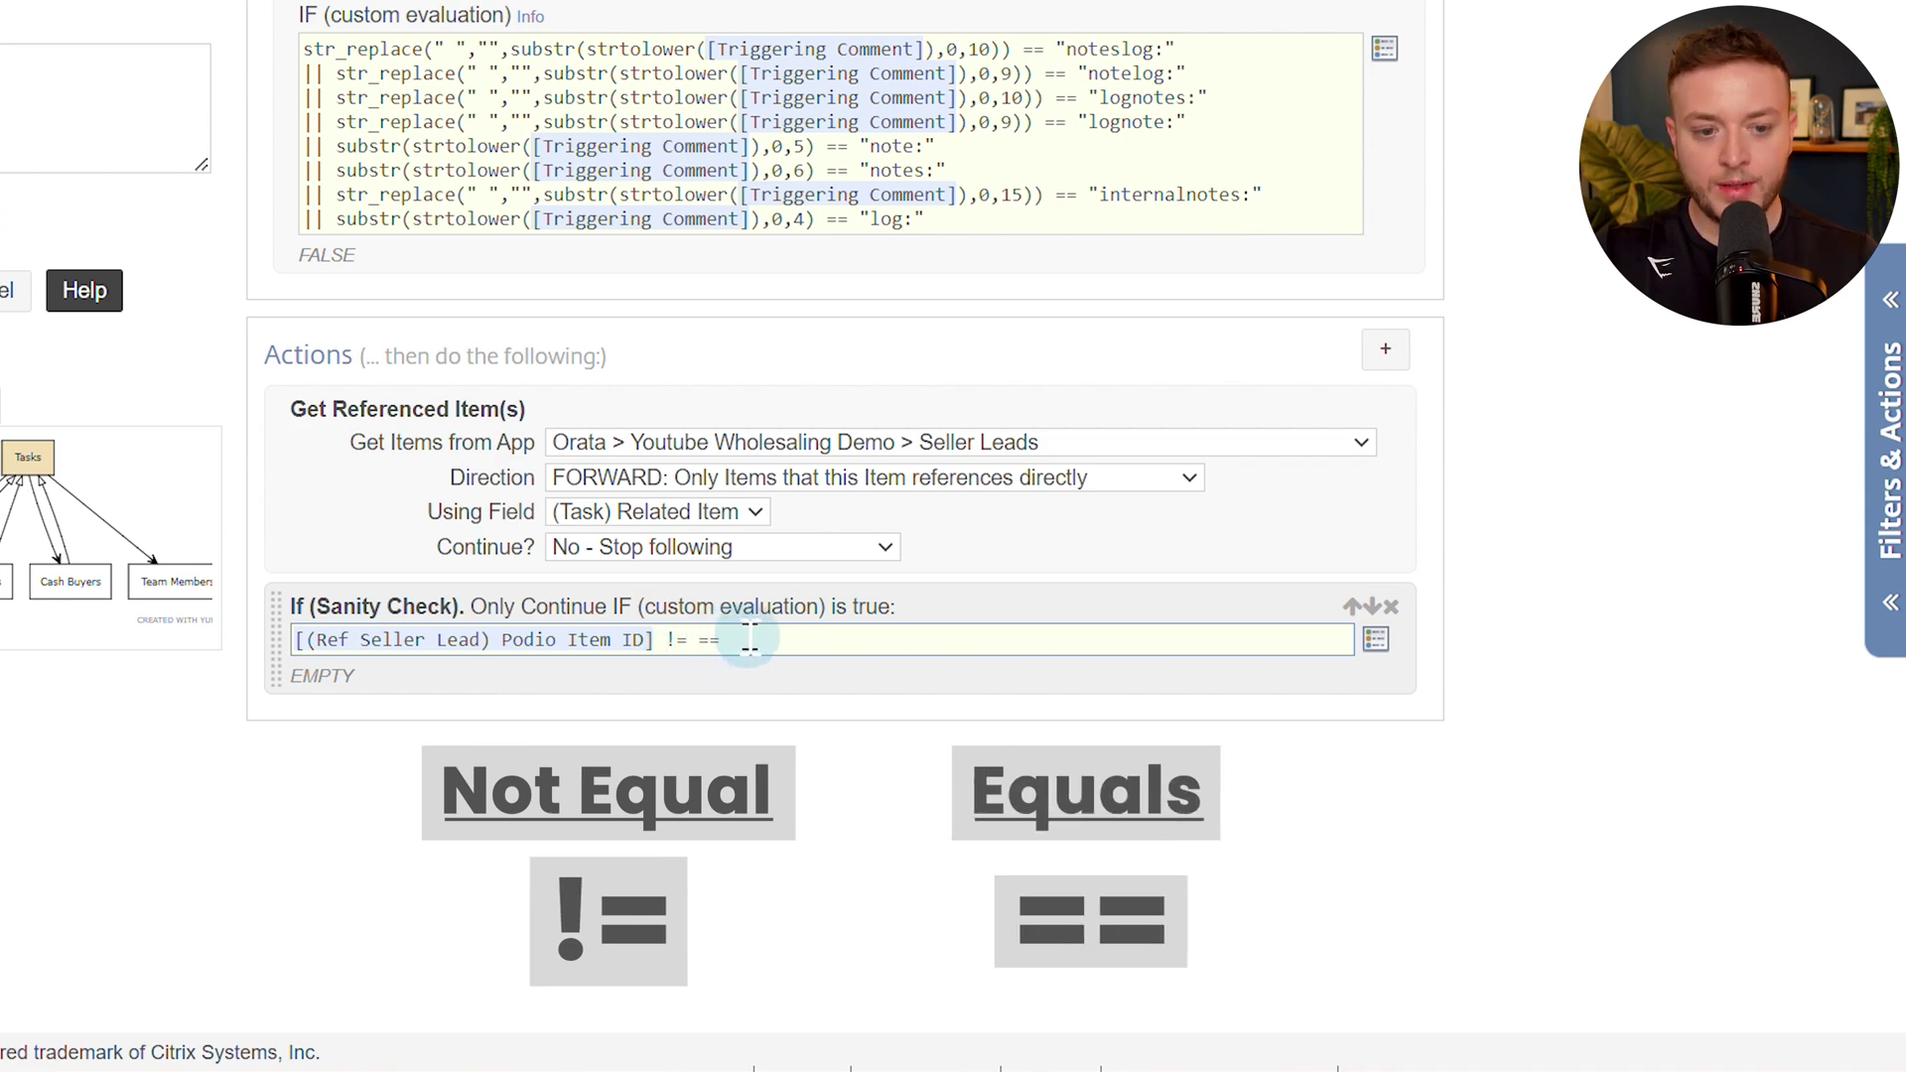
pyautogui.press('BackSpace')
pyautogui.press('BackSpace')
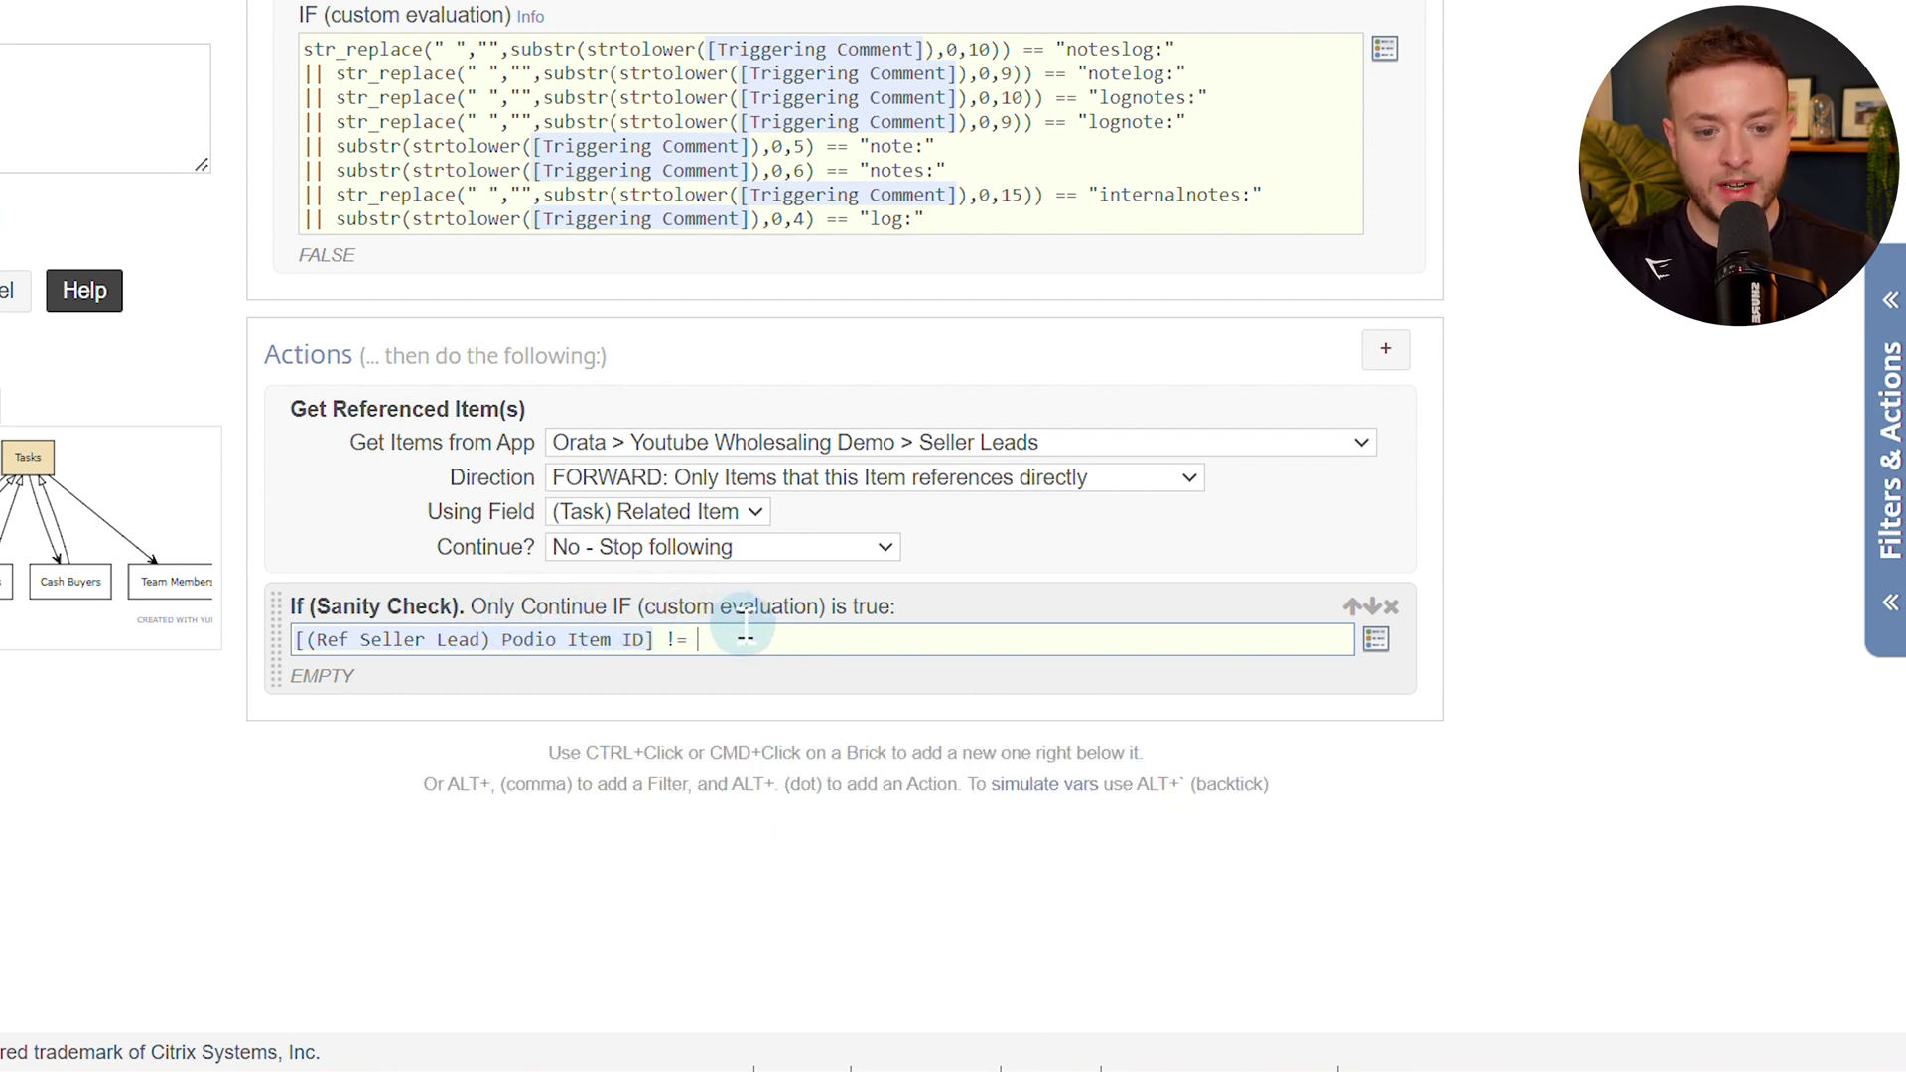
pyautogui.click(592, 919)
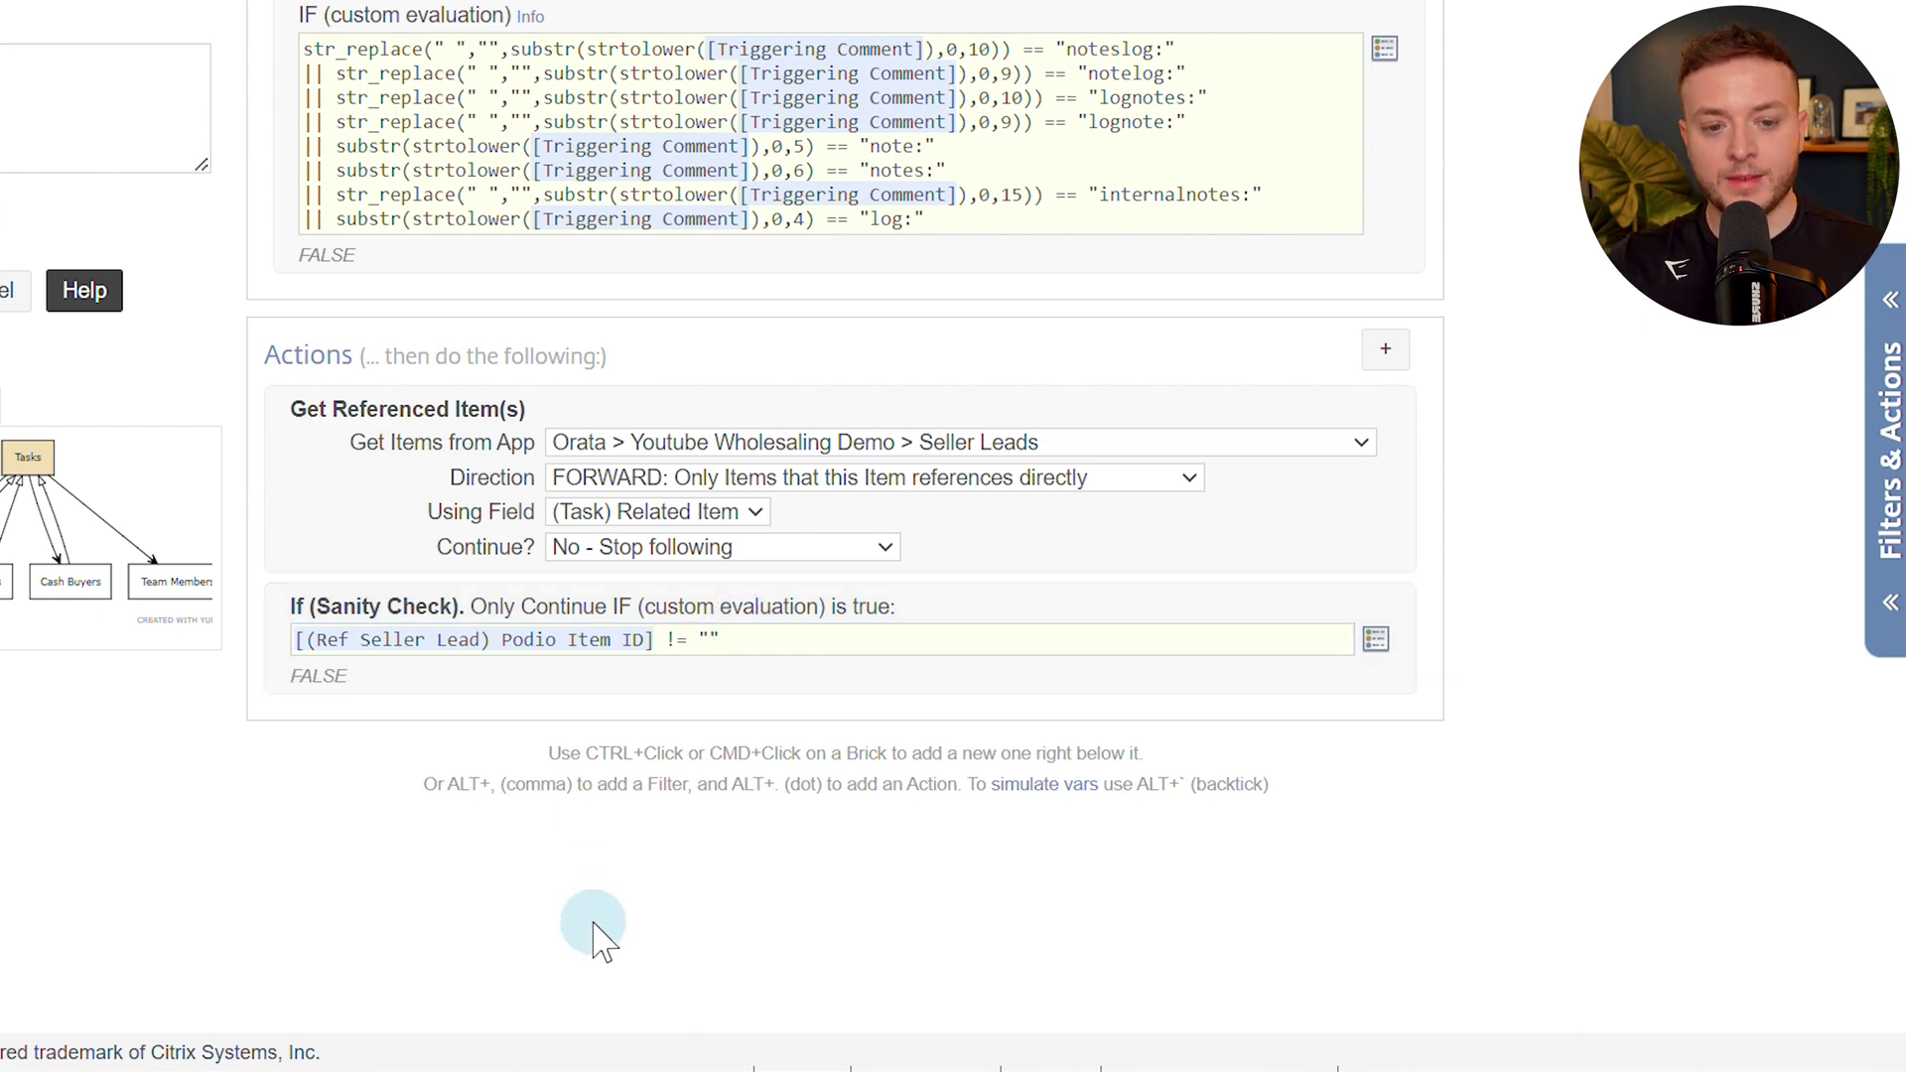
pyautogui.click(149, 29)
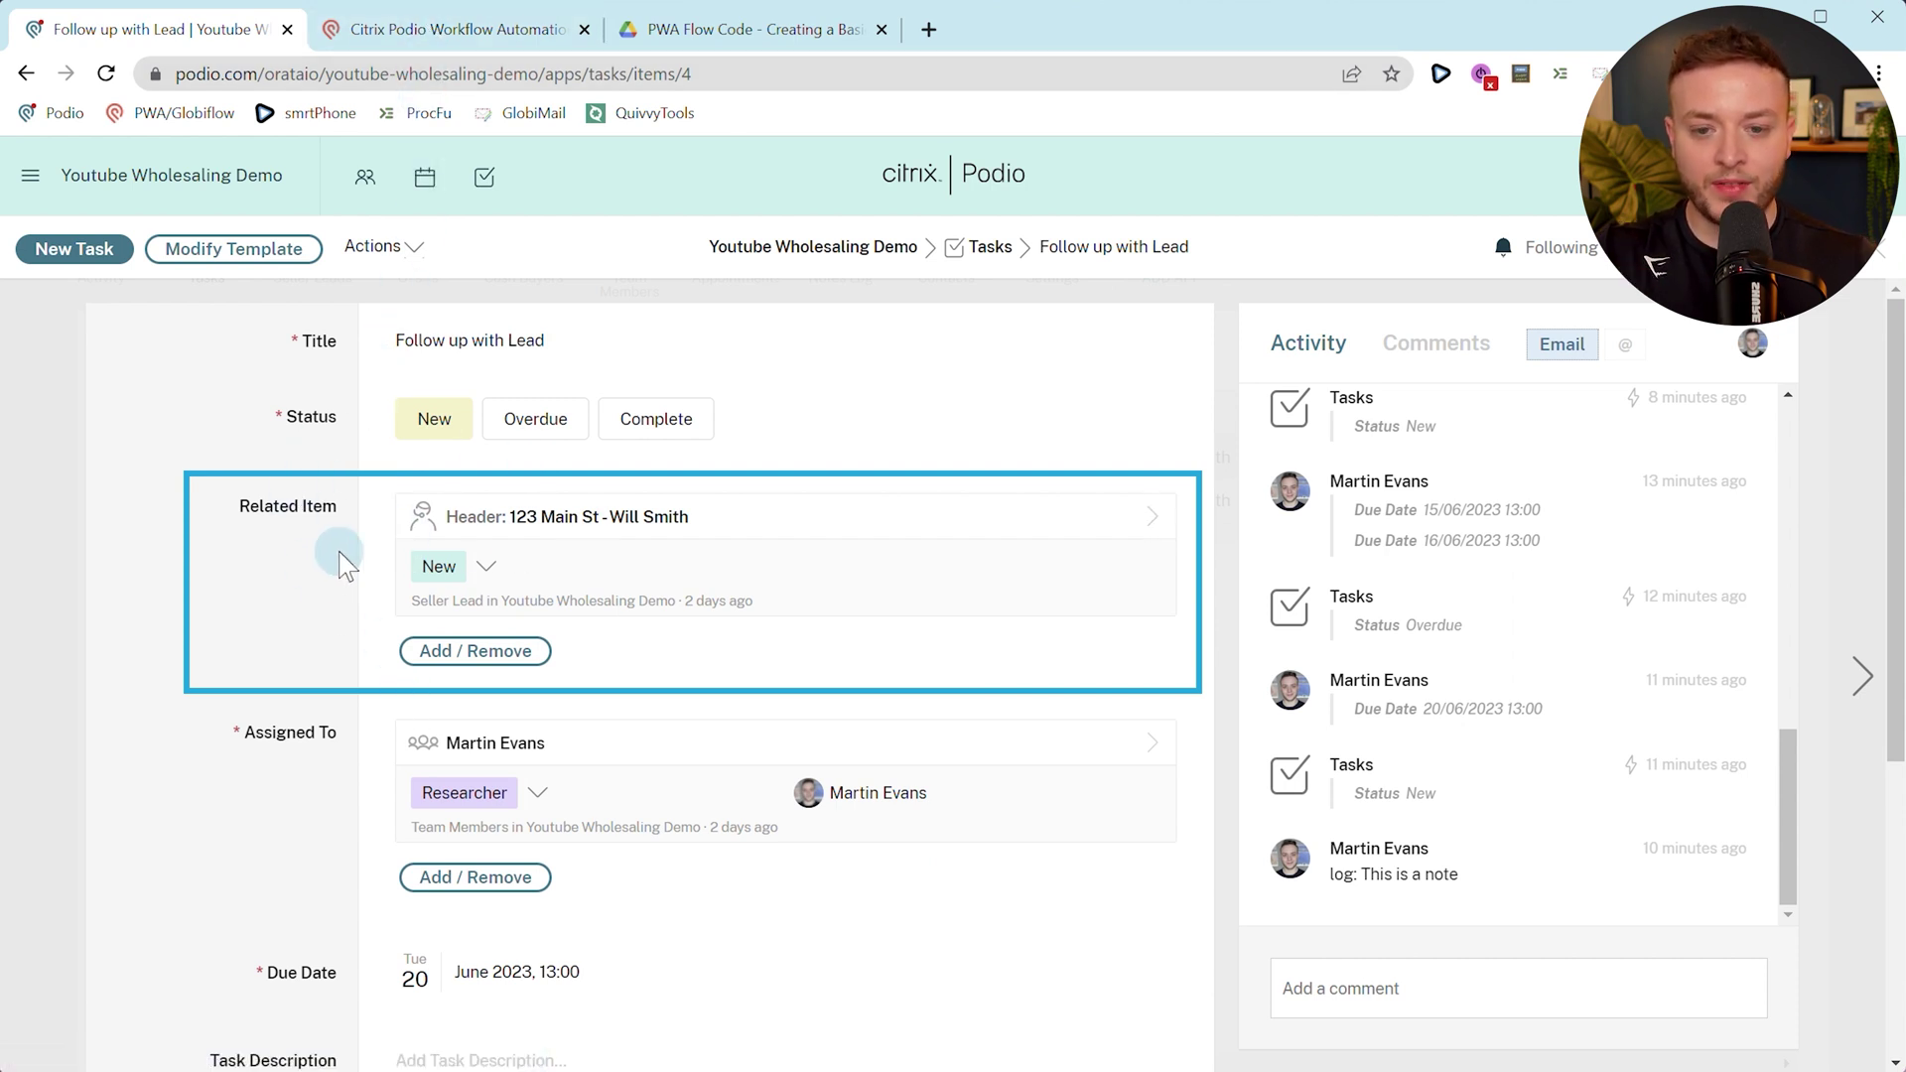
pyautogui.click(382, 29)
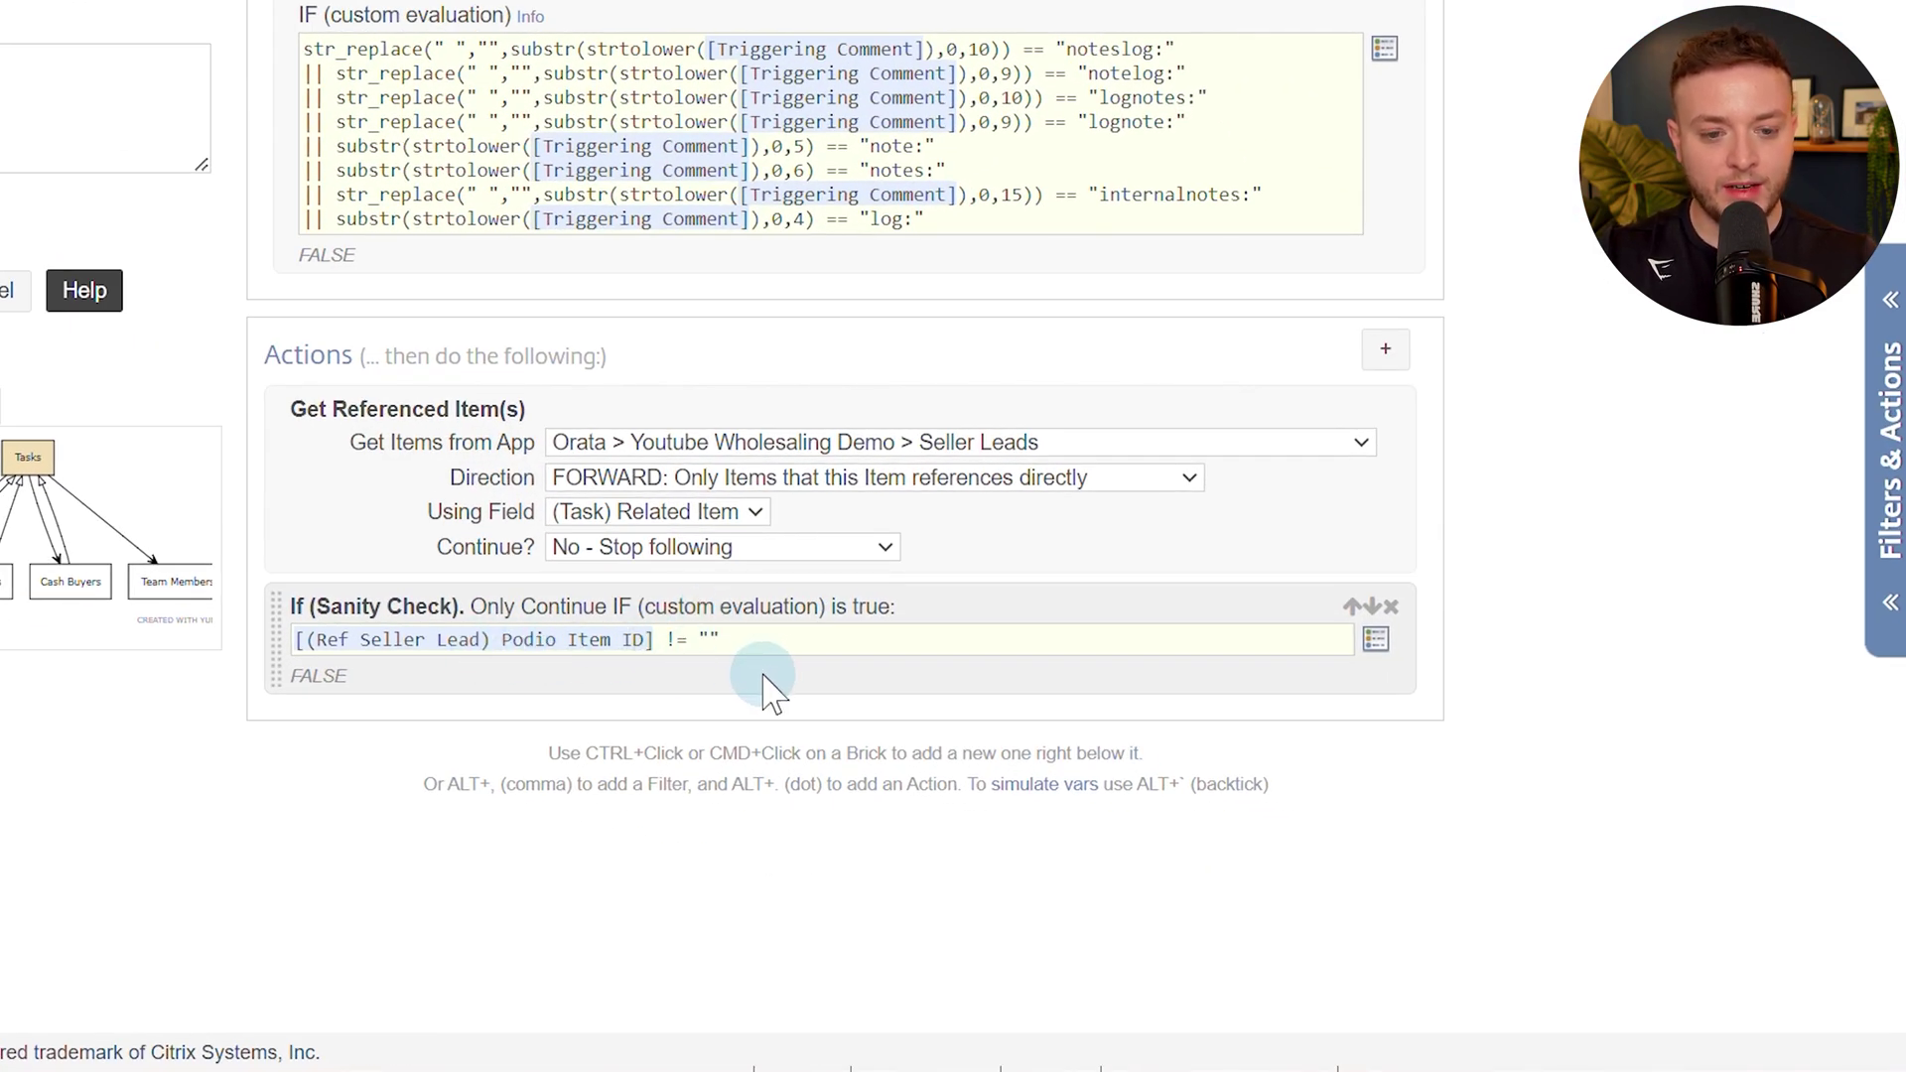
# Add a Custom Variable / Calc action named noteLogged below the sanity check, value still empty.
pyautogui.hotkey('alt', '.')
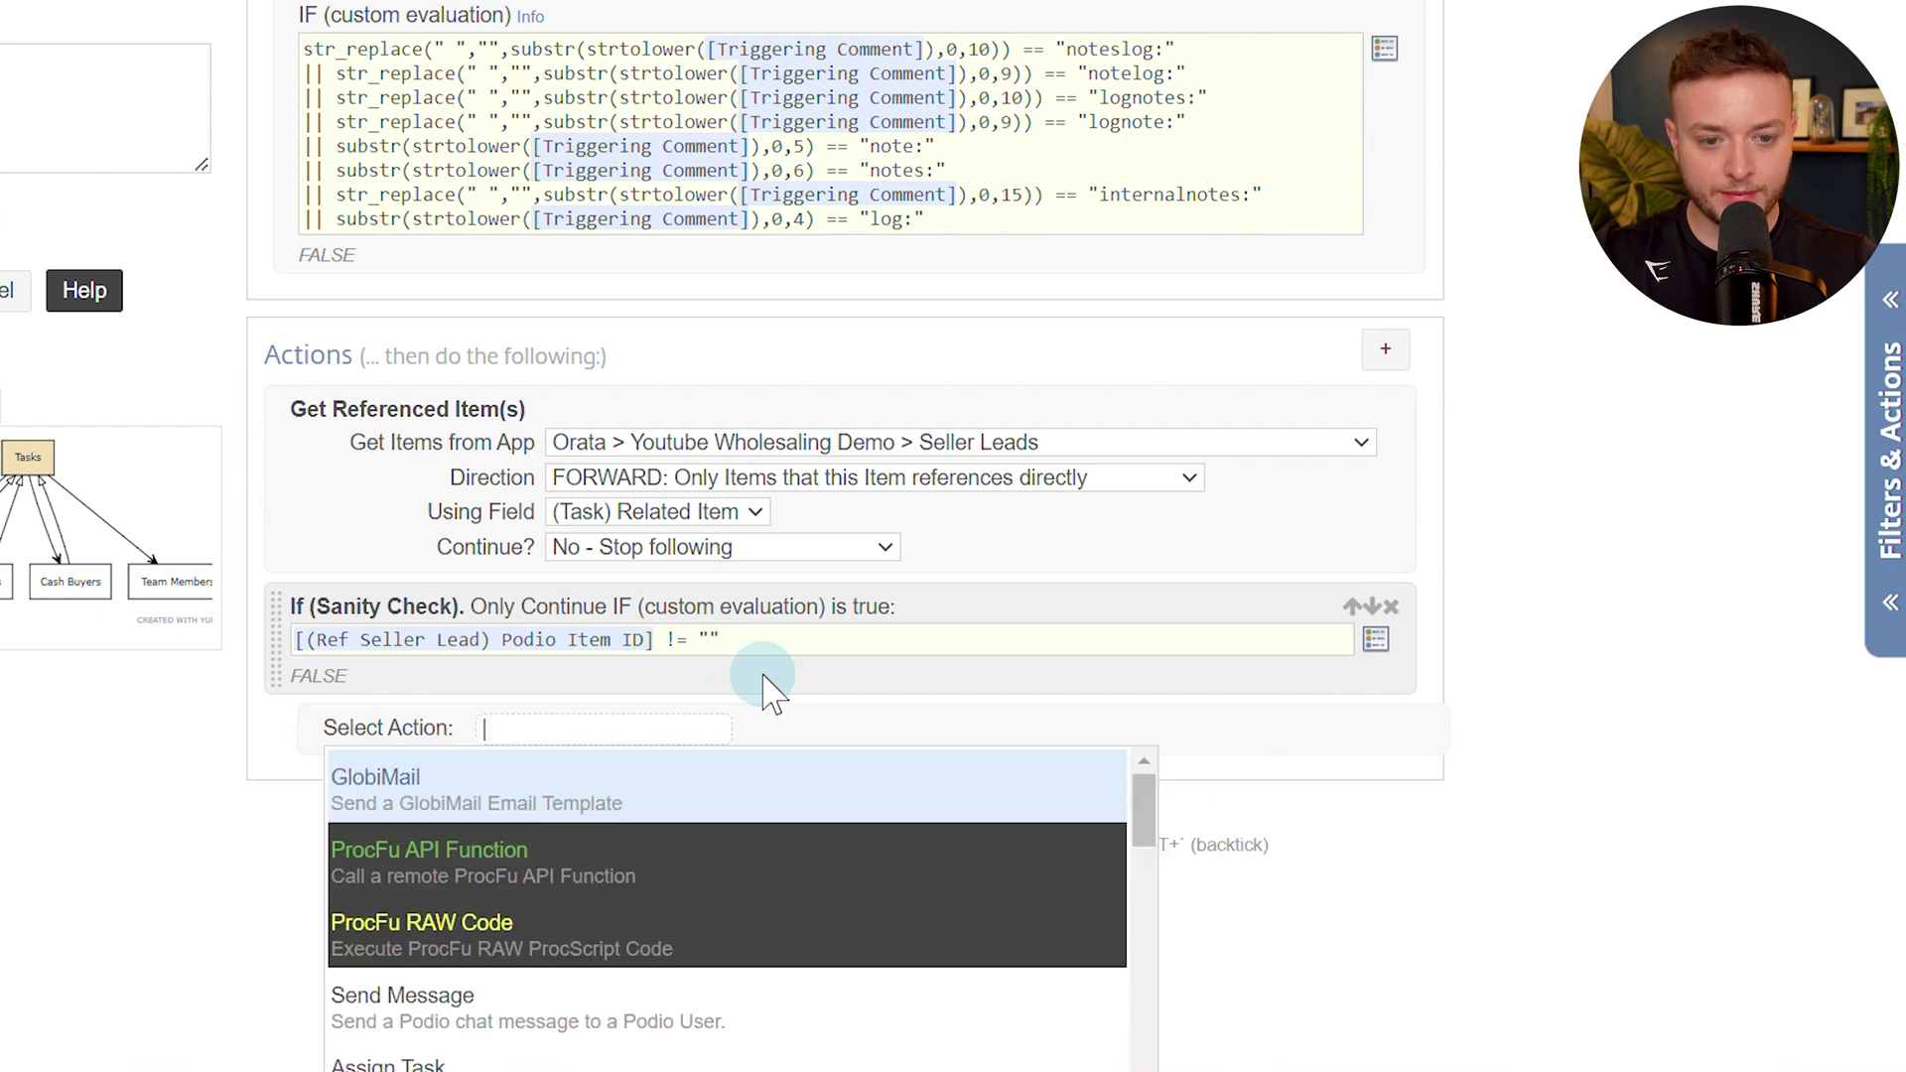
pyautogui.write('var')
pyautogui.press('Return')
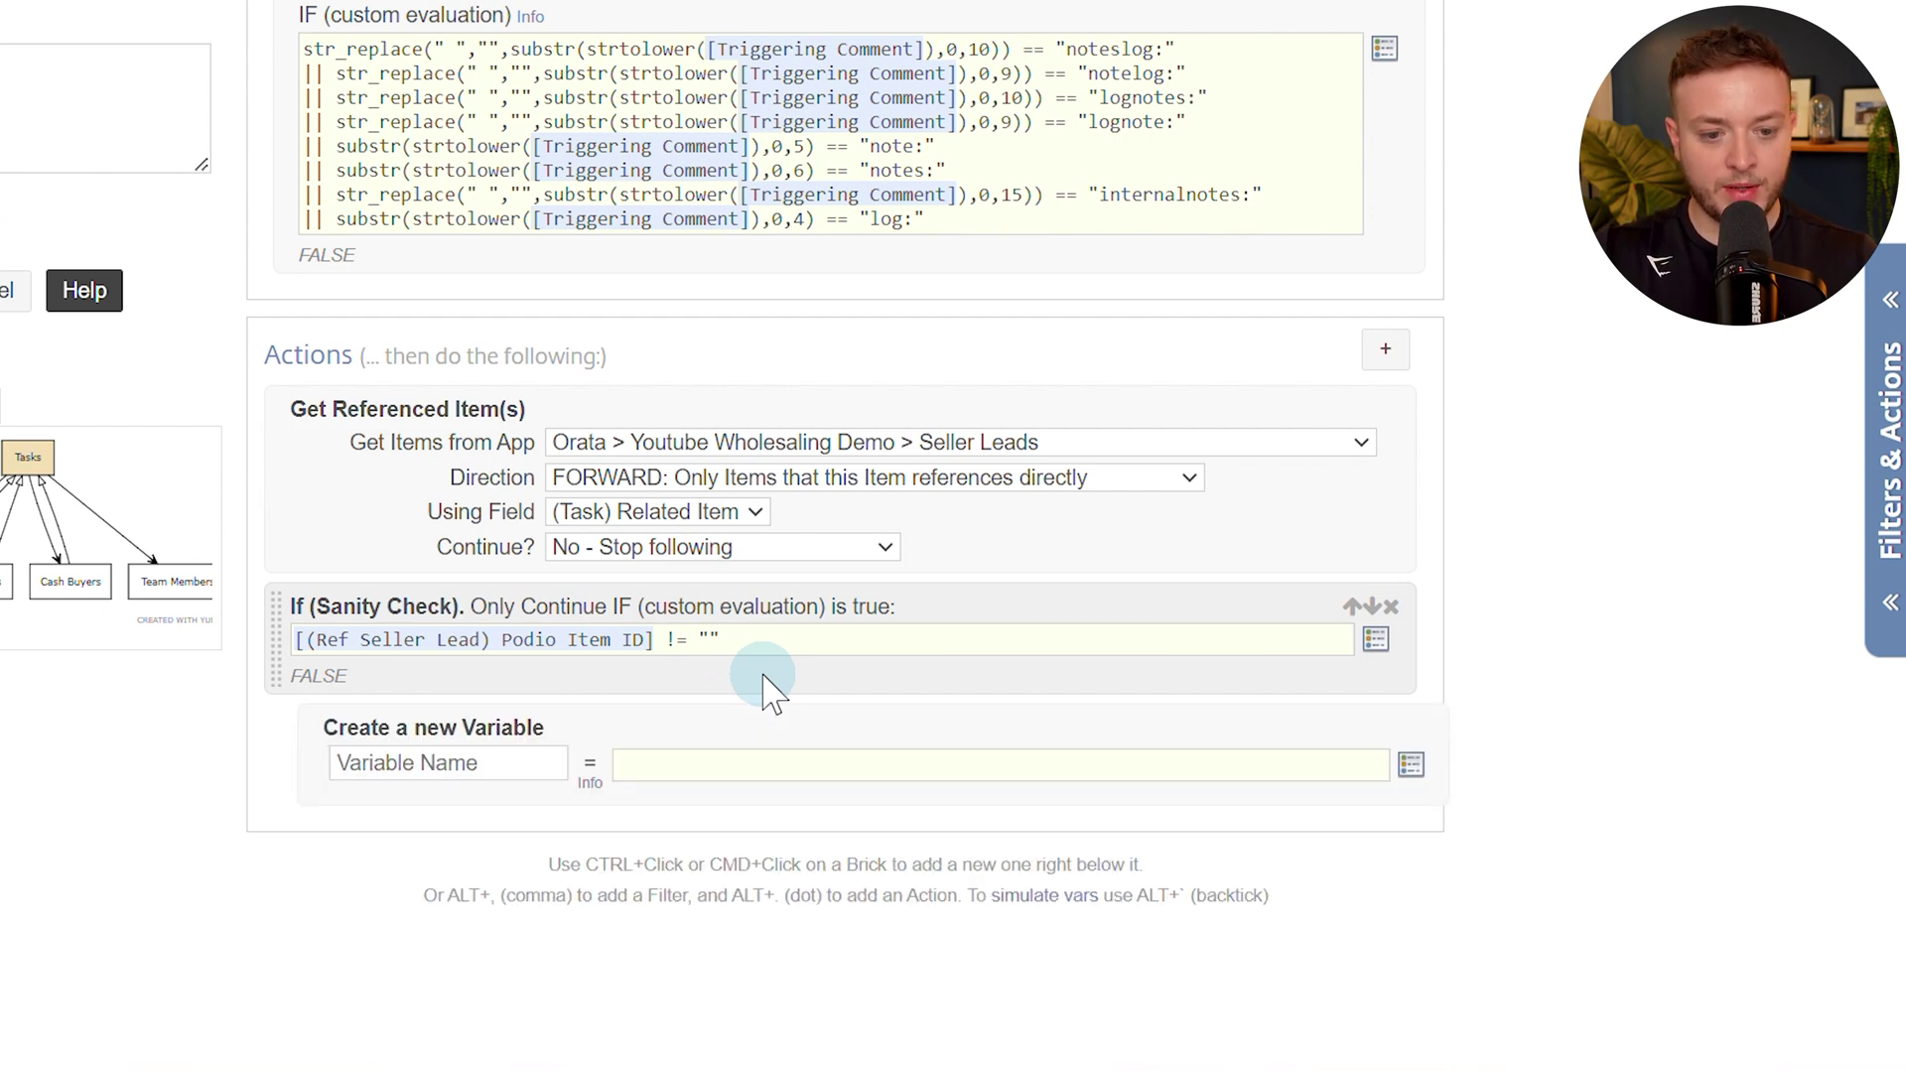
pyautogui.write('not')
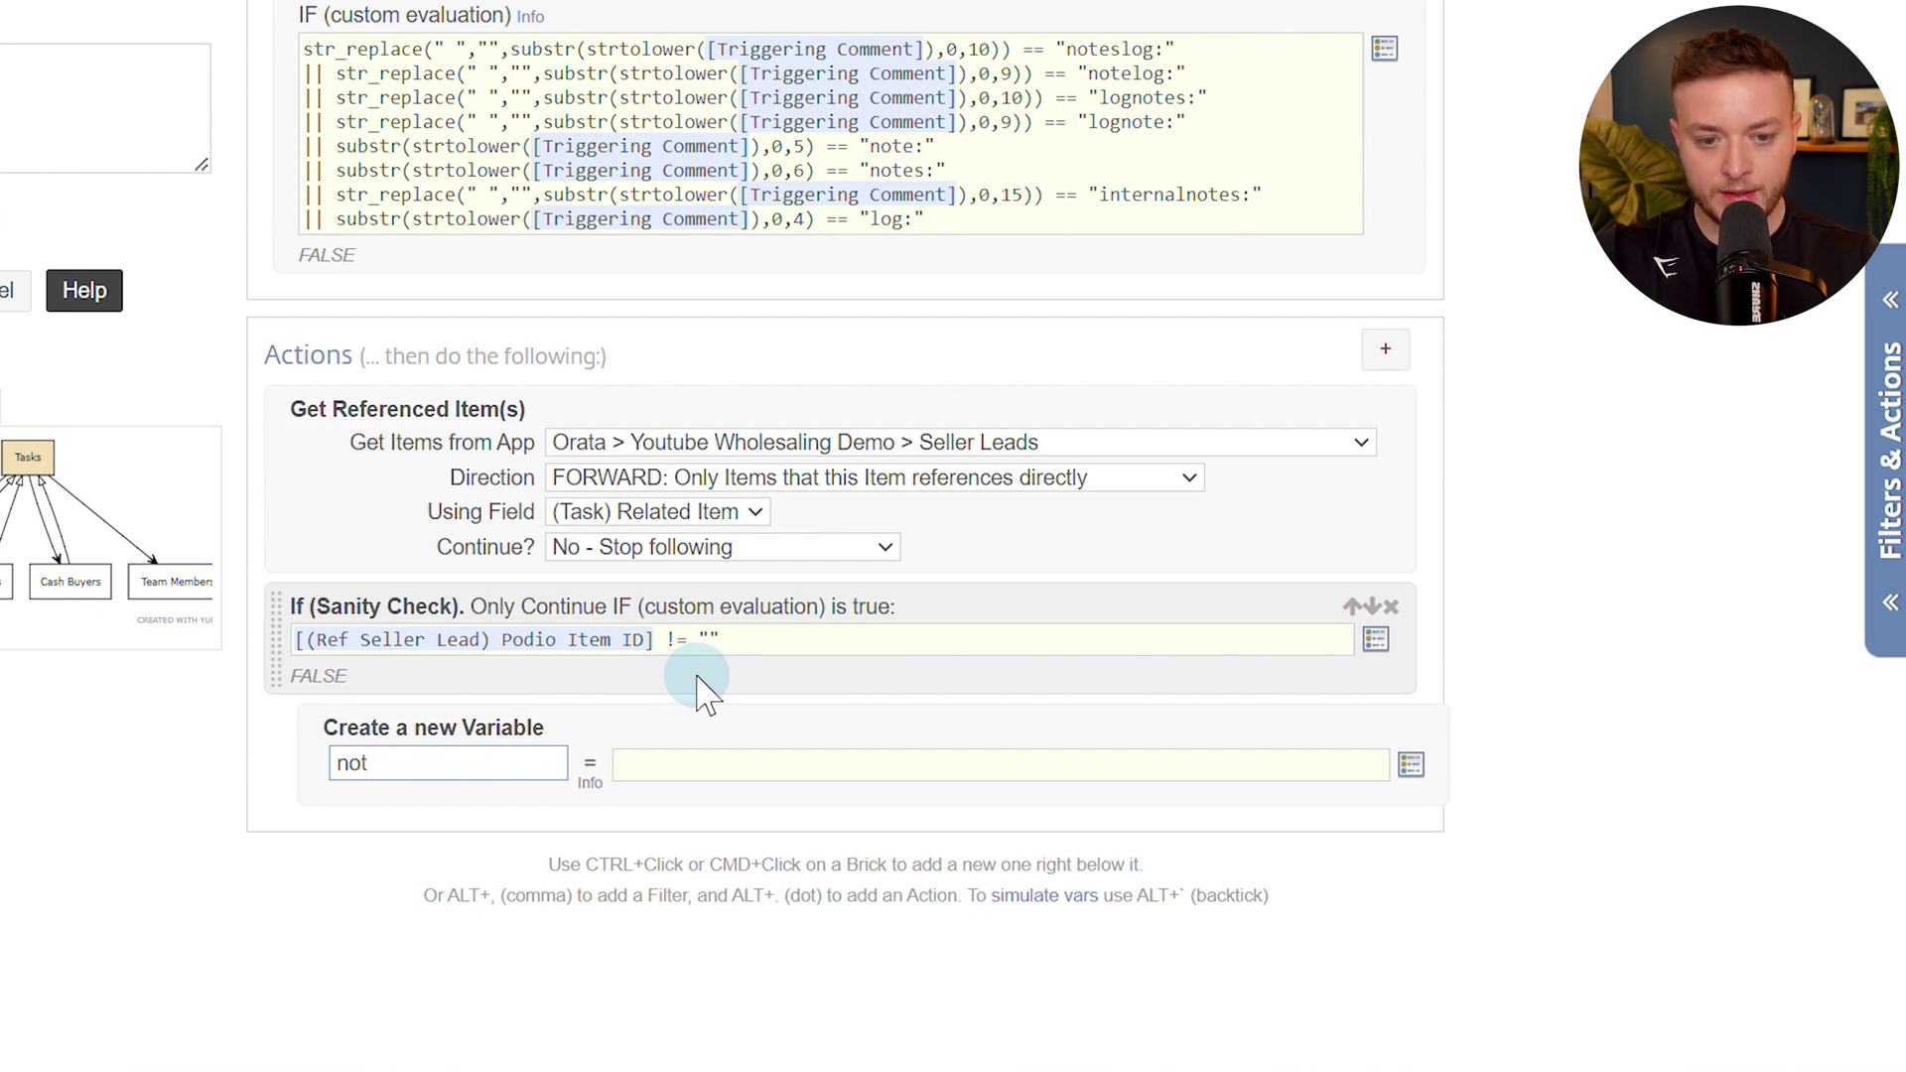
pyautogui.press('Tab')
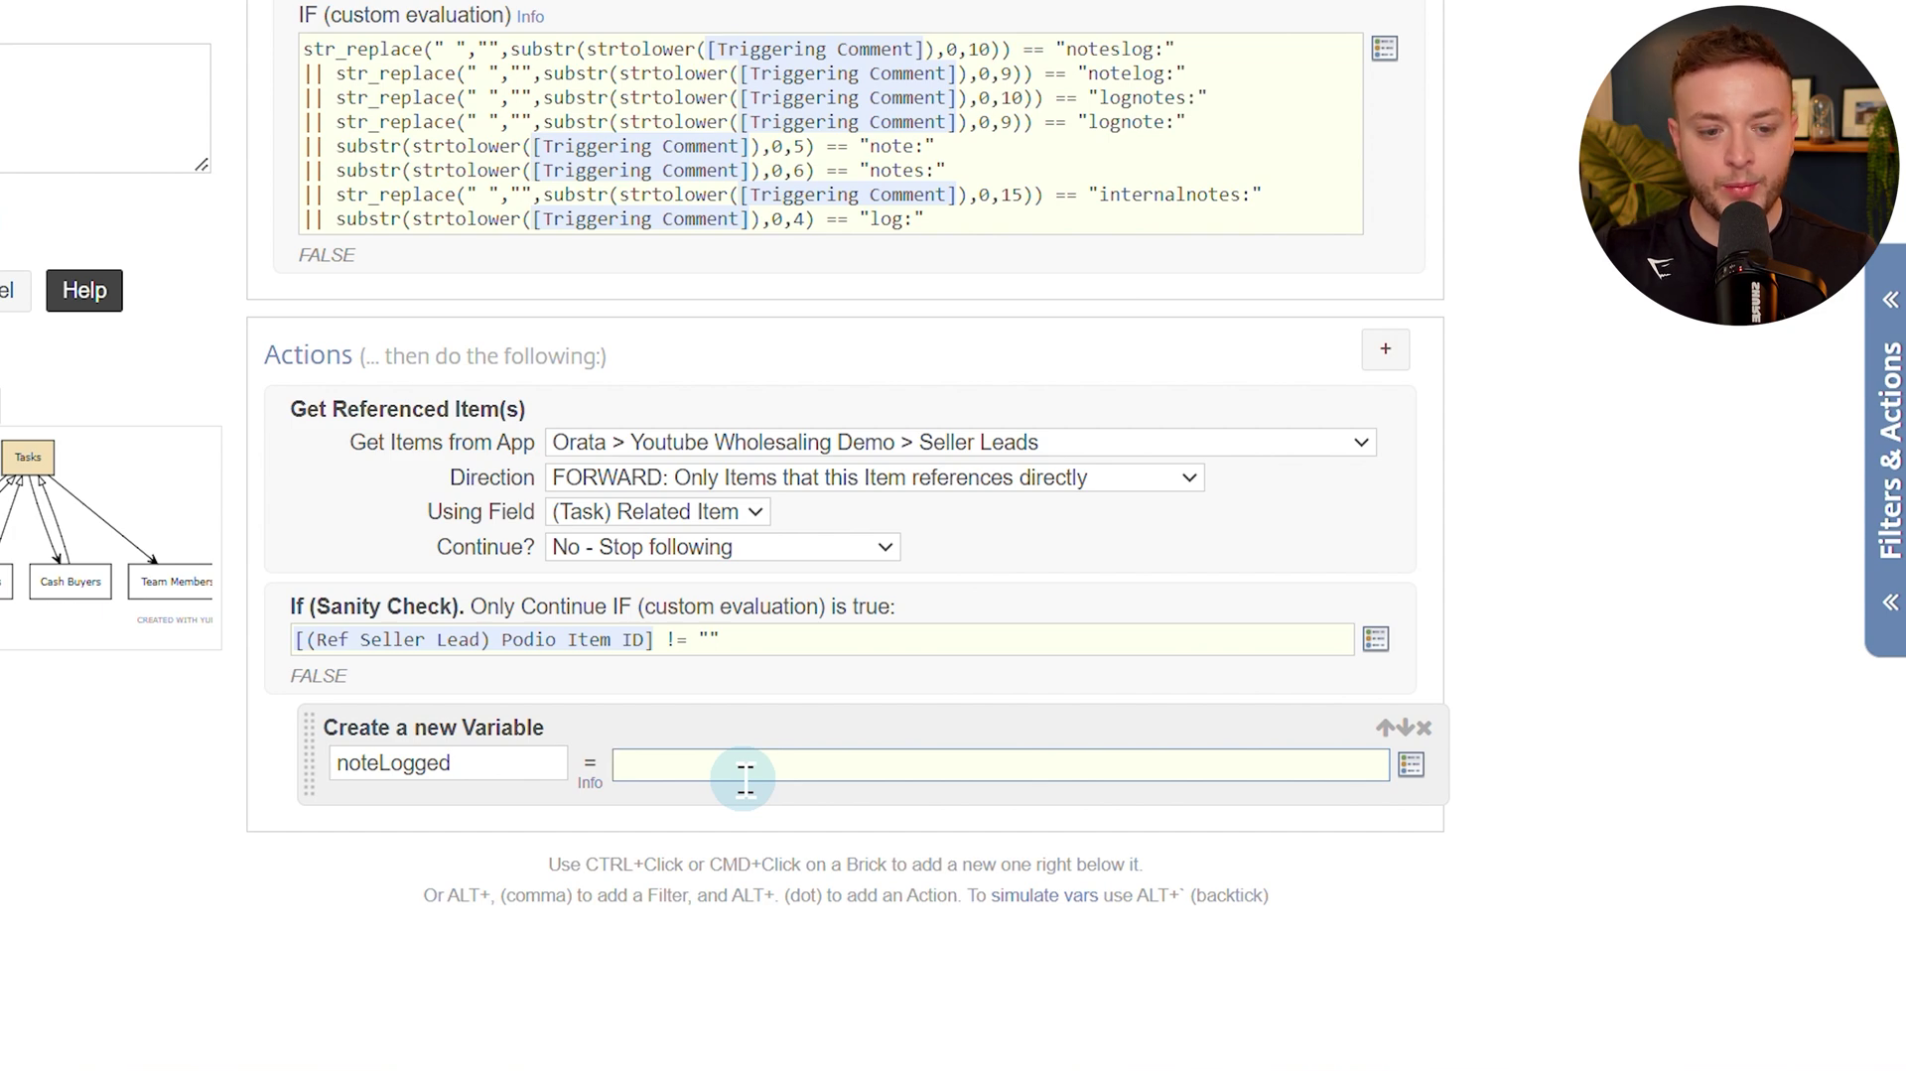
# Copy the noteLogged foo() function code from the Note Logged section of the flow-code PDF.
pyautogui.click(757, 30)
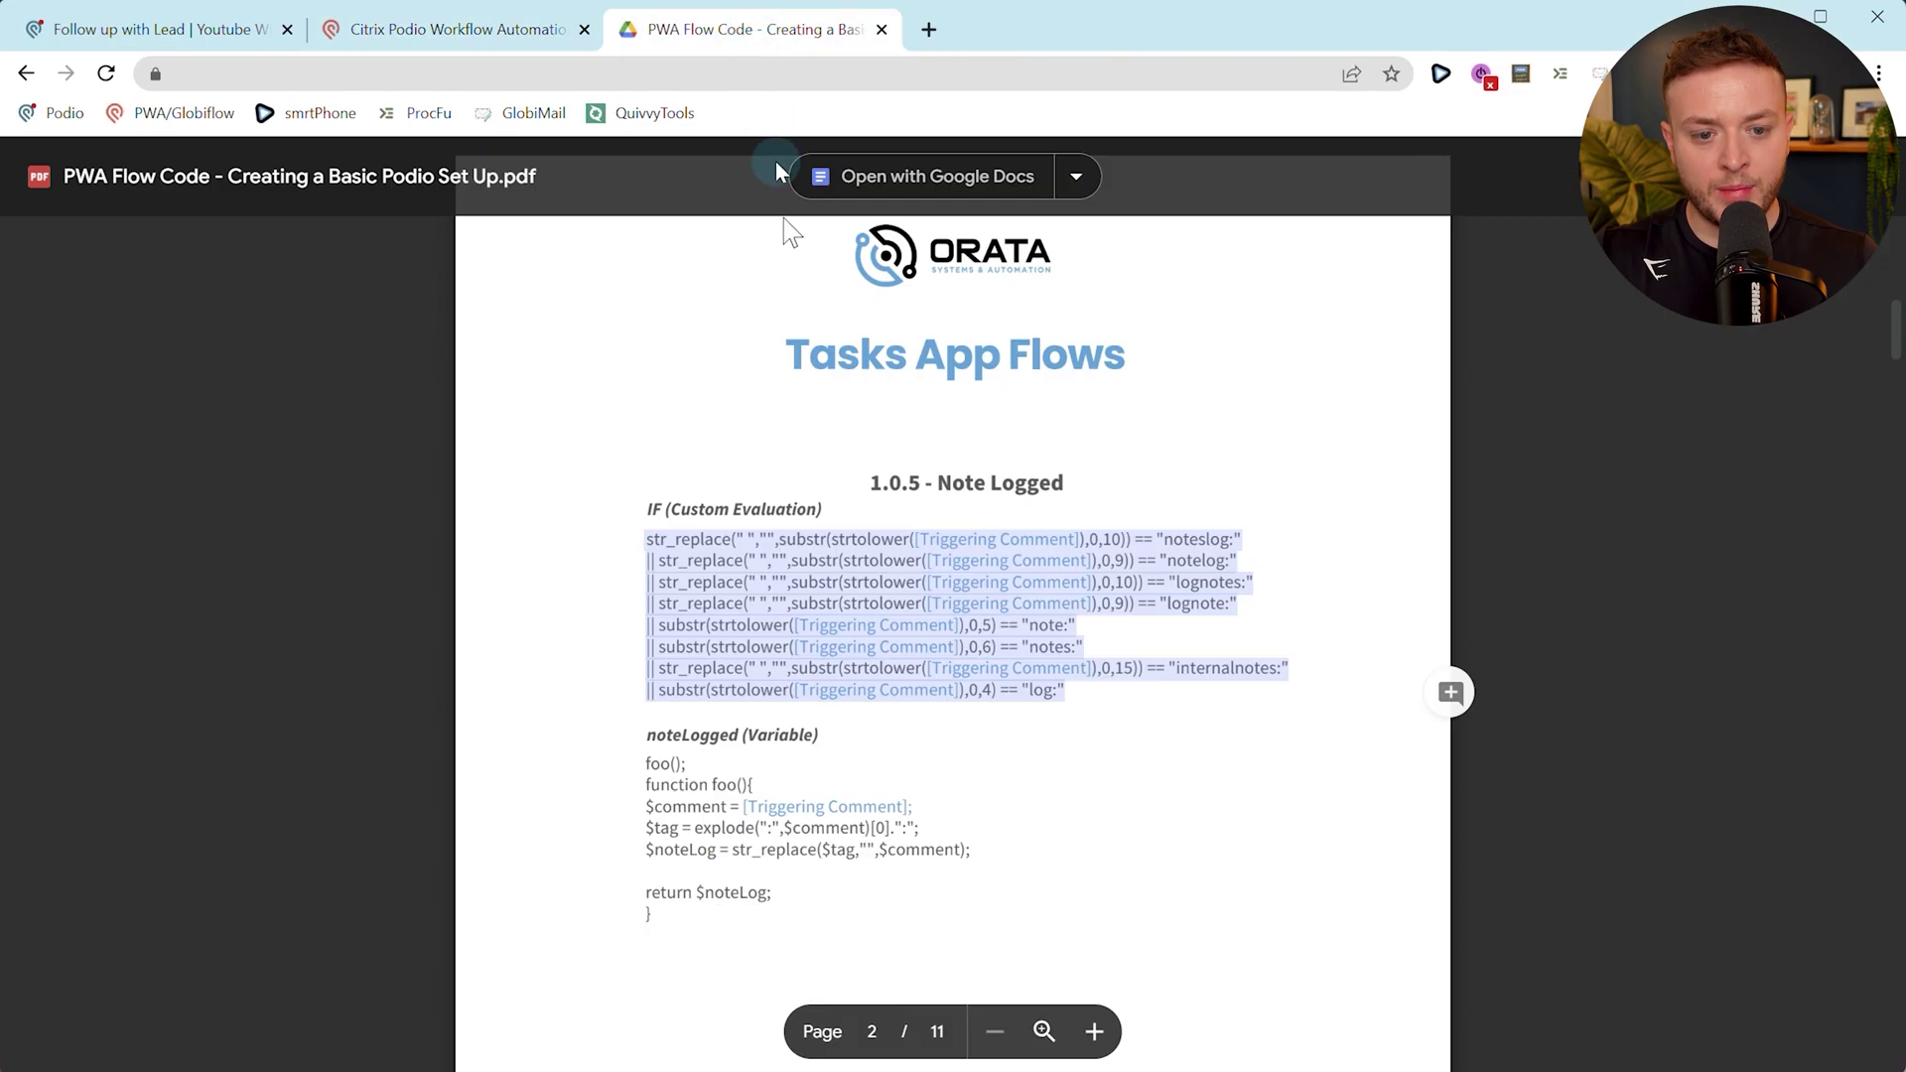
pyautogui.scroll(-1, 789, 231)
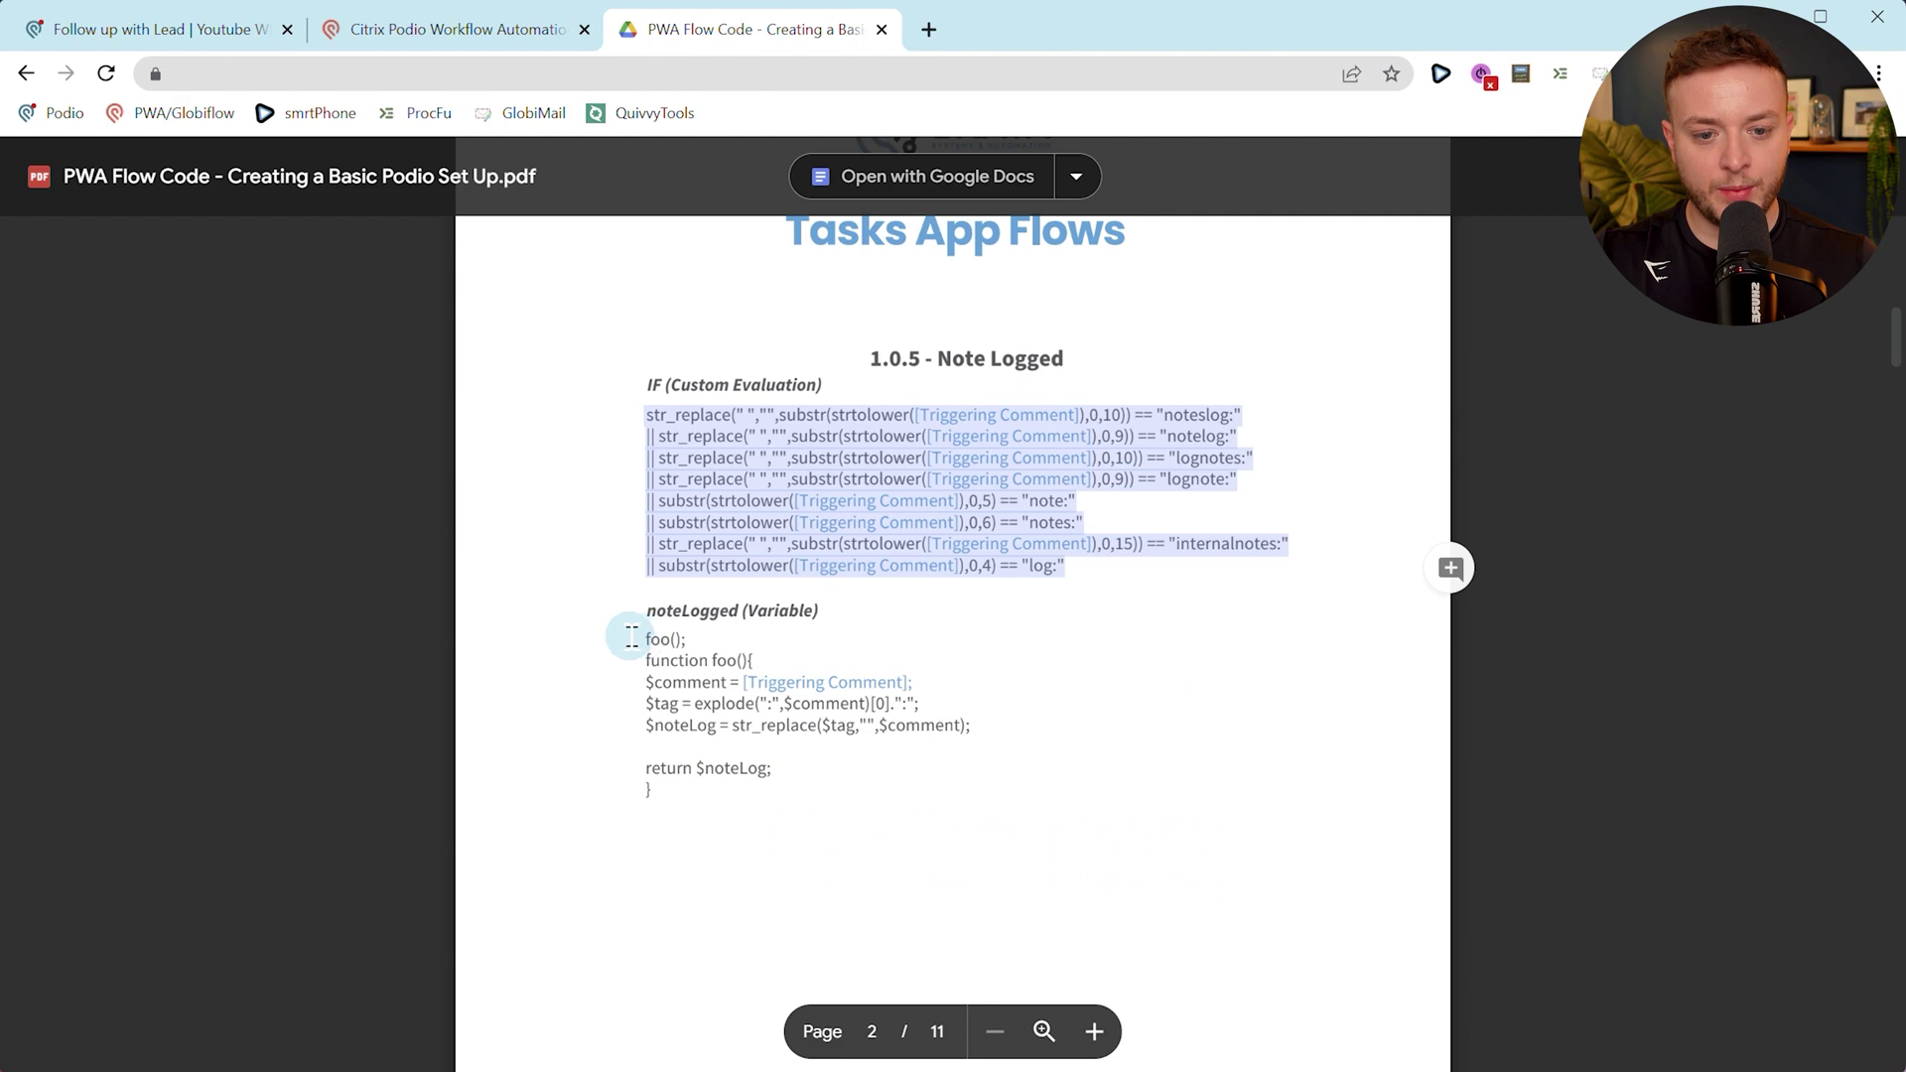
pyautogui.click(639, 635)
pyautogui.moveTo(638, 635); pyautogui.dragTo(774, 766)
pyautogui.hotkey('ctrl', 'c')
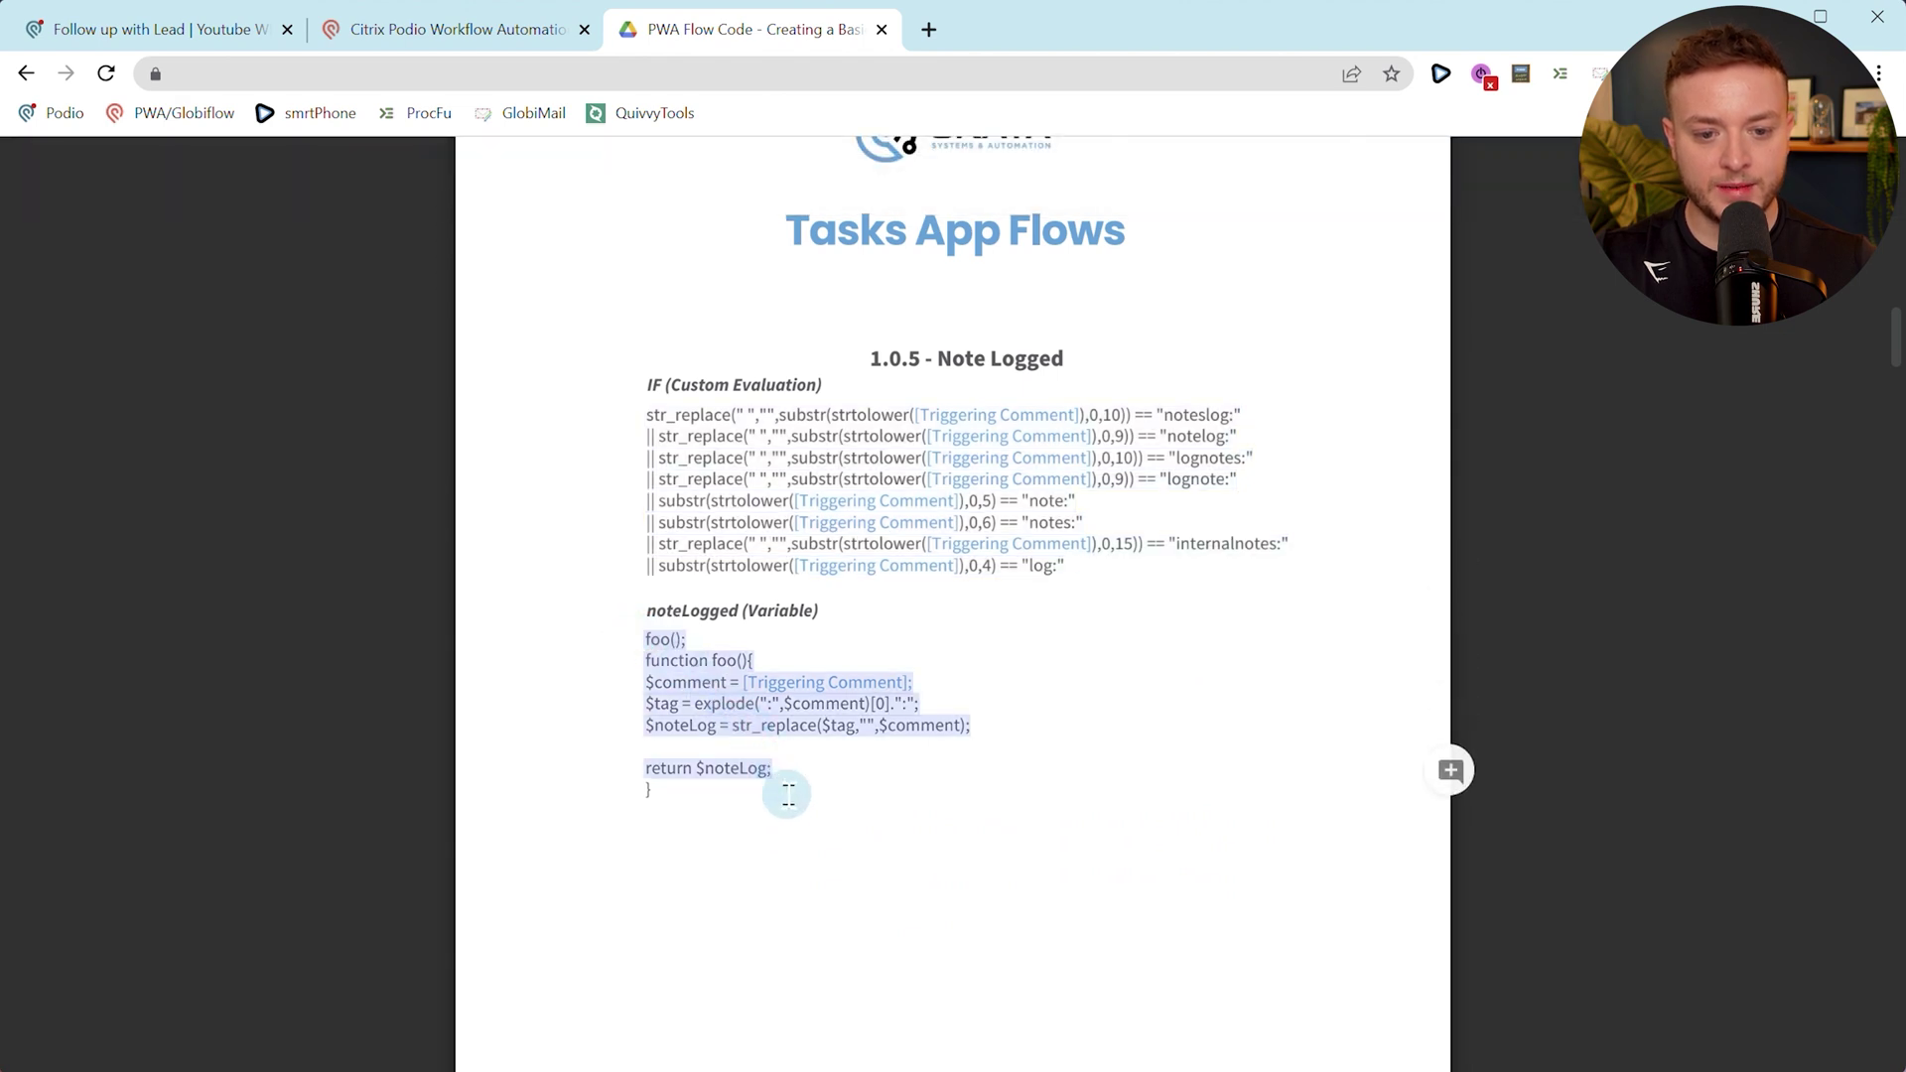
pyautogui.click(425, 40)
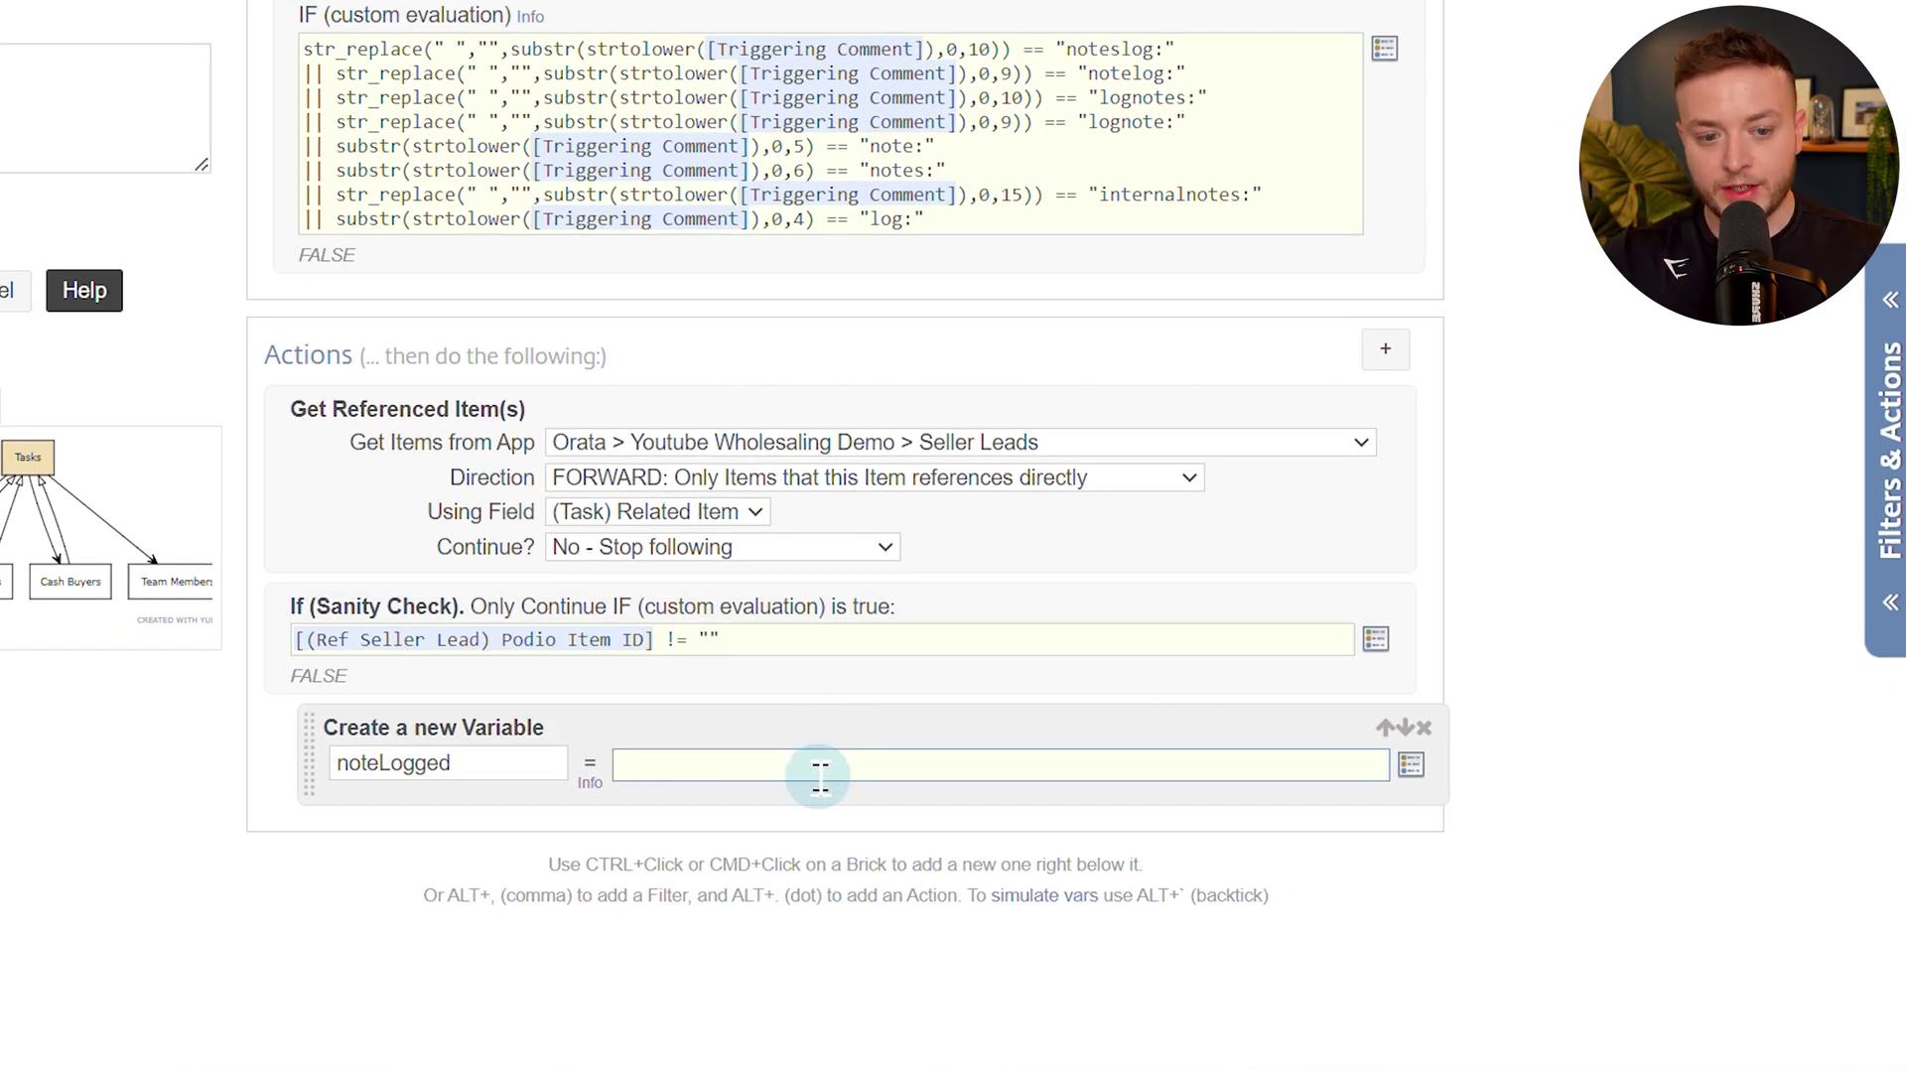
# Insert the Triggering Comment token into the noteLogged variable's formula.
pyautogui.write('explode("log:')
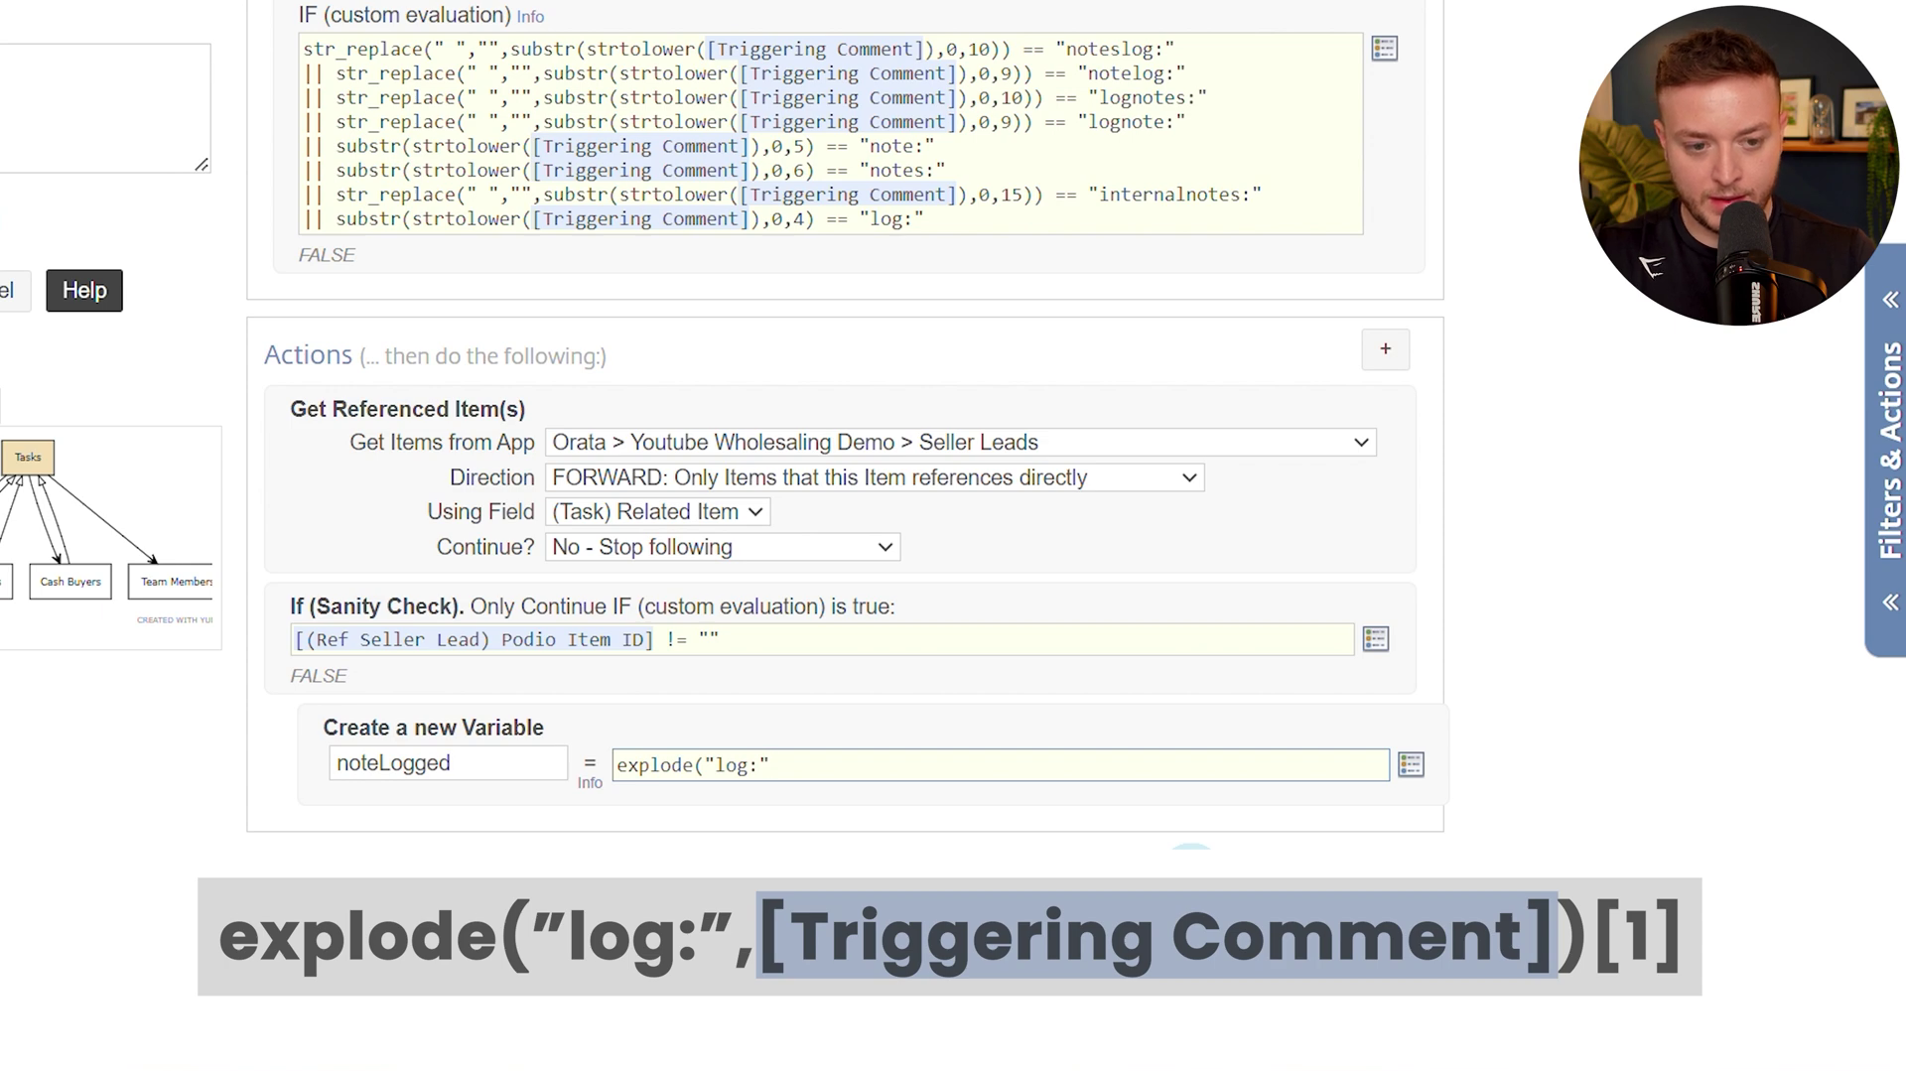
pyautogui.hotkey('ctrl', 'space')
pyautogui.write('trig')
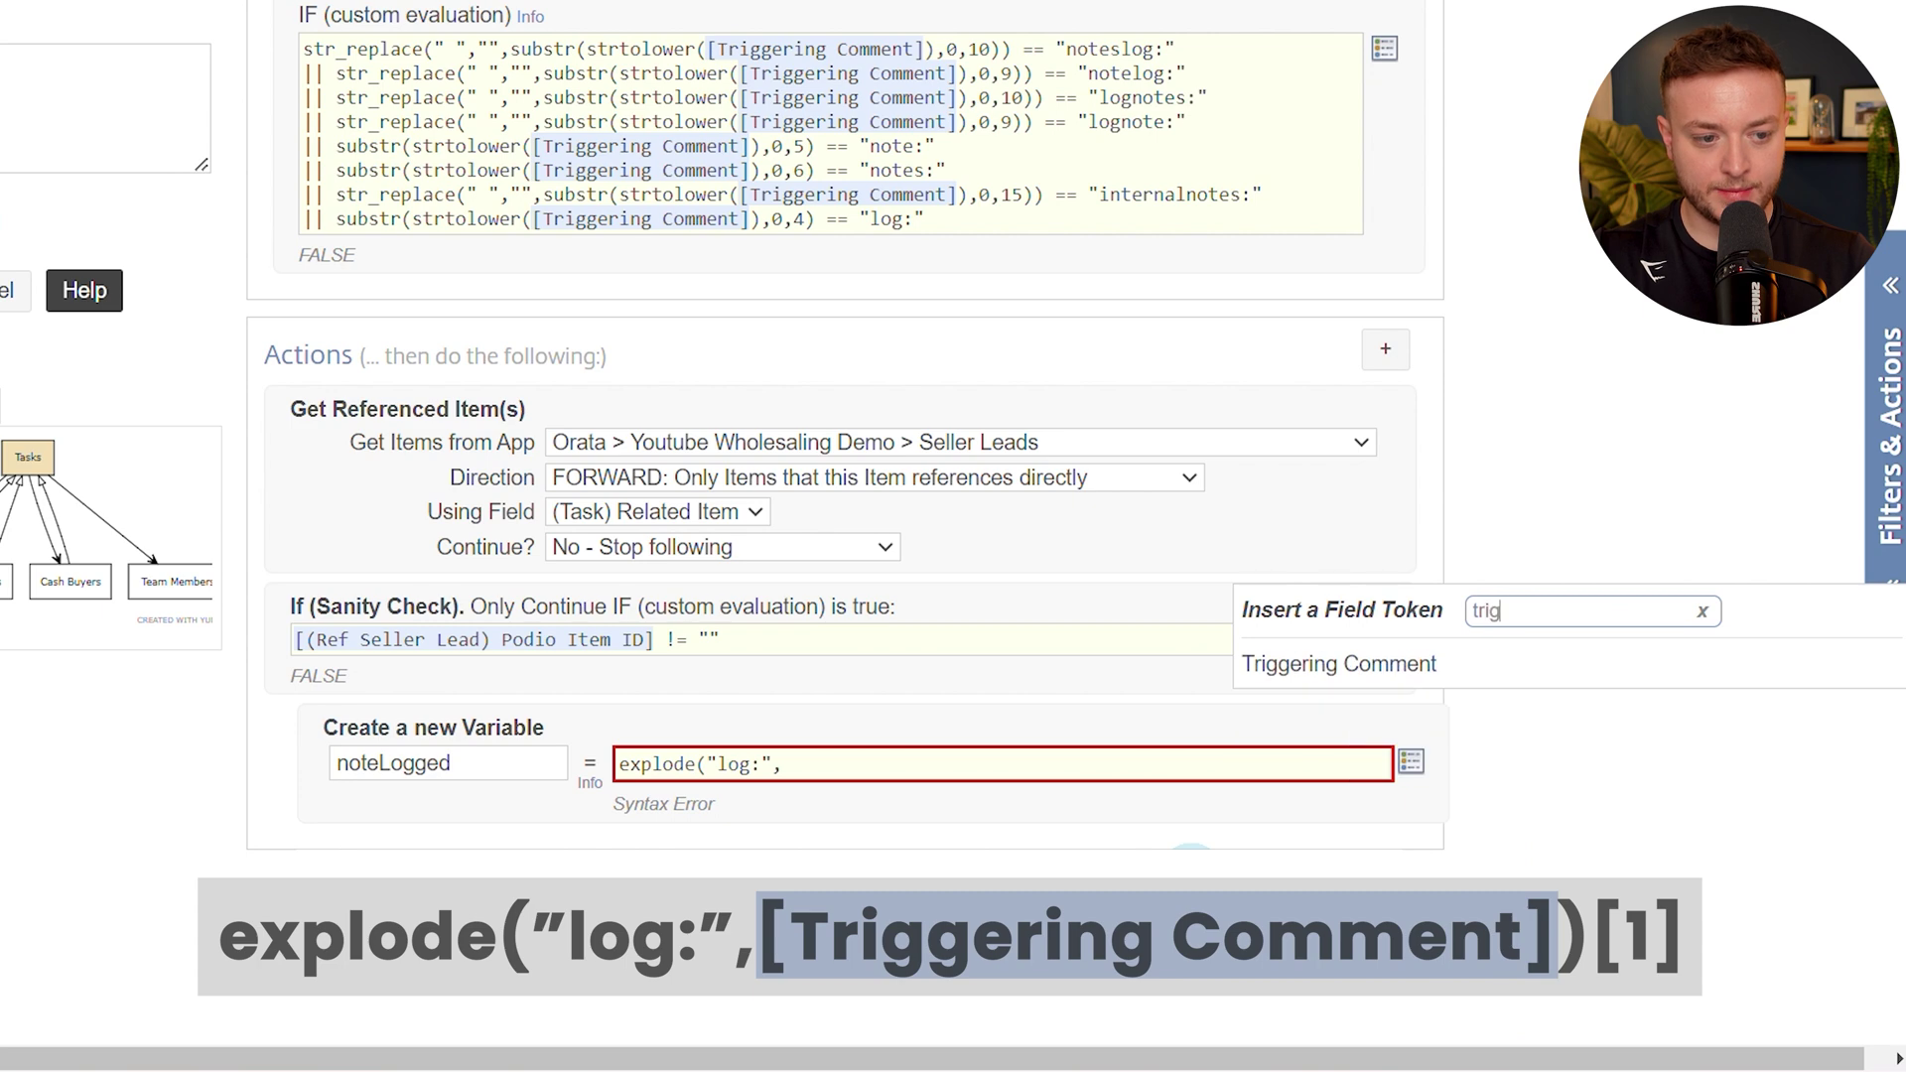
pyautogui.press('Return')
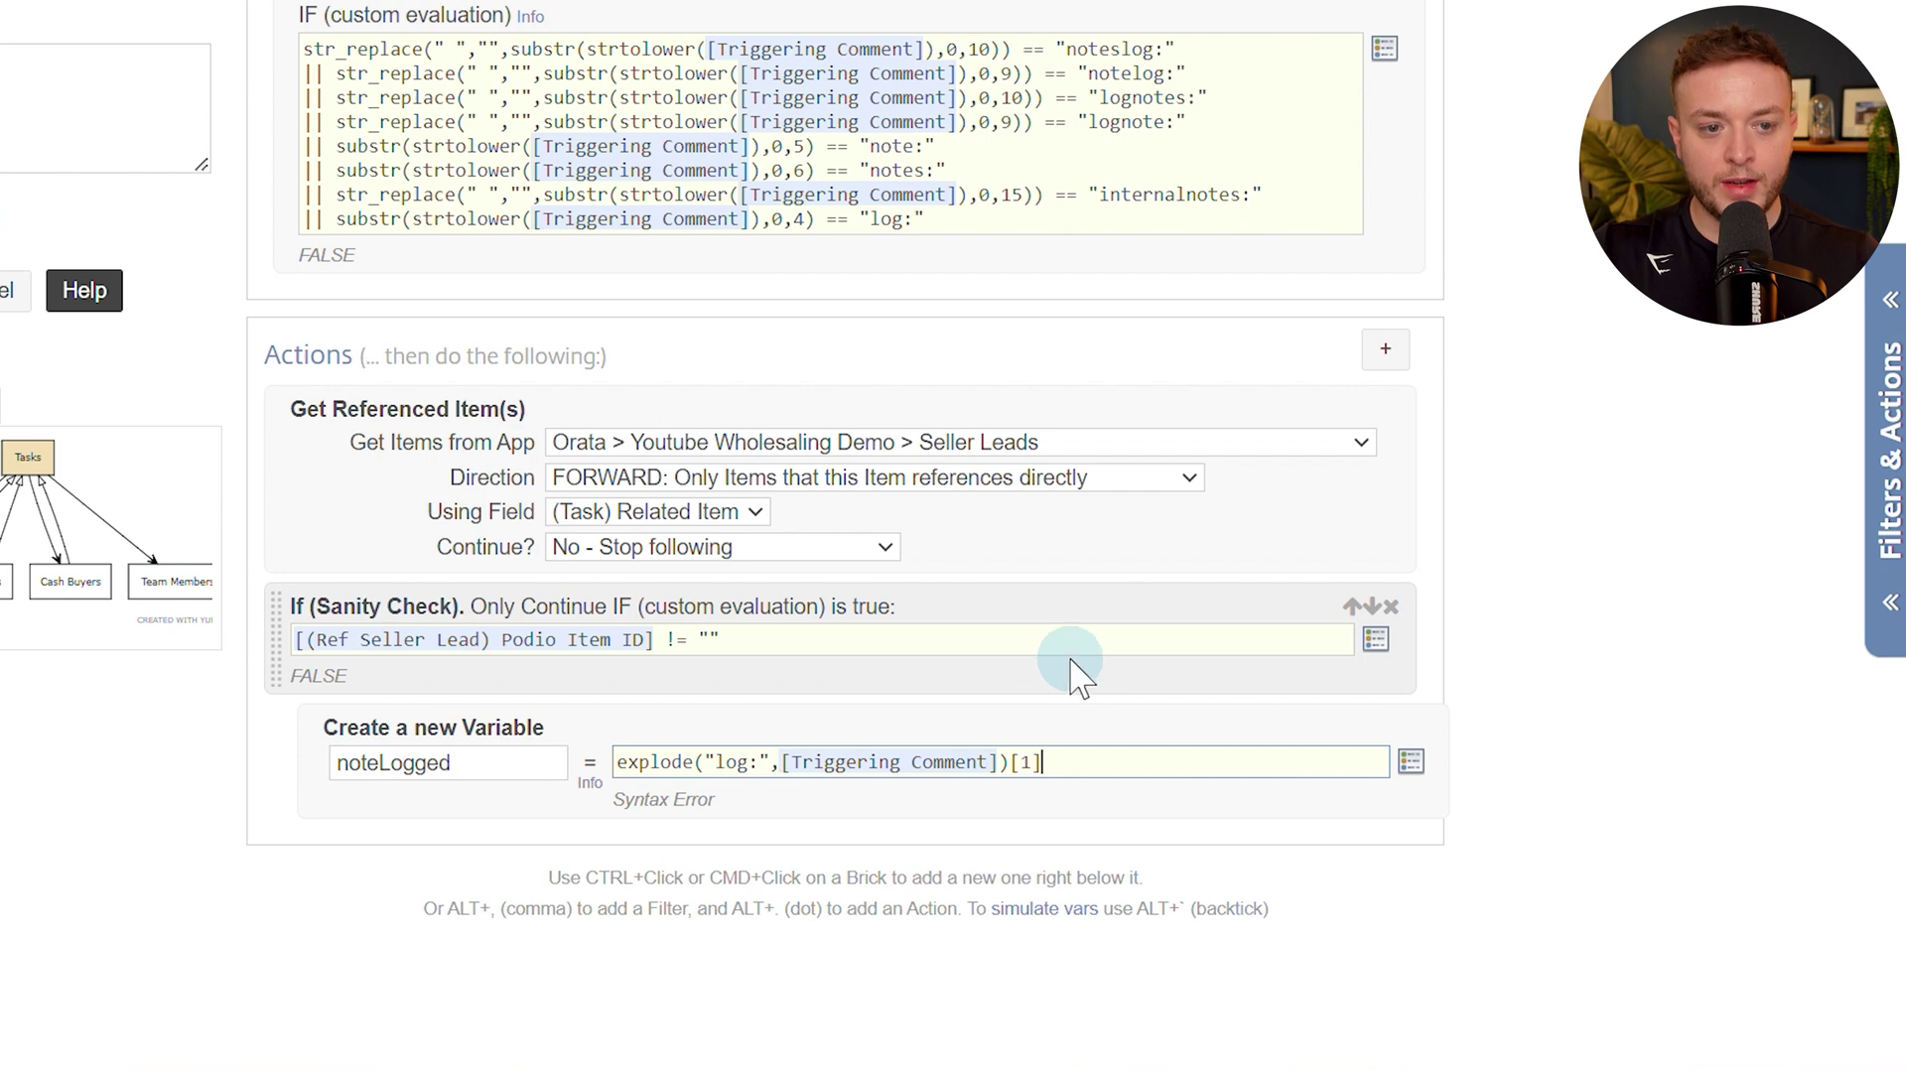
# Replace the whole variable value with the pasted foo() function code.
pyautogui.hotkey('ctrl', 'a')
pyautogui.press('BackSpace')
pyautogui.hotkey('ctrl', 'v')
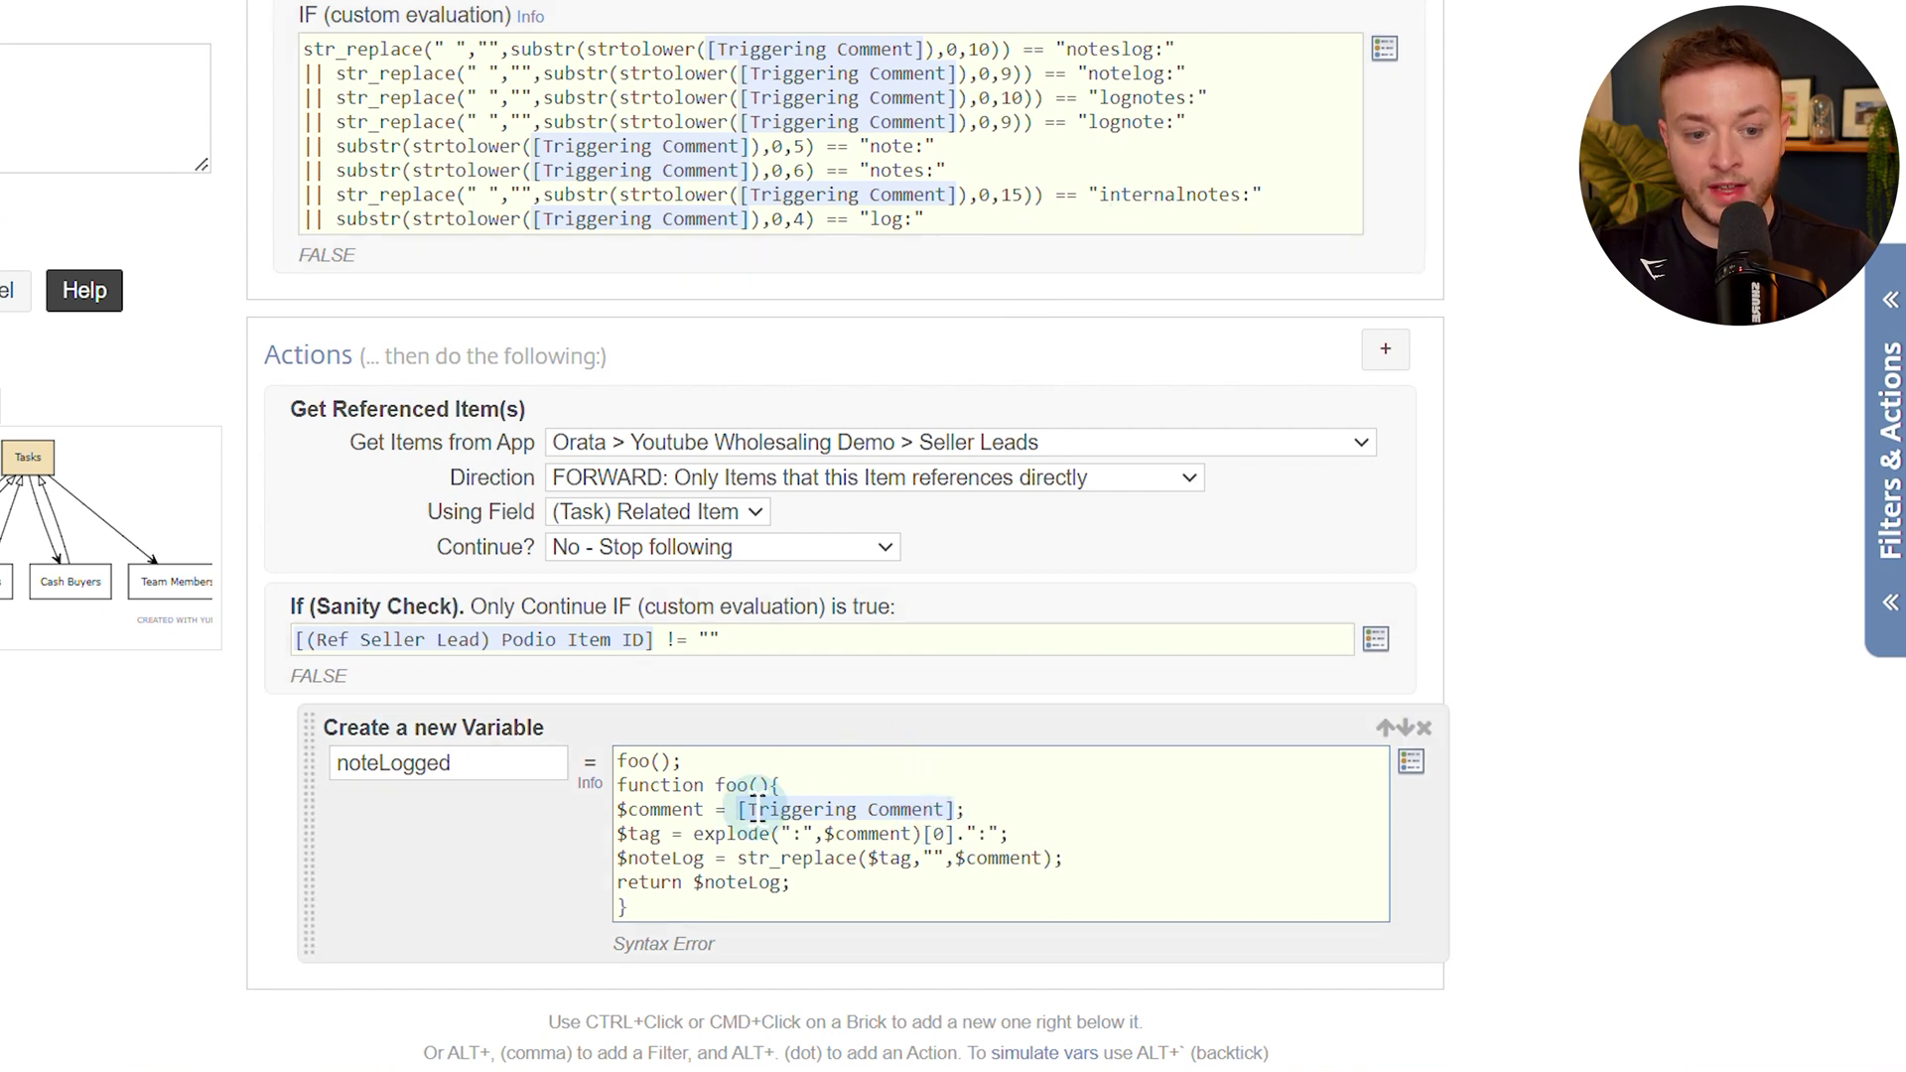
pyautogui.scroll(-2, 759, 807)
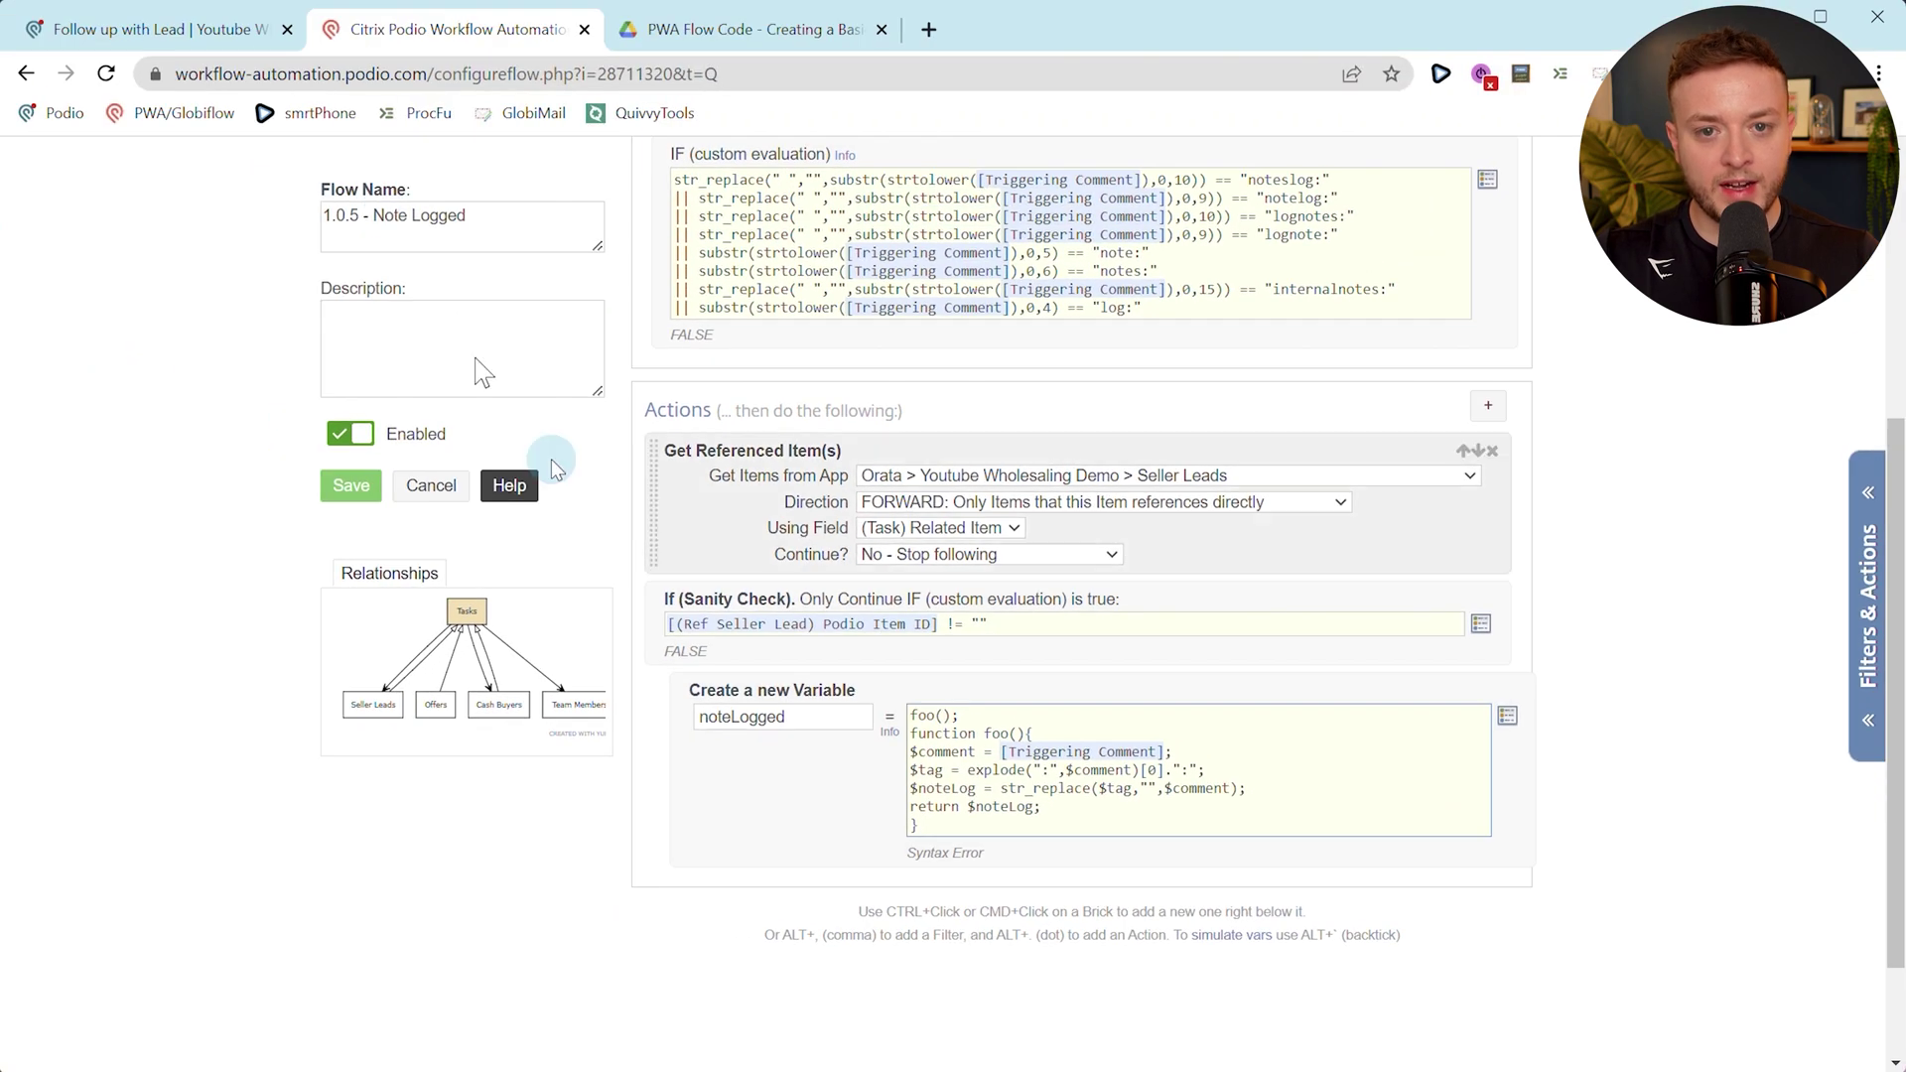
# Check the empty Notes Log app in Podio's Tasks workspace, then return to the flow editor.
pyautogui.click(192, 38)
pyautogui.click(999, 246)
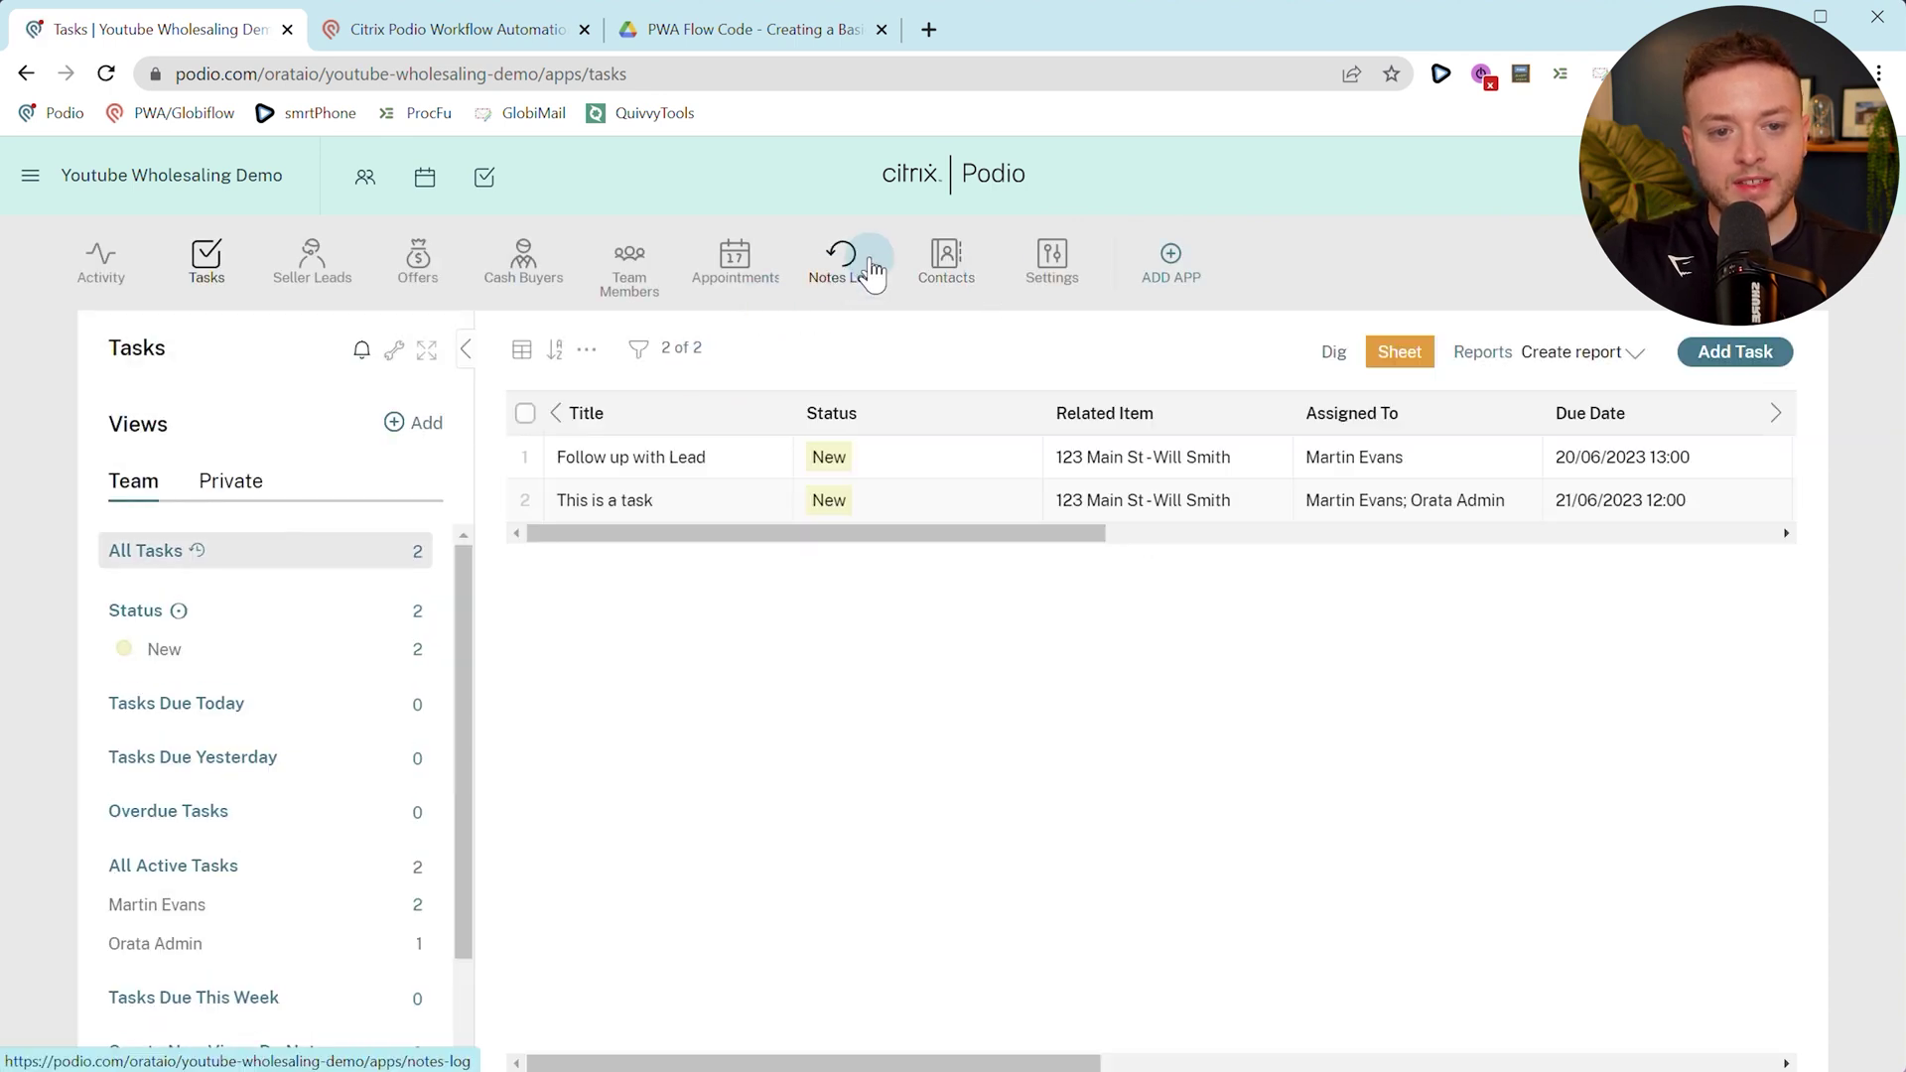
pyautogui.click(840, 283)
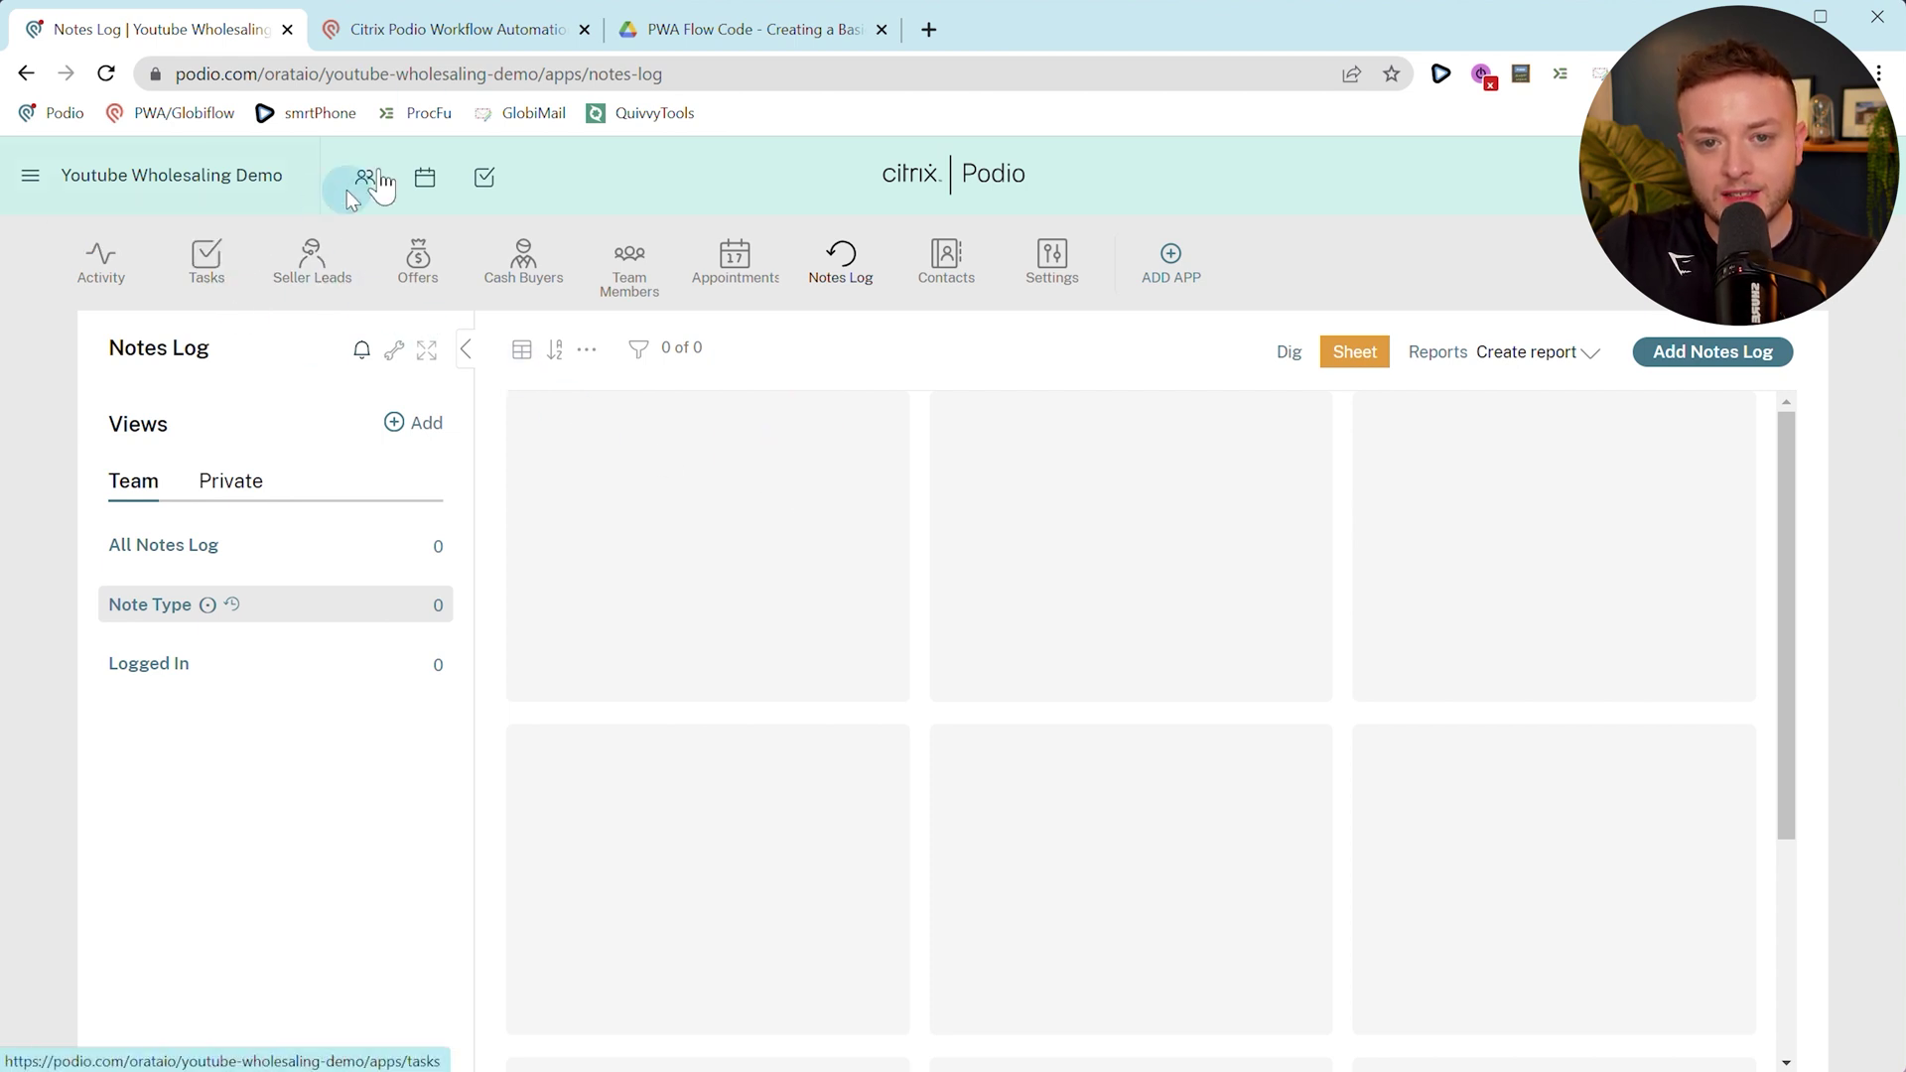
pyautogui.click(435, 31)
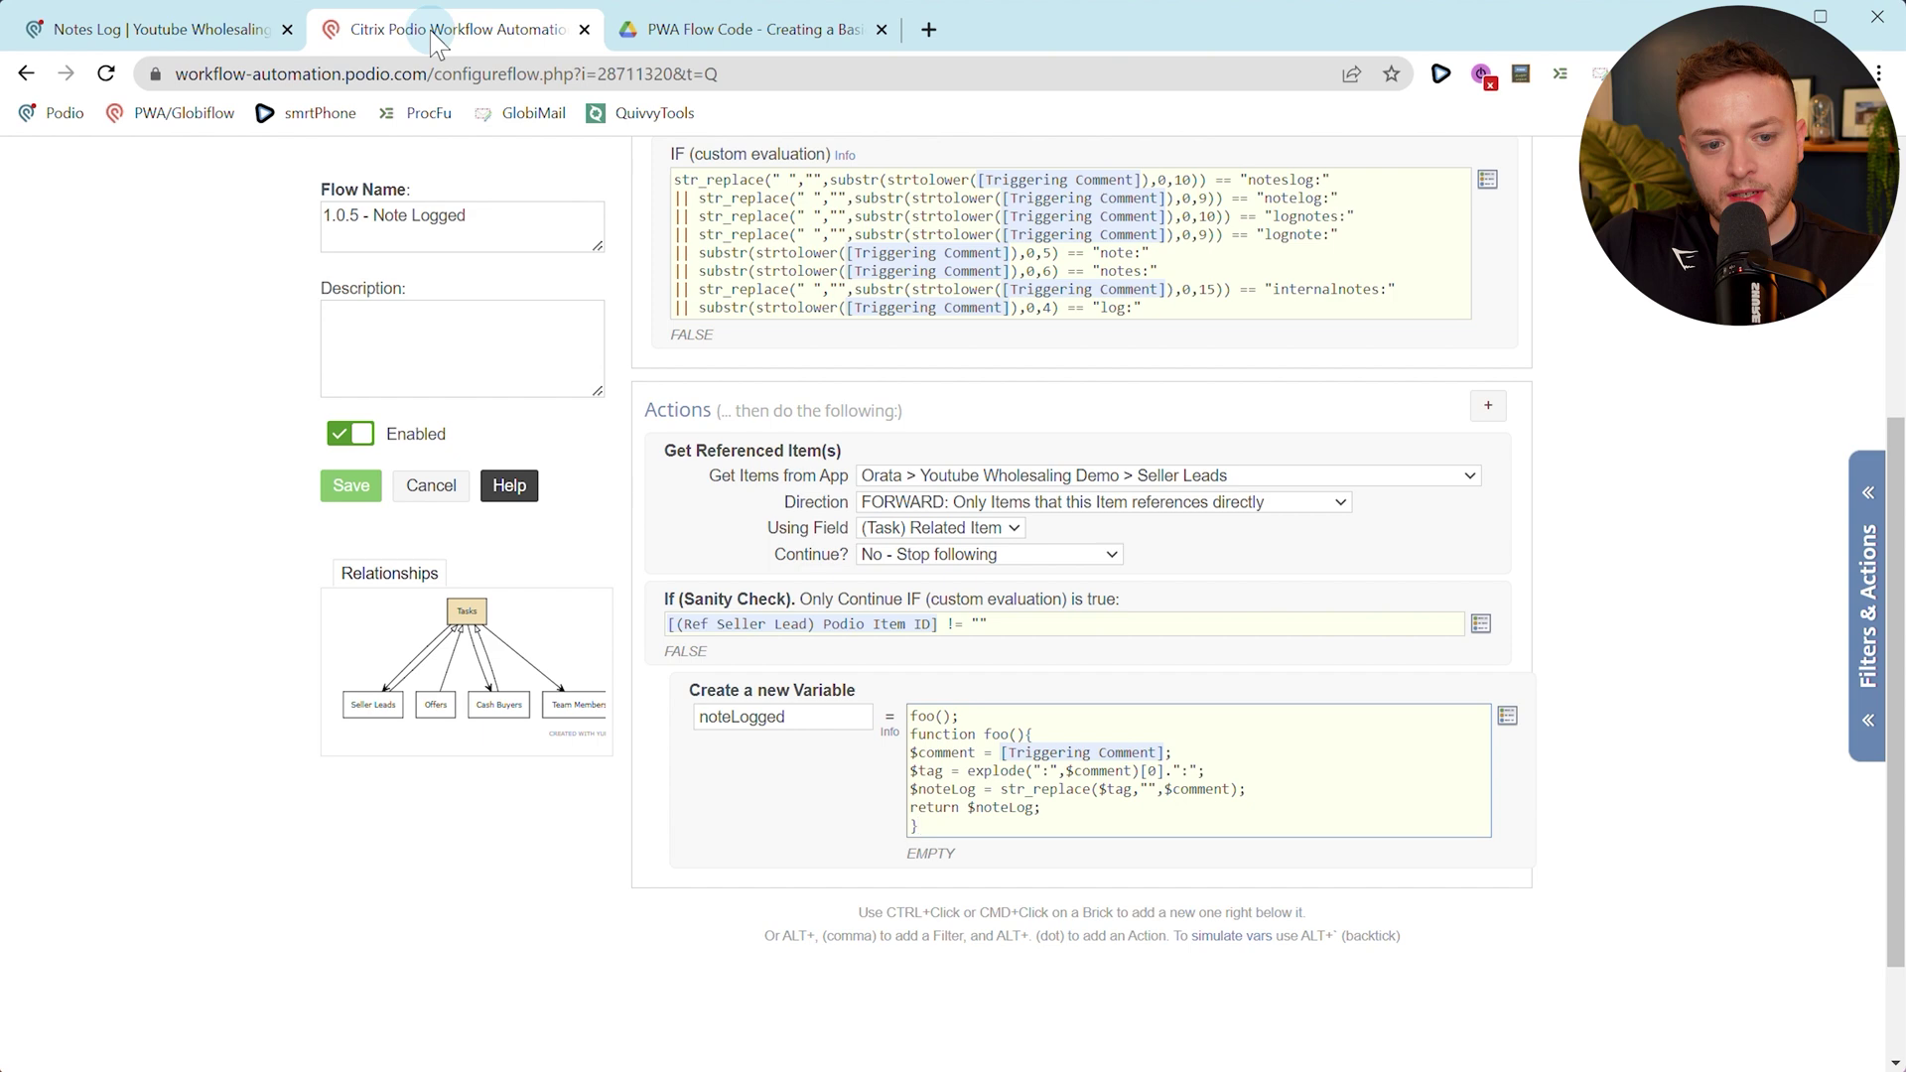
# Add a Create Item action directly below the noteLogged variable.
pyautogui.click(1386, 184)
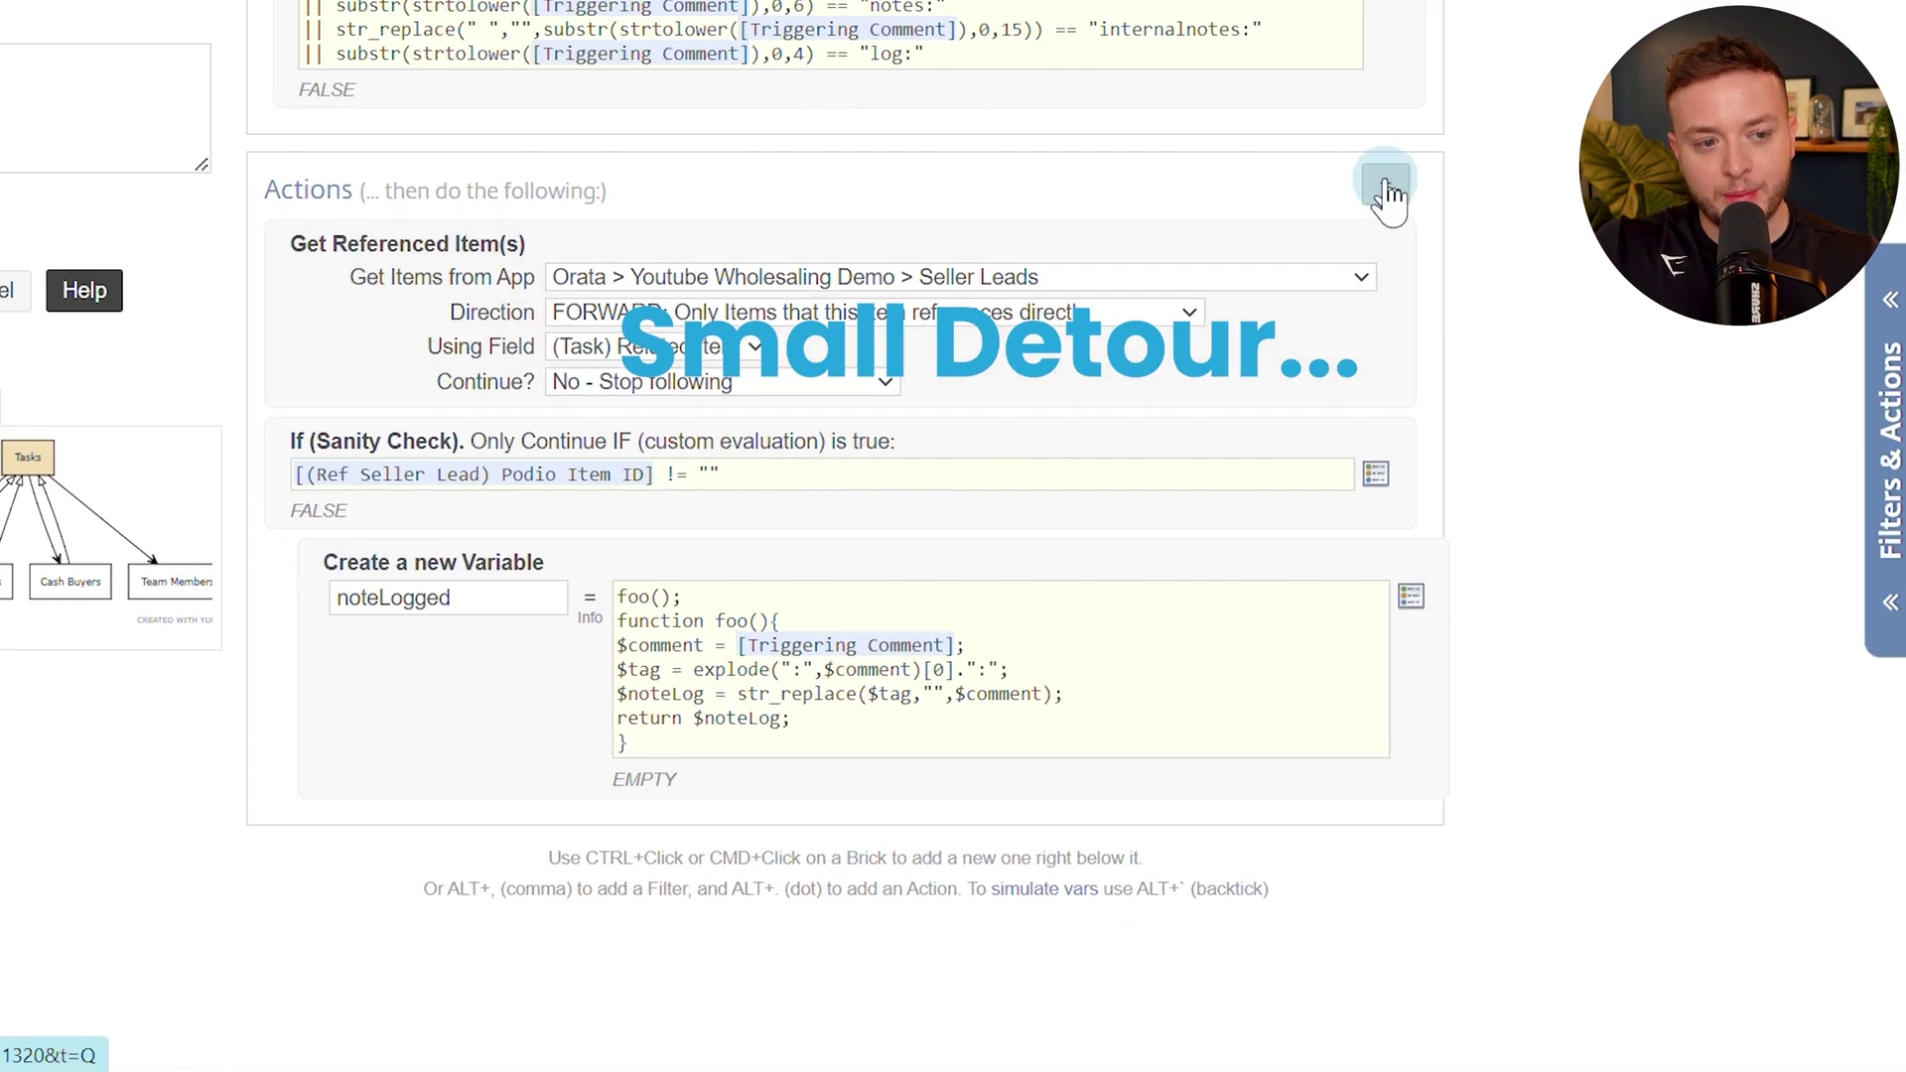
pyautogui.click(1421, 837)
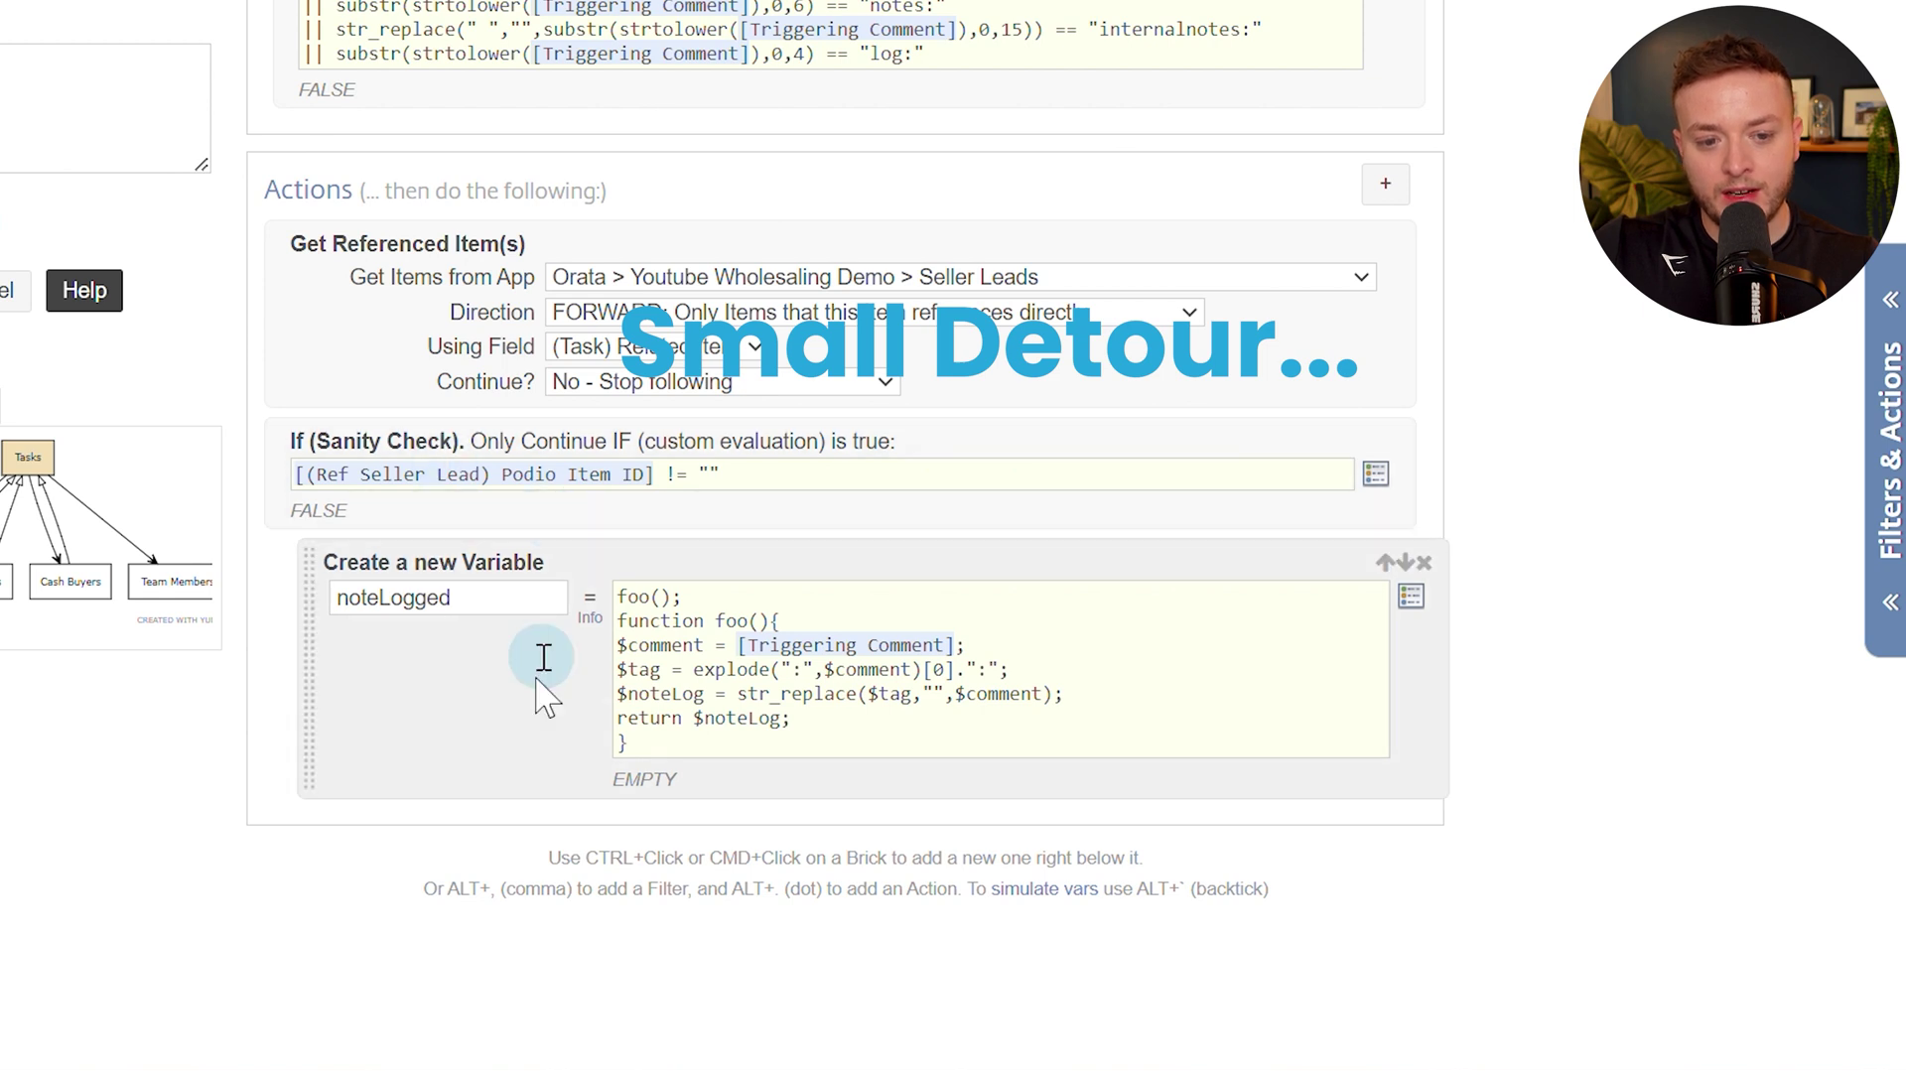
pyautogui.keyDown('ctrl'); pyautogui.click(461, 745); pyautogui.keyUp('ctrl')
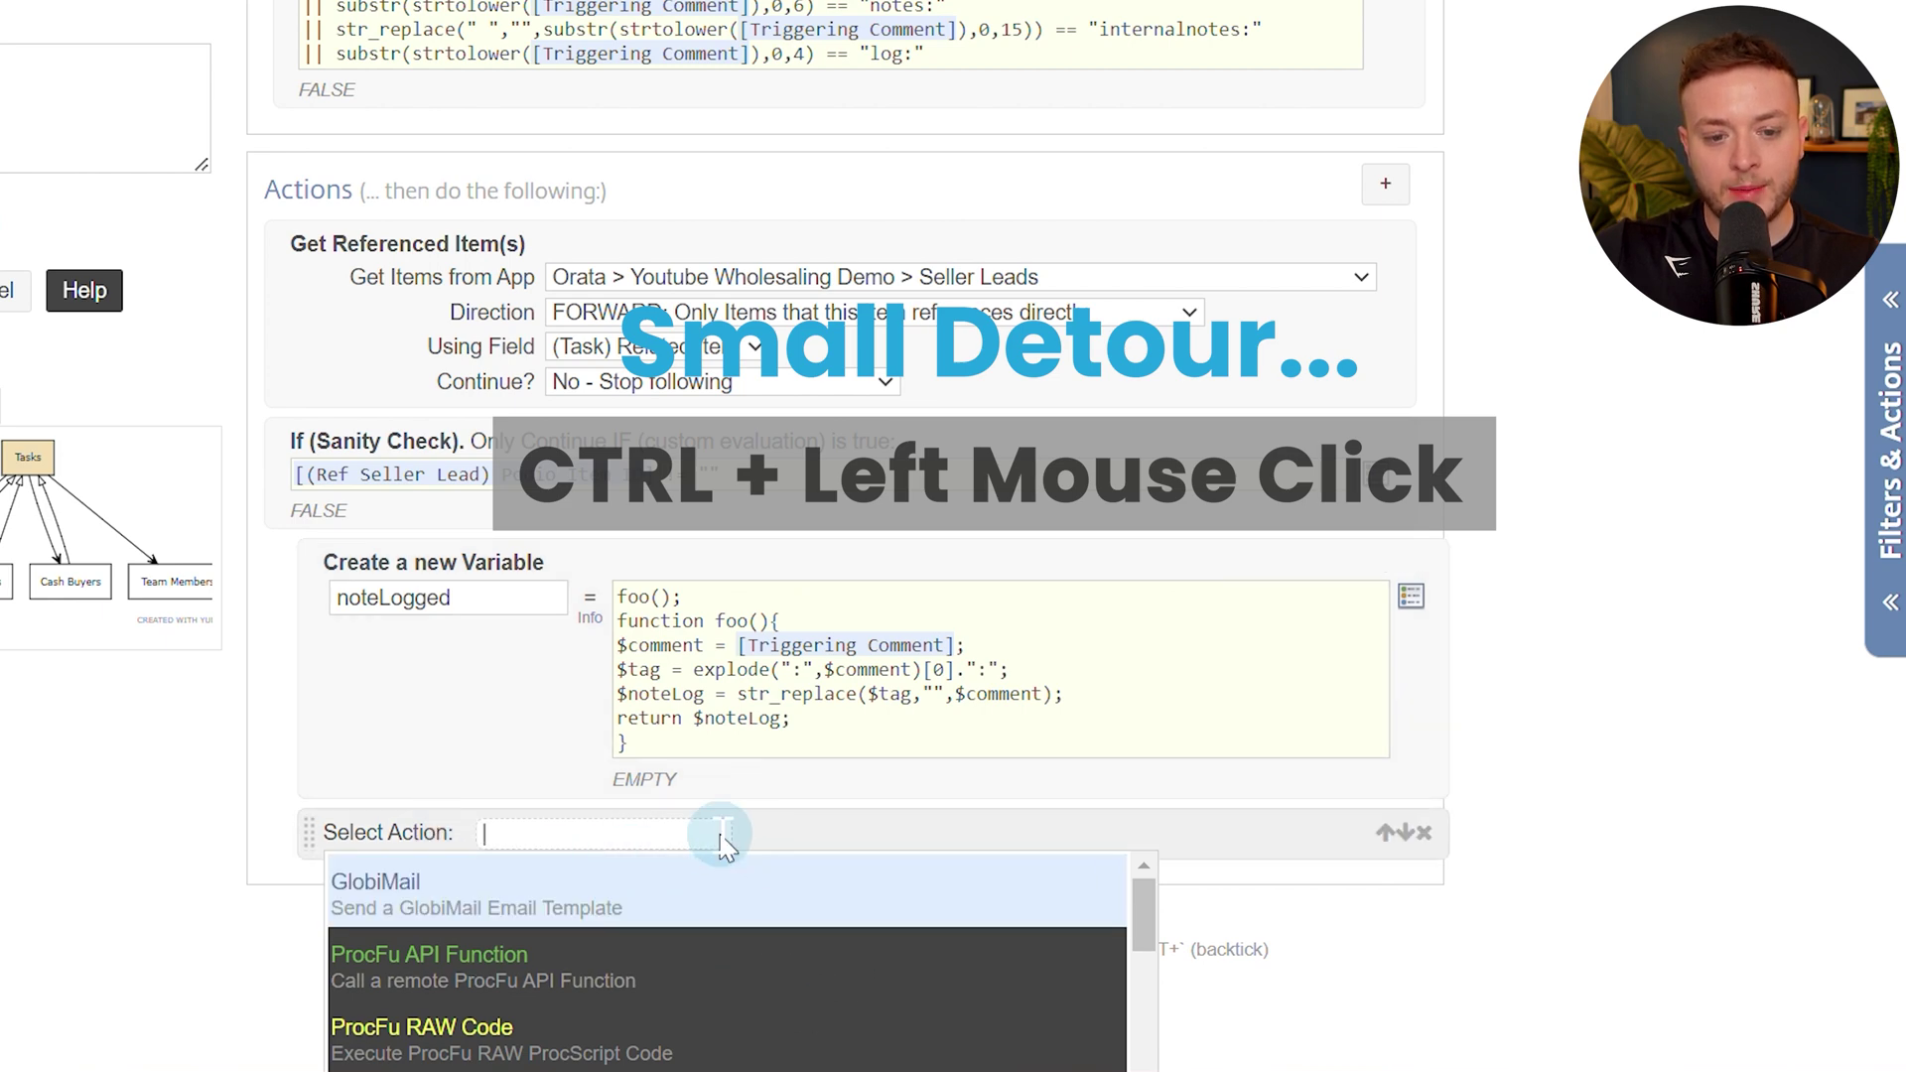
pyautogui.scroll(-1, 636, 814)
pyautogui.scroll(-2, 635, 814)
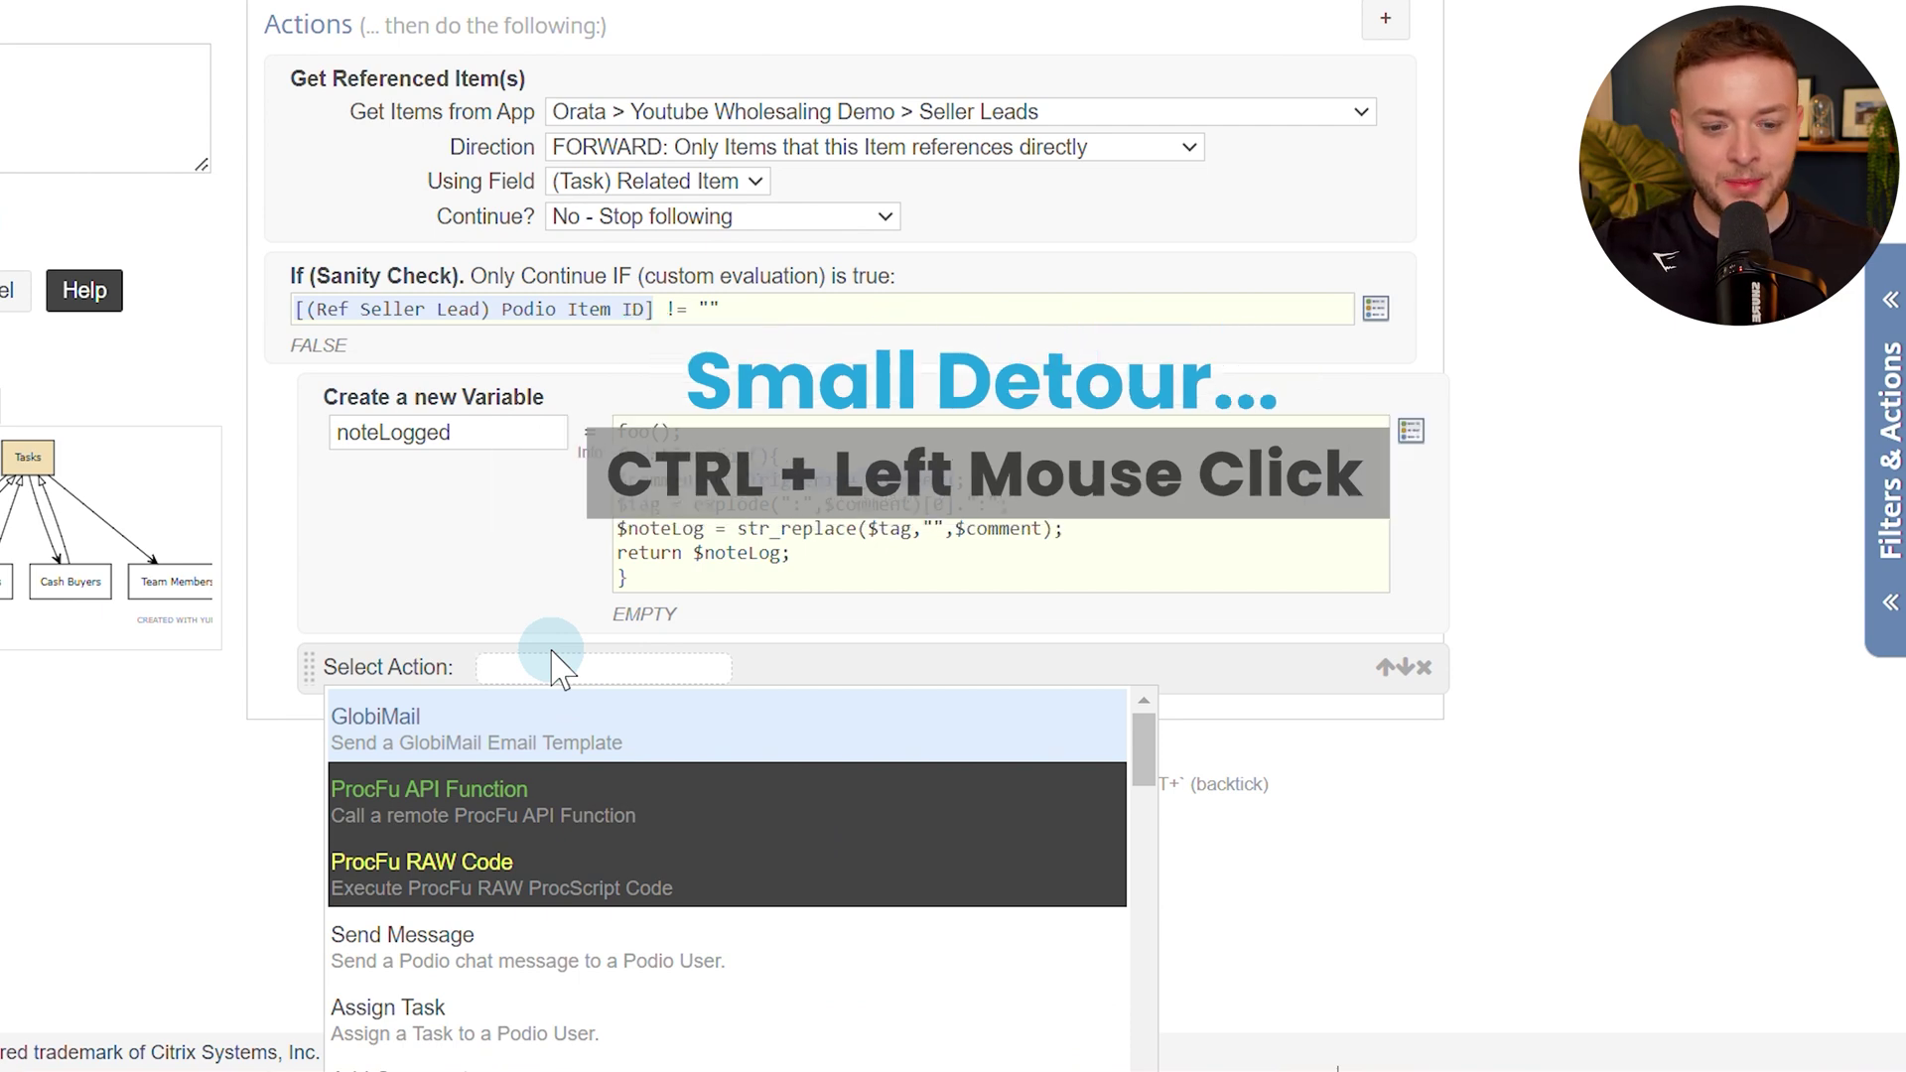
pyautogui.write('create')
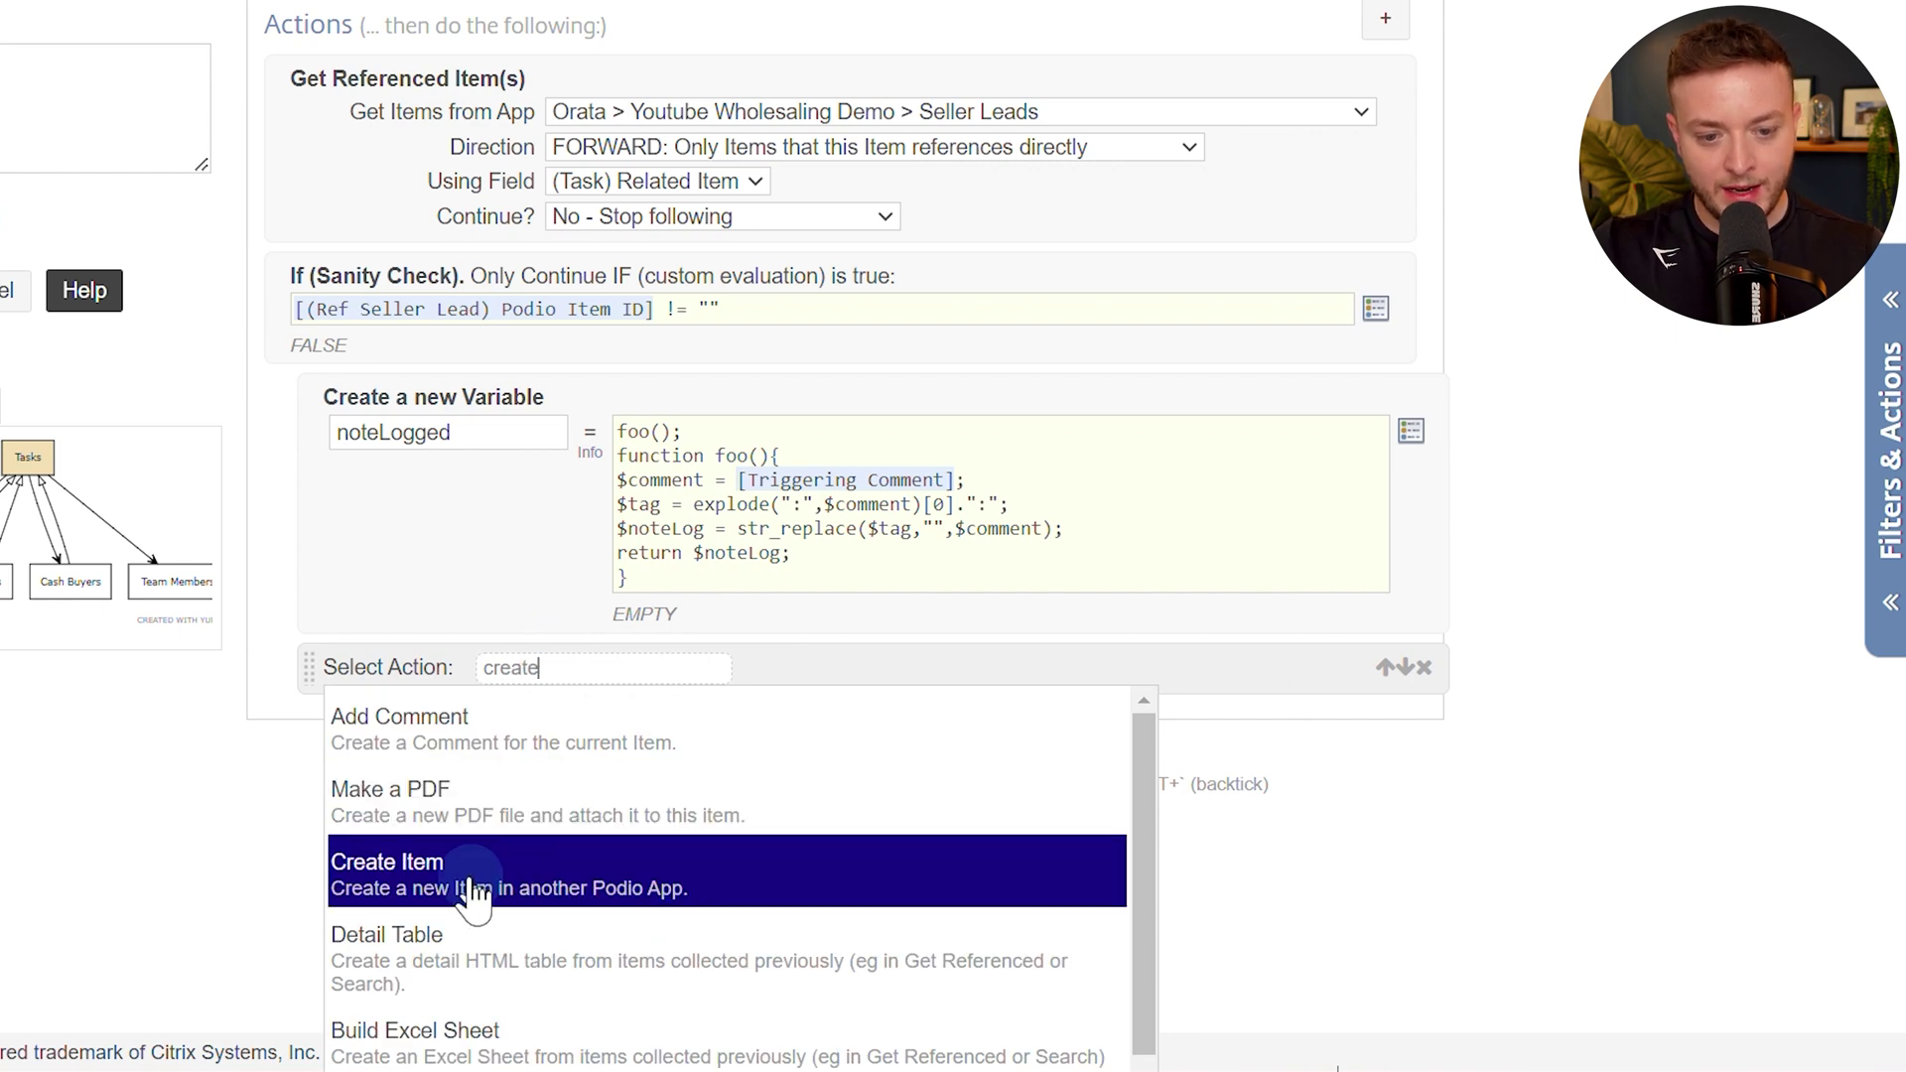
pyautogui.click(592, 876)
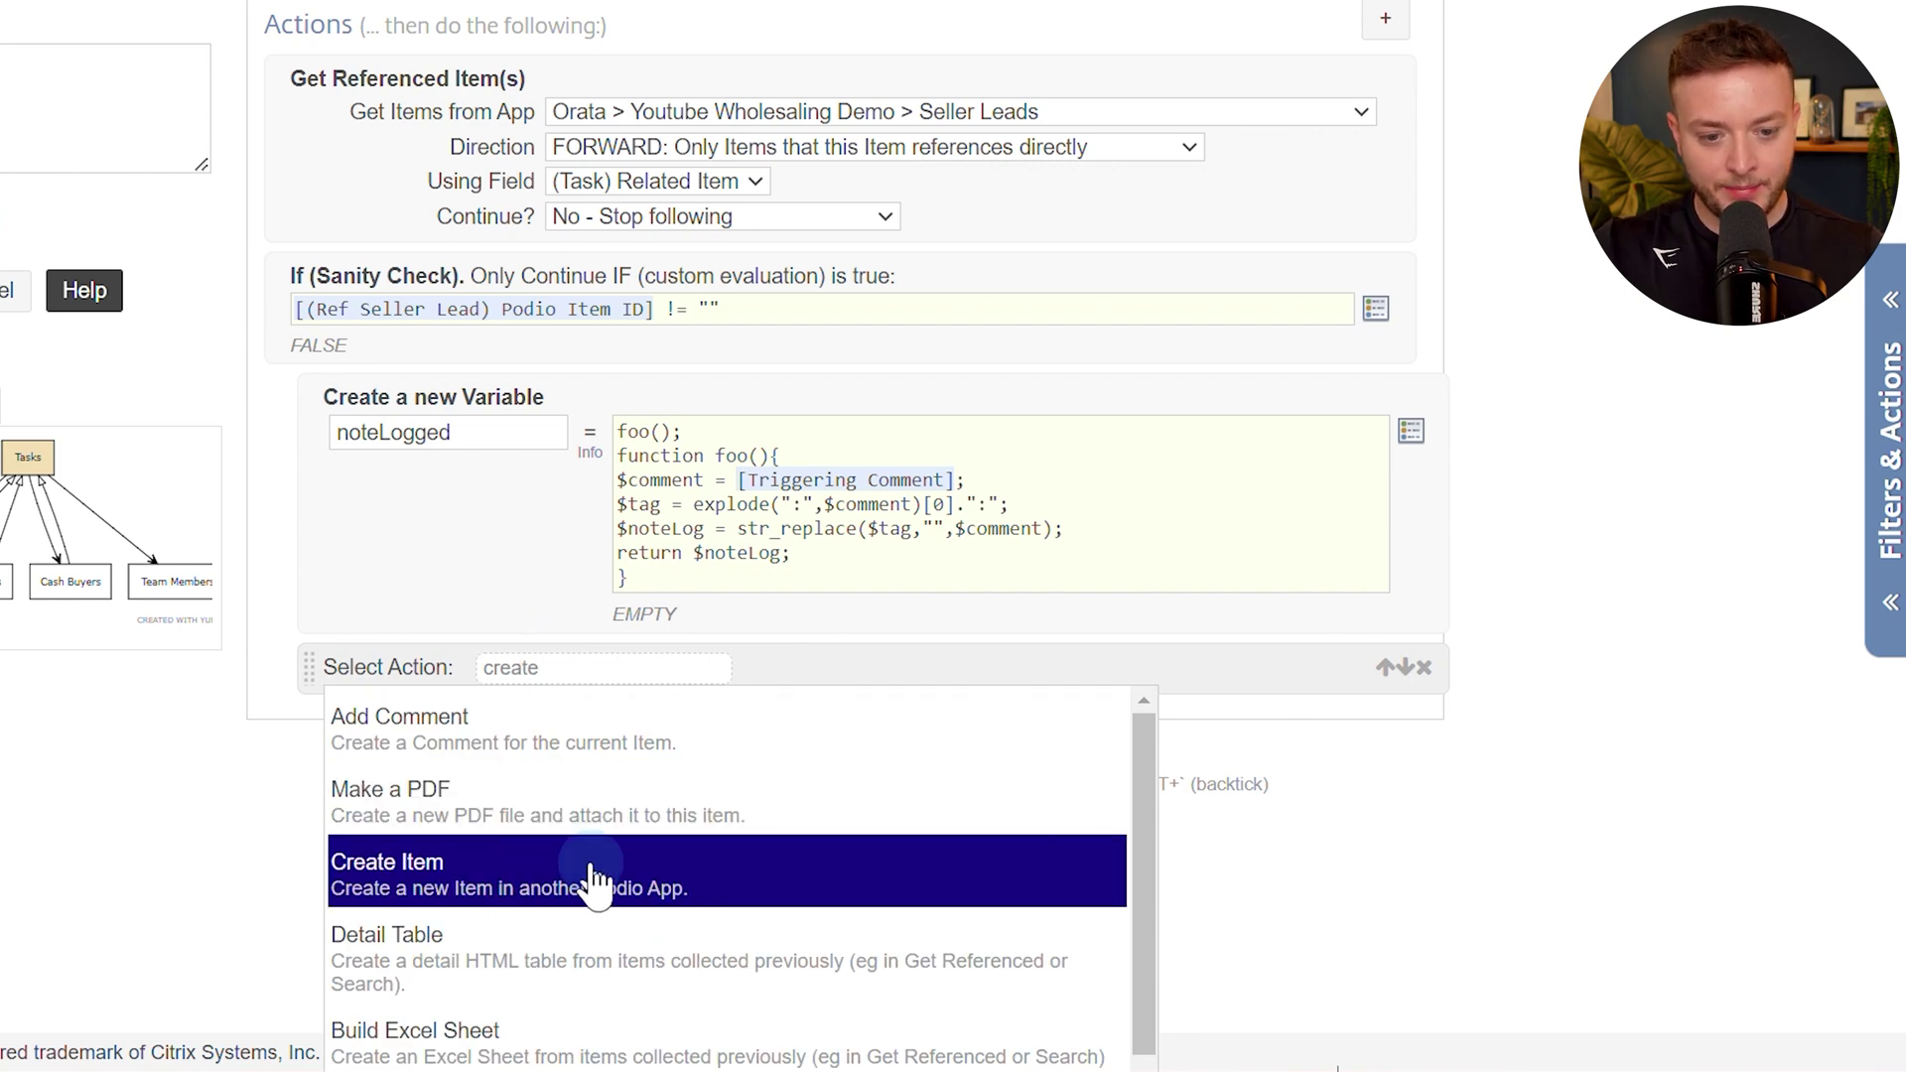
pyautogui.click(570, 717)
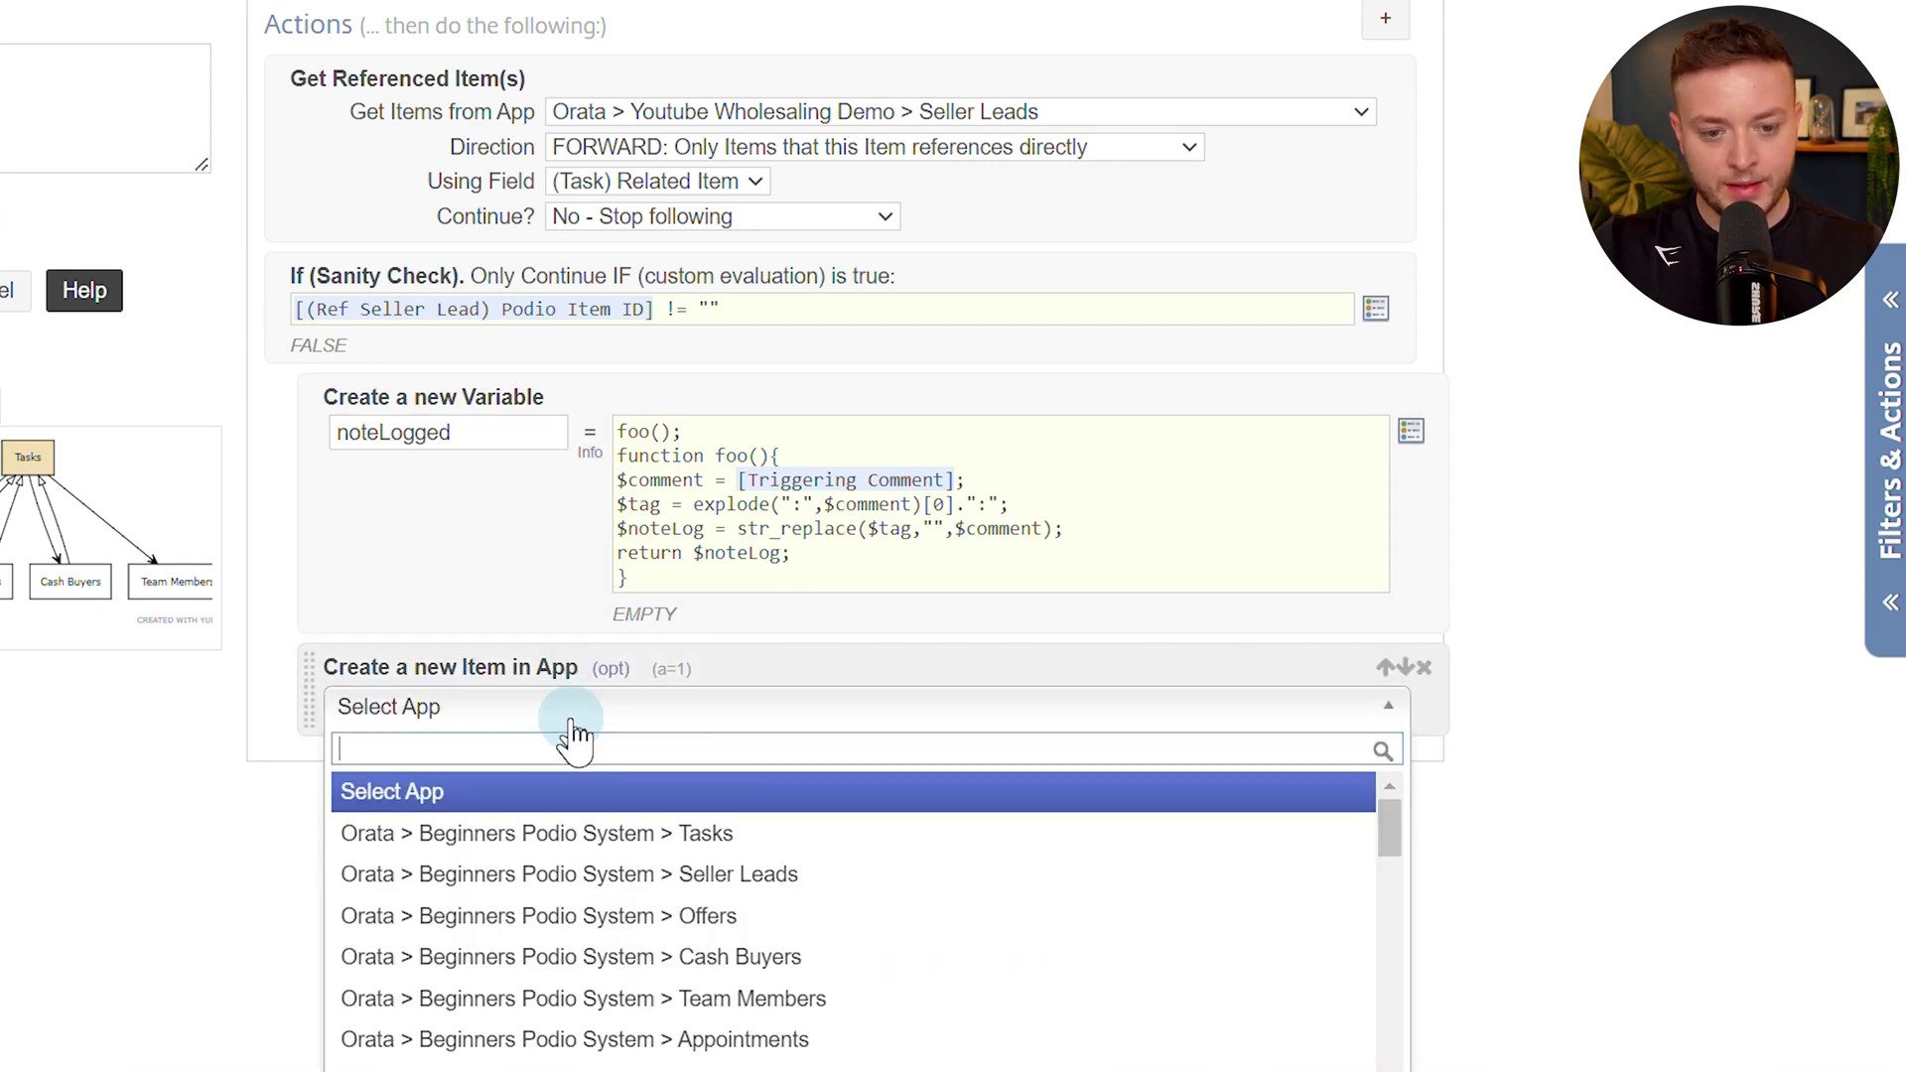
# Target the Youtube Wholesaling Demo Notes Log app and make the item creation silent.
pyautogui.write('notes')
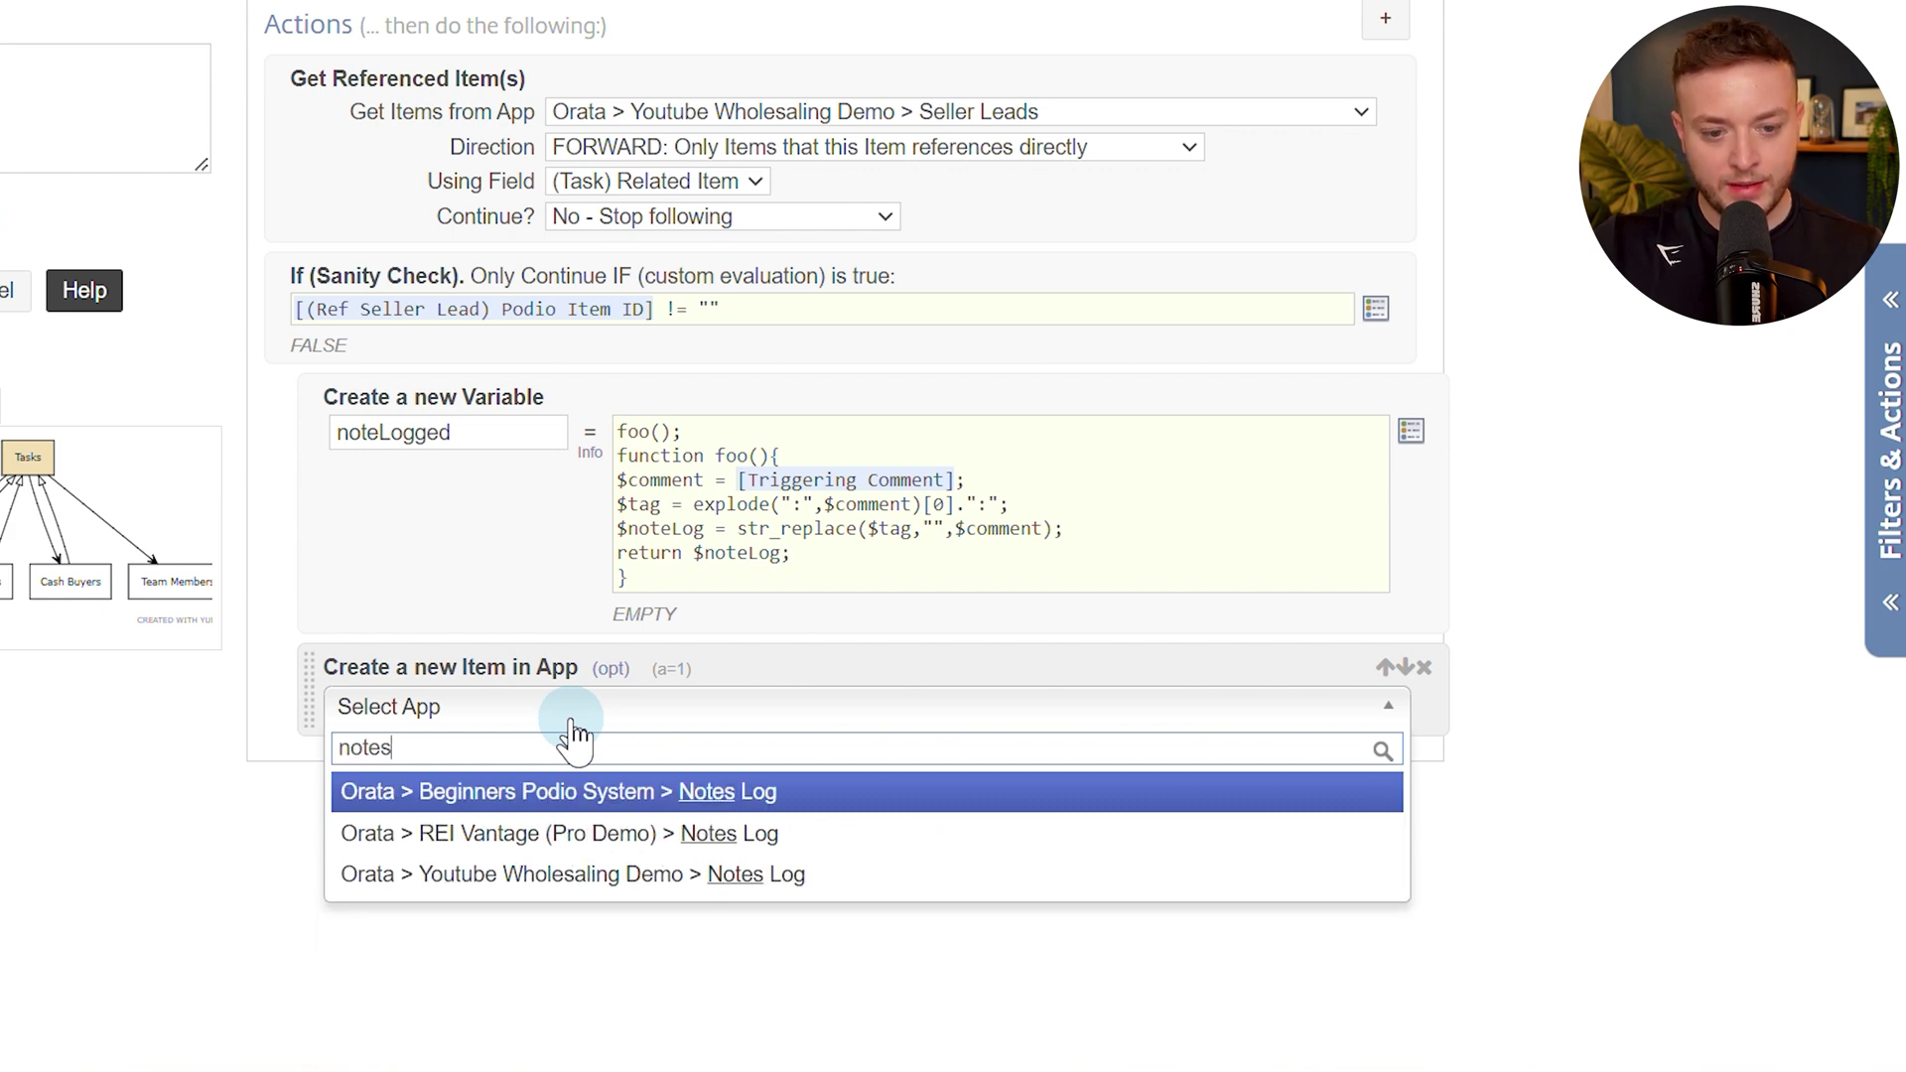
pyautogui.click(662, 893)
pyautogui.scroll(-2, 659, 778)
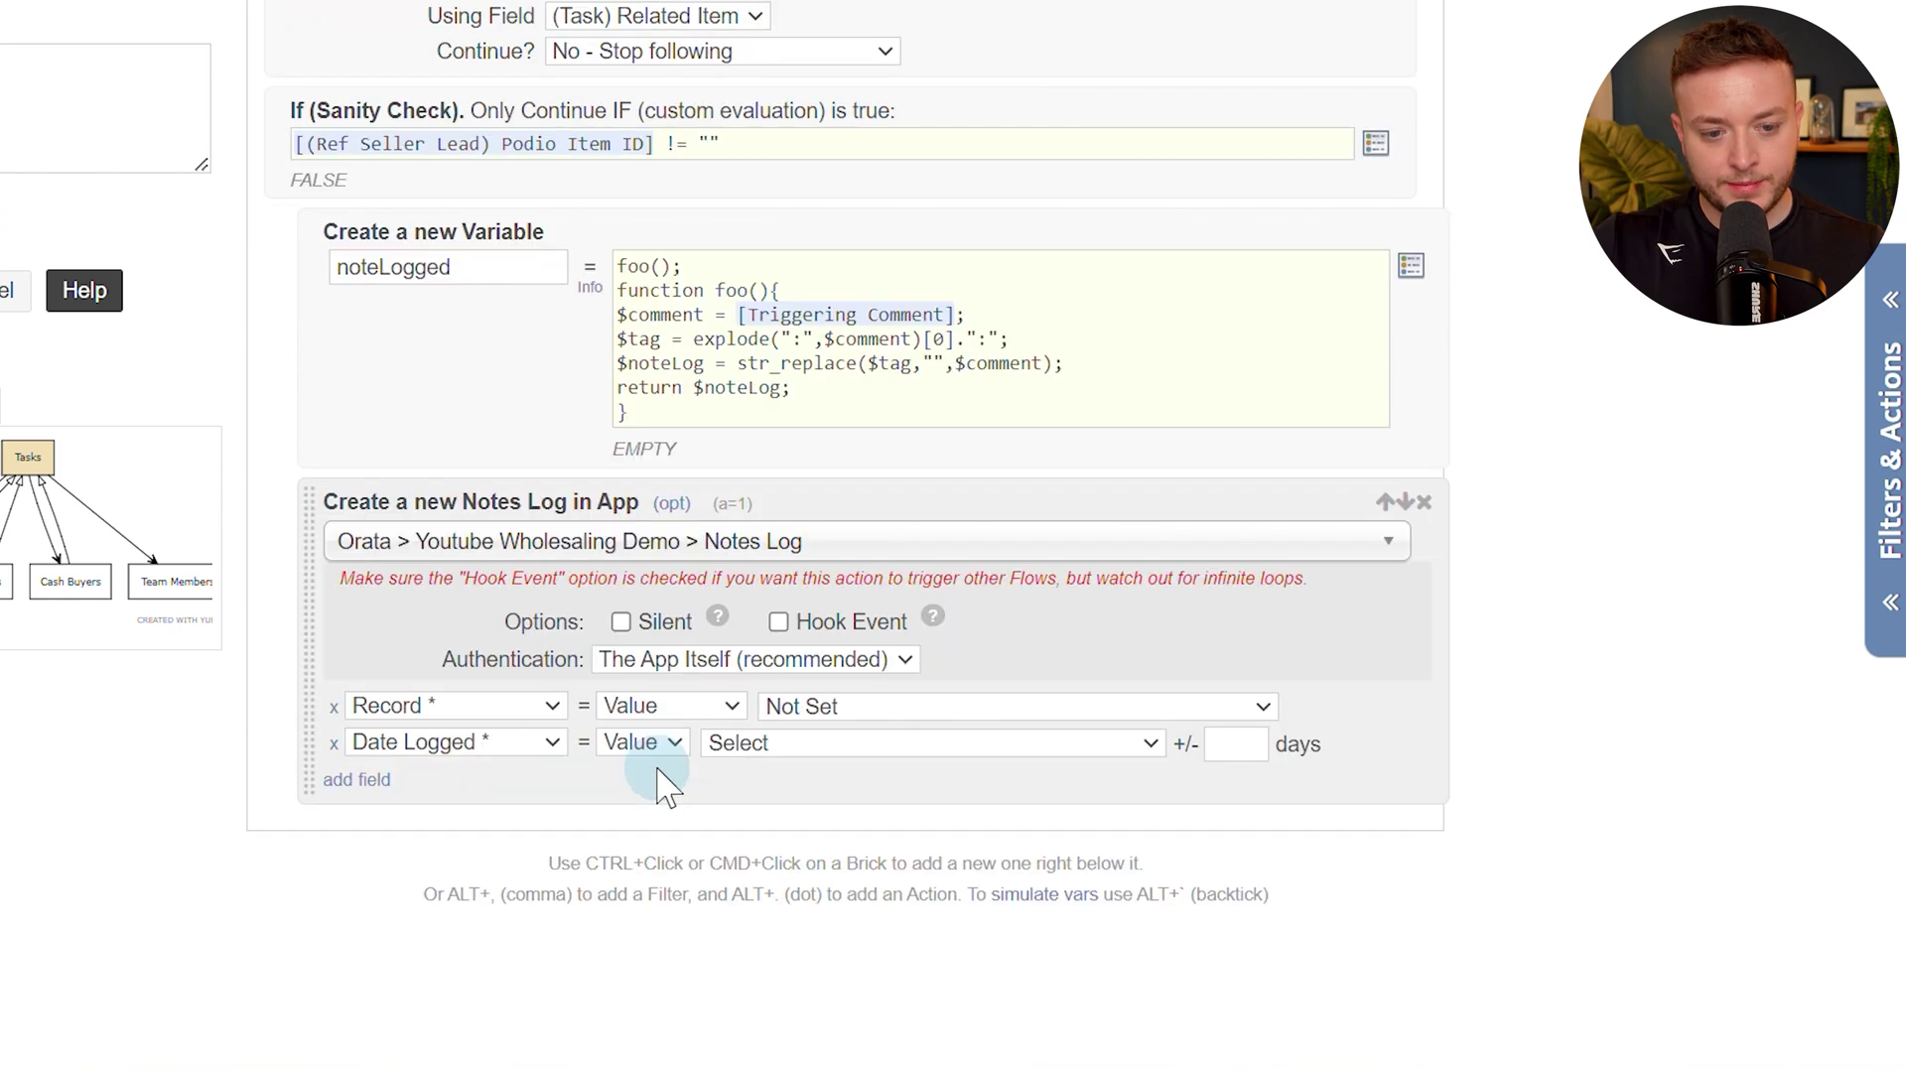
pyautogui.click(620, 622)
pyautogui.click(776, 625)
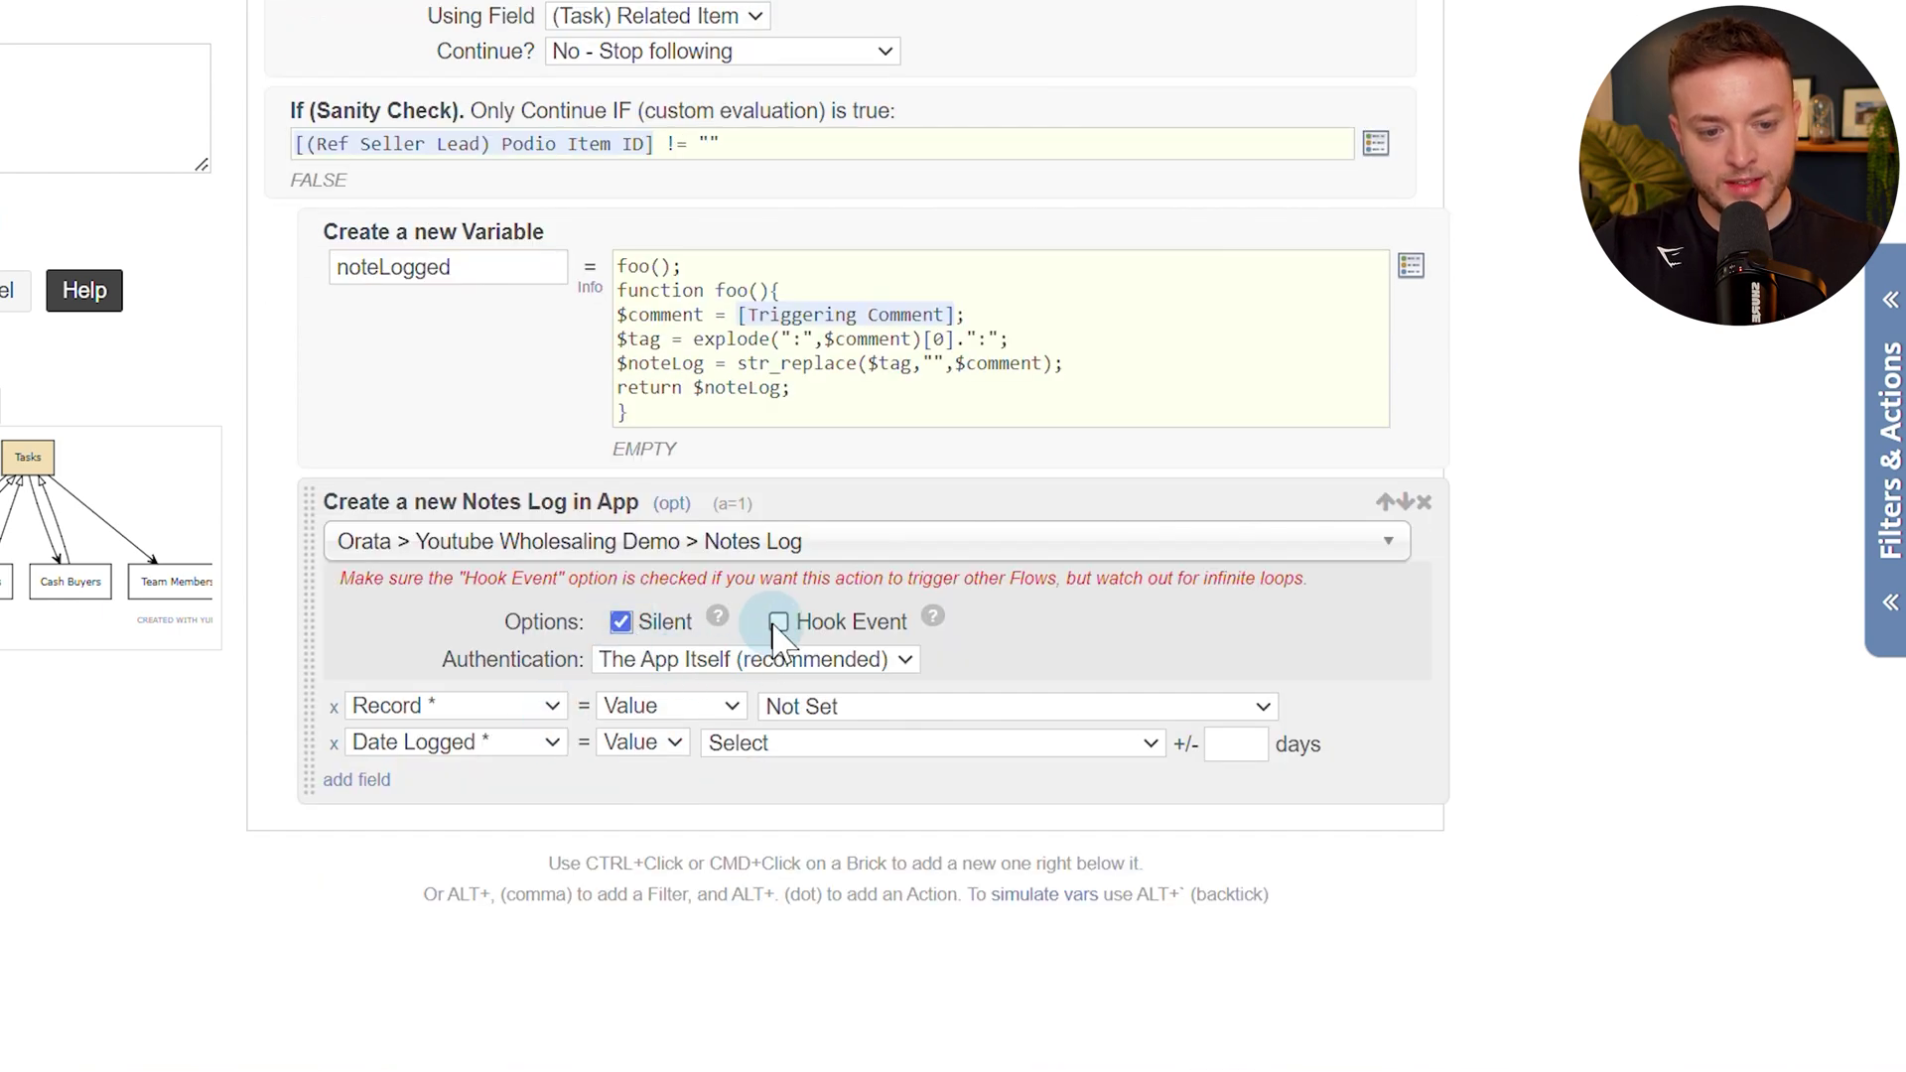
pyautogui.click(523, 700)
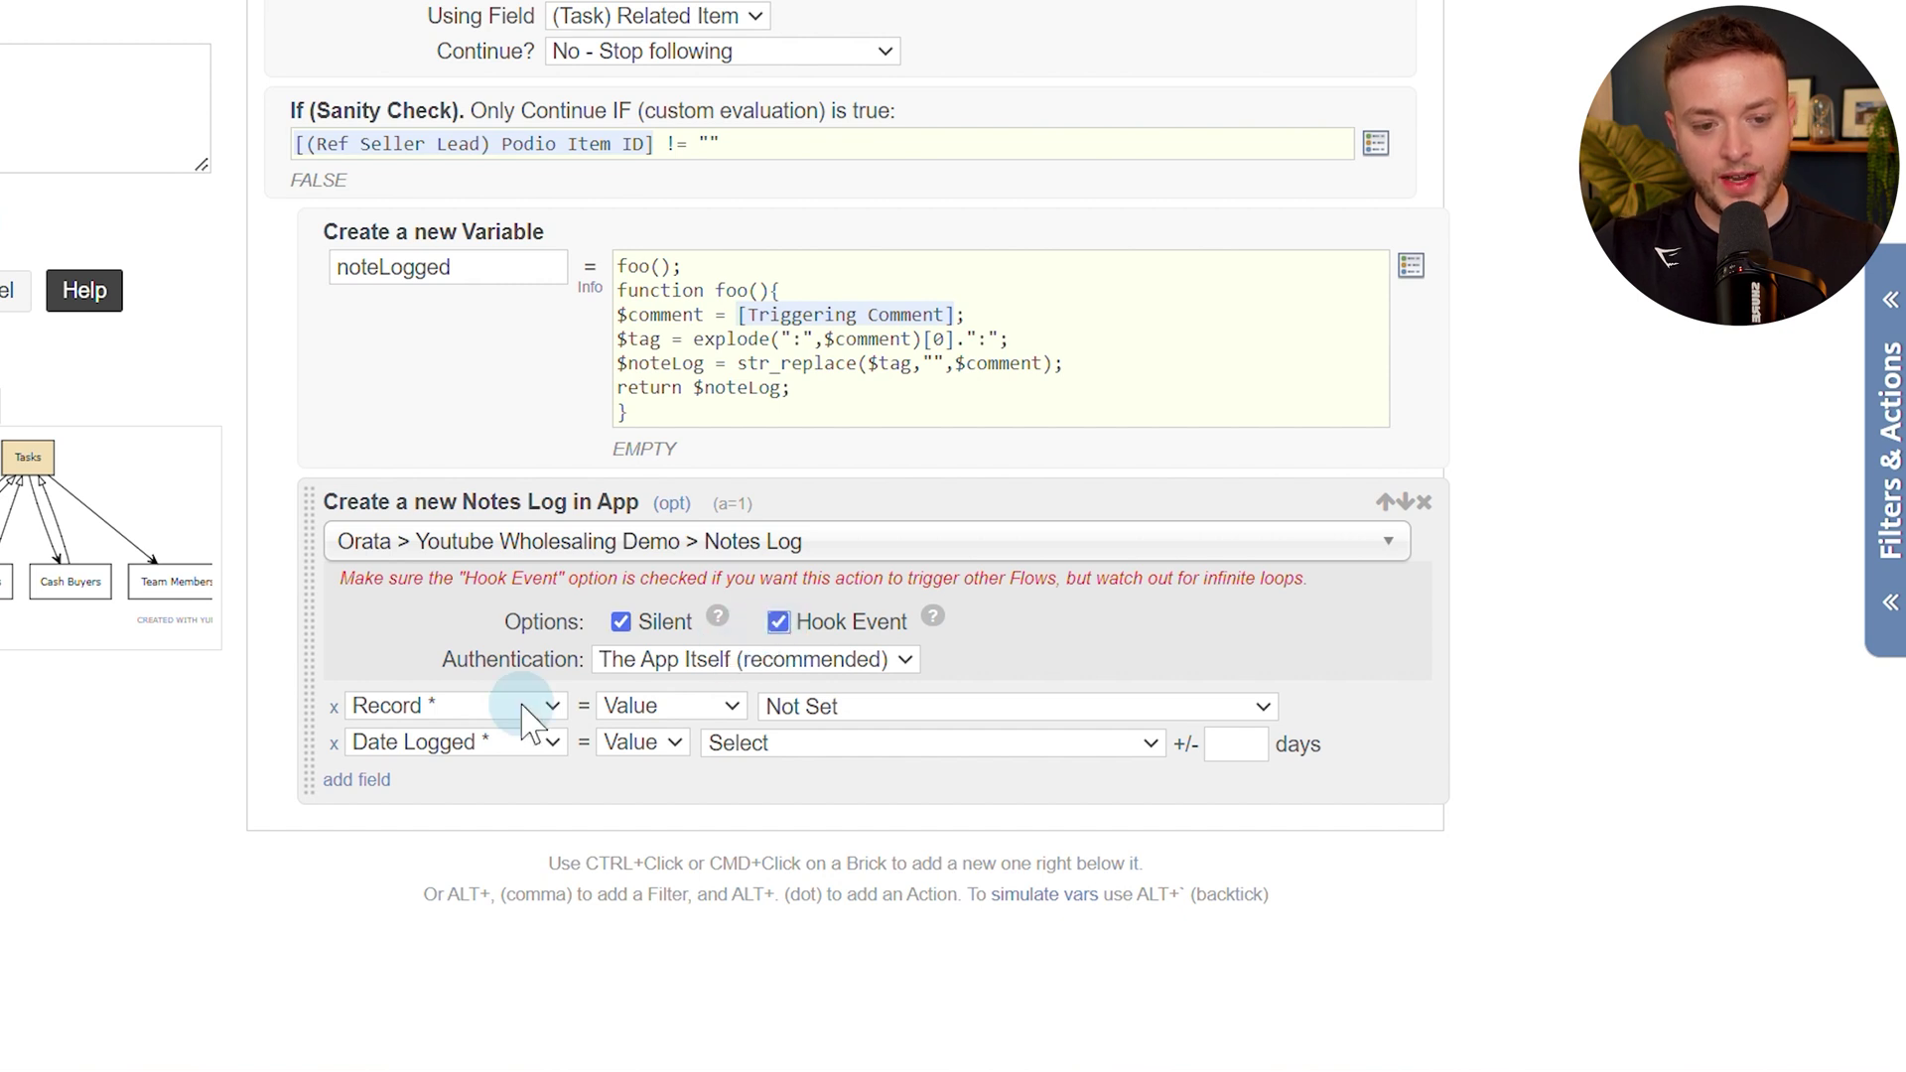
# Set the Record field to Ref (Seller Leads) Seller Lead item.
pyautogui.click(525, 705)
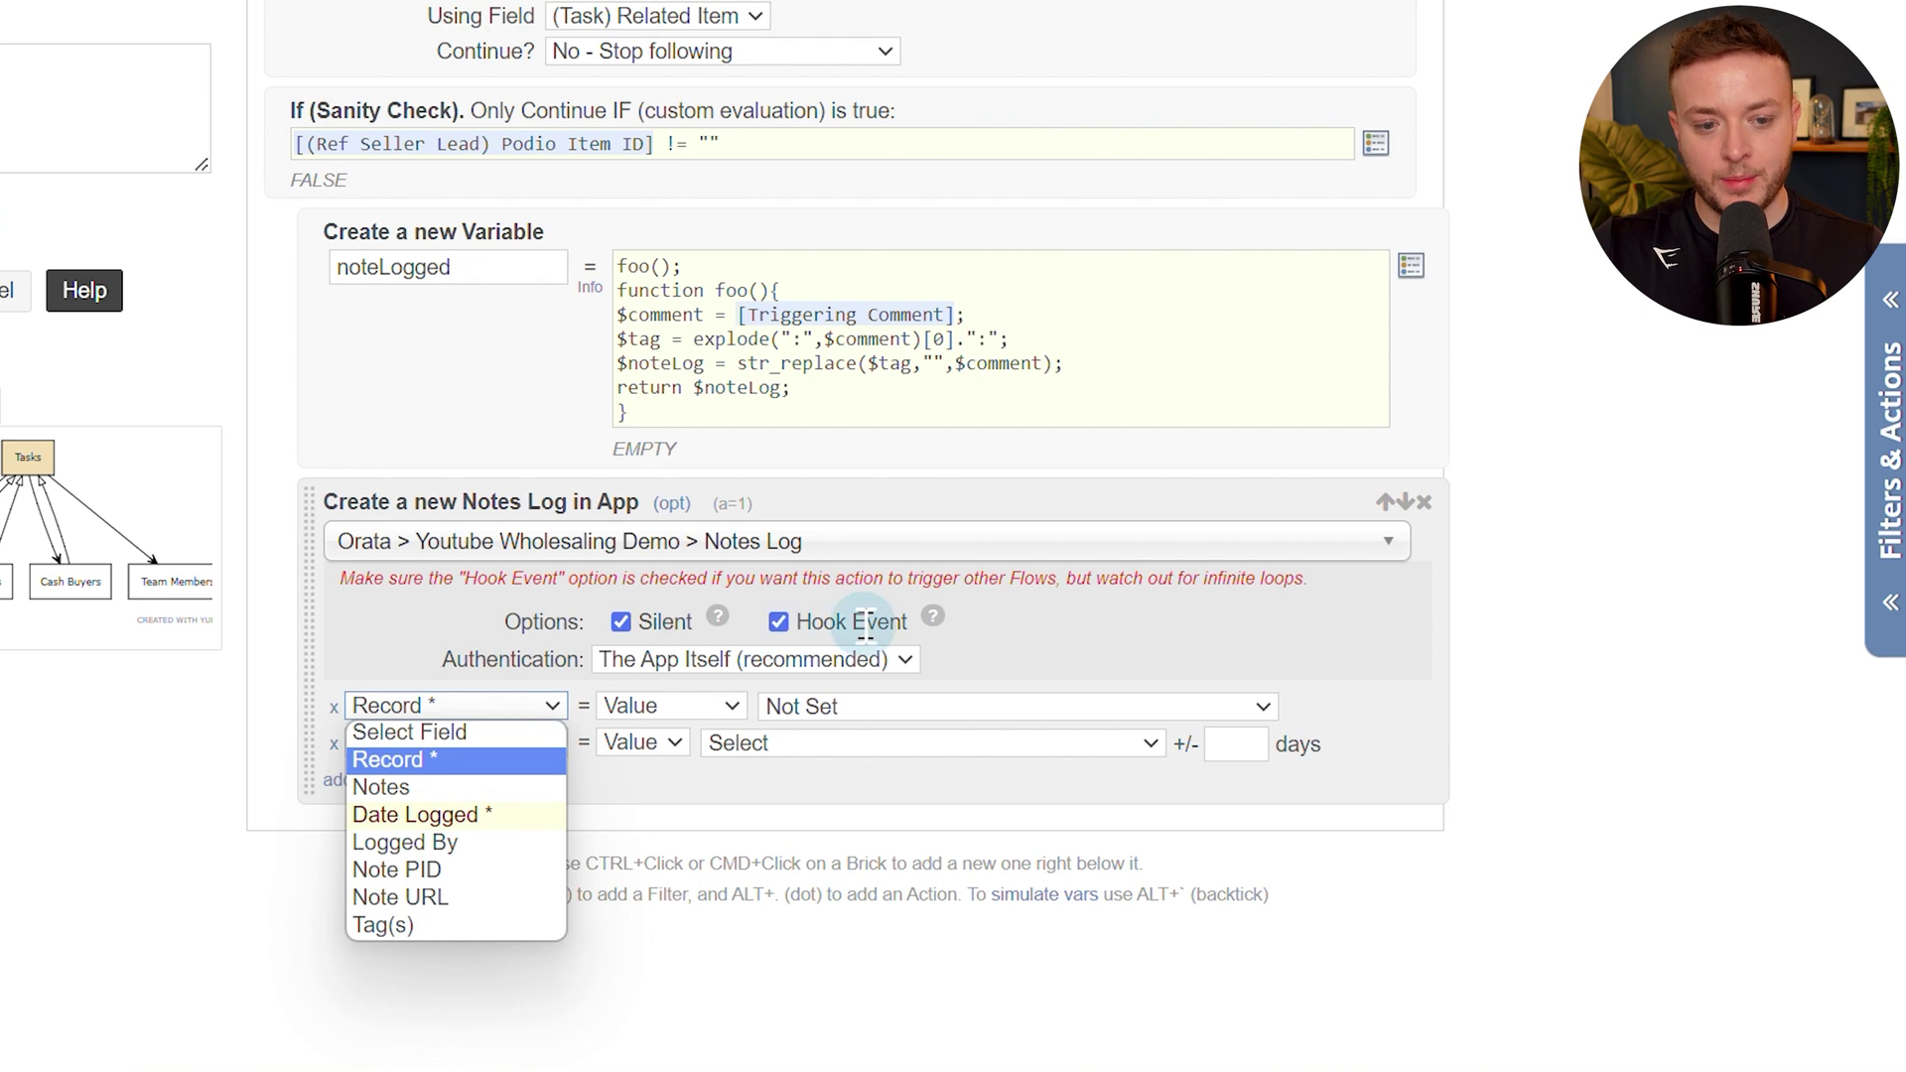
pyautogui.click(535, 766)
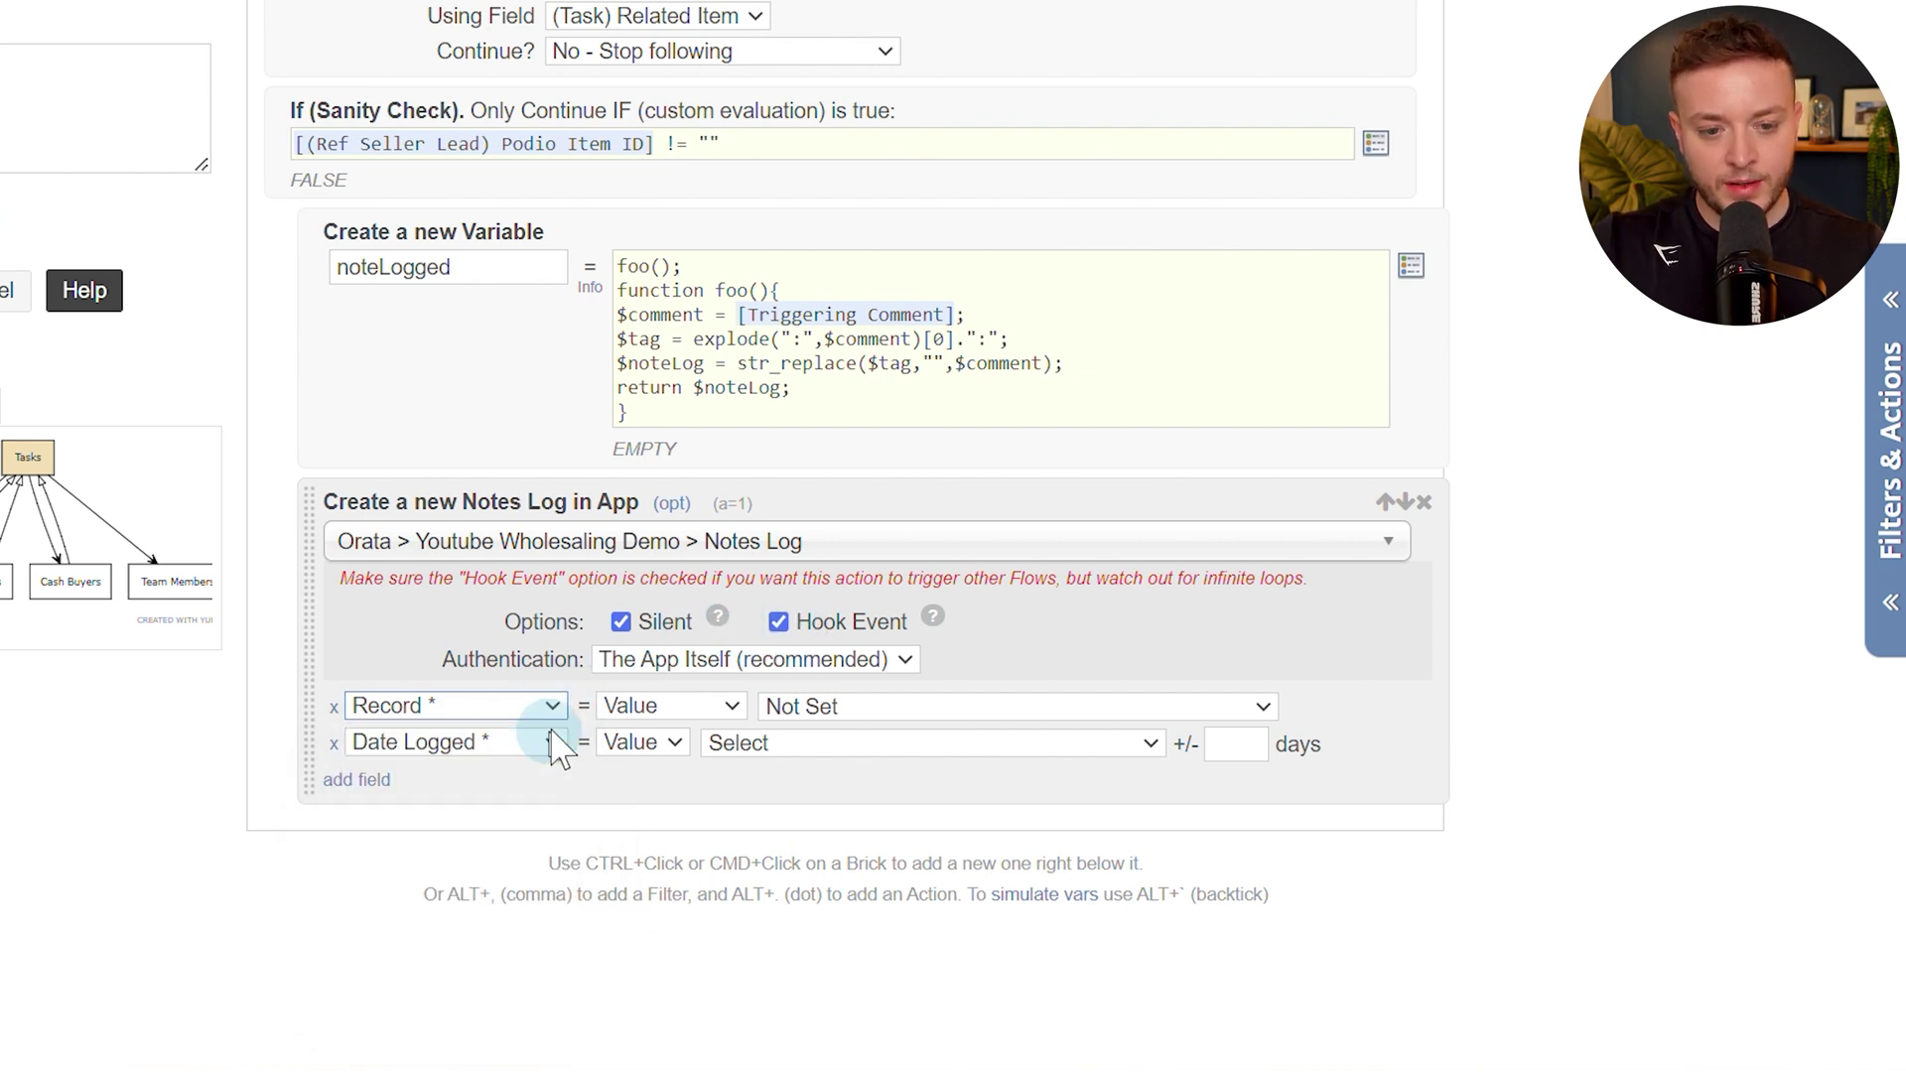
pyautogui.click(824, 706)
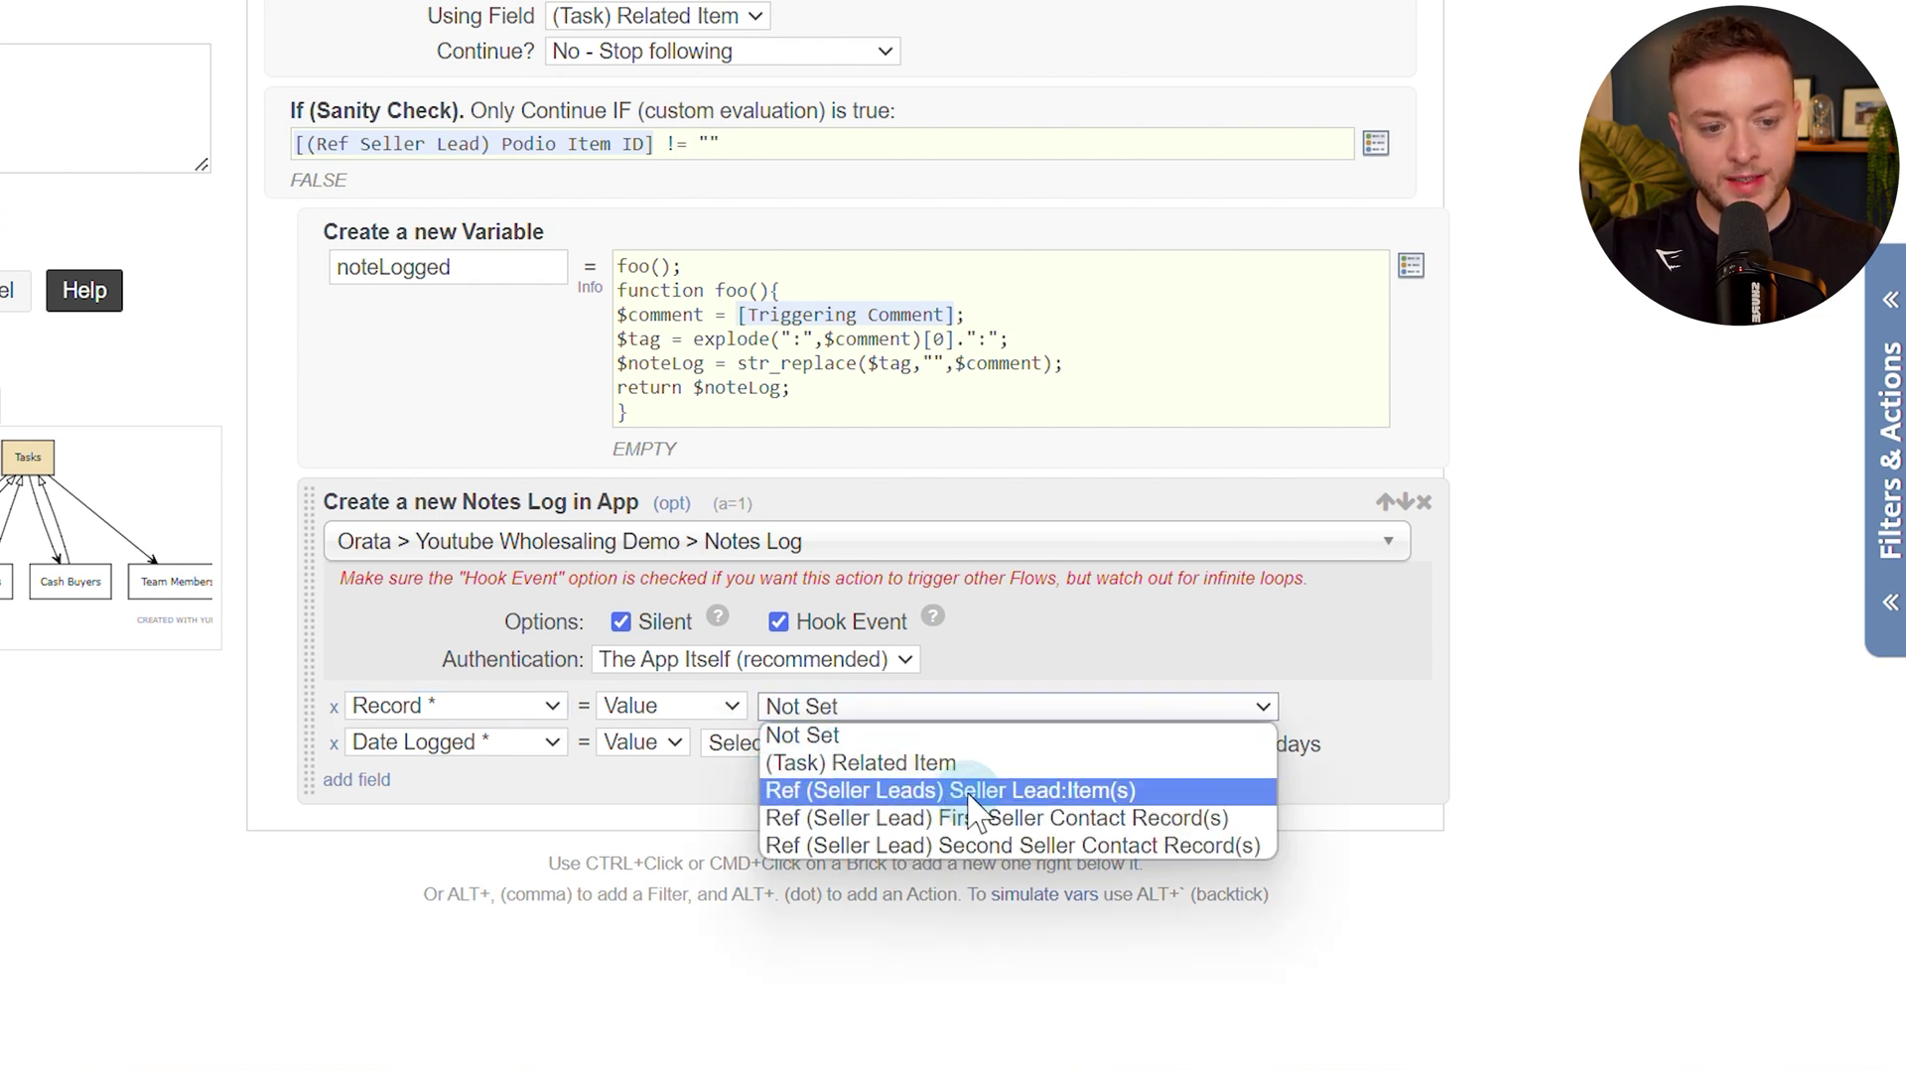
pyautogui.click(1062, 791)
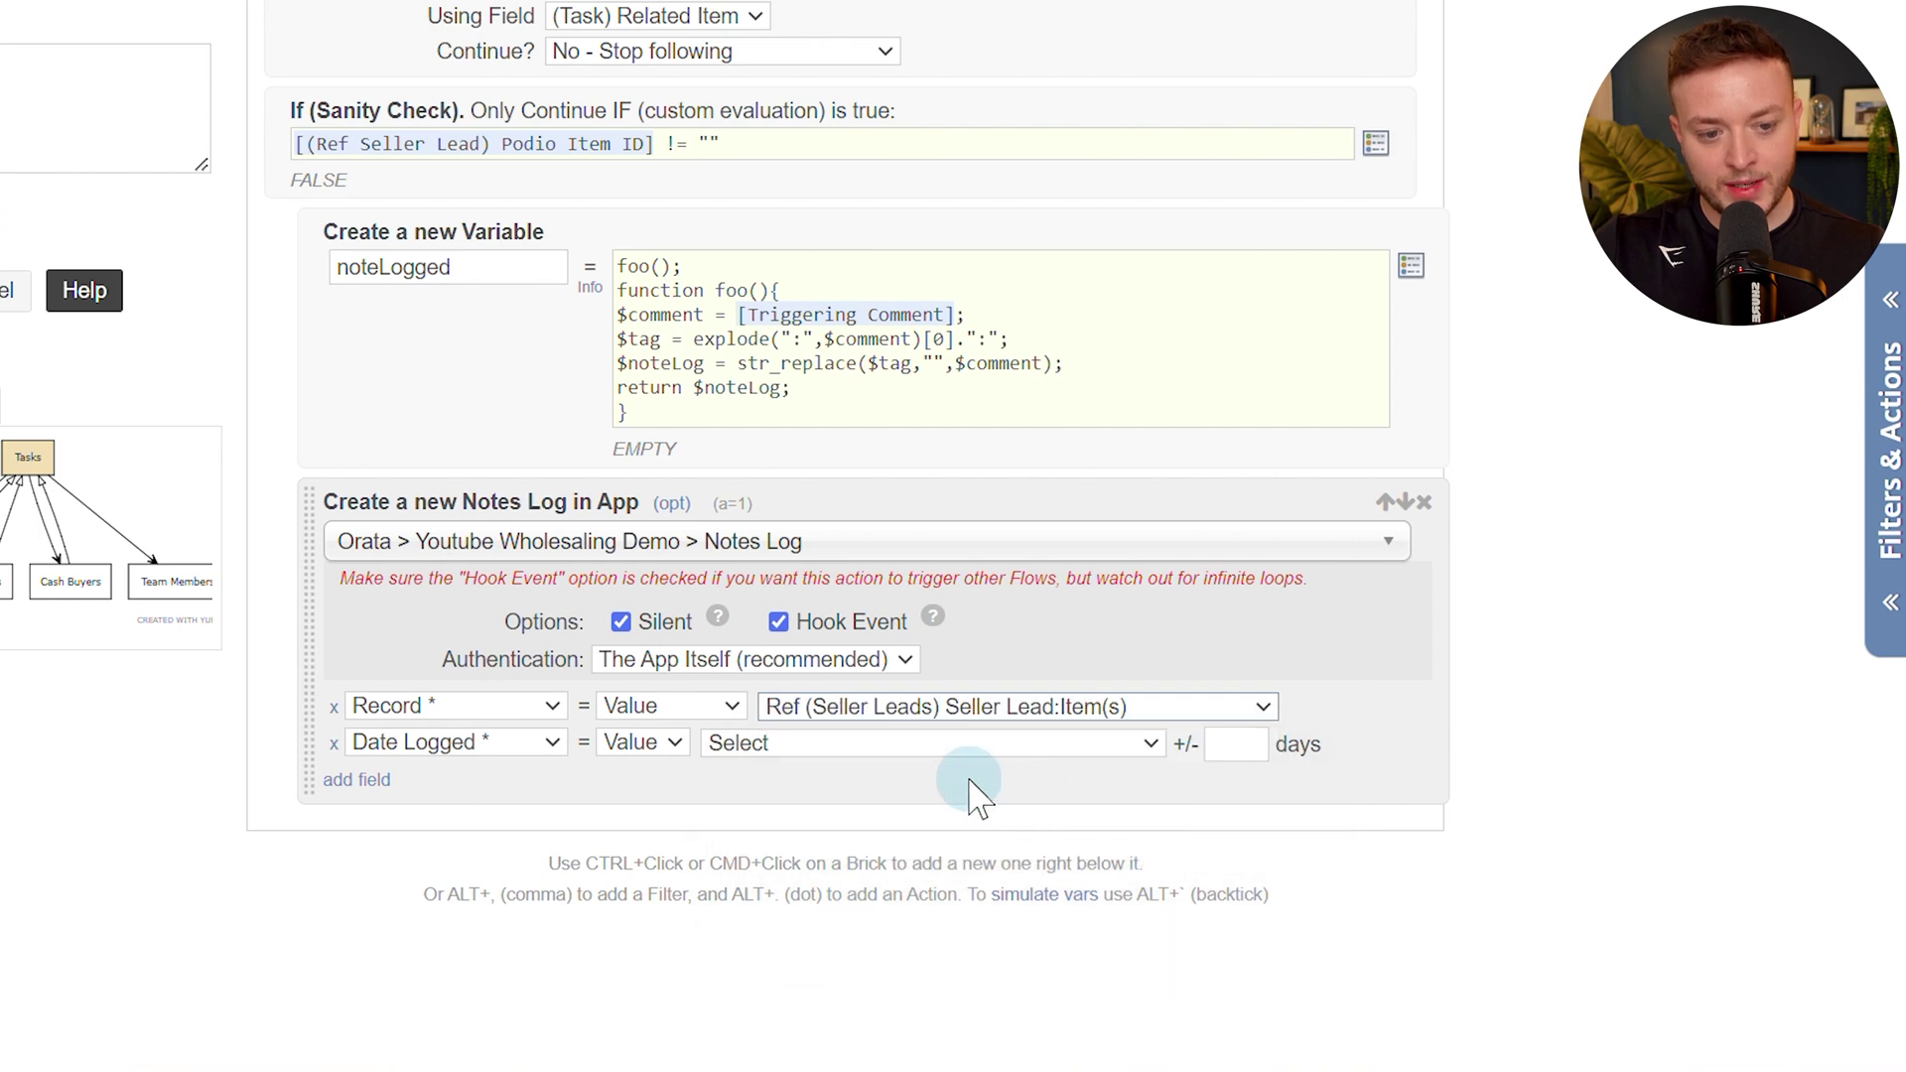
# Change the second field to Notes and fill it with the (Variable) noteLogged token.
pyautogui.click(512, 769)
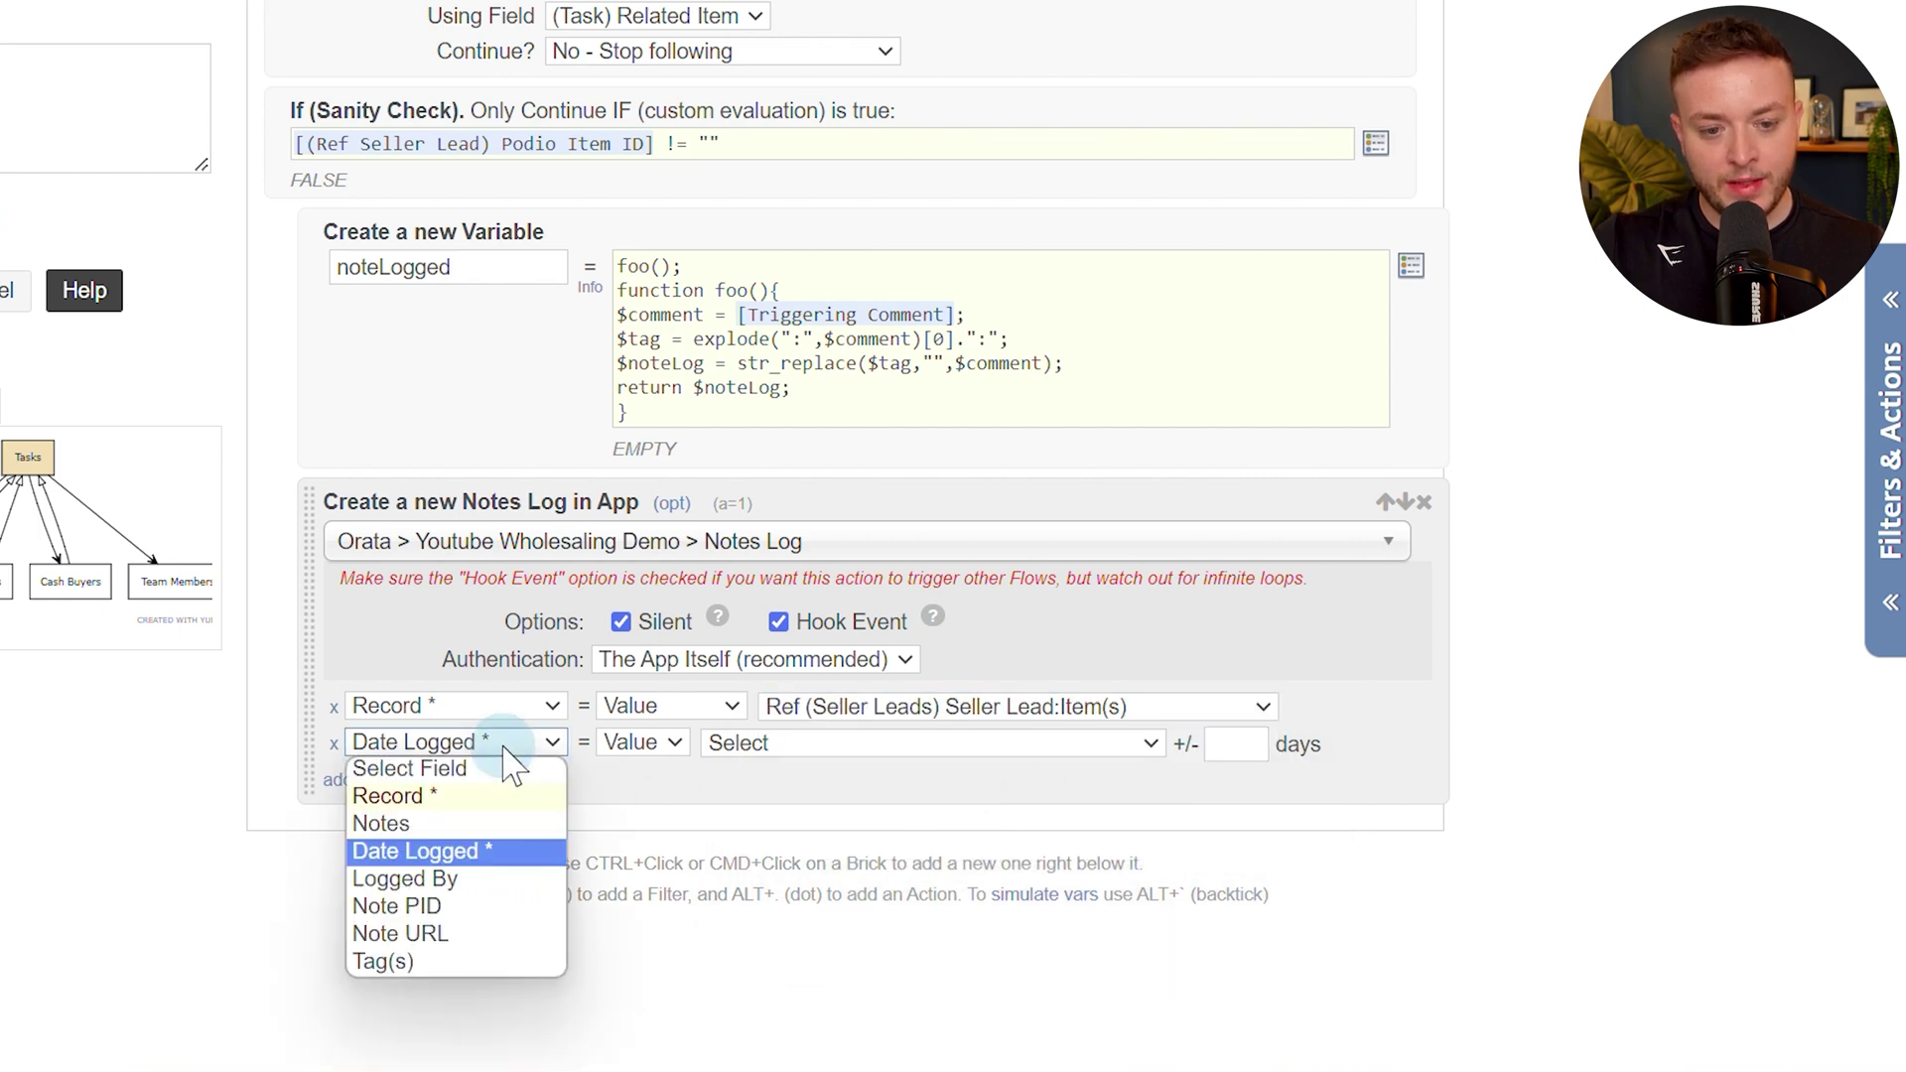
pyautogui.click(487, 824)
pyautogui.click(762, 751)
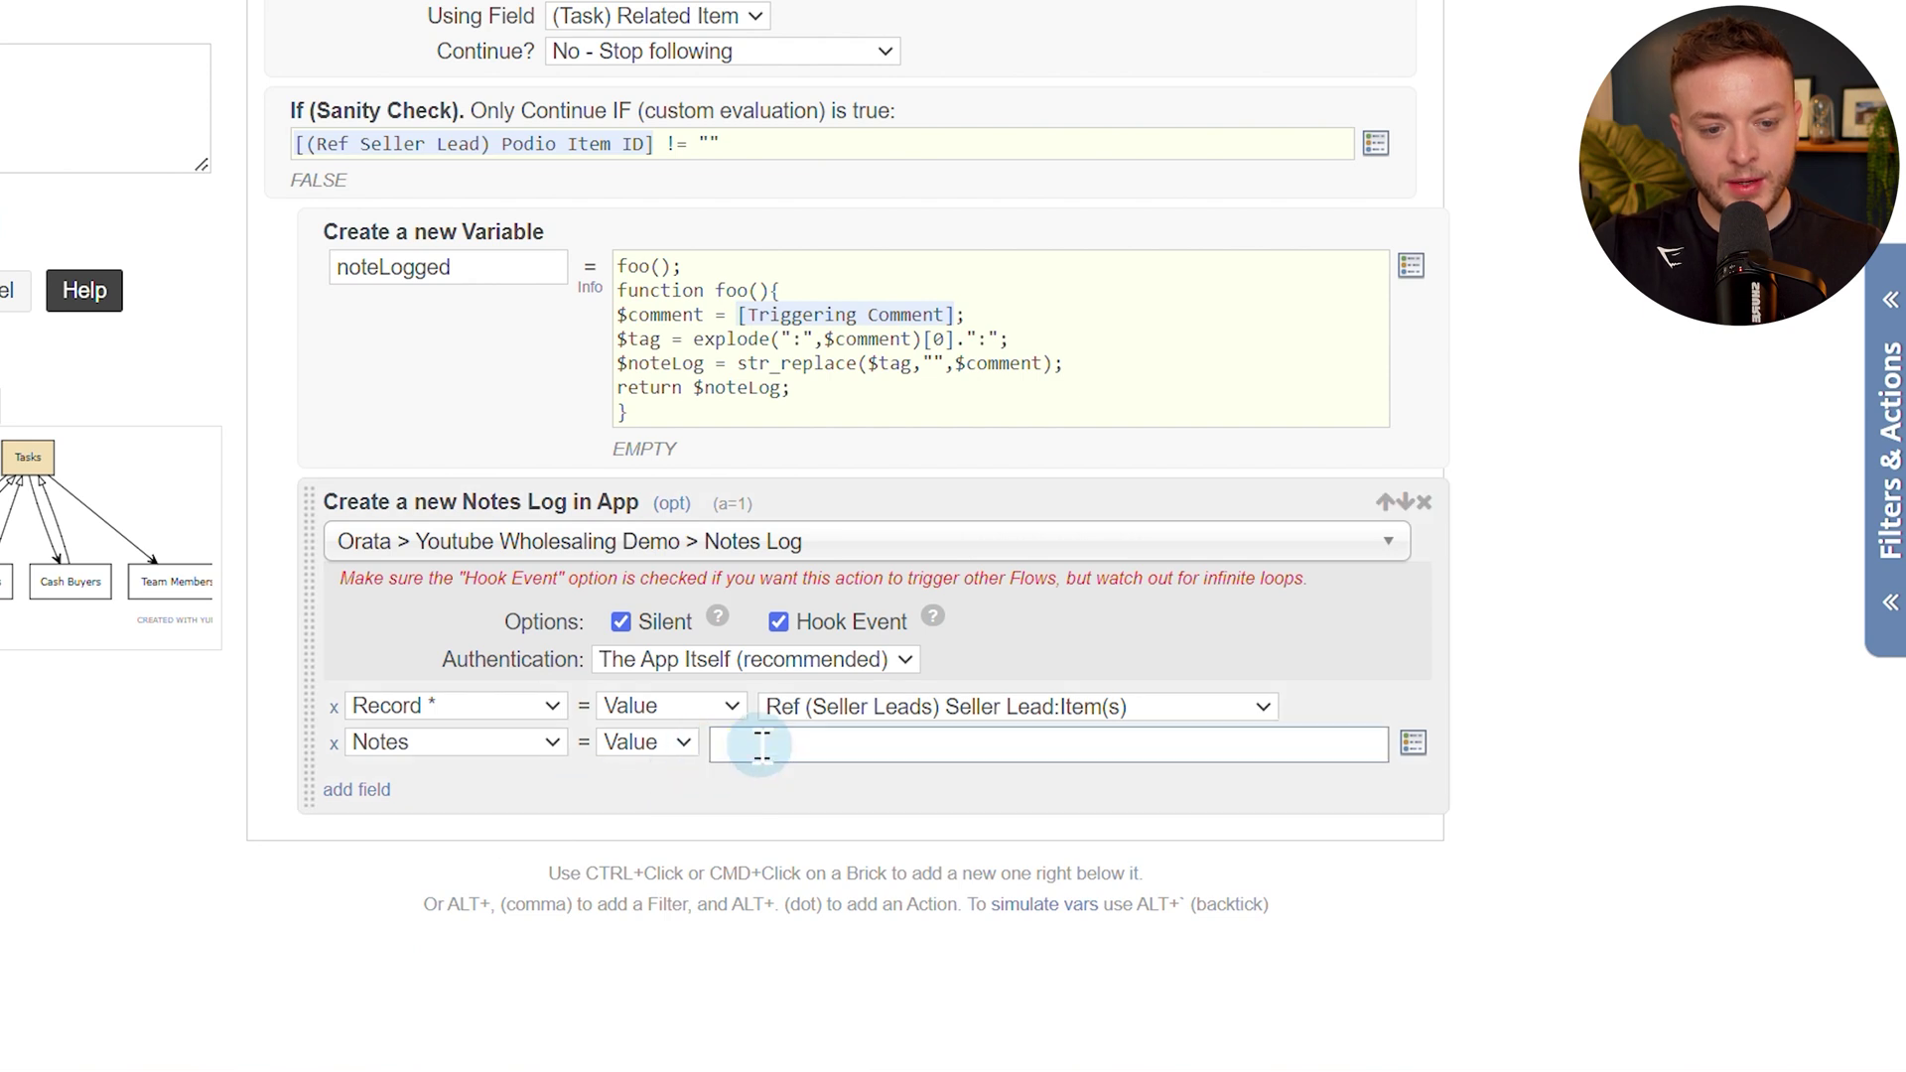
pyautogui.click(1414, 743)
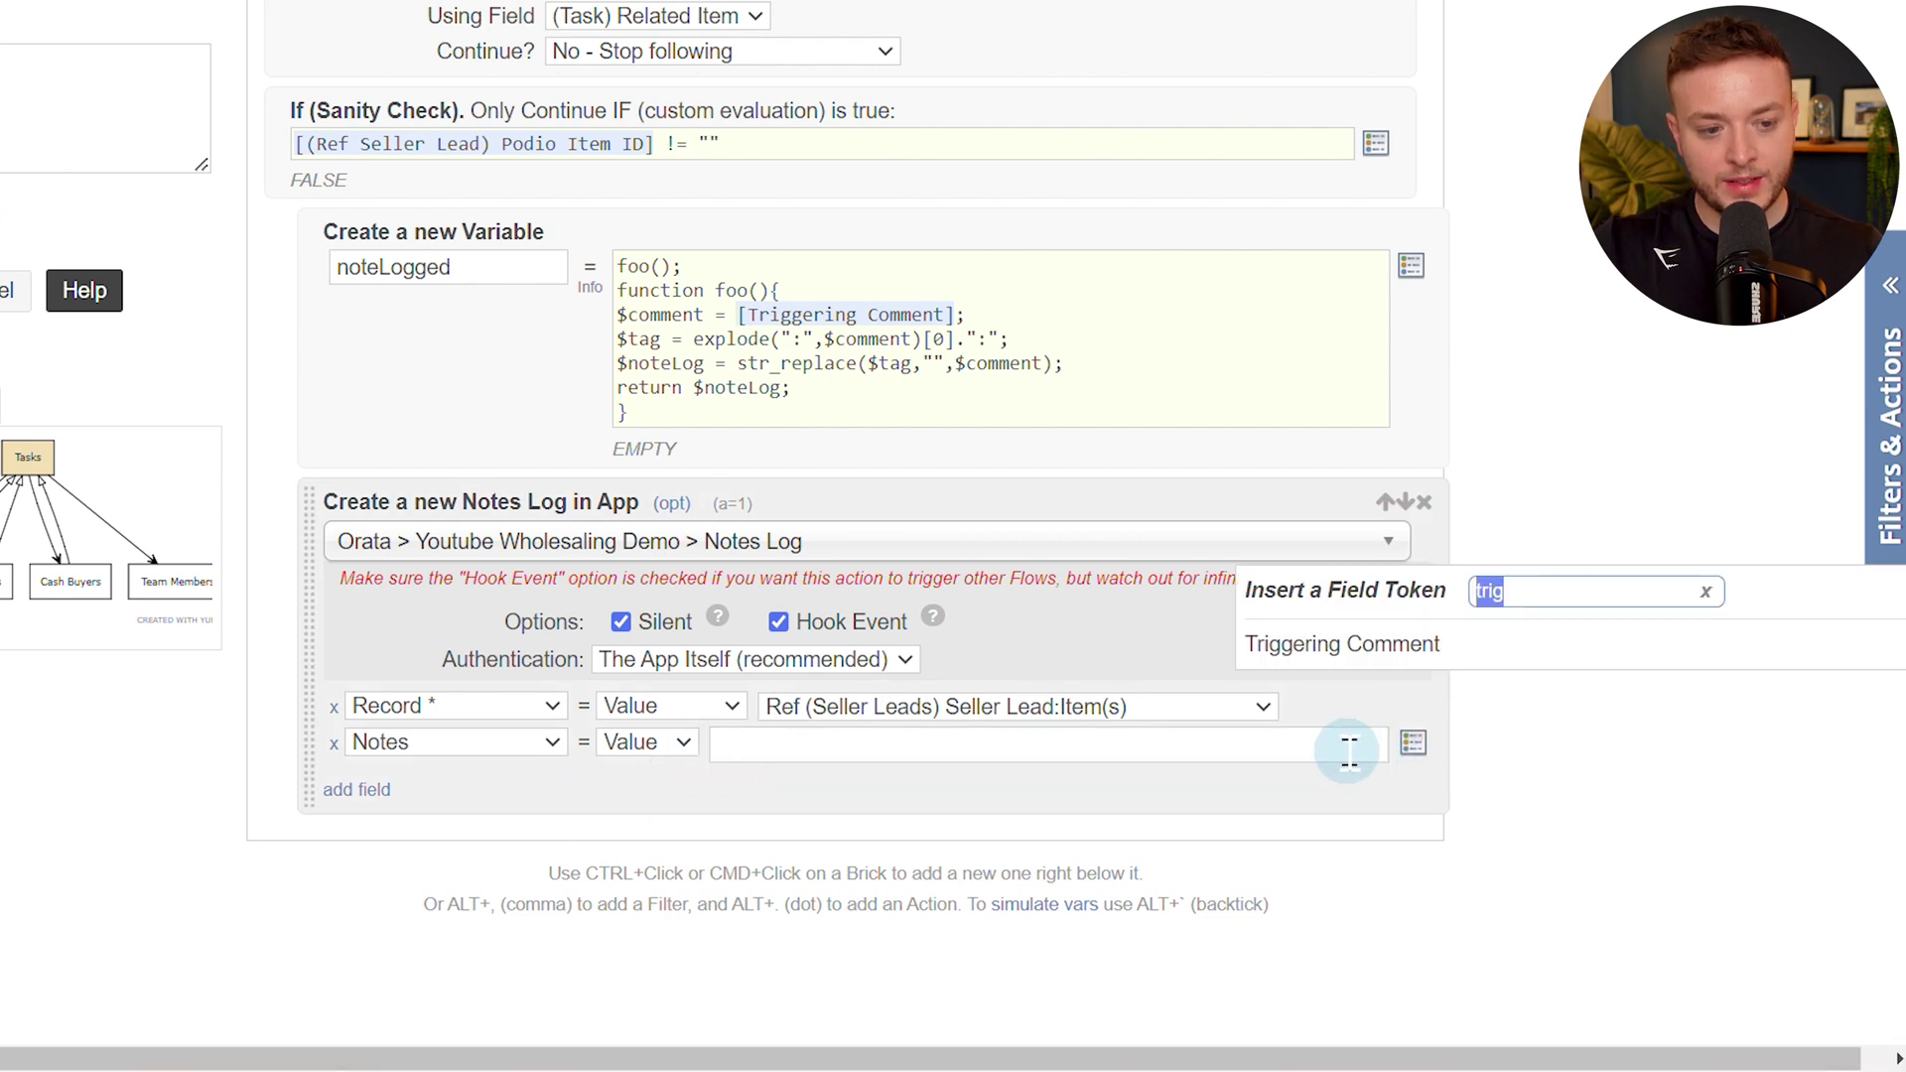
pyautogui.press('BackSpace')
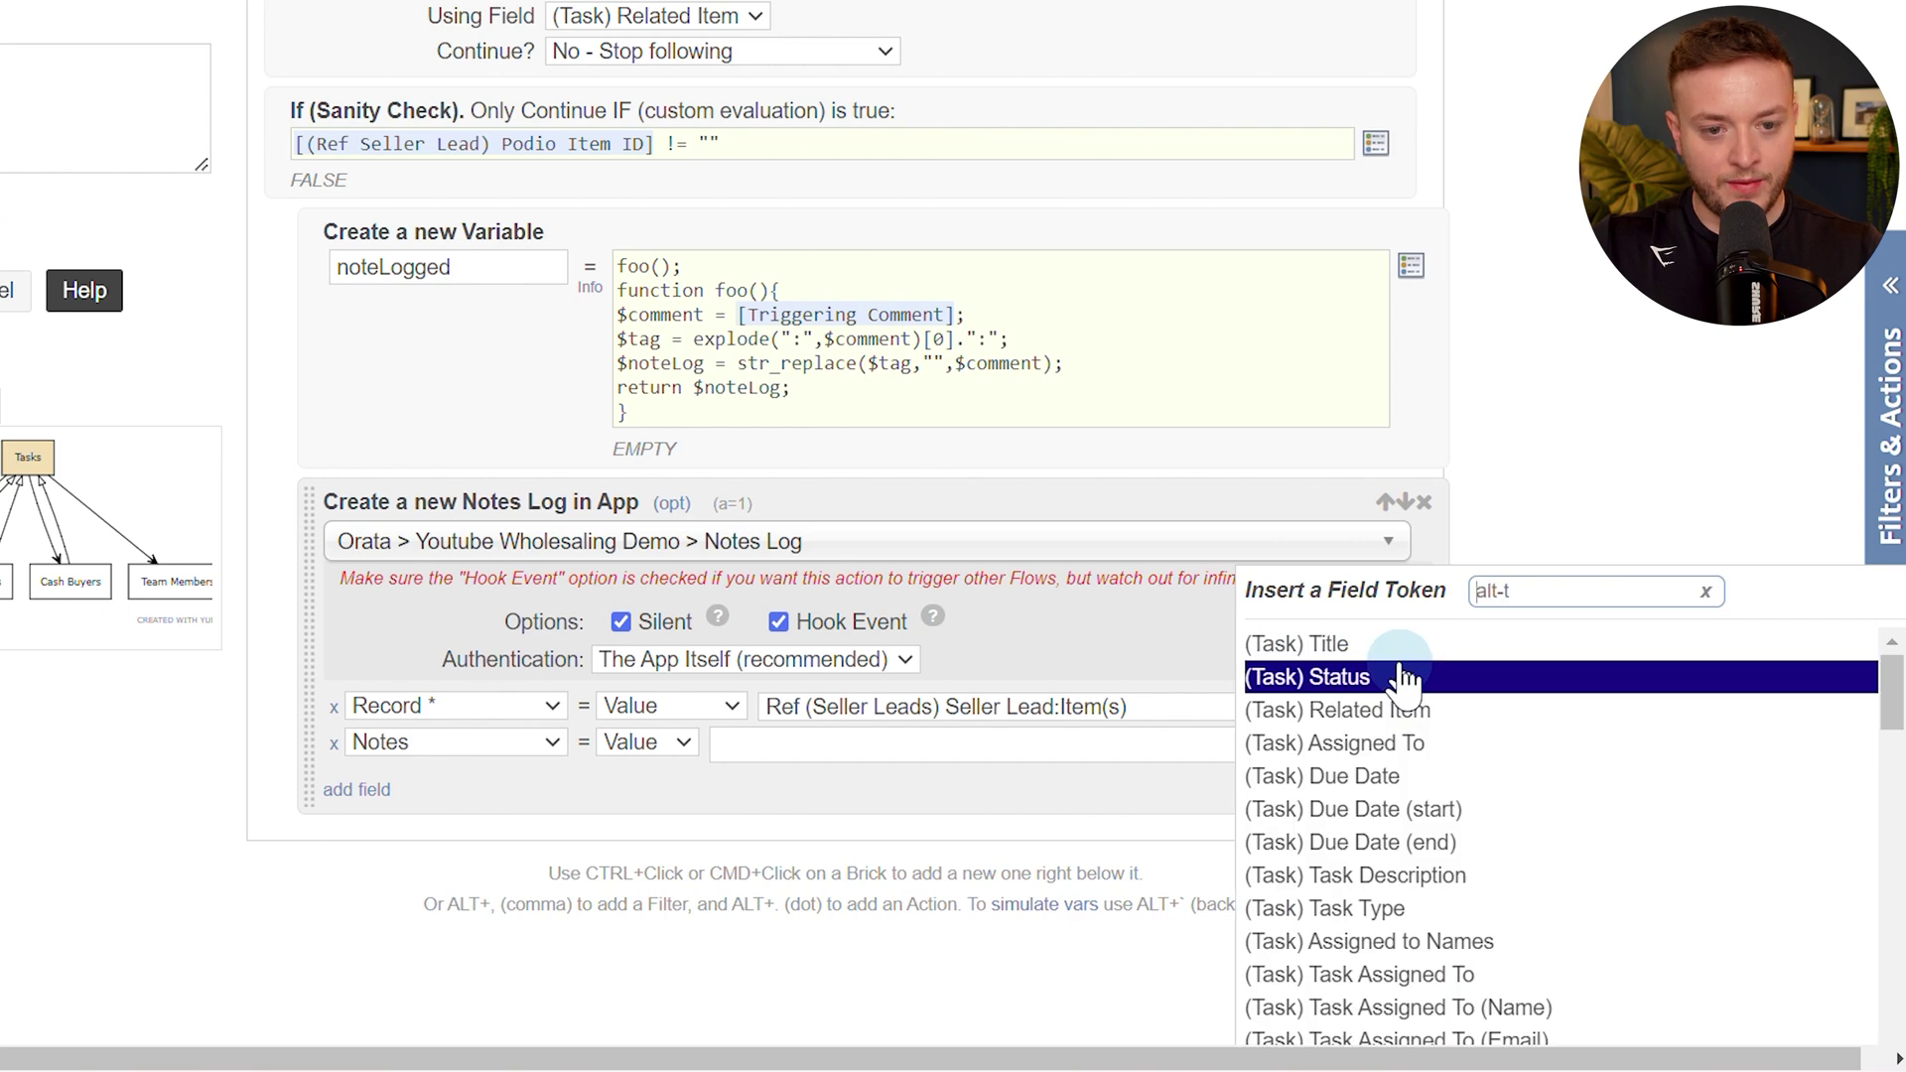
pyautogui.write('var')
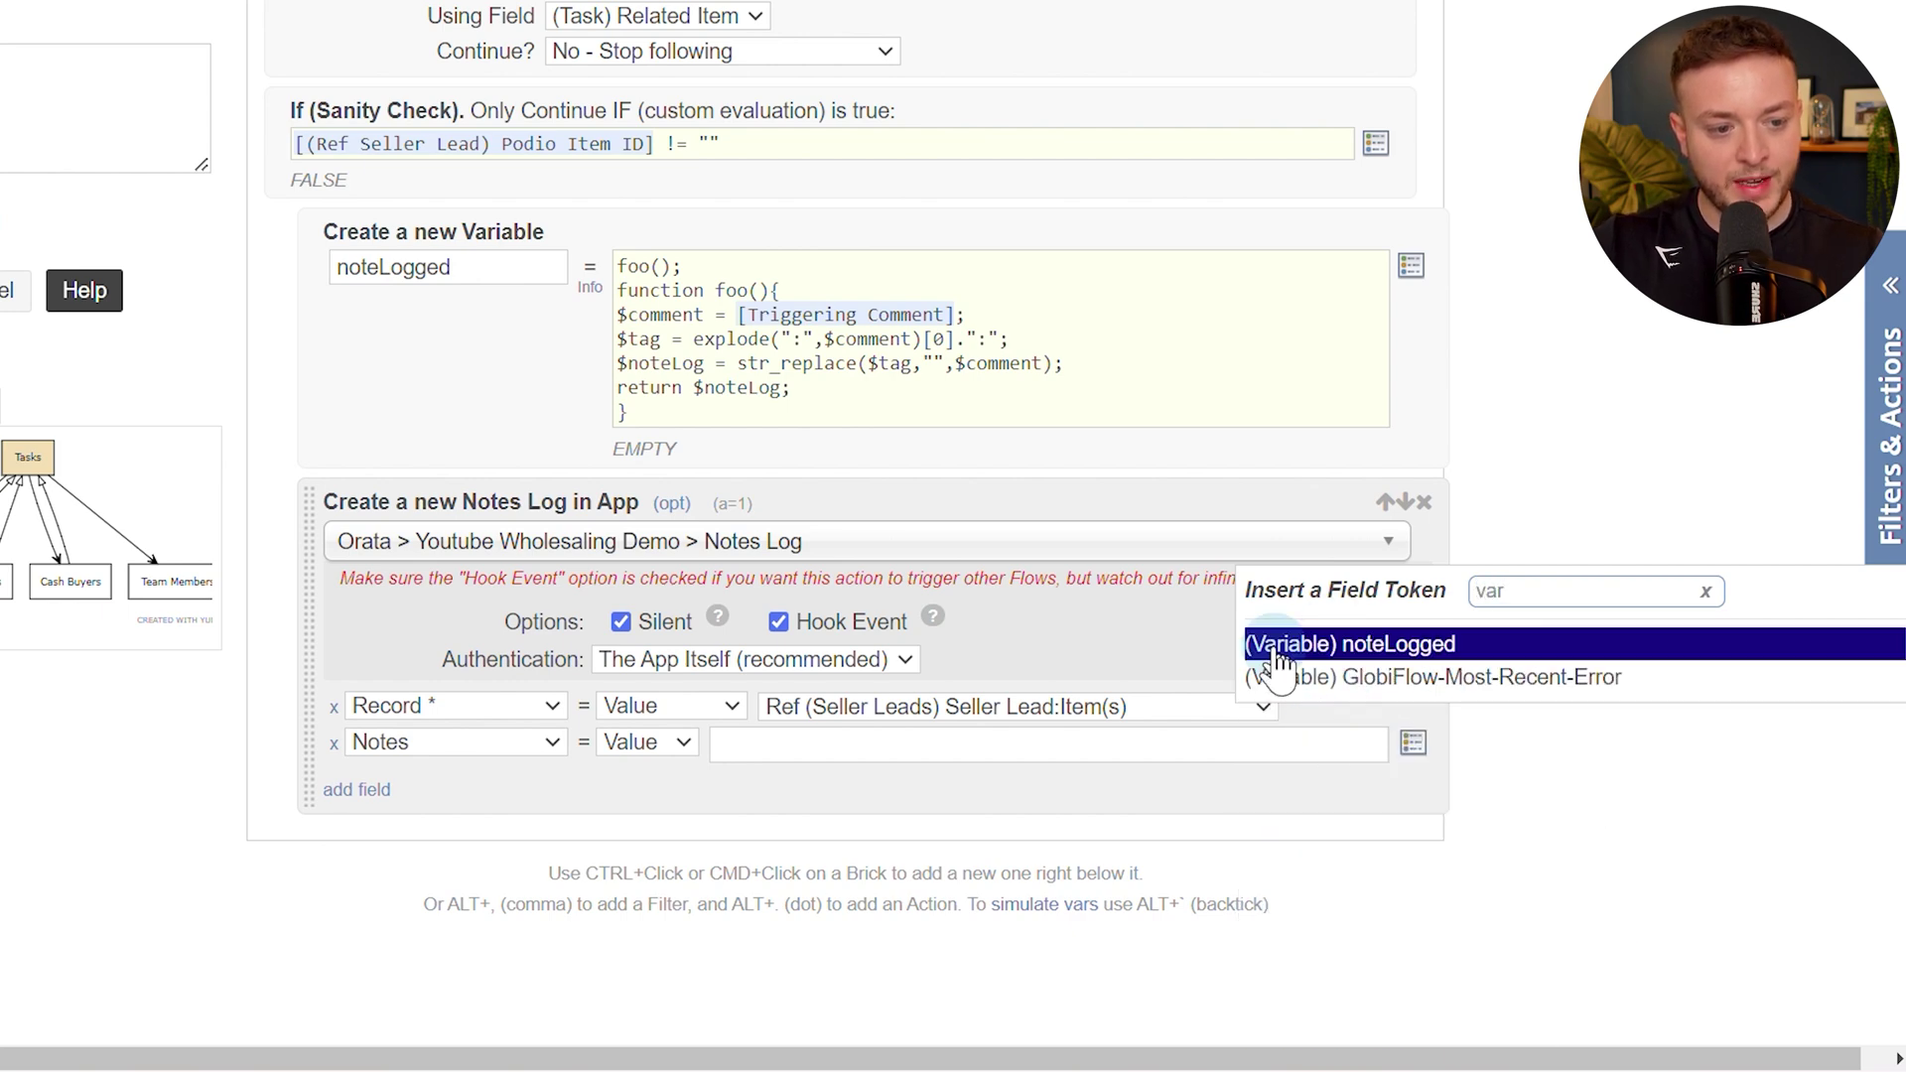
pyautogui.click(1352, 654)
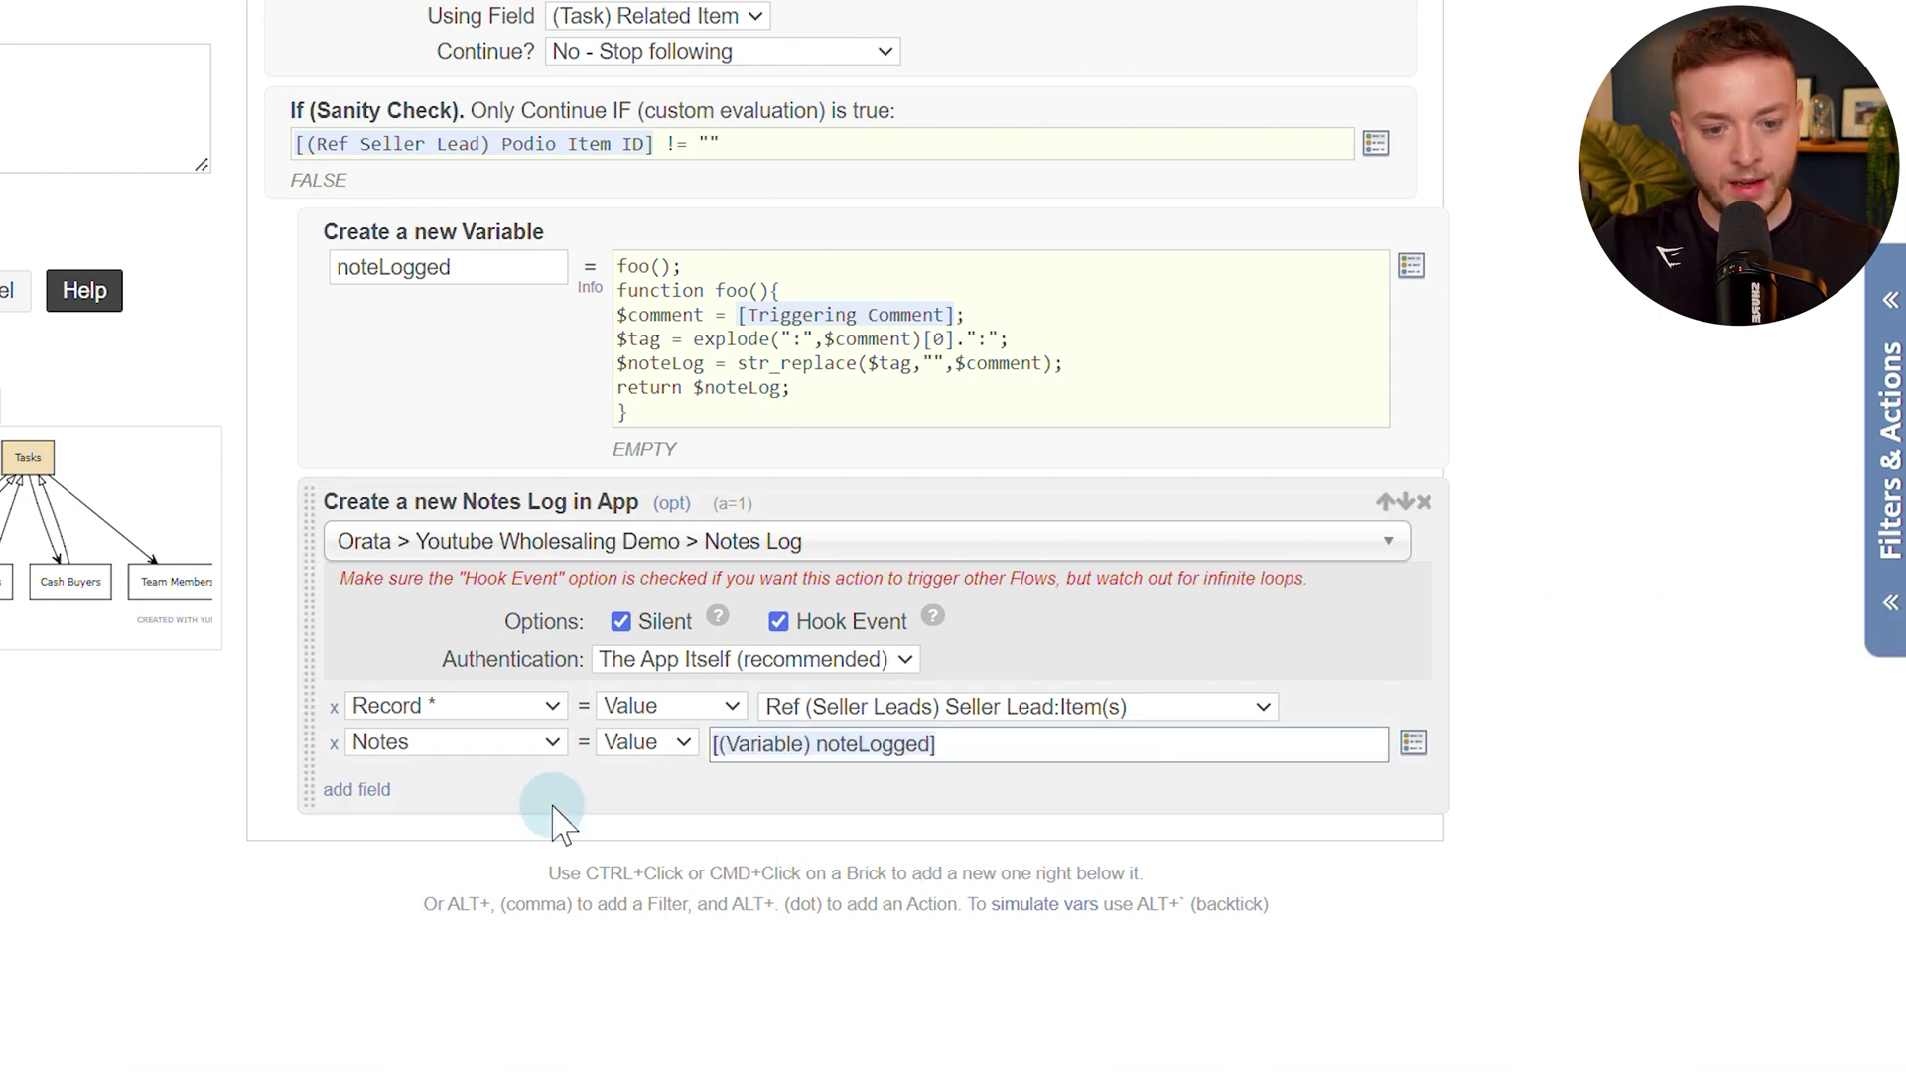
# Add a Date Logged field set to Current Date & Time.
pyautogui.click(350, 790)
pyautogui.click(407, 791)
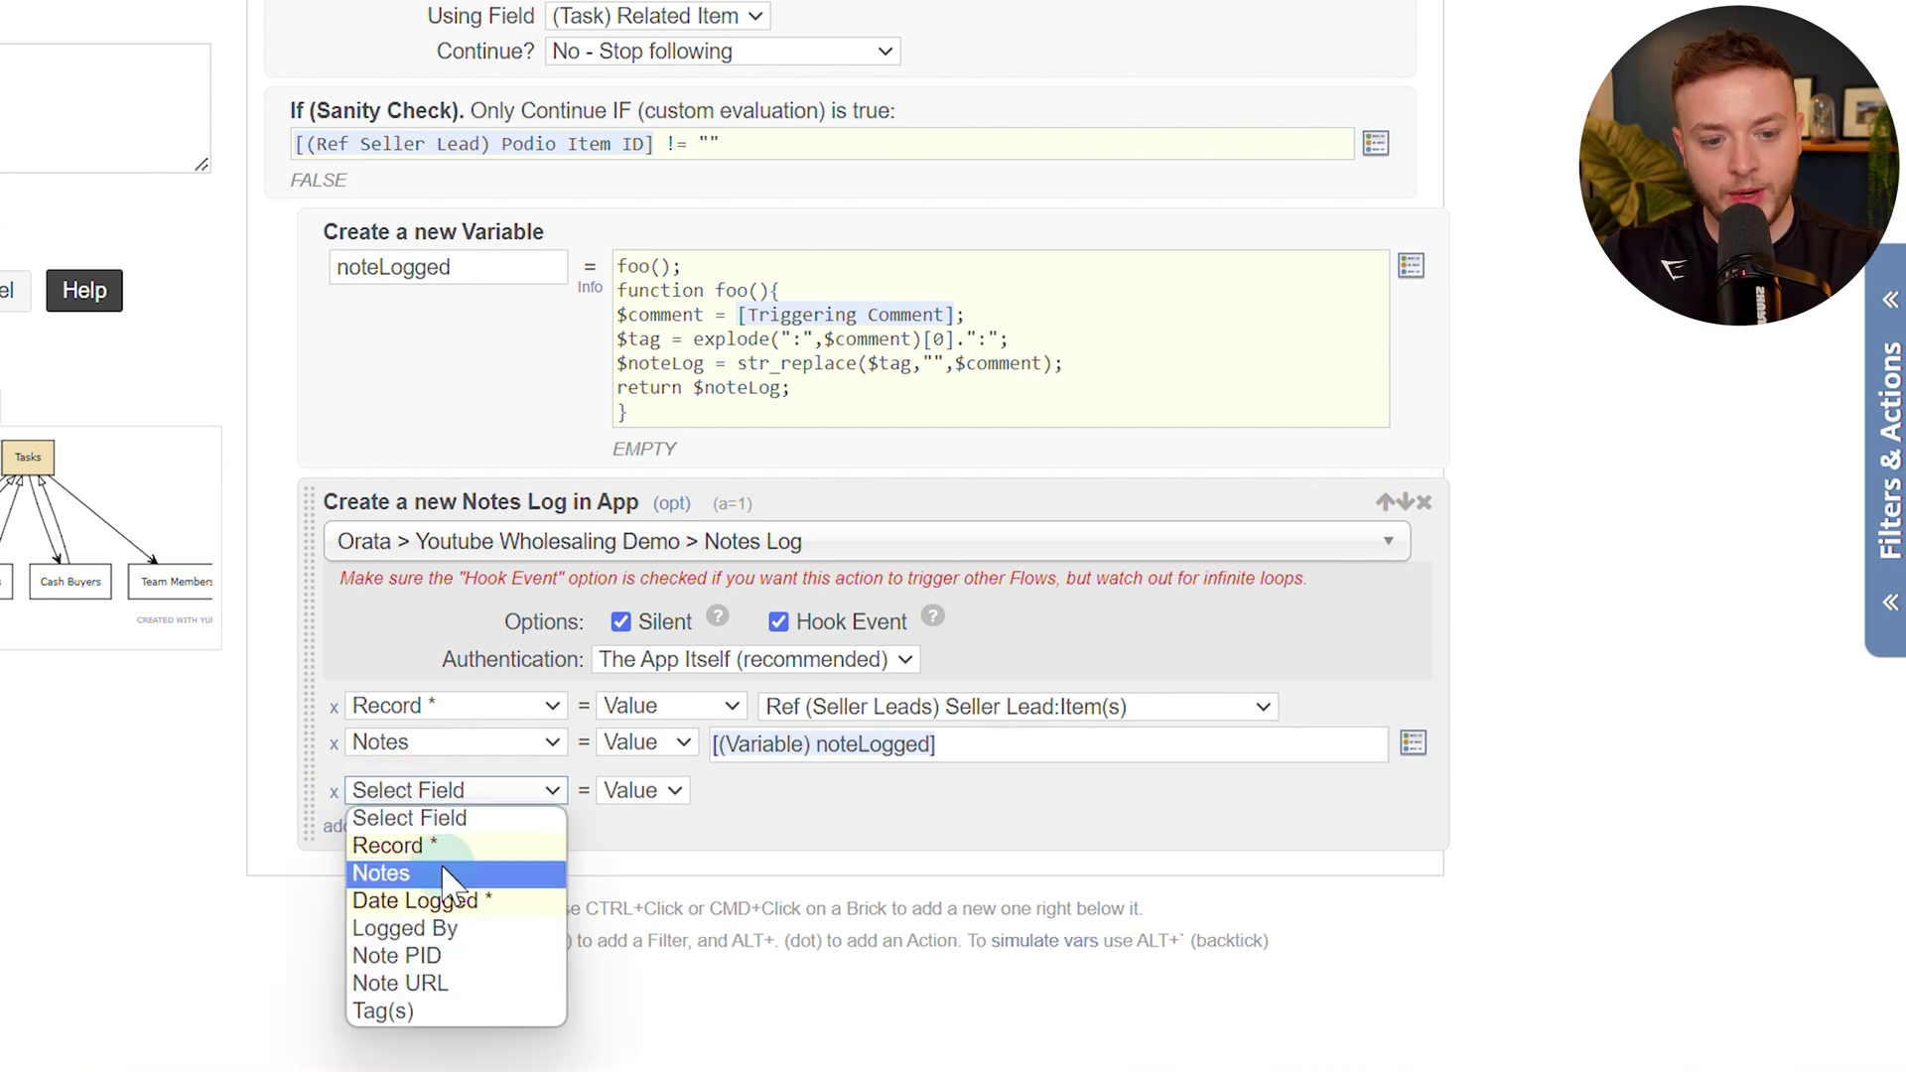
pyautogui.click(467, 903)
pyautogui.click(739, 791)
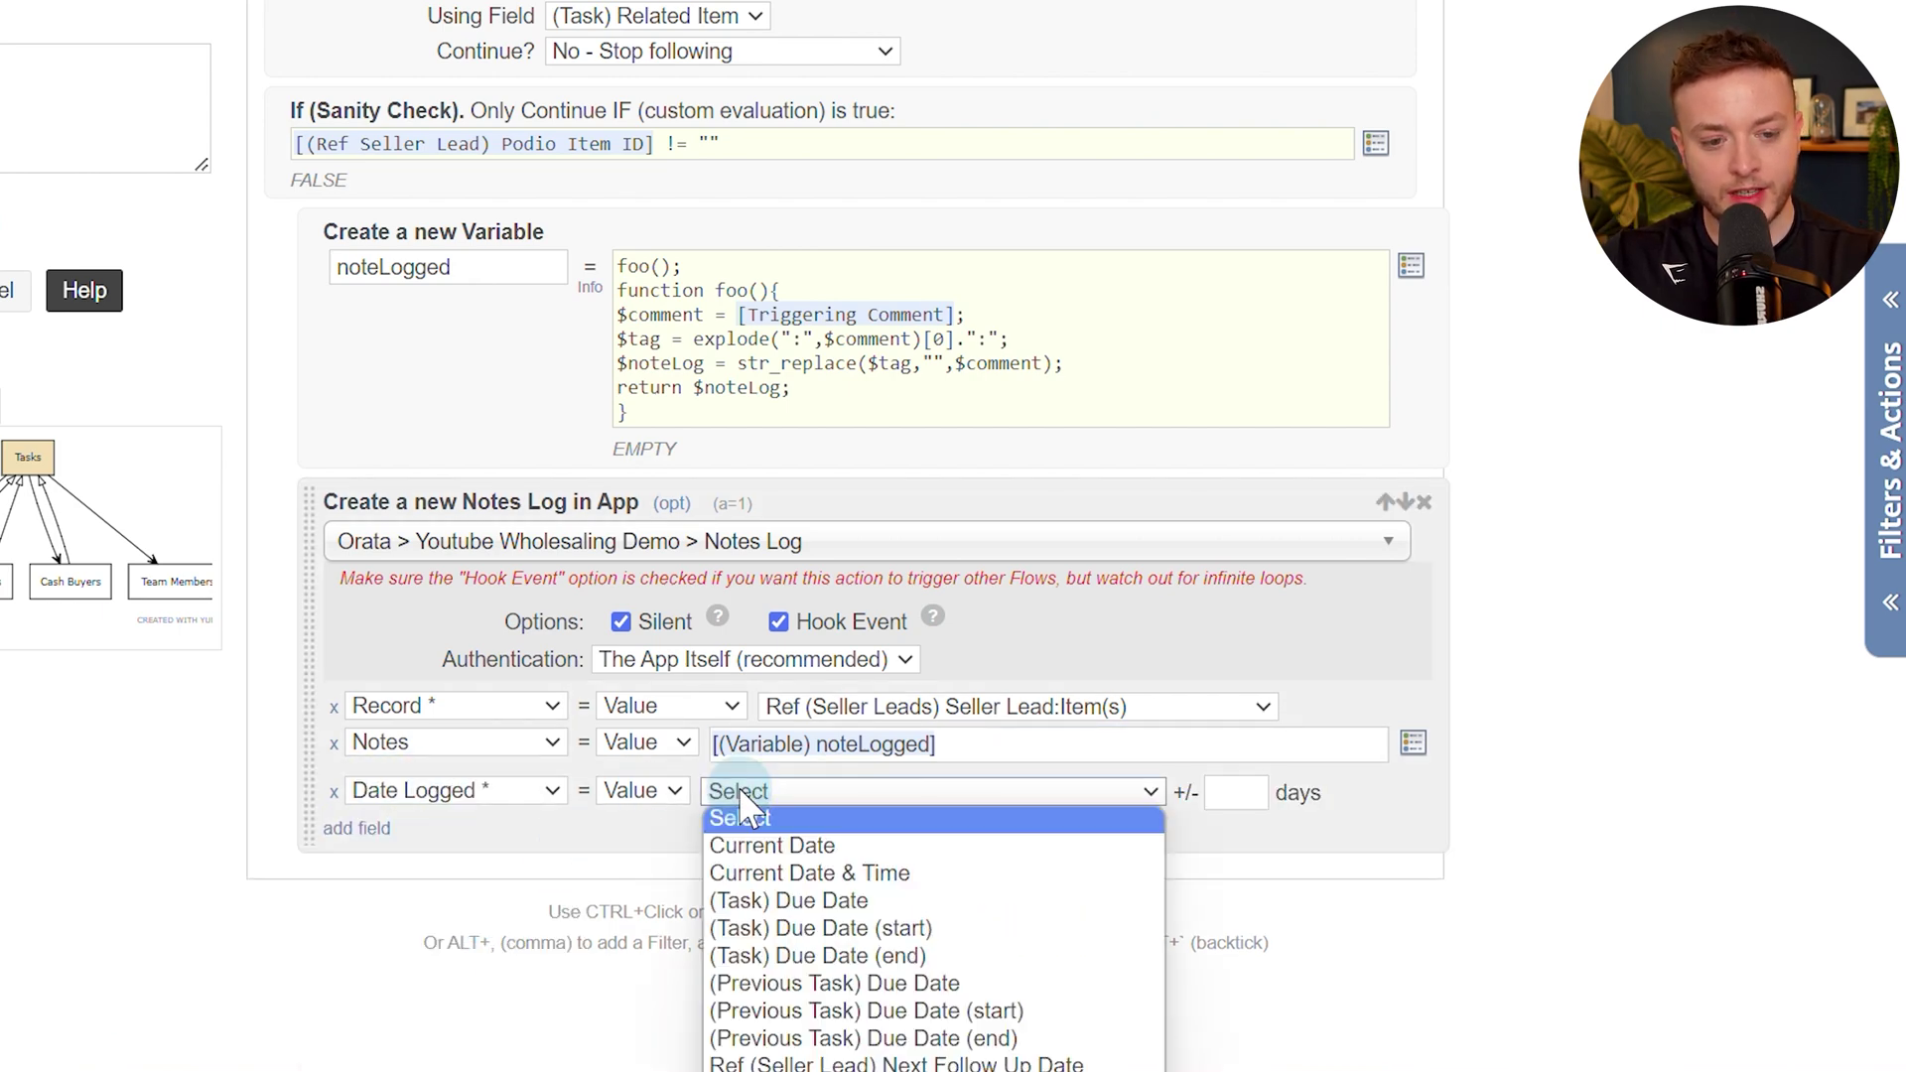
pyautogui.click(919, 873)
# Add a Logged By field filled with the Comment Creator Name token, removing an extra empty row.
pyautogui.click(357, 828)
pyautogui.click(419, 830)
pyautogui.click(427, 967)
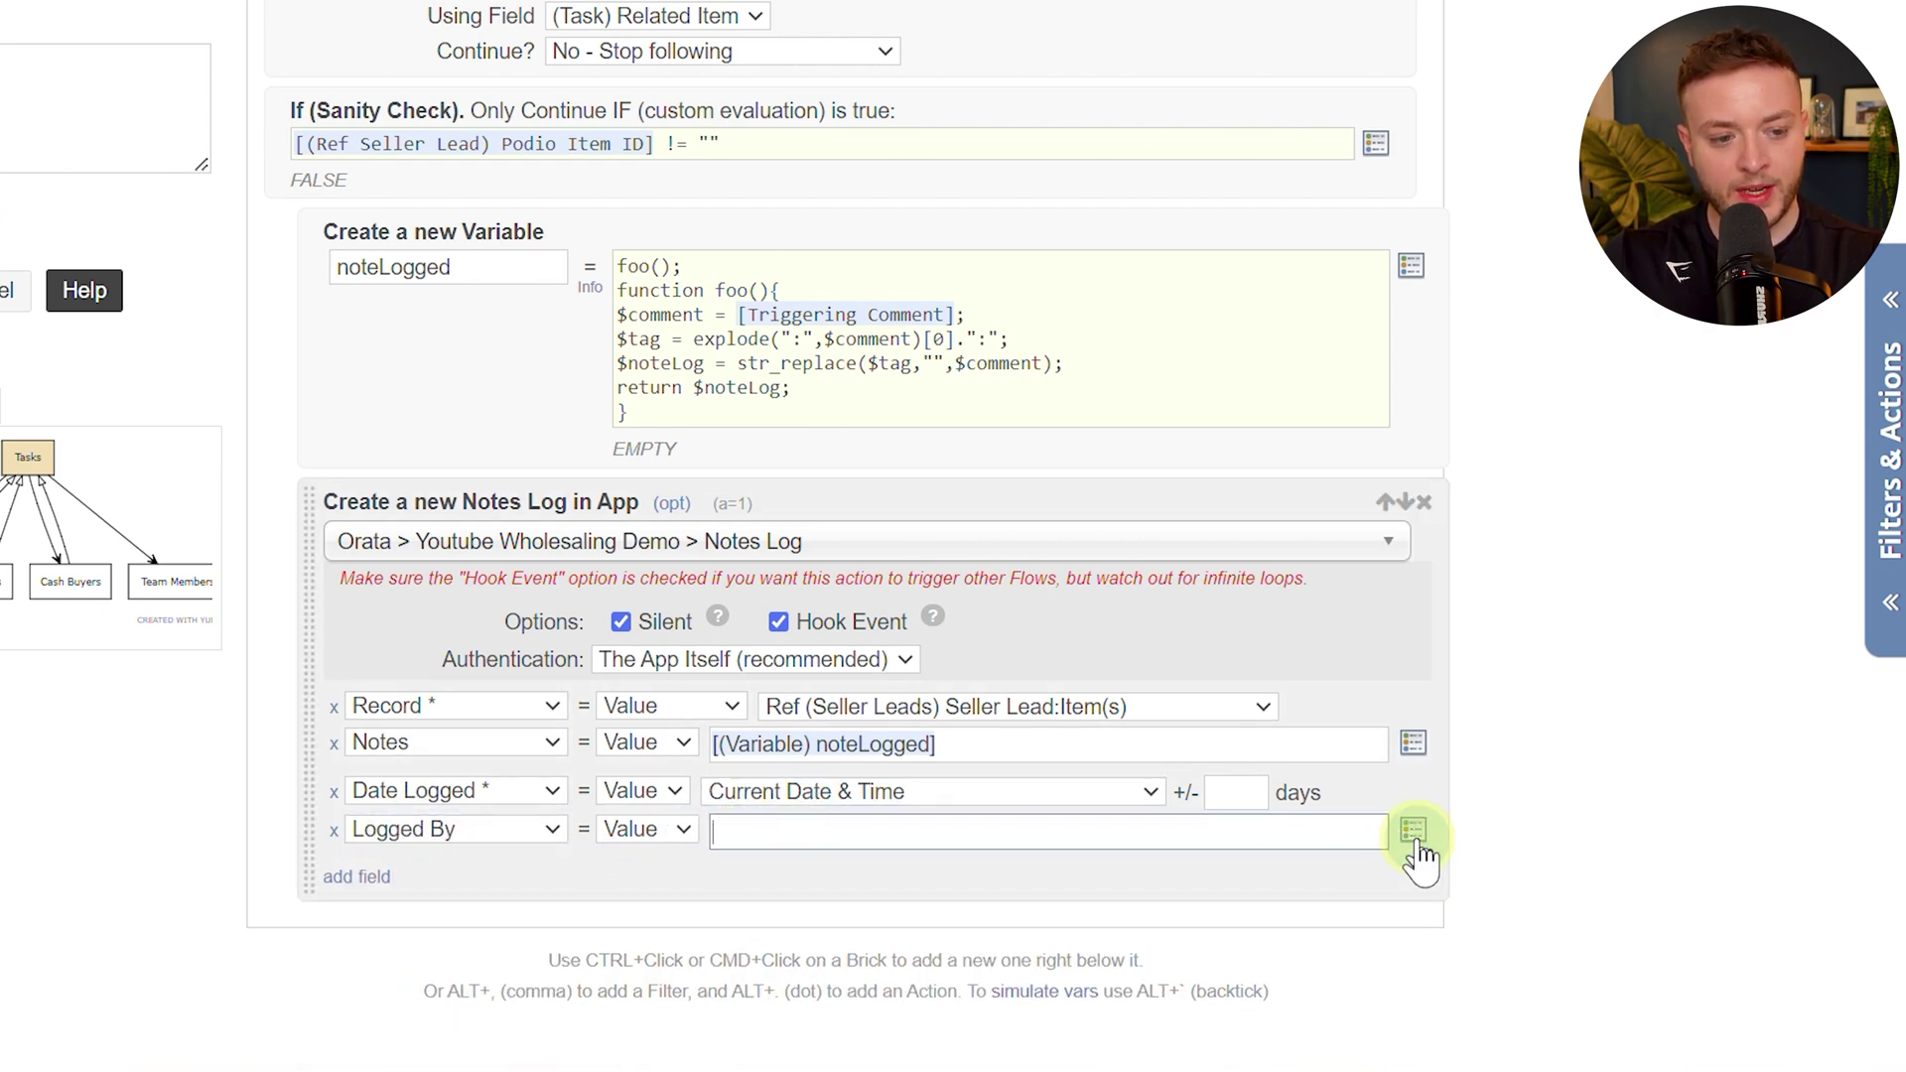
pyautogui.click(1413, 832)
pyautogui.write('comment')
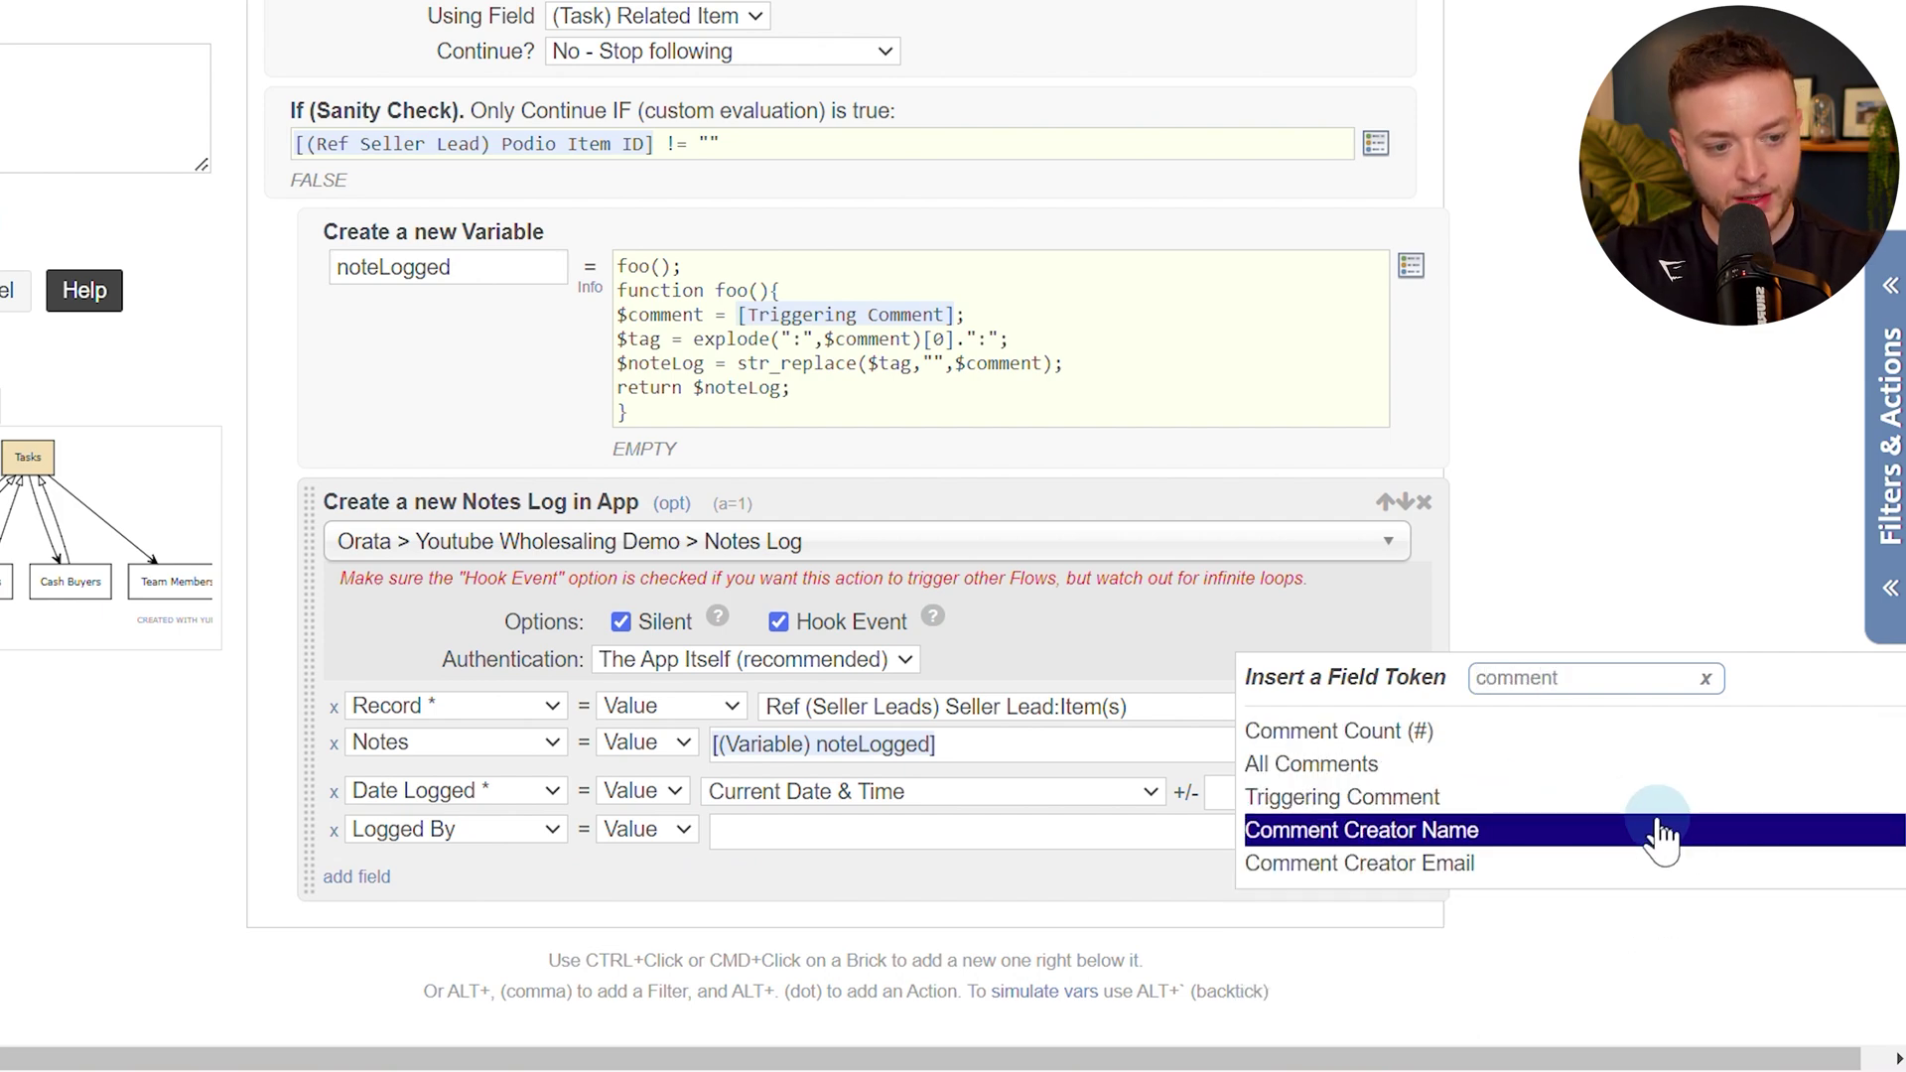
pyautogui.click(1408, 846)
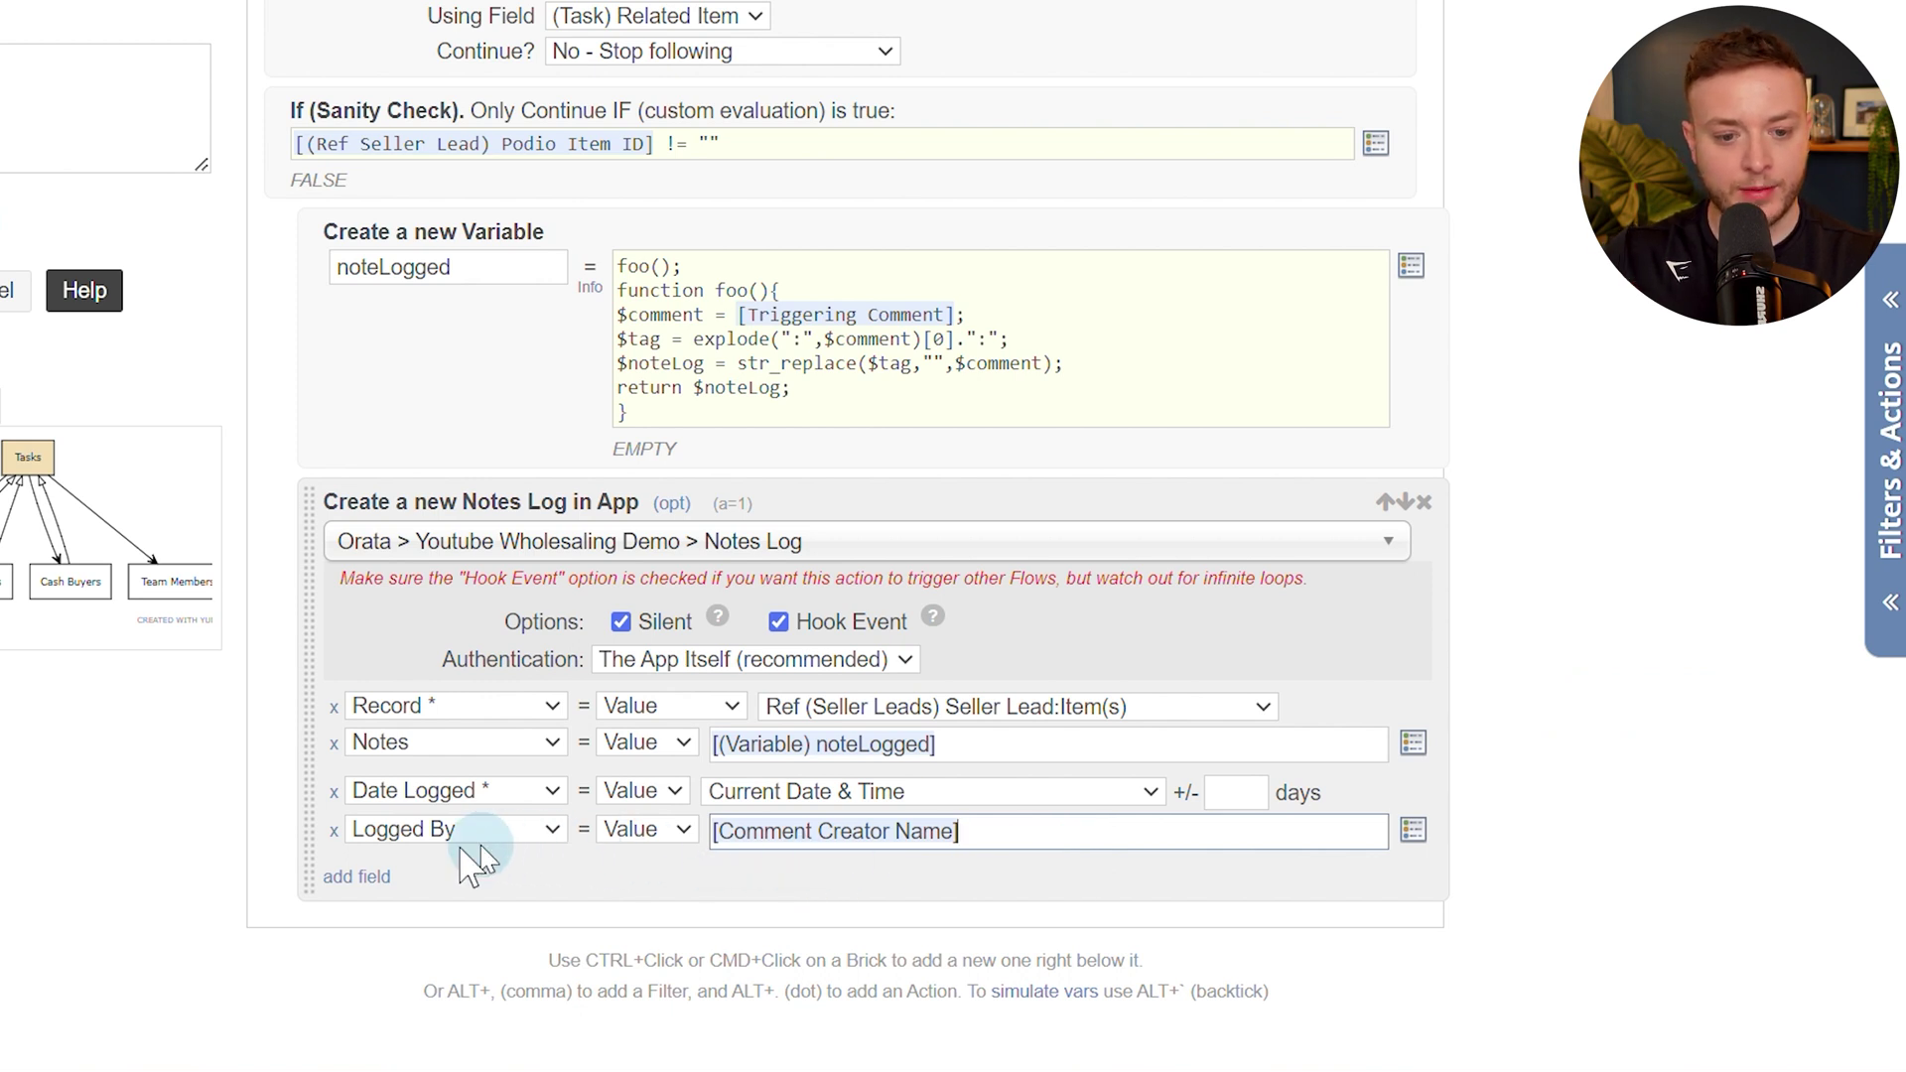
pyautogui.click(379, 876)
pyautogui.click(402, 877)
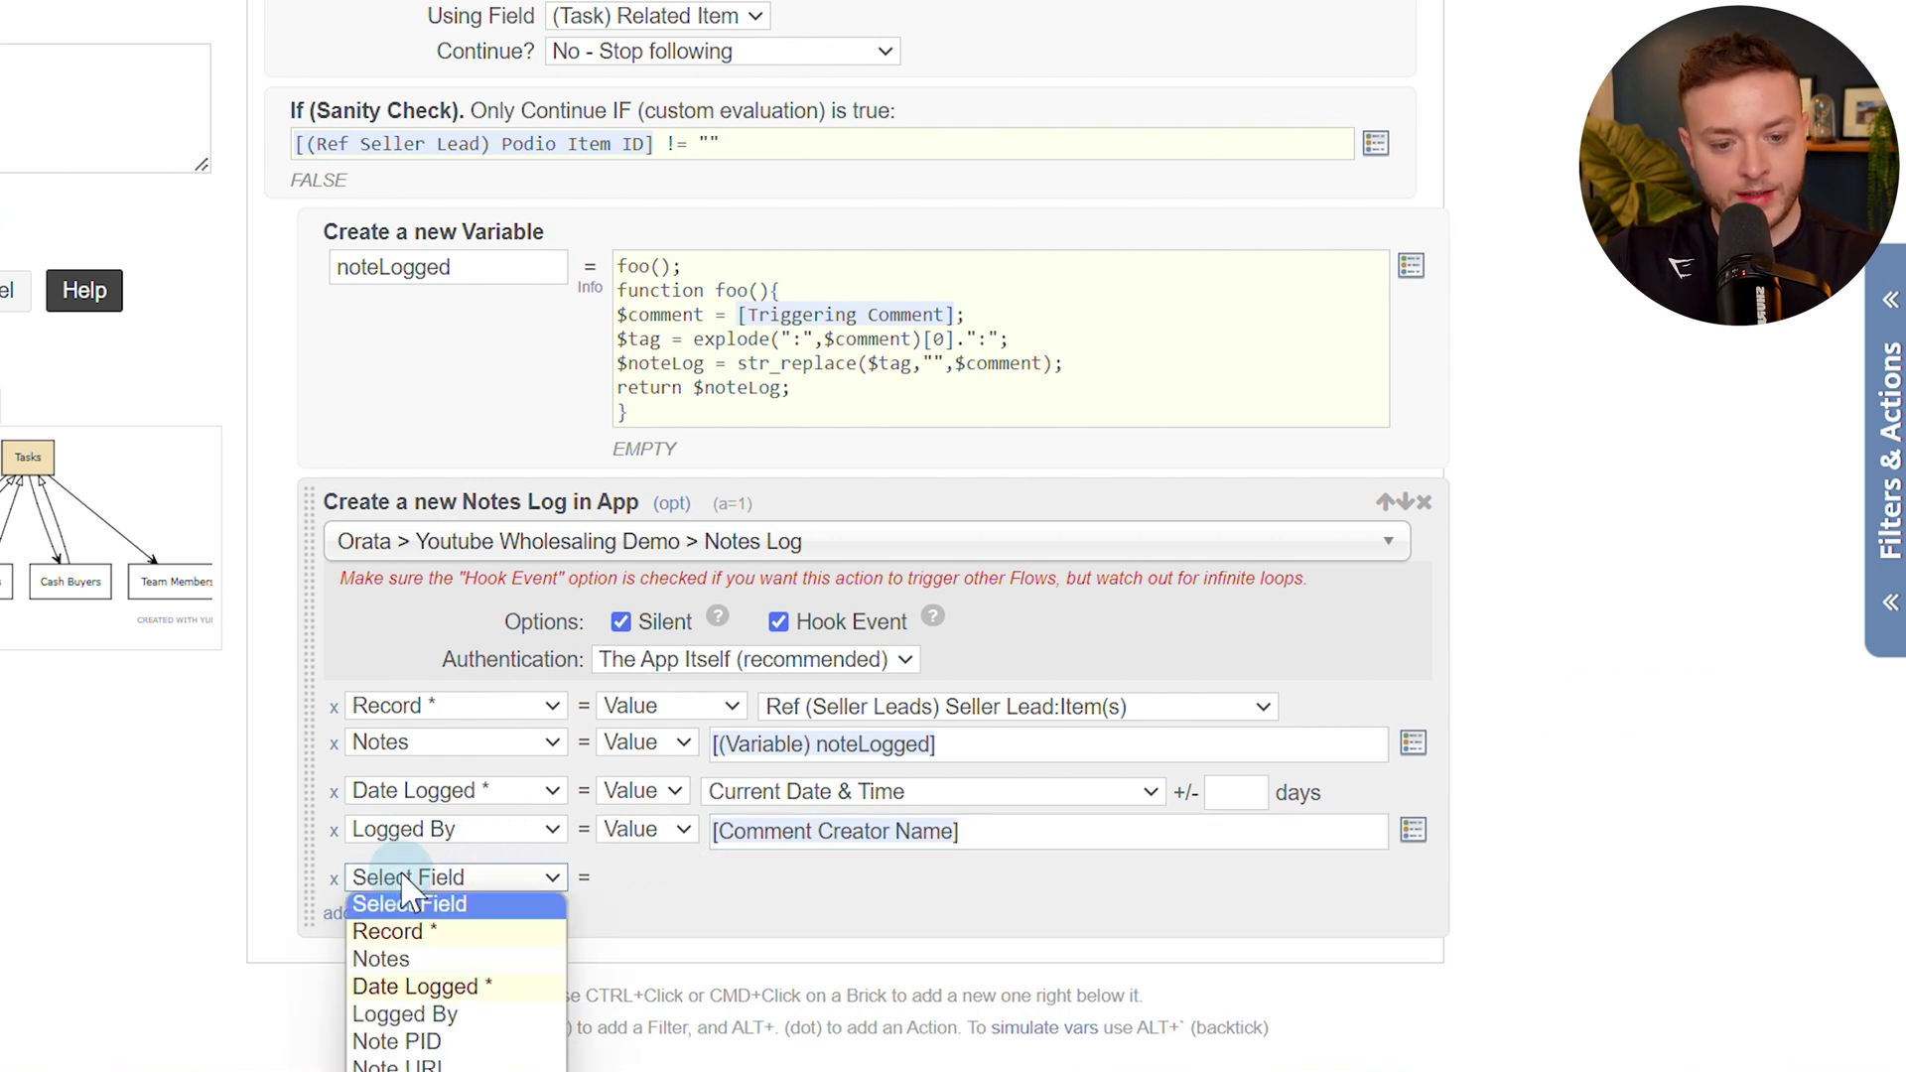
pyautogui.click(333, 878)
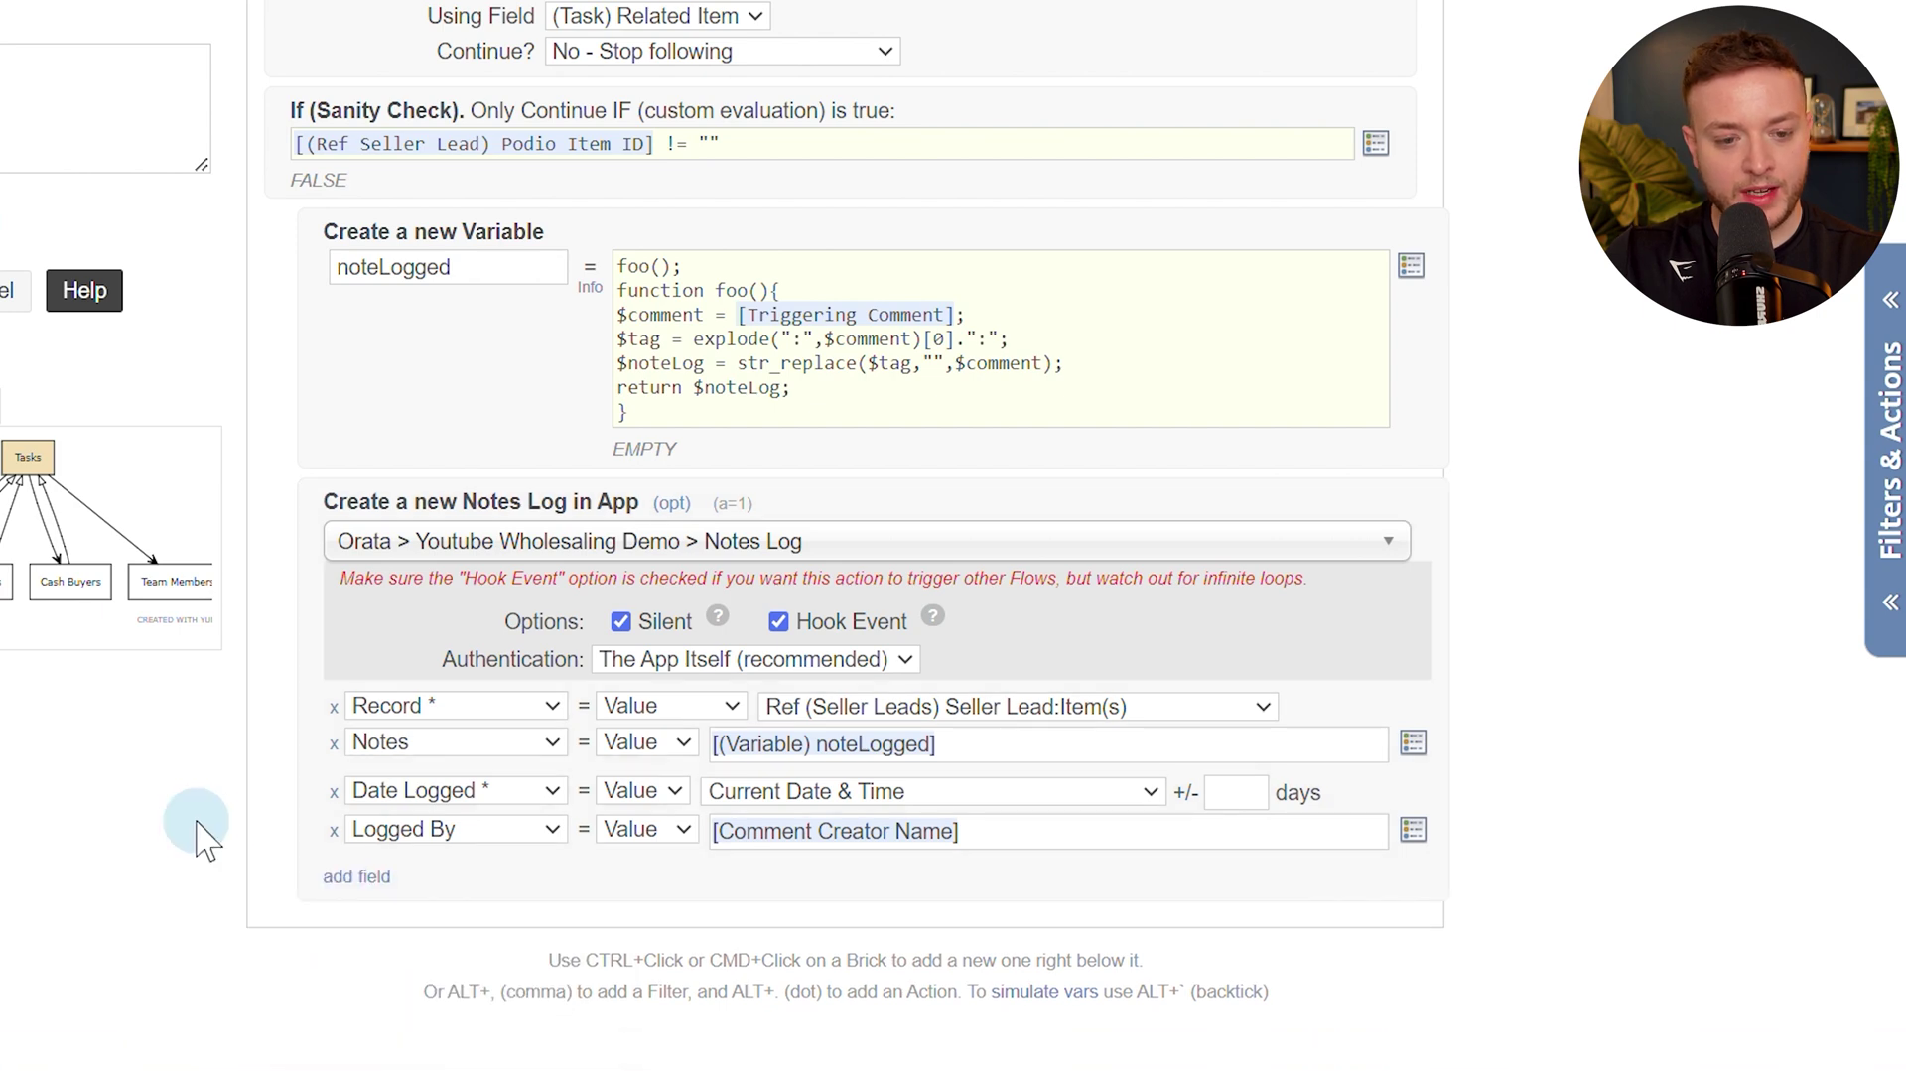
pyautogui.scroll(-2, 672, 665)
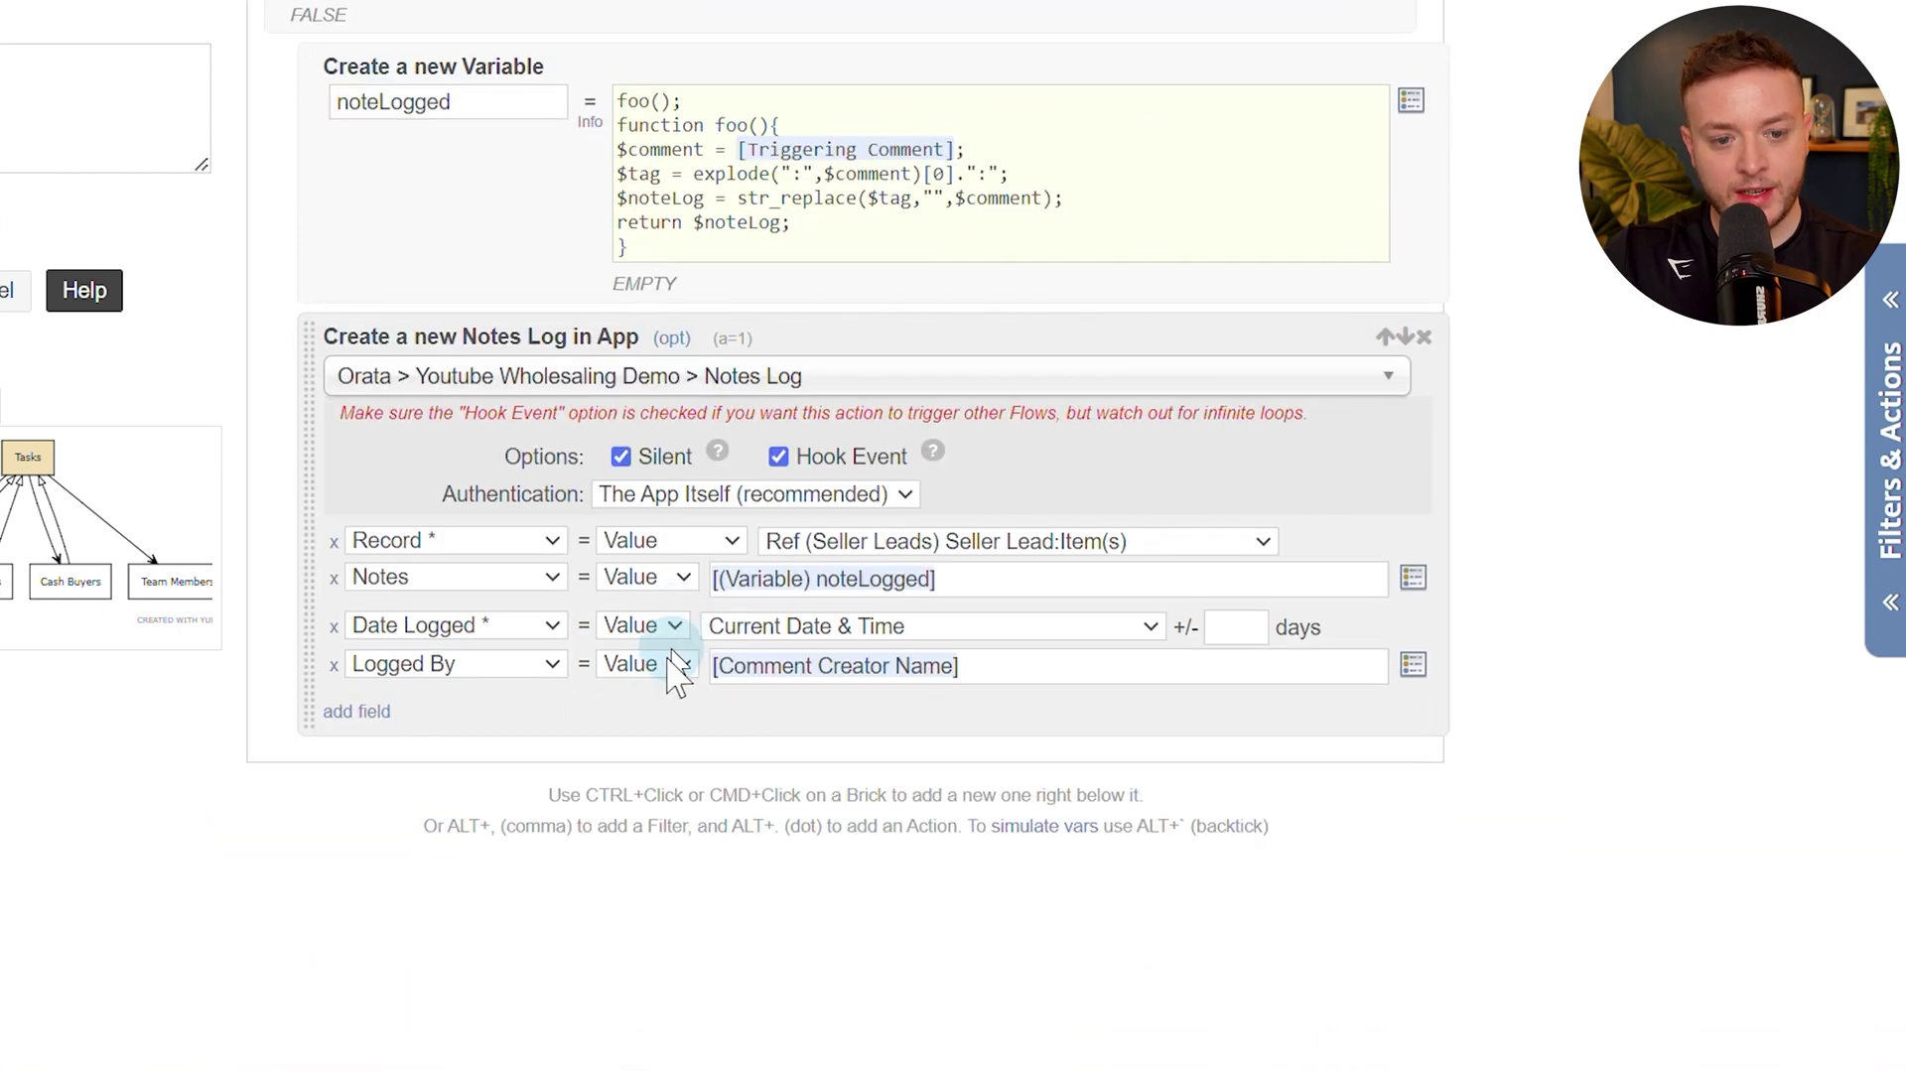
pyautogui.keyDown('ctrl'); pyautogui.click(721, 735); pyautogui.keyUp('ctrl')
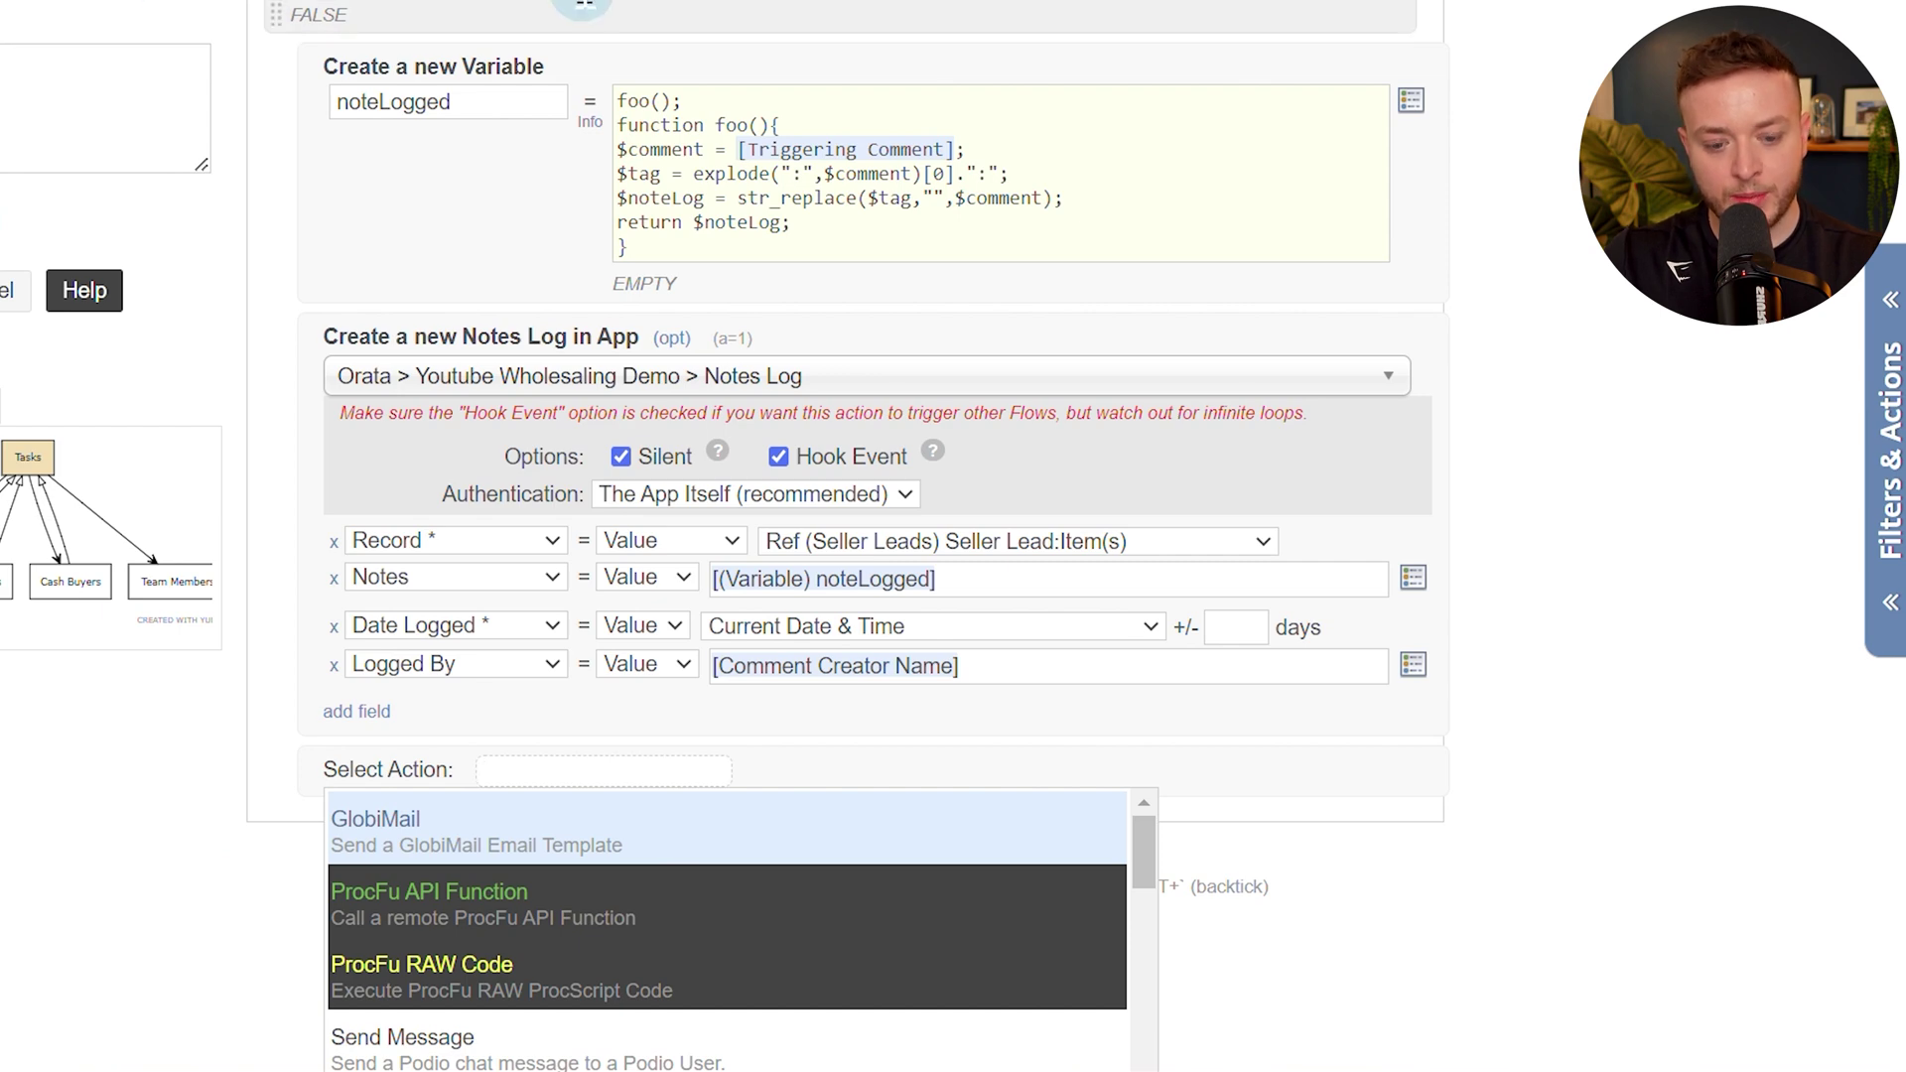
# Close the condition with an End If action.
pyautogui.write('end if')
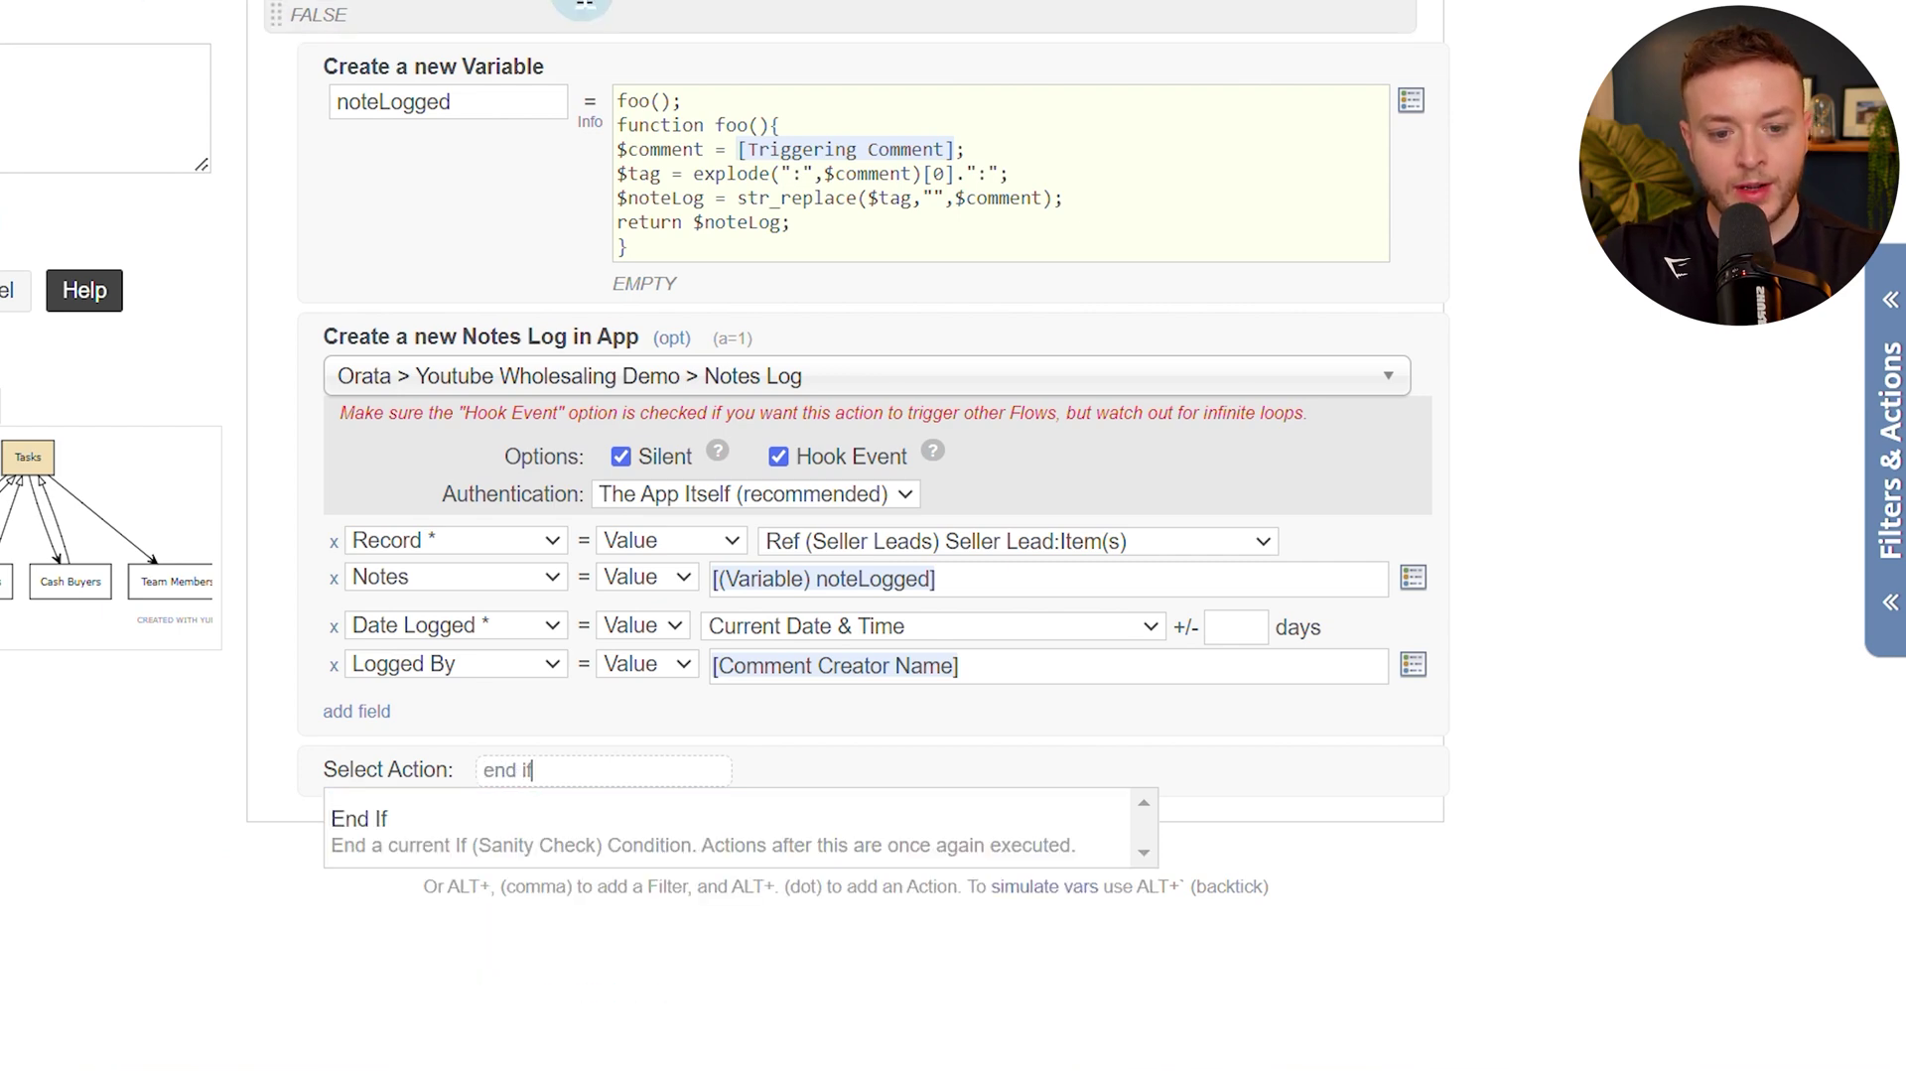
pyautogui.click(403, 842)
pyautogui.click(399, 828)
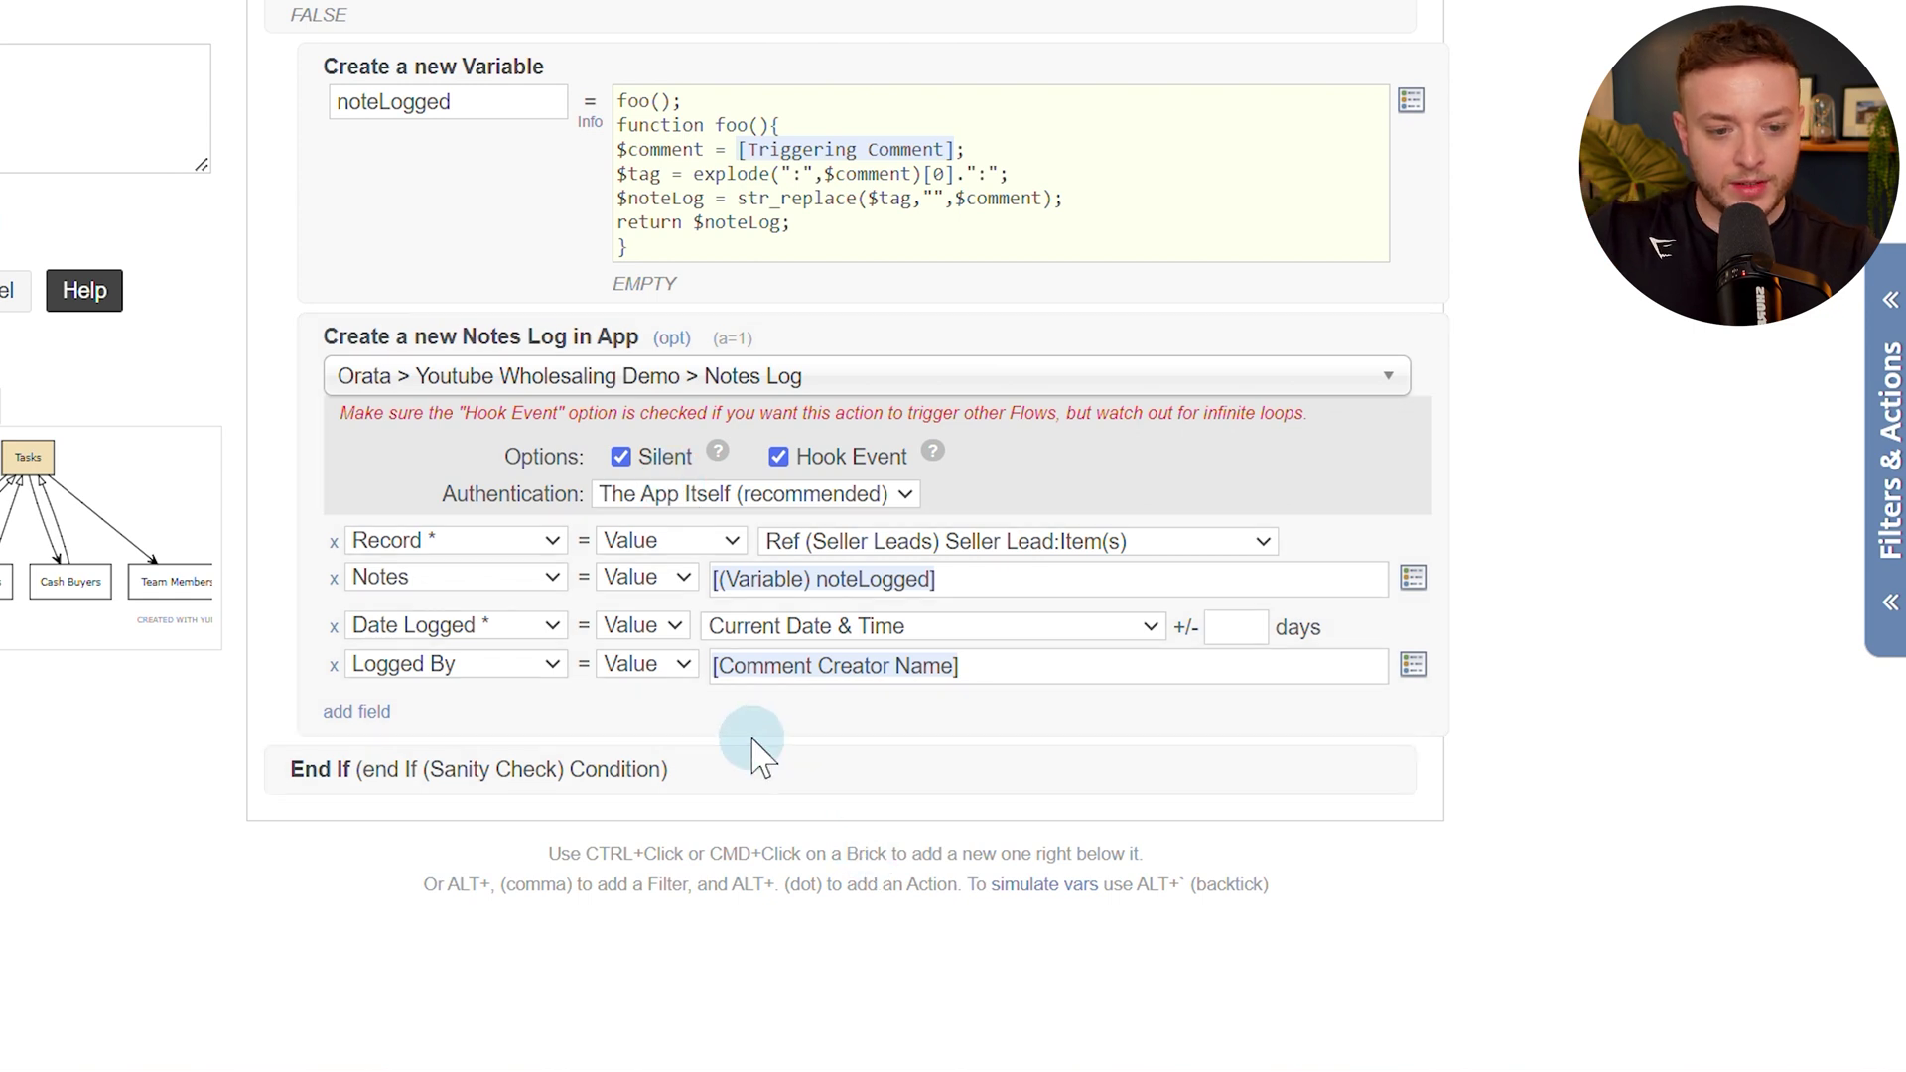
# Add a silent comment "**Note Logged**" above End If and save the flow.
pyautogui.keyDown('ctrl'); pyautogui.click(713, 725); pyautogui.keyUp('ctrl')
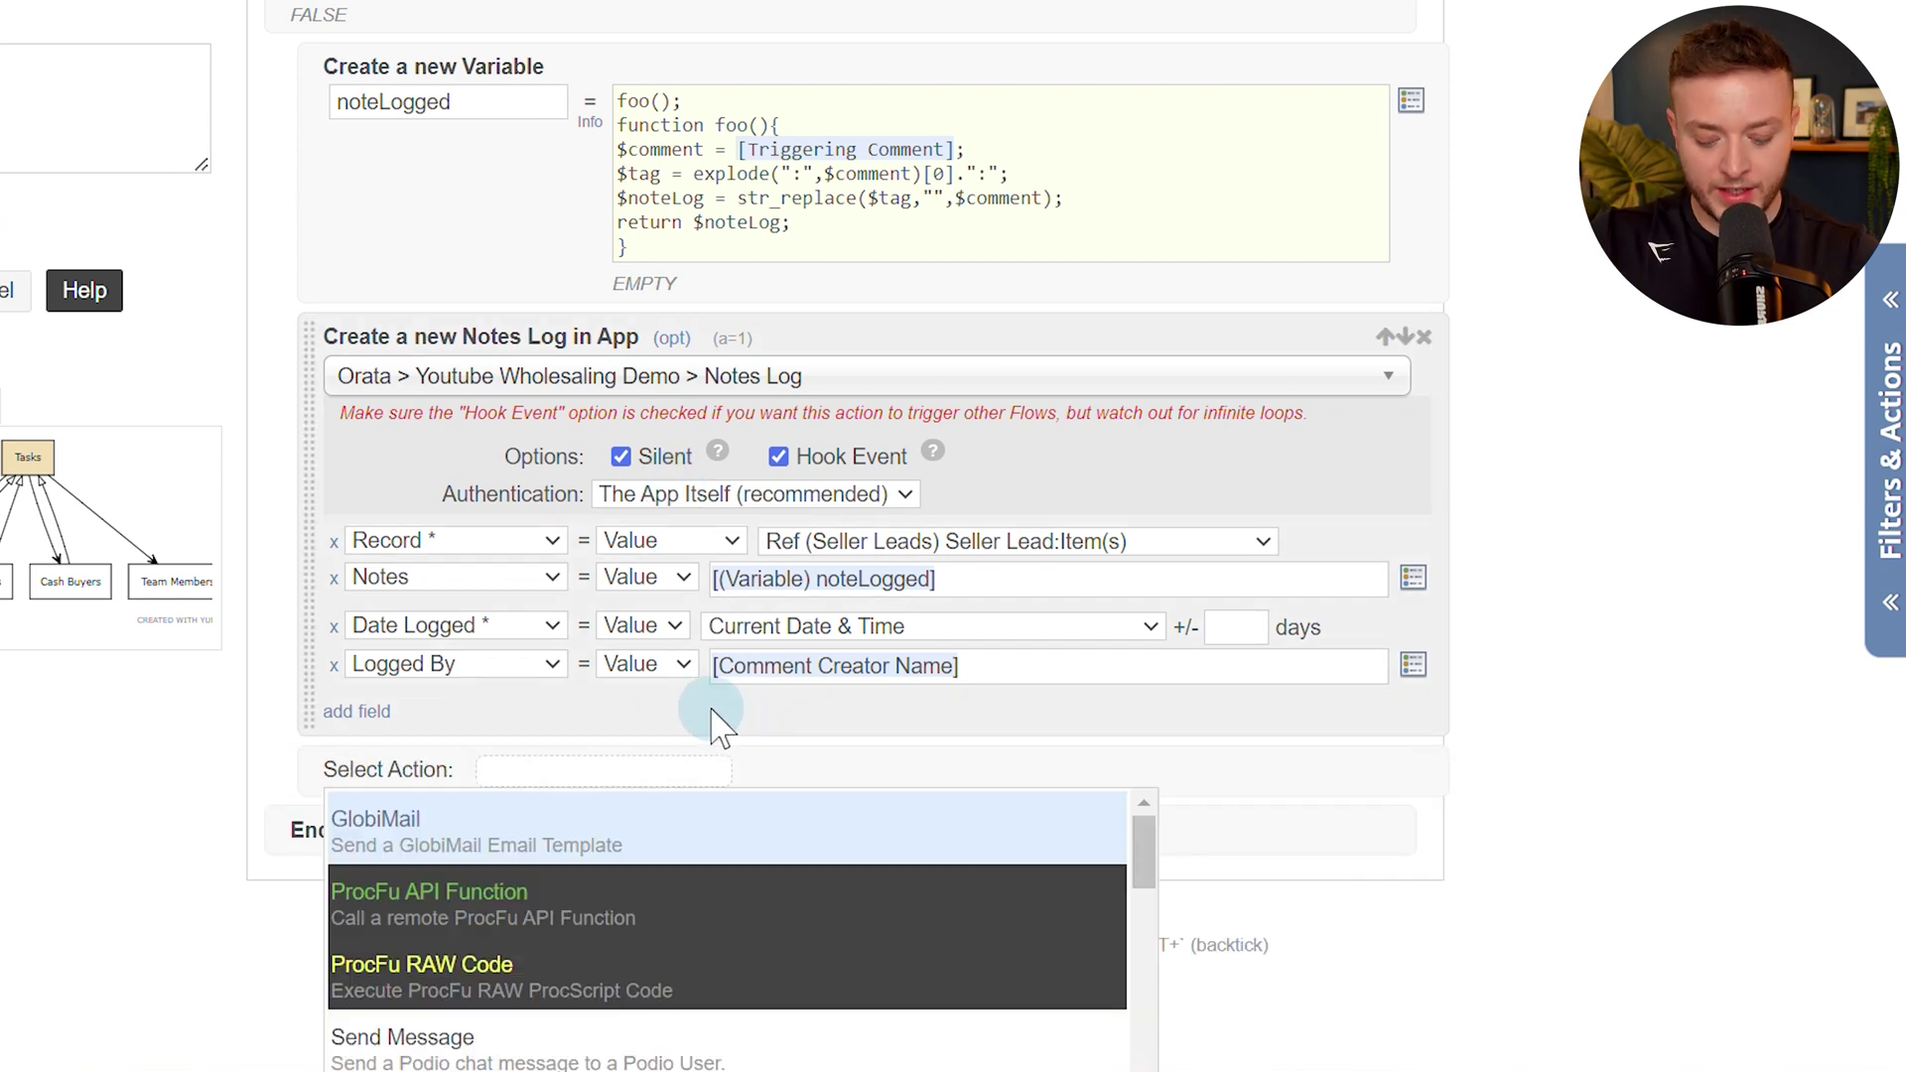
pyautogui.write('commen')
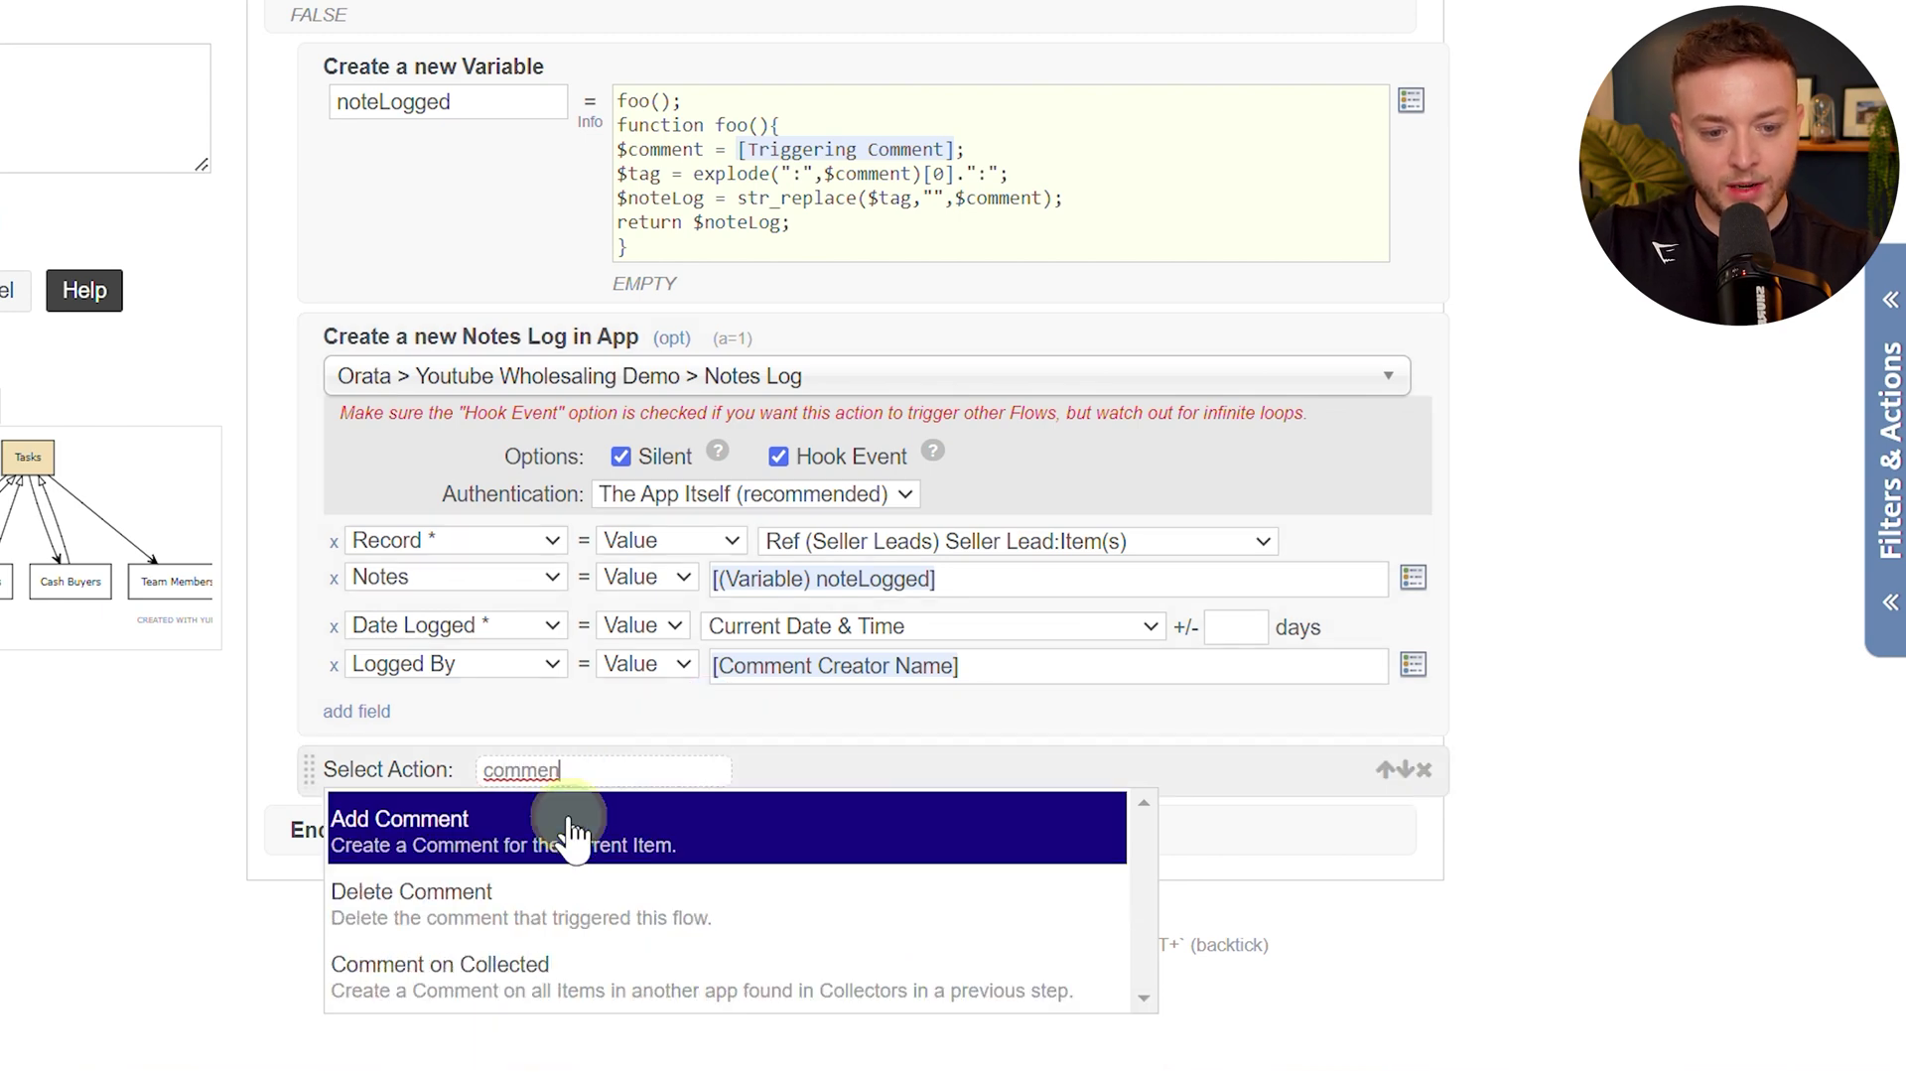
pyautogui.click(568, 831)
pyautogui.click(640, 772)
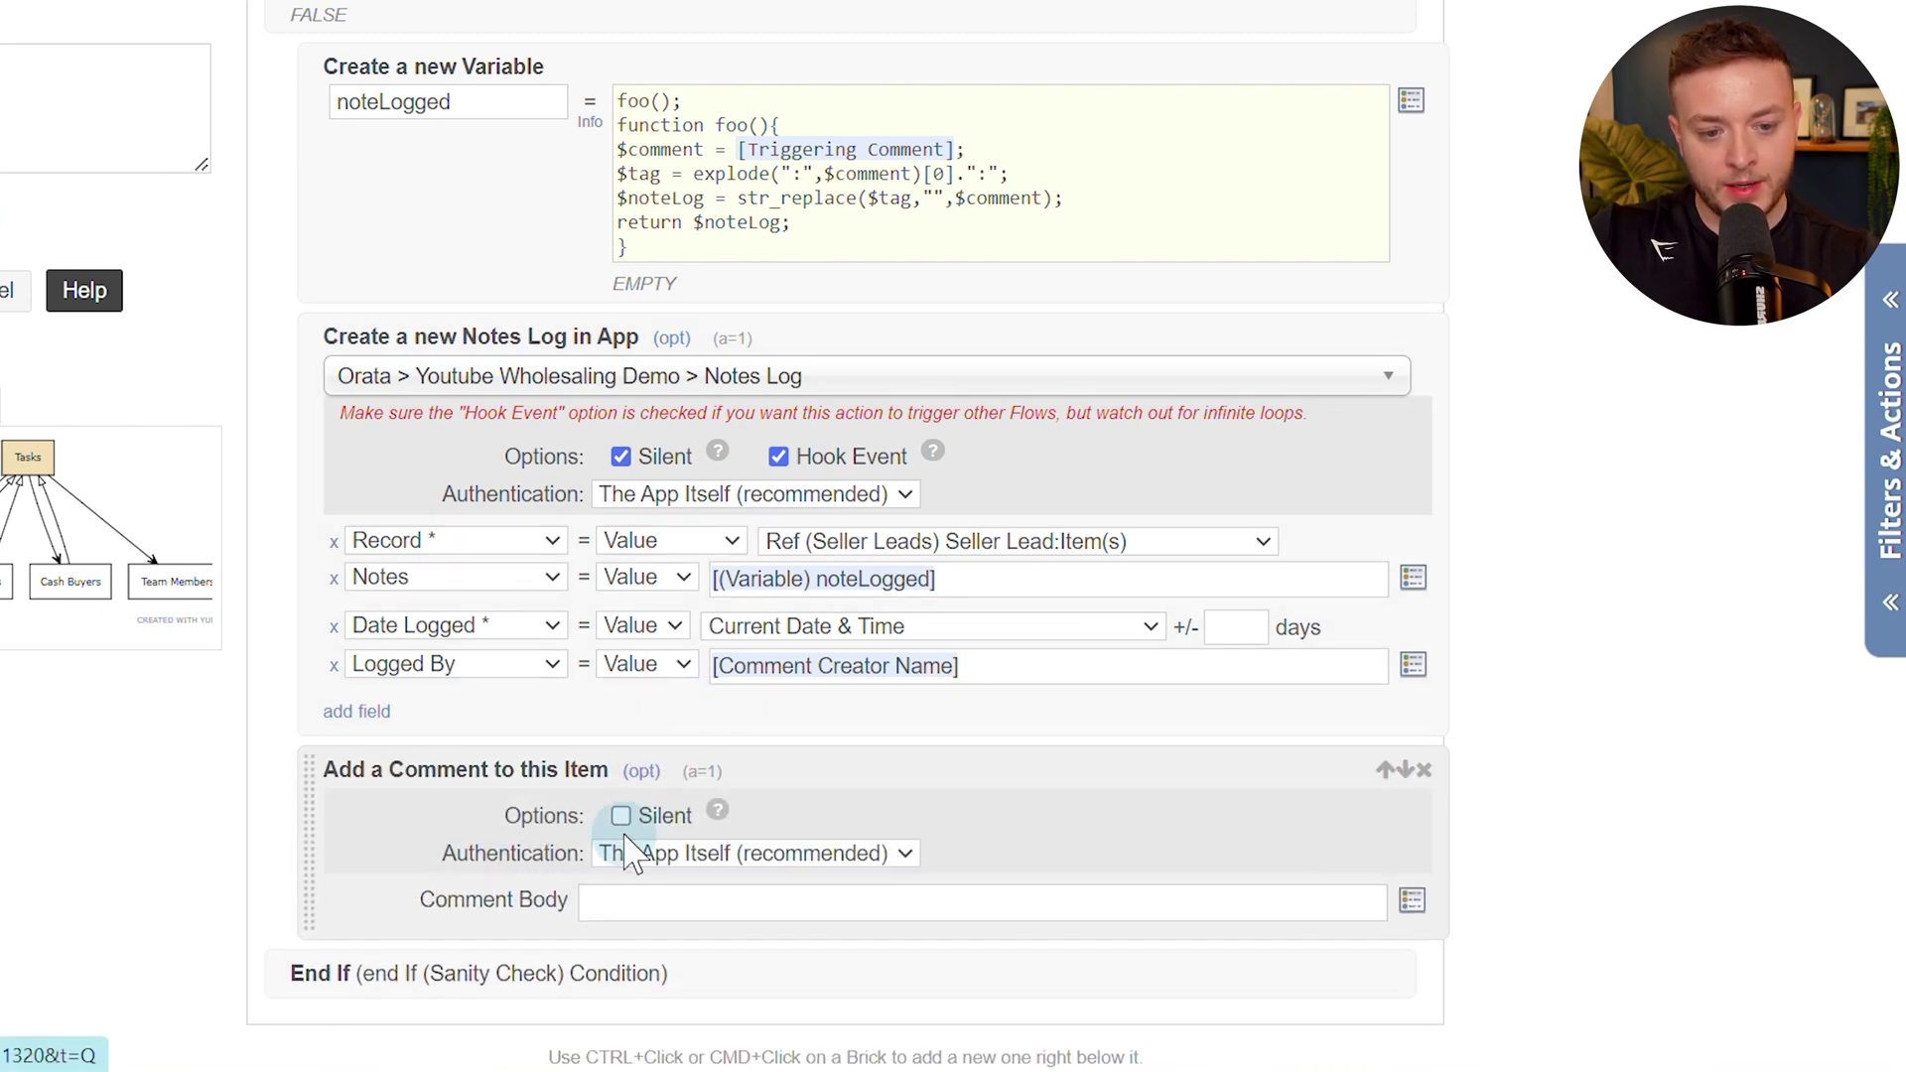
pyautogui.click(621, 816)
pyautogui.click(657, 899)
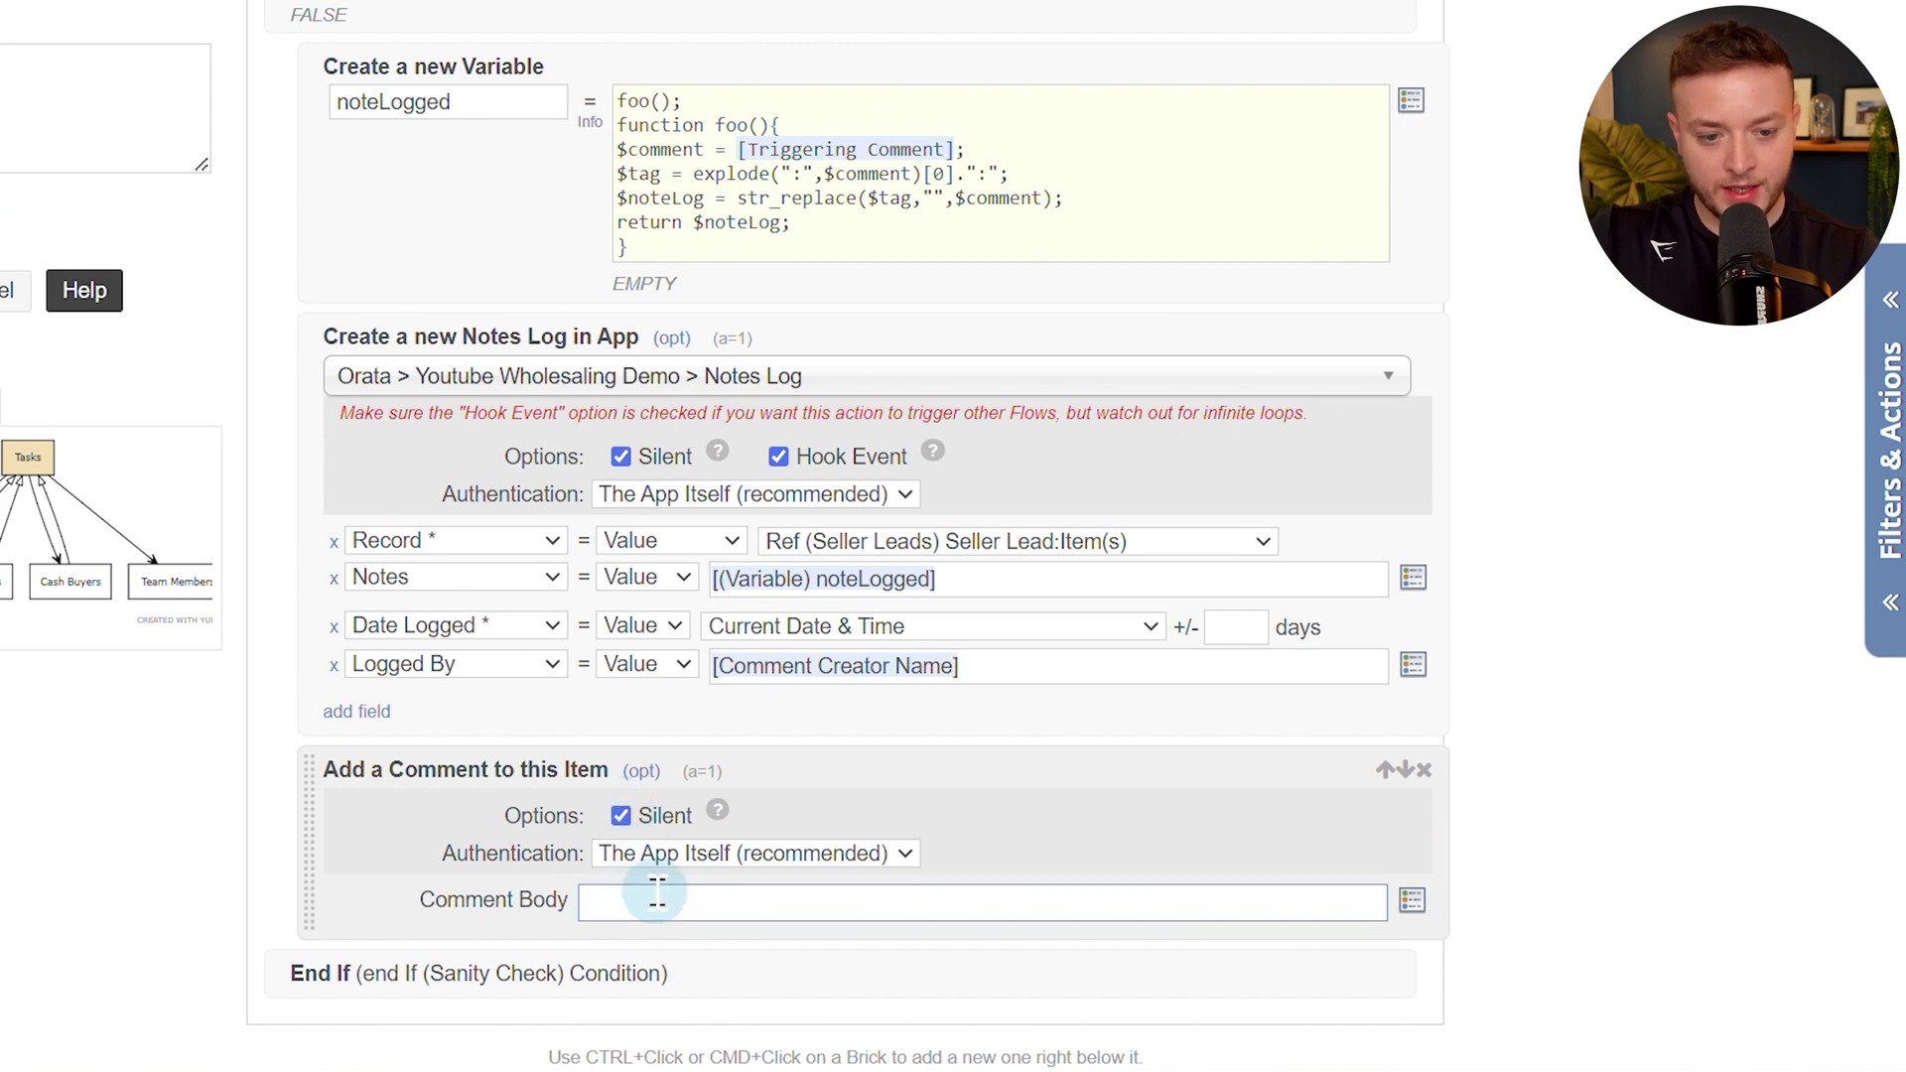
pyautogui.write('**')
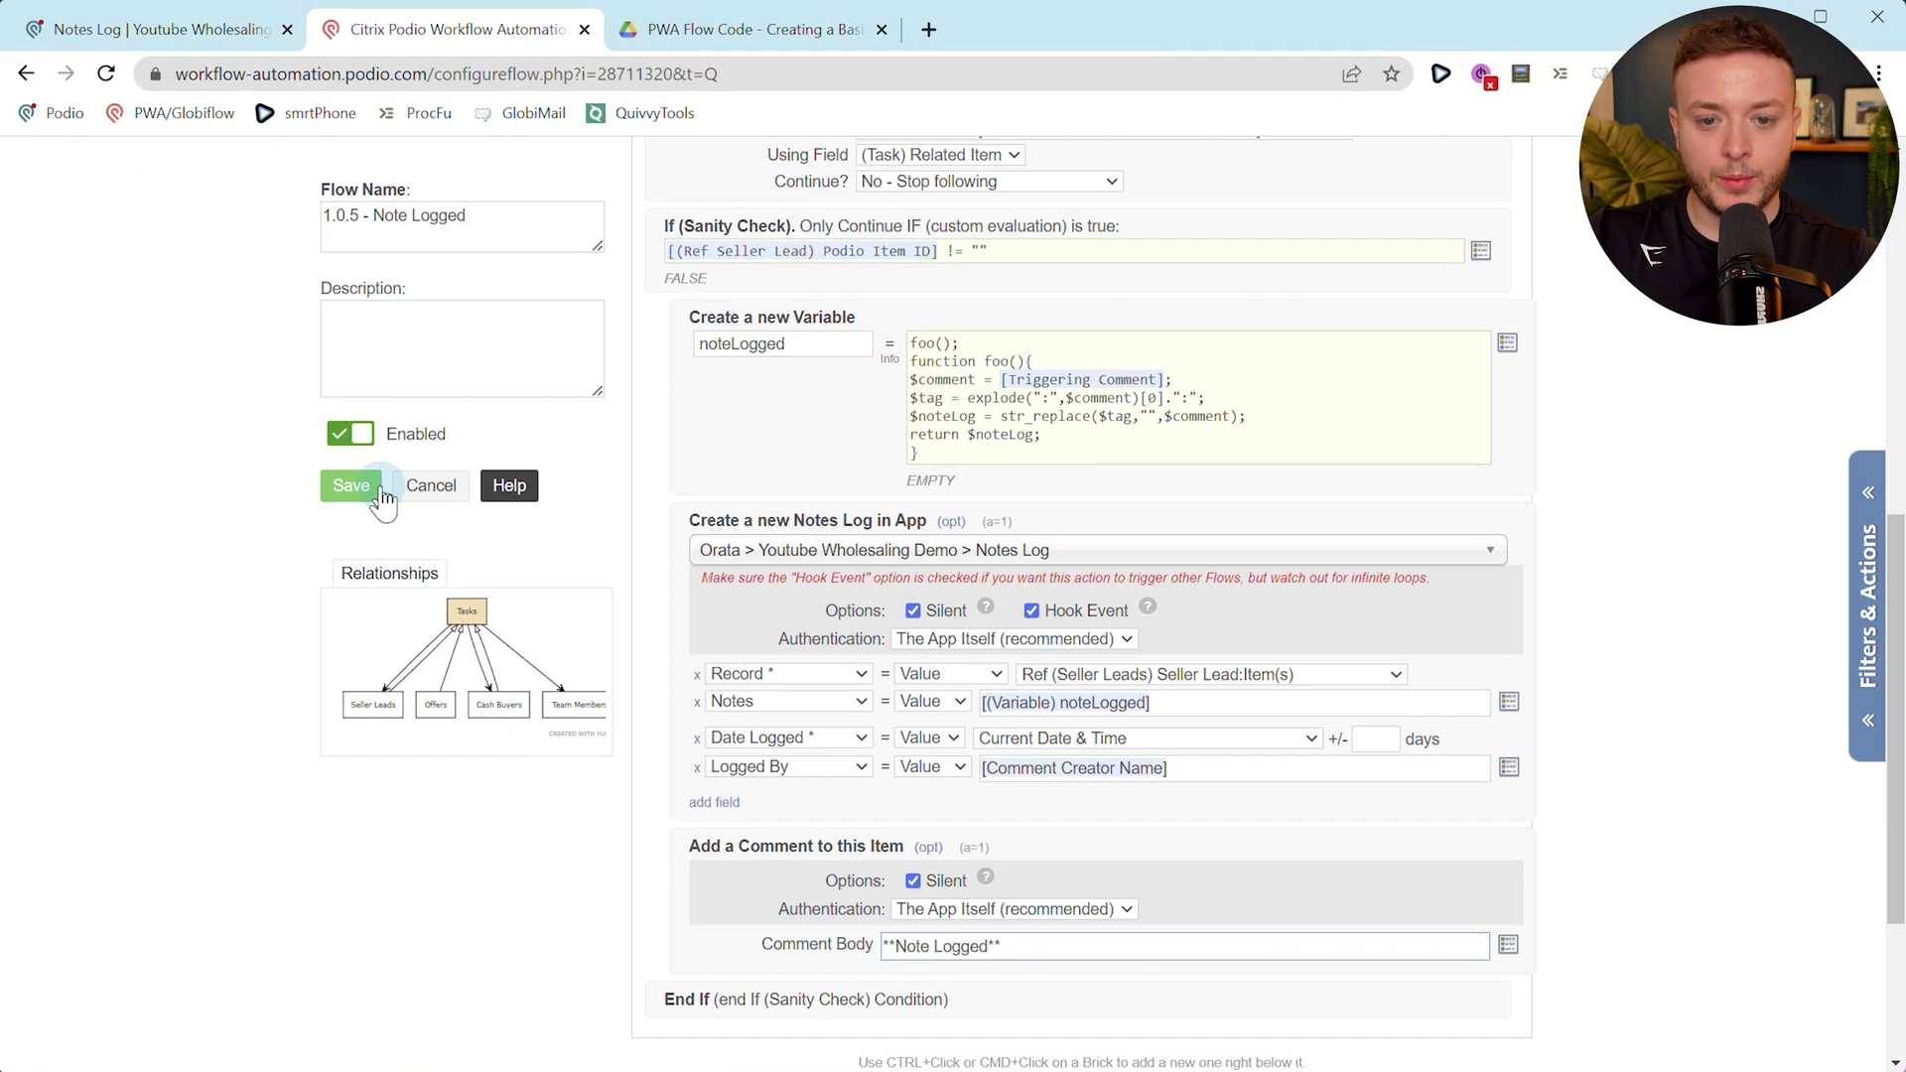
pyautogui.click(381, 492)
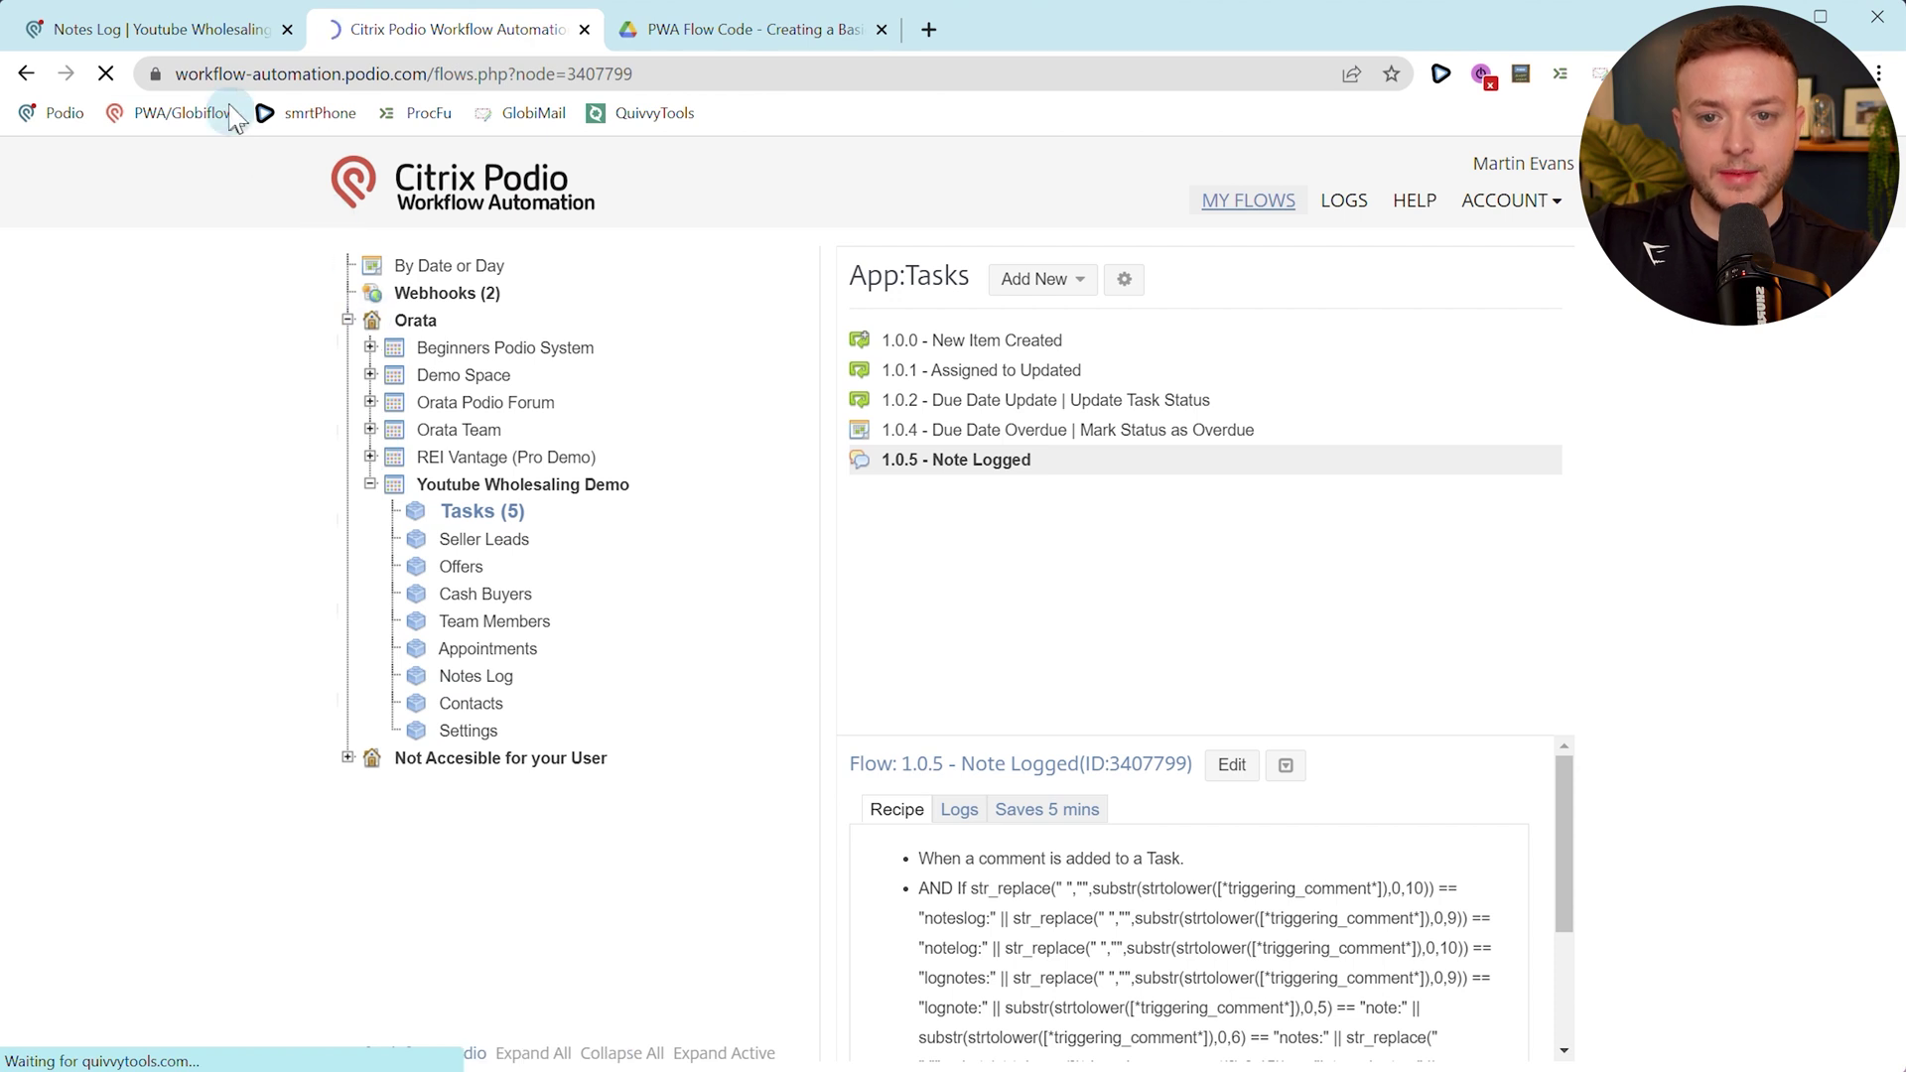
# Open the Follow up with Lead task in Podio's Tasks app.
pyautogui.click(198, 51)
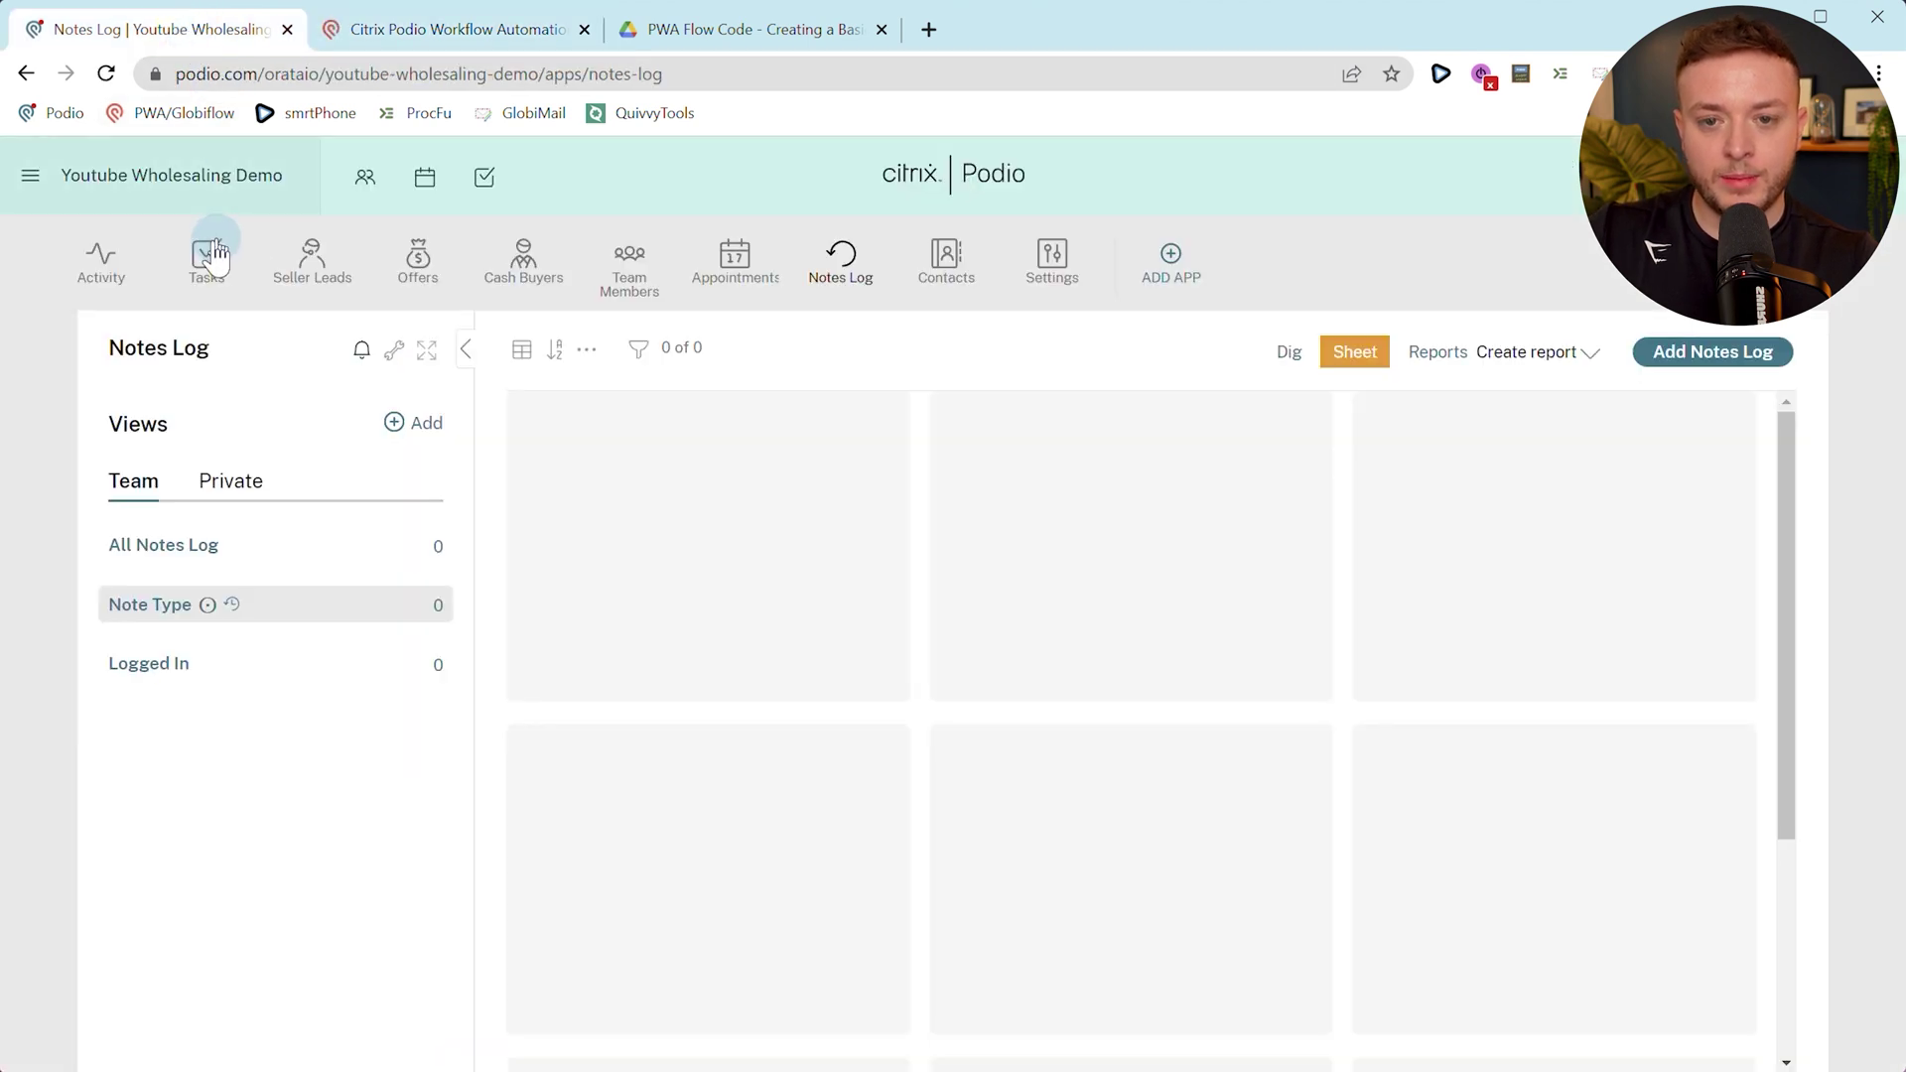
pyautogui.click(208, 261)
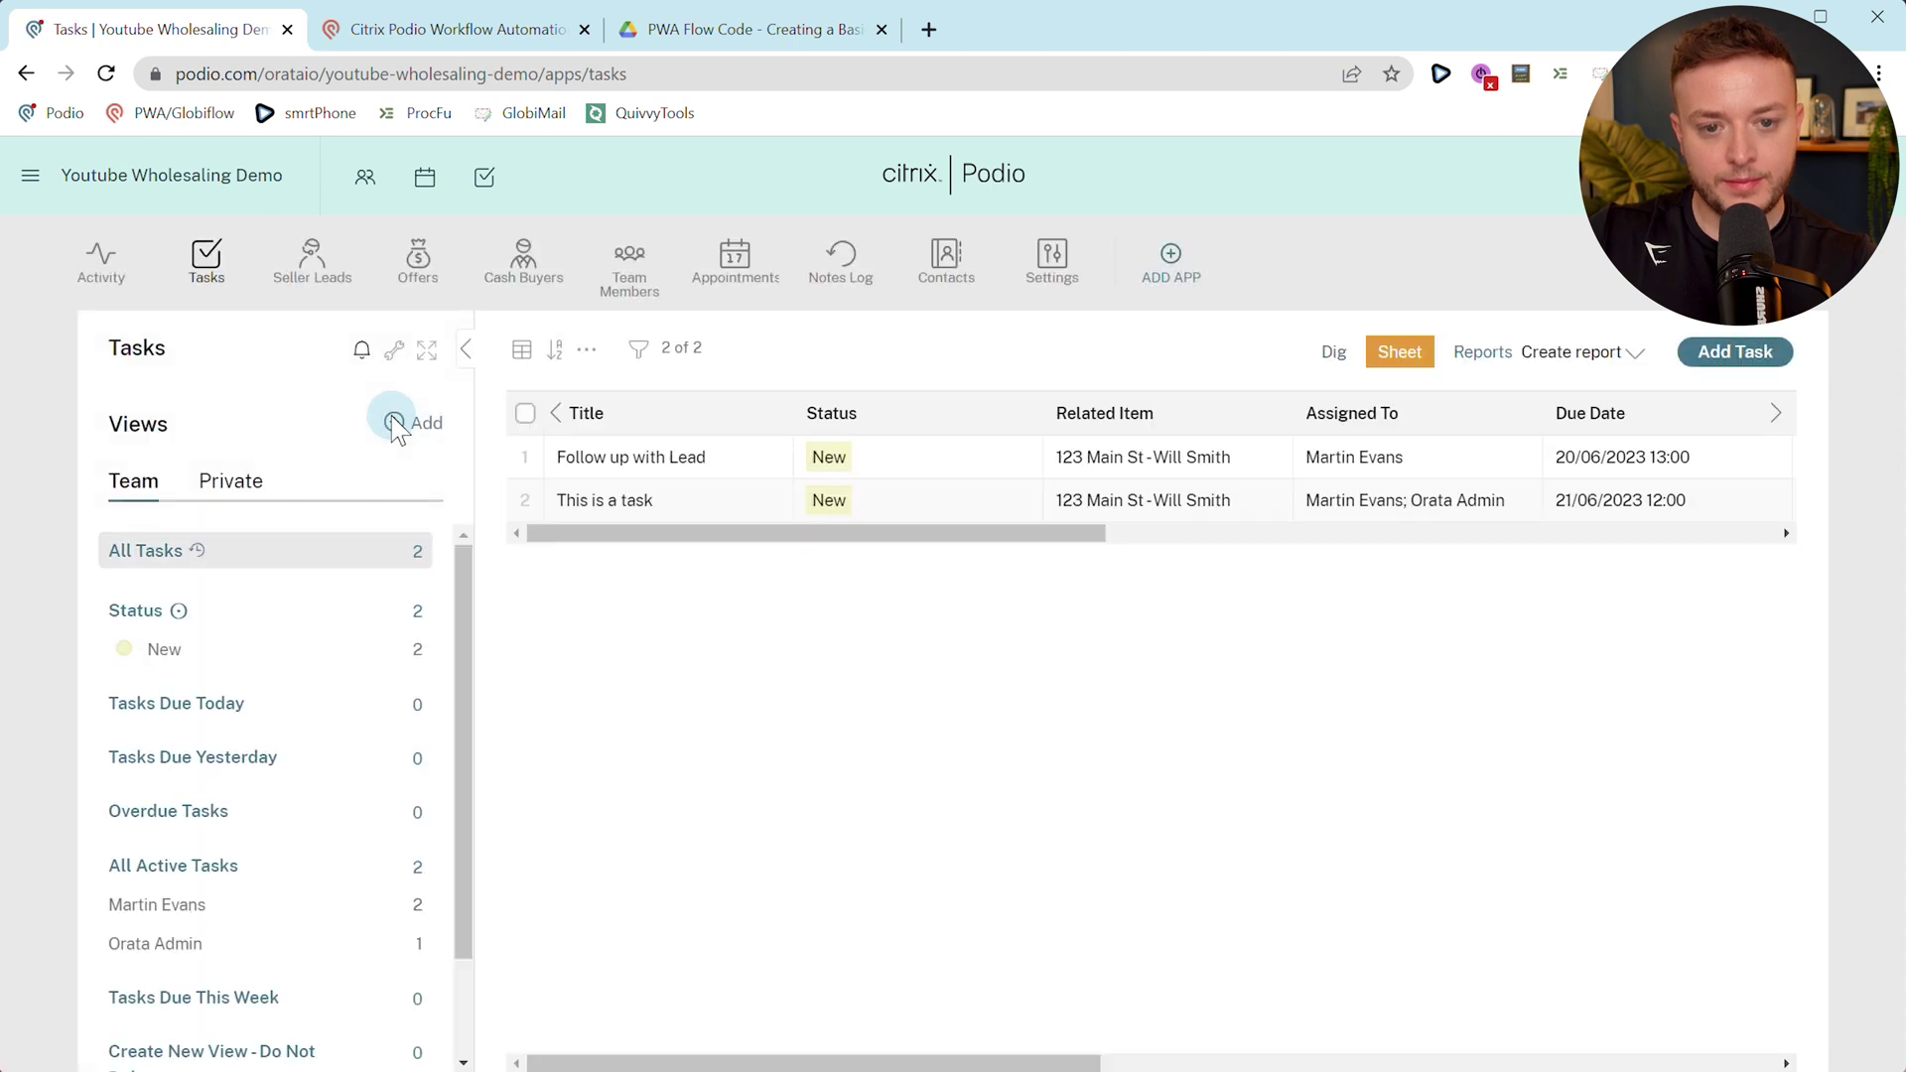
pyautogui.click(576, 458)
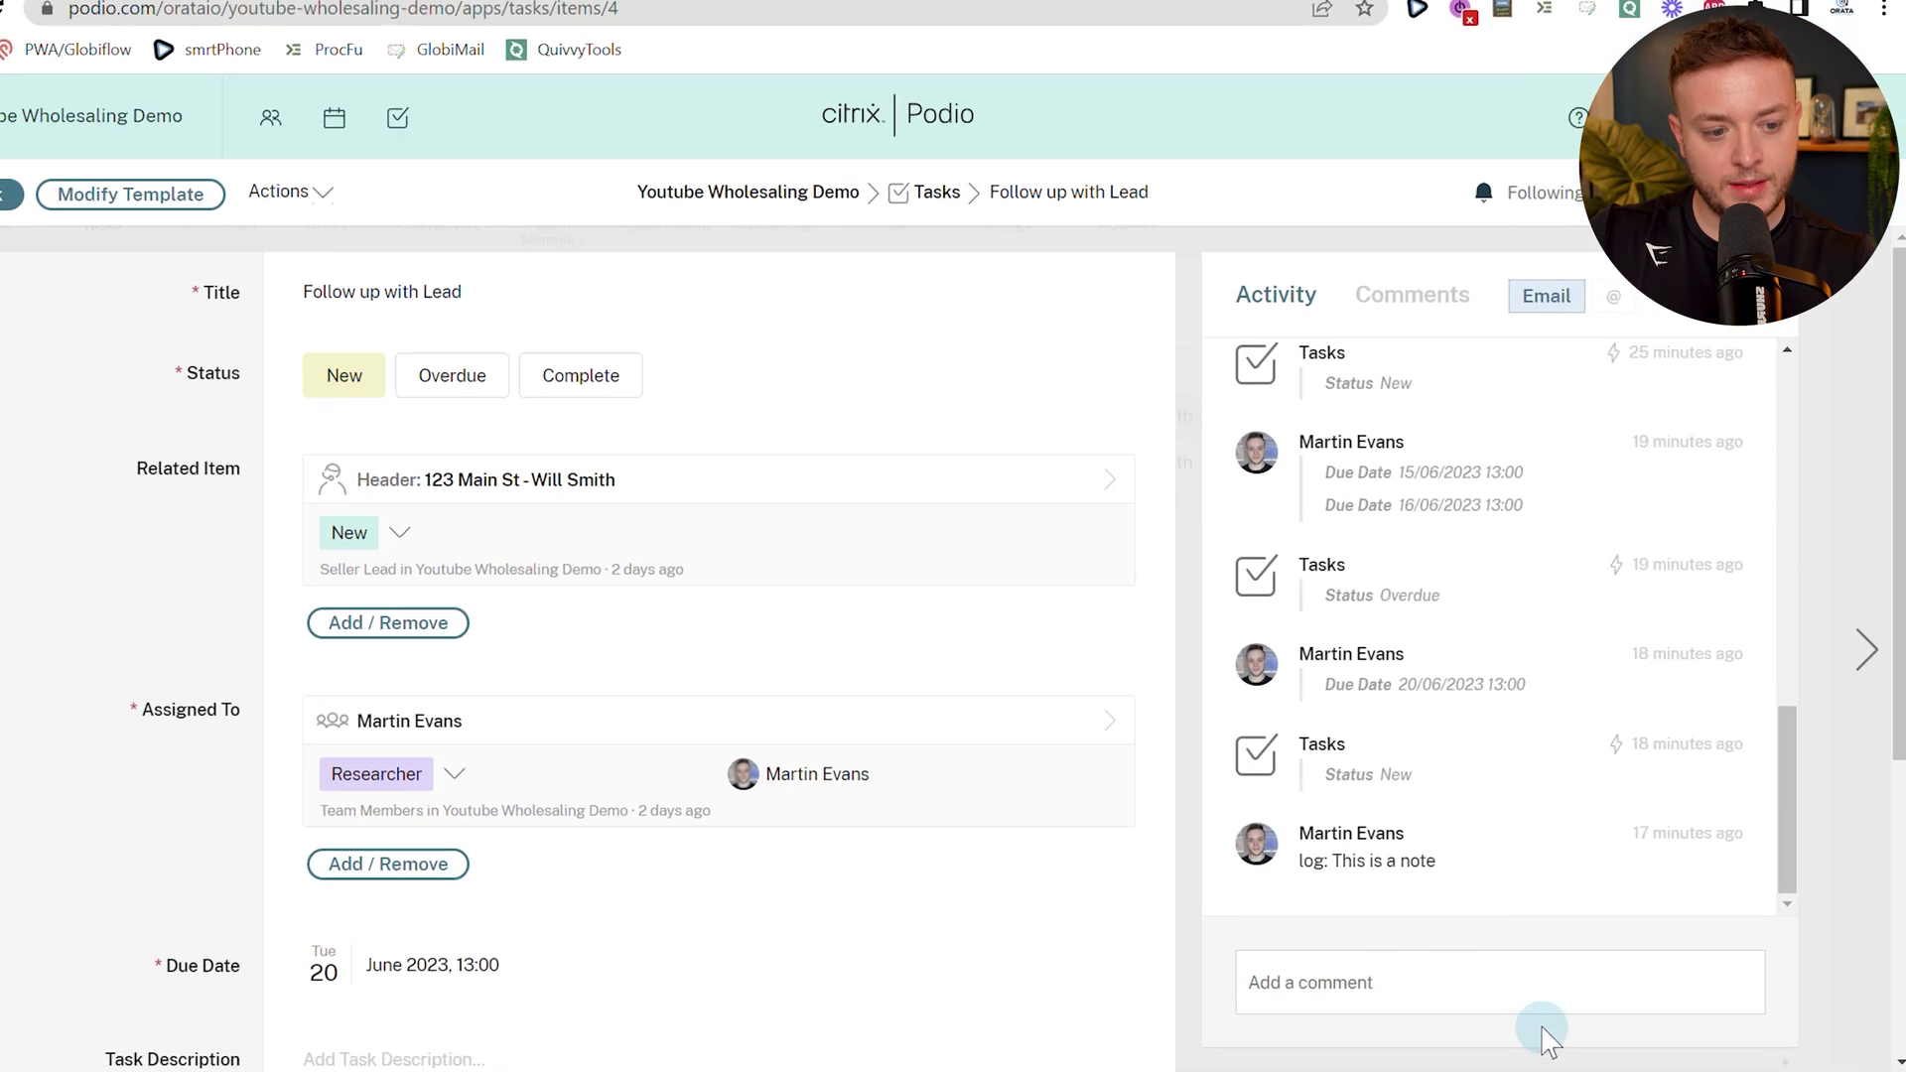
# Comment 'log: This is a test' on the task, then open its related seller lead.
pyautogui.click(1545, 1008)
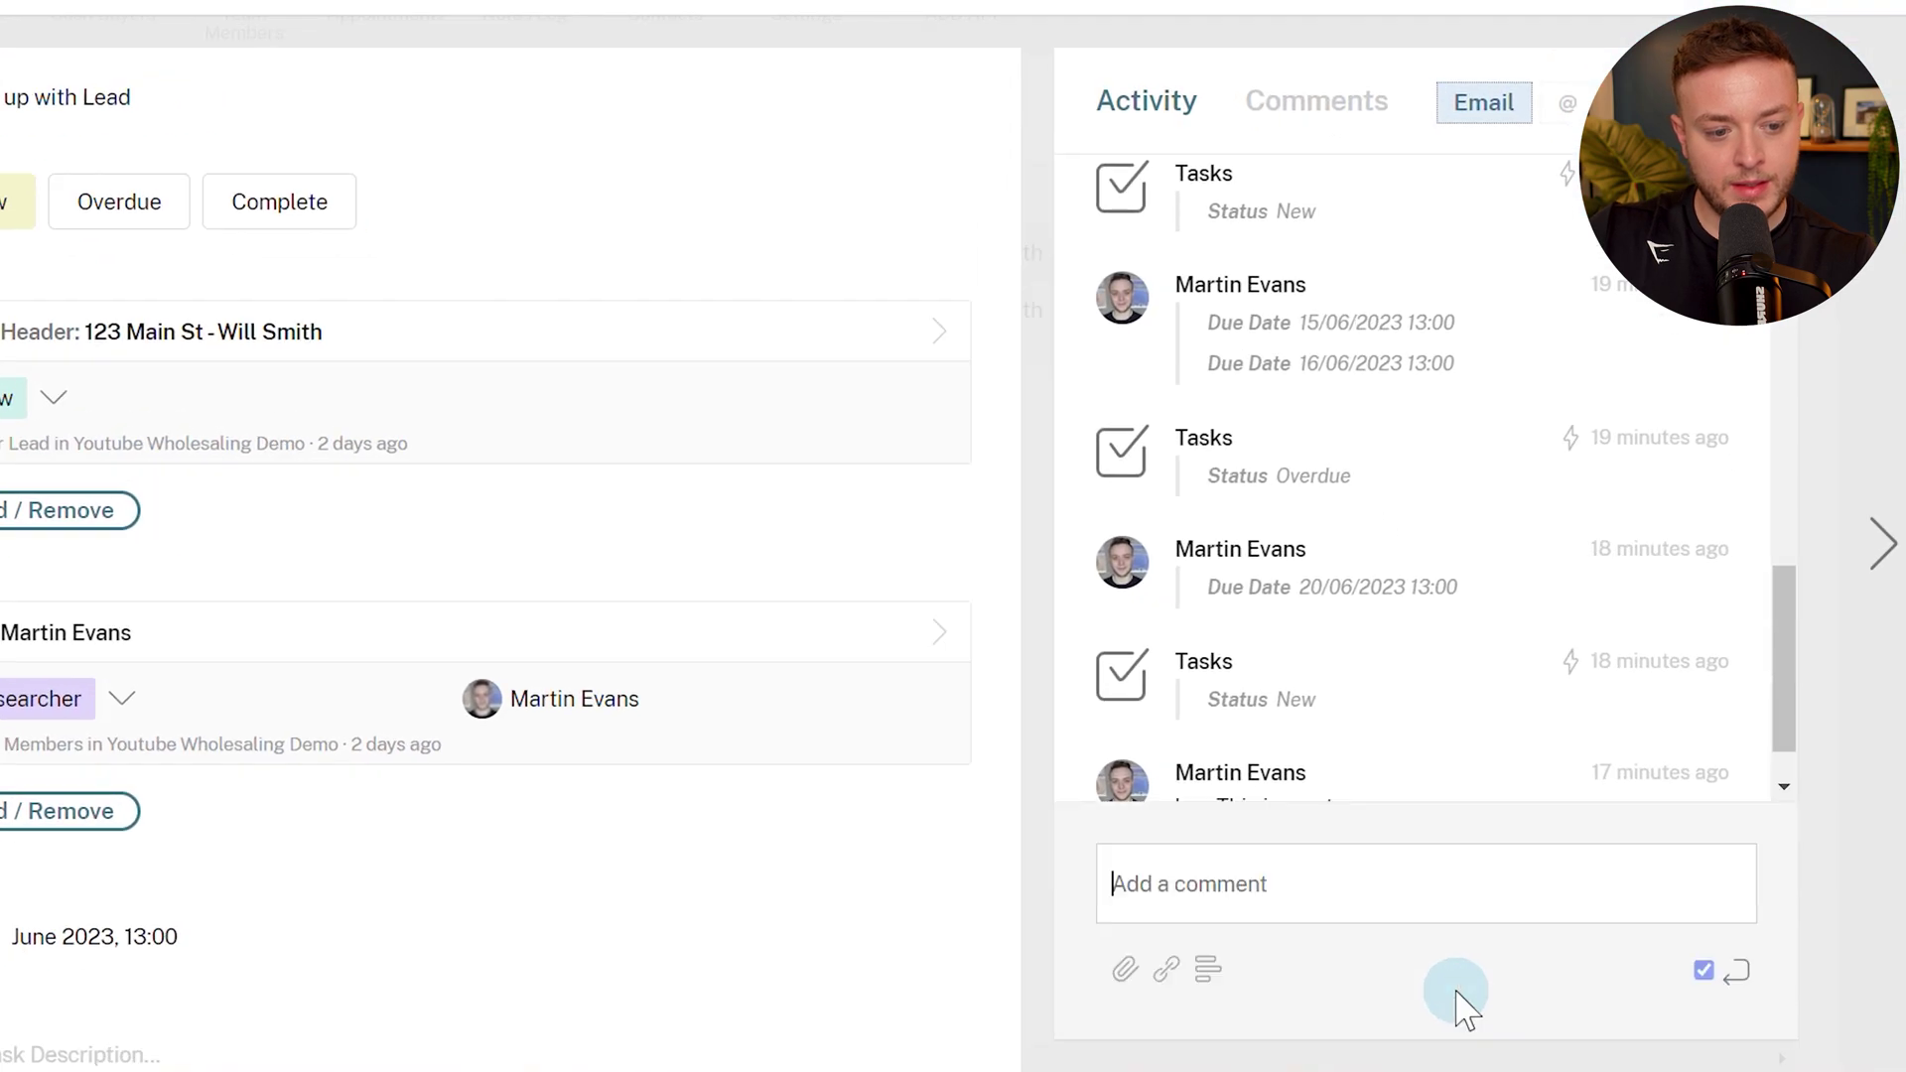
pyautogui.write('log: This is a test')
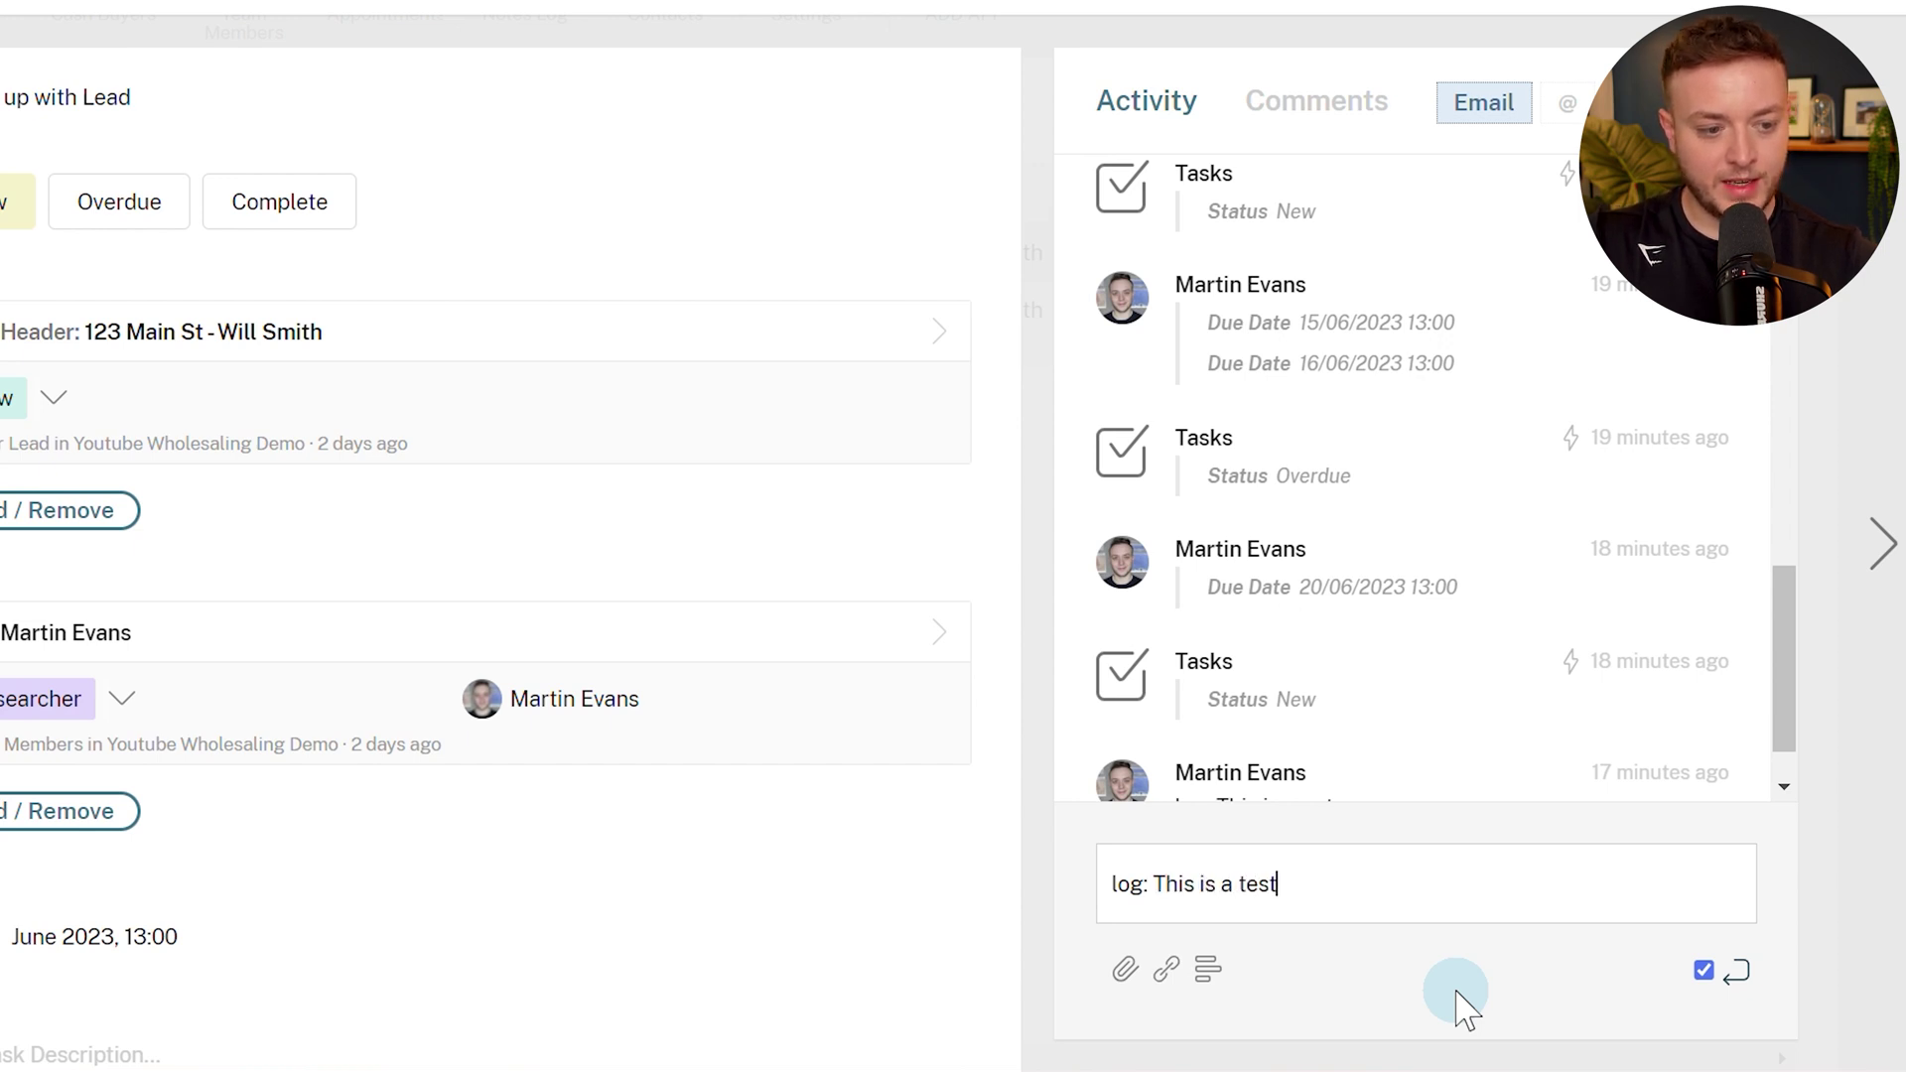
pyautogui.press('Return')
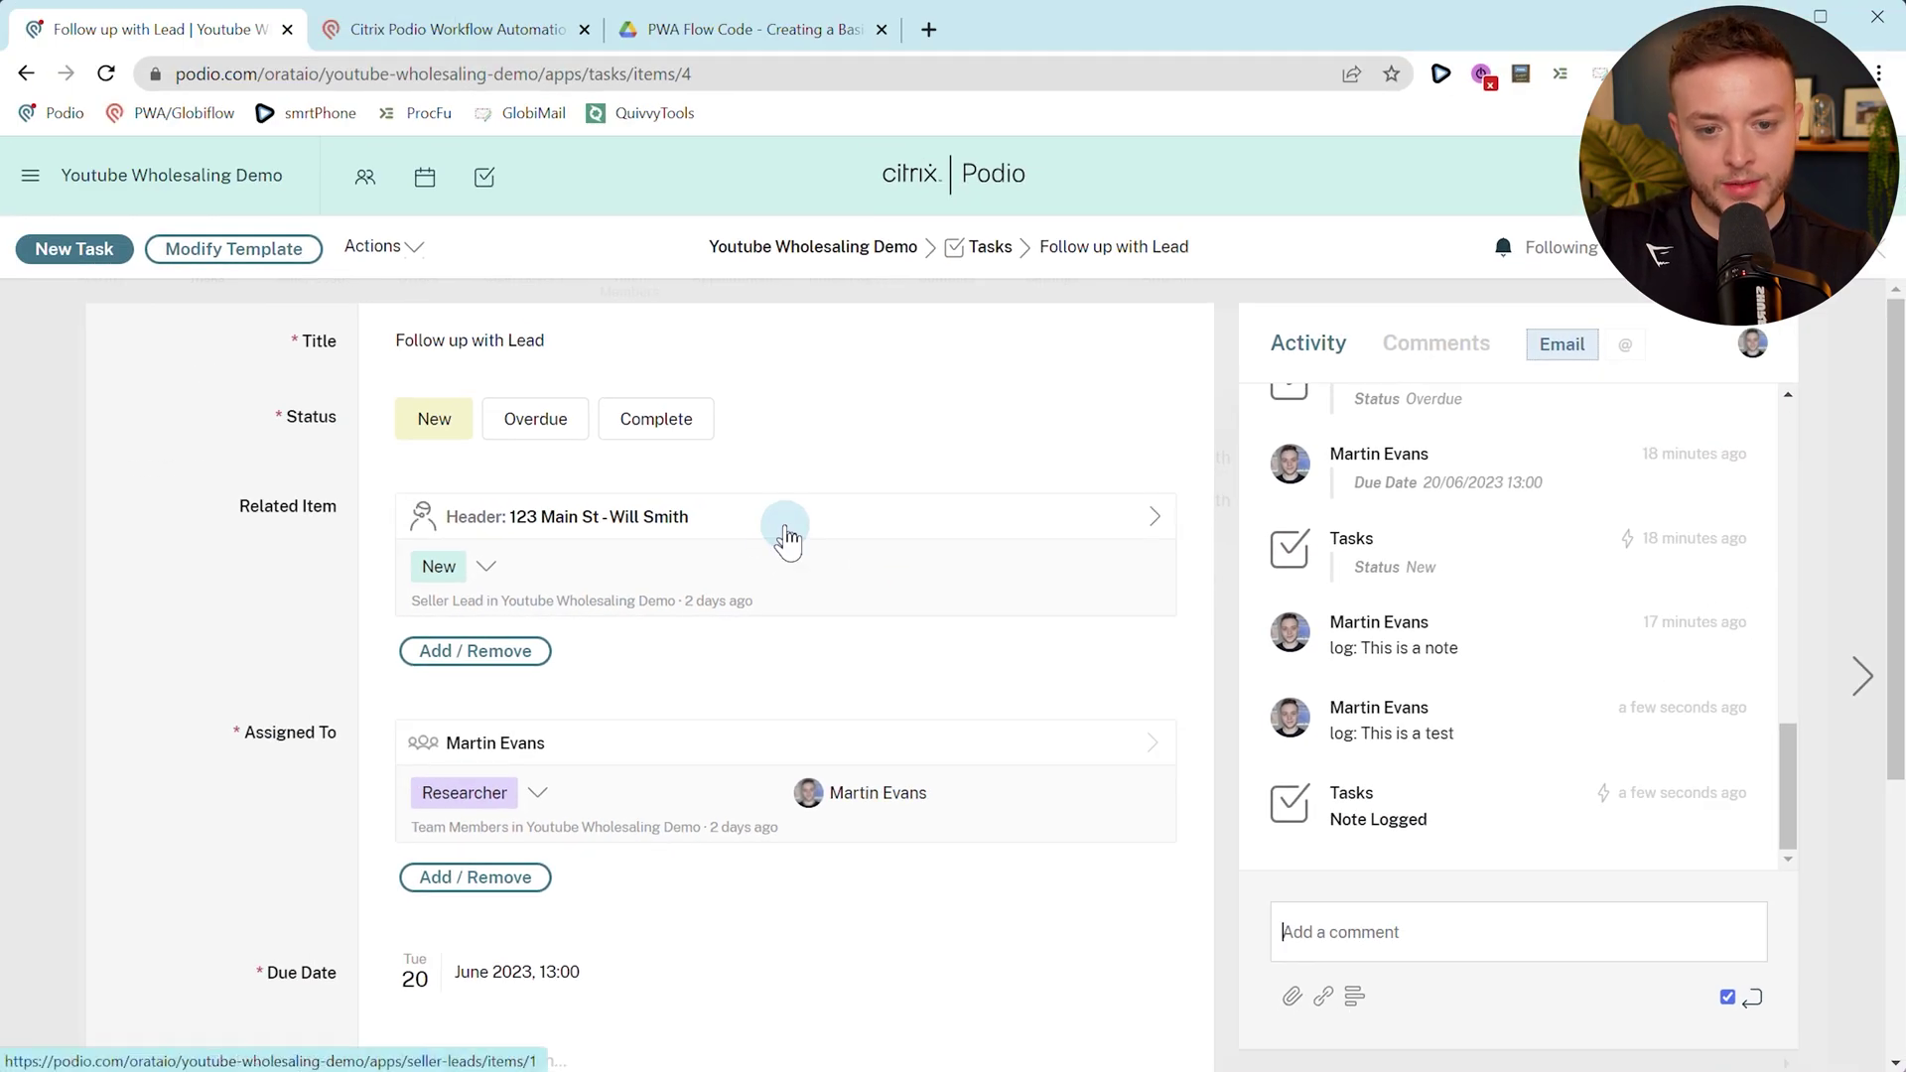
pyautogui.click(787, 538)
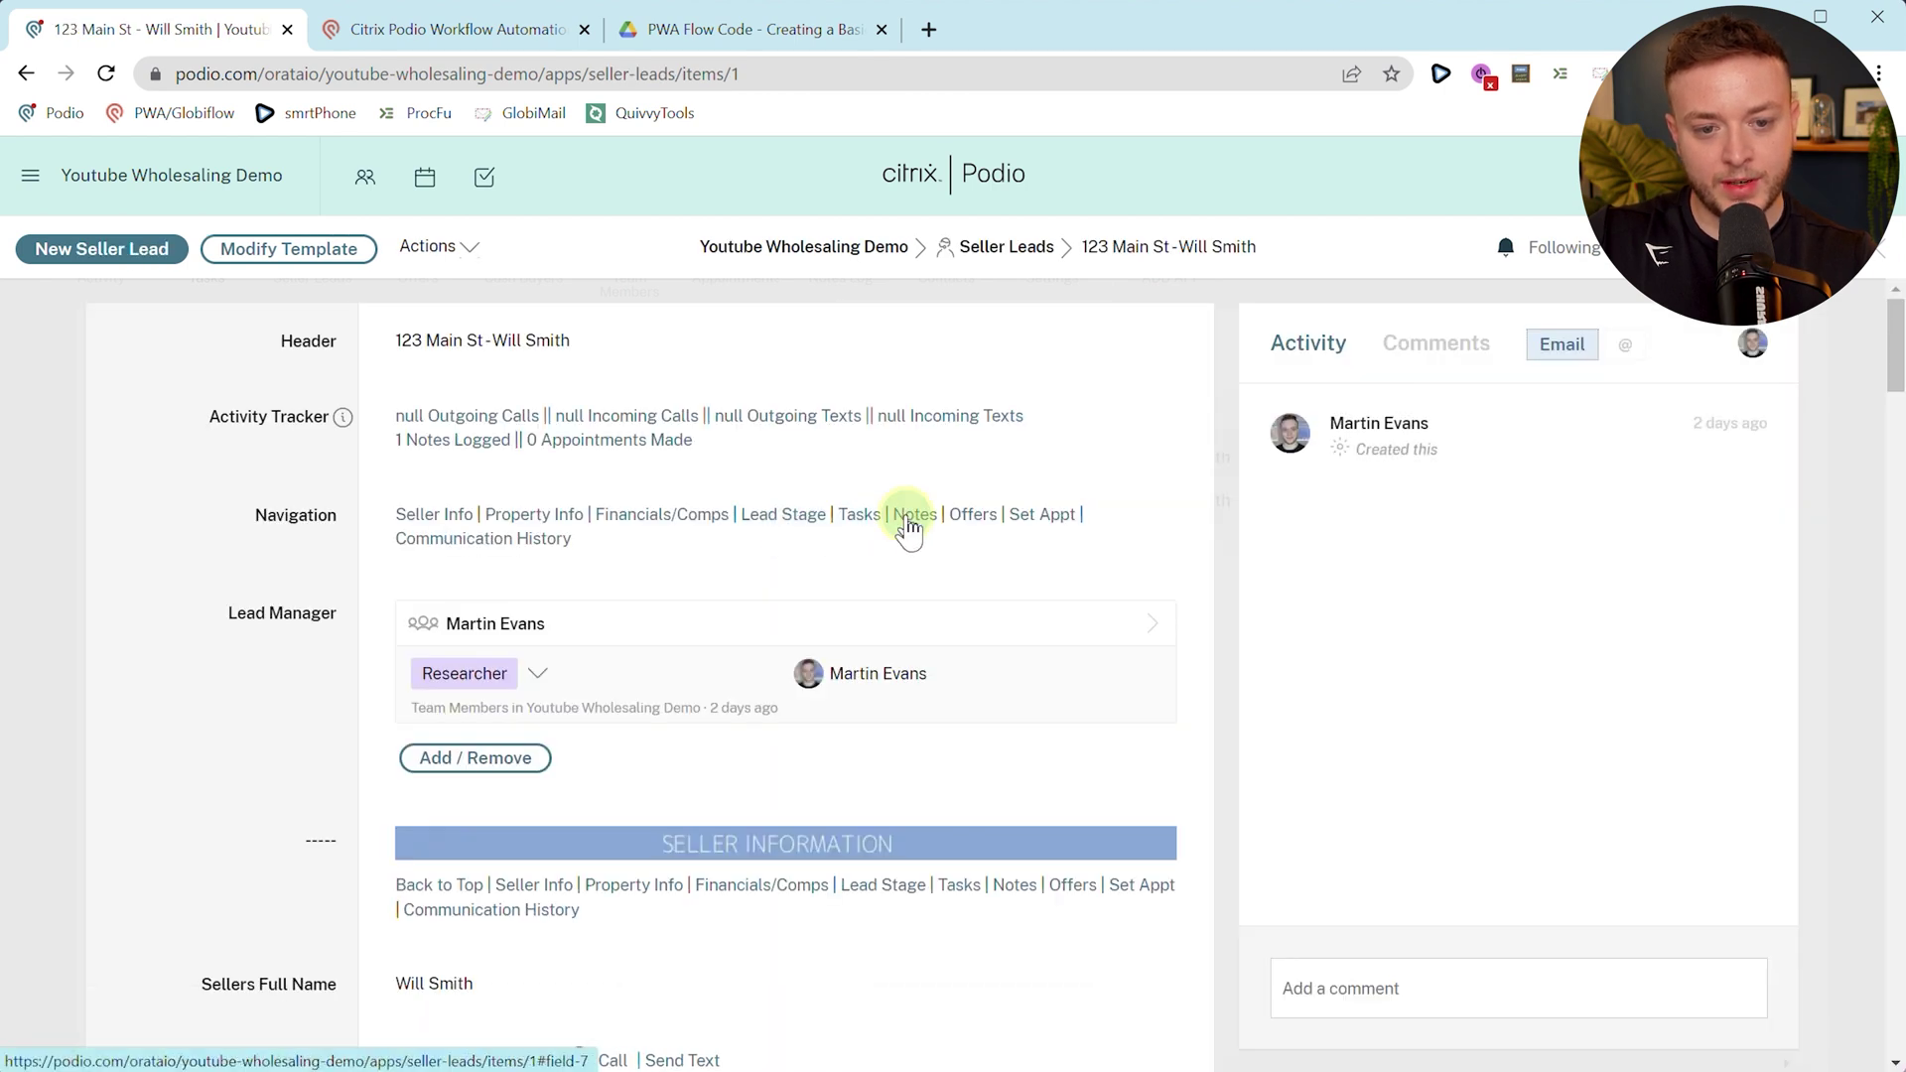
# Confirm the lead's related Notes Log entry 'This is a test', then return to Workflow Automation.
pyautogui.click(907, 518)
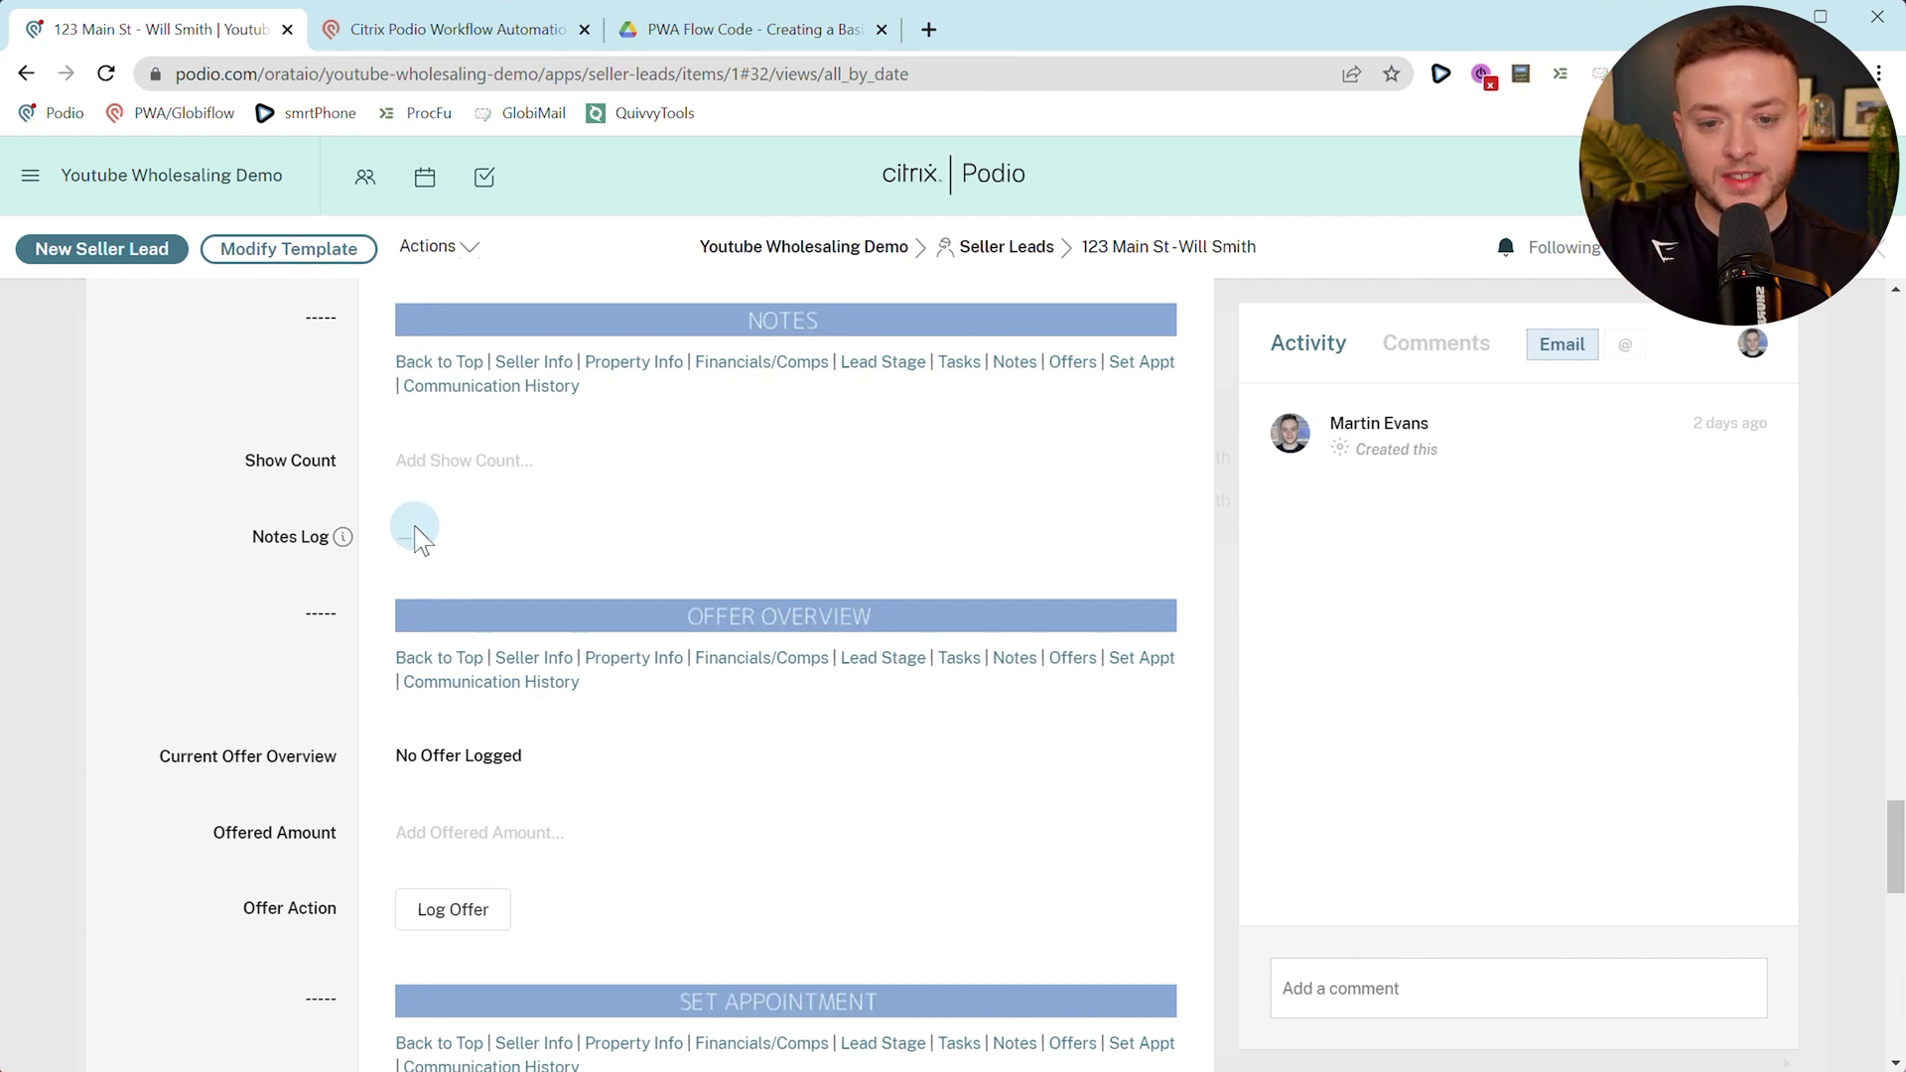
pyautogui.scroll(-9, 456, 609)
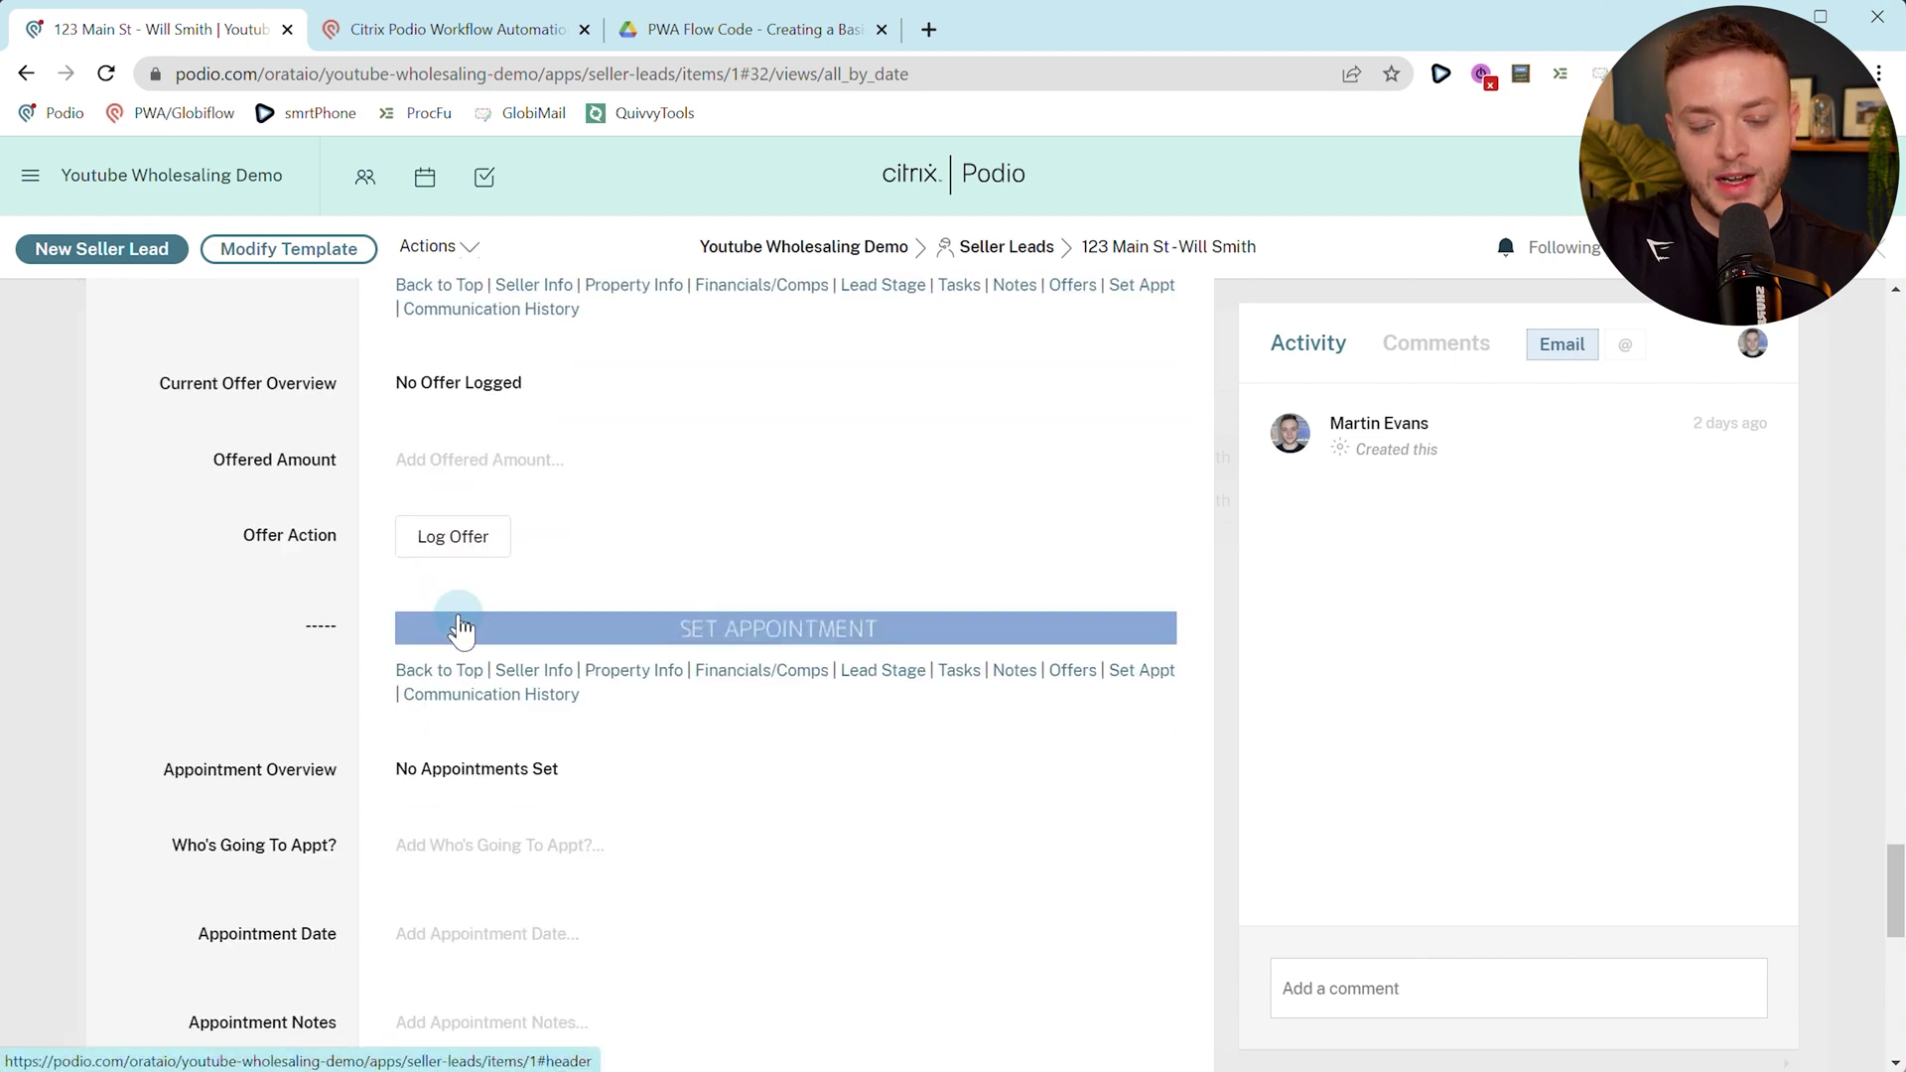
pyautogui.scroll(-8, 461, 628)
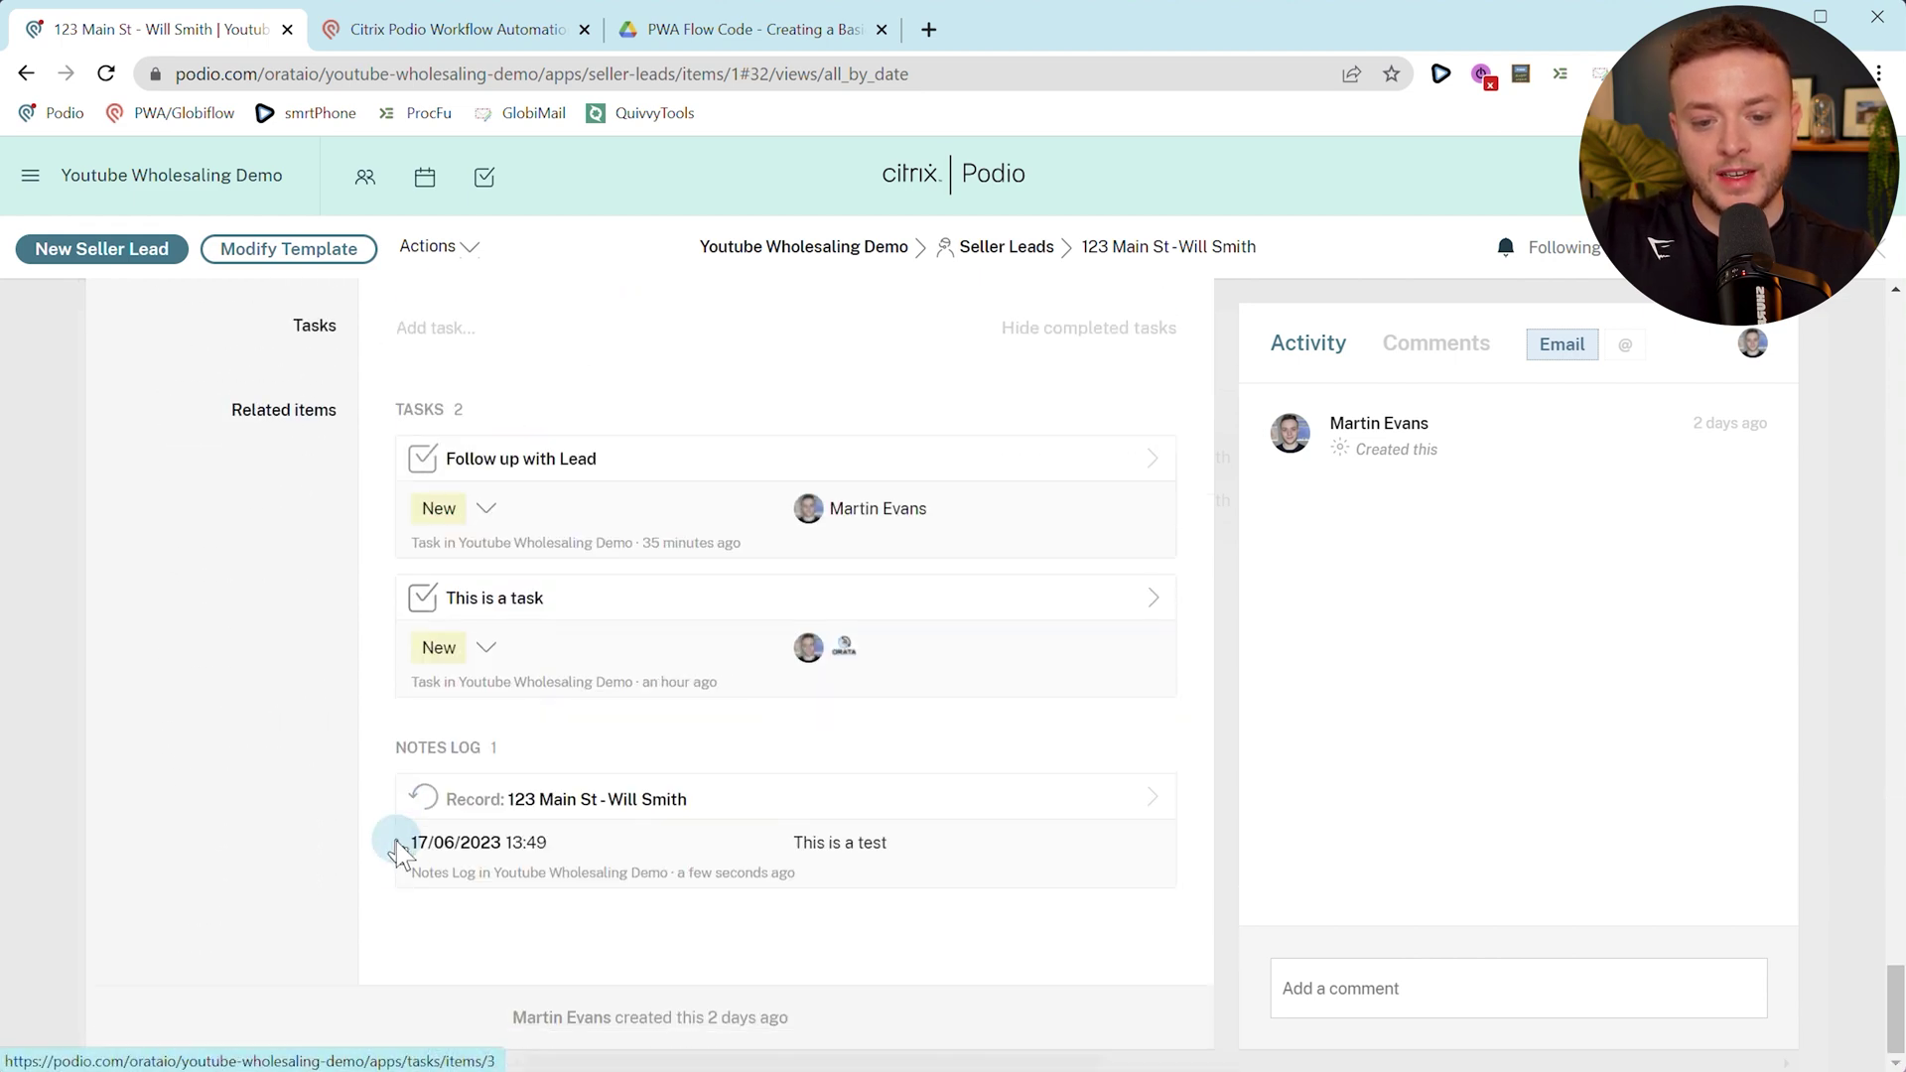
pyautogui.scroll(18, 629, 838)
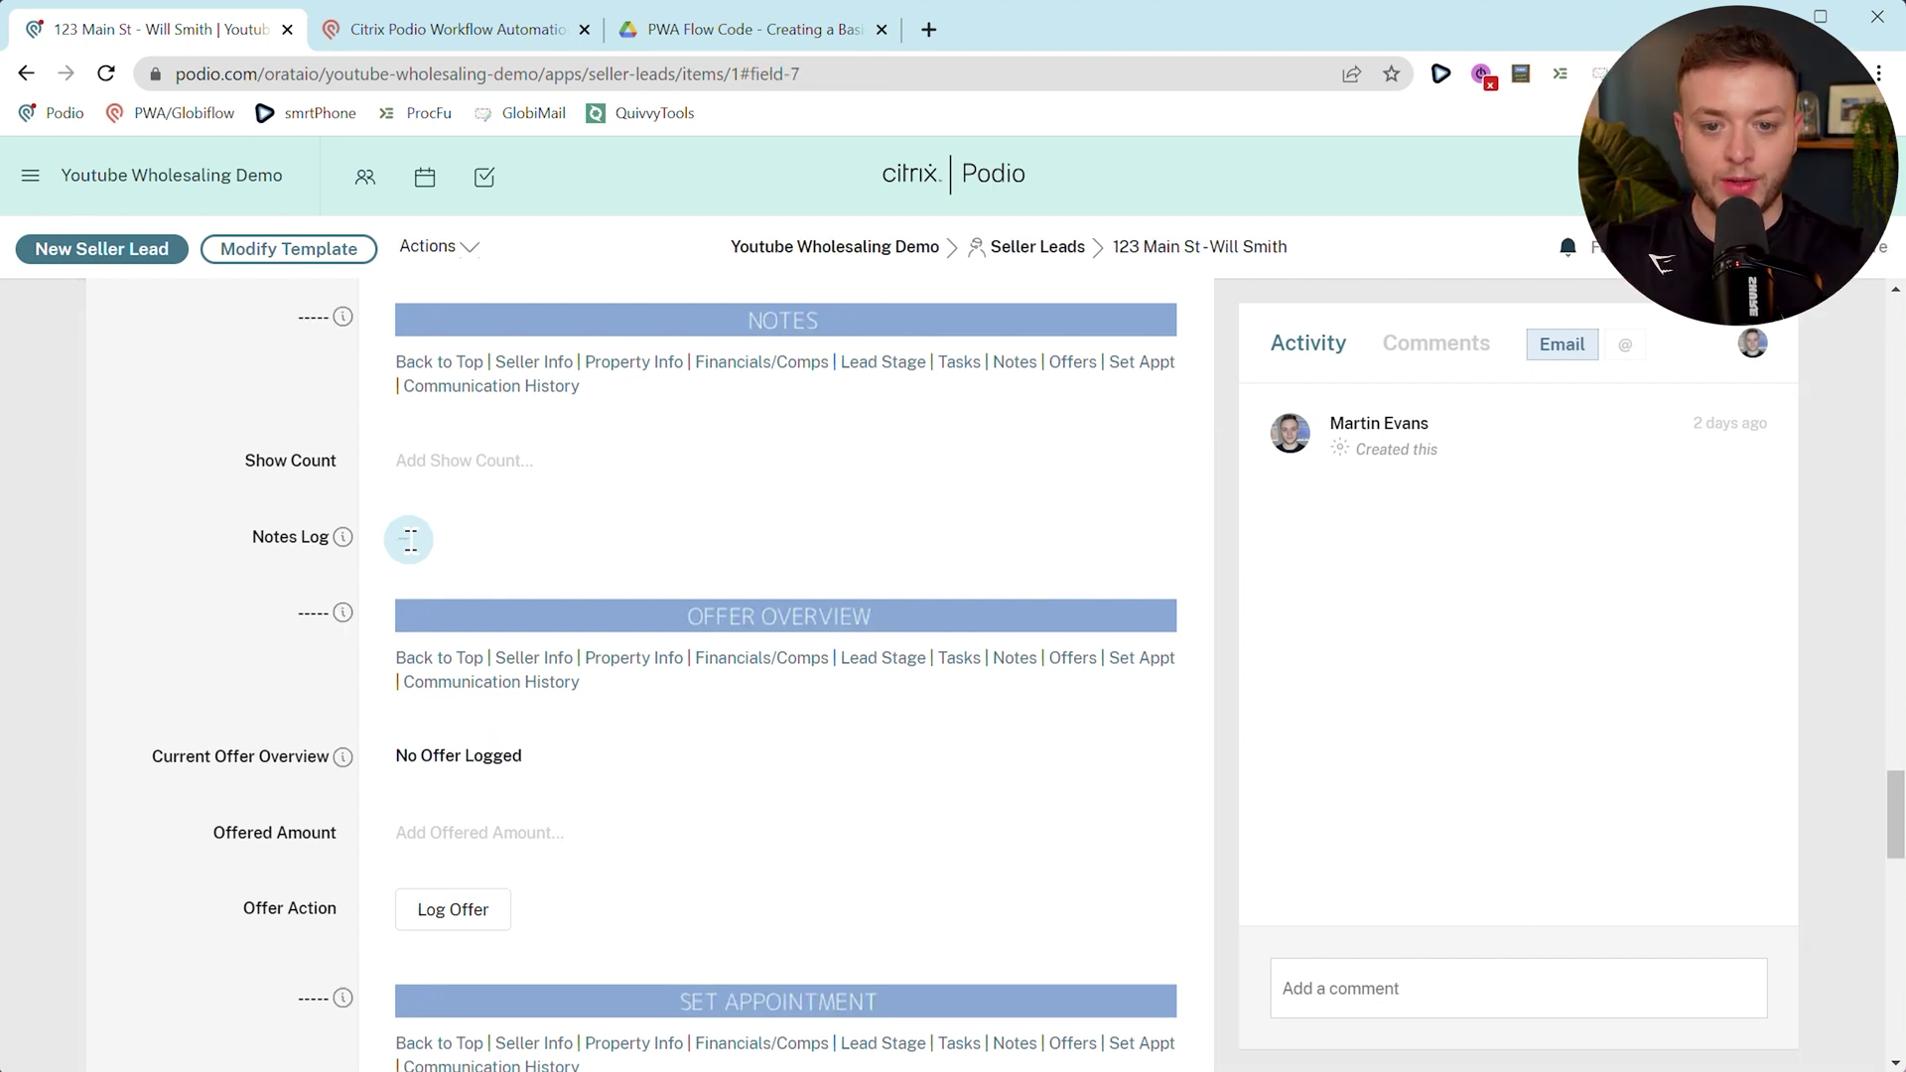
pyautogui.click(452, 36)
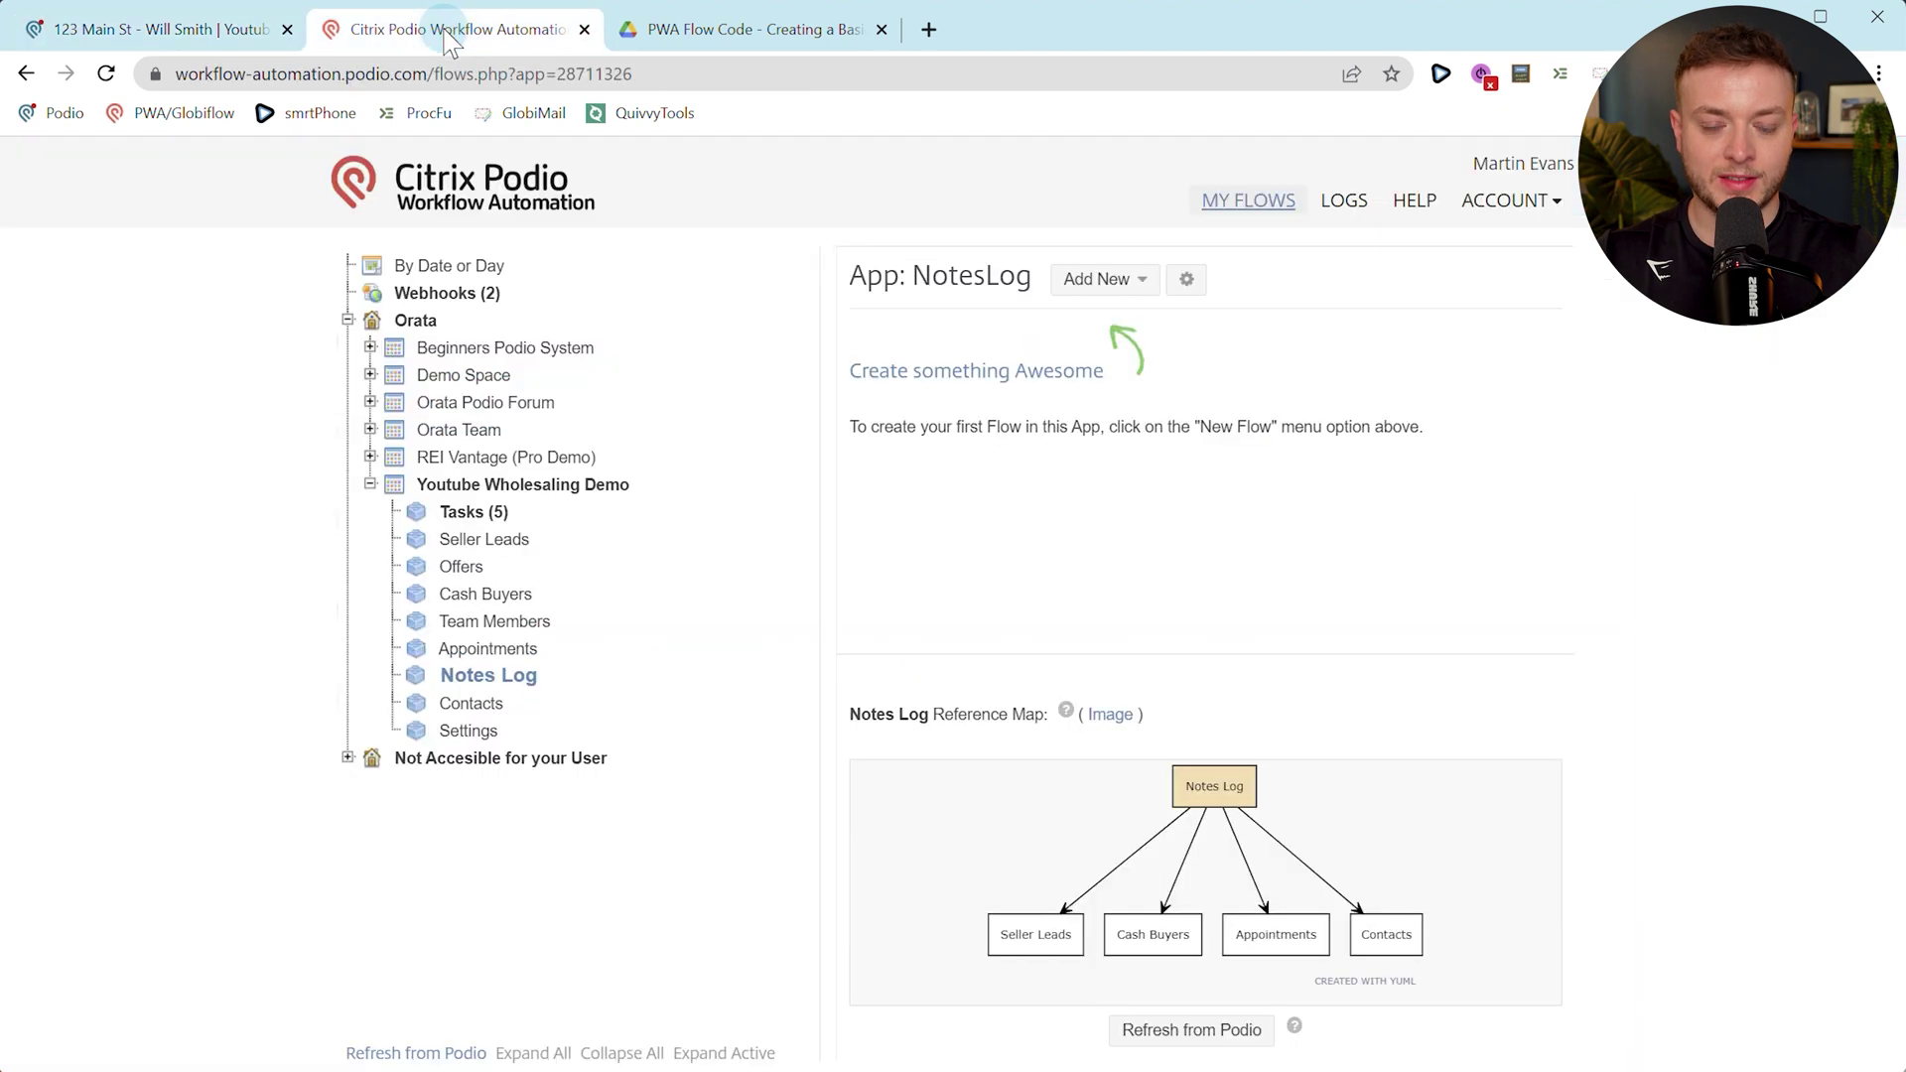
# Create a new Item Created flow for the Notes Log app named 'New Item Created'.
pyautogui.click(476, 677)
pyautogui.click(1162, 208)
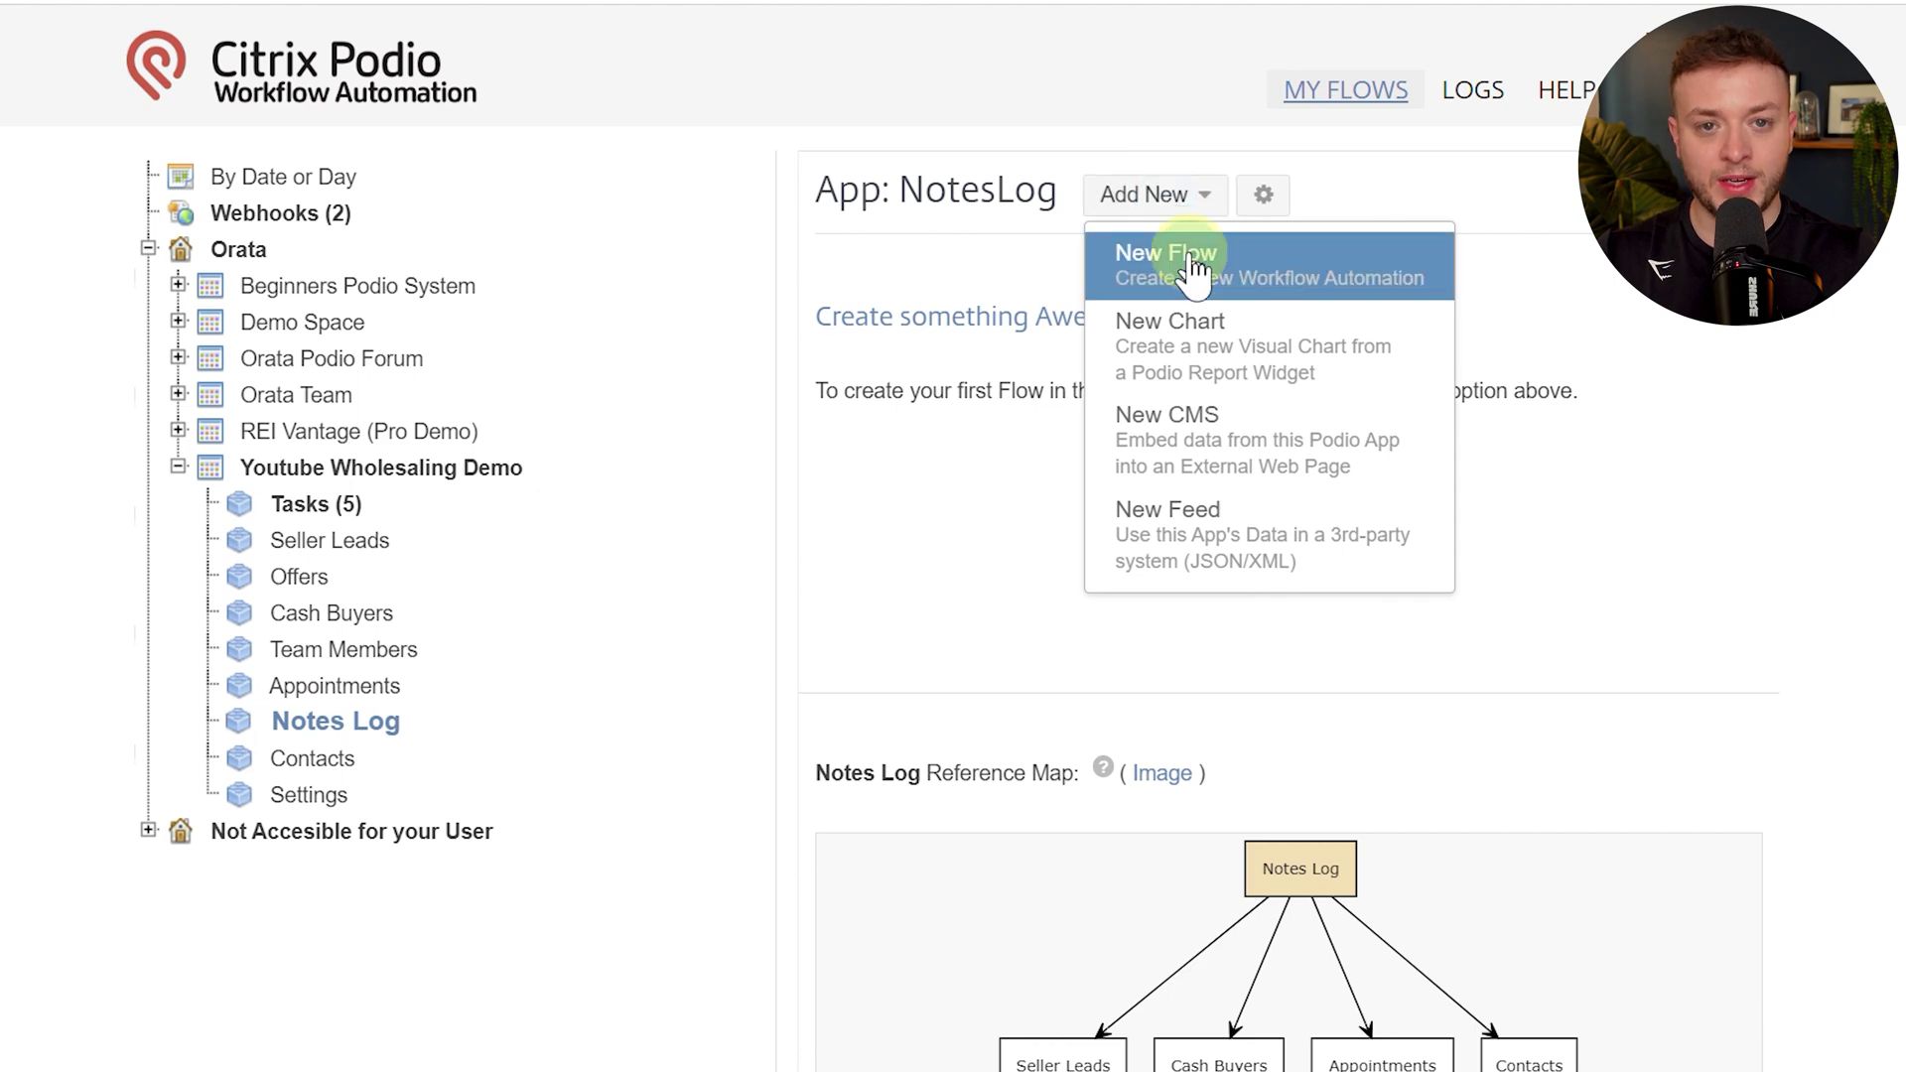
pyautogui.click(1196, 268)
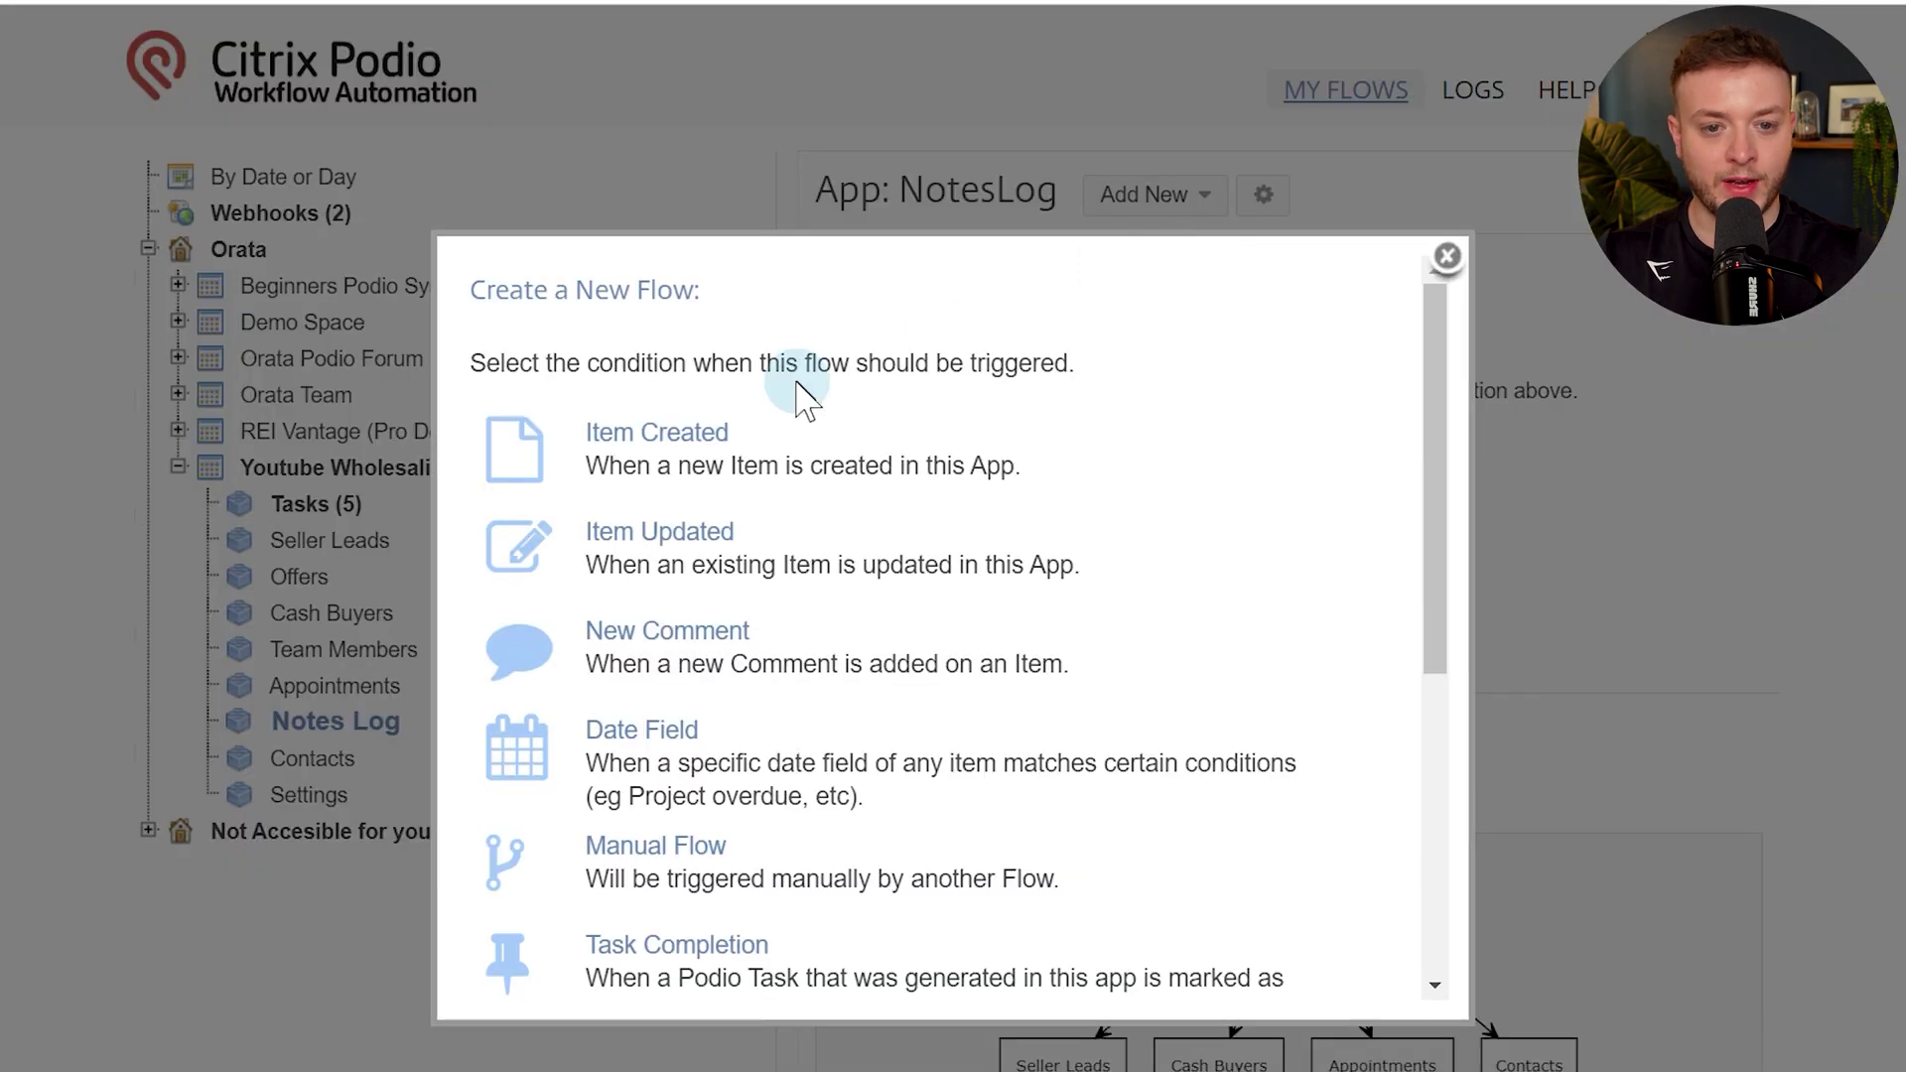
pyautogui.click(681, 428)
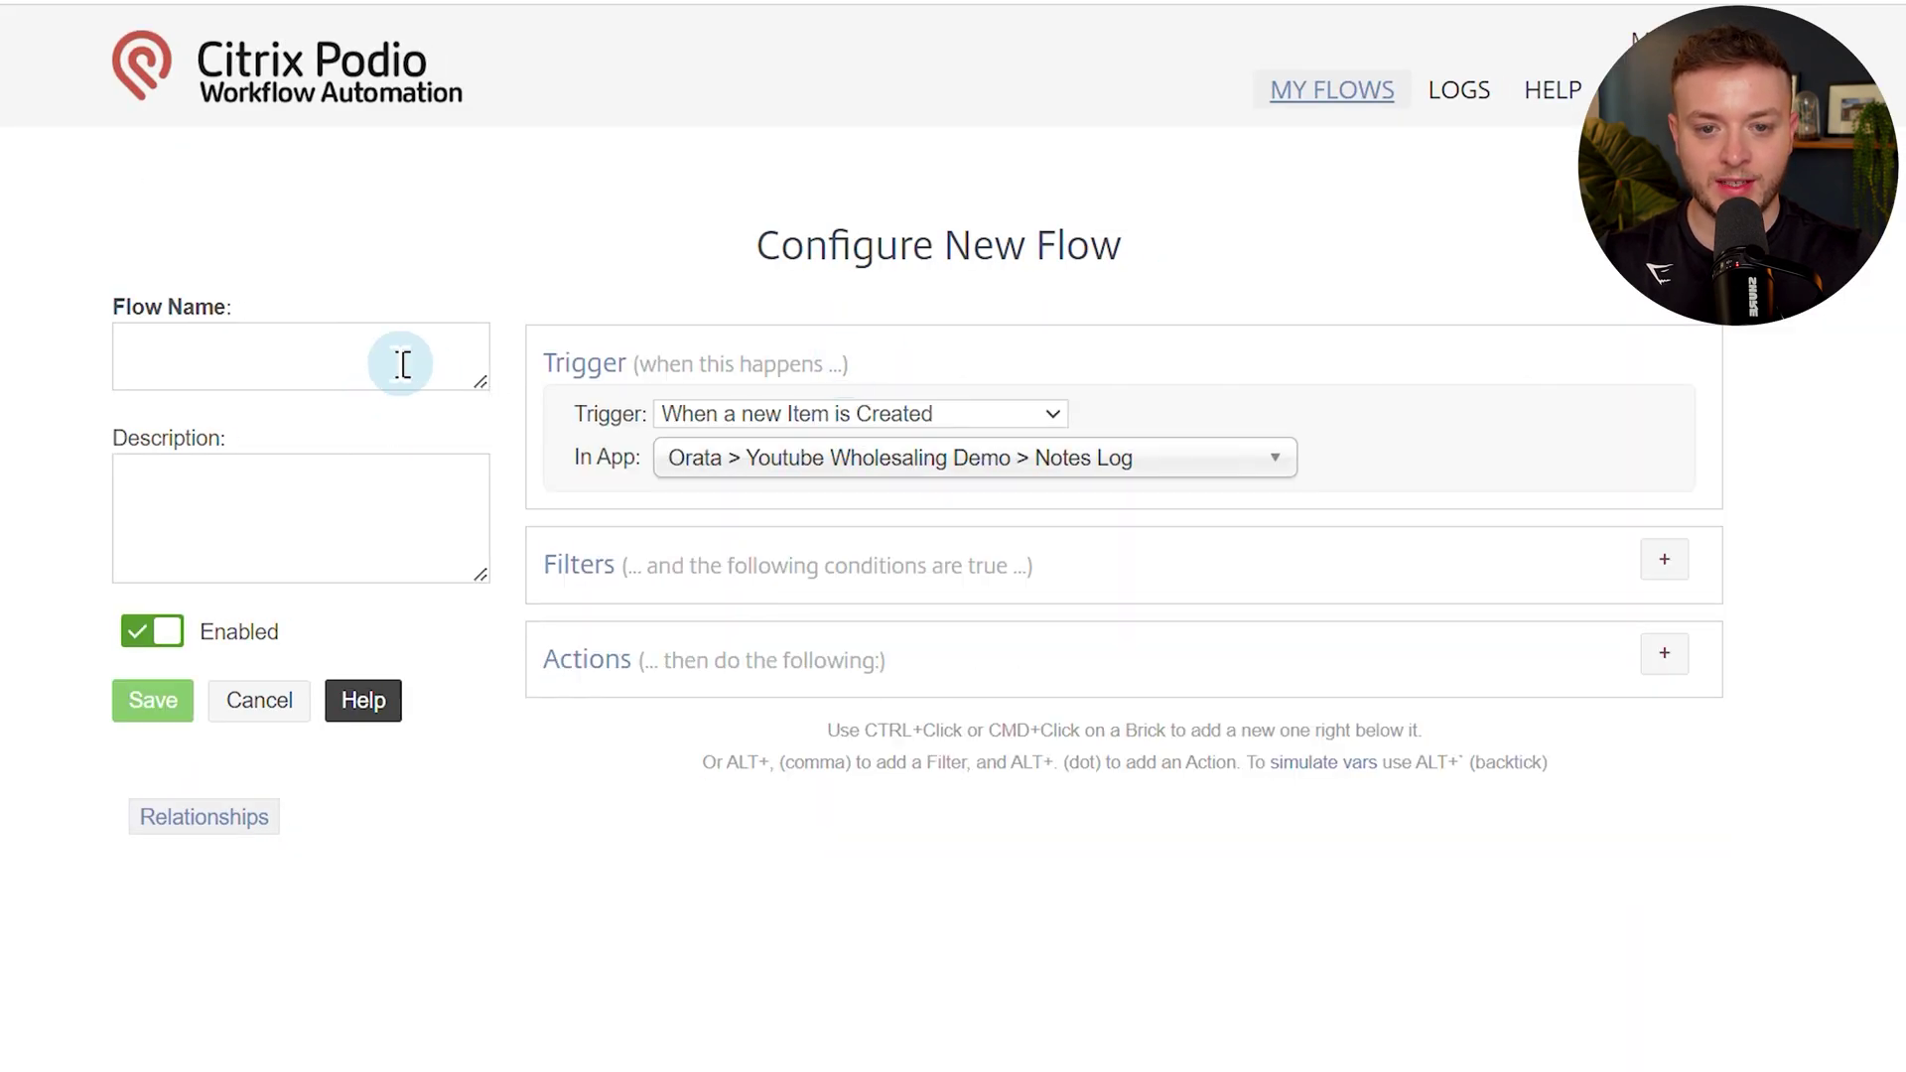
pyautogui.click(393, 358)
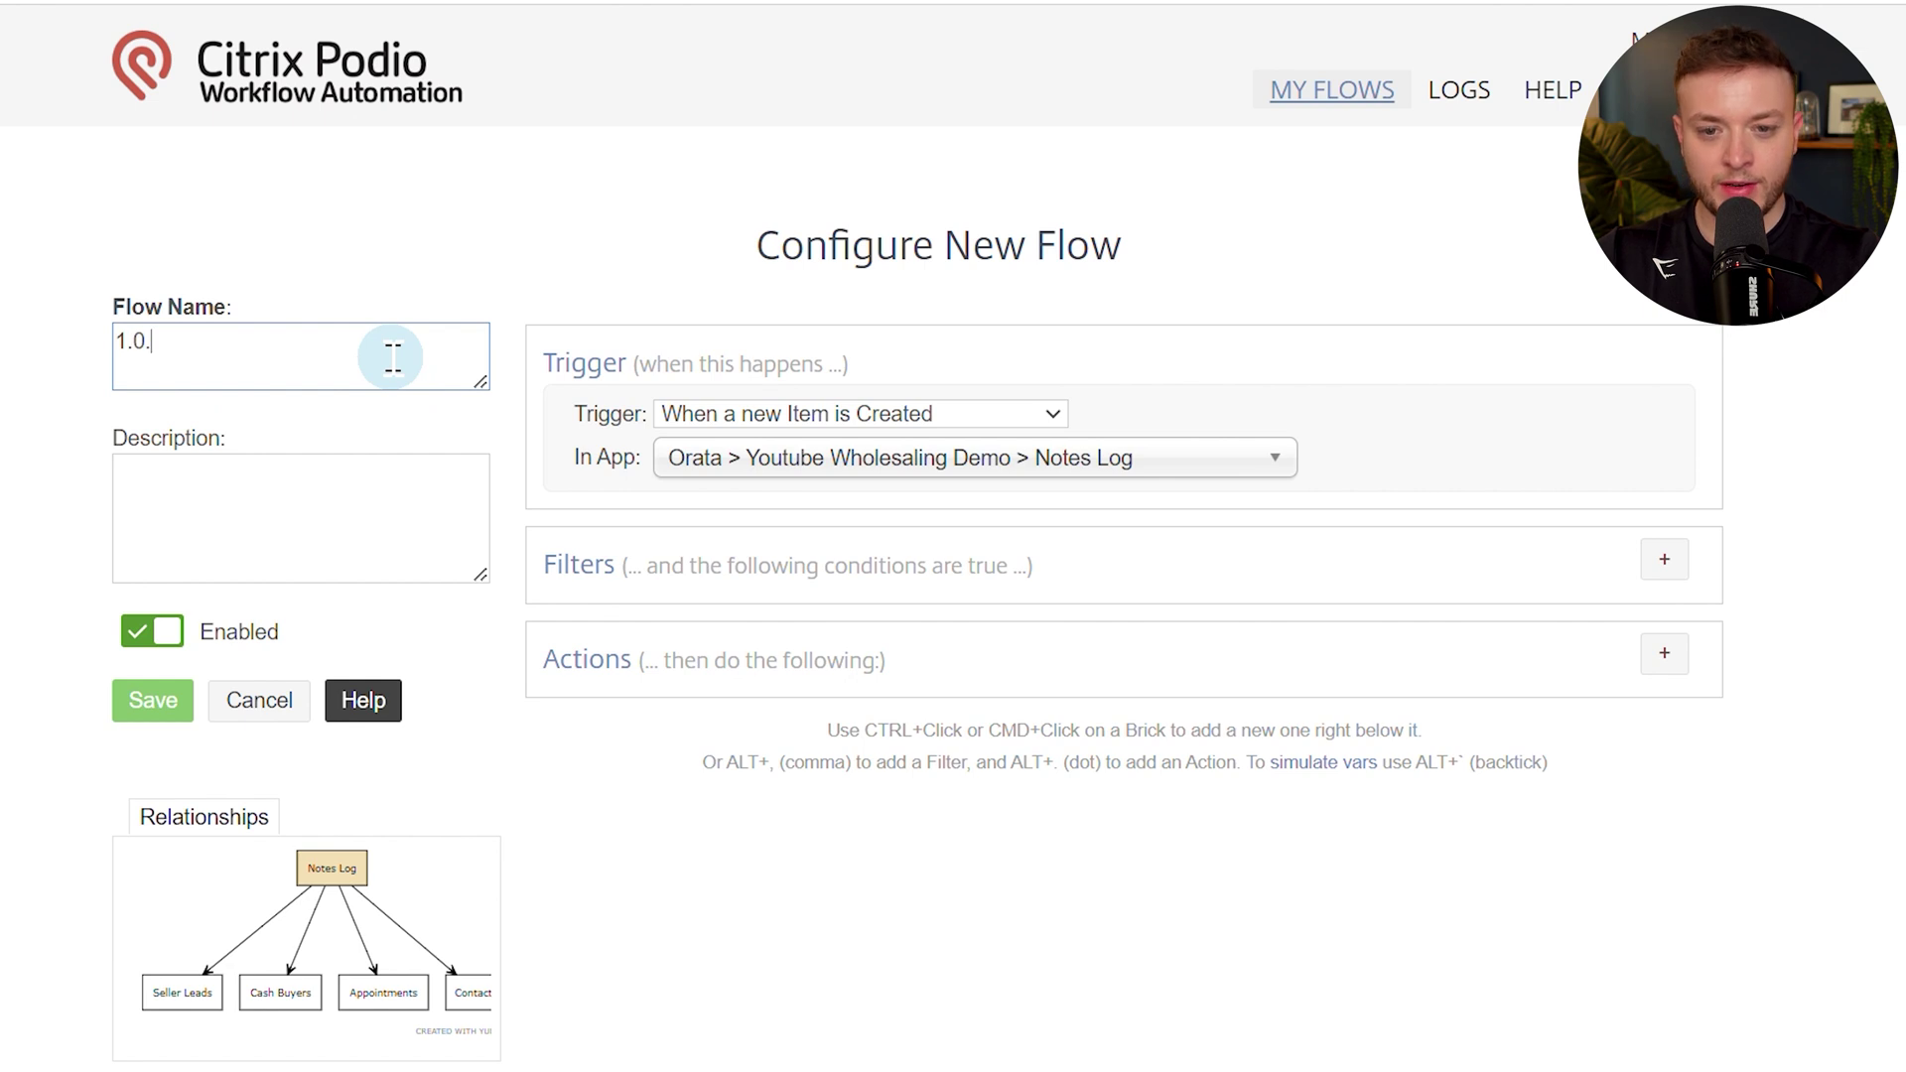
pyautogui.write('New Item Created')
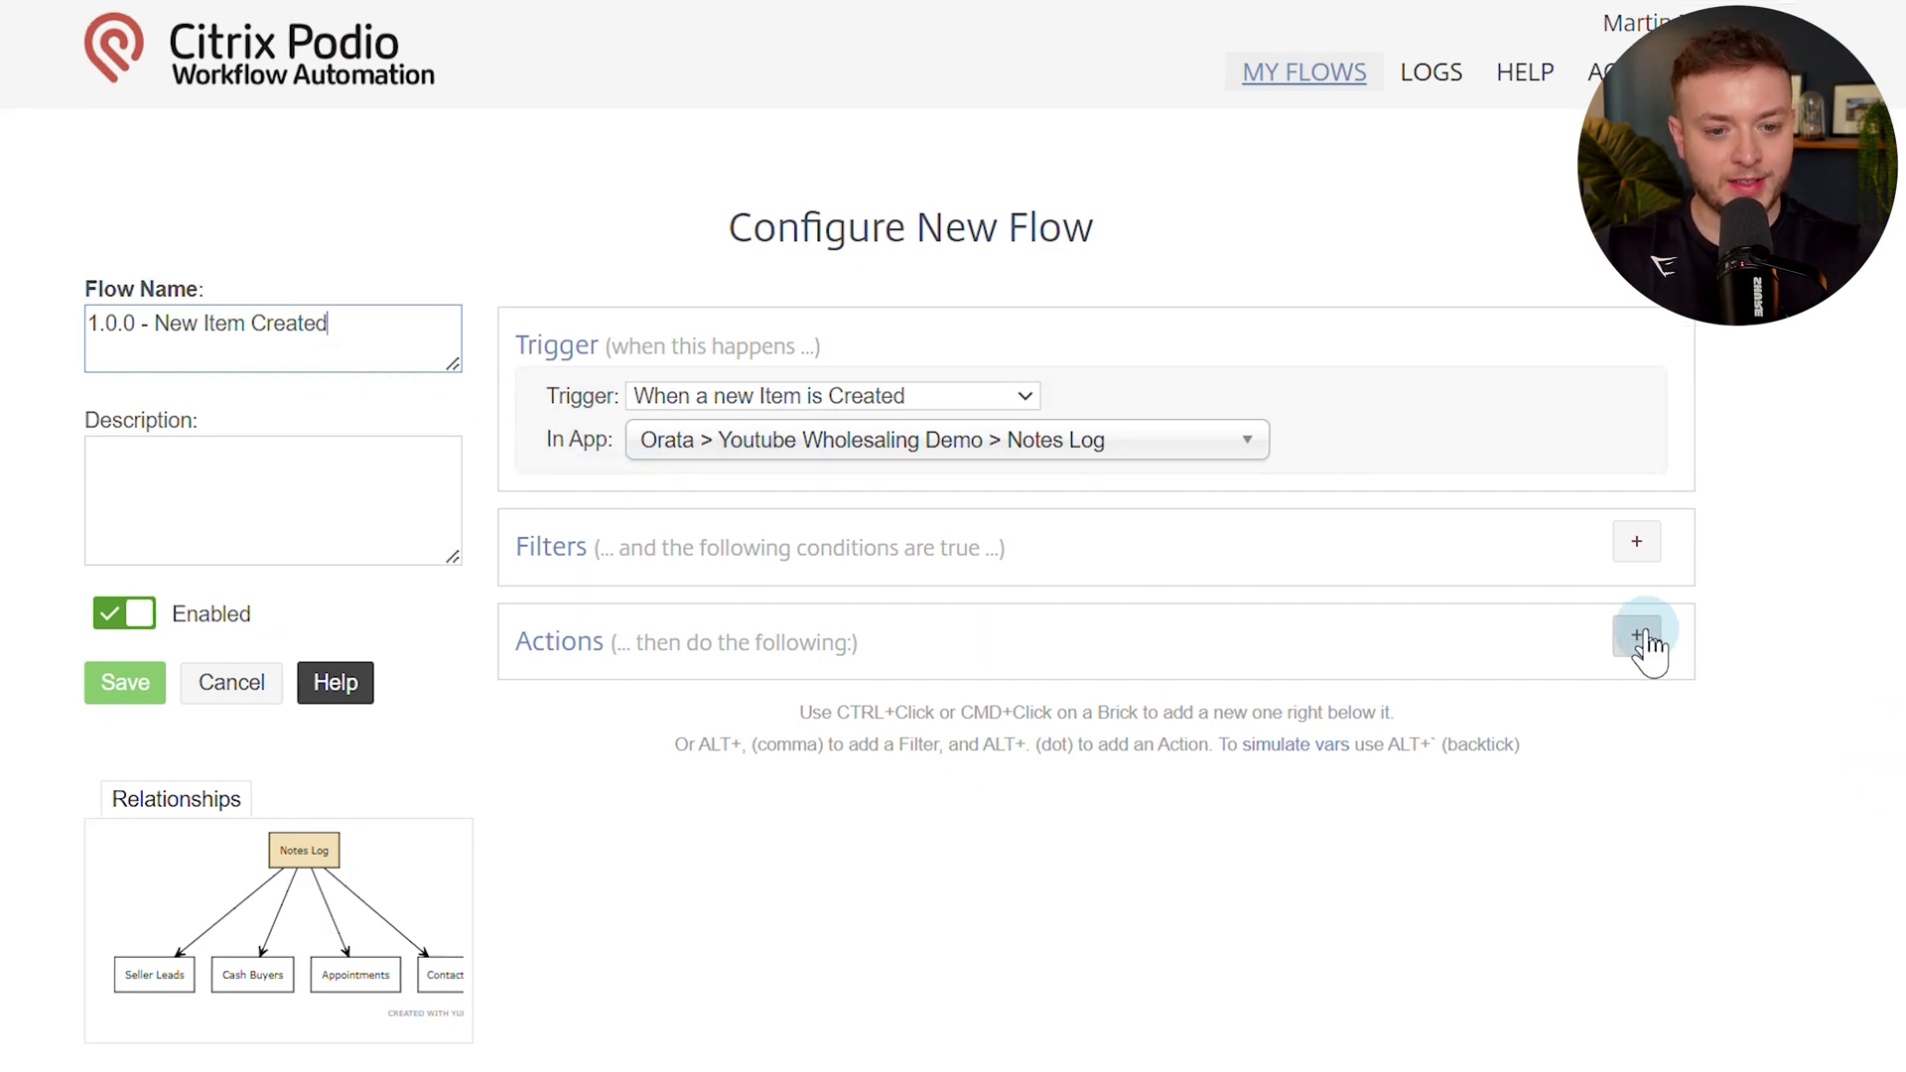
# Add an Update Item action on the new item that sets the Note PID and Note URL fields.
pyautogui.click(1646, 644)
pyautogui.write('upda')
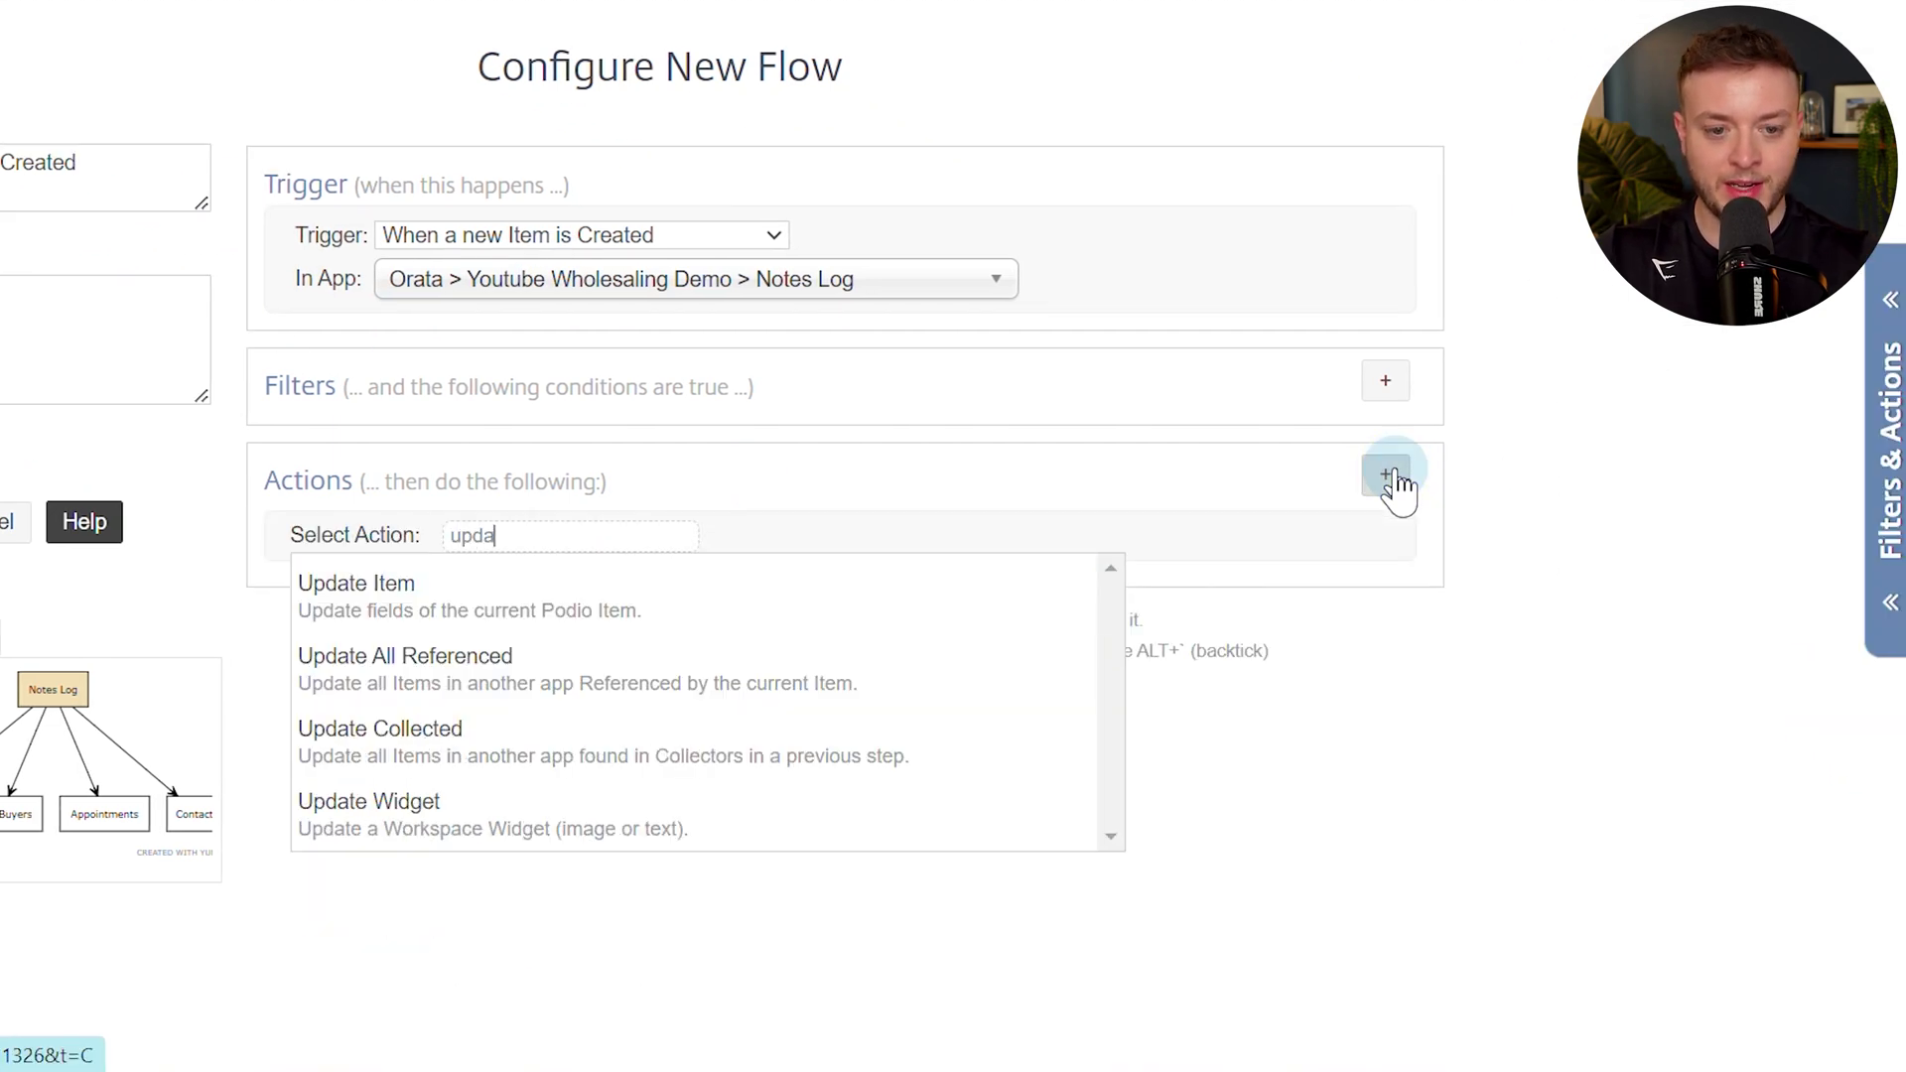
pyautogui.click(640, 601)
pyautogui.click(327, 695)
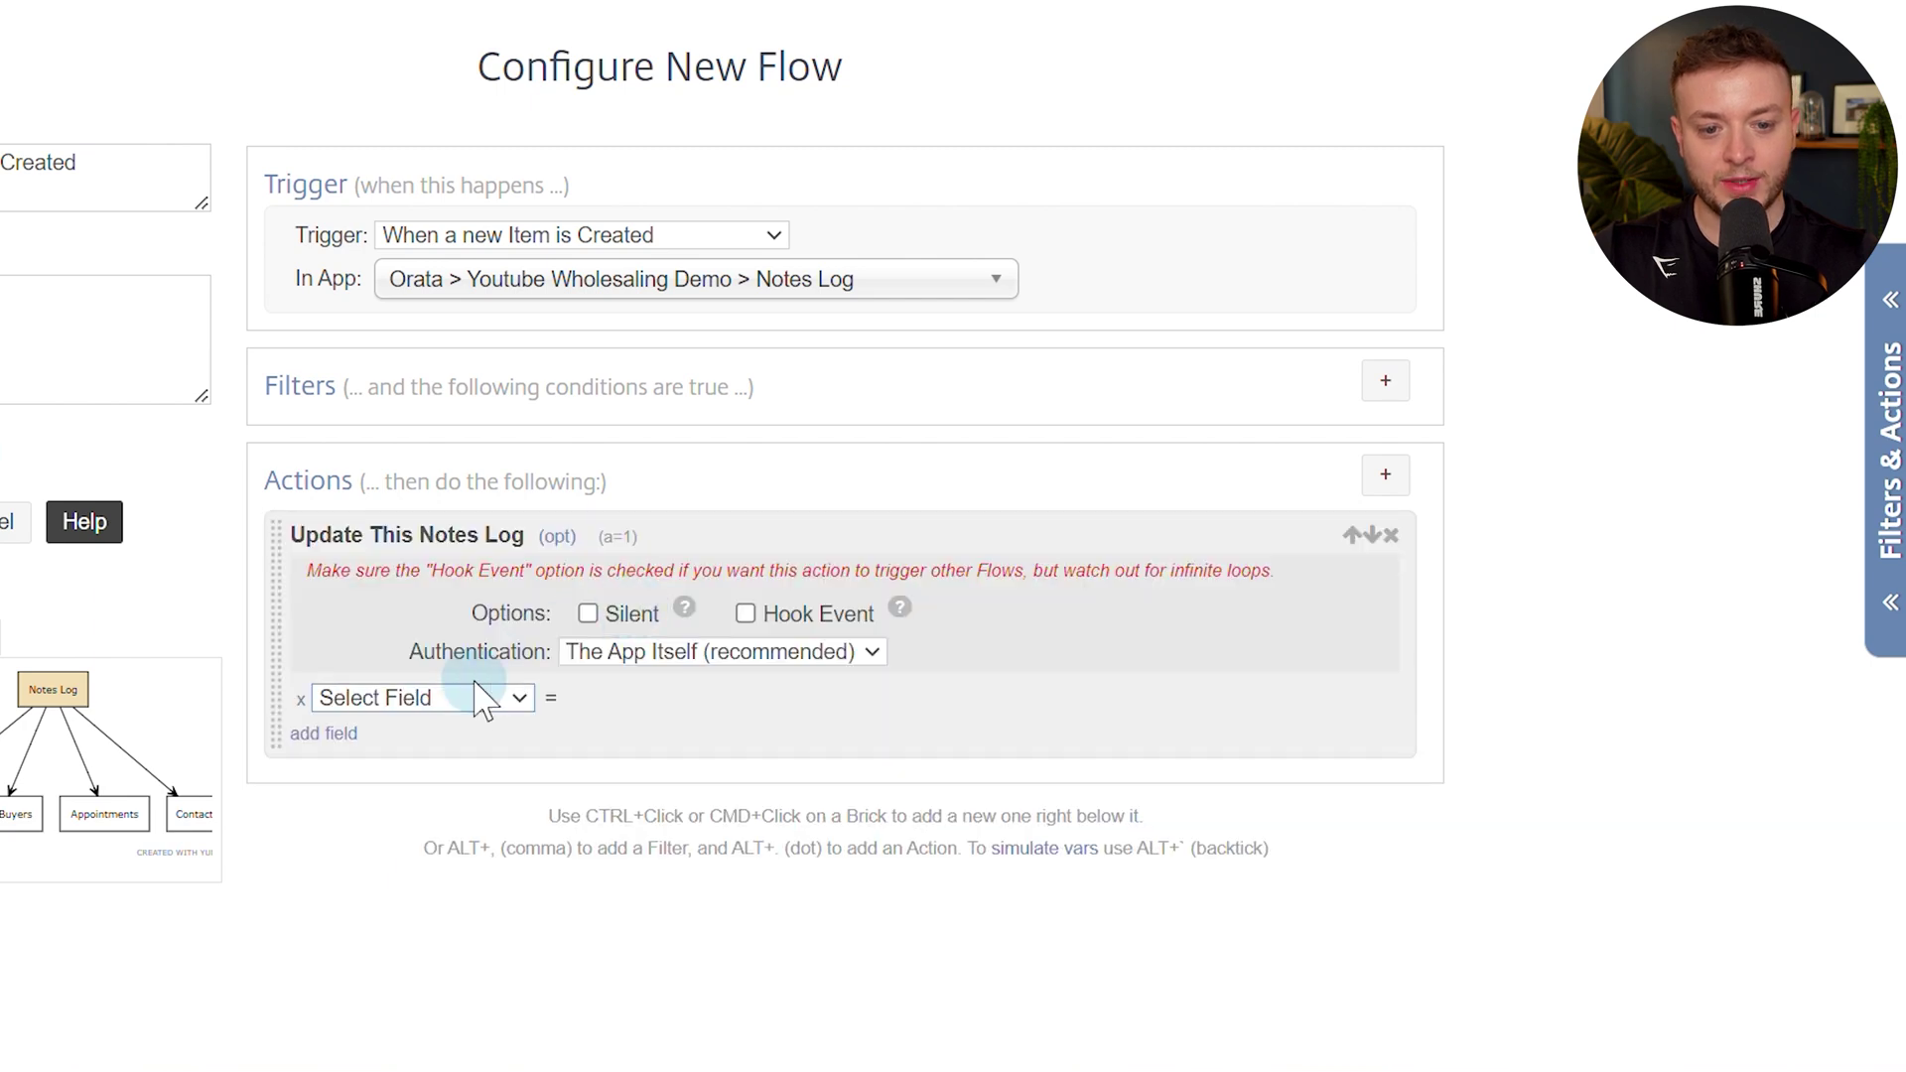
pyautogui.click(484, 699)
pyautogui.click(427, 863)
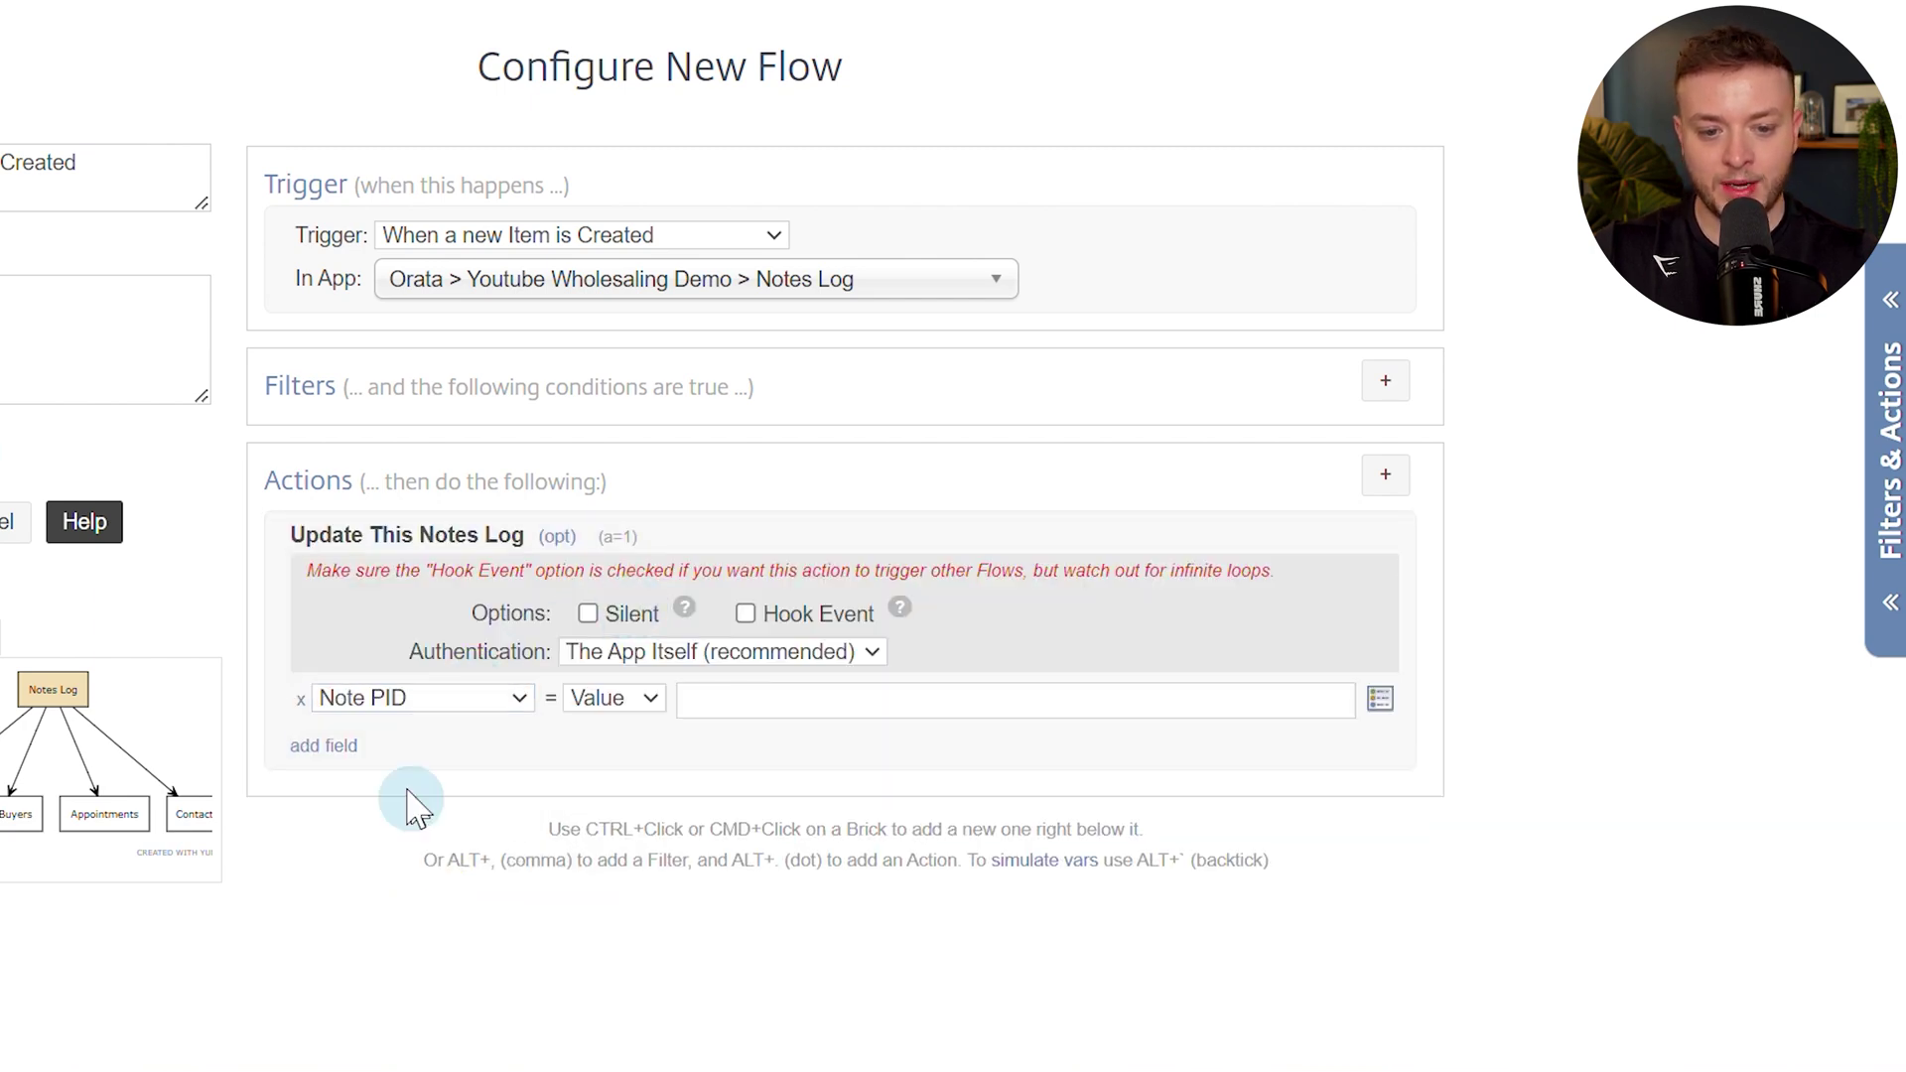
pyautogui.click(337, 747)
pyautogui.click(405, 747)
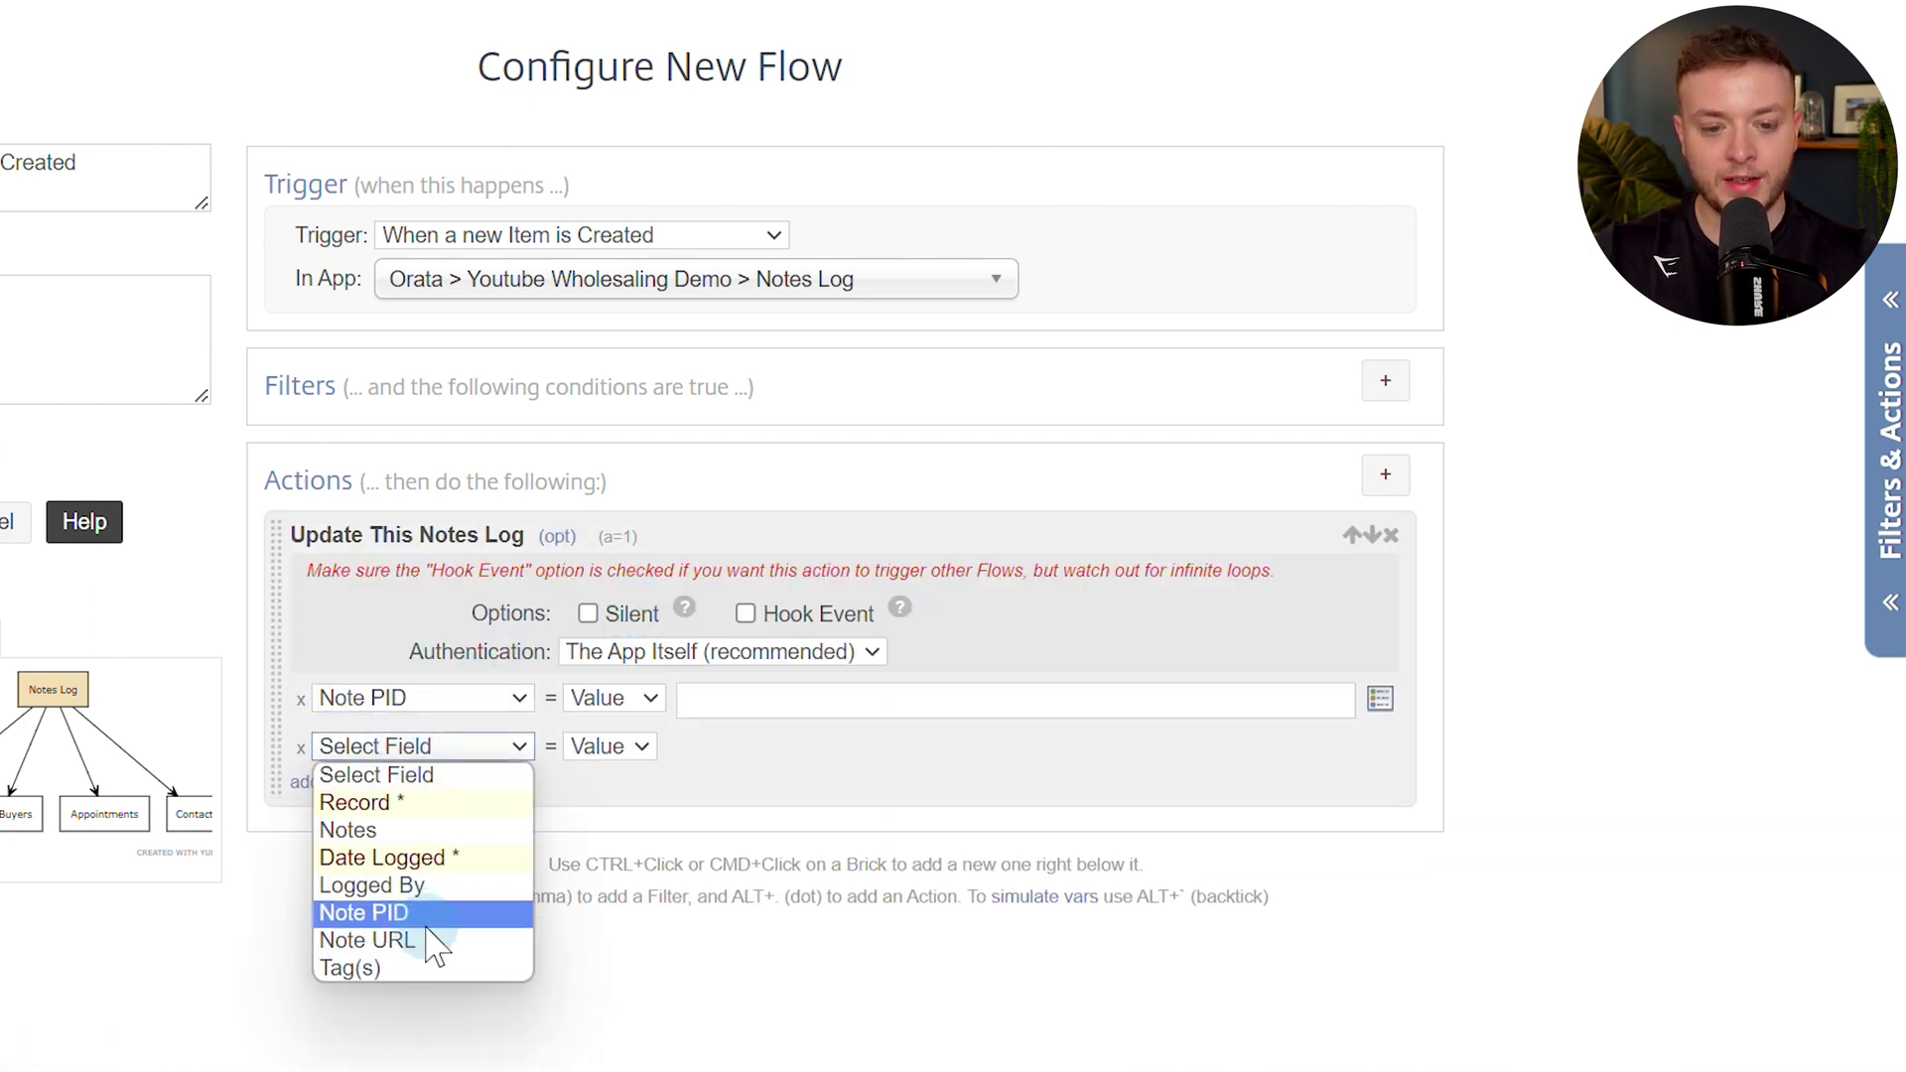
pyautogui.click(428, 938)
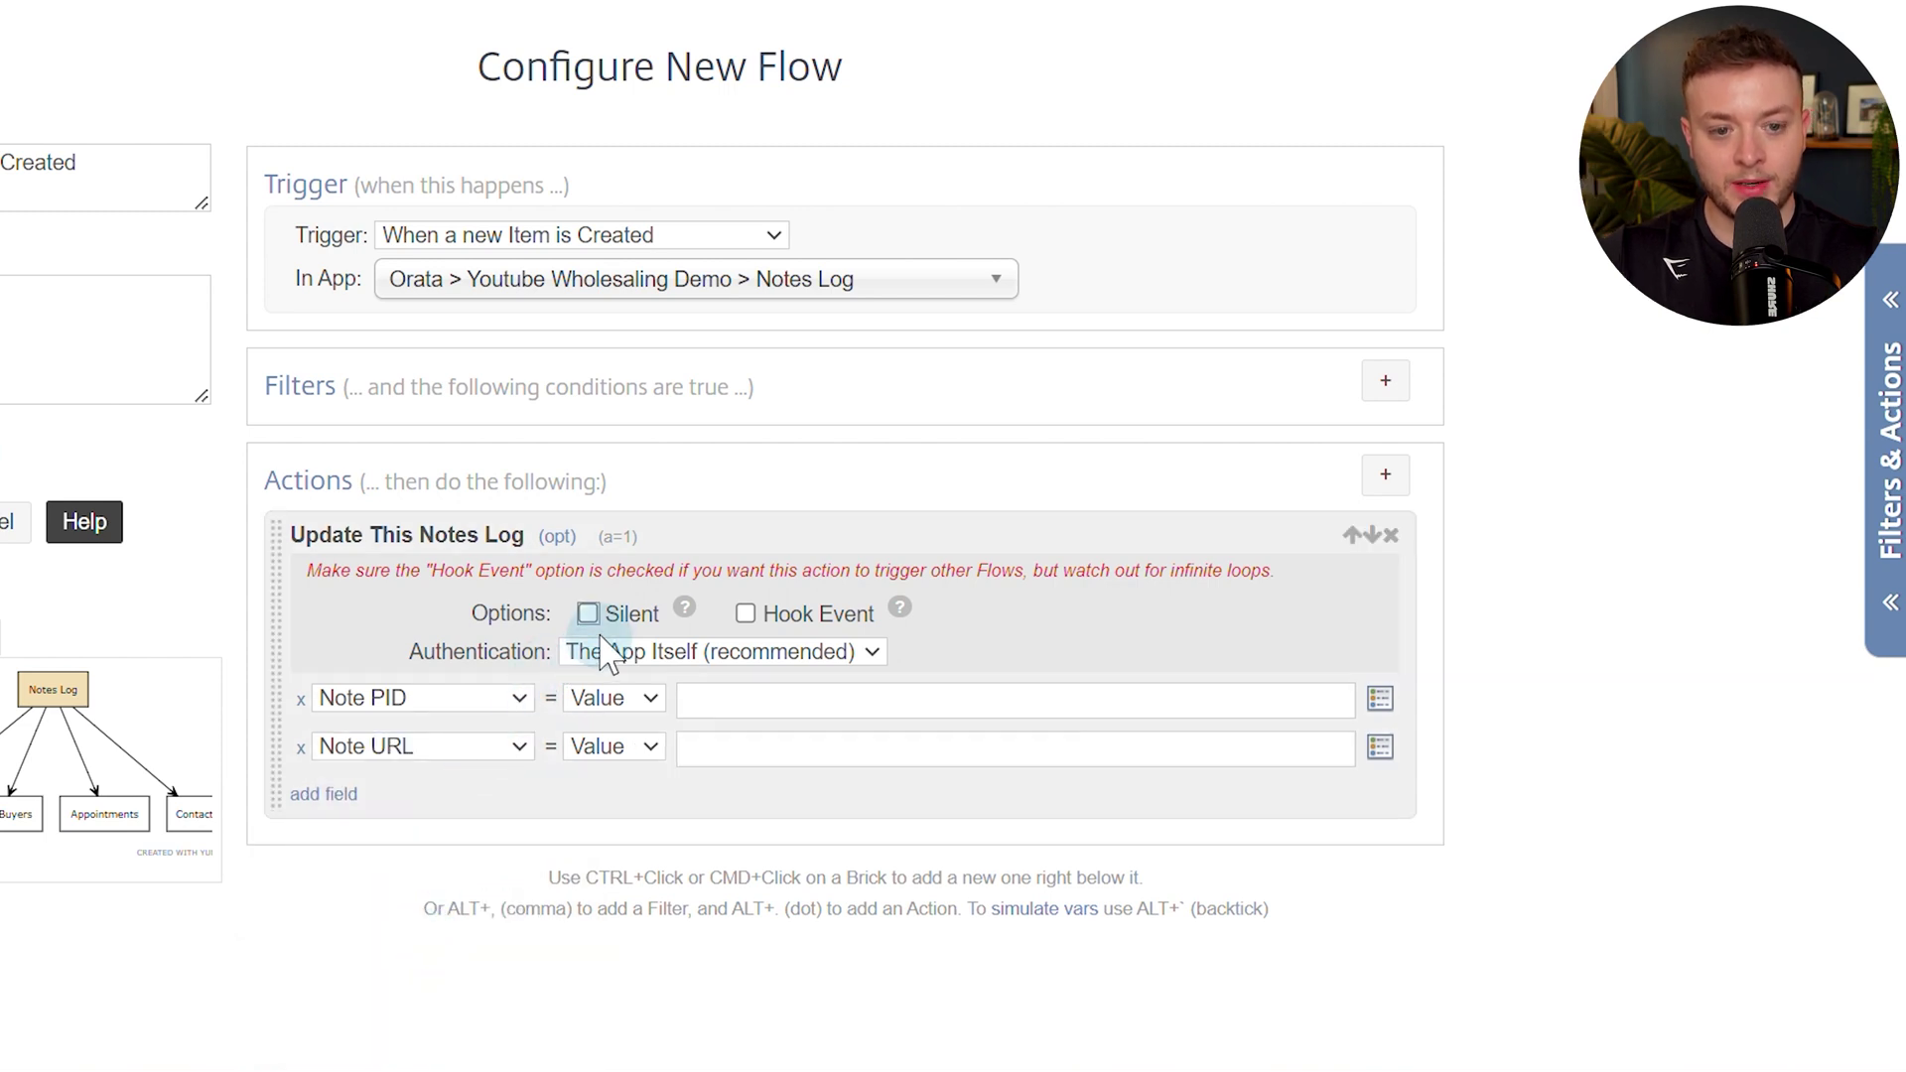
# Fill Note PID with the Podio Item ID token and Note URL with the item link token, then save.
pyautogui.click(765, 696)
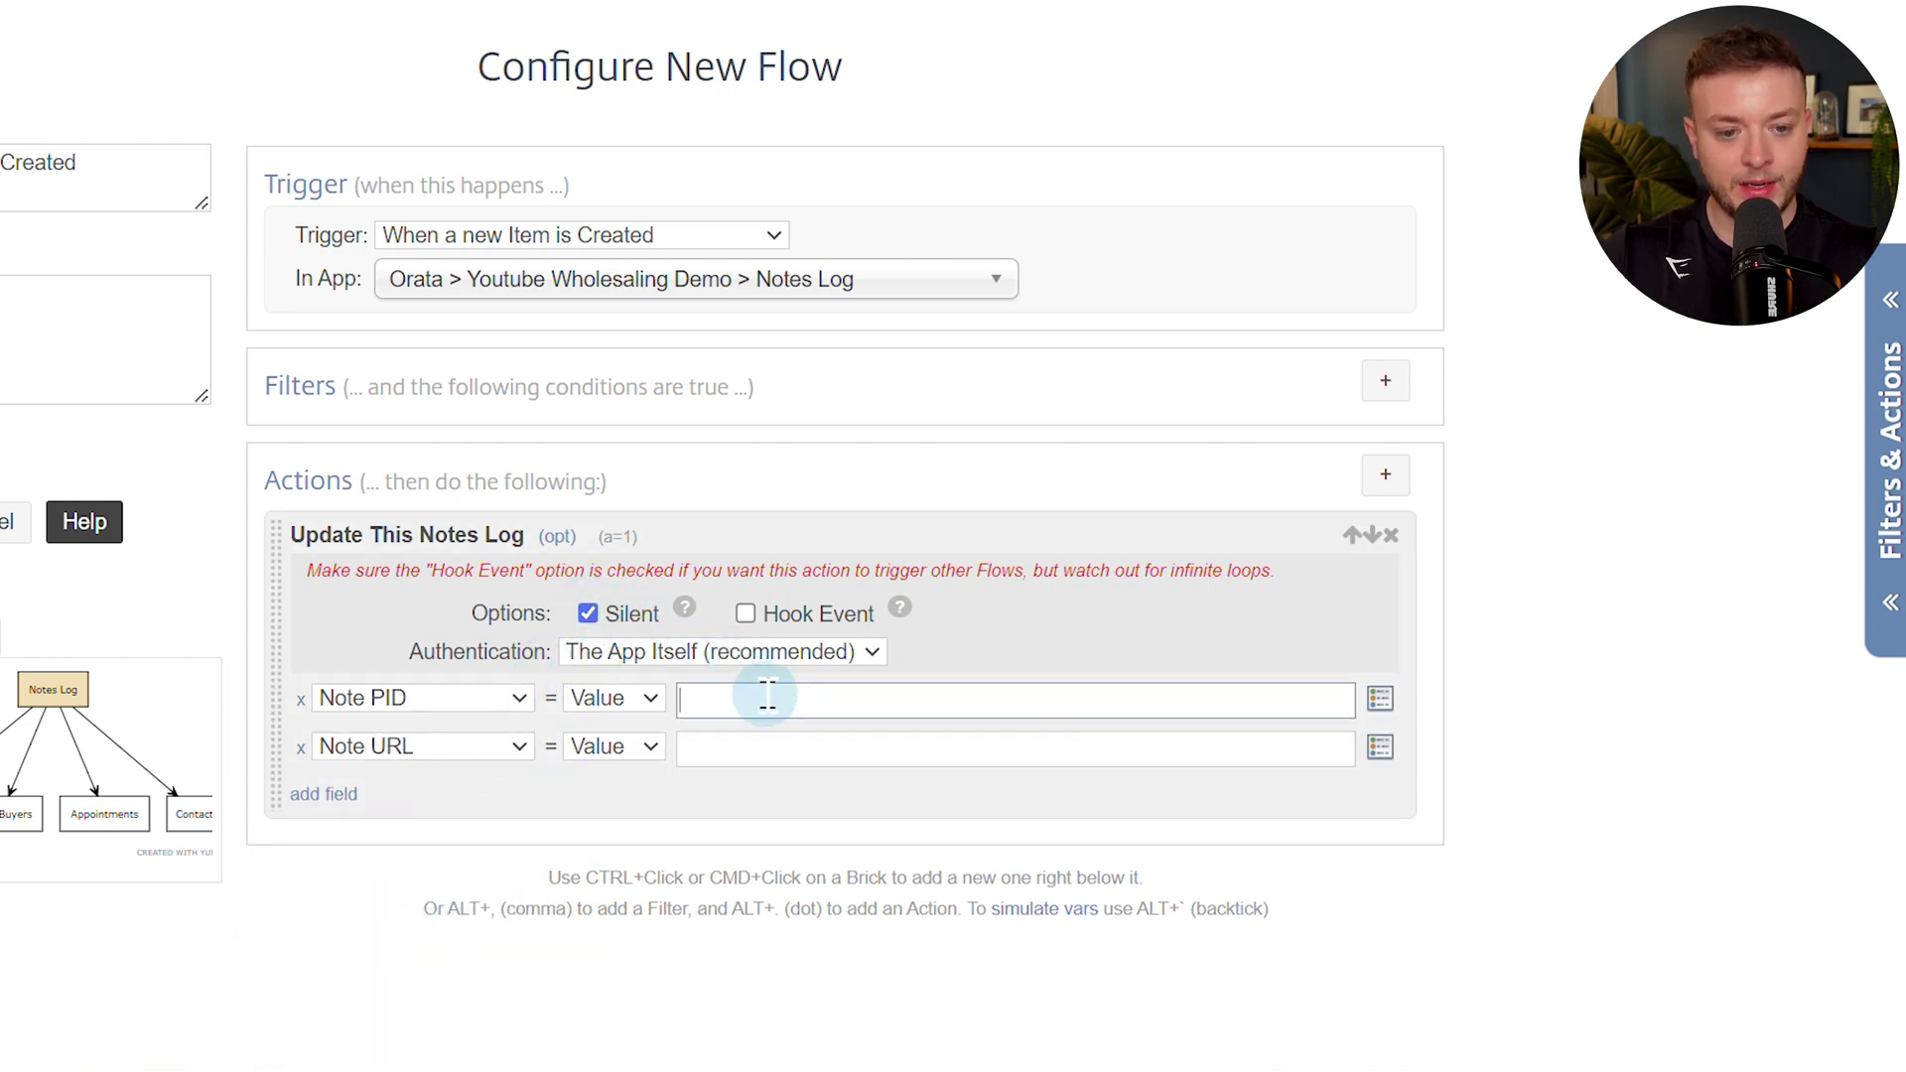
pyautogui.write('pod')
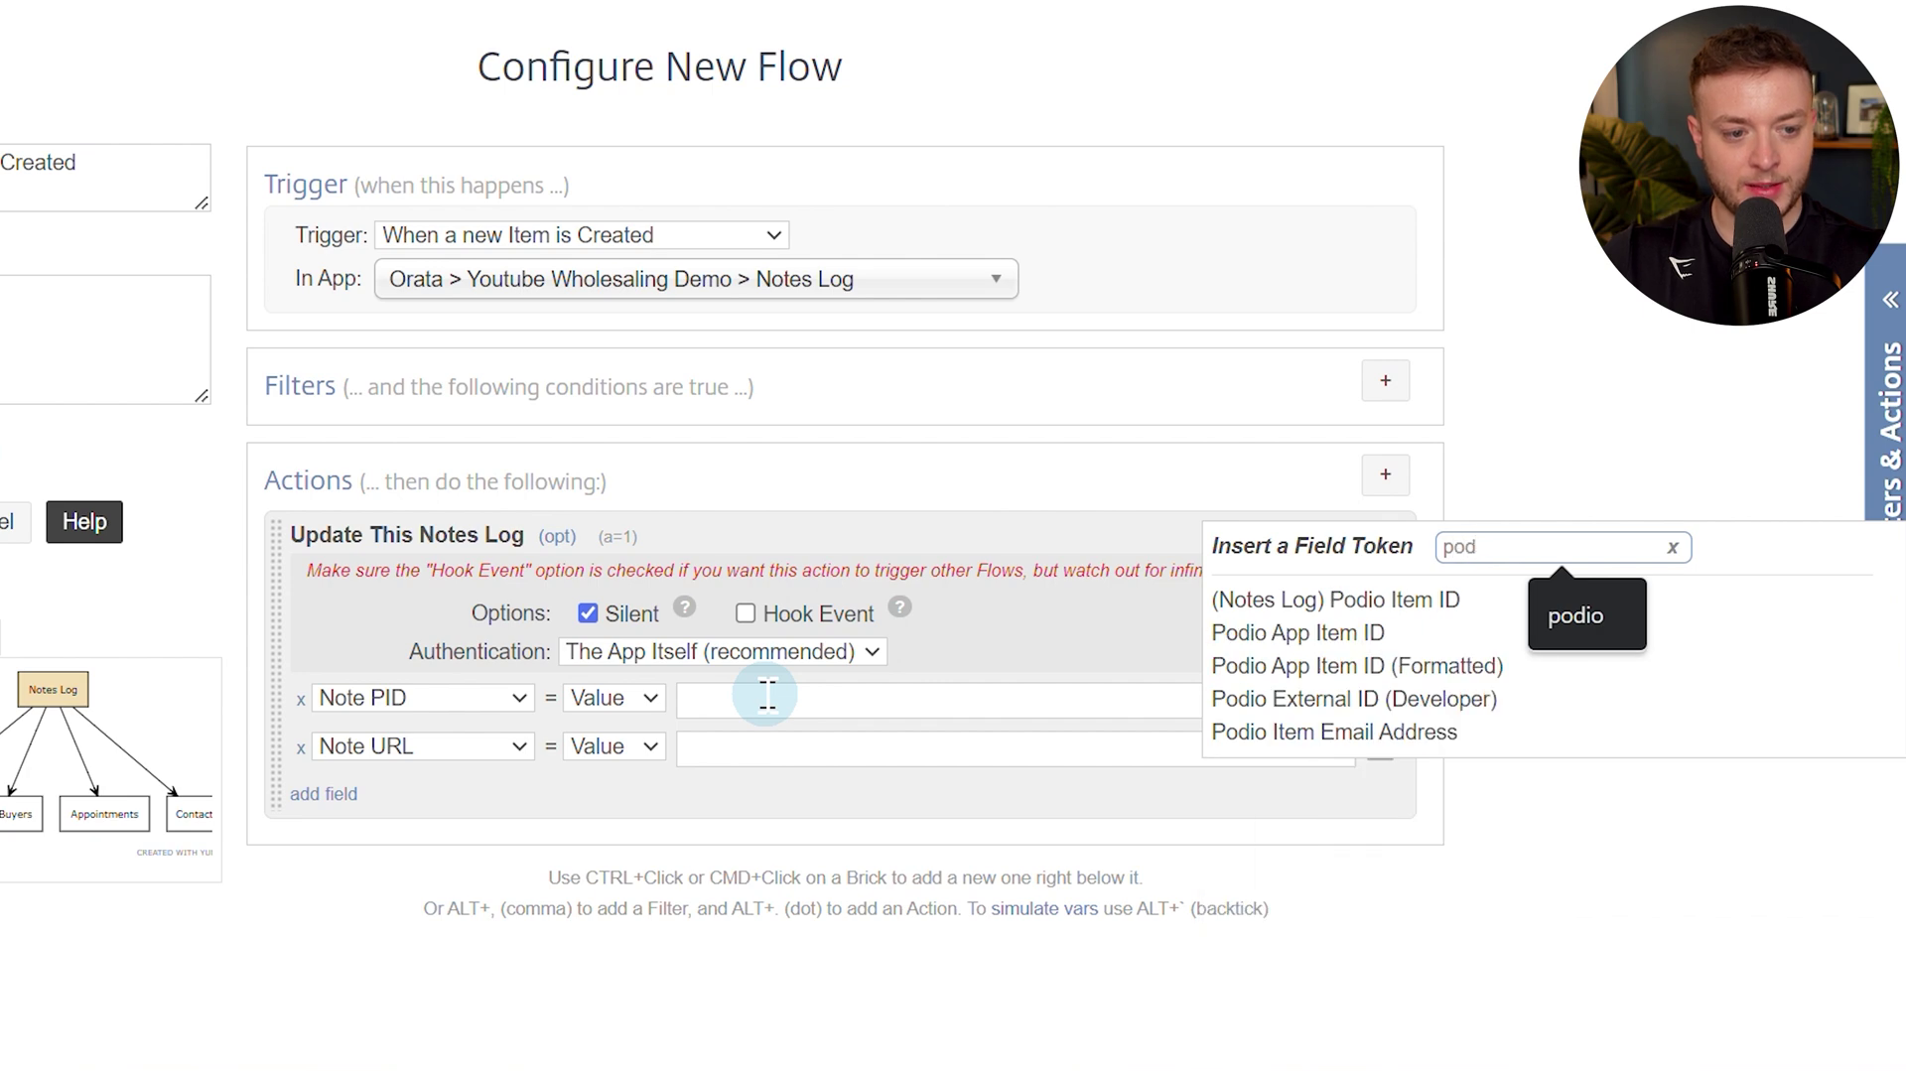
pyautogui.click(1370, 602)
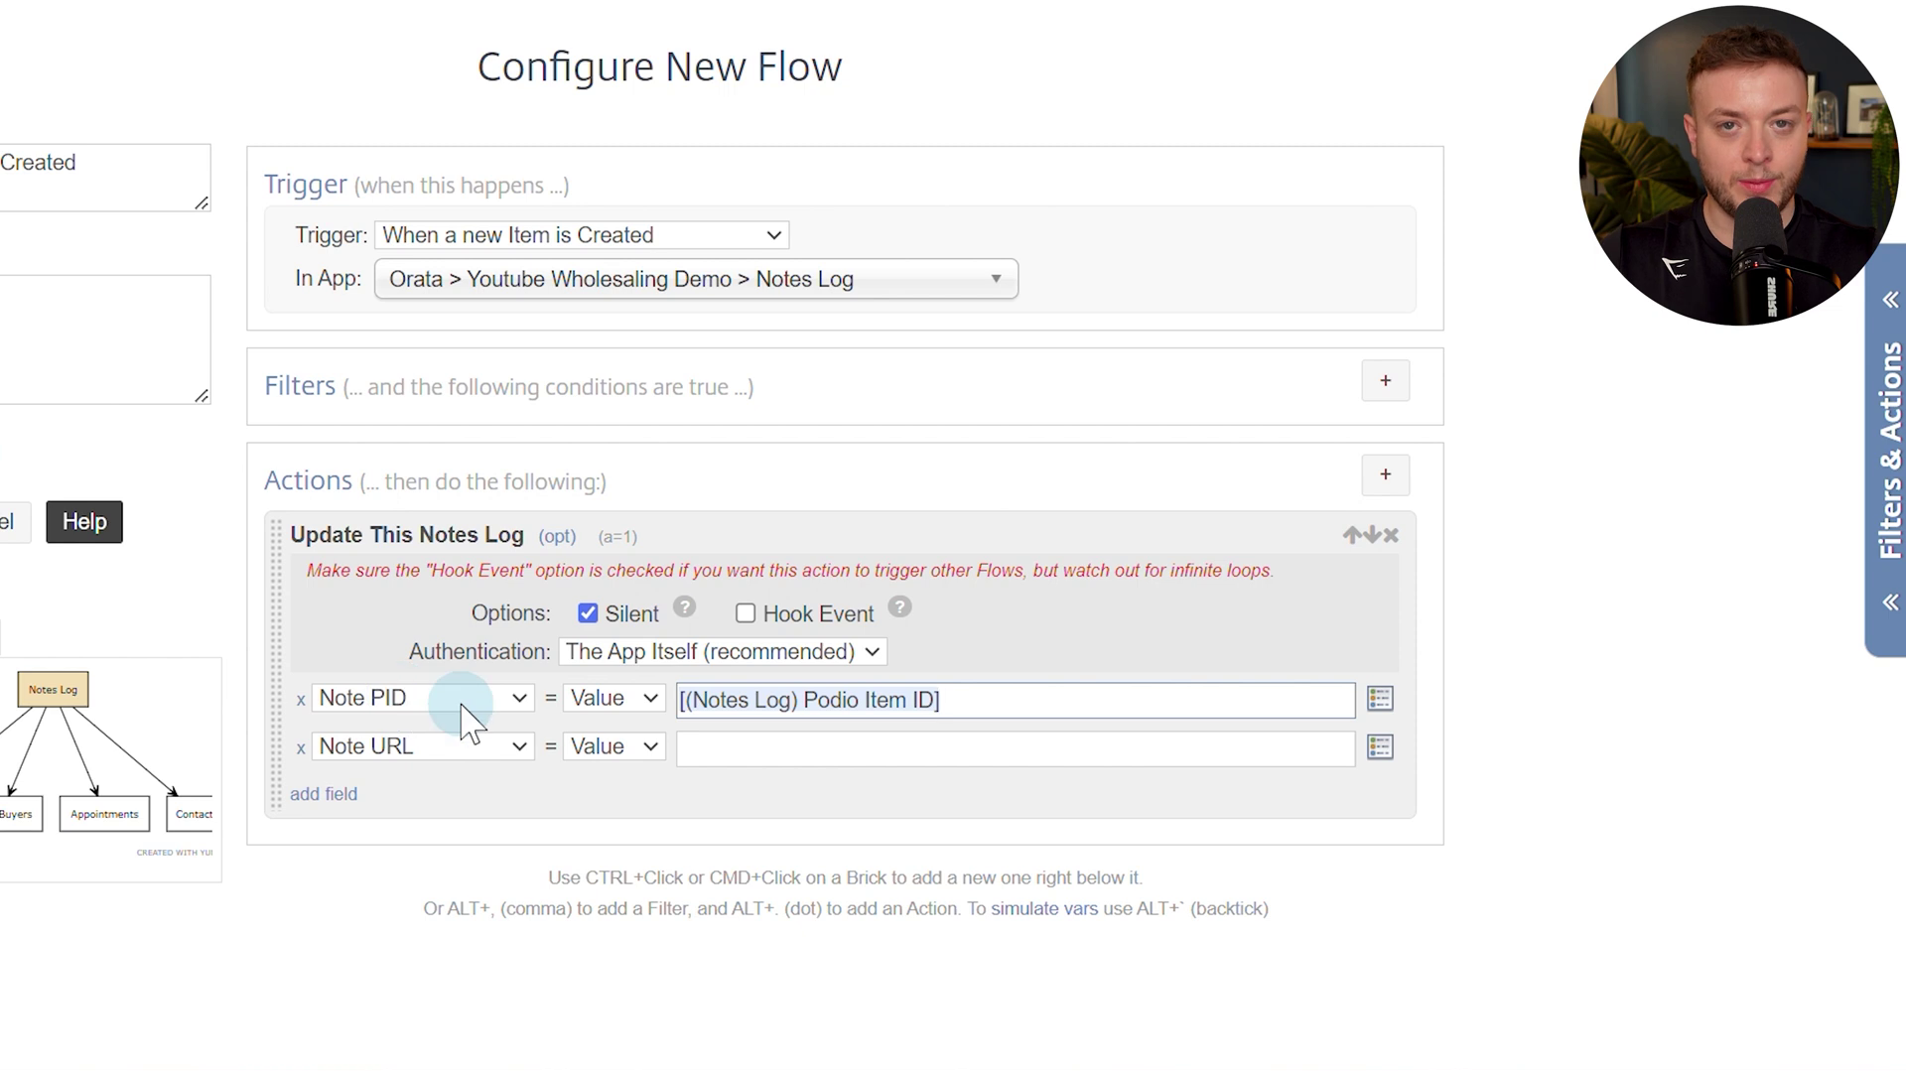
pyautogui.click(769, 742)
pyautogui.write('url')
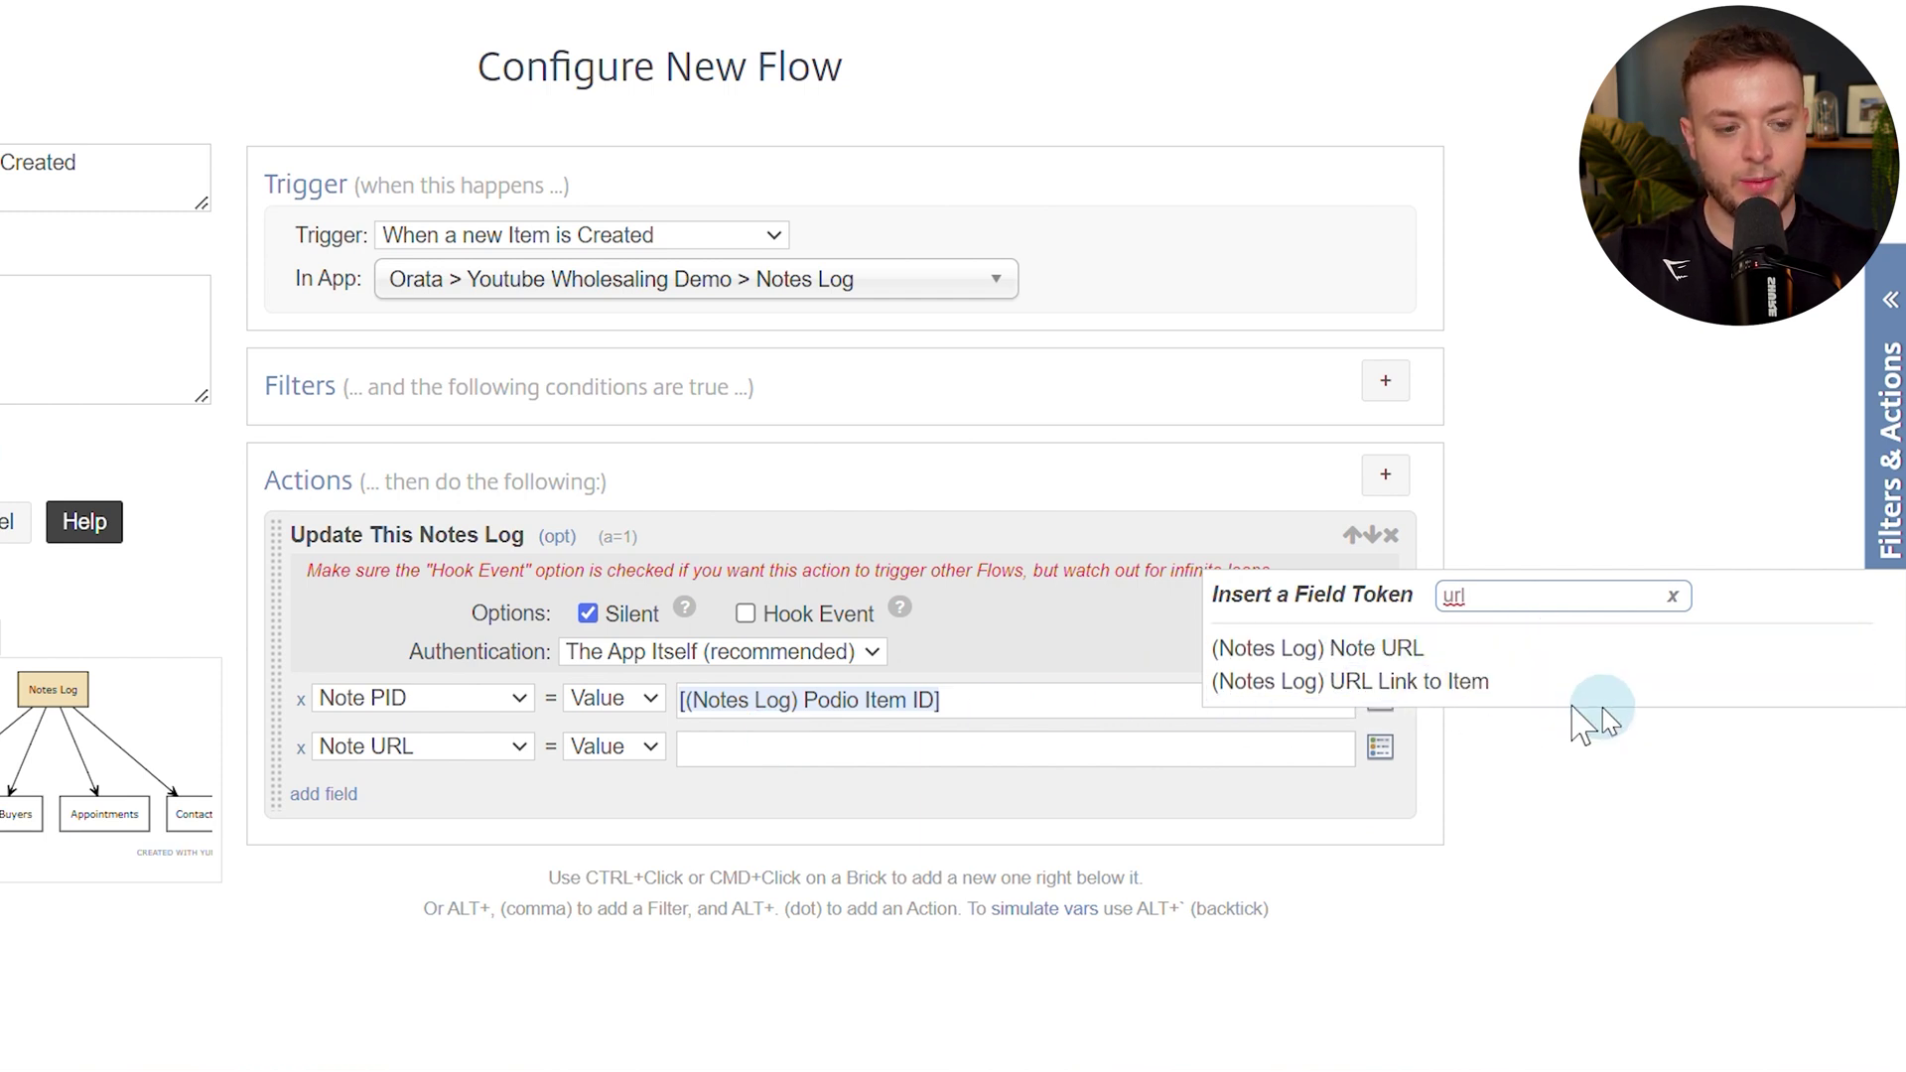
pyautogui.click(1443, 685)
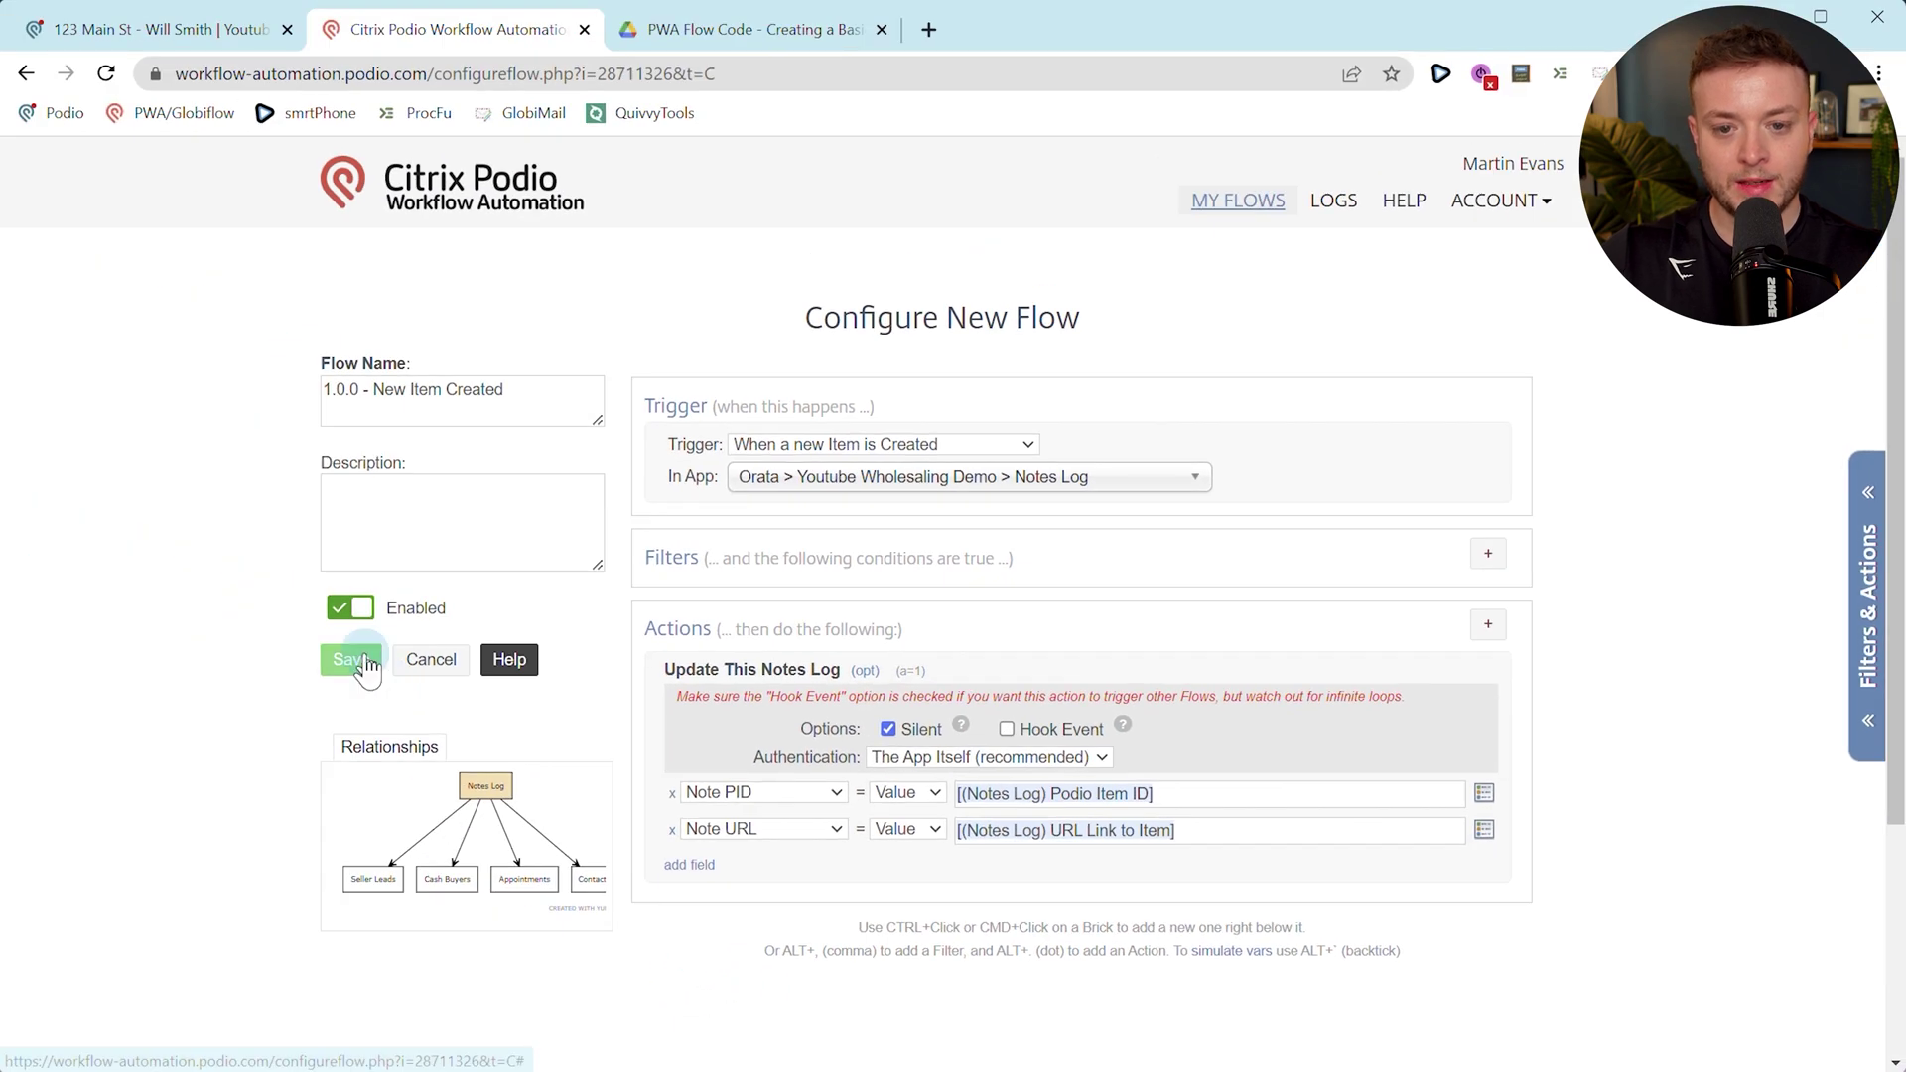
pyautogui.click(208, 617)
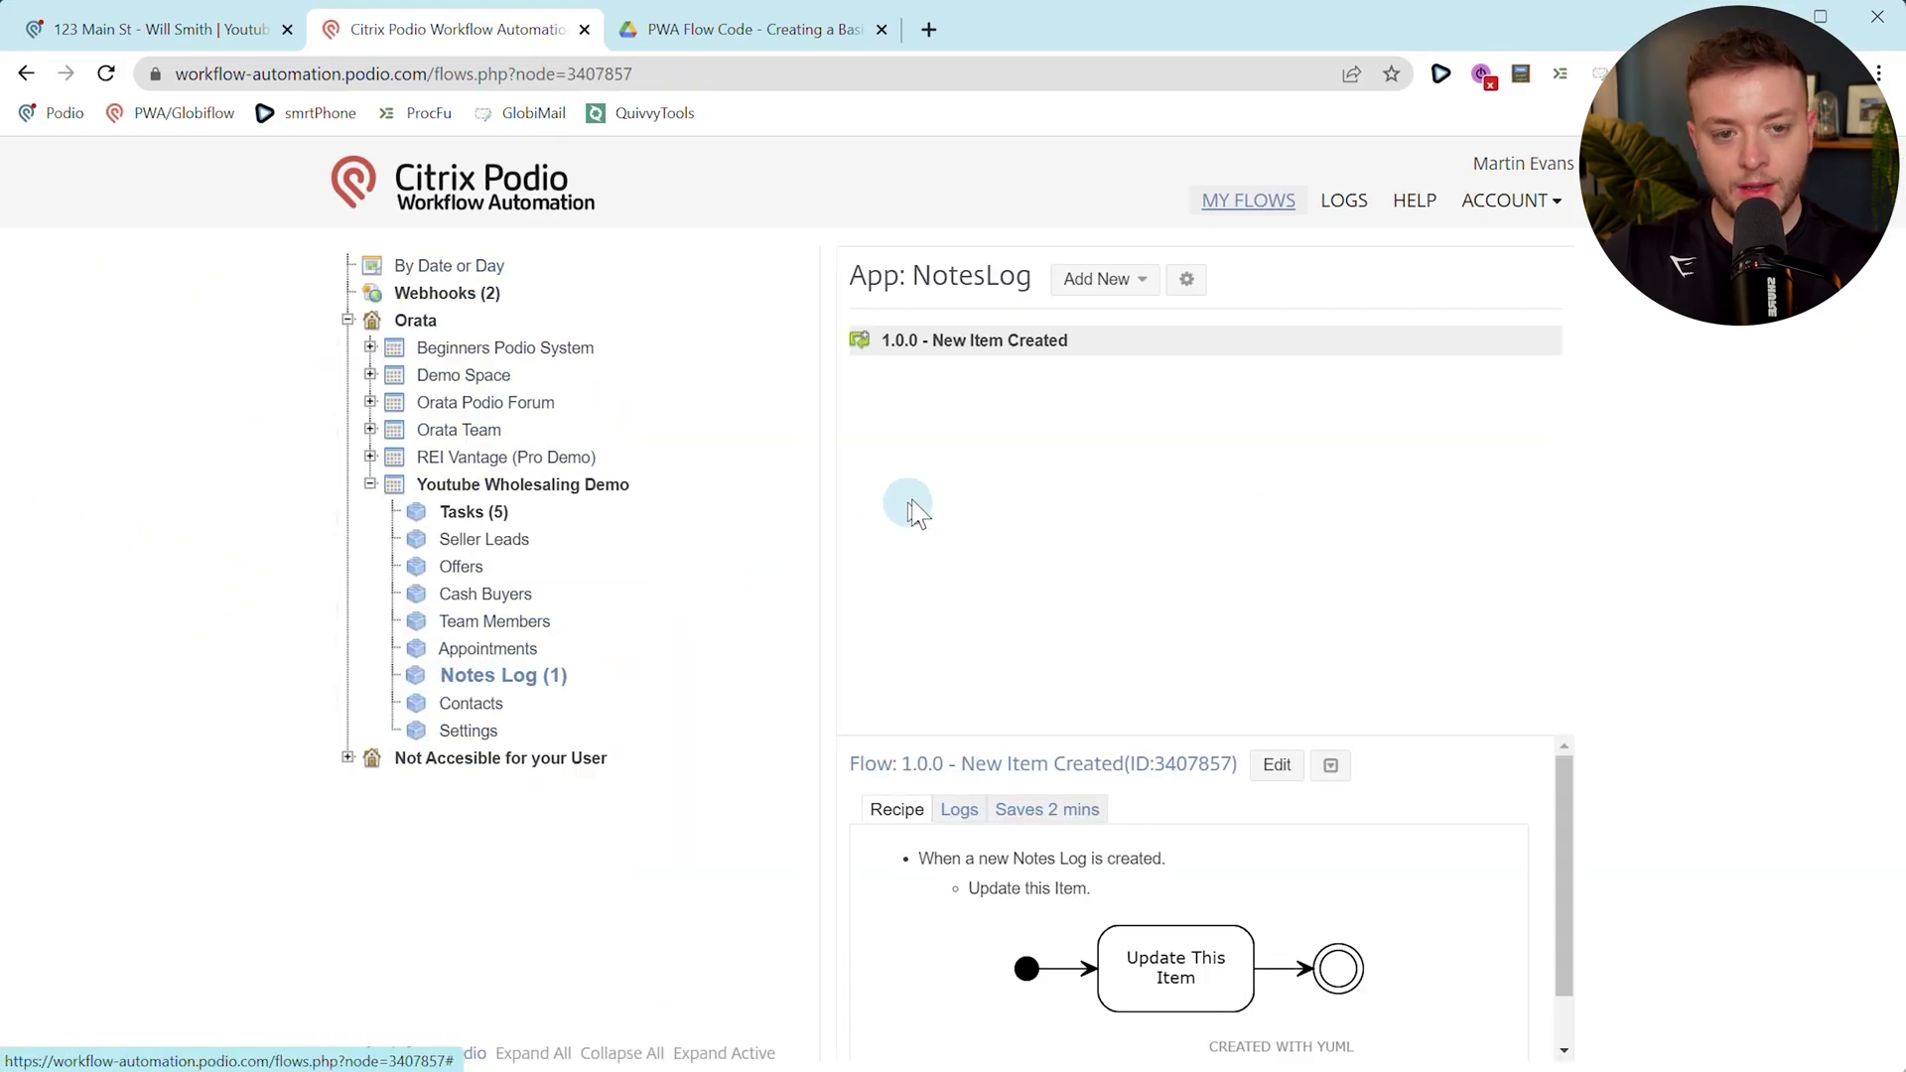
# Run the New Item Created flow on existing Notes Log items, then return to the Podio lead page.
pyautogui.click(1330, 766)
pyautogui.click(1353, 838)
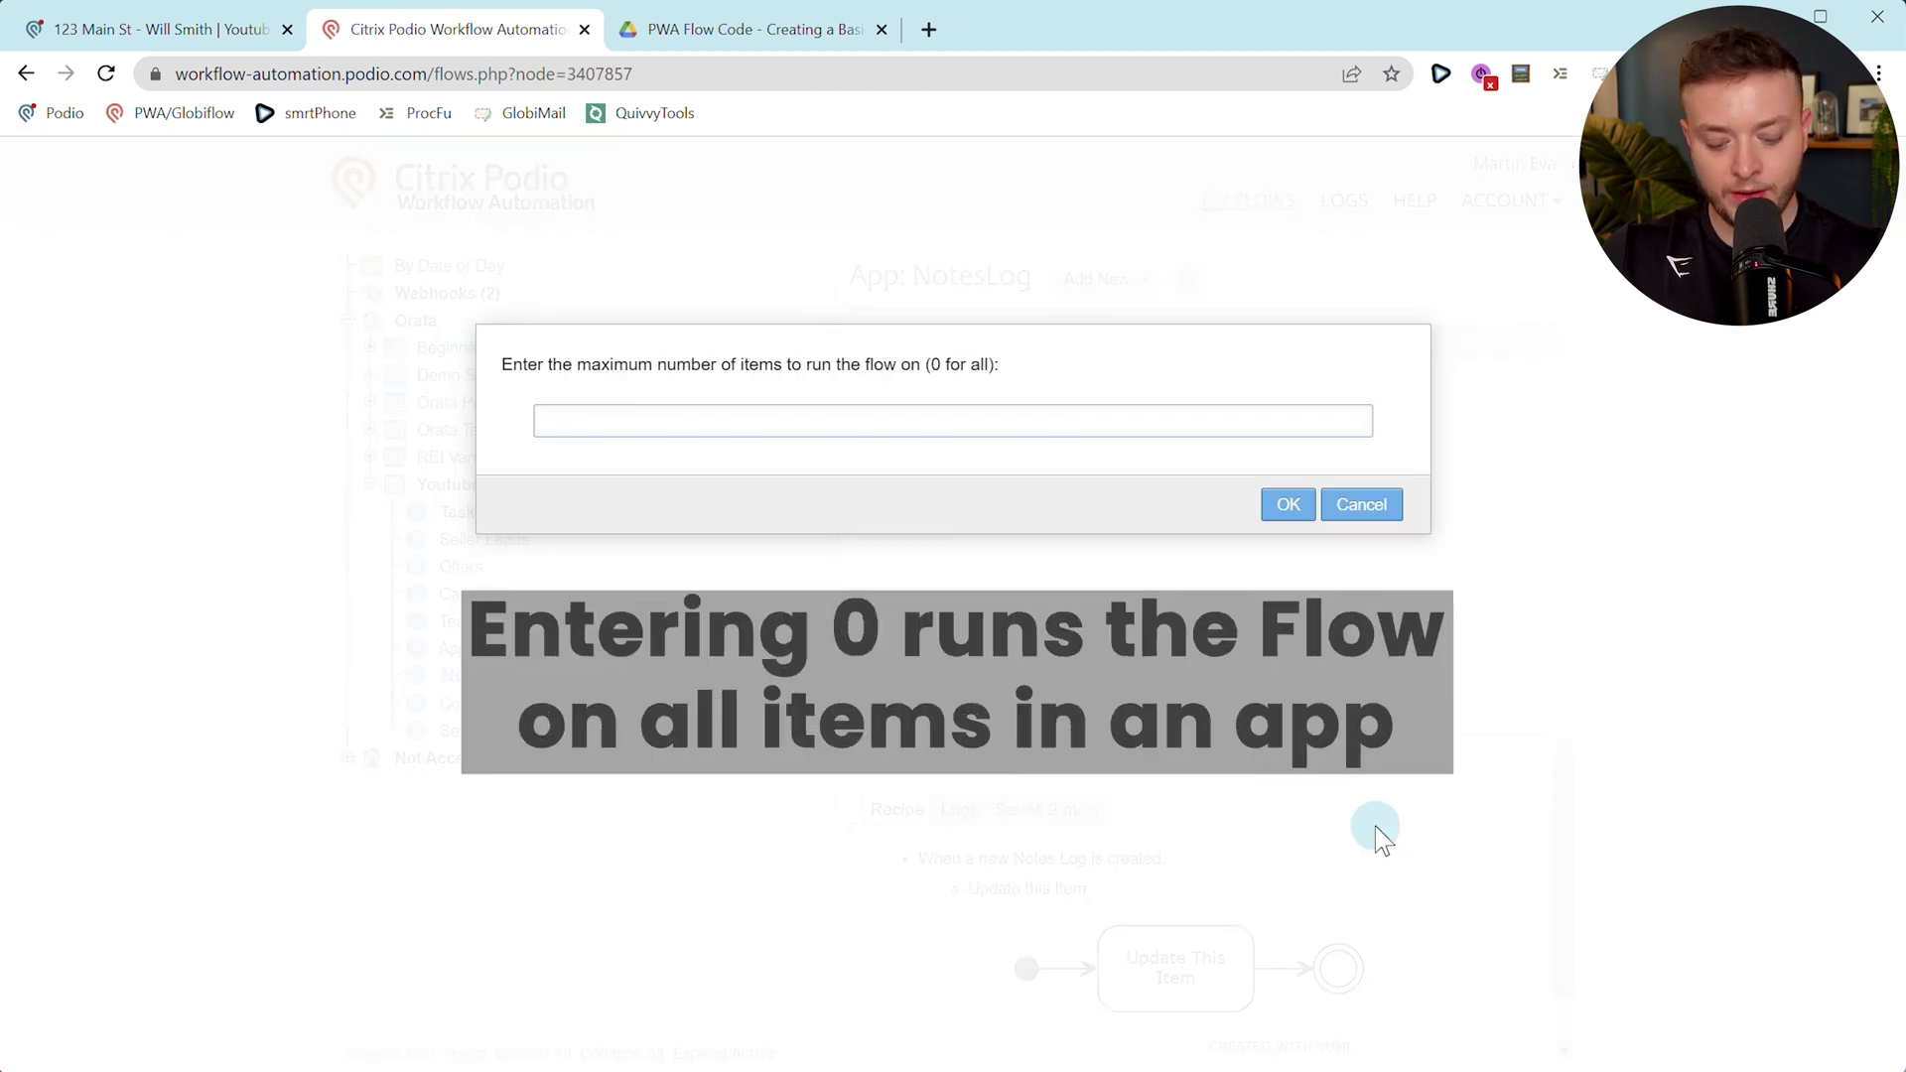
pyautogui.press('Return')
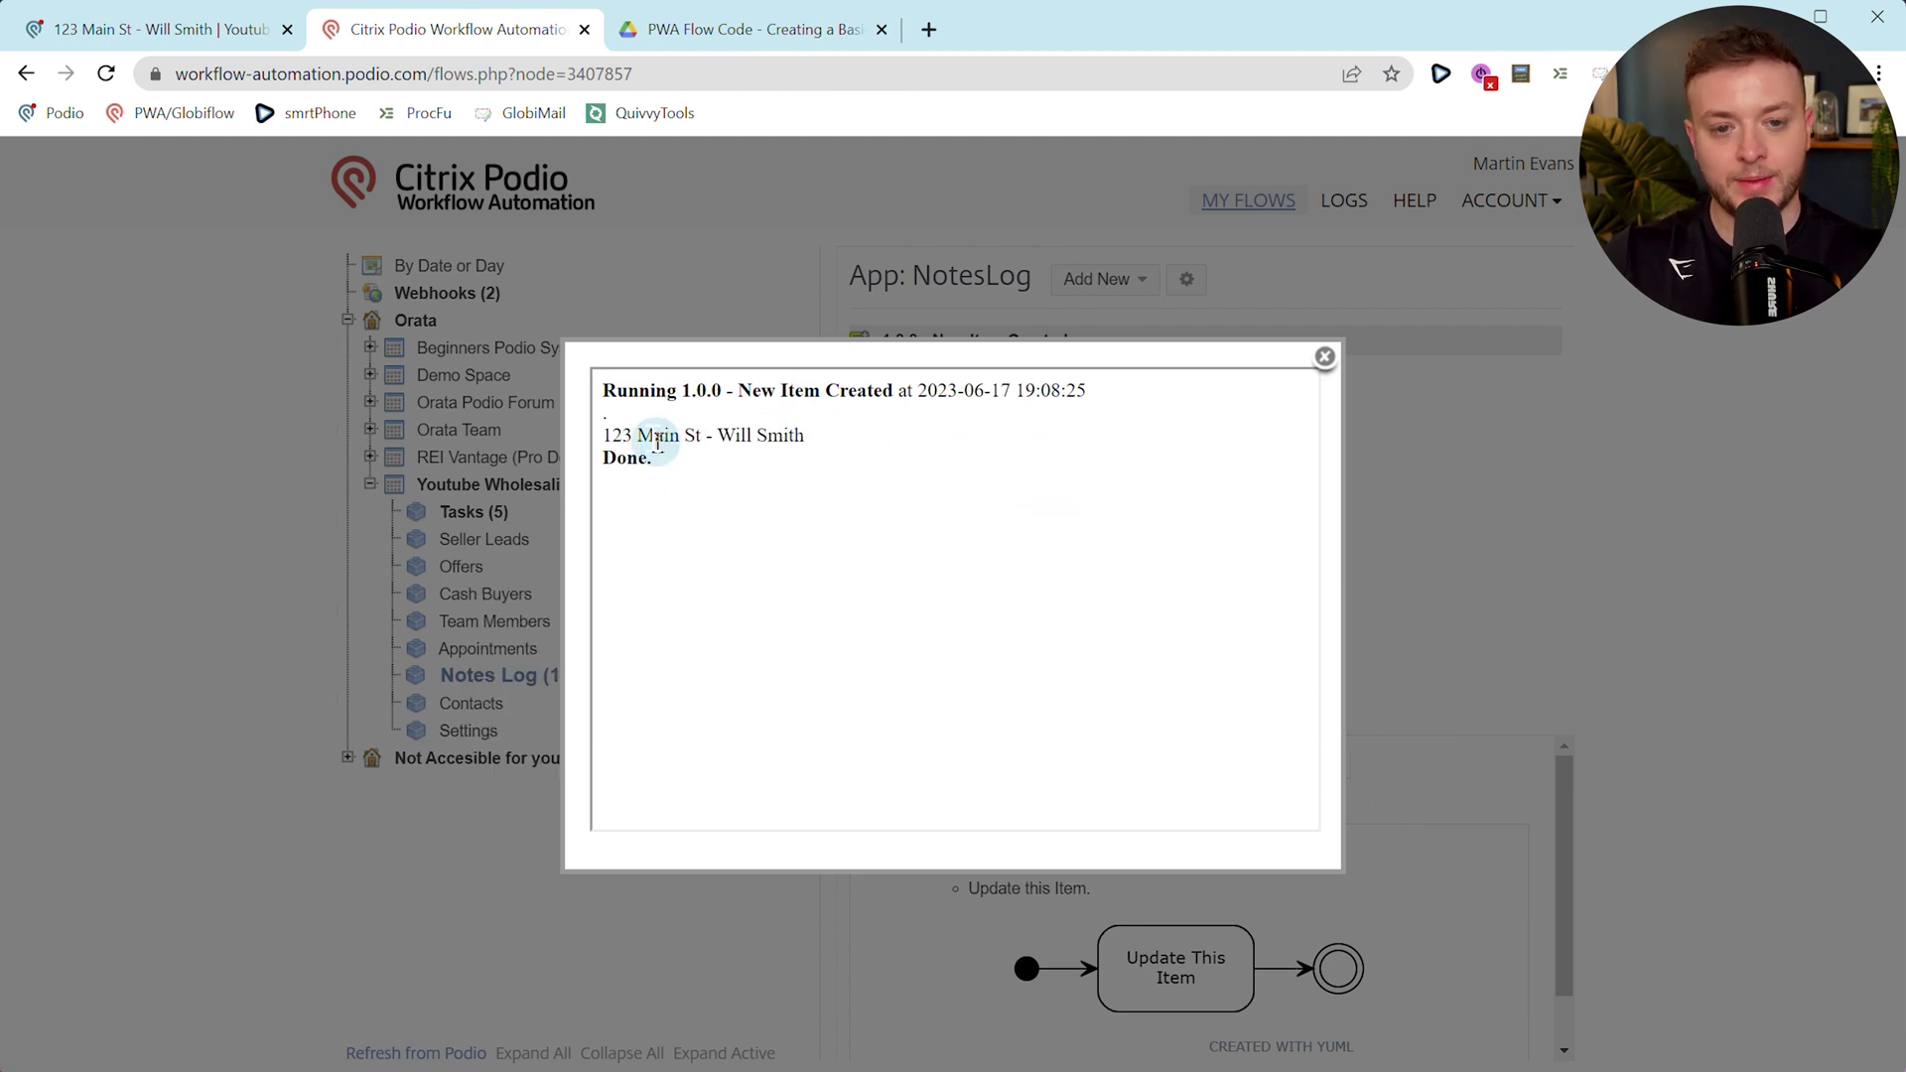
pyautogui.click(230, 30)
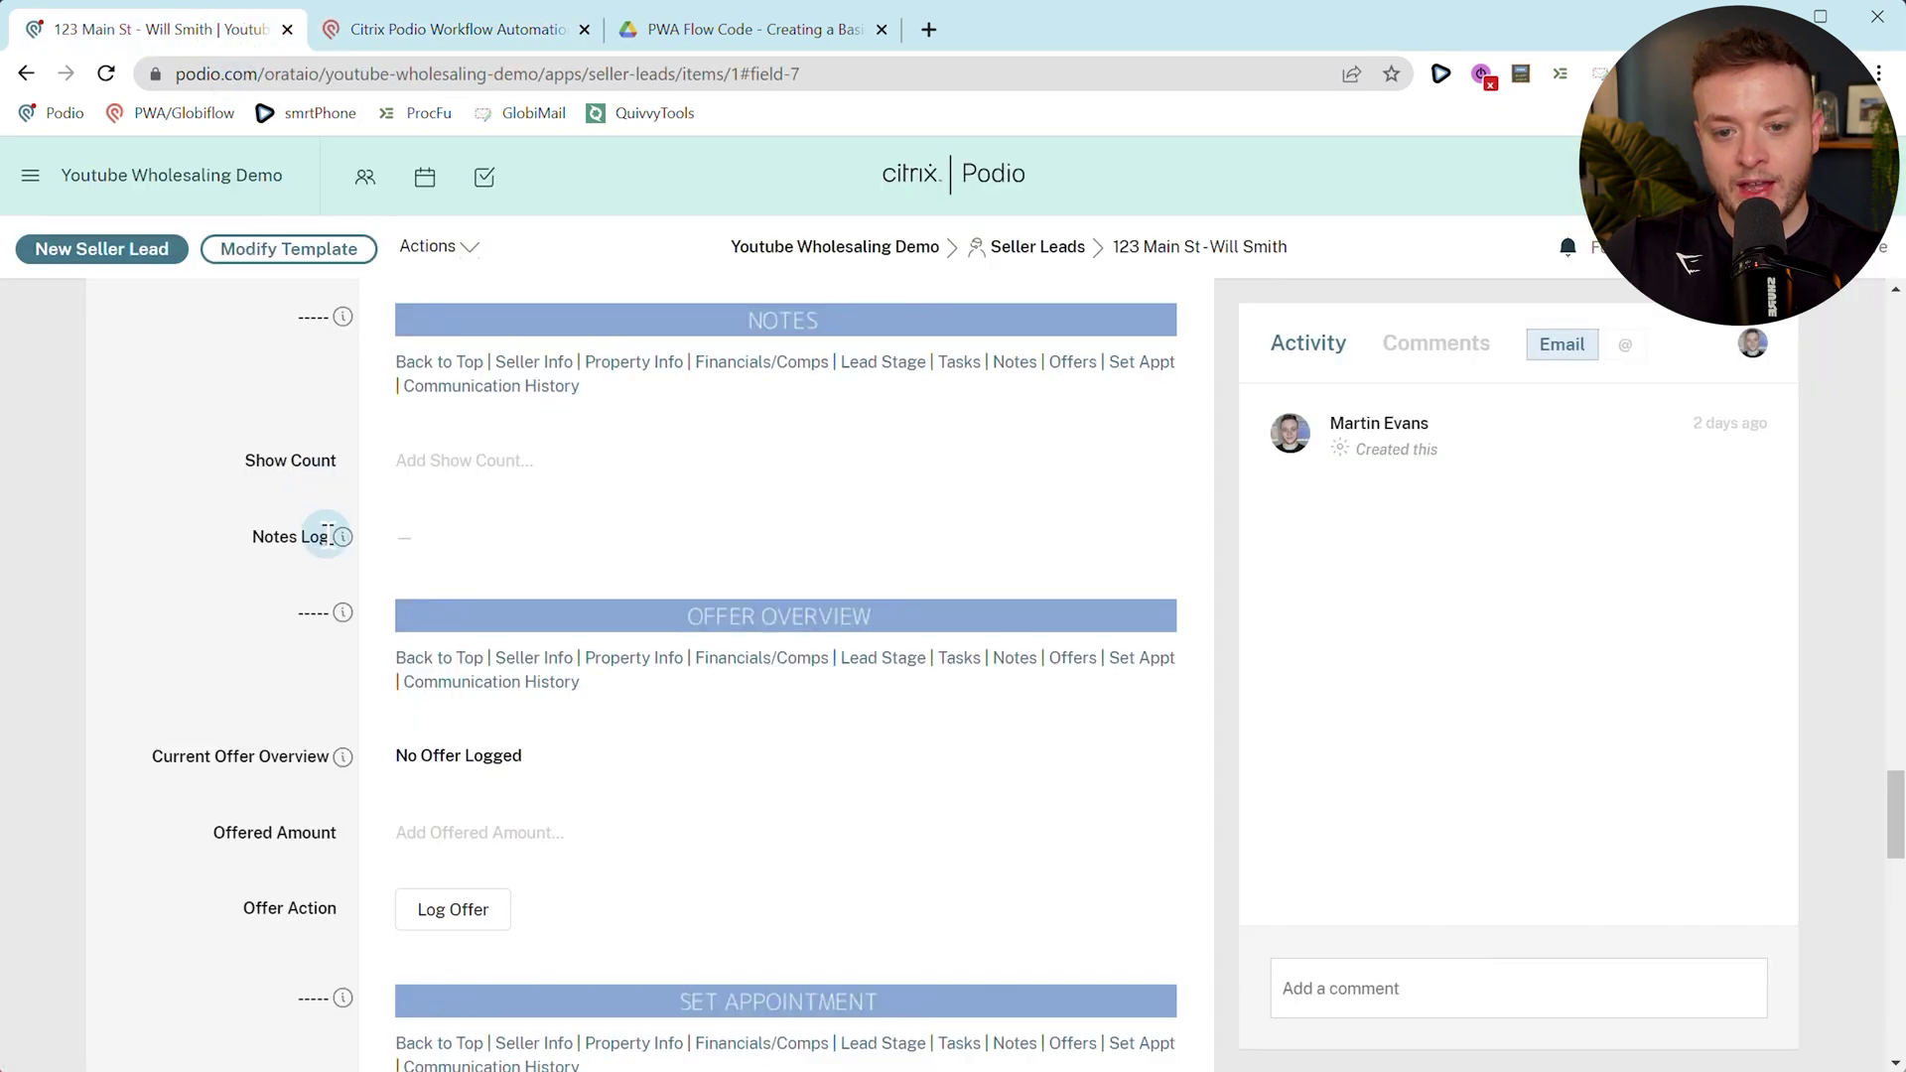
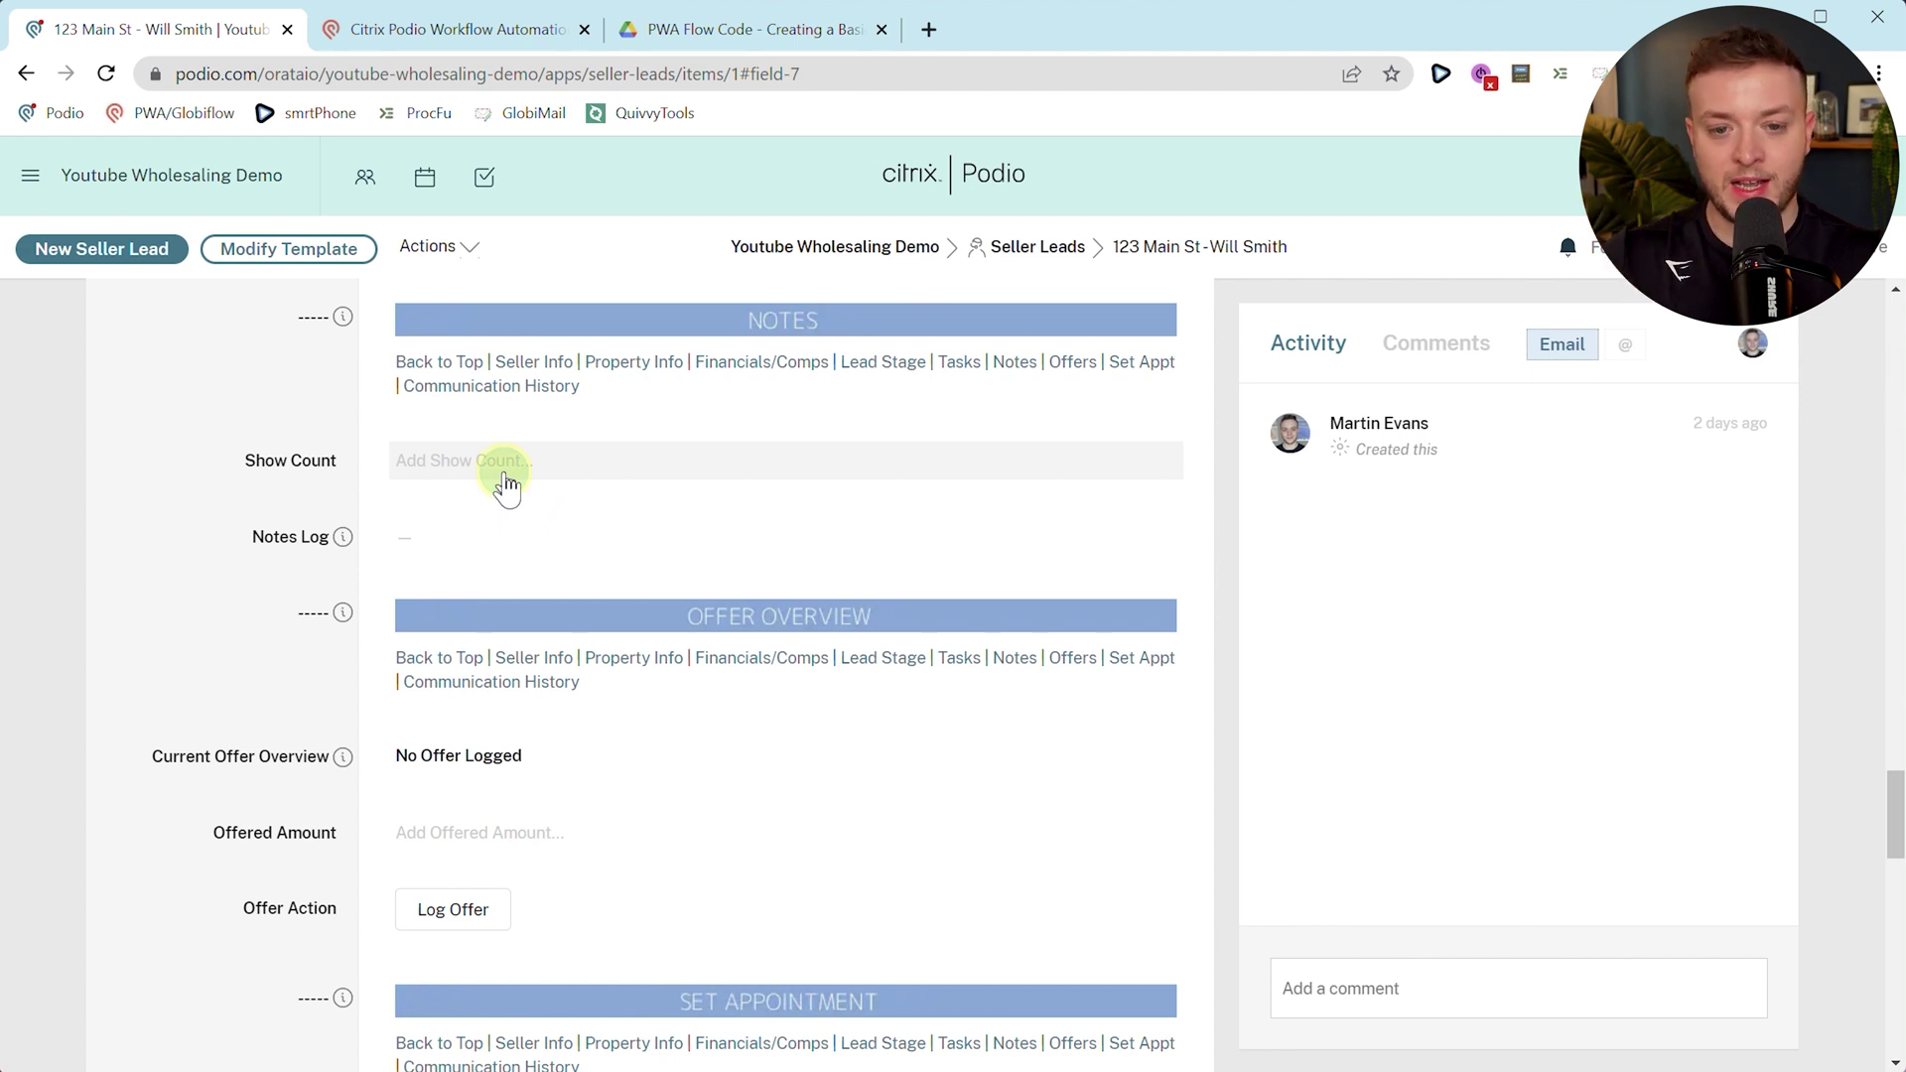
# Set Show Count to 10, comment 'log: This is another test' on the lead, and open the Follow up with Lead task.
pyautogui.click(506, 484)
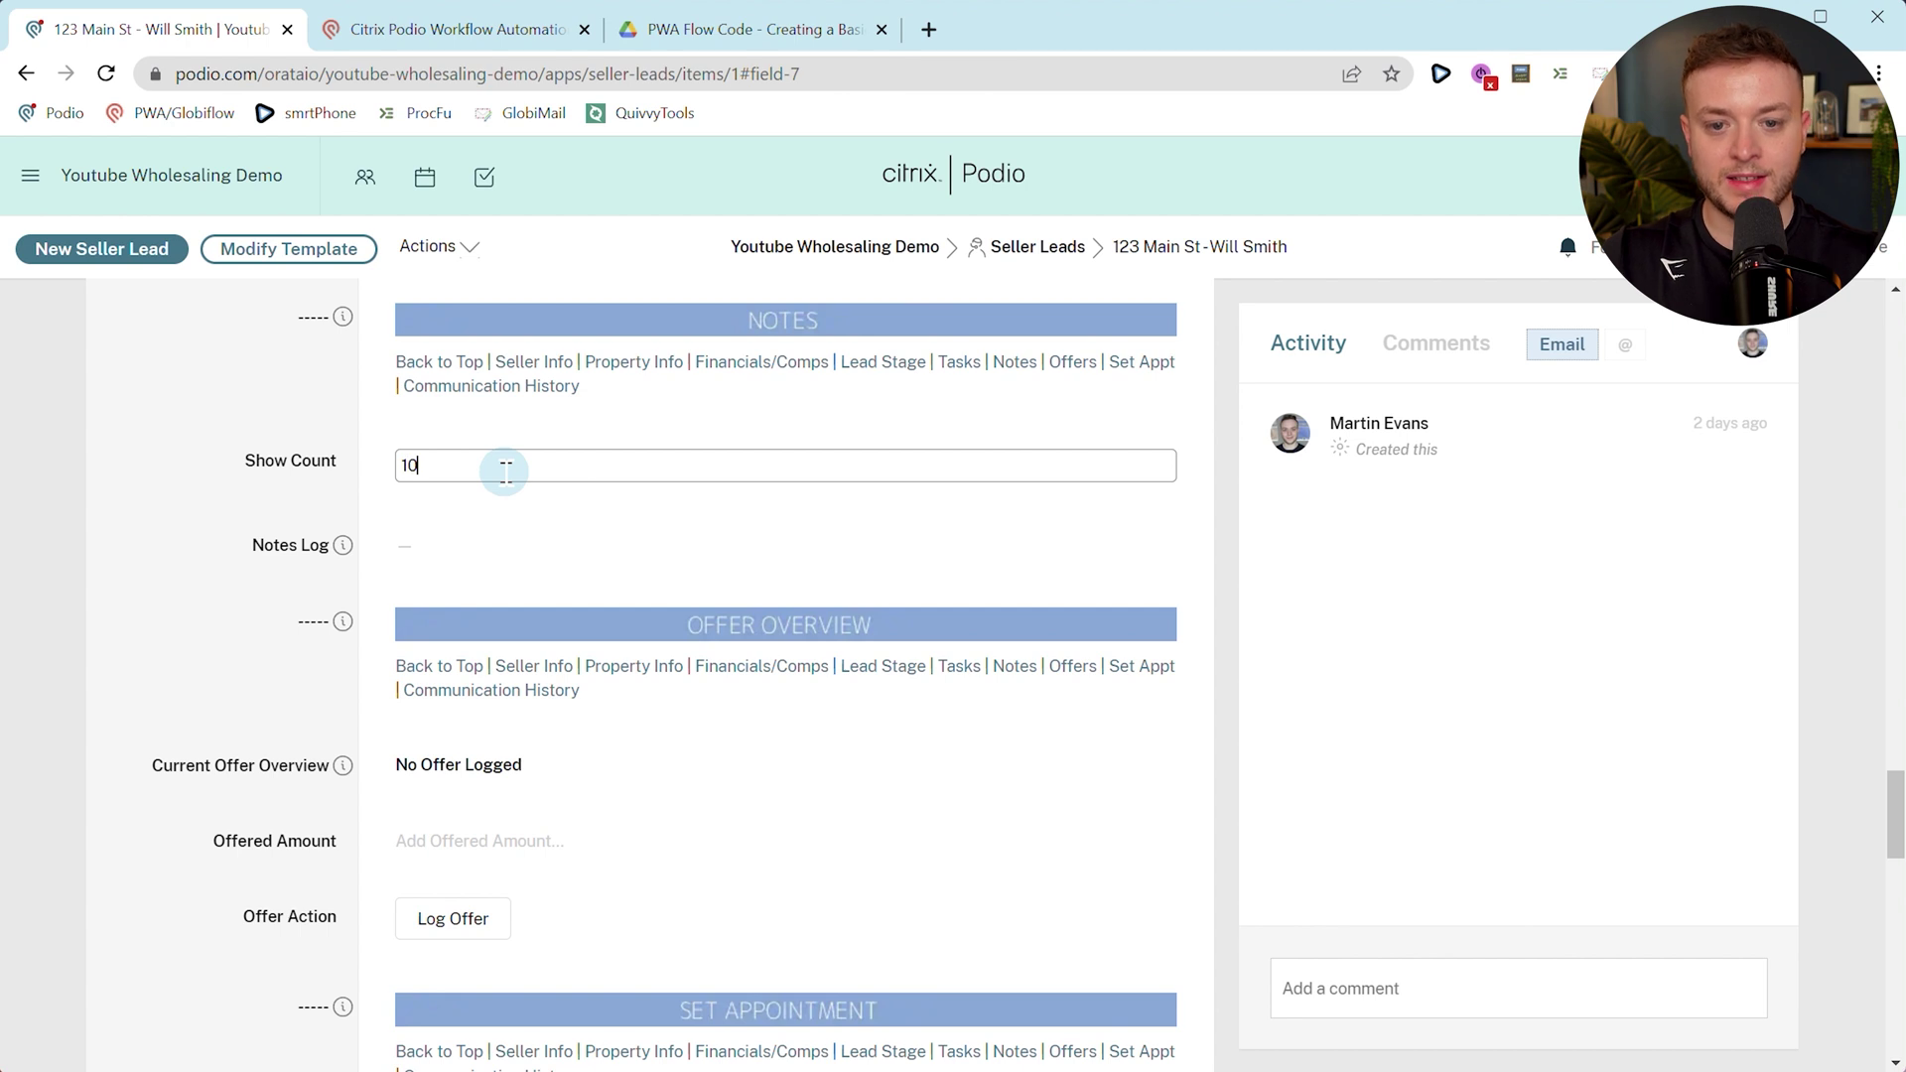
pyautogui.click(239, 440)
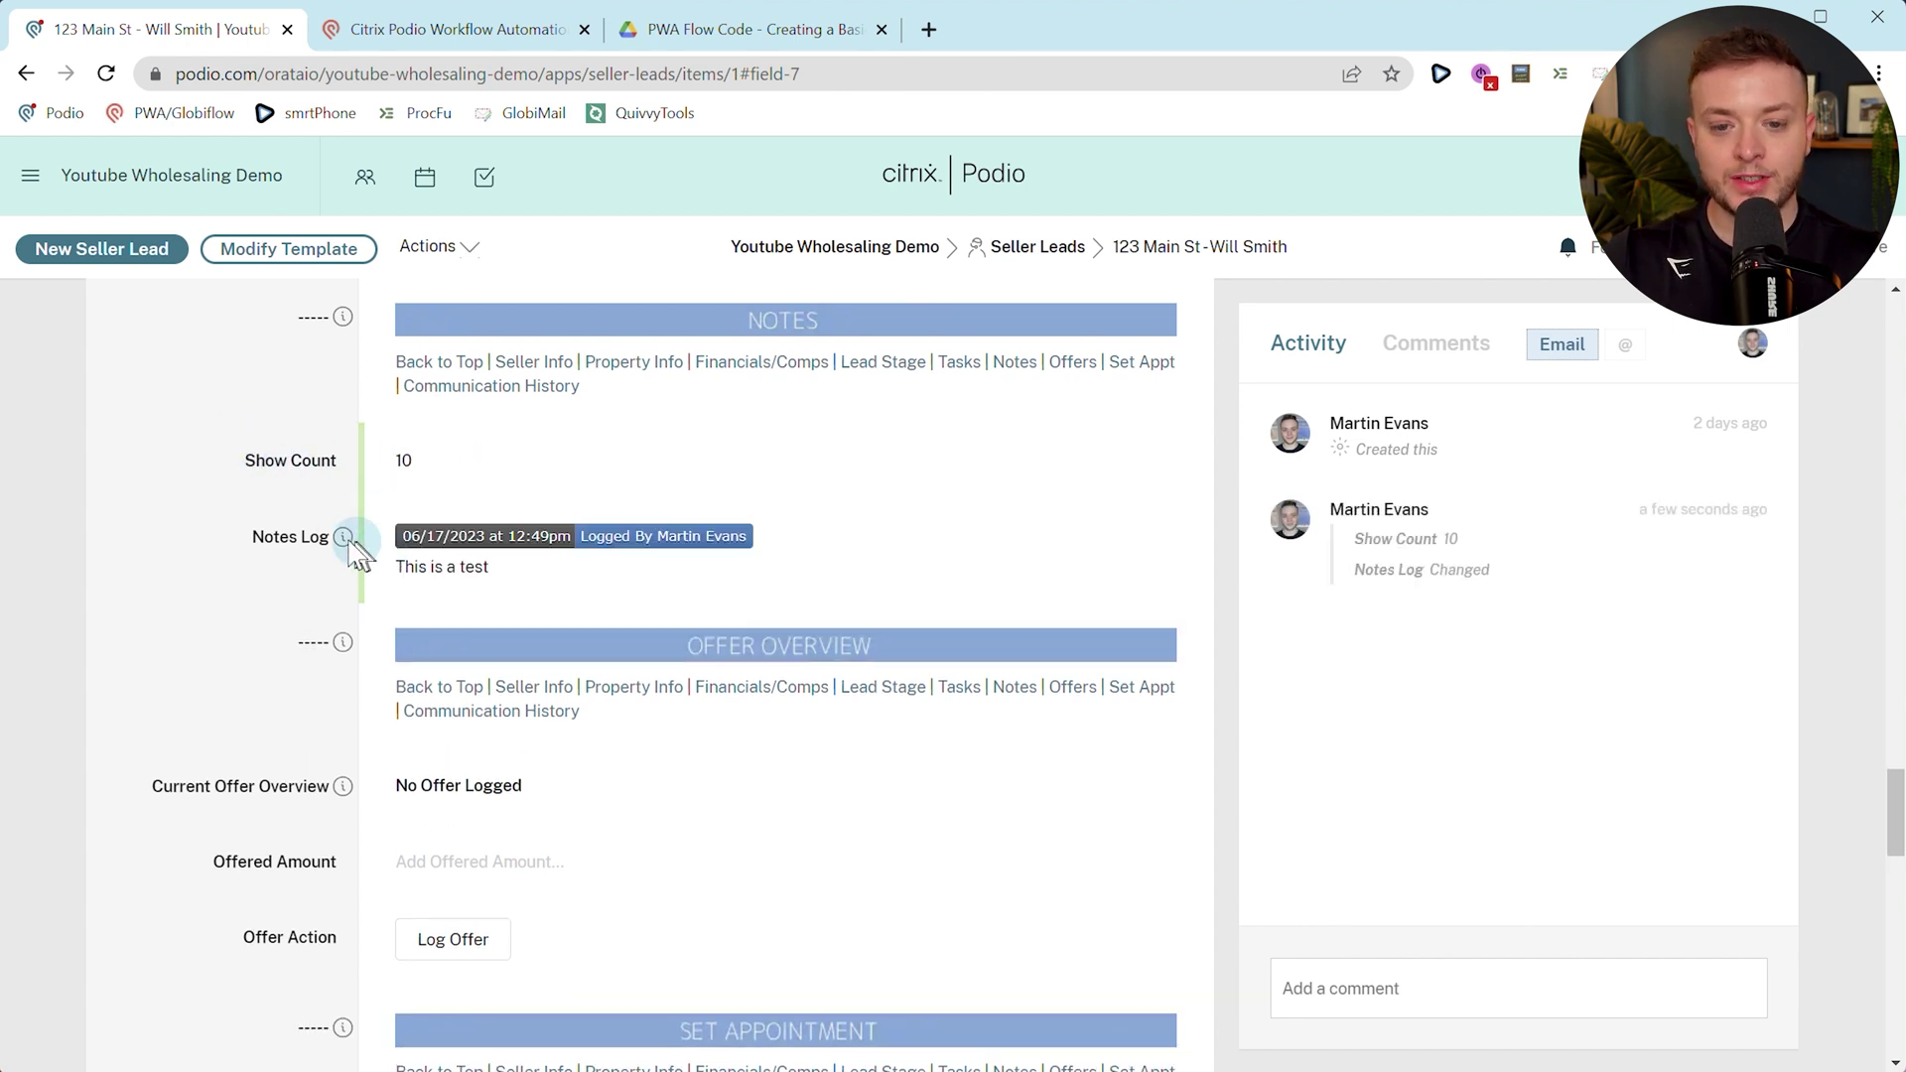
pyautogui.click(1468, 996)
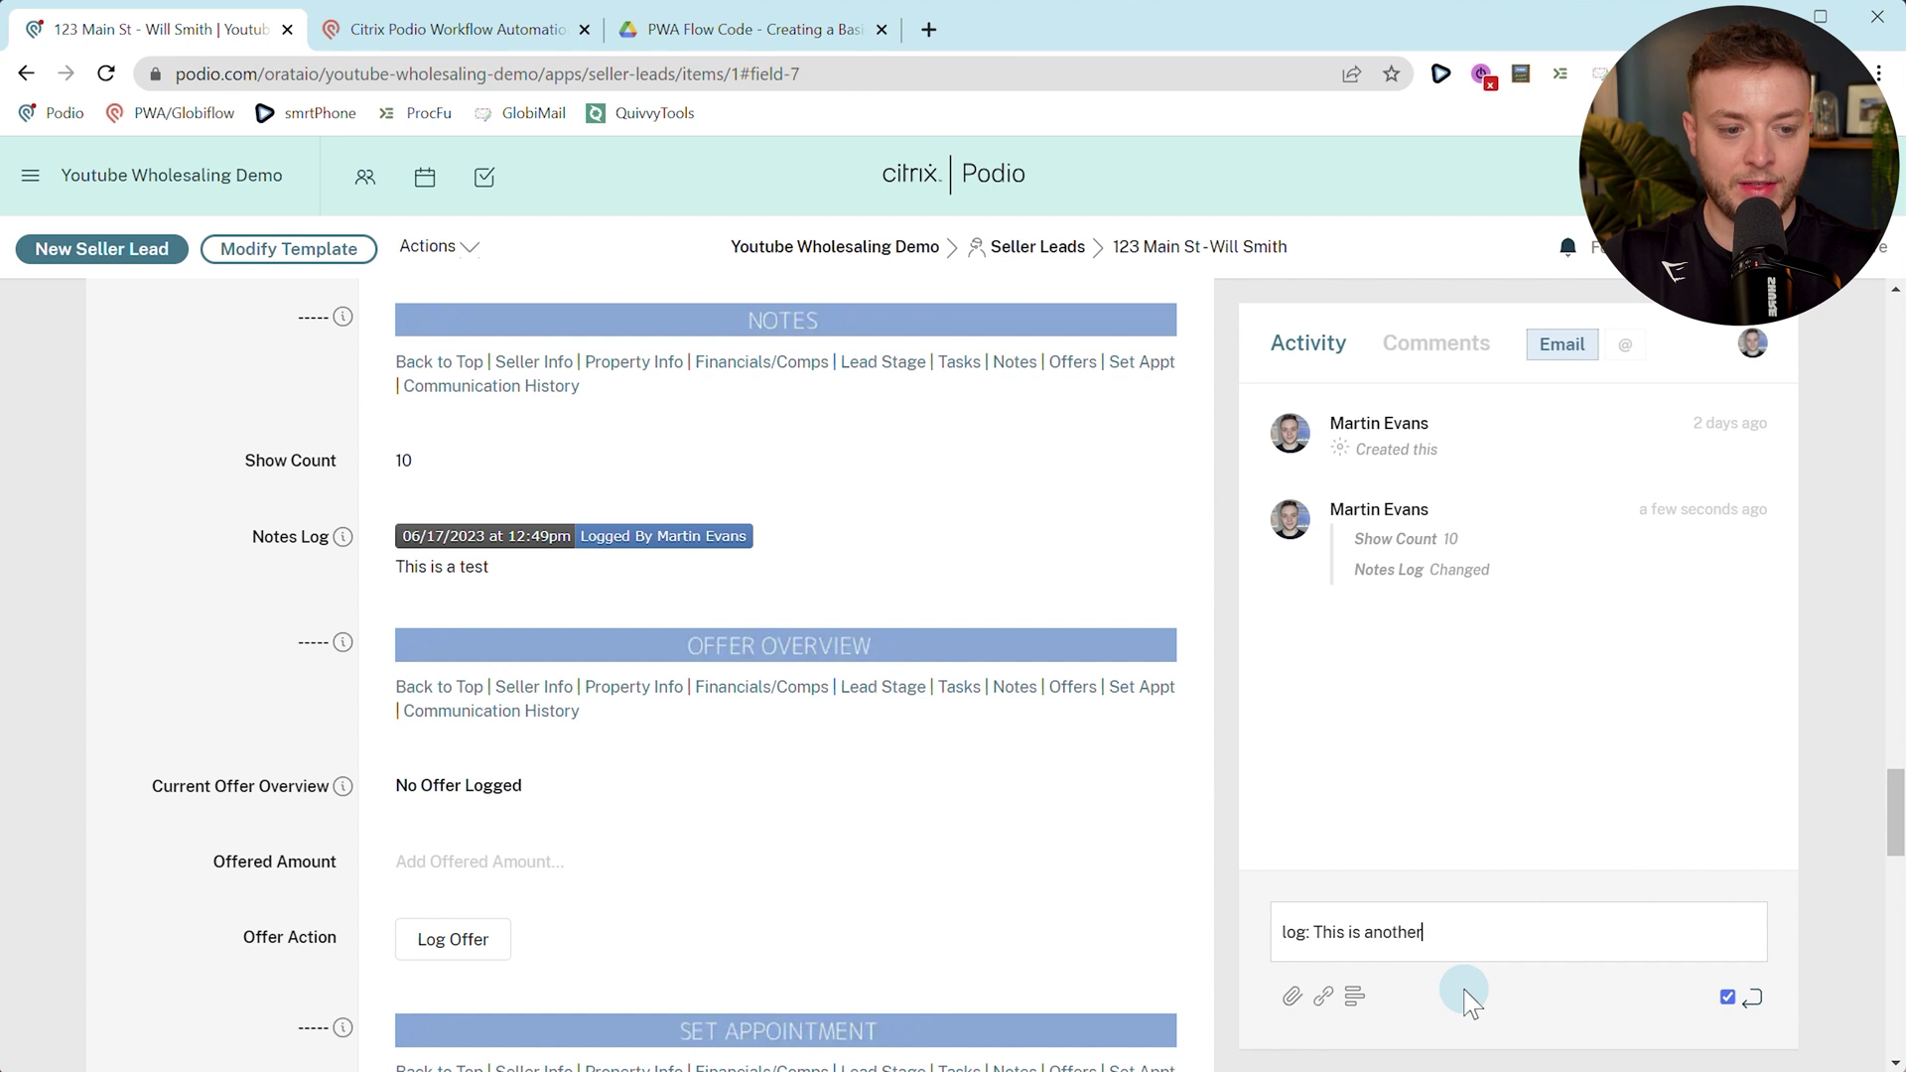
pyautogui.press('Return')
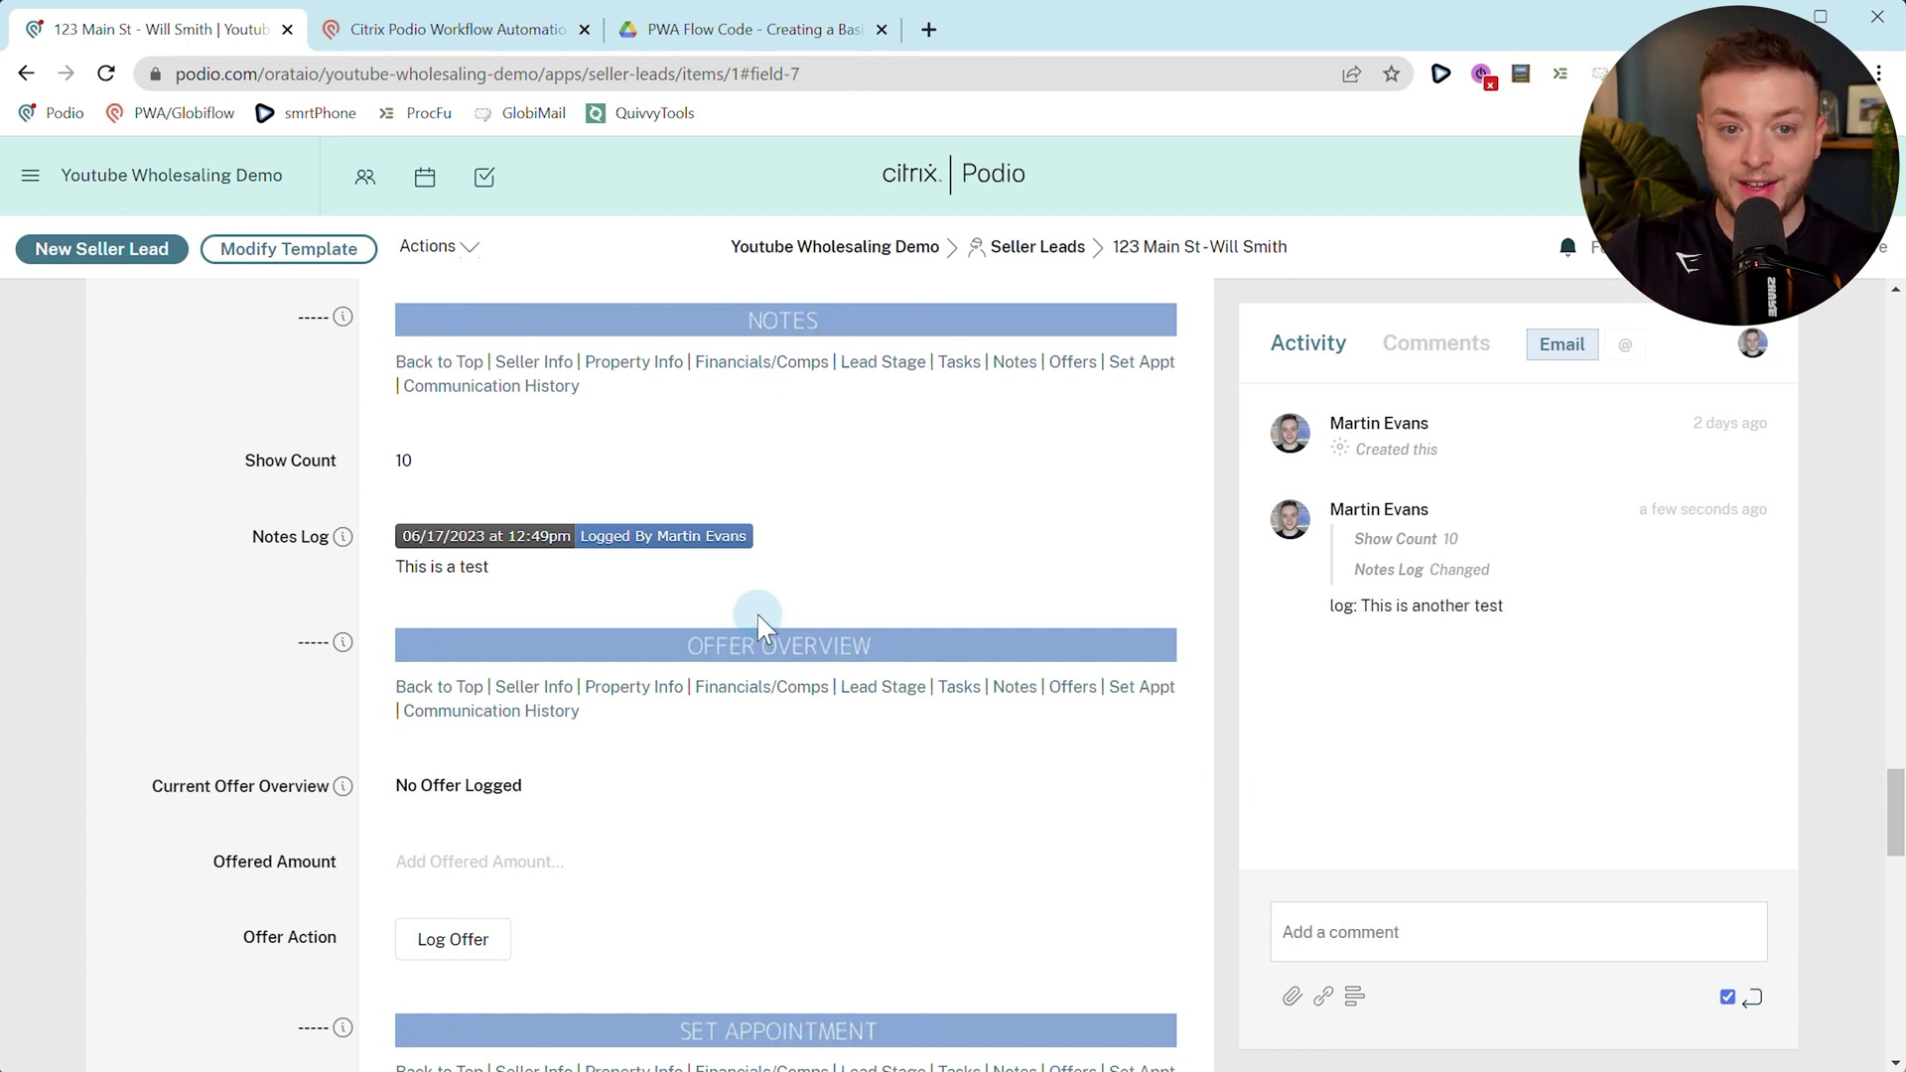
pyautogui.click(959, 687)
pyautogui.click(511, 577)
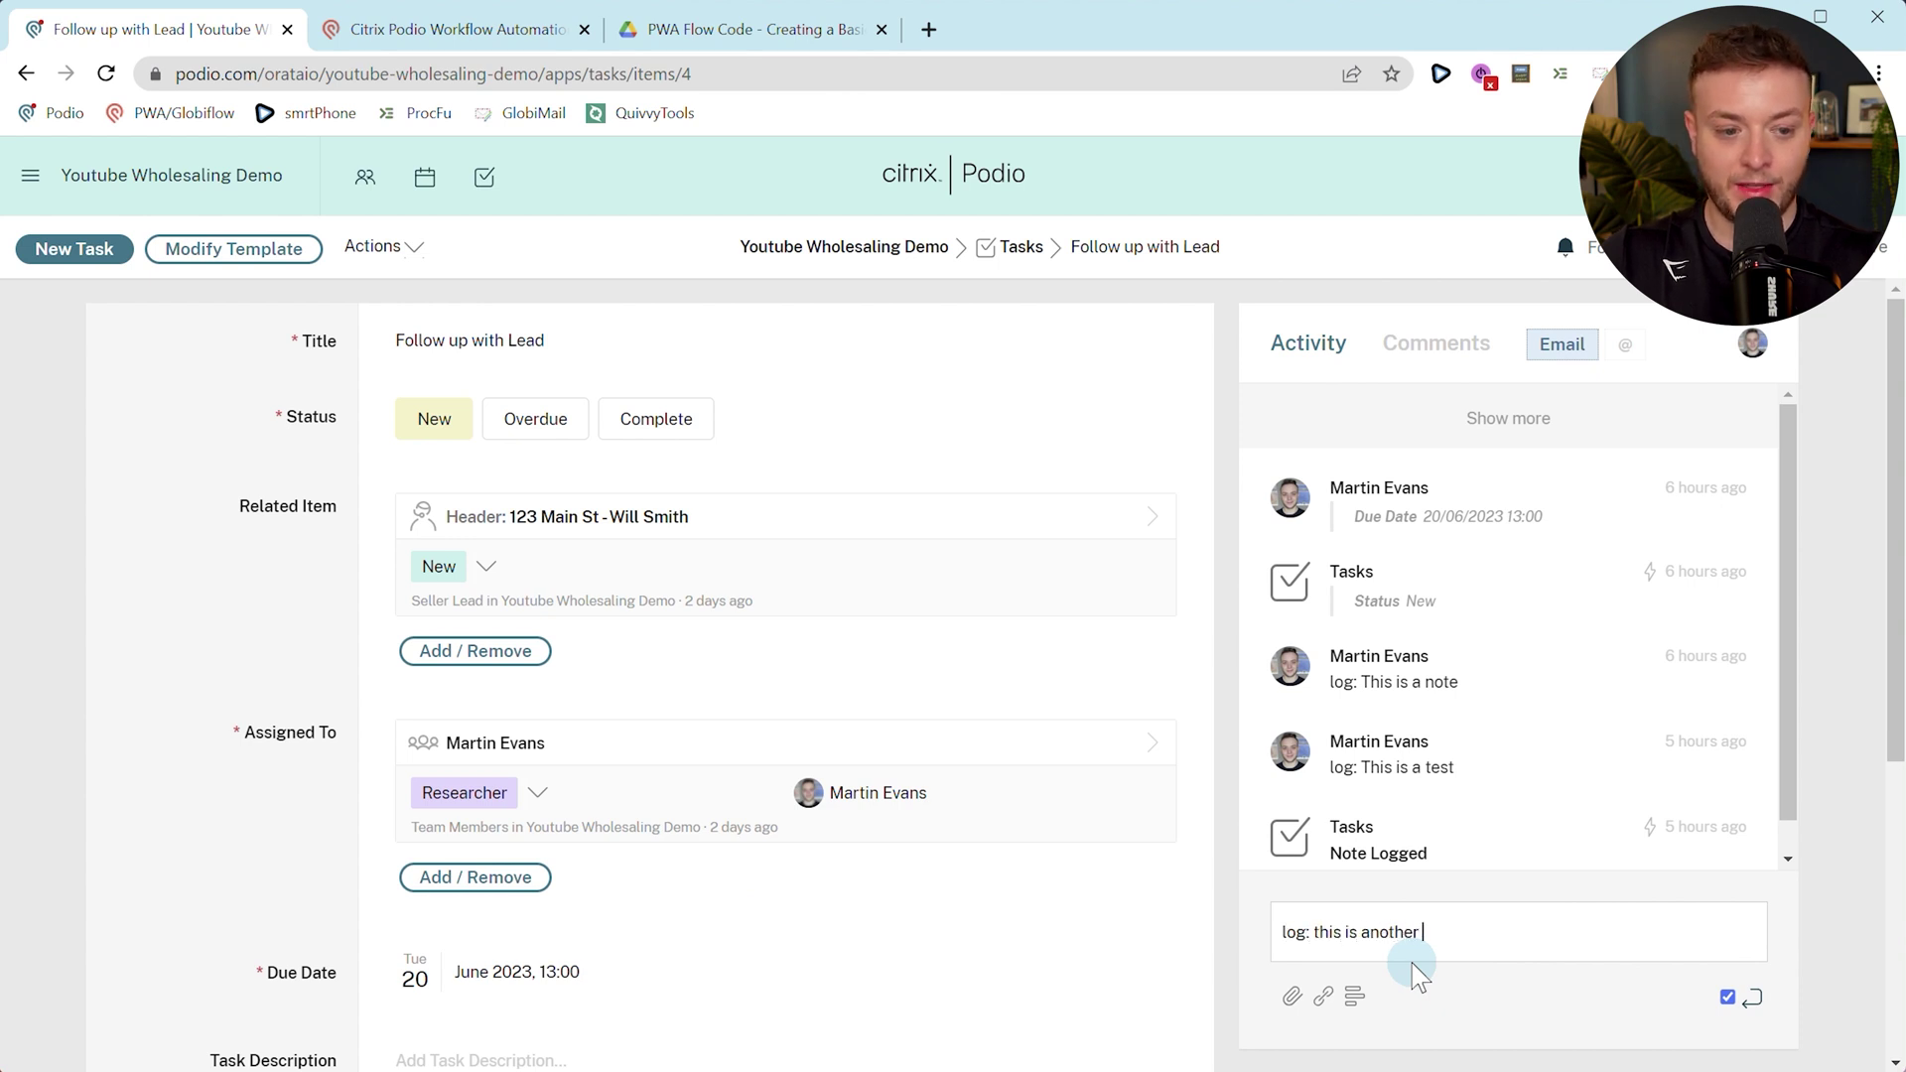
# Post 'log: this is another test' on the task, then view the related seller lead's Notes Log.
pyautogui.write('st')
pyautogui.press('Return')
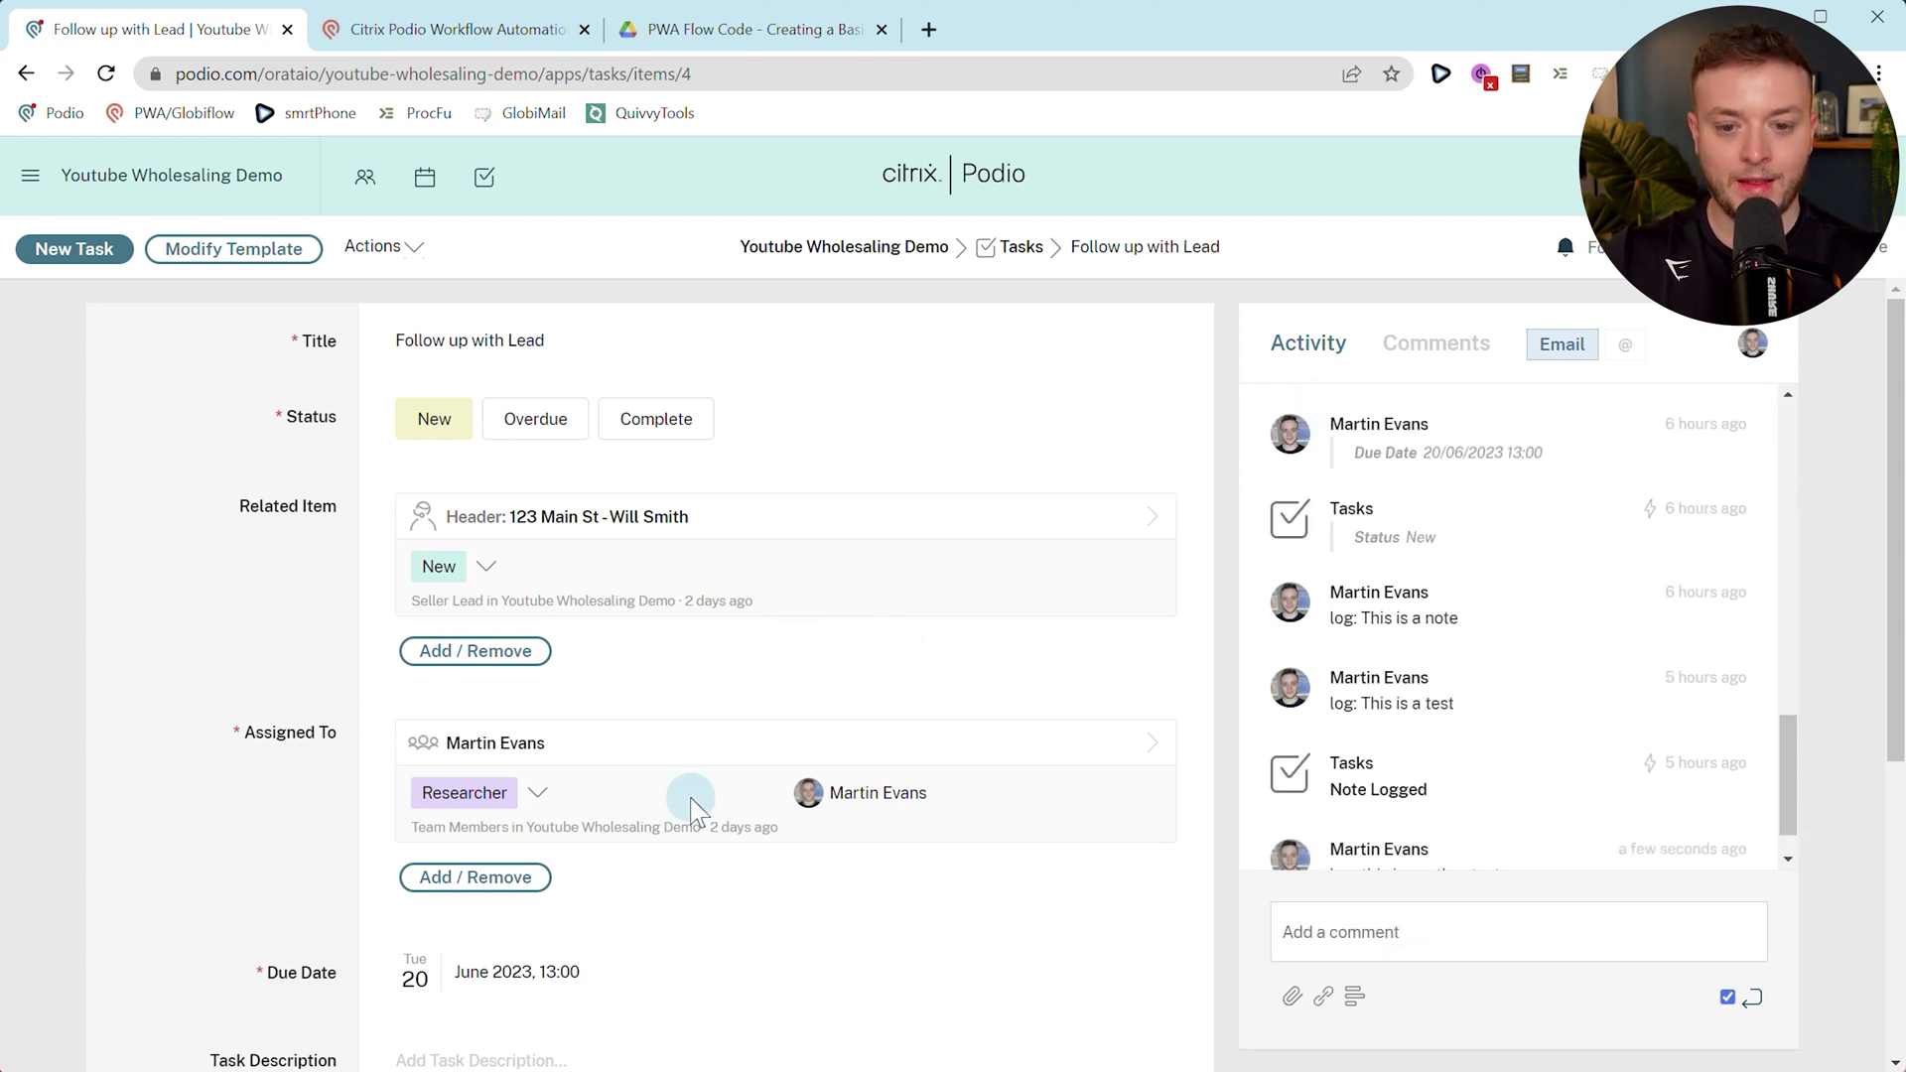
pyautogui.click(655, 558)
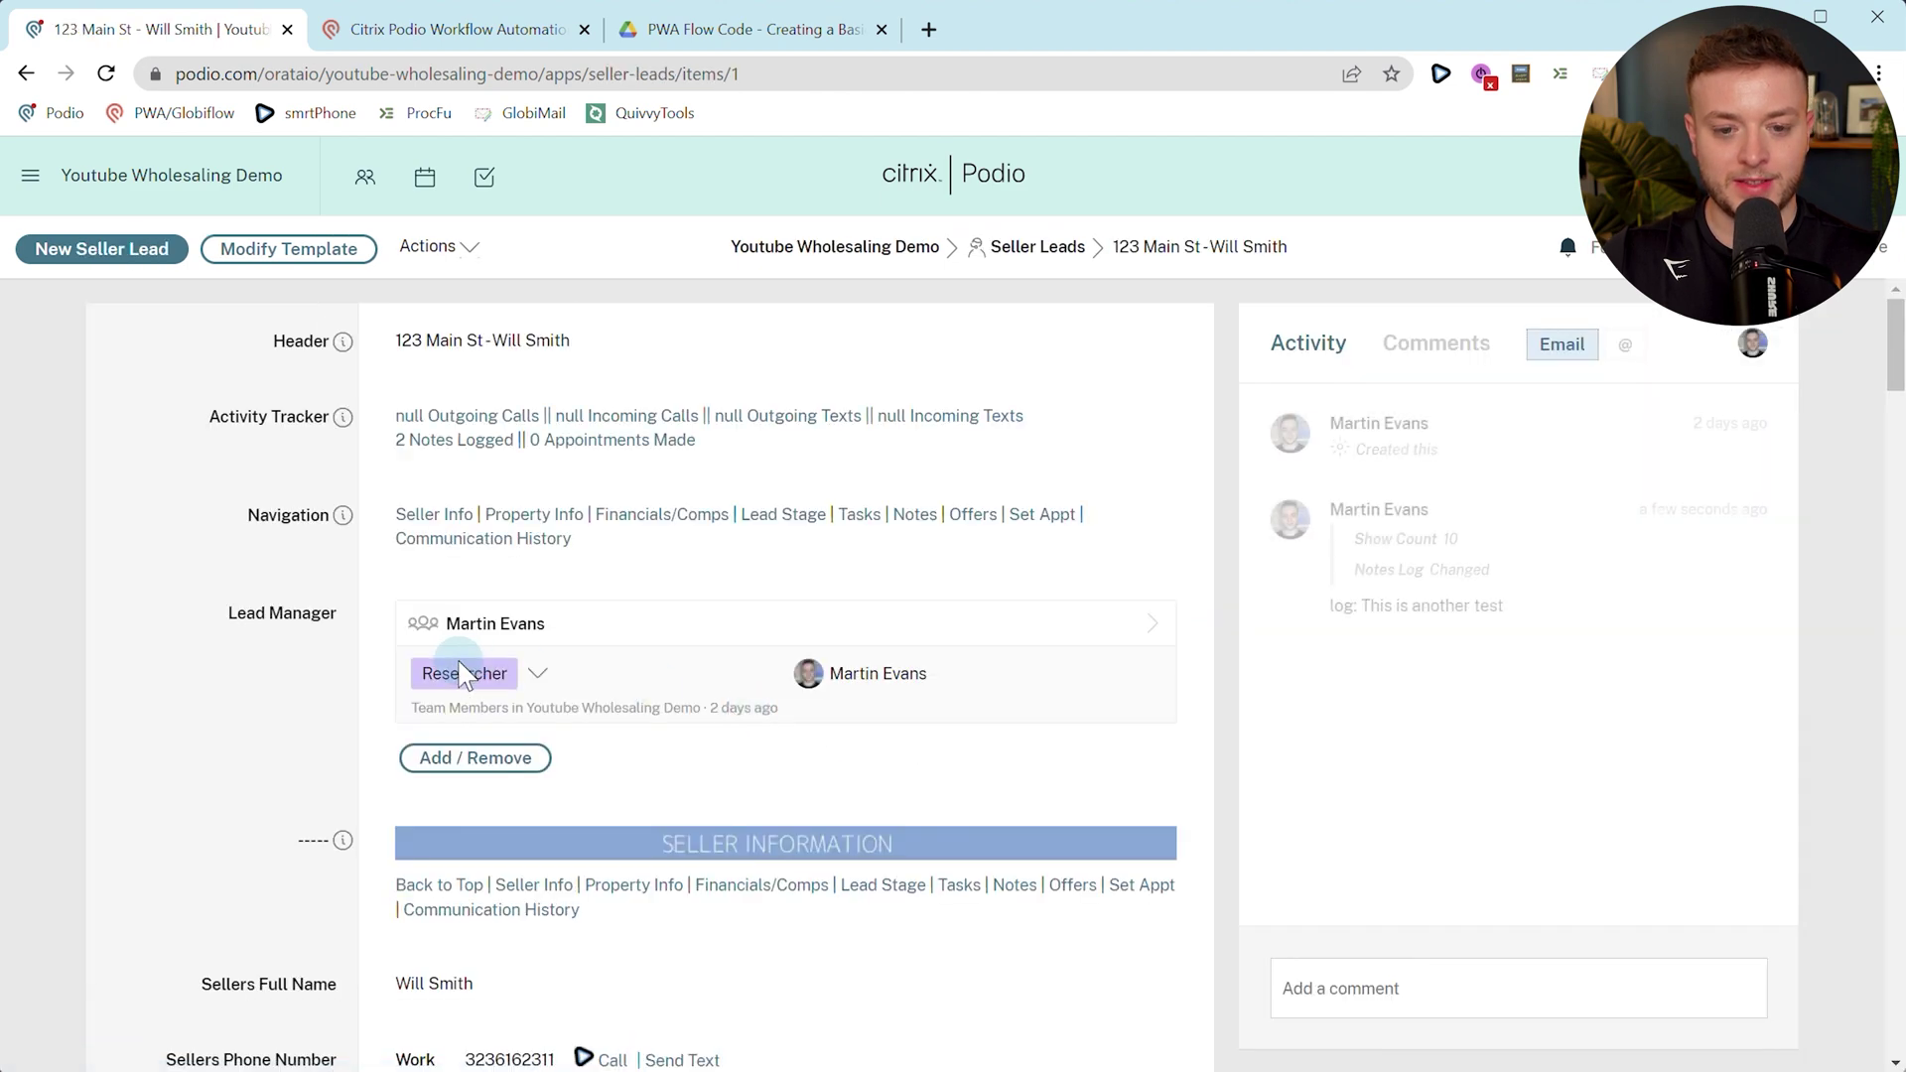
pyautogui.scroll(-5, 465, 675)
pyautogui.scroll(-4, 461, 661)
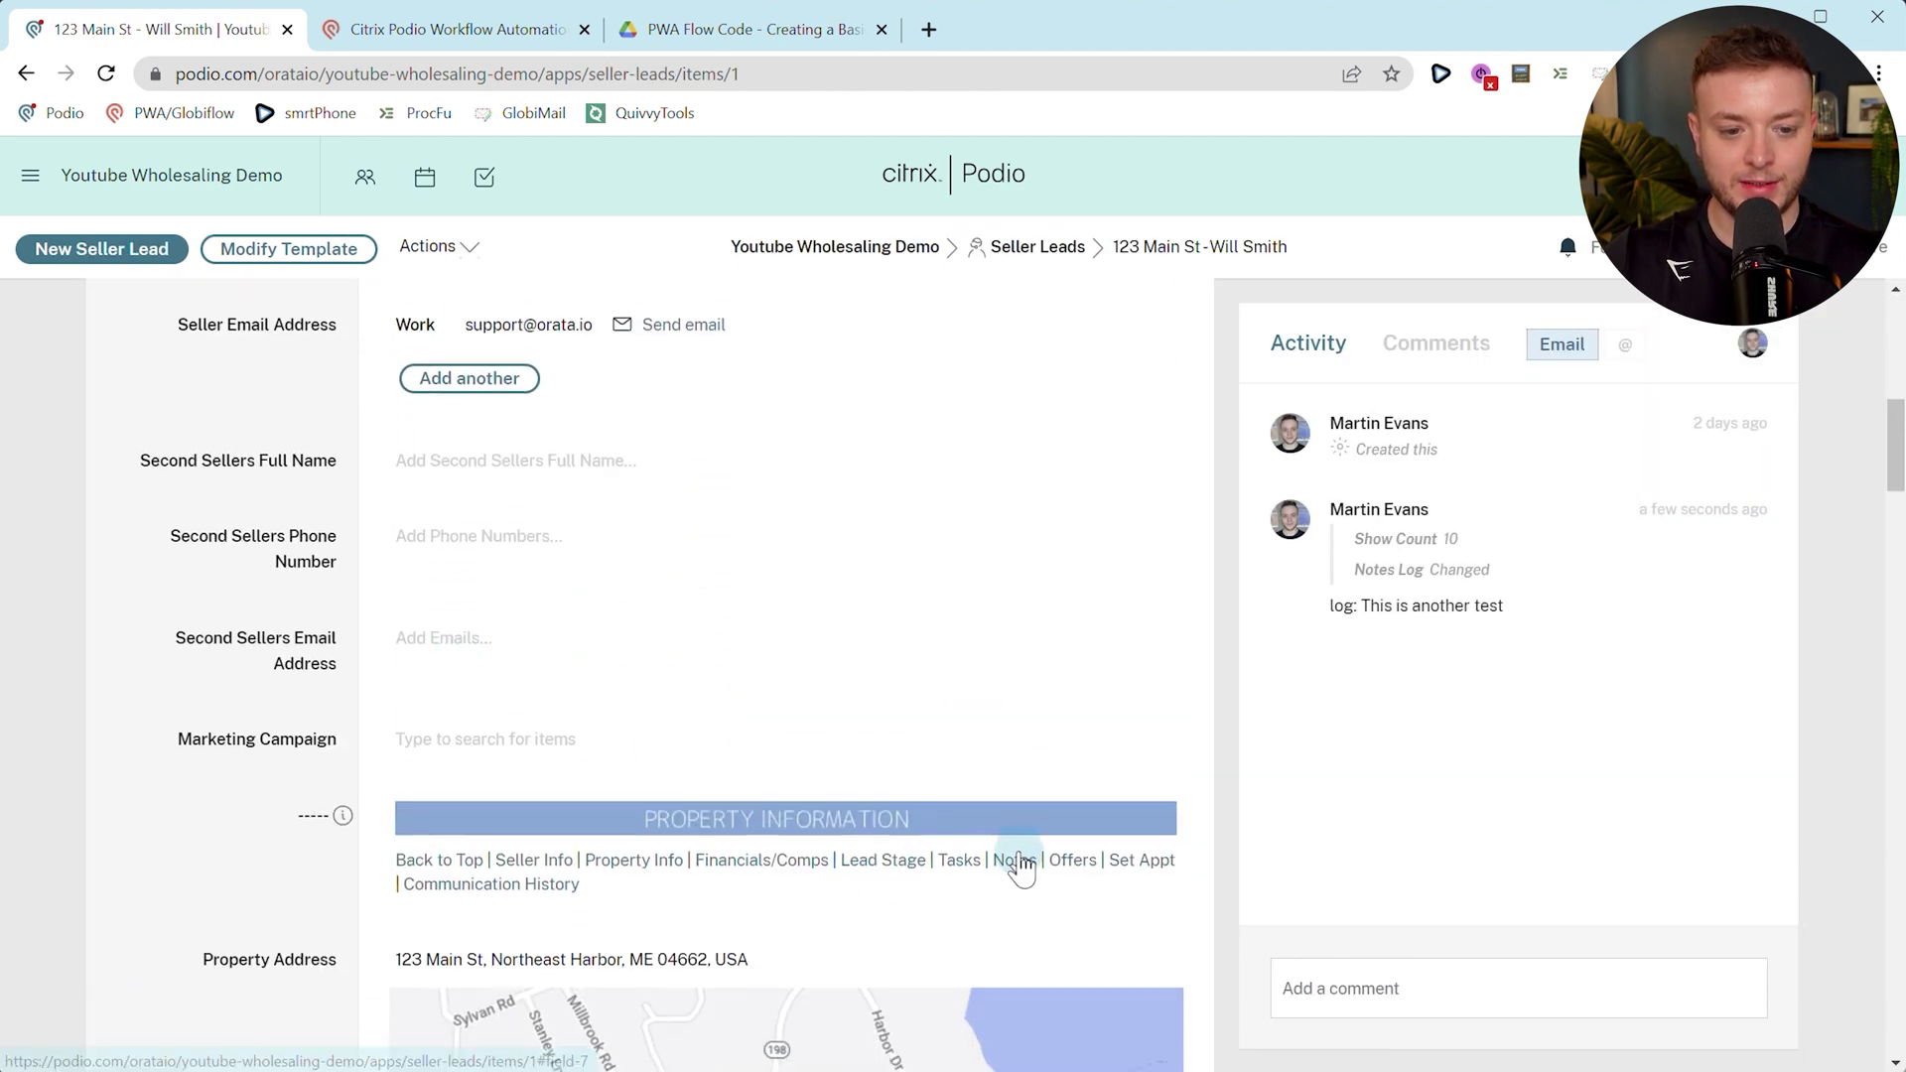
pyautogui.click(1017, 854)
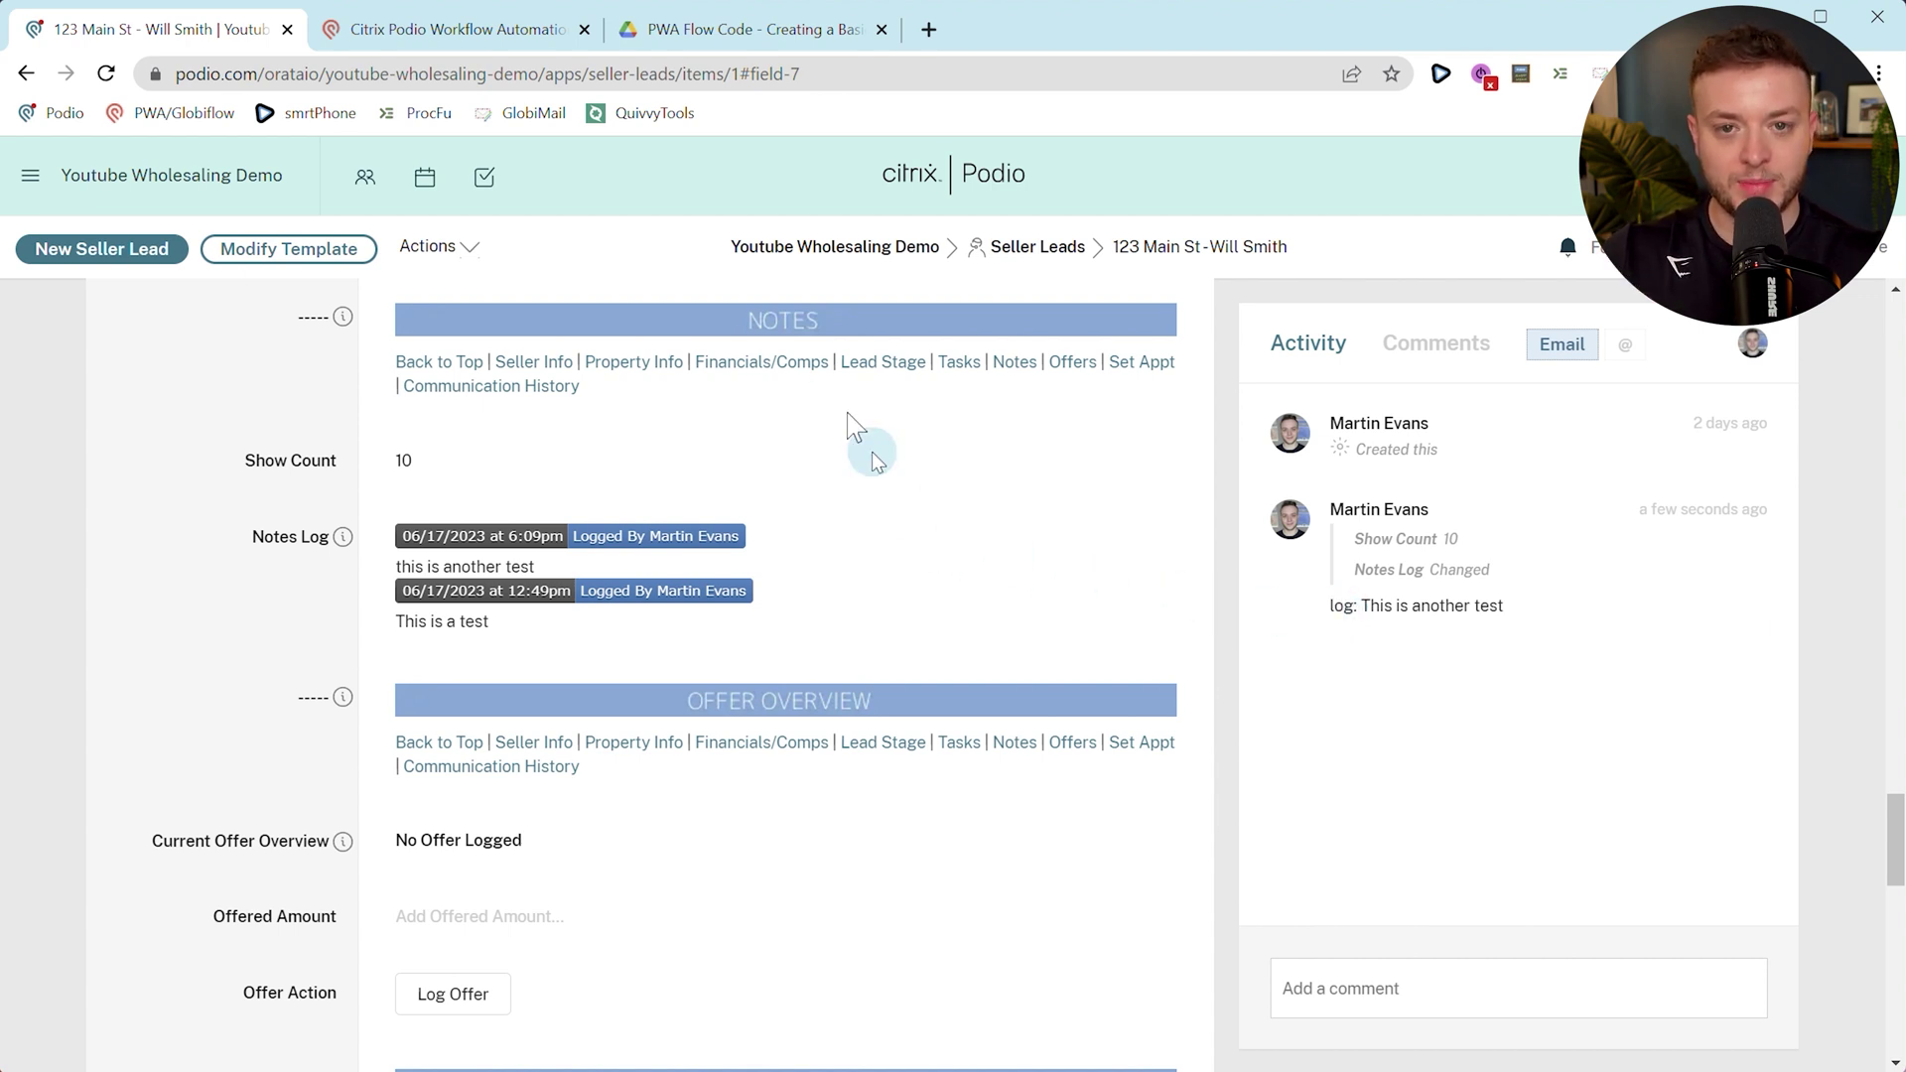
# Copy the Tasks app's 1.0.5 Note Logged flow to the Seller Leads app.
pyautogui.click(516, 45)
pyautogui.click(1319, 359)
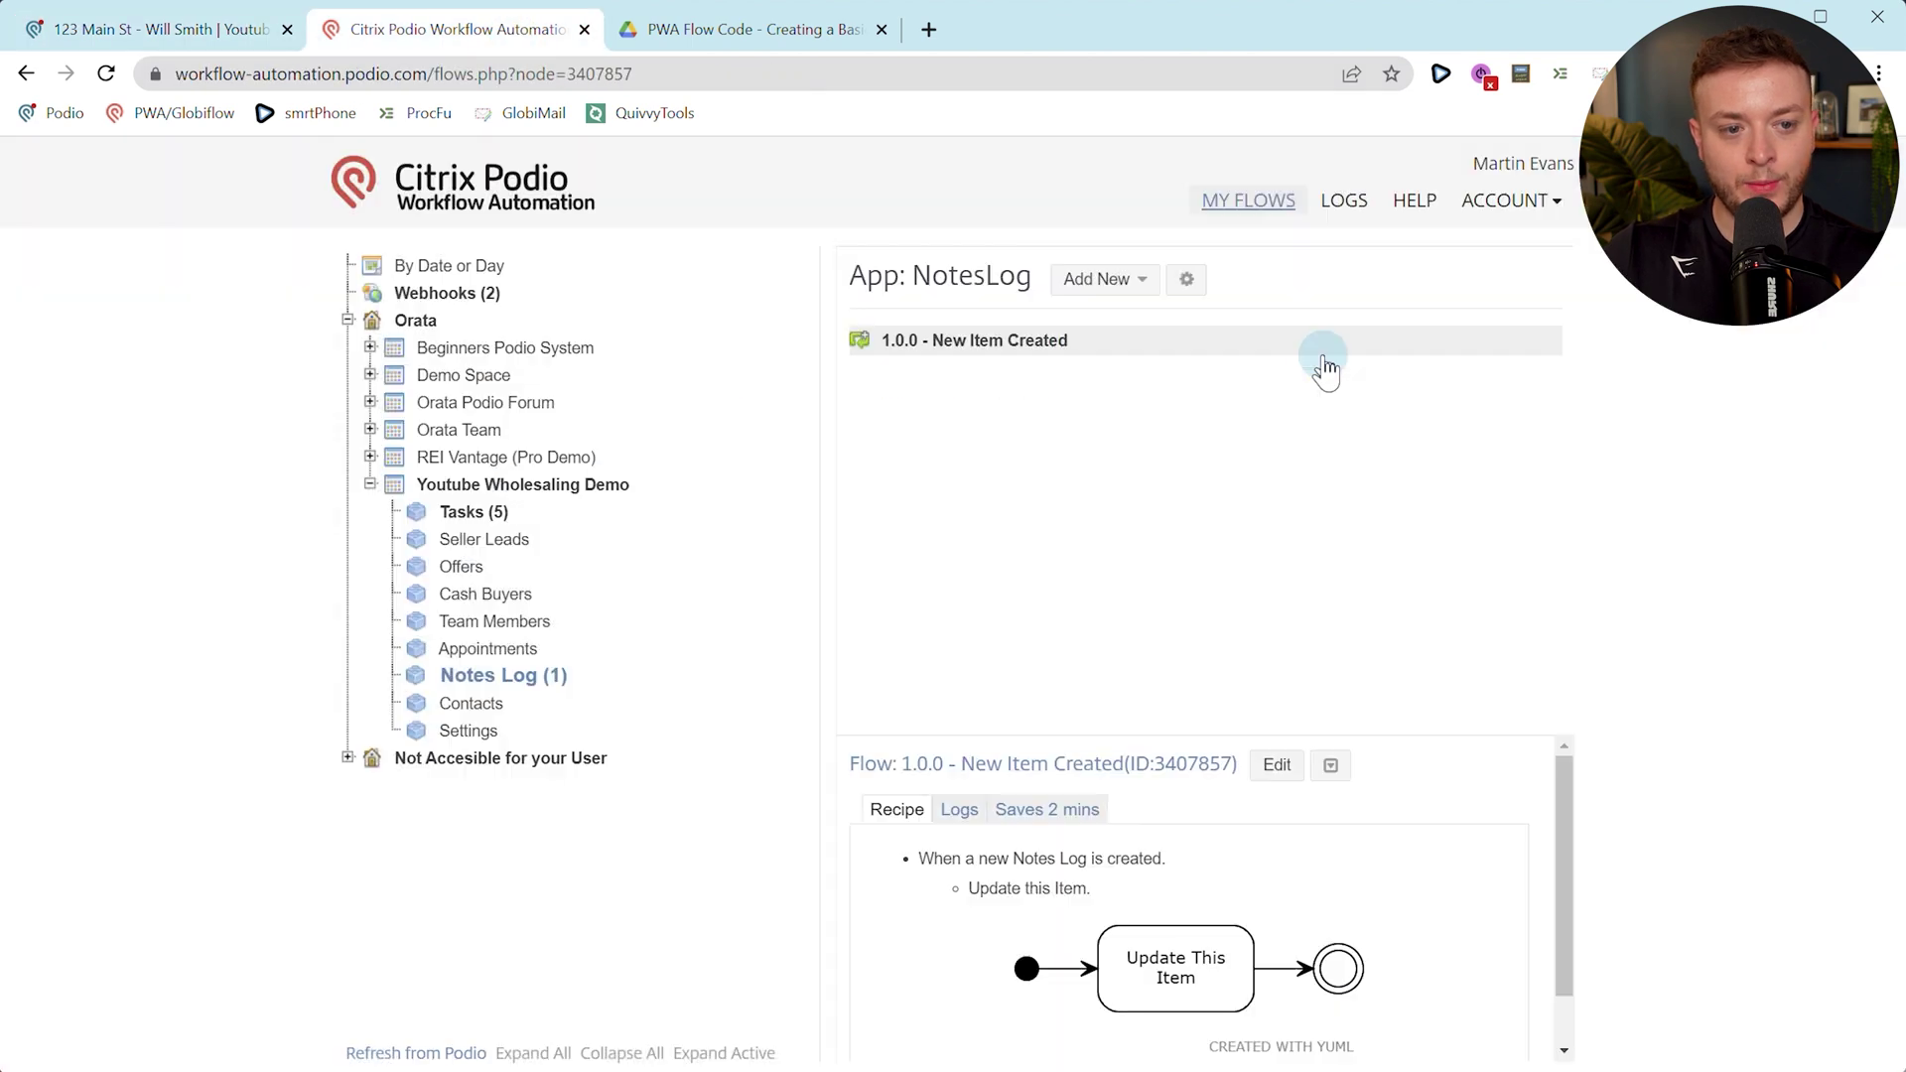
pyautogui.click(510, 523)
pyautogui.click(913, 461)
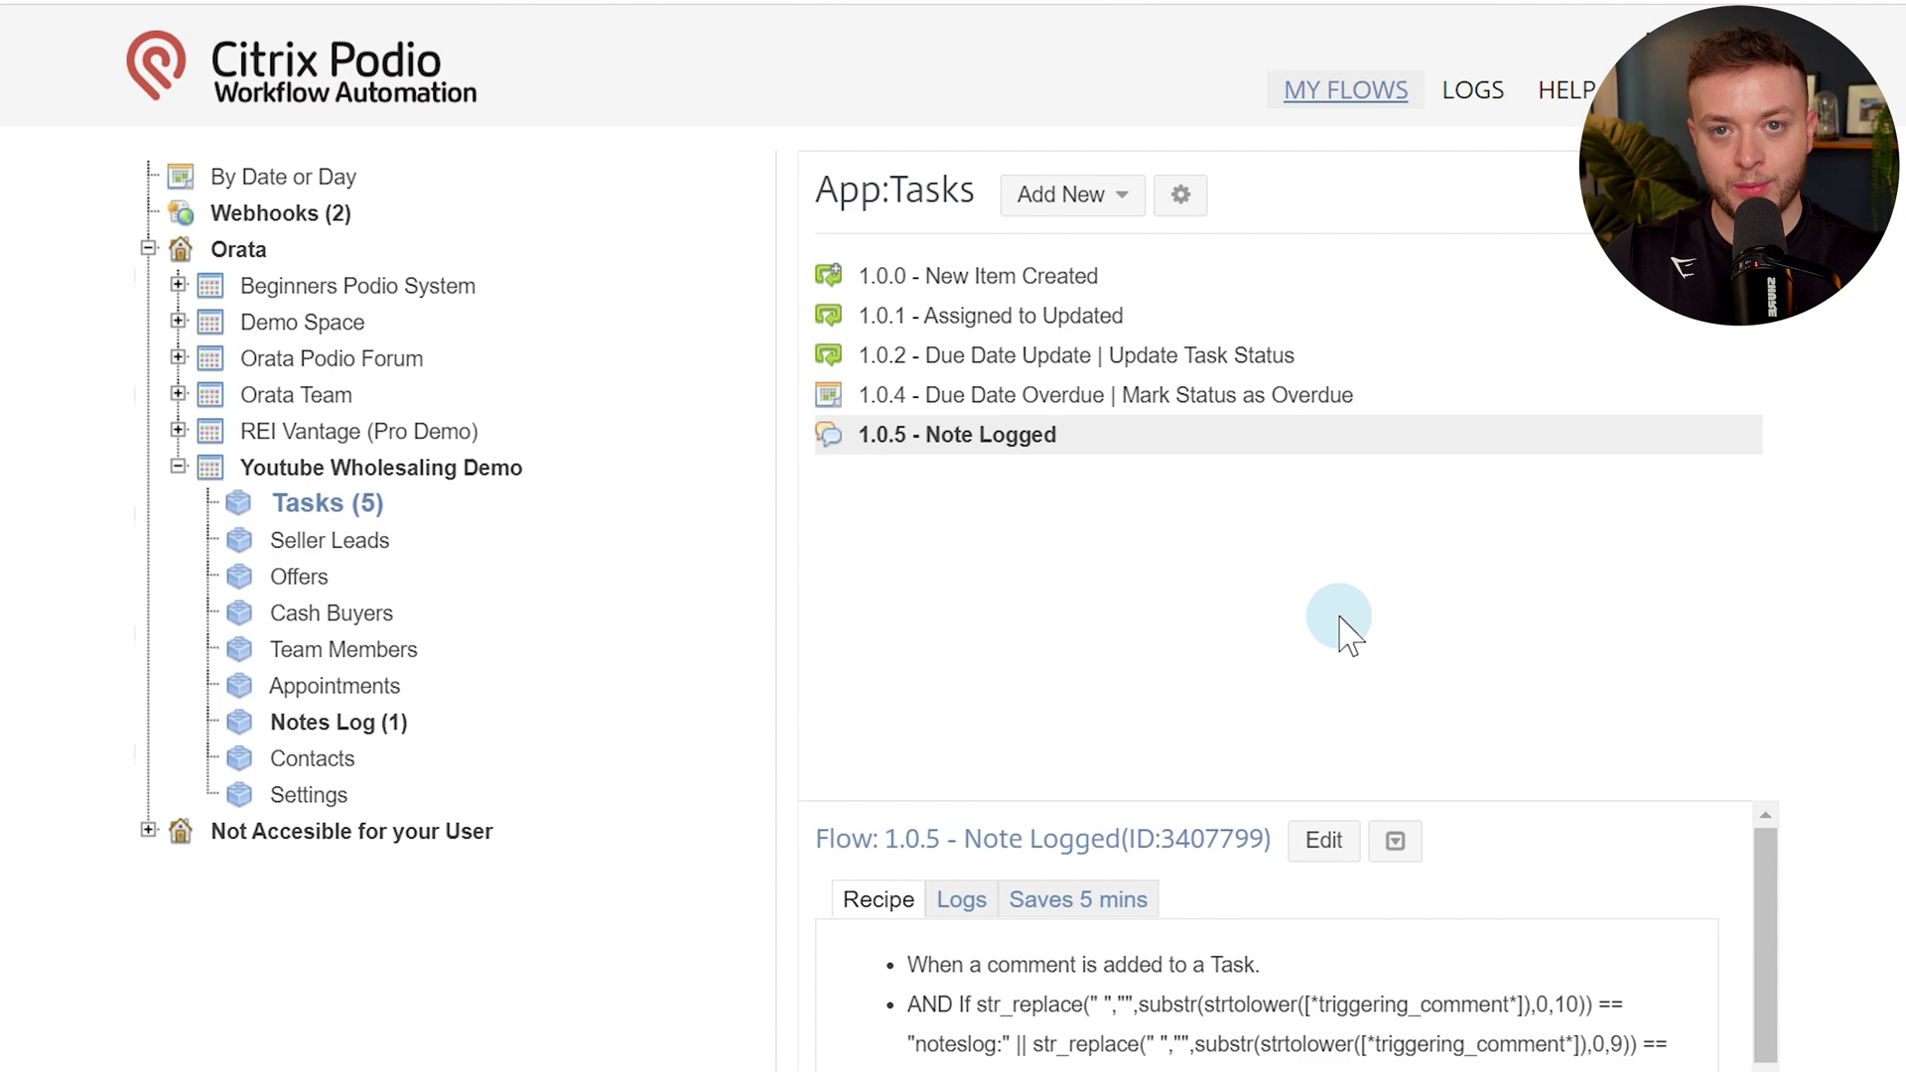
pyautogui.click(1395, 843)
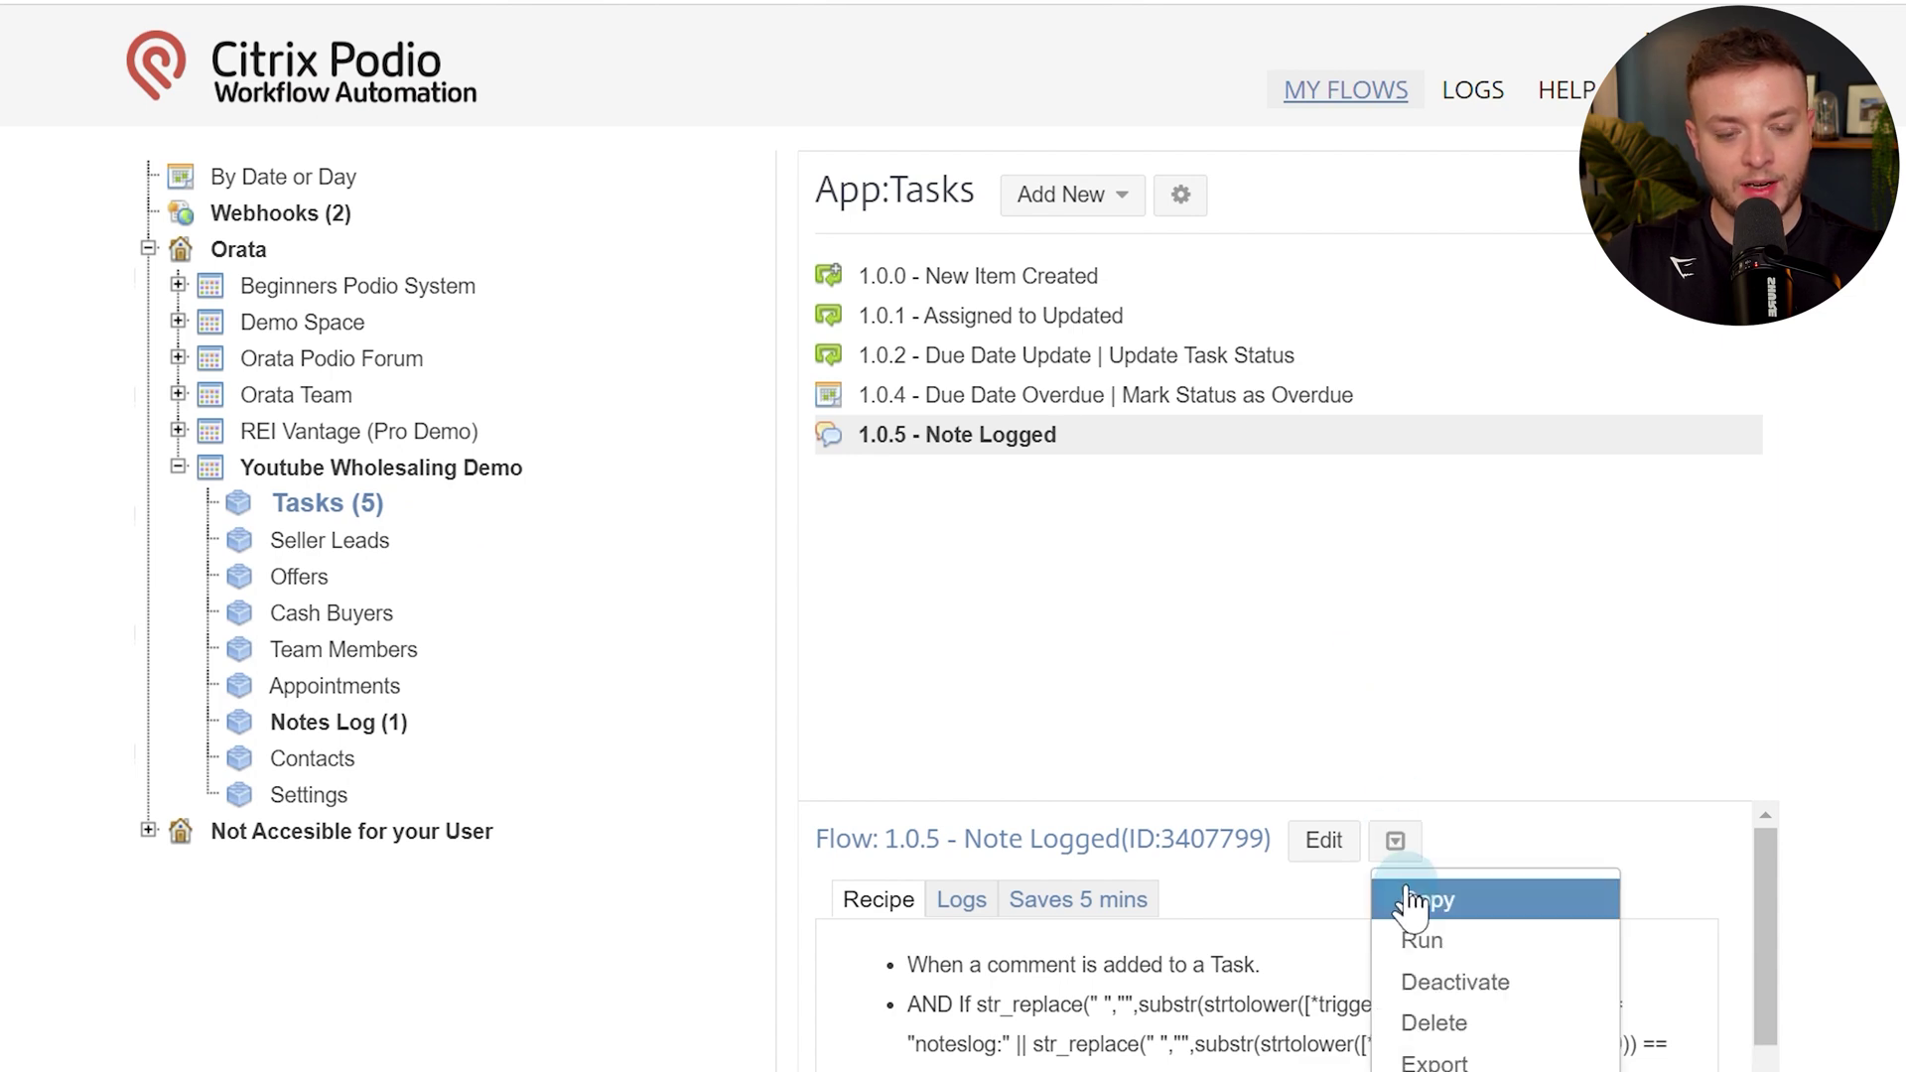
pyautogui.click(1412, 902)
pyautogui.click(882, 449)
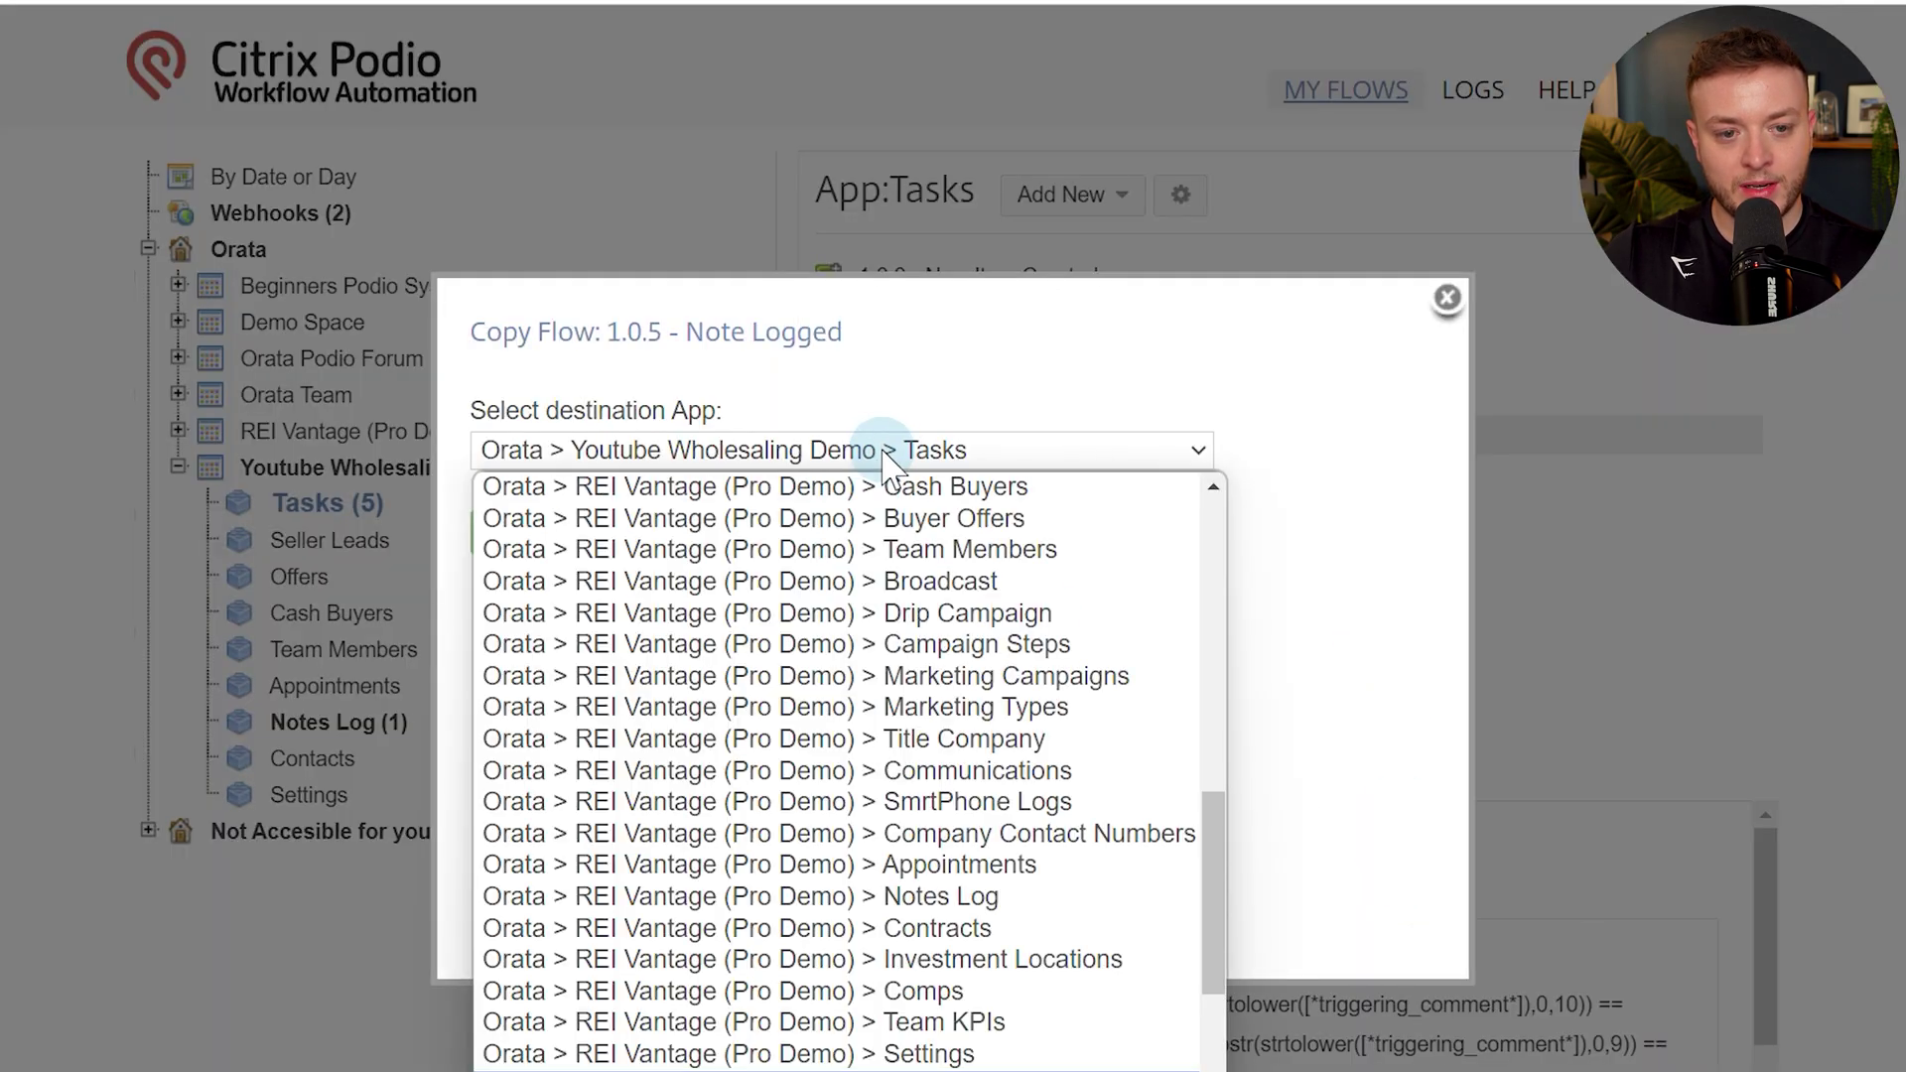
pyautogui.scroll(-3, 893, 616)
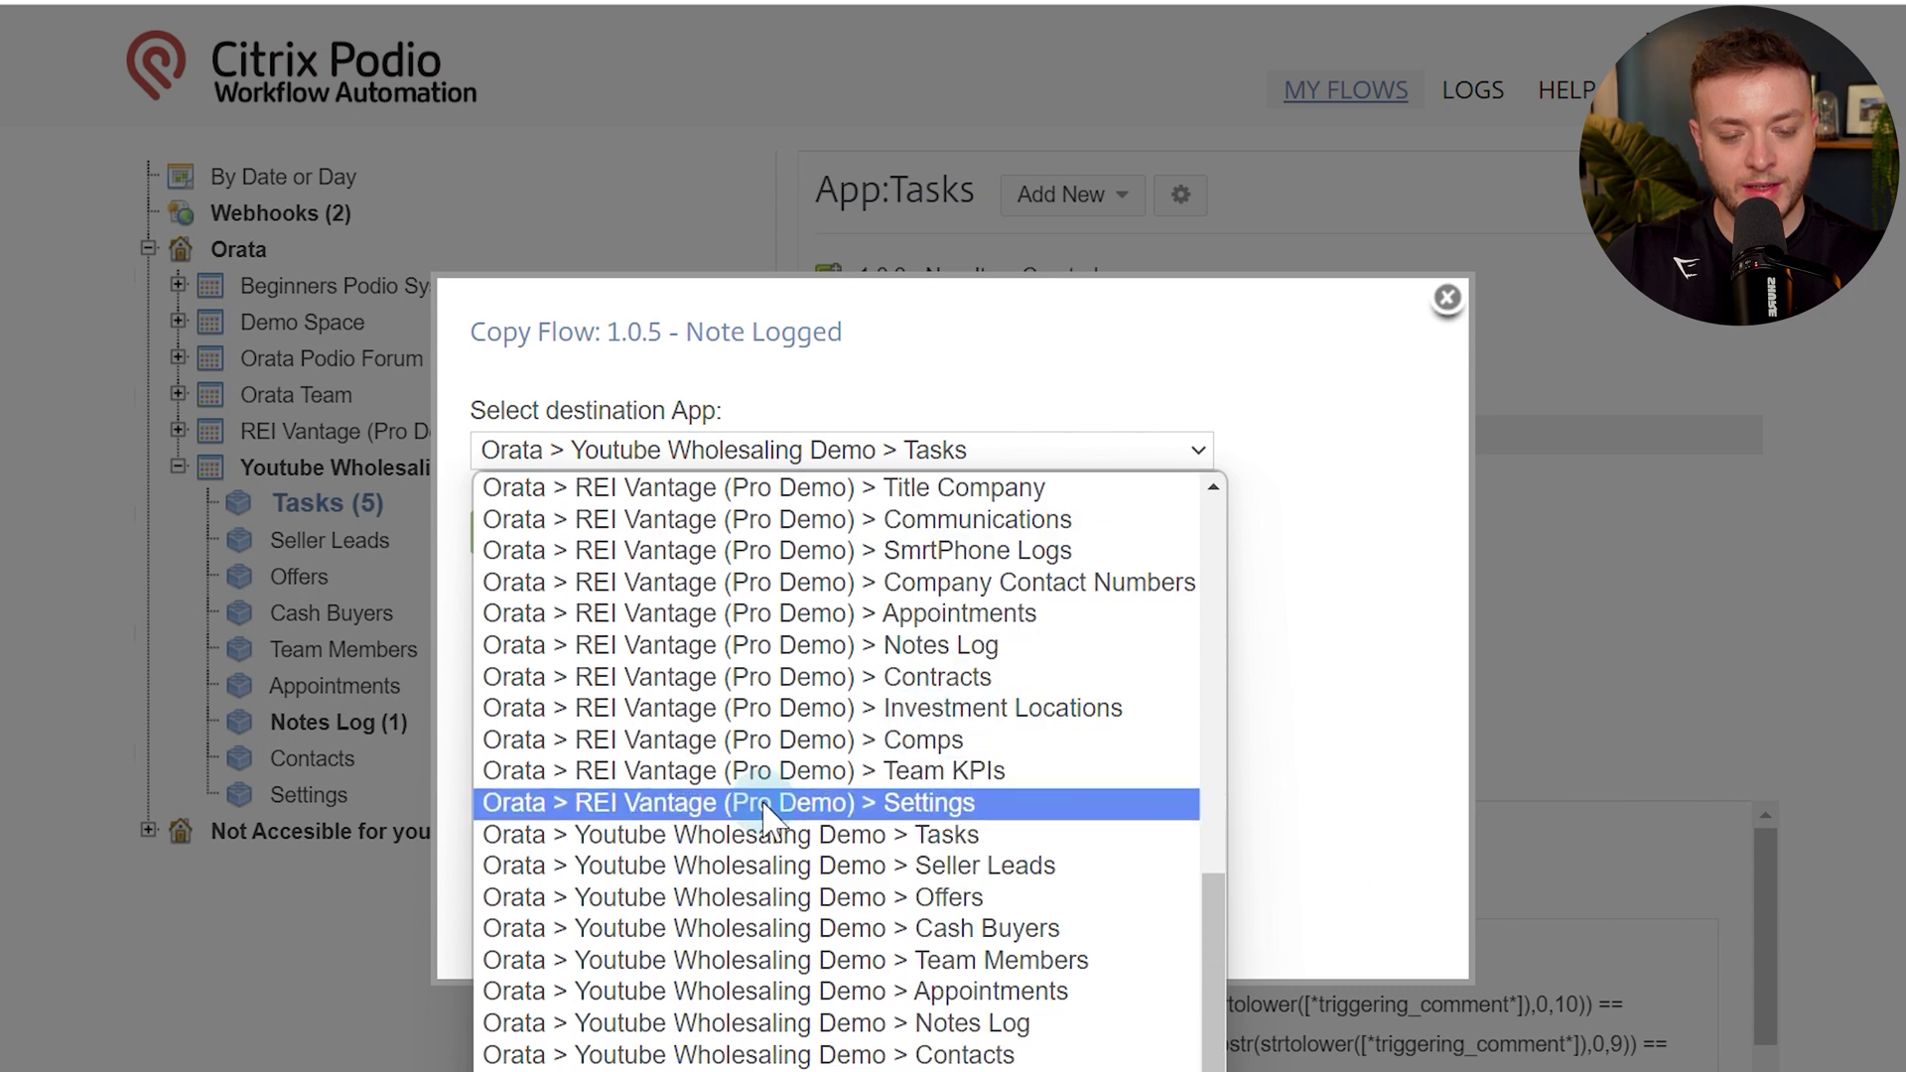
pyautogui.click(880, 870)
pyautogui.click(536, 533)
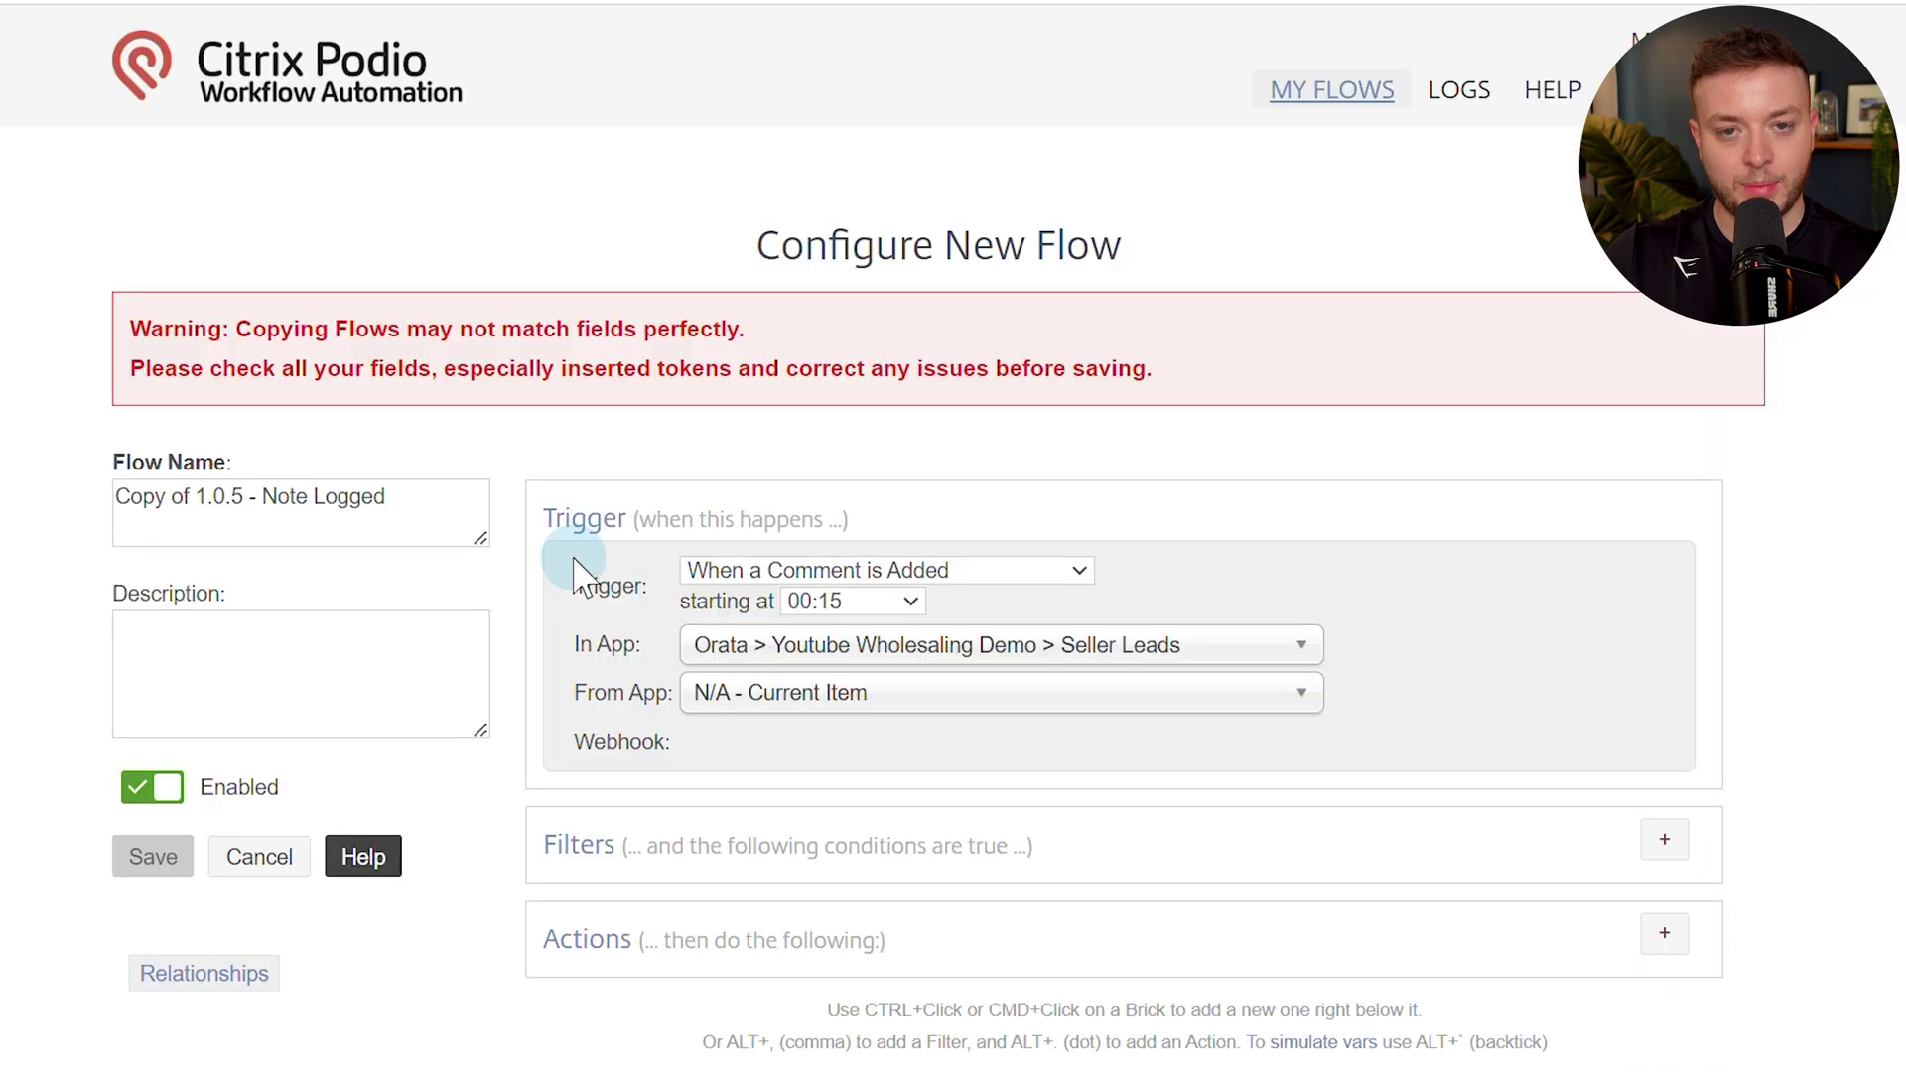
# Delete the Get Referenced Item(s), Sanity Check and End If bricks from the copied flow.
pyautogui.scroll(-10, 573, 558)
pyautogui.scroll(8, 573, 558)
pyautogui.scroll(2, 573, 558)
pyautogui.moveTo(197, 499); pyautogui.dragTo(86, 490)
pyautogui.scroll(-10, 745, 457)
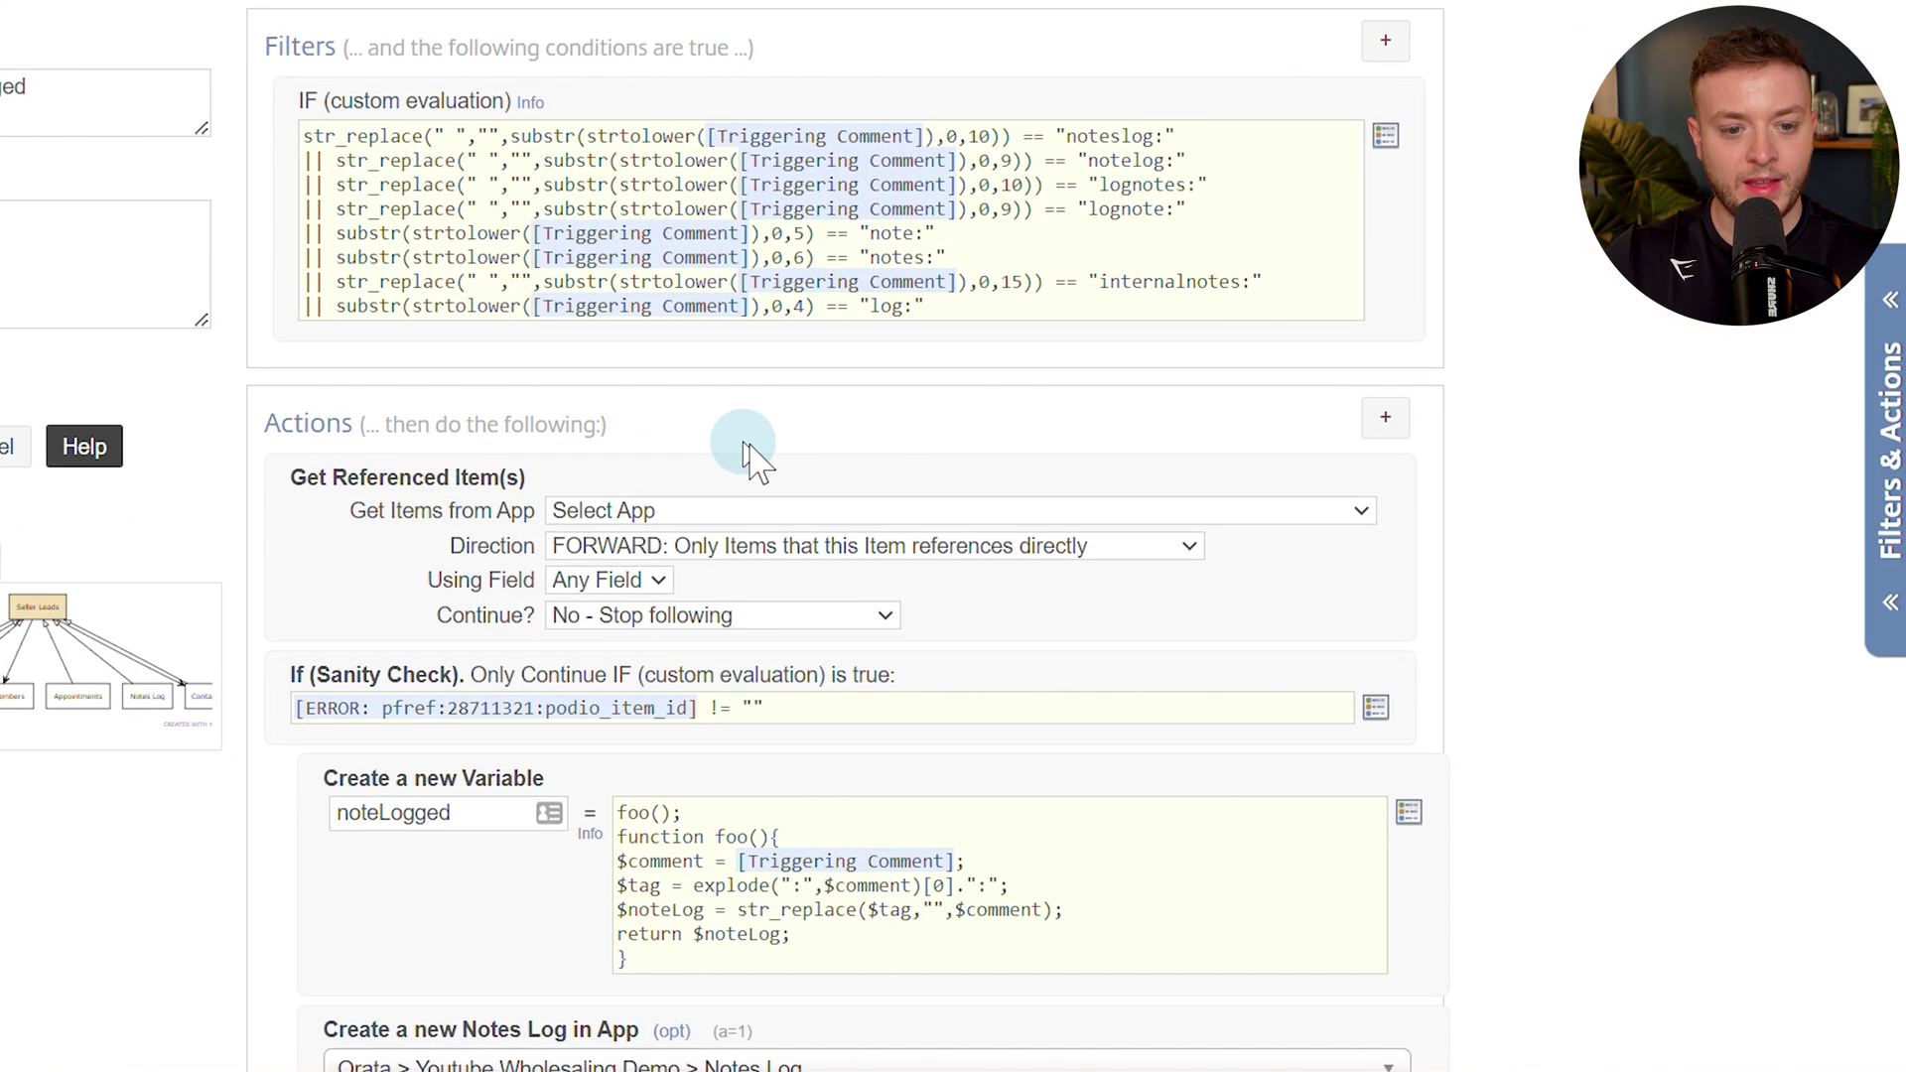
pyautogui.scroll(3, 1093, 212)
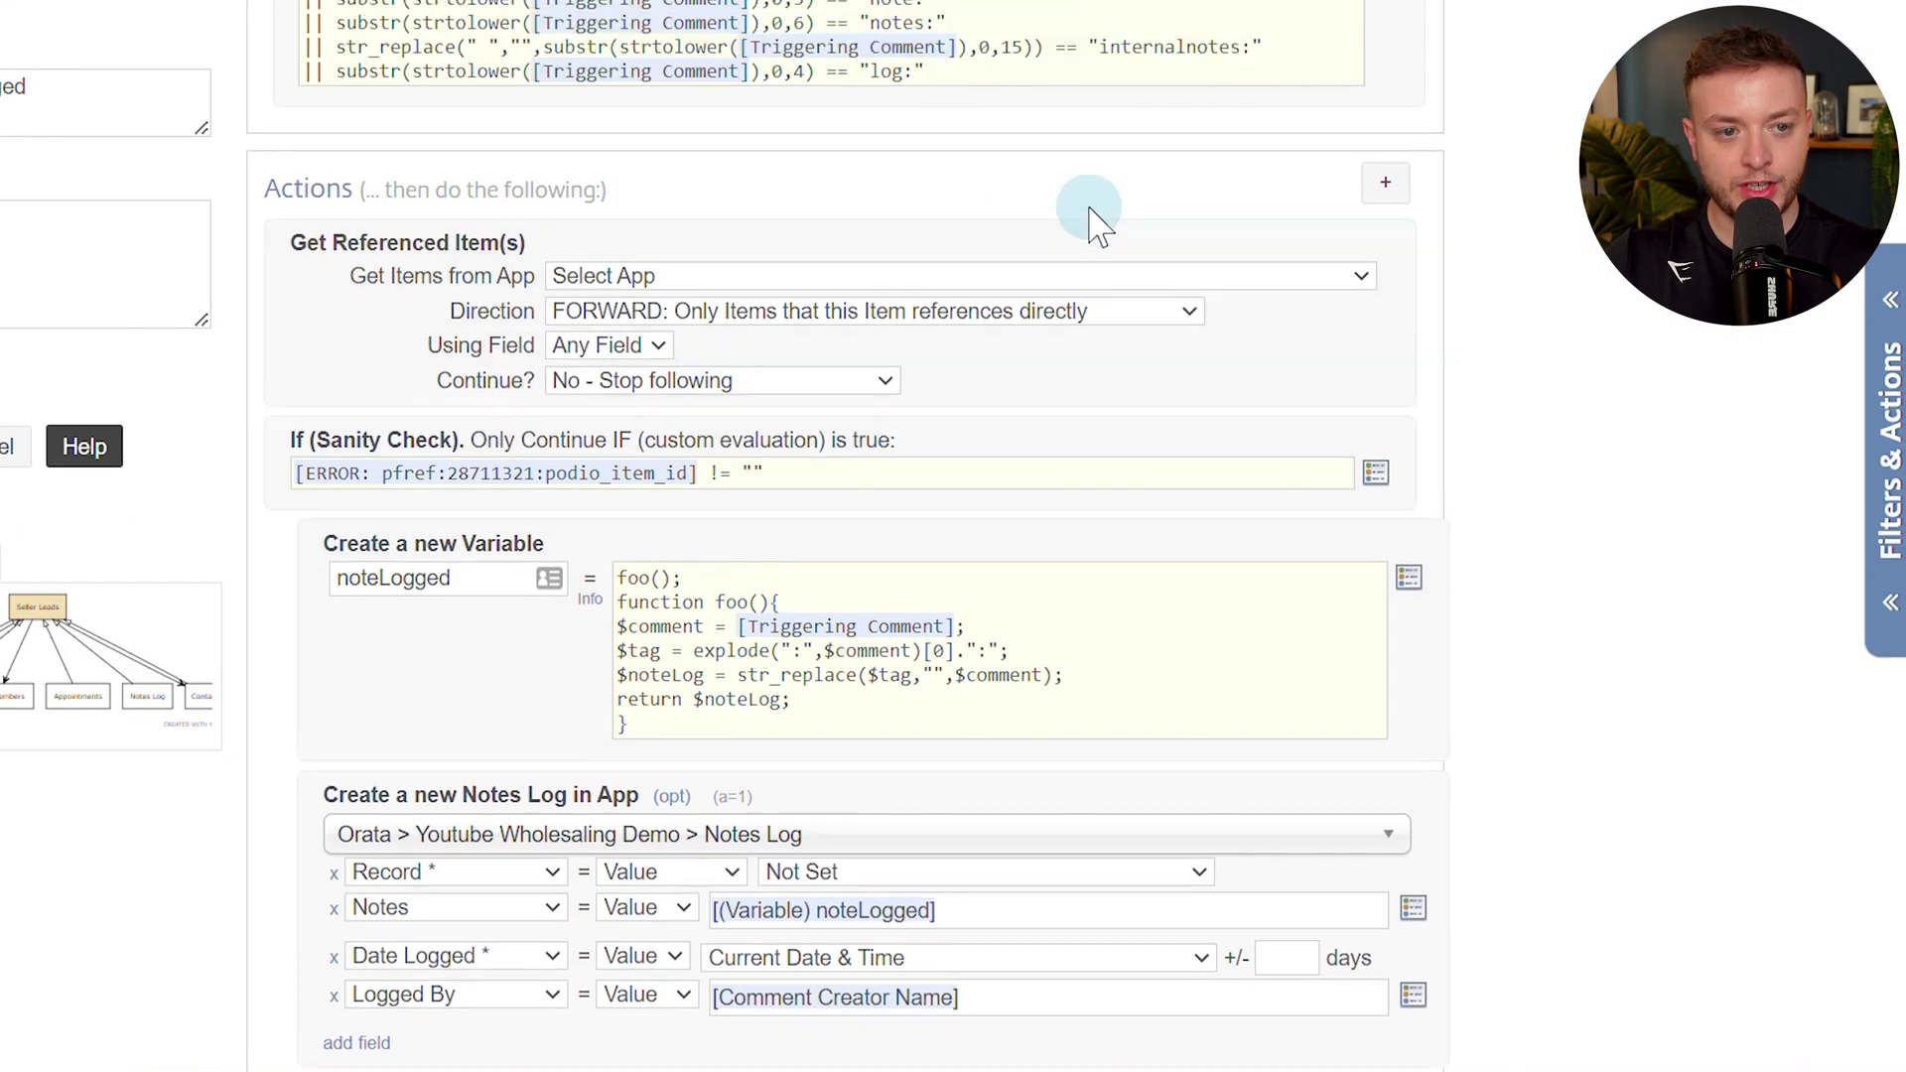
pyautogui.scroll(-3, 783, 294)
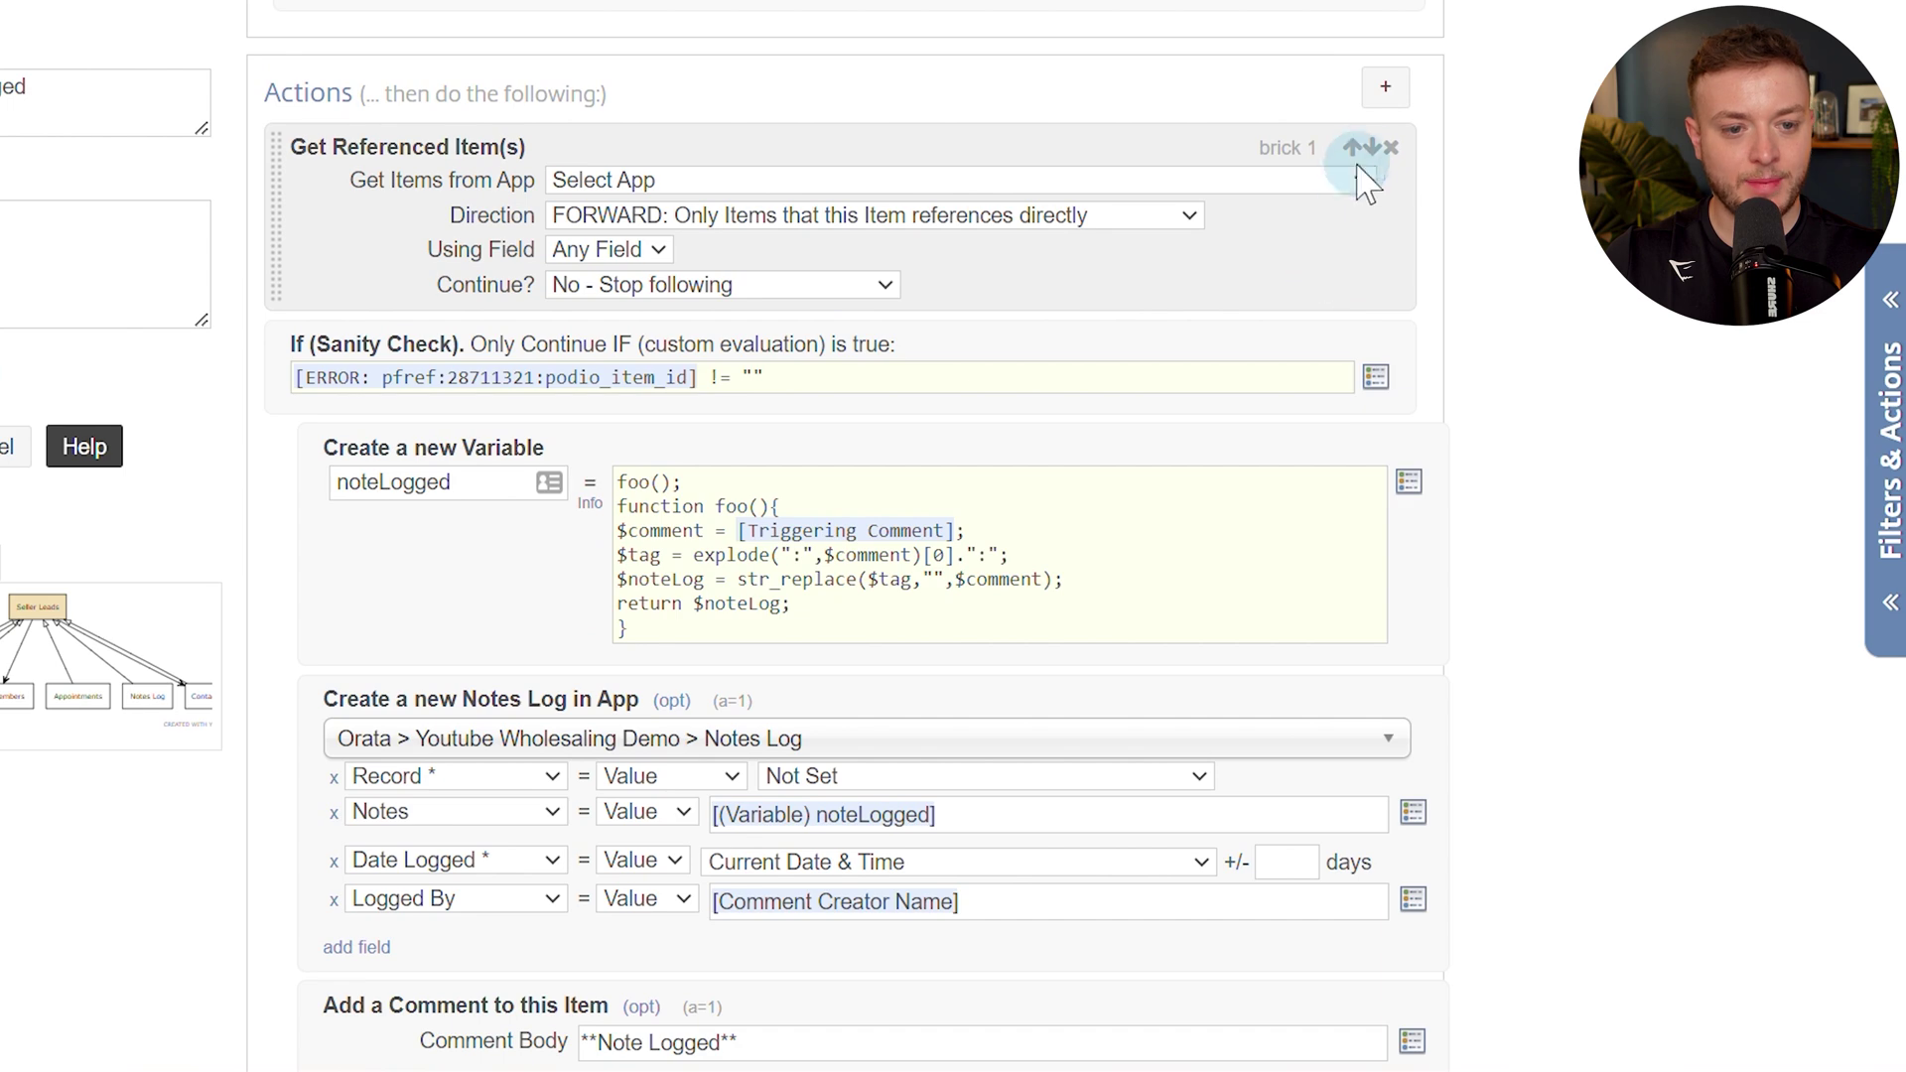
pyautogui.click(1391, 149)
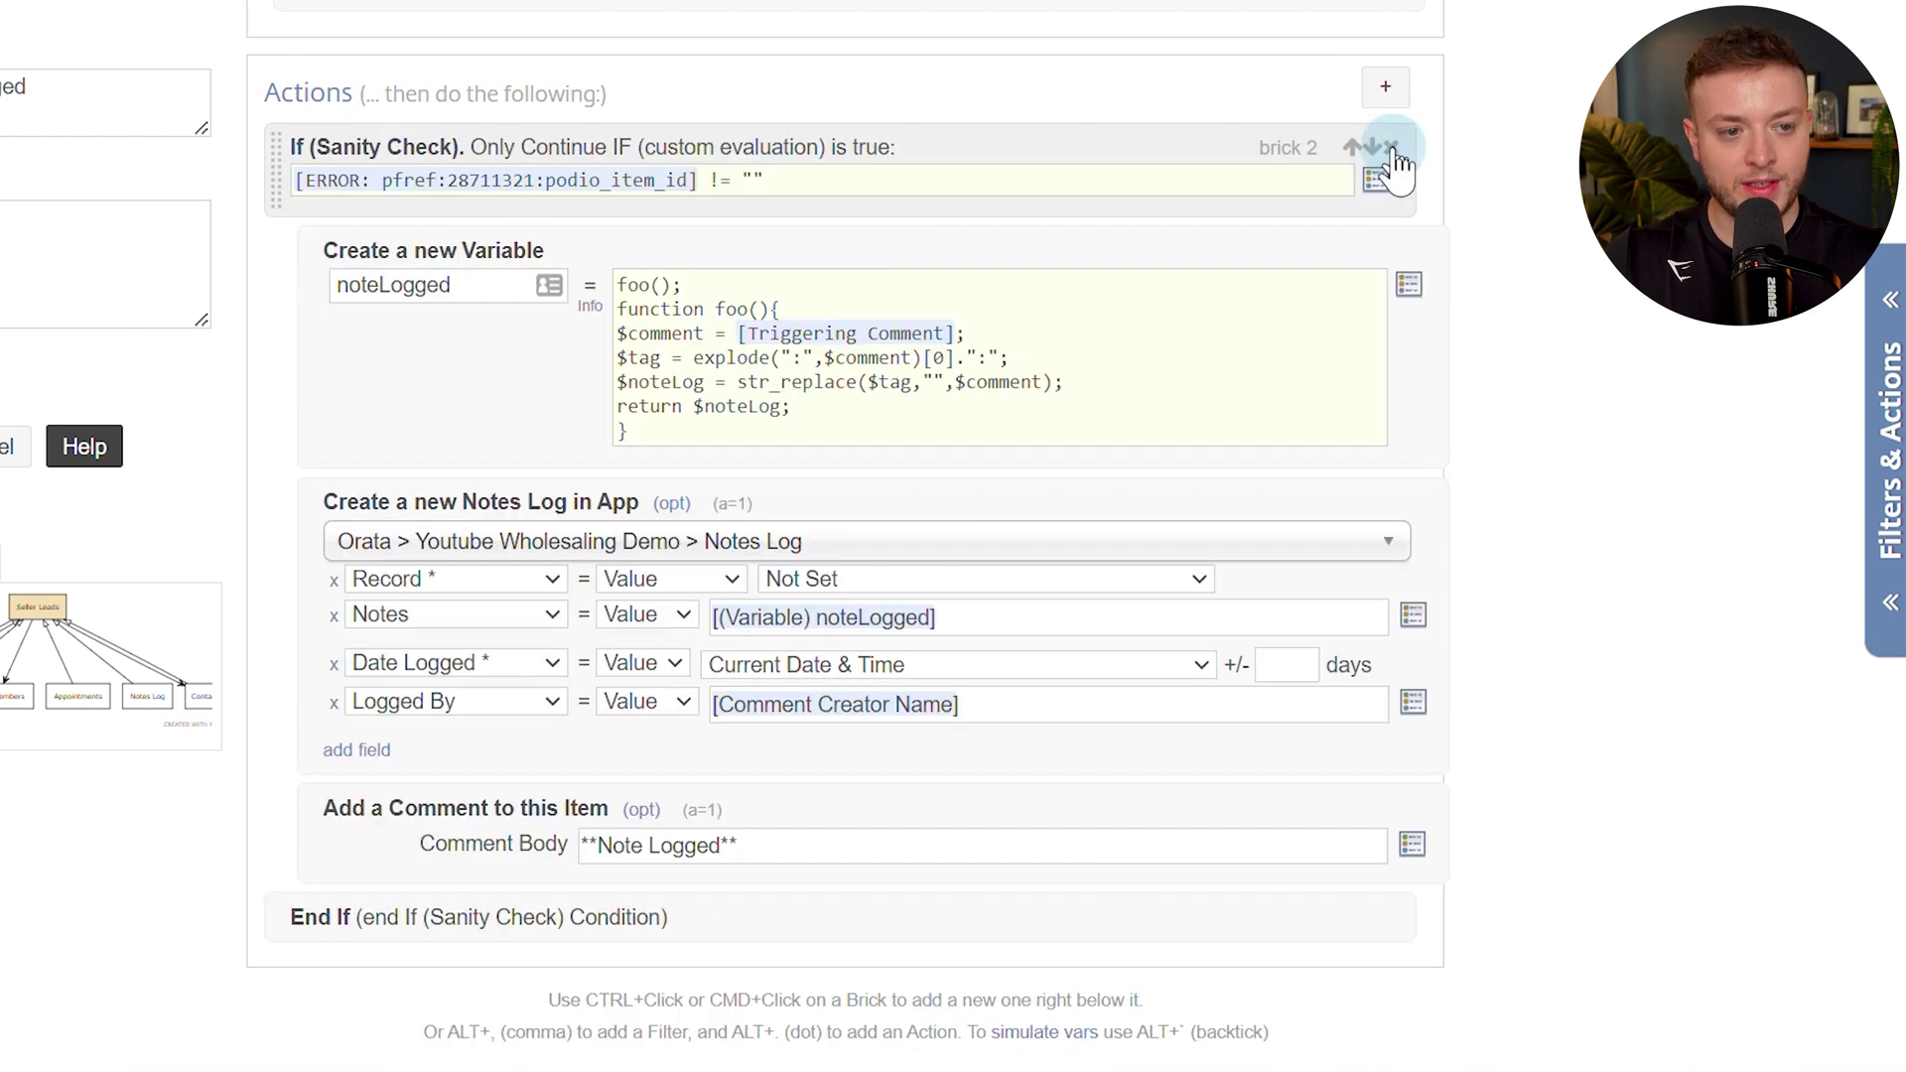
pyautogui.click(1392, 149)
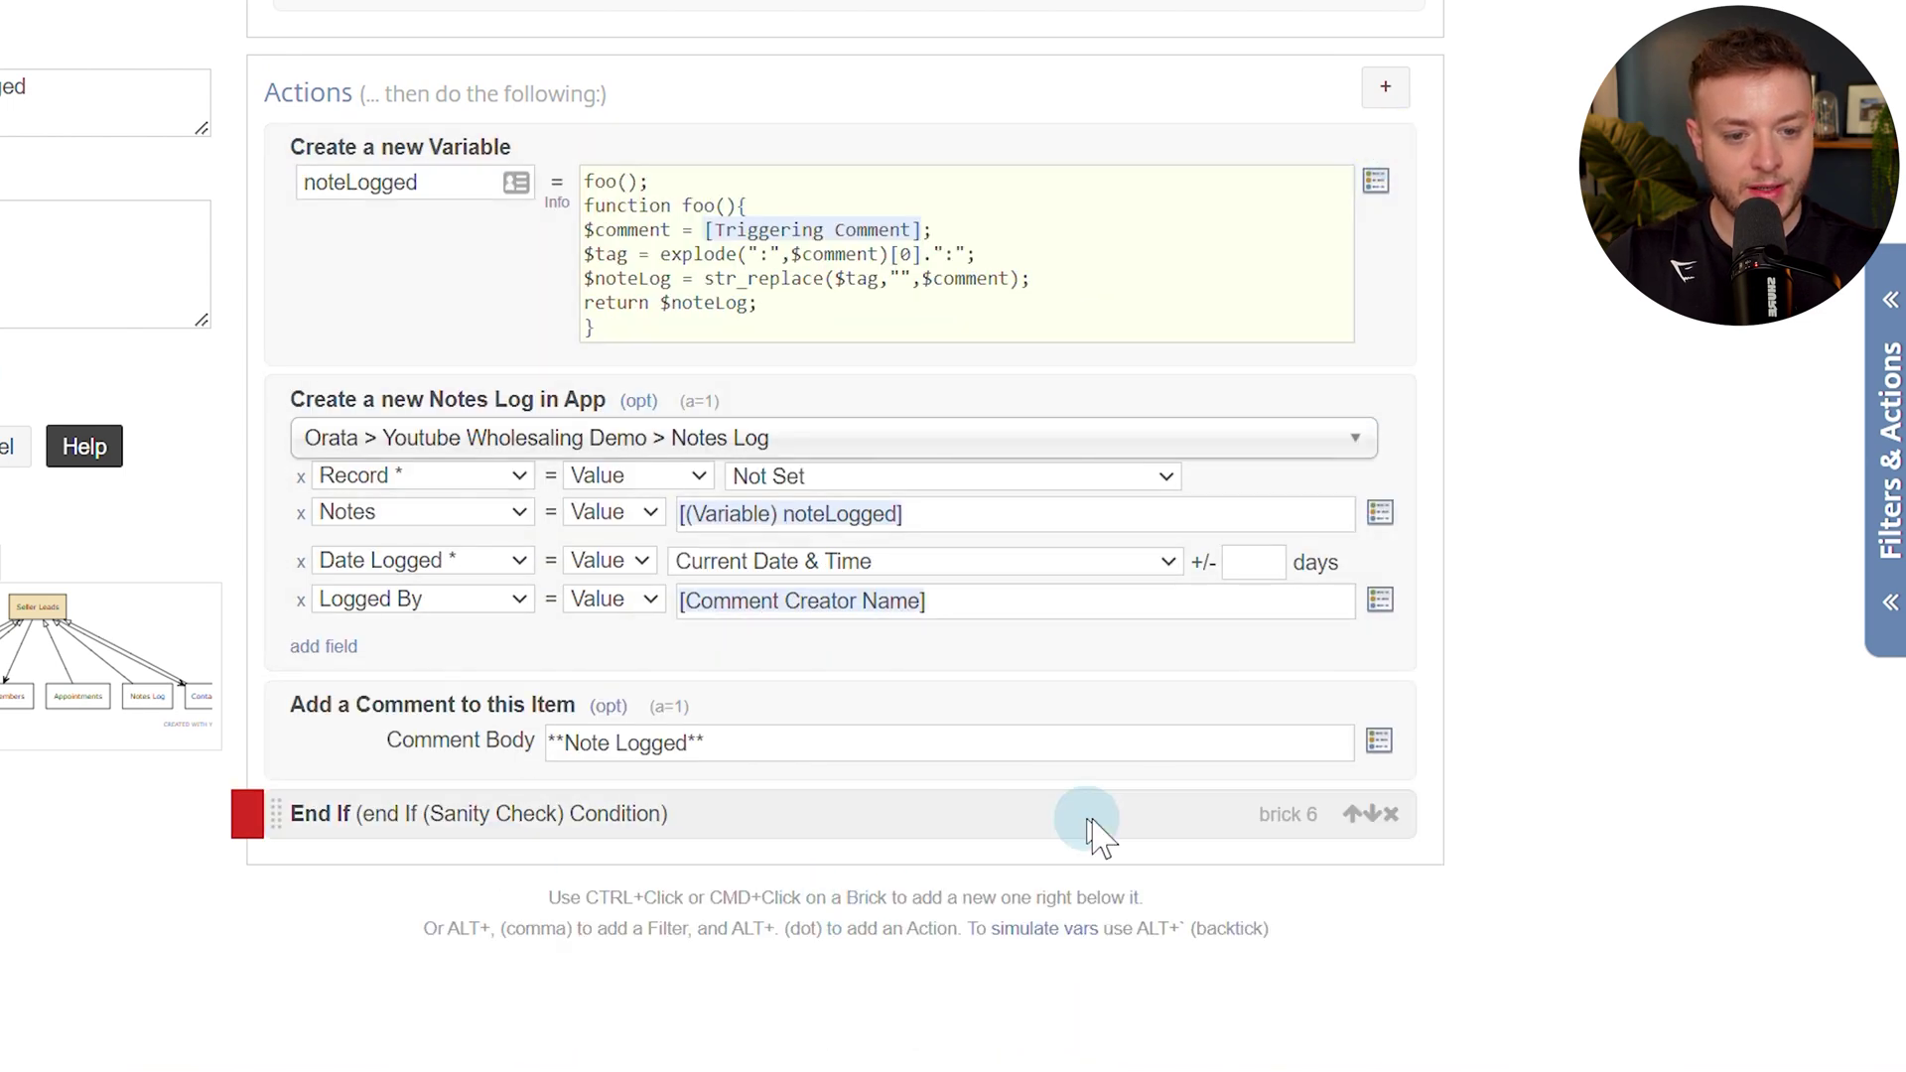
pyautogui.click(1391, 814)
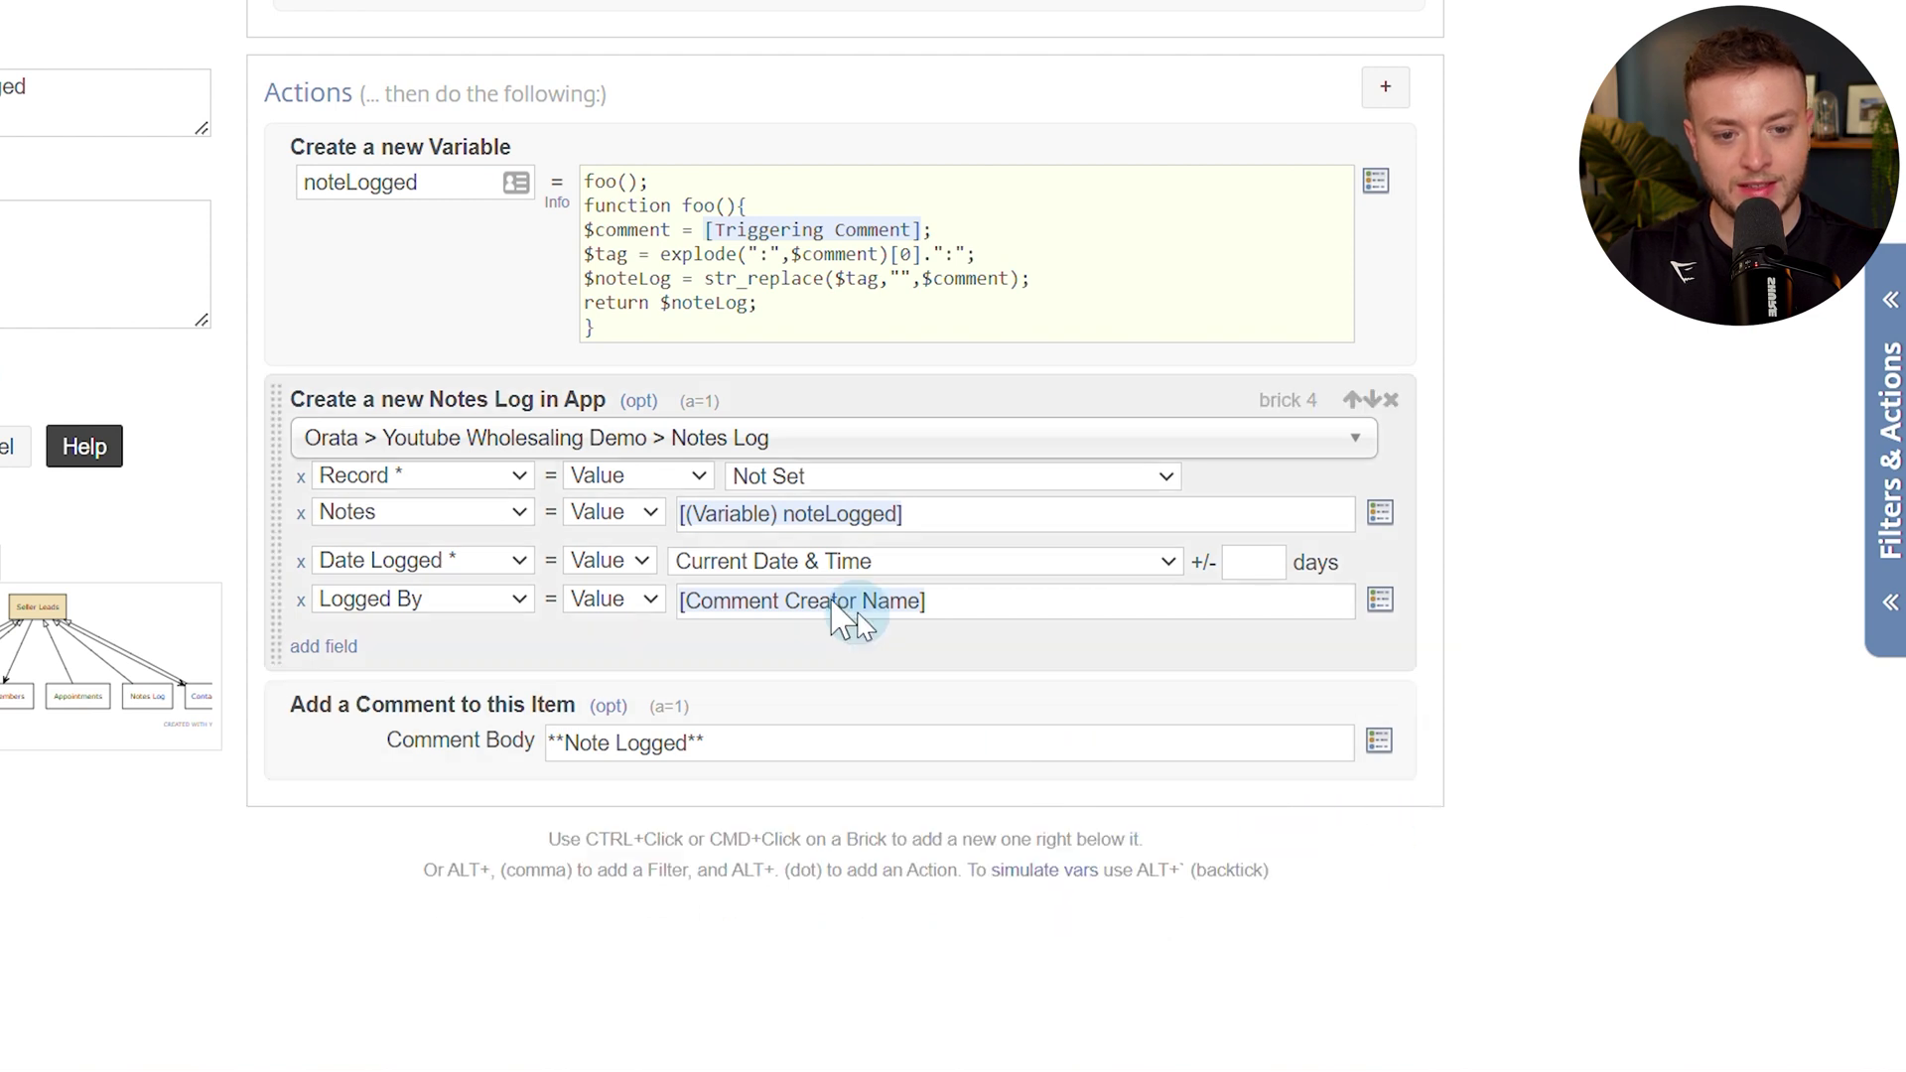
# Set the Notes Log Record to Current (Seller Lead) Item and save the flow.
pyautogui.click(784, 478)
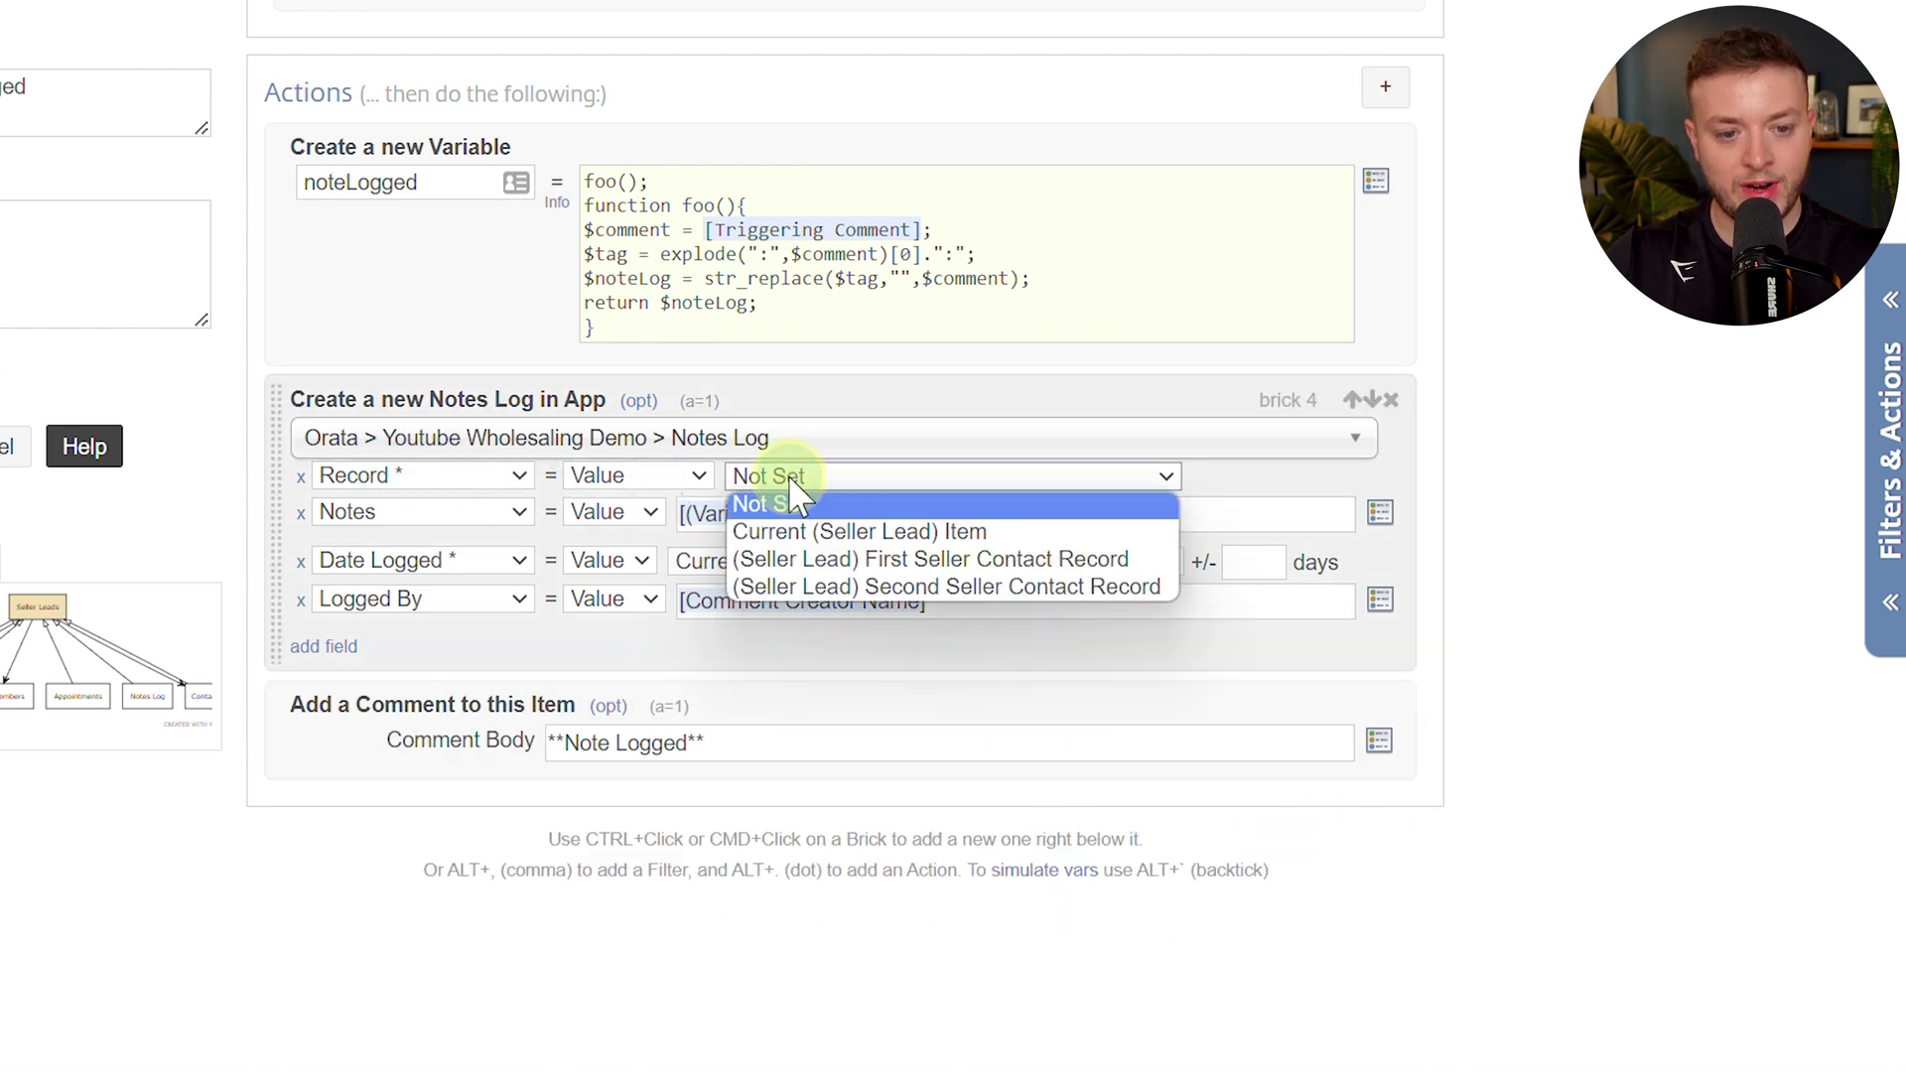
pyautogui.click(810, 533)
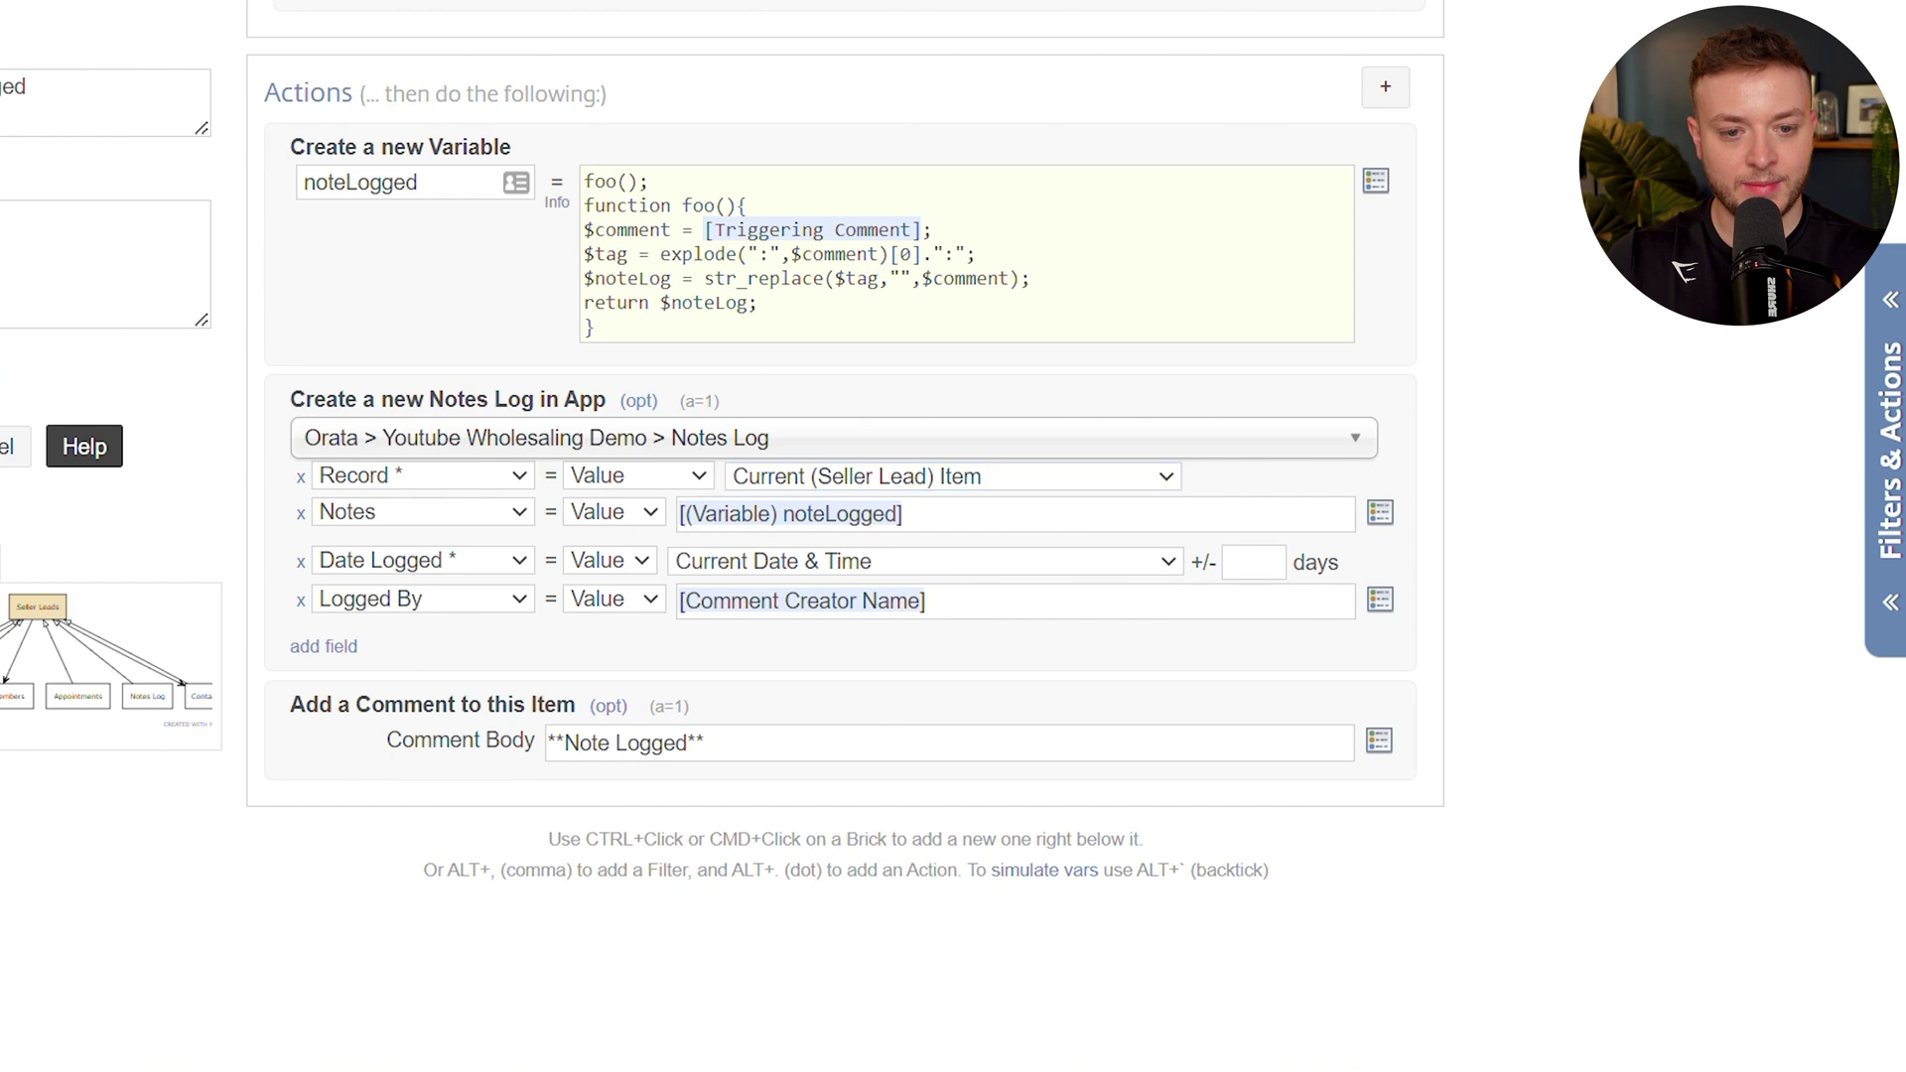
pyautogui.click(353, 604)
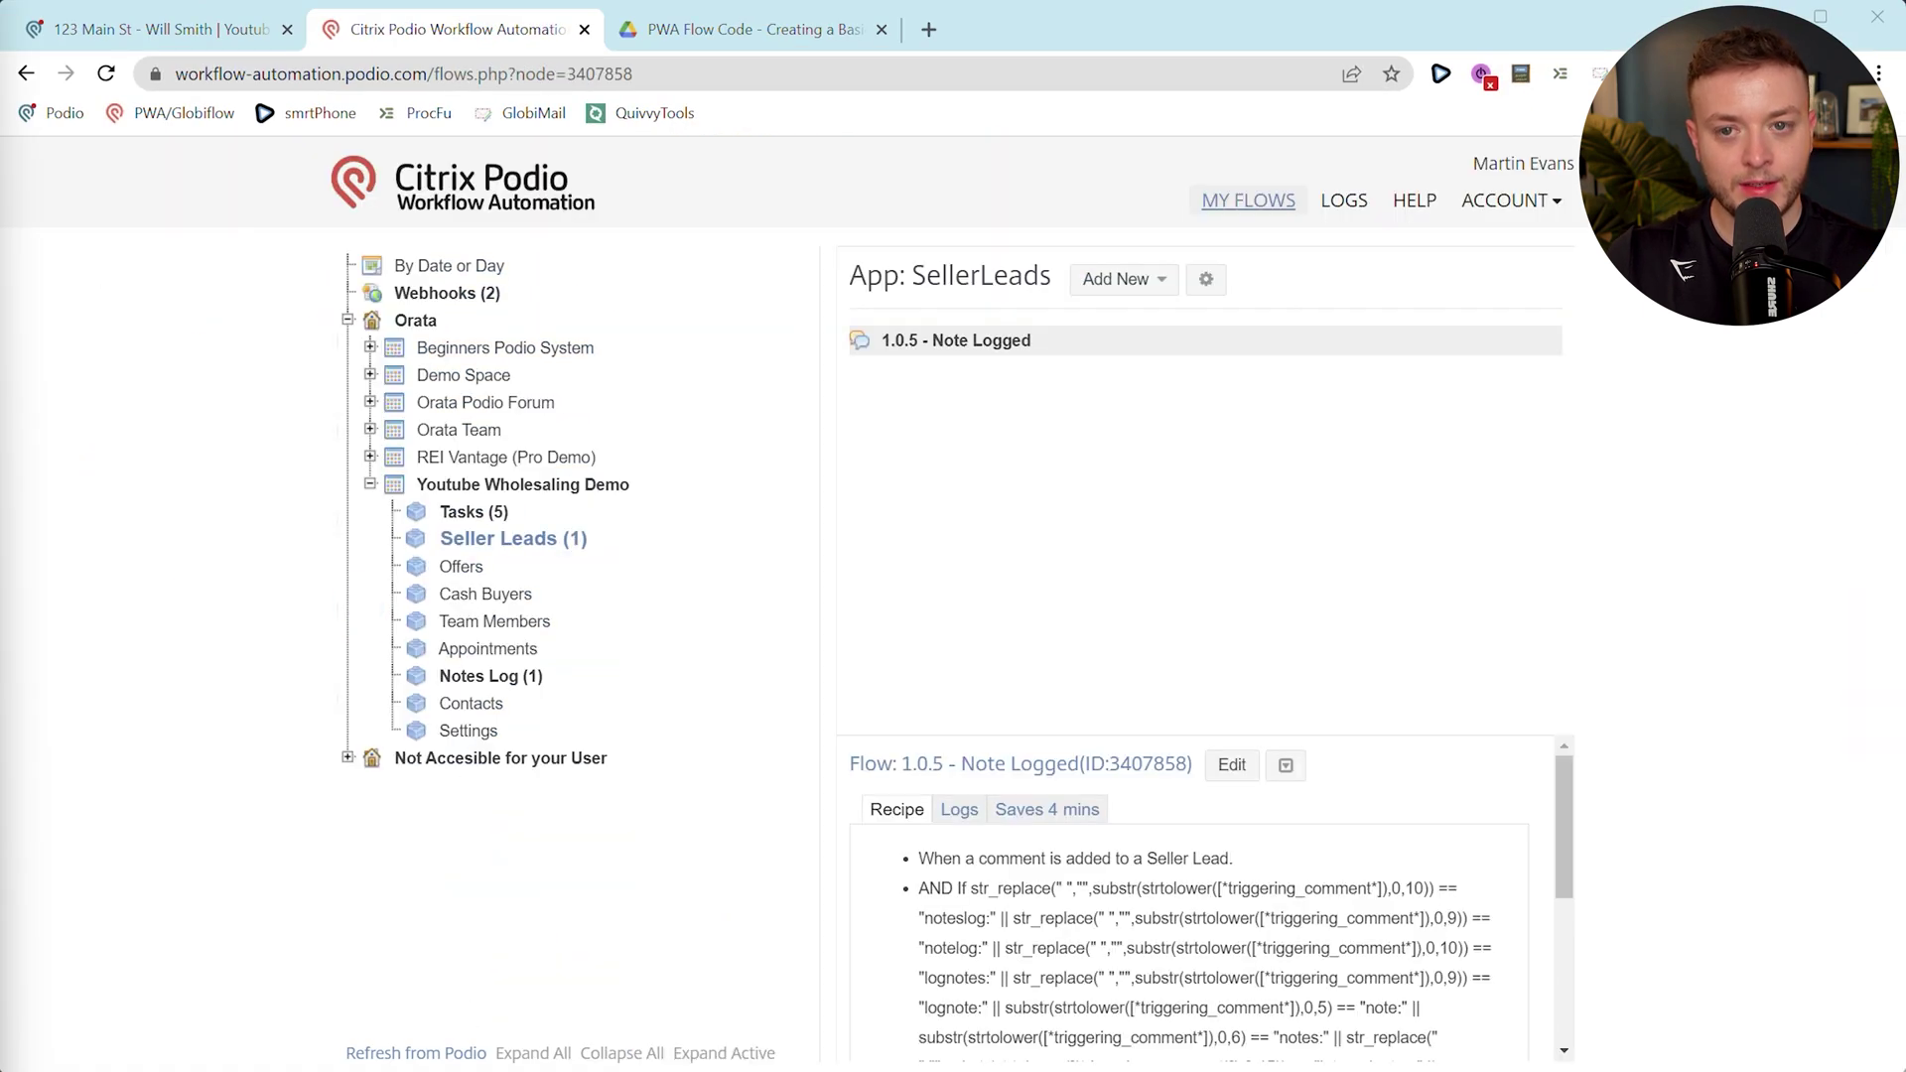
# Post 'log: this is a test' on the seller lead to generate a Notes Log entry, then return to the flows.
pyautogui.click(199, 31)
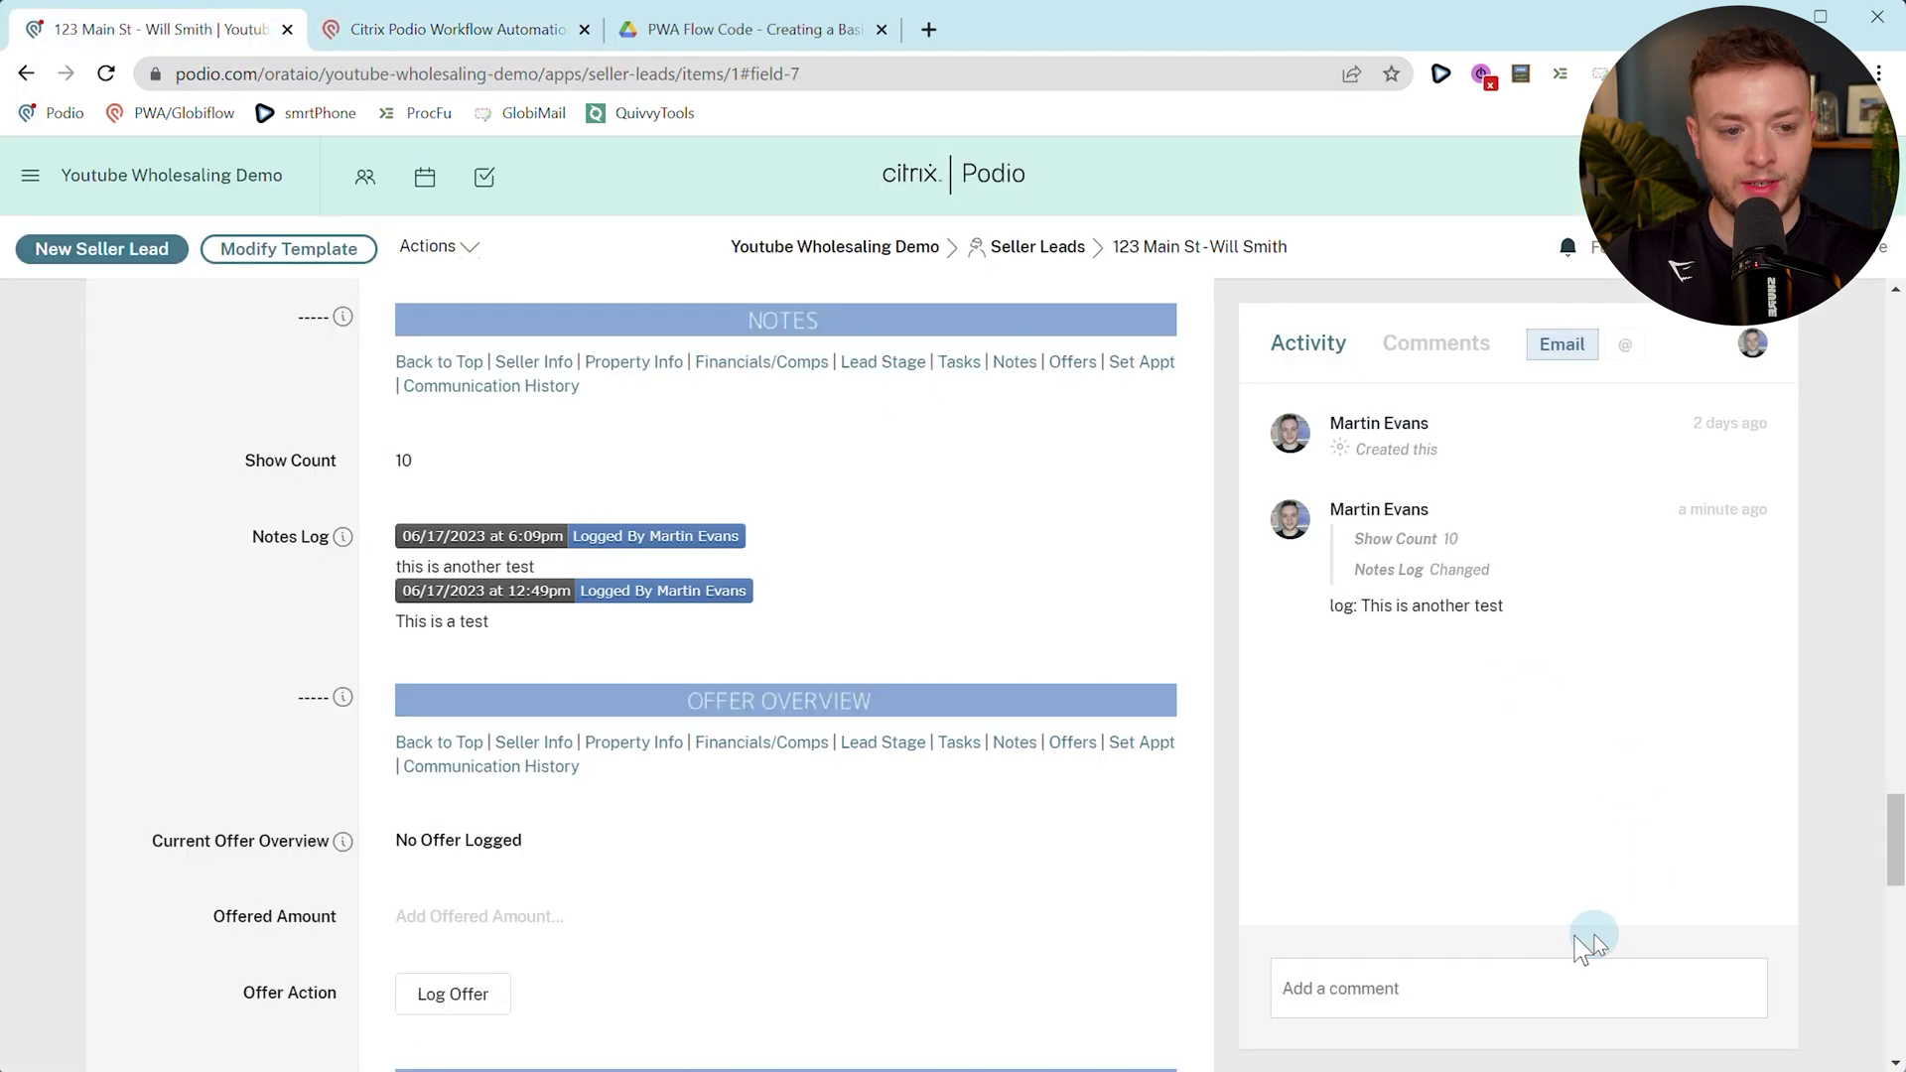
pyautogui.click(1476, 993)
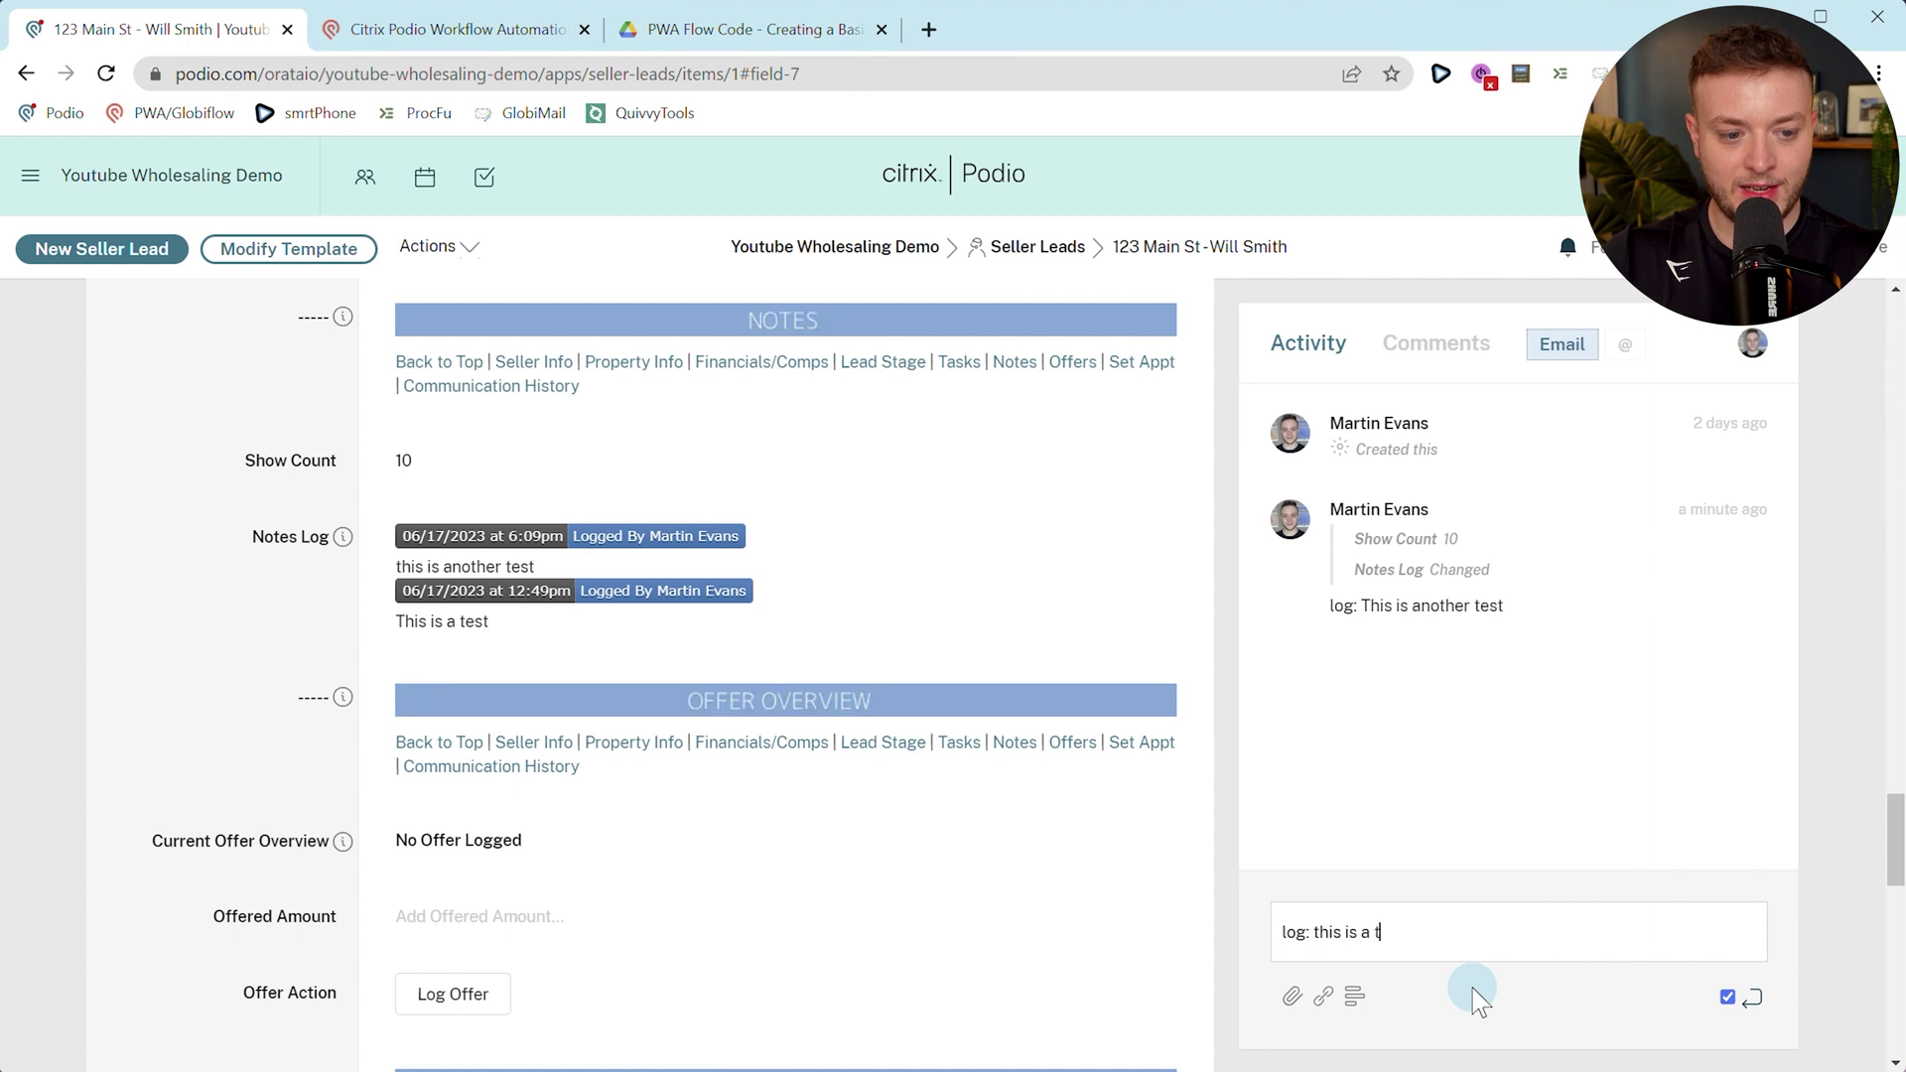
pyautogui.press('Return')
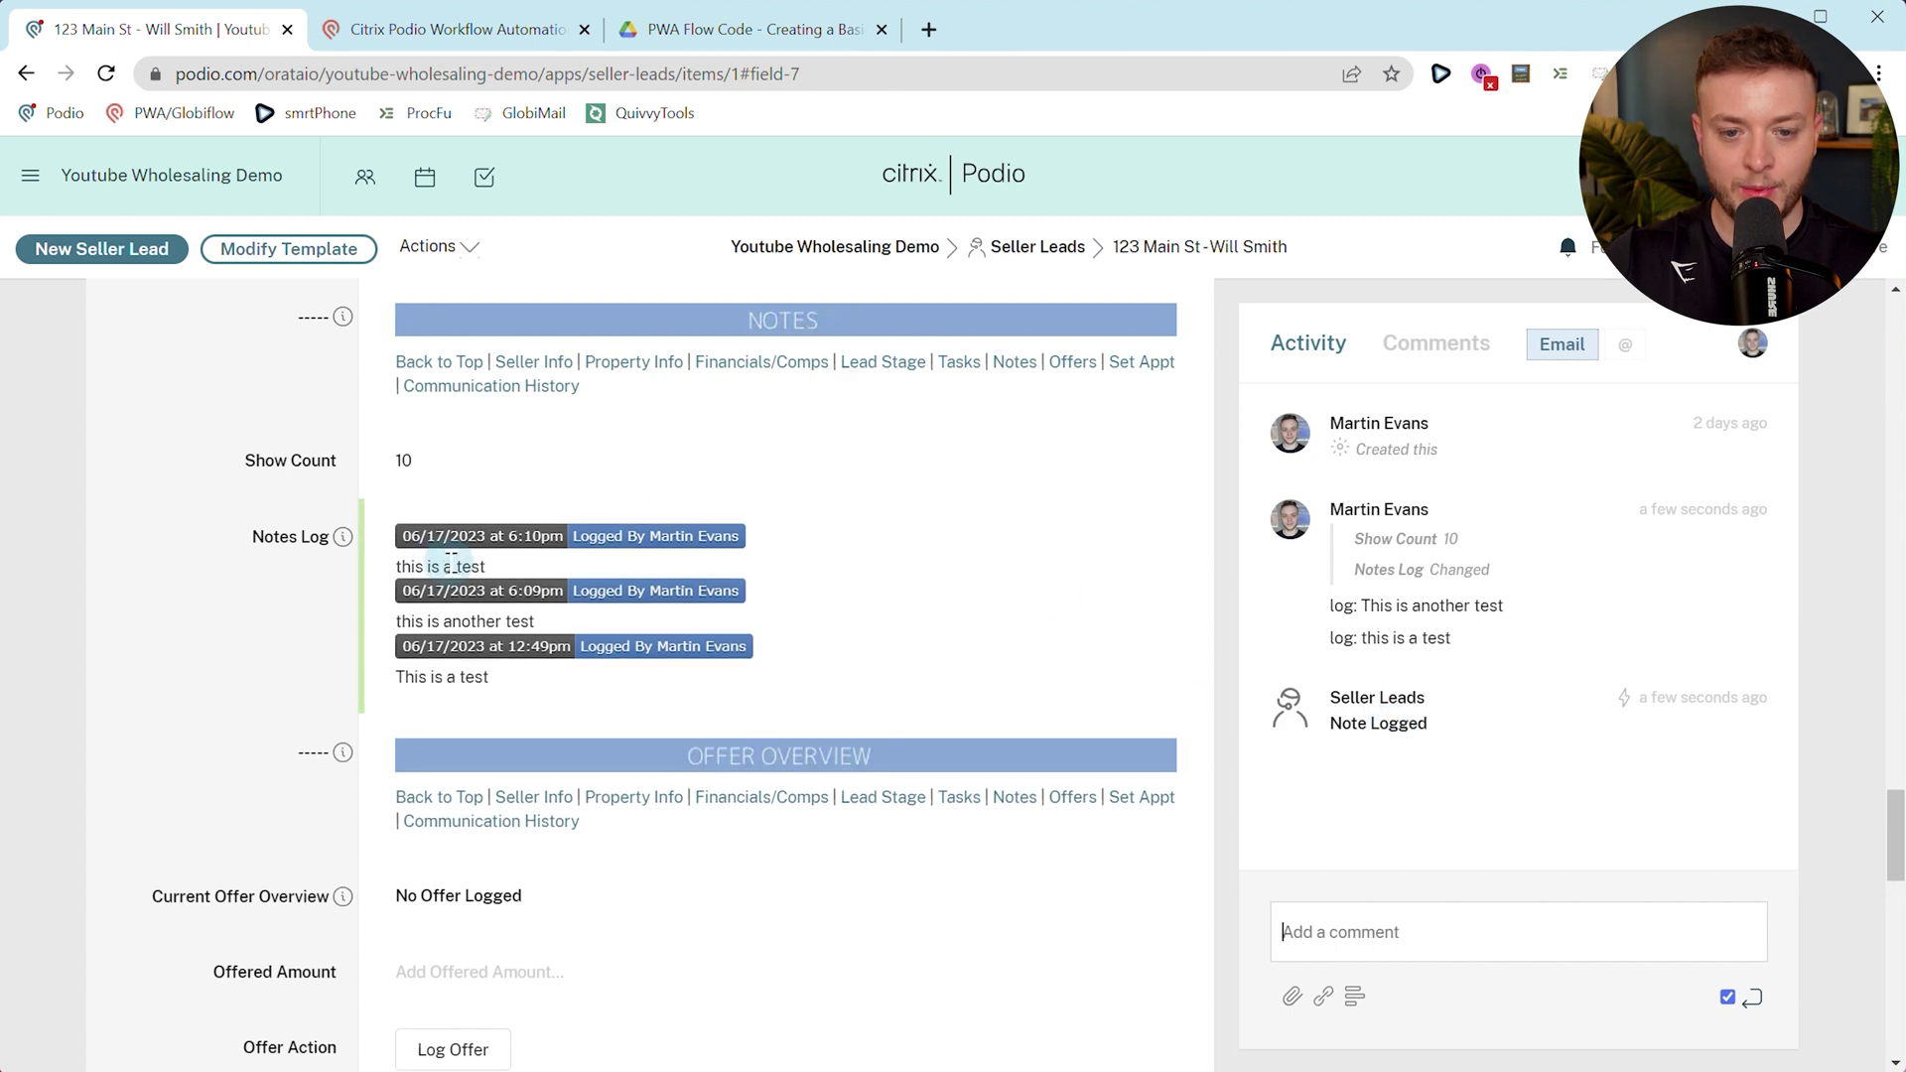
pyautogui.click(382, 44)
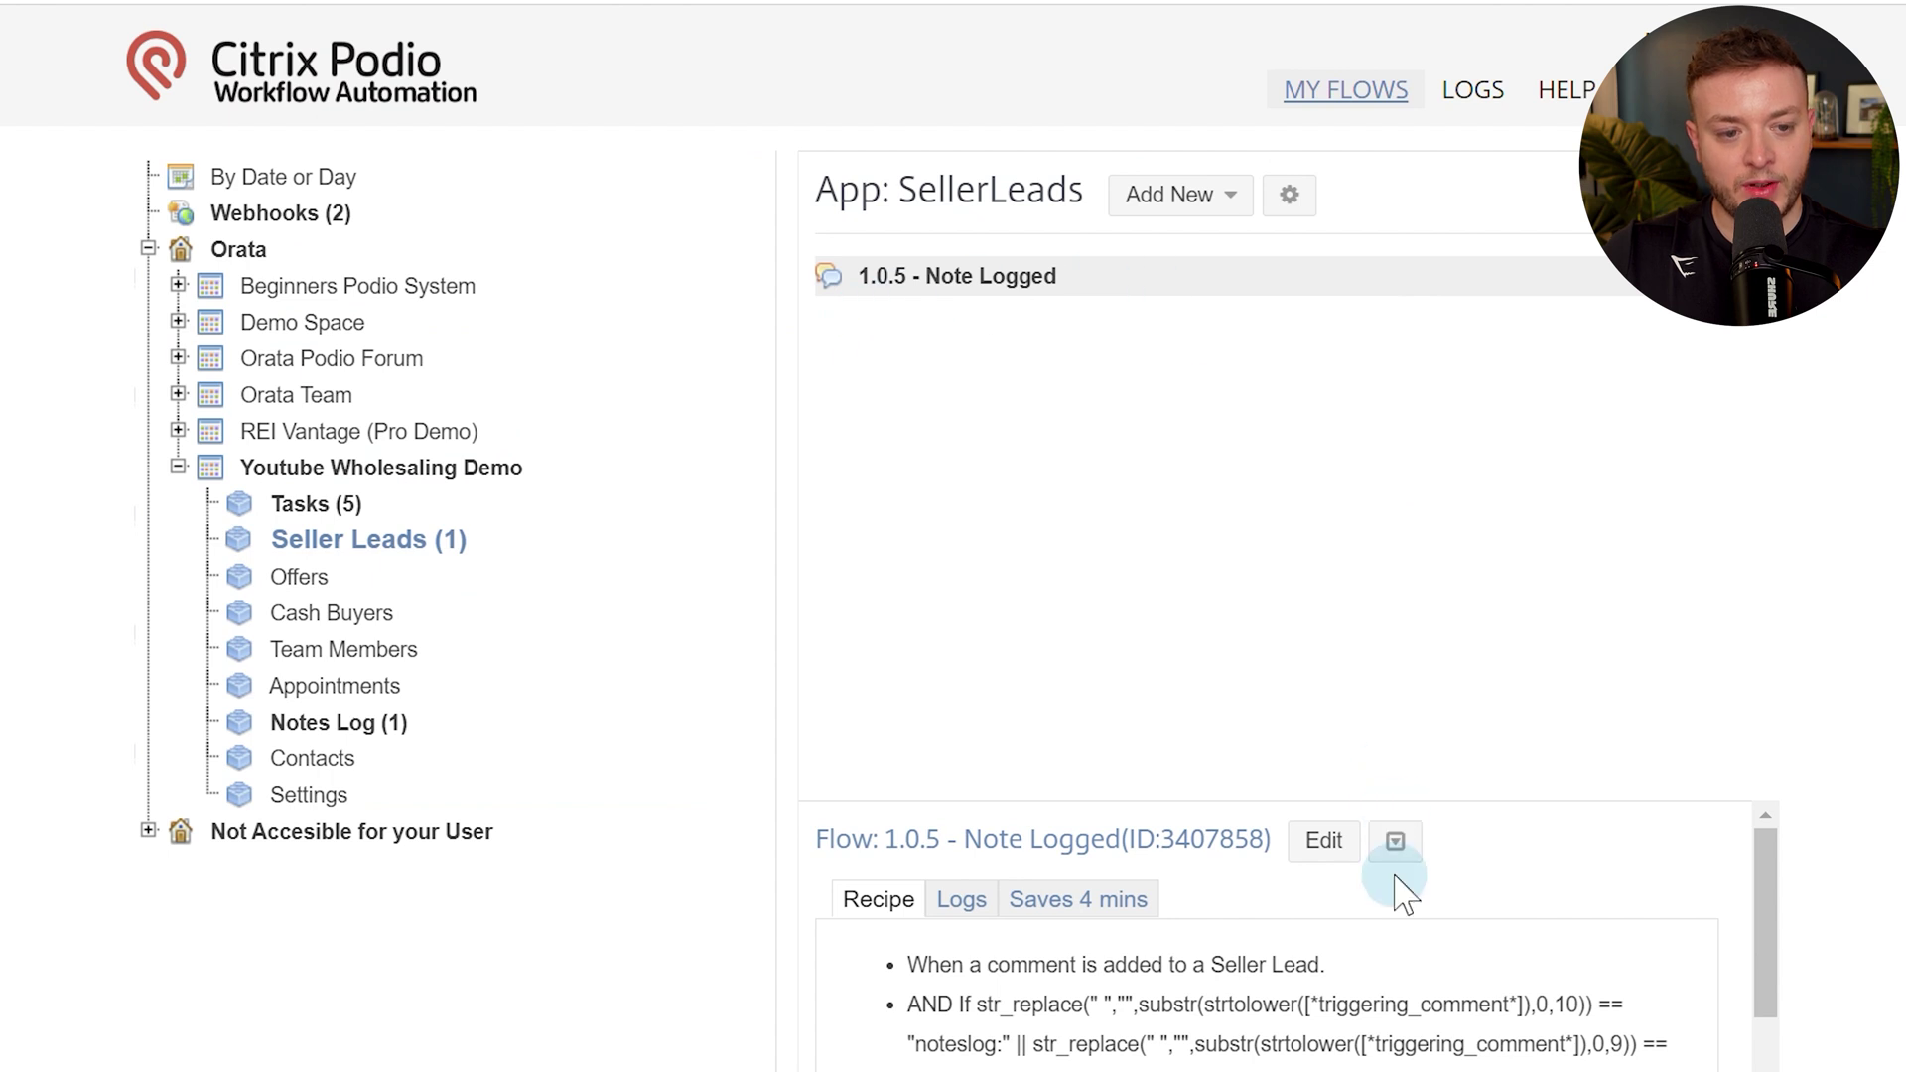
# Copy the Tasks app's 1.0.5 - Note Logged flow to the Offers app.
pyautogui.click(1395, 841)
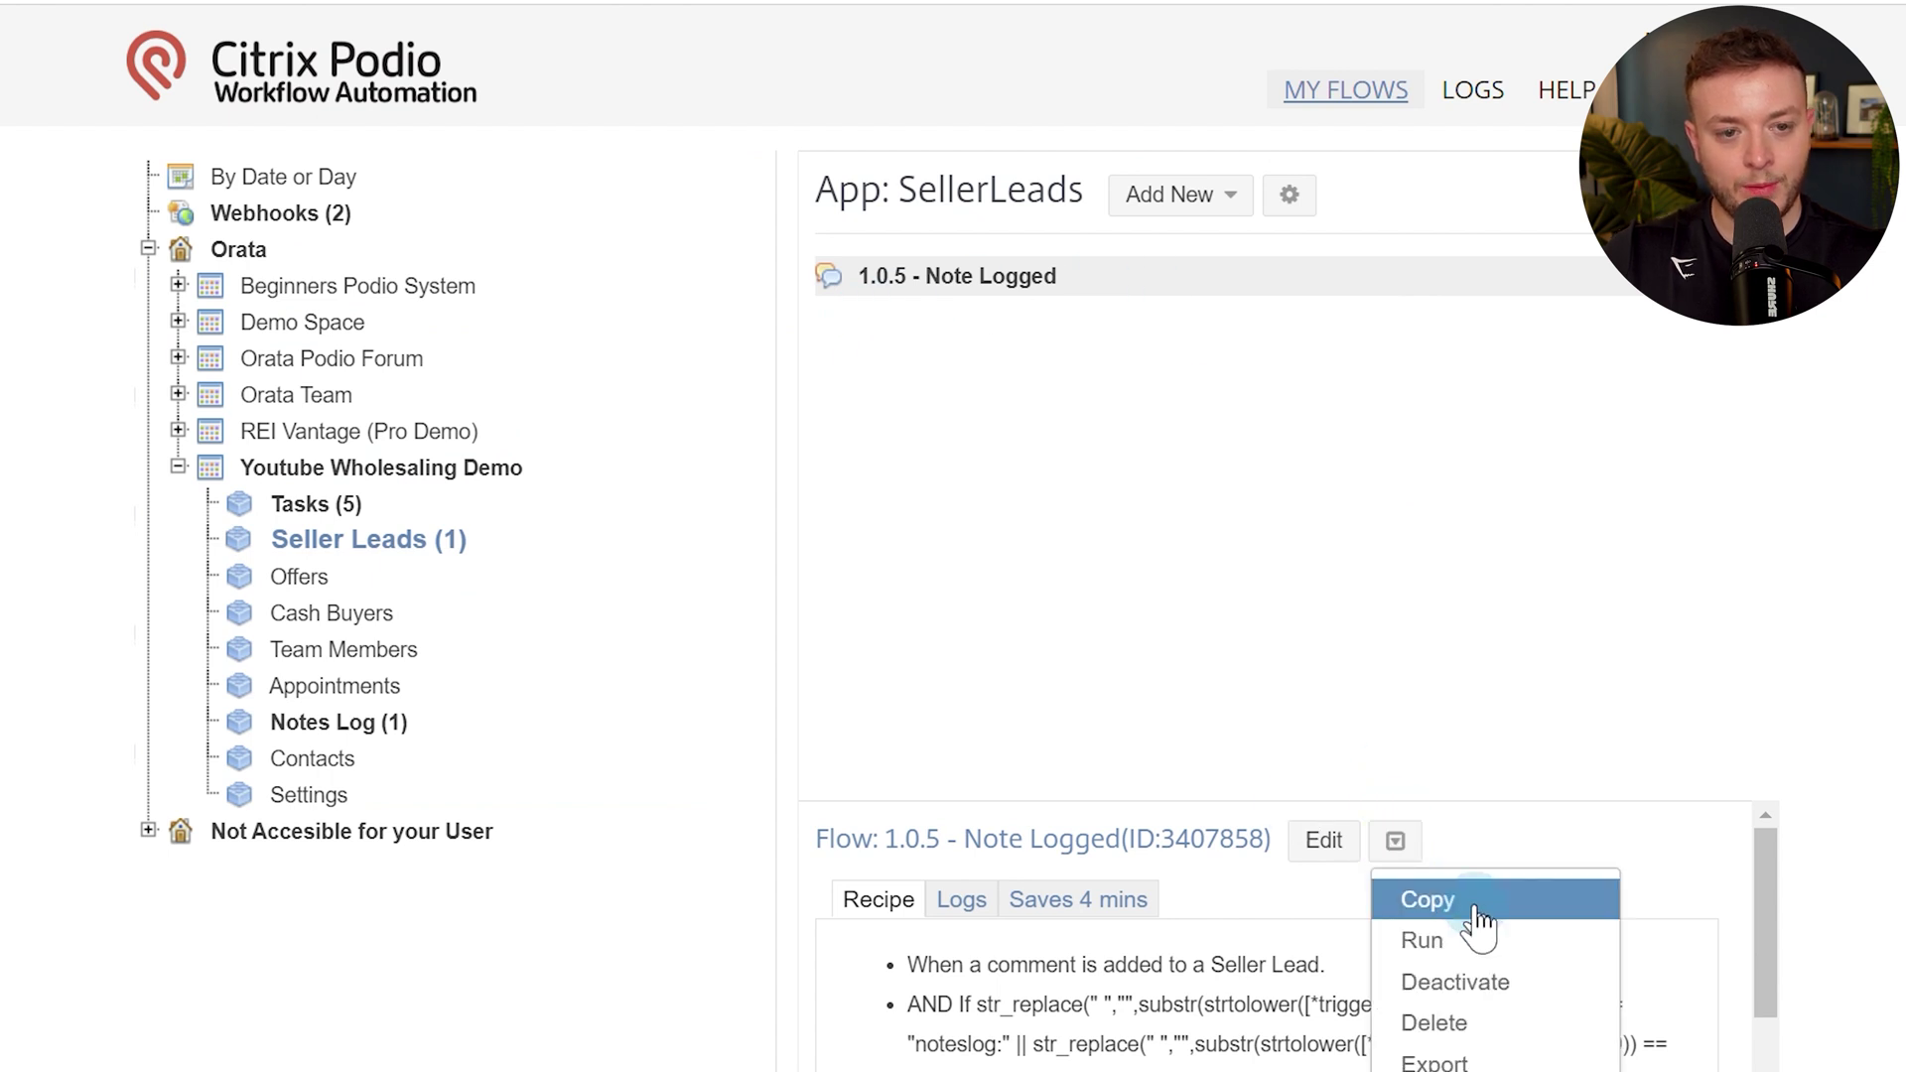
pyautogui.click(303, 503)
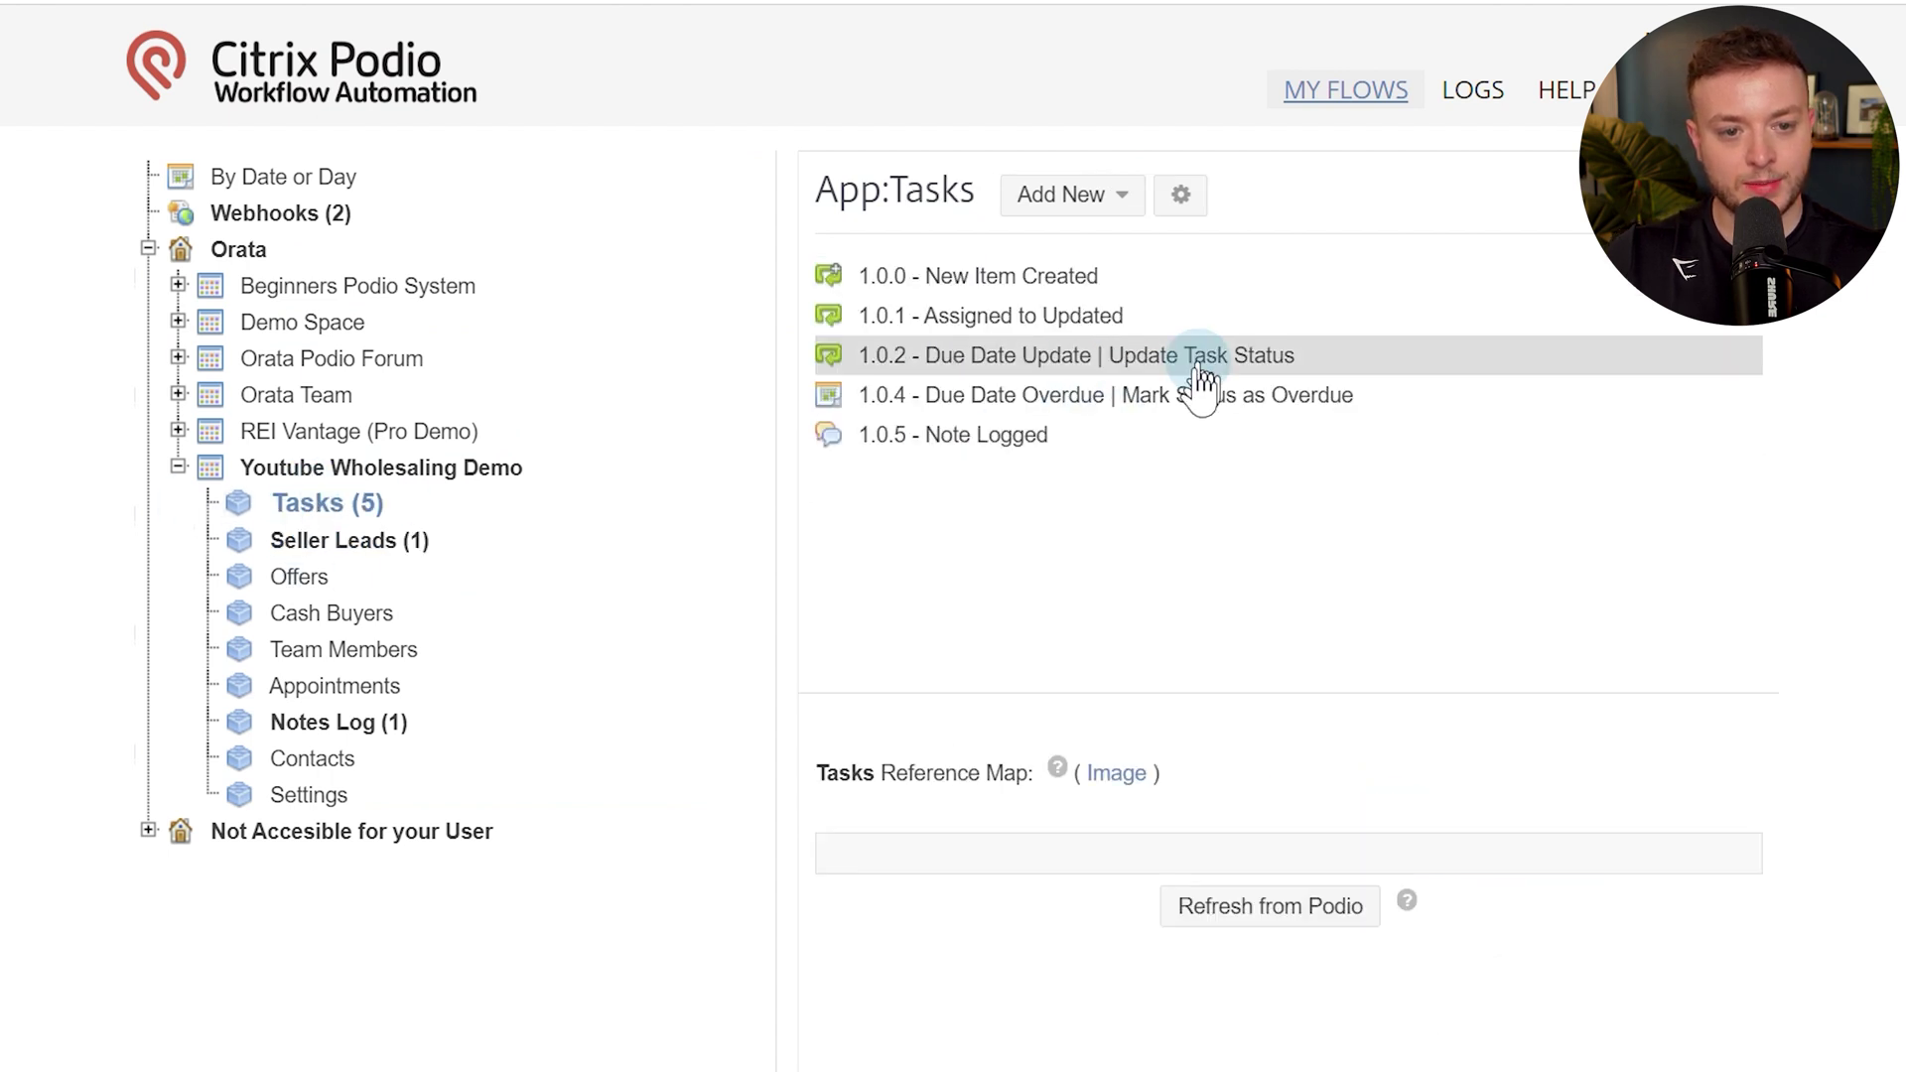
pyautogui.click(1018, 438)
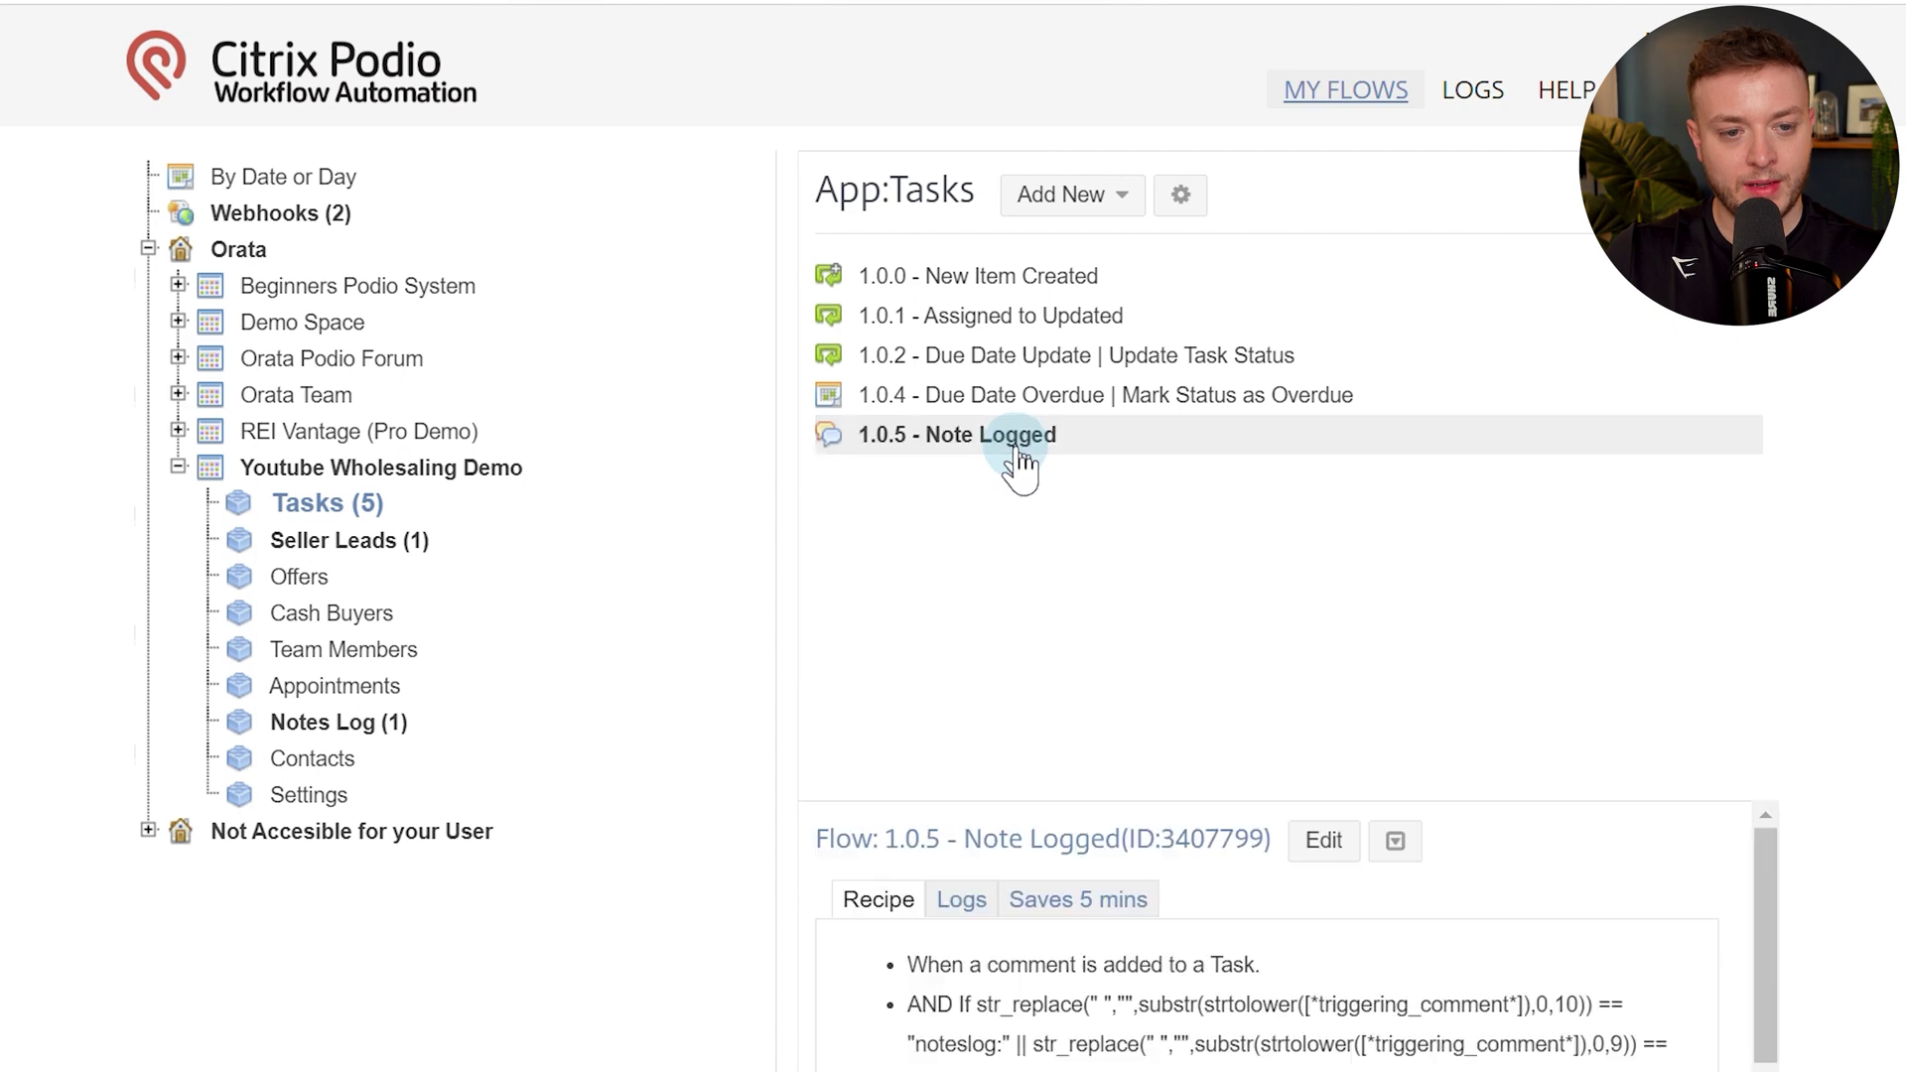
pyautogui.click(1412, 846)
pyautogui.click(1426, 898)
pyautogui.click(732, 452)
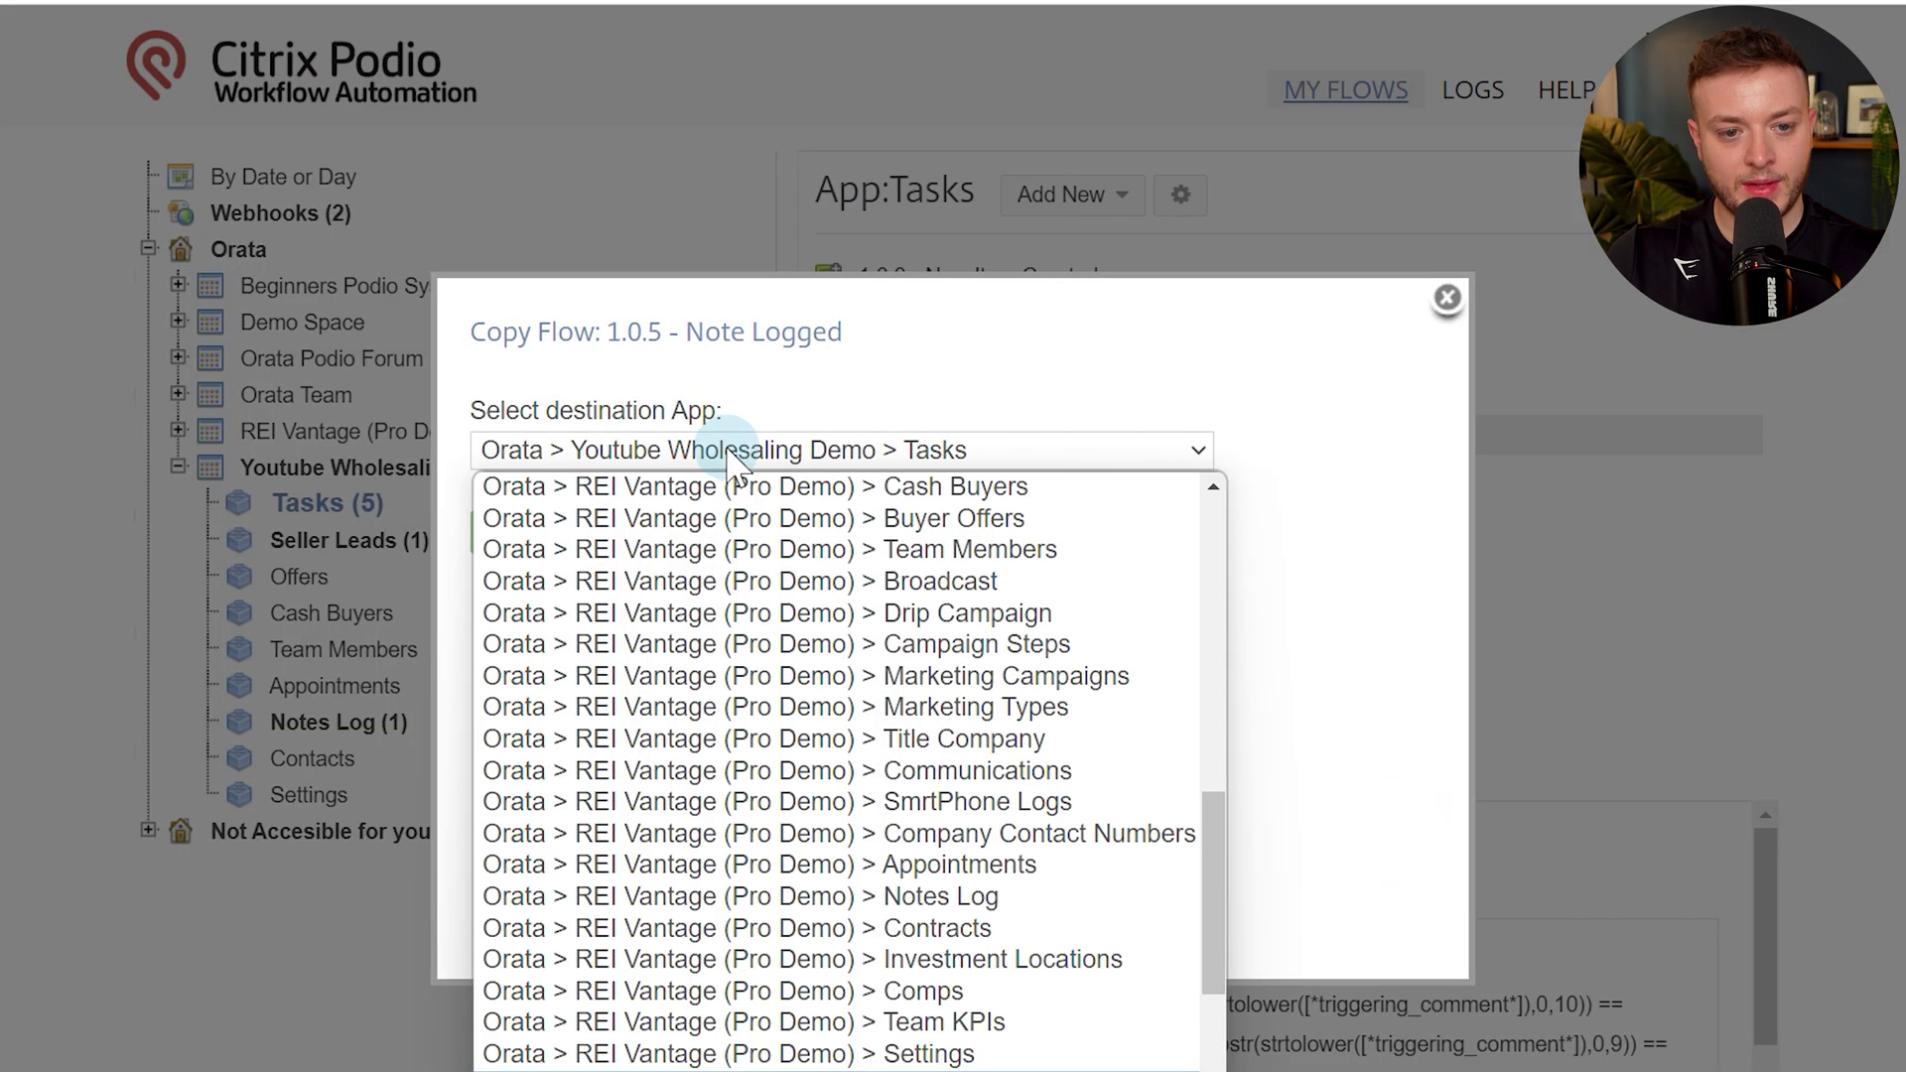
pyautogui.scroll(-3, 795, 804)
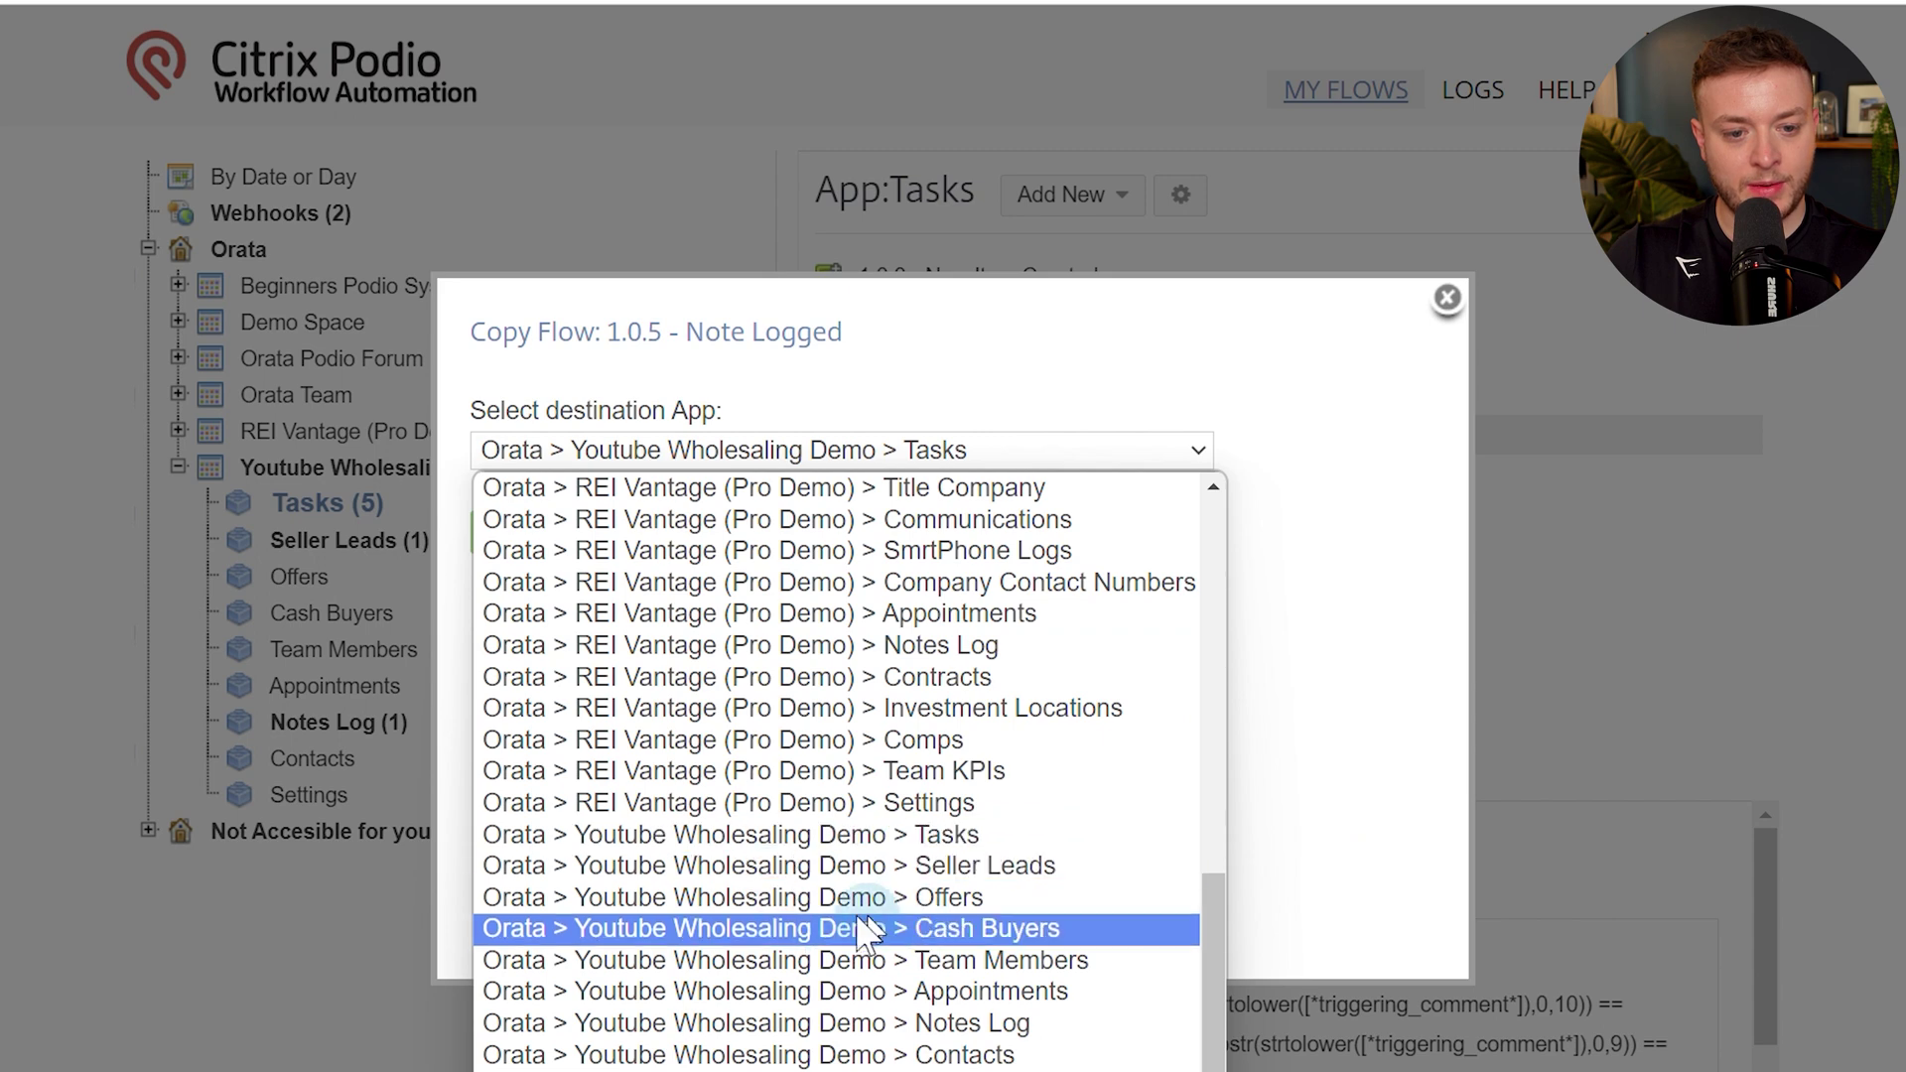
pyautogui.click(744, 897)
pyautogui.click(508, 536)
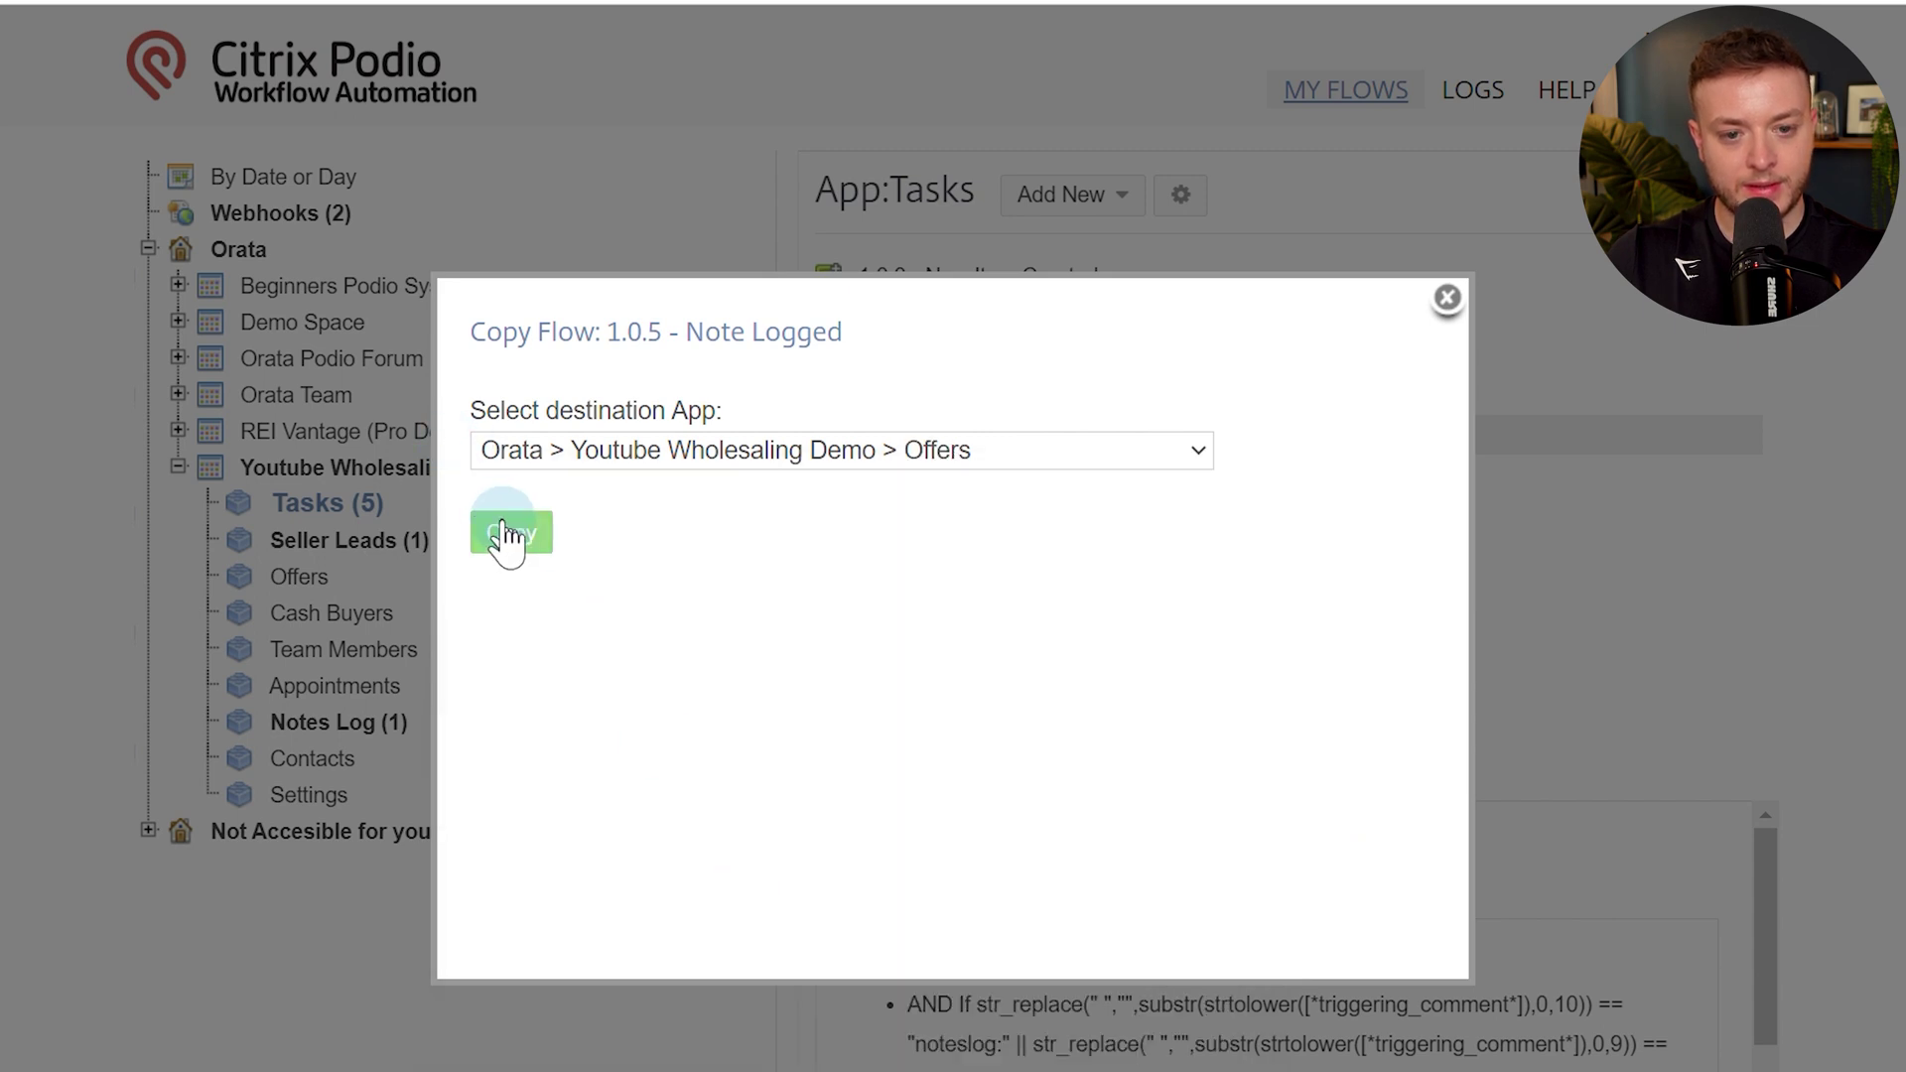
# Remove 'Copy of' from the name, set Using Field to (Offer) Related Lead, and save.
pyautogui.scroll(-10, 1106, 505)
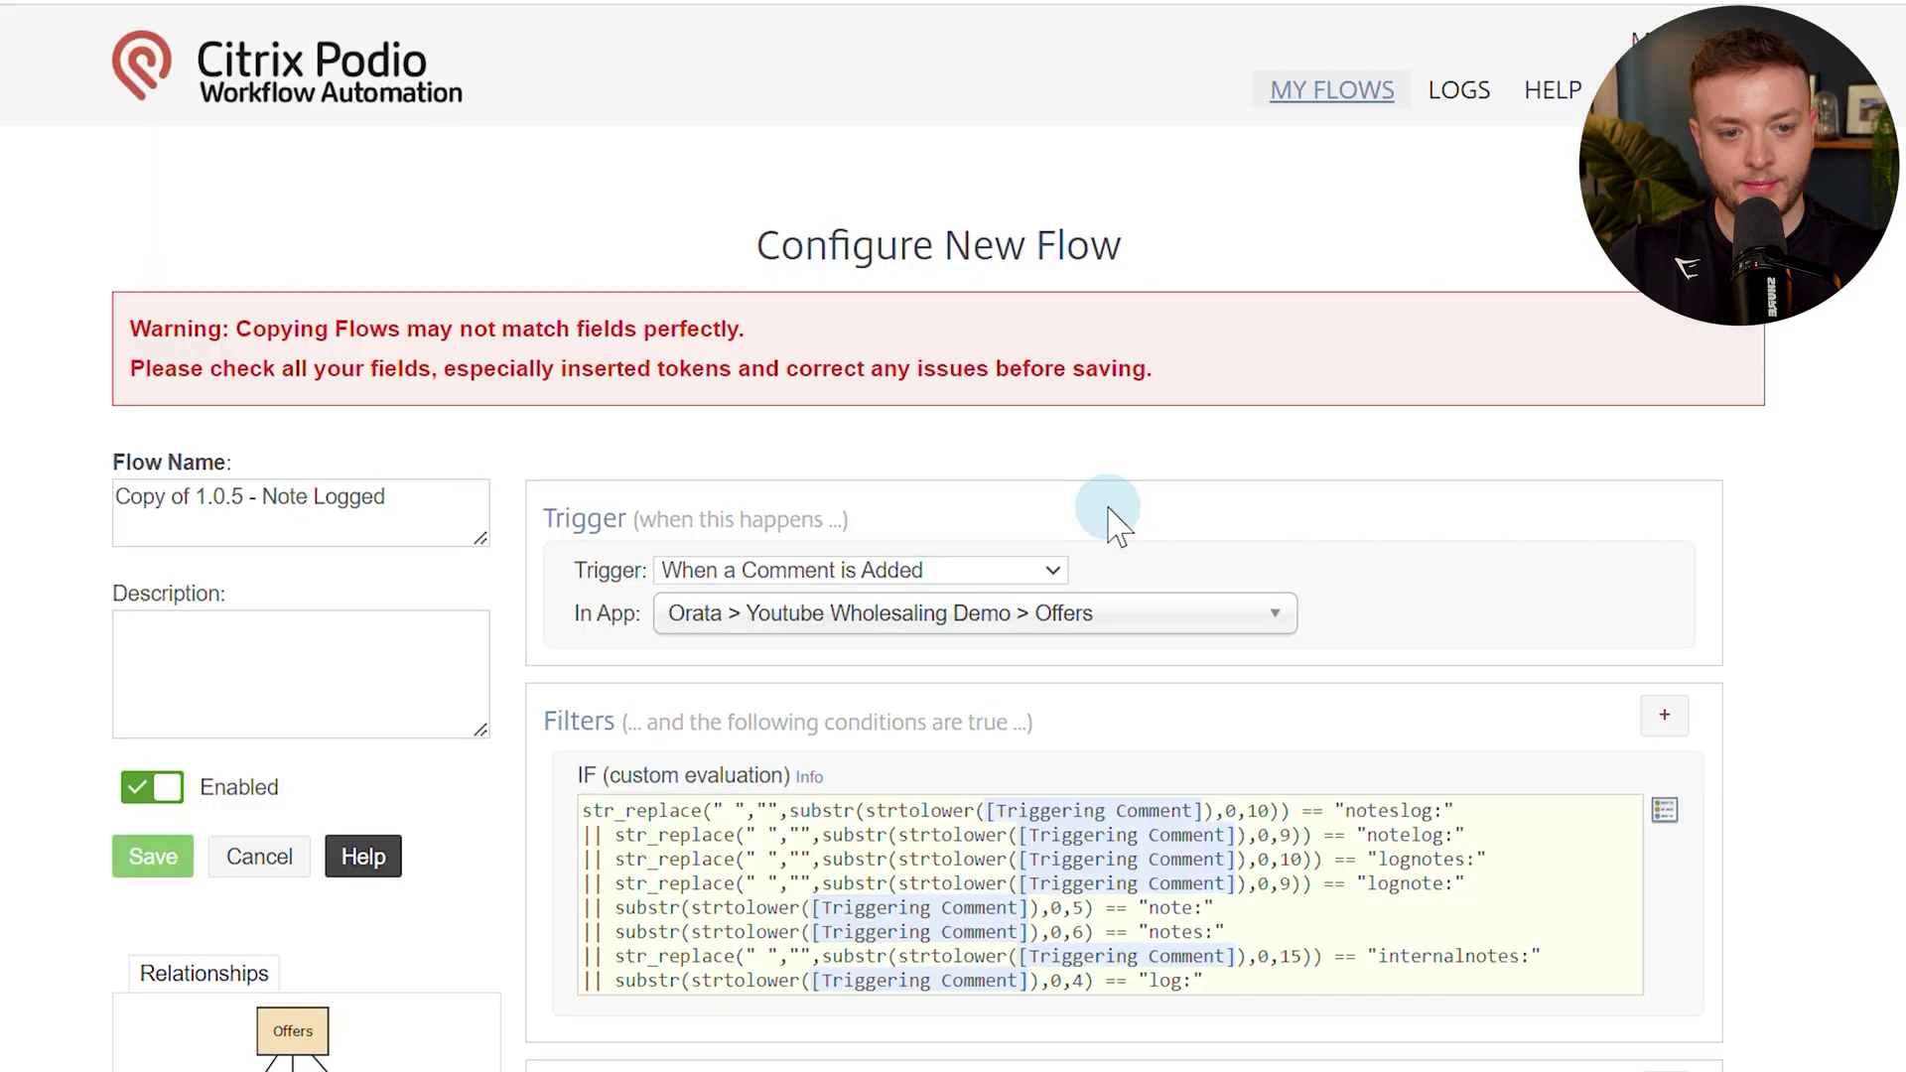
pyautogui.scroll(-4, 1114, 510)
pyautogui.moveTo(196, 265); pyautogui.dragTo(124, 263)
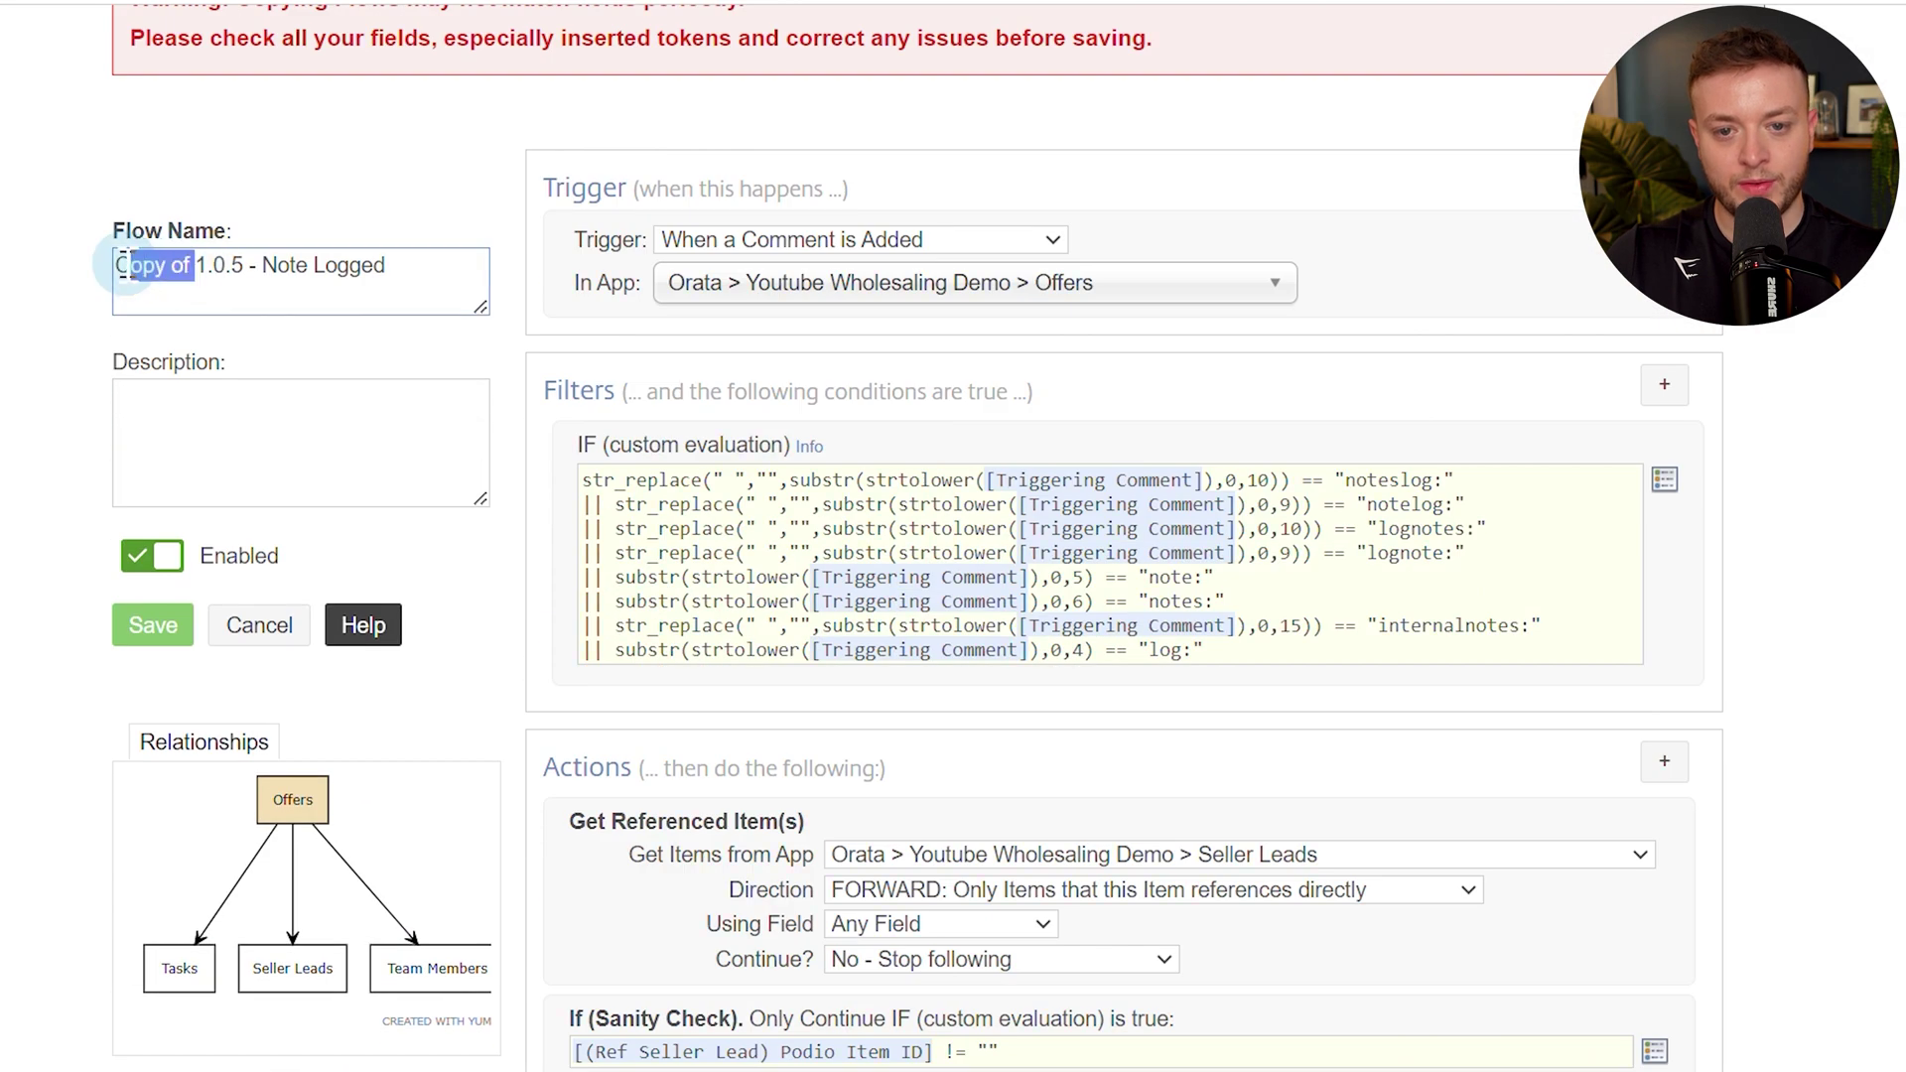
pyautogui.press('BackSpace')
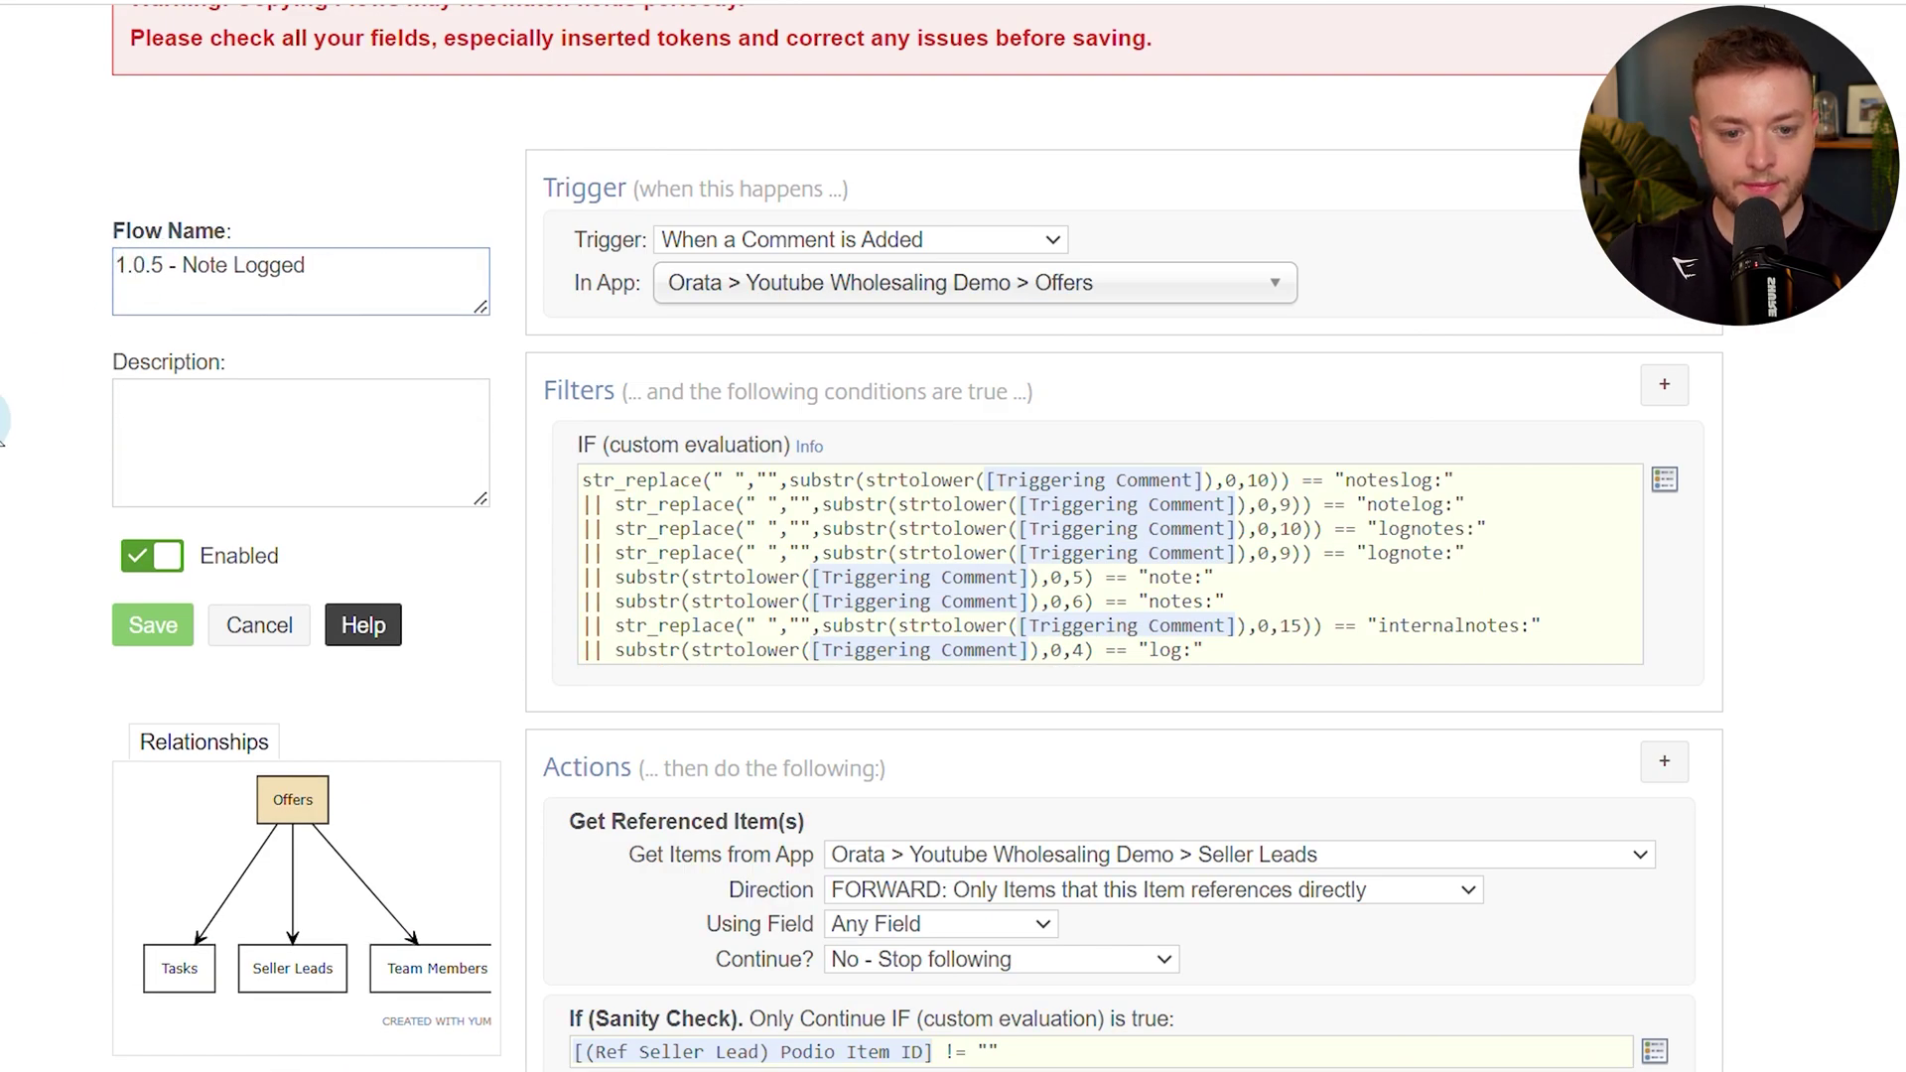
pyautogui.scroll(-3, 645, 806)
pyautogui.click(663, 454)
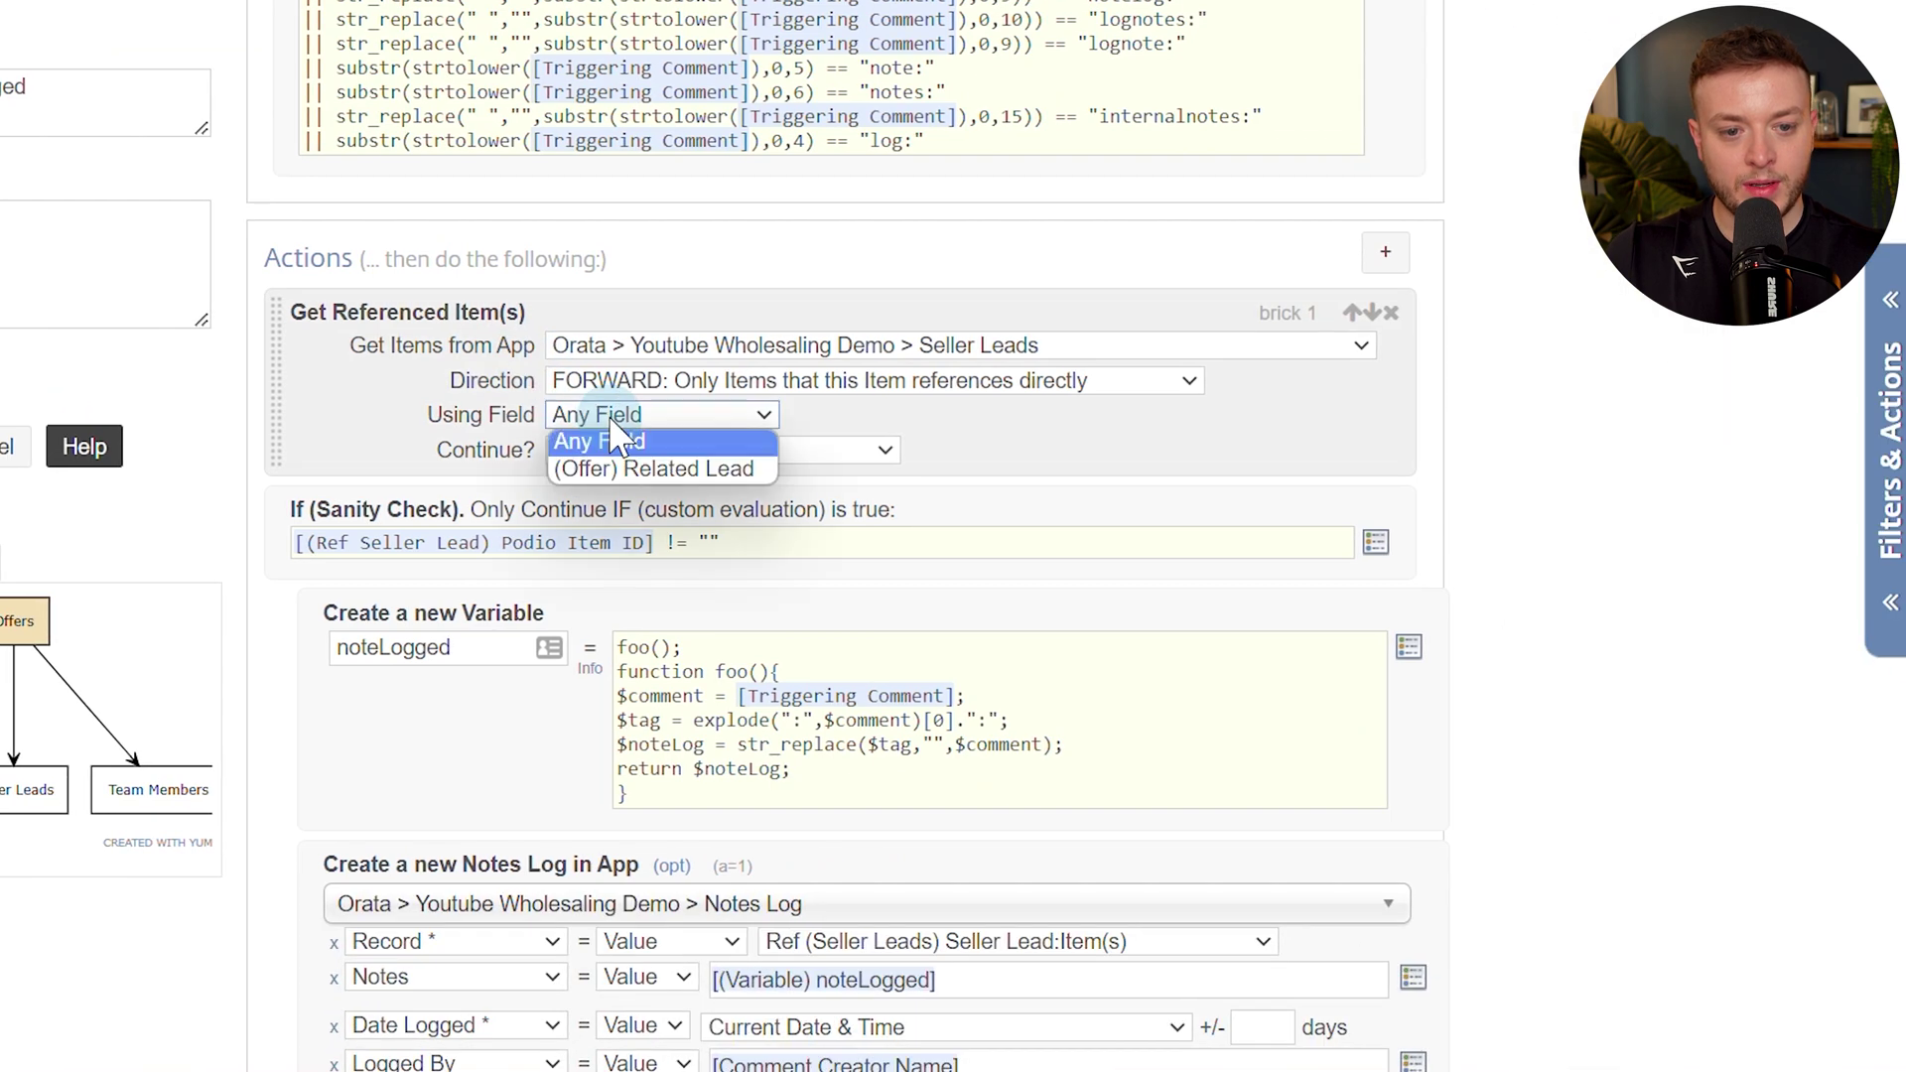
pyautogui.click(706, 469)
pyautogui.scroll(-2, 809, 427)
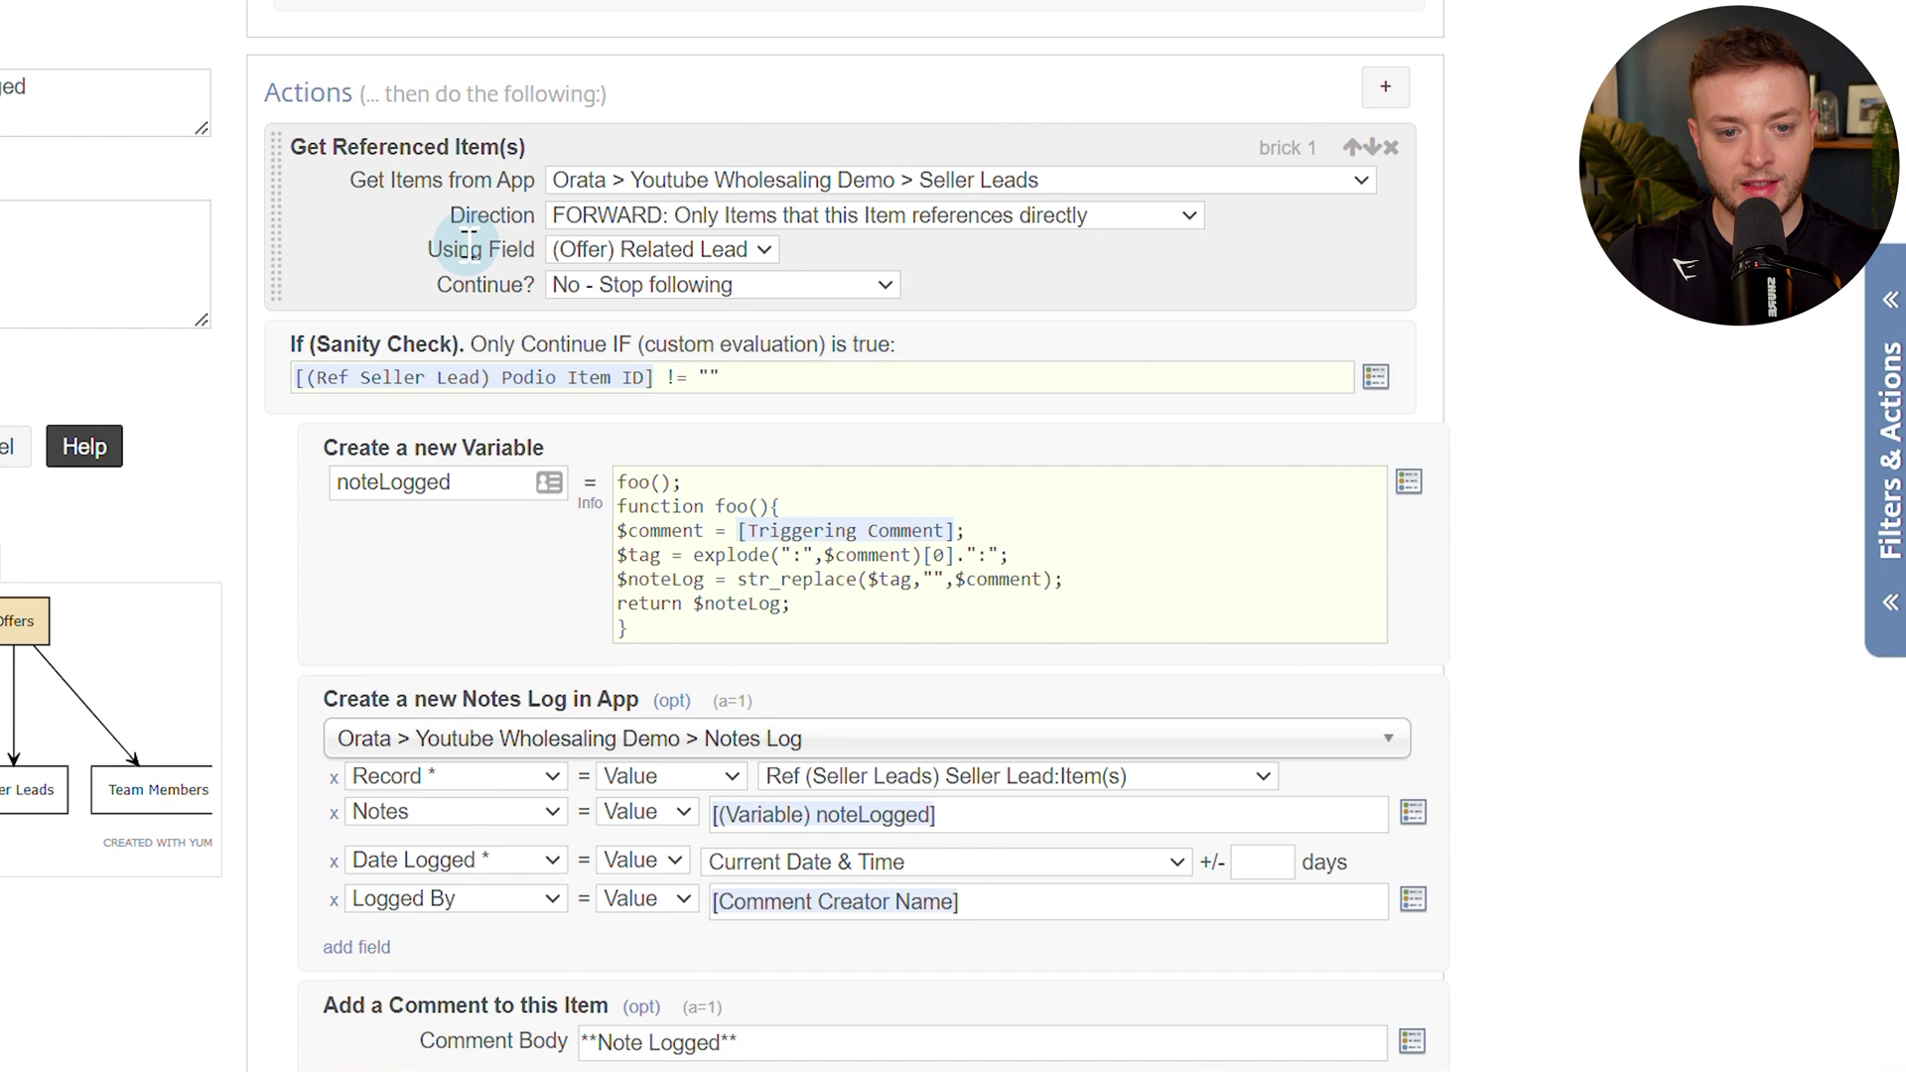
pyautogui.scroll(-2, 1534, 256)
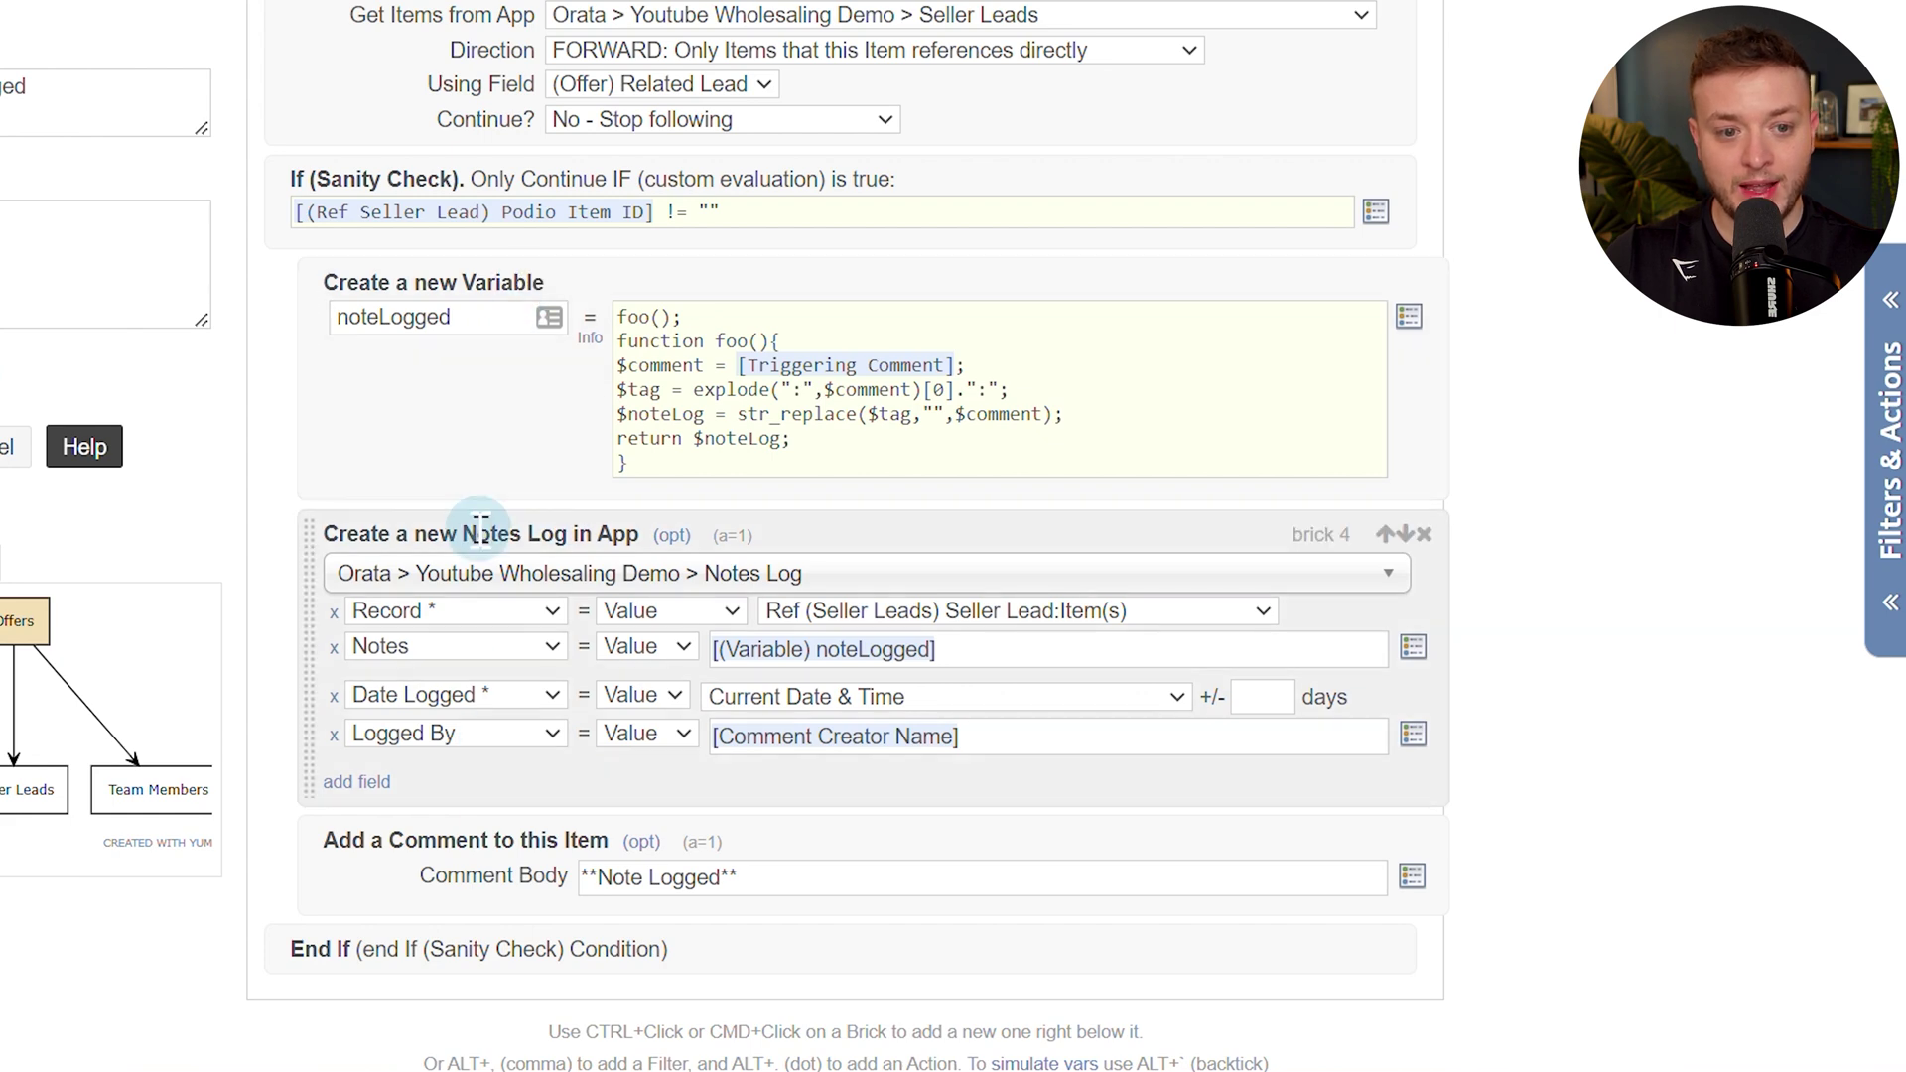
pyautogui.click(154, 636)
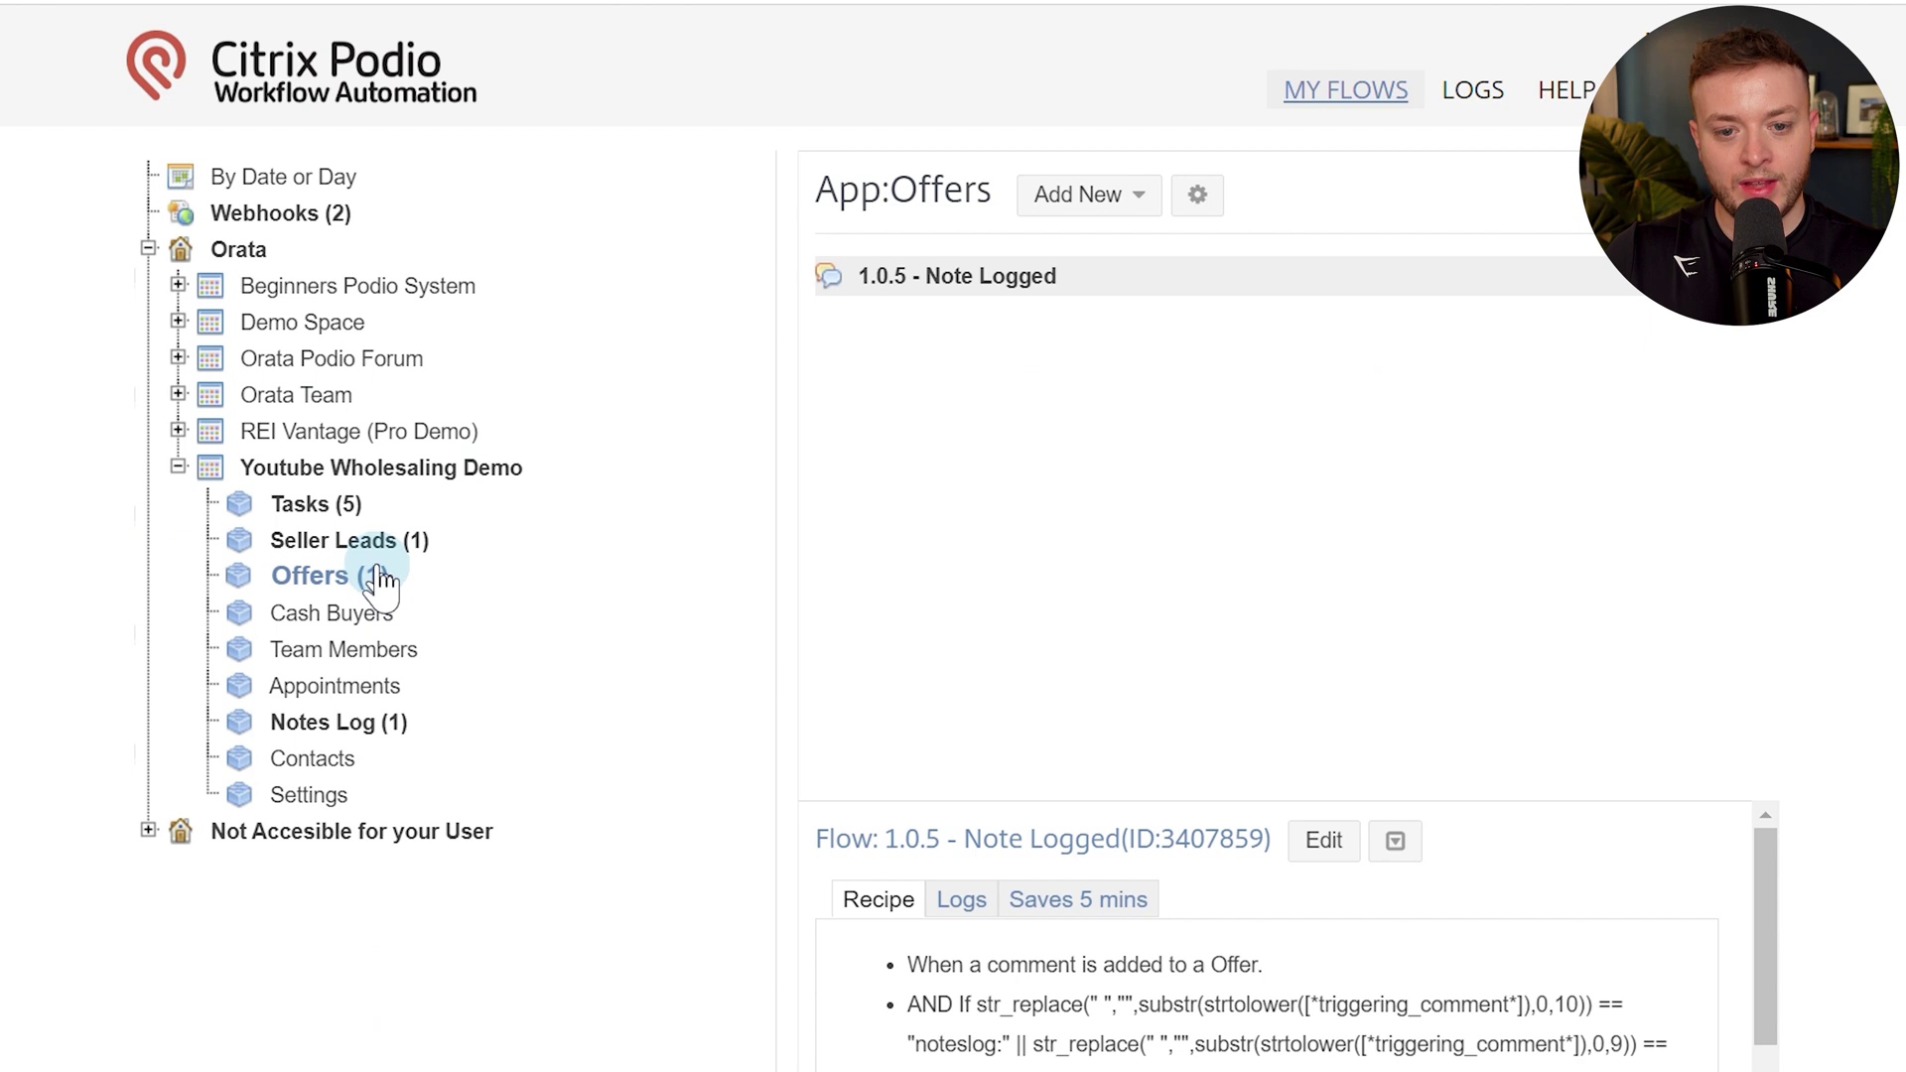
# Copy the 1.0.5 - Note Logged flow to the Cash Buyers app.
pyautogui.click(1395, 849)
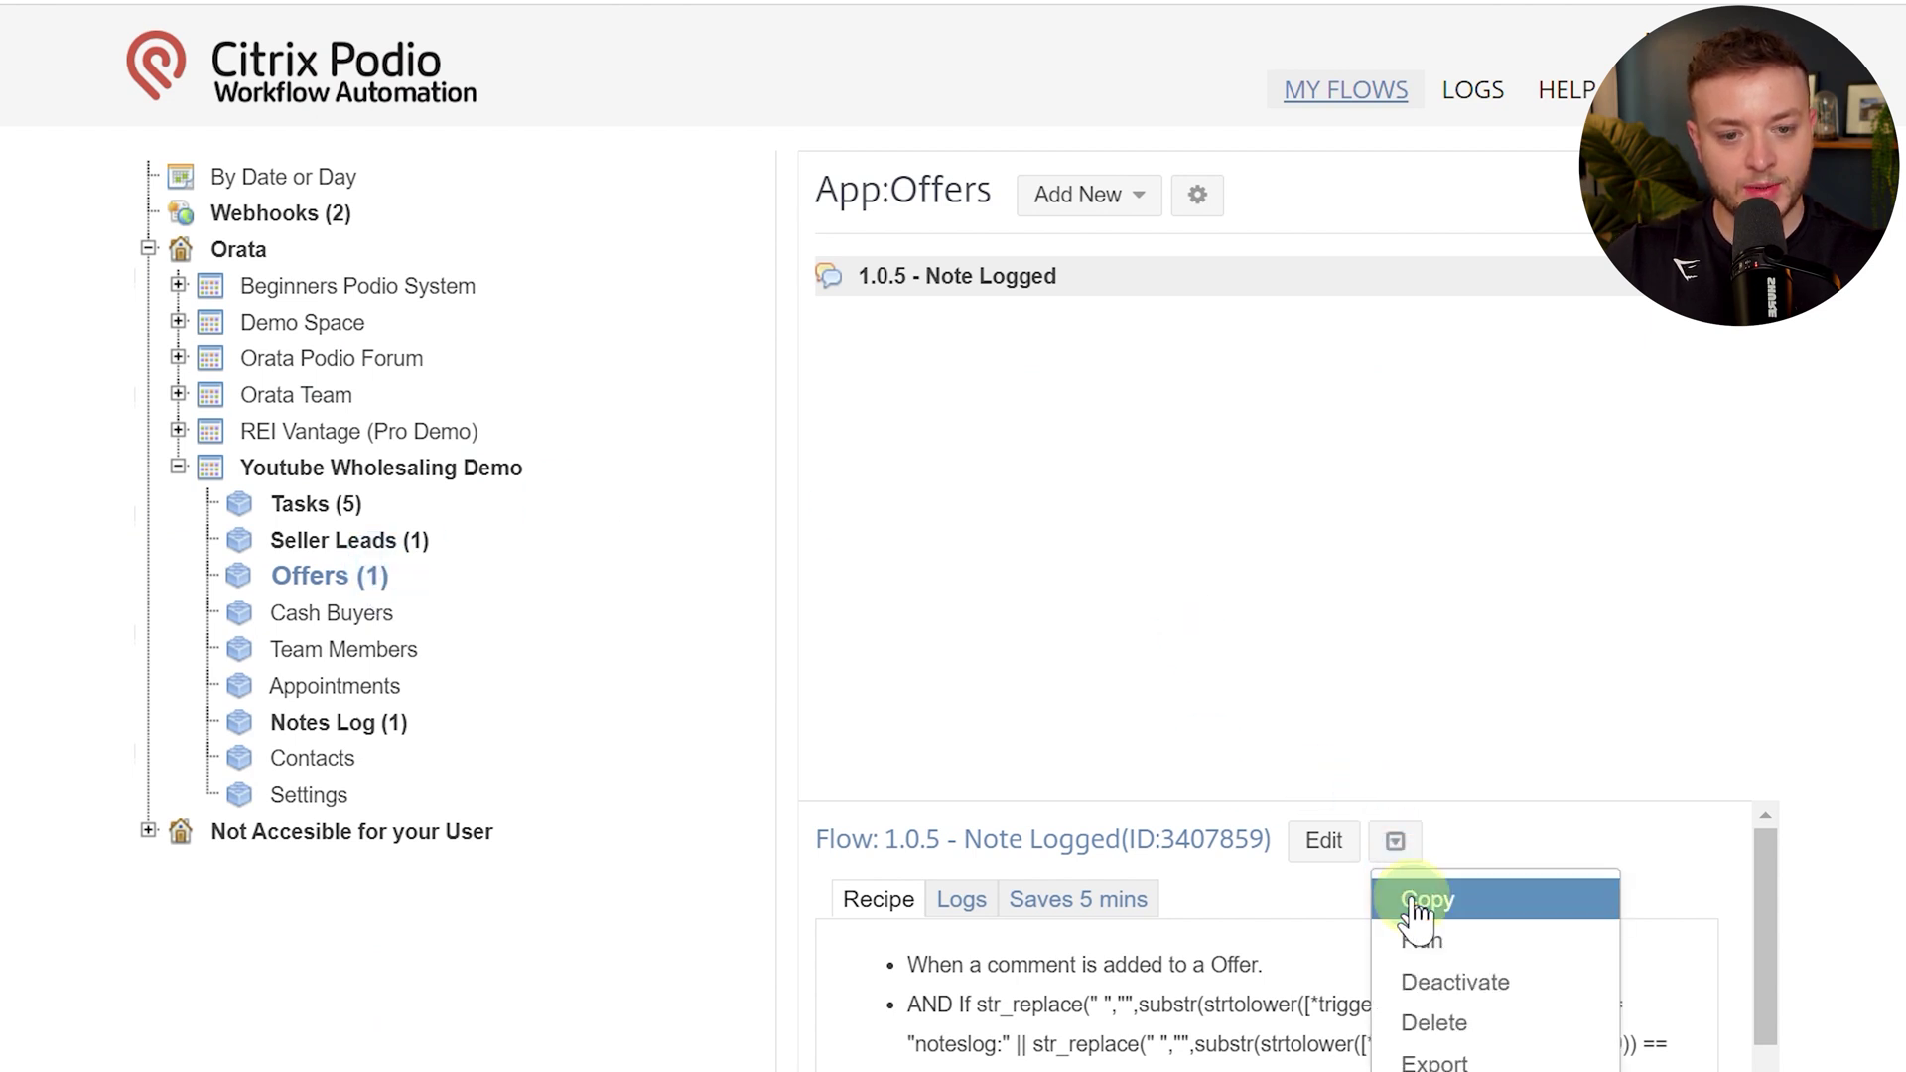
pyautogui.click(1422, 899)
pyautogui.click(854, 452)
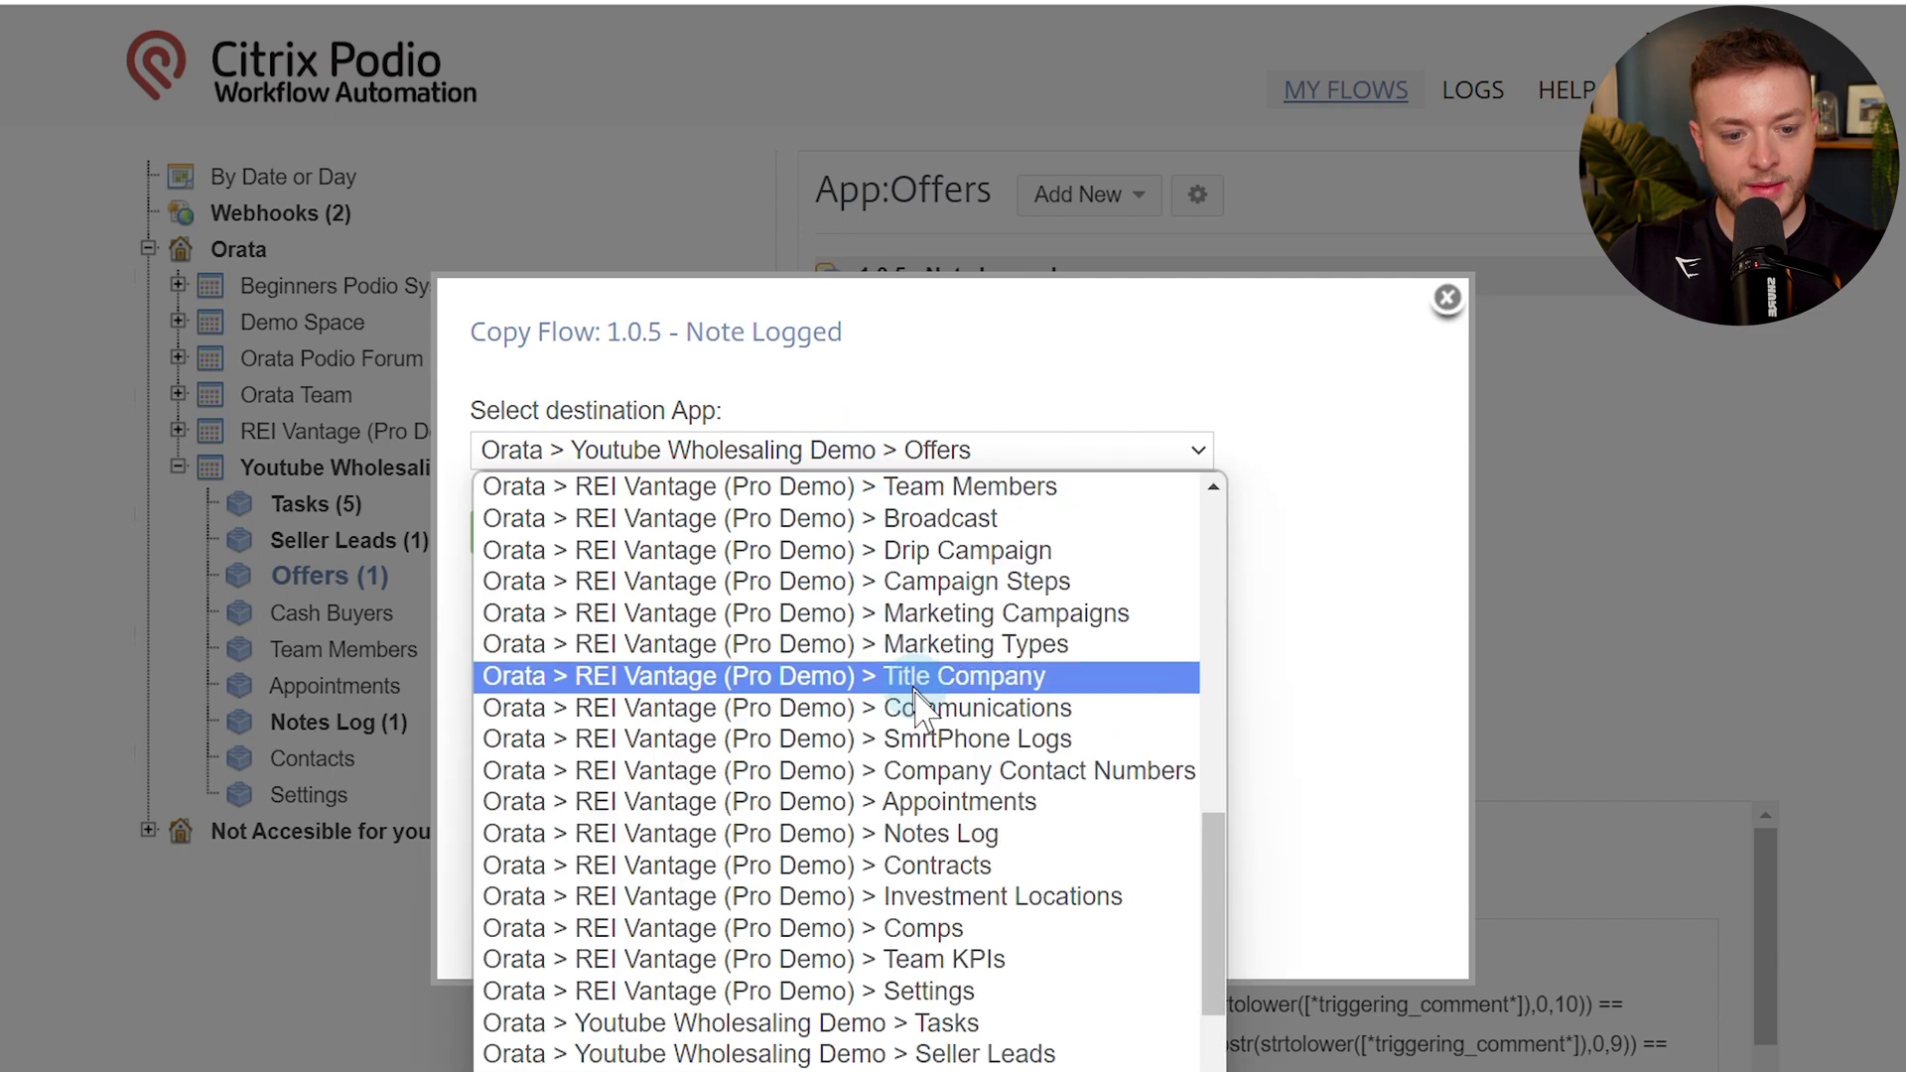
pyautogui.scroll(-2, 855, 795)
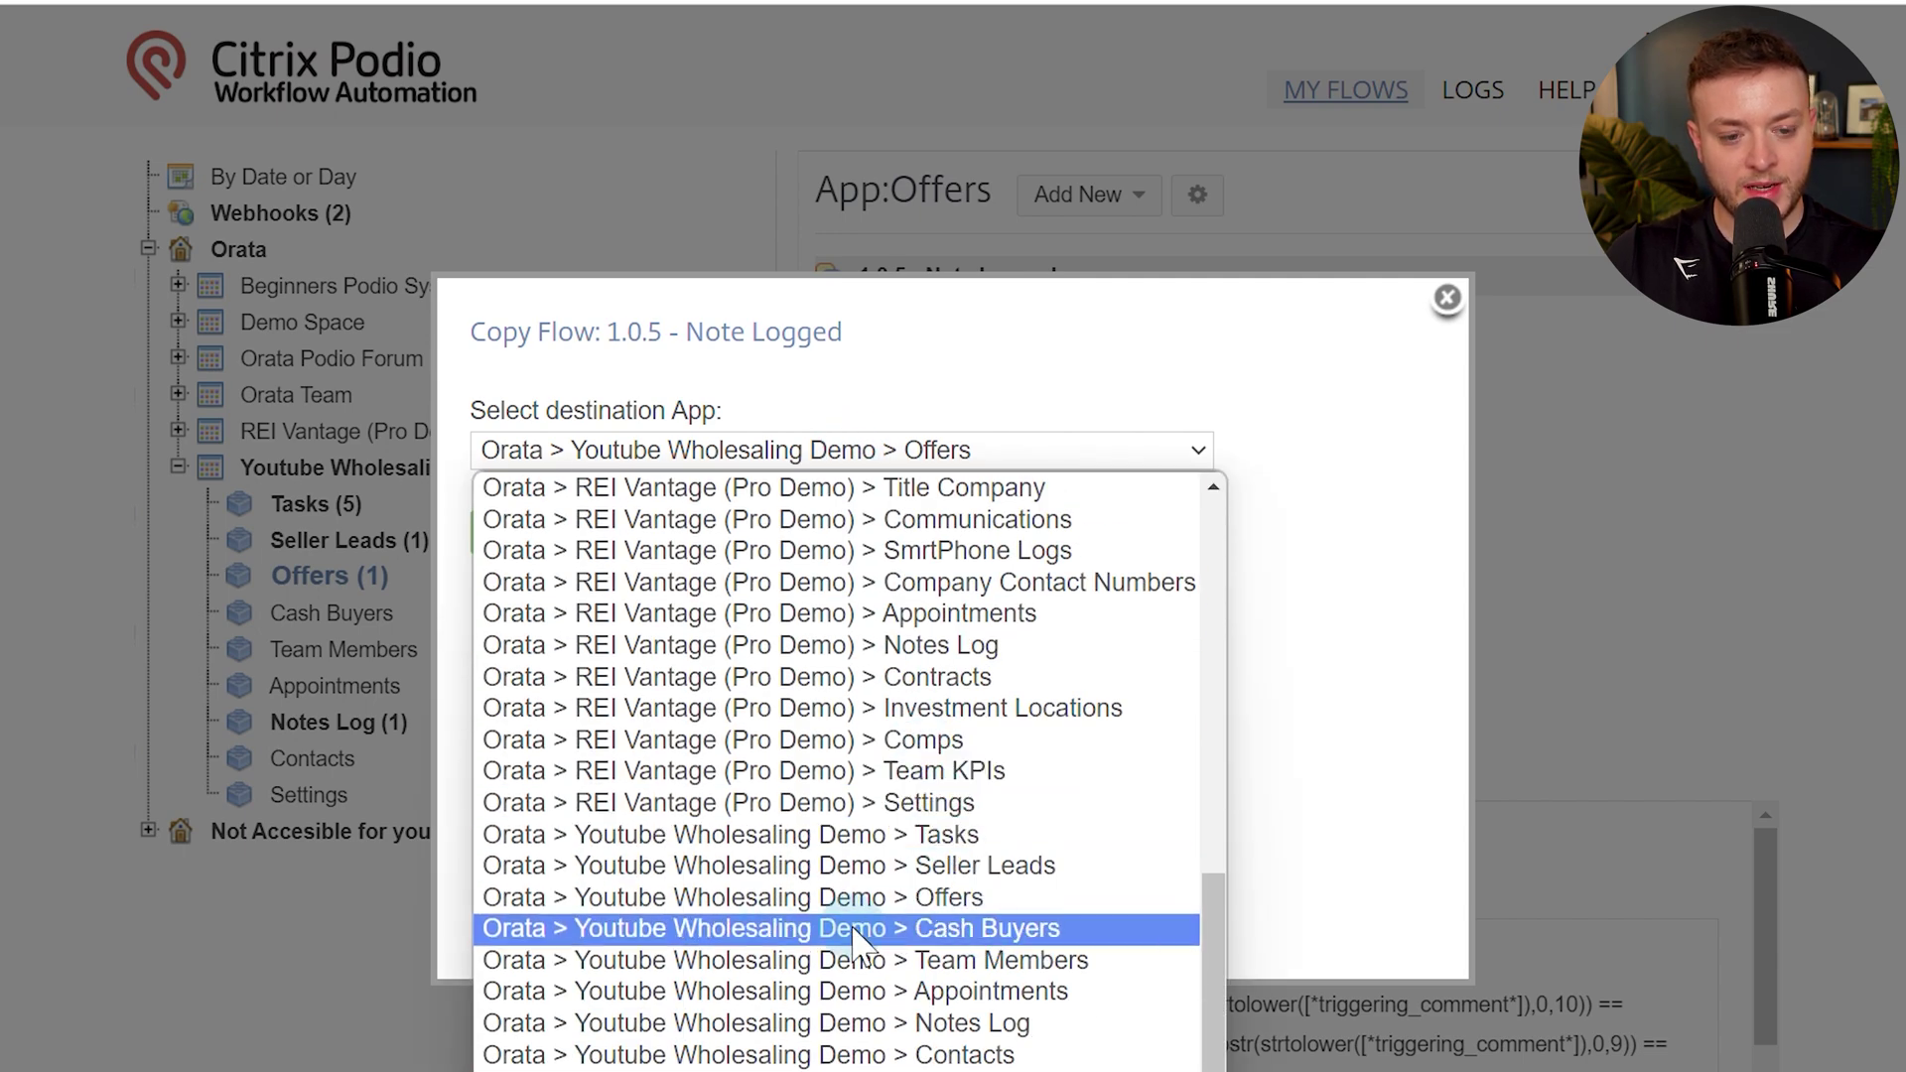
pyautogui.click(855, 929)
pyautogui.click(527, 542)
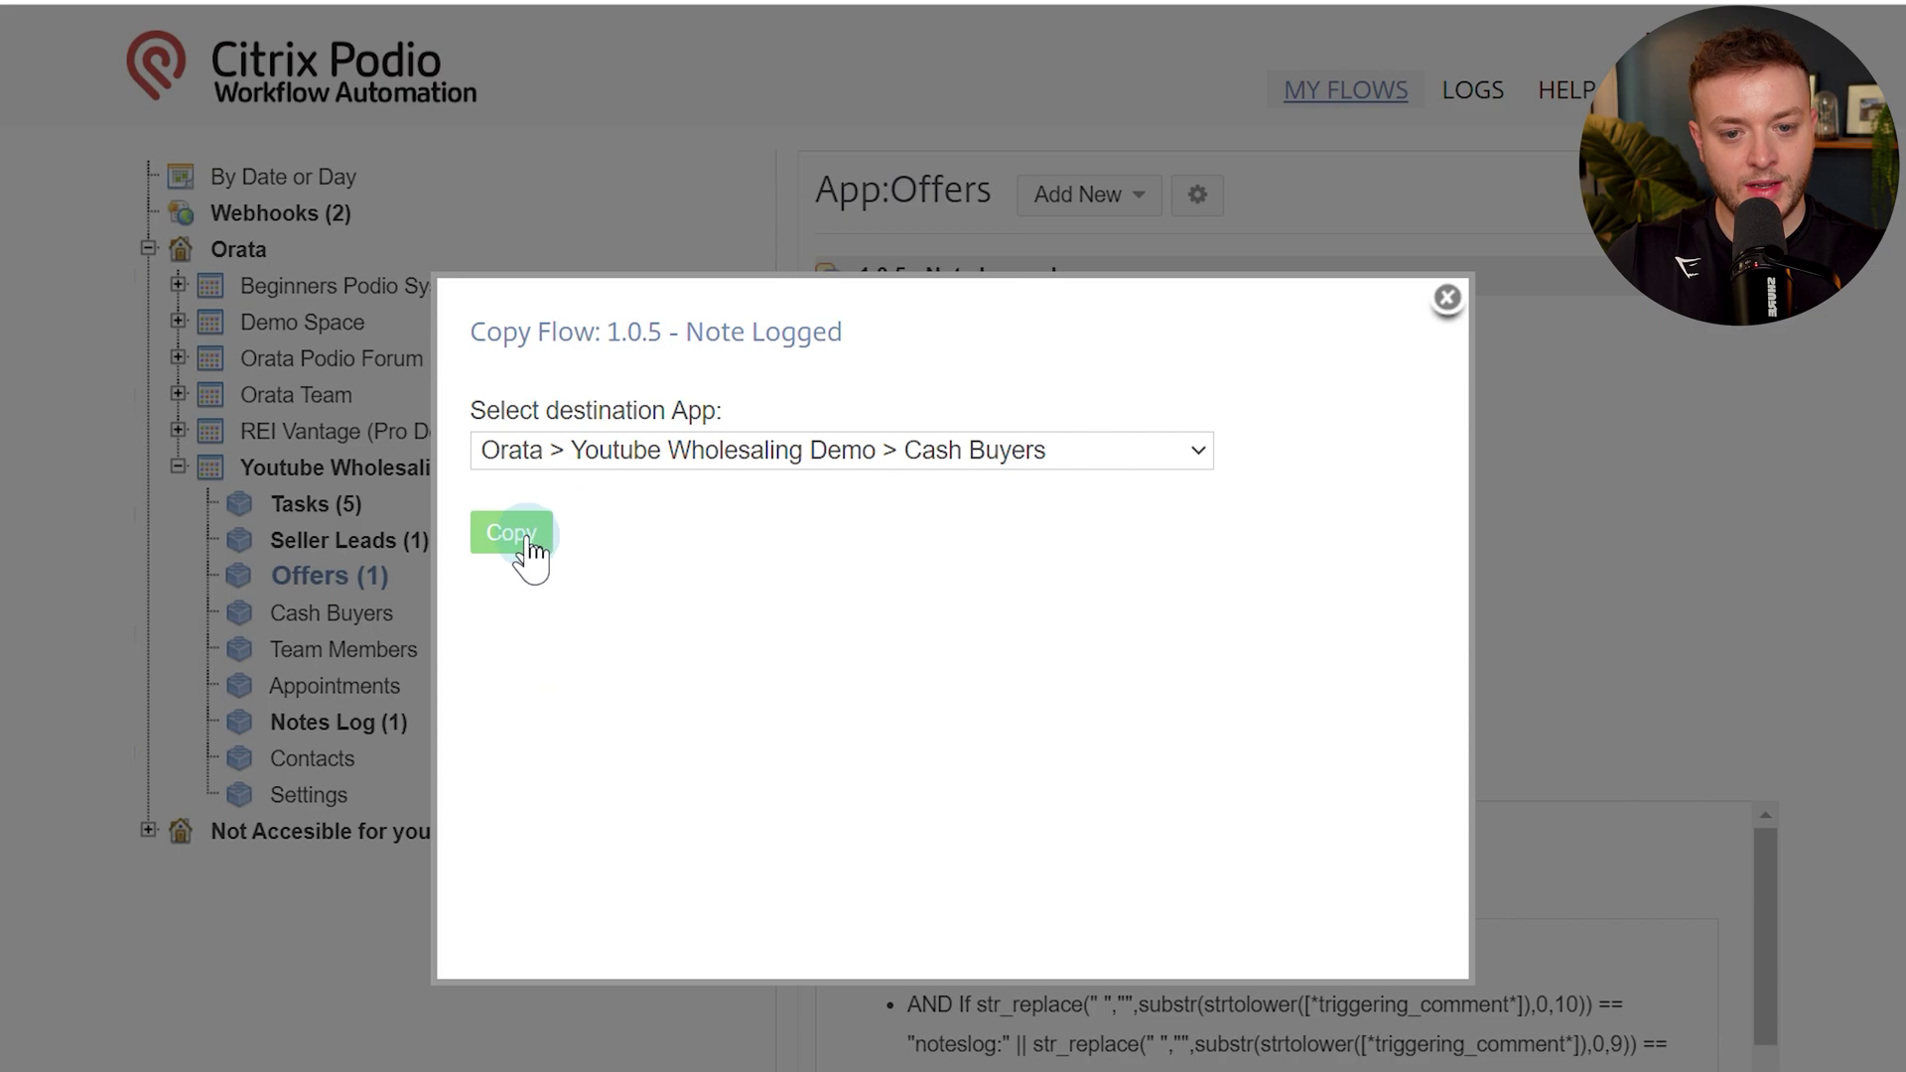
# Remove the 'Copy of' prefix from the copied flow's name.
pyautogui.scroll(-14, 768, 537)
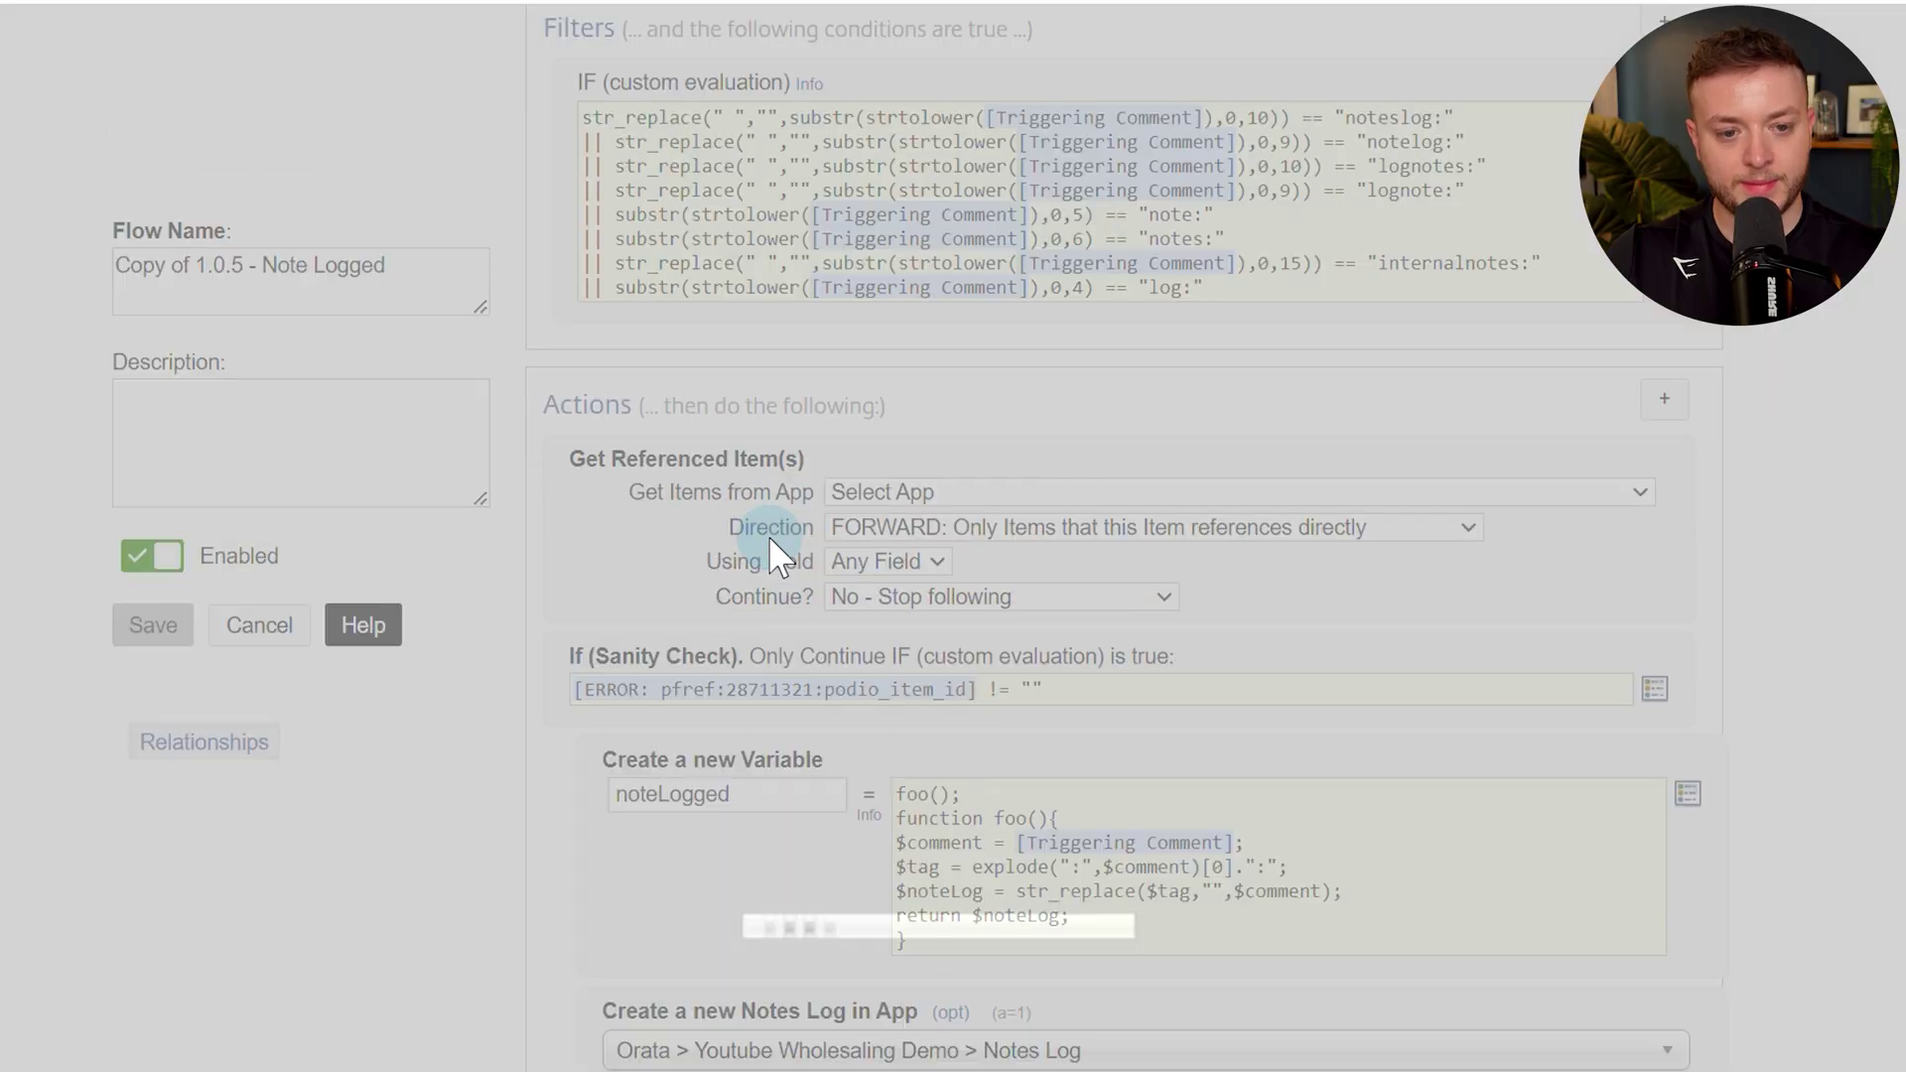
pyautogui.scroll(14, 696, 645)
pyautogui.moveTo(195, 497); pyautogui.dragTo(105, 496)
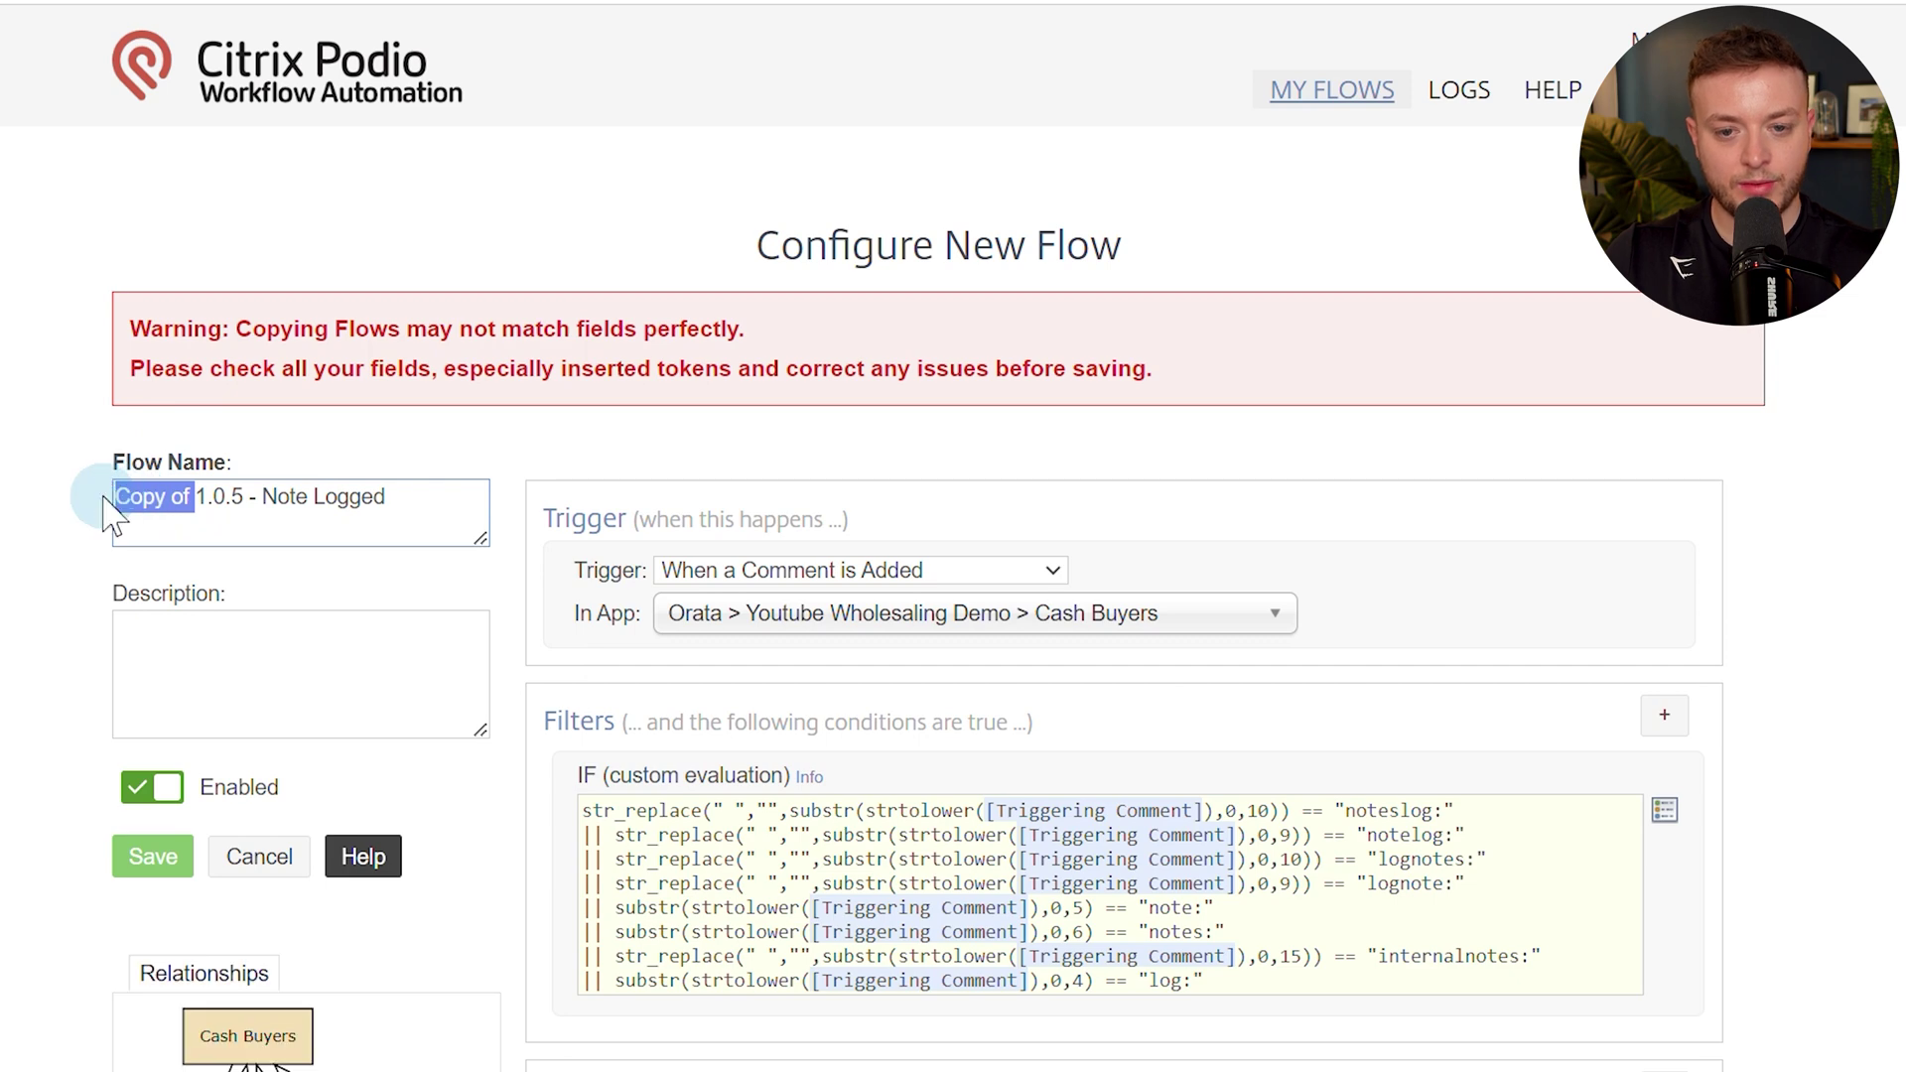
pyautogui.press('BackSpace')
pyautogui.click(55, 608)
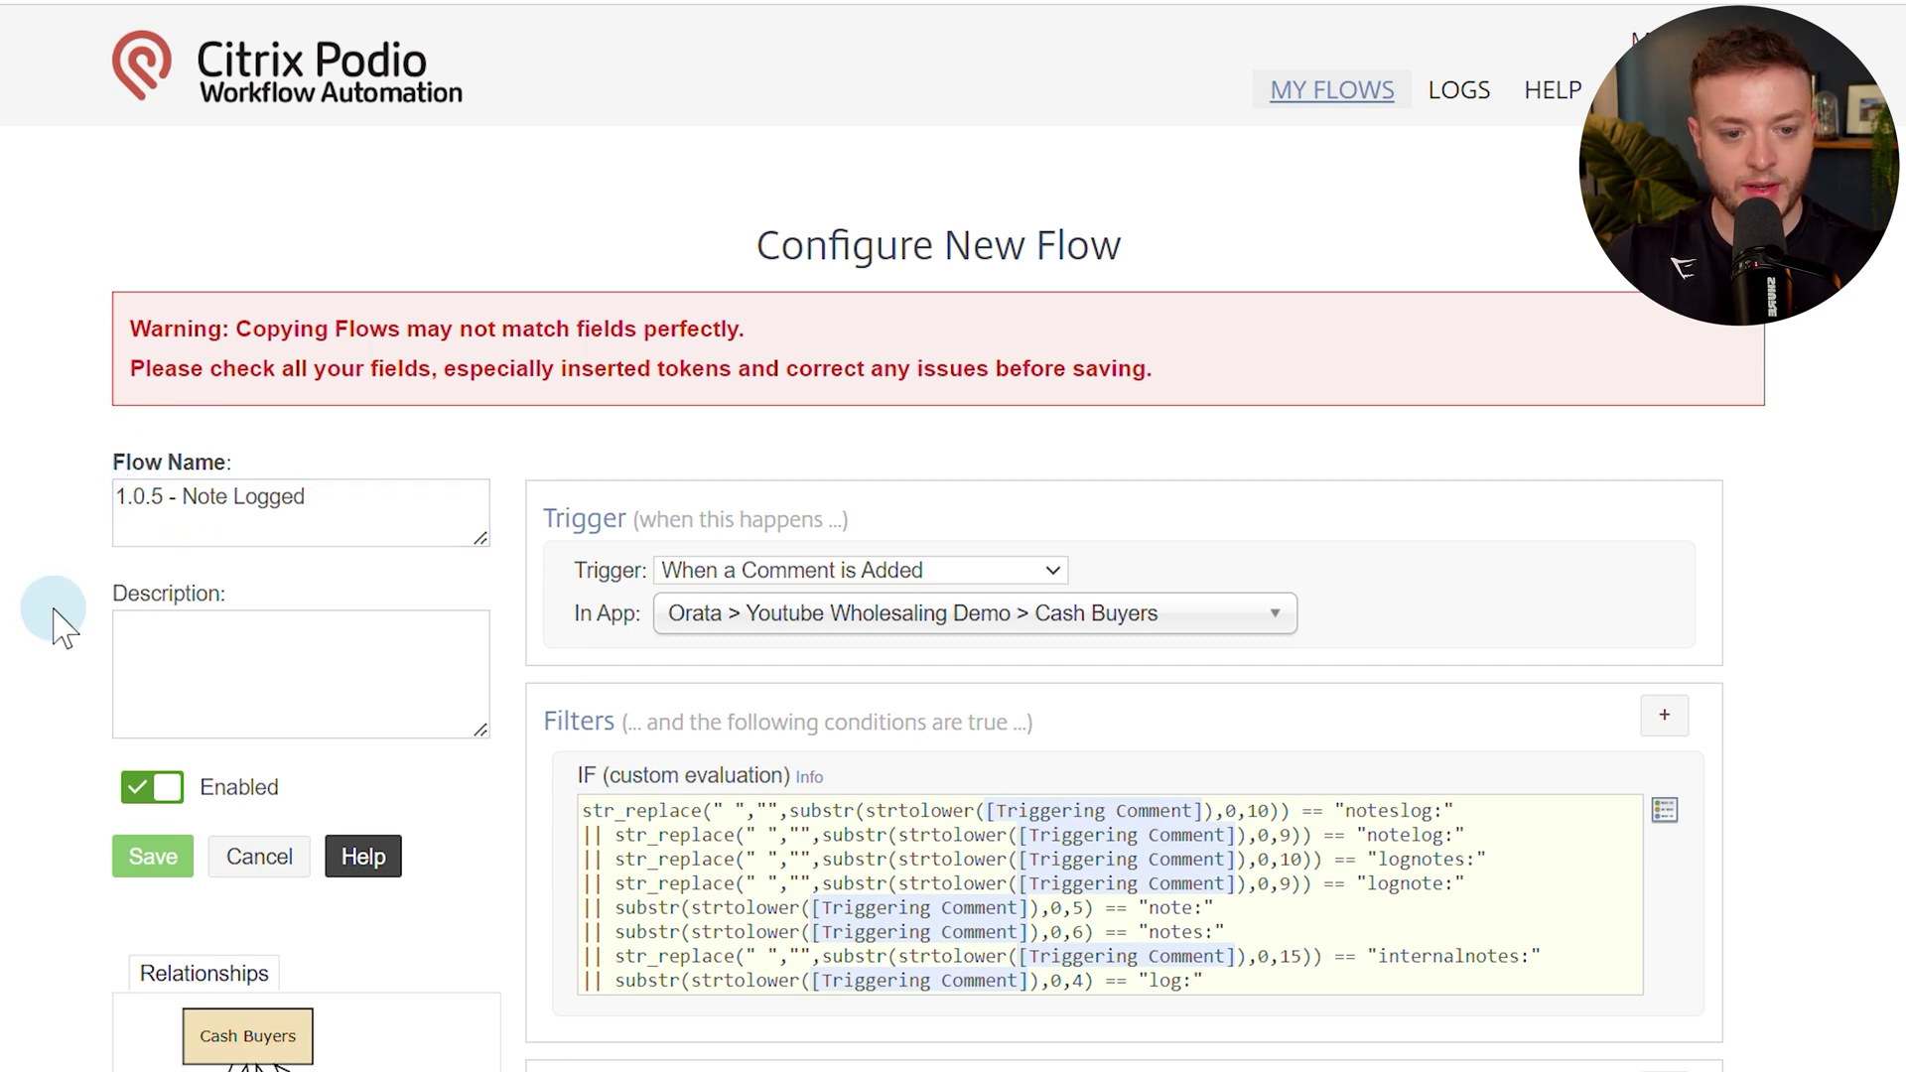
pyautogui.scroll(-5, 55, 608)
pyautogui.scroll(-5, 812, 660)
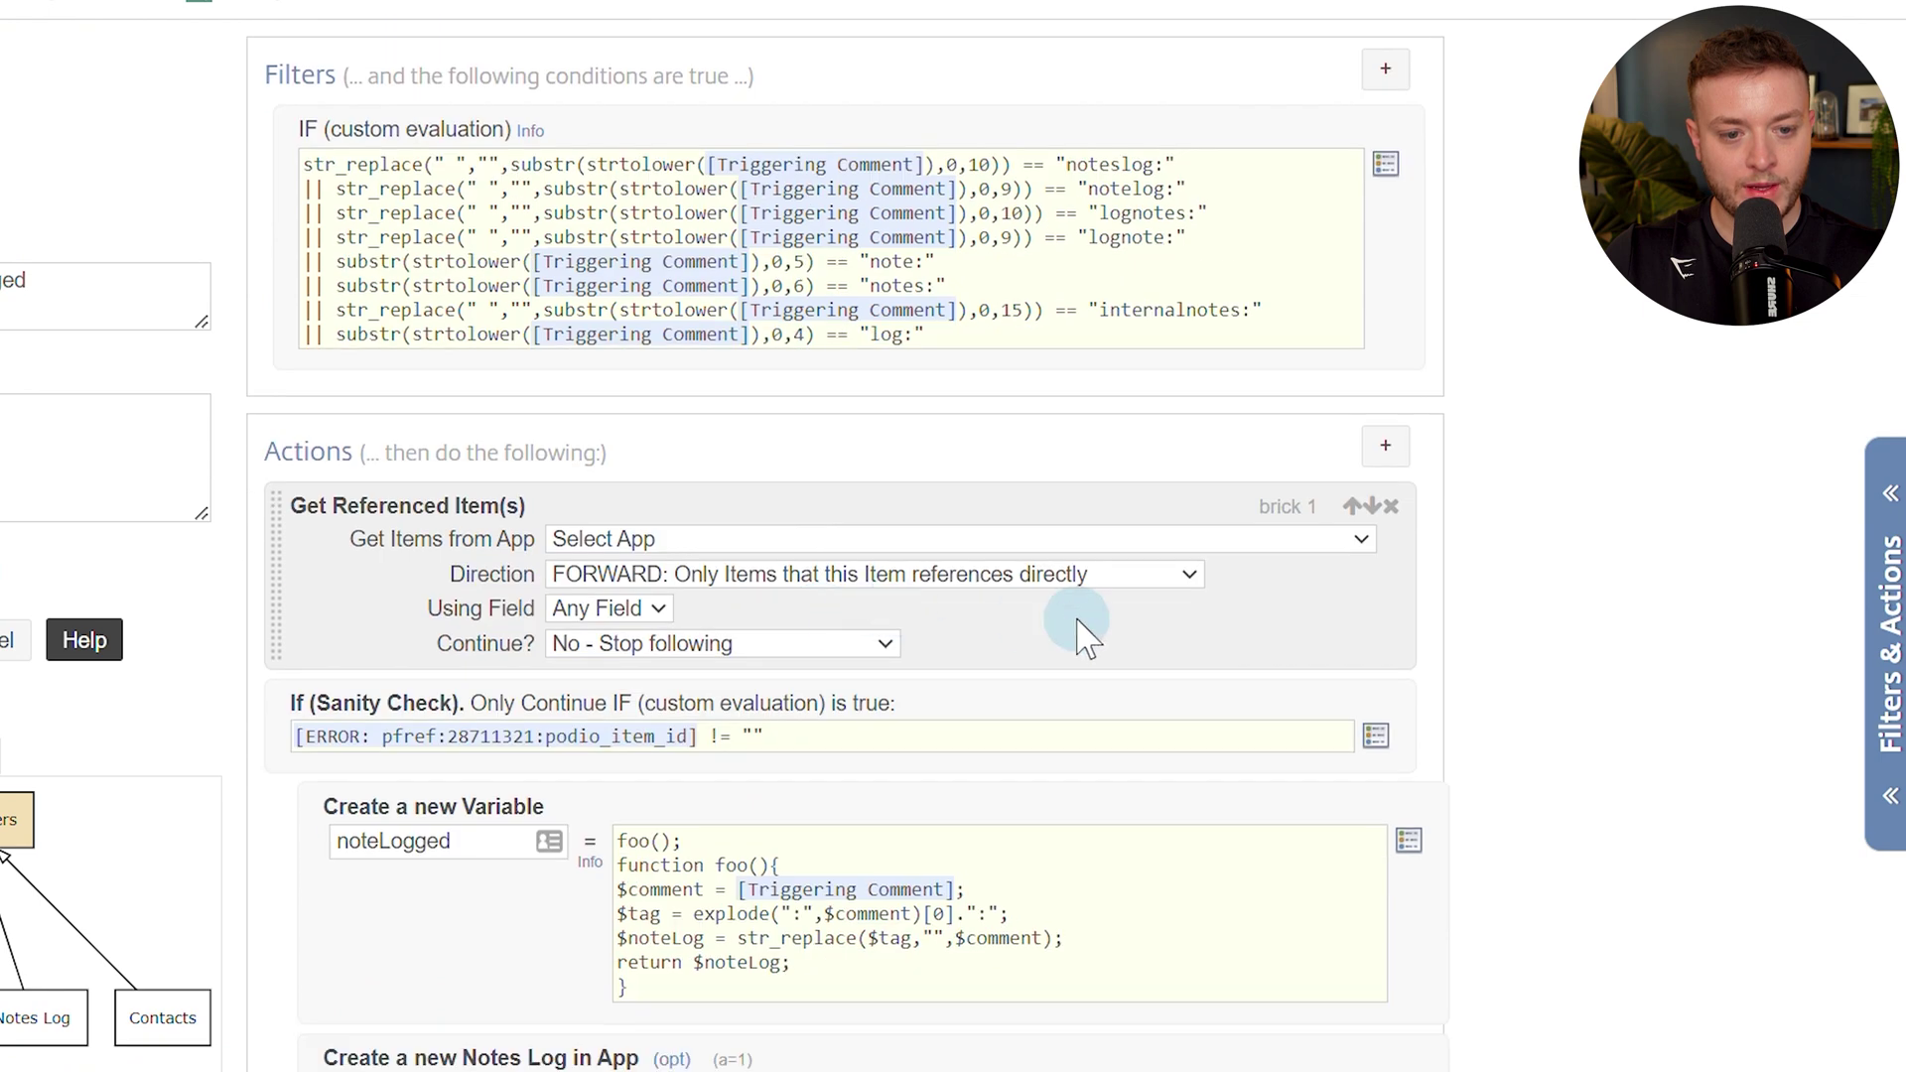
# Delete the Get Referenced Item(s), Sanity Check and End If bricks and set Record to Current (Cash Buyer) Item.
pyautogui.click(1393, 179)
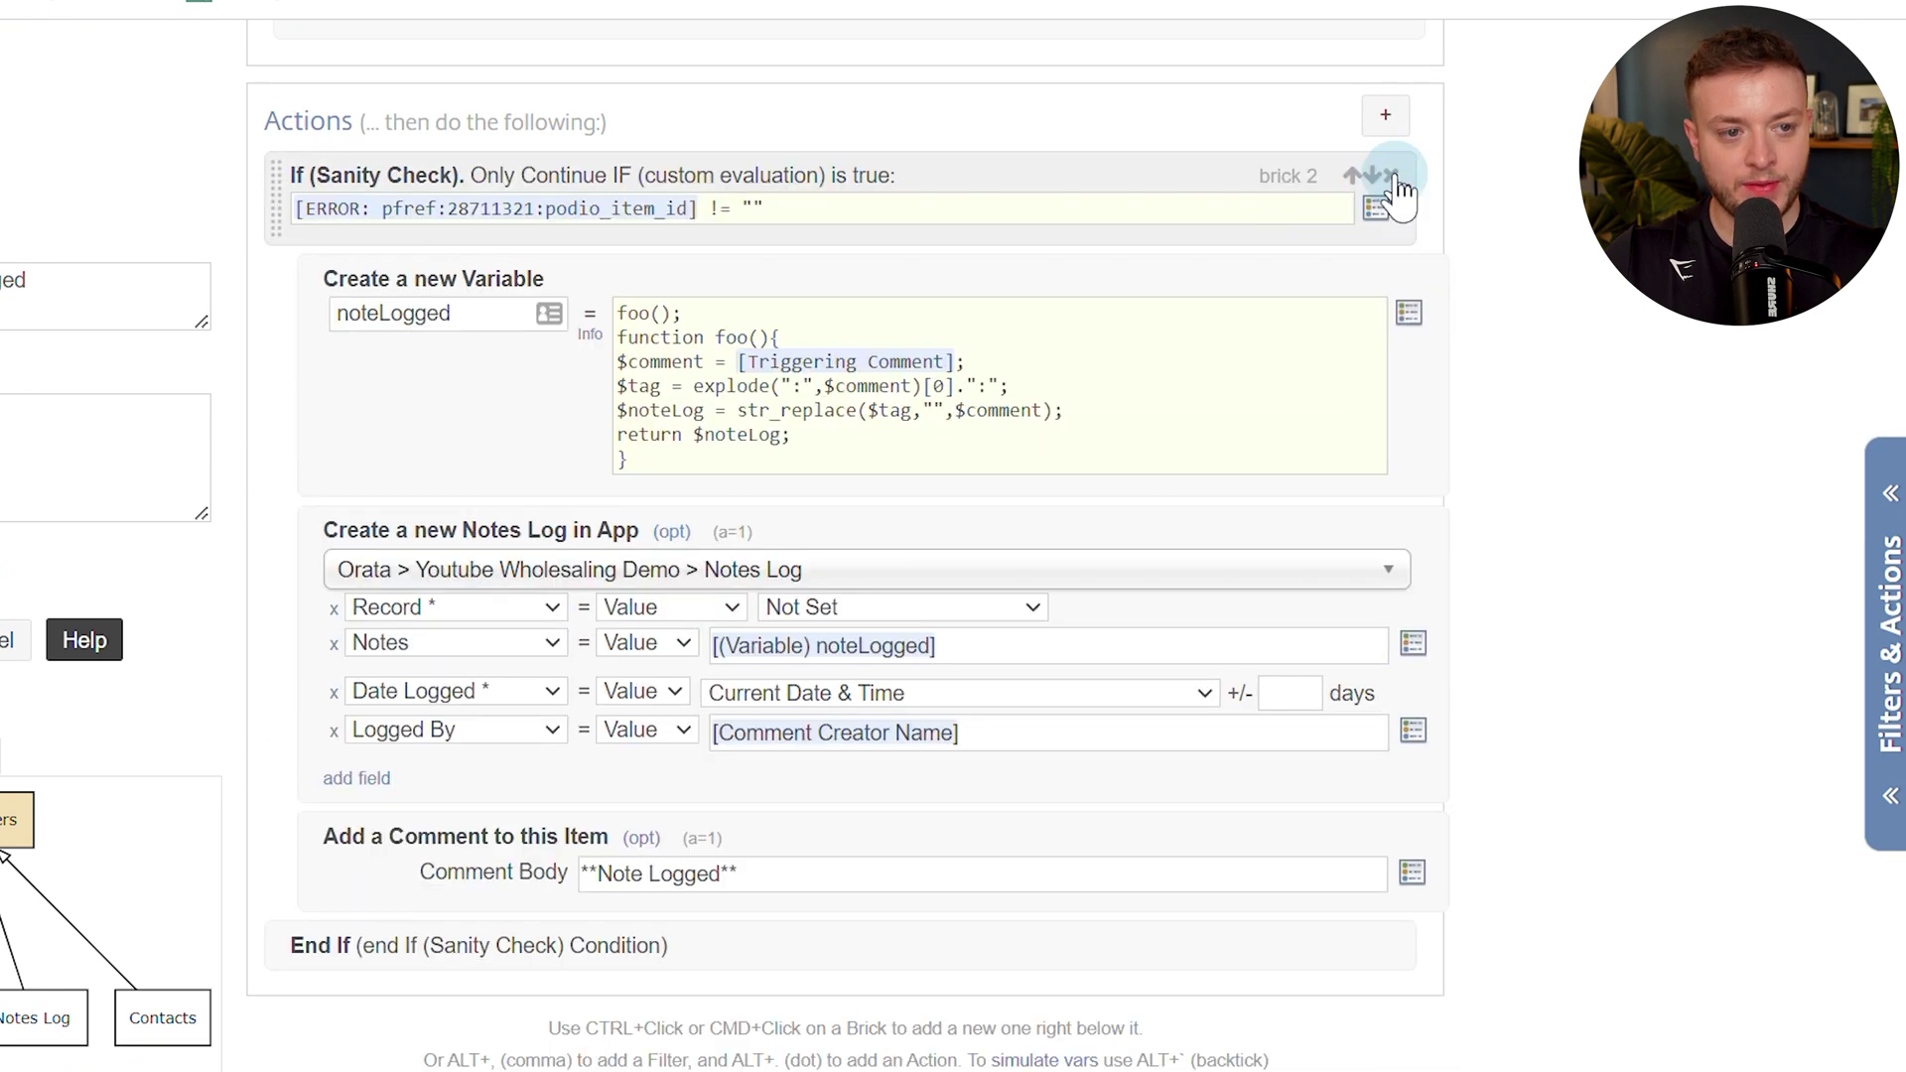
pyautogui.click(1393, 178)
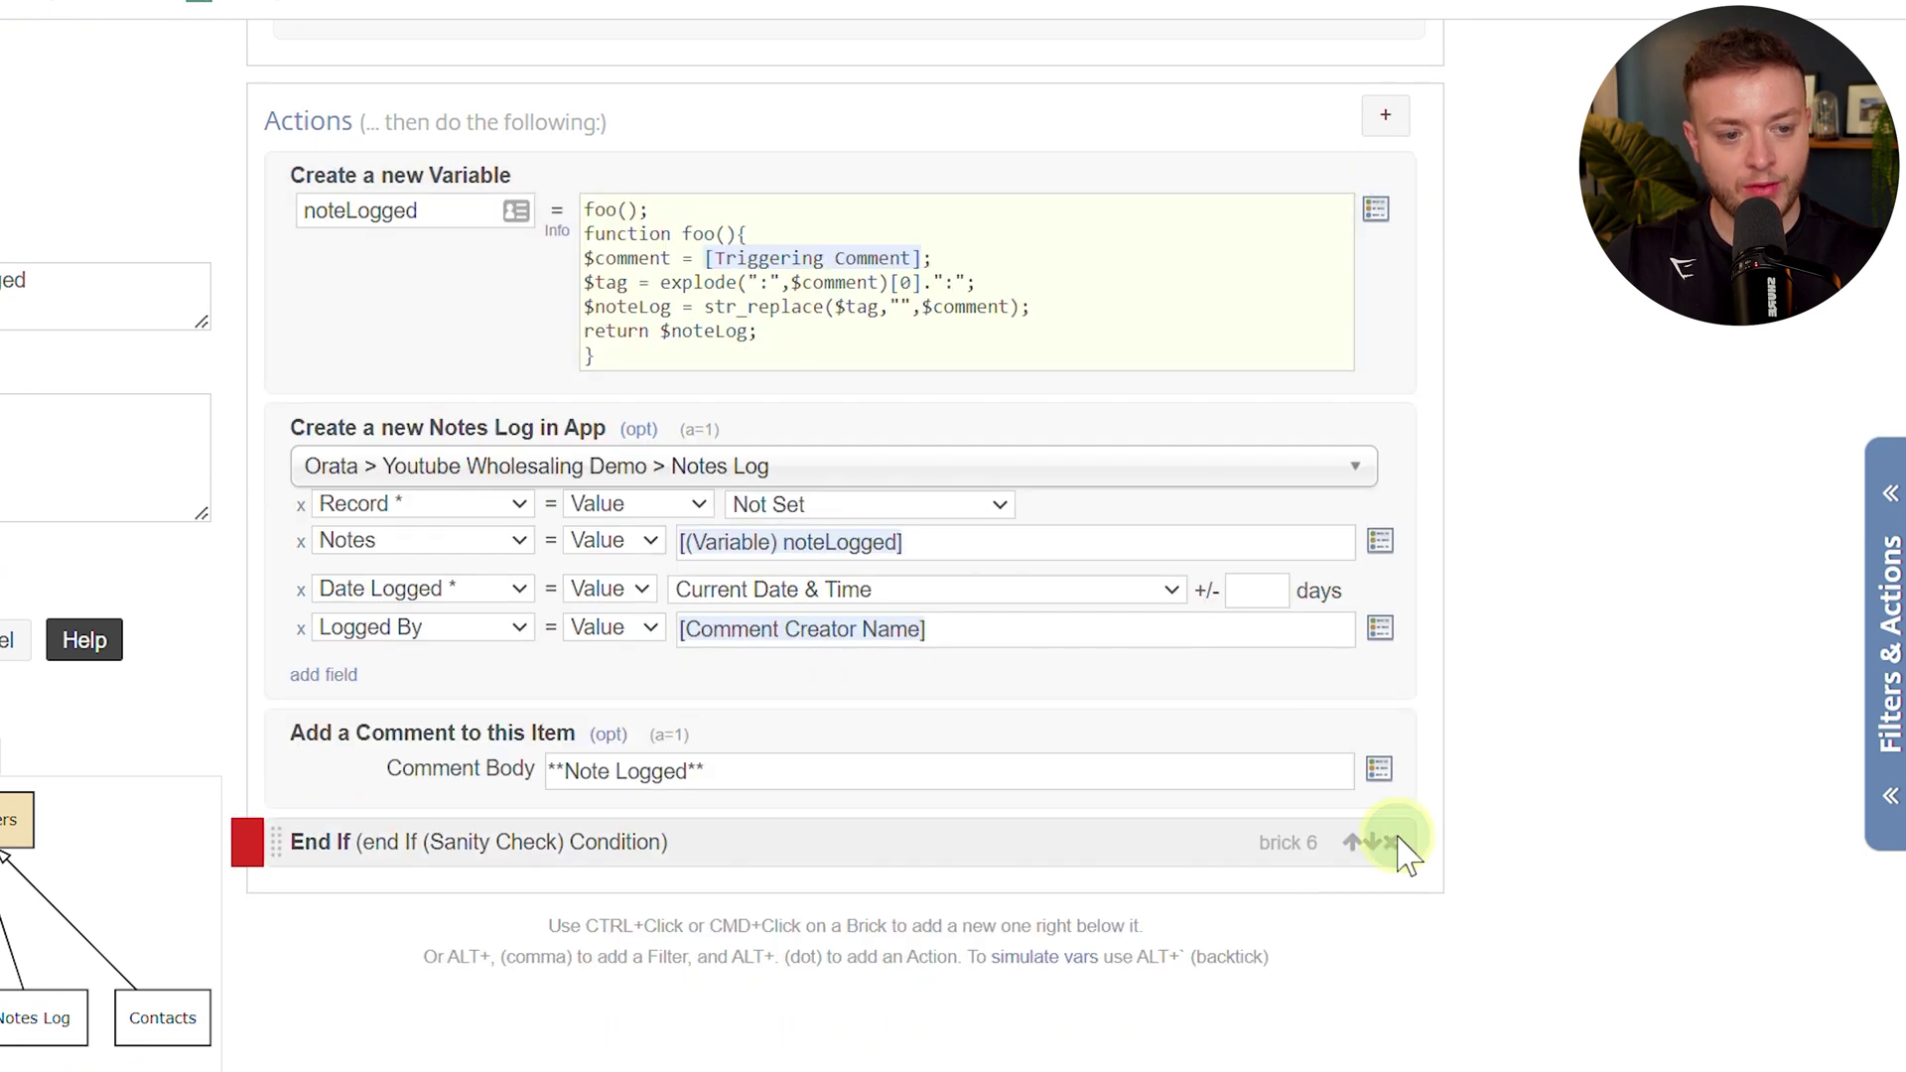
pyautogui.click(1393, 842)
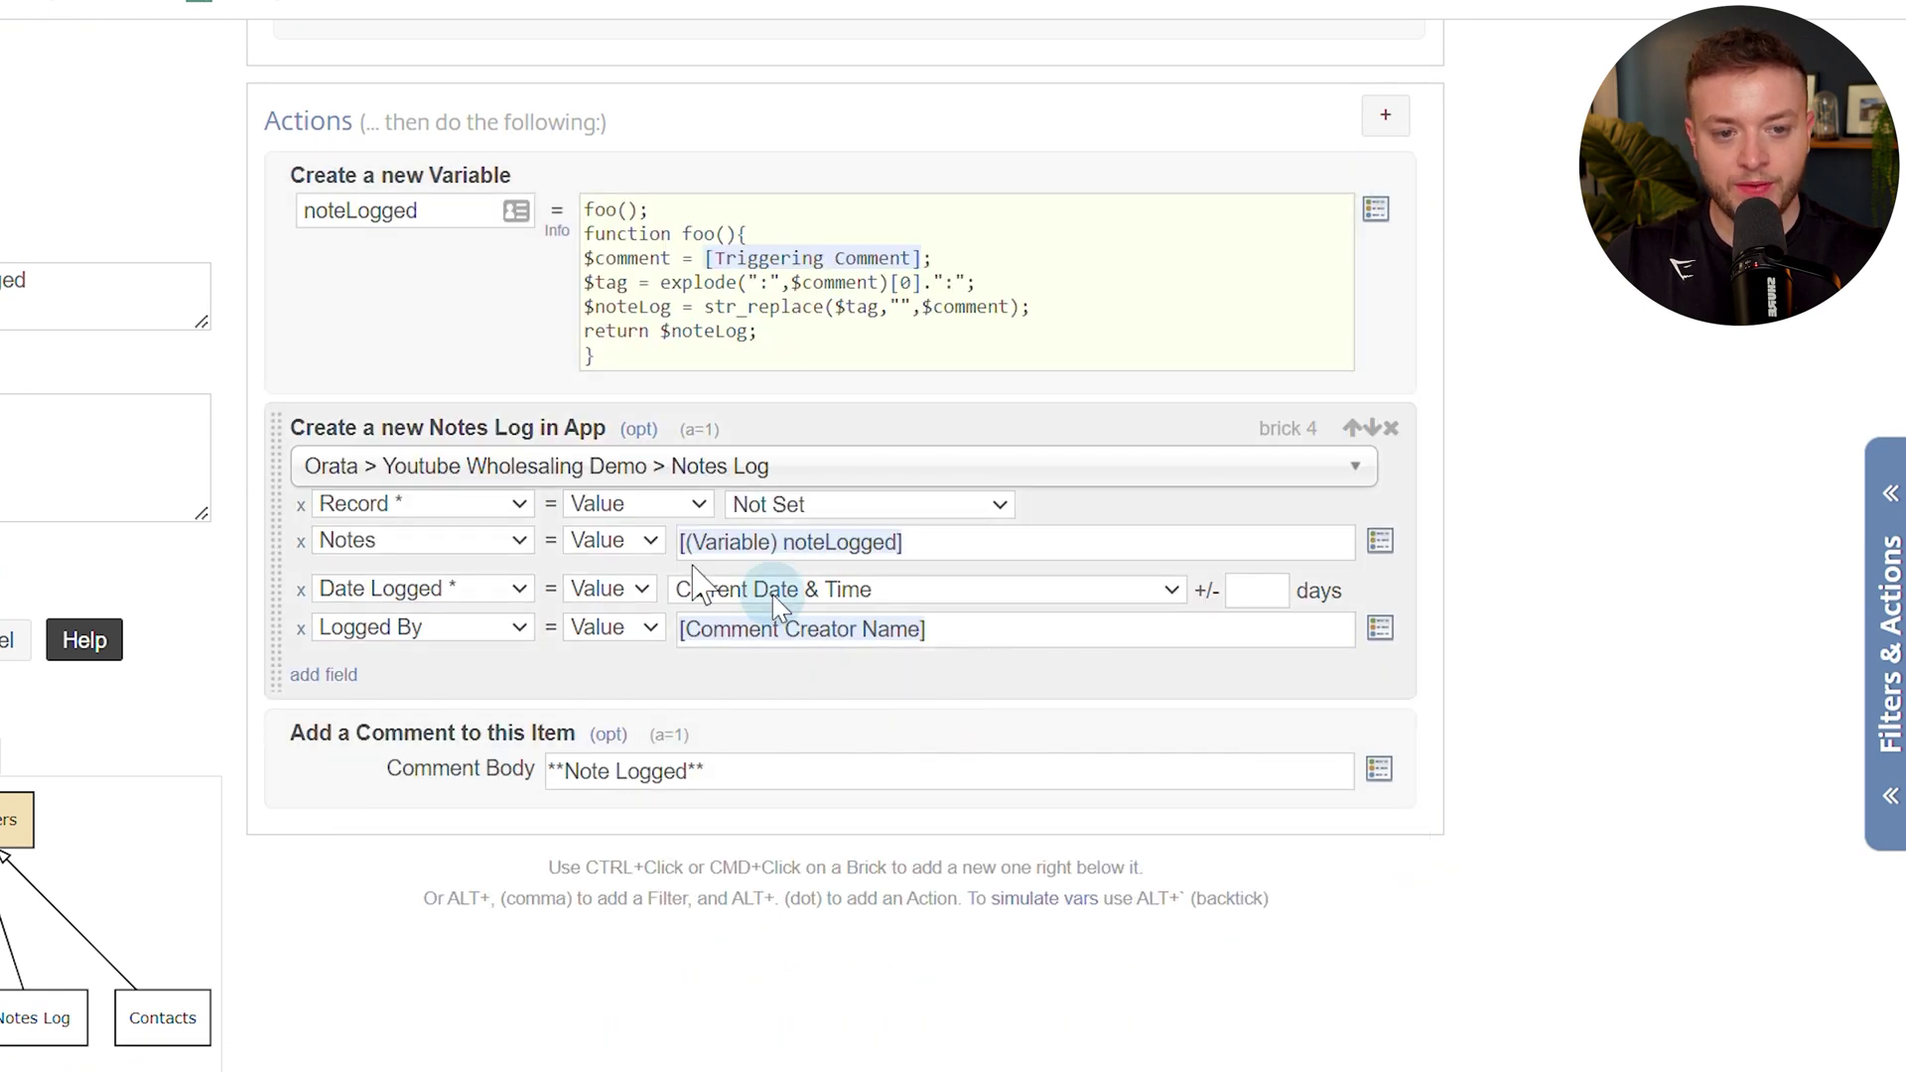
pyautogui.click(834, 506)
pyautogui.click(852, 559)
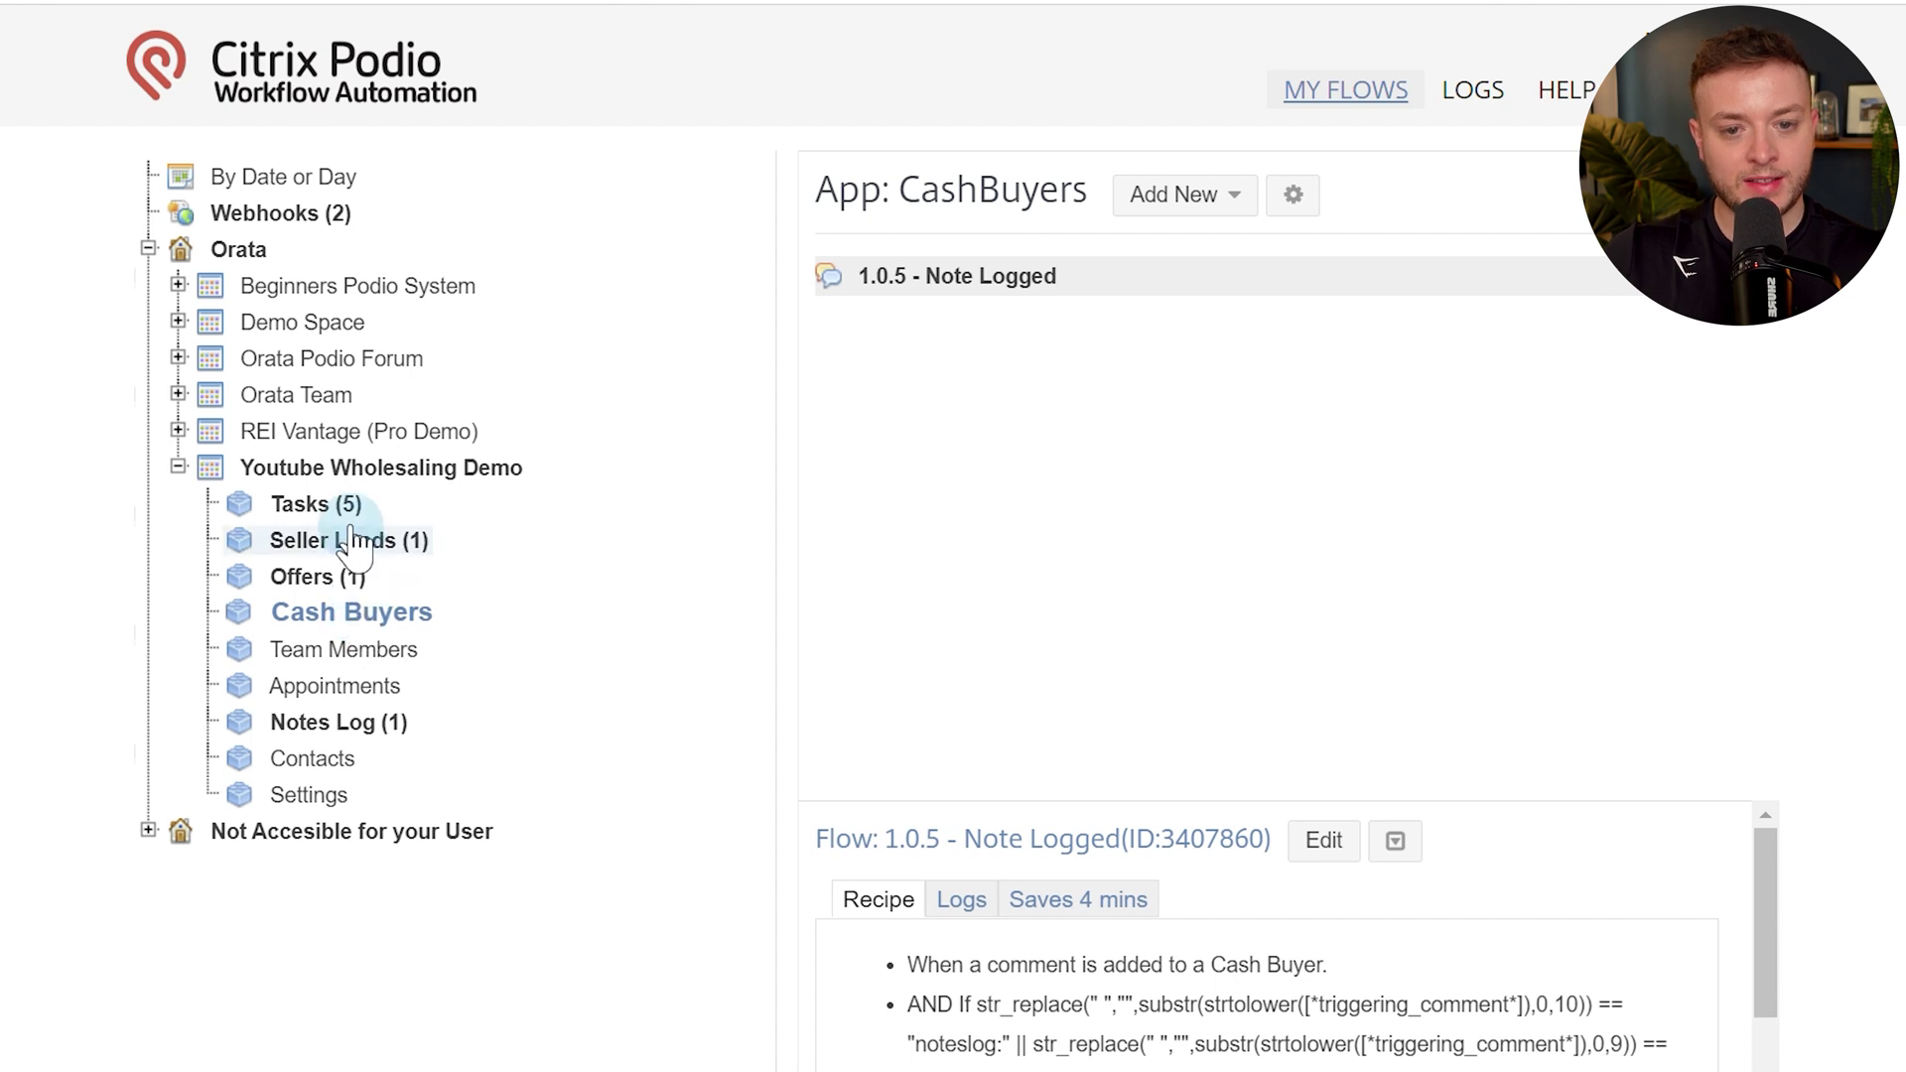
pyautogui.click(308, 503)
pyautogui.click(976, 447)
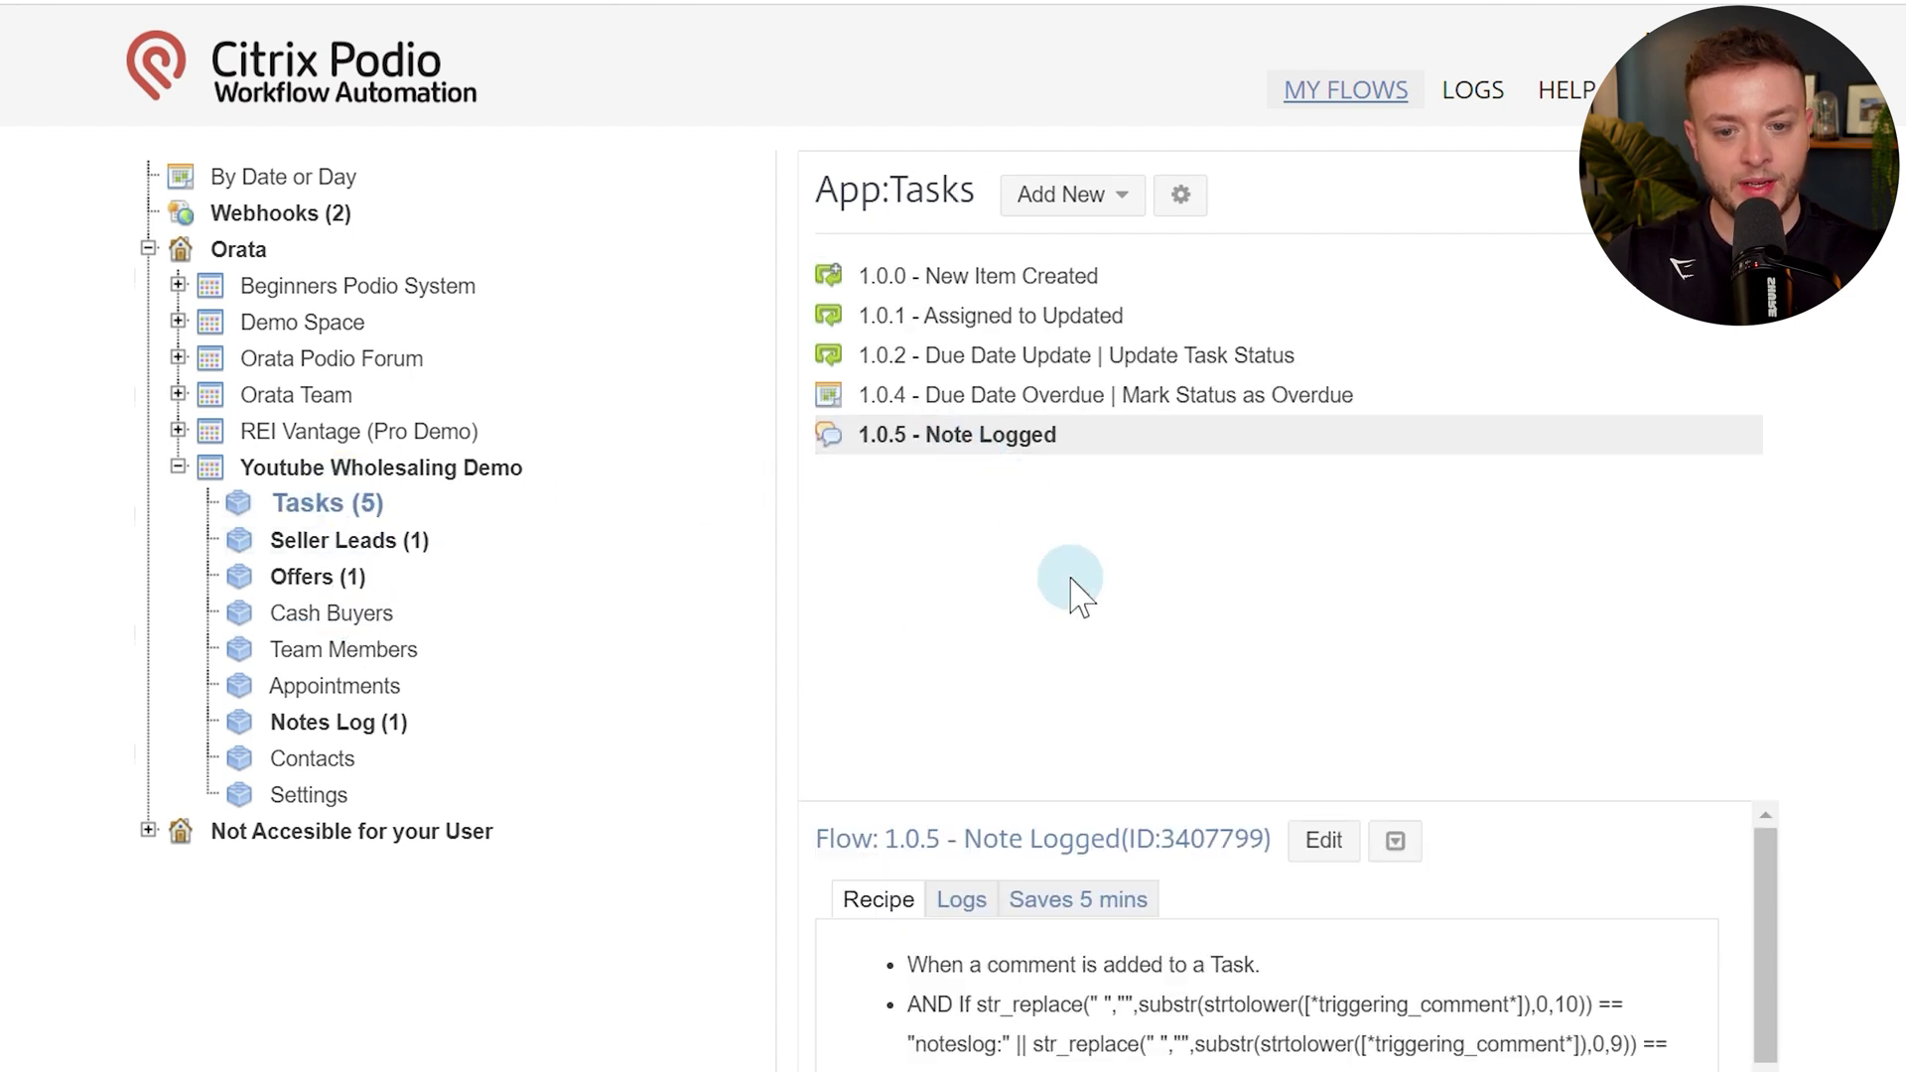
pyautogui.click(1398, 842)
pyautogui.click(1428, 899)
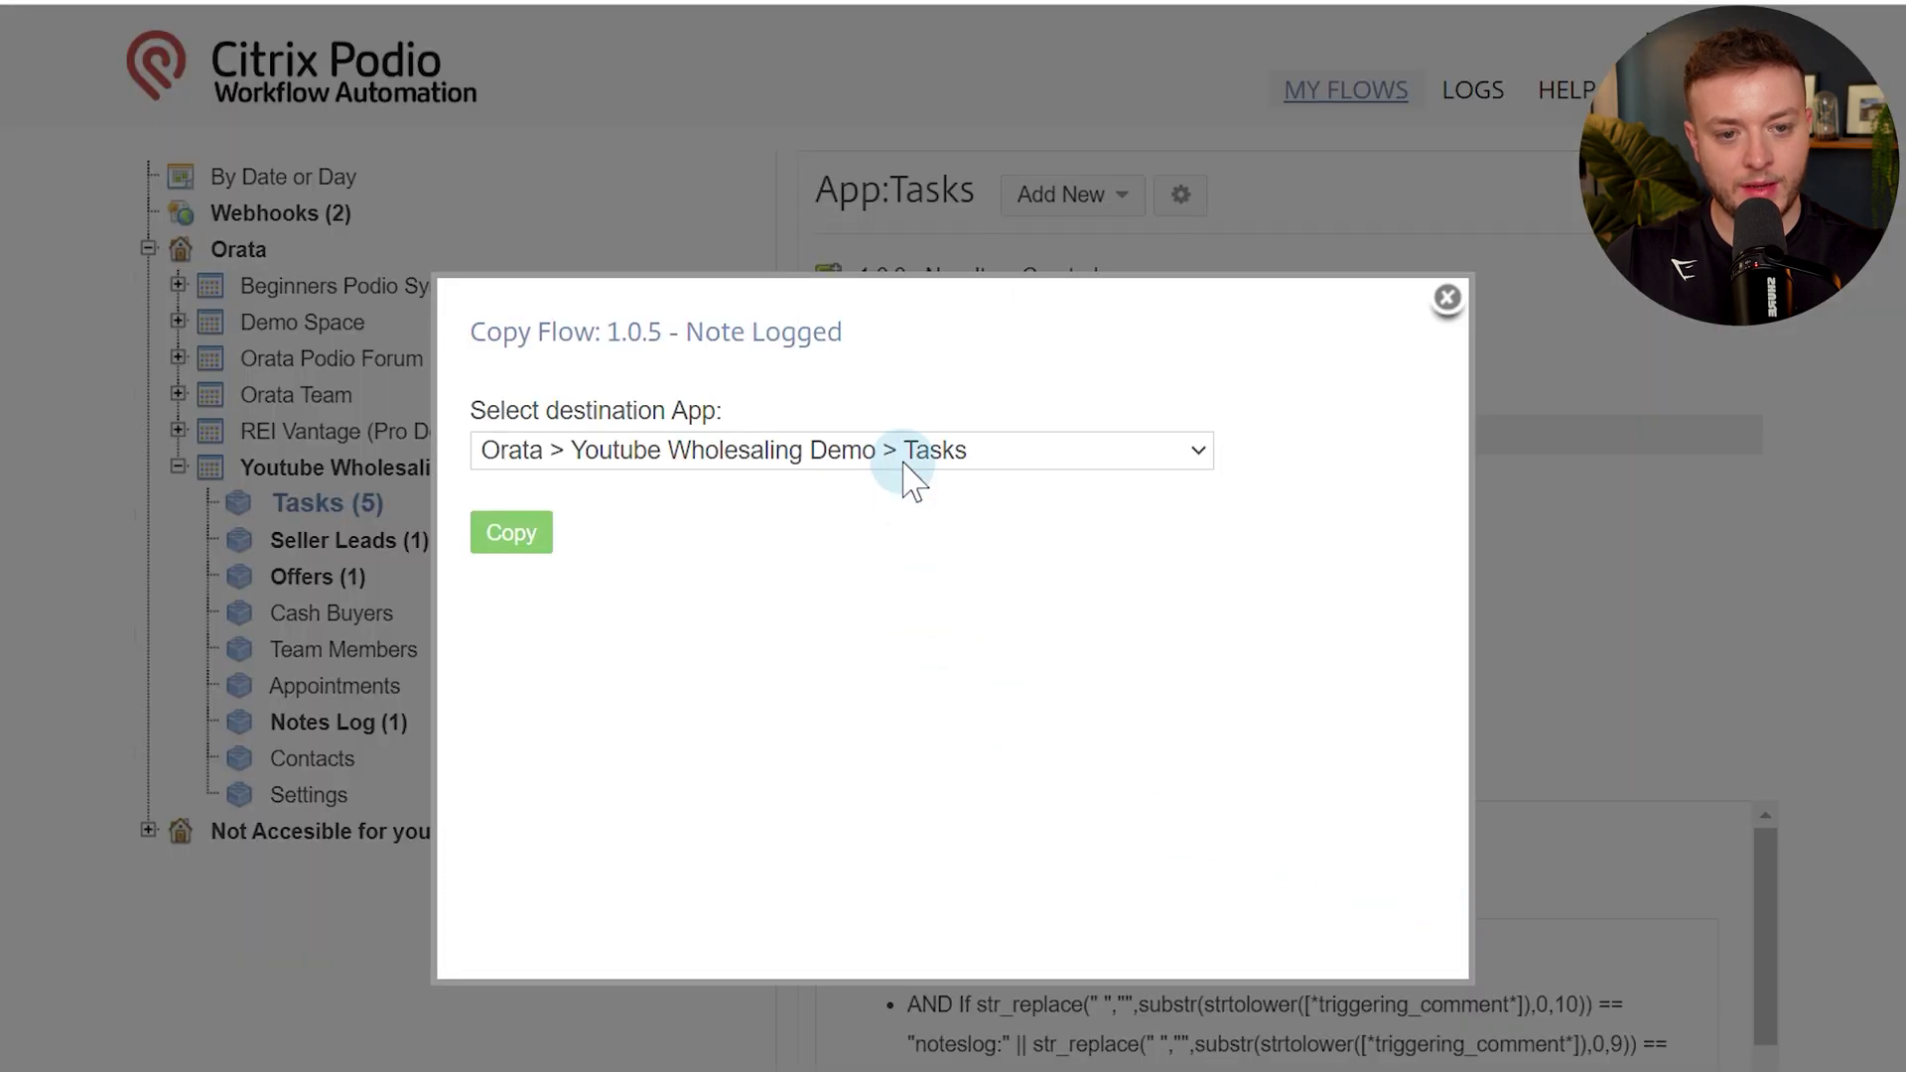
pyautogui.click(903, 455)
pyautogui.scroll(-3, 913, 715)
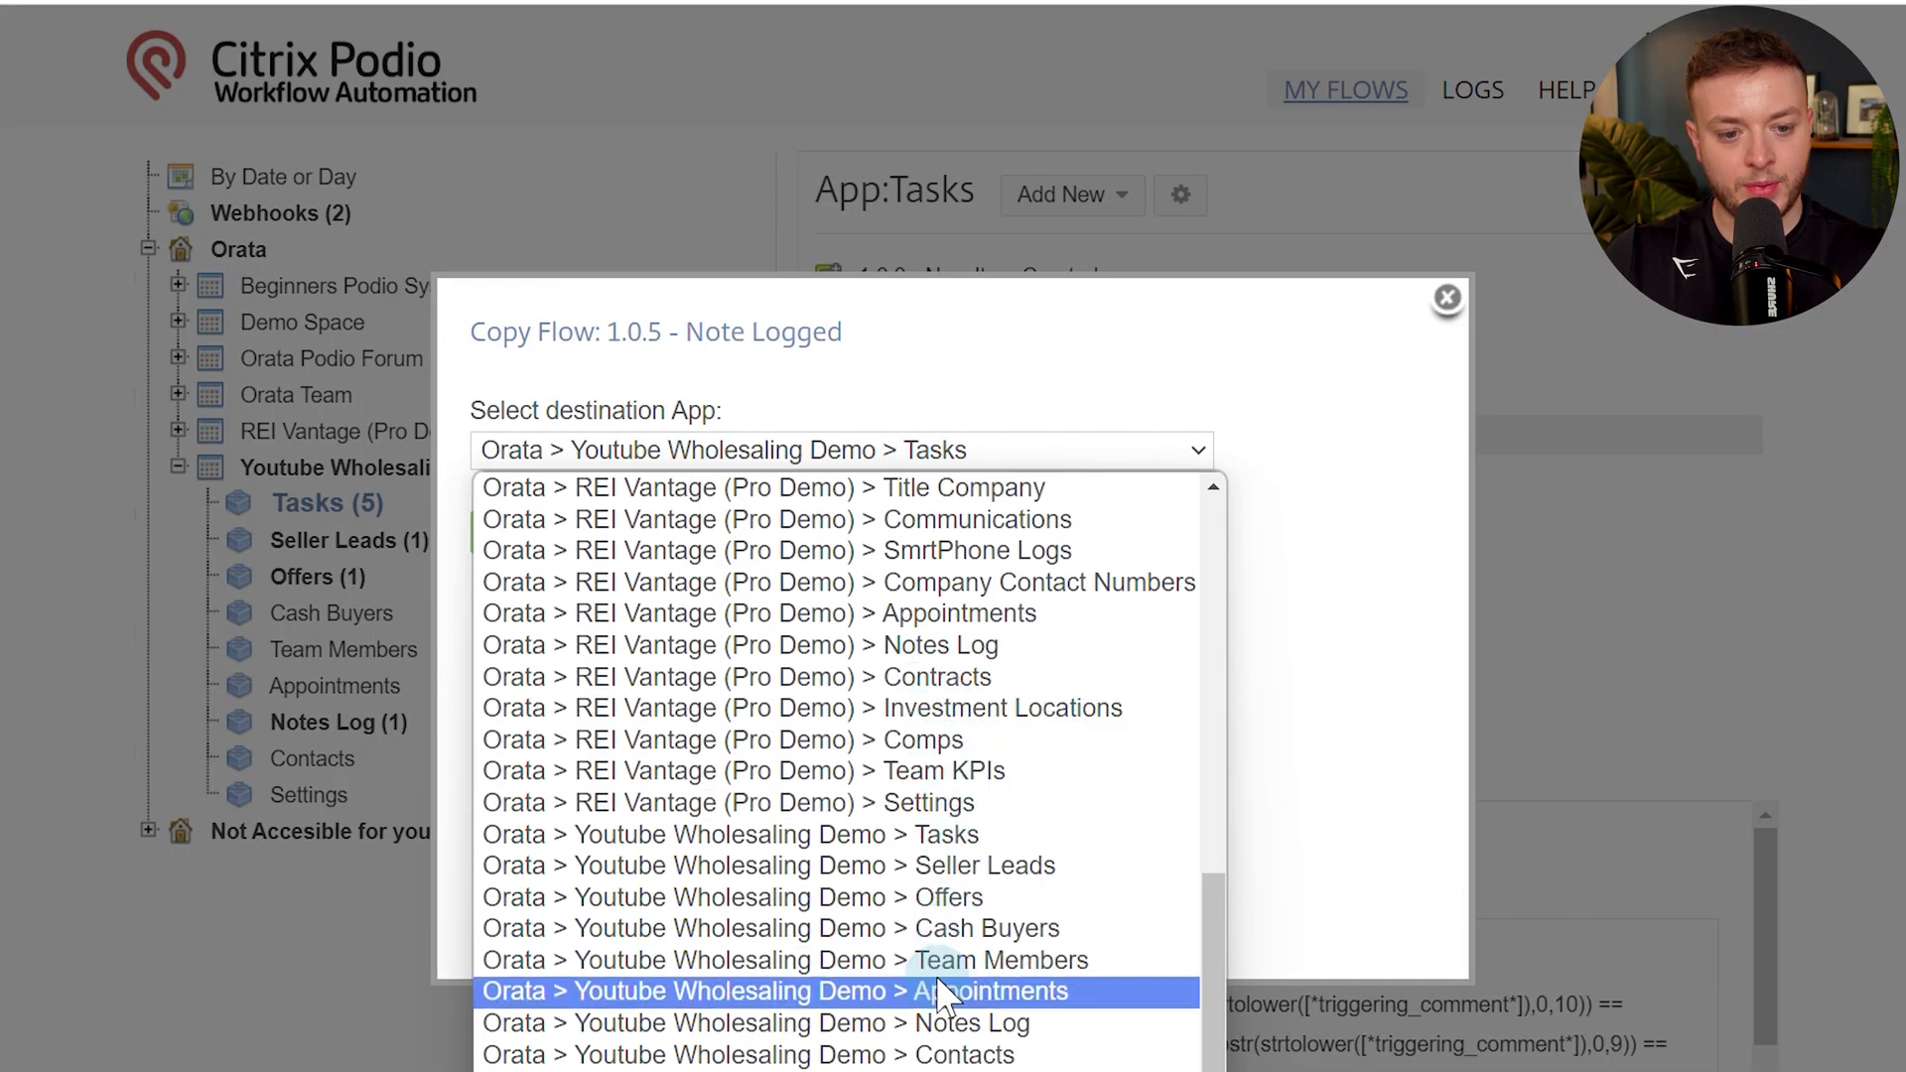
pyautogui.click(938, 993)
pyautogui.click(525, 535)
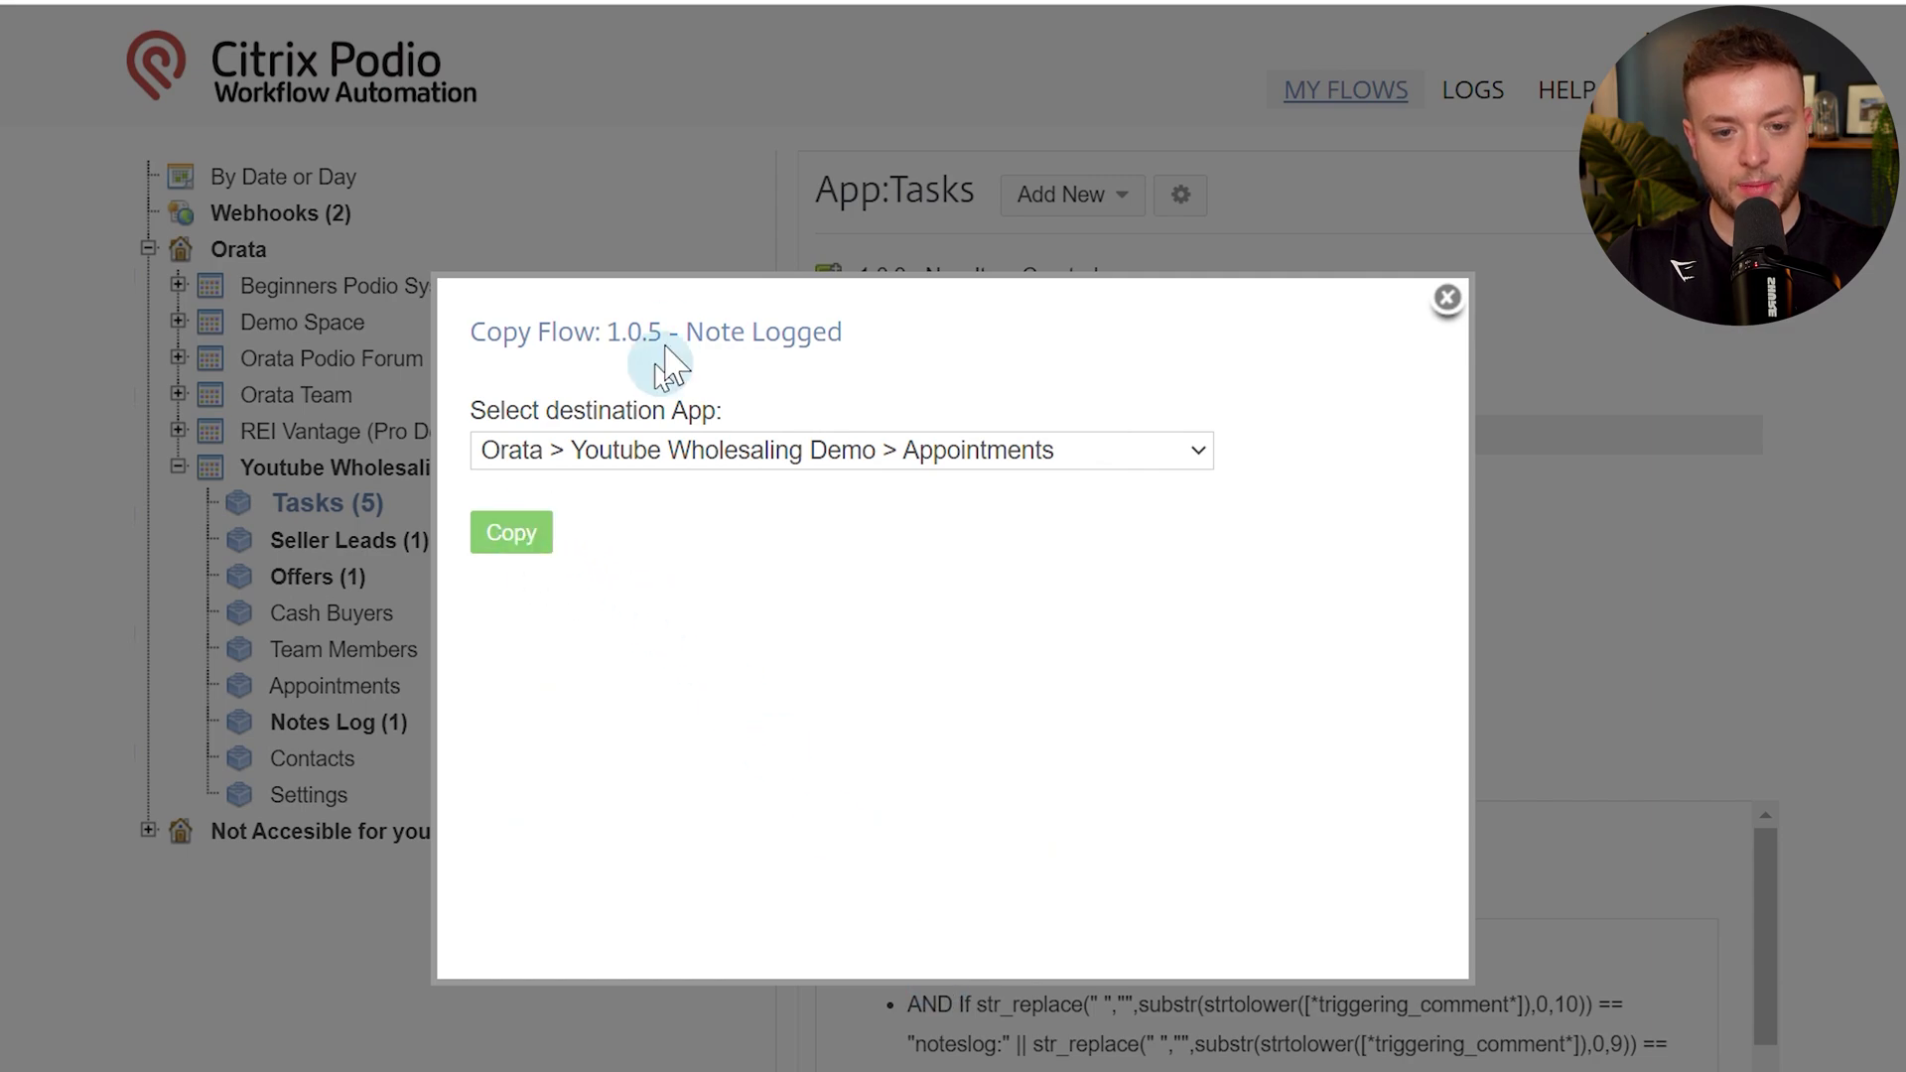
pyautogui.scroll(-10, 516, 391)
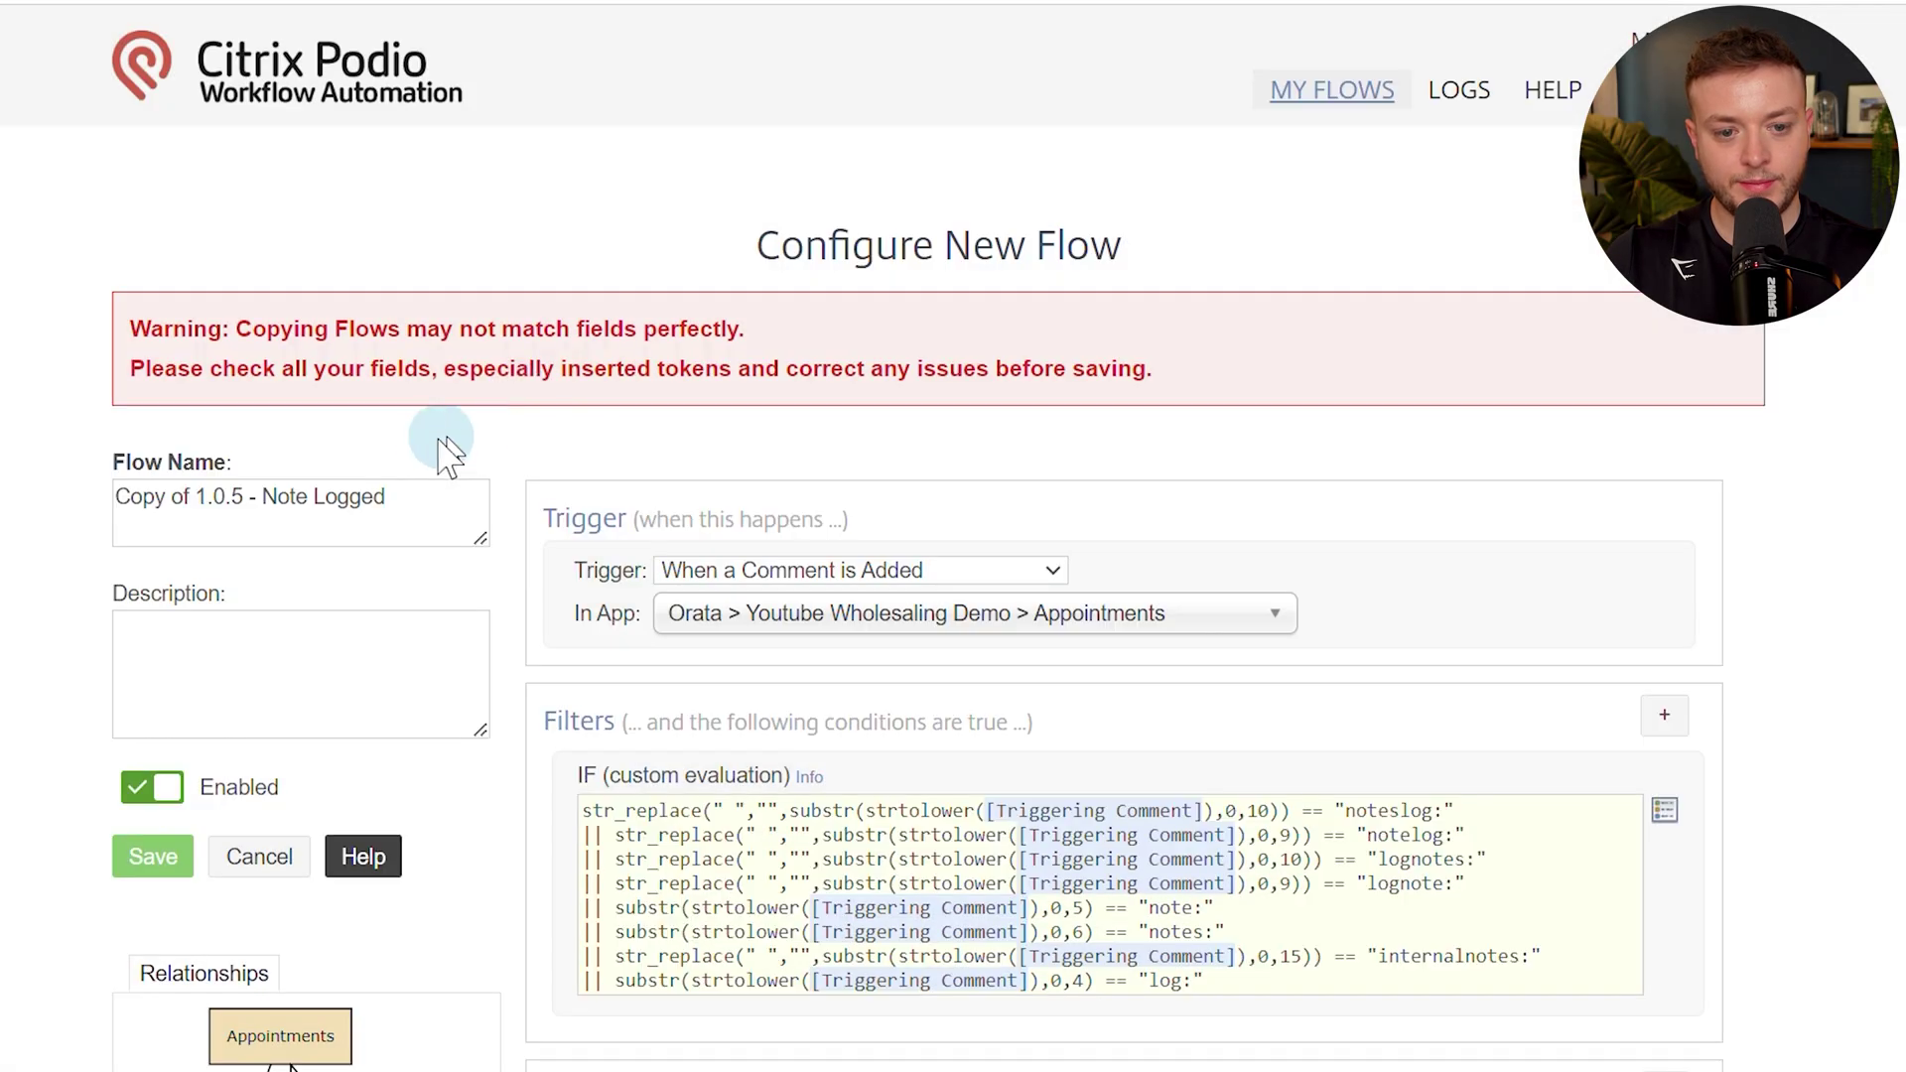
pyautogui.moveTo(197, 498); pyautogui.dragTo(104, 496)
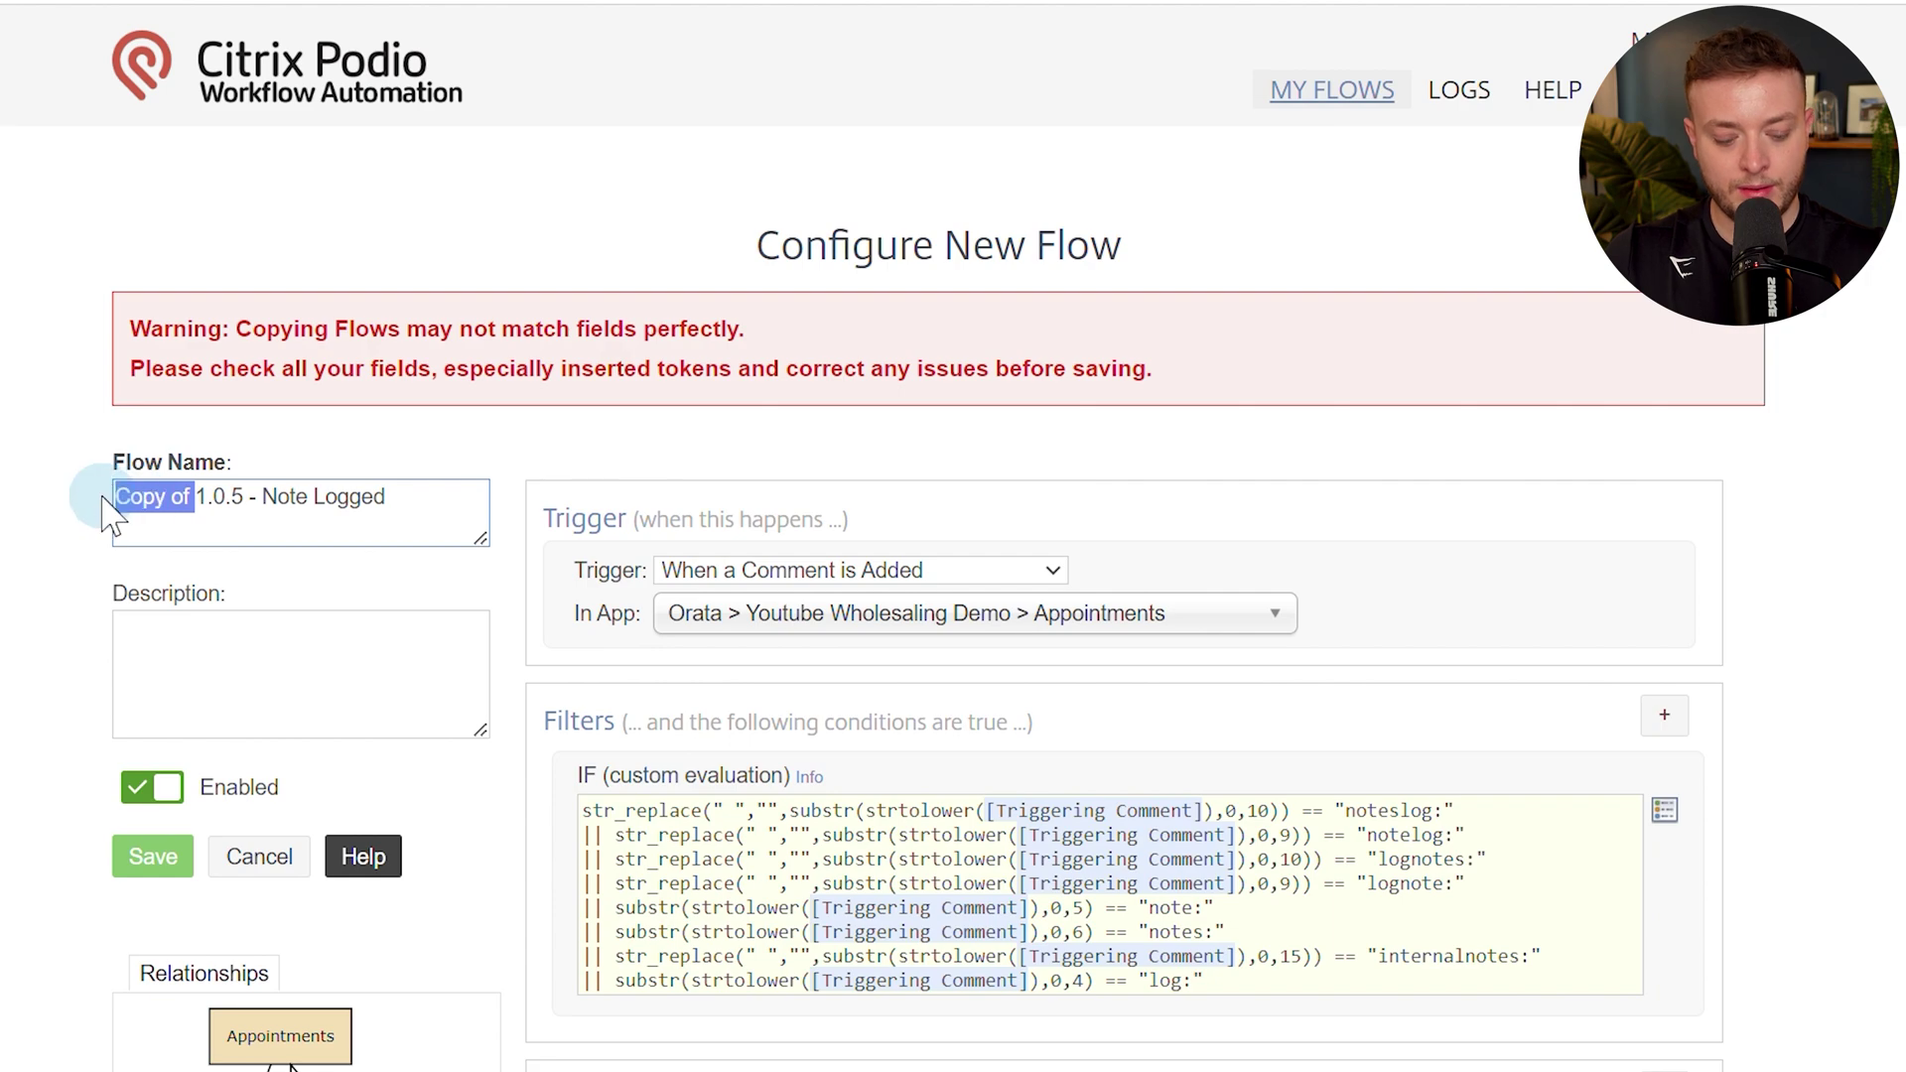
pyautogui.press('BackSpace')
pyautogui.click(60, 765)
pyautogui.scroll(-10, 412, 605)
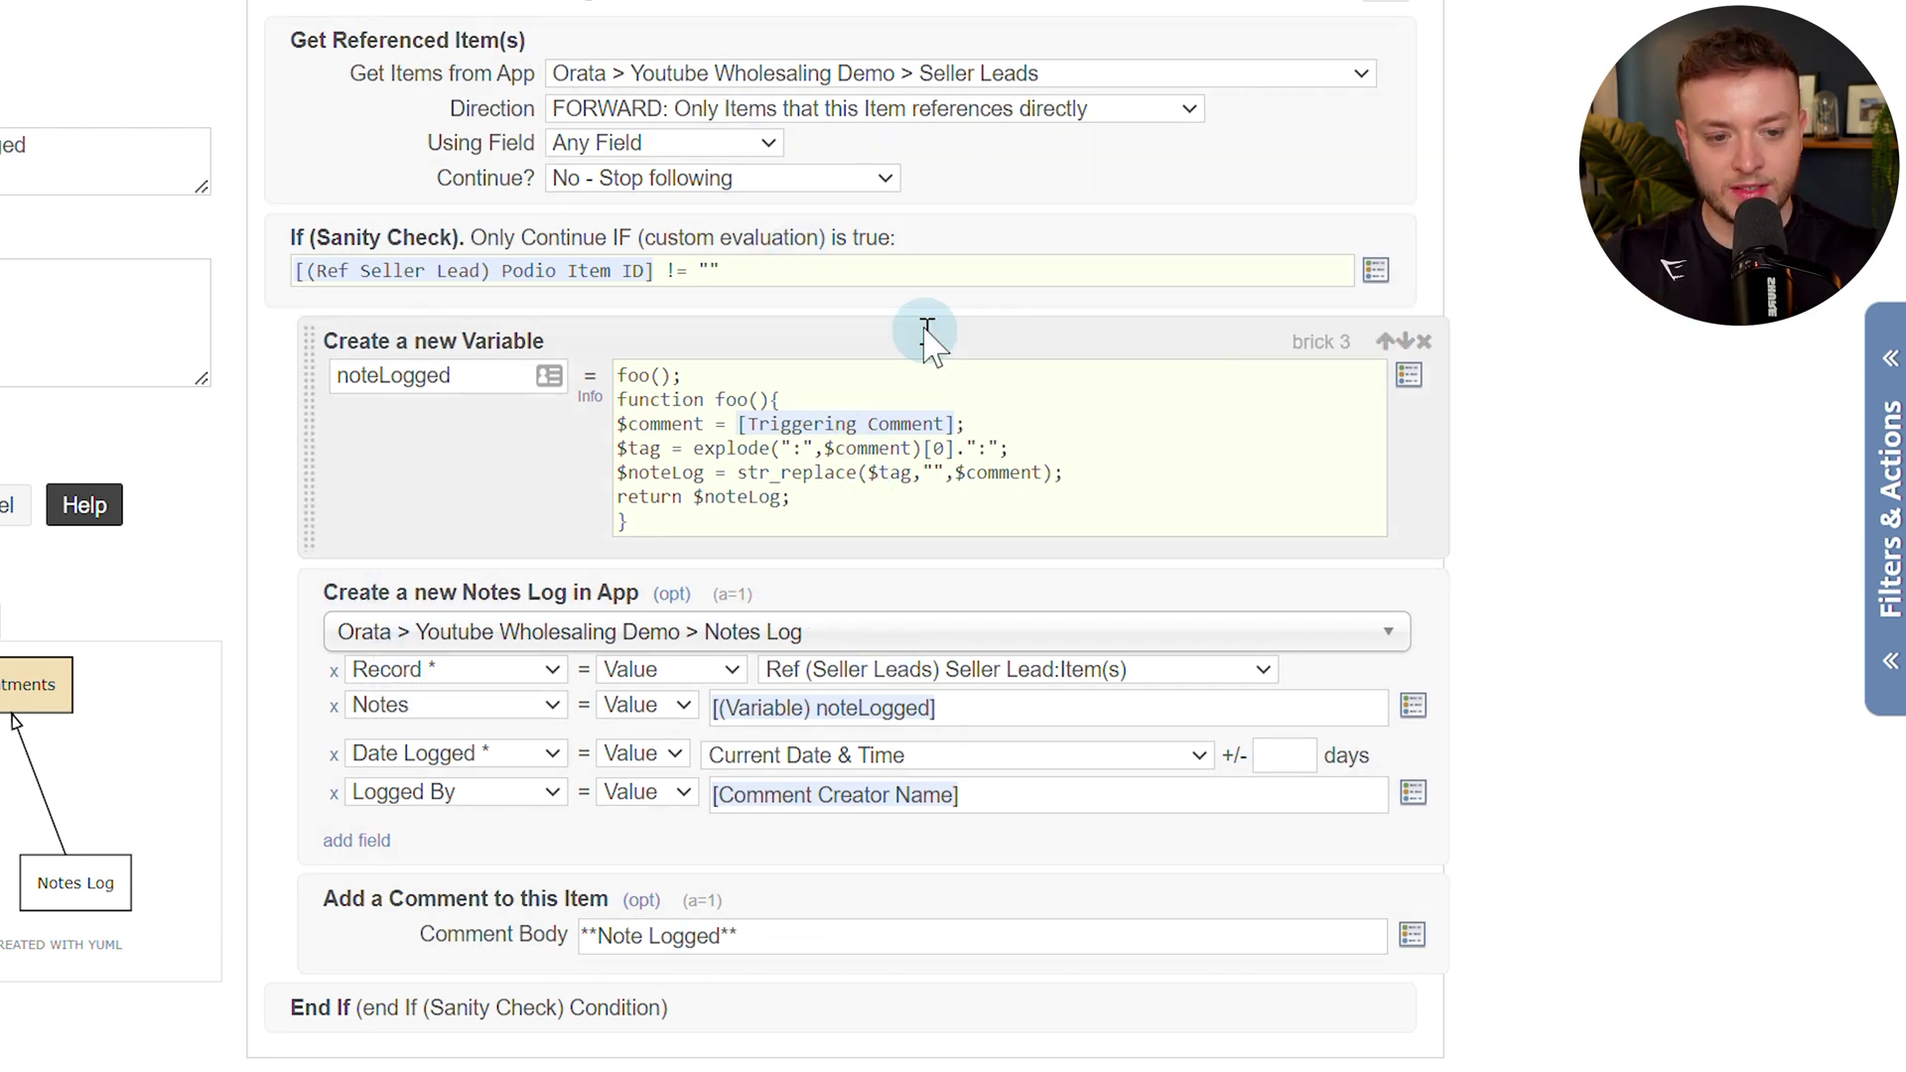
# Make Record a calculation joining the Appointments and Ref Seller Lead Podio Item ID tokens with a comma.
pyautogui.click(724, 672)
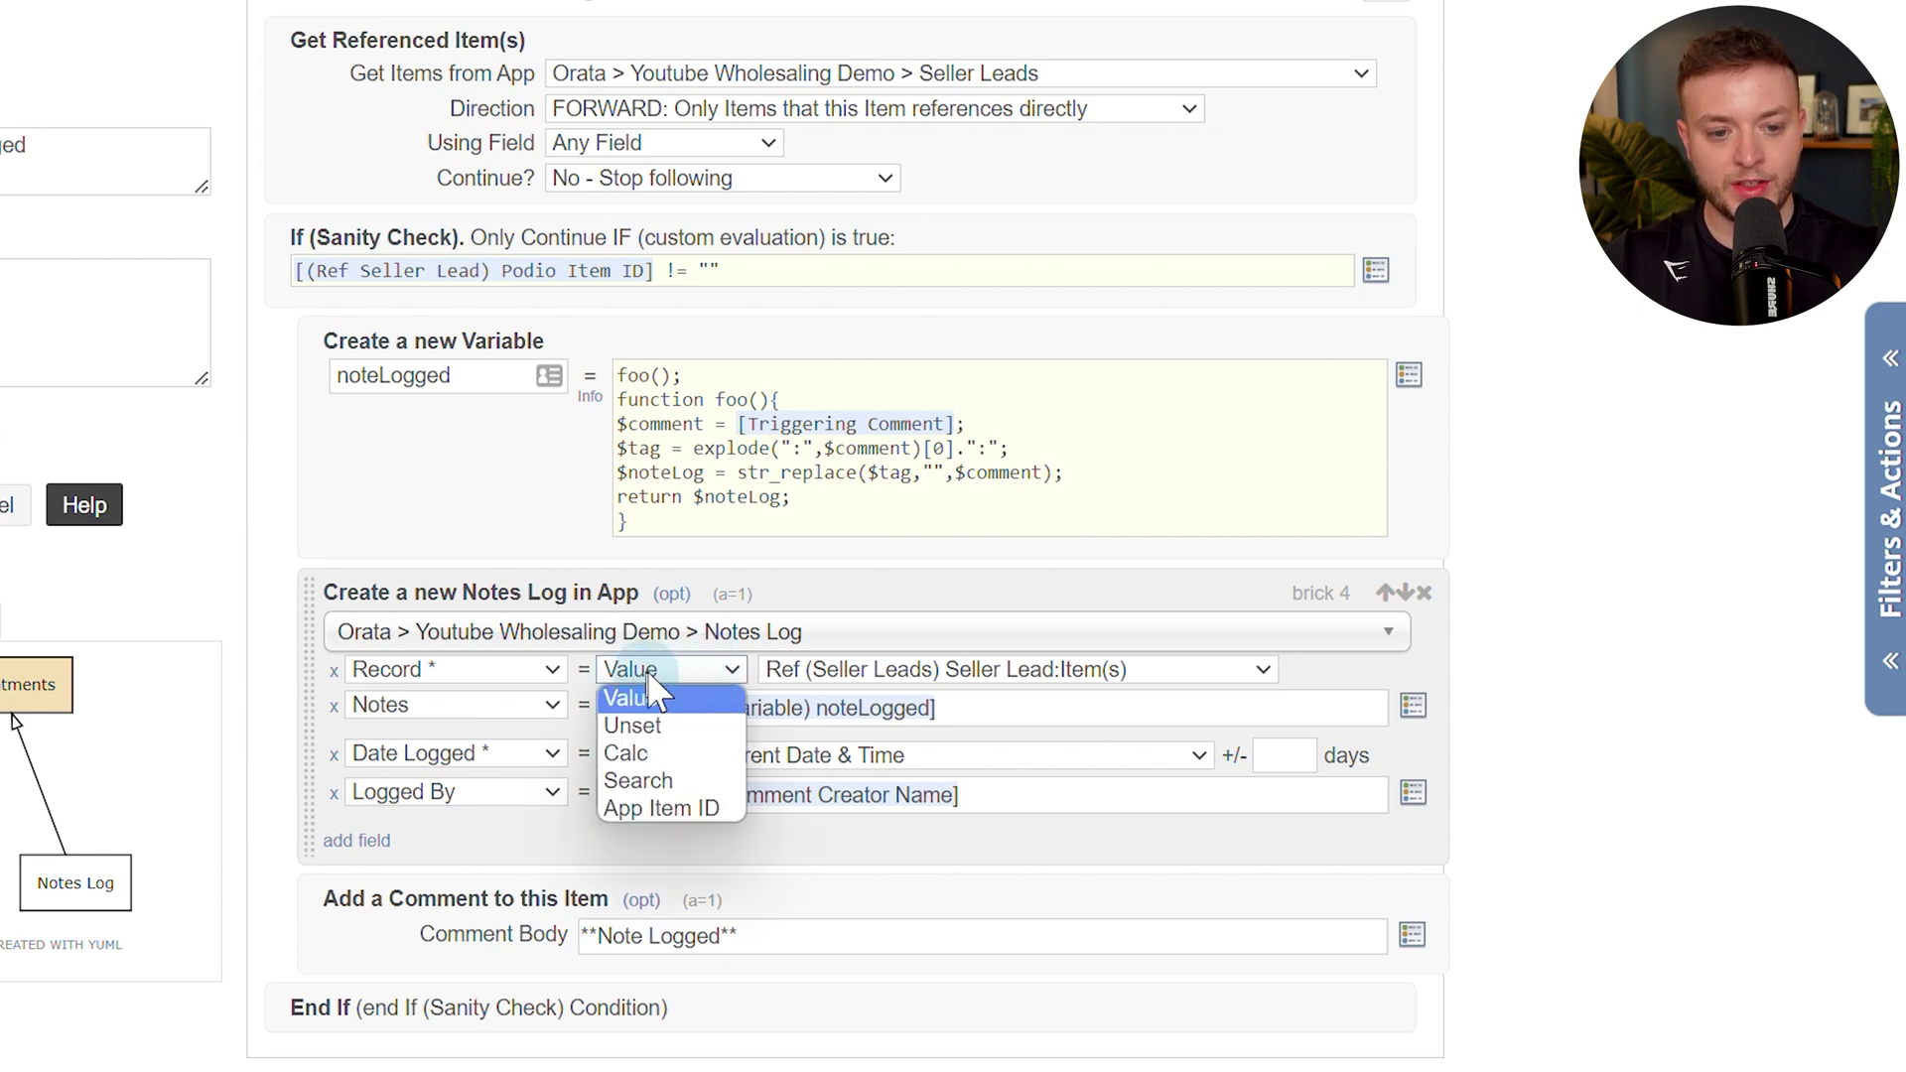
pyautogui.click(635, 754)
pyautogui.click(799, 674)
pyautogui.hotkey('alt', 't')
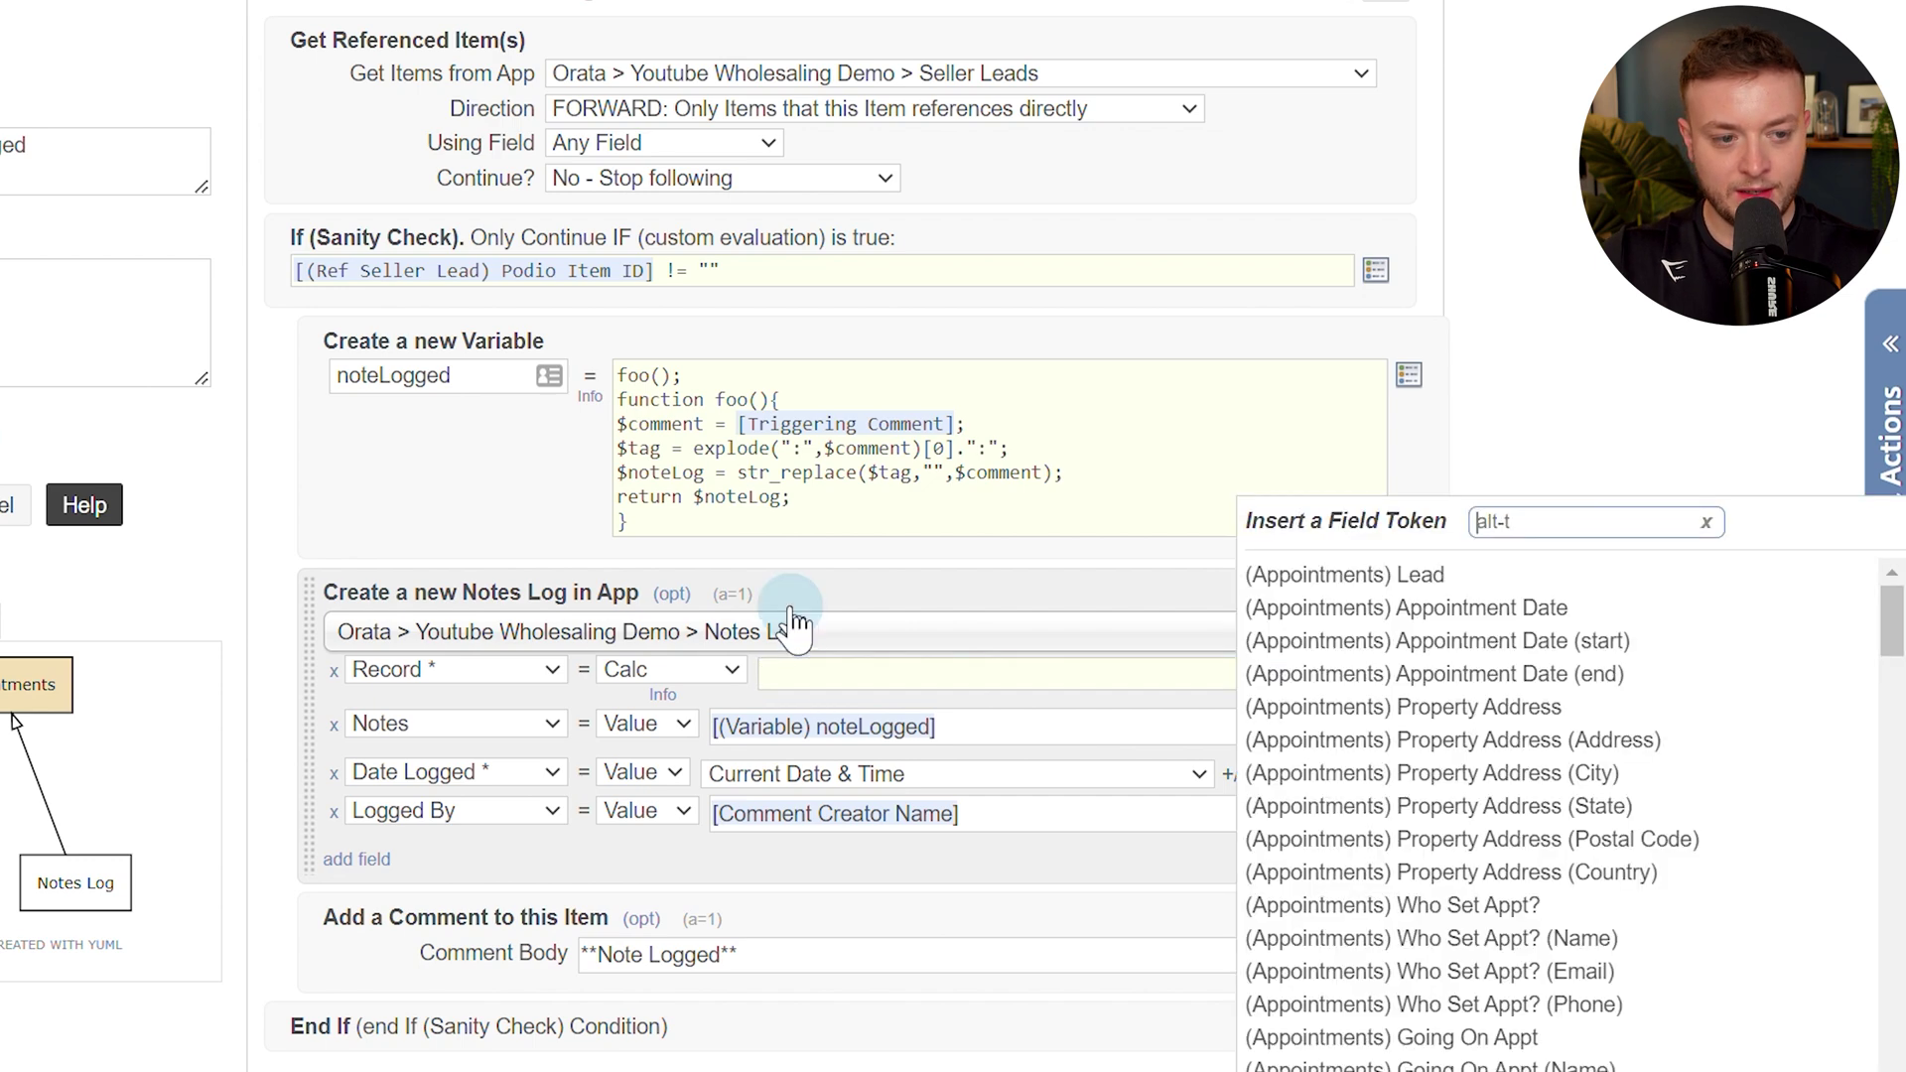
pyautogui.write('podio it')
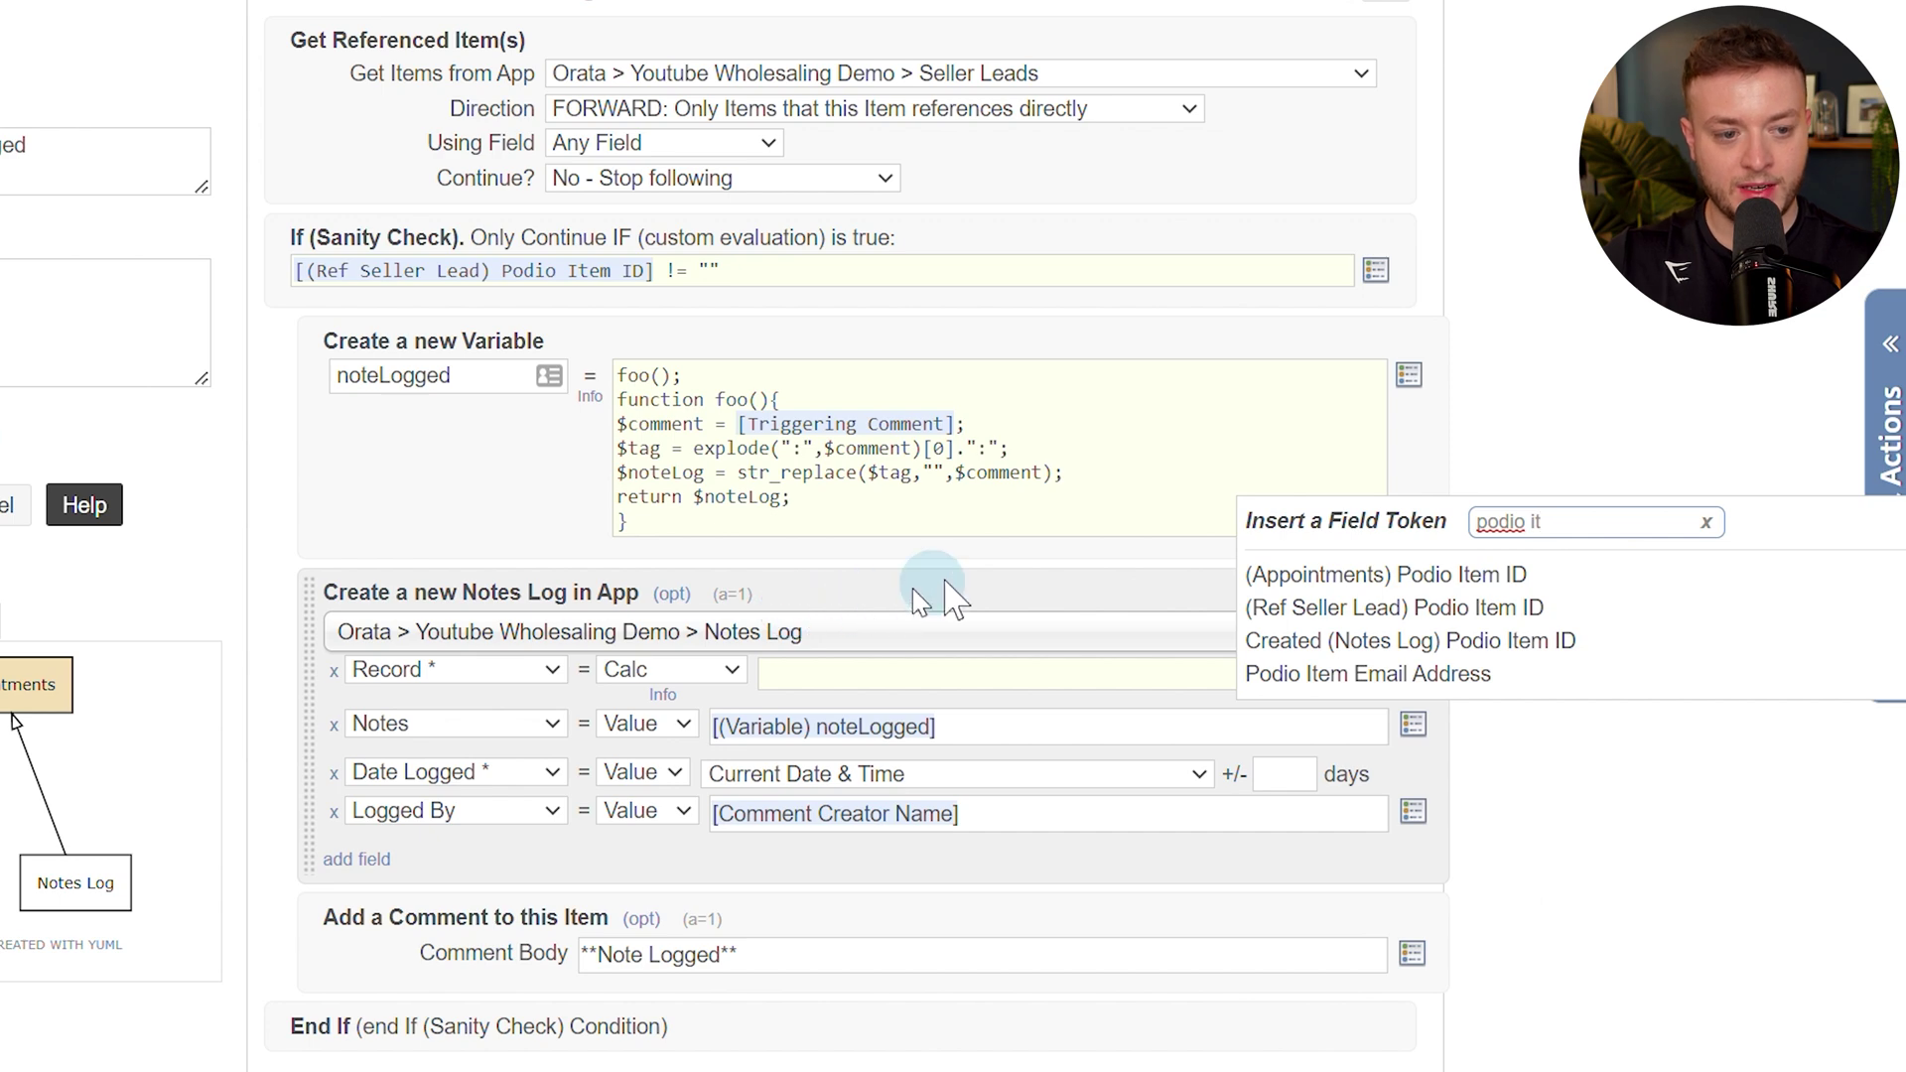
pyautogui.click(1319, 576)
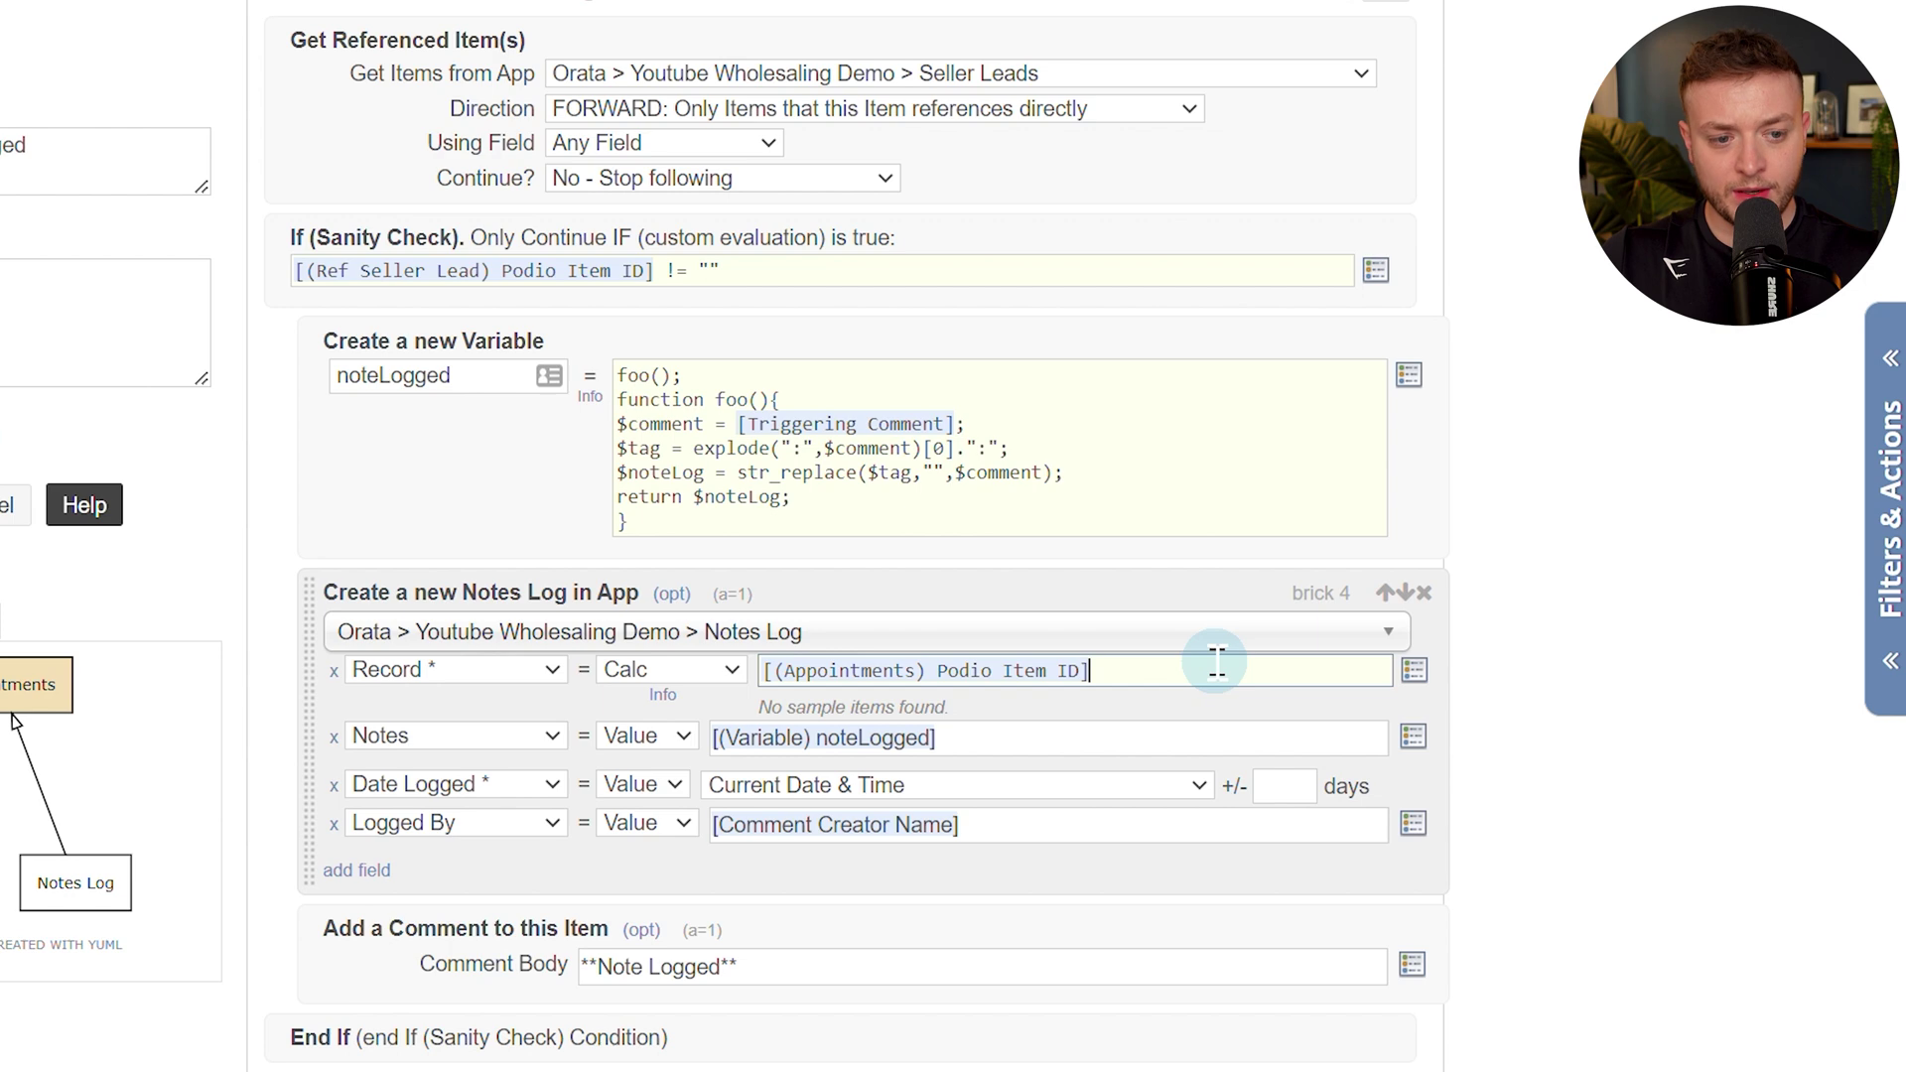
pyautogui.write('.",".')
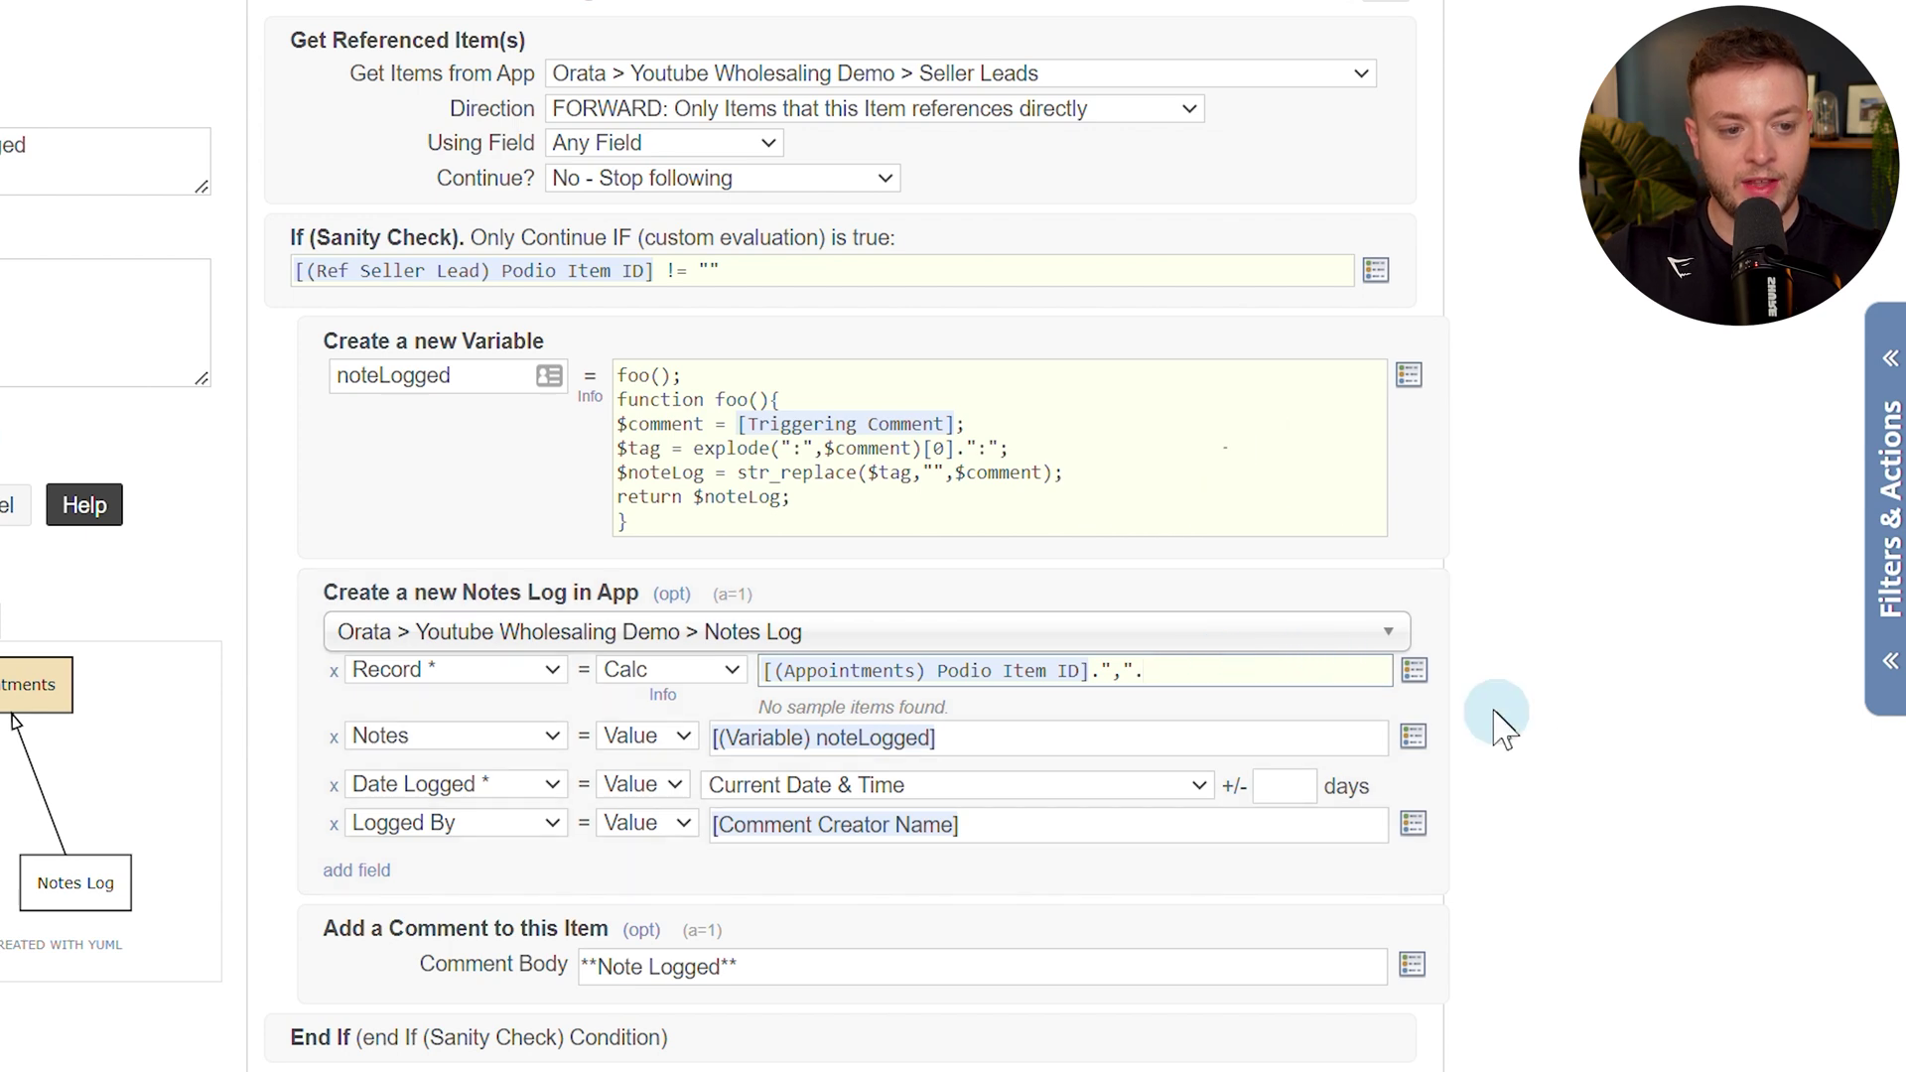
pyautogui.click(1416, 670)
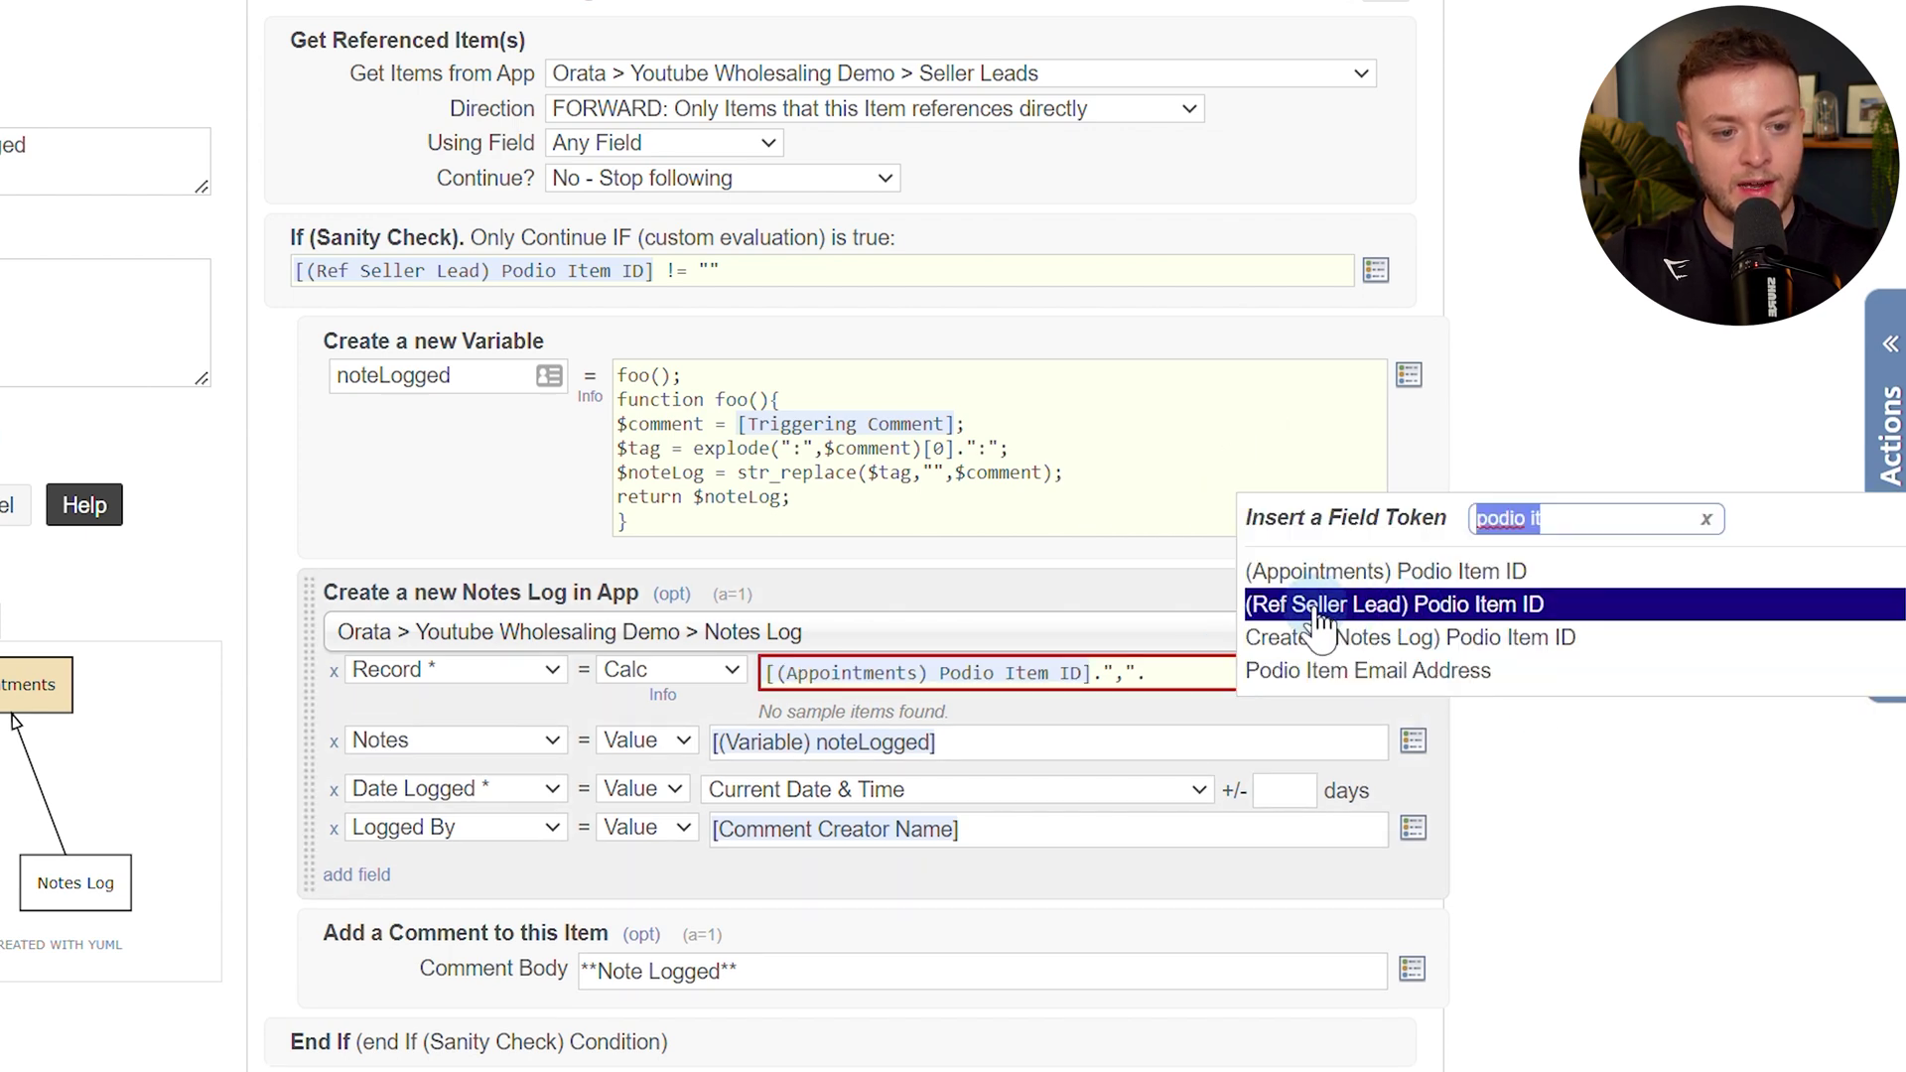
pyautogui.click(1400, 604)
pyautogui.click(1254, 680)
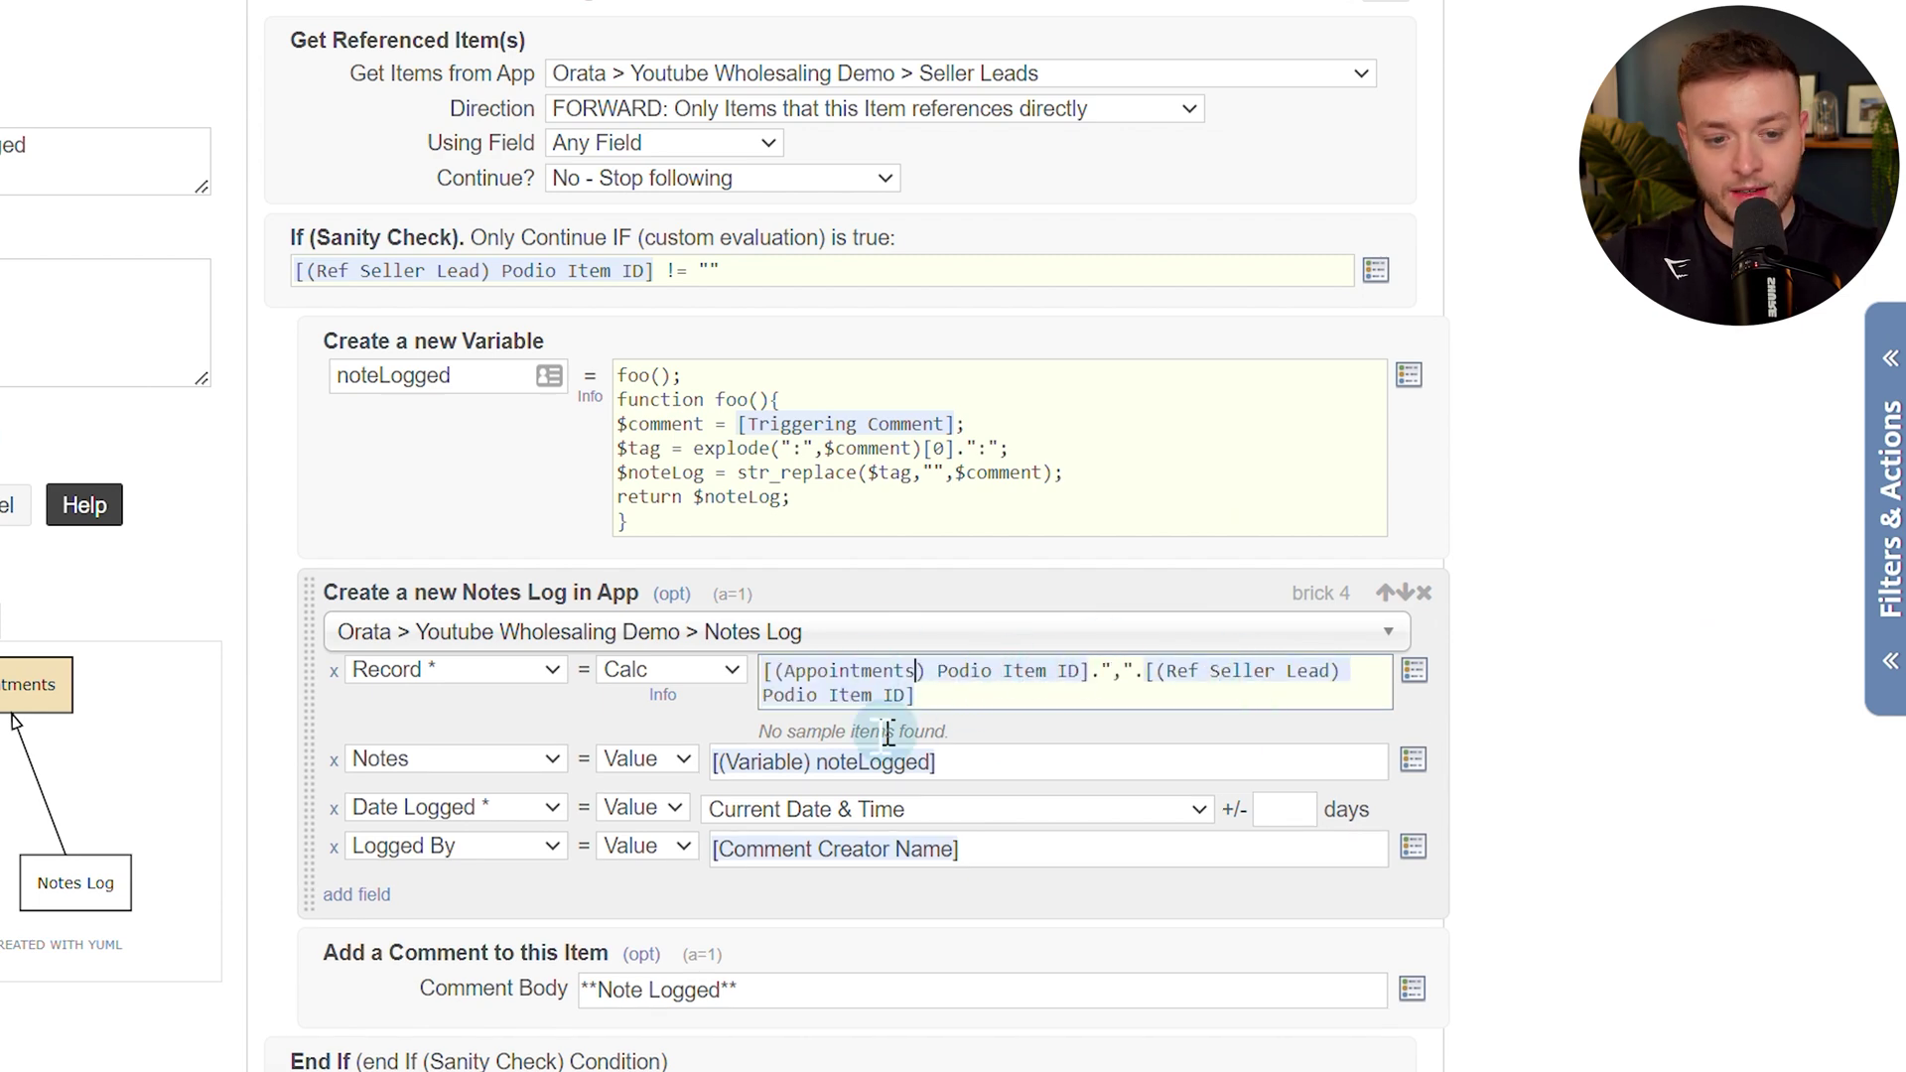
# Prefix the Notes value with **Appointment Note** and save the flow.
pyautogui.click(716, 761)
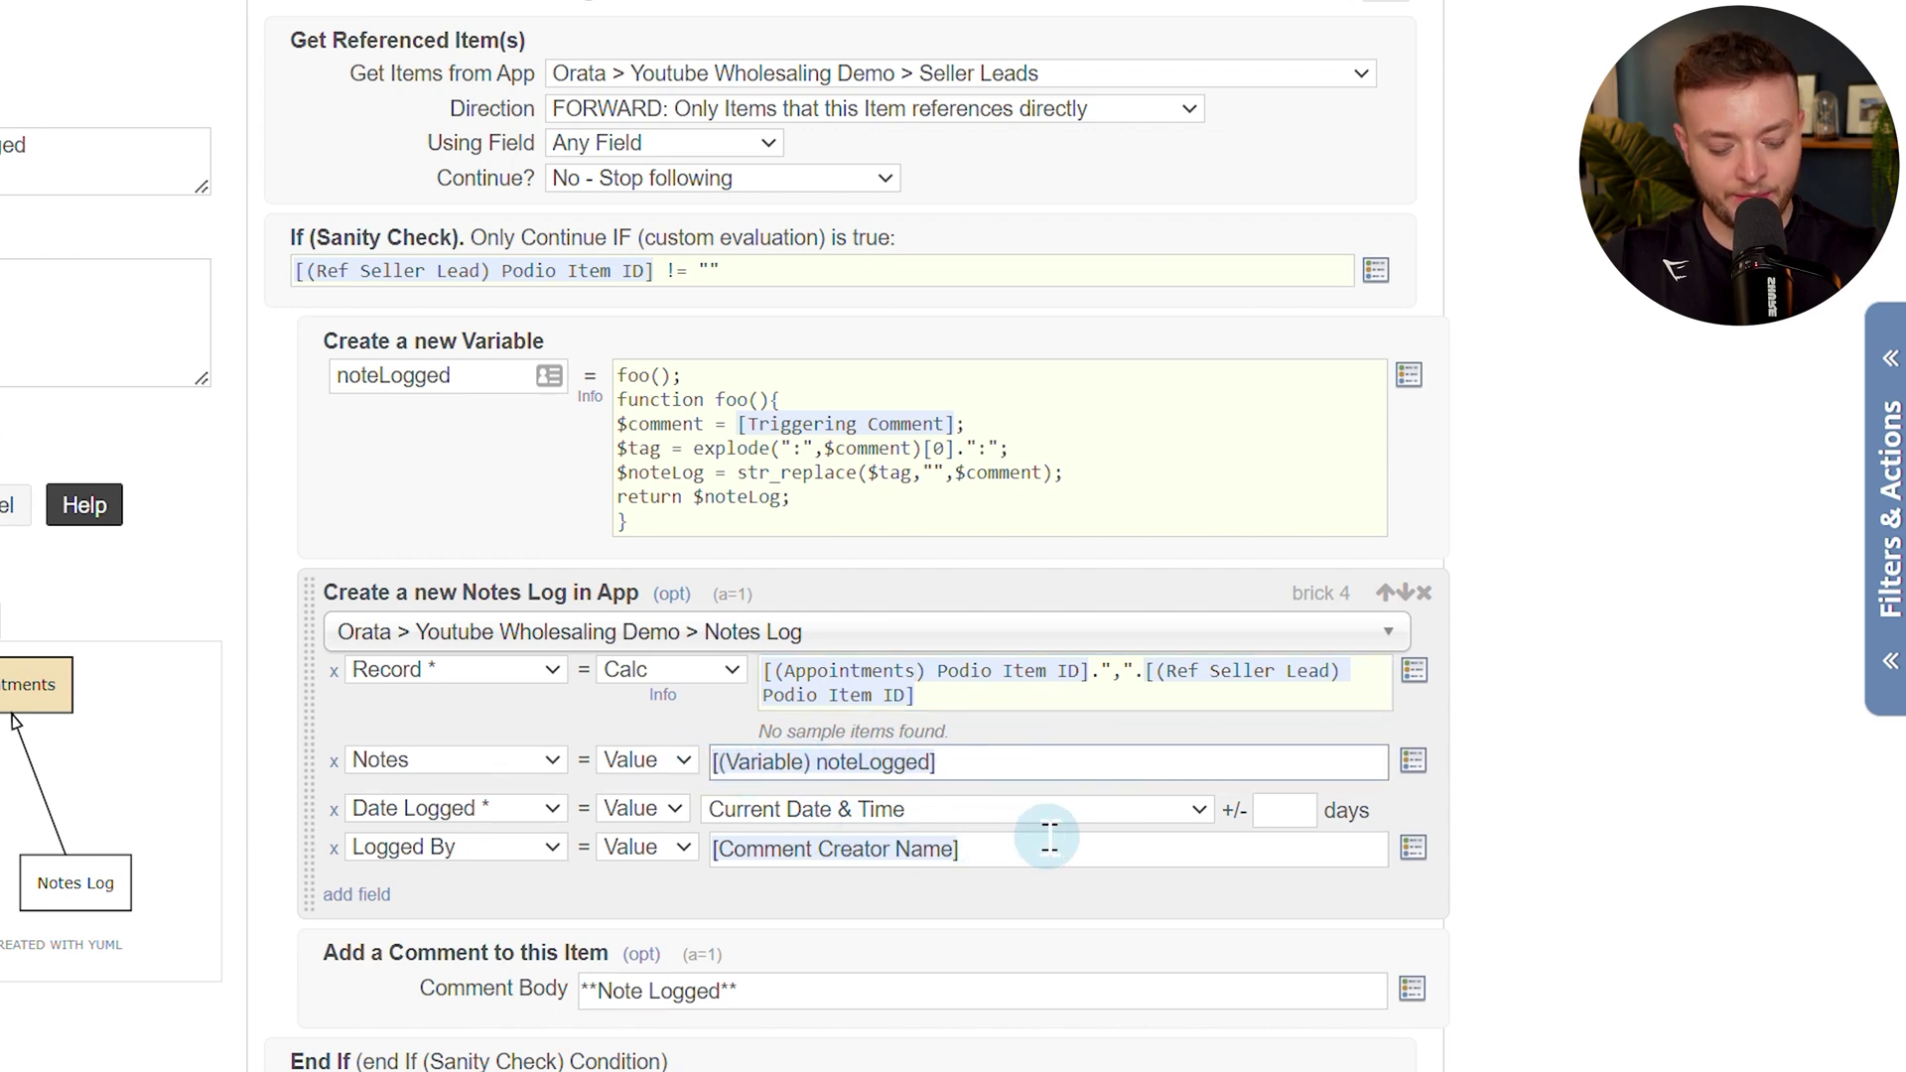
pyautogui.press('Return')
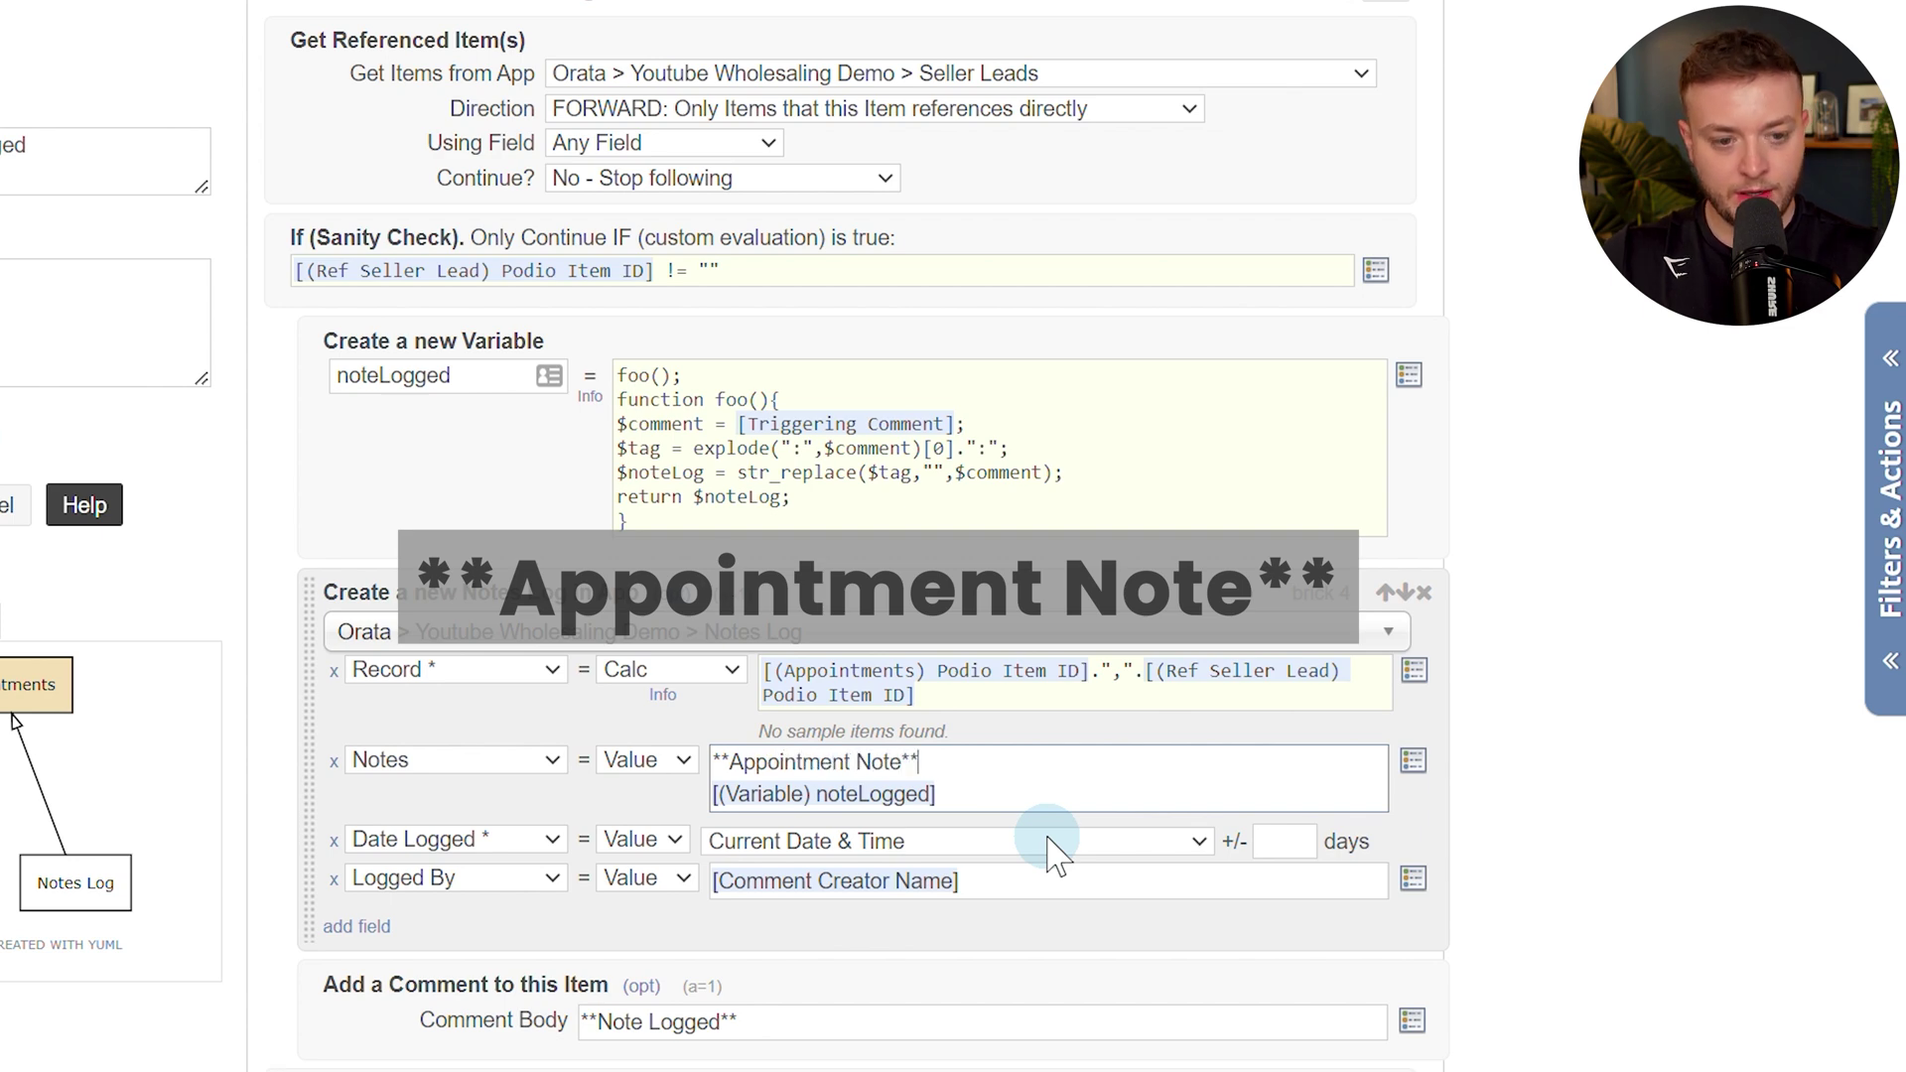
pyautogui.scroll(-3, 175, 1015)
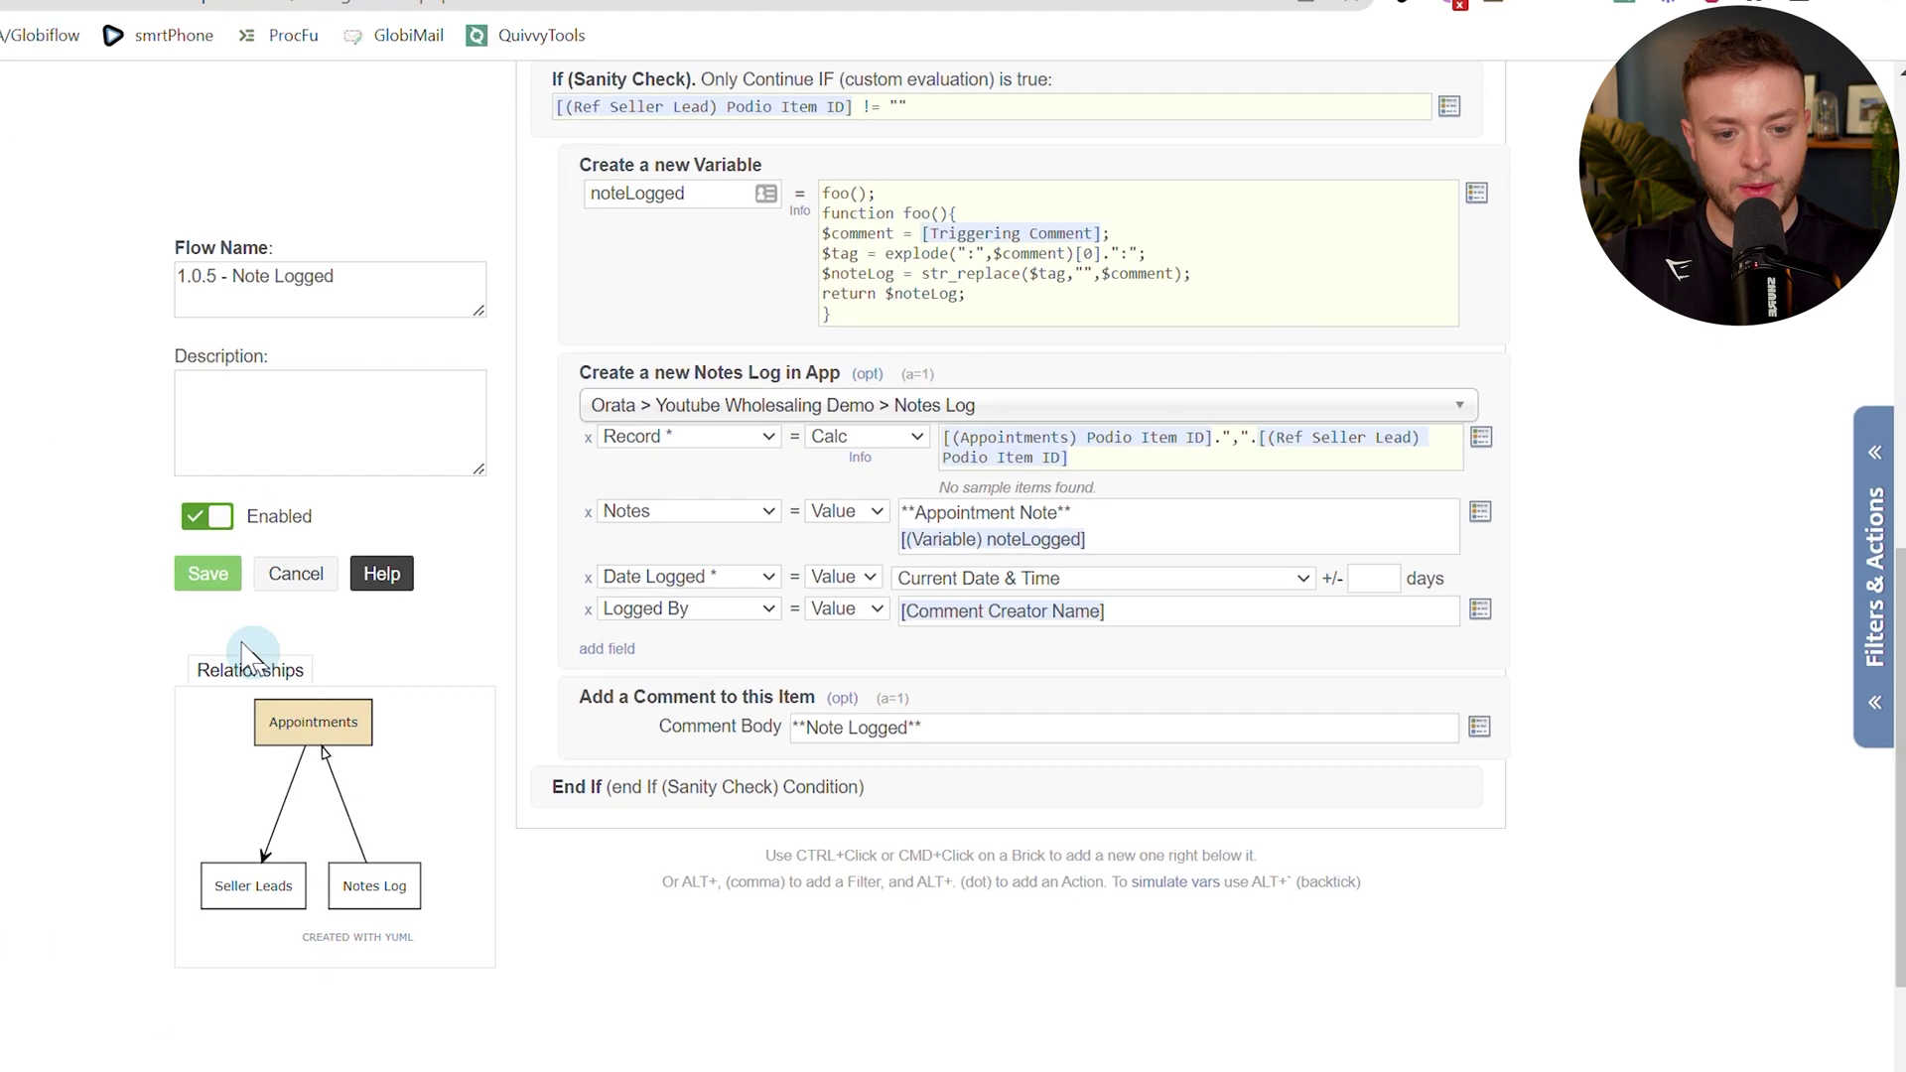
pyautogui.click(207, 574)
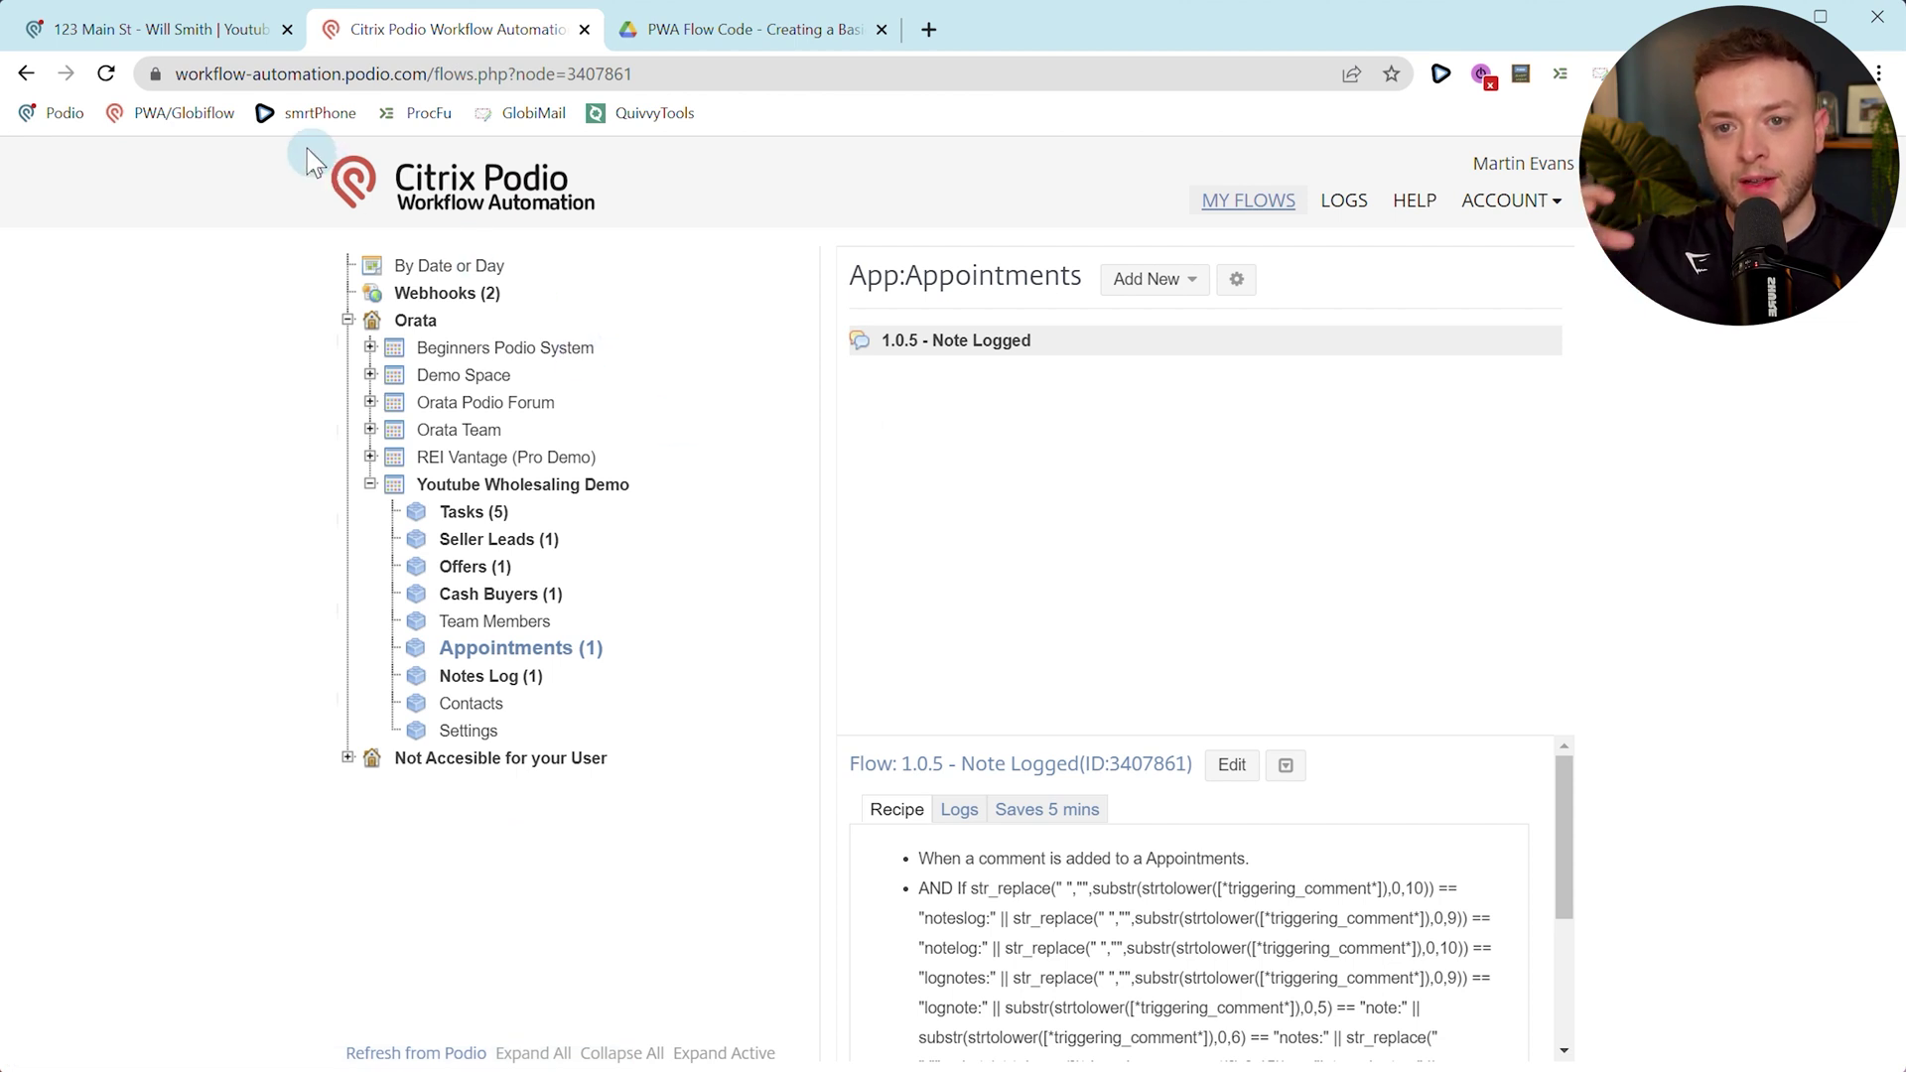
# Add a Pending appointment on 24 June 2023 at 12:00 linked to the seller lead.
pyautogui.click(226, 41)
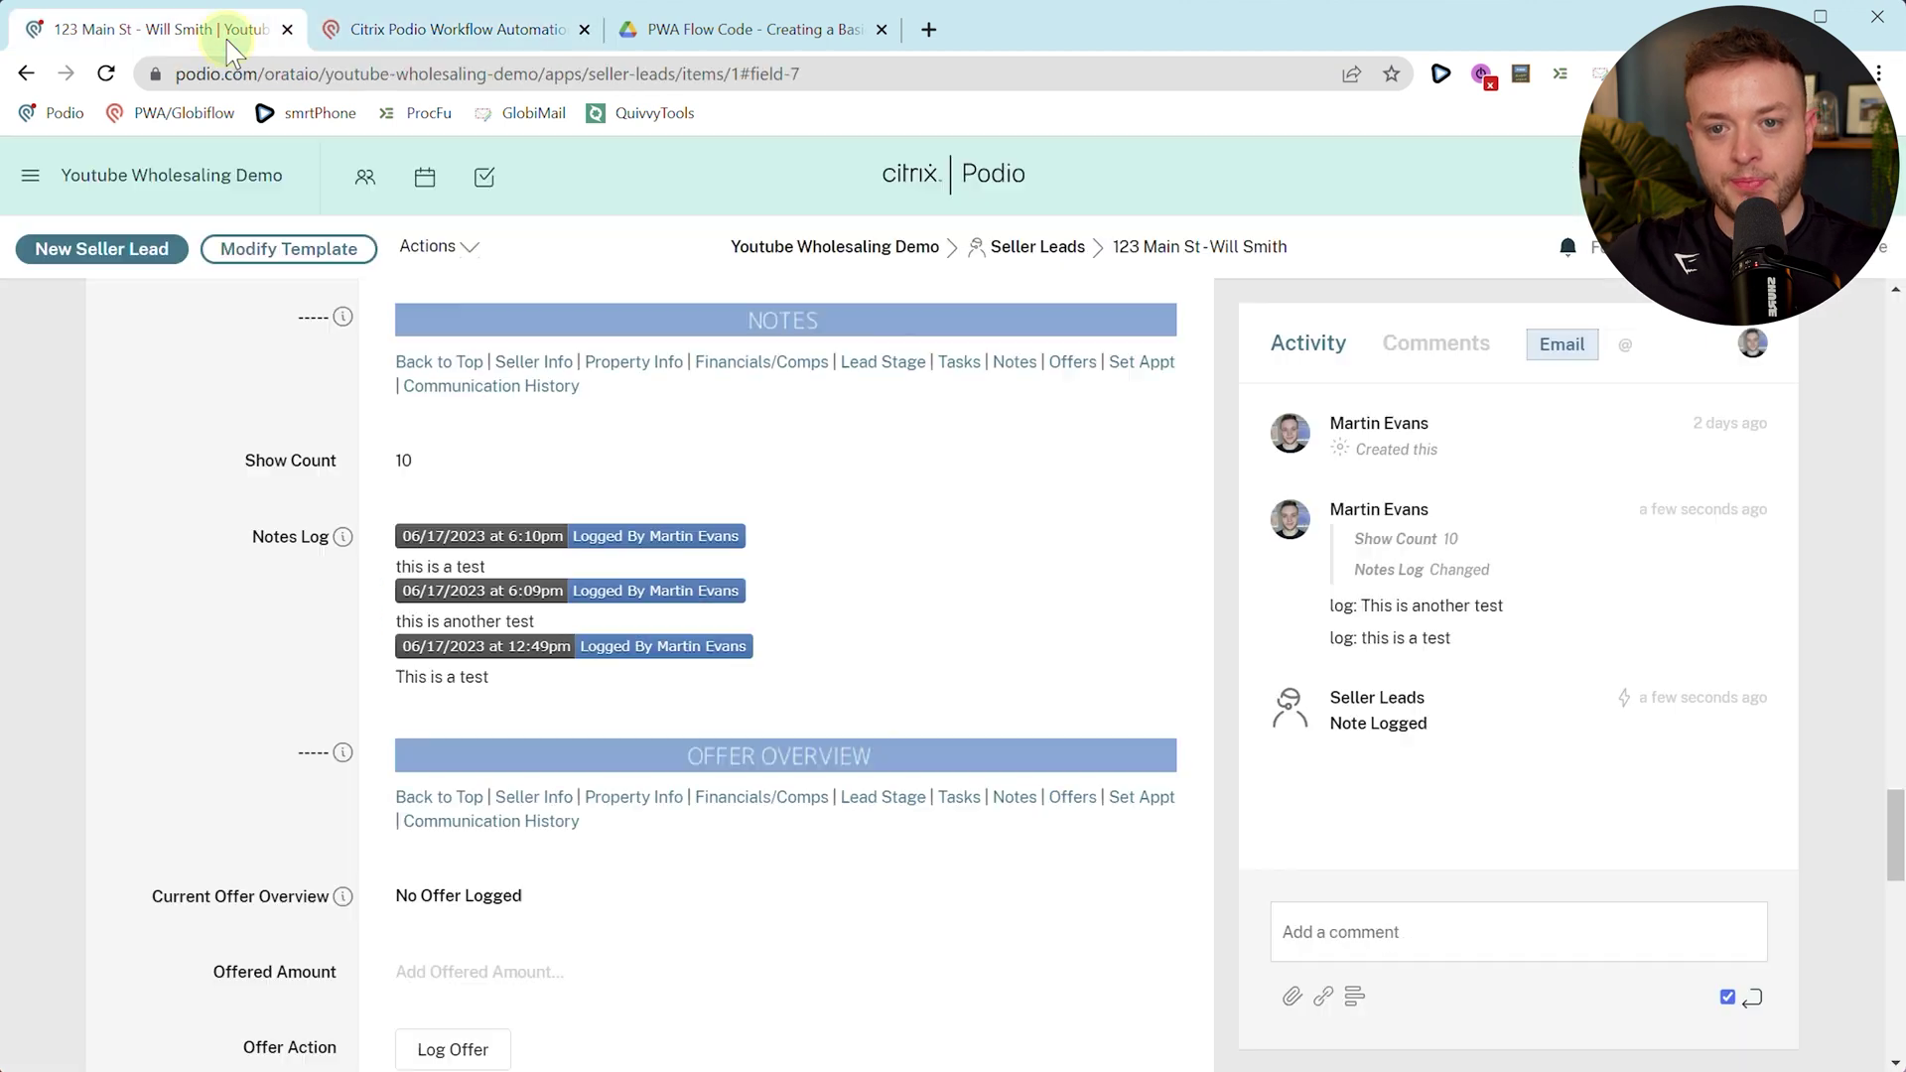
pyautogui.click(1028, 250)
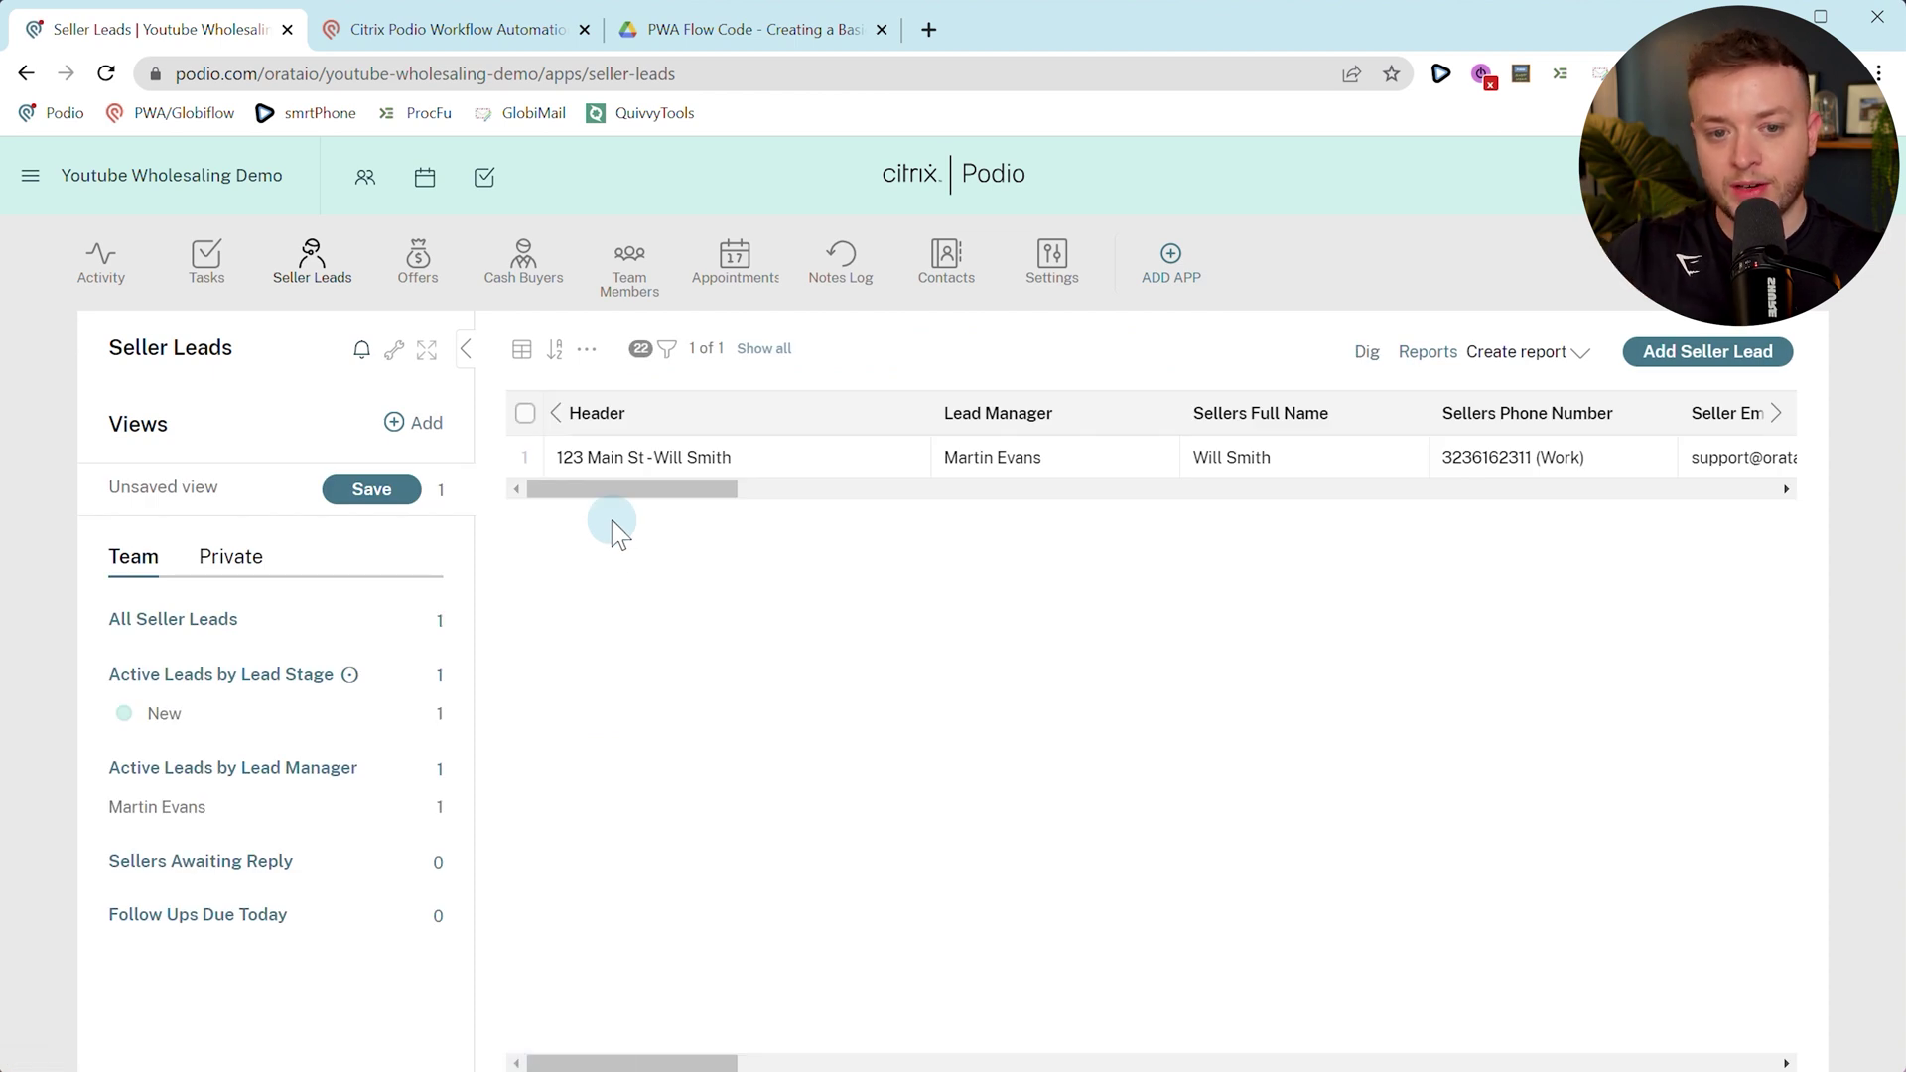
pyautogui.click(735, 260)
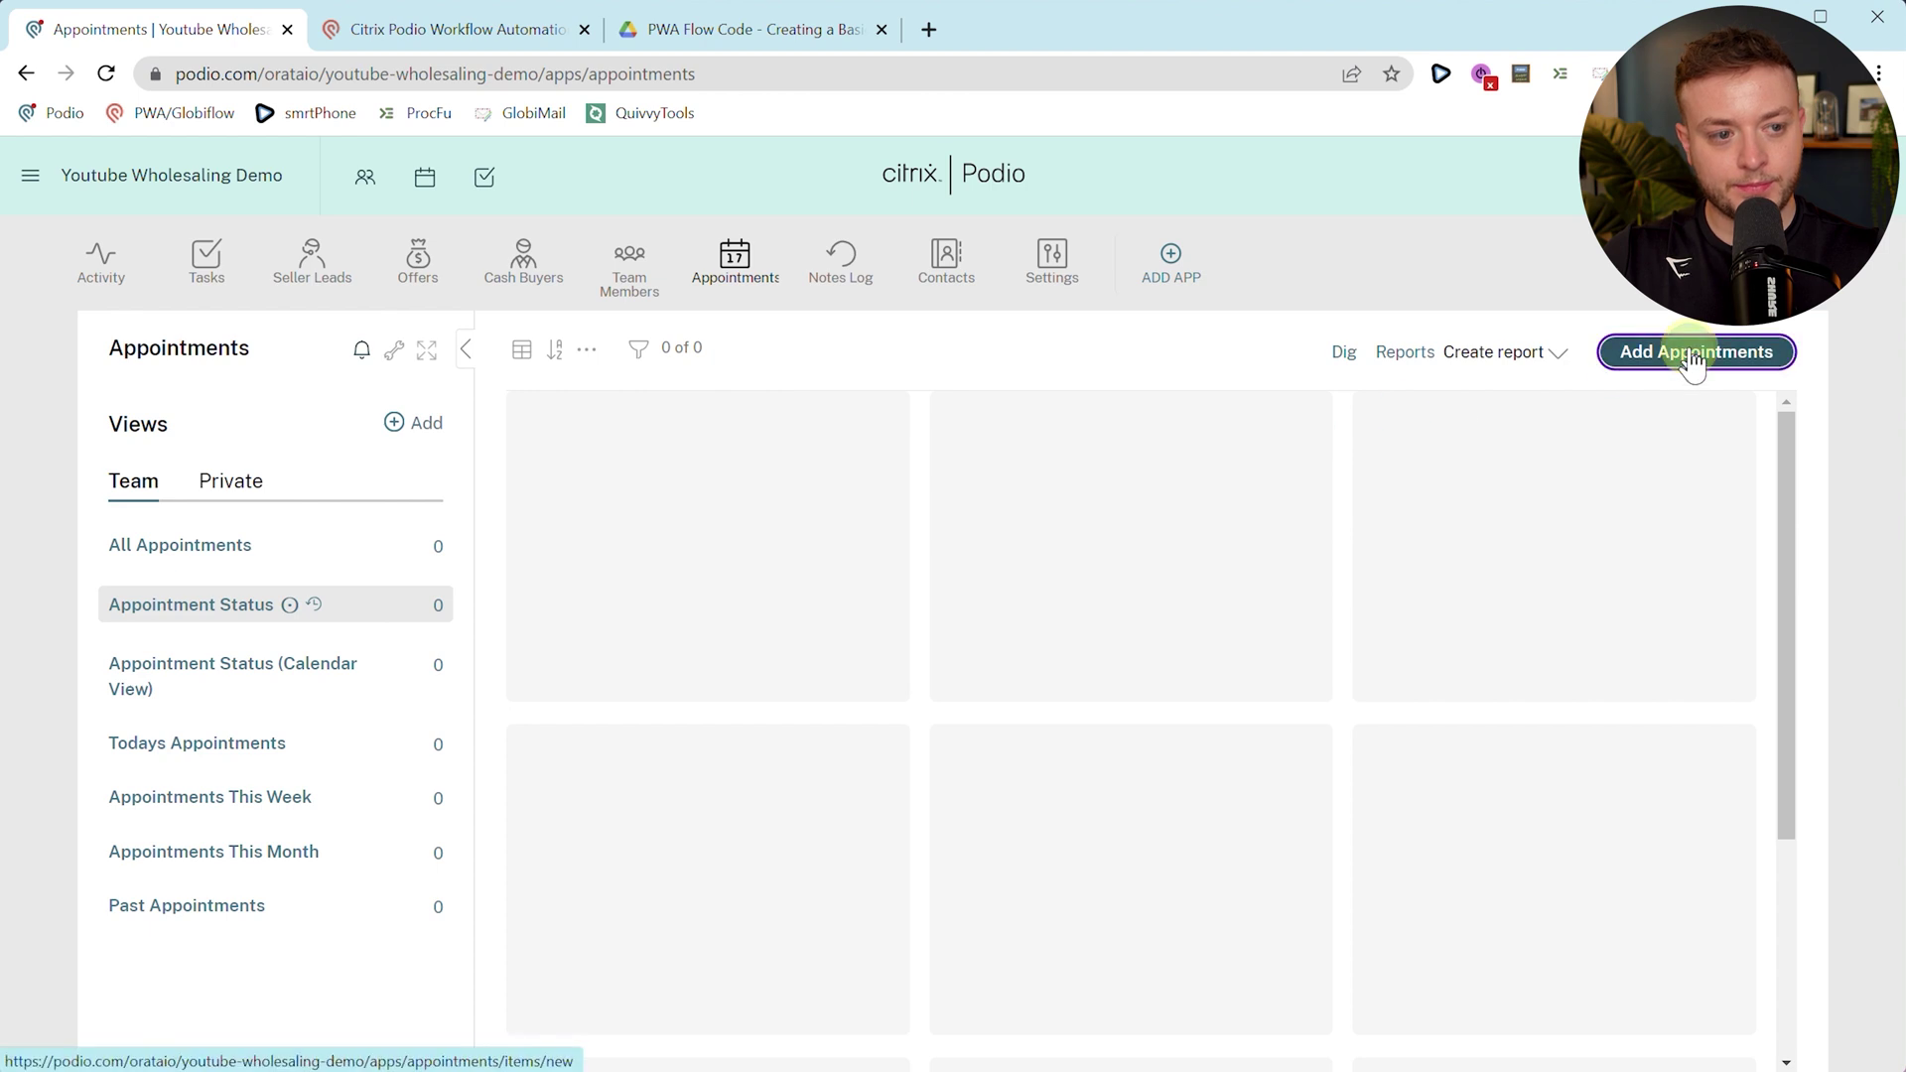
pyautogui.click(1675, 366)
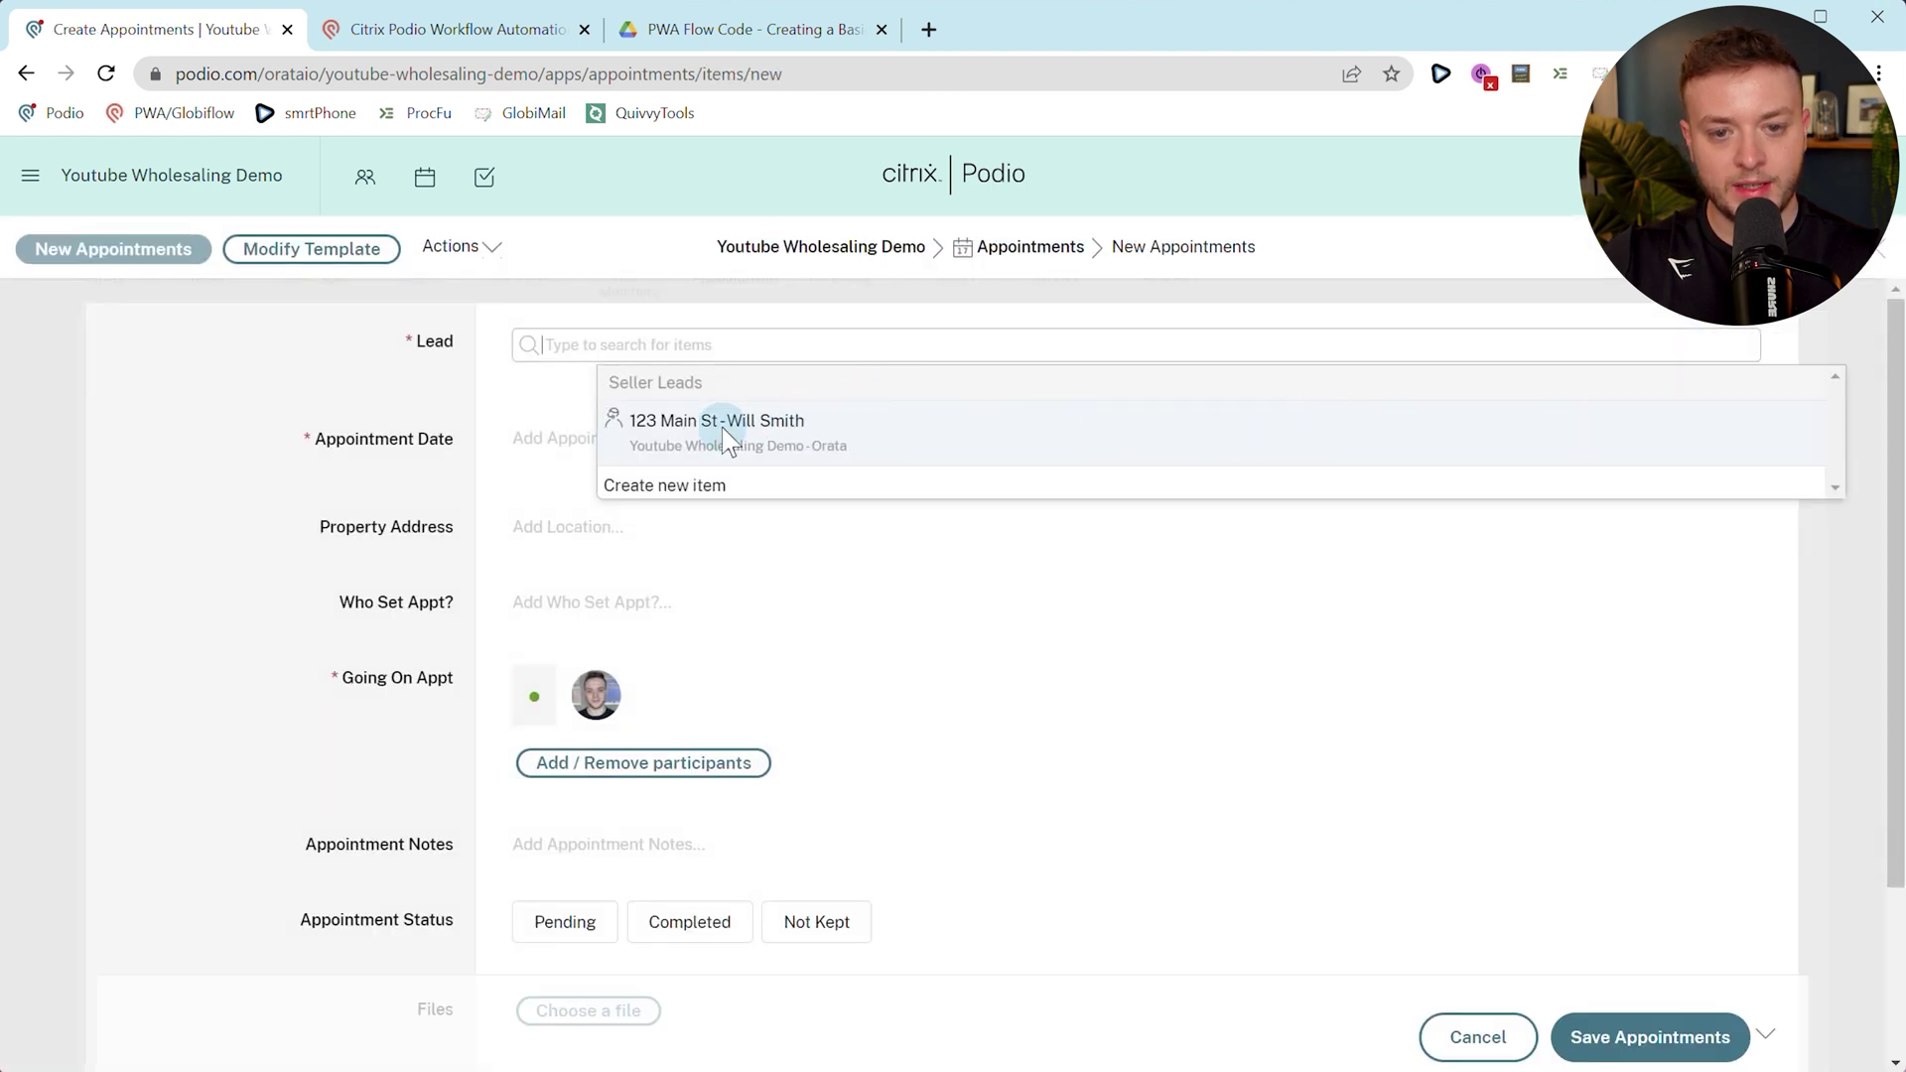
pyautogui.click(764, 452)
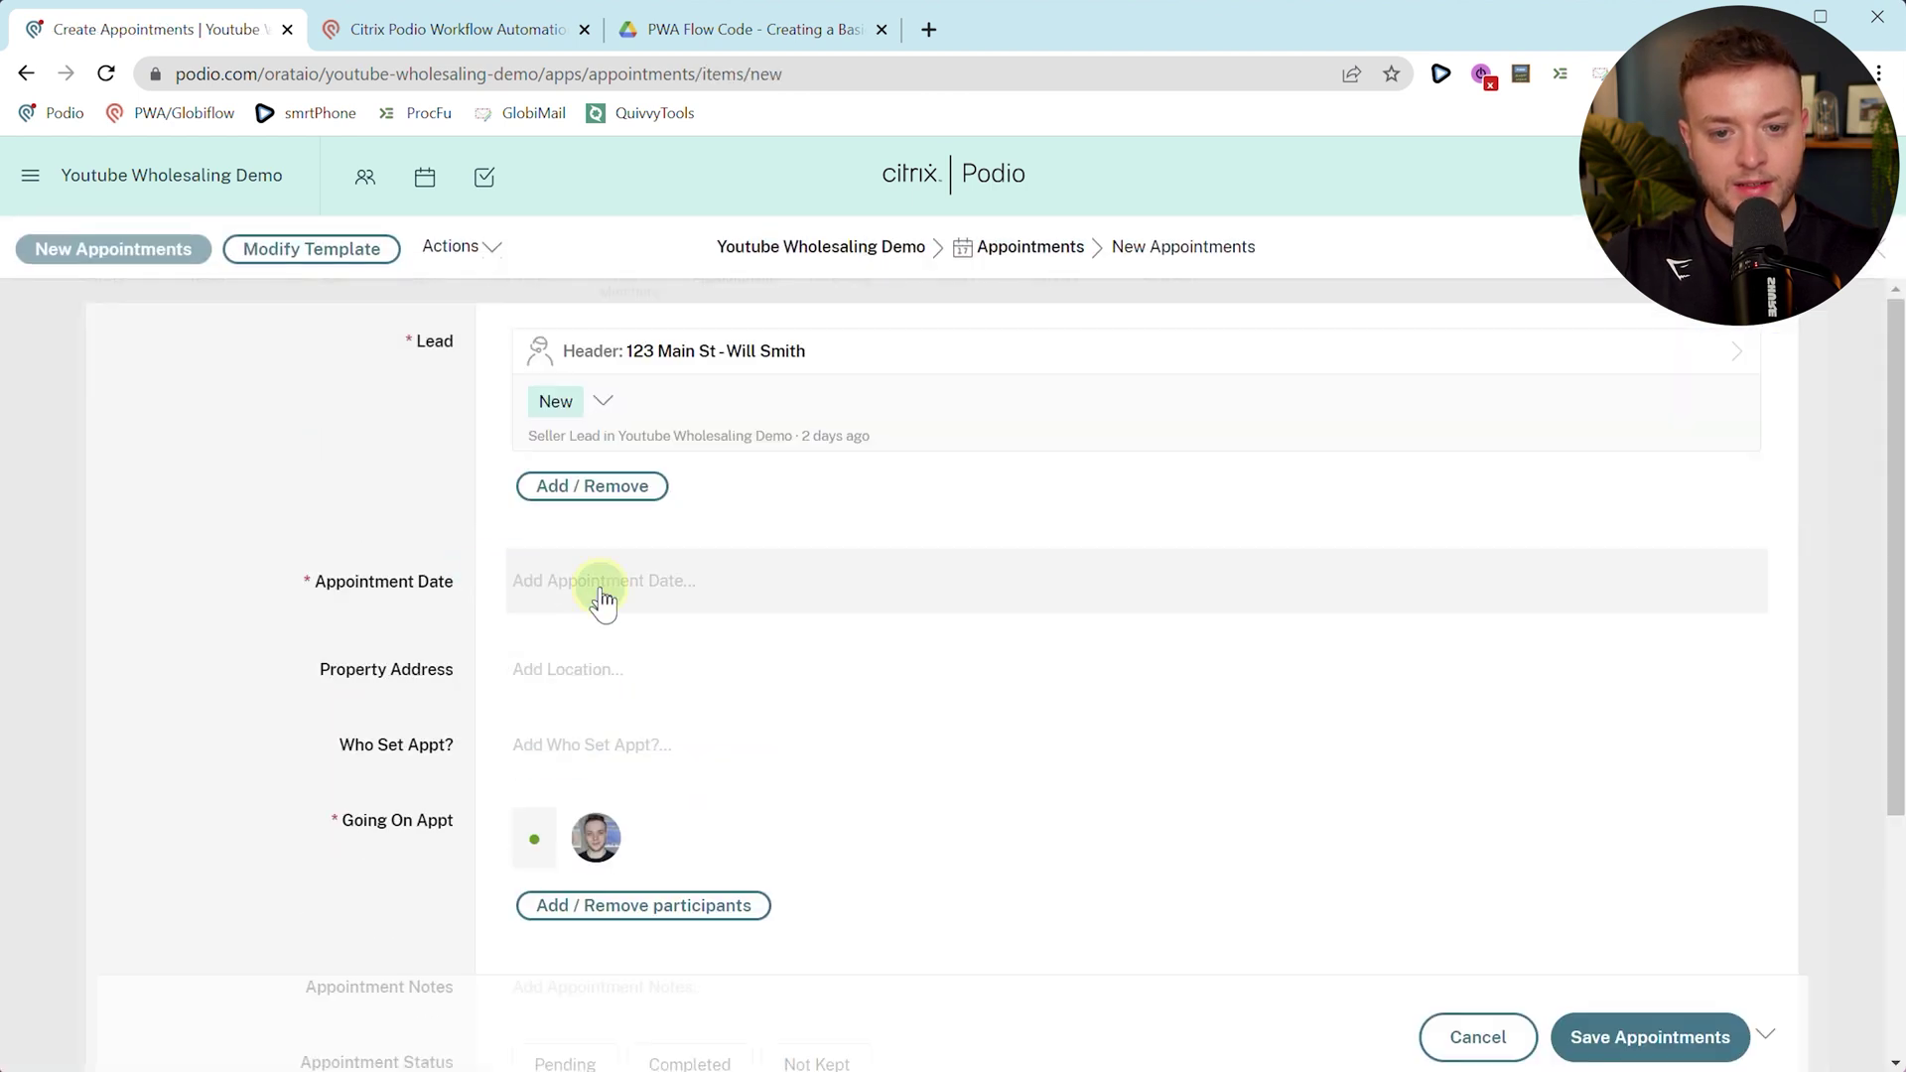
pyautogui.click(600, 596)
pyautogui.click(747, 822)
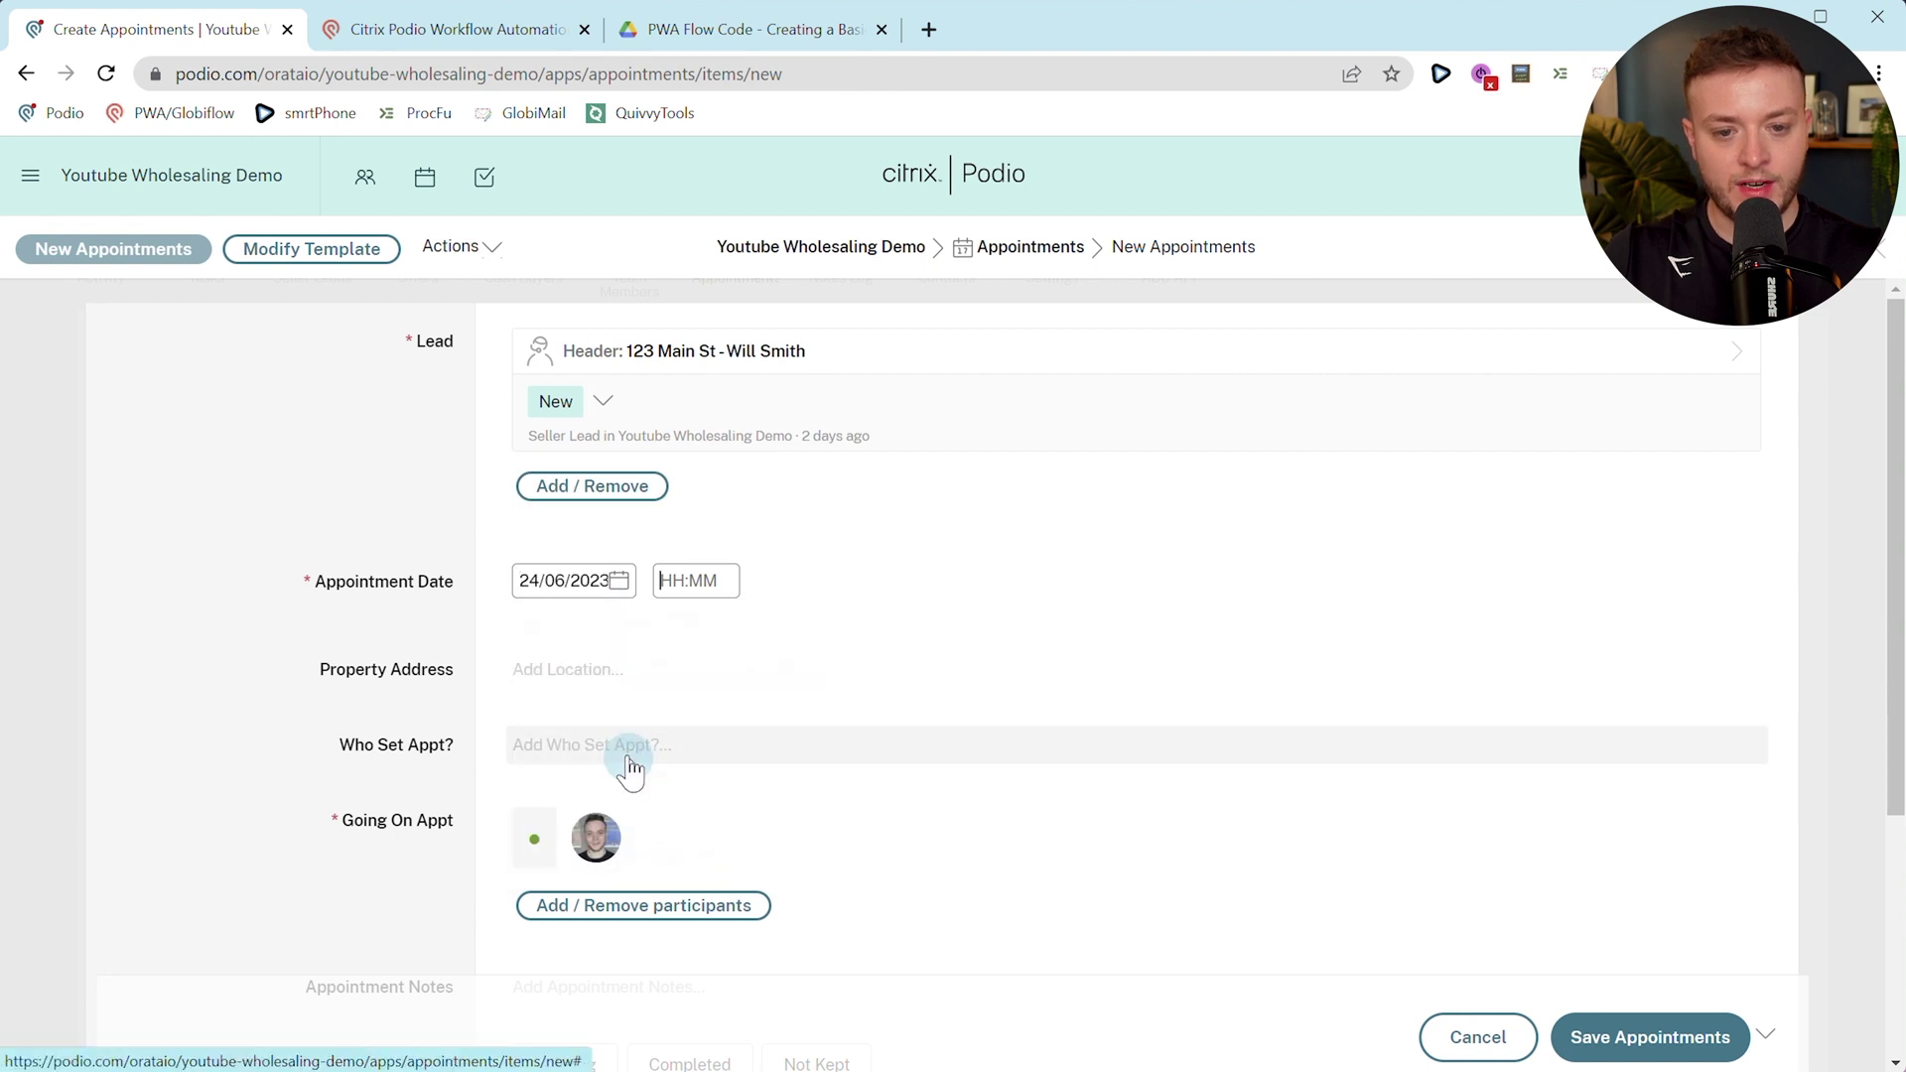
pyautogui.click(297, 646)
pyautogui.scroll(-4, 297, 647)
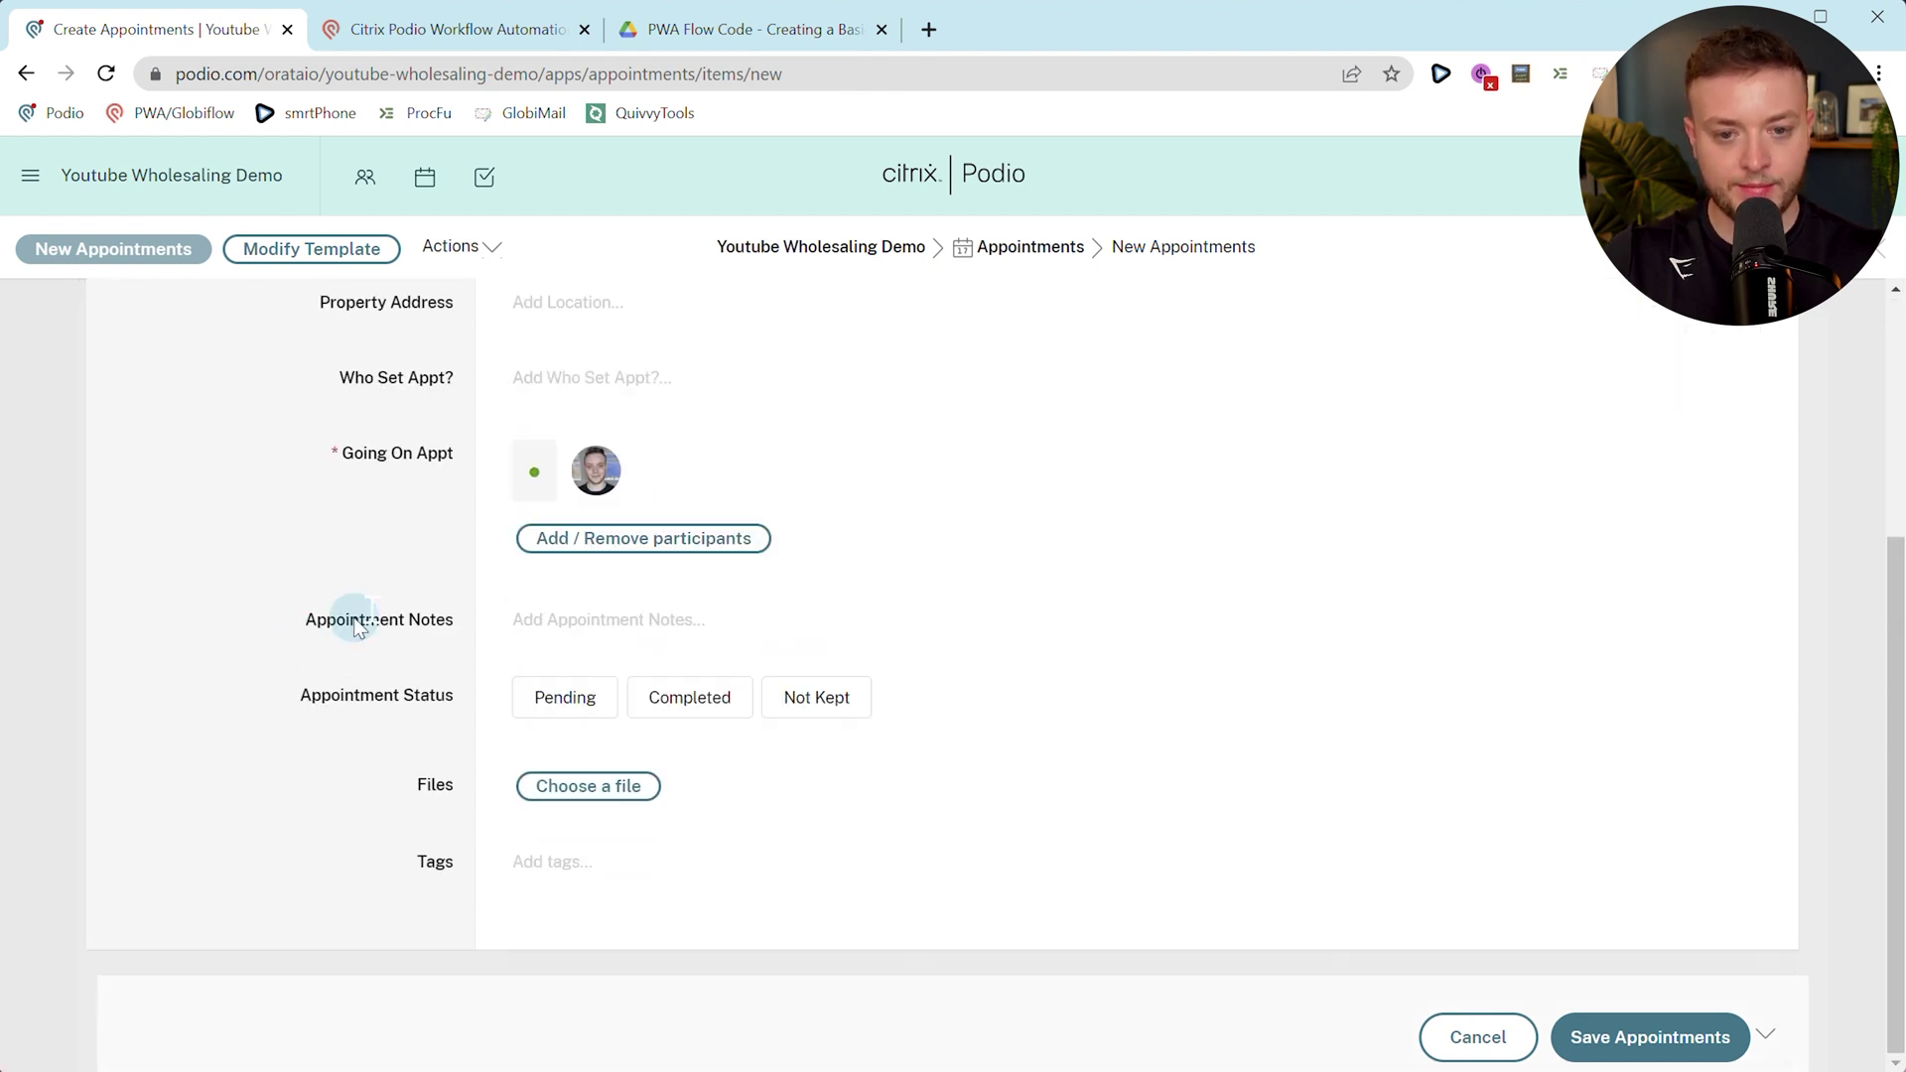
pyautogui.scroll(1, 510, 515)
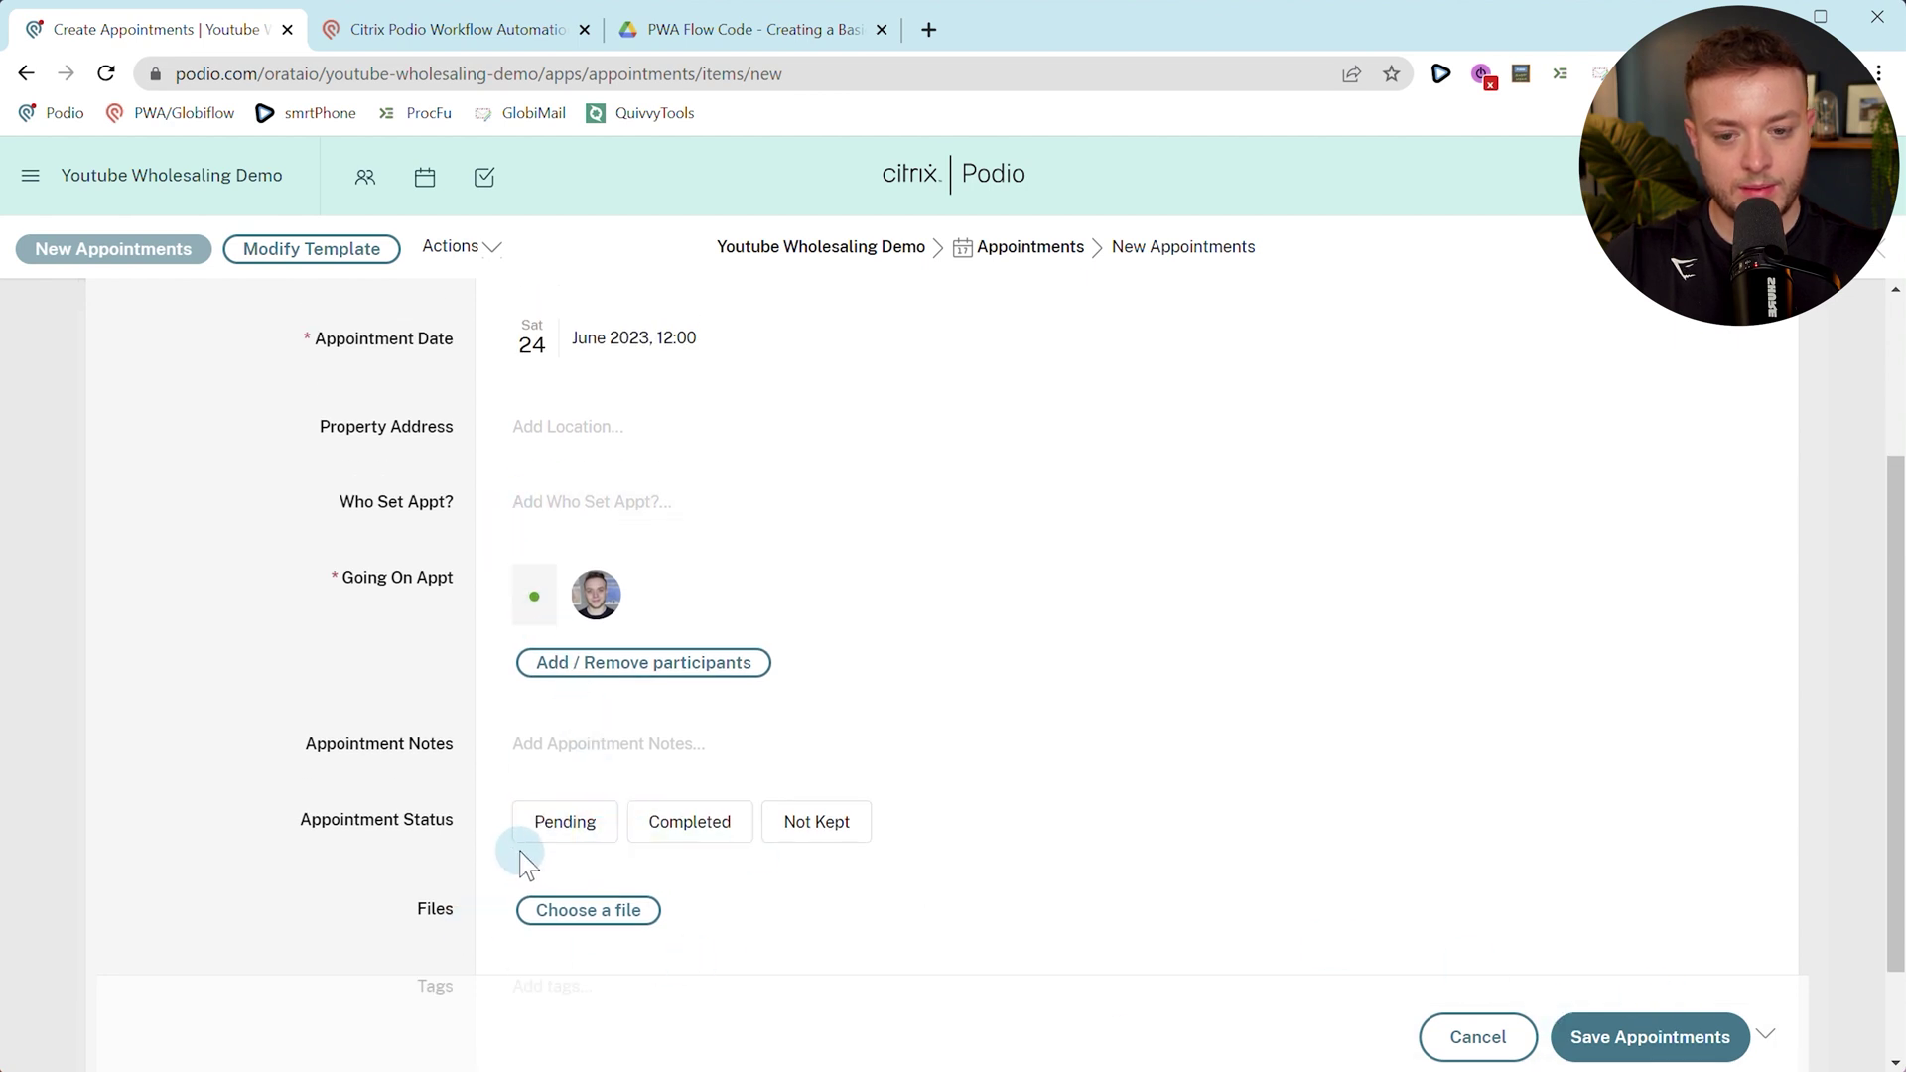
pyautogui.click(556, 834)
pyautogui.click(1583, 1038)
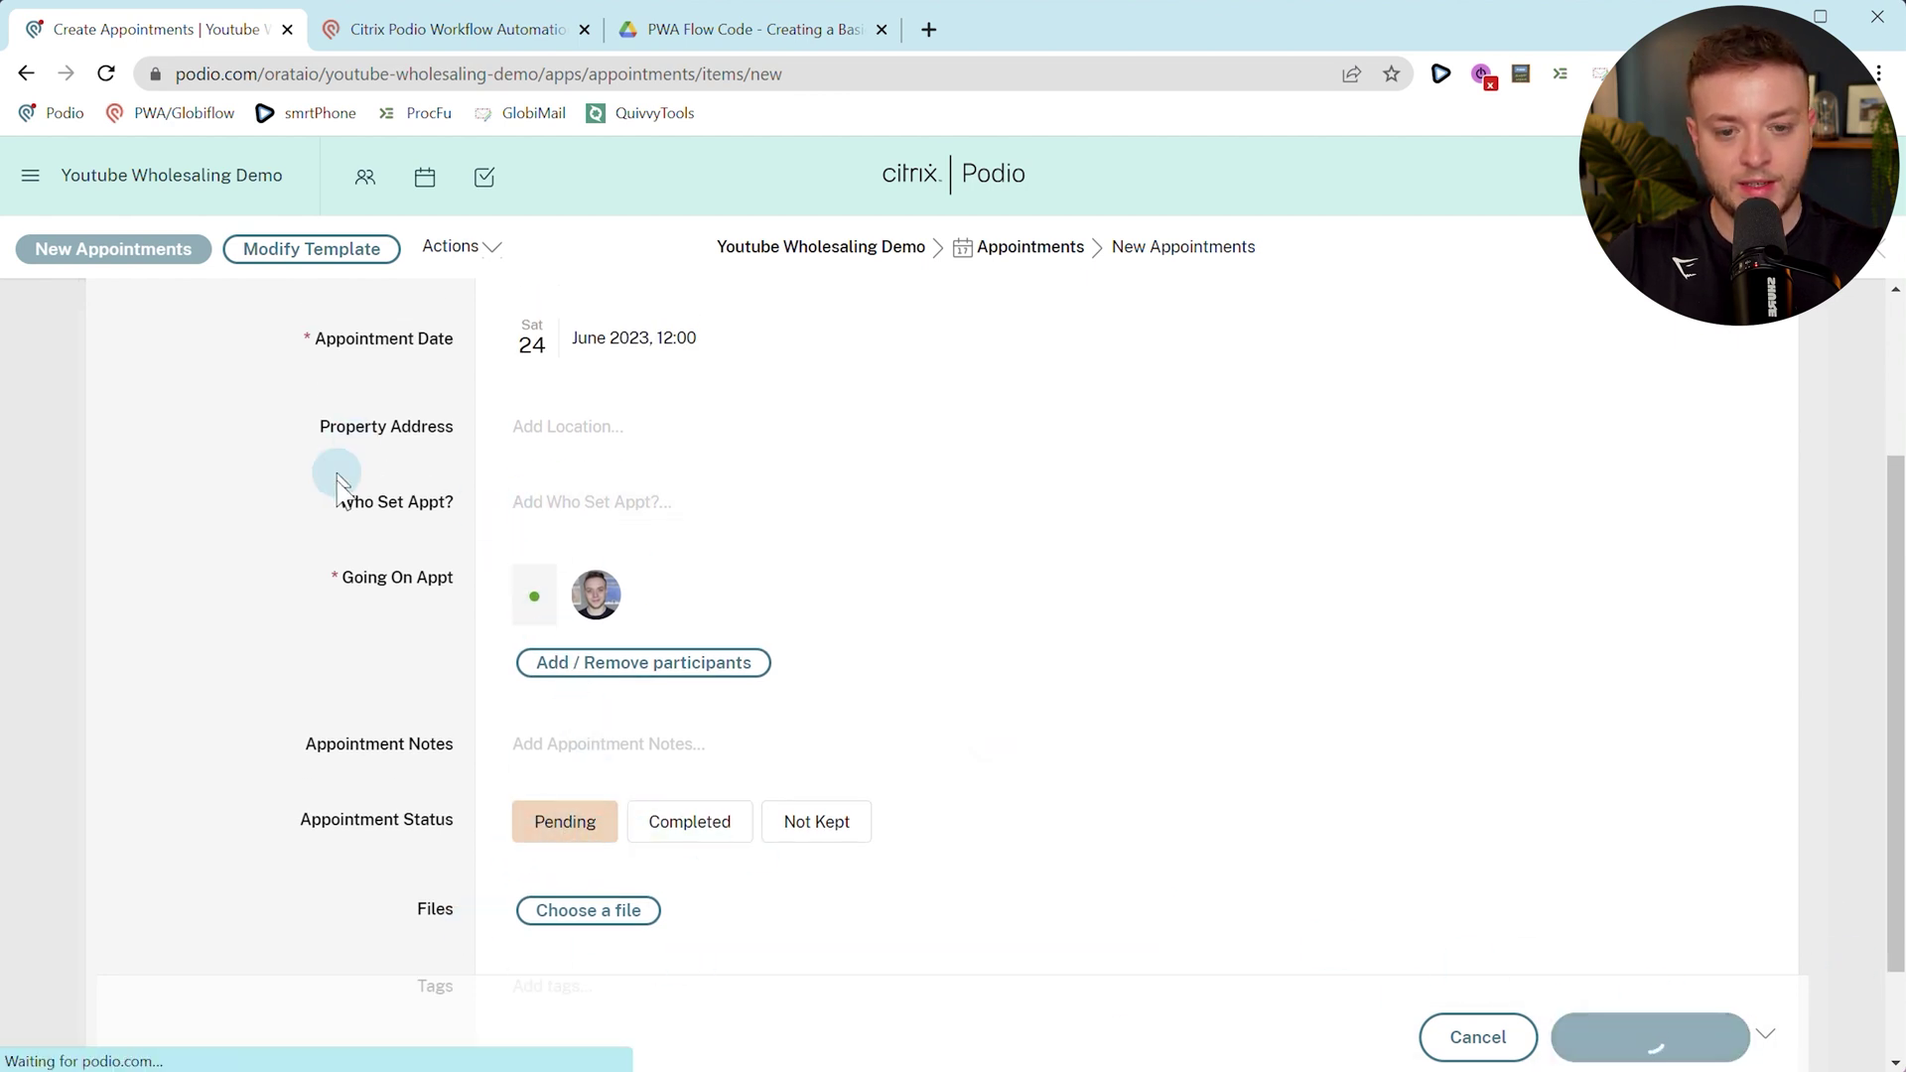
# Confirm the appointment appears in the lead's Set Appointment section and open it.
pyautogui.scroll(2, 359, 631)
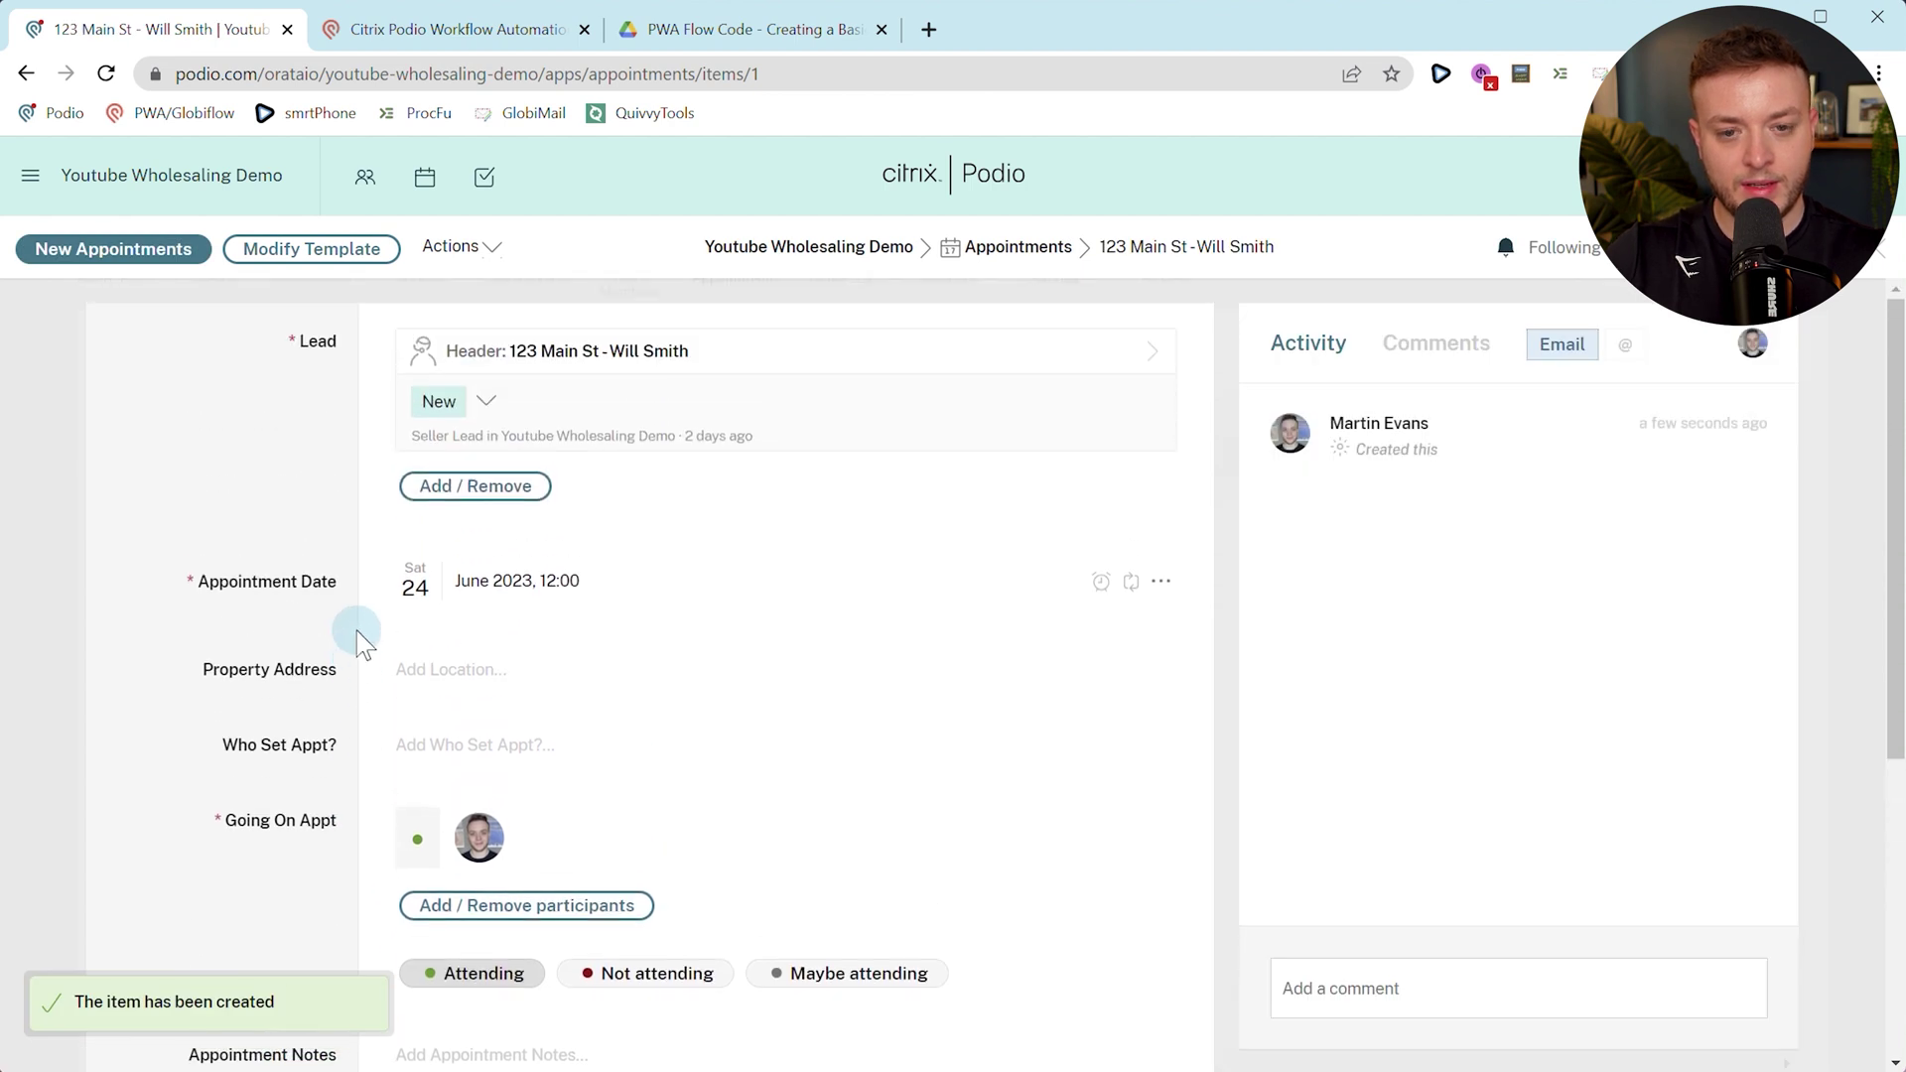
pyautogui.click(647, 363)
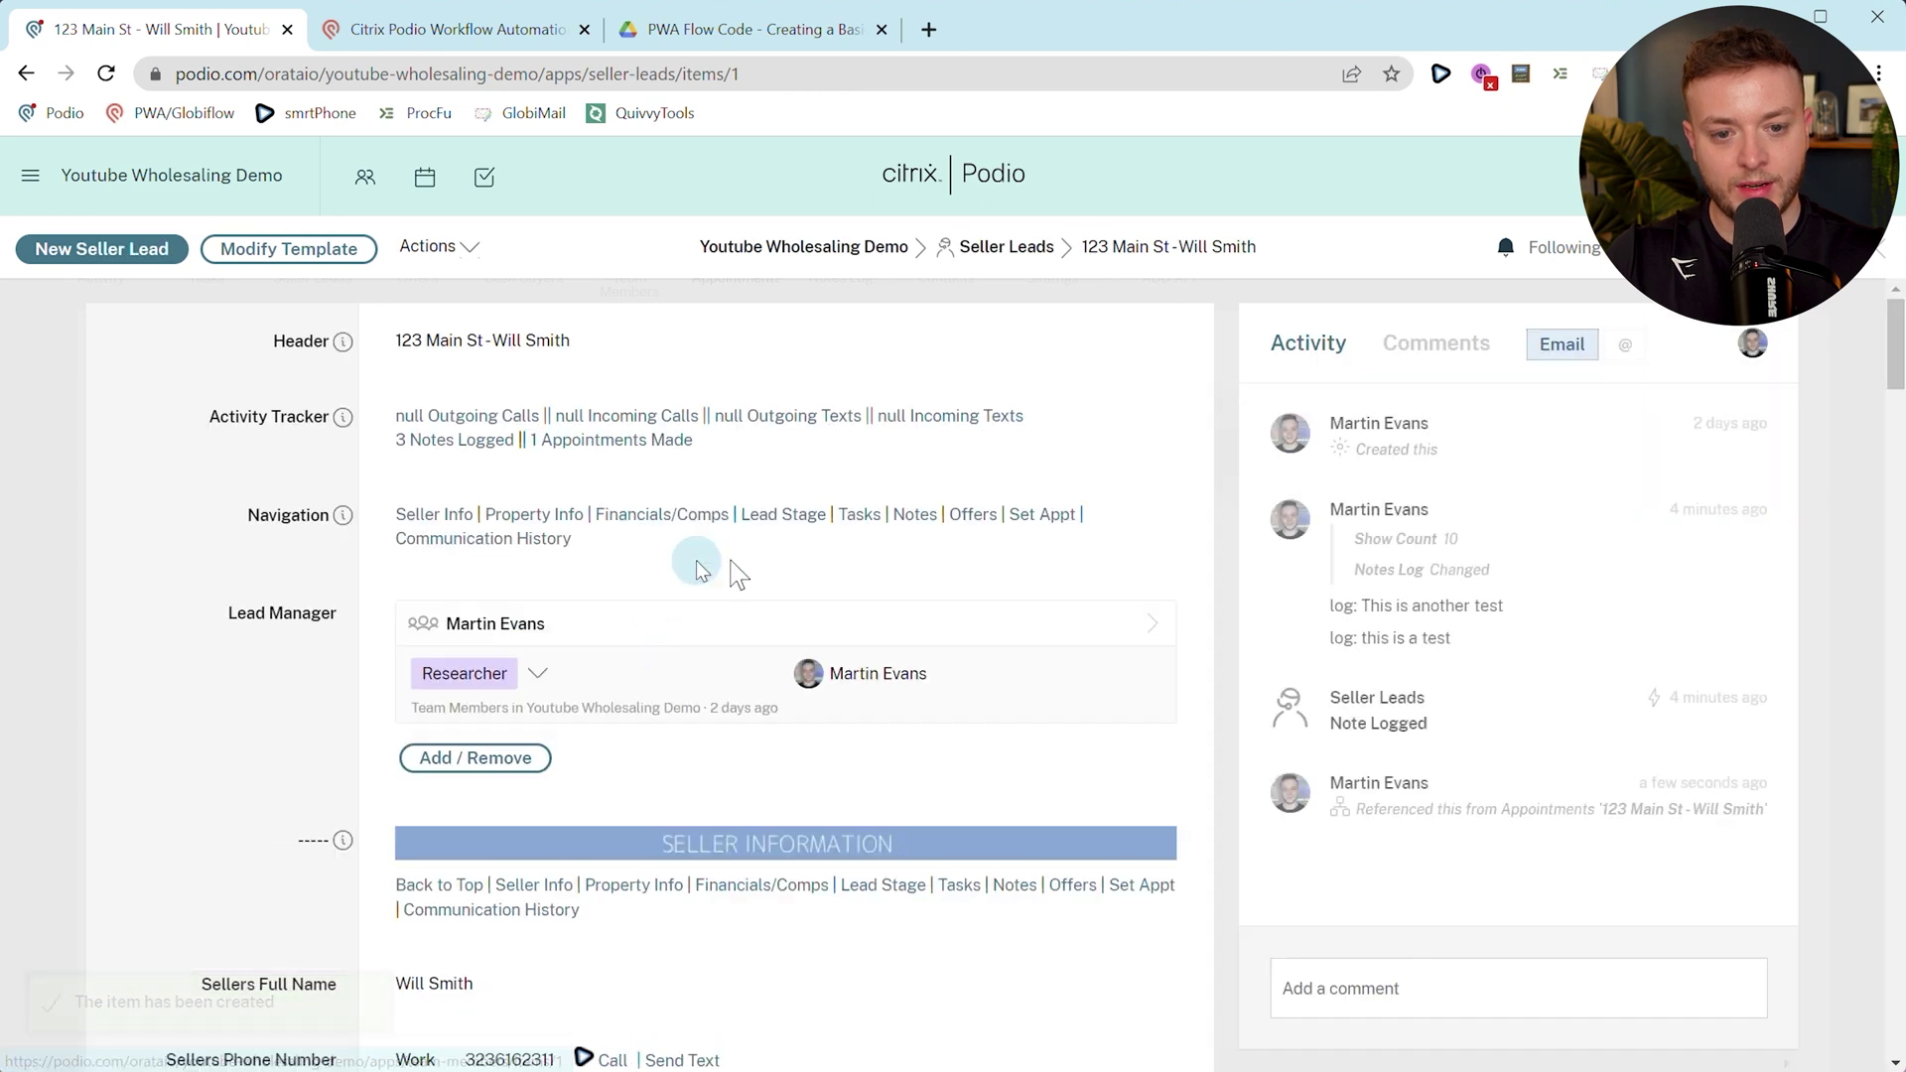
pyautogui.click(1042, 515)
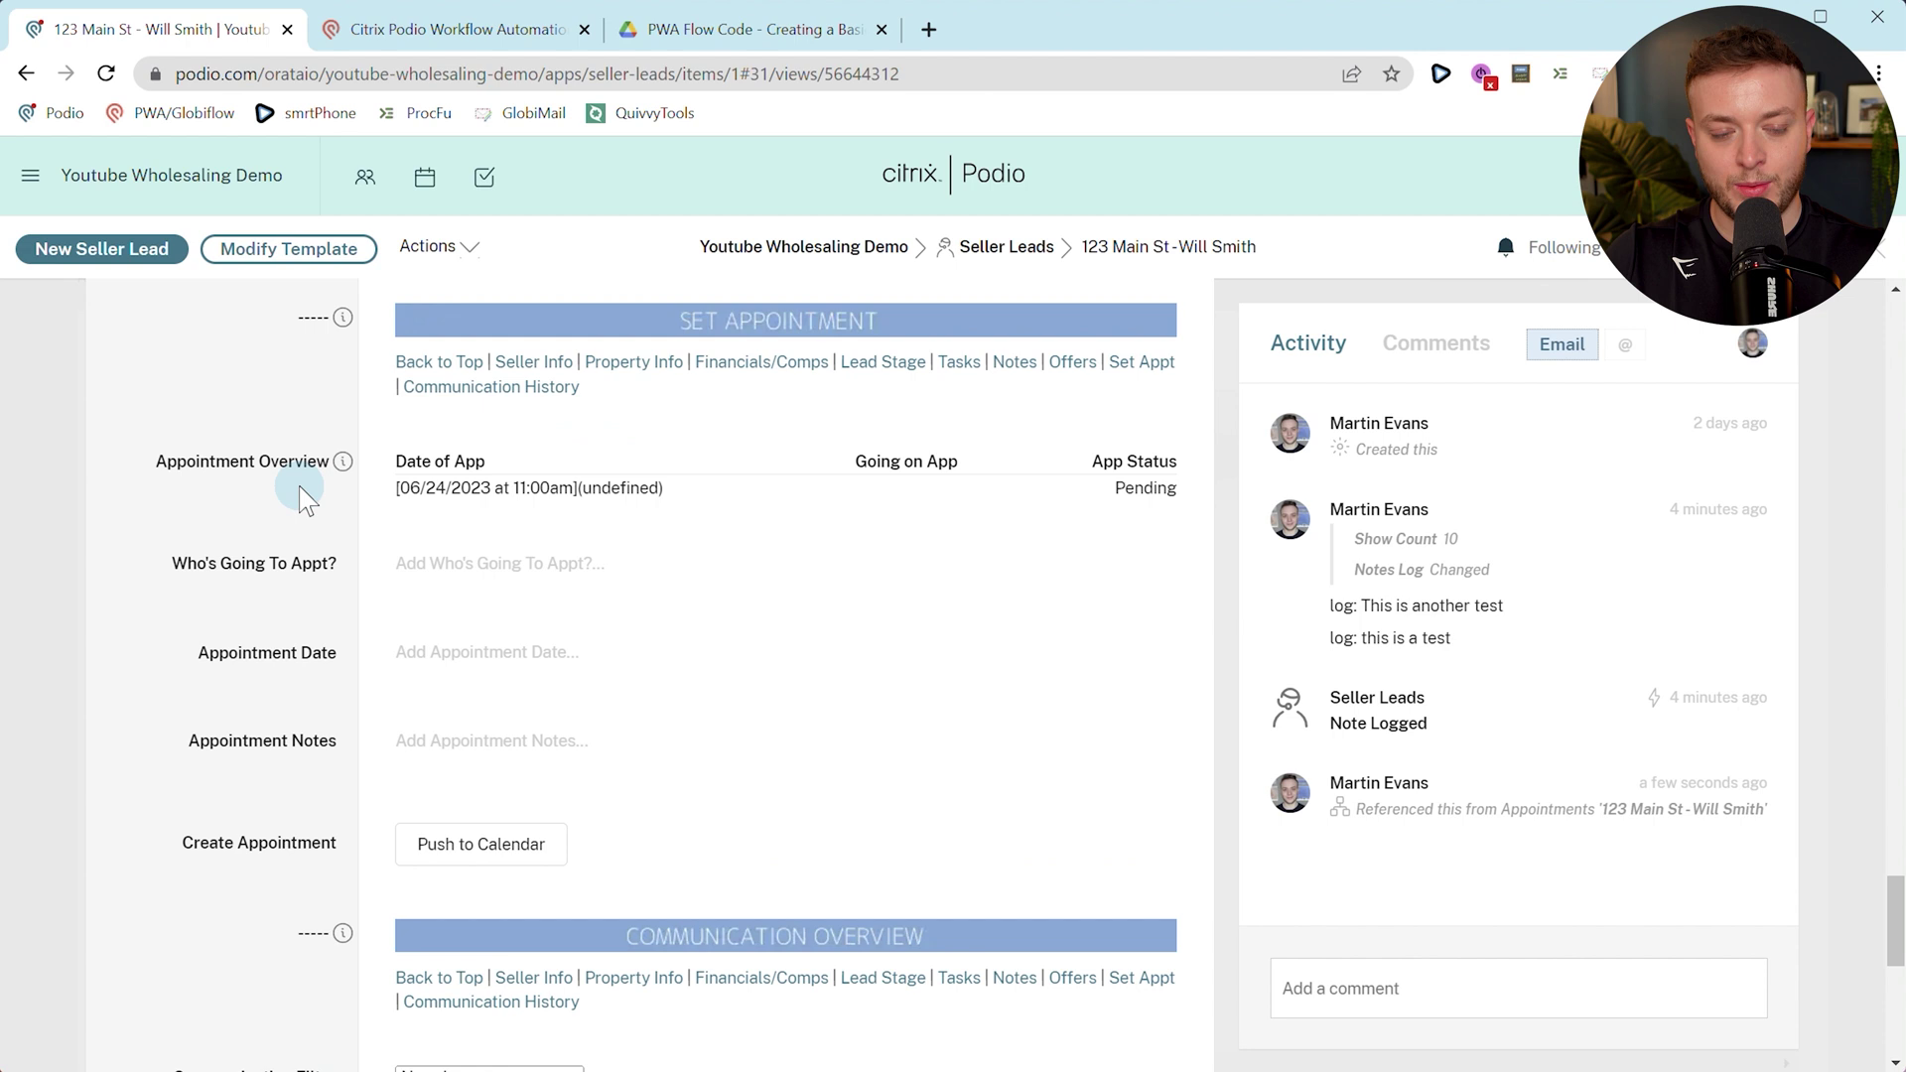
pyautogui.moveTo(454, 487); pyautogui.dragTo(576, 497)
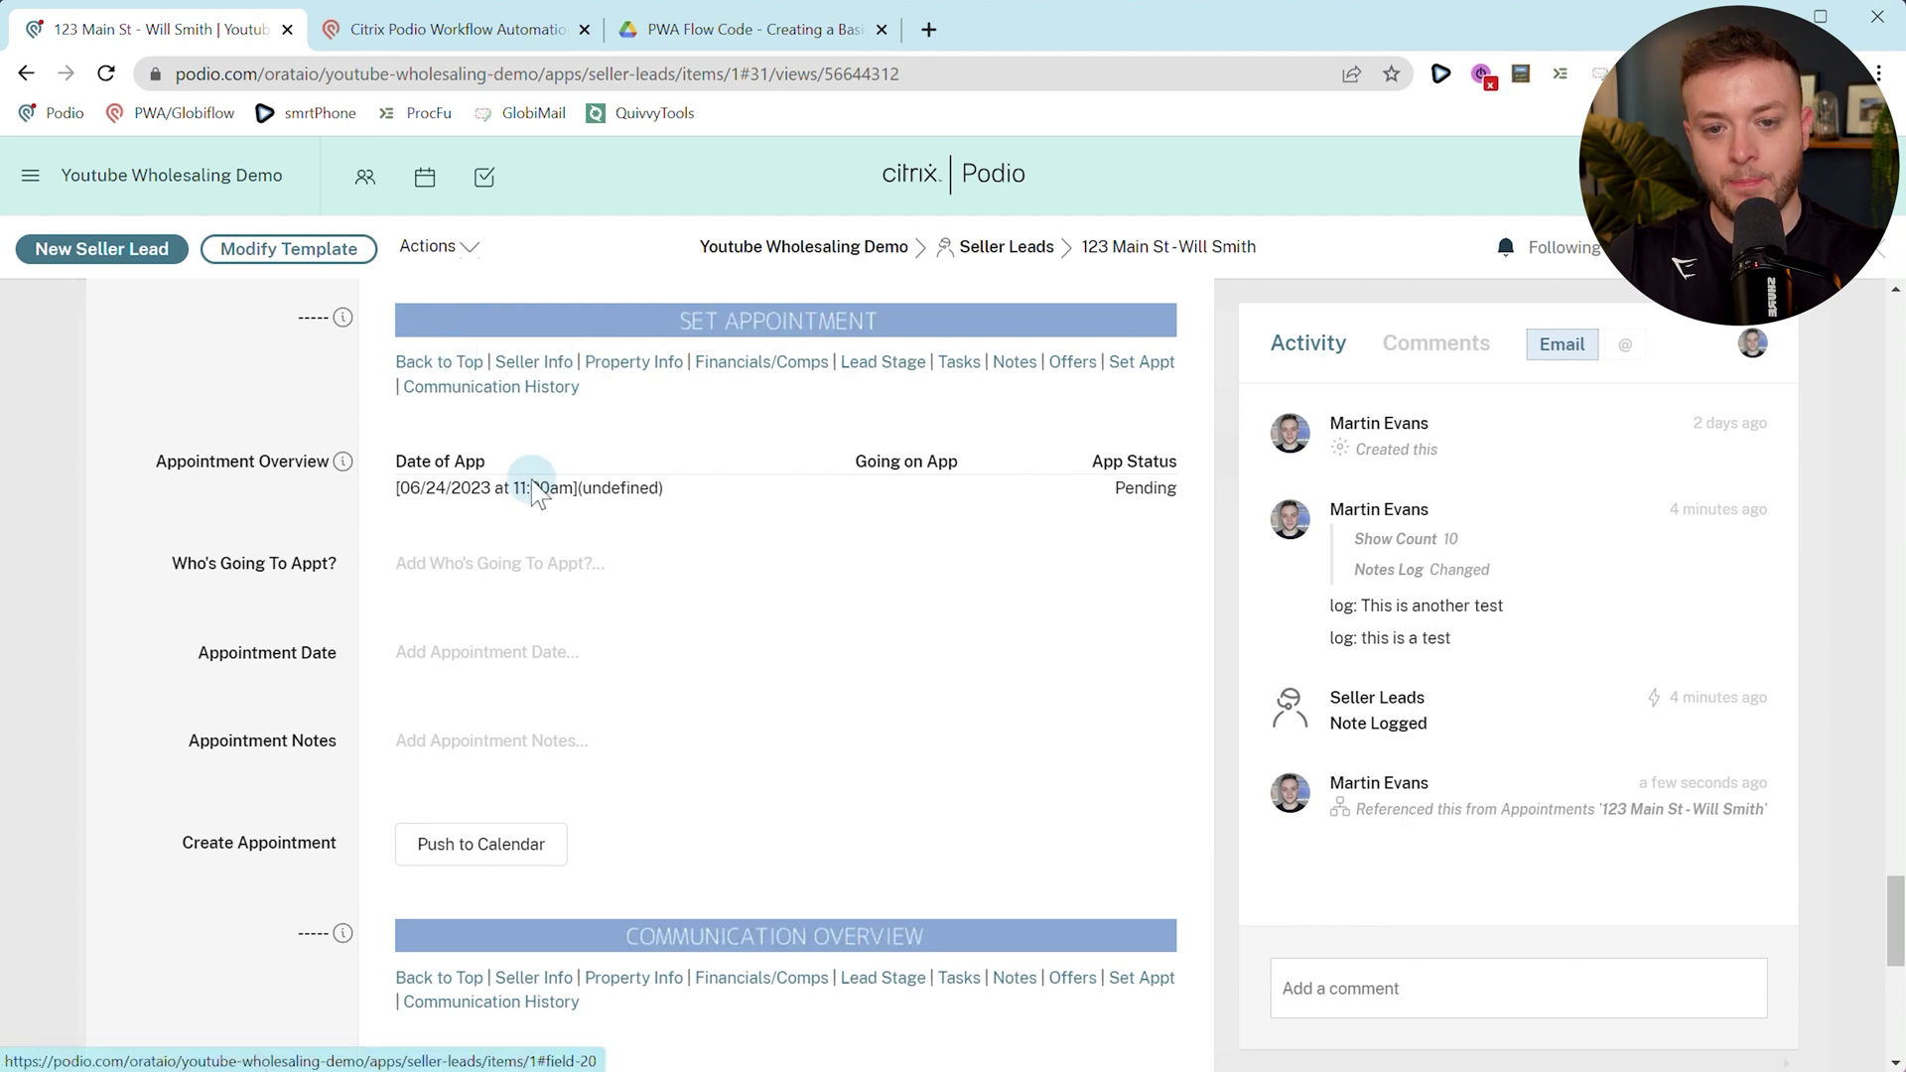
pyautogui.scroll(-8, 476, 494)
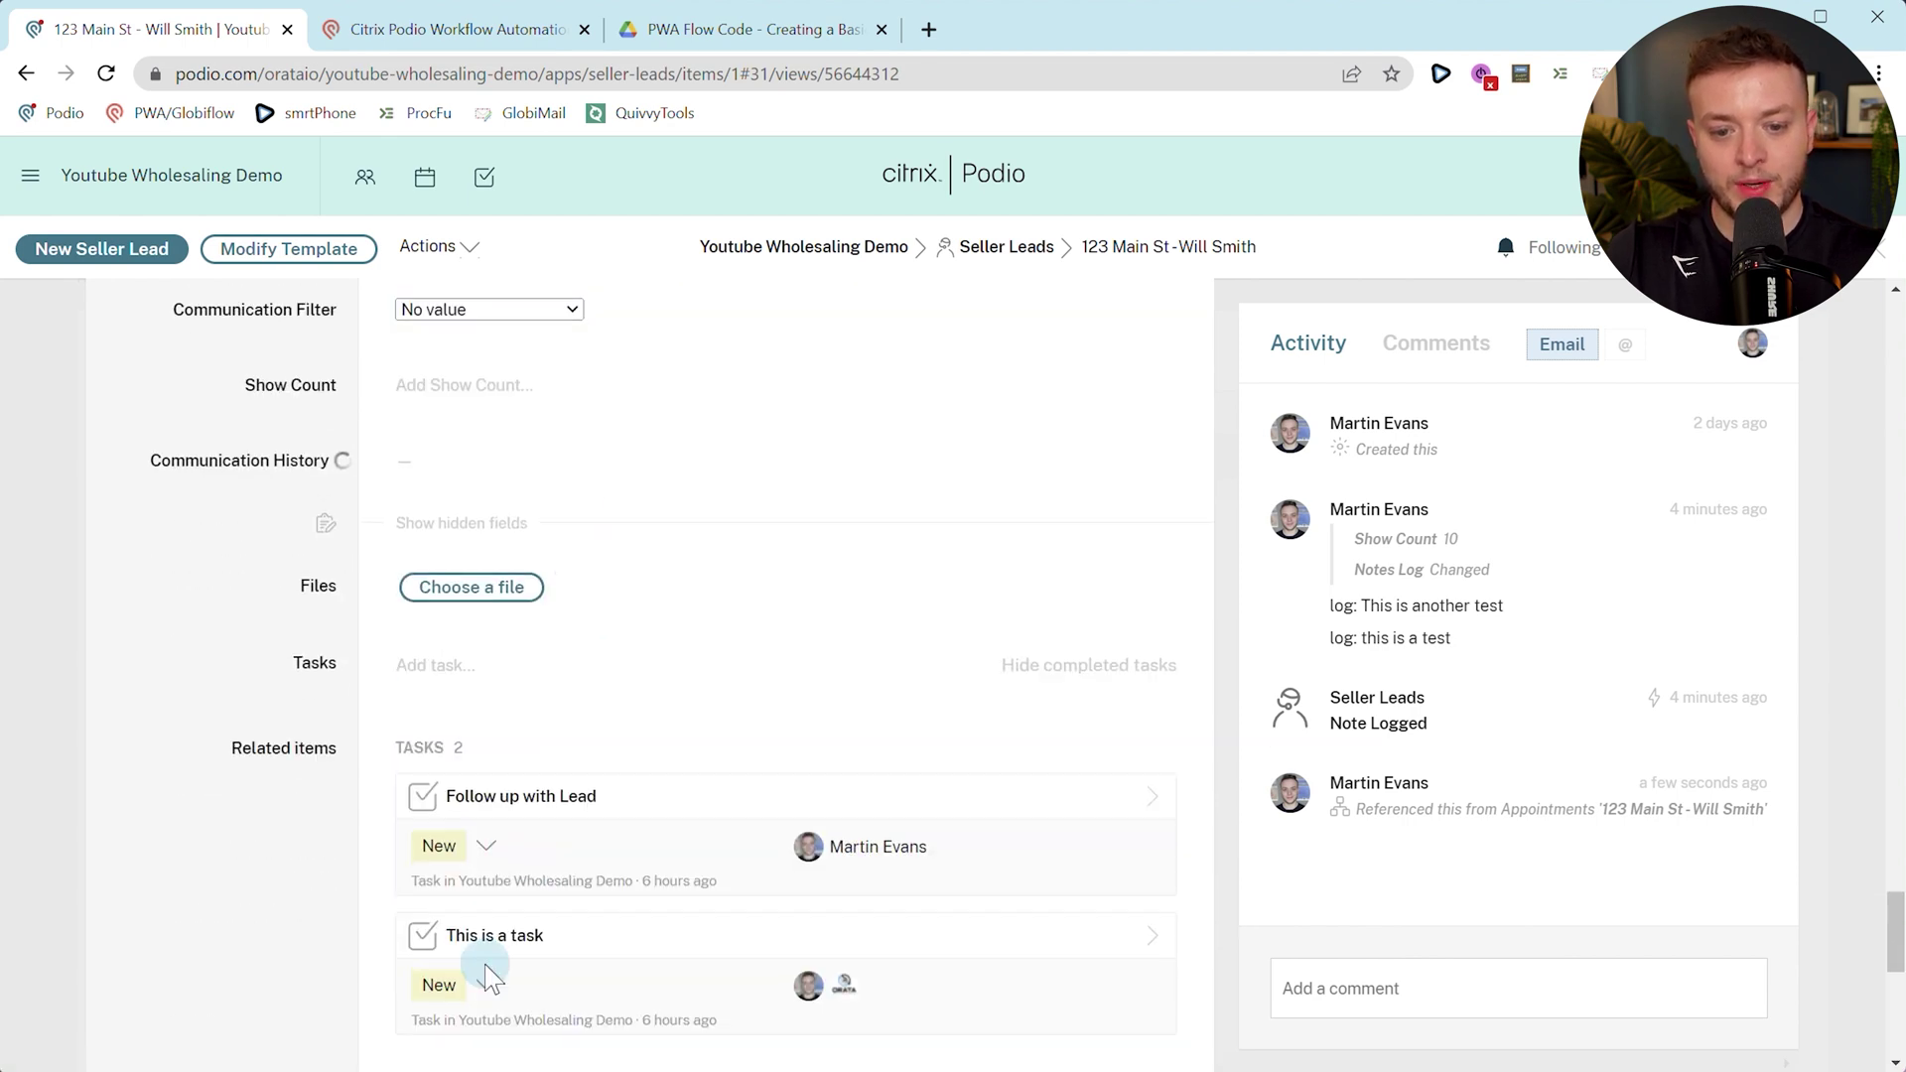
pyautogui.scroll(-6, 492, 893)
pyautogui.scroll(3, 536, 516)
pyautogui.click(575, 603)
# Post the comment 'Log: This is another another test' on the appointment.
pyautogui.click(1376, 998)
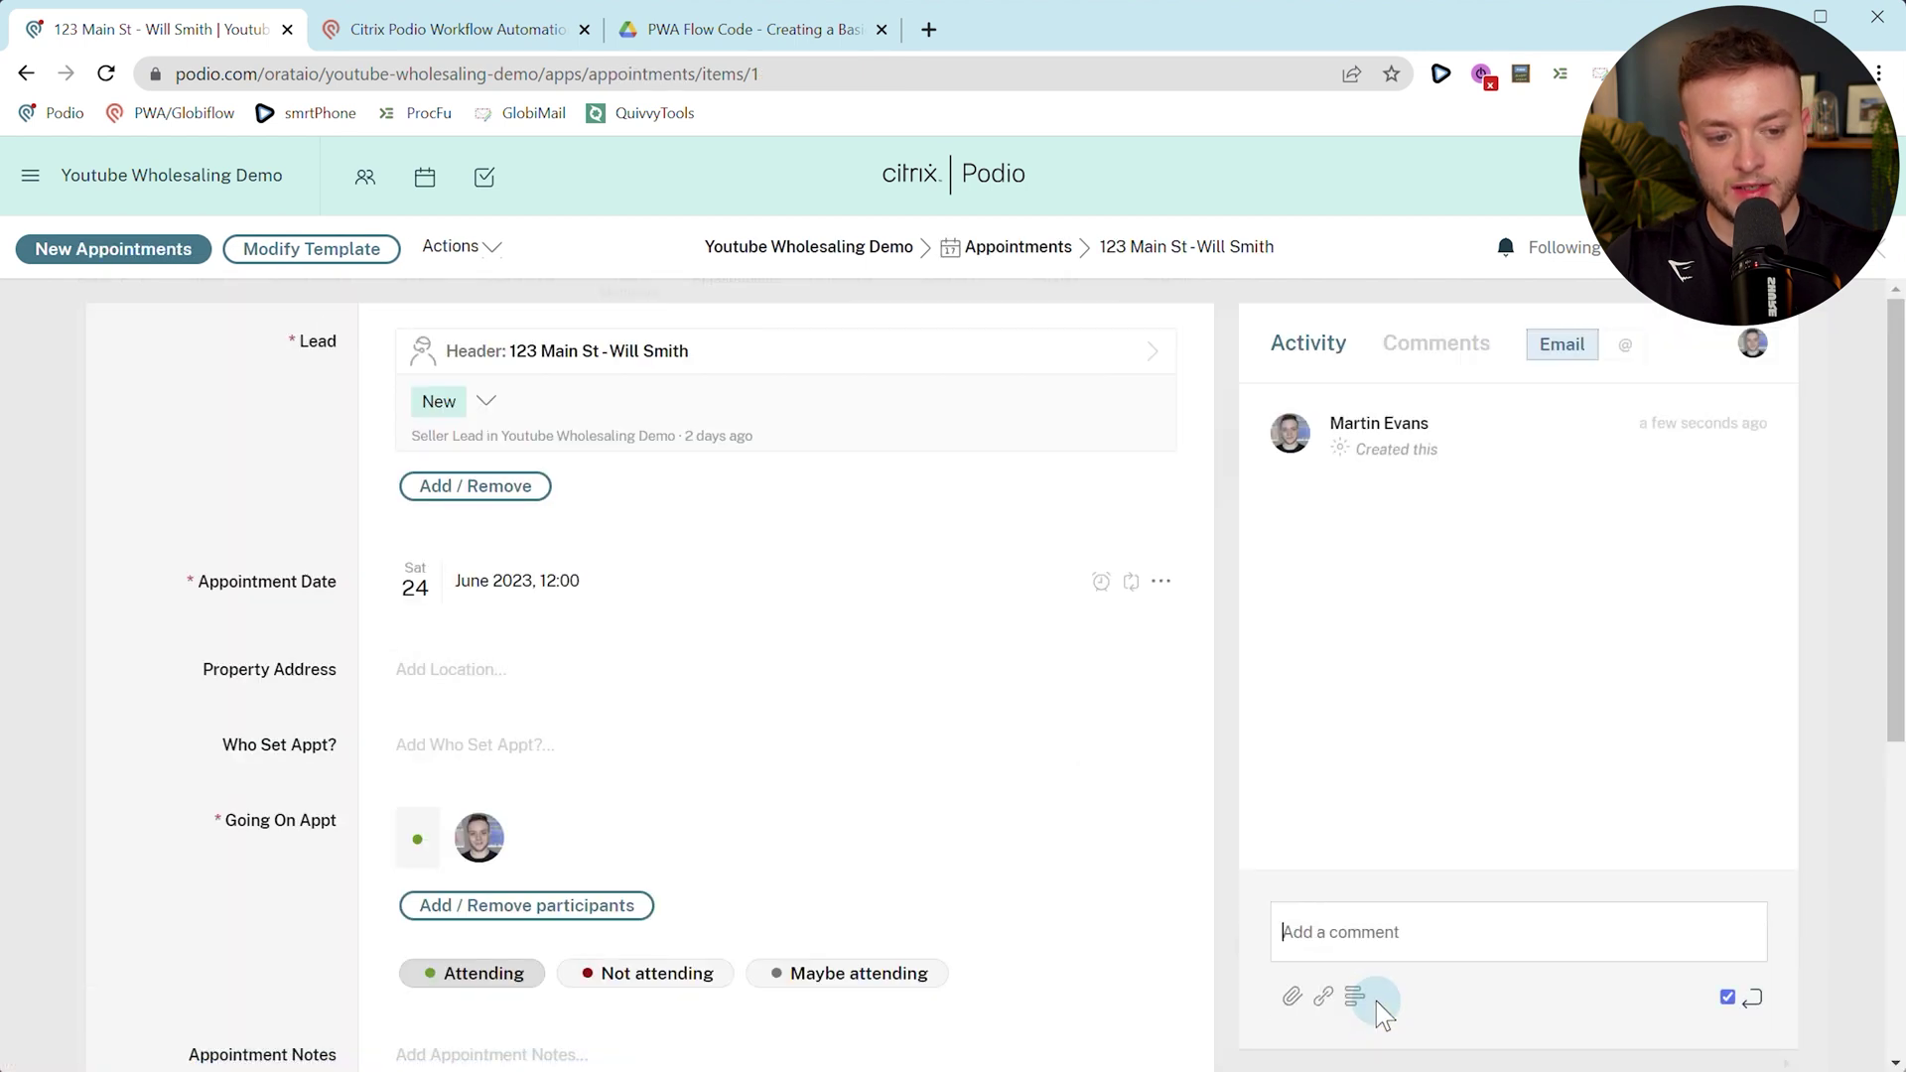
pyautogui.write('Log: T')
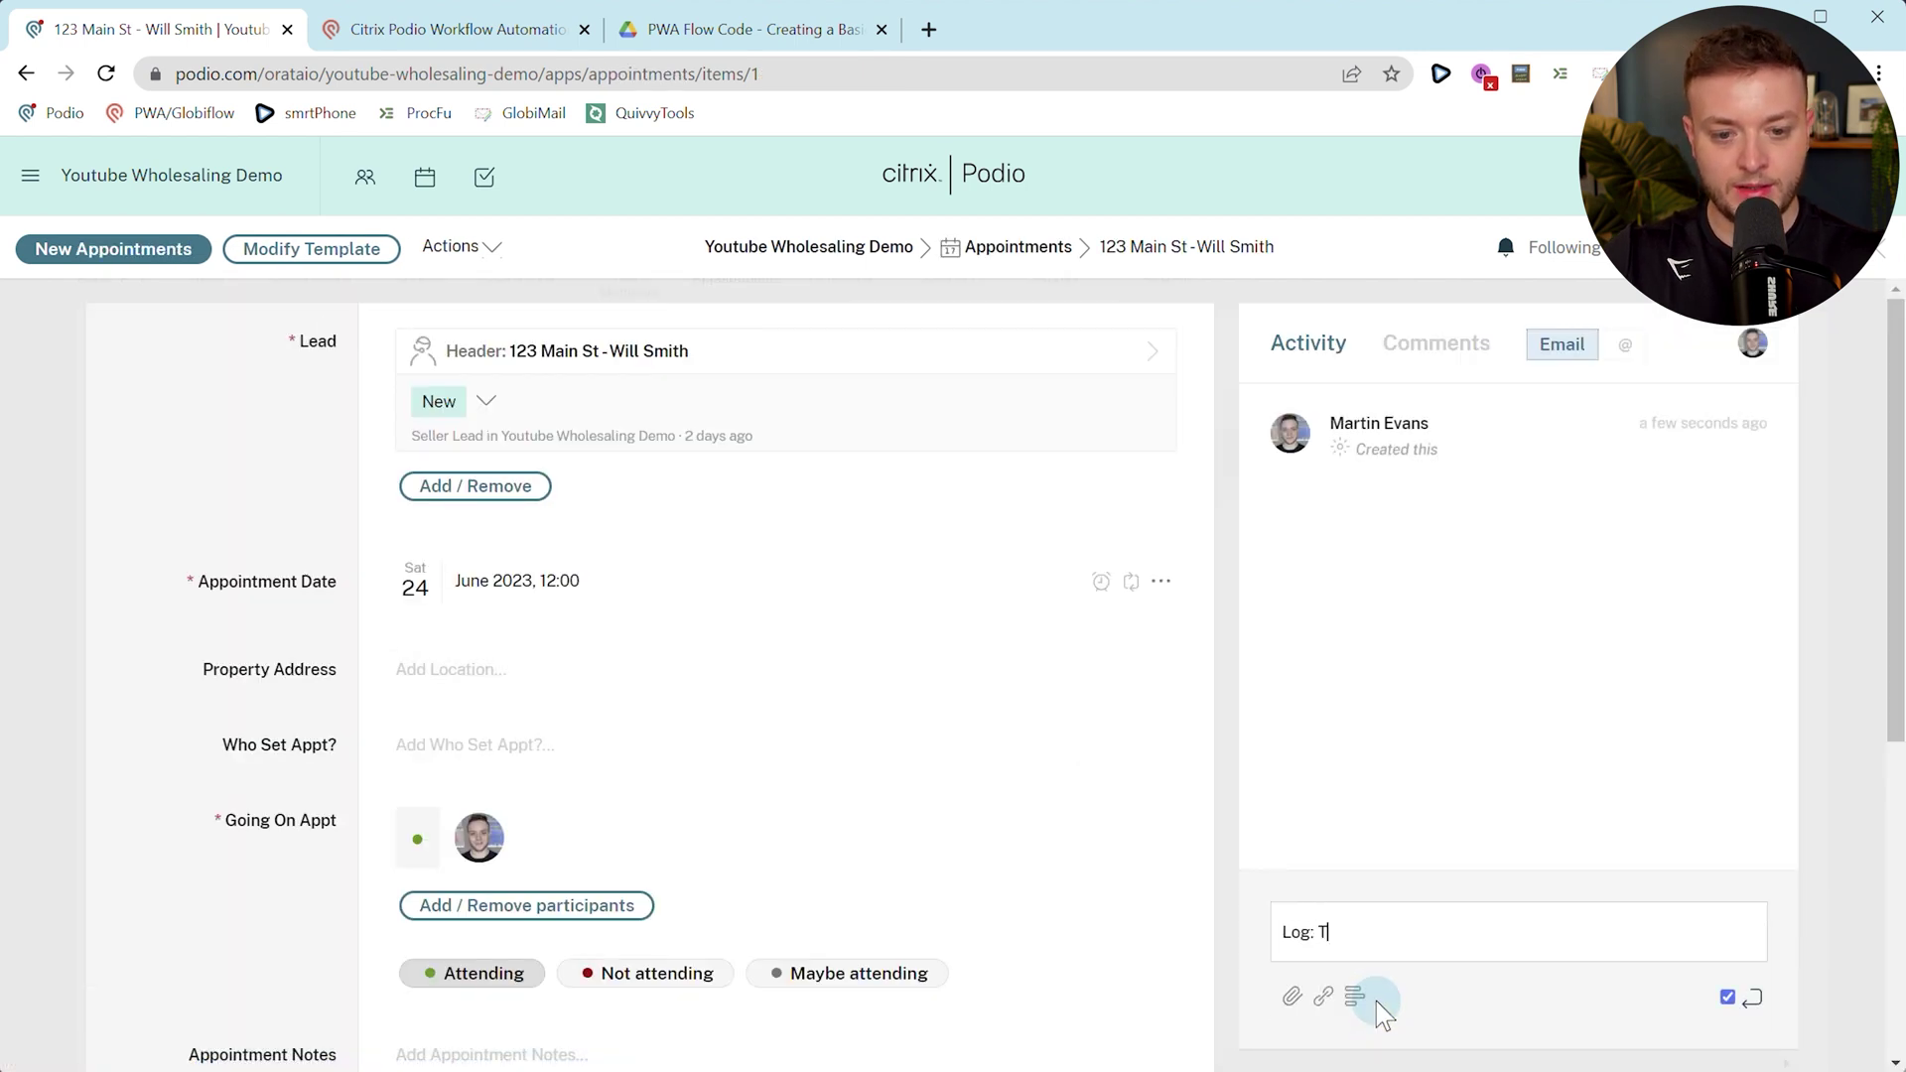
pyautogui.write('his is another')
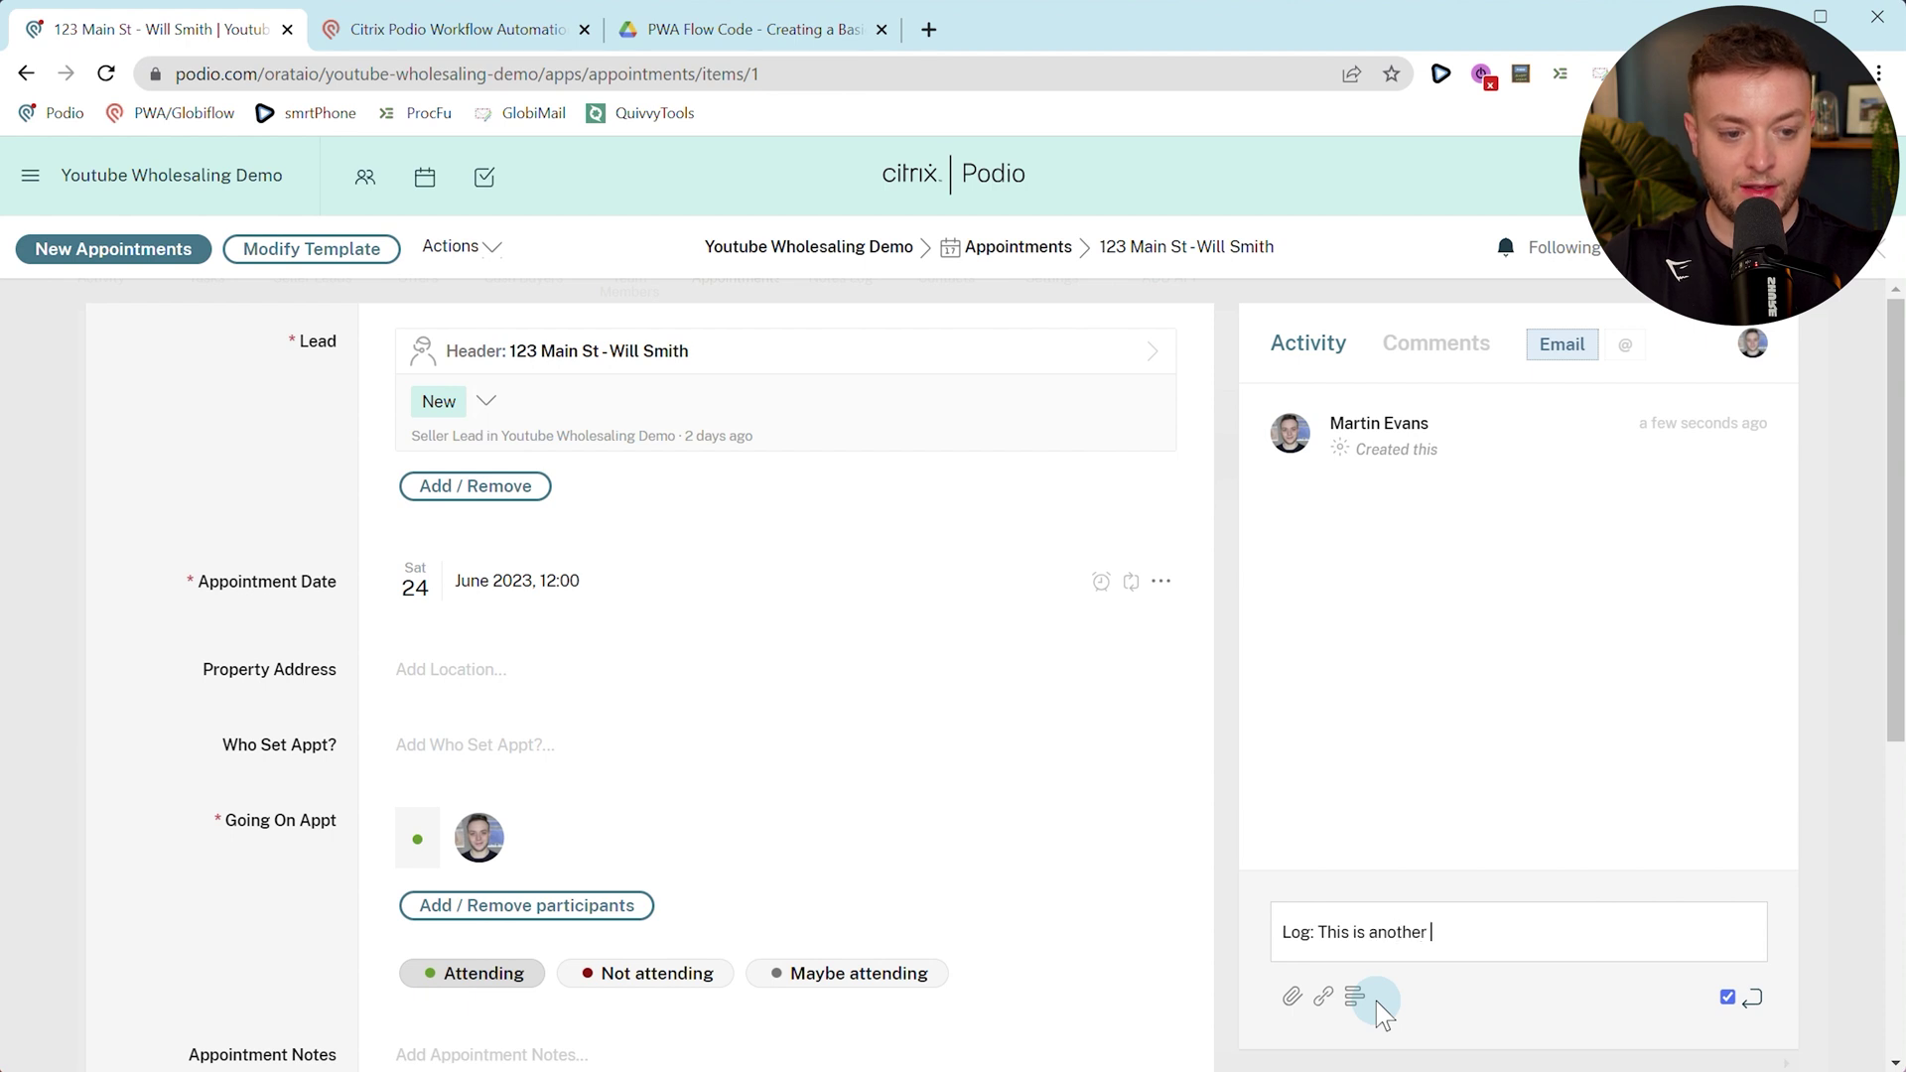
pyautogui.write(' another test')
pyautogui.press('Return')
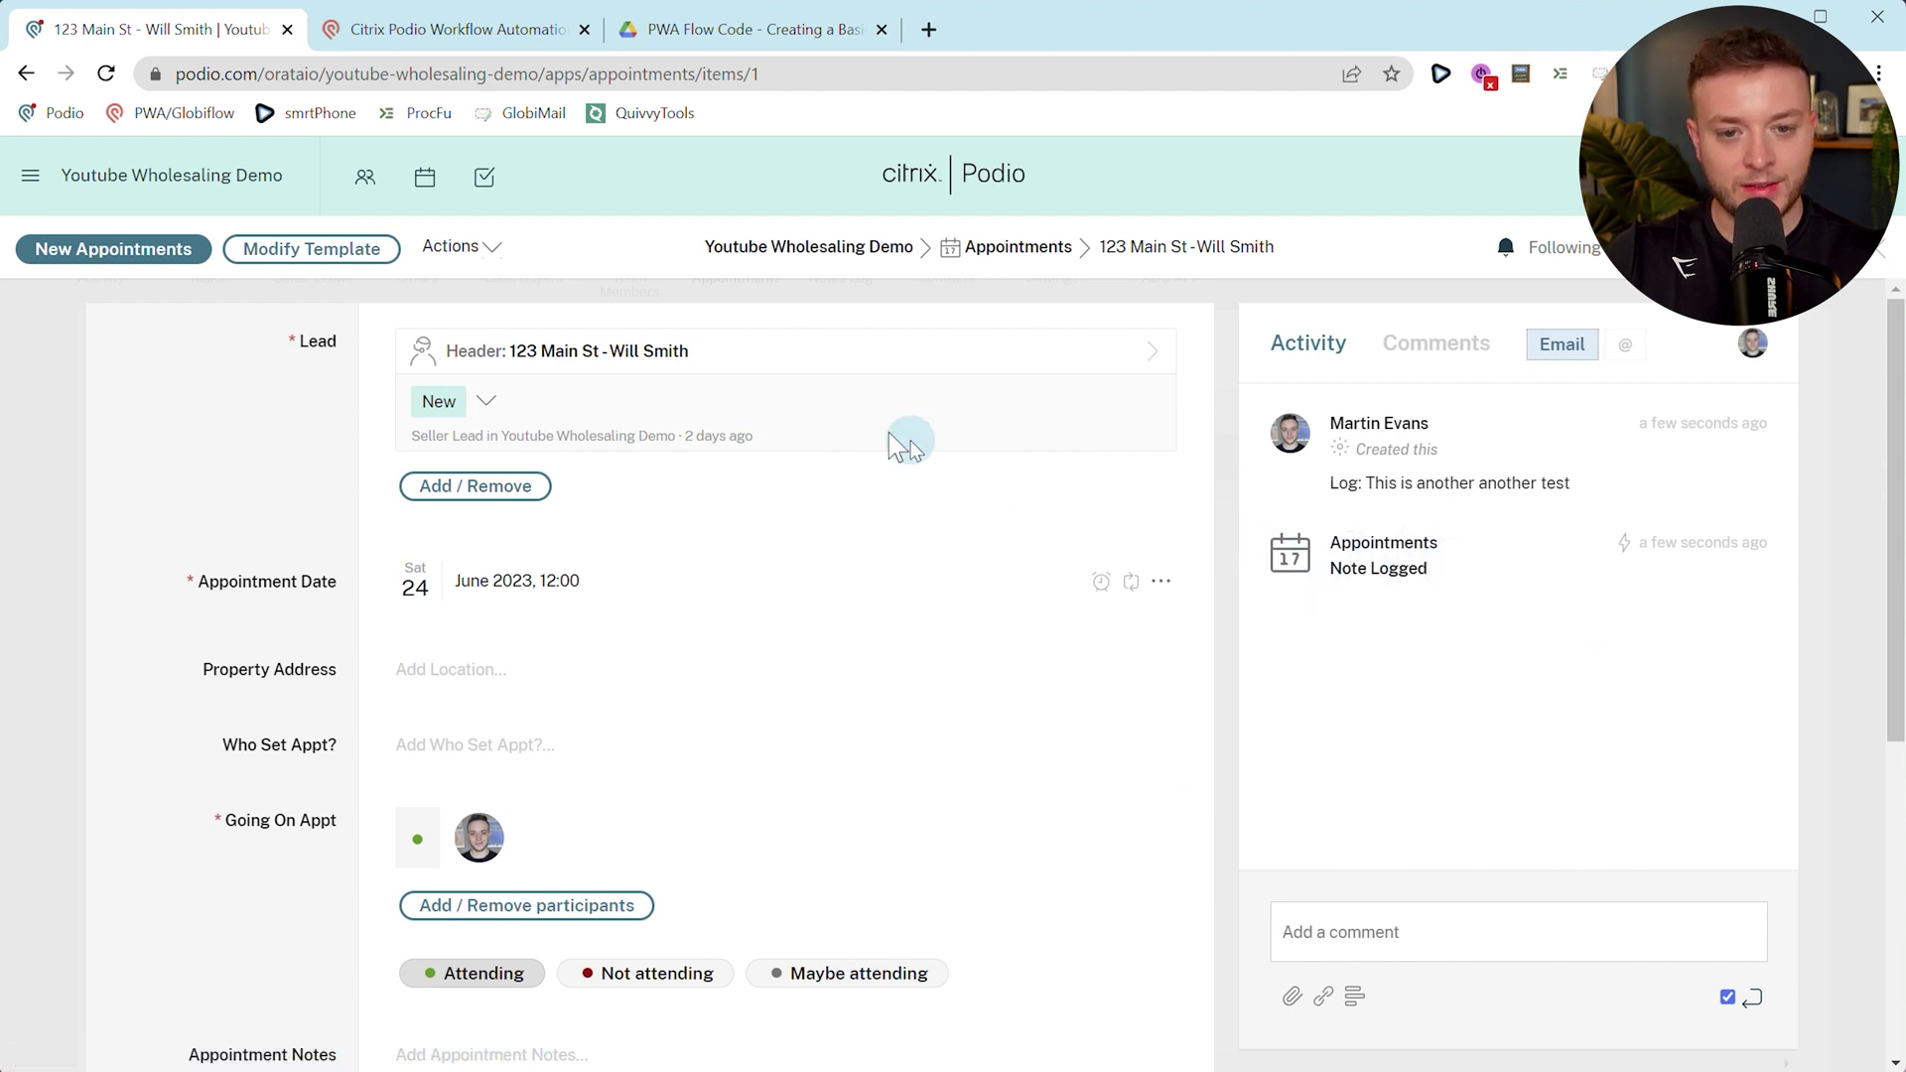
# Check the seller lead's Notes Log for the new Appointment Note entry, then return to the flows page.
pyautogui.click(740, 377)
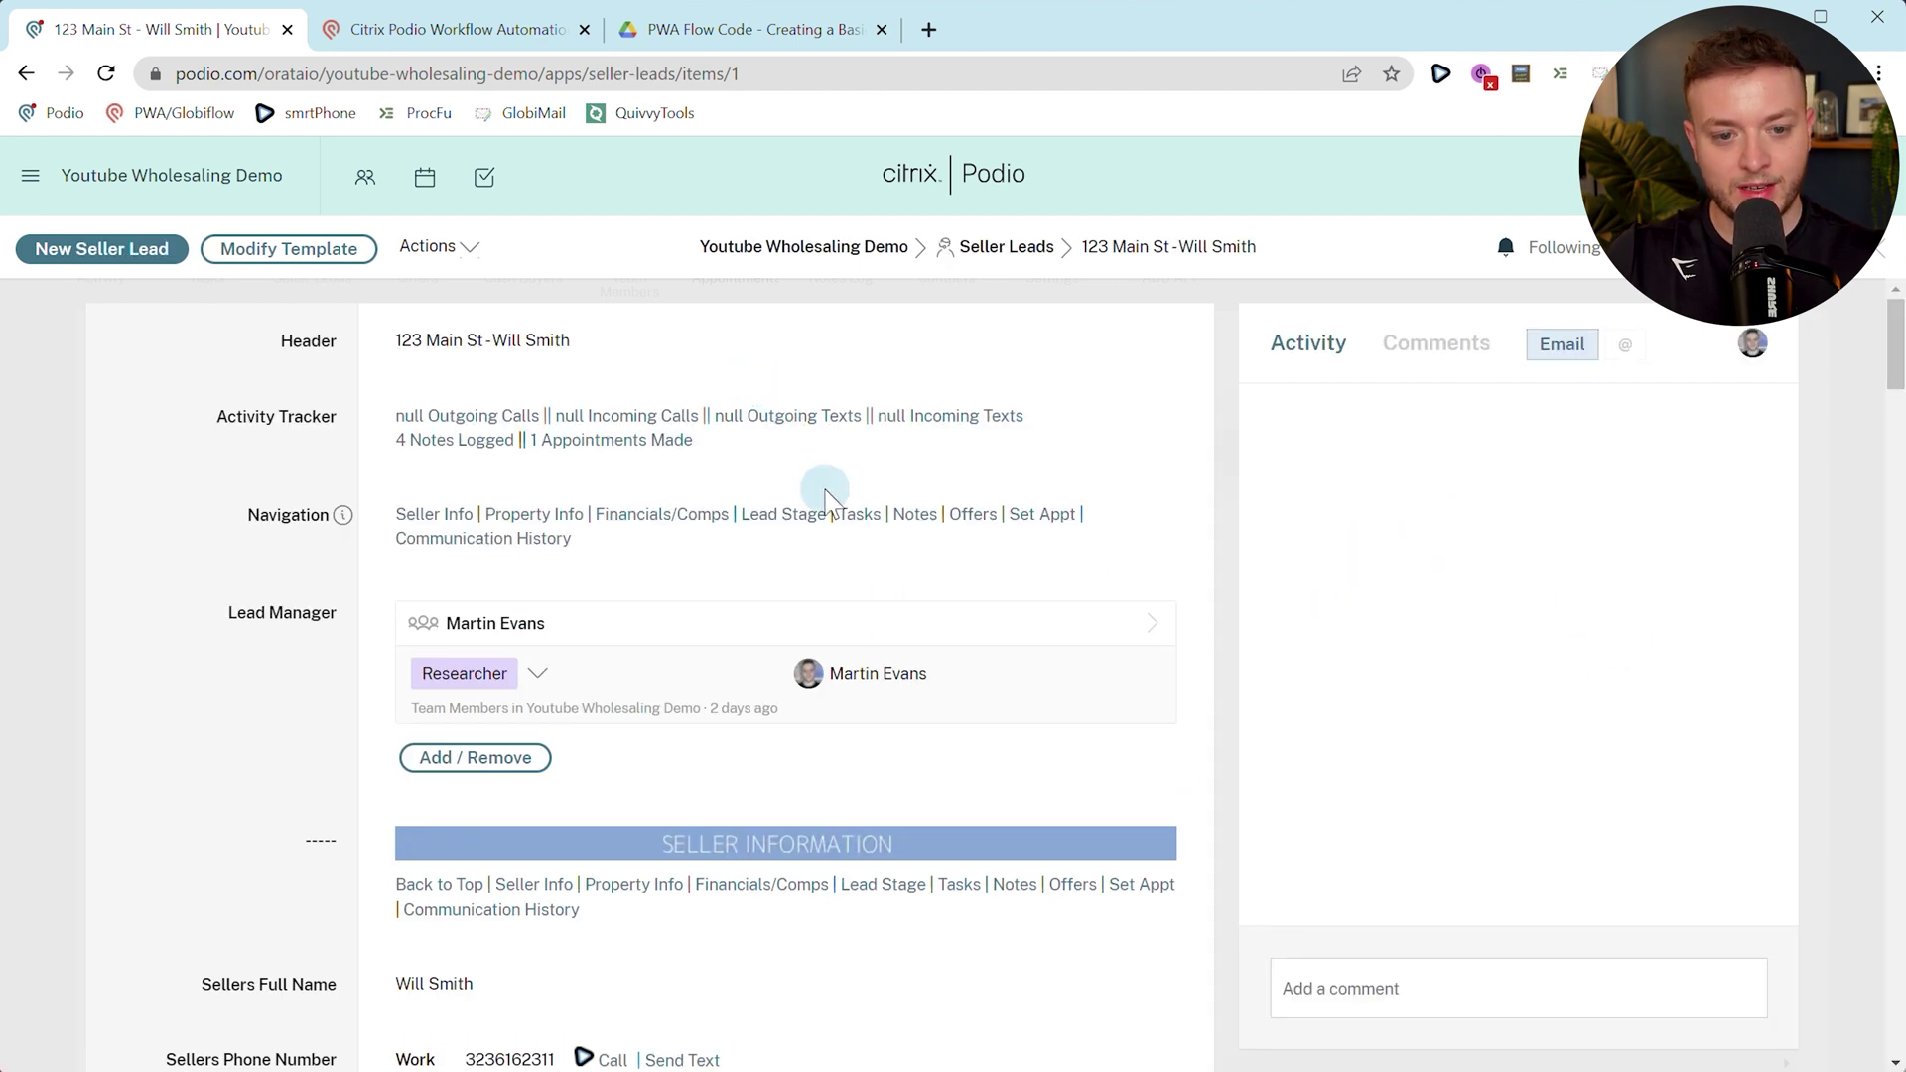
pyautogui.click(898, 511)
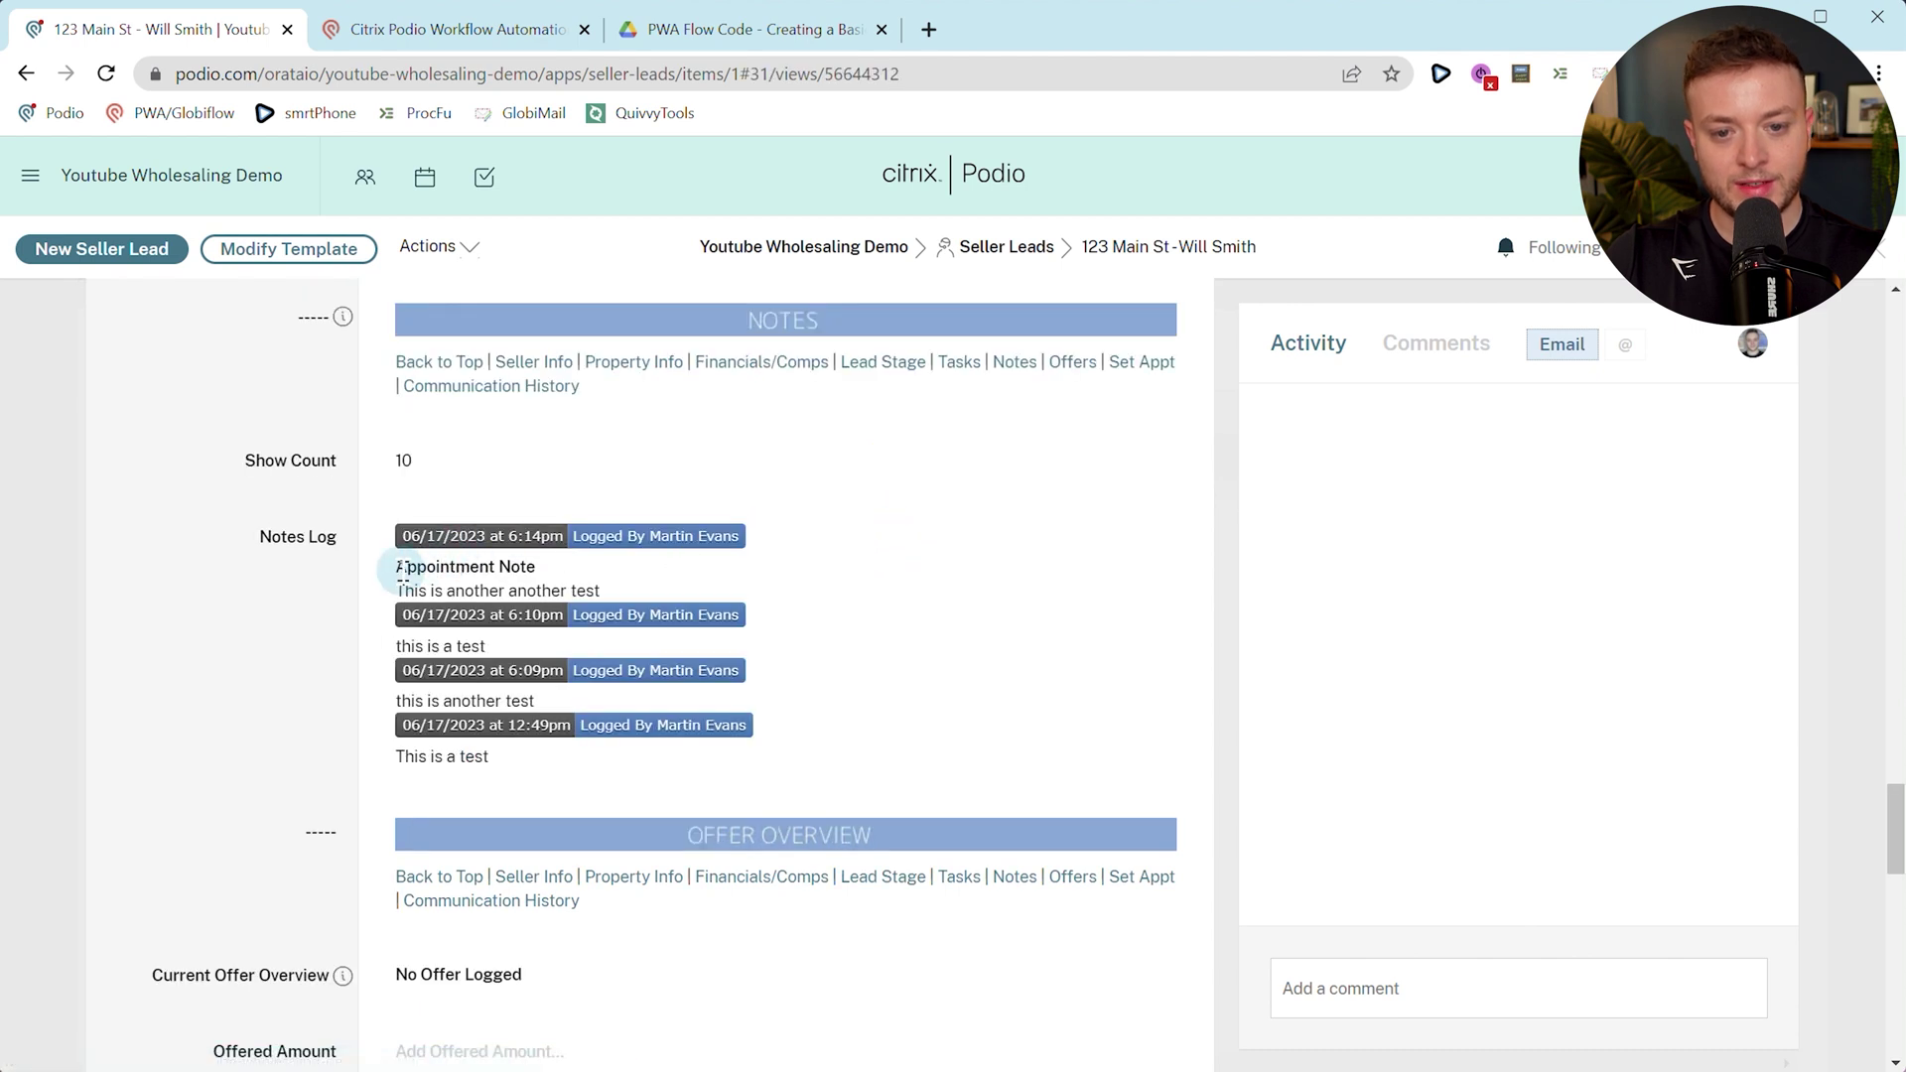
pyautogui.moveTo(397, 568); pyautogui.dragTo(536, 566)
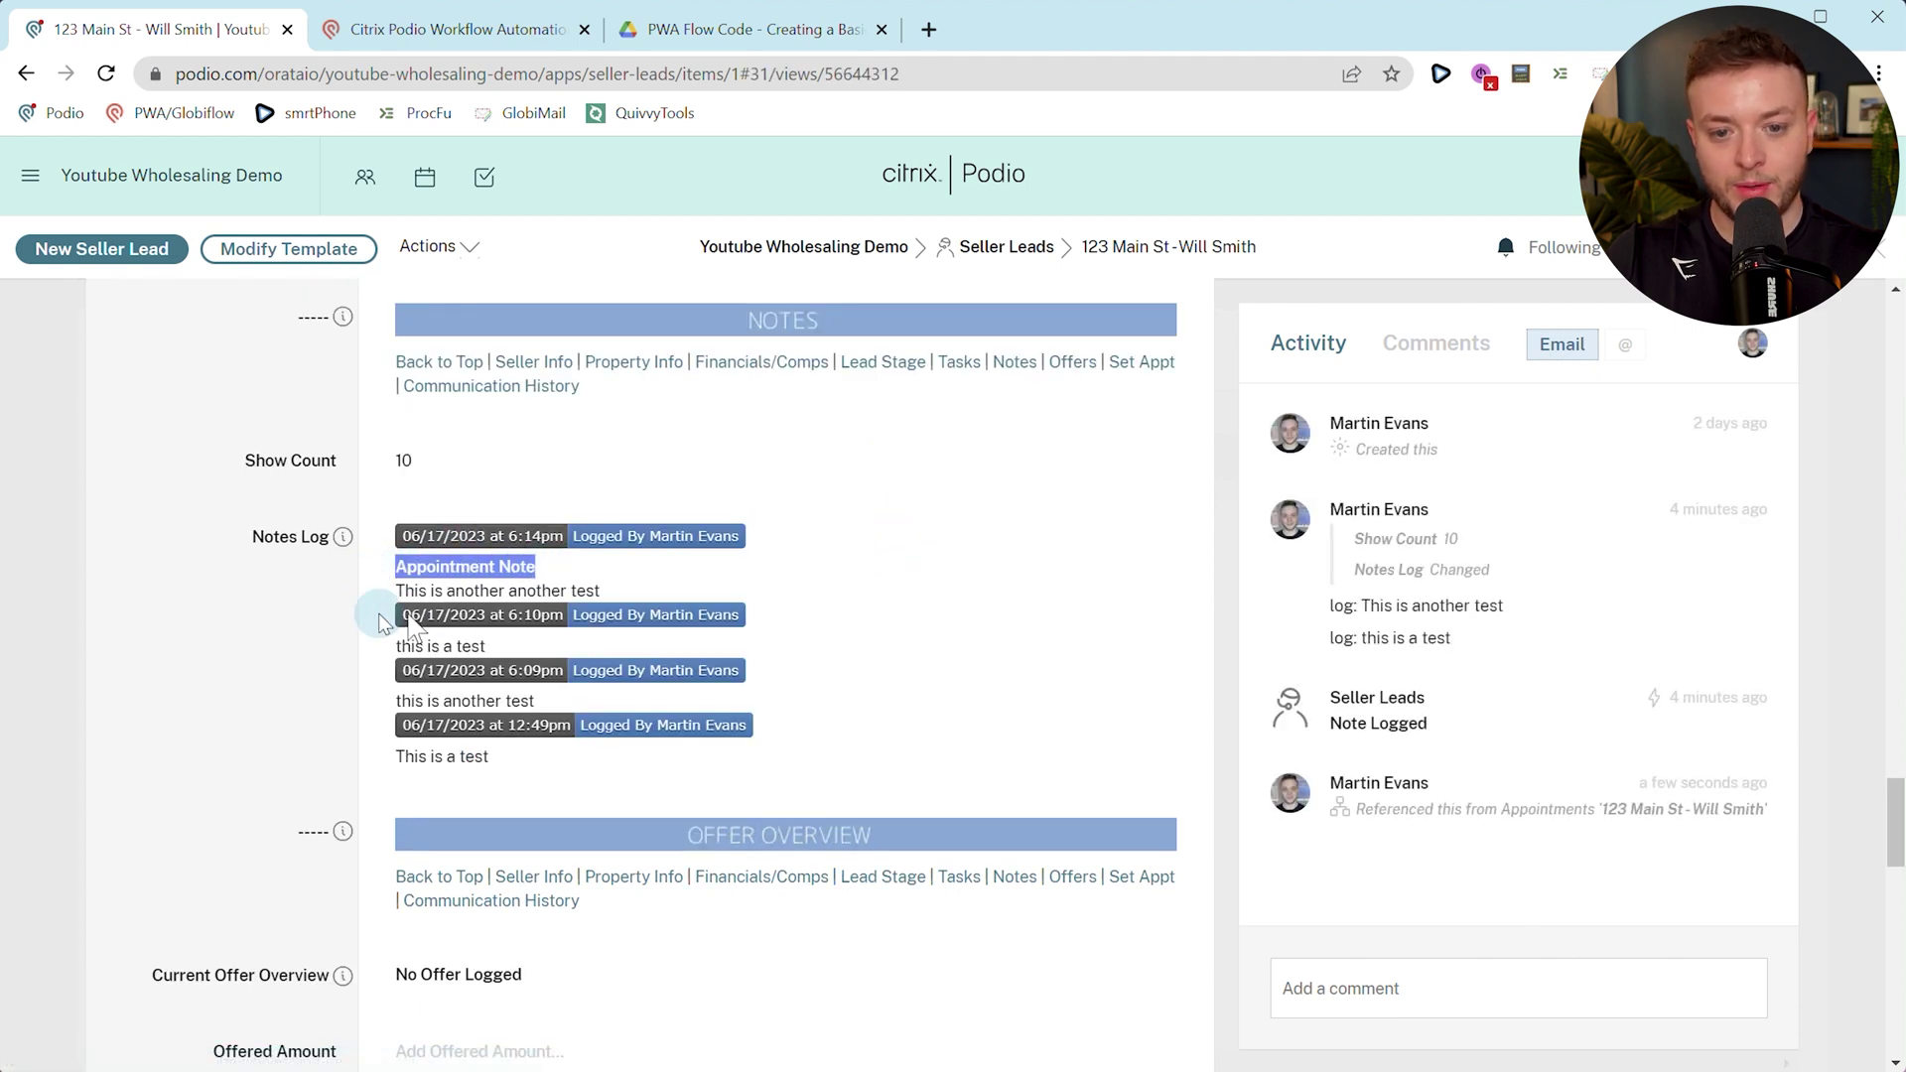
pyautogui.moveTo(406, 591); pyautogui.dragTo(594, 585)
pyautogui.click(304, 603)
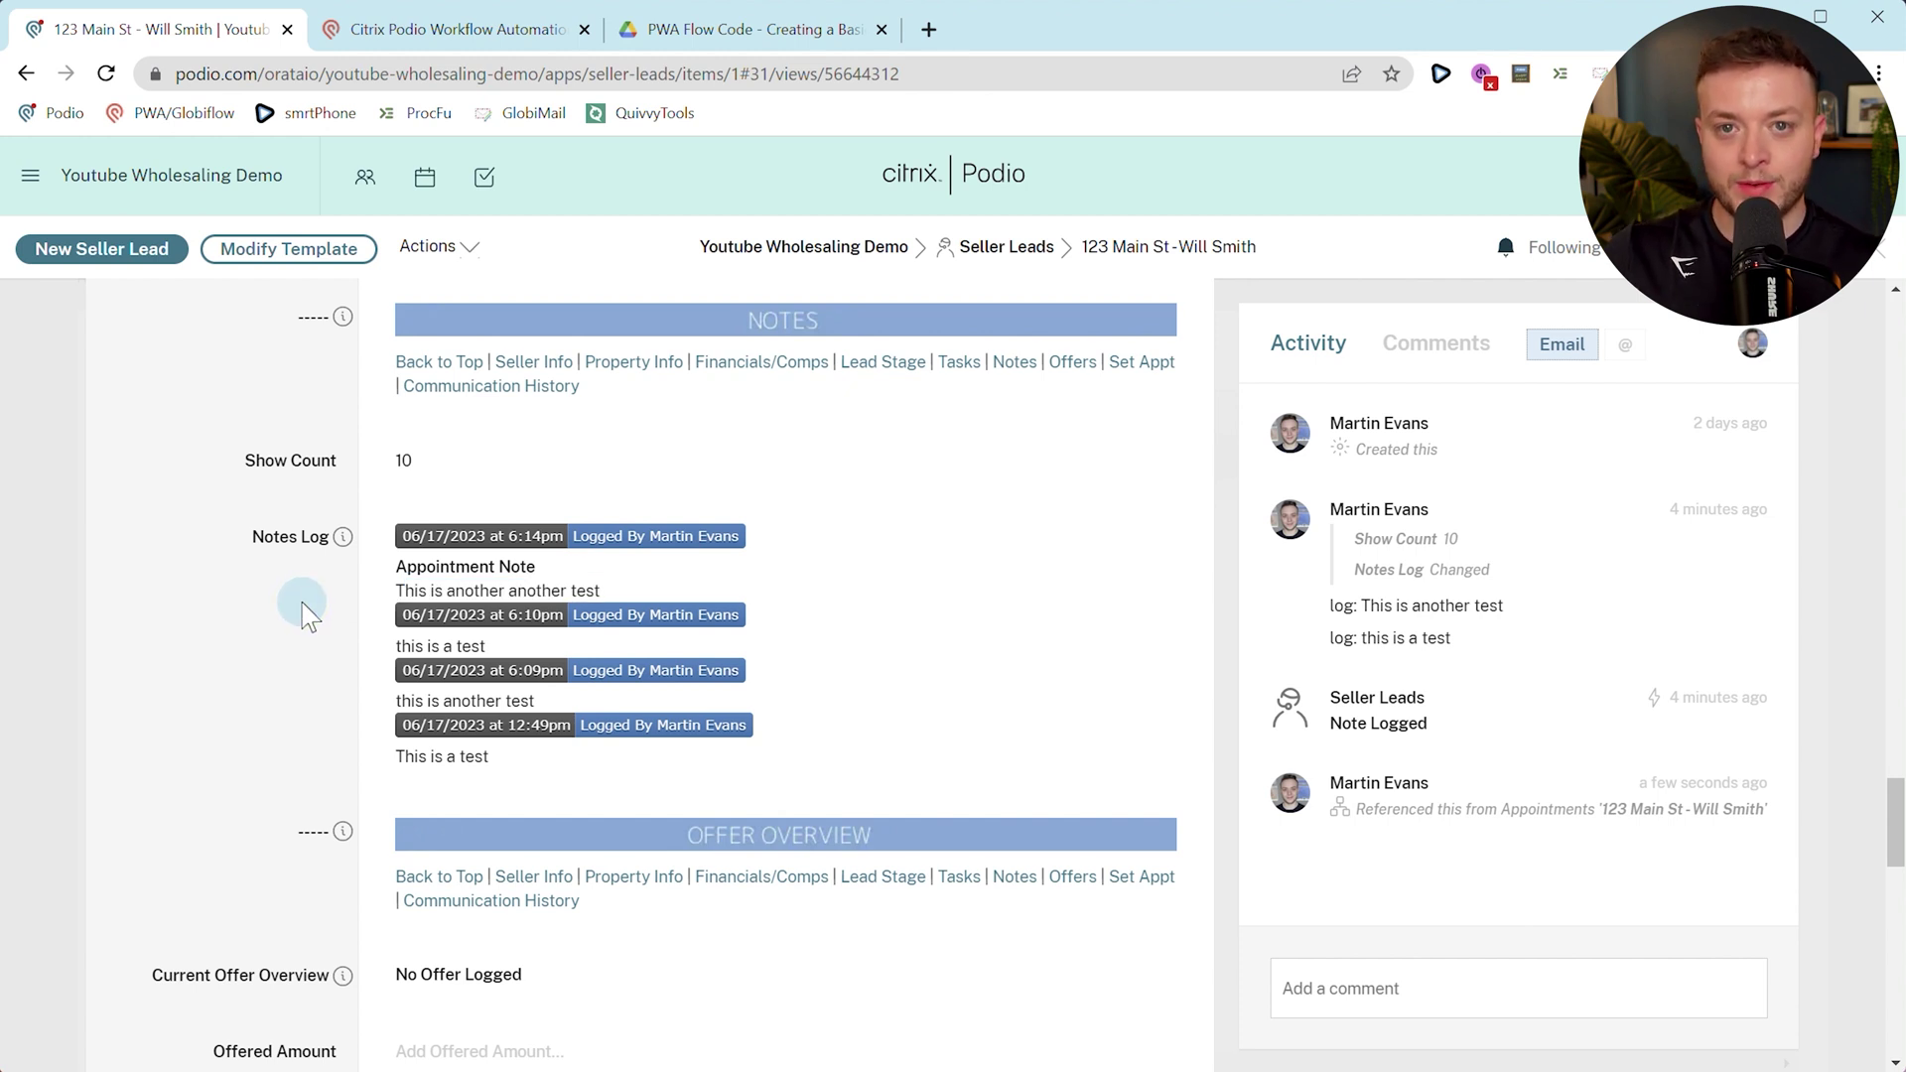
pyautogui.click(439, 28)
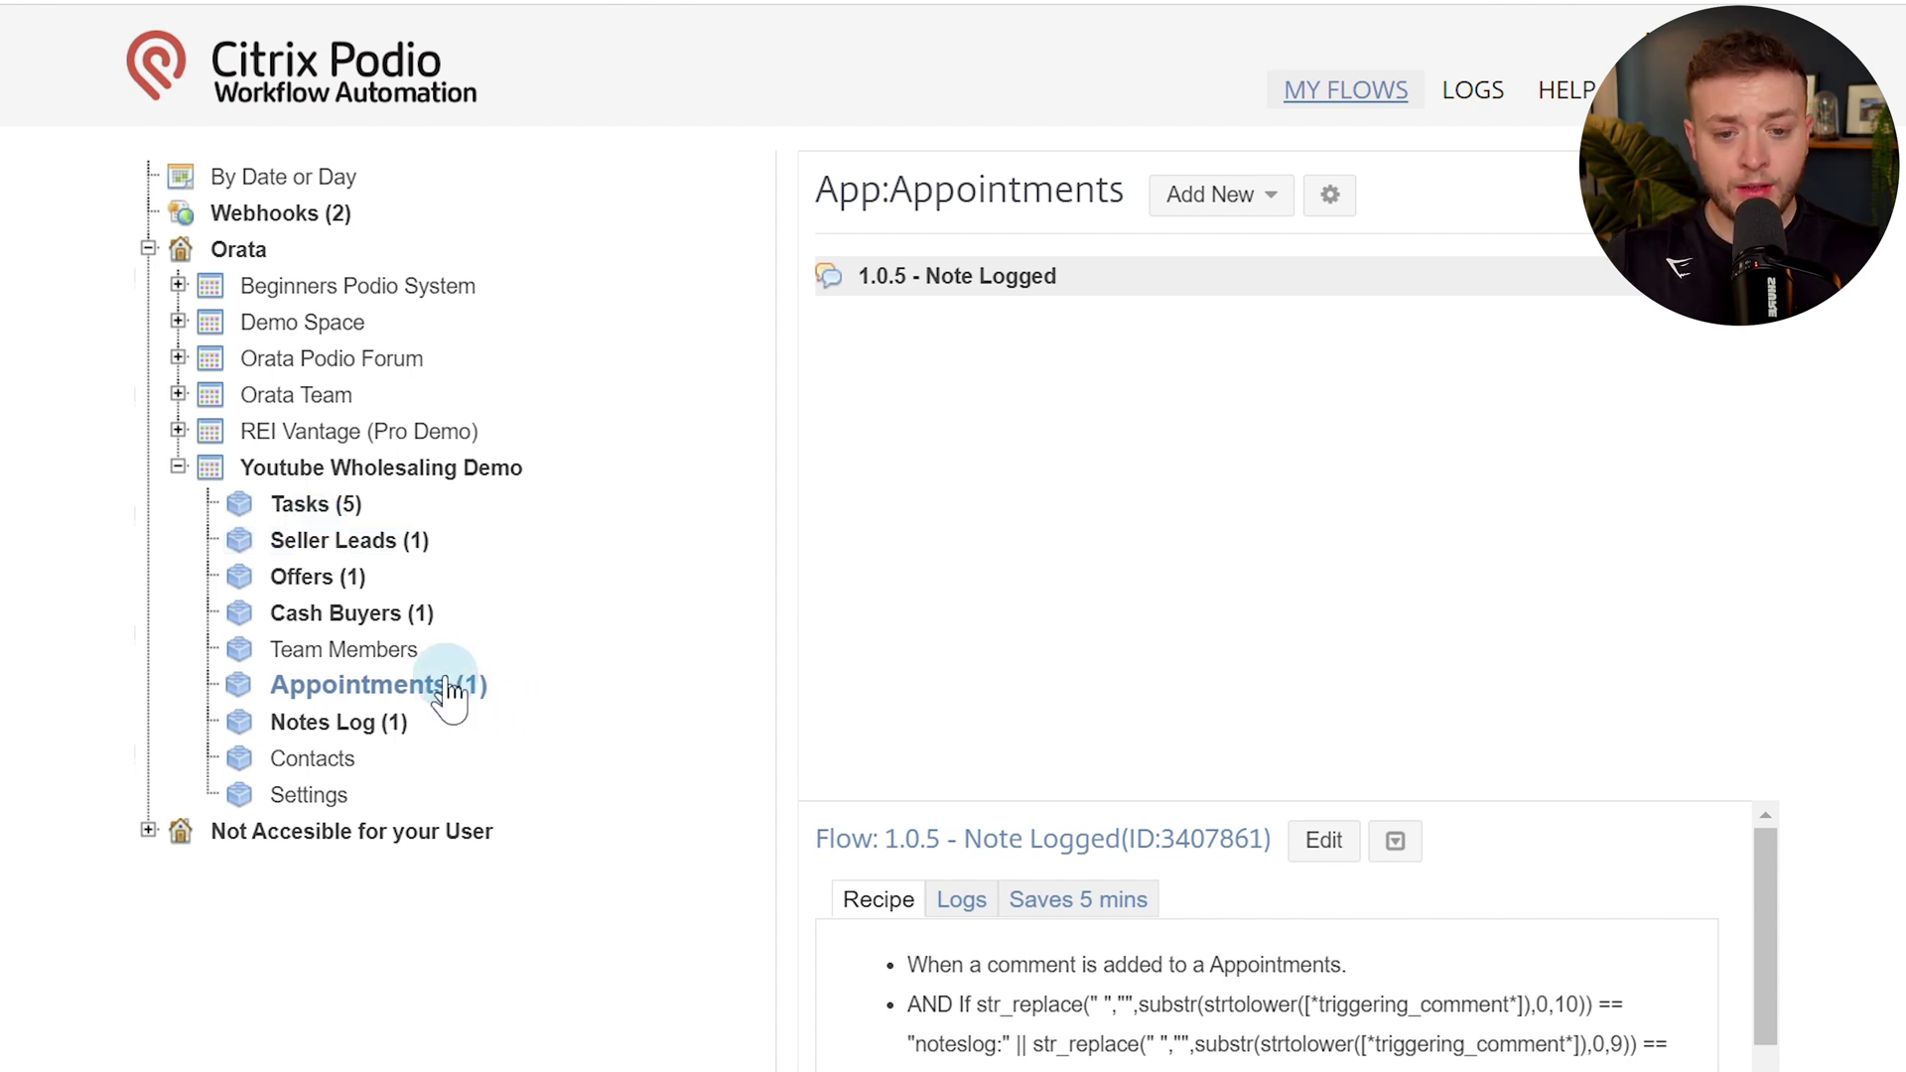
# Create an Appointments flow named '1.0.0 - New Item Created' triggered by Item Created.
pyautogui.click(1188, 202)
pyautogui.click(1206, 245)
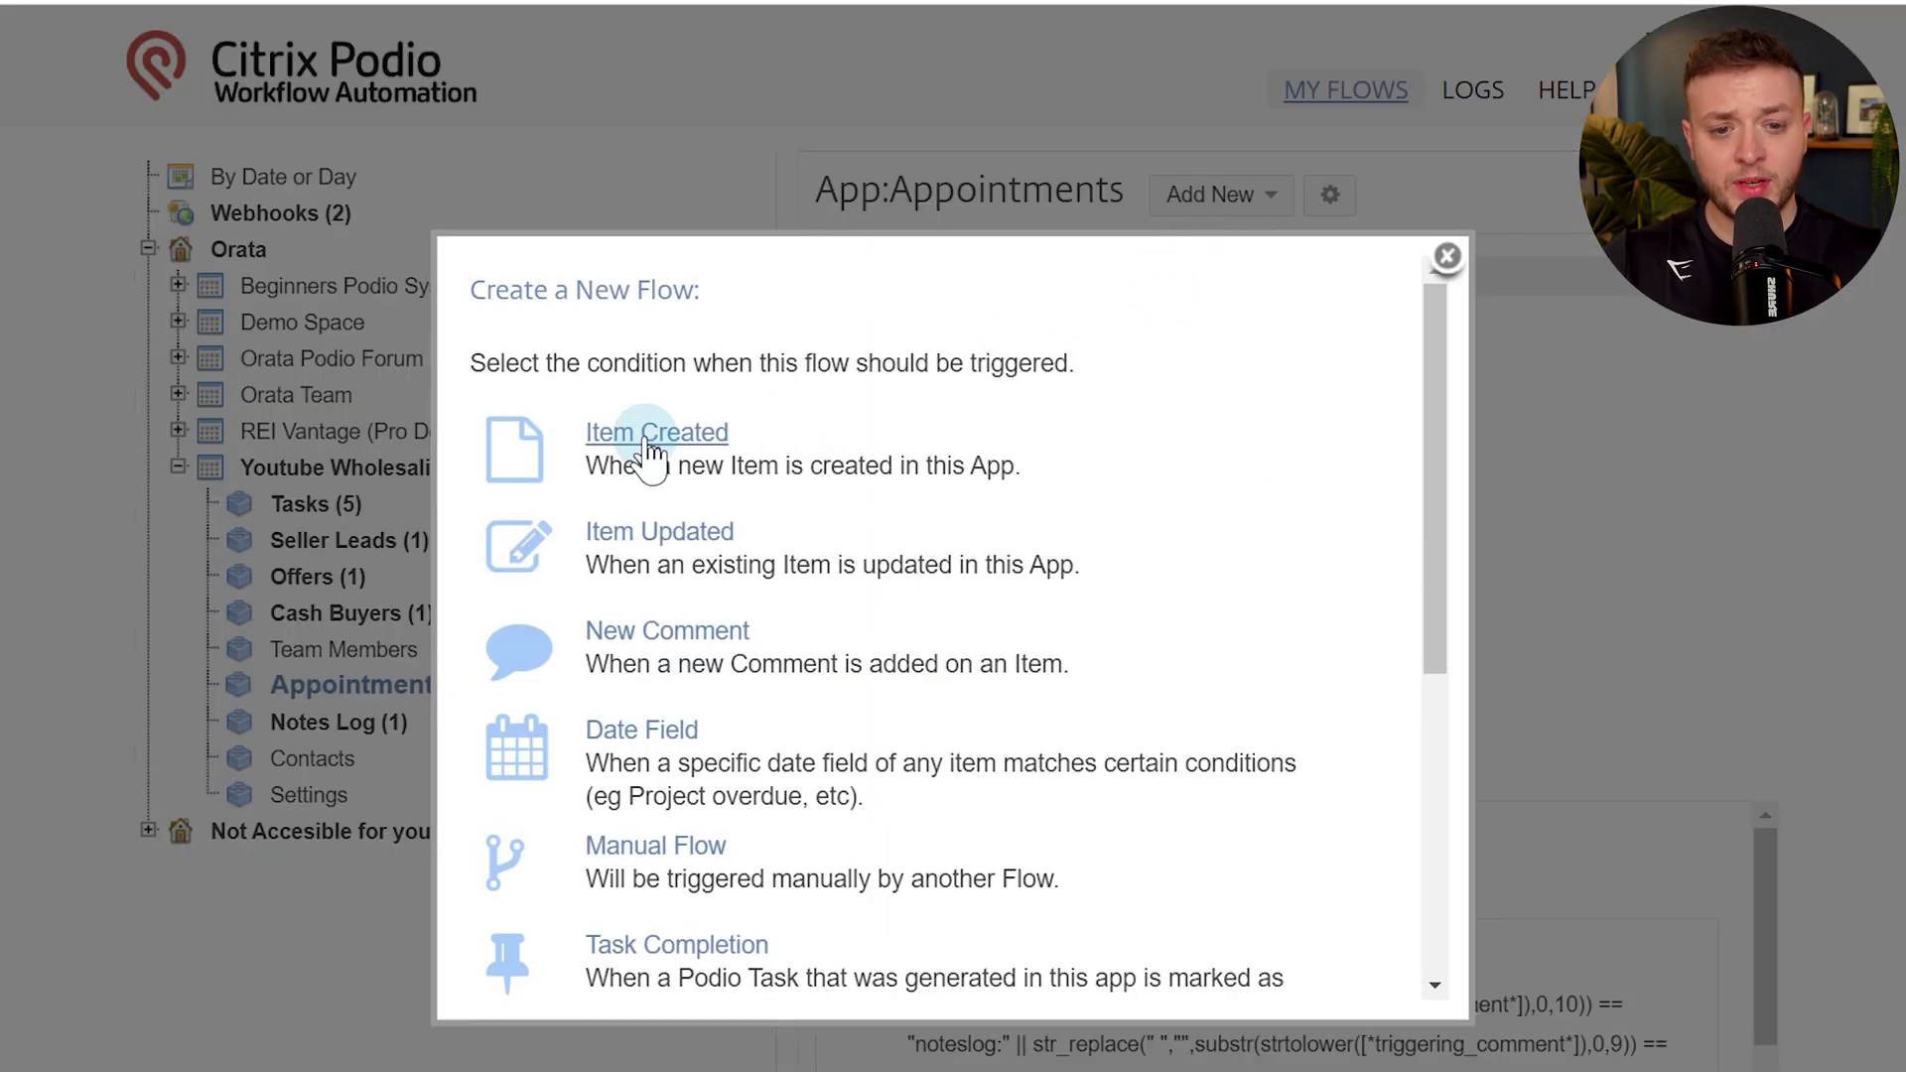
pyautogui.click(656, 437)
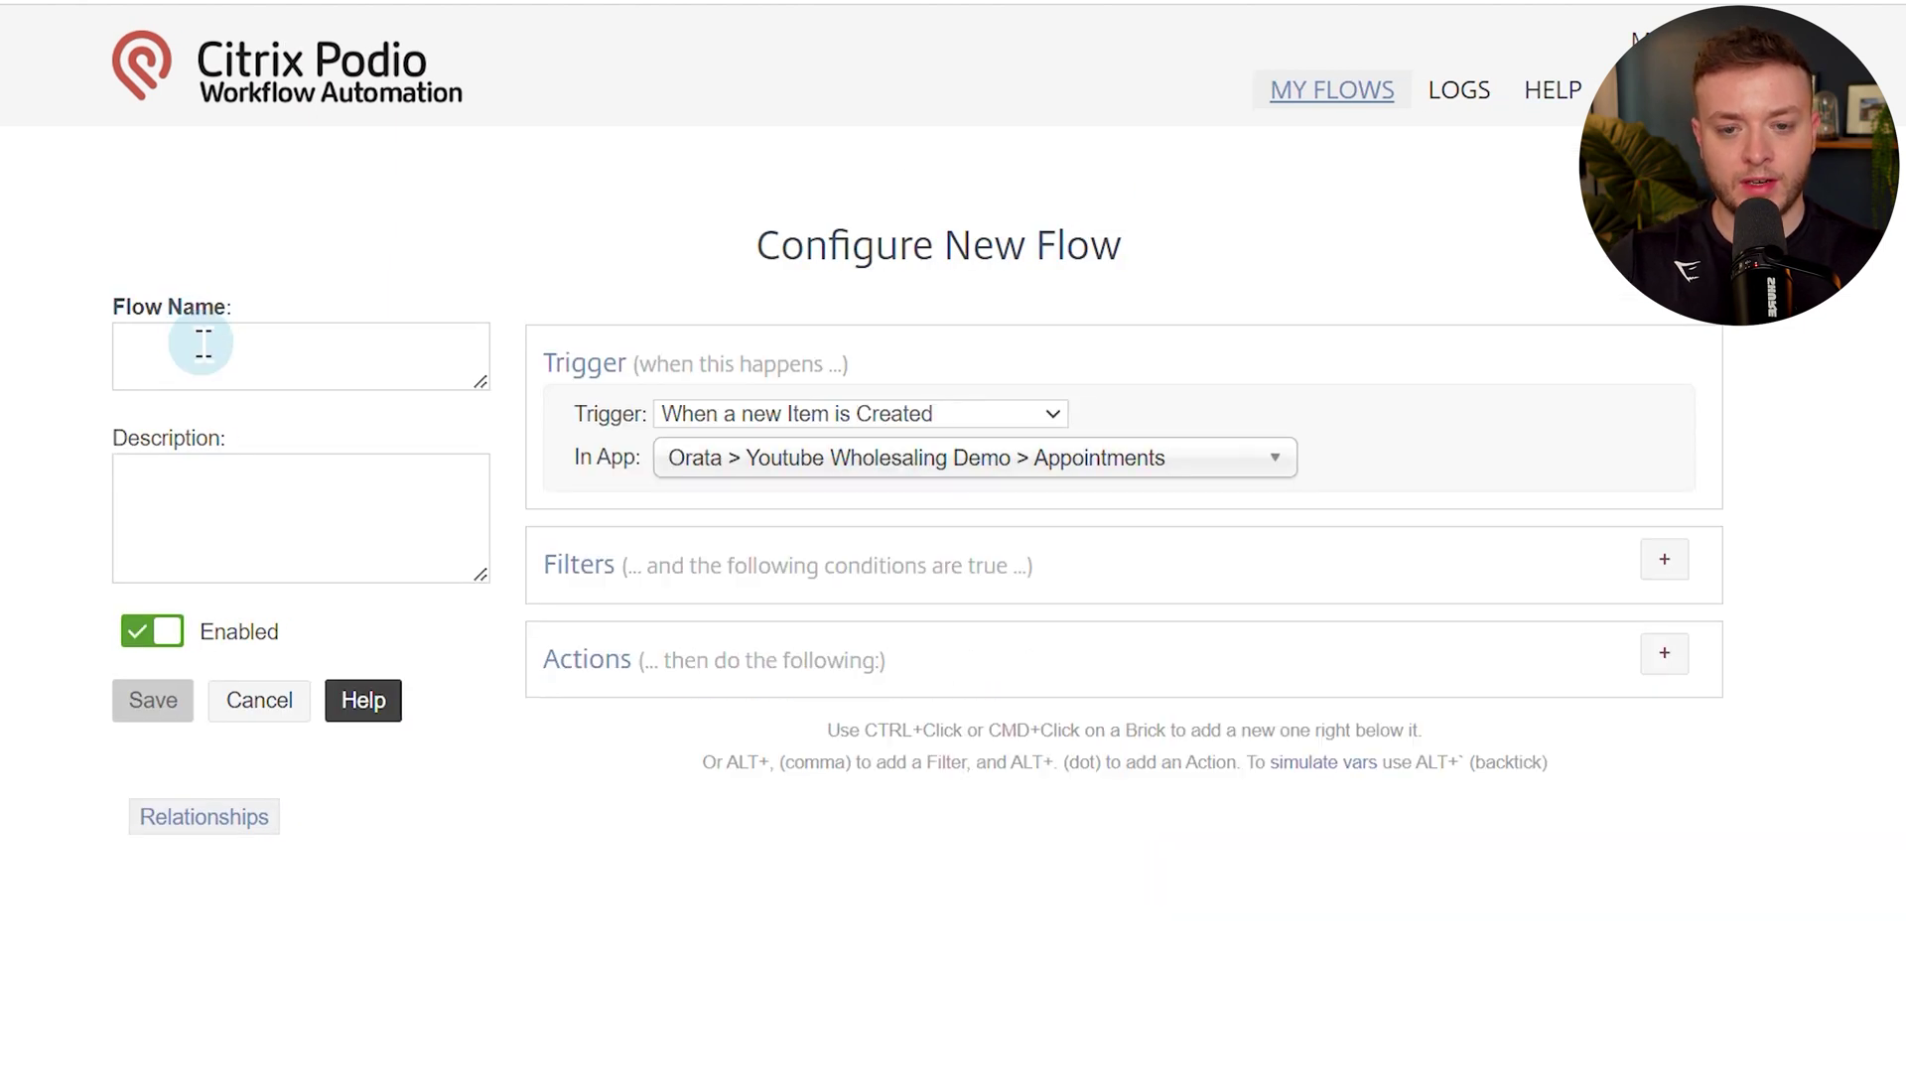
pyautogui.click(203, 342)
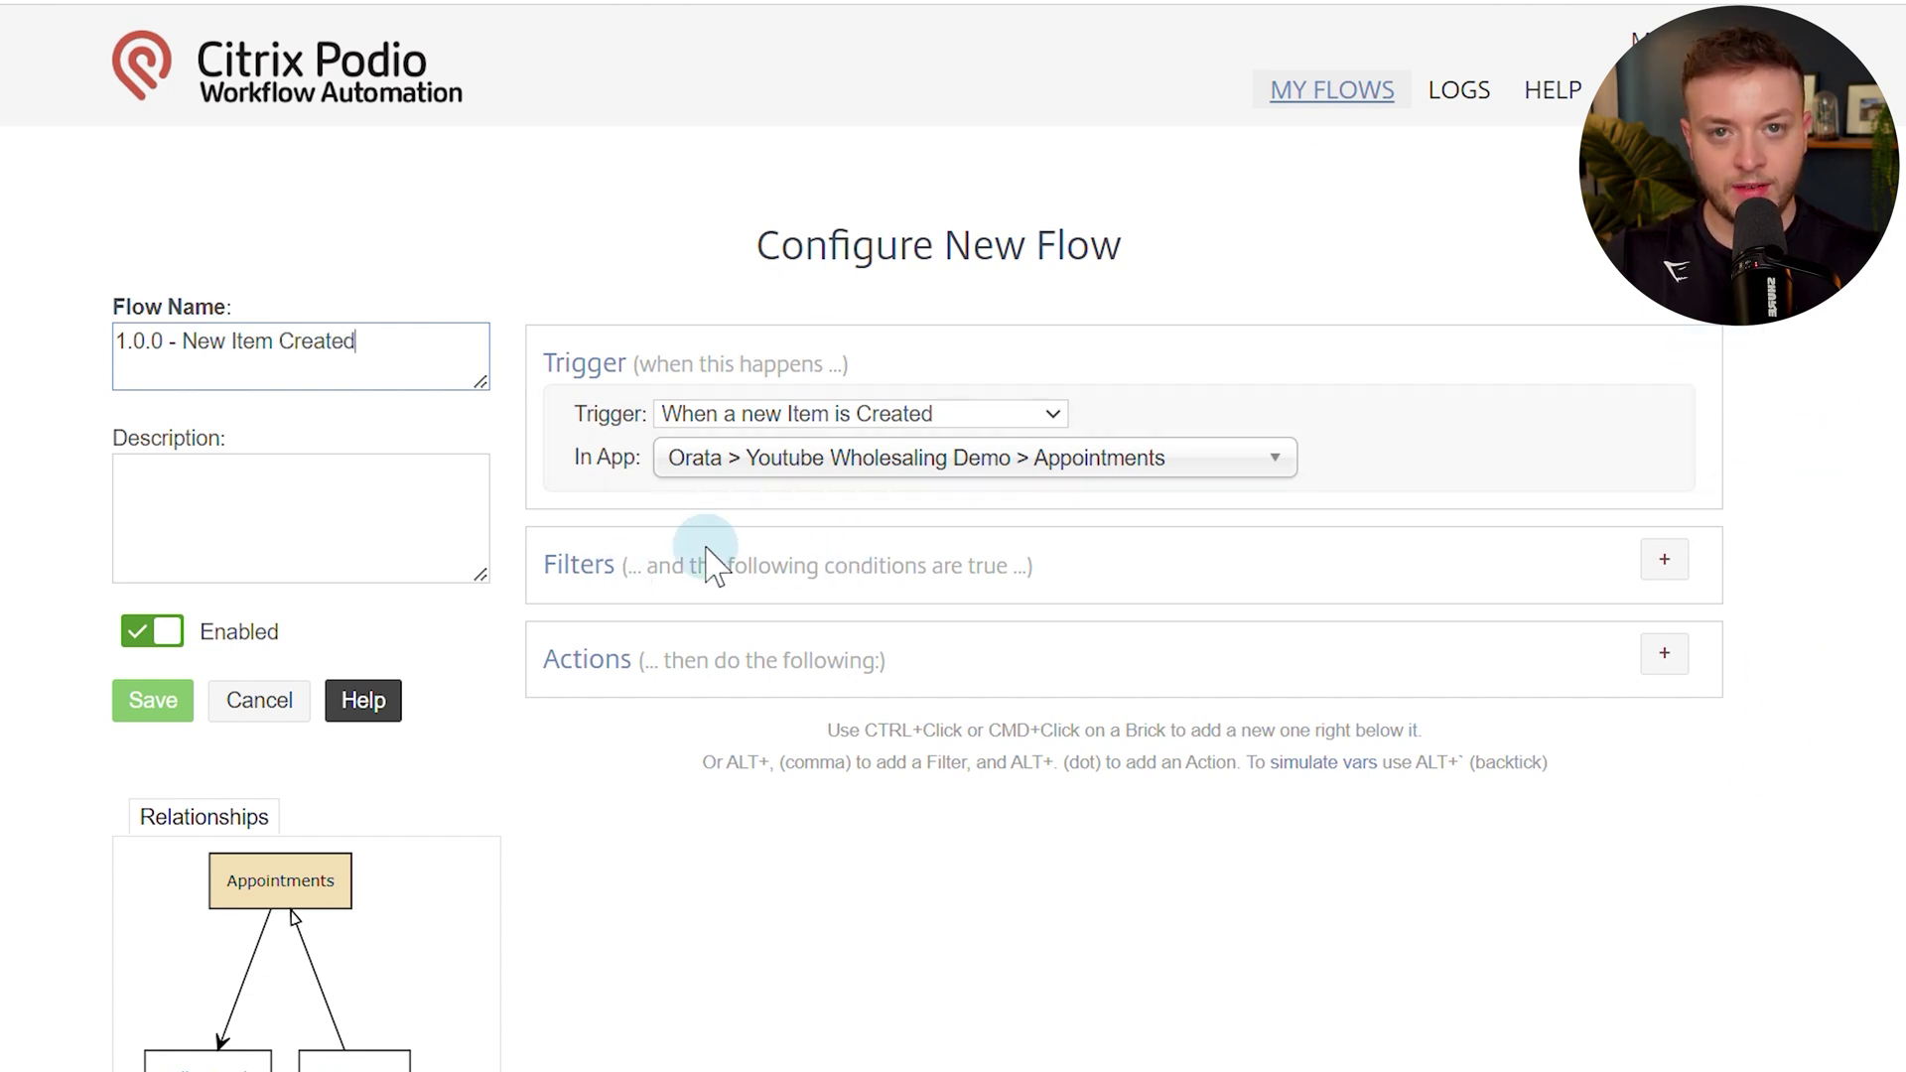
pyautogui.click(1674, 640)
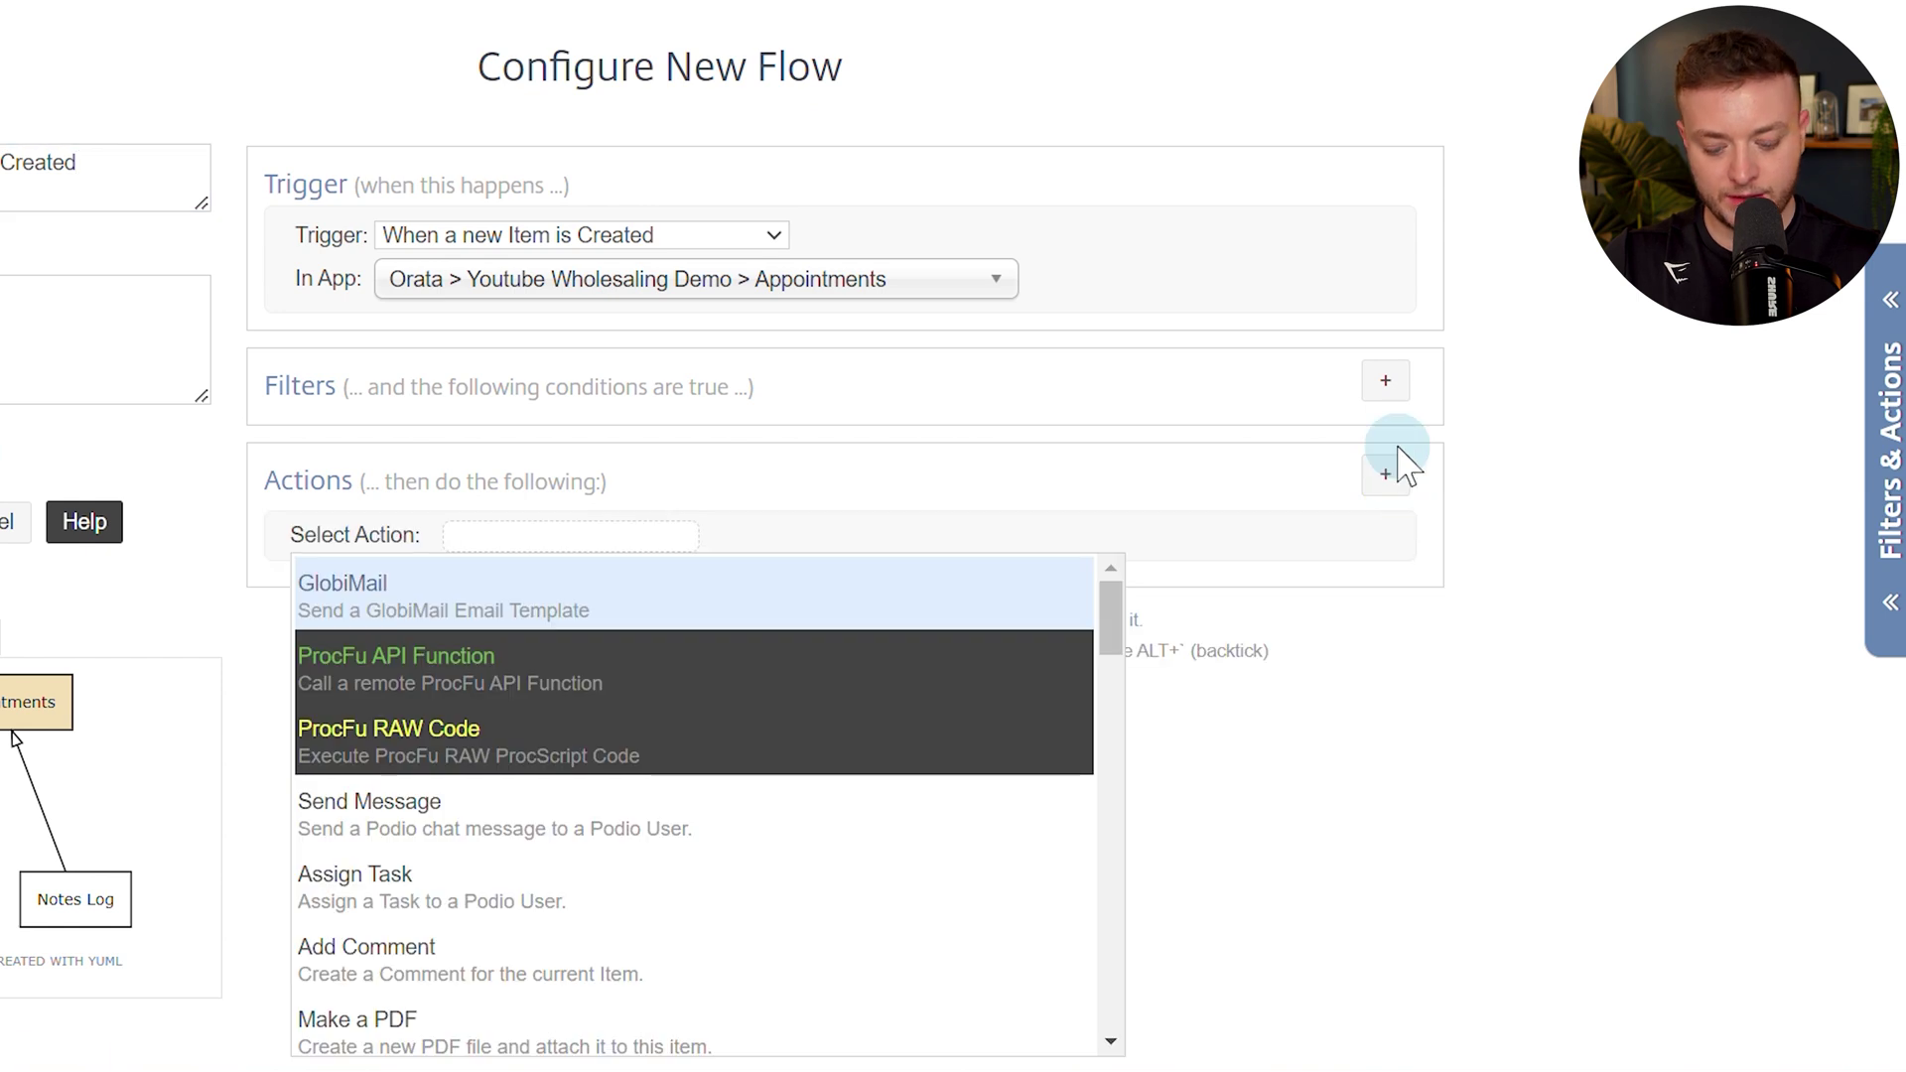
# Add an Update This Appointments action setting Going Name, Appointments PID and Appointments URL.
pyautogui.write('update')
pyautogui.press('Return')
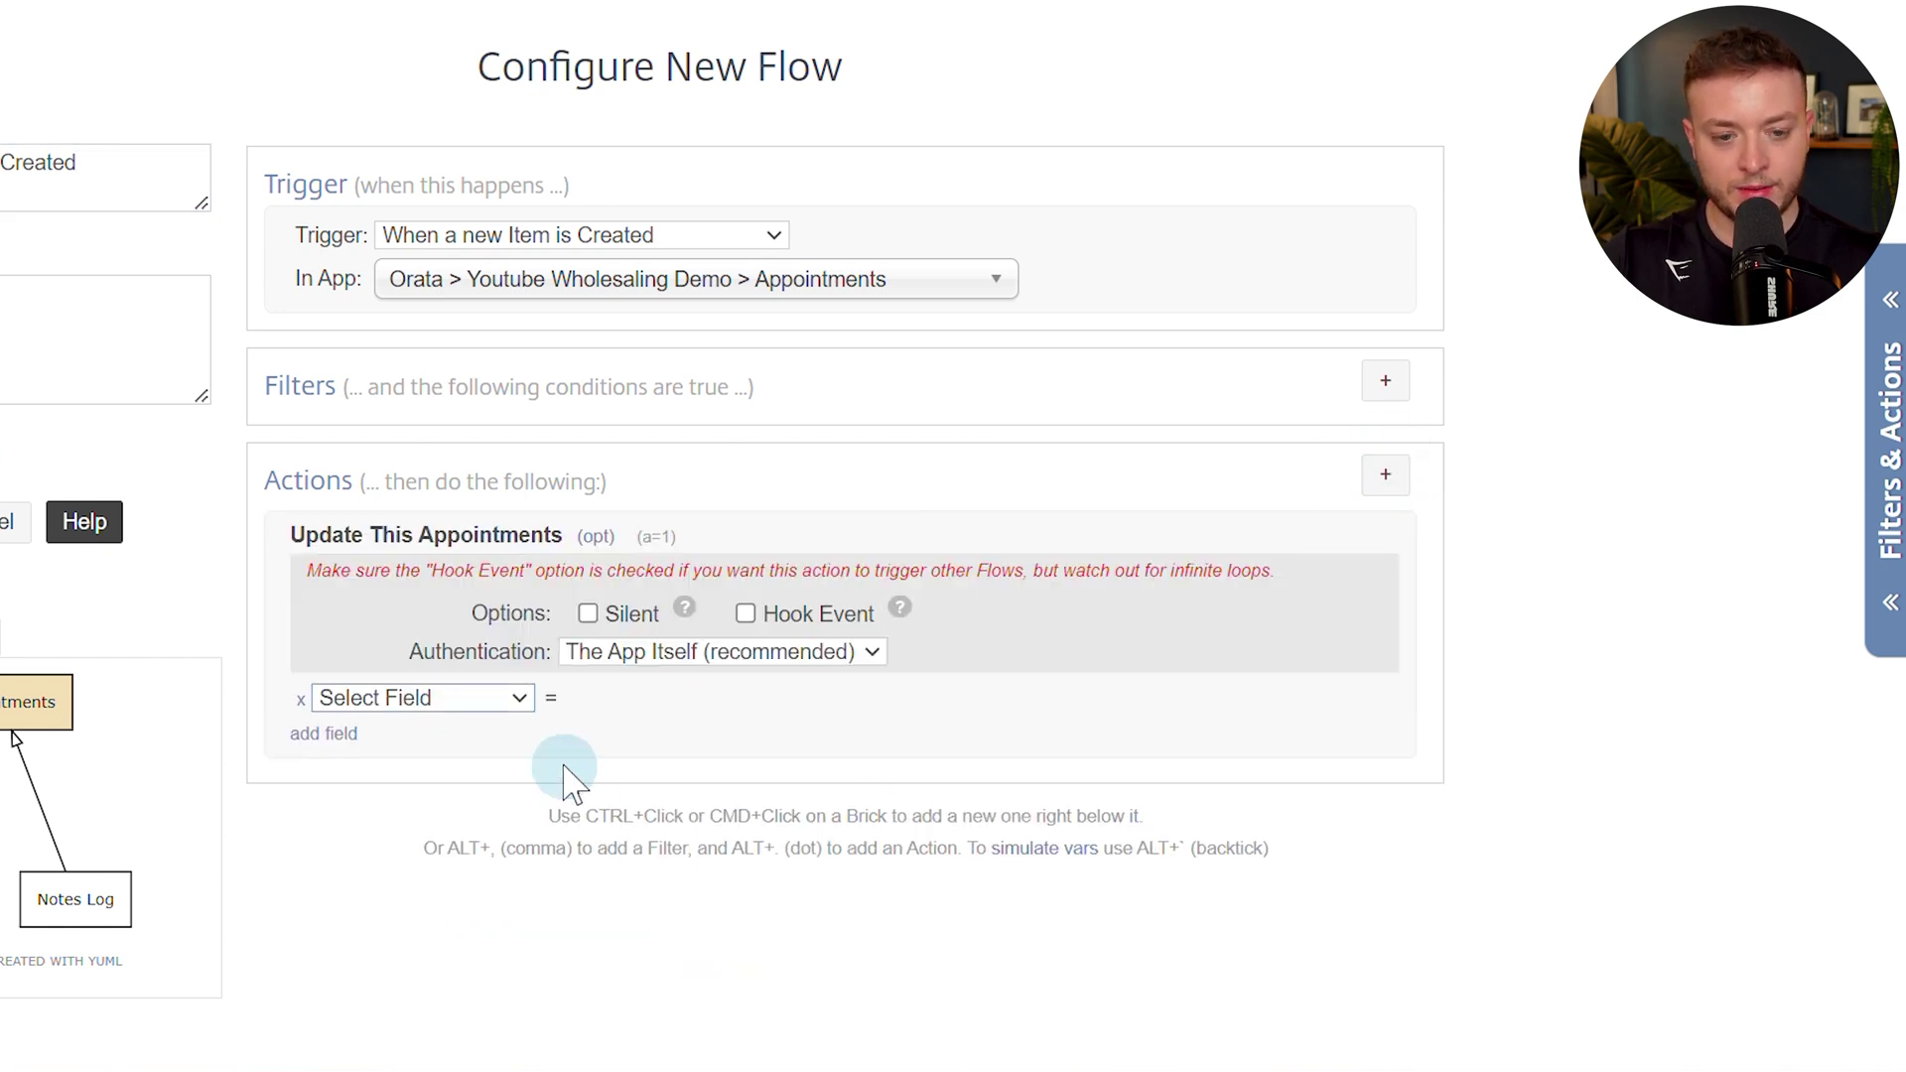
pyautogui.click(511, 697)
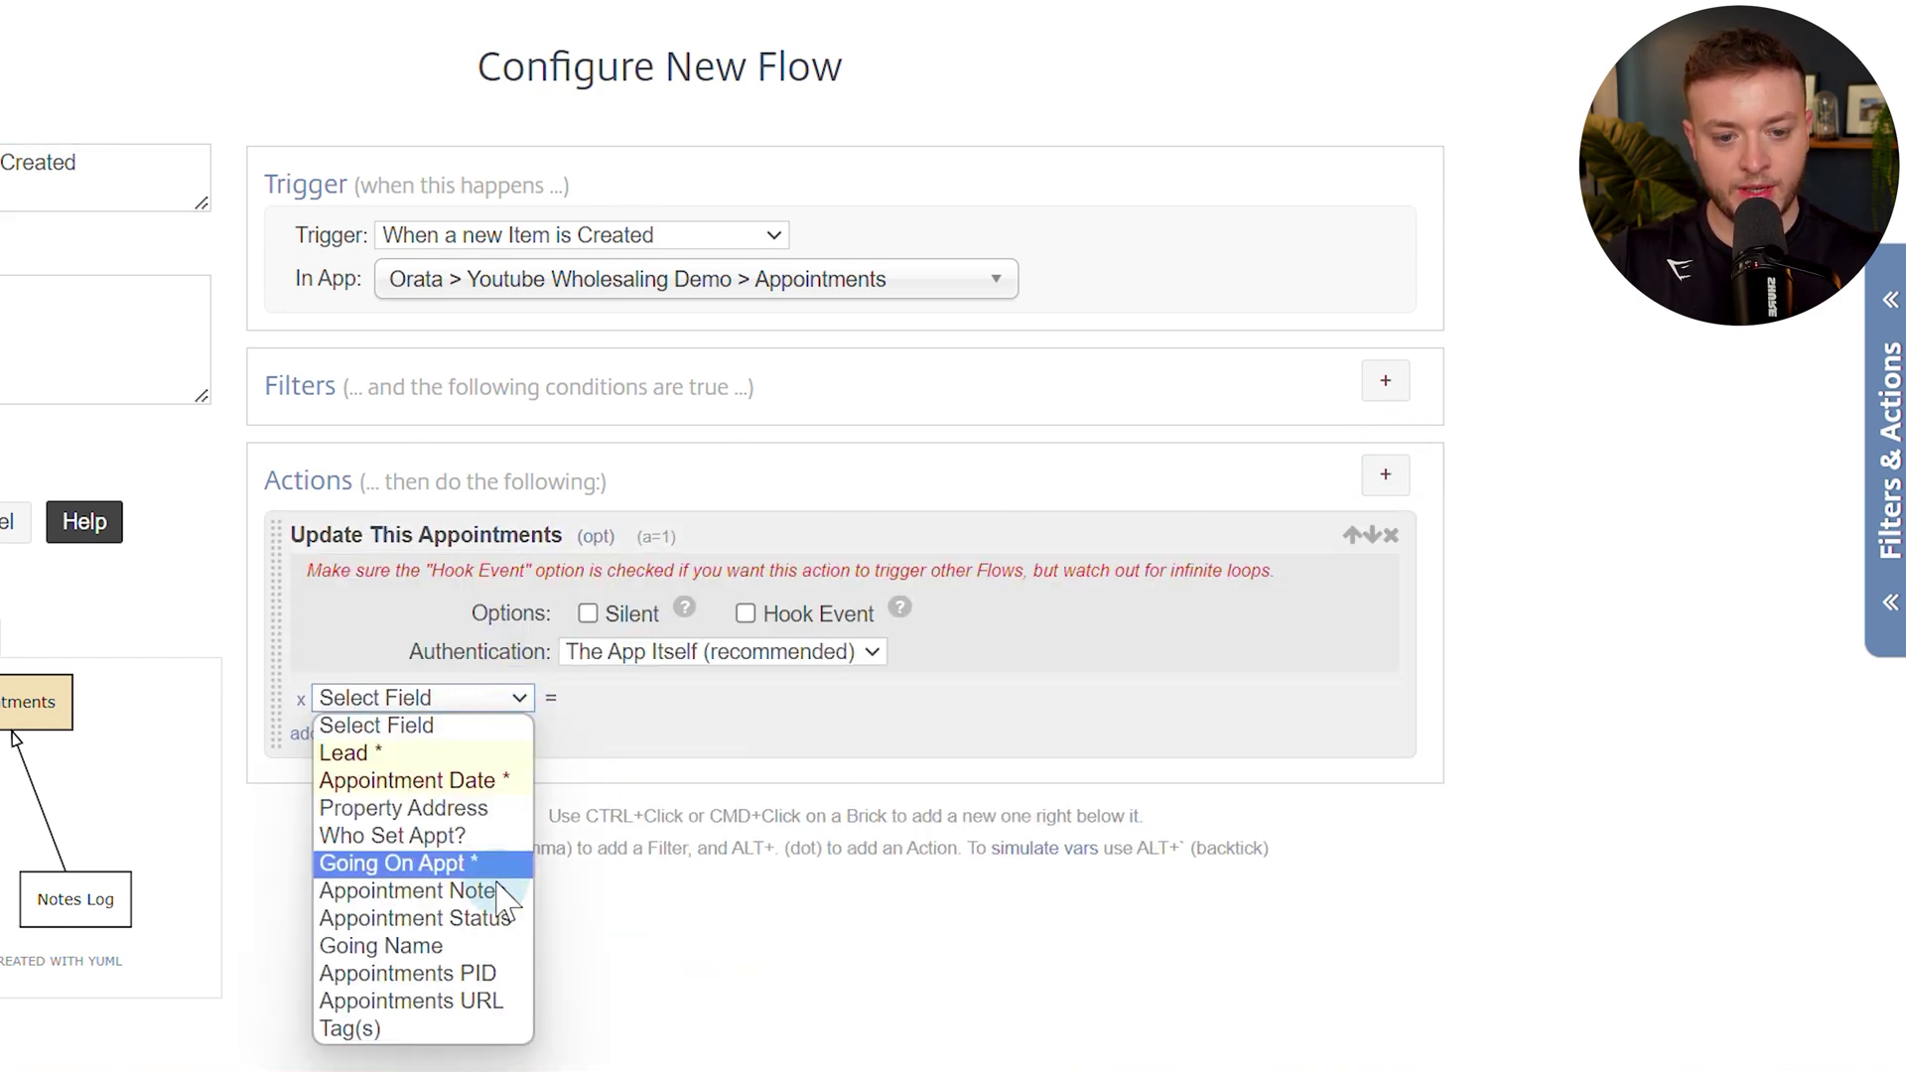
pyautogui.click(478, 946)
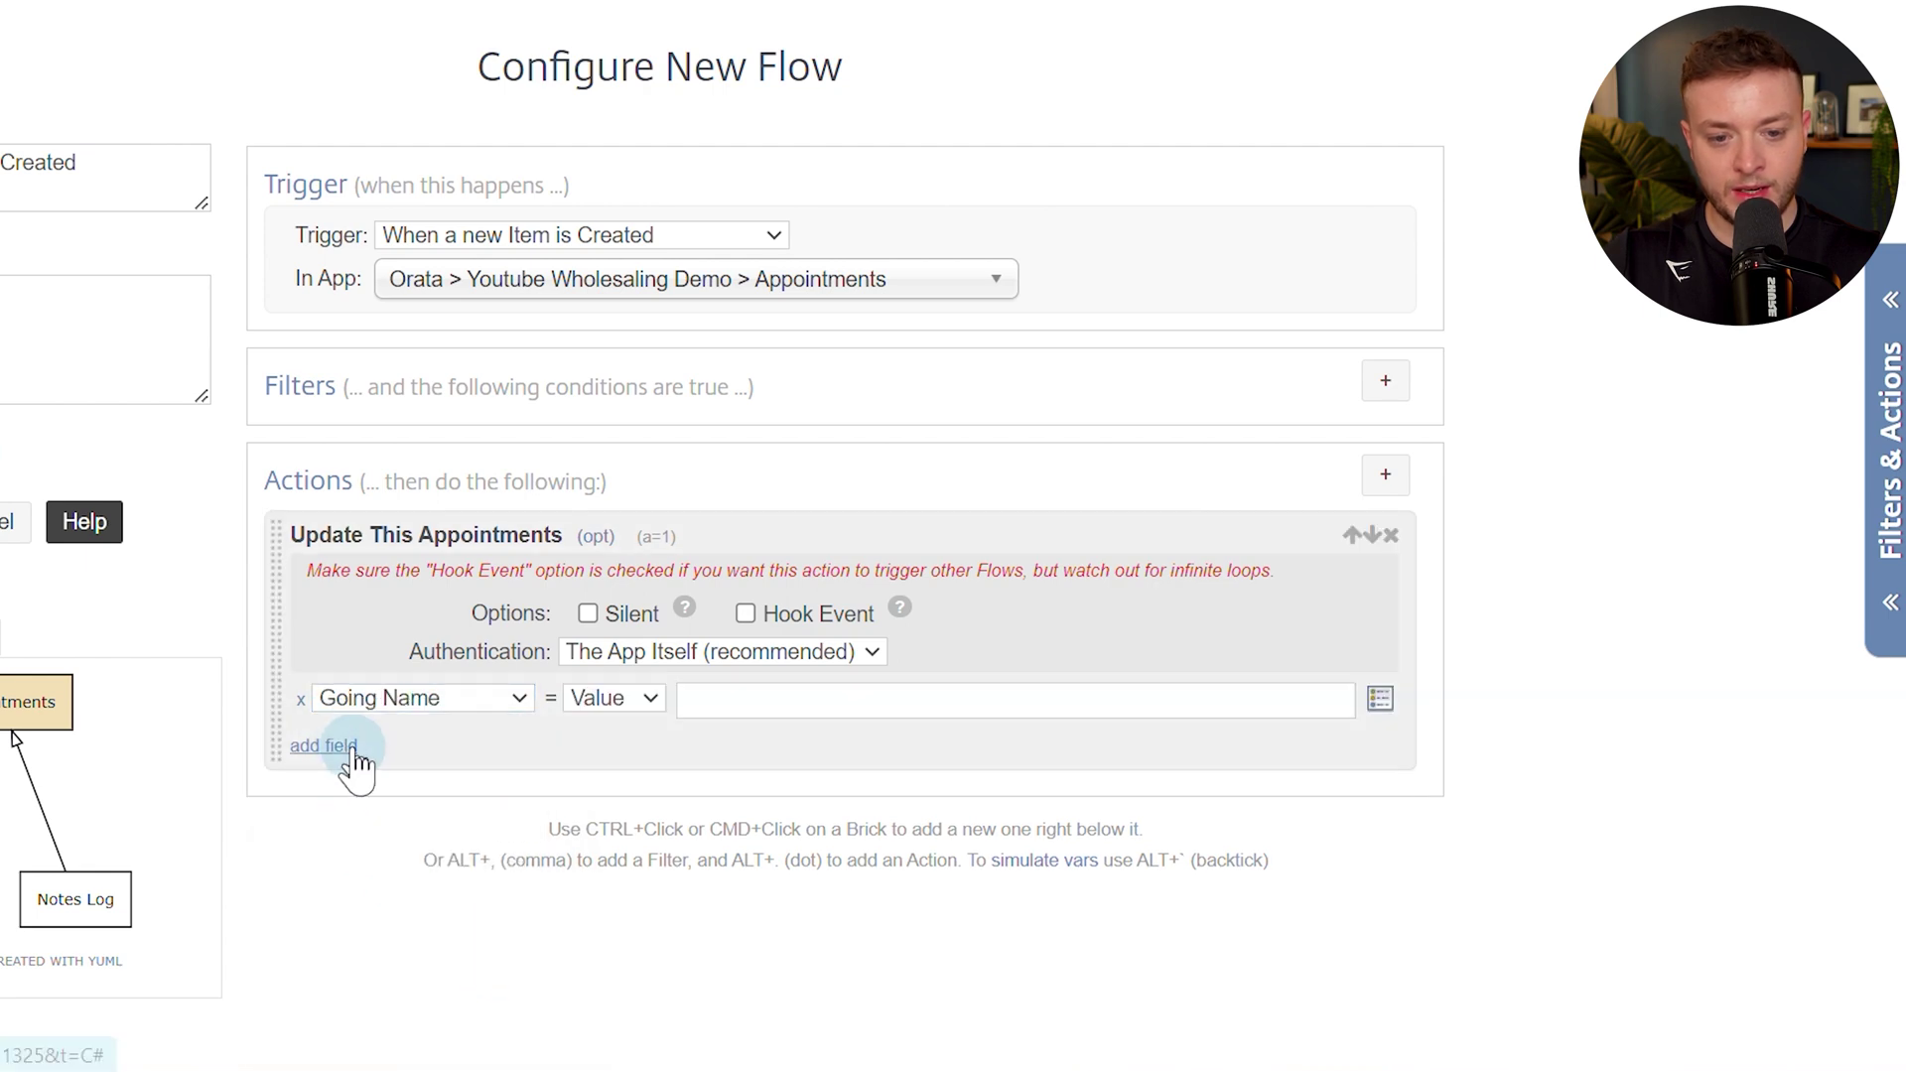
pyautogui.click(342, 735)
pyautogui.click(392, 759)
pyautogui.click(460, 1023)
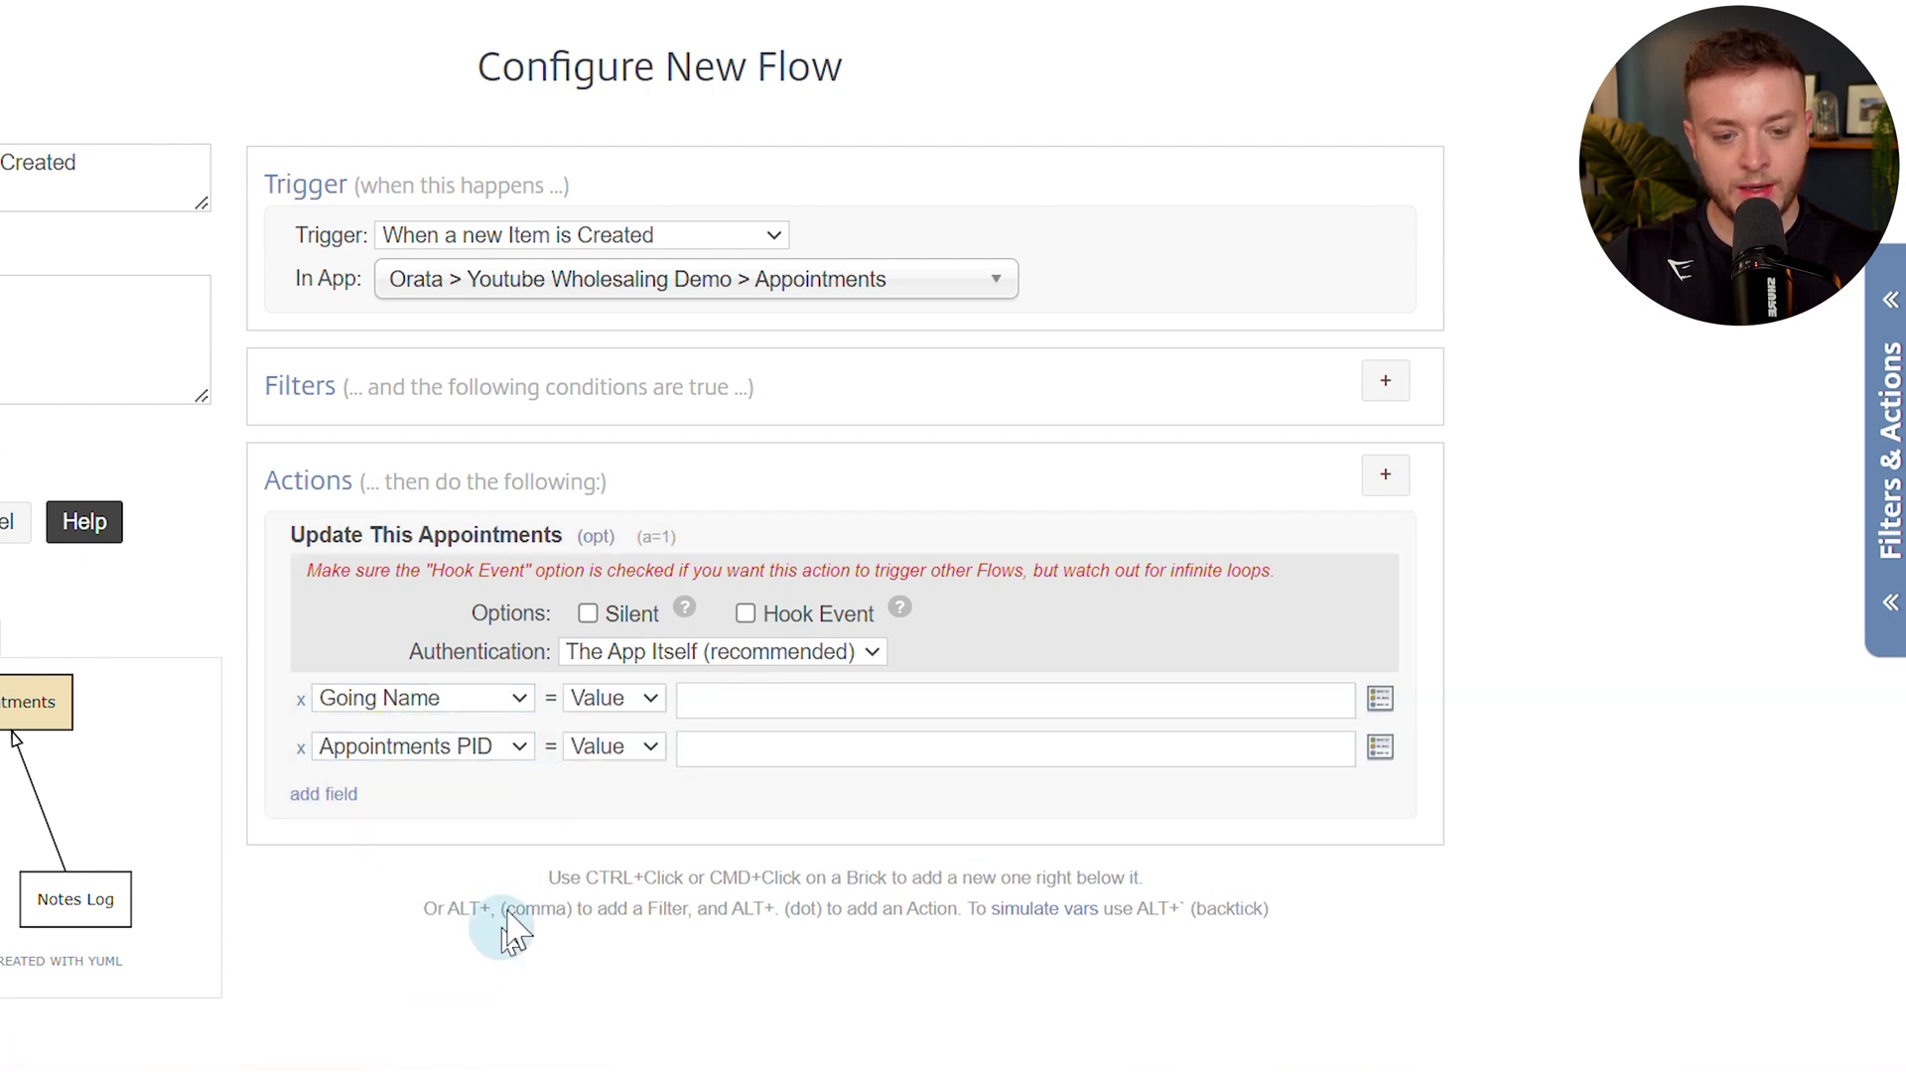
pyautogui.scroll(-2, 621, 683)
pyautogui.scroll(-2, 621, 683)
pyautogui.click(342, 370)
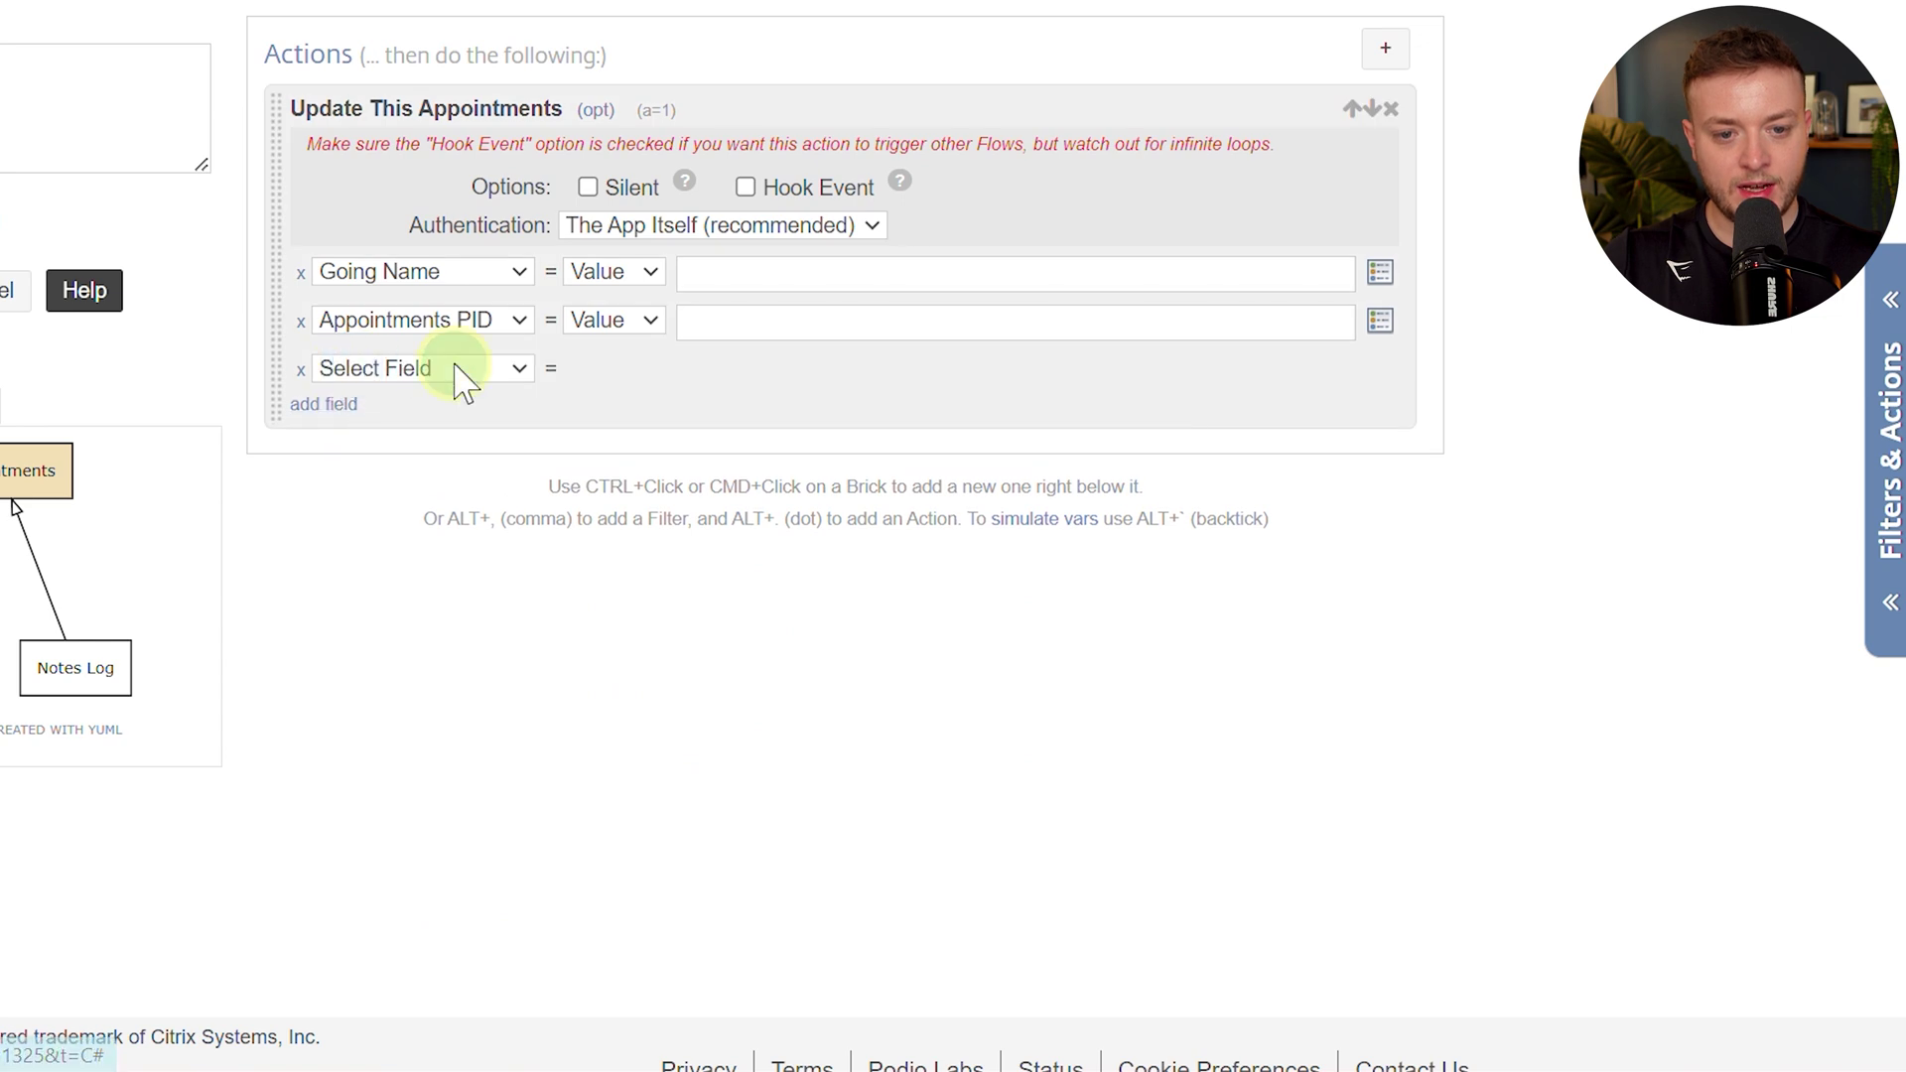
pyautogui.click(457, 371)
pyautogui.click(468, 675)
# Fill them with Going On Appt (Name), Podio Item ID and URL Link to Item tokens, running silently.
pyautogui.click(764, 289)
pyautogui.click(773, 270)
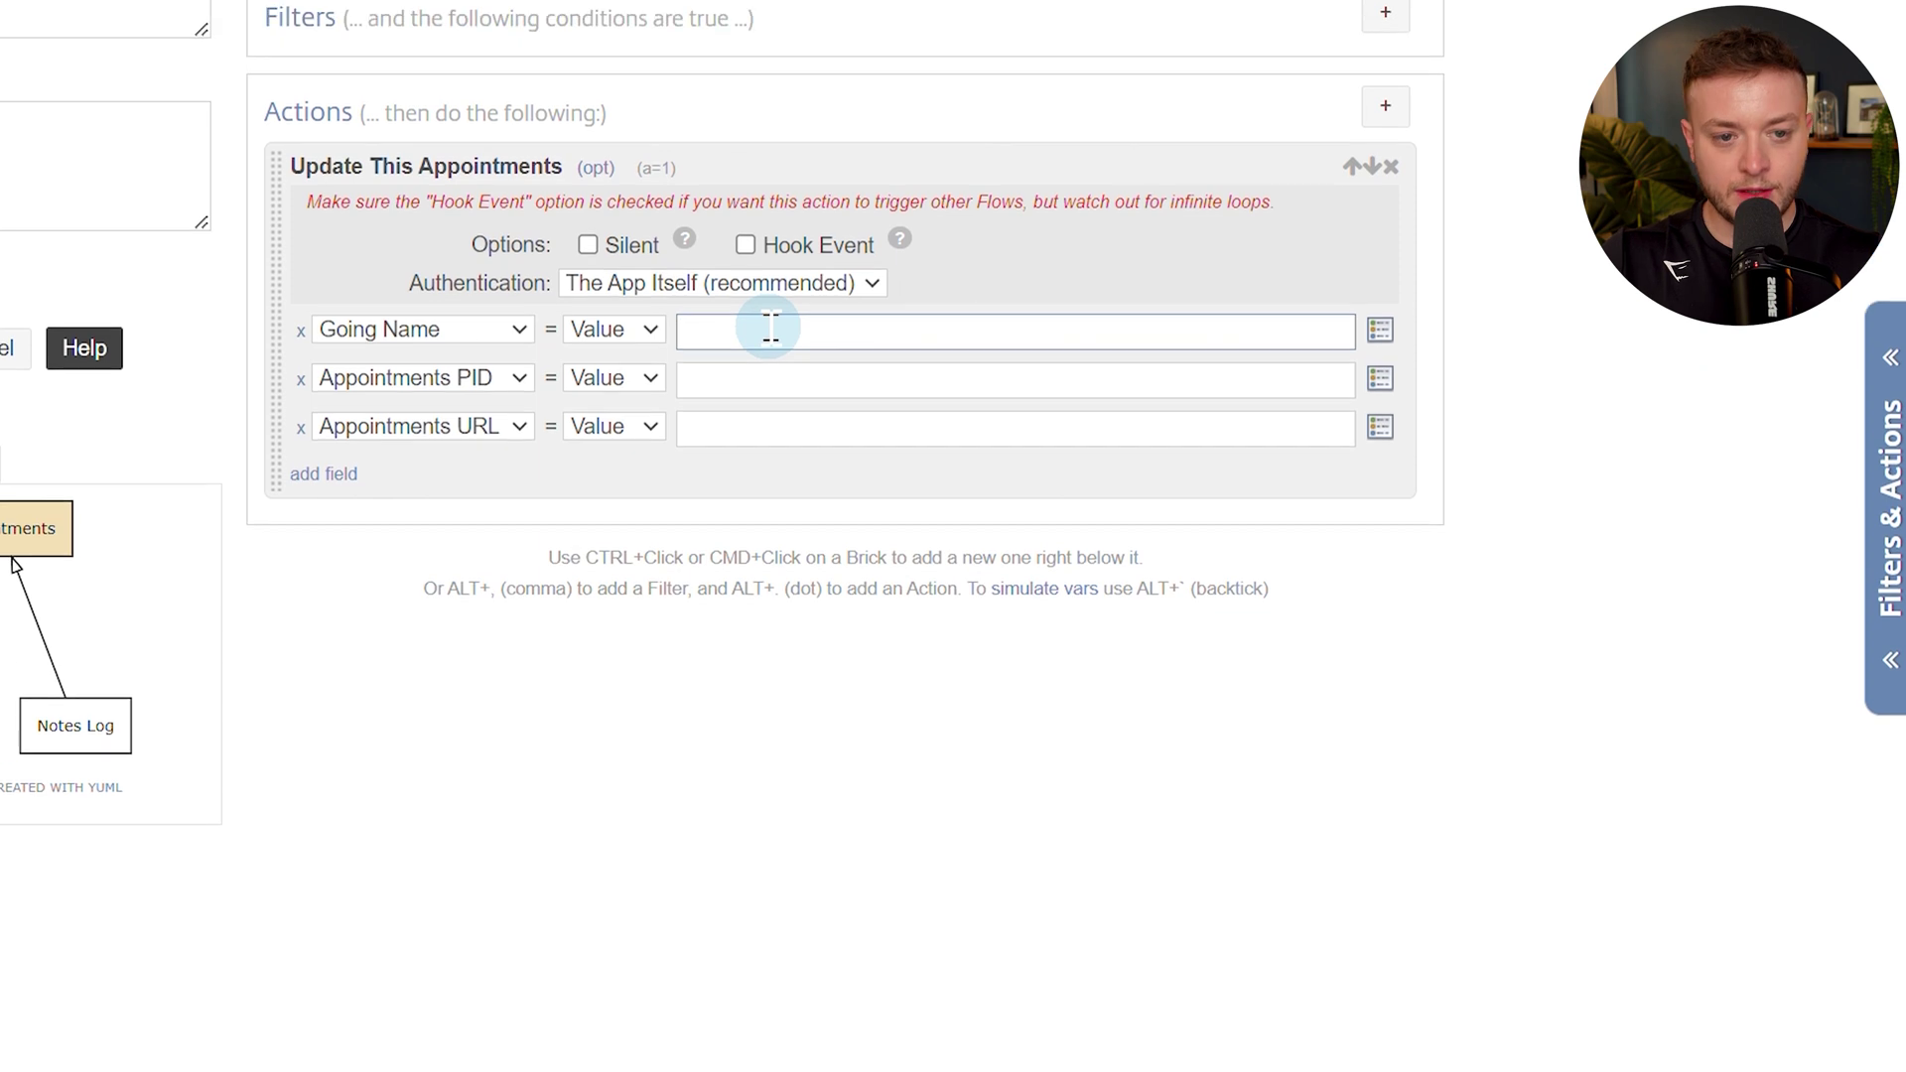
pyautogui.hotkey('alt', 't')
pyautogui.write('name')
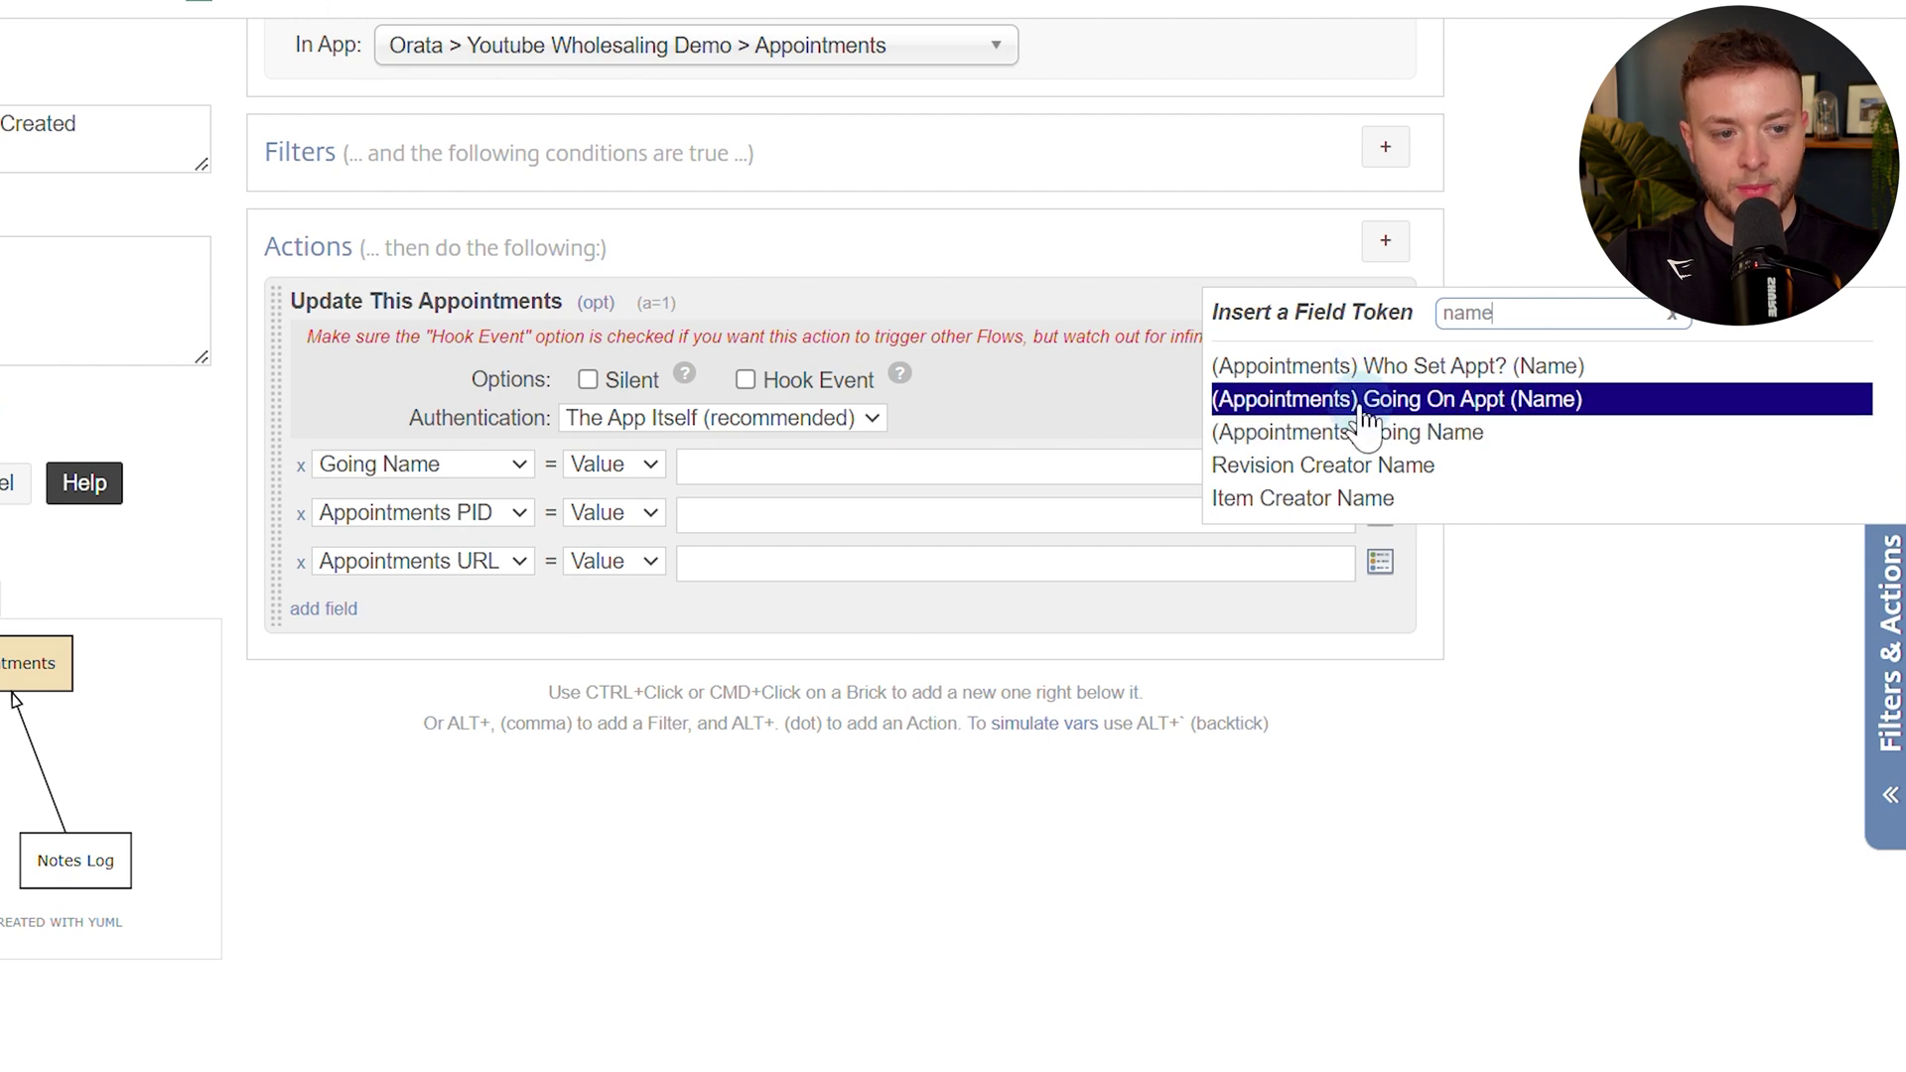
pyautogui.click(1607, 407)
pyautogui.click(831, 517)
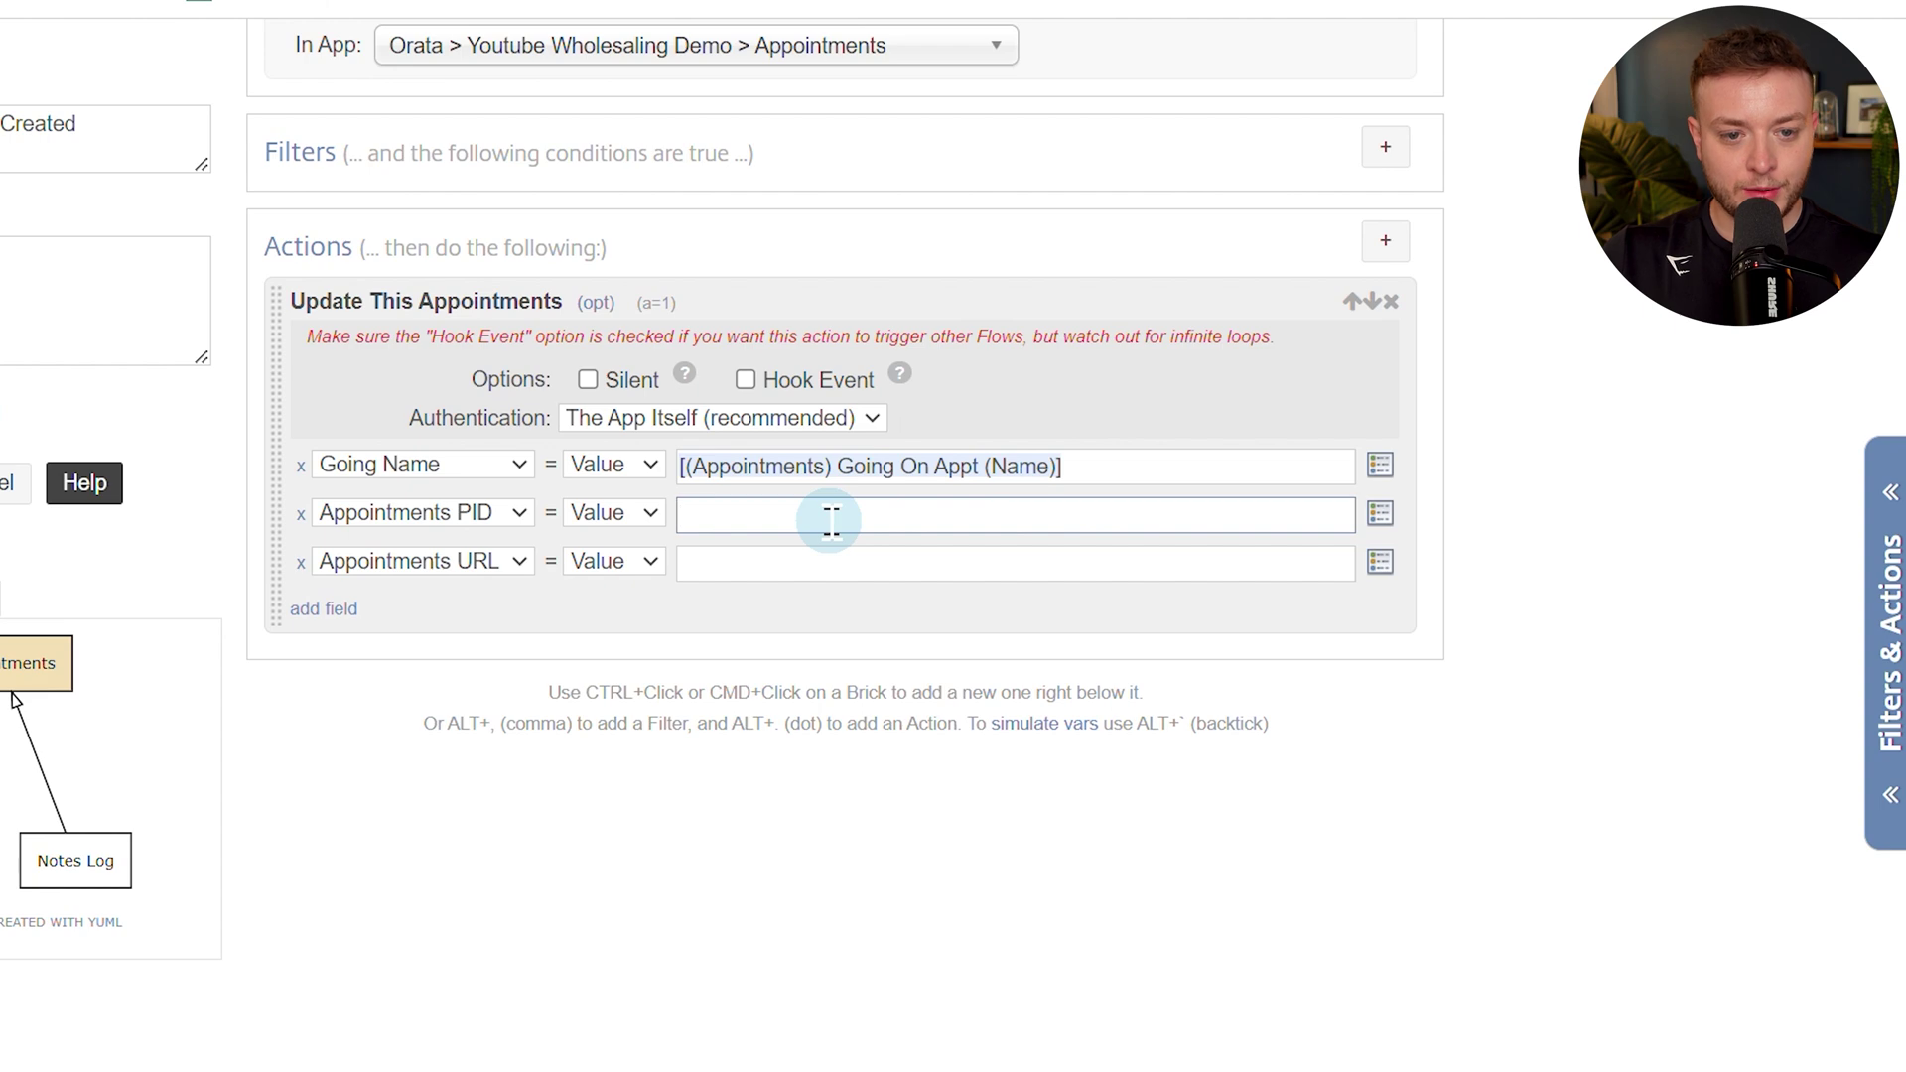
pyautogui.hotkey('alt', '/')
pyautogui.write('podio')
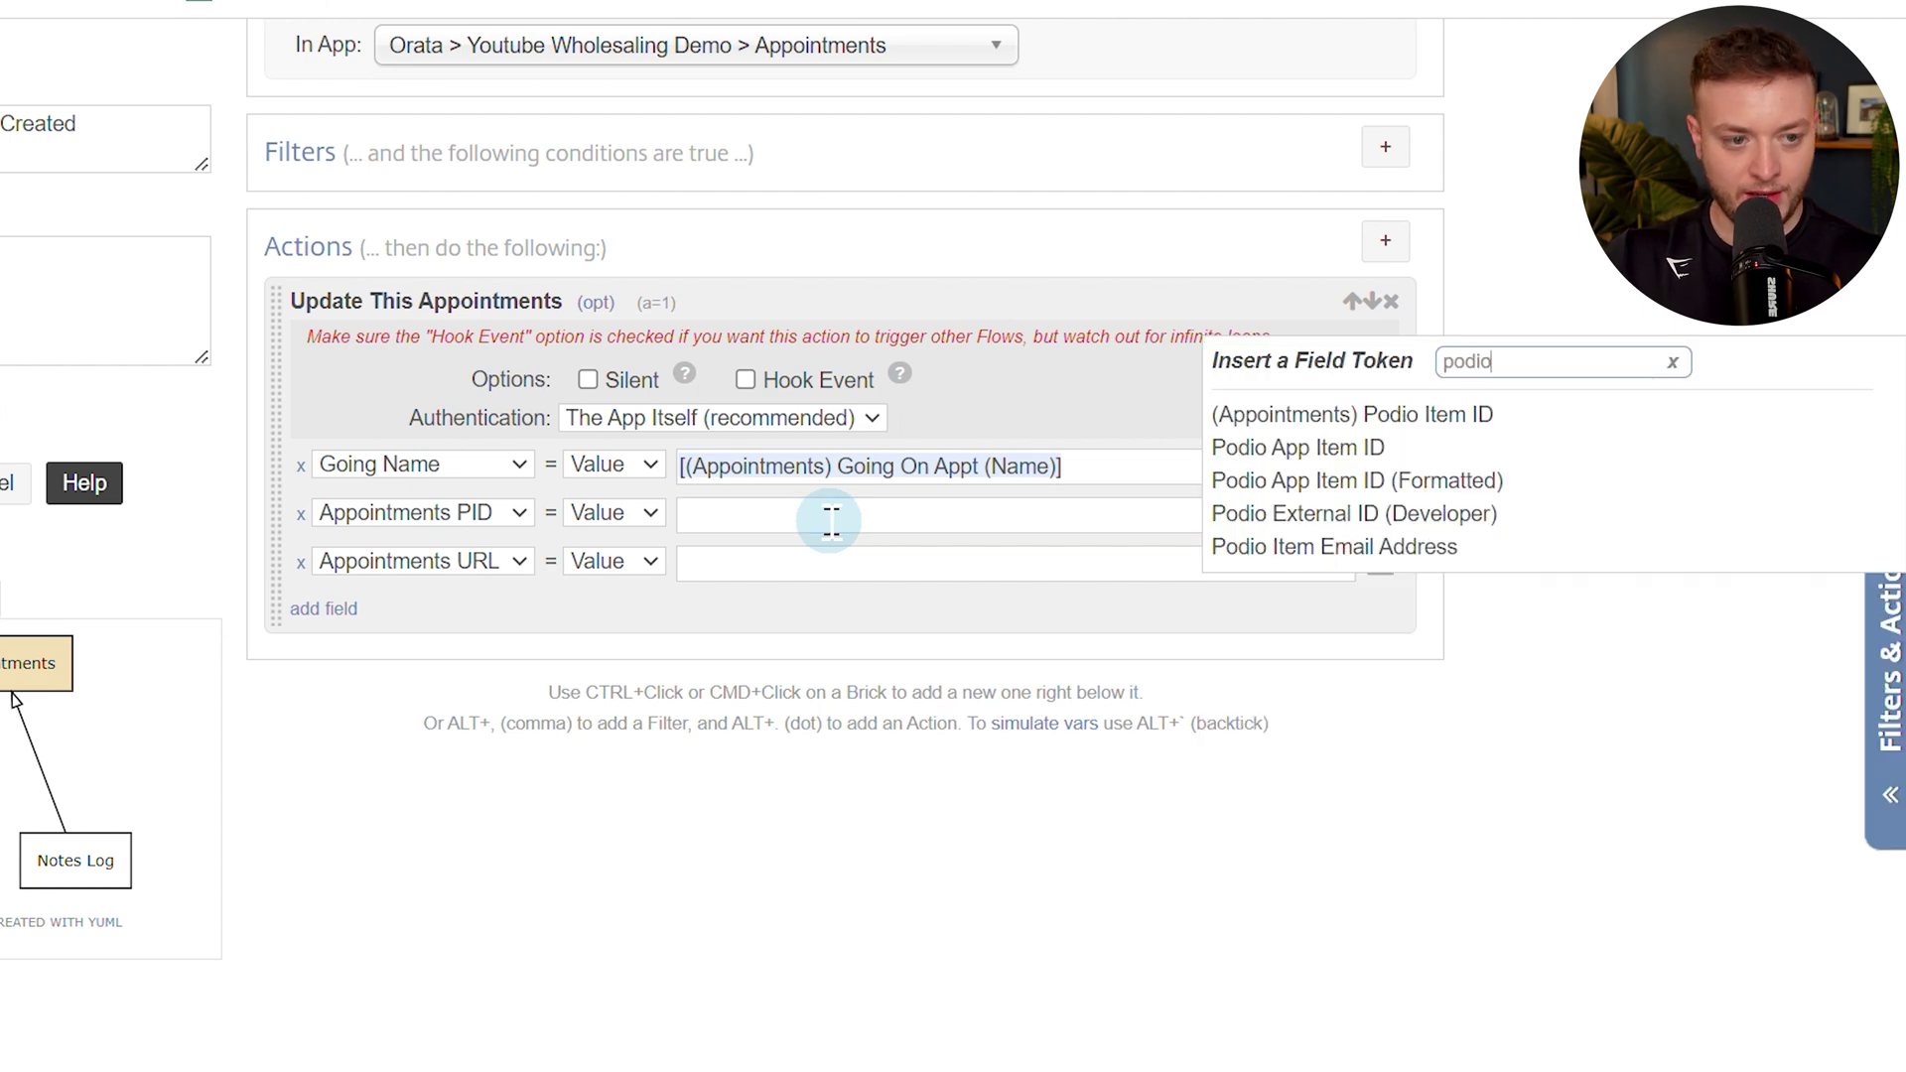
pyautogui.click(1485, 415)
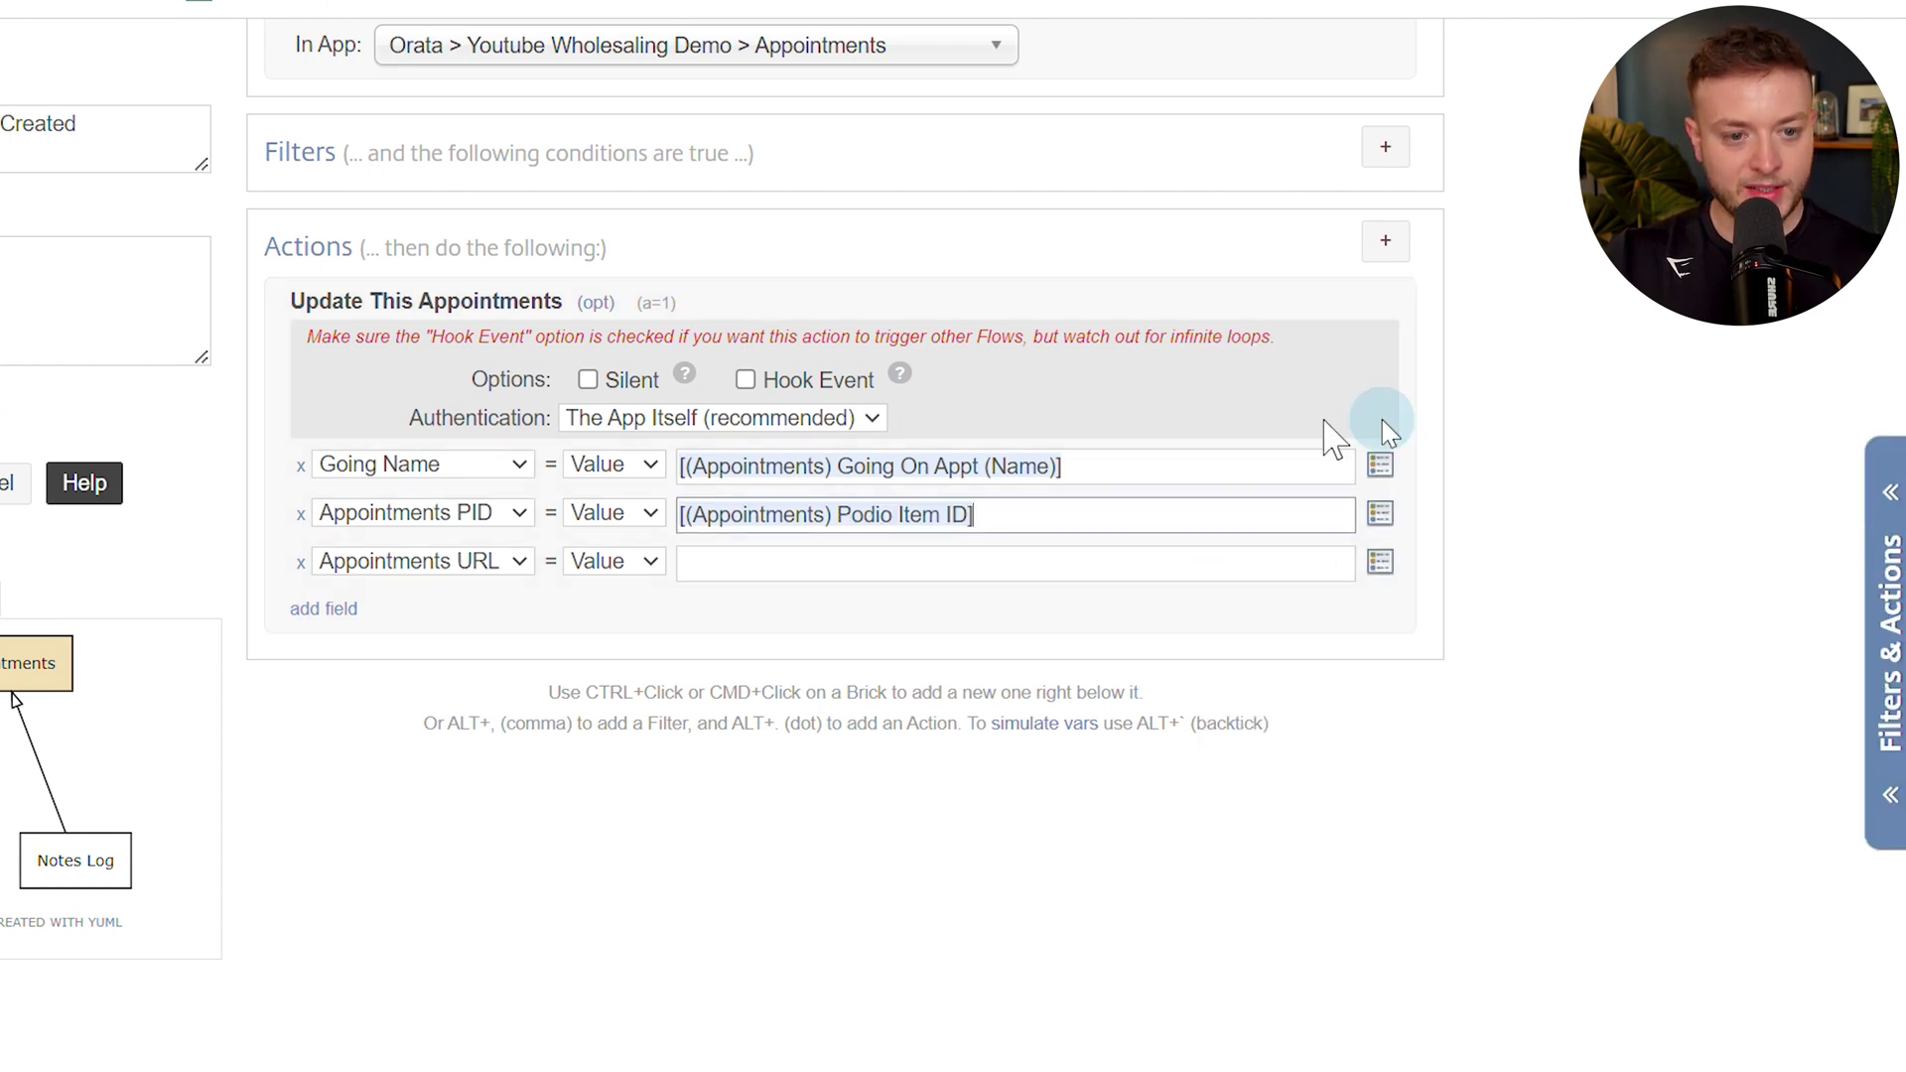
pyautogui.click(828, 559)
pyautogui.hotkey('alt', '/')
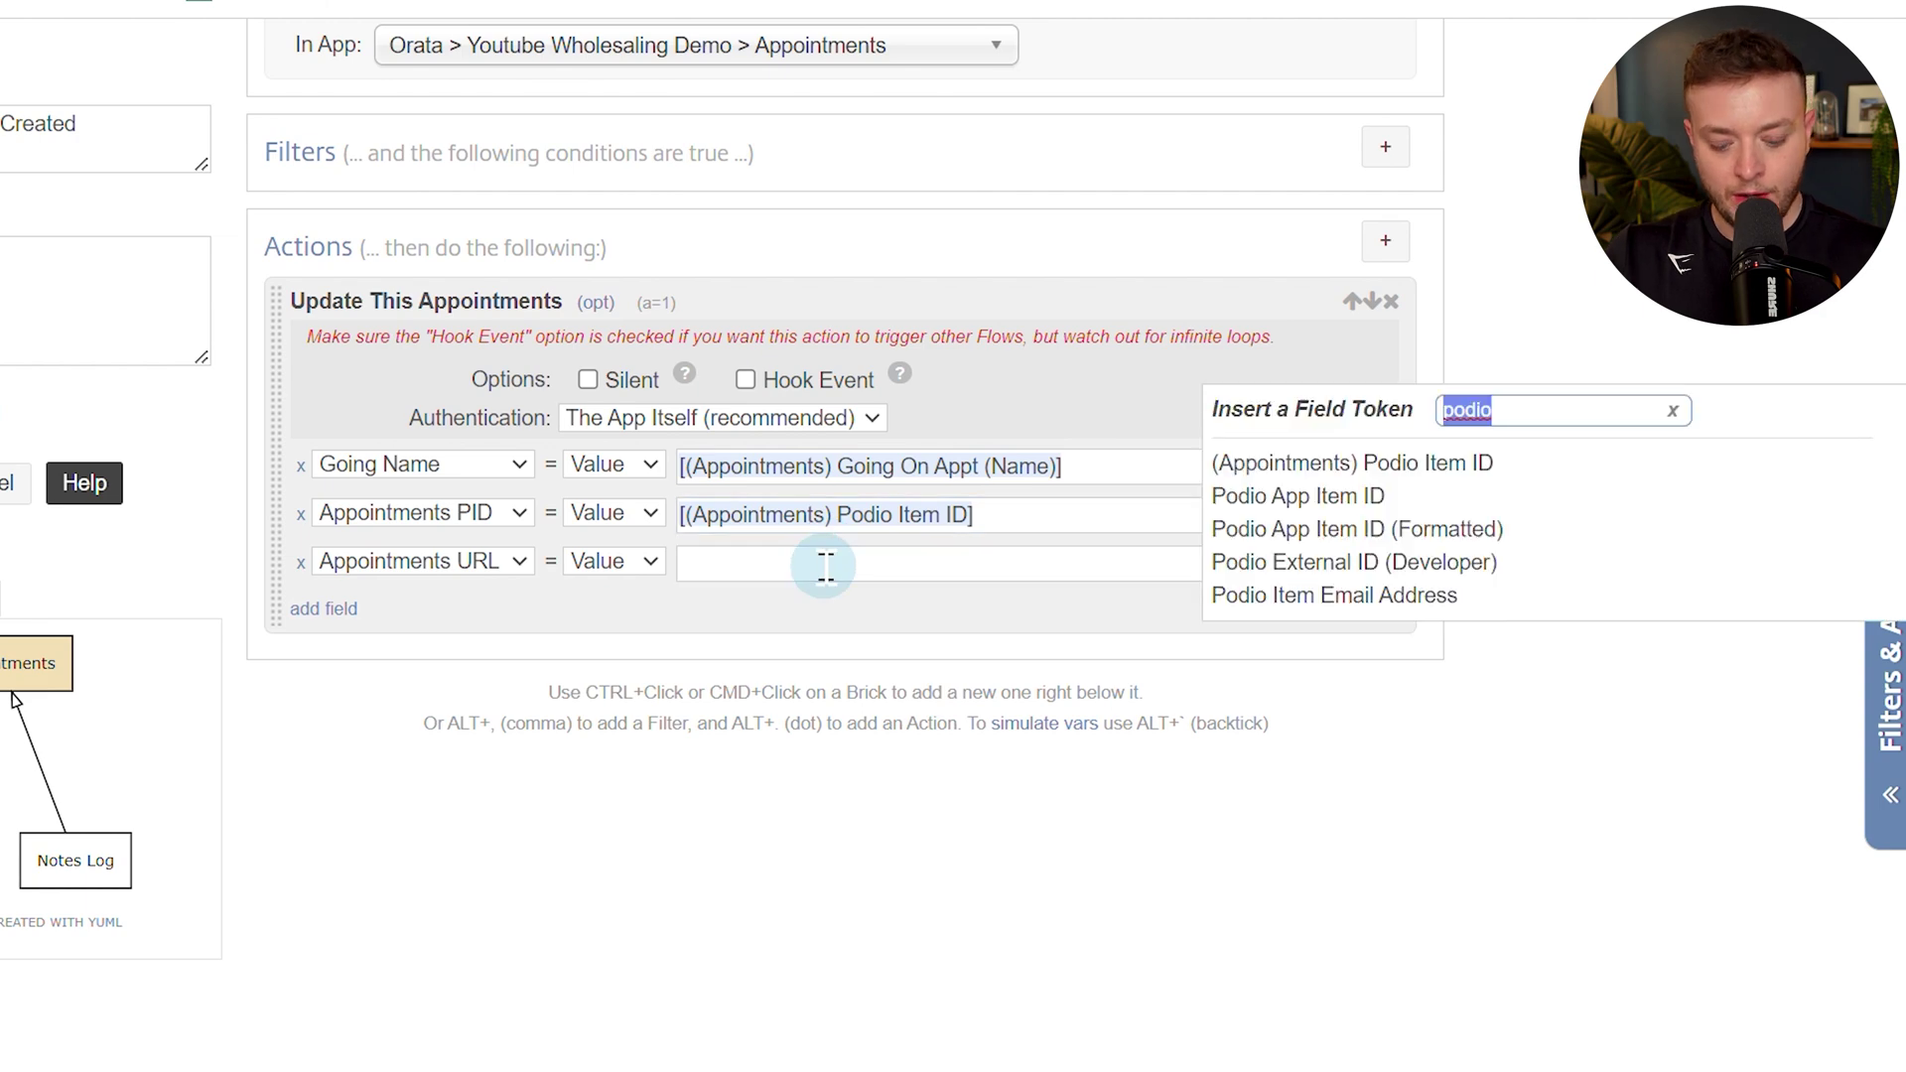
pyautogui.write('url')
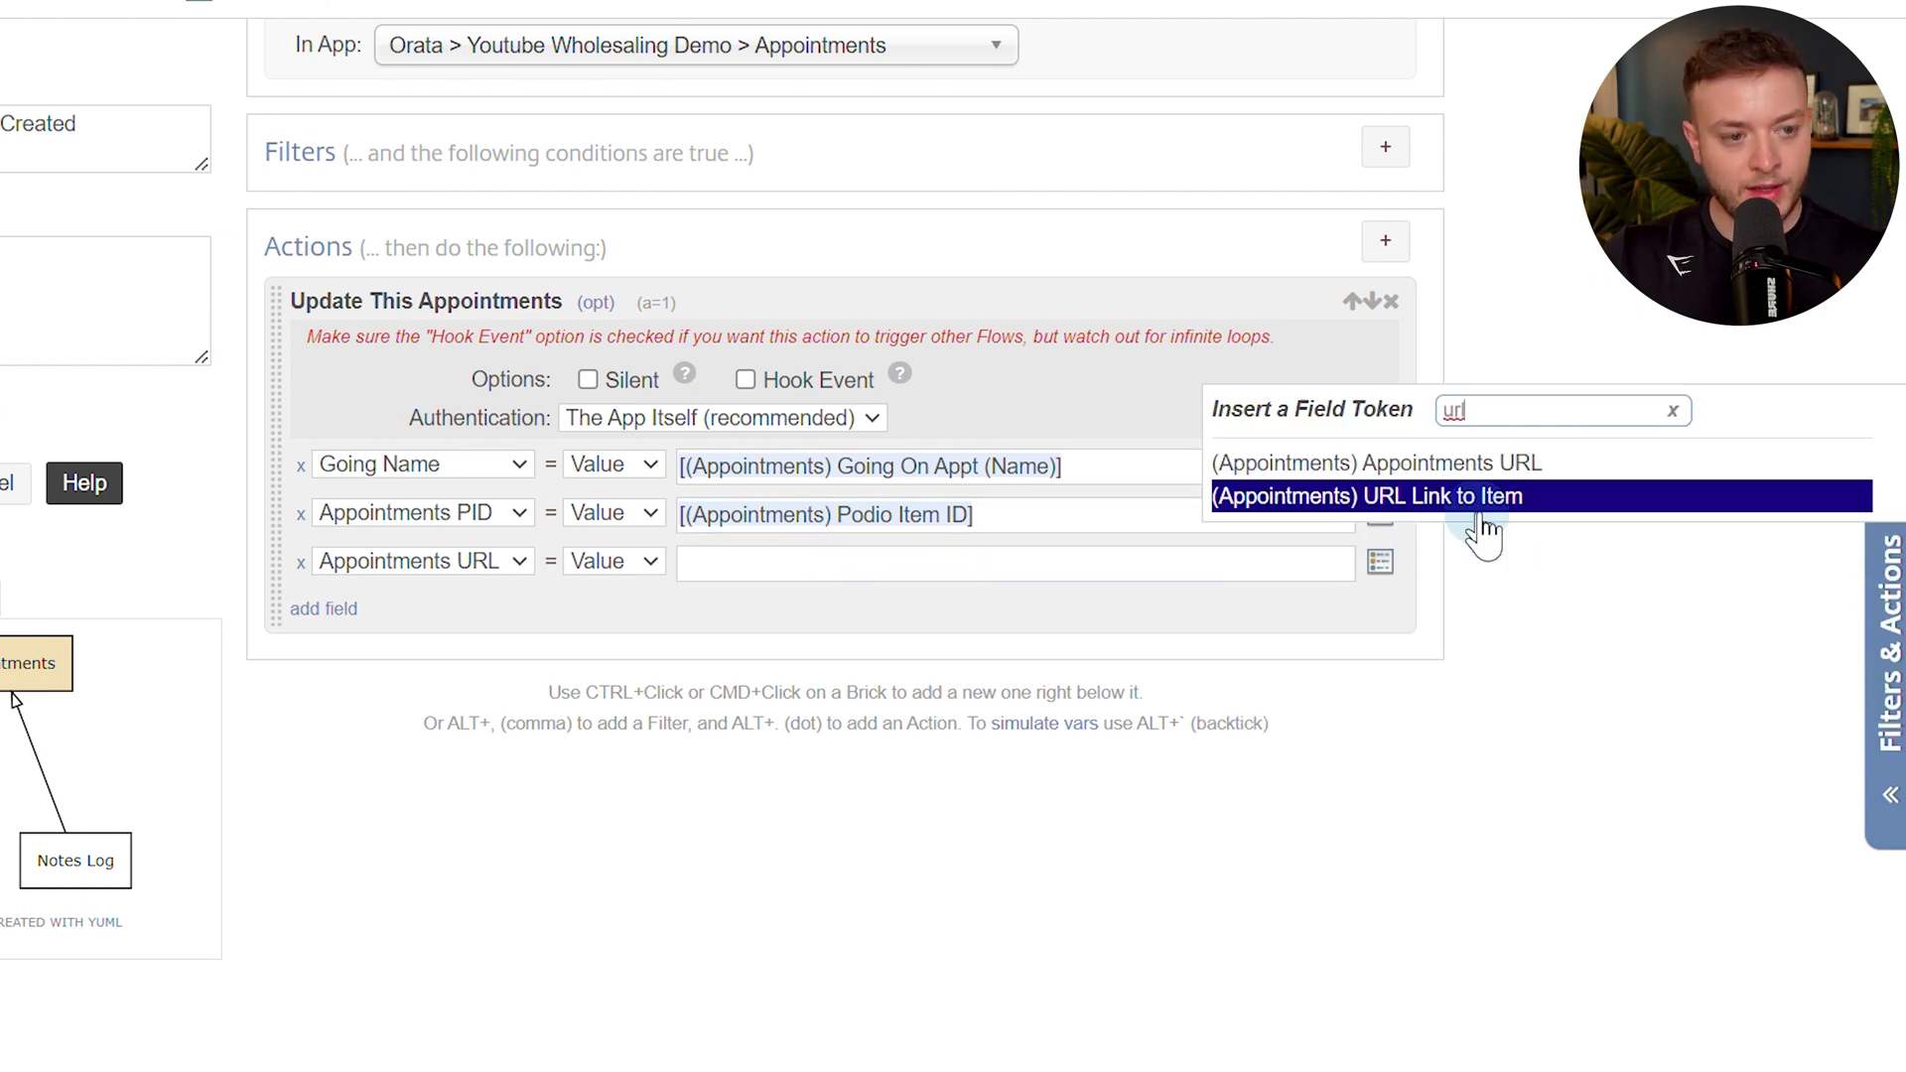
pyautogui.click(1494, 496)
pyautogui.click(588, 380)
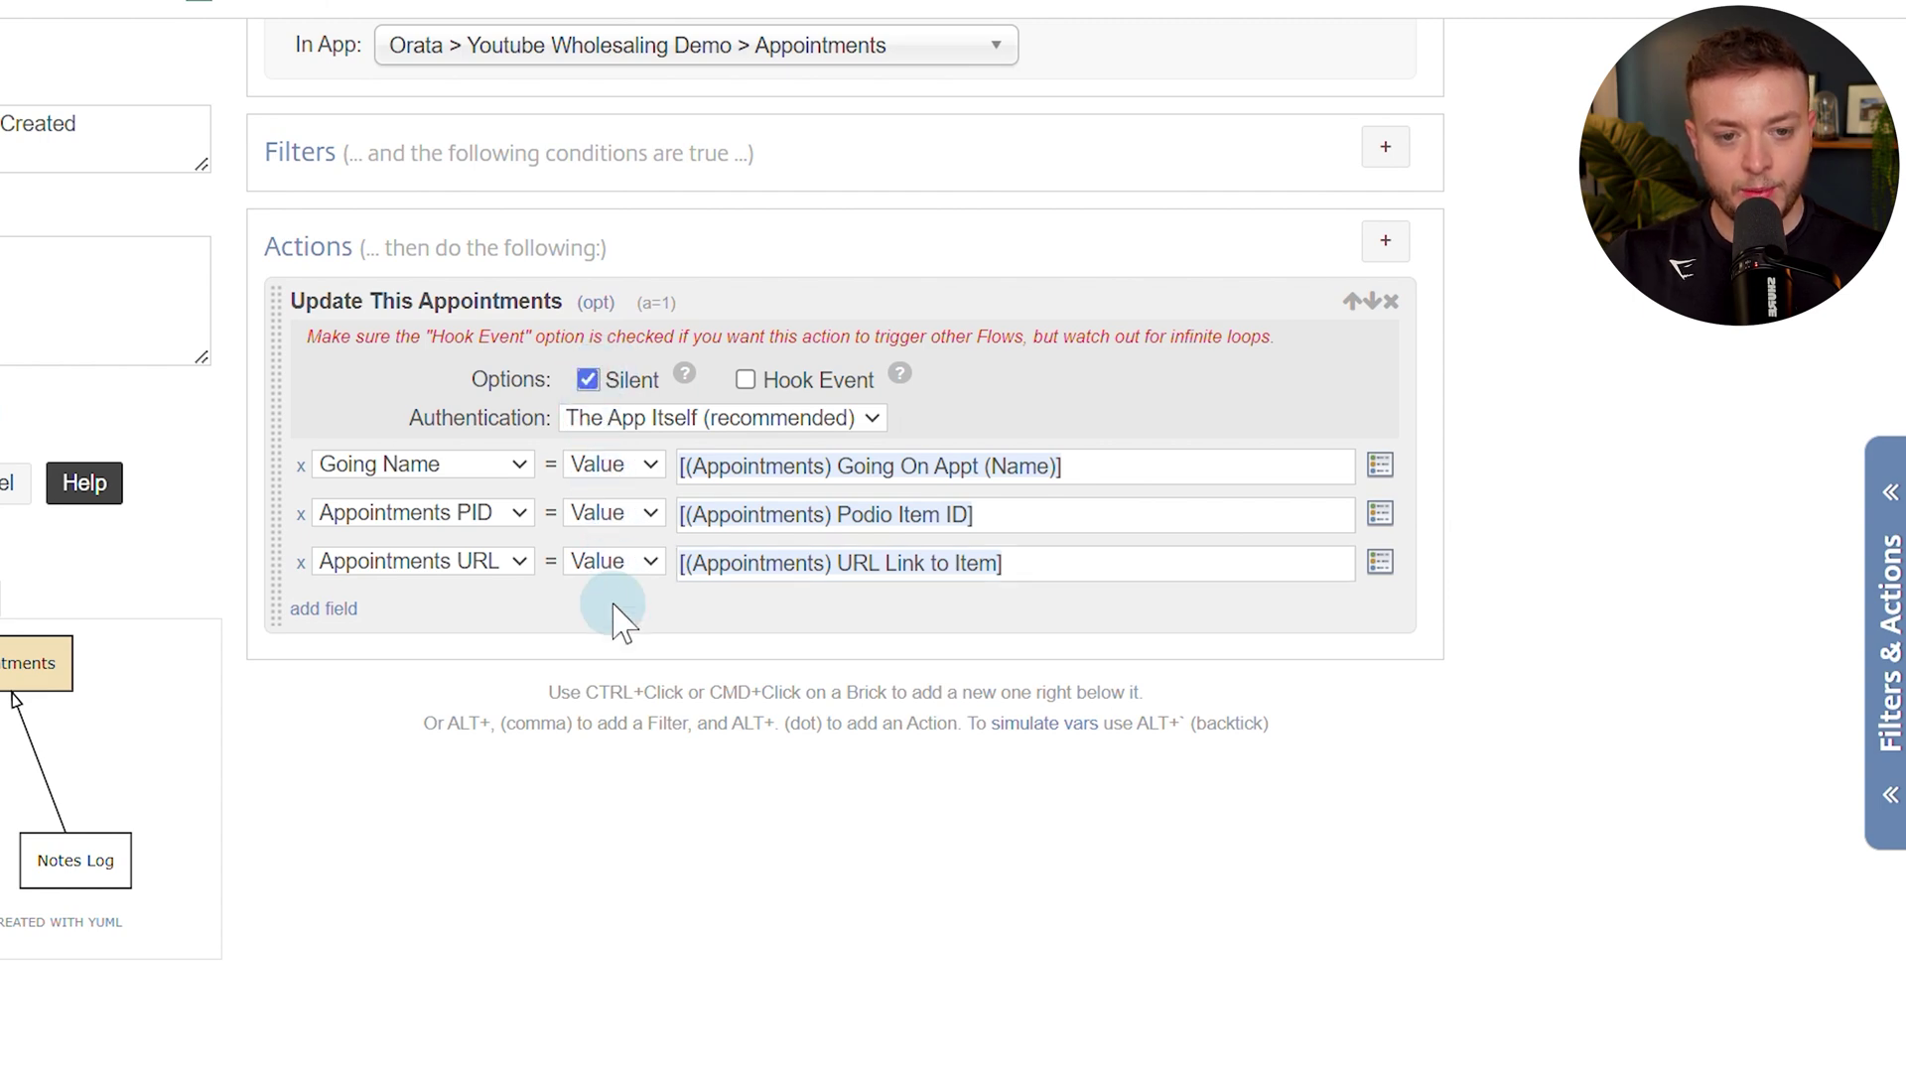
# Add a Get Referenced Item(s) action pulling from Seller Leads with direction FORWARD.
pyautogui.hotkey('alt', '.')
pyautogui.write('get re')
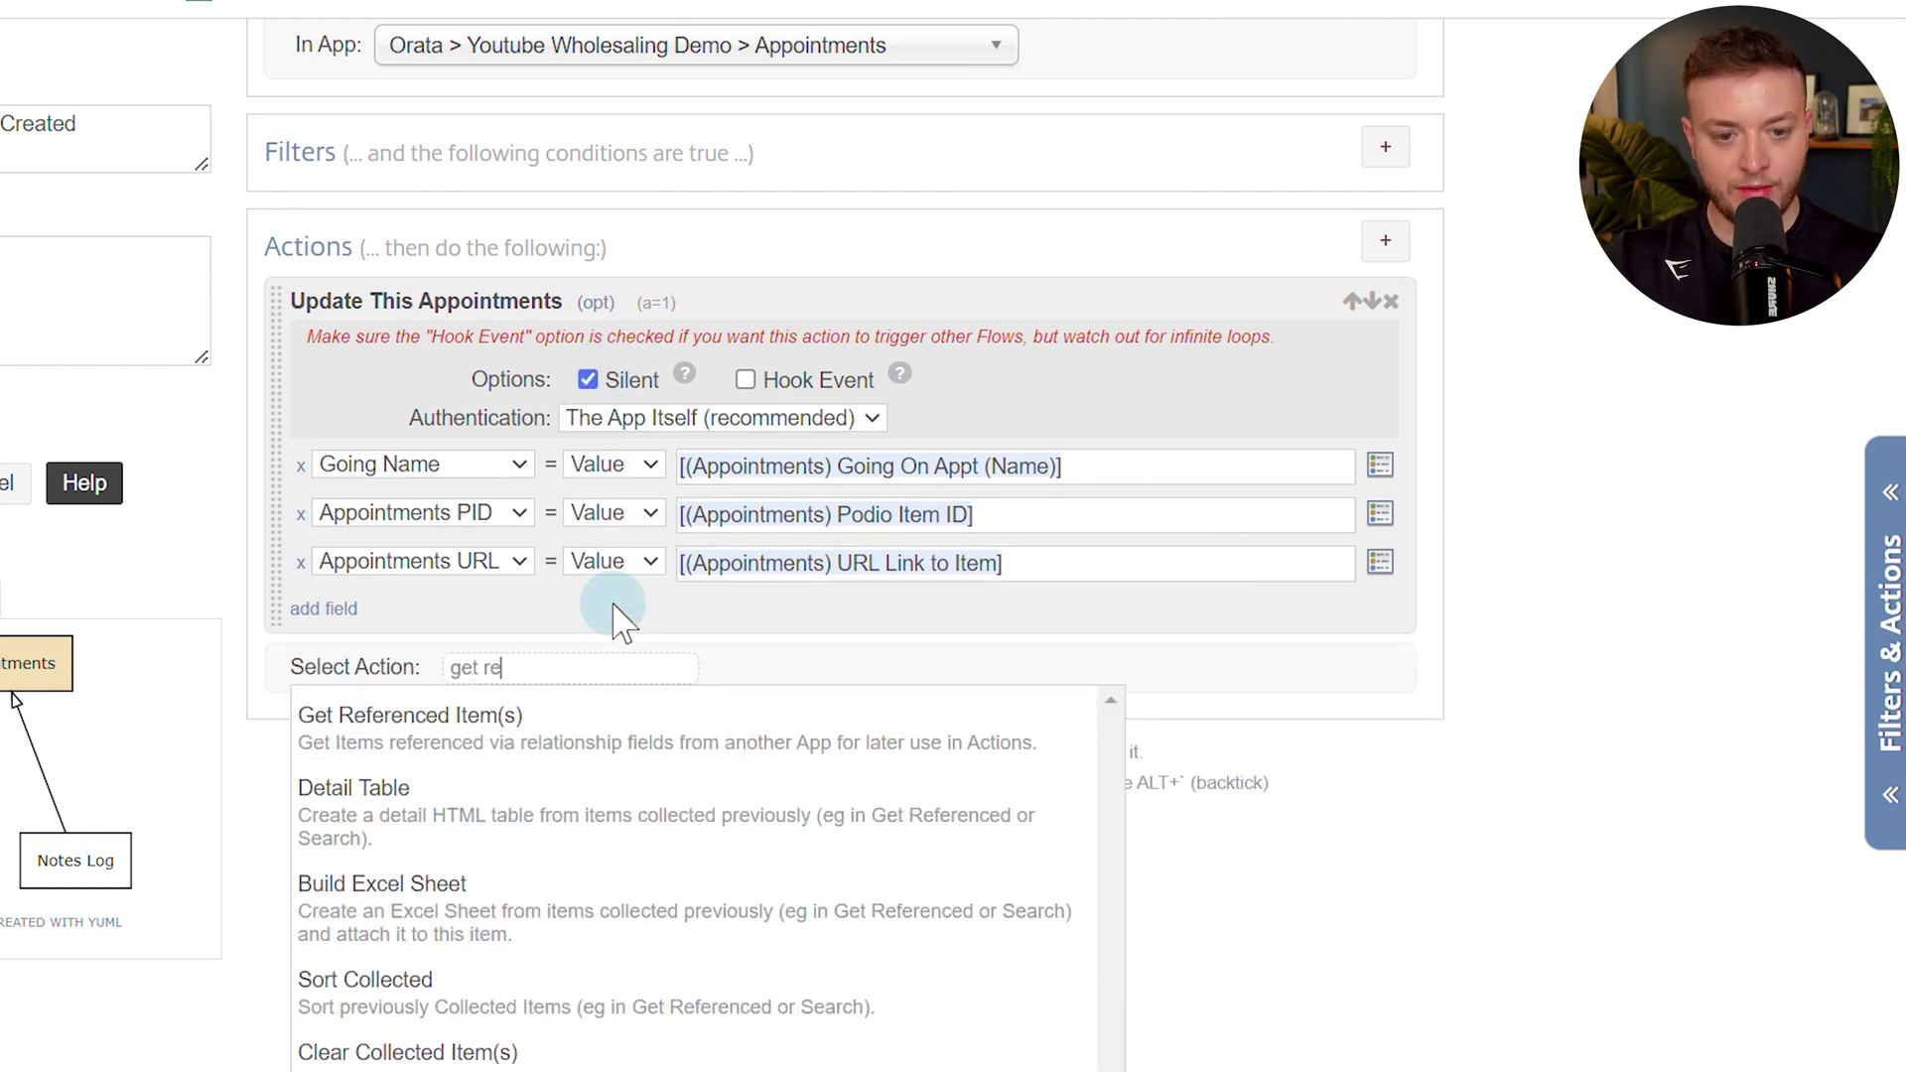
pyautogui.press('Return')
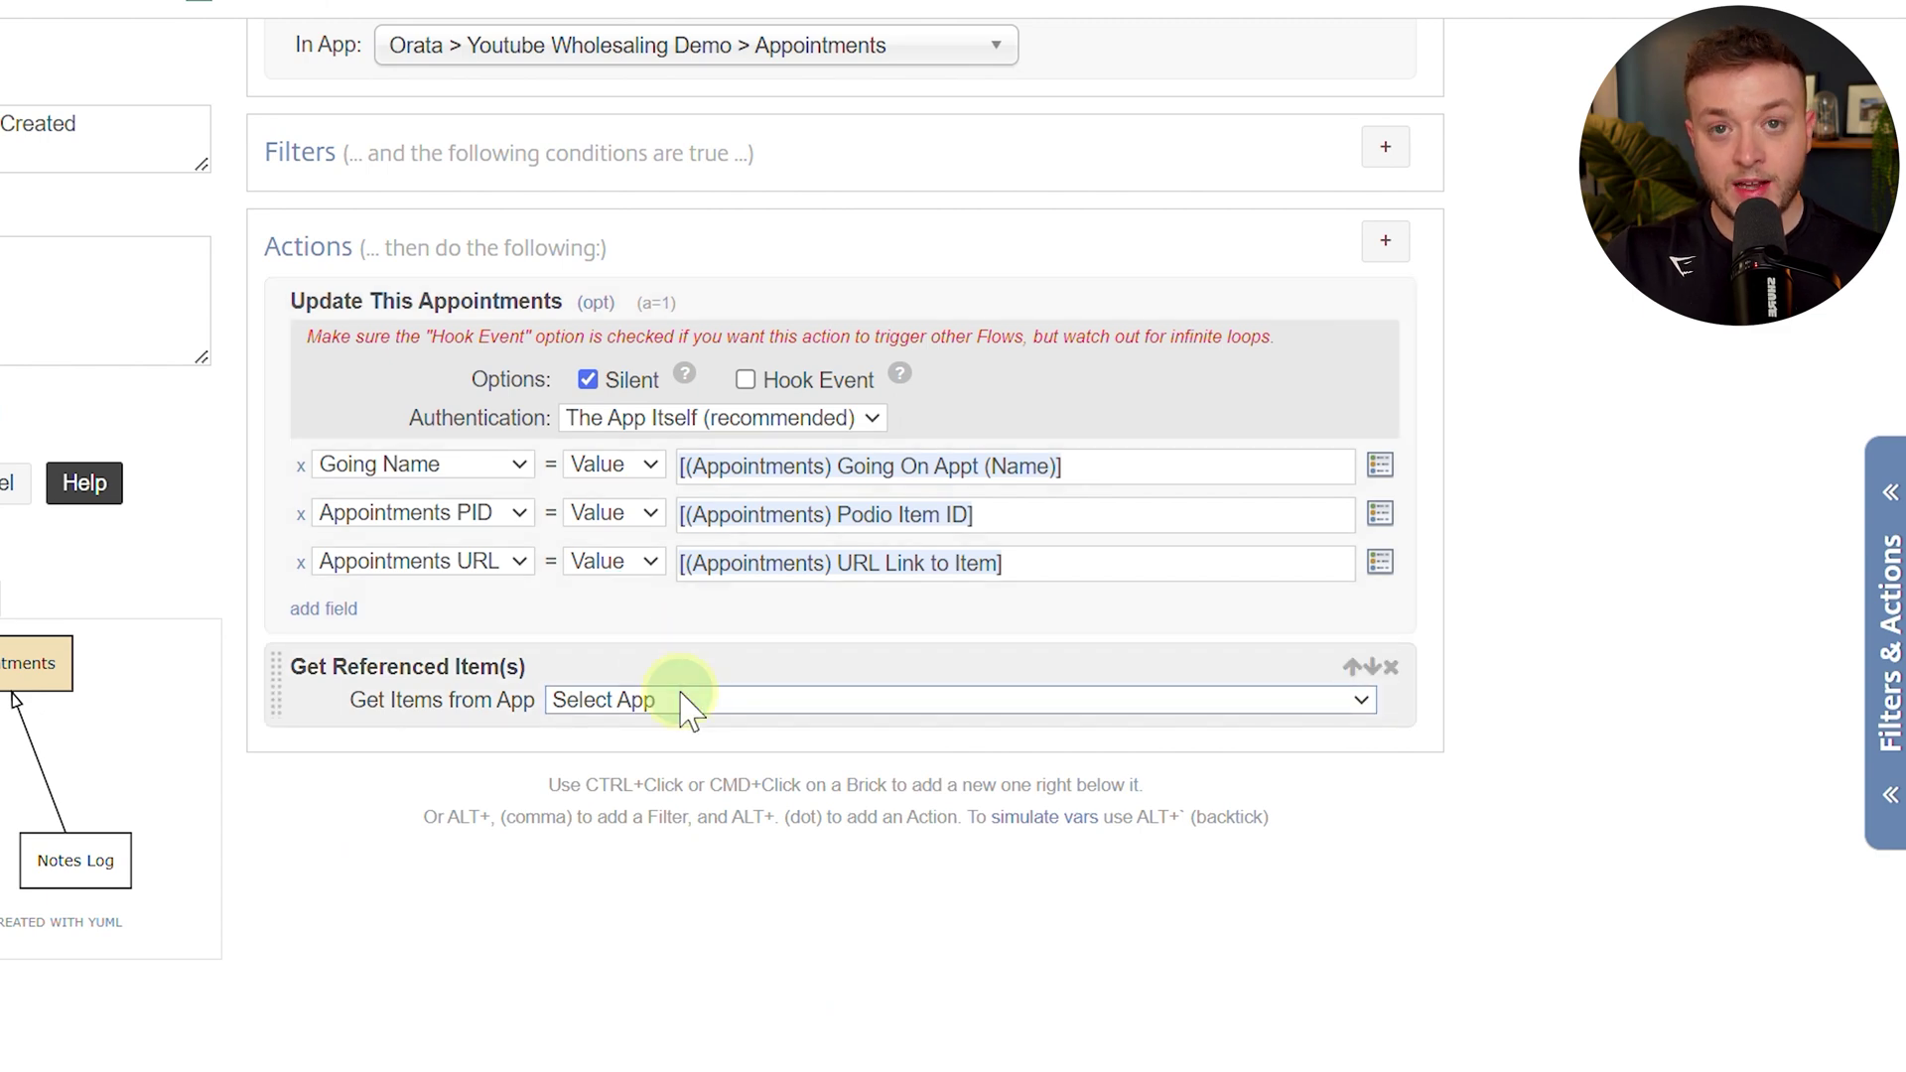
pyautogui.click(685, 700)
pyautogui.click(697, 749)
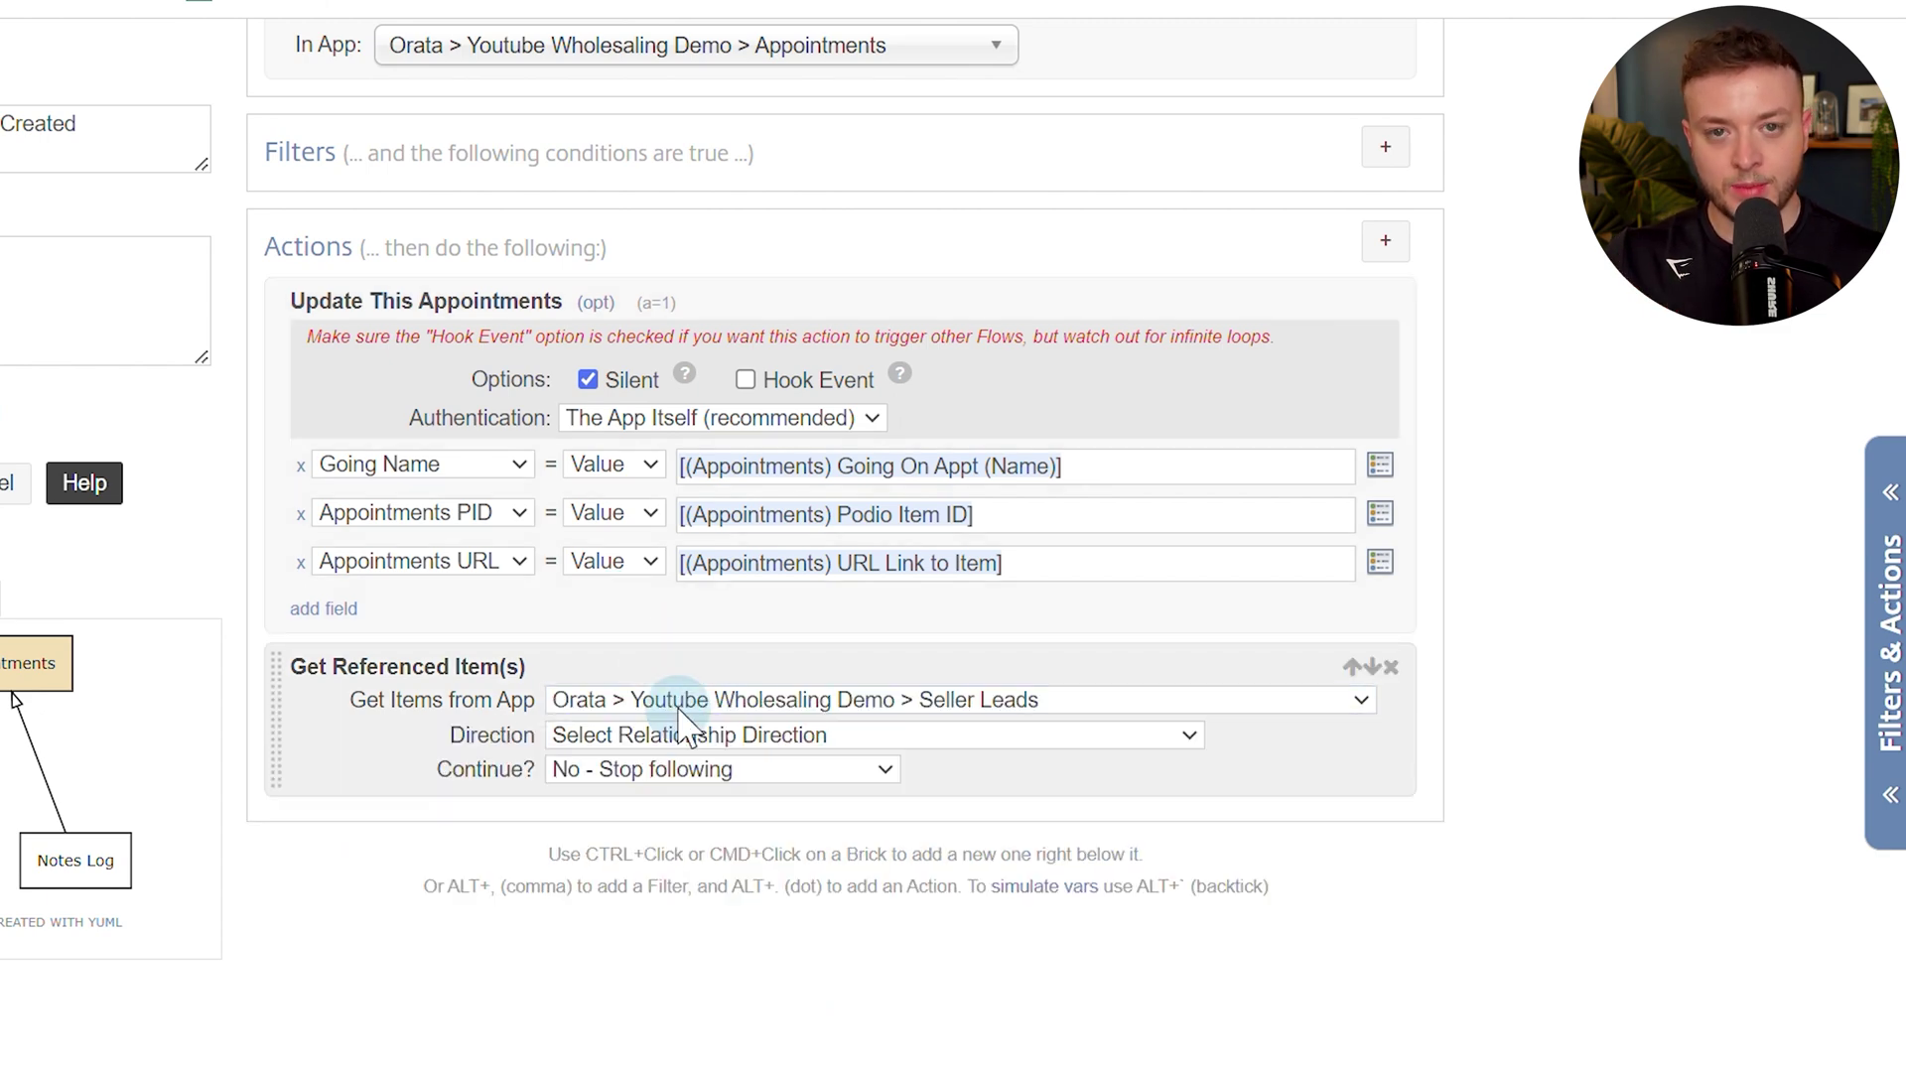
pyautogui.click(696, 735)
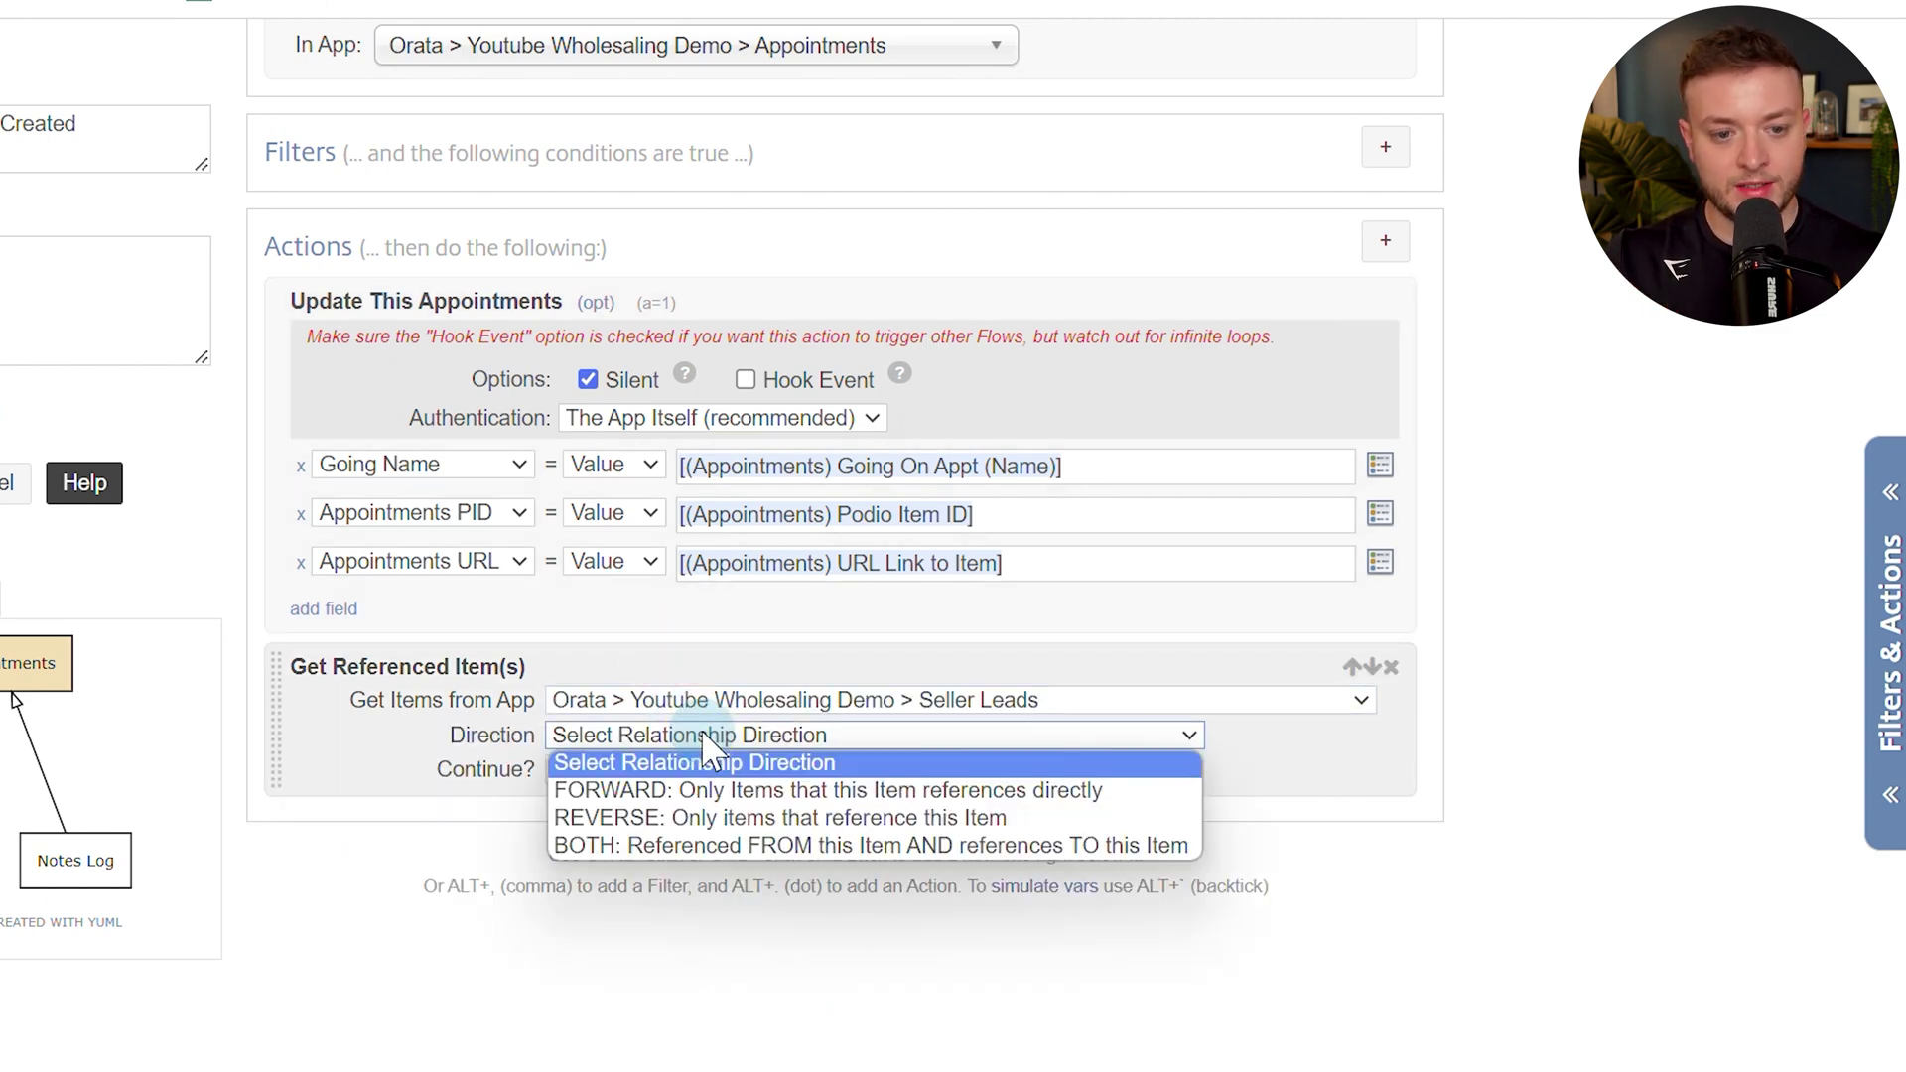
pyautogui.click(722, 791)
pyautogui.click(216, 30)
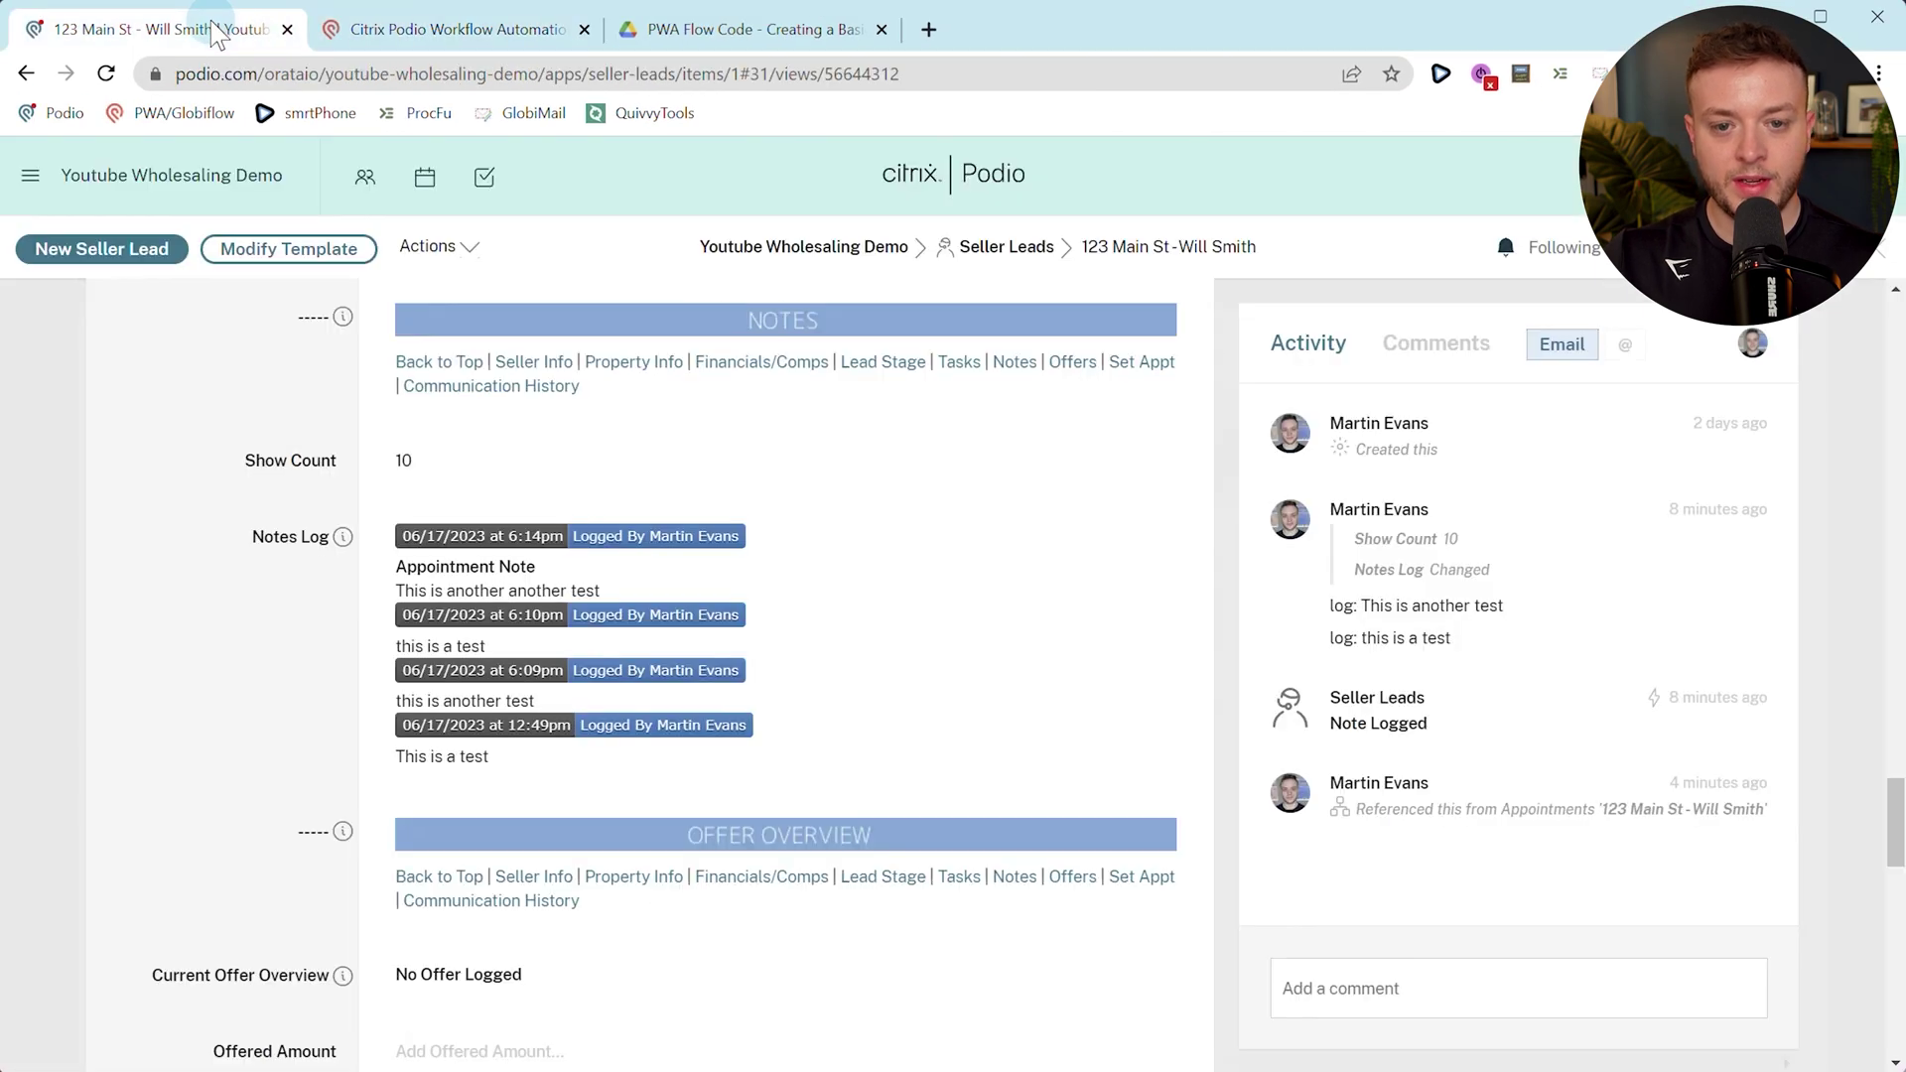
# Follow the logged note to its Notes Log item, then to the linked appointment record.
pyautogui.click(683, 544)
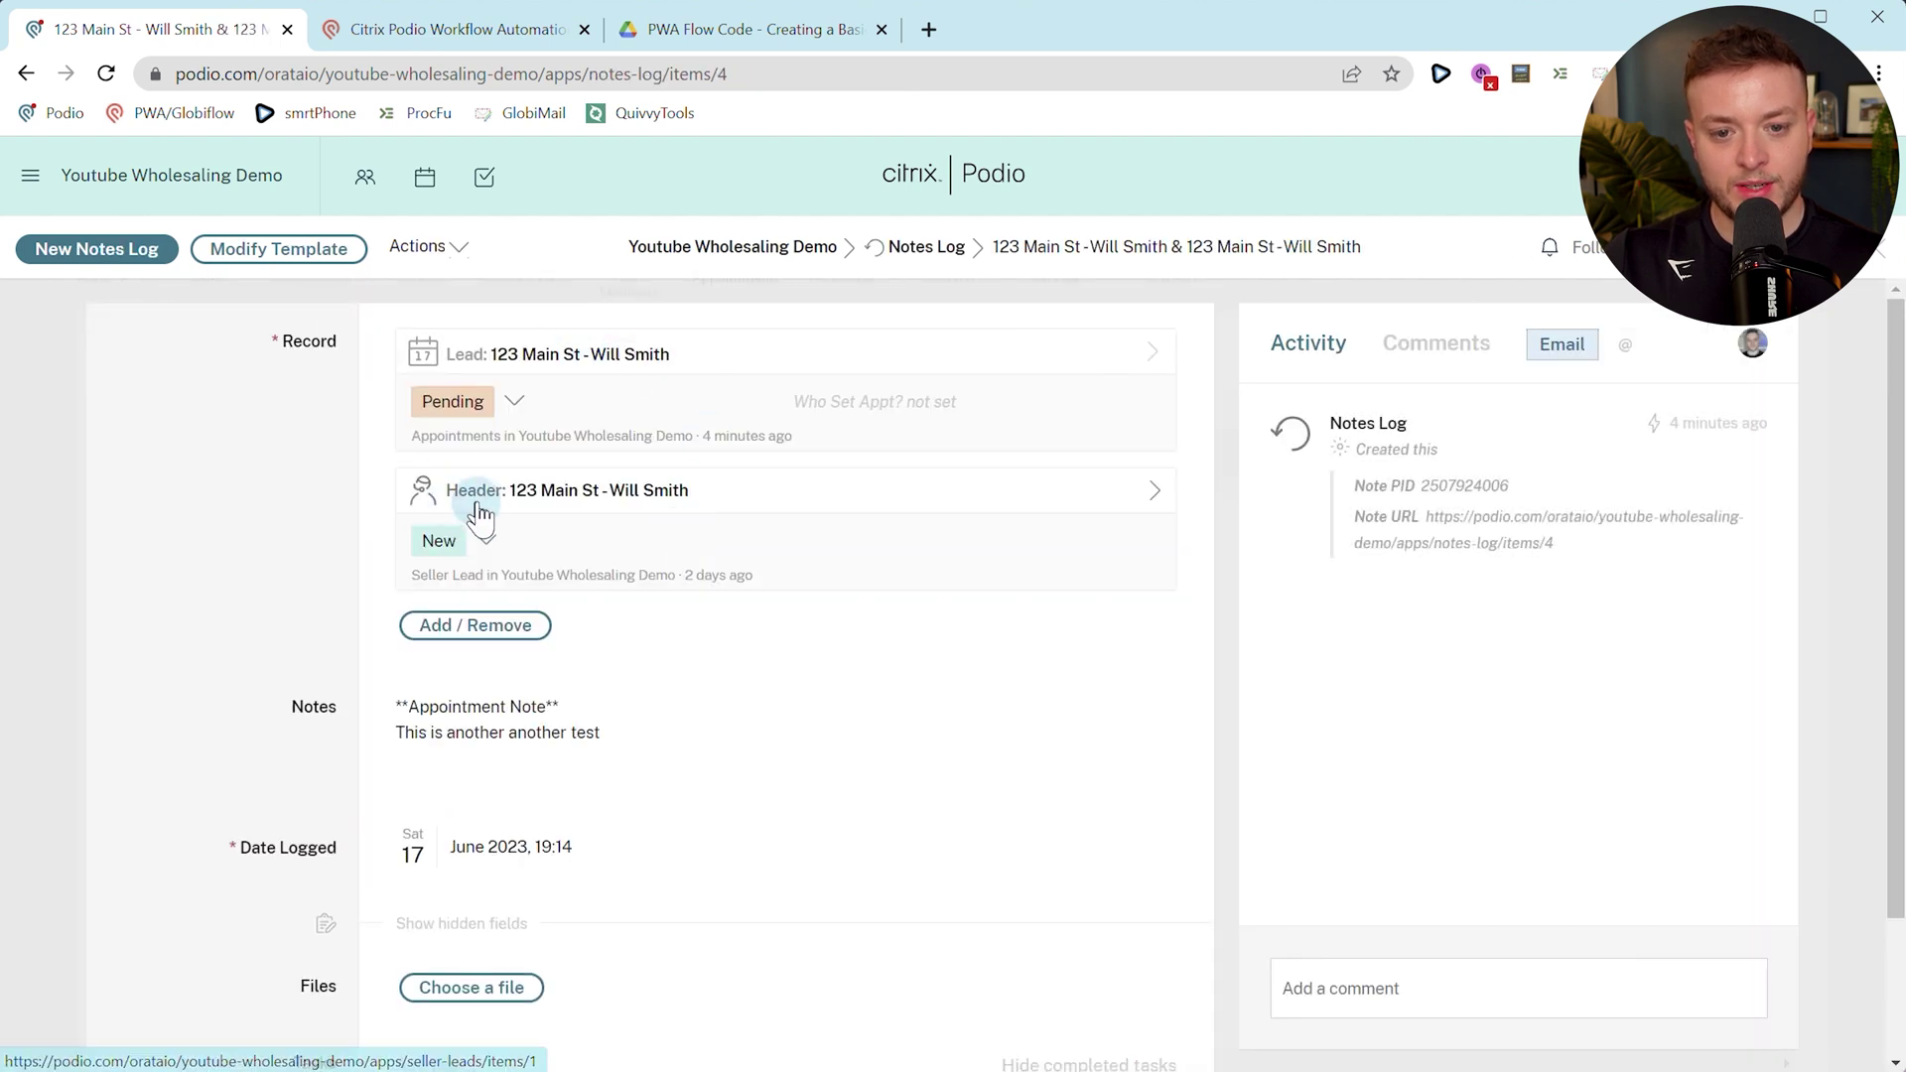
pyautogui.click(531, 360)
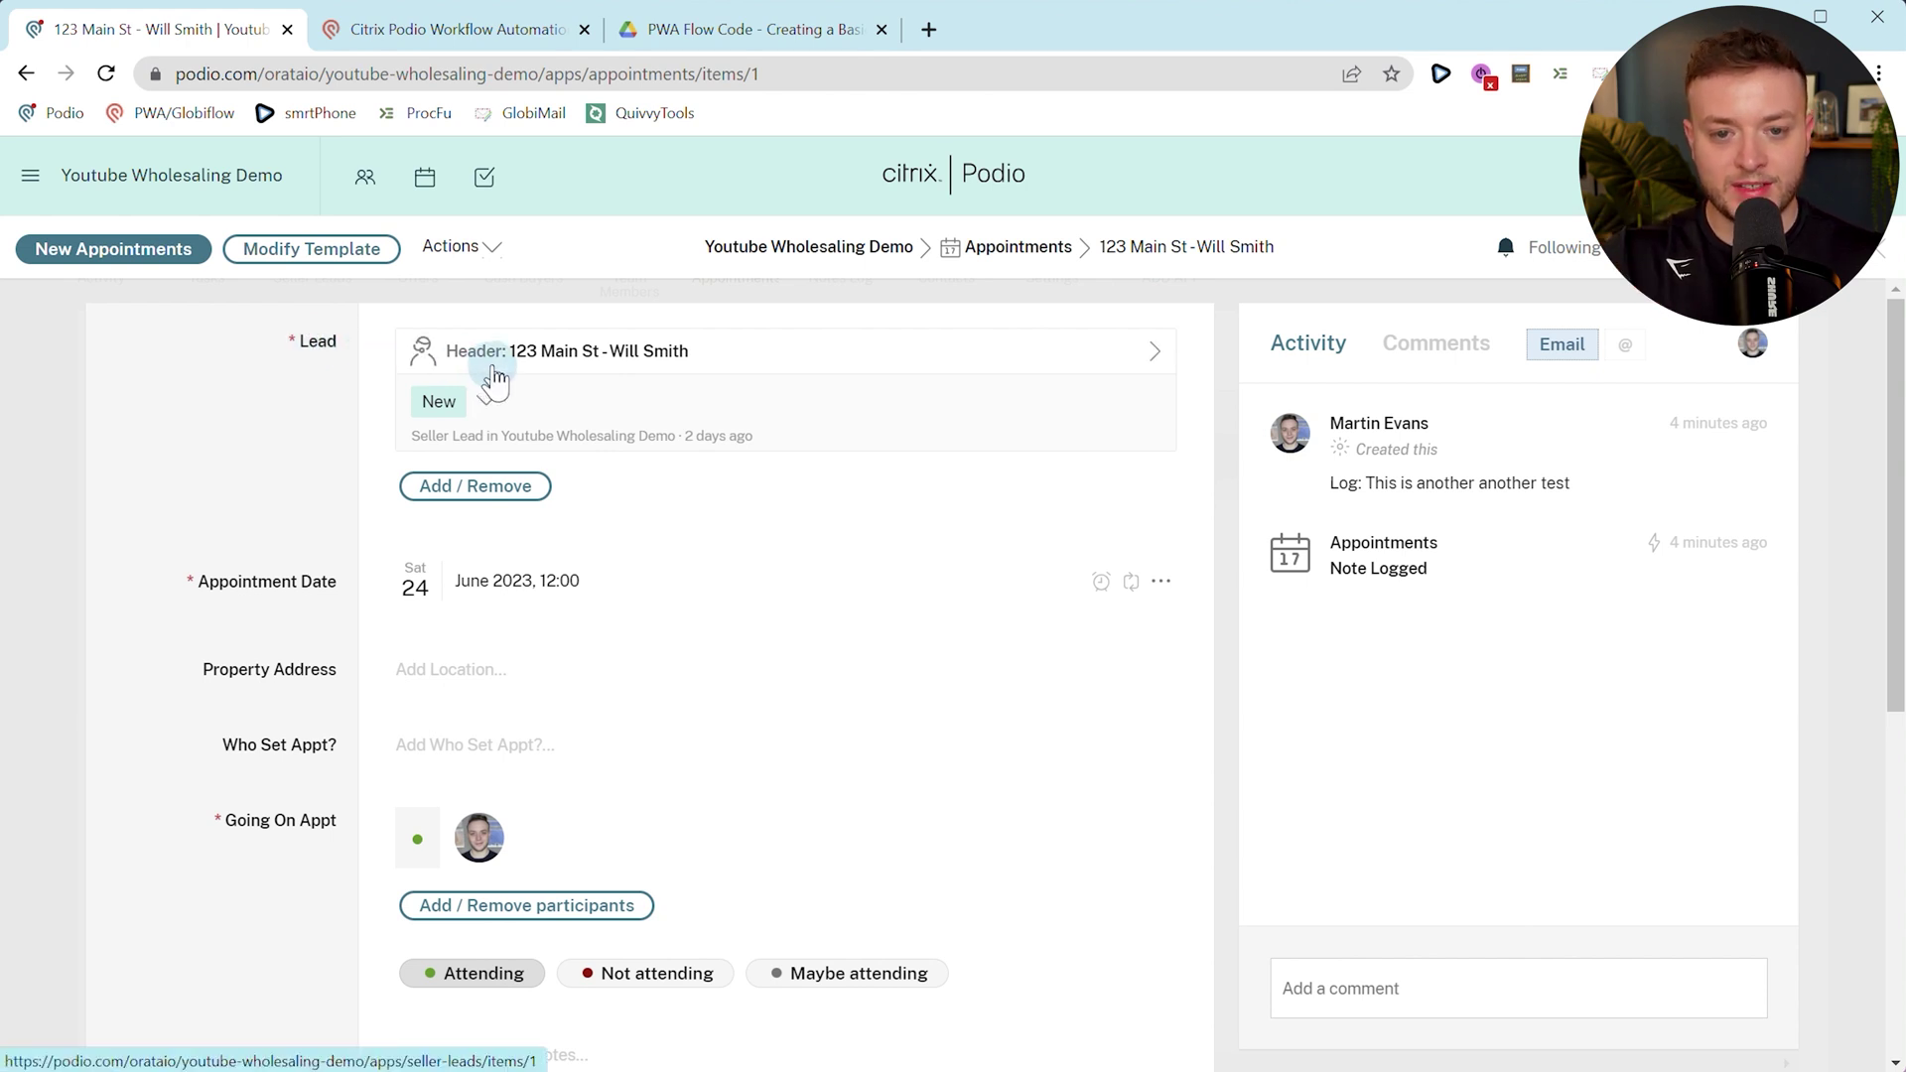
pyautogui.scroll(-1, 536, 586)
pyautogui.scroll(1, 553, 596)
# Set the Get Referenced Items Using Field to (Appointments) Lead.
pyautogui.click(467, 30)
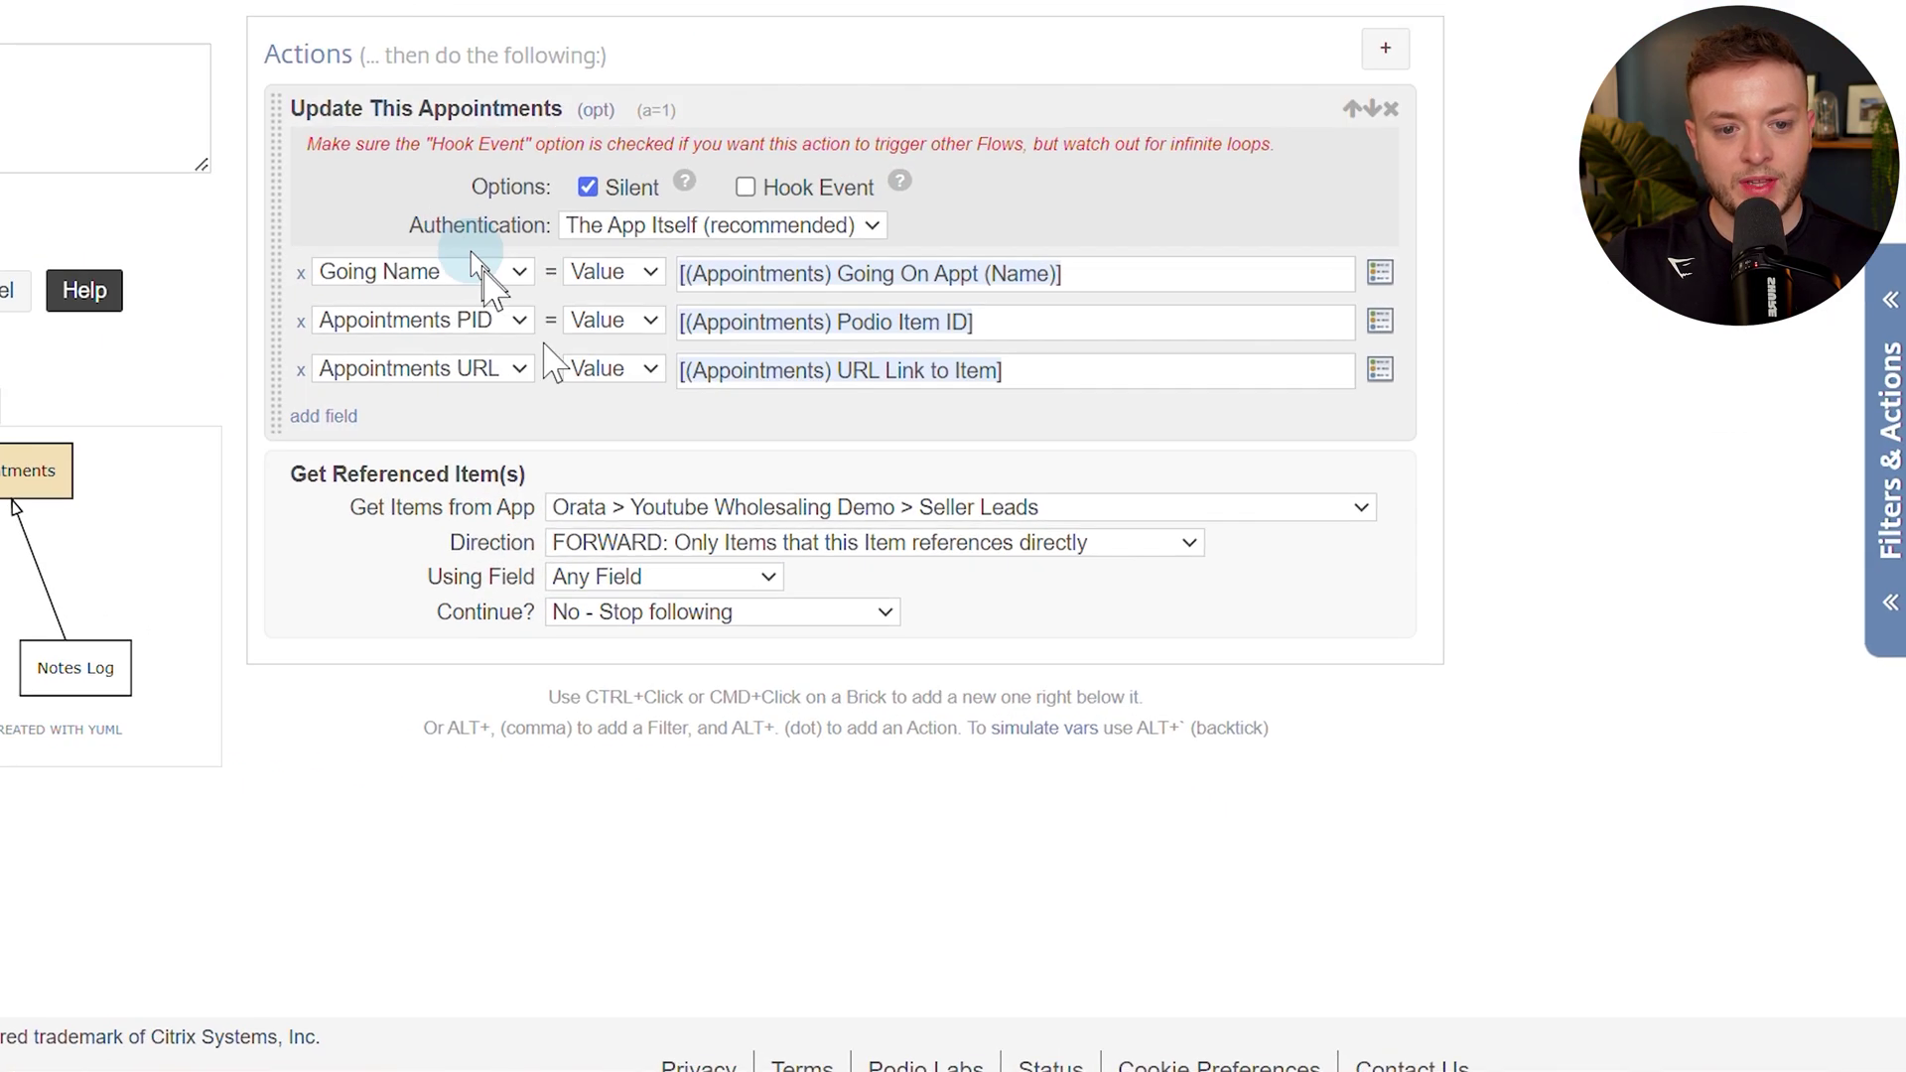
pyautogui.click(663, 579)
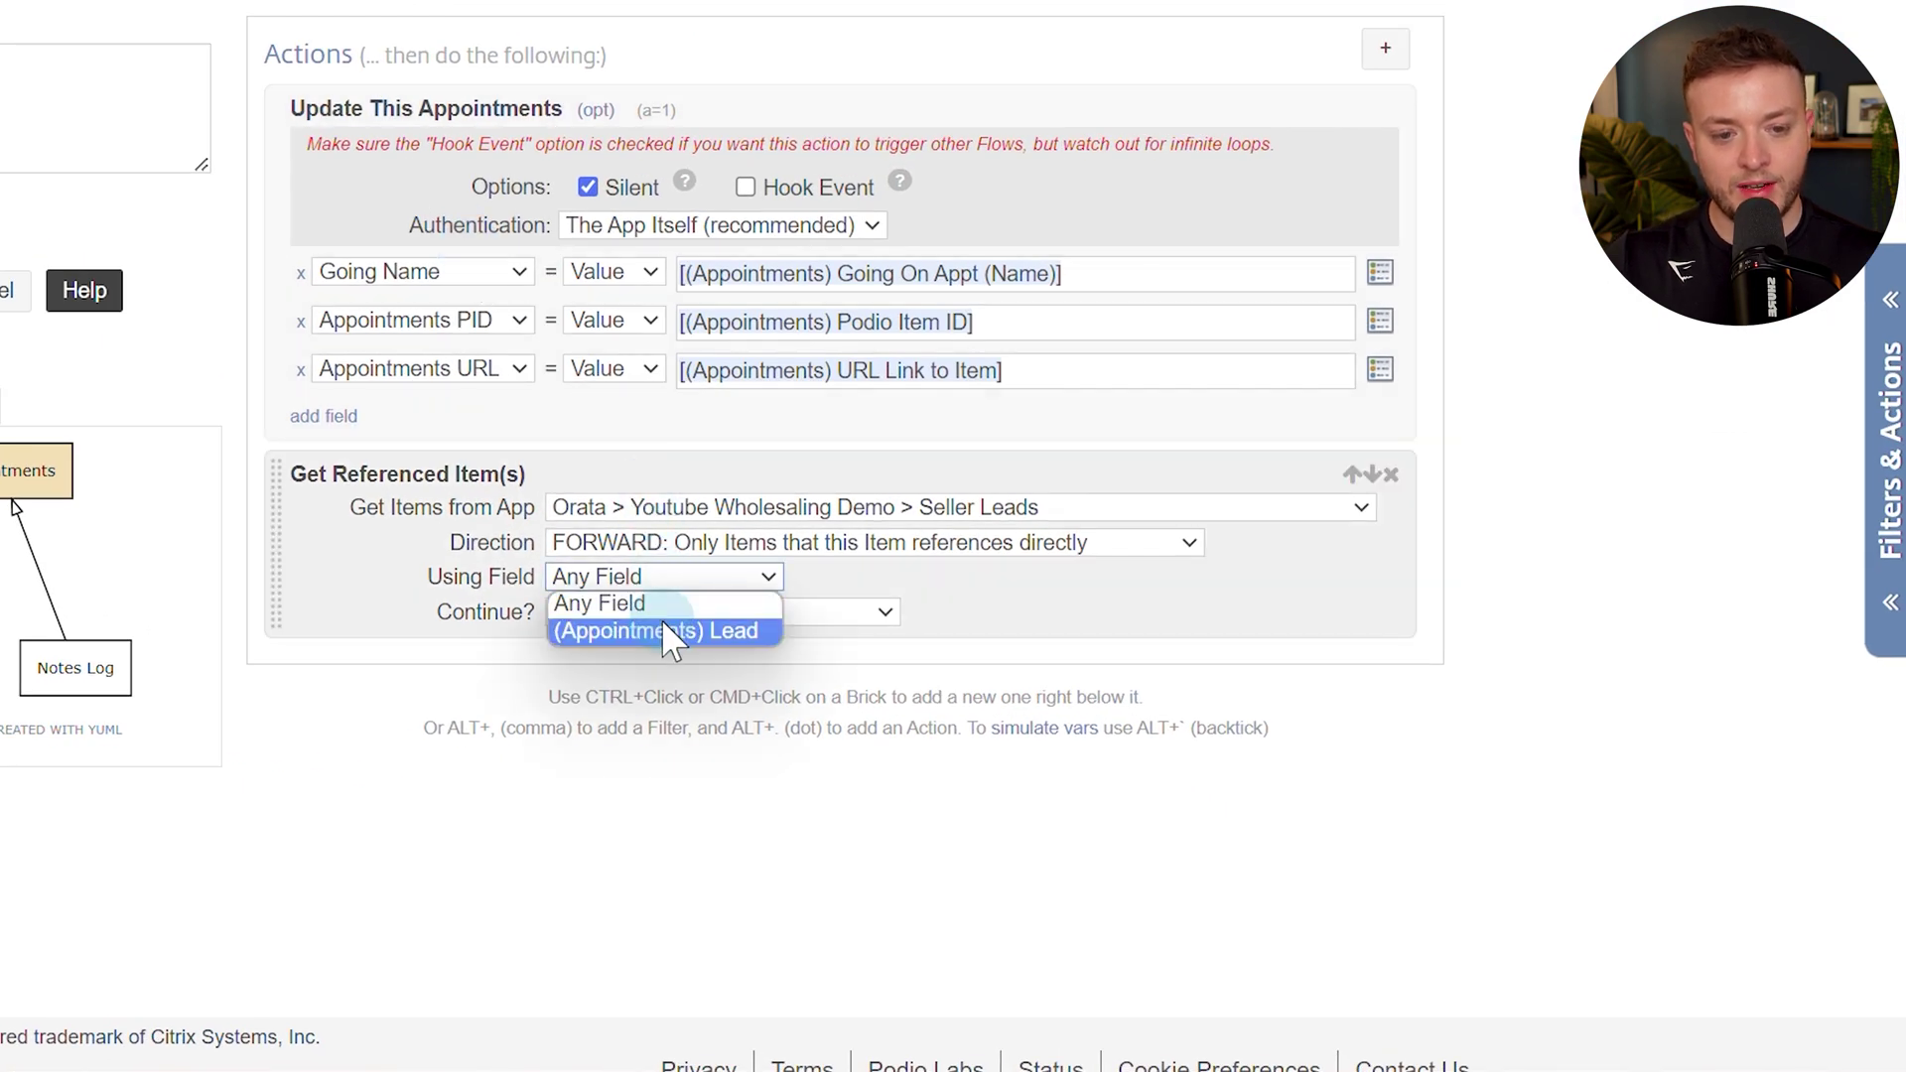
pyautogui.click(663, 626)
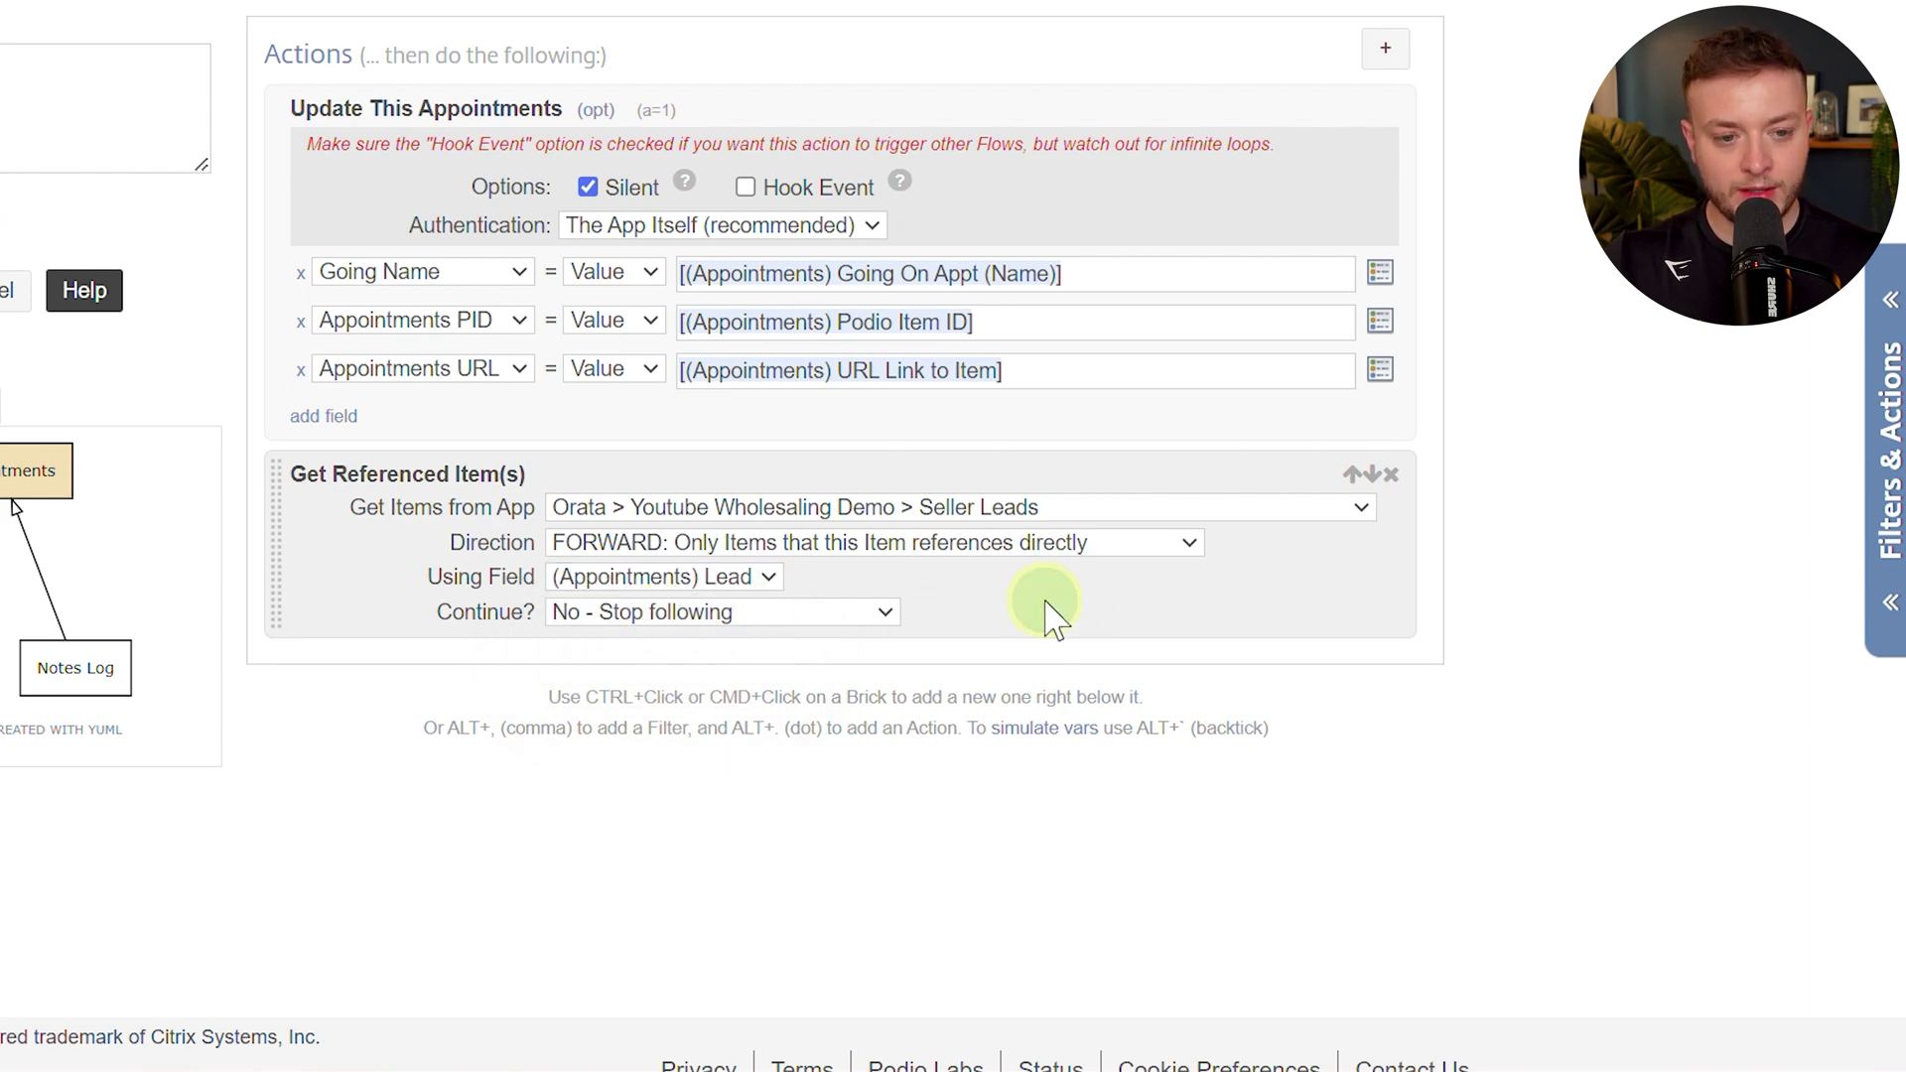
# Add a Comment on Collected action targeting the referenced Seller Leads item.
pyautogui.hotkey('alt', '.')
pyautogui.write('comm')
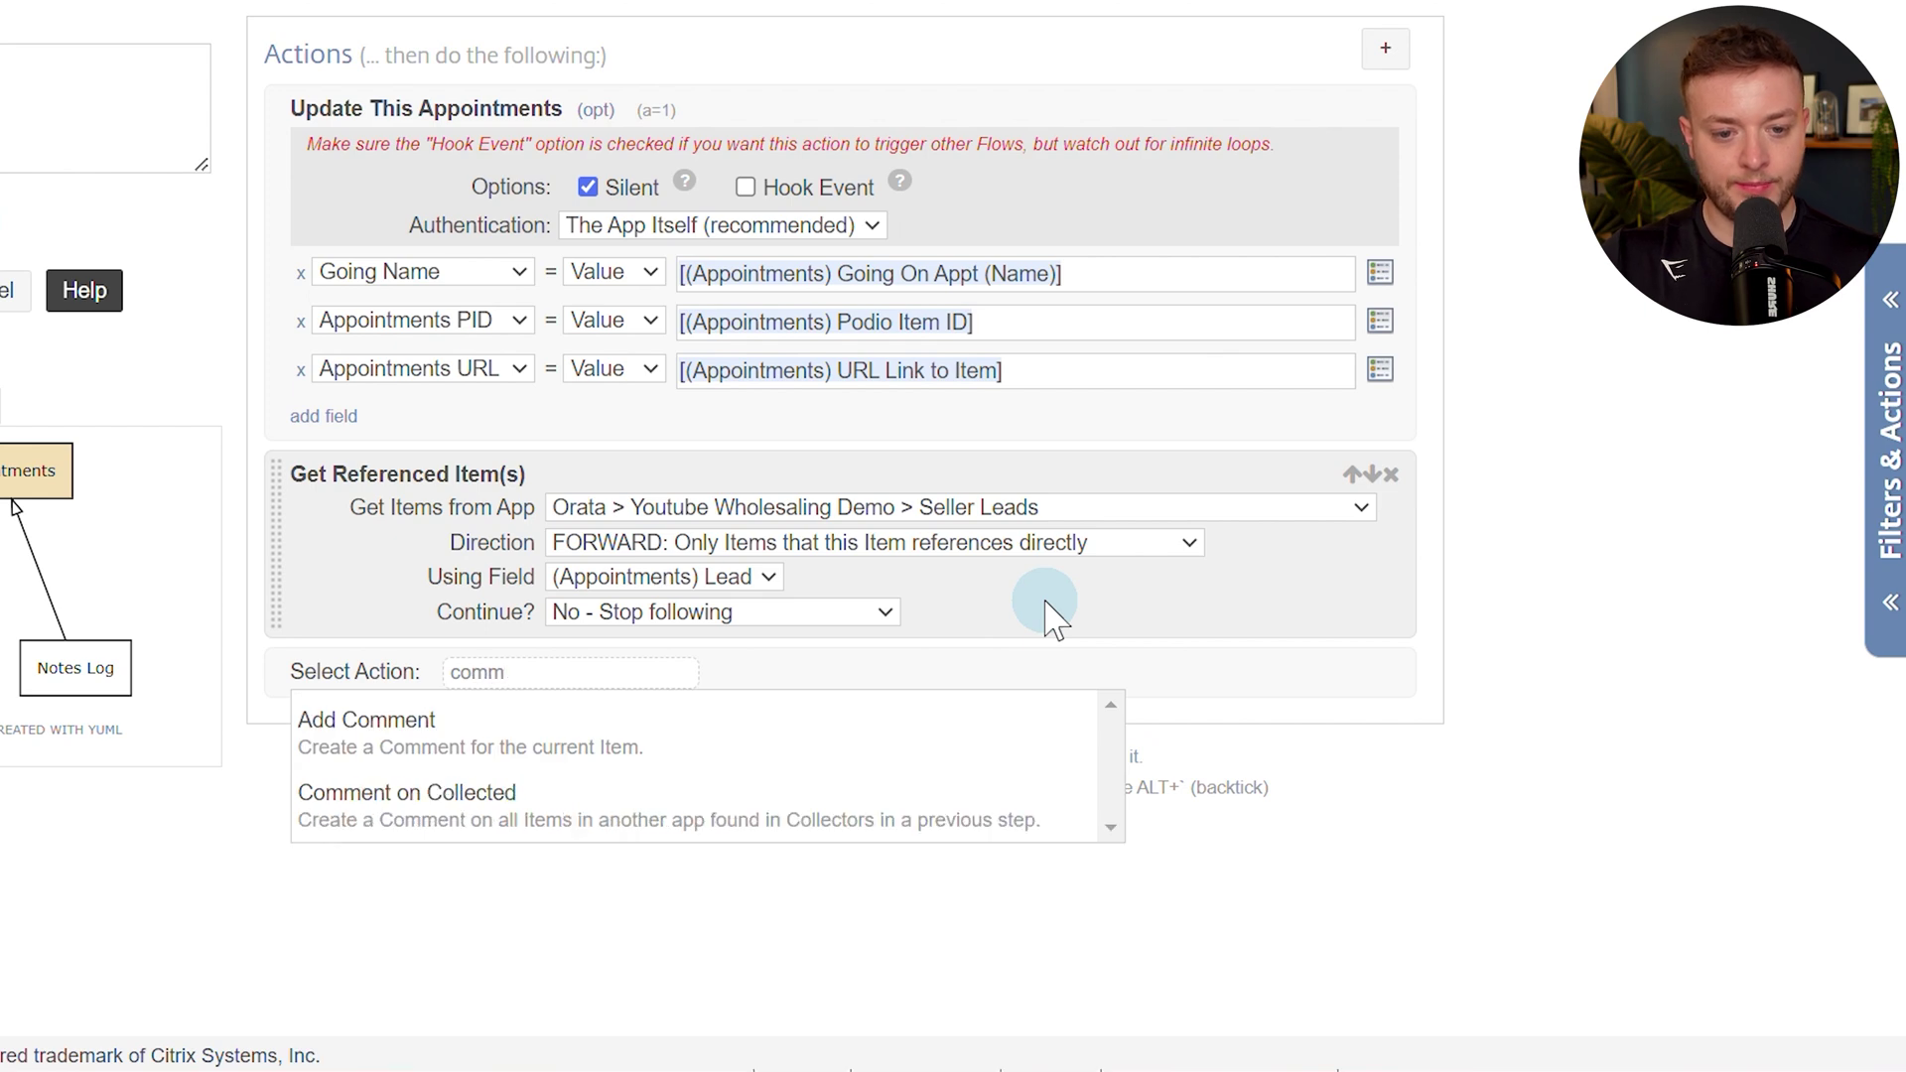
pyautogui.click(512, 799)
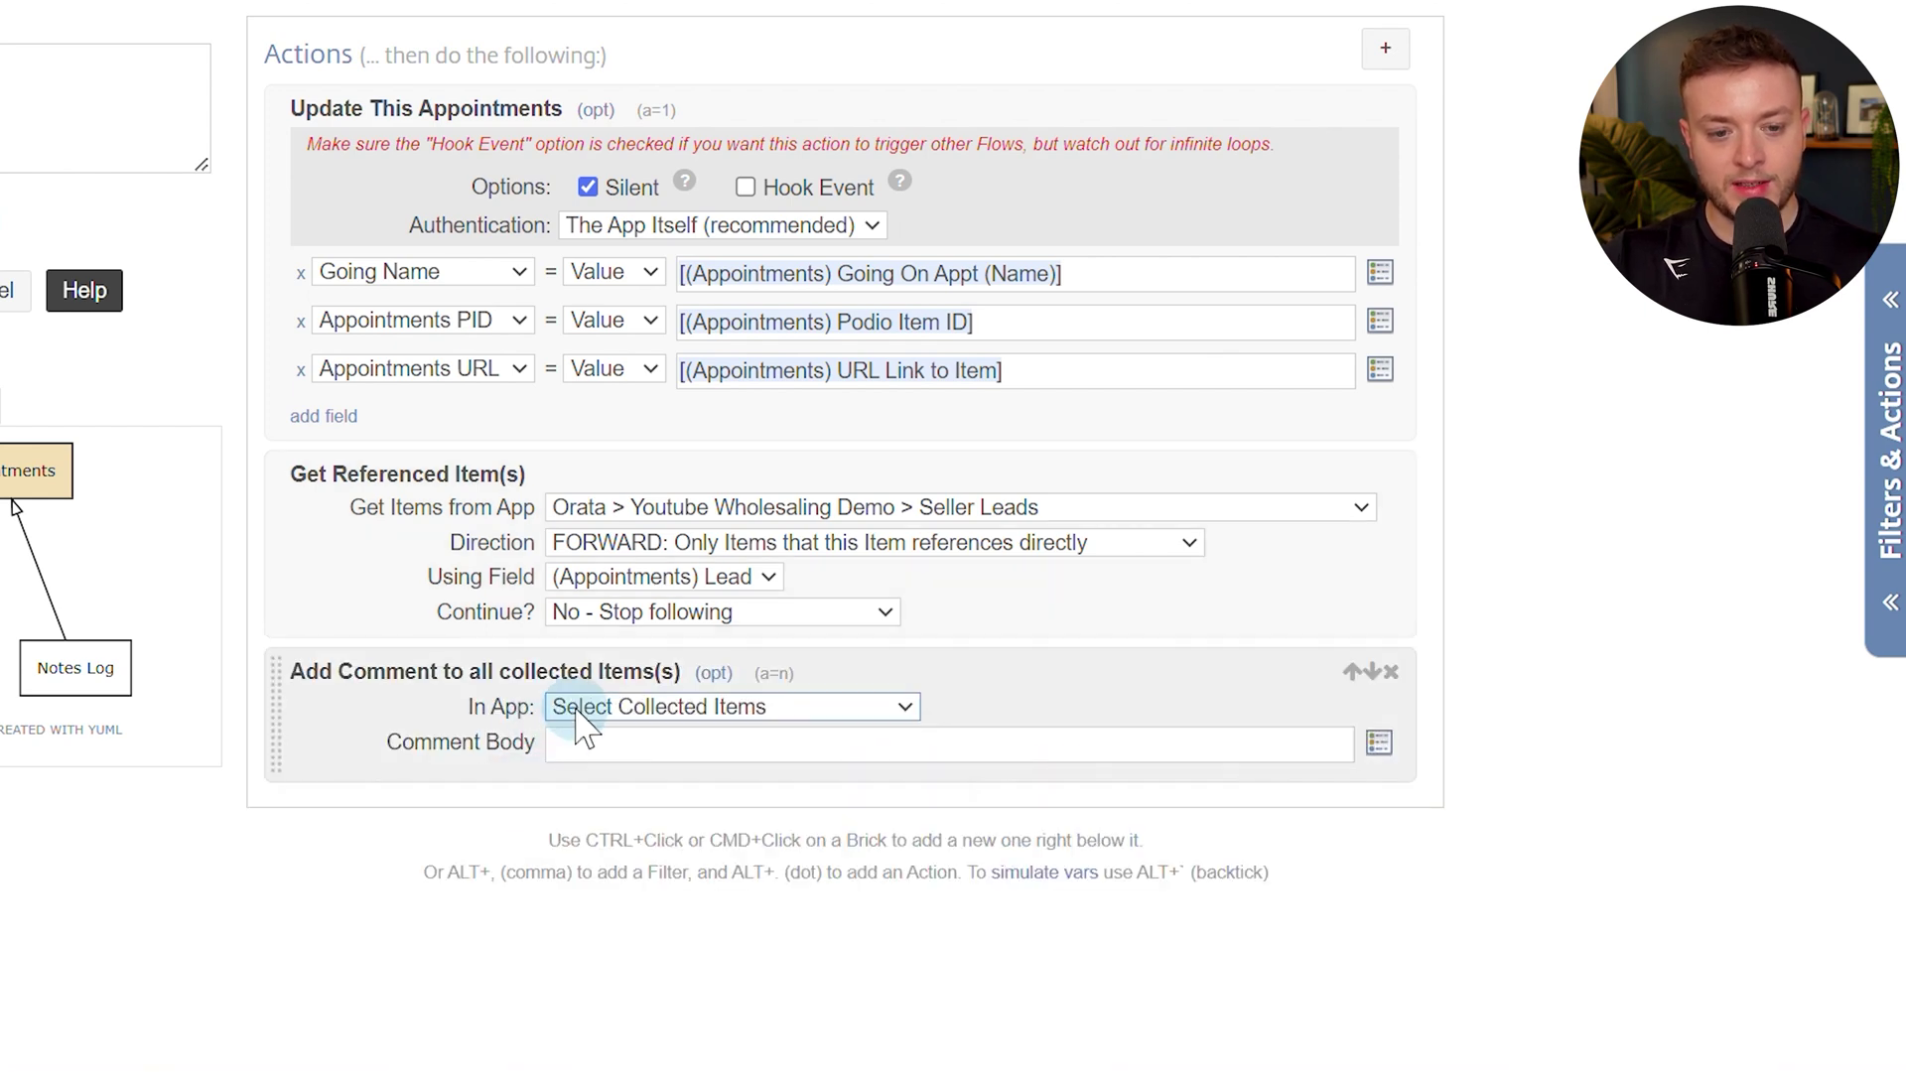
pyautogui.click(585, 725)
pyautogui.click(641, 764)
# Write the bold 'Appointment Scheduled' comment with a URL Link to Item link, and make it silent.
pyautogui.click(645, 742)
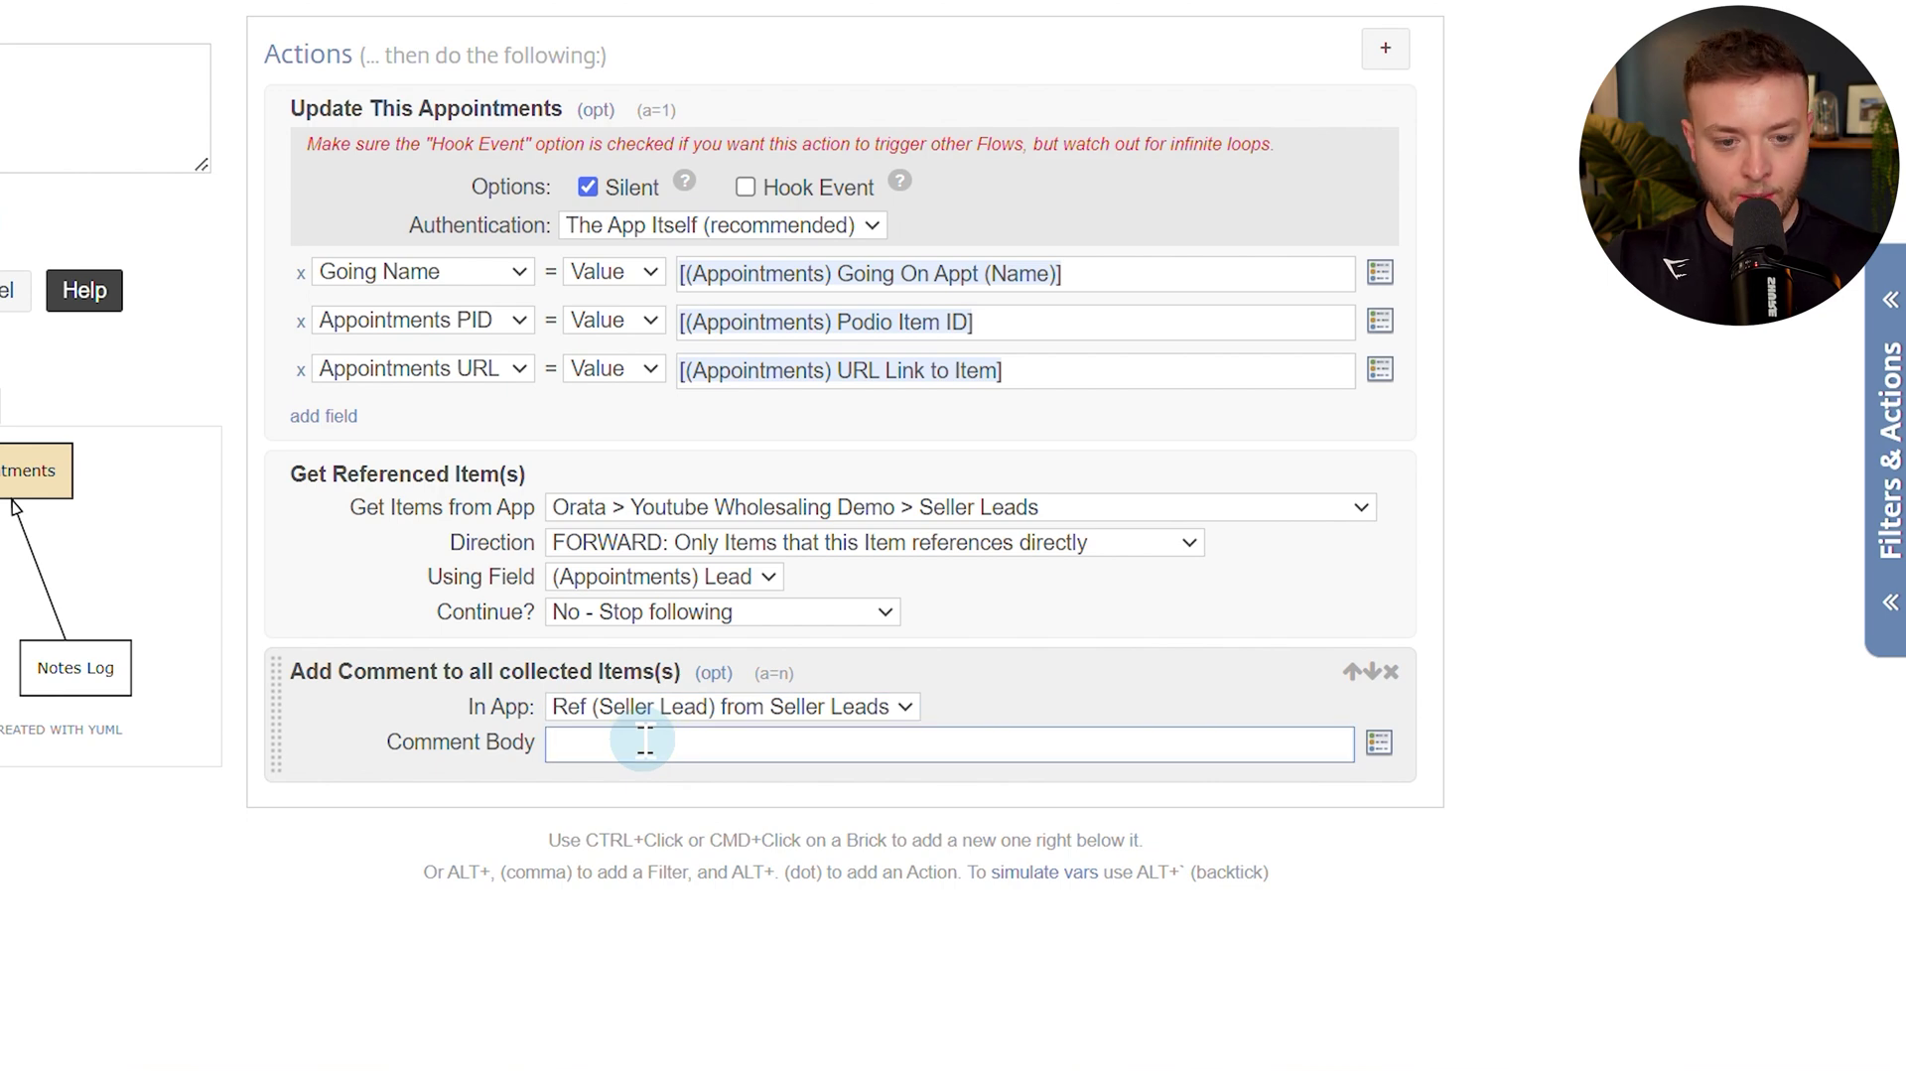
pyautogui.write('**')
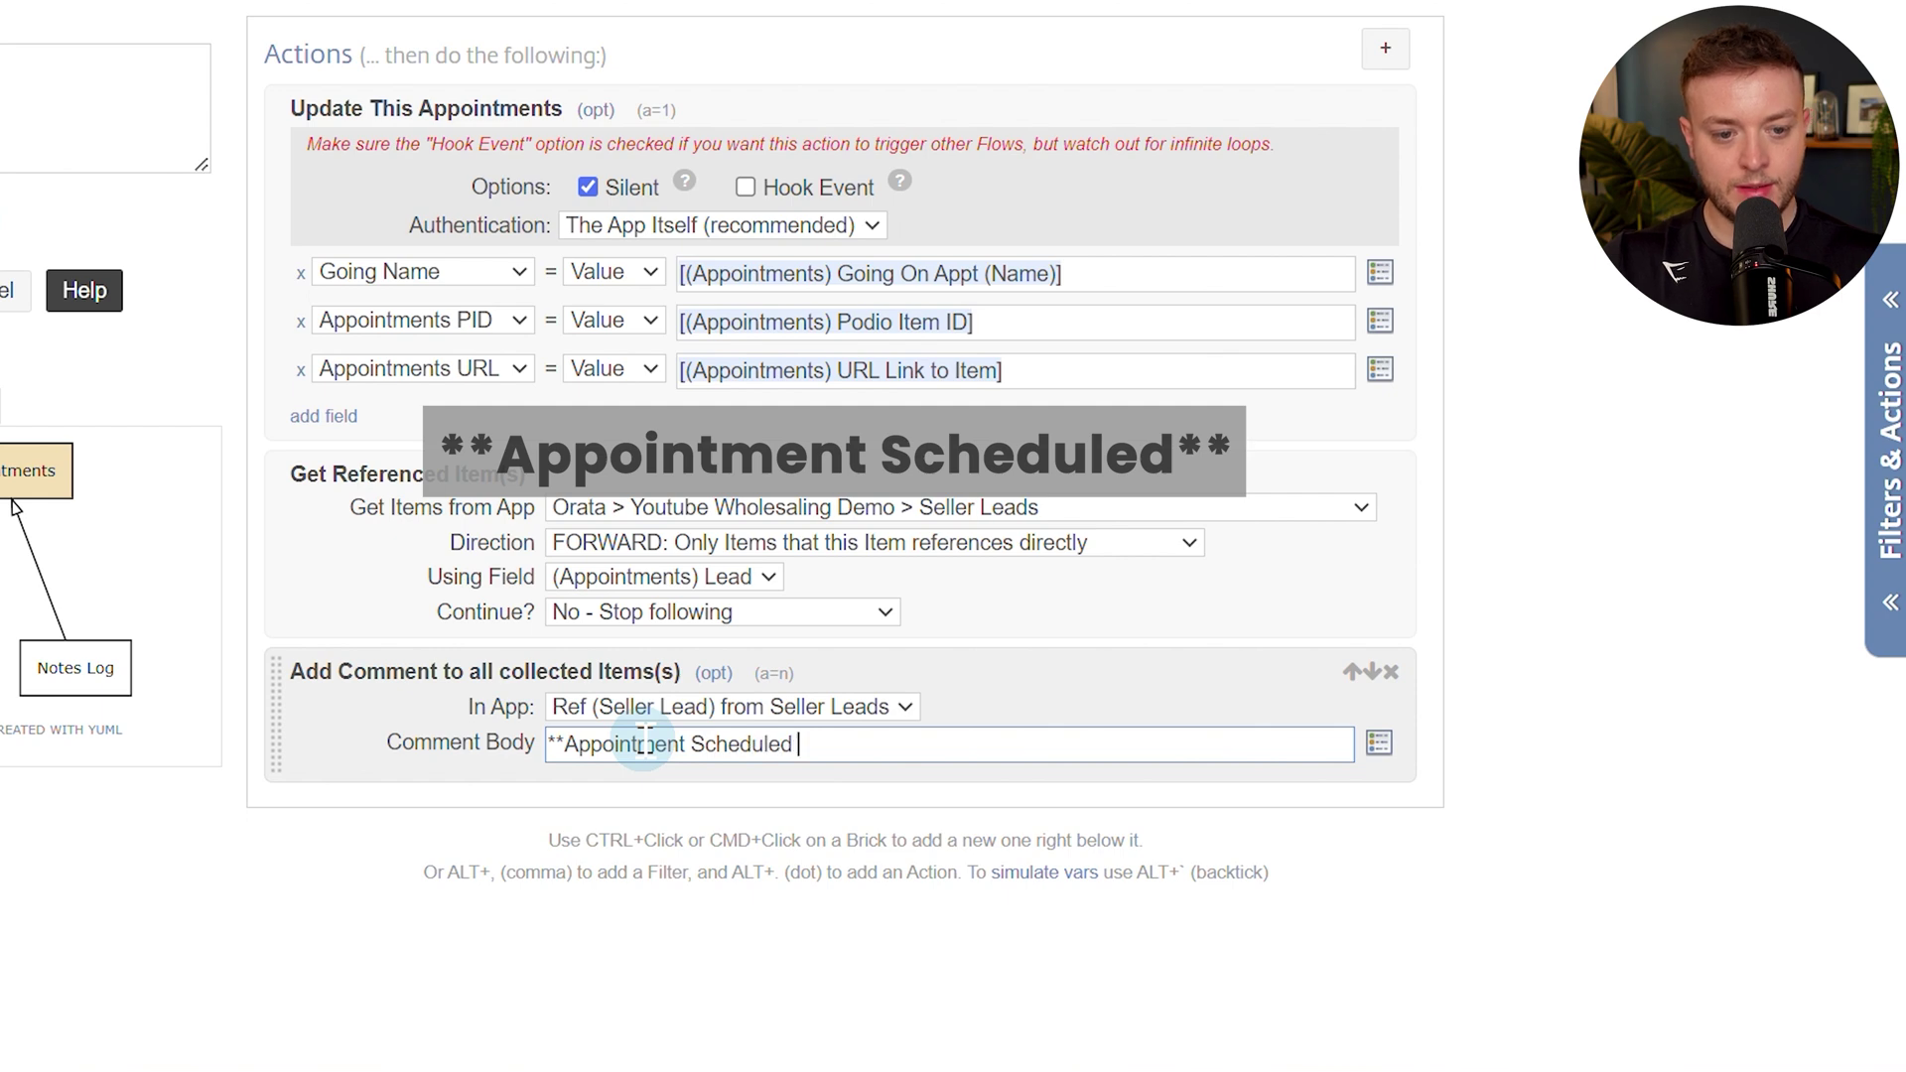
pyautogui.click(1040, 760)
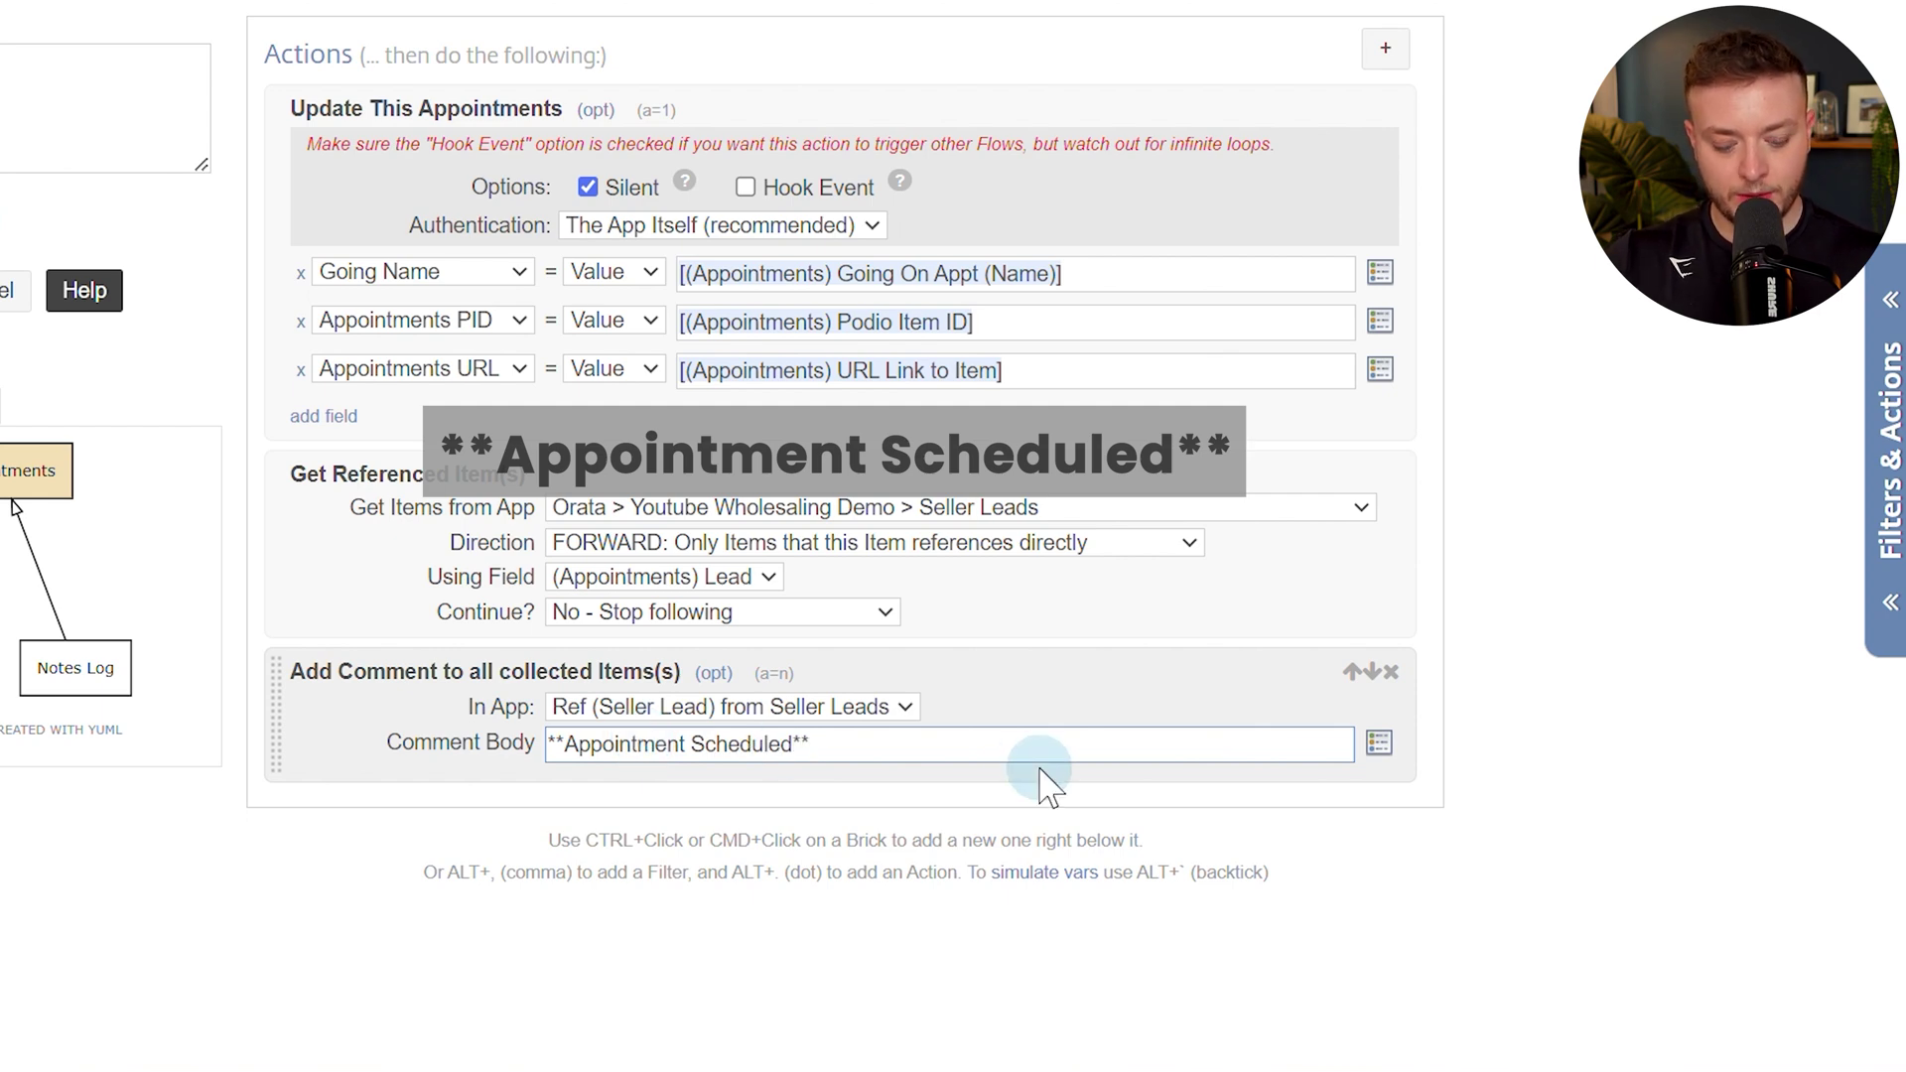
pyautogui.write('**')
pyautogui.press('Return')
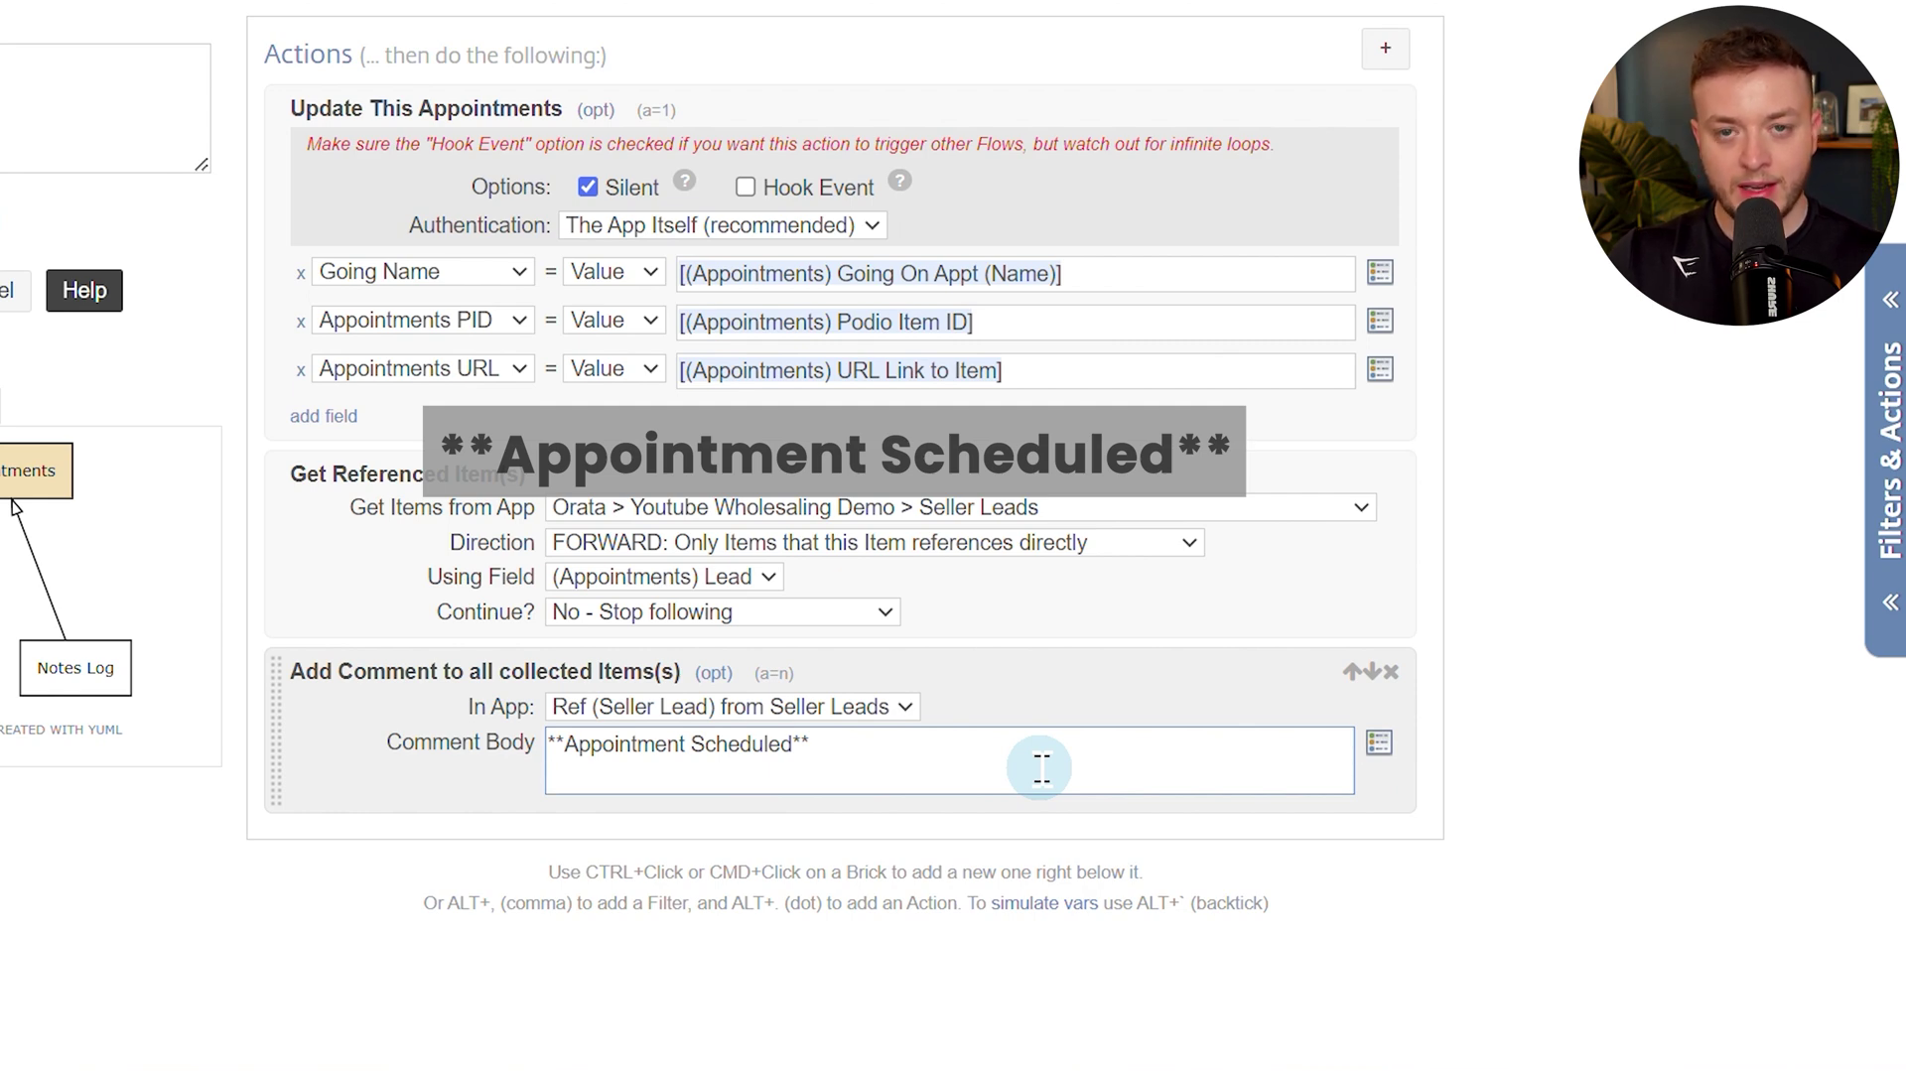
pyautogui.write('[')
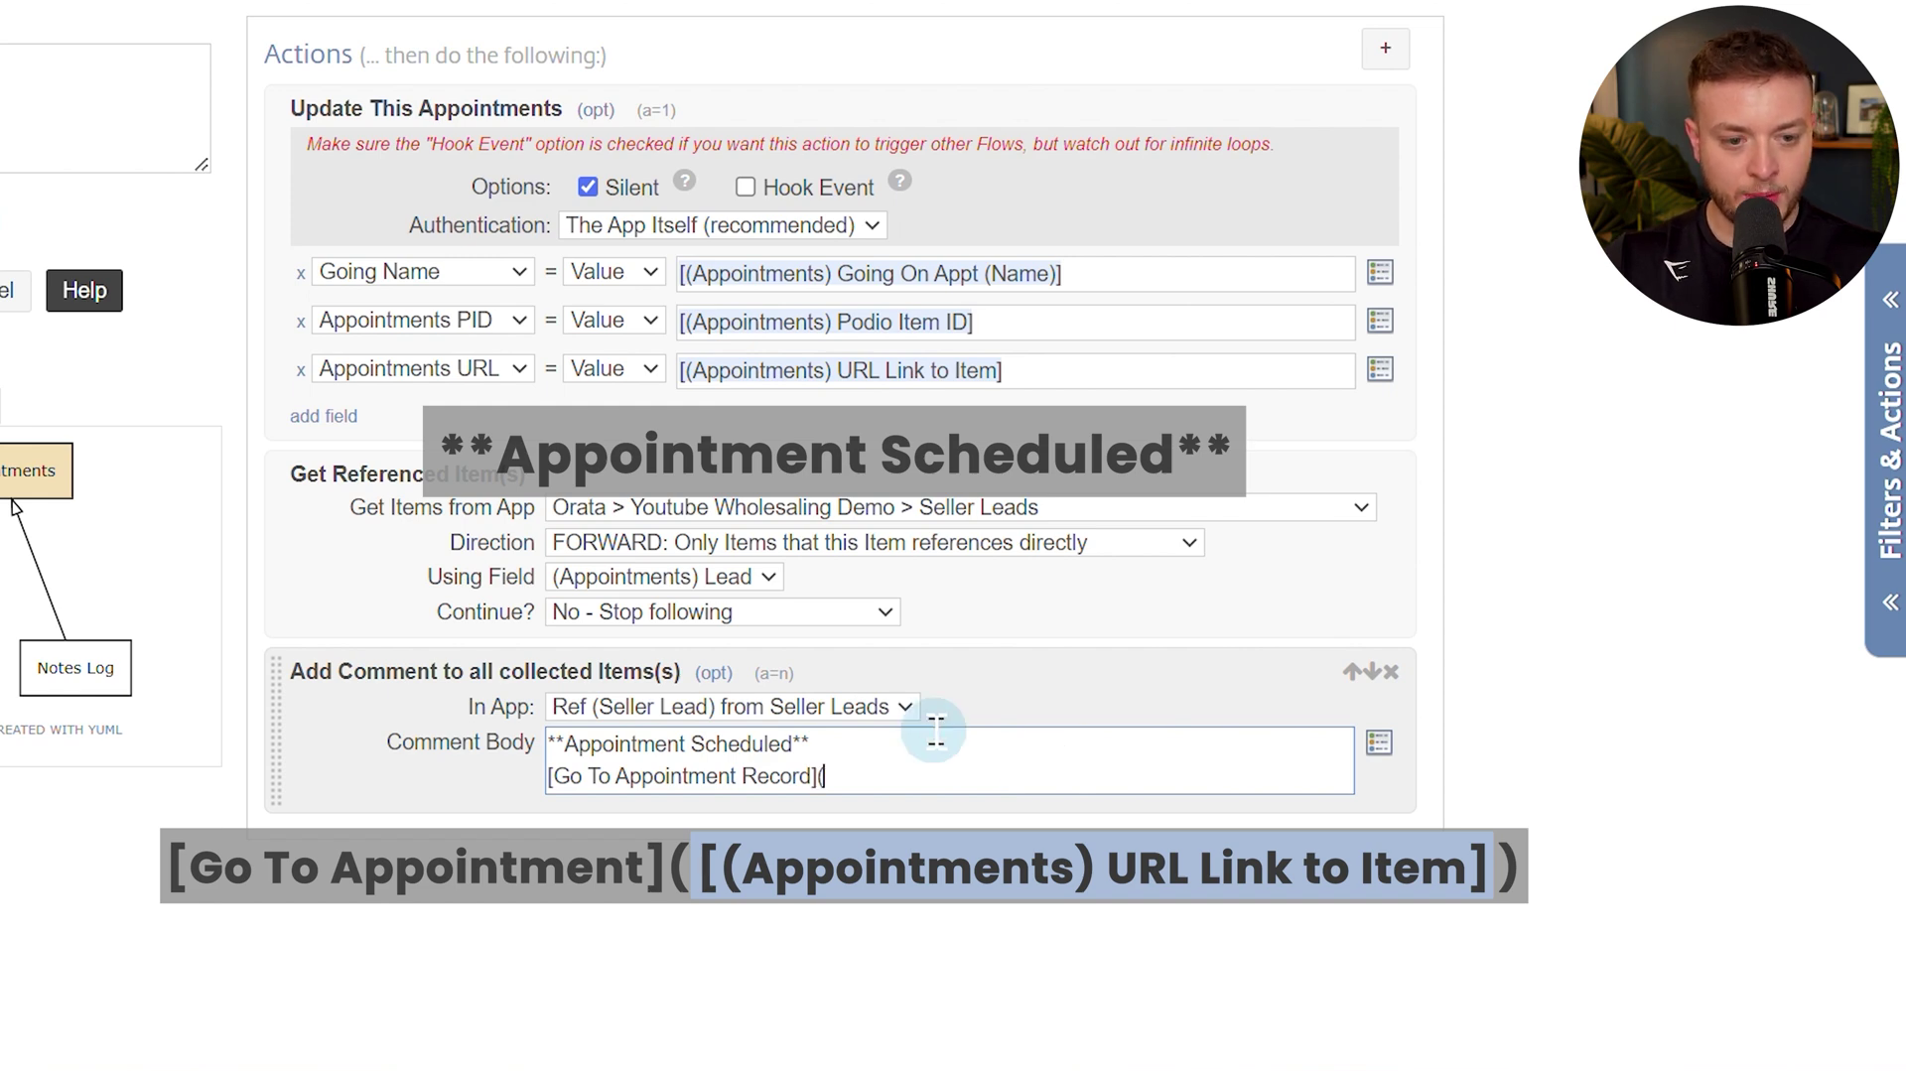
pyautogui.hotkey('ctrl', 'space')
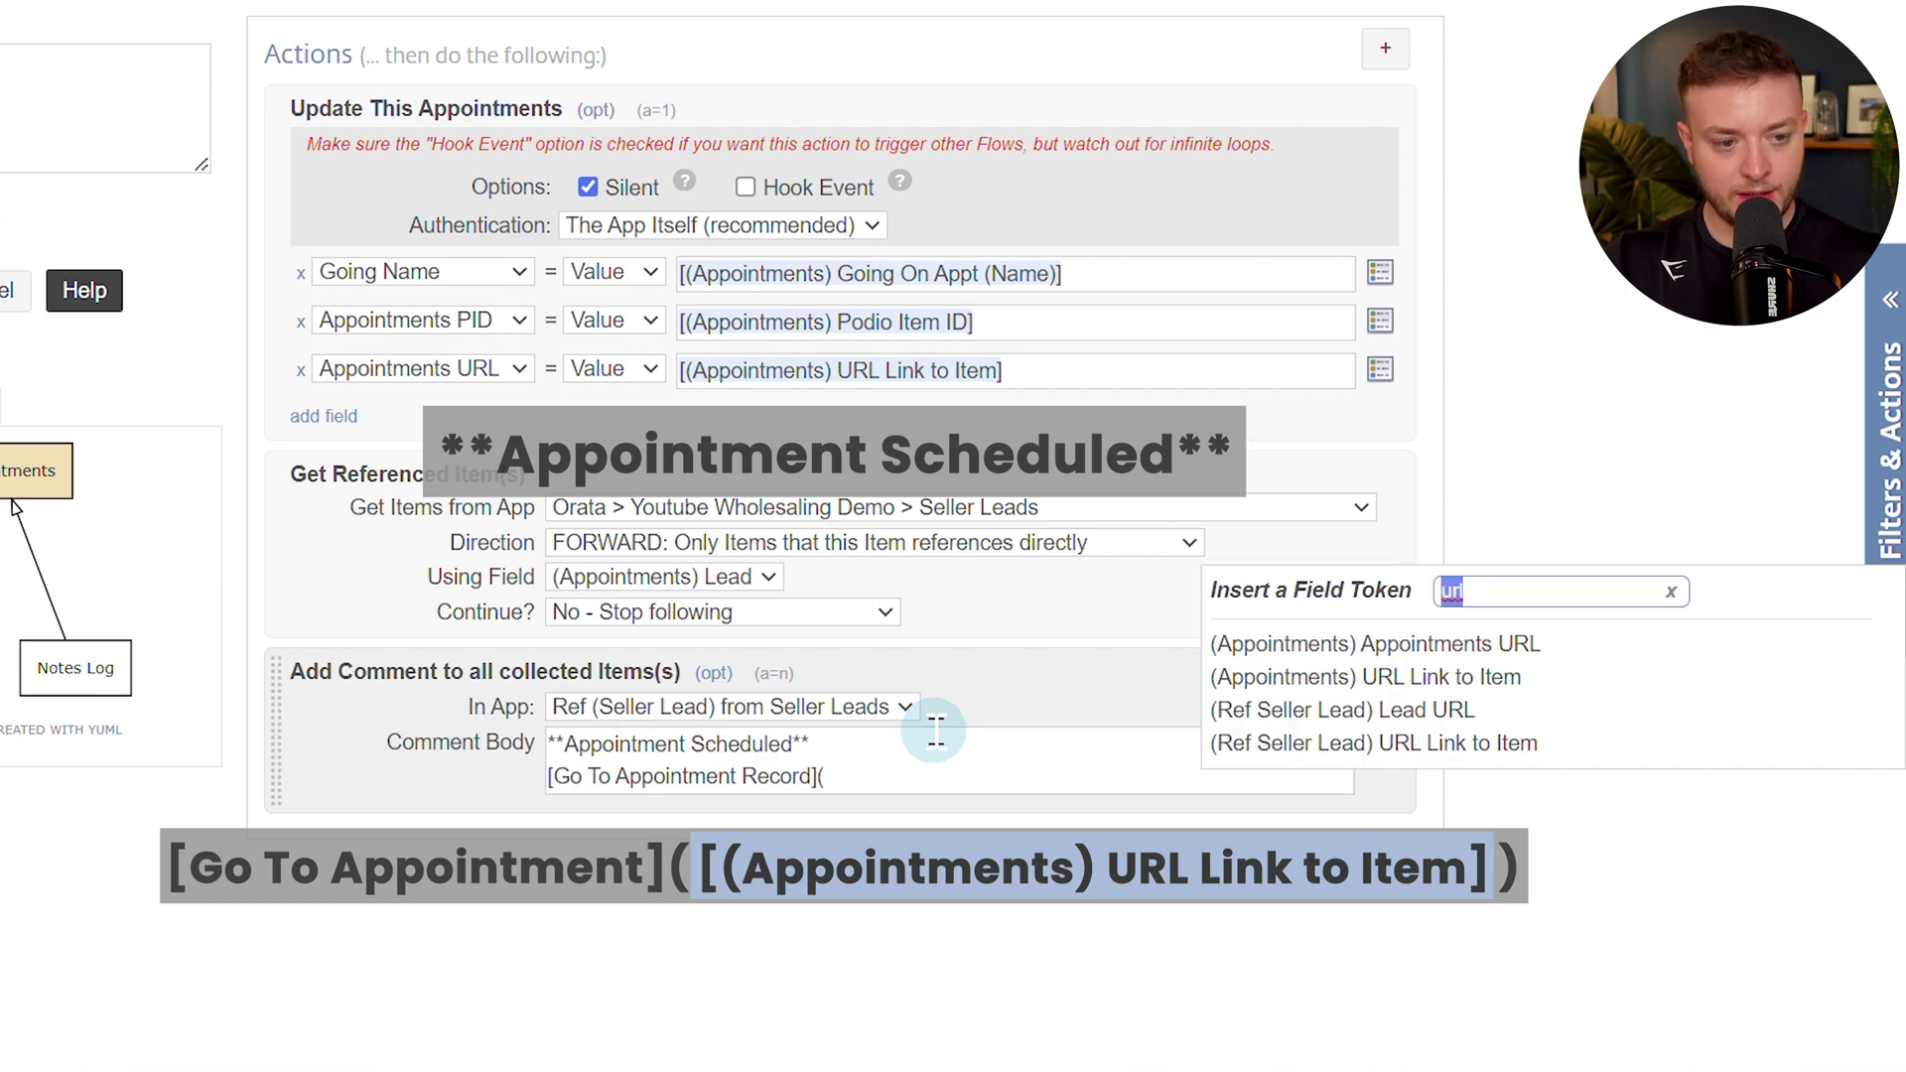
pyautogui.click(1606, 685)
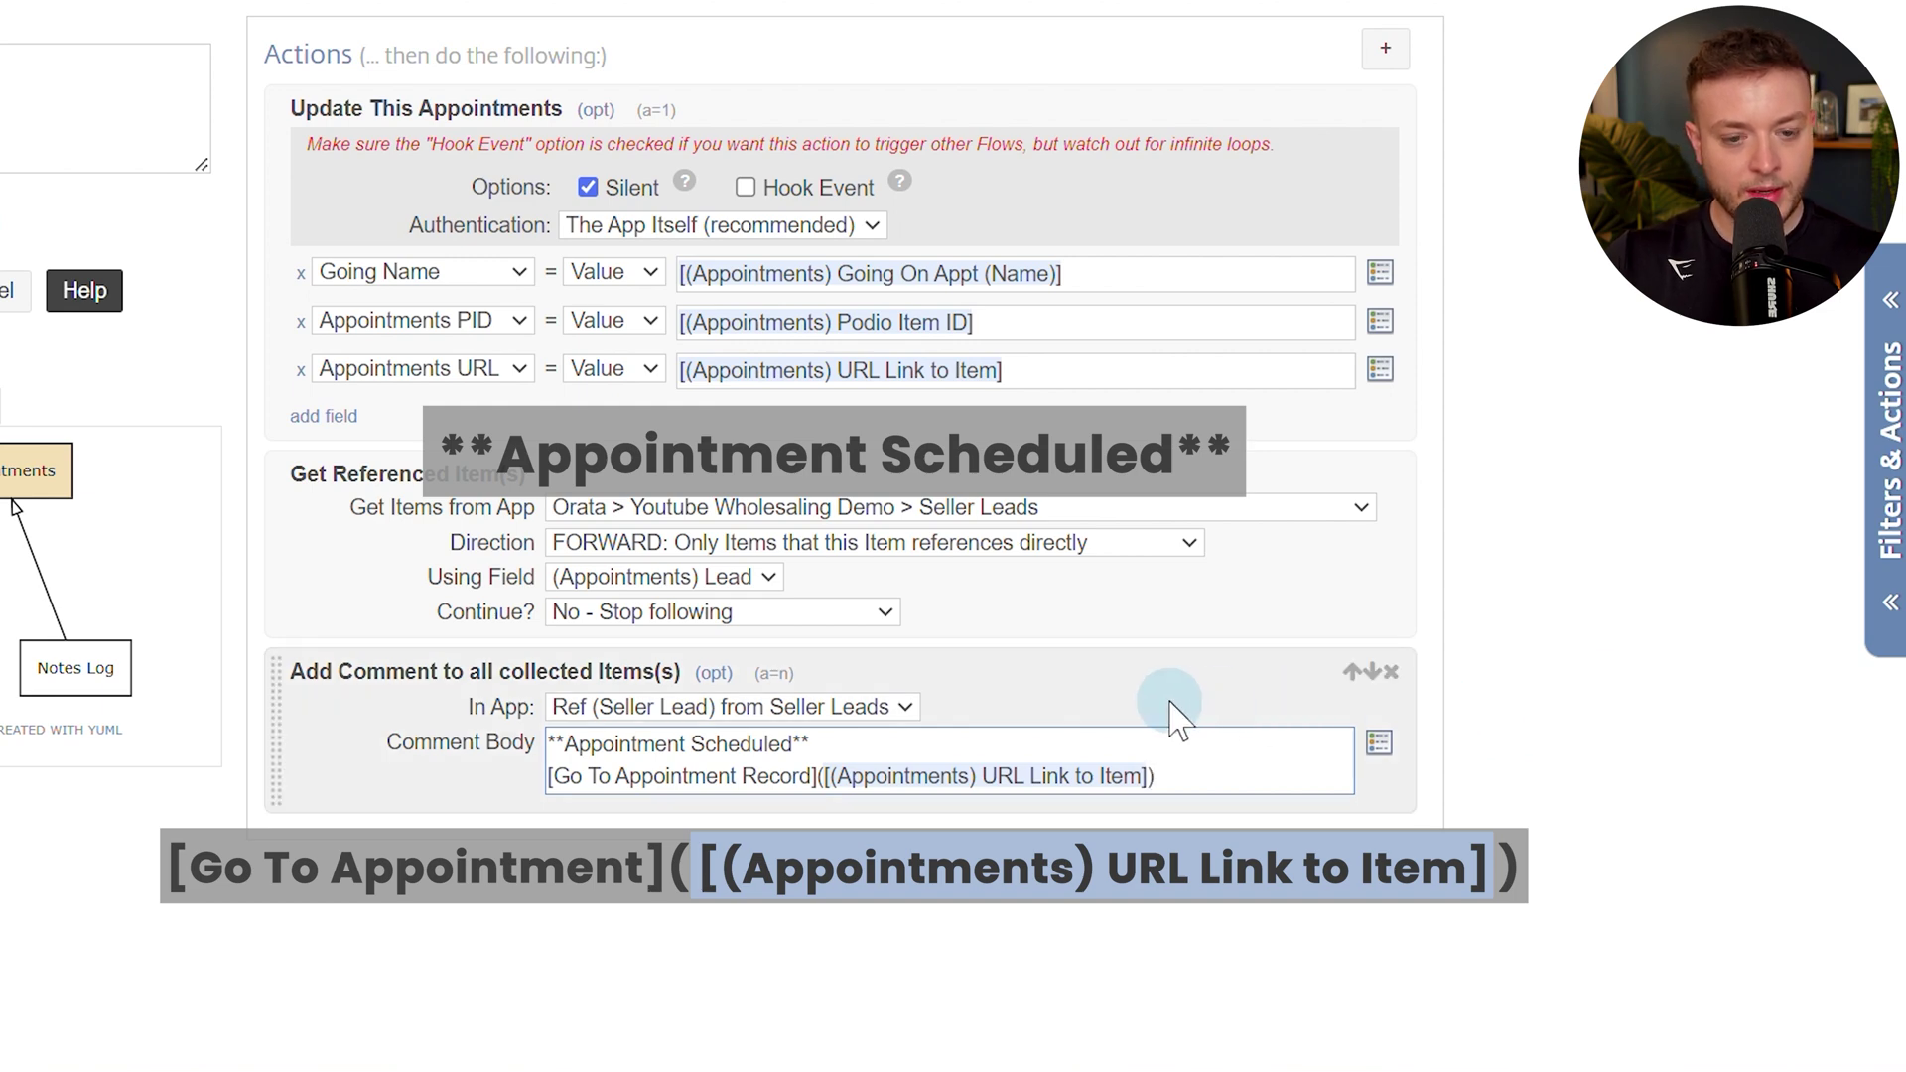
pyautogui.click(713, 673)
pyautogui.click(588, 717)
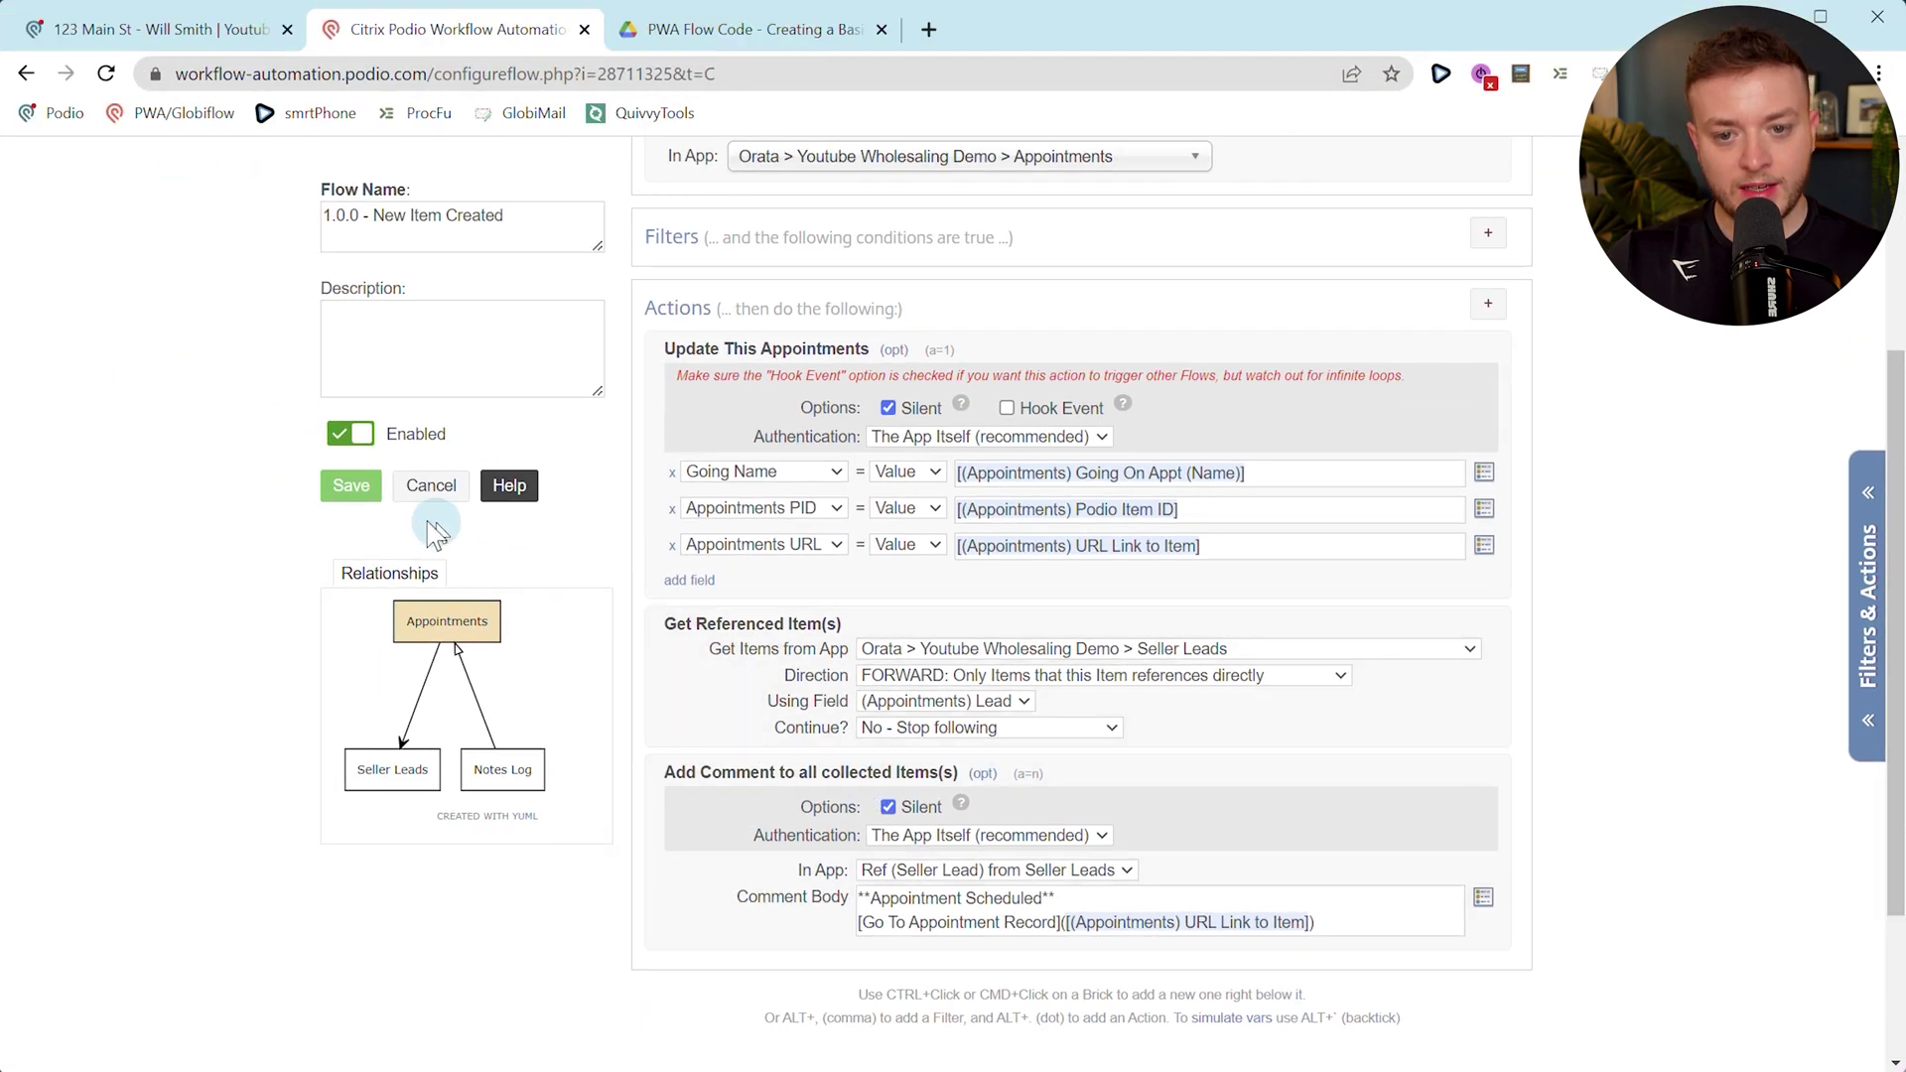
# Save the New Item Created flow and run it manually on 1 item.
pyautogui.click(351, 486)
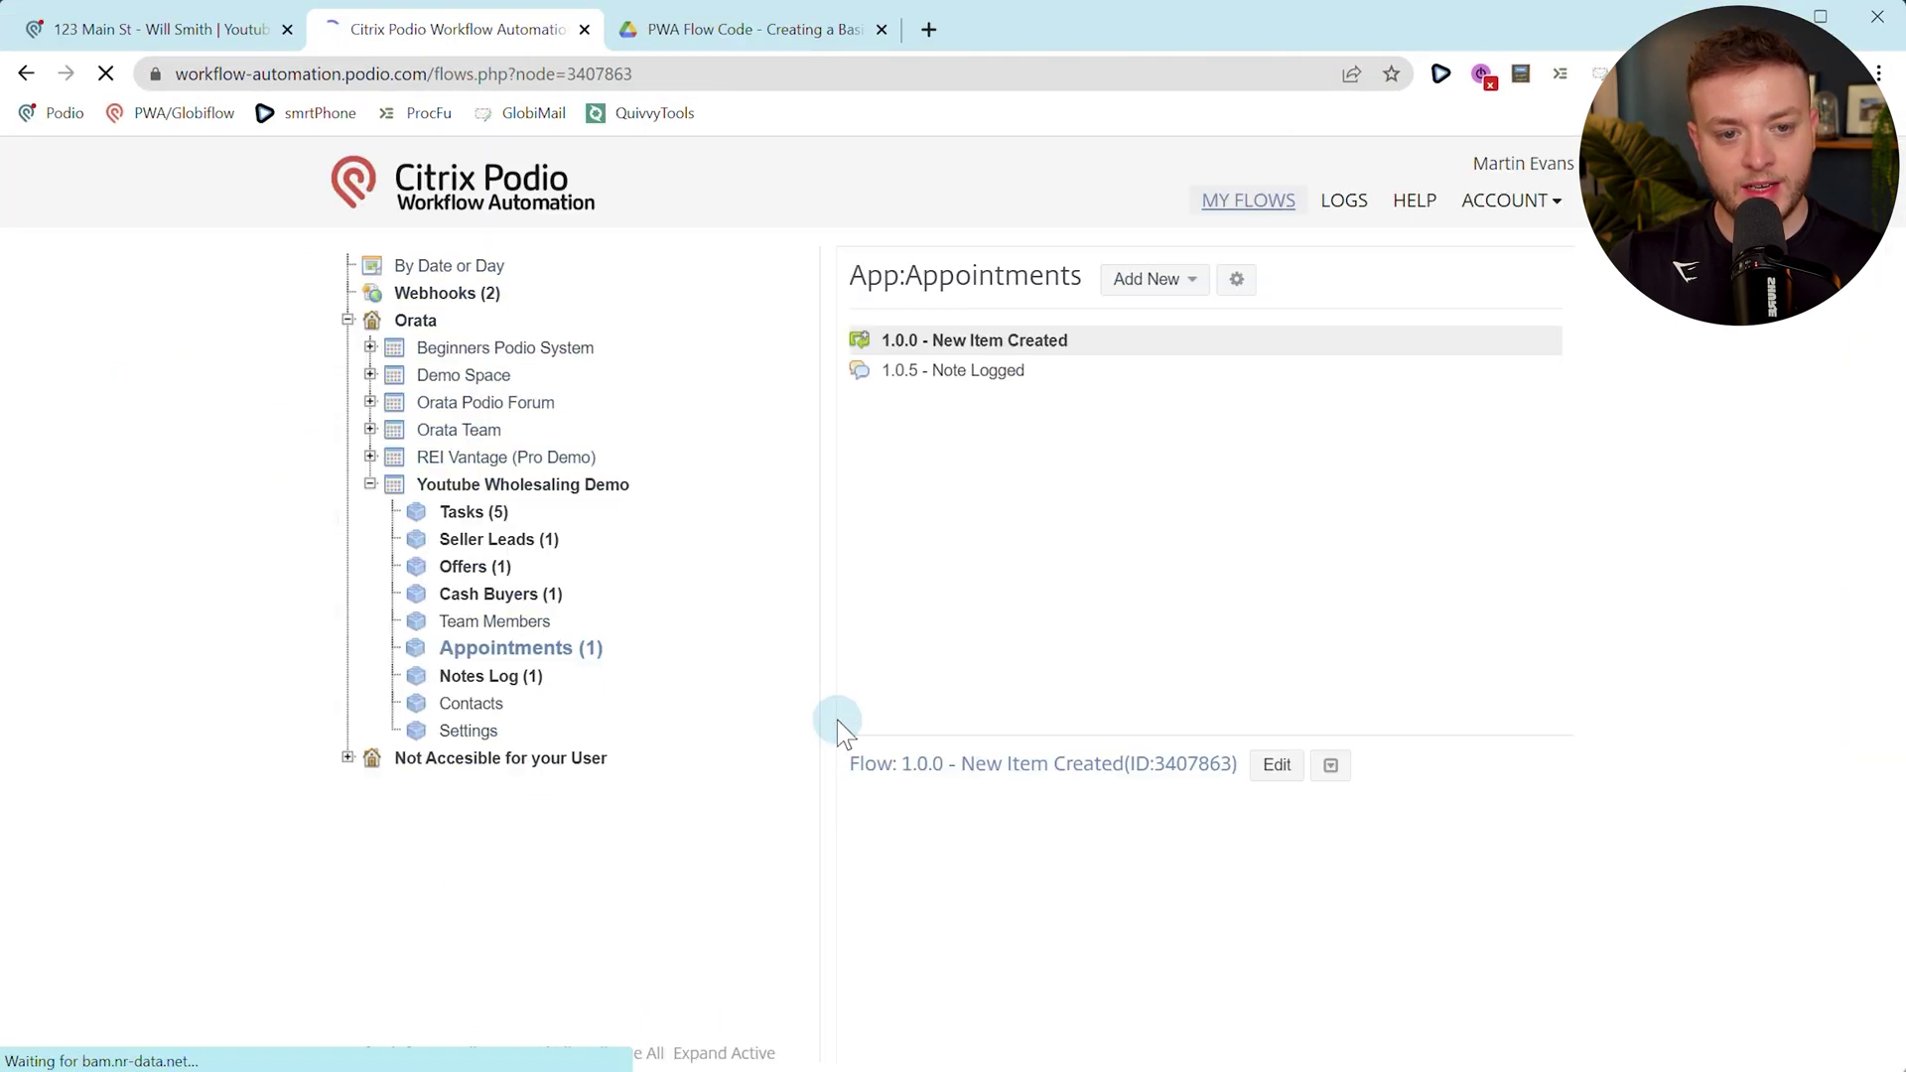
pyautogui.click(1330, 766)
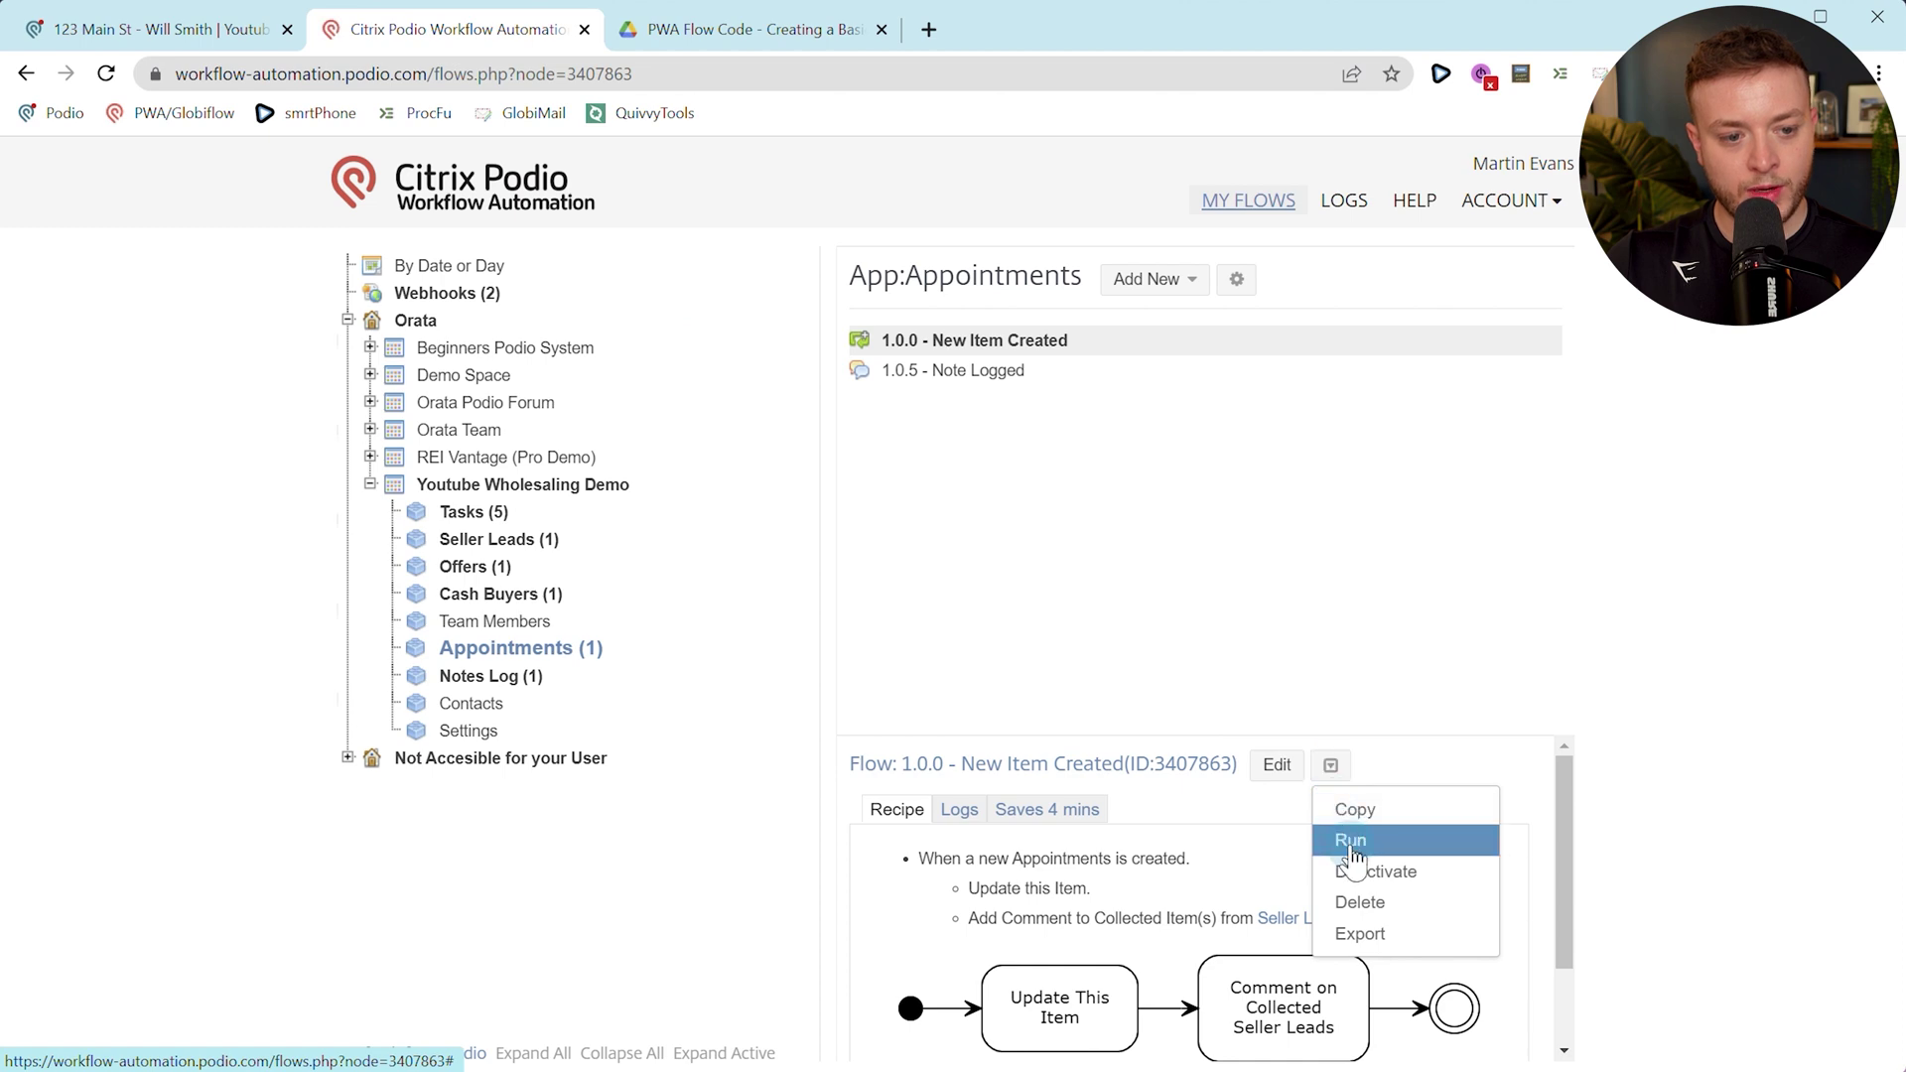
pyautogui.click(1353, 844)
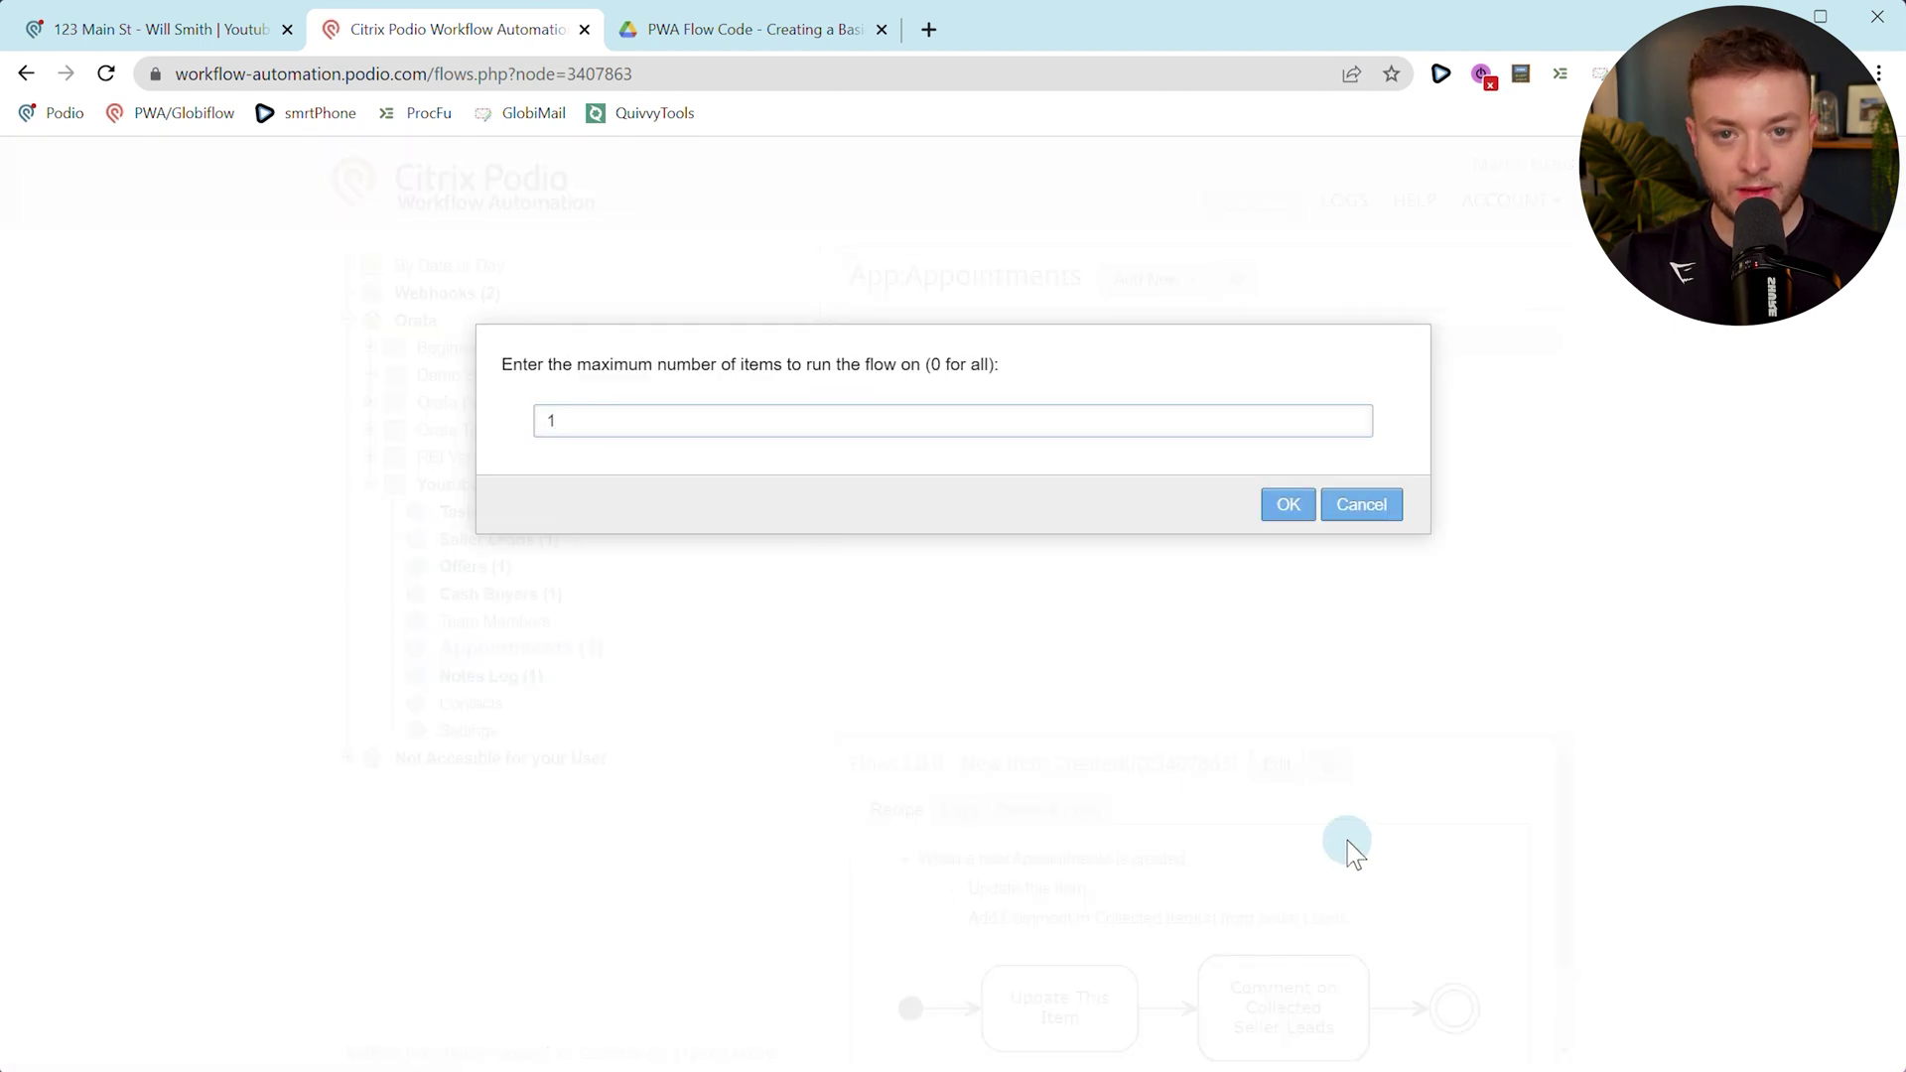
pyautogui.write('1')
pyautogui.press('Return')
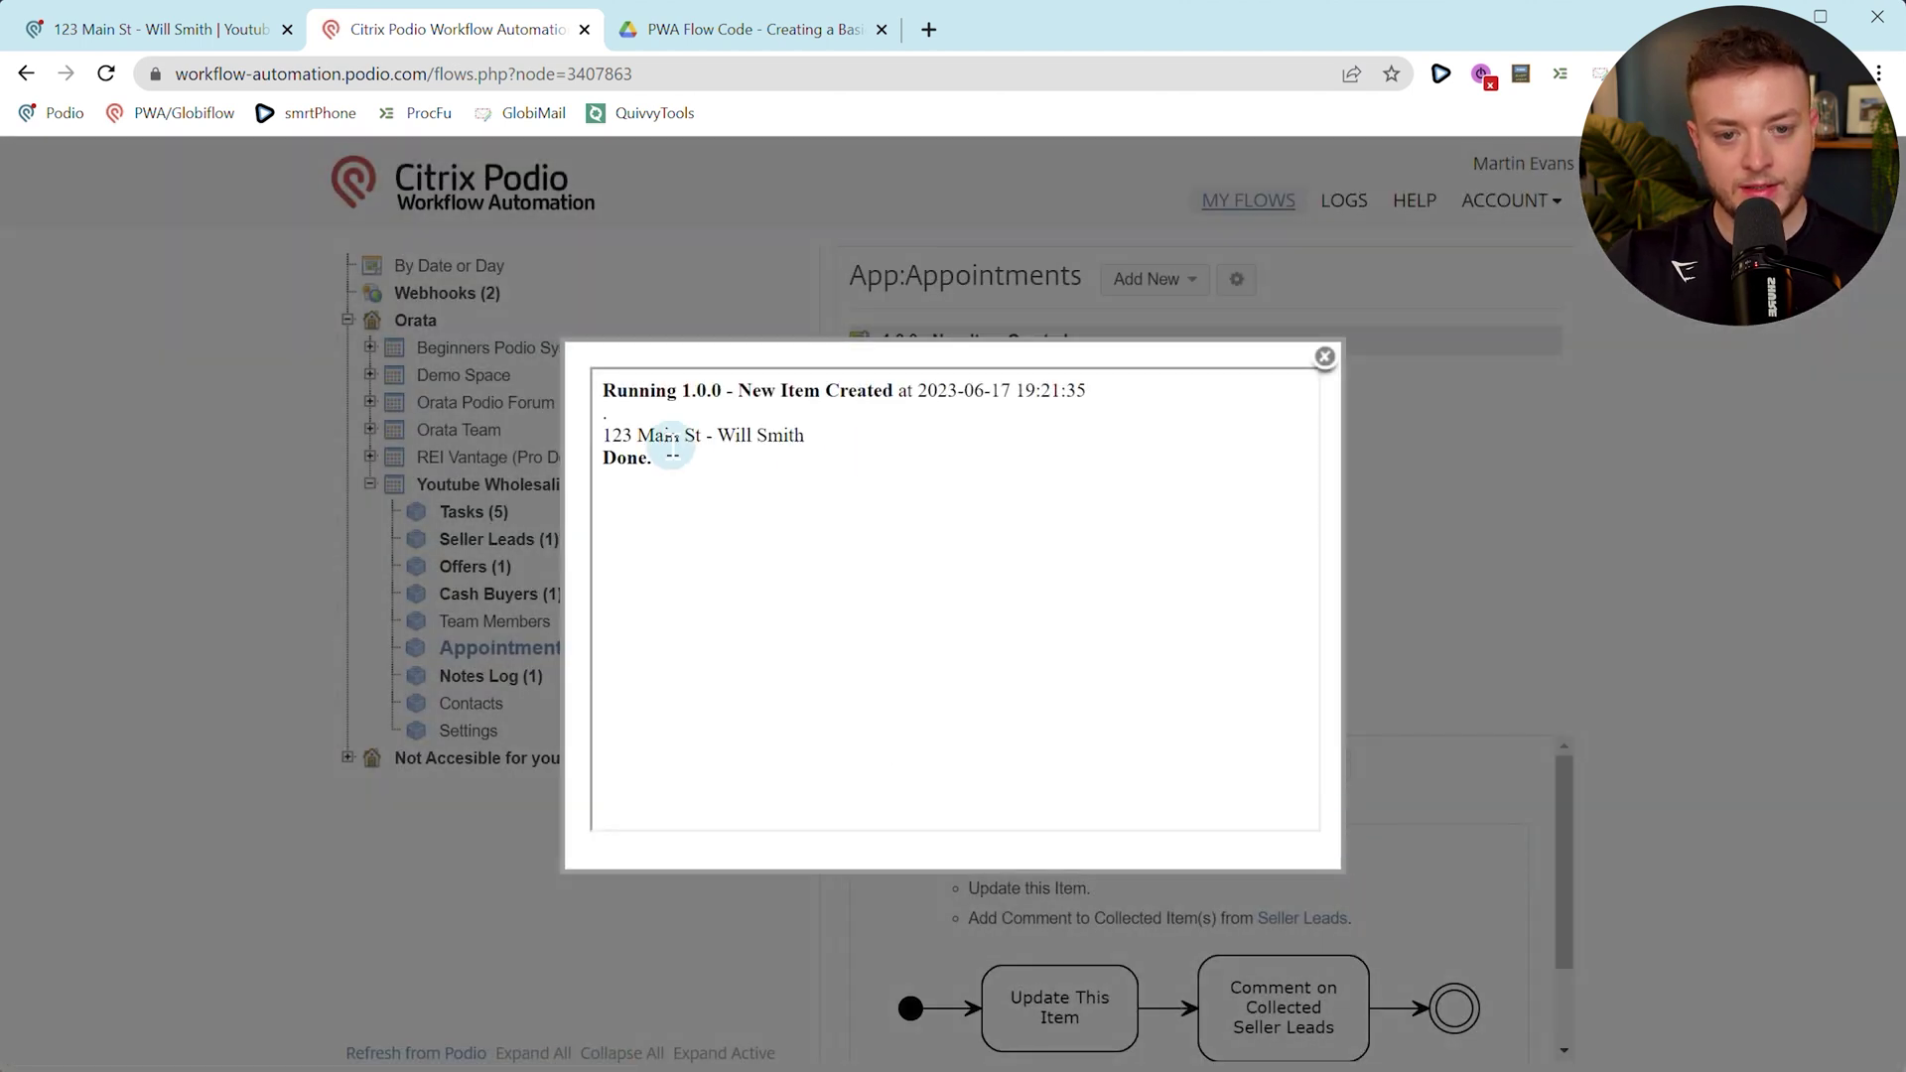
pyautogui.click(132, 30)
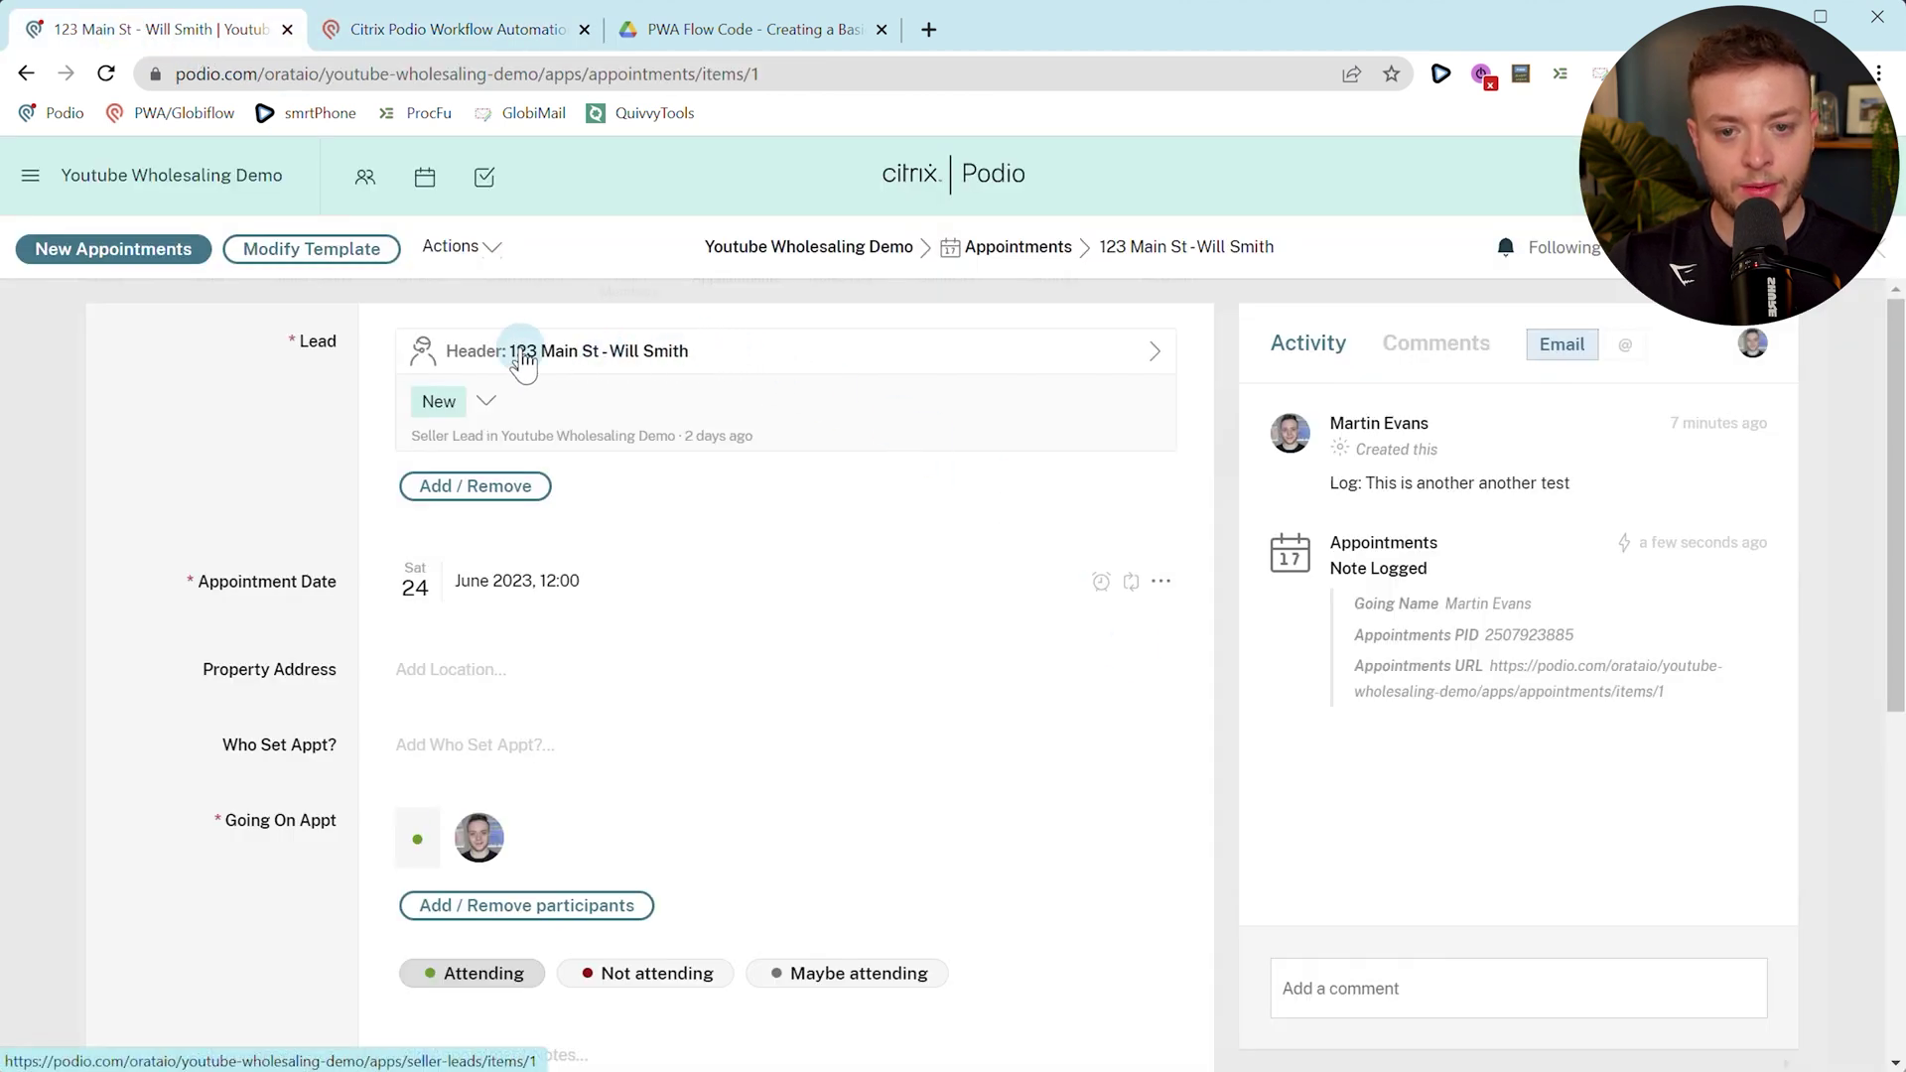
# Verify the seller lead's Appointment Scheduled comment links to the appointment, then close the run log.
pyautogui.click(582, 357)
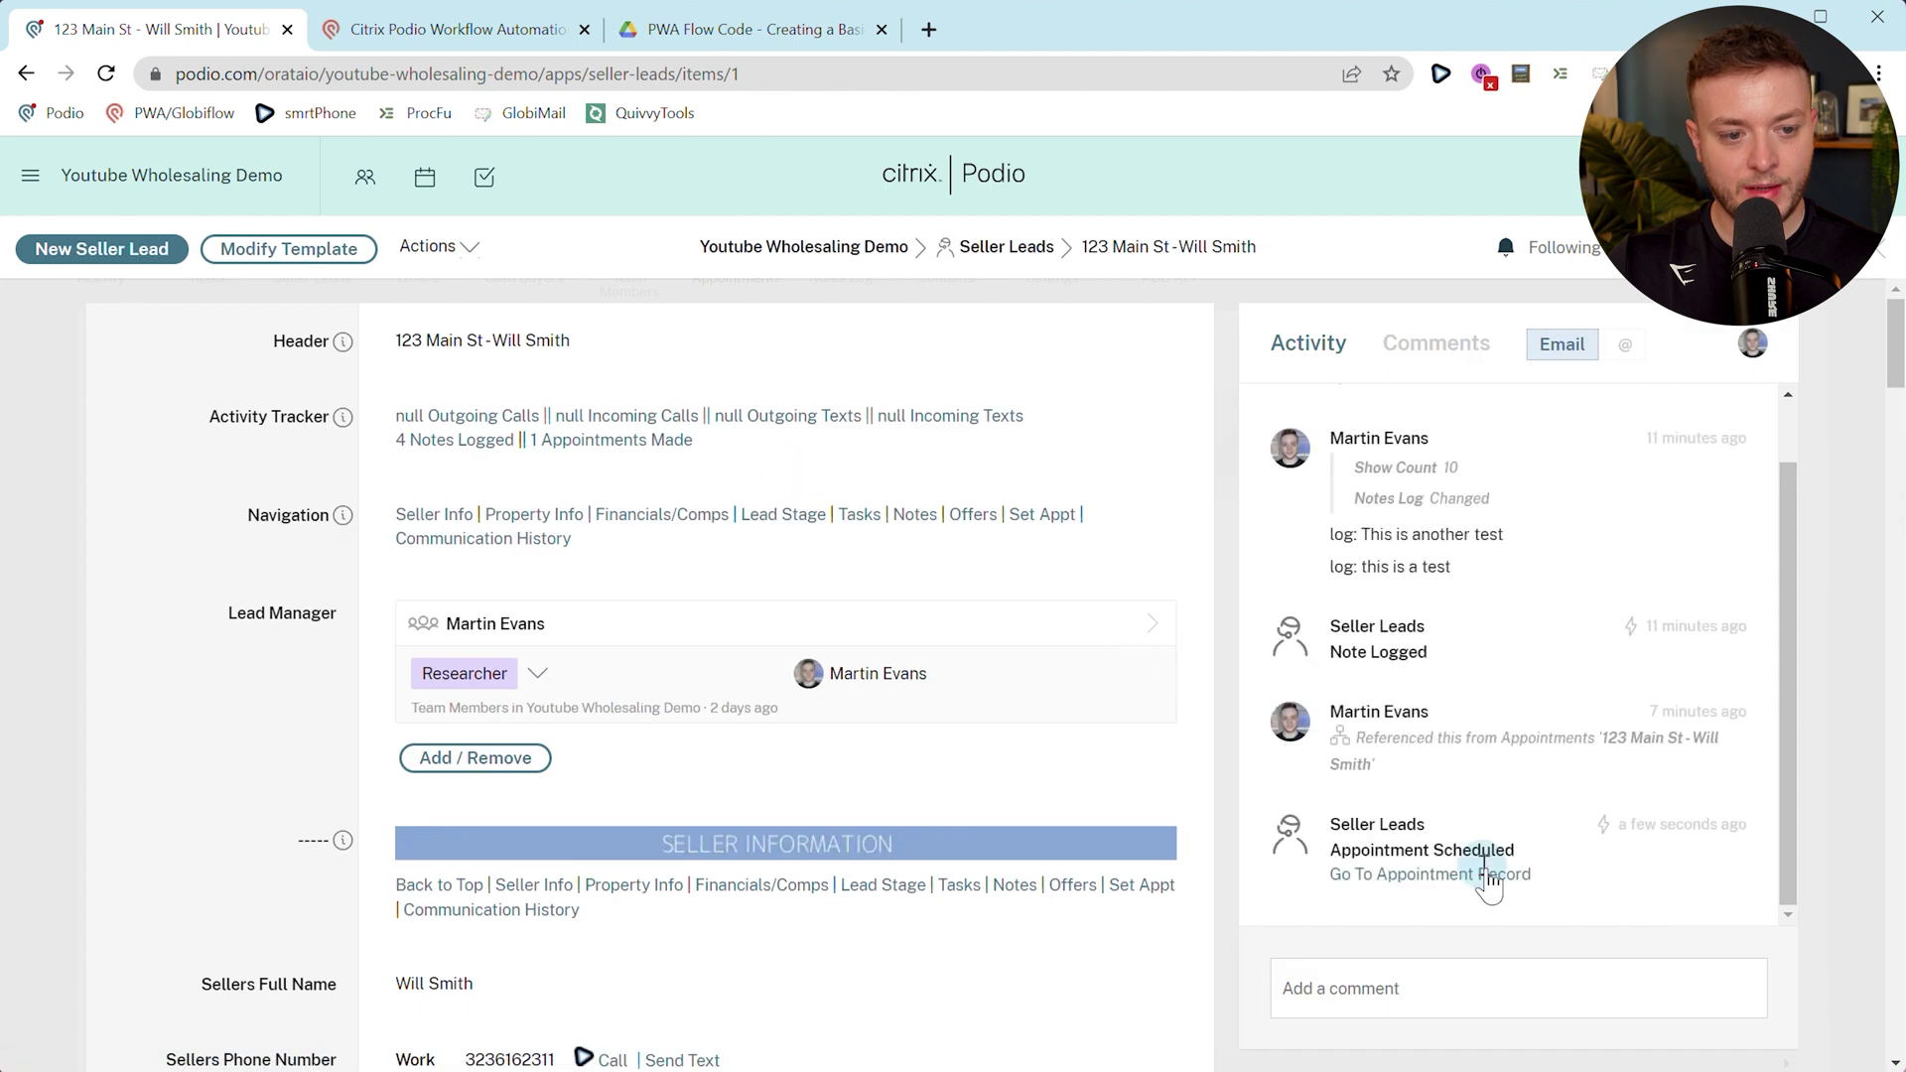
pyautogui.click(1378, 893)
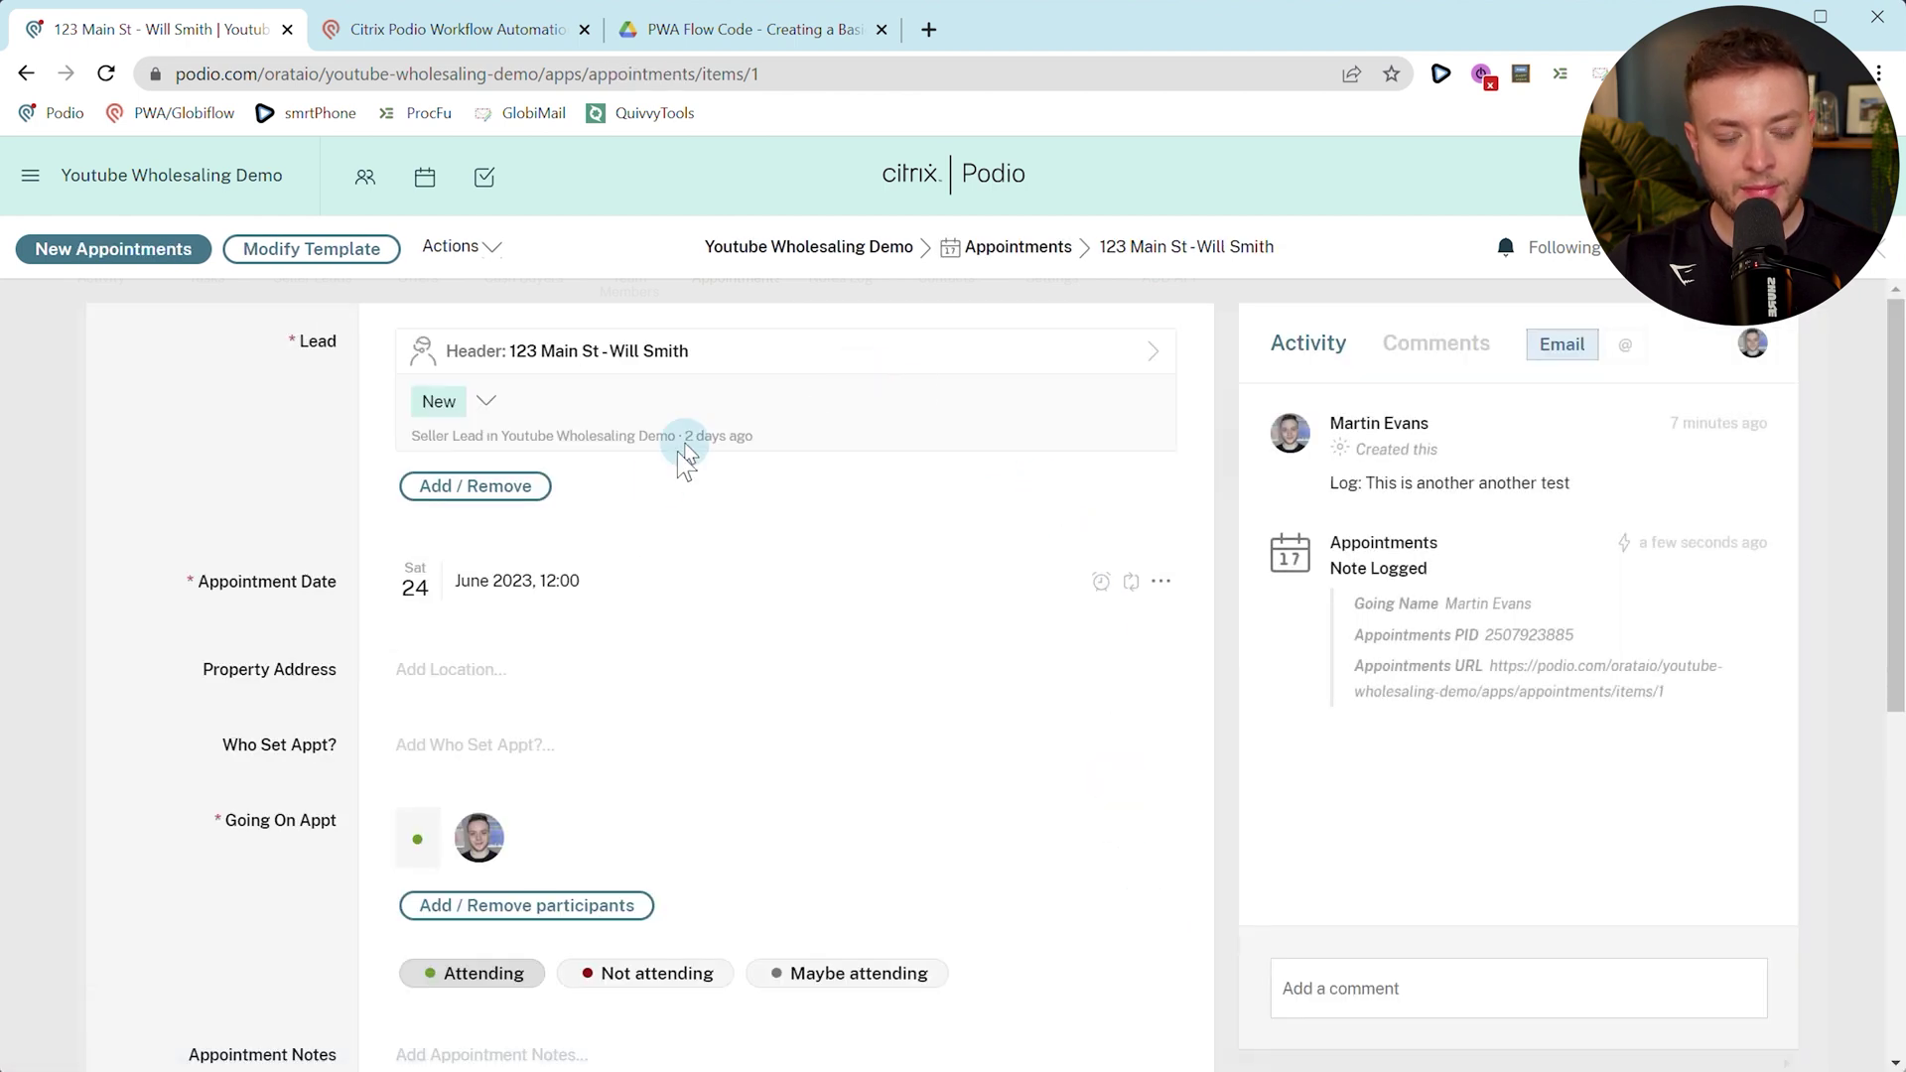
pyautogui.click(852, 376)
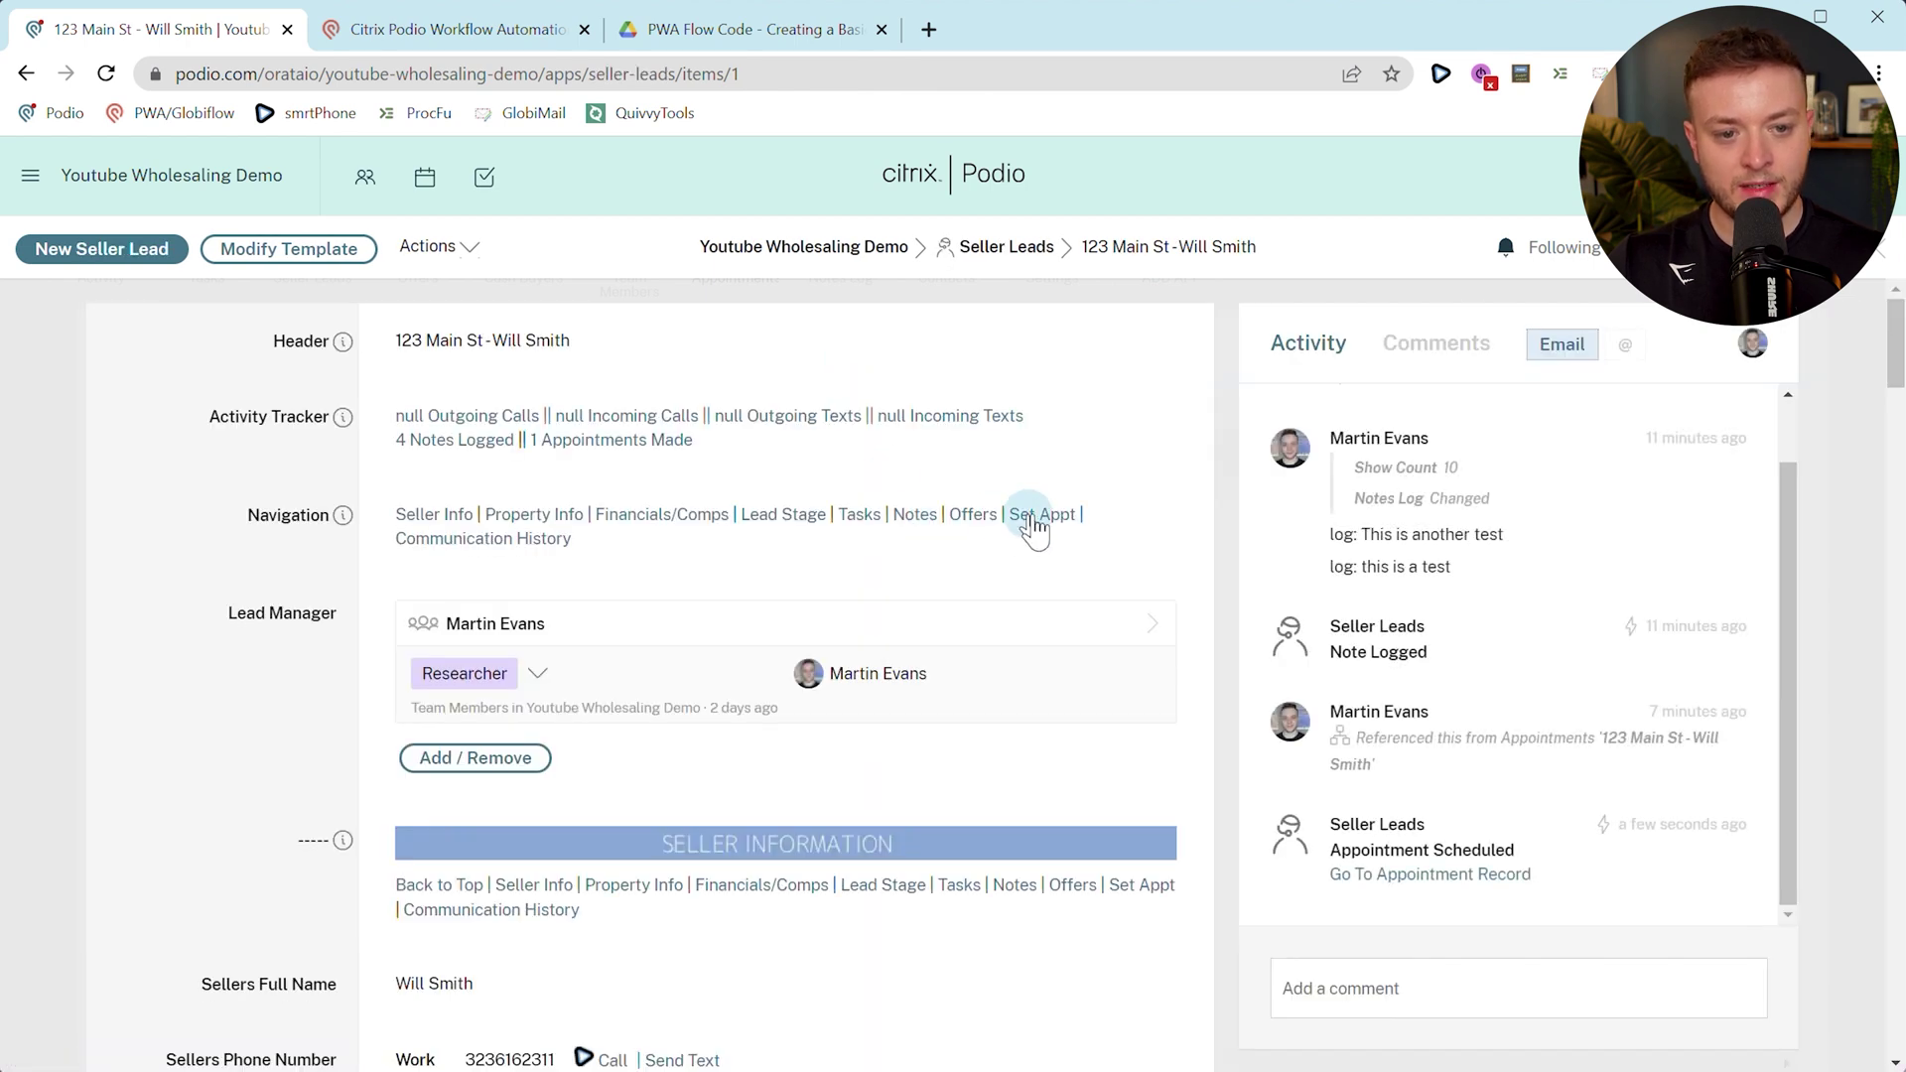
pyautogui.click(1018, 531)
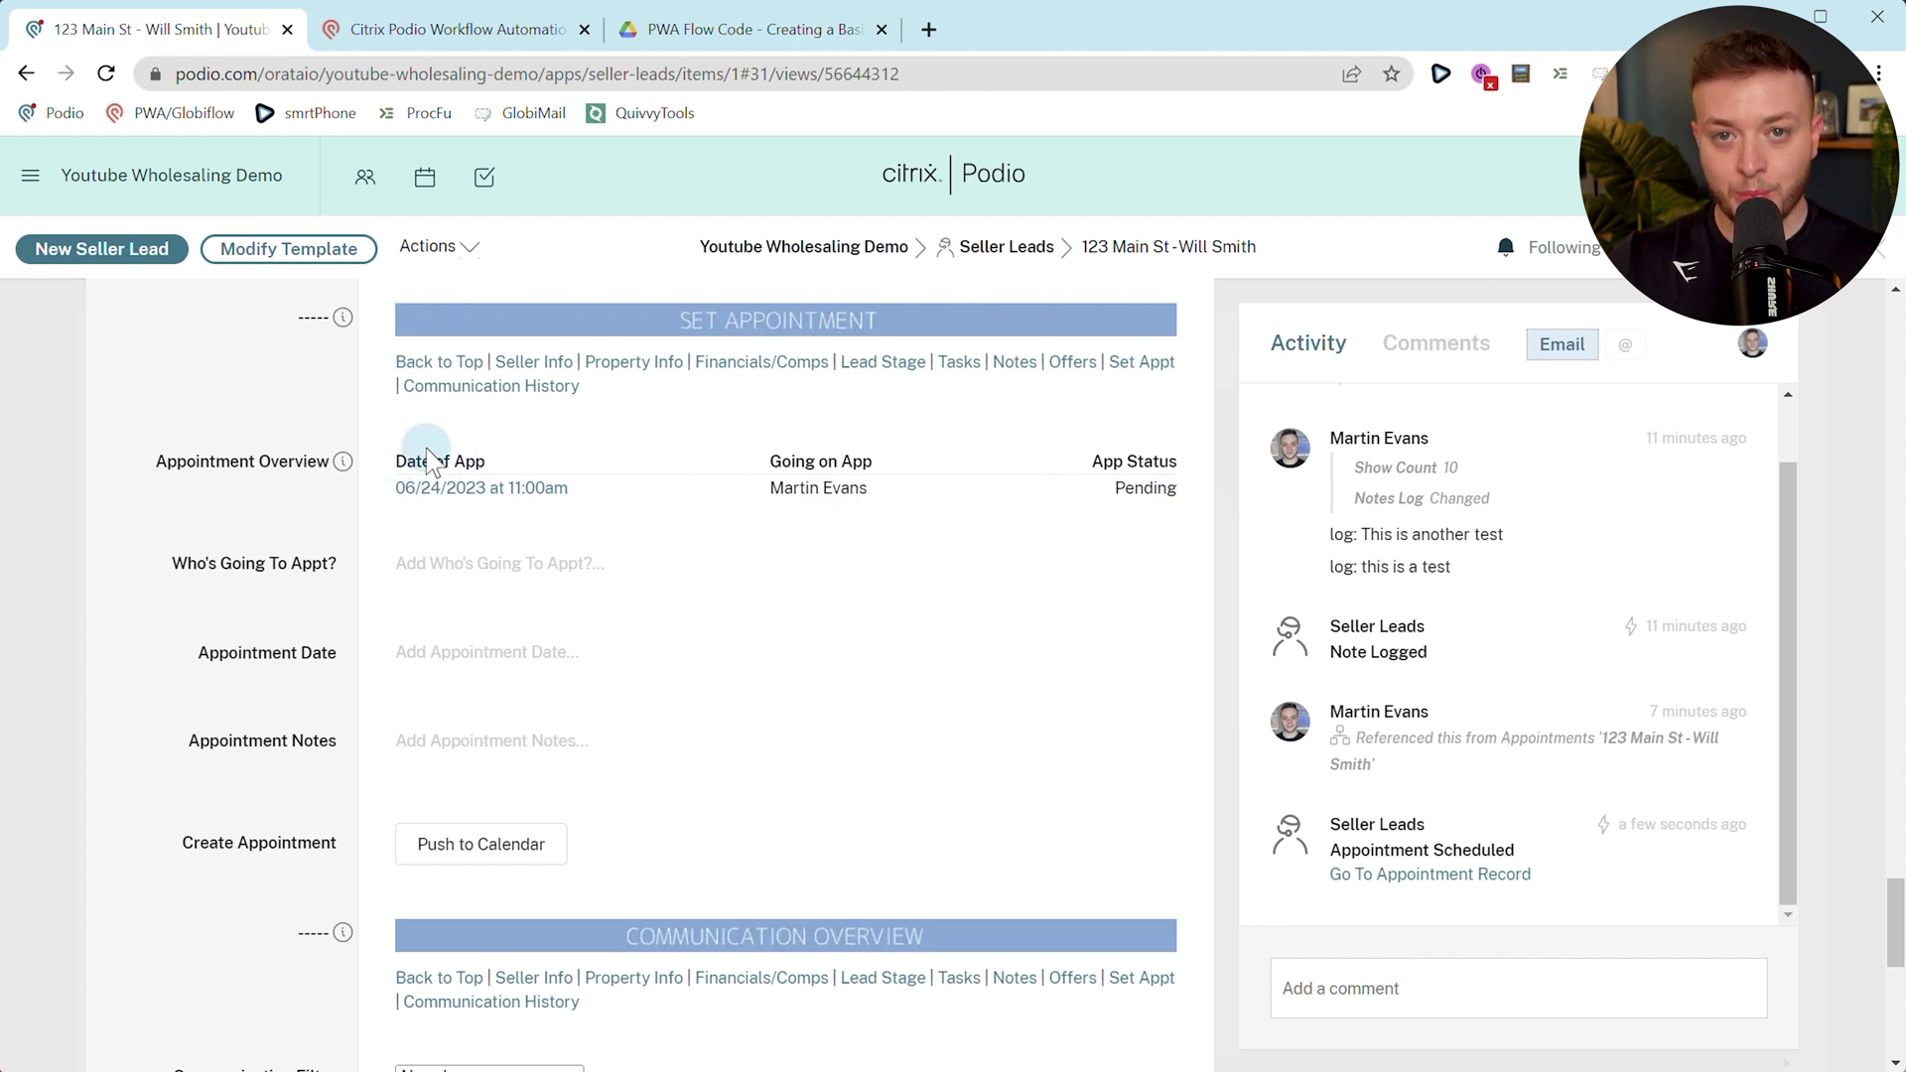
pyautogui.click(422, 30)
pyautogui.click(1457, 466)
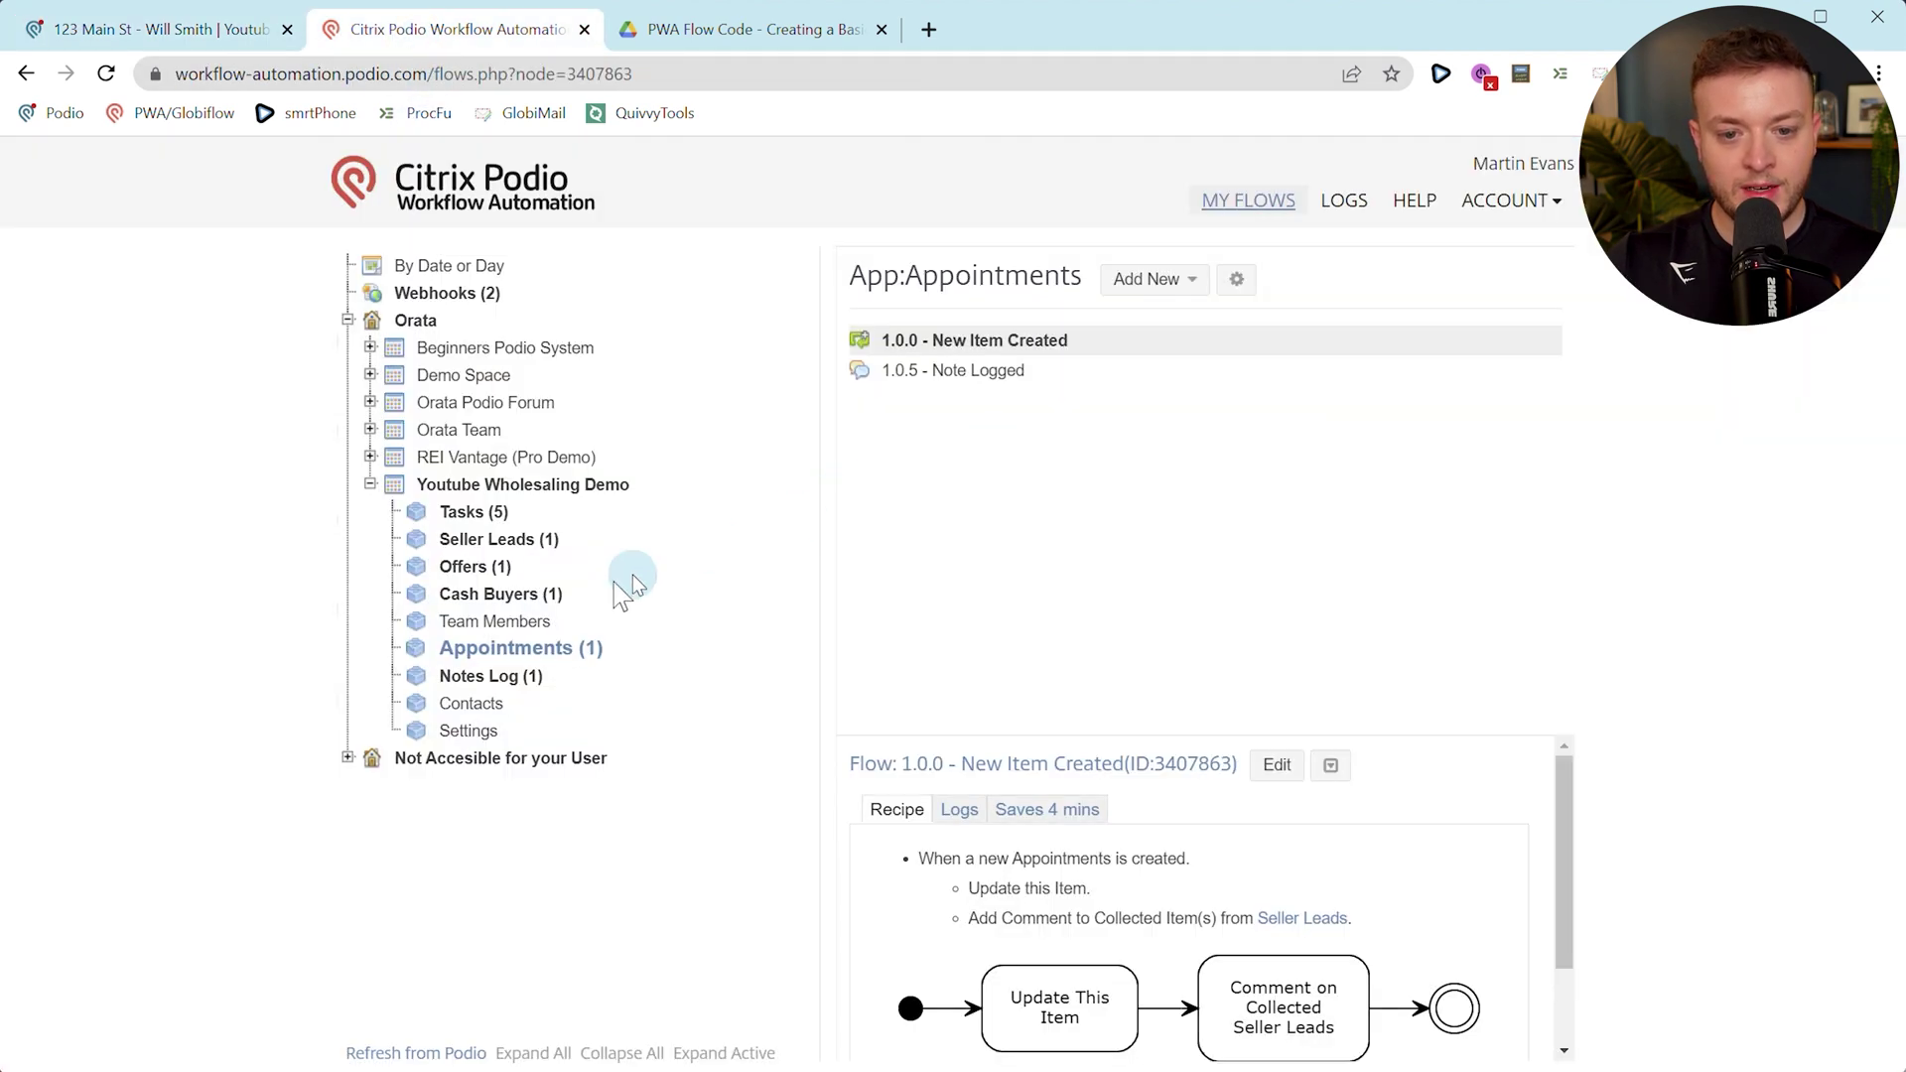
# Navigate in Podio to the Team Members app and open the admin member's record.
pyautogui.click(502, 623)
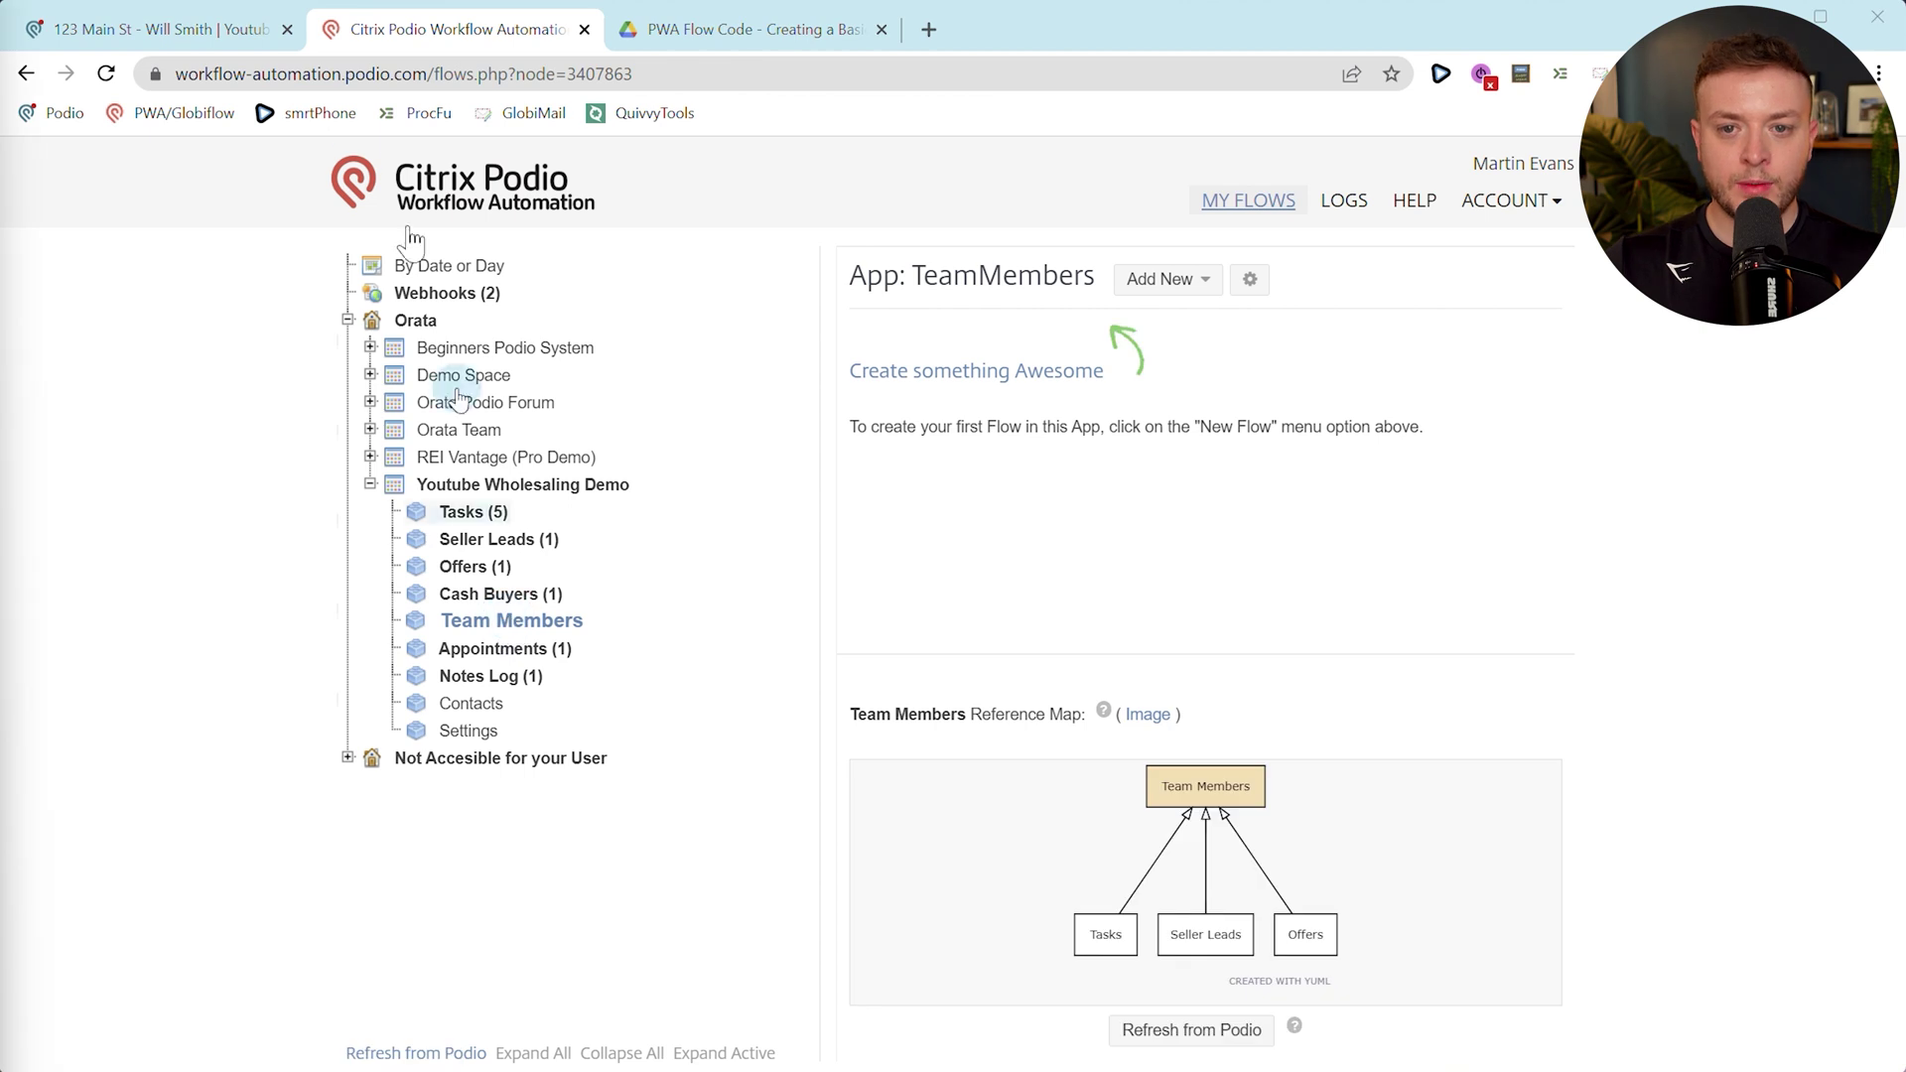
pyautogui.click(154, 27)
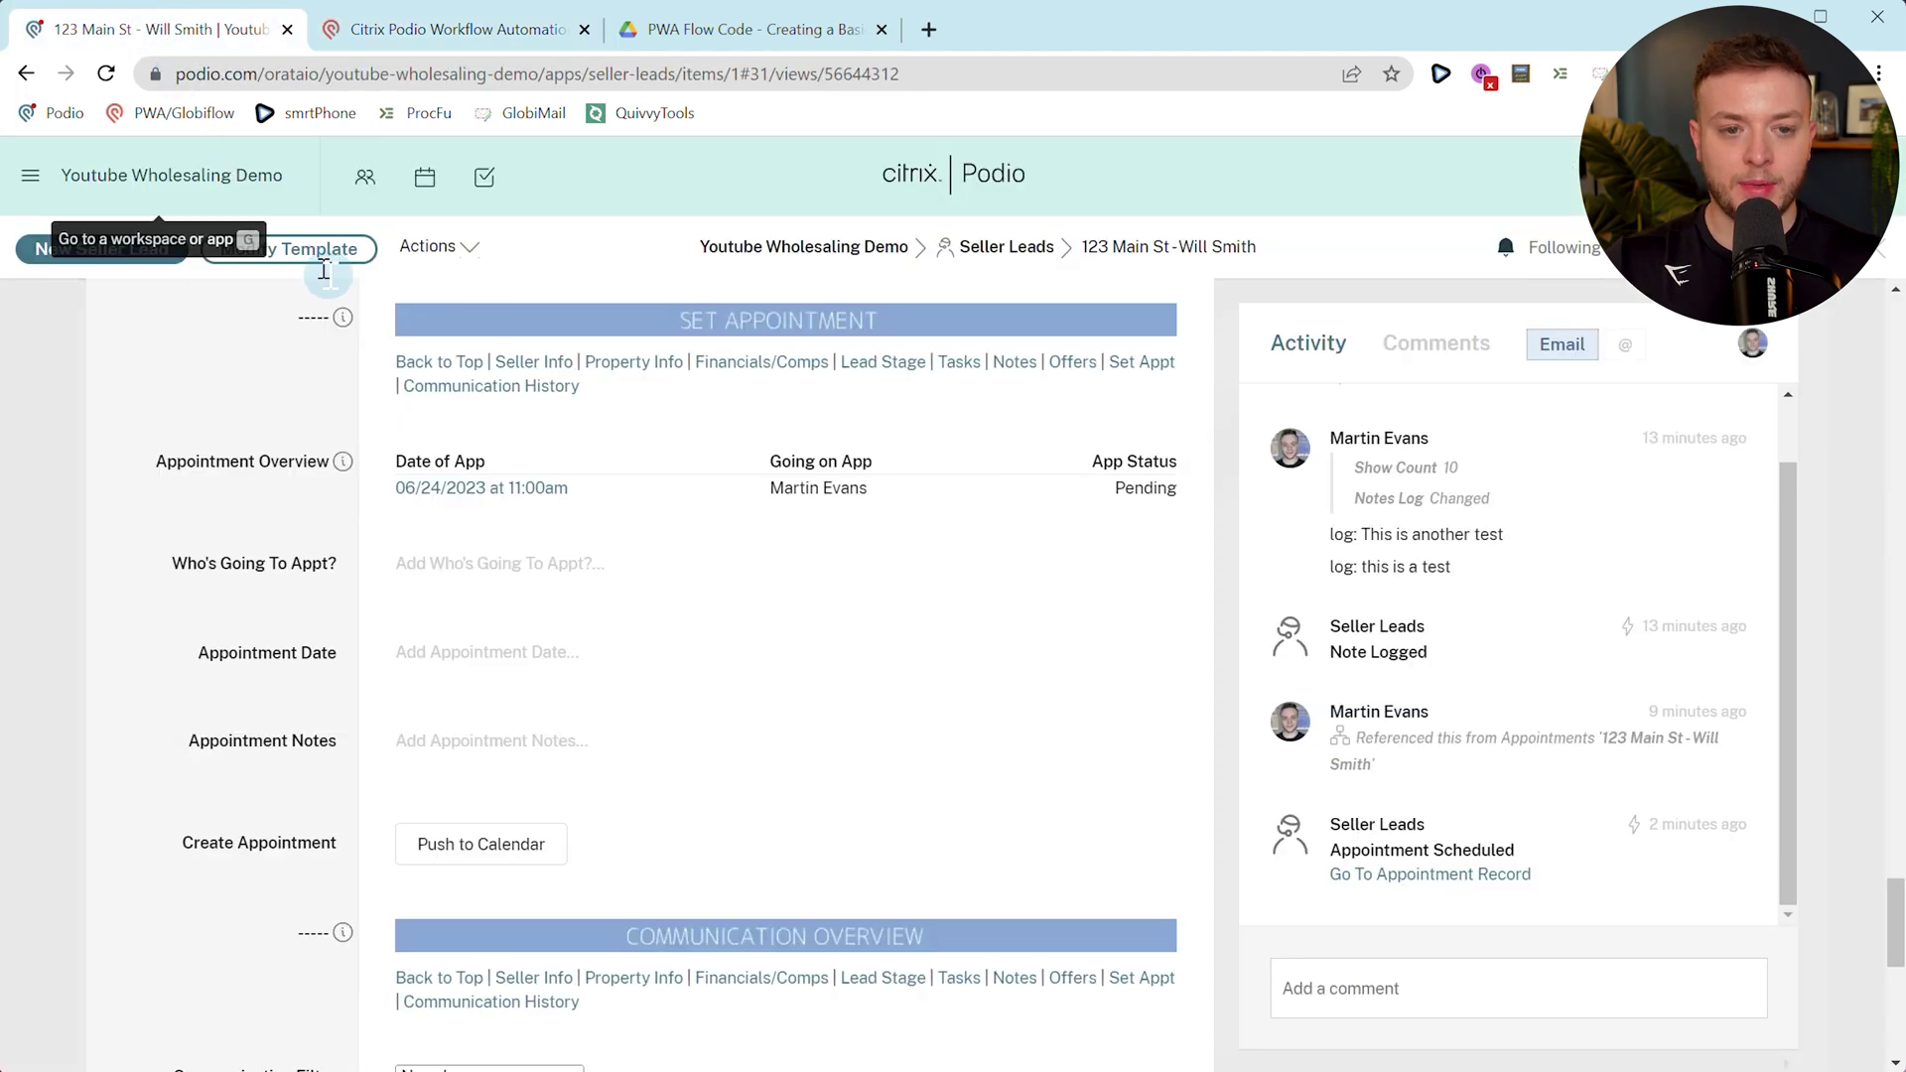
pyautogui.click(970, 248)
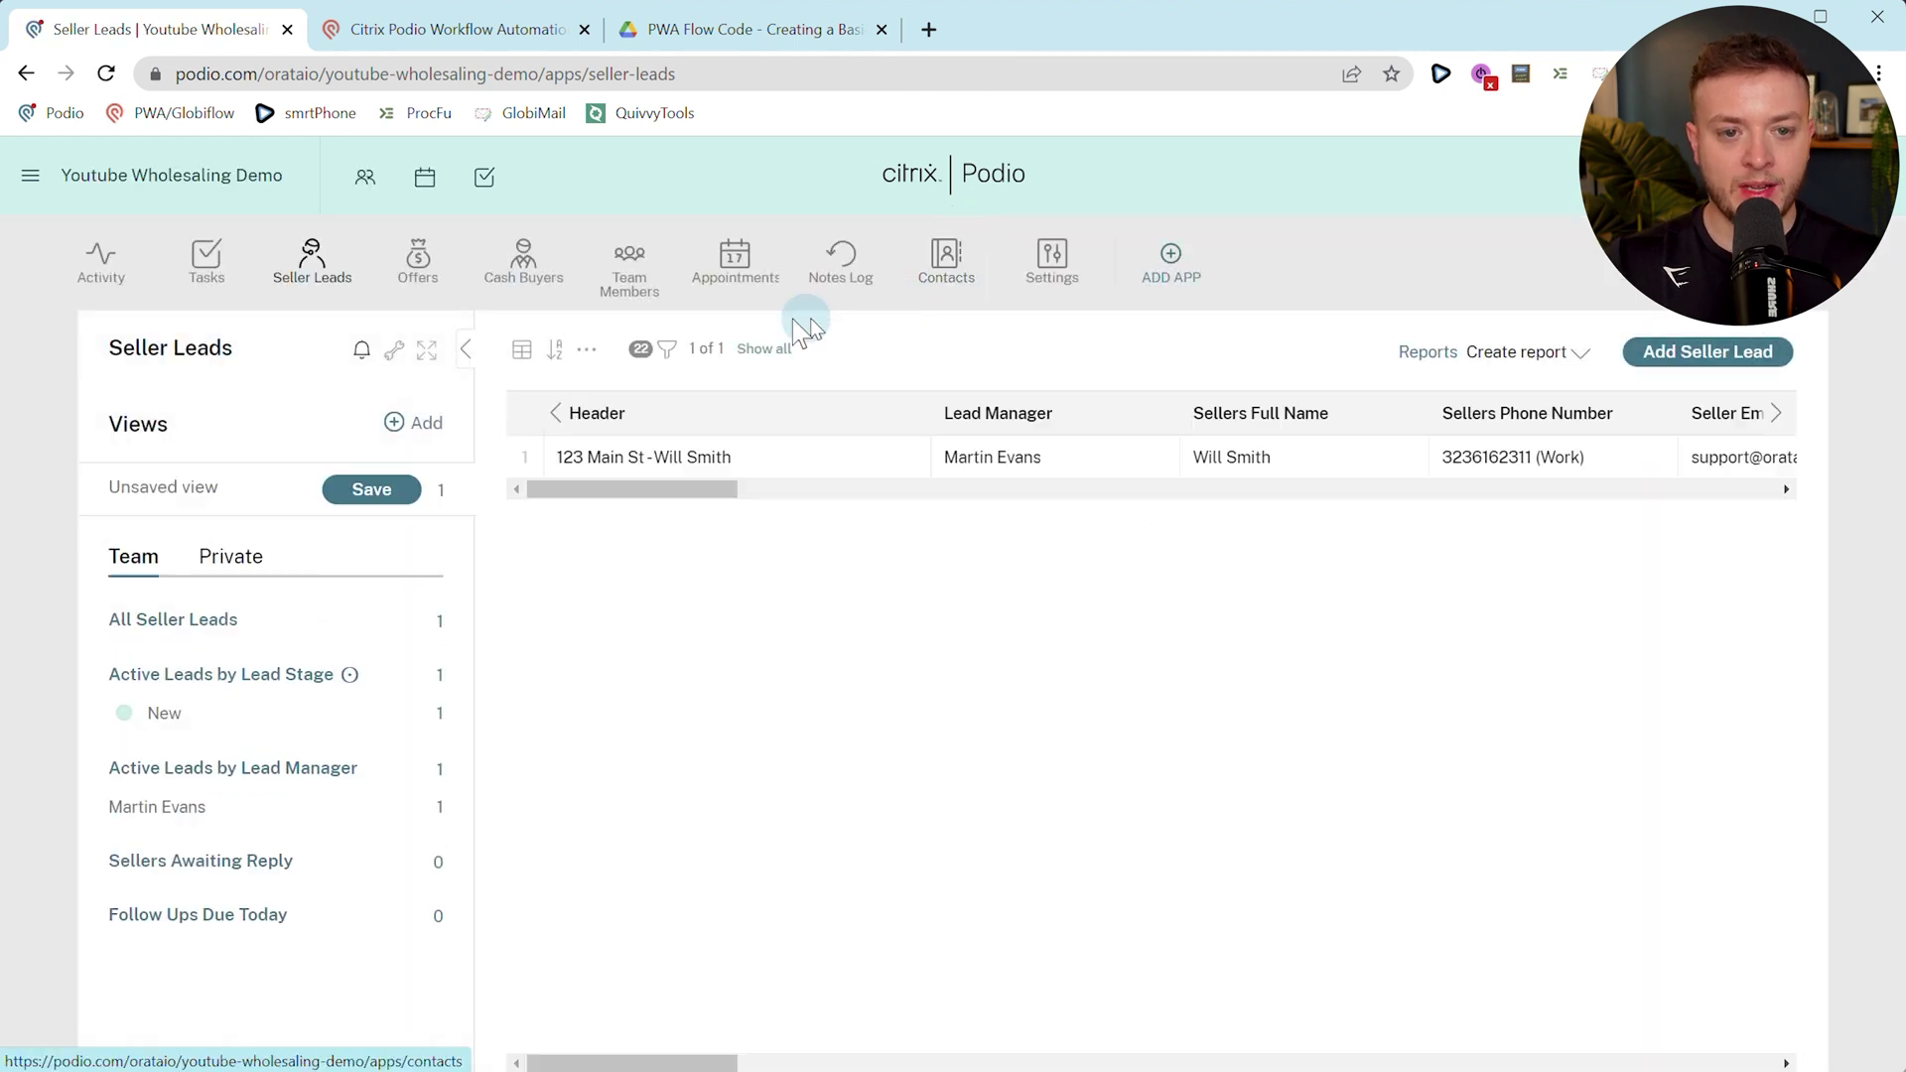
pyautogui.click(643, 283)
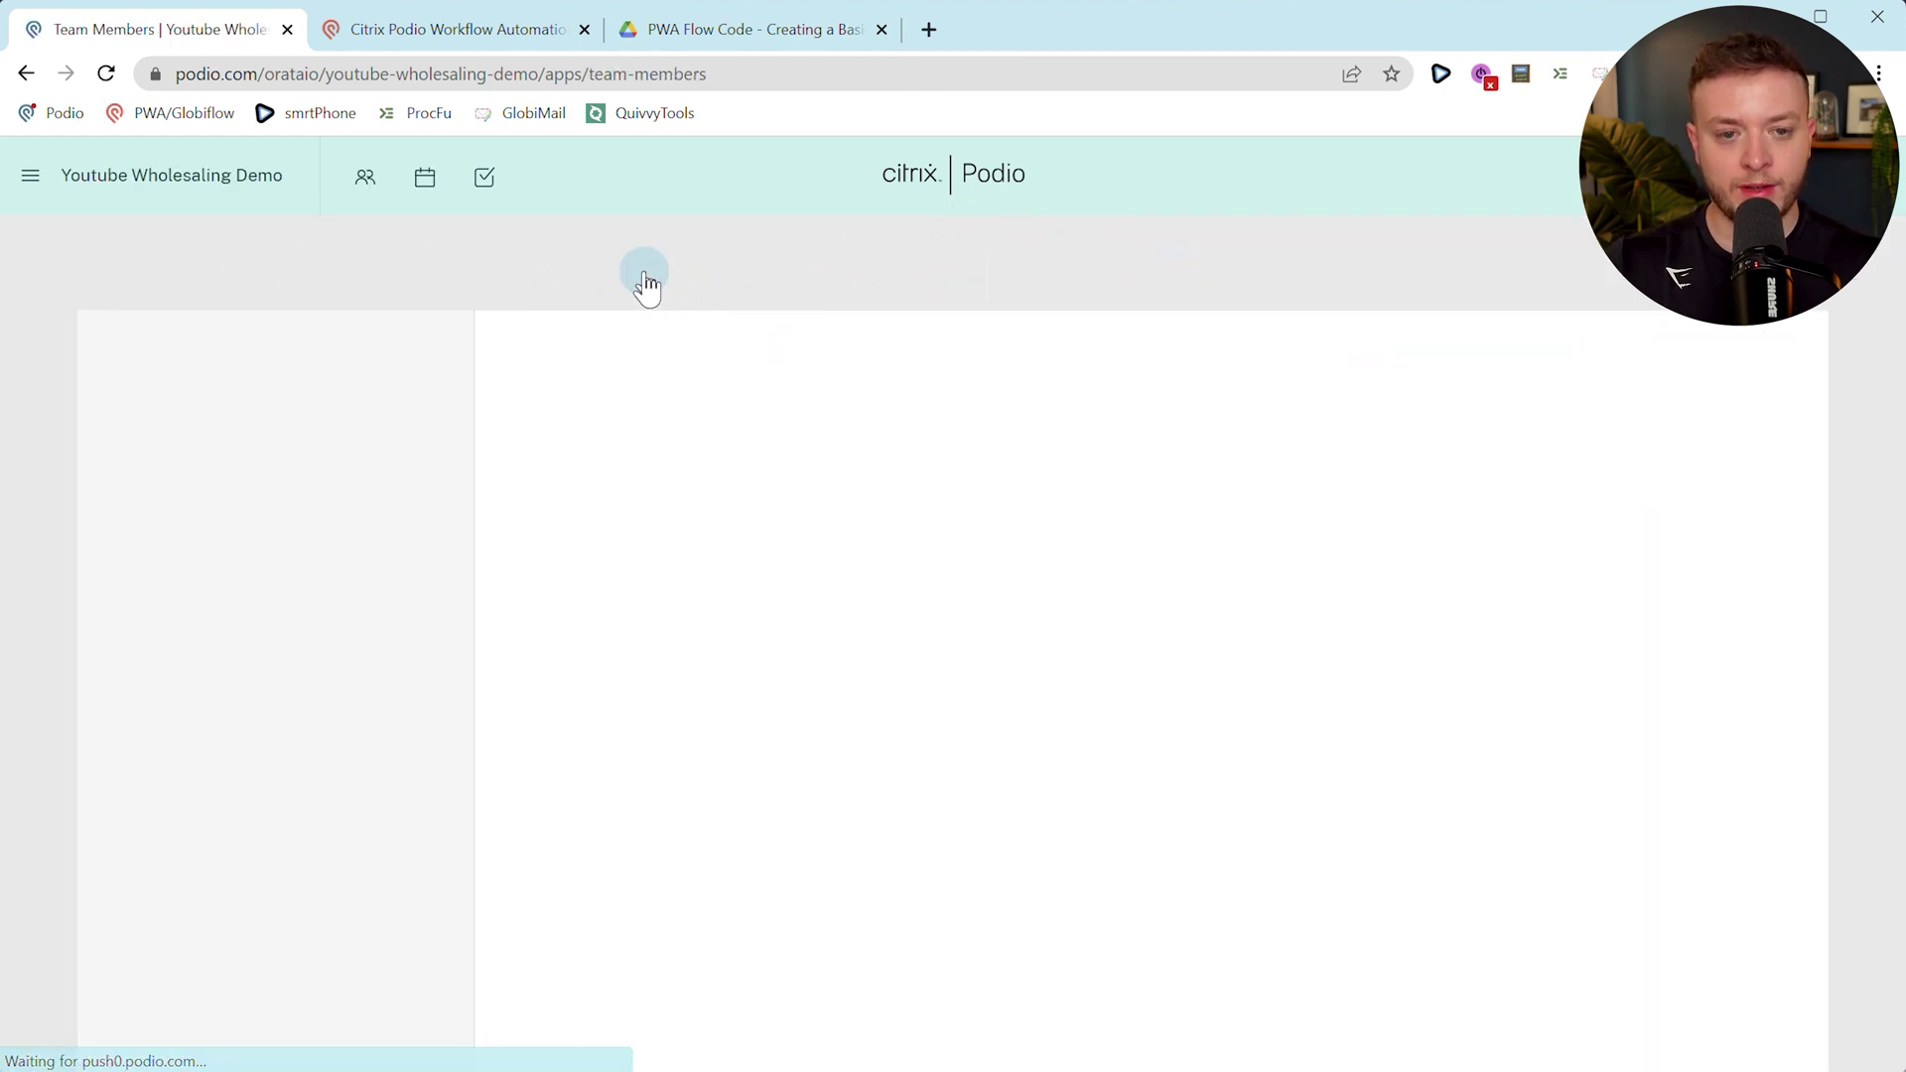
pyautogui.click(626, 449)
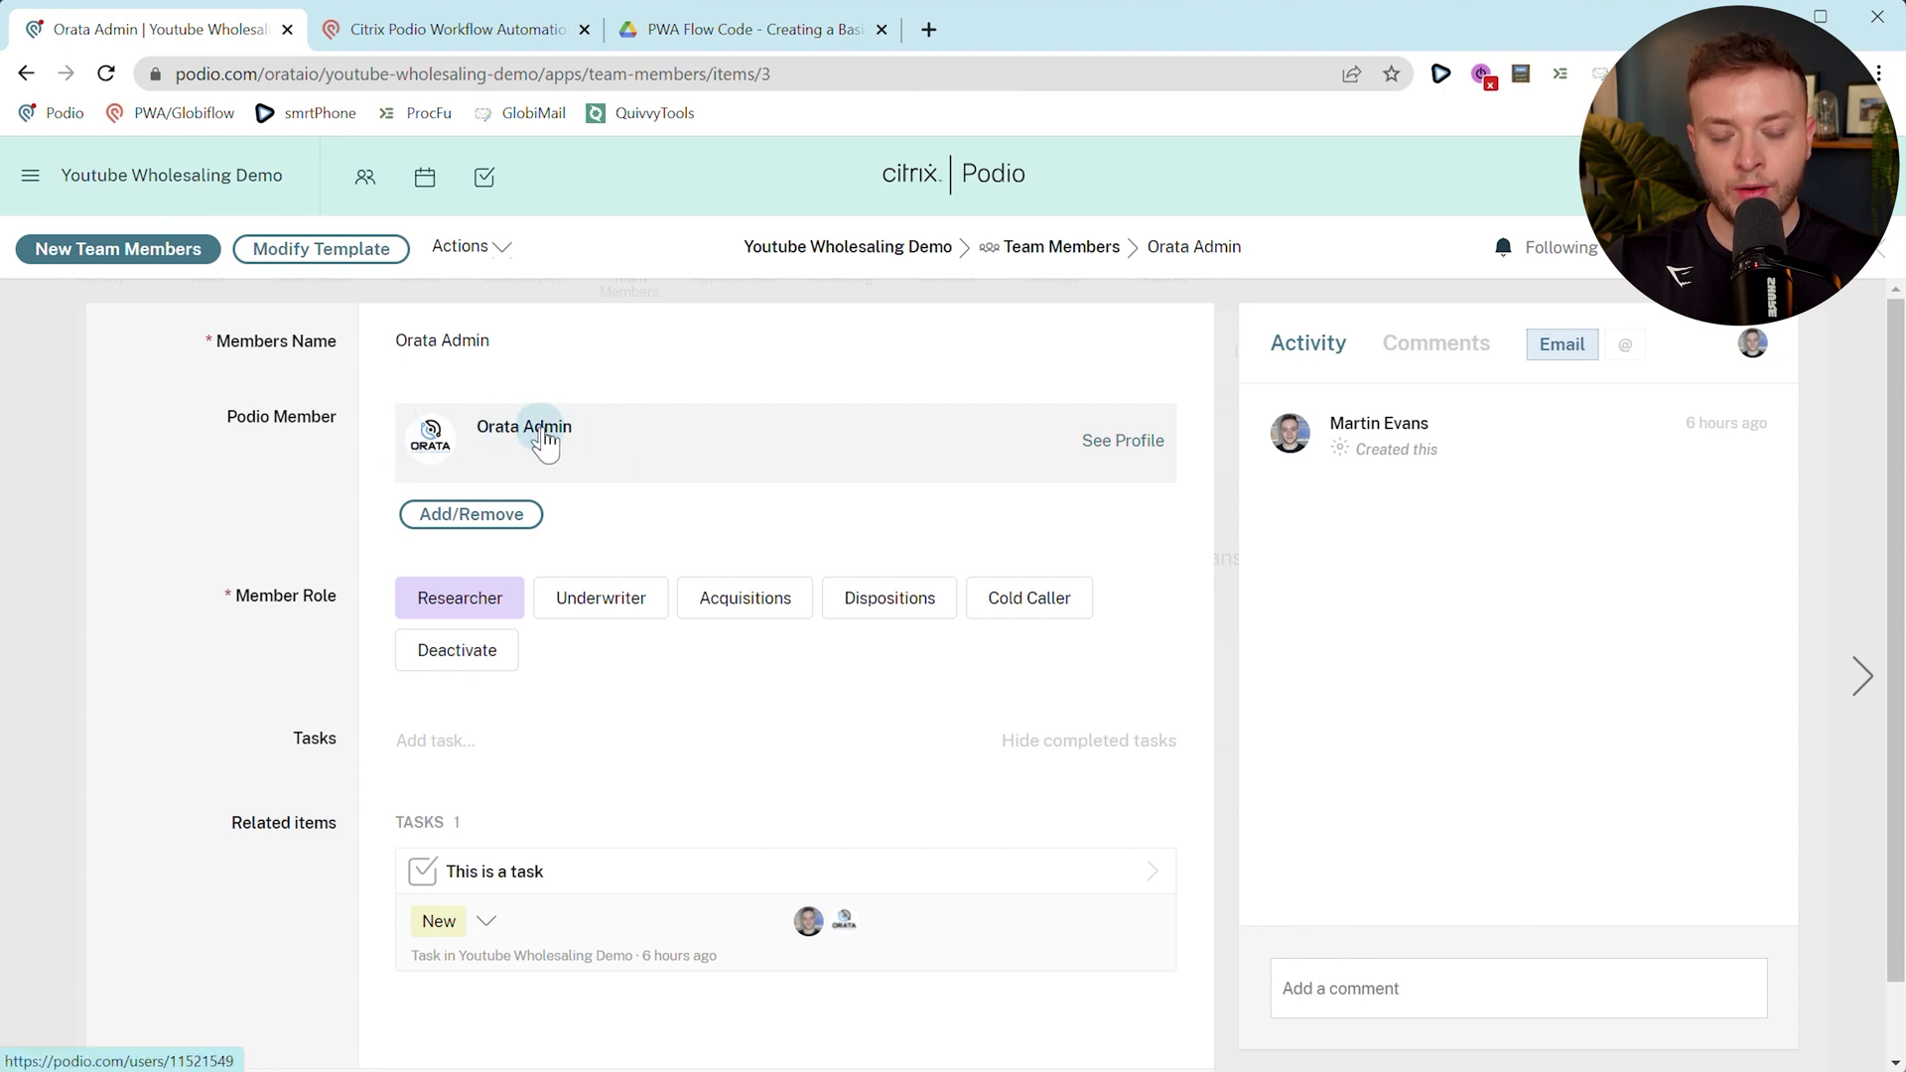
# Change the Members Name to 'Orata Admin' and return to the Team Members list.
pyautogui.click(466, 341)
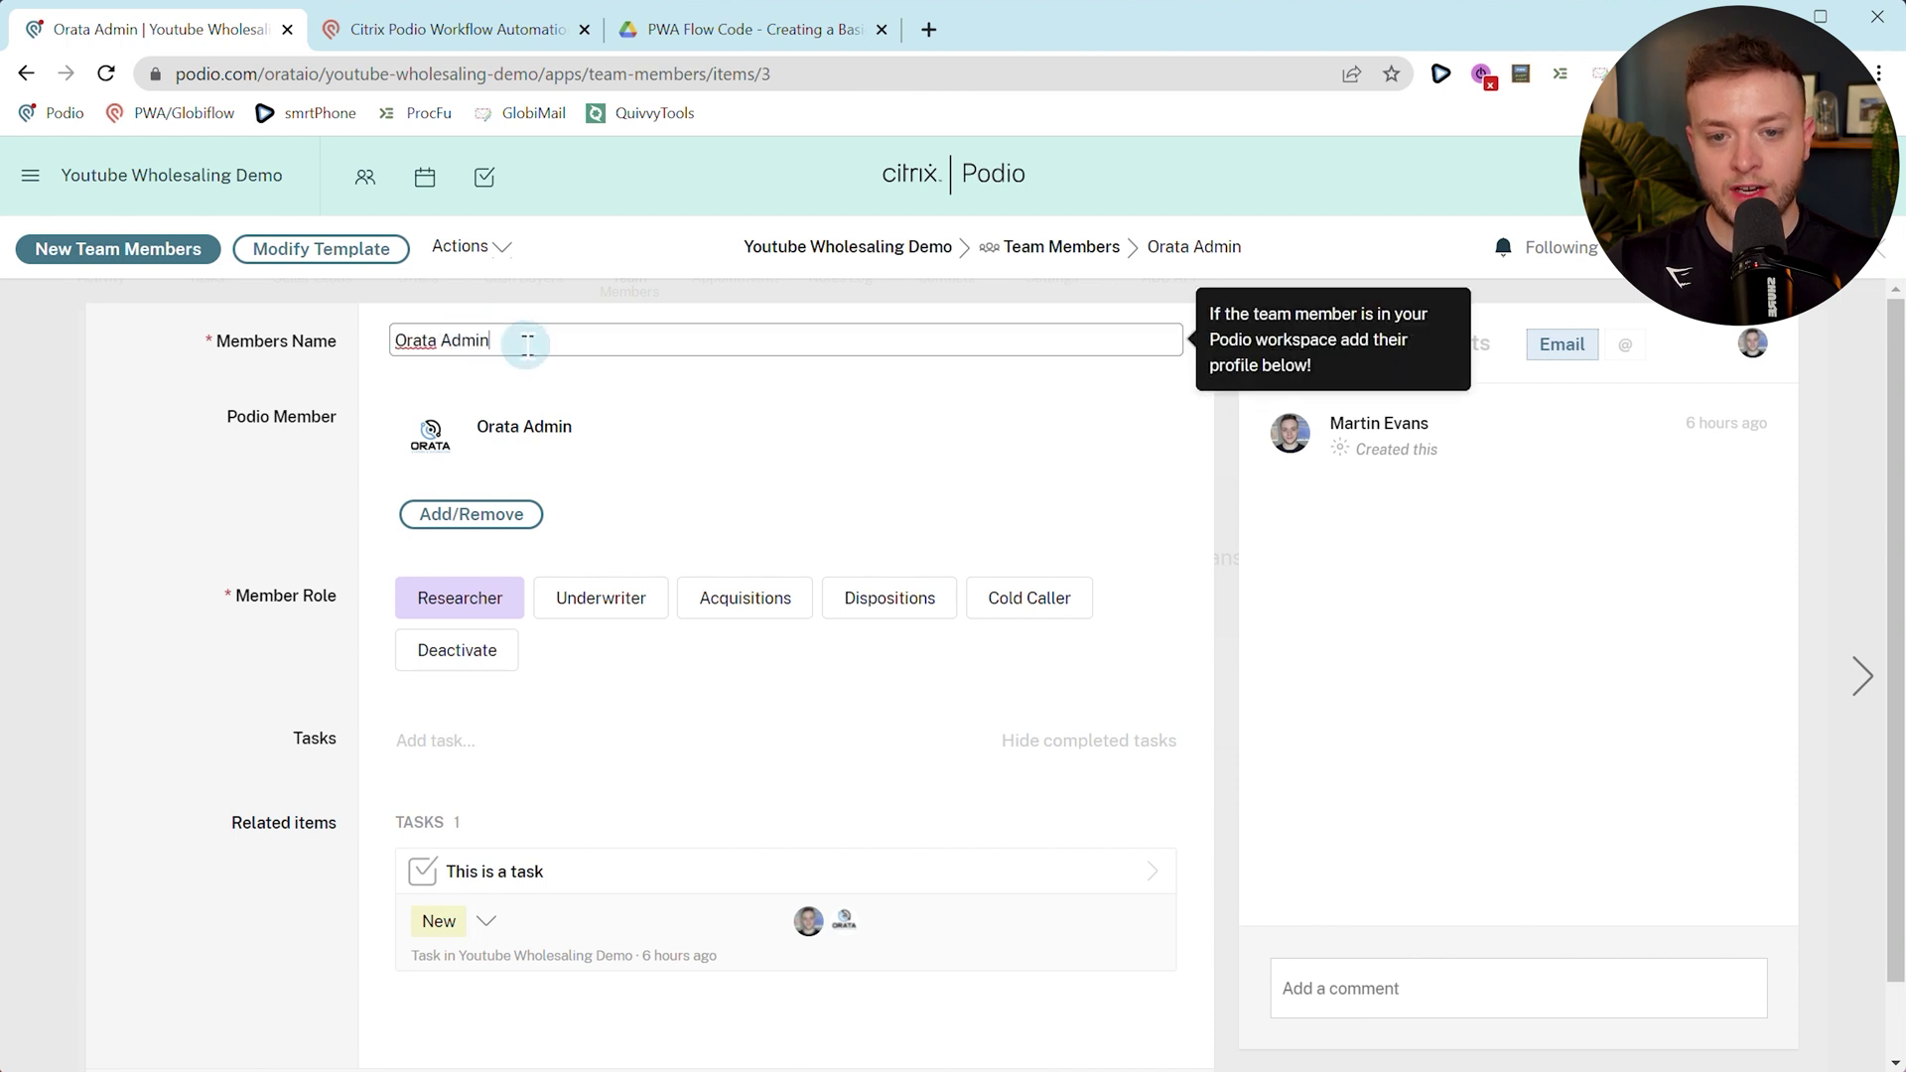
pyautogui.click(173, 536)
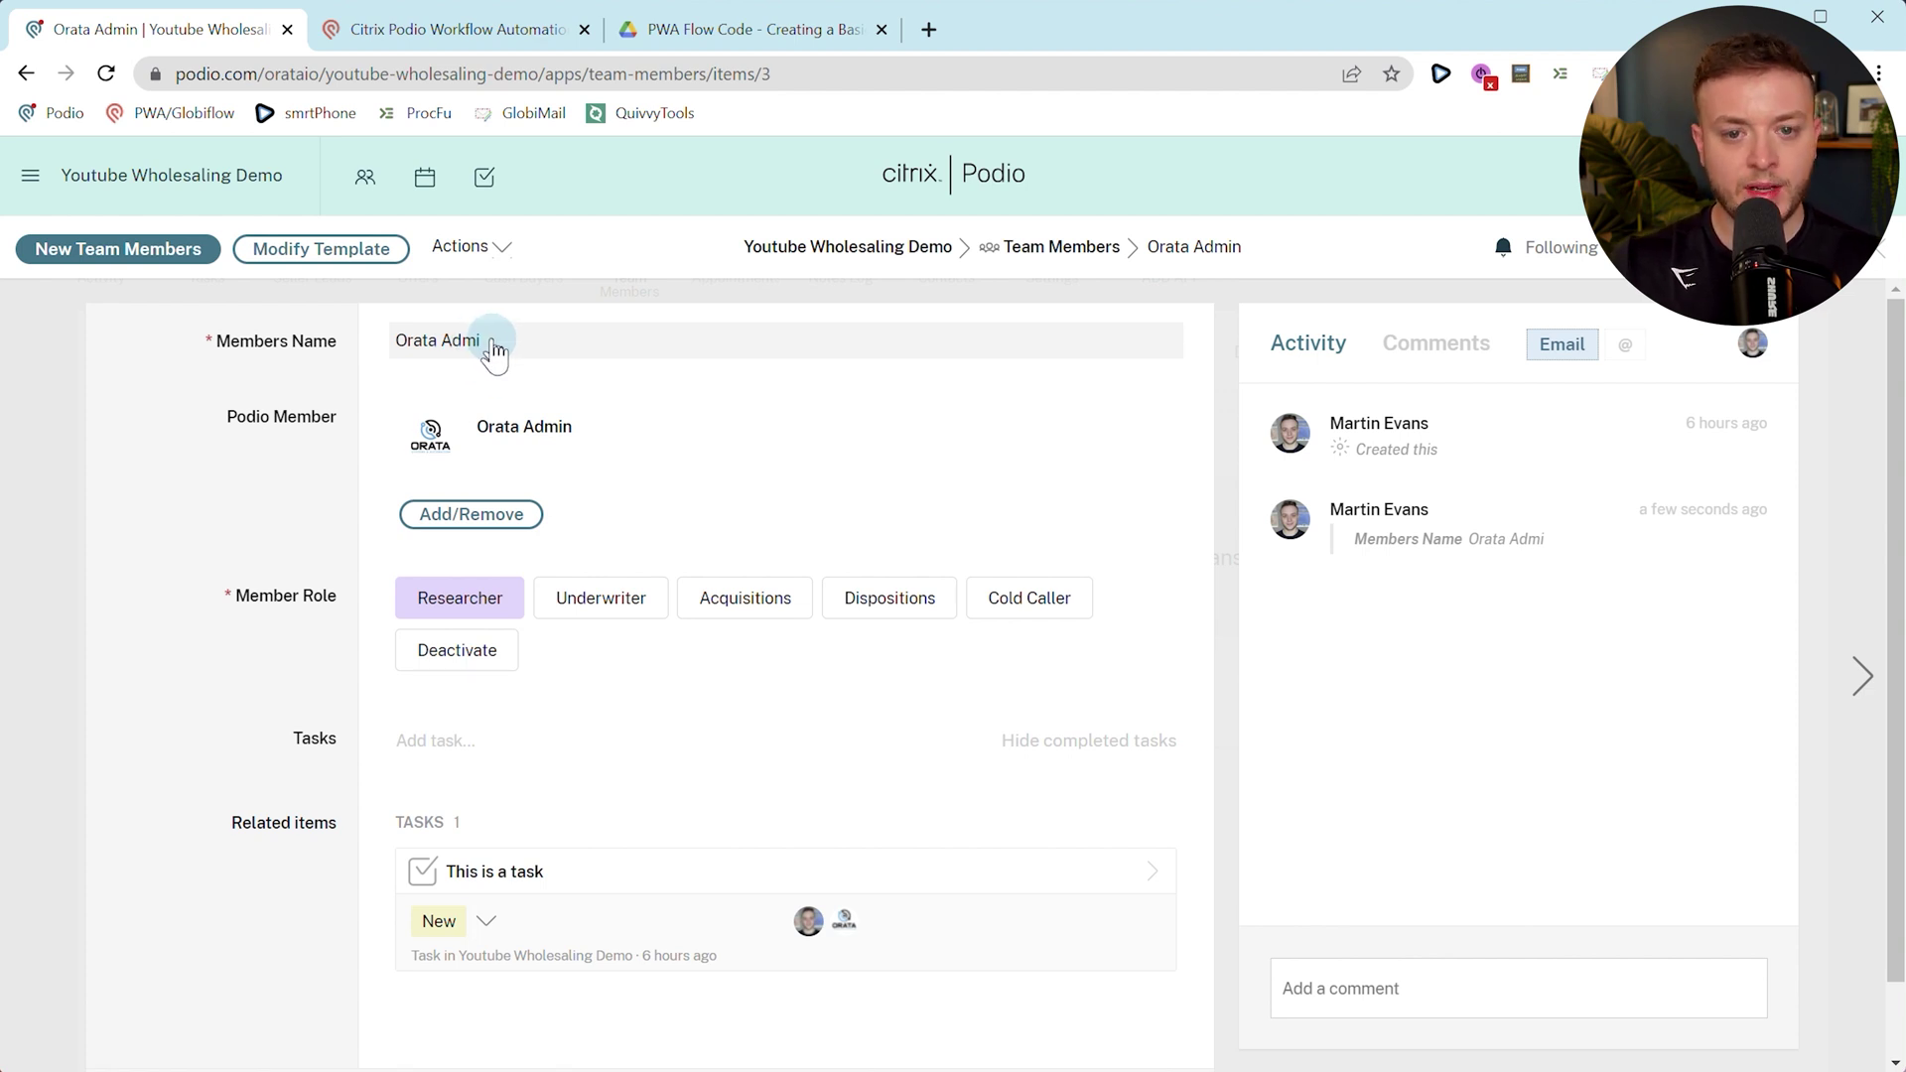
pyautogui.click(486, 345)
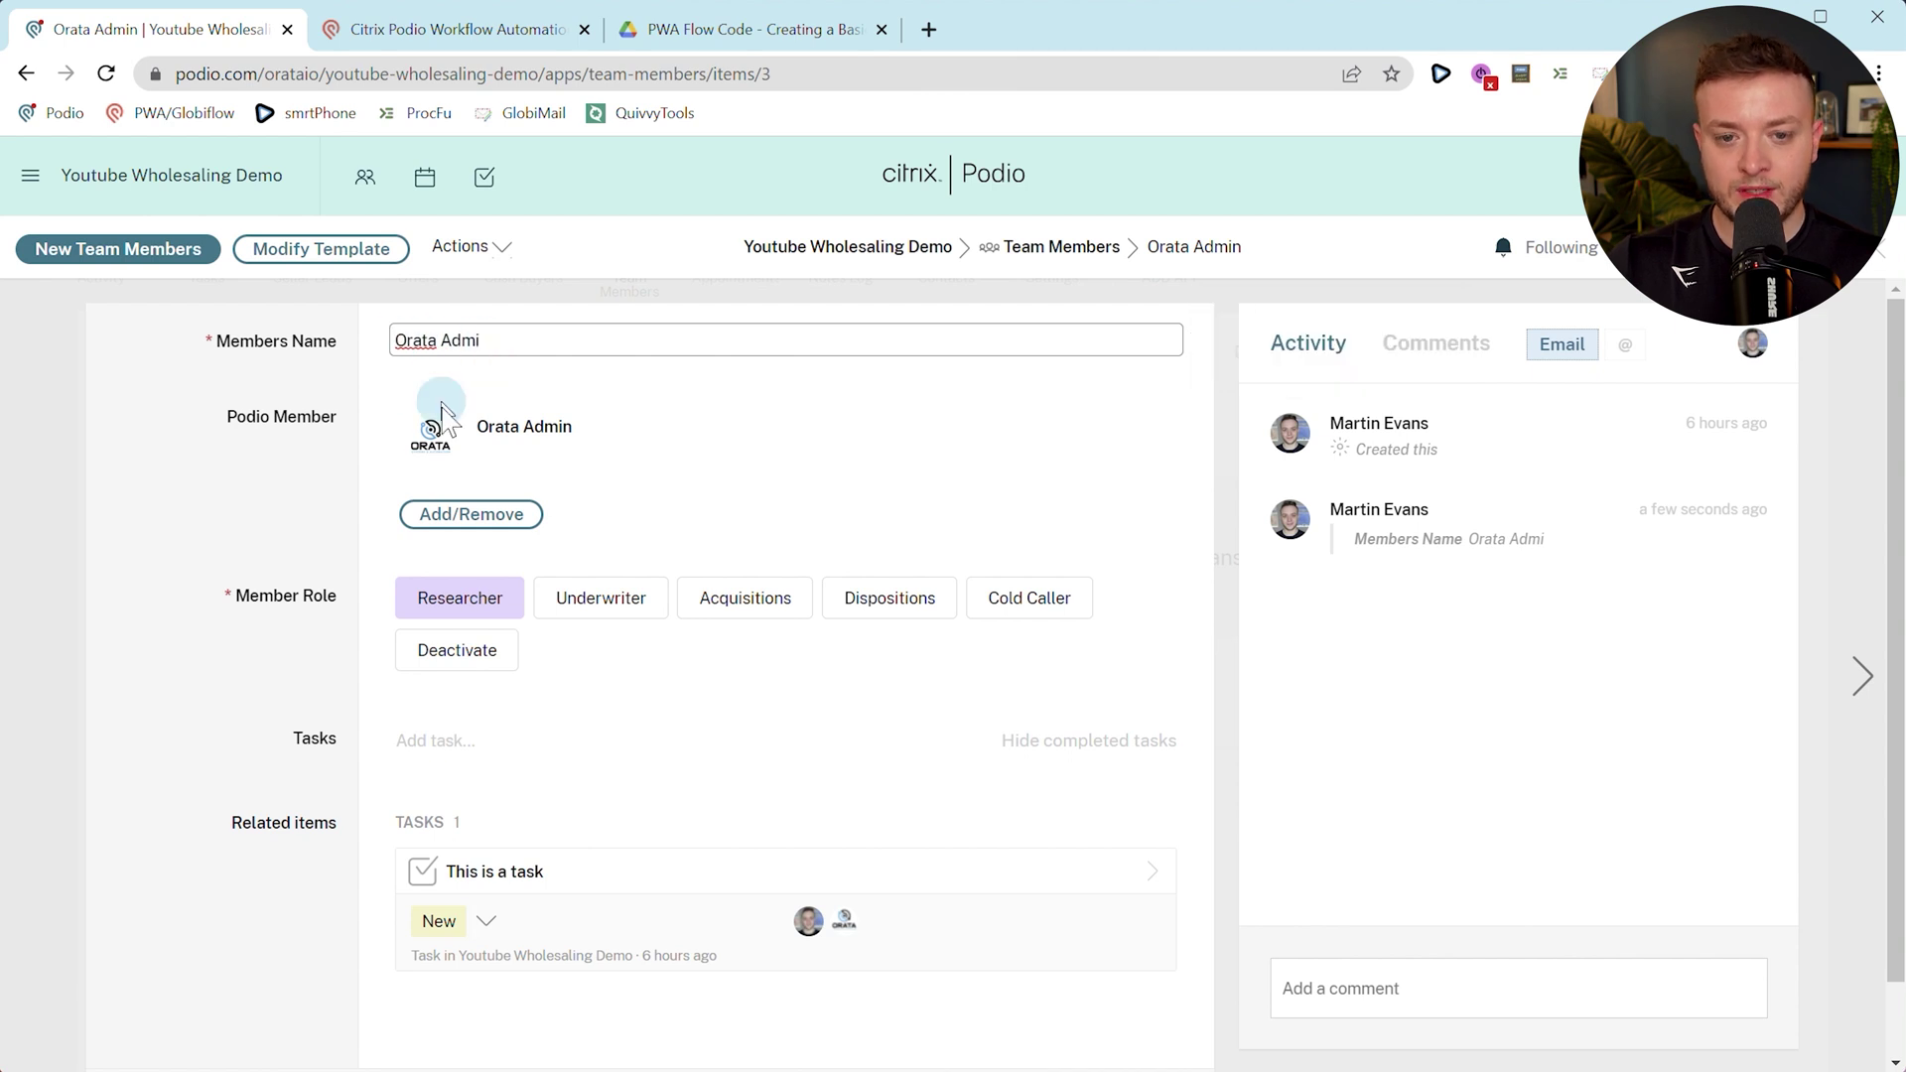
pyautogui.click(234, 489)
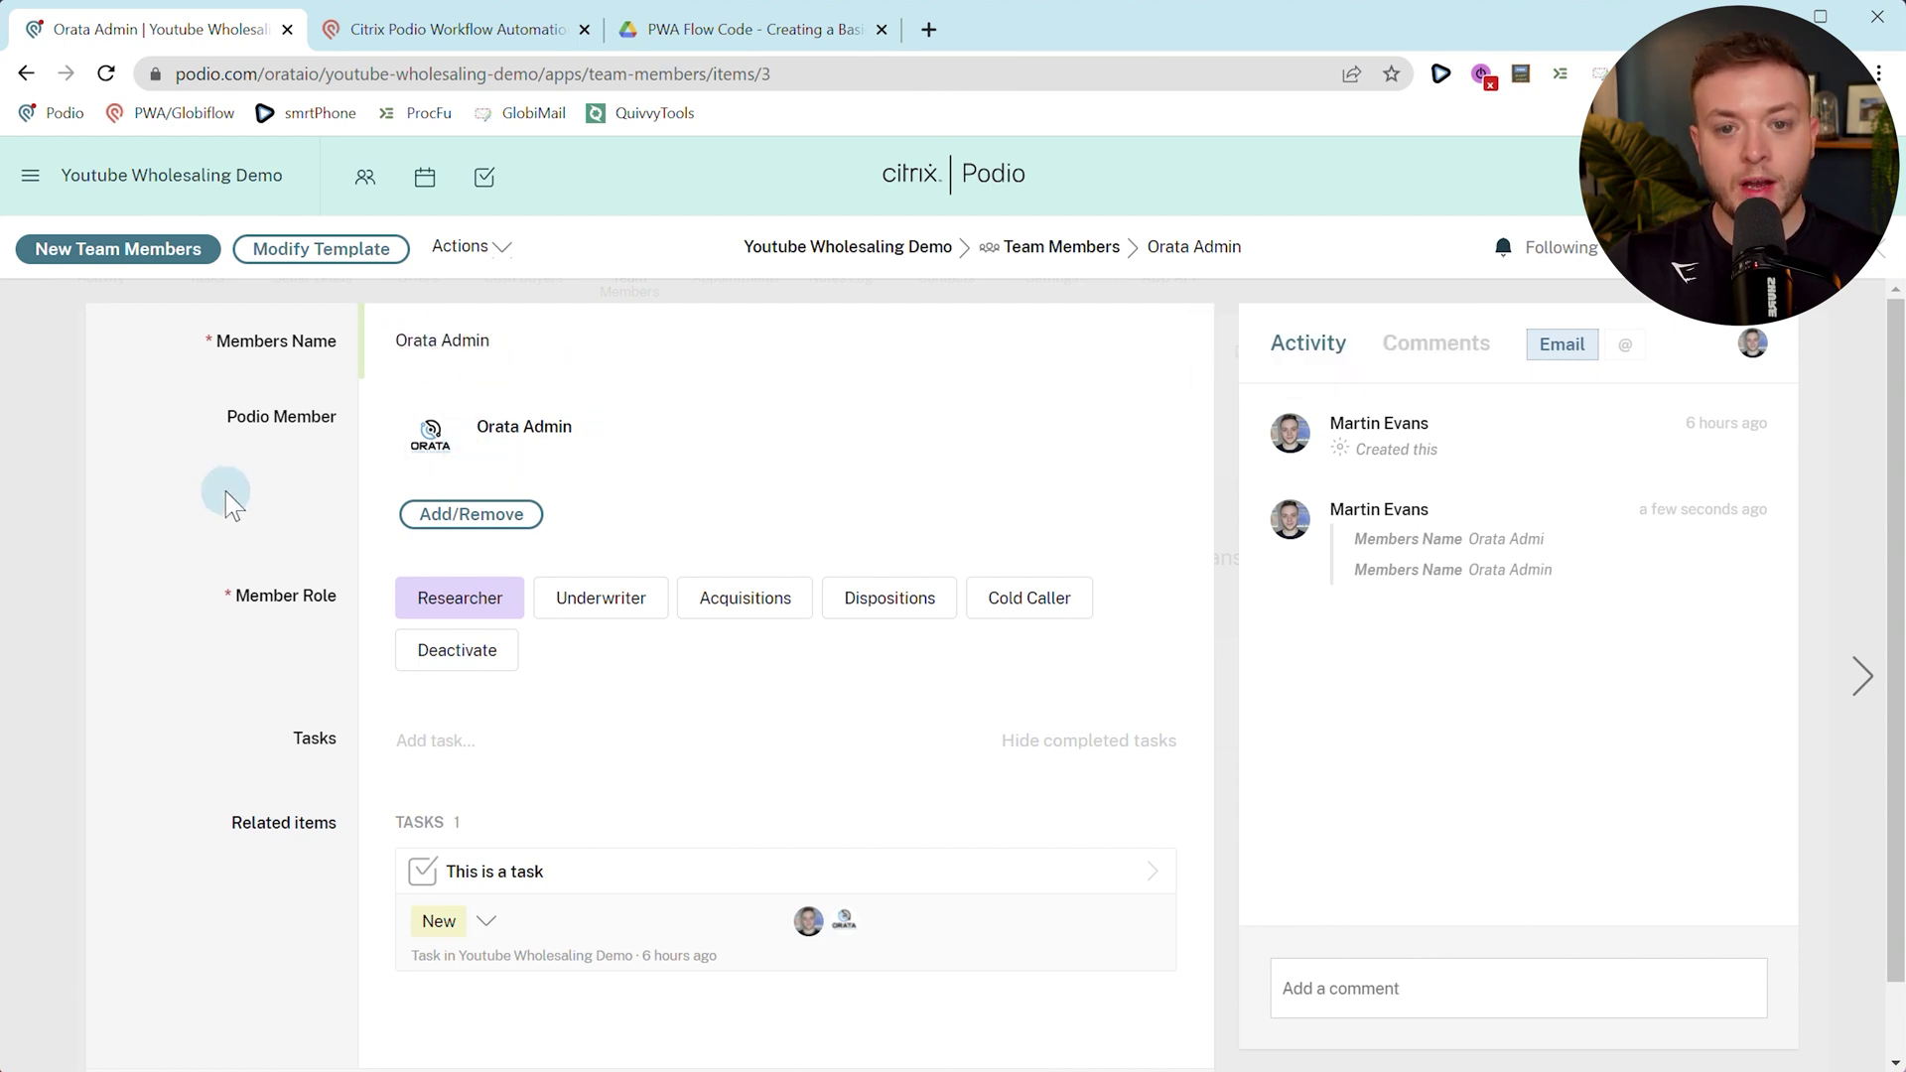
pyautogui.click(1020, 248)
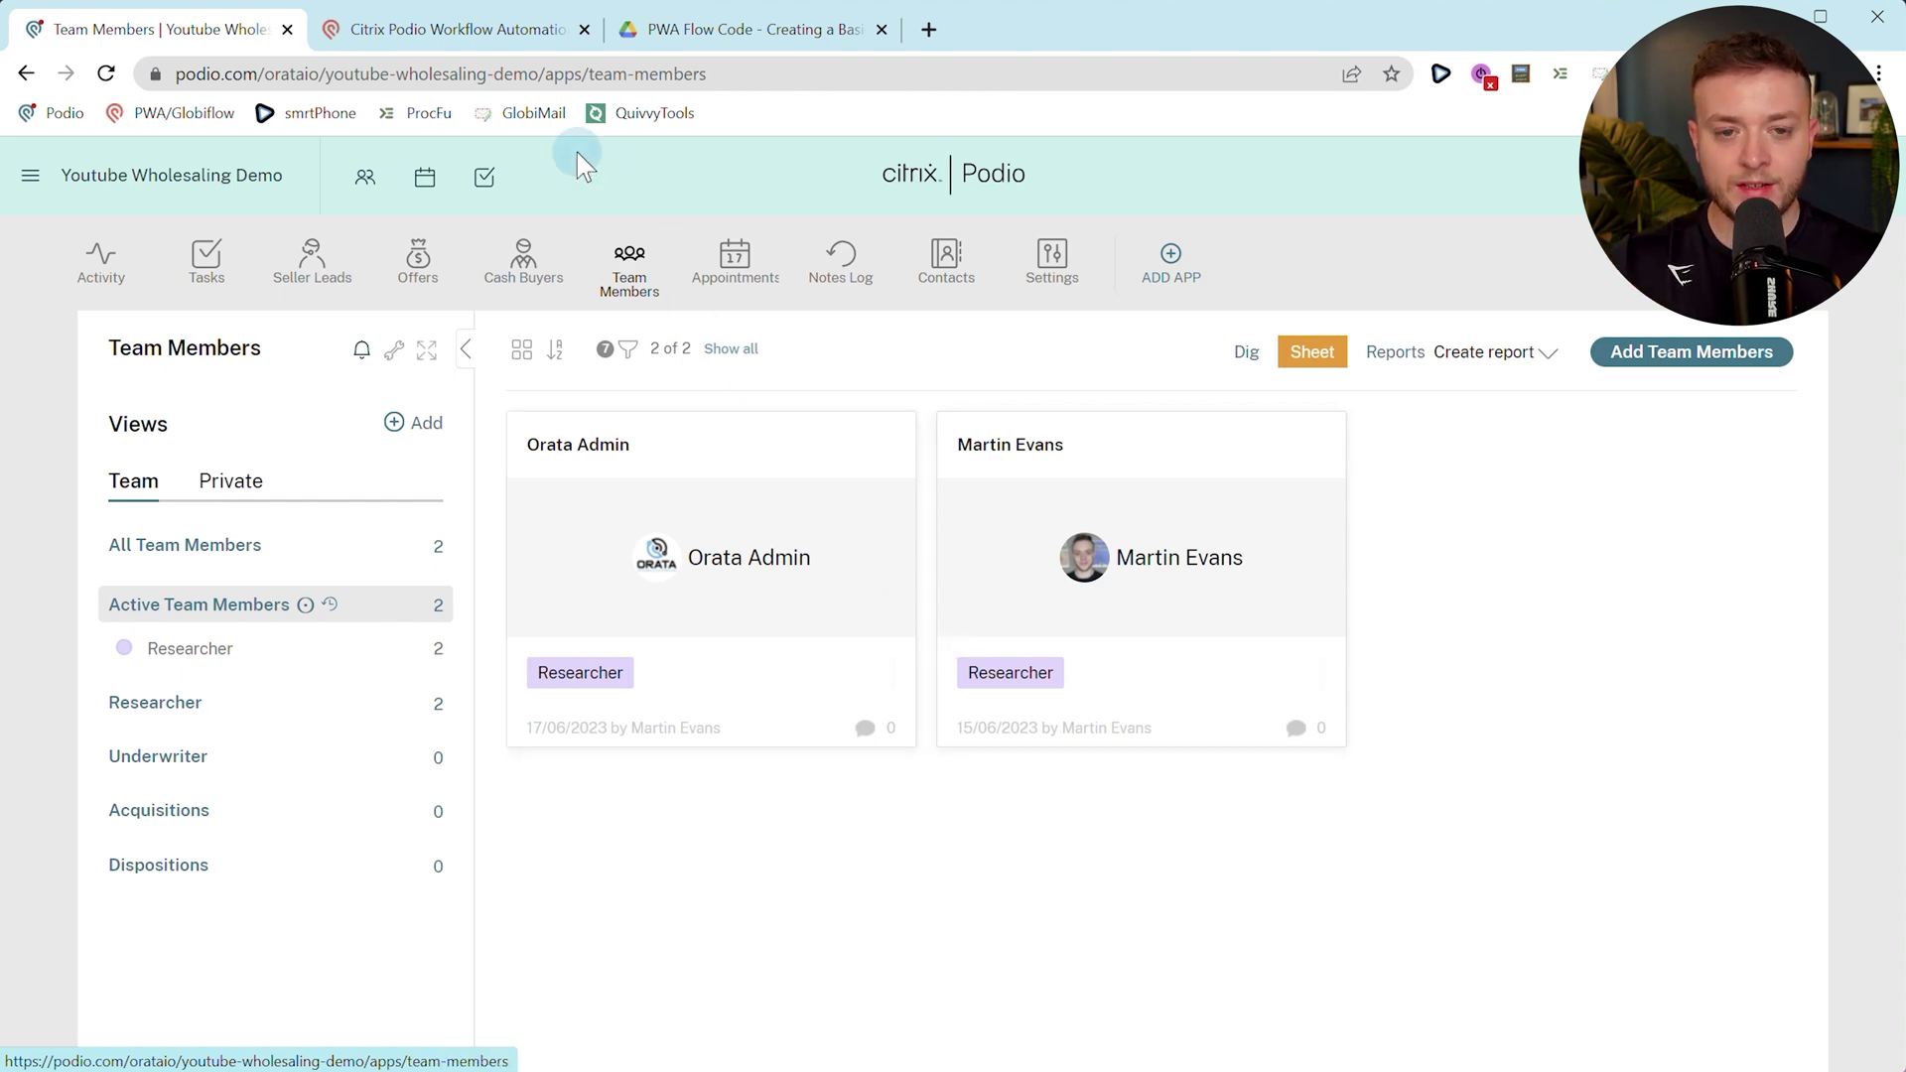
# Create a new Item Created flow for Team Members and start naming it '1.'.
pyautogui.click(454, 38)
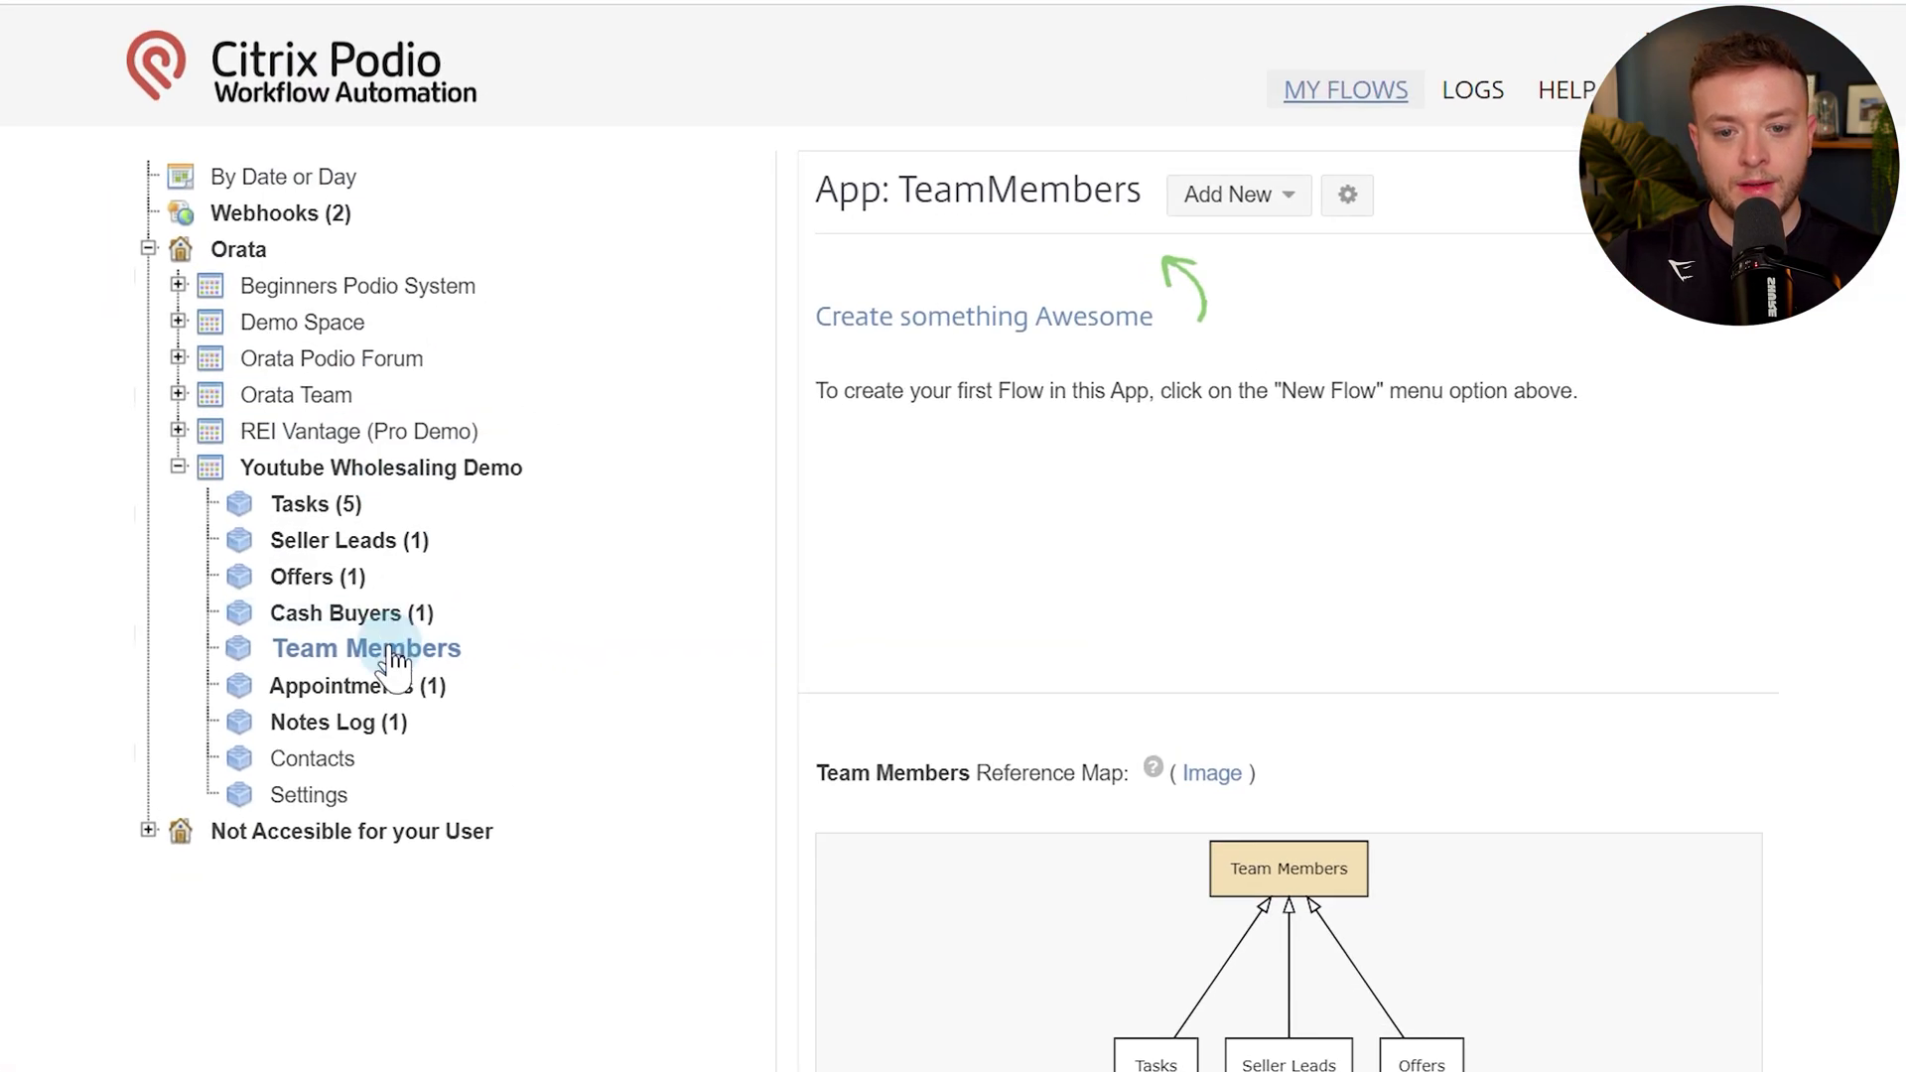
pyautogui.click(1217, 206)
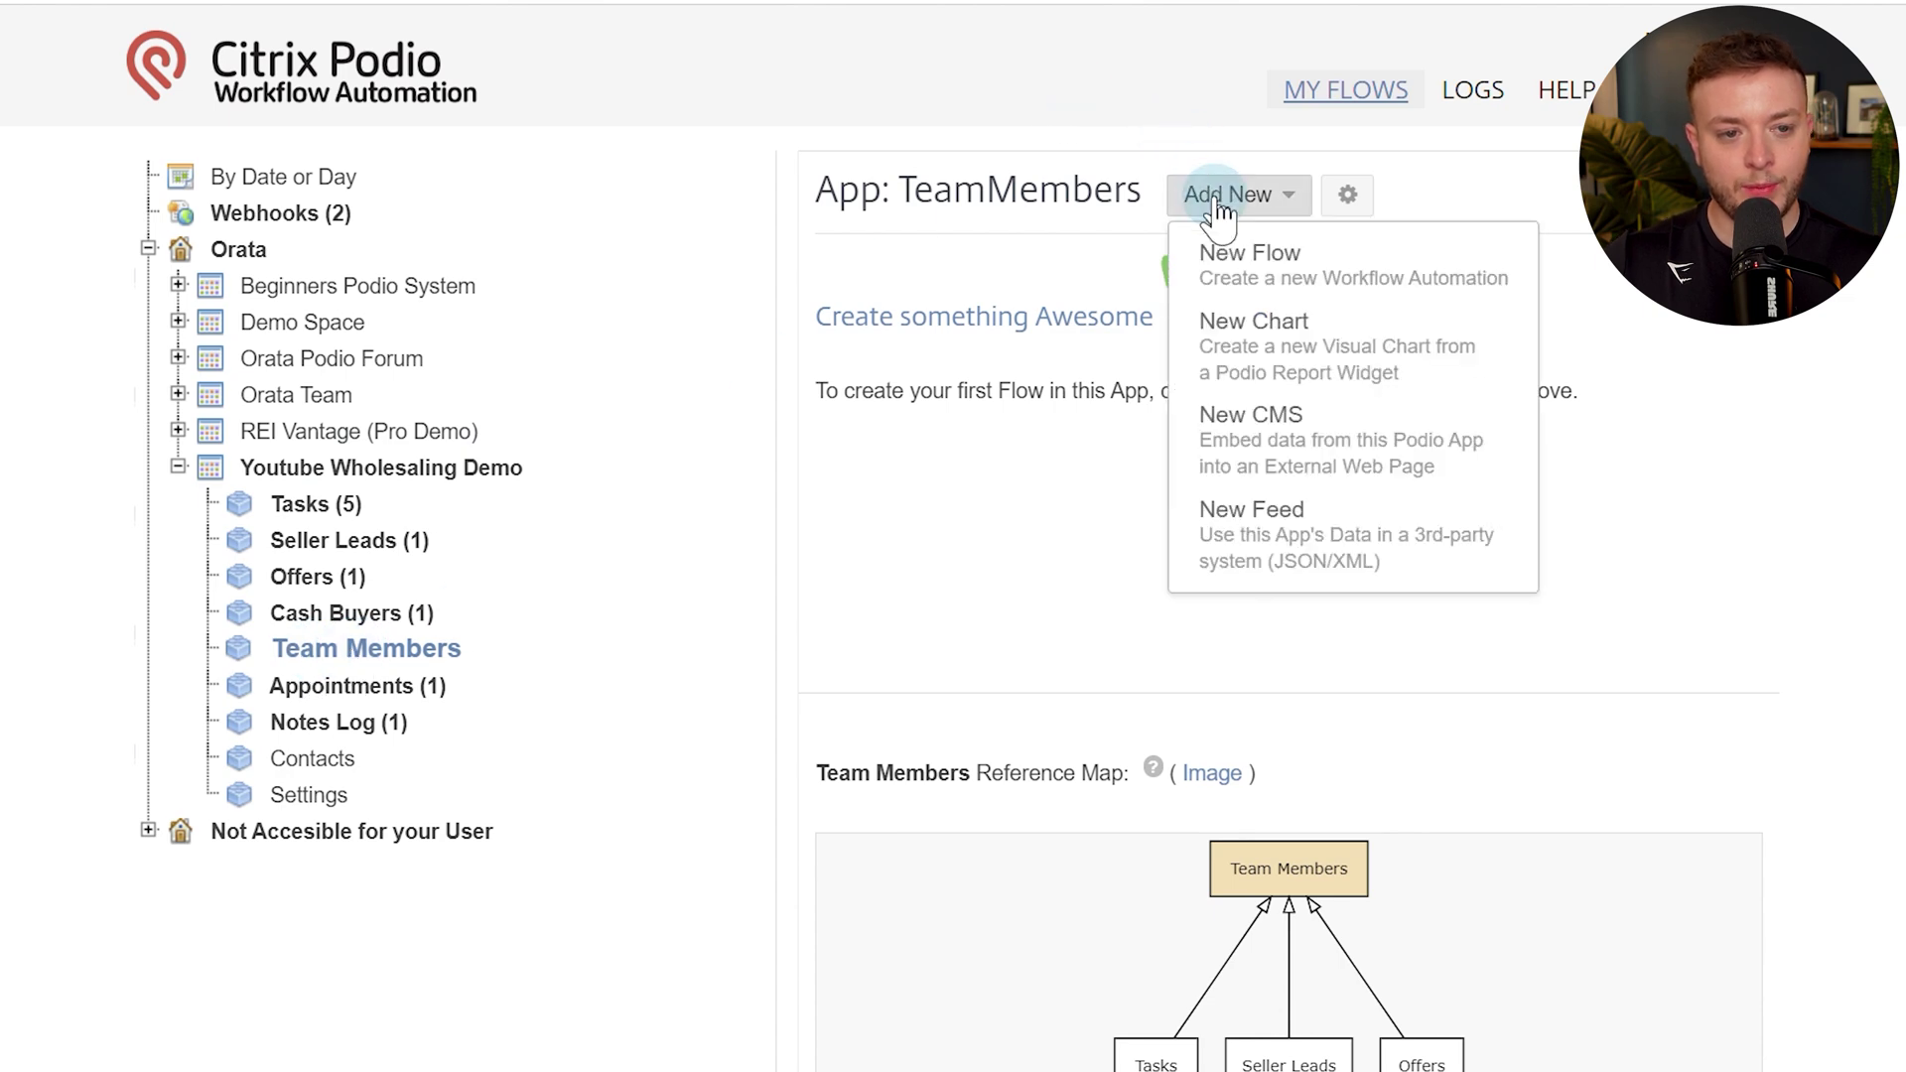
pyautogui.click(1227, 253)
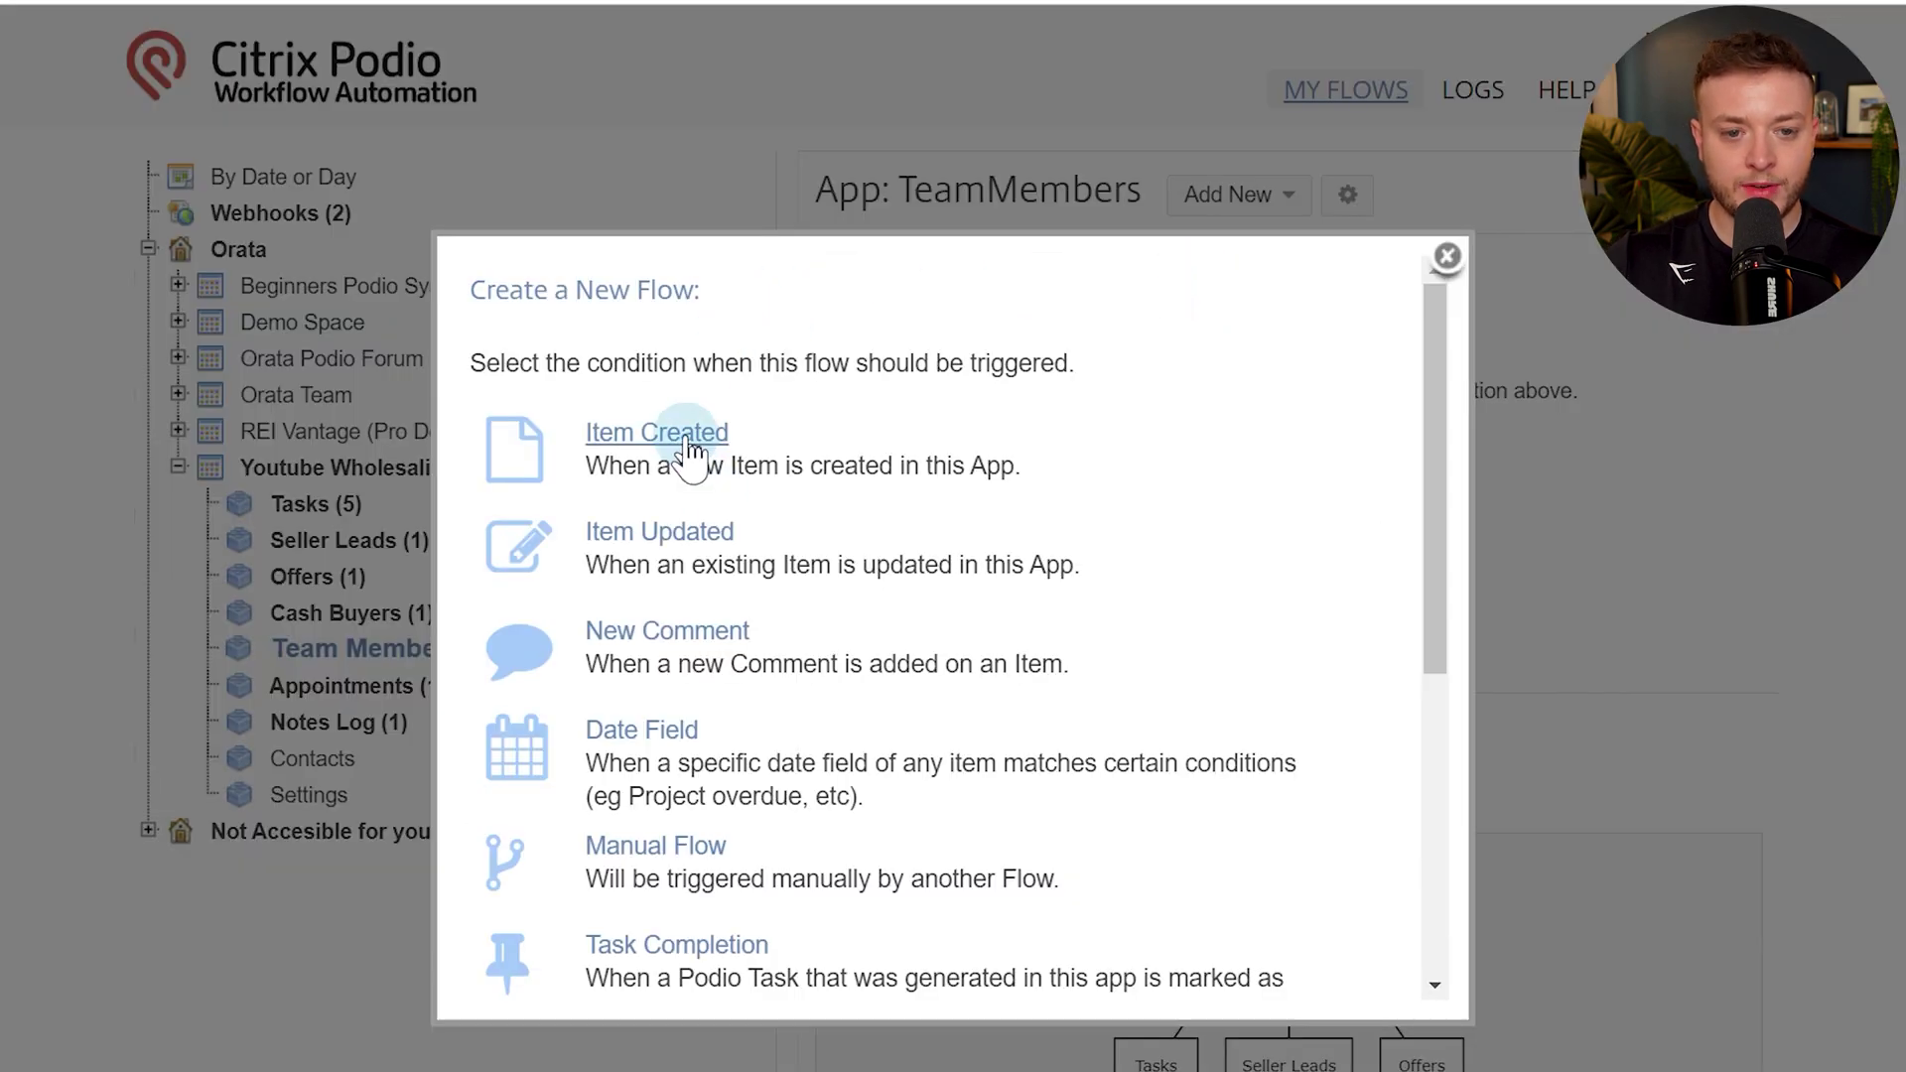
pyautogui.click(689, 437)
pyautogui.click(218, 338)
pyautogui.write('1.')
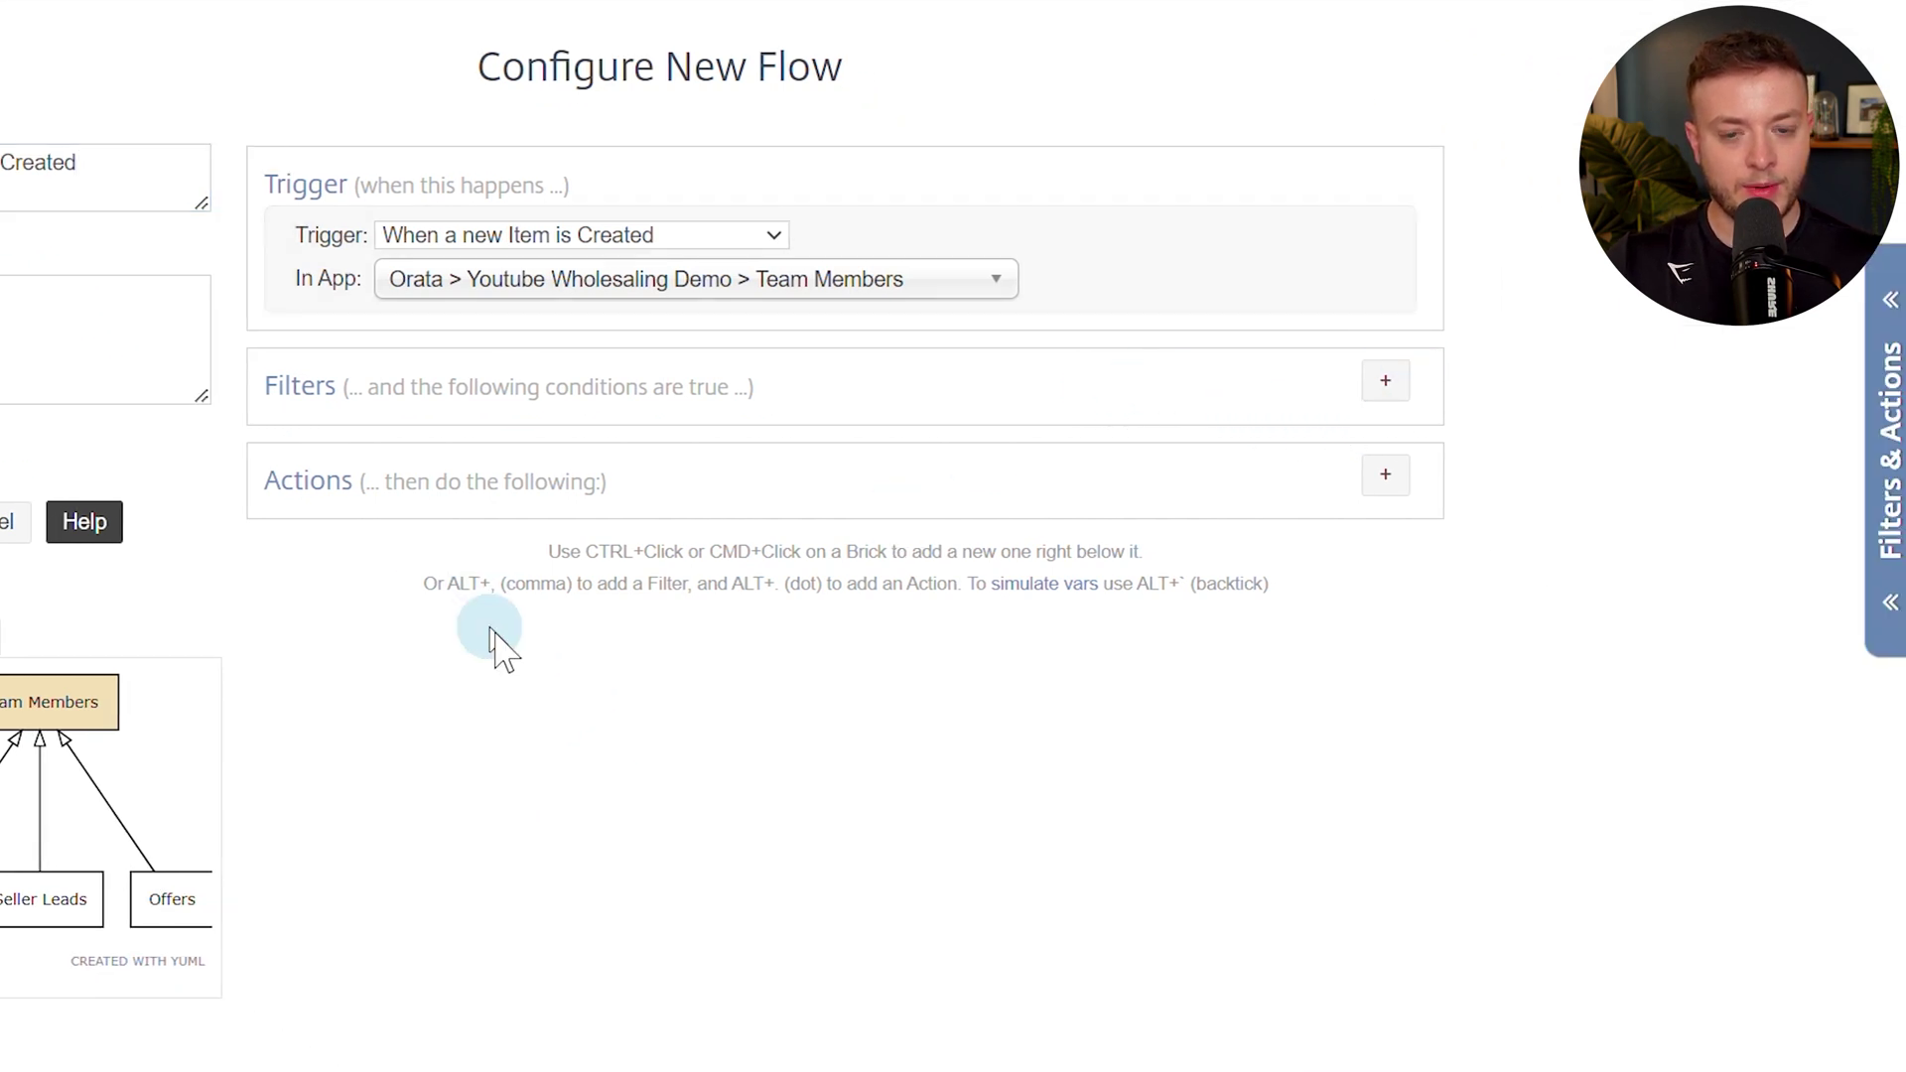
# Add an Update Item action setting Last Assigned, Team Member PID and Team Member URL.
pyautogui.click(1385, 476)
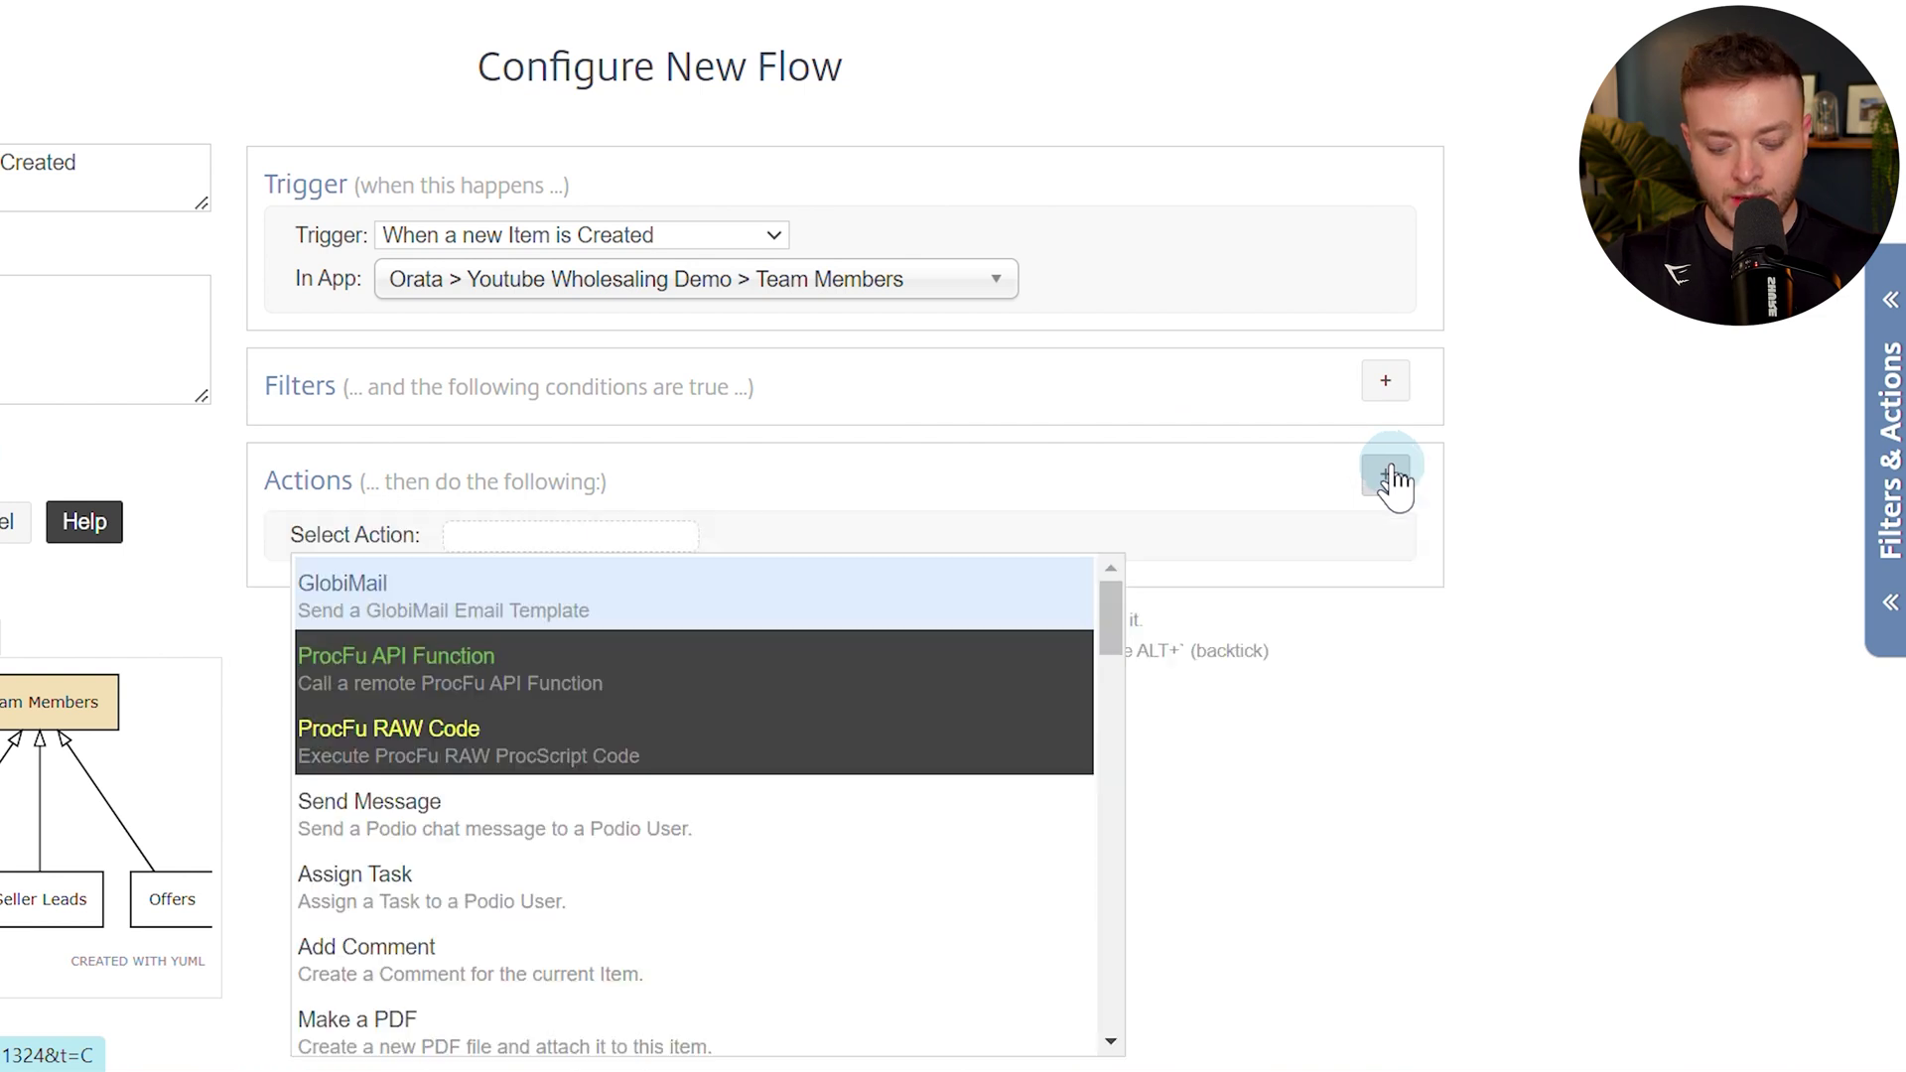
pyautogui.write('upd')
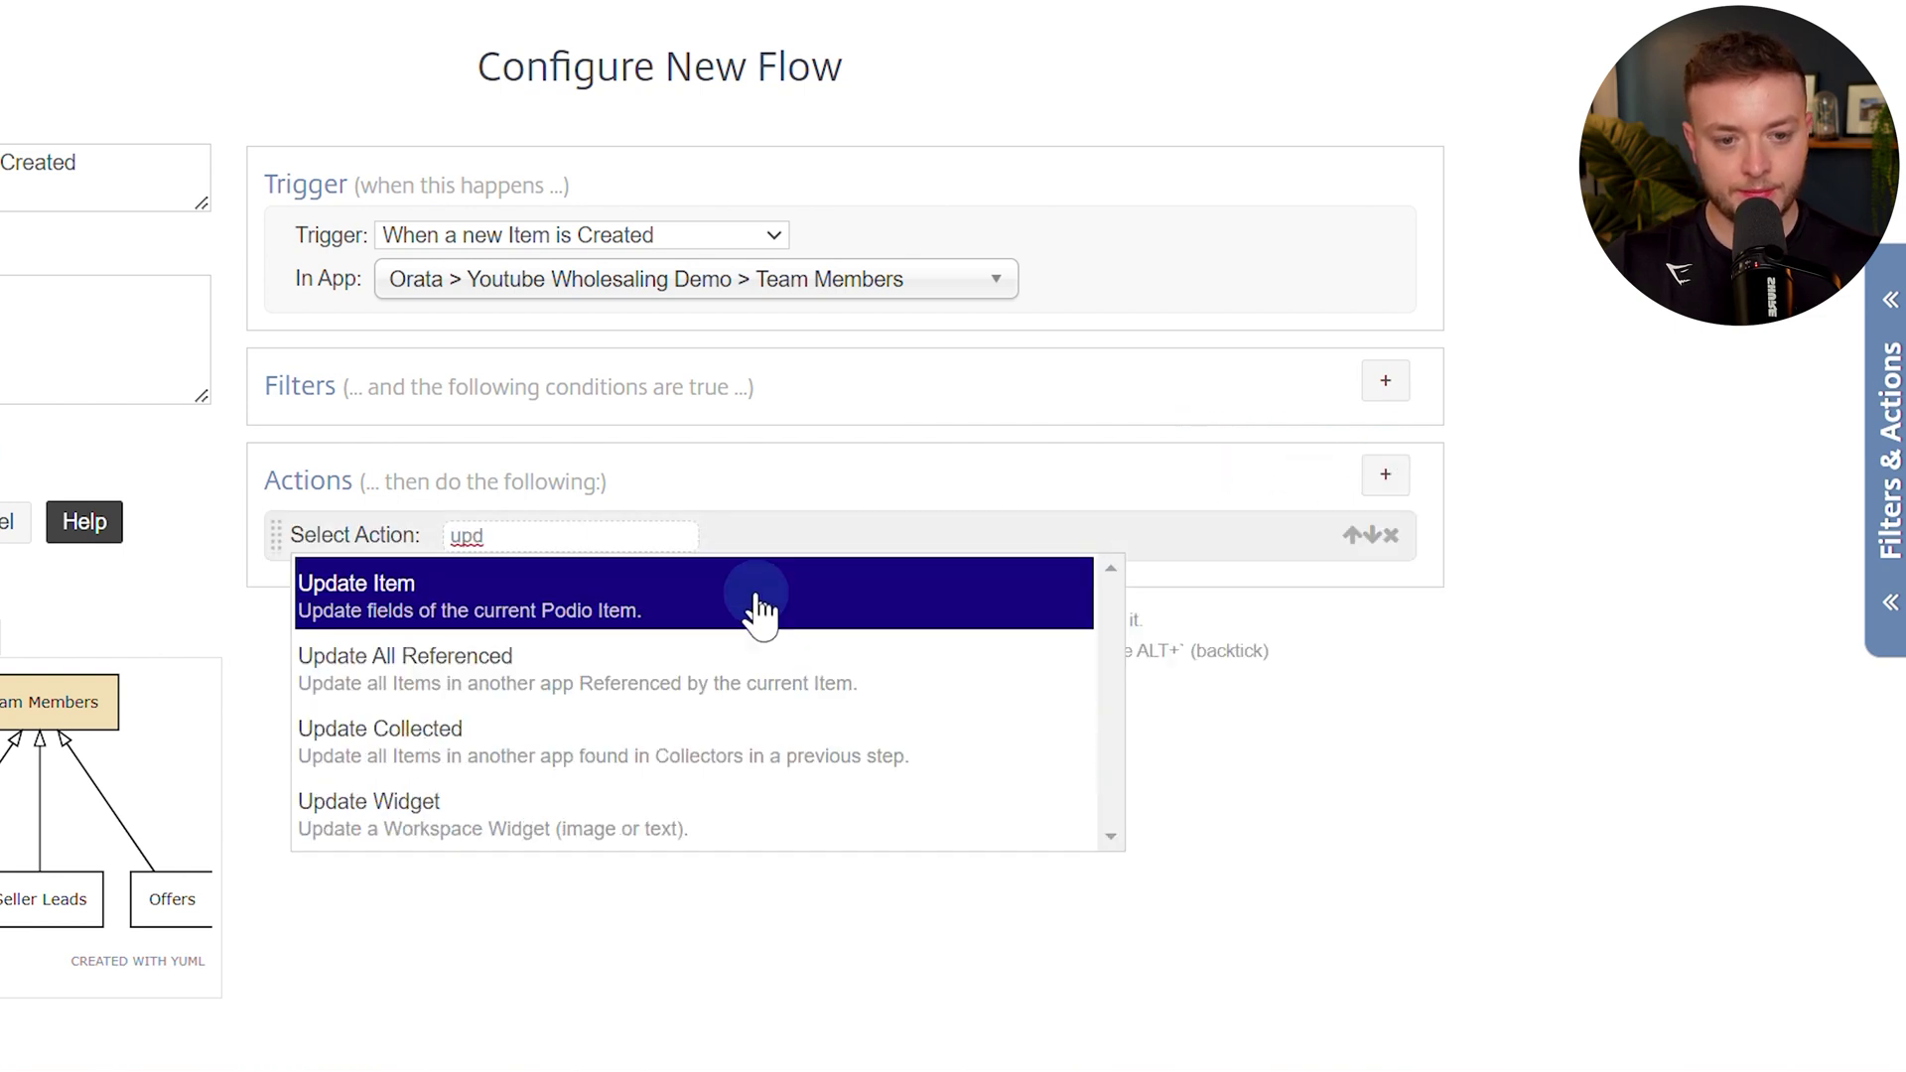
pyautogui.click(757, 596)
pyautogui.click(423, 729)
pyautogui.click(417, 865)
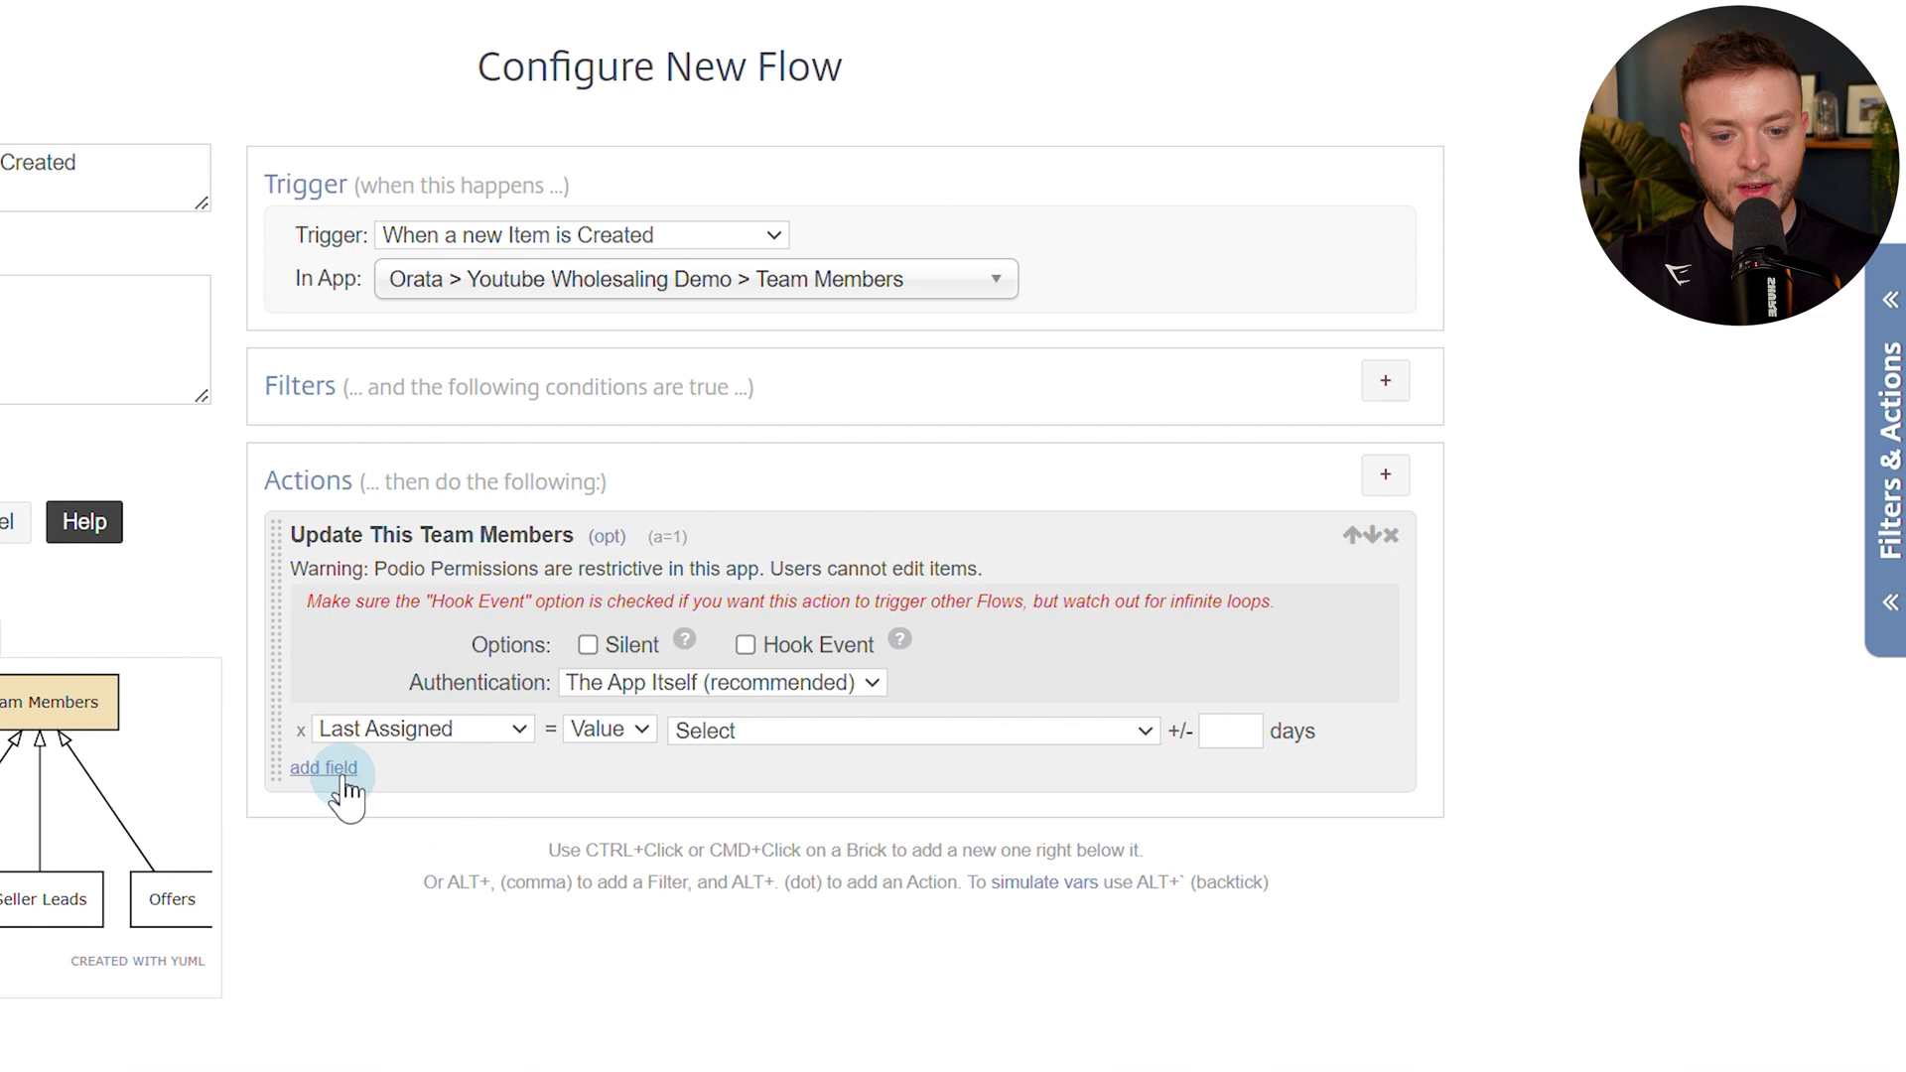
pyautogui.click(316, 771)
pyautogui.click(403, 767)
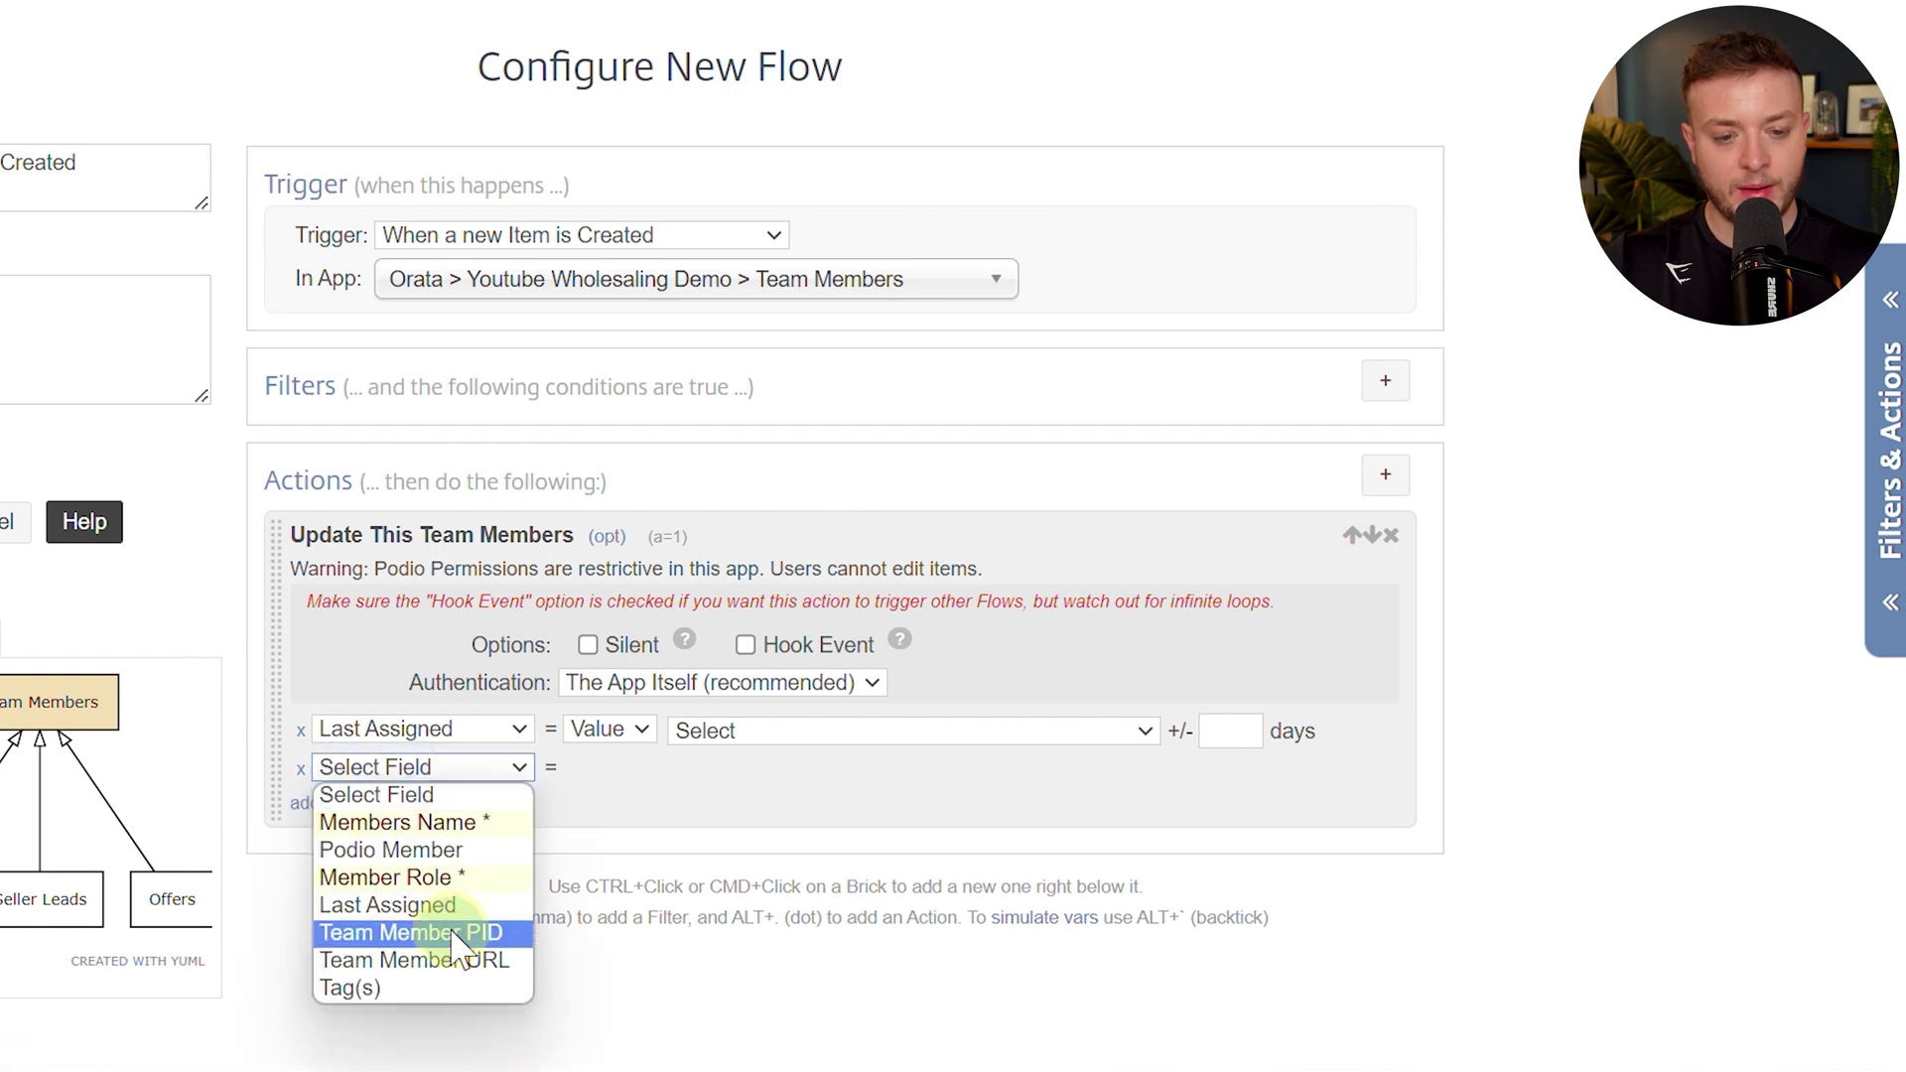
pyautogui.click(422, 932)
pyautogui.click(334, 817)
pyautogui.click(407, 816)
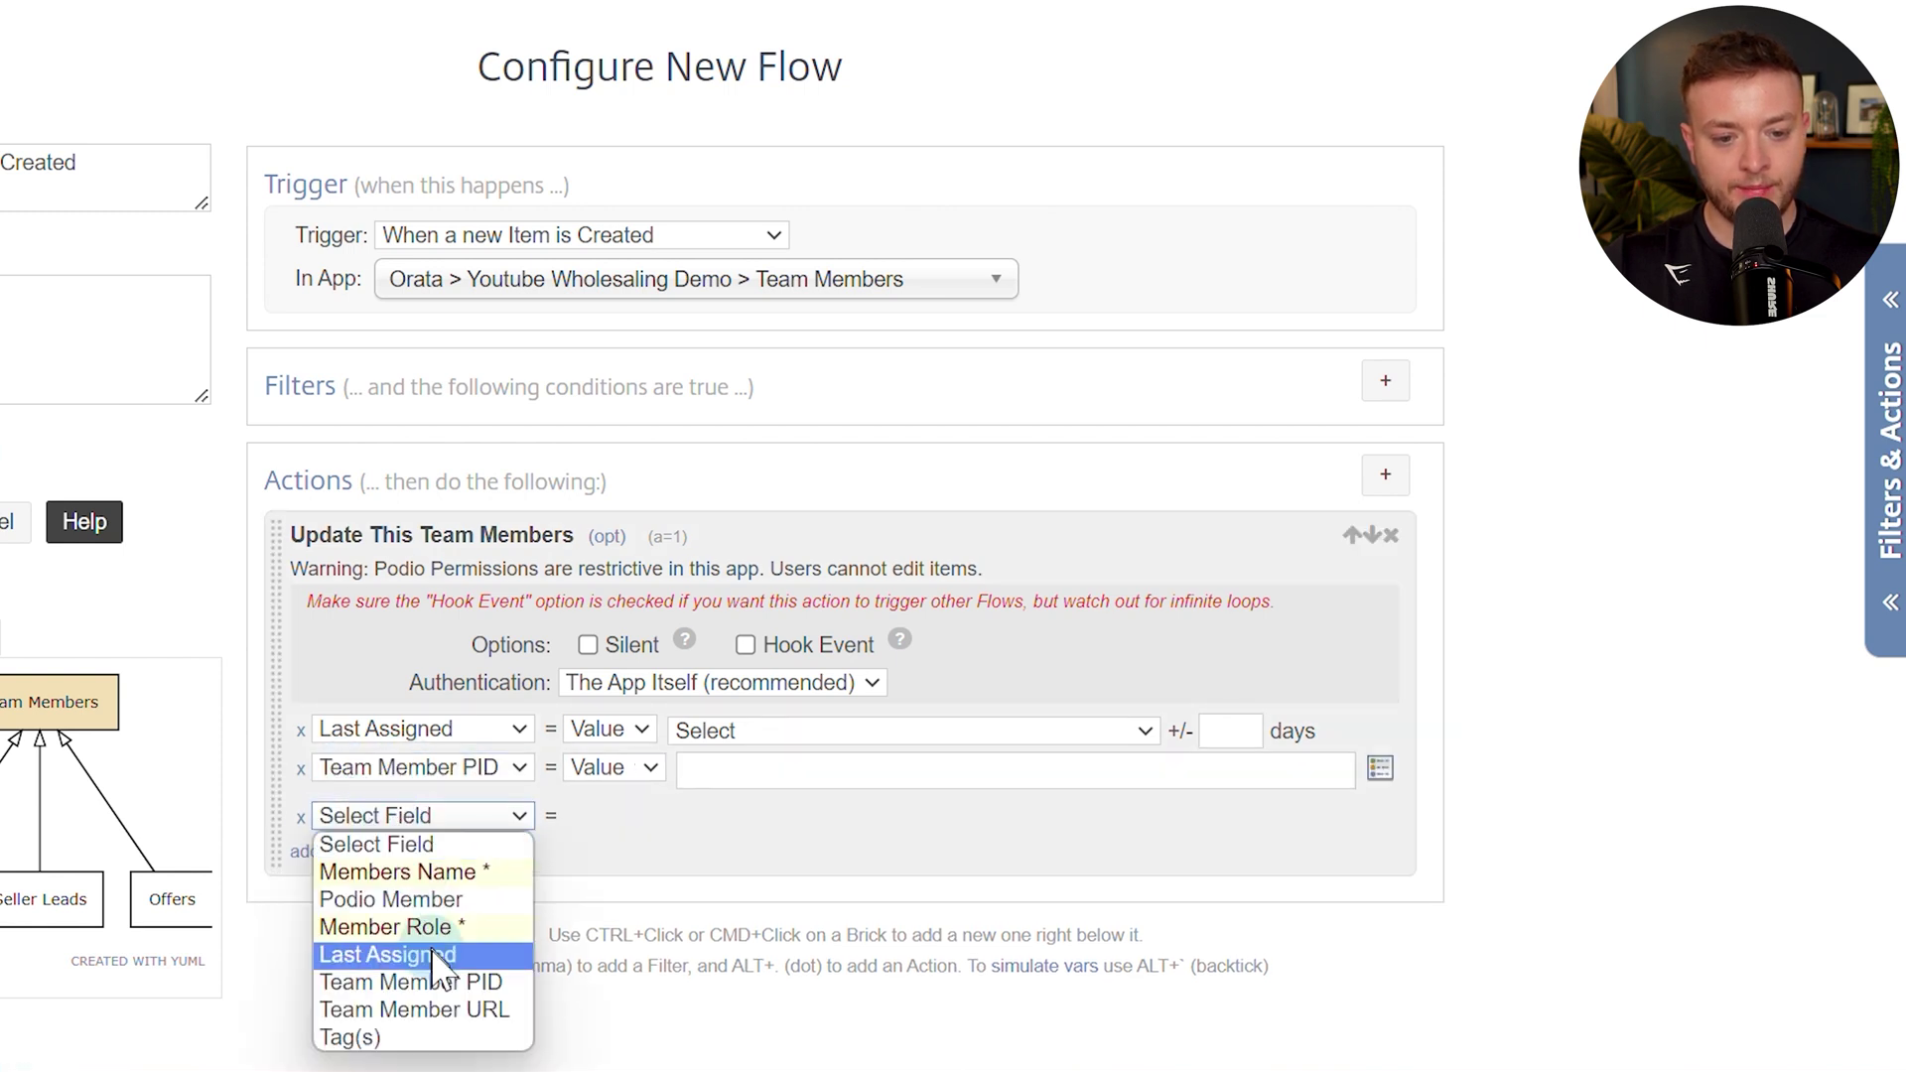
pyautogui.click(453, 1010)
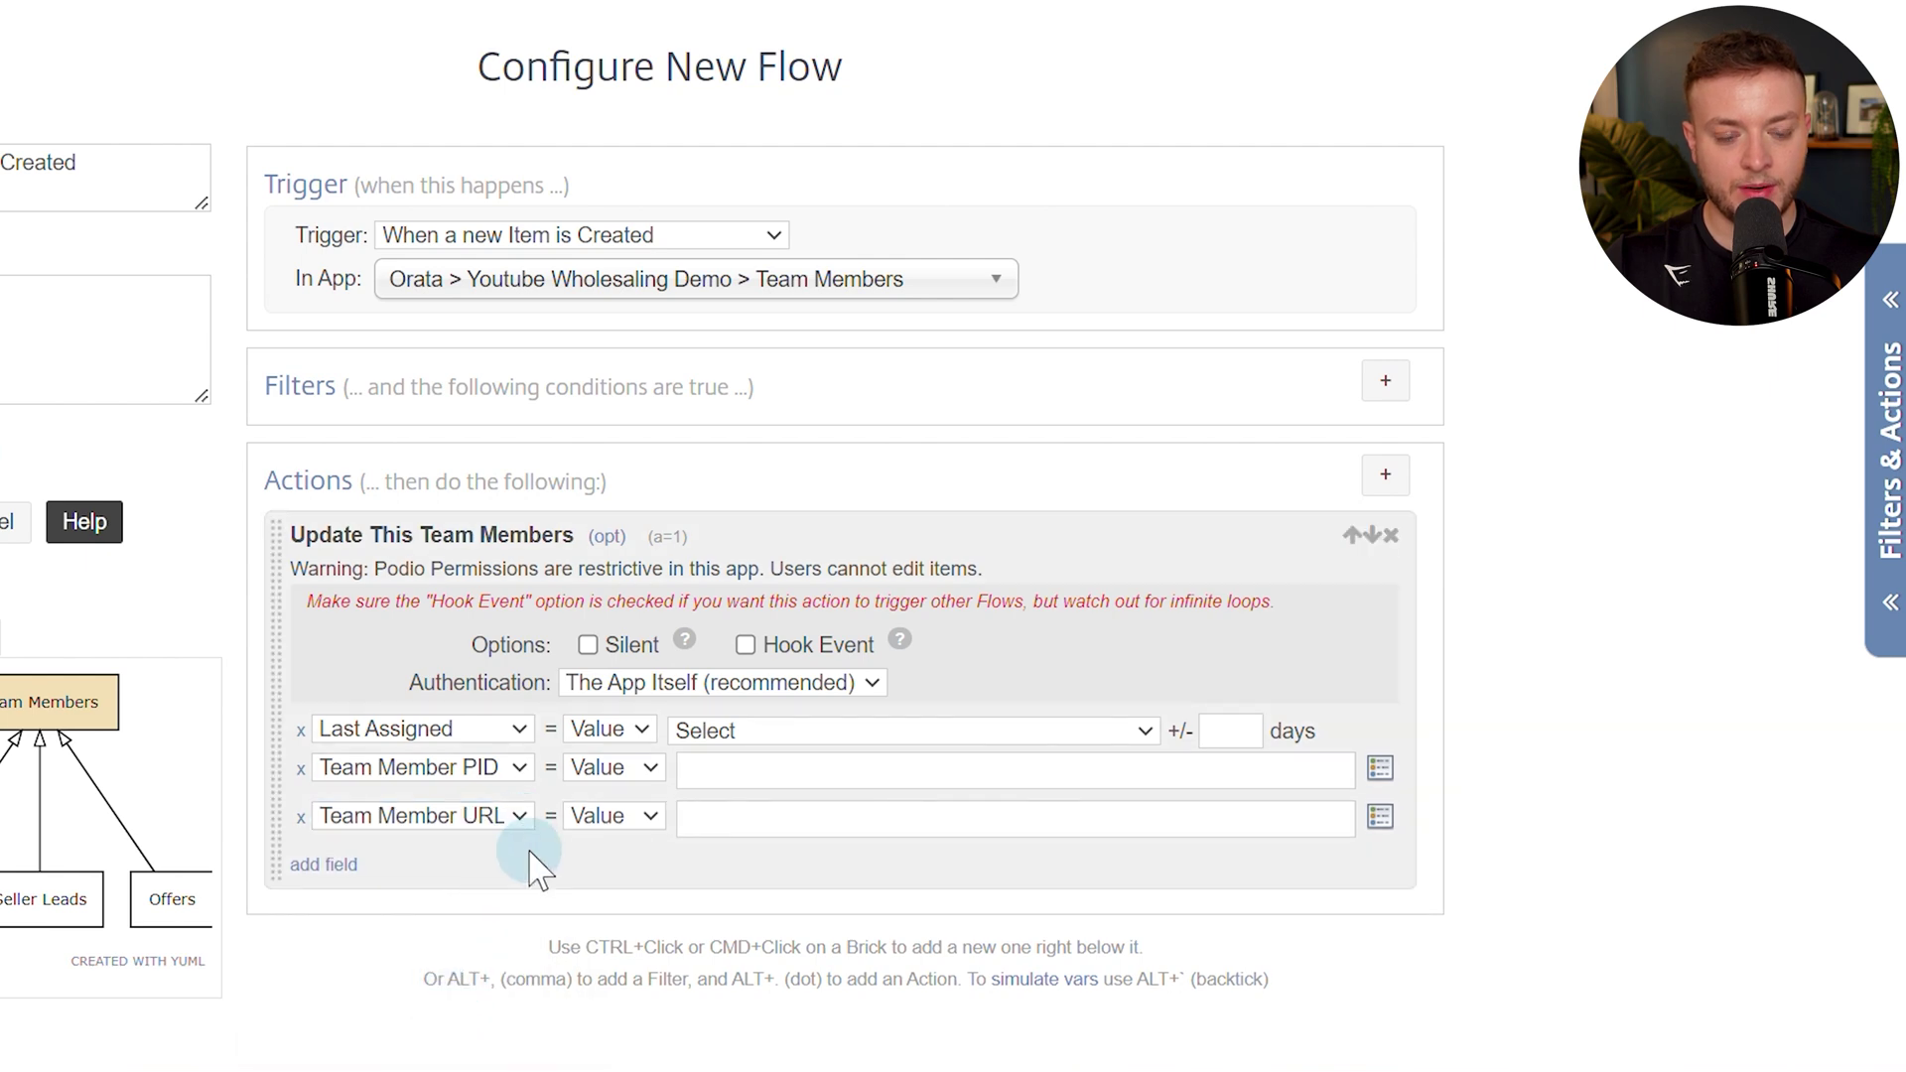
pyautogui.moveTo(290, 568); pyautogui.dragTo(998, 576)
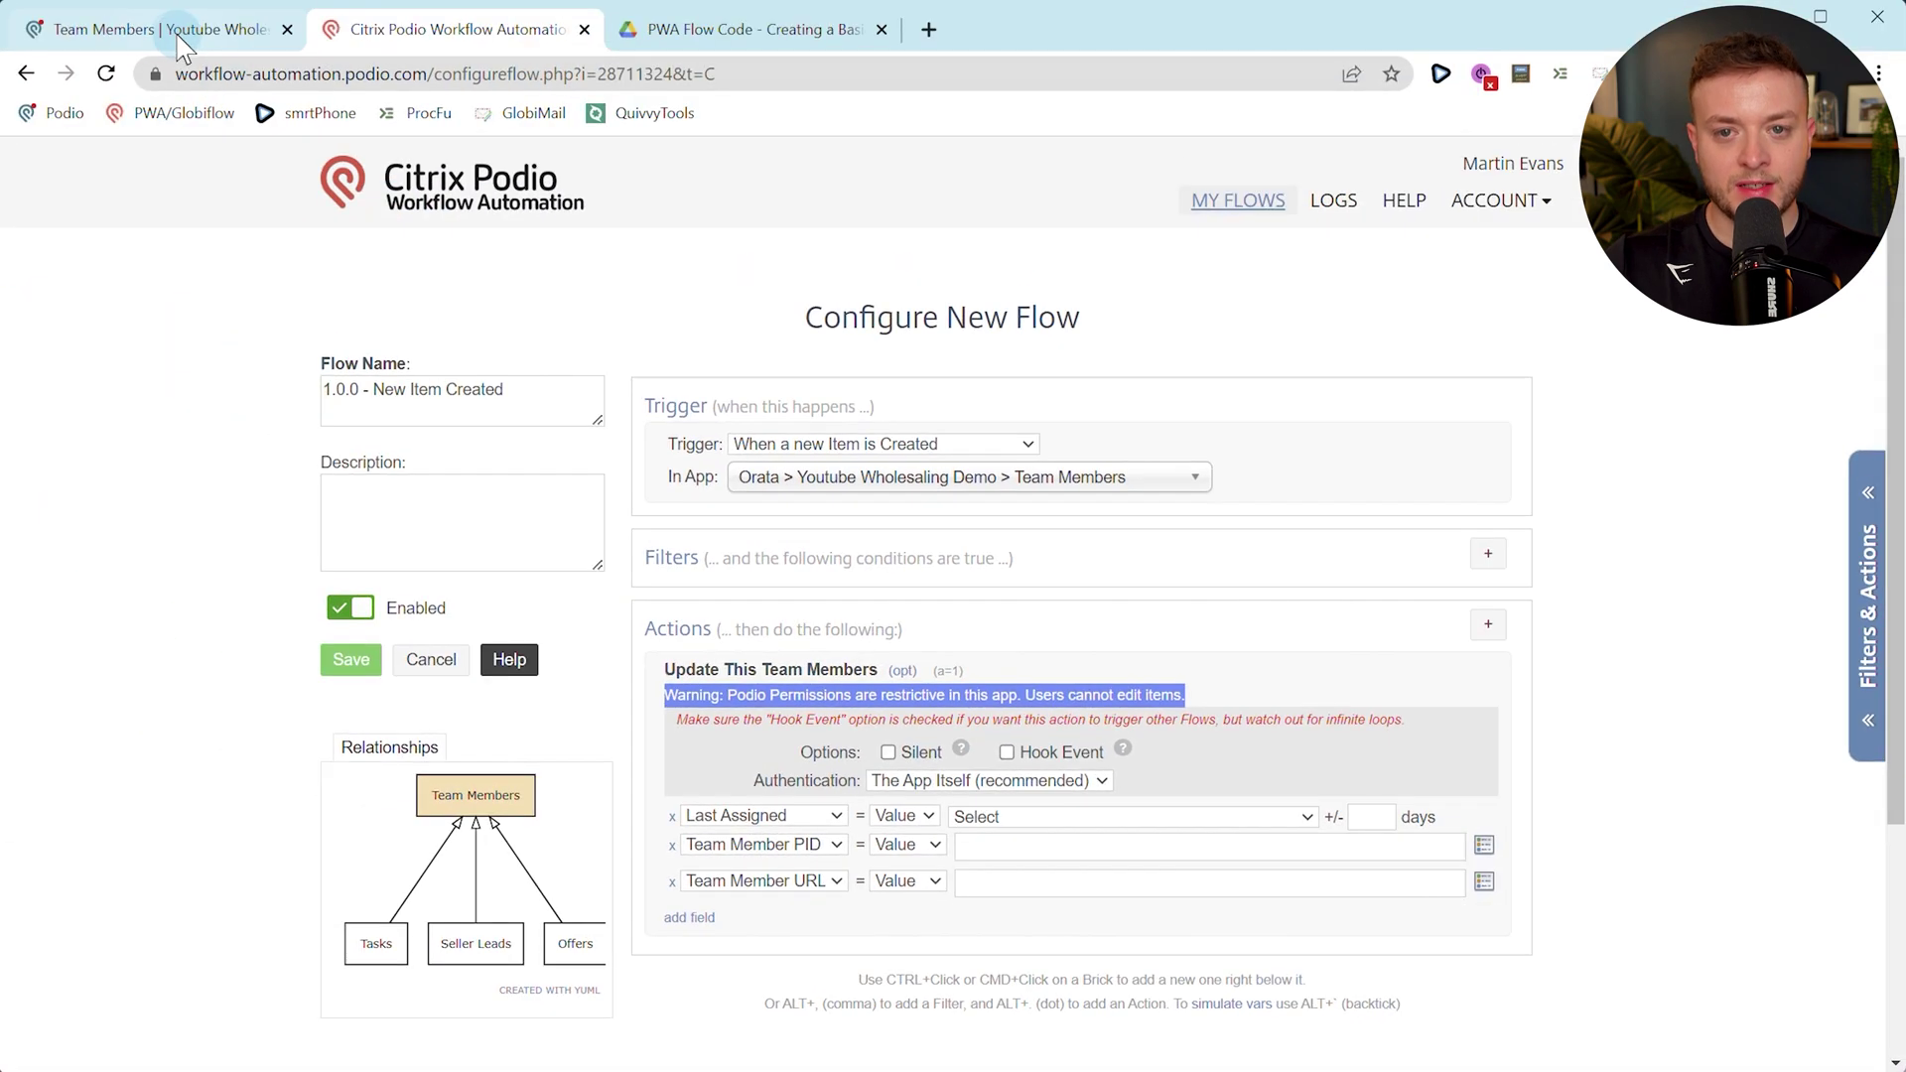
pyautogui.click(169, 32)
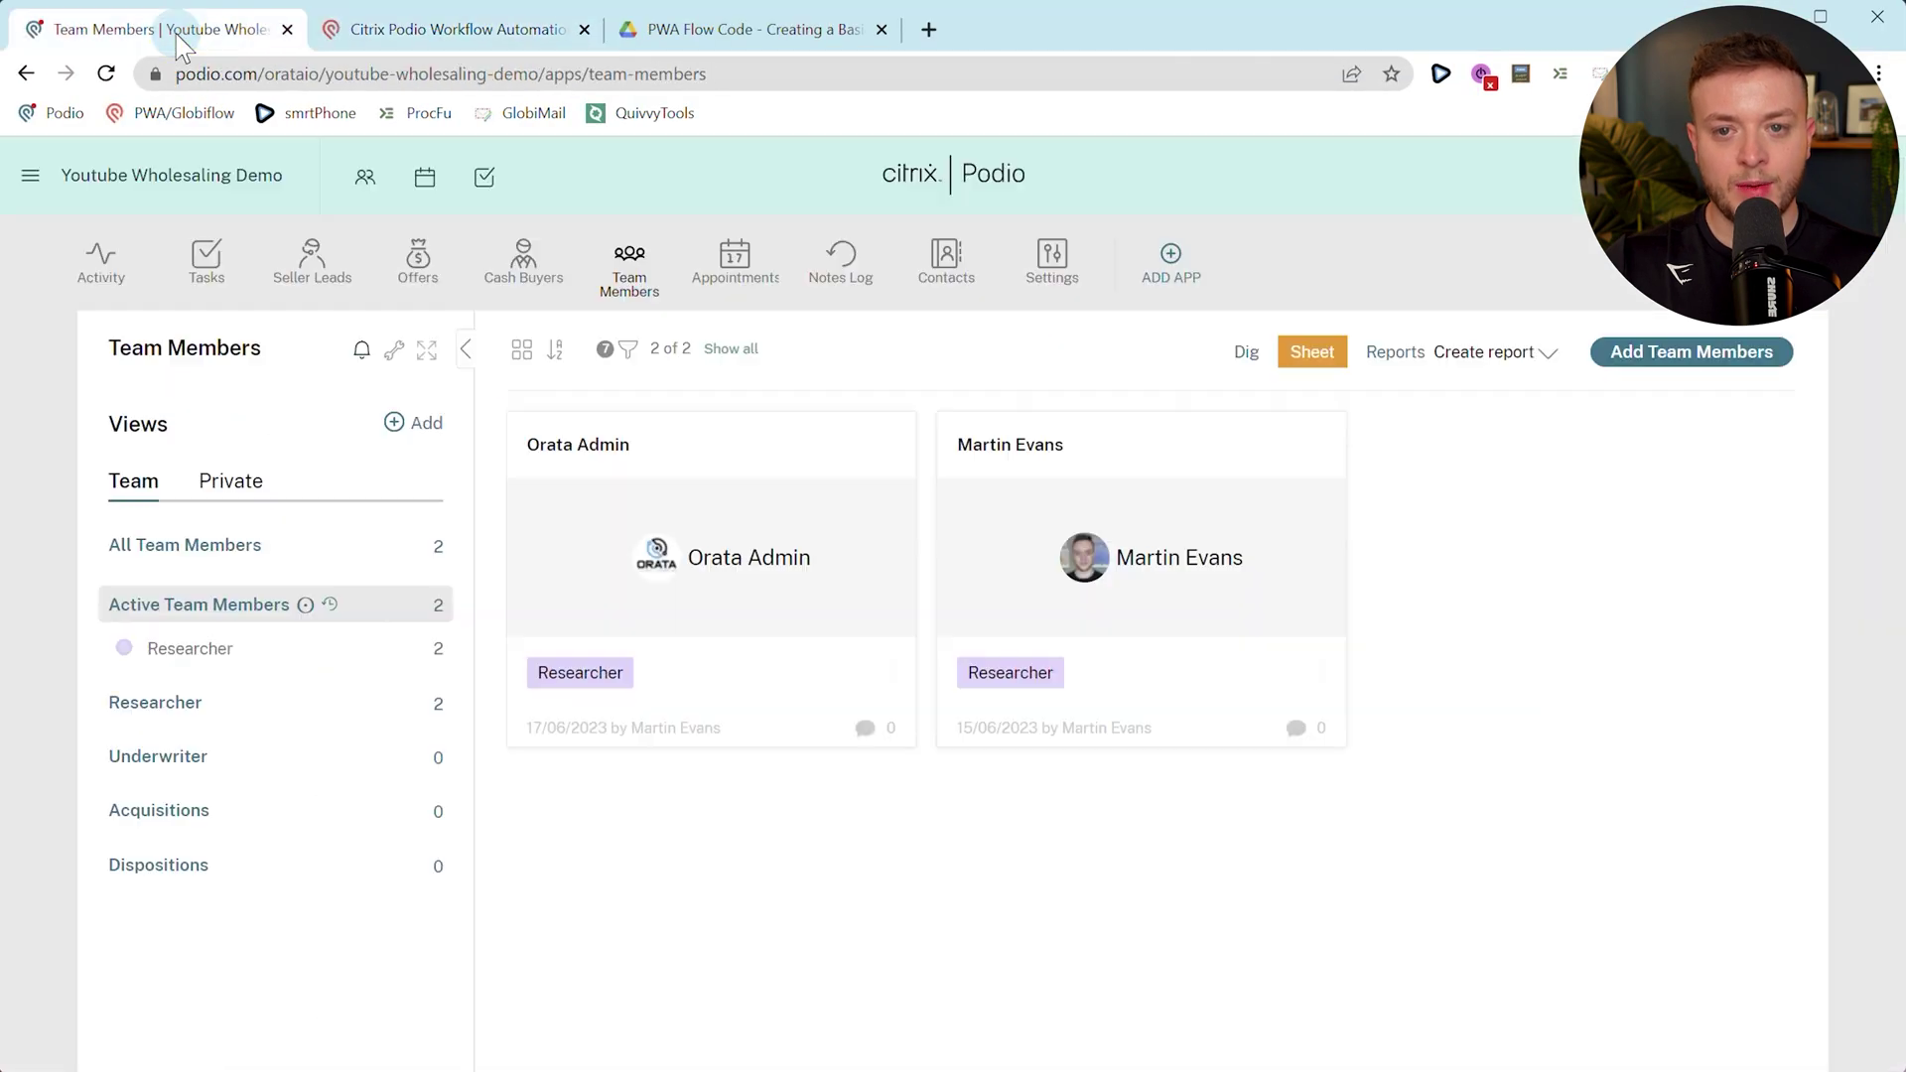
pyautogui.click(394, 358)
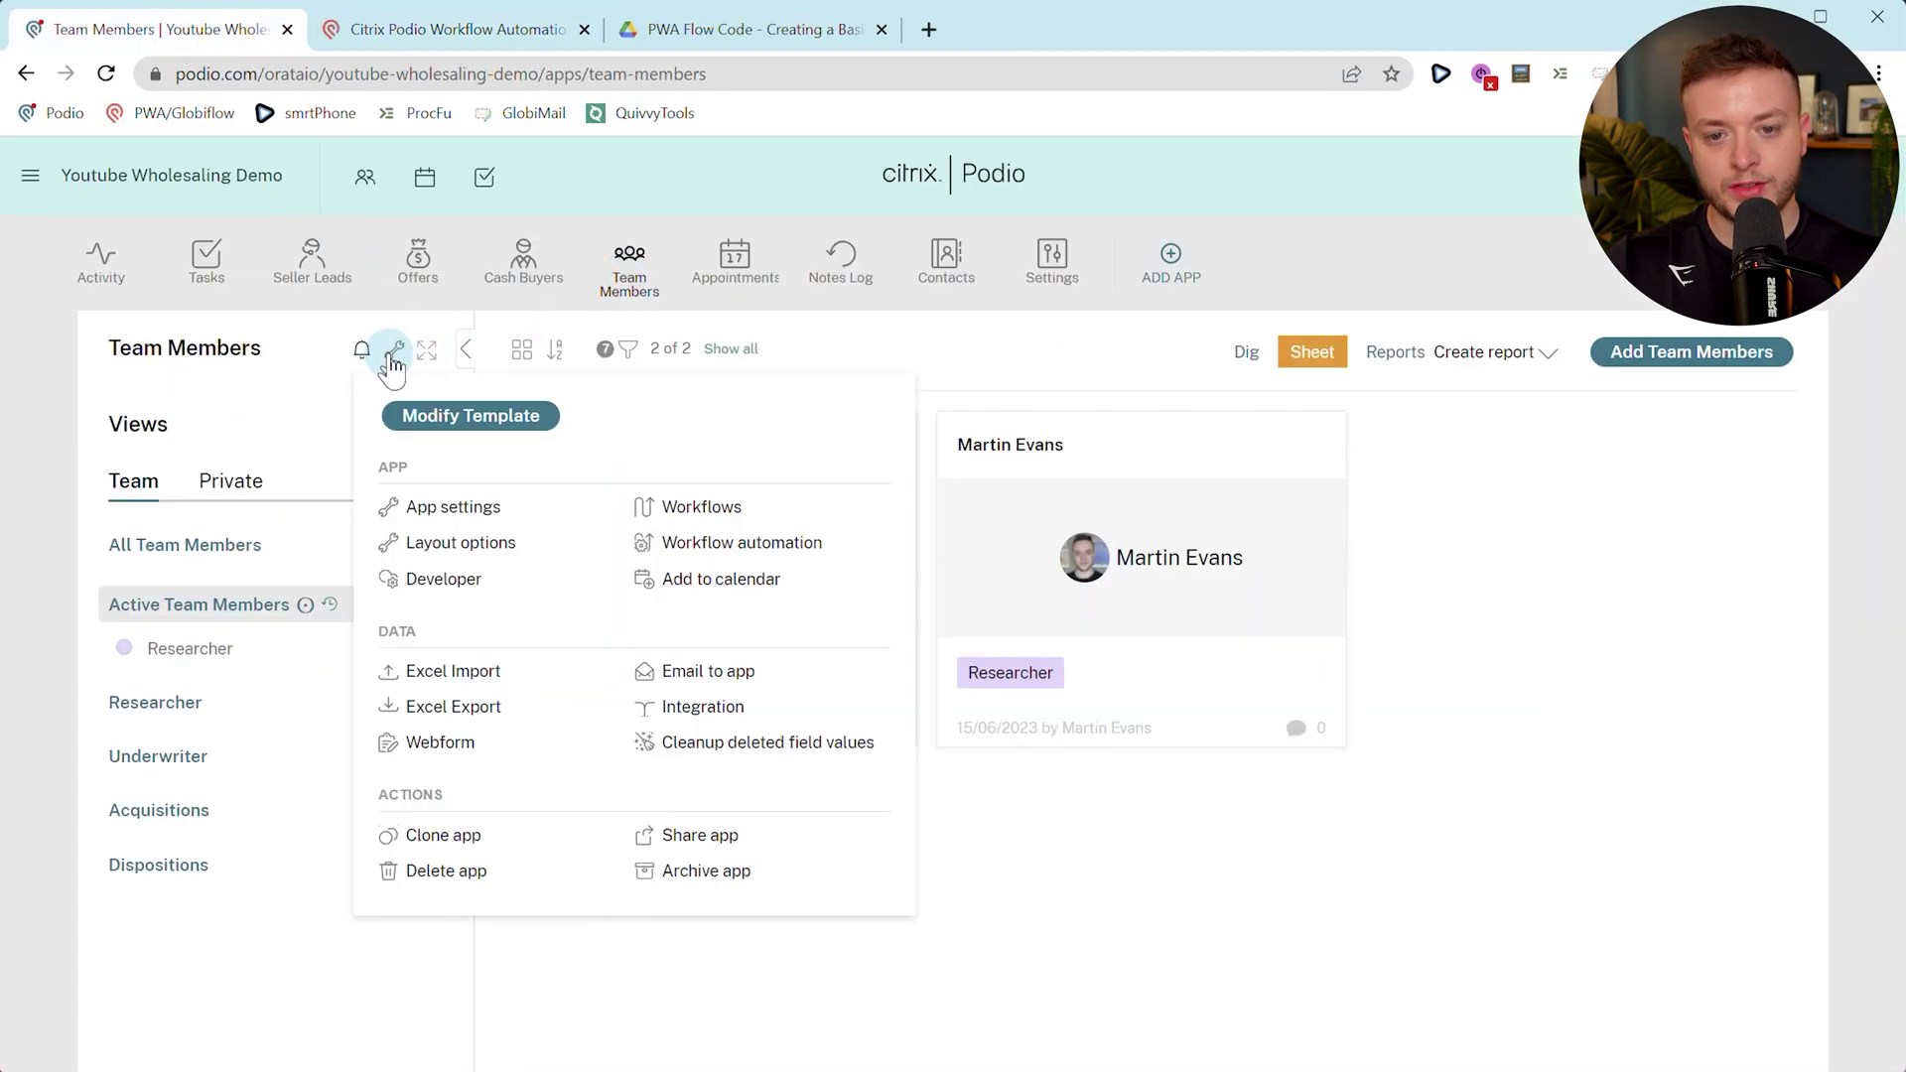
pyautogui.click(454, 509)
pyautogui.click(540, 377)
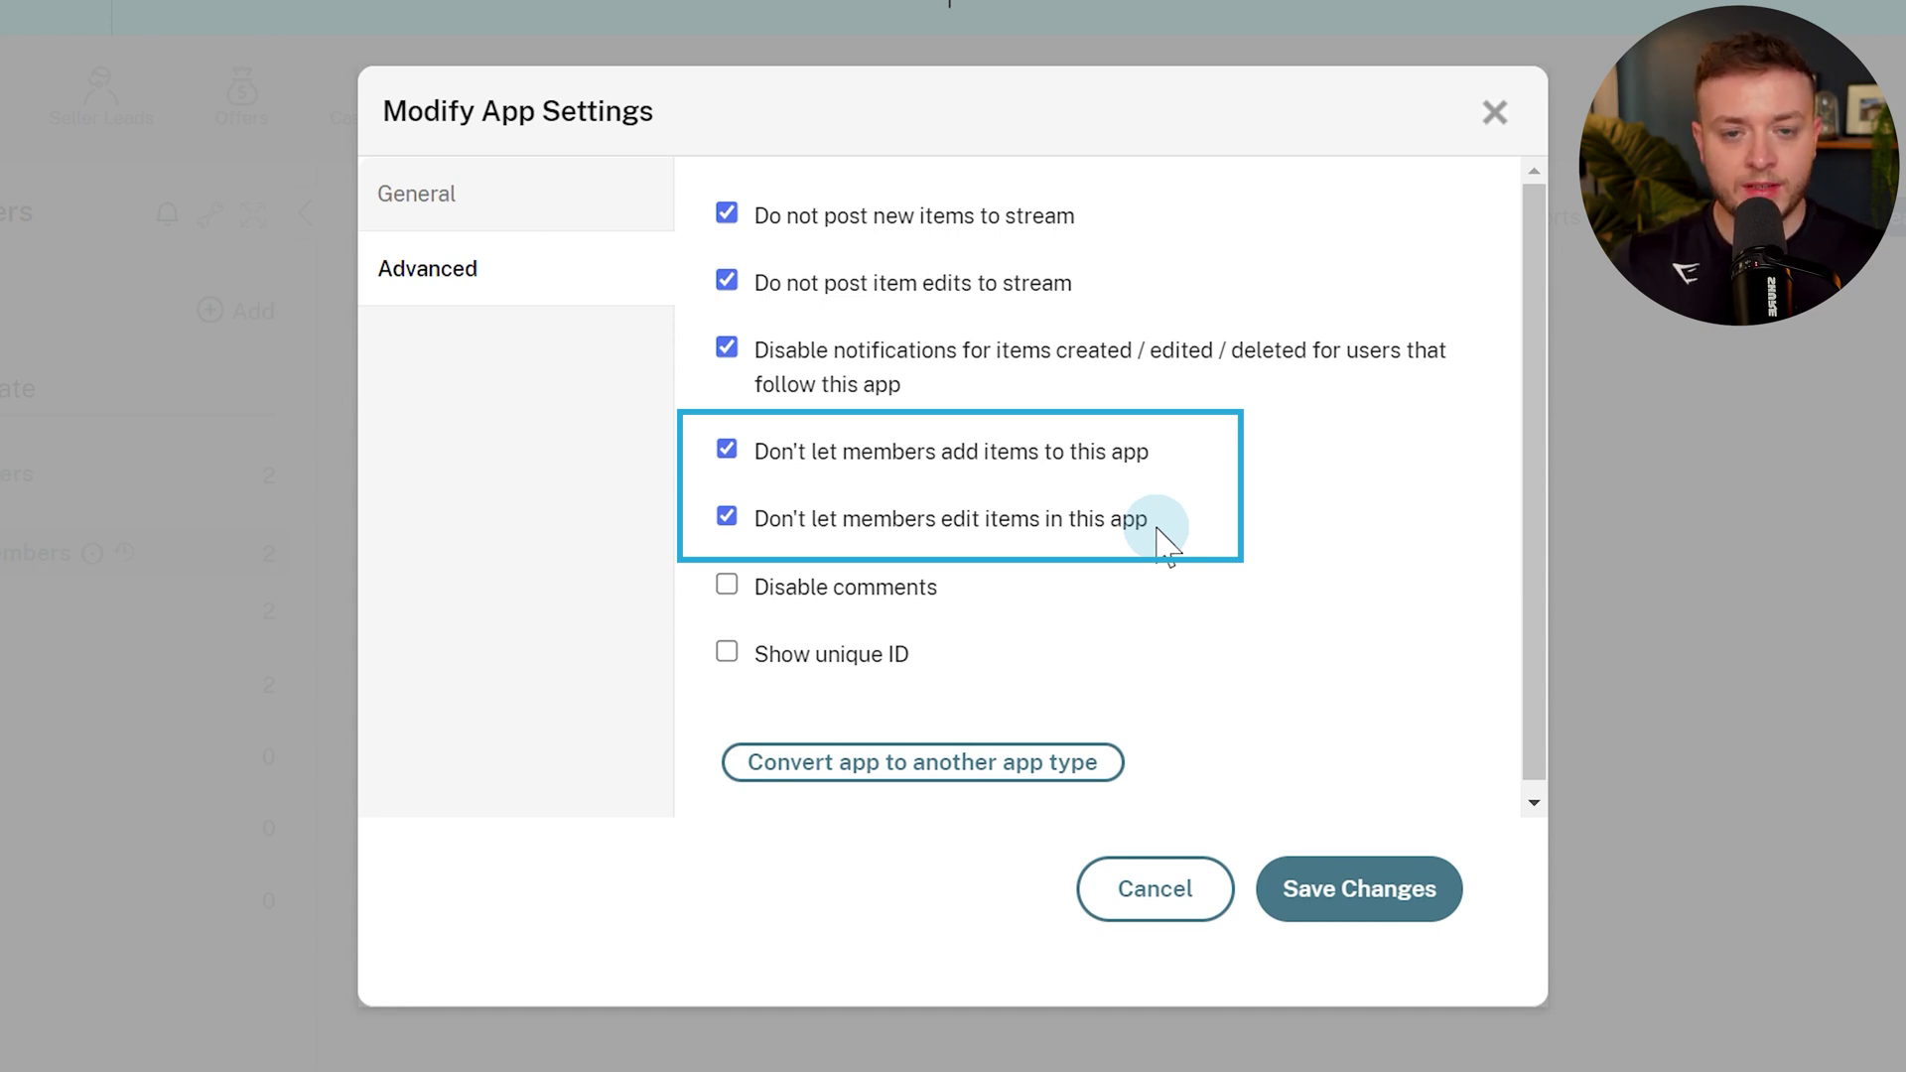
pyautogui.click(728, 454)
pyautogui.click(729, 520)
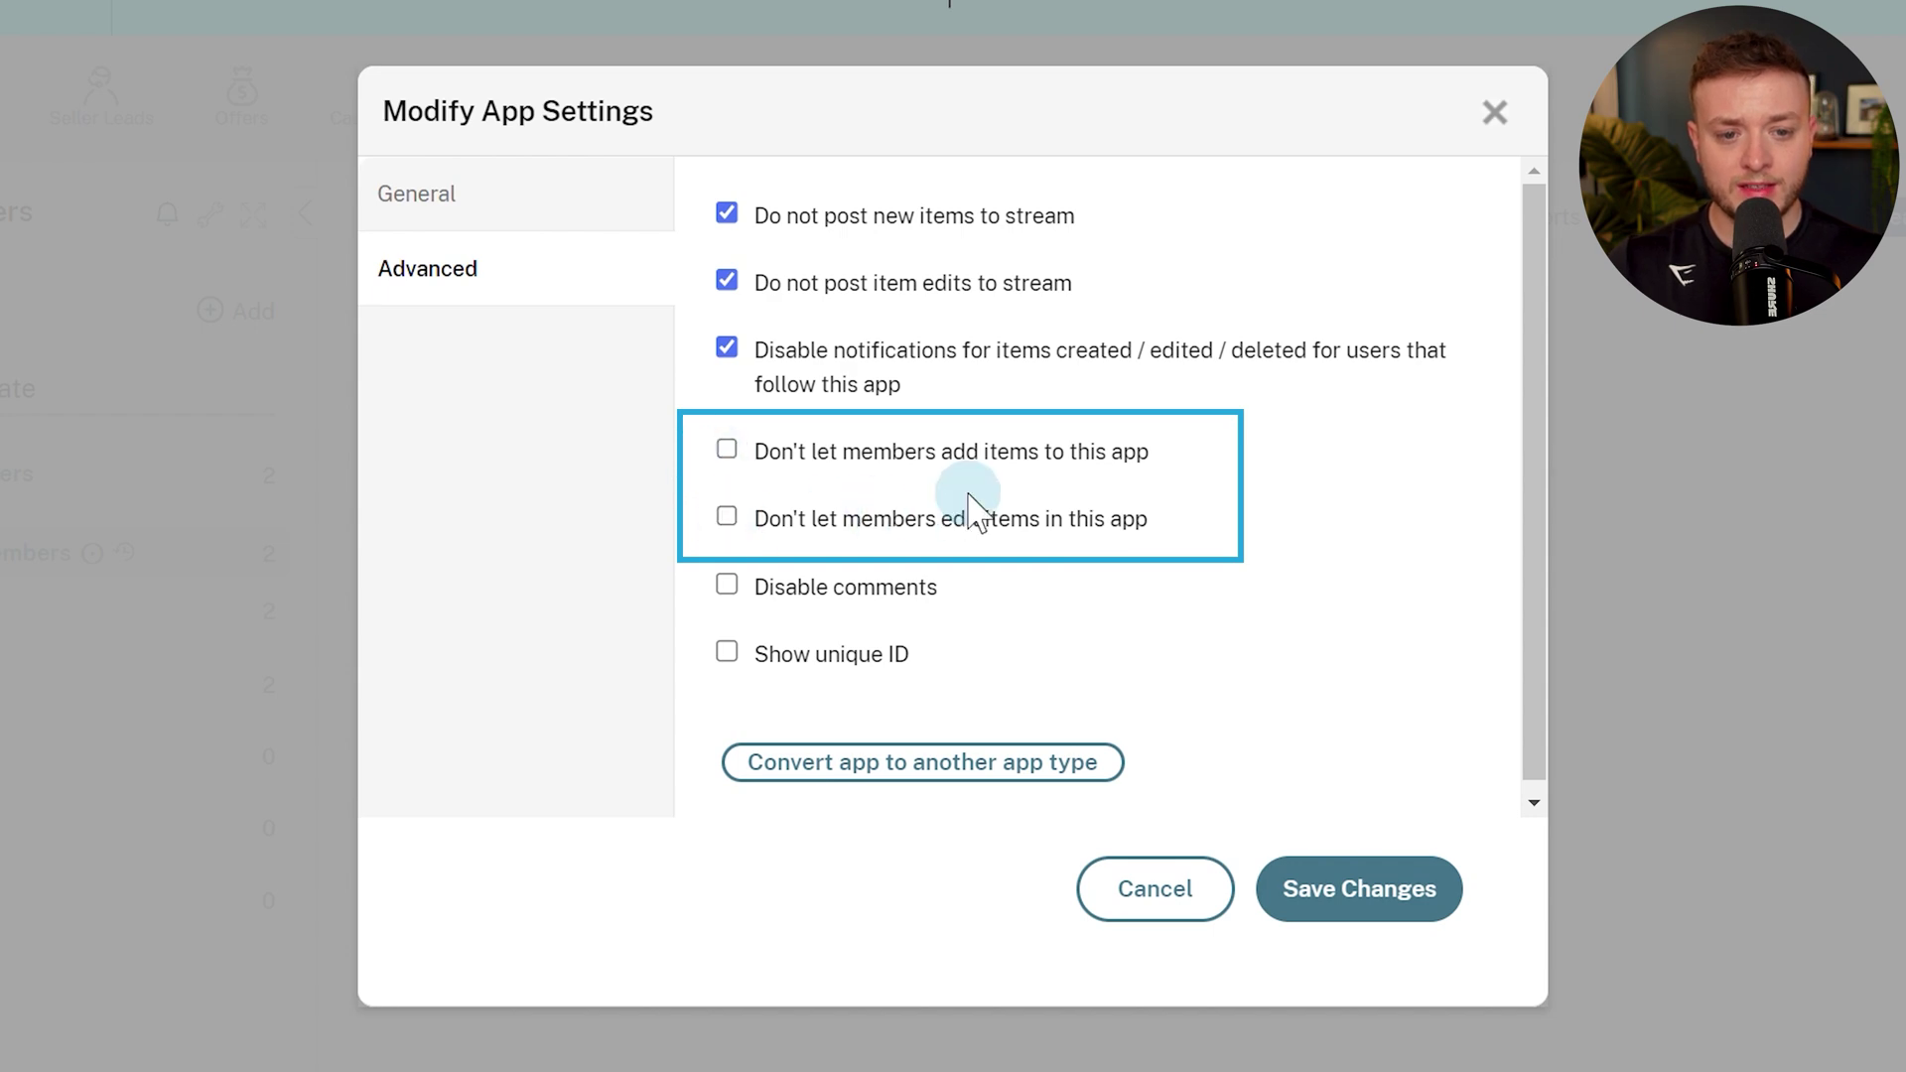
pyautogui.click(1168, 904)
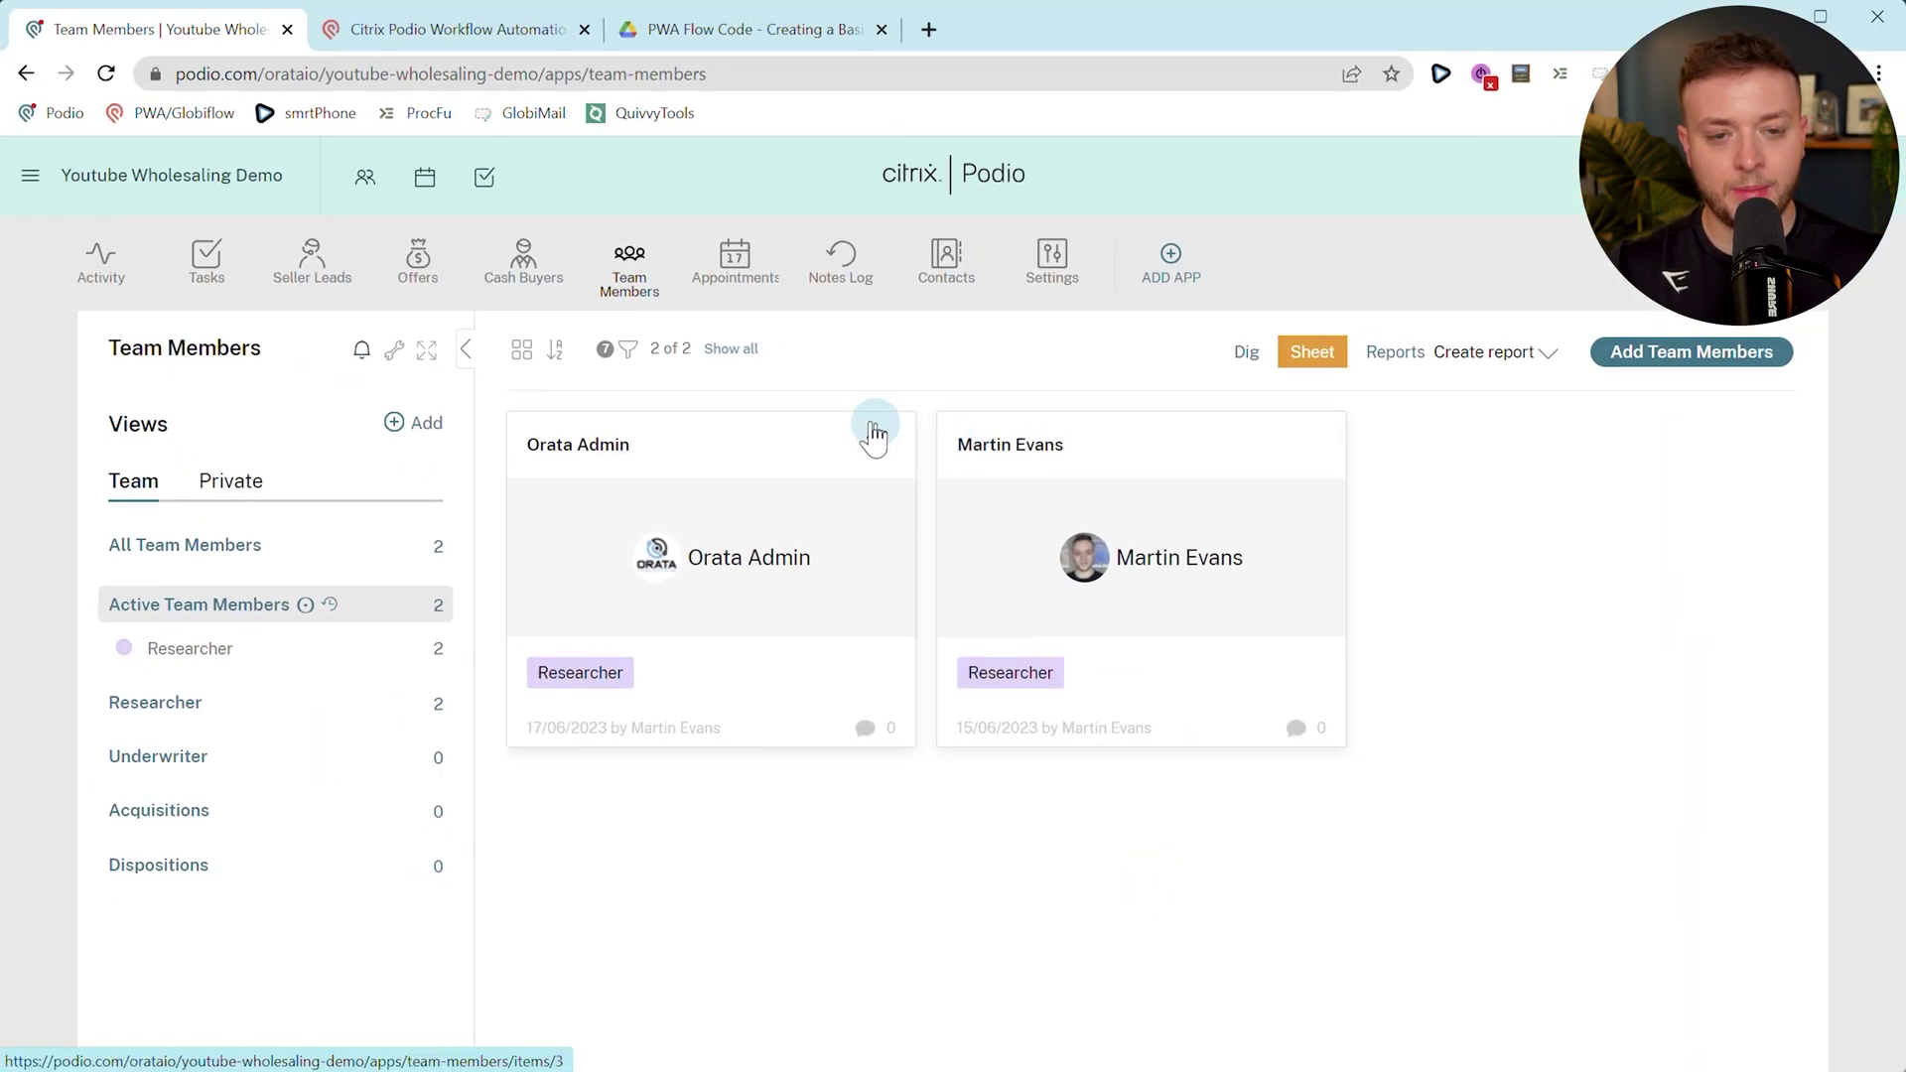
# Authenticate the update as your own account, make it silent, and set Last Assigned to Current Date & Time.
pyautogui.click(508, 29)
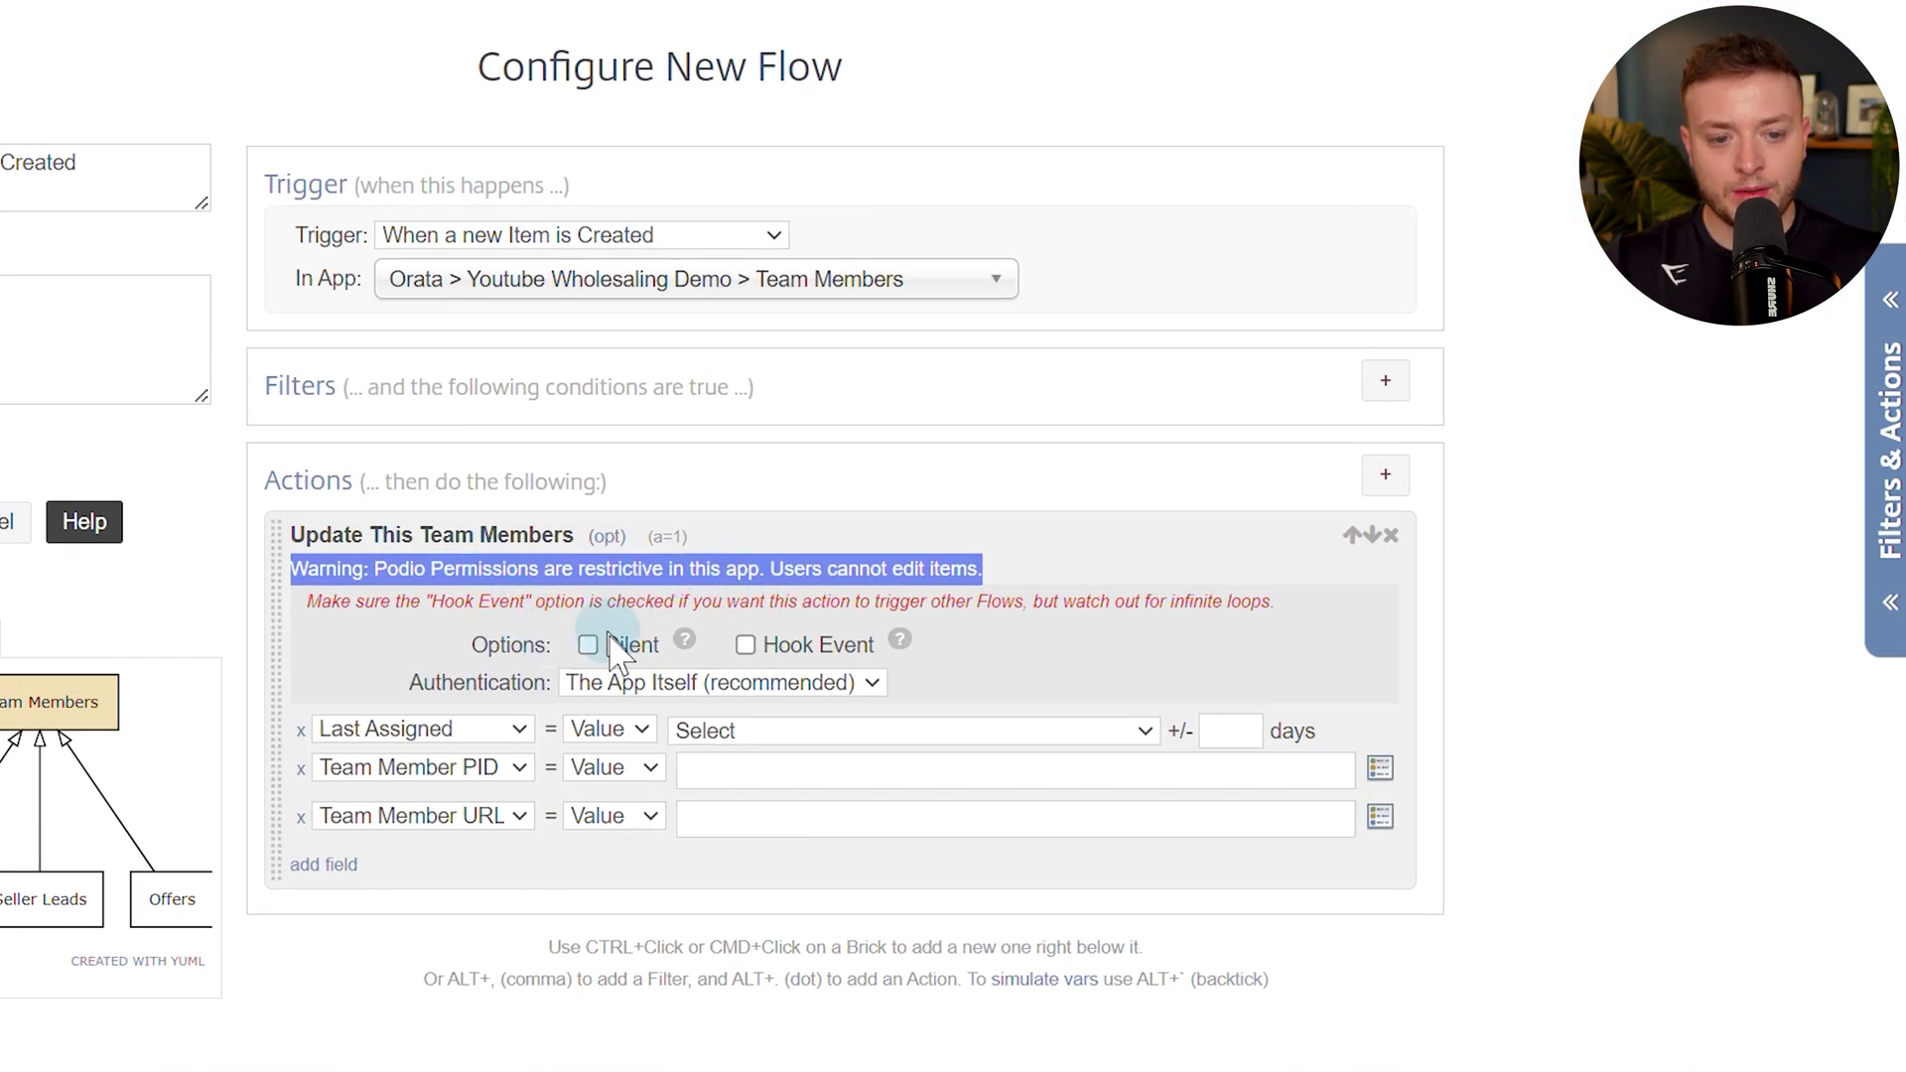
pyautogui.moveTo(423, 683); pyautogui.dragTo(533, 682)
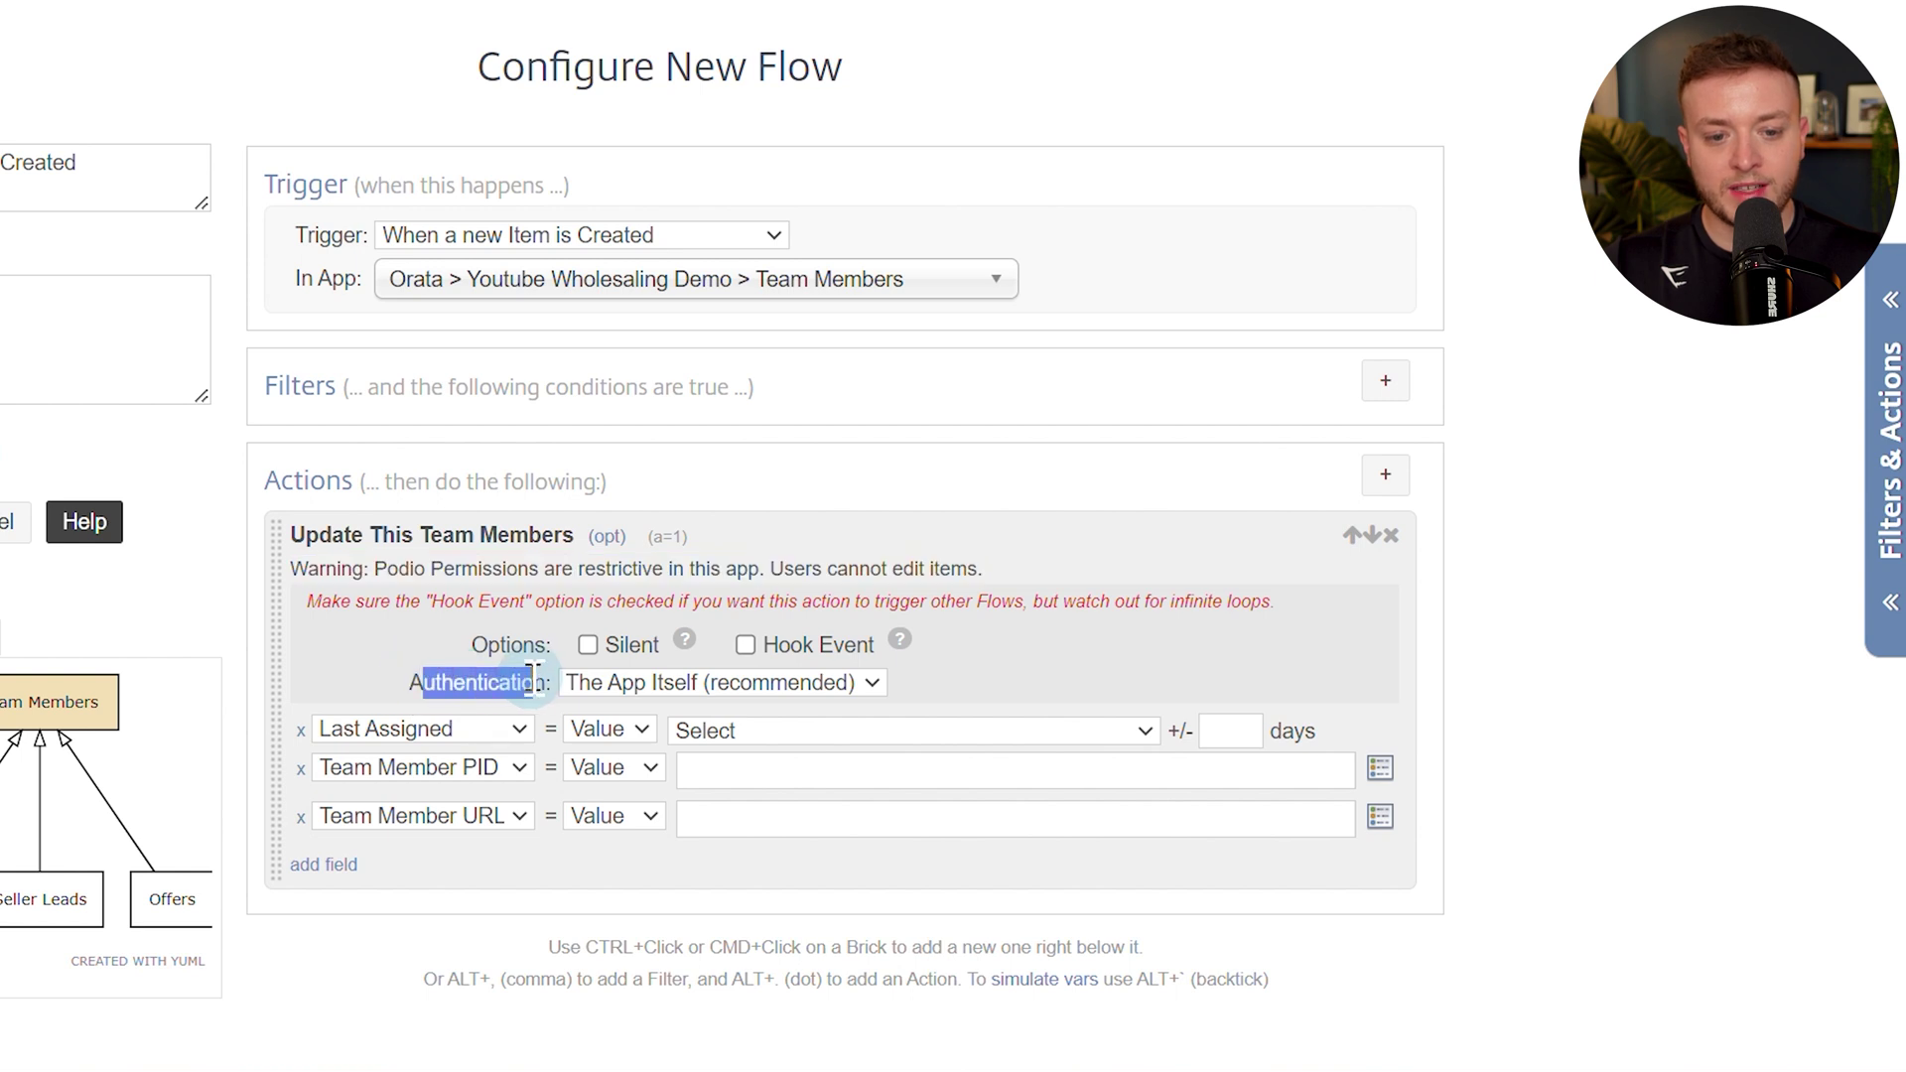
pyautogui.click(566, 663)
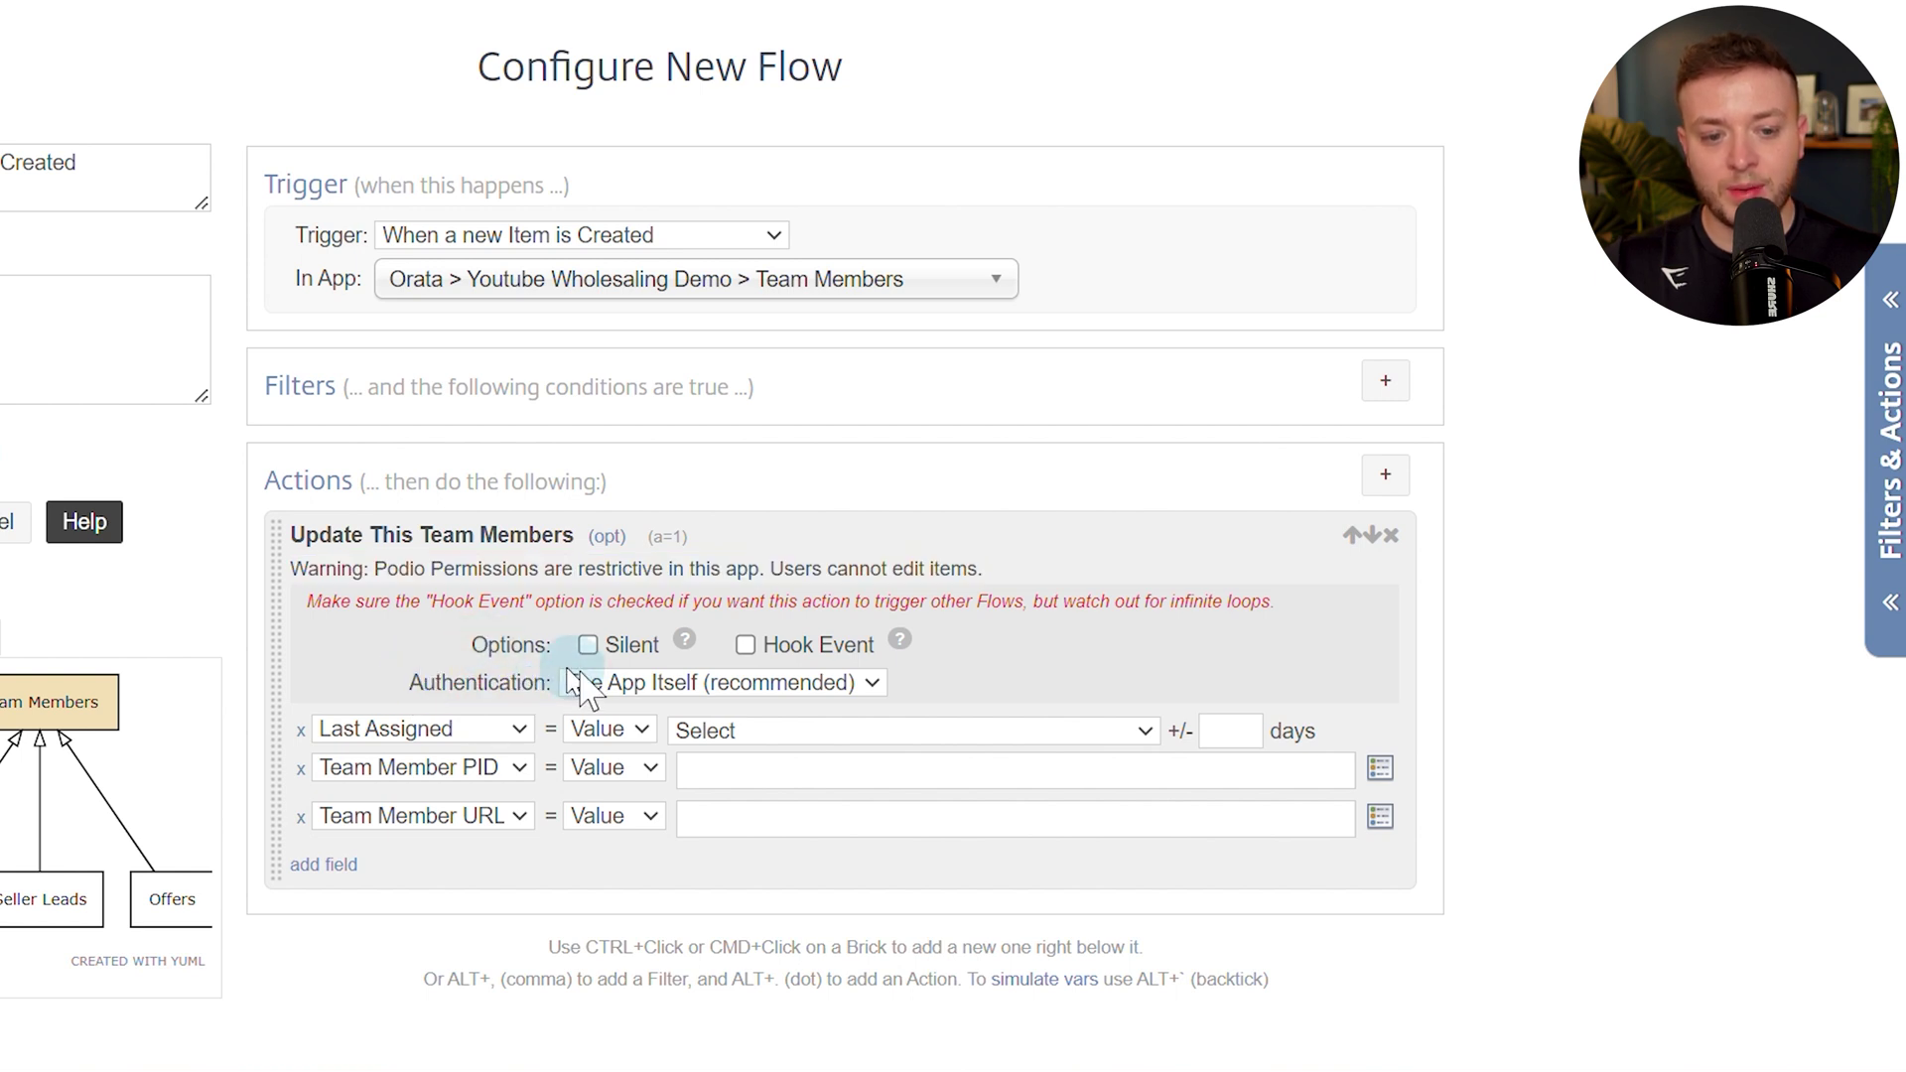
pyautogui.click(646, 683)
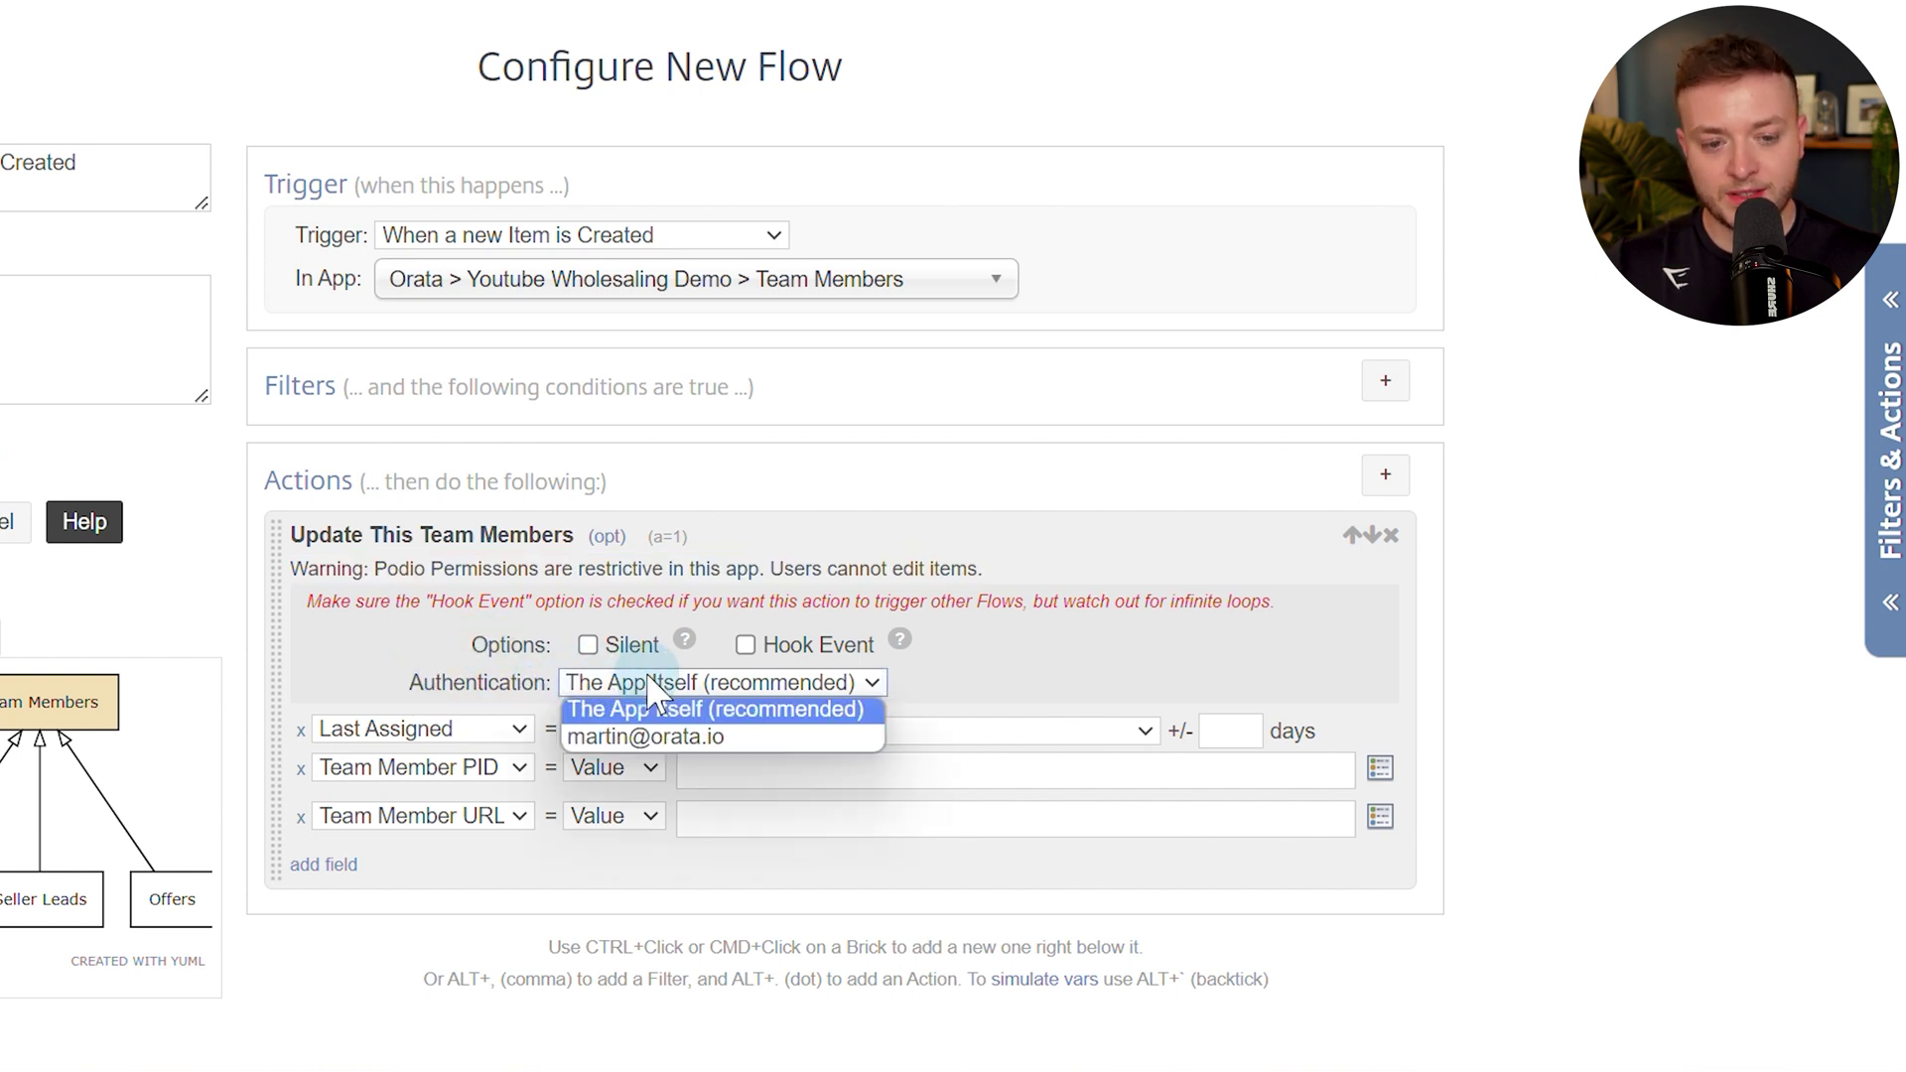
pyautogui.click(679, 737)
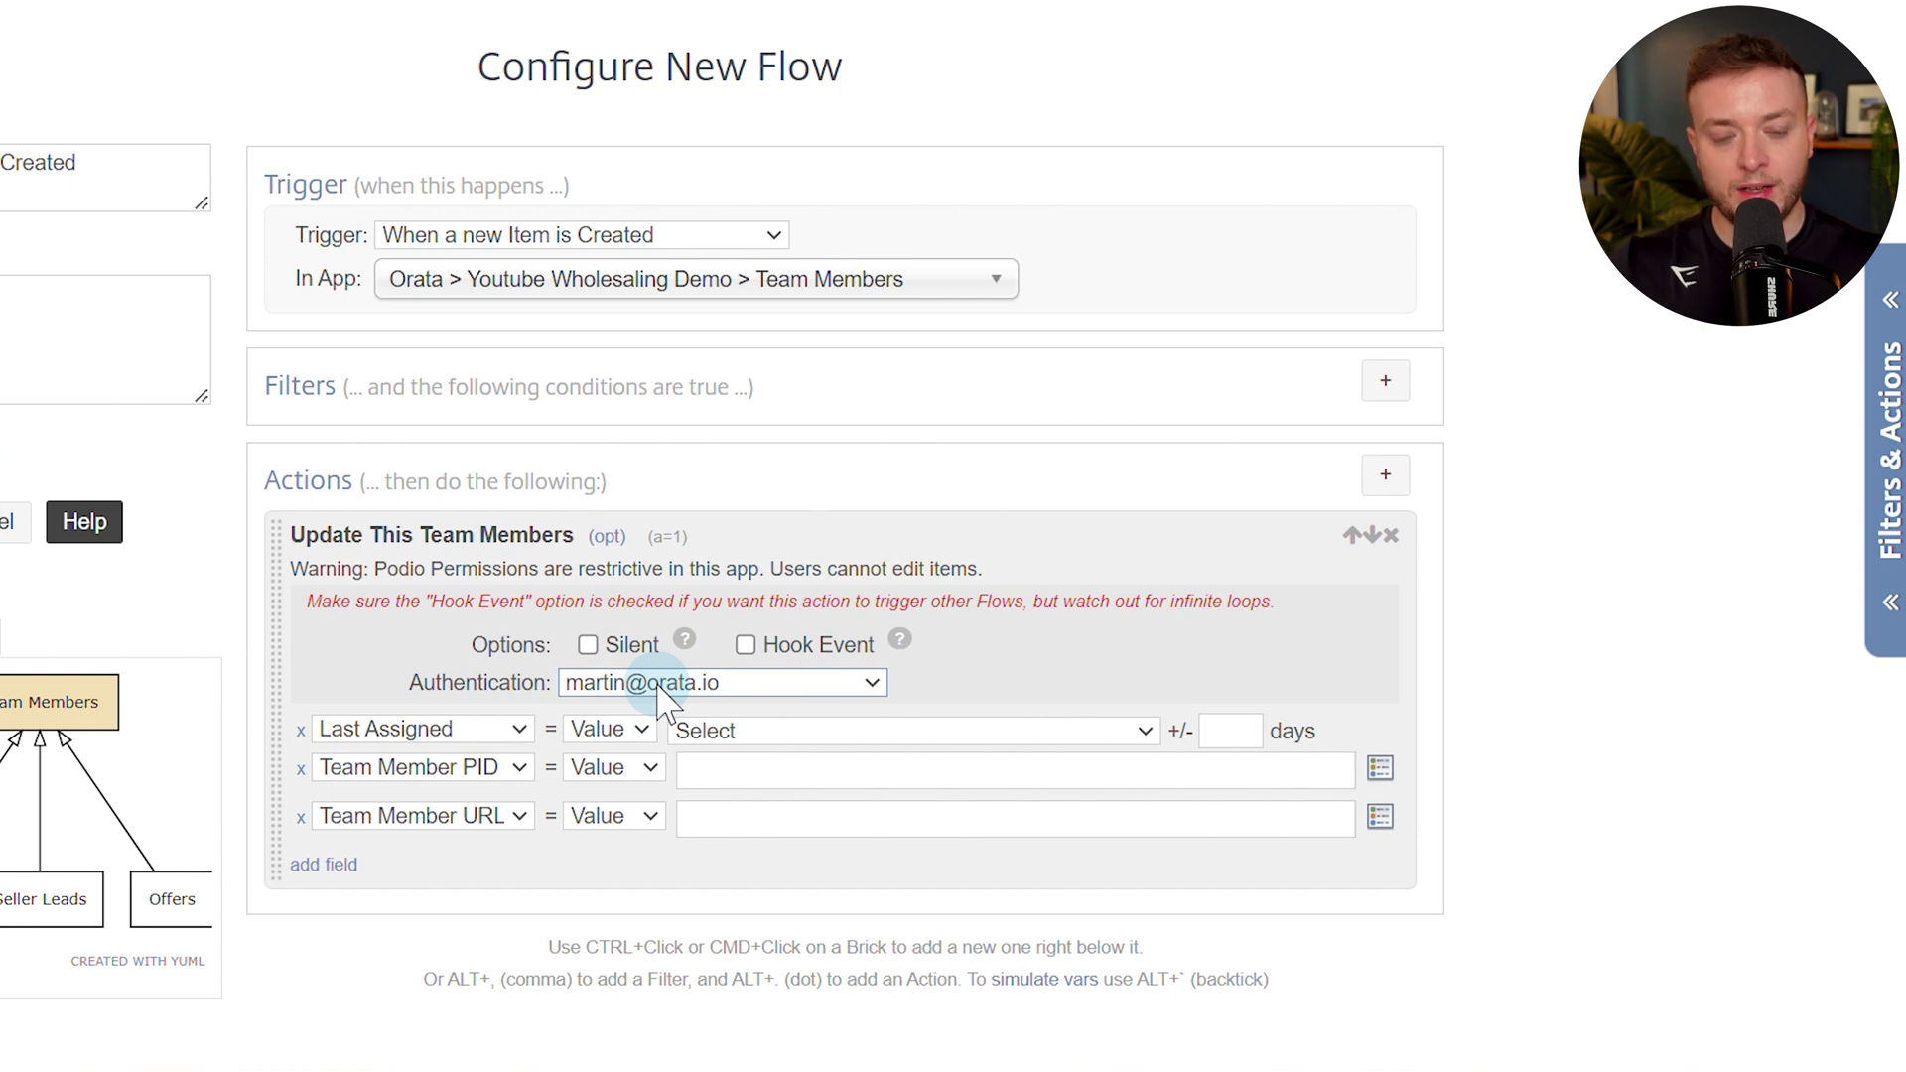
pyautogui.click(588, 646)
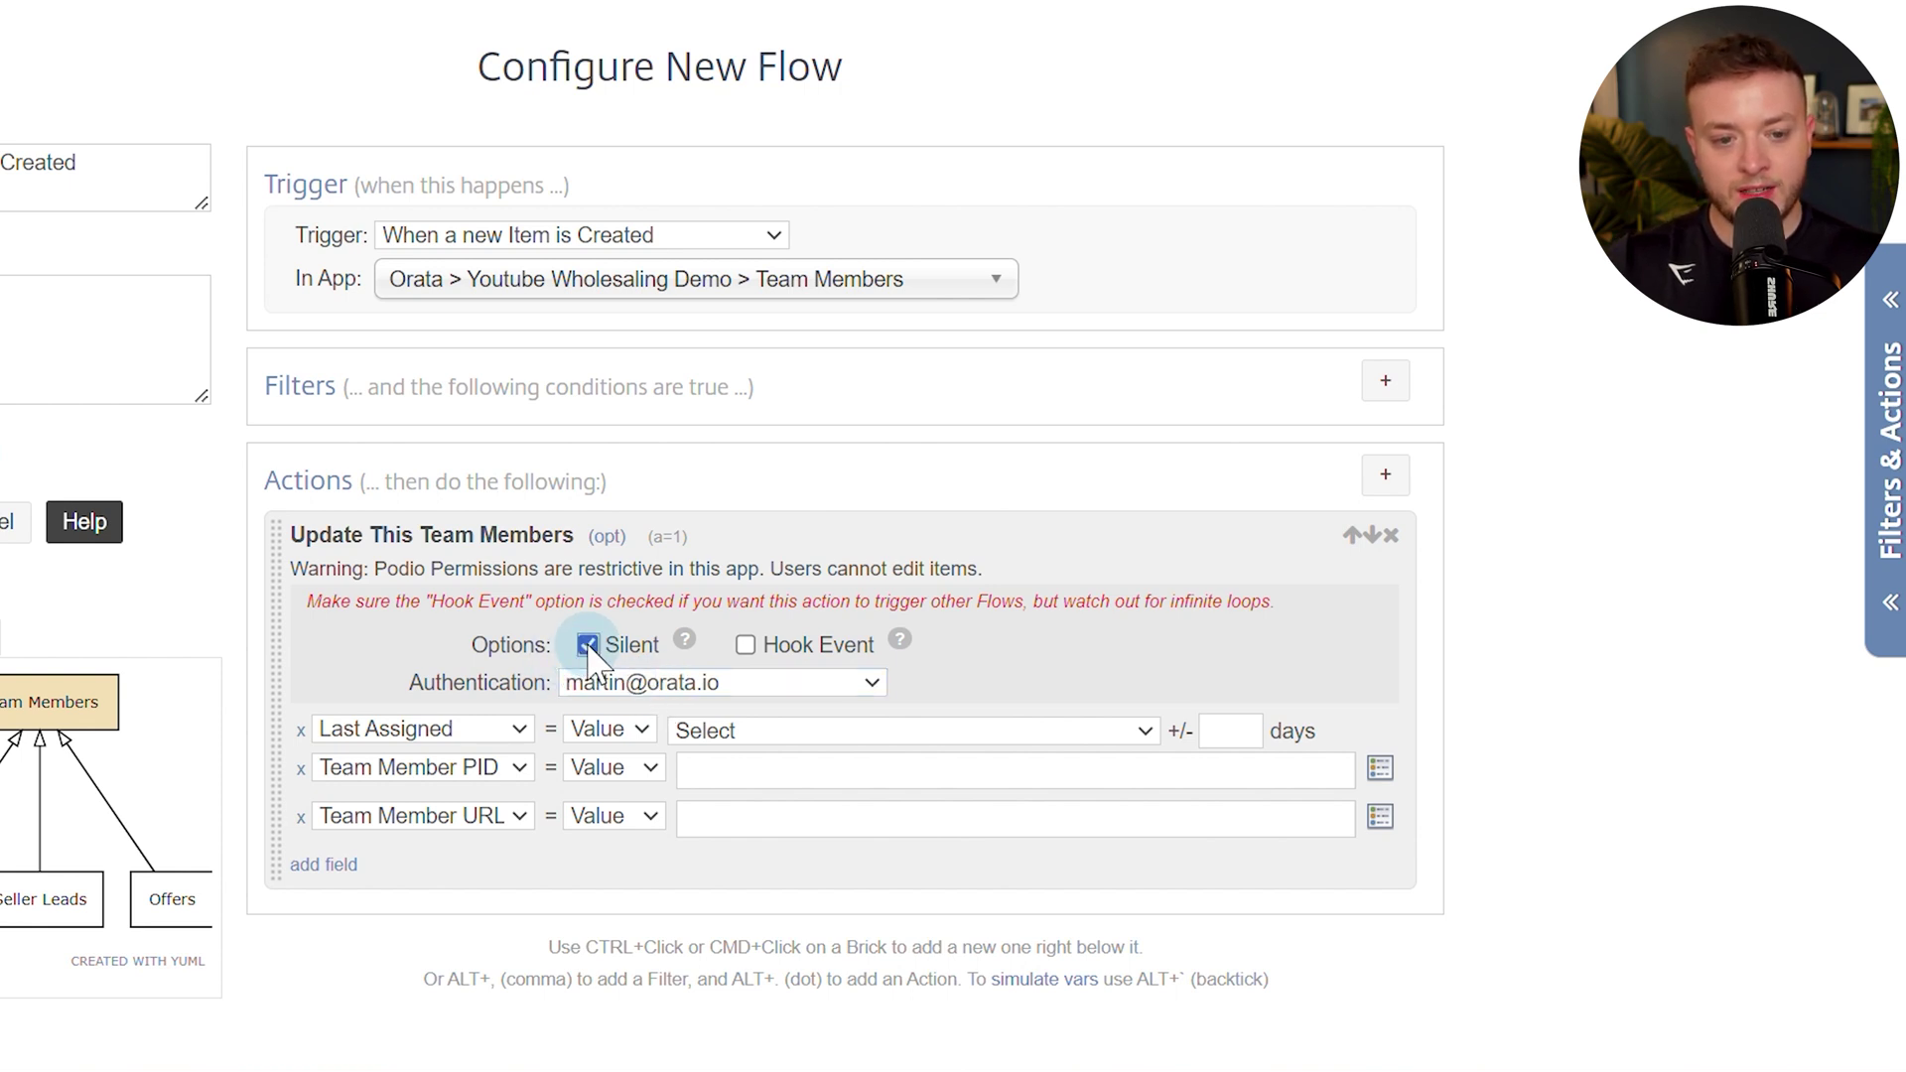
pyautogui.click(704, 740)
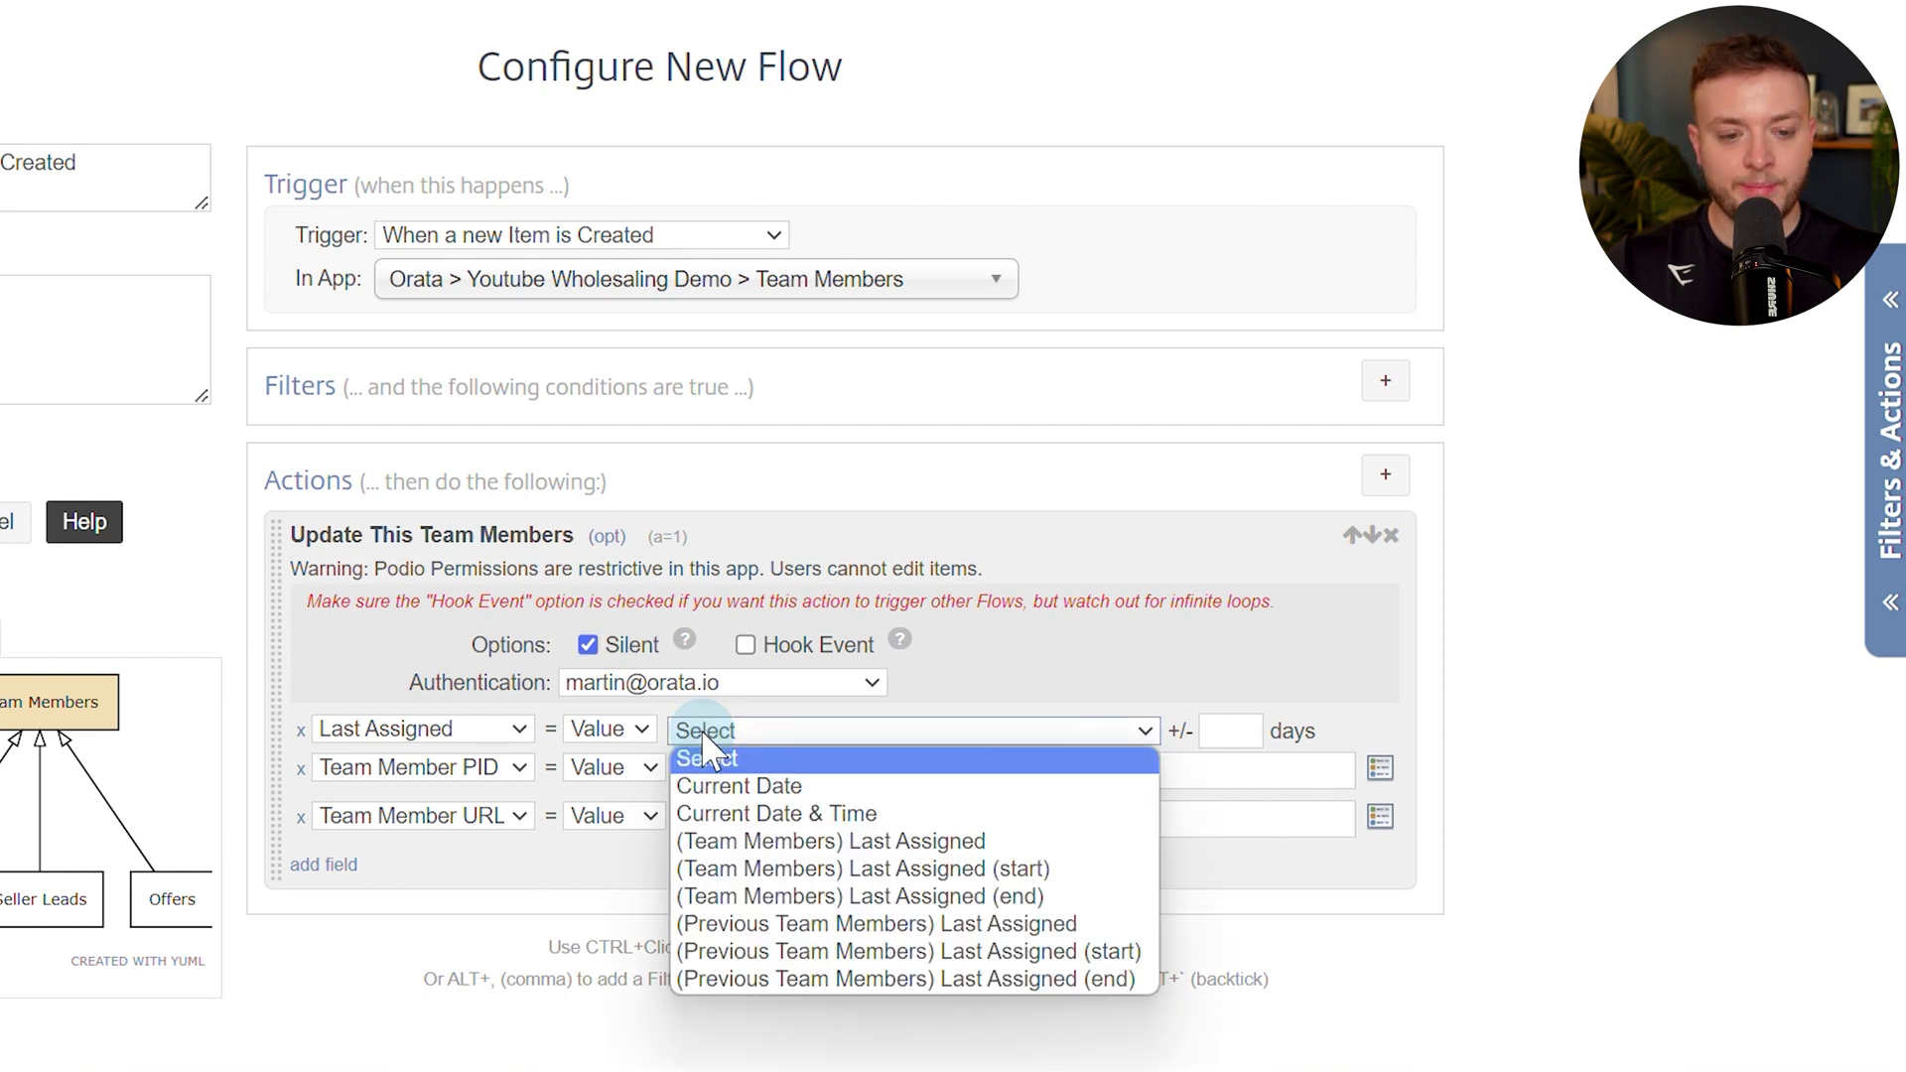
pyautogui.click(734, 806)
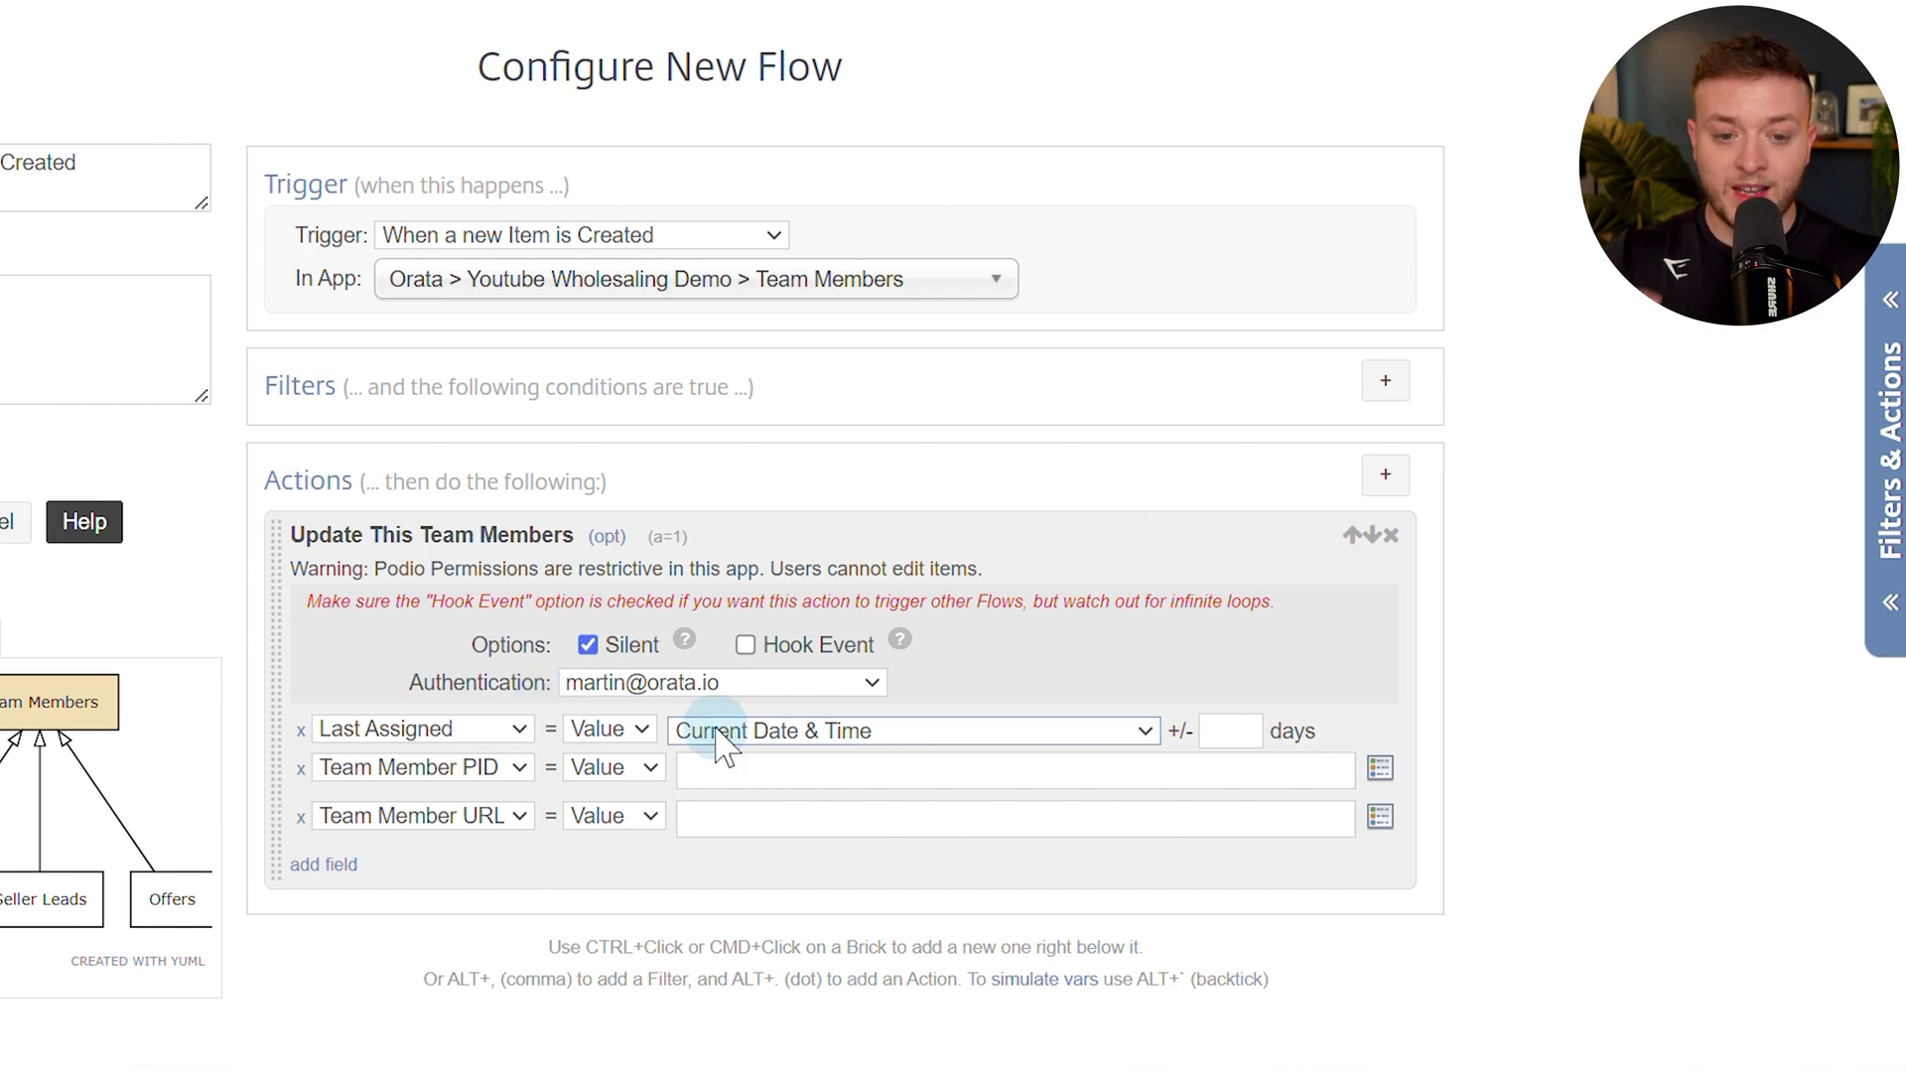
# Fill Team Member PID with Podio Item ID and Team Member URL with URL Link to Item.
pyautogui.click(709, 768)
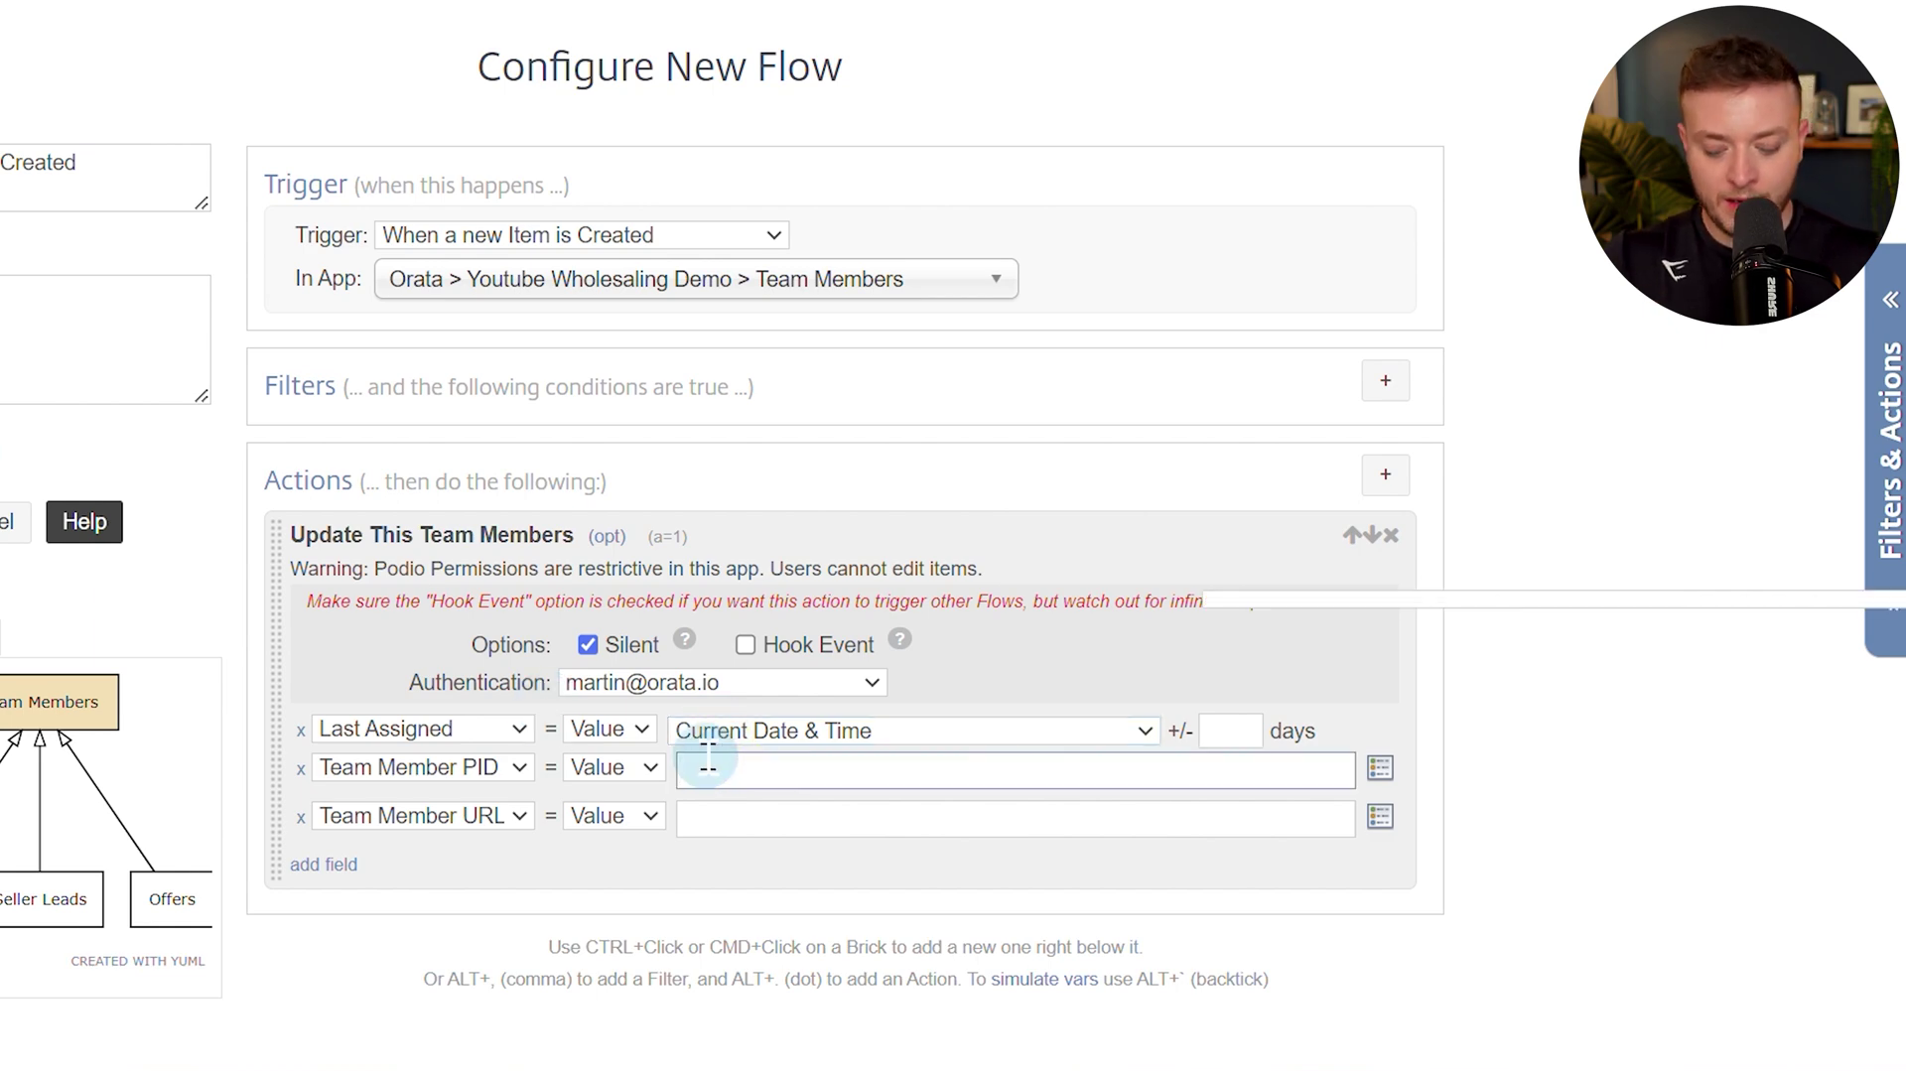
pyautogui.write('podio')
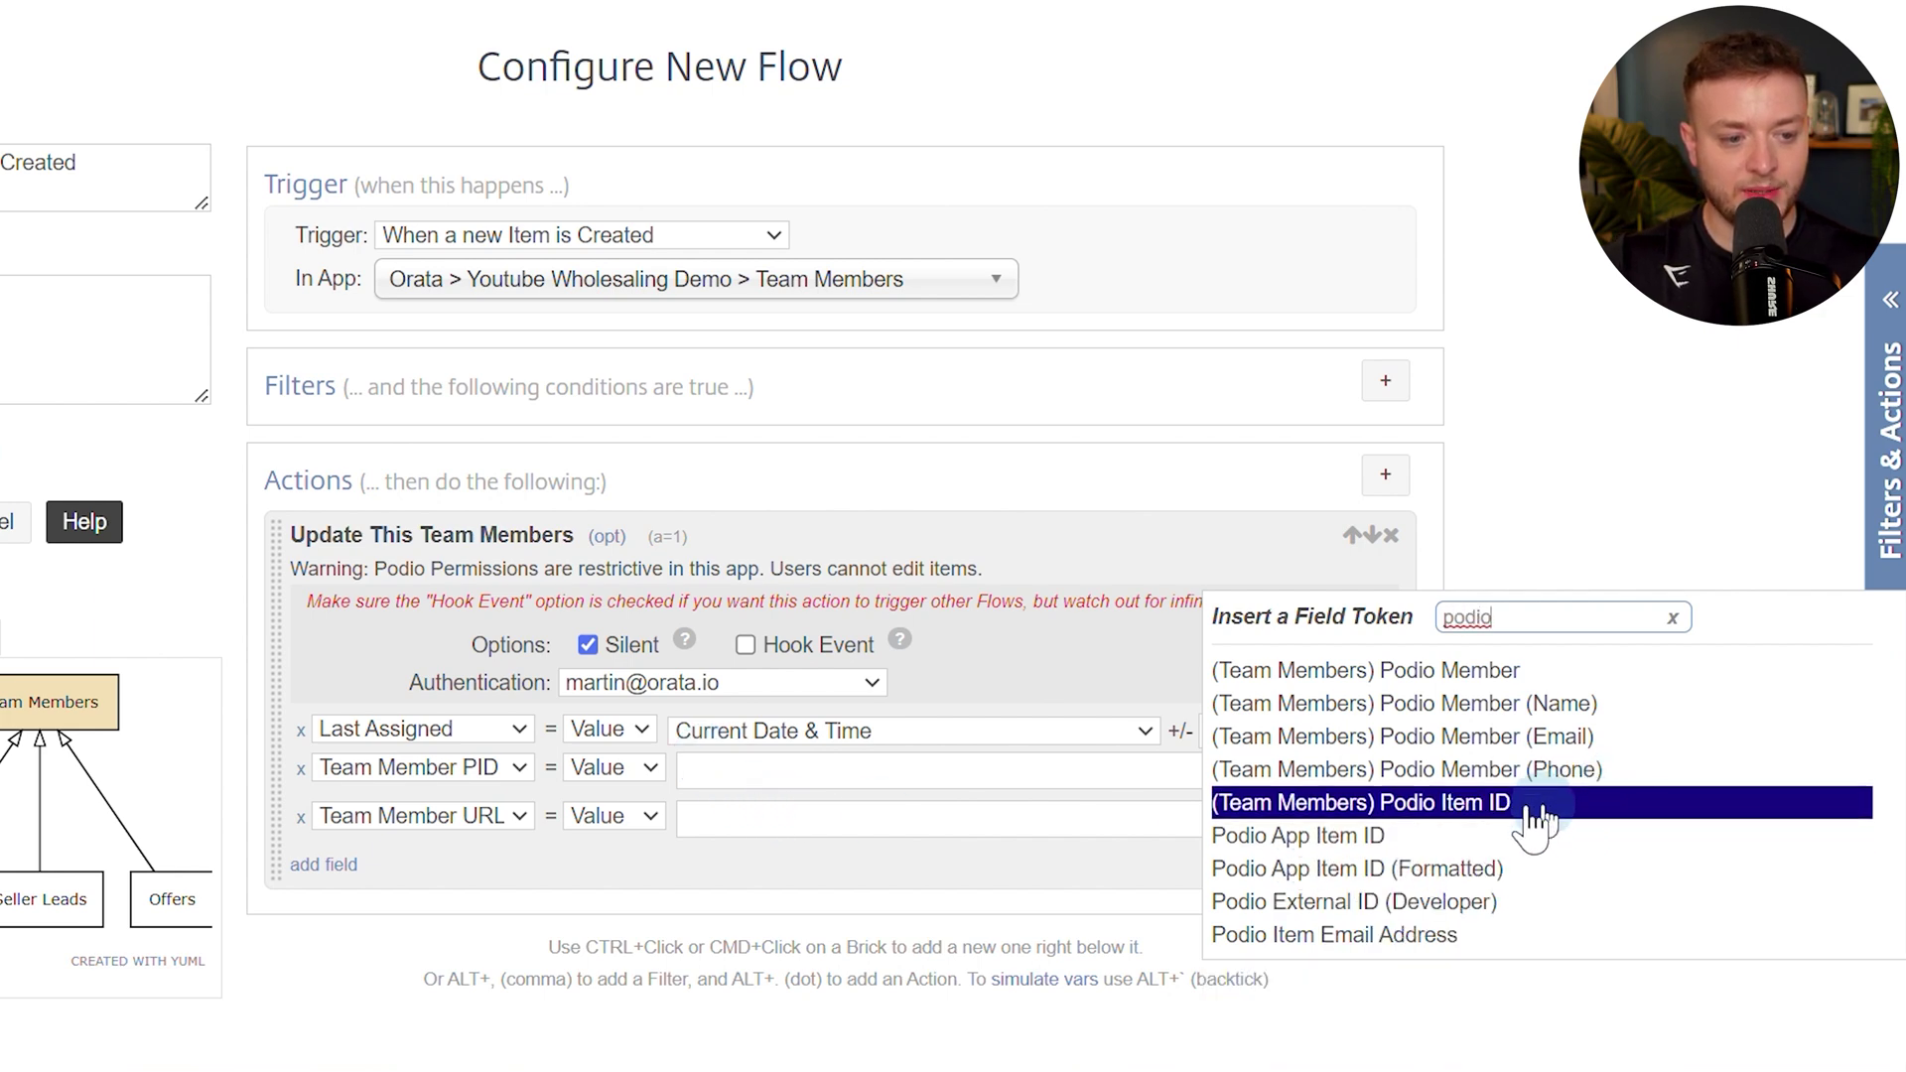
pyautogui.click(1460, 816)
pyautogui.click(715, 824)
pyautogui.hotkey('alt', 't')
pyautogui.write('url')
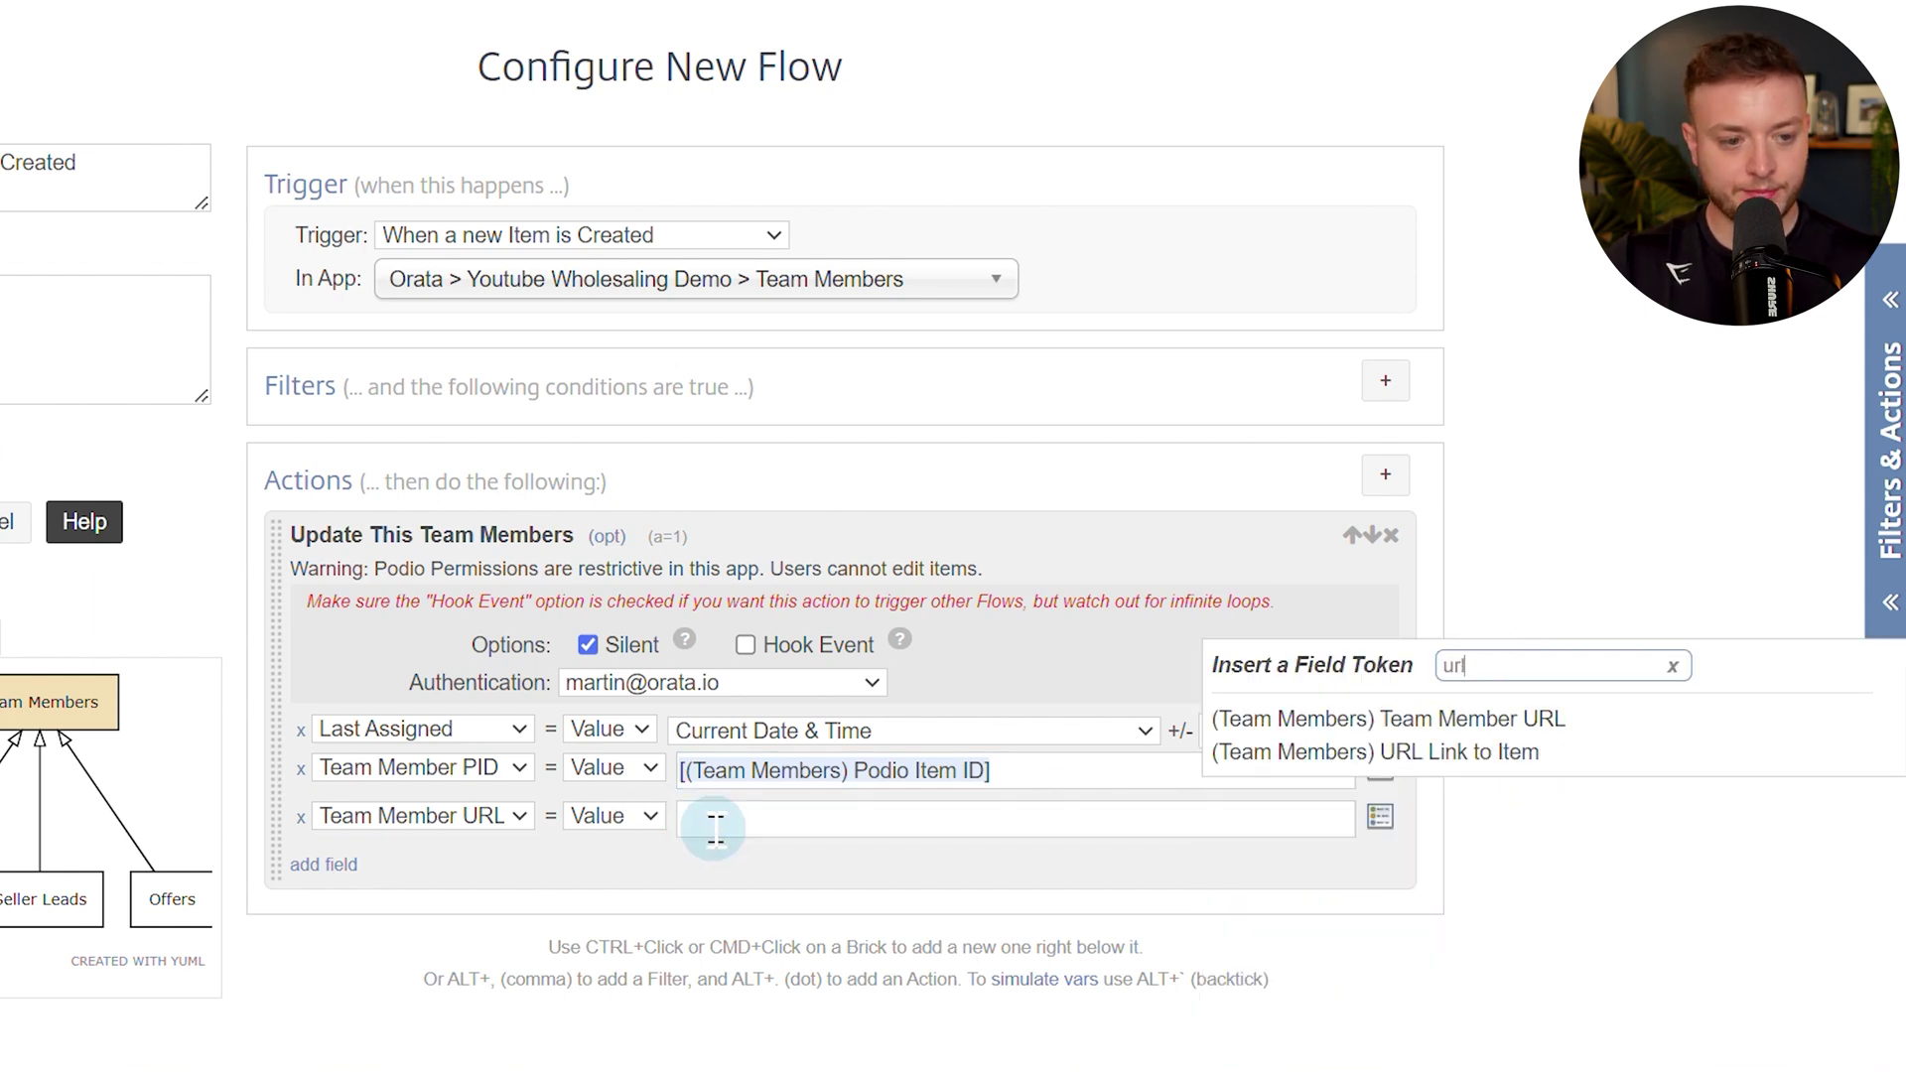
pyautogui.click(1430, 755)
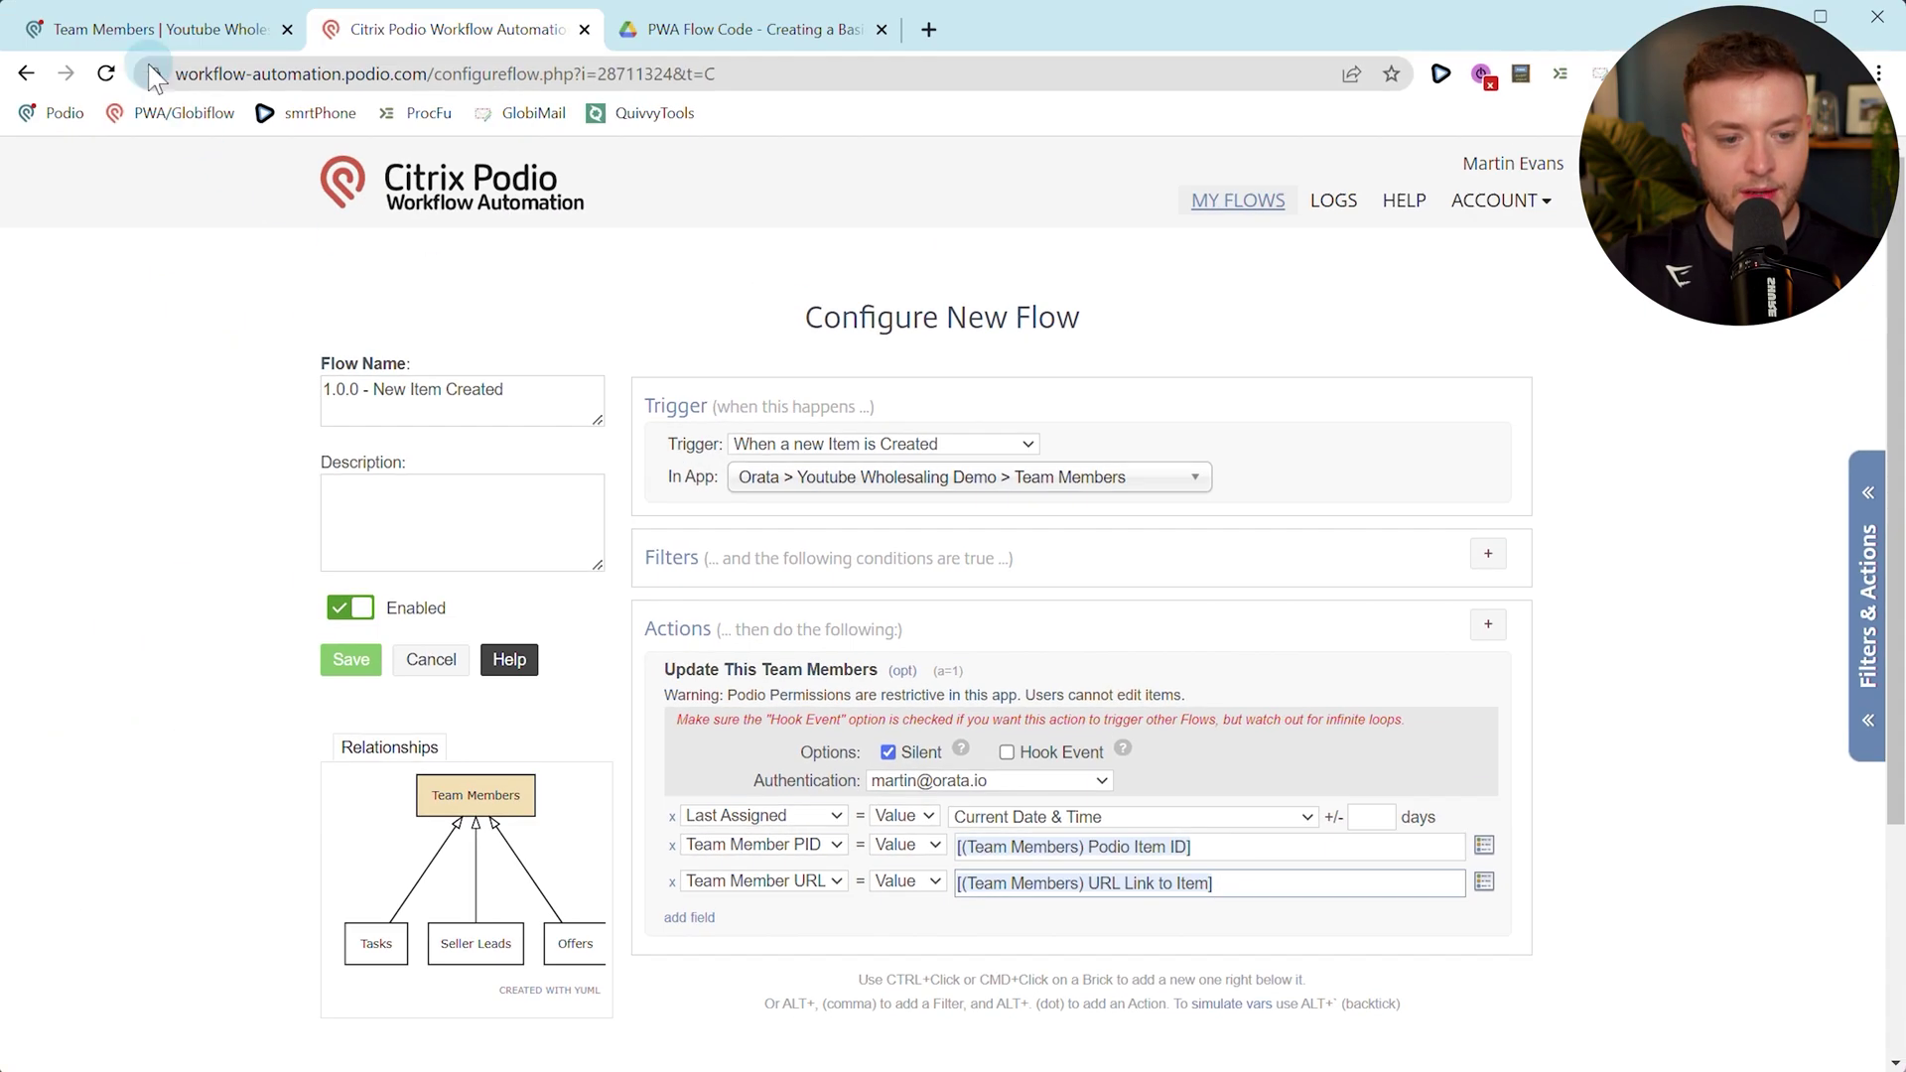
# Check Orata Admin's Podio Member field, then add a new action below the update step.
pyautogui.click(139, 32)
pyautogui.click(794, 586)
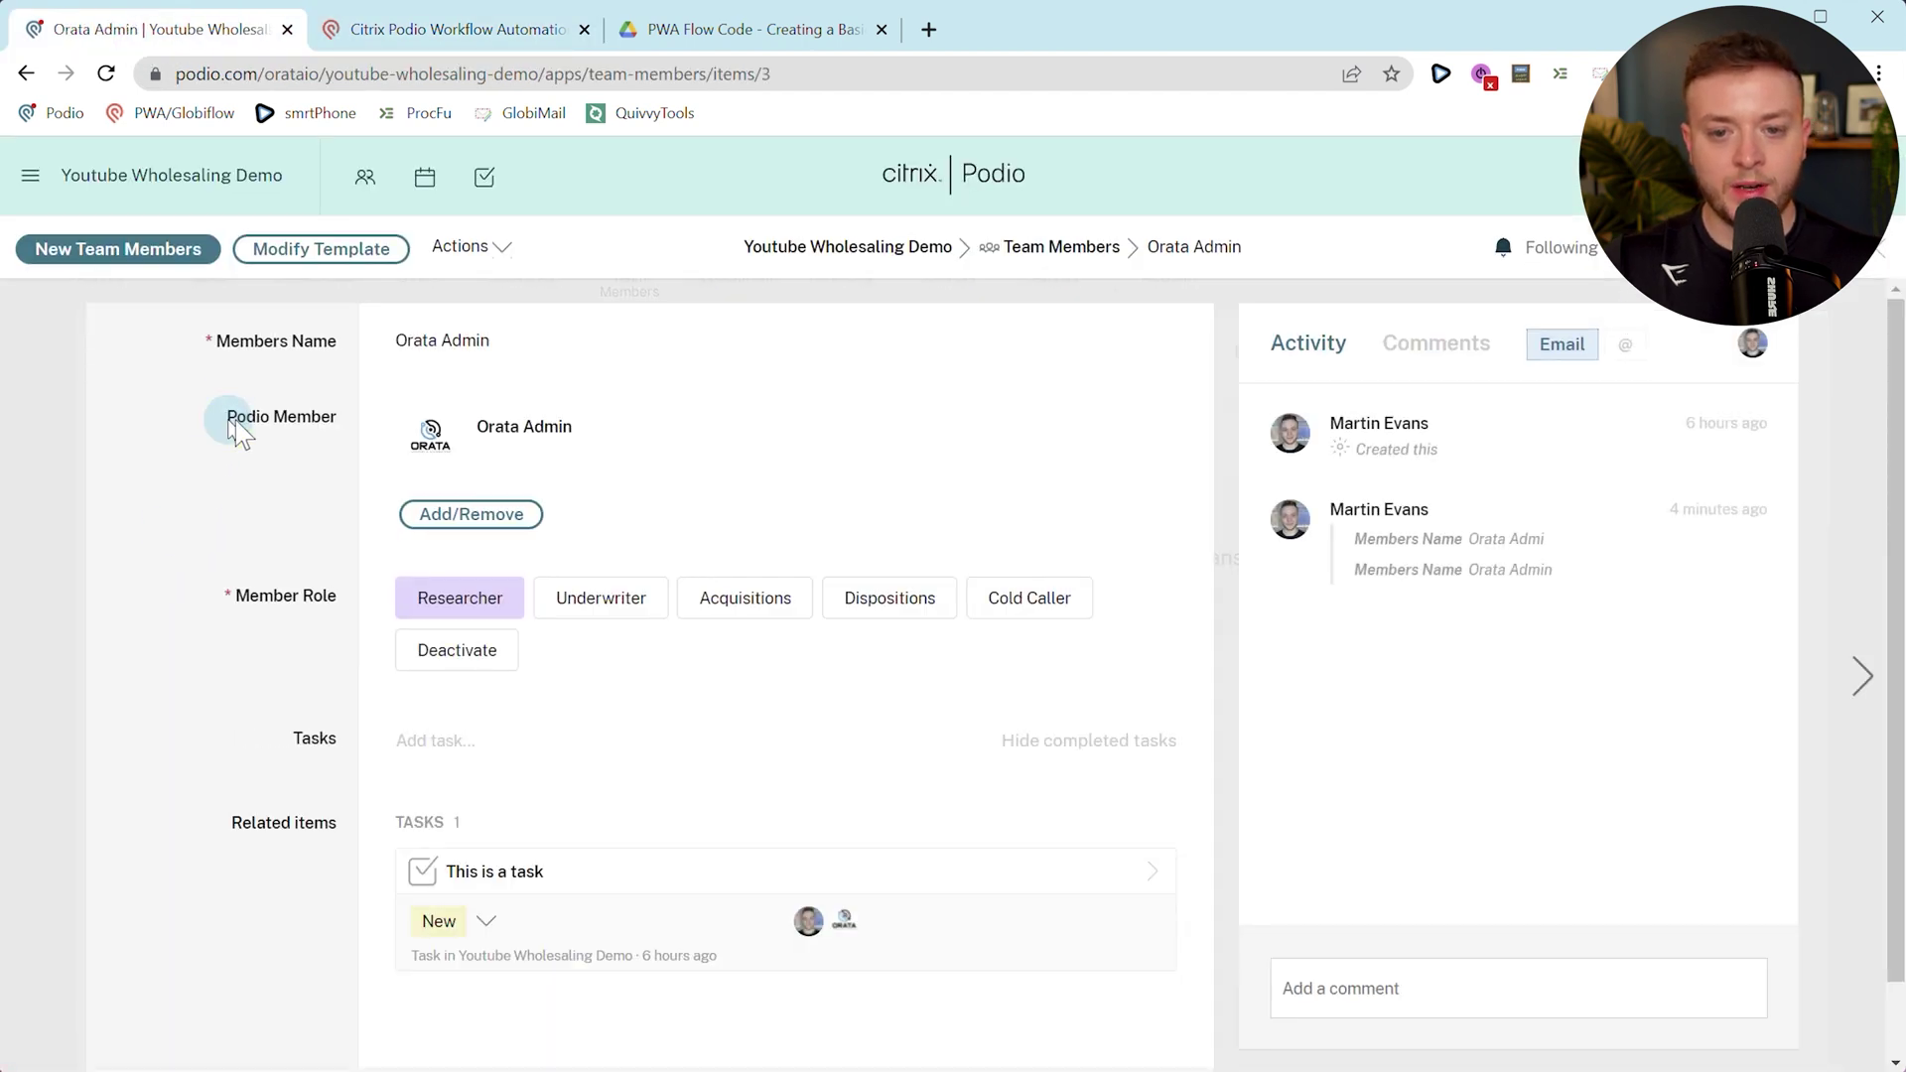
pyautogui.moveTo(230, 417); pyautogui.dragTo(417, 447)
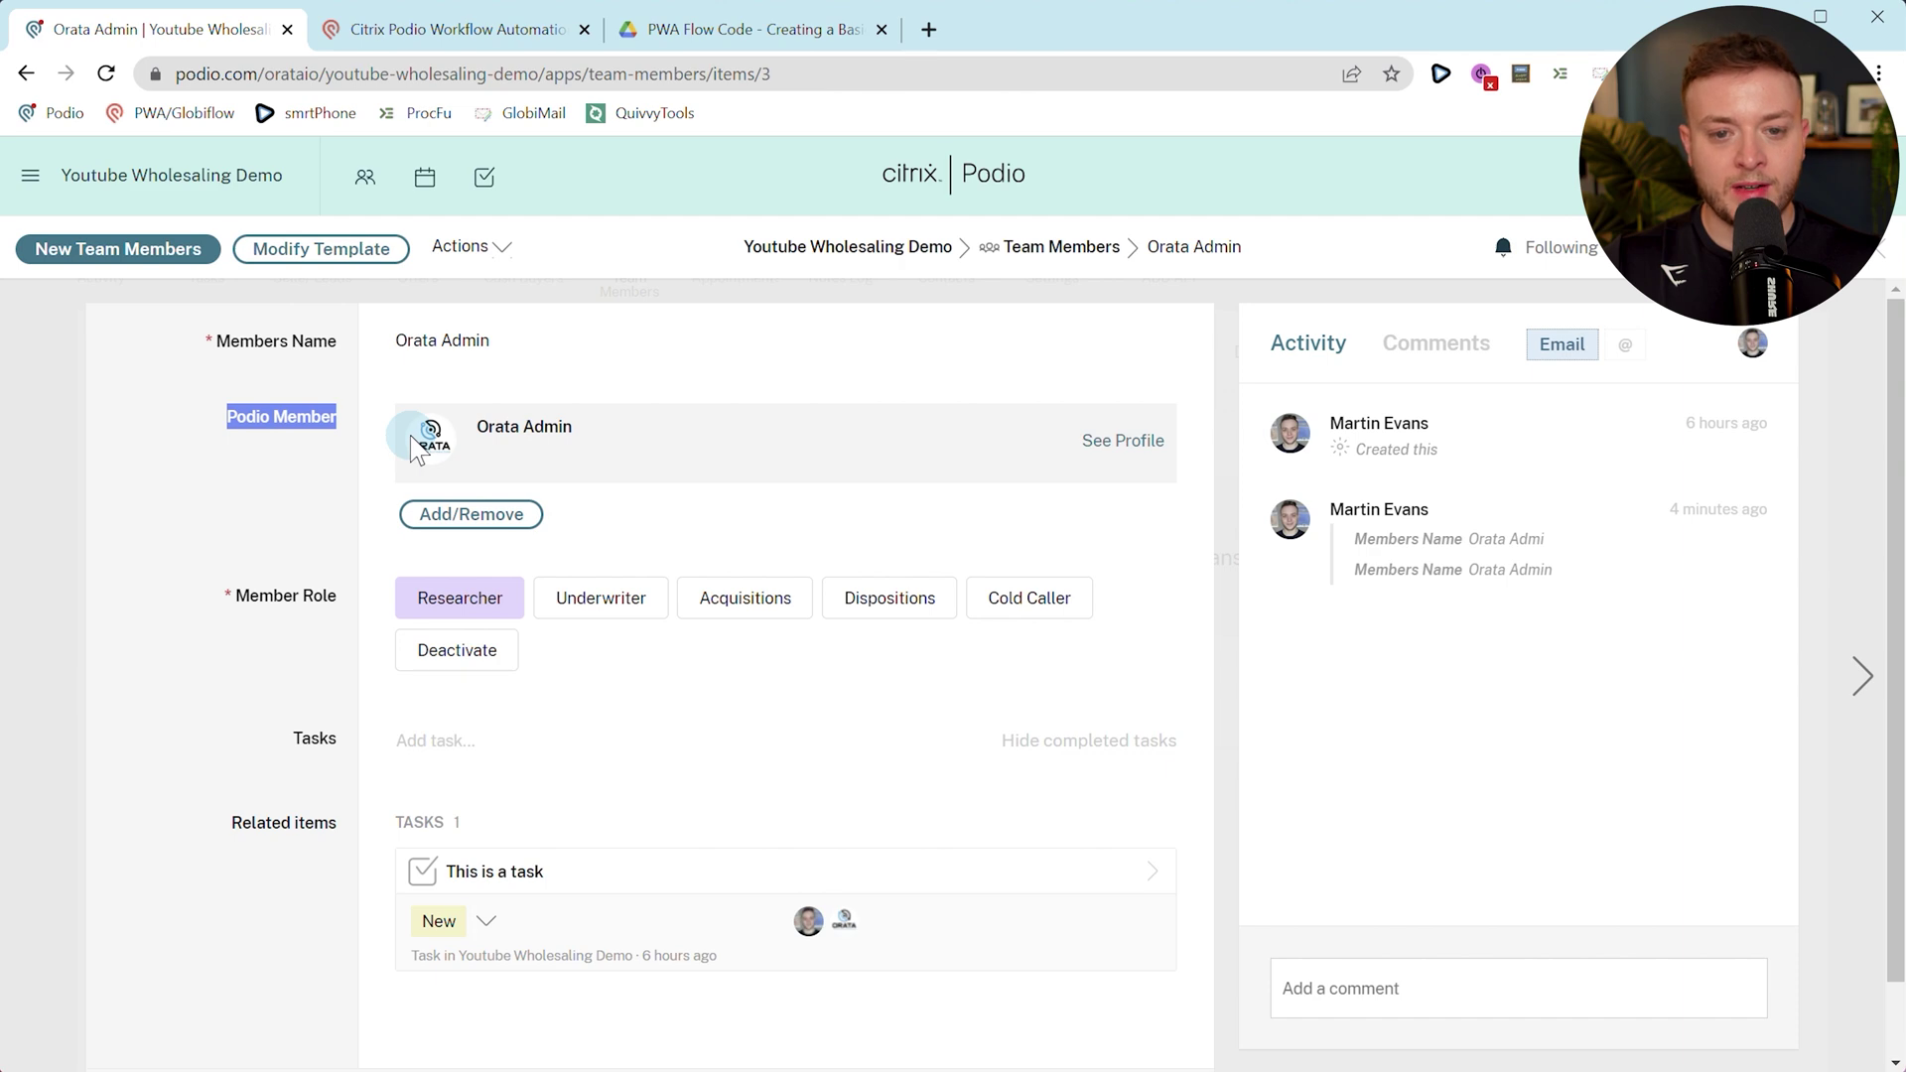
pyautogui.click(281, 413)
pyautogui.click(445, 30)
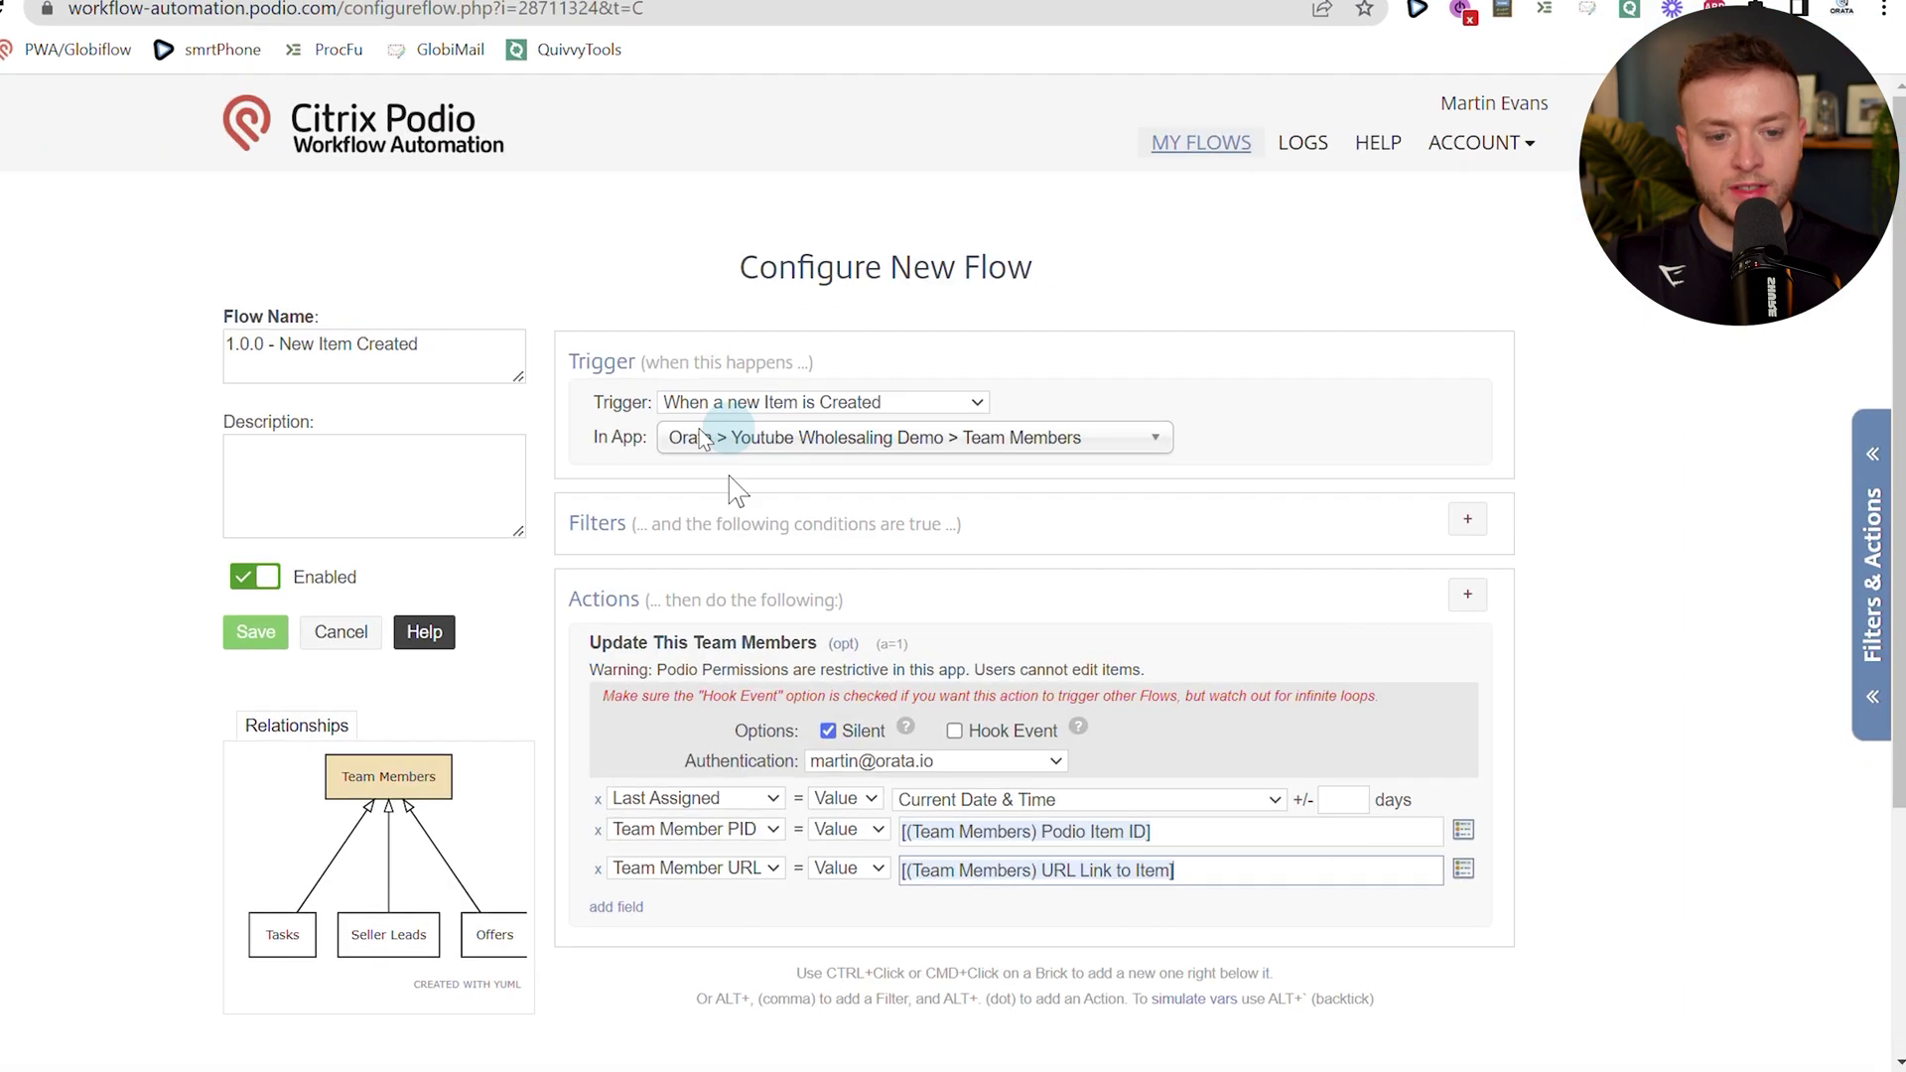
pyautogui.keyDown('ctrl'); pyautogui.click(596, 881); pyautogui.keyUp('ctrl')
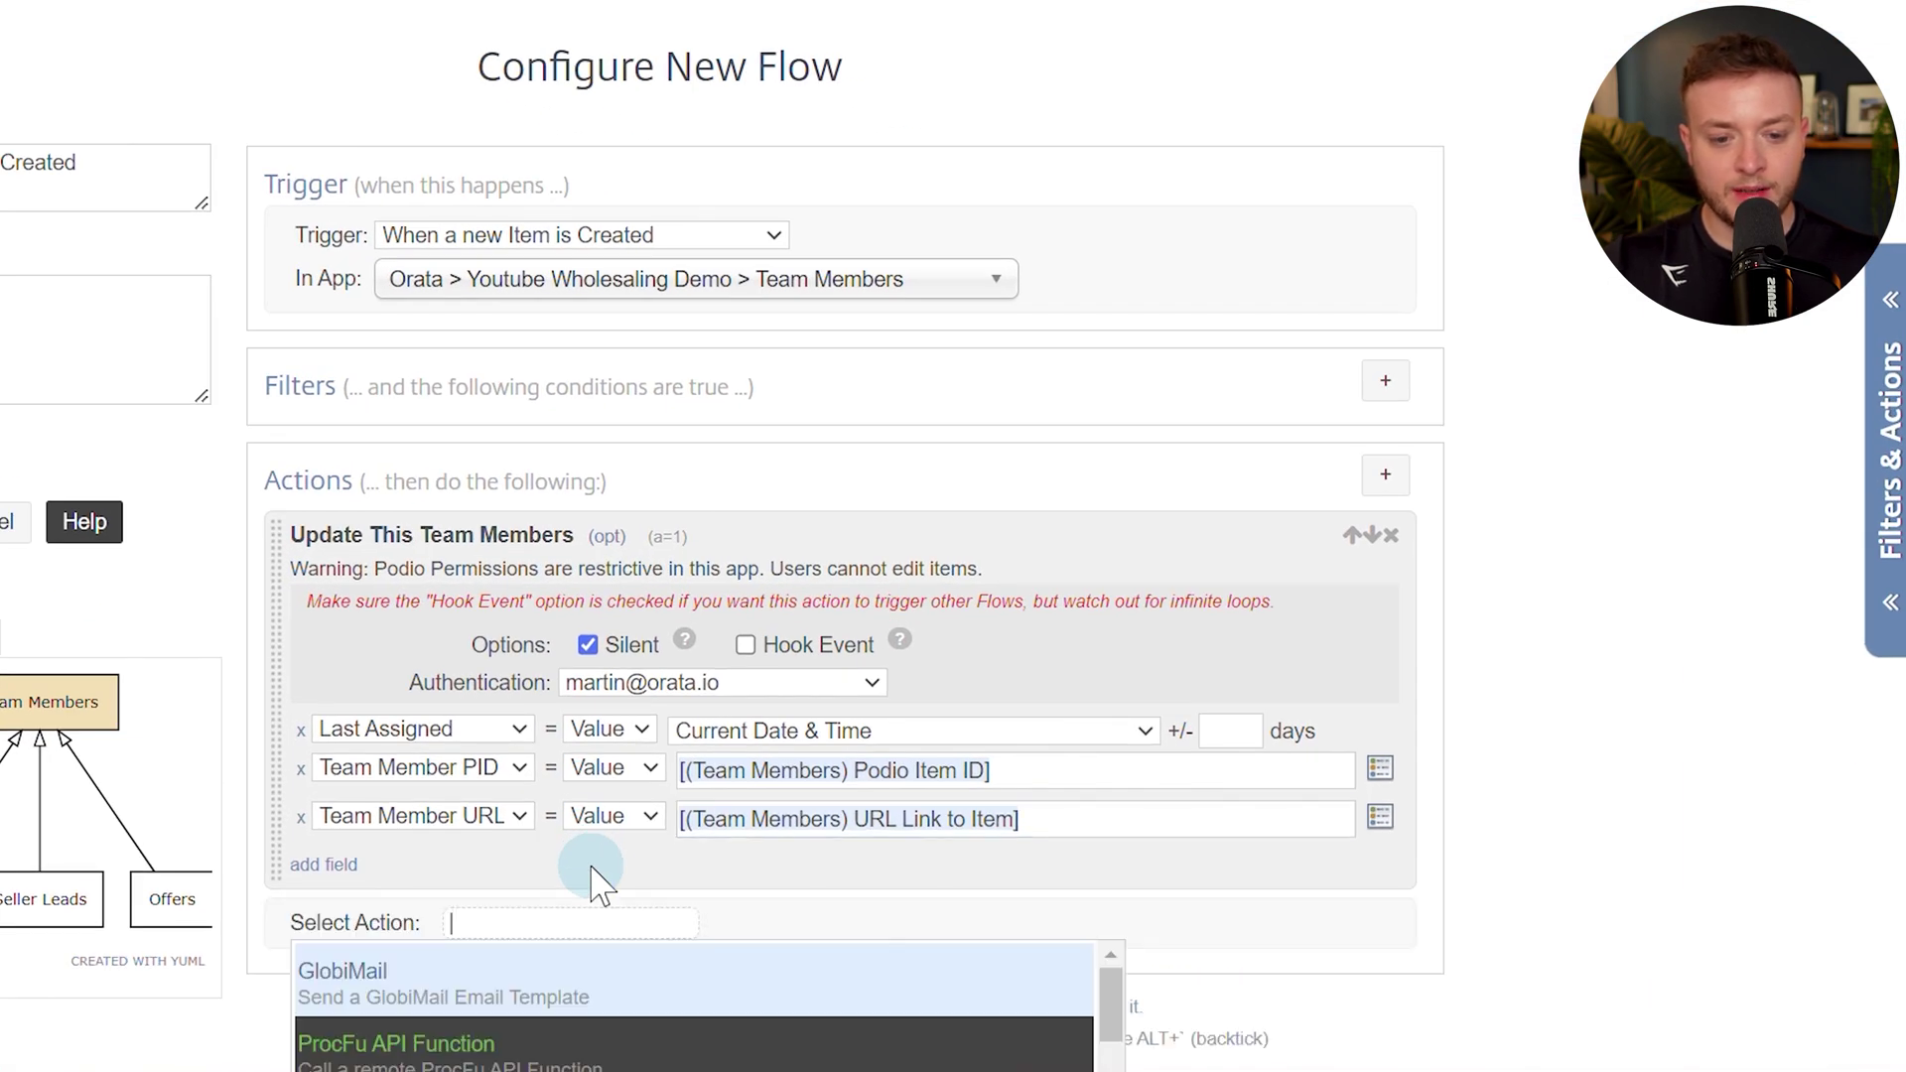
# Add an If (Sanity Check) that continues only when [(Team Members) Podio Member] != "".
pyautogui.write('san')
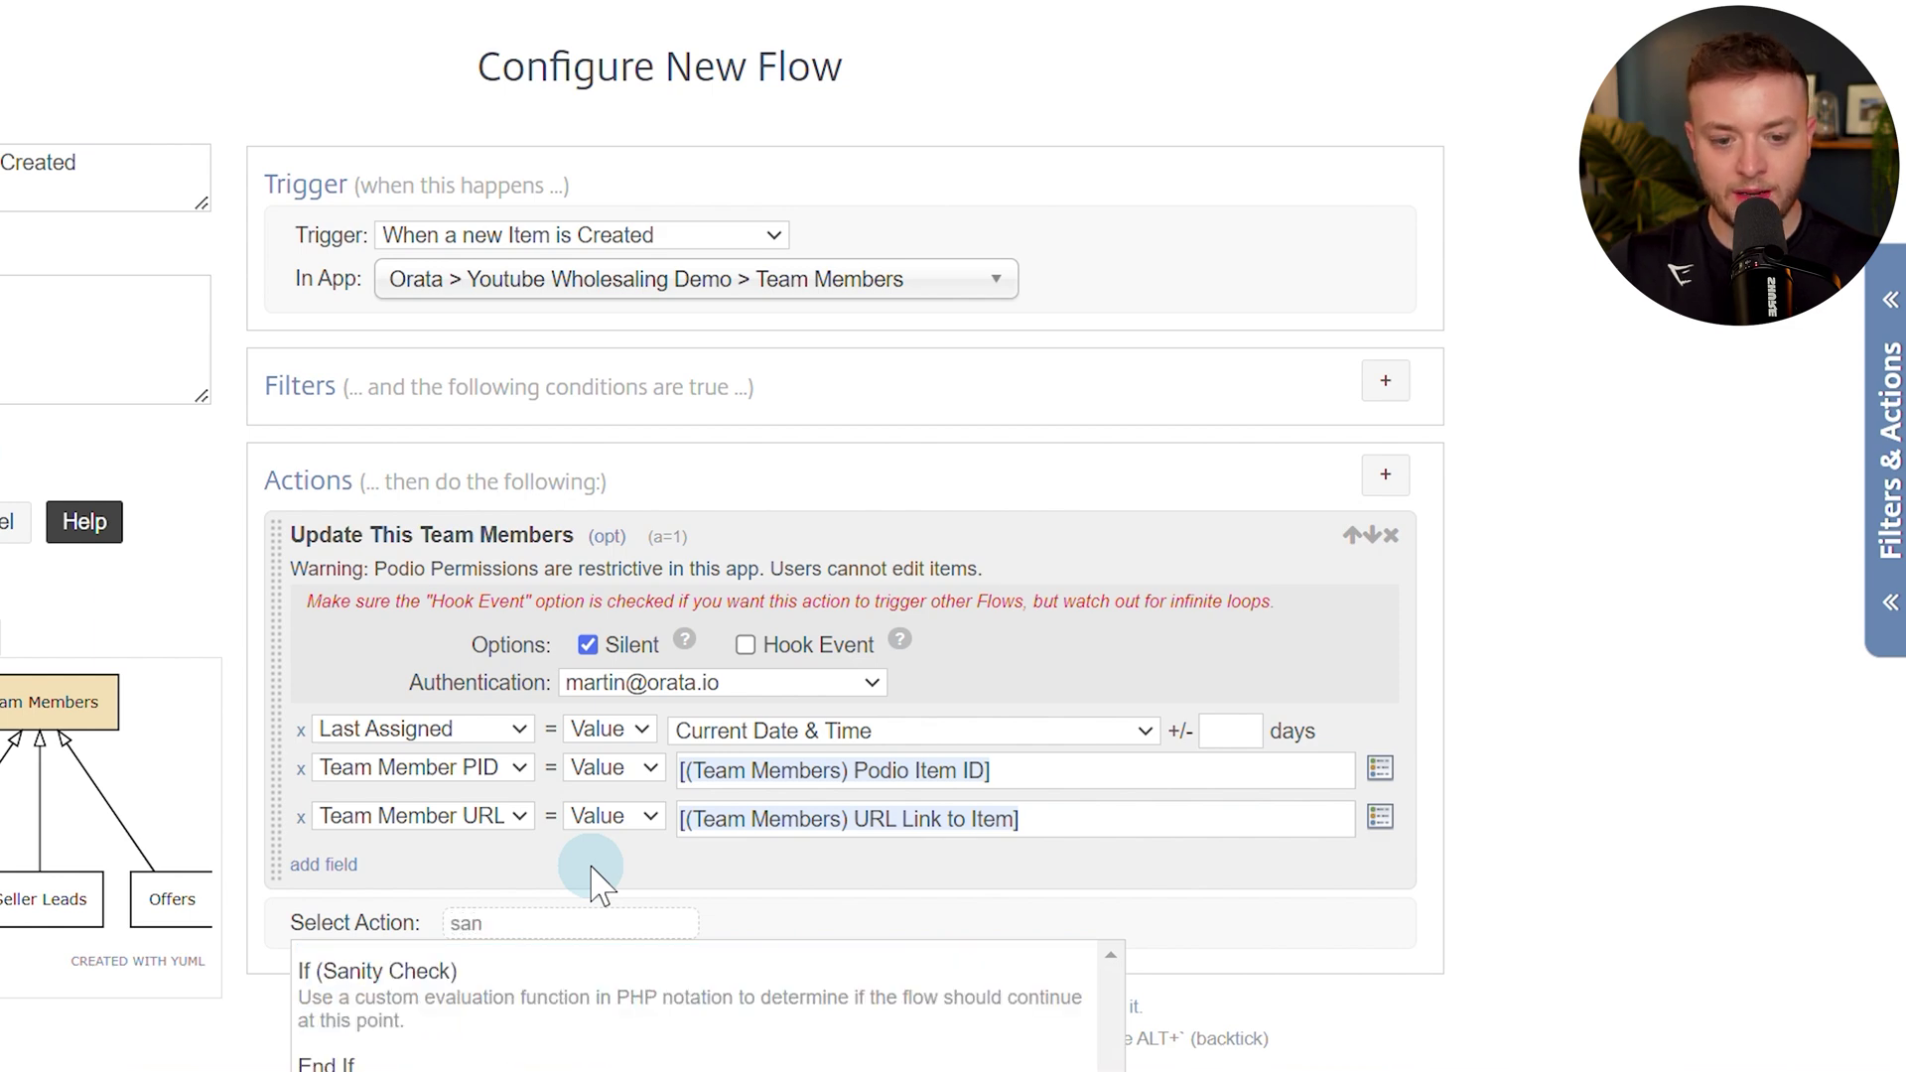
pyautogui.click(778, 998)
pyautogui.scroll(-5, 778, 1003)
pyautogui.click(774, 481)
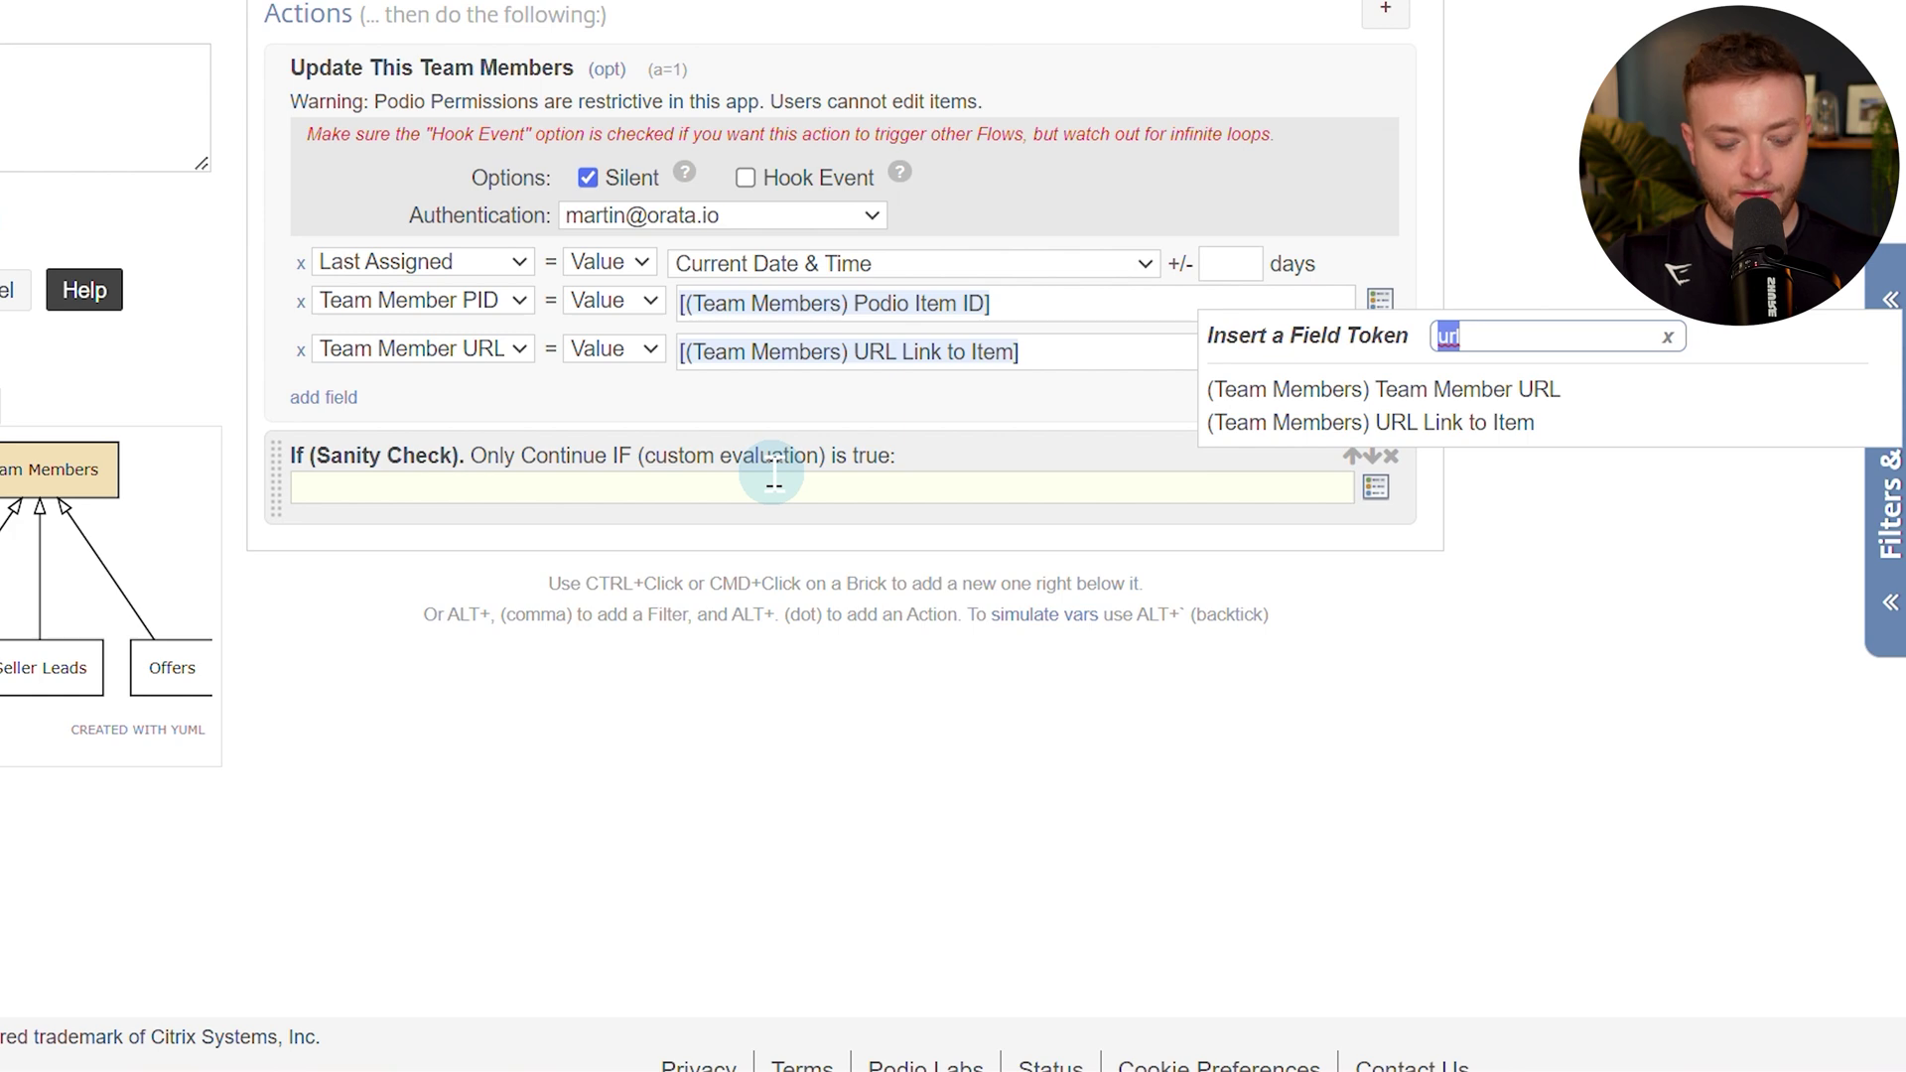
pyautogui.press('BackSpace')
pyautogui.click(1370, 425)
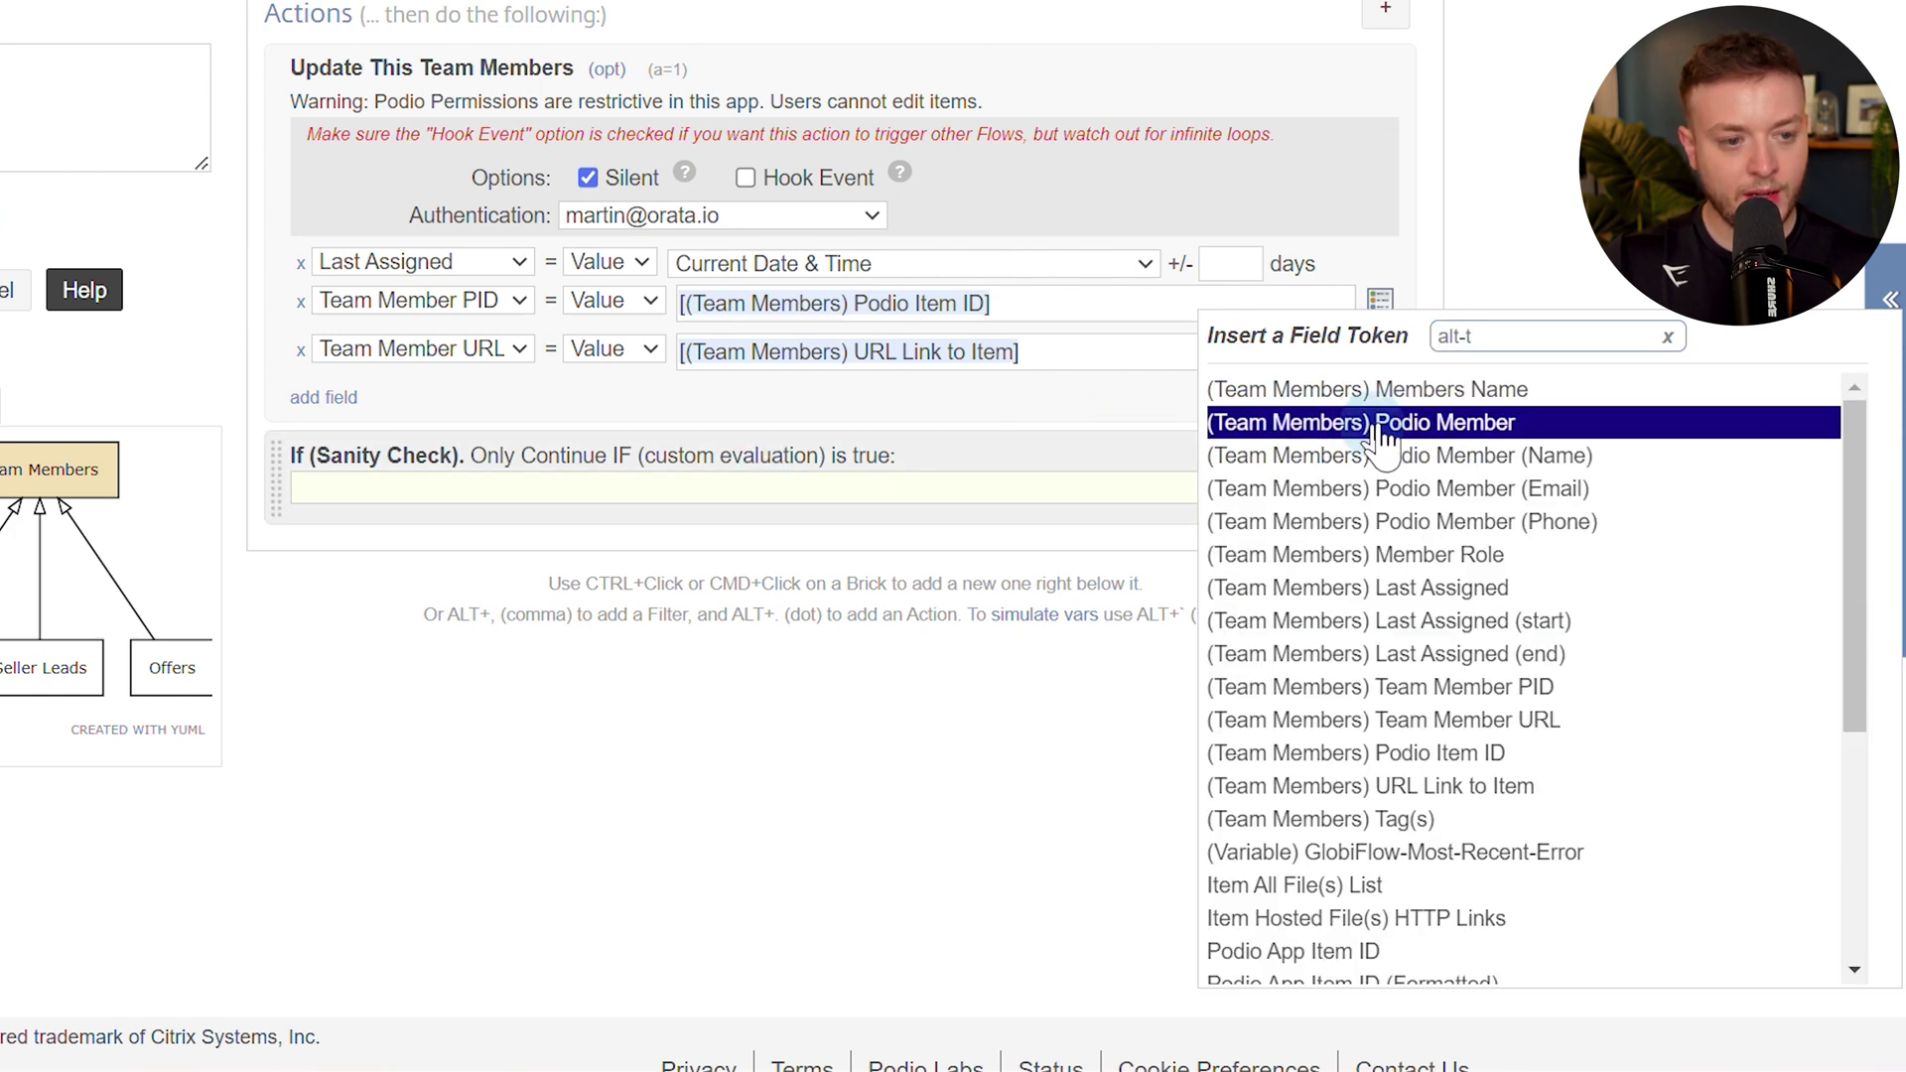
pyautogui.click(1463, 429)
pyautogui.write('!= "')
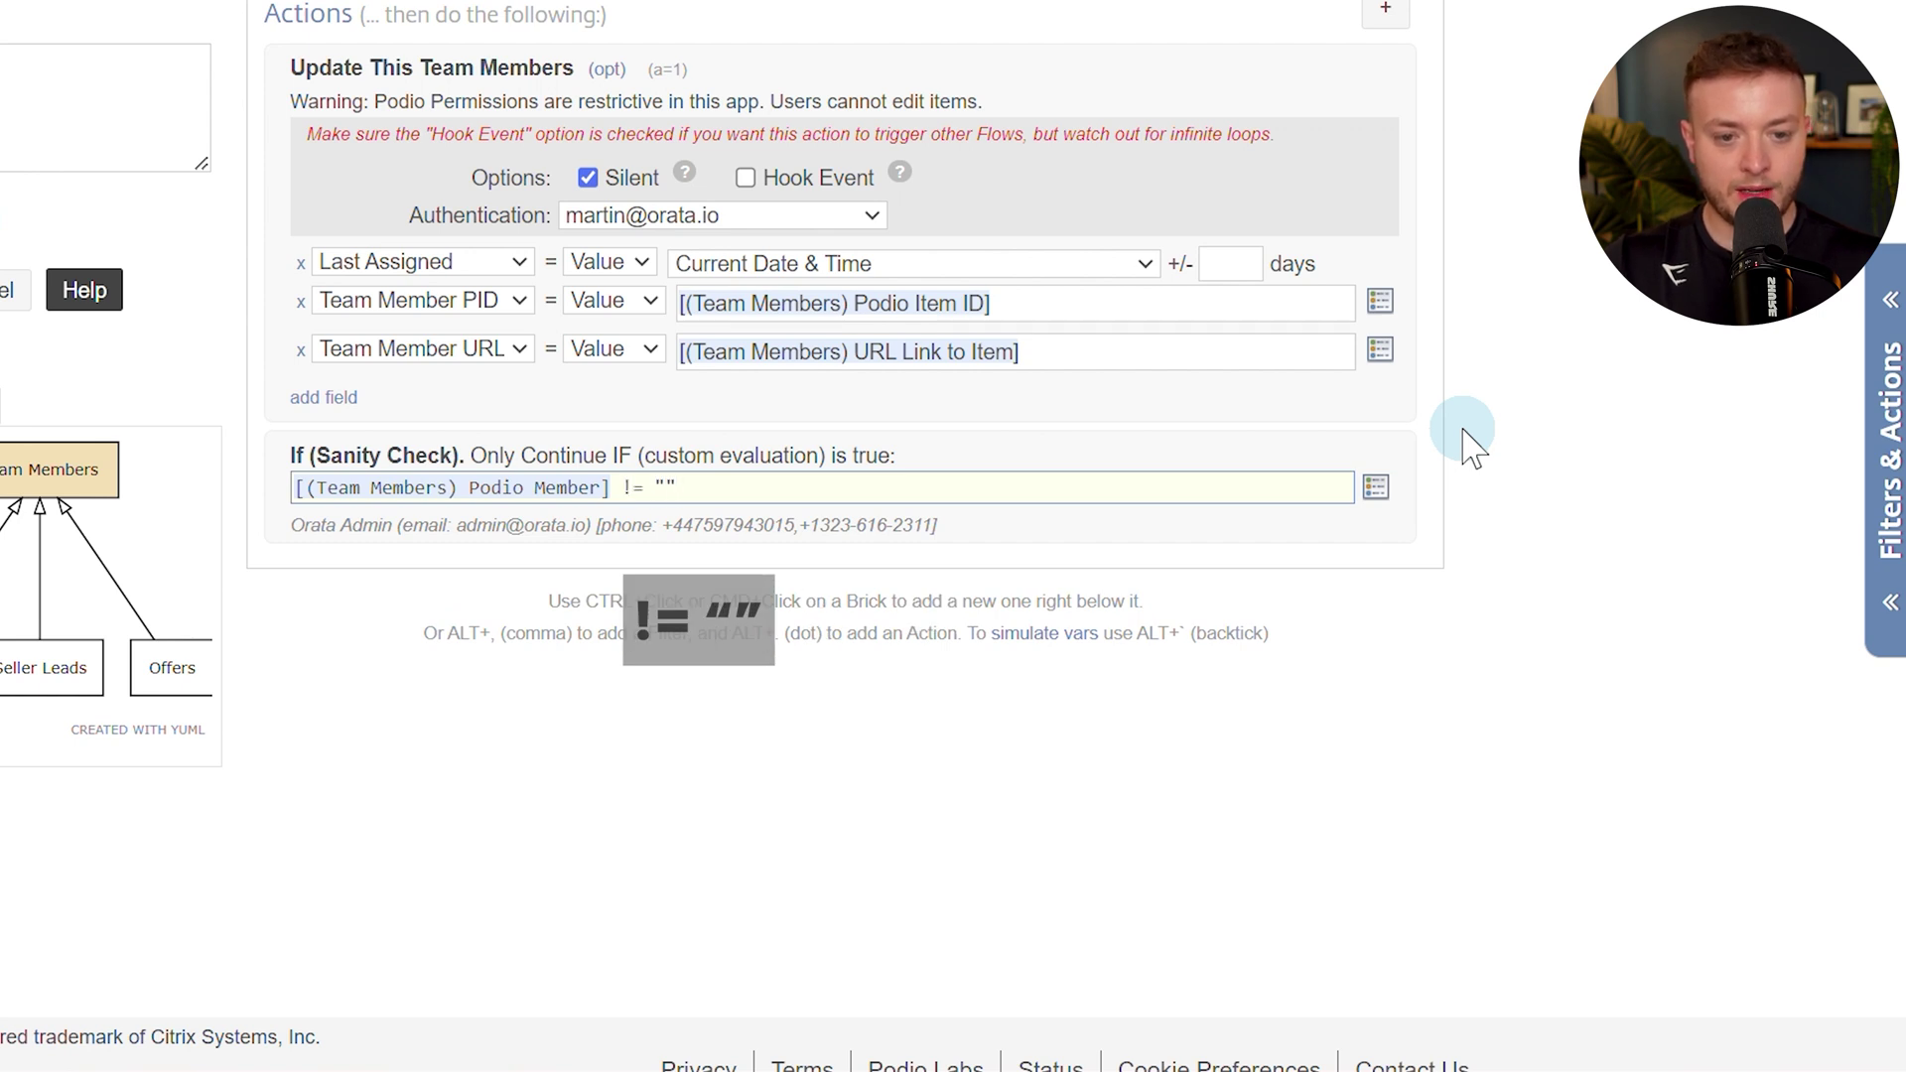
# Inside the If, silently update Members Name to Podio Member (Name) under the user's account.
pyautogui.keyDown('ctrl'); pyautogui.click(764, 536); pyautogui.keyUp('ctrl')
pyautogui.write('upda')
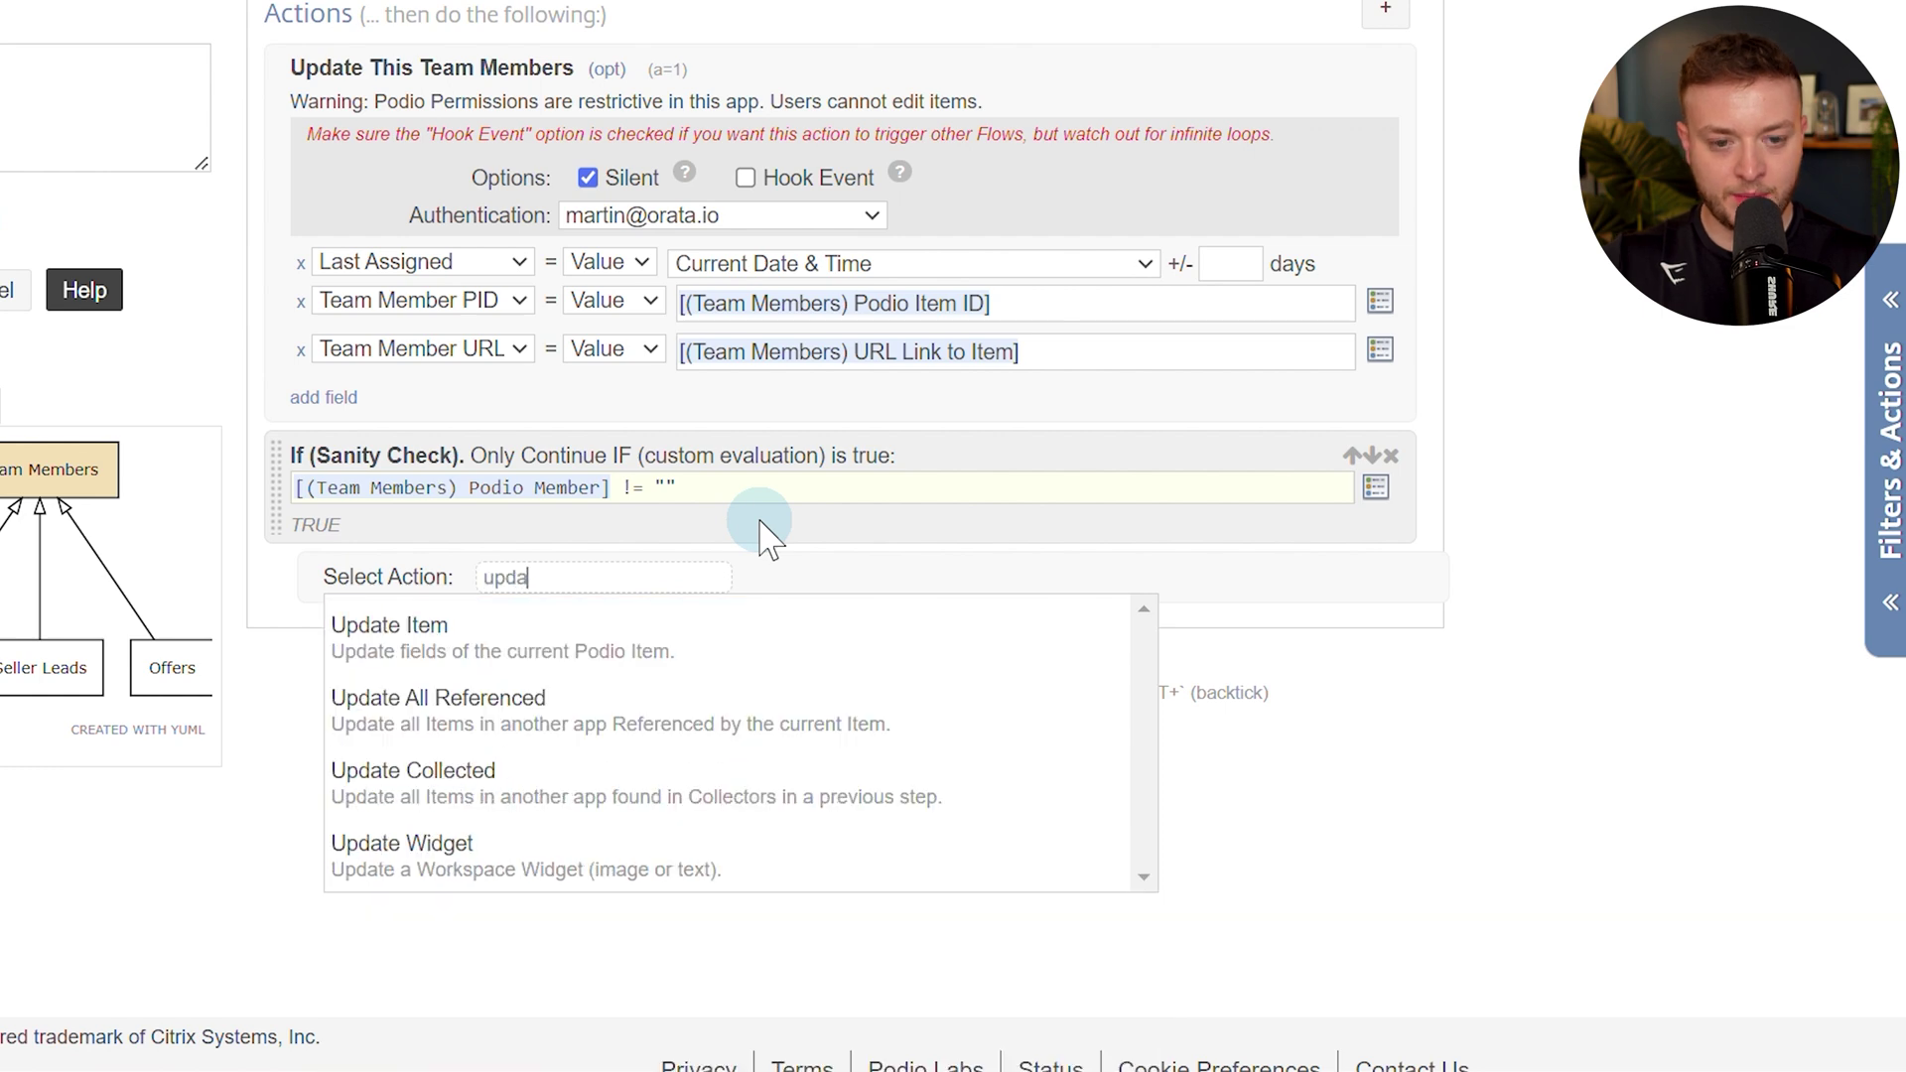
pyautogui.click(735, 648)
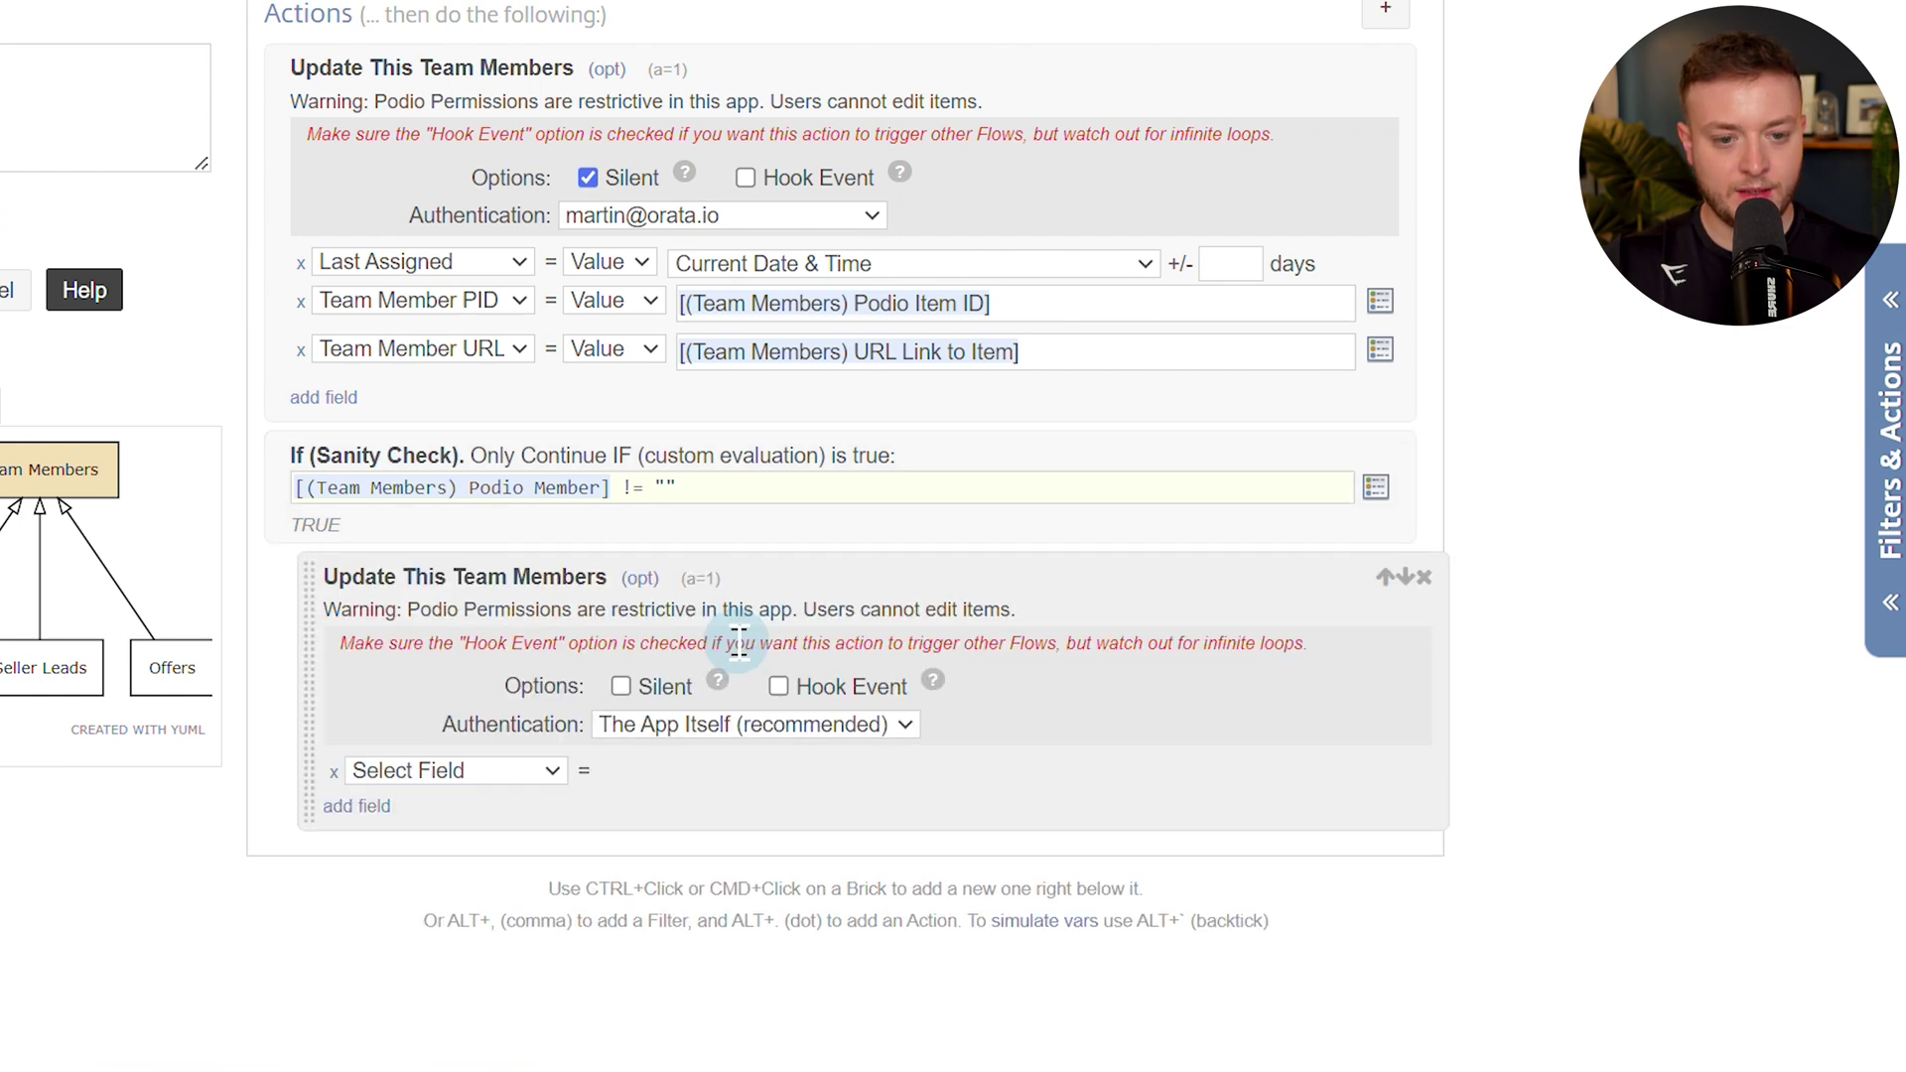
pyautogui.click(614, 723)
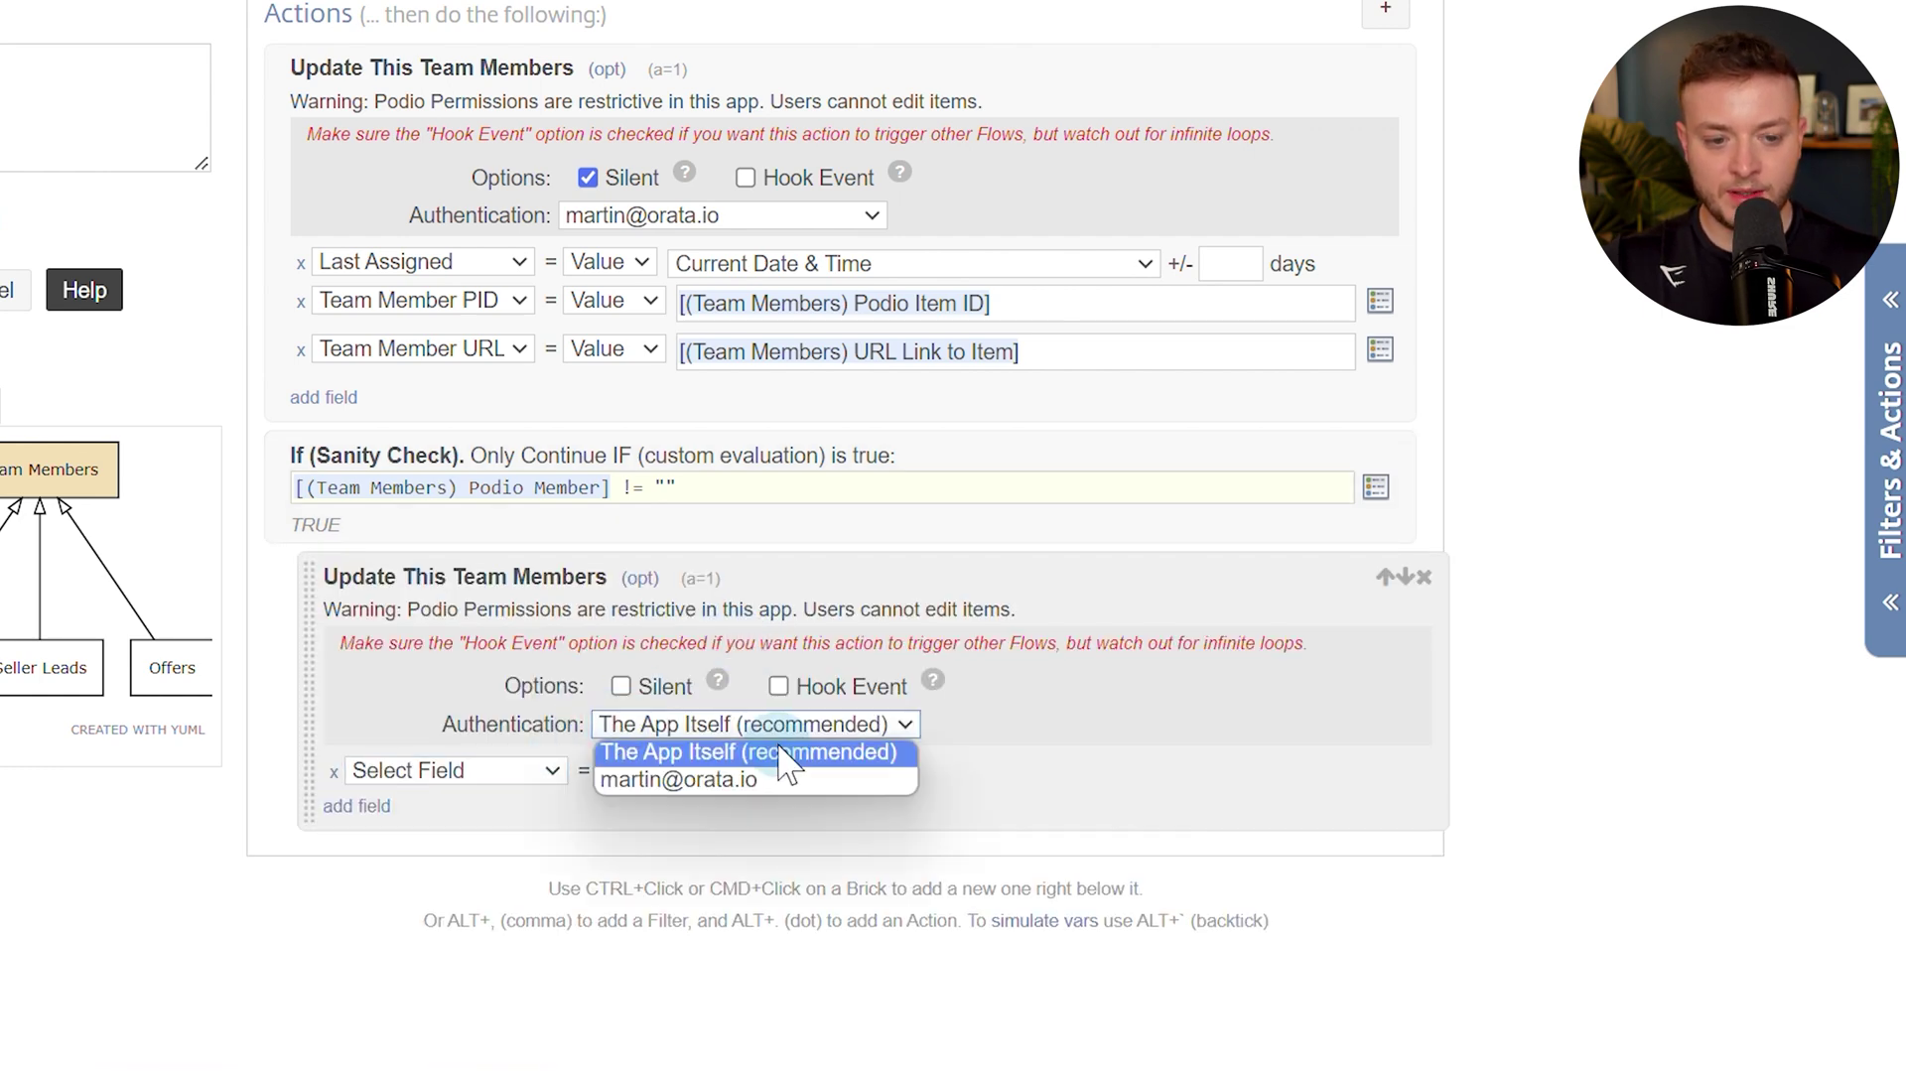
pyautogui.click(707, 780)
pyautogui.click(621, 688)
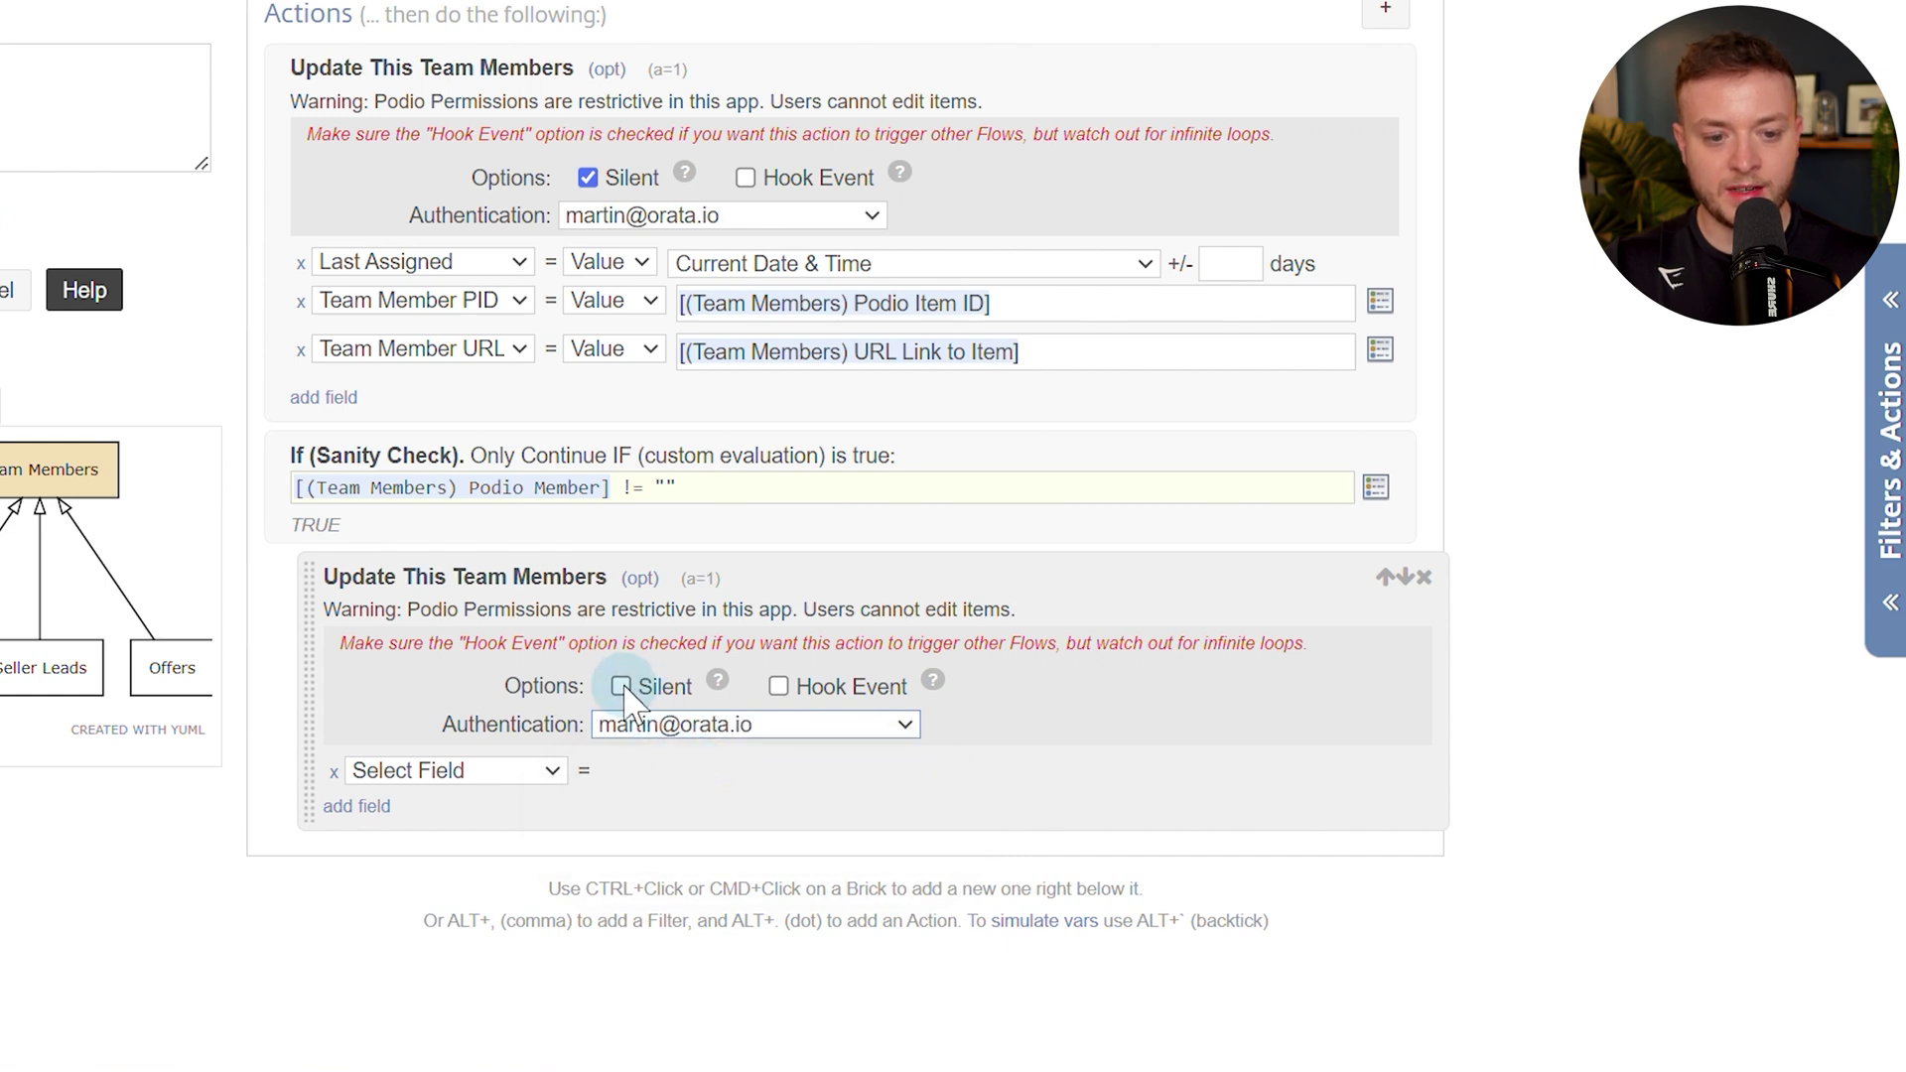
pyautogui.click(525, 771)
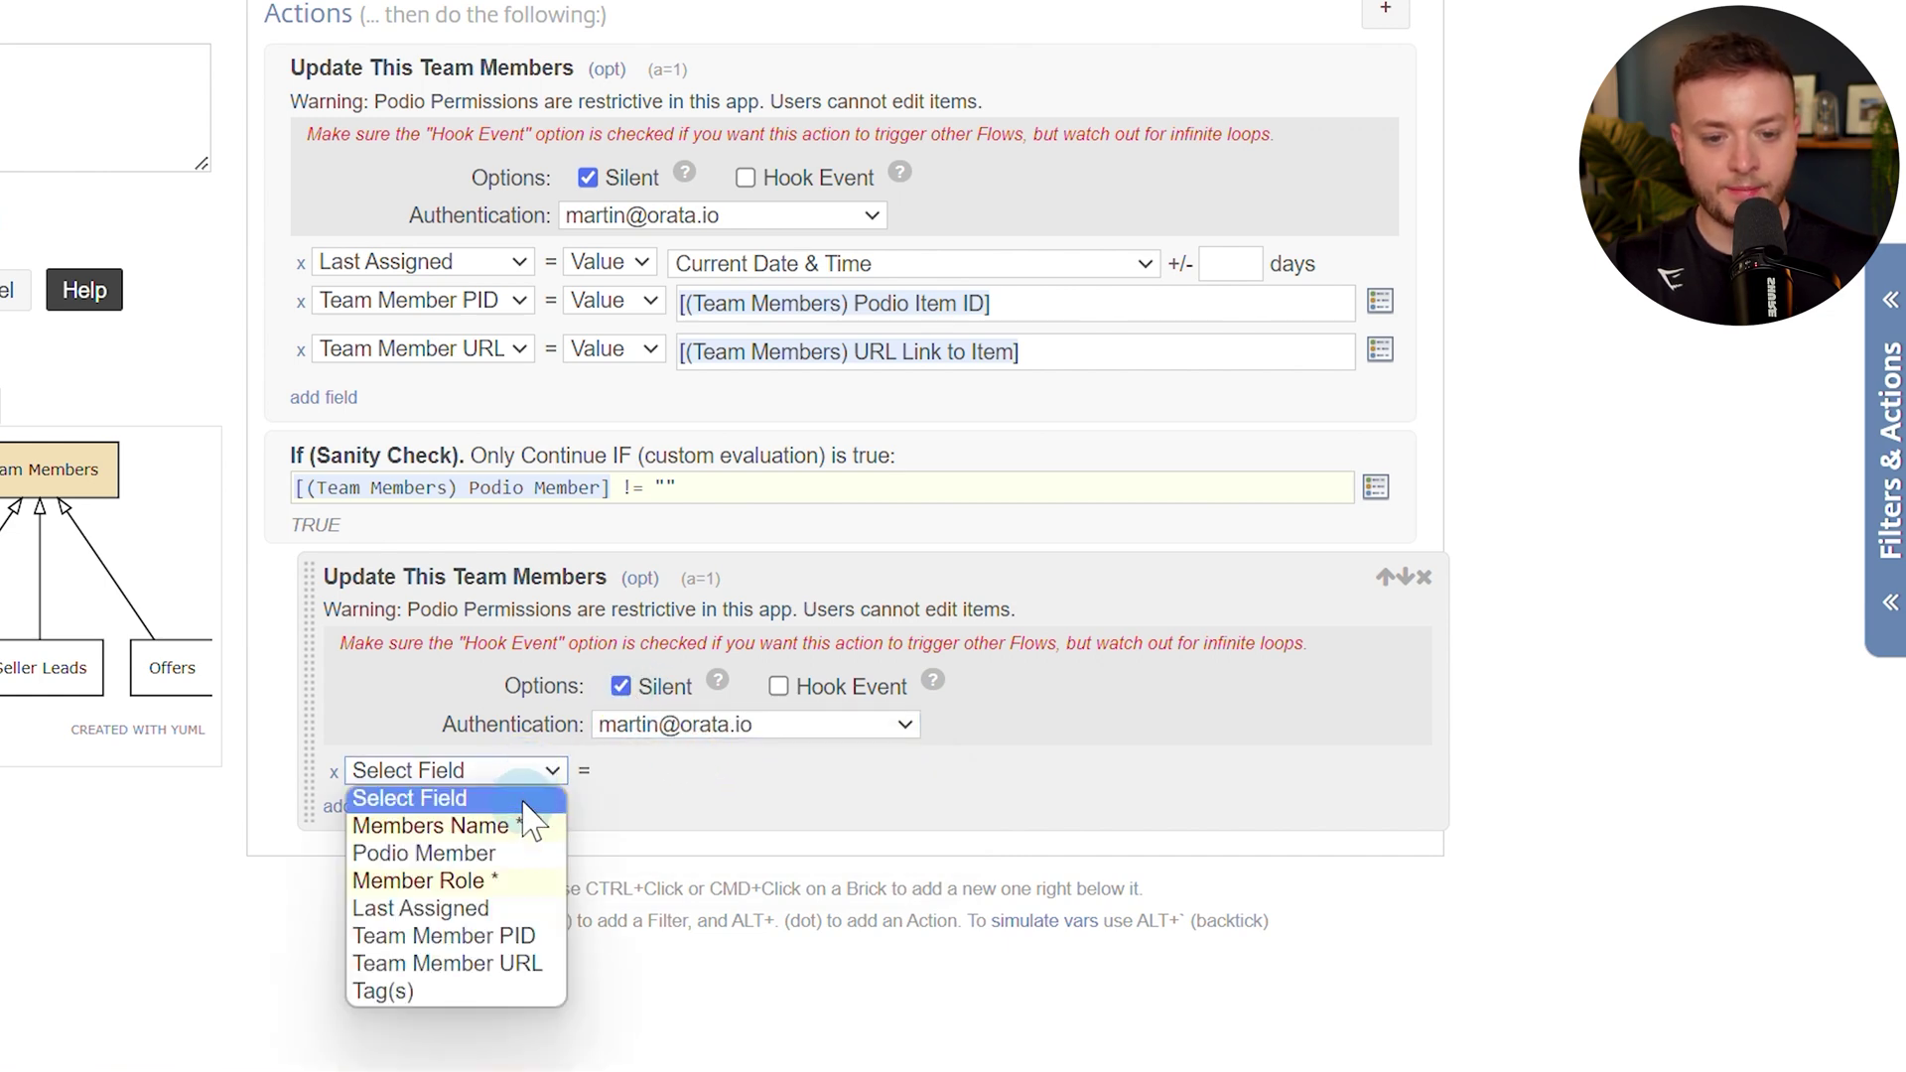
pyautogui.click(458, 826)
pyautogui.click(777, 774)
pyautogui.hotkey('alt', 't')
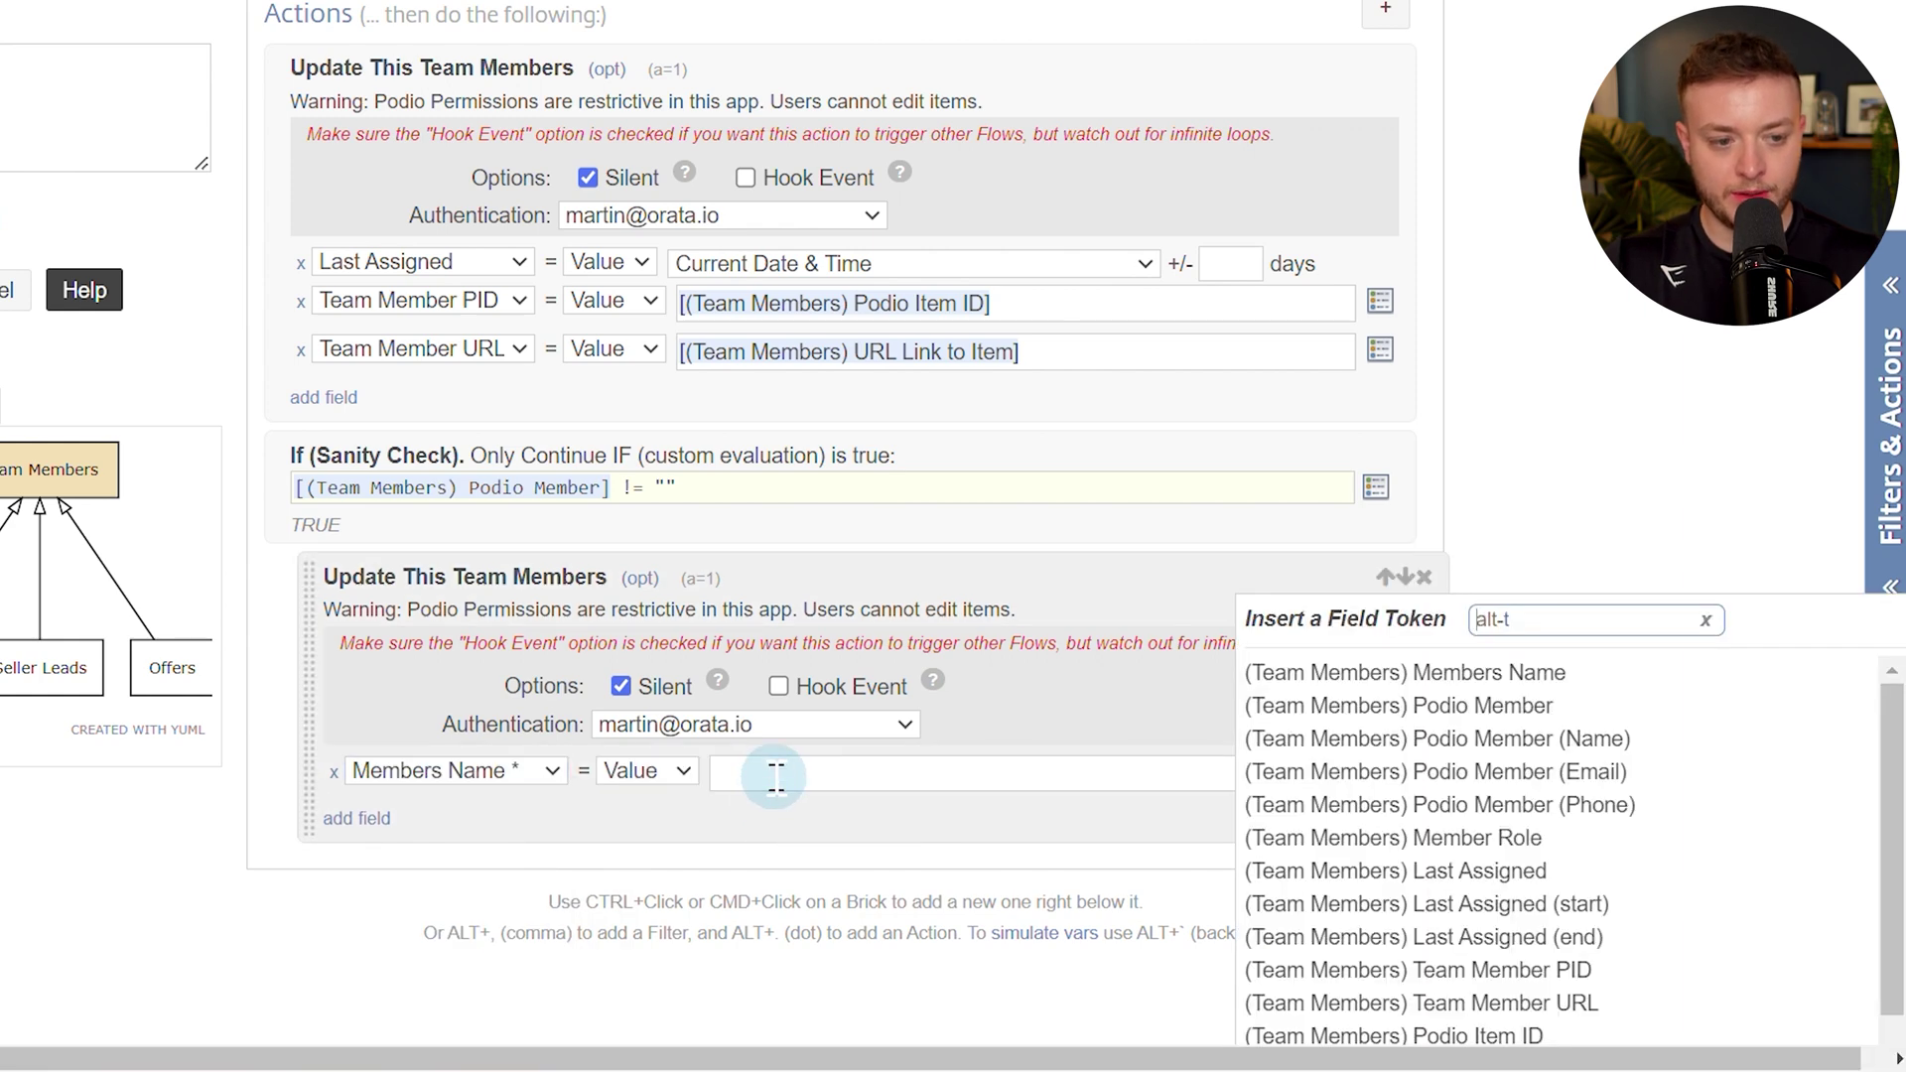
pyautogui.write('name')
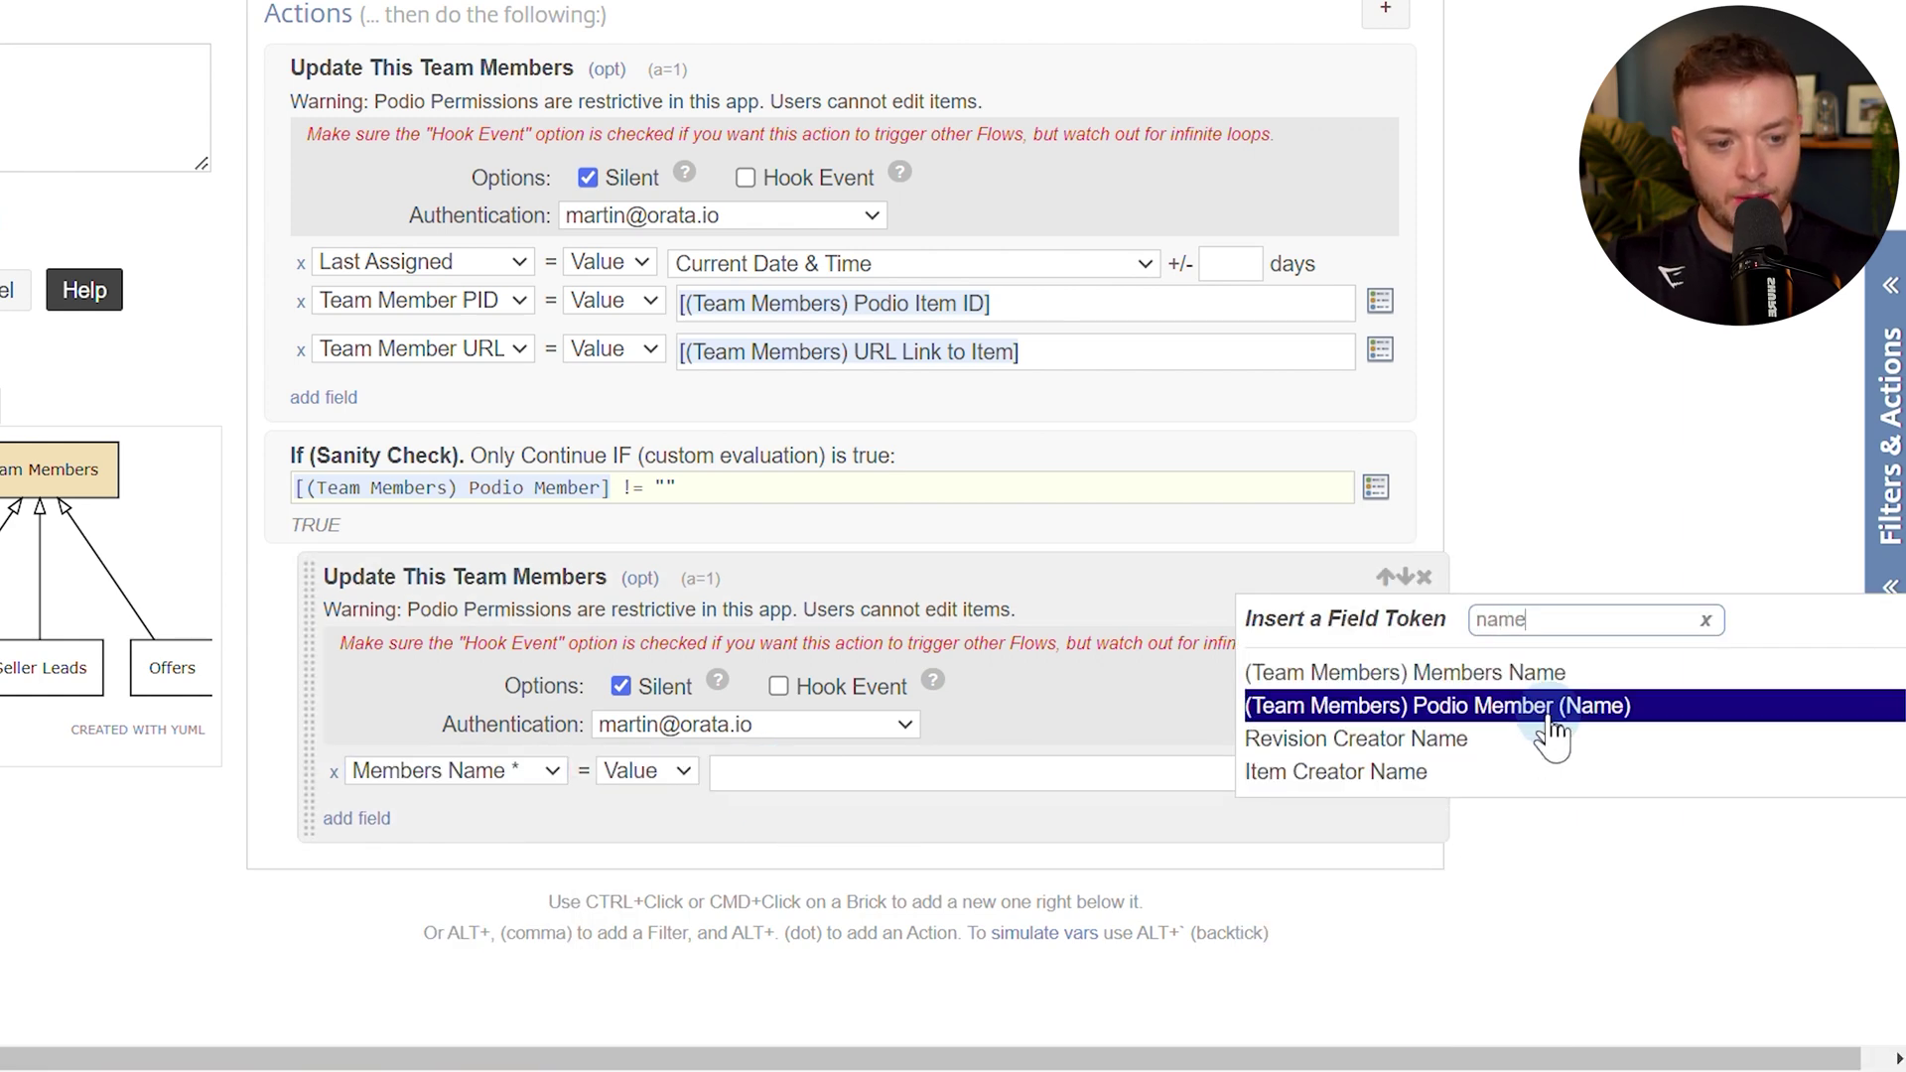
pyautogui.click(1549, 730)
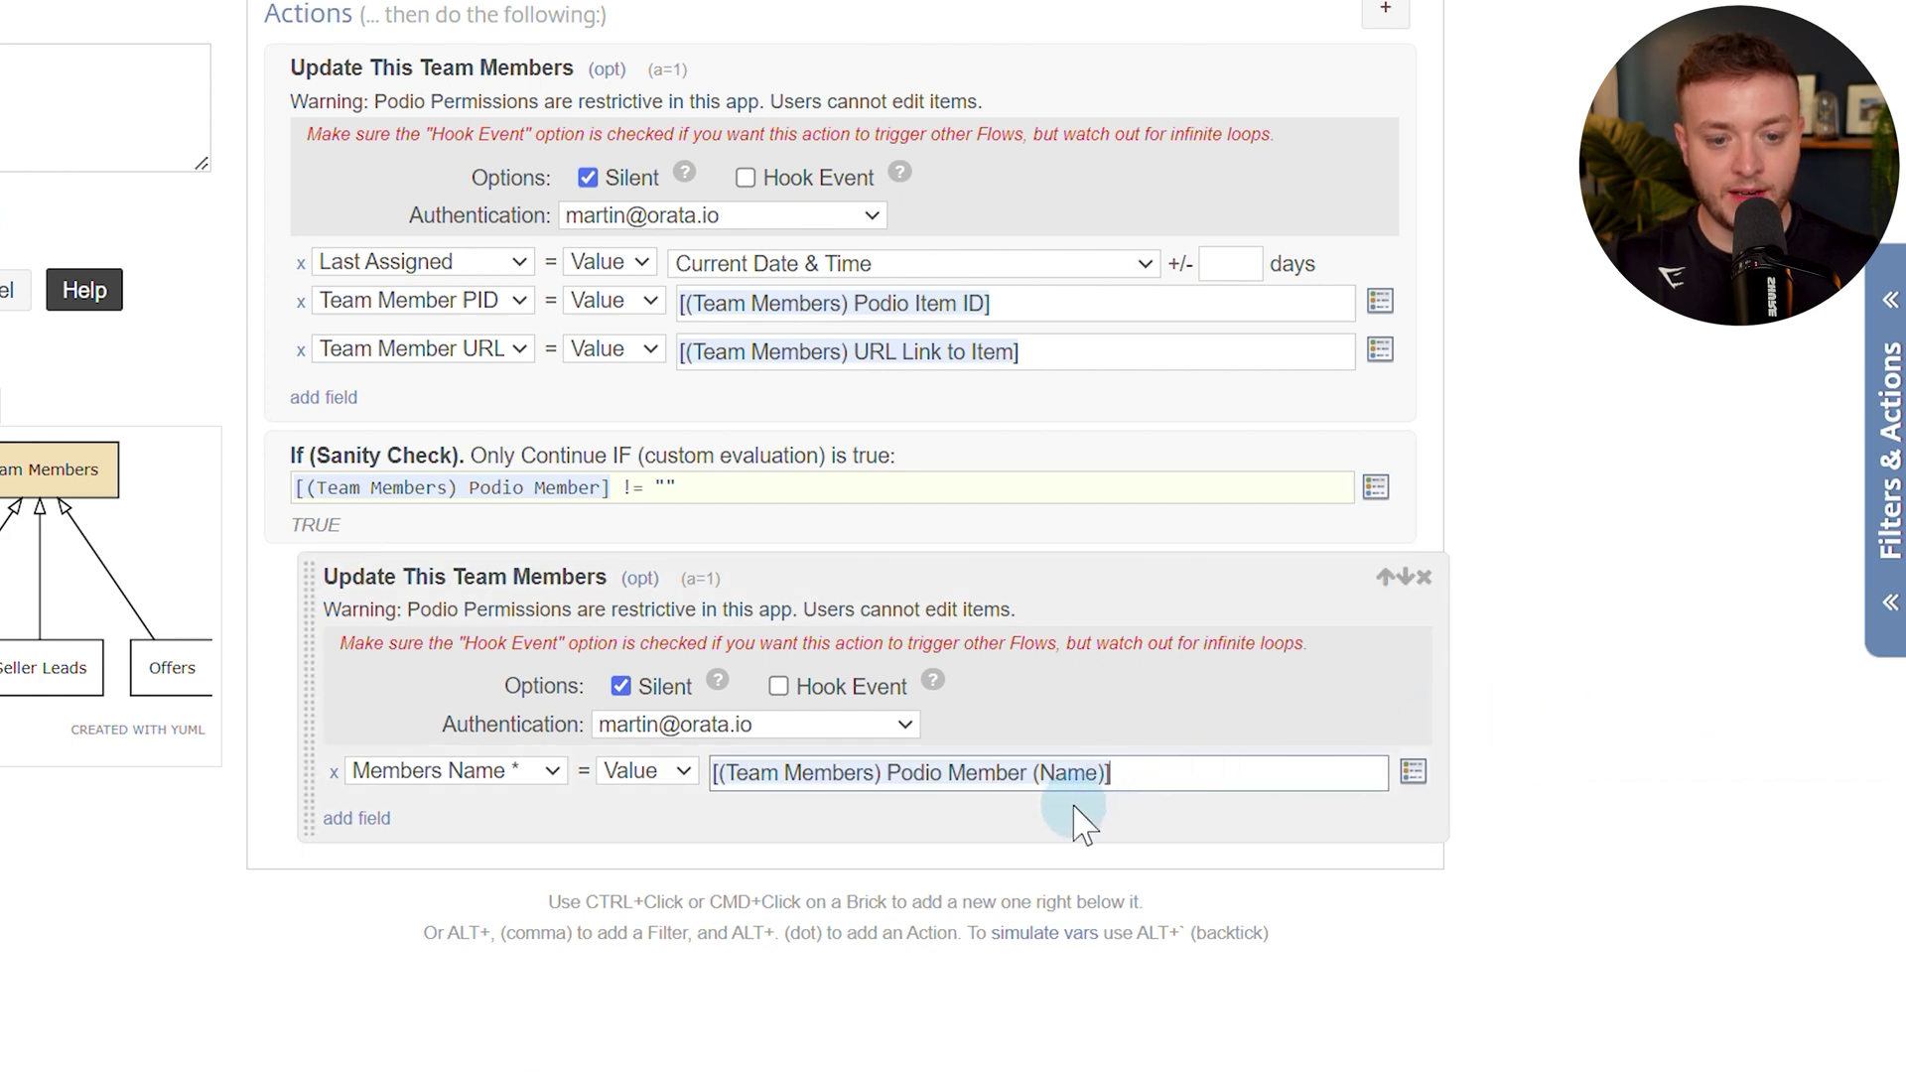
# Close the condition with an End If step.
pyautogui.hotkey('alt', '.')
pyautogui.write('en d')
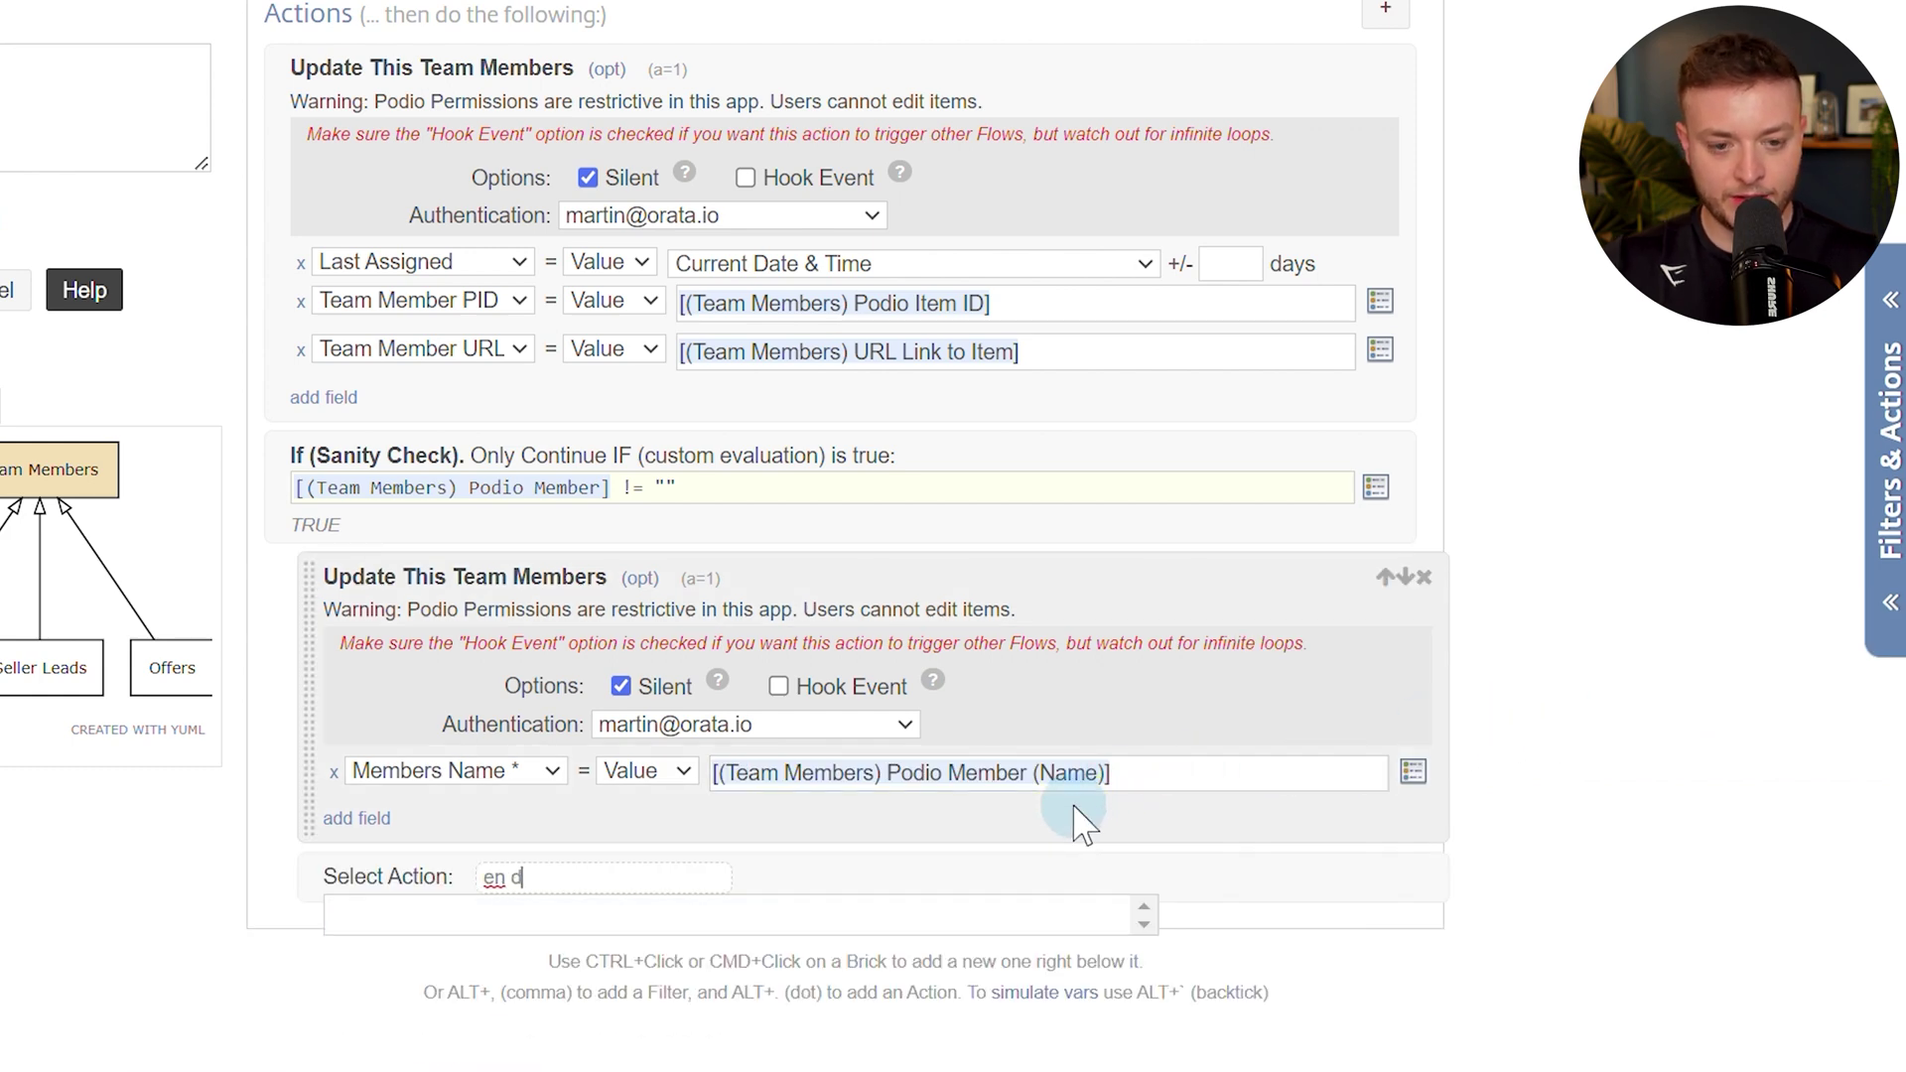
pyautogui.write('i')
pyautogui.press('BackSpace')
pyautogui.press('BackSpace')
pyautogui.press('BackSpace')
pyautogui.write('d')
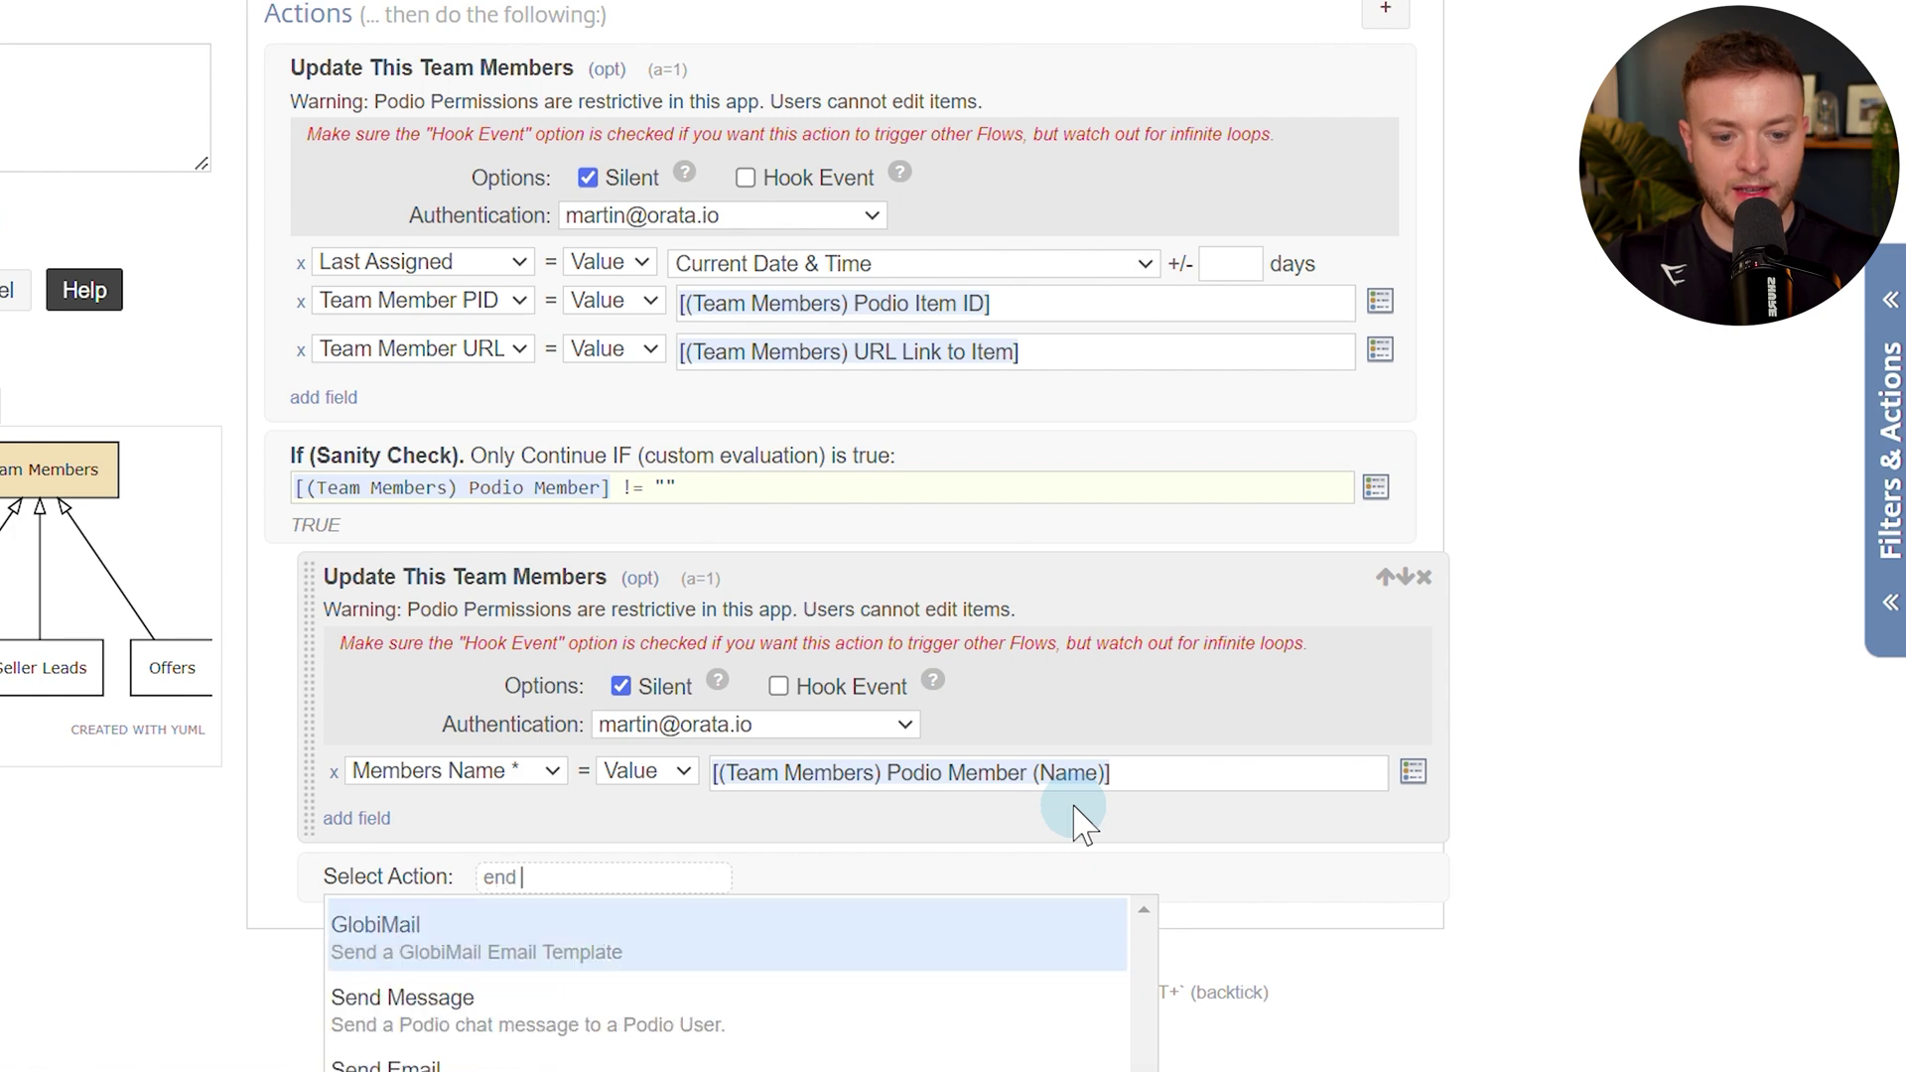
pyautogui.write(' if')
pyautogui.press('Return')
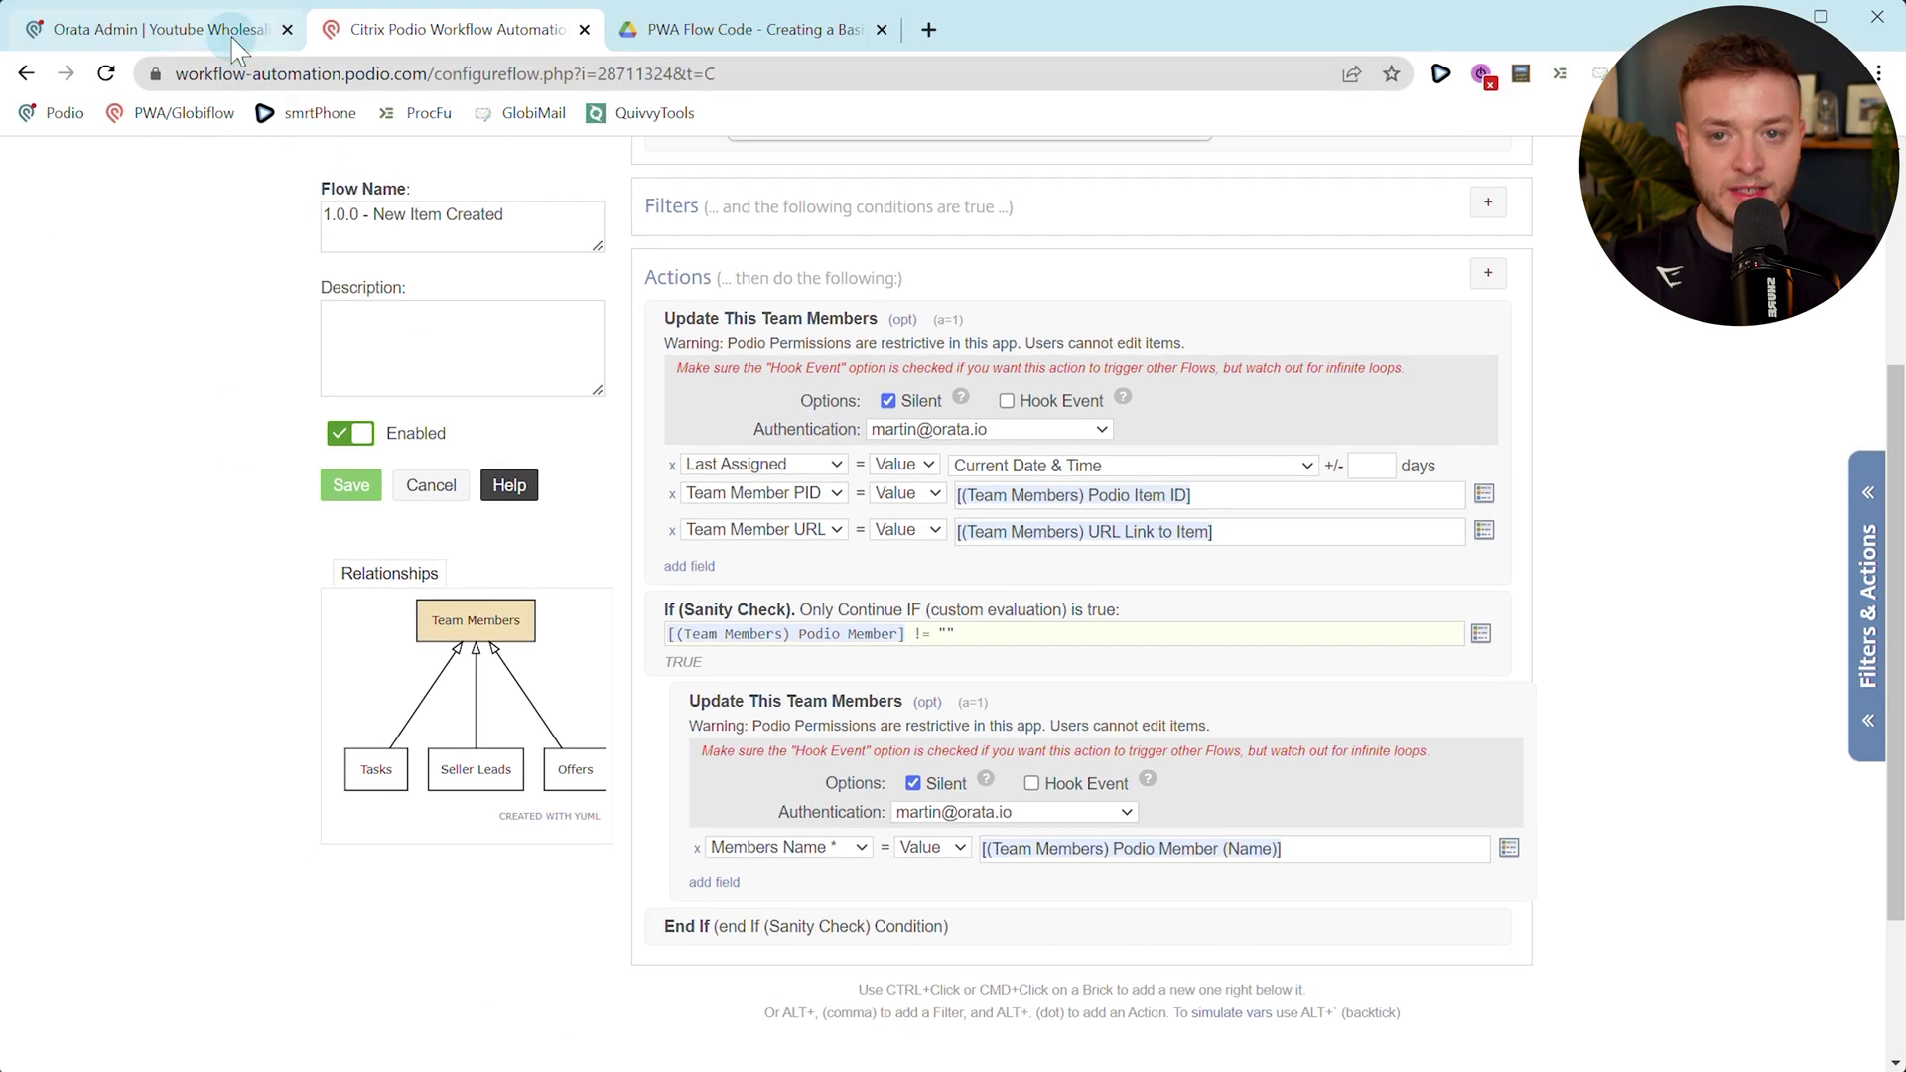
pyautogui.click(188, 30)
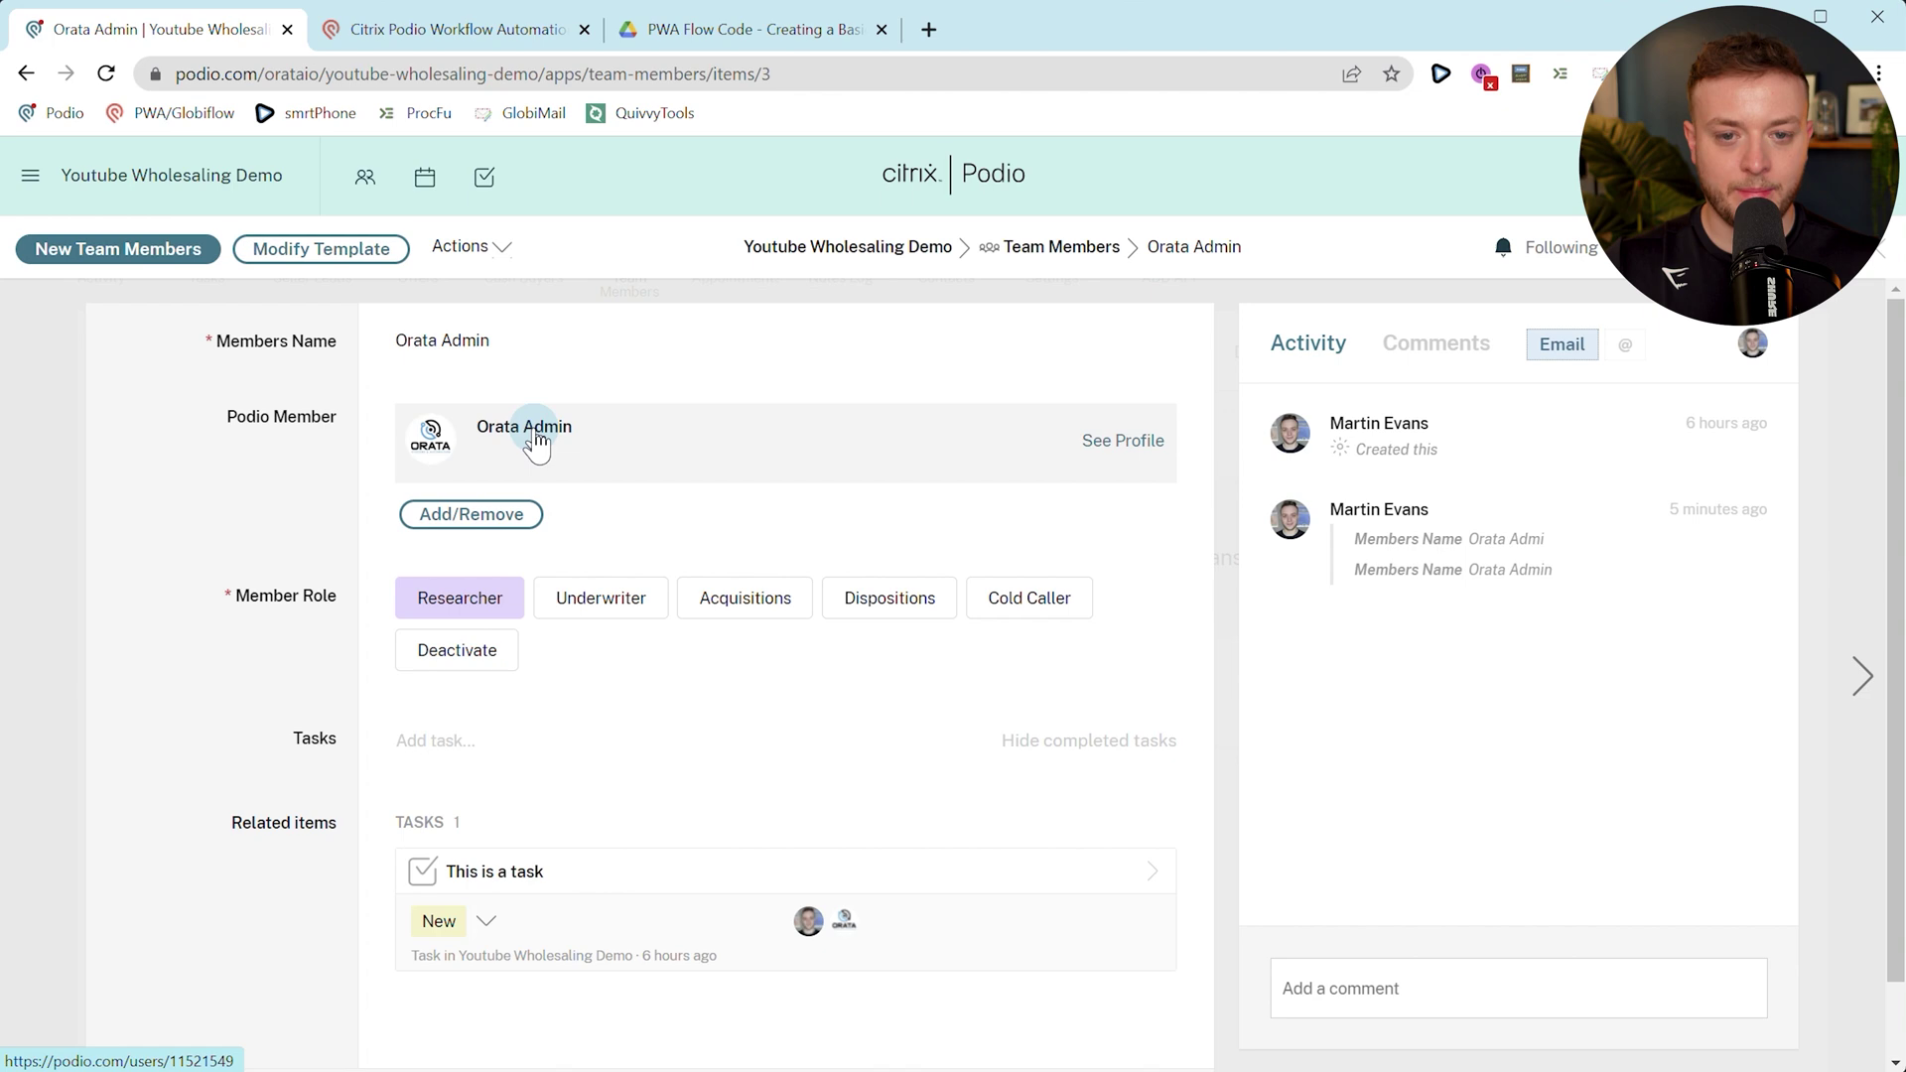
pyautogui.click(452, 29)
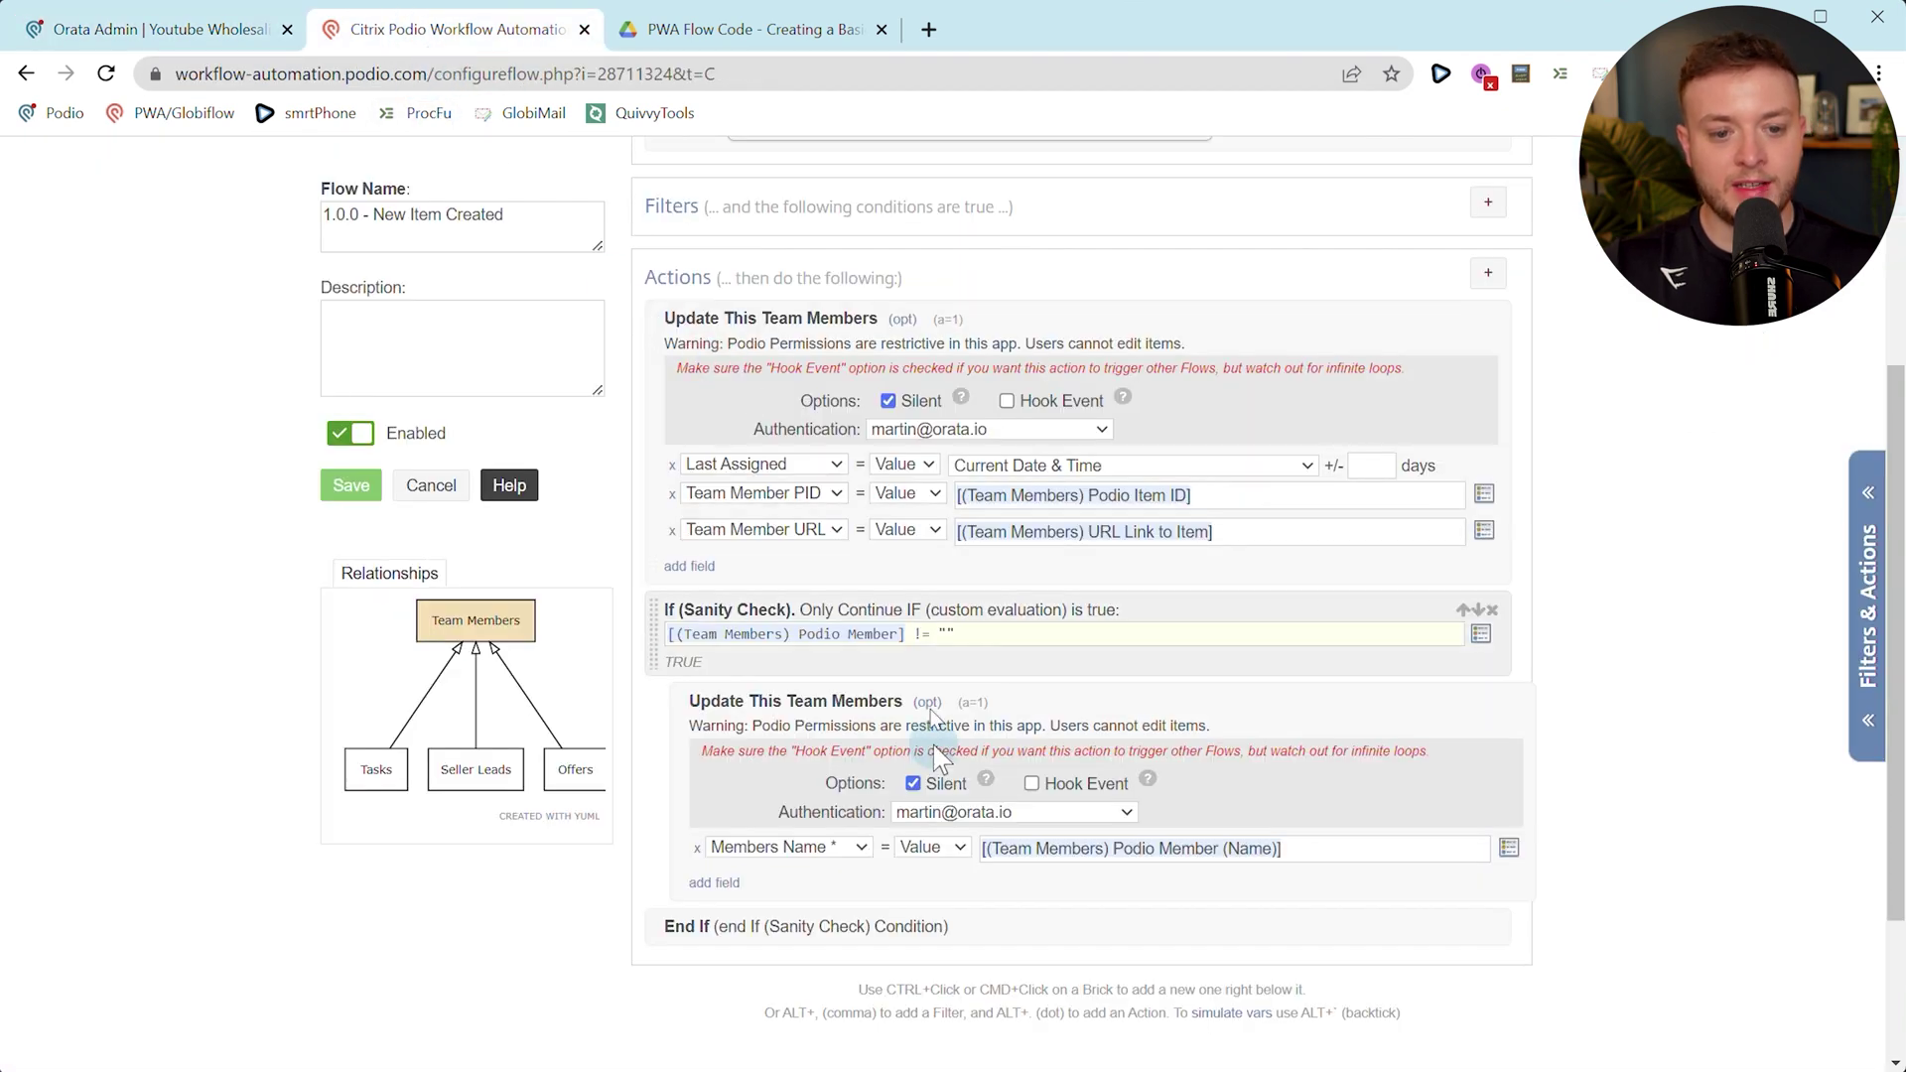
pyautogui.scroll(-2, 939, 779)
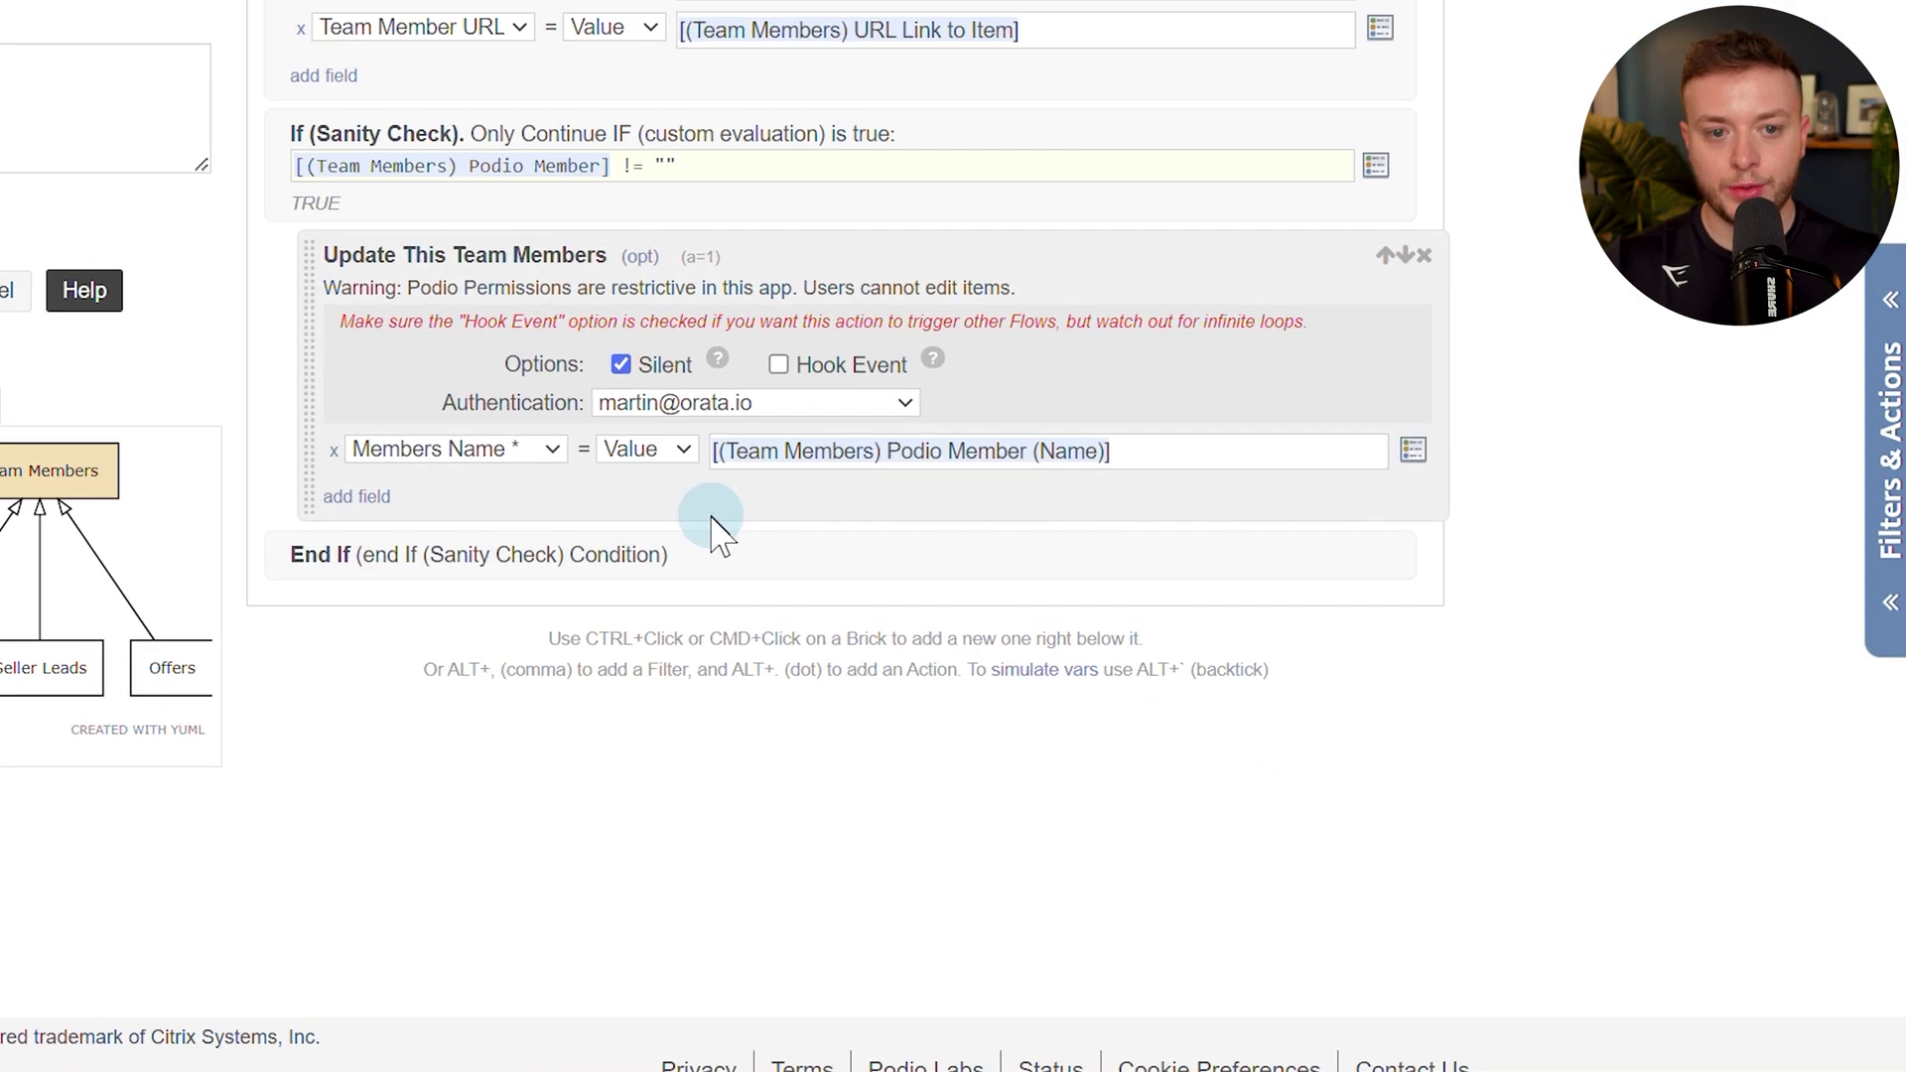
# Add a Search for Item(s) step targeting the Youtube Wholesaling Demo Team Members app.
pyautogui.keyDown('ctrl'); pyautogui.click(732, 566); pyautogui.keyUp('ctrl')
pyautogui.write('sear')
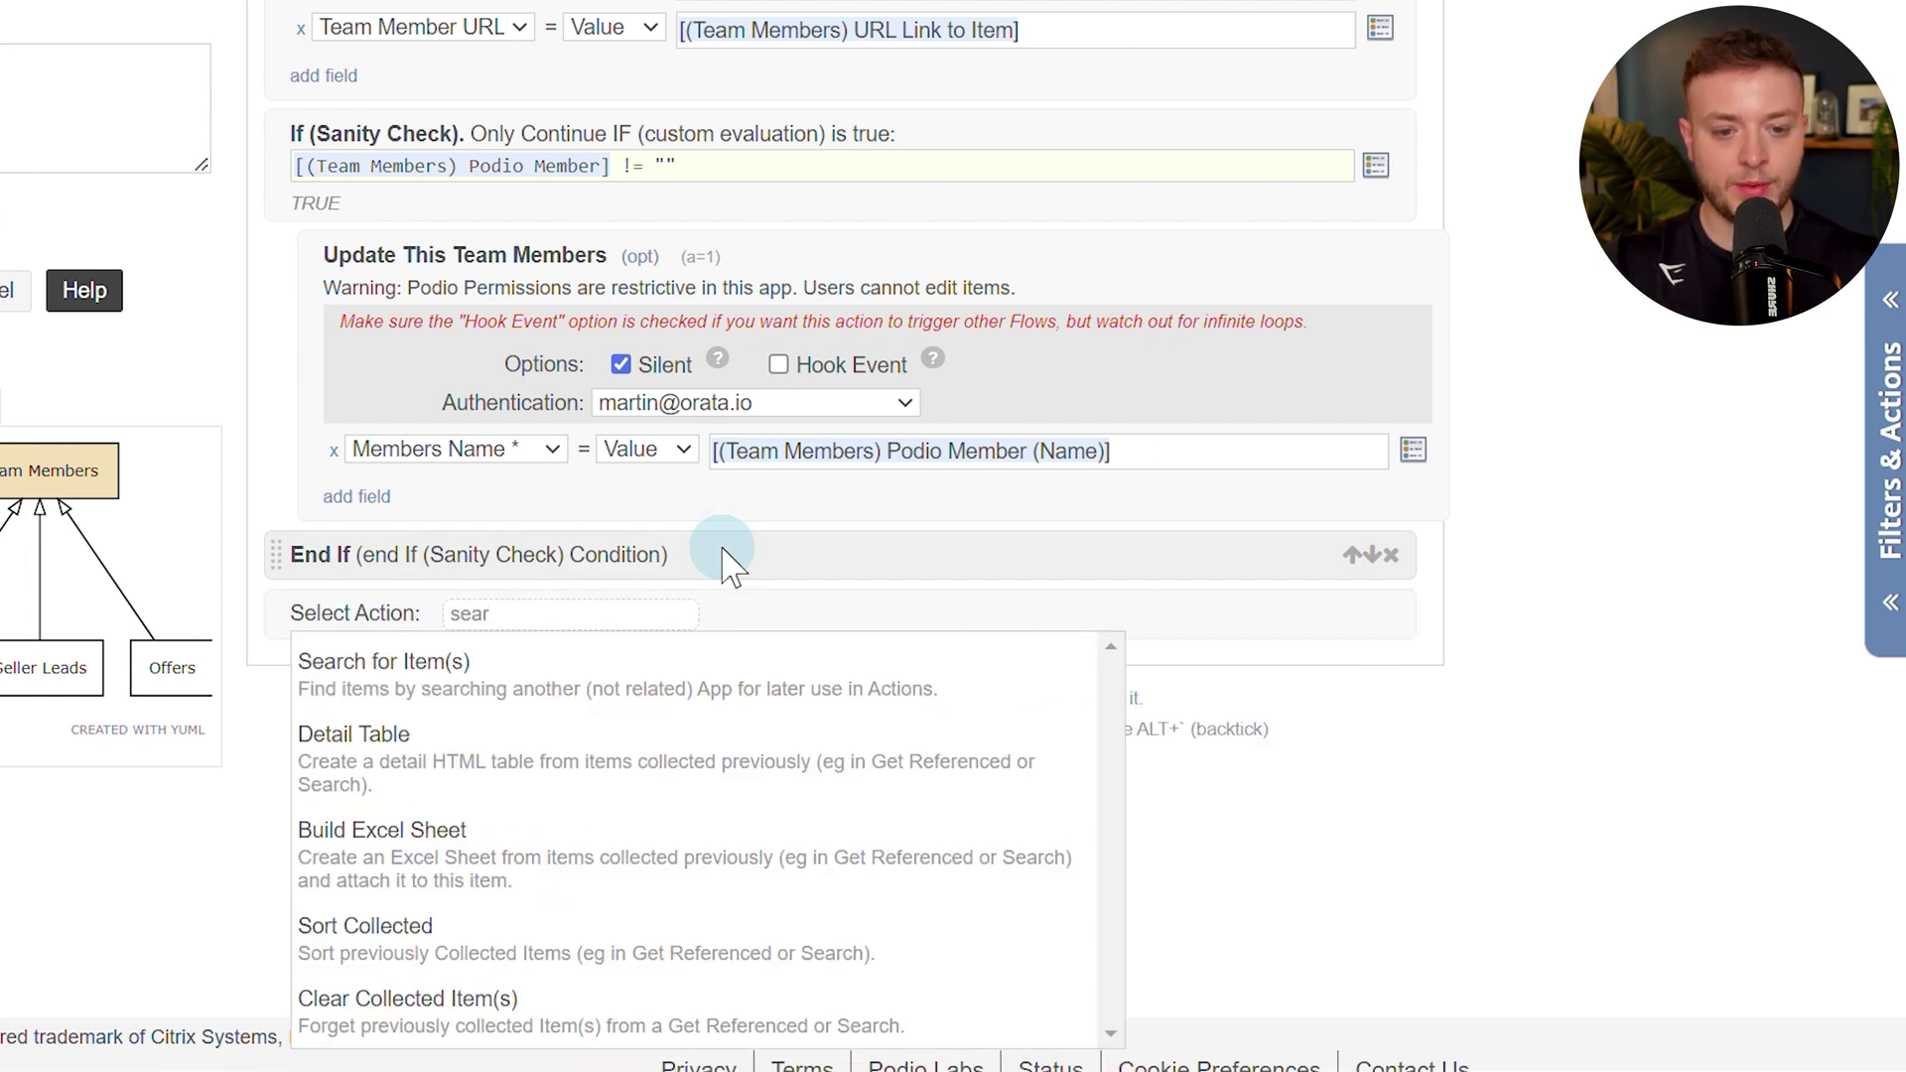
pyautogui.click(417, 688)
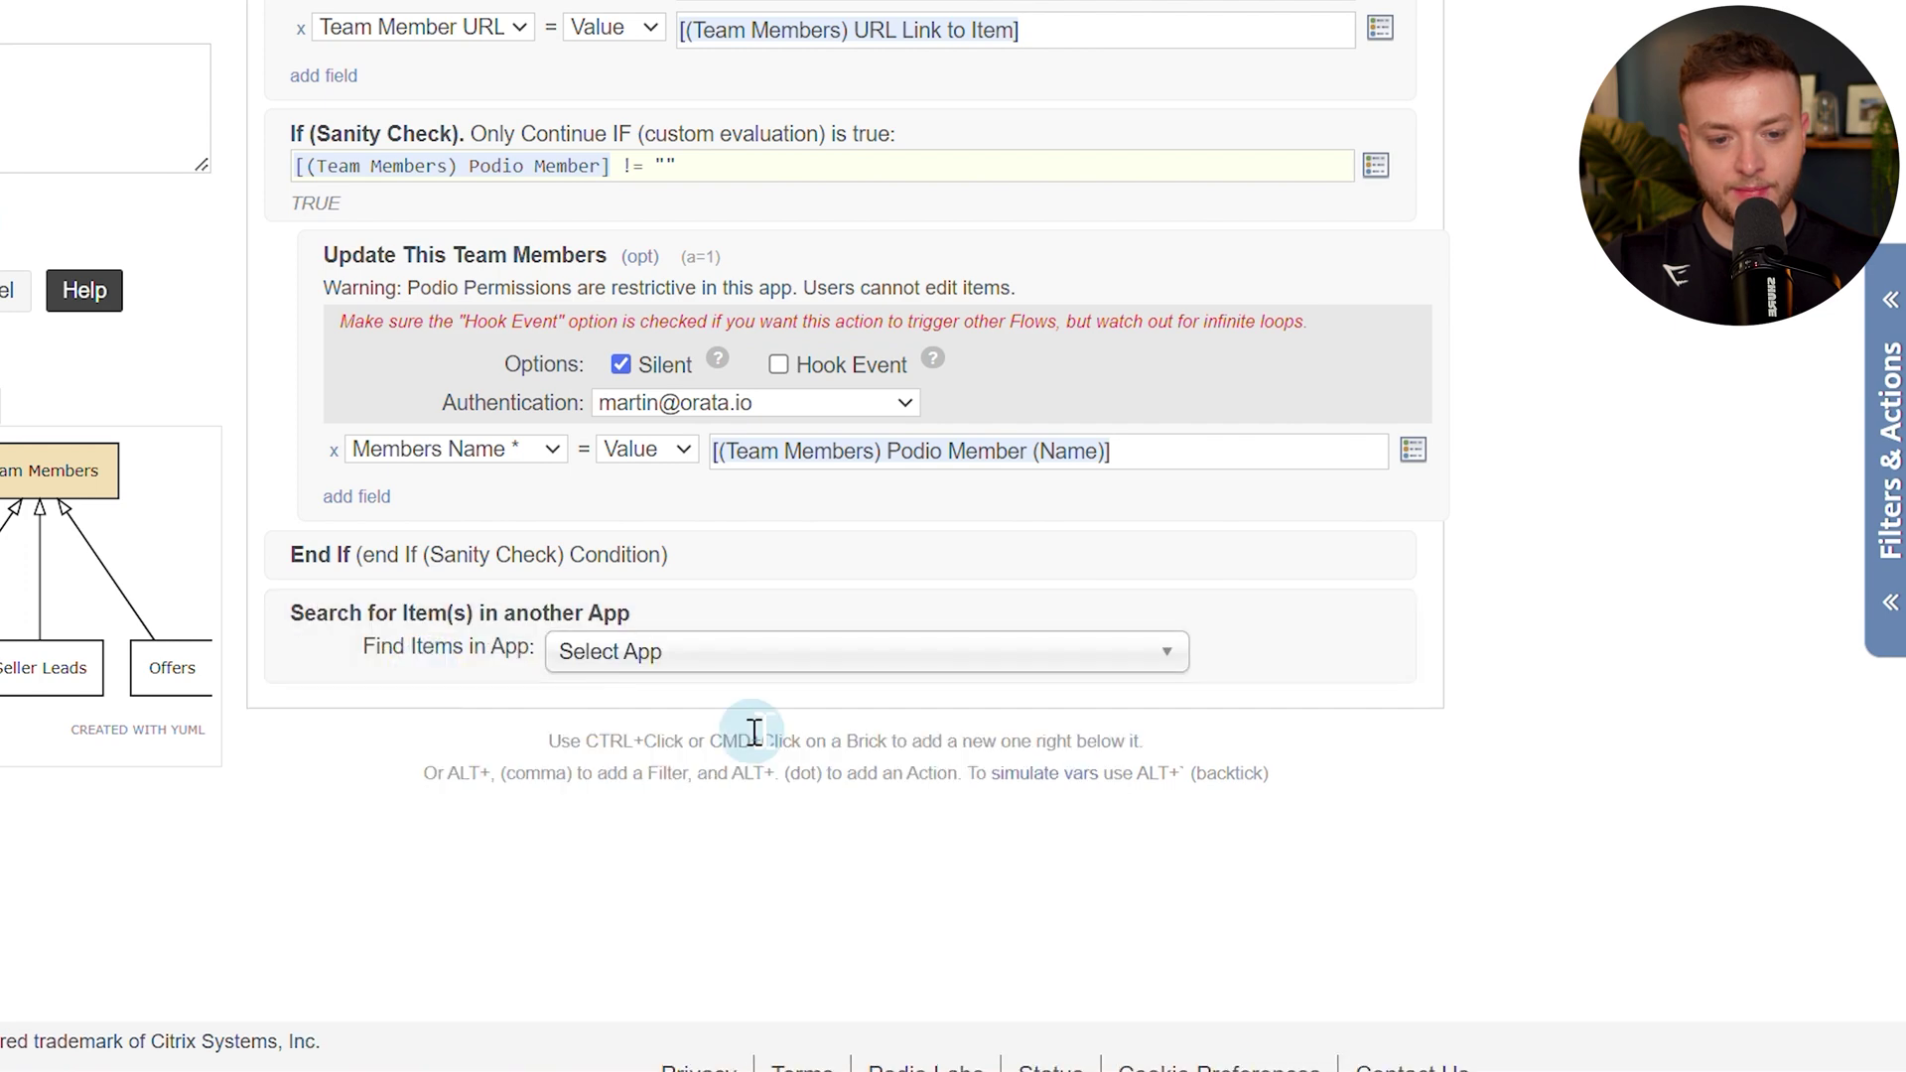
pyautogui.click(953, 664)
pyautogui.write('team me')
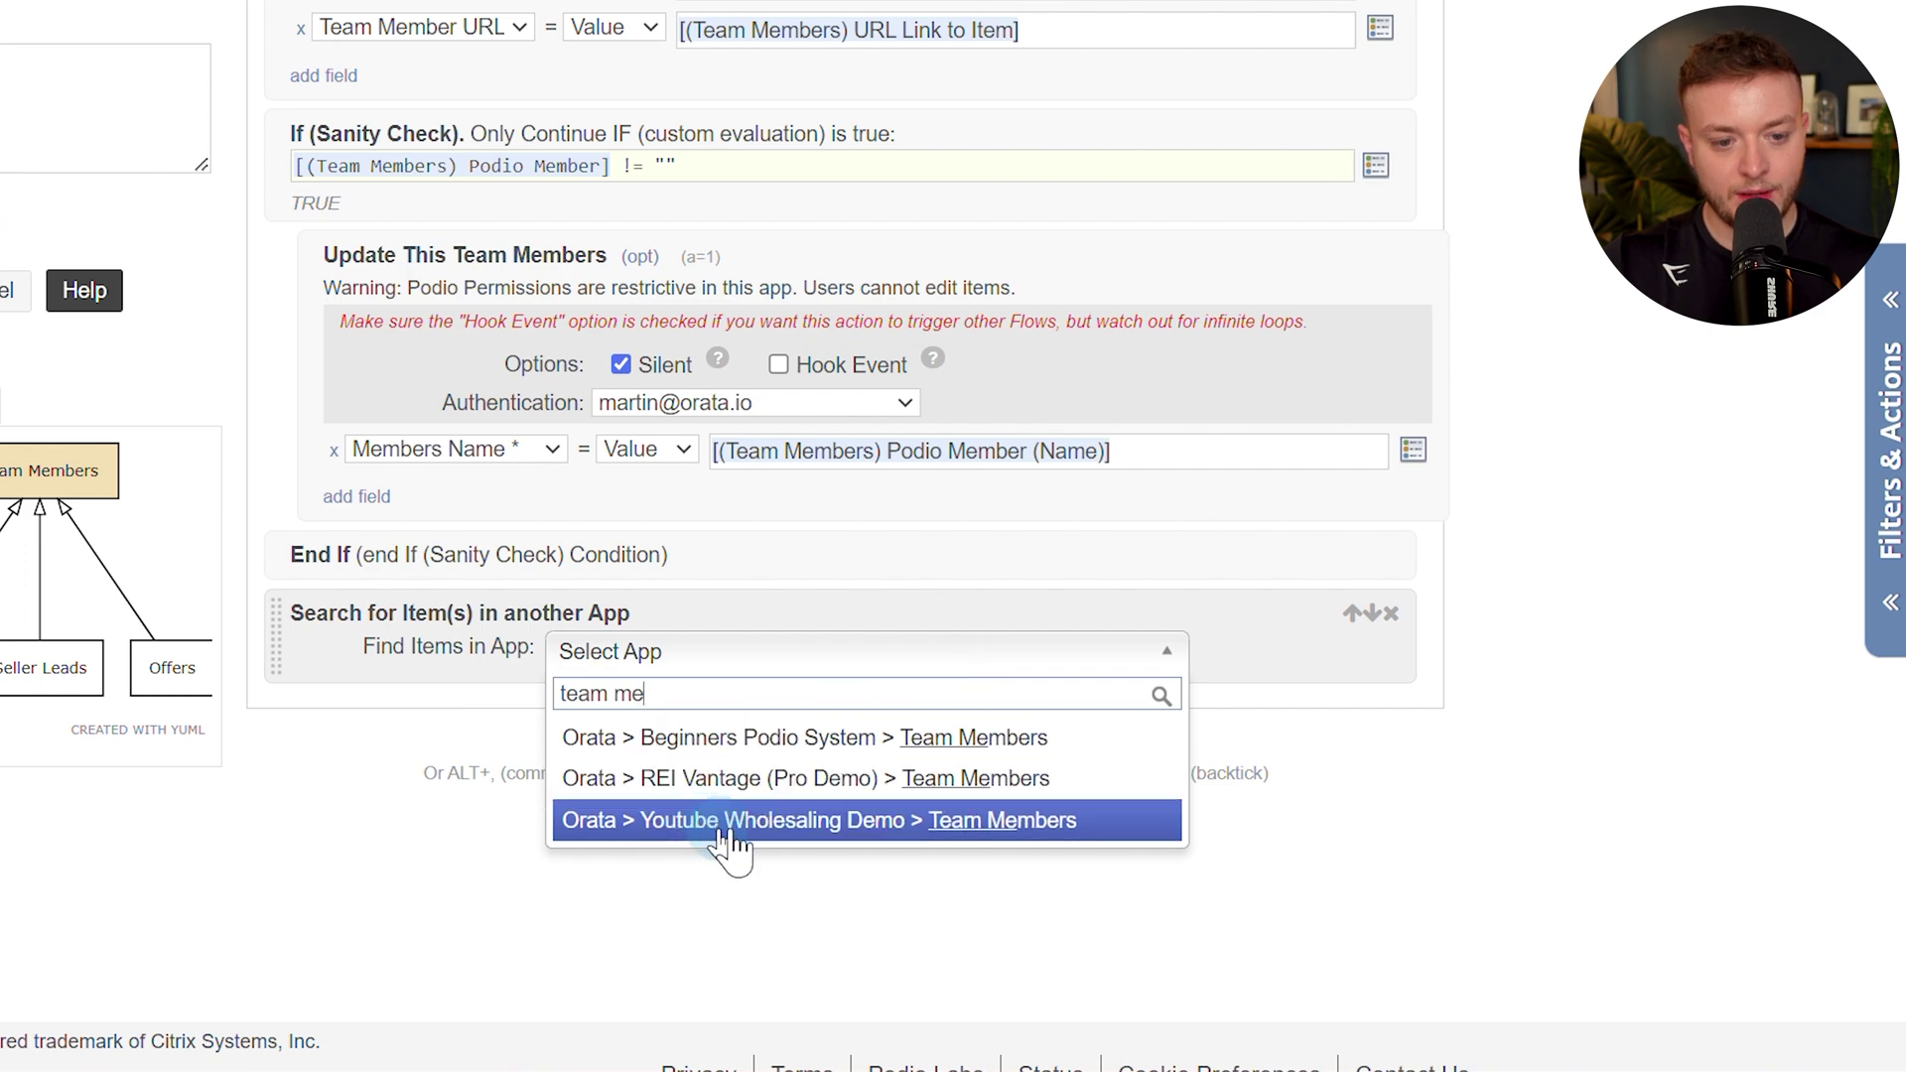
pyautogui.click(700, 822)
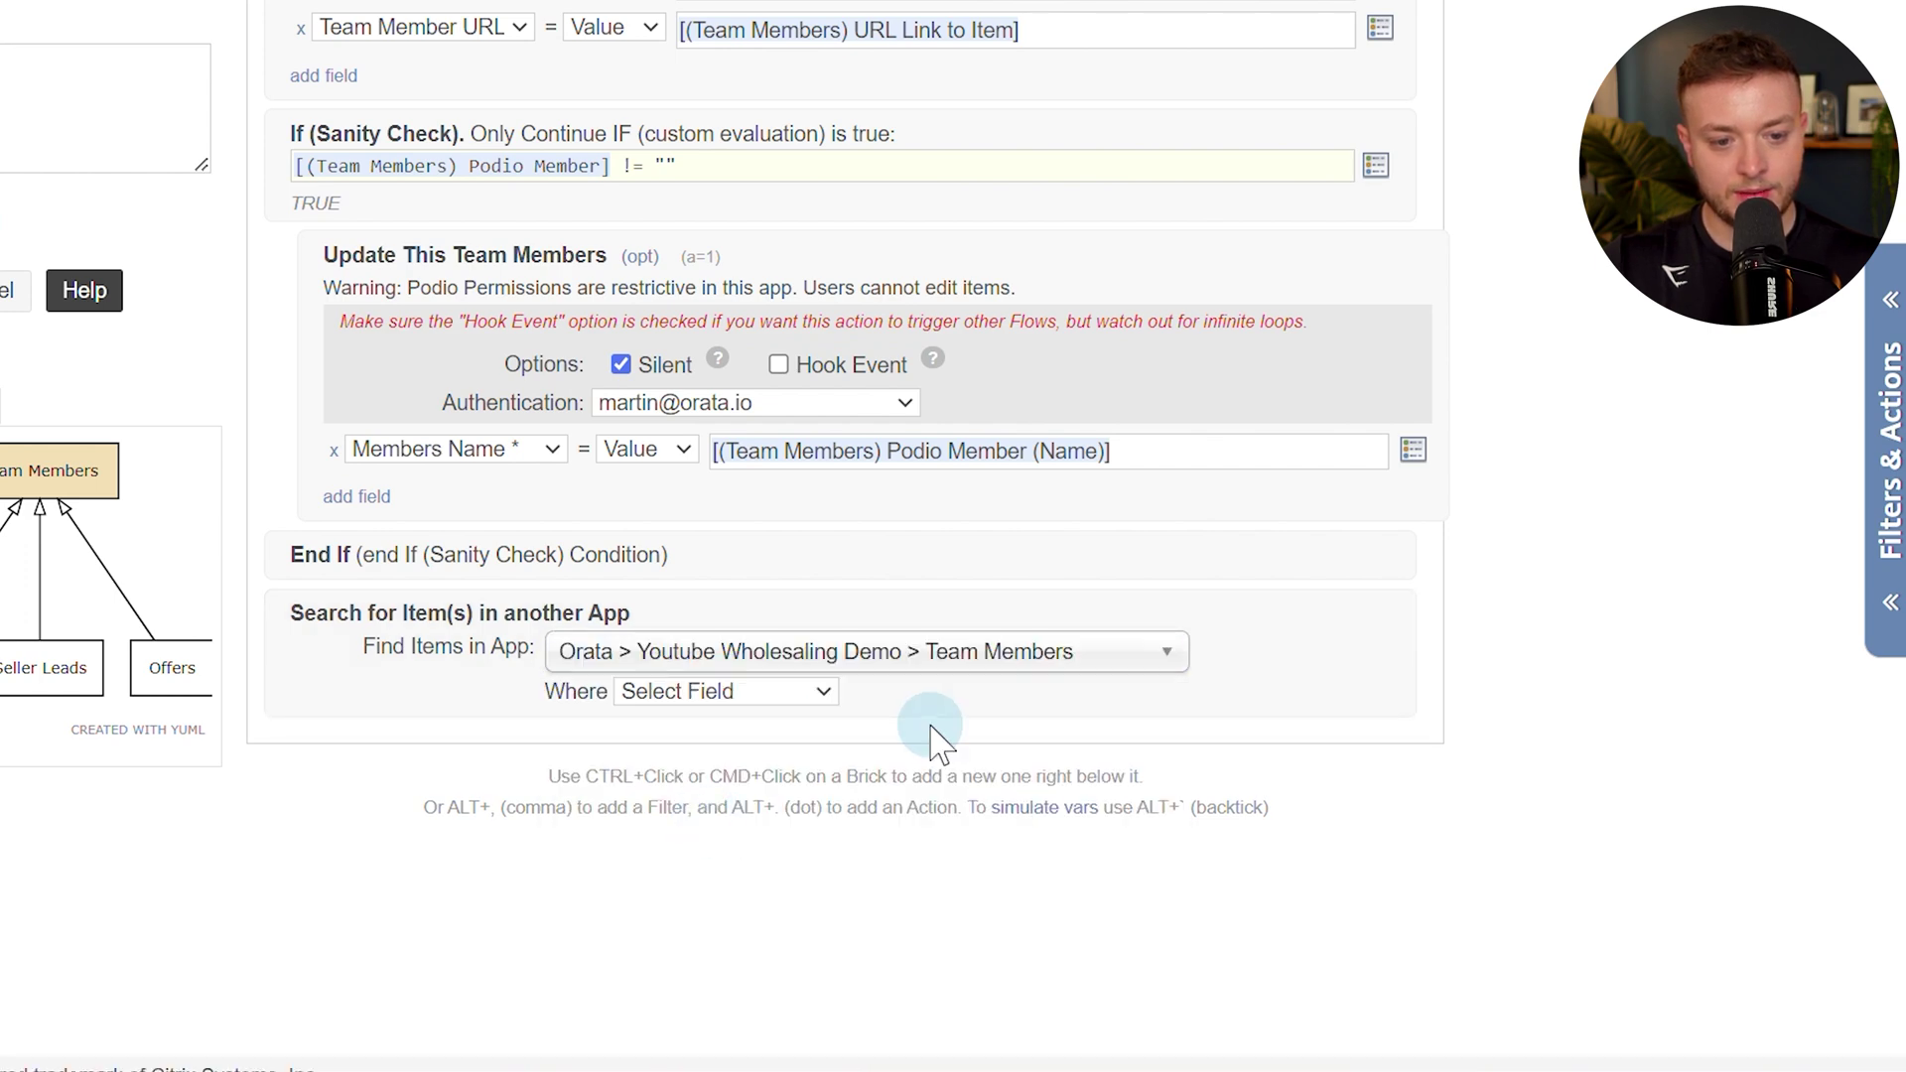
# Match Members Name against this item's Members Name with Ignore Self, then check the item record.
pyautogui.click(816, 692)
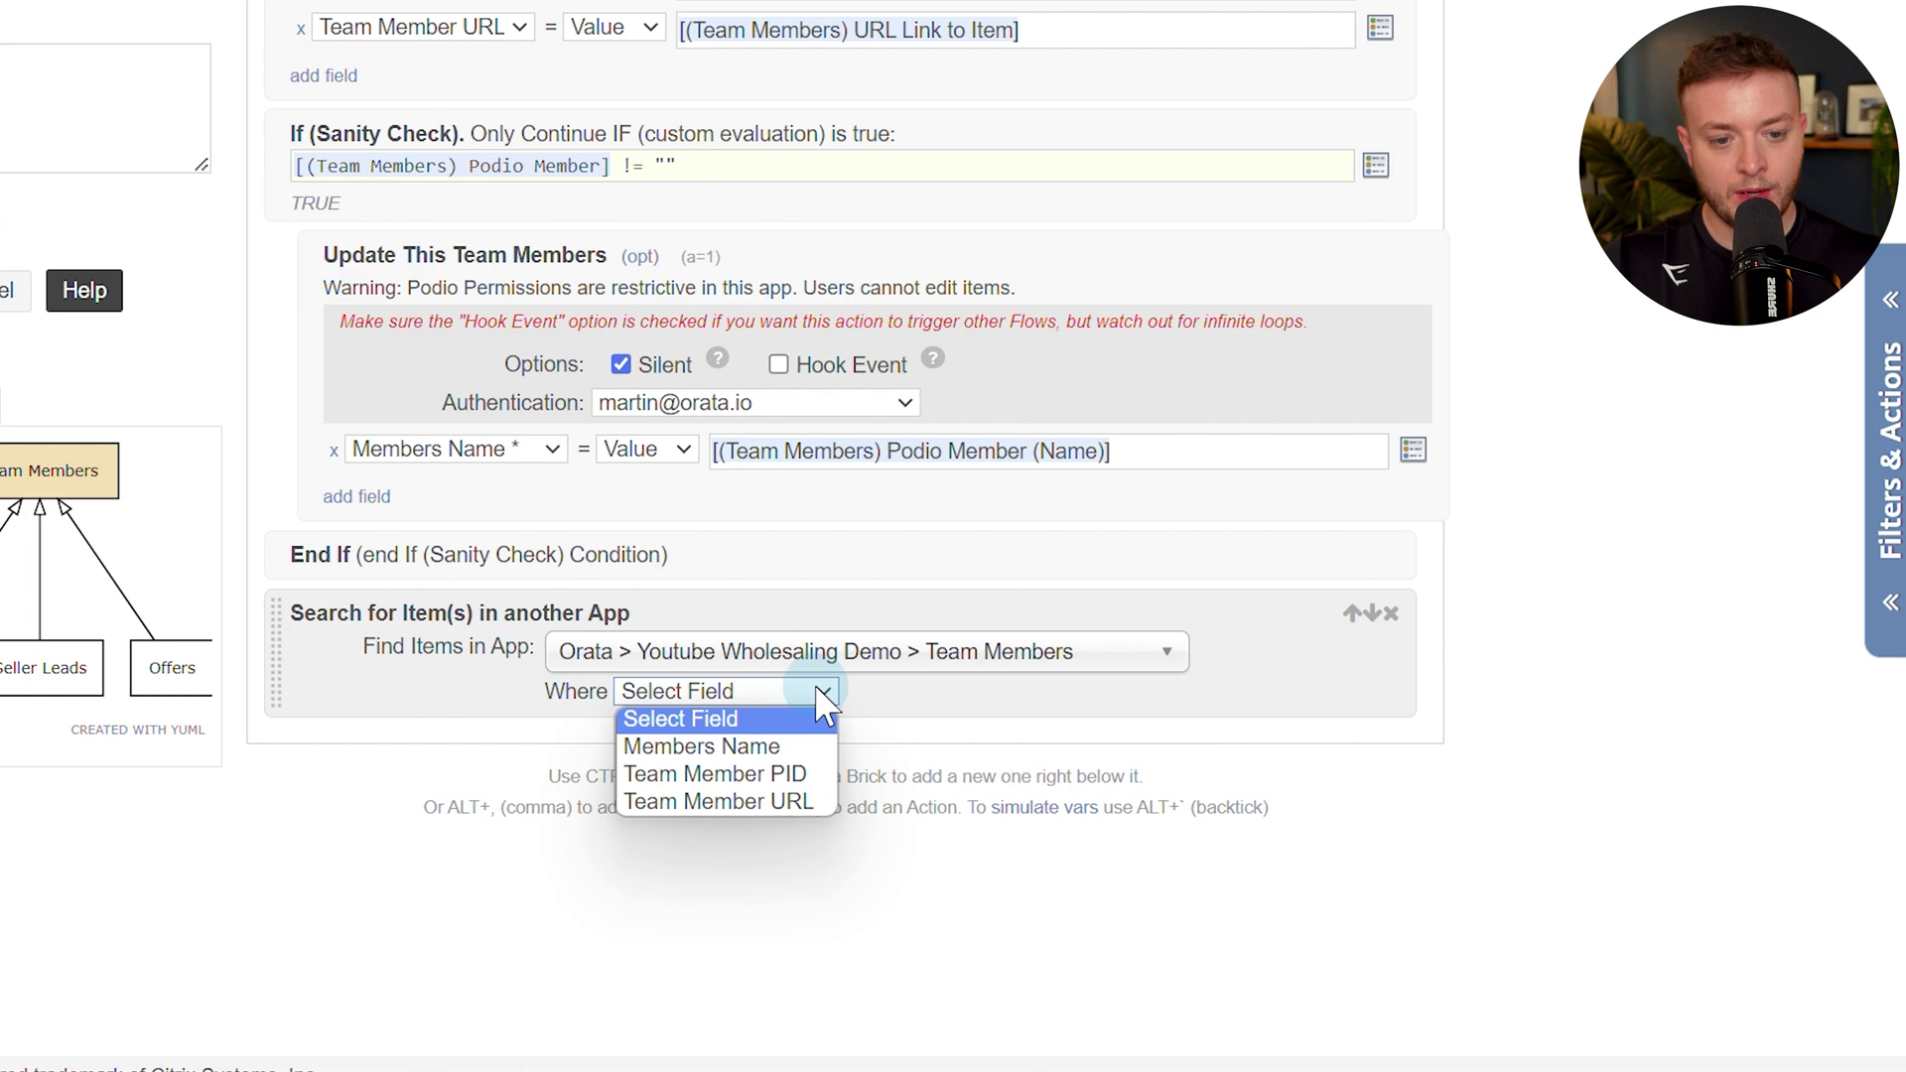
pyautogui.click(718, 746)
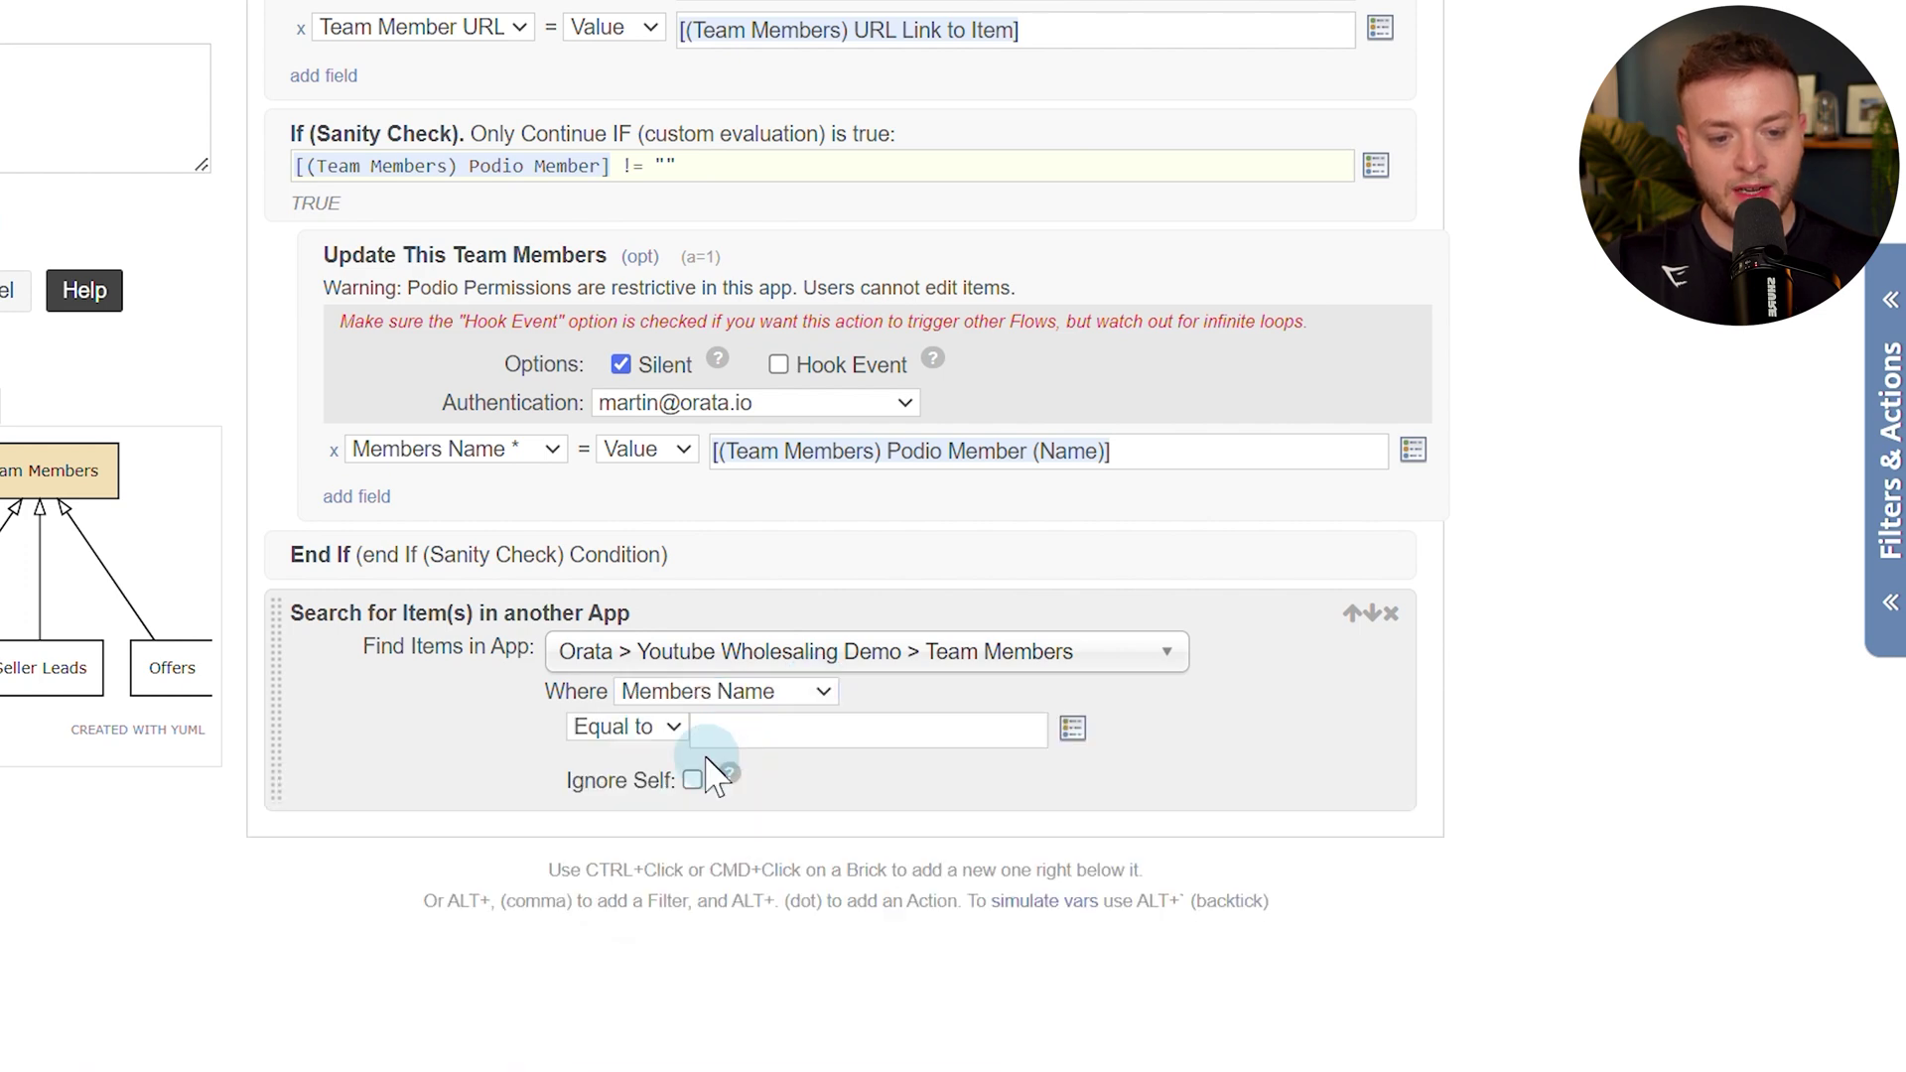
pyautogui.click(759, 728)
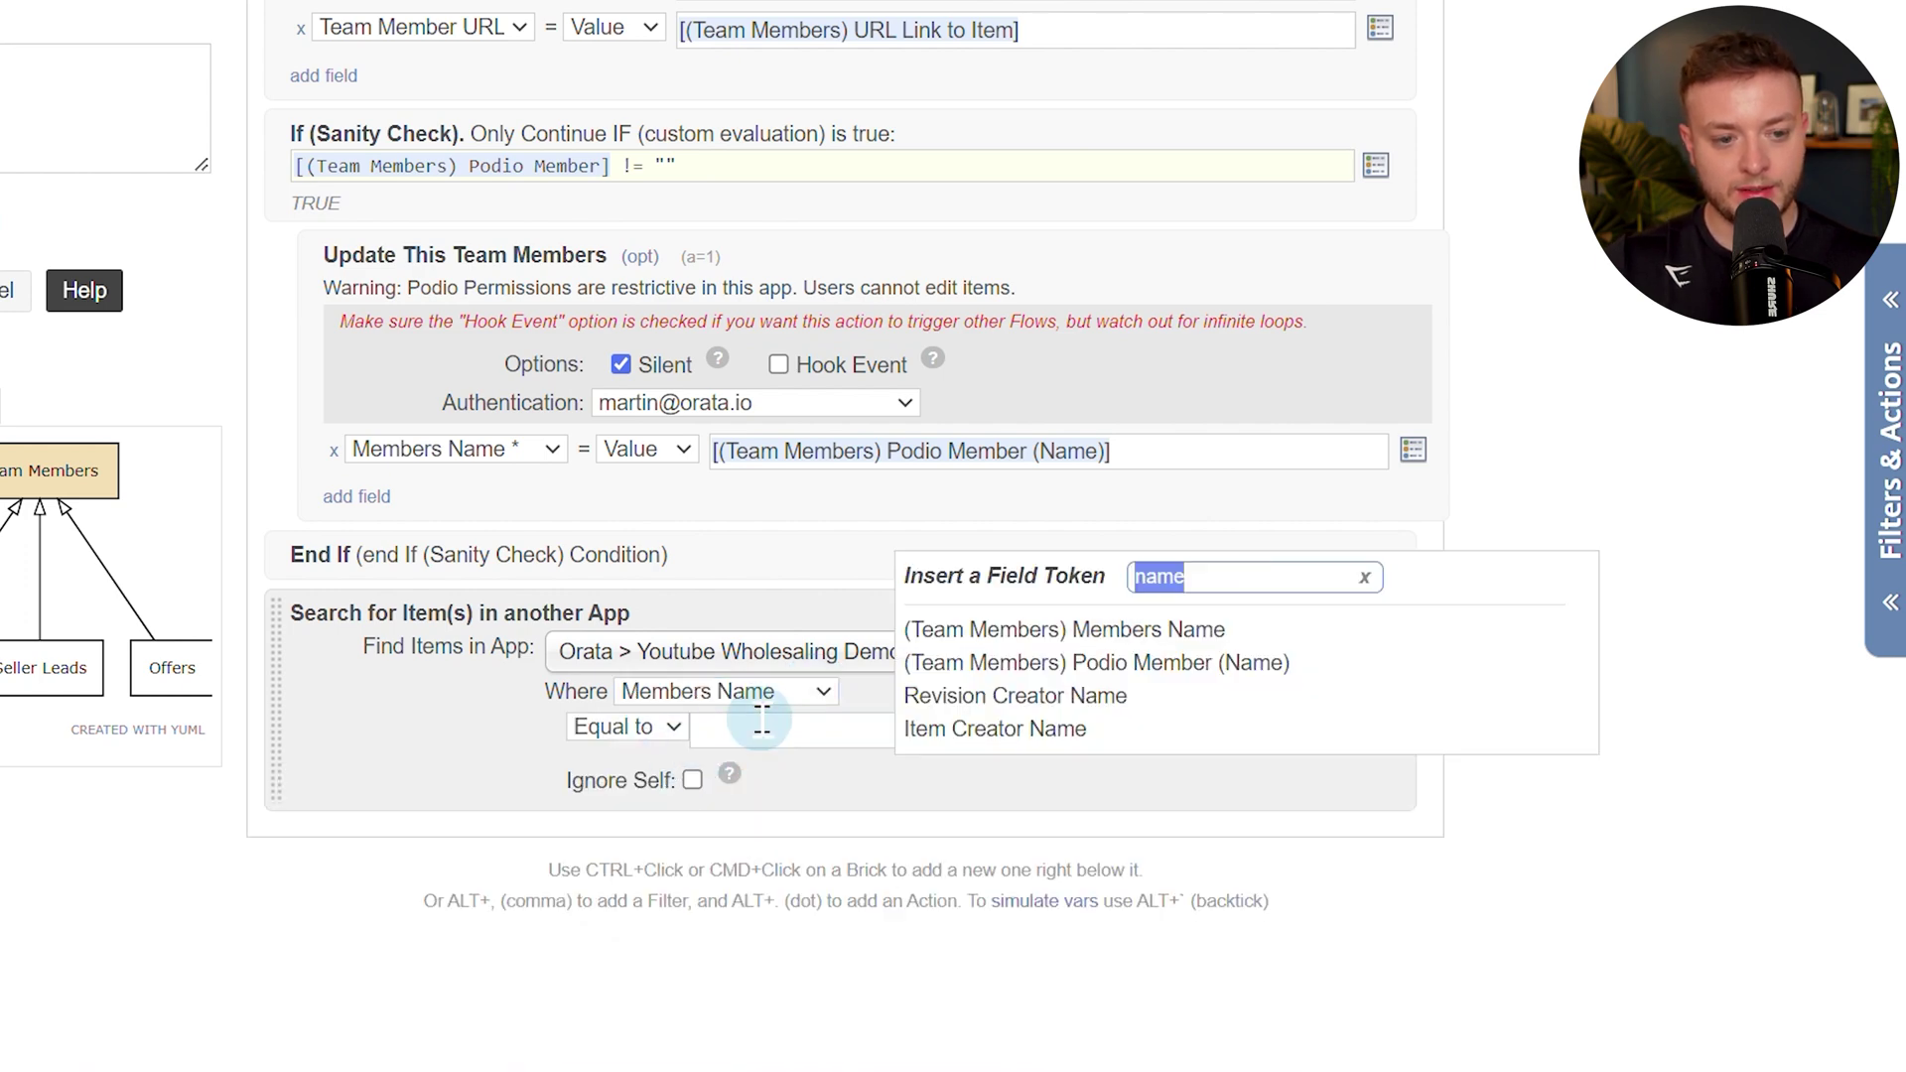
pyautogui.click(1104, 642)
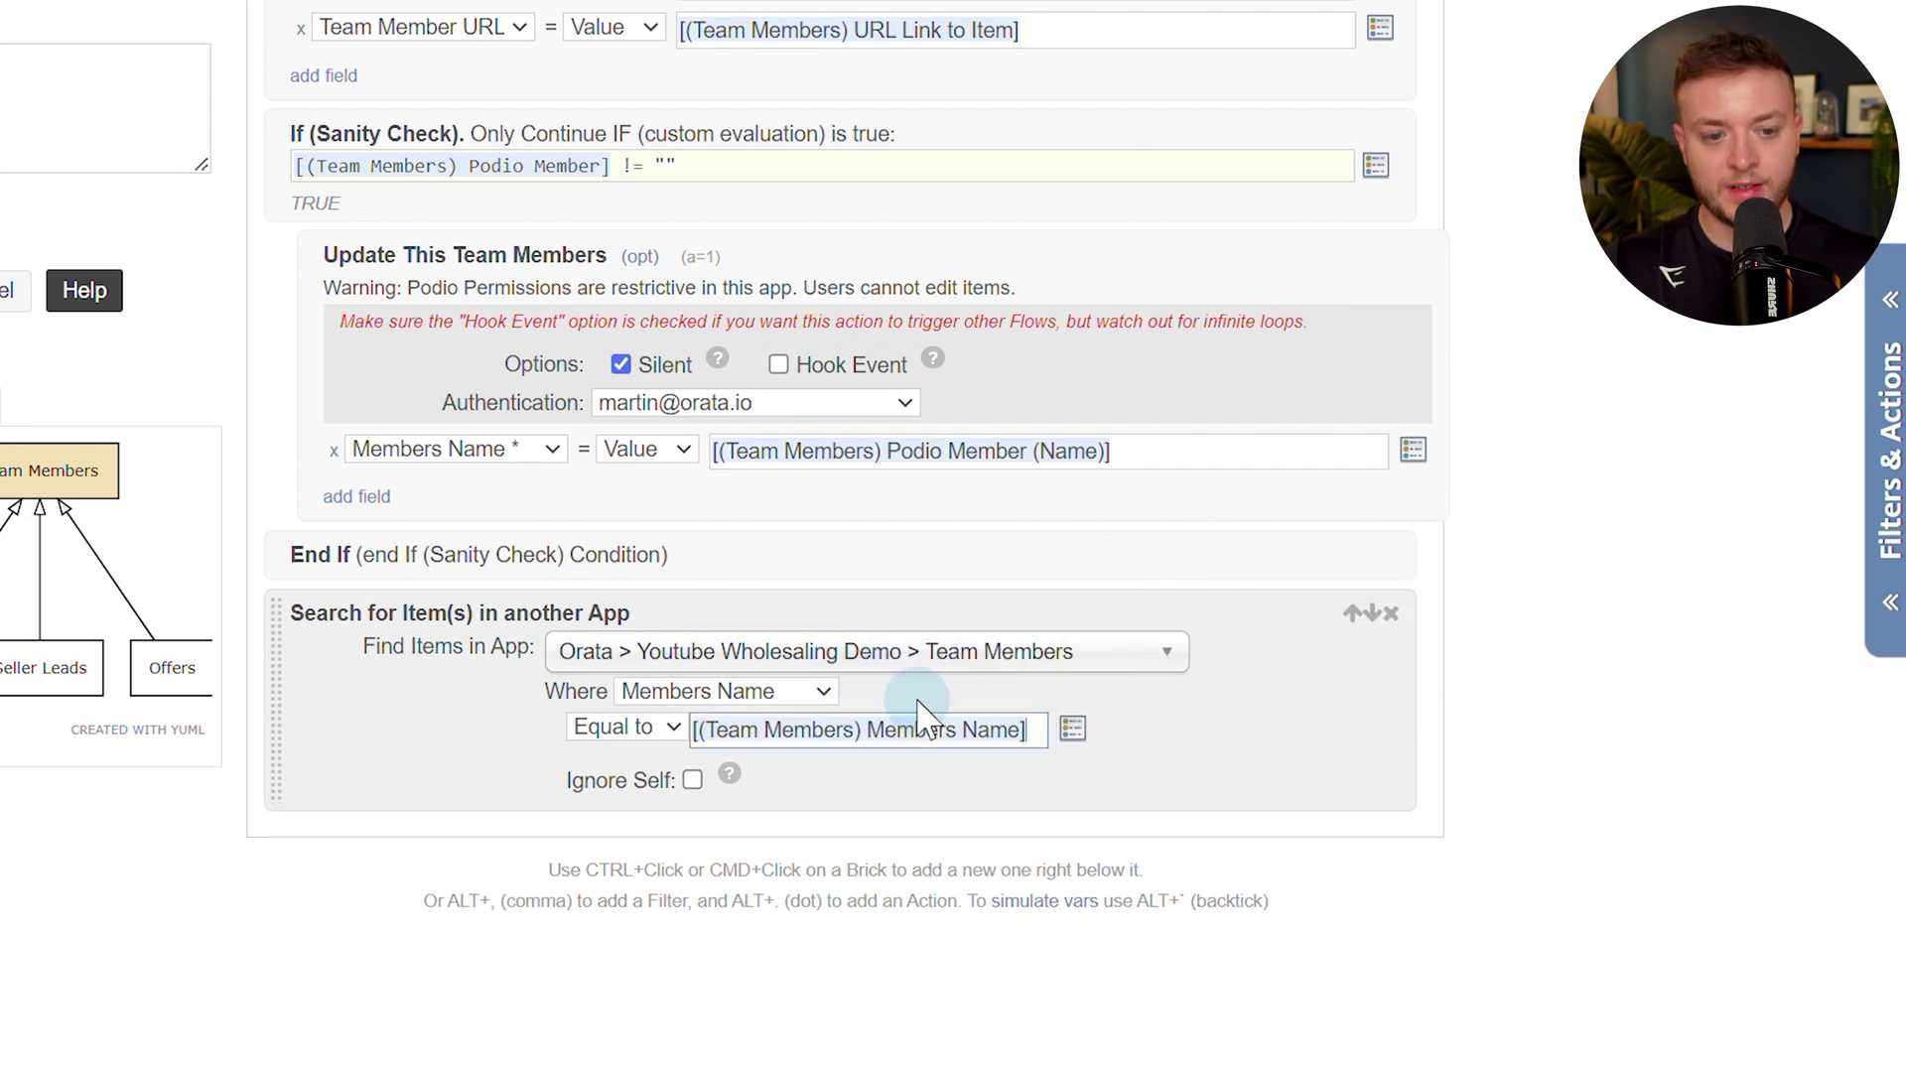
pyautogui.click(692, 781)
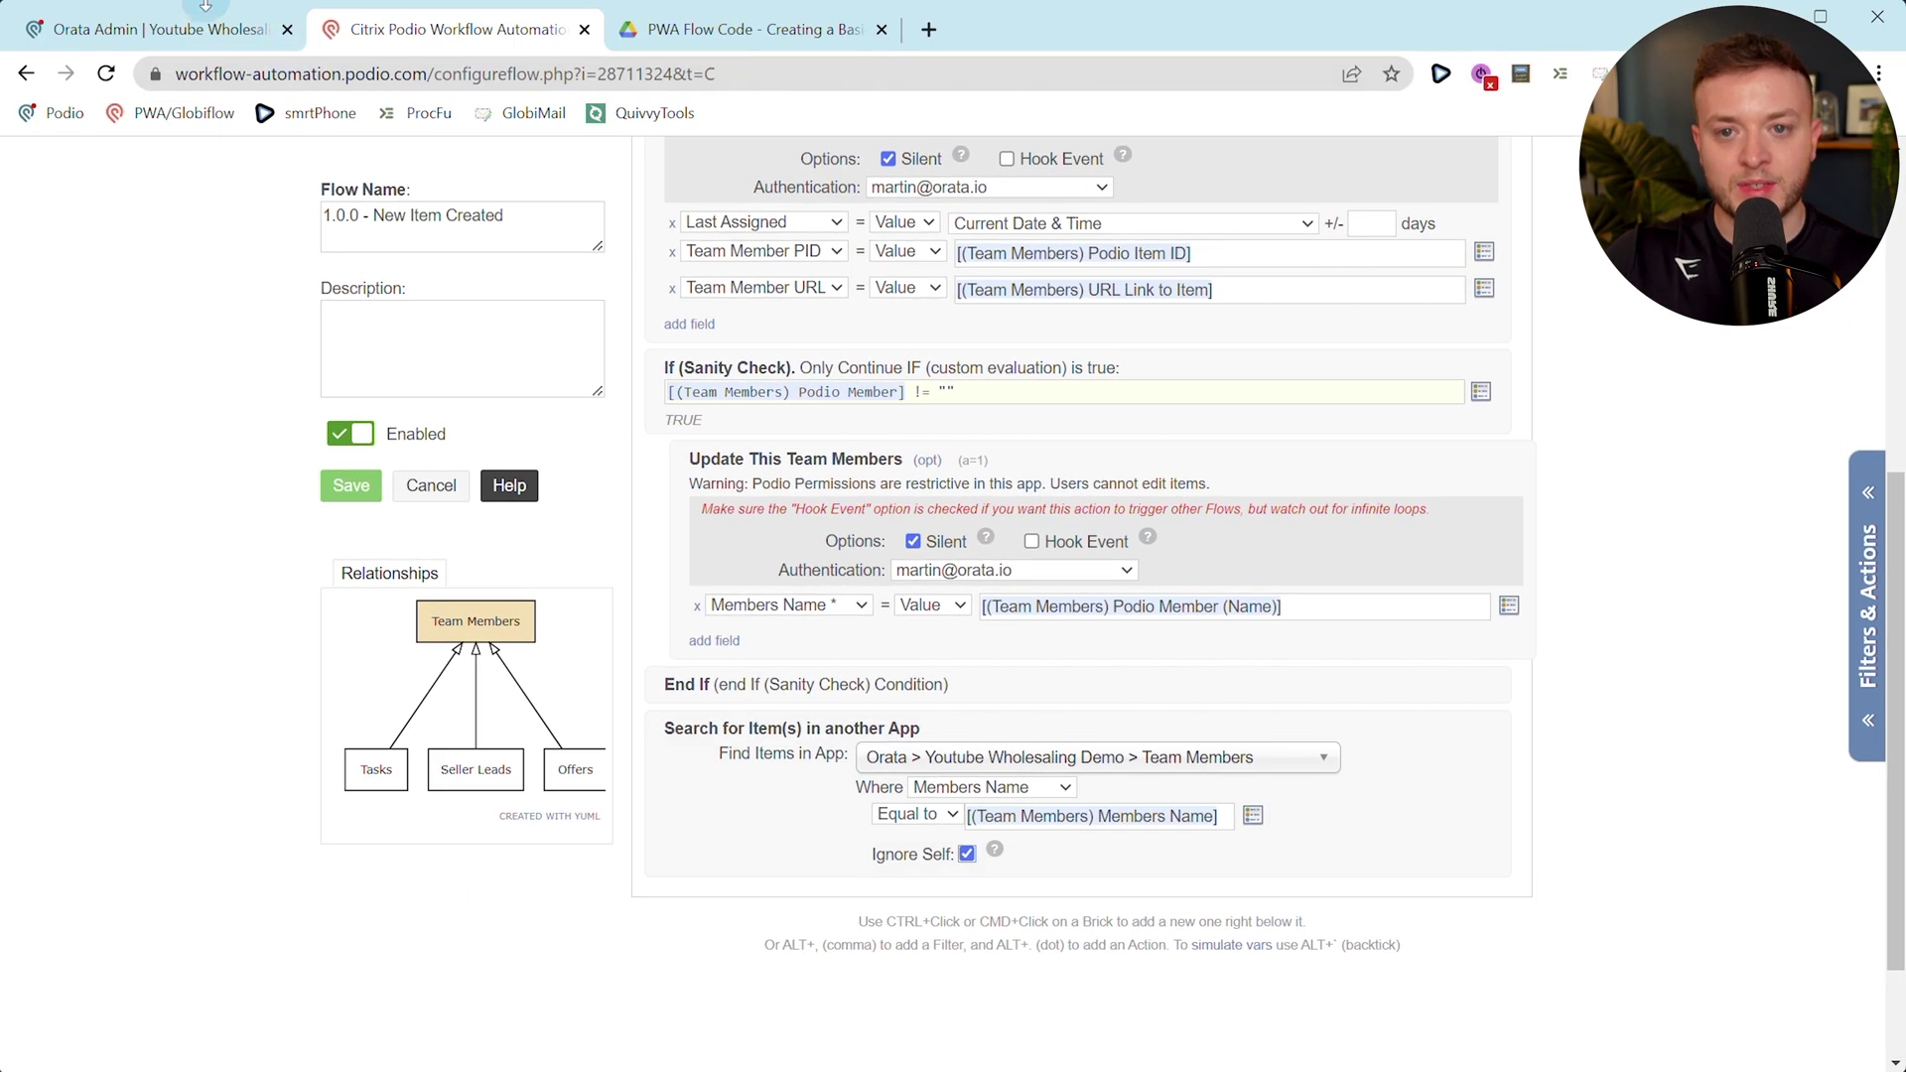
pyautogui.click(149, 28)
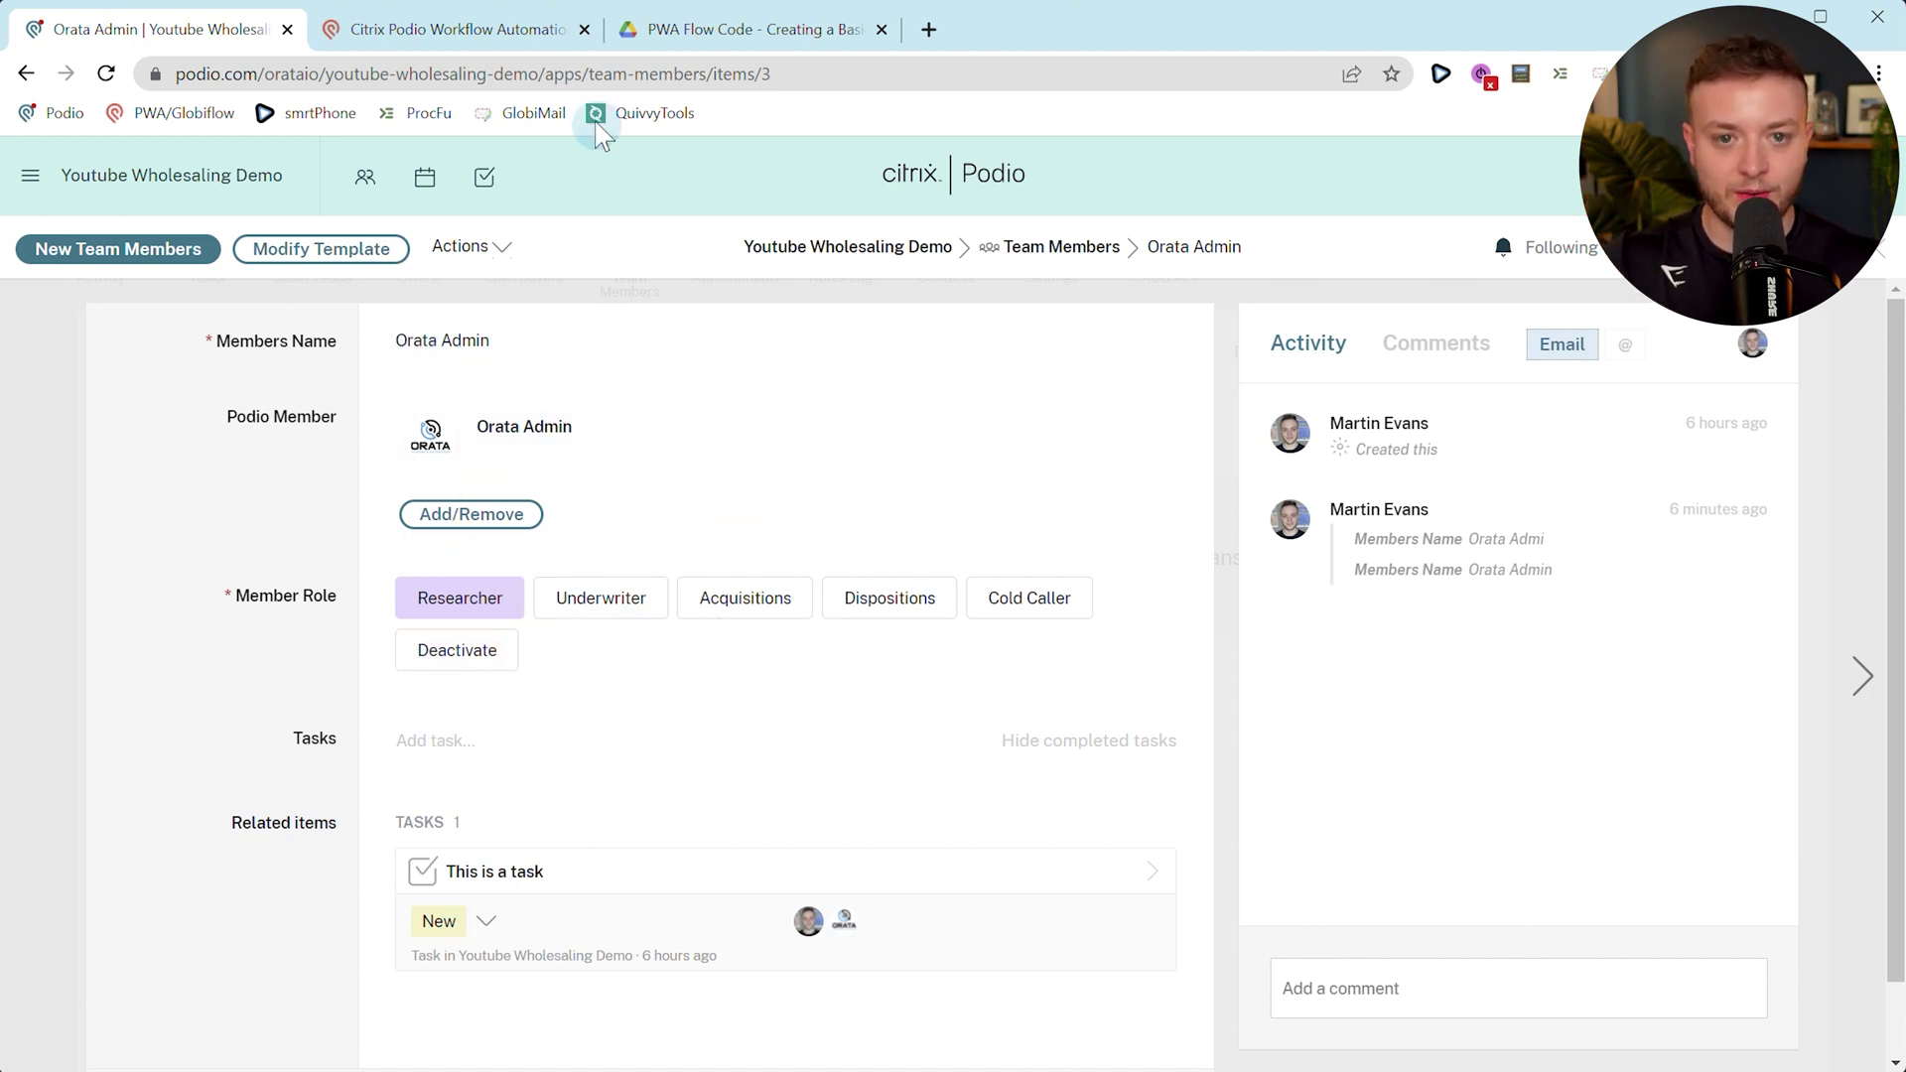
pyautogui.click(533, 45)
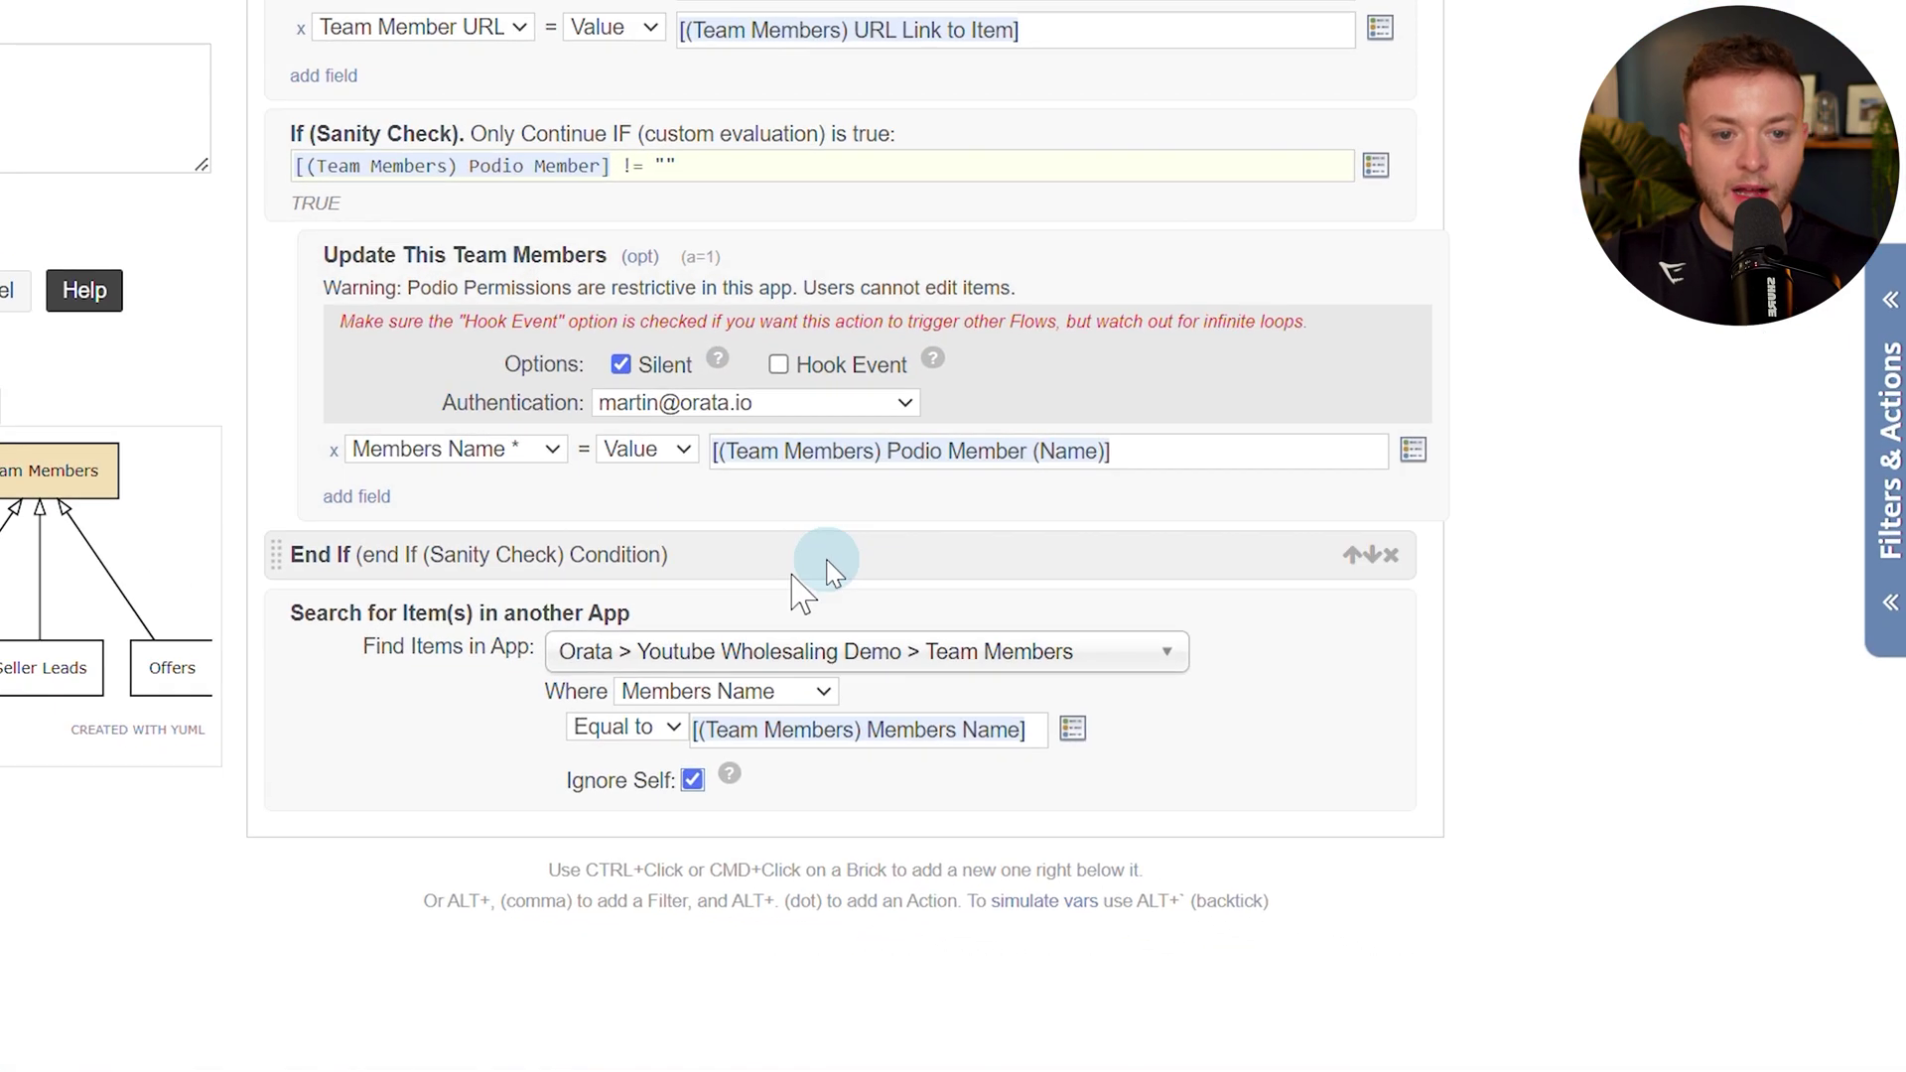
# Add a sanity check after the search requiring [(Ref Team Members) Podio Item ID] != "".
pyautogui.keyDown('ctrl'); pyautogui.click(479, 737); pyautogui.keyUp('ctrl')
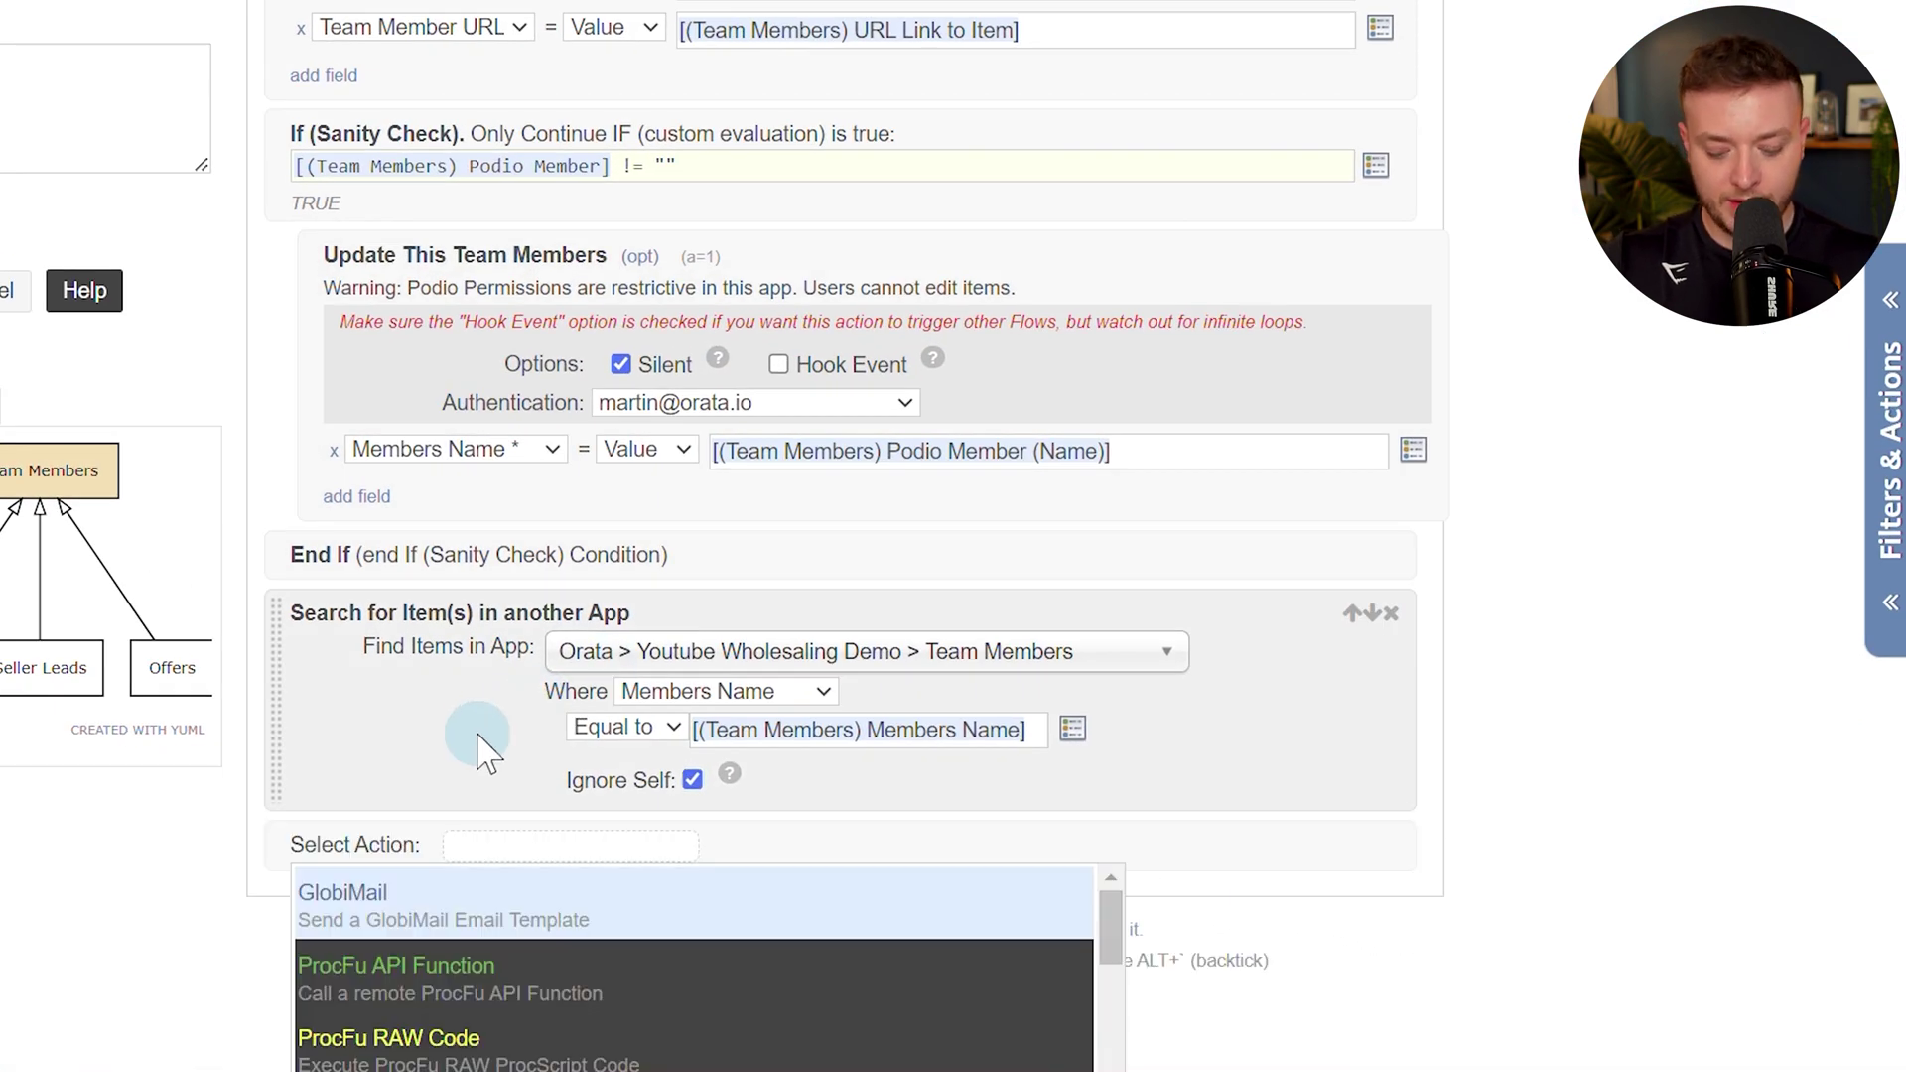
pyautogui.write('san')
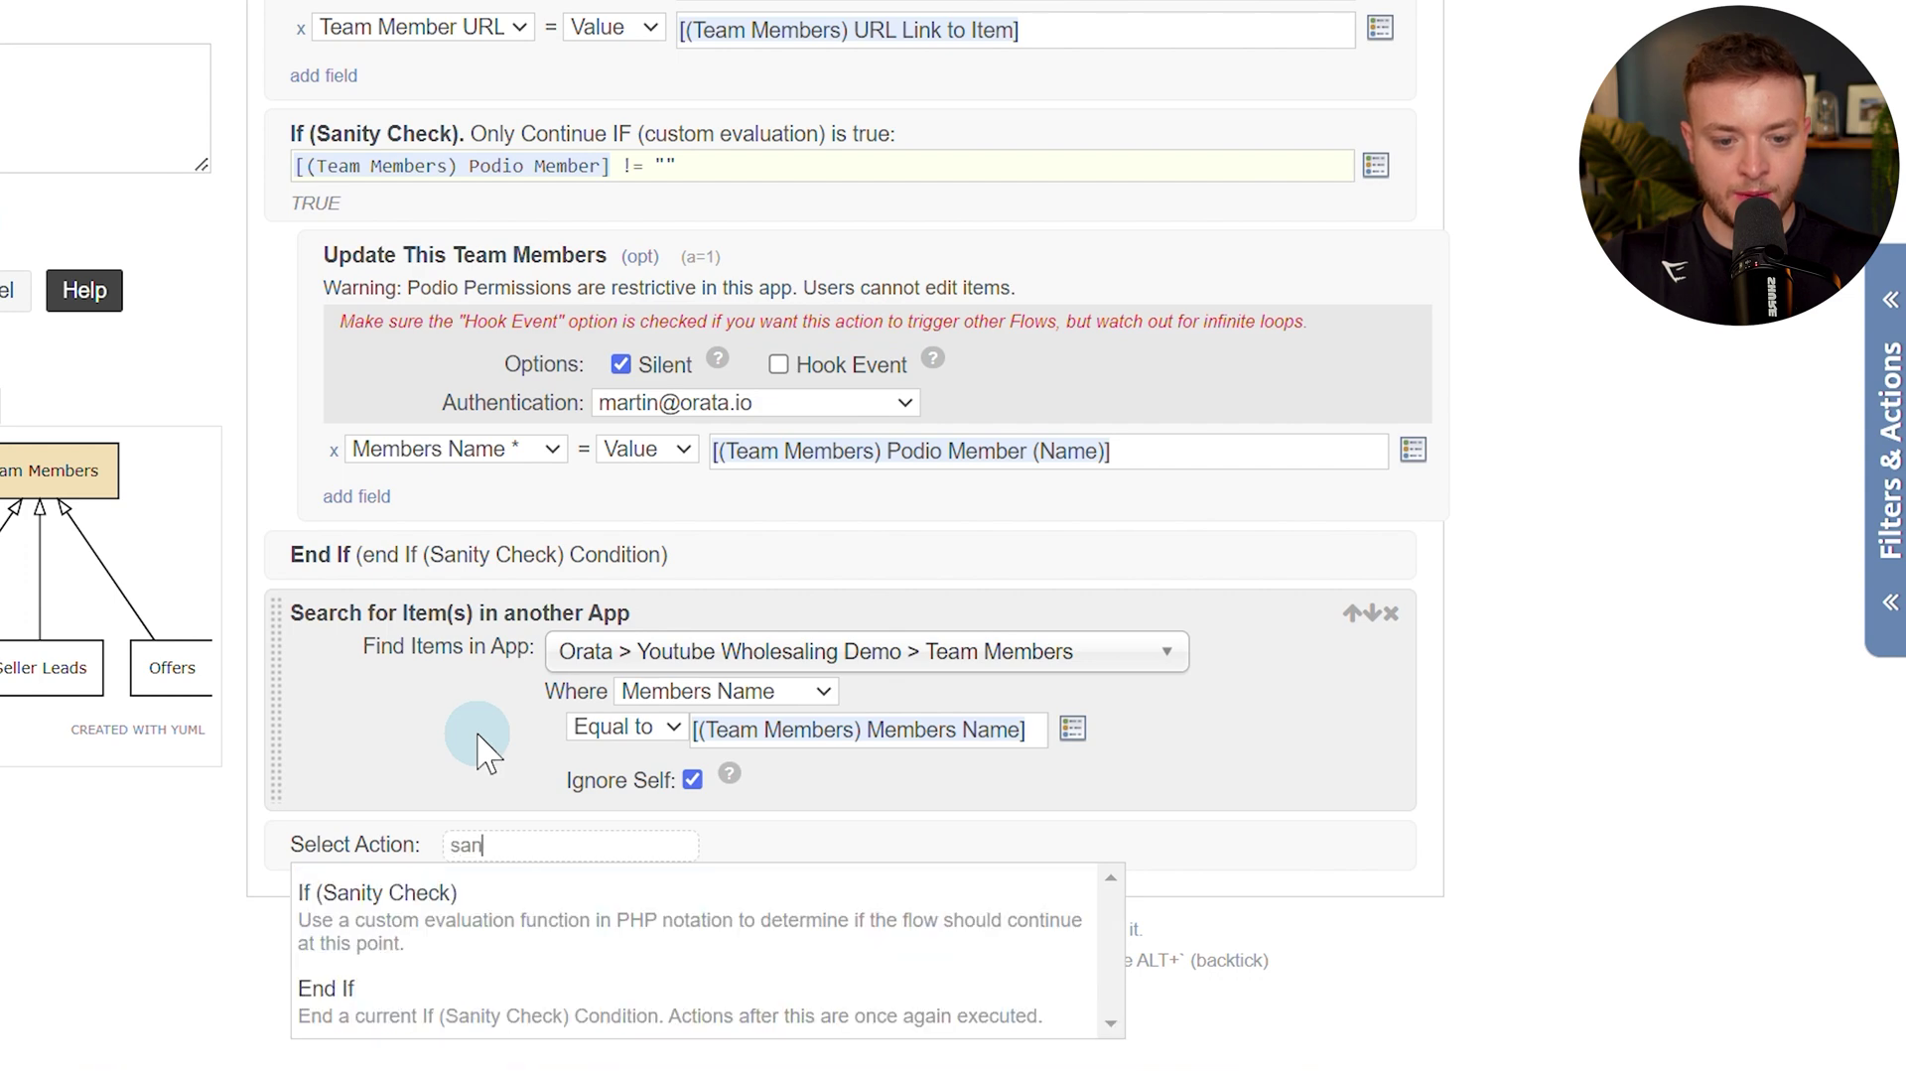
pyautogui.press('Return')
pyautogui.scroll(-3, 894, 447)
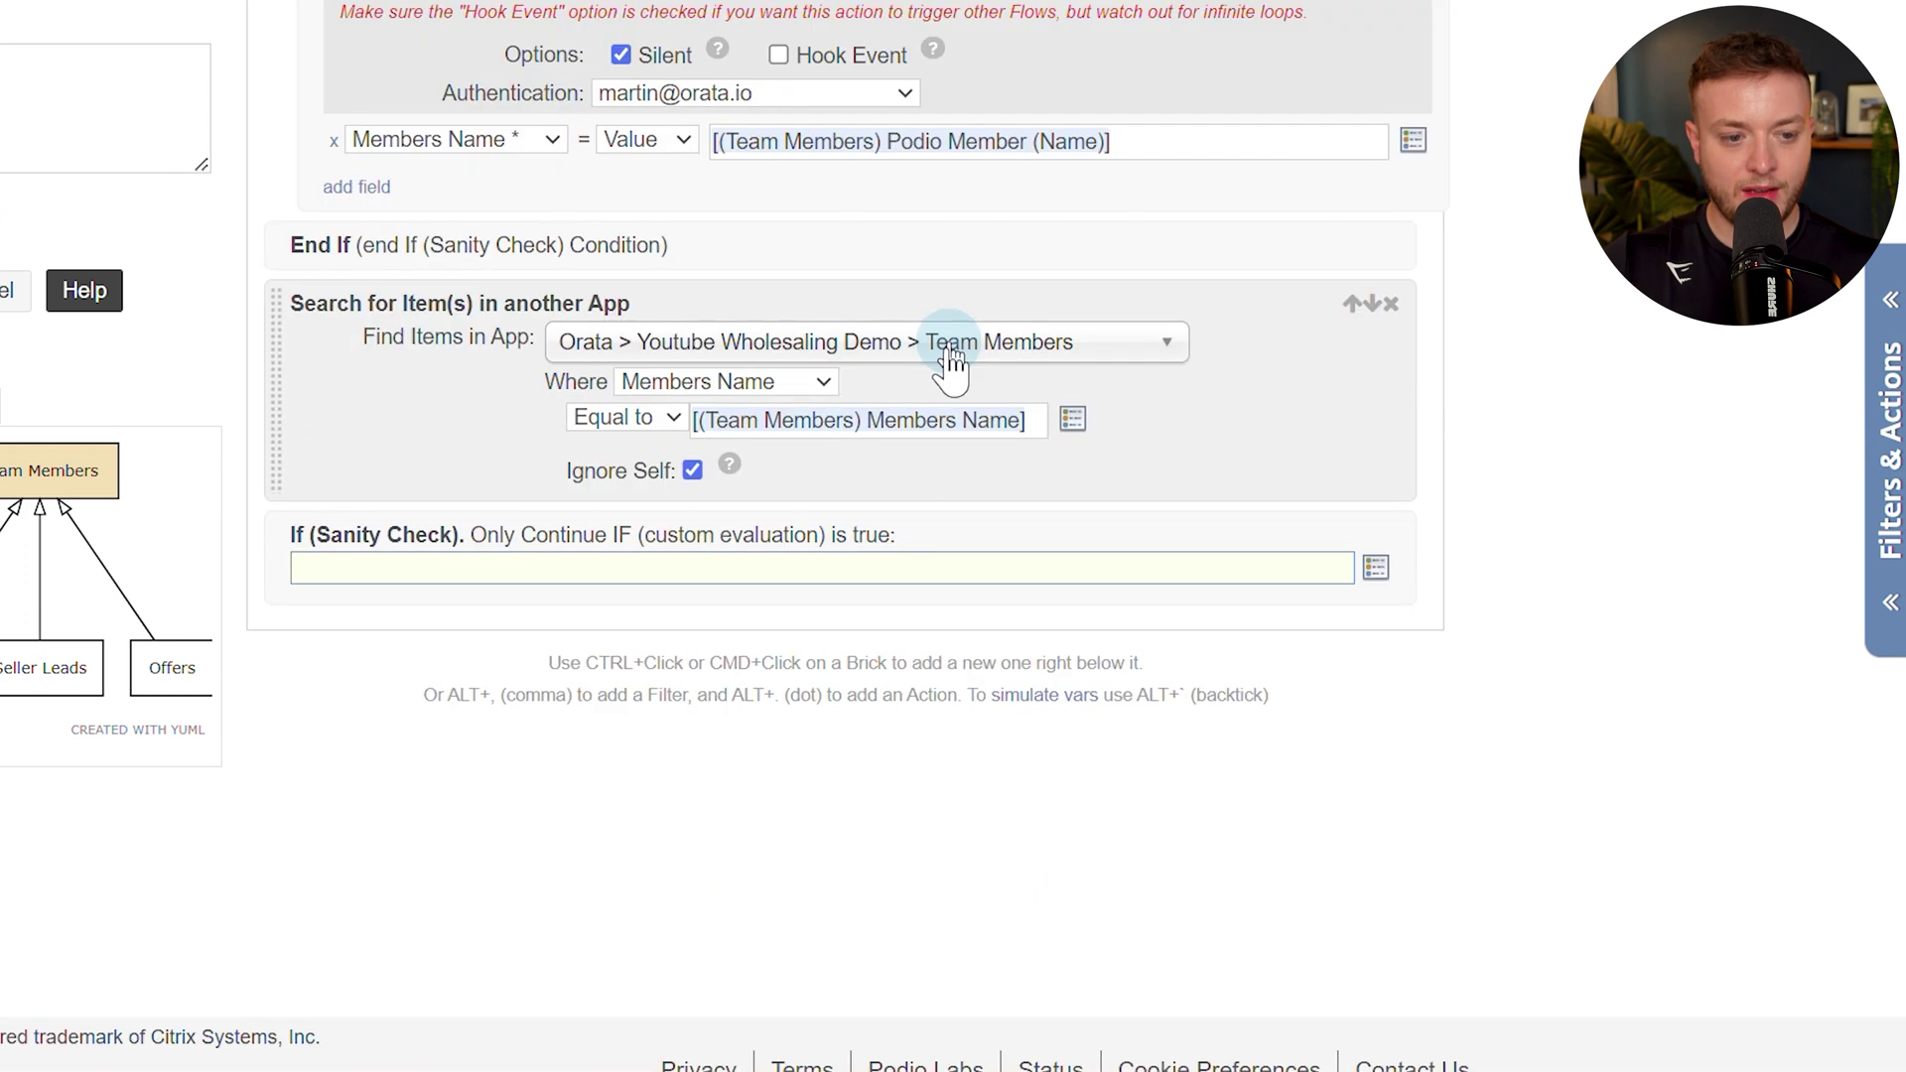
pyautogui.press('[')
pyautogui.write('podio ite')
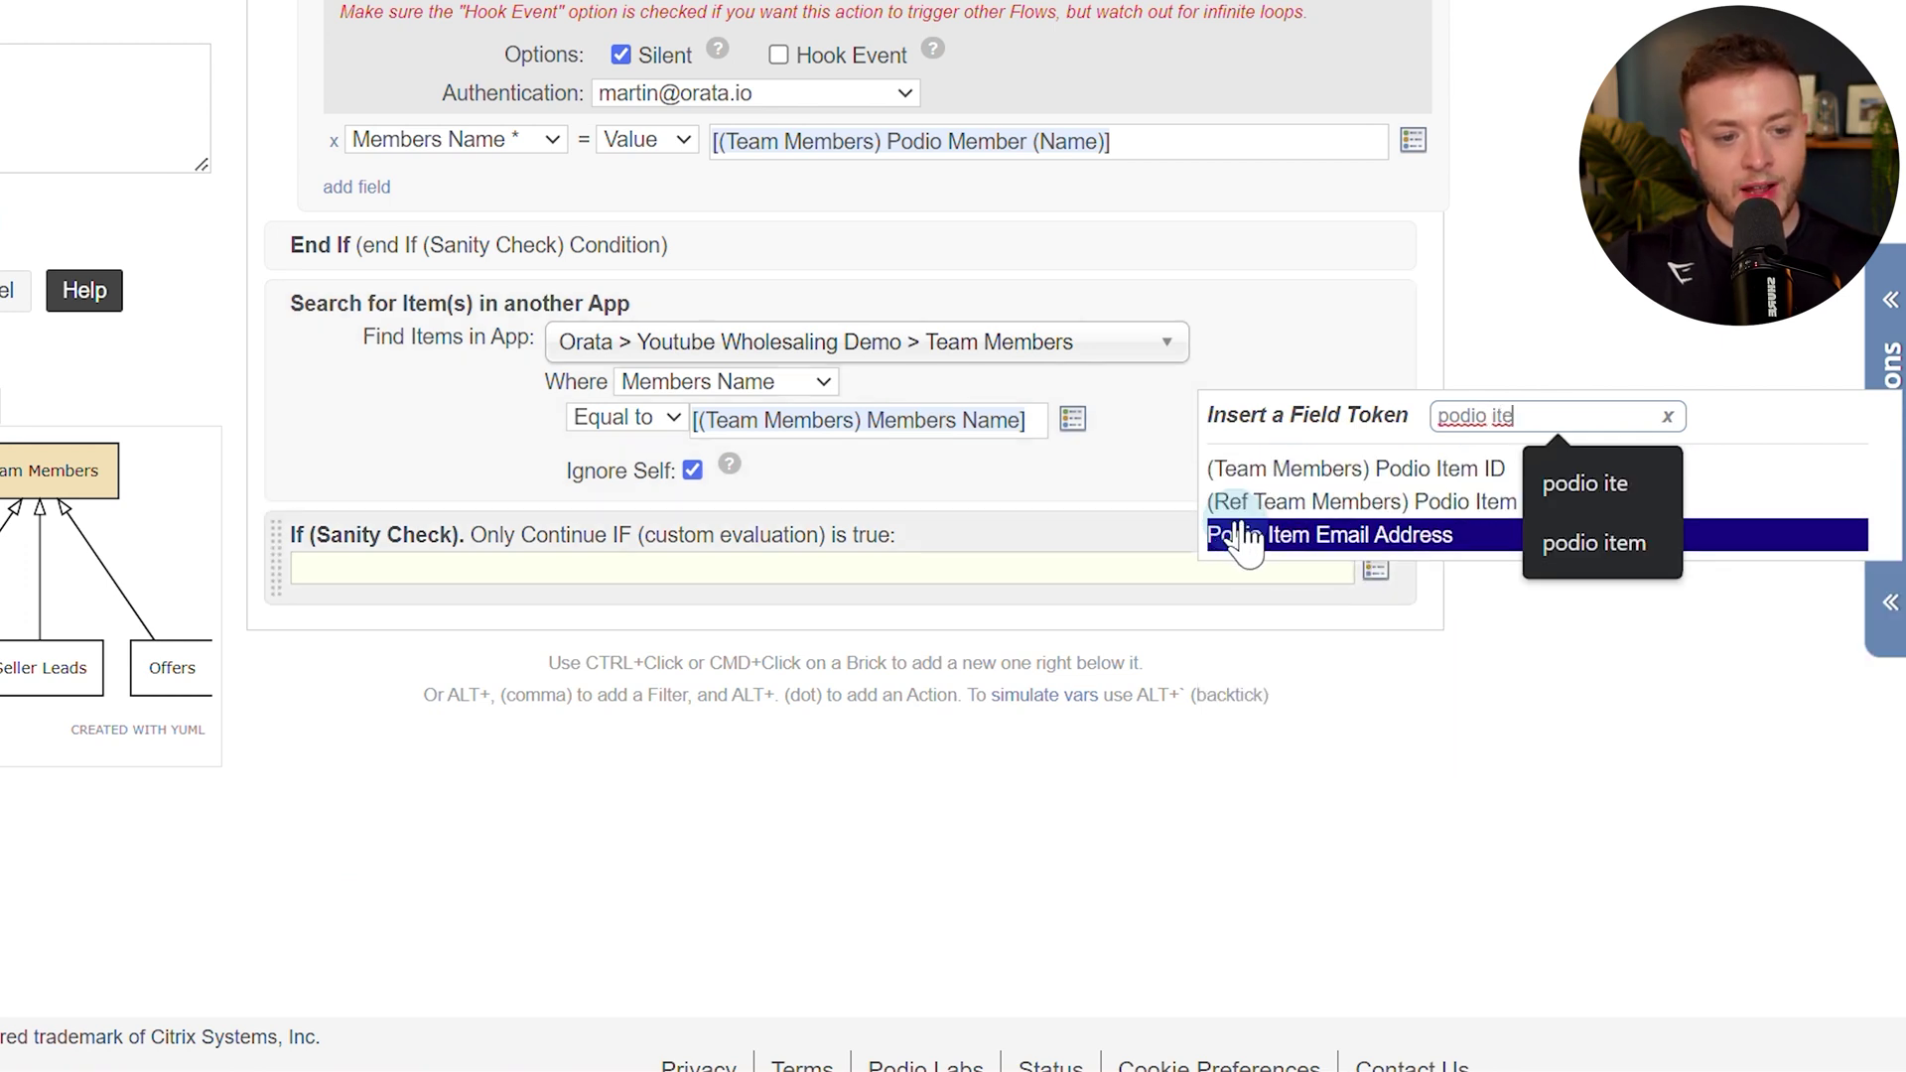
pyautogui.click(1318, 509)
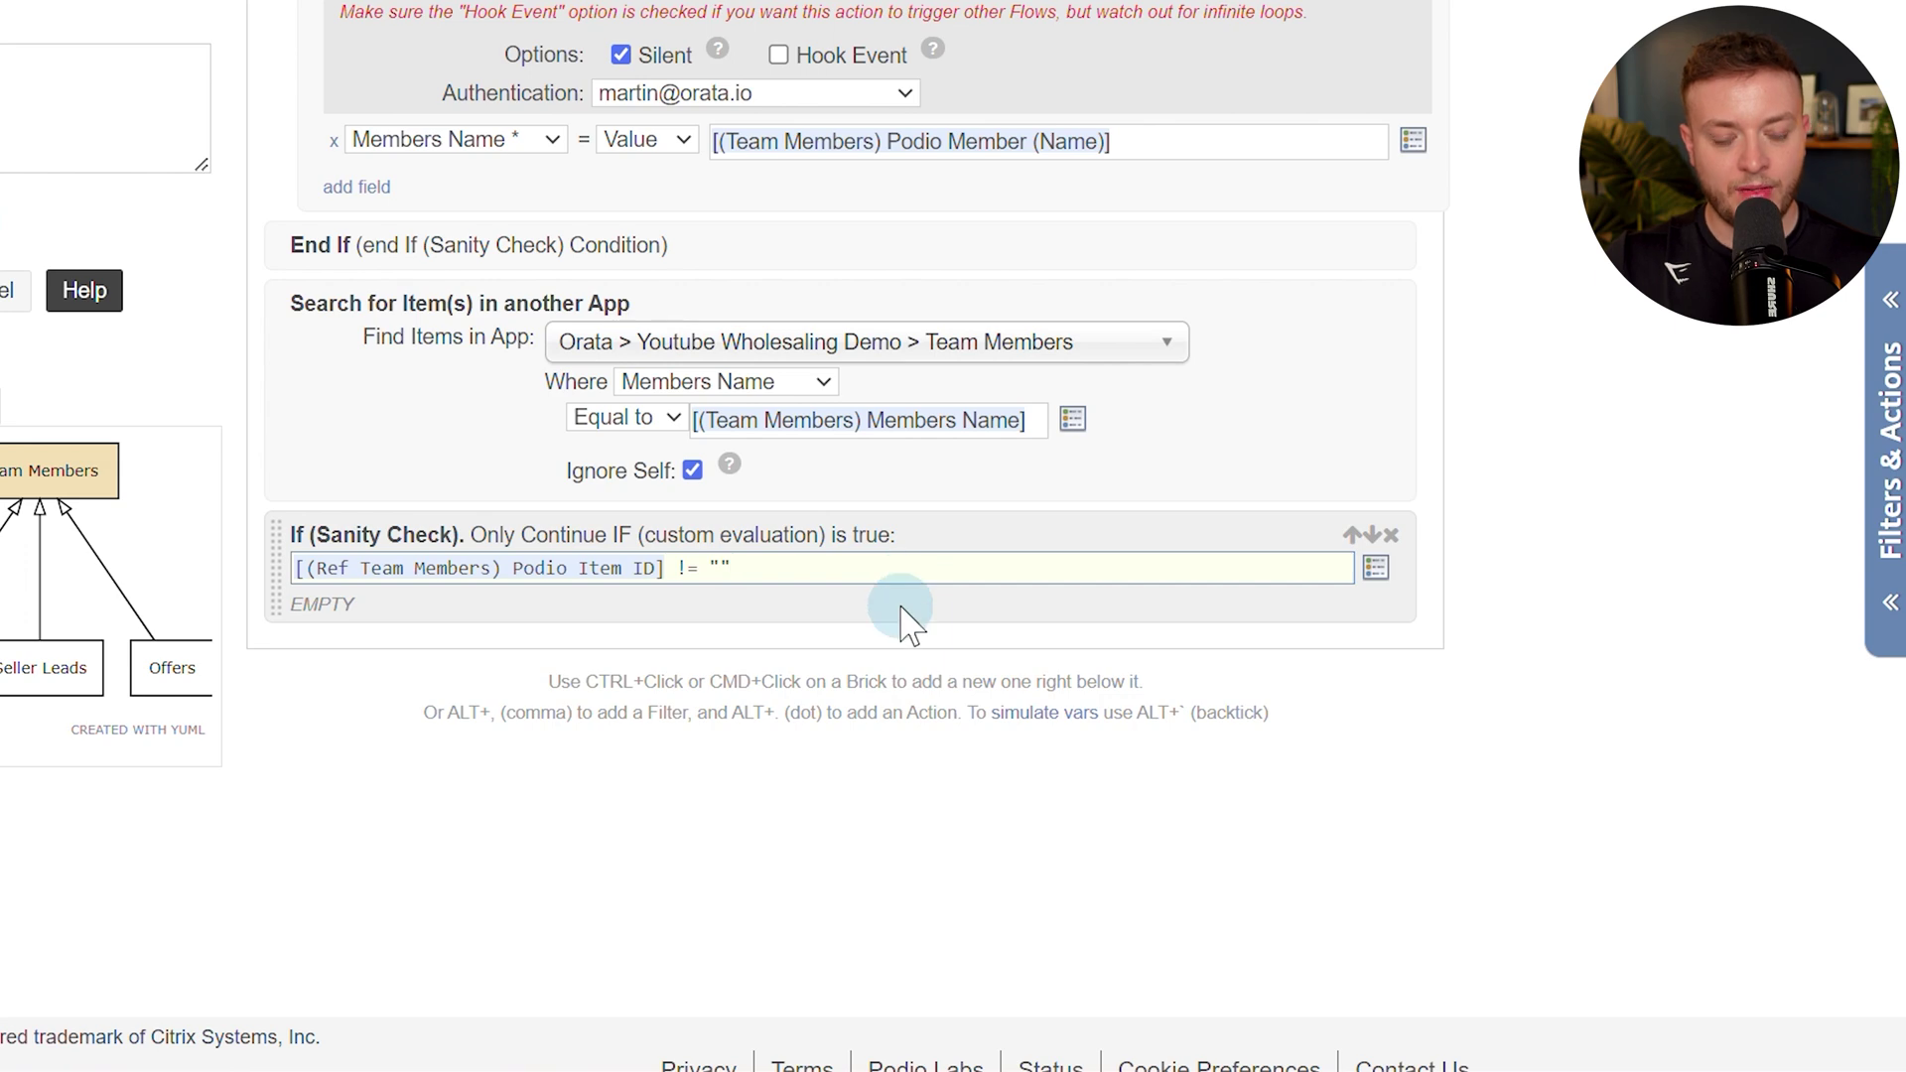
pyautogui.hotkey('alt', '.')
pyautogui.write('comm')
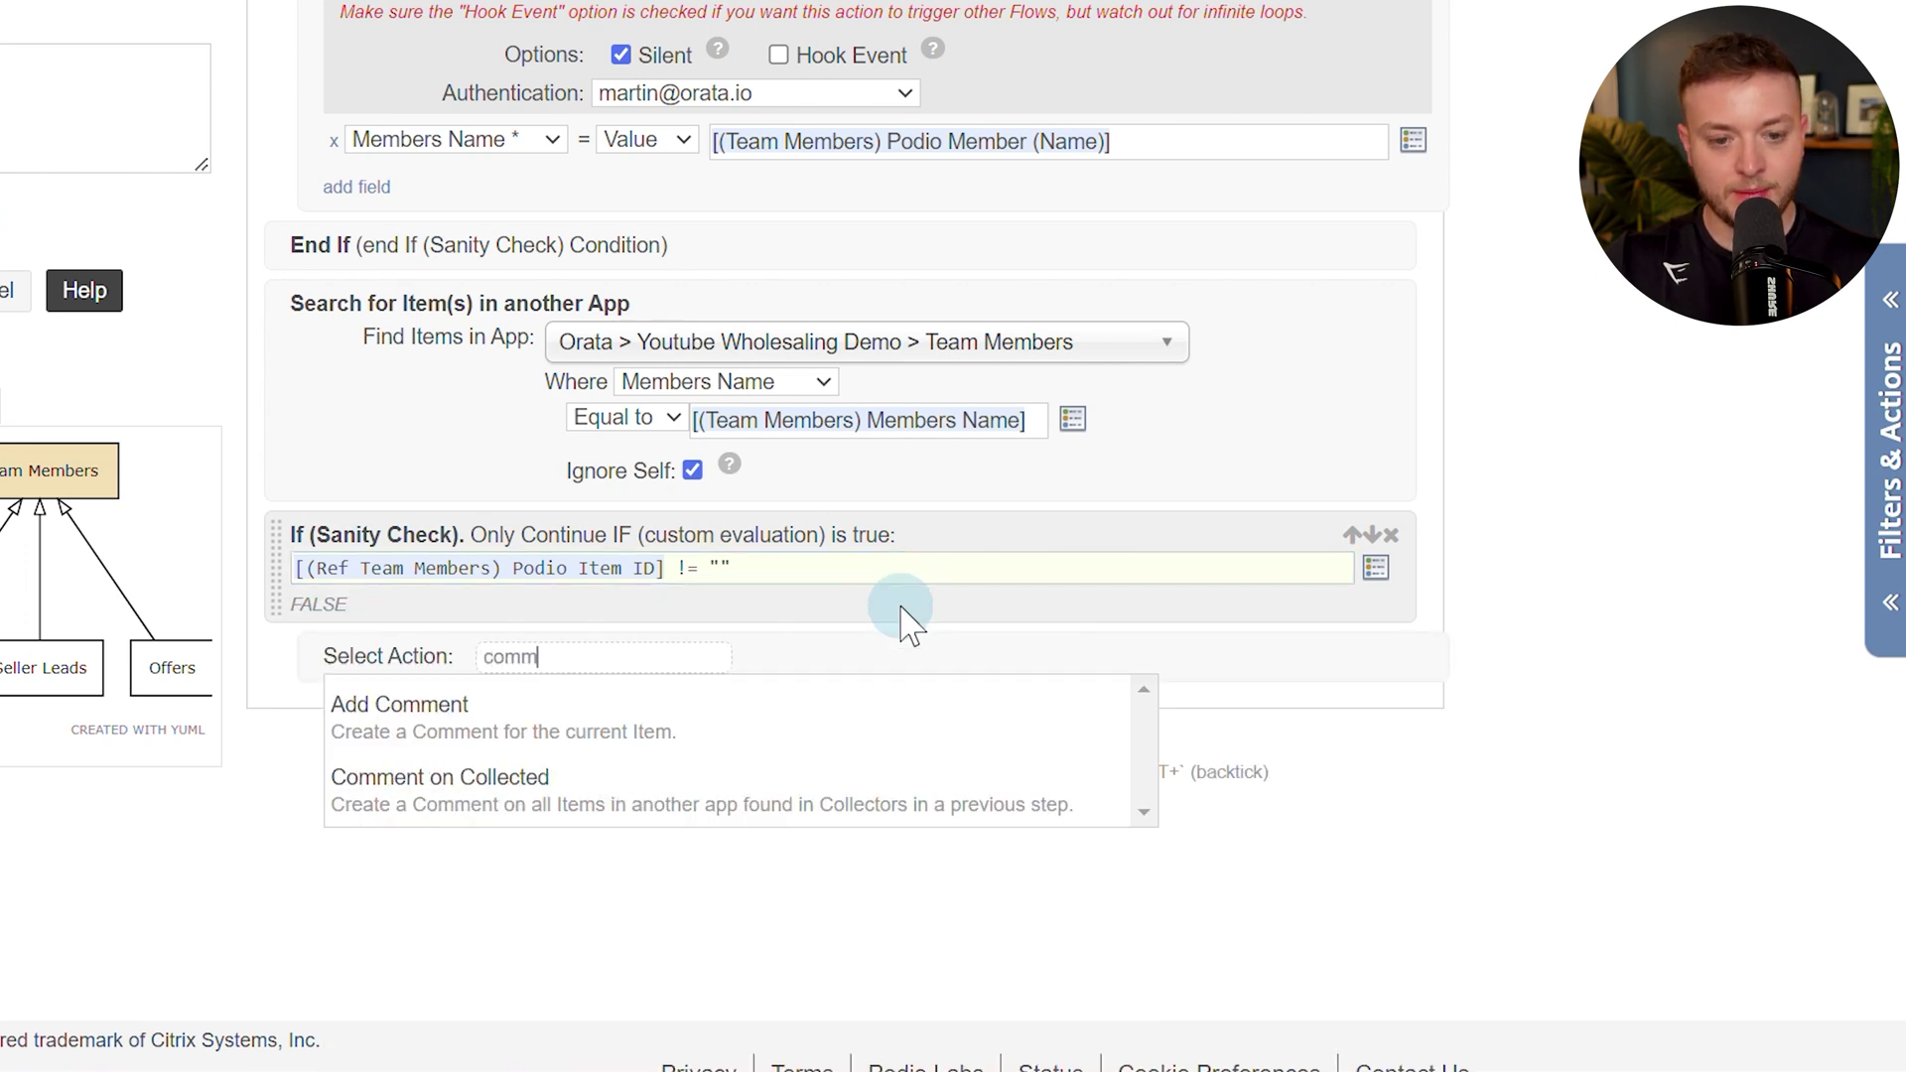
# Add a comment mentioning the Item Creator, starting 'ERROR: A team member' plus the Members Name token.
pyautogui.click(837, 725)
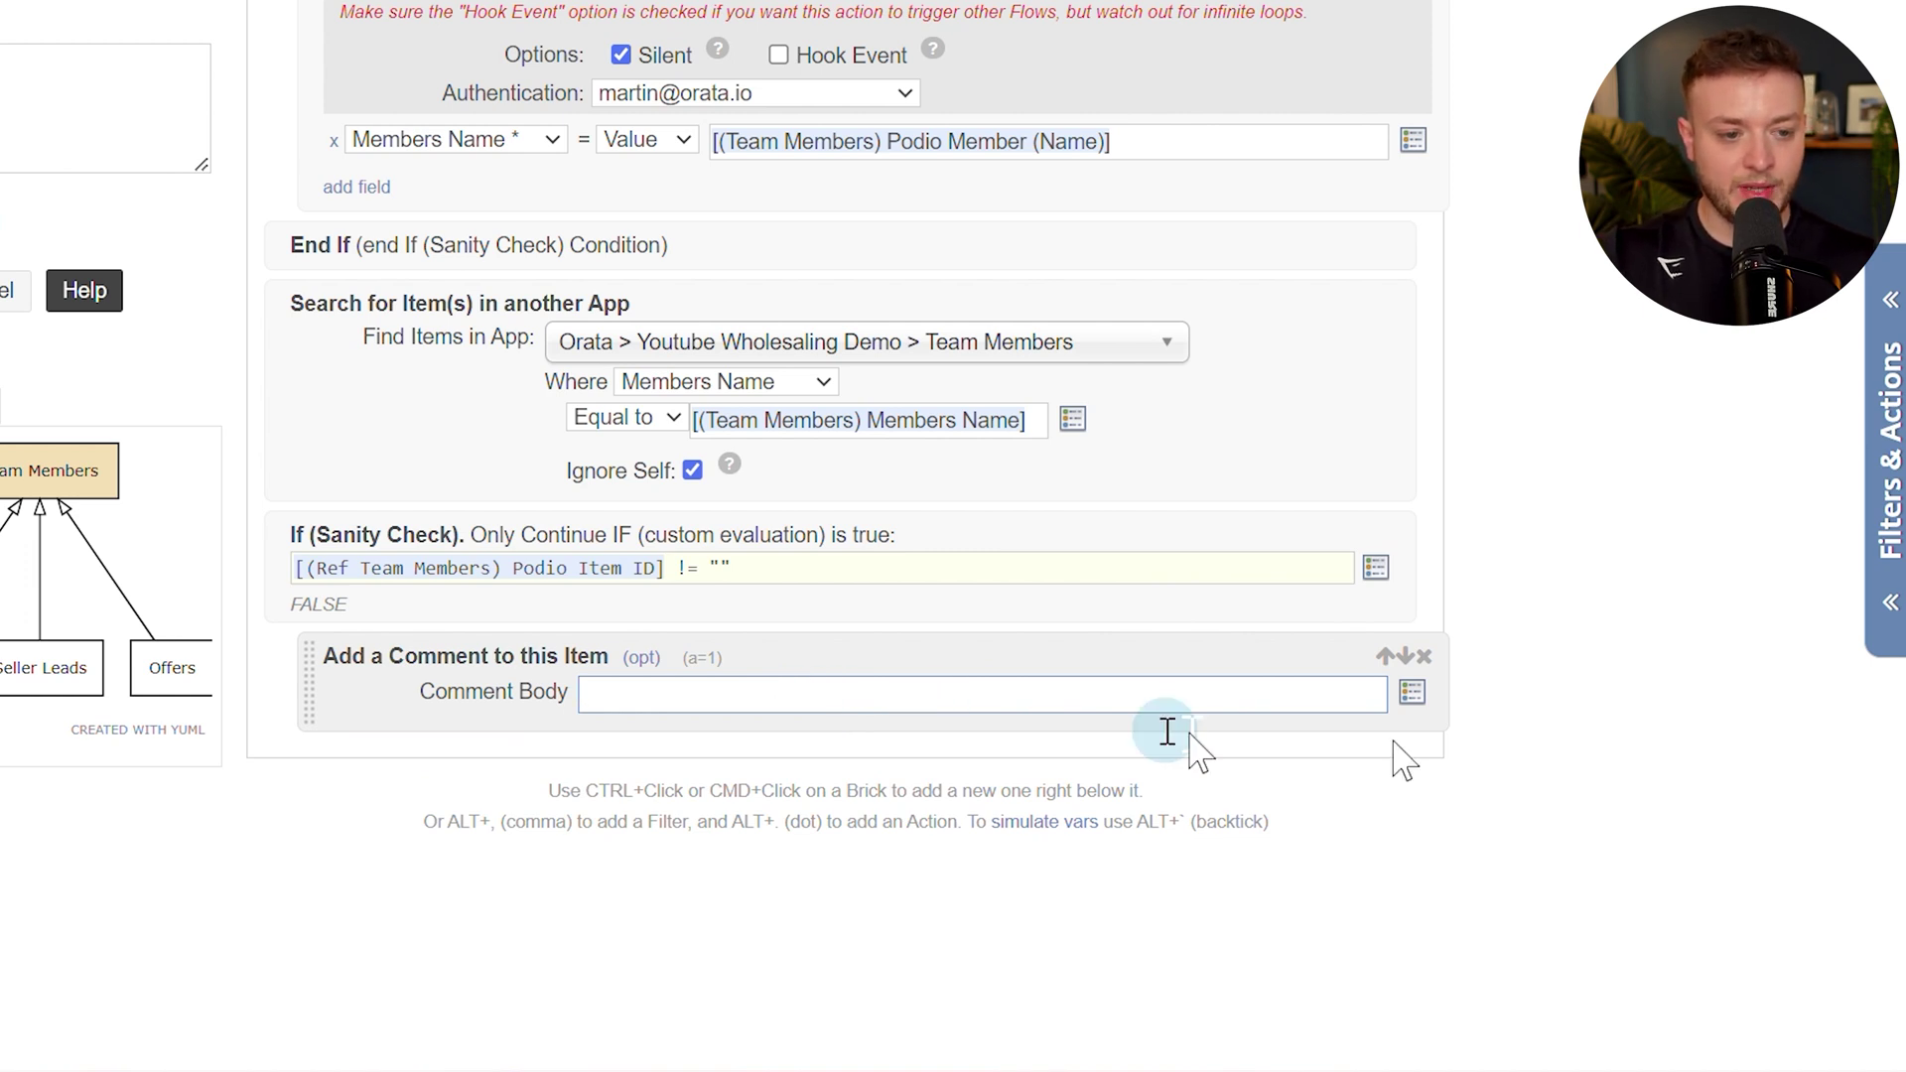
pyautogui.click(1410, 707)
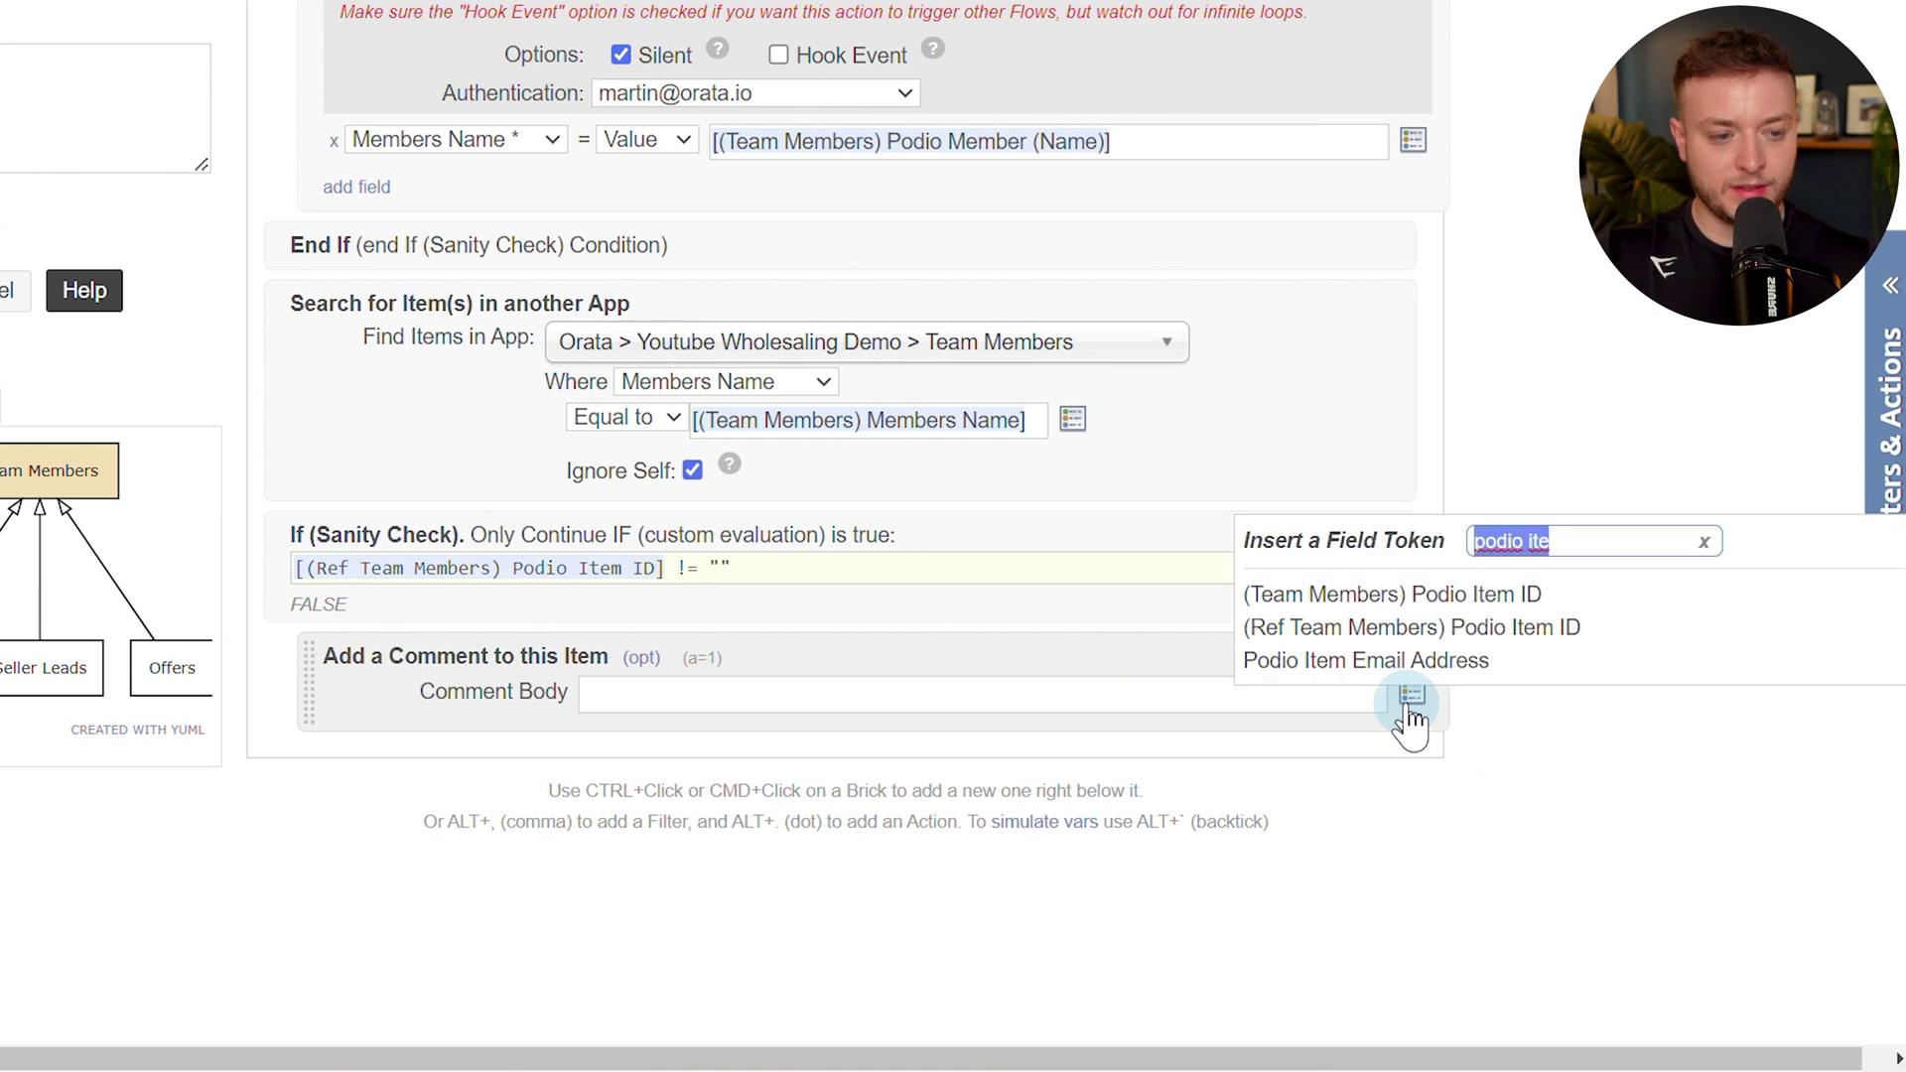
pyautogui.press('BackSpace')
pyautogui.write('mention')
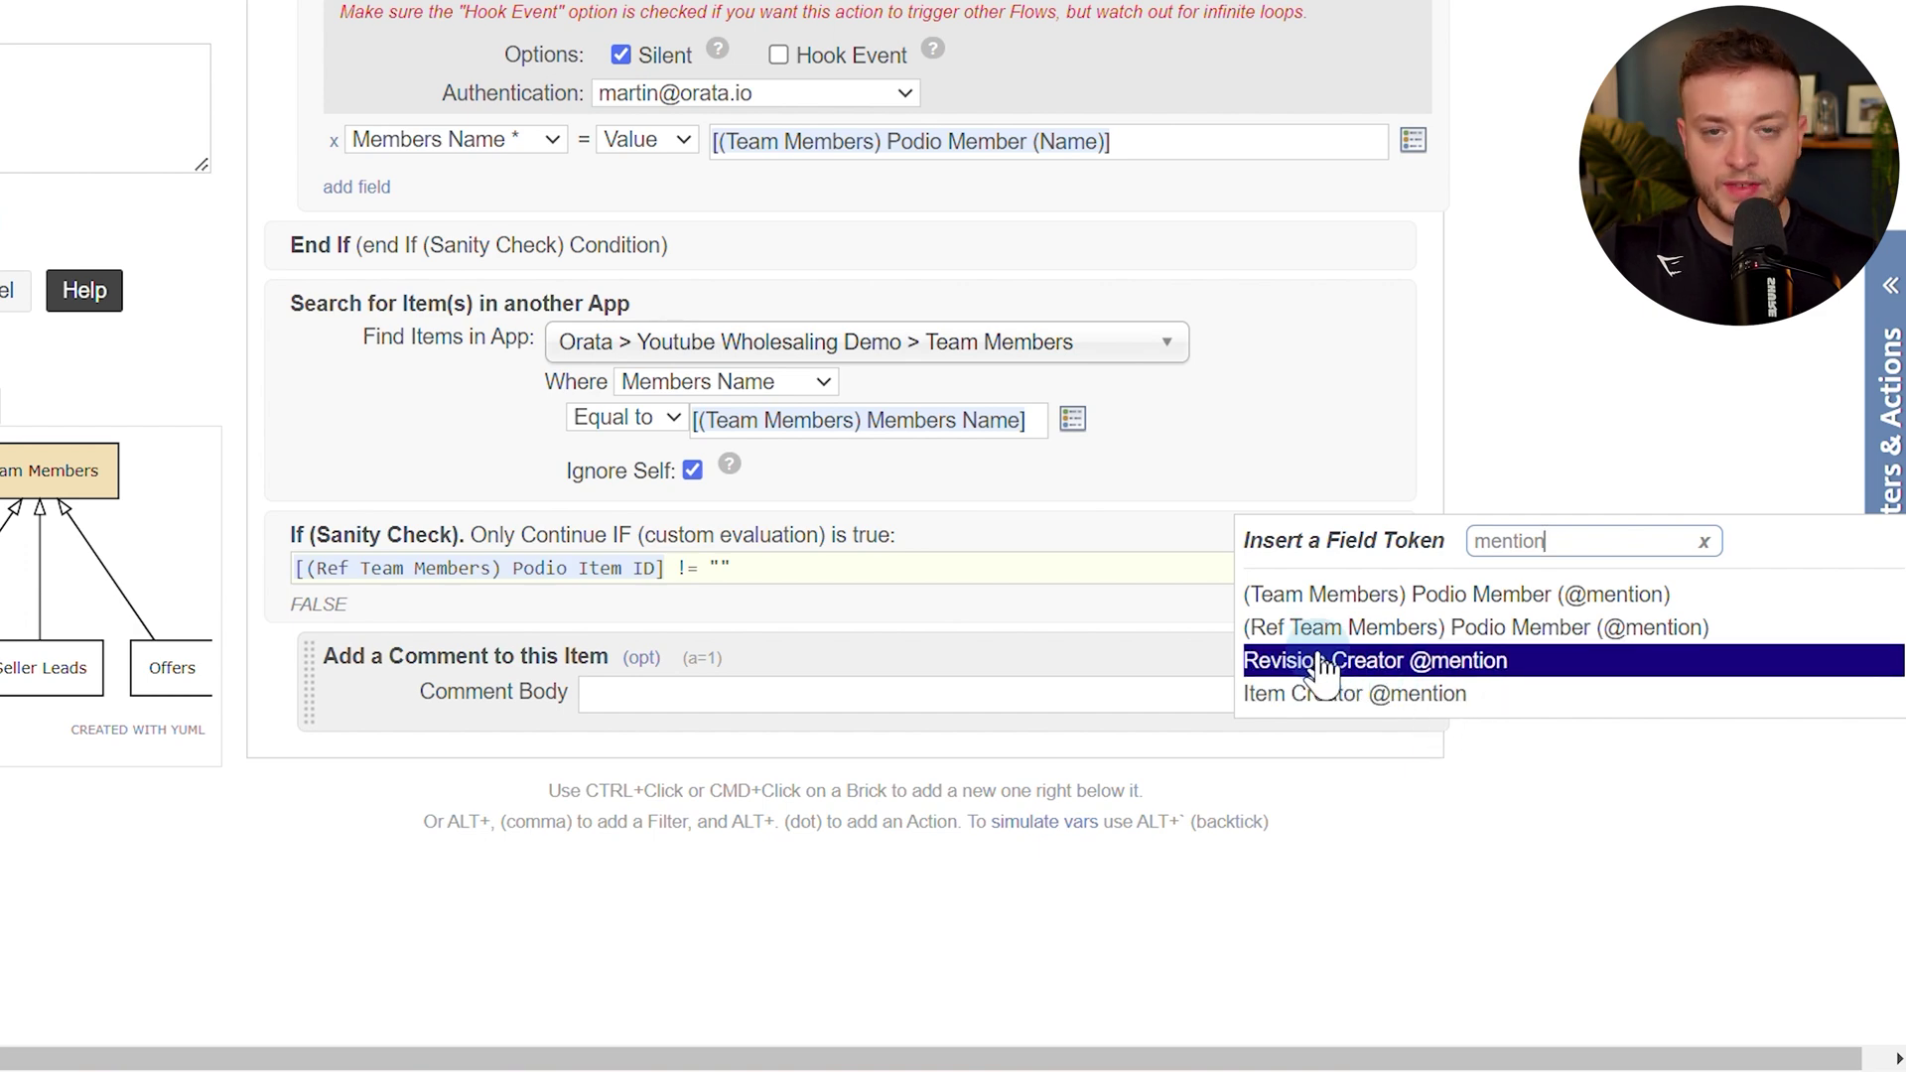
pyautogui.click(1484, 703)
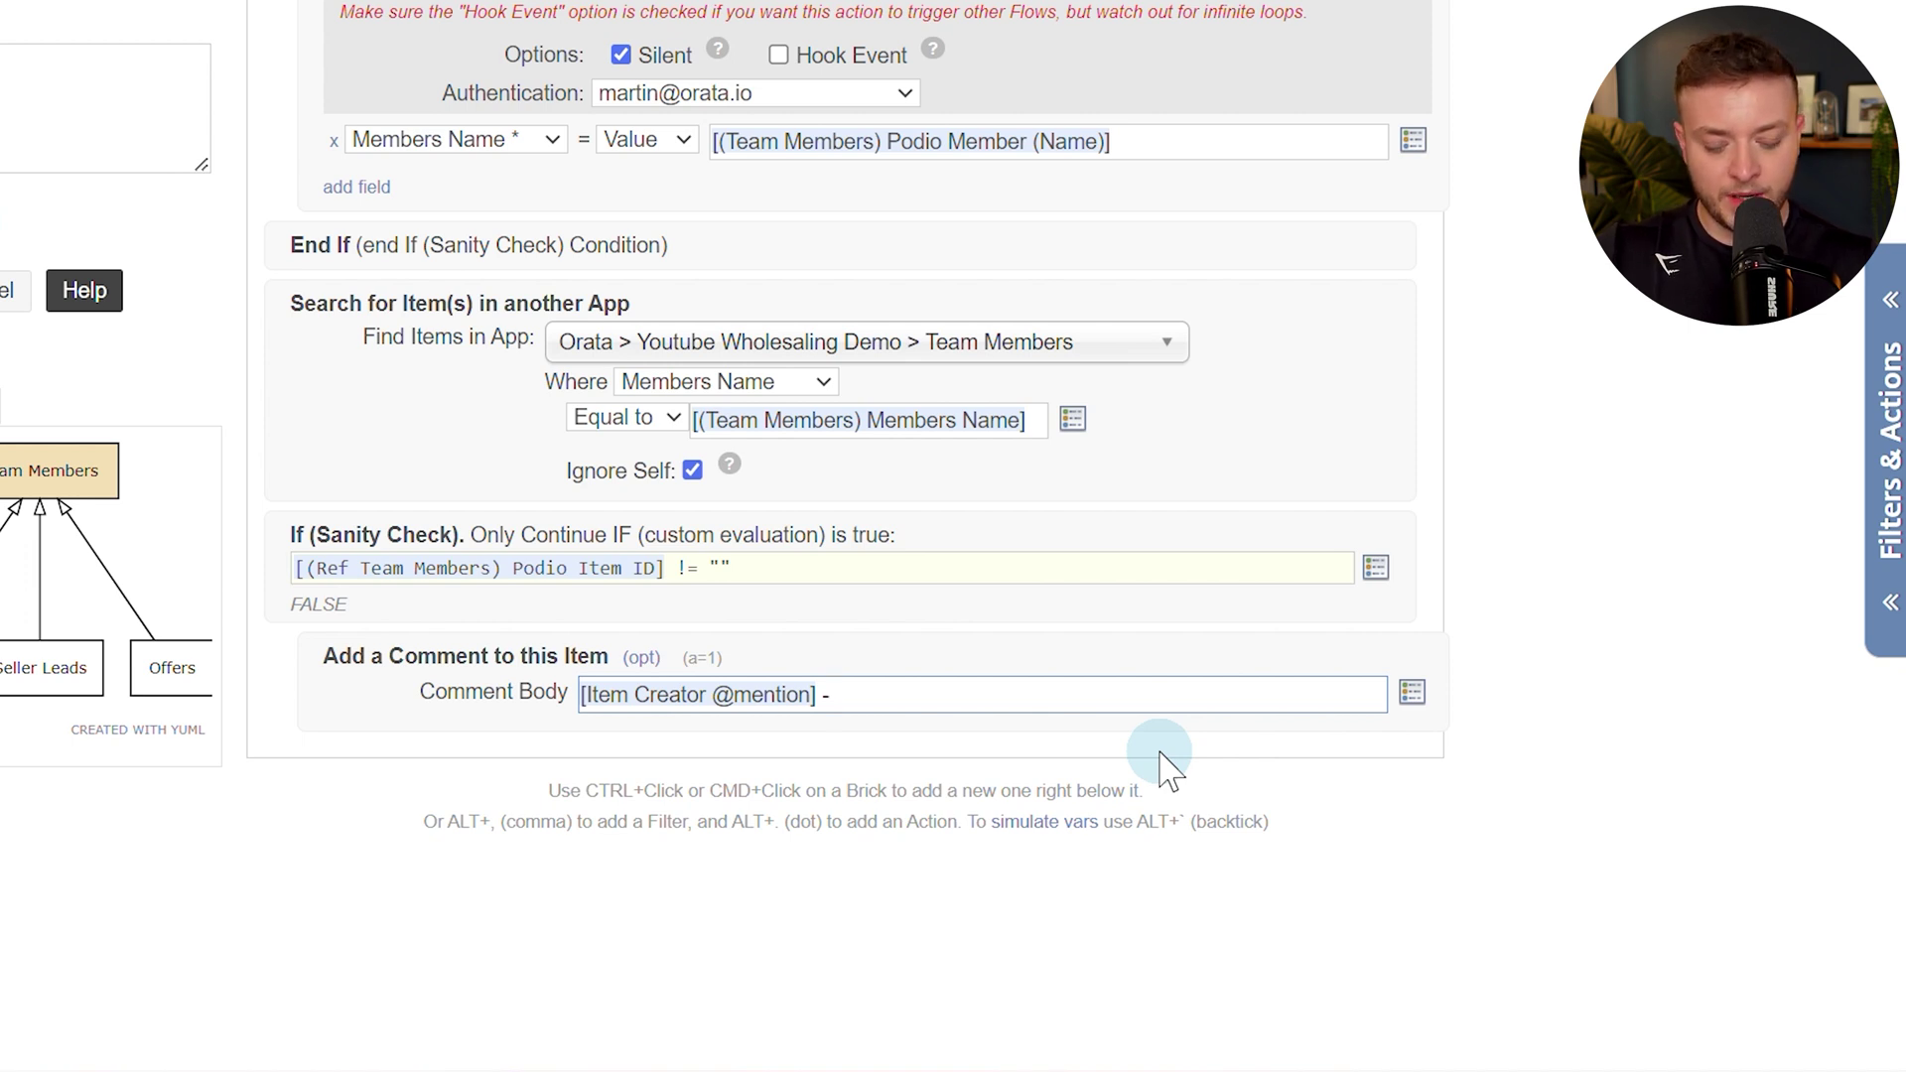
pyautogui.write('RRO')
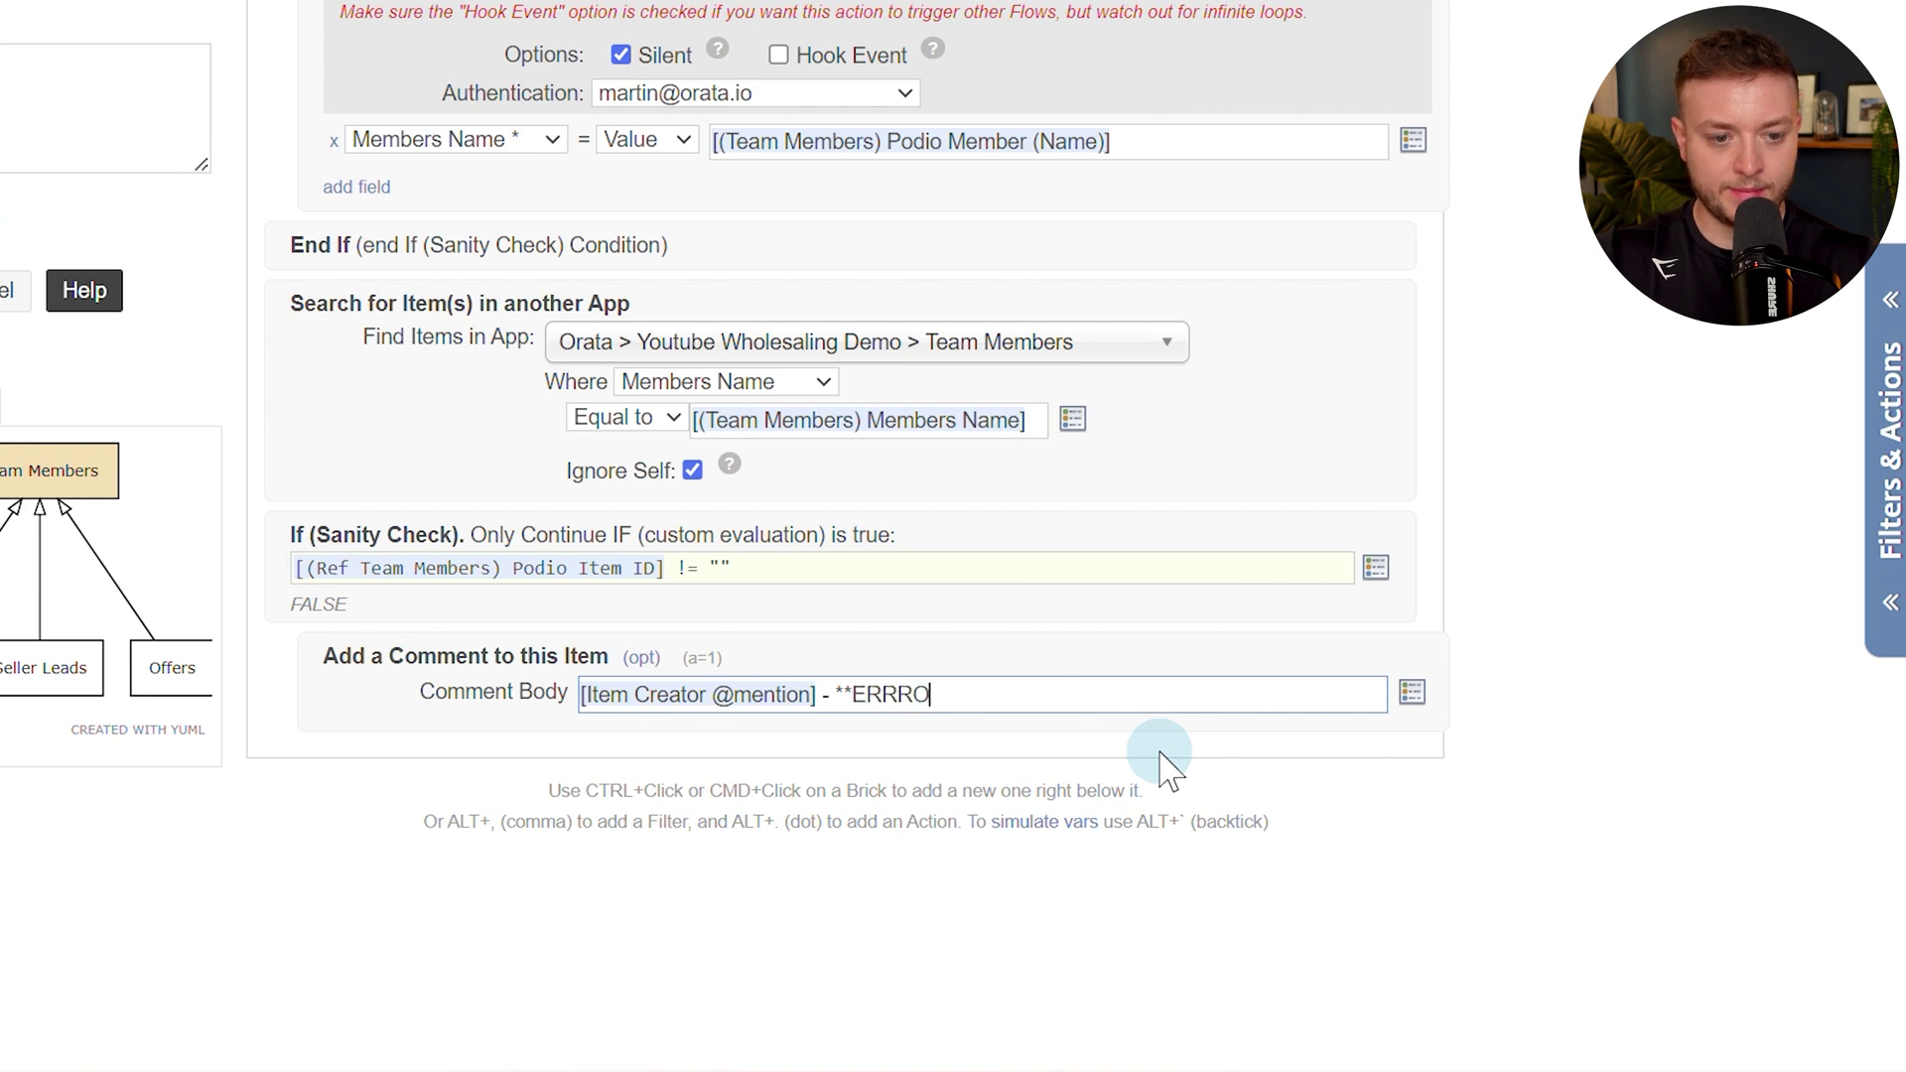
pyautogui.press('BackSpace')
pyautogui.press('BackSpace')
pyautogui.write('OR: A team member with the')
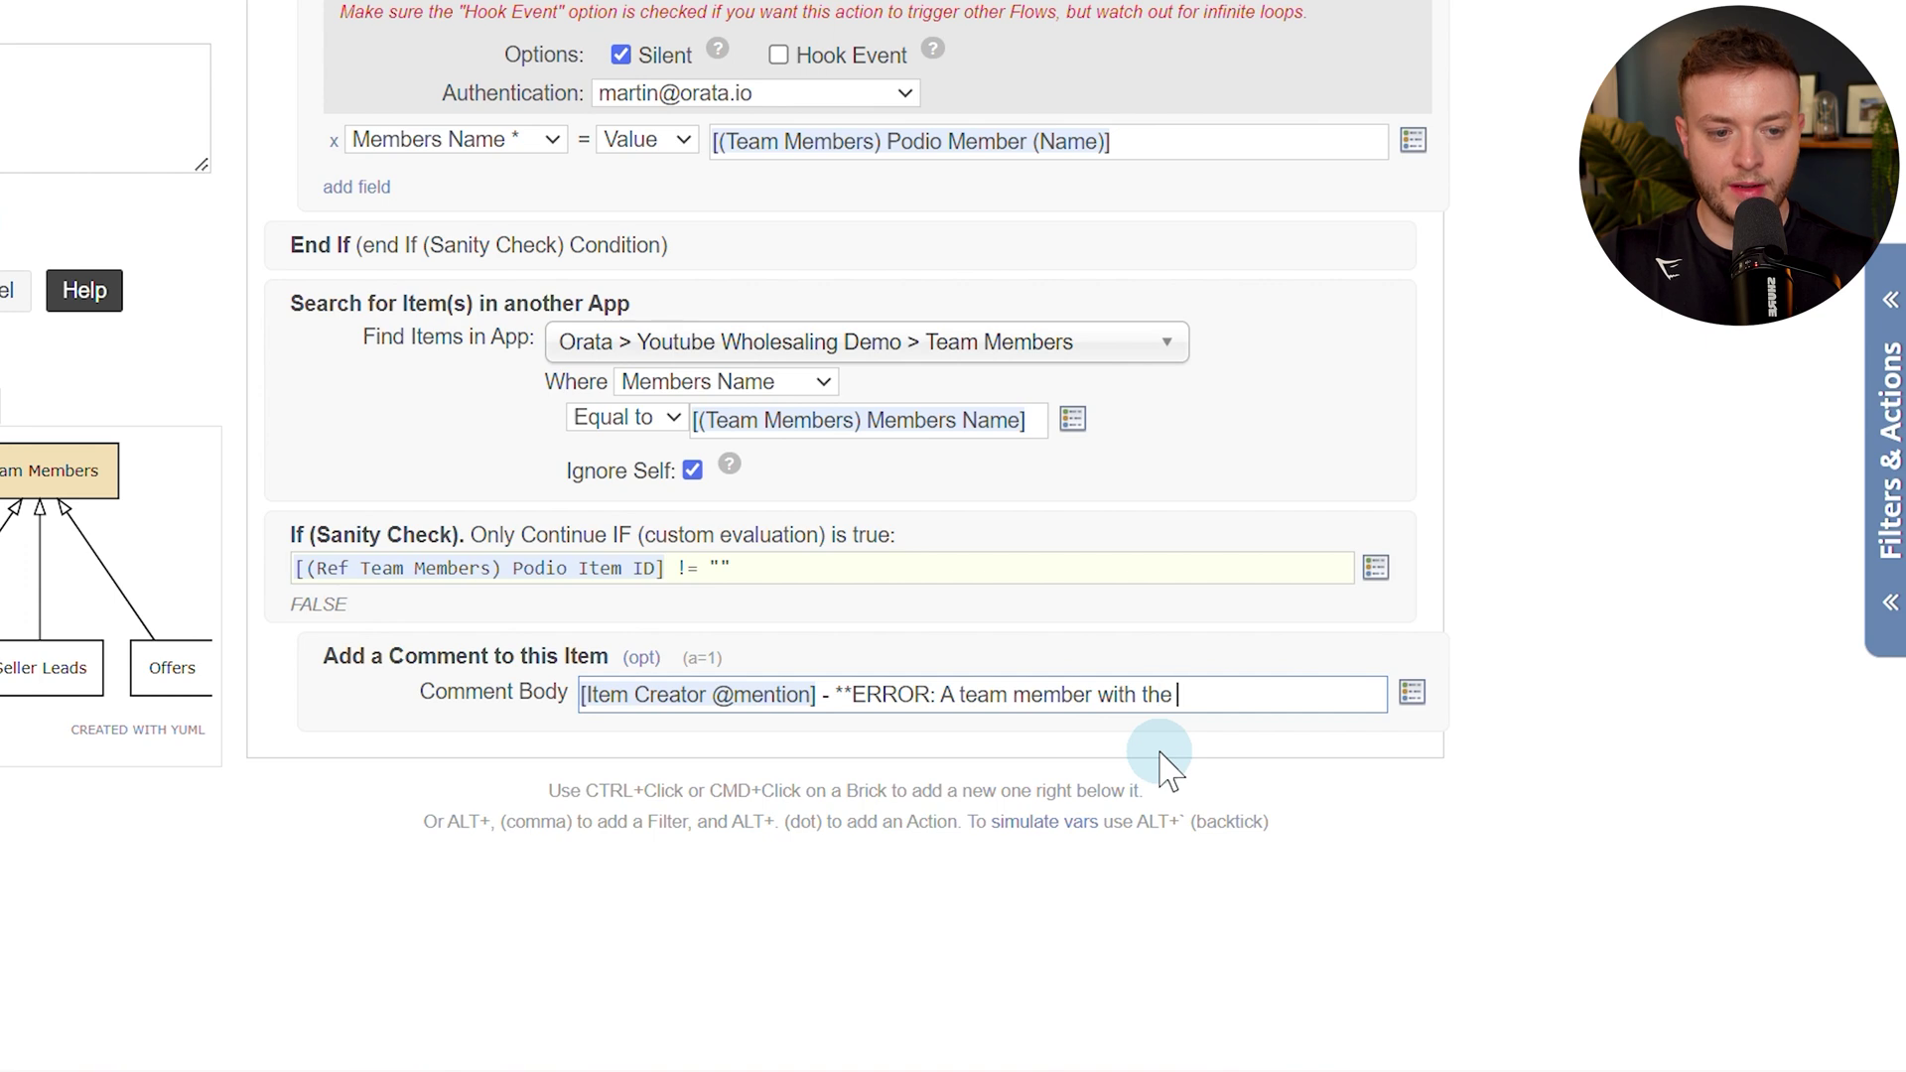
pyautogui.write('[')
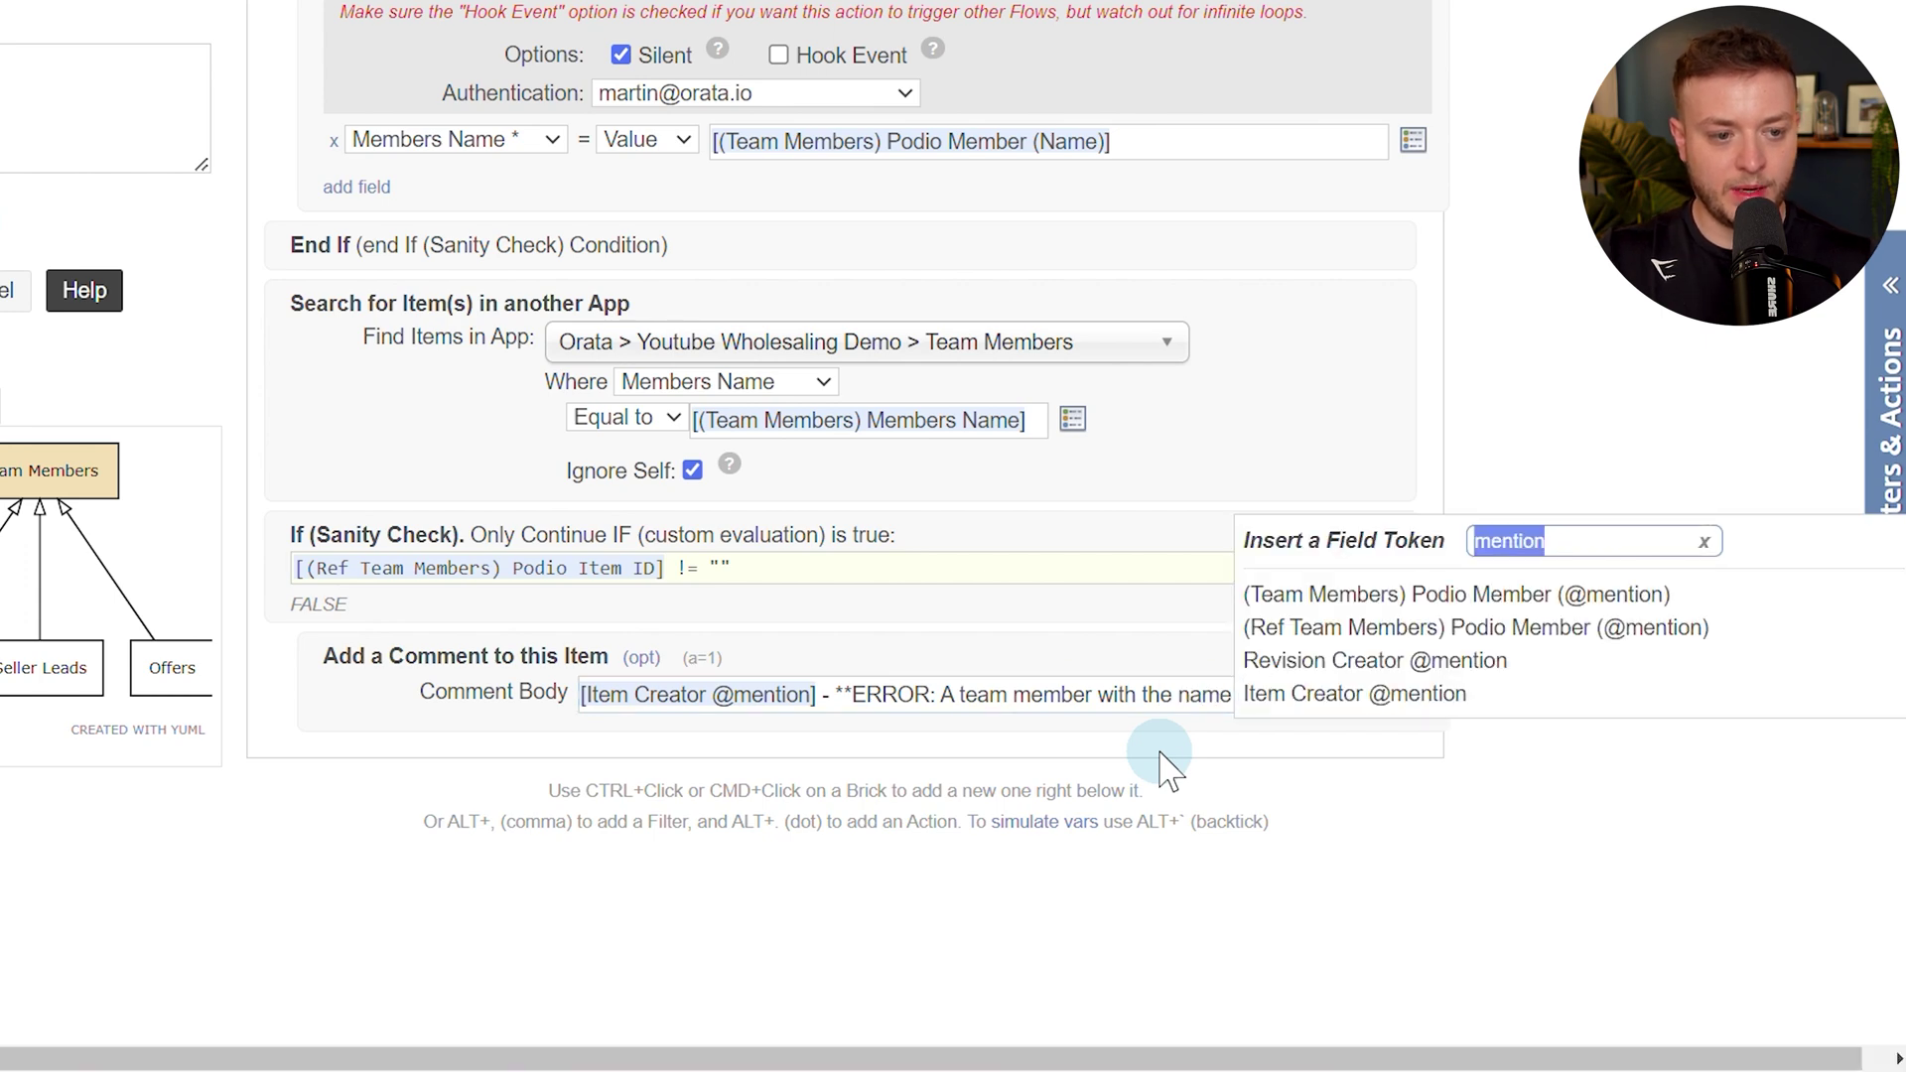
pyautogui.write('alt-t')
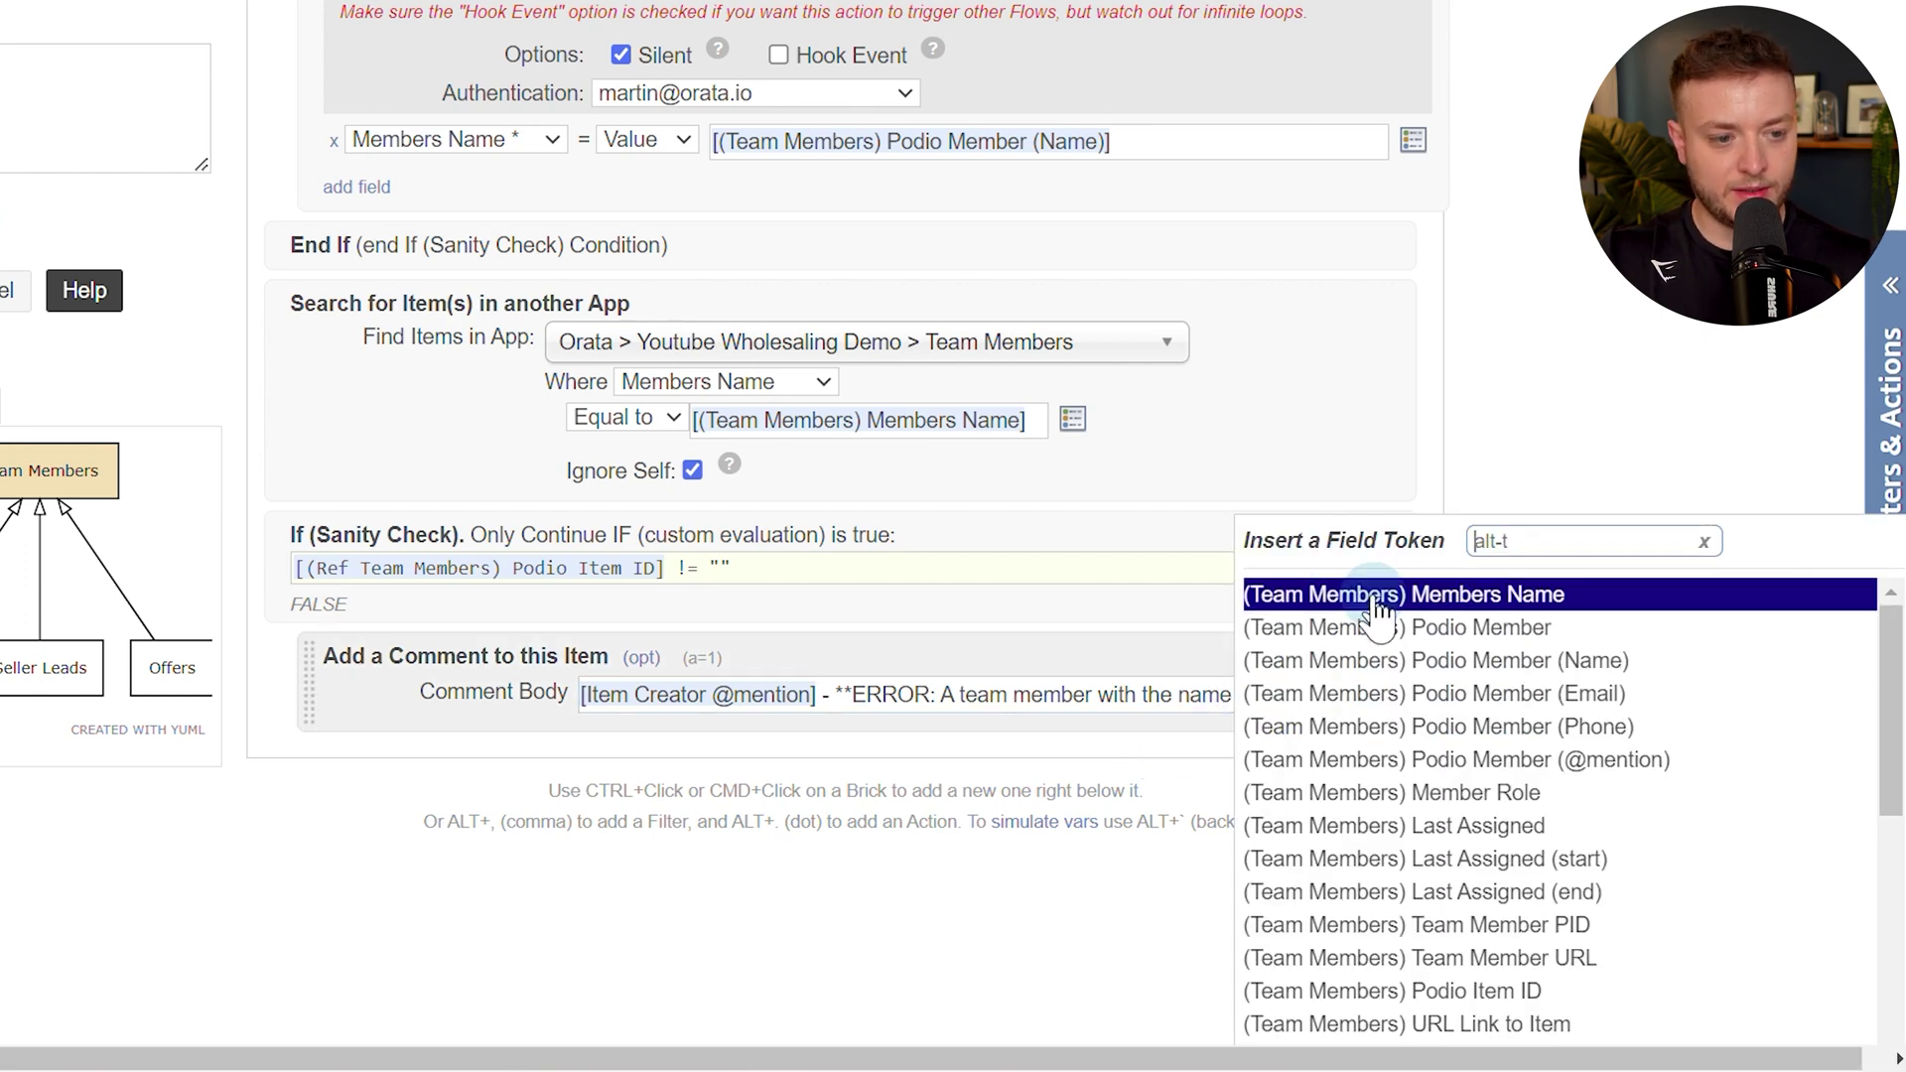
pyautogui.click(1380, 595)
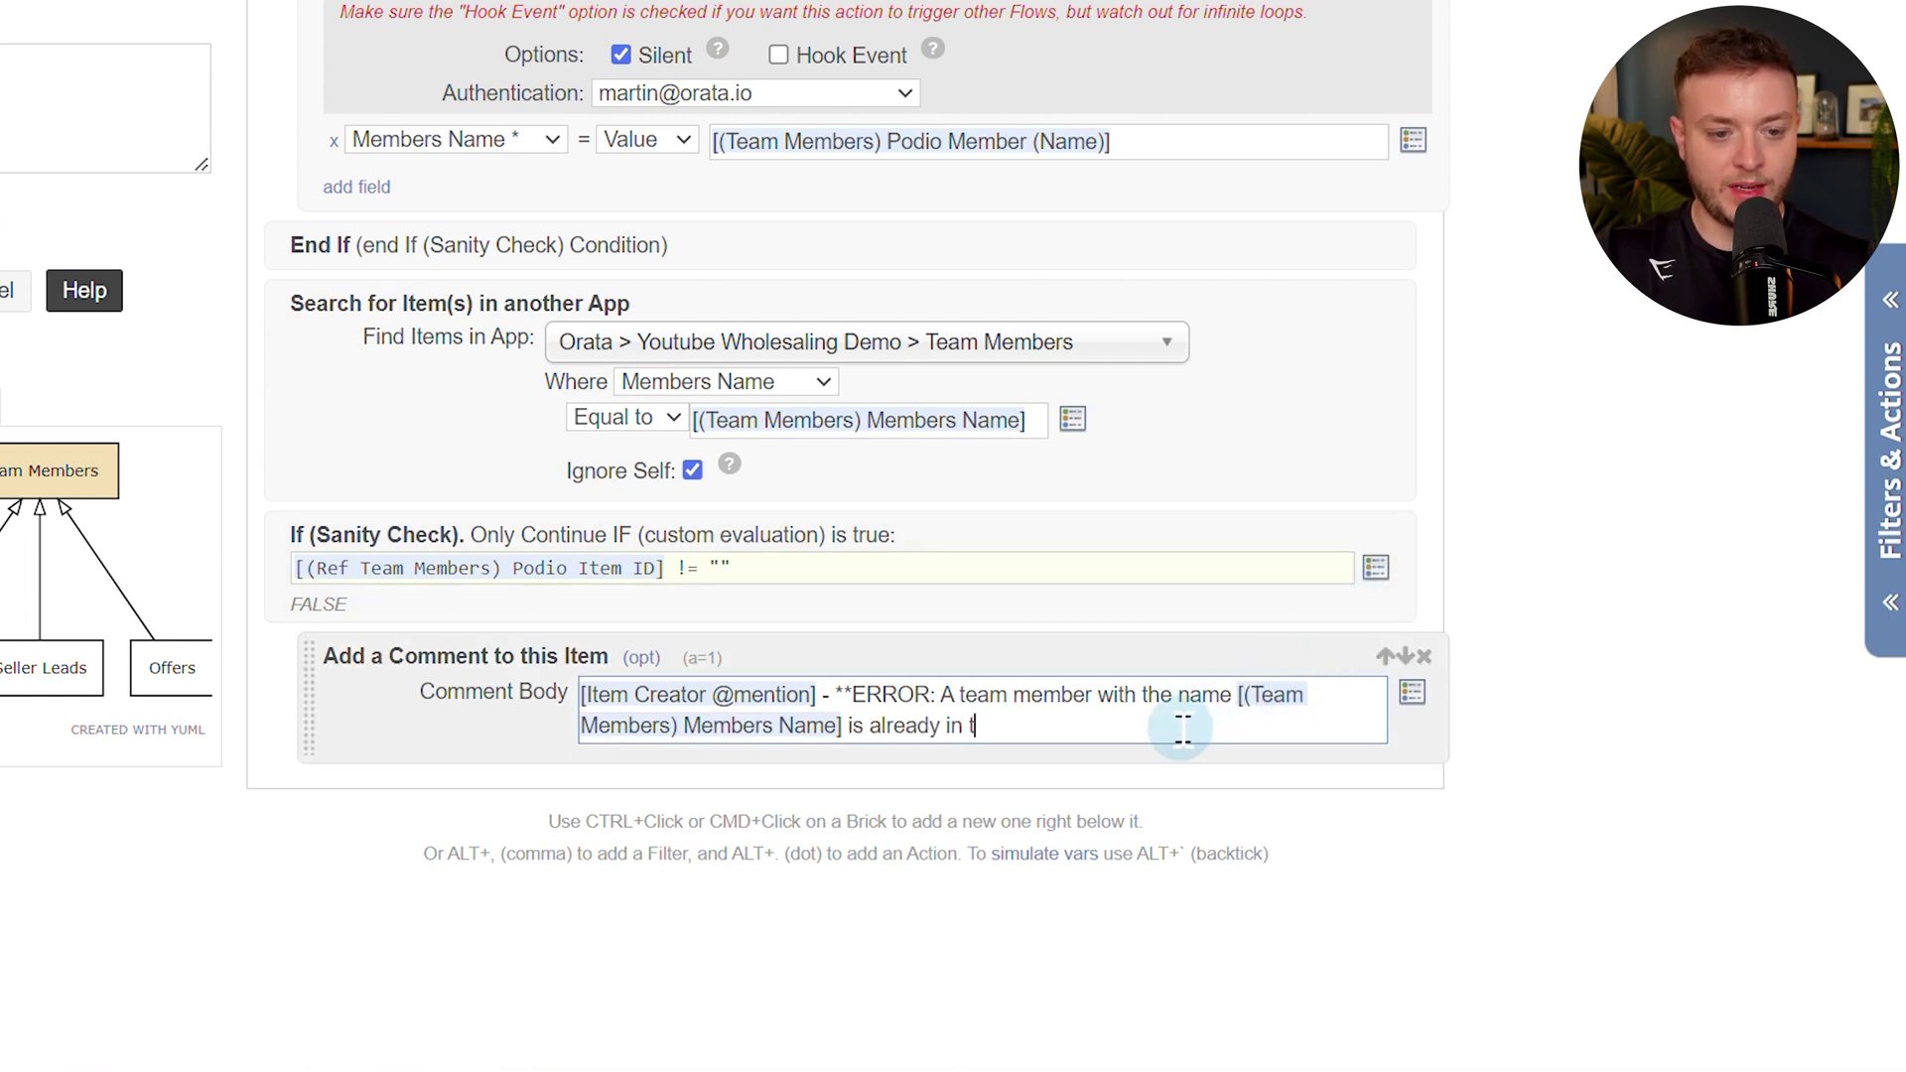
# Finish the comment saying duplicates aren't allowed and the record will be deleted in 30 seconds, adding ** at the start.
pyautogui.write('can not have')
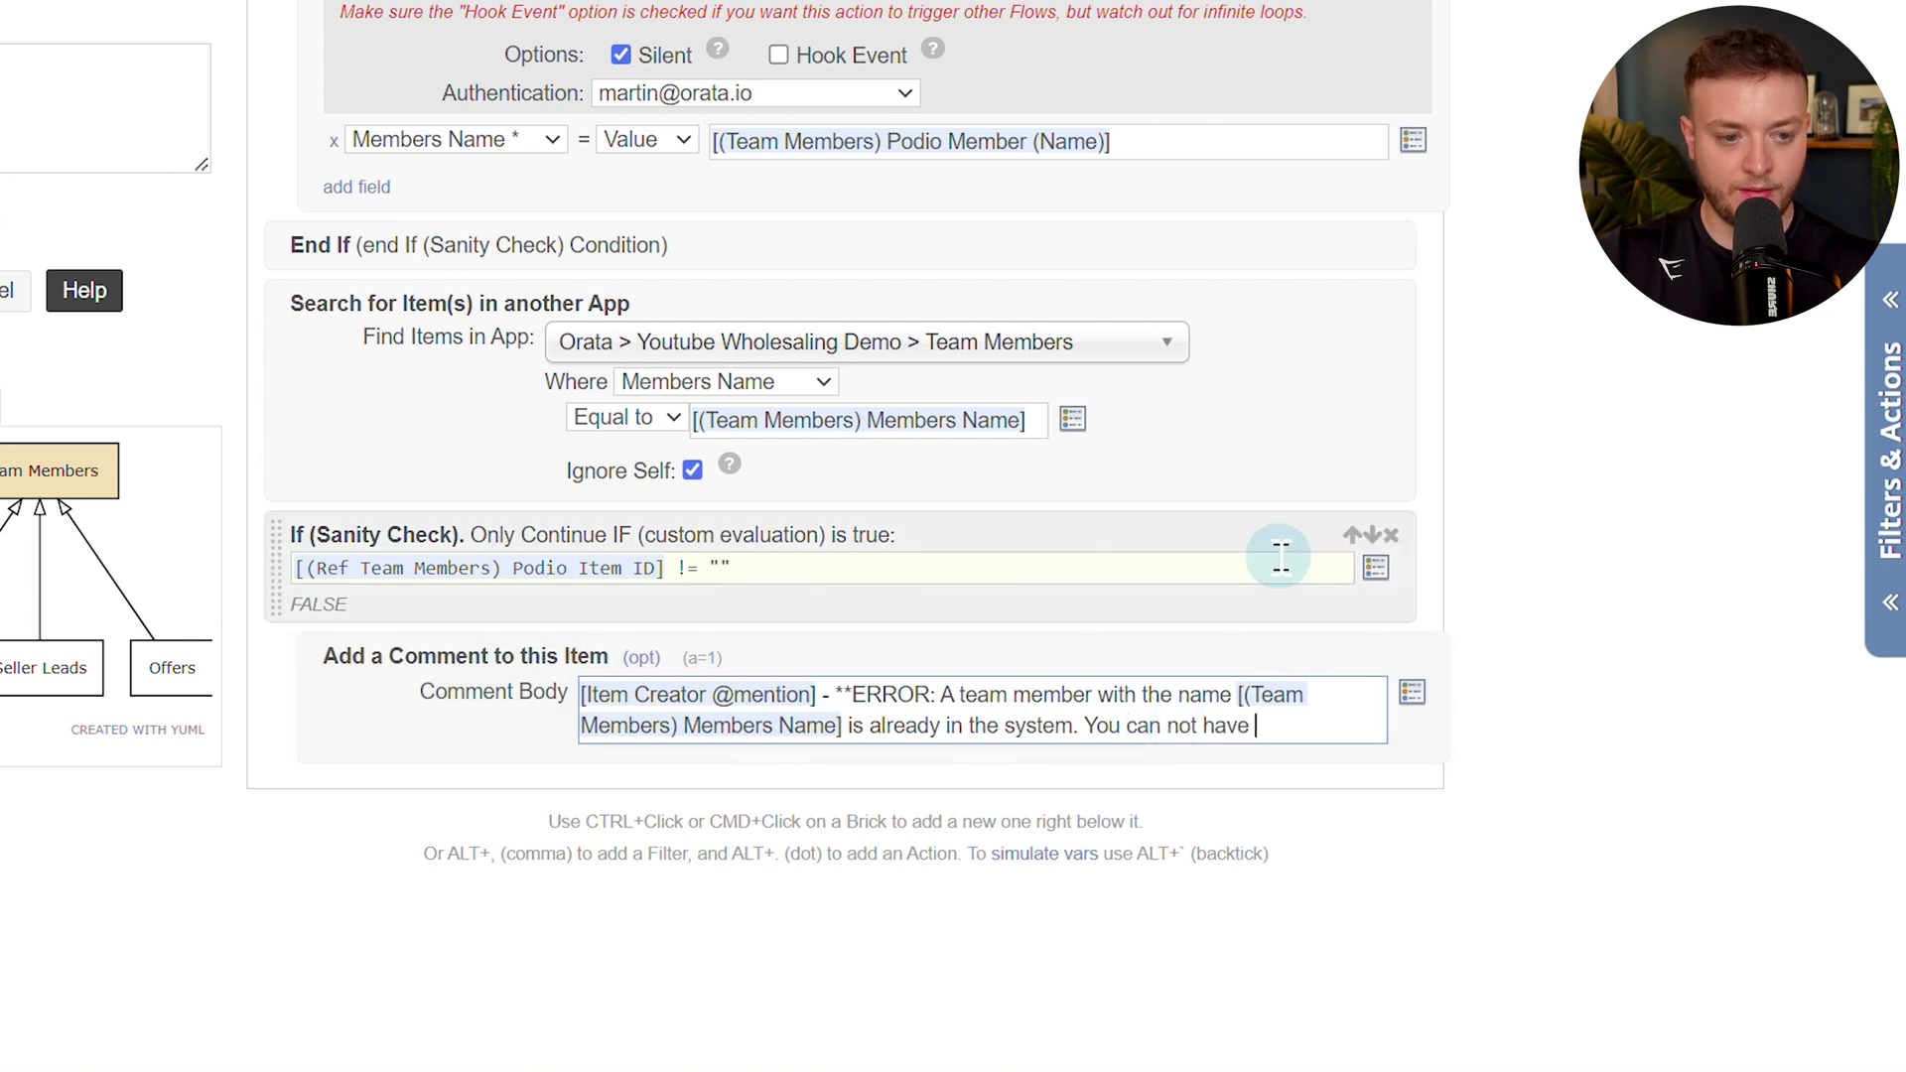
pyautogui.write(' duplicate tea')
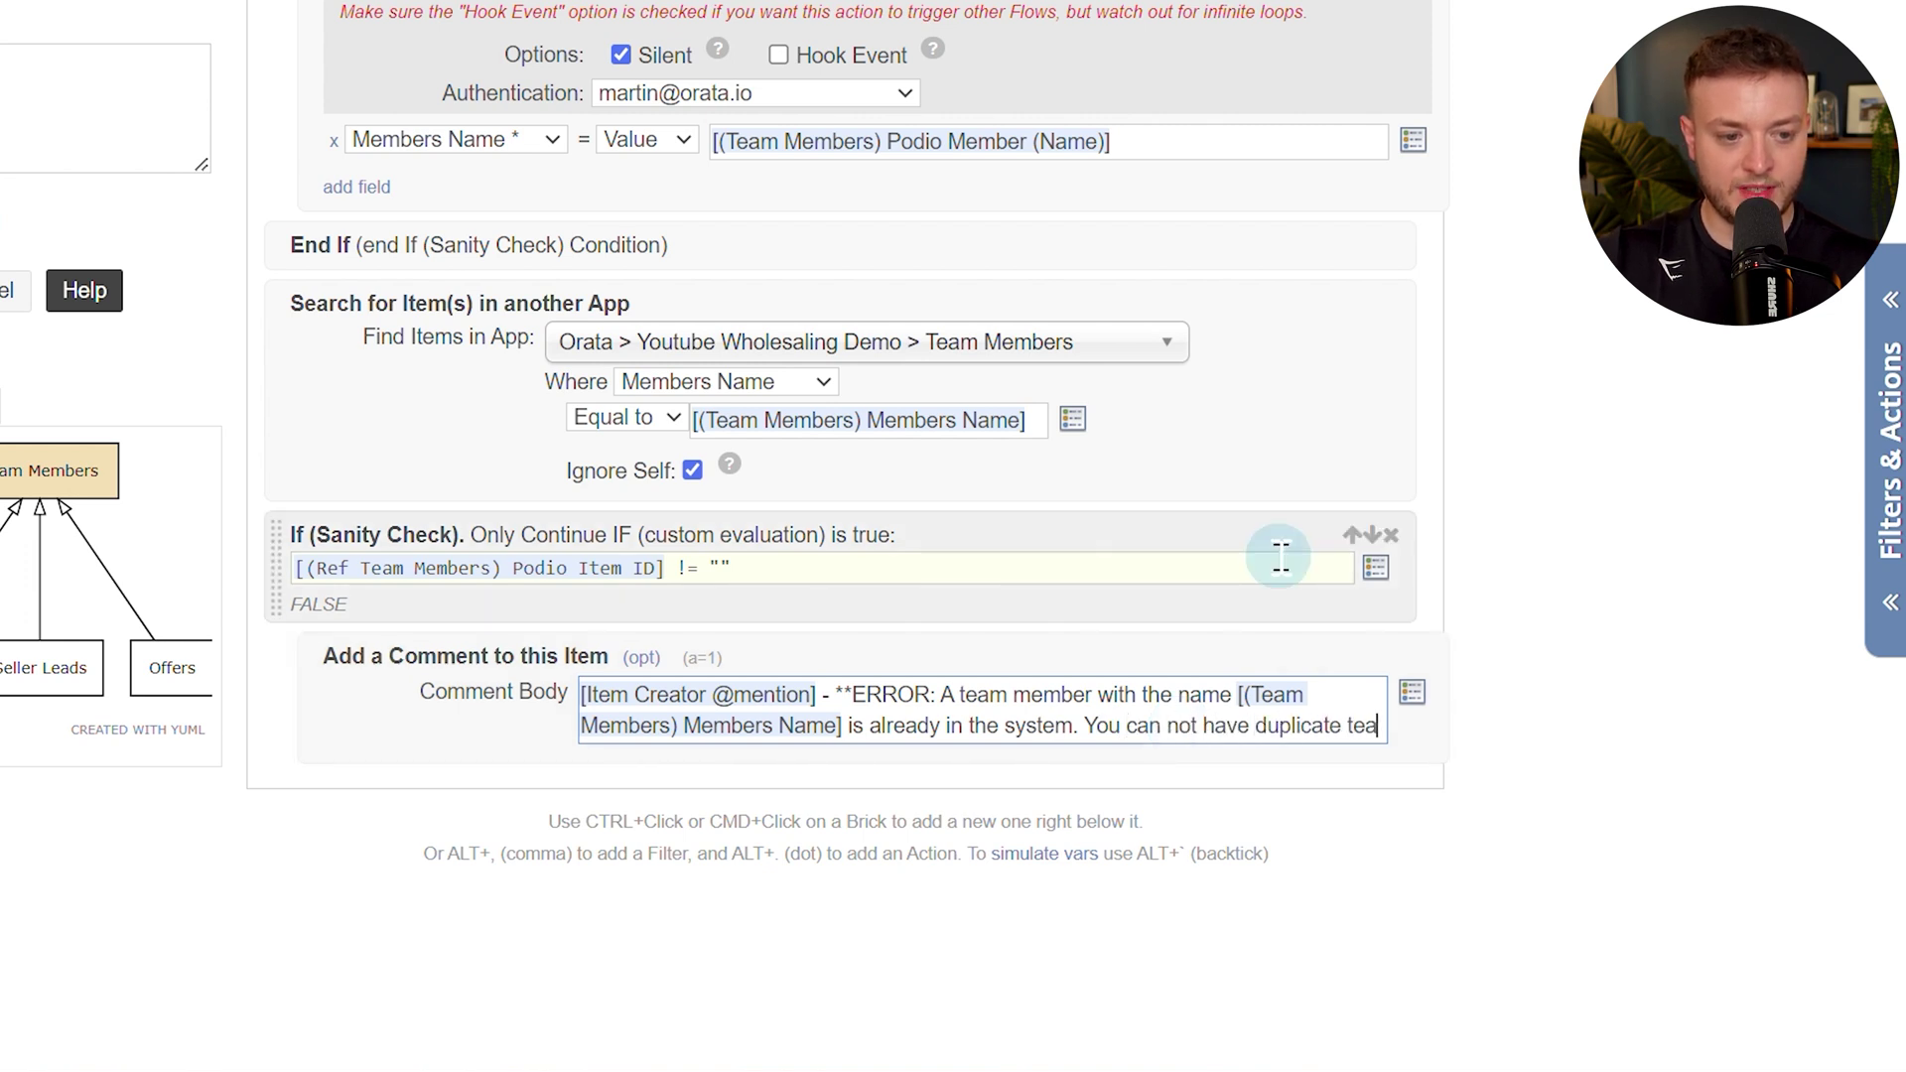
pyautogui.write('mbers.')
pyautogui.press('Return')
pyautogui.write('T')
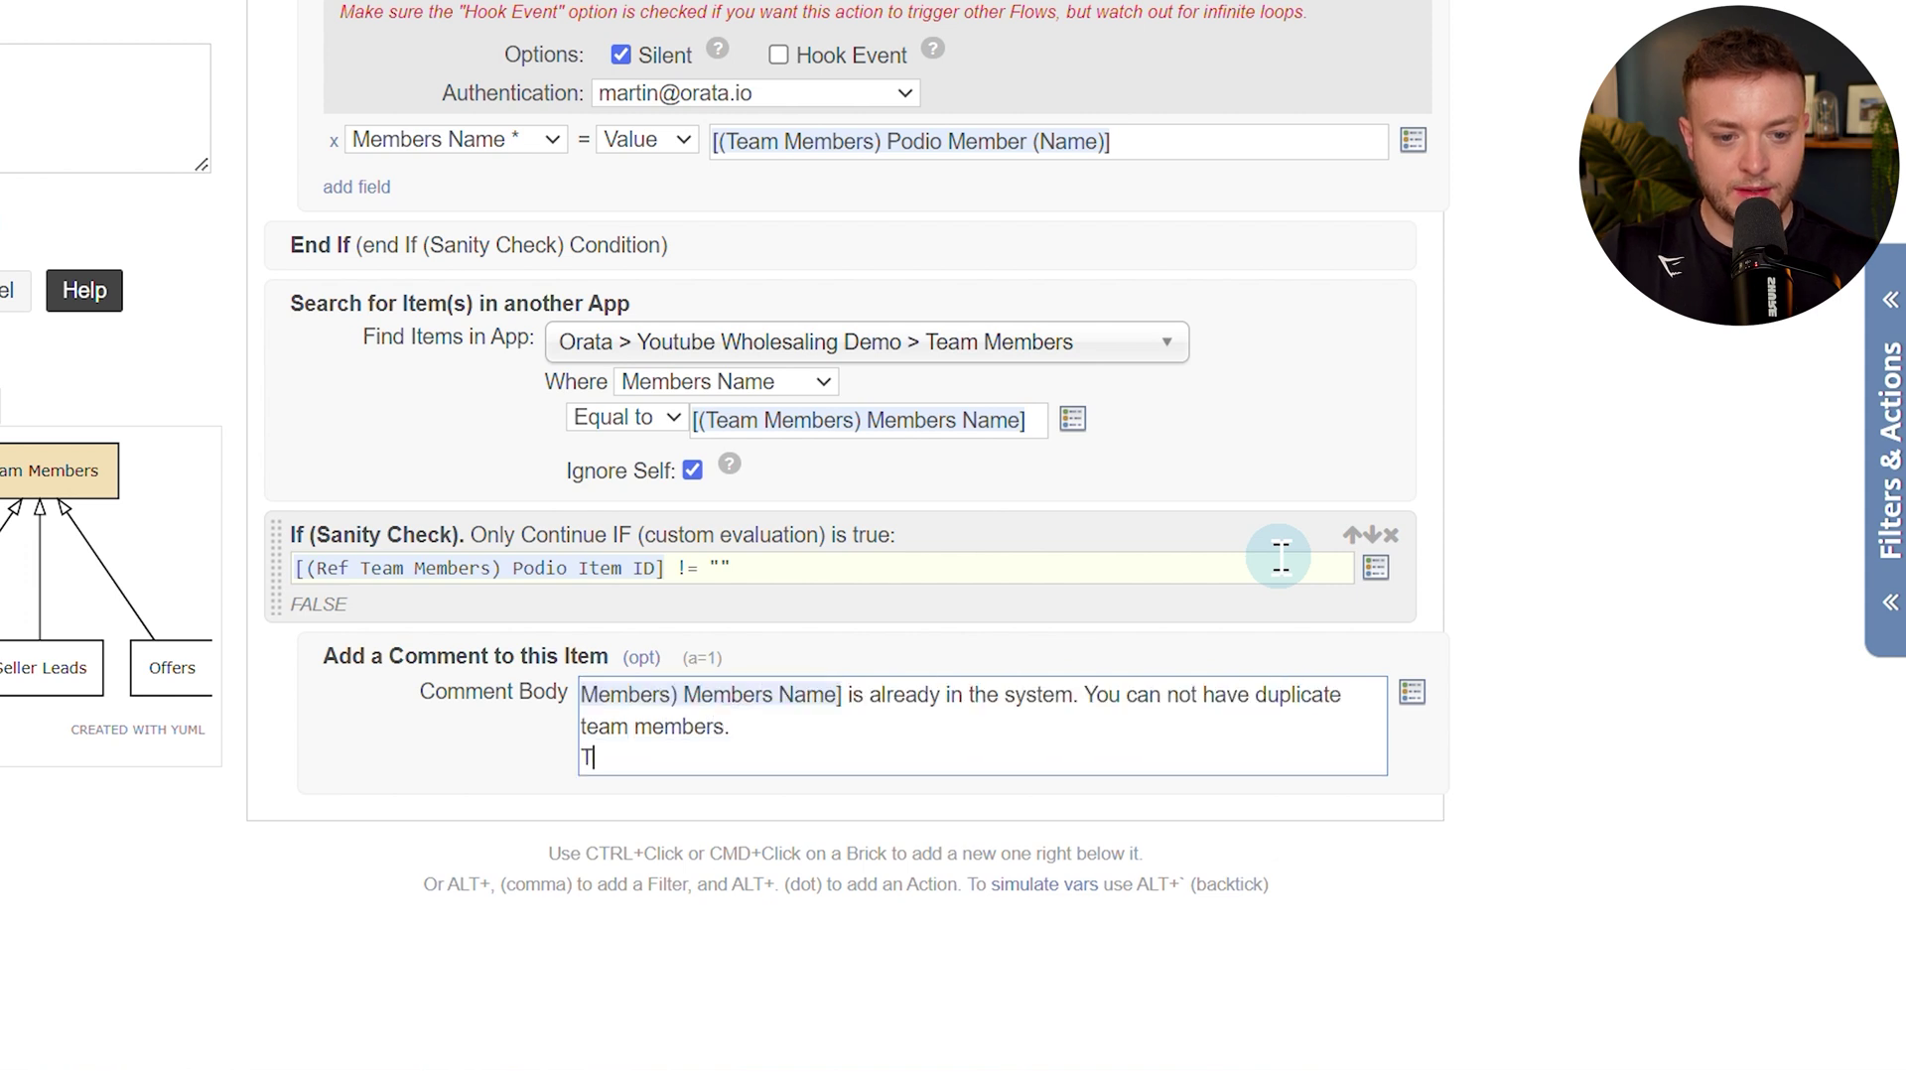
pyautogui.write('his rea')
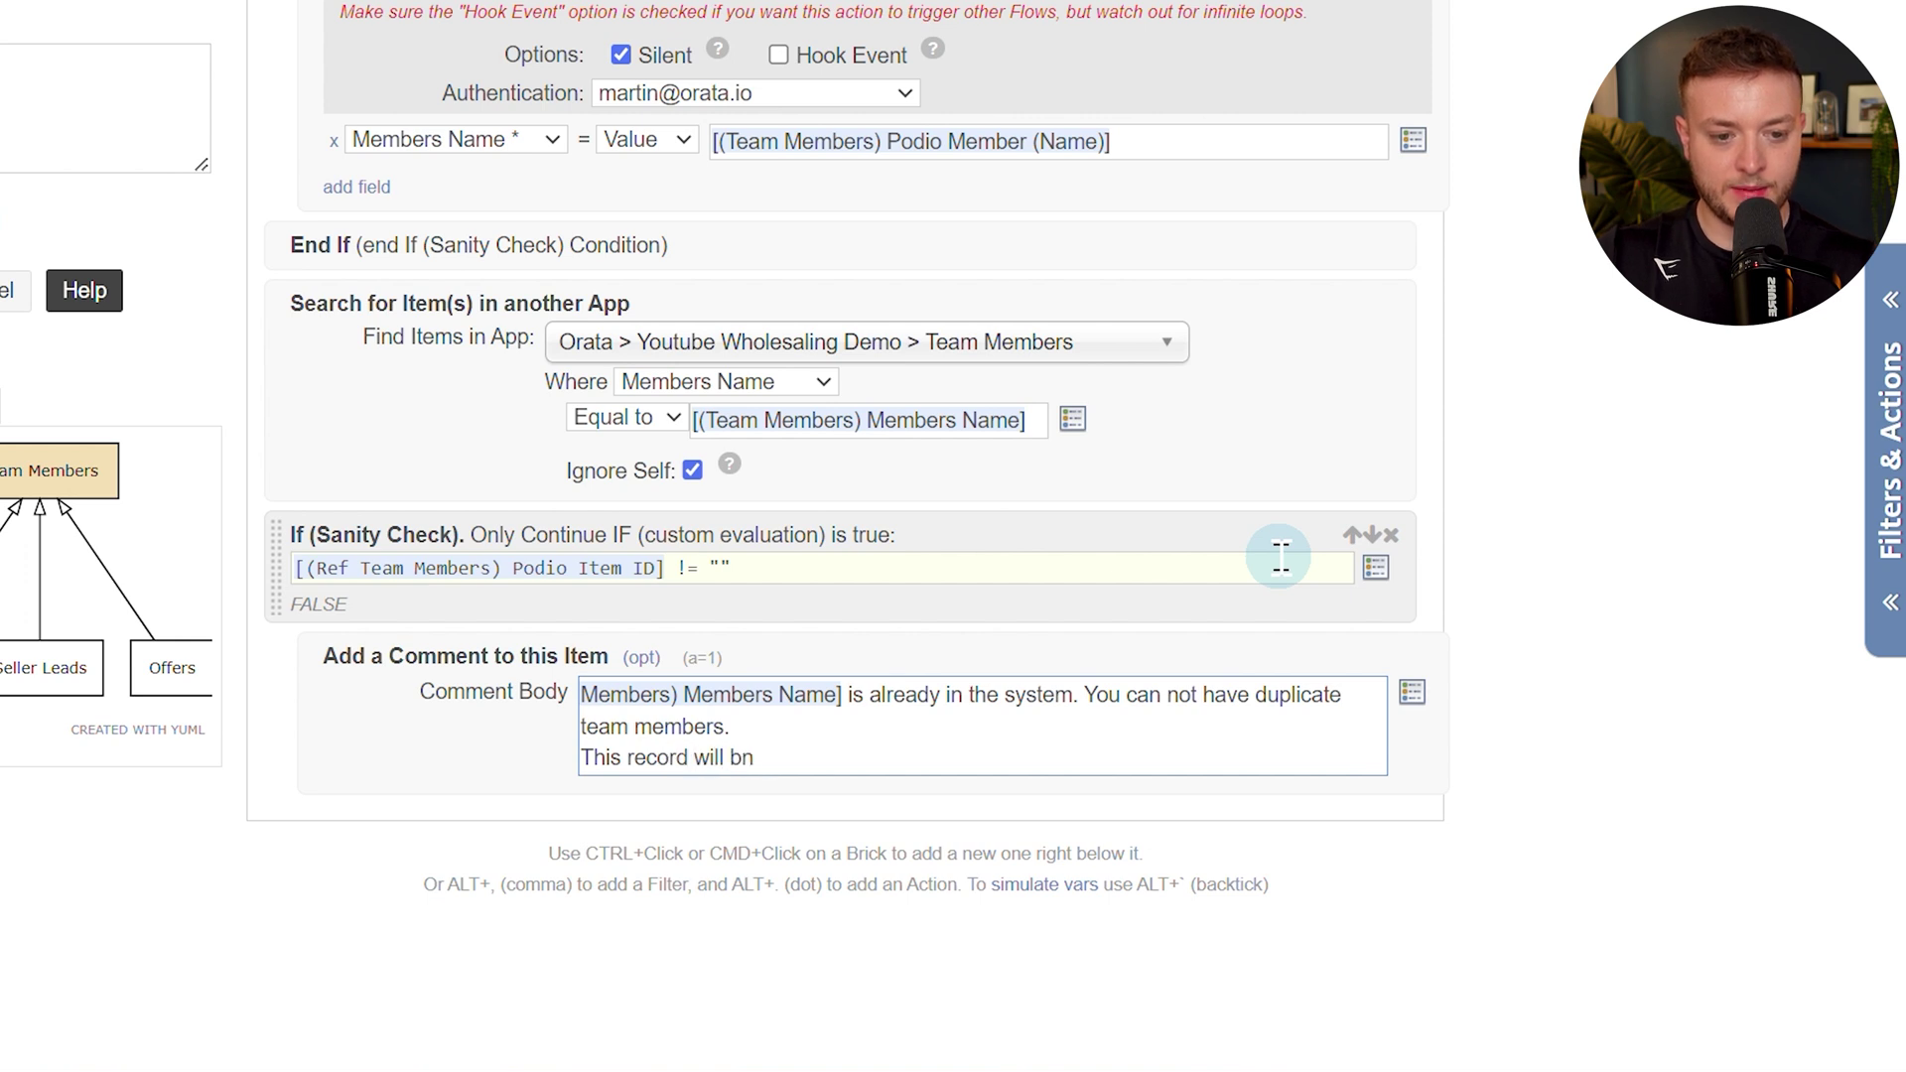
pyautogui.write('cord will be delke')
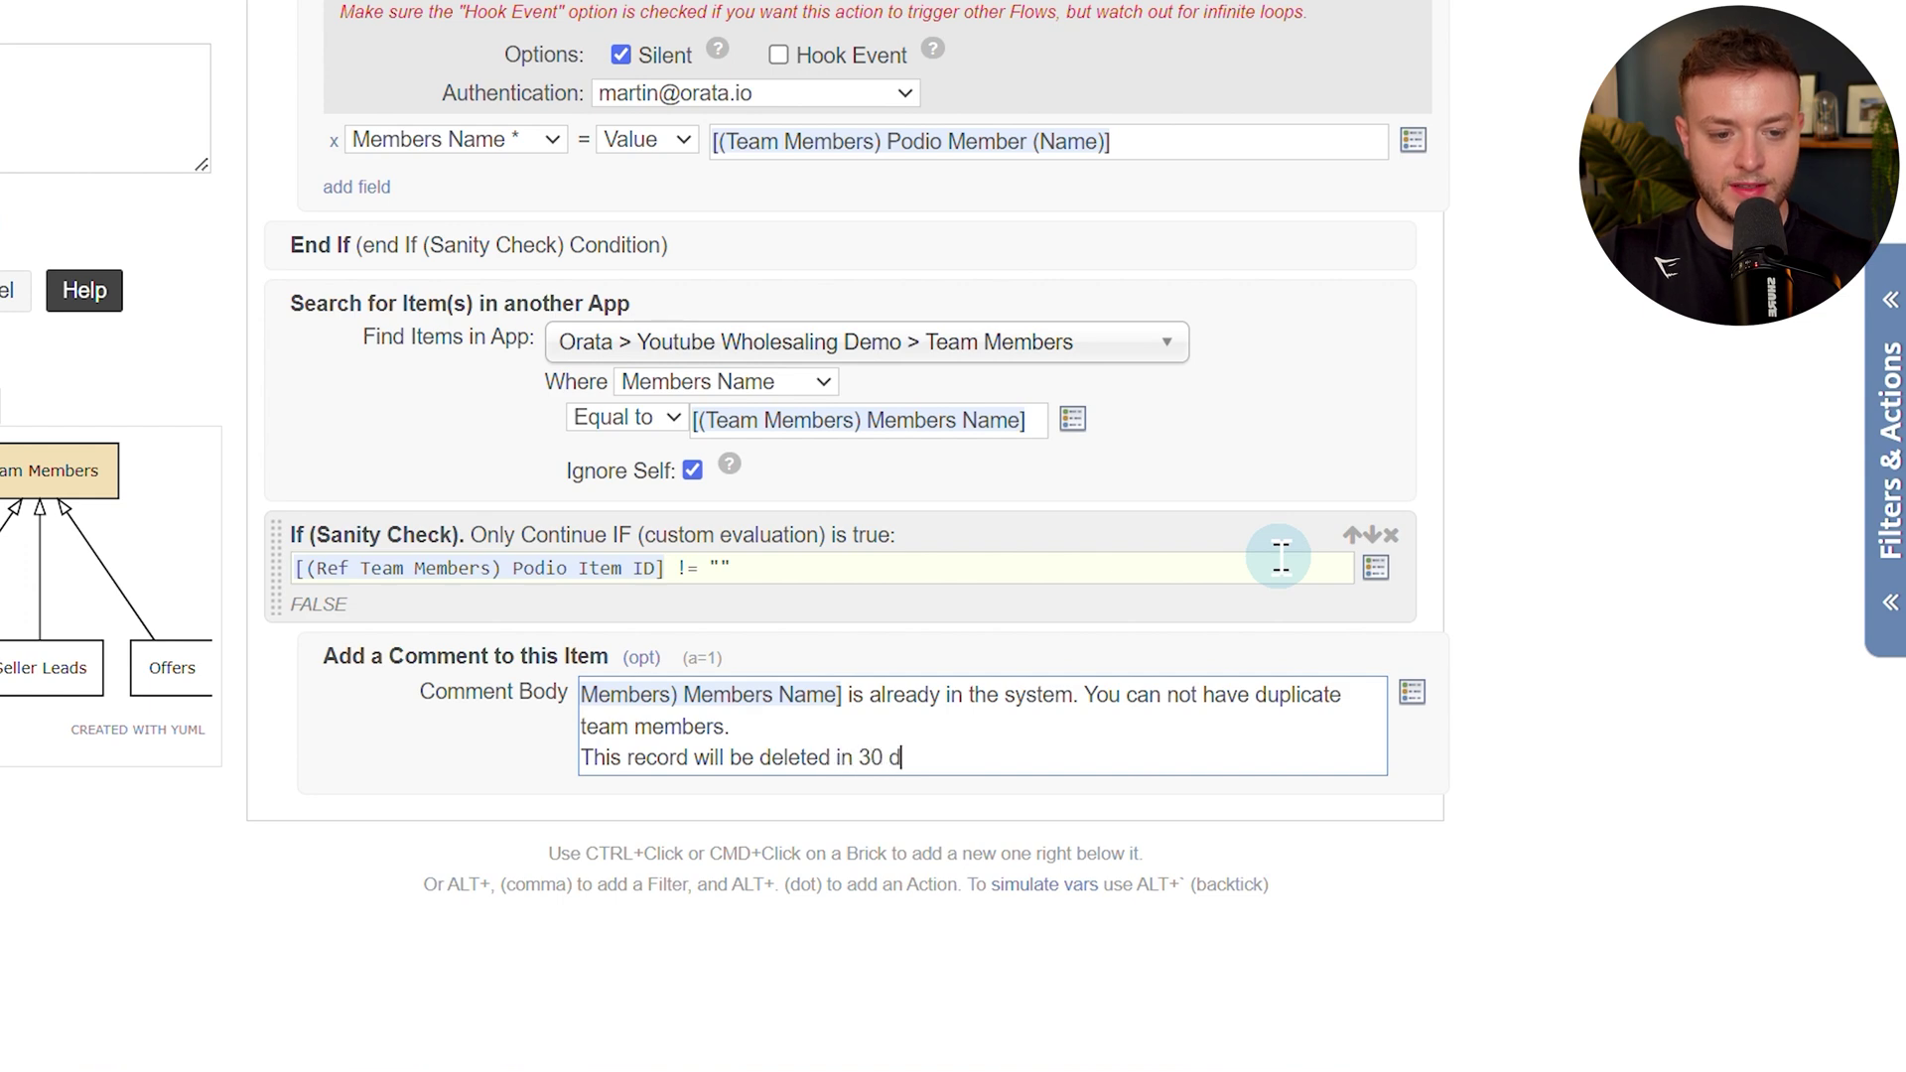
pyautogui.write('ionsonds')
pyautogui.hotkey('ctrl', 'Home')
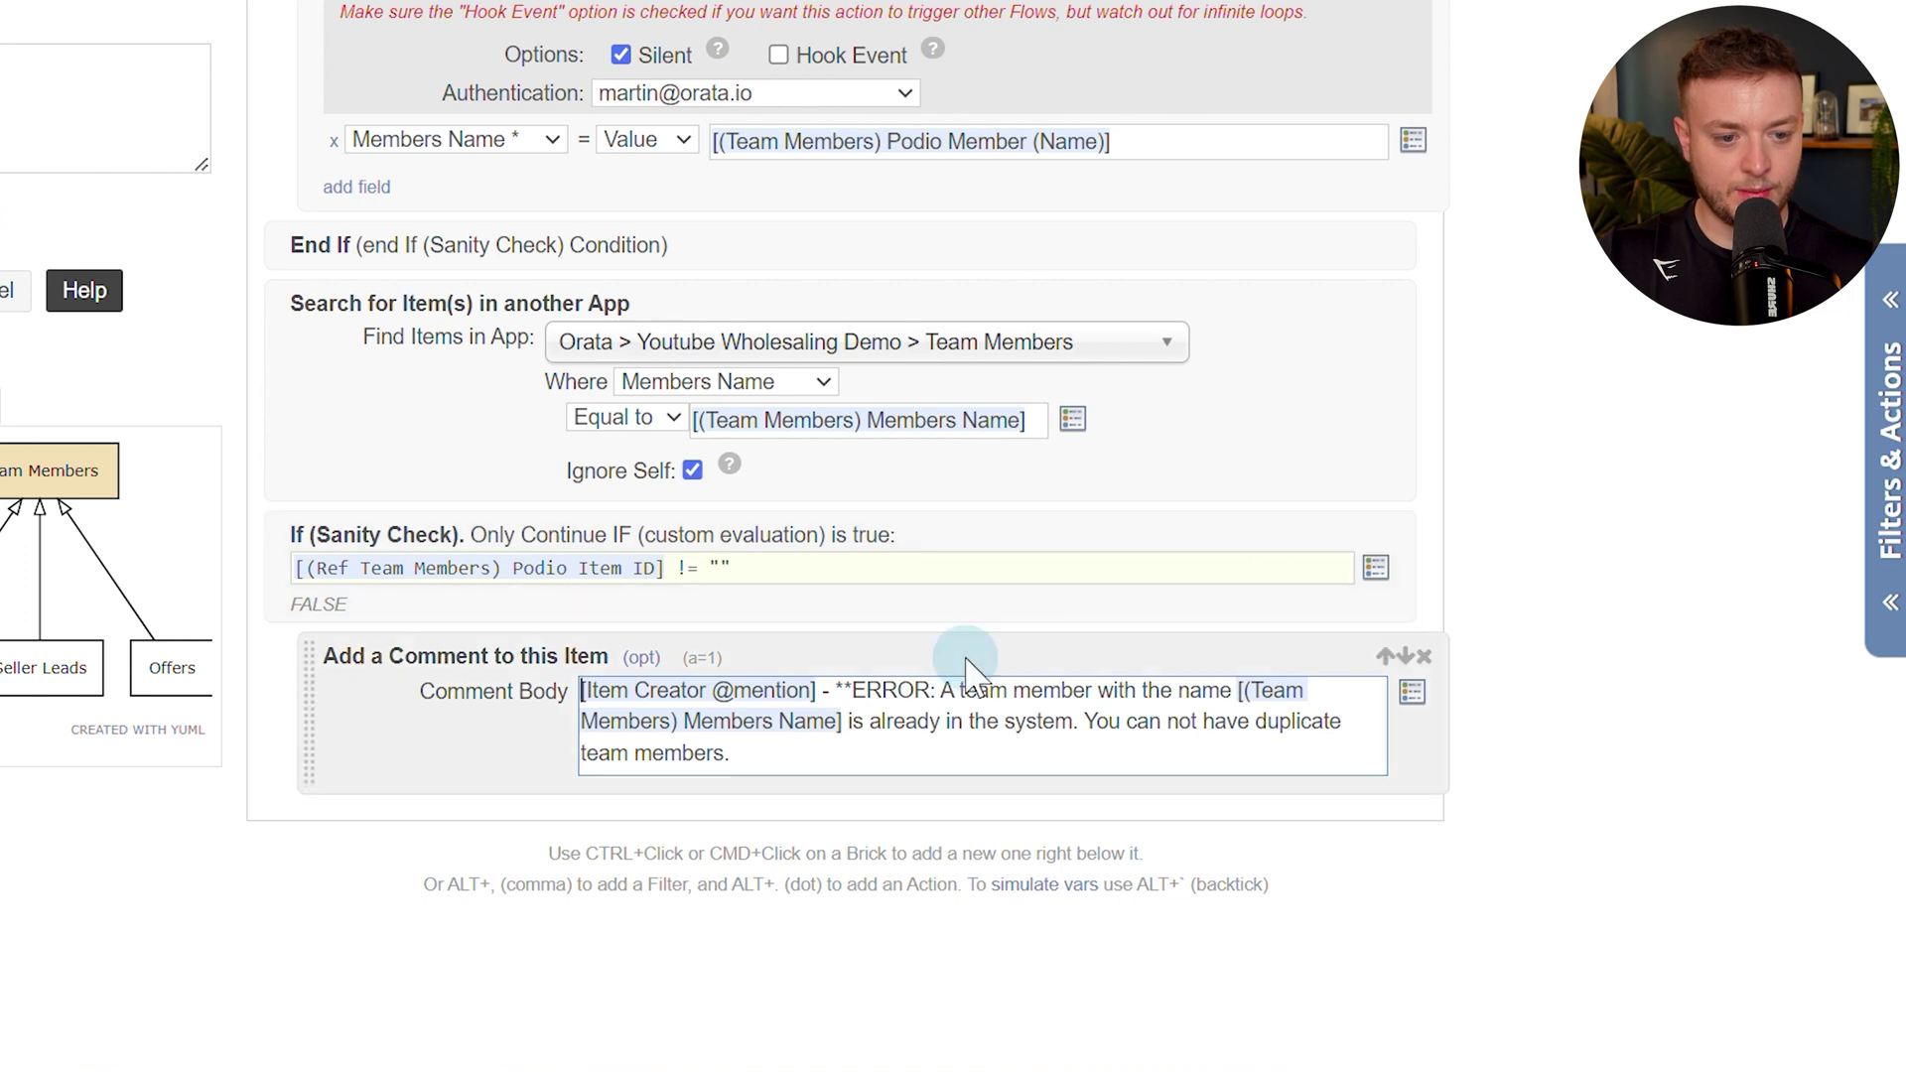
pyautogui.write('**')
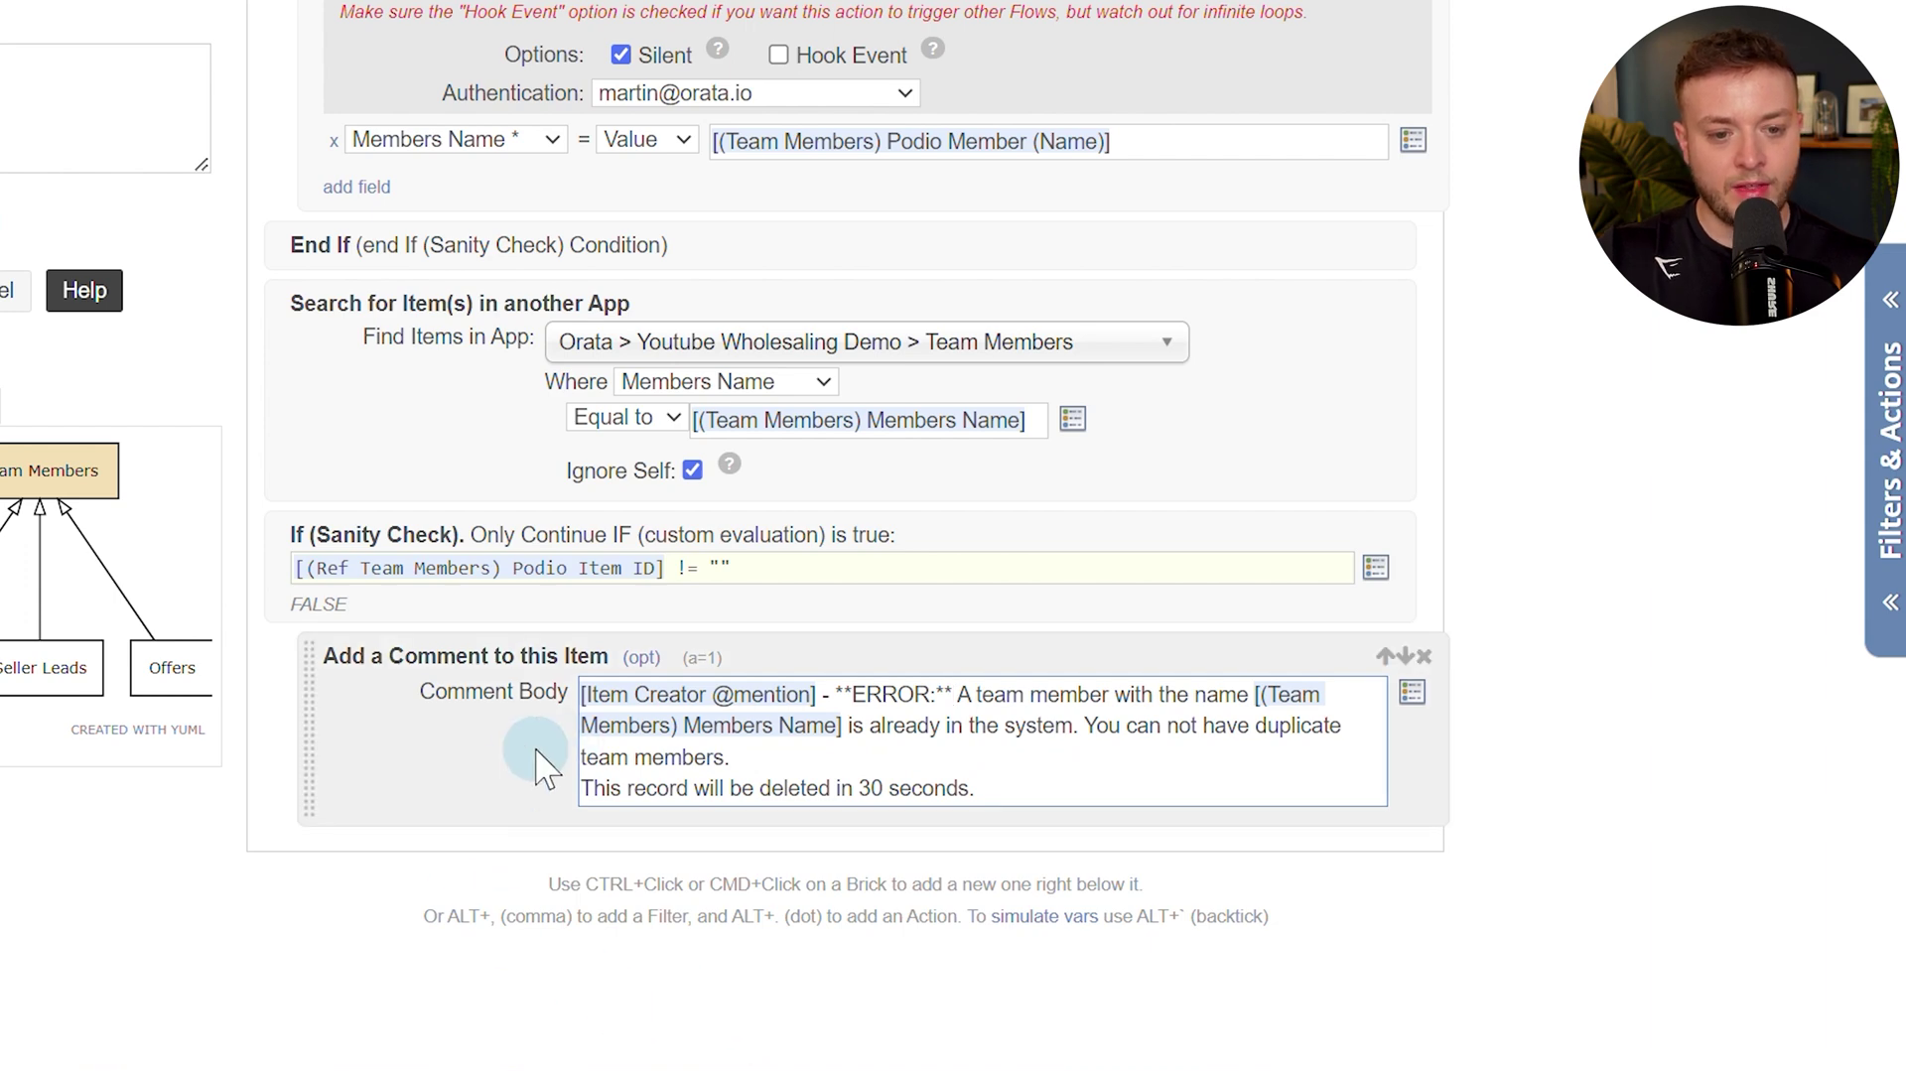
# Add a 30-second wait step after the comment.
pyautogui.keyDown('ctrl'); pyautogui.click(515, 780); pyautogui.keyUp('ctrl')
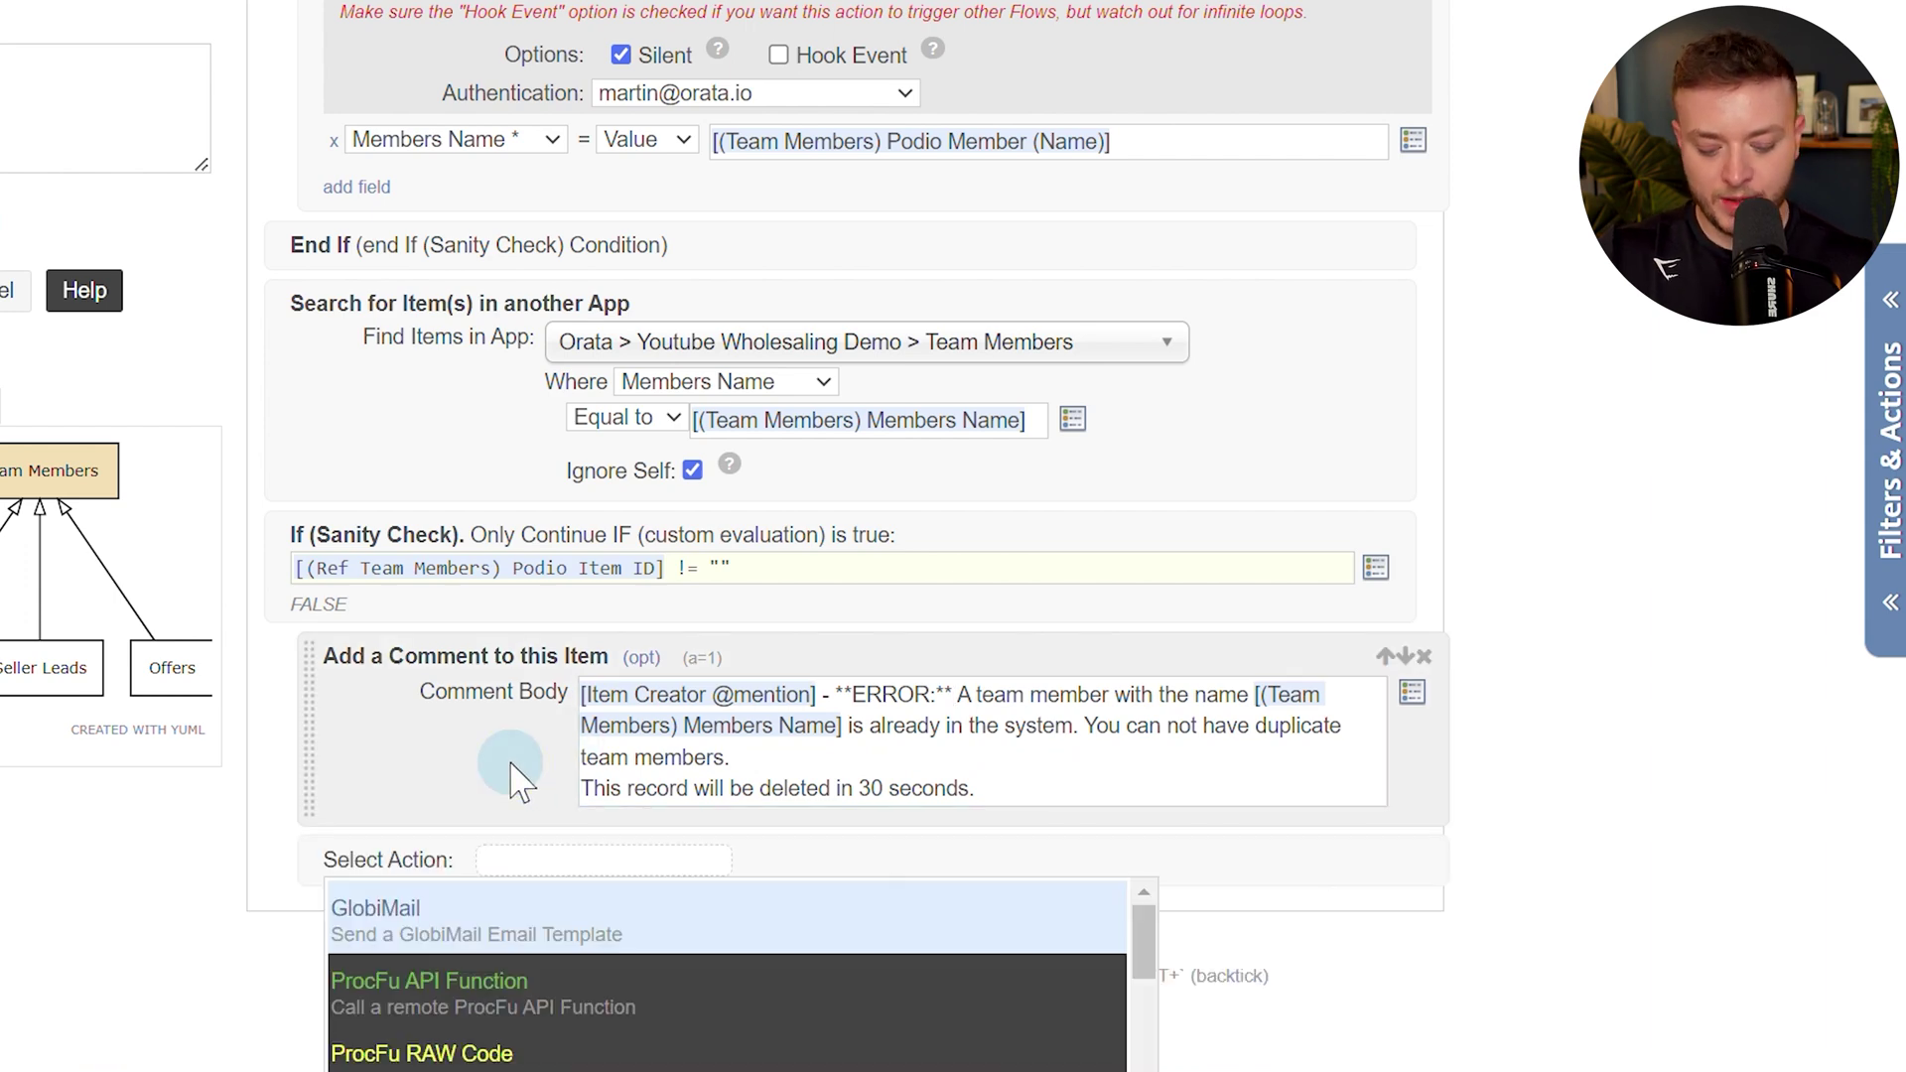
pyautogui.write('wait')
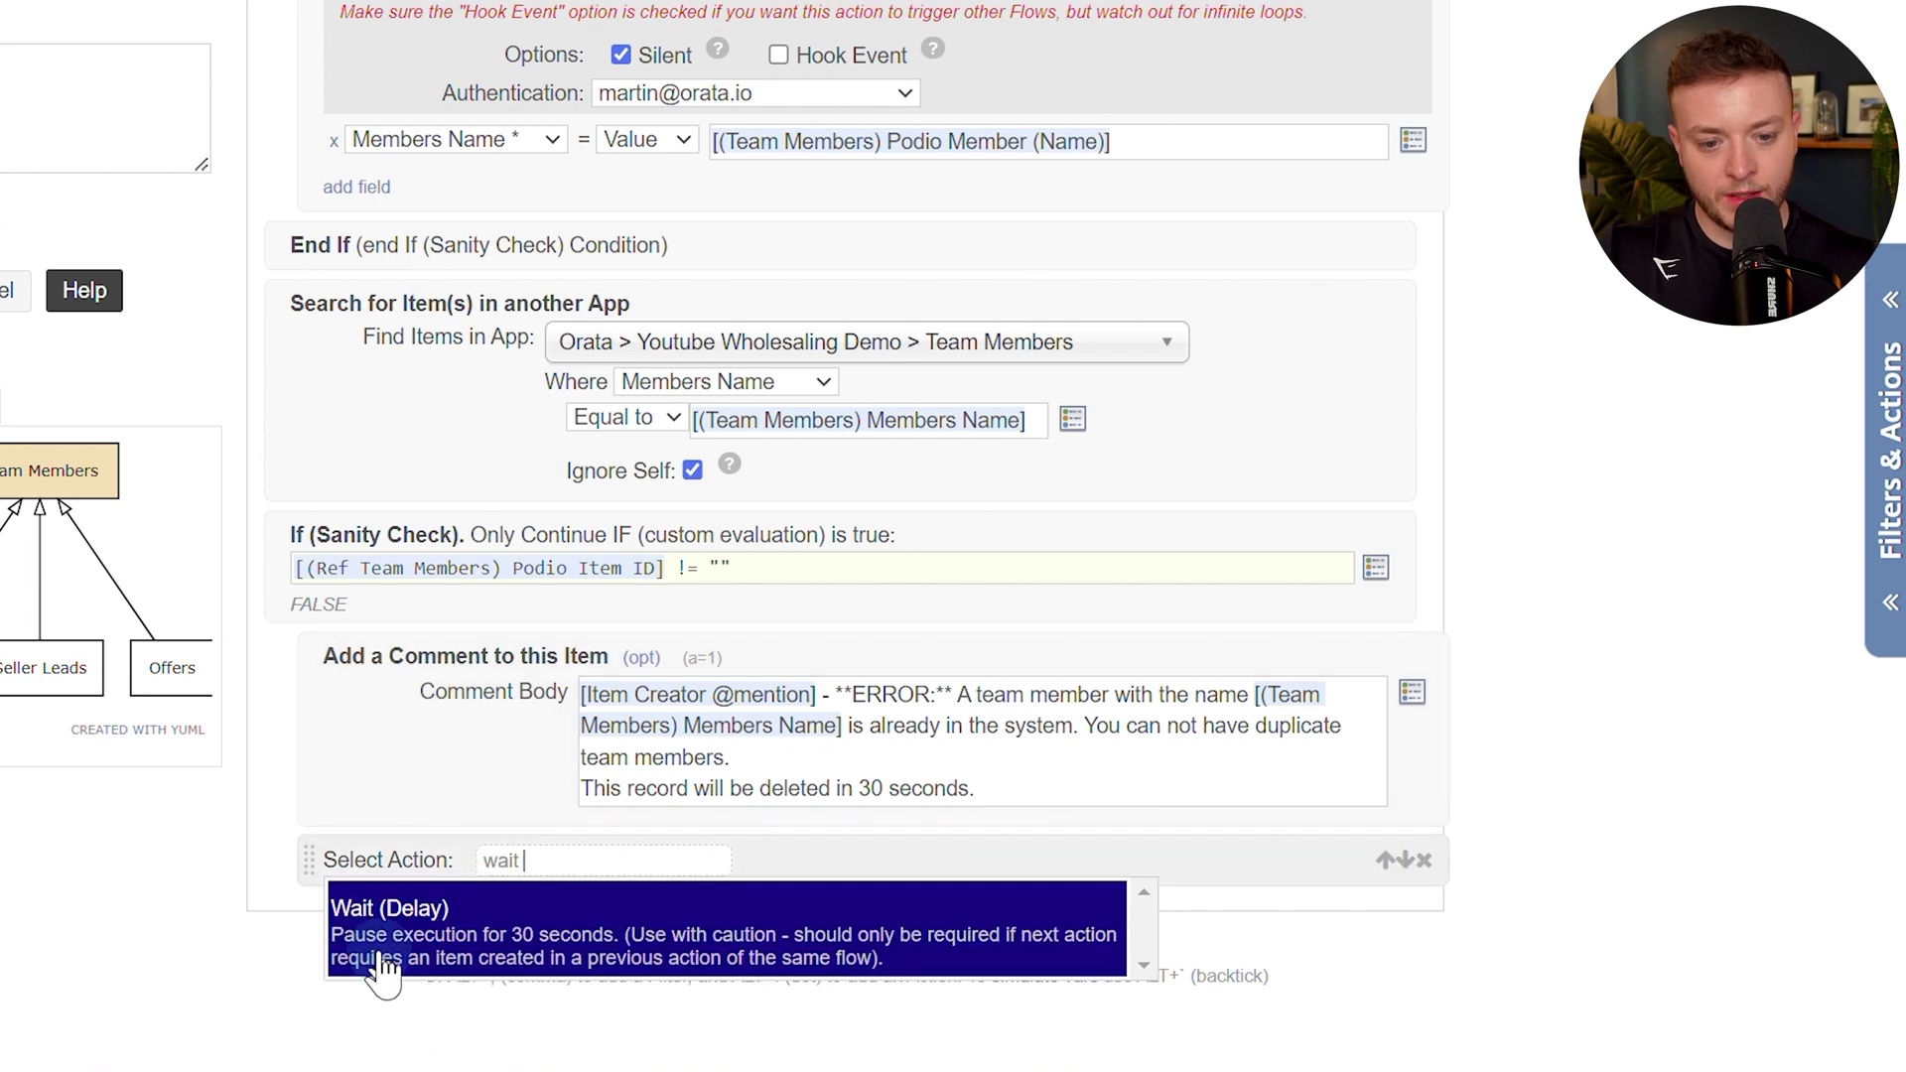
pyautogui.click(688, 955)
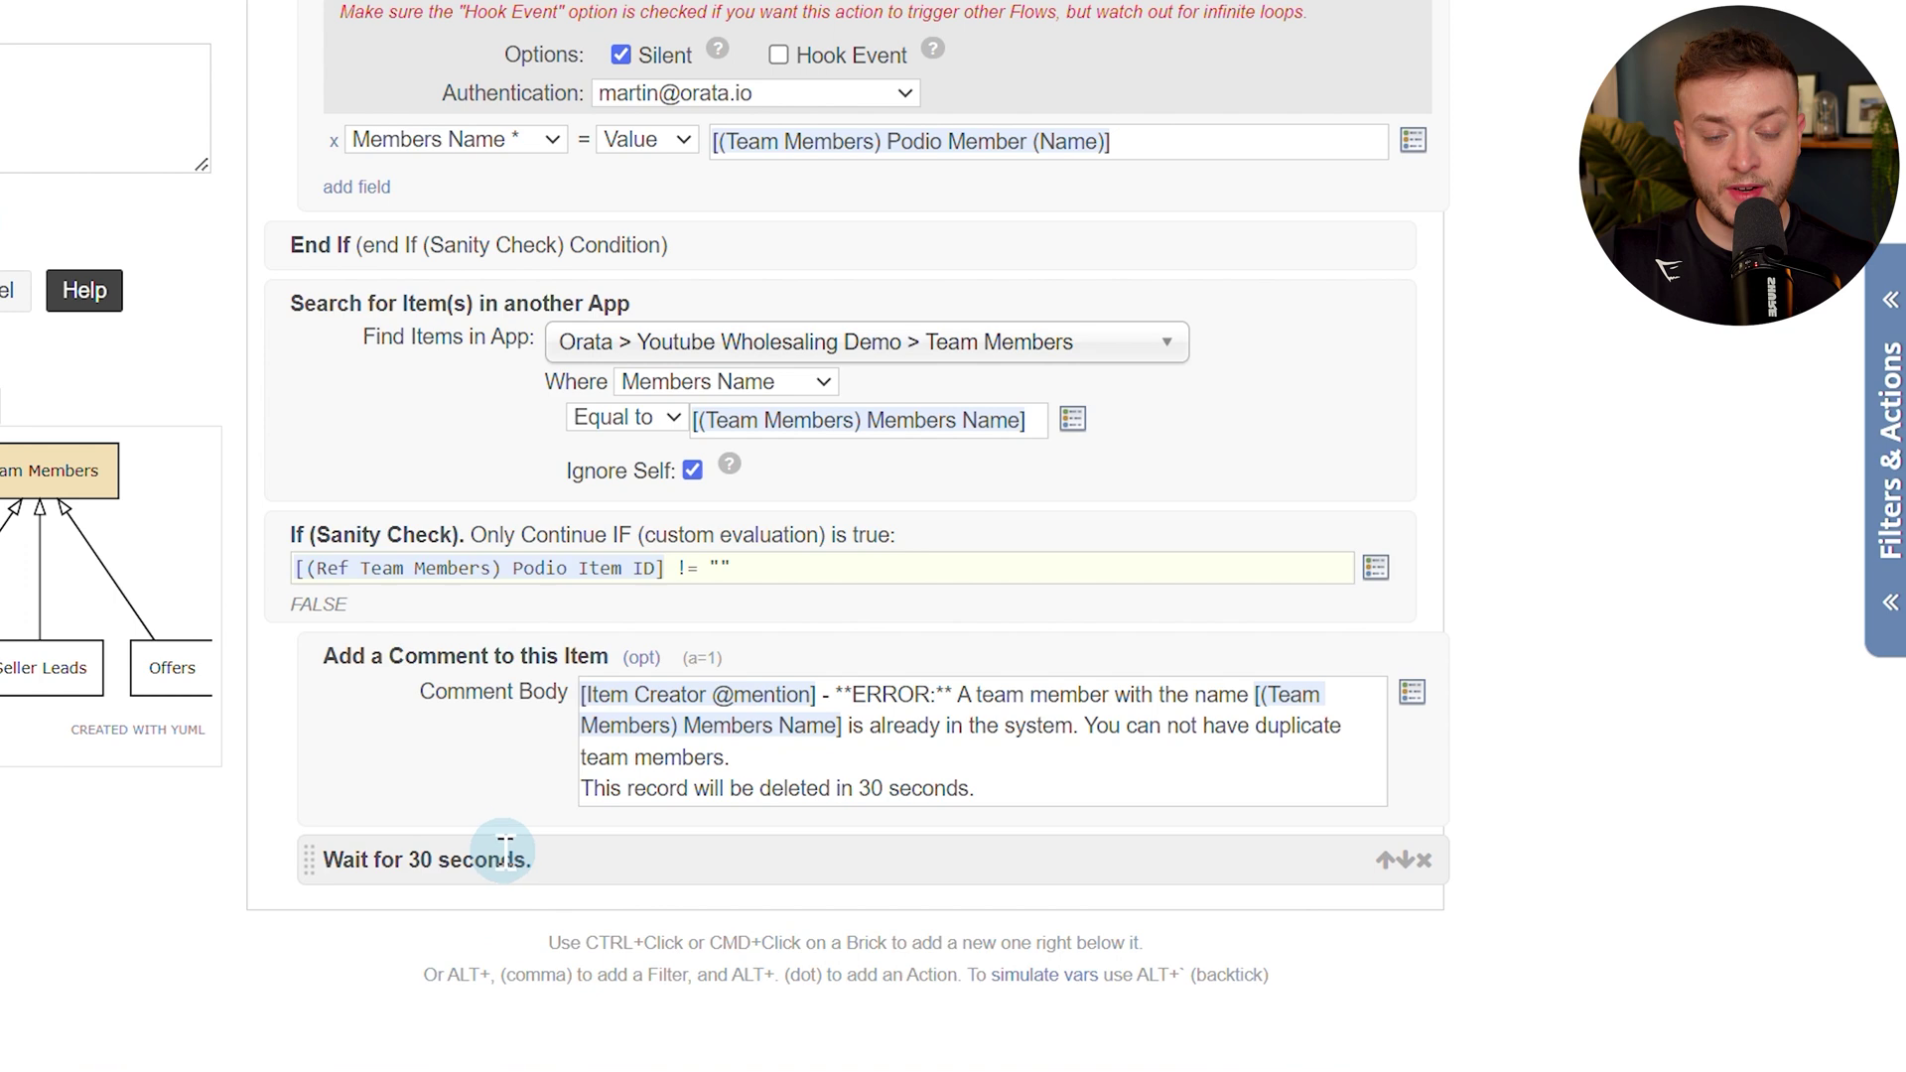
pyautogui.scroll(-2, 505, 849)
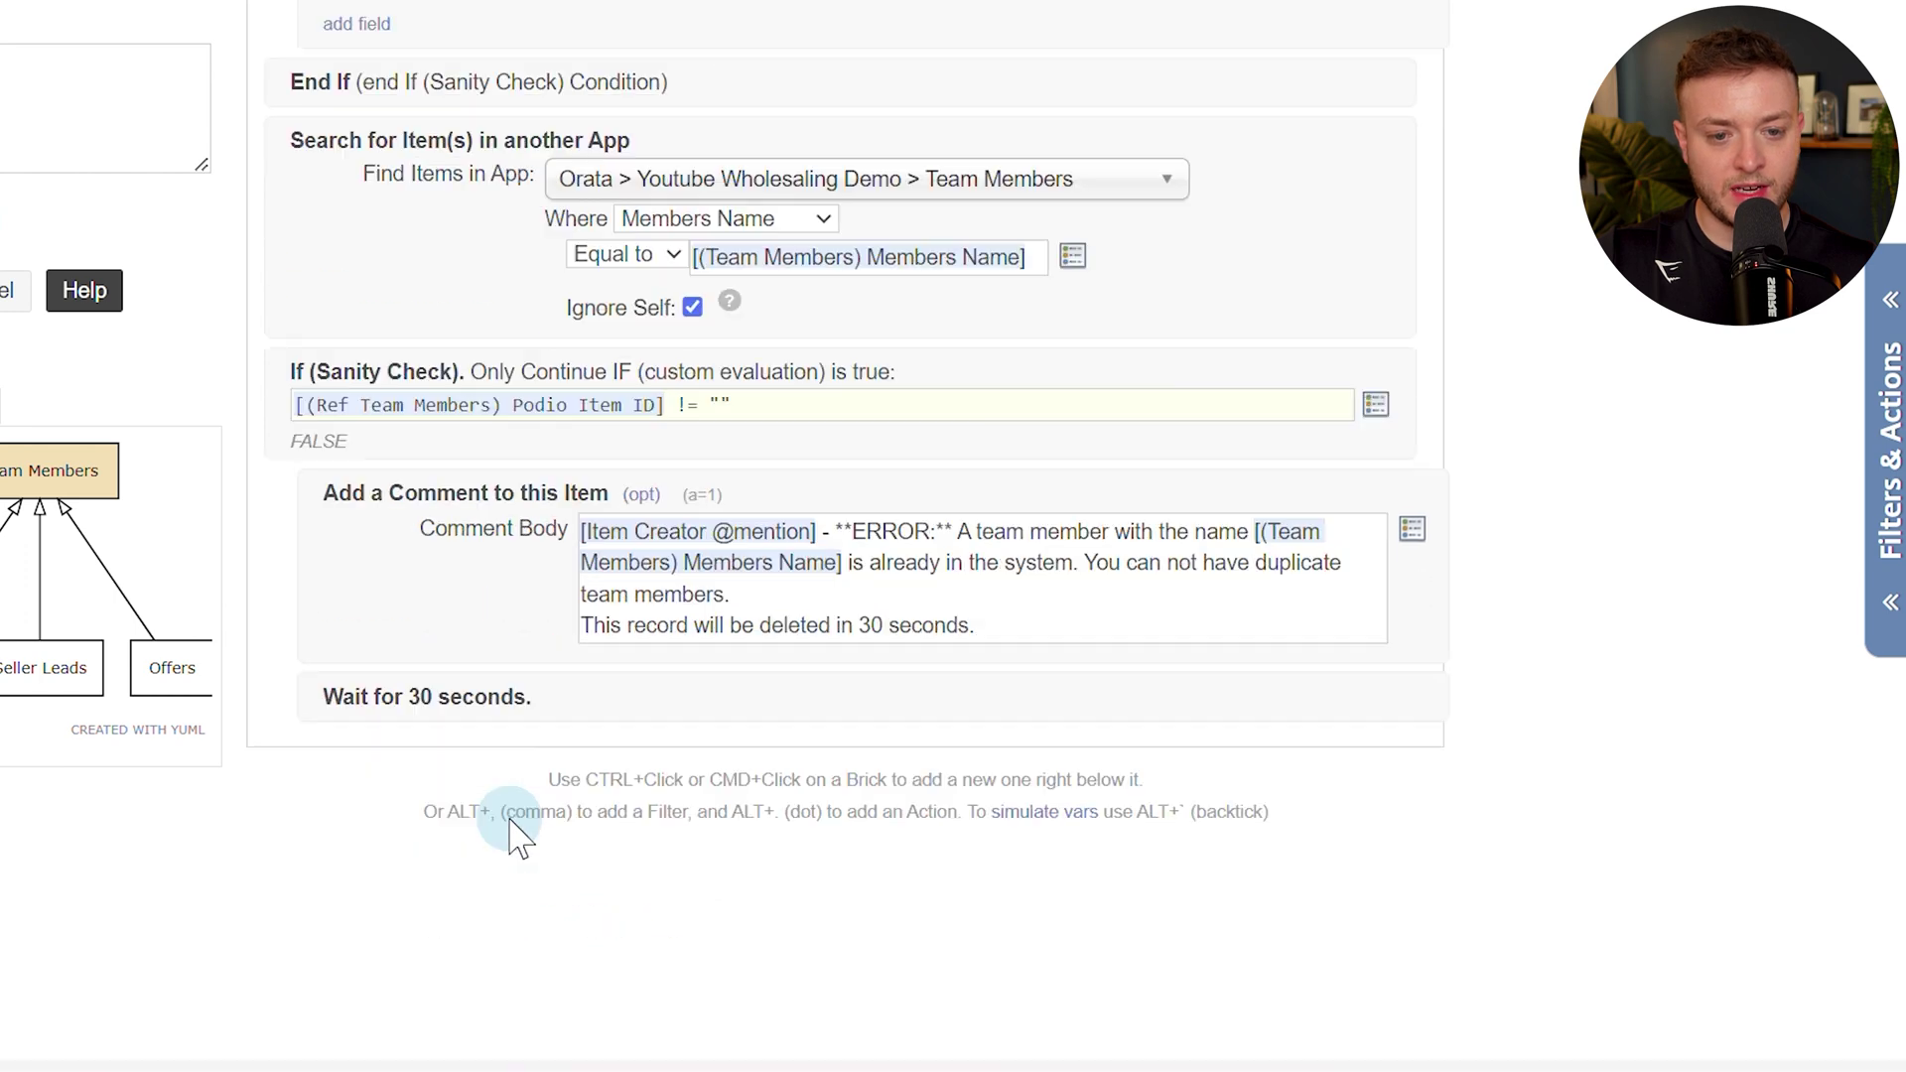
# Add a silent Delete This Team Members step running under the user's account.
pyautogui.keyDown('ctrl'); pyautogui.click(552, 701); pyautogui.keyUp('ctrl')
pyautogui.write('delete')
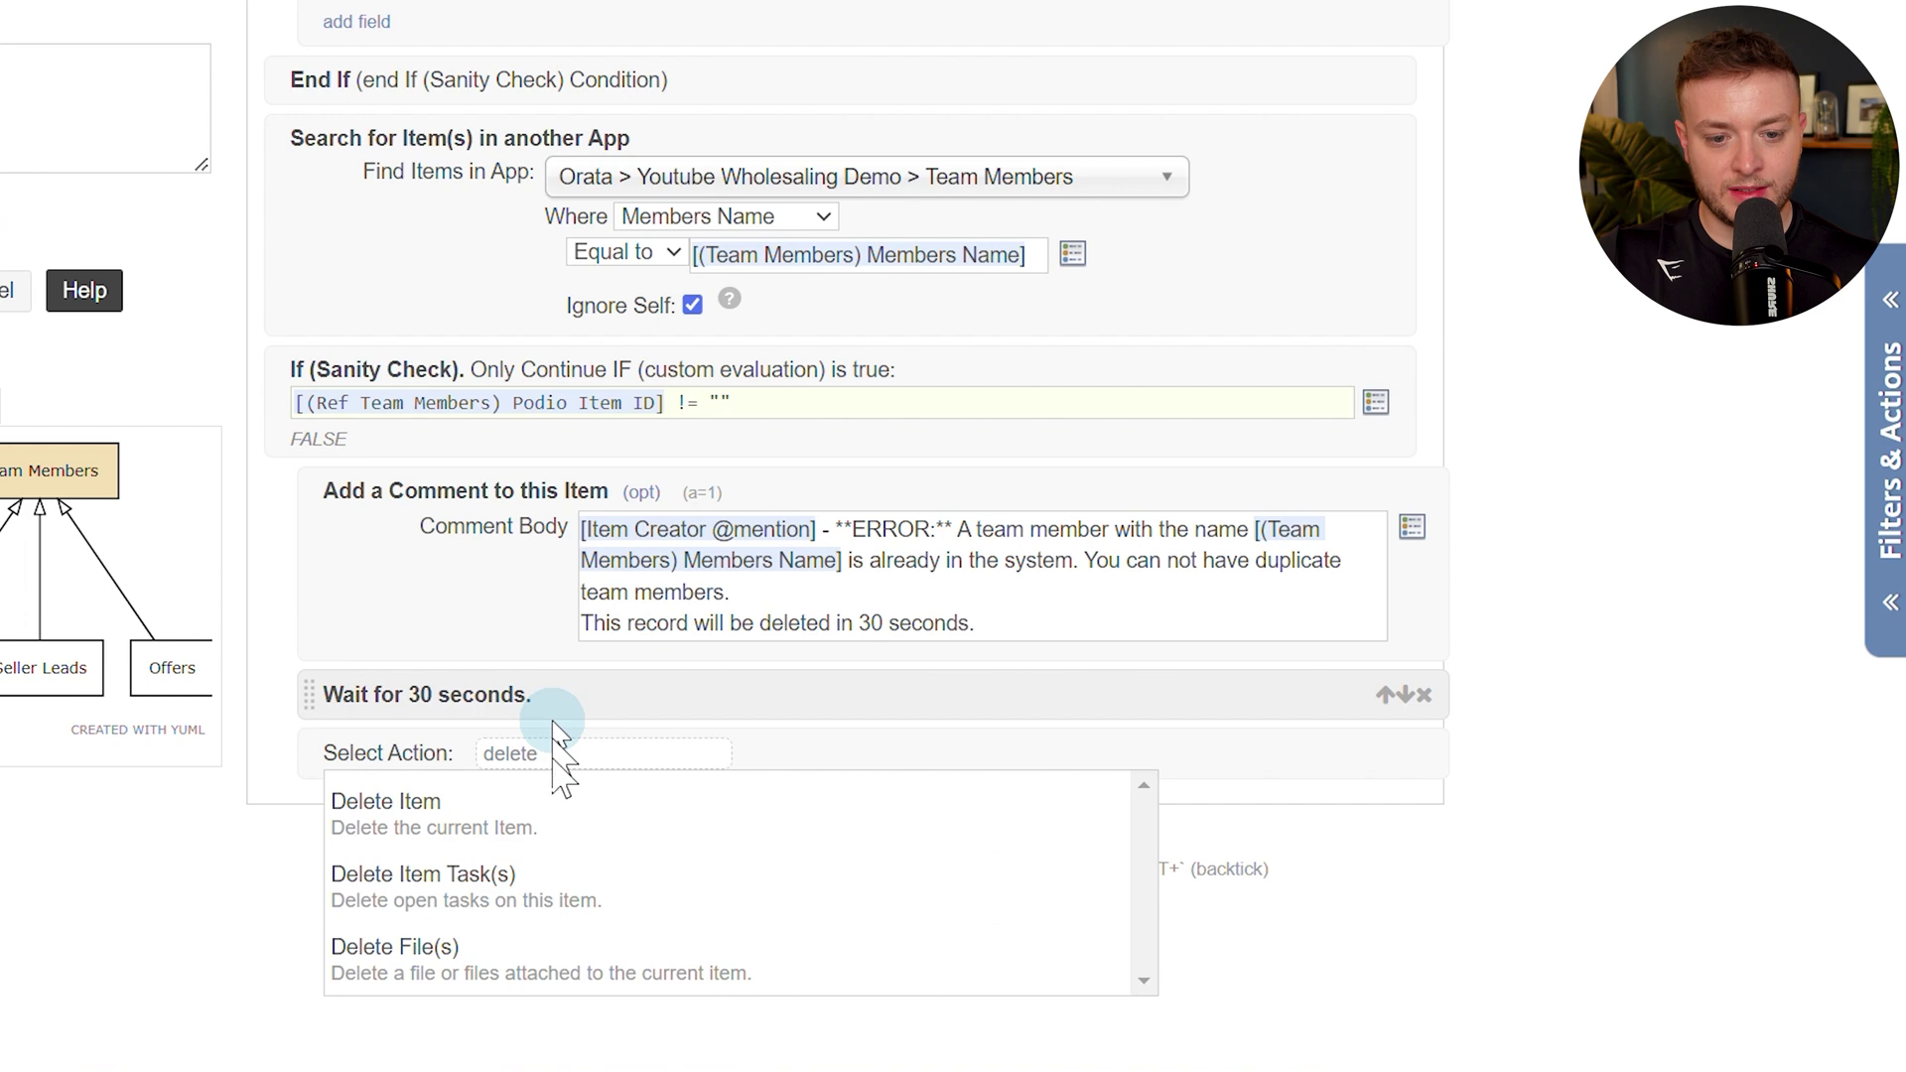
pyautogui.click(407, 806)
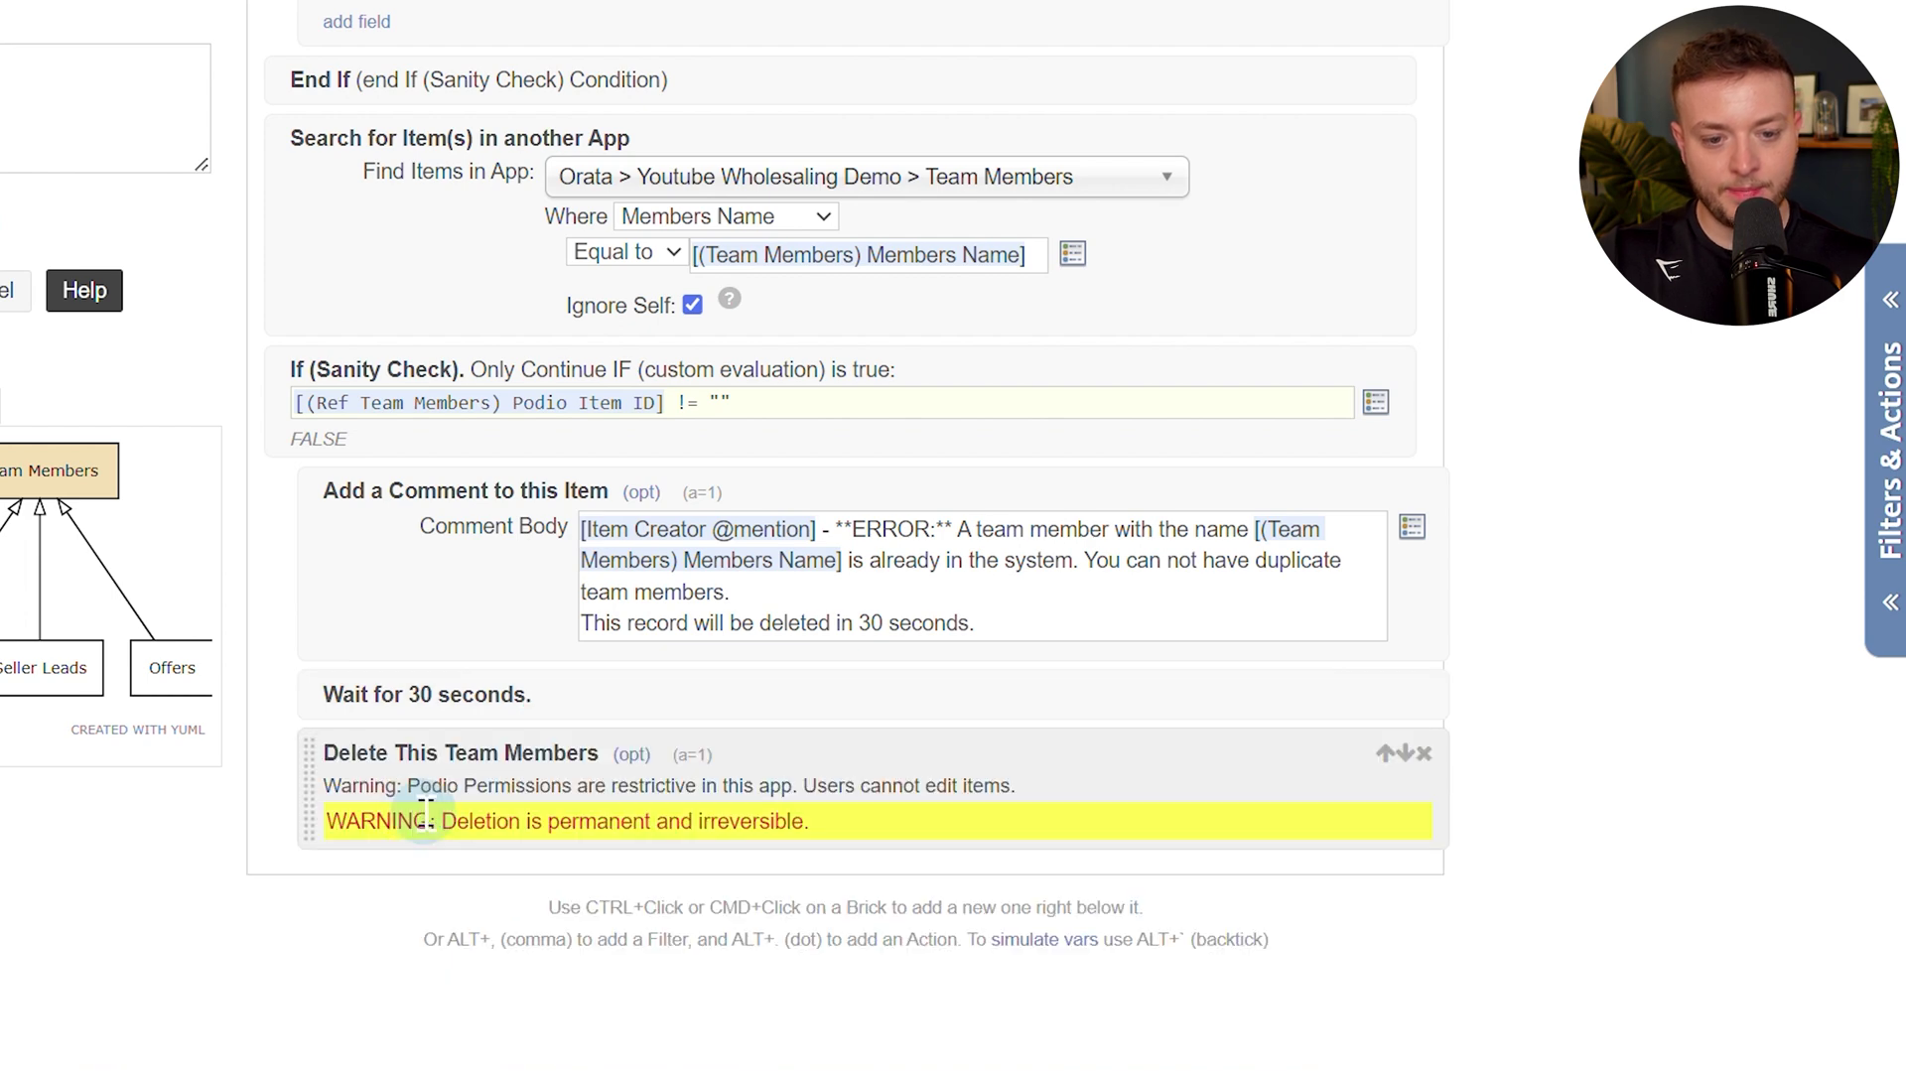
pyautogui.click(629, 757)
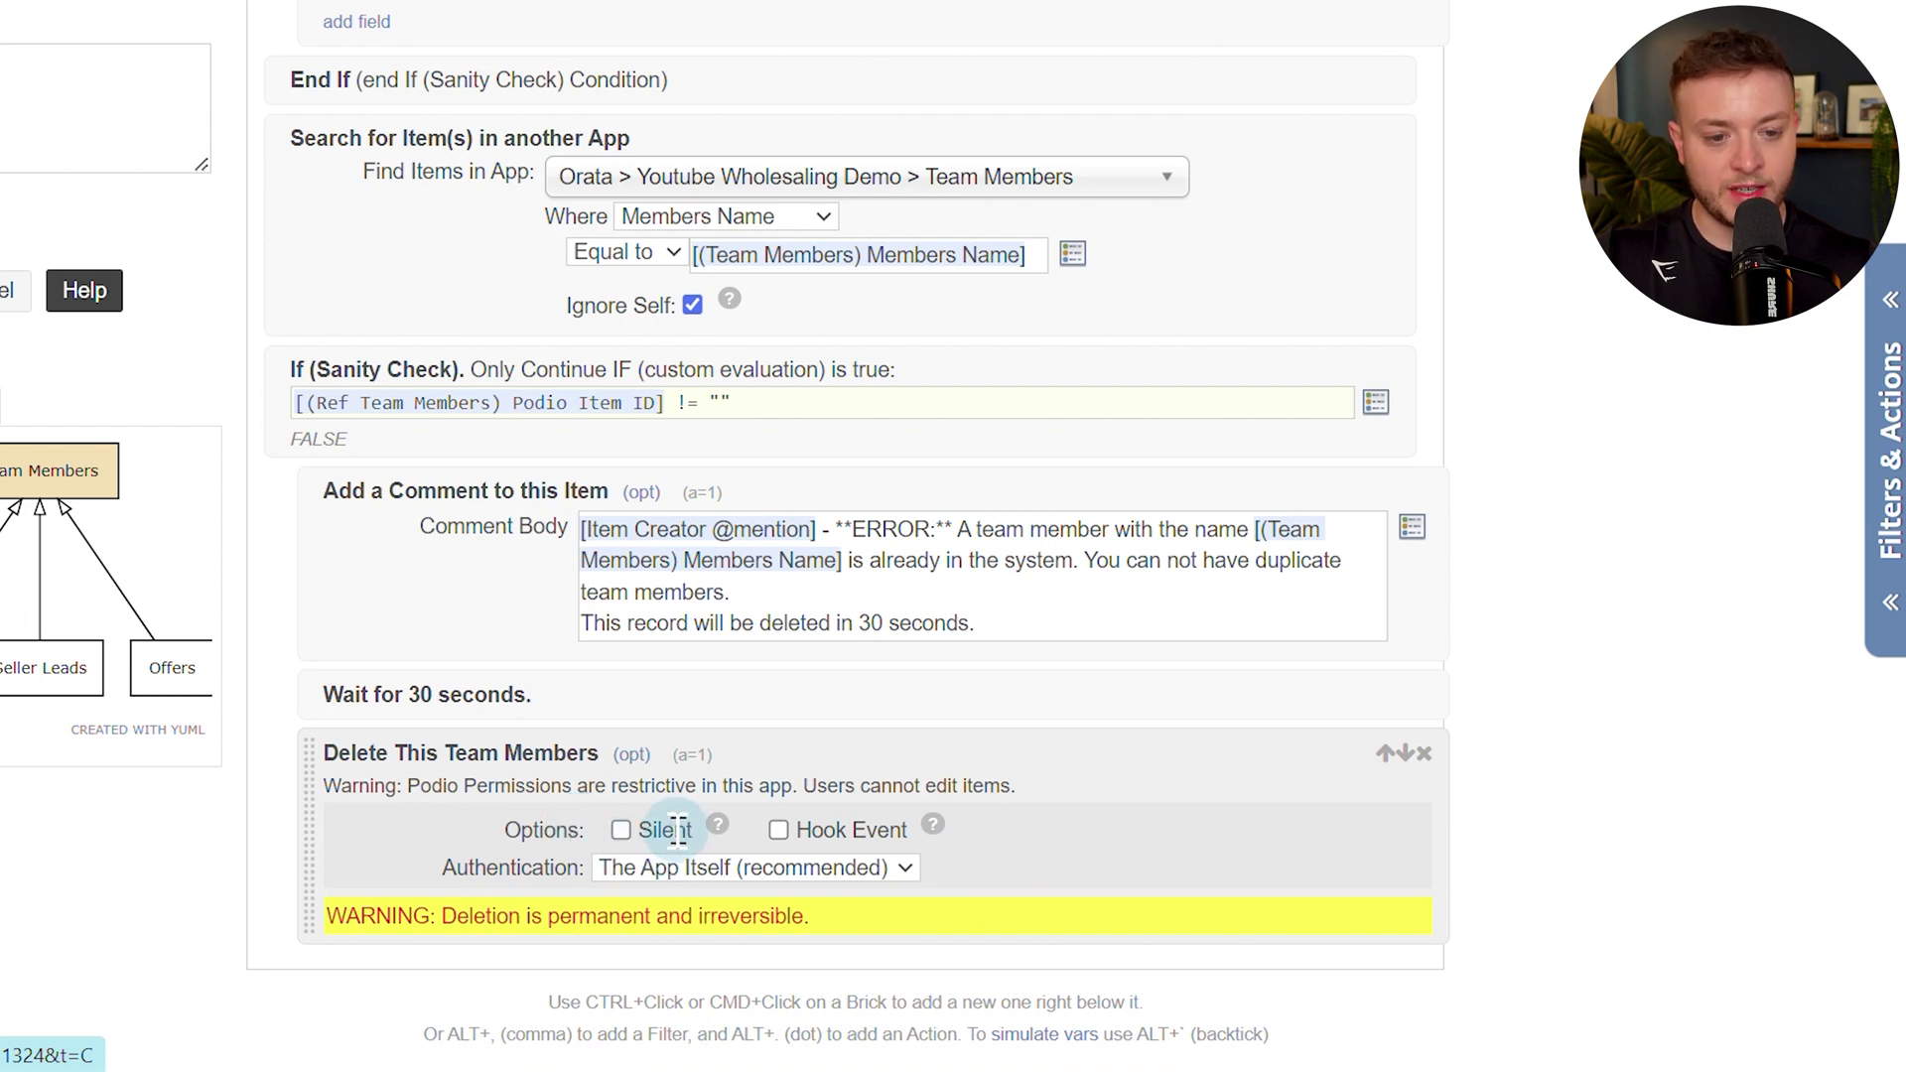
pyautogui.click(644, 863)
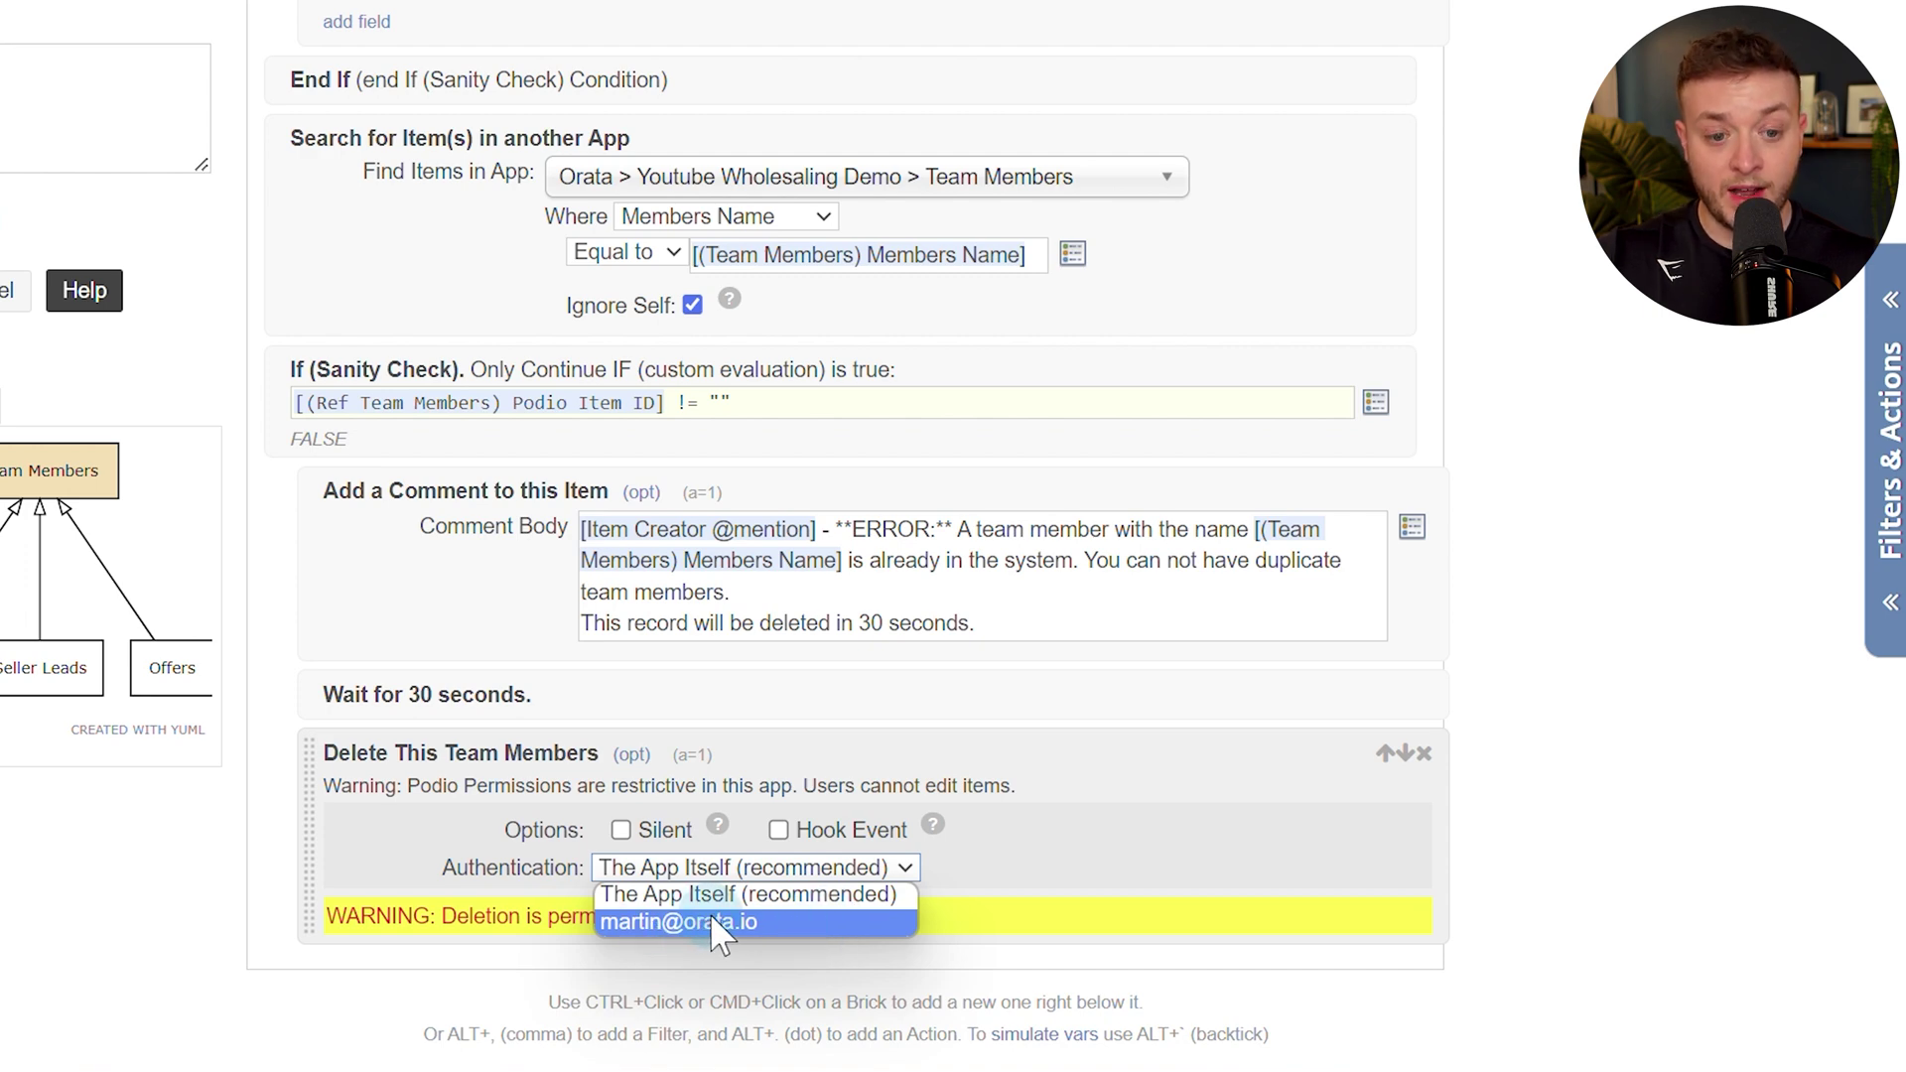
pyautogui.click(824, 927)
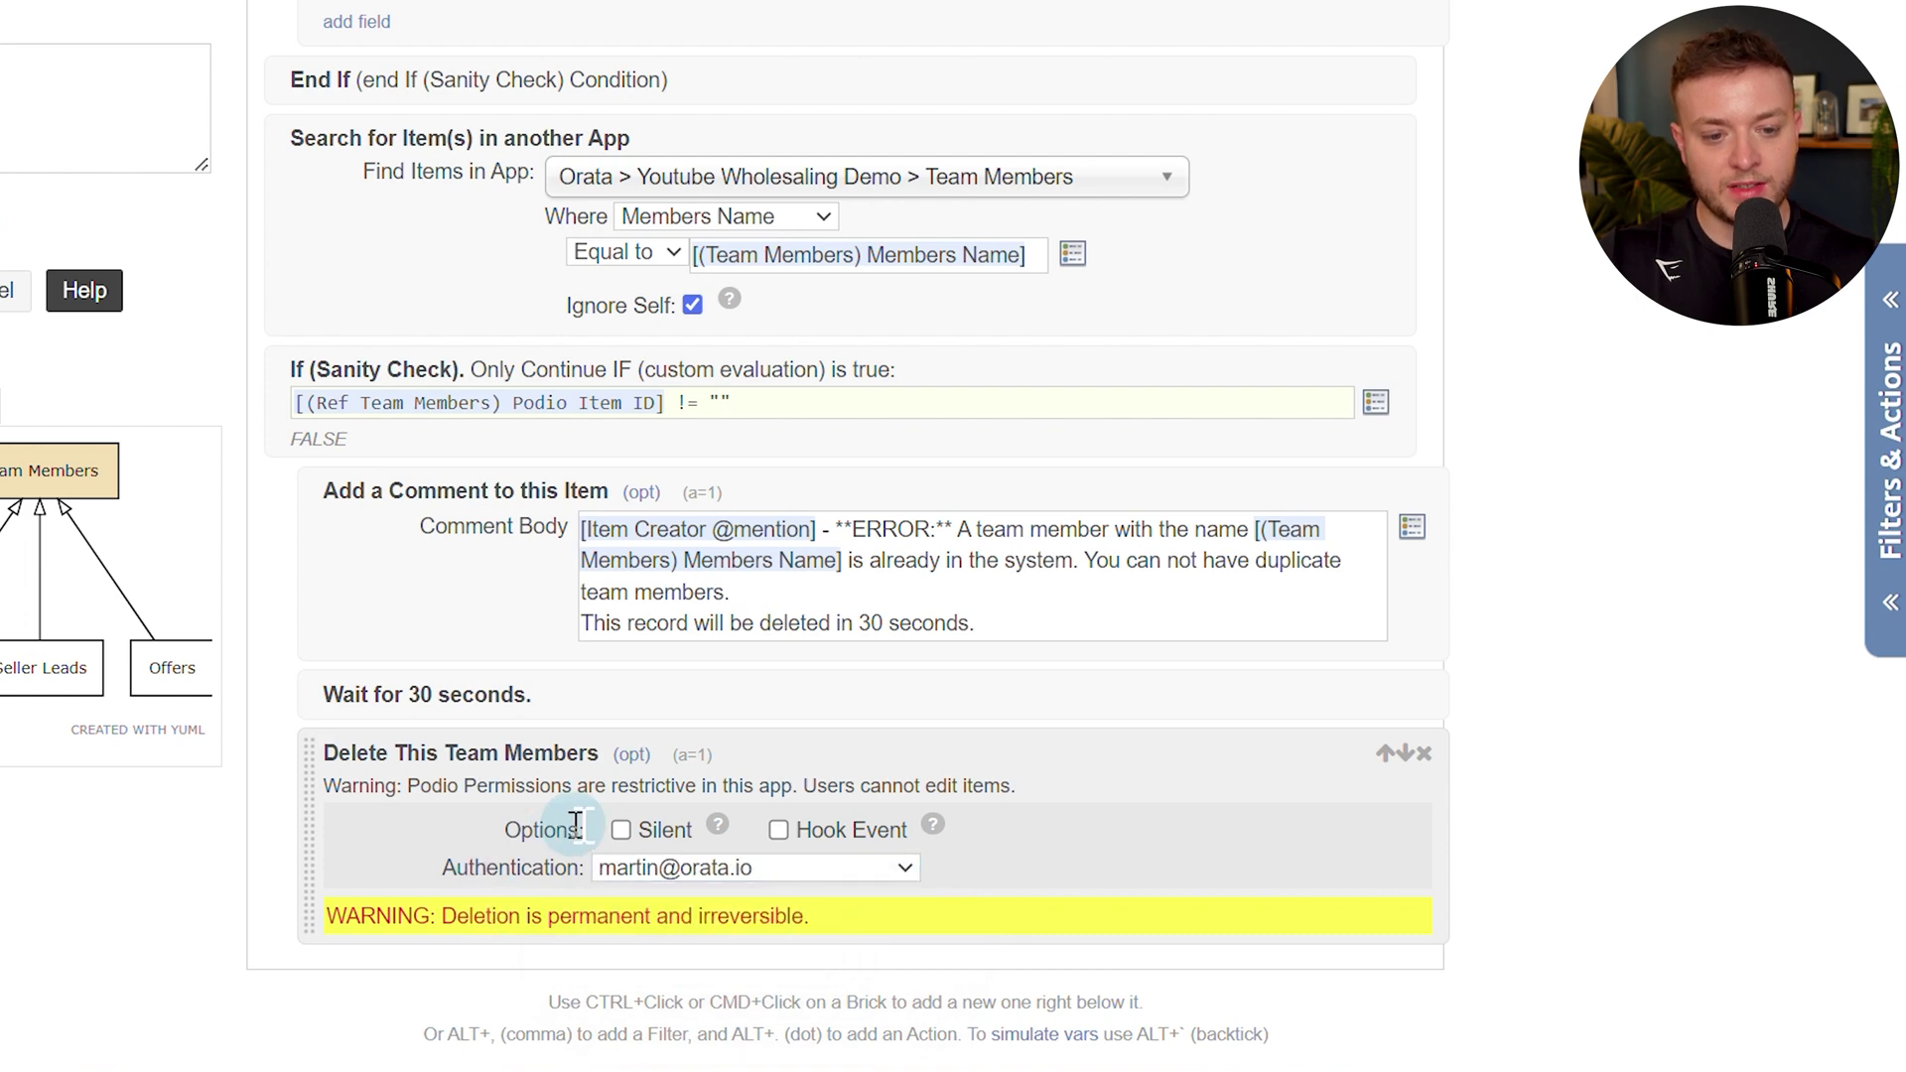
# Close the duplicate-check condition with an End If.
pyautogui.keyDown('ctrl'); pyautogui.click(1060, 846); pyautogui.keyUp('ctrl')
pyautogui.write('end i')
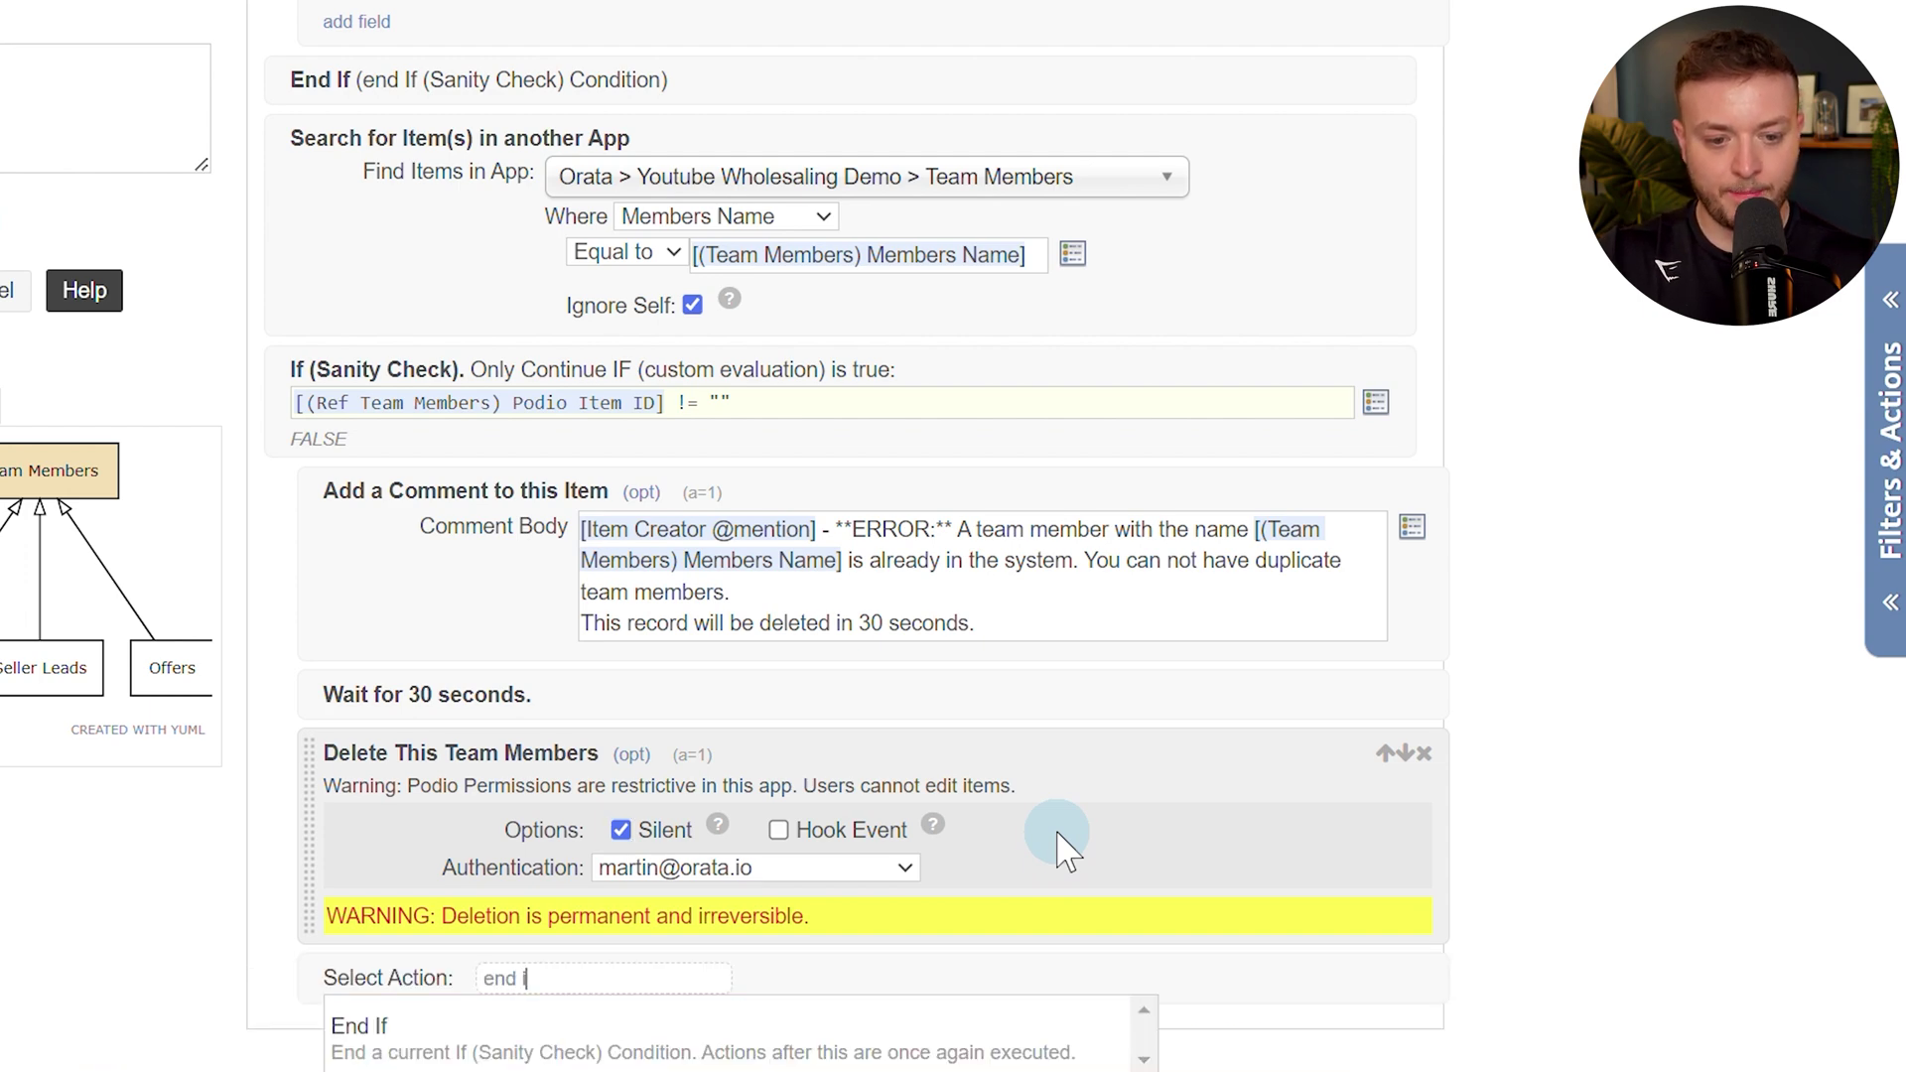
pyautogui.write('f')
pyautogui.click(1003, 1043)
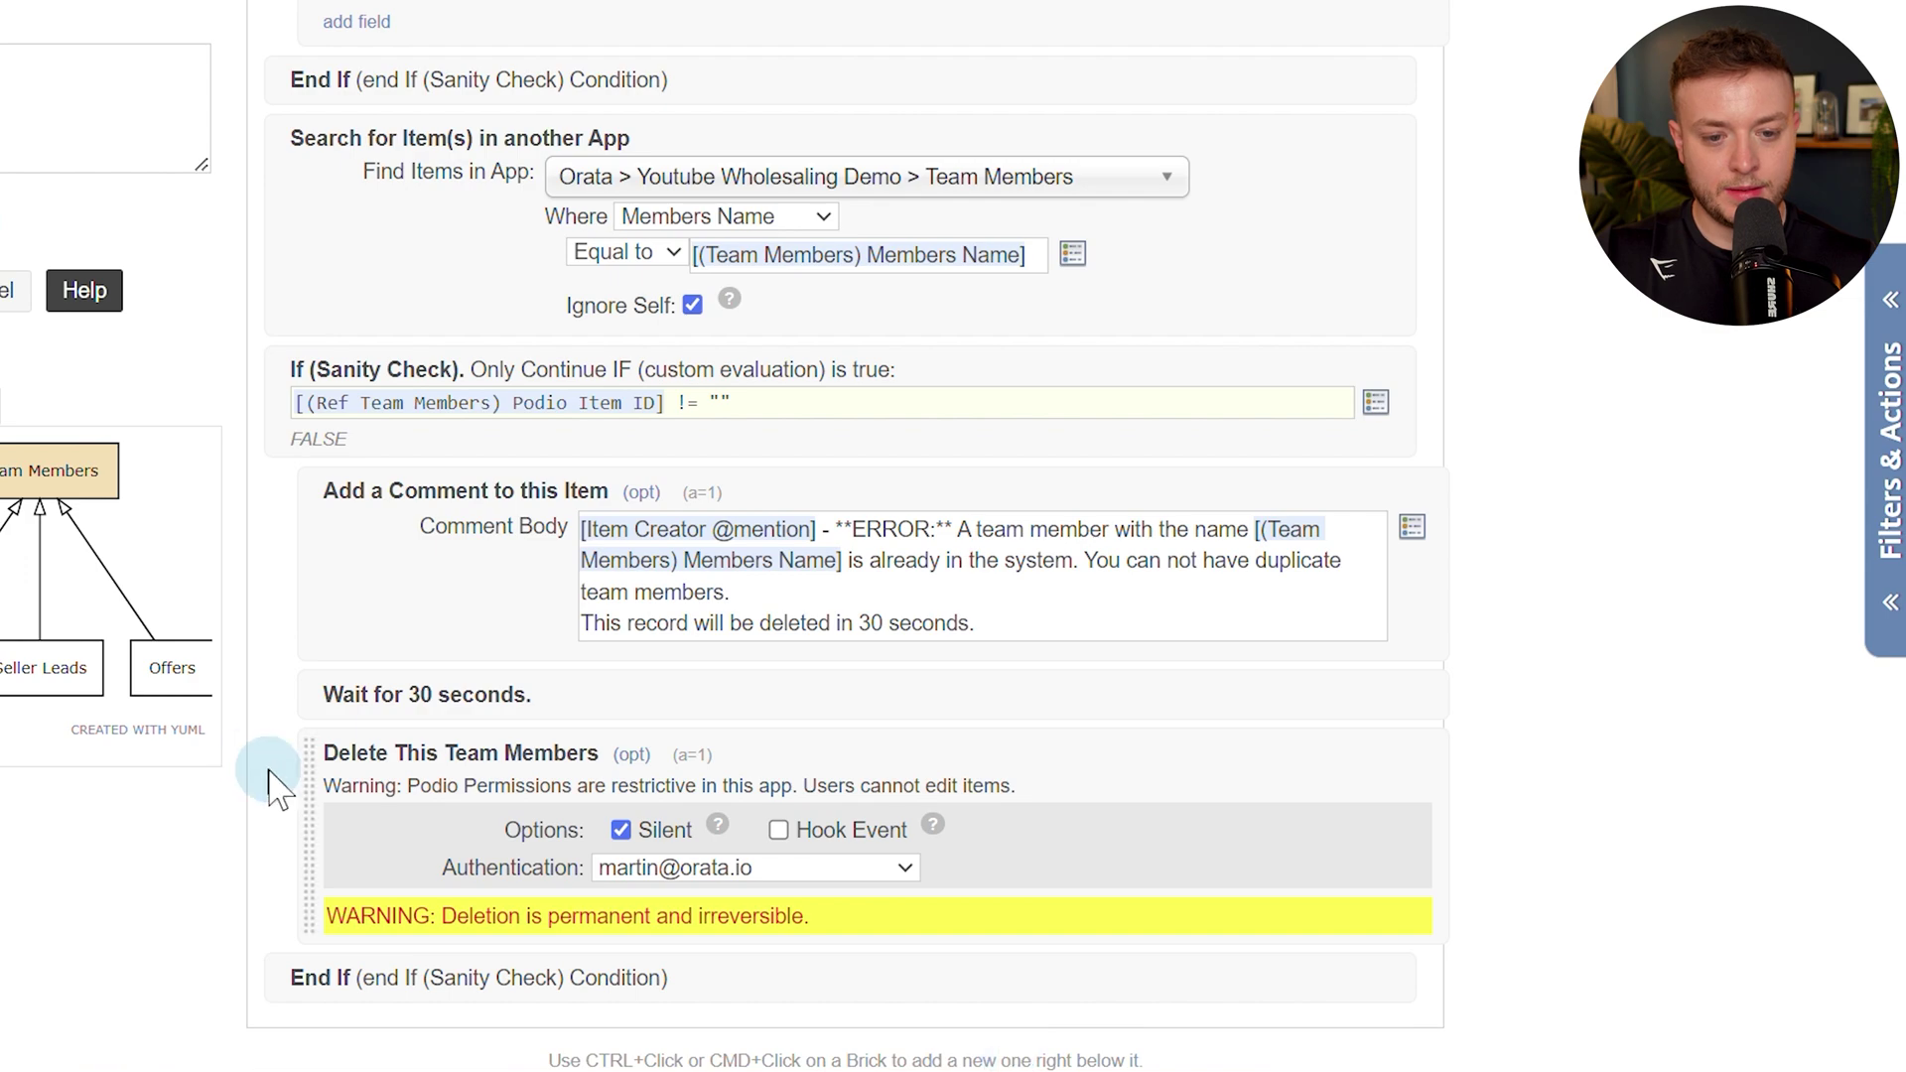
# Review the flow, check the Podio team member record, and save the 1.0.0 - New Item Created flow.
pyautogui.scroll(5, 506, 894)
pyautogui.scroll(5, 506, 893)
pyautogui.scroll(-3, 546, 745)
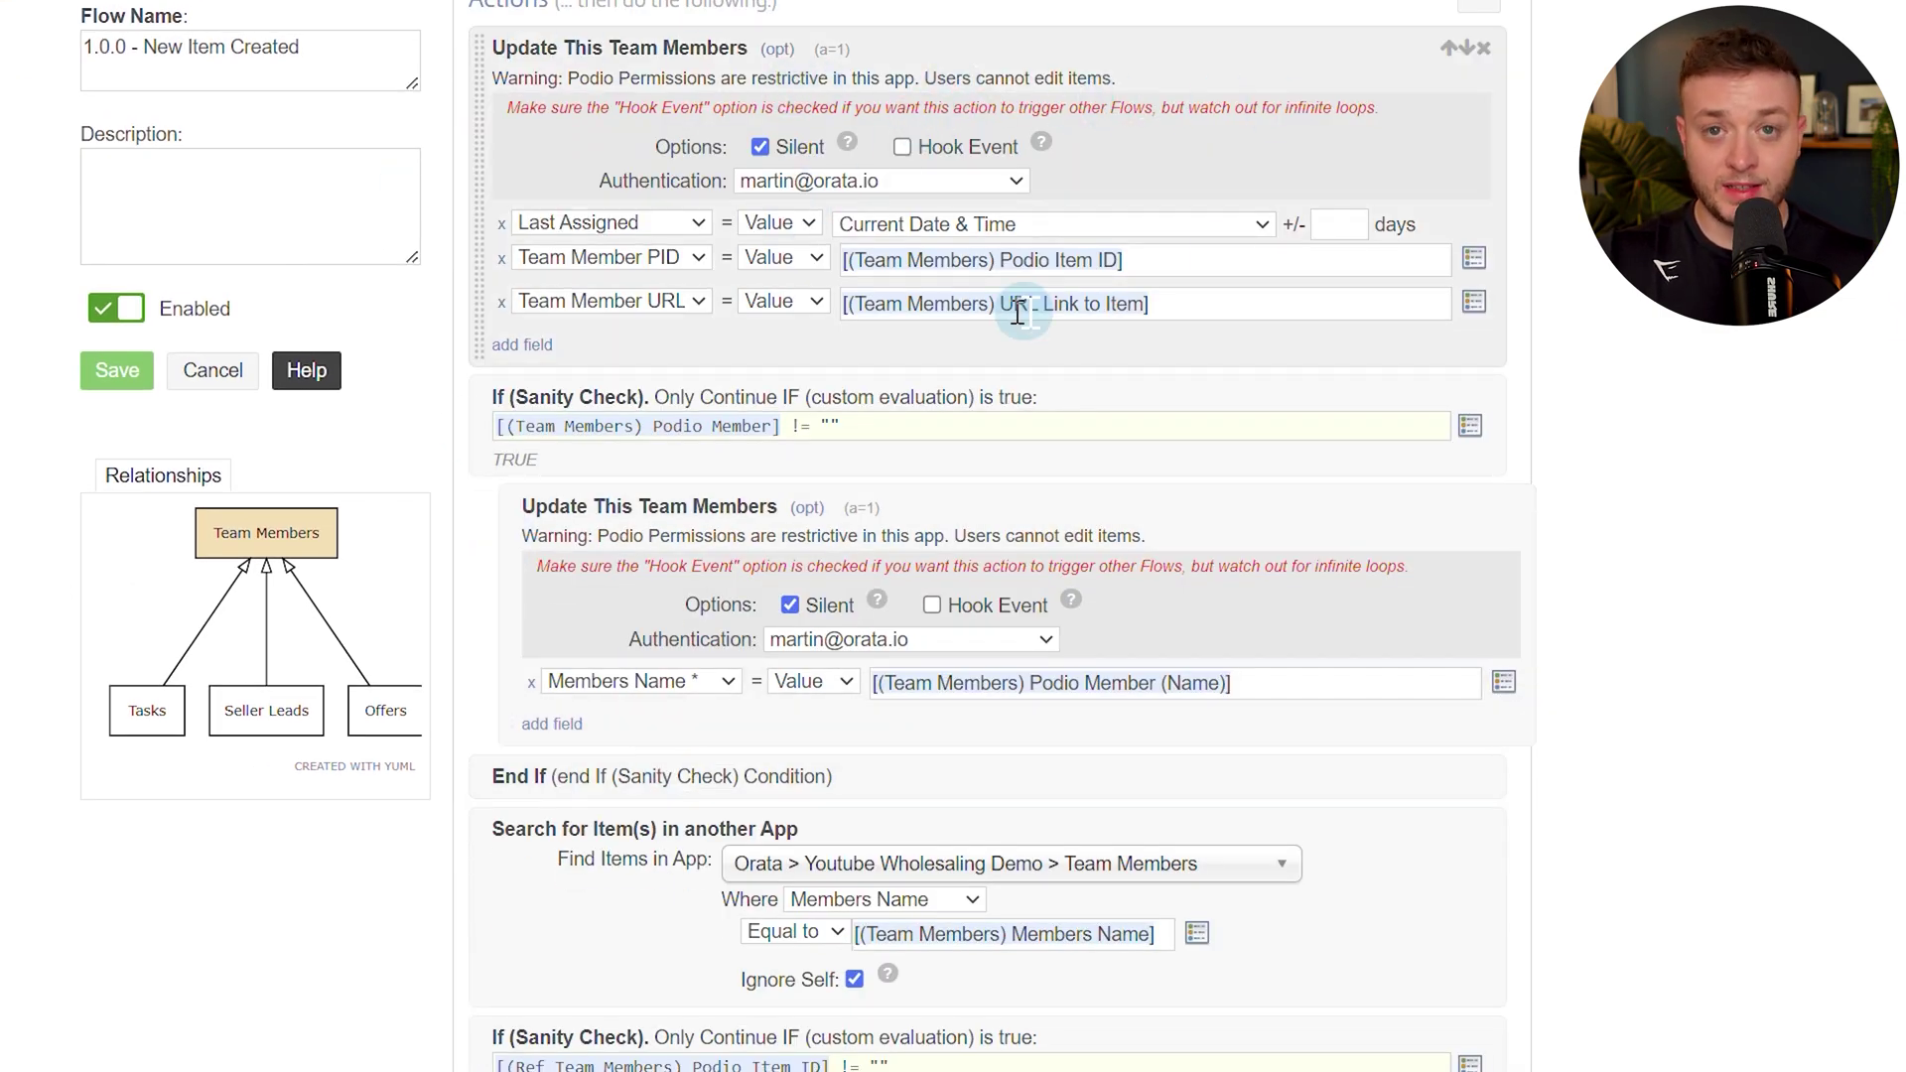
pyautogui.scroll(-2, 1001, 263)
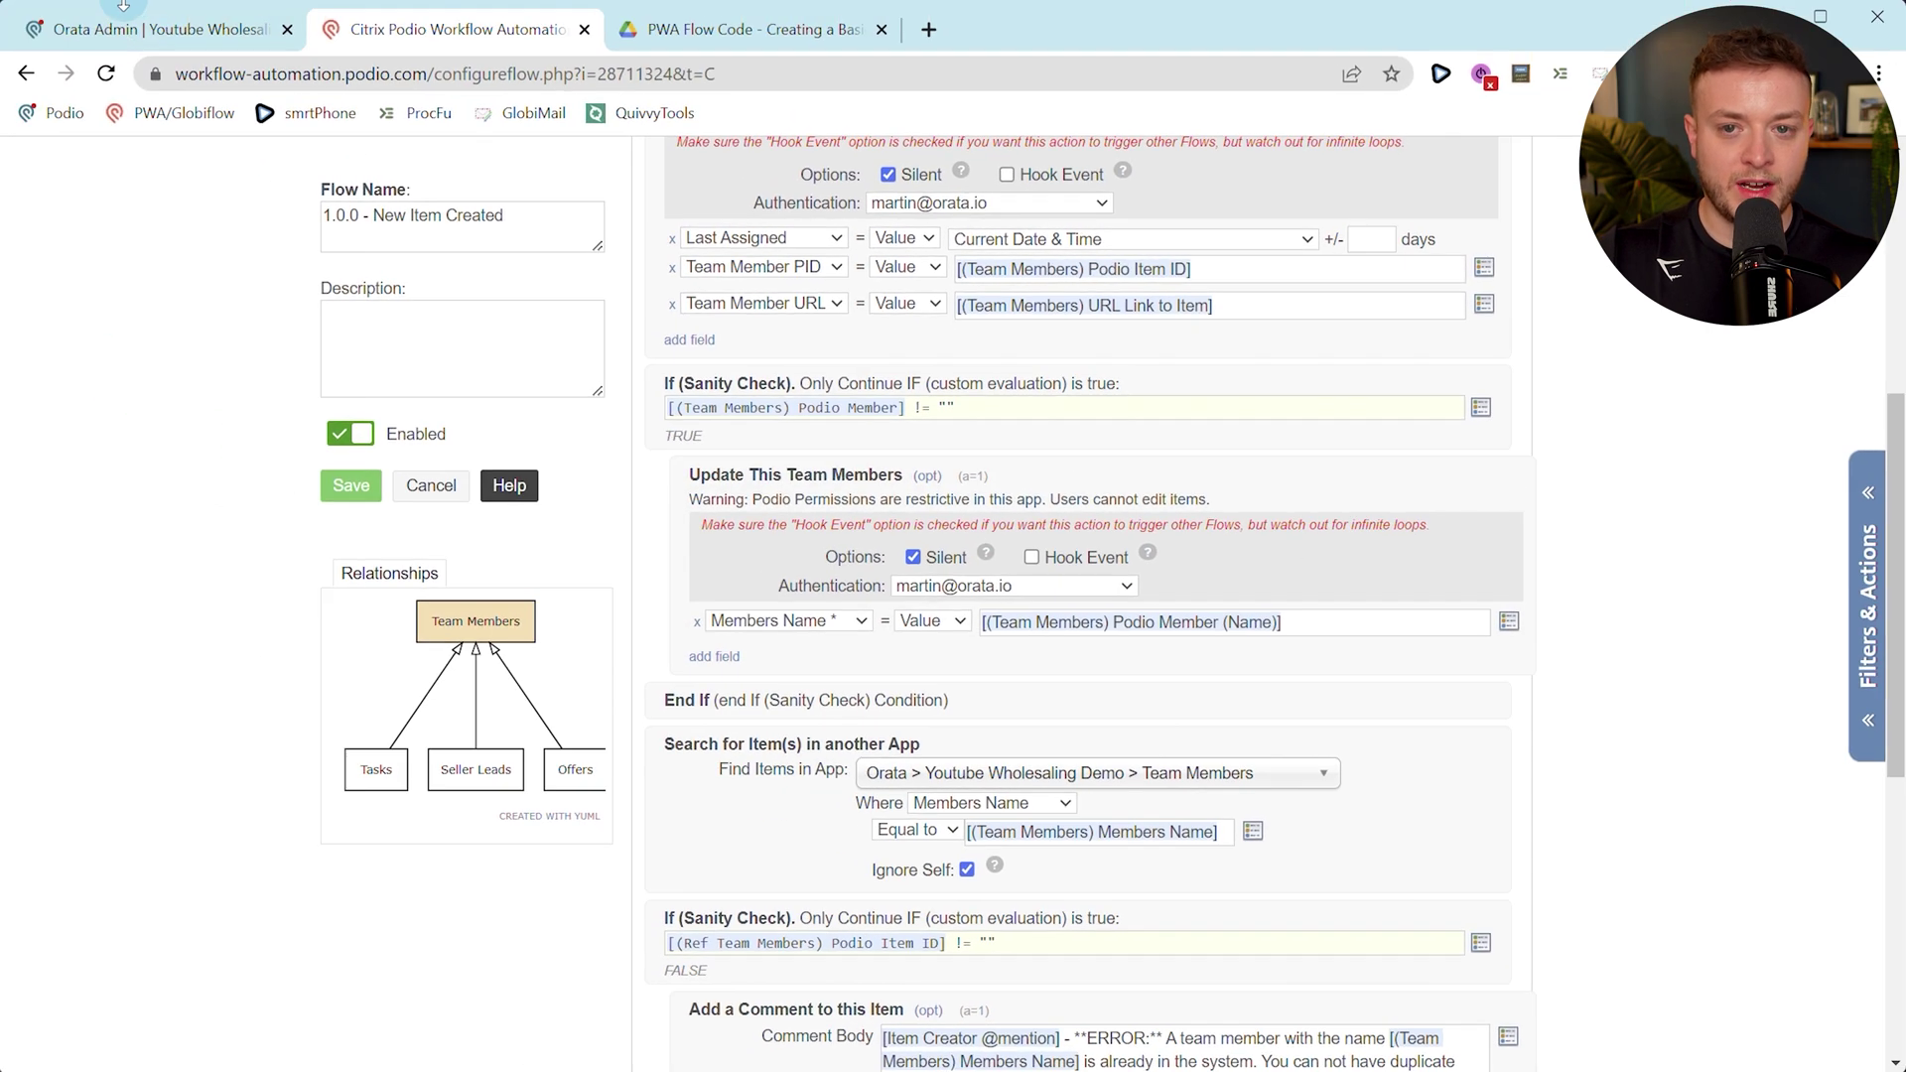
pyautogui.click(134, 30)
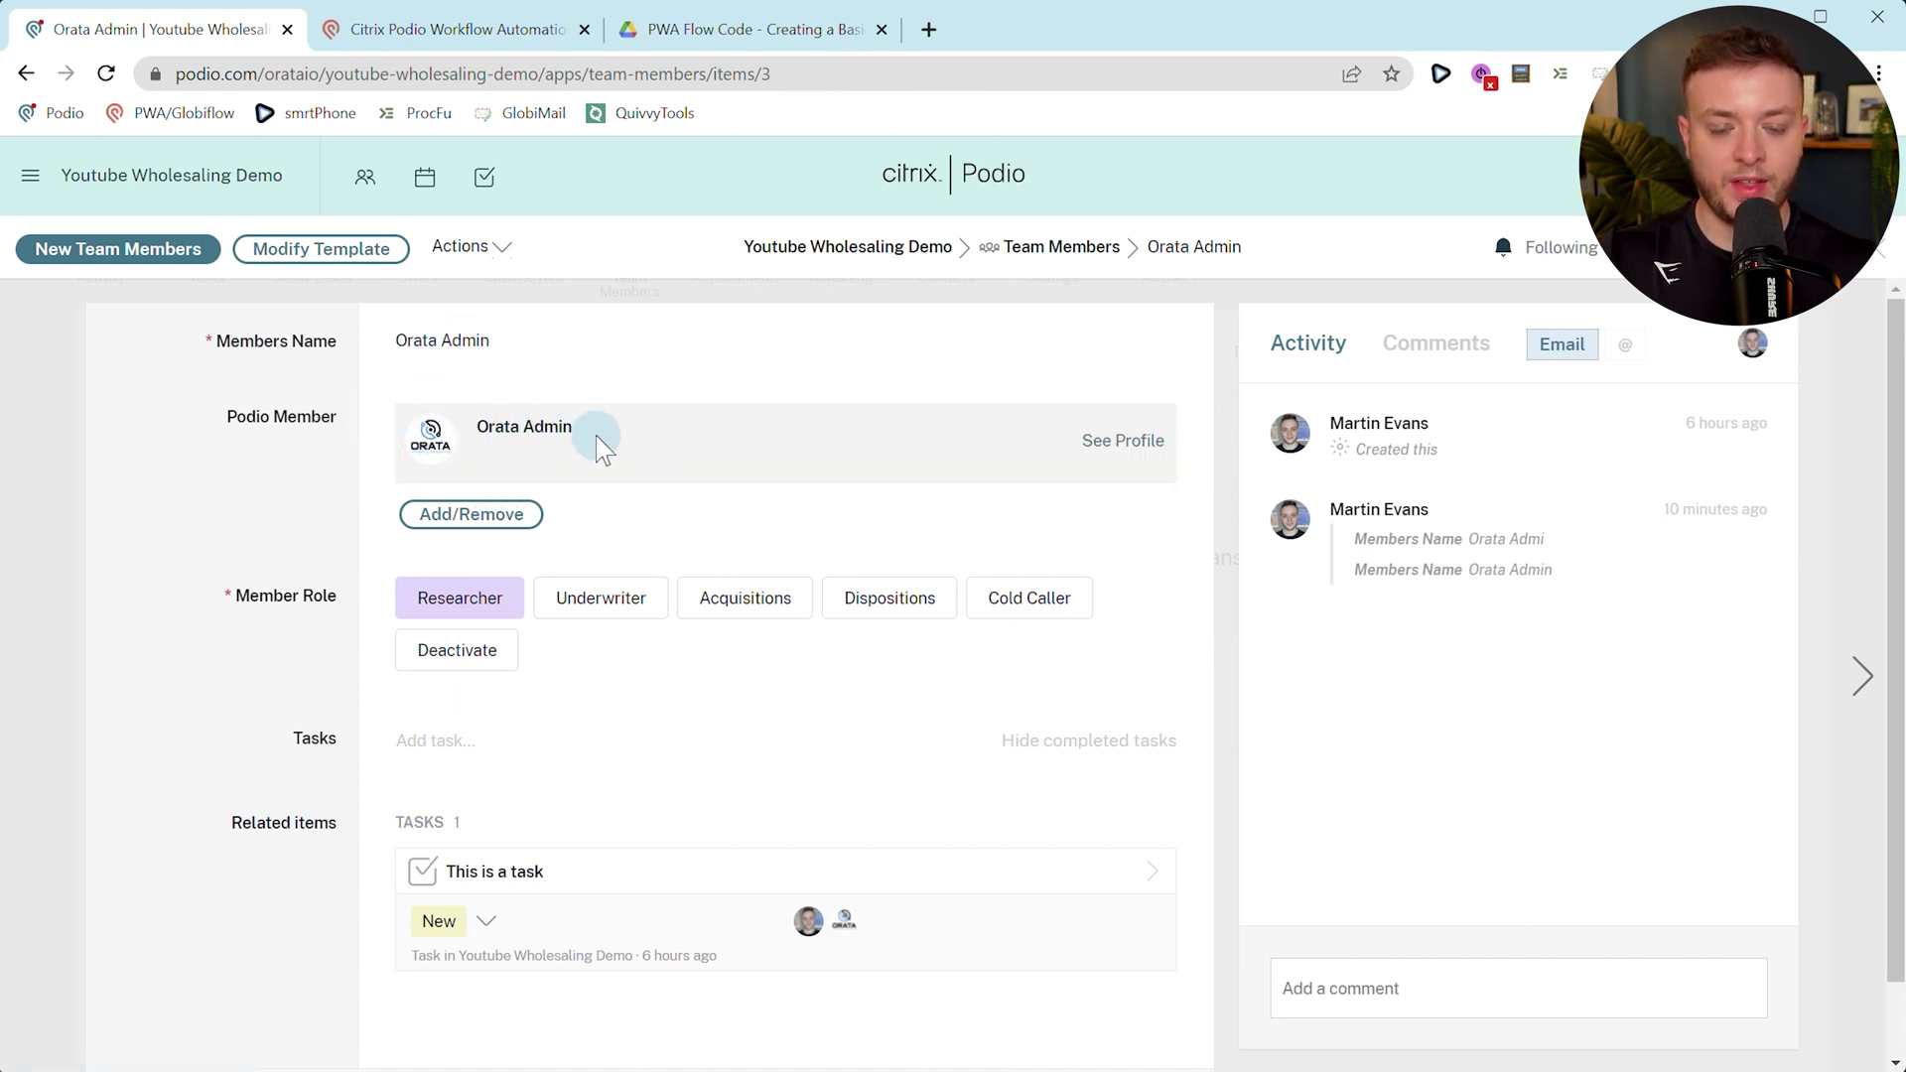
pyautogui.click(382, 49)
pyautogui.scroll(-3, 993, 497)
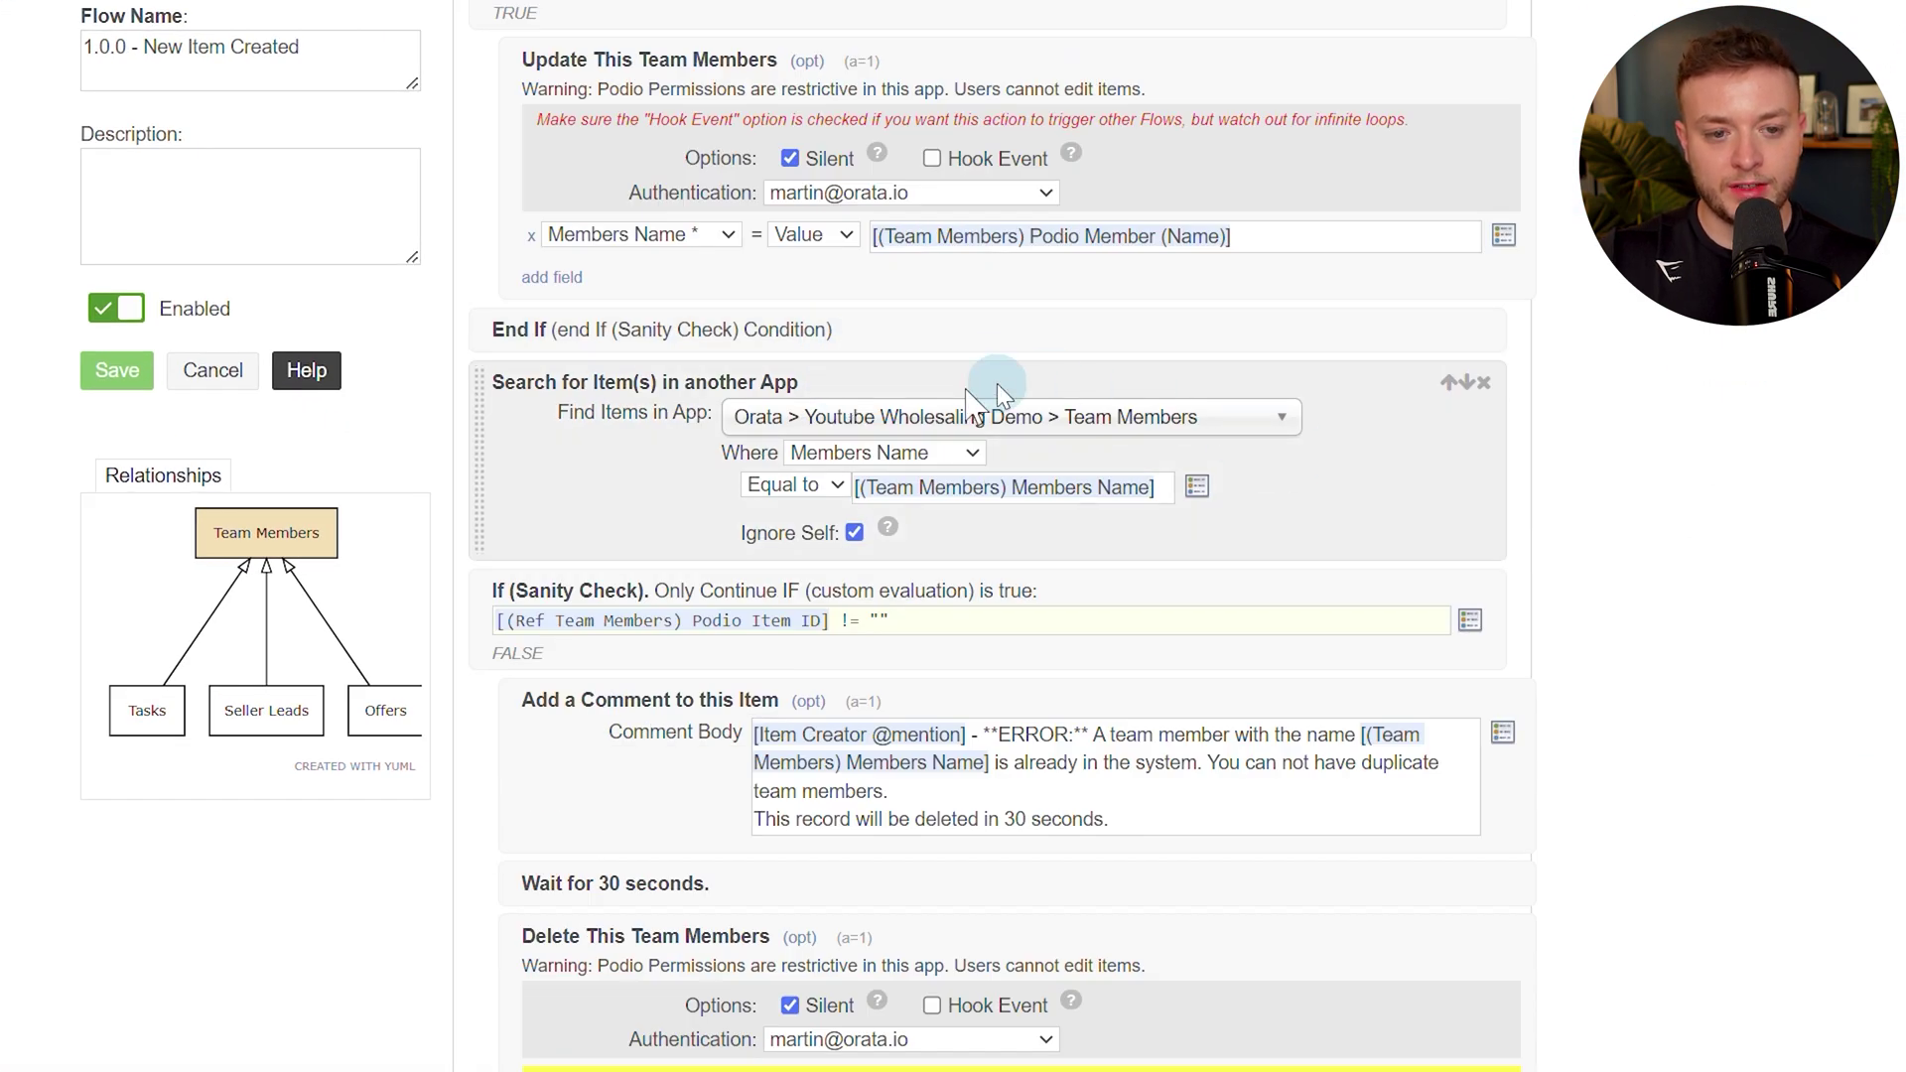
pyautogui.scroll(-3, 1100, 563)
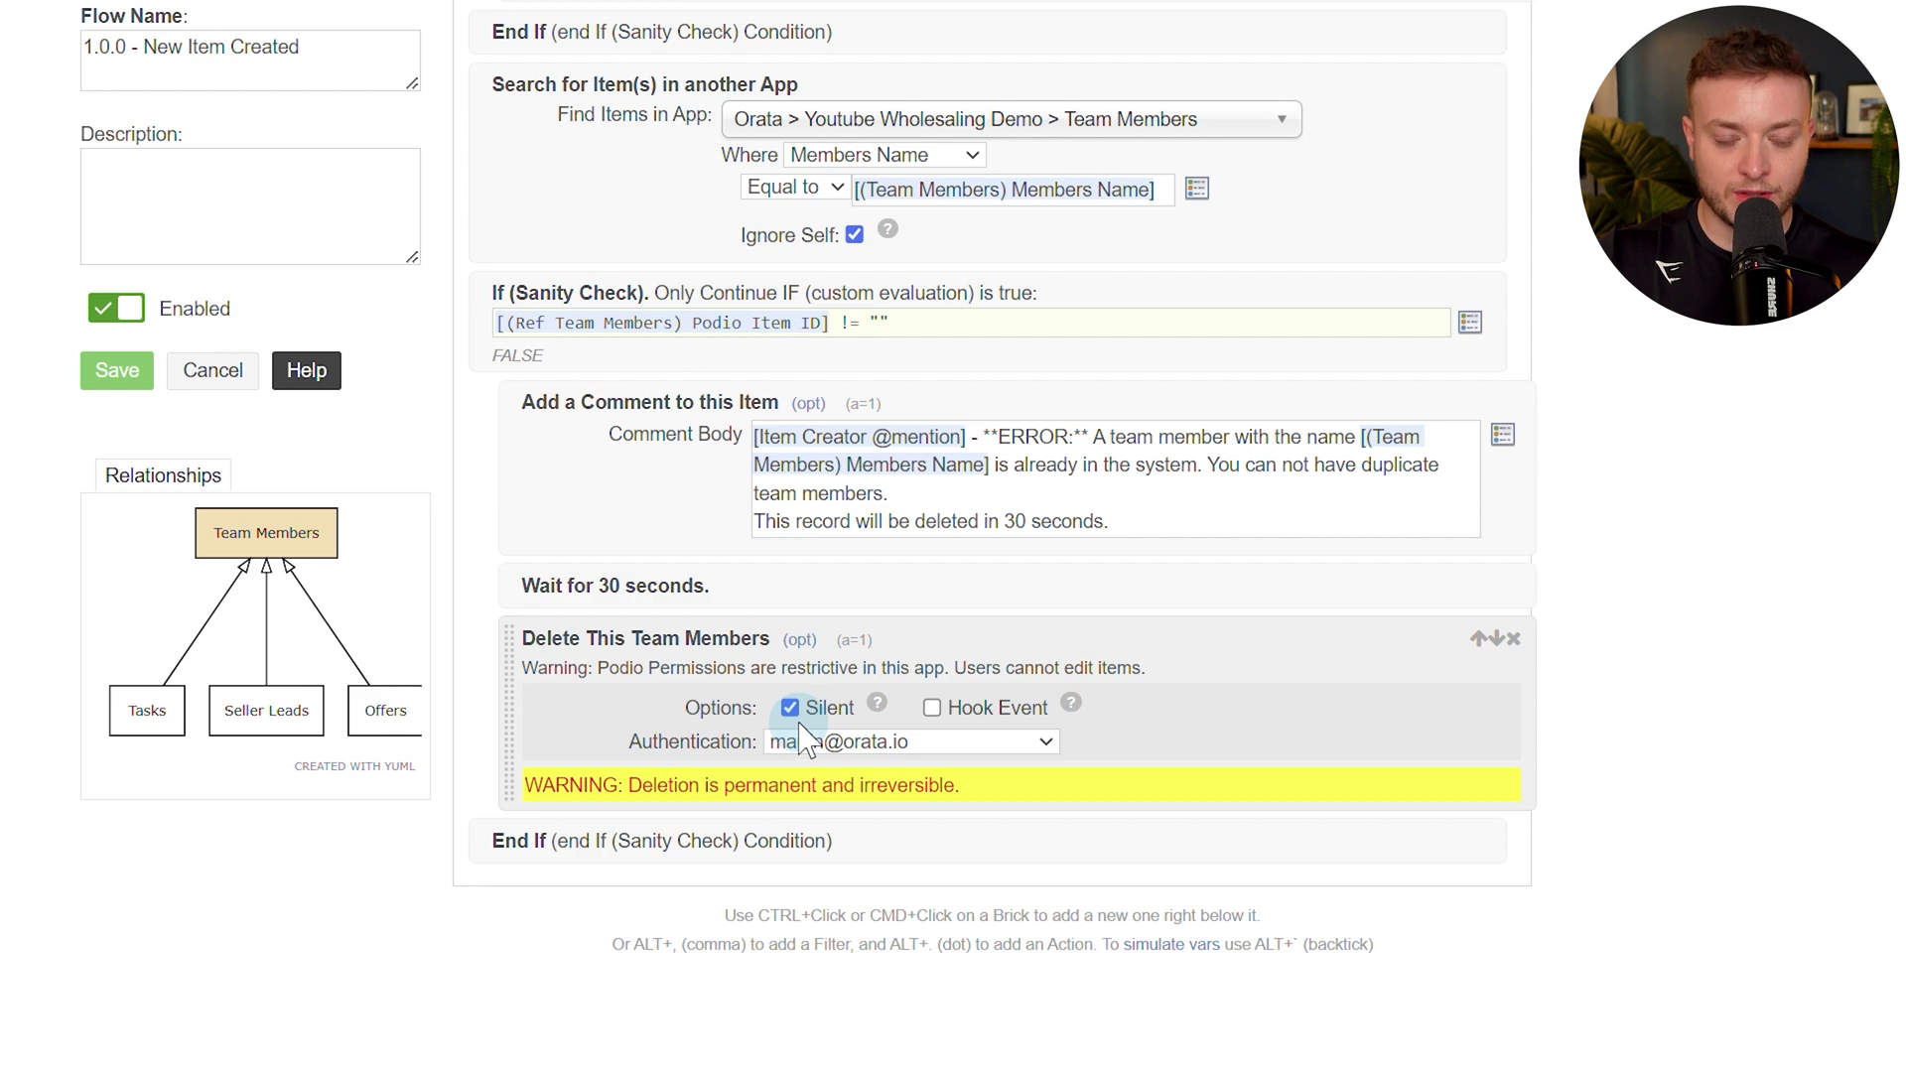
pyautogui.click(112, 382)
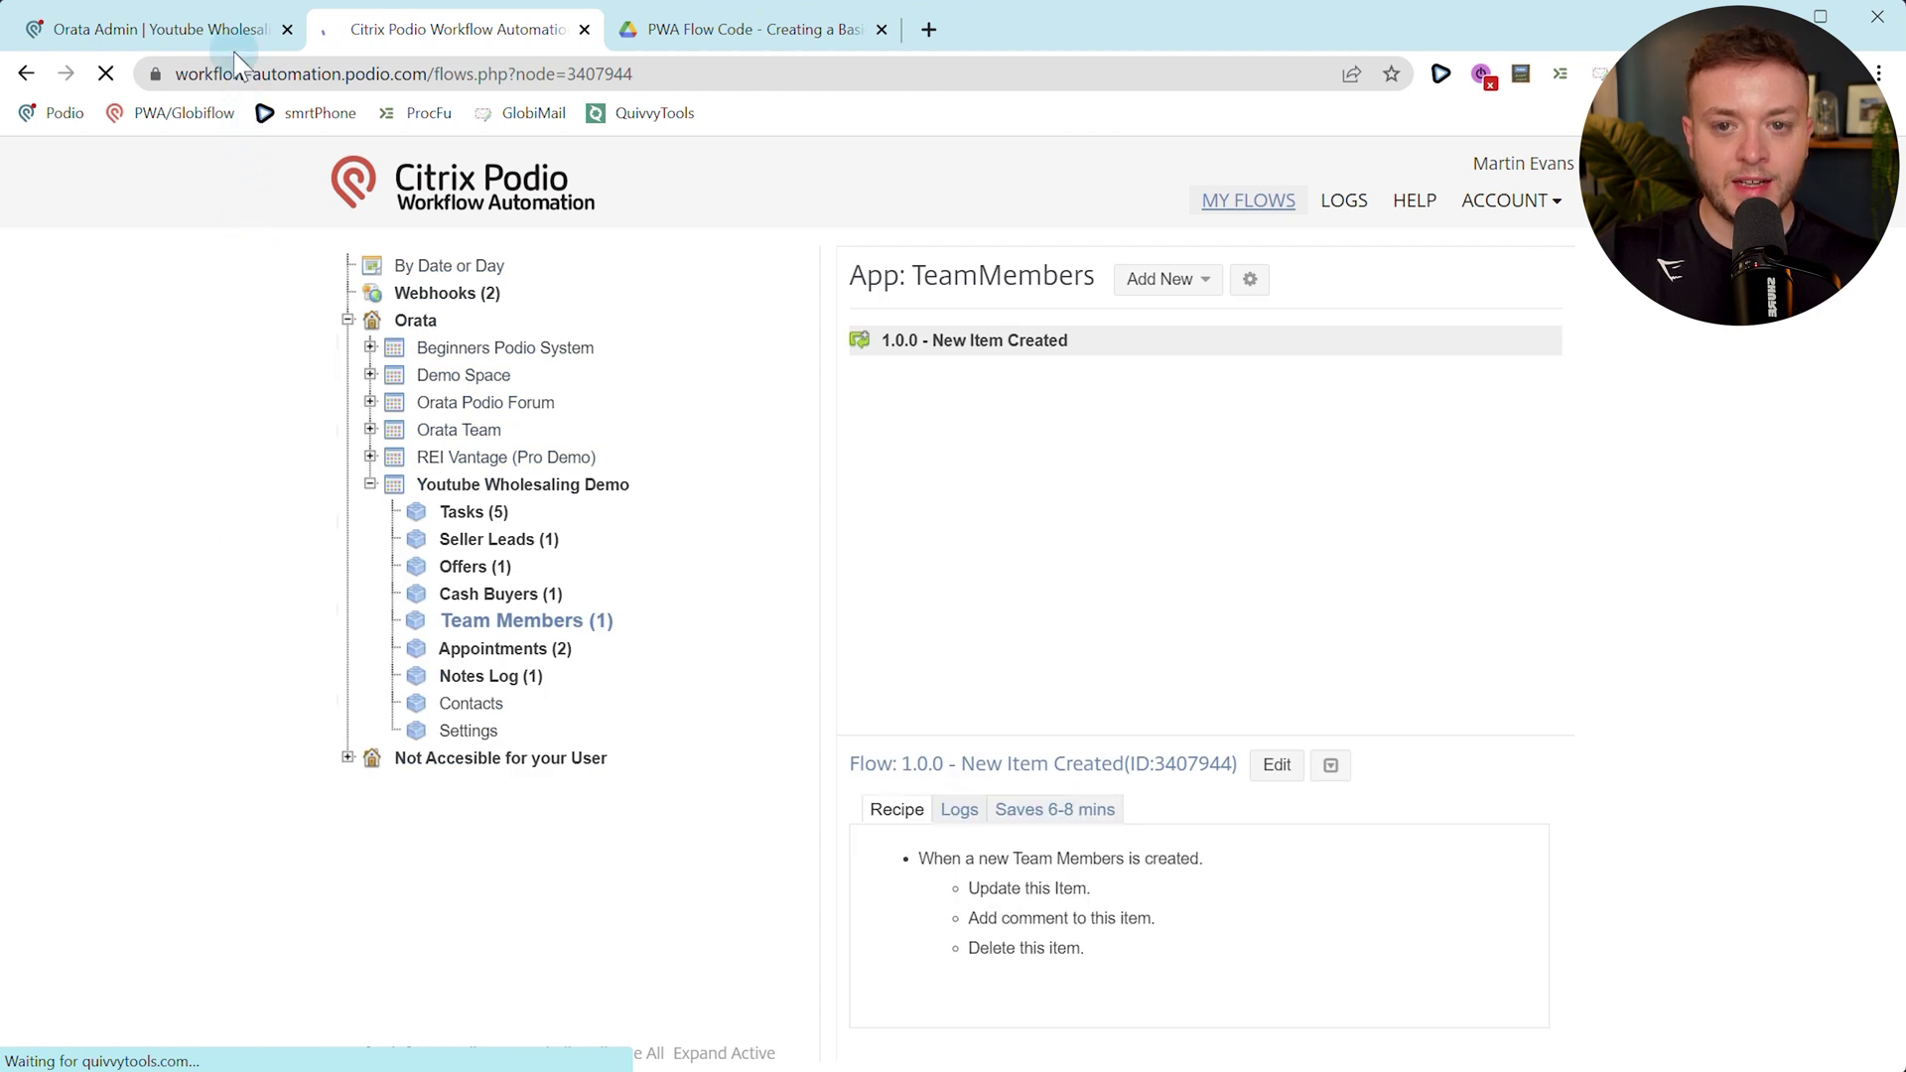
pyautogui.click(199, 30)
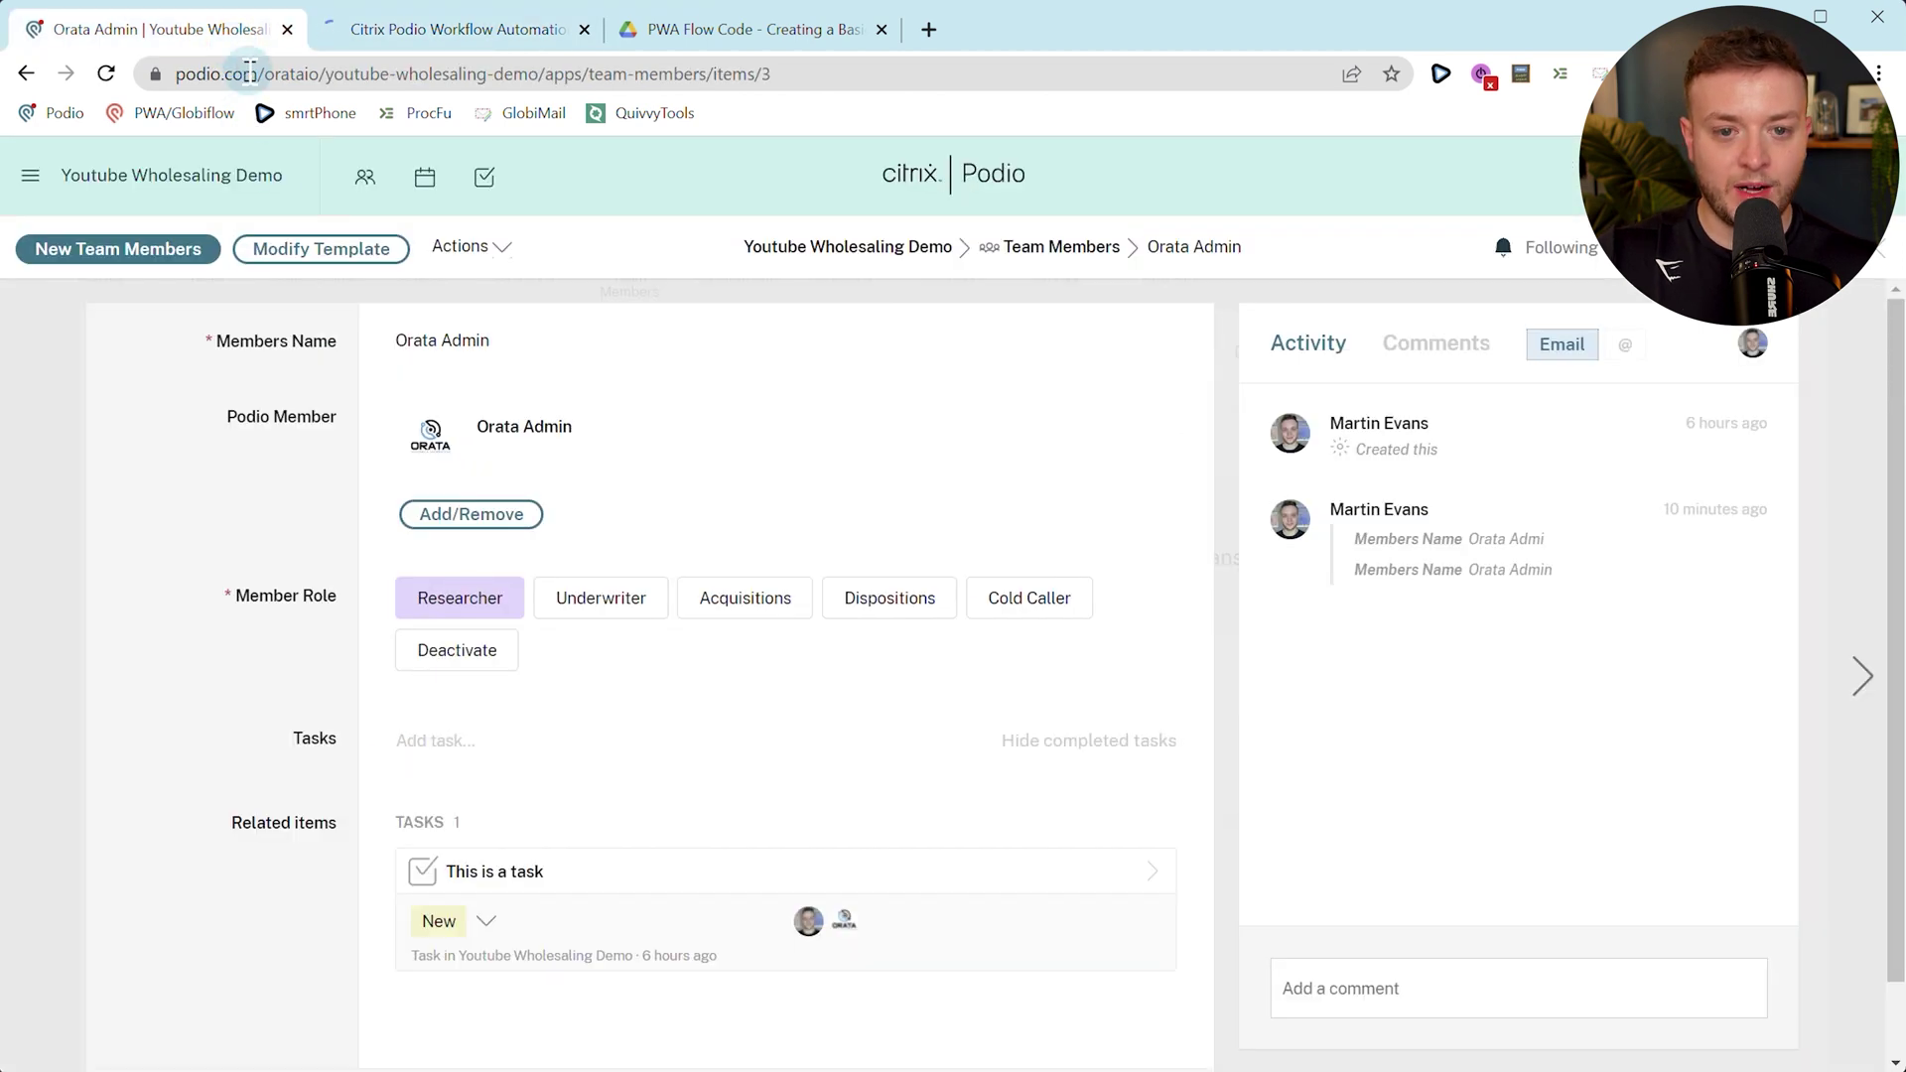
# Clone the Orata Admin member and save it to test the duplicate check, then open the Team Members app.
pyautogui.click(504, 248)
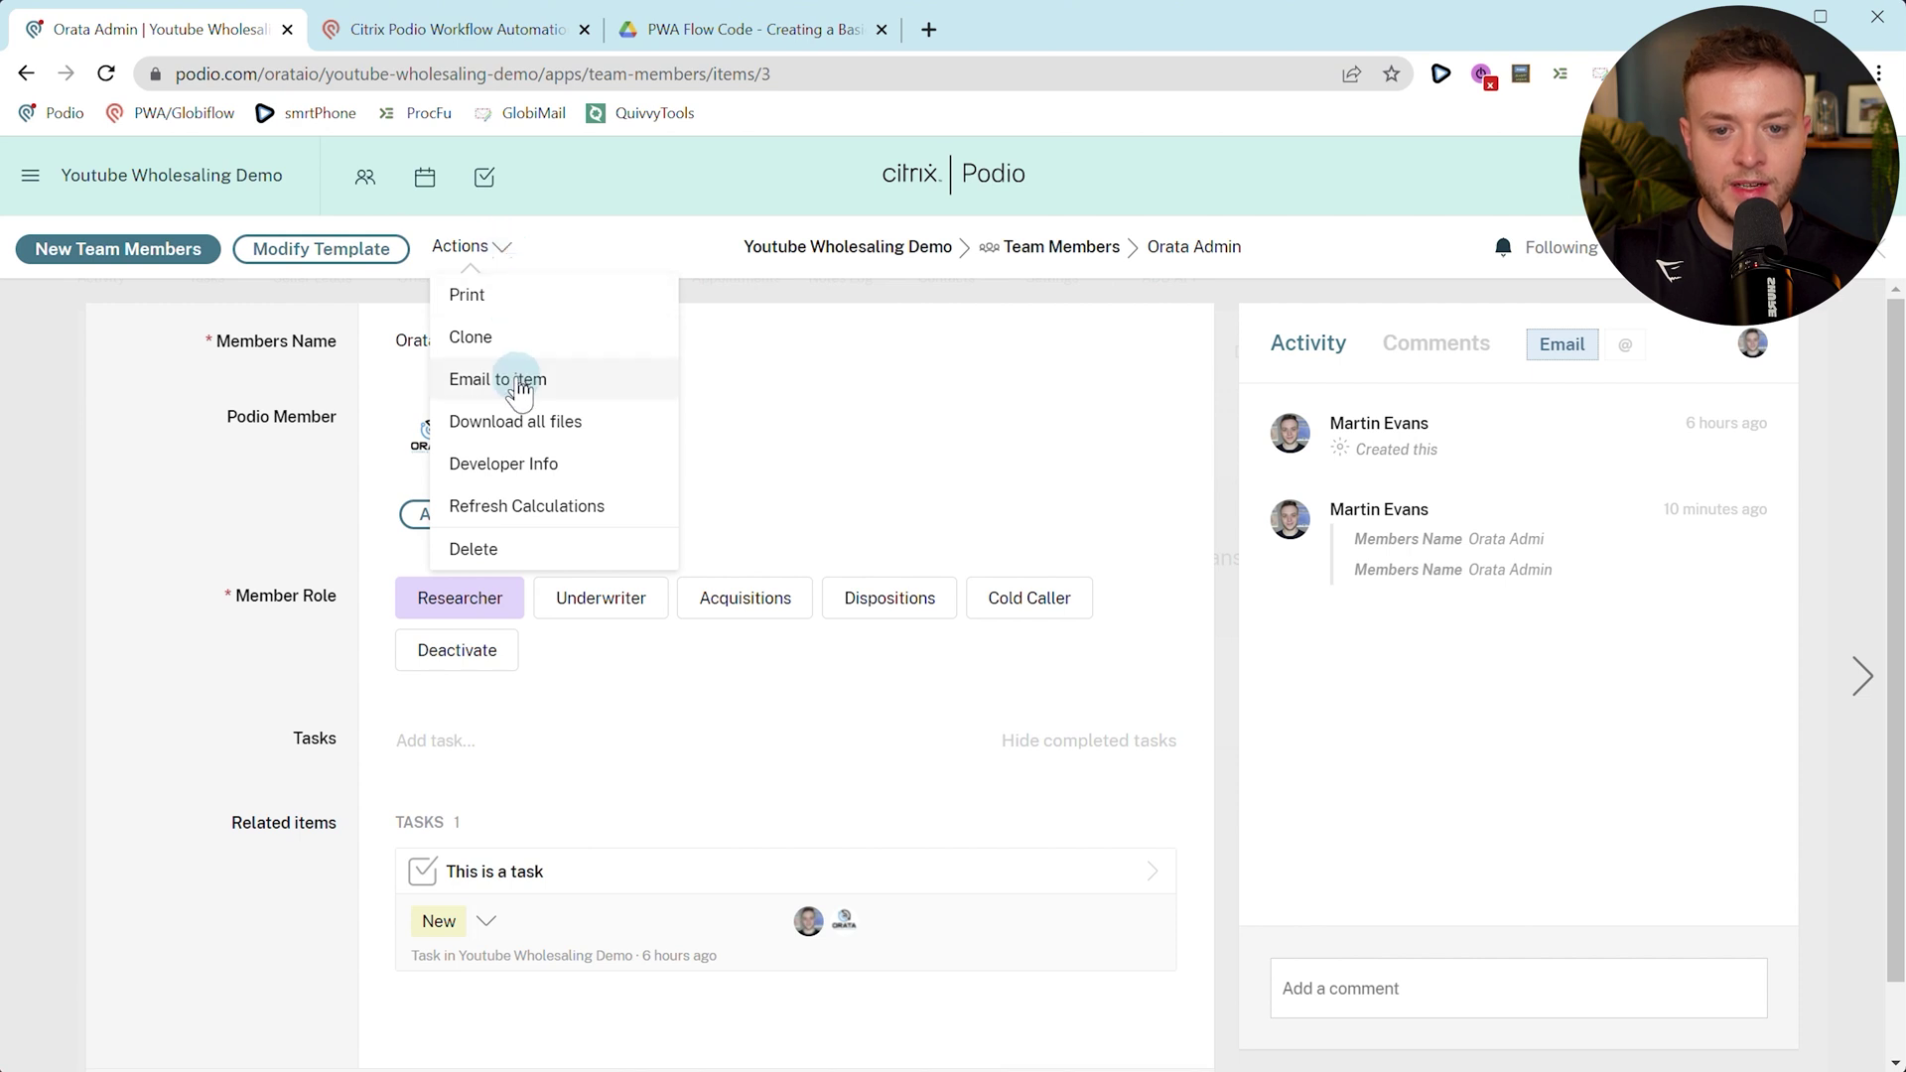
pyautogui.click(516, 347)
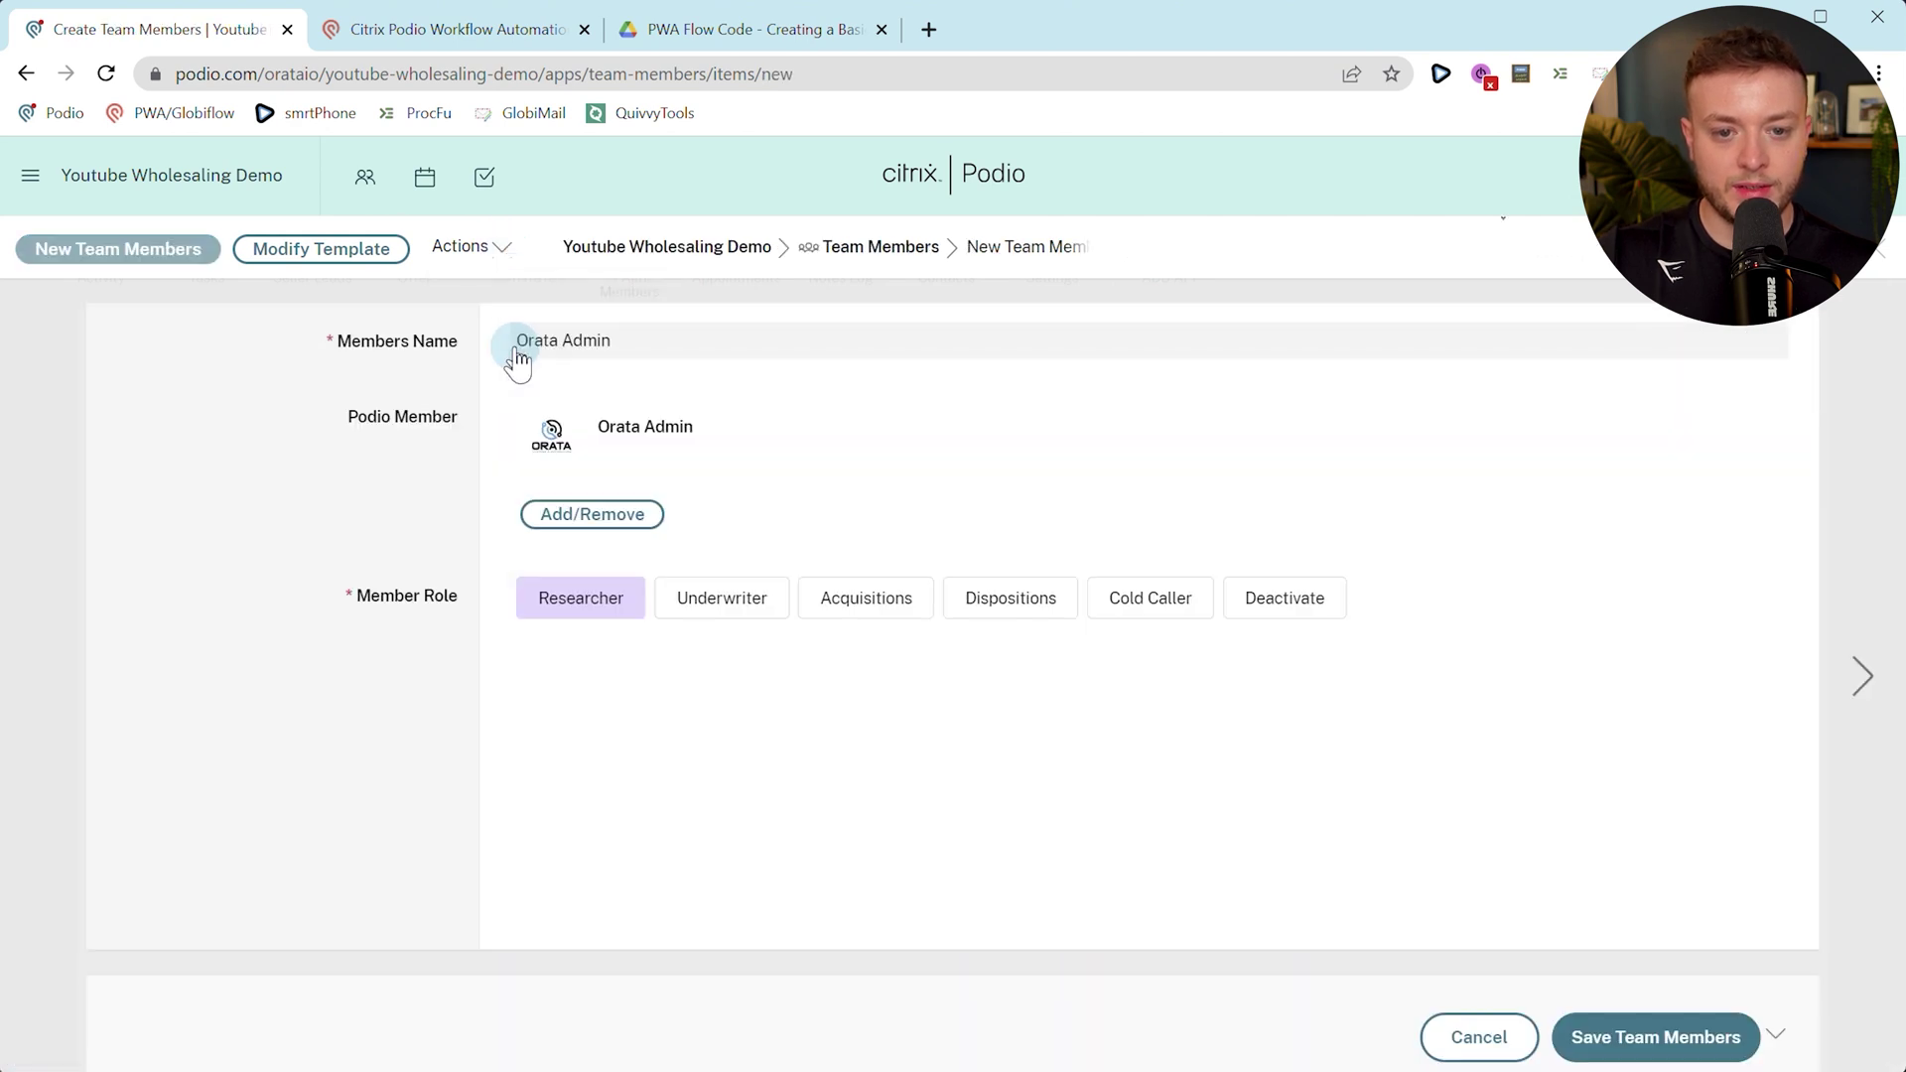
pyautogui.click(1664, 1033)
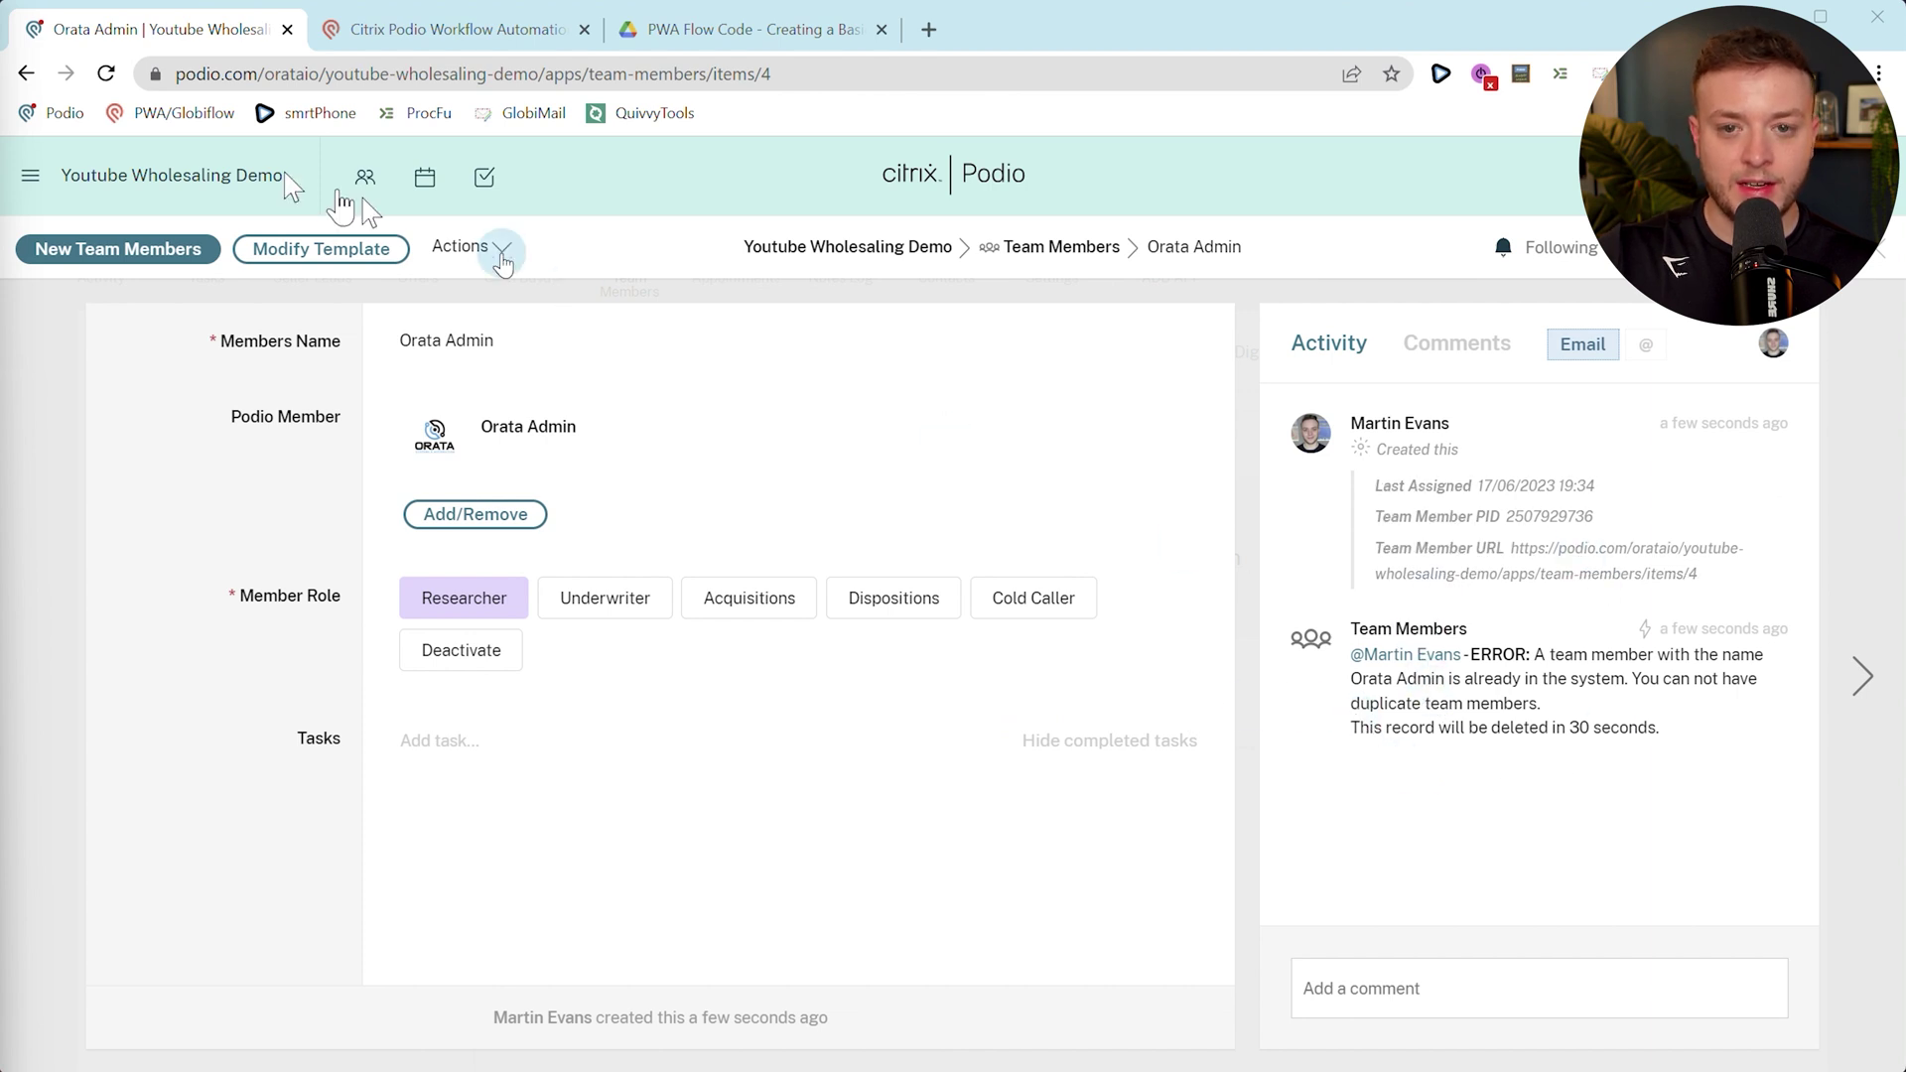
pyautogui.click(106, 75)
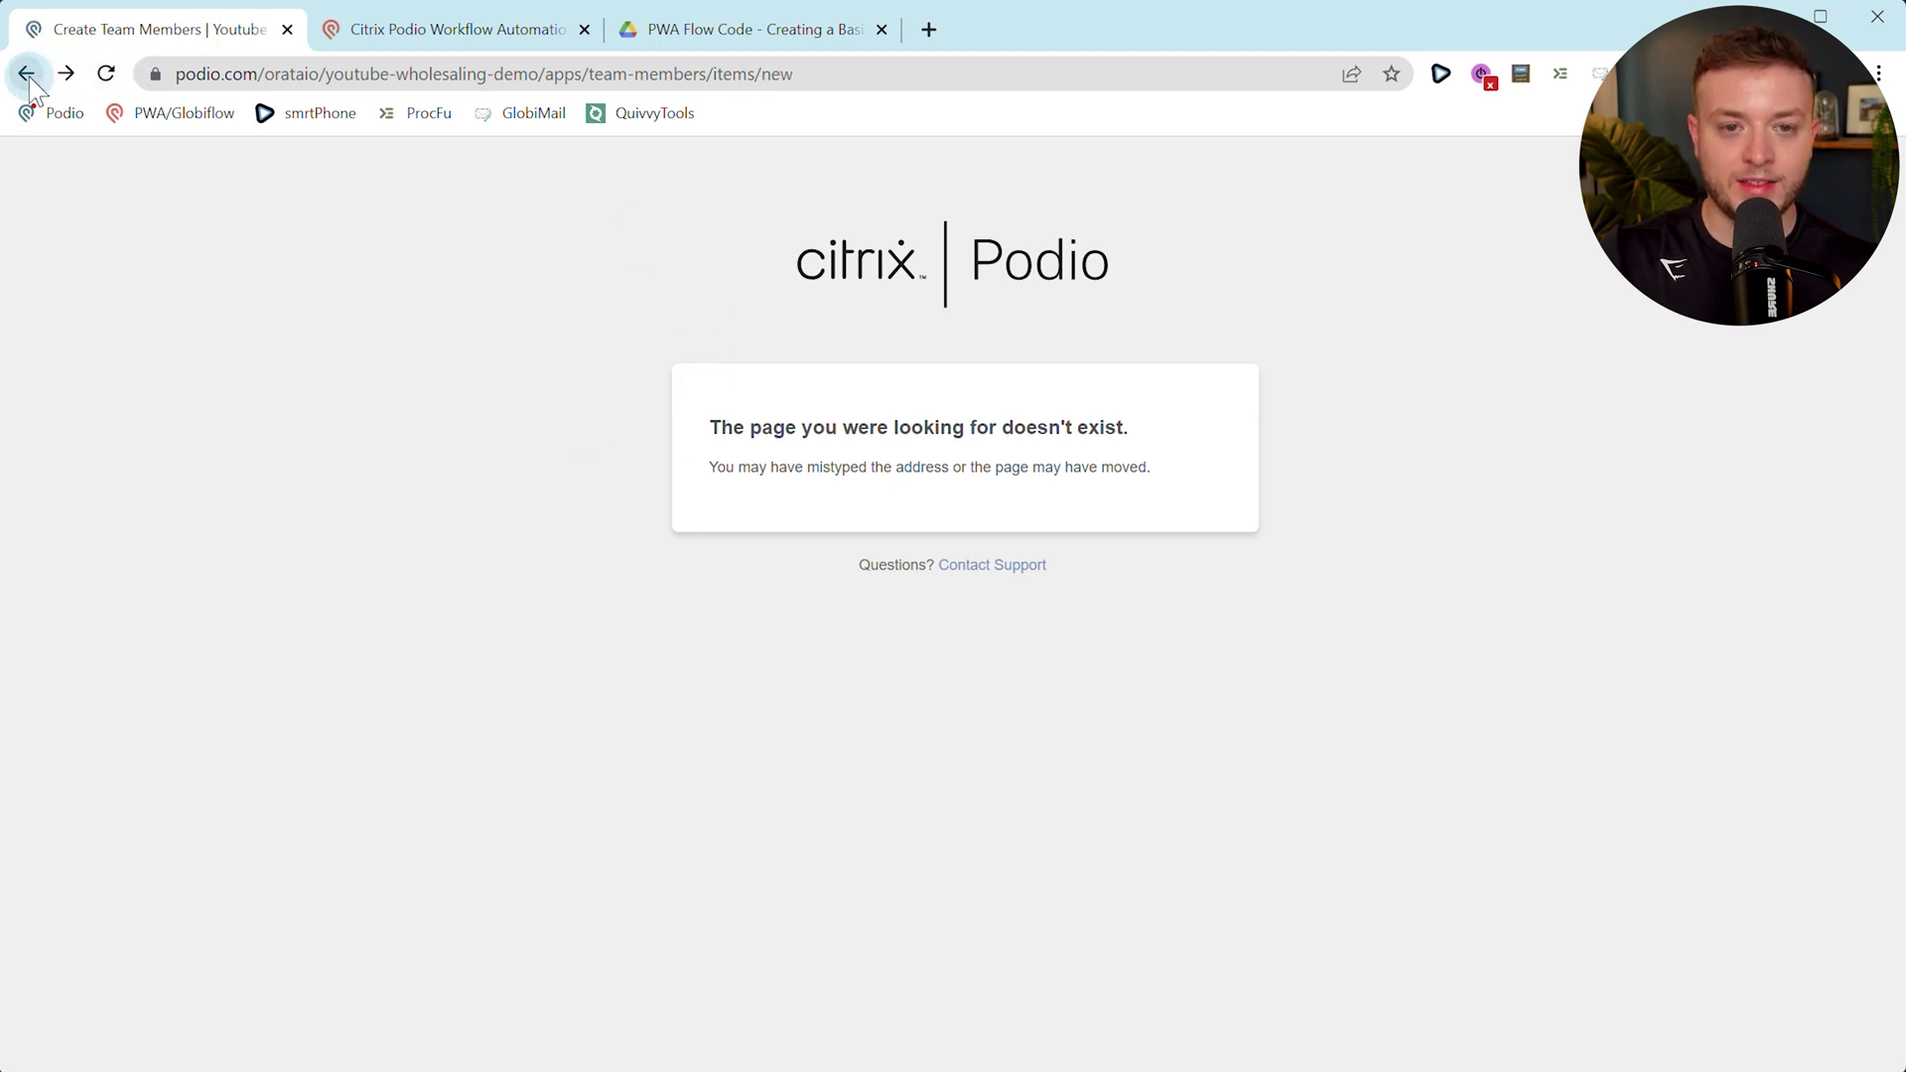
pyautogui.click(728, 70)
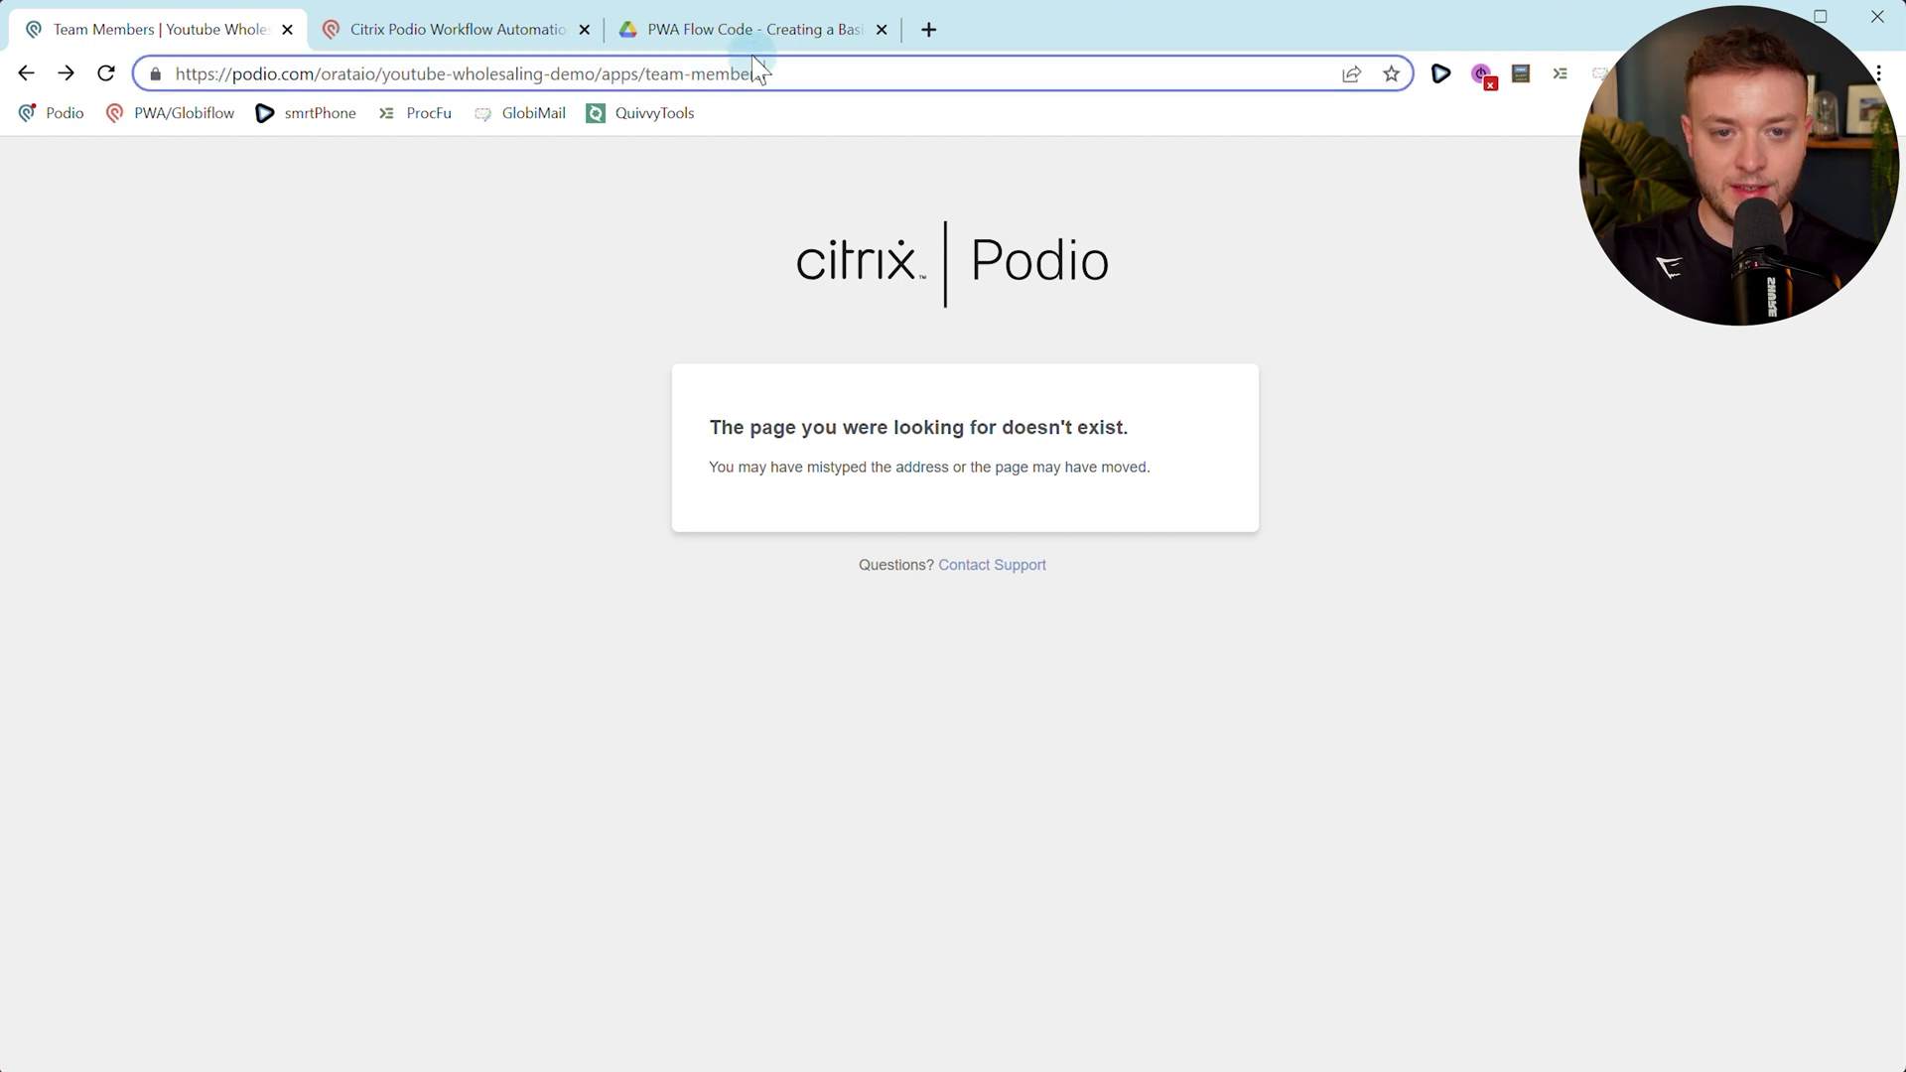
pyautogui.press('Return')
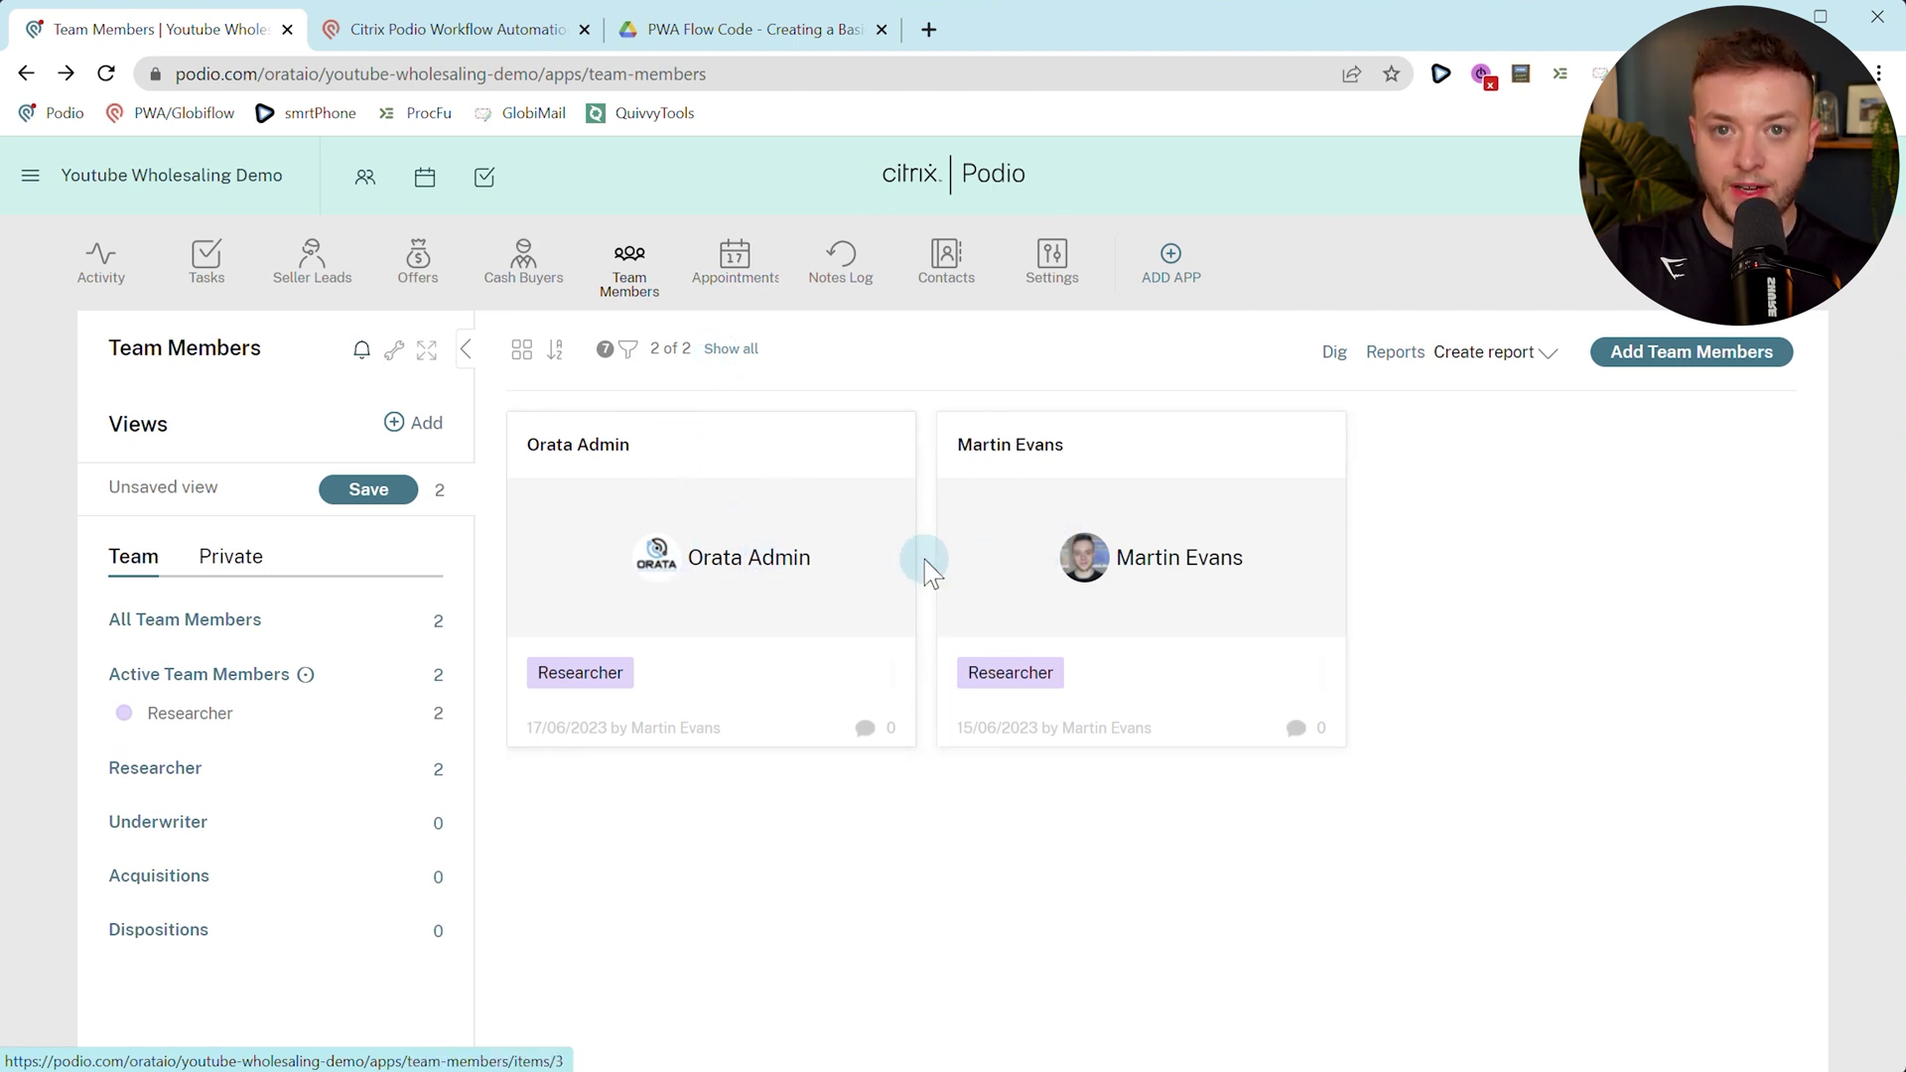
# Create a new item-updated Team Members flow filtered on Podio Member field changes.
pyautogui.click(557, 24)
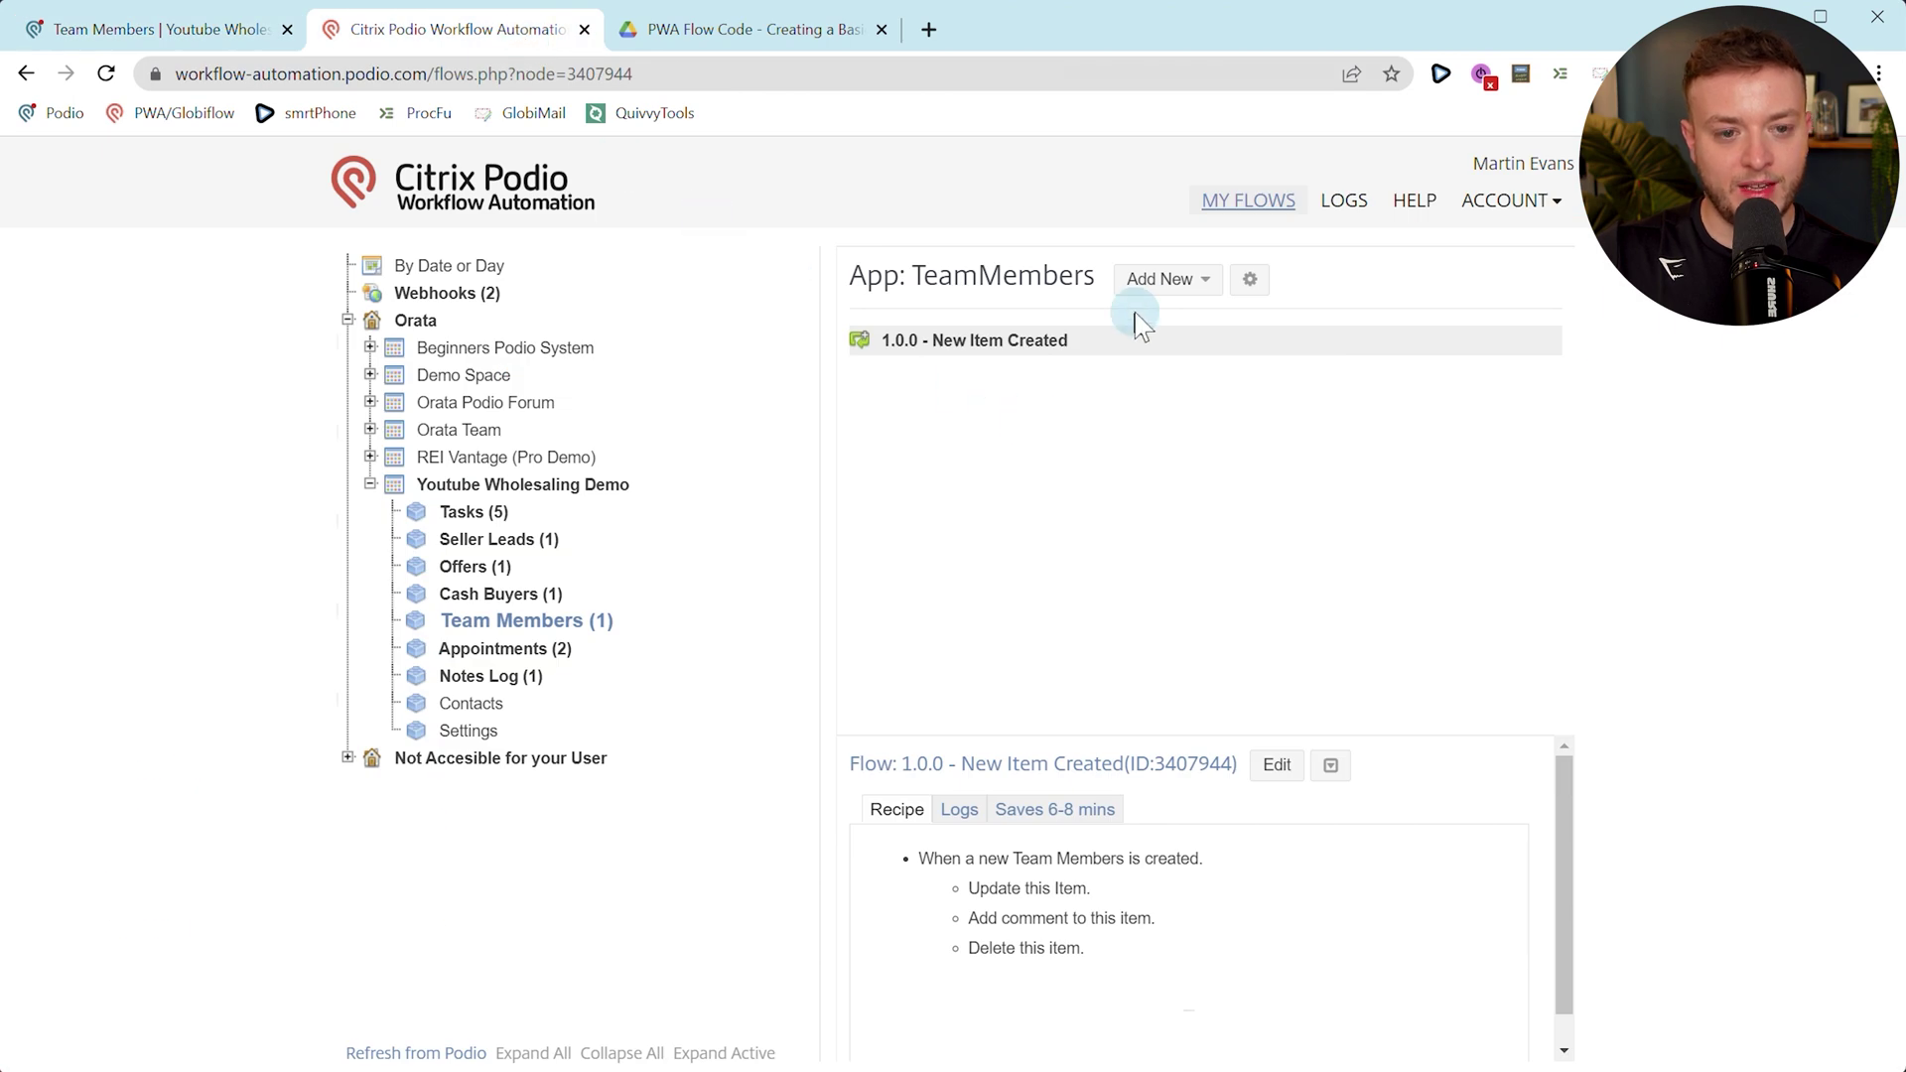
pyautogui.click(1168, 281)
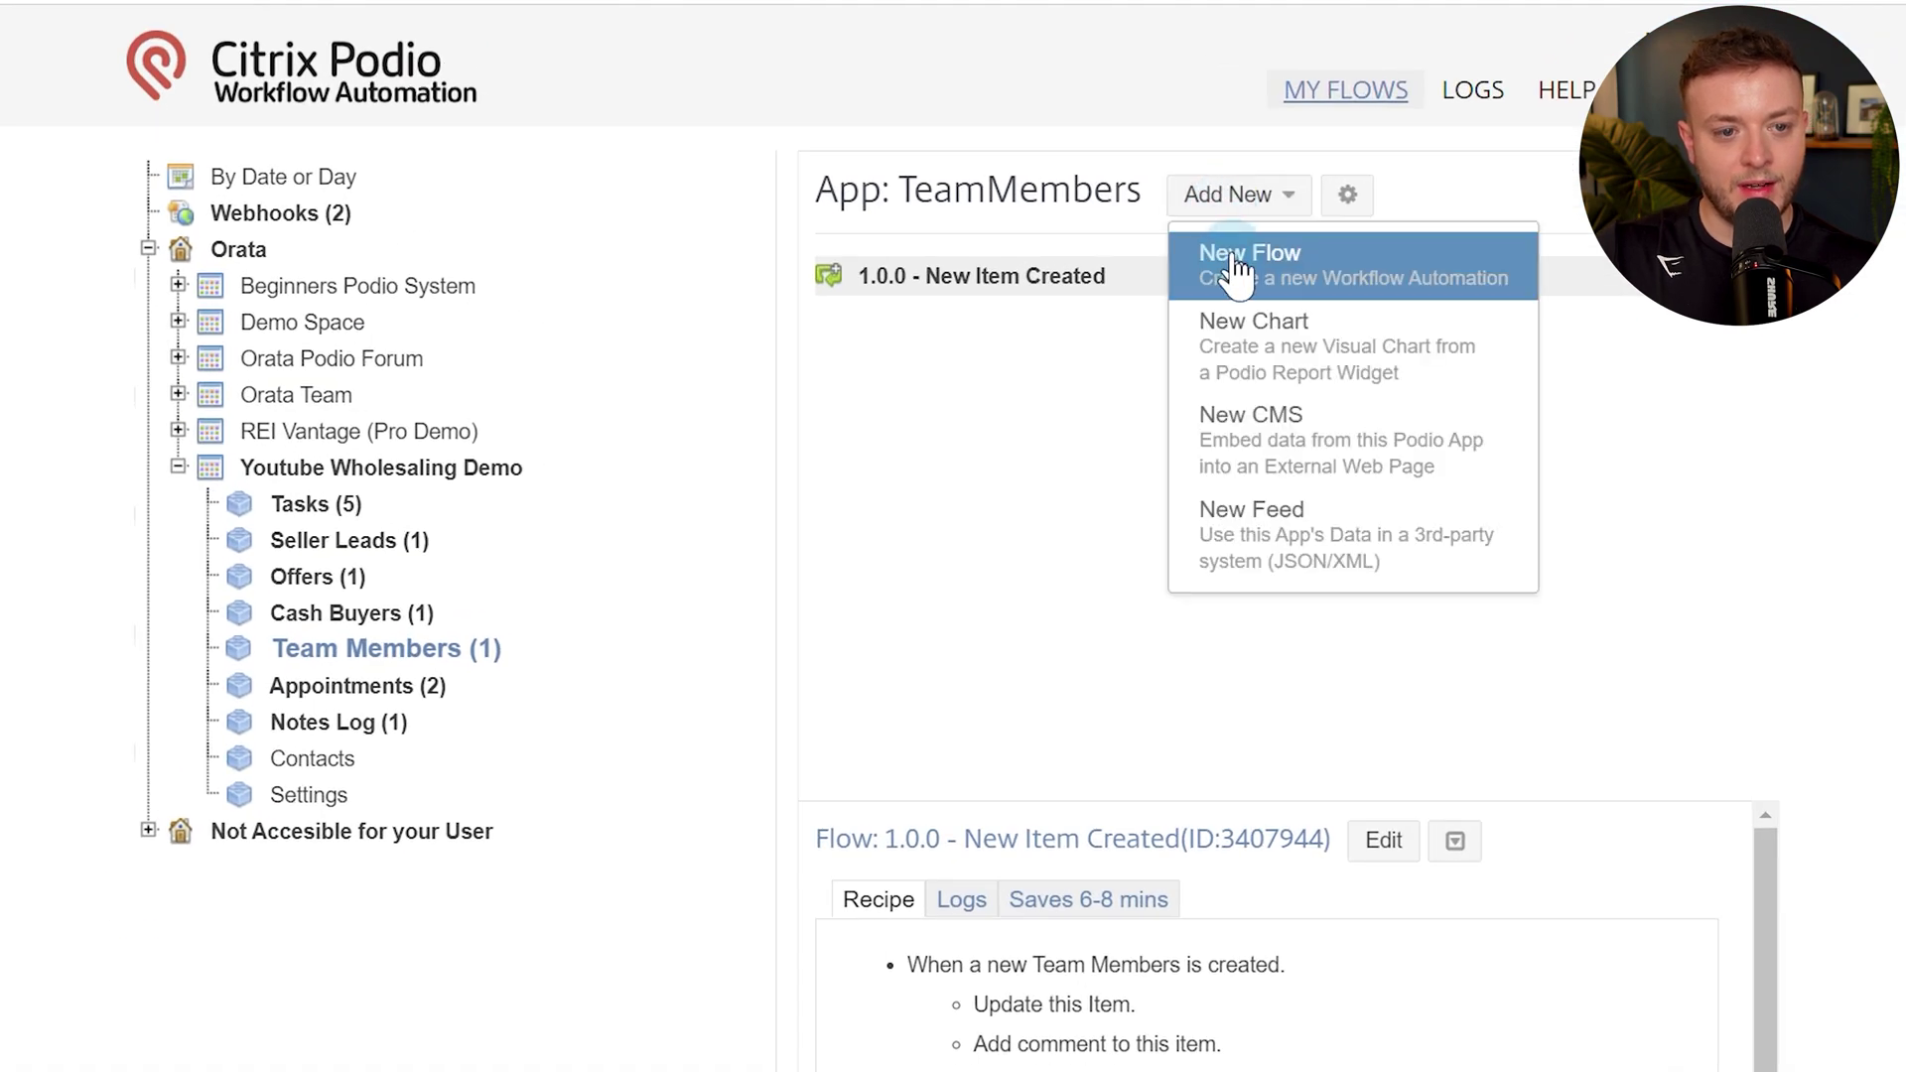
pyautogui.click(1234, 263)
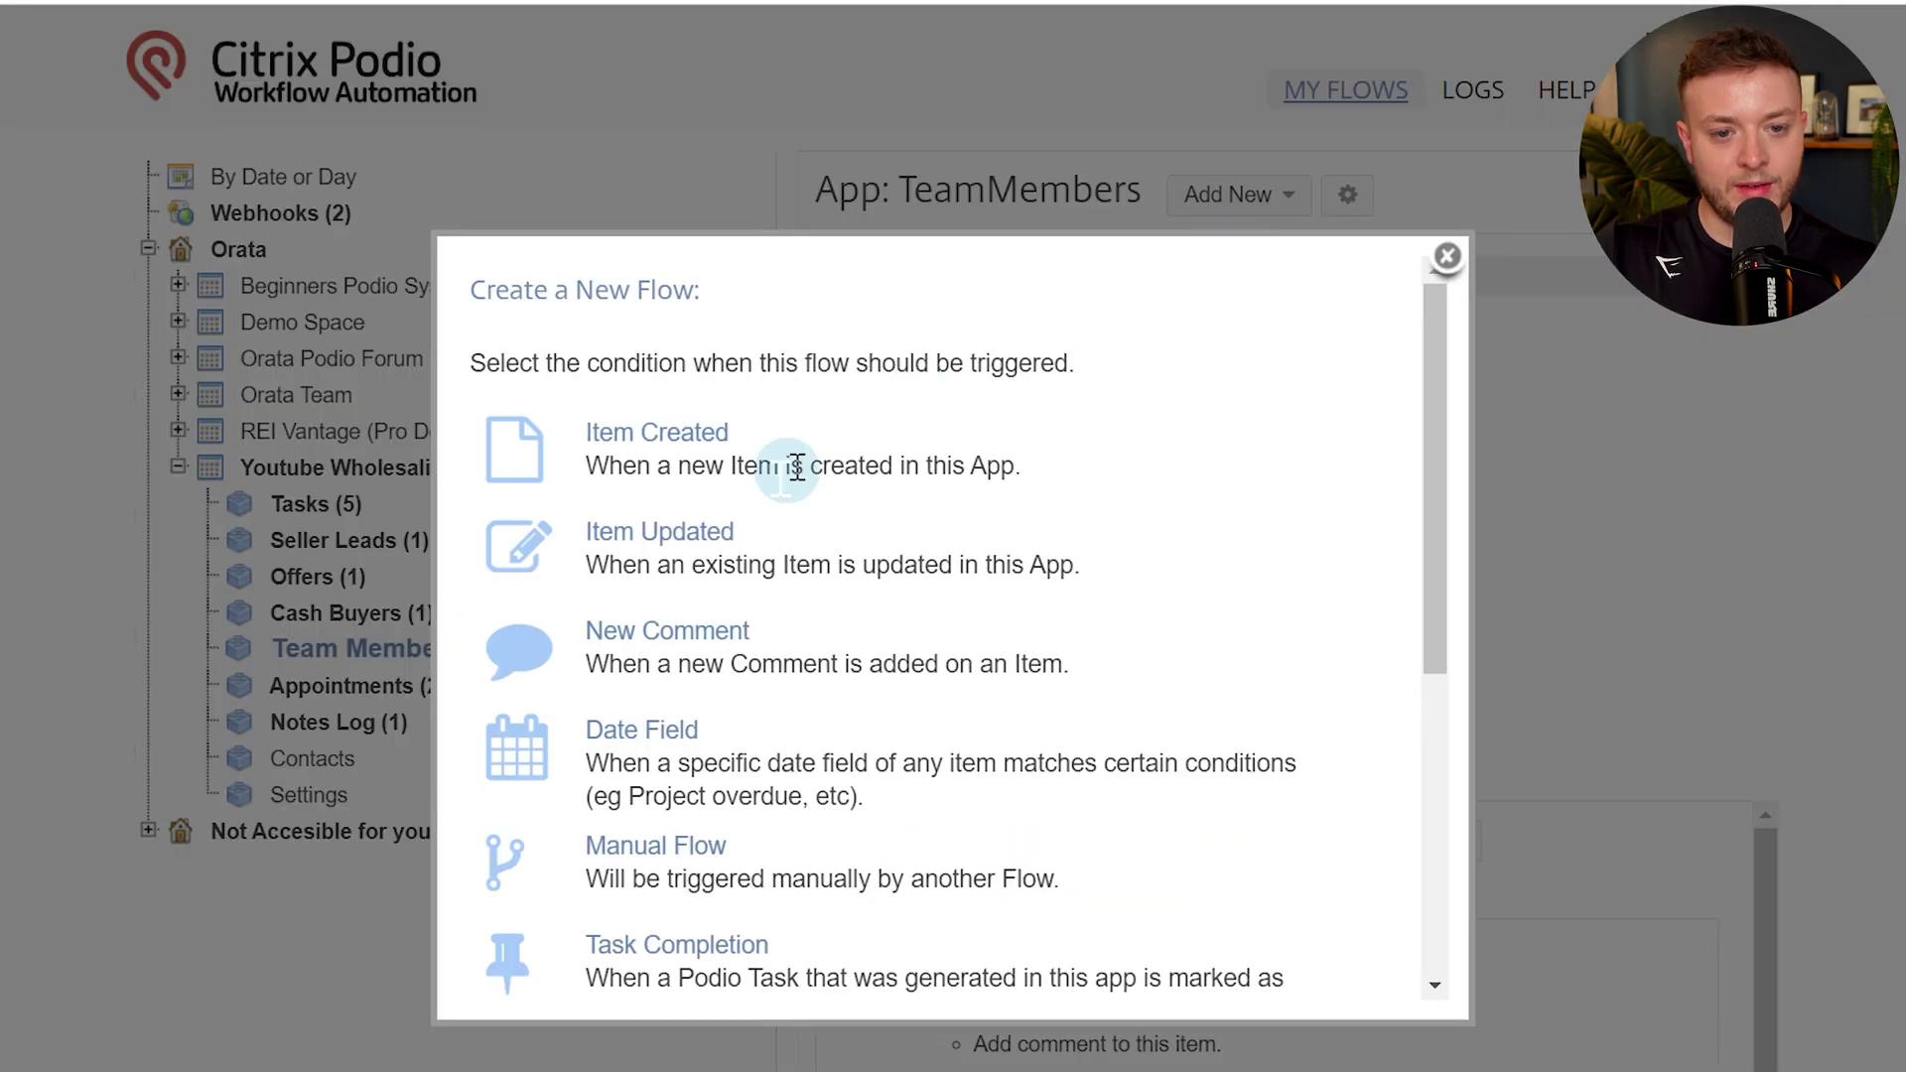
pyautogui.click(672, 544)
pyautogui.click(337, 338)
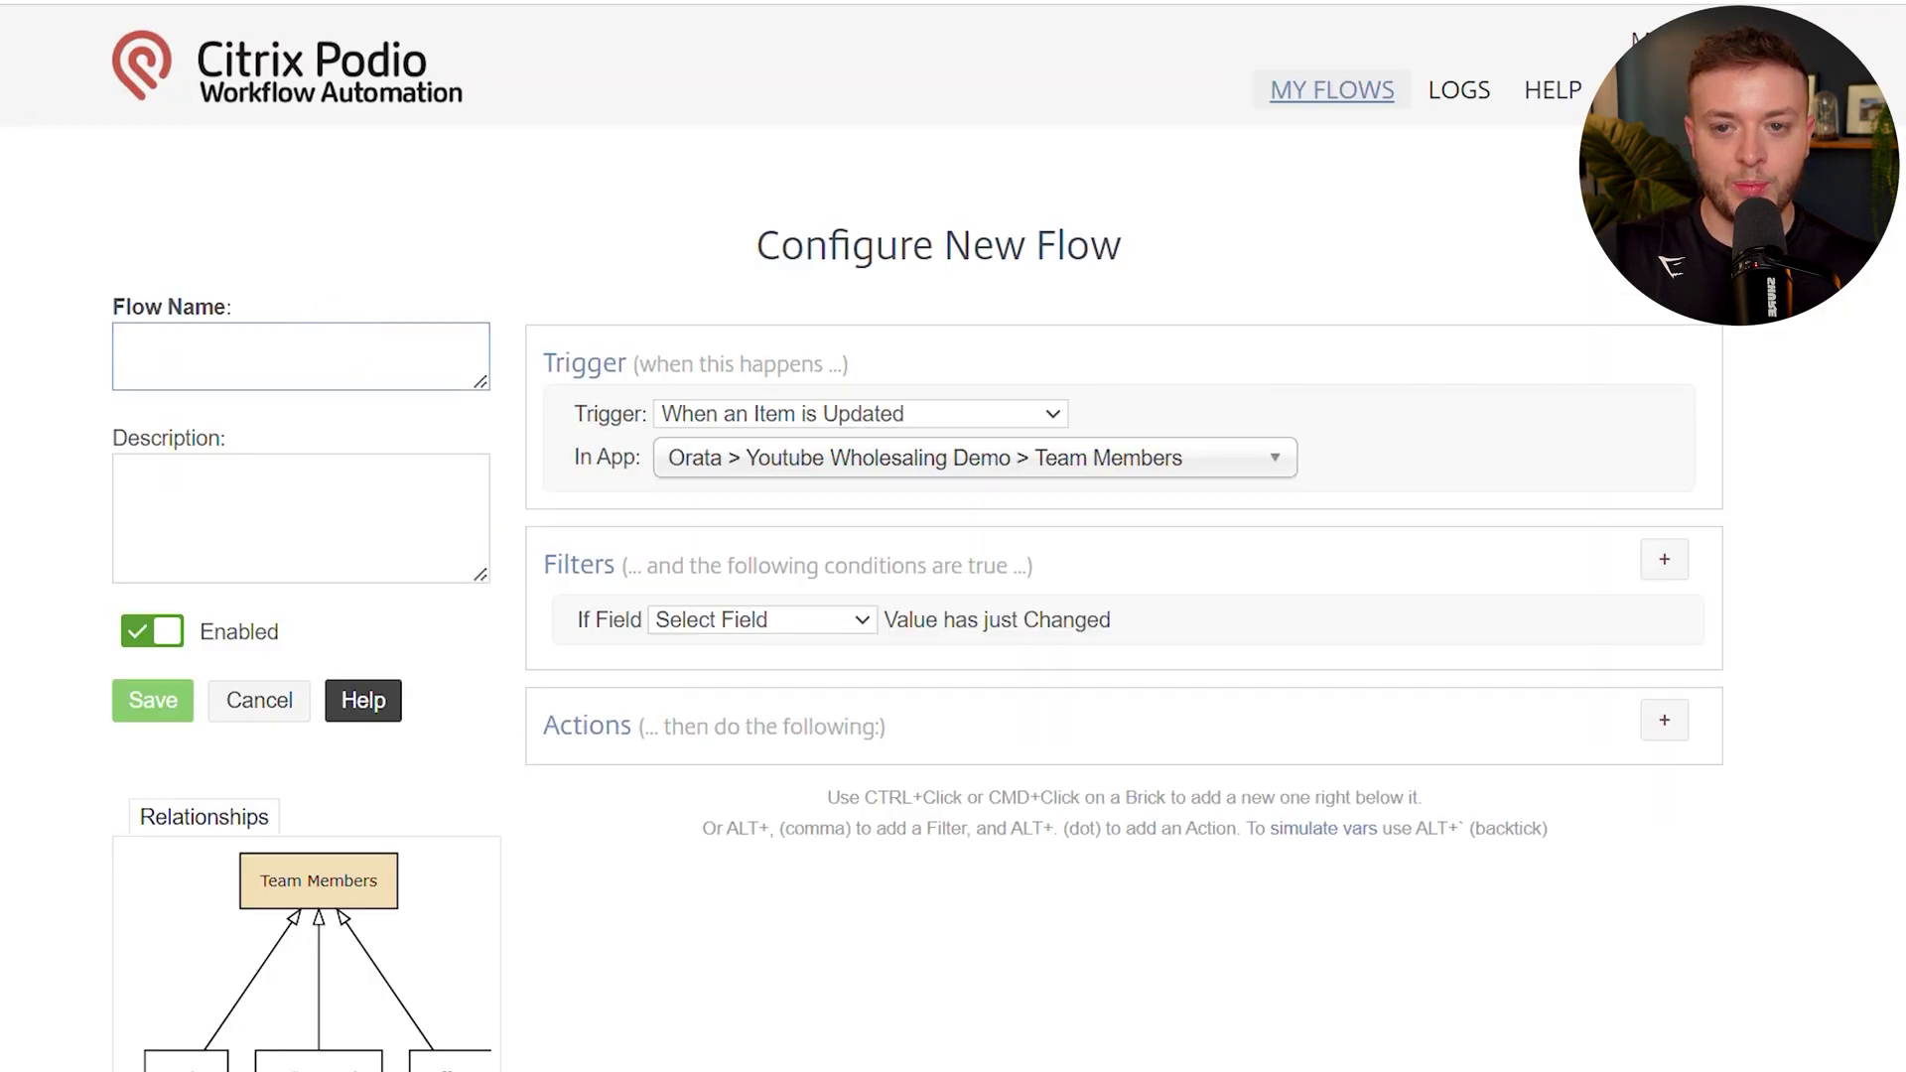
pyautogui.click(149, 29)
pyautogui.click(602, 522)
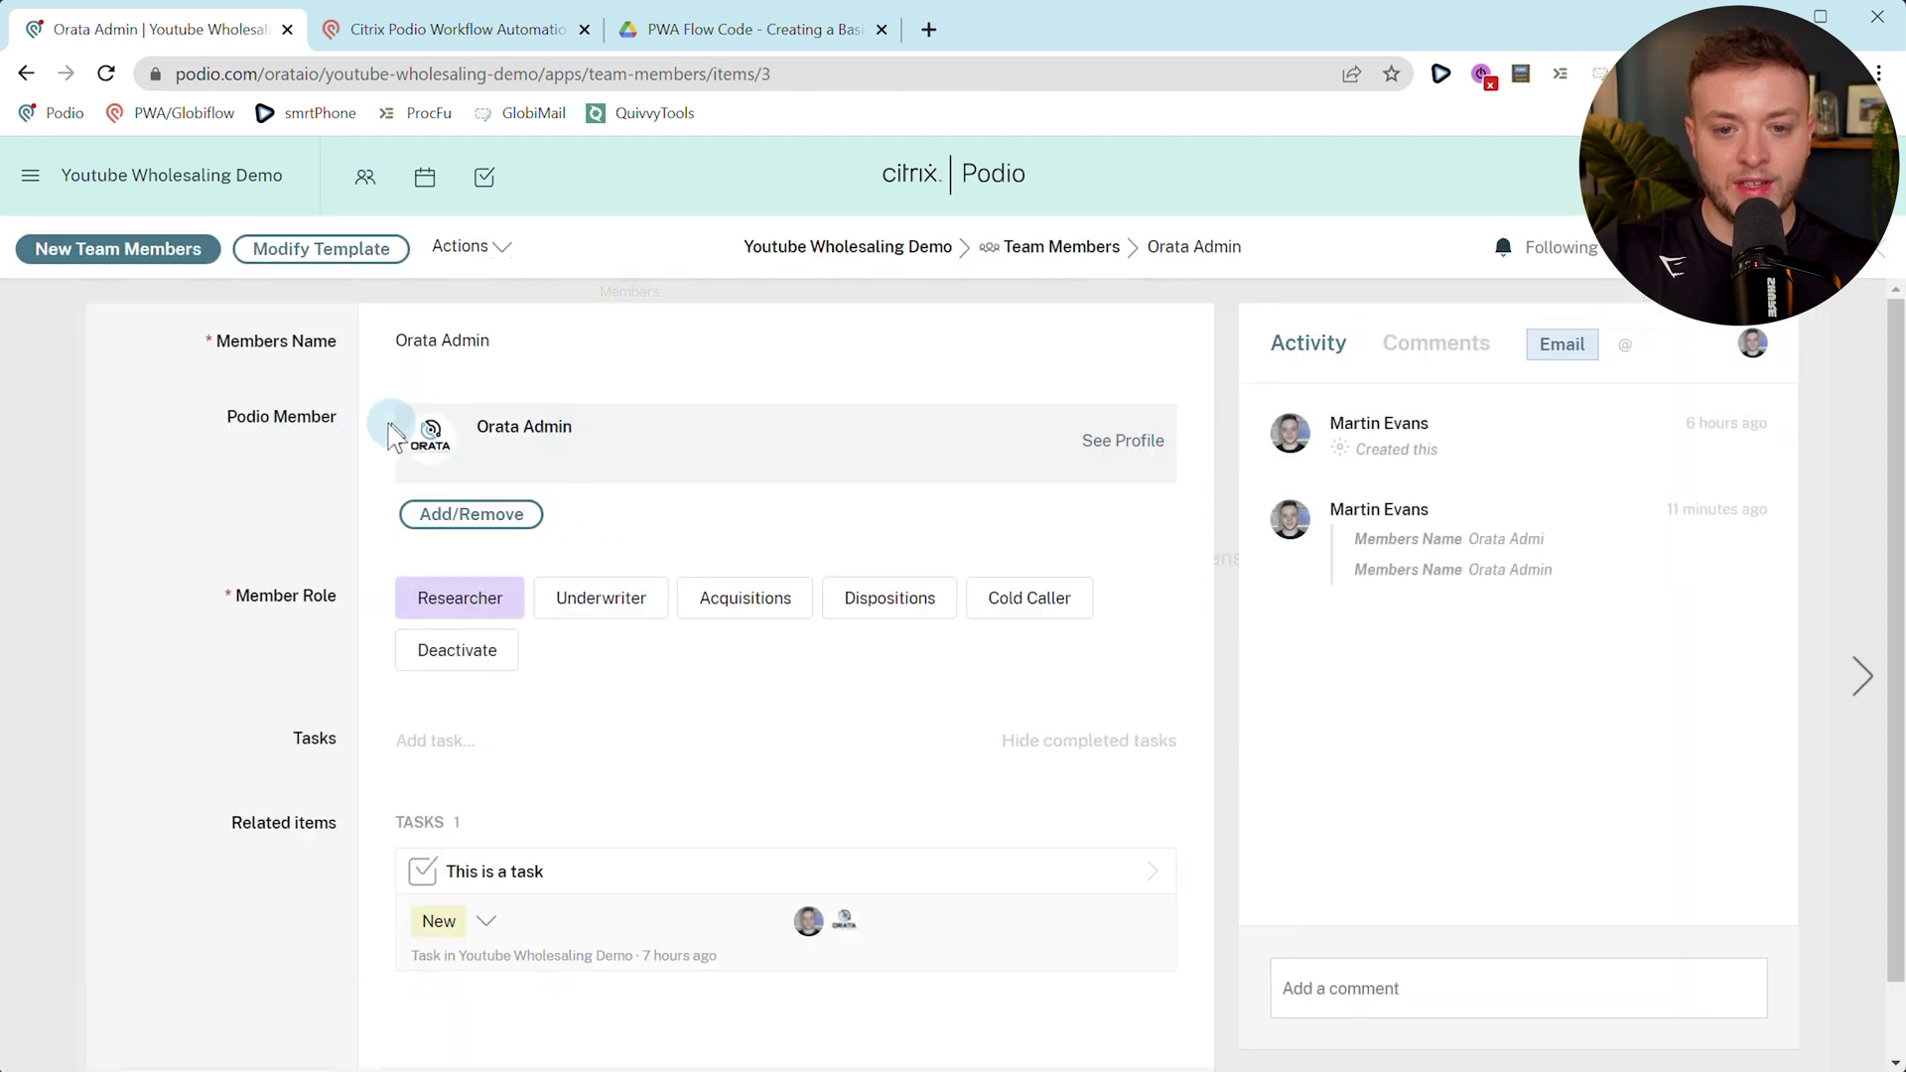
pyautogui.click(511, 518)
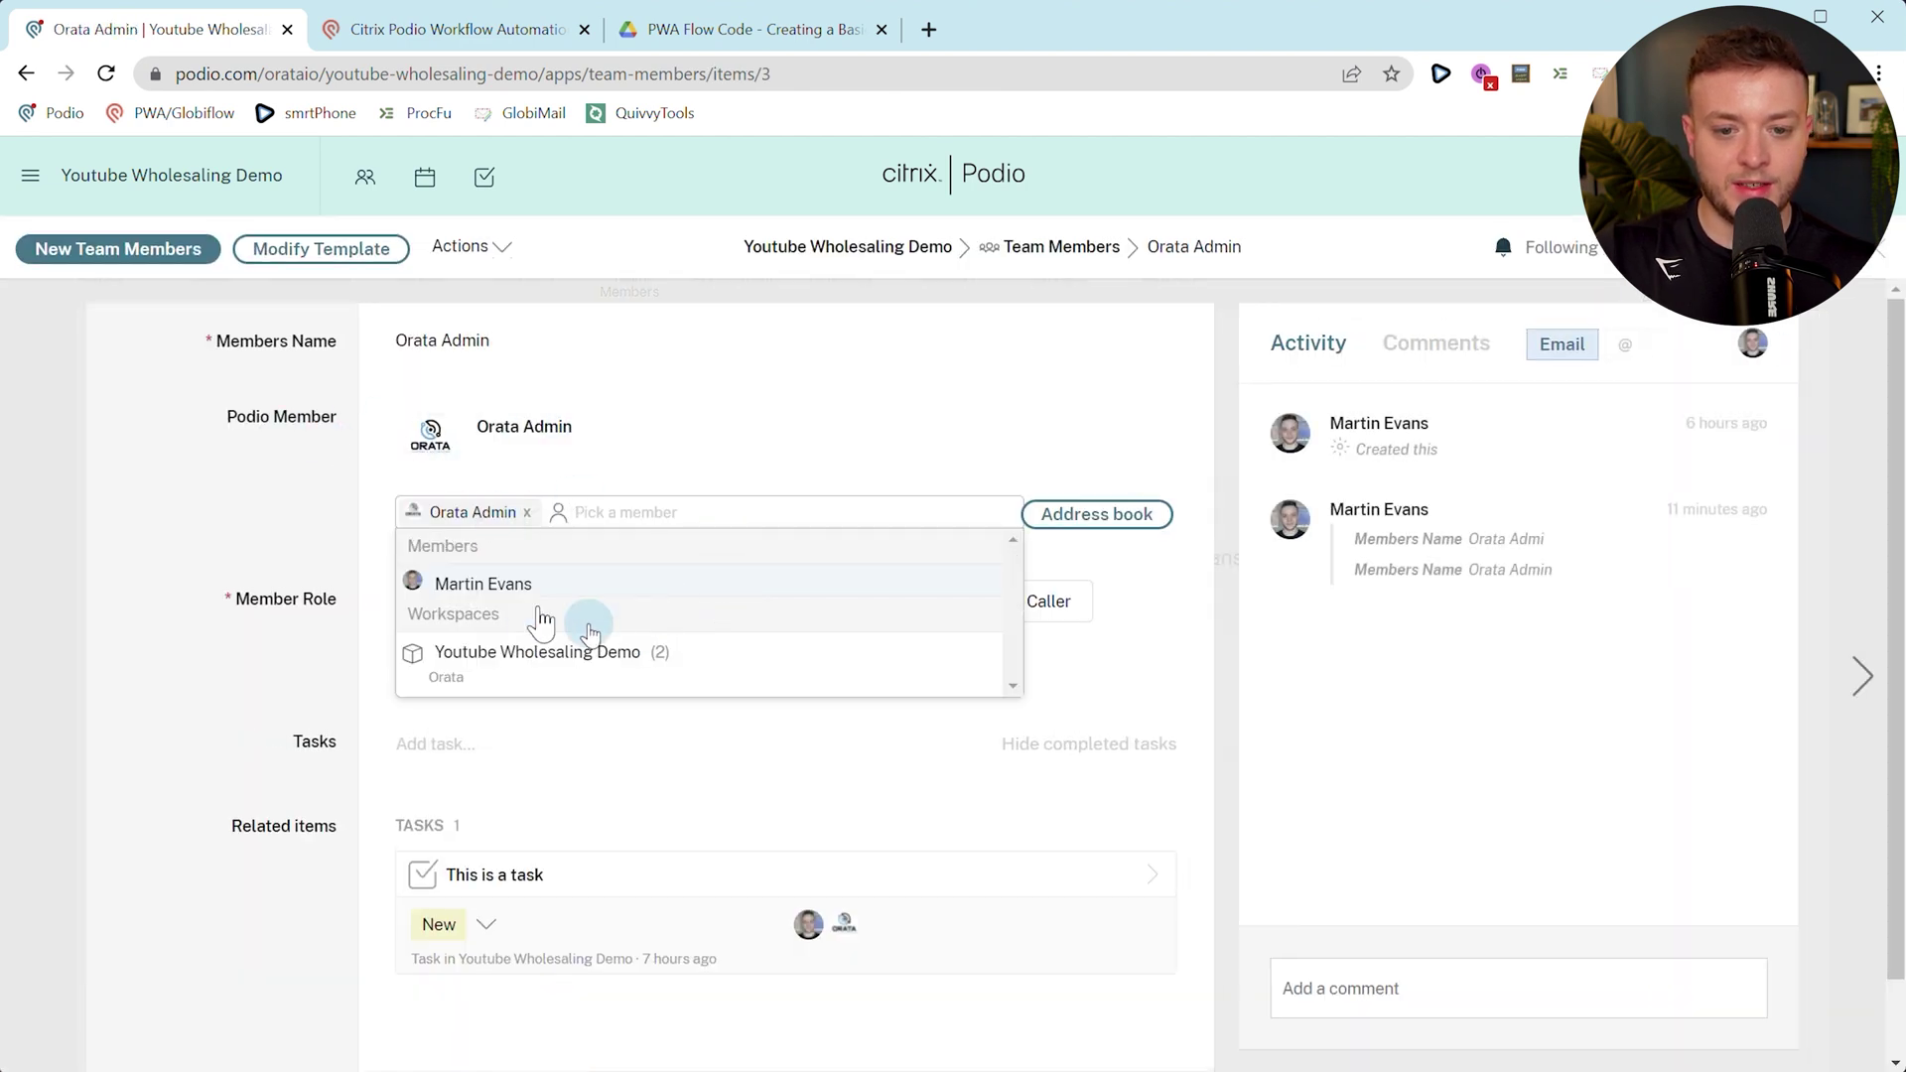
pyautogui.click(298, 506)
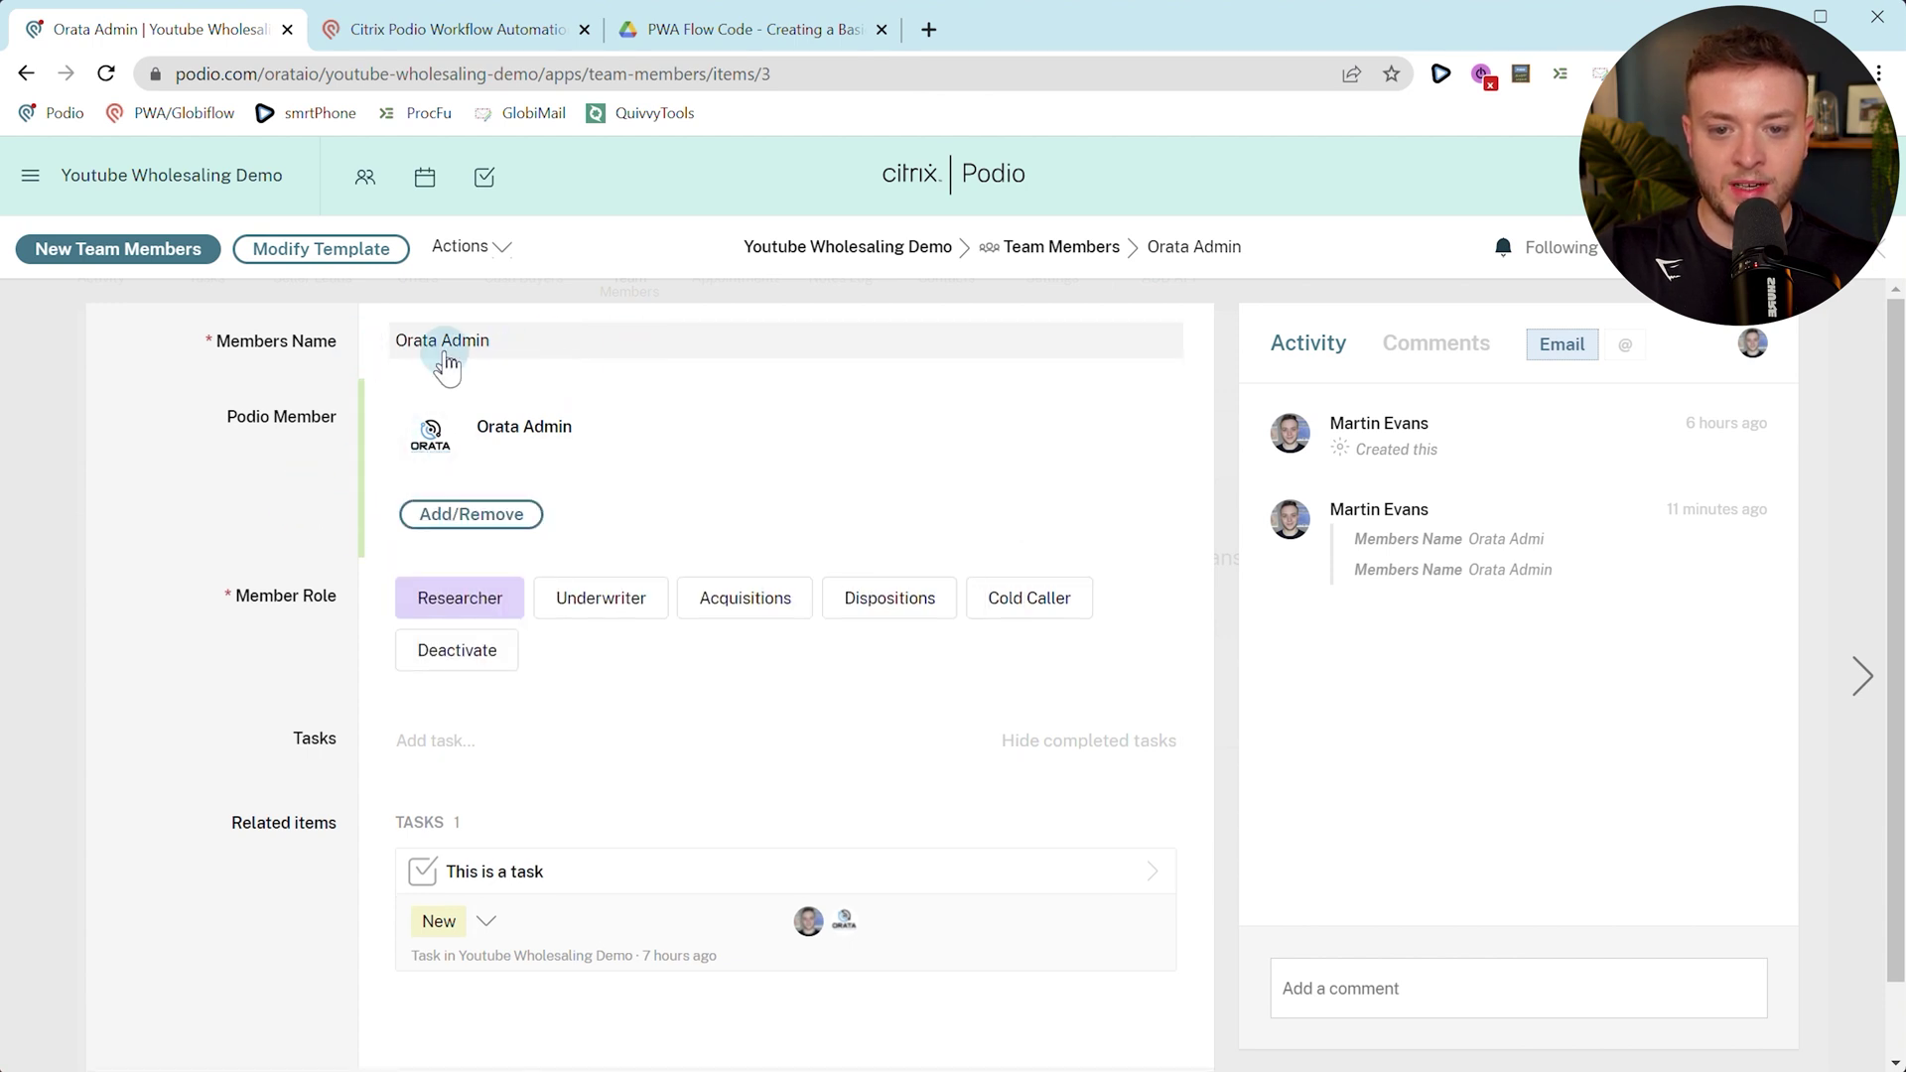
pyautogui.click(472, 29)
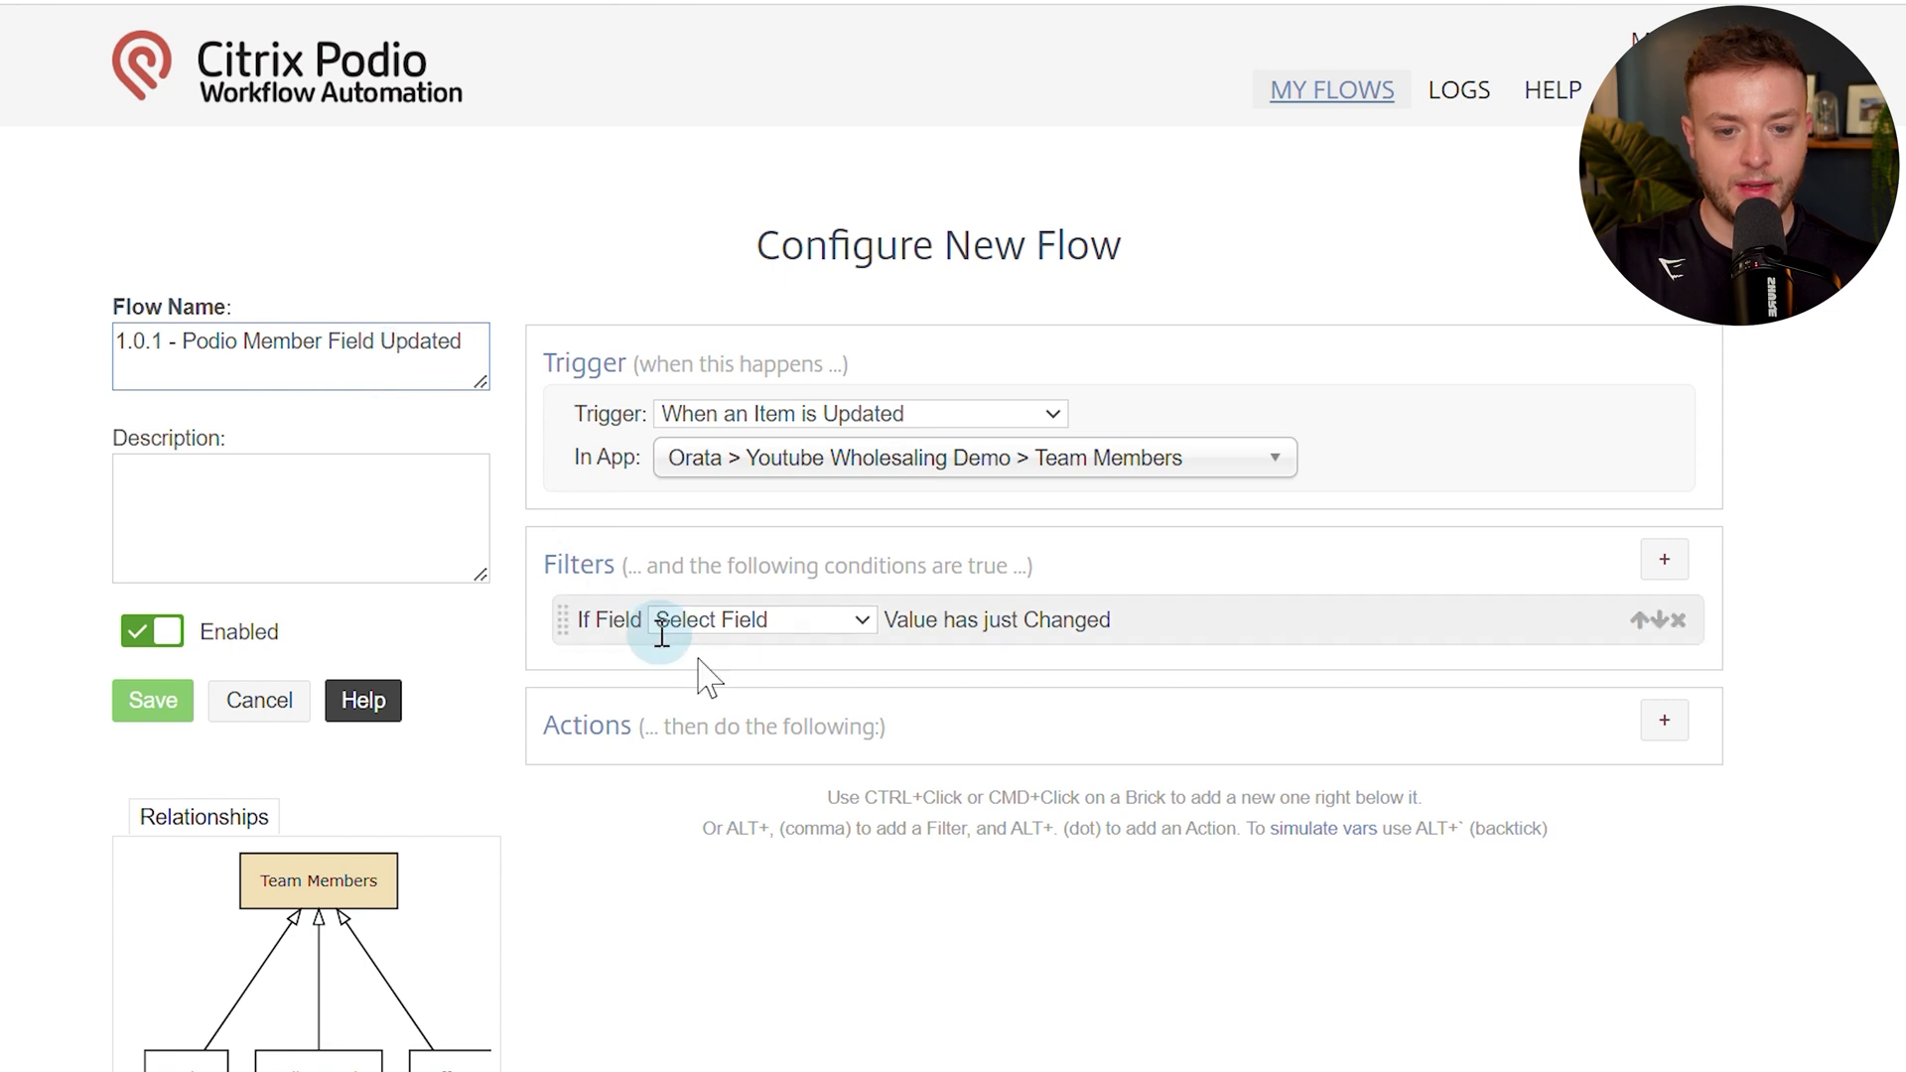
pyautogui.click(736, 621)
pyautogui.click(472, 522)
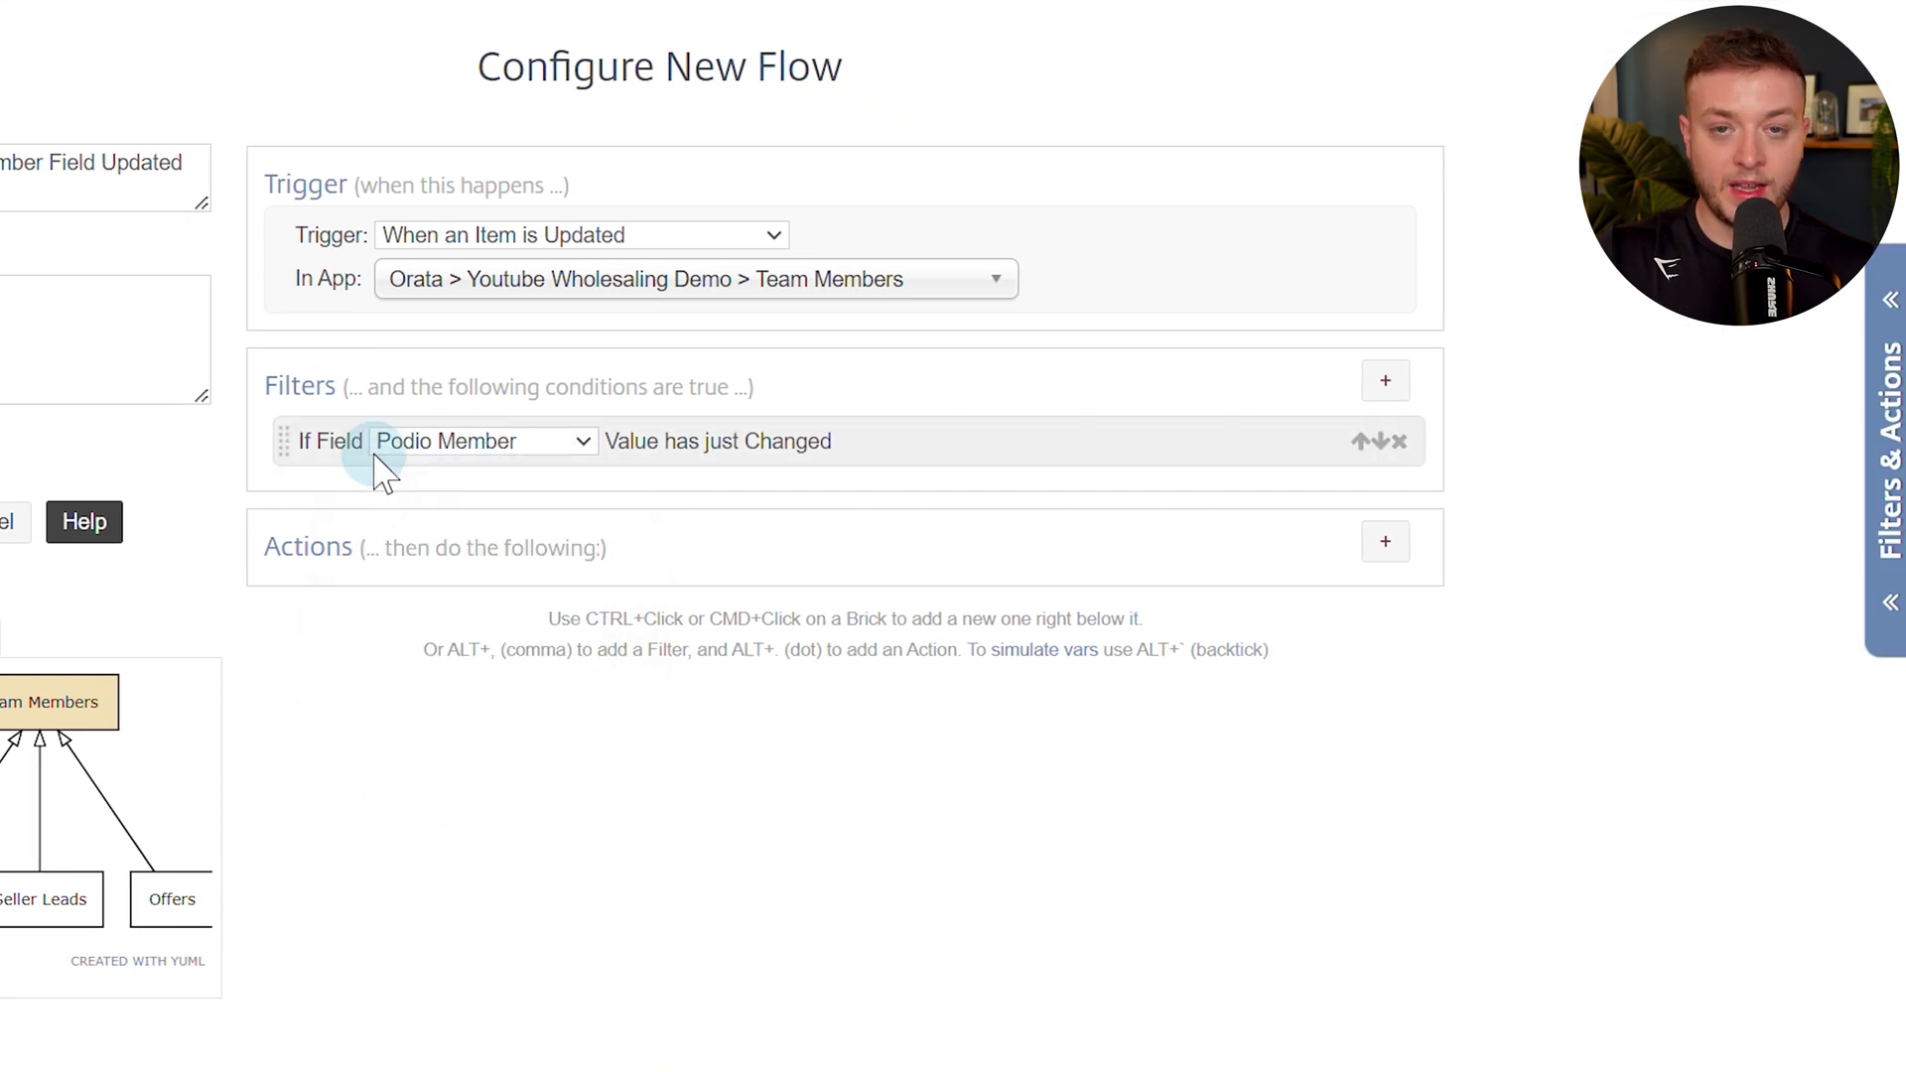
# Add a silent update setting Members Name to Podio Member (Name) under the user's account, and save it as 1.0.1 - Podio Member Field Updated.
pyautogui.click(1383, 548)
pyautogui.scroll(-4, 1455, 452)
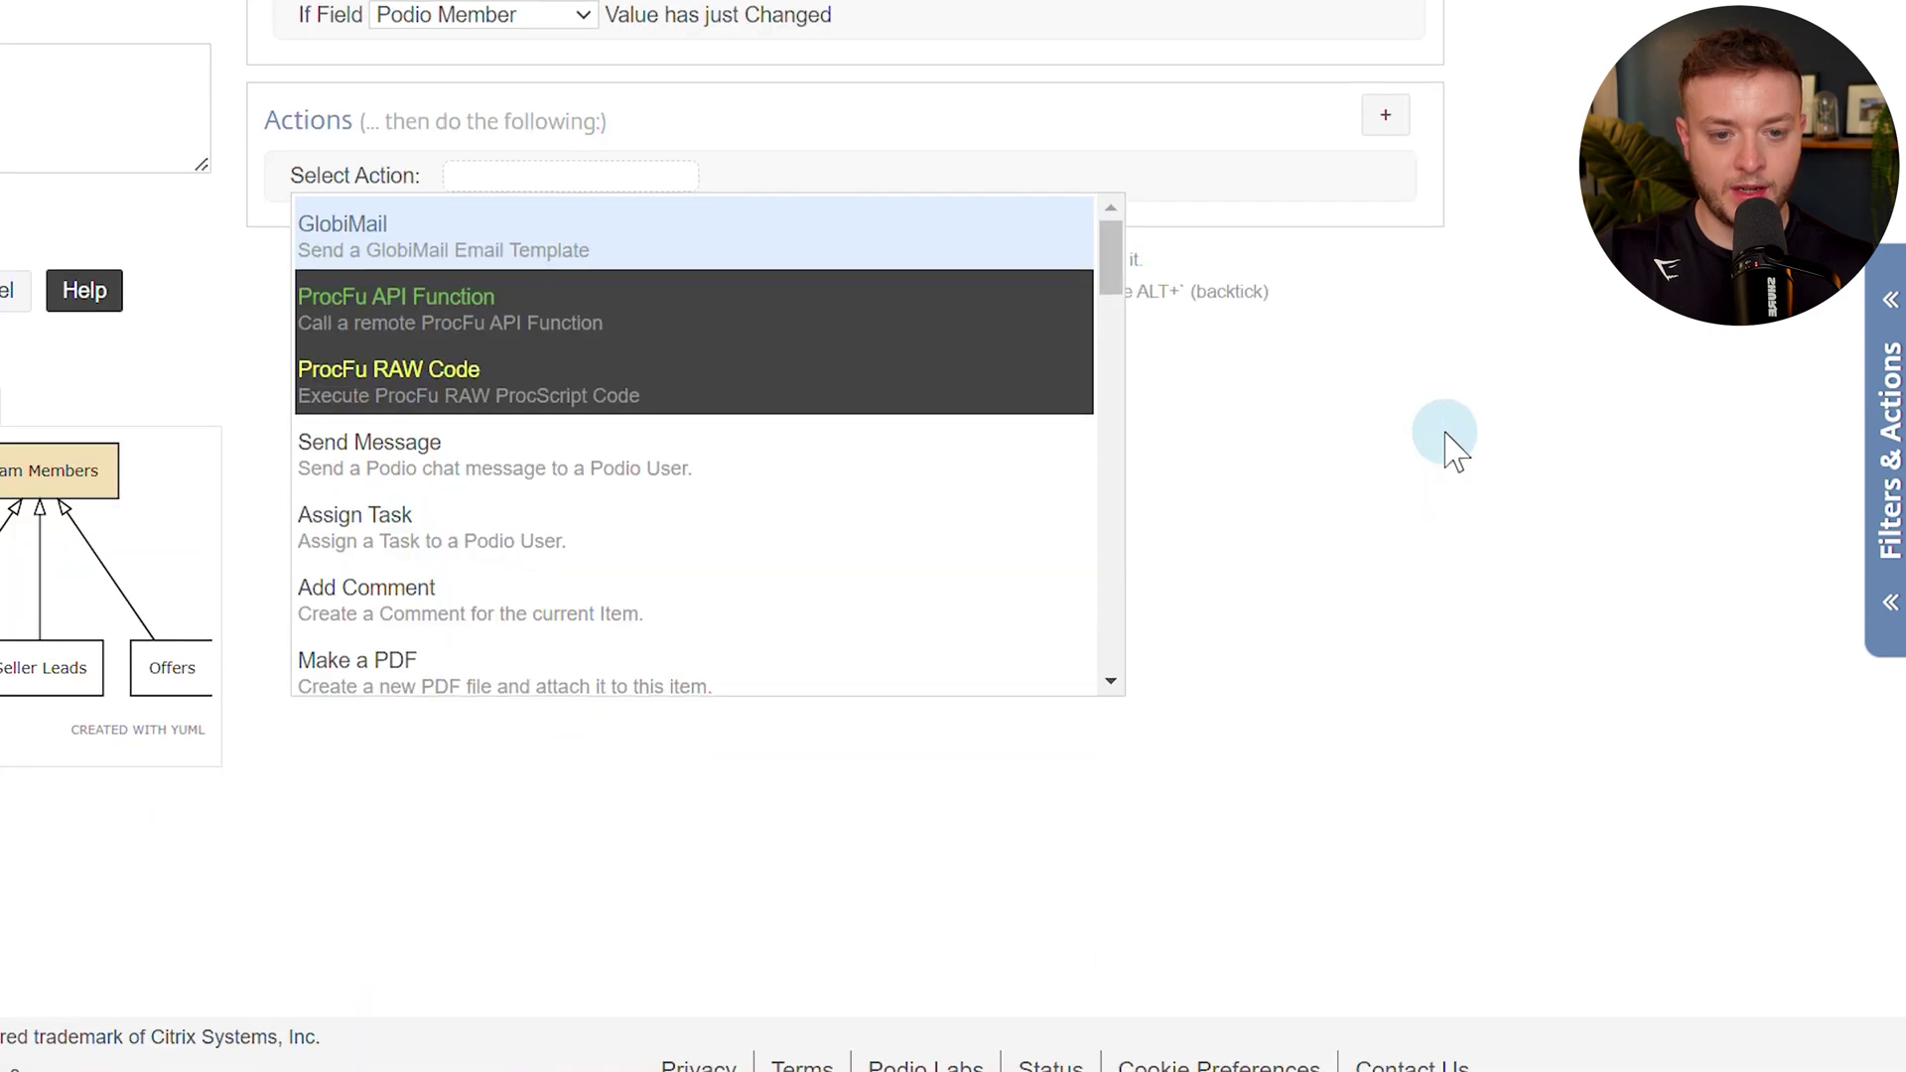
pyautogui.write('upda')
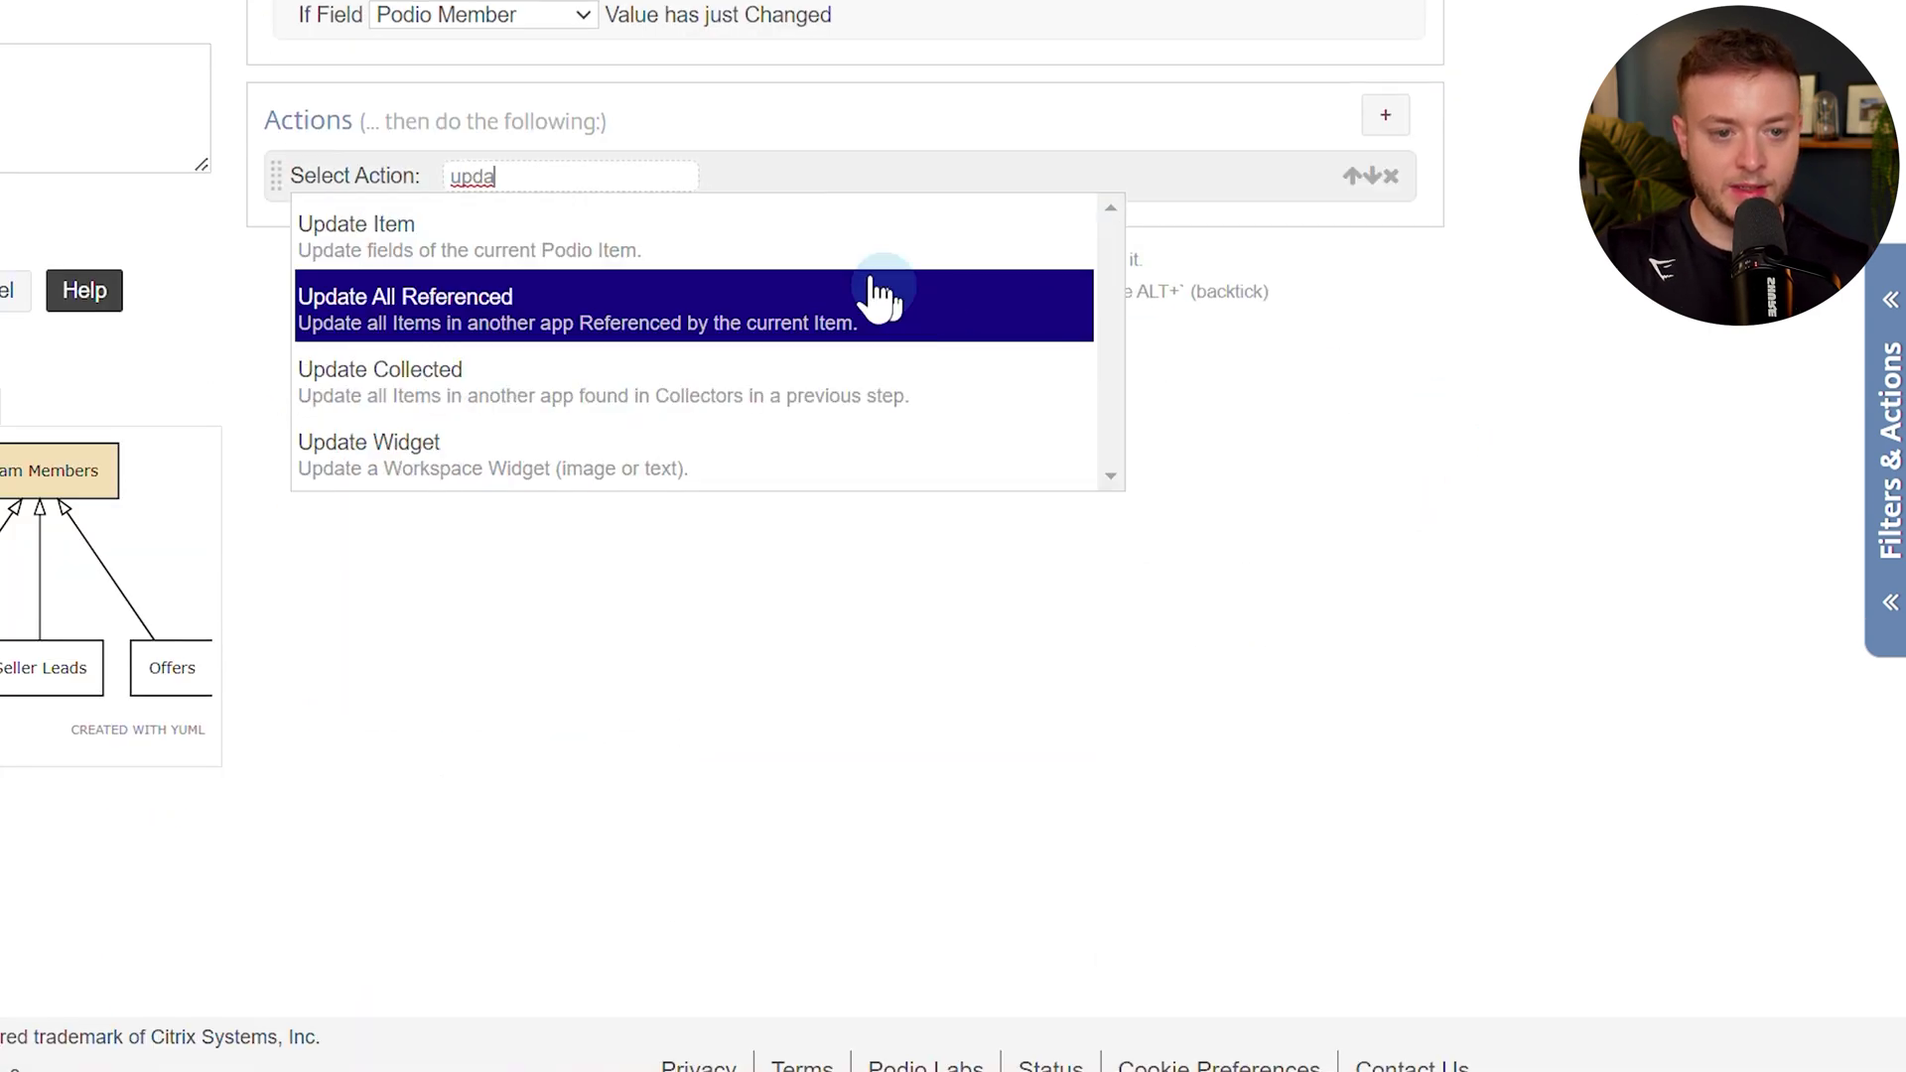
pyautogui.click(906, 315)
pyautogui.click(380, 382)
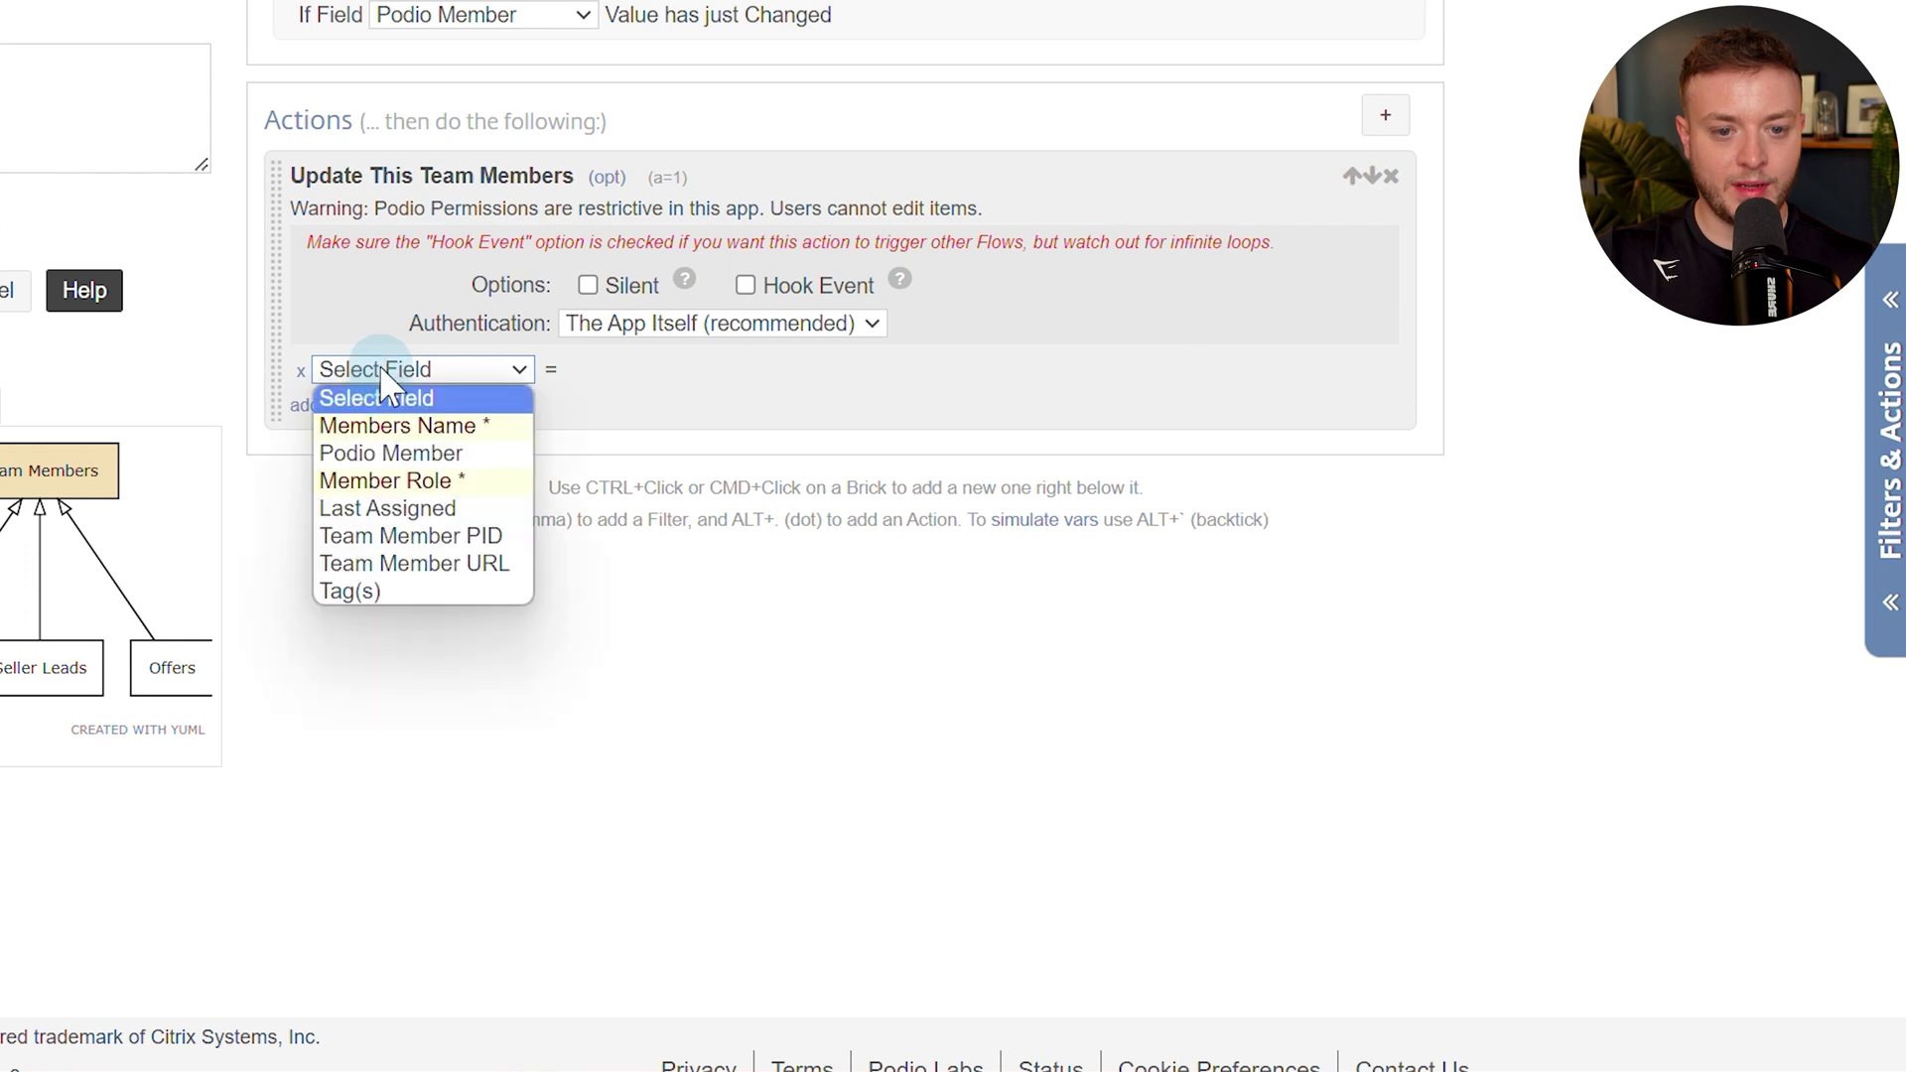
pyautogui.click(403, 427)
pyautogui.click(715, 372)
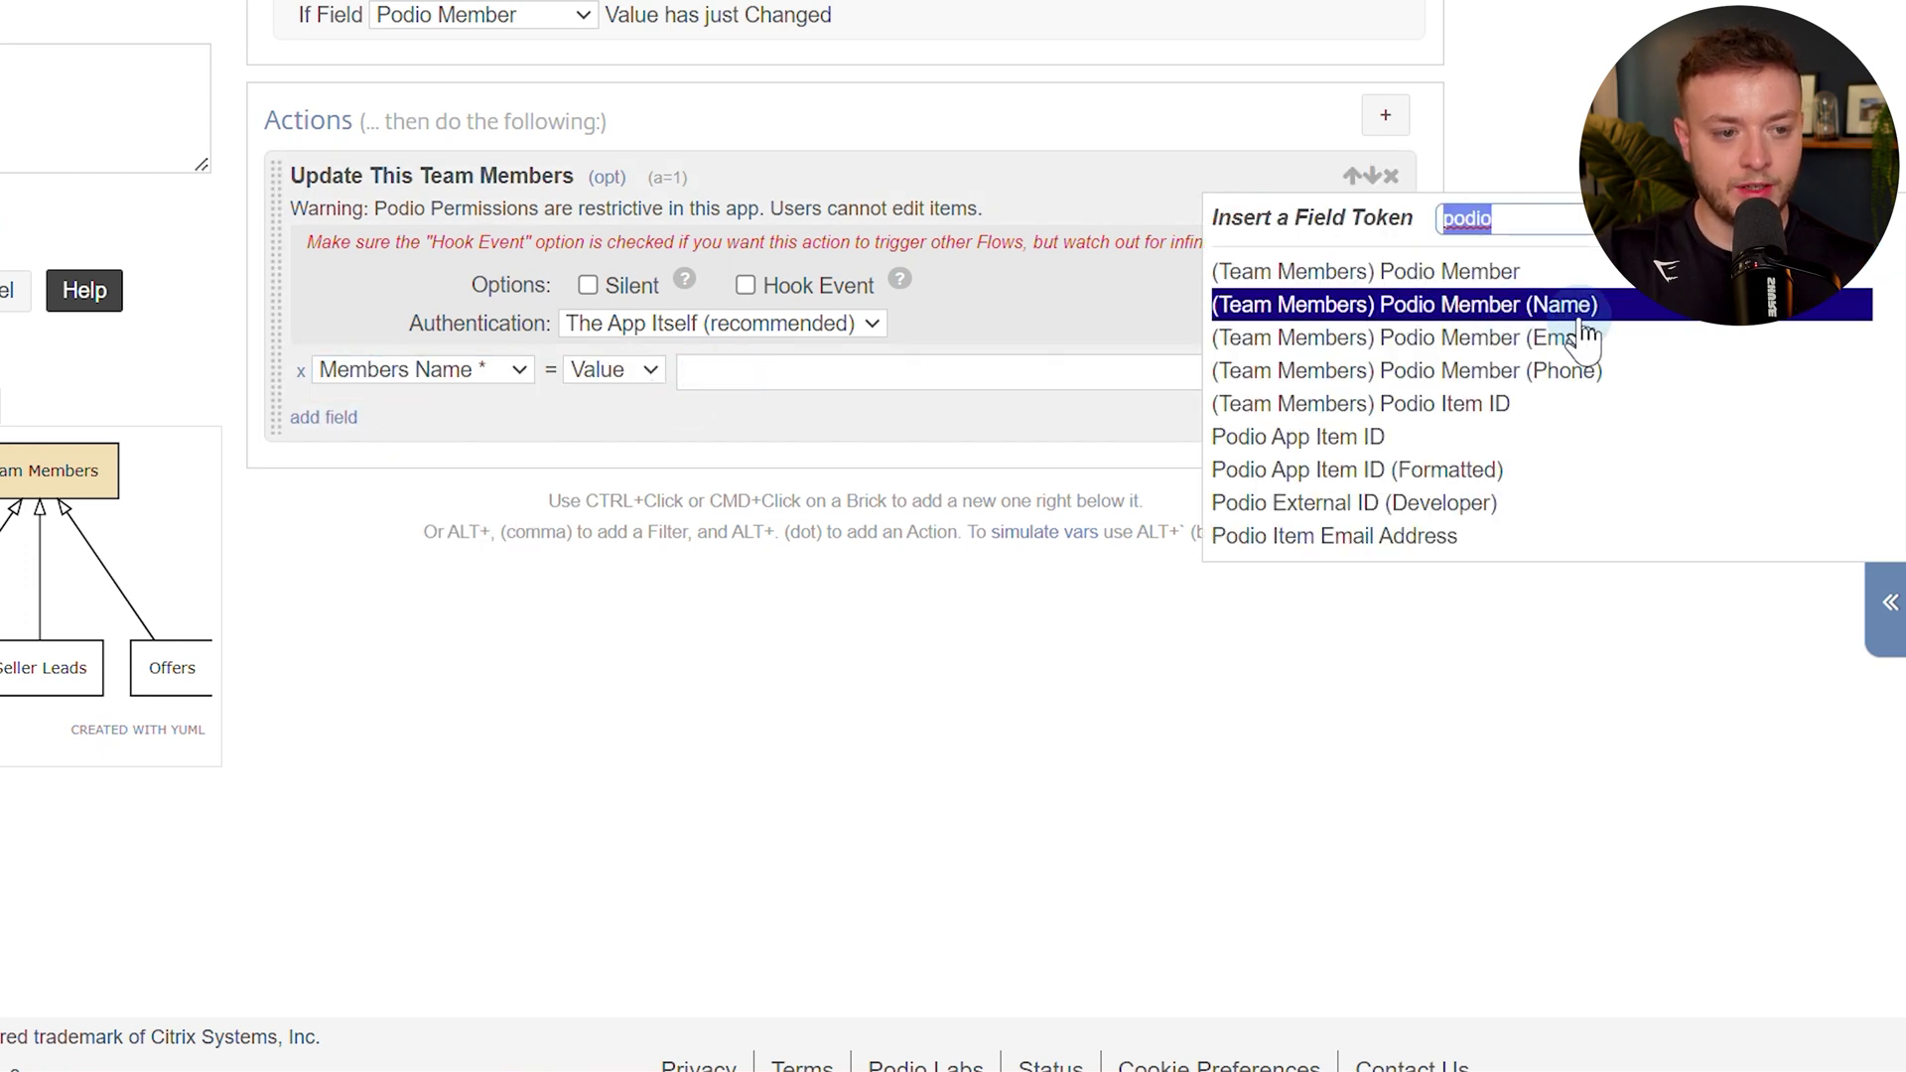
pyautogui.click(1653, 316)
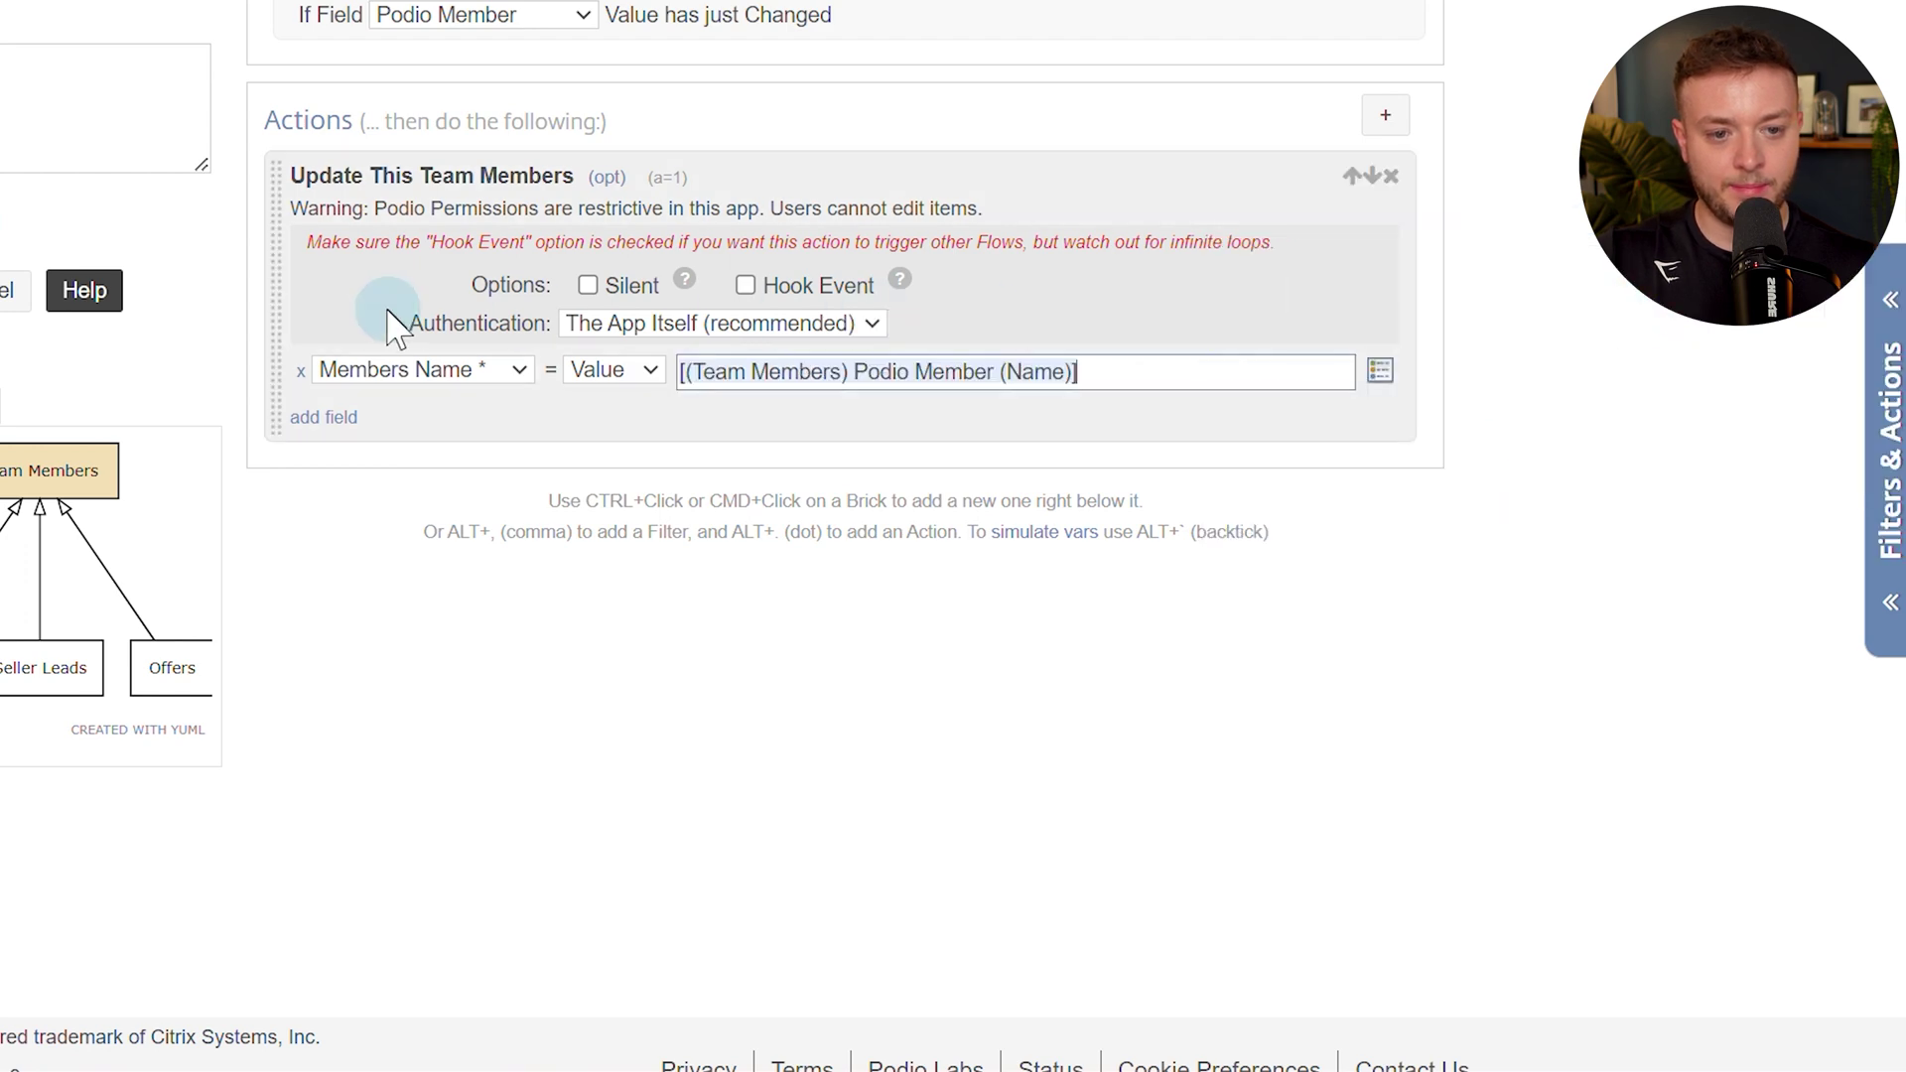
pyautogui.click(588, 286)
pyautogui.click(610, 323)
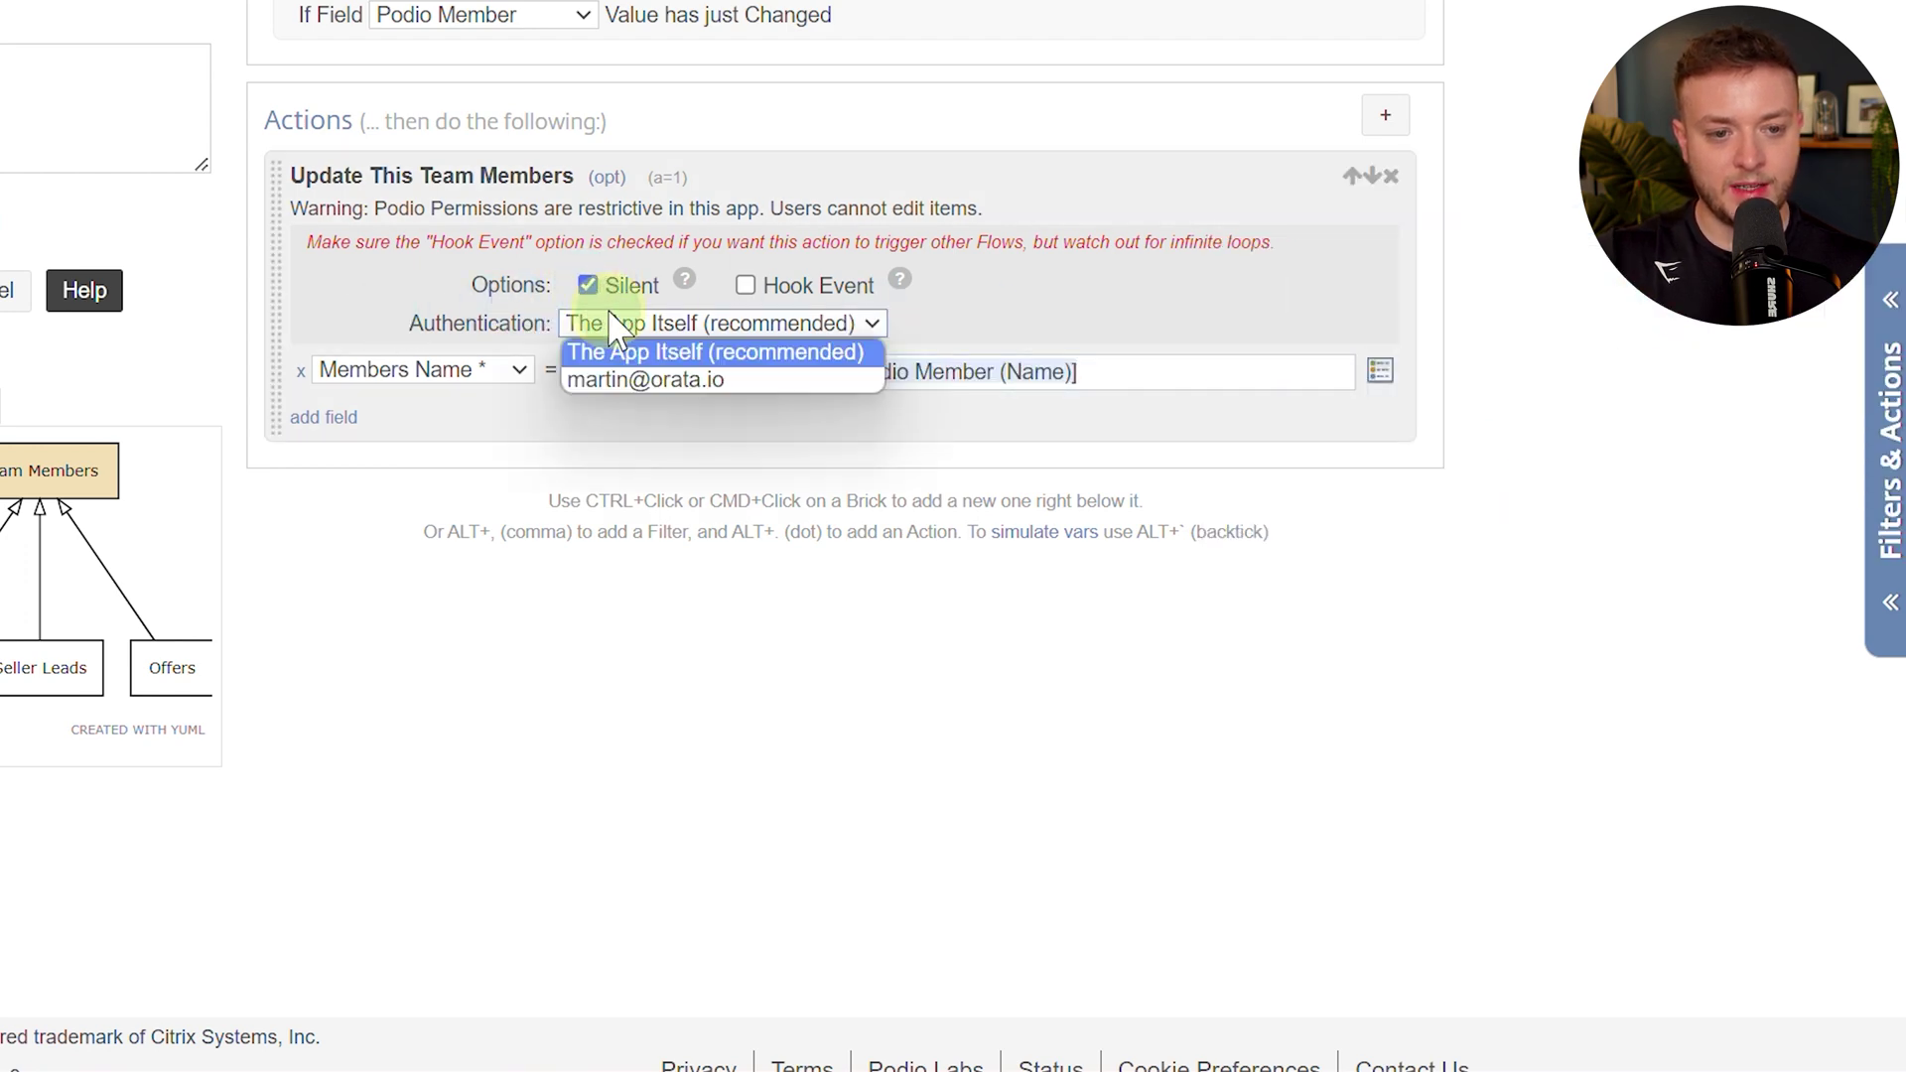
pyautogui.click(645, 383)
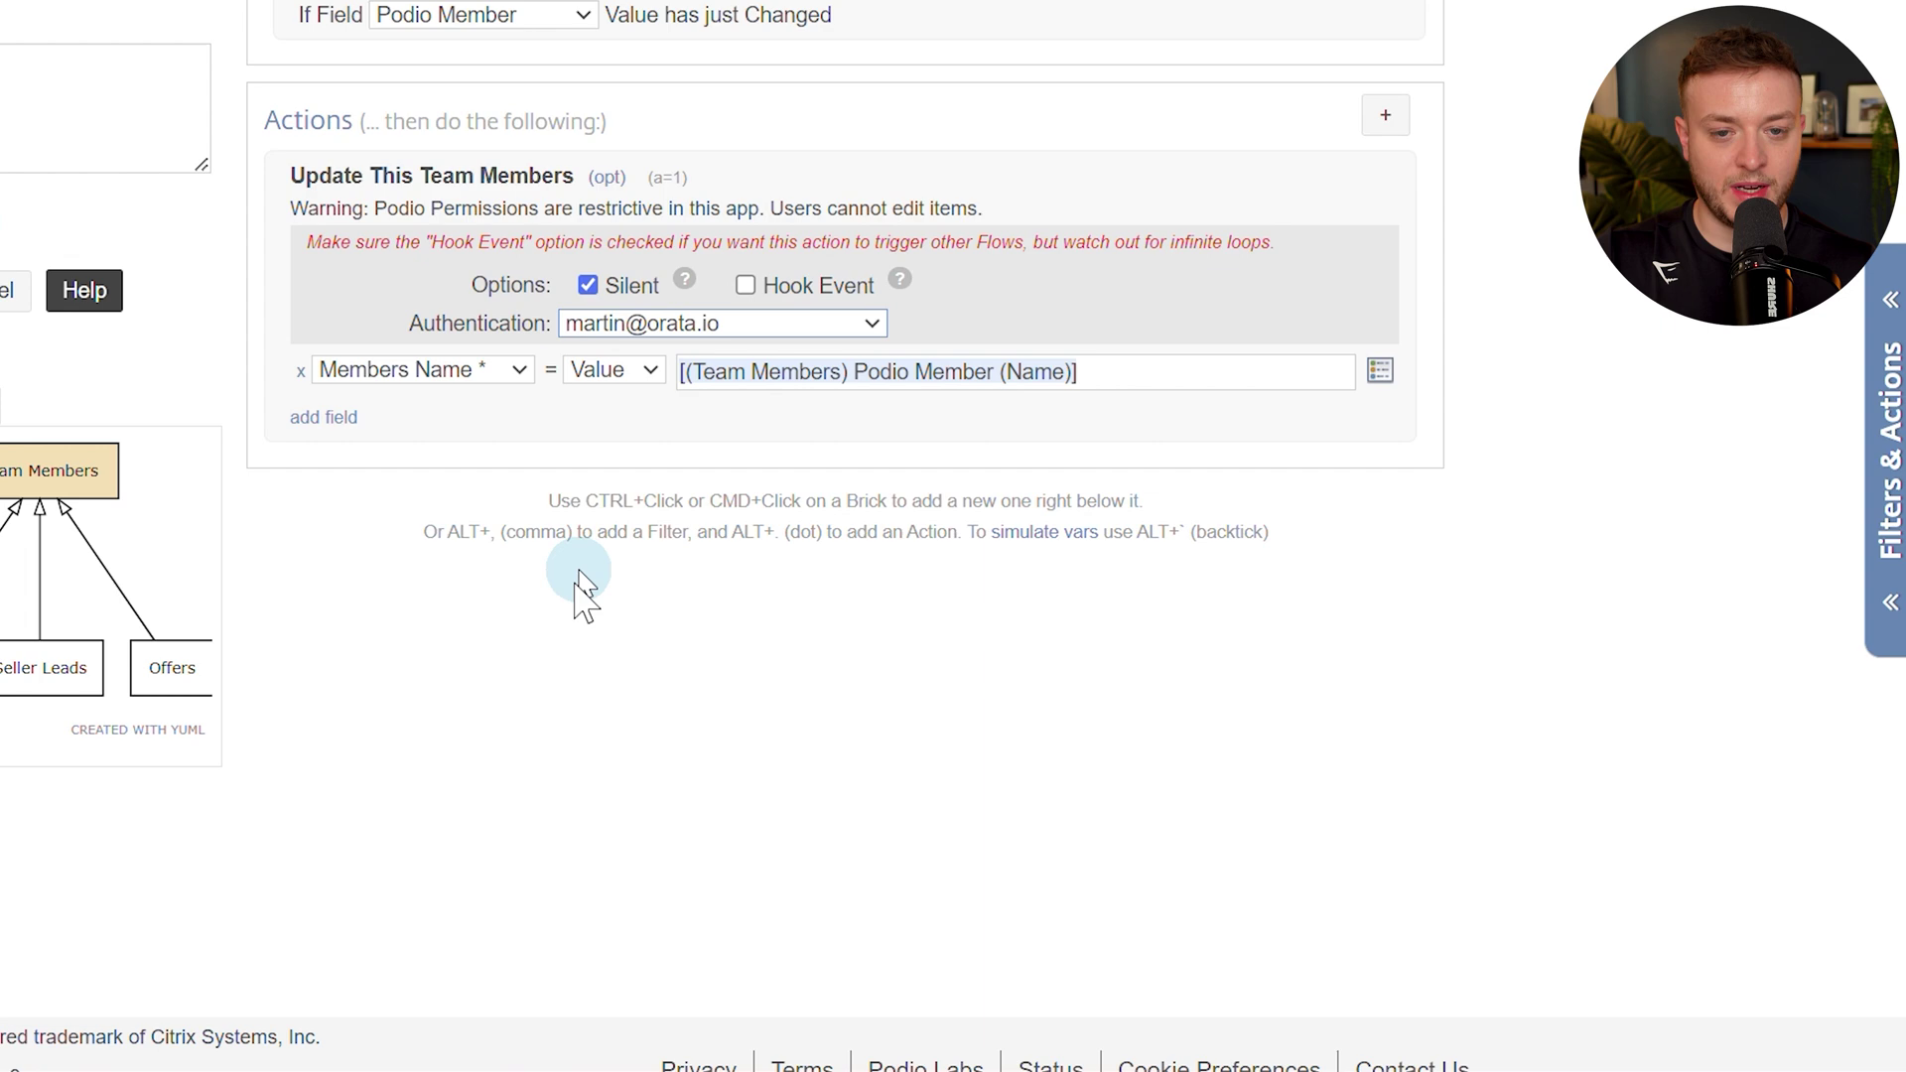
pyautogui.click(343, 489)
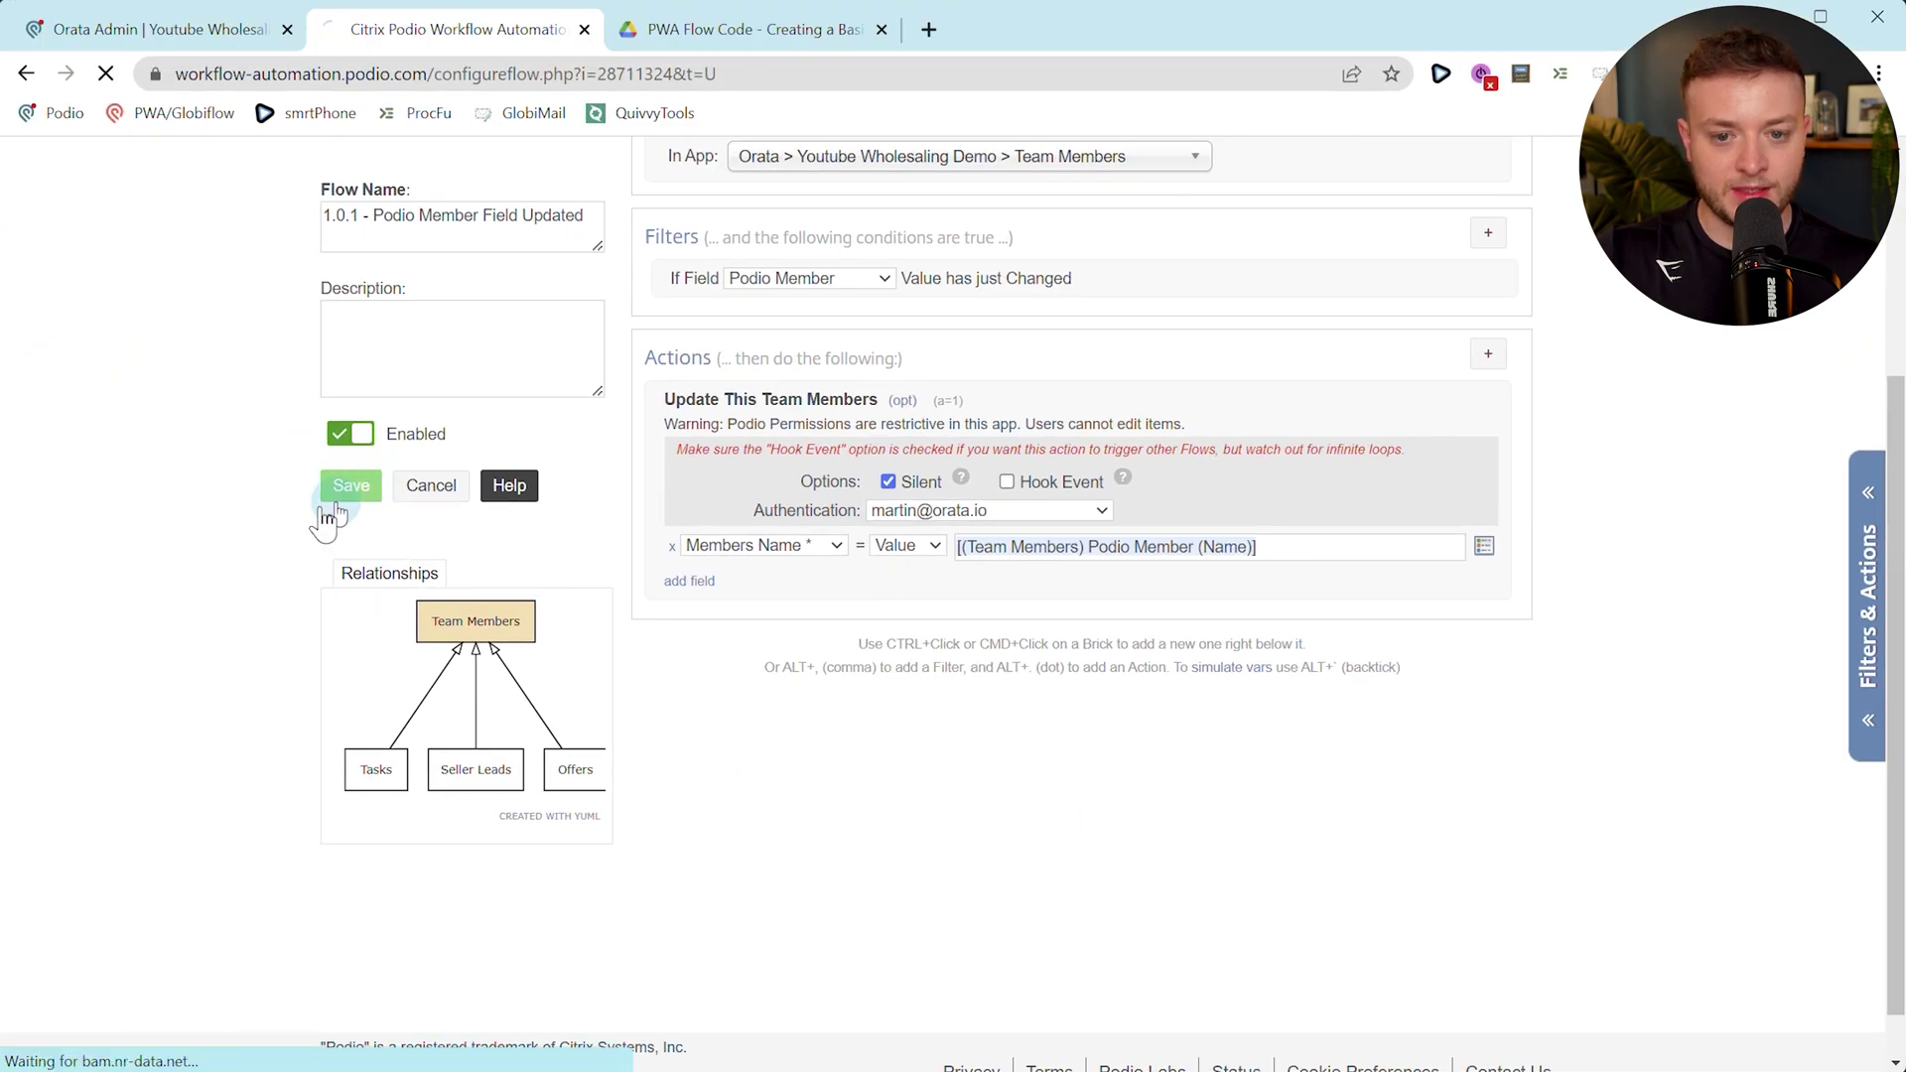
# Swap the test item's Podio Member to a different member and reload to see Members Name update.
pyautogui.click(149, 35)
pyautogui.click(434, 514)
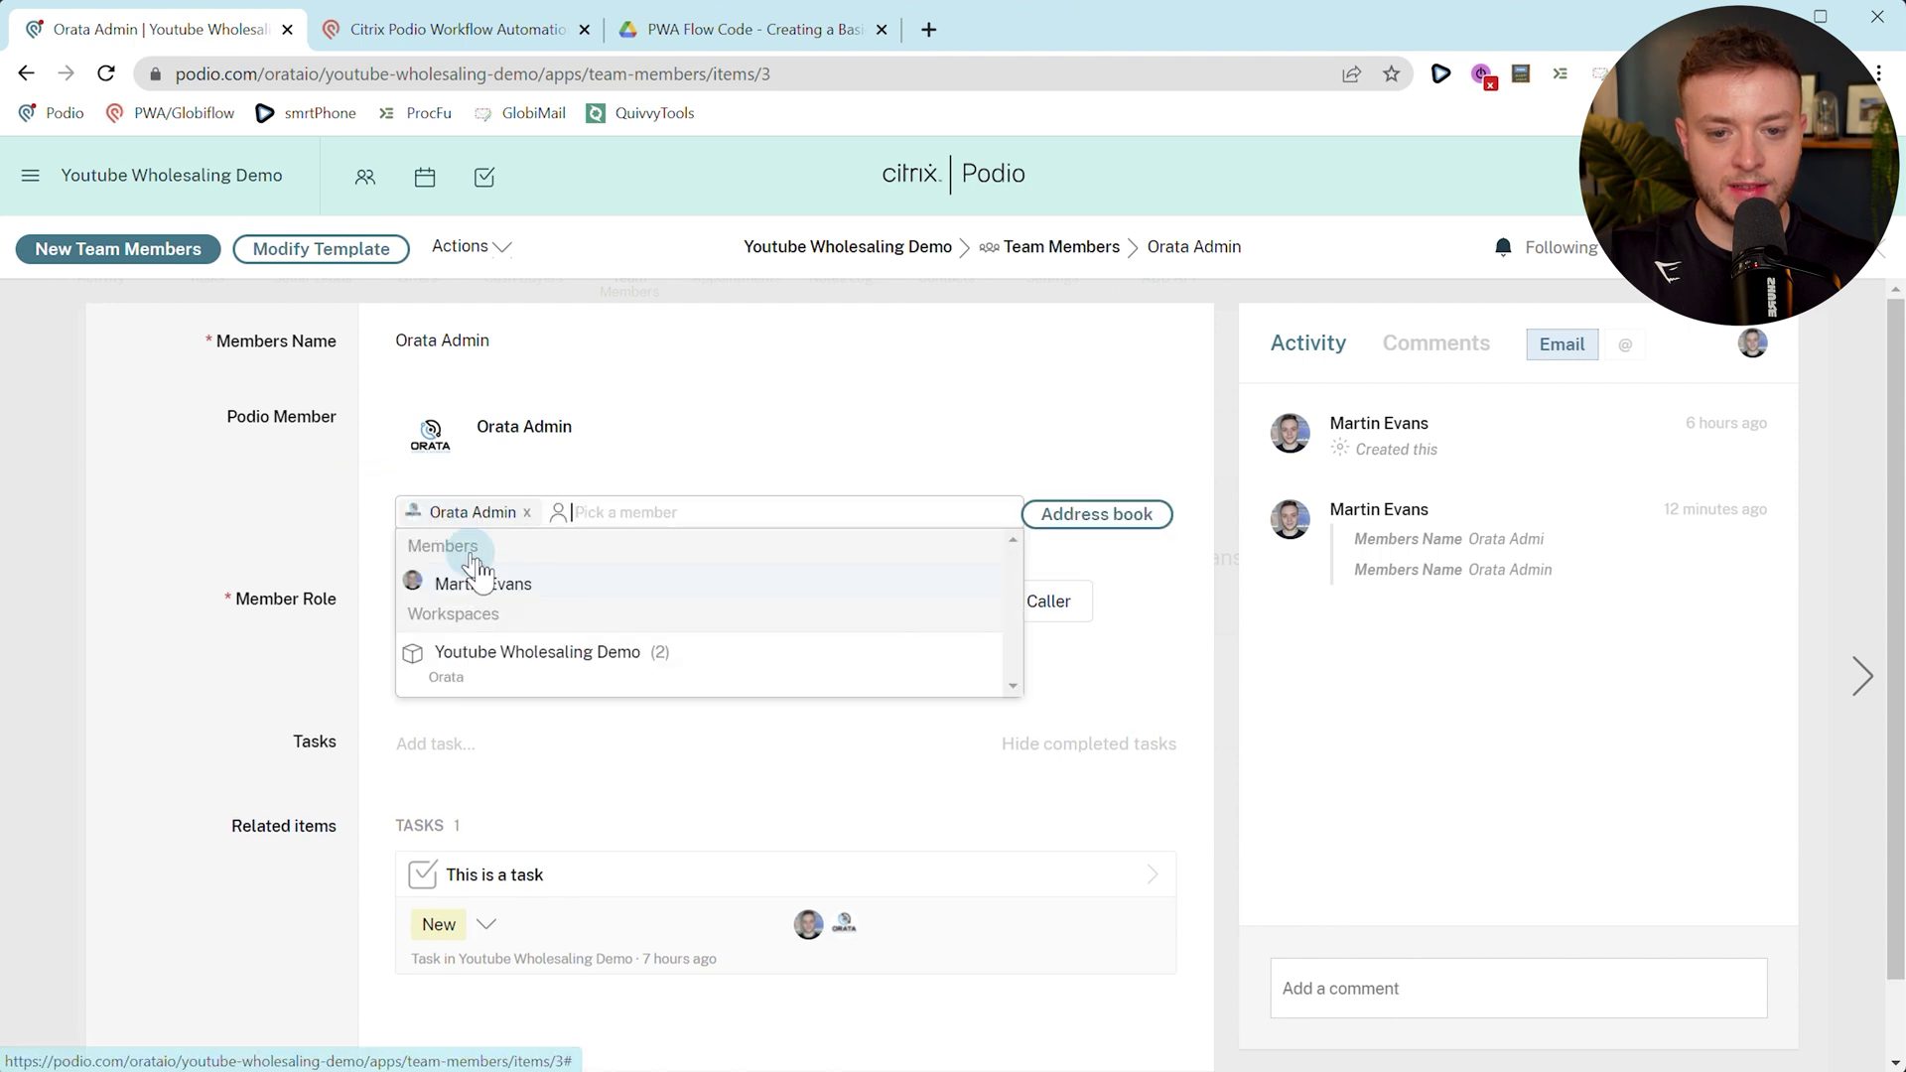
pyautogui.click(515, 582)
pyautogui.click(530, 513)
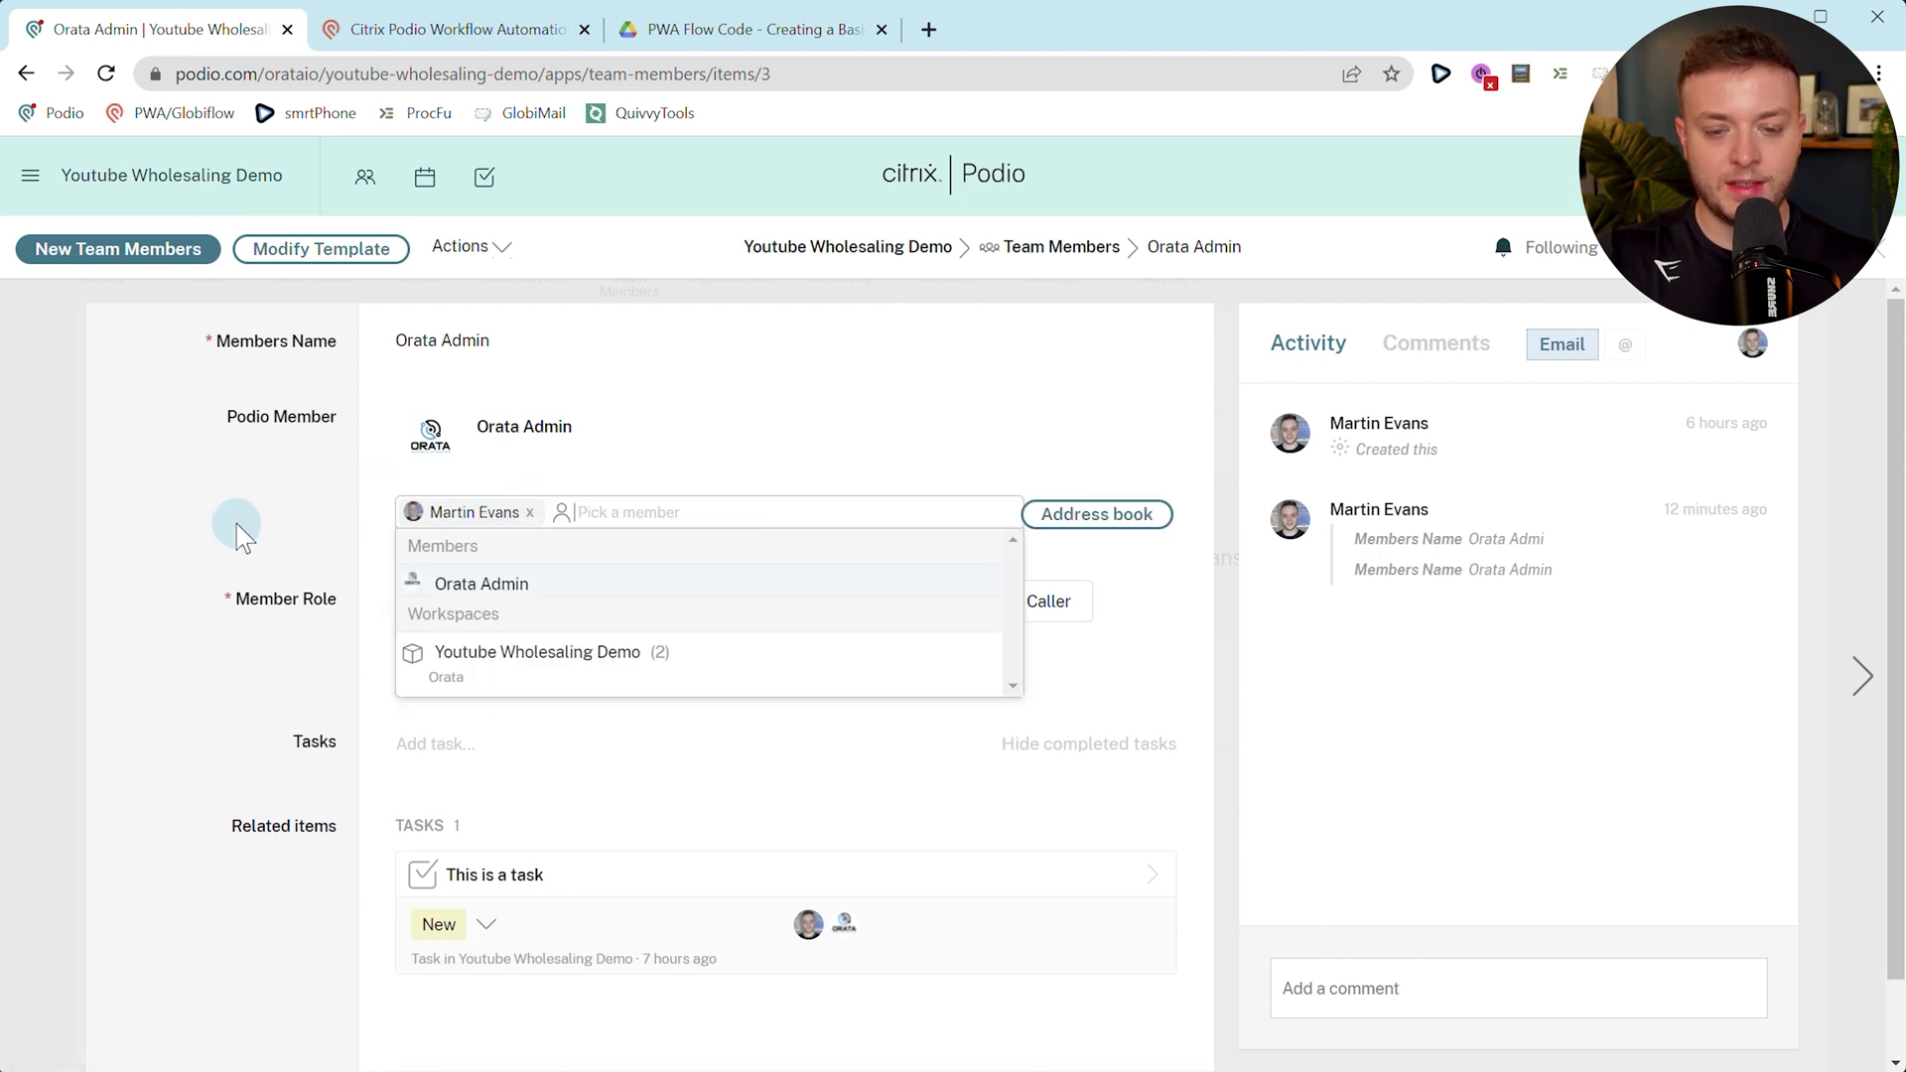
pyautogui.click(282, 509)
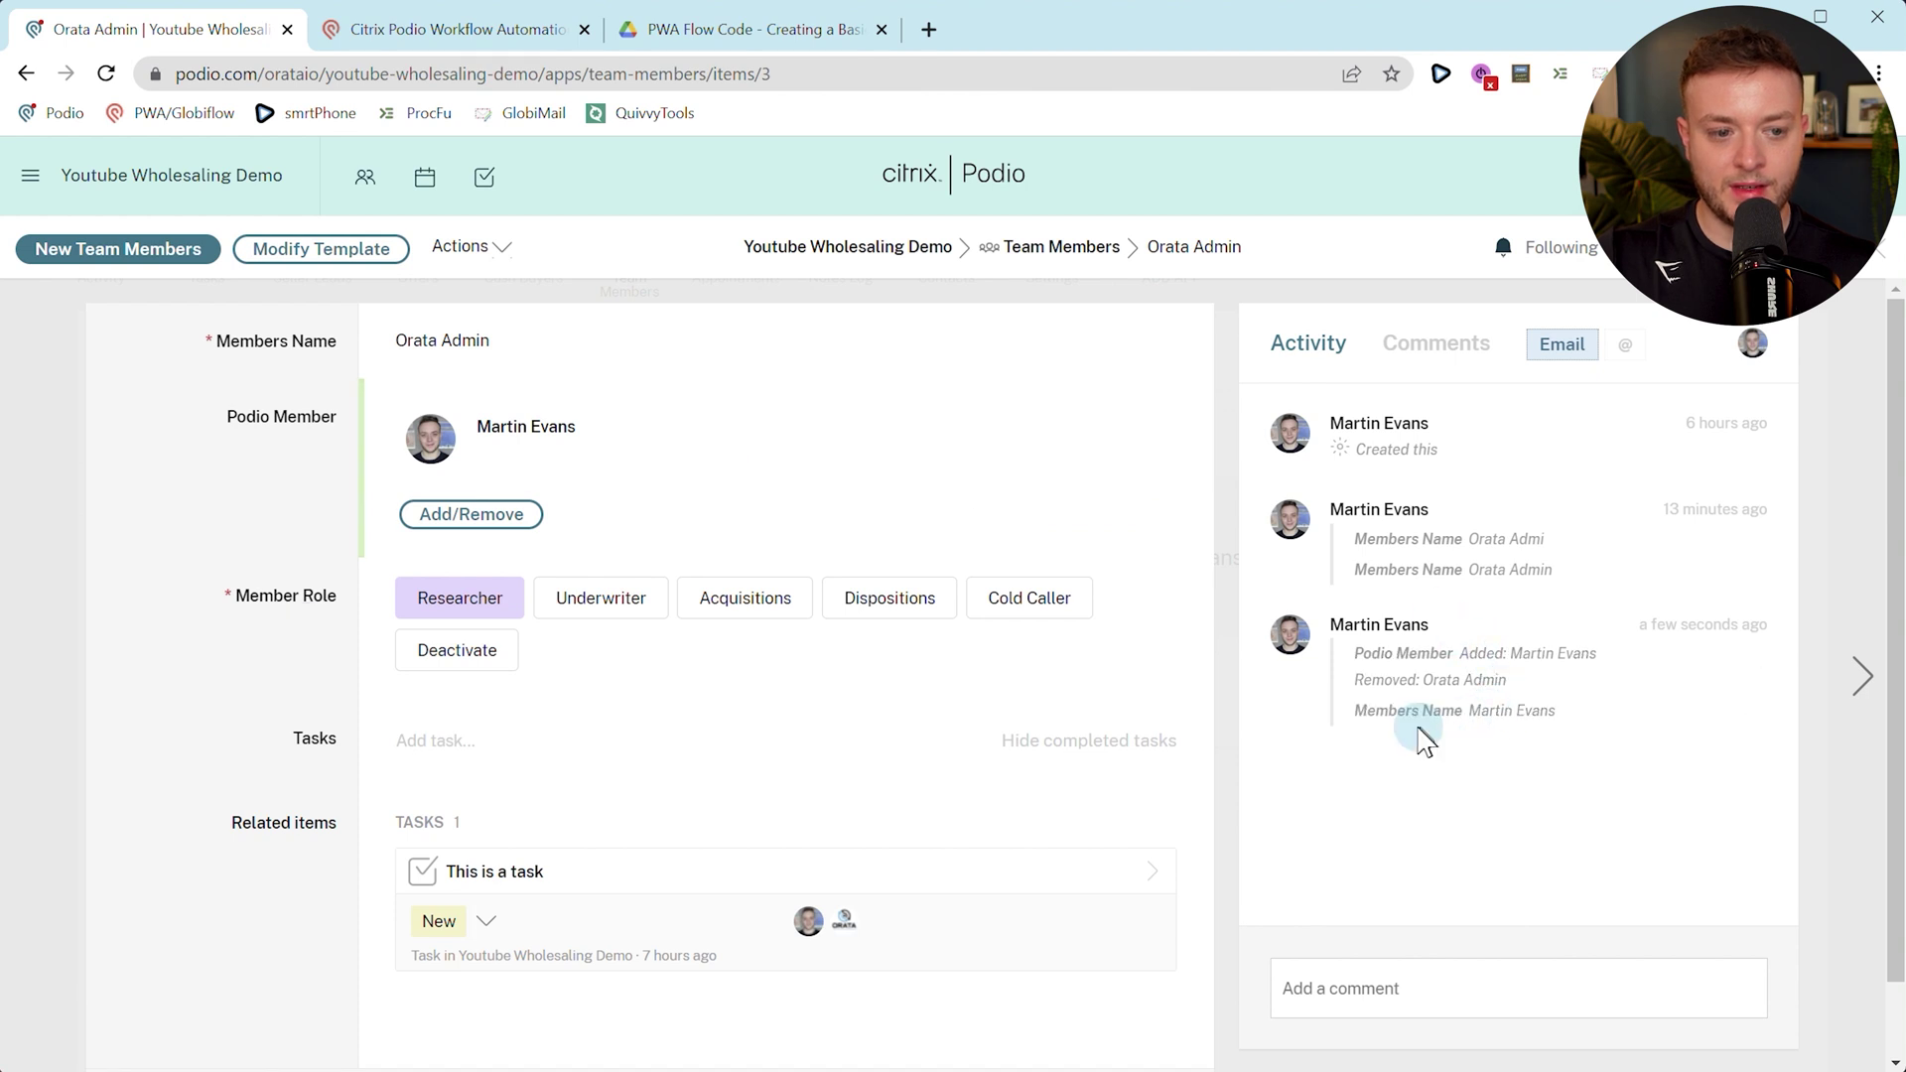
pyautogui.press('F5')
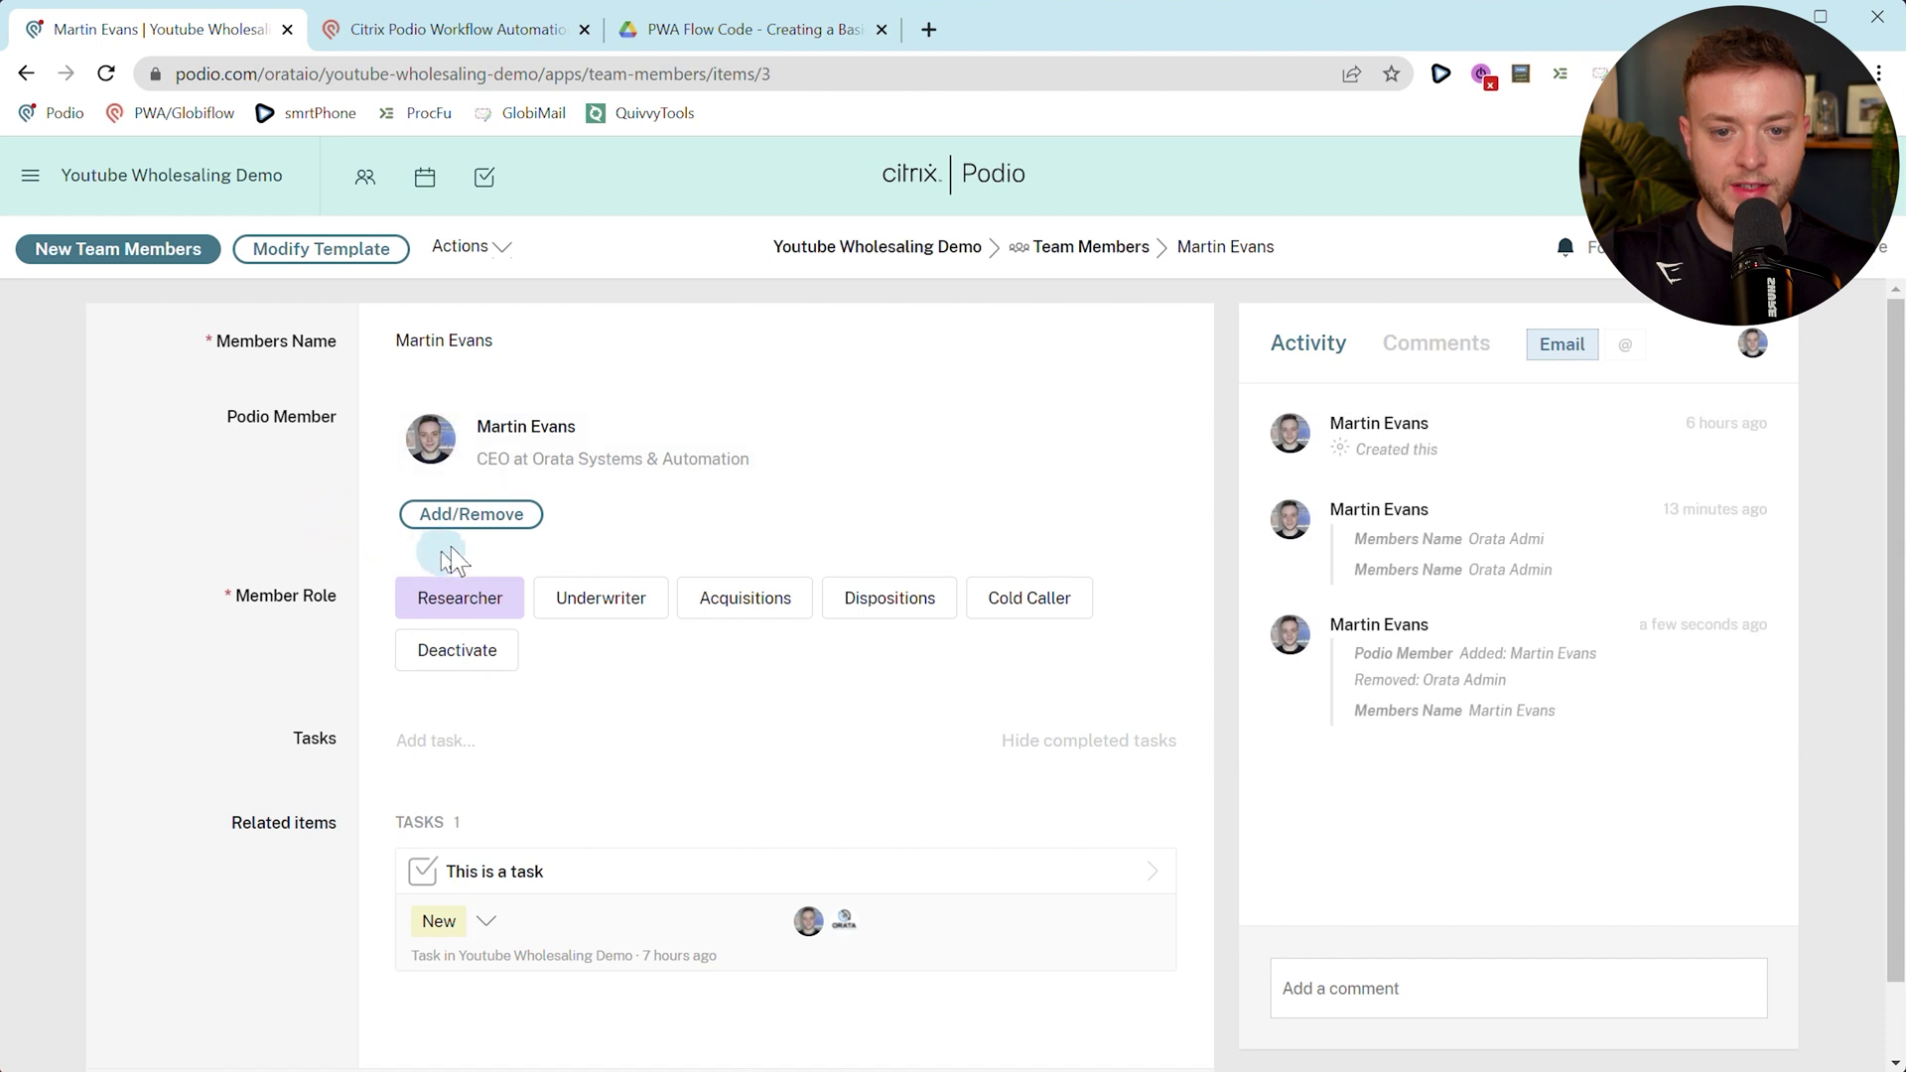
# Restore the original Podio Member, reload, and go back to the TeamMembers flows list.
pyautogui.click(475, 514)
pyautogui.click(531, 515)
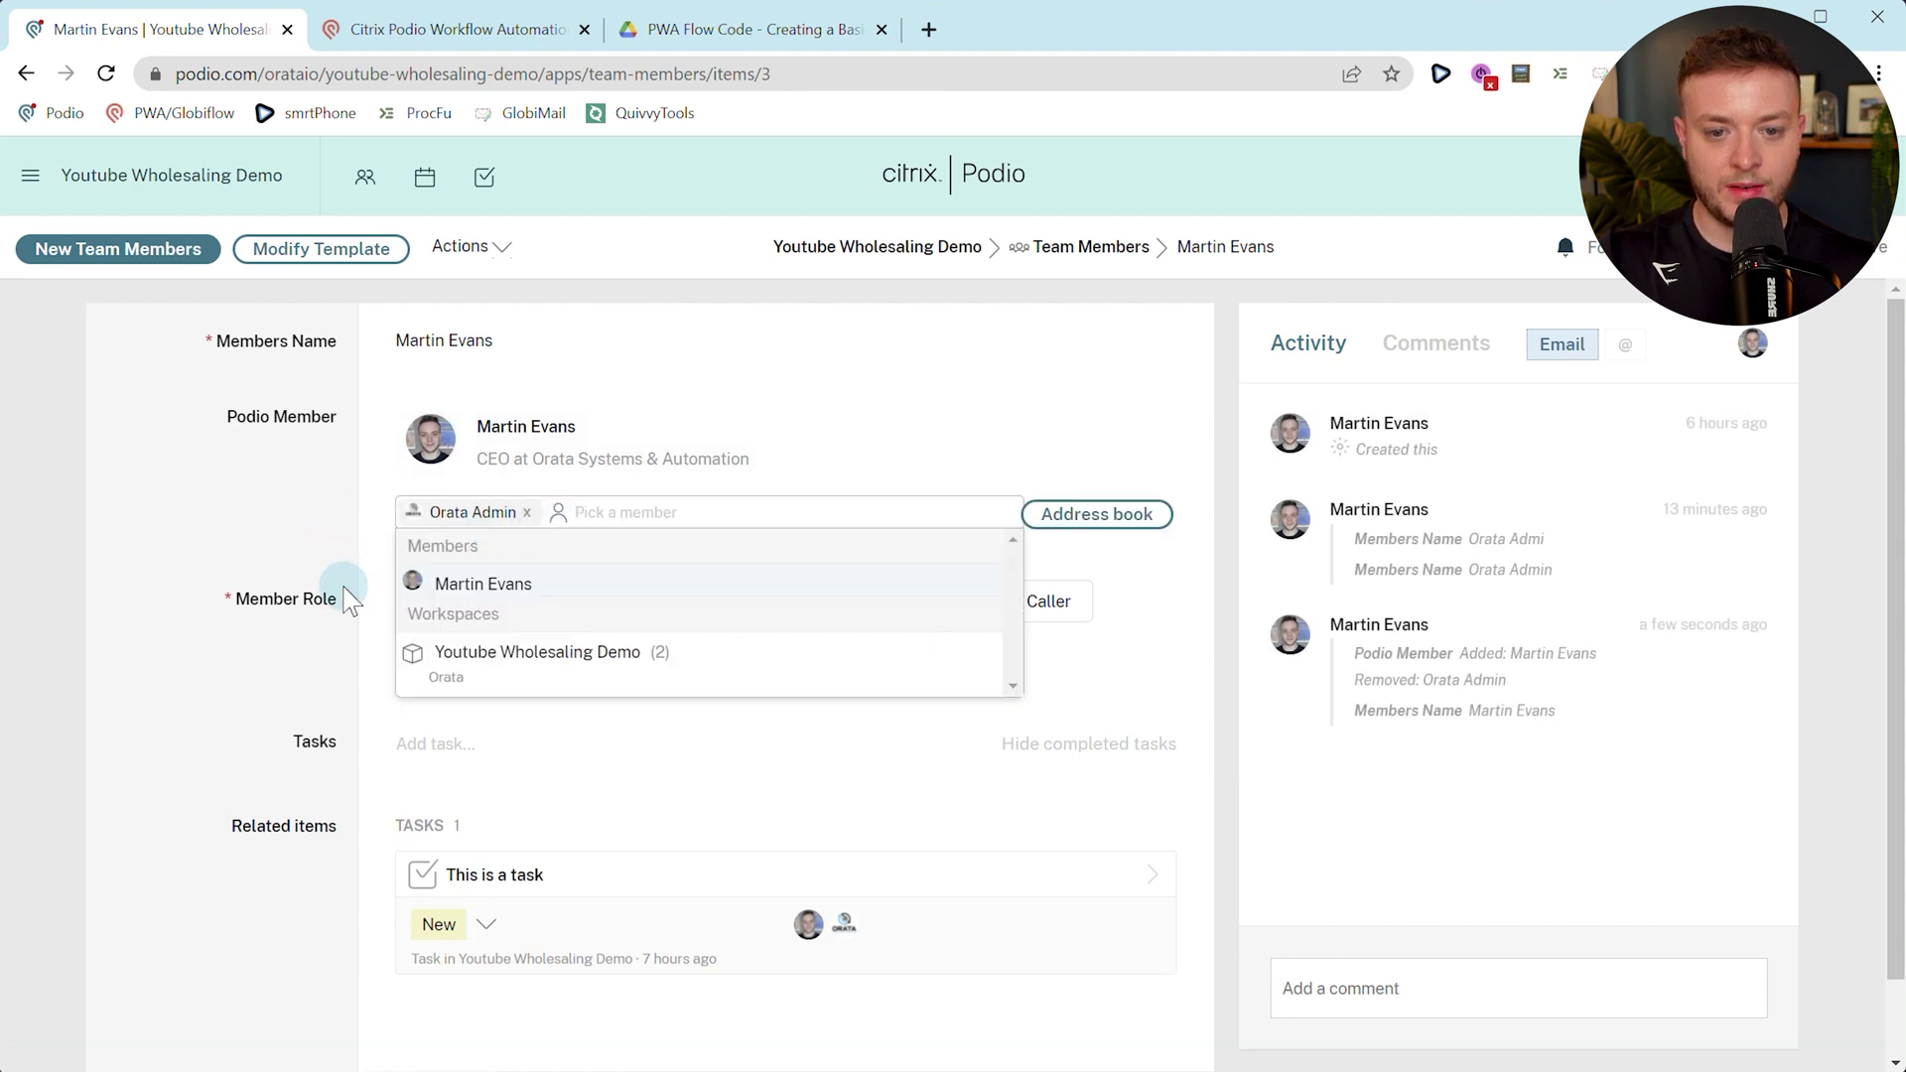
pyautogui.click(340, 596)
pyautogui.press('F5')
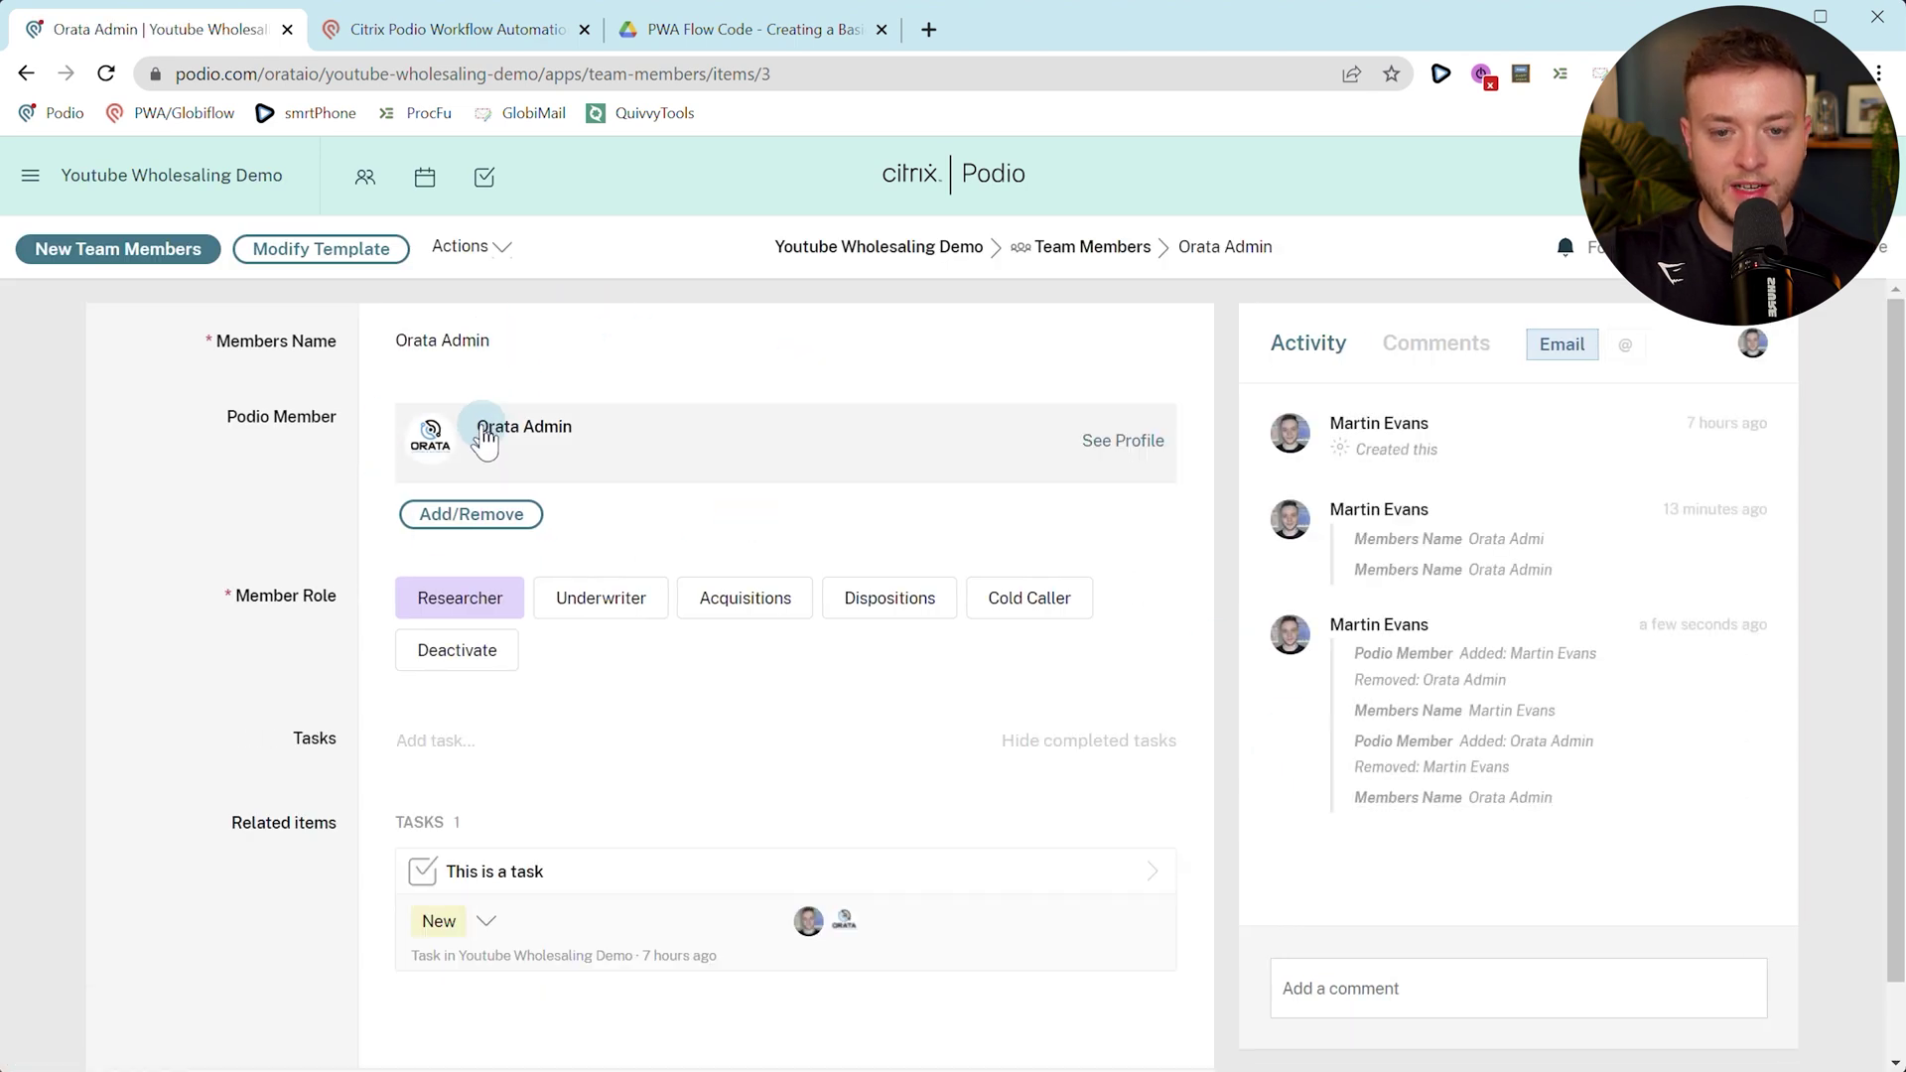
pyautogui.click(427, 29)
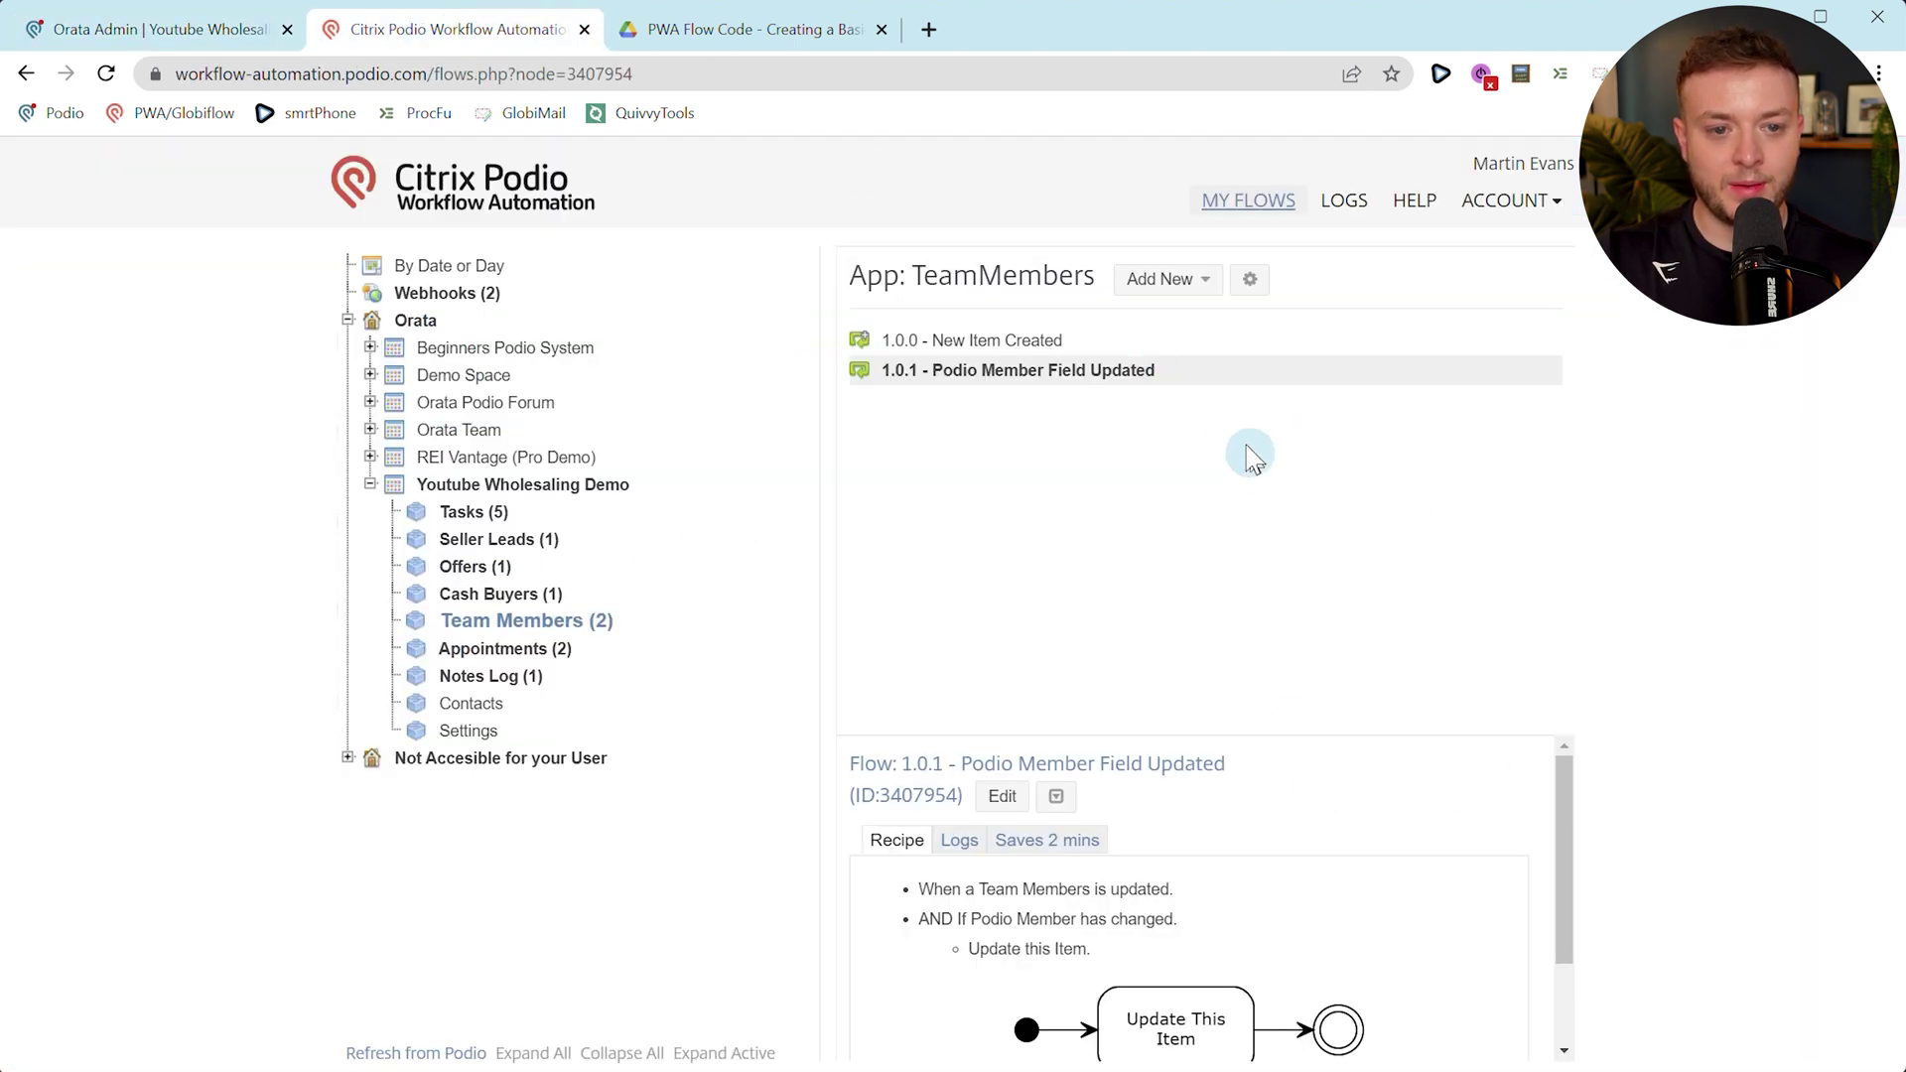
# Create an Item Updated flow named '1.0.2 - Team Members Name Updated' that watches the Members Name field.
pyautogui.click(1160, 279)
pyautogui.click(1184, 336)
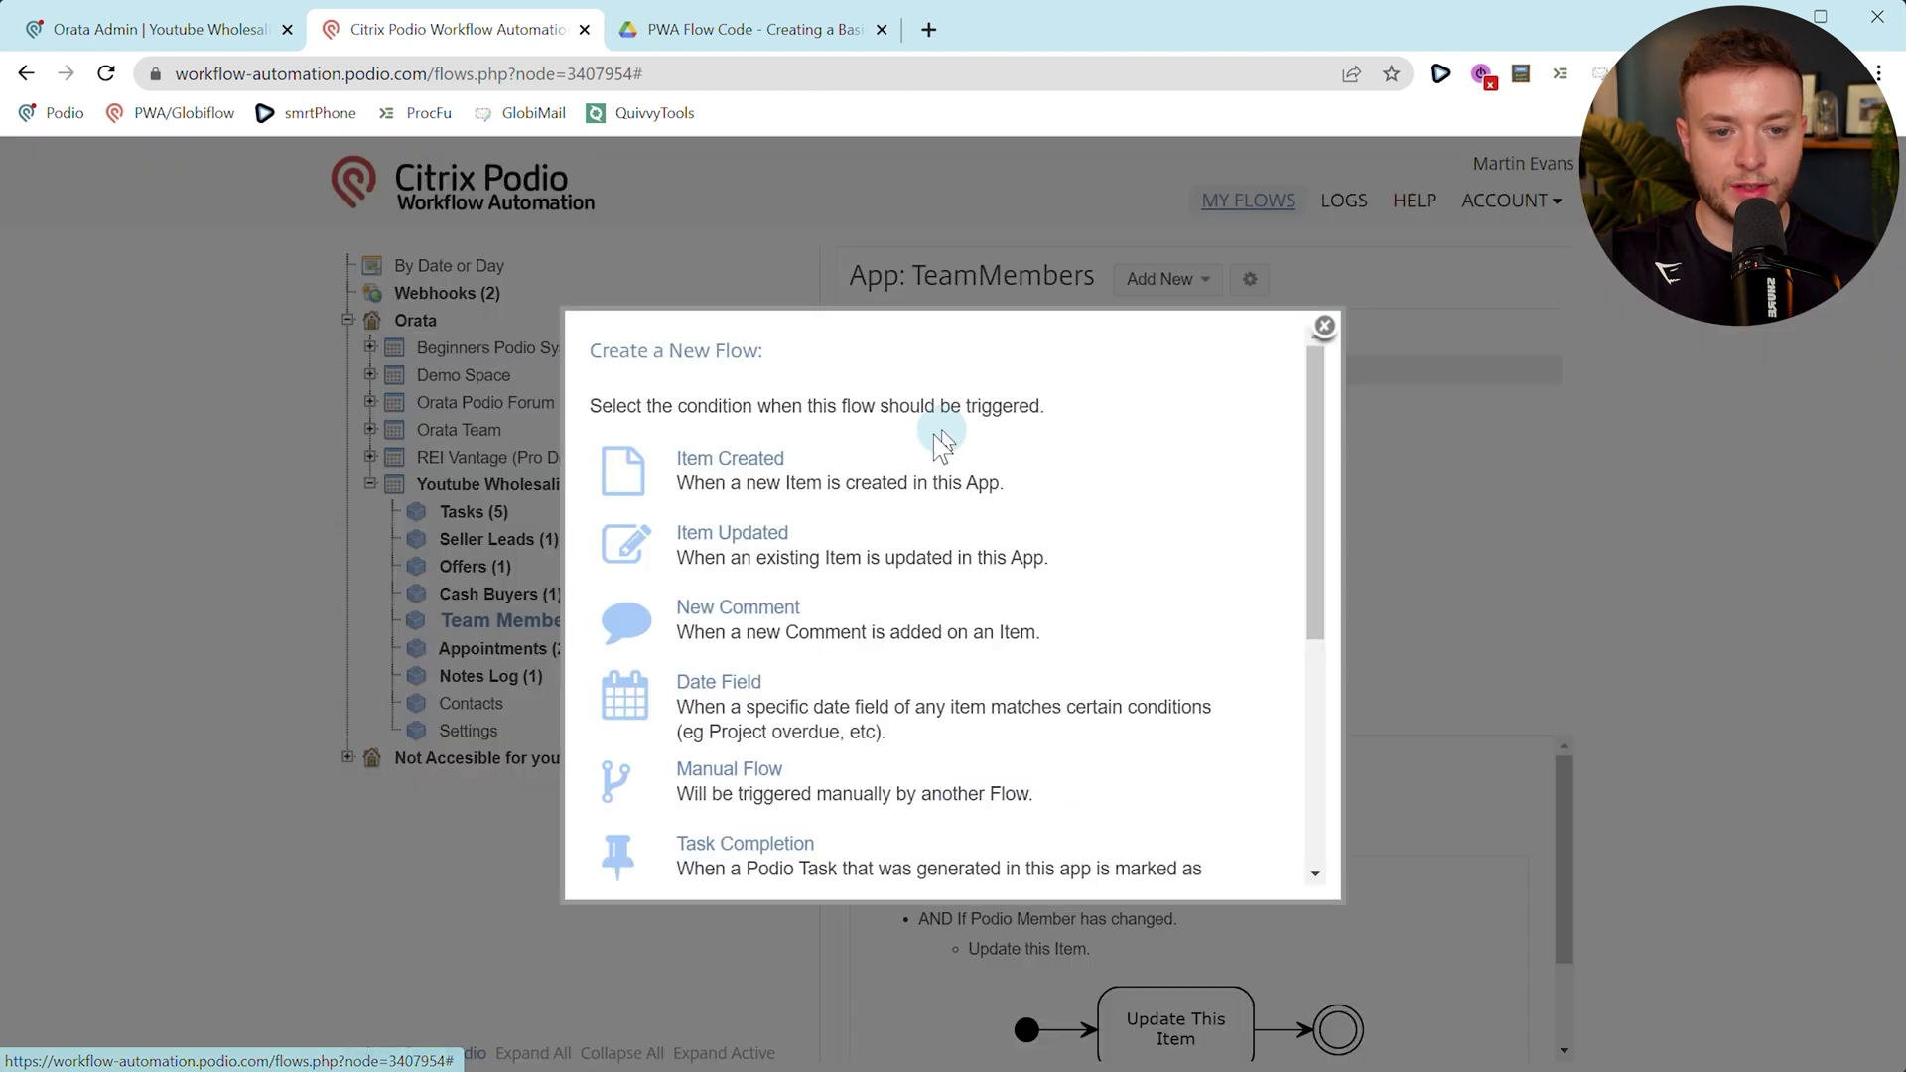
pyautogui.click(779, 502)
pyautogui.click(437, 400)
pyautogui.write('1.0.')
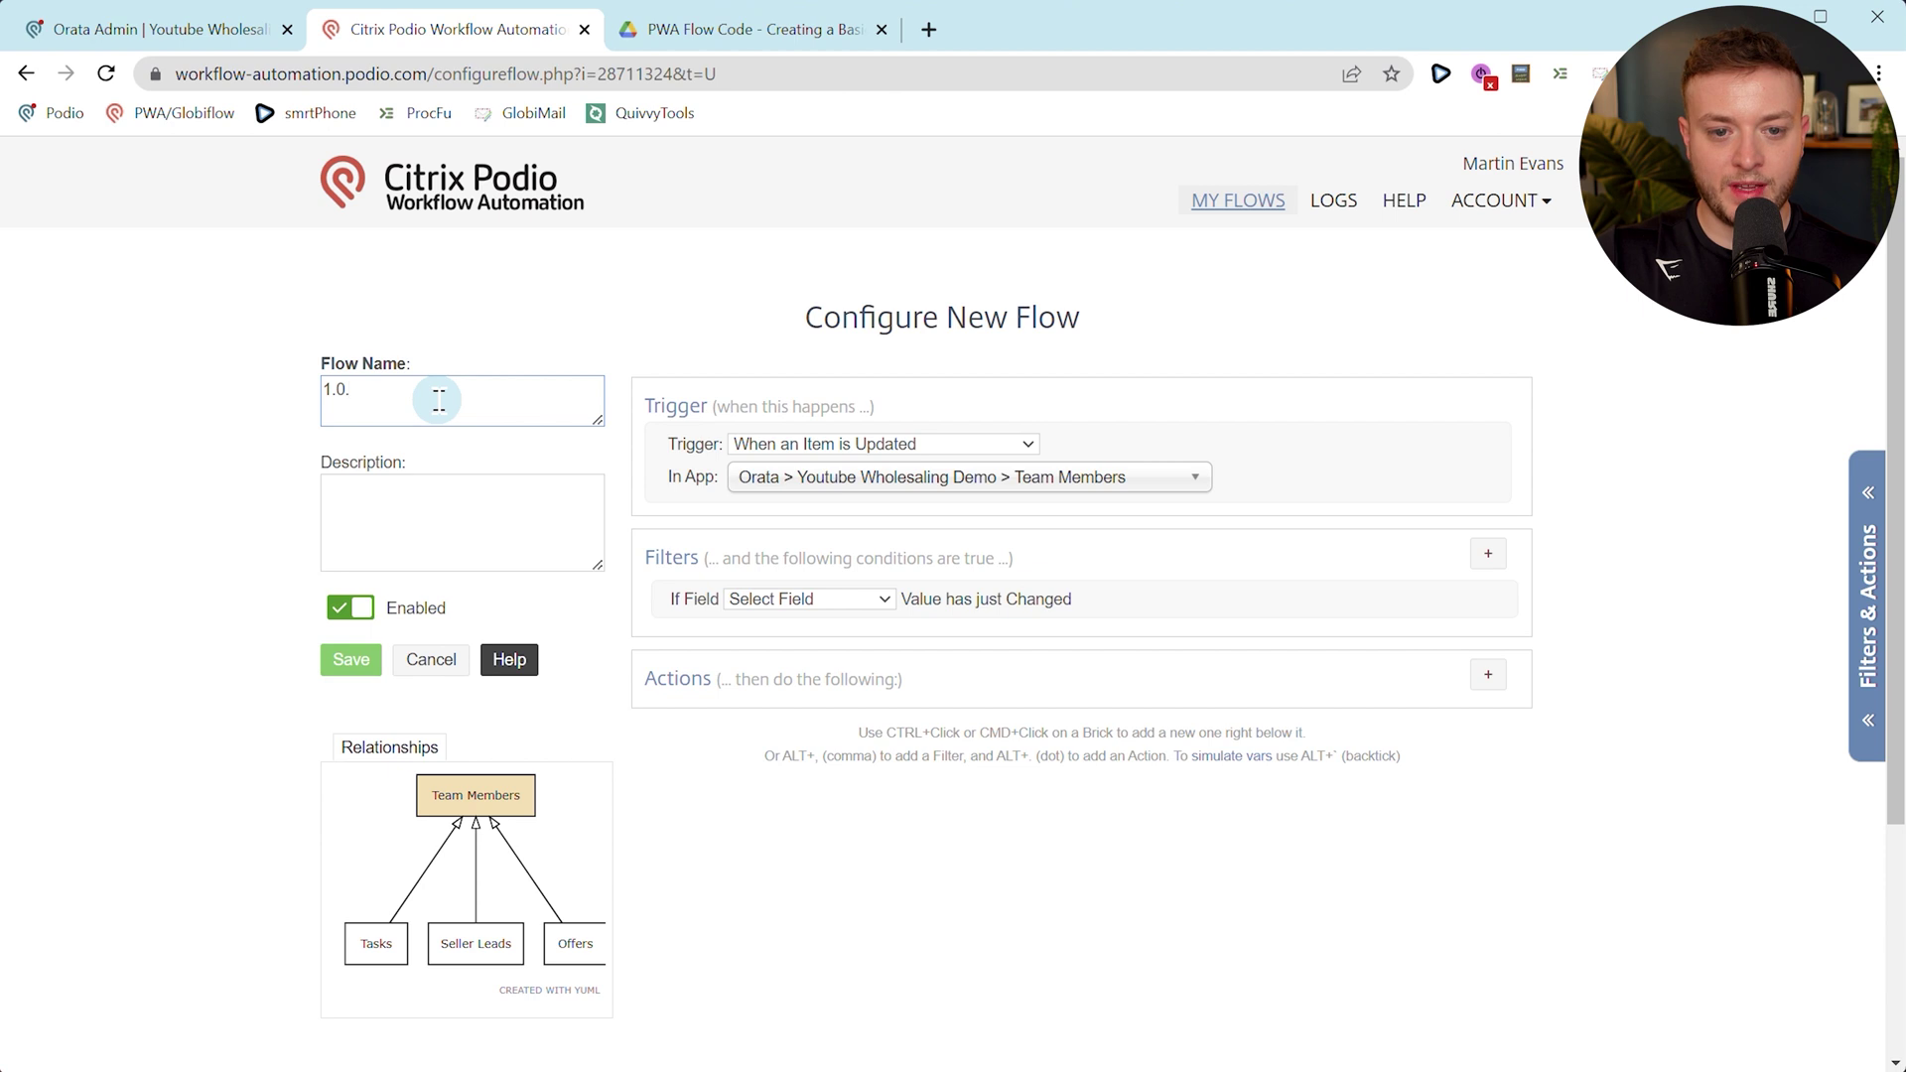
pyautogui.click(120, 28)
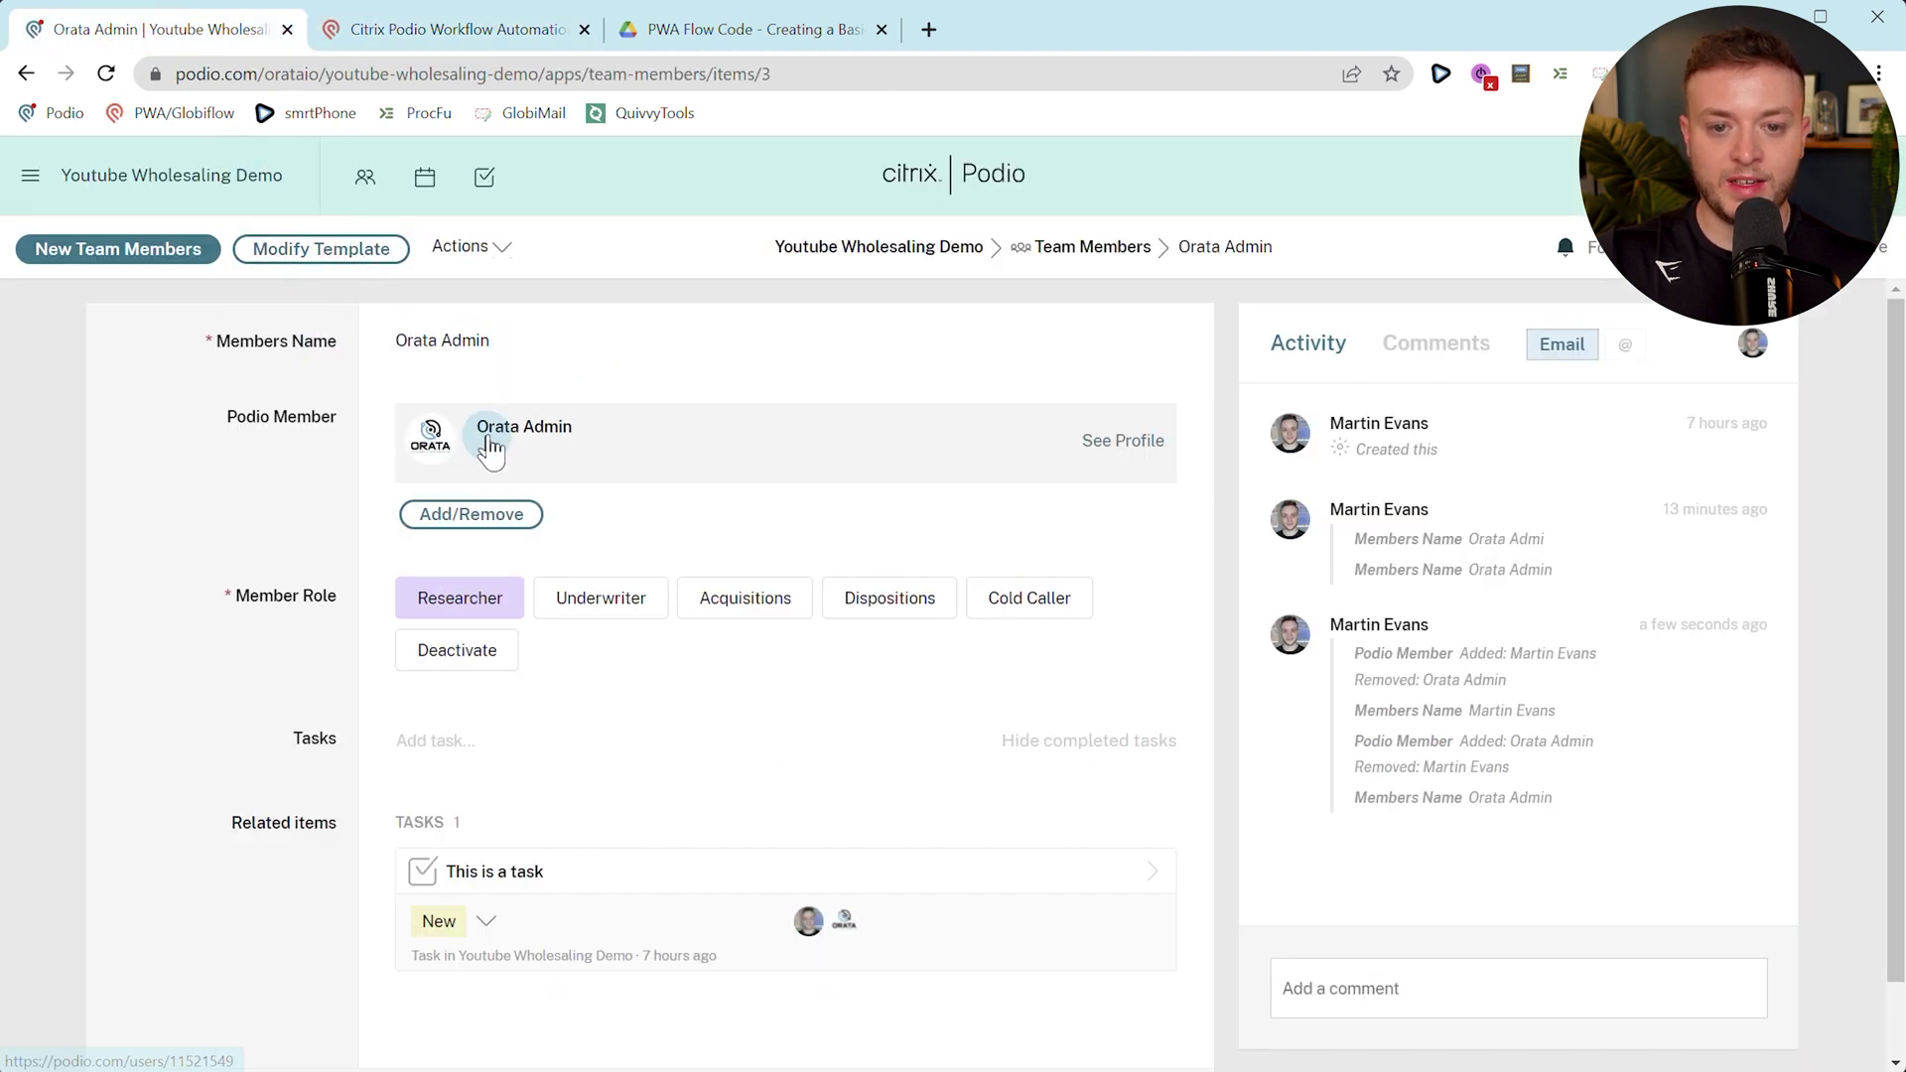
pyautogui.click(437, 29)
pyautogui.write('2 - Team Members Name')
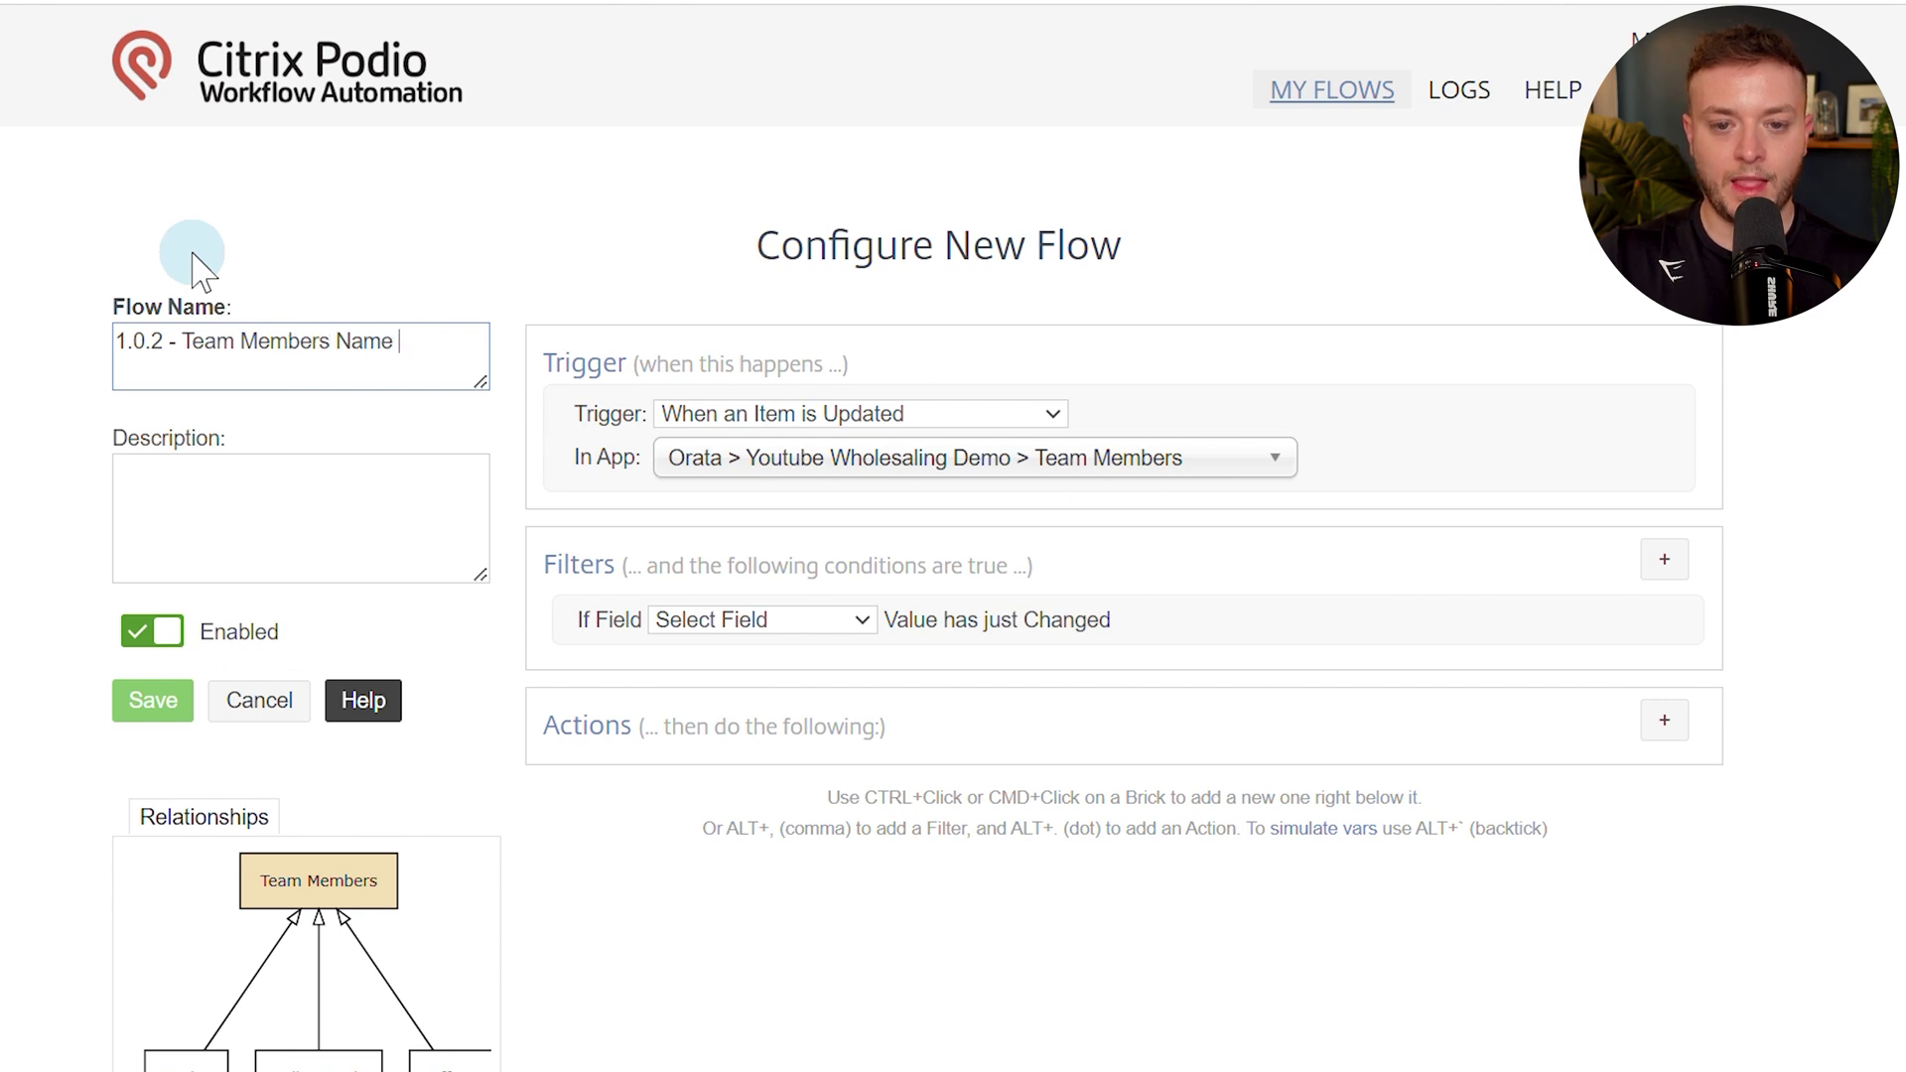
pyautogui.write('dated')
pyautogui.click(764, 624)
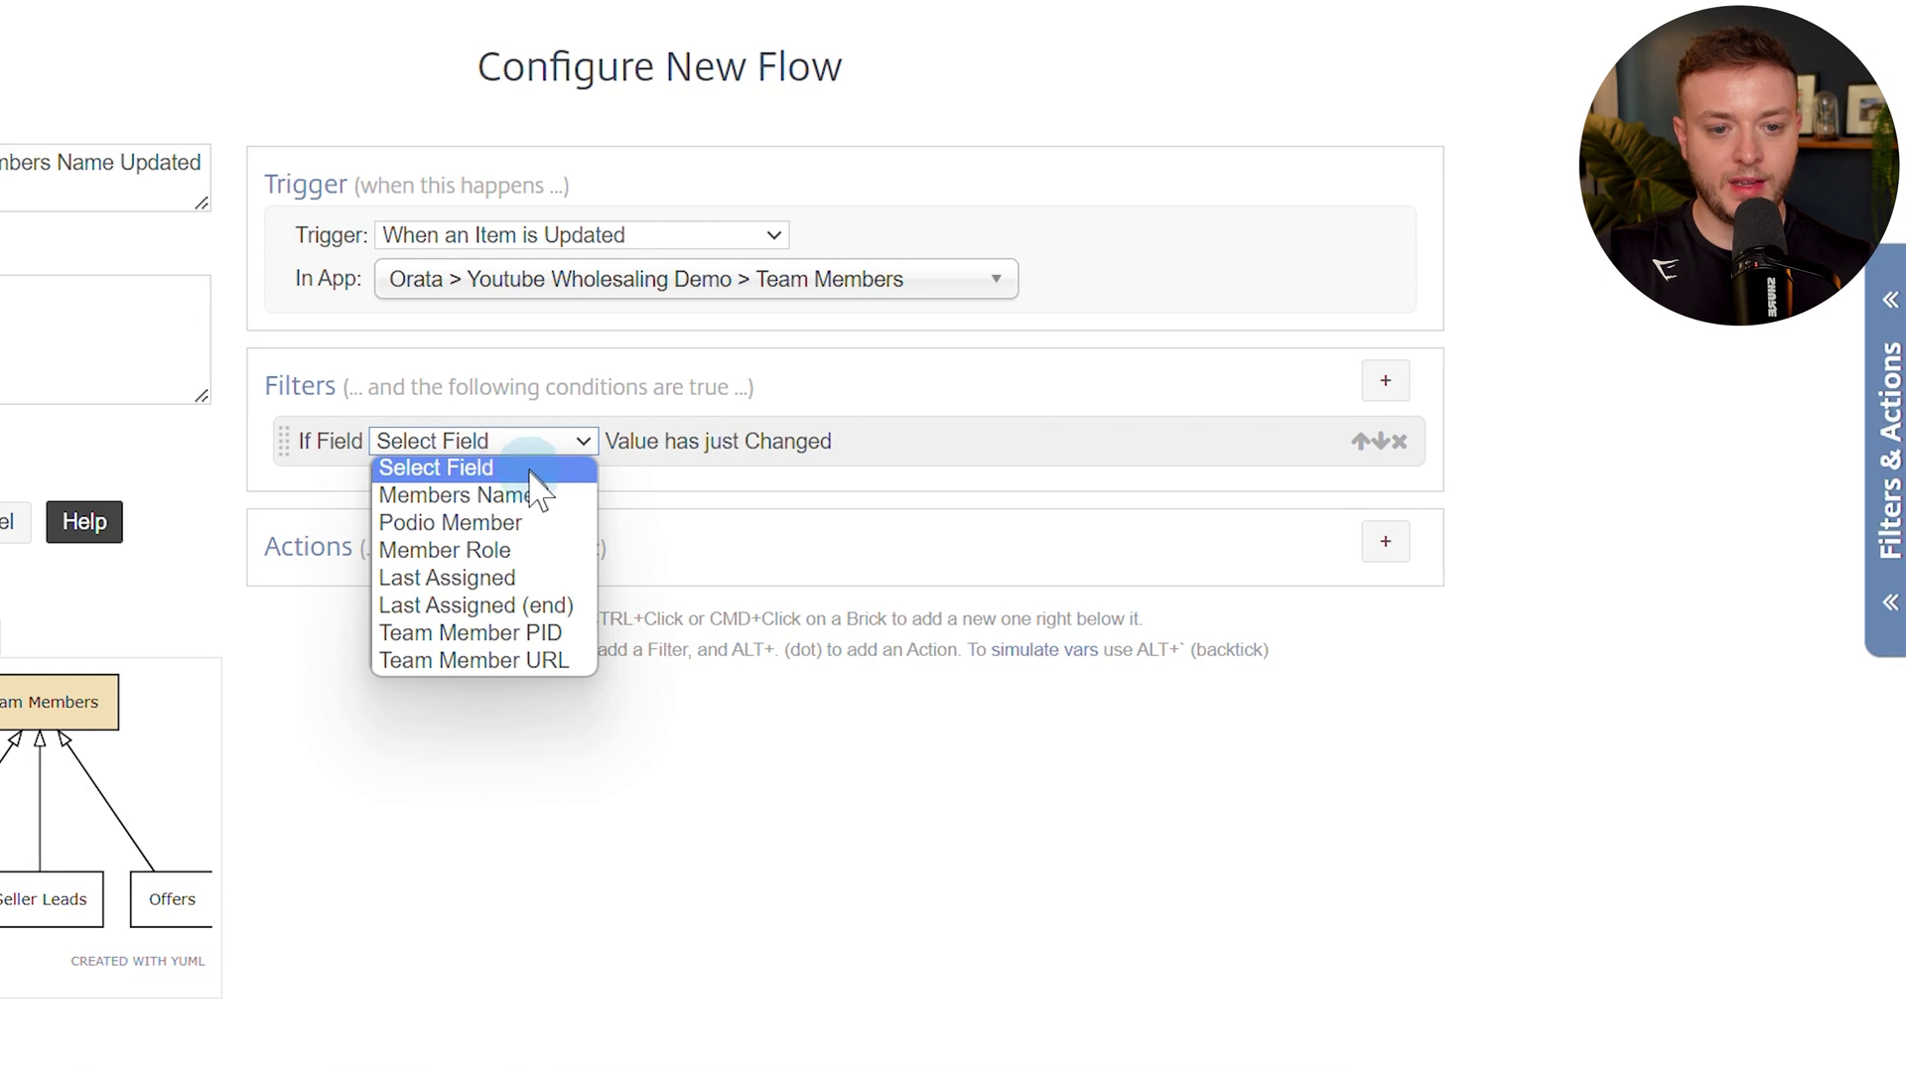
pyautogui.click(533, 494)
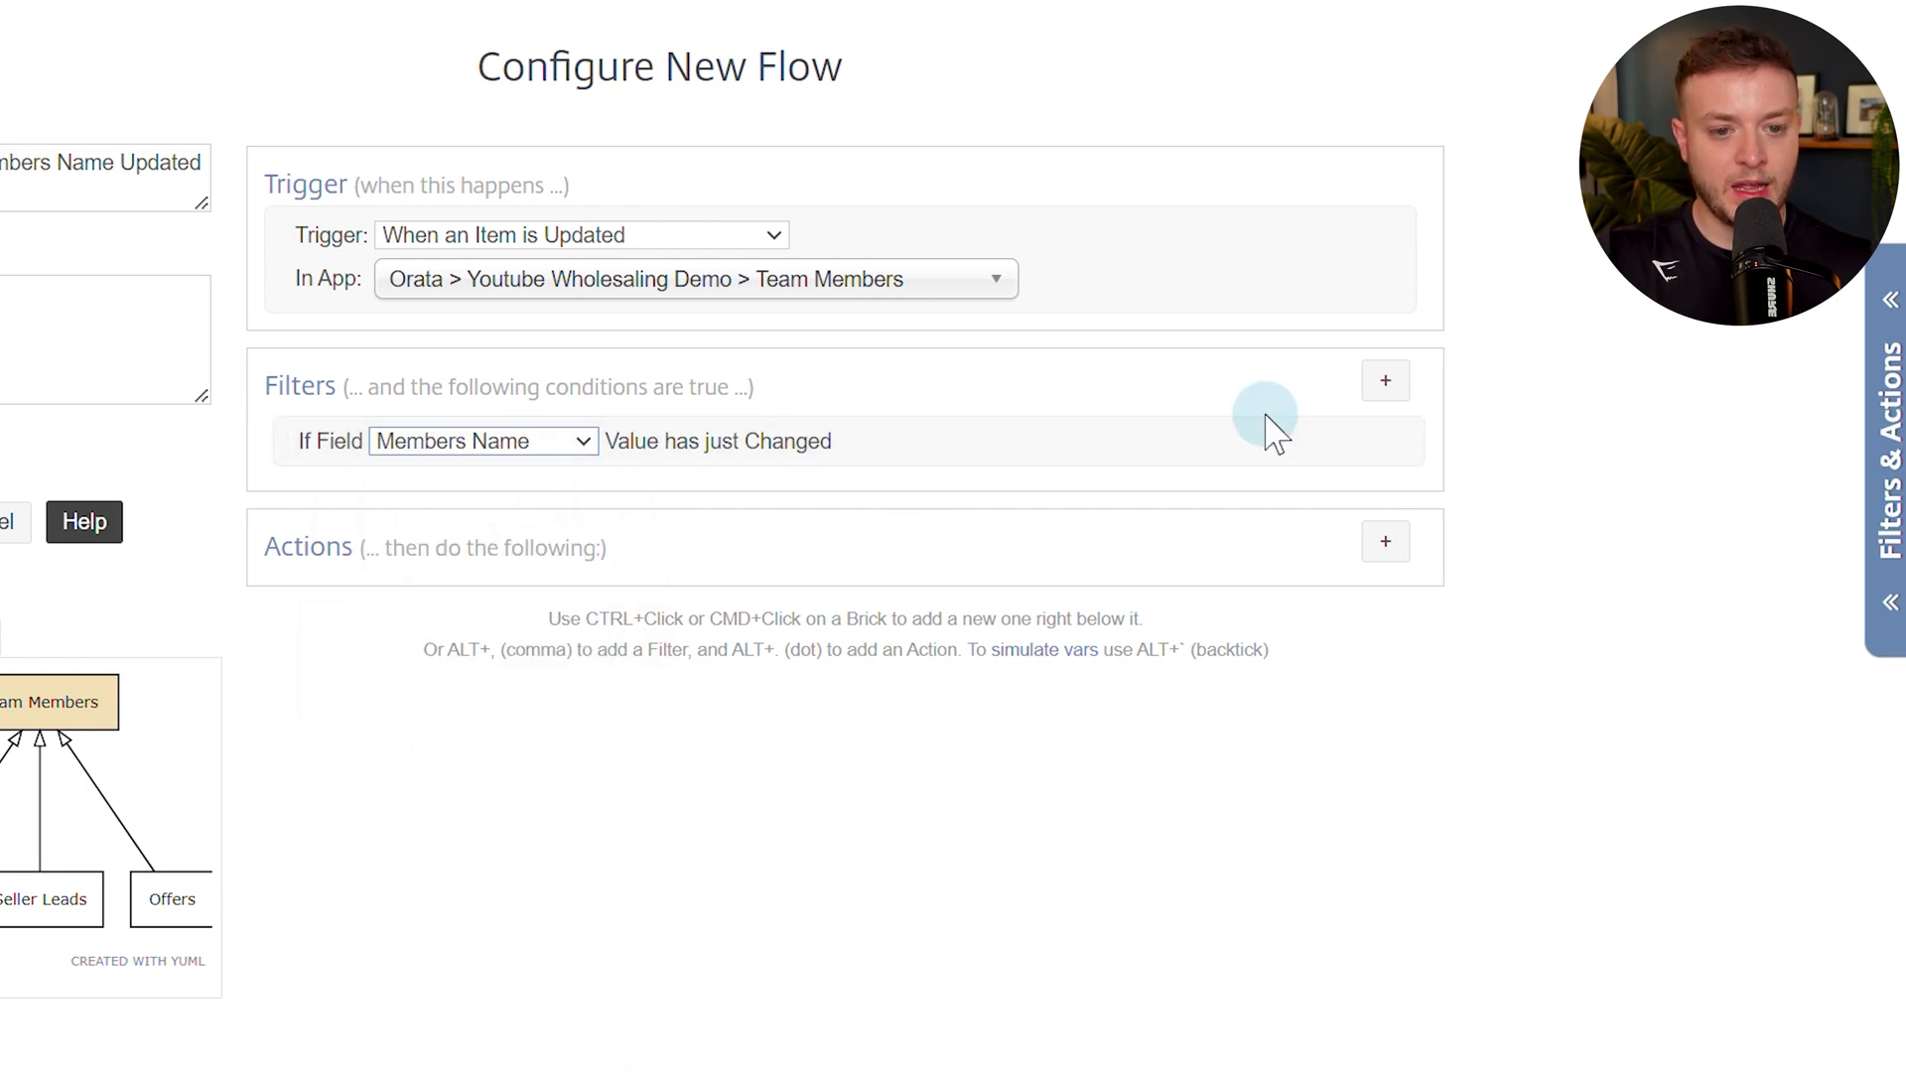
# Add a Custom (Calc) filter requiring the Podio Member token != "" (non-empty).
pyautogui.click(1385, 382)
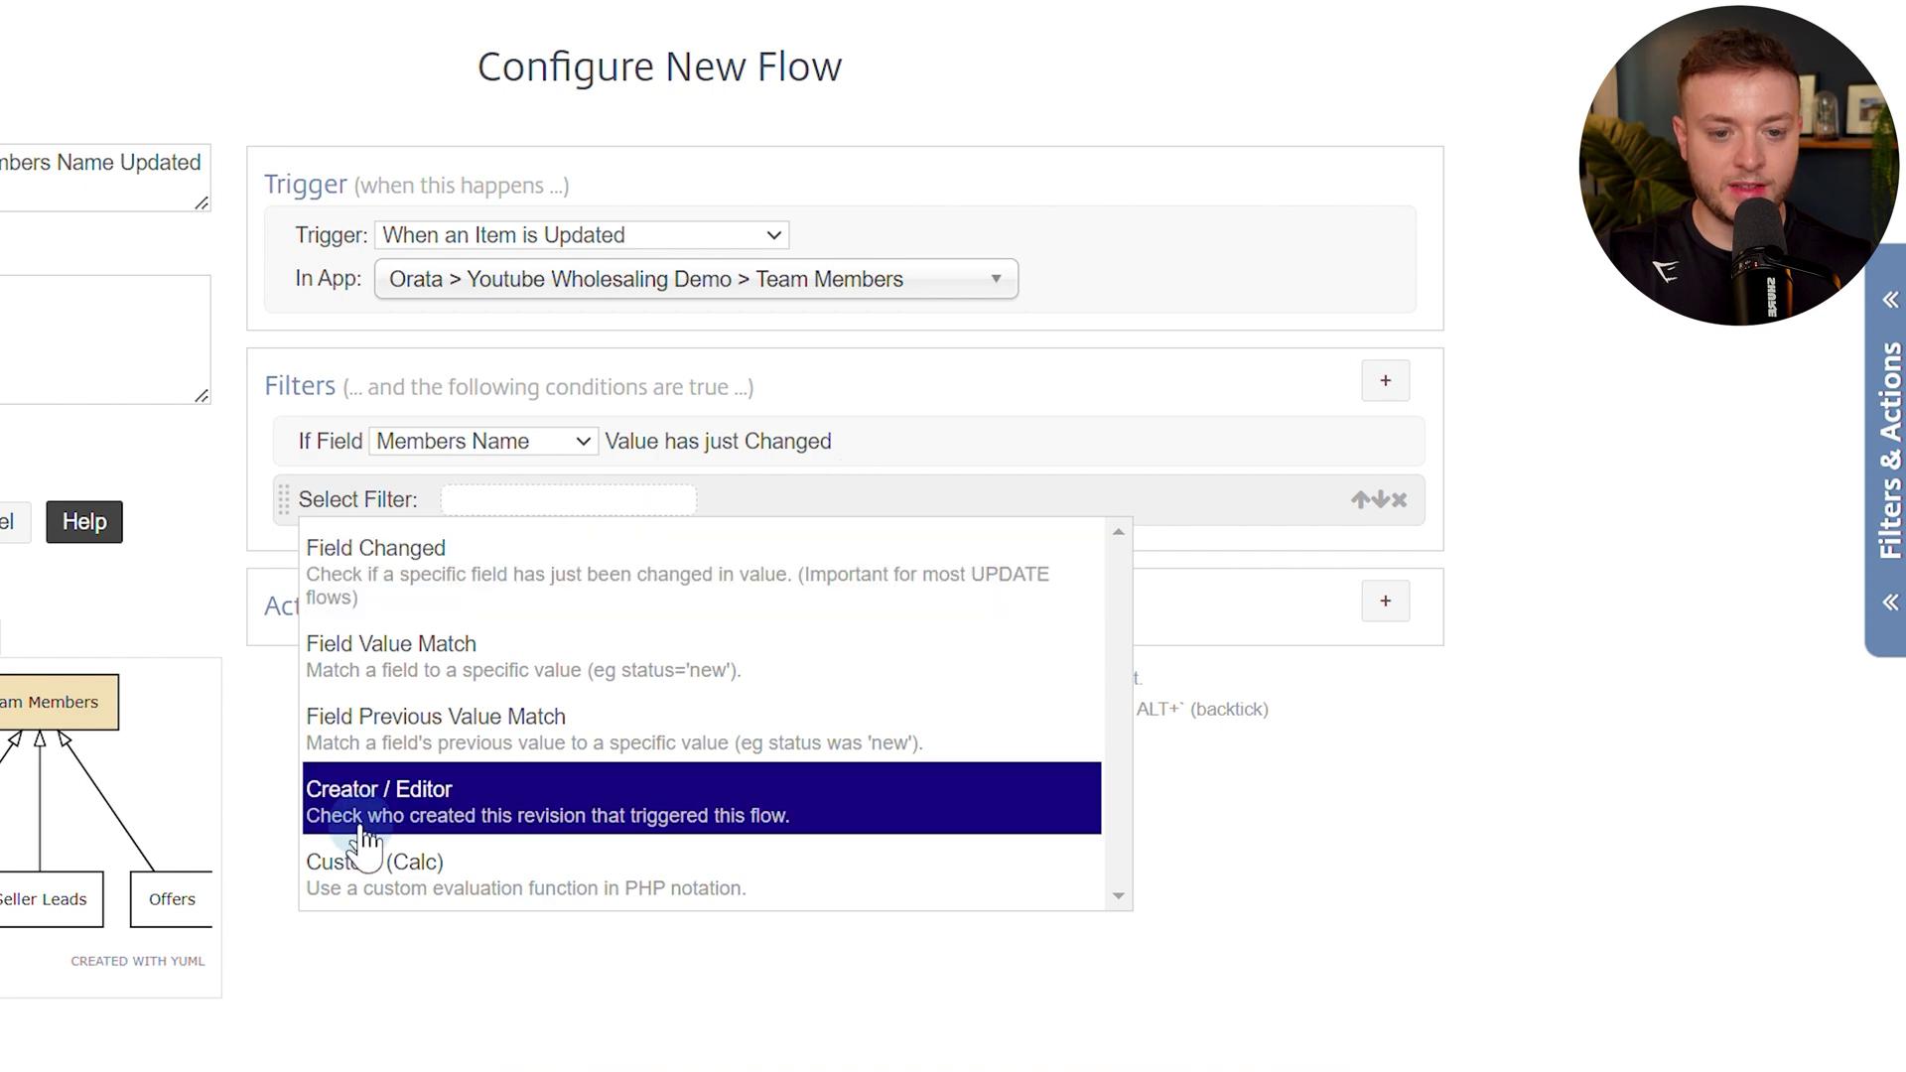
pyautogui.click(477, 891)
pyautogui.click(477, 533)
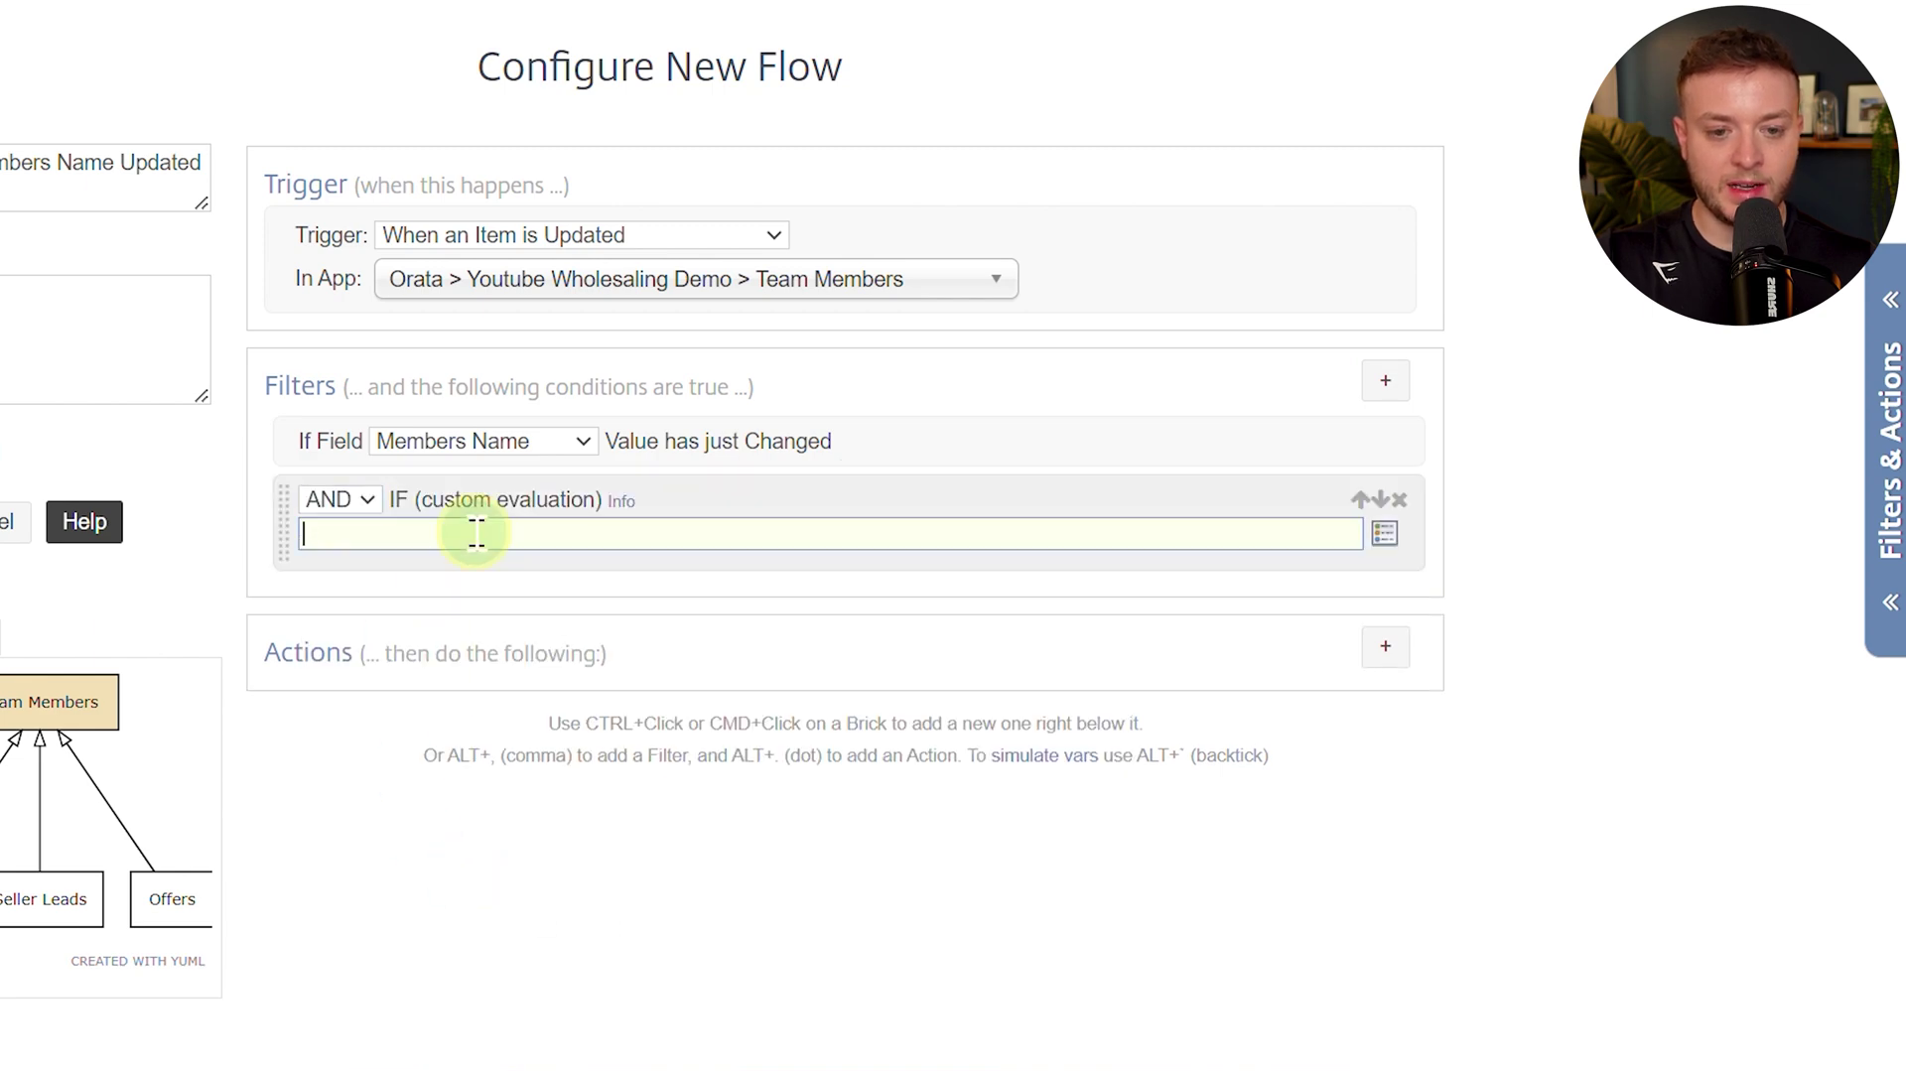
pyautogui.hotkey('alt', 't')
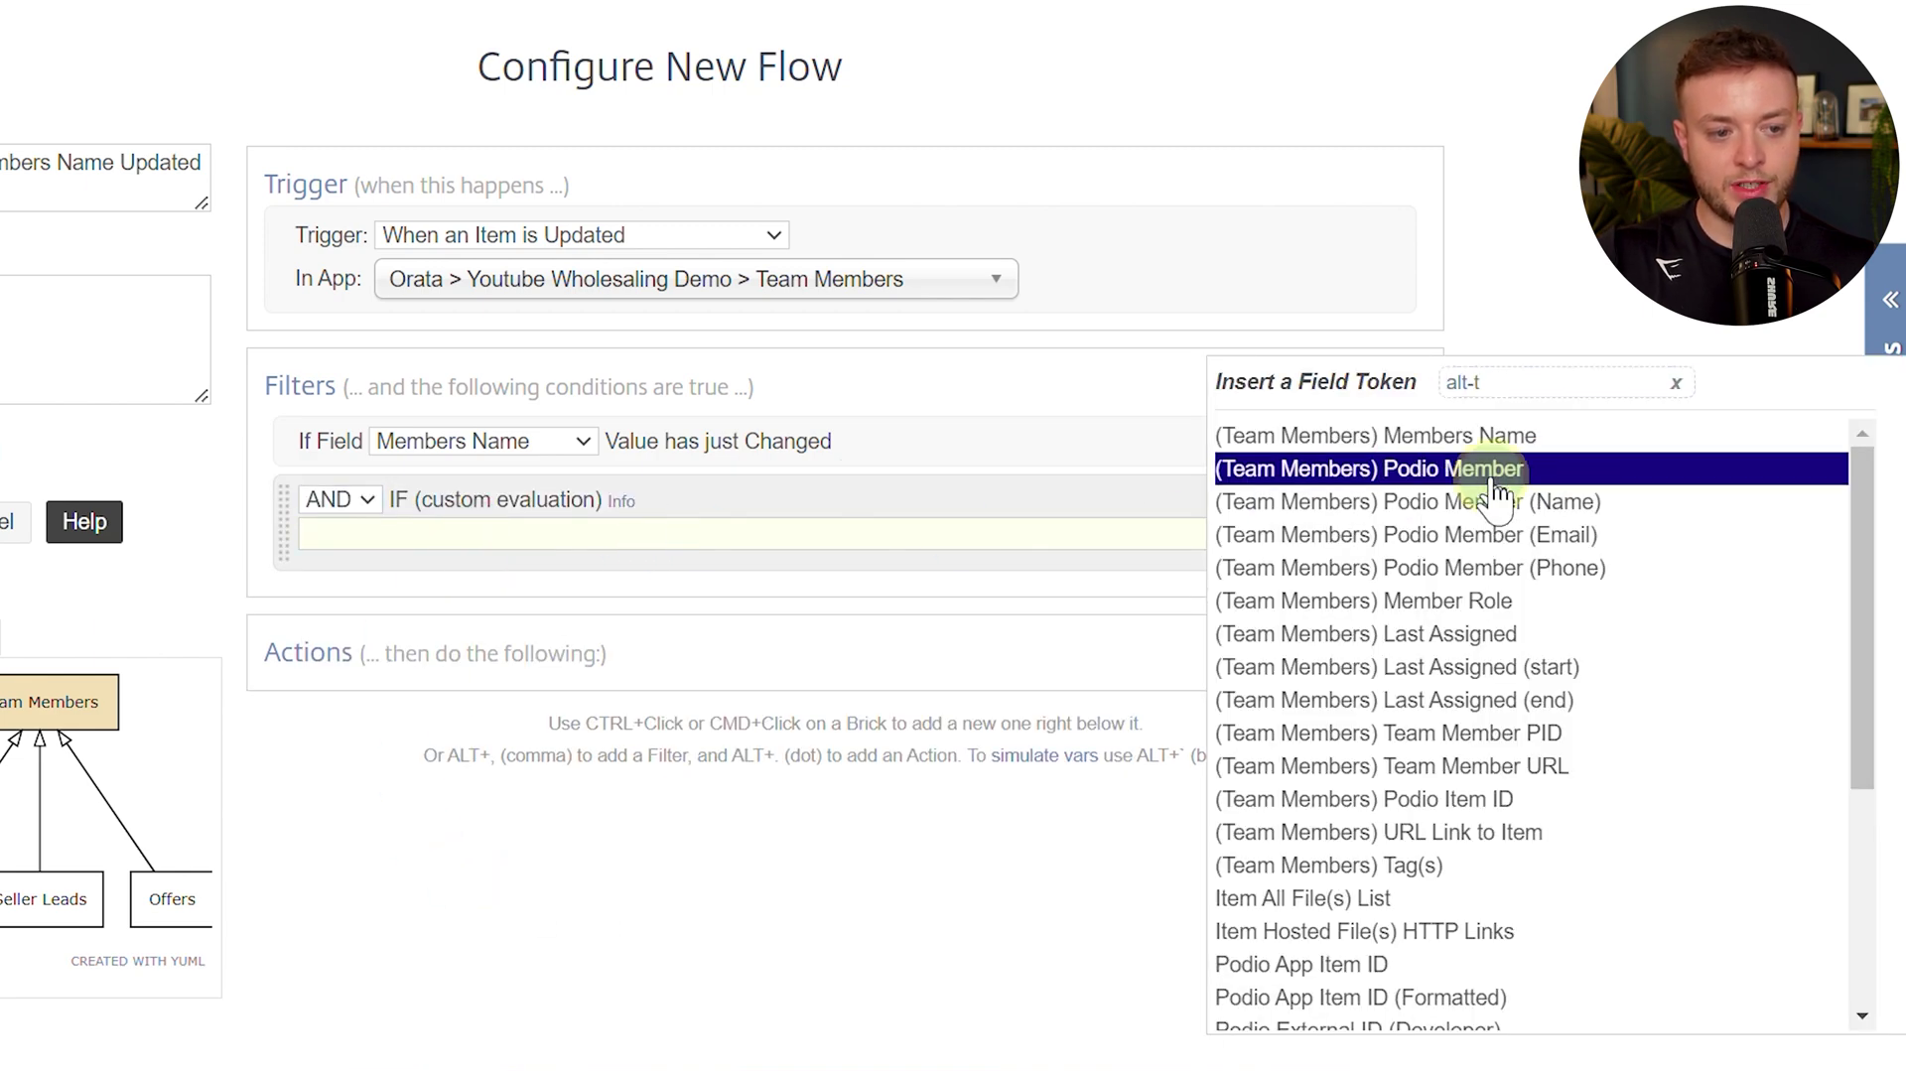
pyautogui.click(1544, 481)
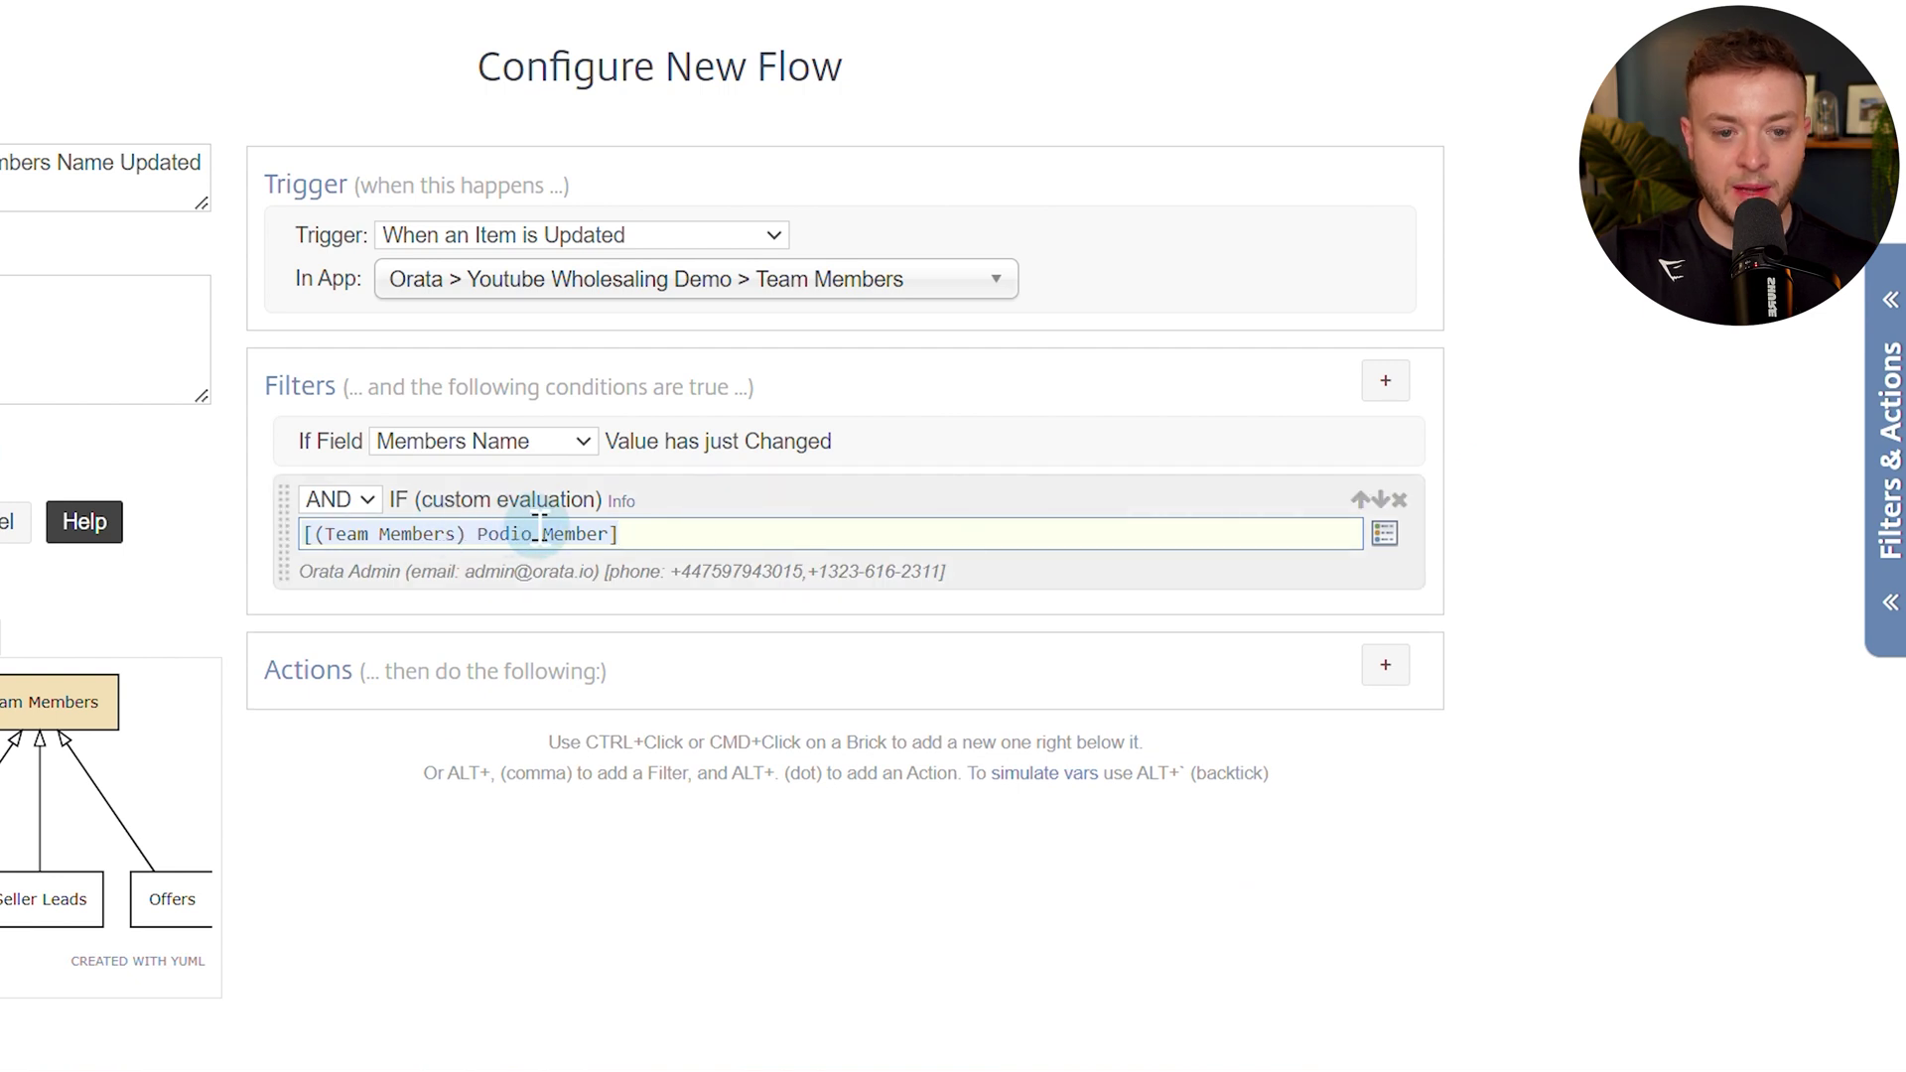
pyautogui.write('!= "')
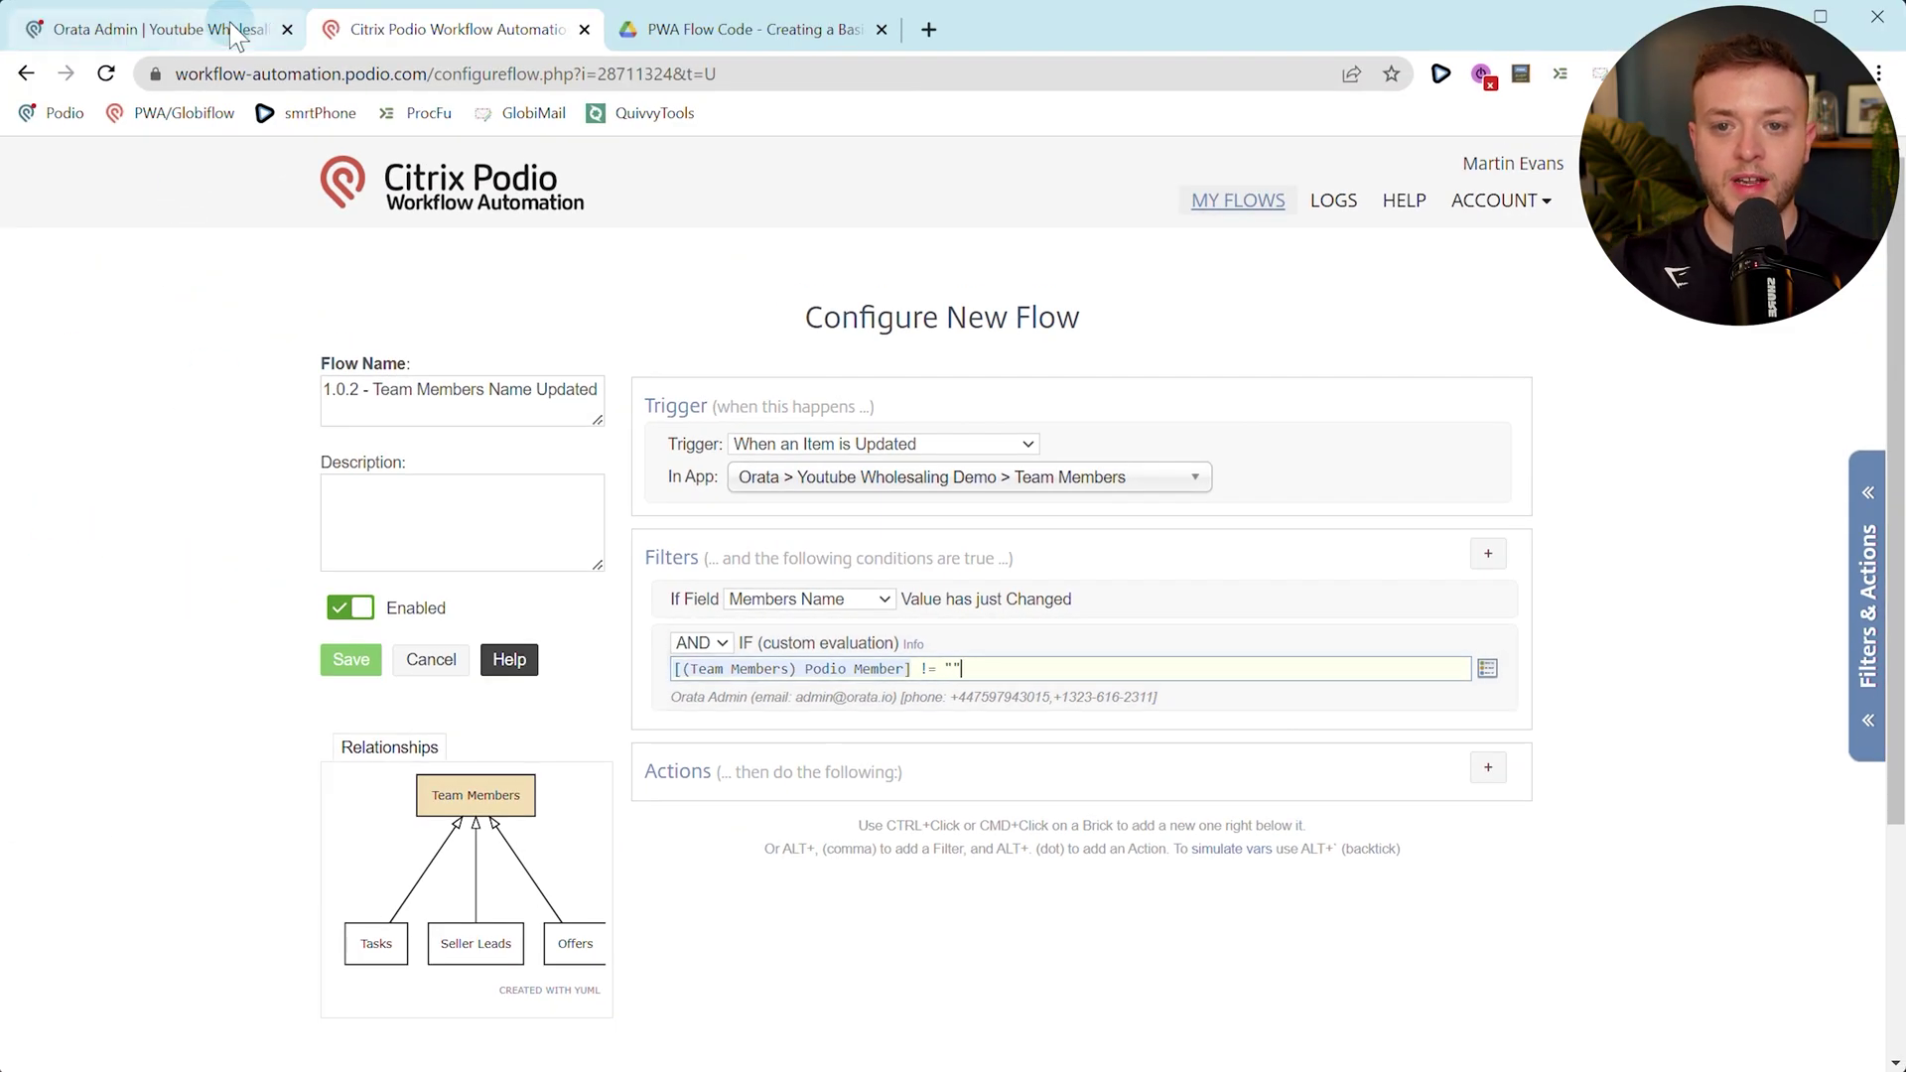
pyautogui.click(231, 30)
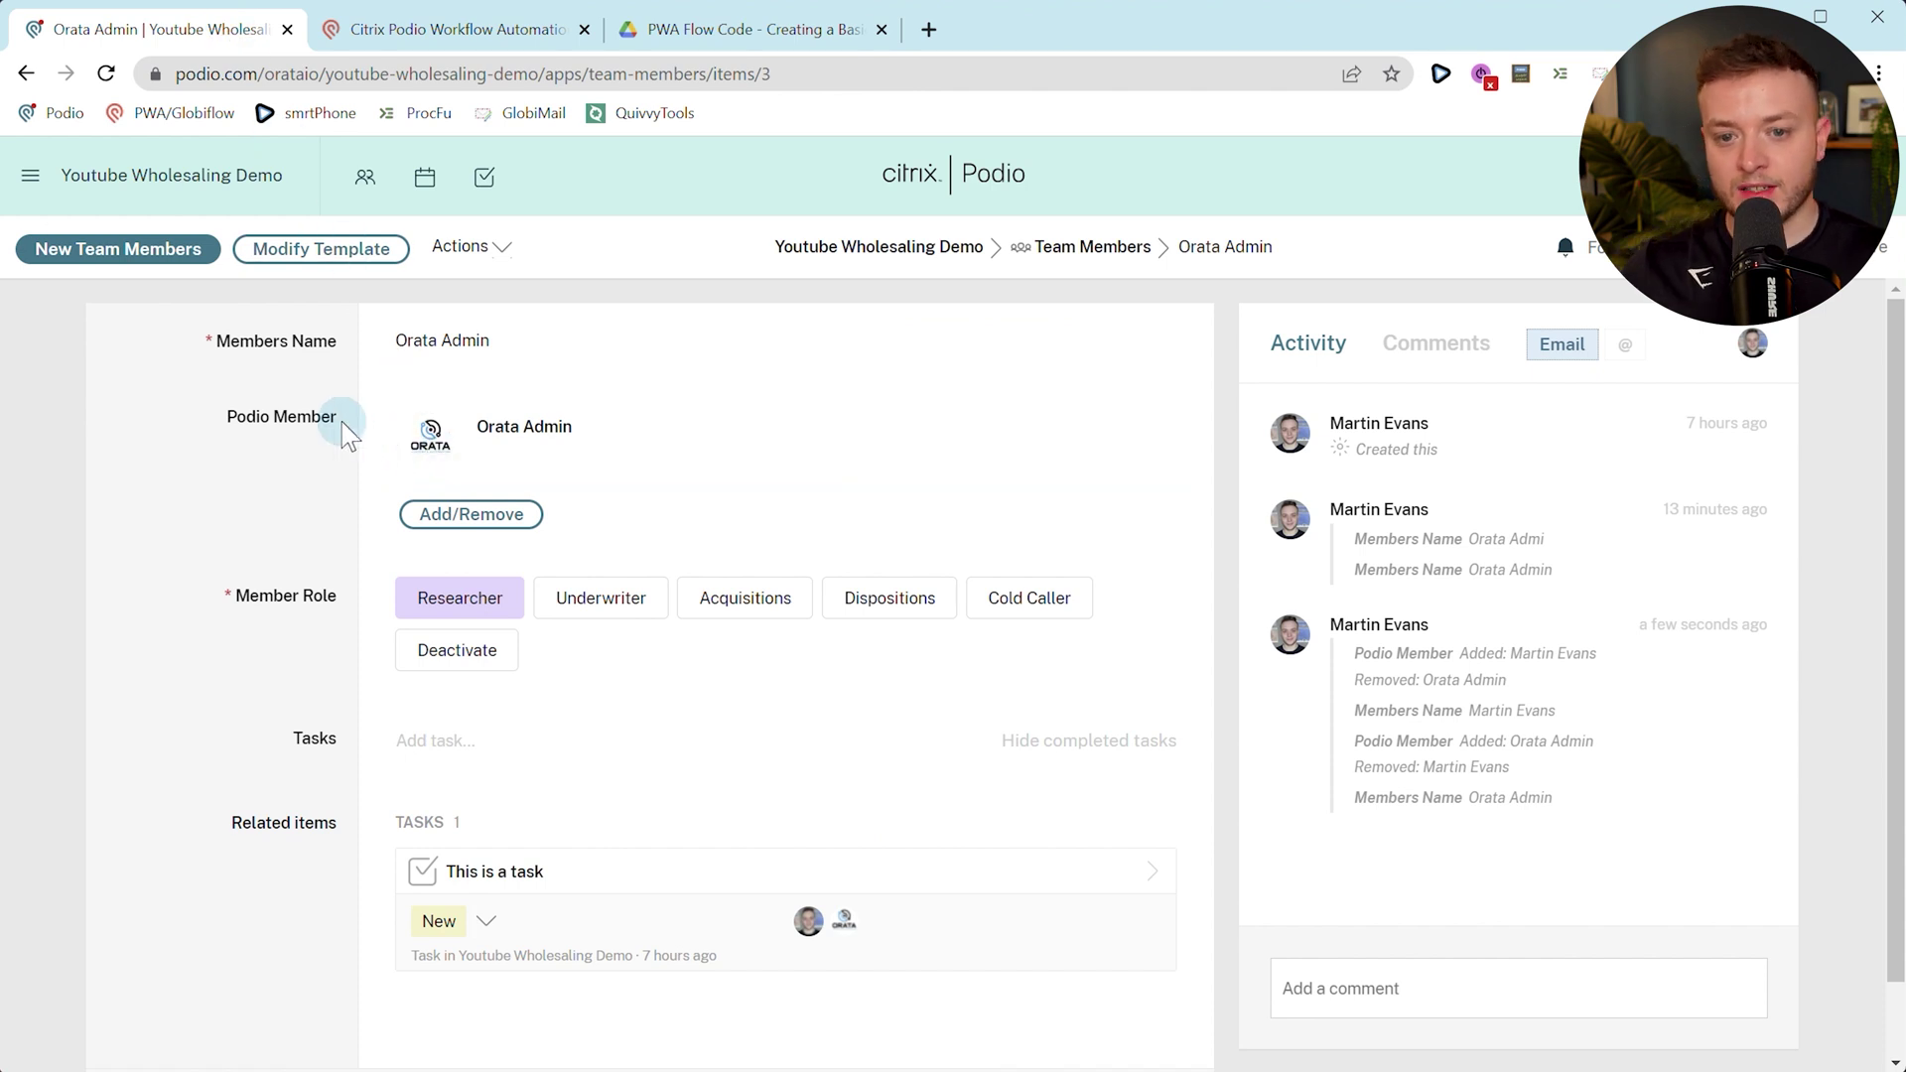
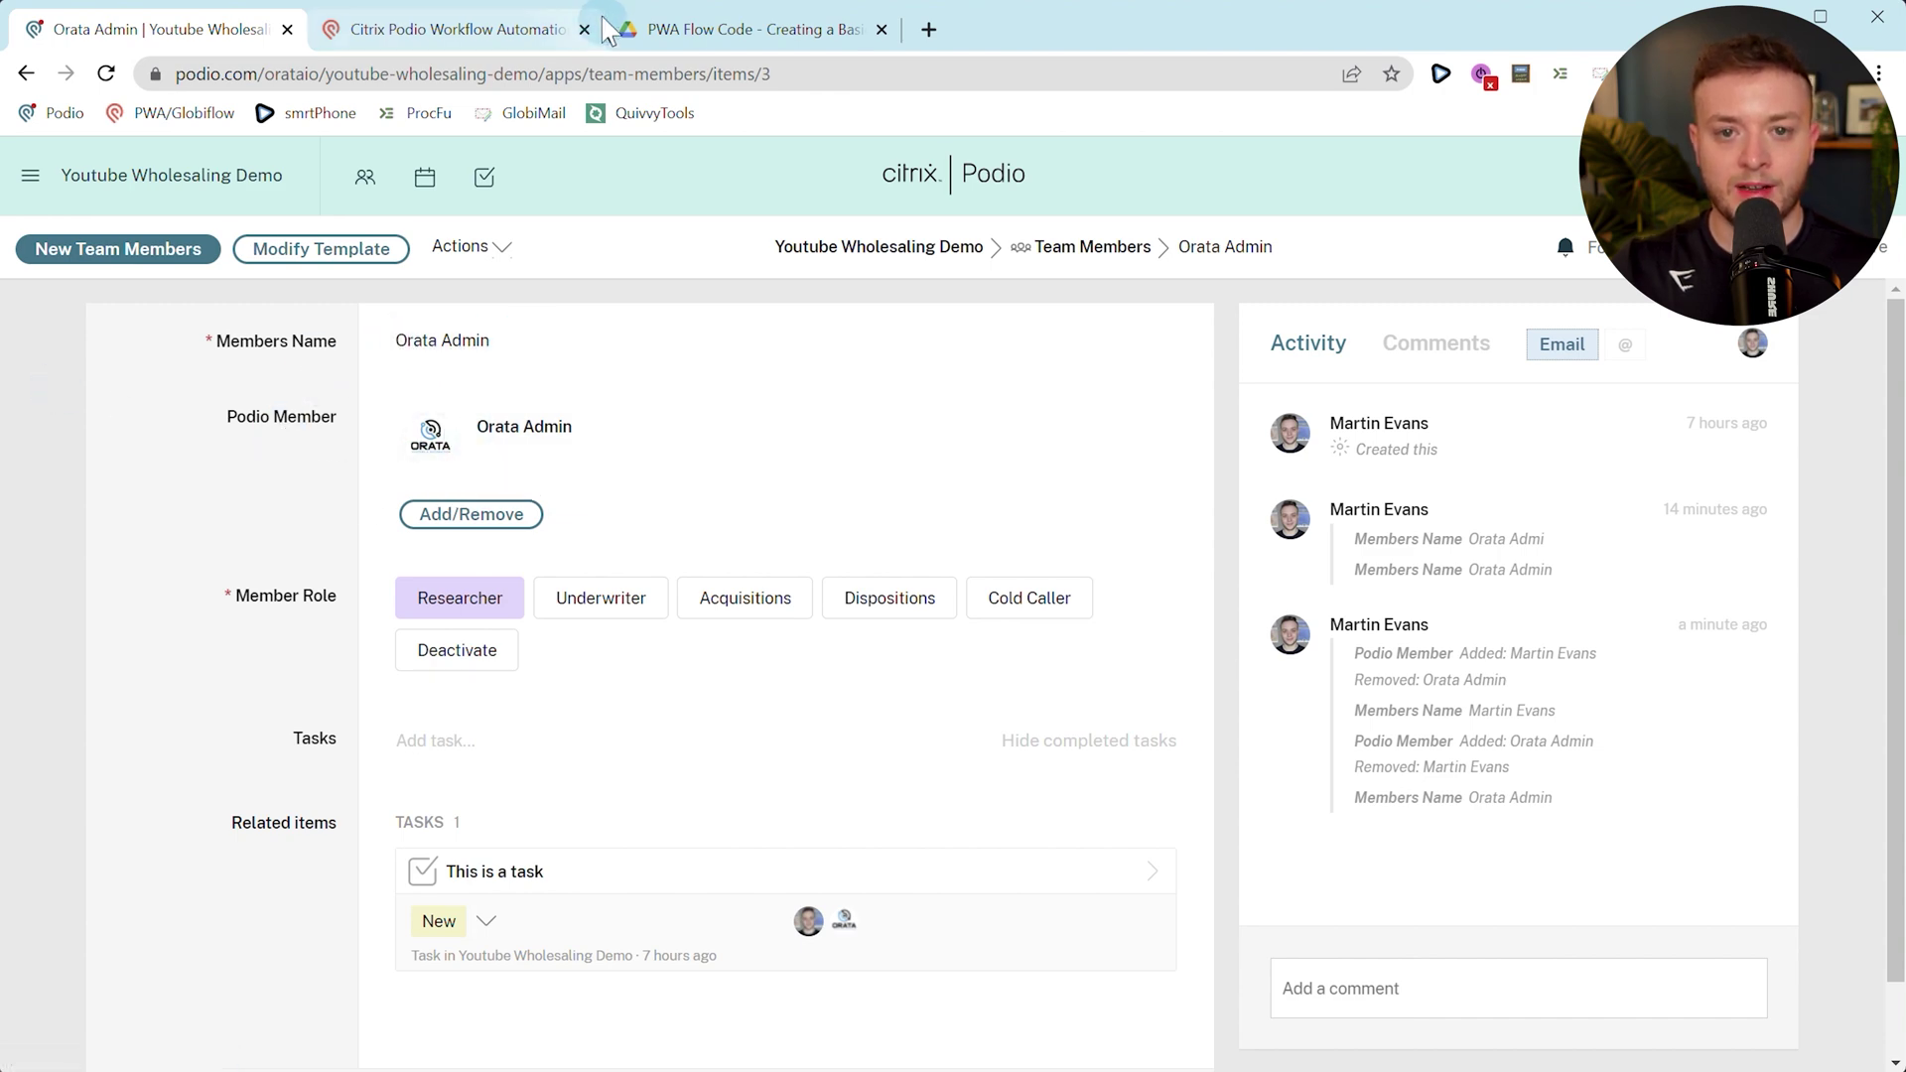
# Review the Podio Member != "" filter expression in the Team Members Name Updated flow.
pyautogui.click(496, 29)
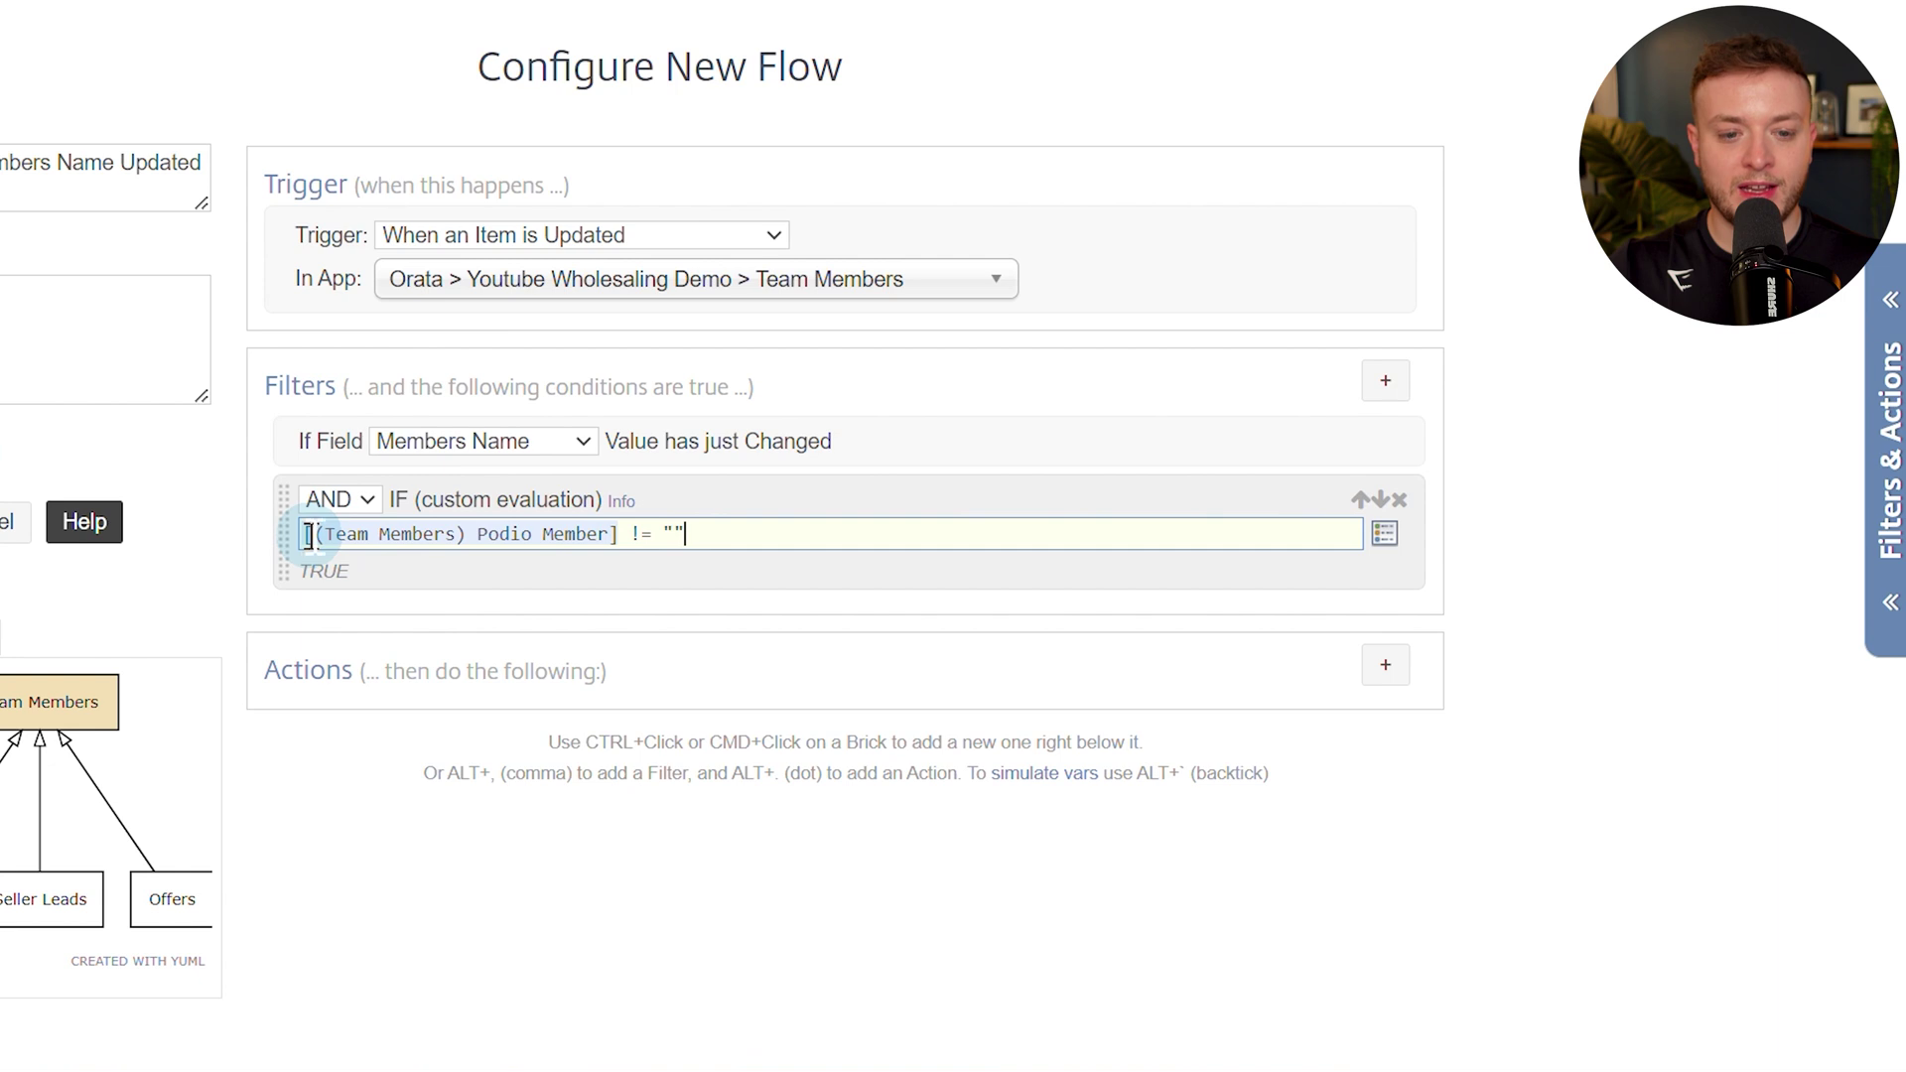
pyautogui.click(487, 533)
pyautogui.click(706, 537)
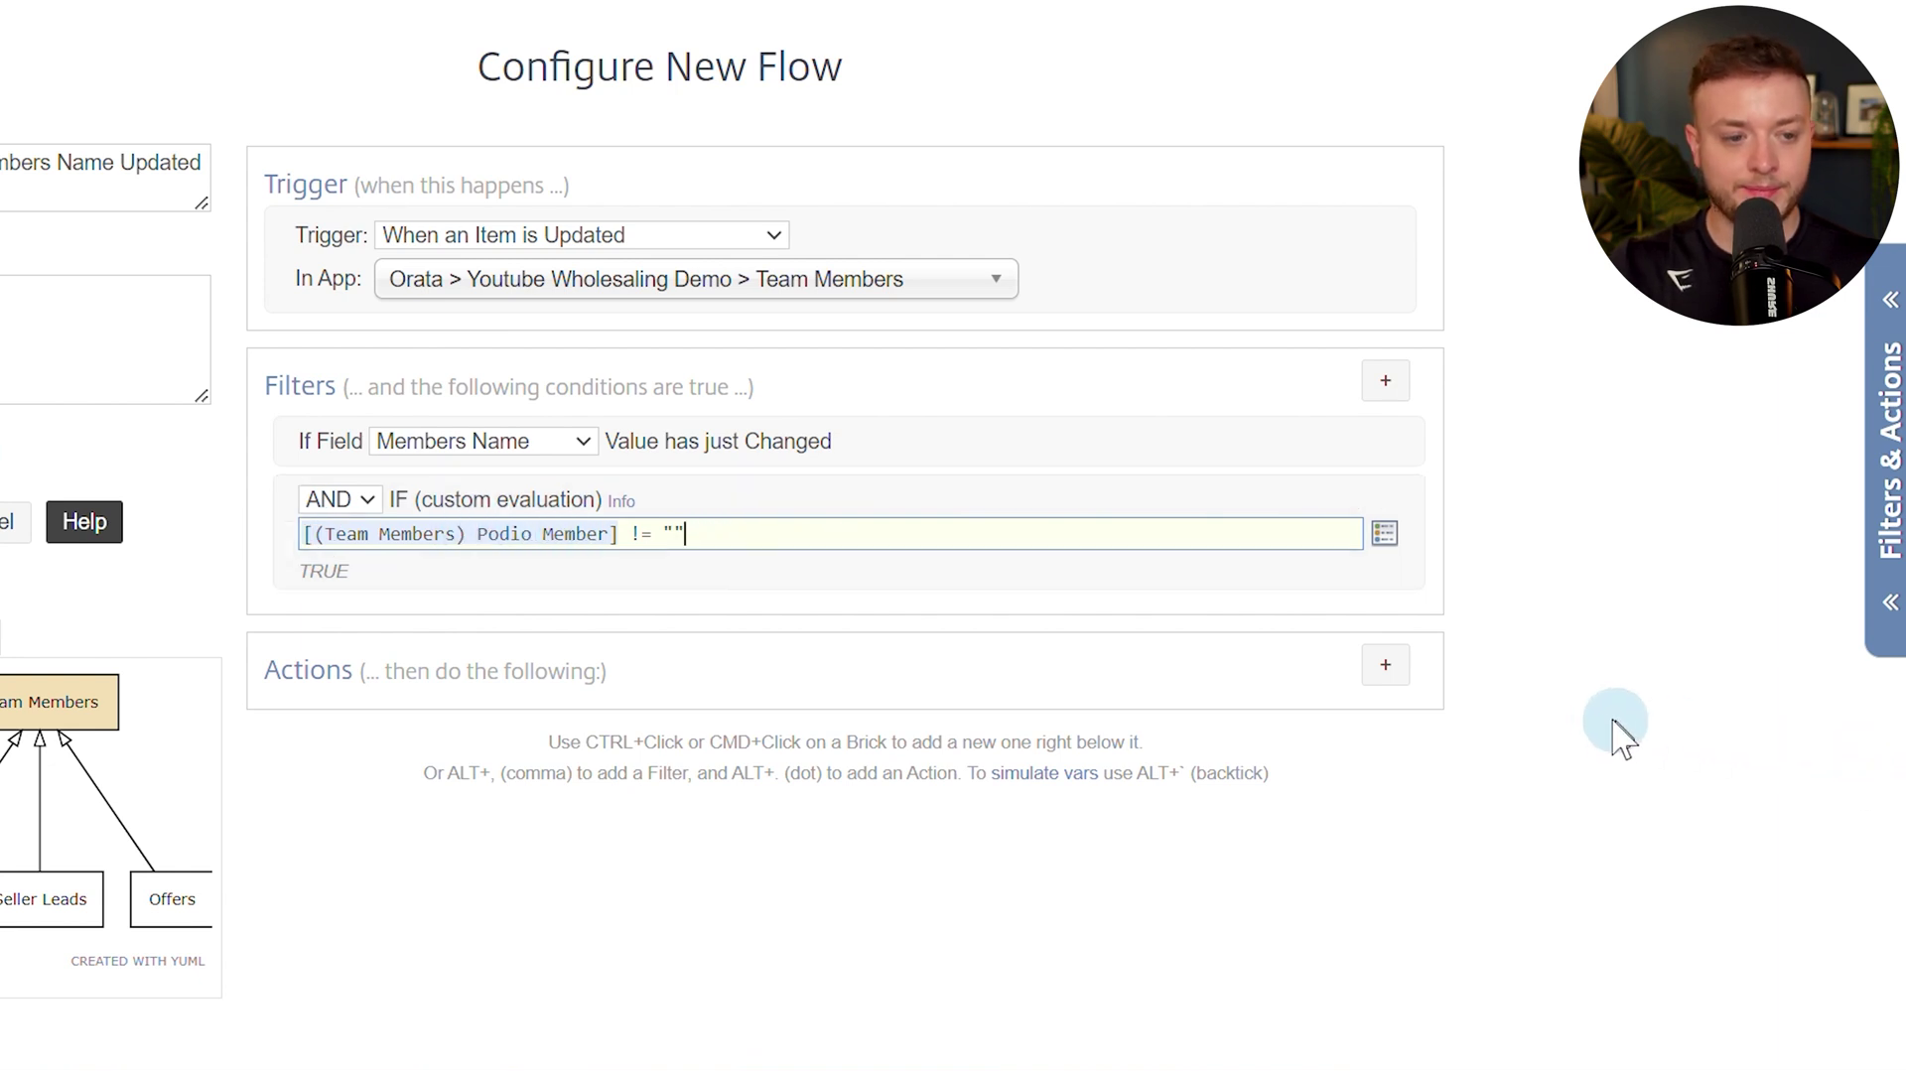
# Add an Update Item action targeting the Members Name field.
pyautogui.click(1403, 677)
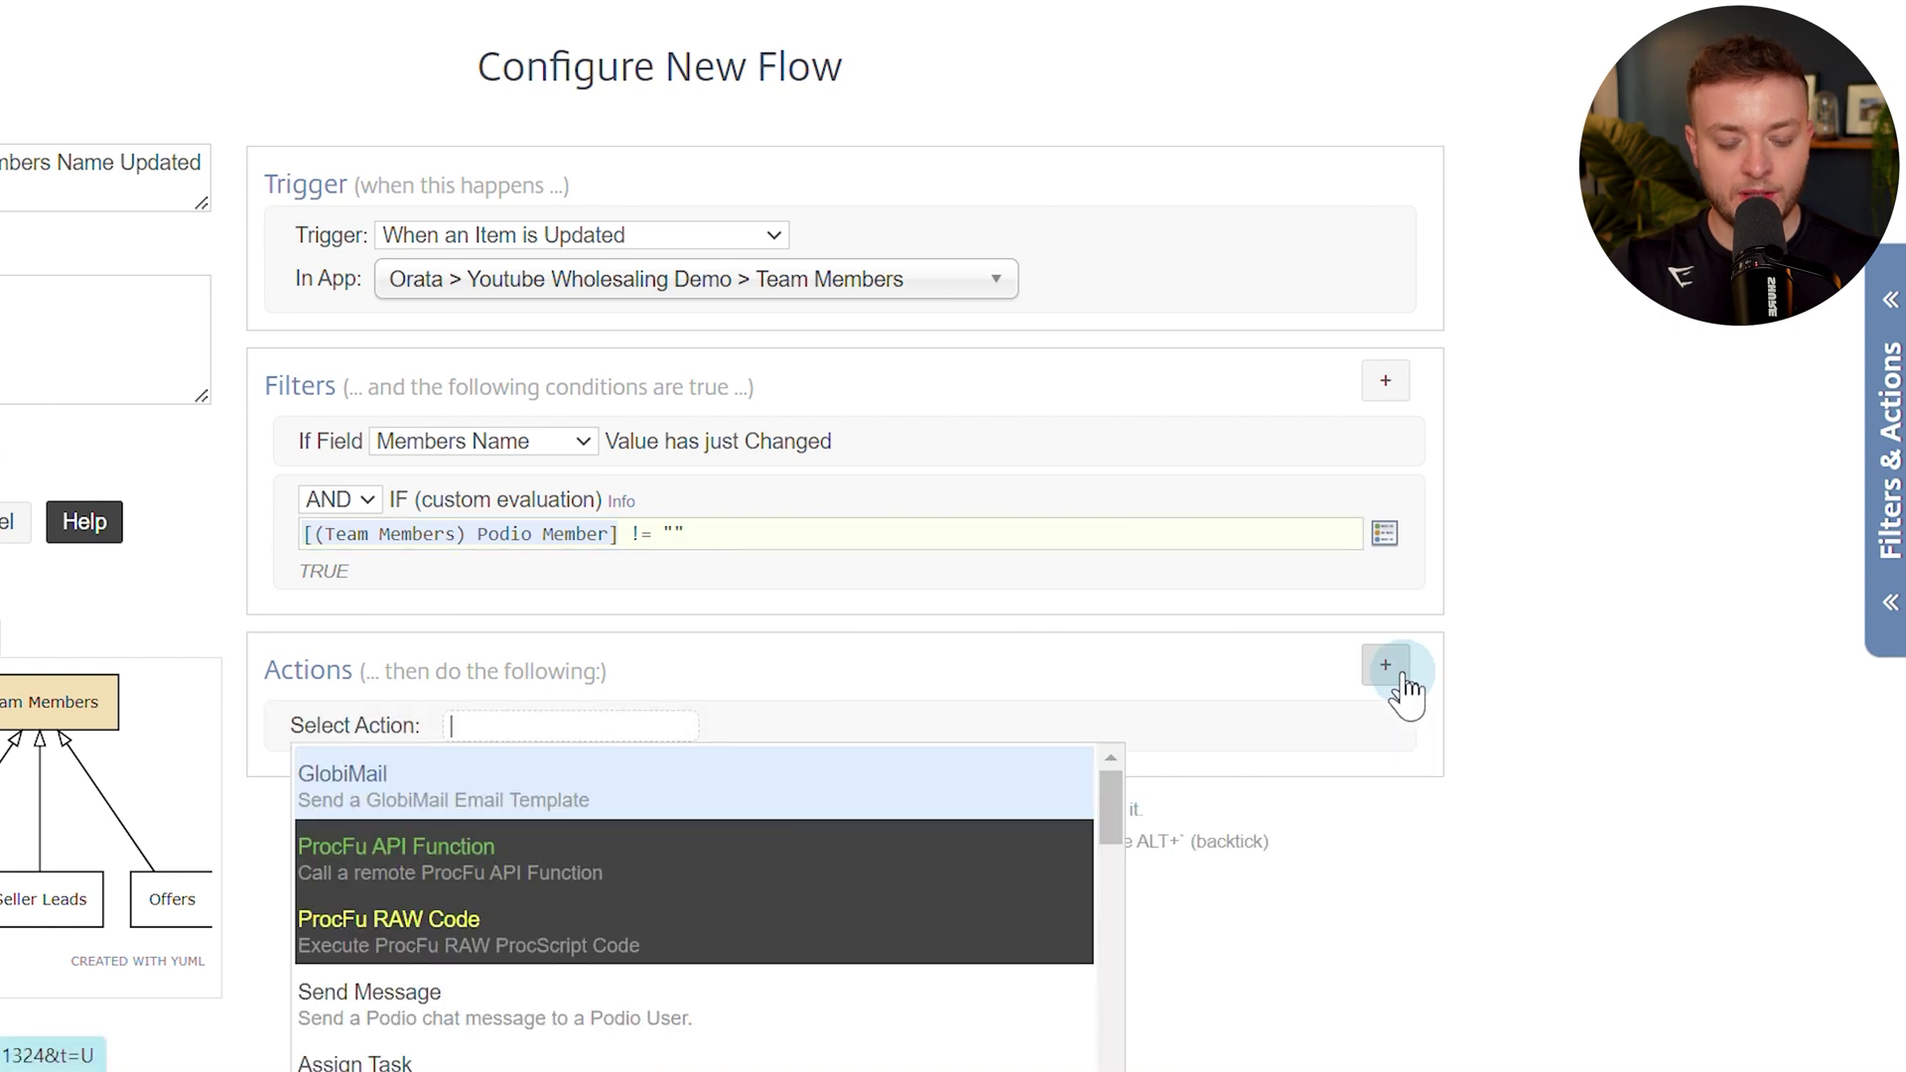
pyautogui.write('upda')
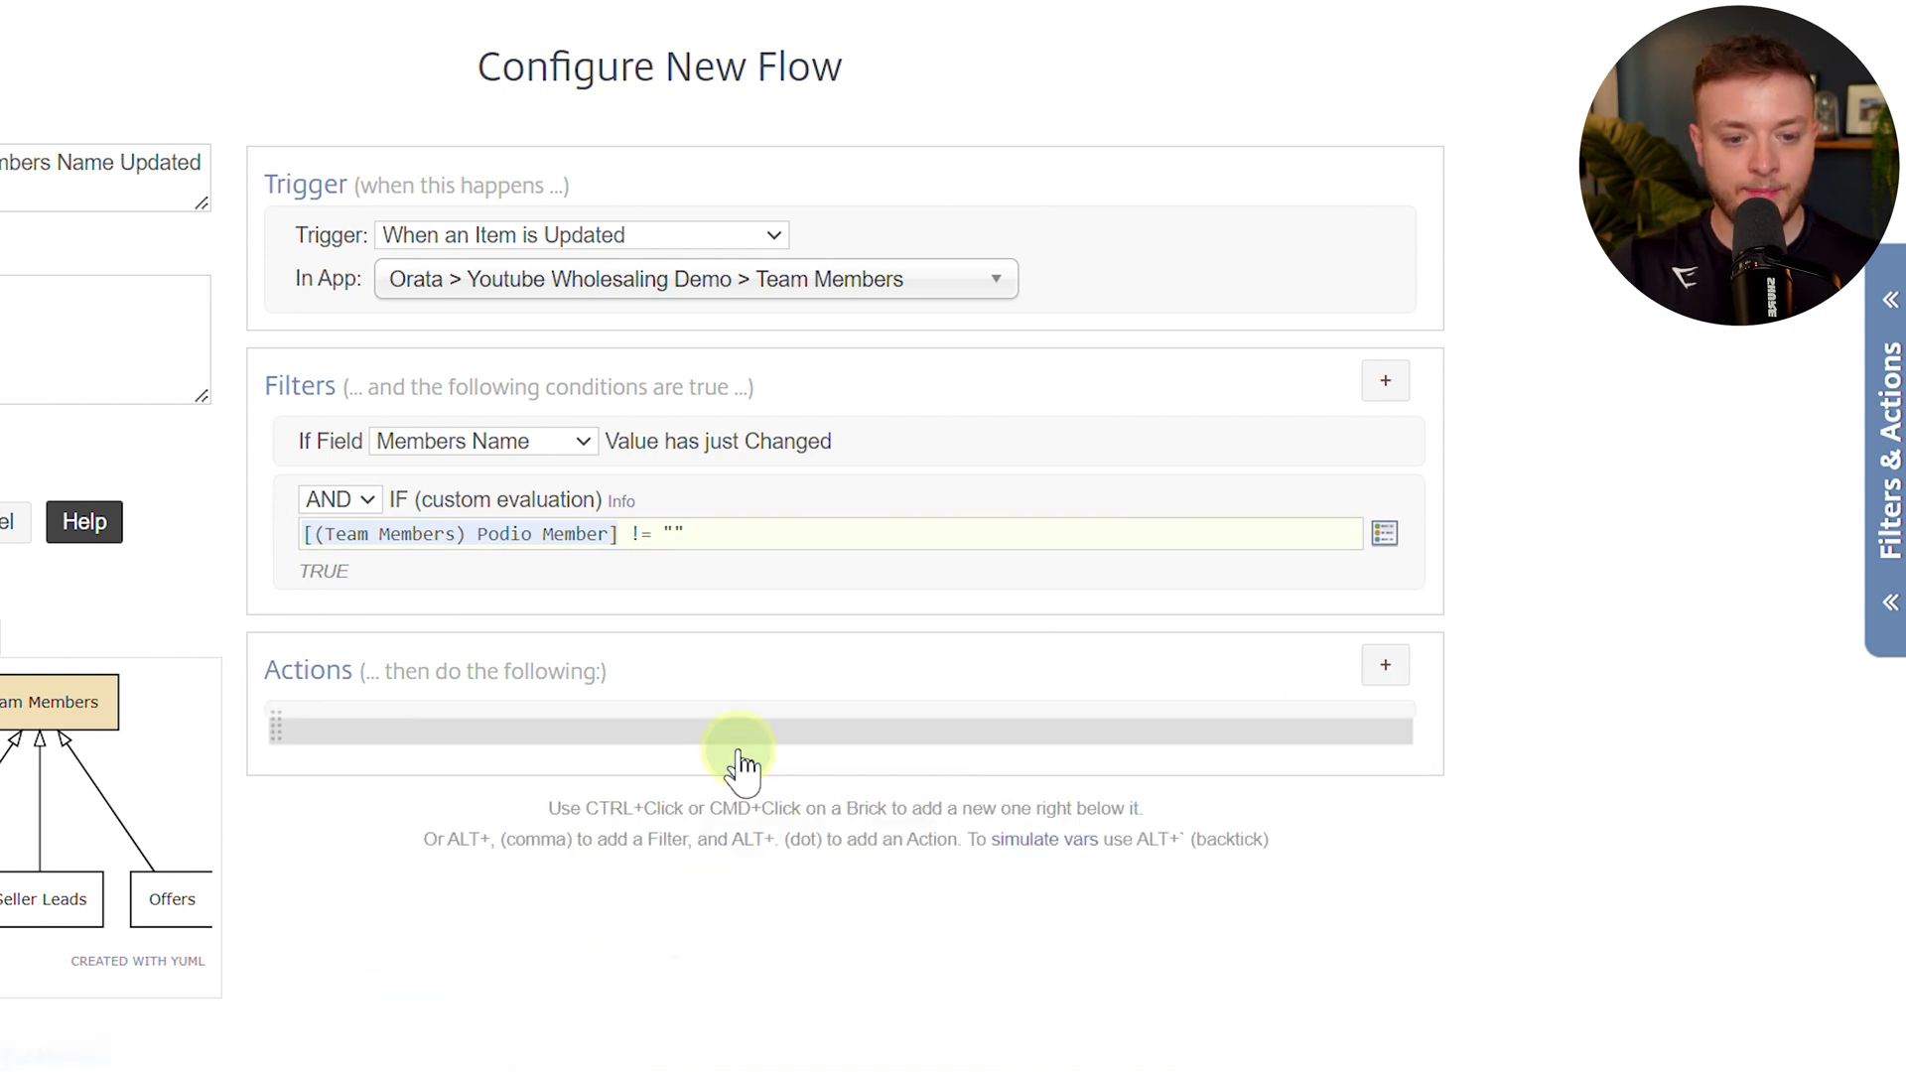
pyautogui.click(741, 774)
pyautogui.click(519, 919)
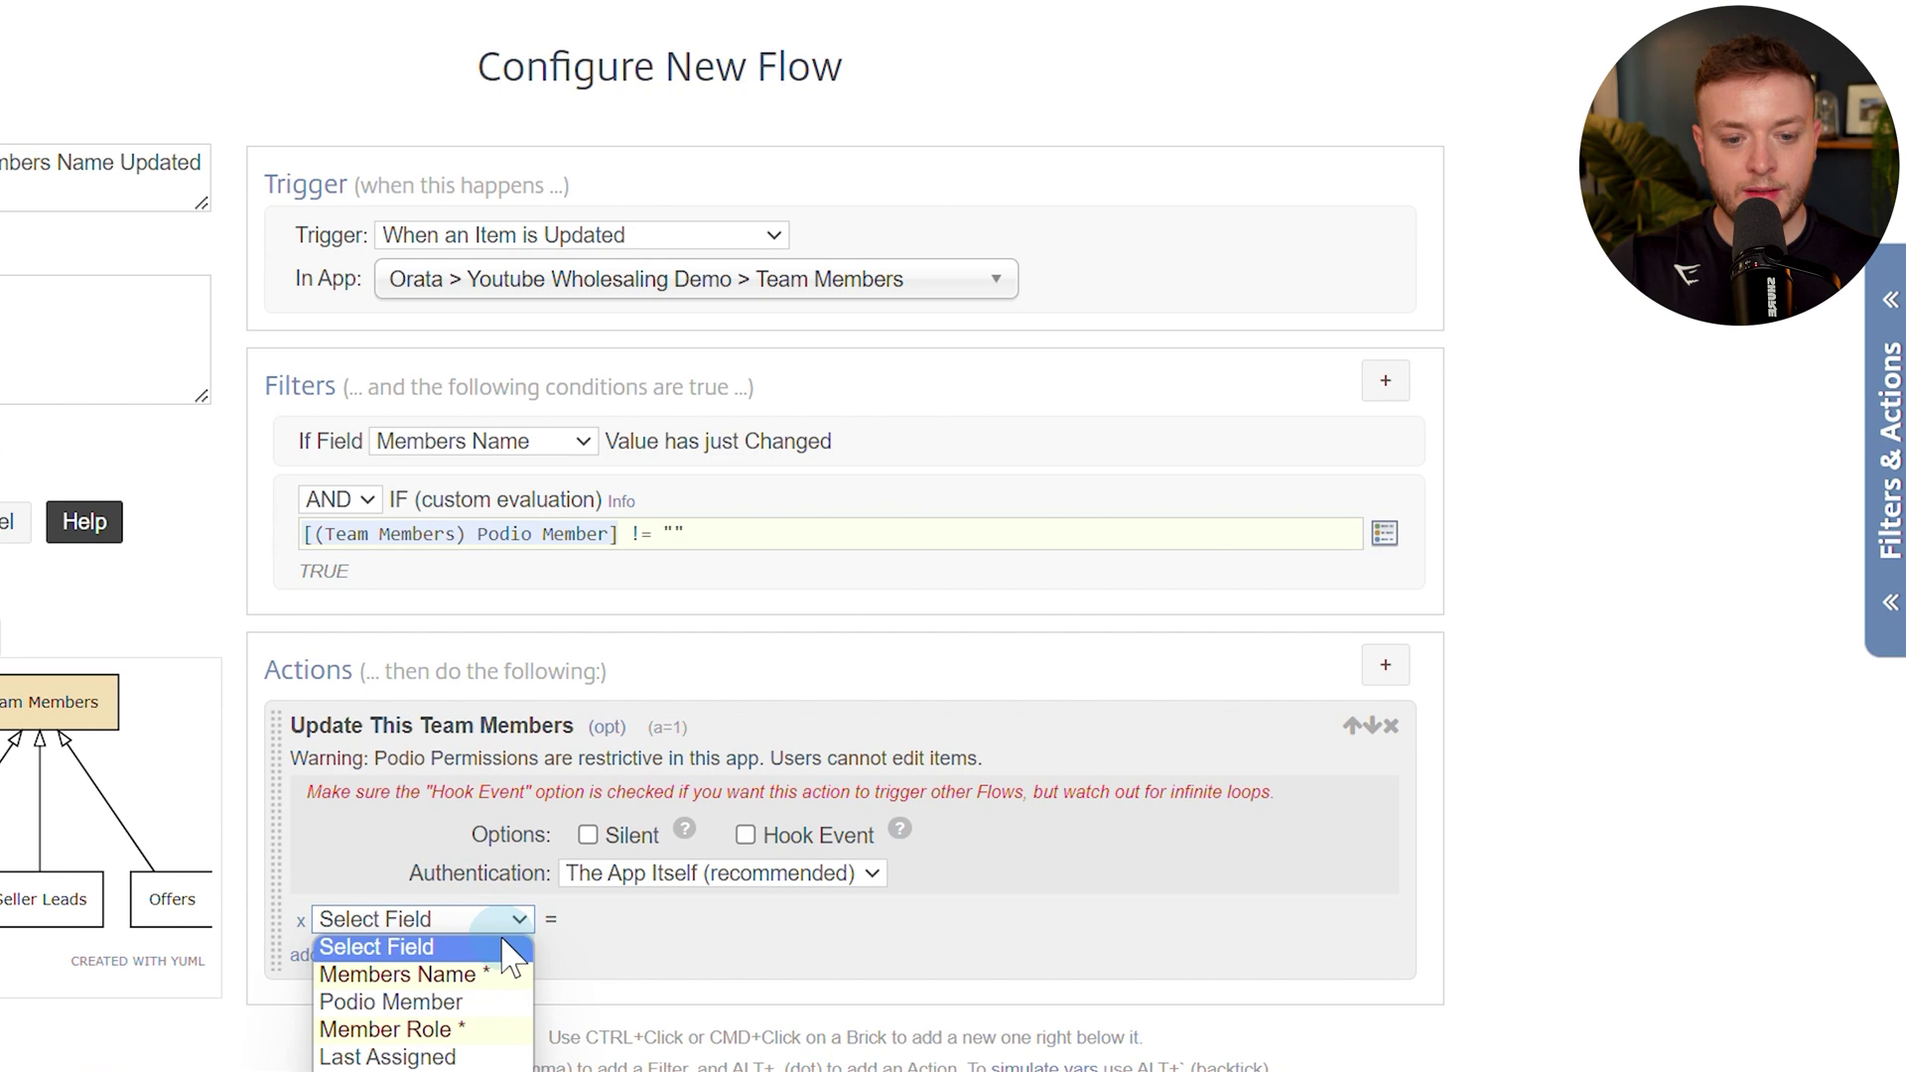
pyautogui.scroll(-4, 603, 770)
pyautogui.click(523, 494)
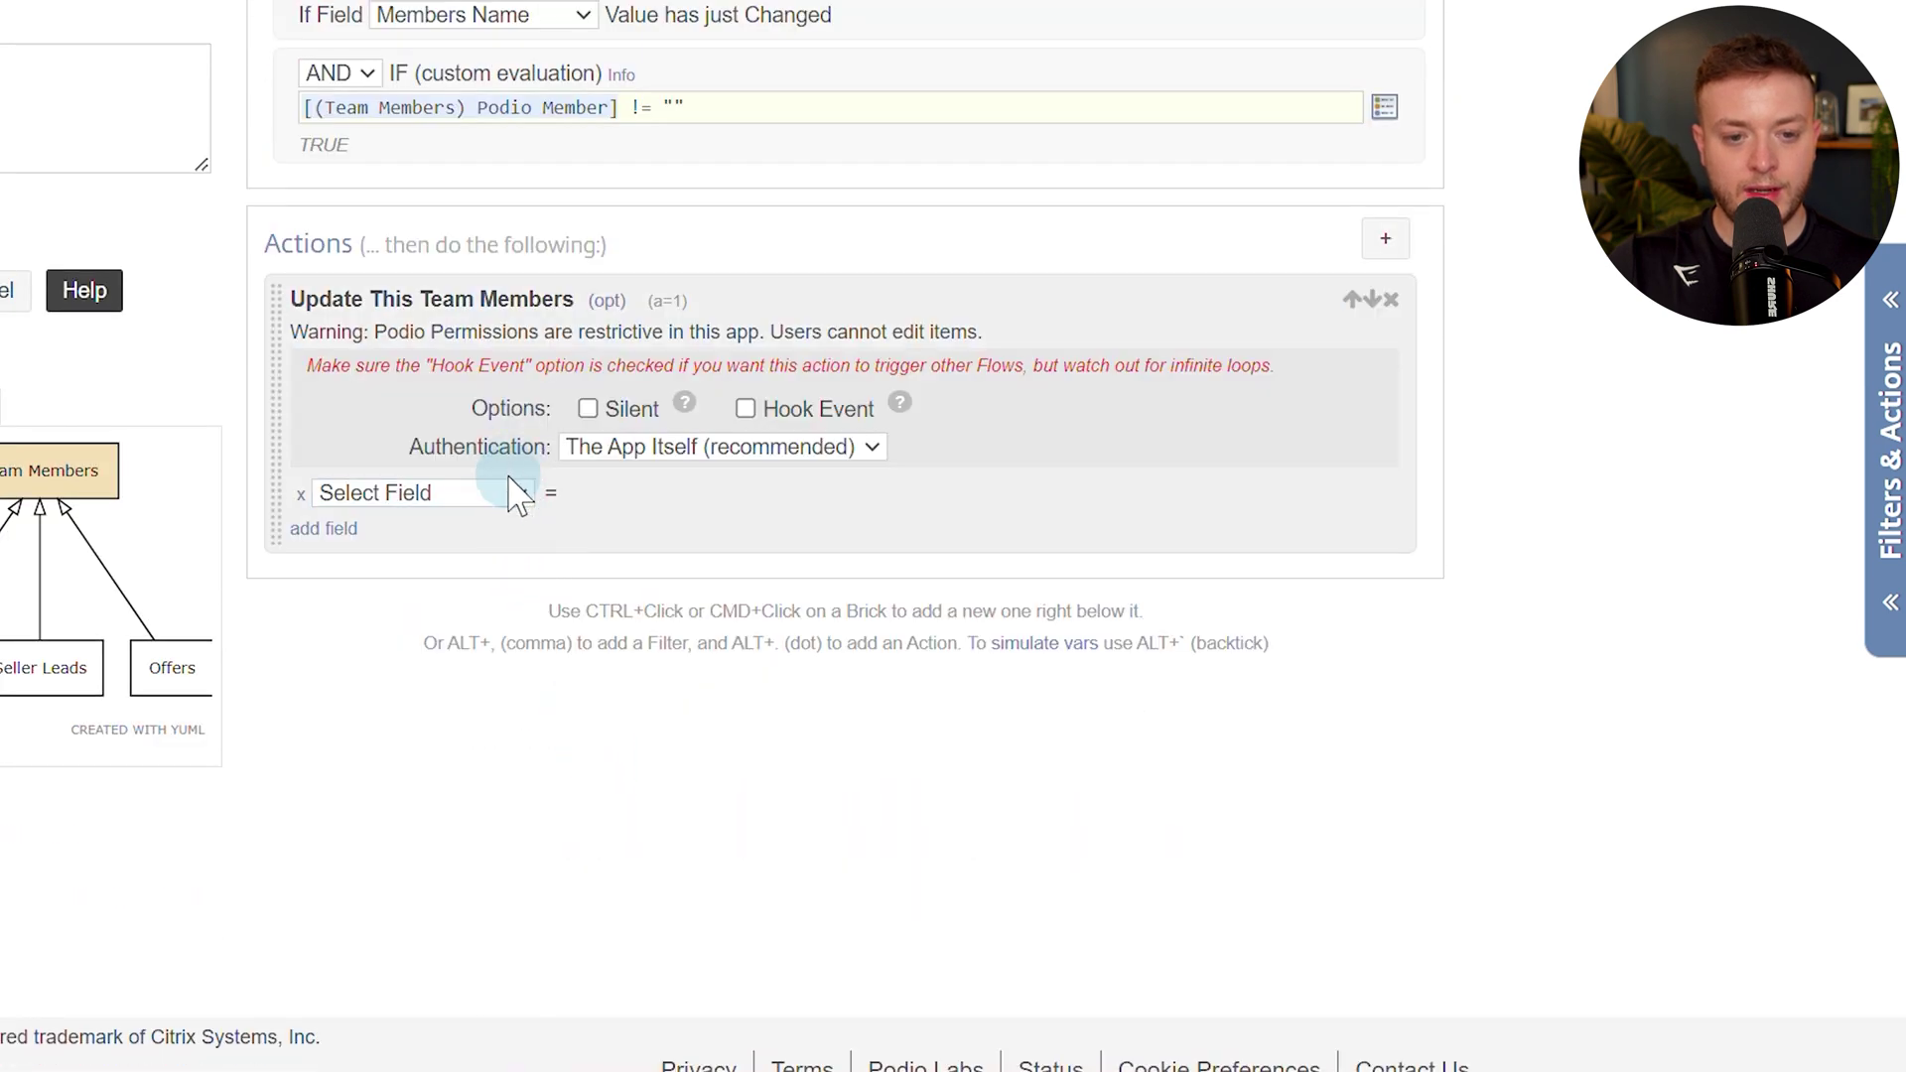
pyautogui.click(481, 549)
# Set the value to the Podio Member (Name) token, run silently as your own account, and save.
pyautogui.click(732, 502)
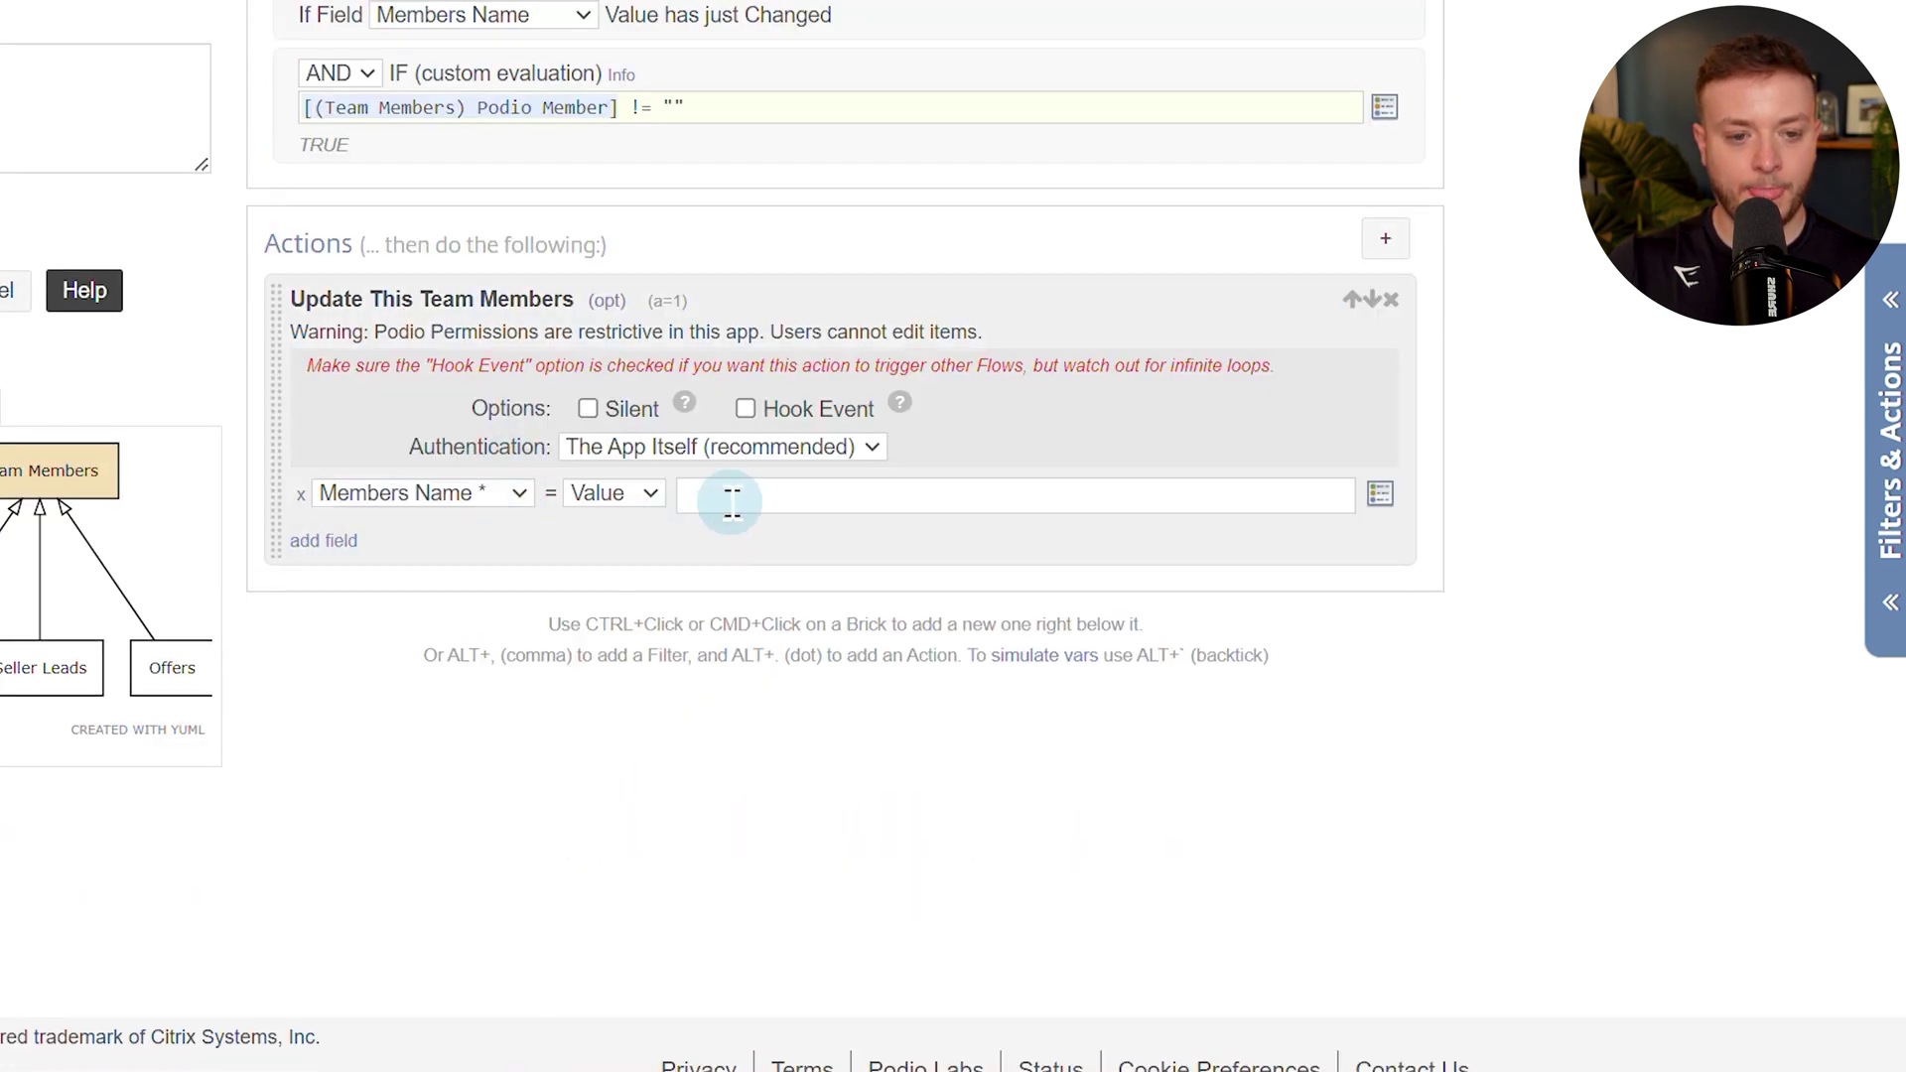
pyautogui.hotkey('alt', 't')
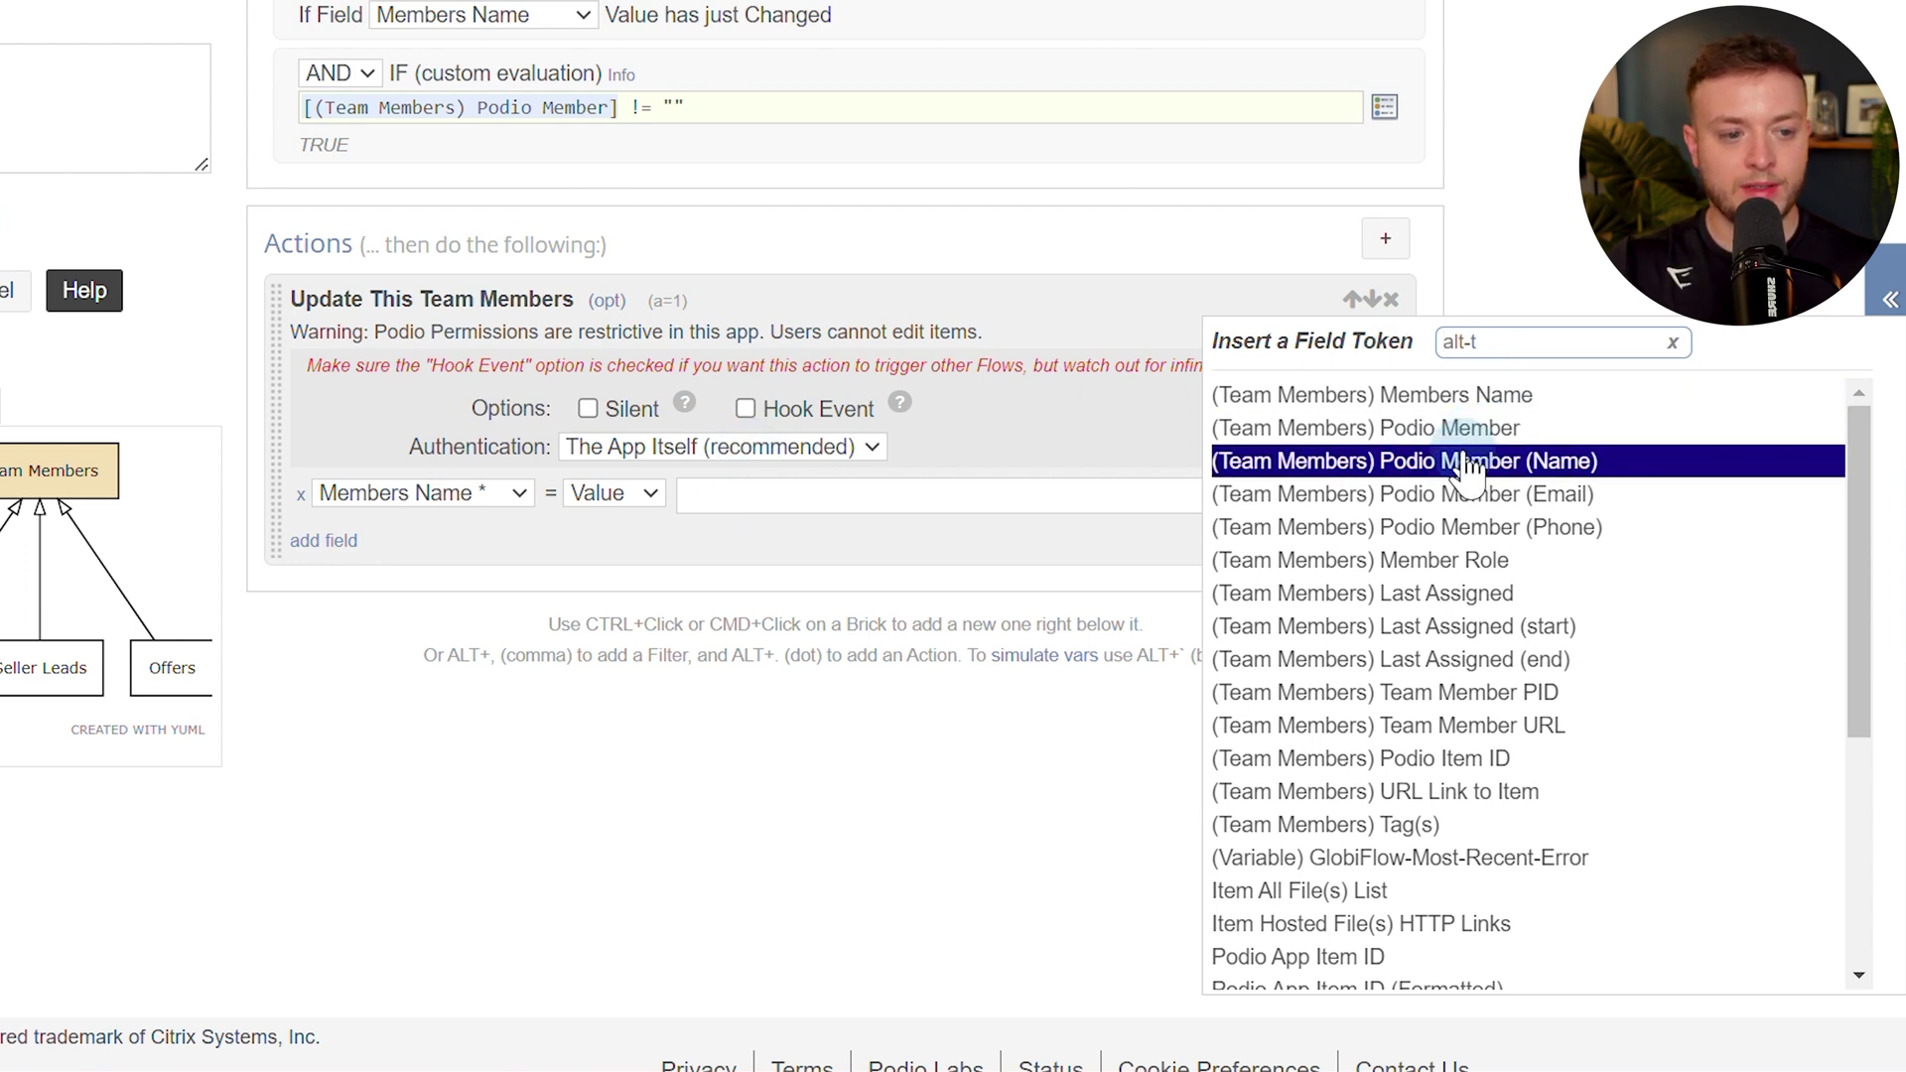
pyautogui.click(1653, 462)
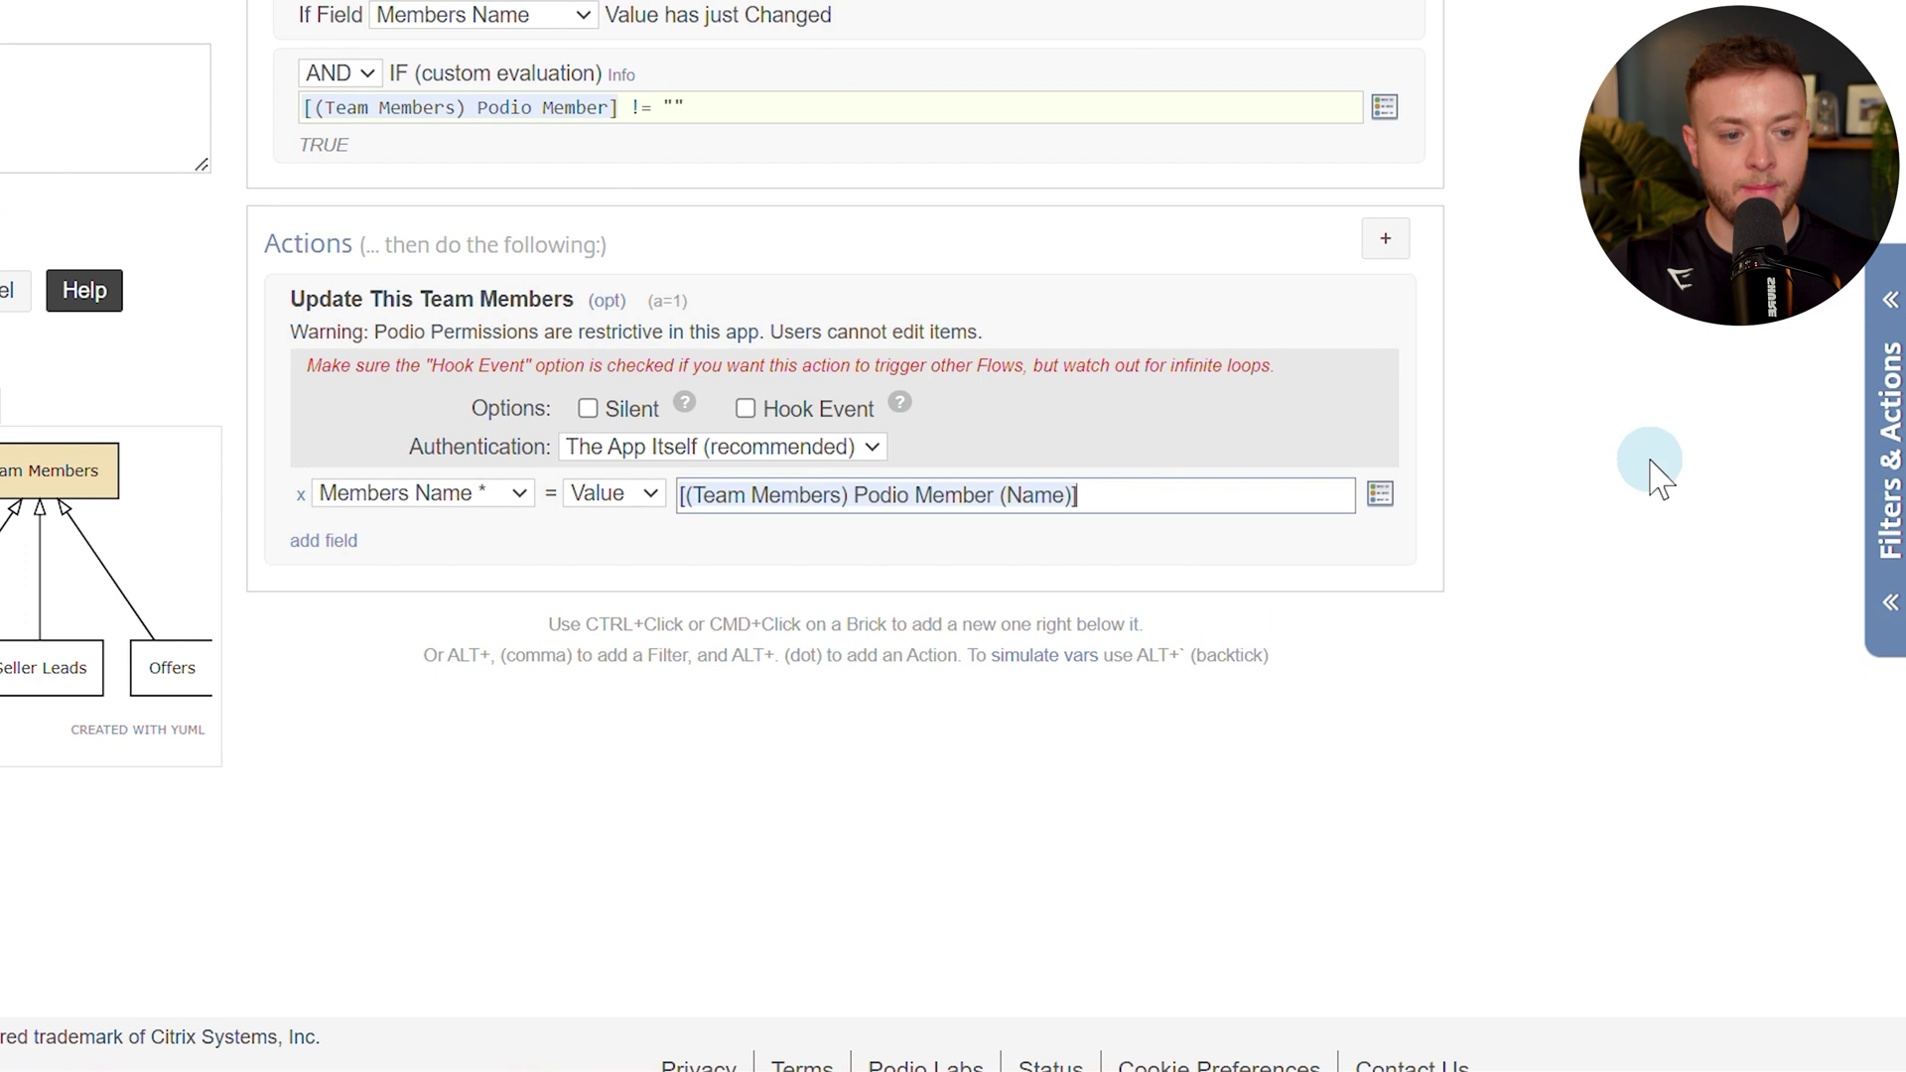
pyautogui.click(589, 409)
pyautogui.click(633, 449)
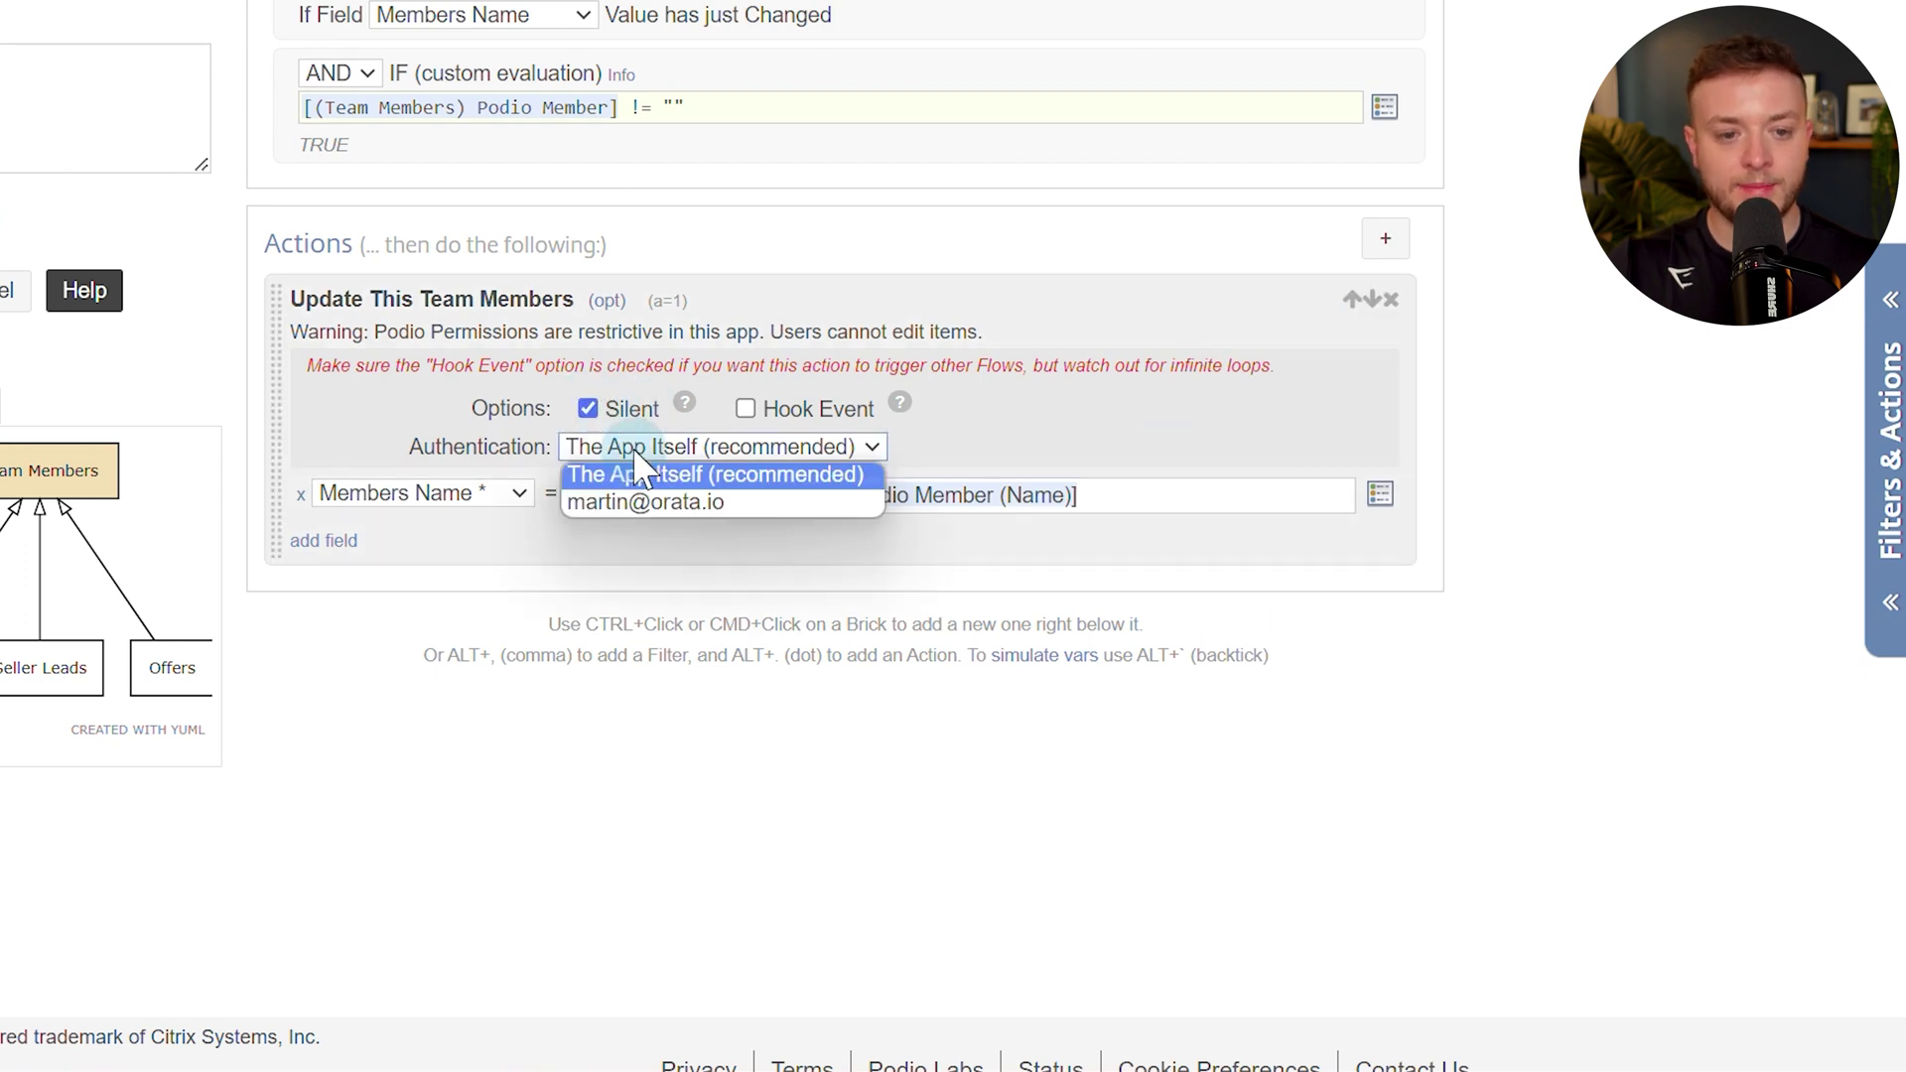
pyautogui.click(648, 502)
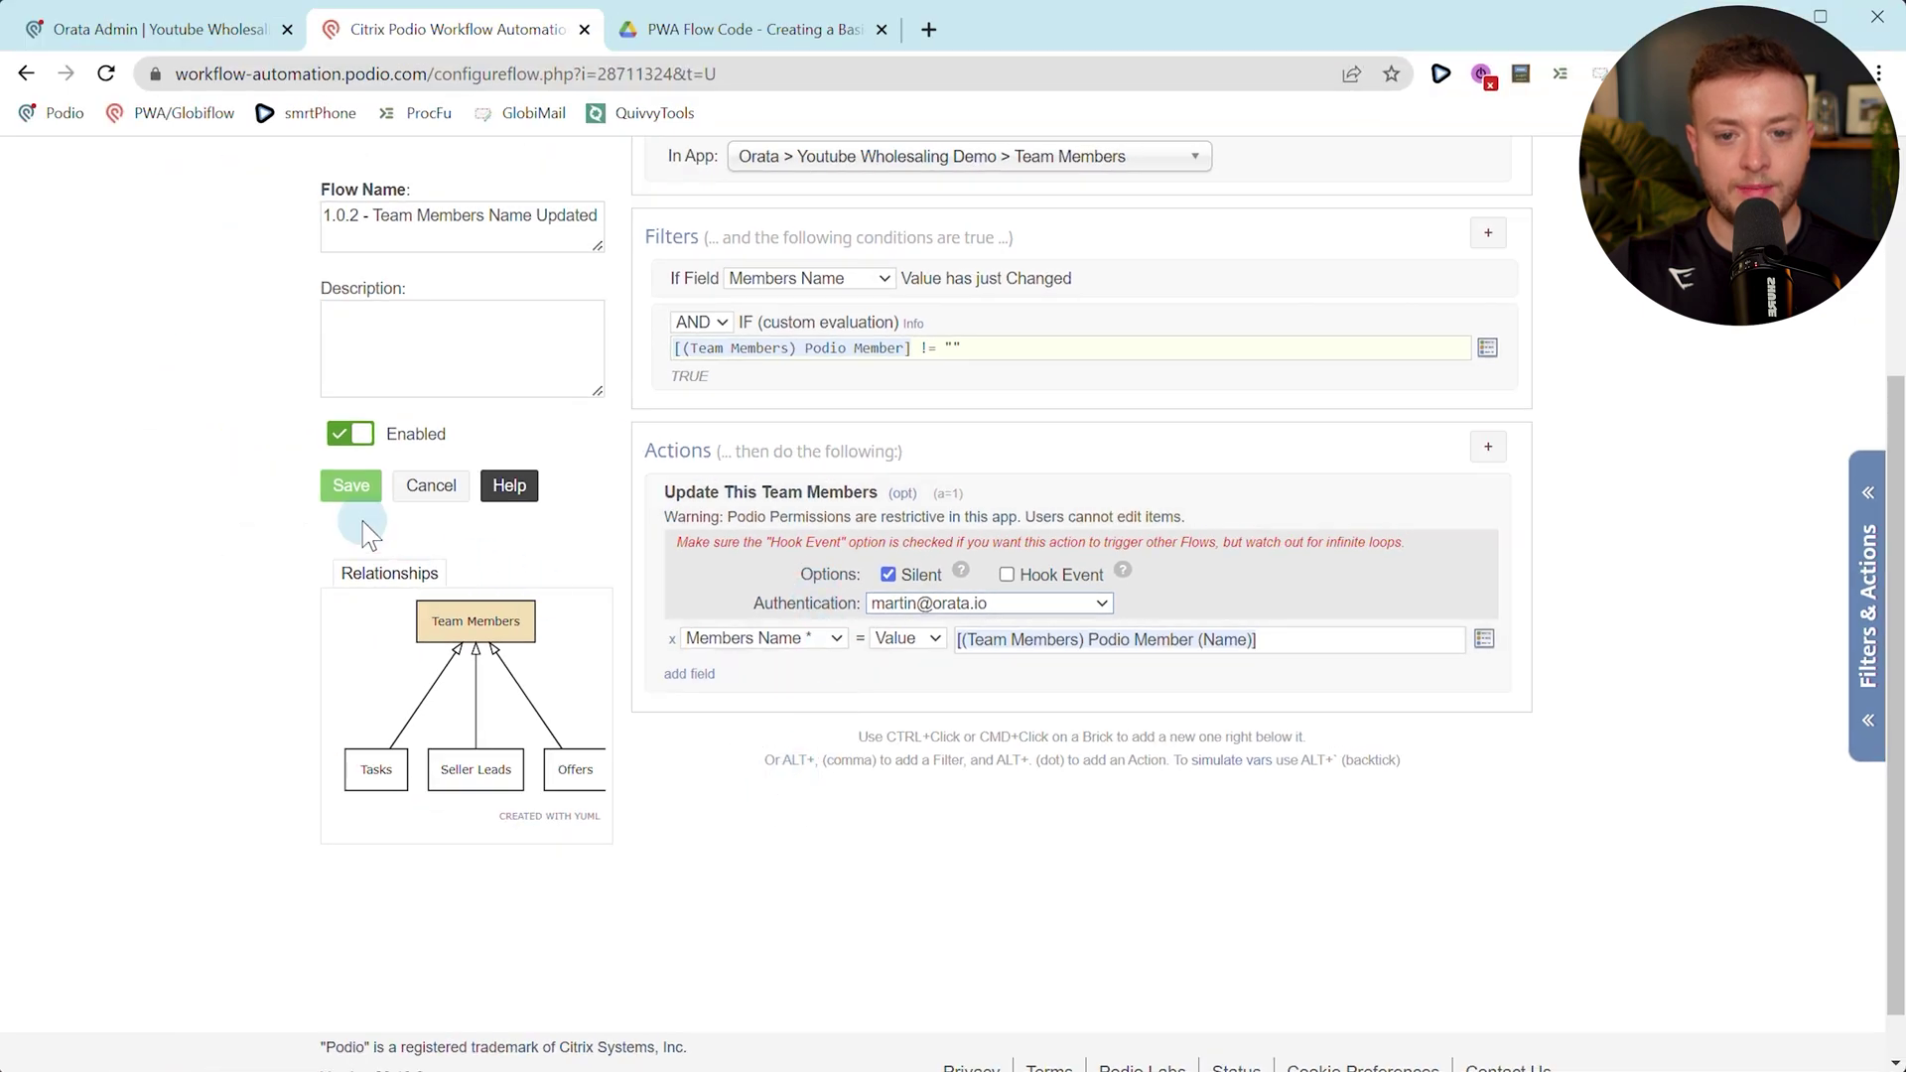
pyautogui.click(352, 491)
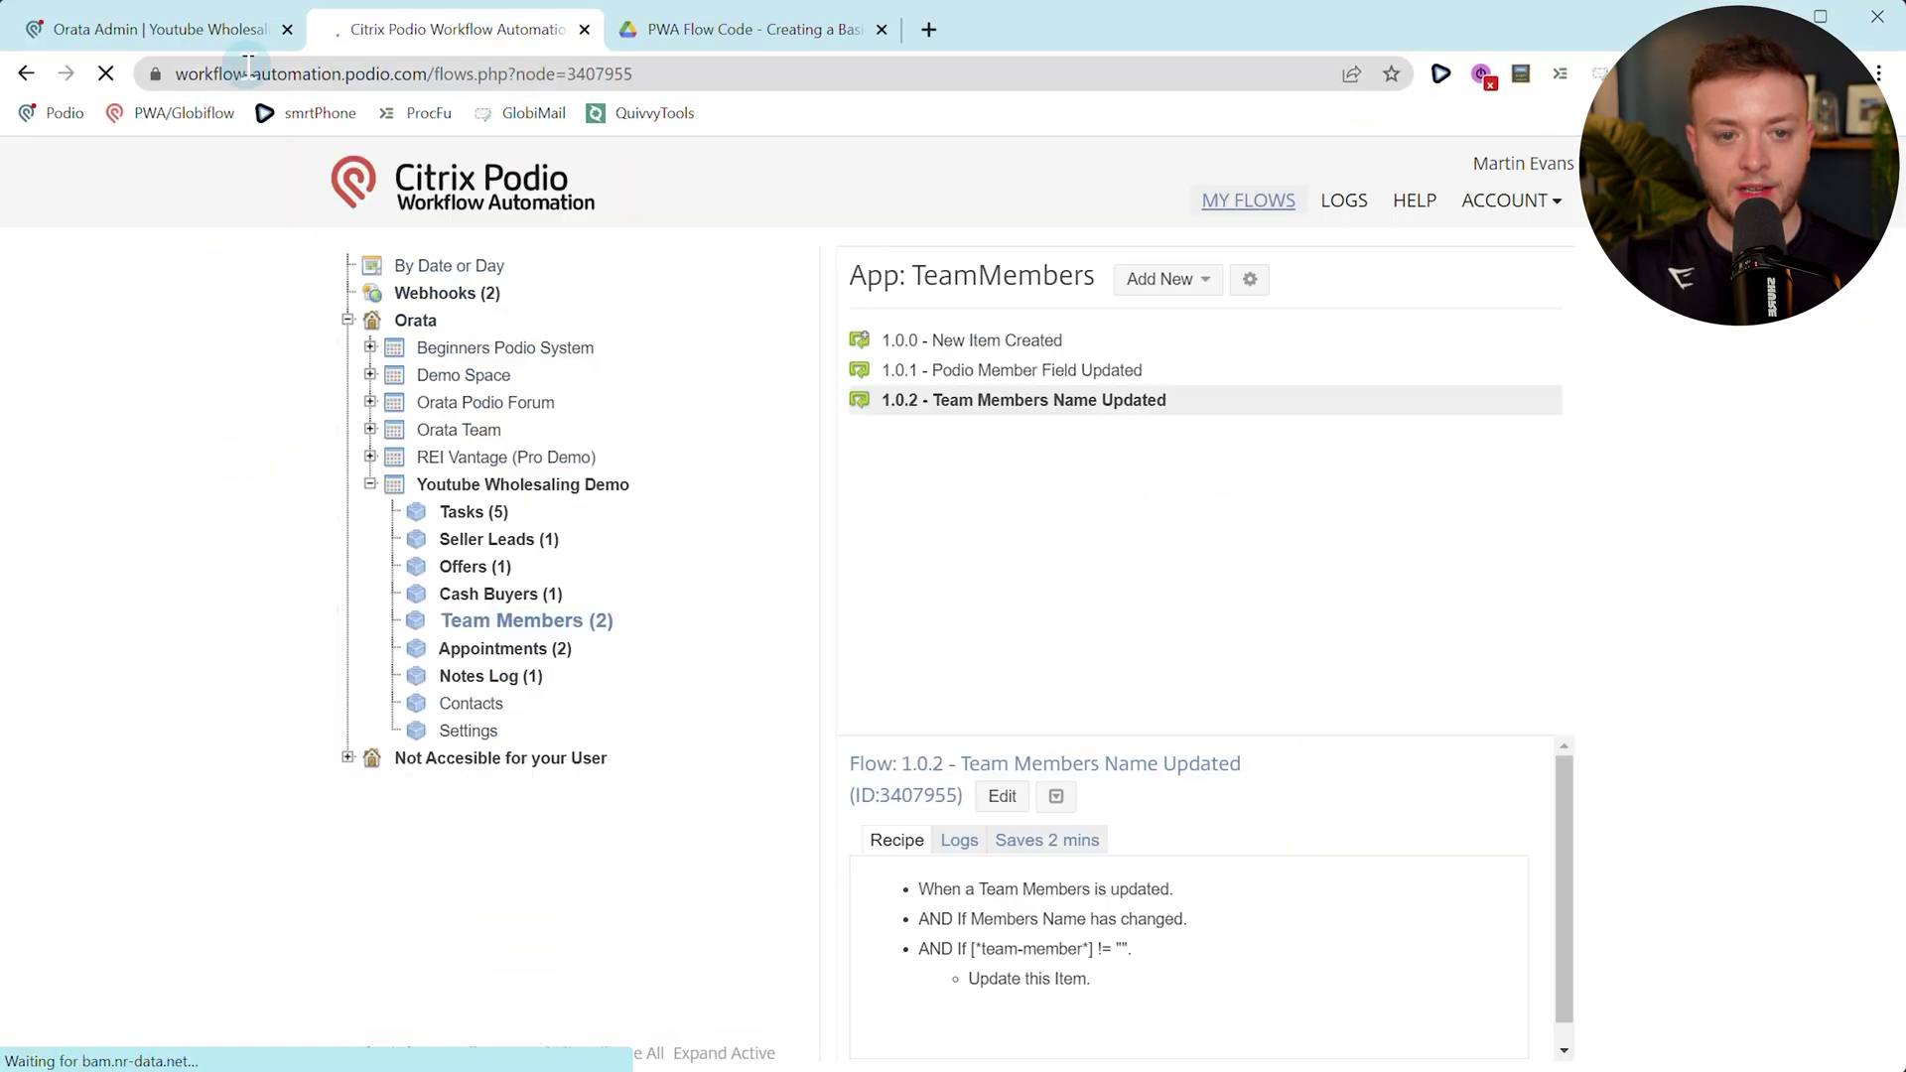
# Shorten the test item's Members Name, save, and reload to check the flow.
pyautogui.click(238, 32)
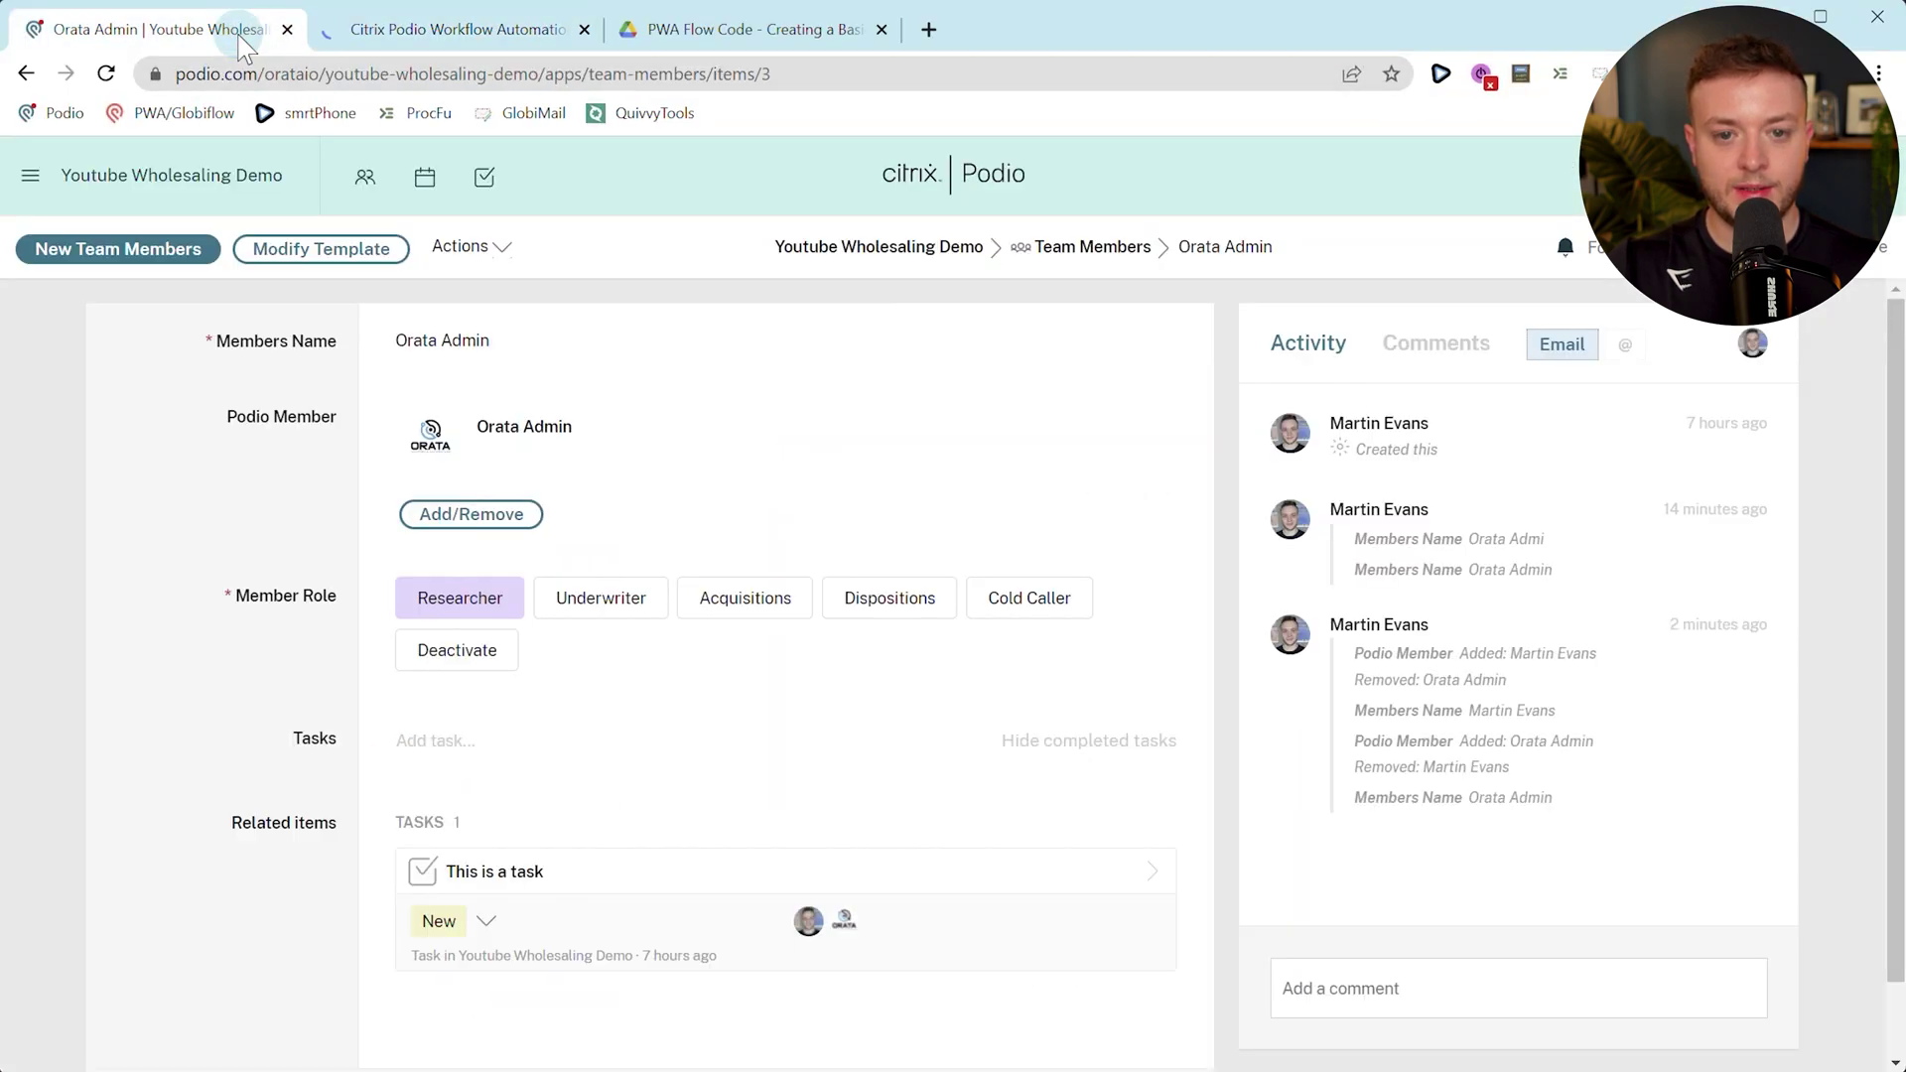
pyautogui.click(592, 343)
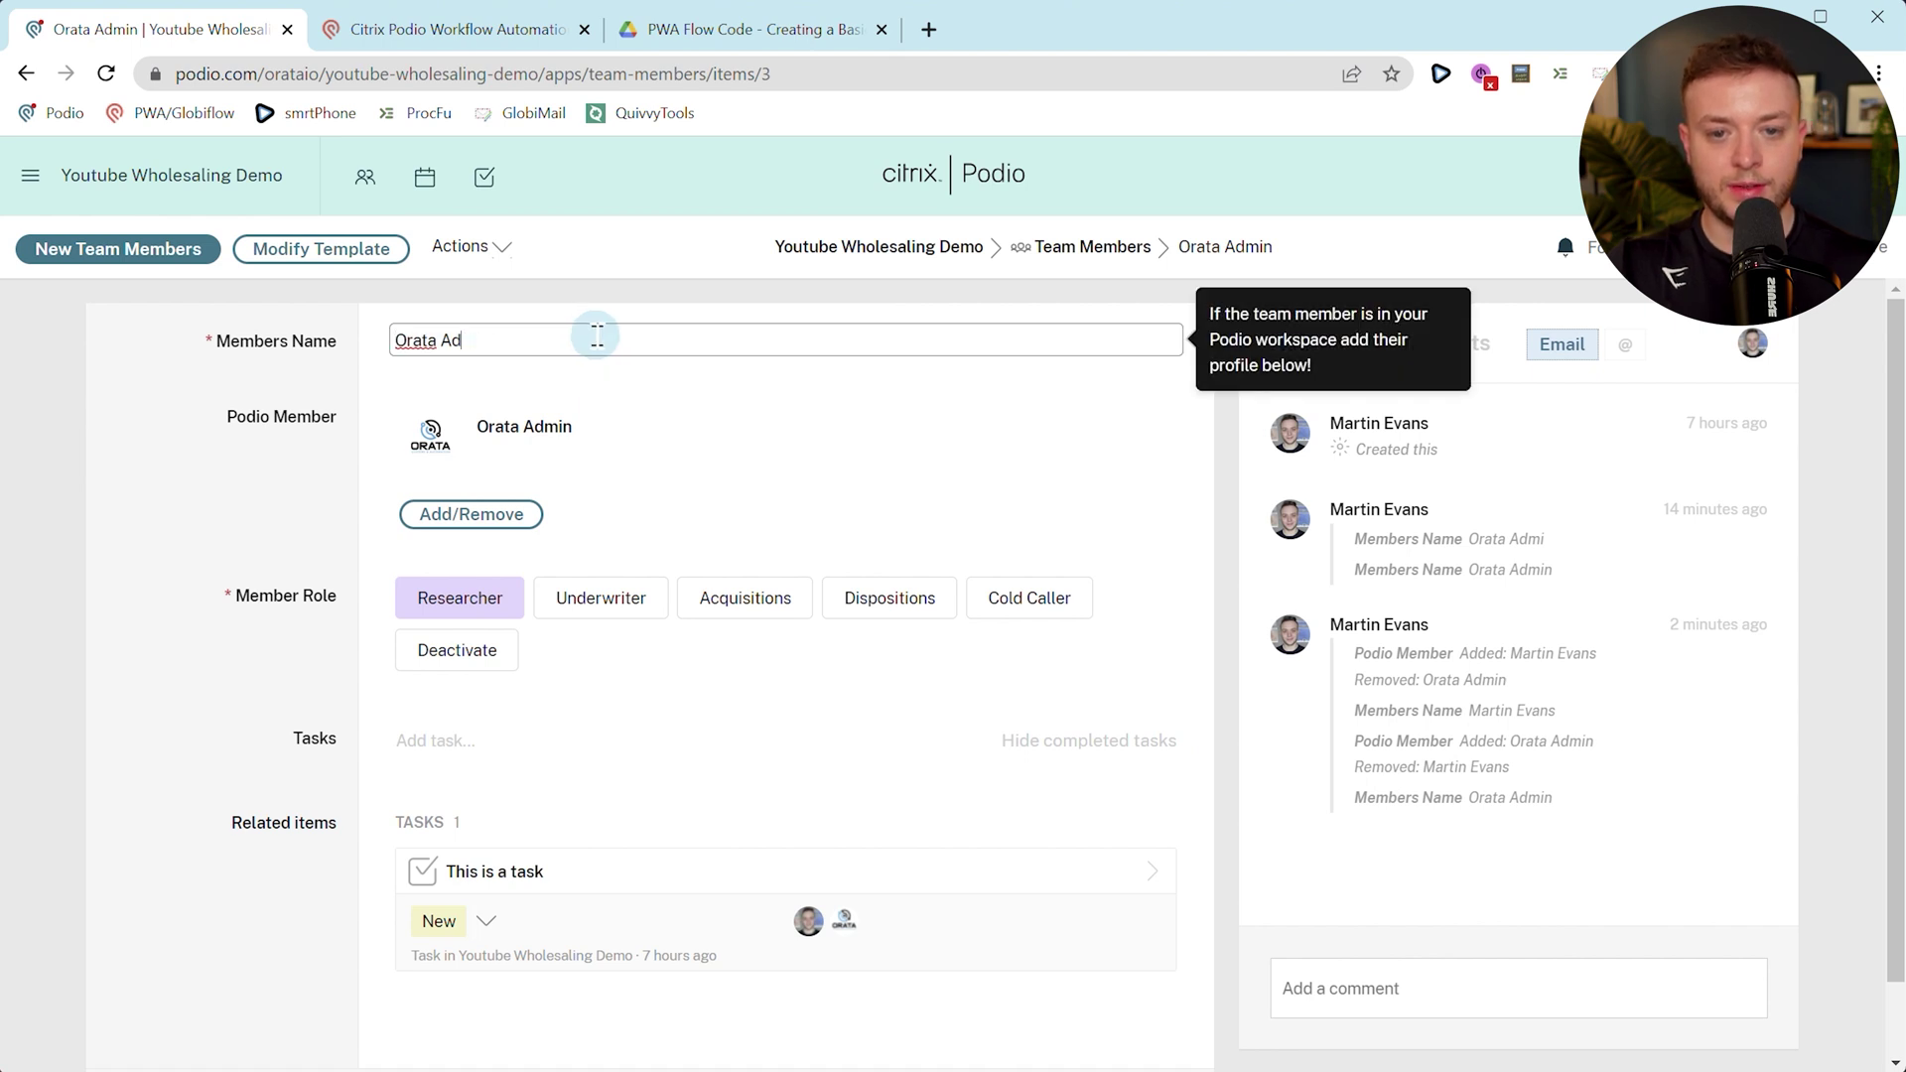
pyautogui.click(1587, 941)
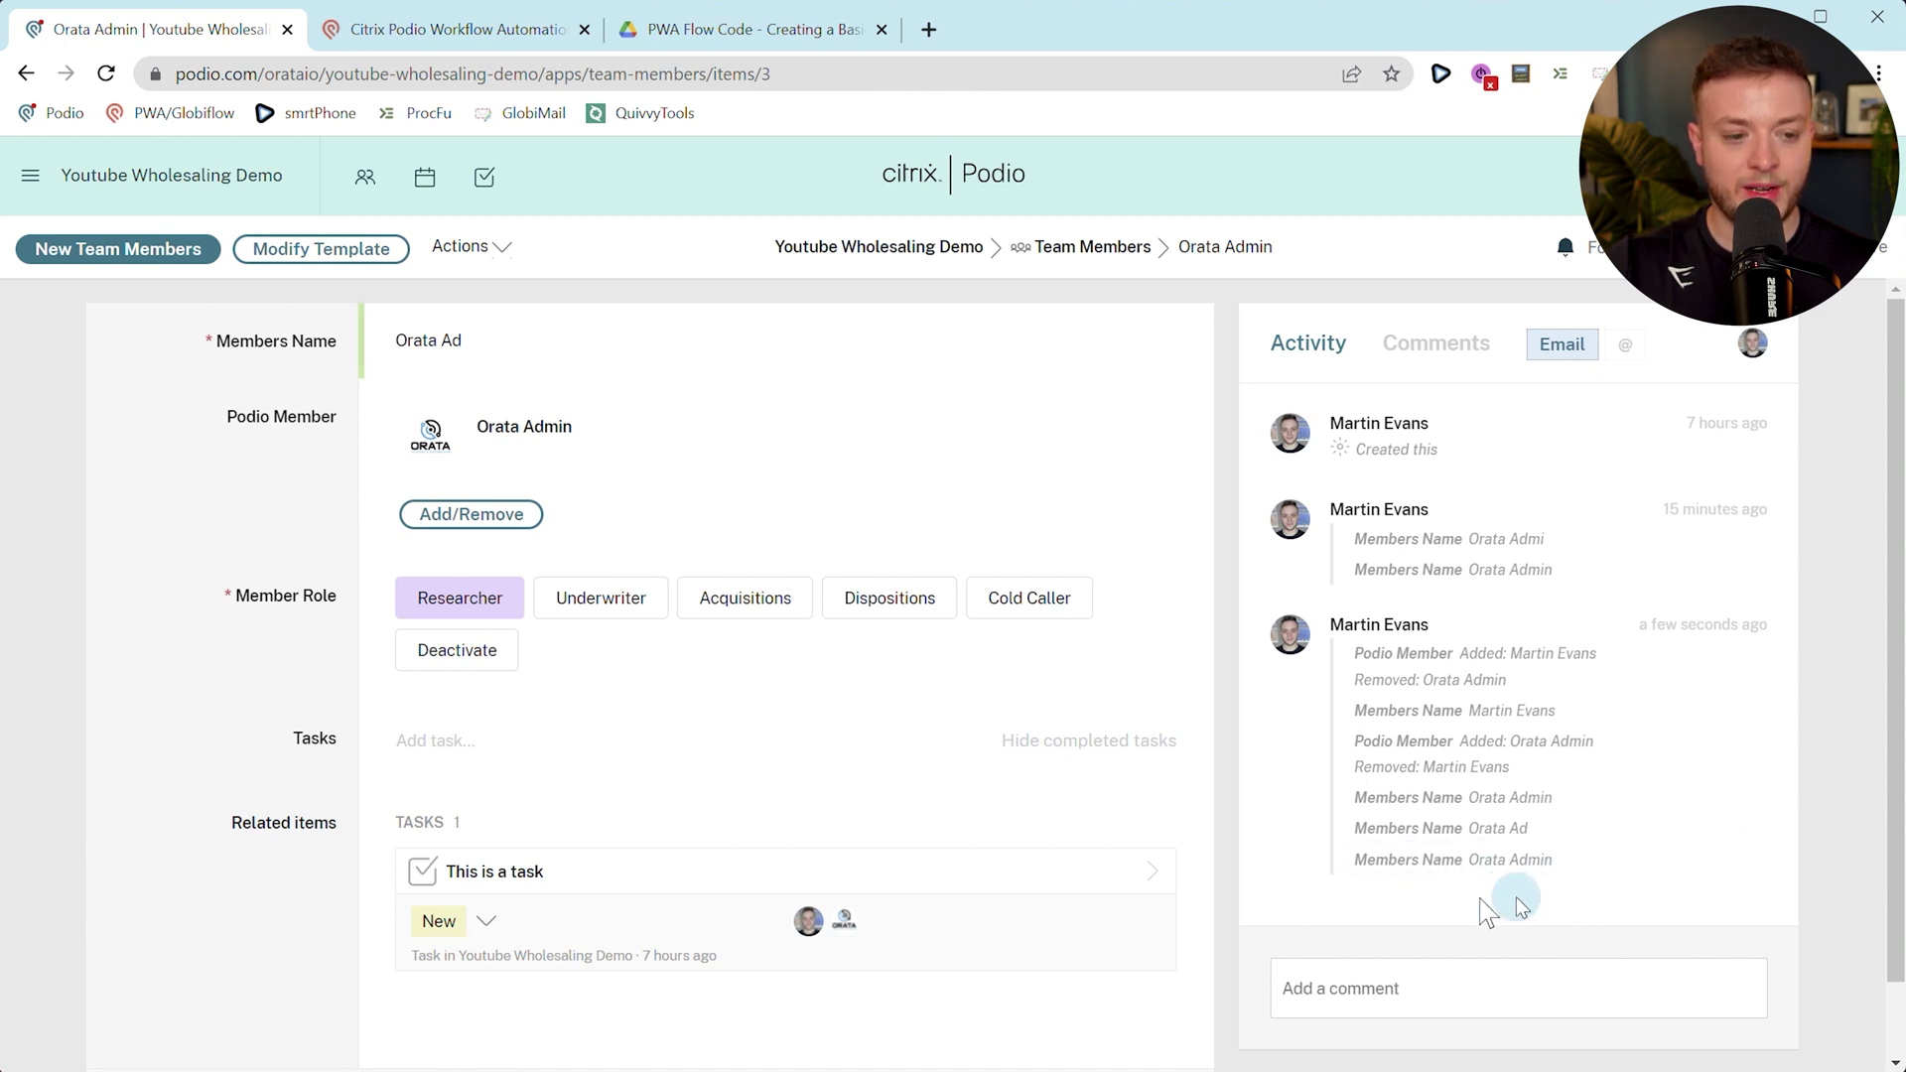
pyautogui.click(107, 75)
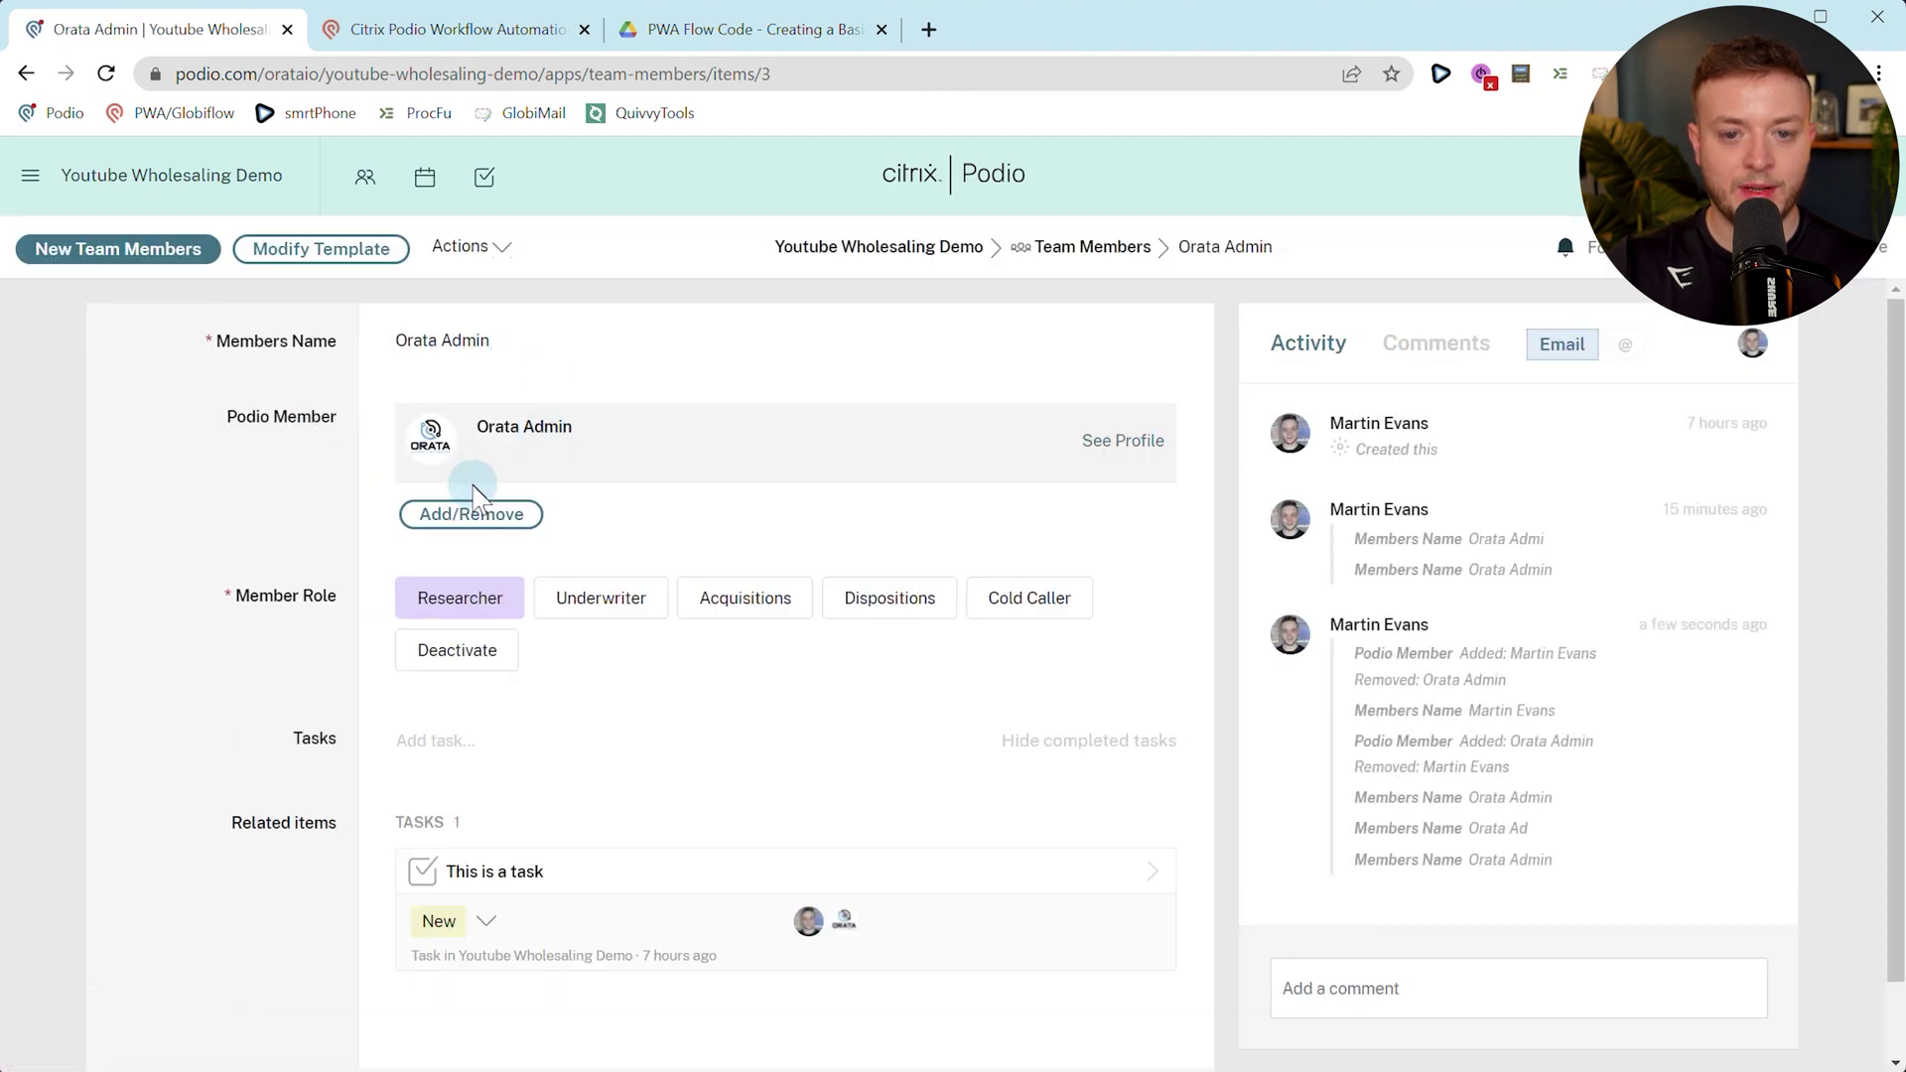
# Remove Orata Admin as Podio Member, change Members Name to 'Orata', and reload.
pyautogui.click(480, 514)
pyautogui.click(528, 512)
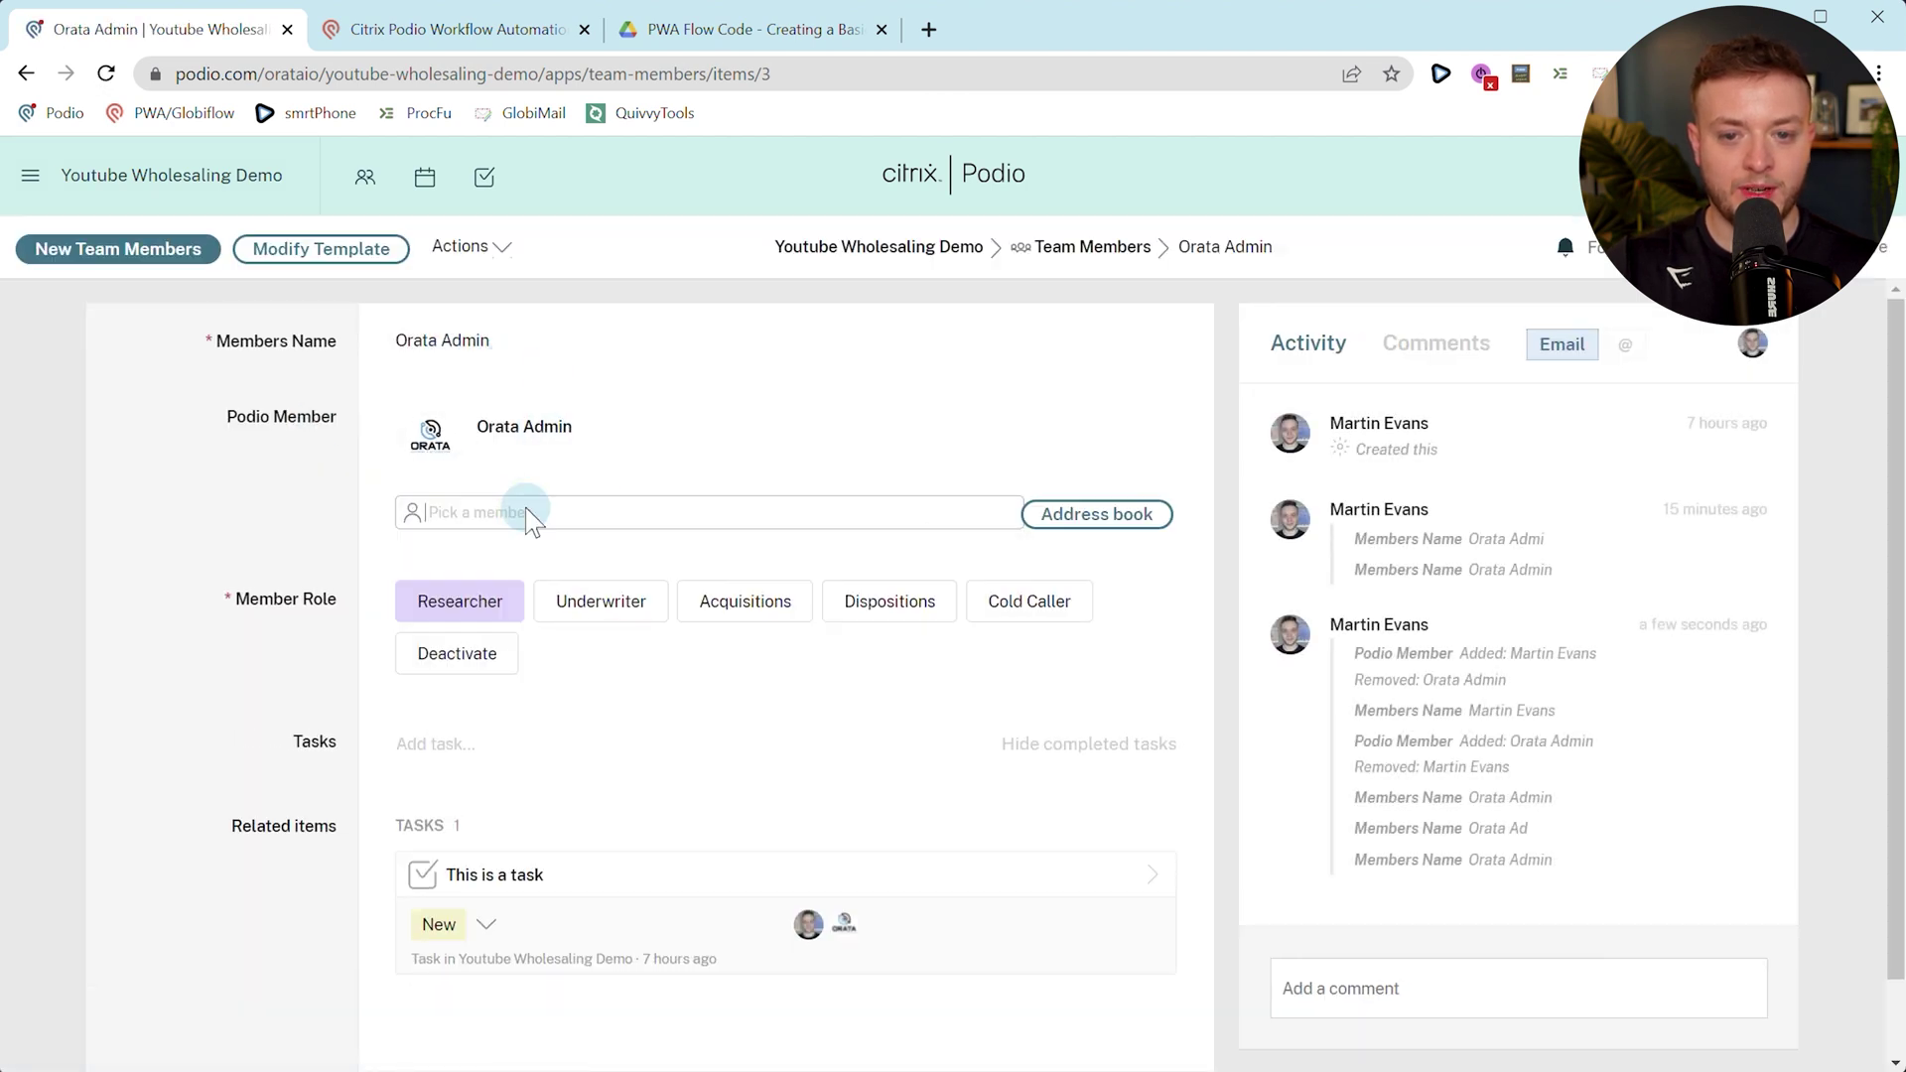
pyautogui.click(303, 477)
pyautogui.click(482, 424)
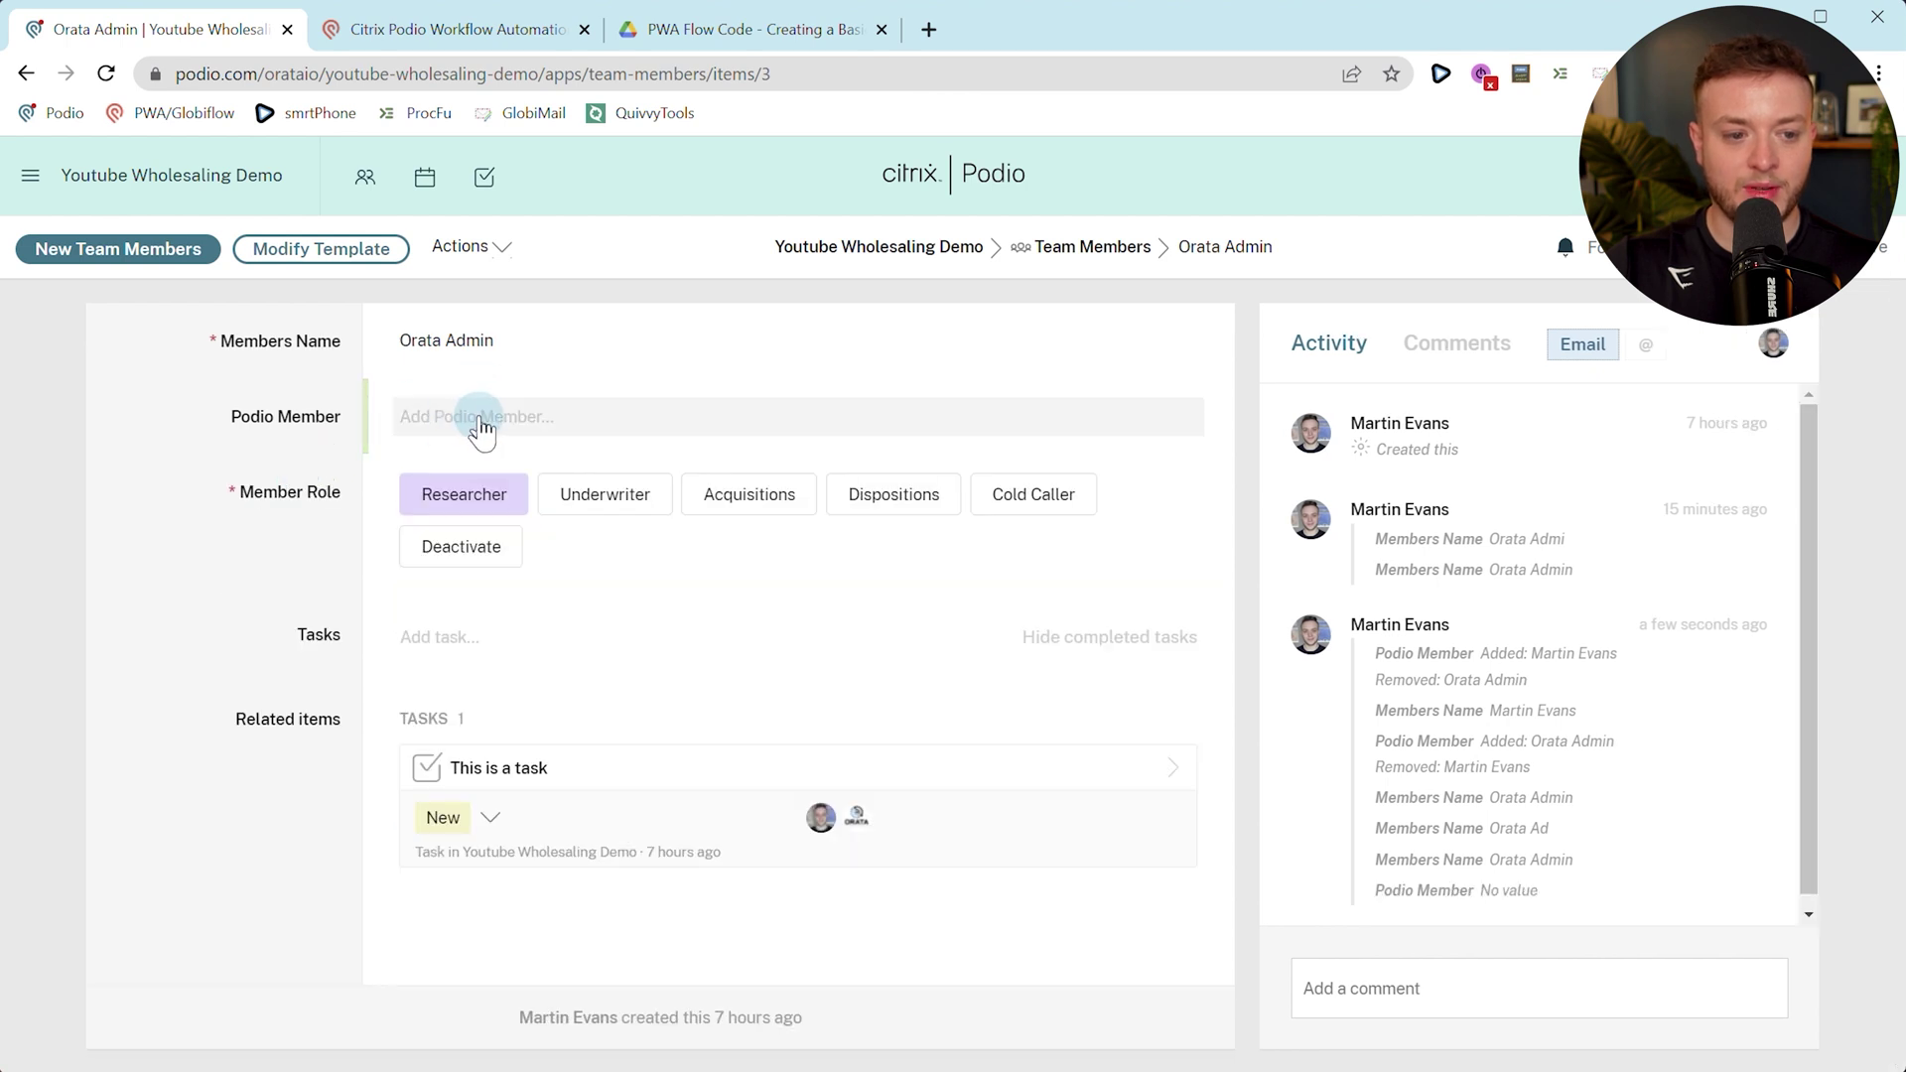
pyautogui.doubleClick(533, 339)
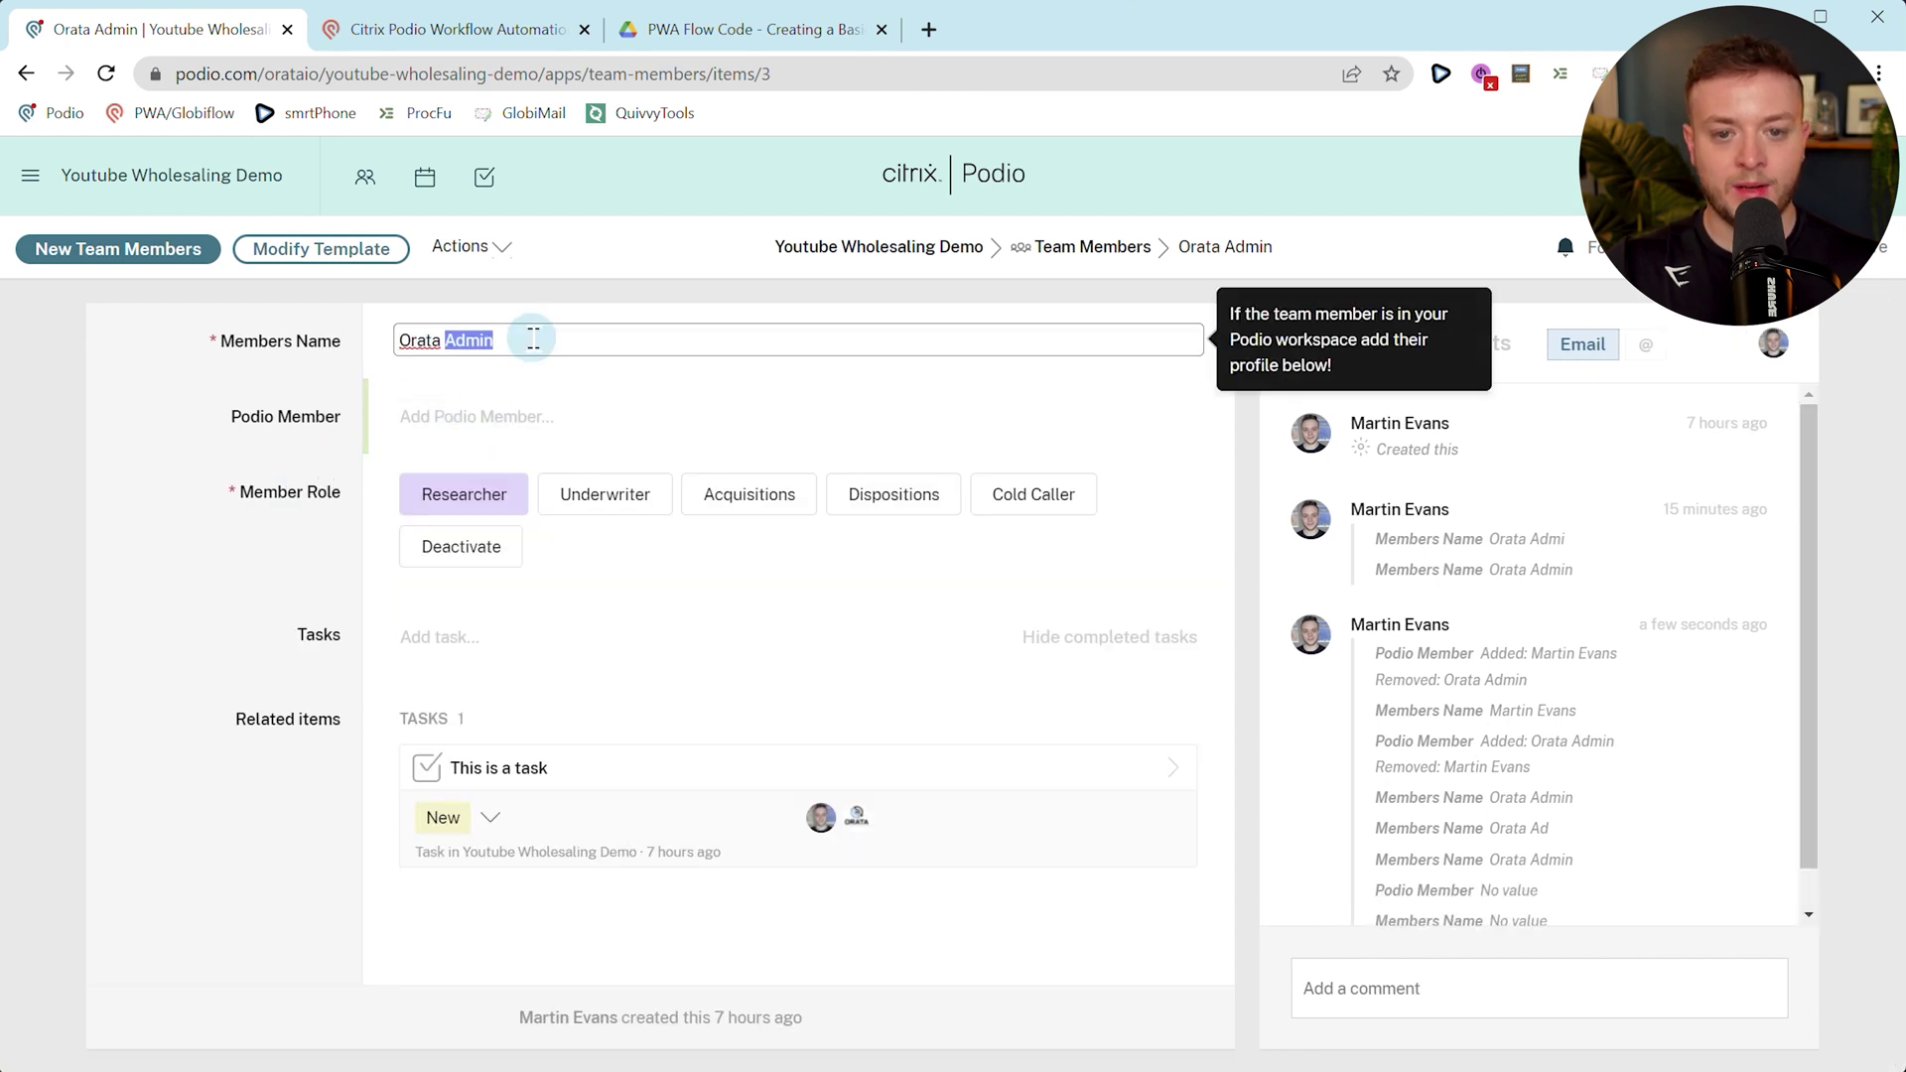
pyautogui.click(235, 502)
pyautogui.scroll(-1, 1646, 733)
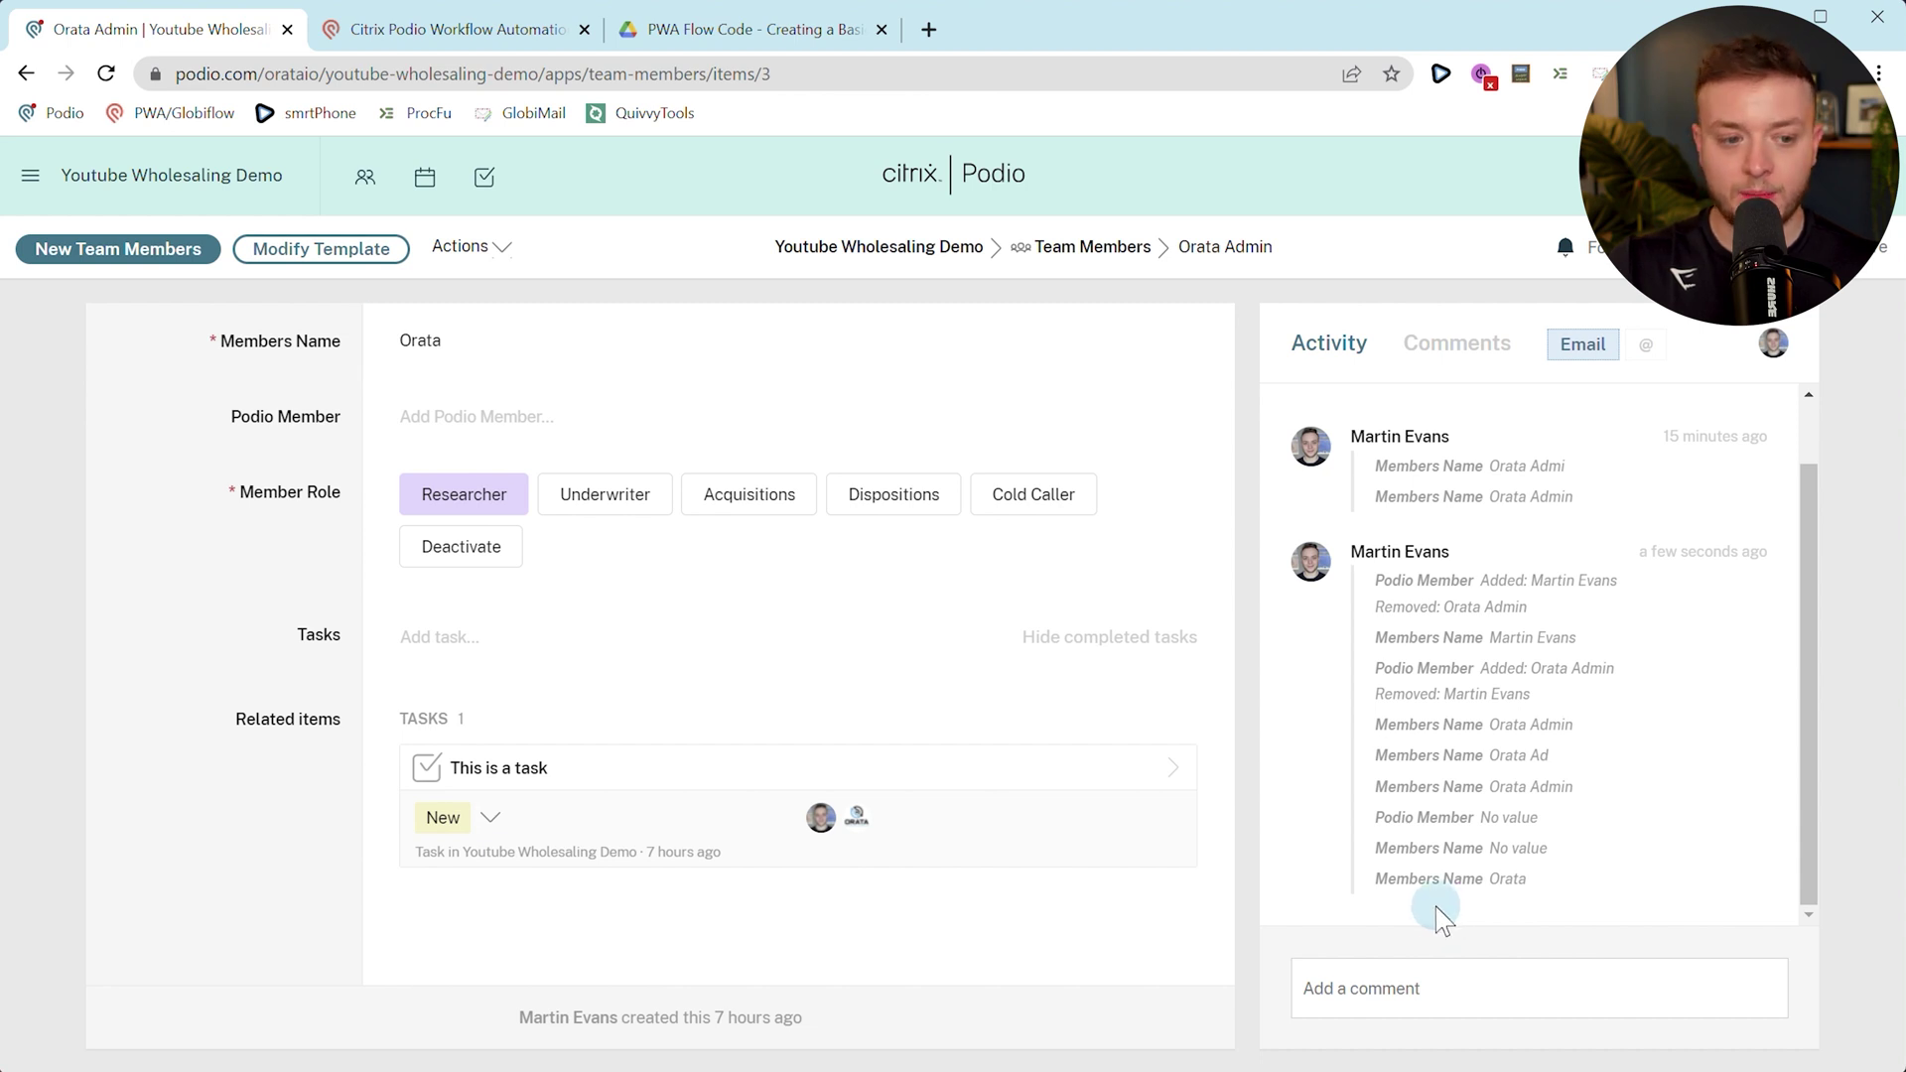
pyautogui.press('F5')
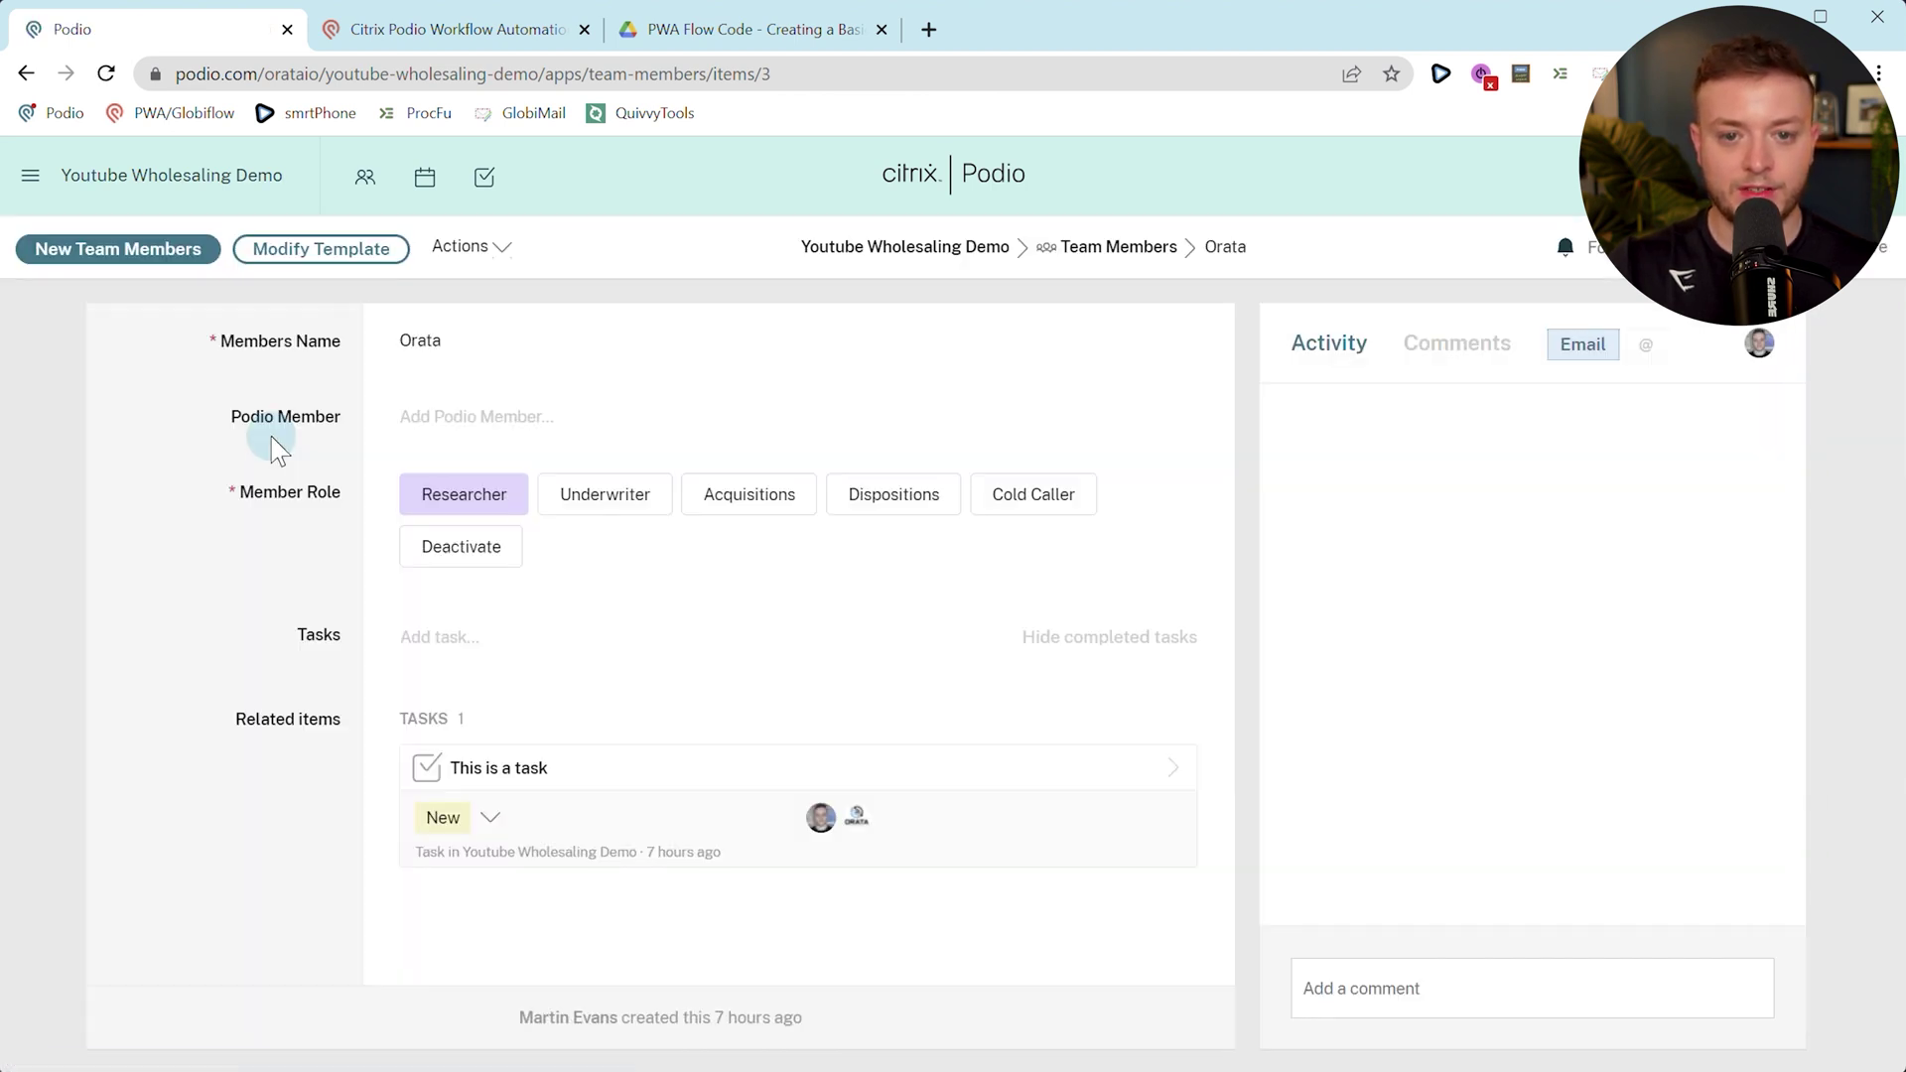
# Re-assign Orata Admin as the Podio Member so the name is restored.
pyautogui.click(437, 421)
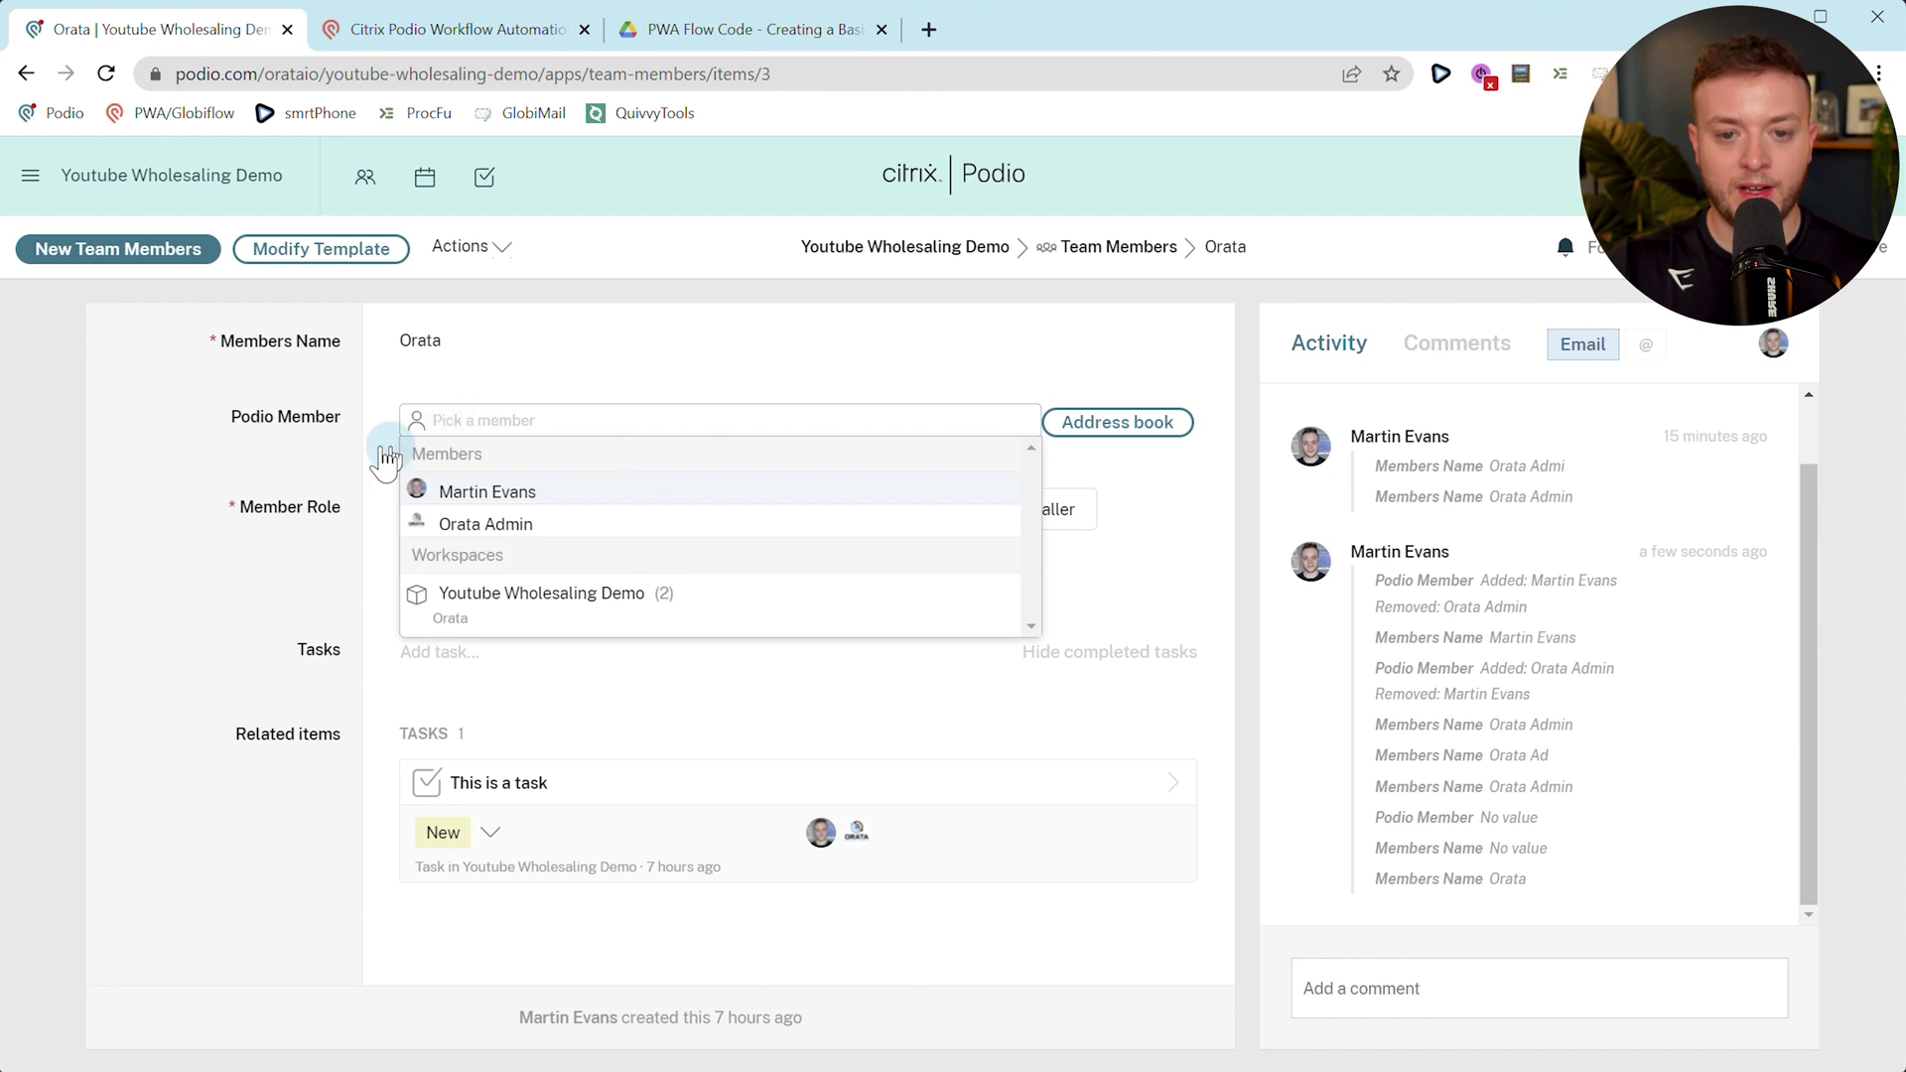
pyautogui.click(561, 523)
pyautogui.click(631, 721)
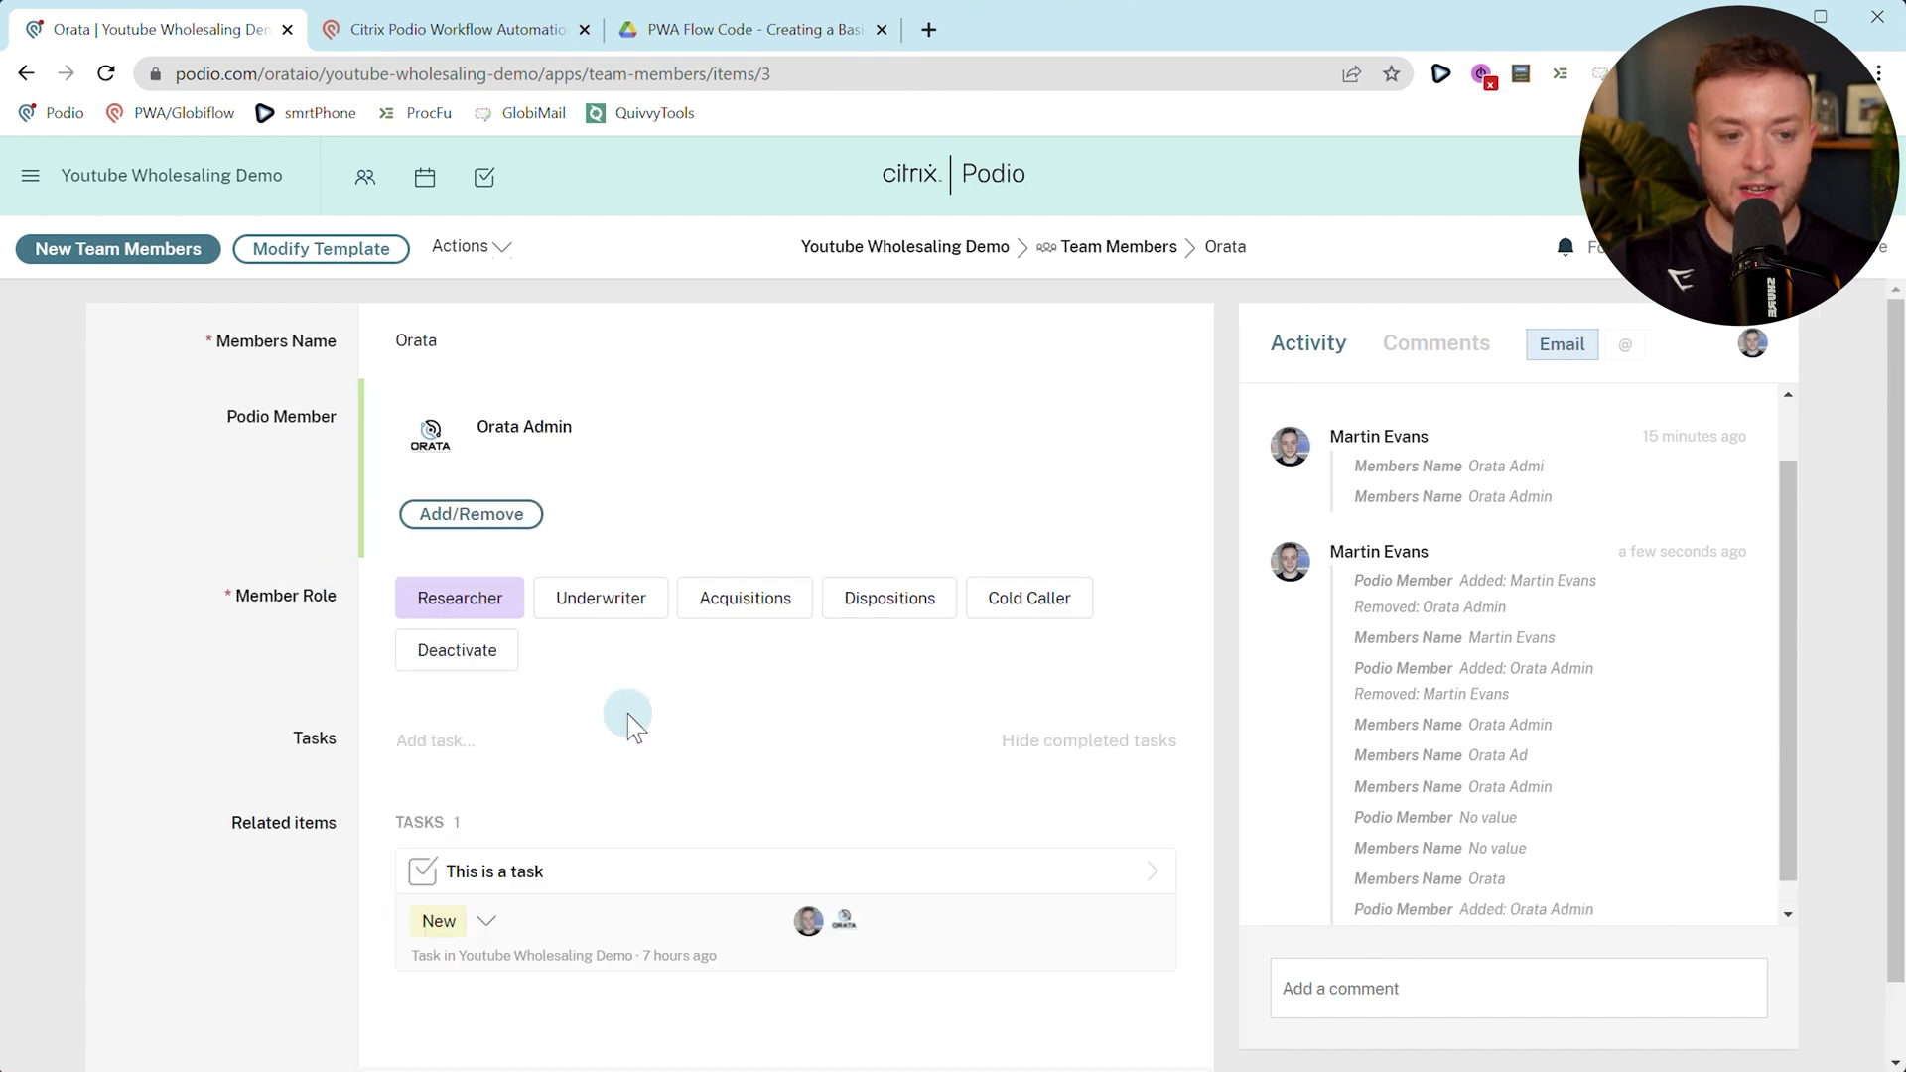
pyautogui.scroll(-1, 1438, 735)
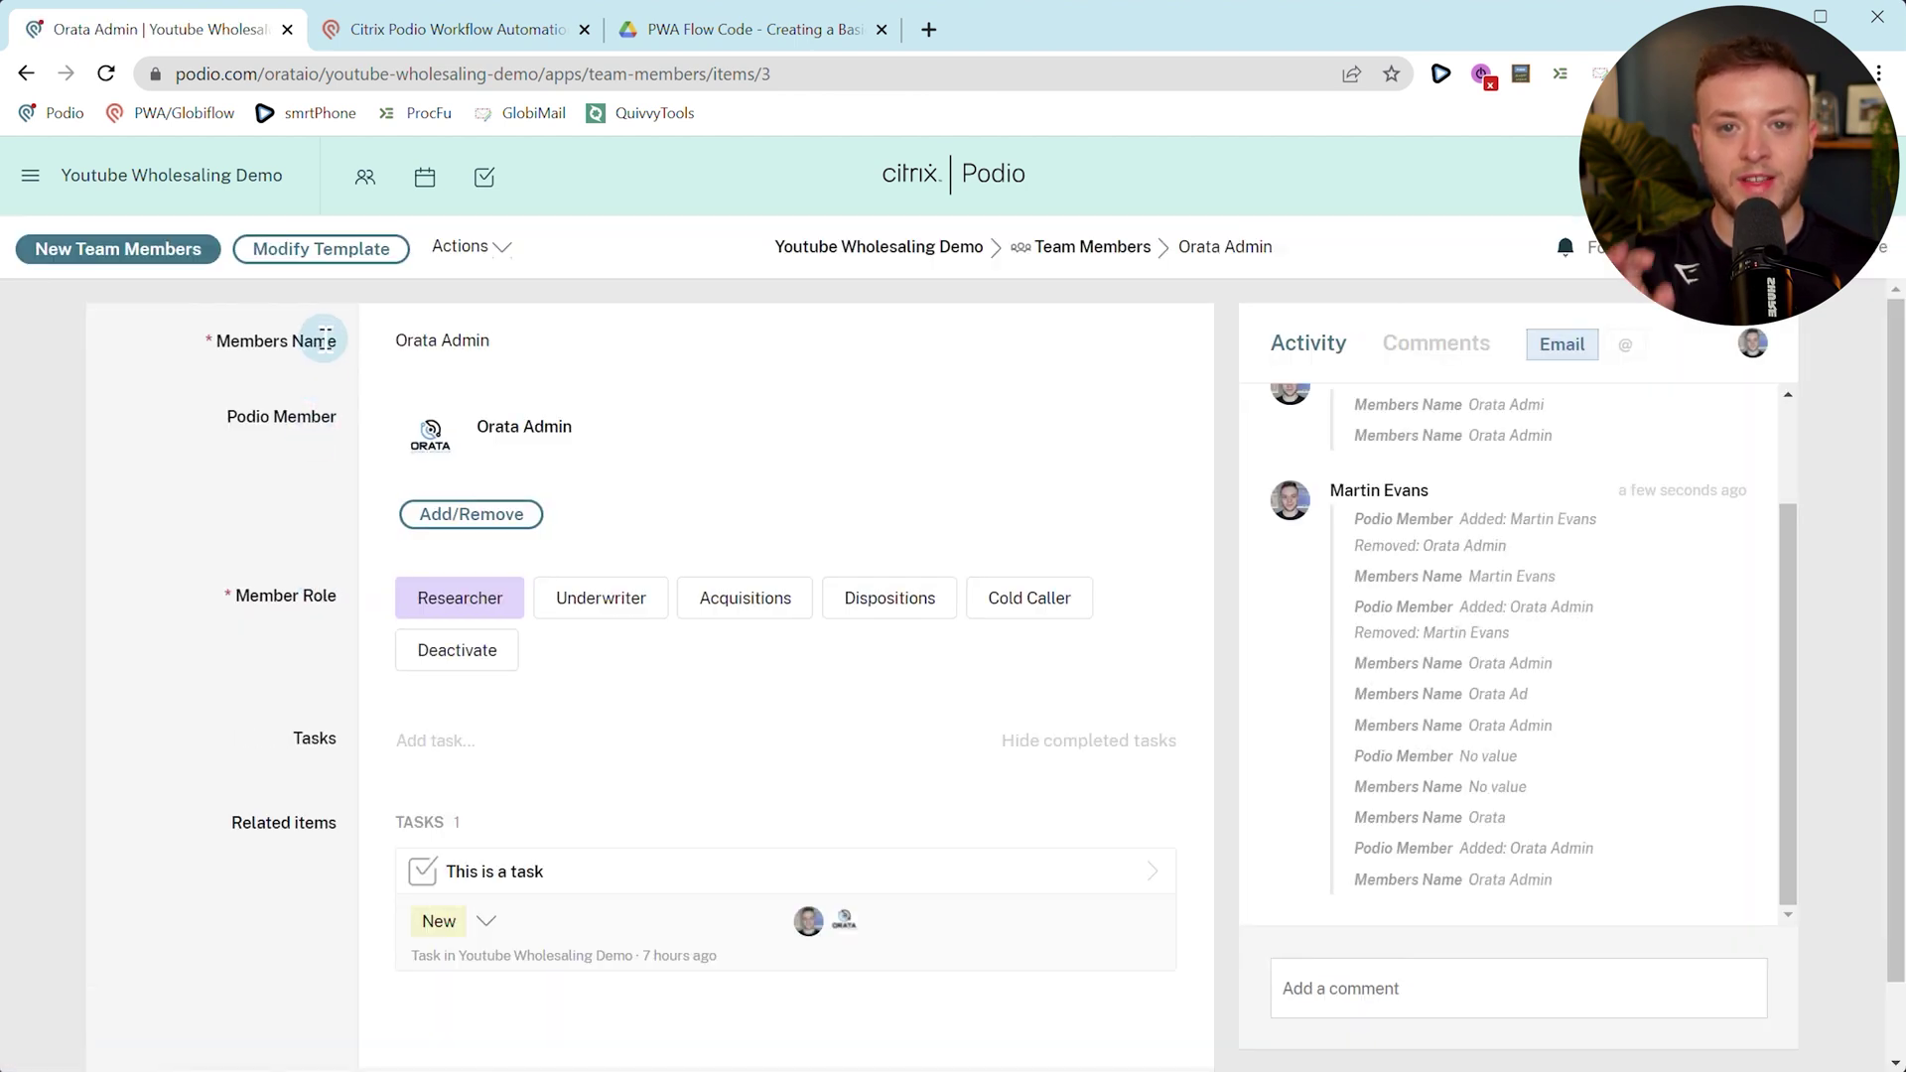
# Go from the flows list back to the Podio workspace and open its Settings app.
pyautogui.click(385, 28)
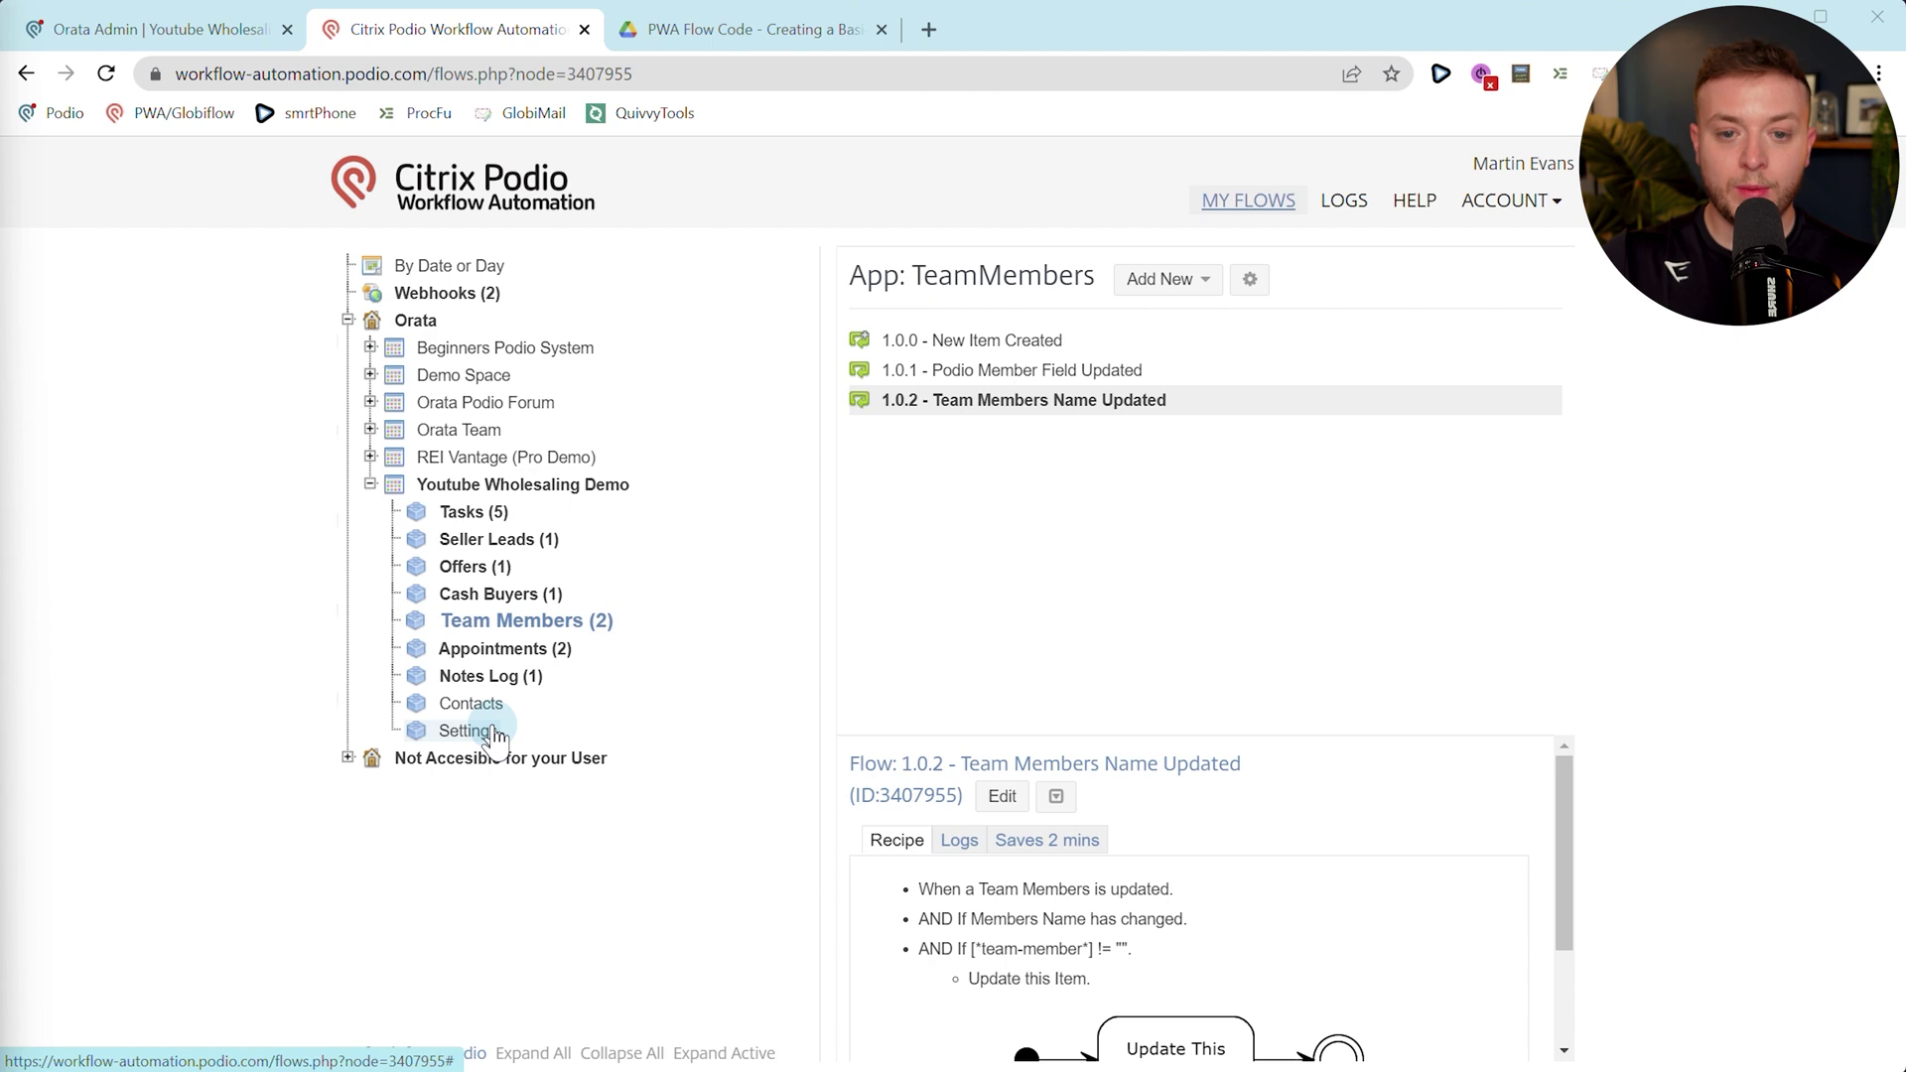
pyautogui.click(159, 30)
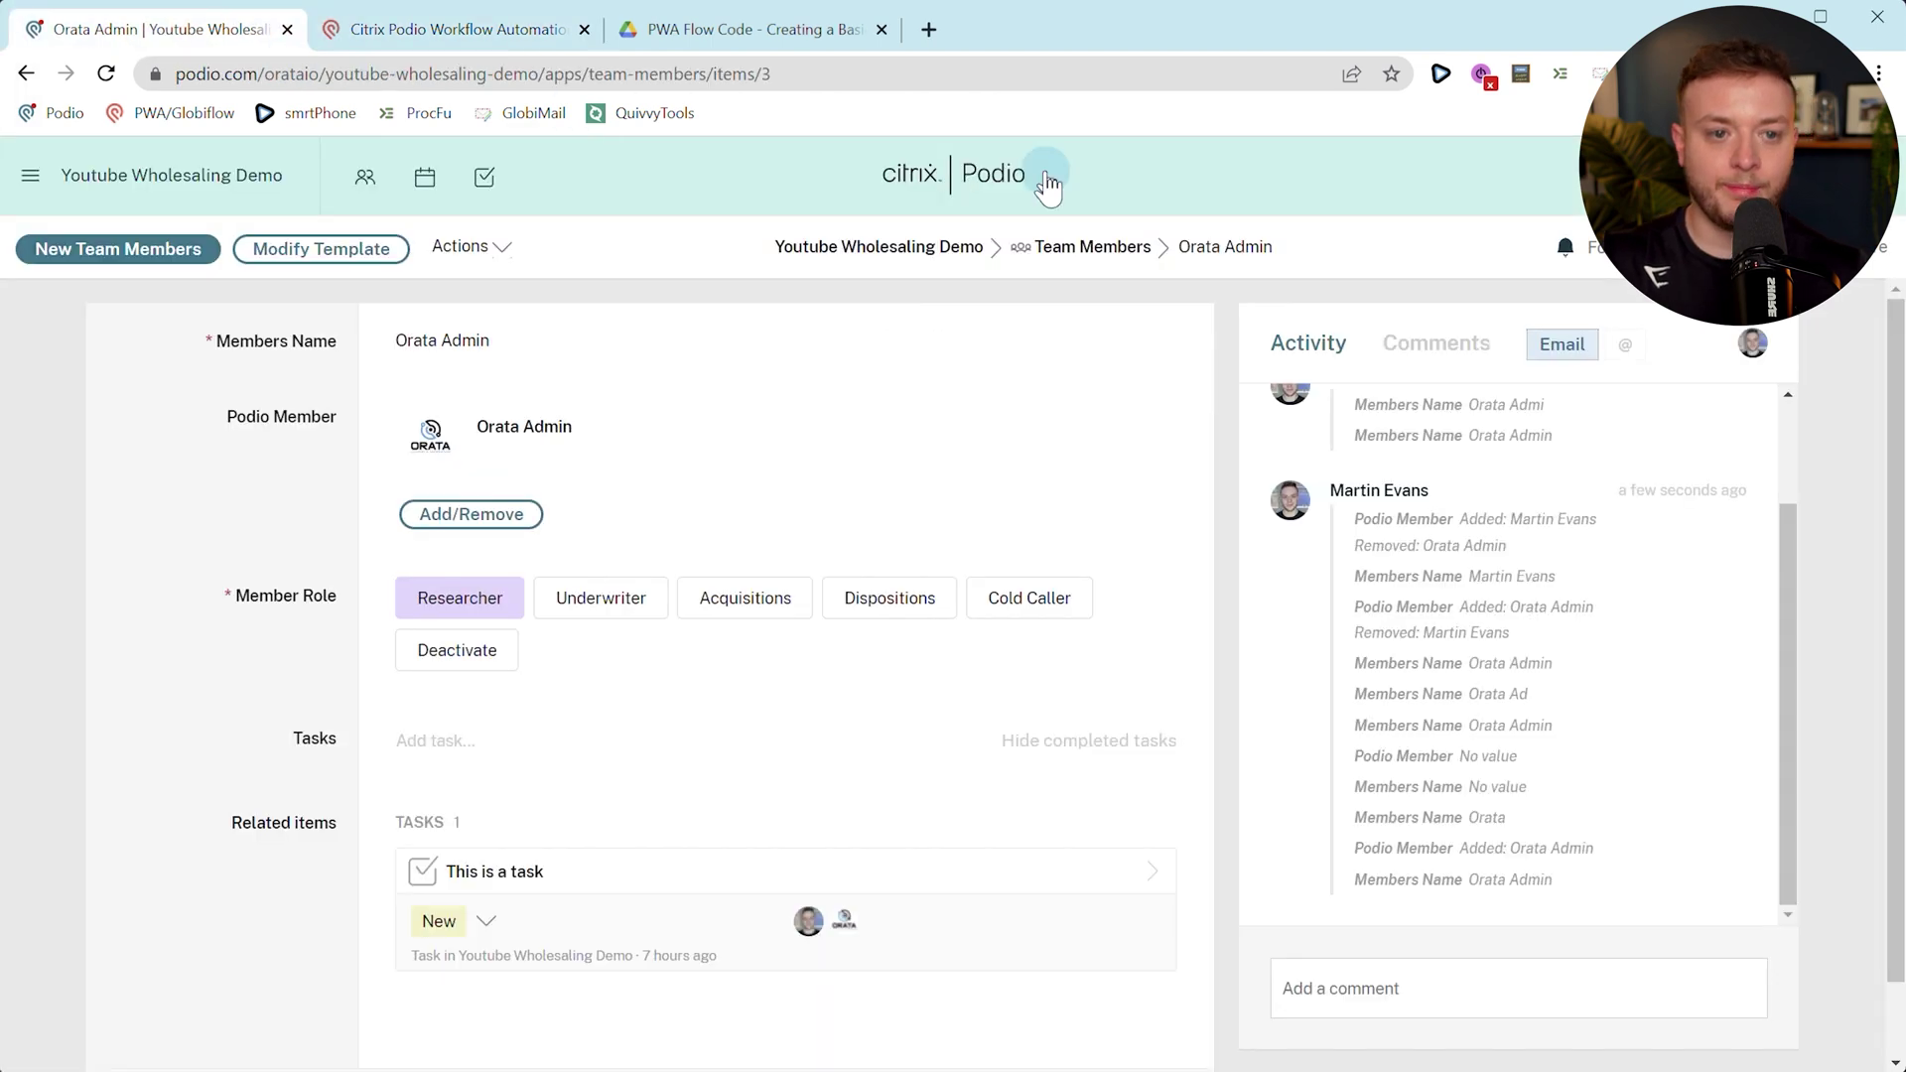
pyautogui.click(1092, 247)
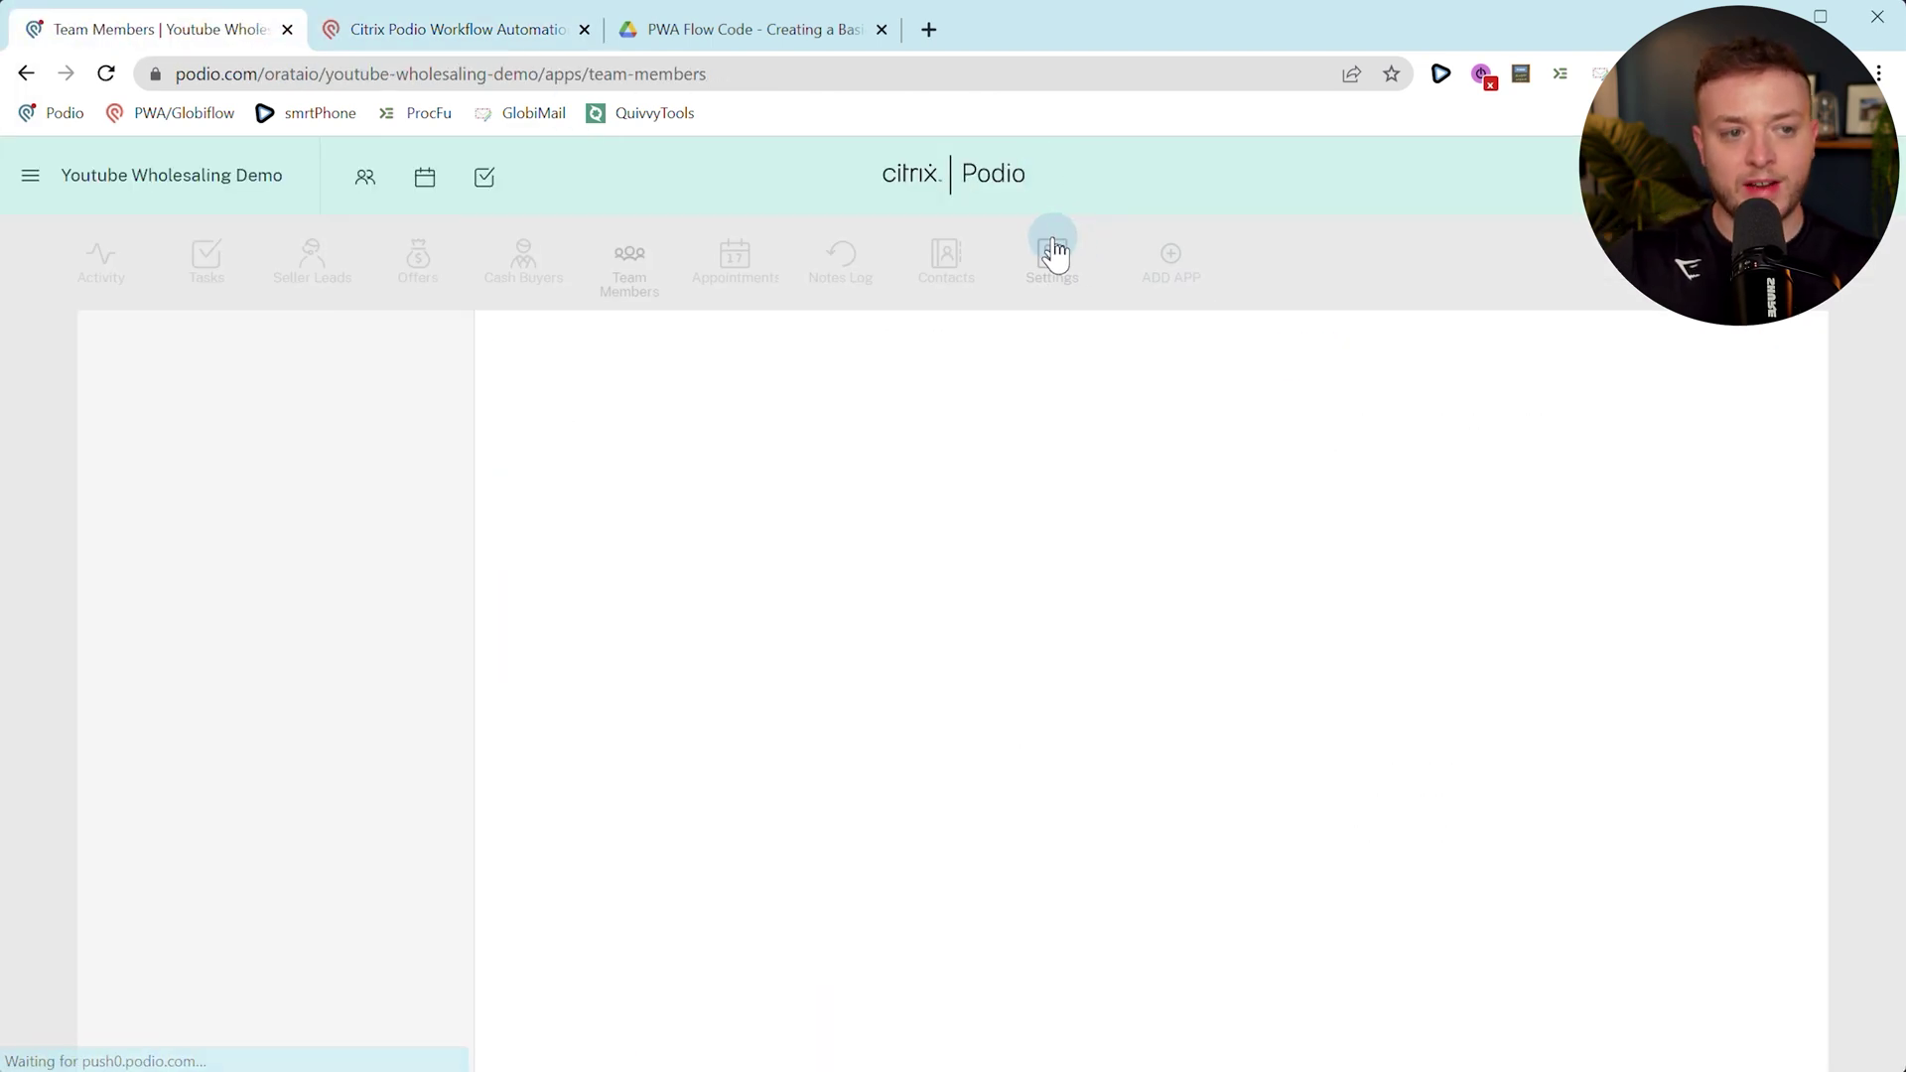
pyautogui.click(1050, 260)
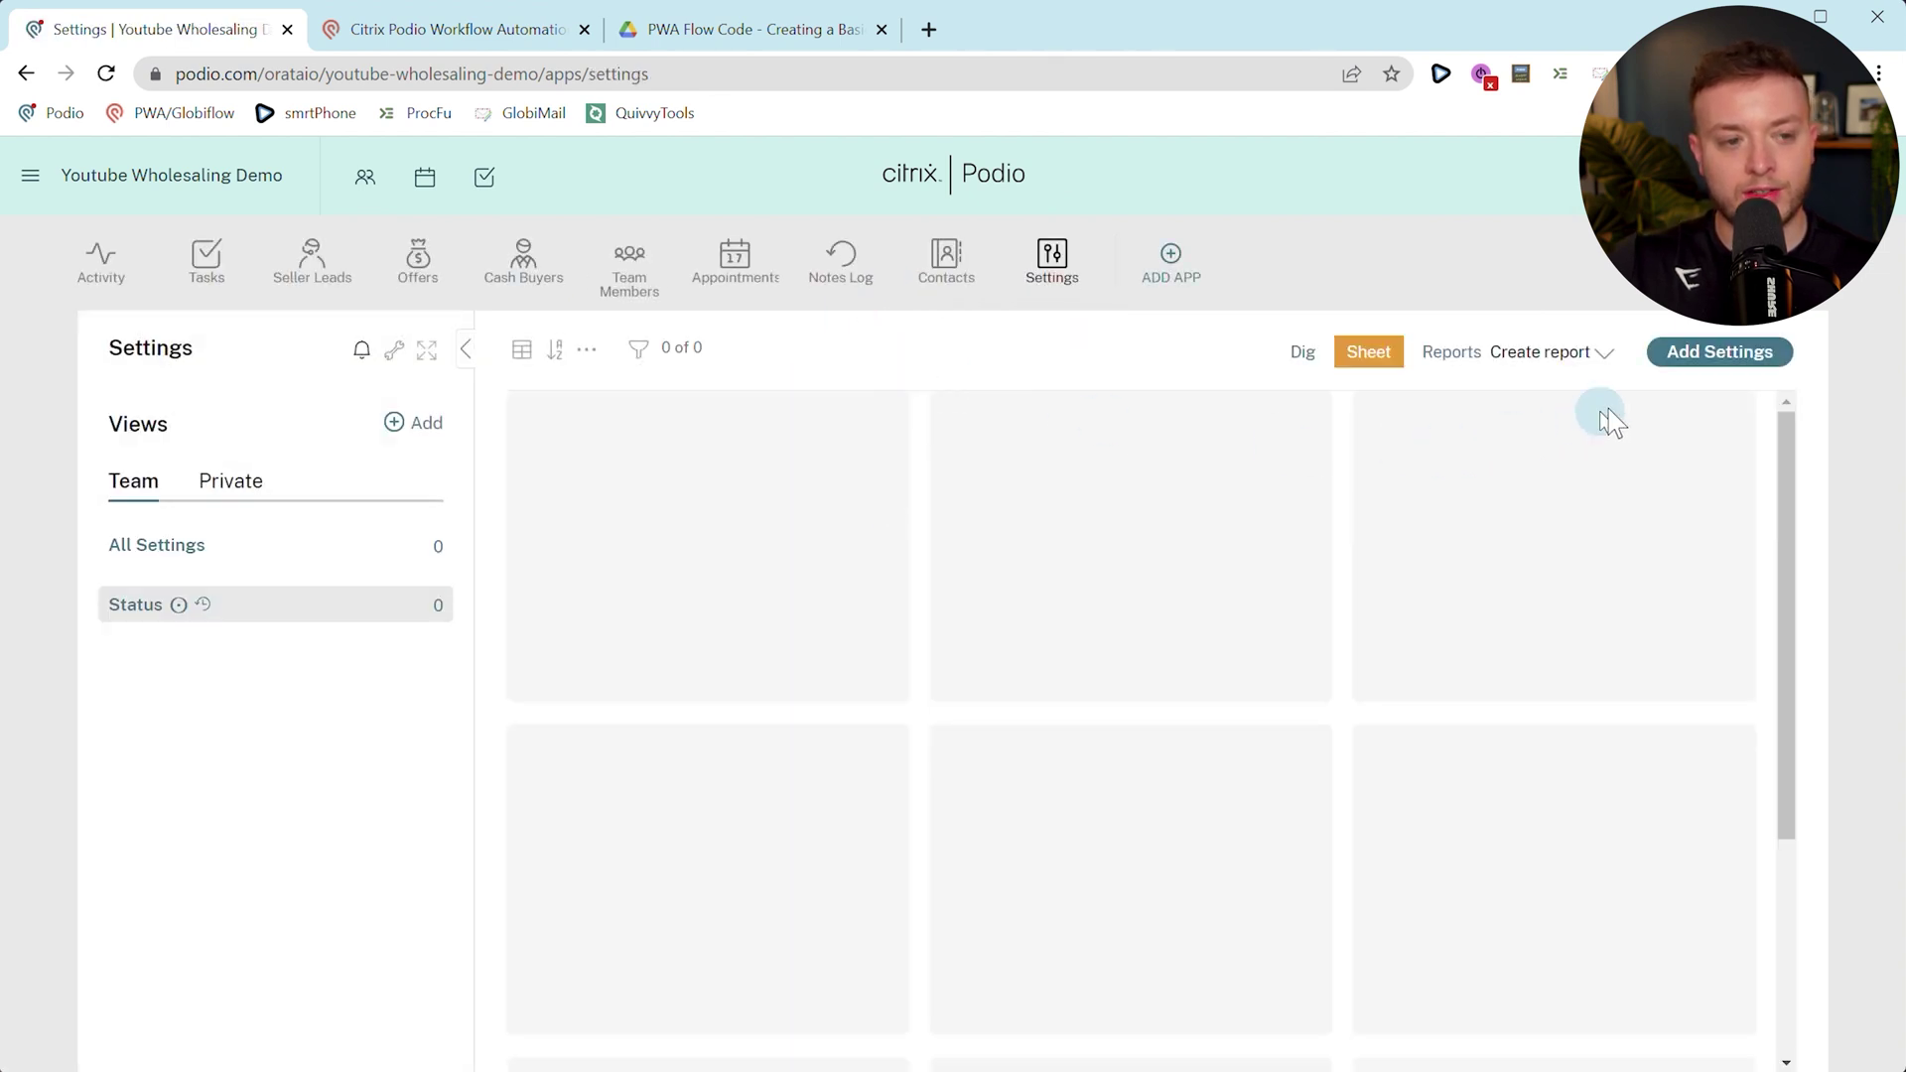
# Start a new settings record with the owner's full name and company ORATA LTD.
pyautogui.click(1719, 353)
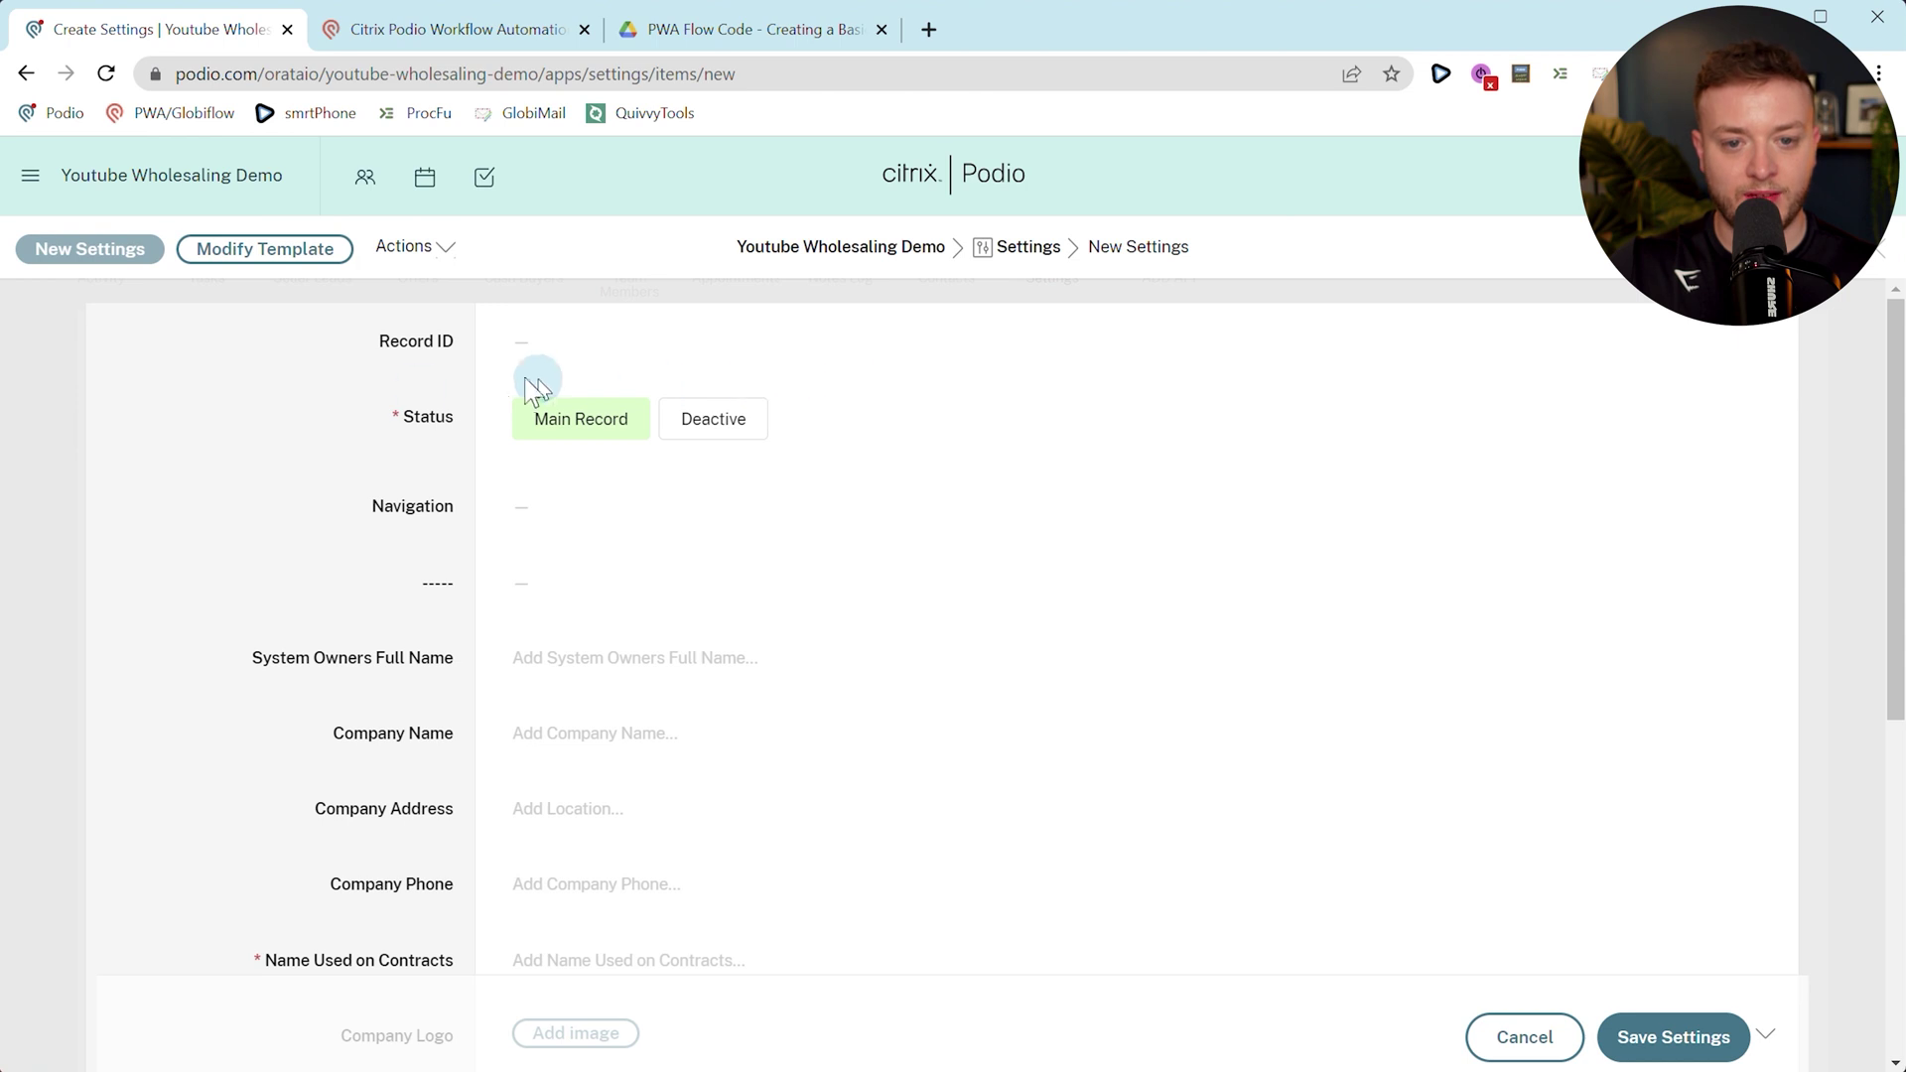
pyautogui.scroll(-1, 477, 537)
pyautogui.click(679, 532)
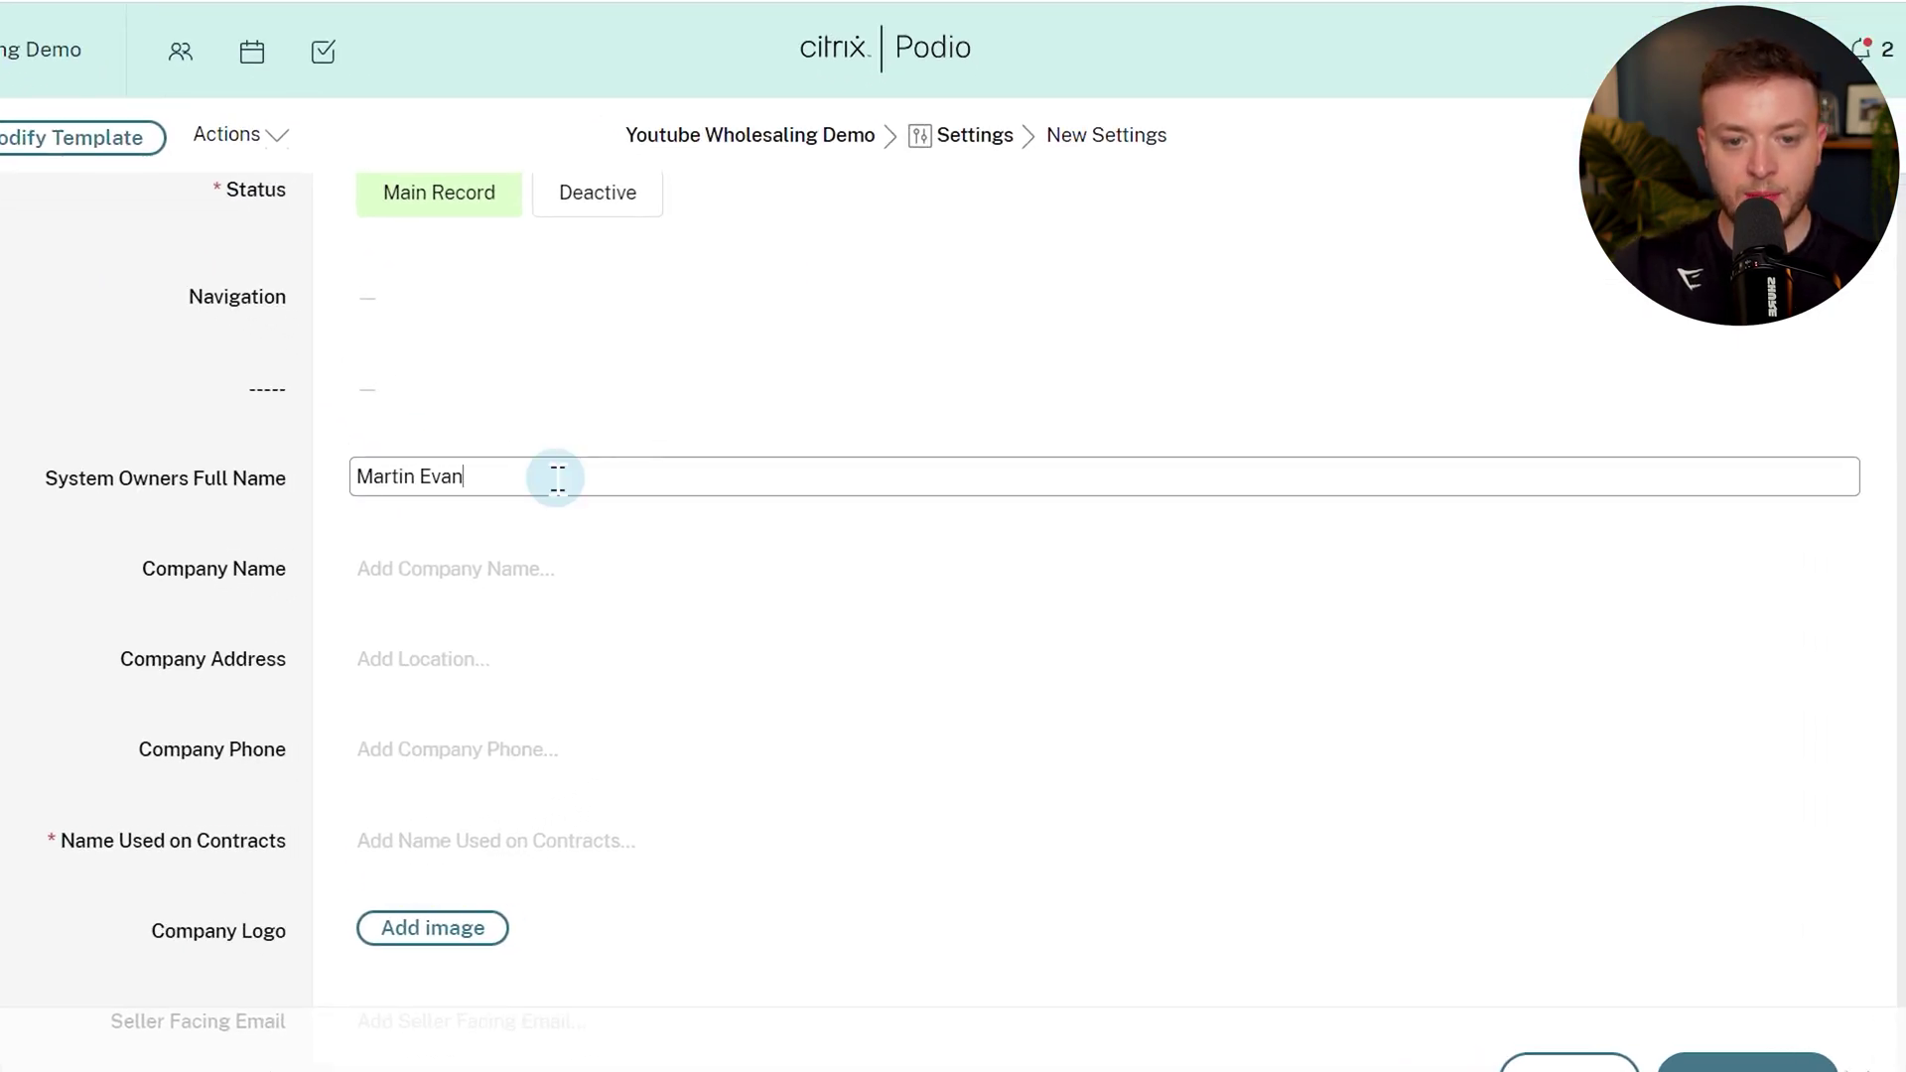
pyautogui.click(426, 609)
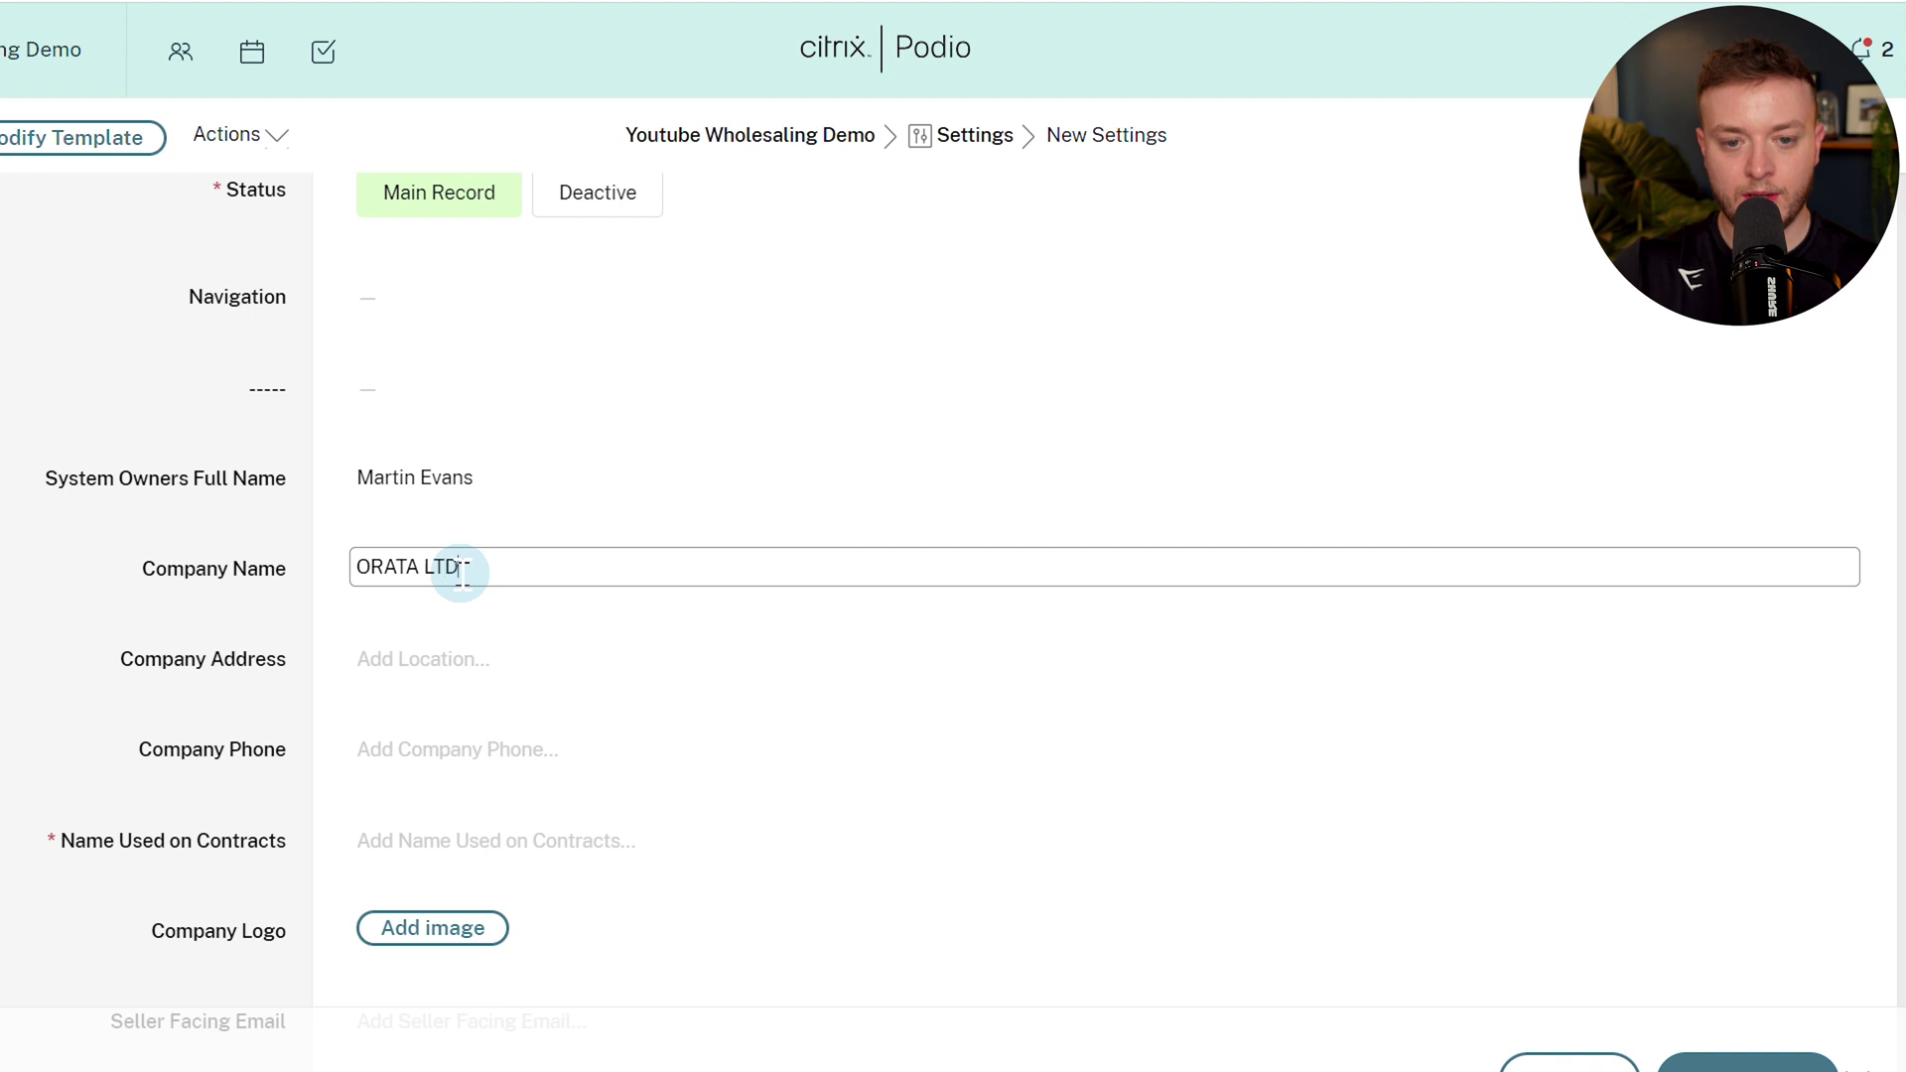
pyautogui.scroll(-2, 214, 595)
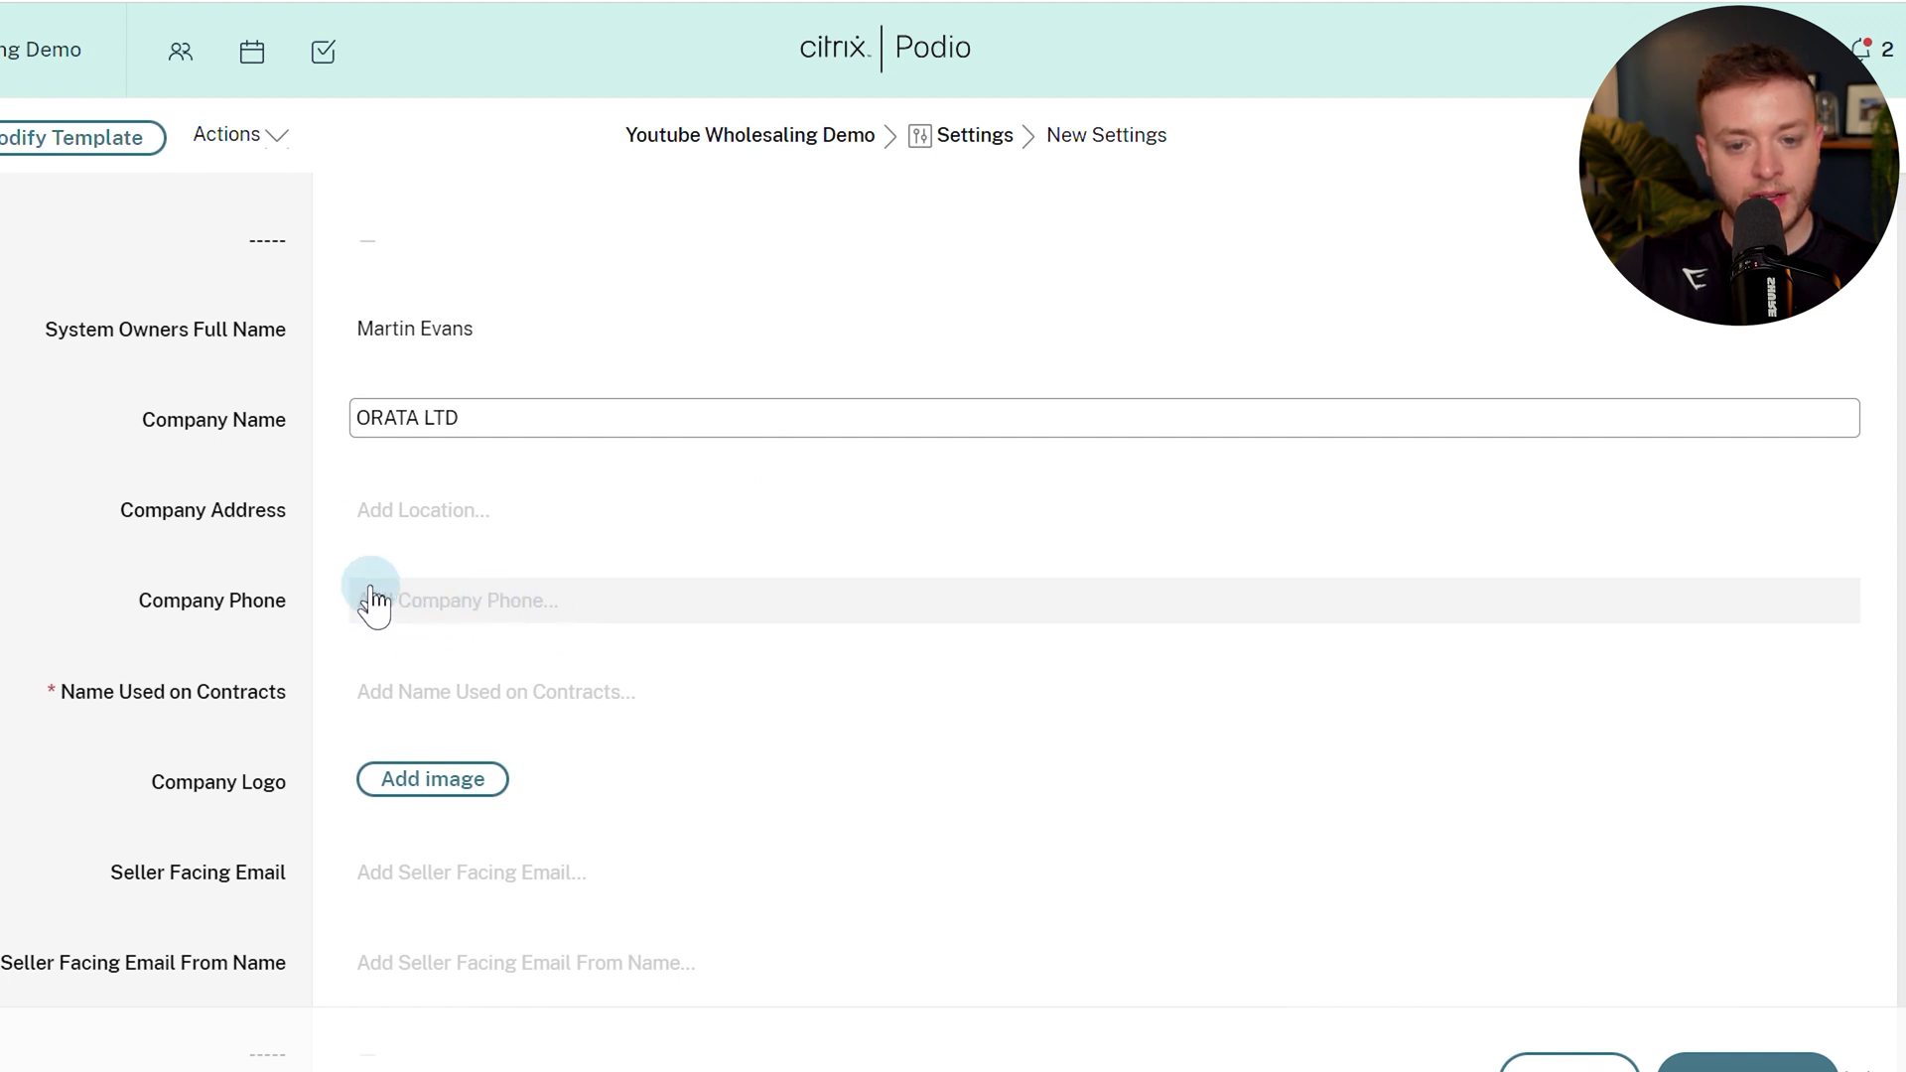
pyautogui.scroll(-2, 393, 608)
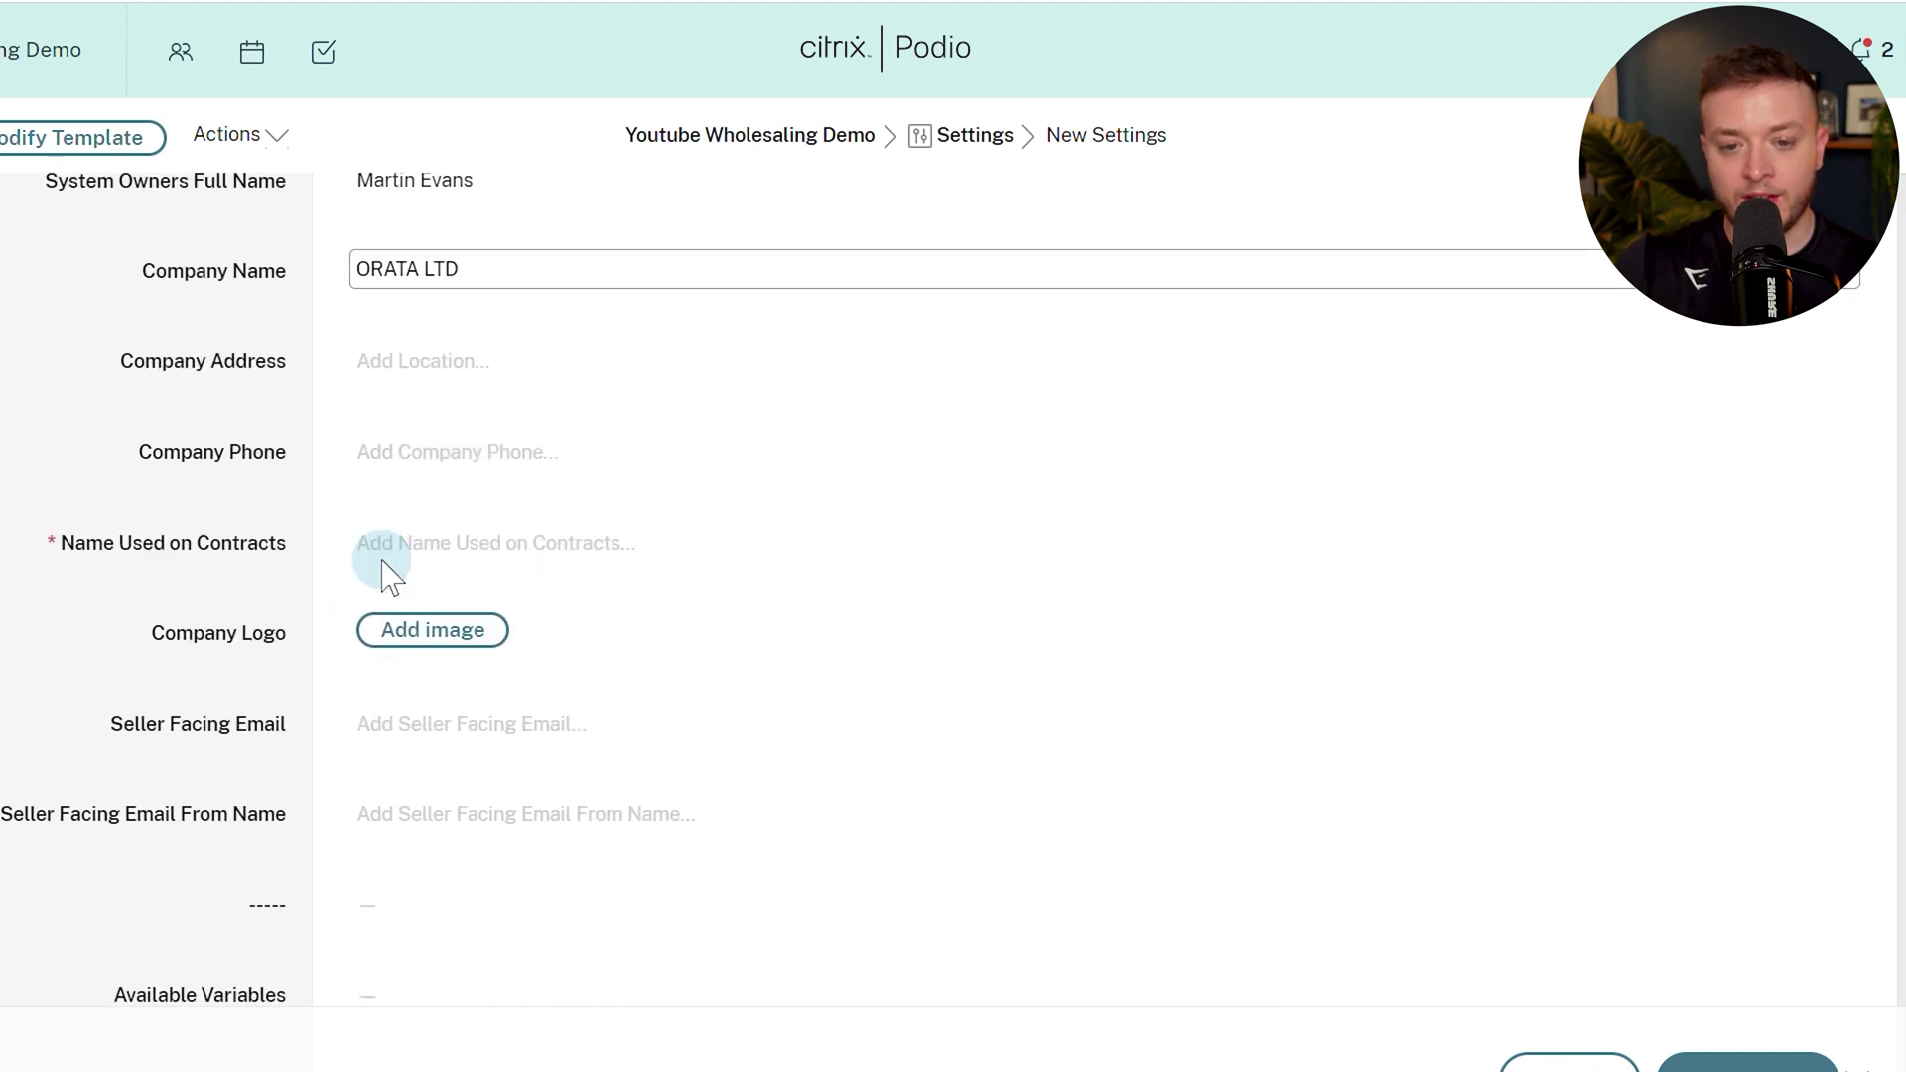
# Enter contract name Orata LTD, the seller-facing email, sender name Orata LTD, and save.
pyautogui.click(542, 550)
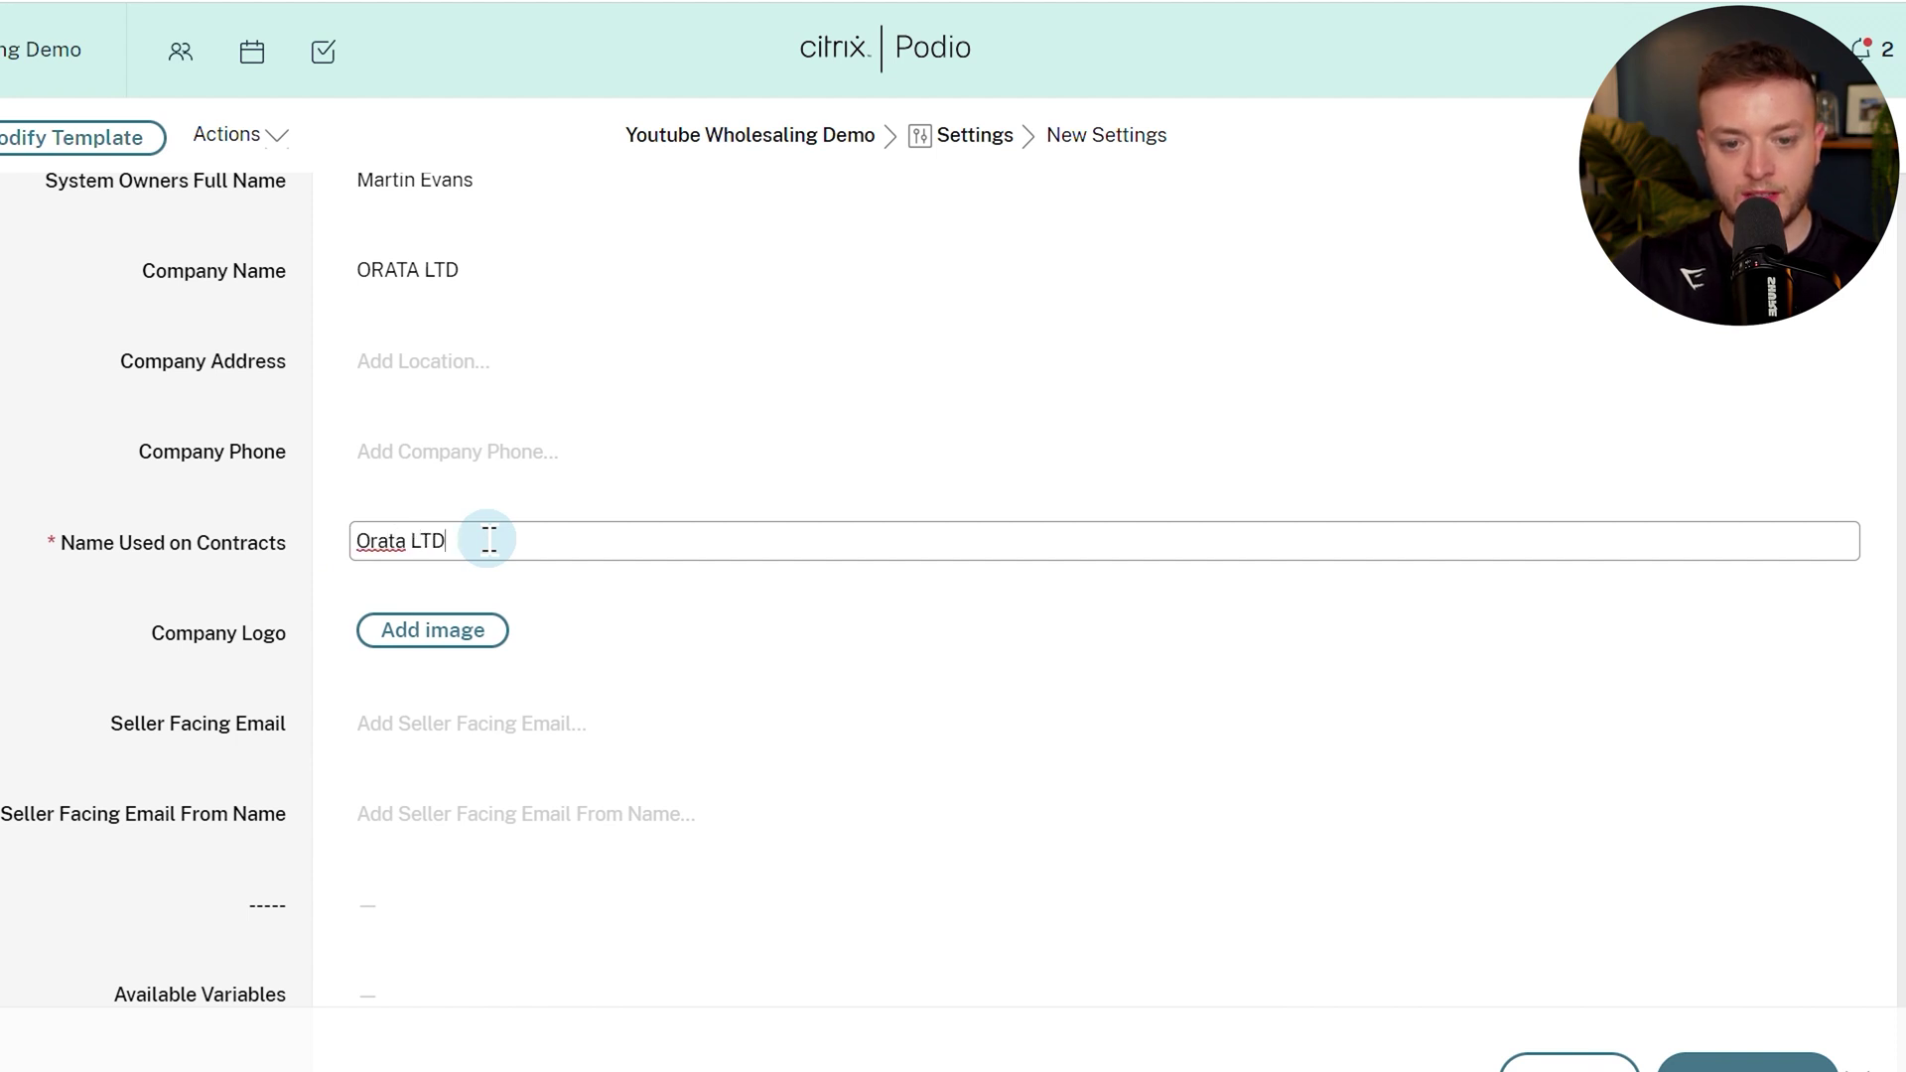
pyautogui.click(268, 599)
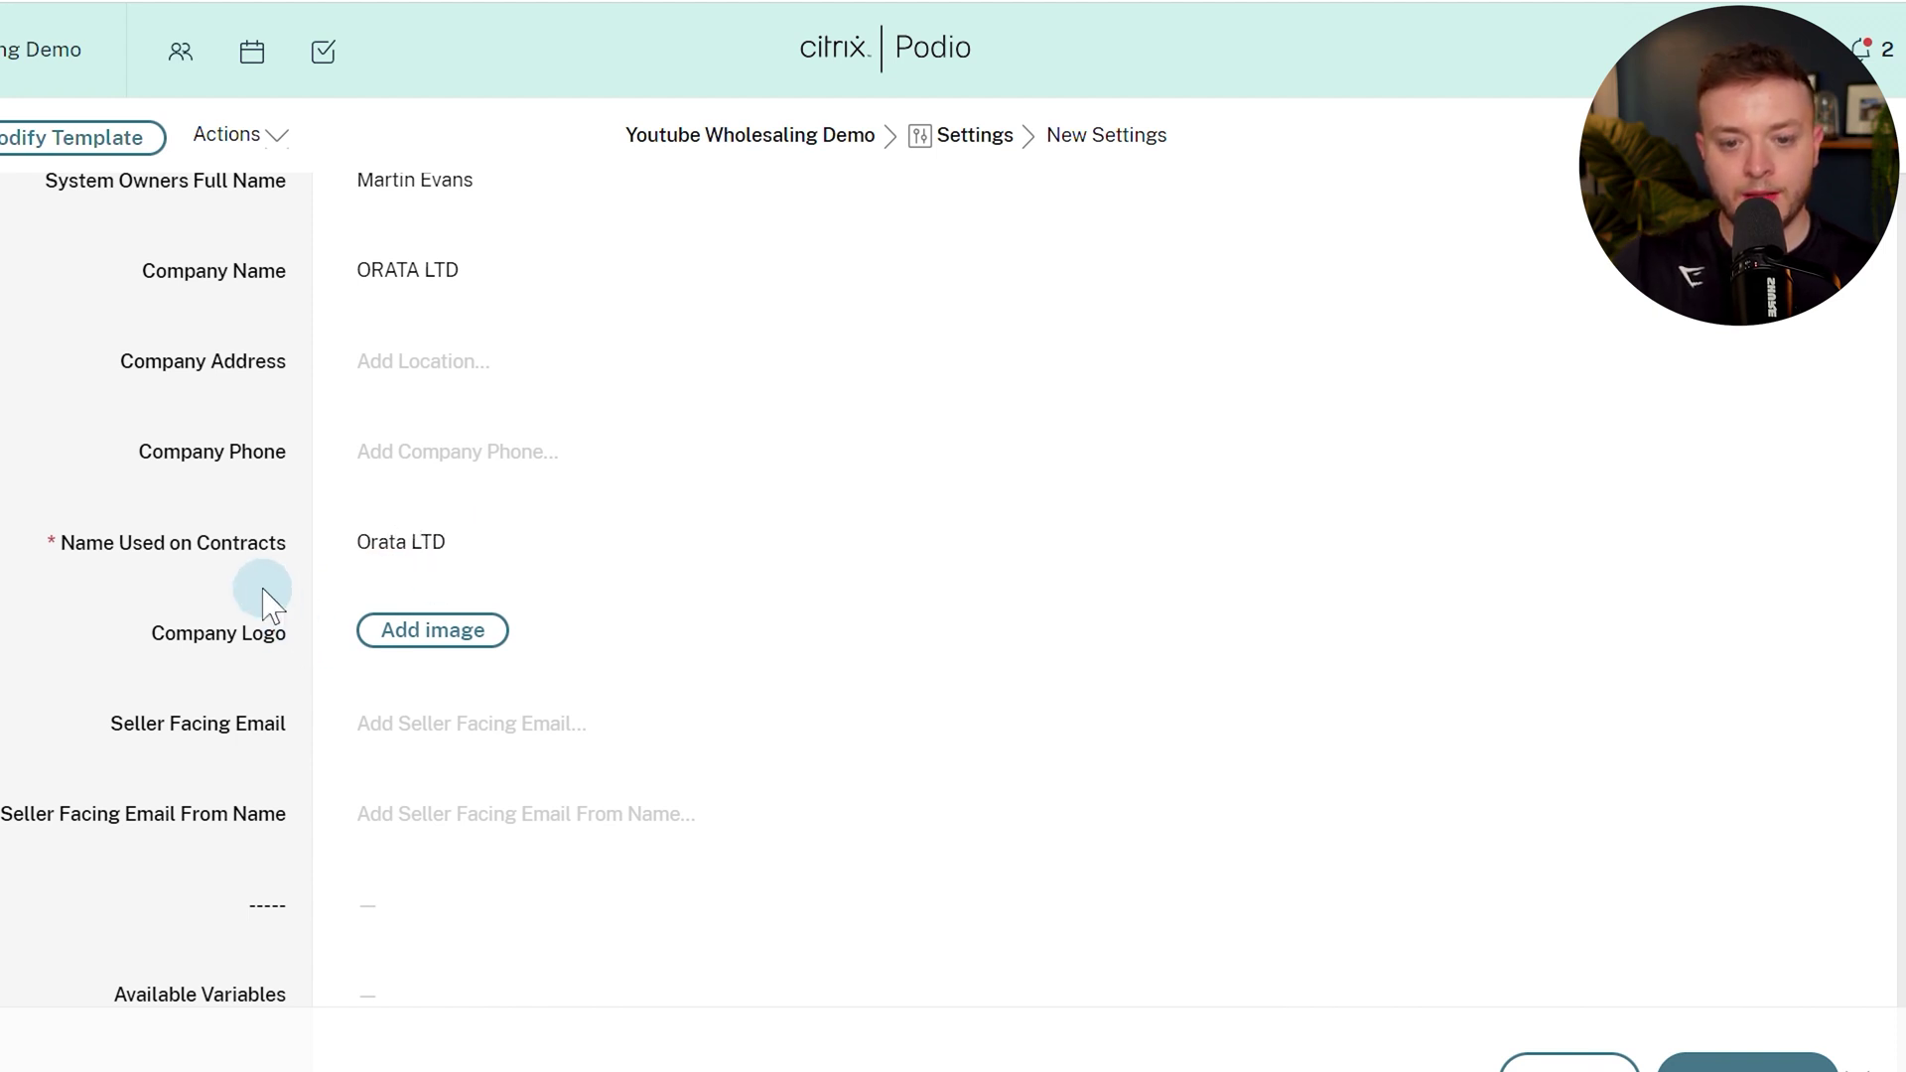
pyautogui.scroll(-2, 263, 601)
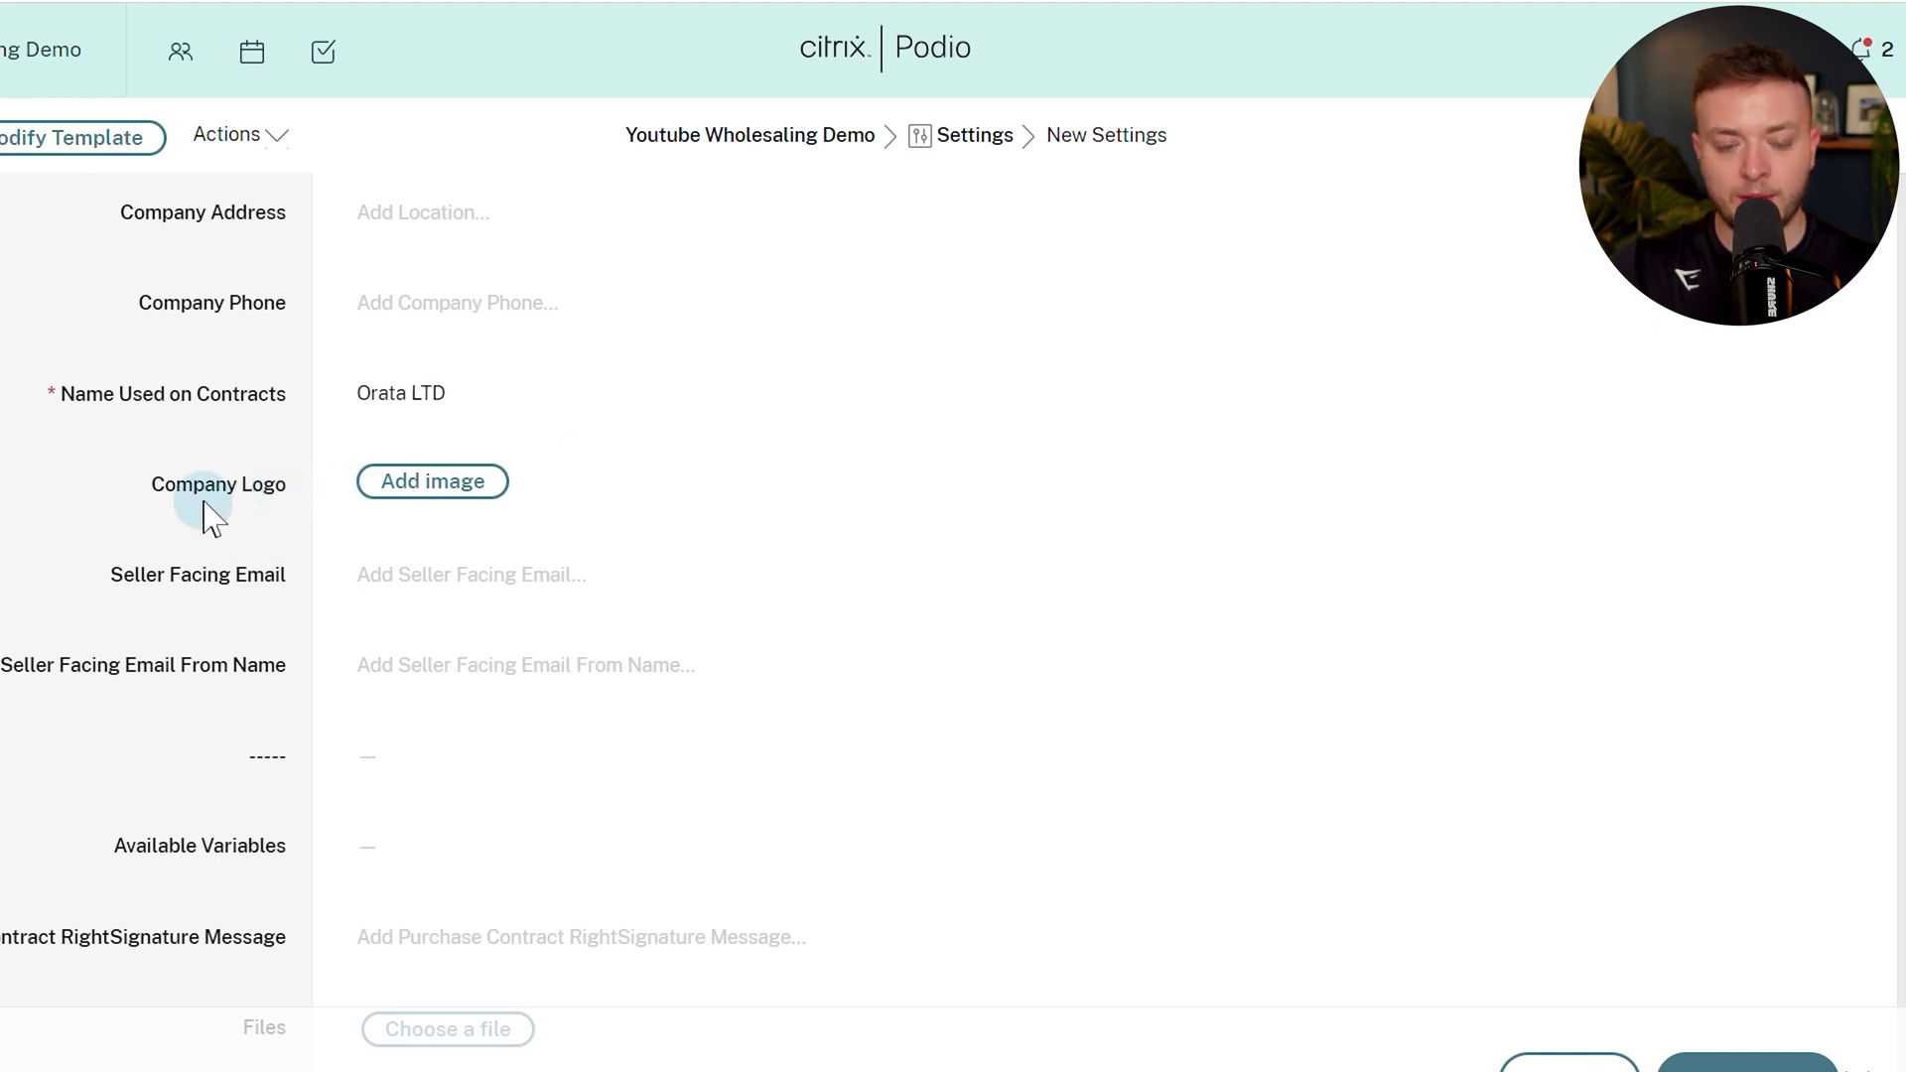
pyautogui.click(430, 585)
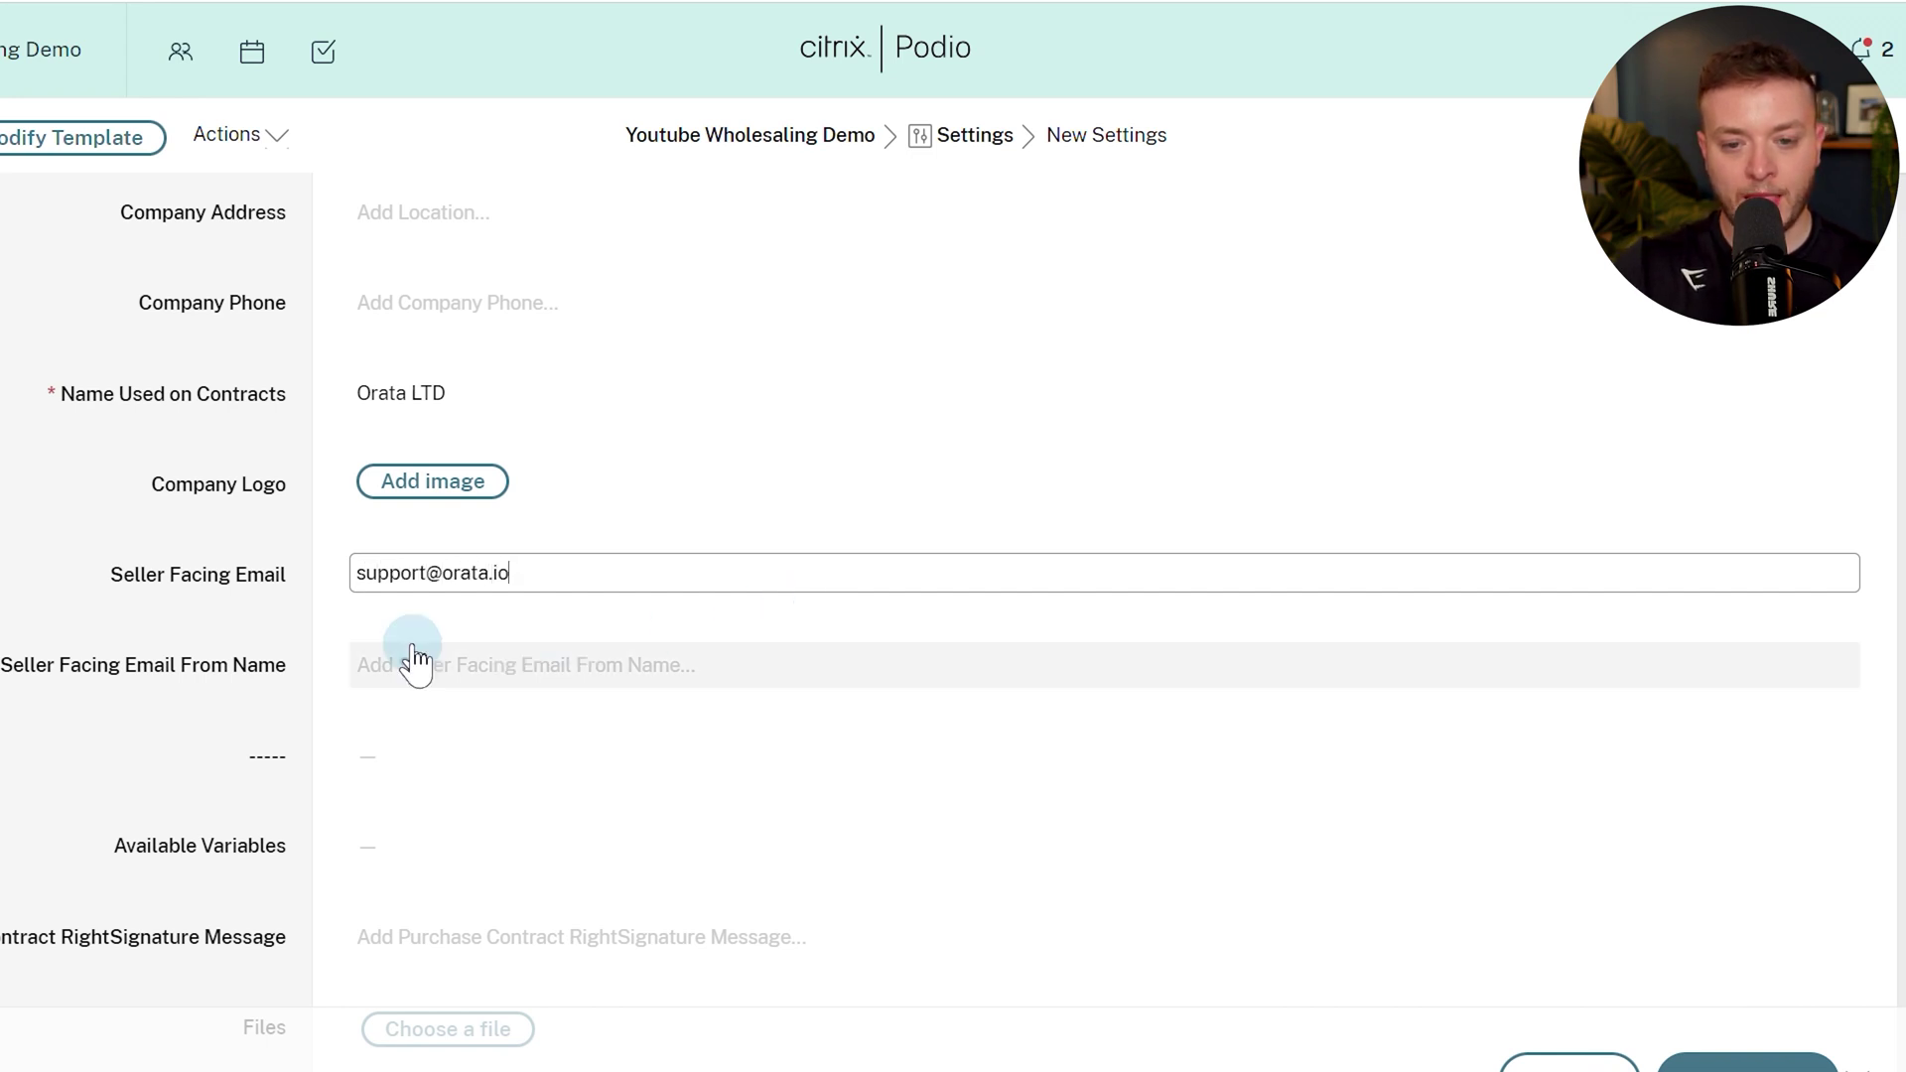
pyautogui.click(467, 666)
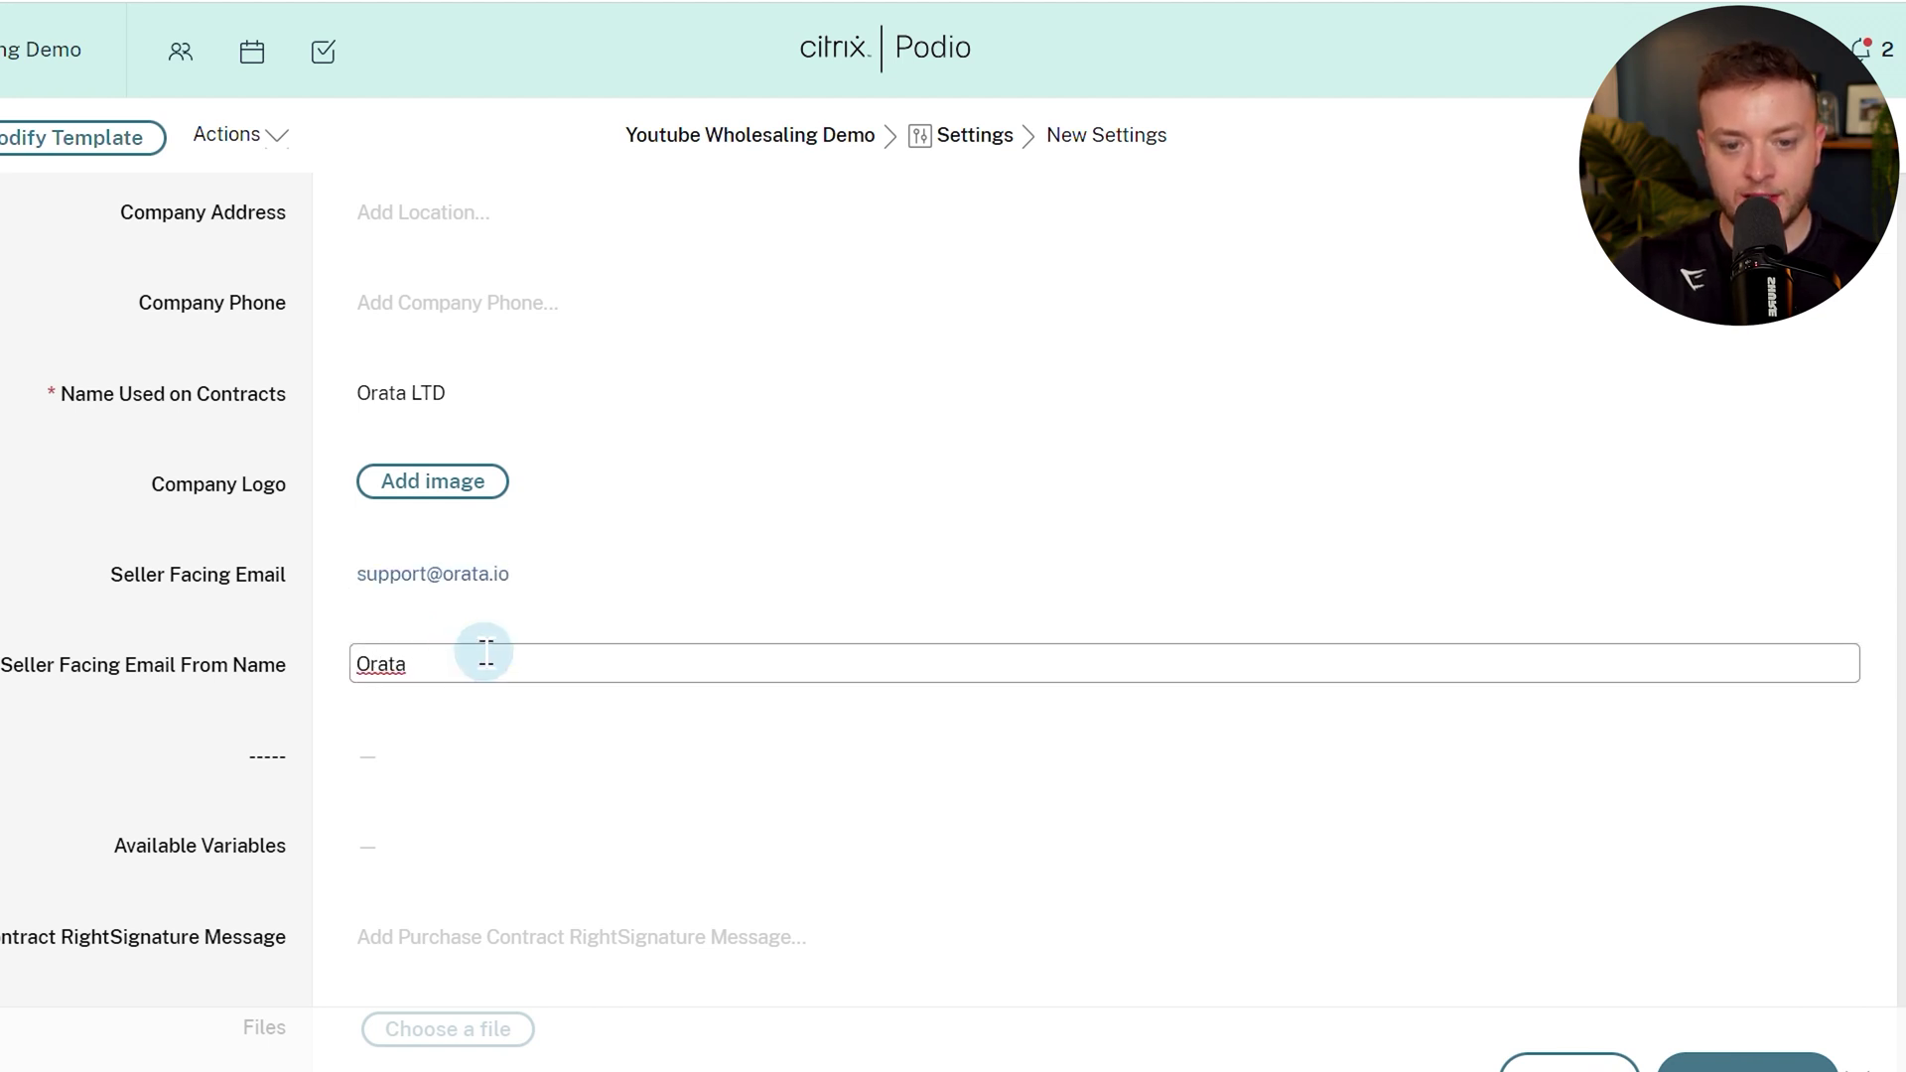
pyautogui.write('Orata LTD')
pyautogui.click(69, 557)
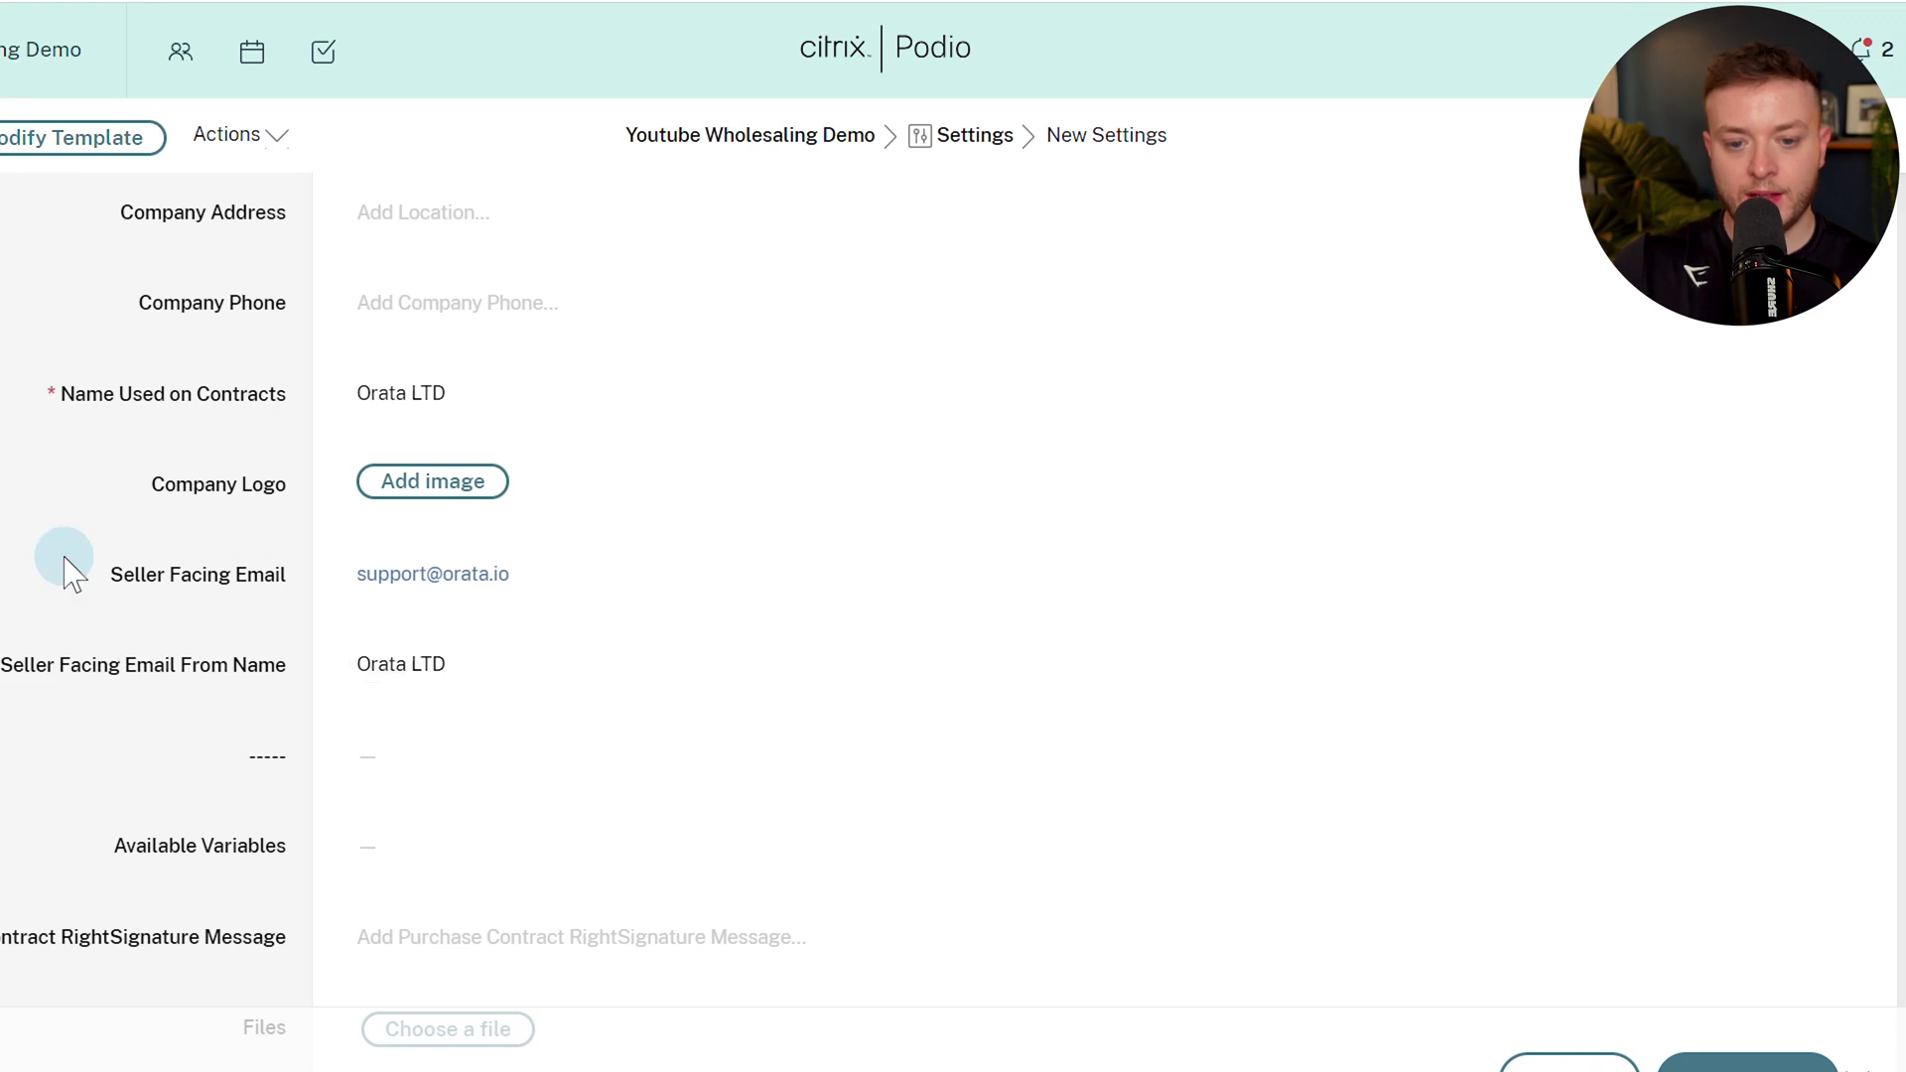
pyautogui.scroll(-2, 69, 561)
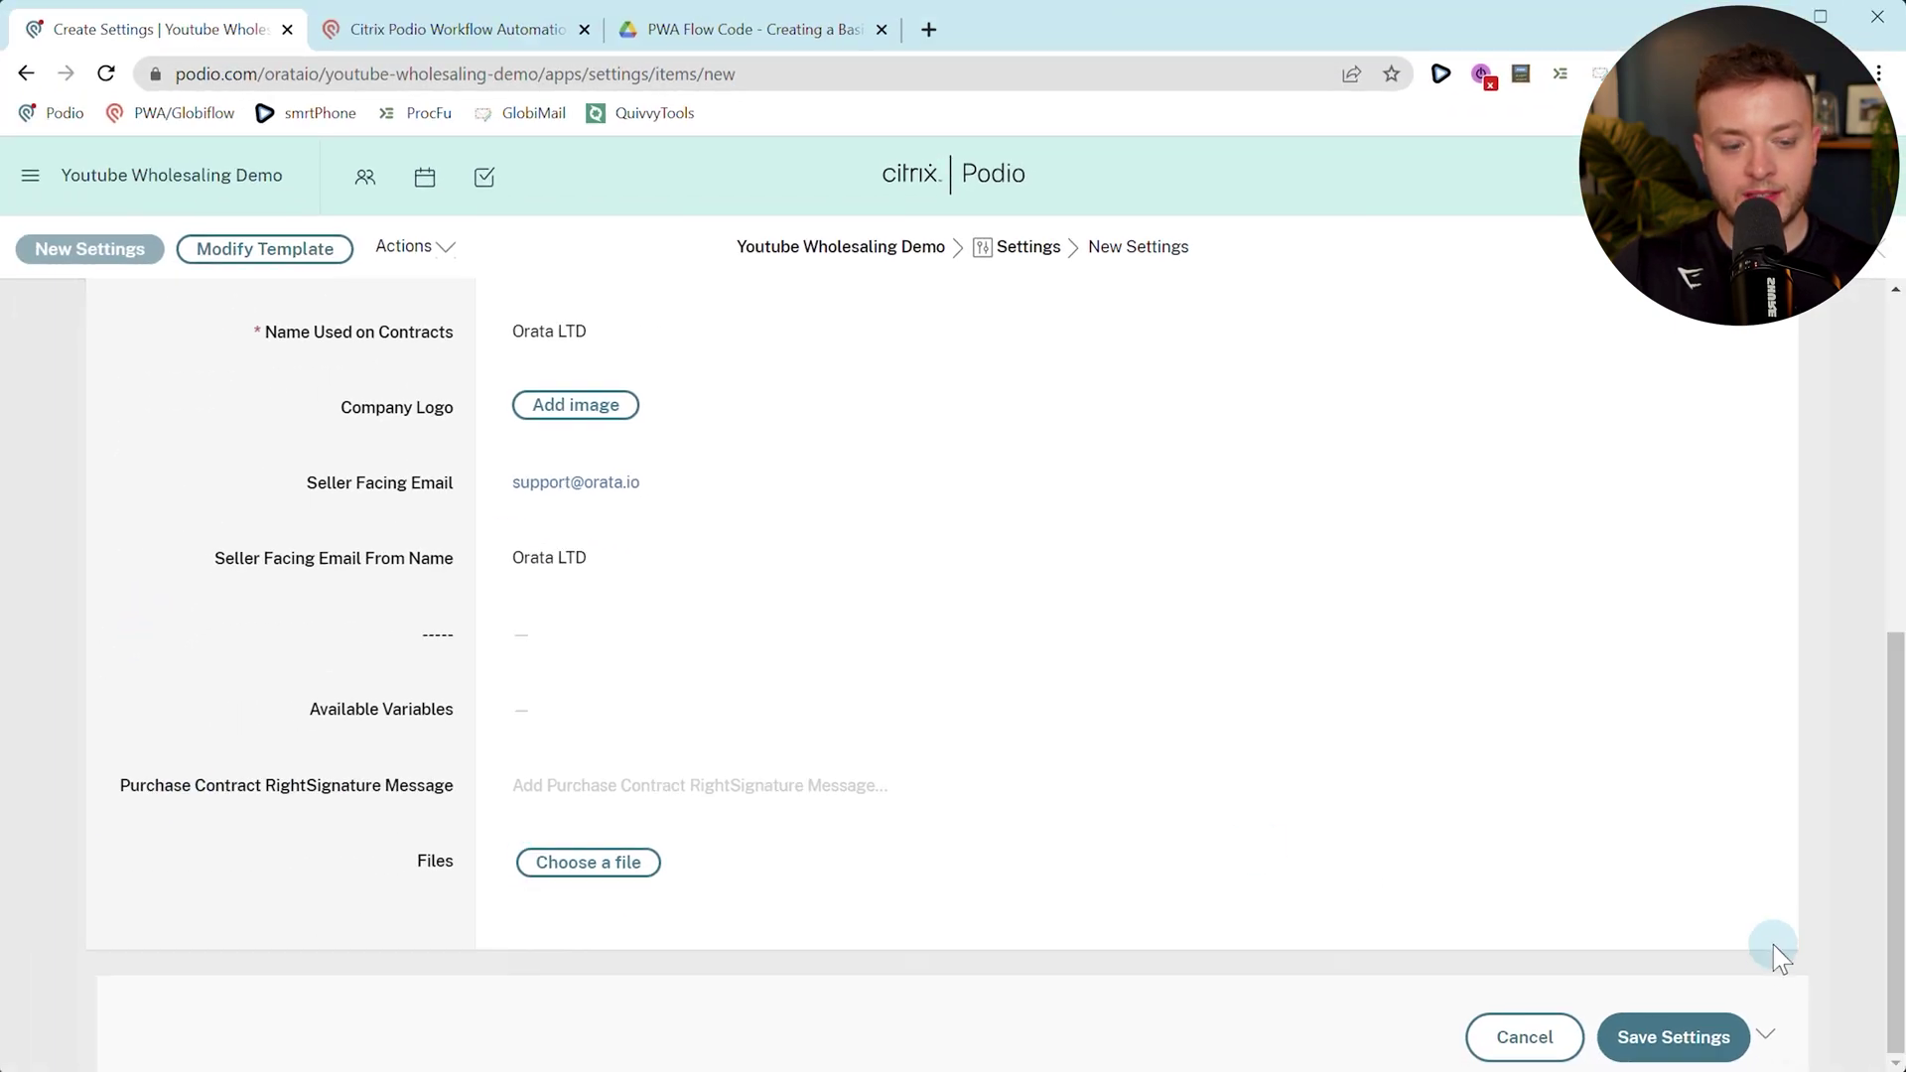
pyautogui.click(1748, 1063)
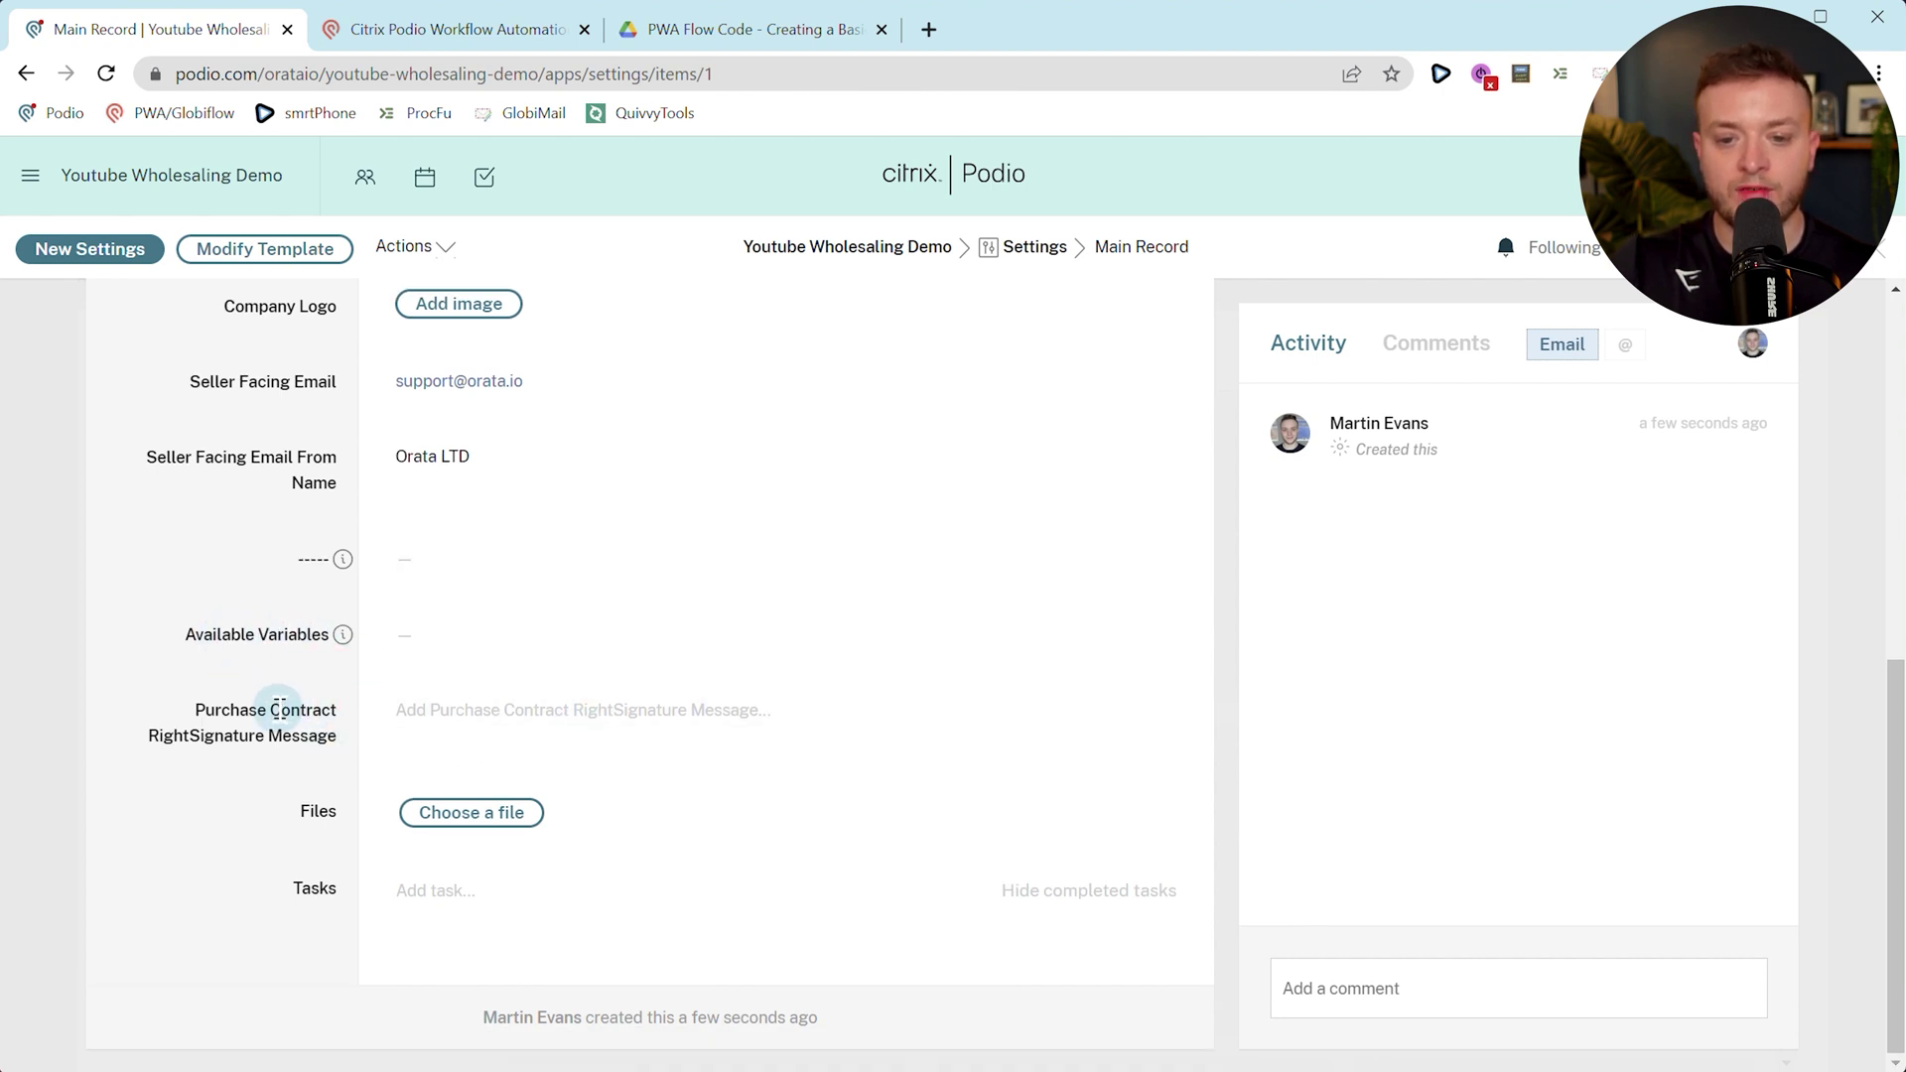
# Reload settings item 1 and scroll to the Purchase Agreement Contract Settings section.
pyautogui.press('F5')
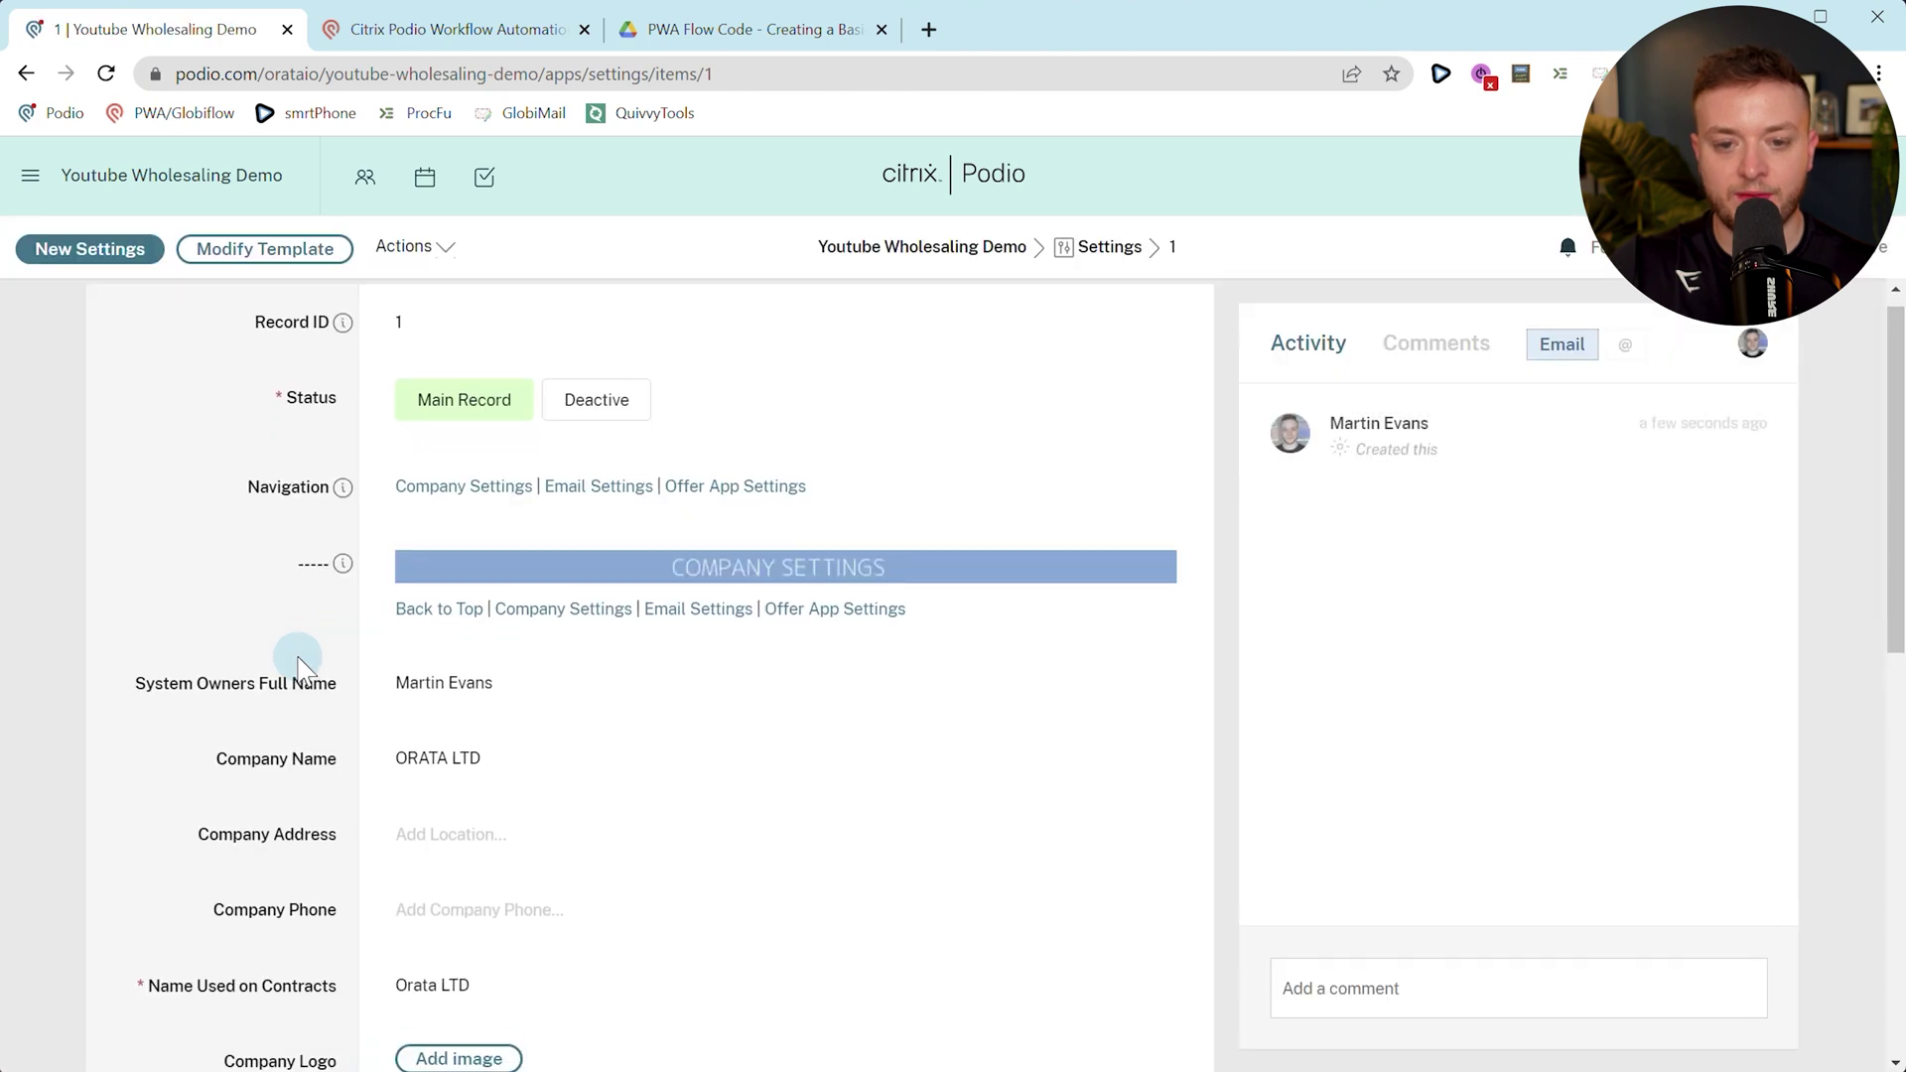
pyautogui.scroll(-10, 298, 660)
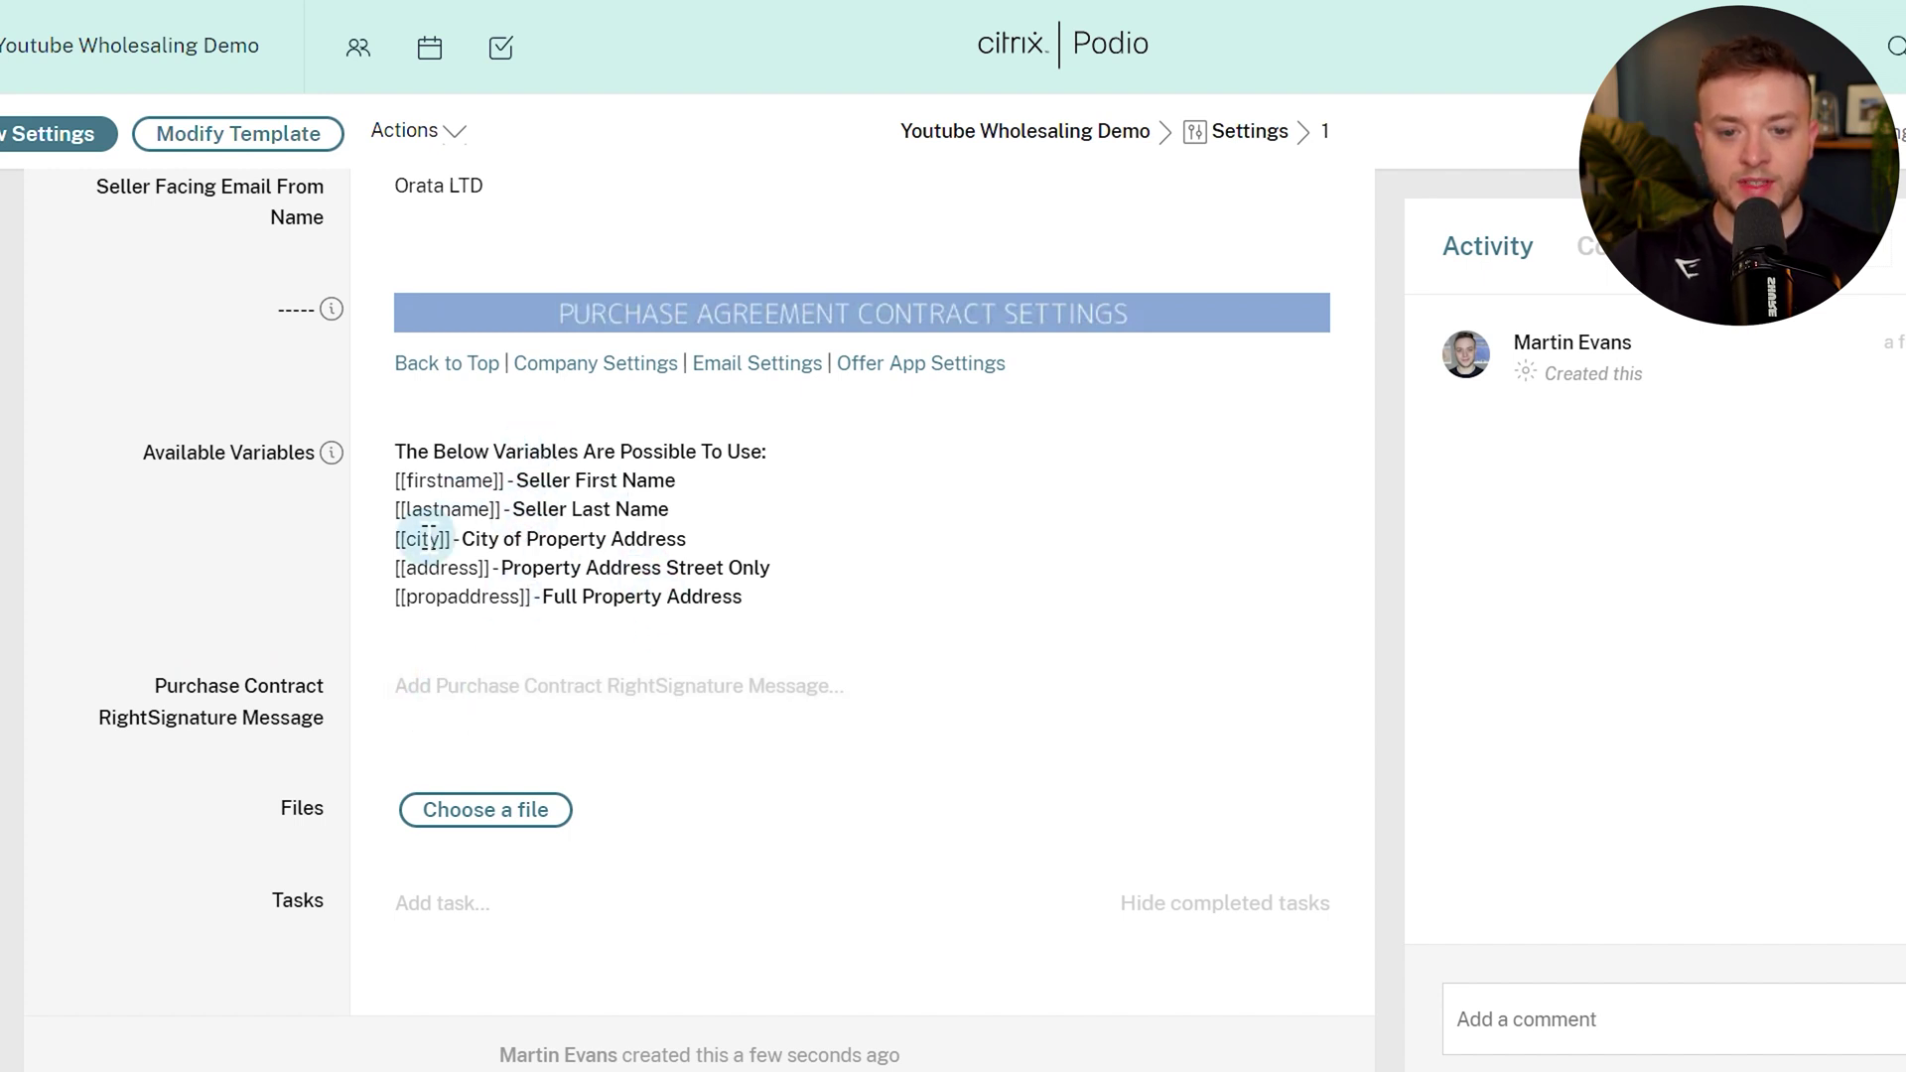
# Begin the RightSignature message with 'Hi [[firstname]], Please see P…' using the copied variable.
pyautogui.moveTo(394, 482); pyautogui.dragTo(506, 485)
pyautogui.hotkey('ctrl', 'c')
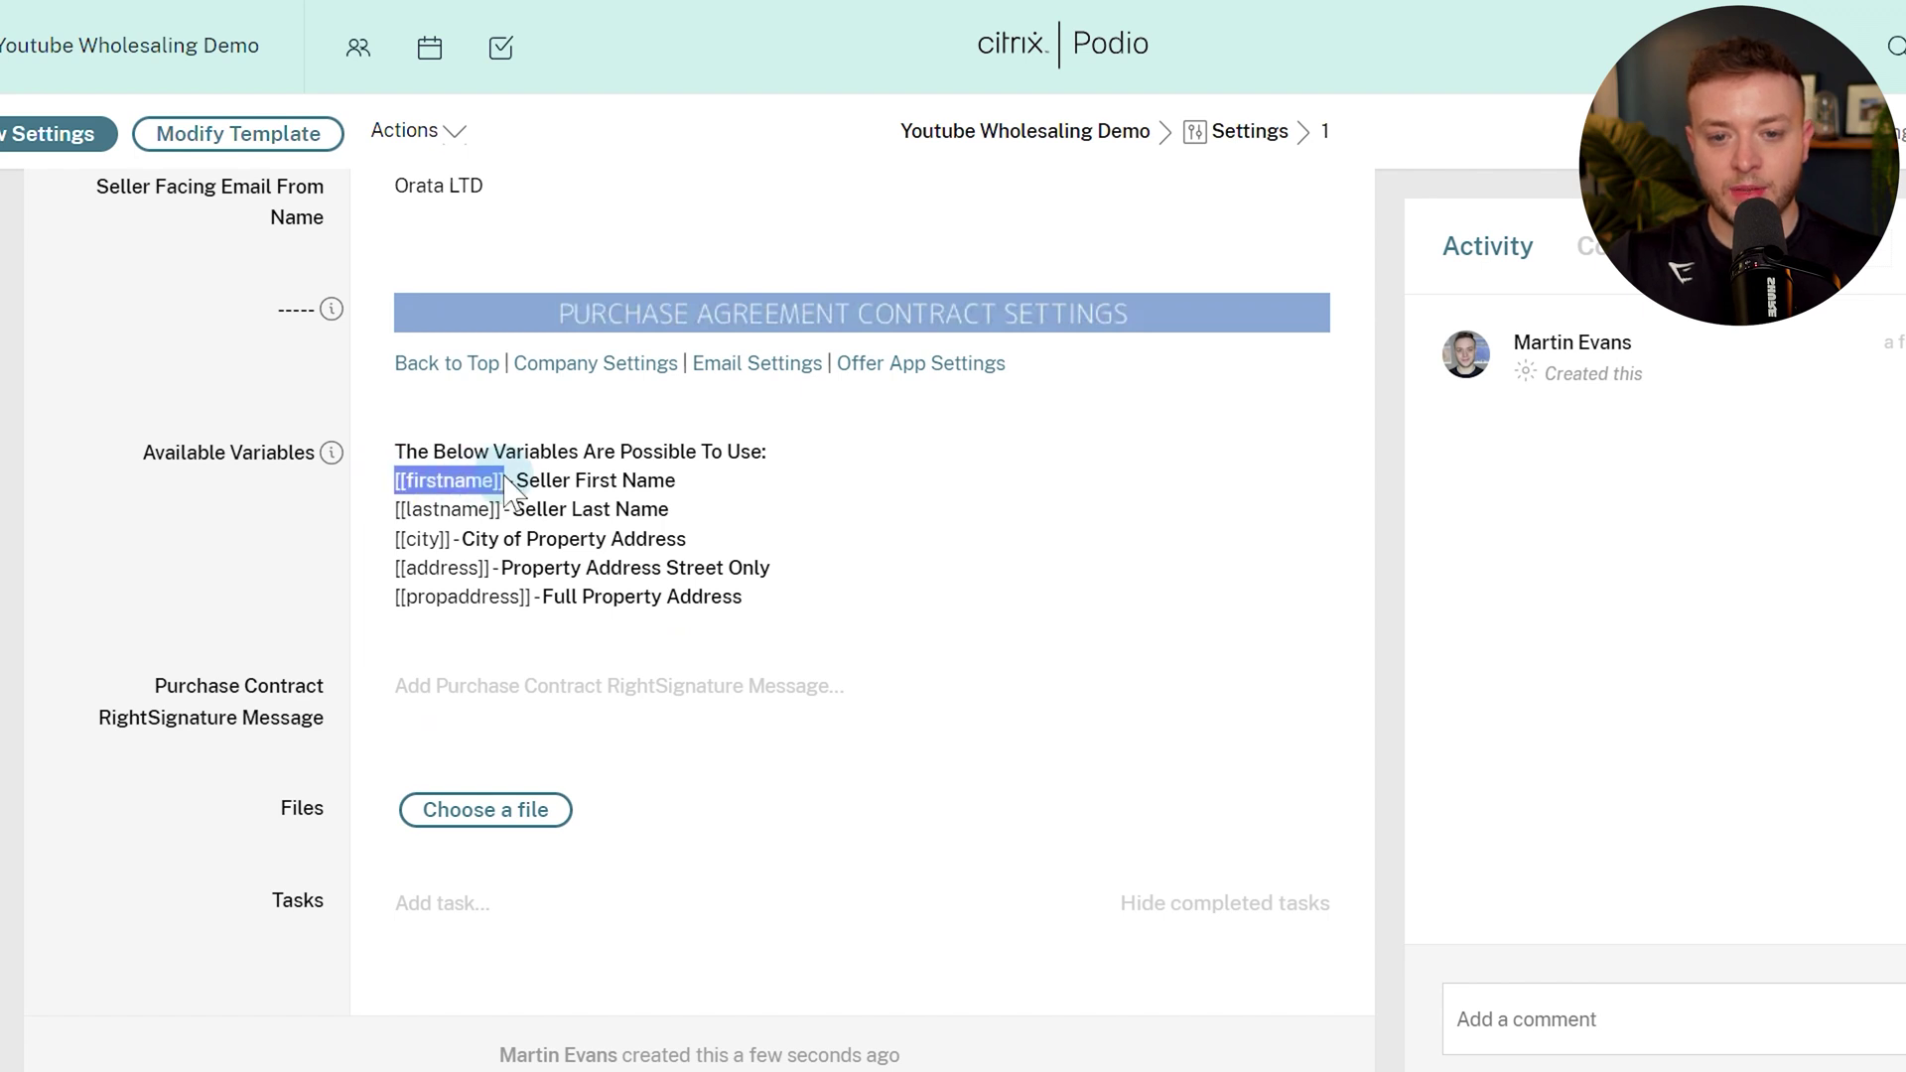
pyautogui.click(516, 683)
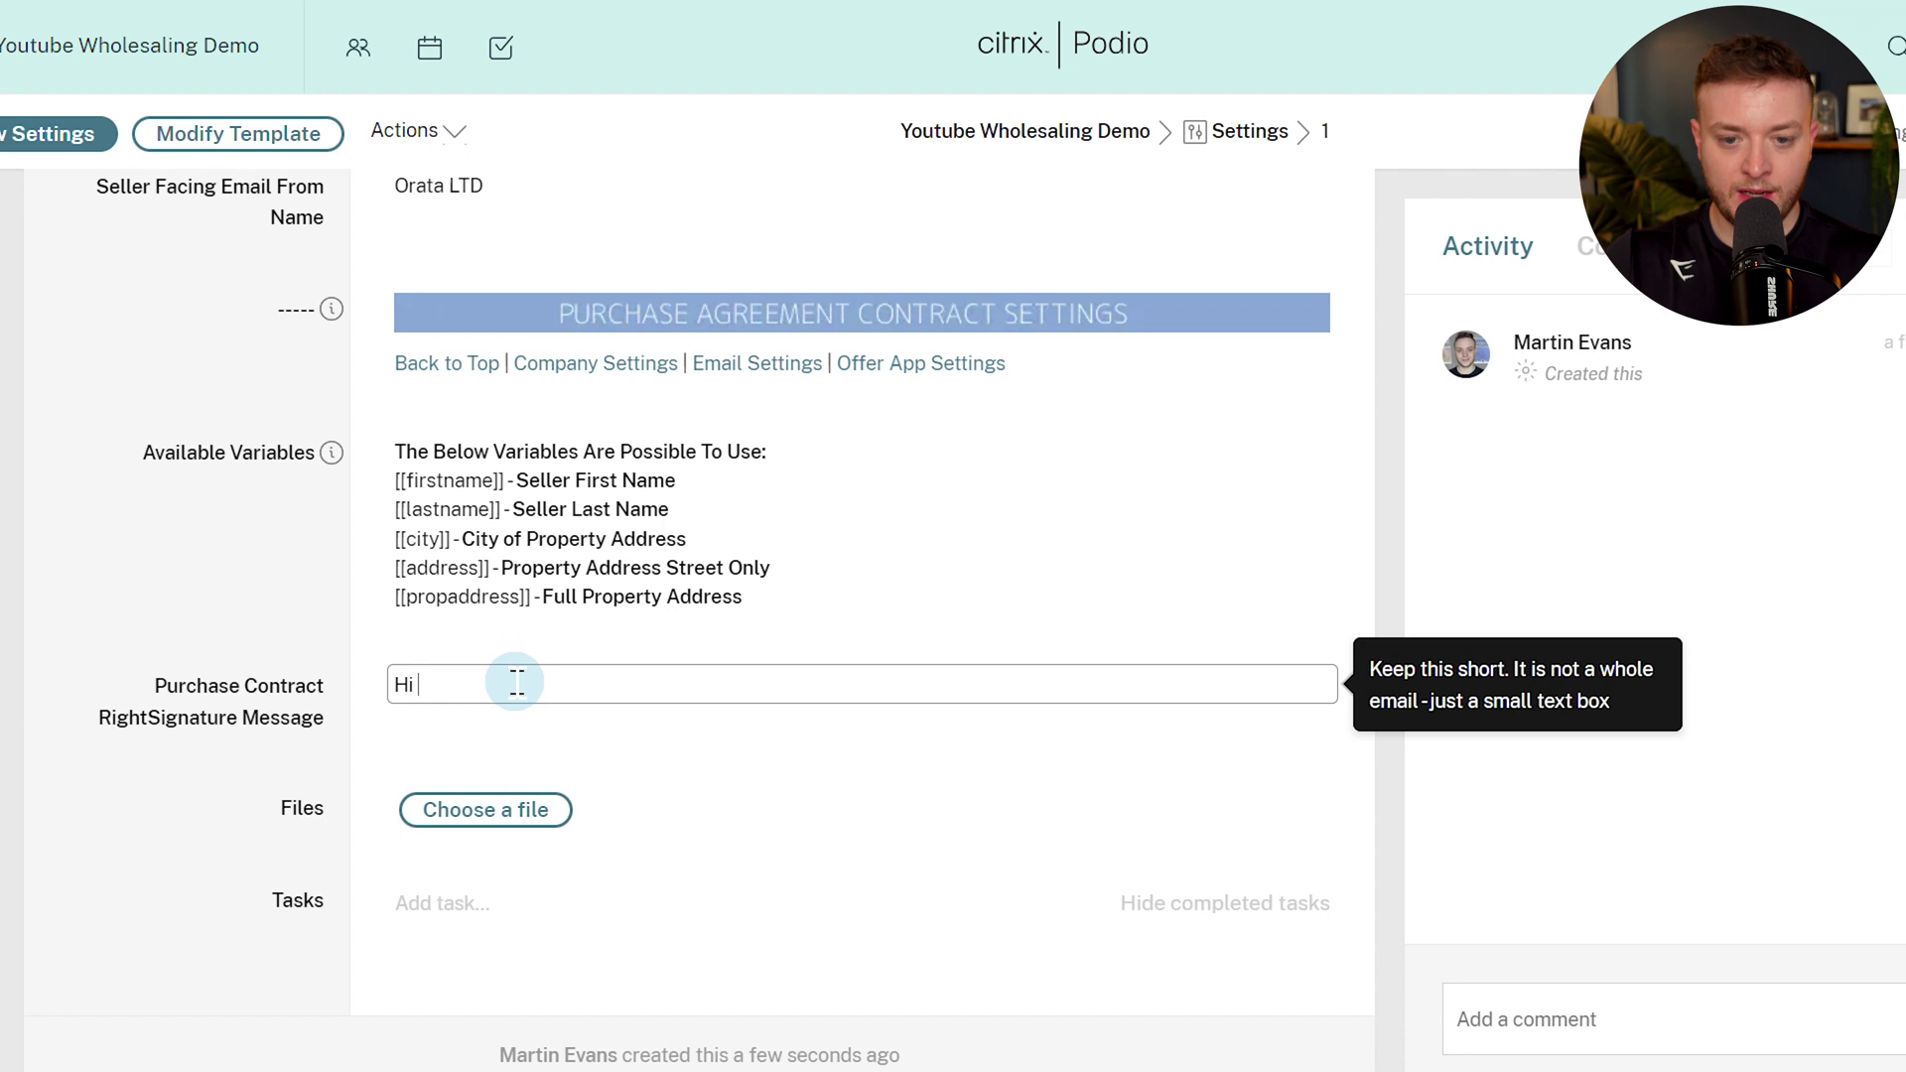
pyautogui.write('Hi')
pyautogui.hotkey('ctrl', 'v')
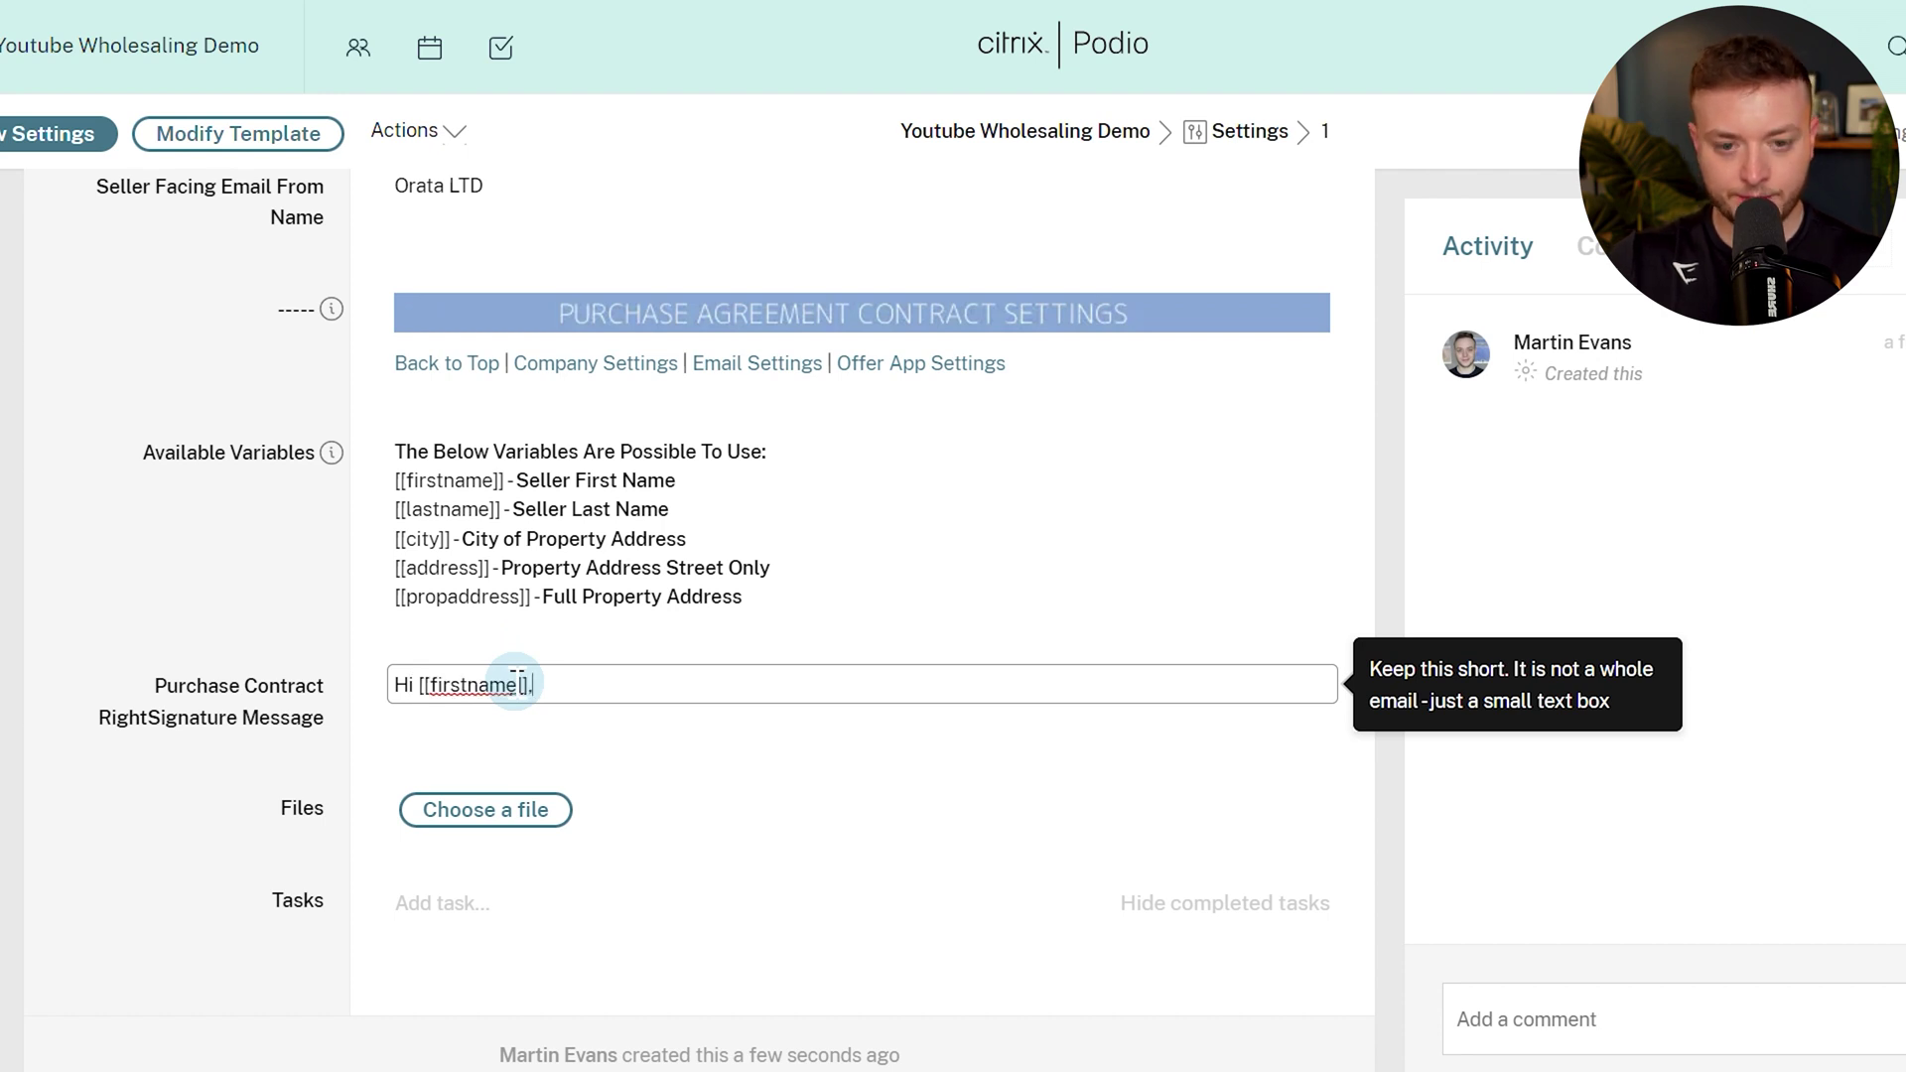
pyautogui.write(', Please see Purchase contract for')
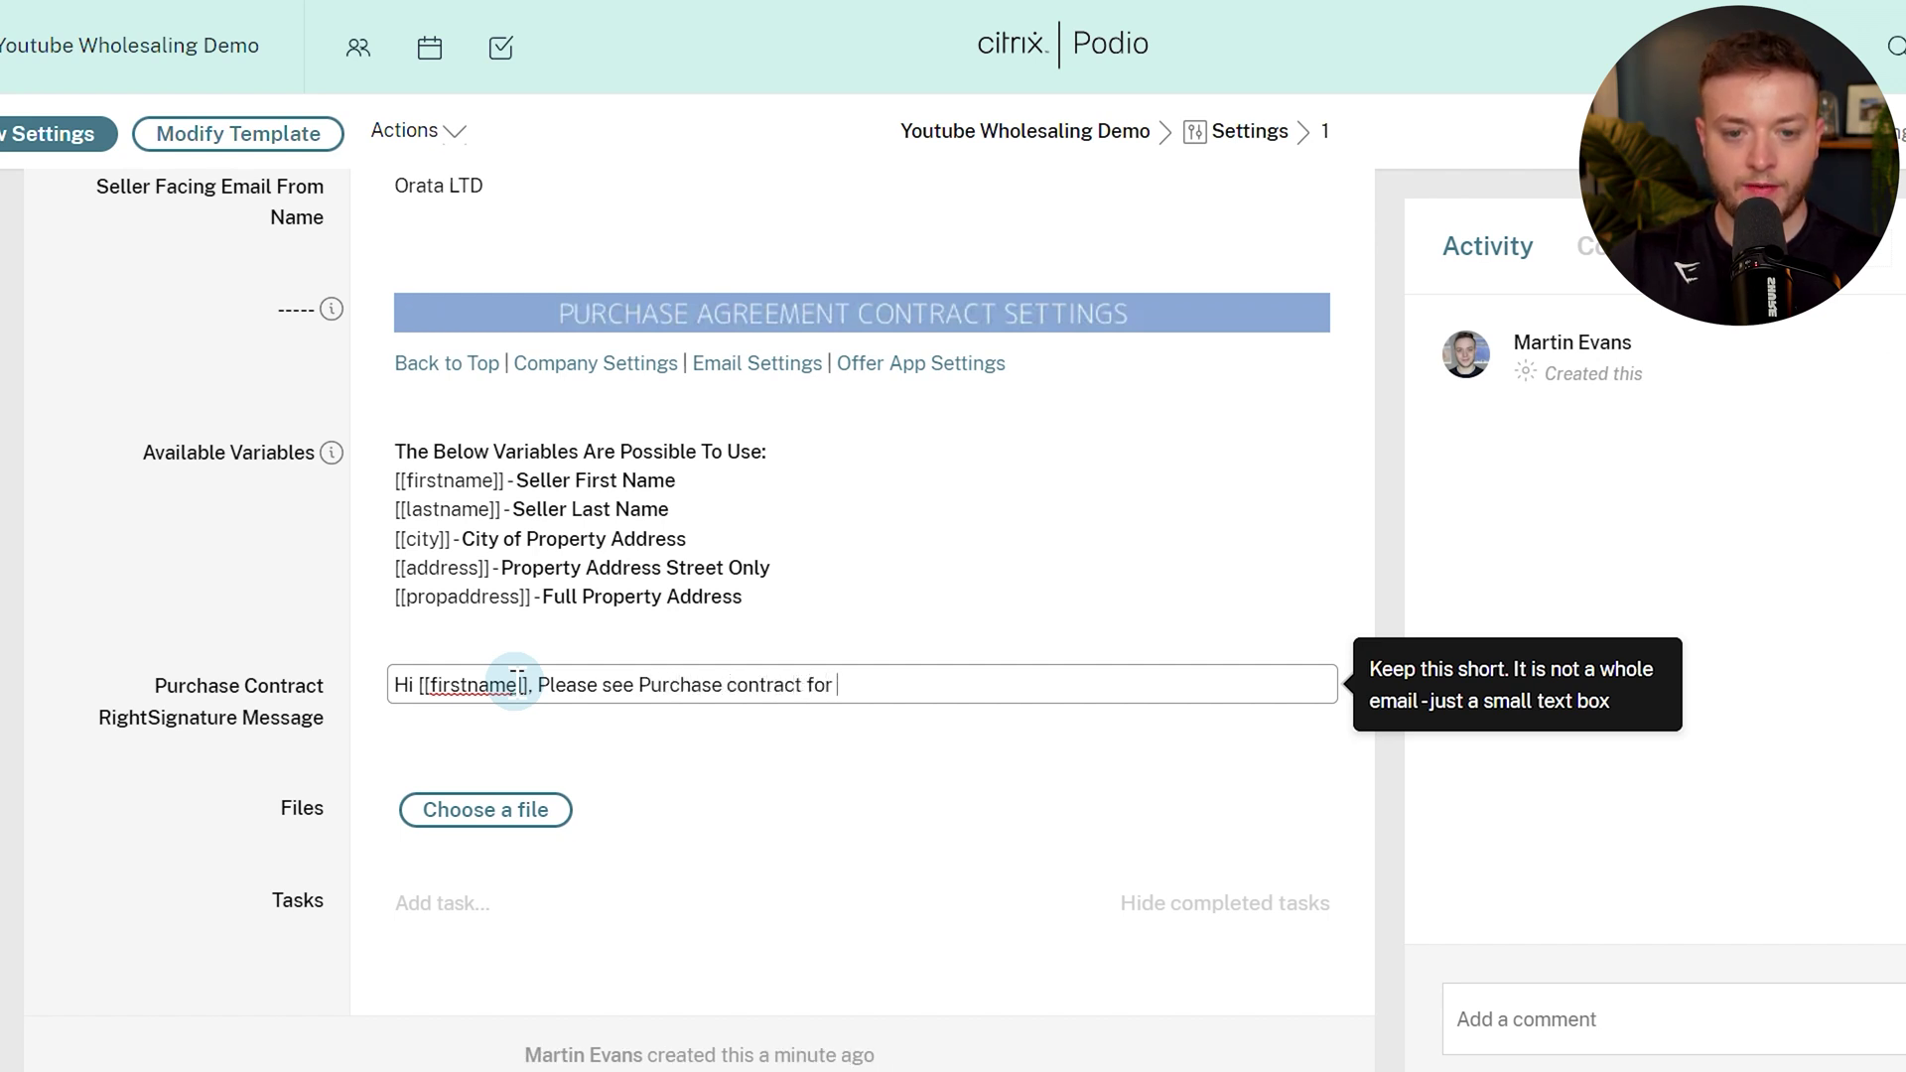
# Copy [[propaddress]], append it after 'Purchase contract for', and save the message.
pyautogui.click(396, 567)
pyautogui.moveTo(396, 596); pyautogui.dragTo(533, 599)
pyautogui.hotkey('ctrl', 'c')
pyautogui.click(977, 687)
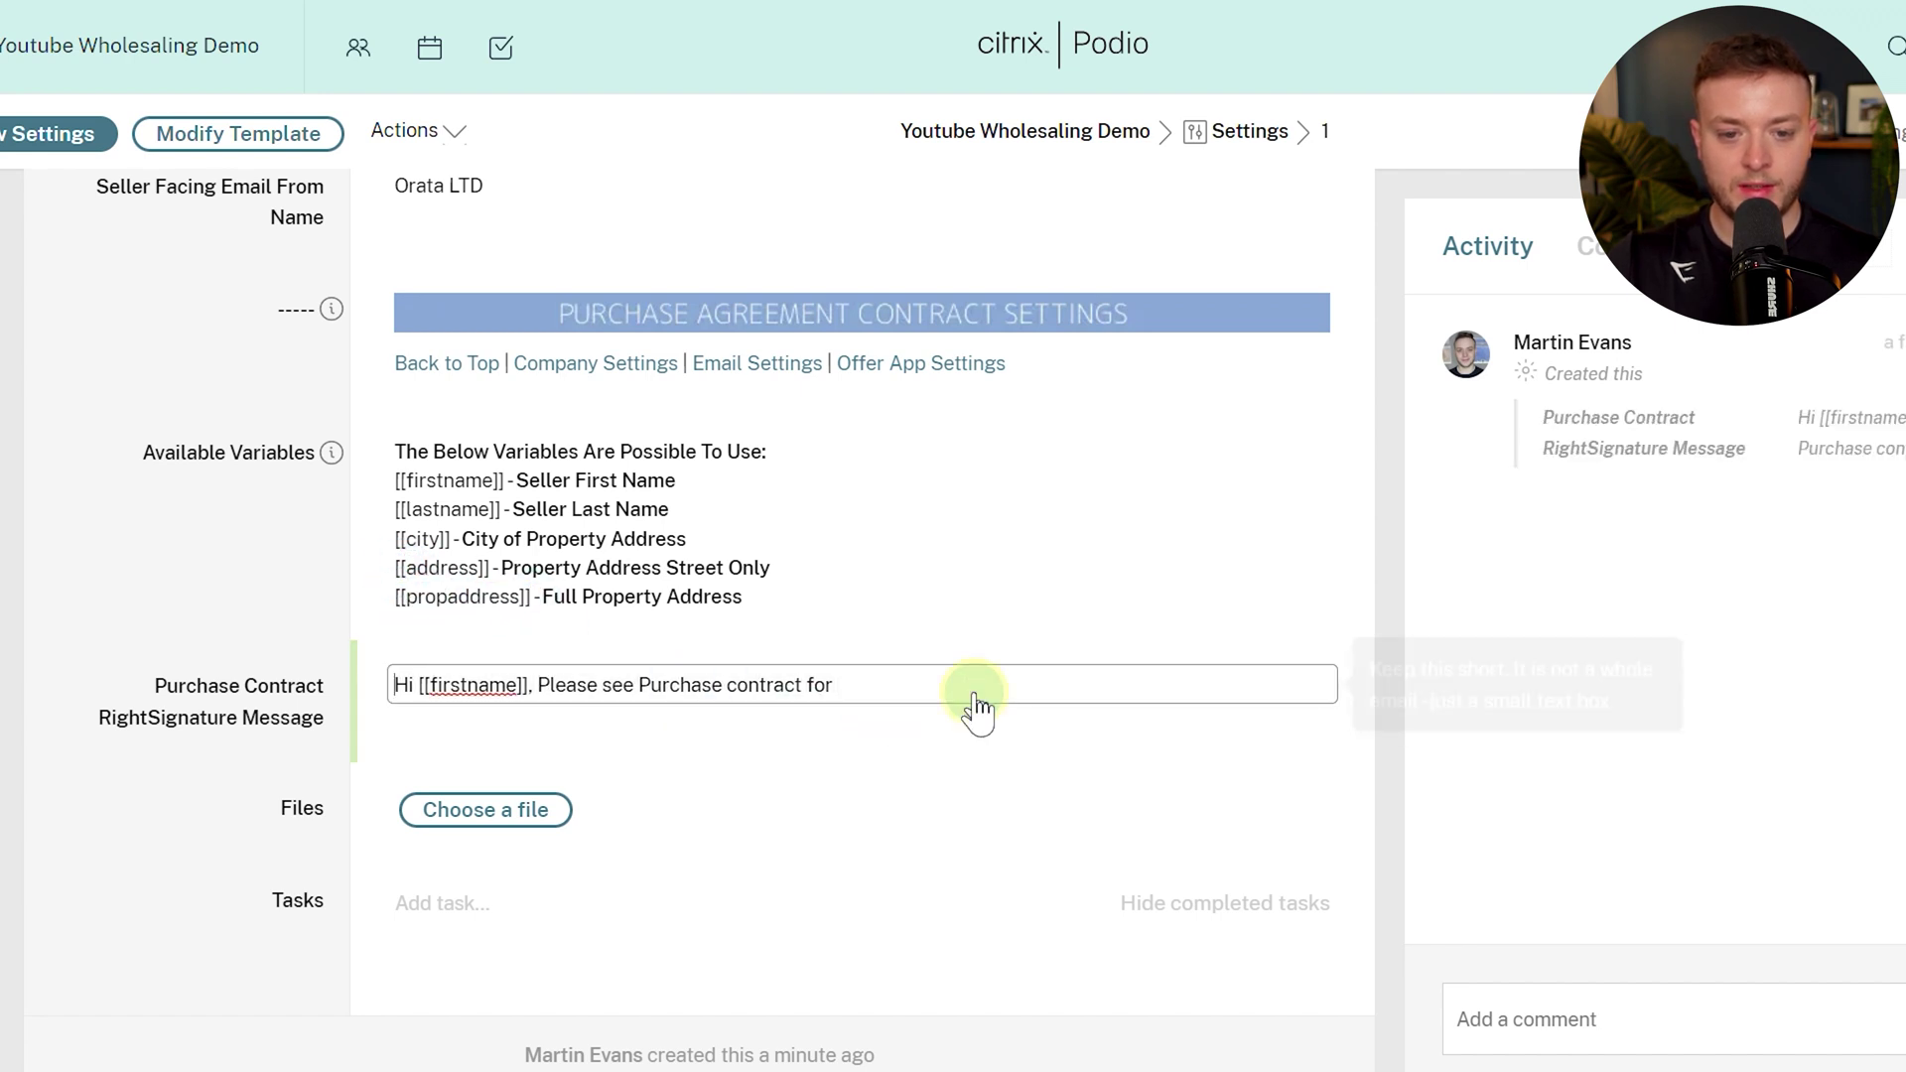
pyautogui.hotkey('ctrl', 'v')
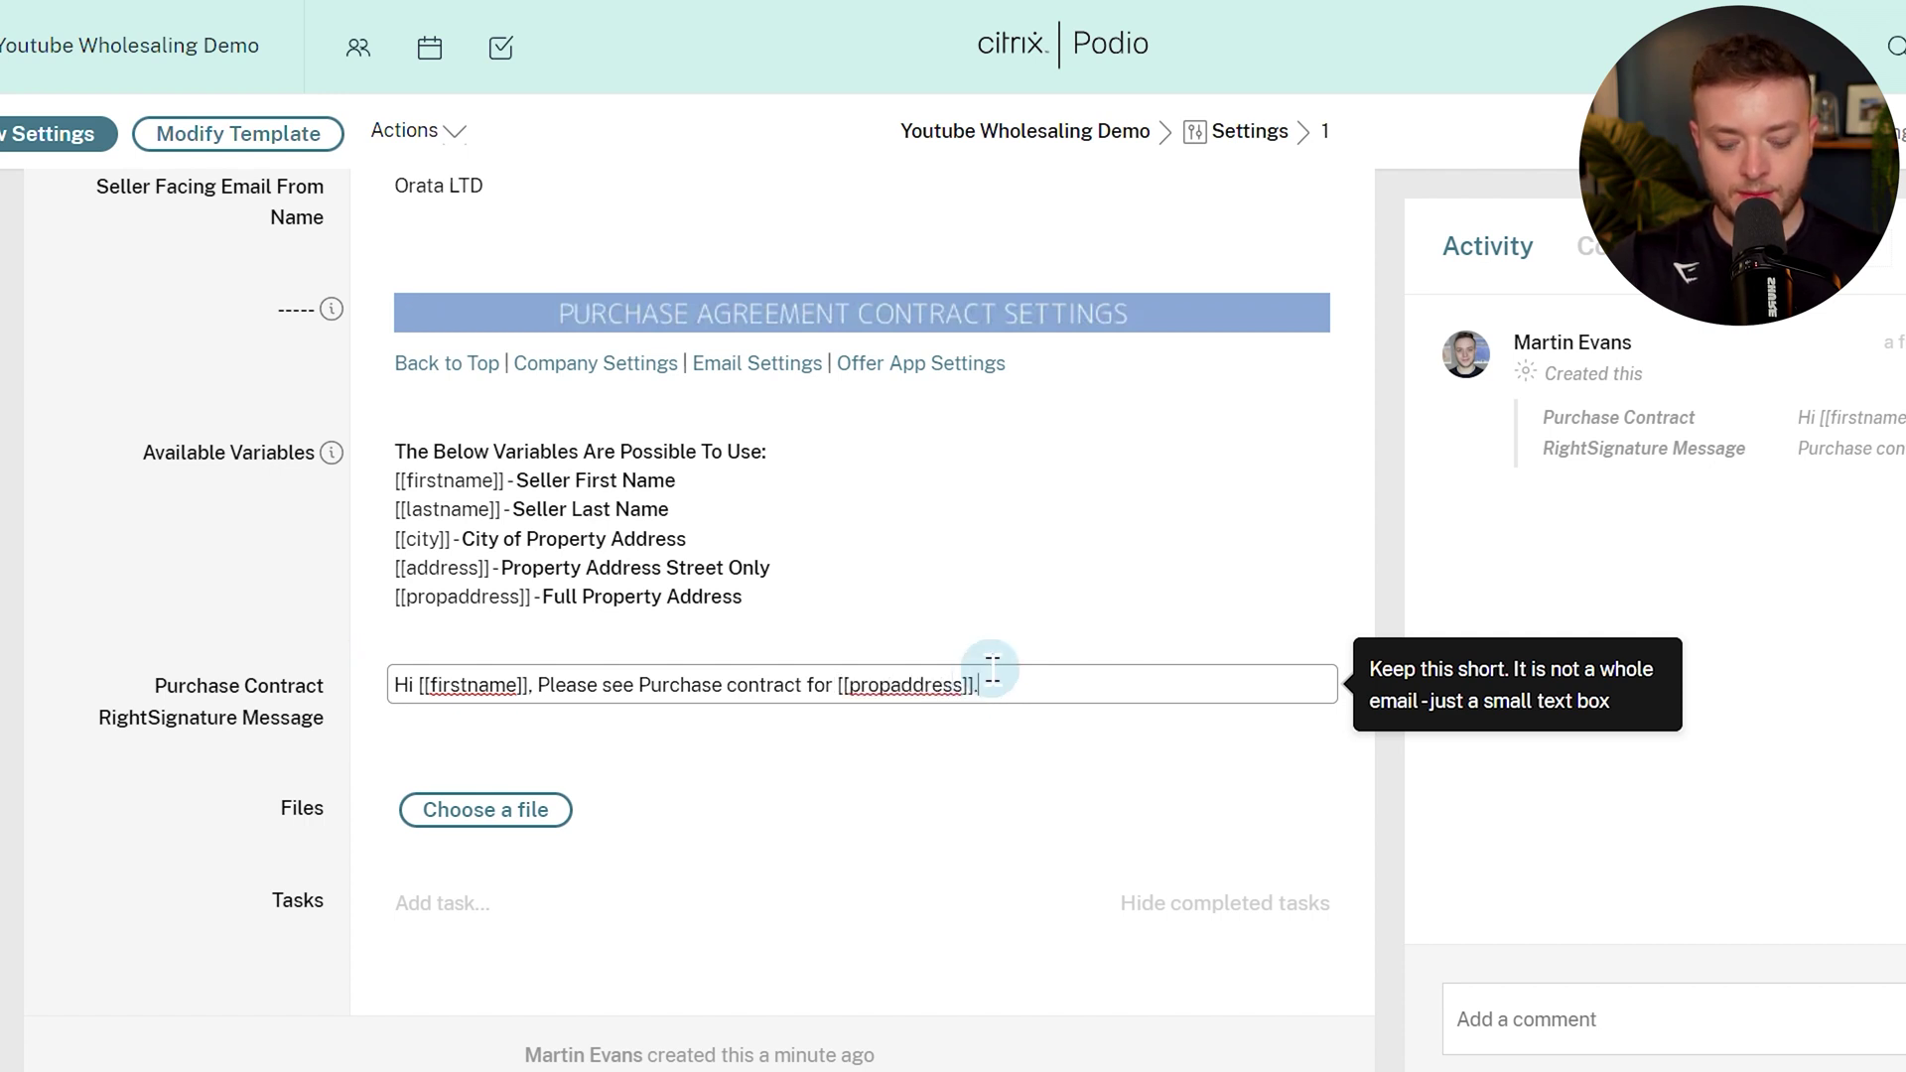
pyautogui.click(162, 566)
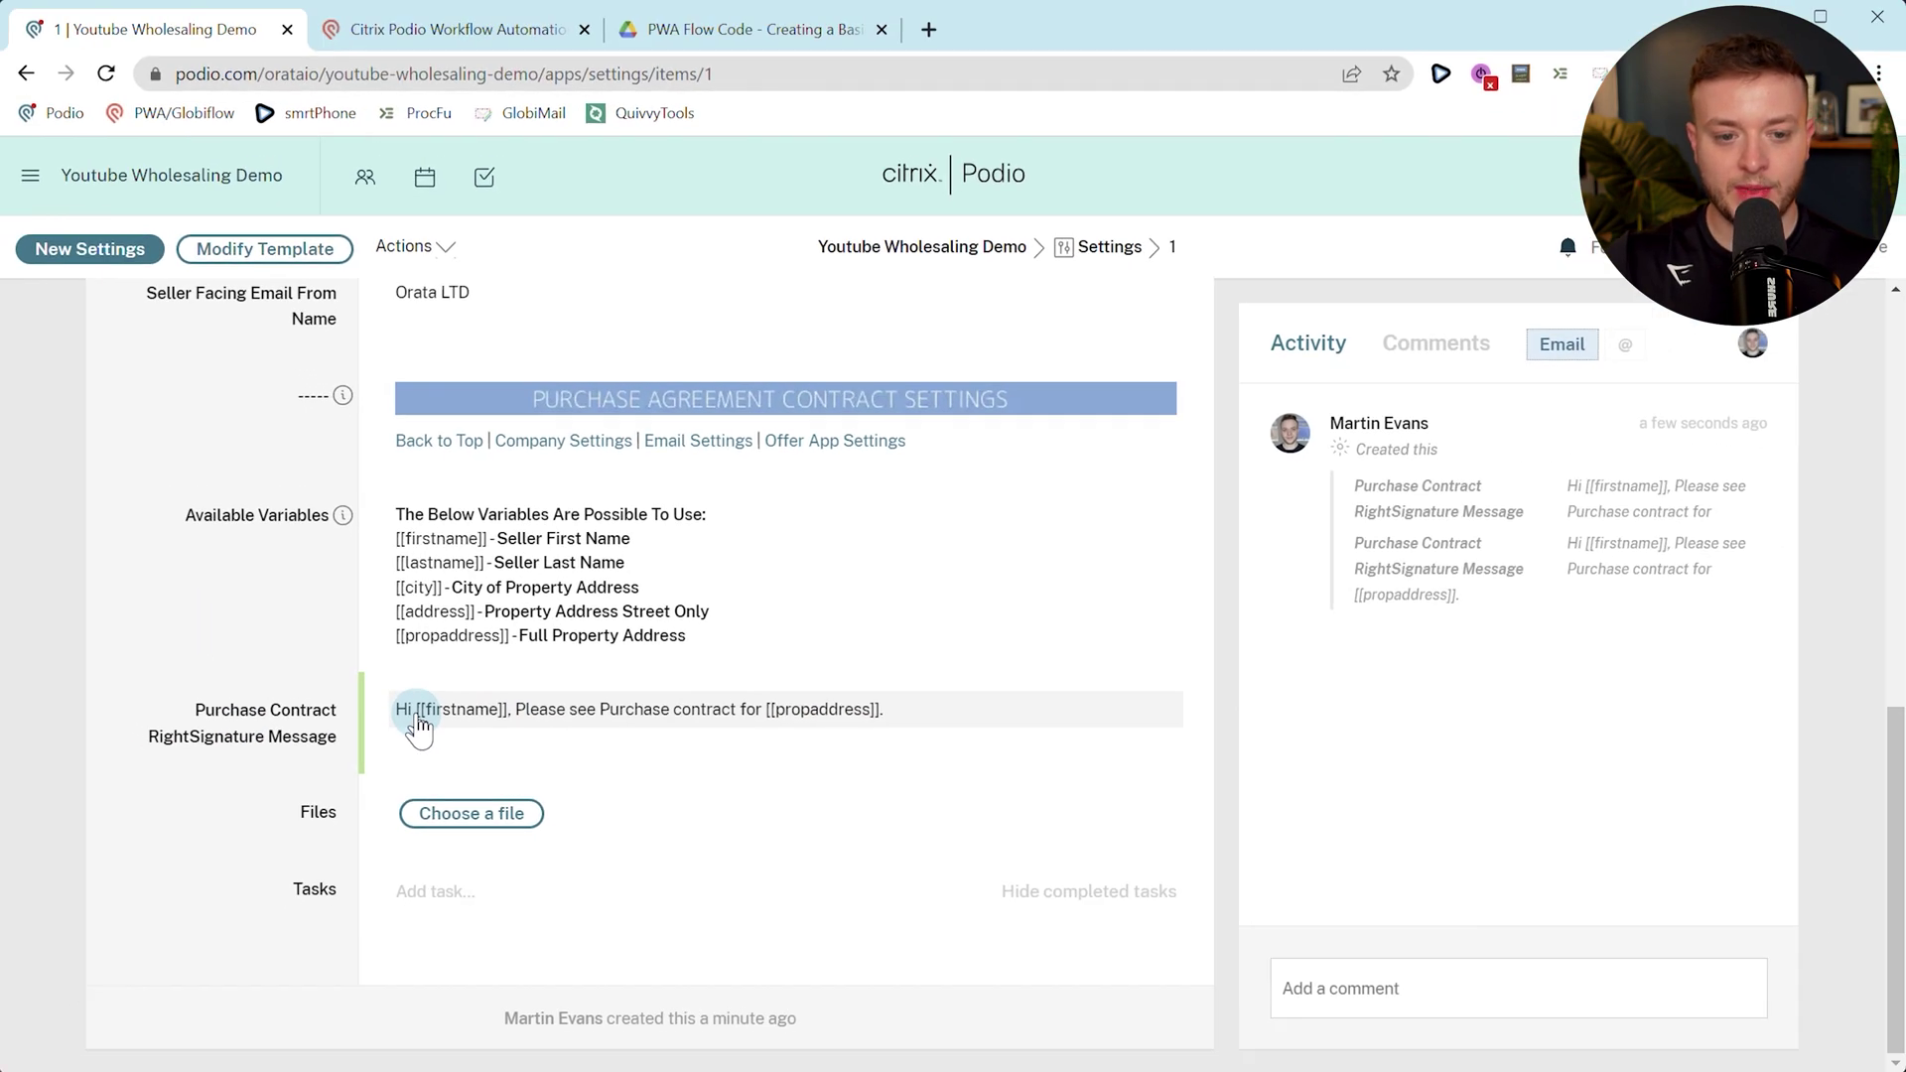
pyautogui.scroll(7, 420, 711)
pyautogui.scroll(3, 420, 727)
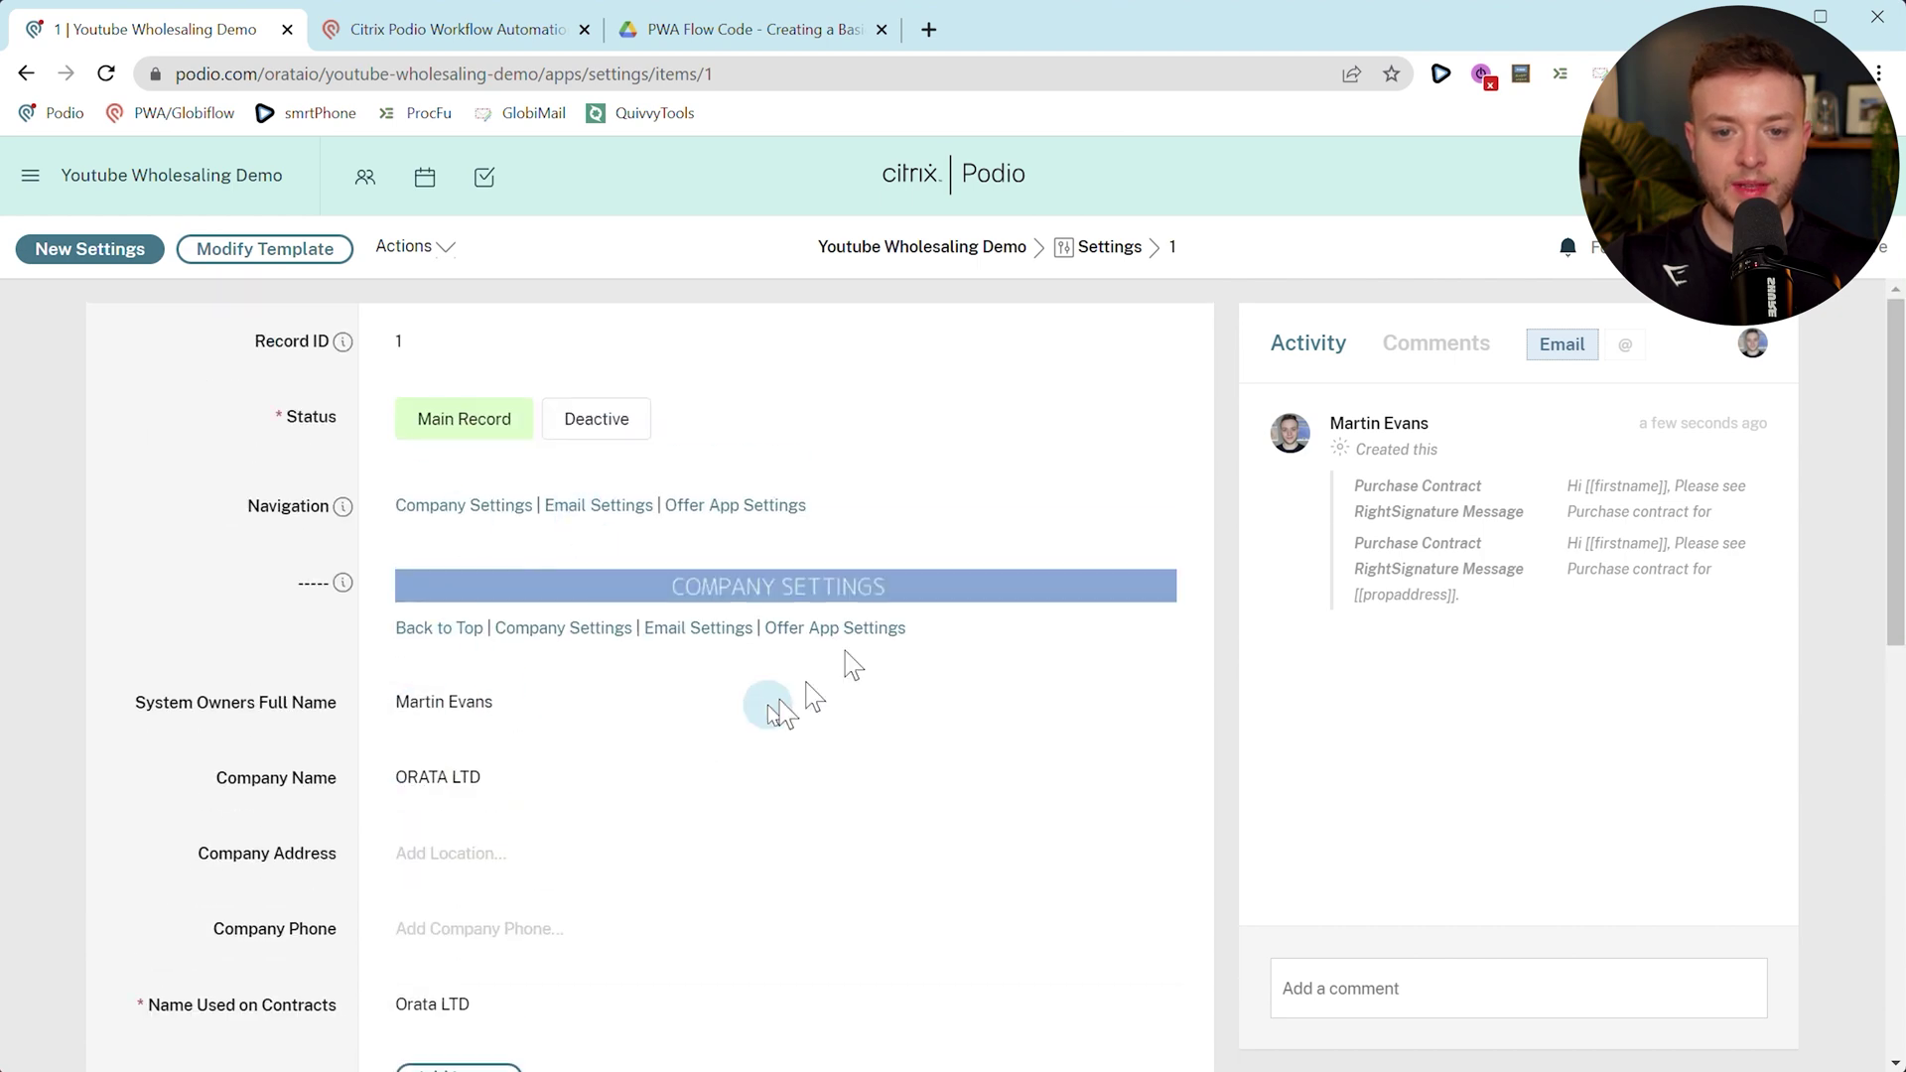
# Leave the settings record for the Youtube Wholesaling Demo workspace activity stream.
pyautogui.scroll(-4, 689, 702)
pyautogui.scroll(4, 689, 749)
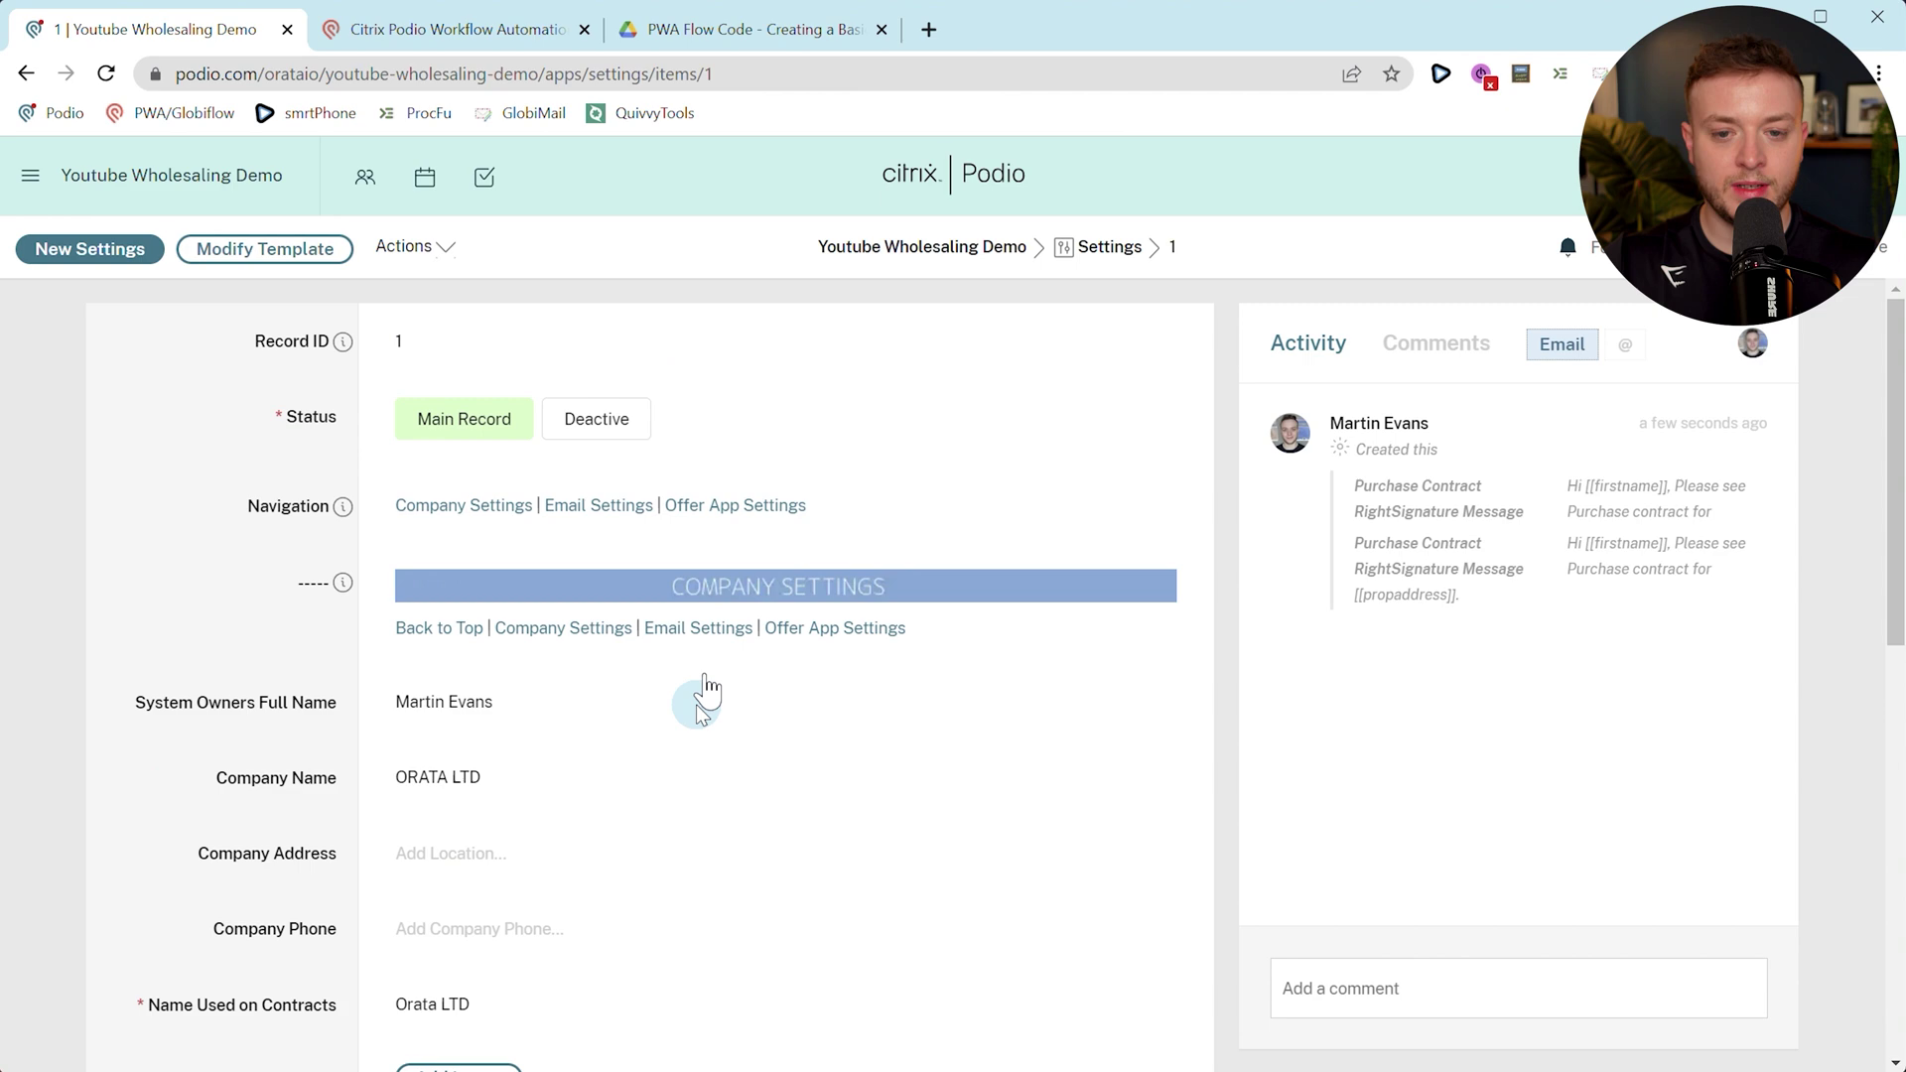
pyautogui.click(956, 260)
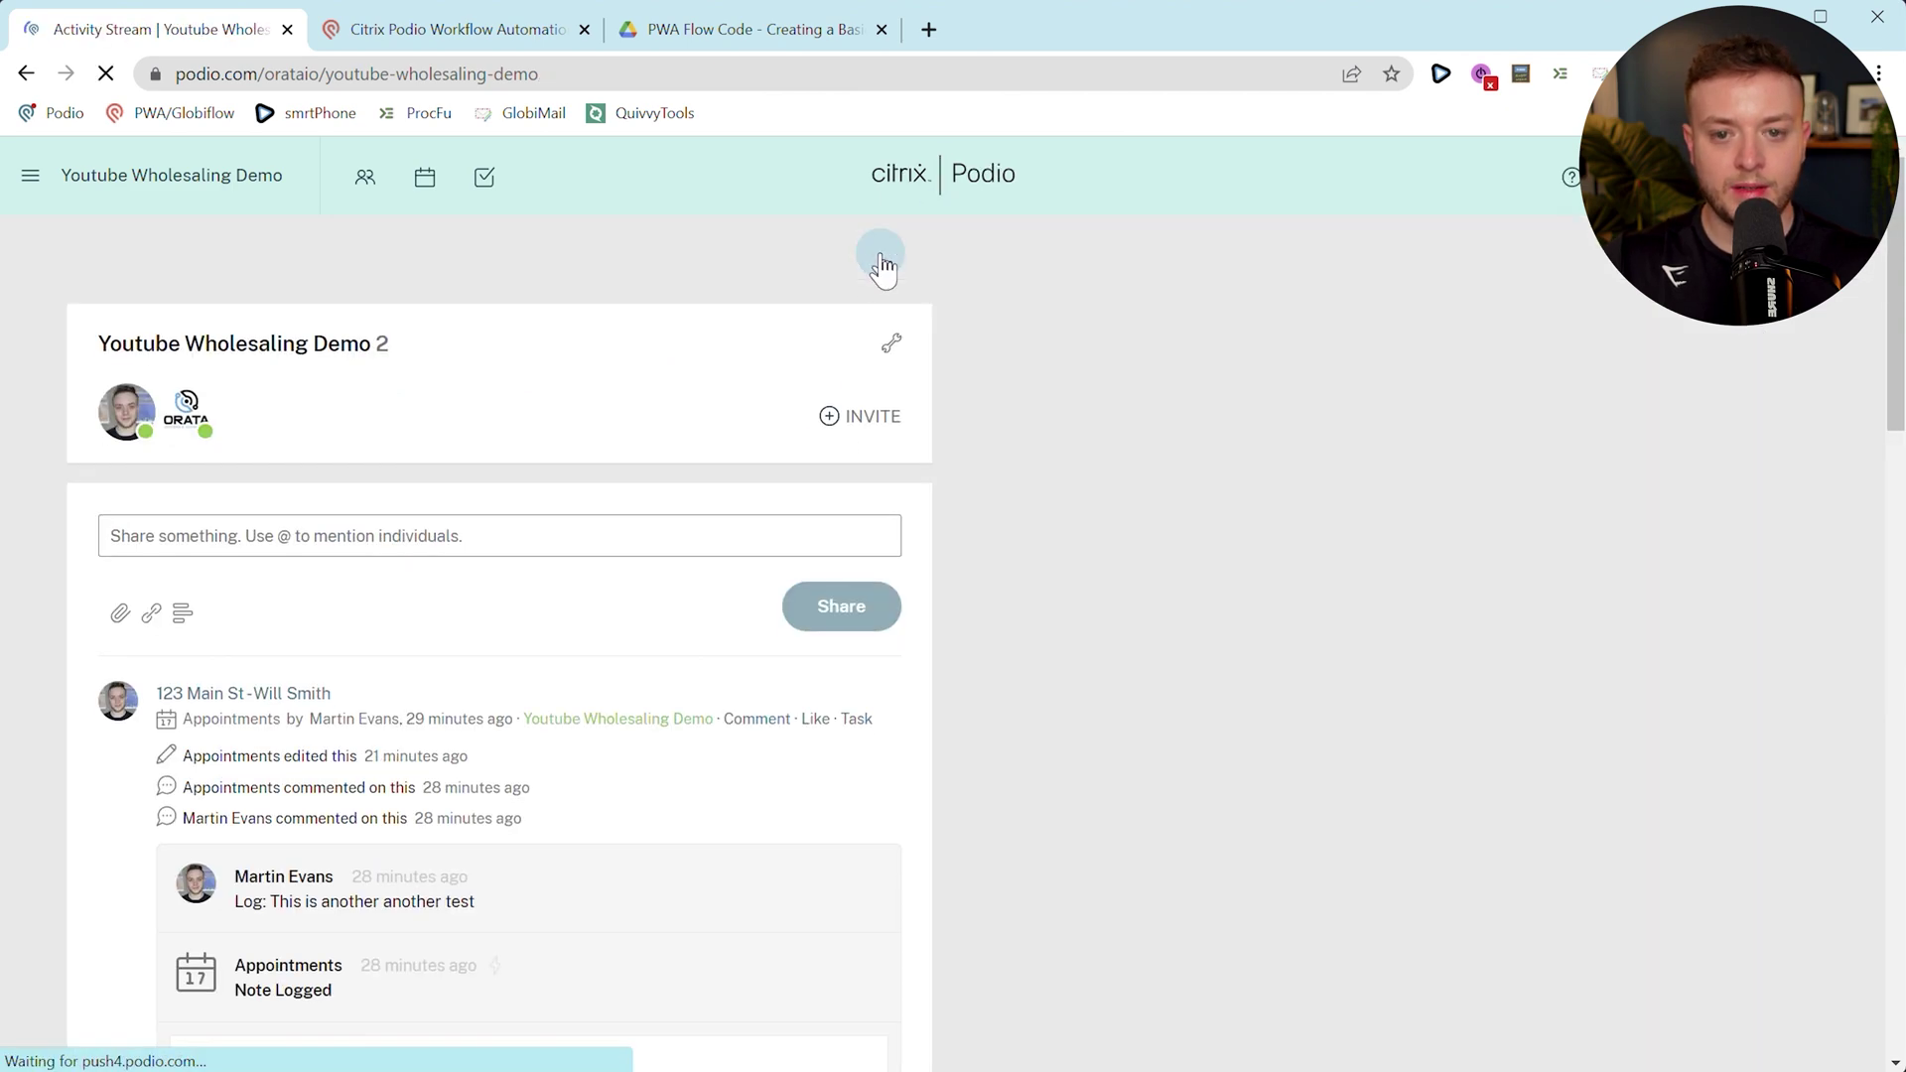